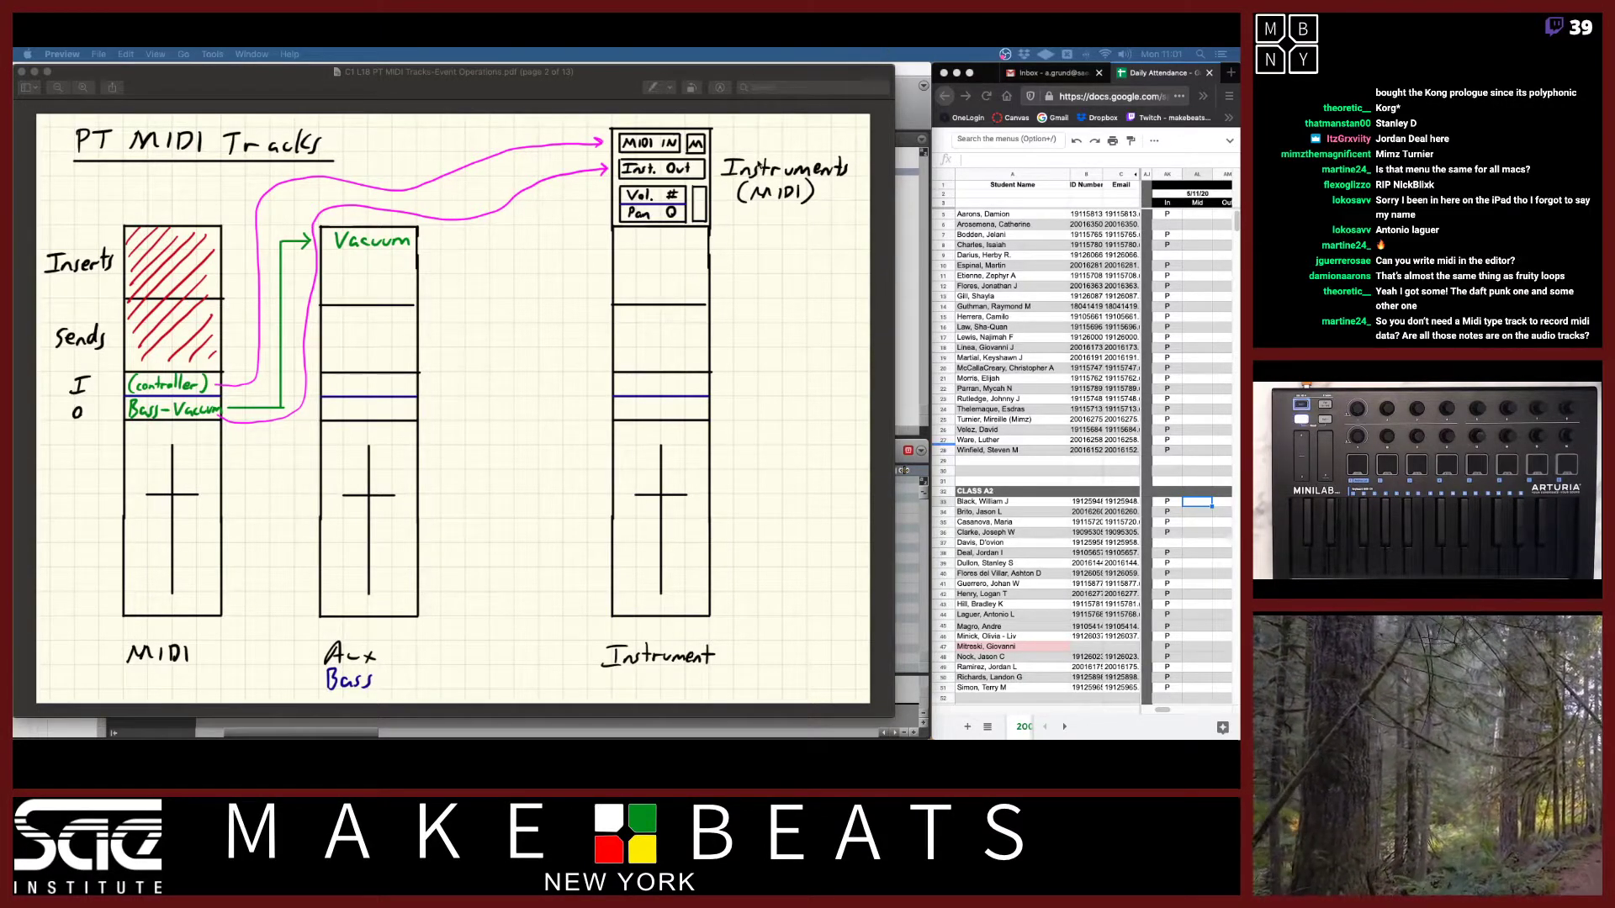
Switch from the PDF diagram to Pro Tools and delete the Inst 1 track.
left_click(606, 73)
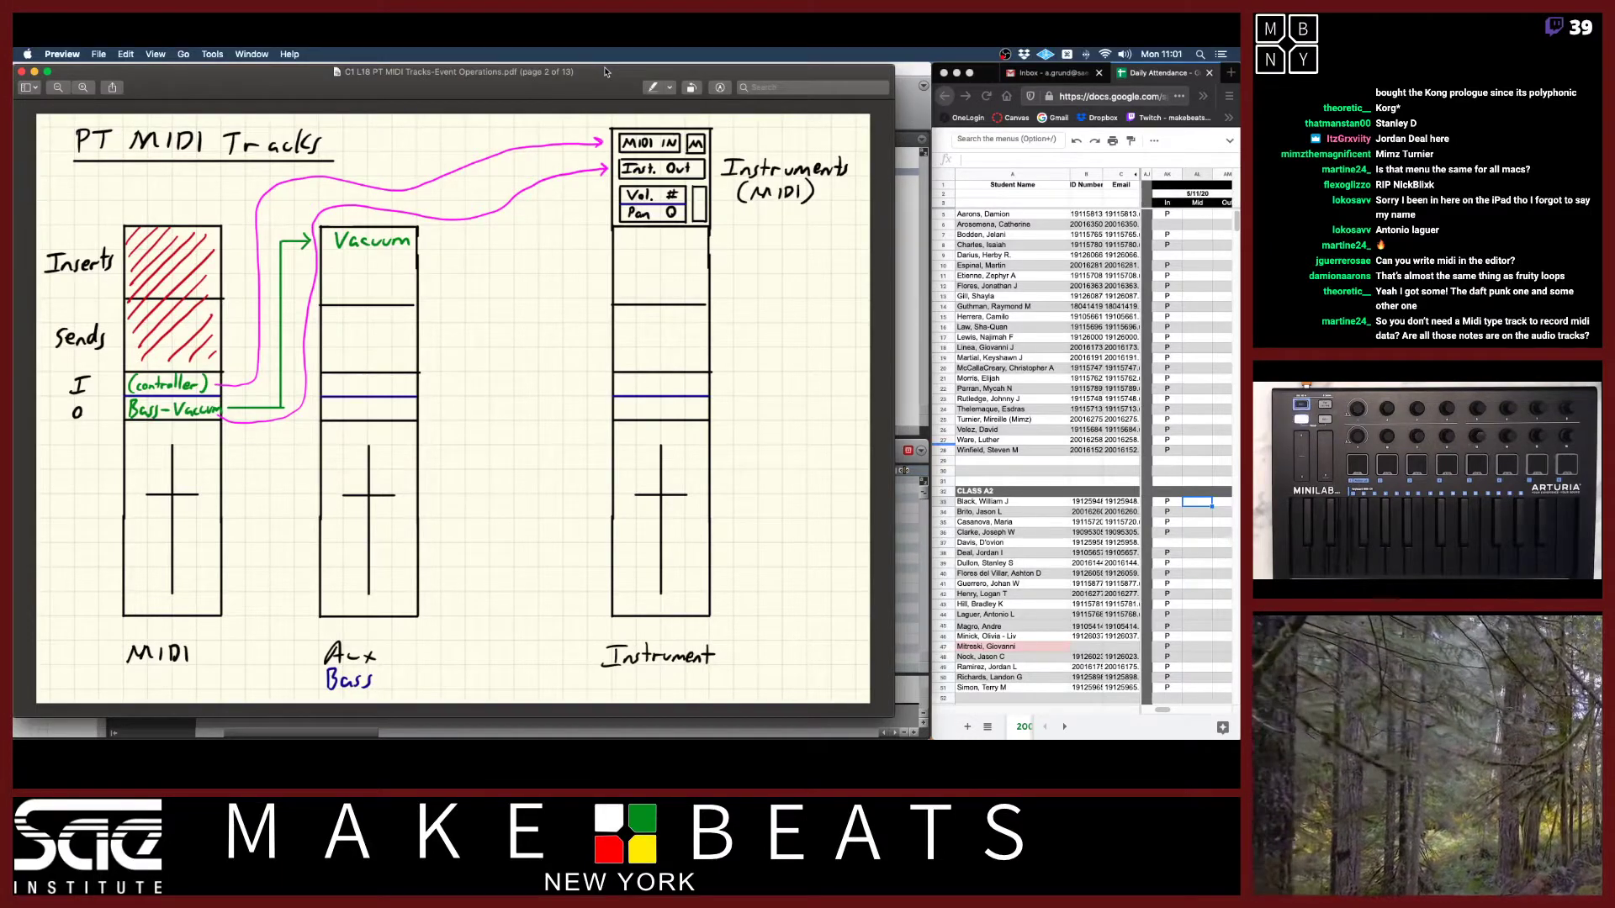
left_click_drag(256, 94, 256, 85)
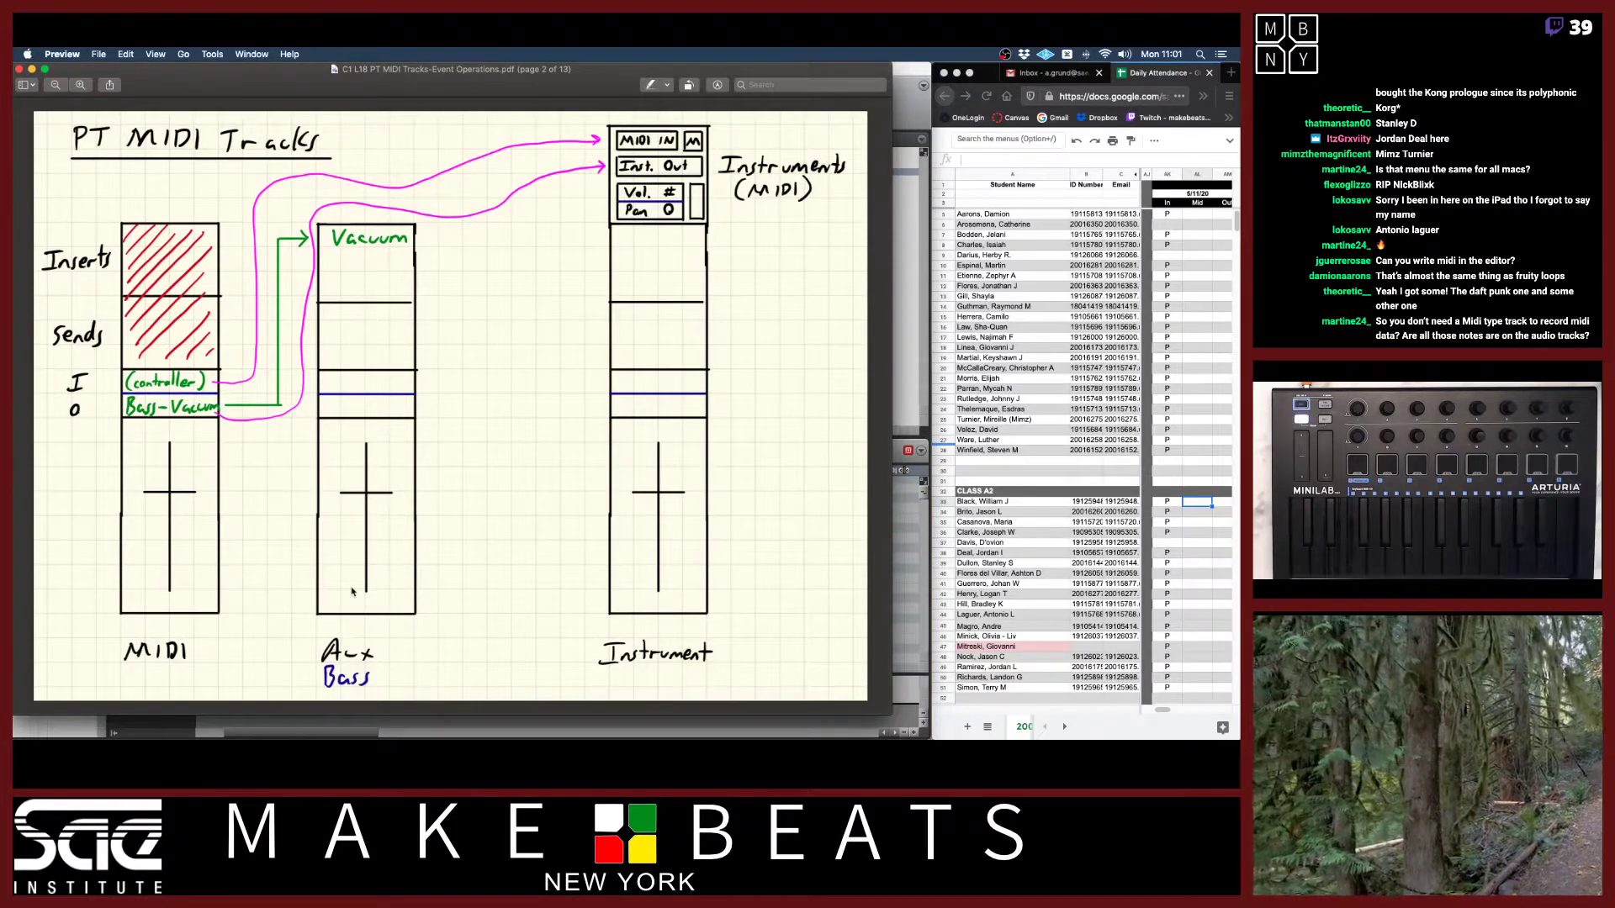
left_click(921, 79)
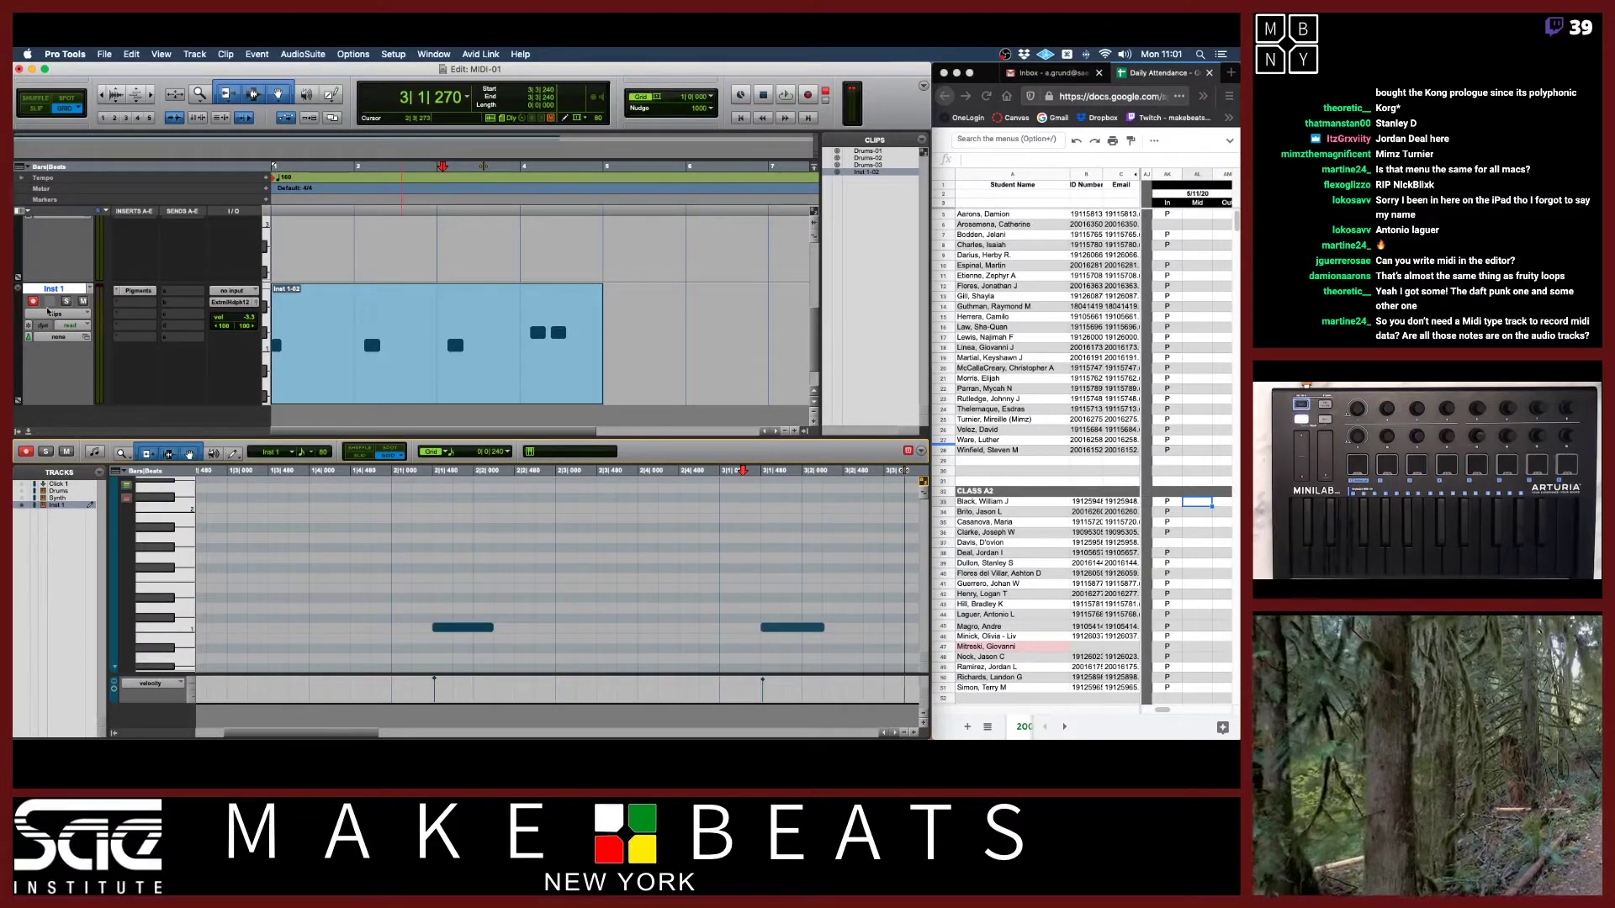
right_click(59, 289)
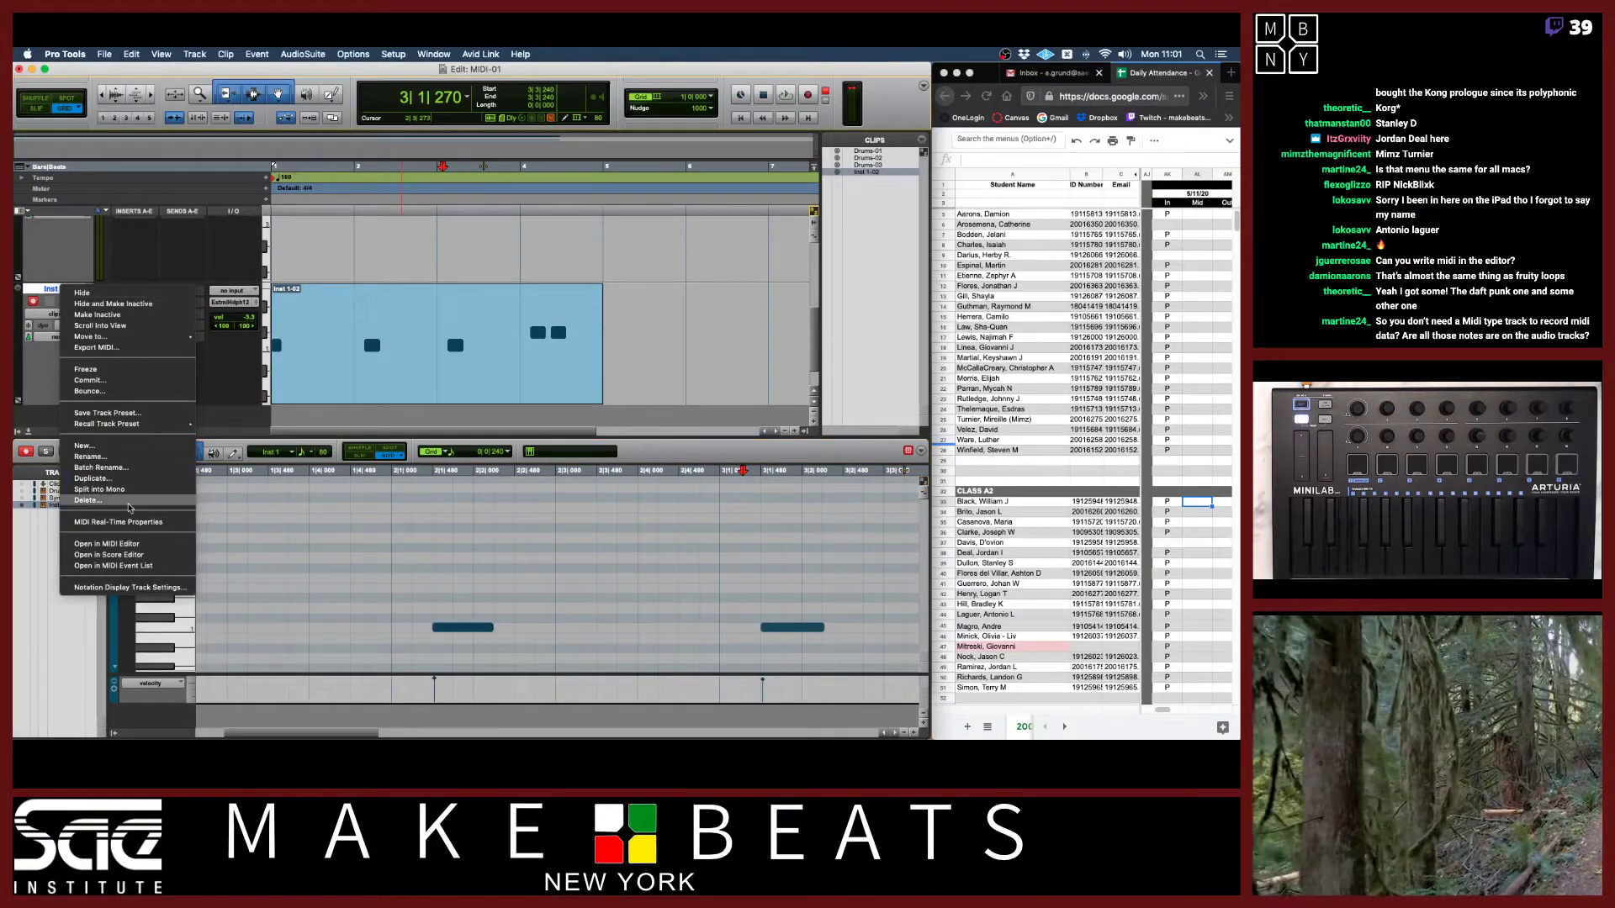
left_click(126, 501)
key("Return")
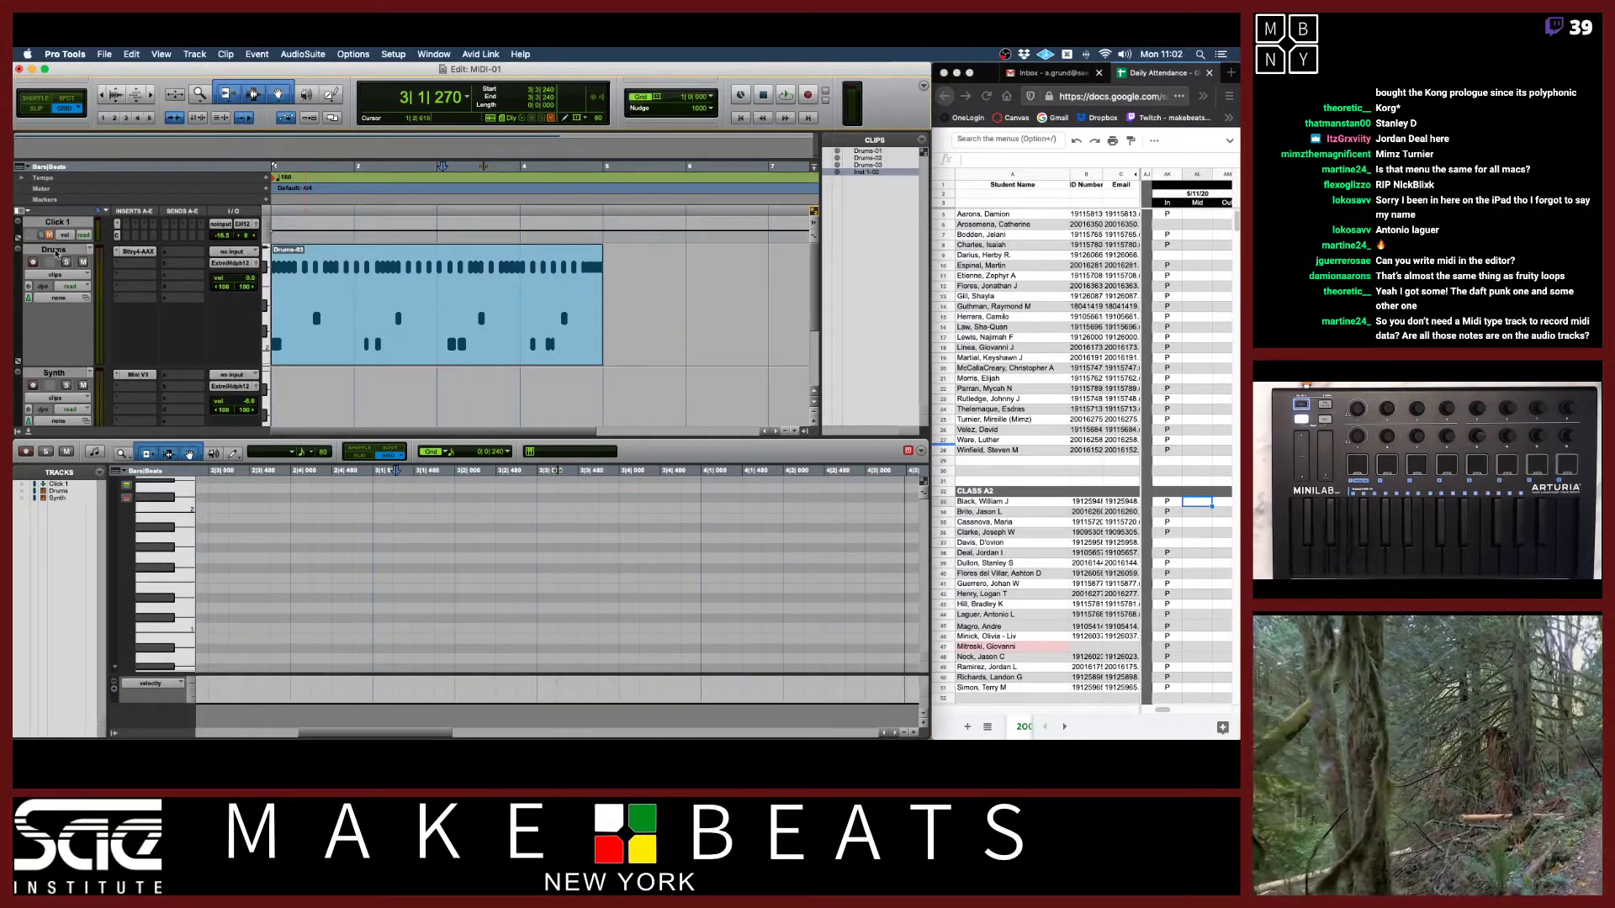
Create one stereo Aux Input track directly after the Drums track in the Mix window.
left_click(54, 250)
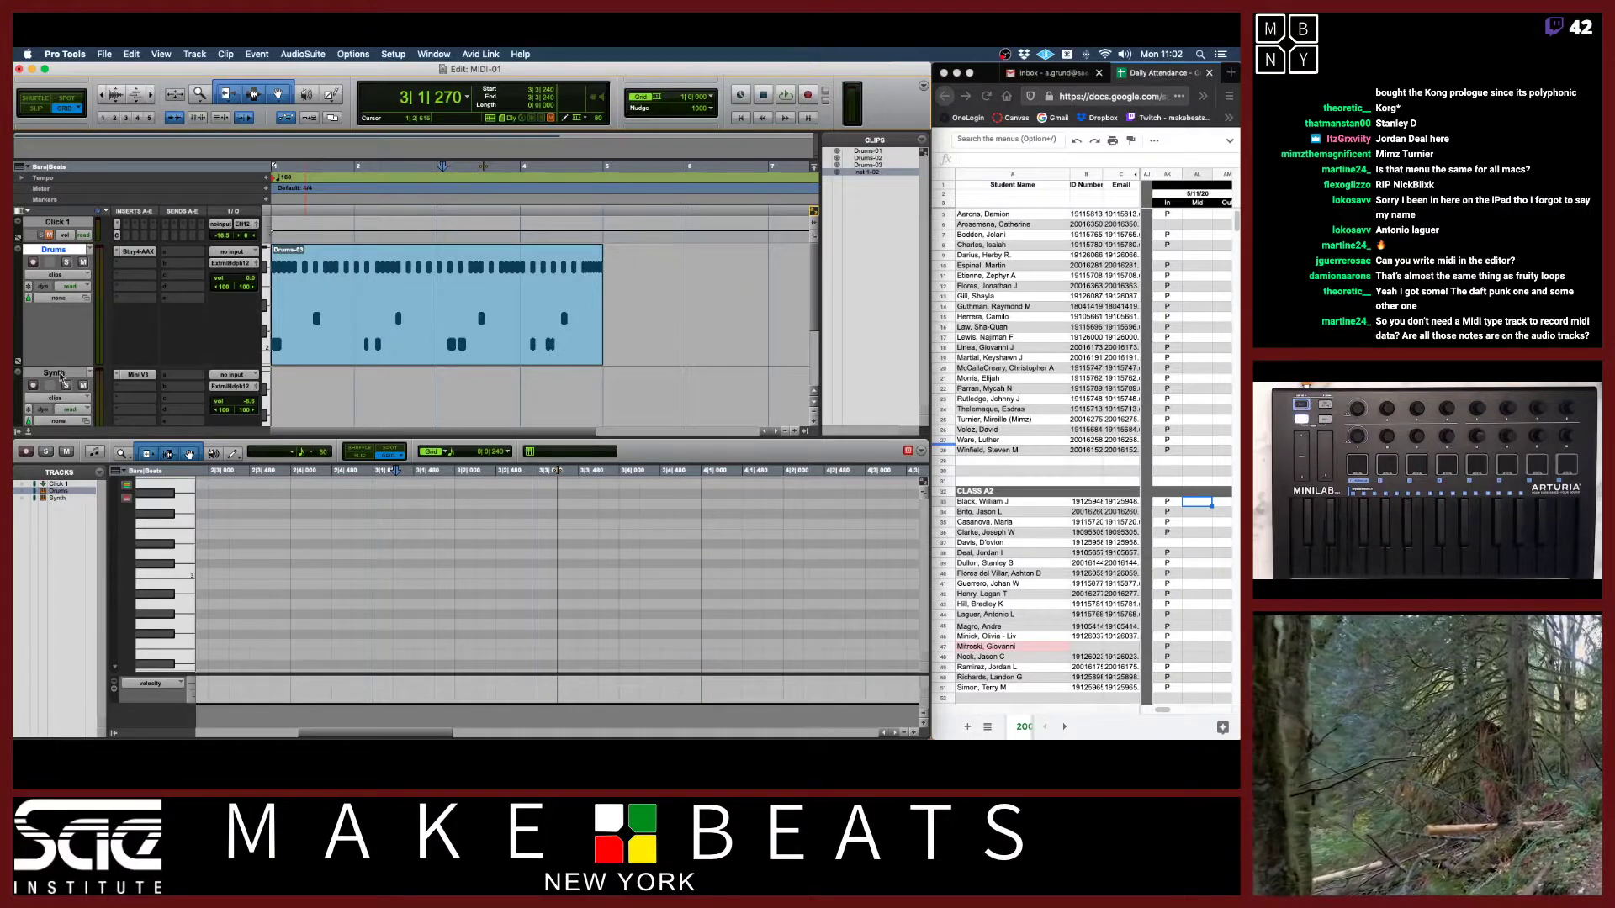
key("super+equal")
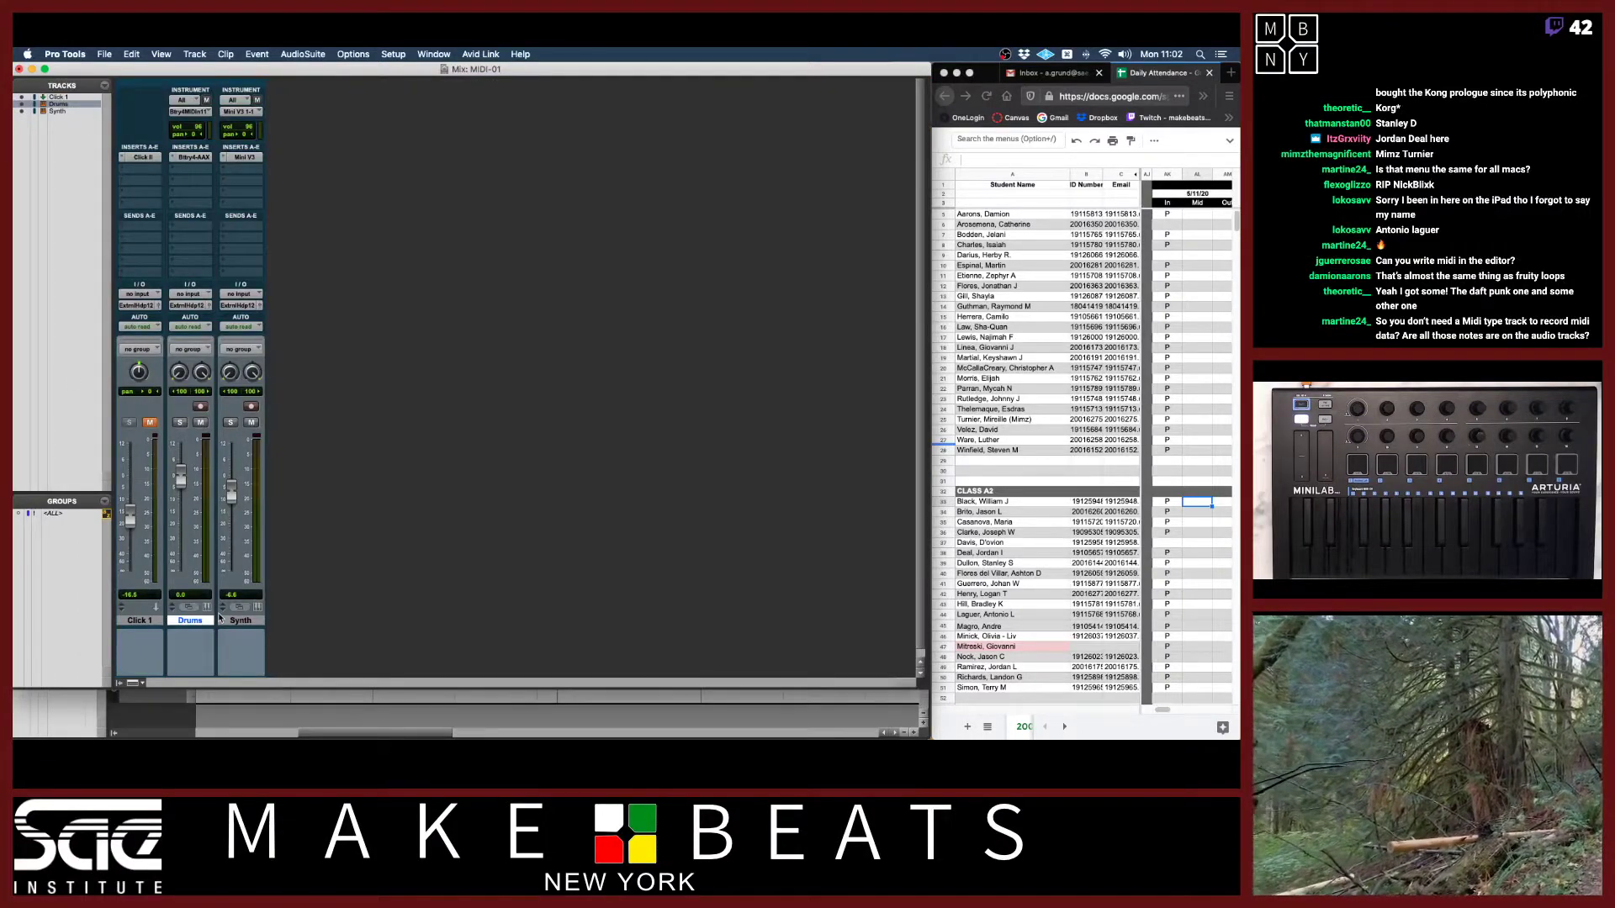
key("super+shift+n")
key("super+Right")
key("super+Down")
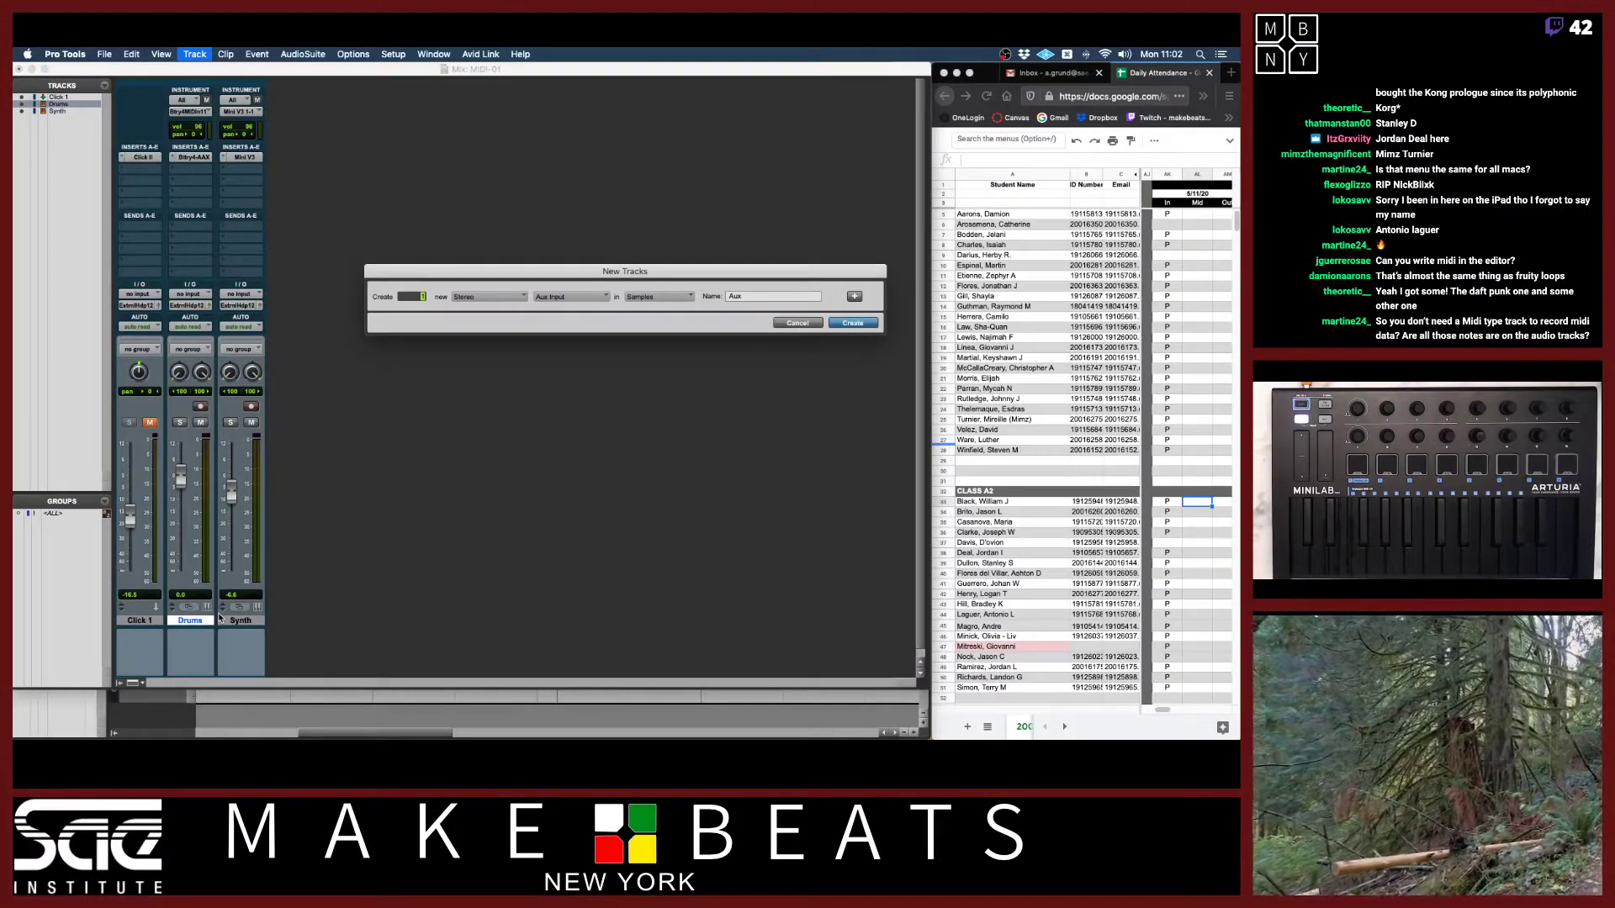
key("Return")
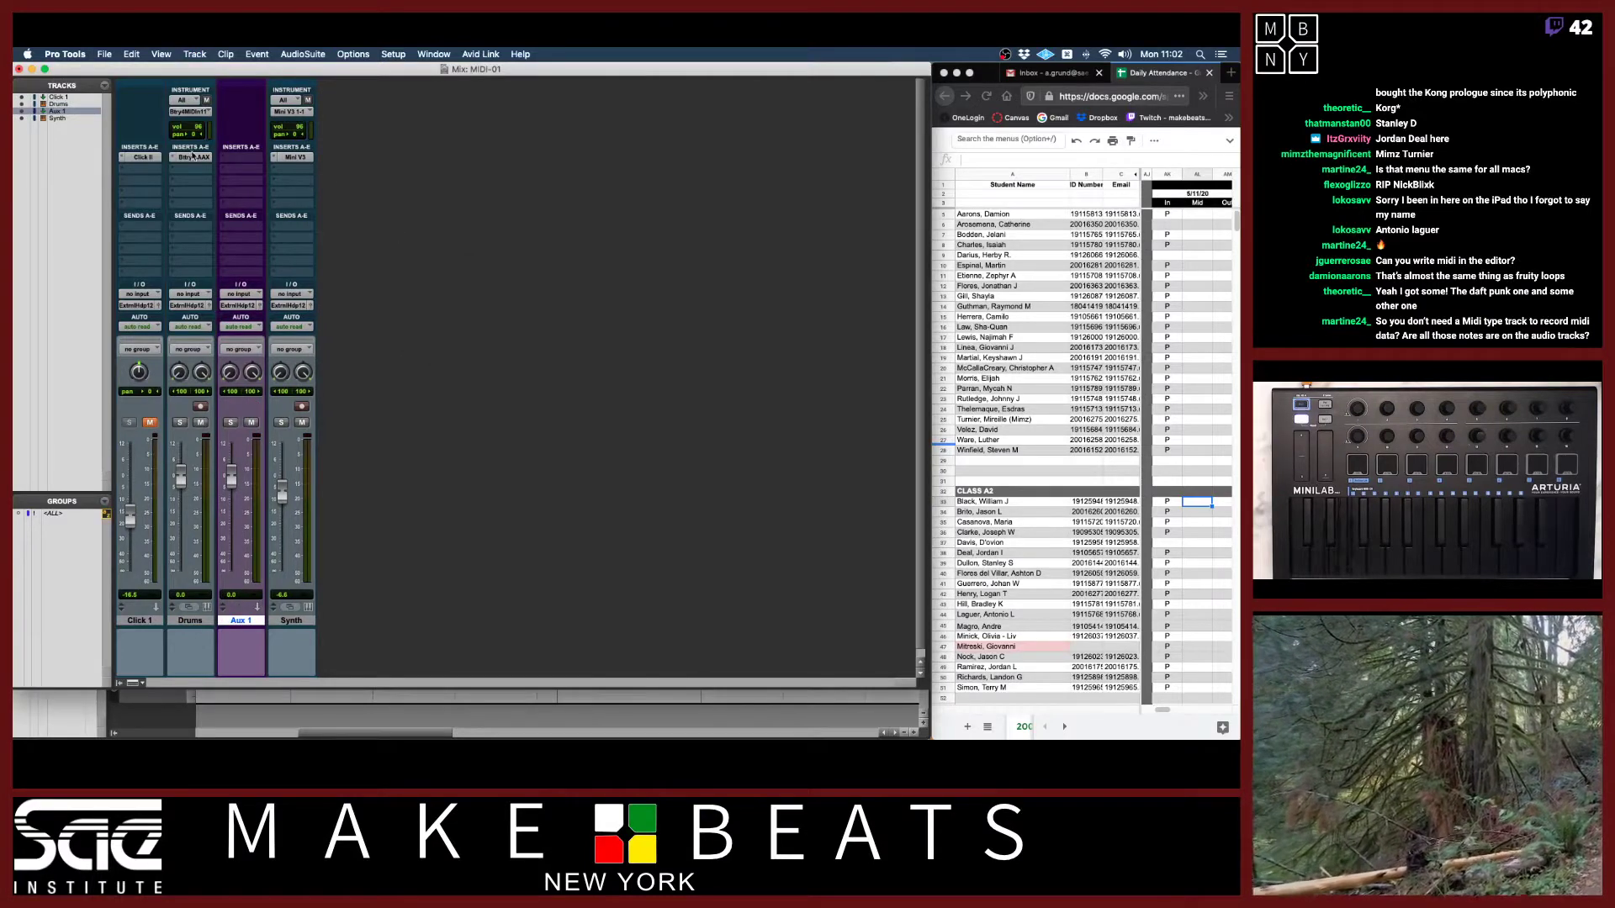
Move the Battery 4 insert from the Drums track to Aux 1, and delete the Drums track.
left_click_drag(194, 155, 241, 157)
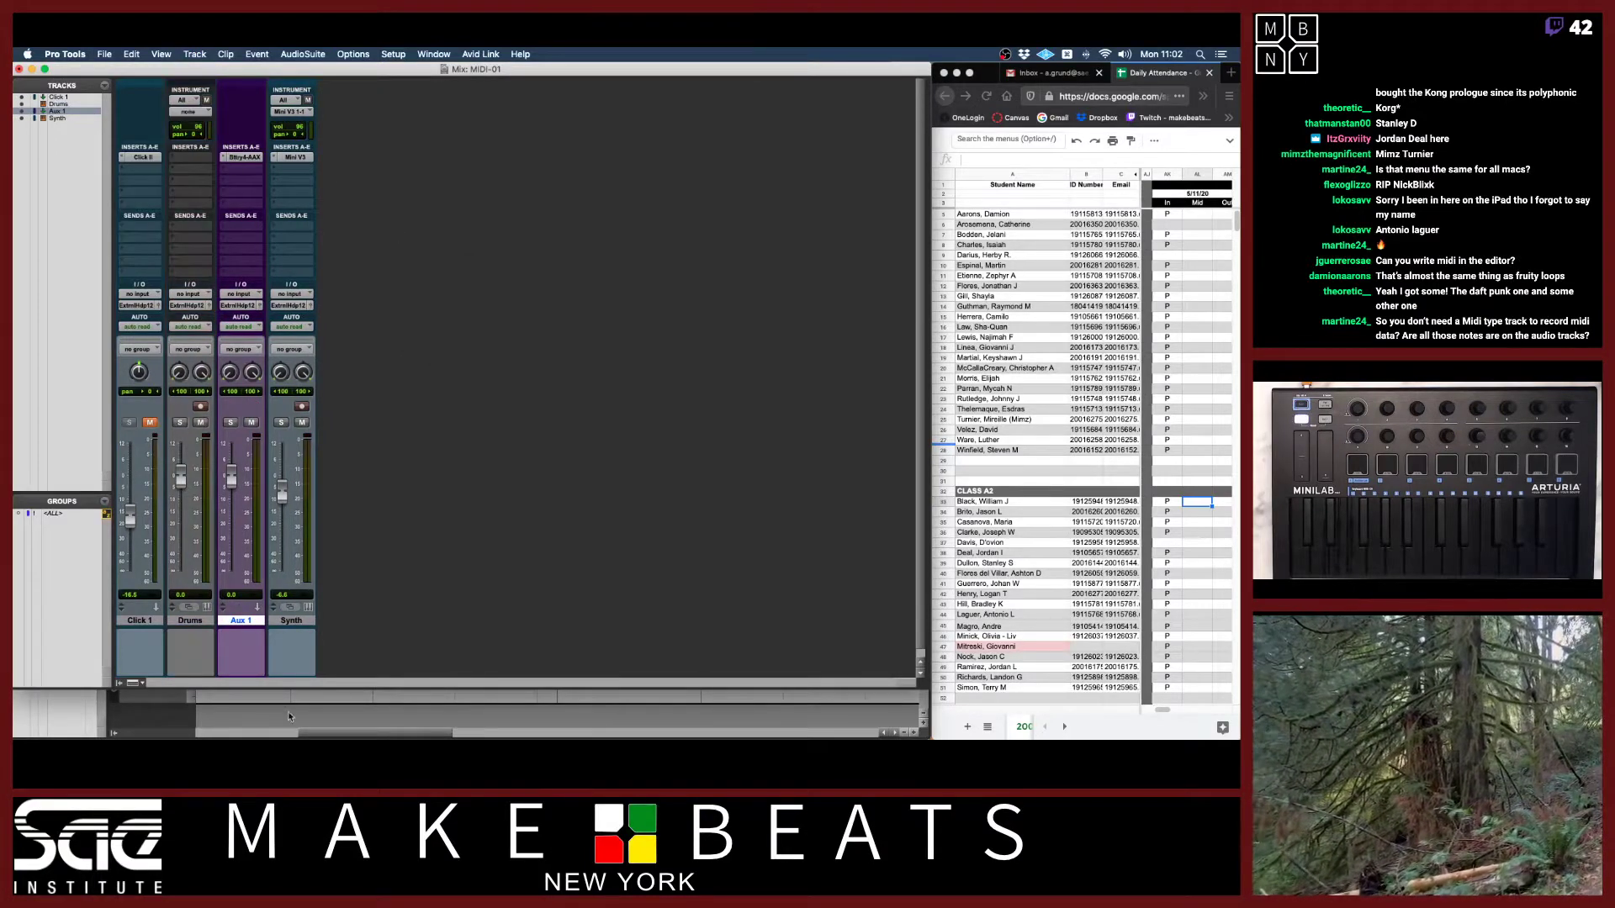
right_click(198, 623)
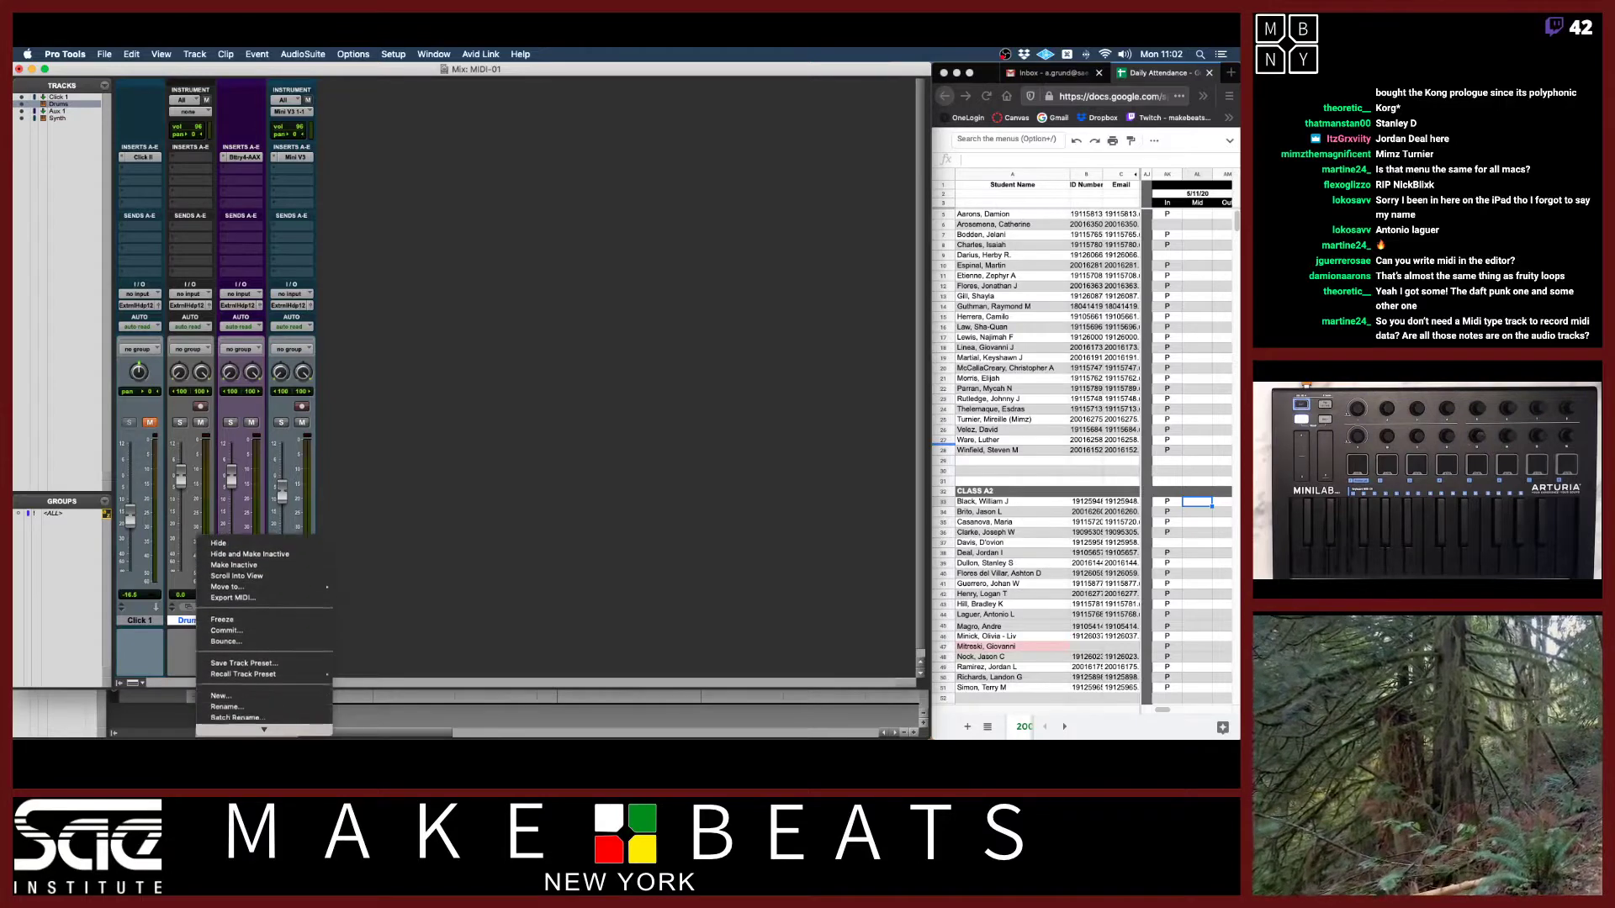
left_click(225, 647)
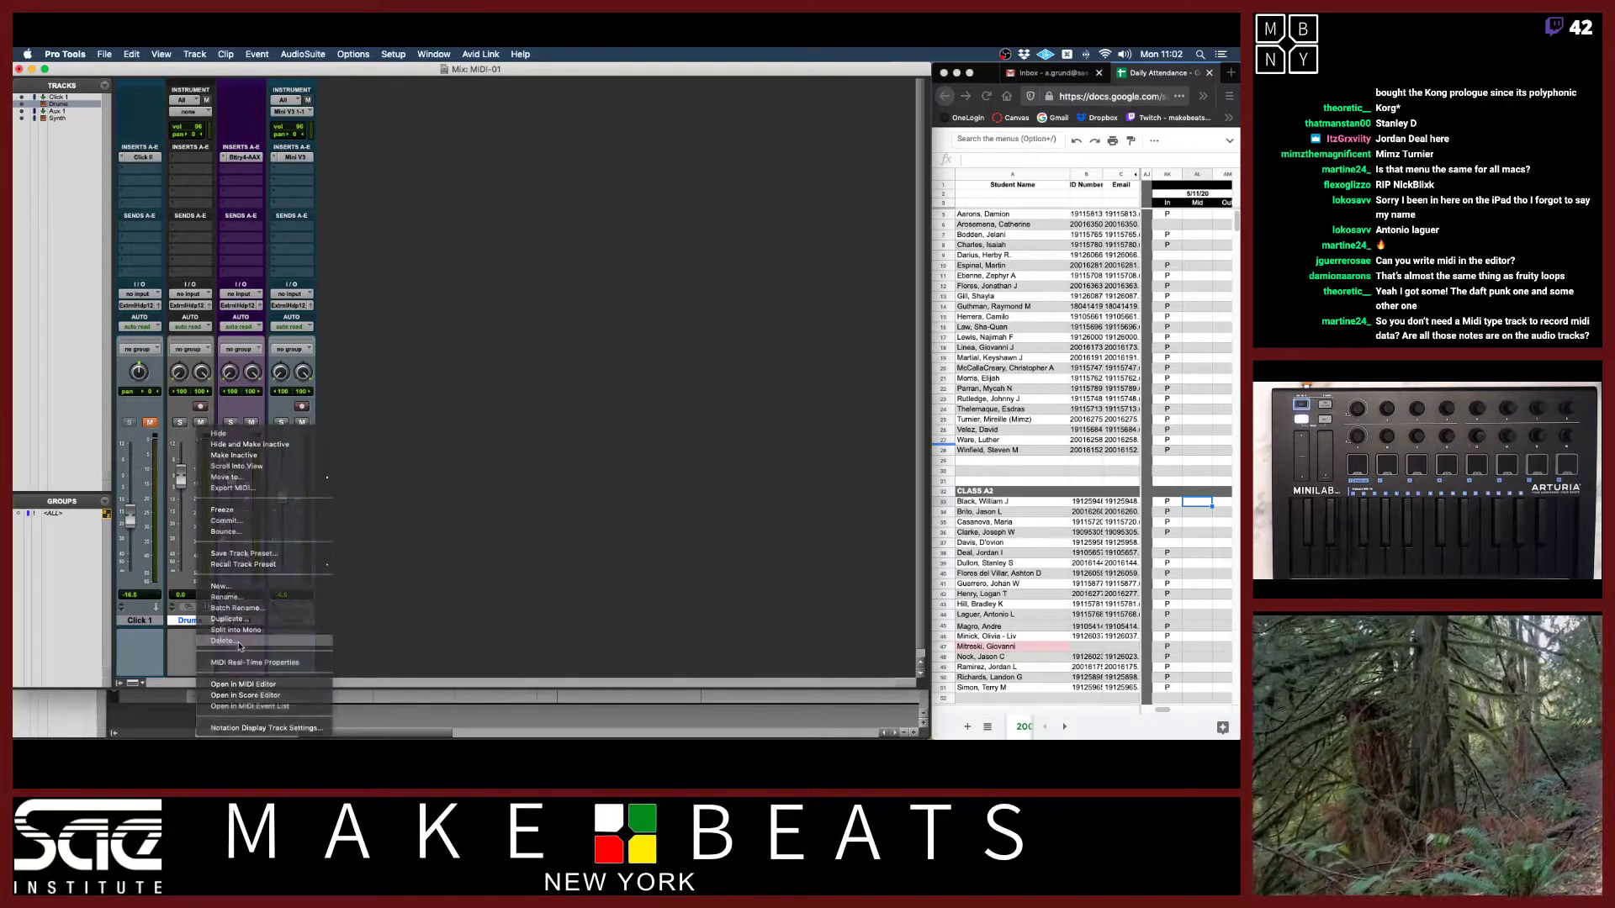
left_click(716, 343)
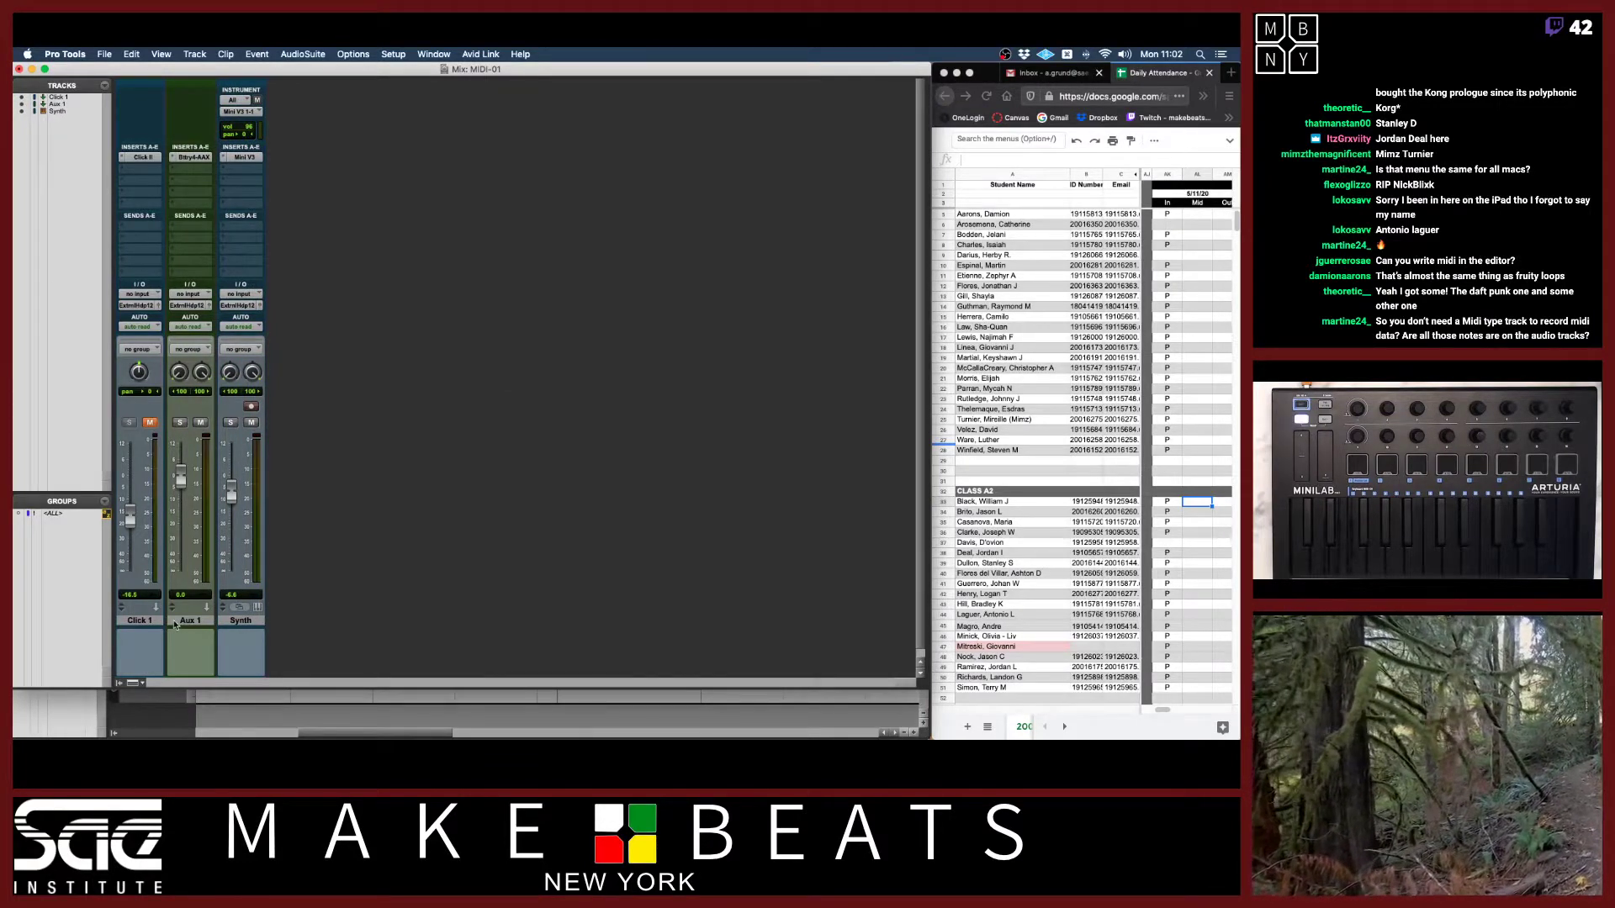
Create one MIDI track in Ticks directly after the Click 1 track.
left_click(140, 621)
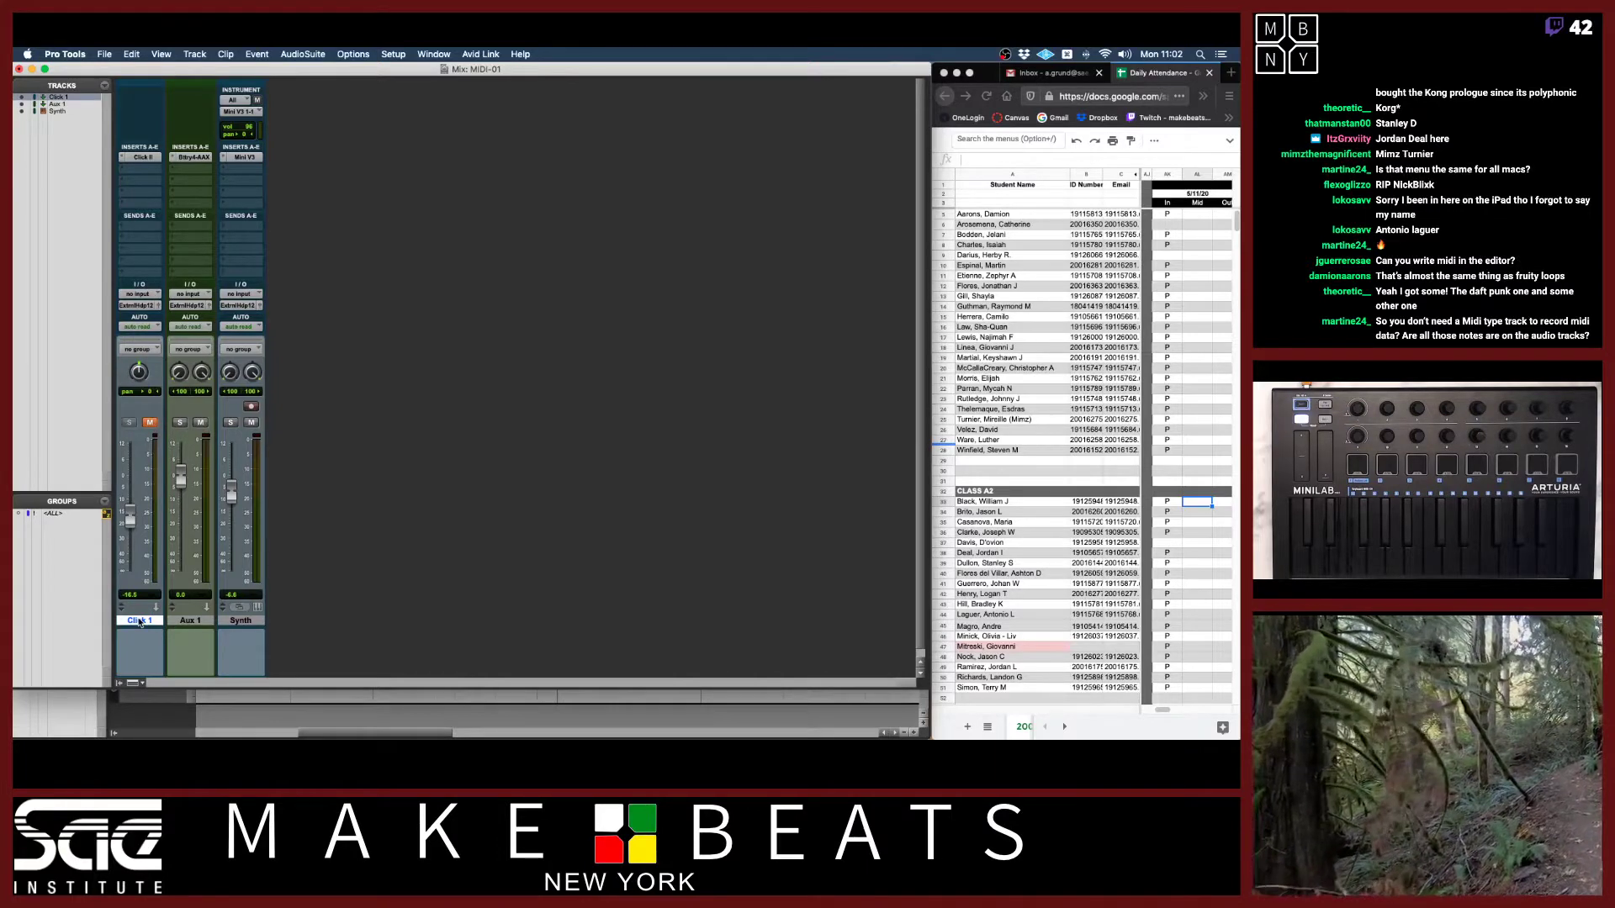
key("super+shift+n")
key("super+Right")
key("super+Right")
key("super+Right")
key("super+Right")
key("super+Right")
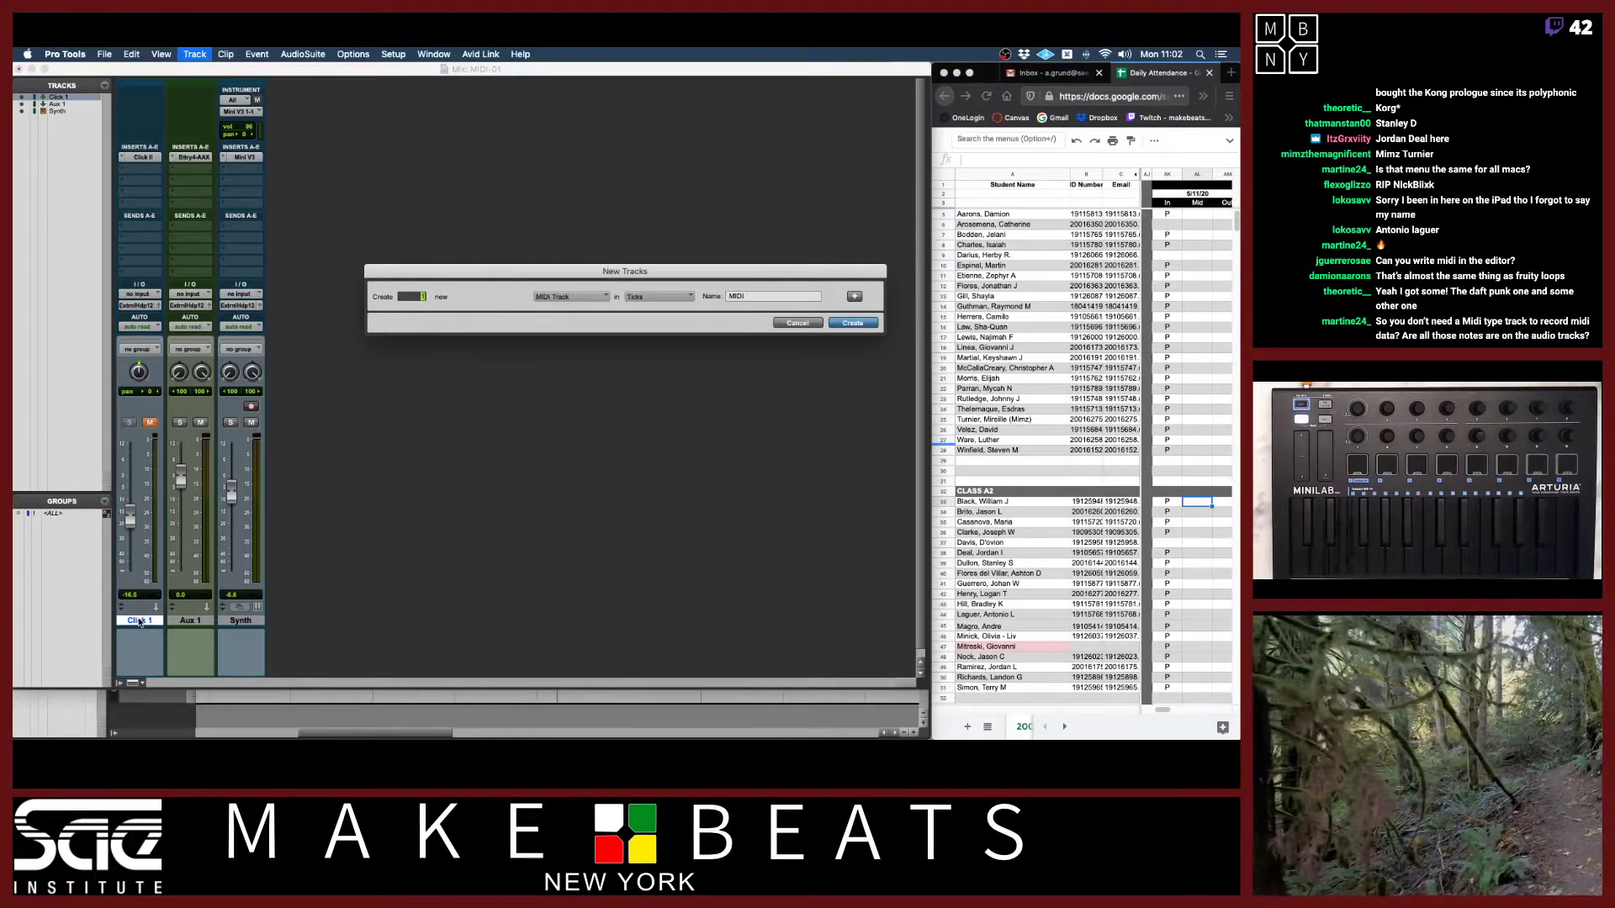
key("super+Left")
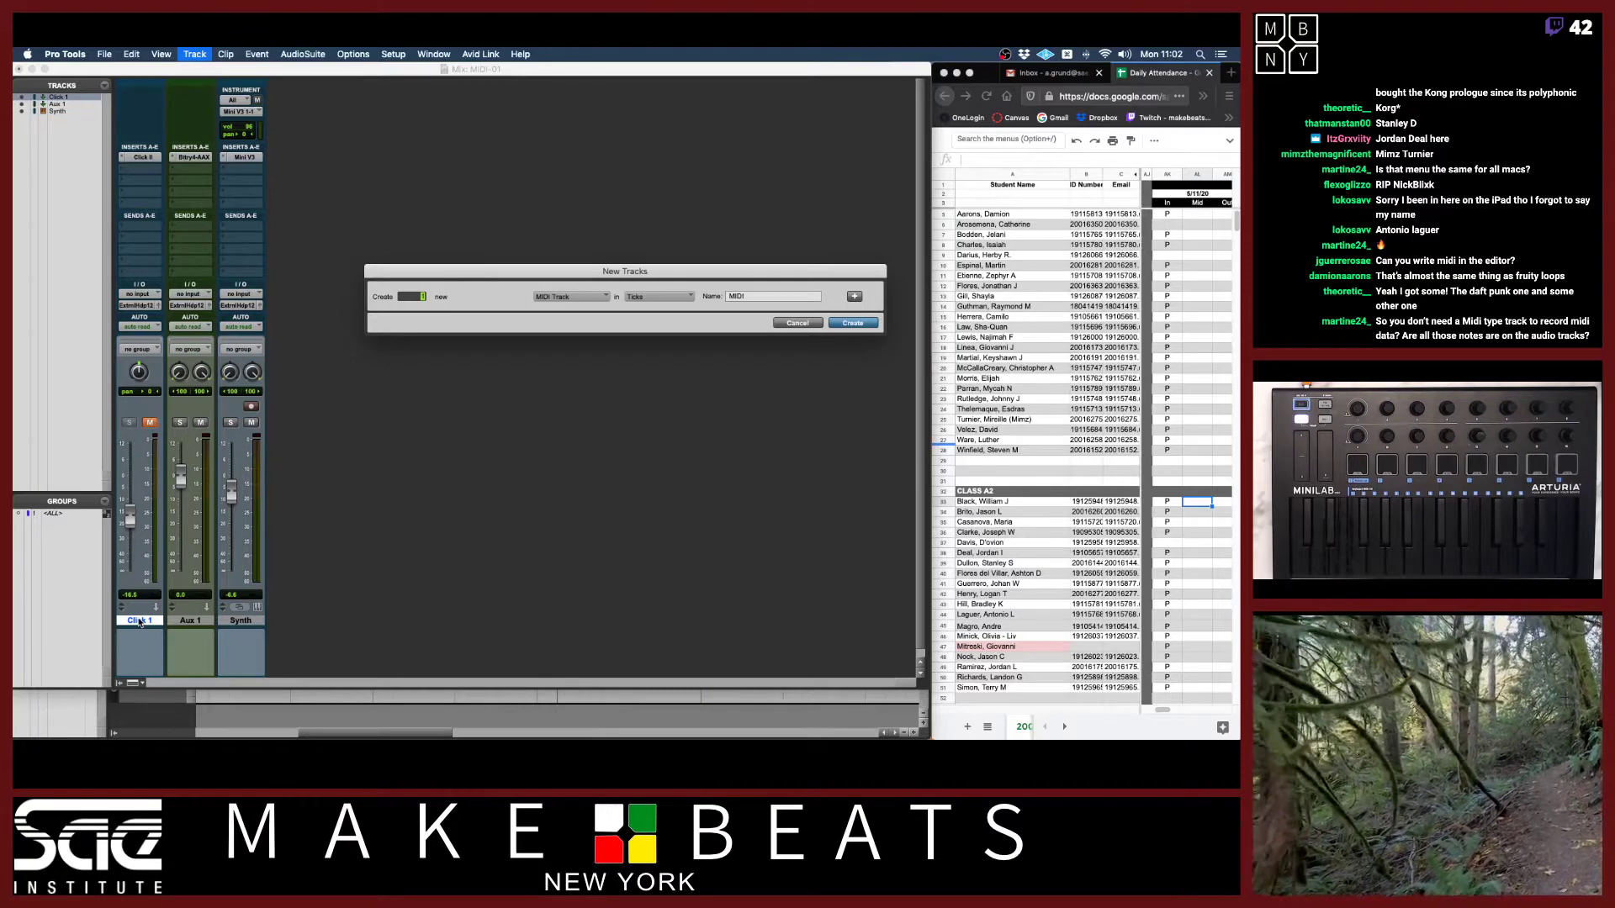
key("Return")
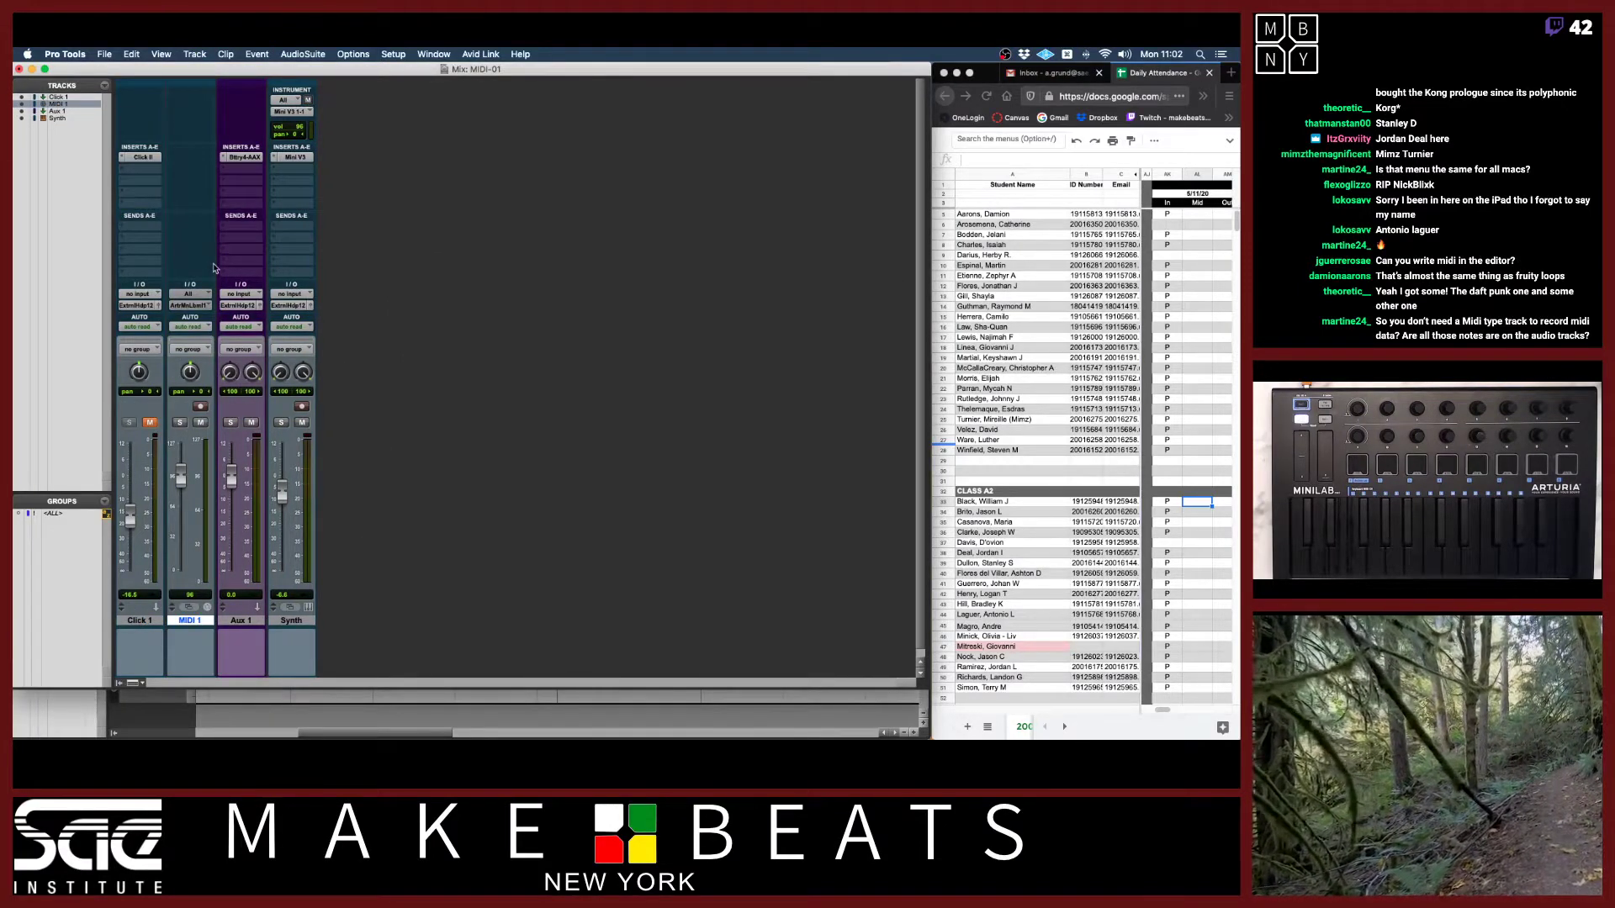
Review the MIDI routing diagram in Preview, and inspect the MIDI 1 track's input and output choices in Pro Tools.
key("super+Tab")
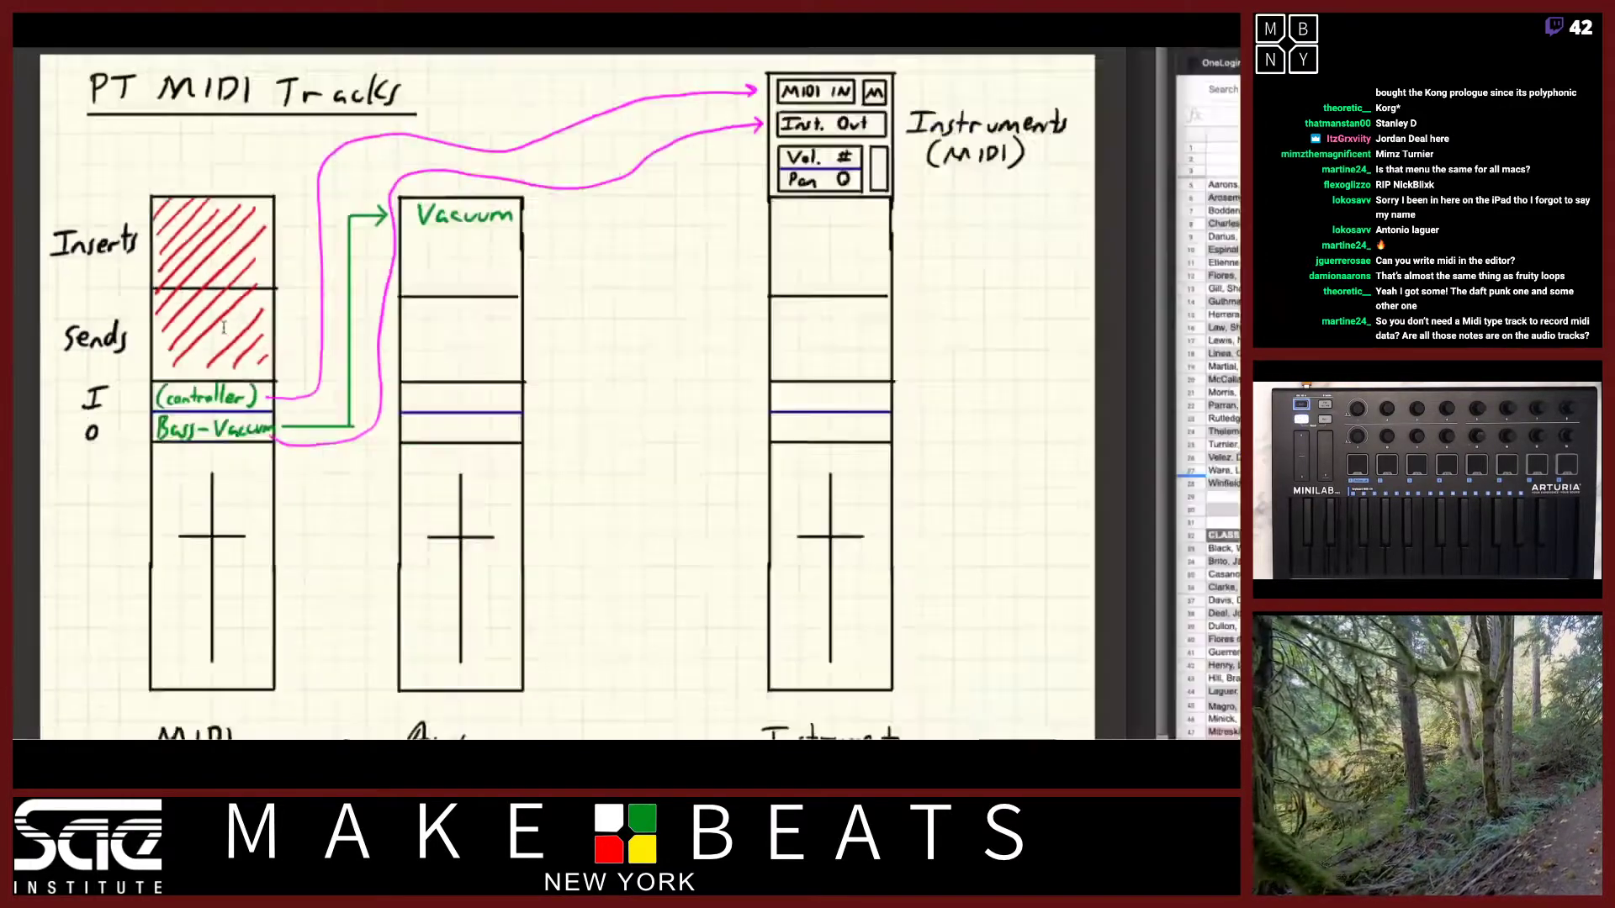
key("super+Tab")
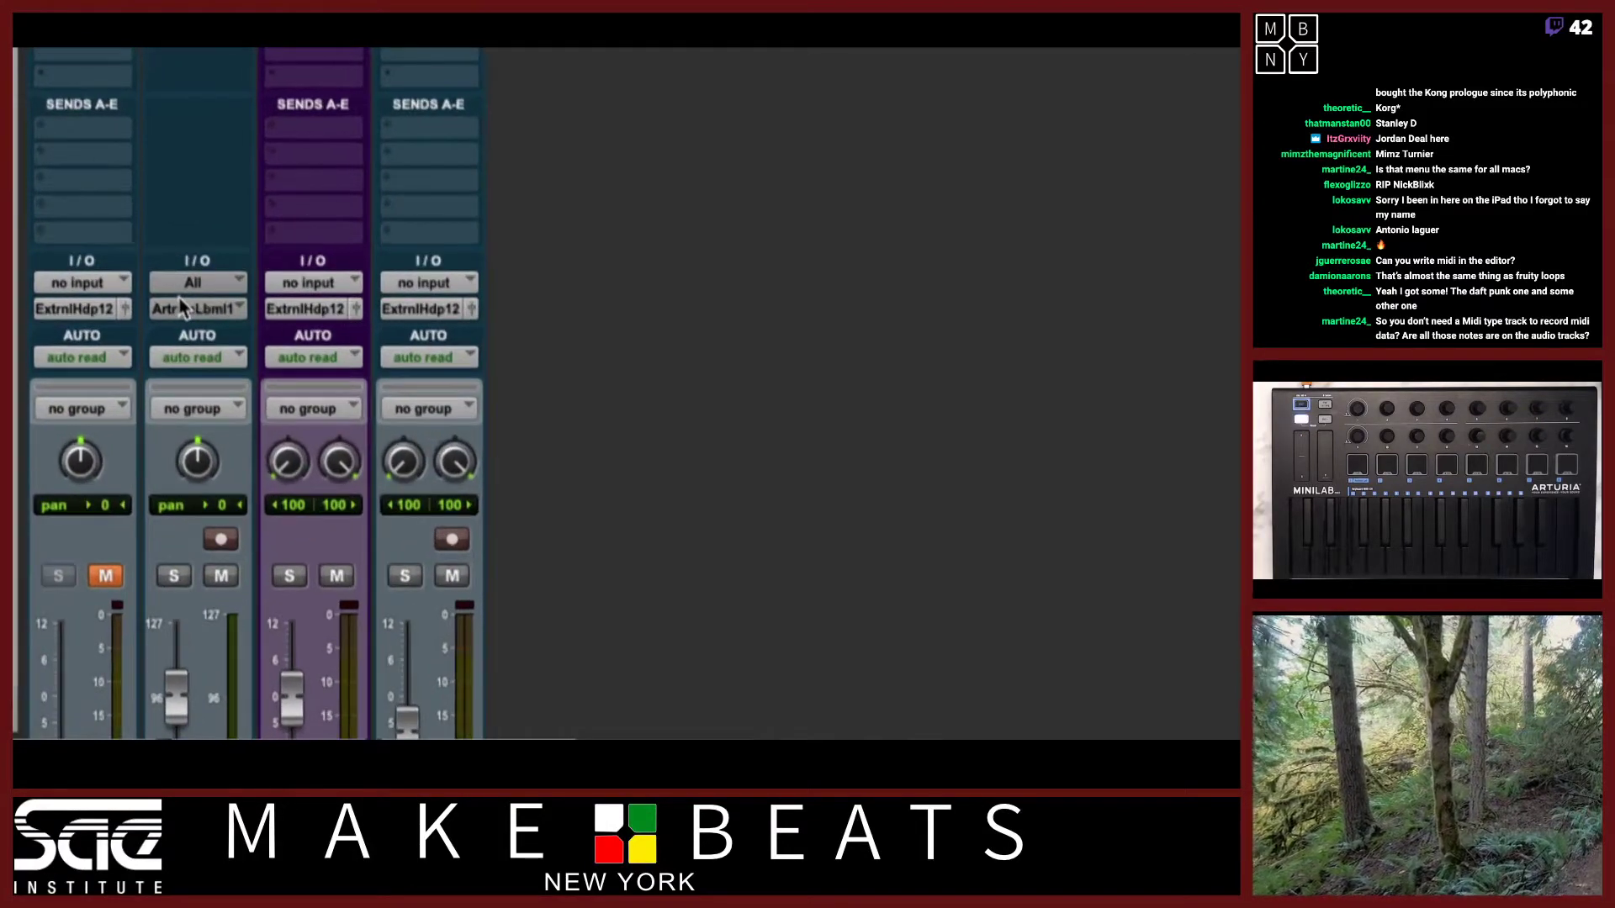
left_click(238, 289)
mouse_move(244, 352)
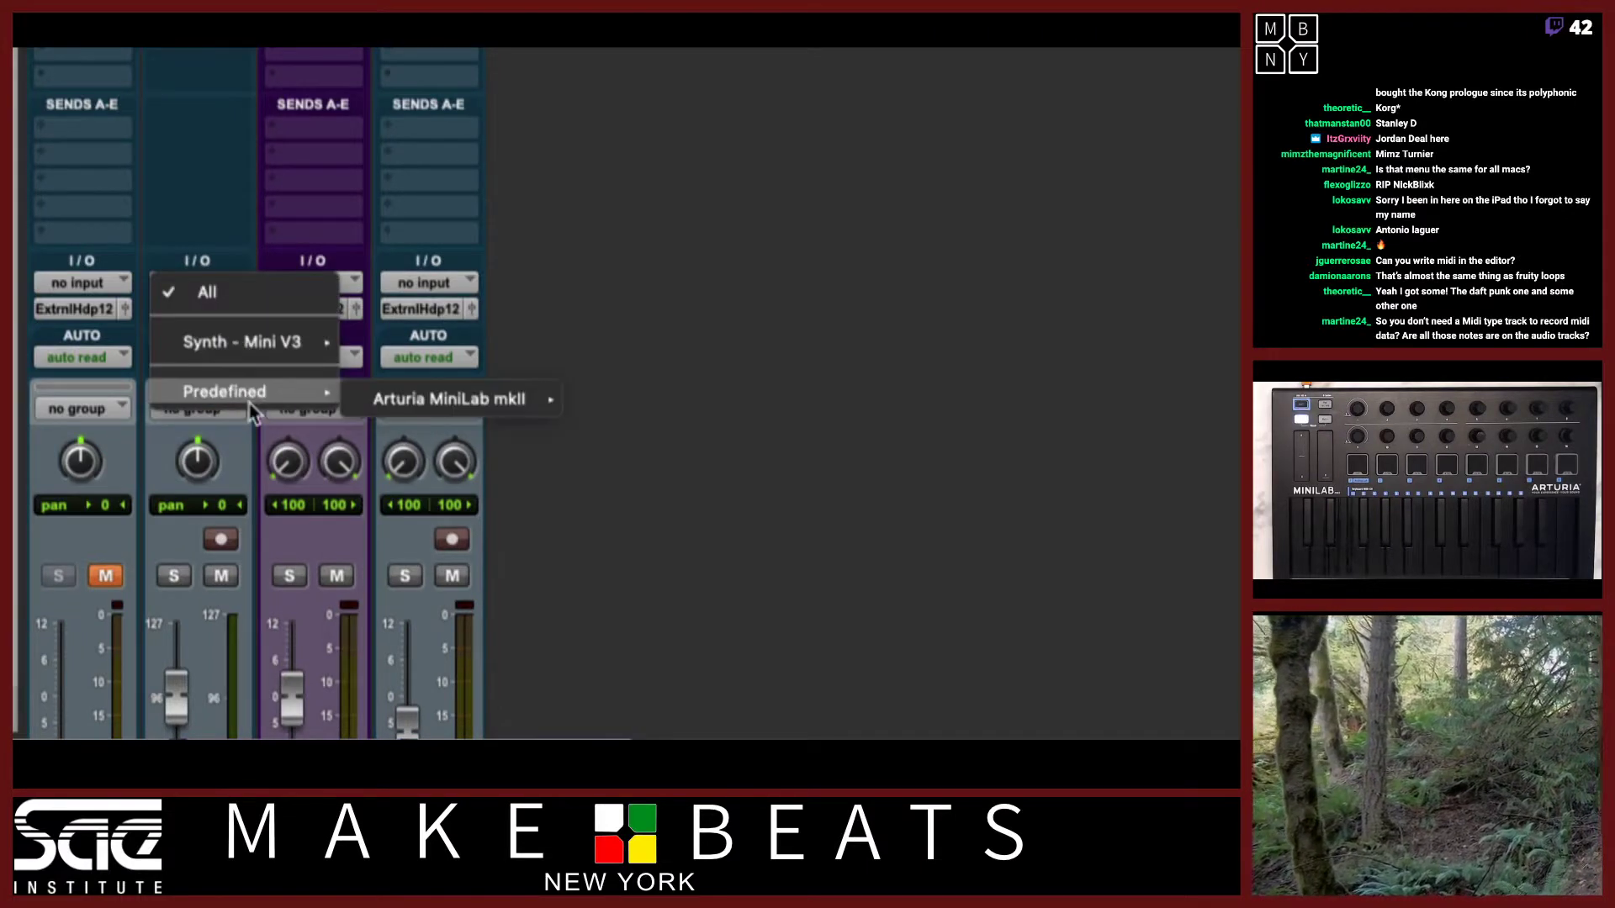
left_click(236, 286)
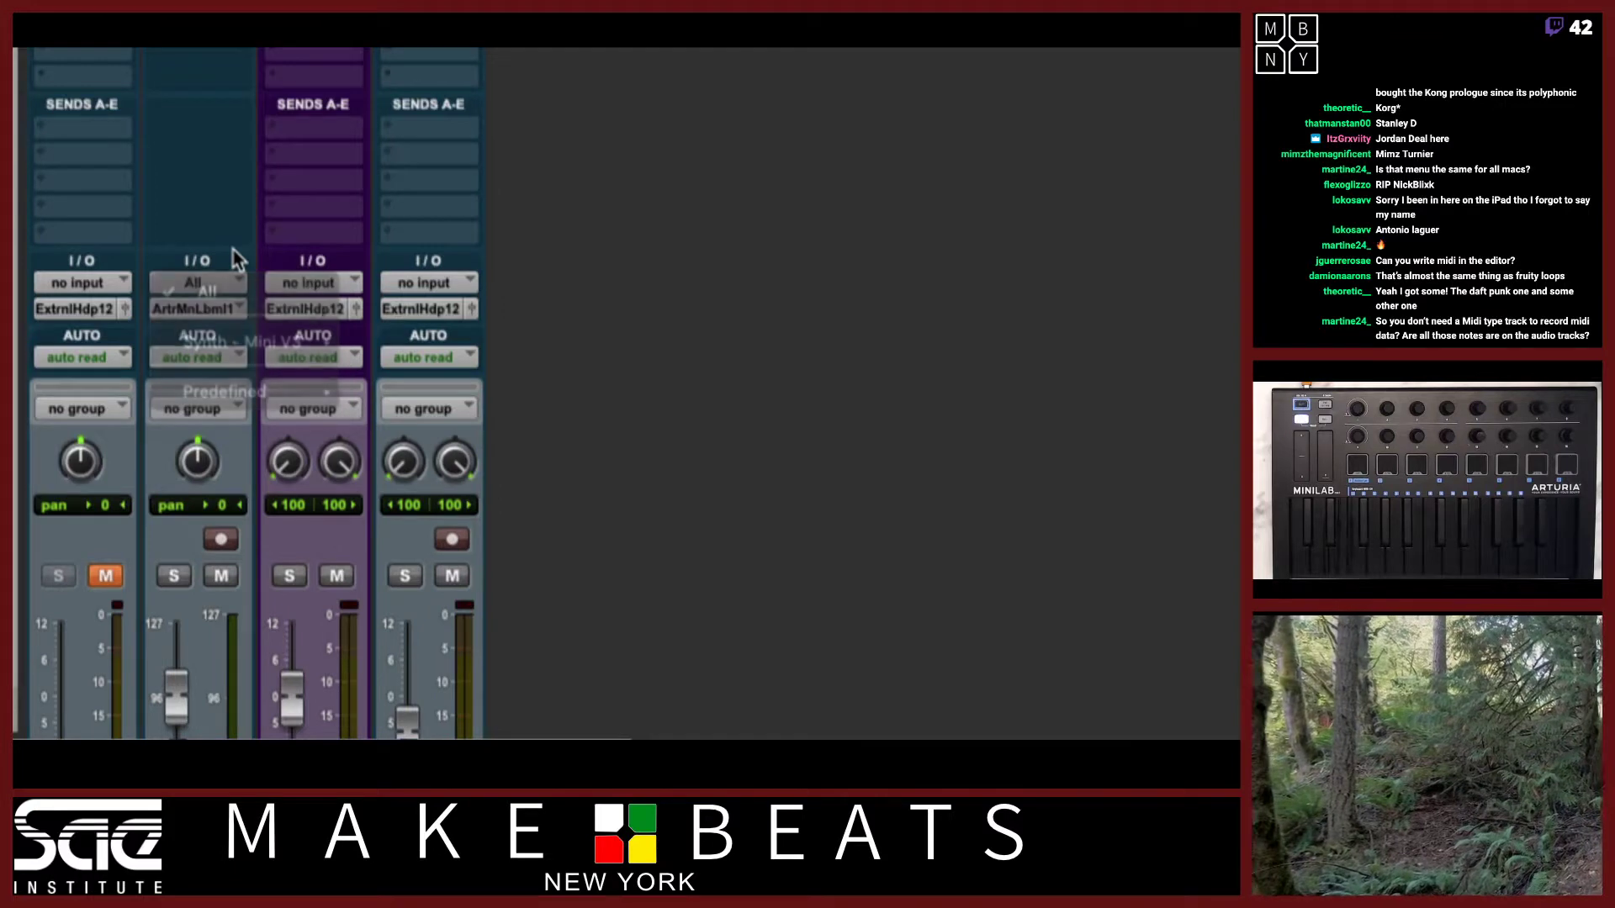
left_click(185, 312)
mouse_move(267, 317)
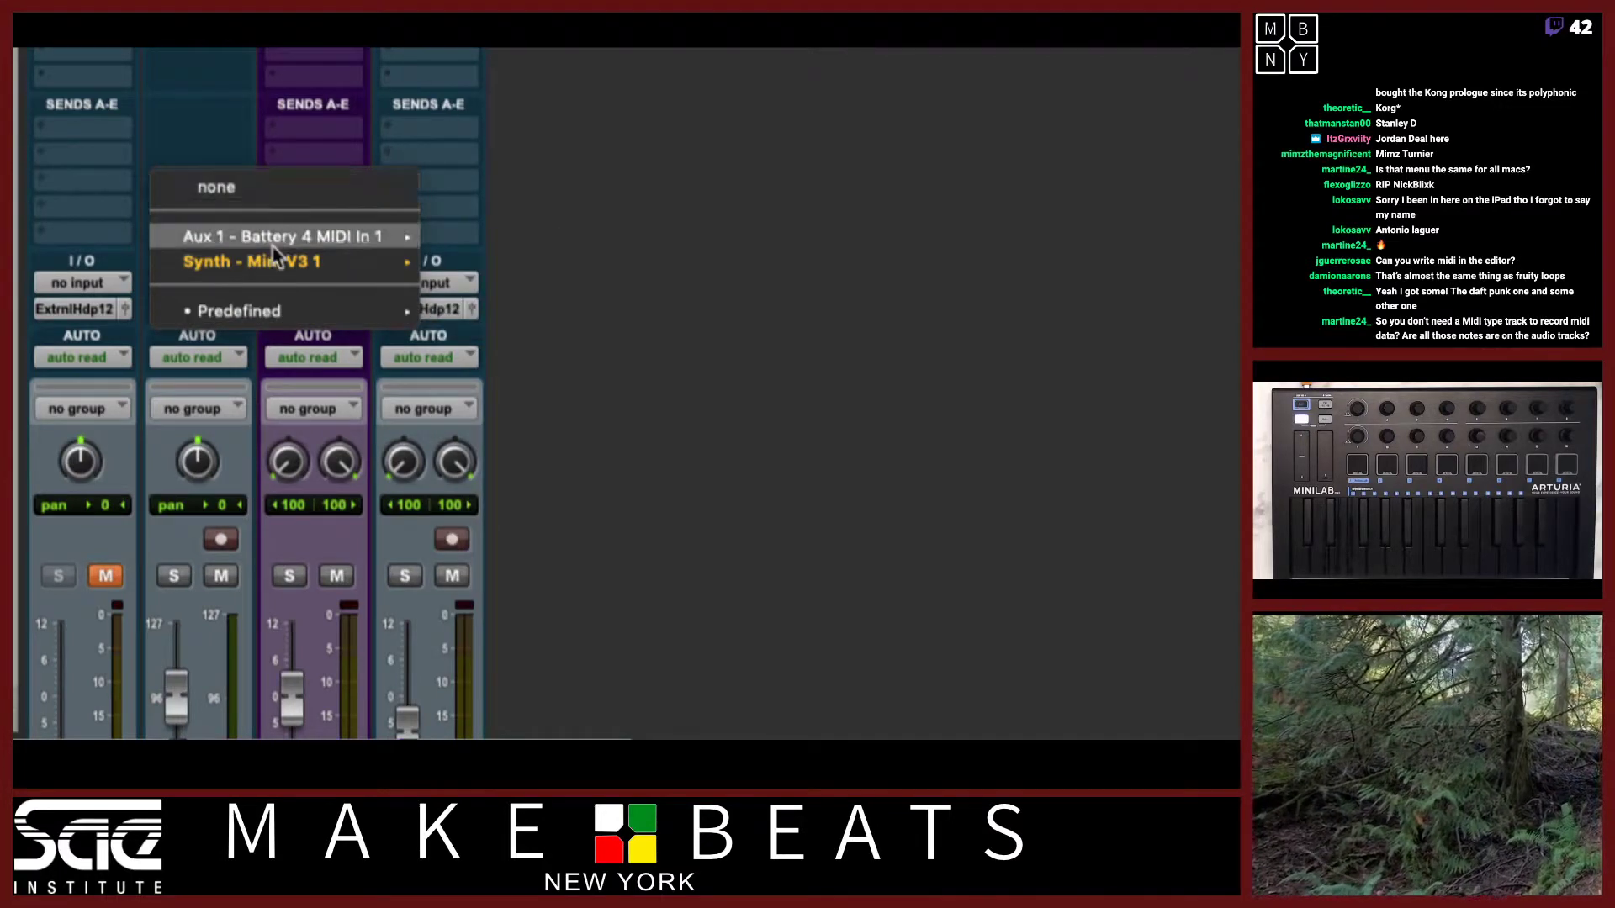
left_click(255, 138)
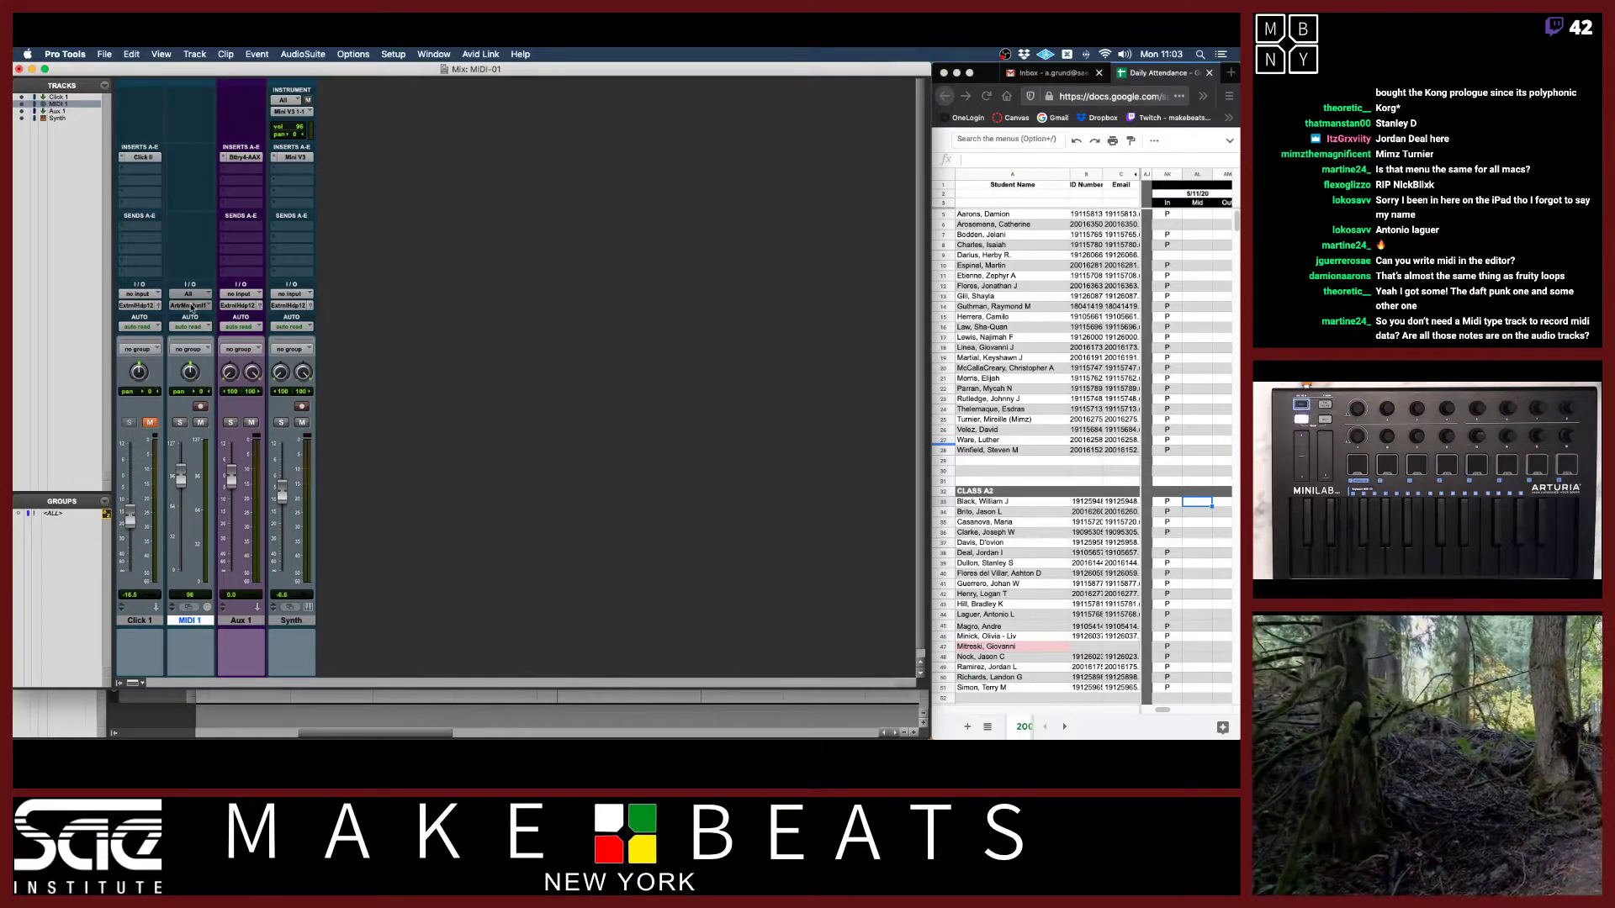
Route the MIDI 1 track's output to Aux 1 - Battery 4 MIDI In 1, channel-1.
left_click(190, 305)
mouse_move(228, 275)
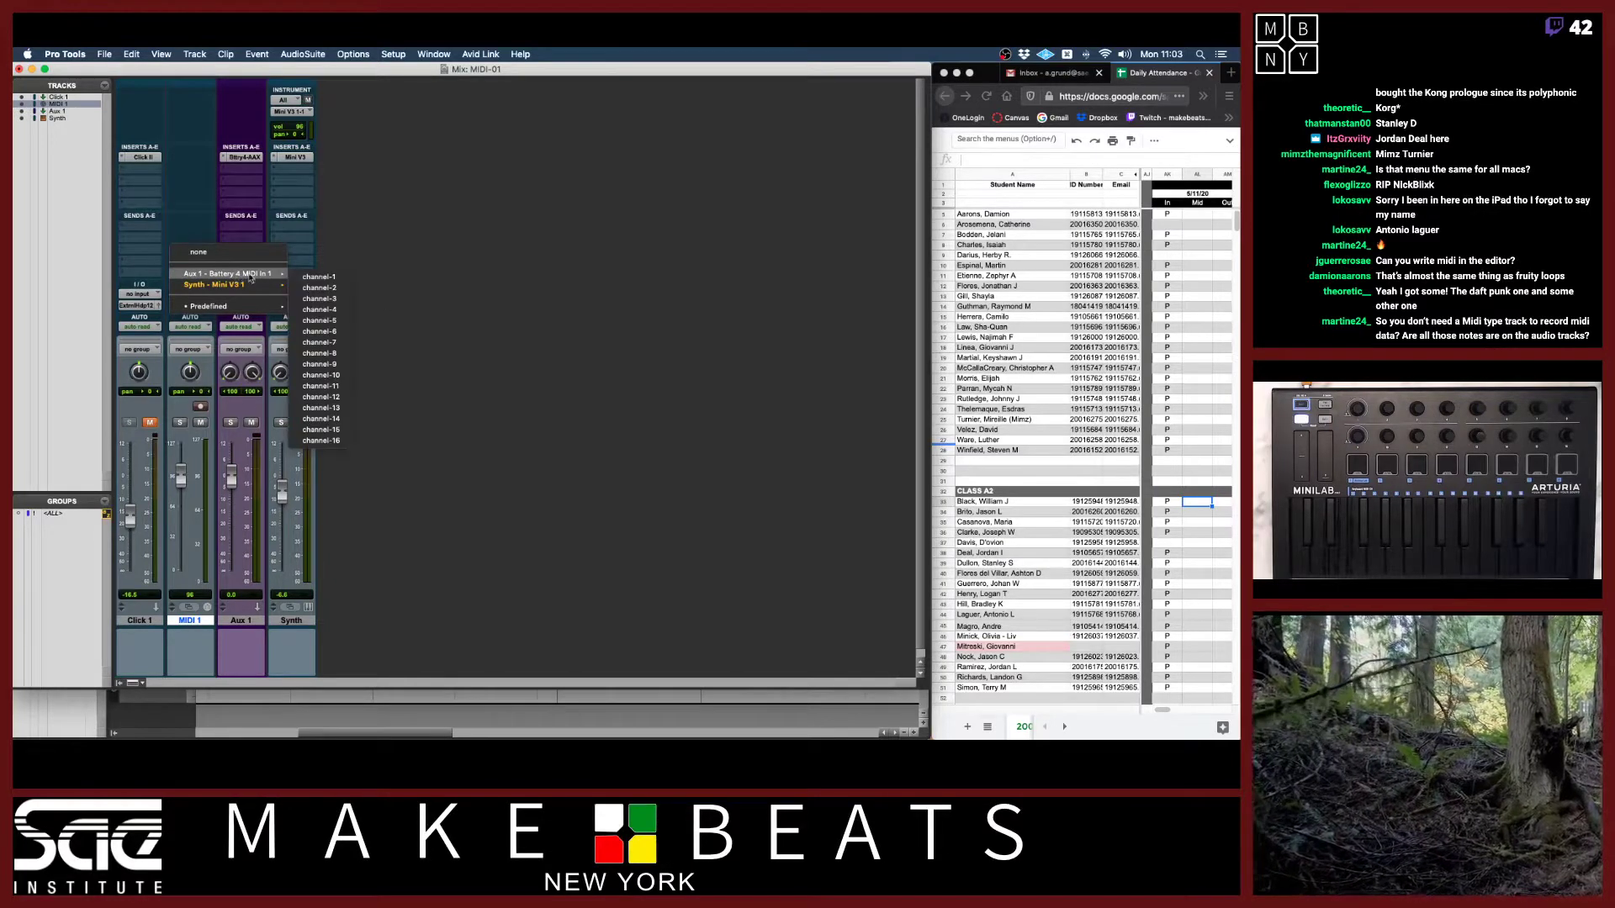
left_click(320, 278)
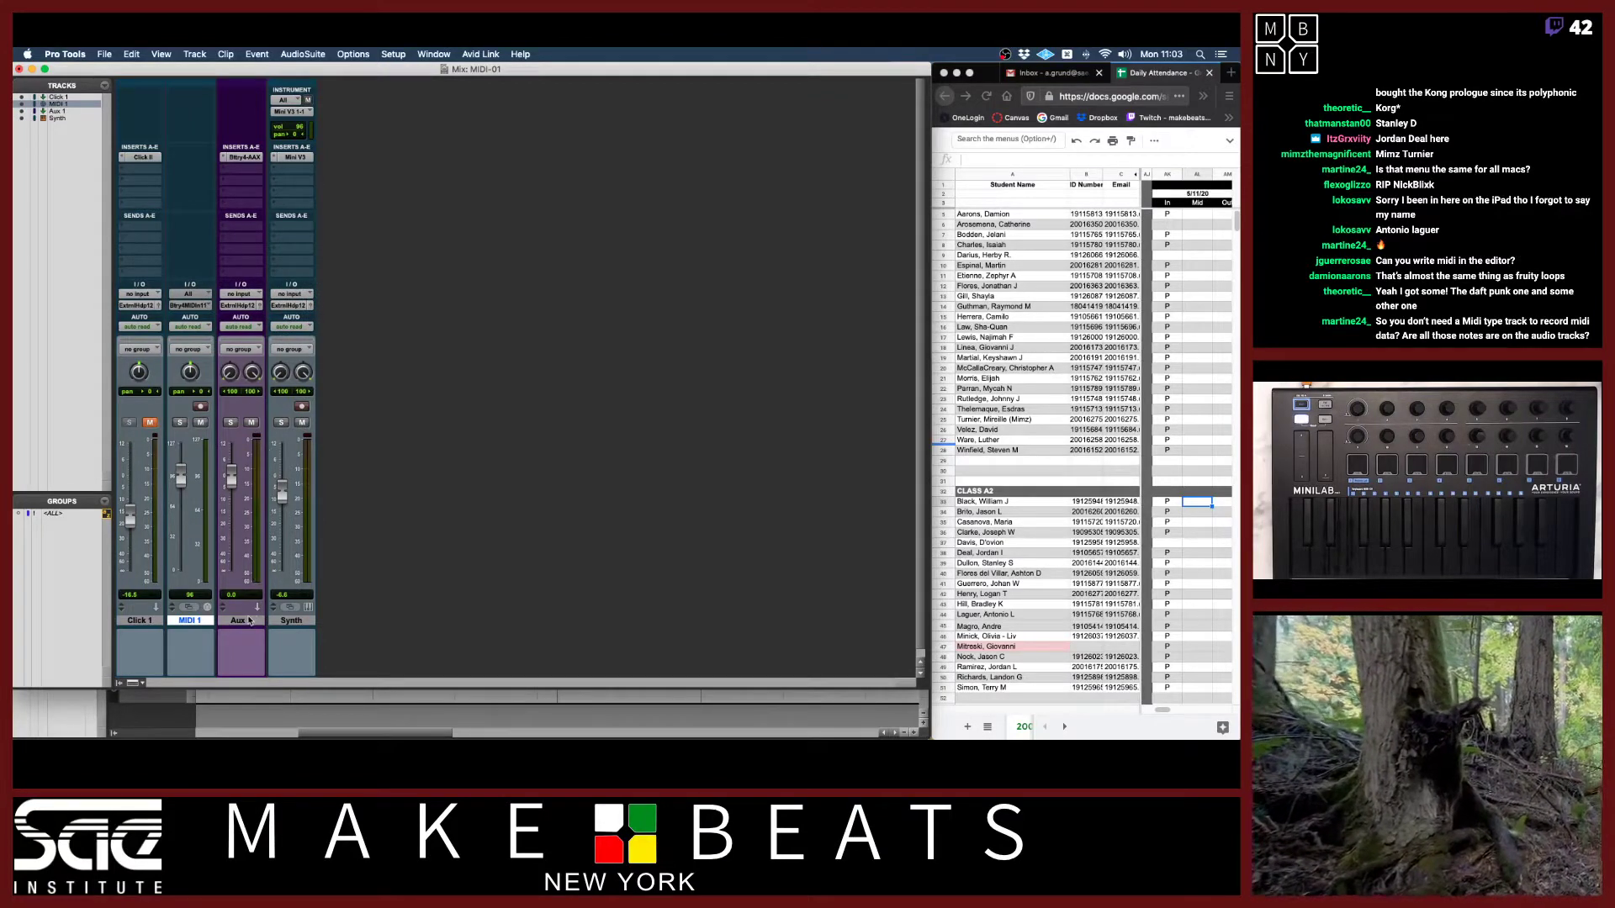
Rename the Aux 1 track as "m Drums".
left_click(246, 622)
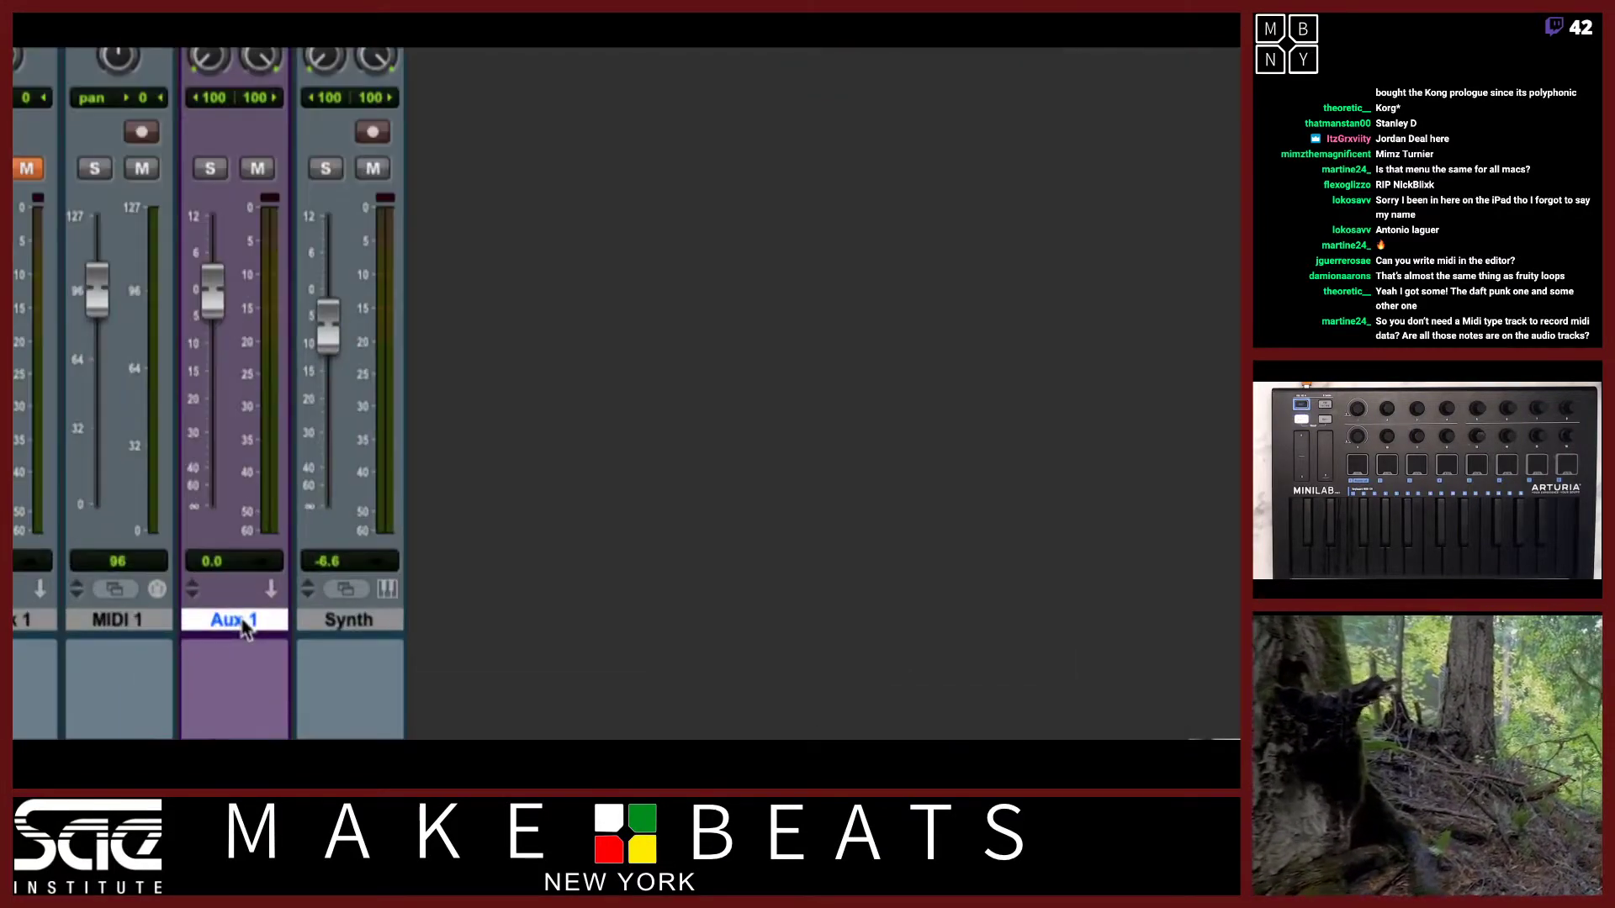
double_click(244, 622)
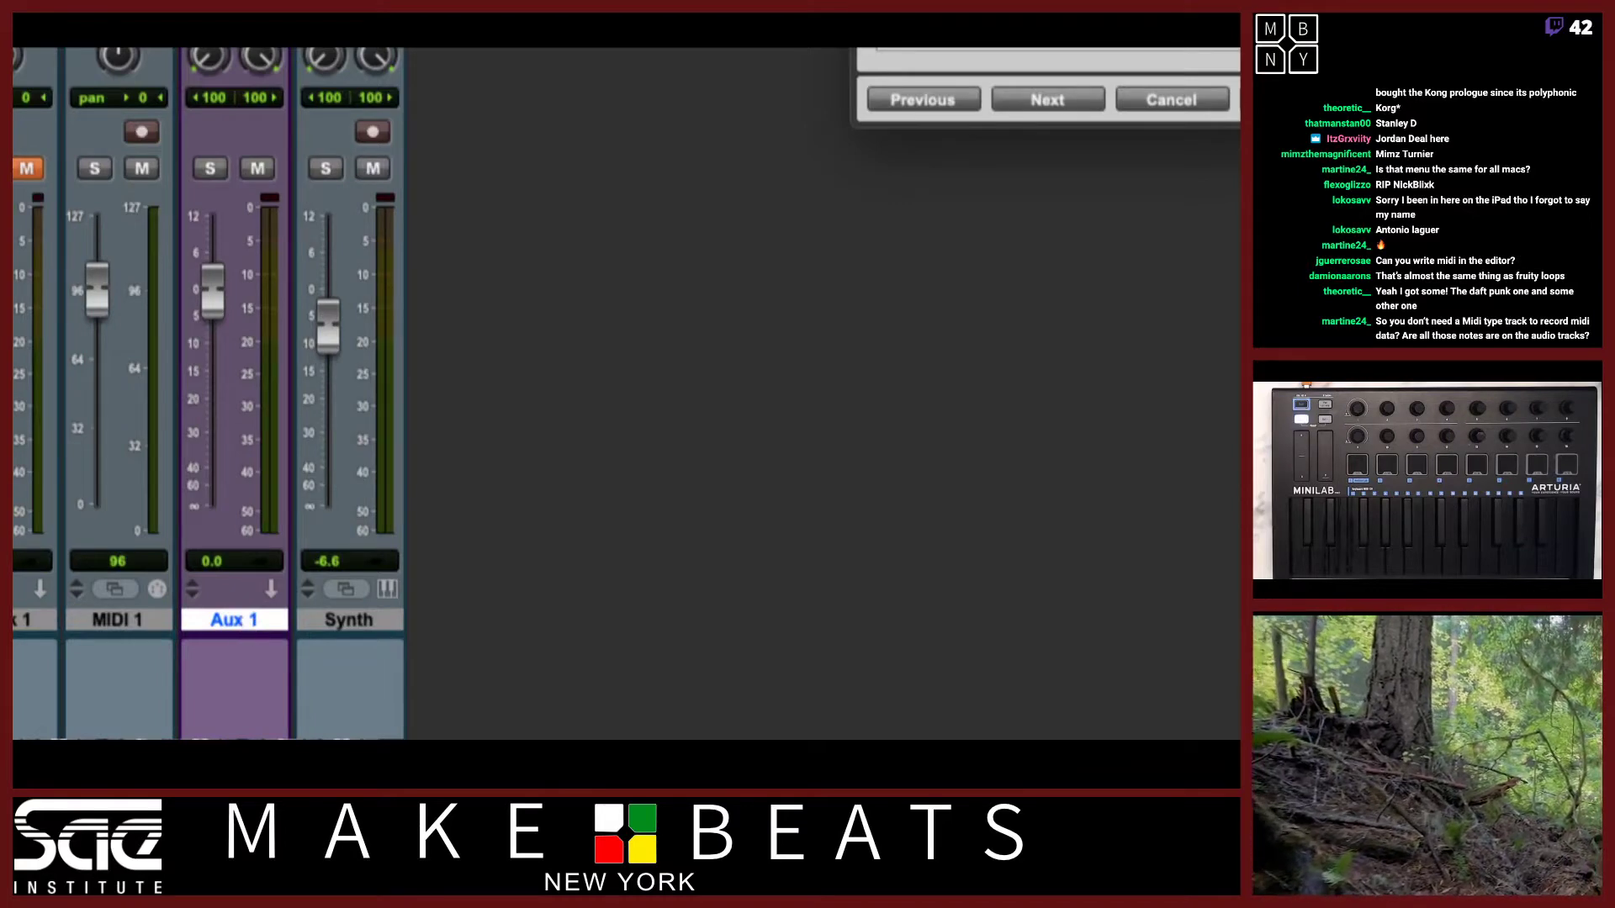
key("Return")
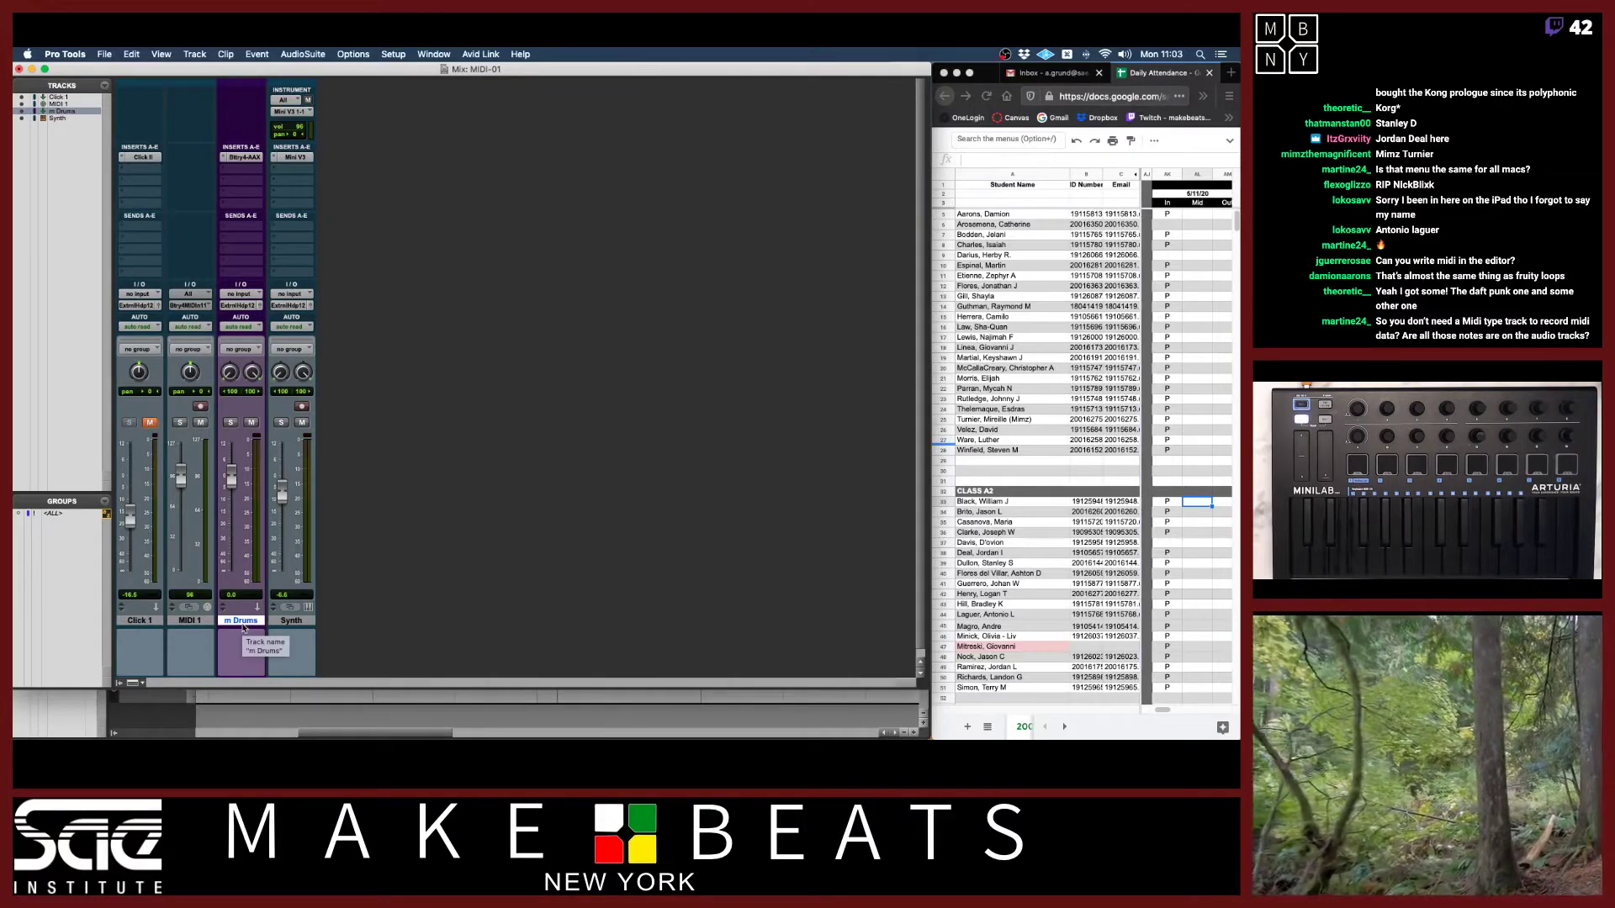
Rename the MIDI 1 track as "Drums Cont".
double_click(190, 621)
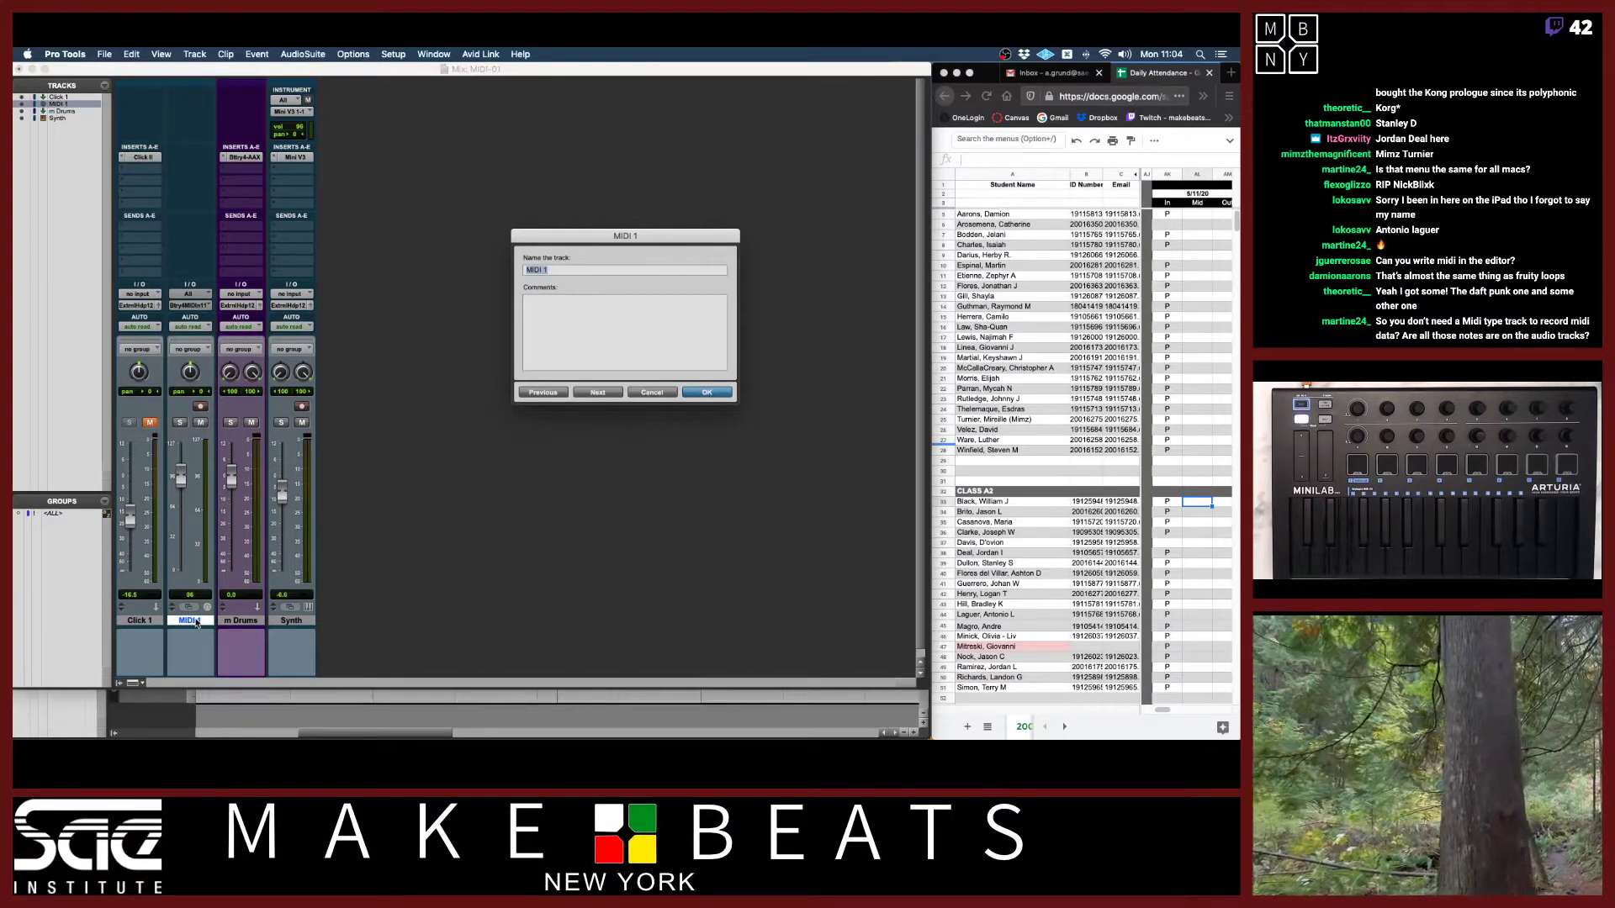
type("Drums")
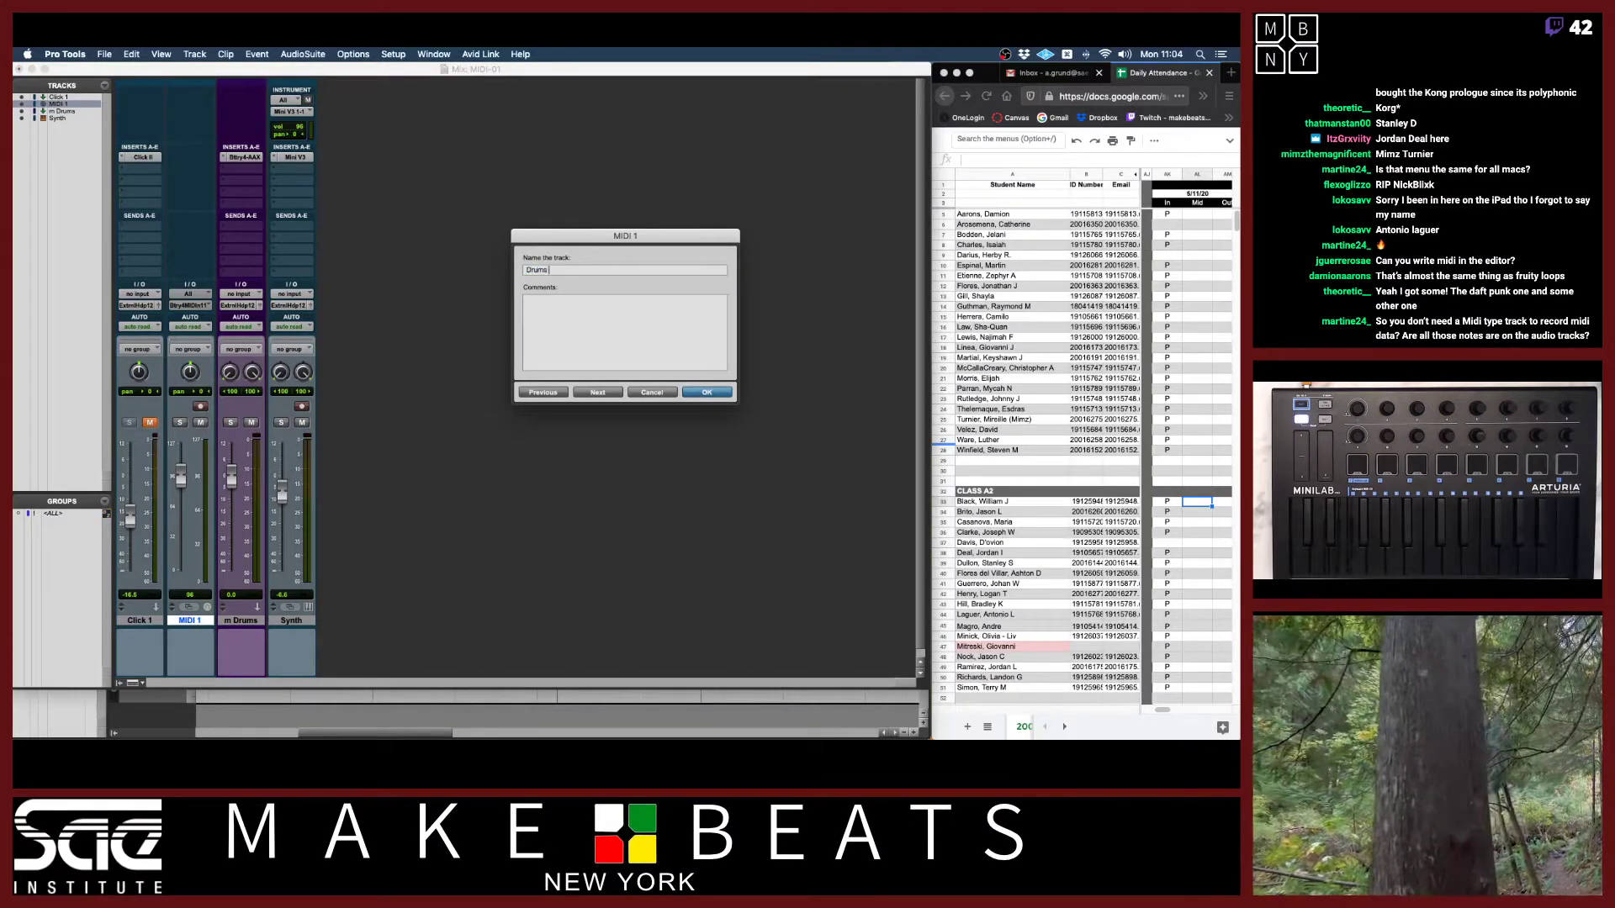
type(" Cont")
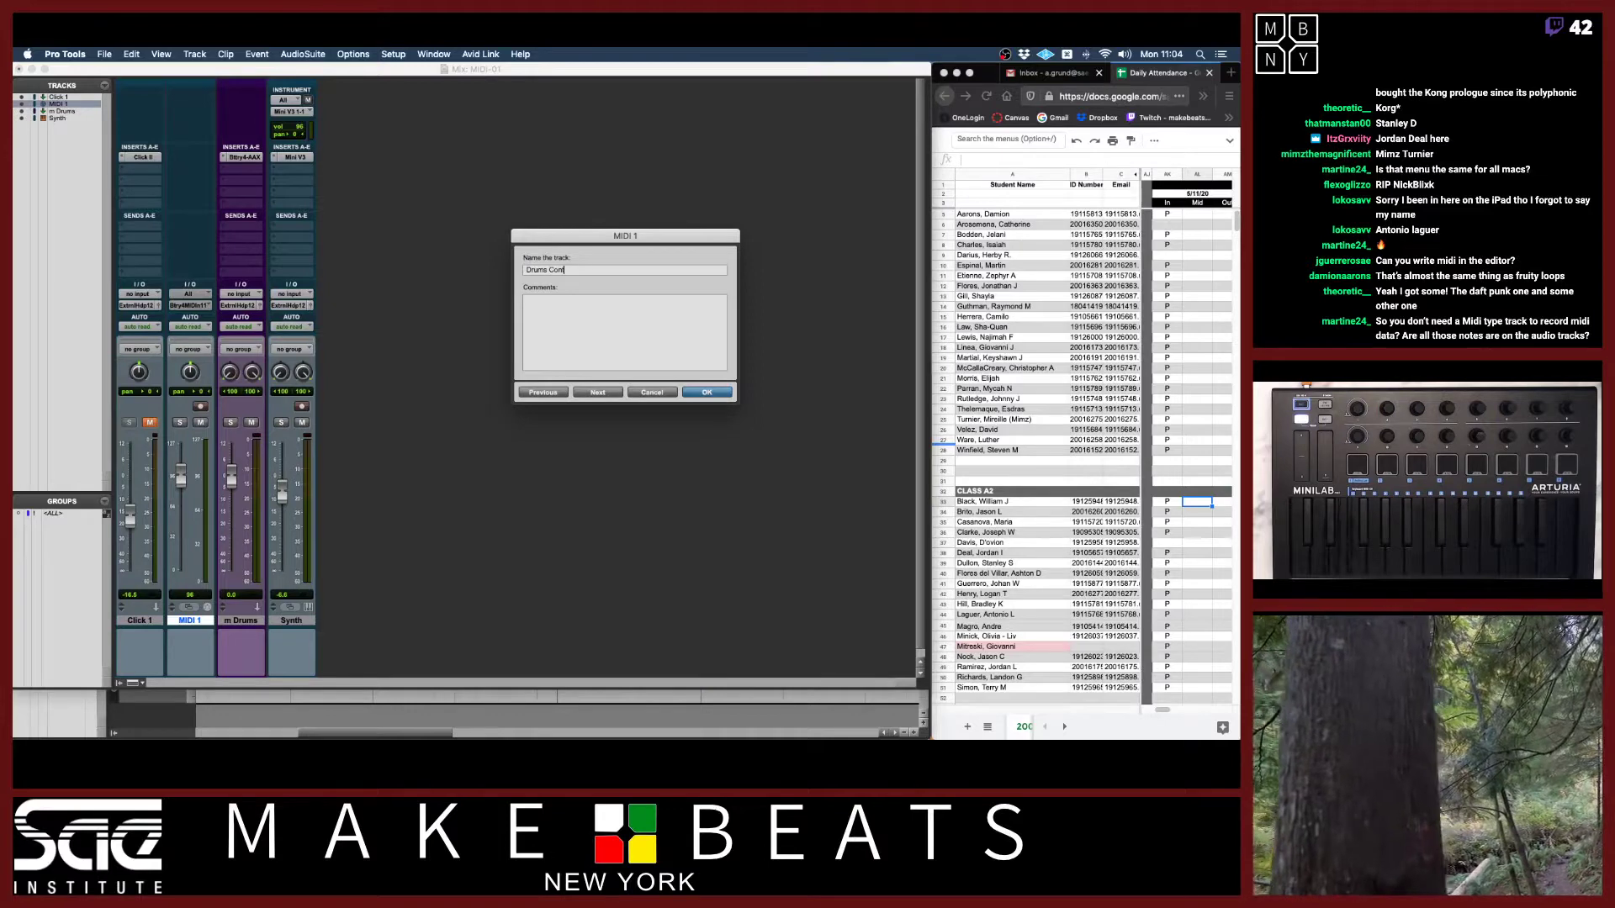
key("Return")
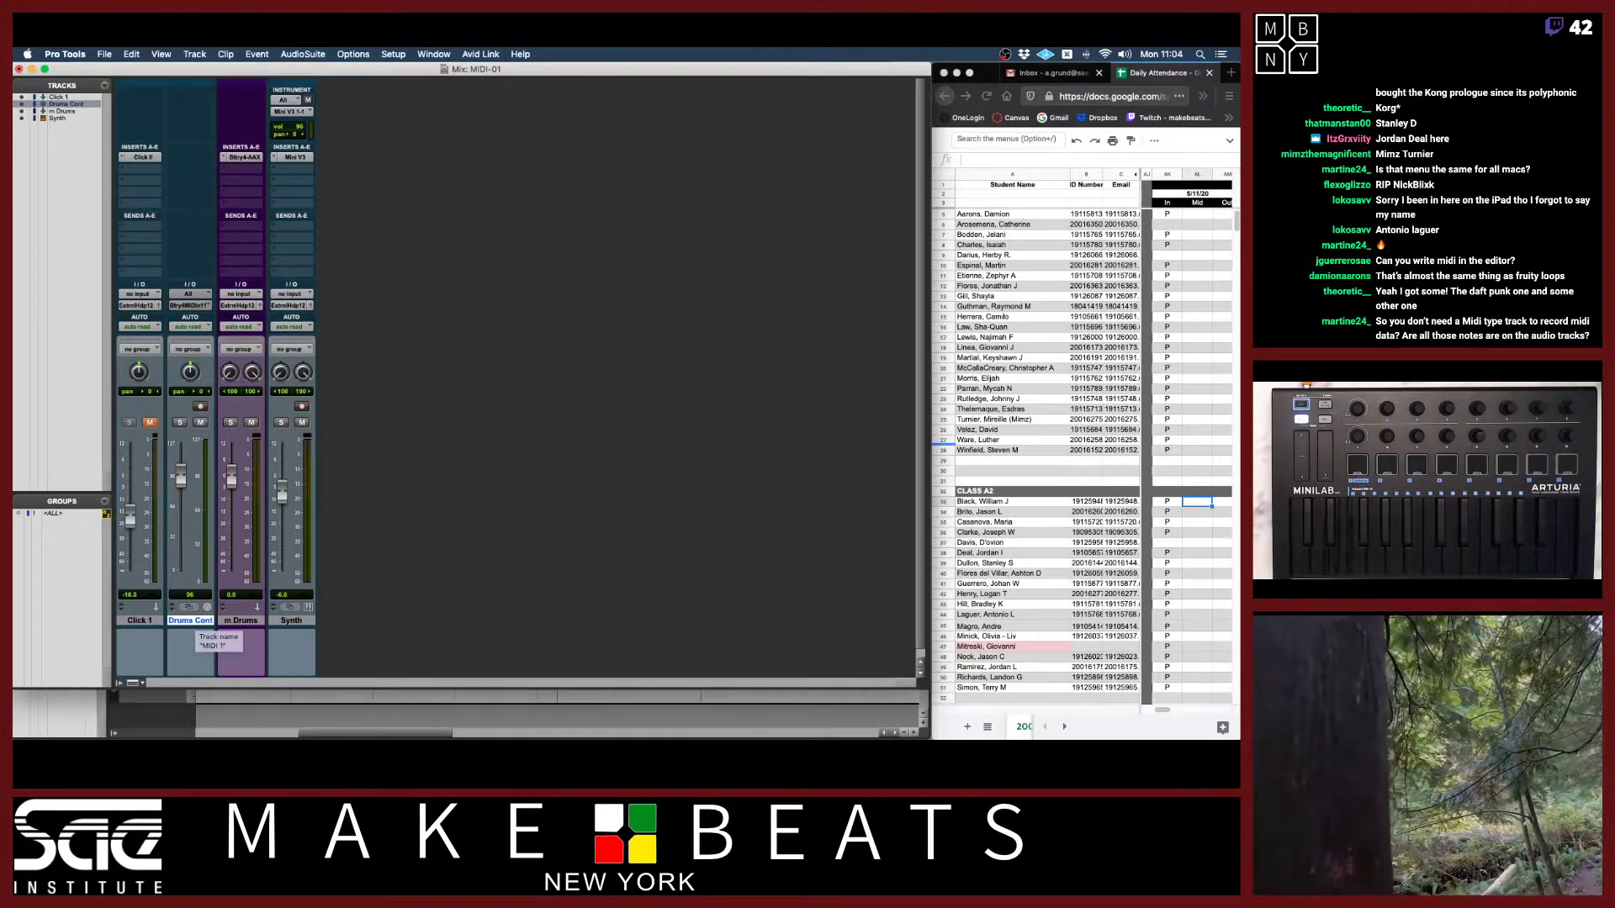
Check the tracks in the Edit window, and record-enable the Drums Cont track in the Mix window.
key("super+equal")
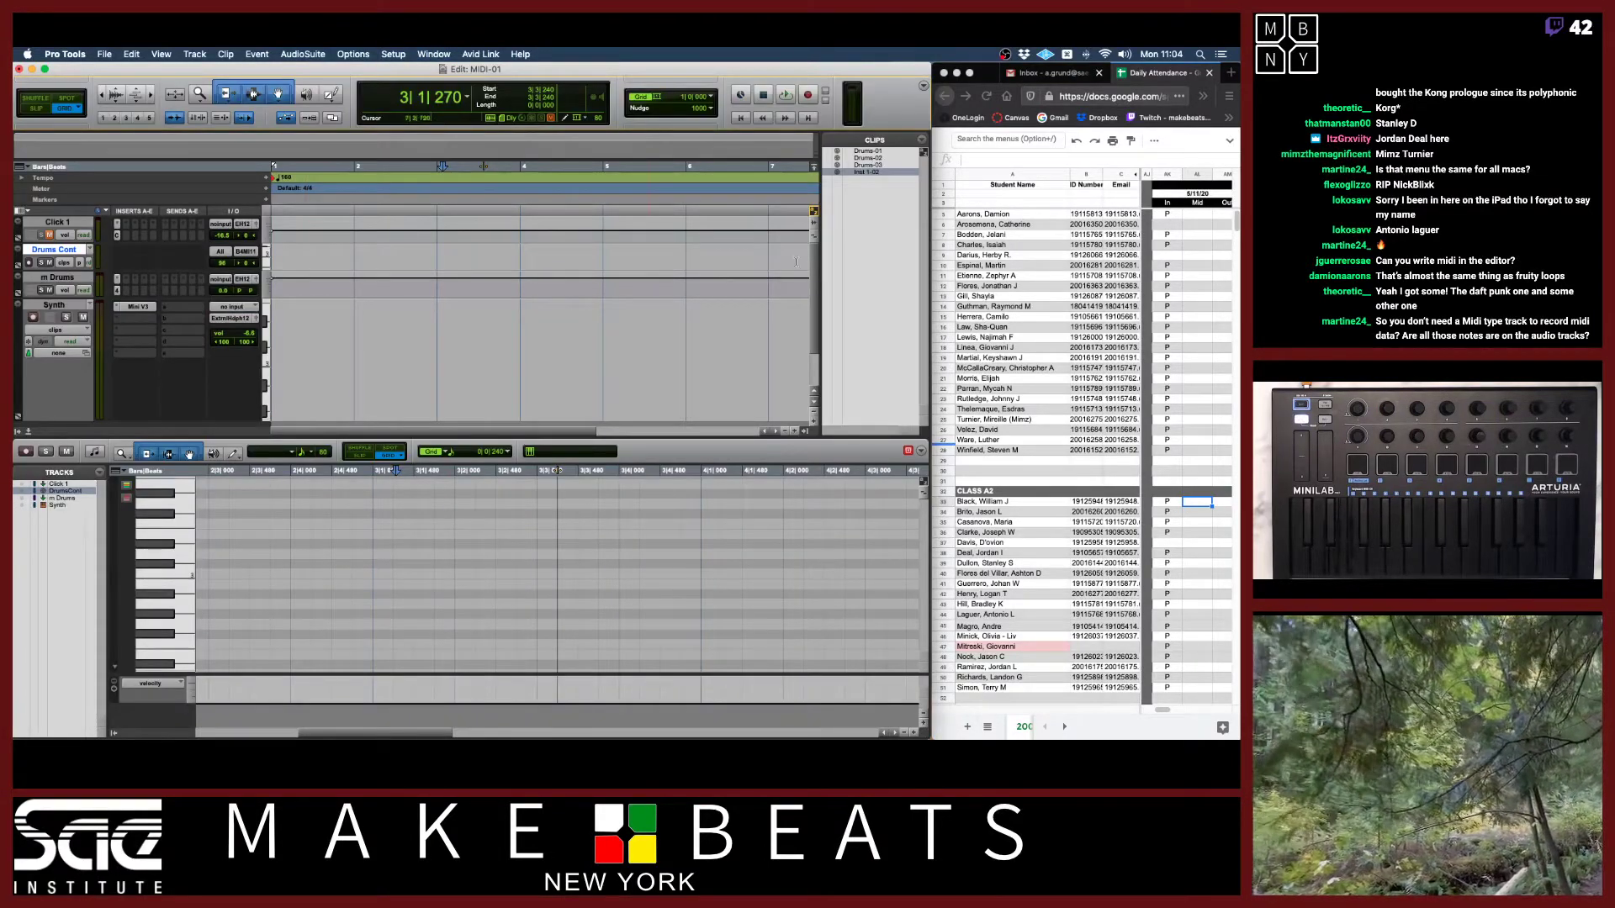
key("super+equal")
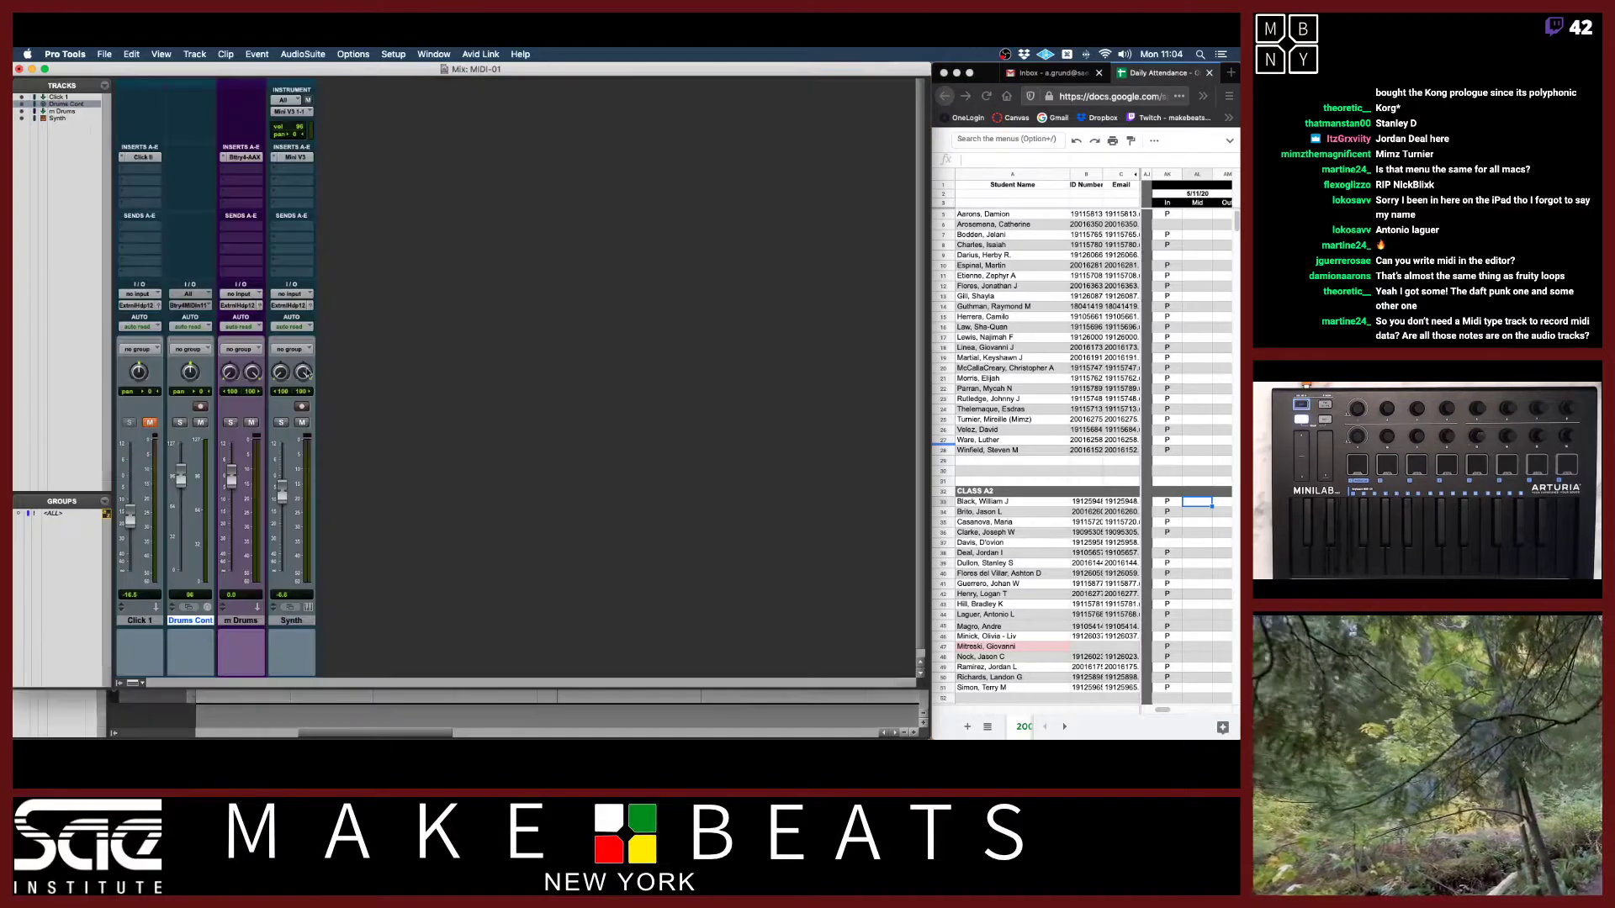
left_click(200, 409)
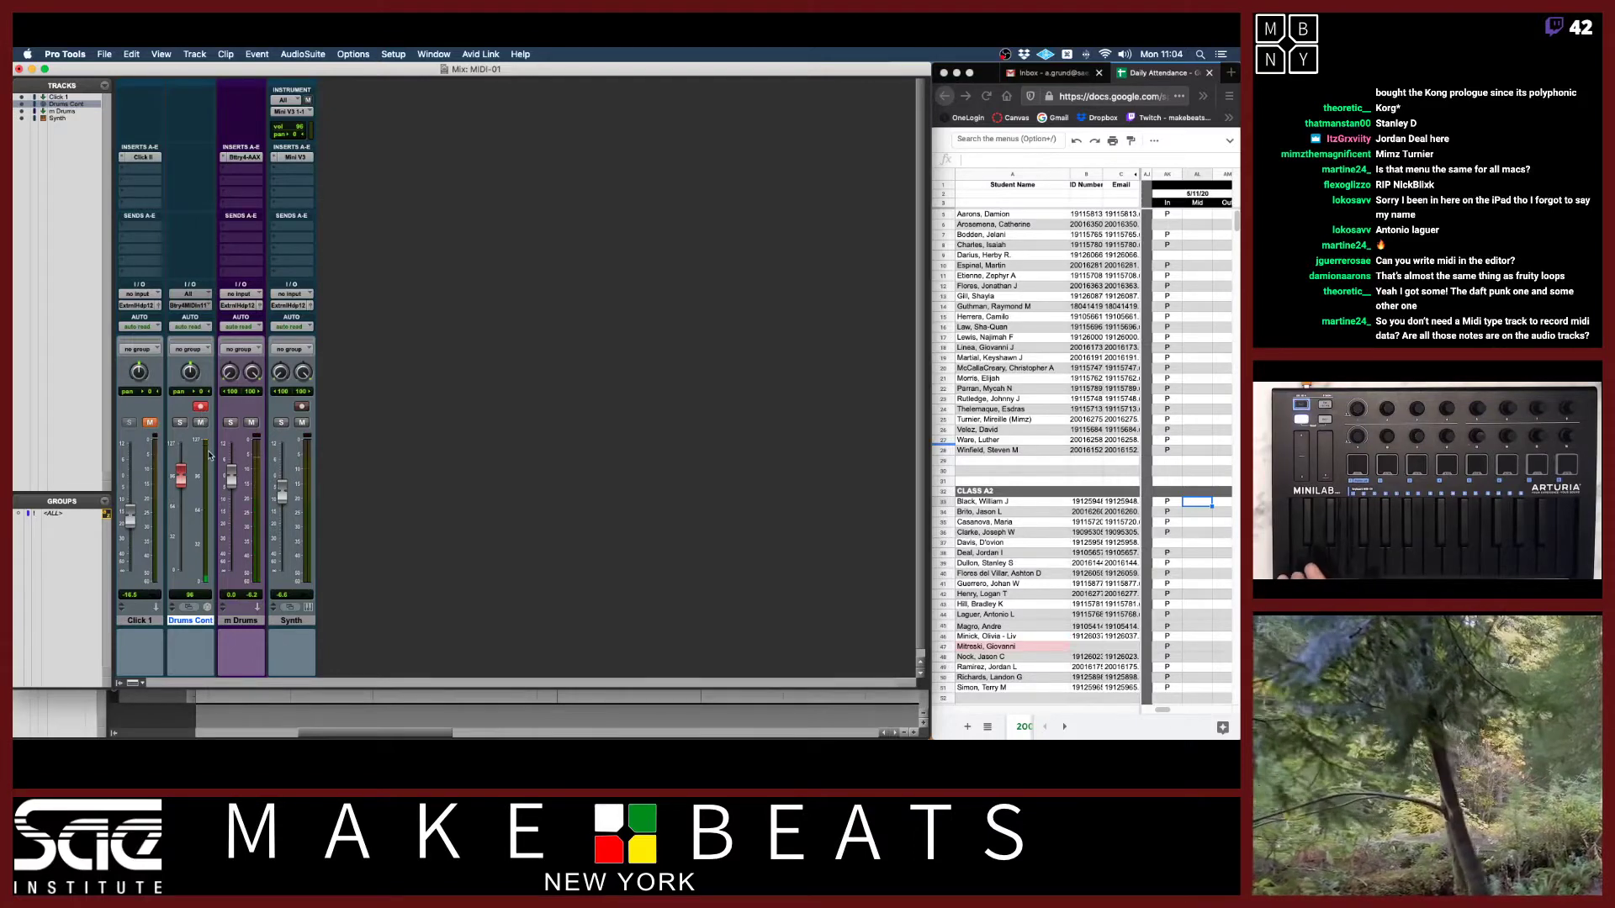
Review the MIDI, Aux and Instrument track routing diagram in Preview alongside the m Drums and Synth tracks in Pro Tools.
left_click(235, 621)
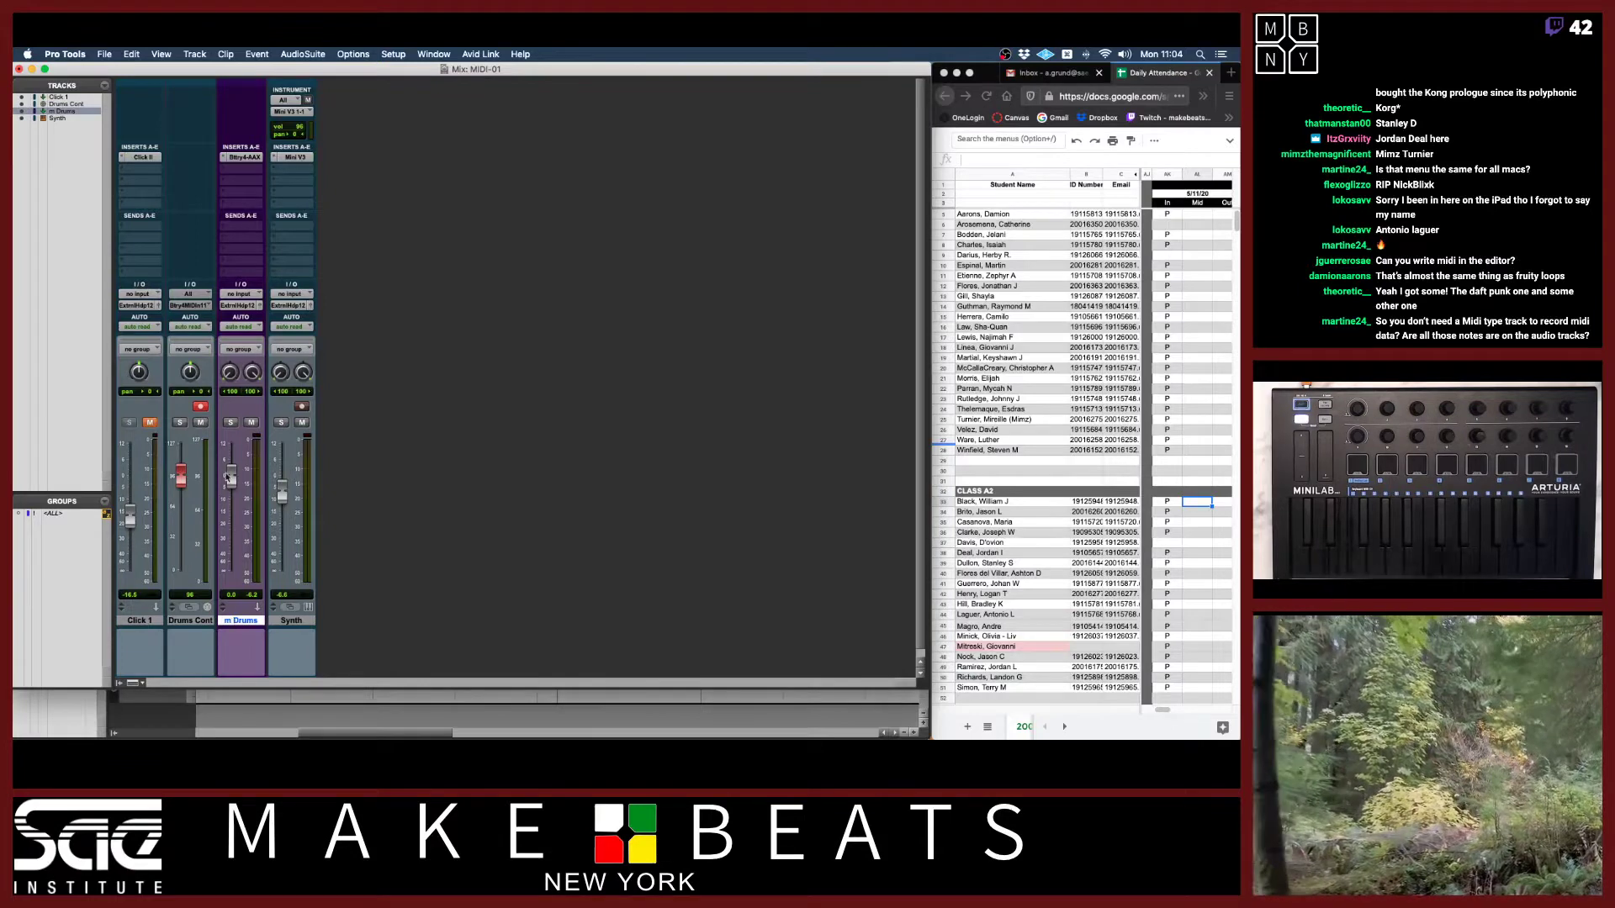
key("super+Tab")
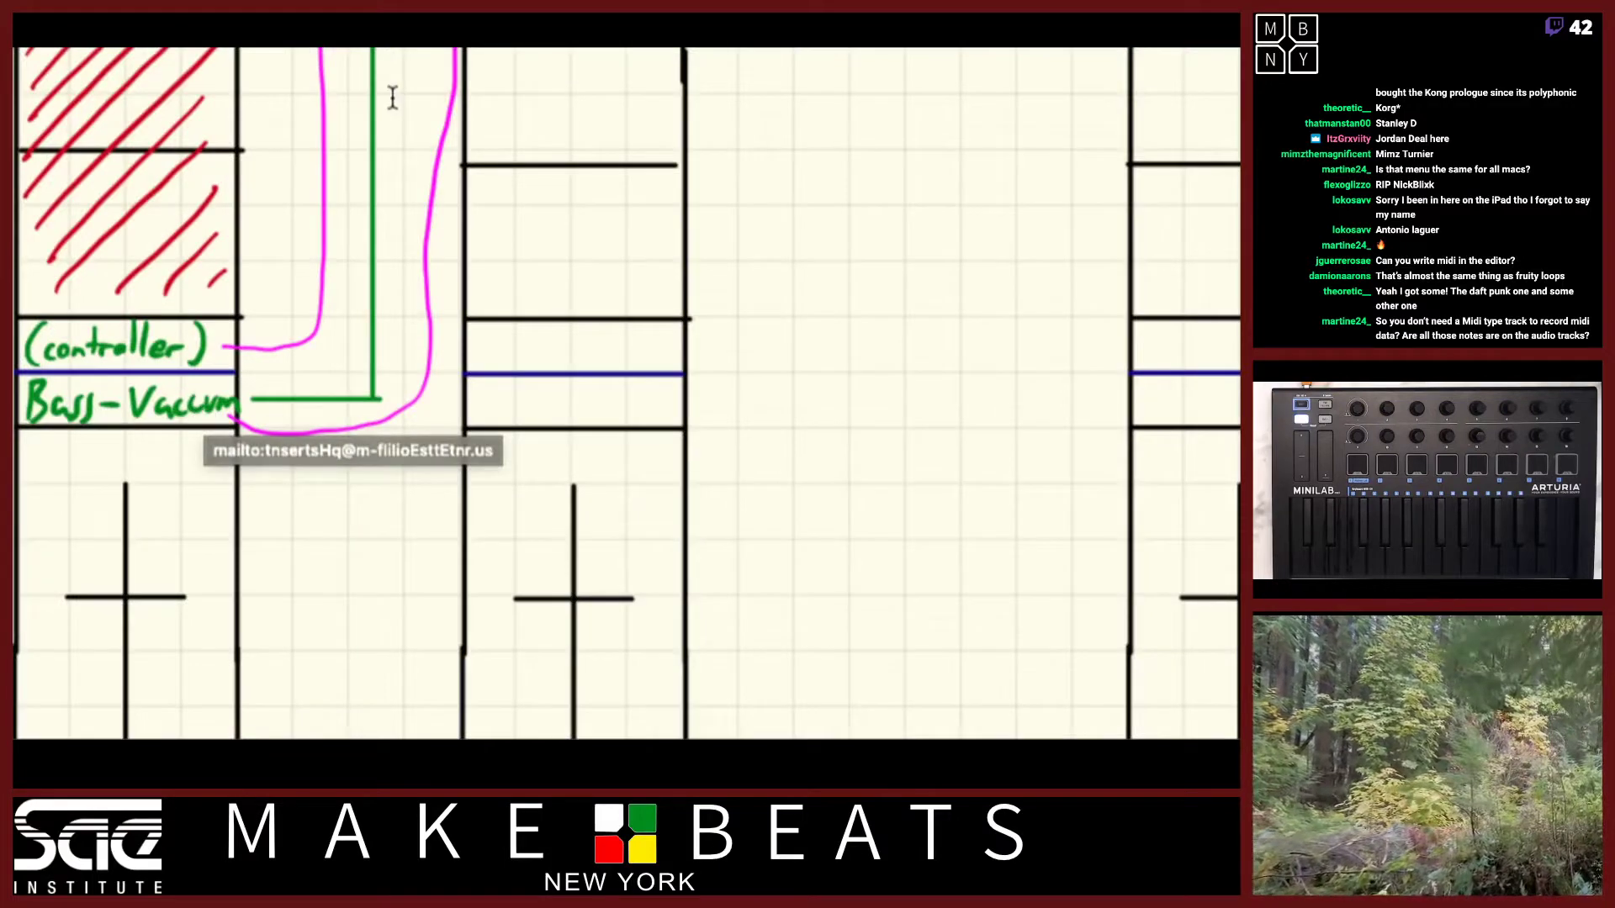
scroll(389, 98, "up", 2)
scroll(87, 236, "left", 3)
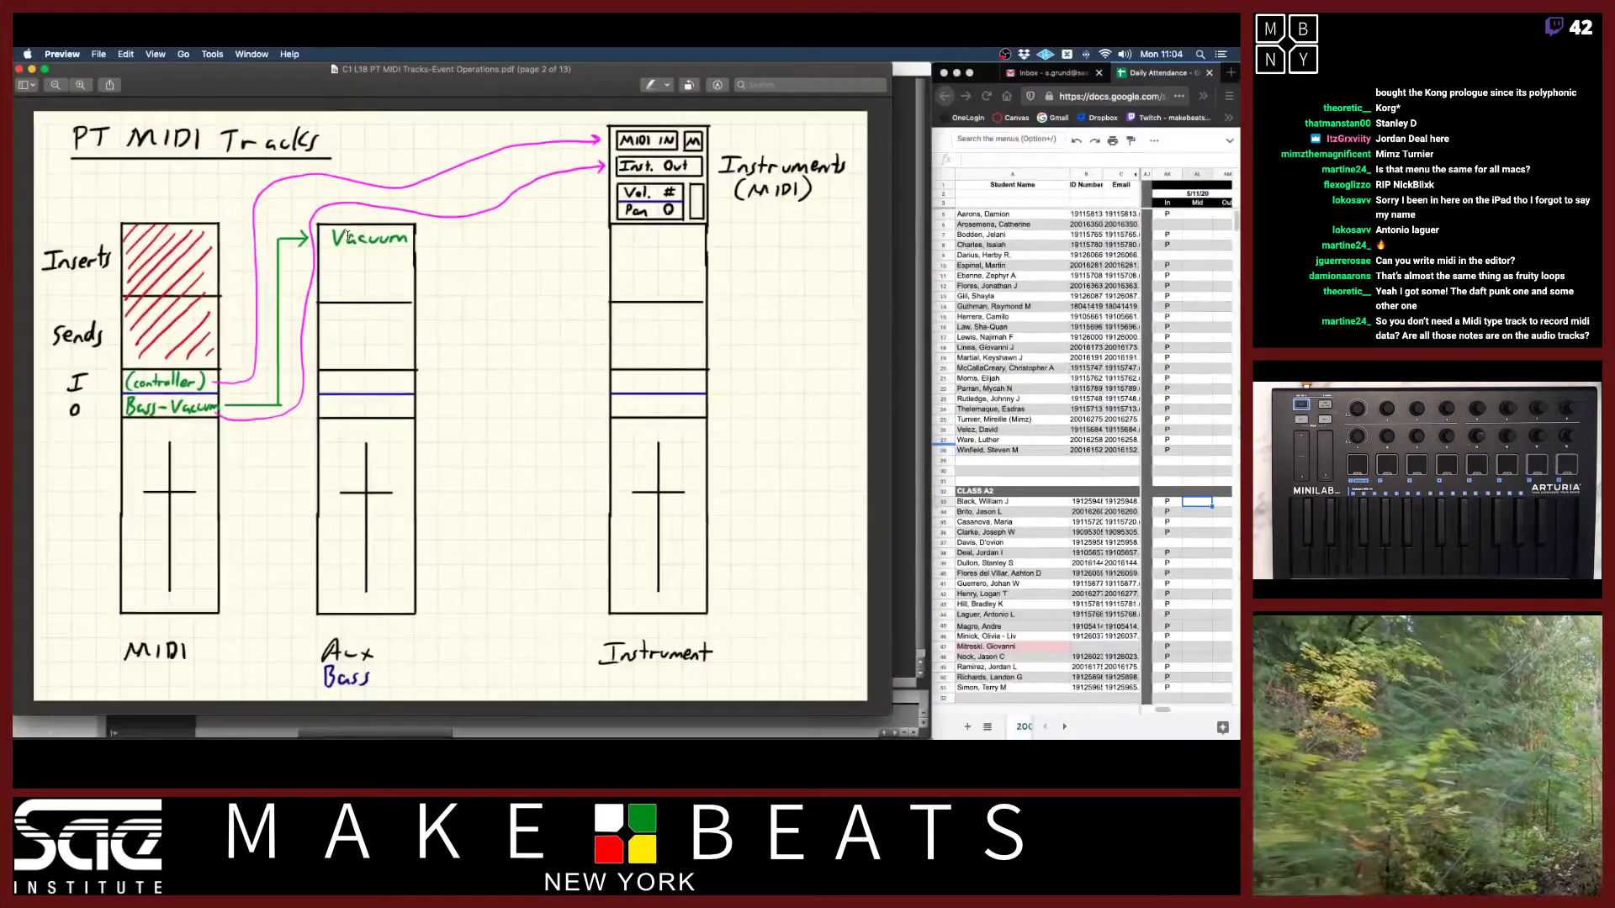
key("super+Tab")
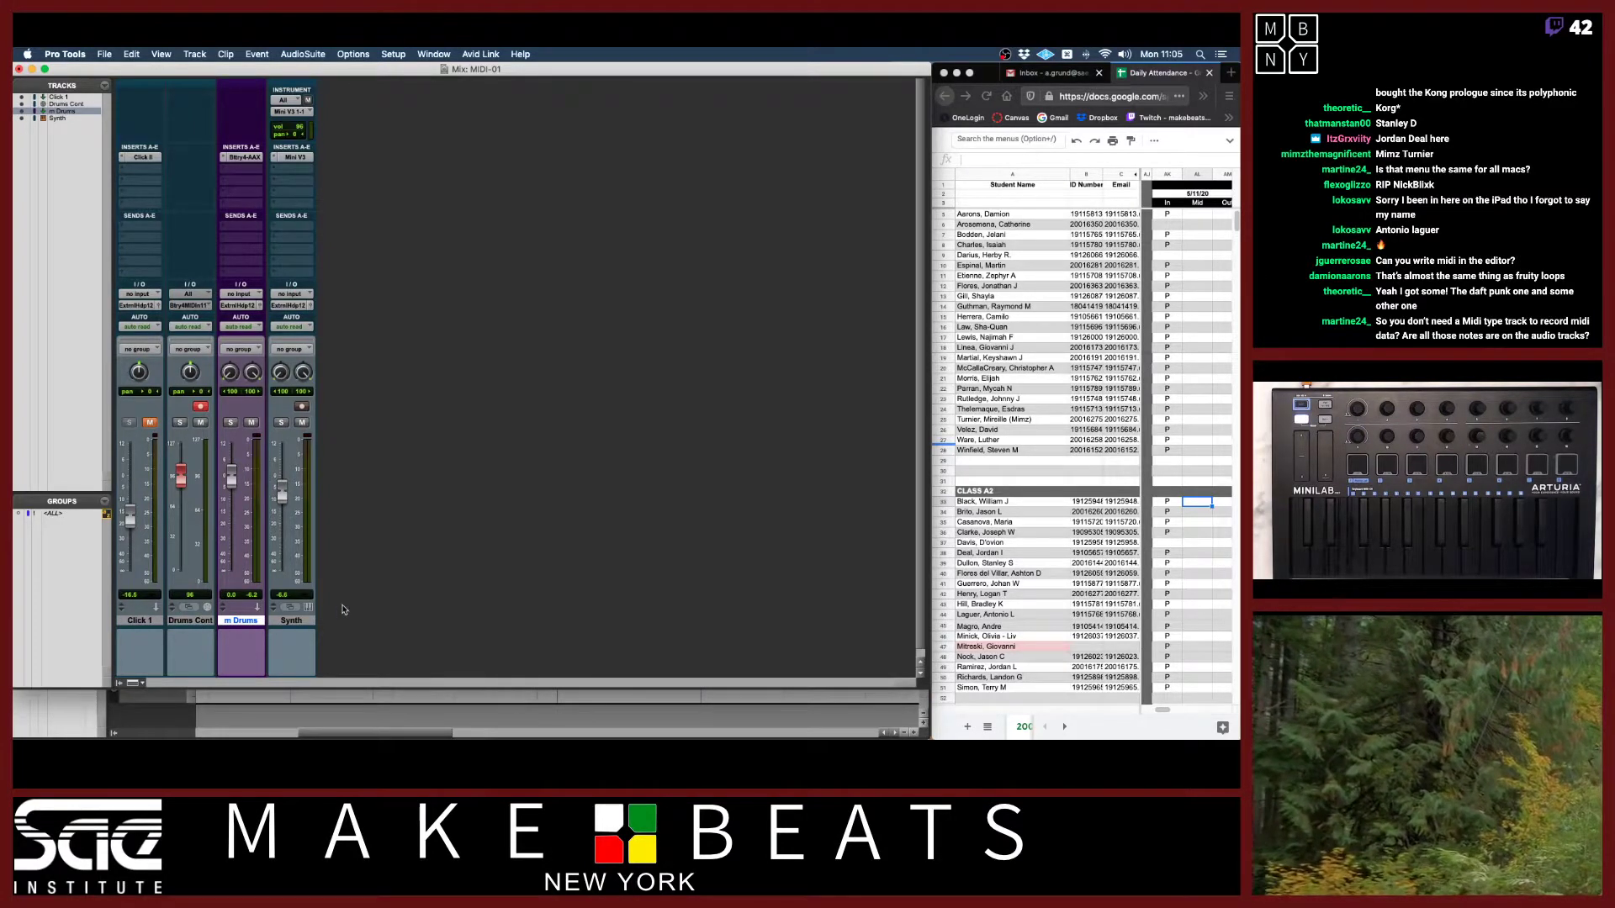
left_click(291, 621)
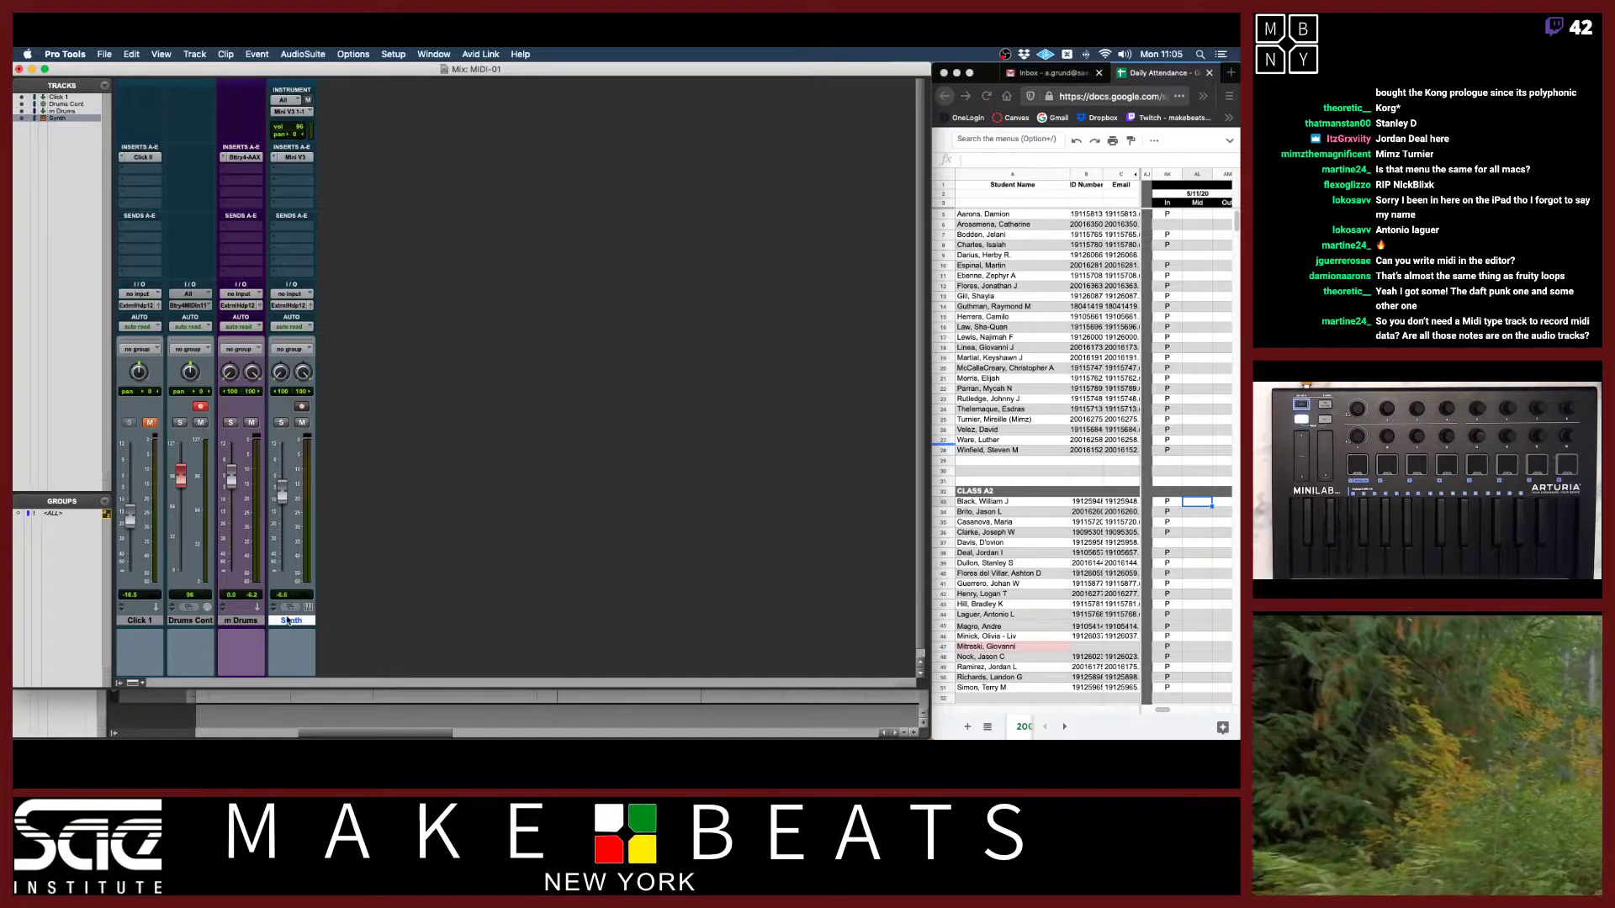
key("super+Tab")
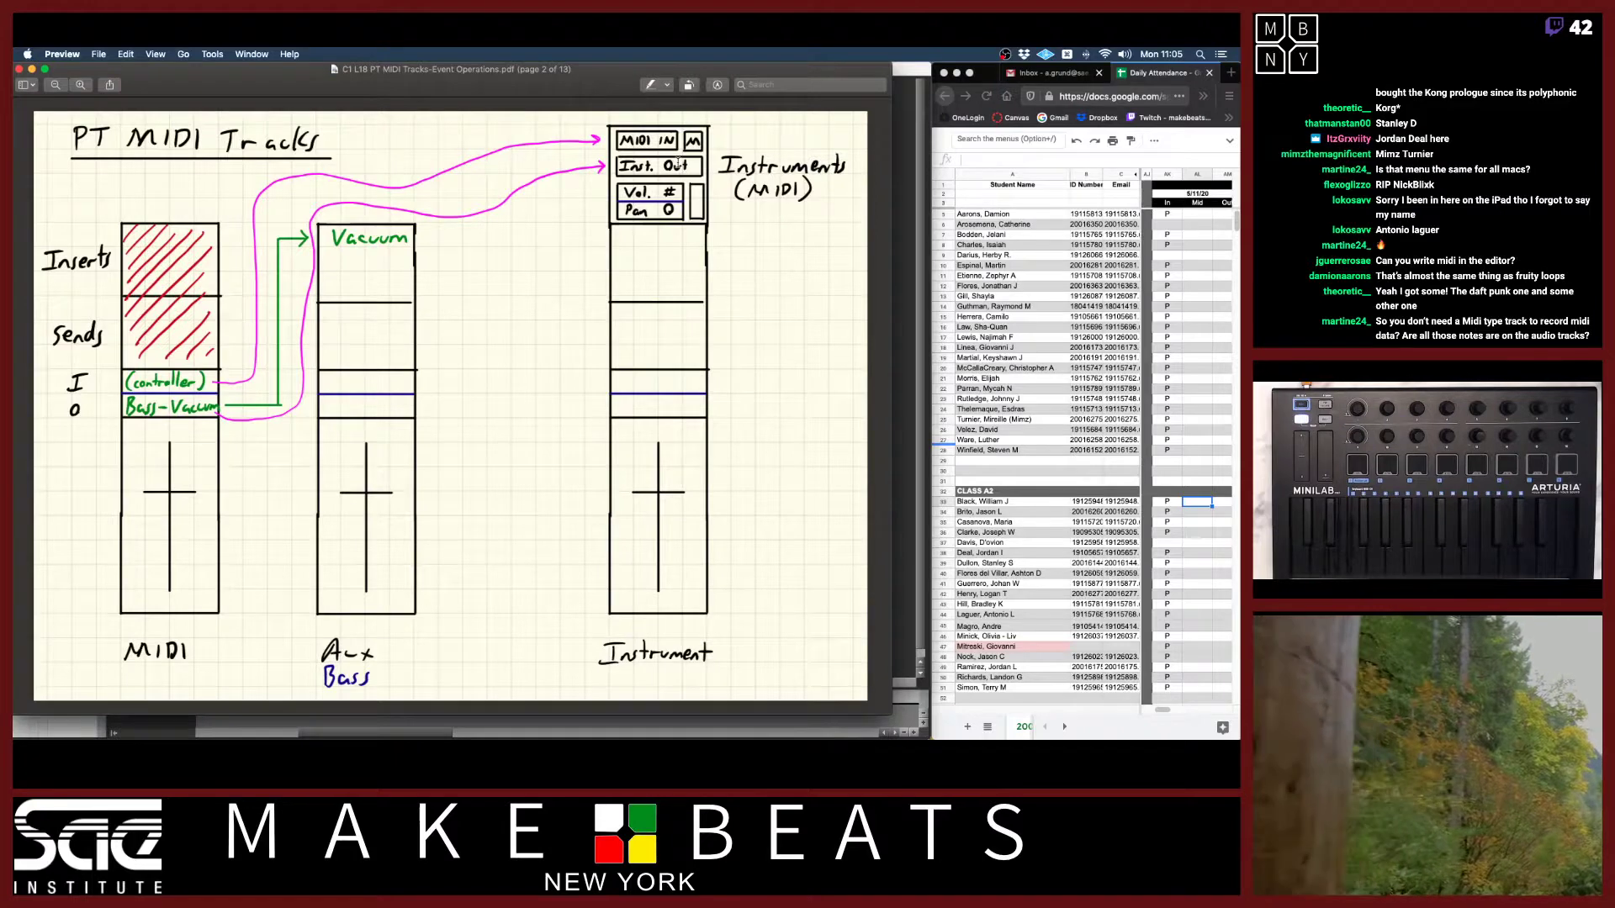
key("super+Tab")
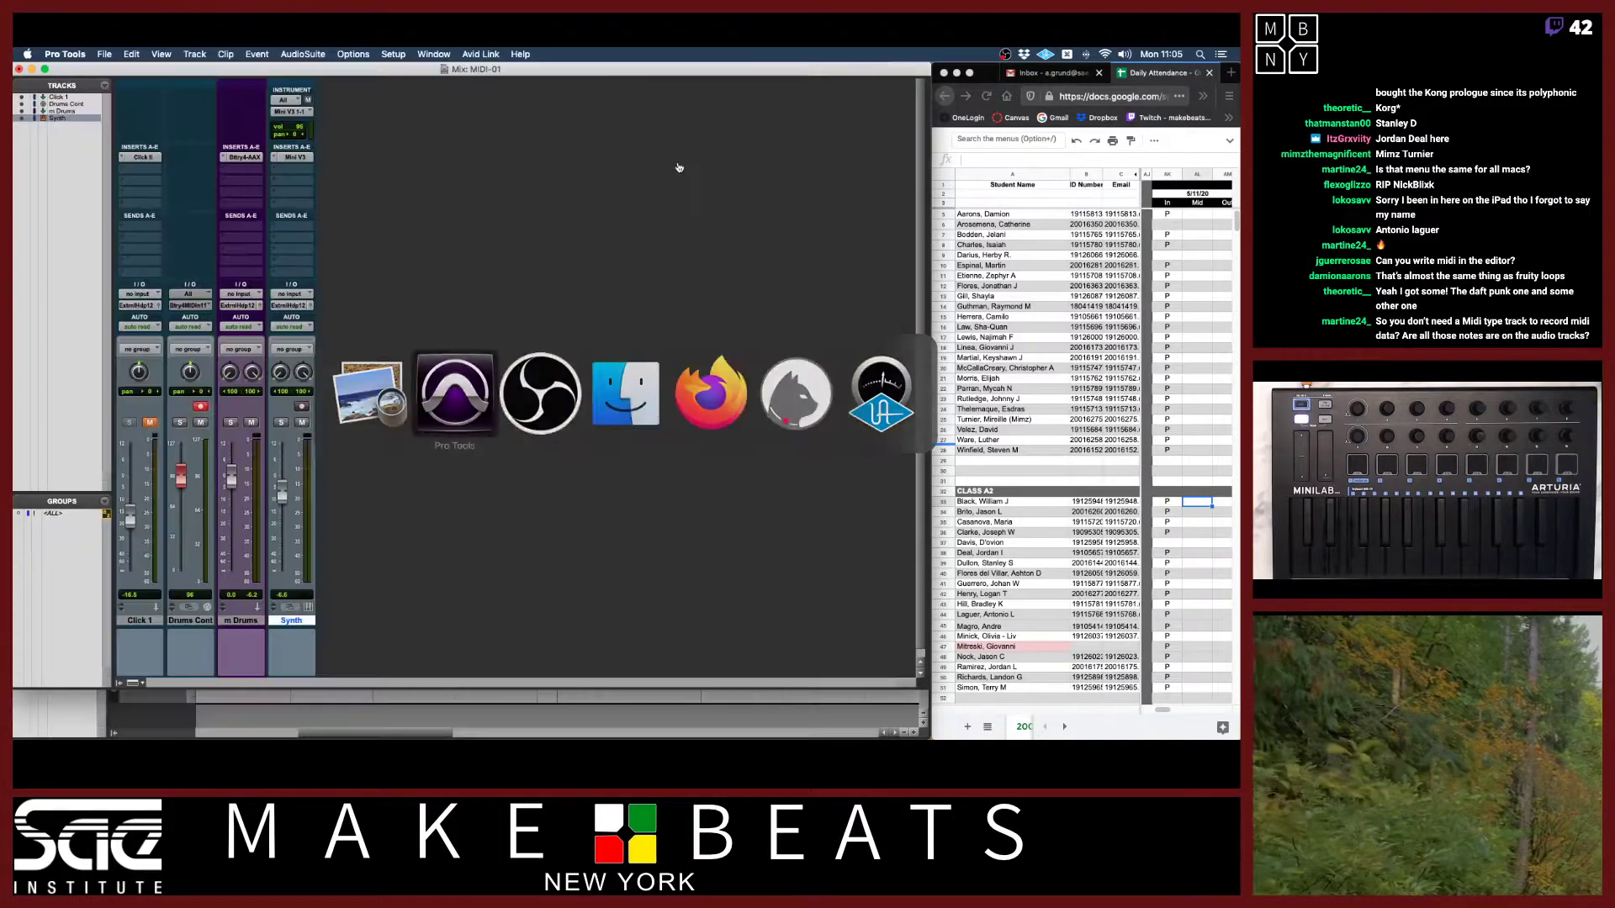
Check the Mix Window Views options for the Instruments section.
left_click(165, 53)
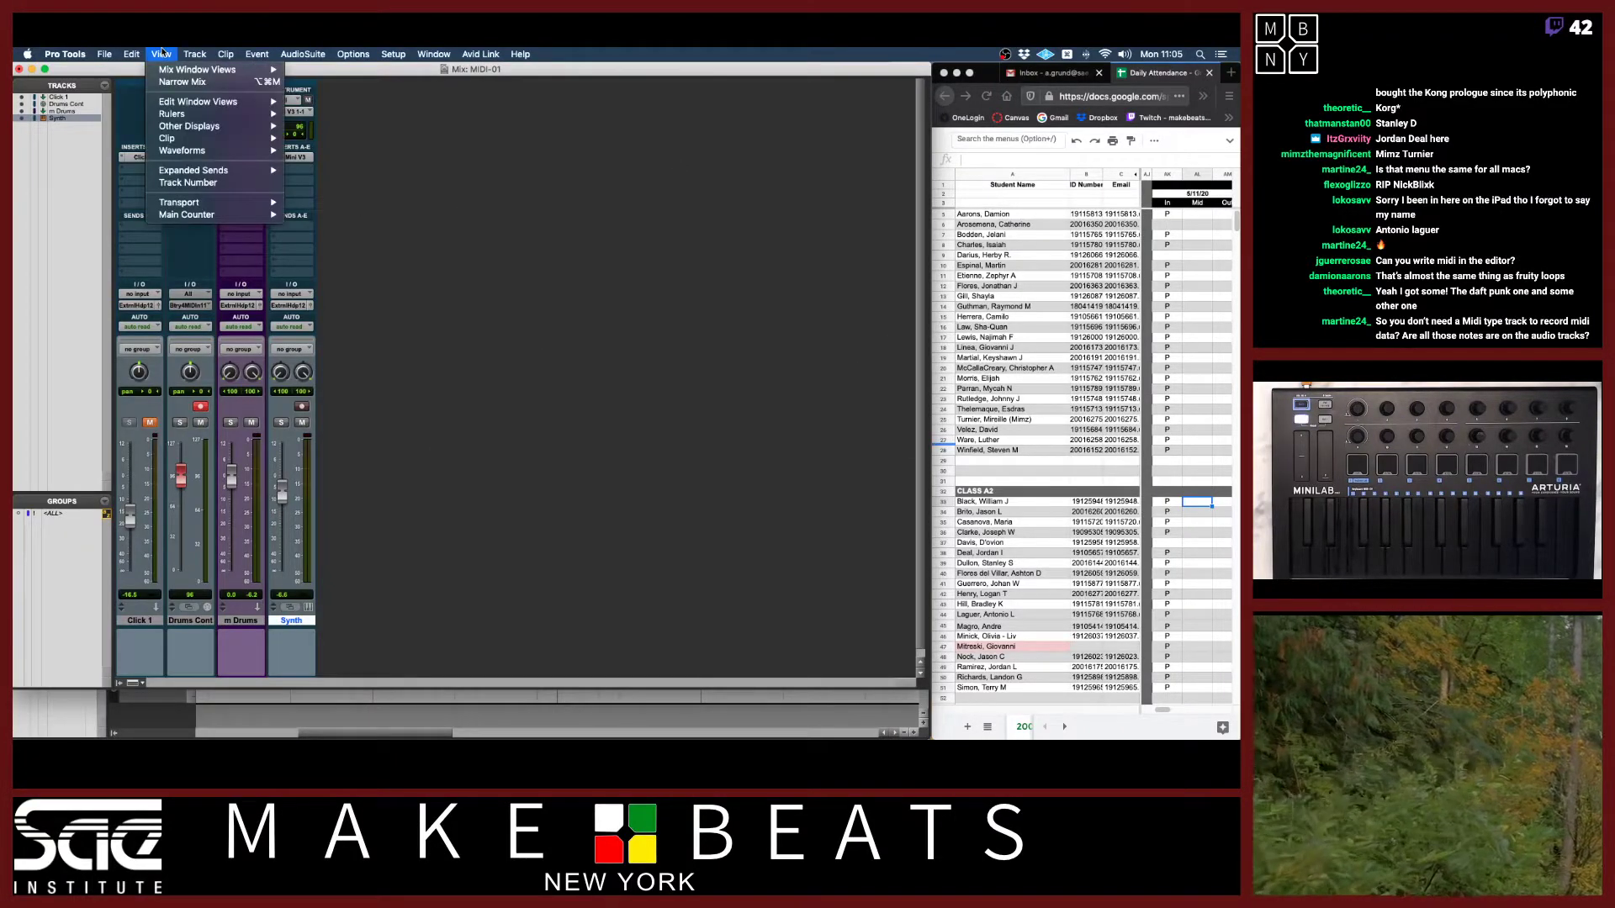
mouse_move(190, 52)
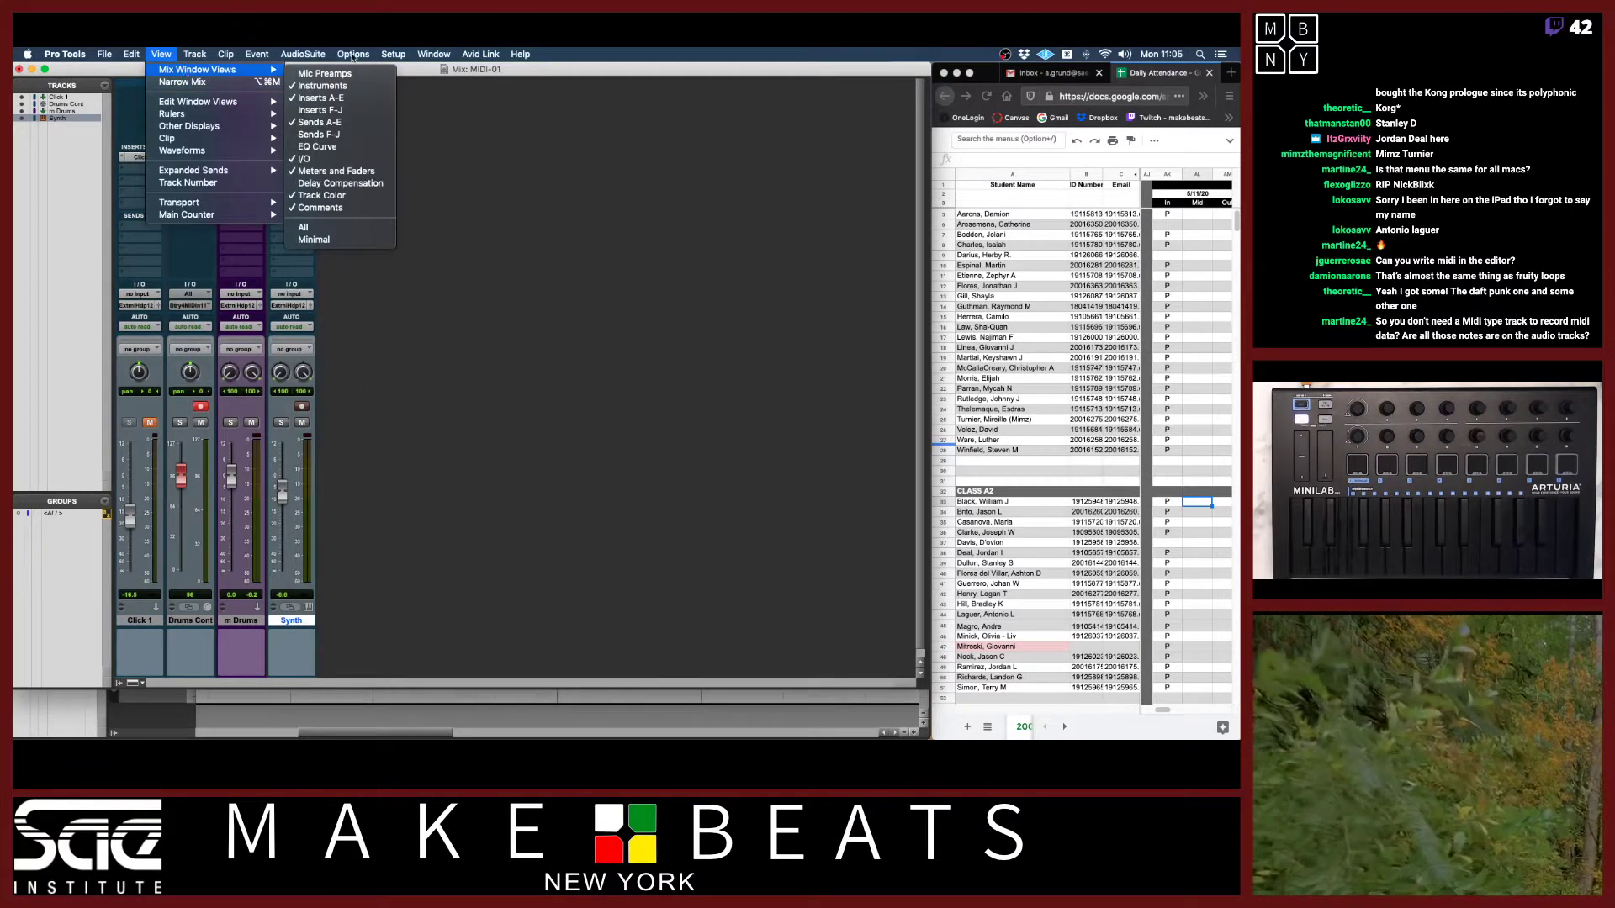
left_click(461, 105)
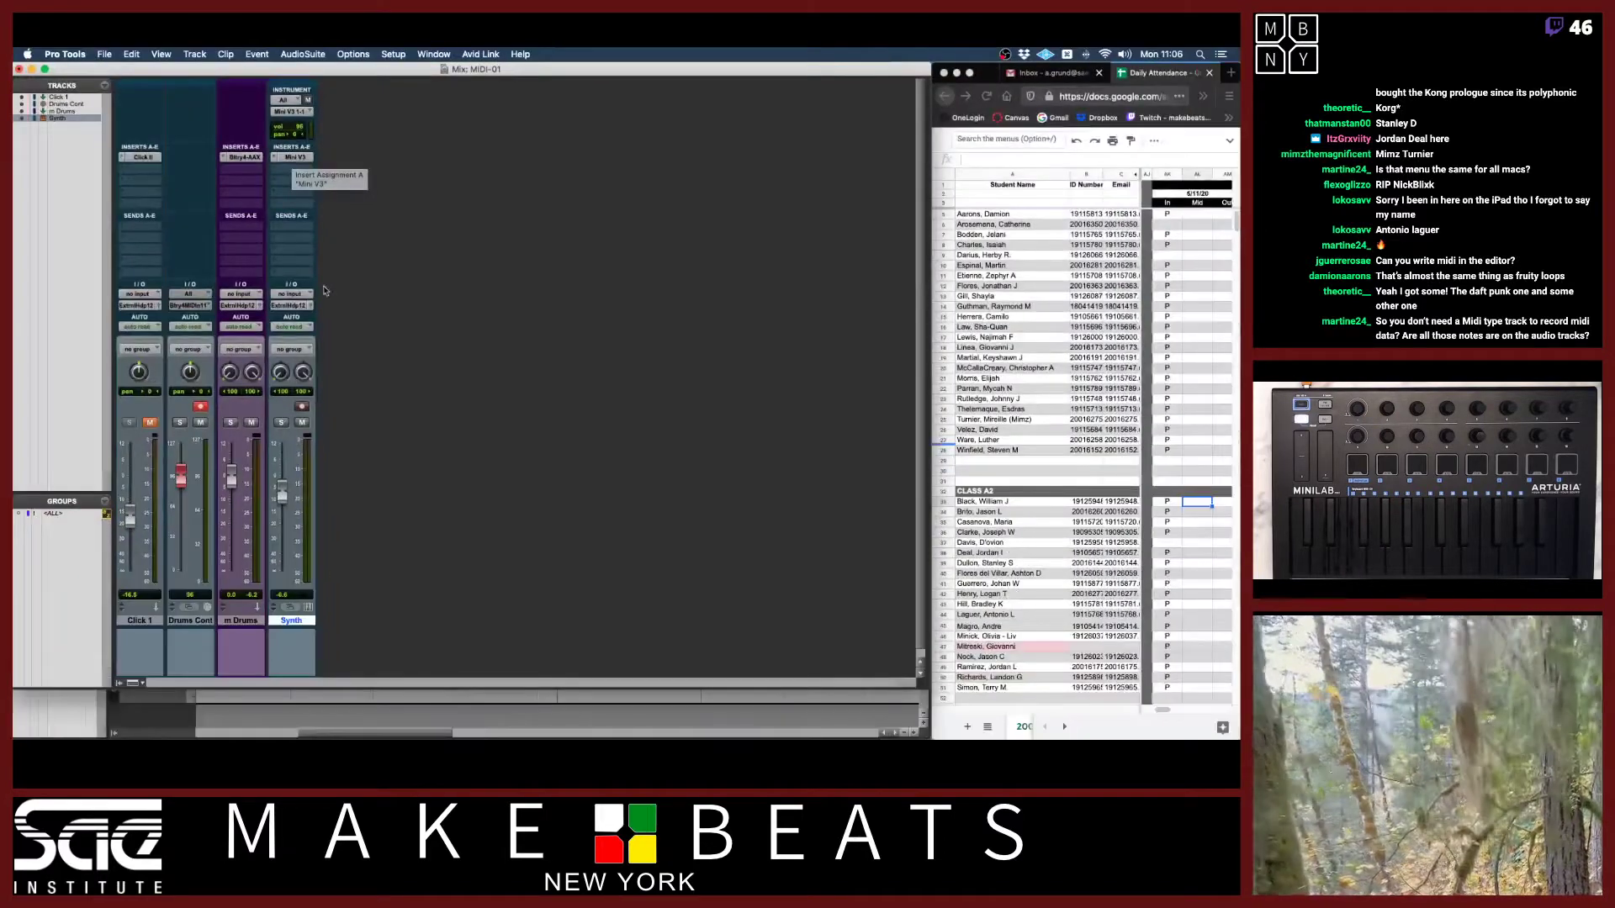
Record-enable the Synth track for live playing, and switch record-enable back to the Drums Cont track and select it.
left_click(302, 406)
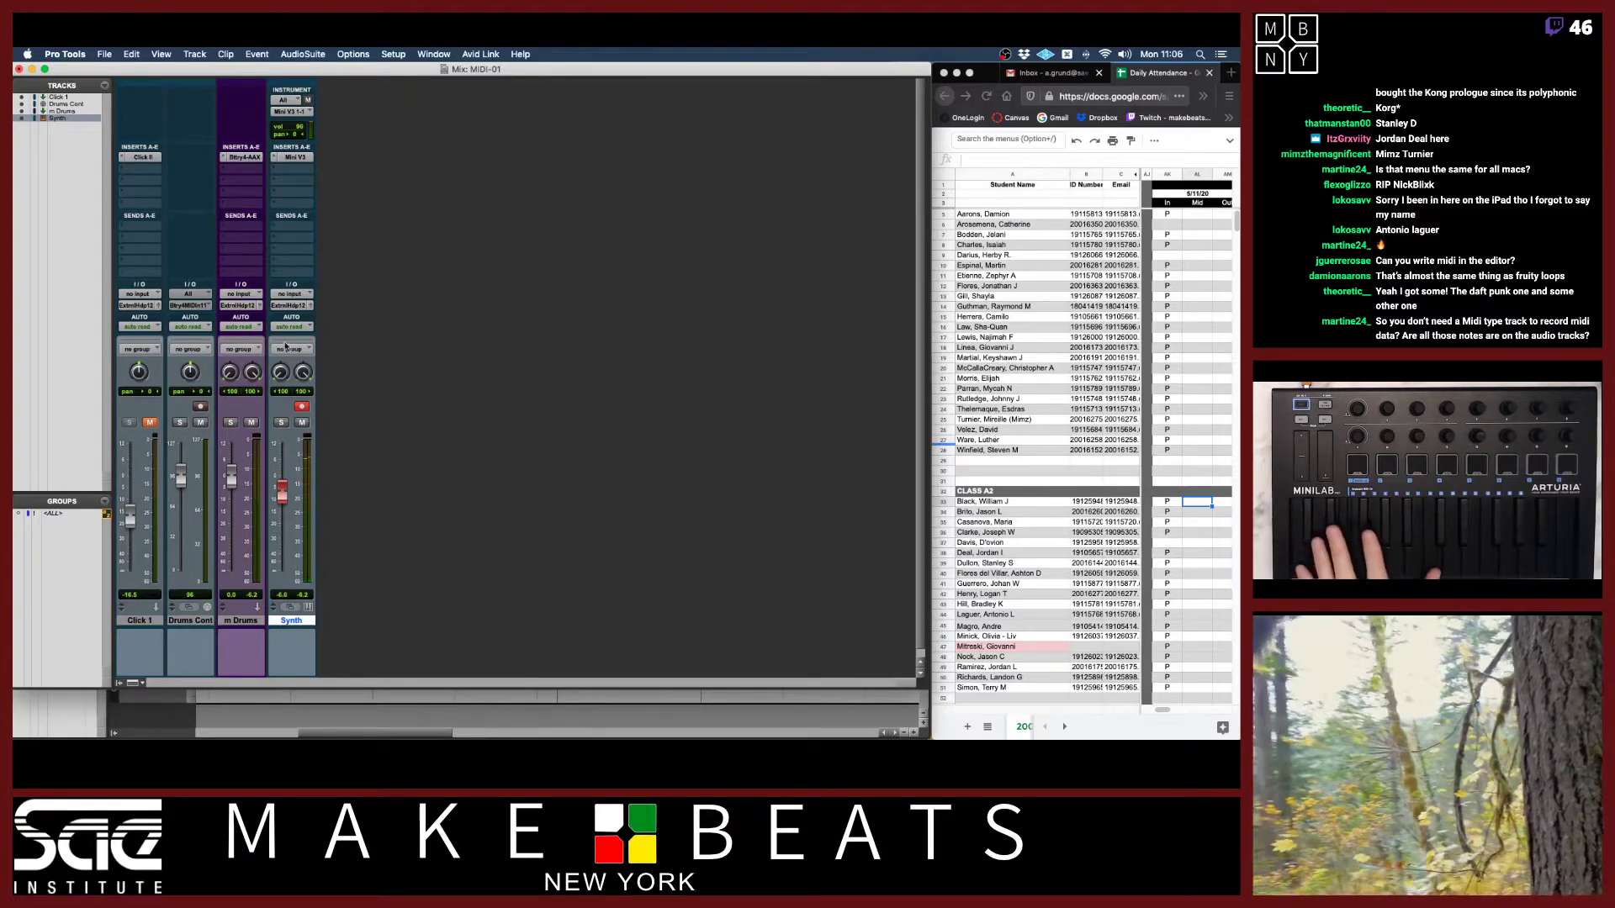
left_click(245, 621)
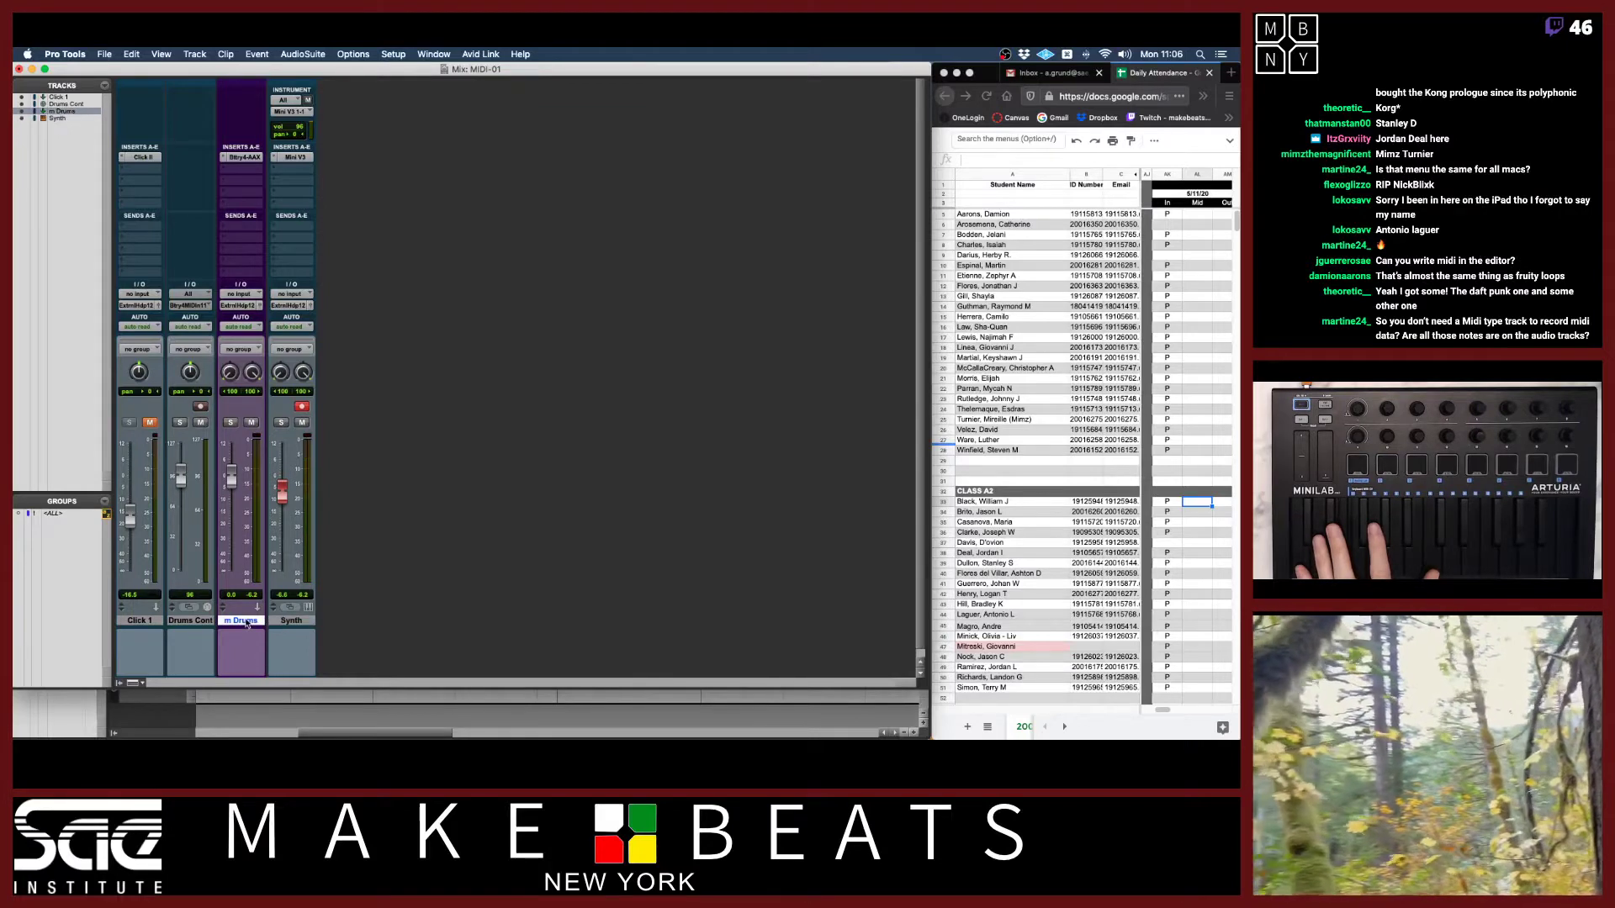
left_click(302, 408)
left_click(202, 406)
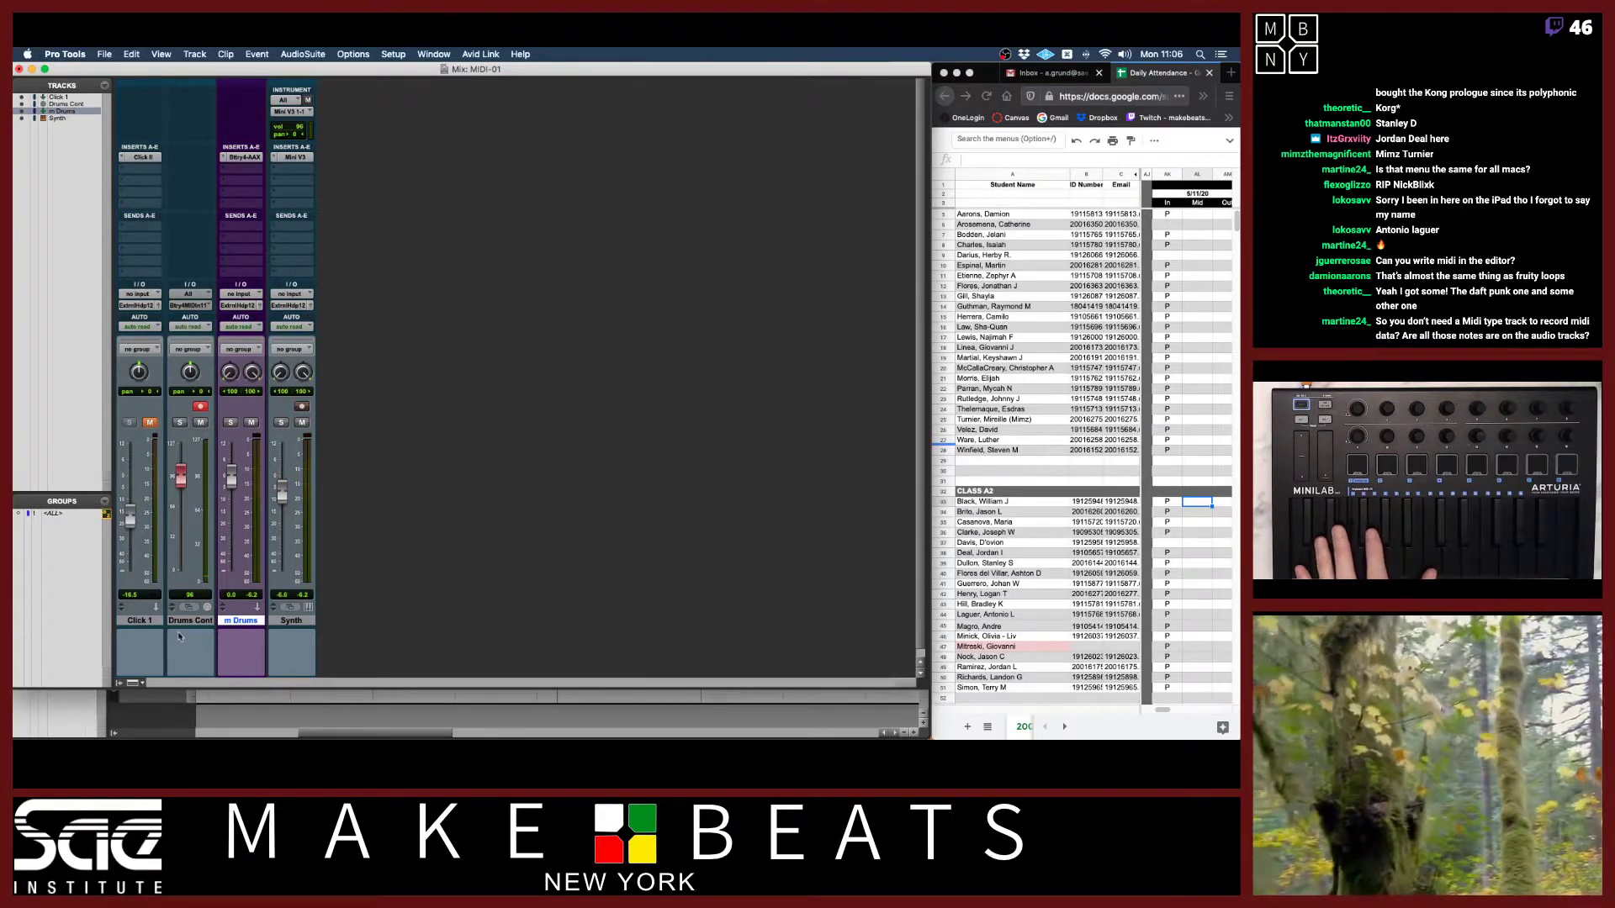
left_click(178, 621)
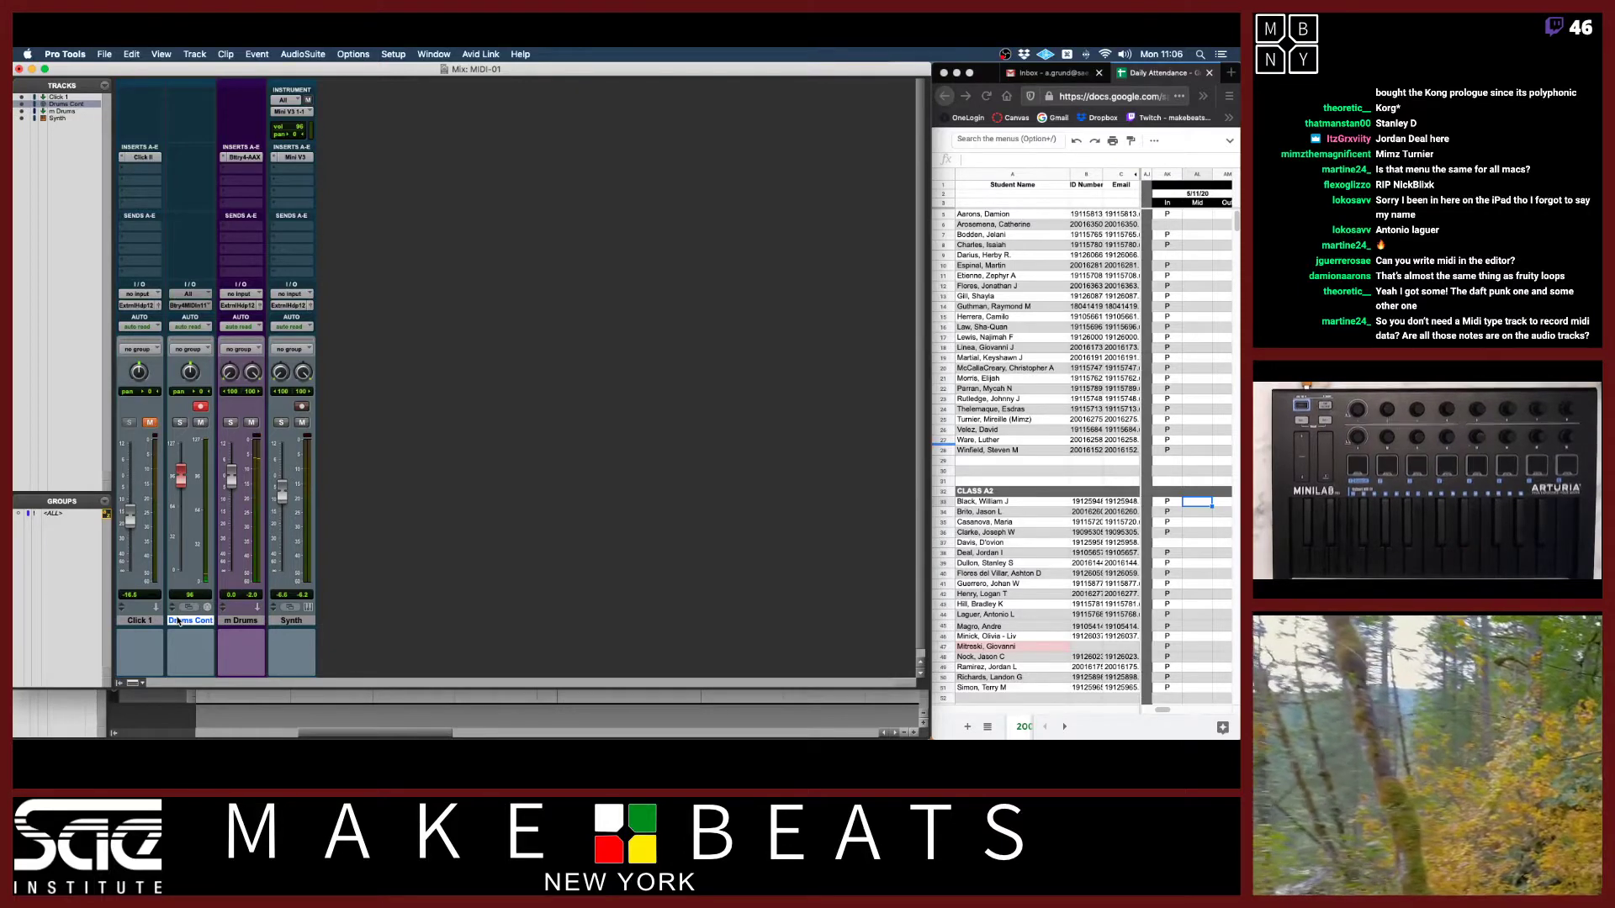
Set the Drums Cont track height to medium in the Edit window.
key("super+equal")
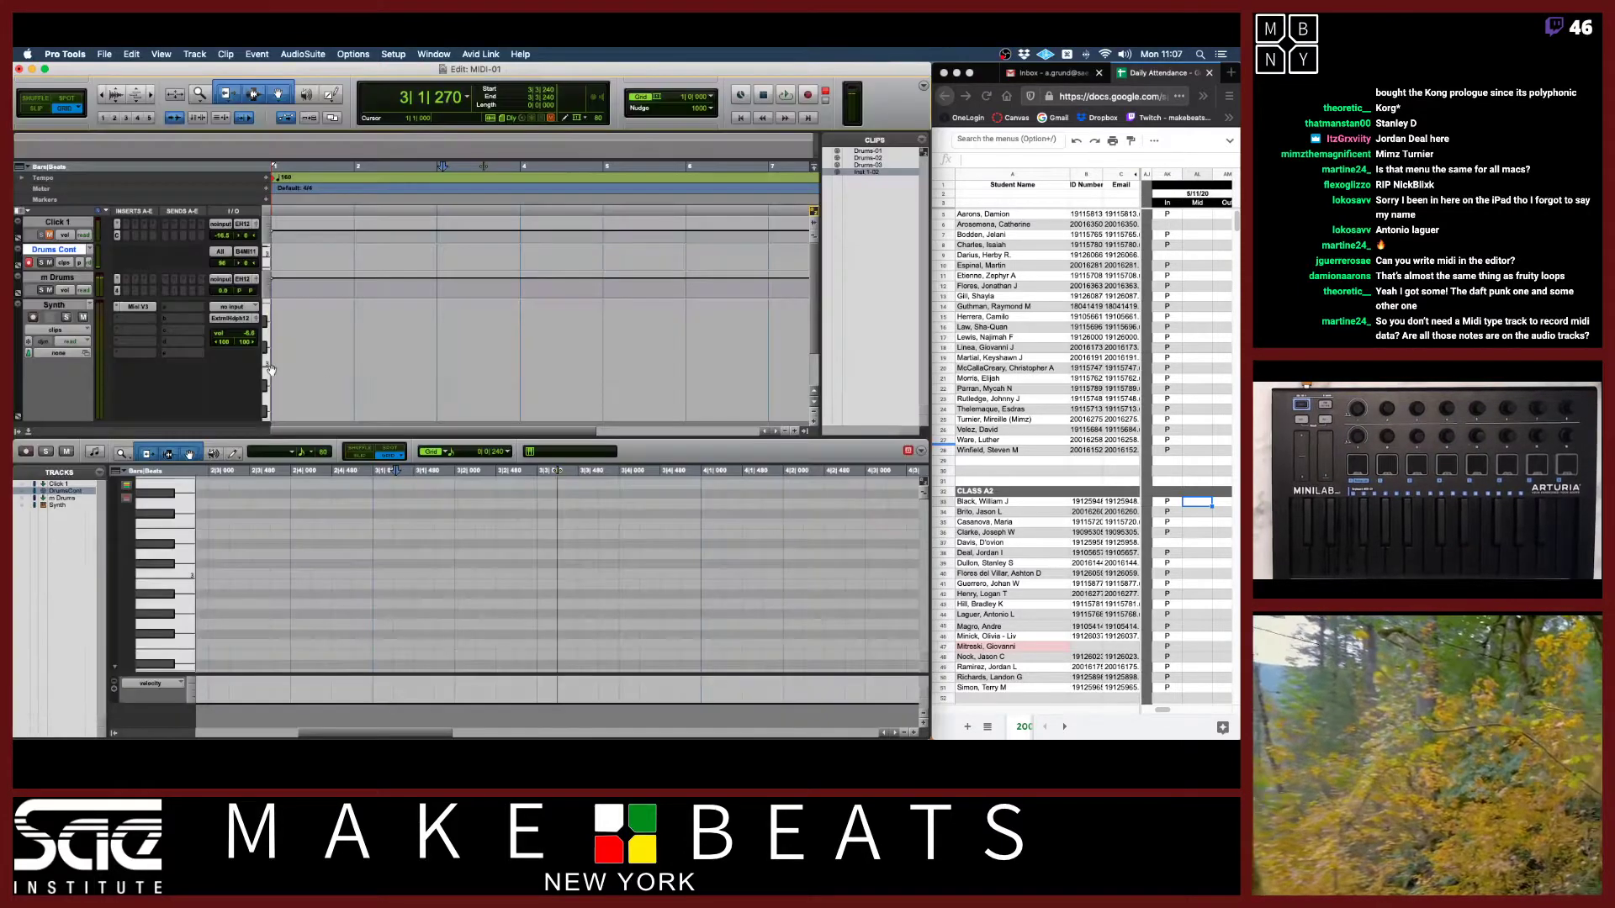
left_click(266, 249)
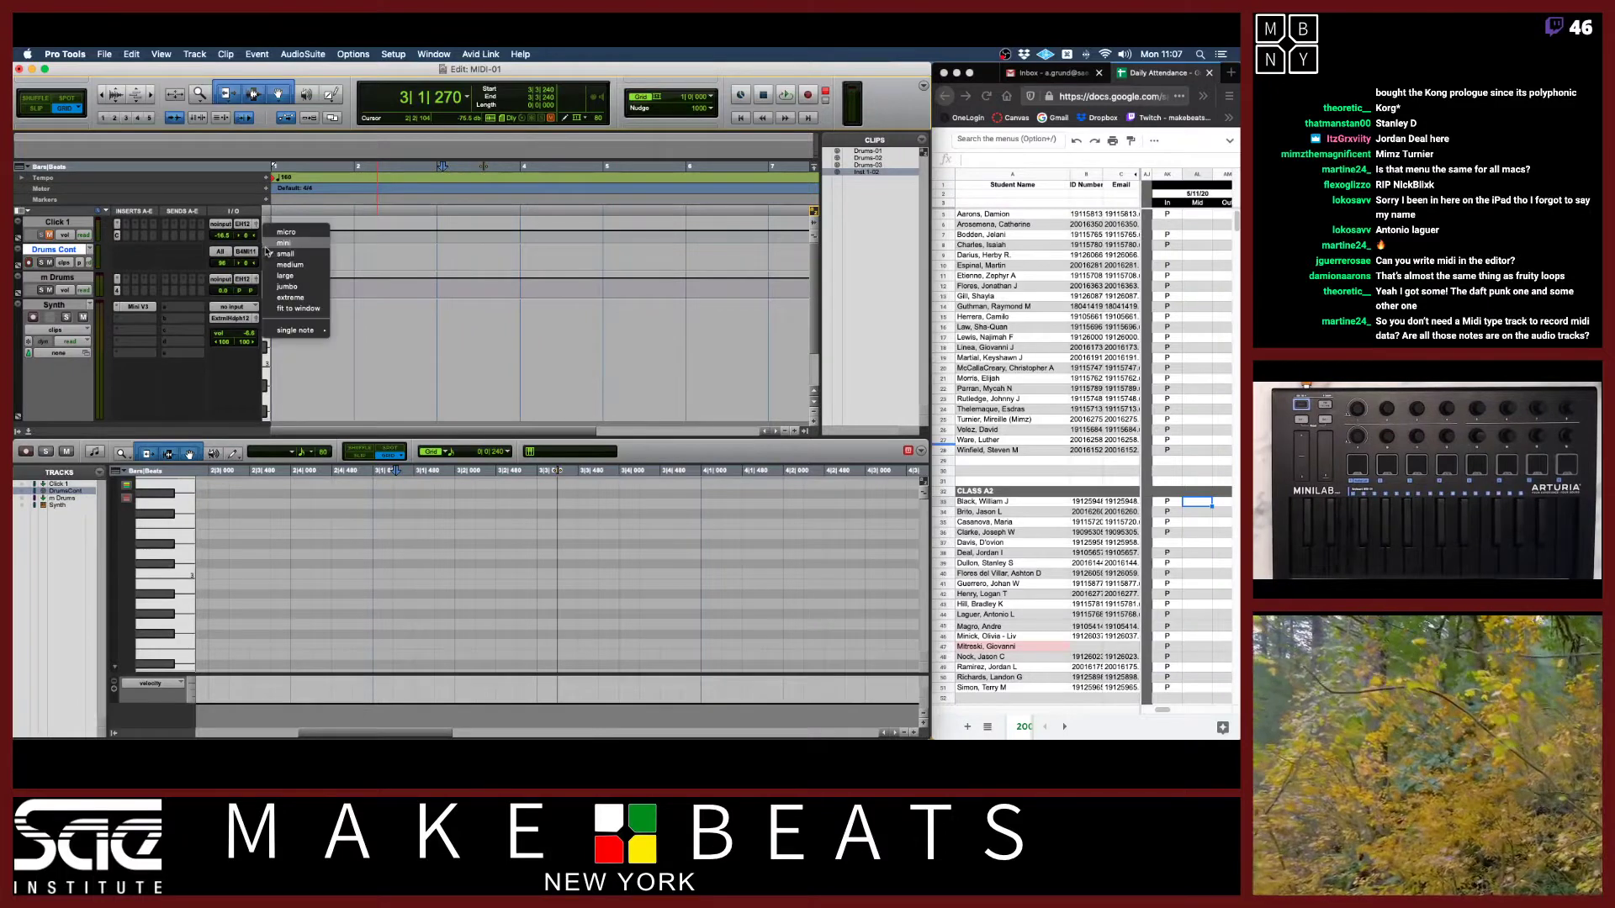
left_click(286, 267)
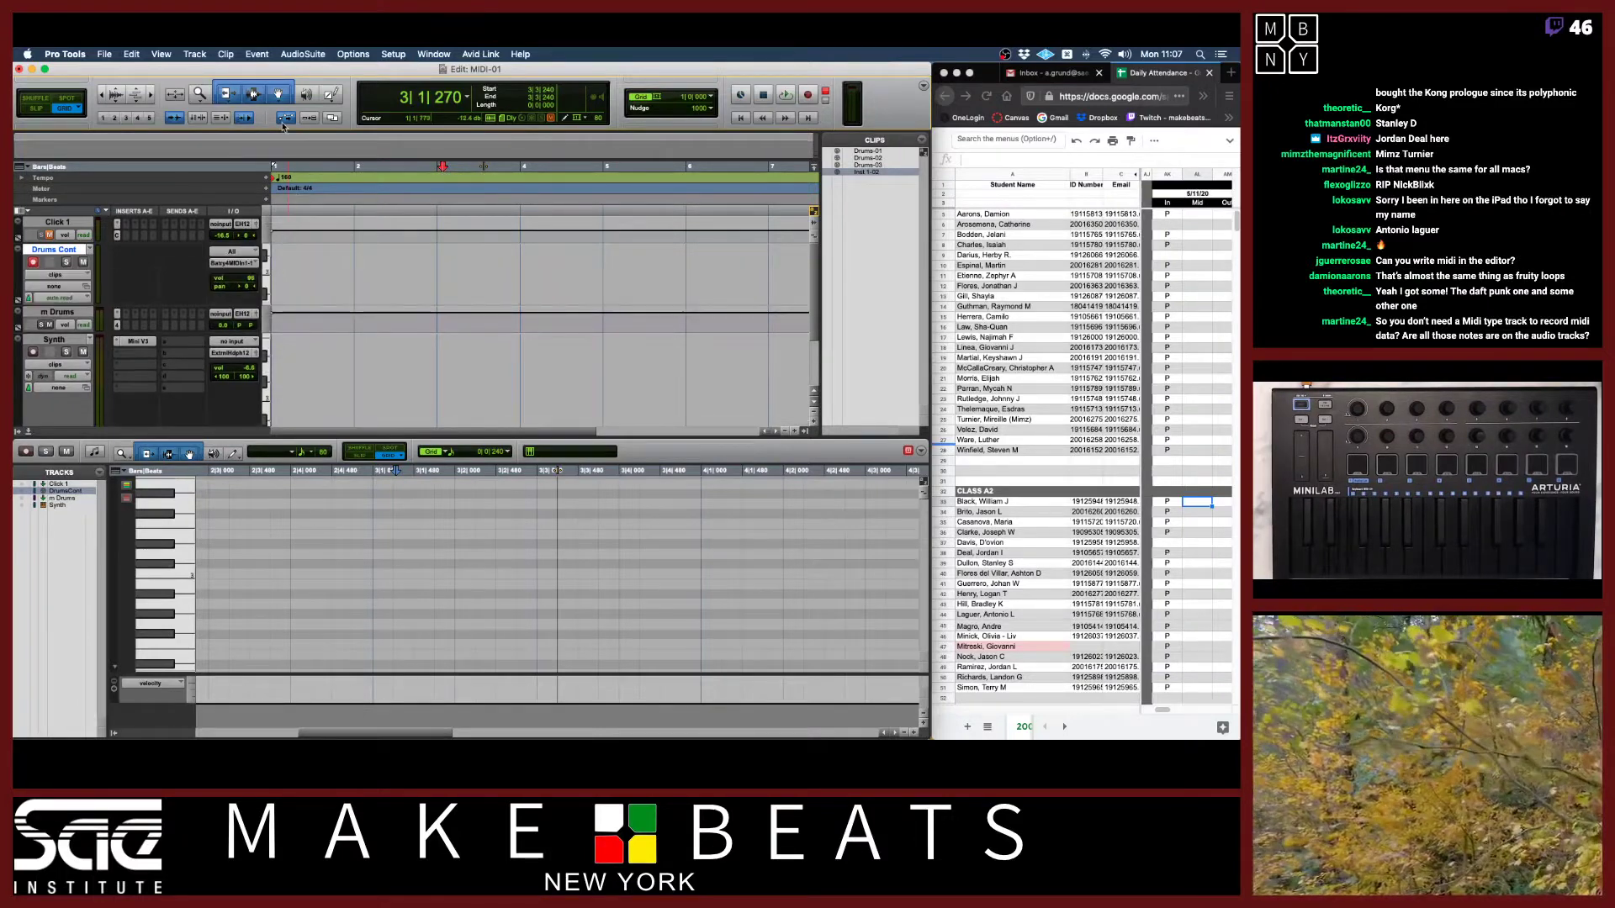
Select the four bars from bar 1 to the start of bar 5 and loop-record a drum pattern on Drums Cont.
key("space")
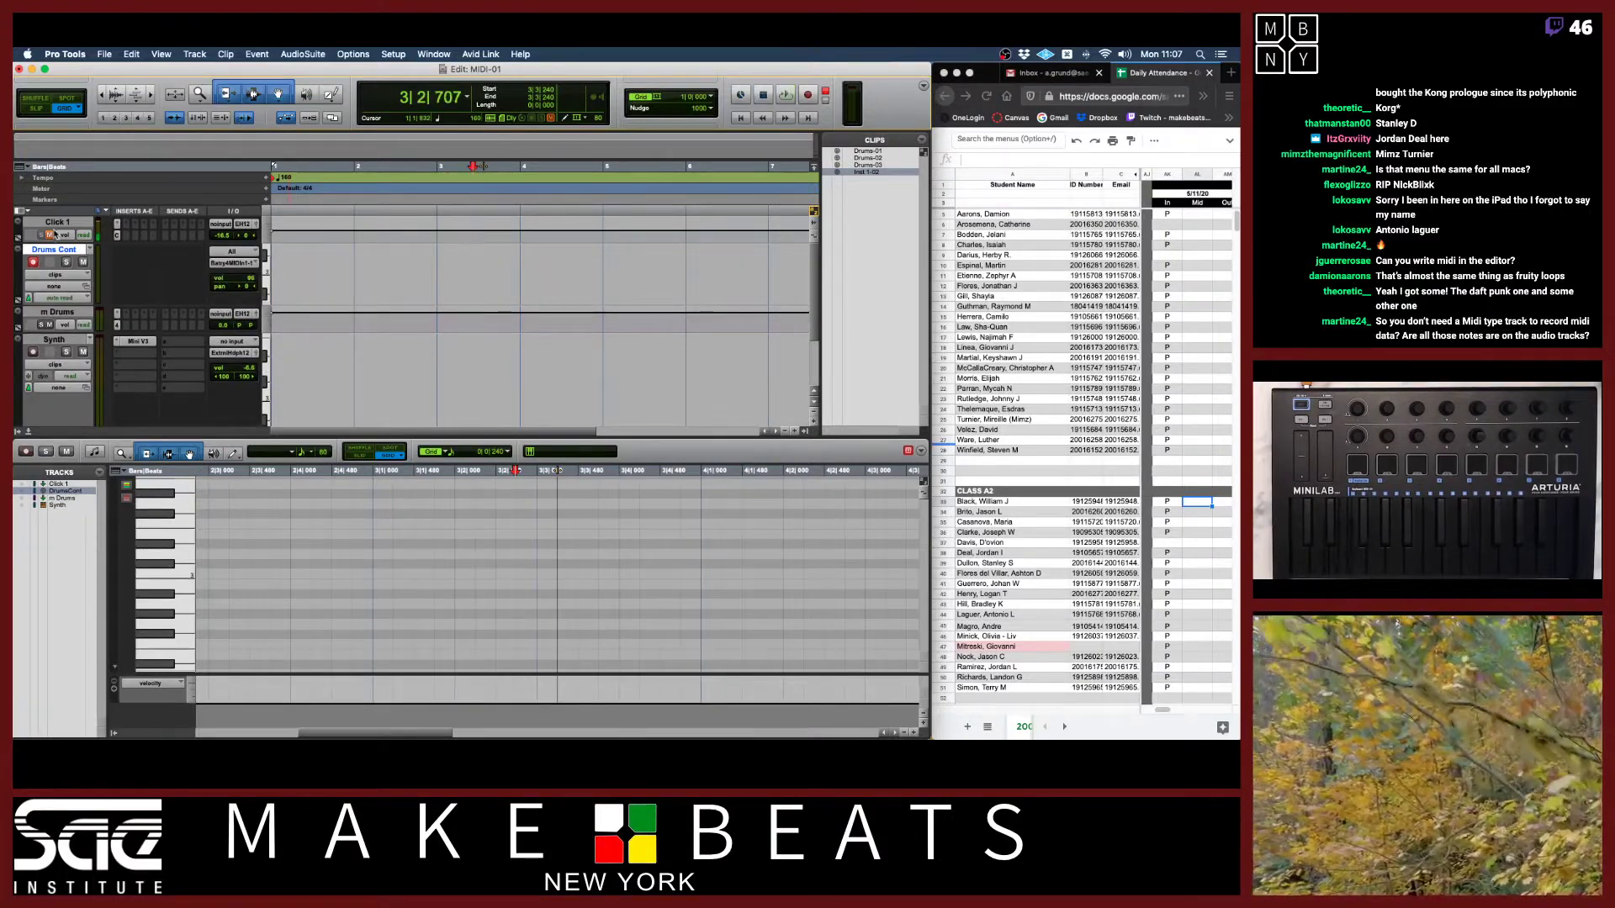
key("space")
key("Return")
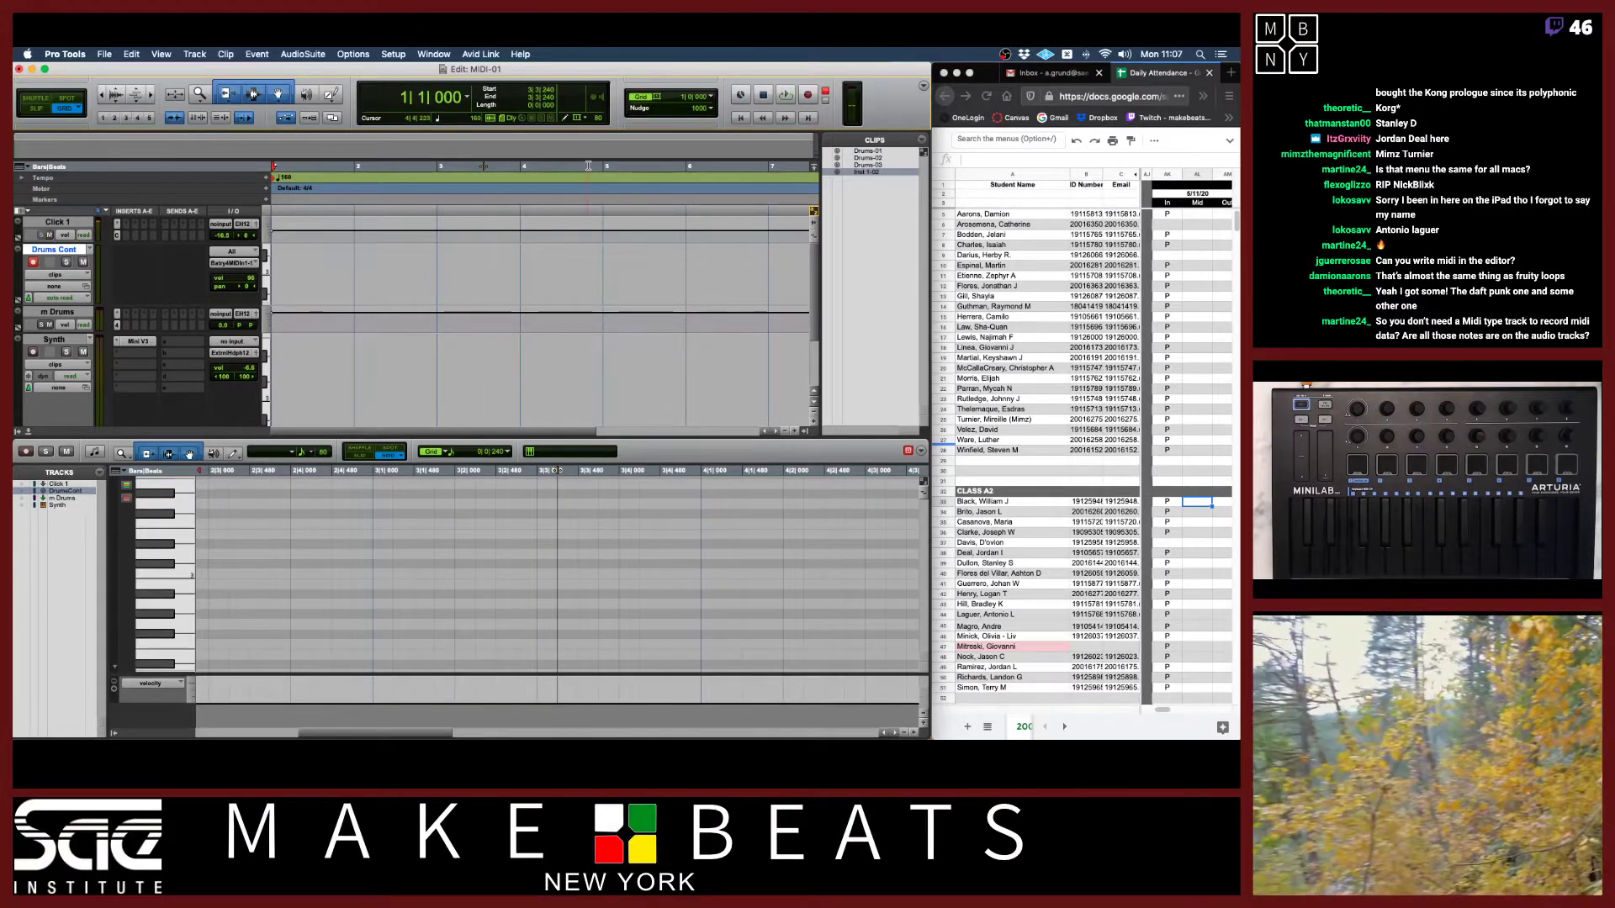
left_click_drag(602, 165, 273, 166)
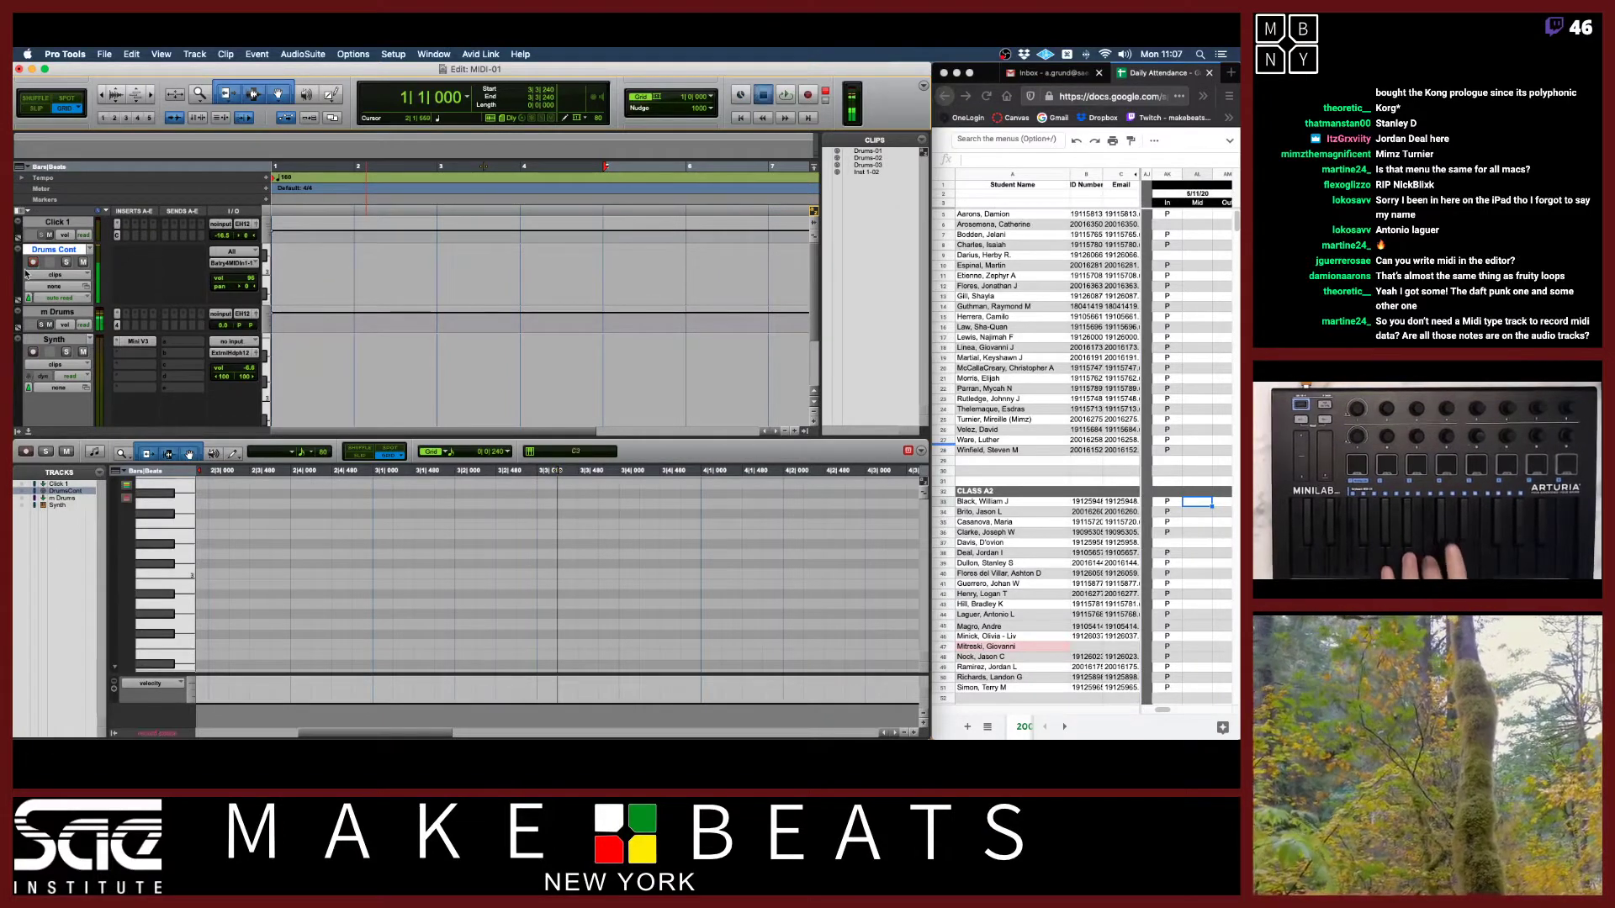
key("super+space")
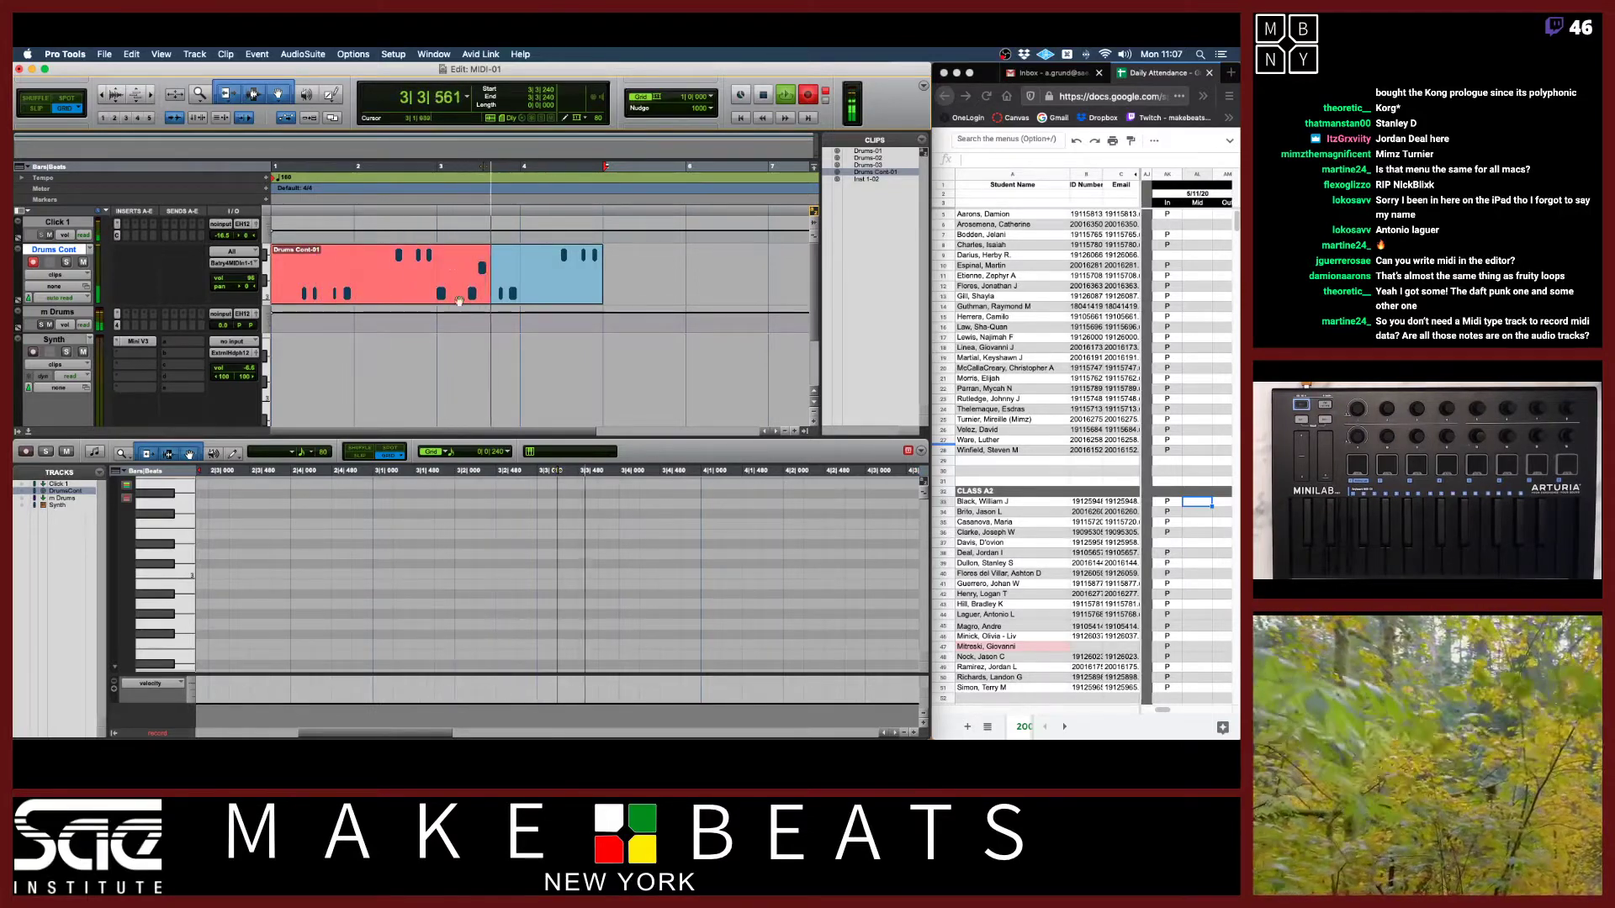
key("space")
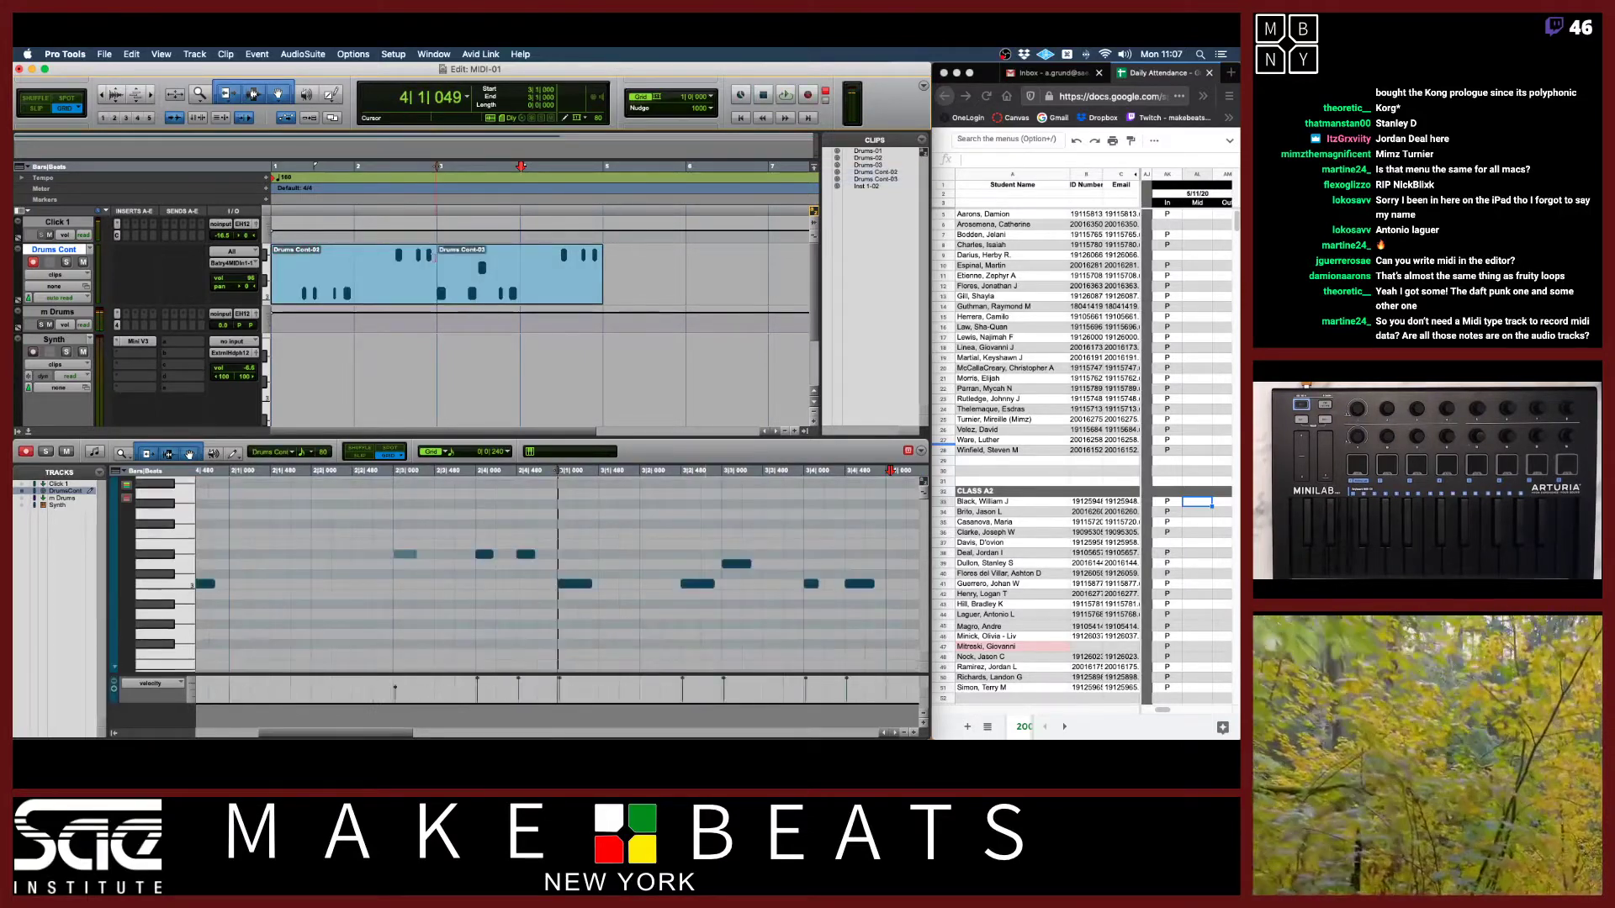
Replace the first Drums Cont clip with a copy of the second at bar 1, and consolidate both into one clip.
left_click(421, 283)
key("Delete")
left_click(444, 288)
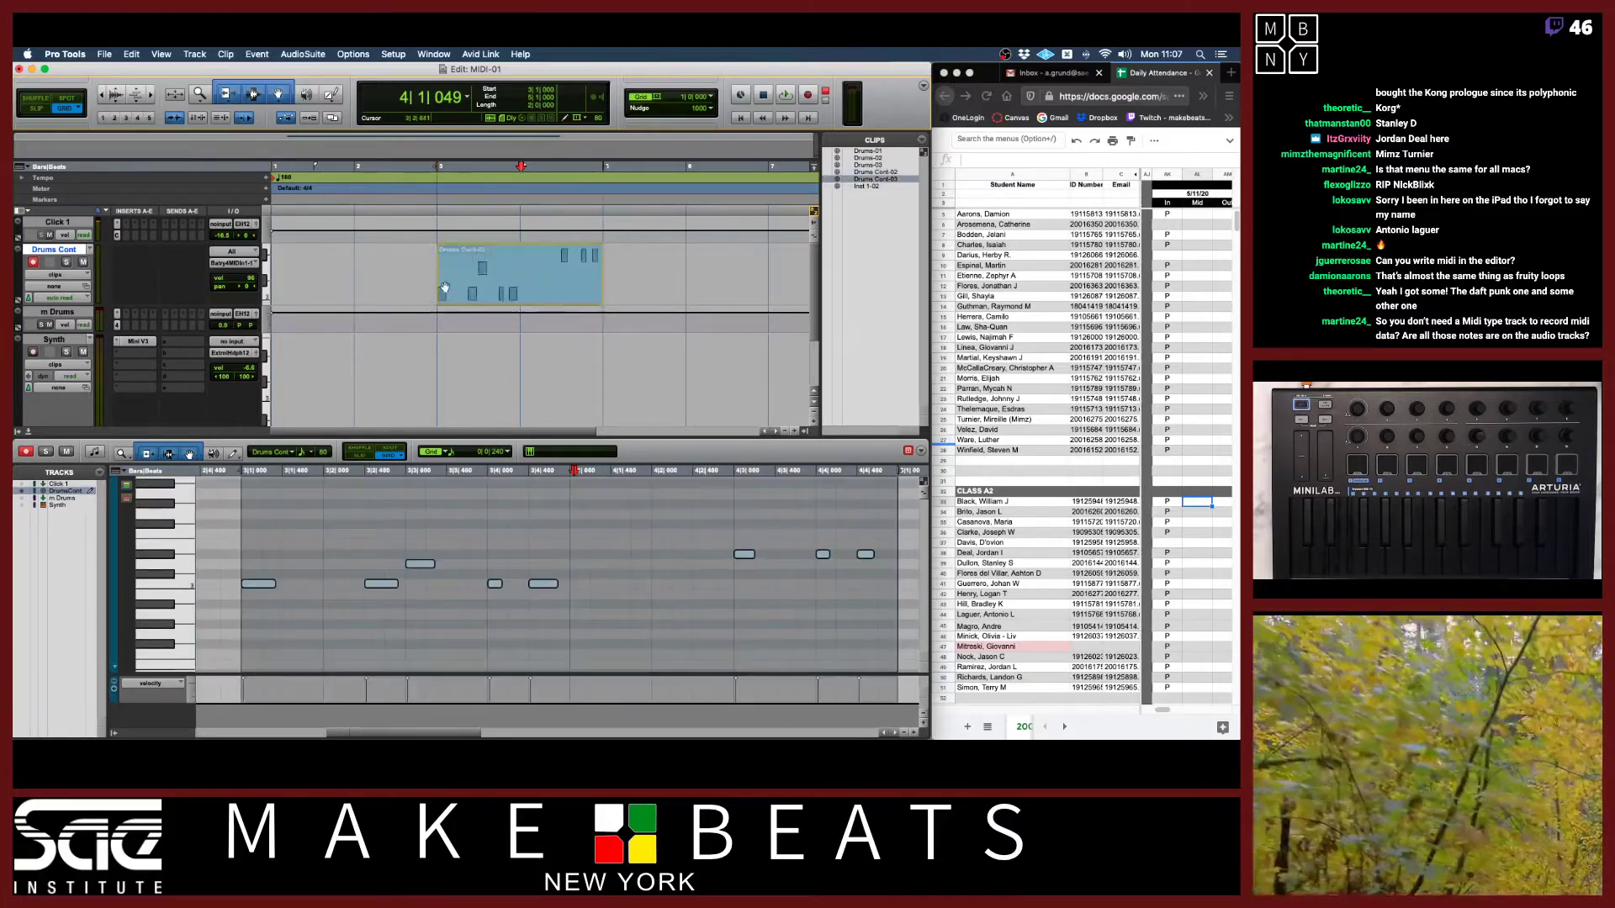
key("super+z")
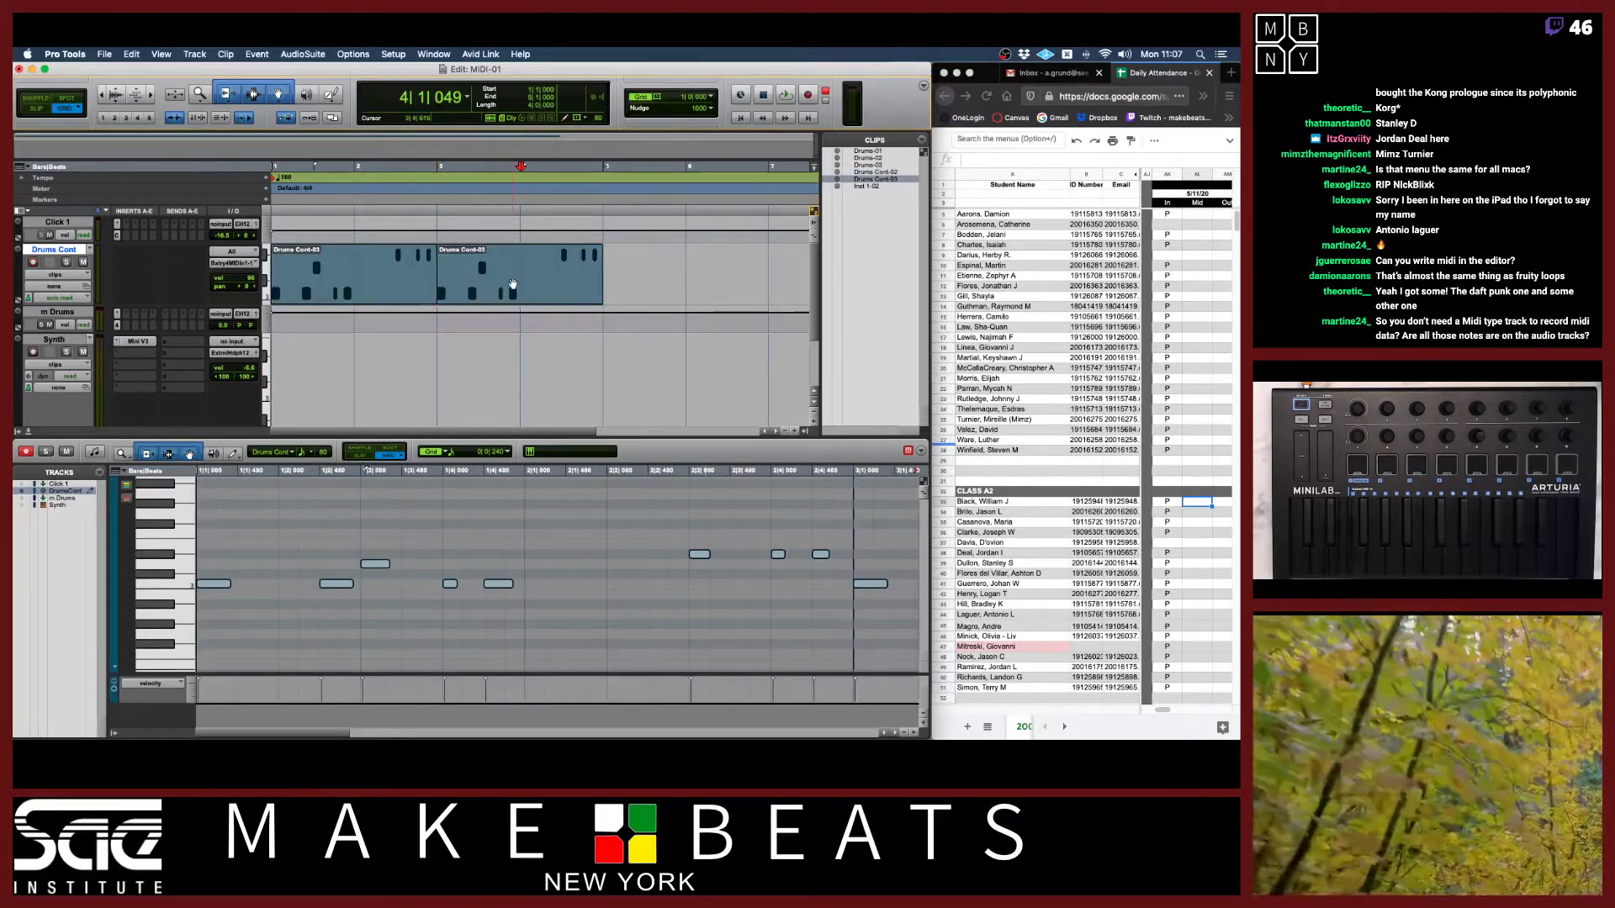
key("alt+shift+3")
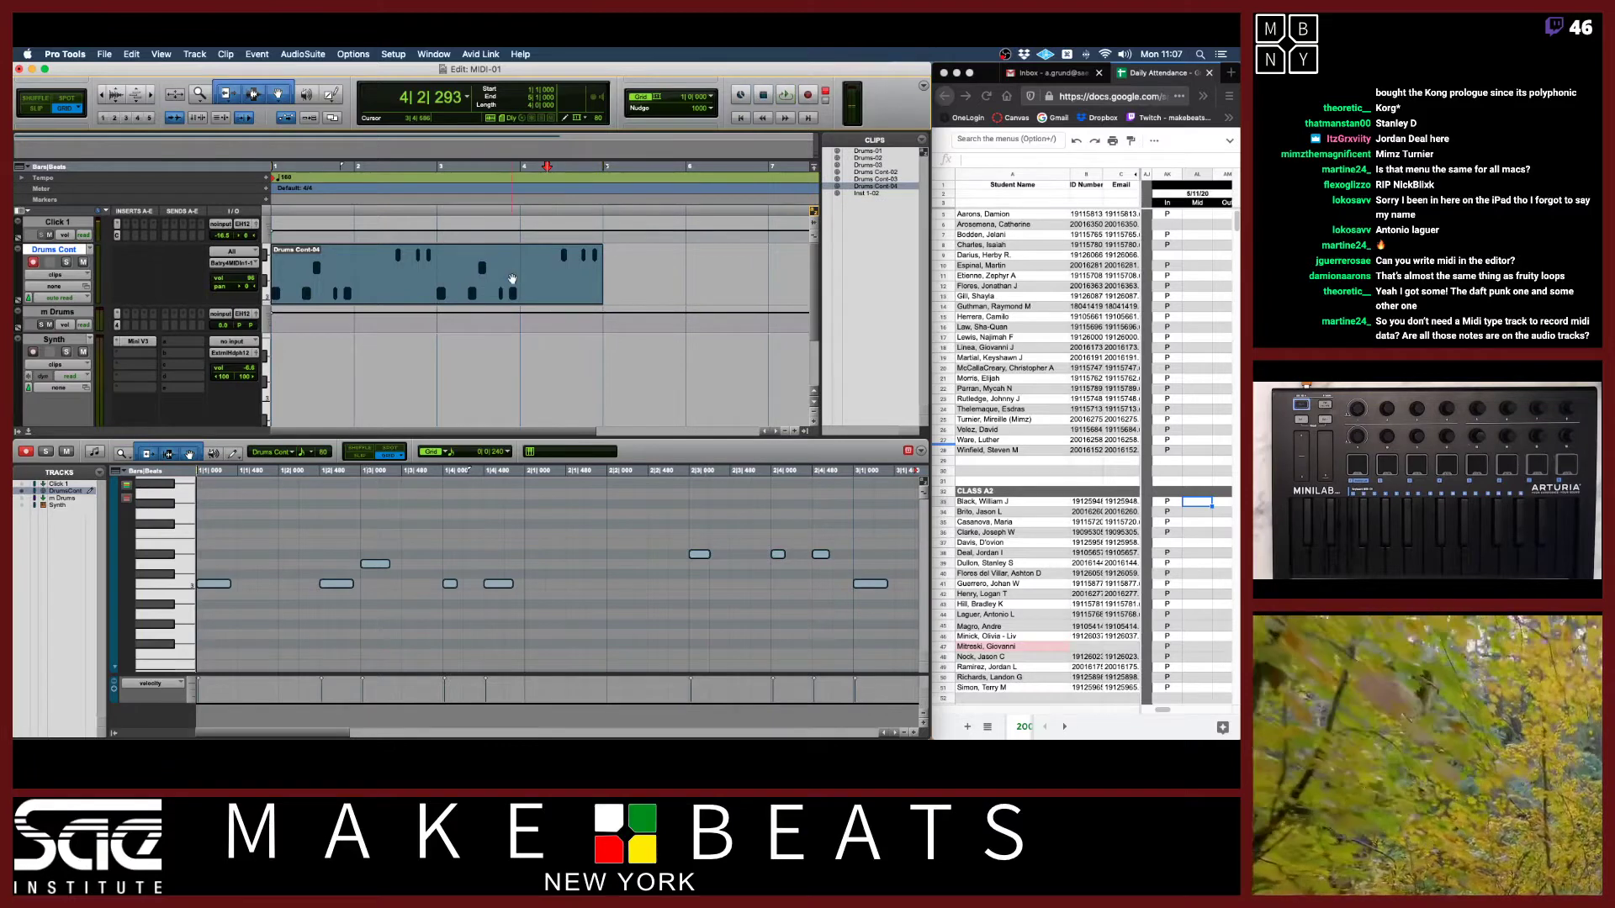
Play back the drum loop, and record a synth part over the same four bars on the record-enabled Synth track.
key("space")
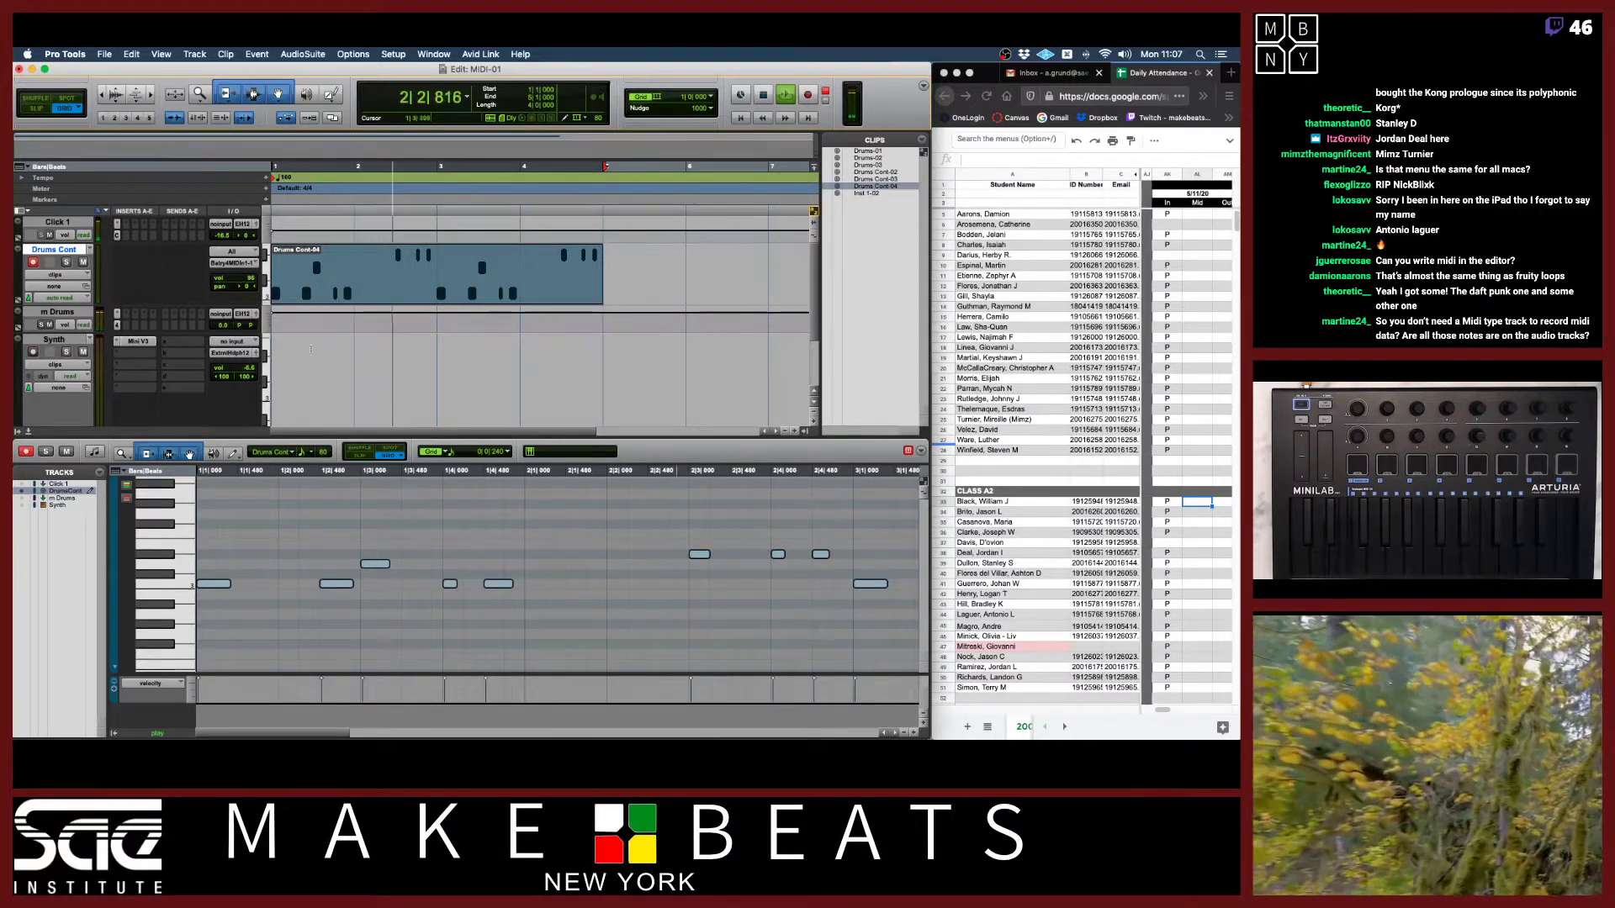
left_click(33, 352)
key("super+space")
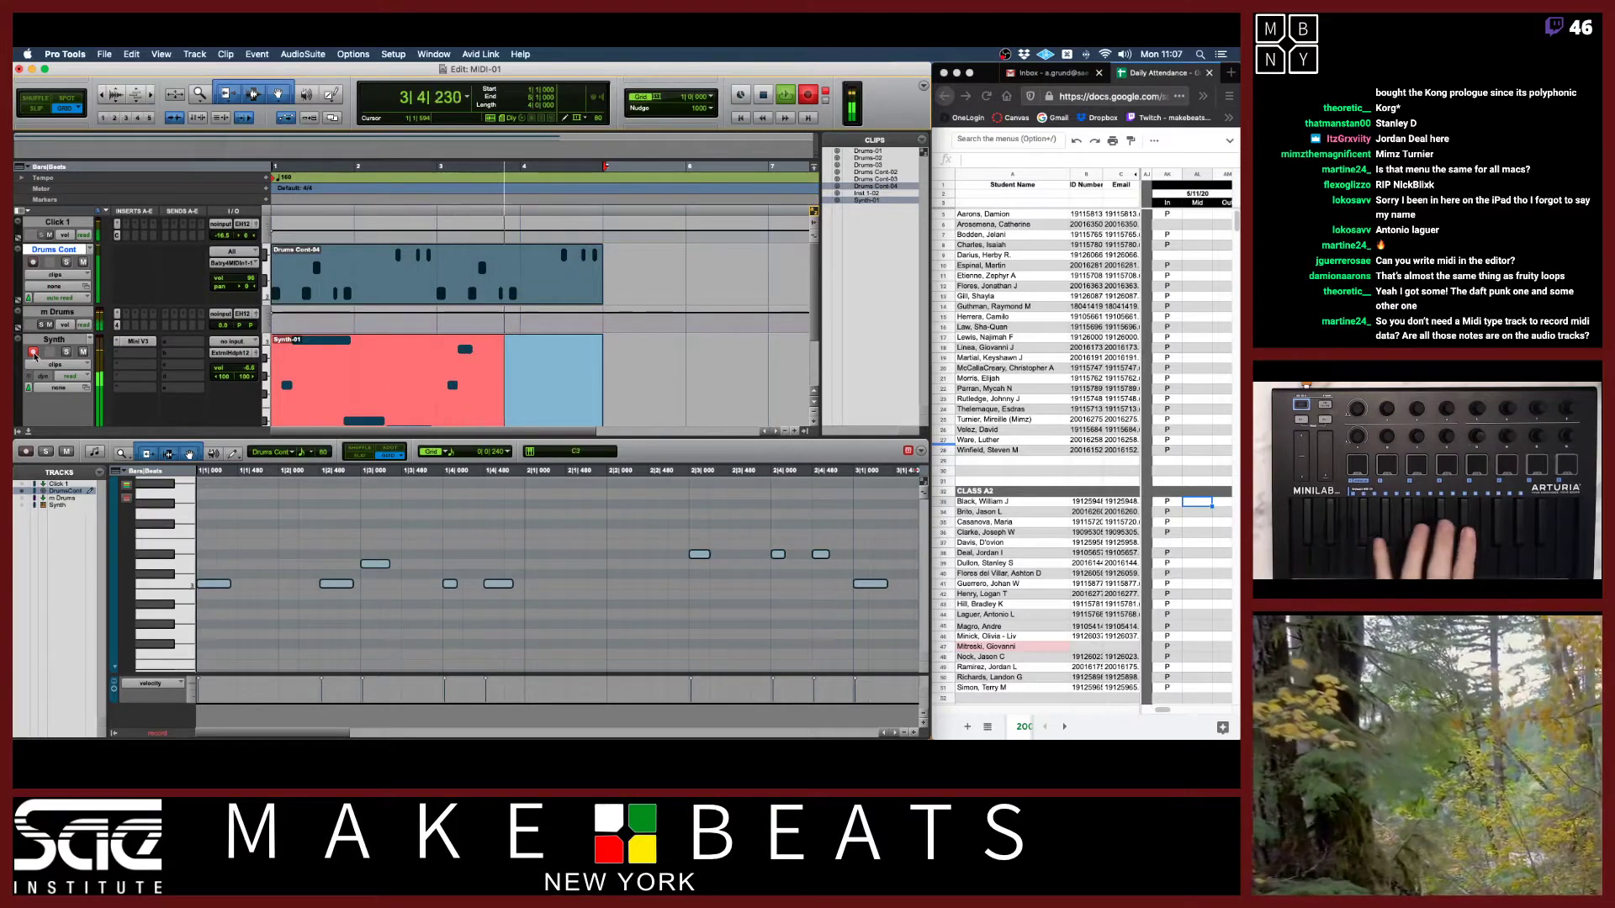
key("space")
Play the loop back and show the recorded Synth clip's notes in the MIDI editor.
key("space")
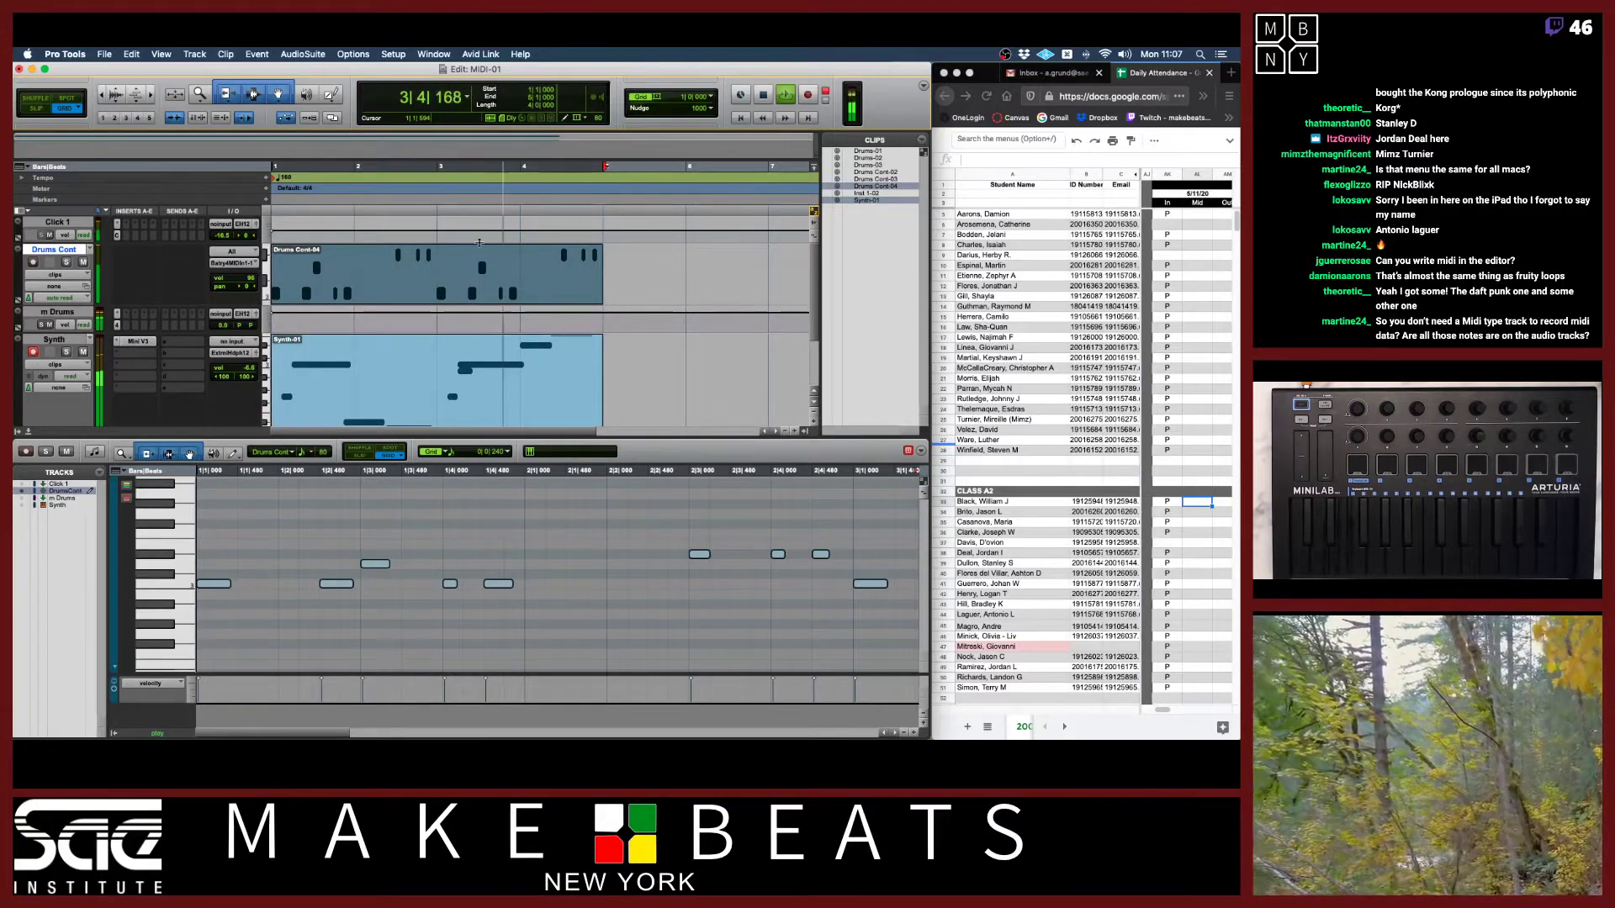
left_click(425, 422)
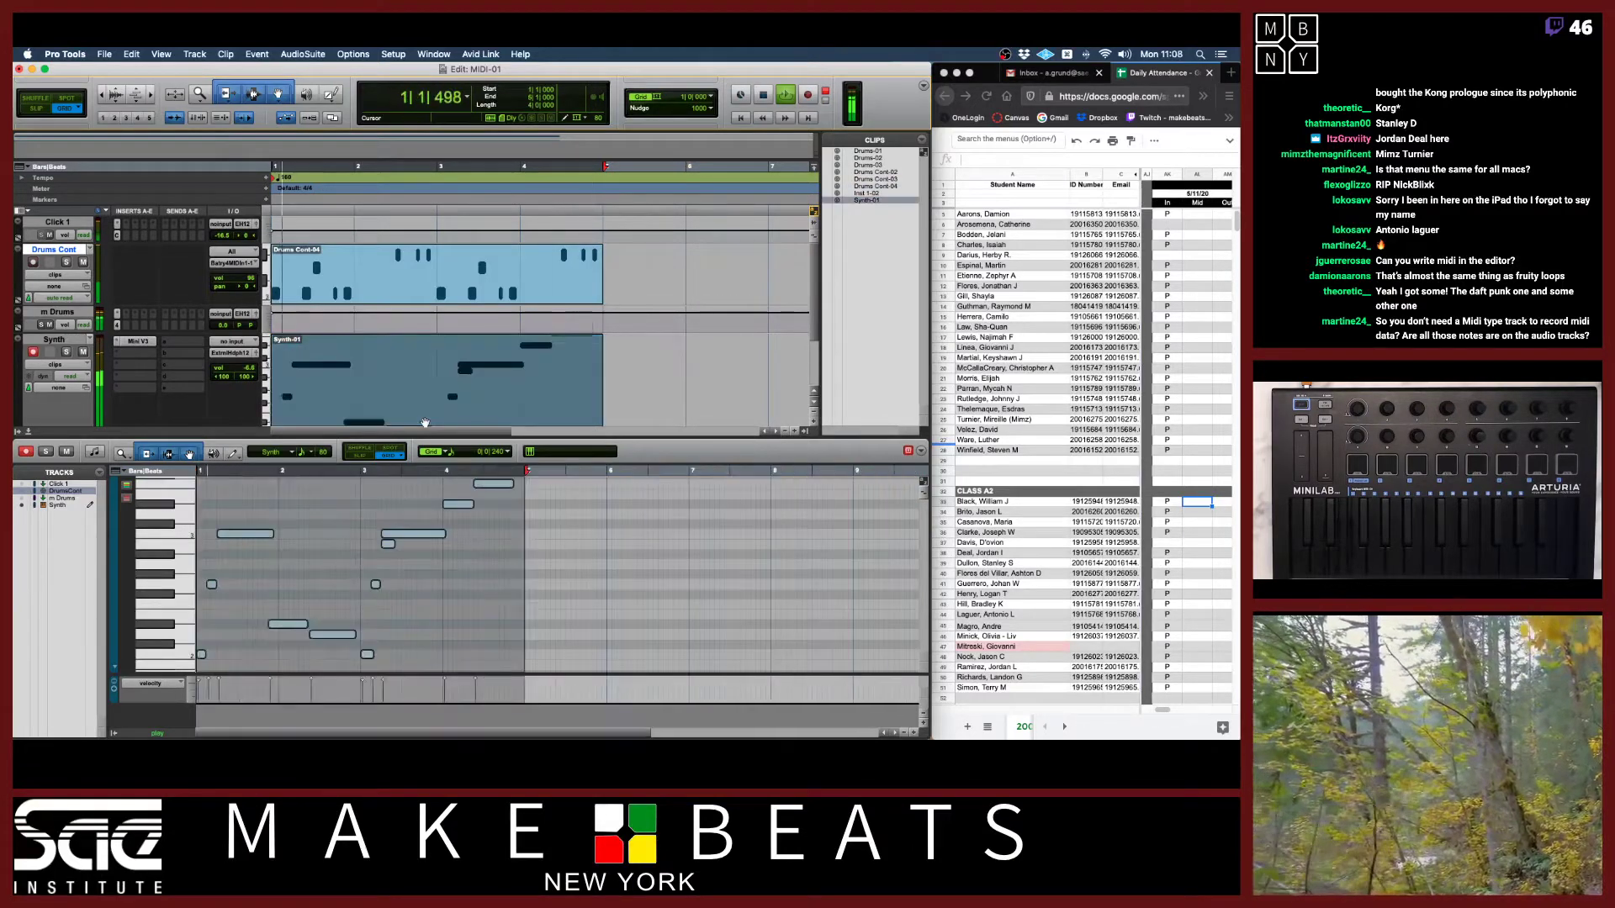
left_click(259, 639)
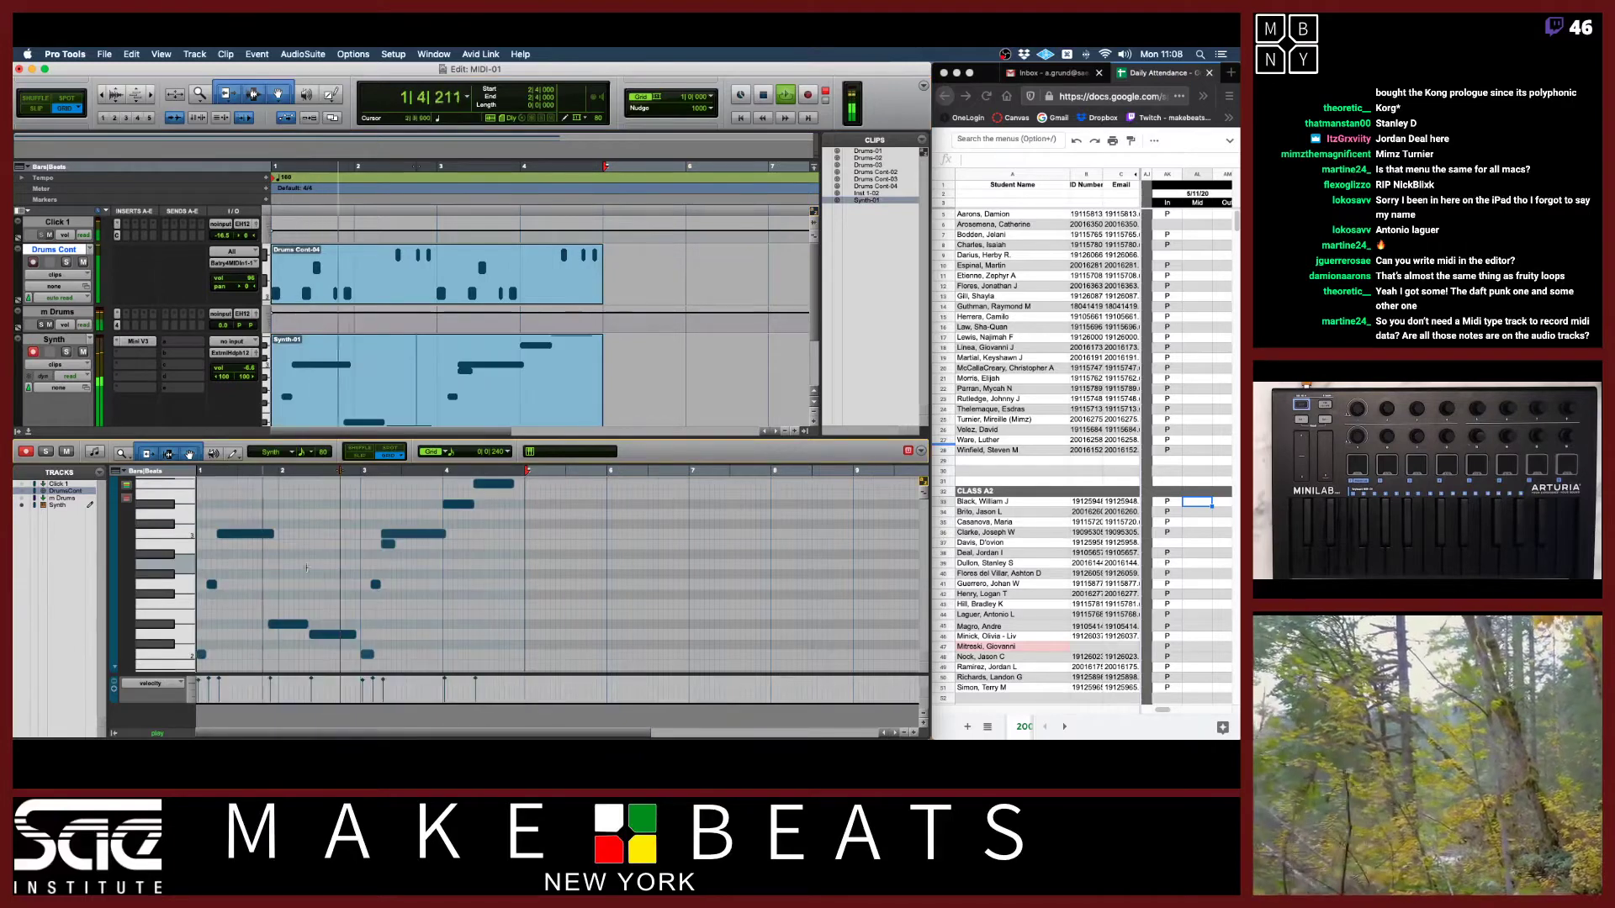
left_click(290, 624)
key("Delete")
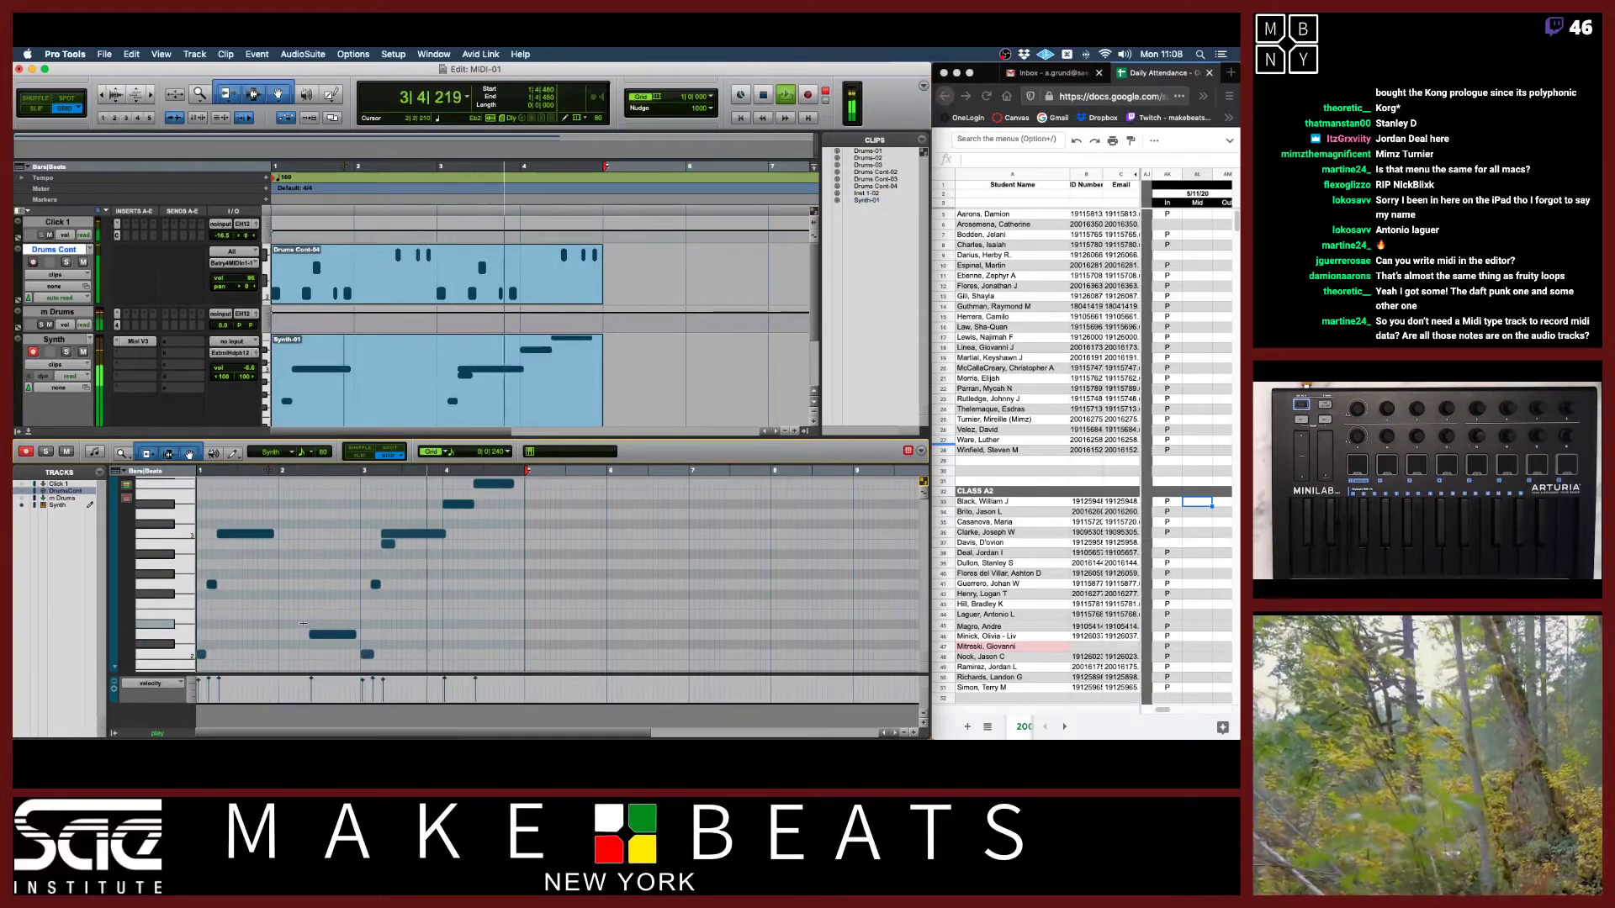
key("super+z")
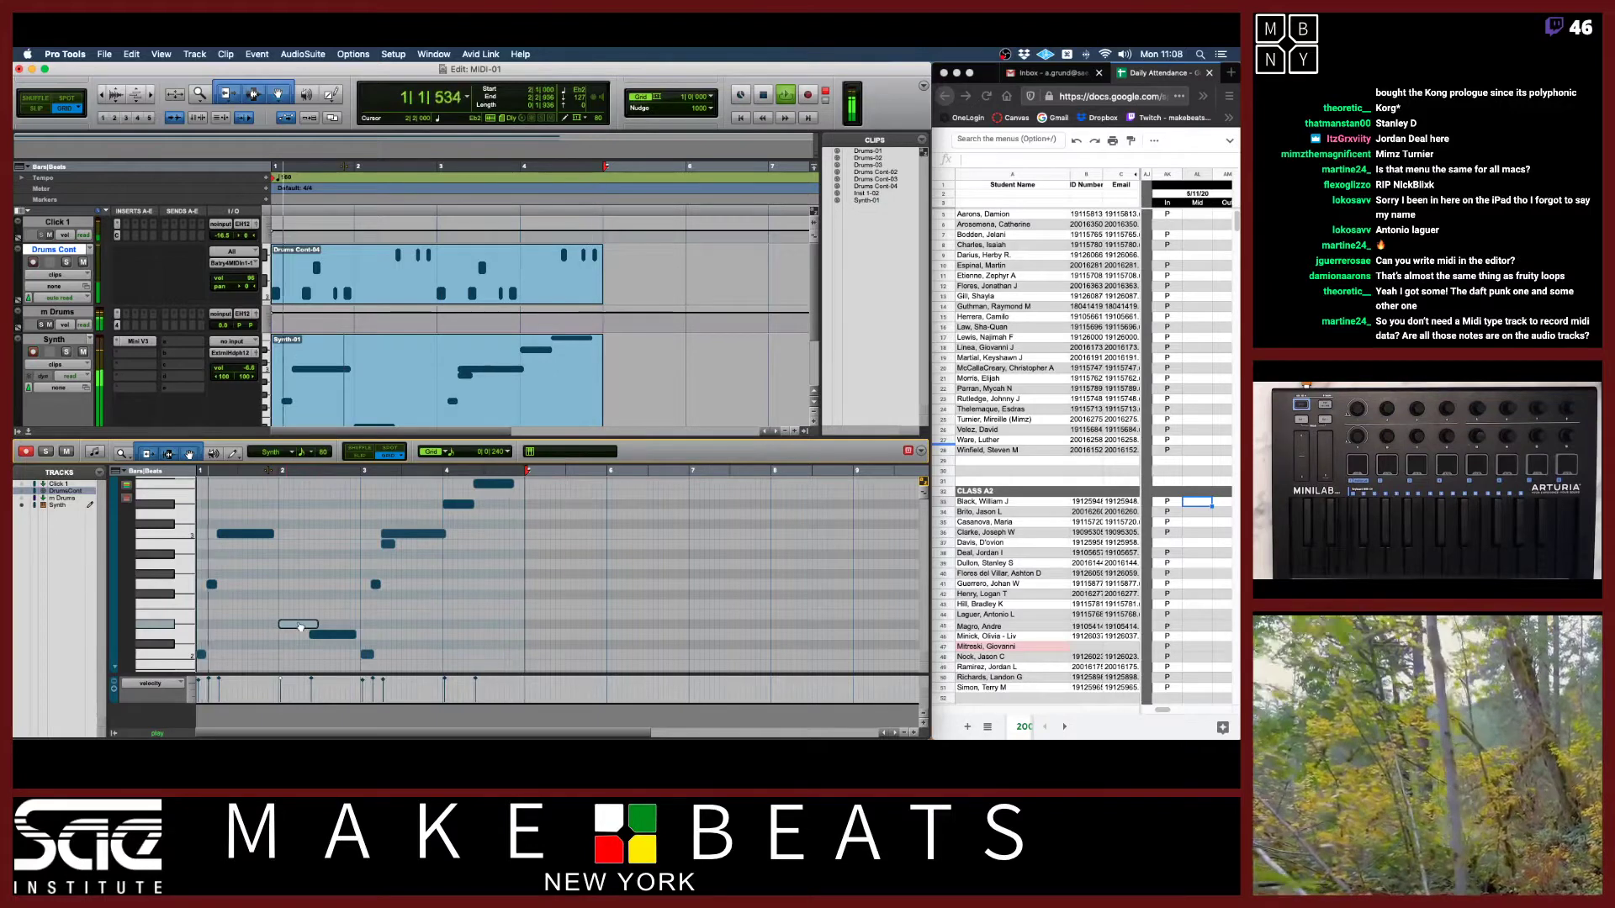
Move the low Synth note to start at bar 2, and delete the short note beneath the long note in bar 3.
left_click_drag(290, 627, 301, 627)
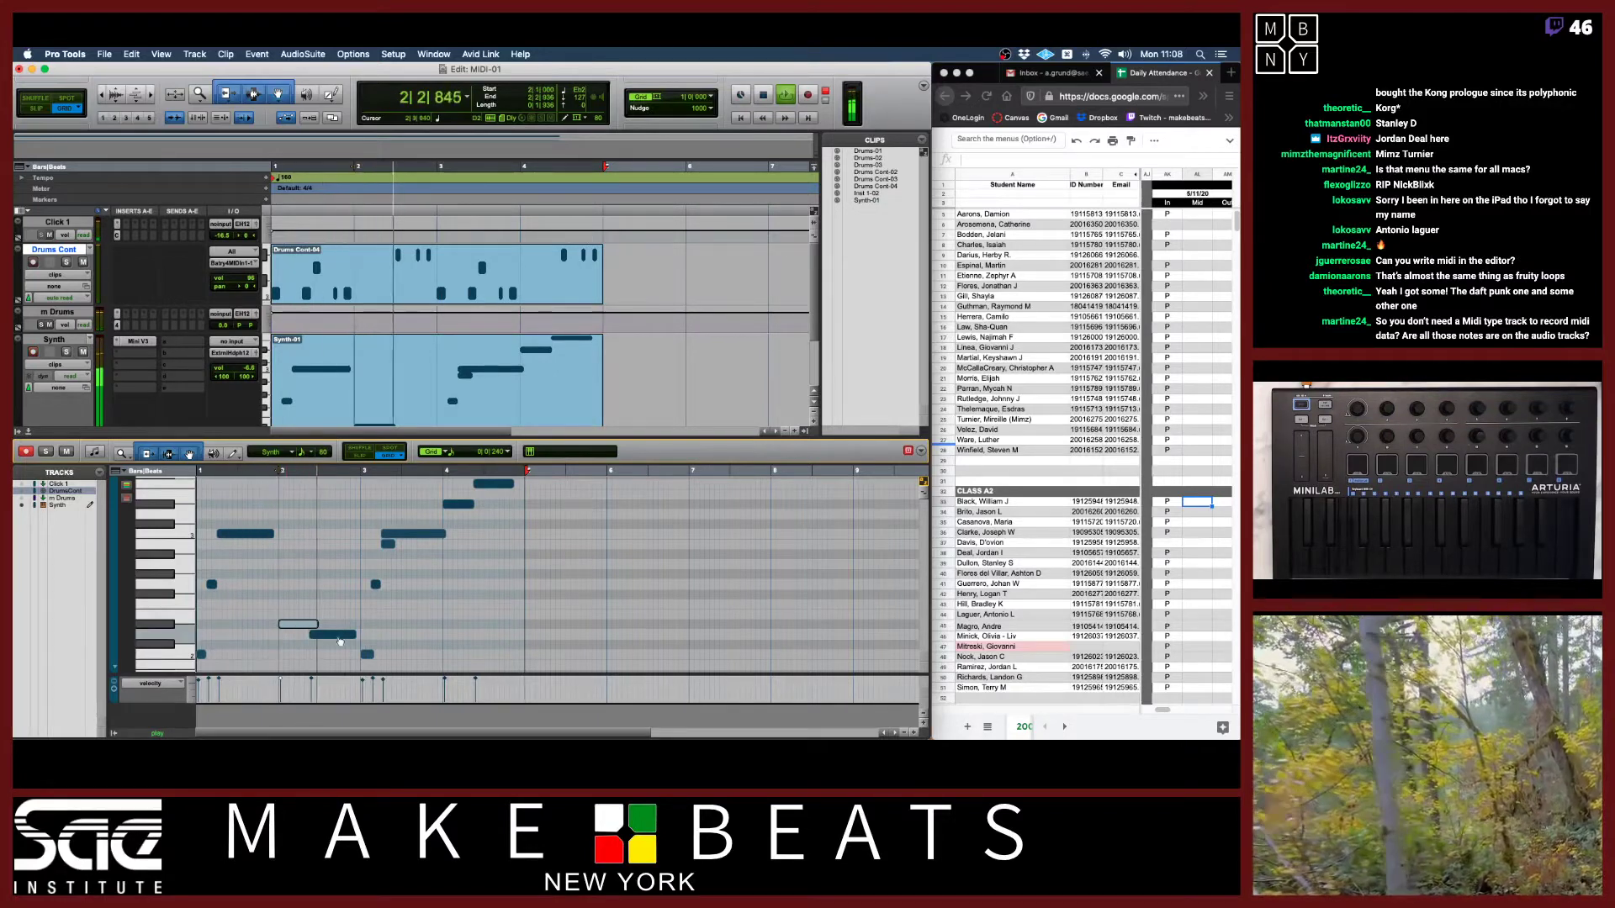
left_click(389, 545)
key("Delete")
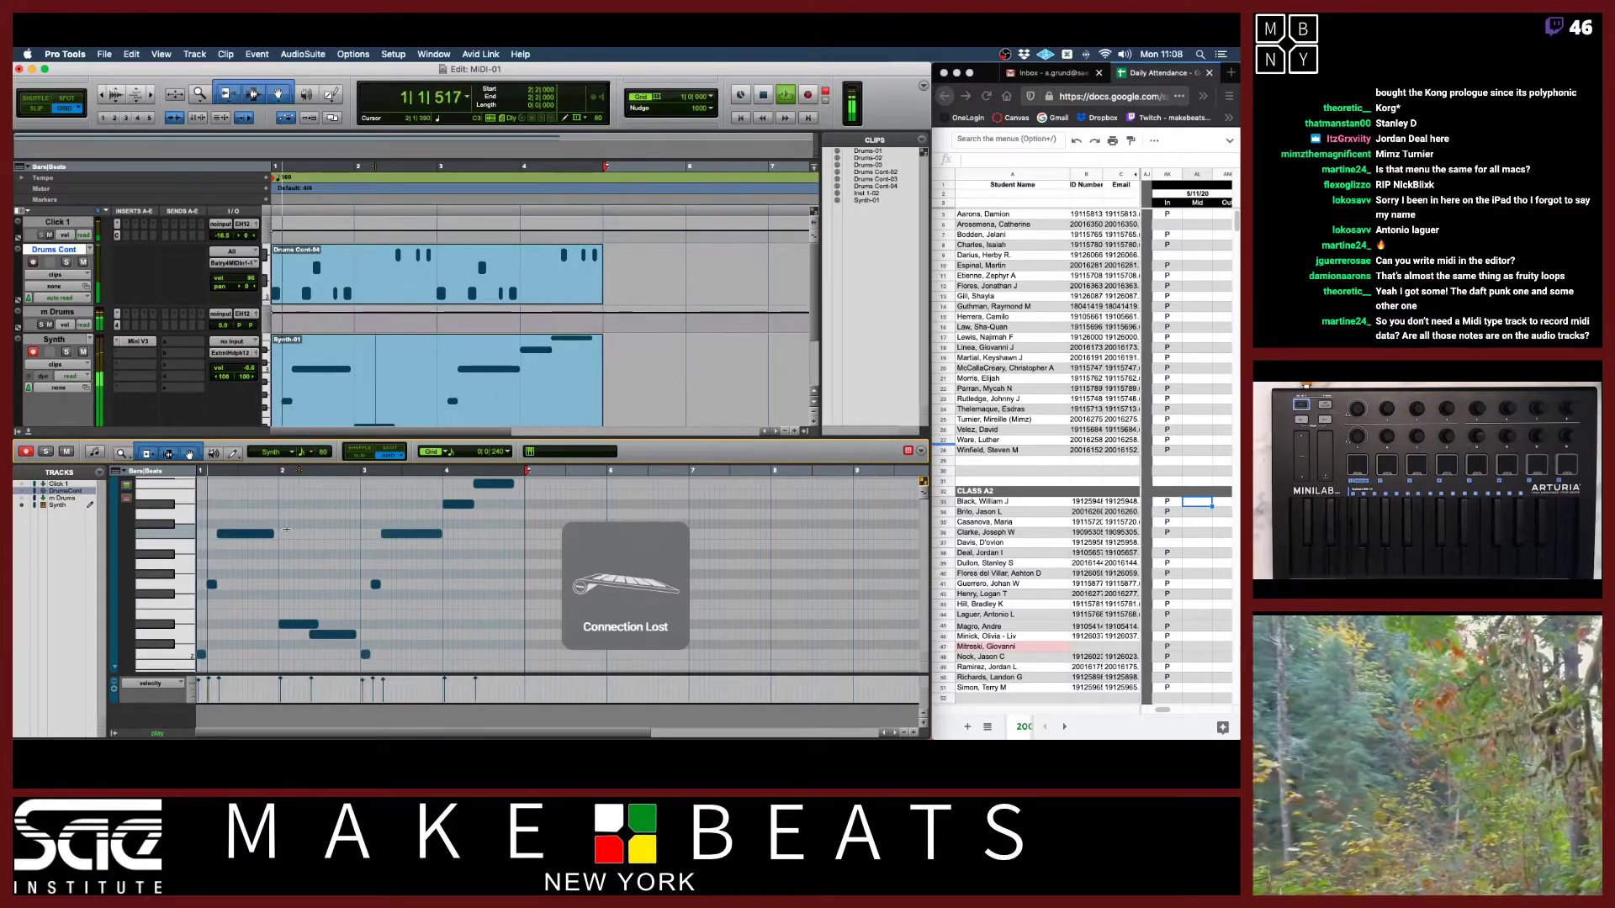
key("space")
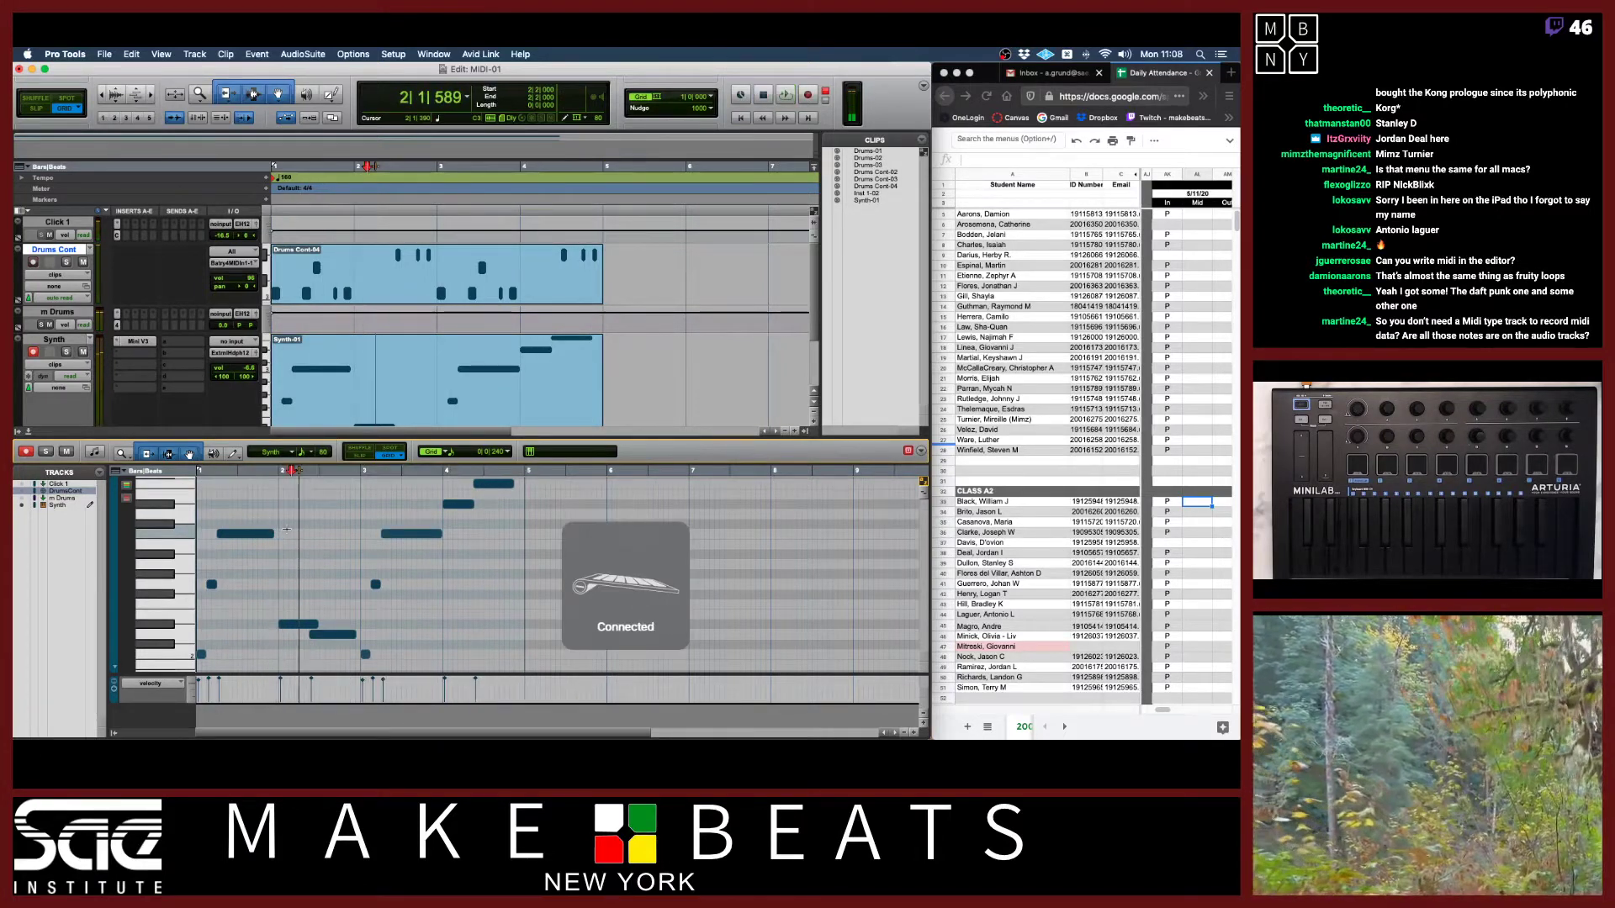
Slightly lengthen the long Synth note in bar 1, and make the four-bar Drums Cont clip the linked timeline selection.
left_click_drag(272, 534, 276, 535)
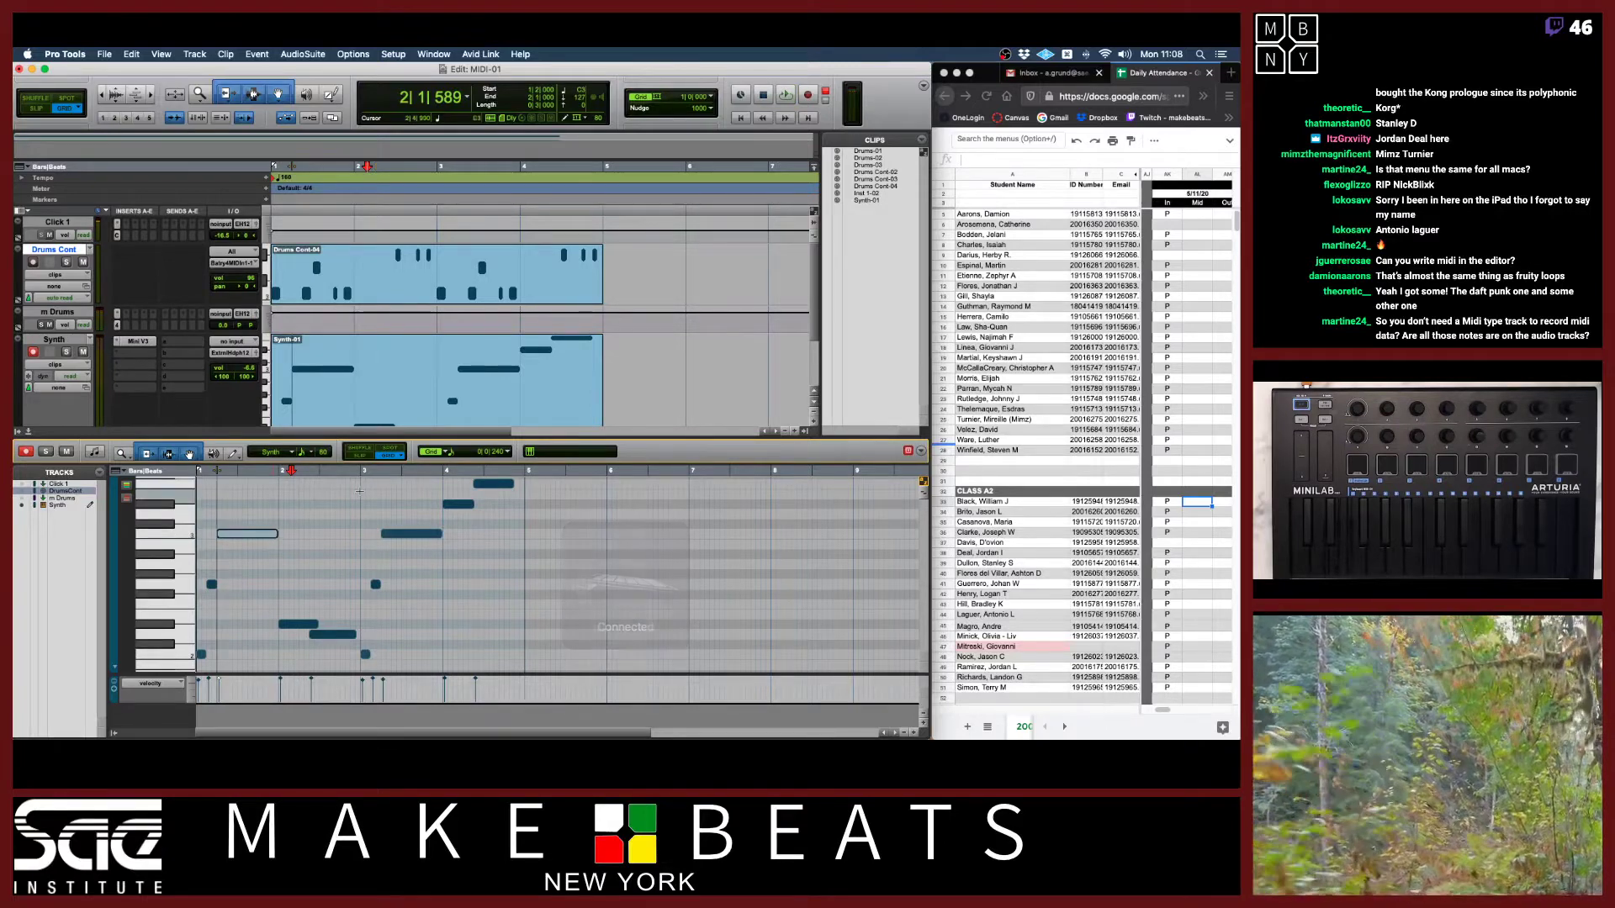
key("Return")
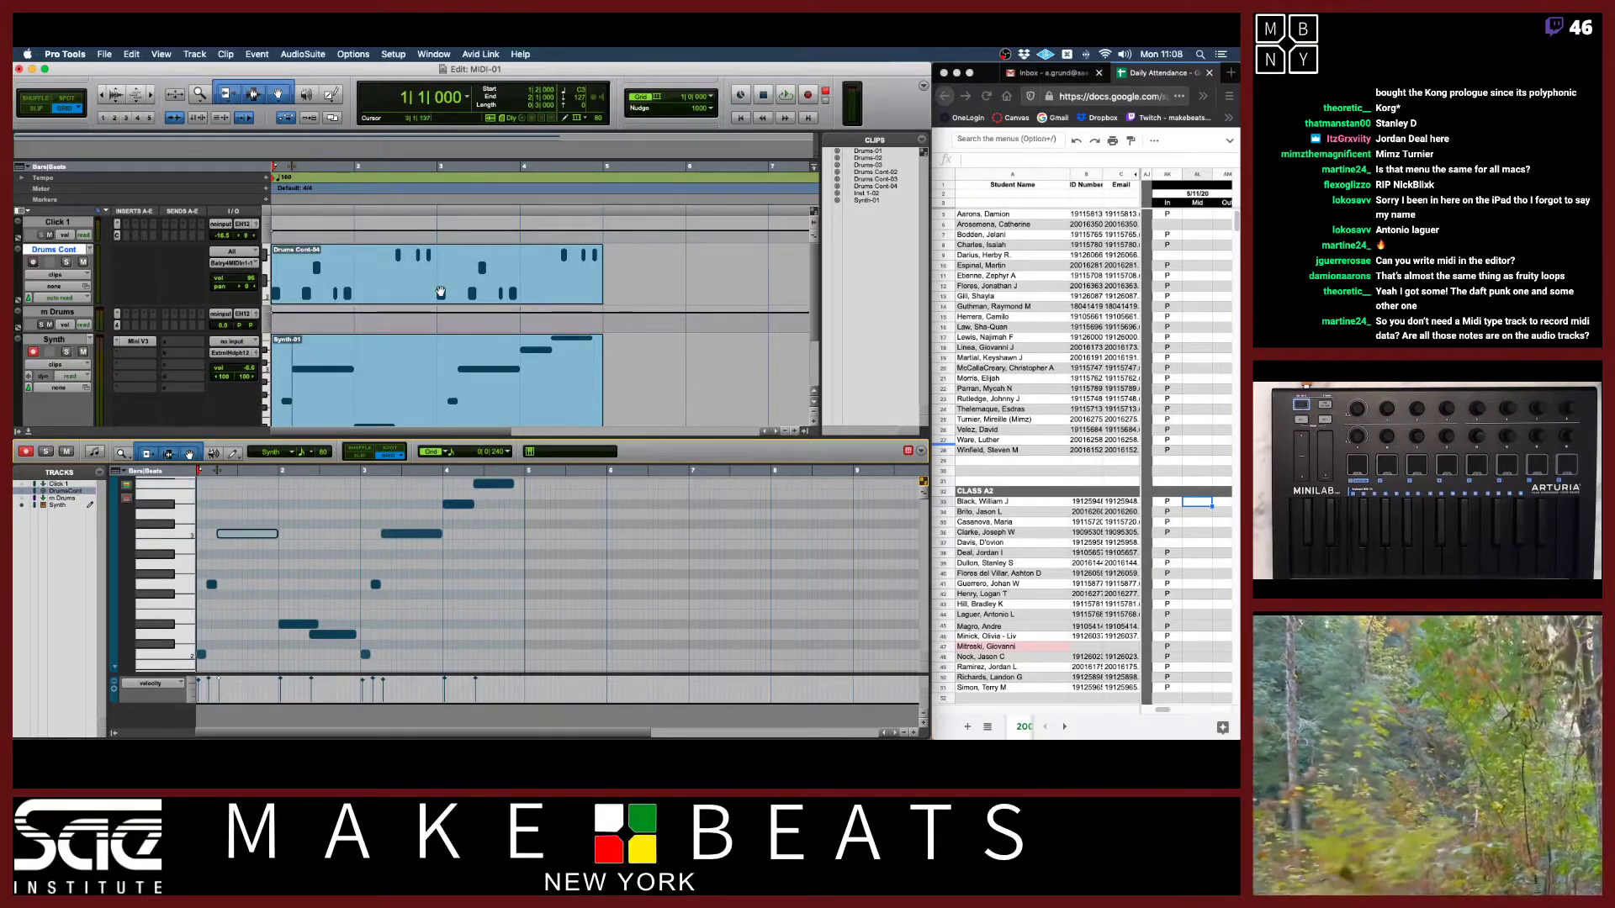
left_click(440, 292)
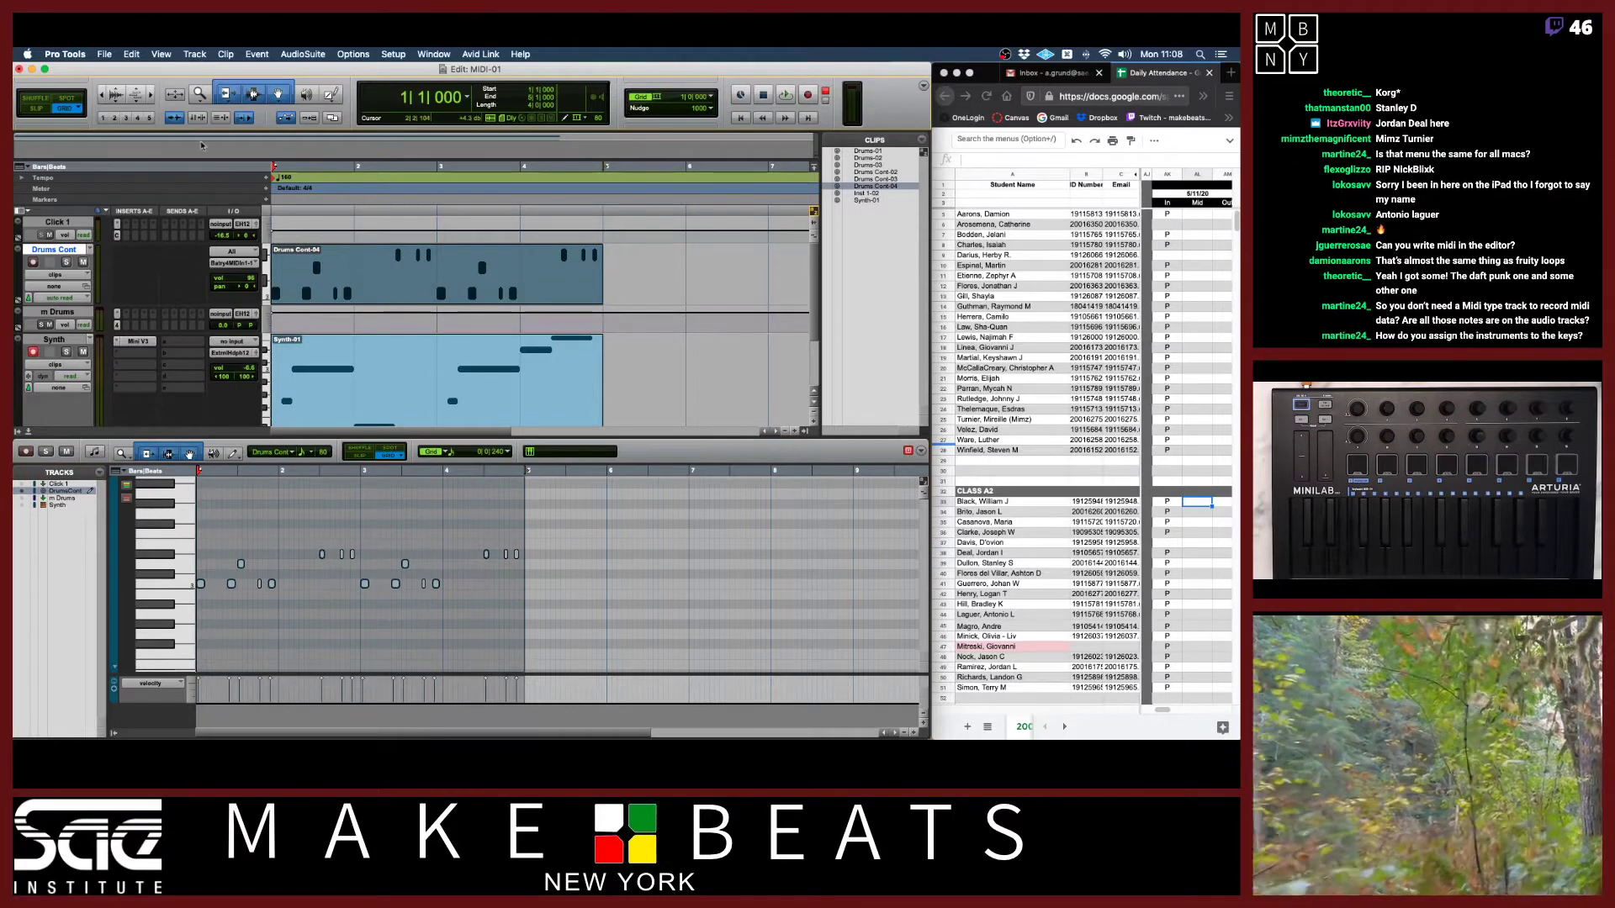
left_click(240, 118)
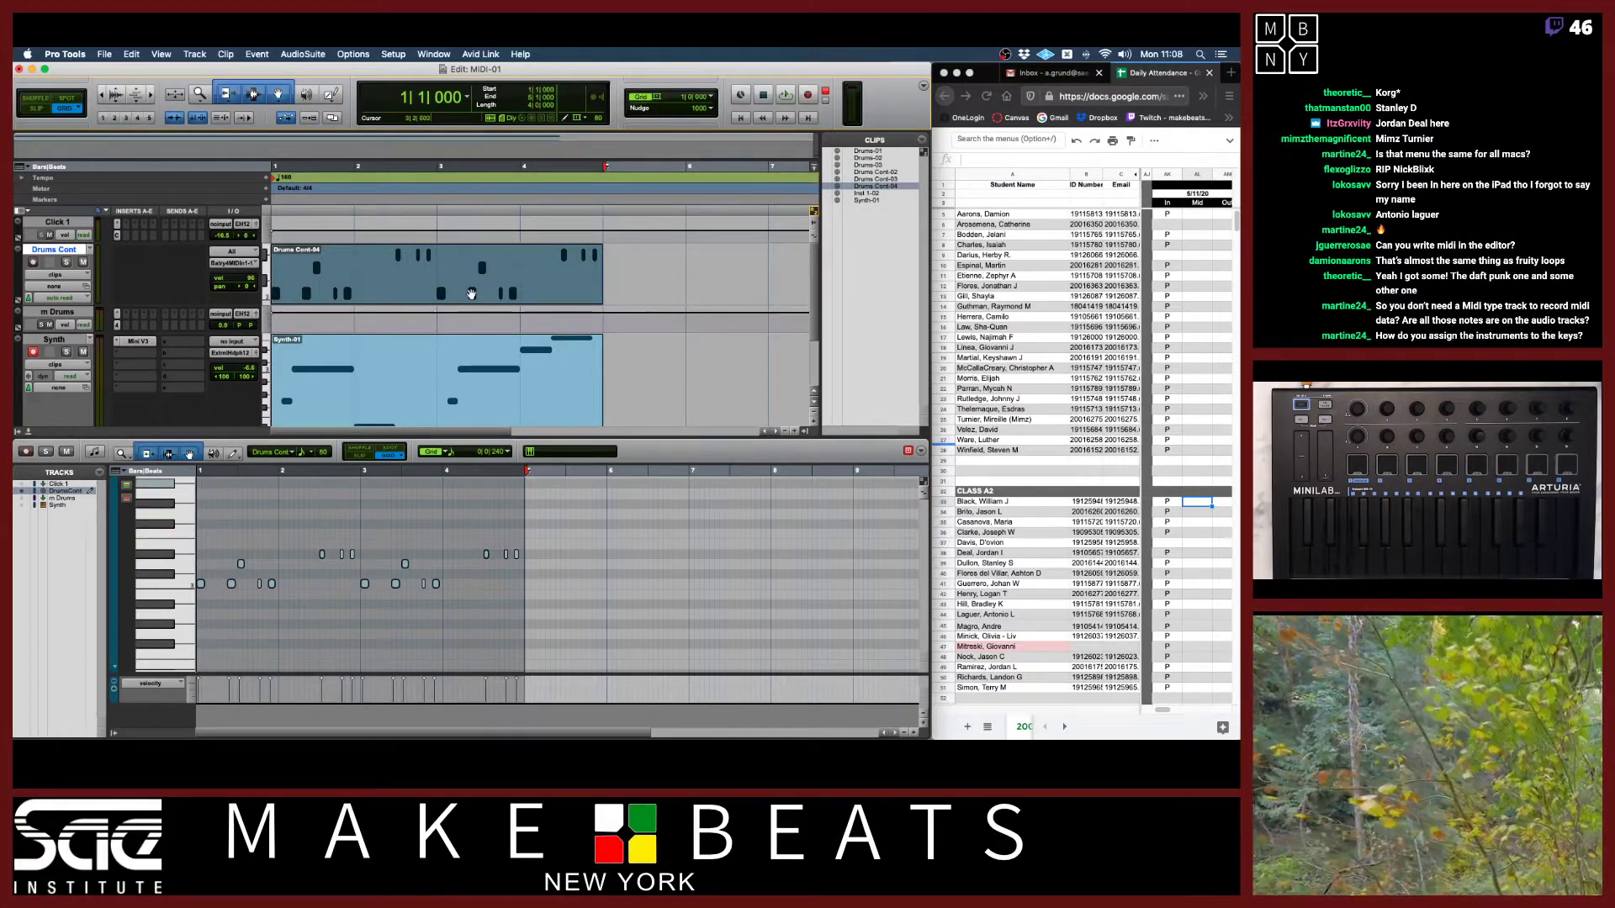
View the Battery 4 drum pad assignments on the m Drums track, and return to the Edit window.
key("super+equal")
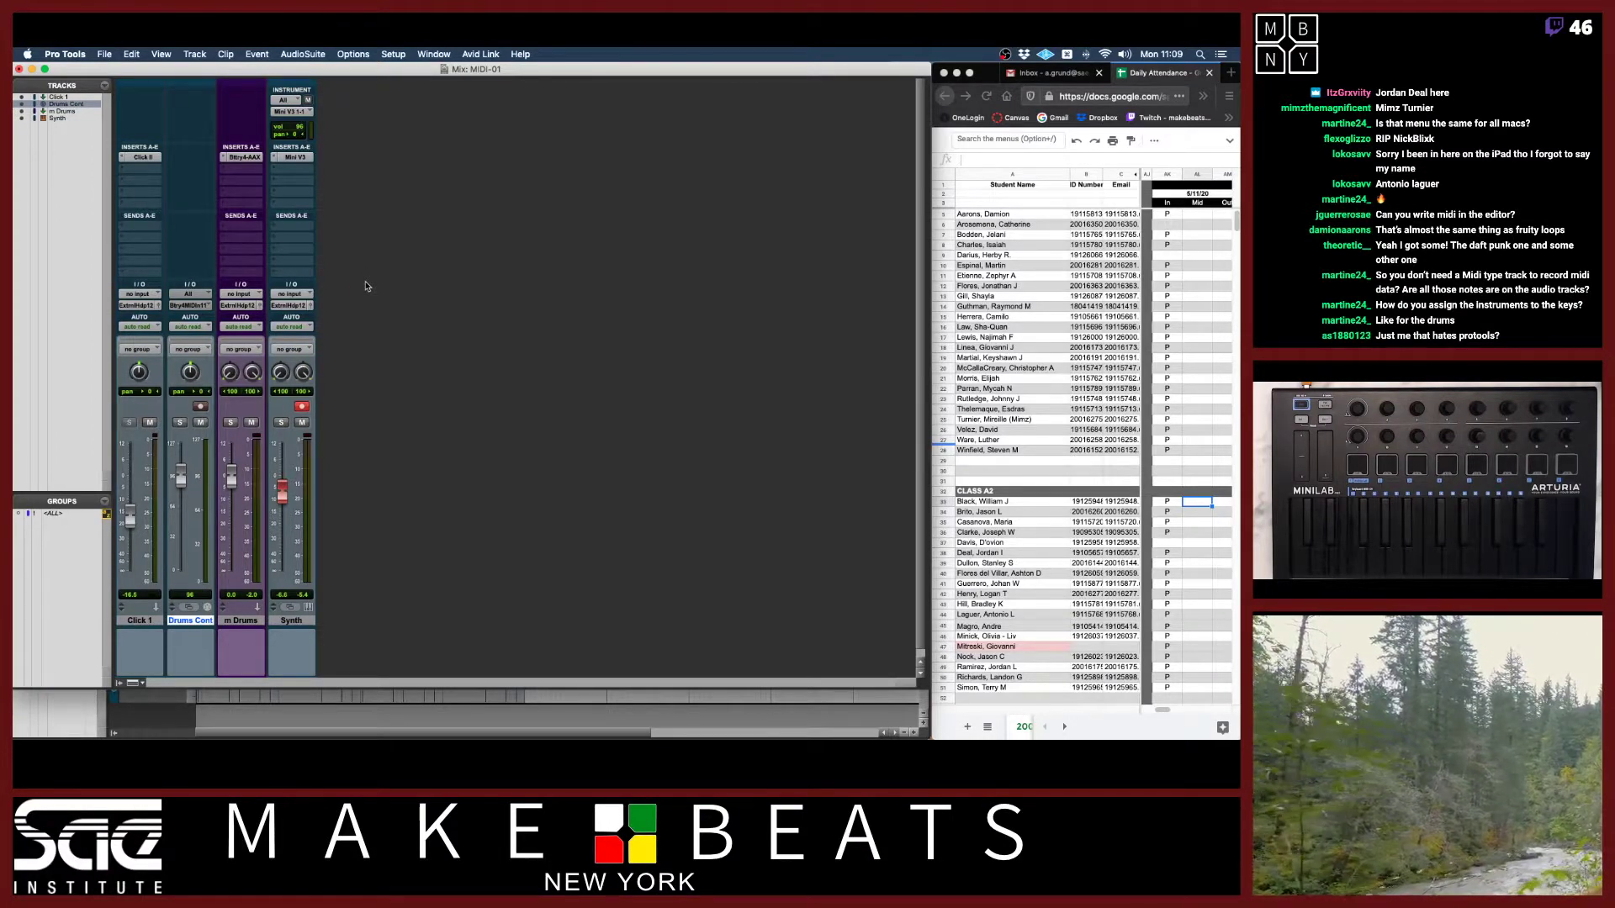
left_click(244, 157)
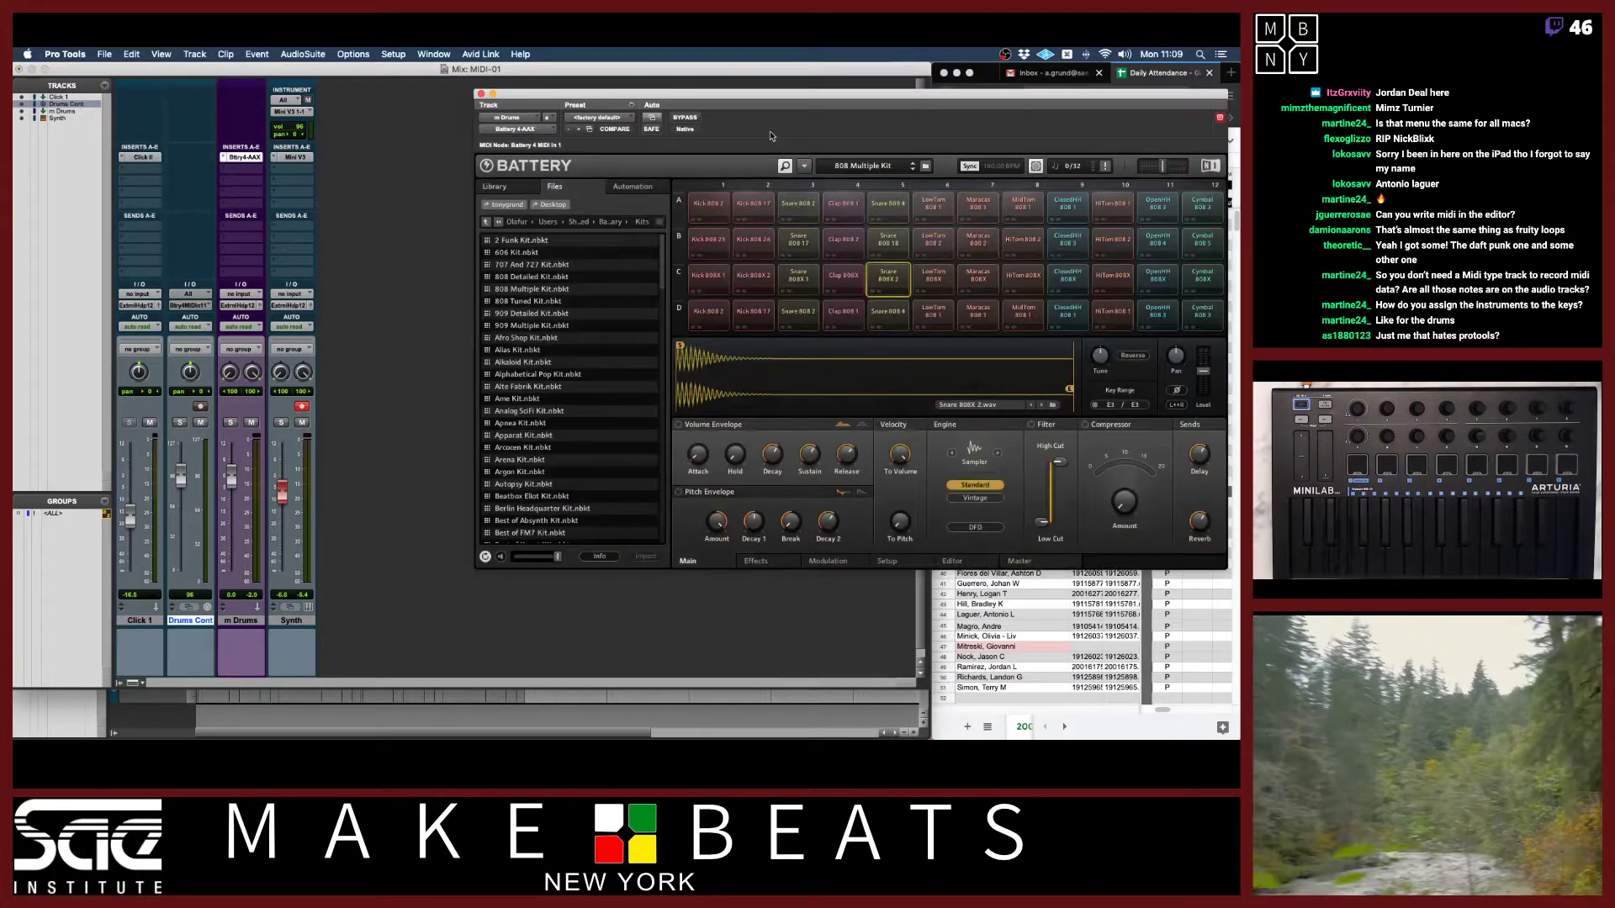
left_click_drag(746, 94, 454, 119)
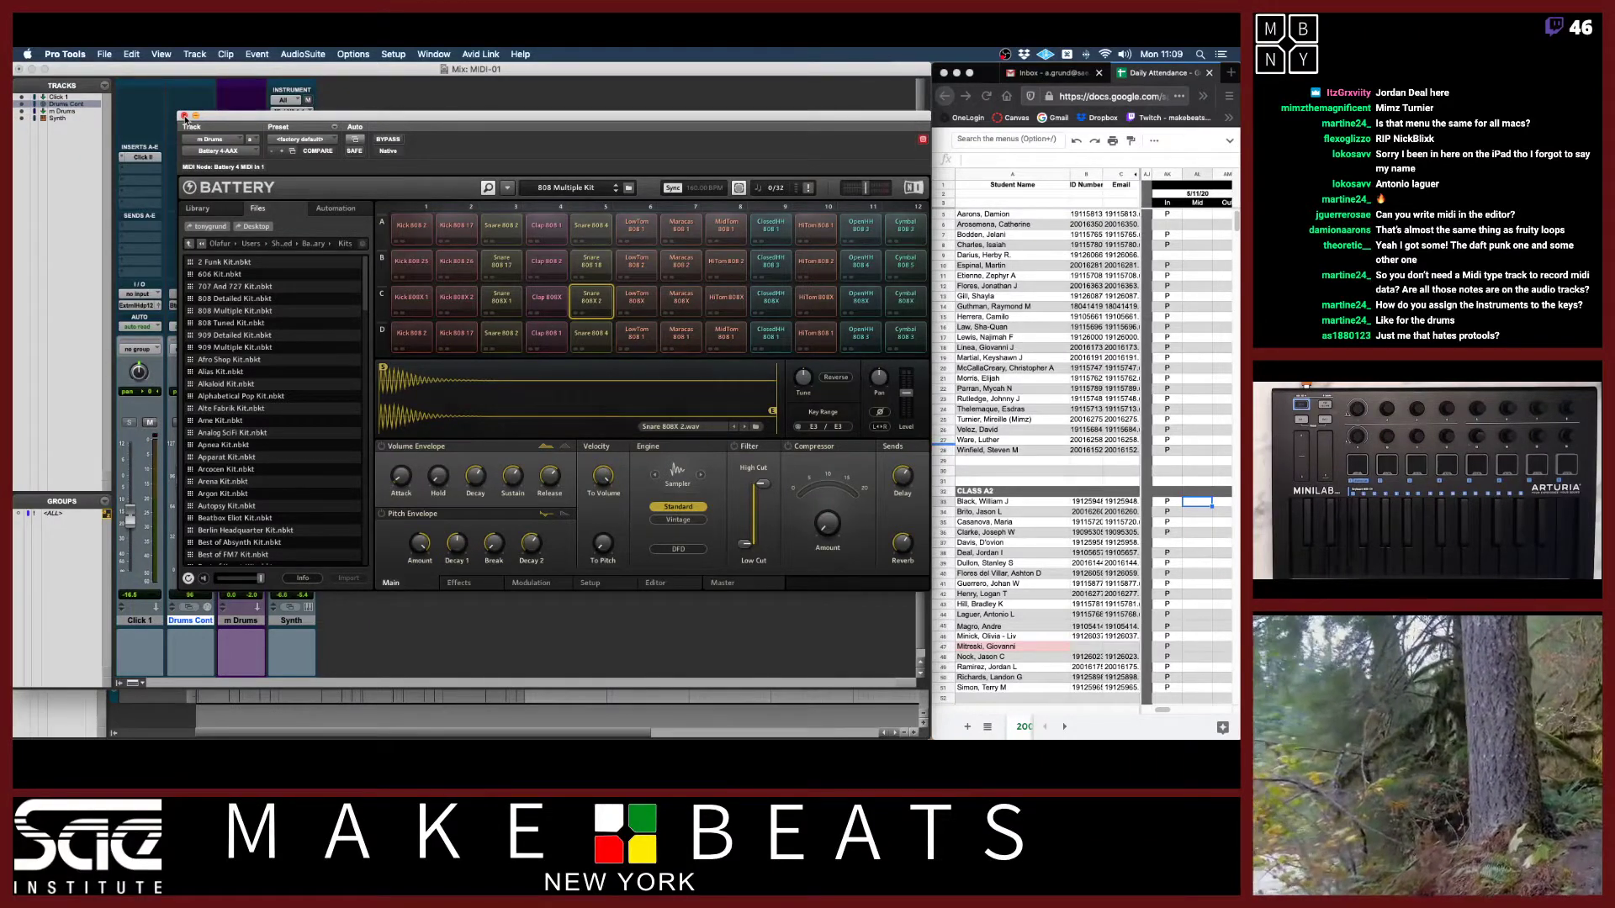
left_click(185, 116)
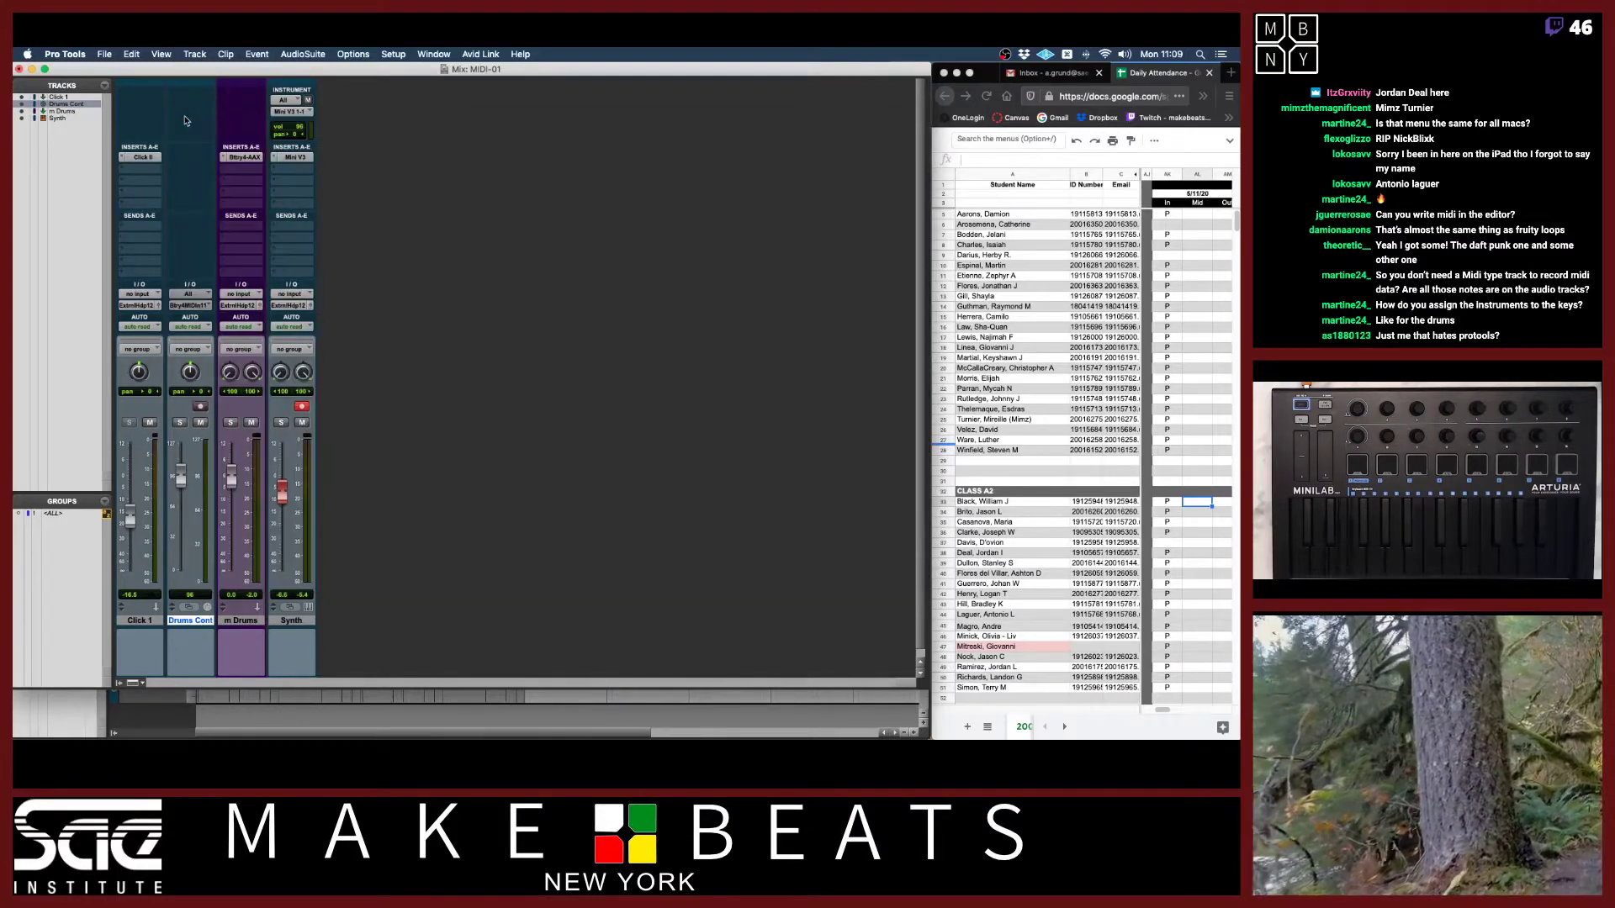
key("super+equal")
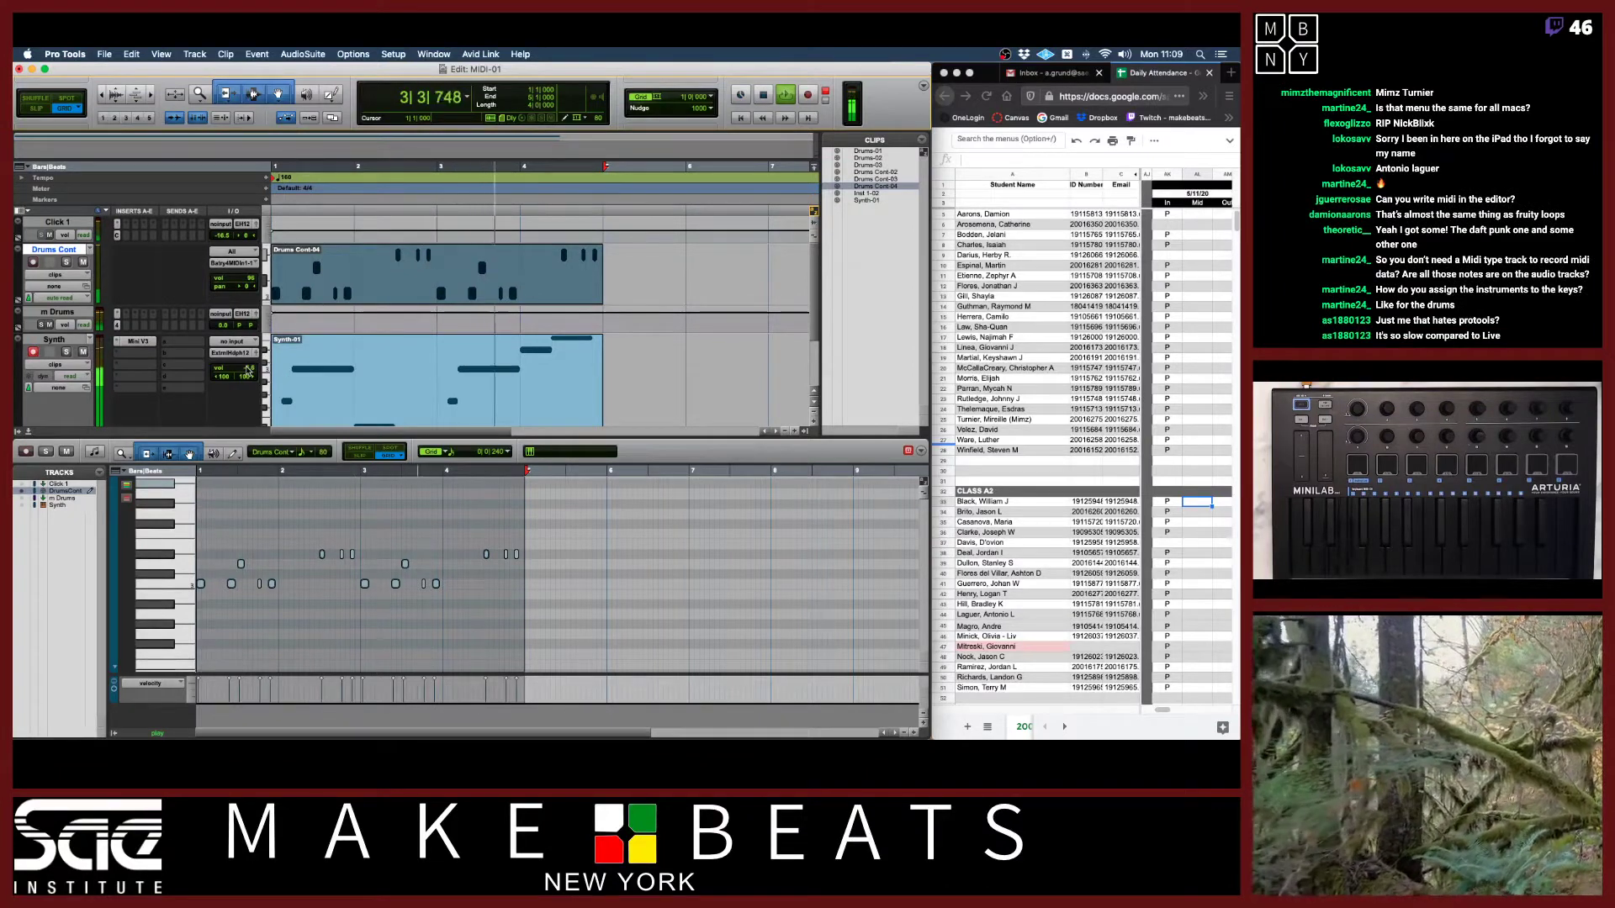
Lower the Synth track's volume slightly during loop playback, and select the Synth clip once playback is stopped.
left_click(247, 370)
left_click_drag(246, 370, 249, 374)
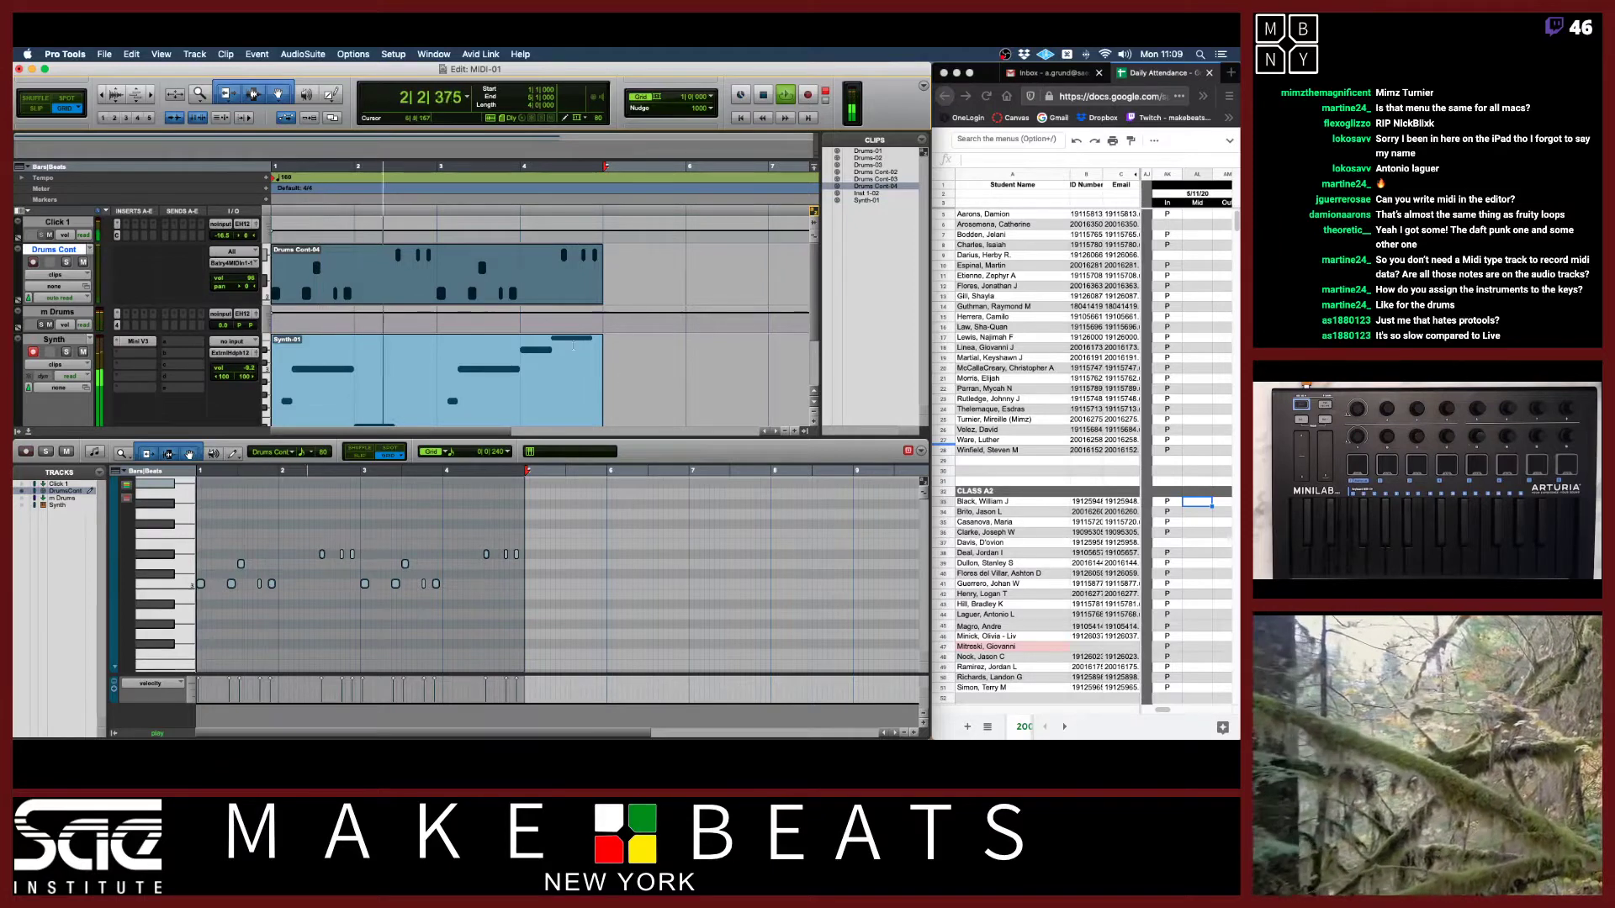
key("space")
left_click(387, 419)
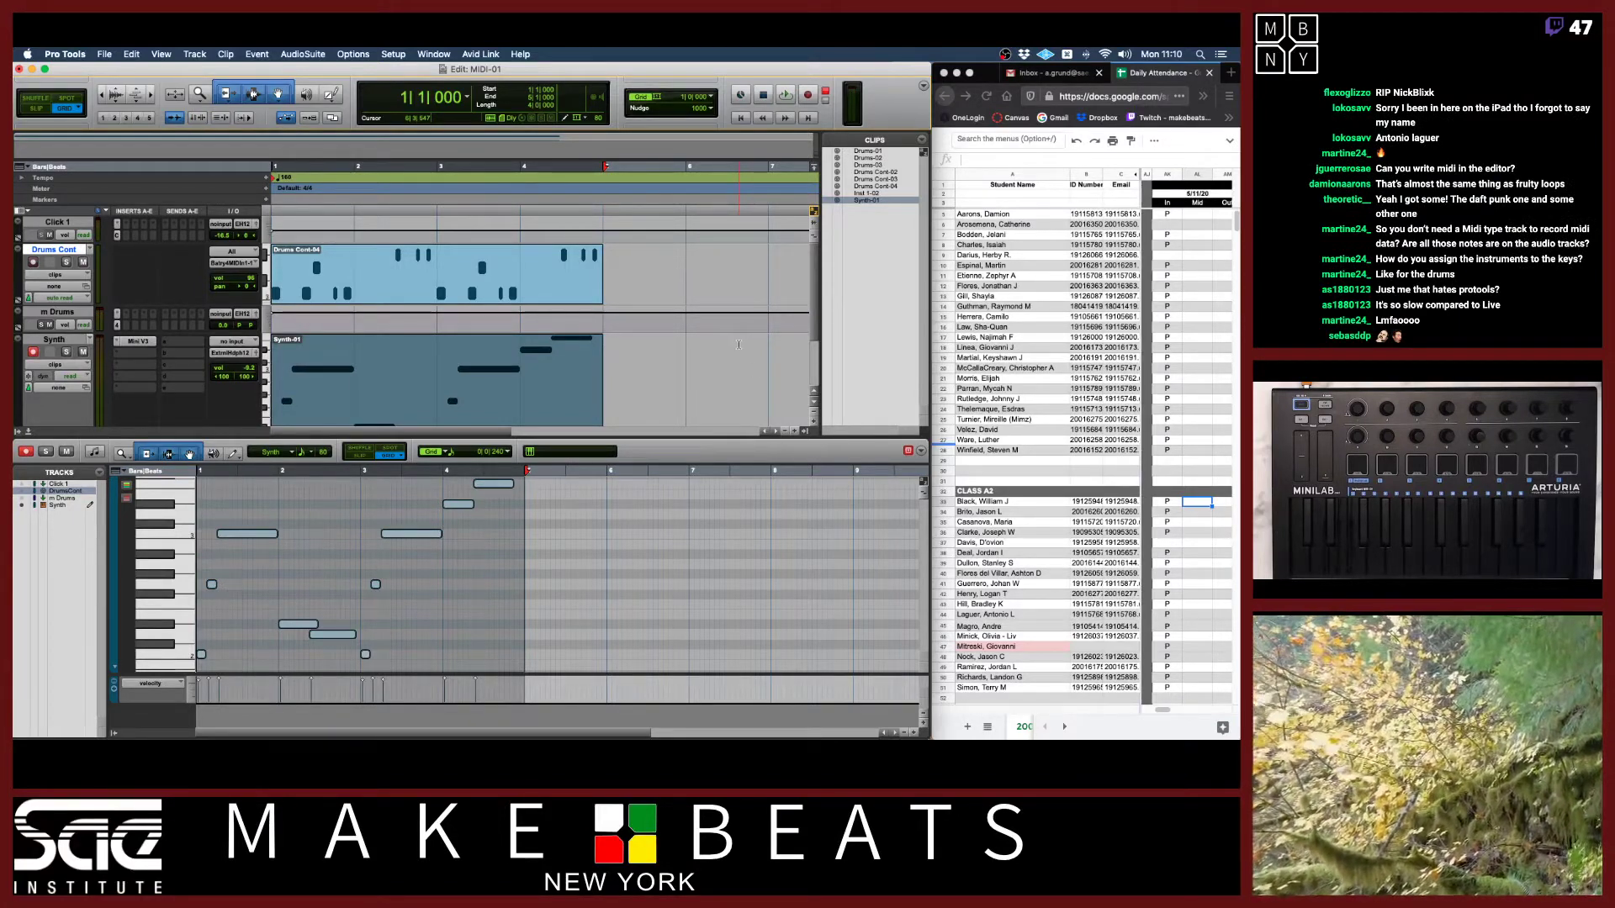
Add a new Instrument track after the m Drums aux track, and move the Battery 4 insert from m Drums onto it.
key("super+equal")
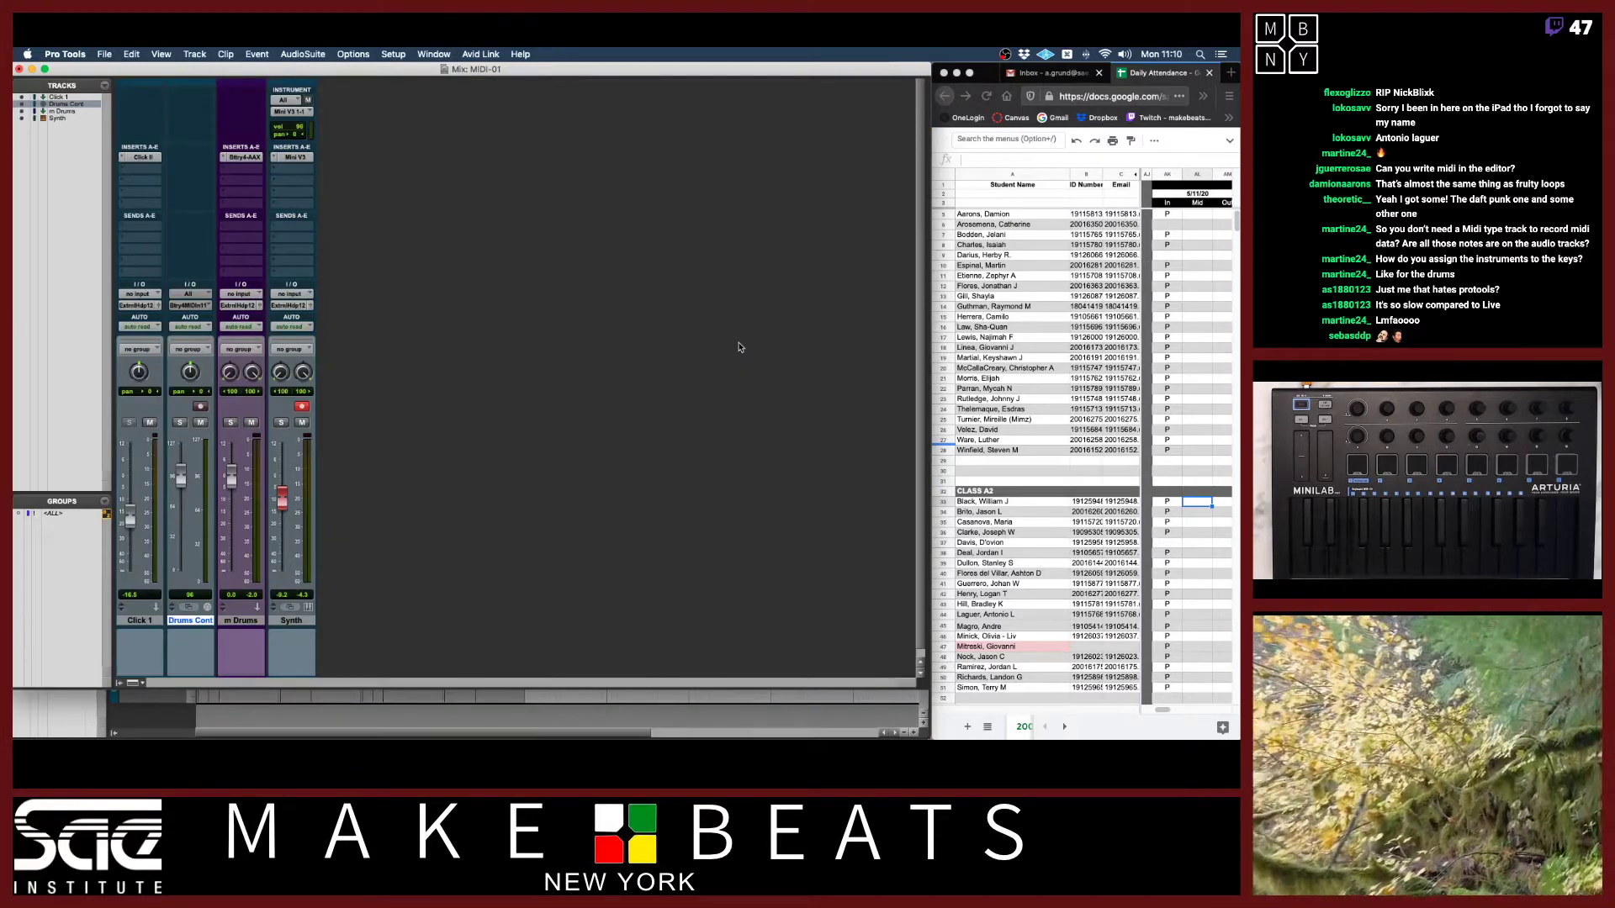
left_click(244, 620)
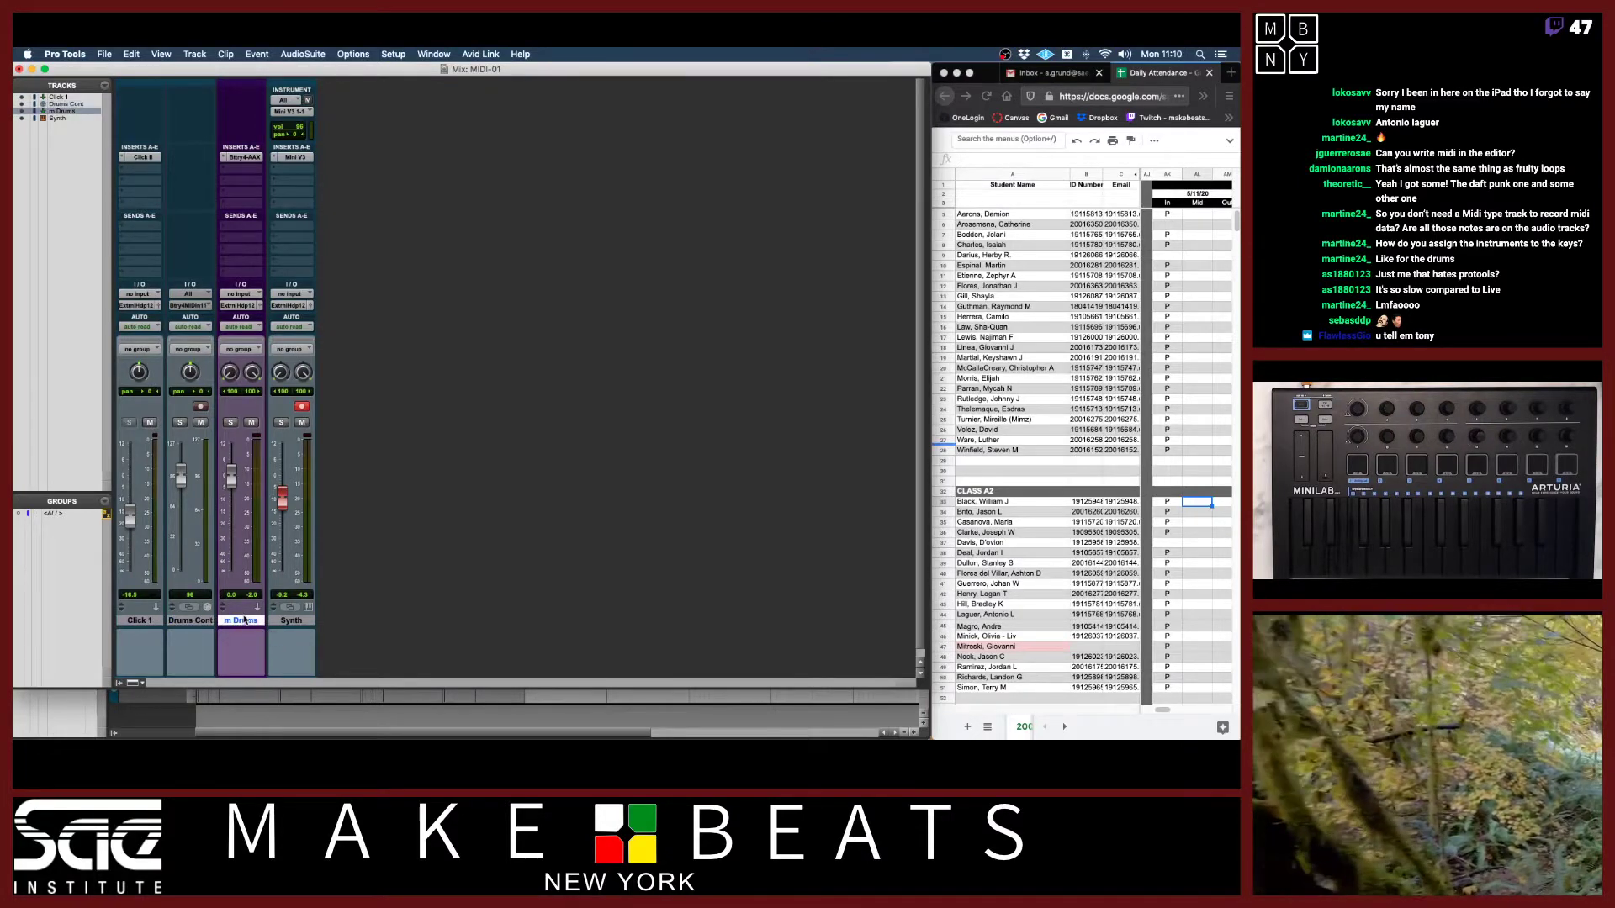
key("super+shift+n")
key("super+Down")
key("super+Down")
key("super+Down")
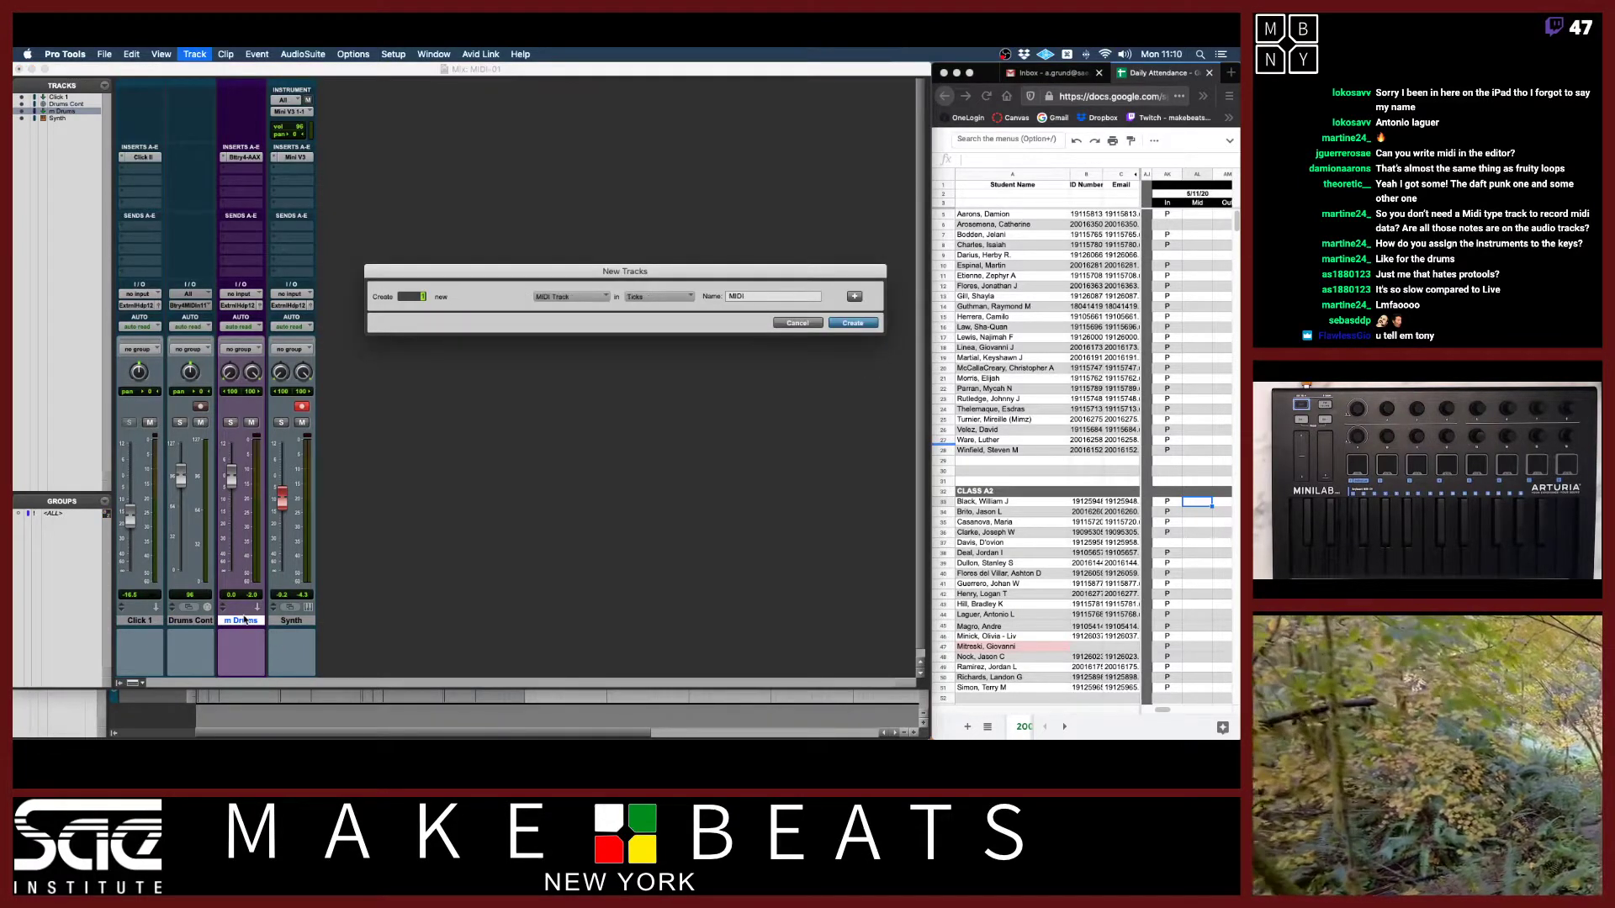
key("super+Down")
key("Return")
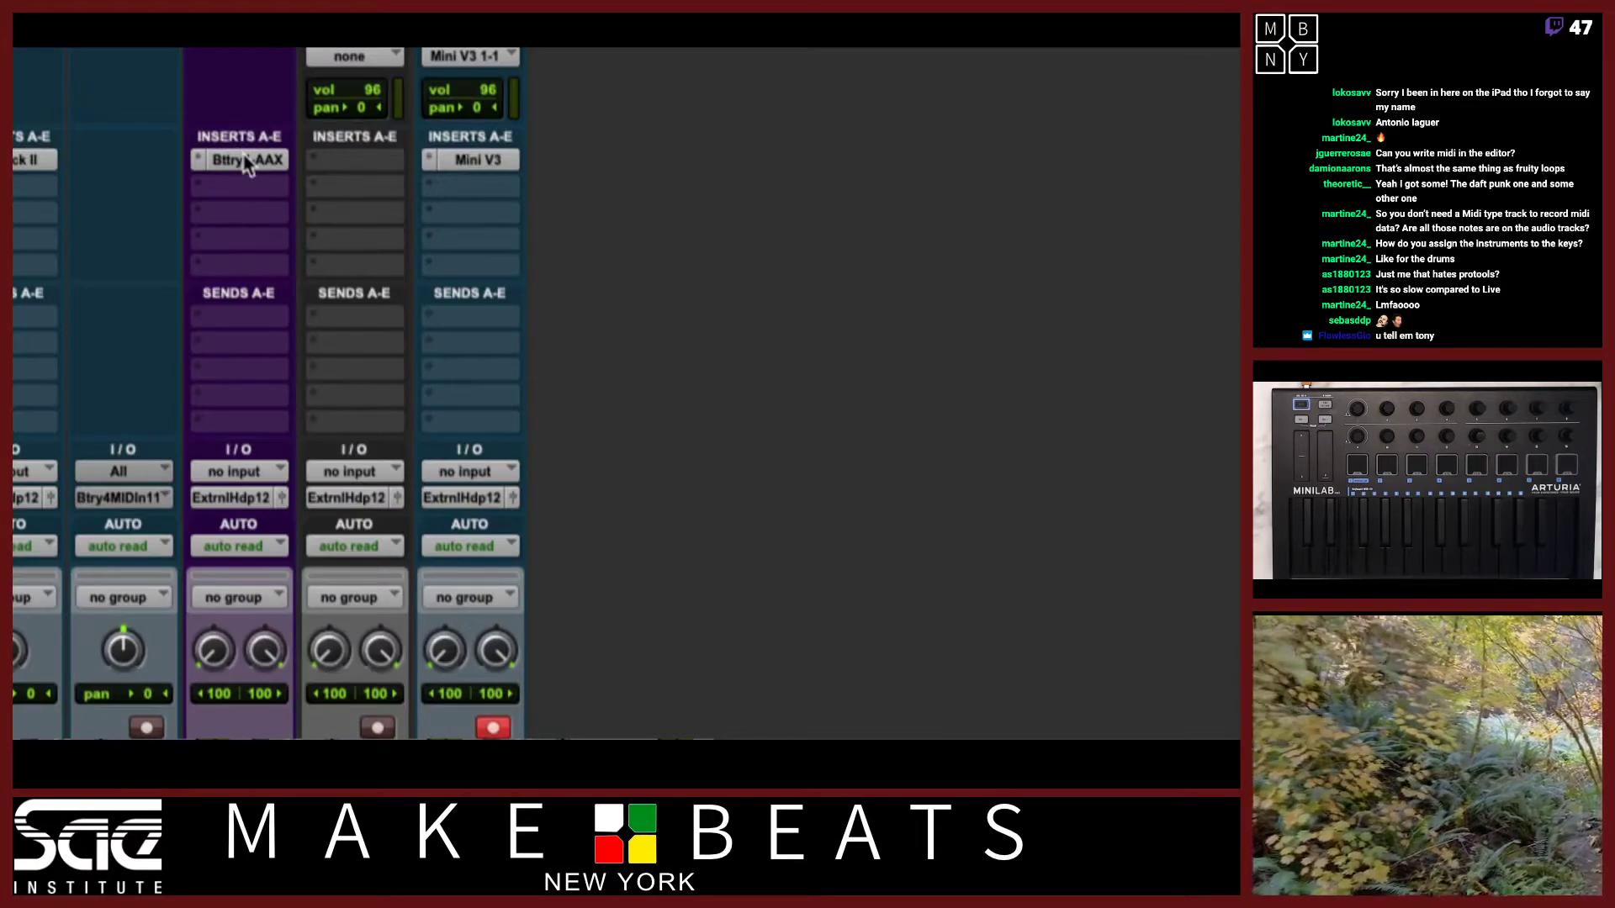
left_click_drag(246, 162, 331, 166)
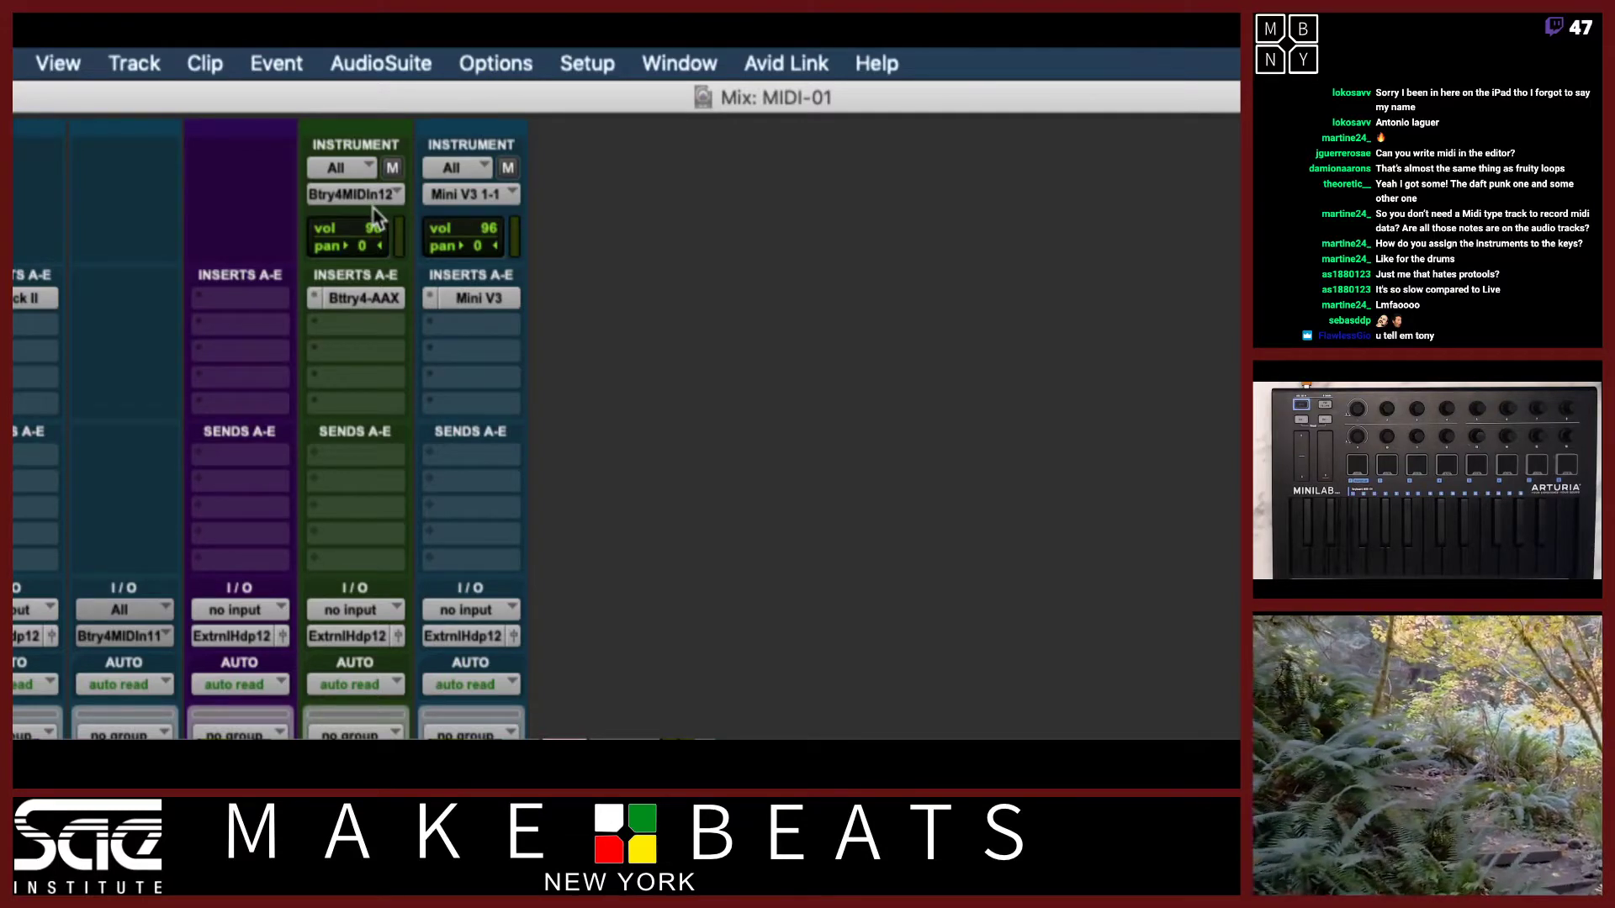
Move the Drums Cont clip from its MIDI track down to the Inst 1 track at bar 1.
key("super+equal")
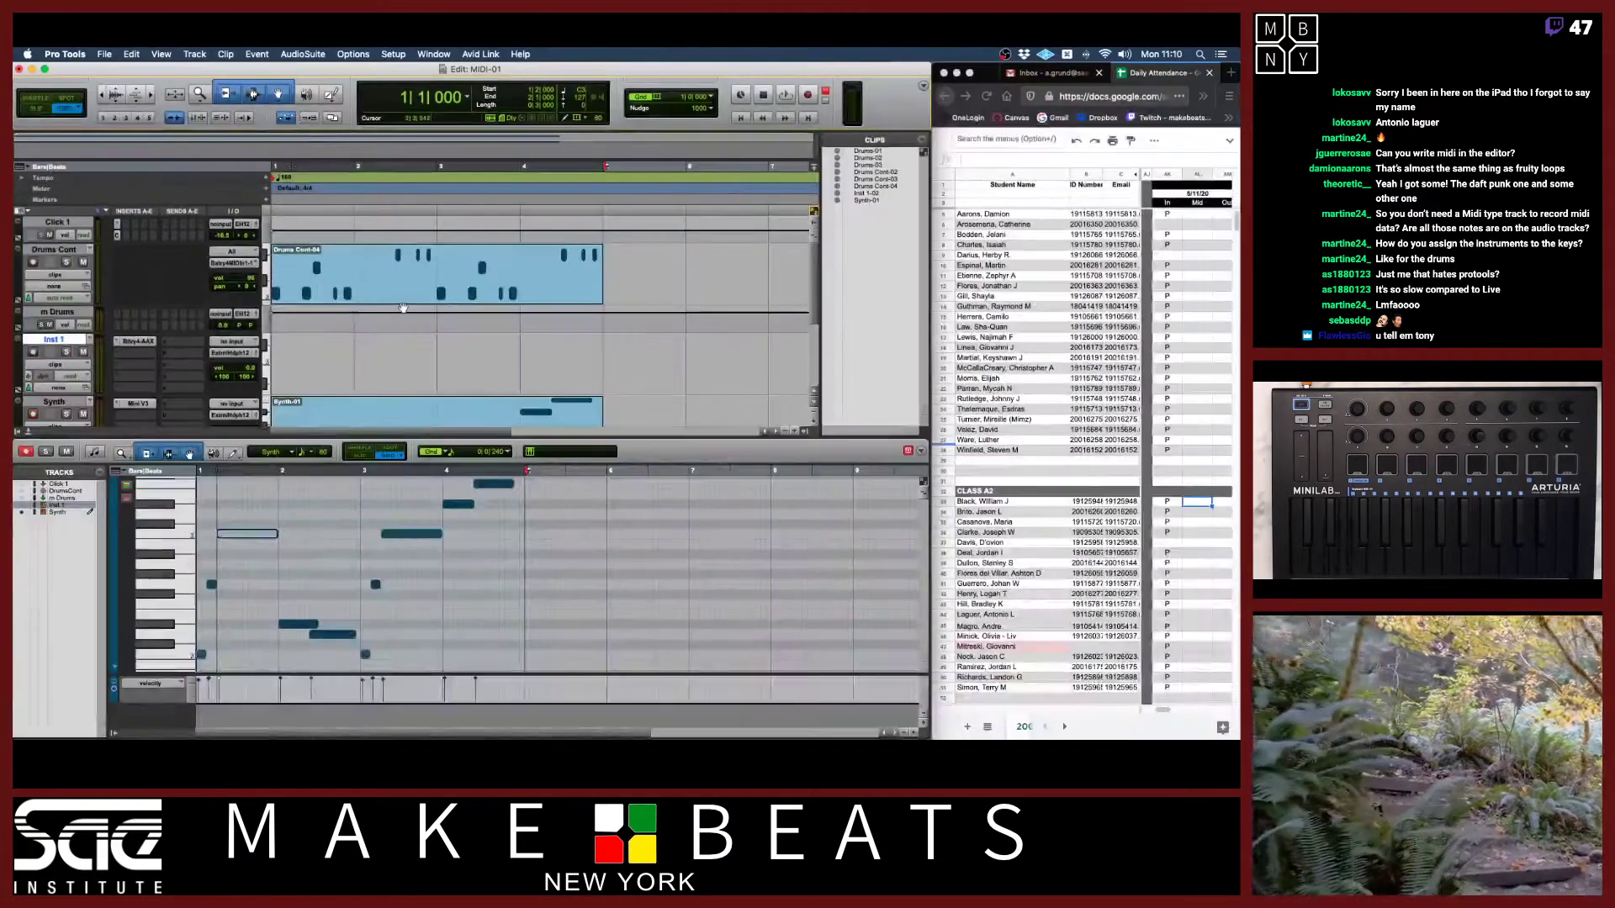
left_click(577, 613)
left_click_drag(389, 294, 394, 356)
Delete the Drums Cont MIDI track and the m Drums aux track from the session.
key("super+equal")
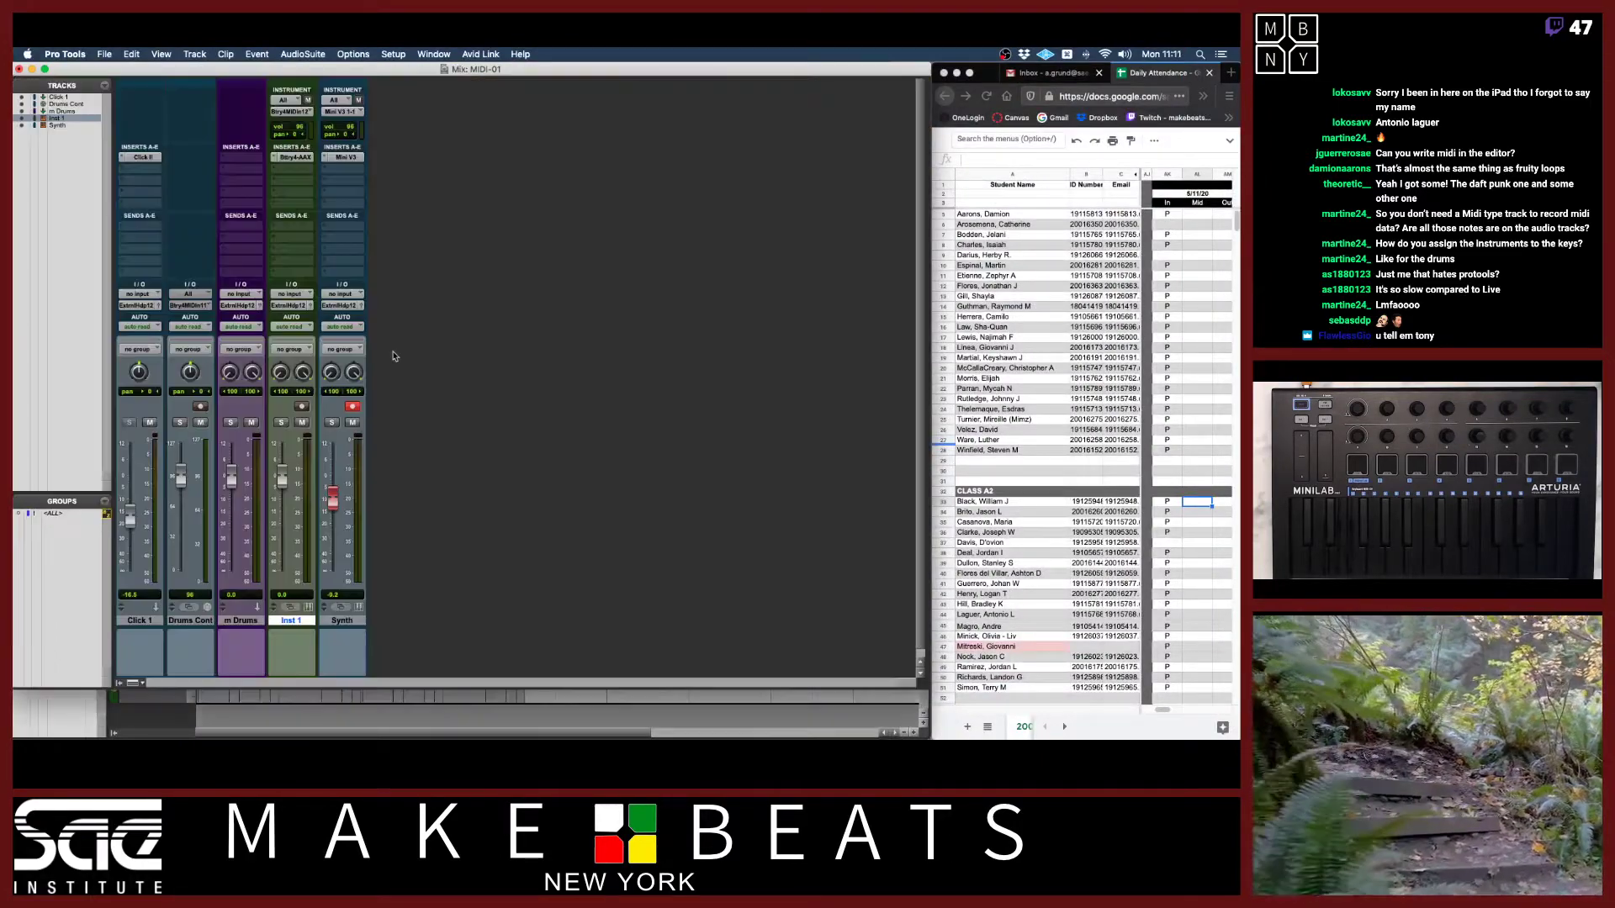
left_click(192, 620)
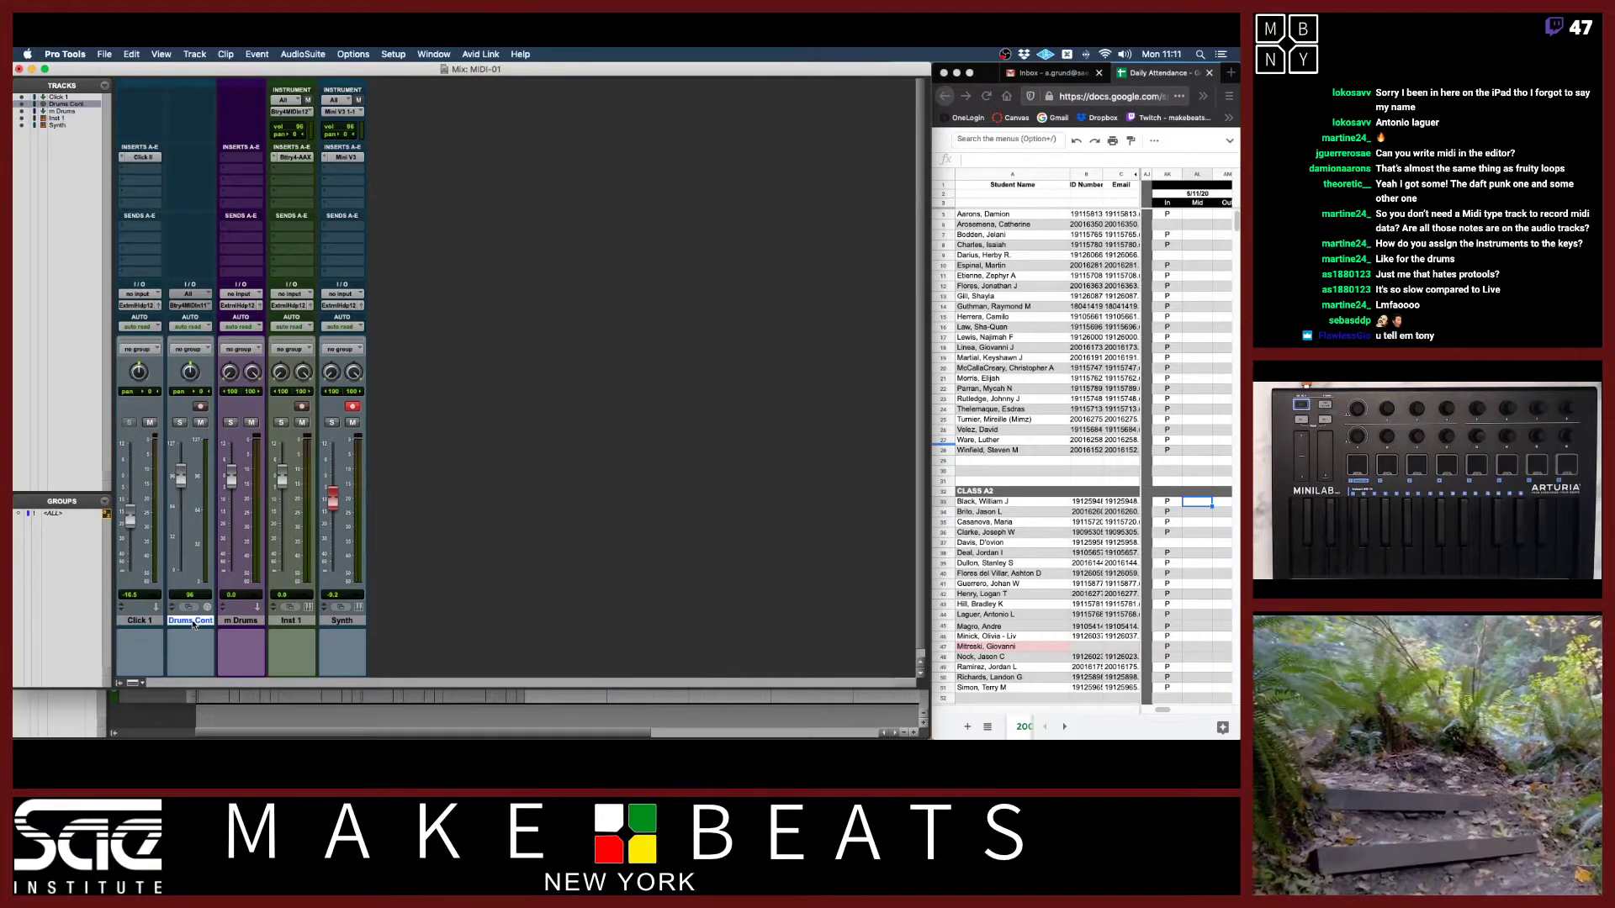
right_click(236, 620)
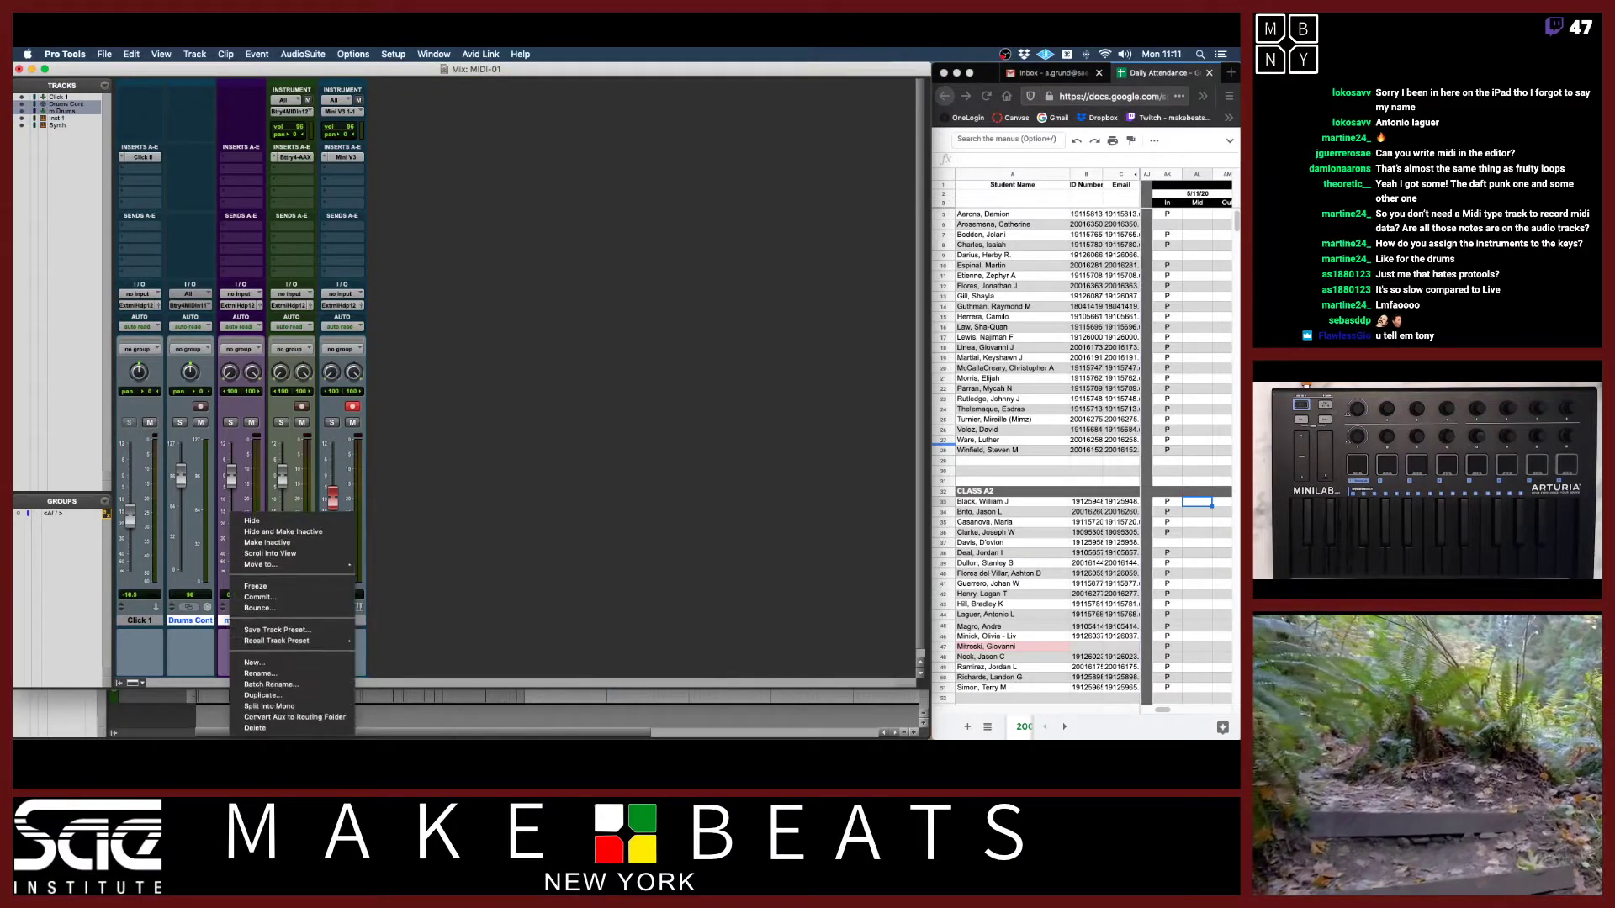
left_click(255, 728)
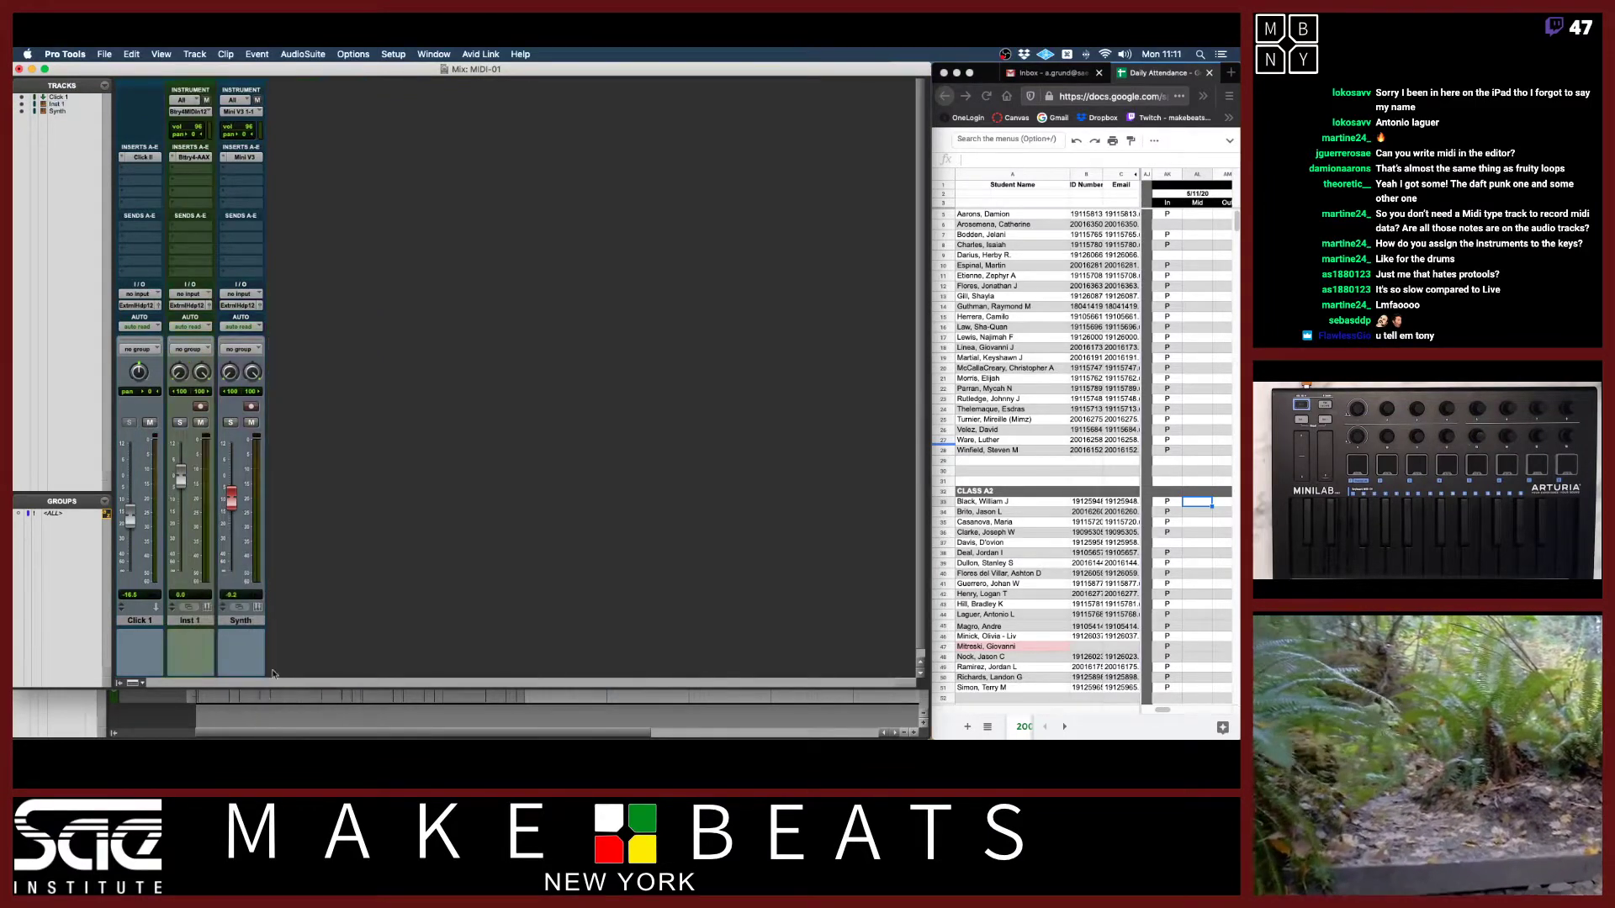
Rename the Inst 1 track to m Drums and the Synth track to m Synth, and play the loop back.
double_click(187, 621)
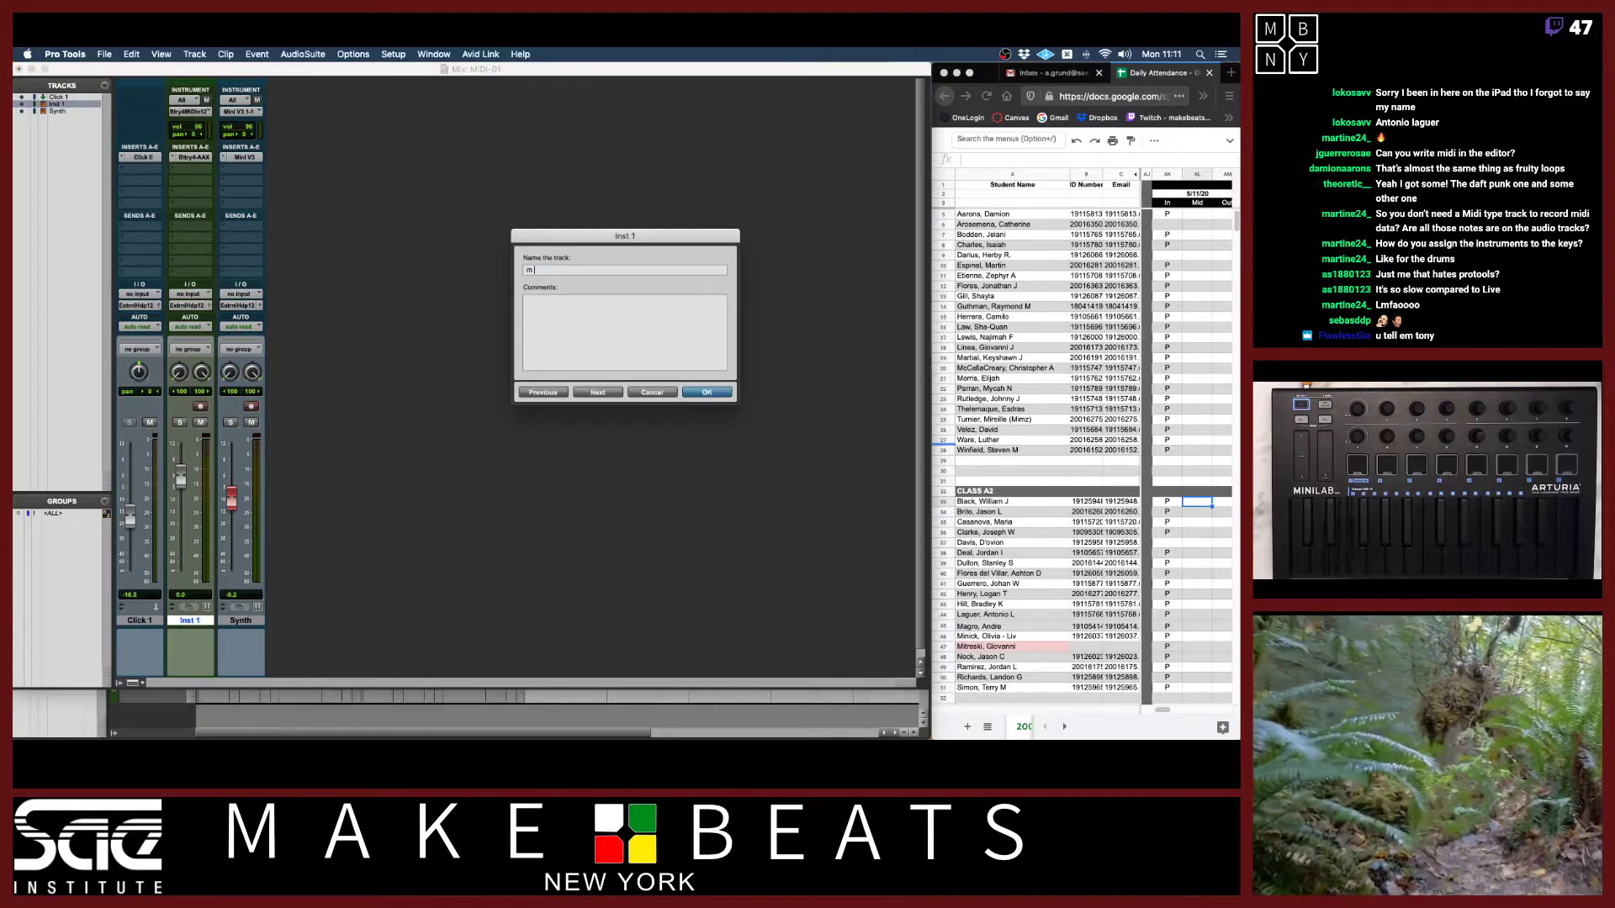
key("Return")
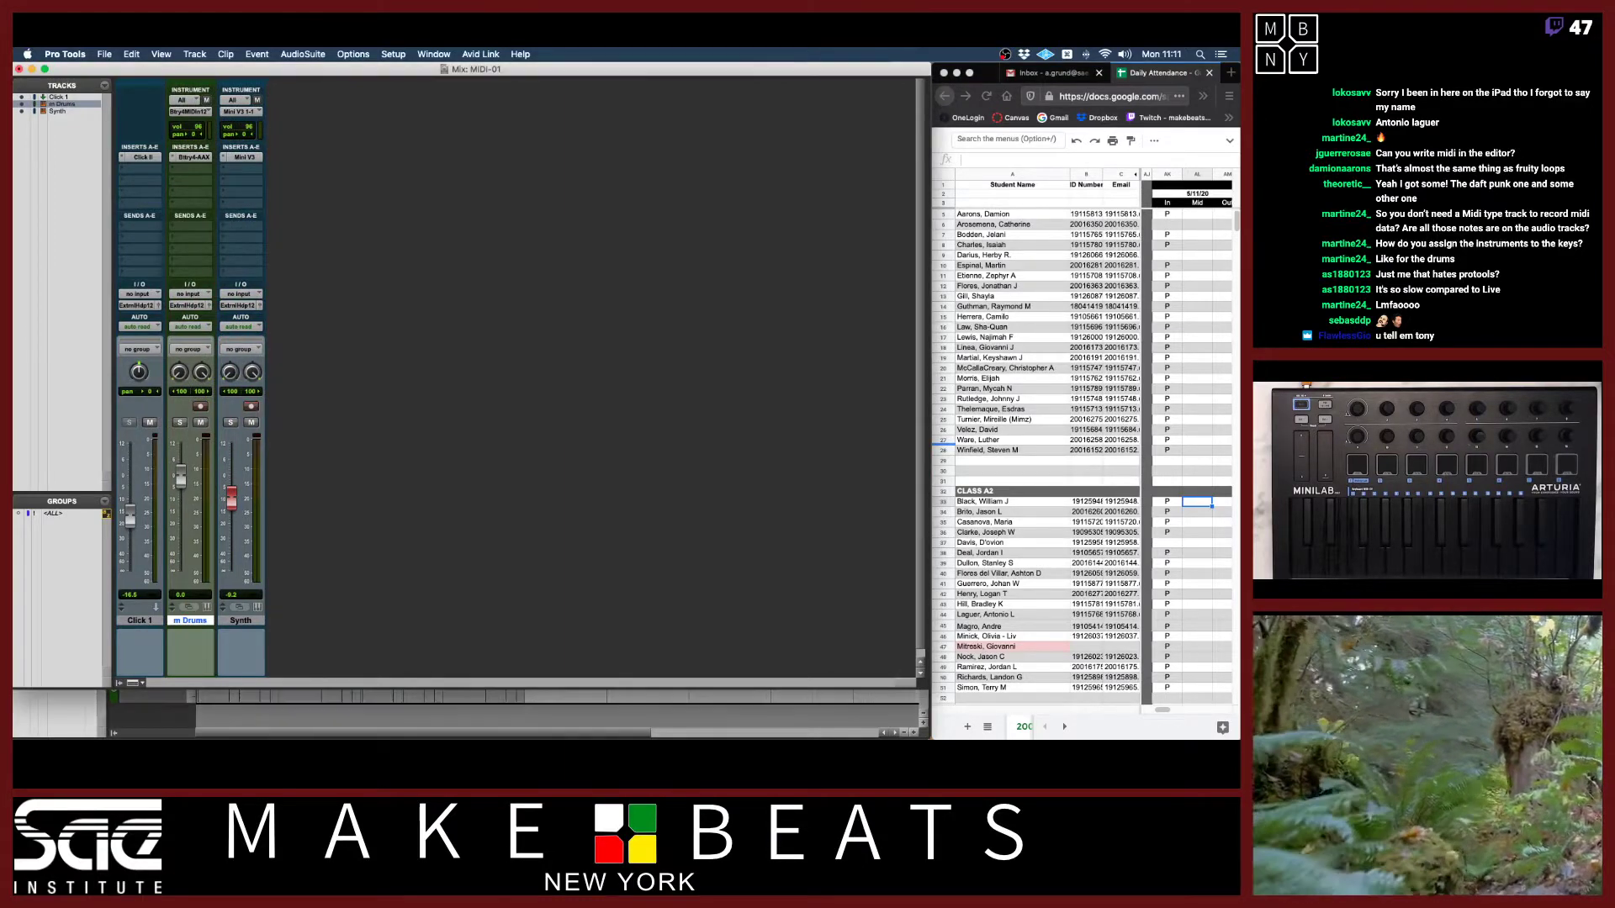
double_click(240, 620)
type("m Synth")
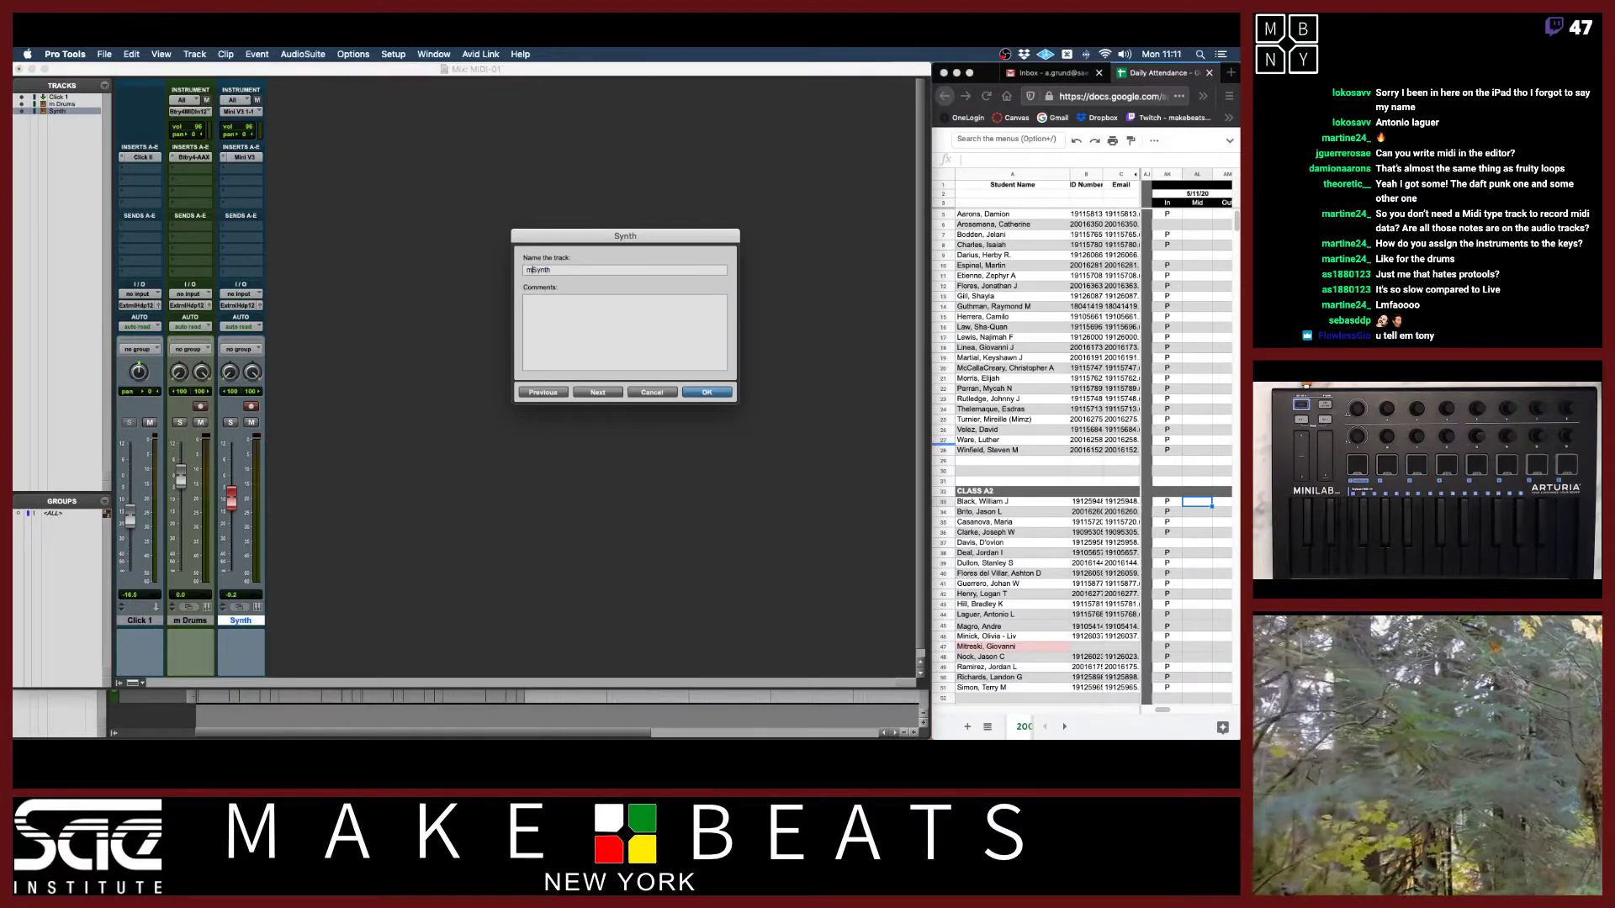
key("Return")
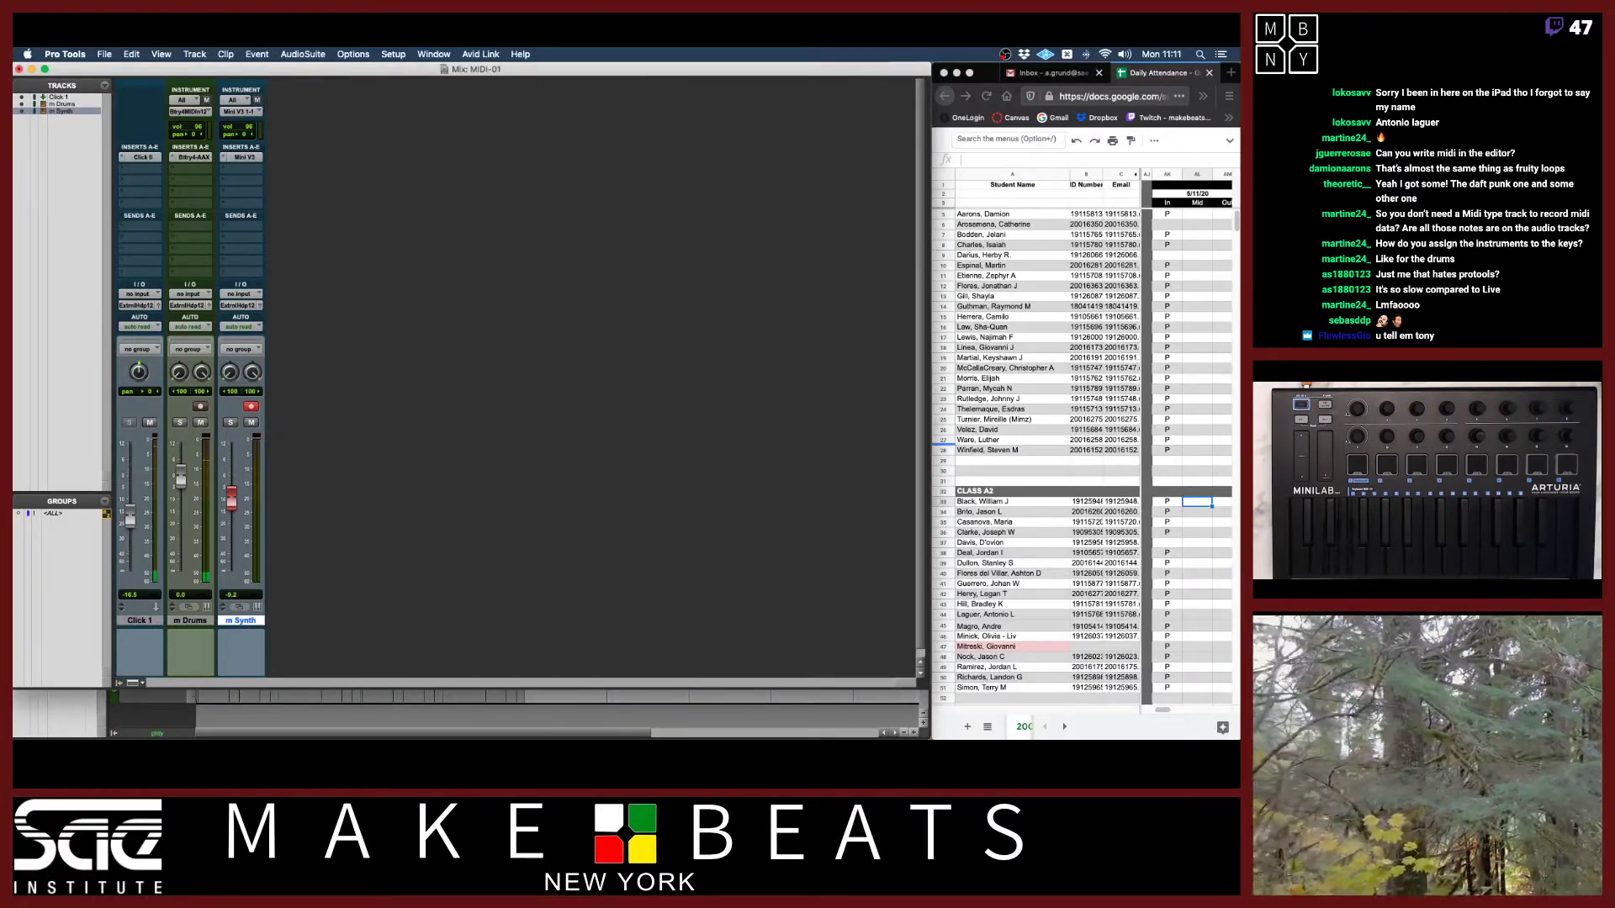
key("super+equal")
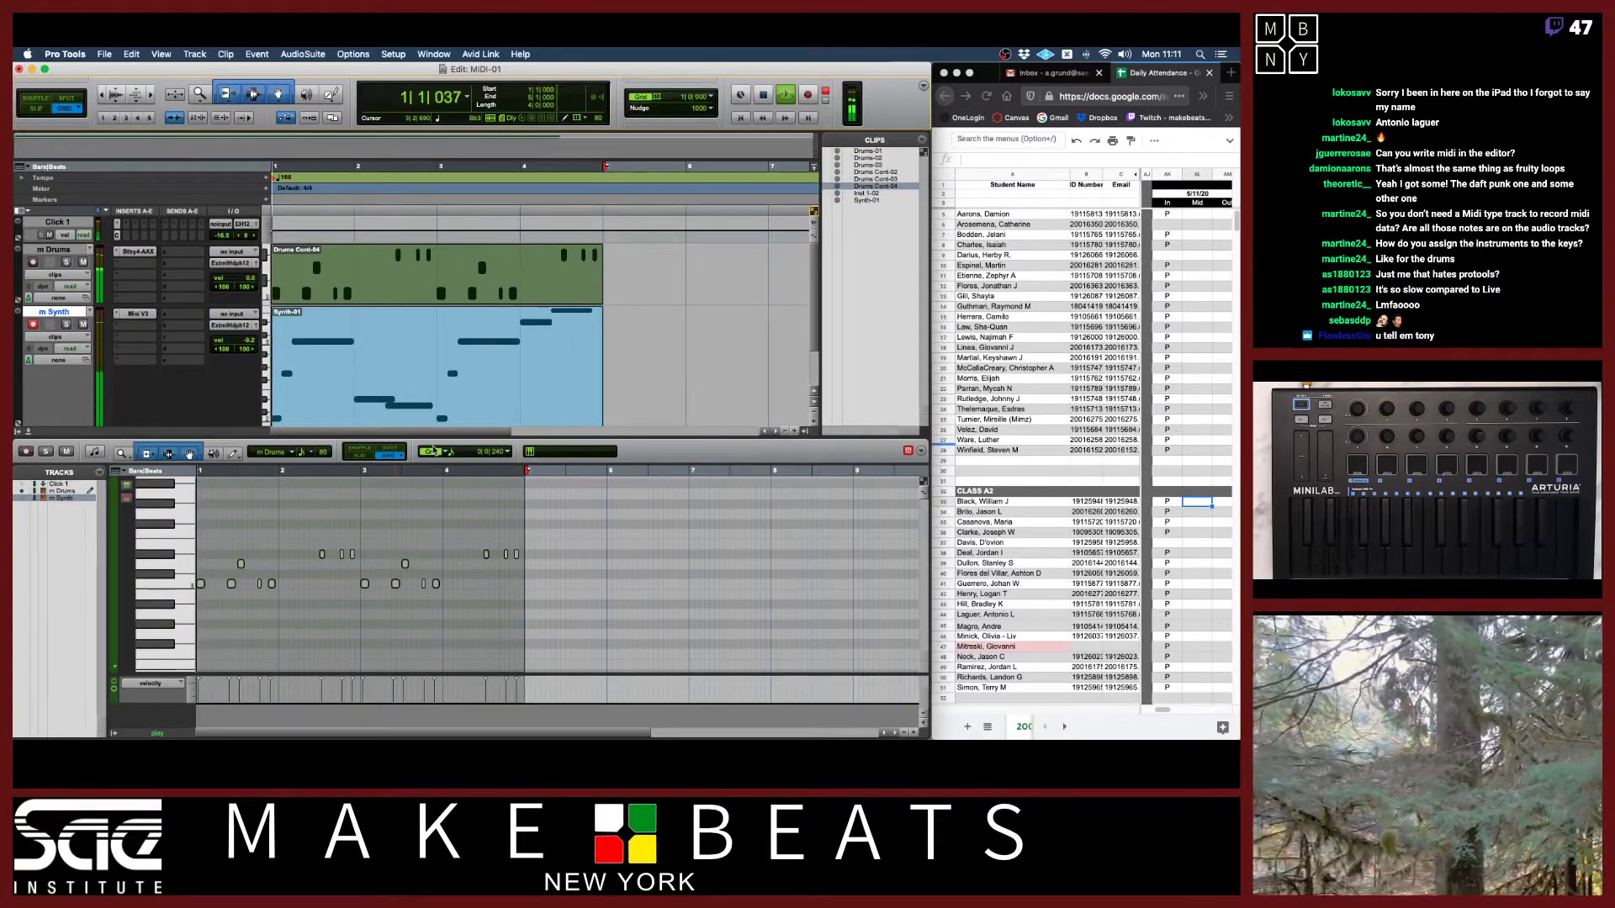
key("space")
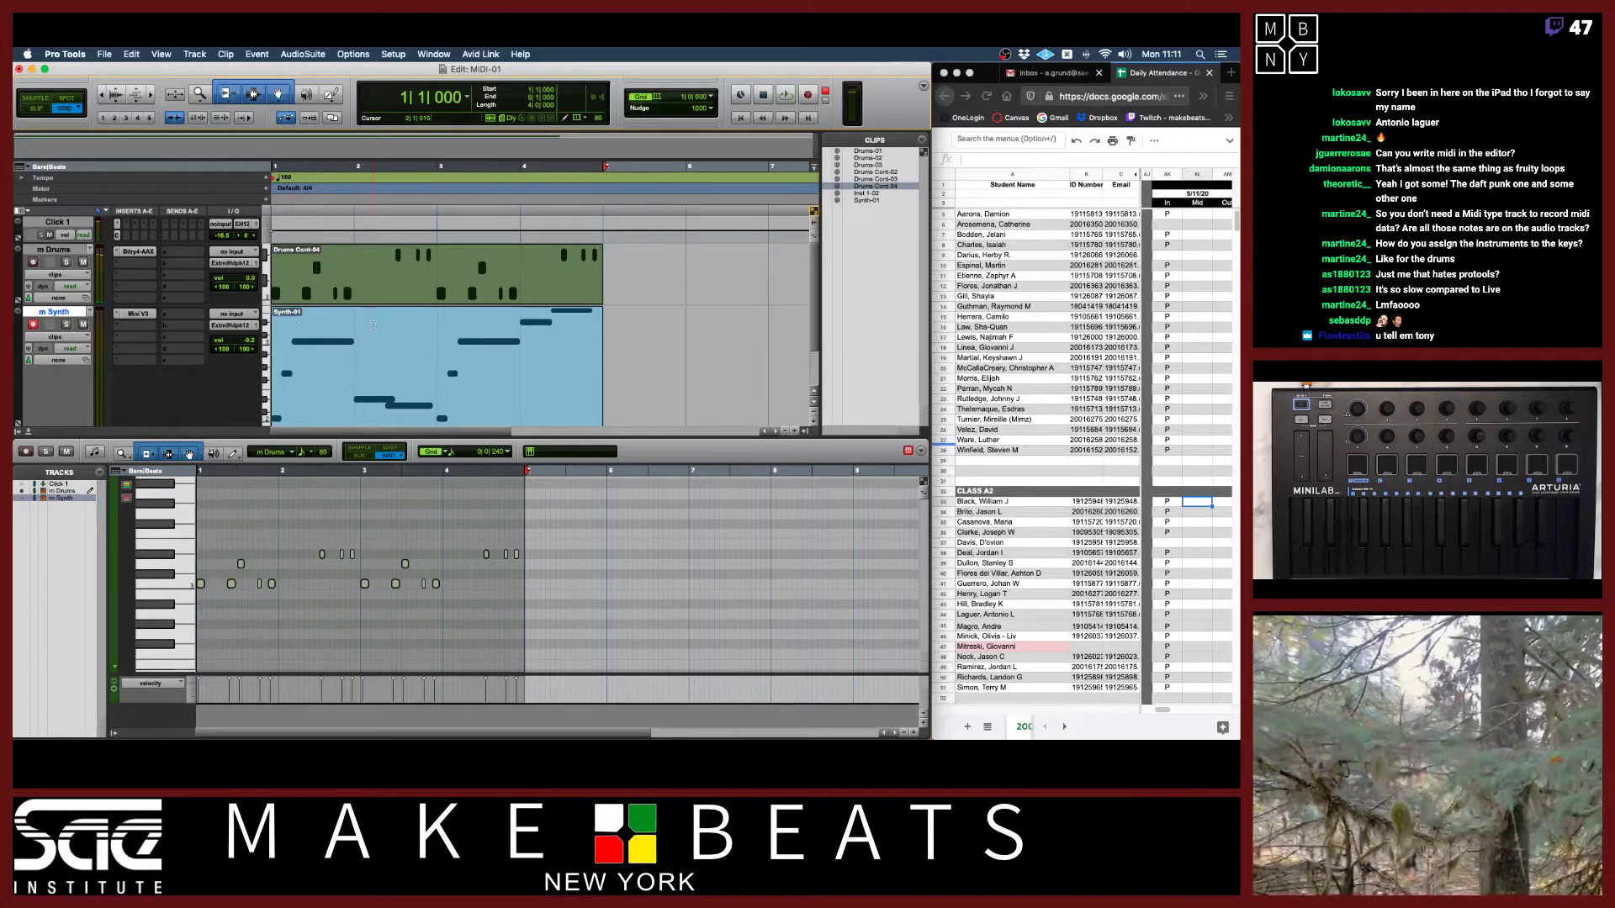
Set the m Drums track height to large, and enlarge the tracks area above the docked MIDI editor.
left_click(263, 298)
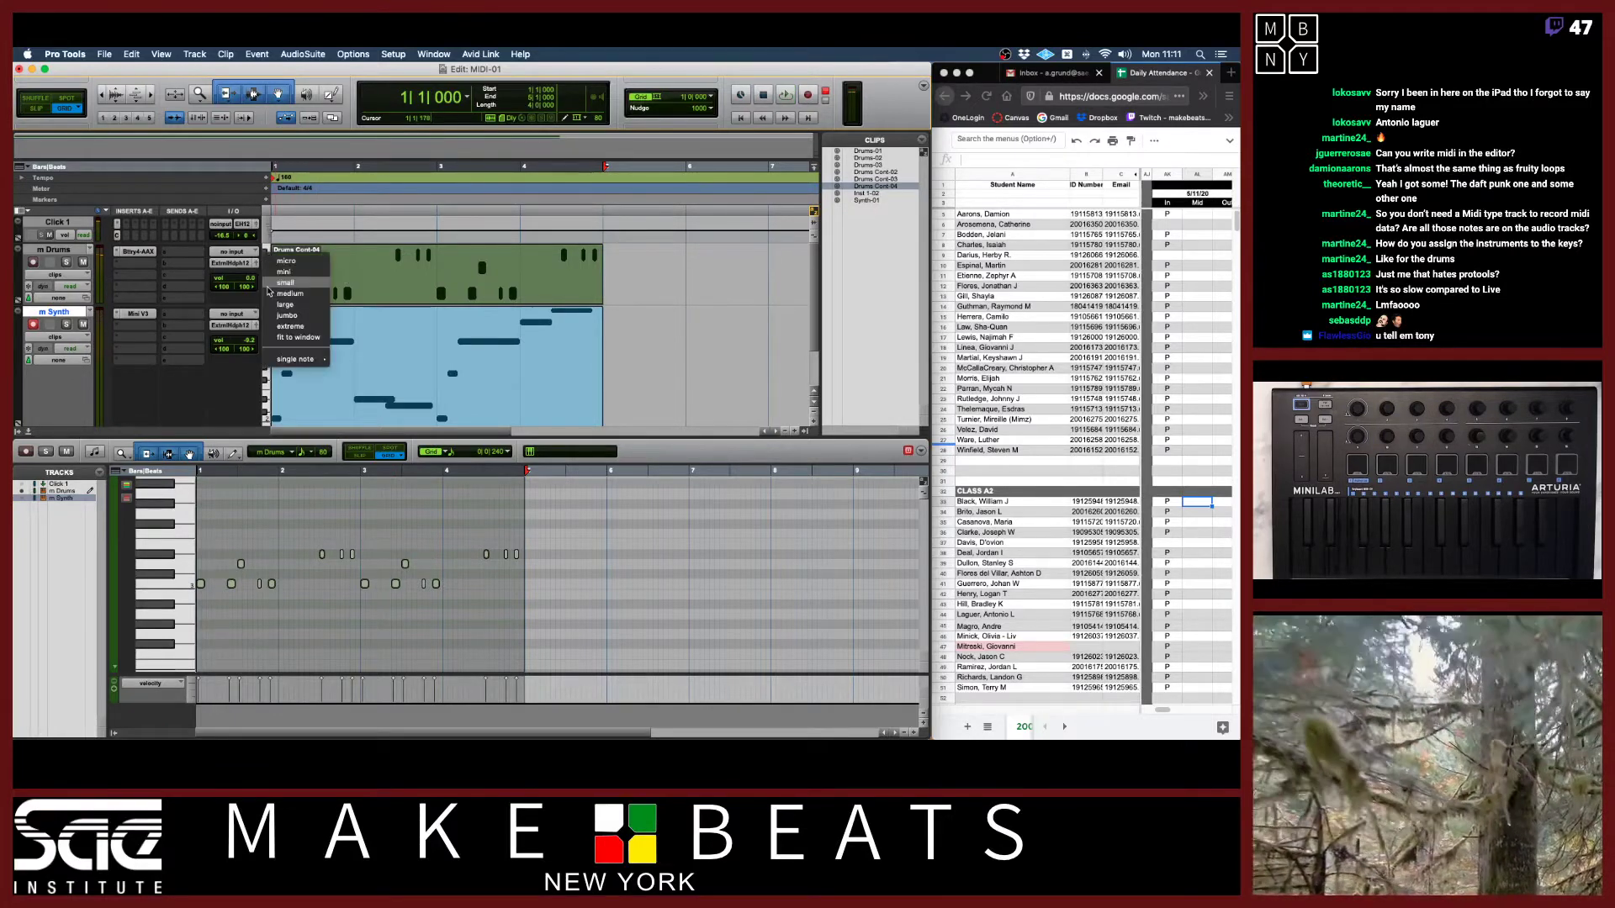
left_click(280, 301)
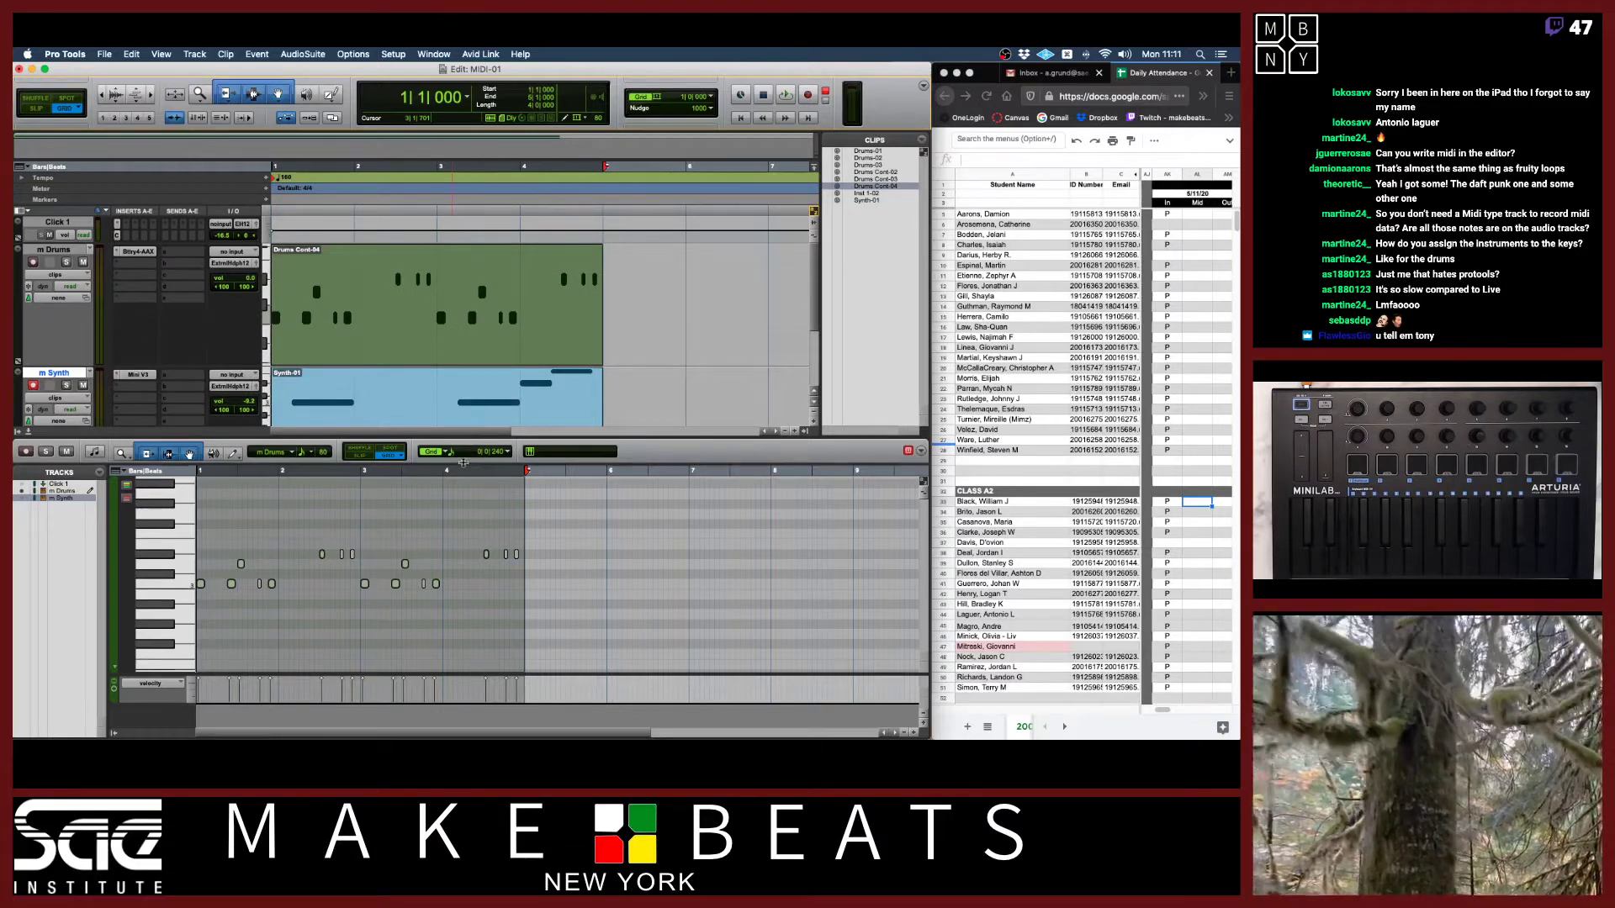
left_click_drag(468, 436, 465, 467)
scroll(461, 391, "down", 3)
scroll(461, 391, "up", 3)
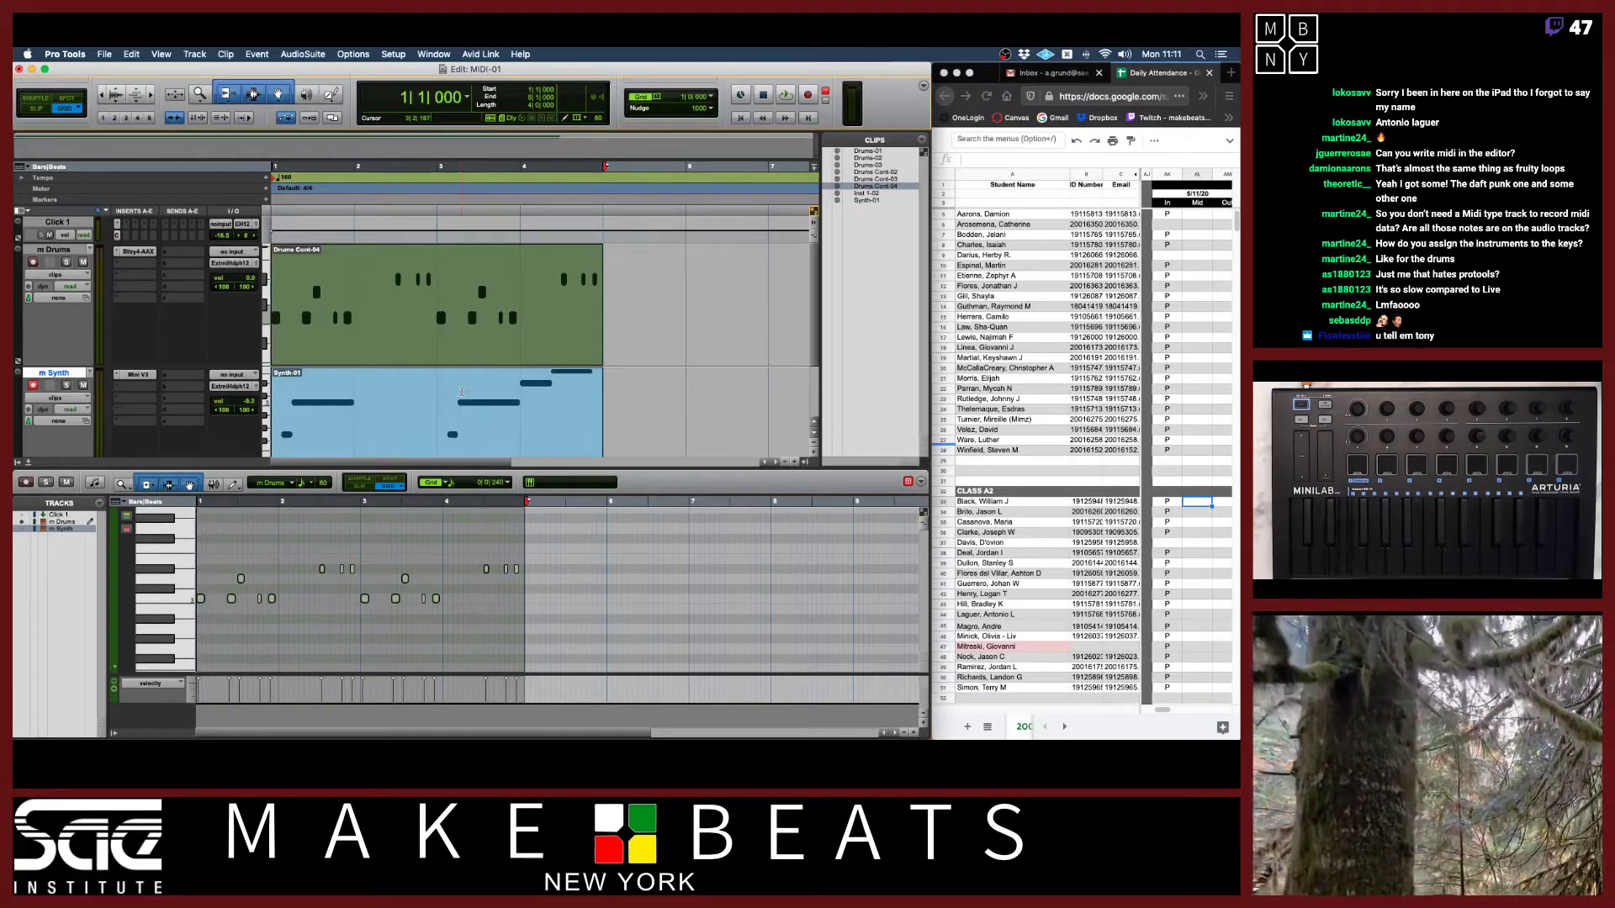
Examine the MIDI, Aux and Instrument routing diagram in the Preview PDF, and switch back to Pro Tools.
key("super+Tab")
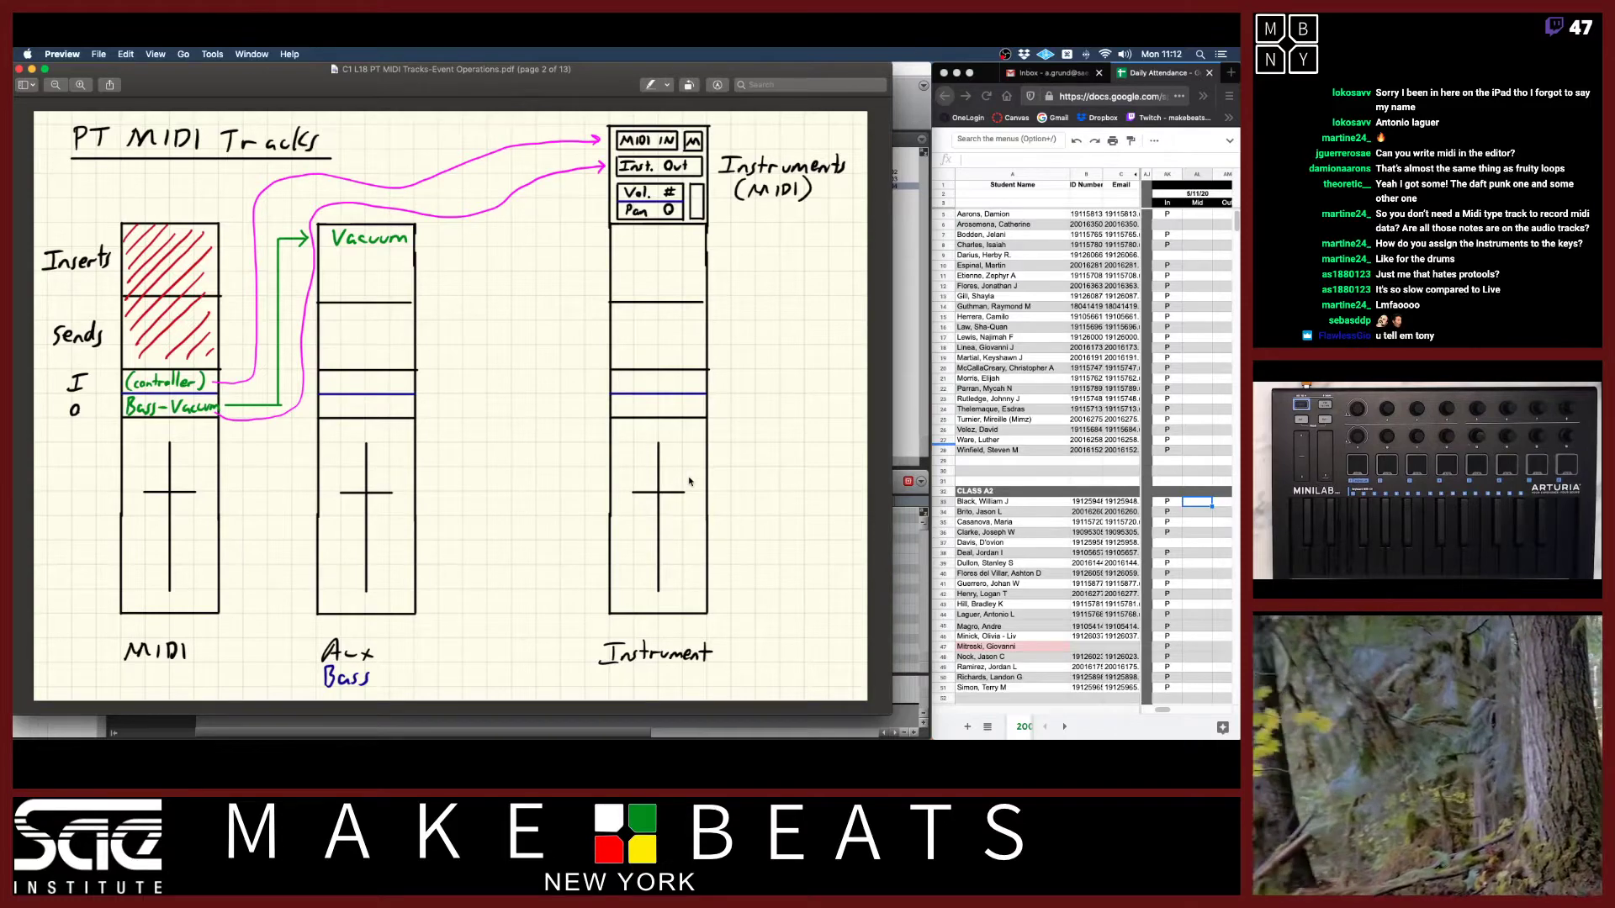
key("super+equal")
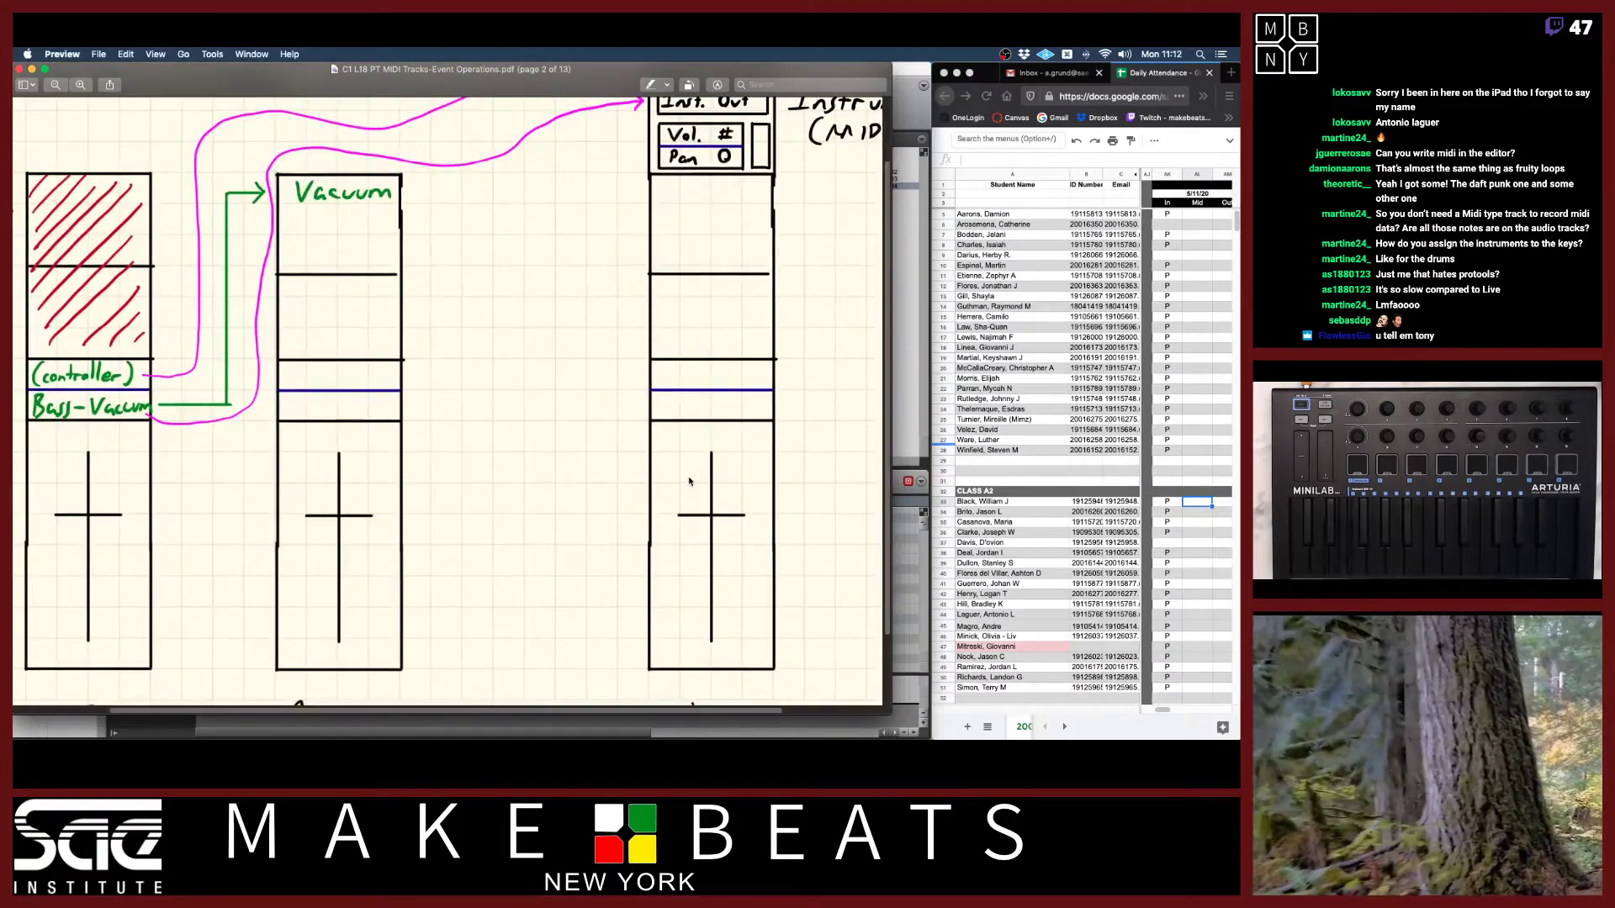
key("super+minus")
key("super+Tab")
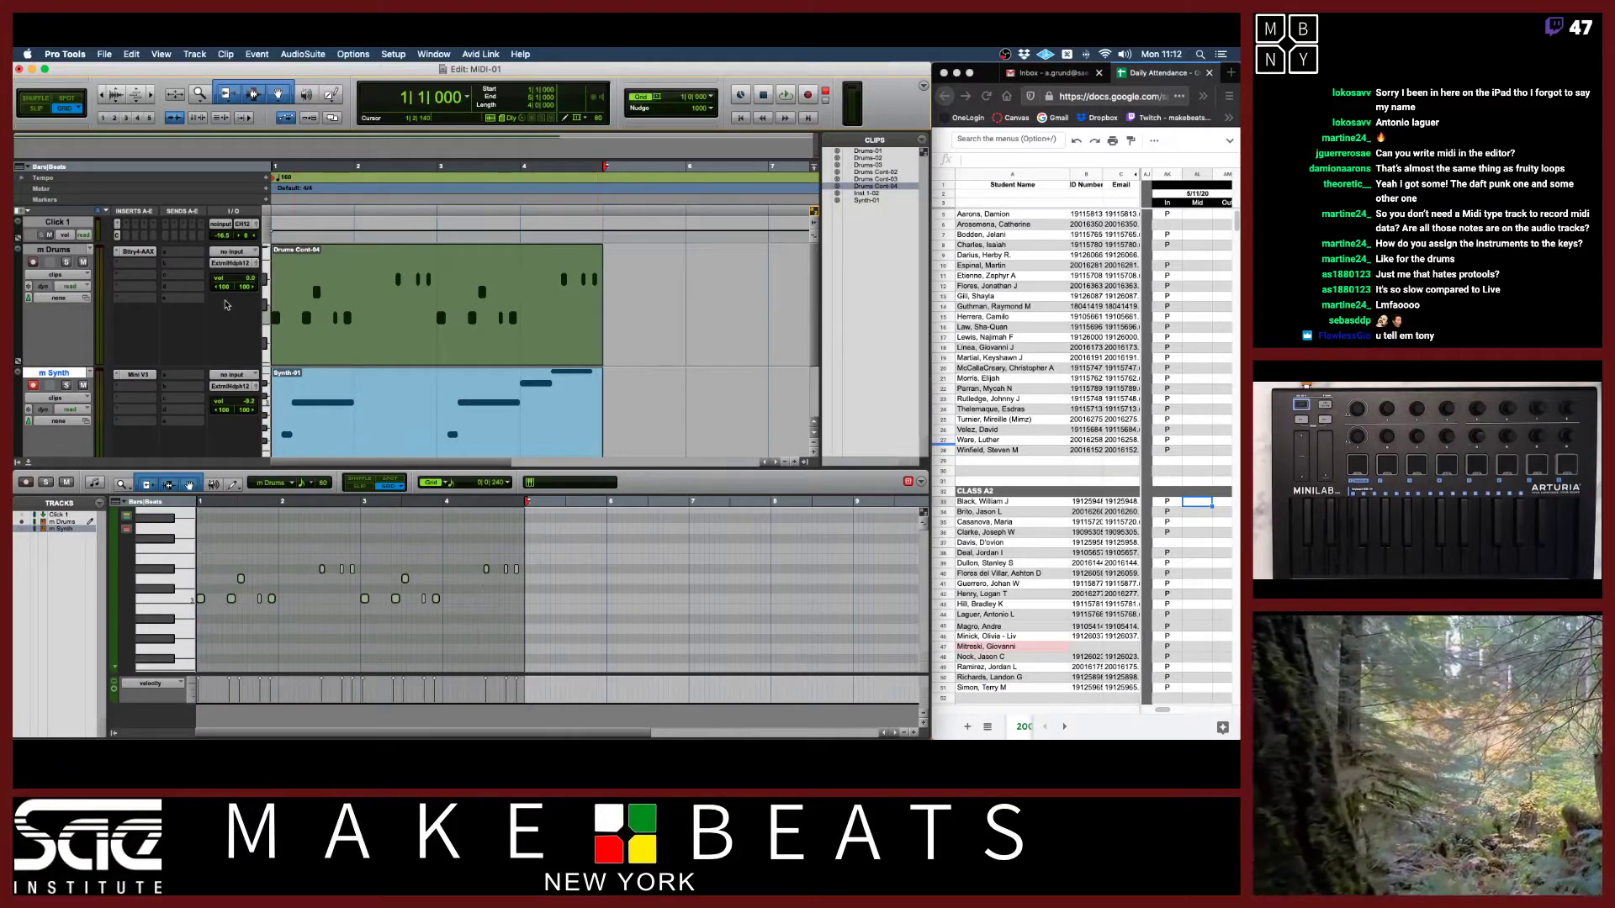
View the m Drums track's name dialog, cancel it, and show the Mix window.
double_click(70, 251)
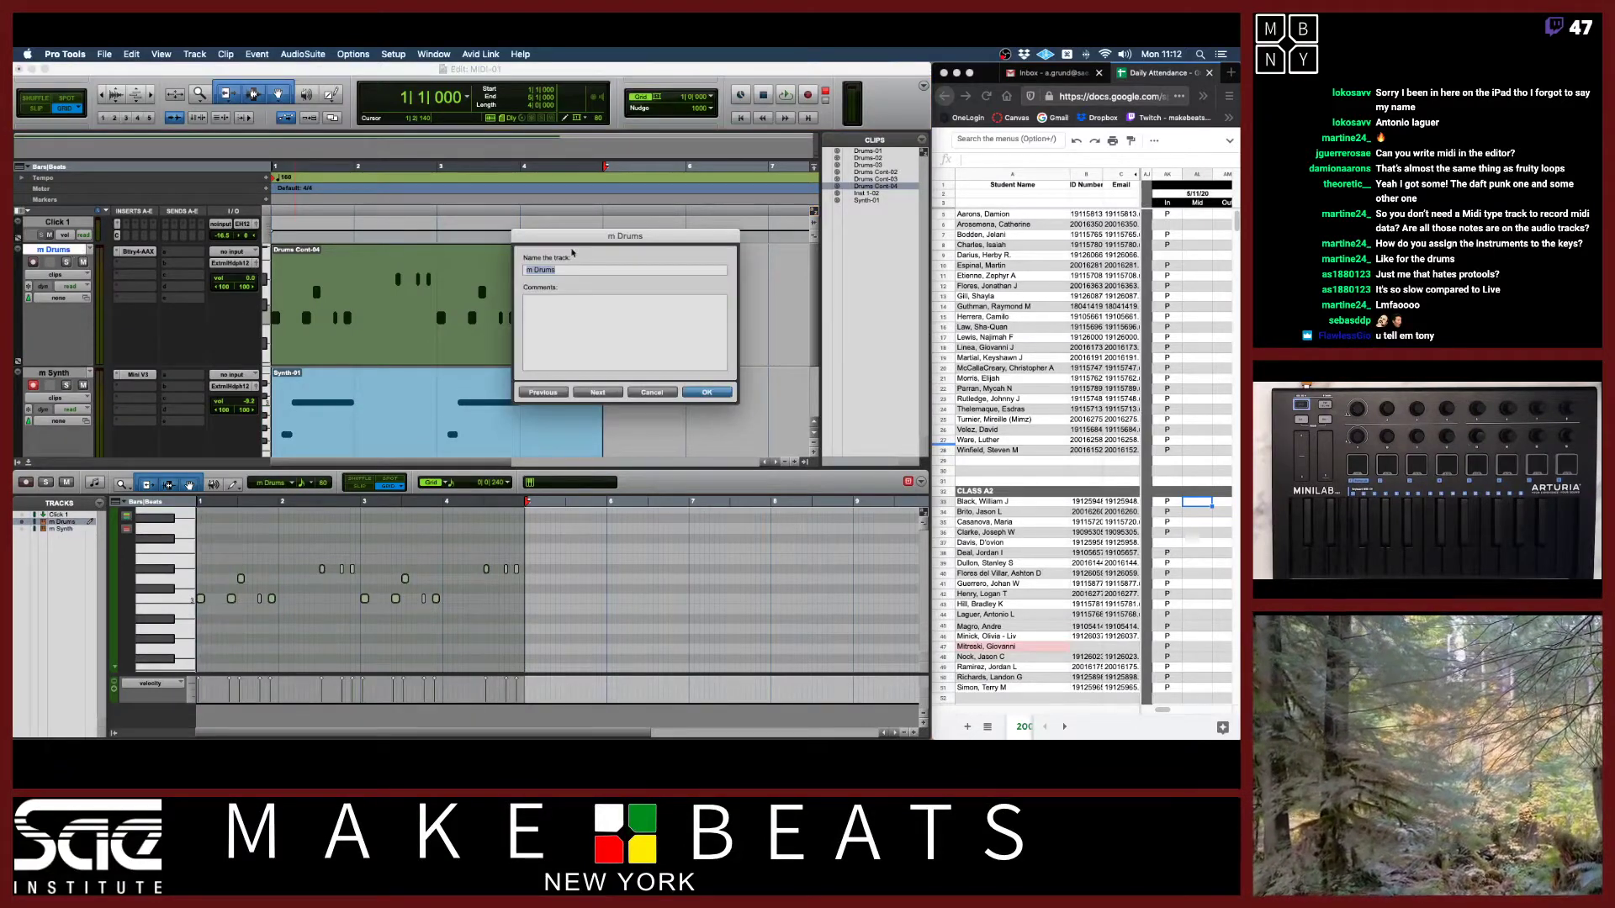
left_click(651, 392)
key("super+equal")
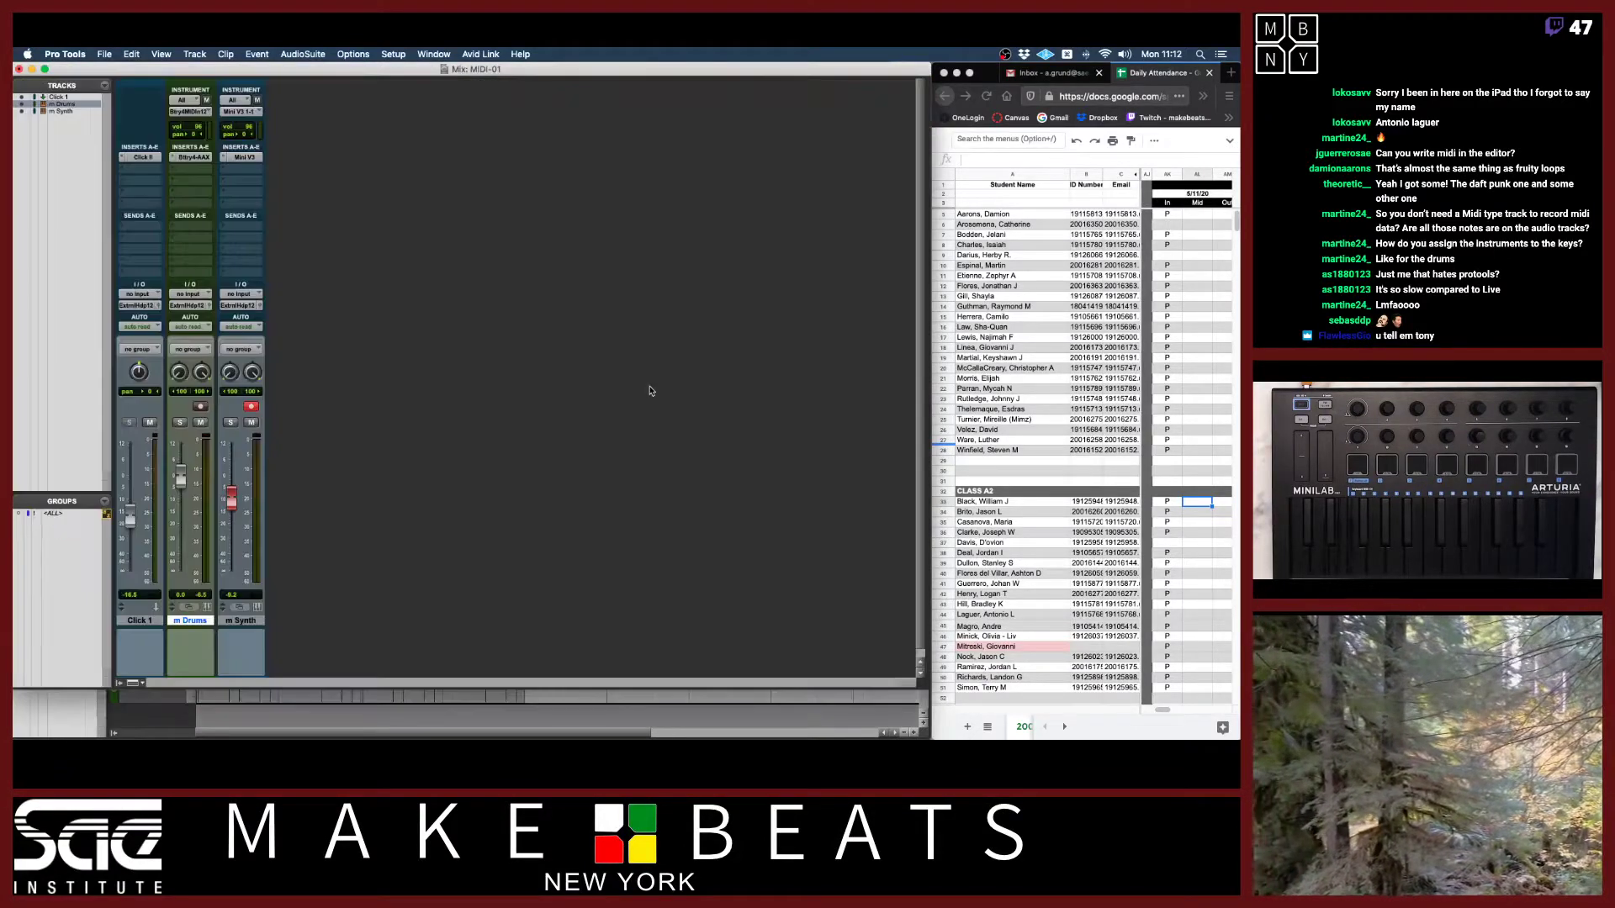
Rename the m Drums track to m Drums K+S.
double_click(194, 621)
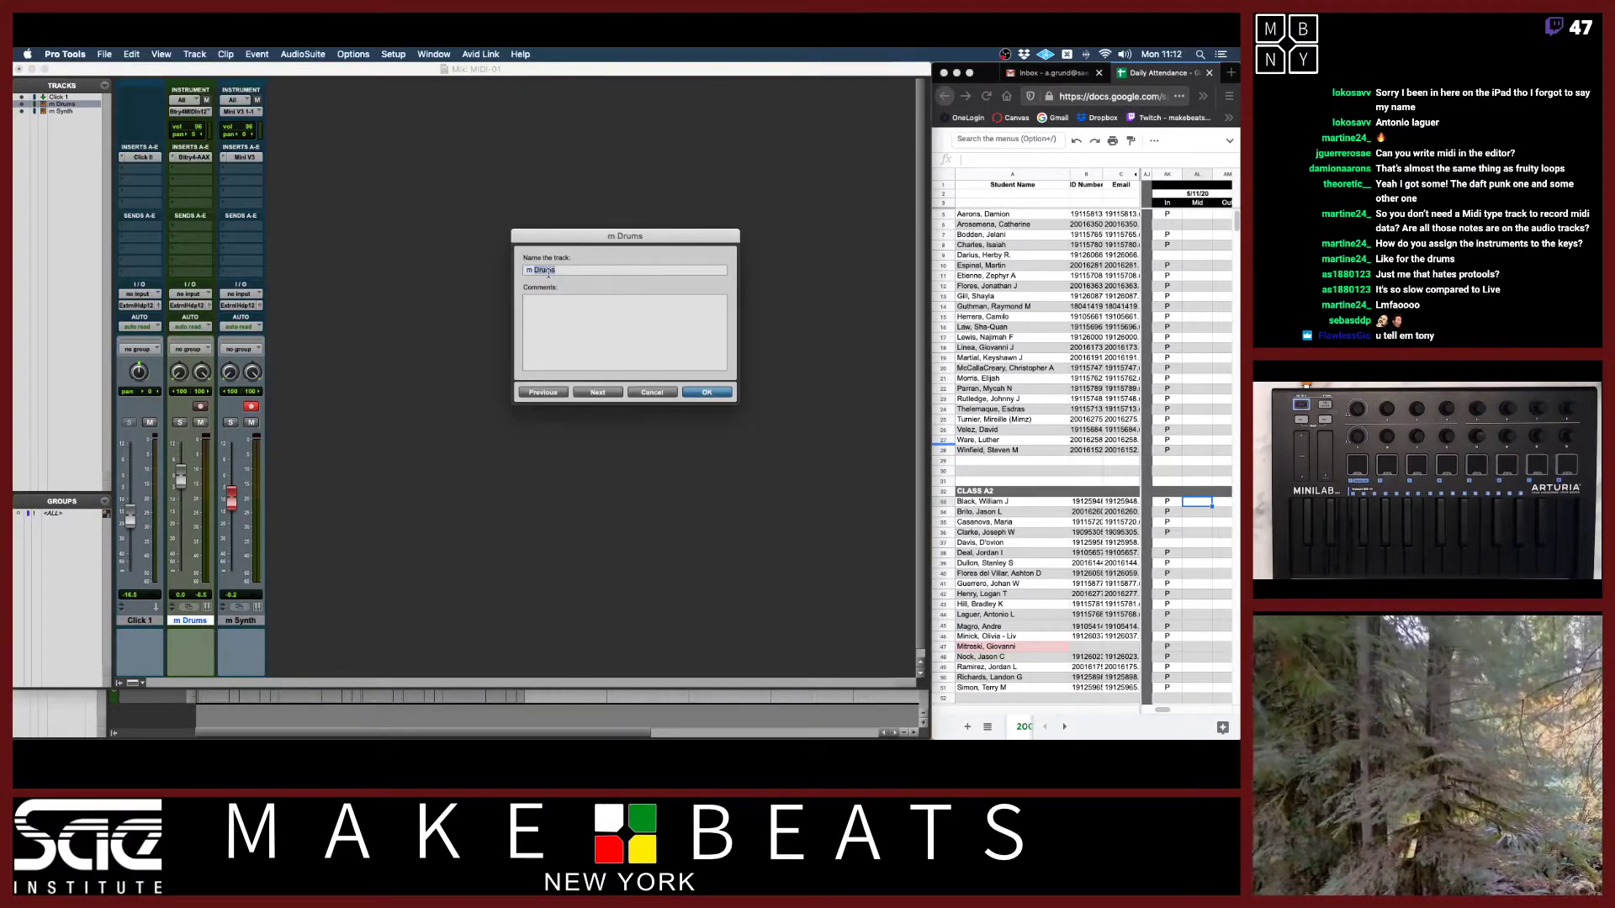
left_click(583, 272)
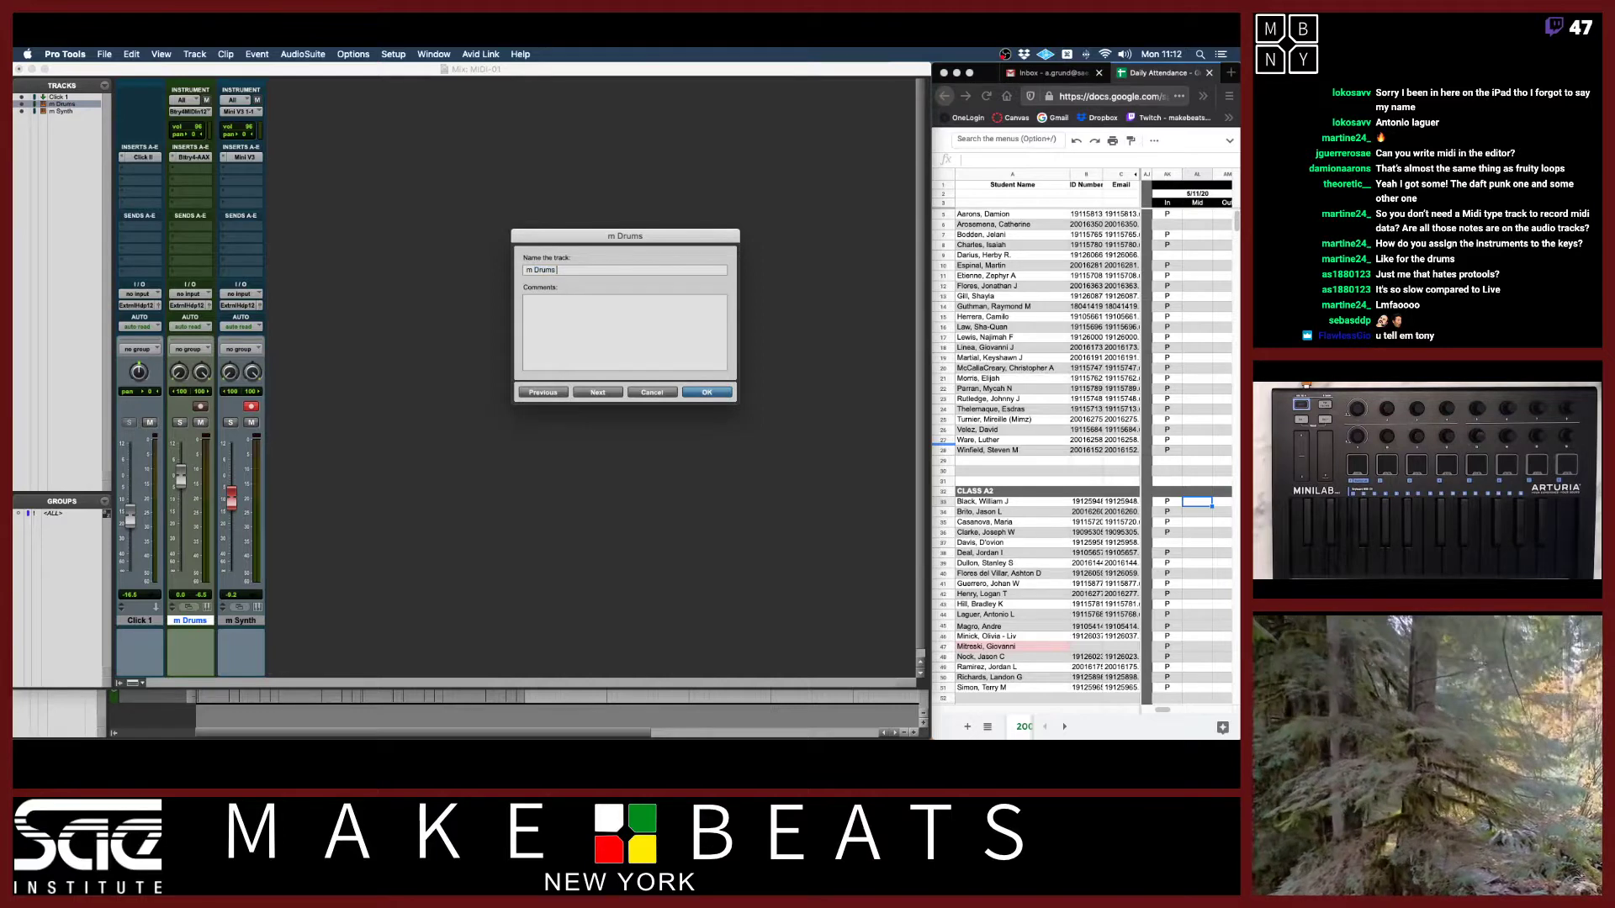
key("Return")
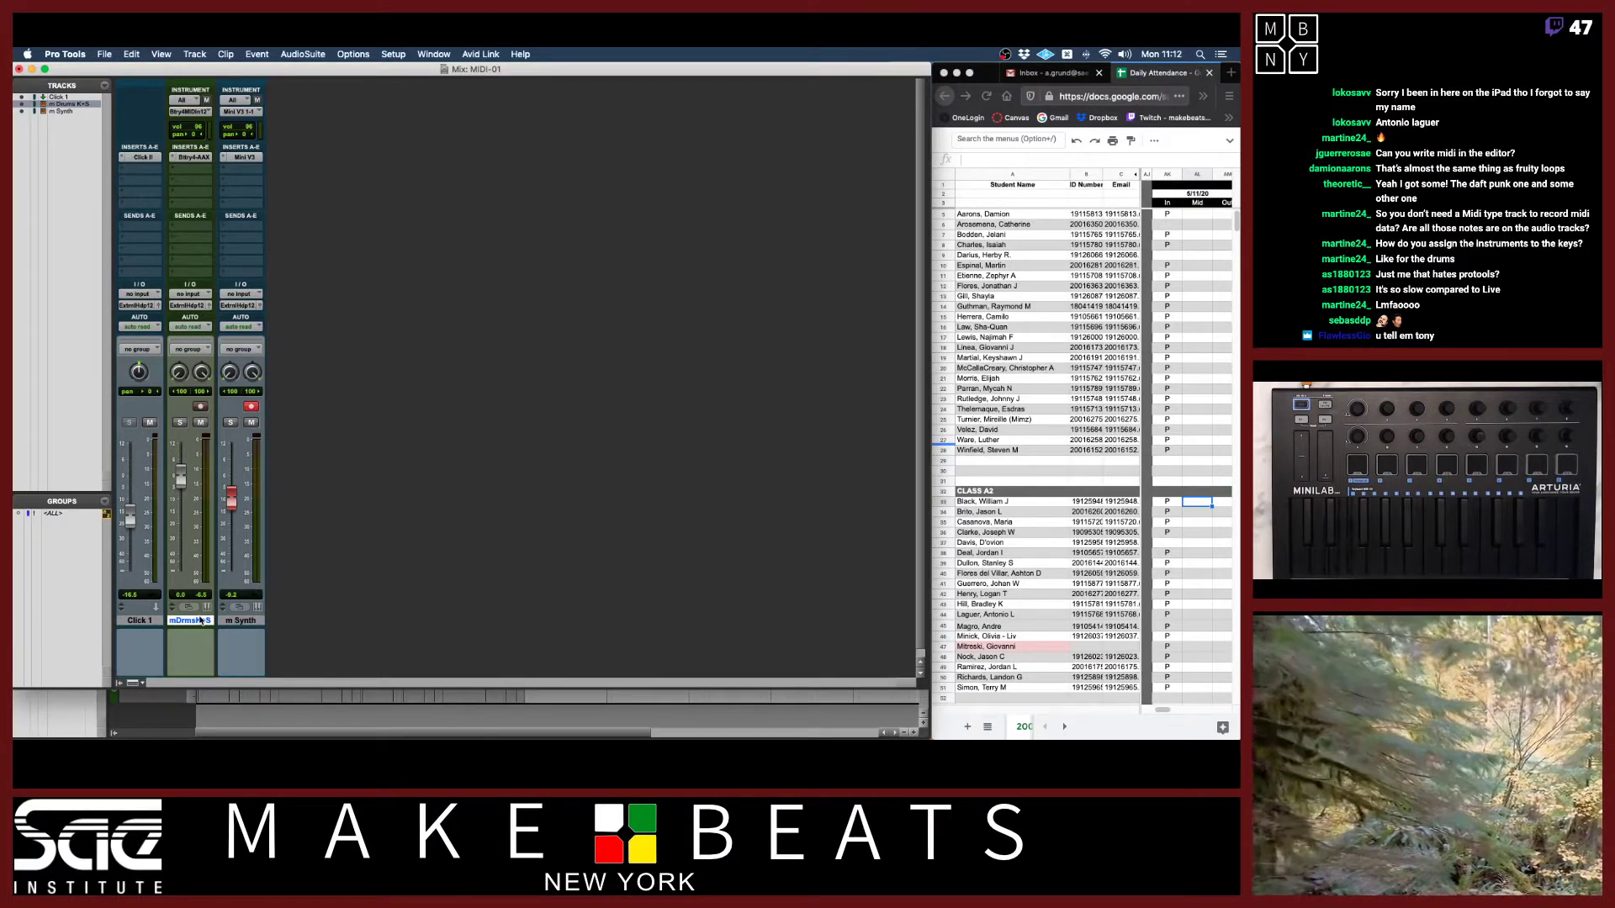
Create a new MIDI track and name it m CH.
key("super+shift+n")
key("super+Down")
key("super+Down")
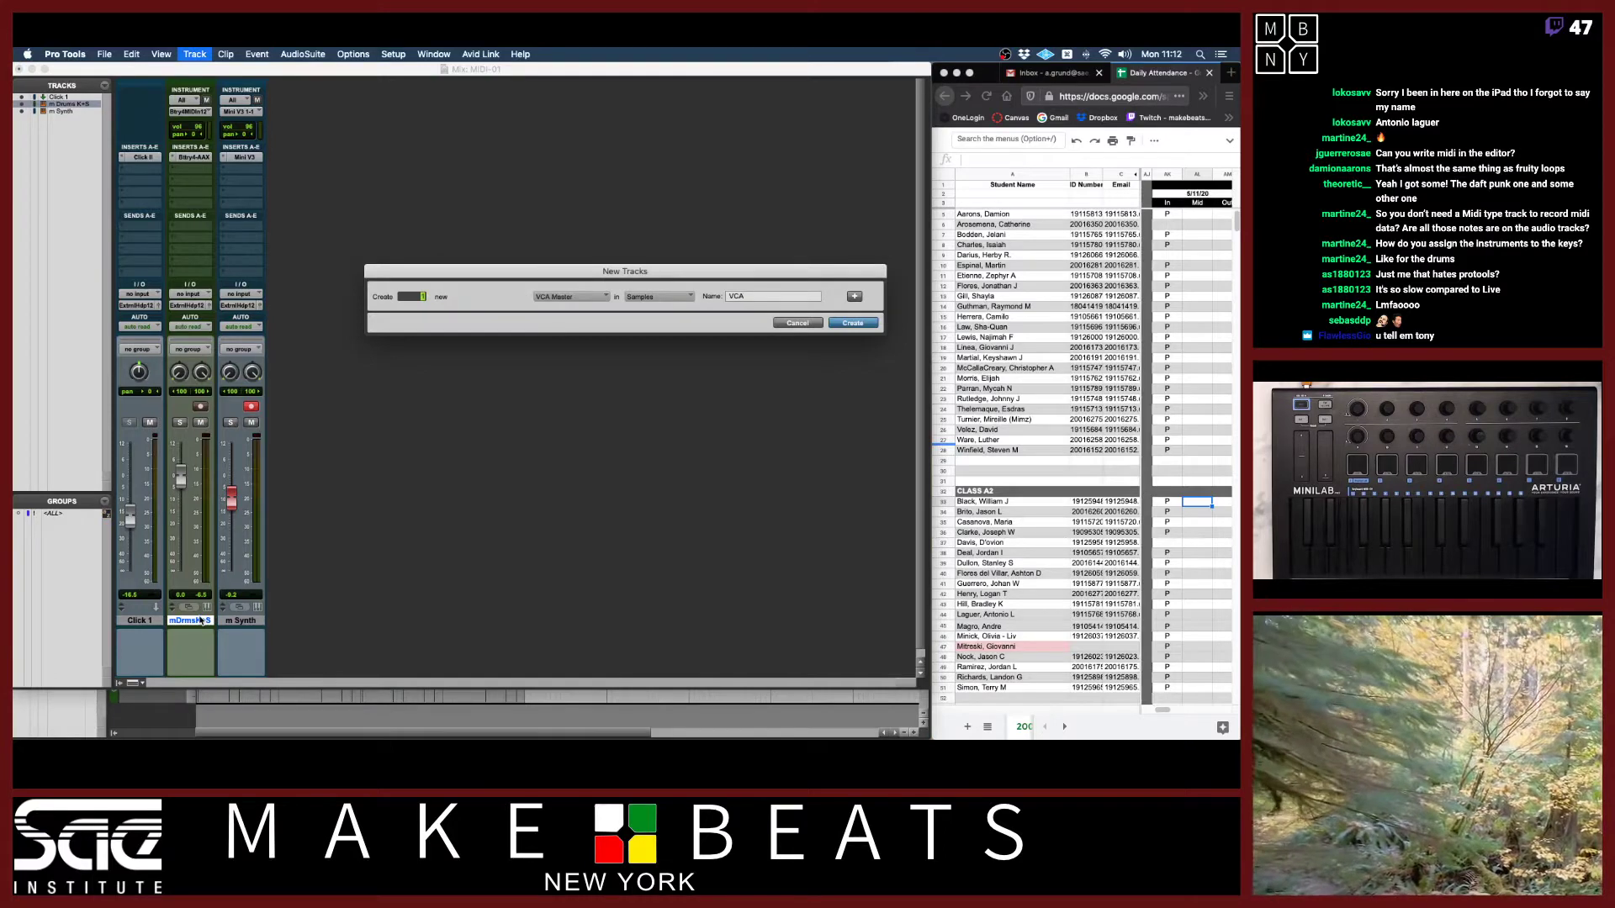
key("super+Down")
key("super+Down")
key("Return")
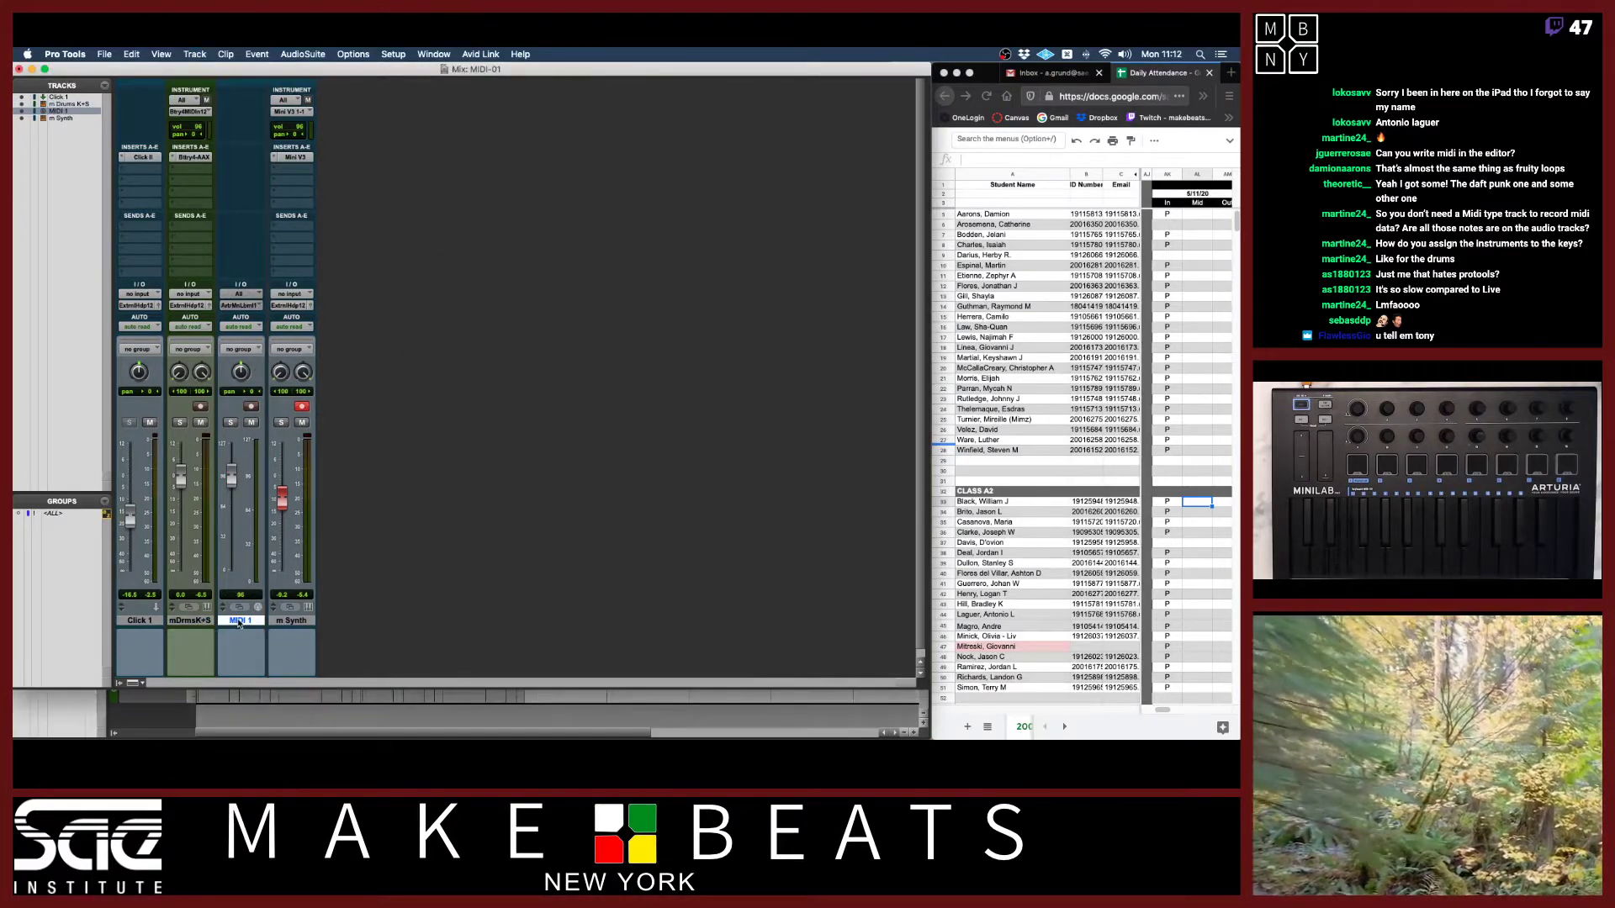
double_click(238, 623)
type("m CH")
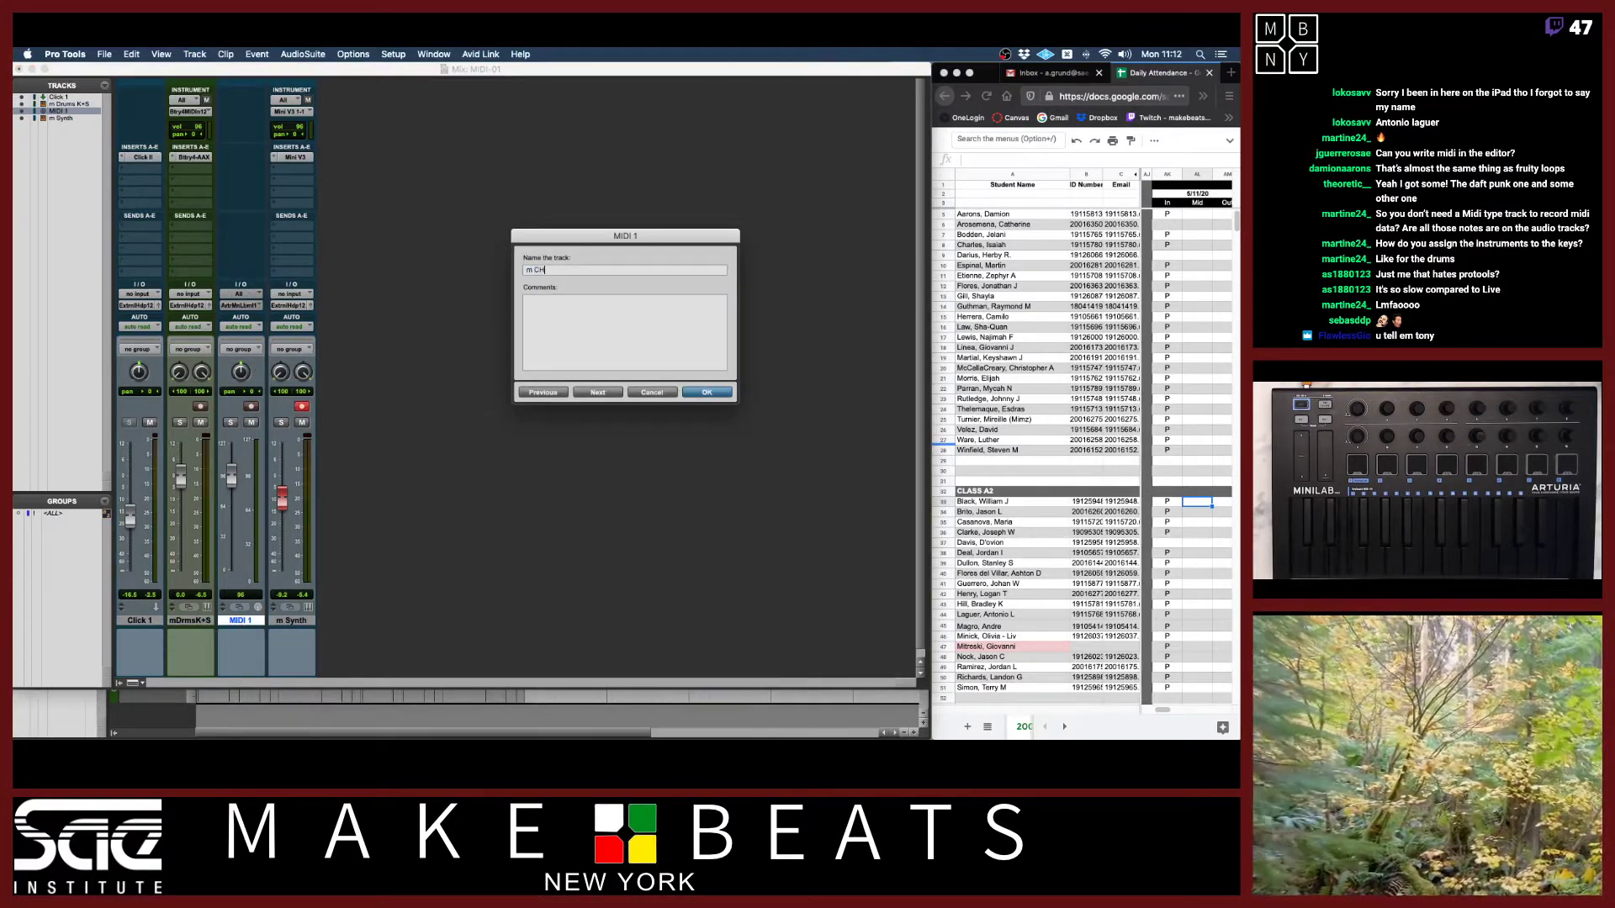
key("Return")
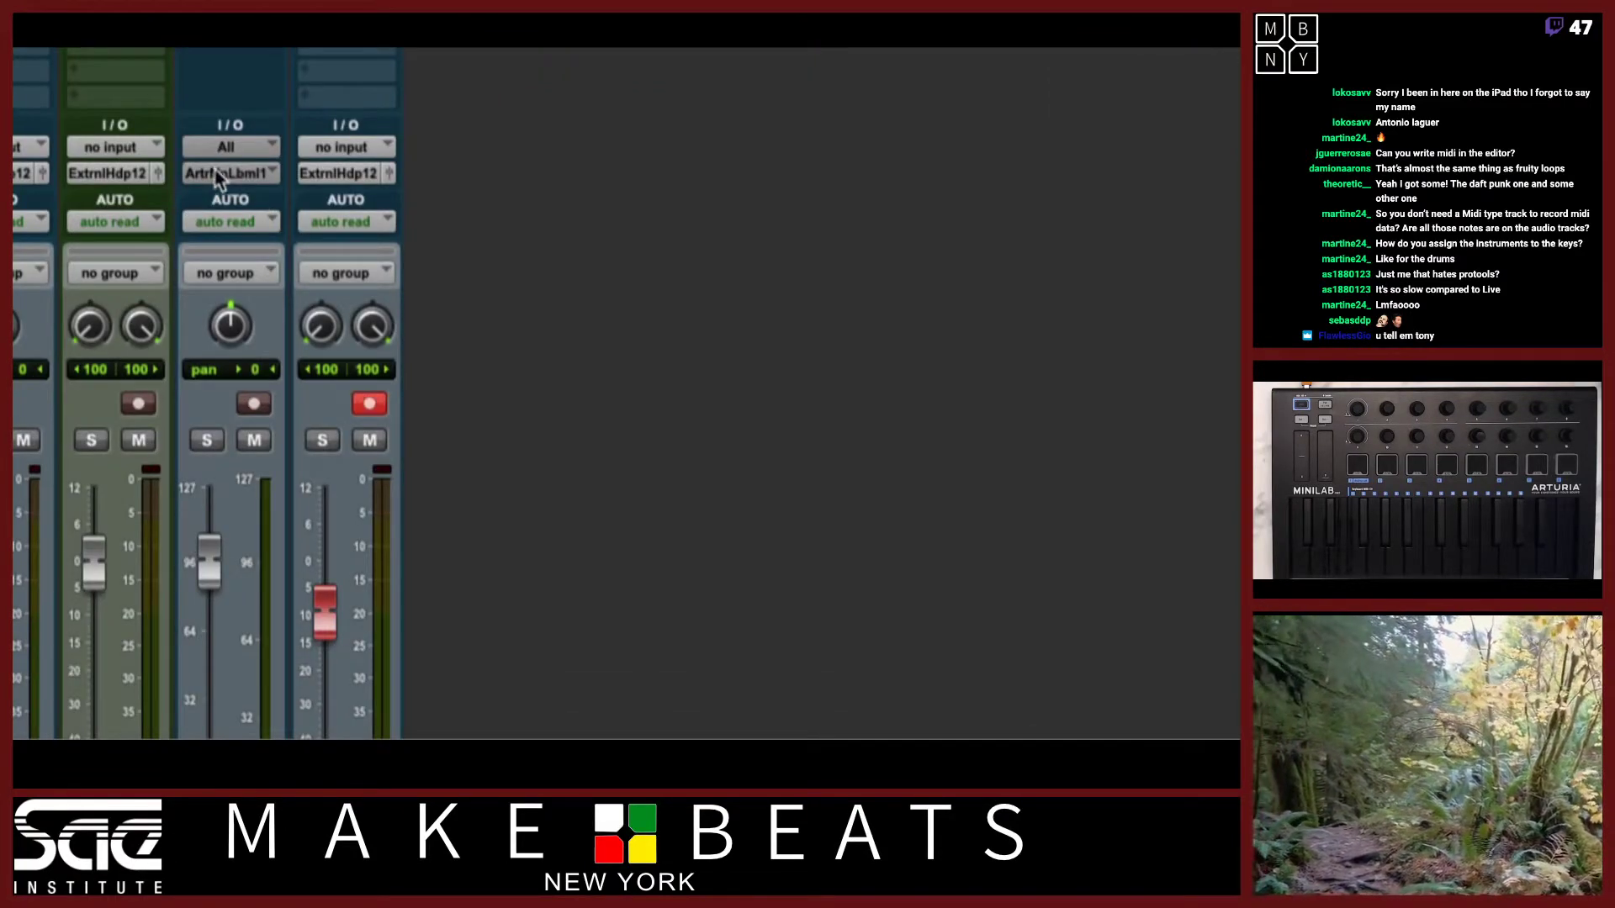
Route the MIDI output of both the m CH and m Drums K+S tracks to Battery 4 on channel-1.
scroll(242, 57, "up", 5)
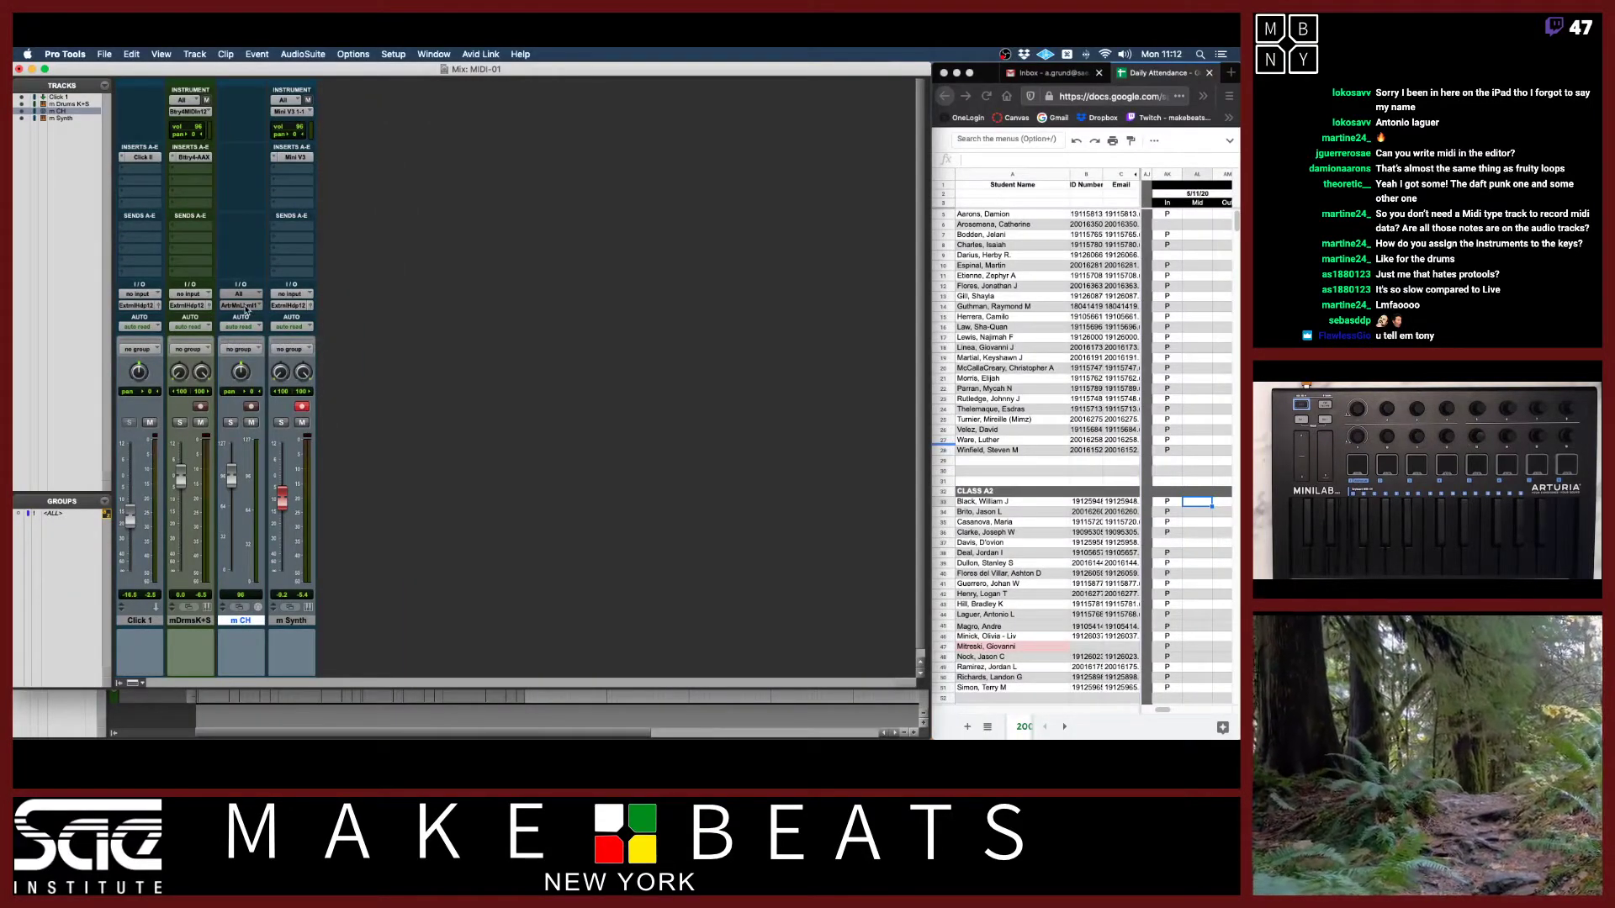
left_click(244, 306)
mouse_move(297, 278)
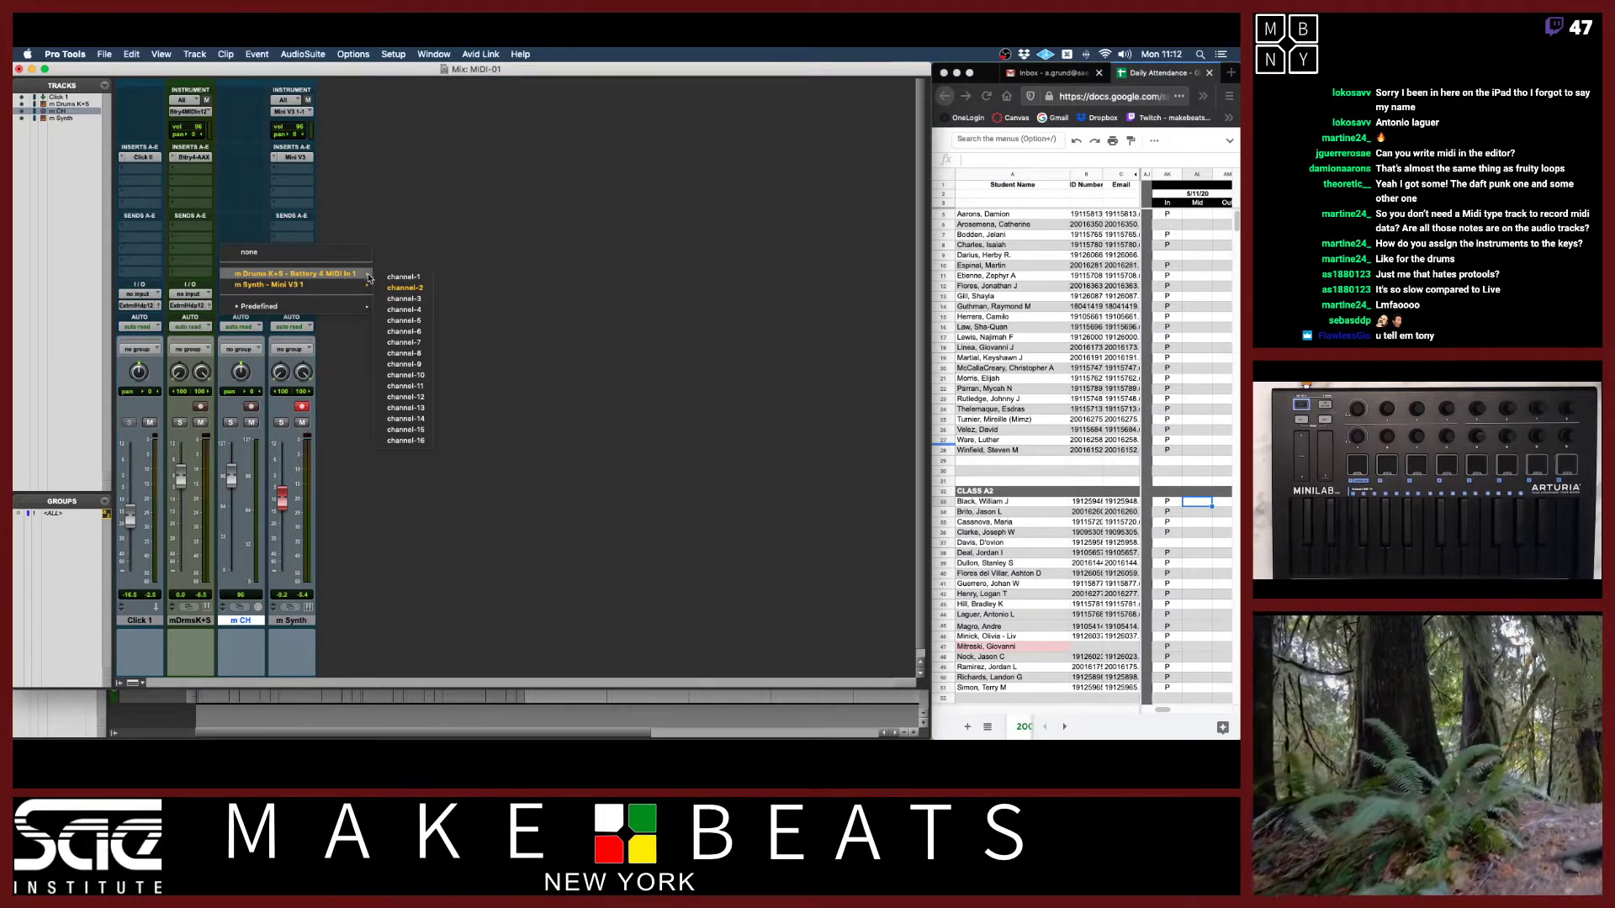
left_click(401, 277)
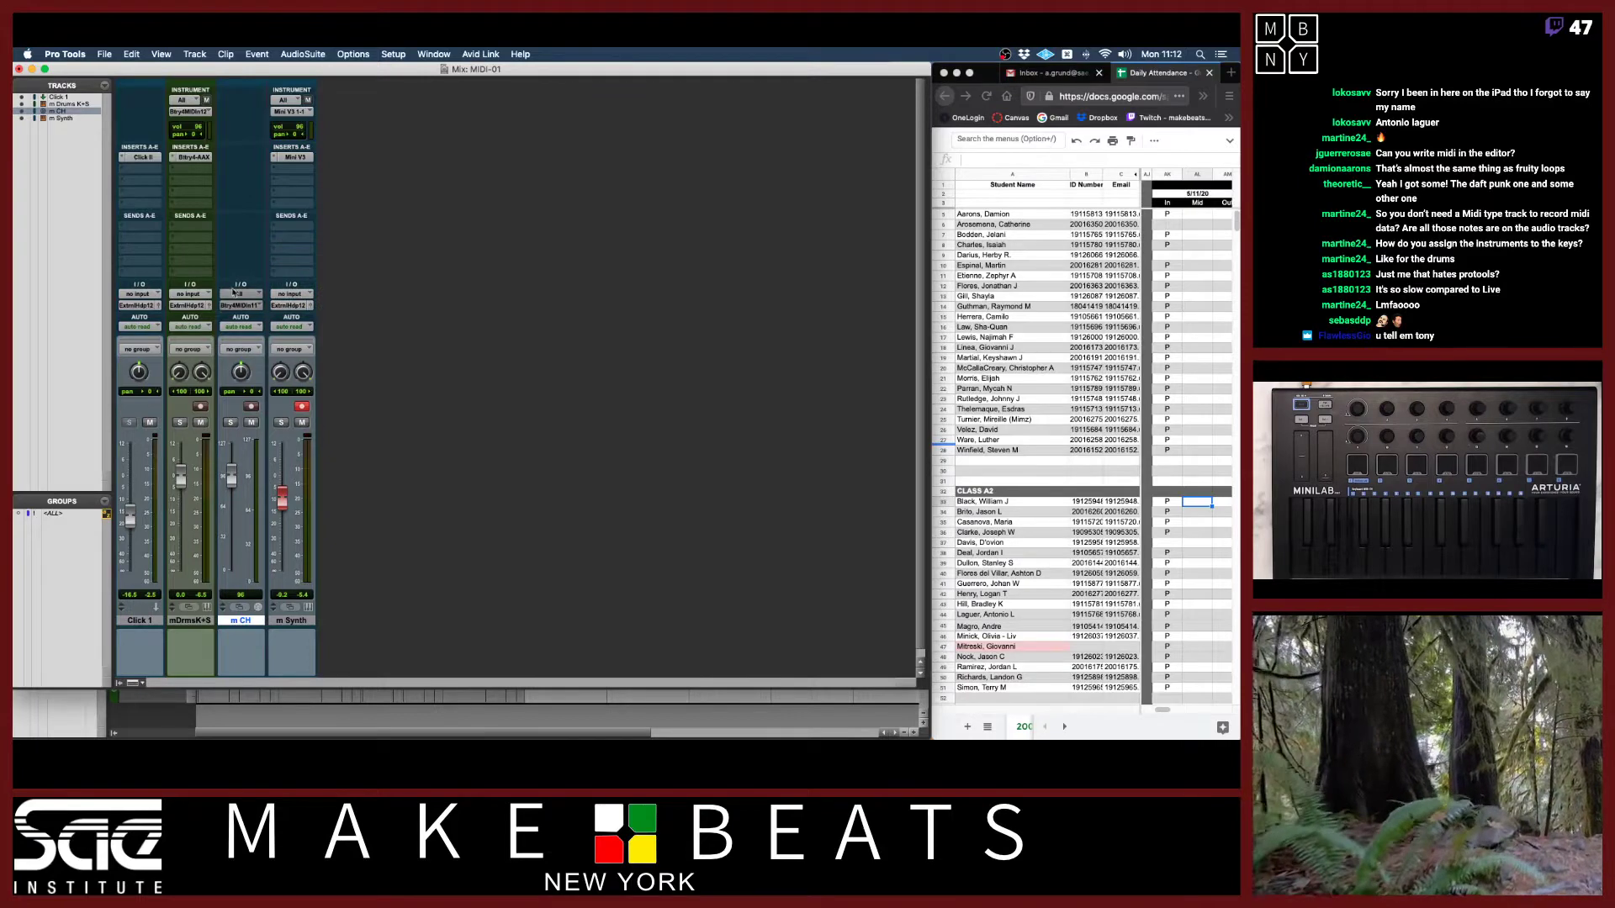
left_click(191, 111)
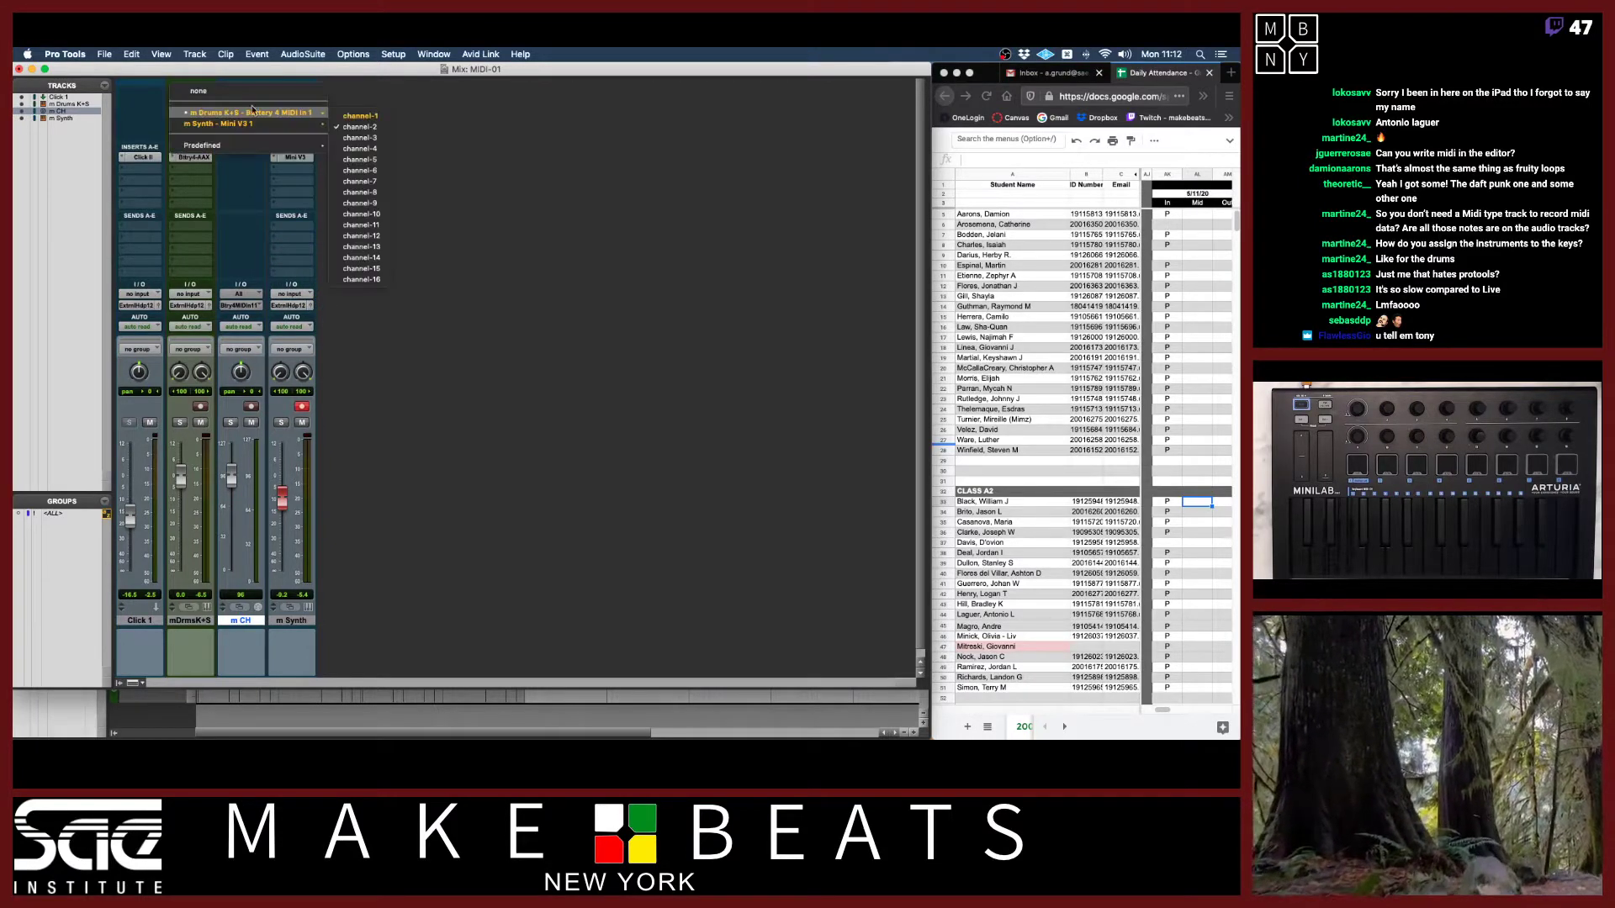
left_click(381, 120)
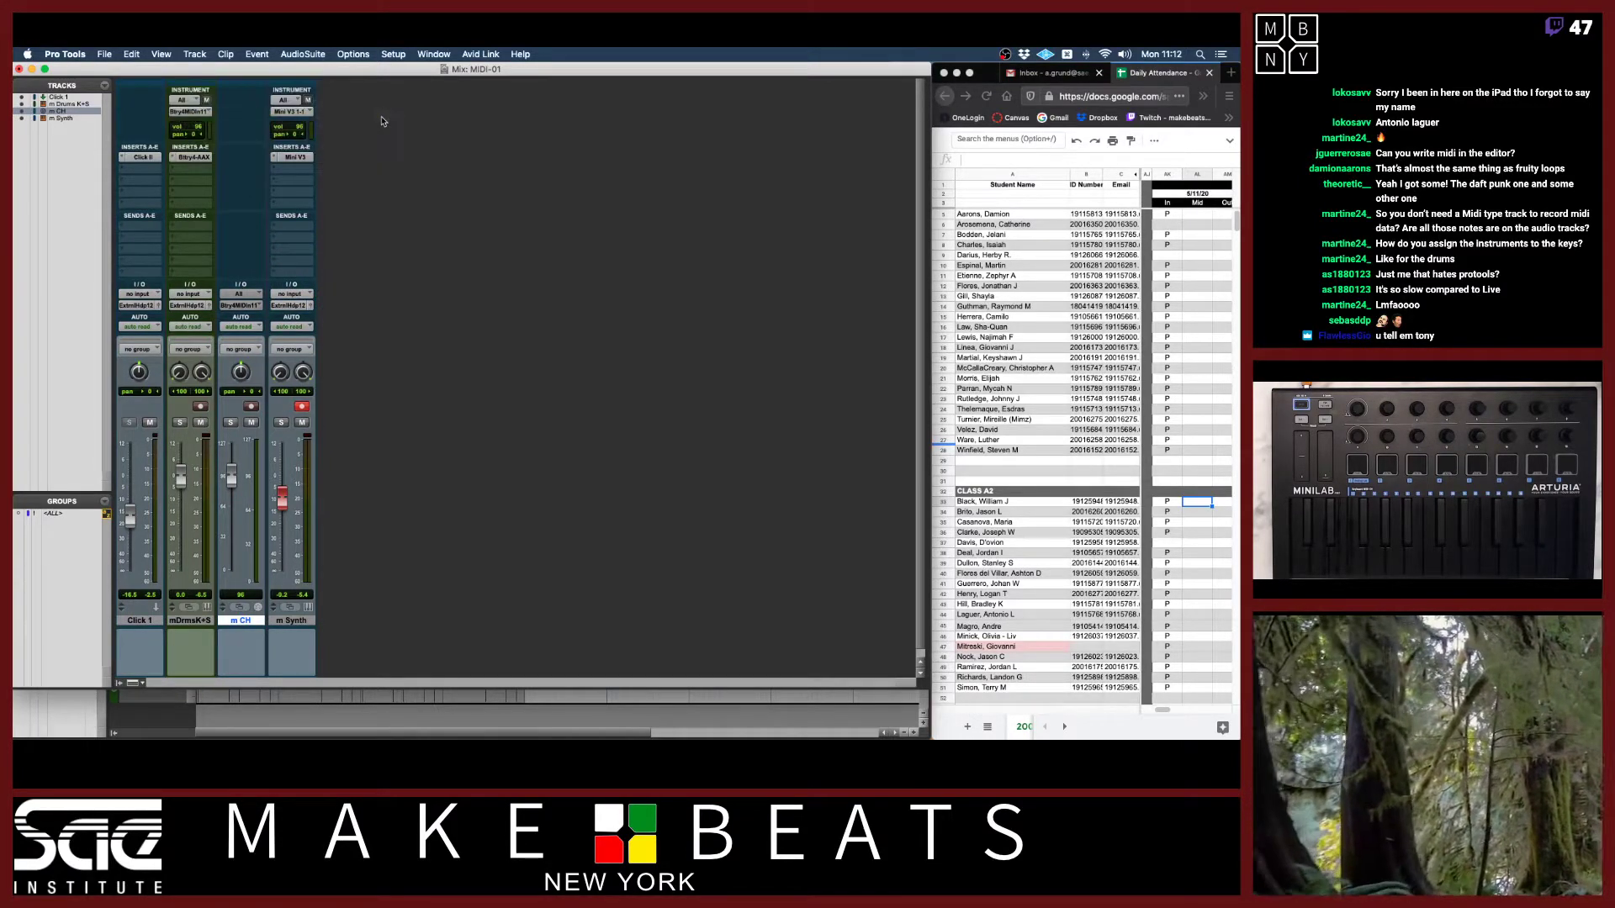
Record-enable the m CH track and record a closed hi-hat pattern over the four-bar drum loop in the Edit window.
left_click(250, 406)
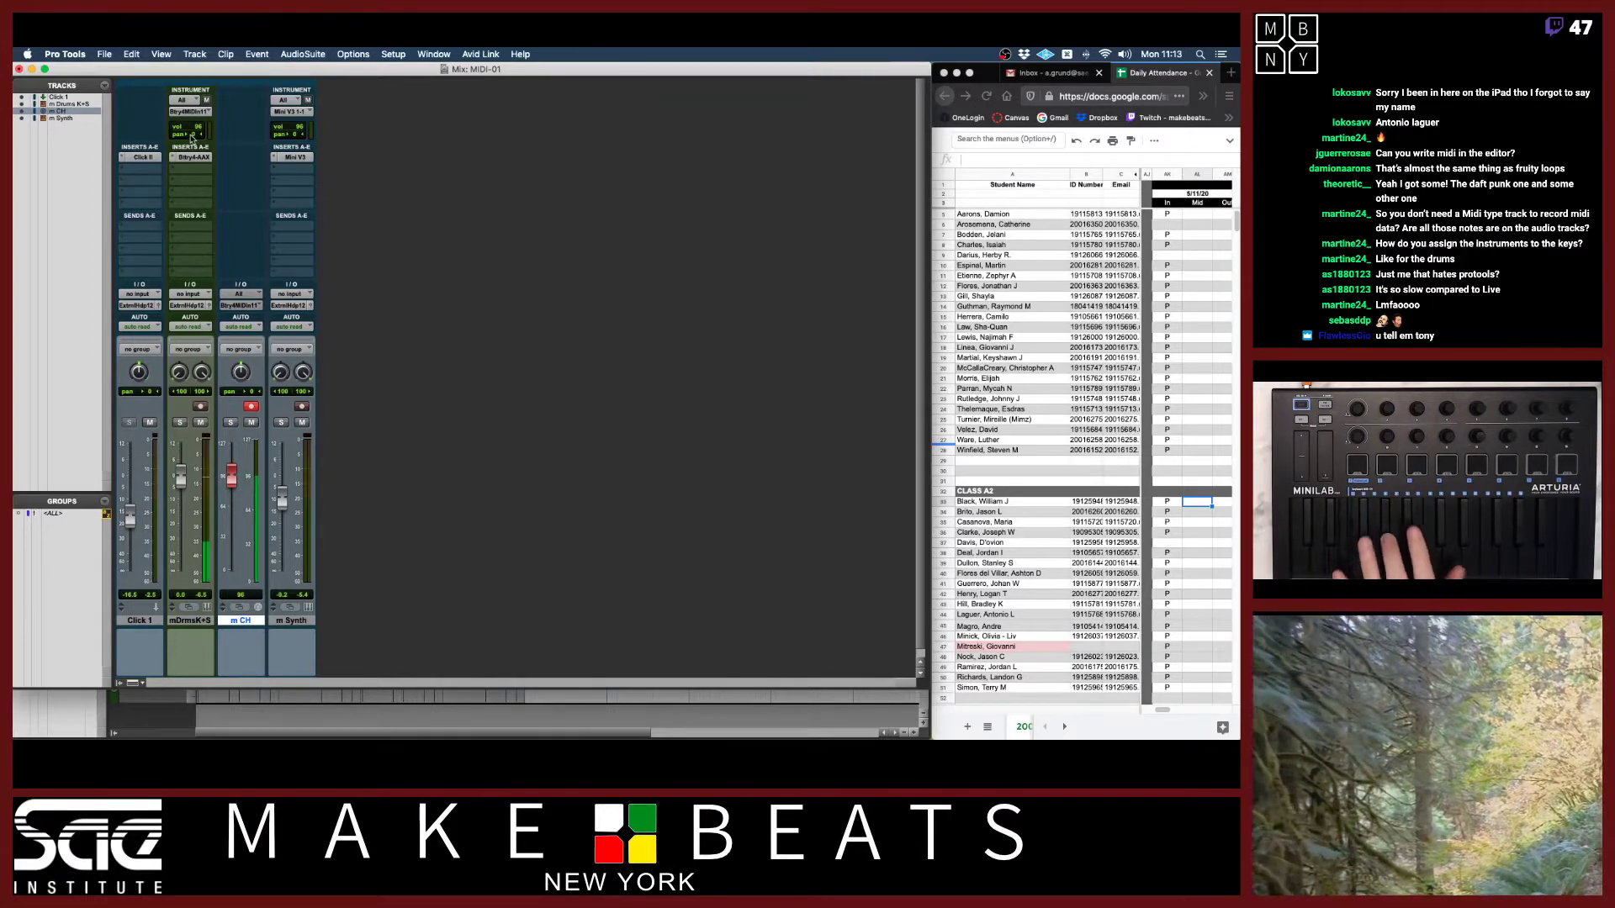
key("super+equal")
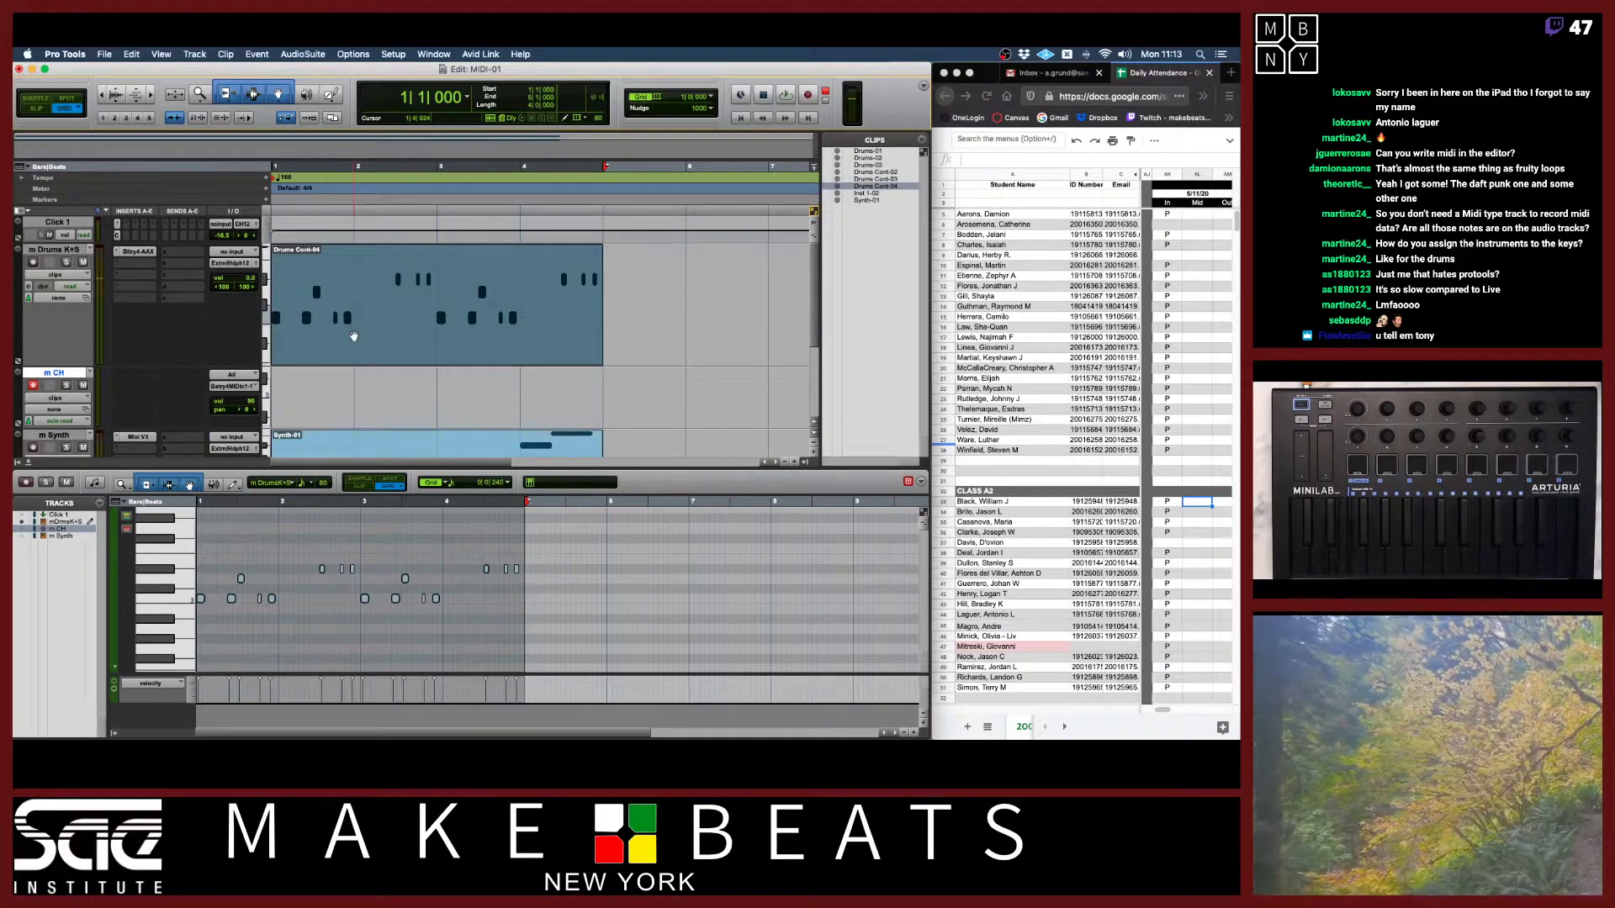
key("space")
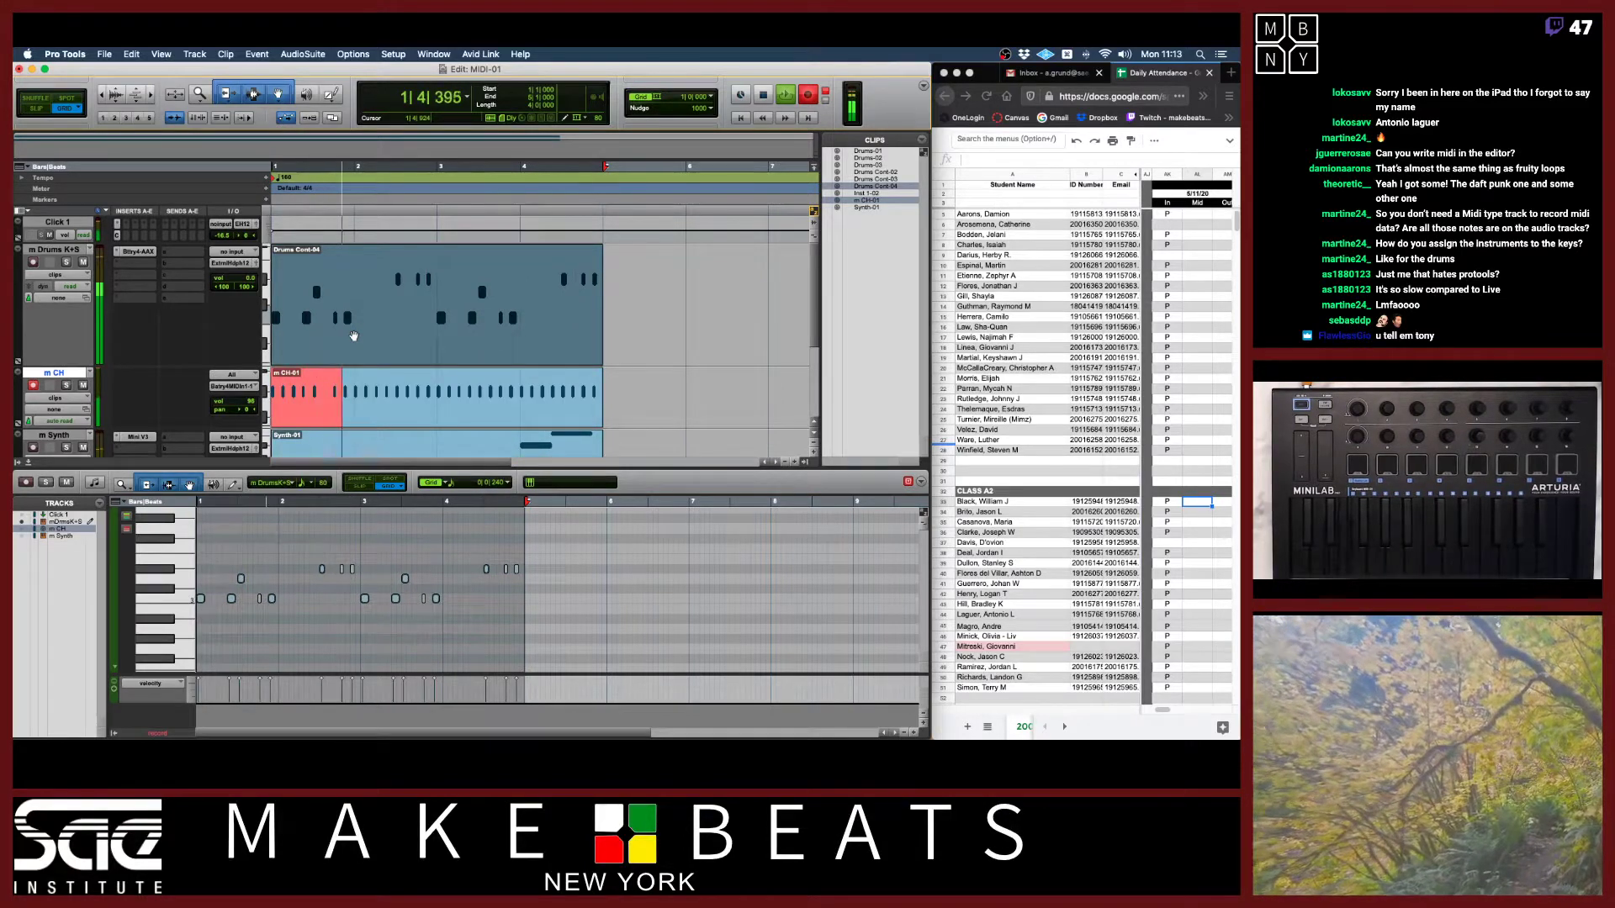
Add extra hi-hat notes to the m CH clip around bar 3 and near the end of bar 4 during playback, and stop playback.
left_click(343, 424)
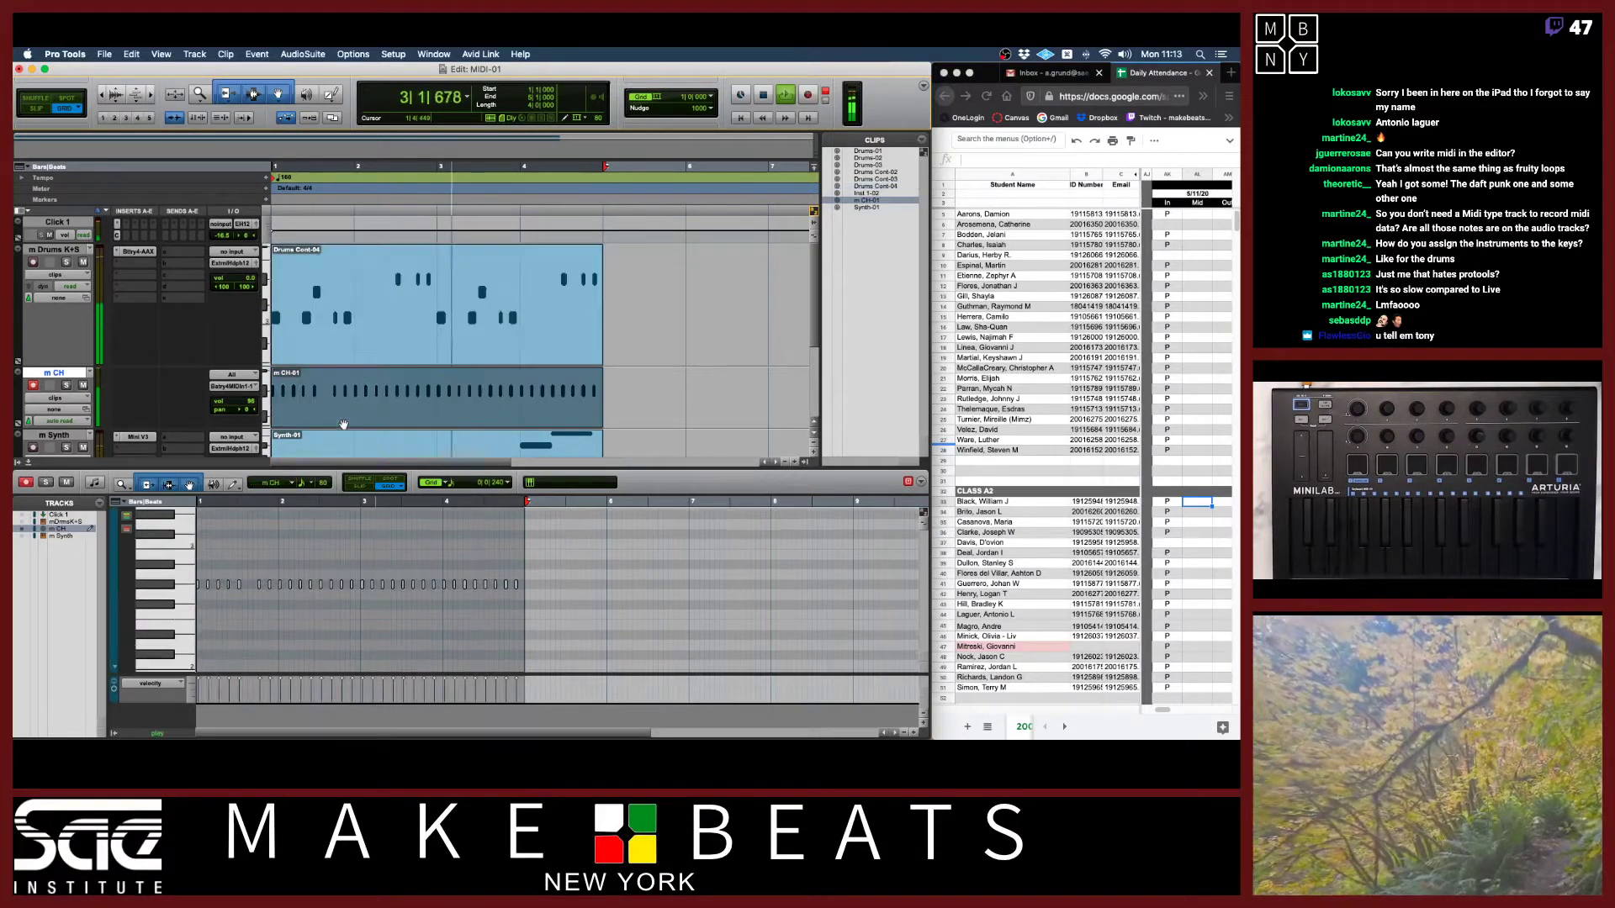
left_click(242, 591)
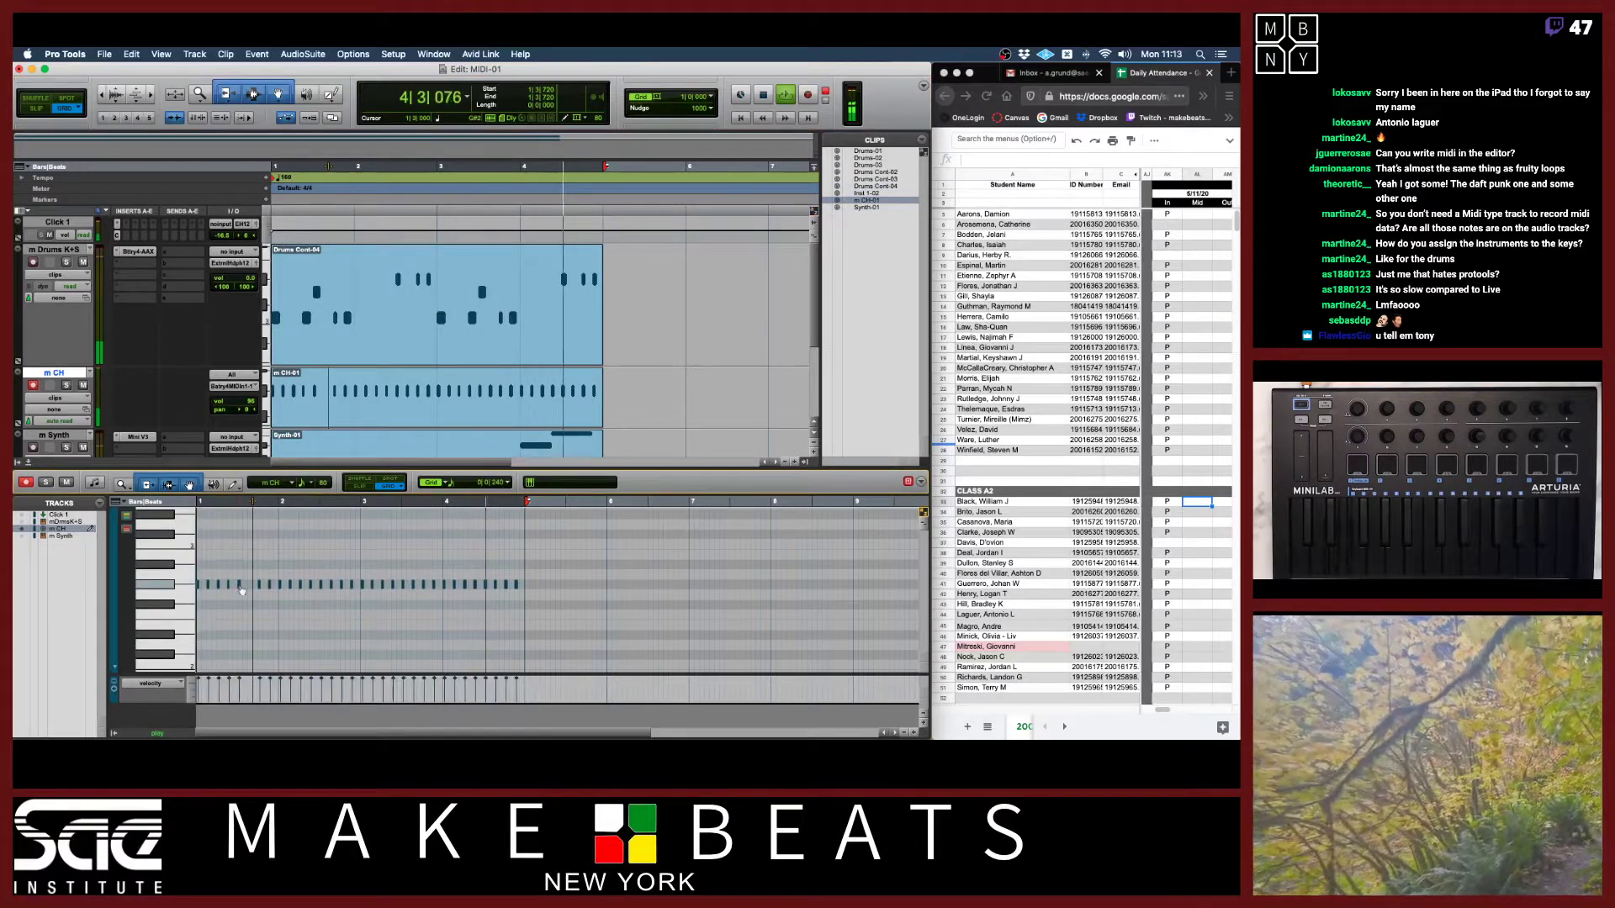
left_click(241, 587)
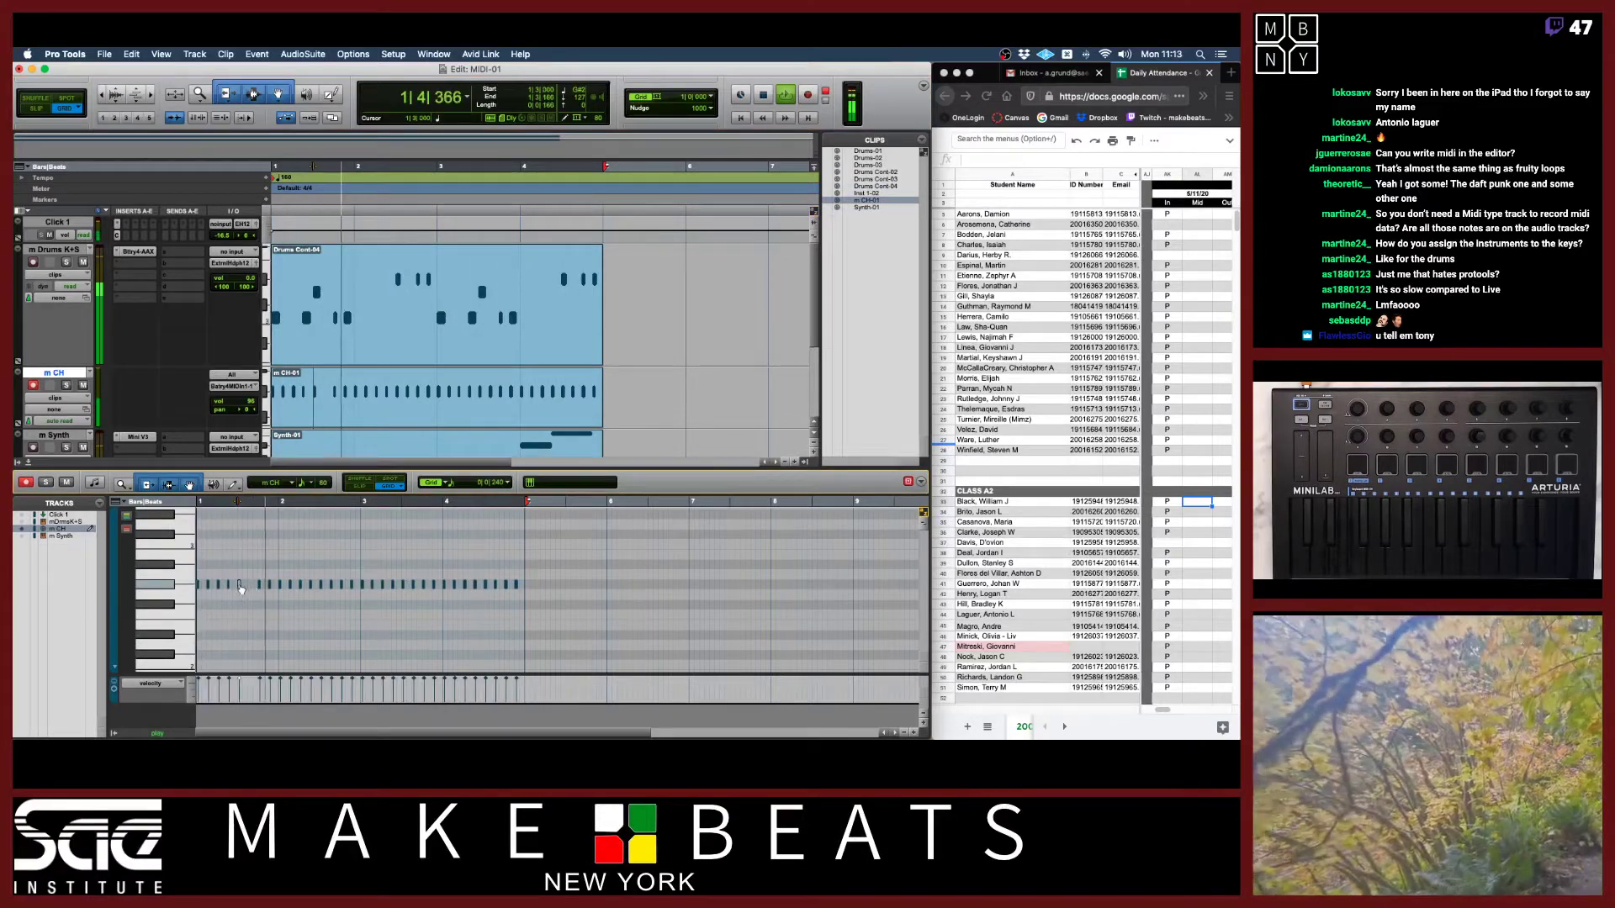
left_click_drag(241, 589, 249, 587)
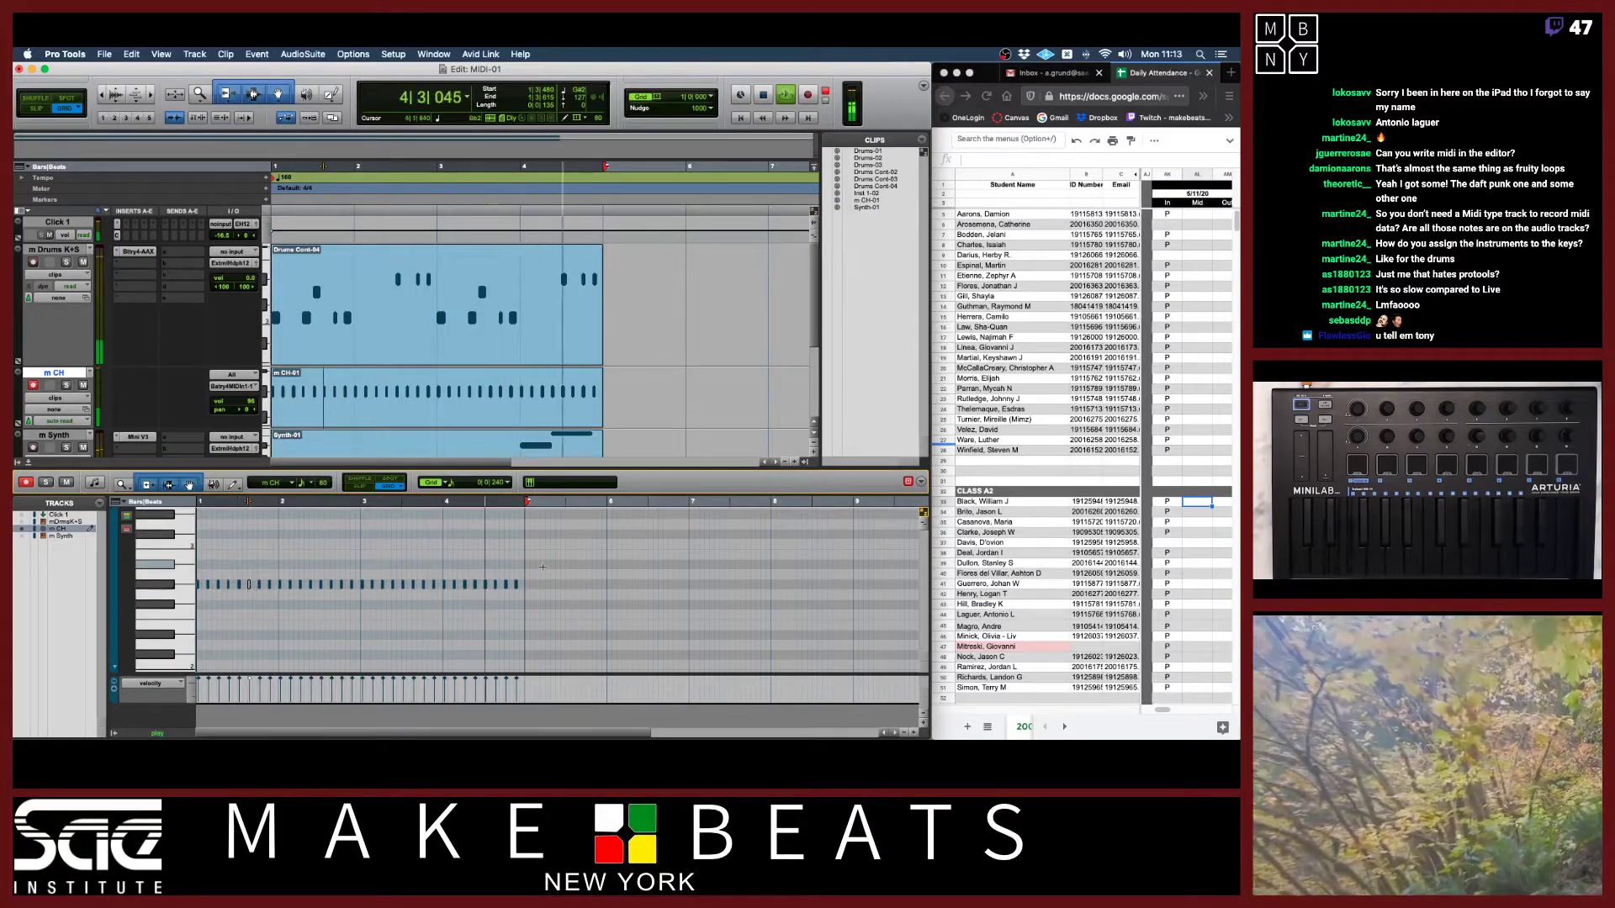
left_click(352, 586)
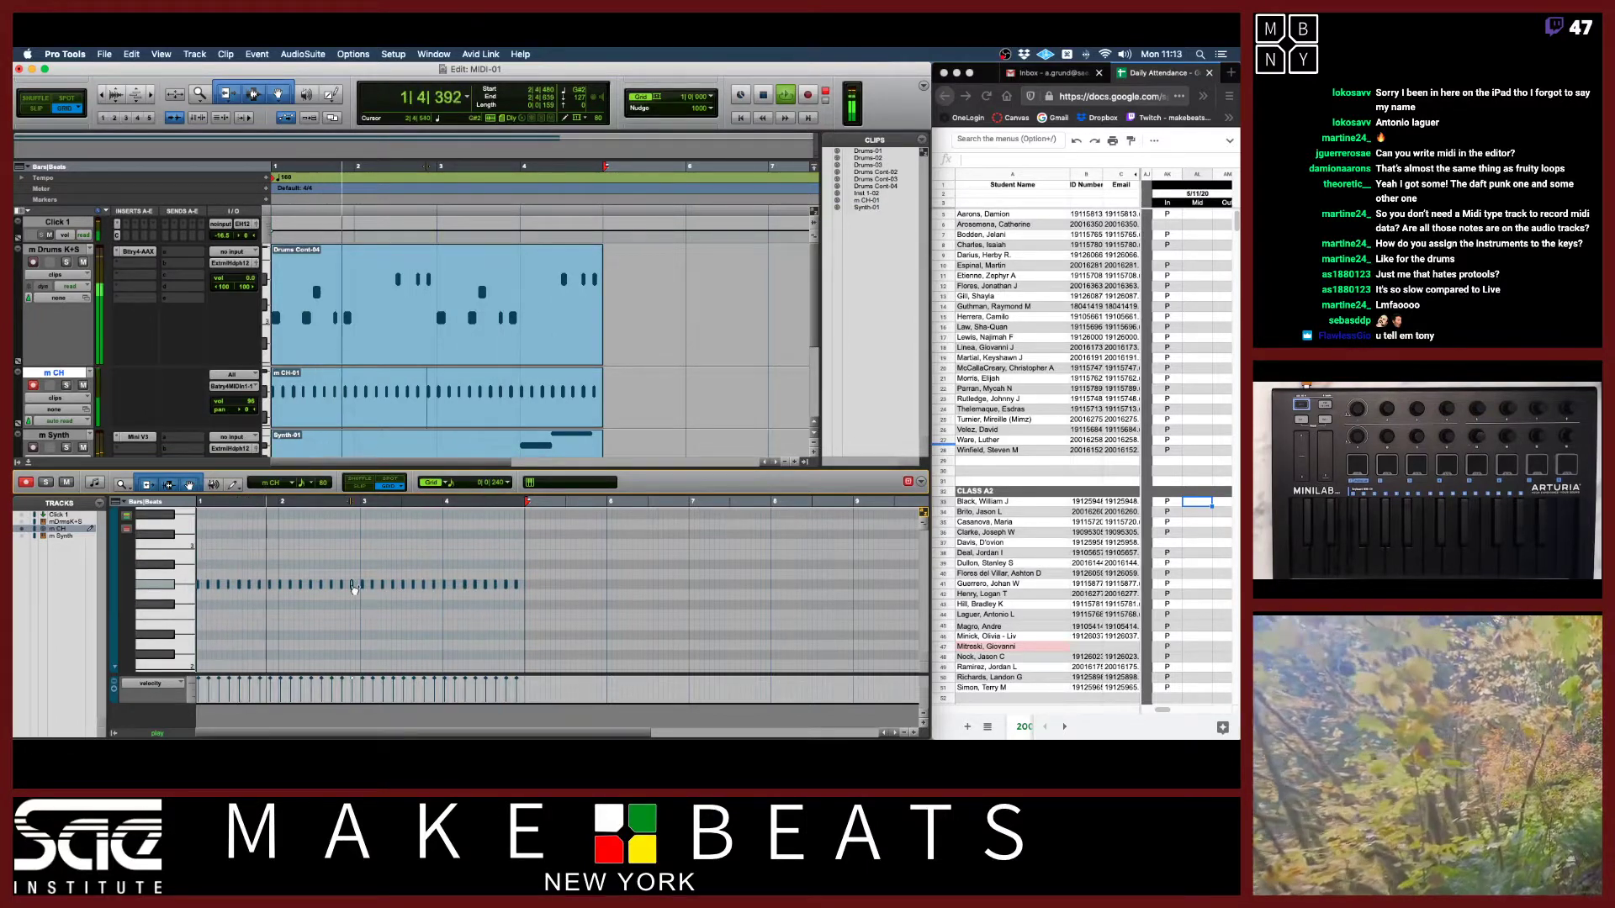
left_click_drag(354, 589, 359, 587)
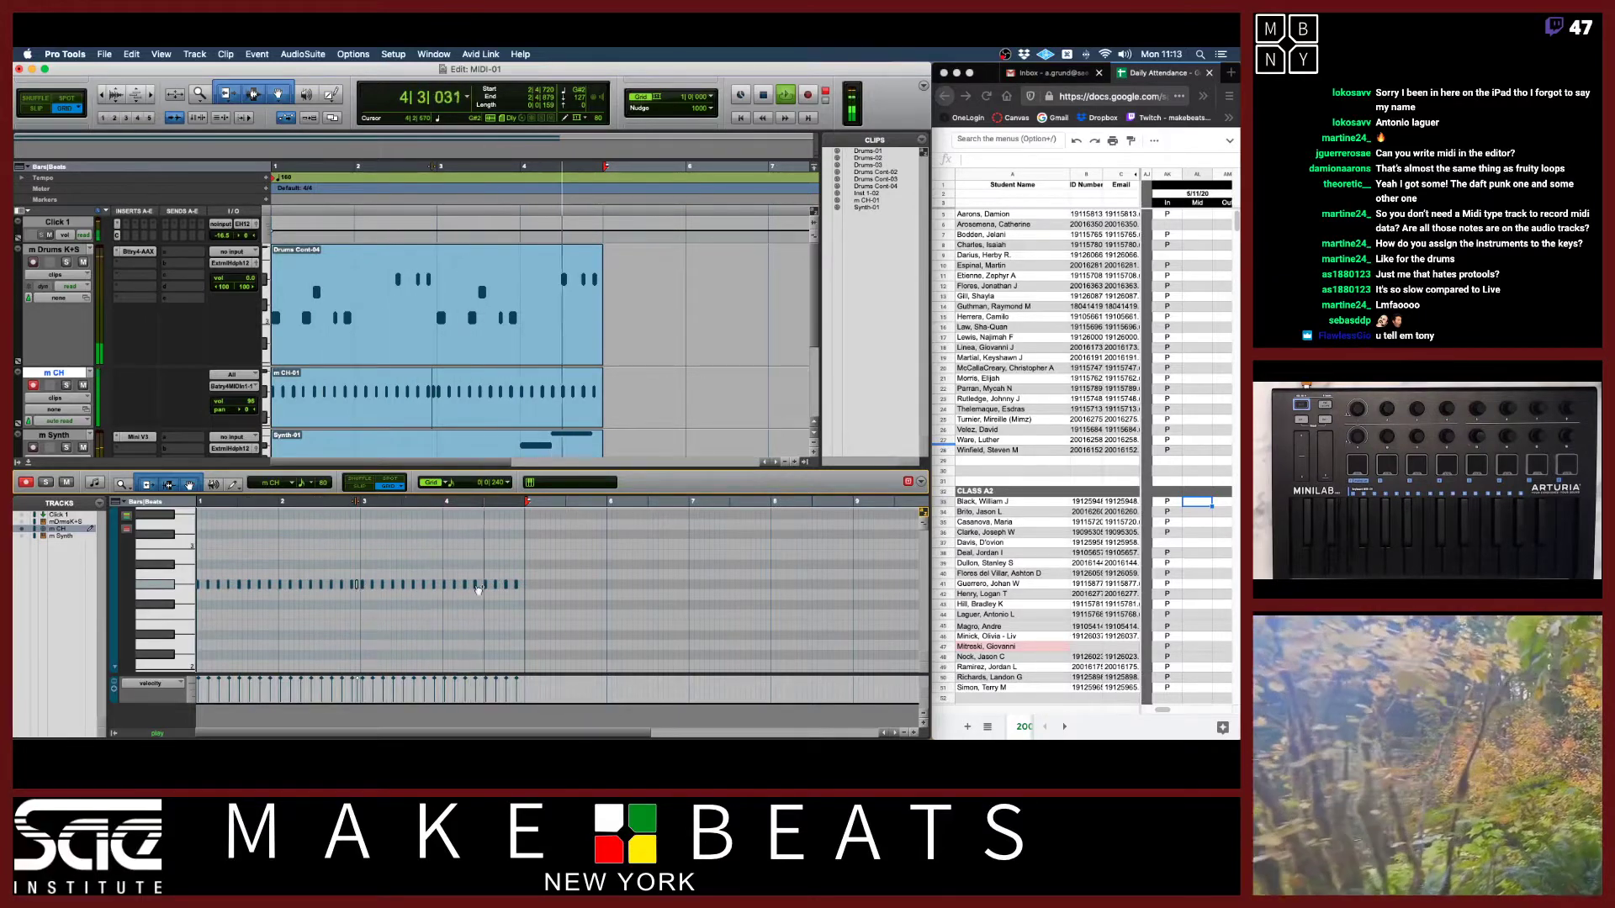
left_click_drag(484, 586, 542, 588)
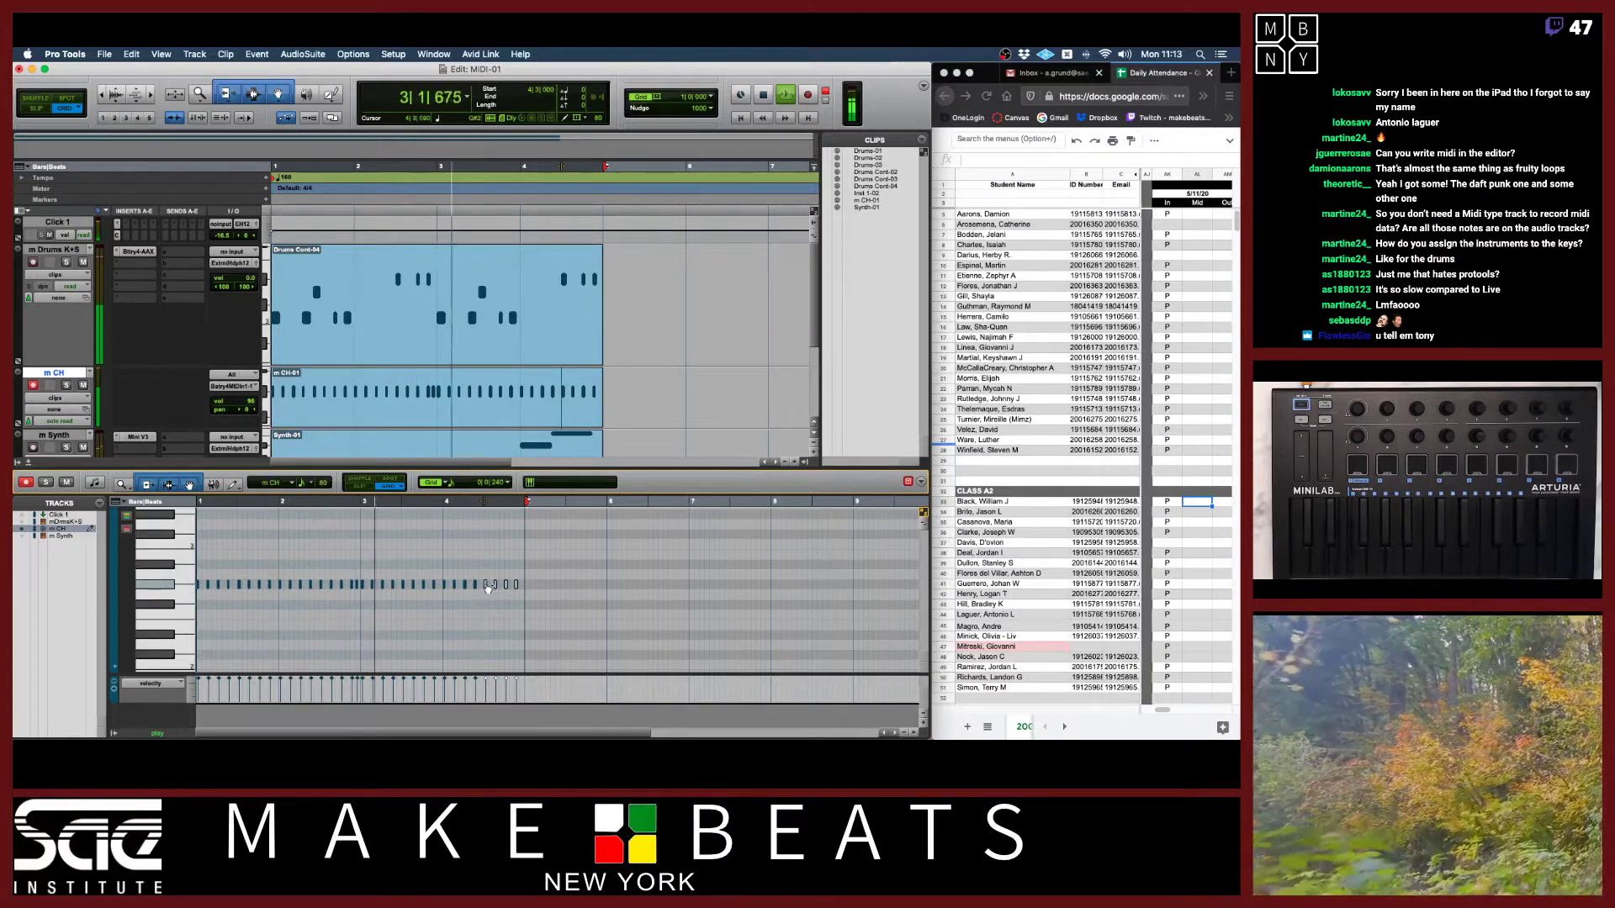
left_click(504, 559)
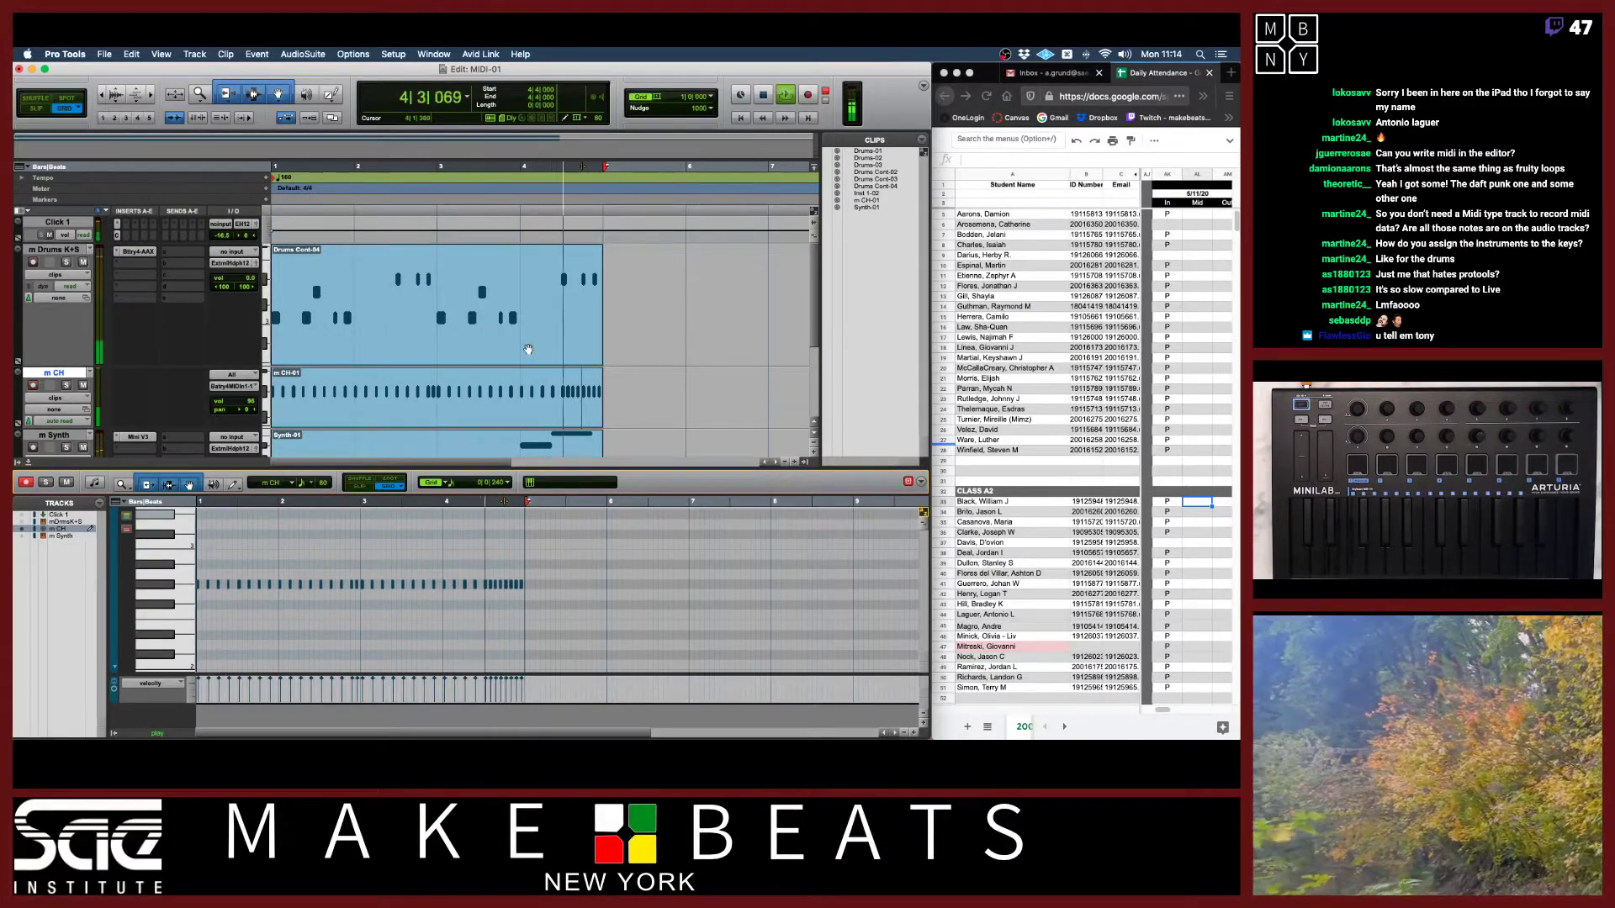
key("space")
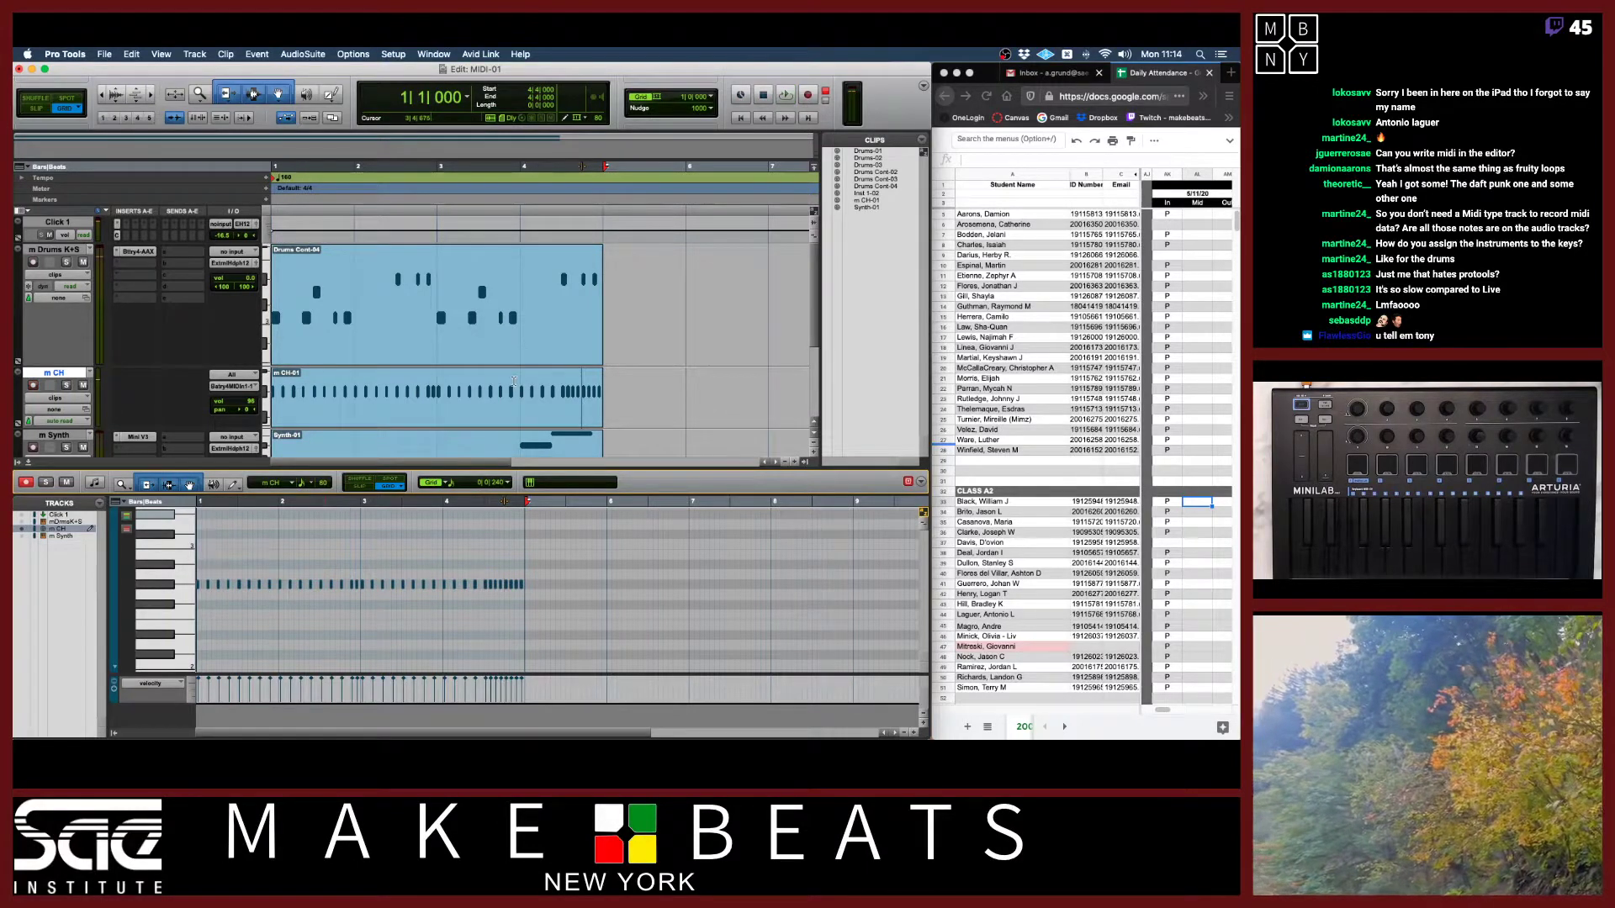
Show the Mix window, pull the m Drums K+S volume fader down during playback, and reset it to 0.0 dB.
key("super+equal")
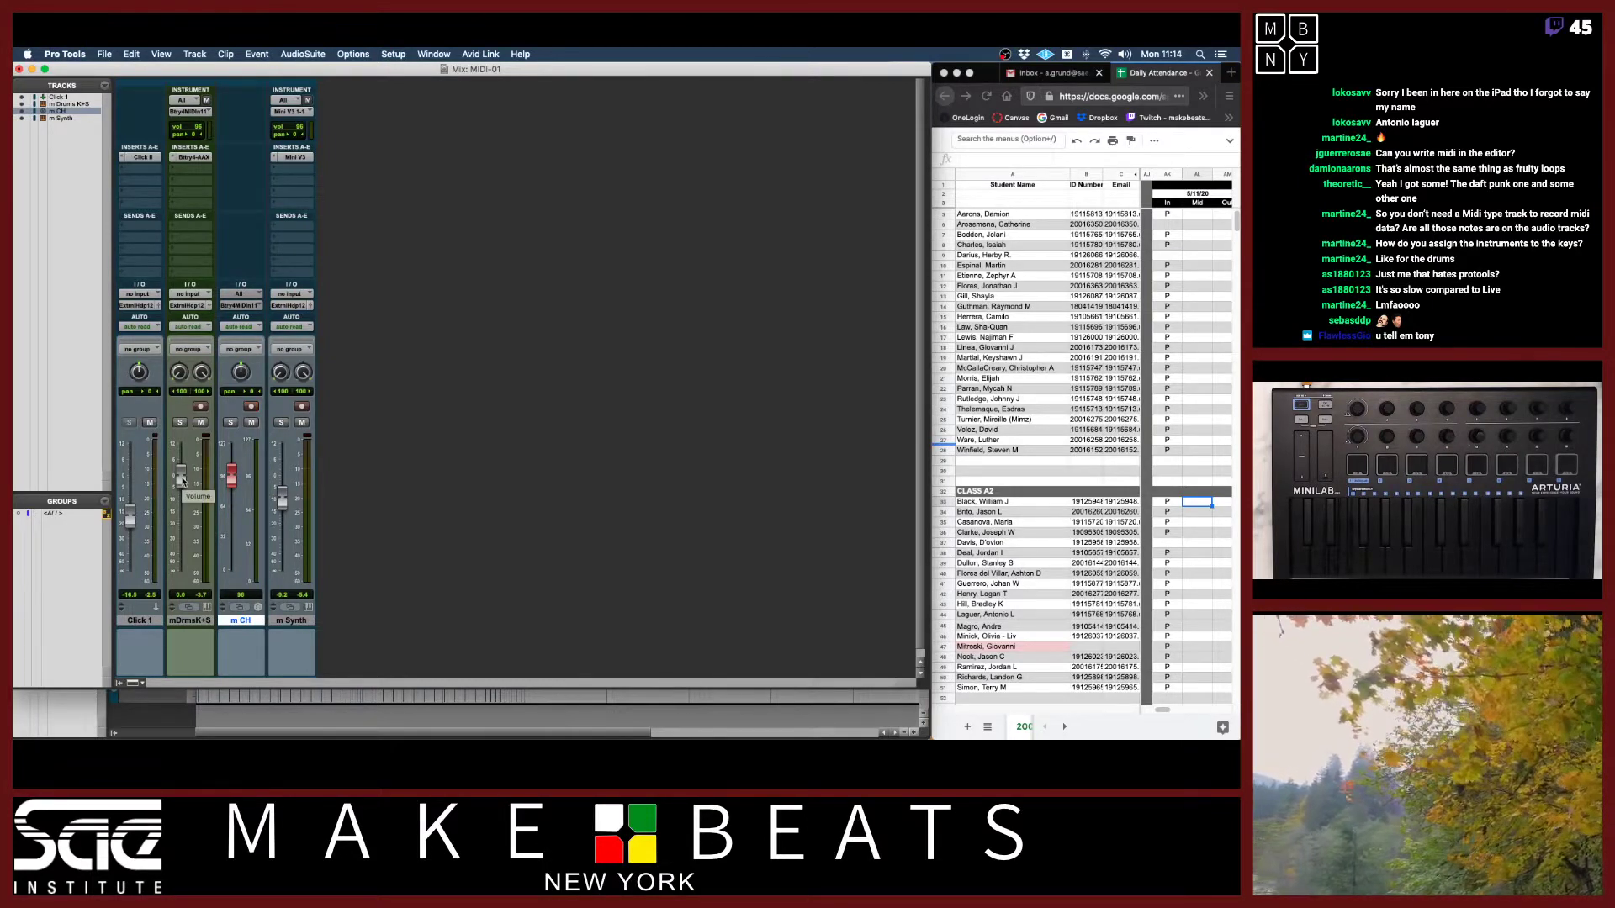
left_click_drag(180, 477, 180, 572)
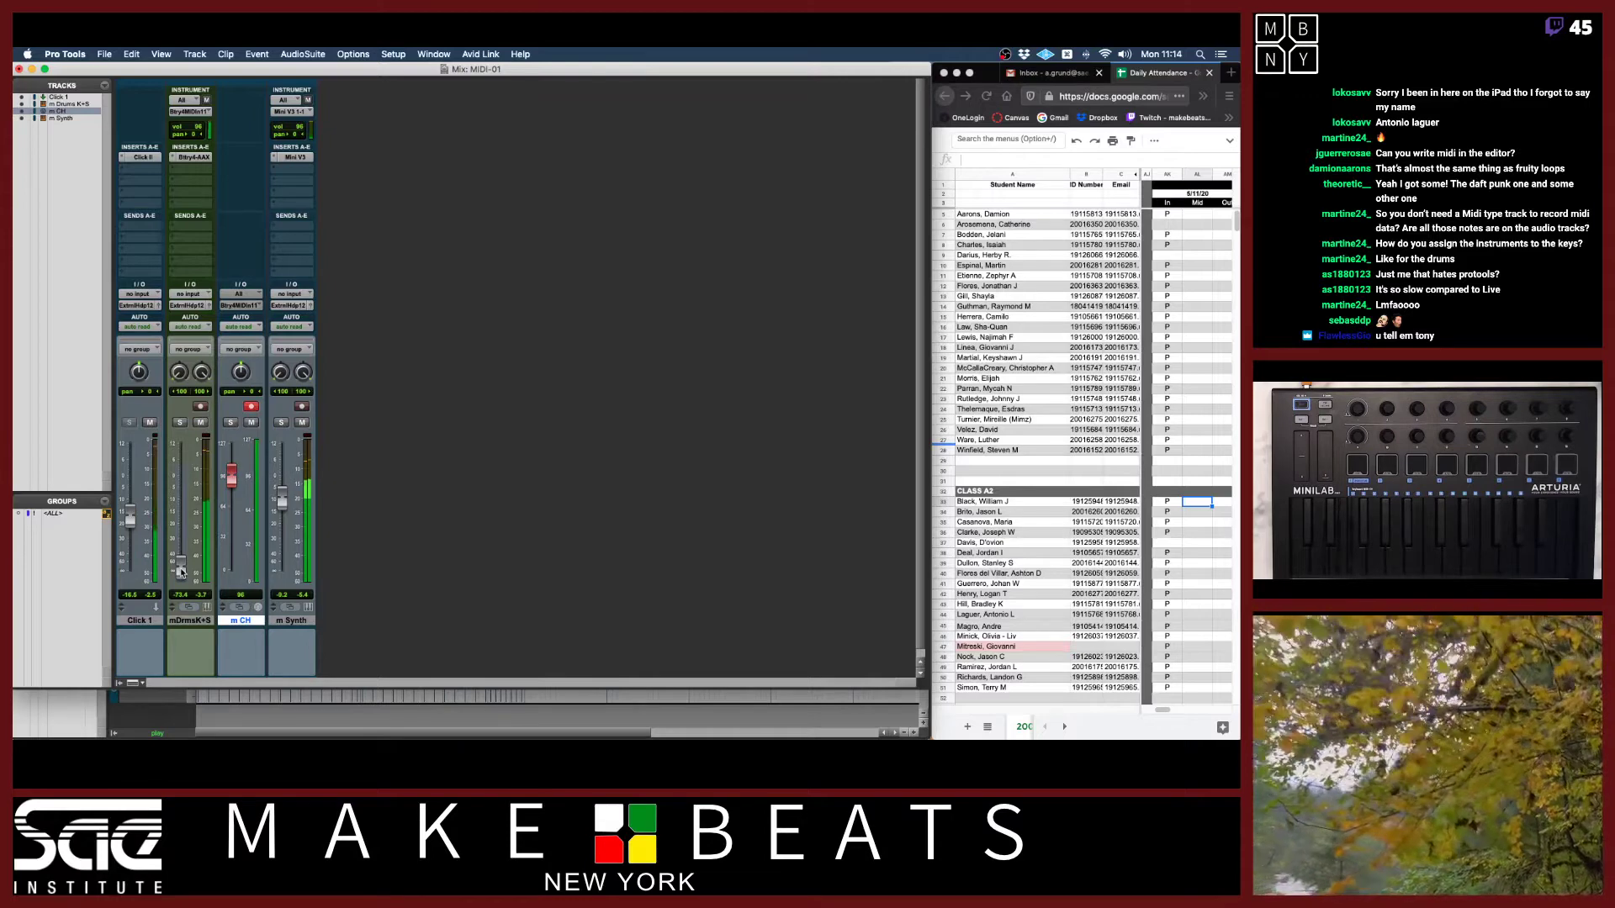
left_click(181, 572, "alt")
Disarm the m CH track and mute m Synth, and test lowering the m Drums K+S fader on its own.
left_click(252, 407)
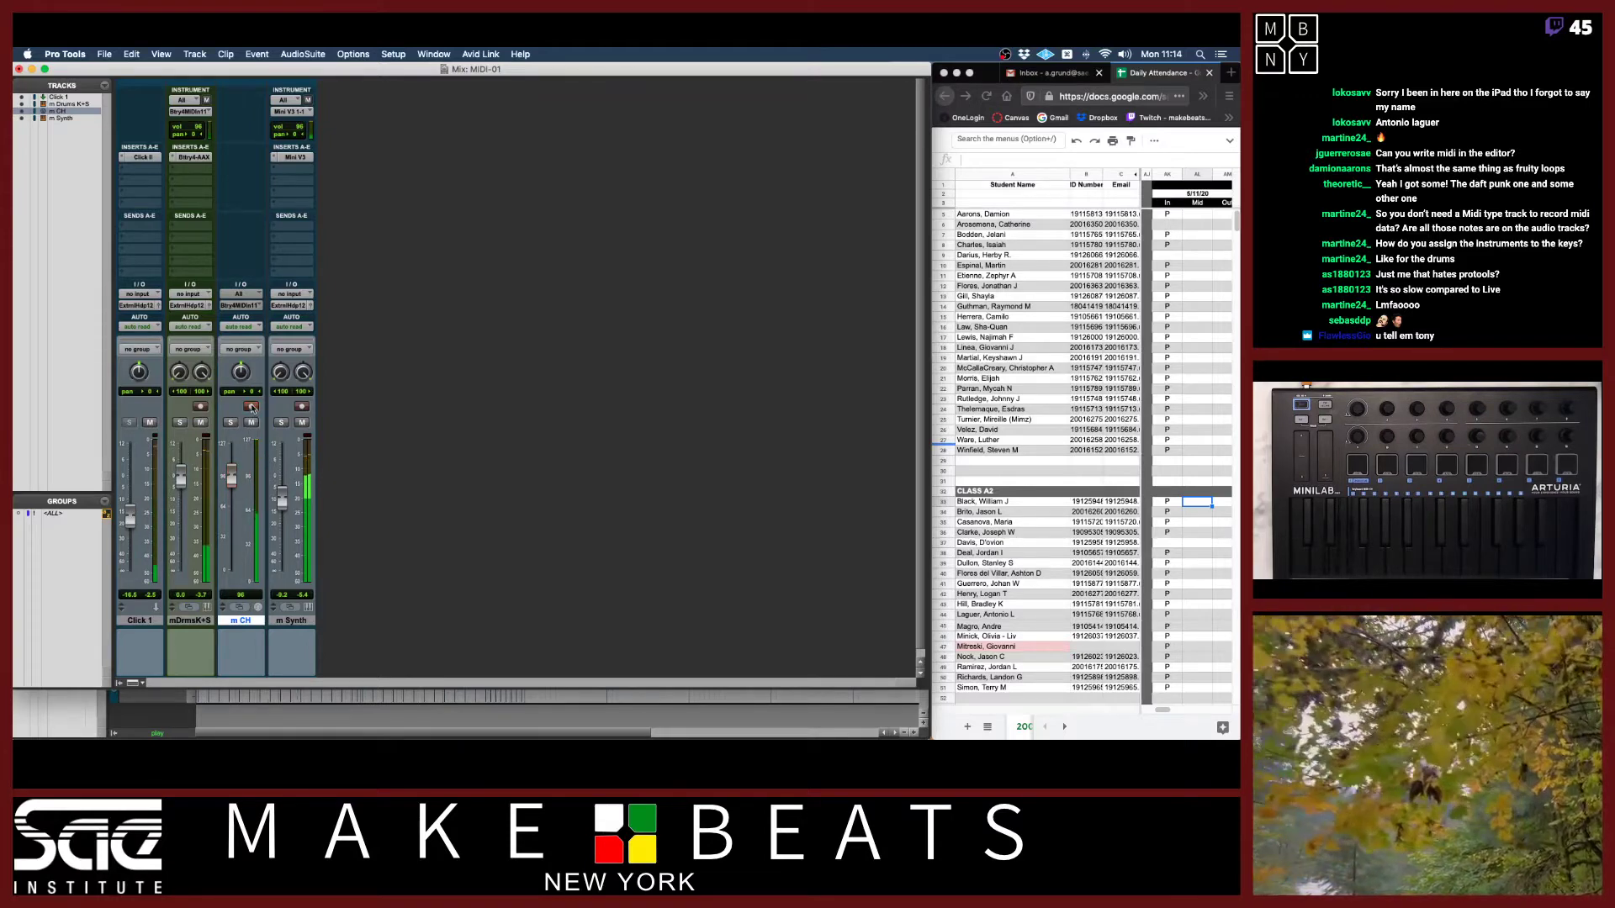
left_click(302, 423)
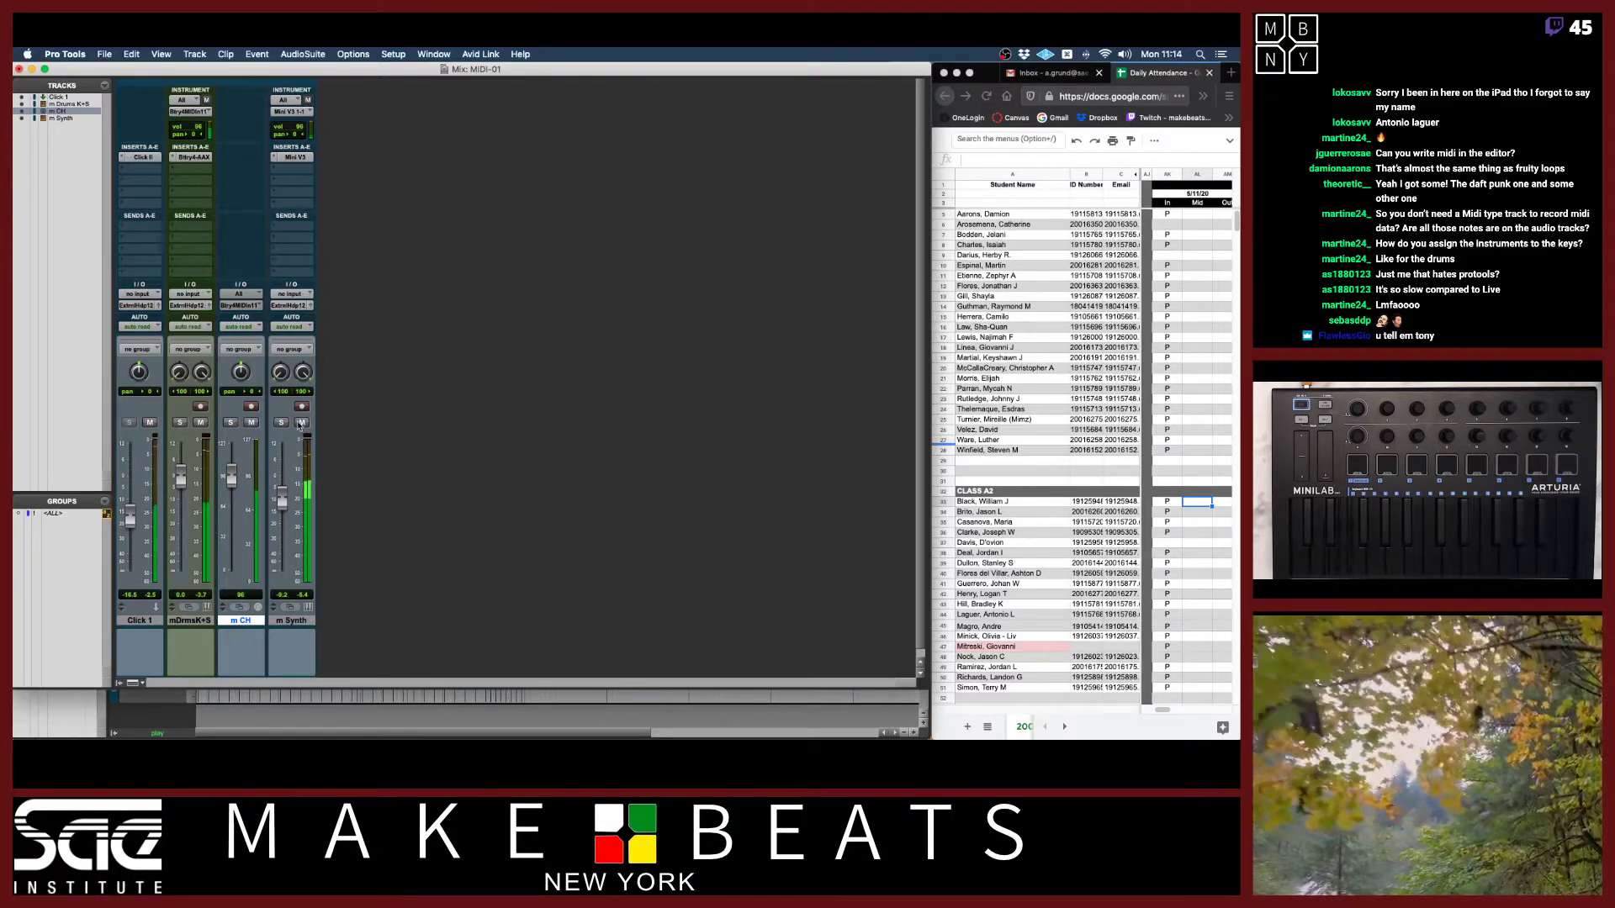
left_click_drag(180, 478, 178, 555)
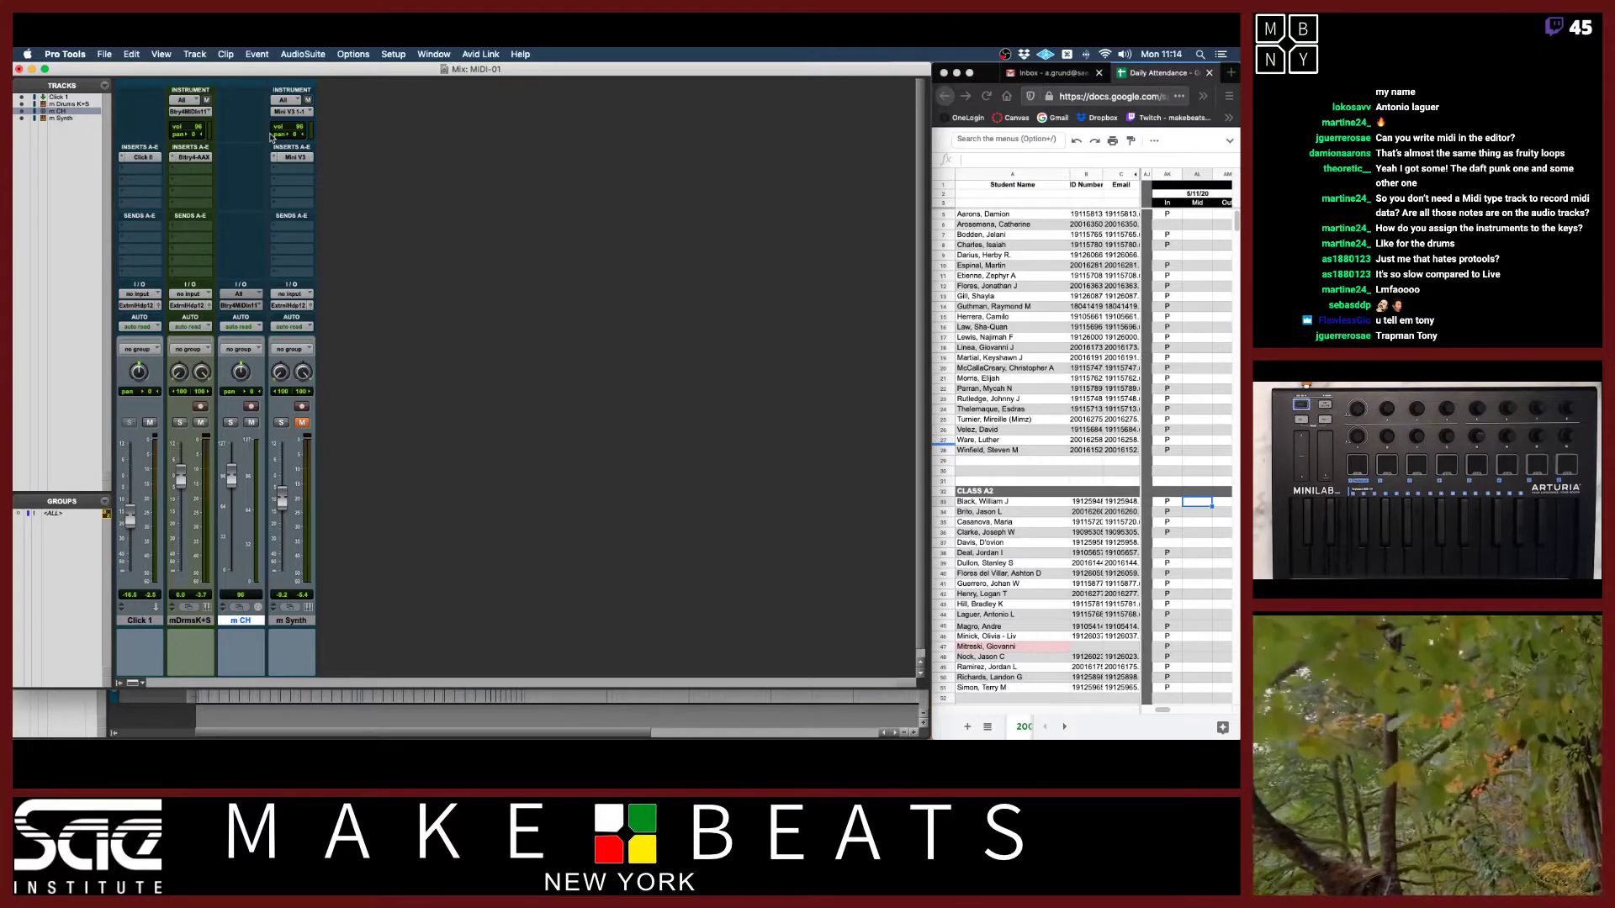
Set the m Drums K+S and m Synth tracks to medium height in the Edit window, and return to the Mix window.
key("super+equal")
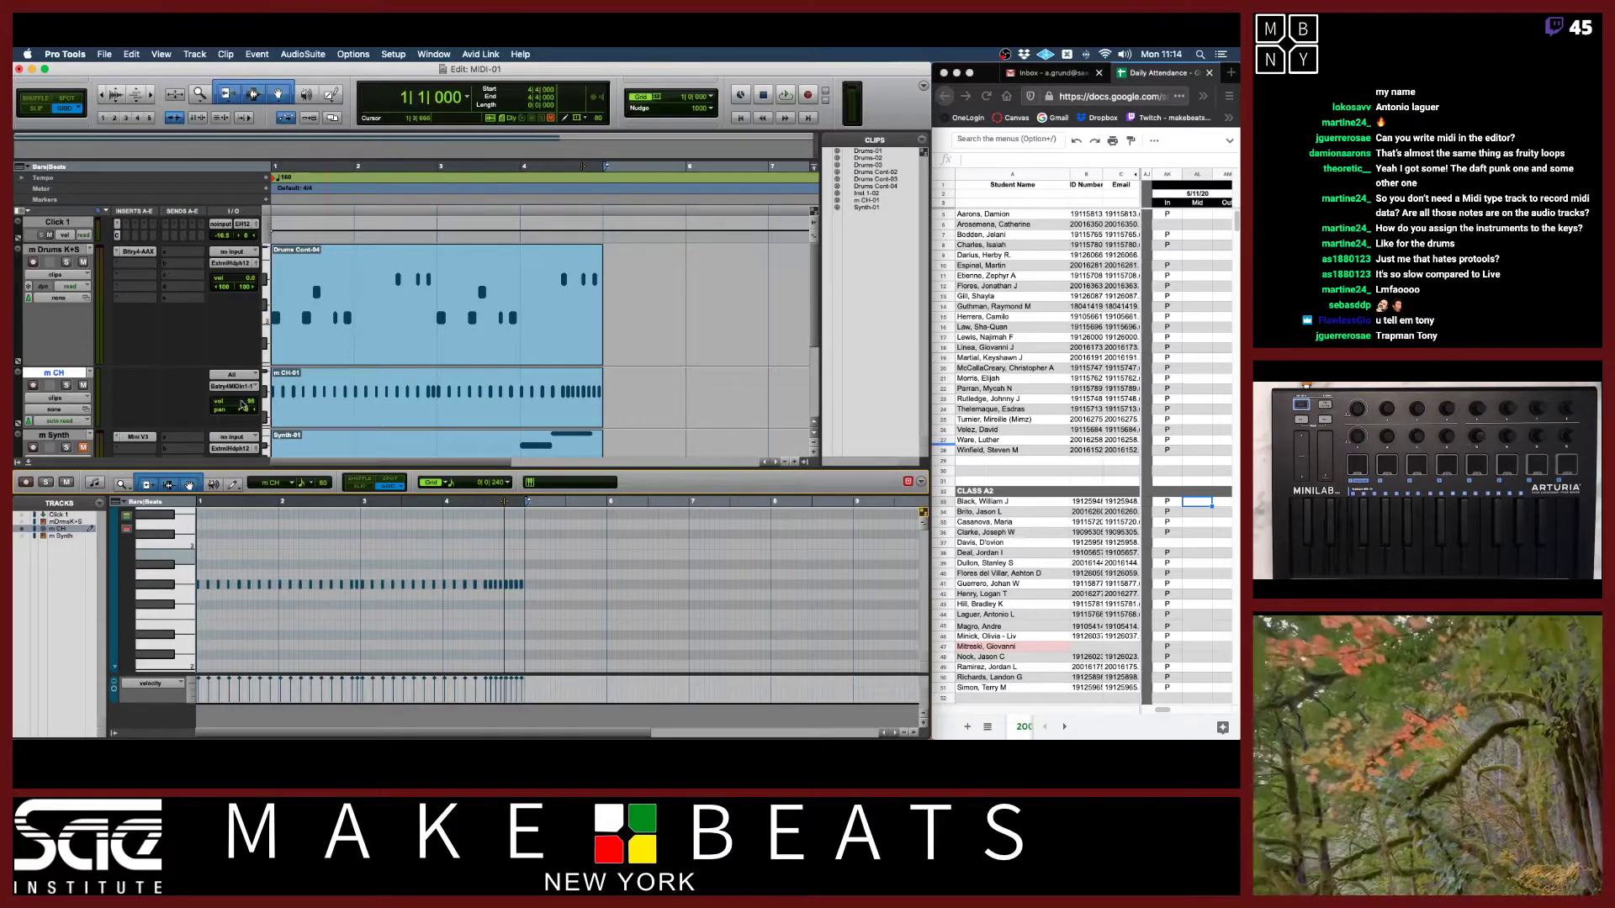
left_click(266, 331)
left_click(266, 324)
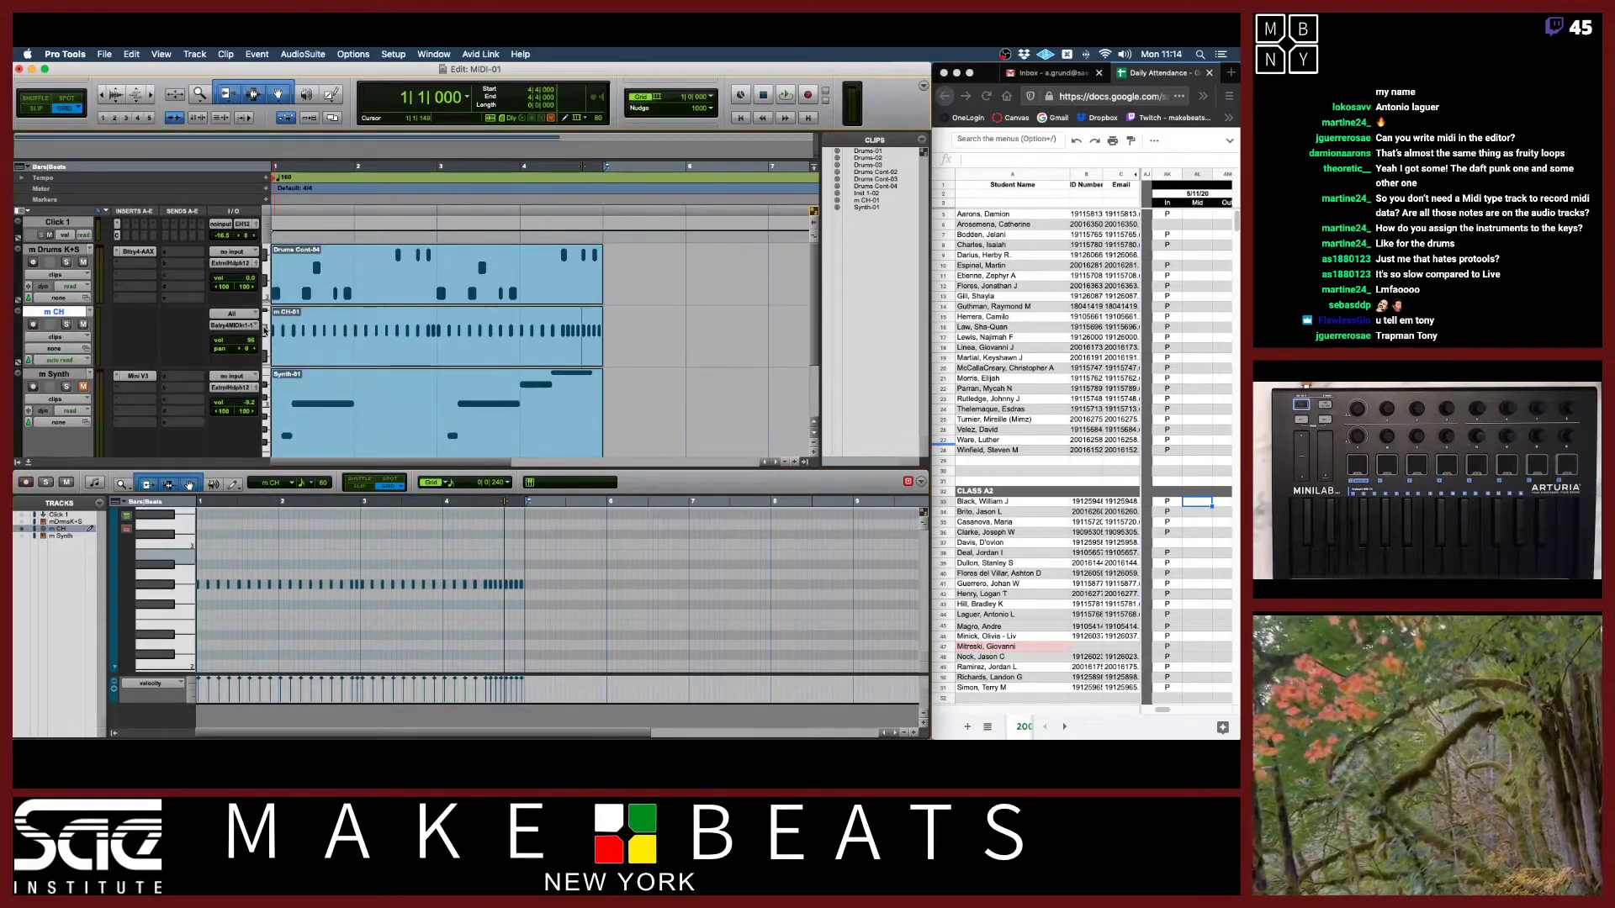
scroll(619, 360, "down", 1)
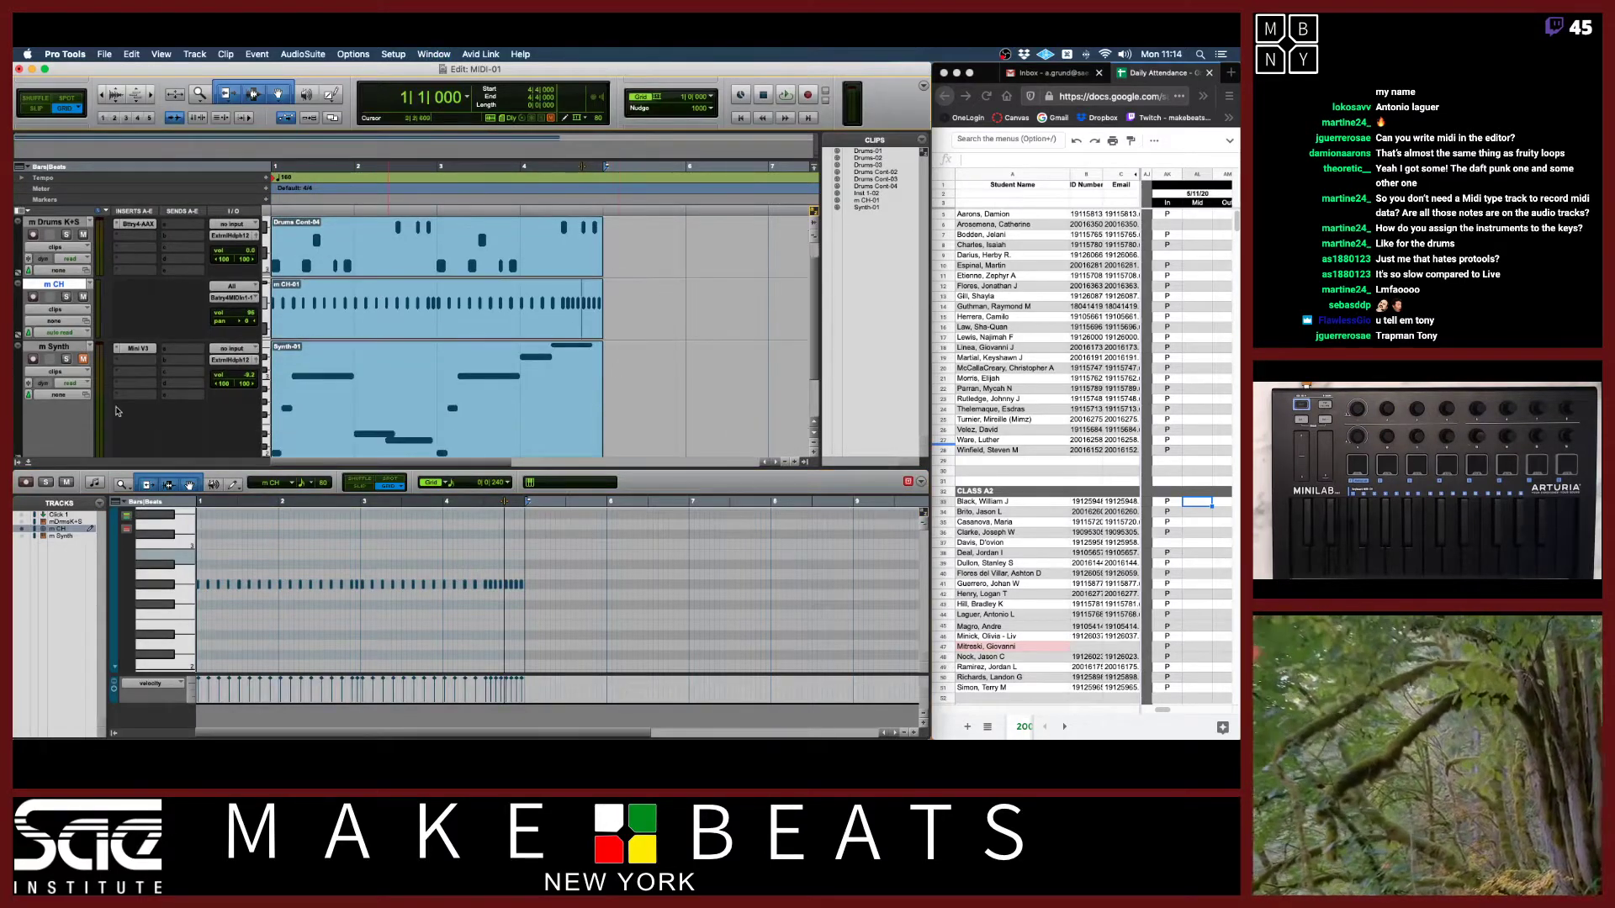
left_click(266, 408)
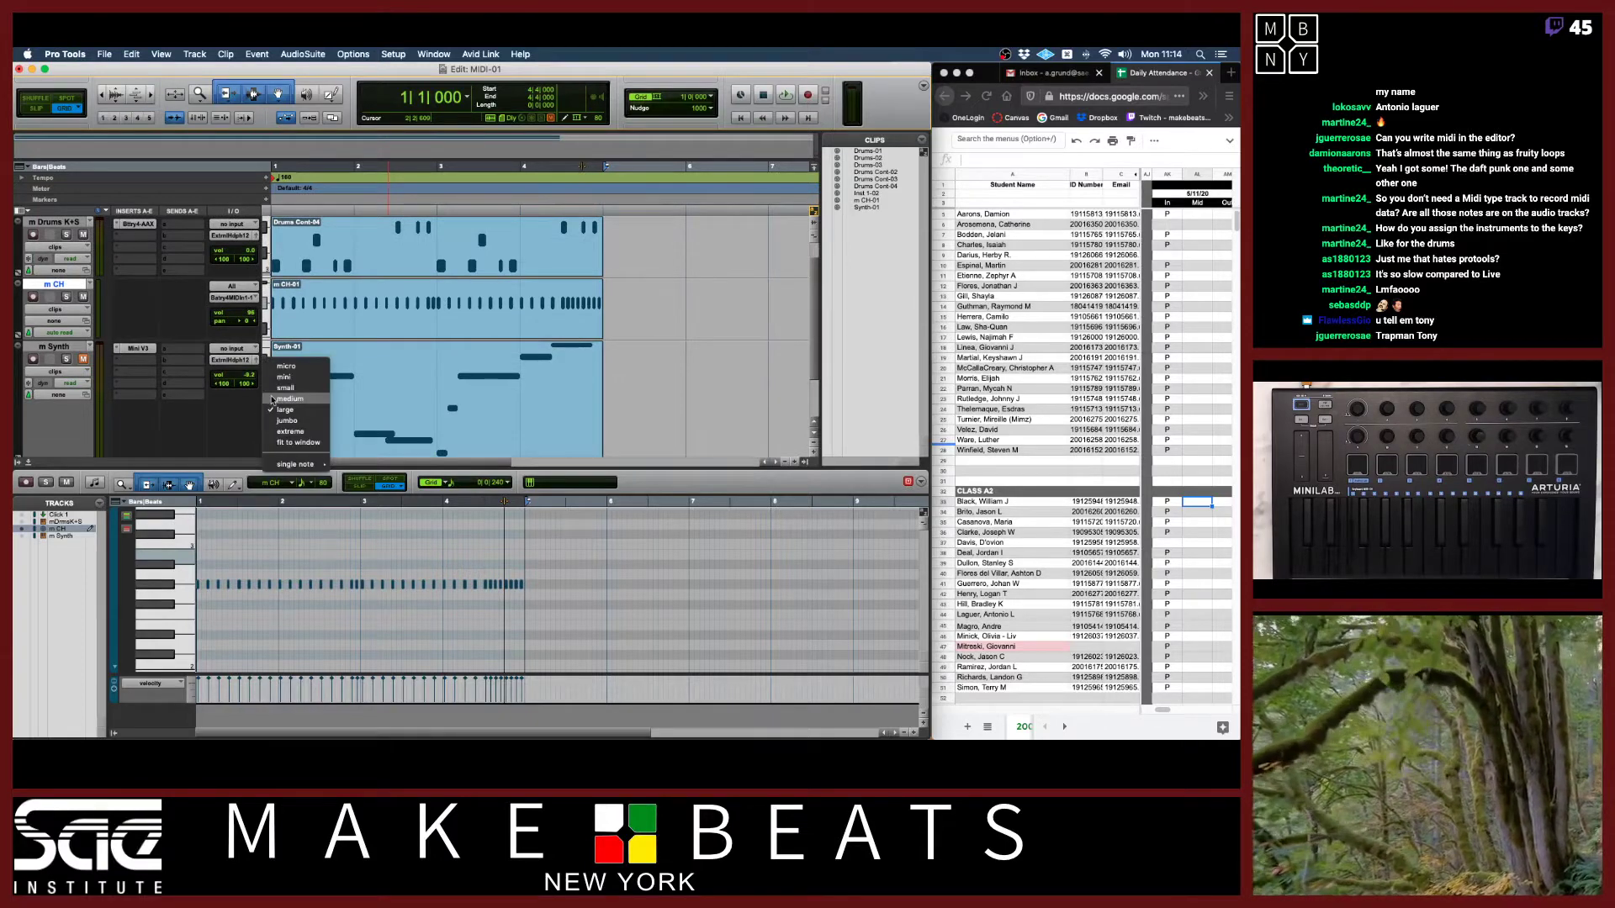
left_click(281, 399)
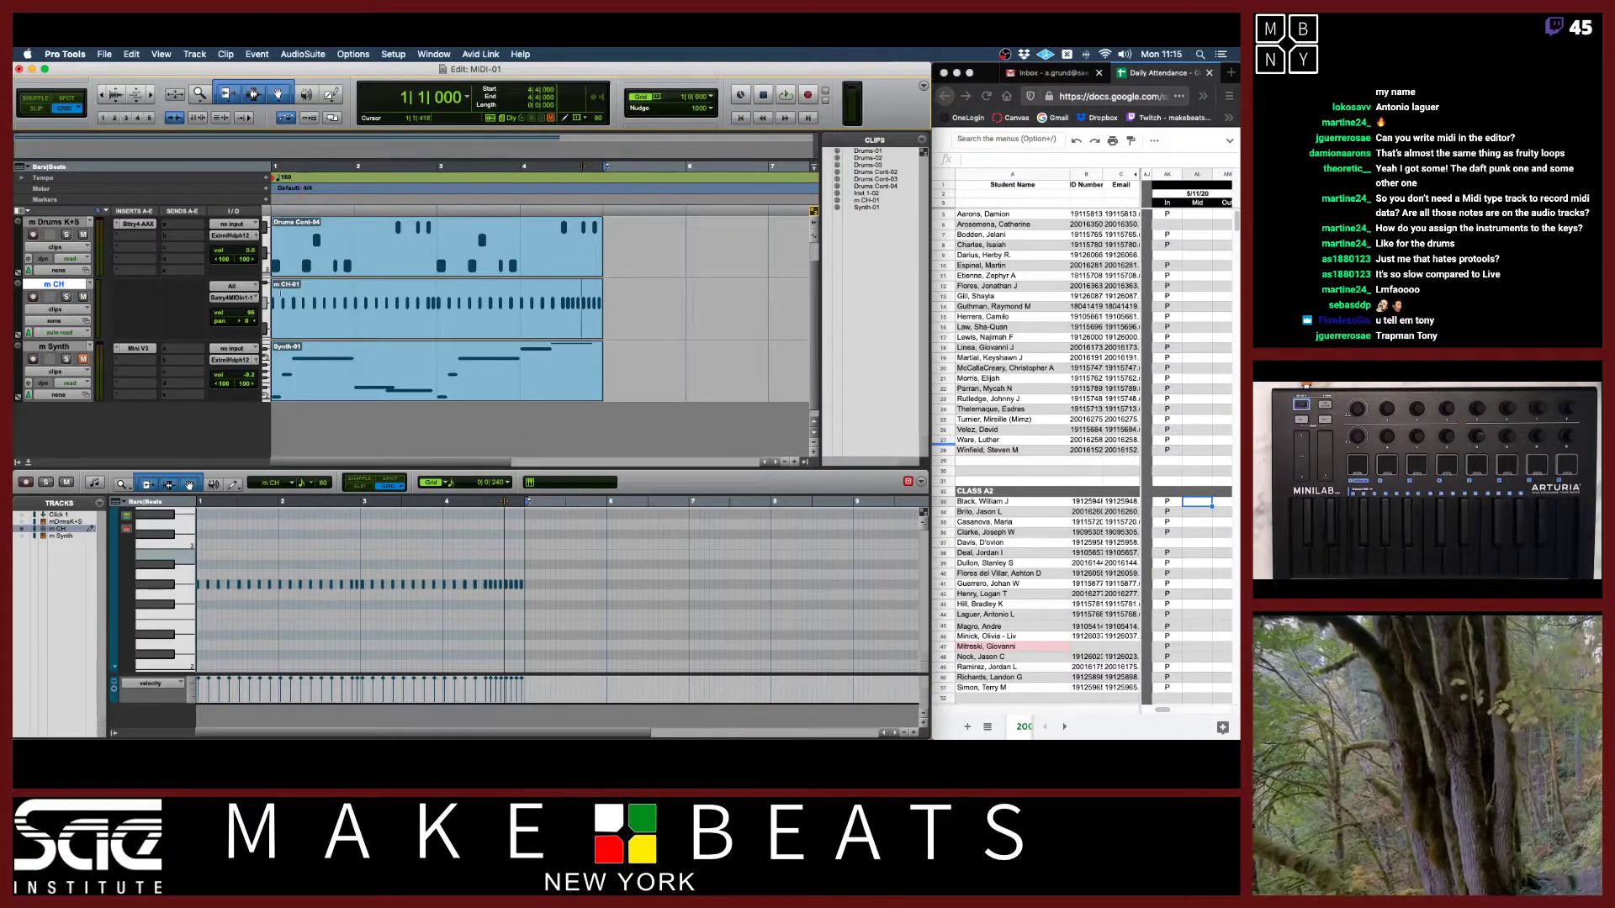
key("super+equal")
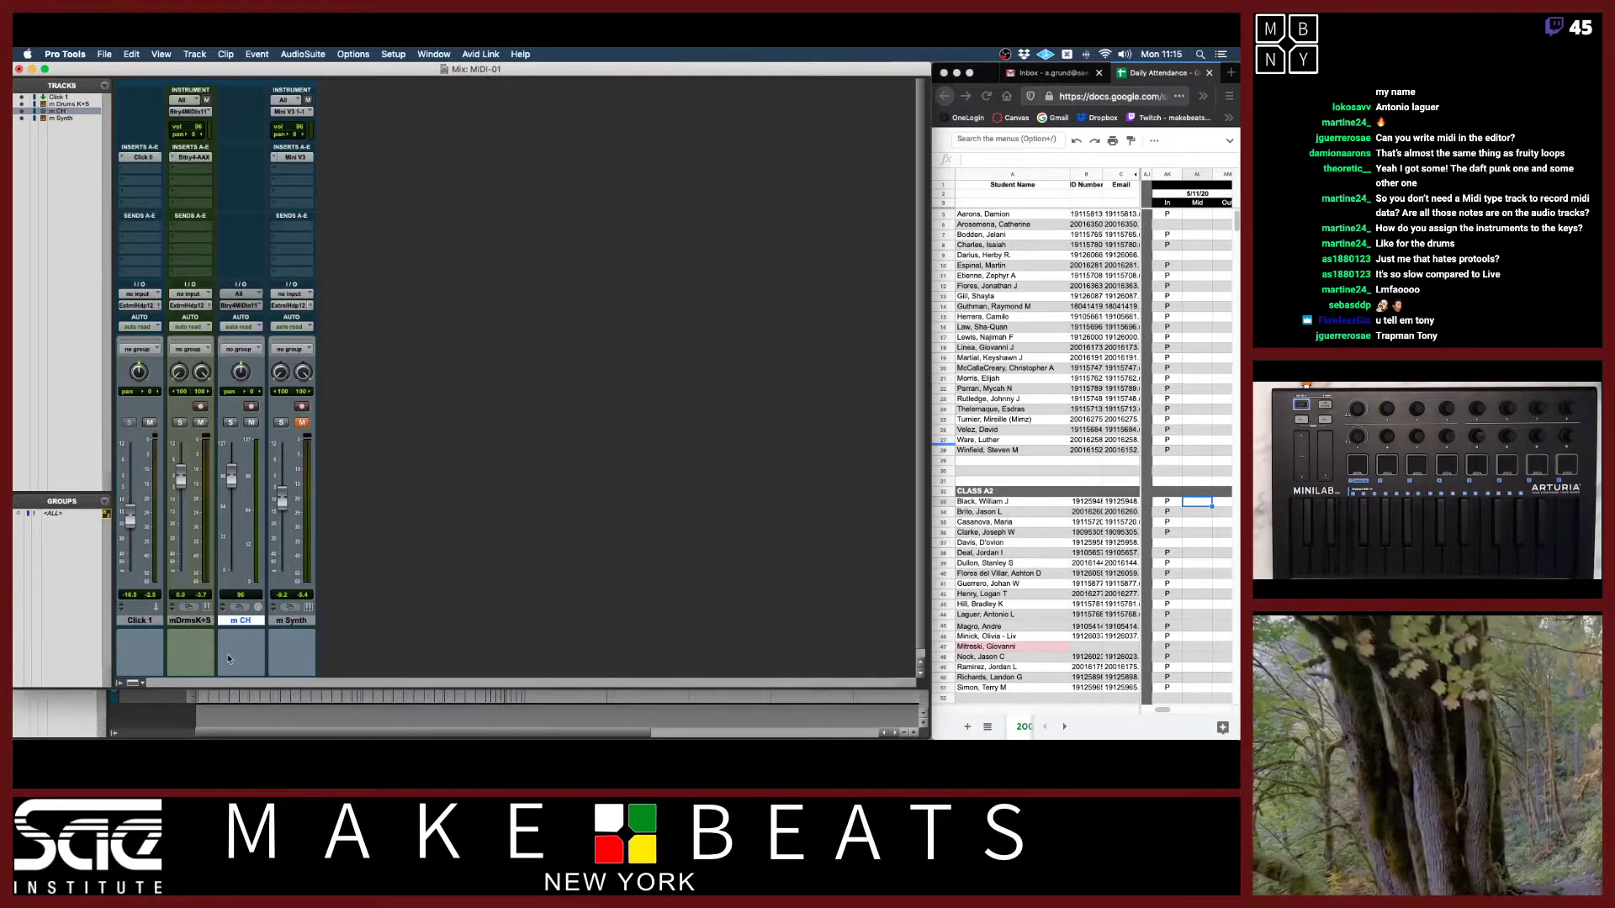
Create a stereo instrument track after m CH and copy the Battery 4 insert from m Drums K+S onto it.
key("super+shift+n")
key("super+Down")
key("super+Down")
key("super+Down")
key("super+Down")
key("super+Down")
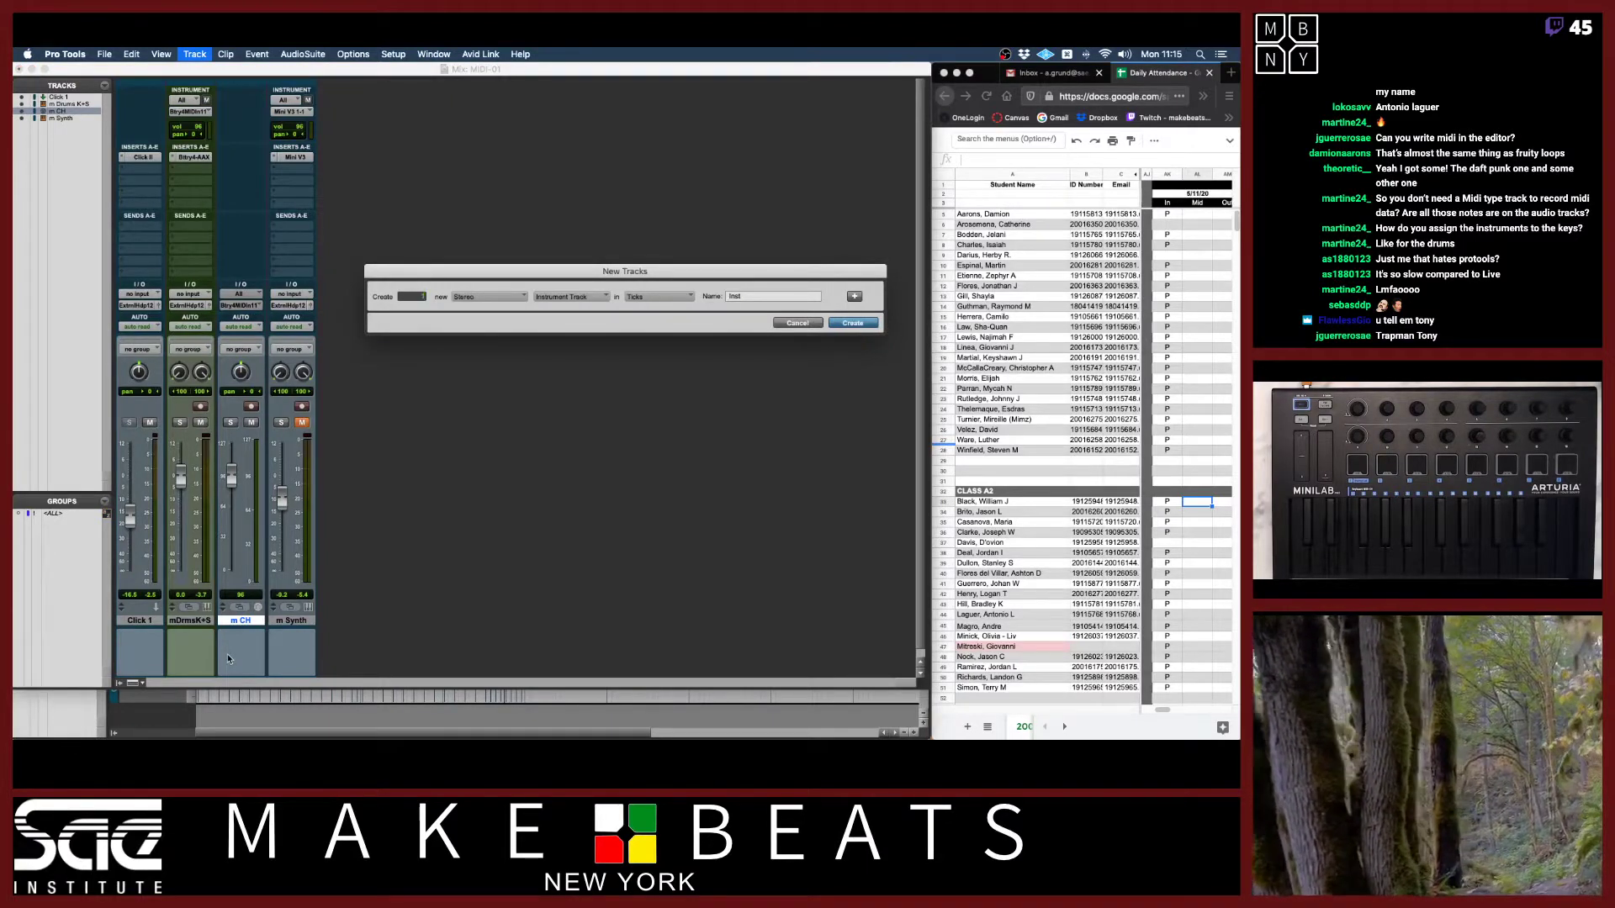
key("Return")
left_click_drag(193, 163, 293, 158)
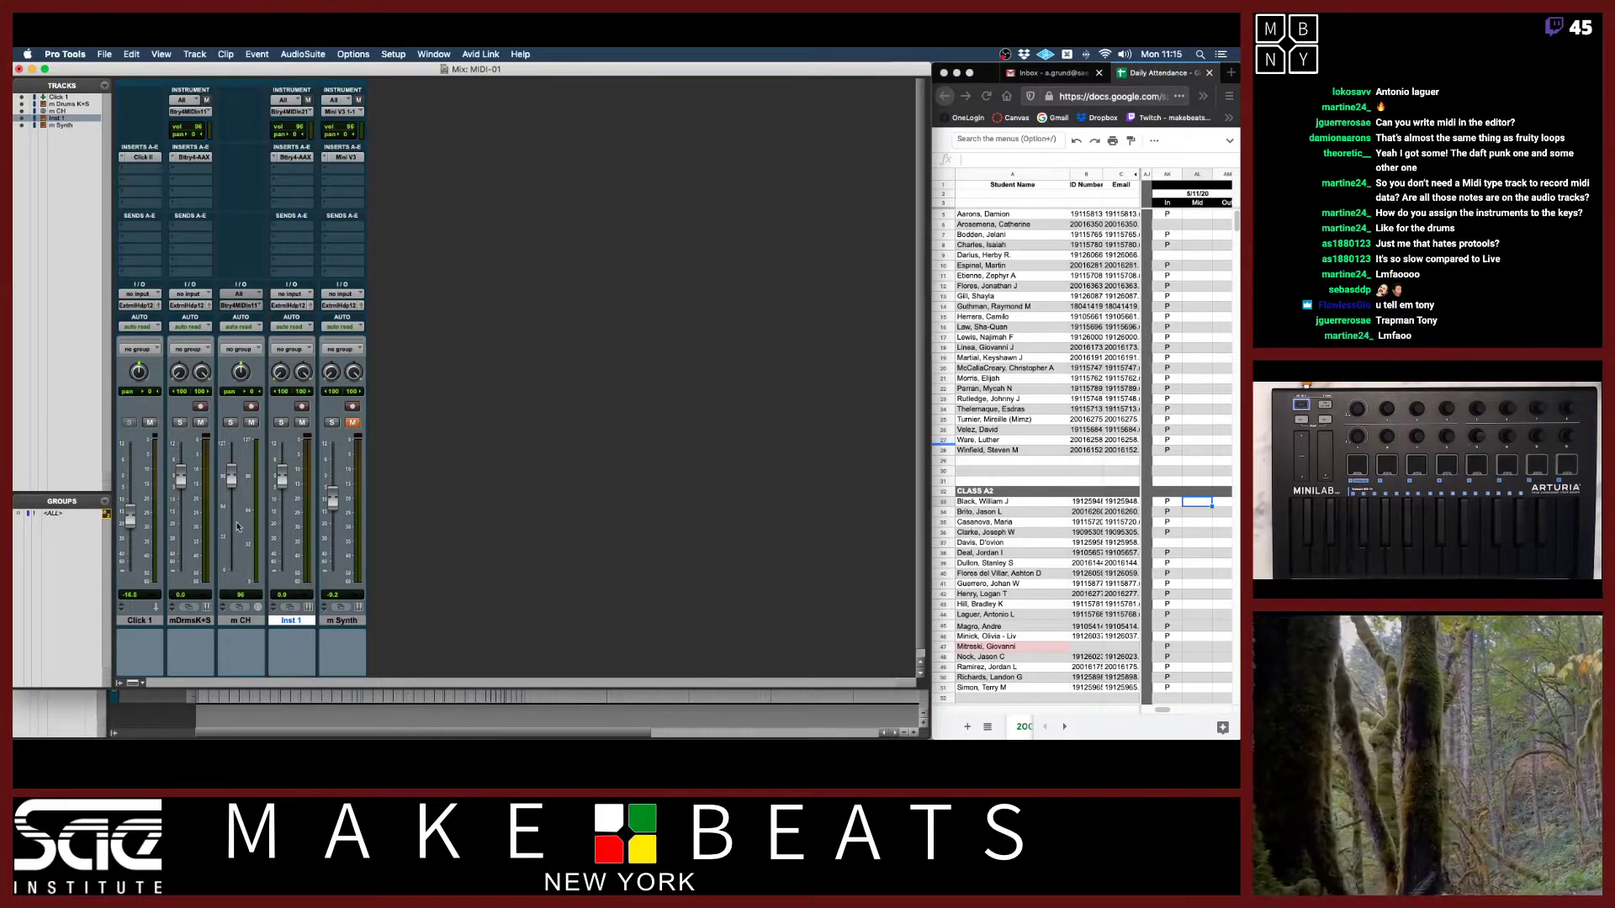
Move the m CH clip down to the Inst 1 track in the Edit window, and delete the m CH track.
key("super+equal")
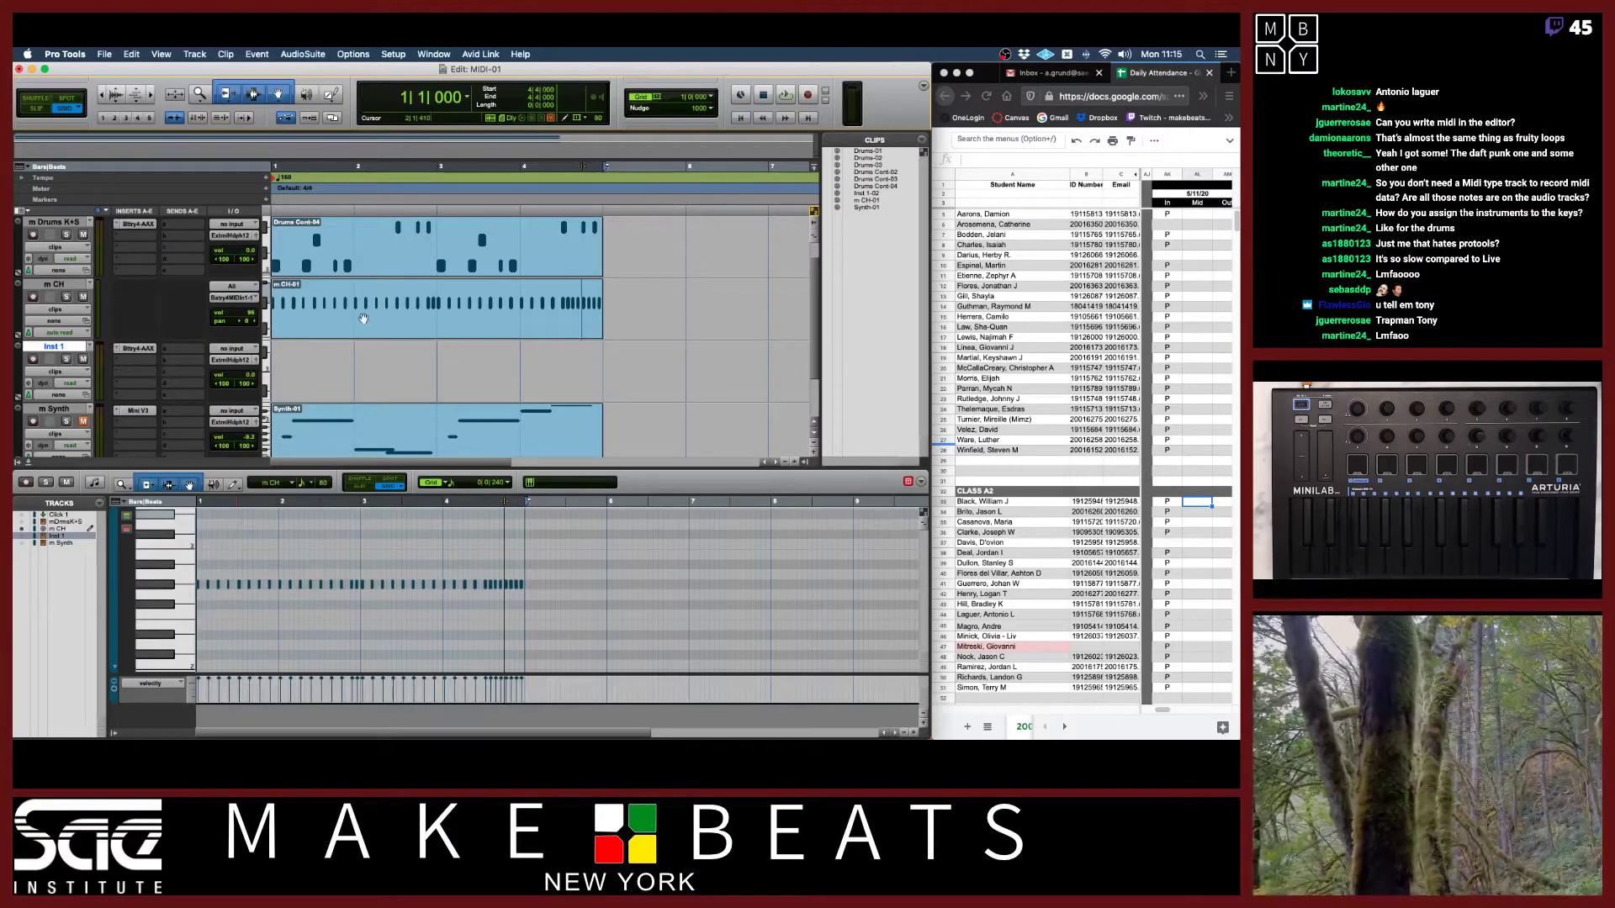
left_click_drag(364, 320, 364, 379)
right_click(37, 284)
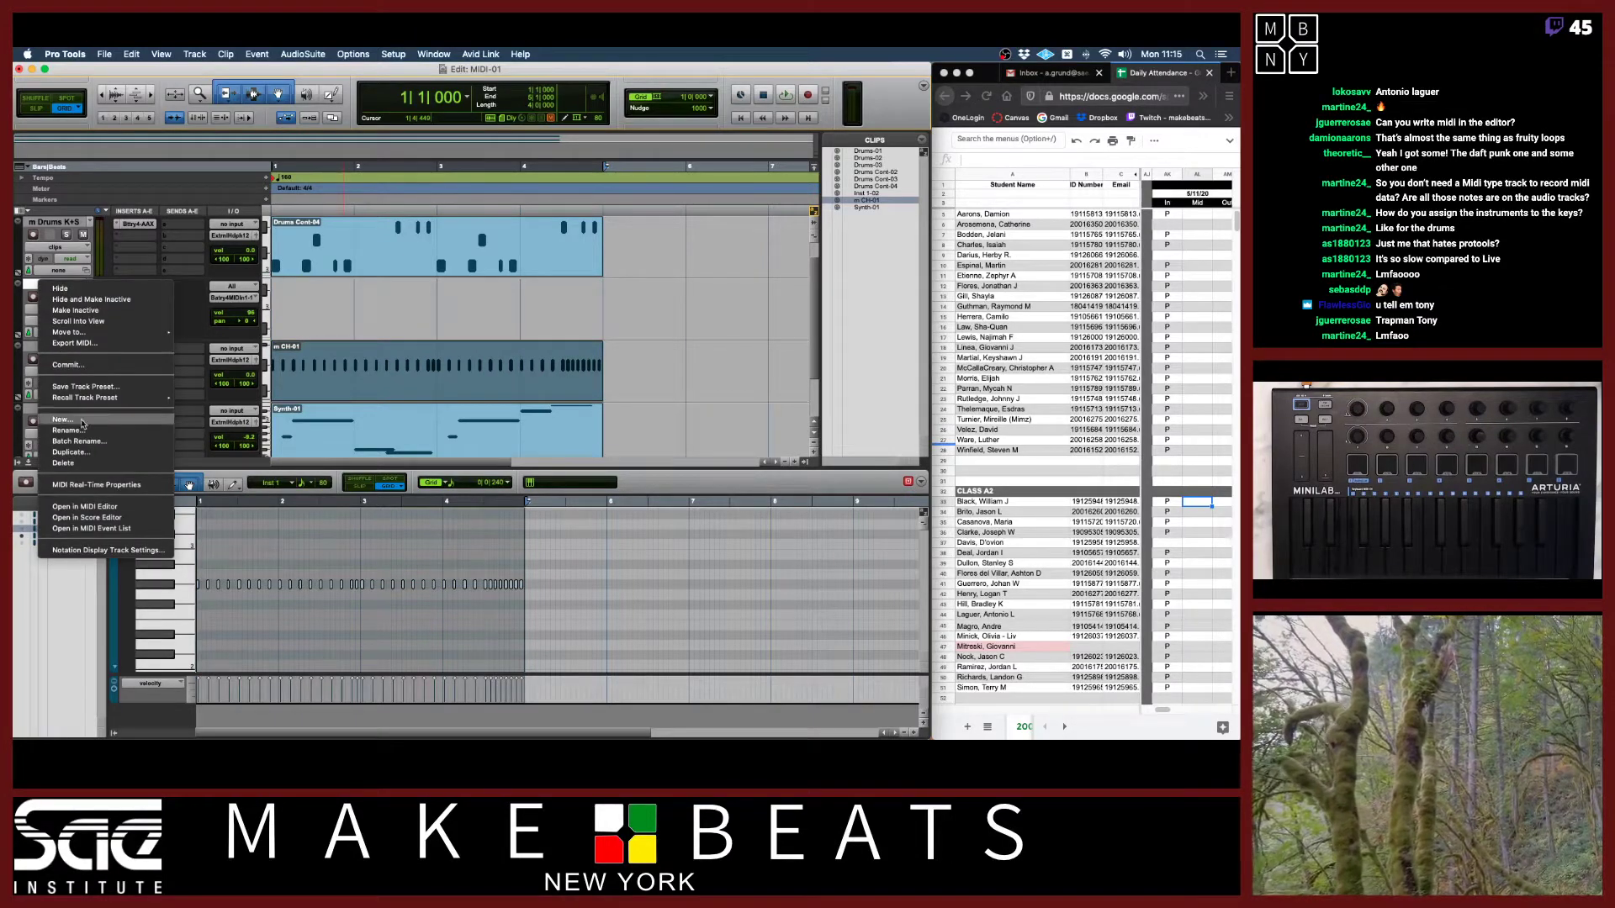
left_click(82, 463)
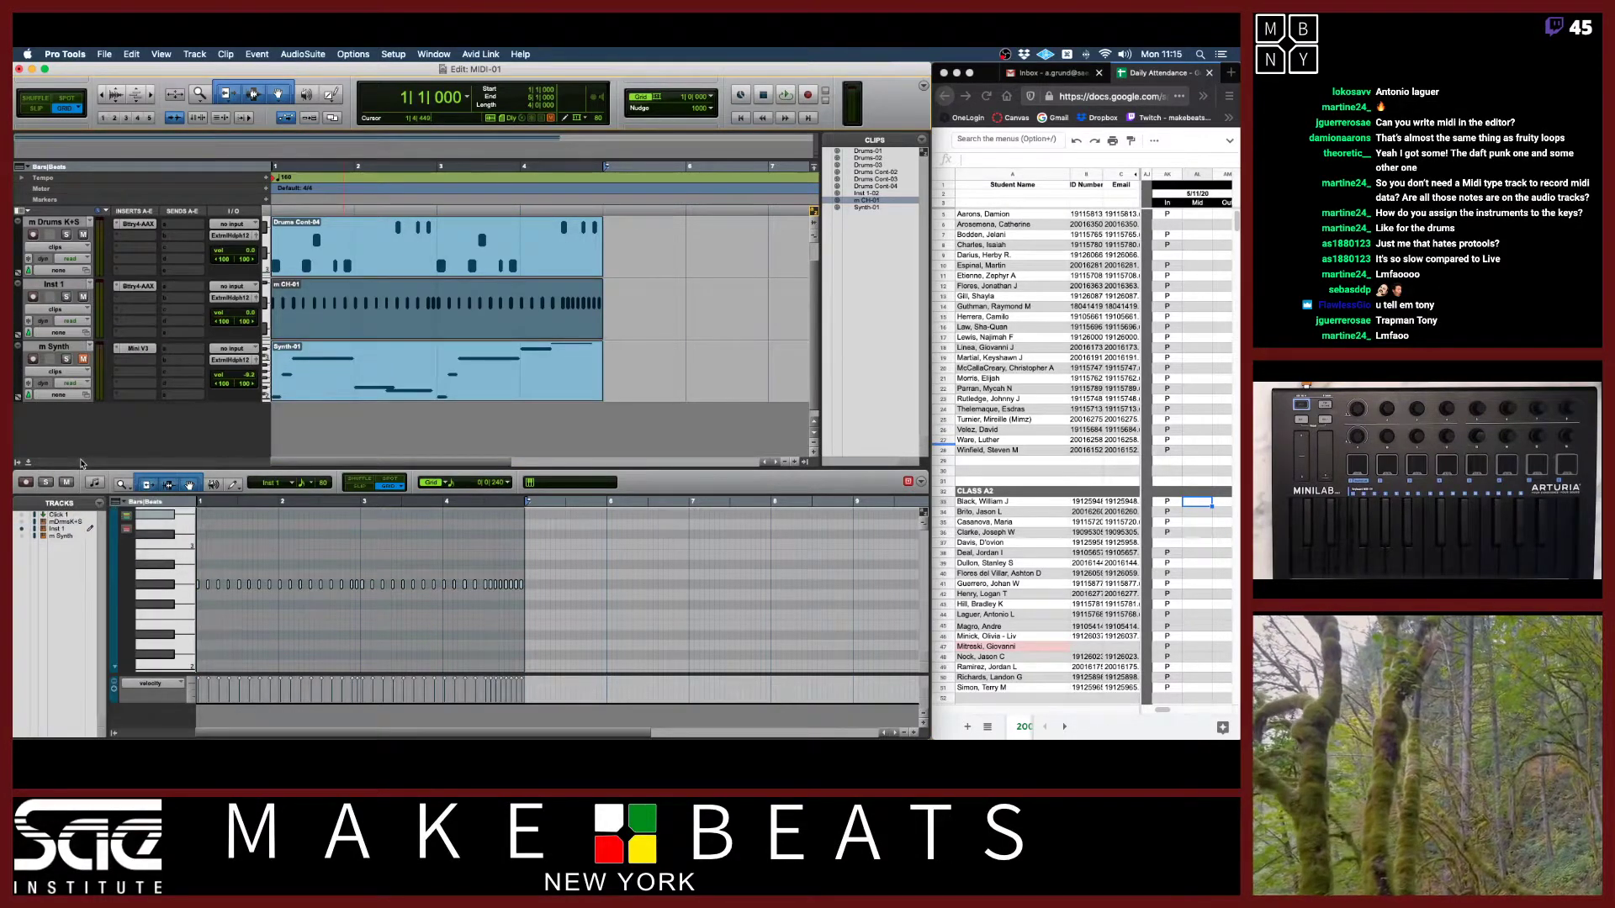
Play the loop in the Mix window and lower the Inst 1 volume fader to about -6.2 dB.
key("super+equal")
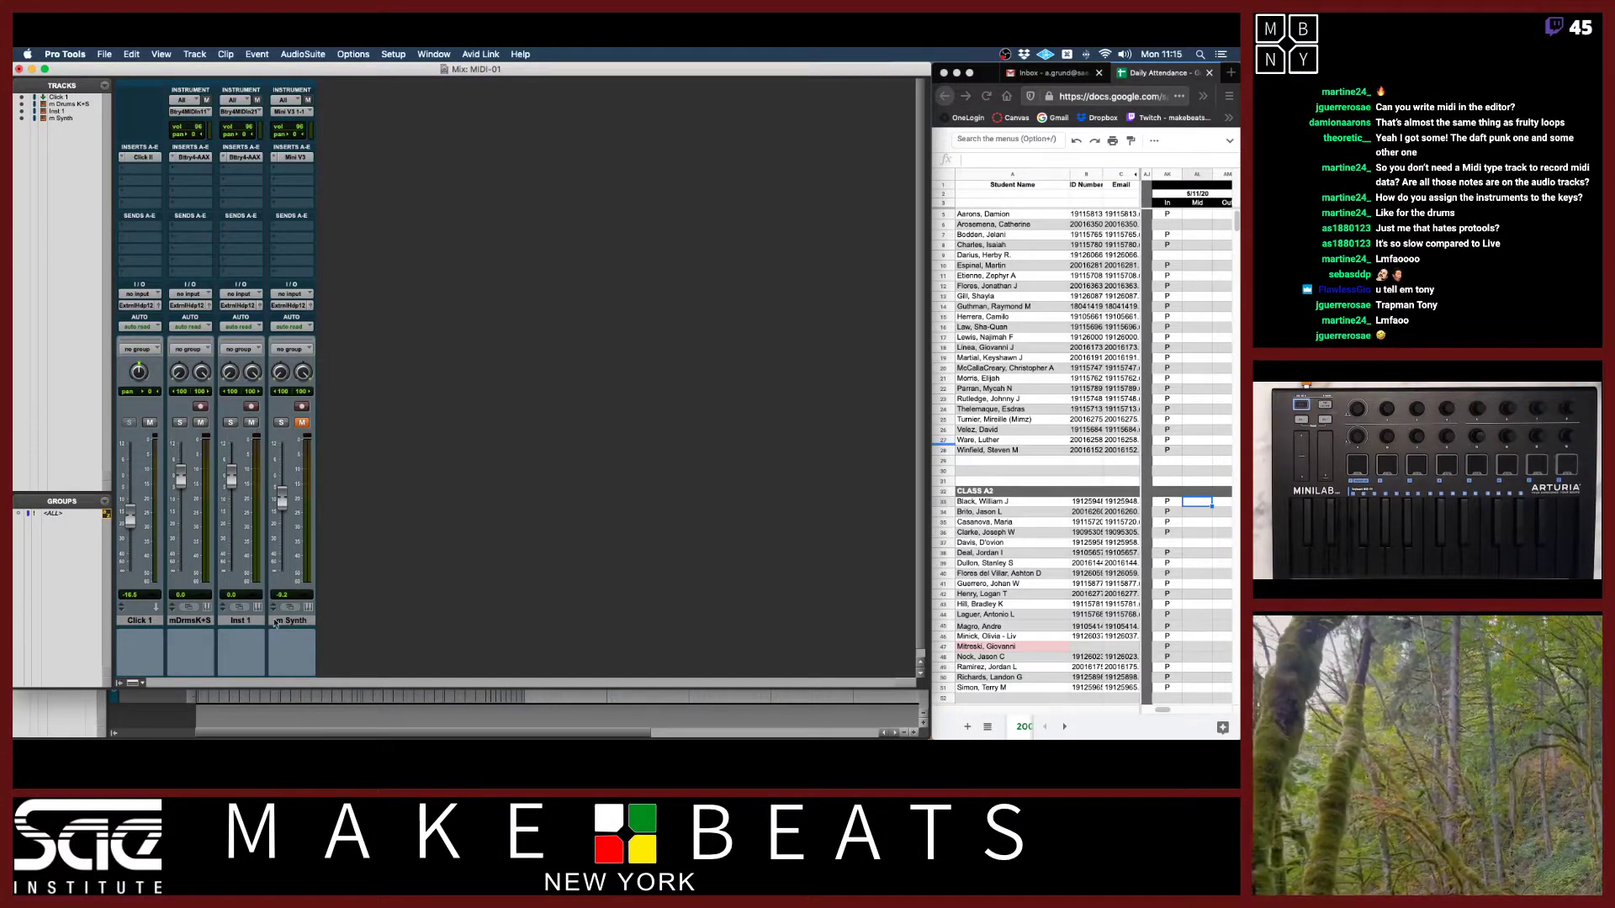
key("space")
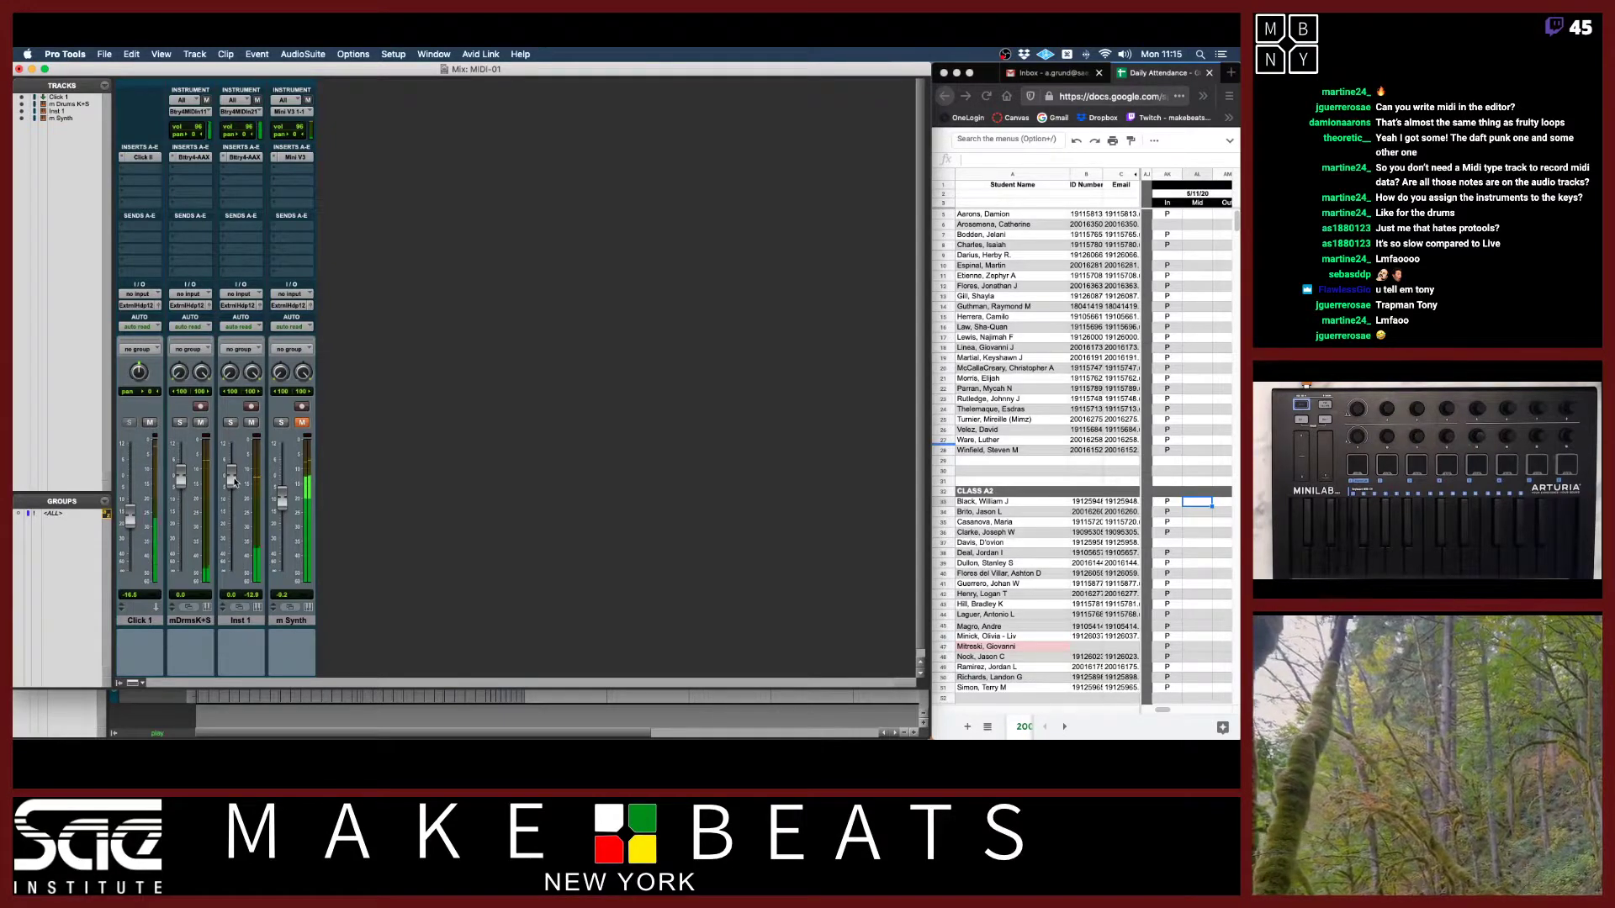
left_click_drag(235, 482, 232, 496)
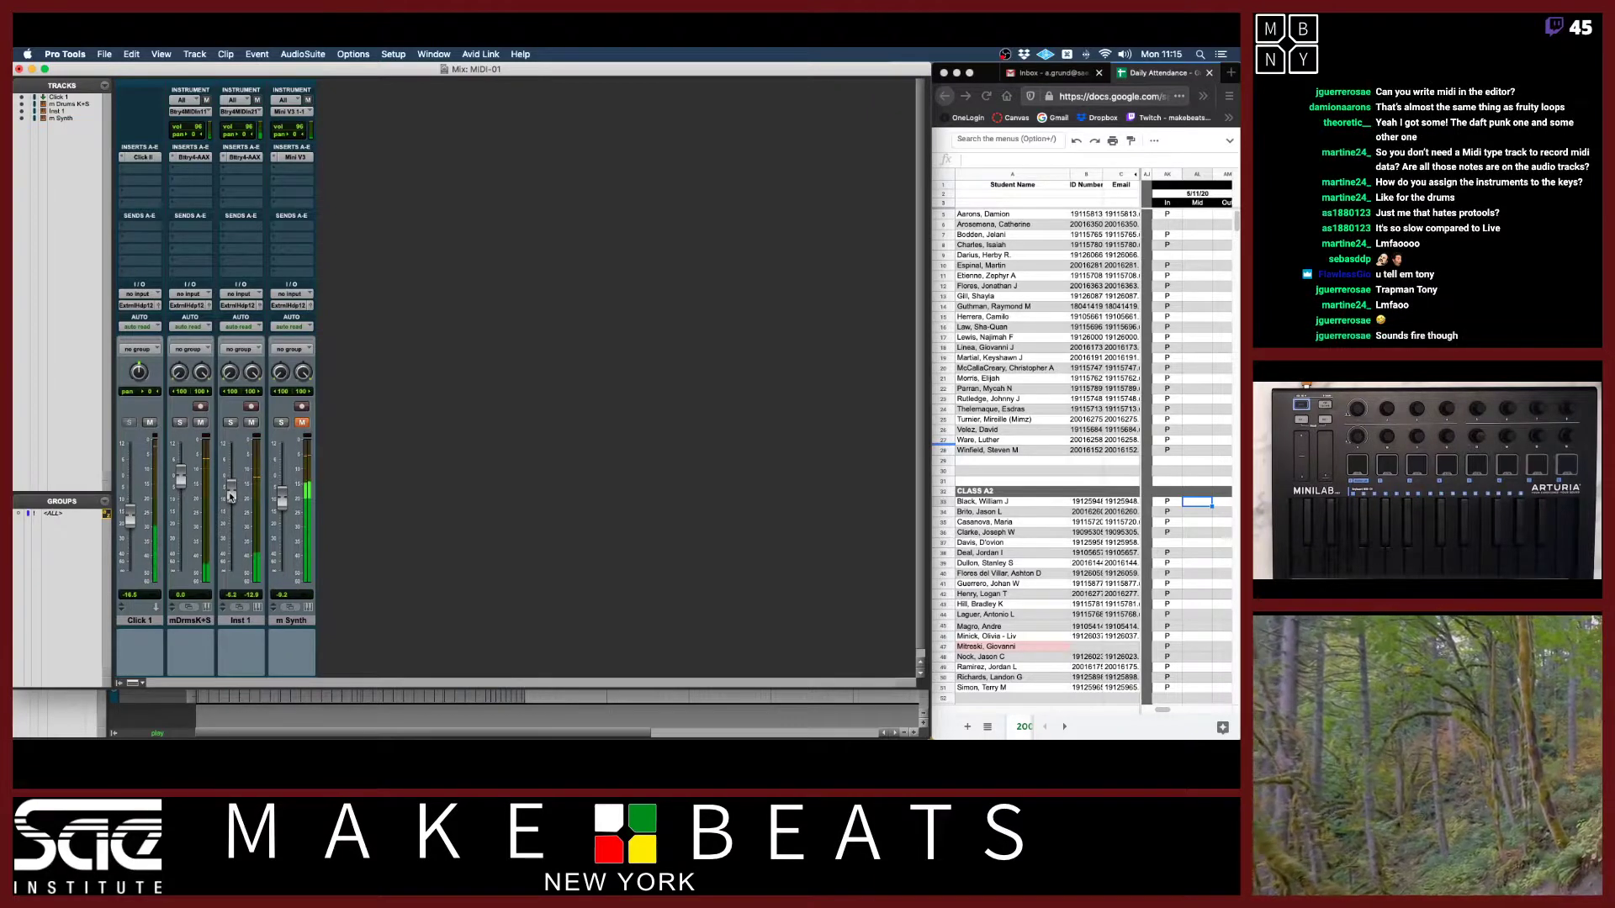
left_click_drag(231, 497, 232, 493)
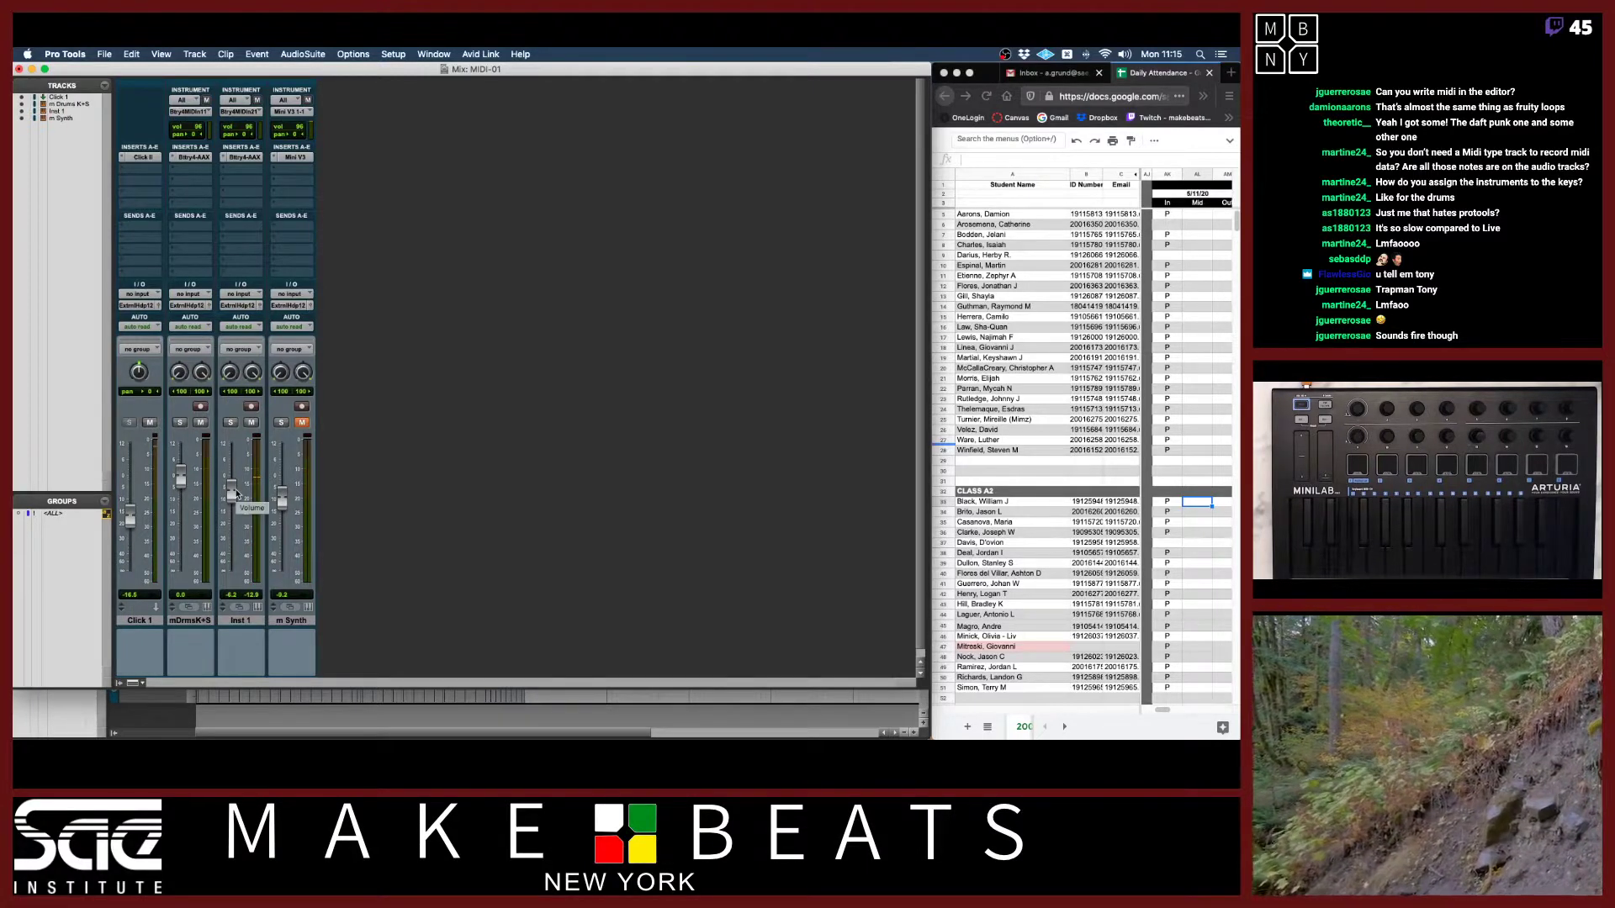
Switch to Preview and page forward through the MIDI Tracks-Event Operations PDF up to the MIDI Editor Window page.
key("super+Tab")
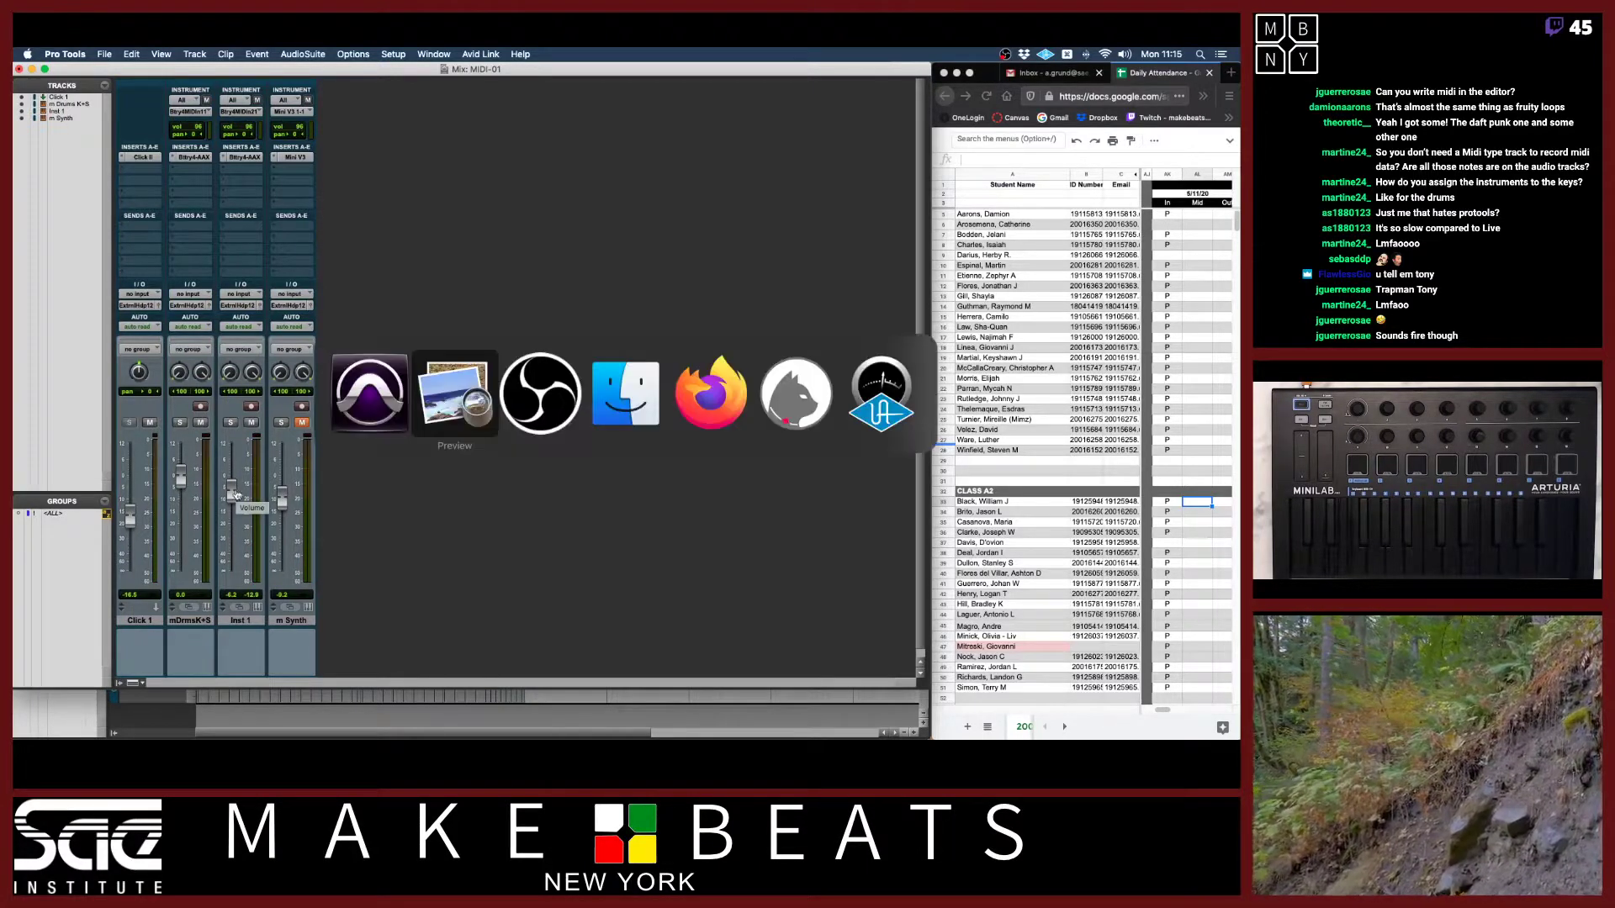
key("Right")
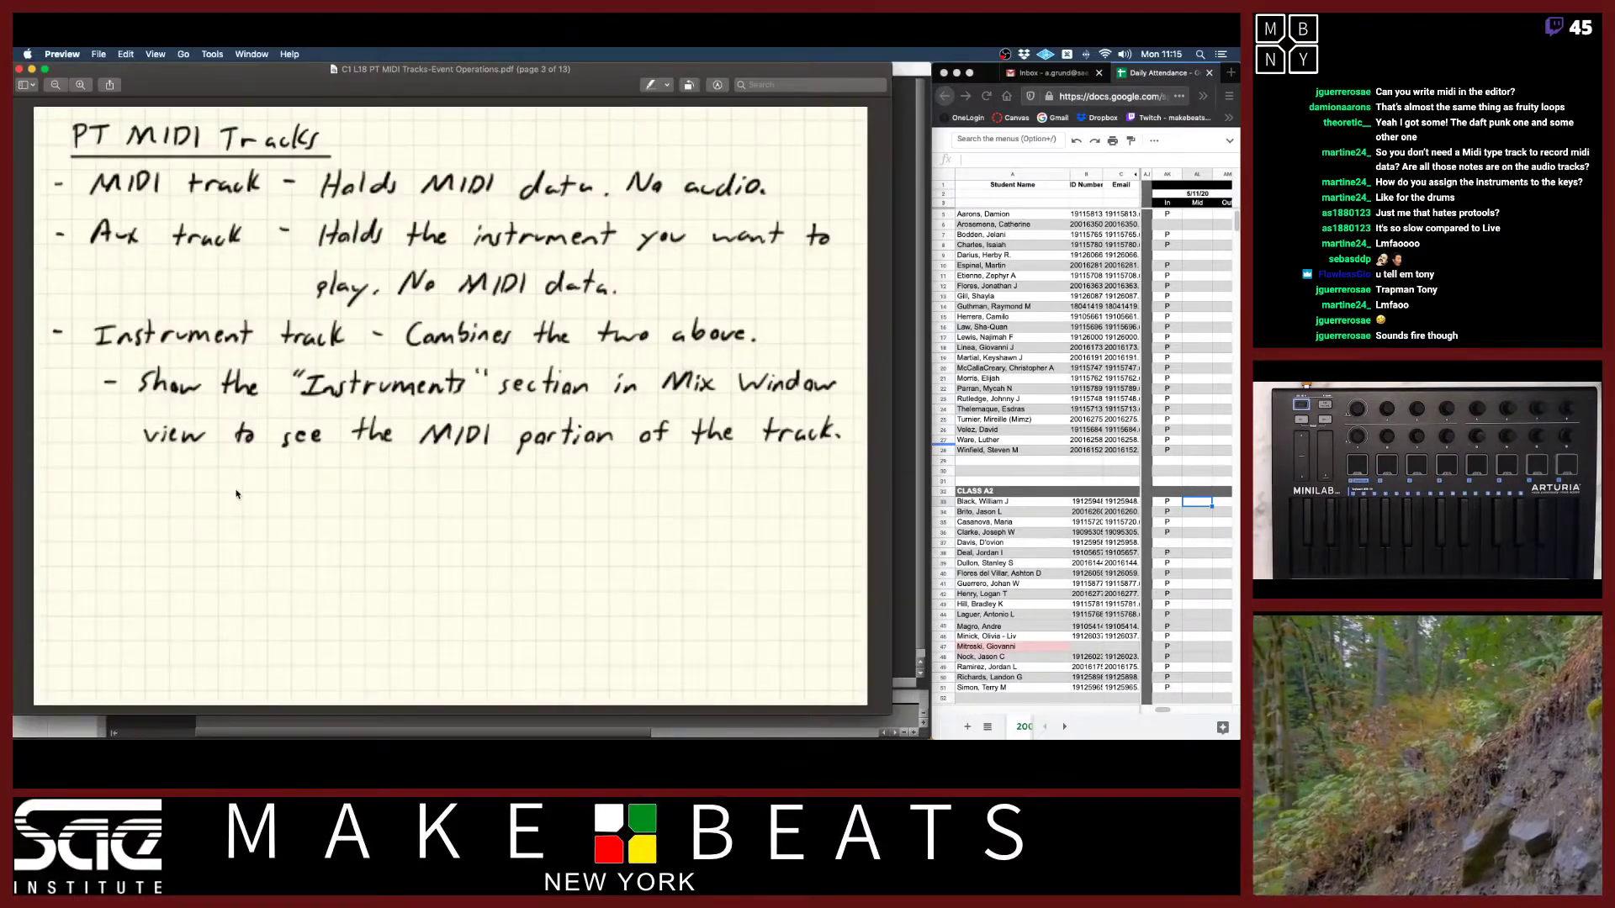
key("Right")
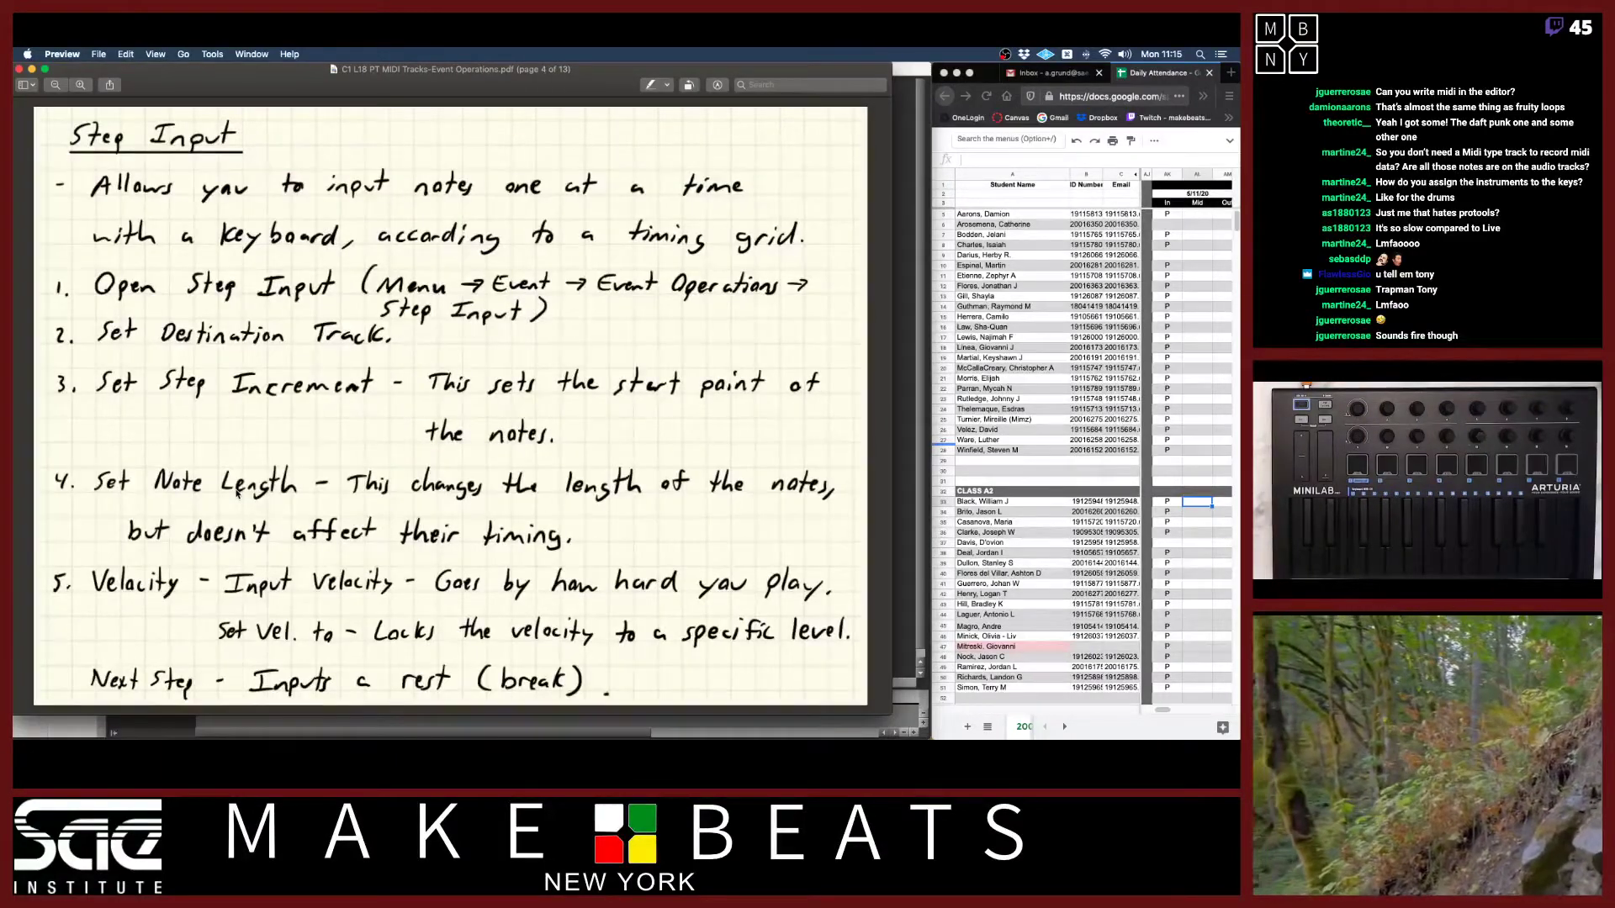
key("Right")
key("Right")
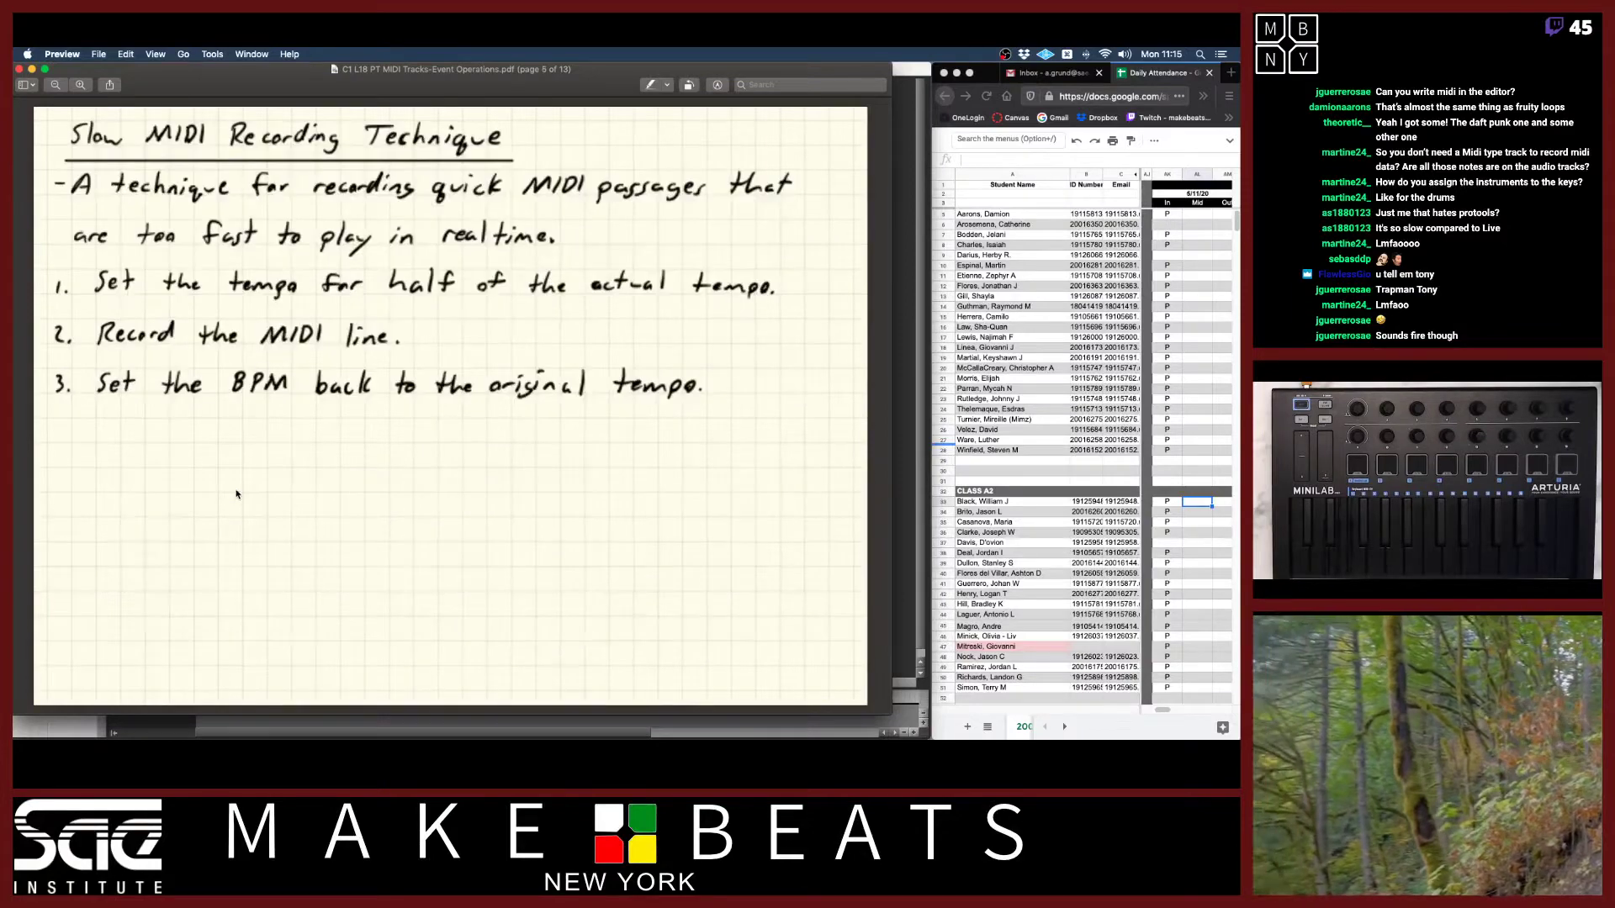
key("Right")
key("Right")
key("Right")
key("Right")
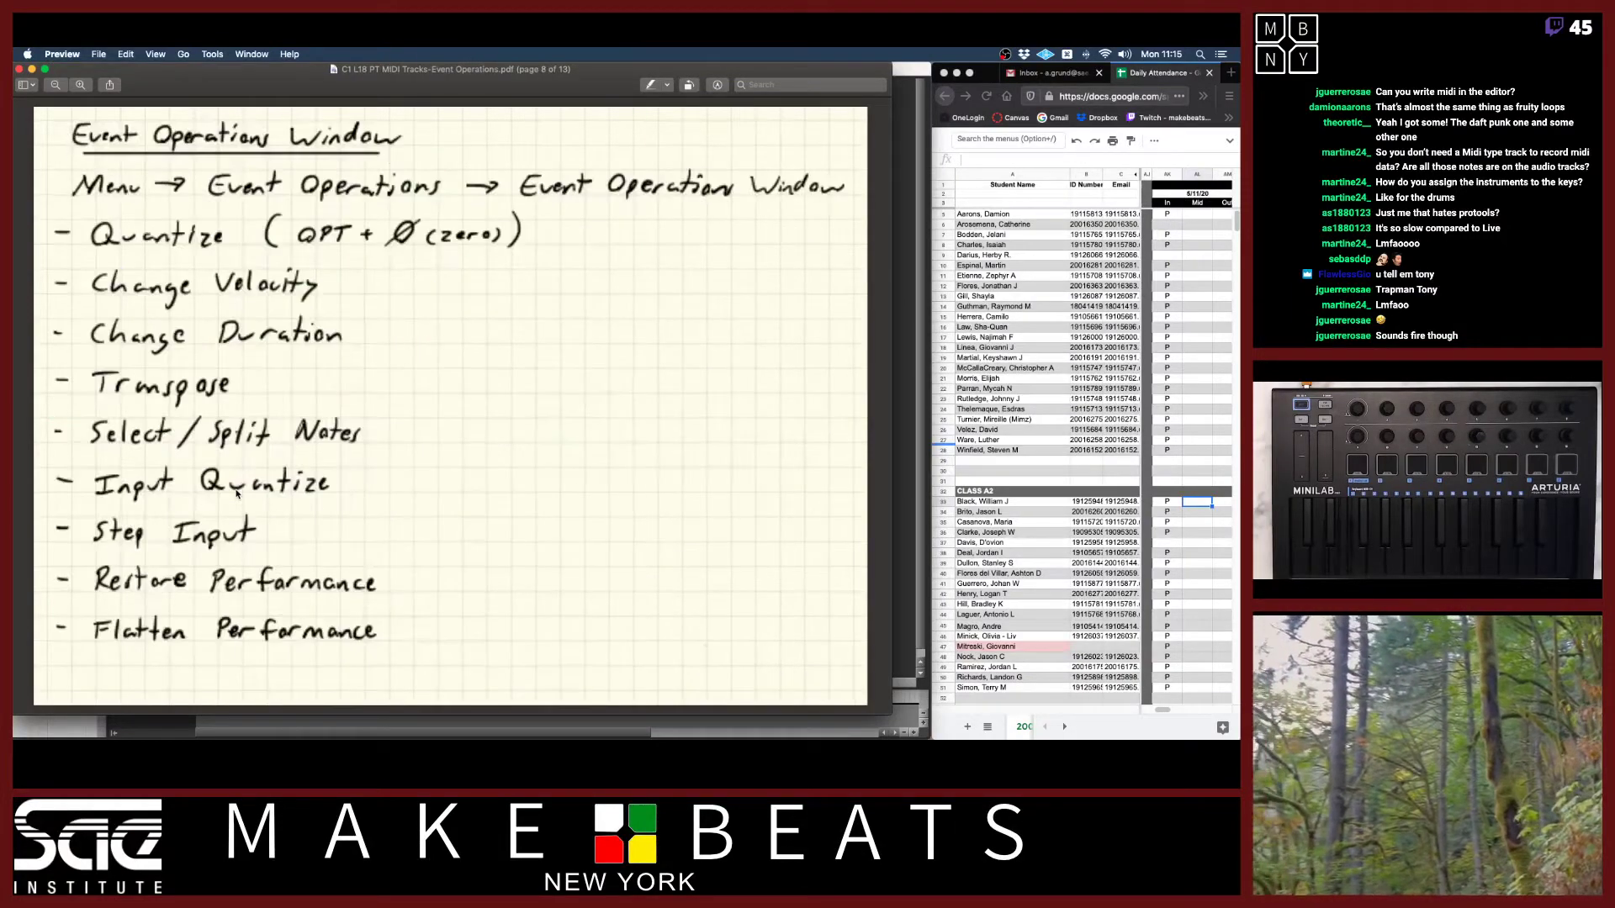
key("Right")
key("Right")
key("Right")
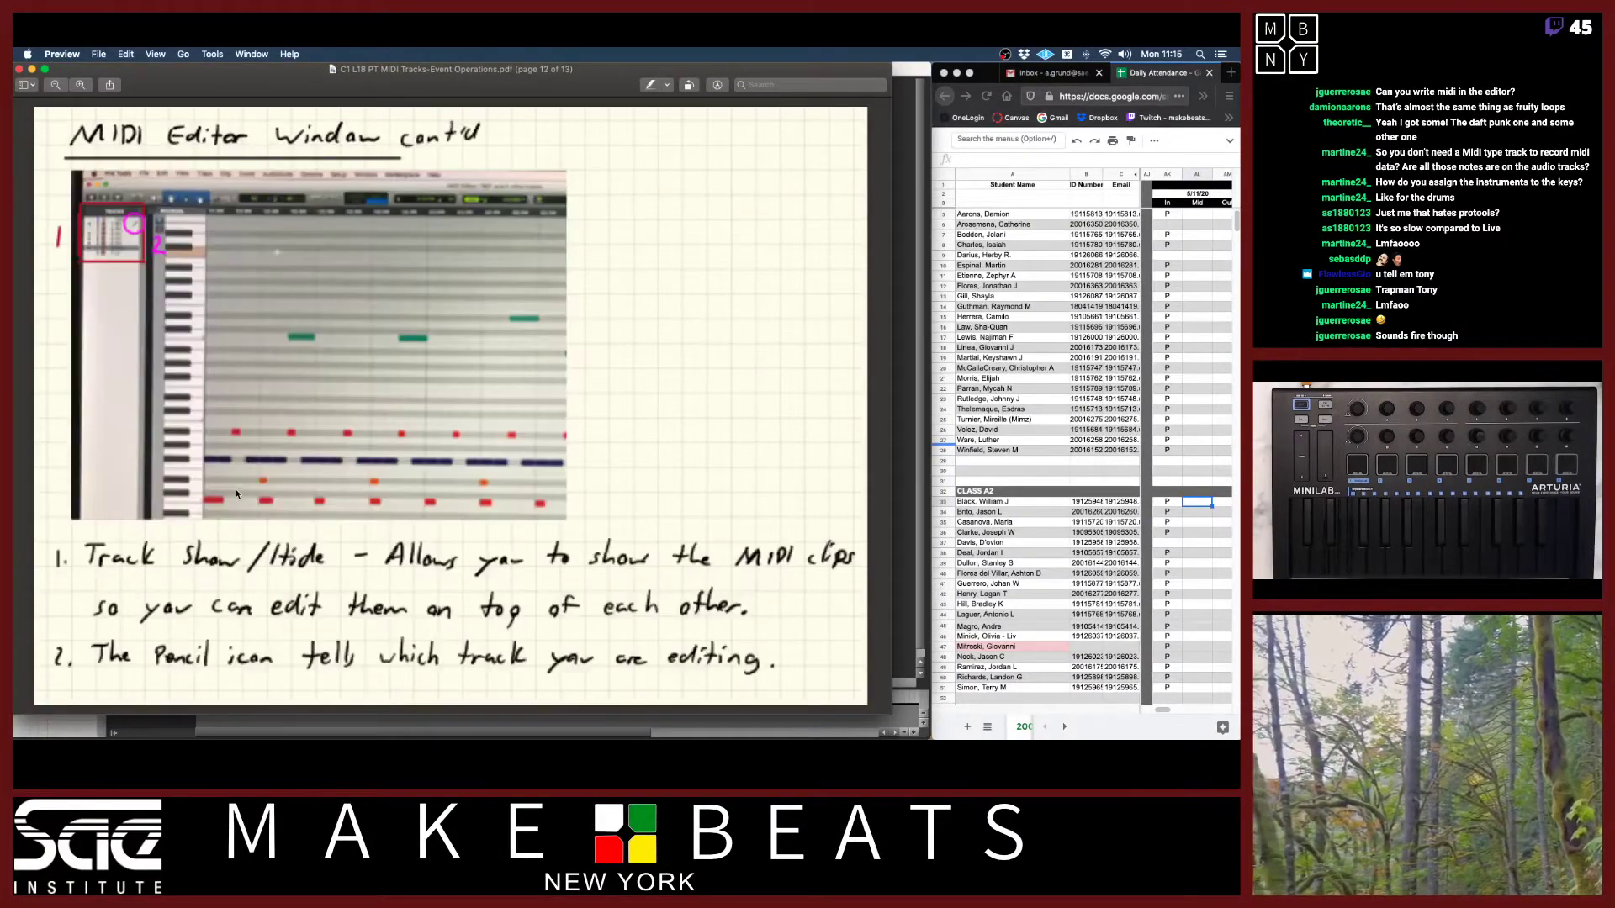
Page back through the lecture notes to the PT MIDI Tracks page.
key("Left")
key("Left")
key("Left")
key("Left")
key("Left")
key("Left")
key("Left")
key("Left")
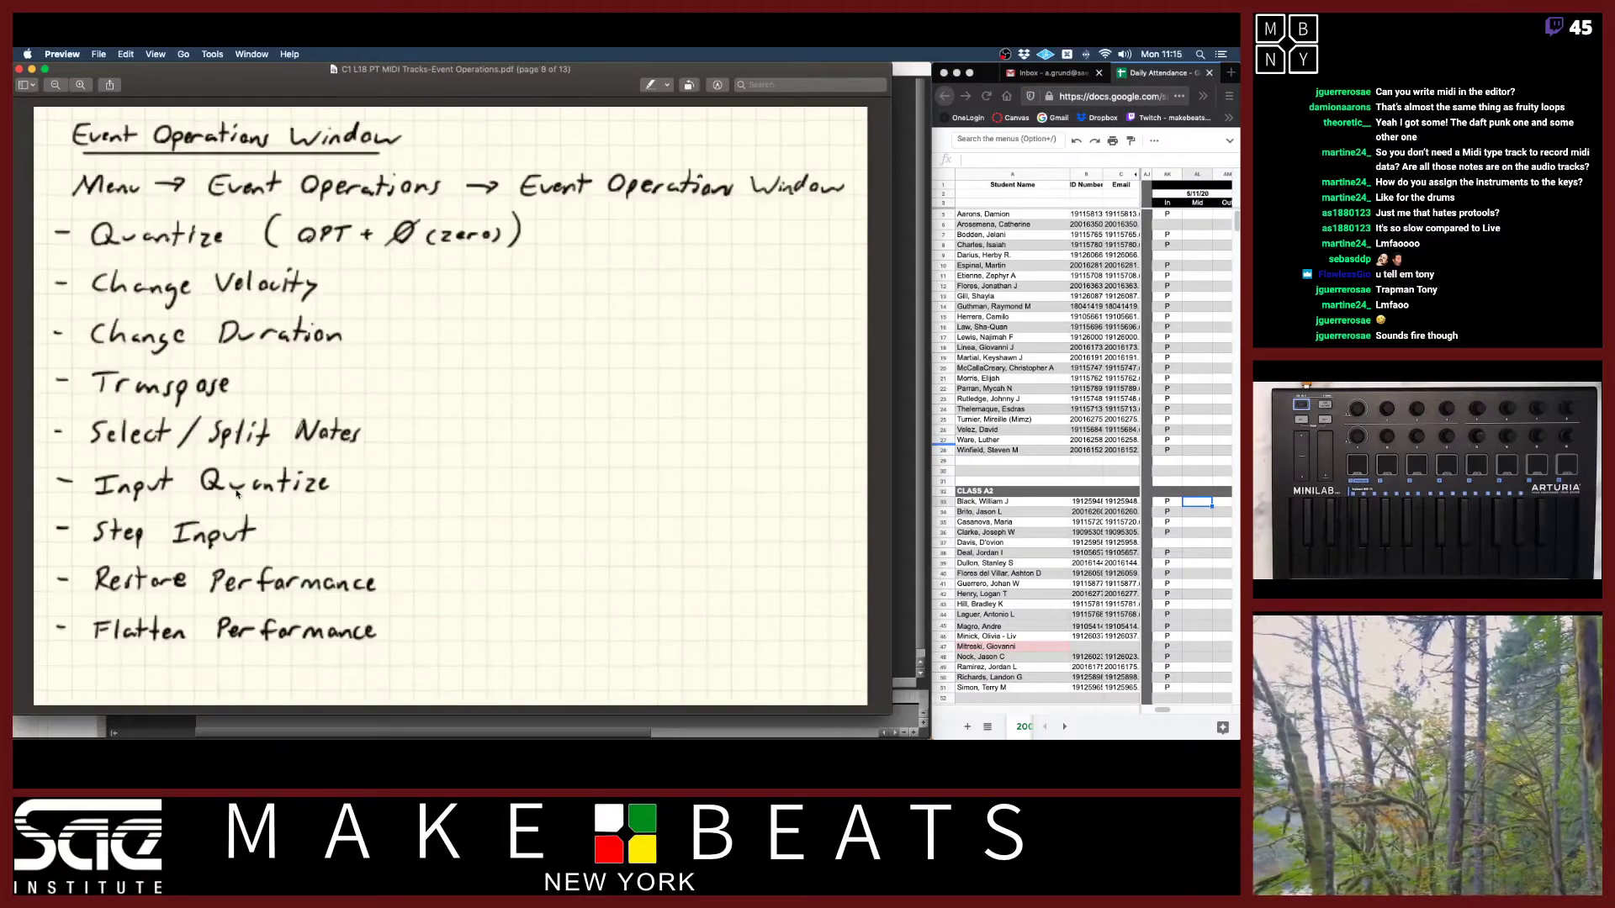
key("Left")
key("Left")
key("Left")
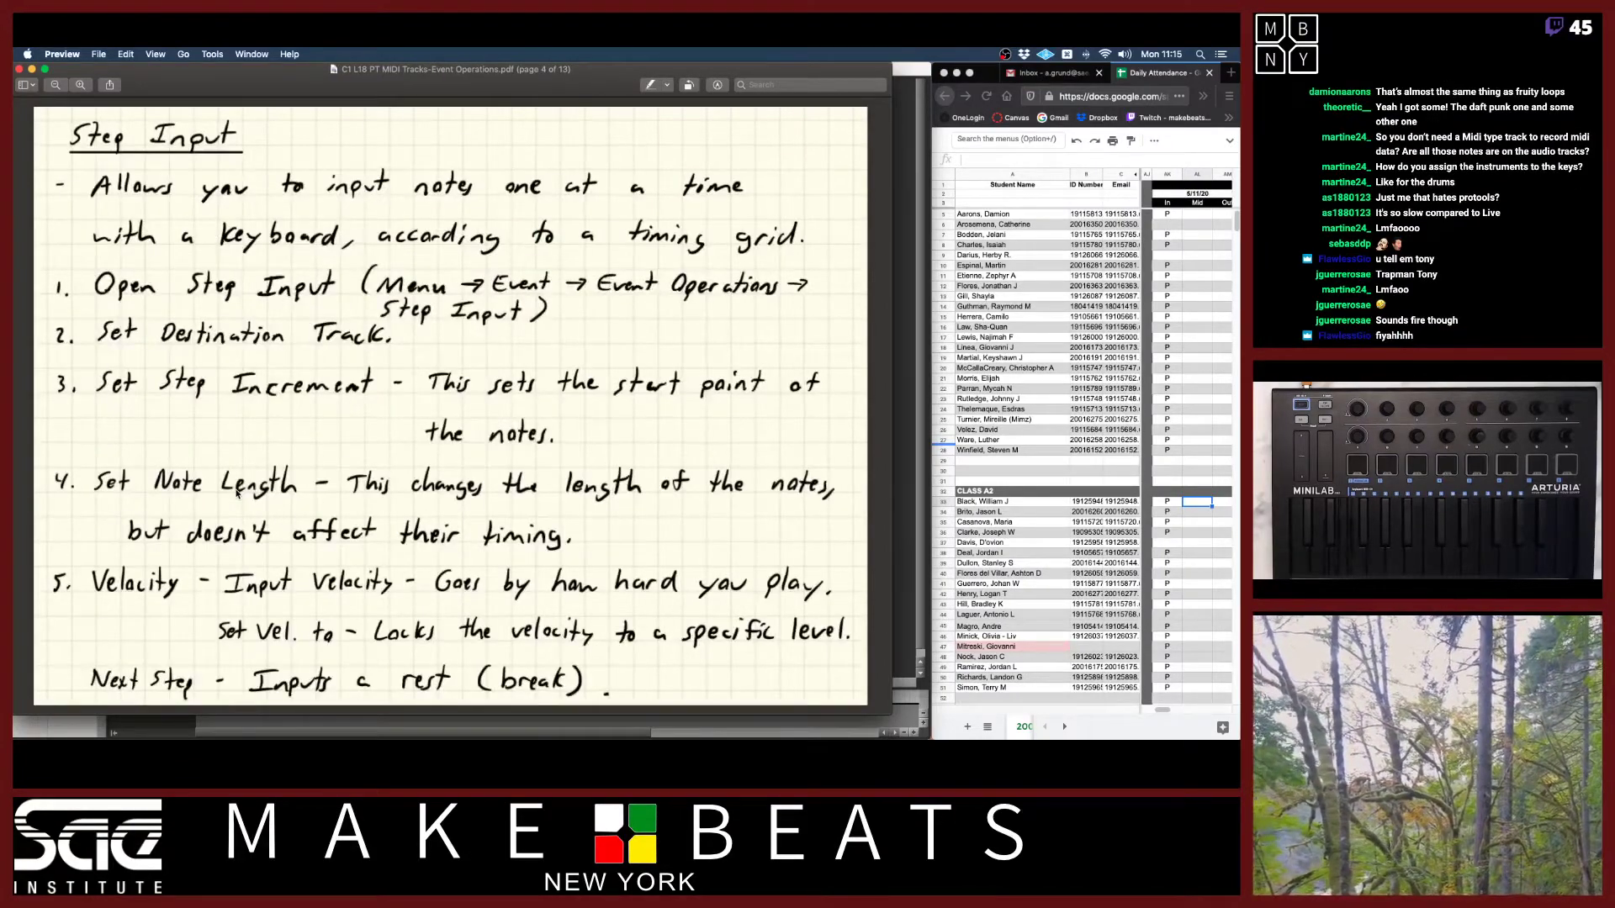
Page forward through the notes to the Change Duration page and highlight the Select/Split Notes heading.
key("Right")
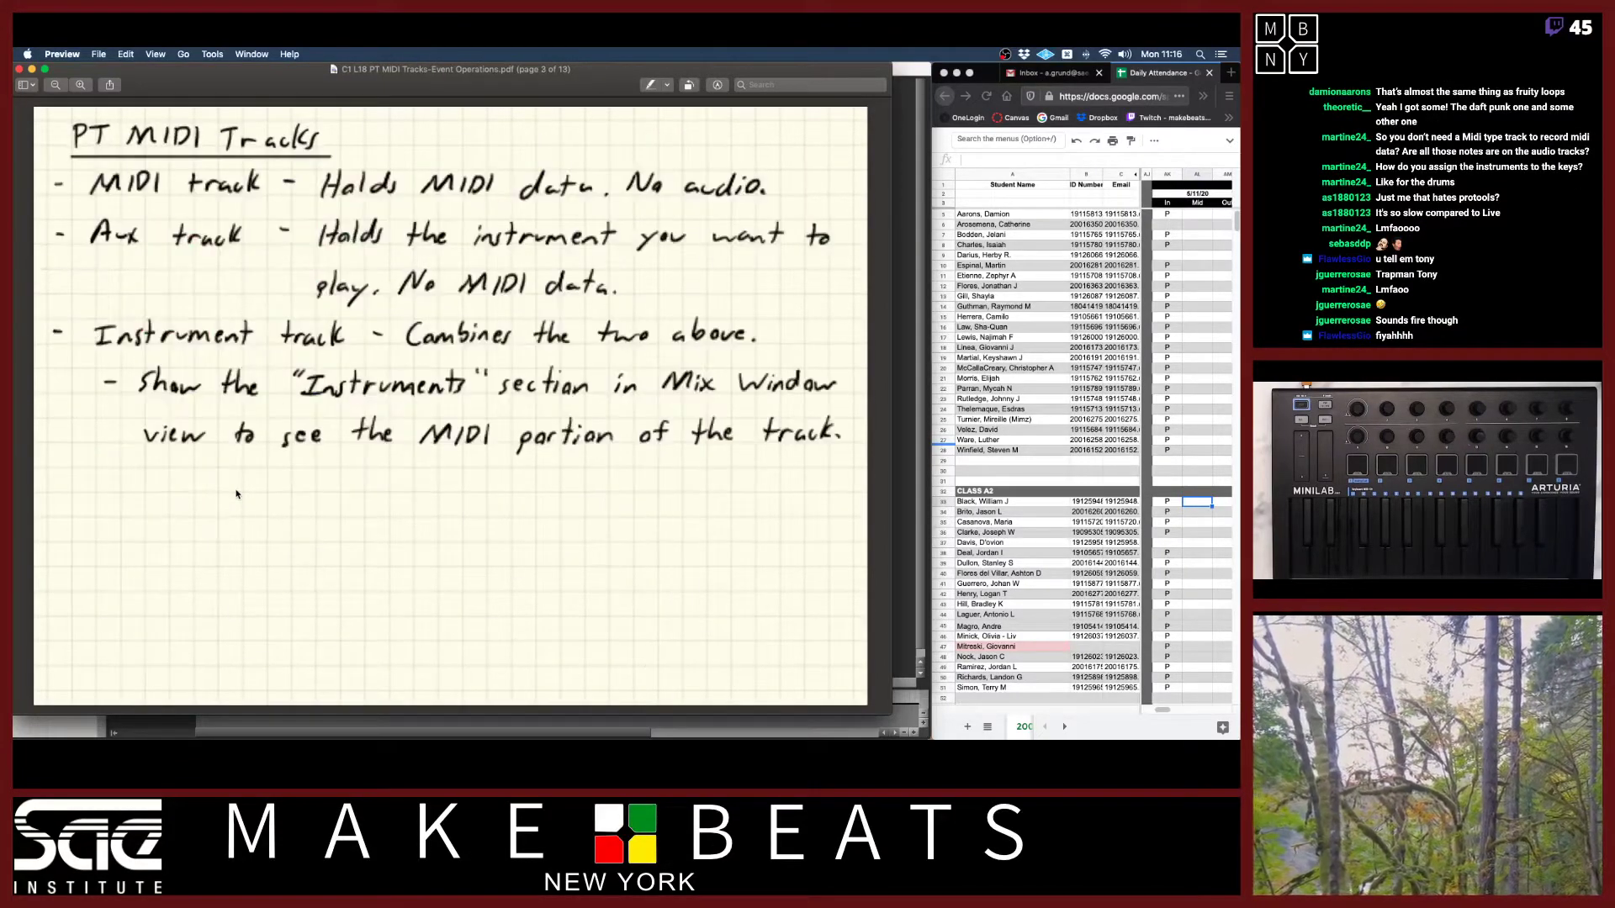
key("Right")
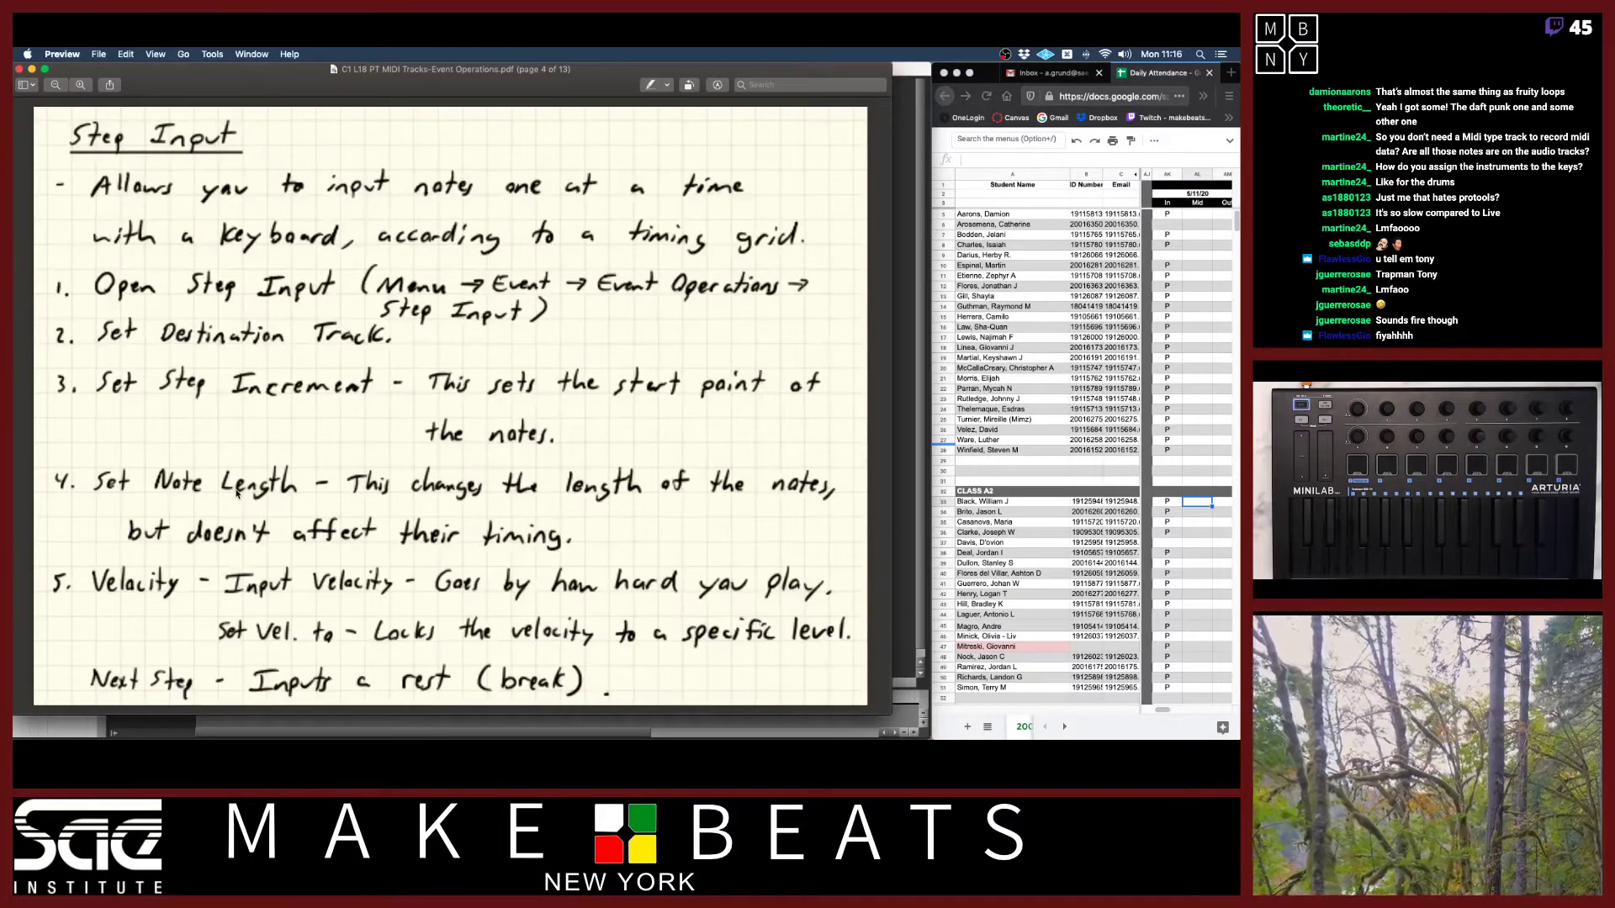
key("Right")
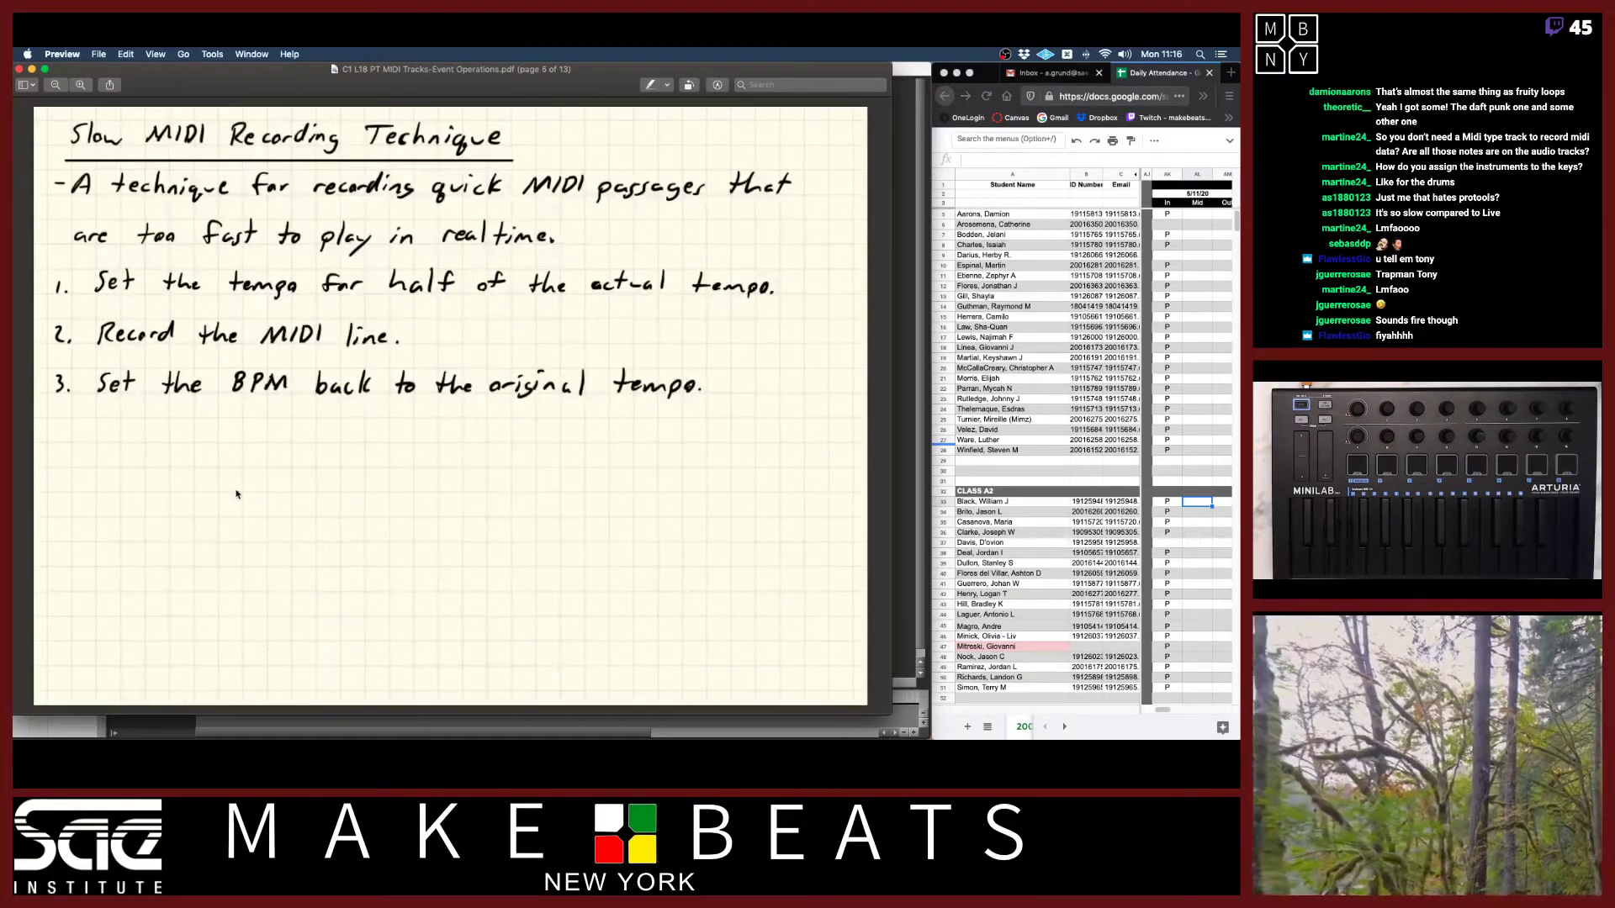
key("Right")
key("Right")
key("Right")
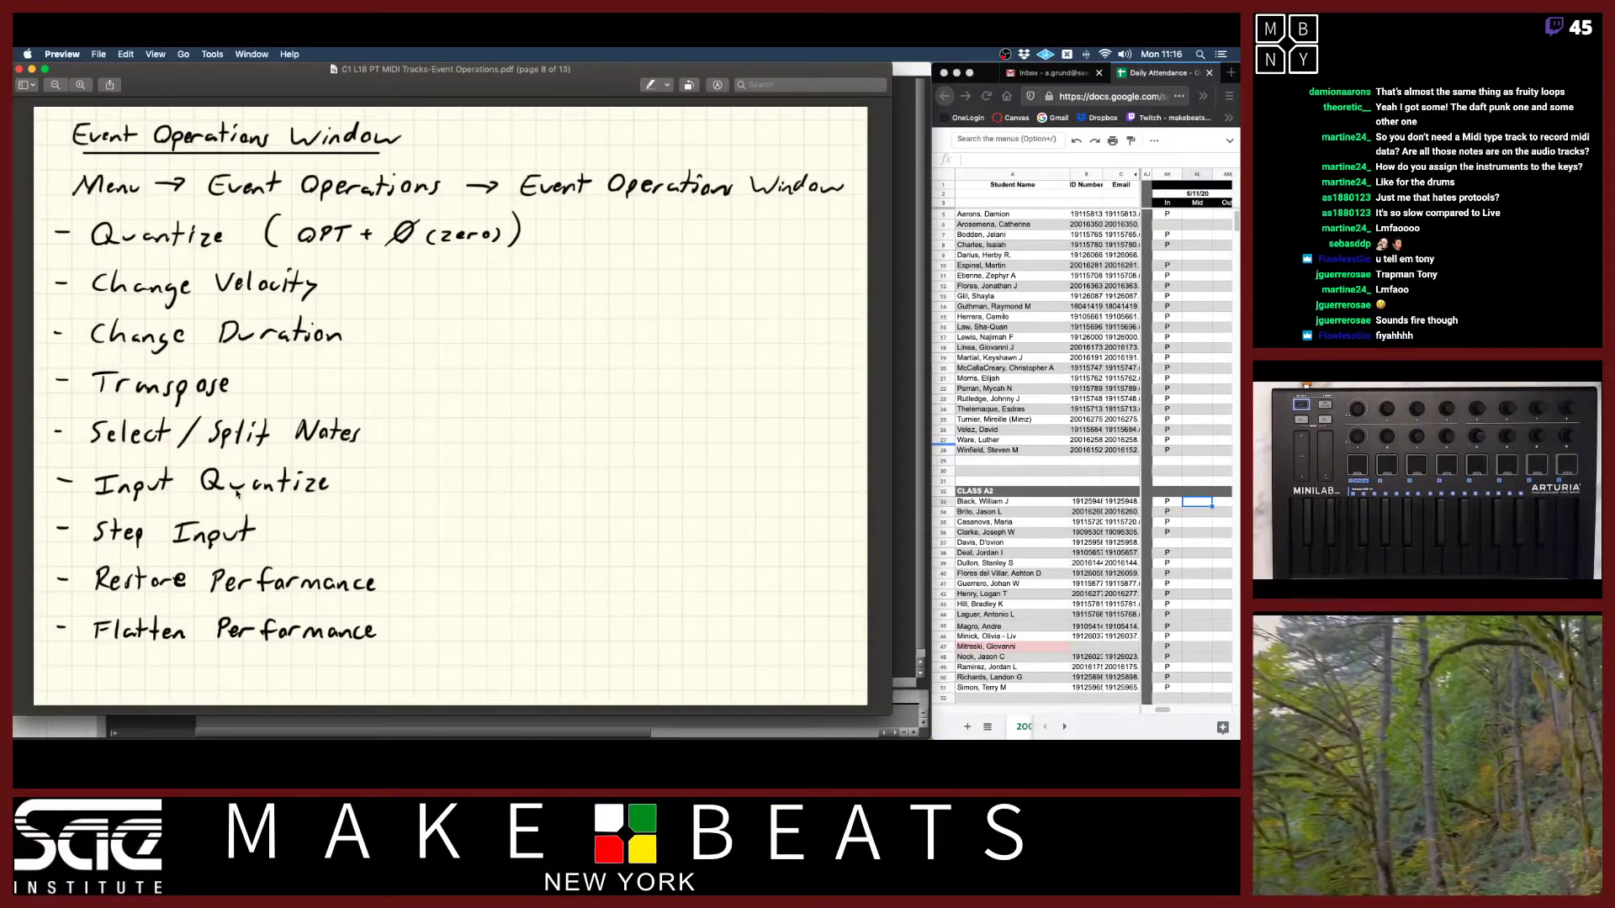
key("Right")
key("Right")
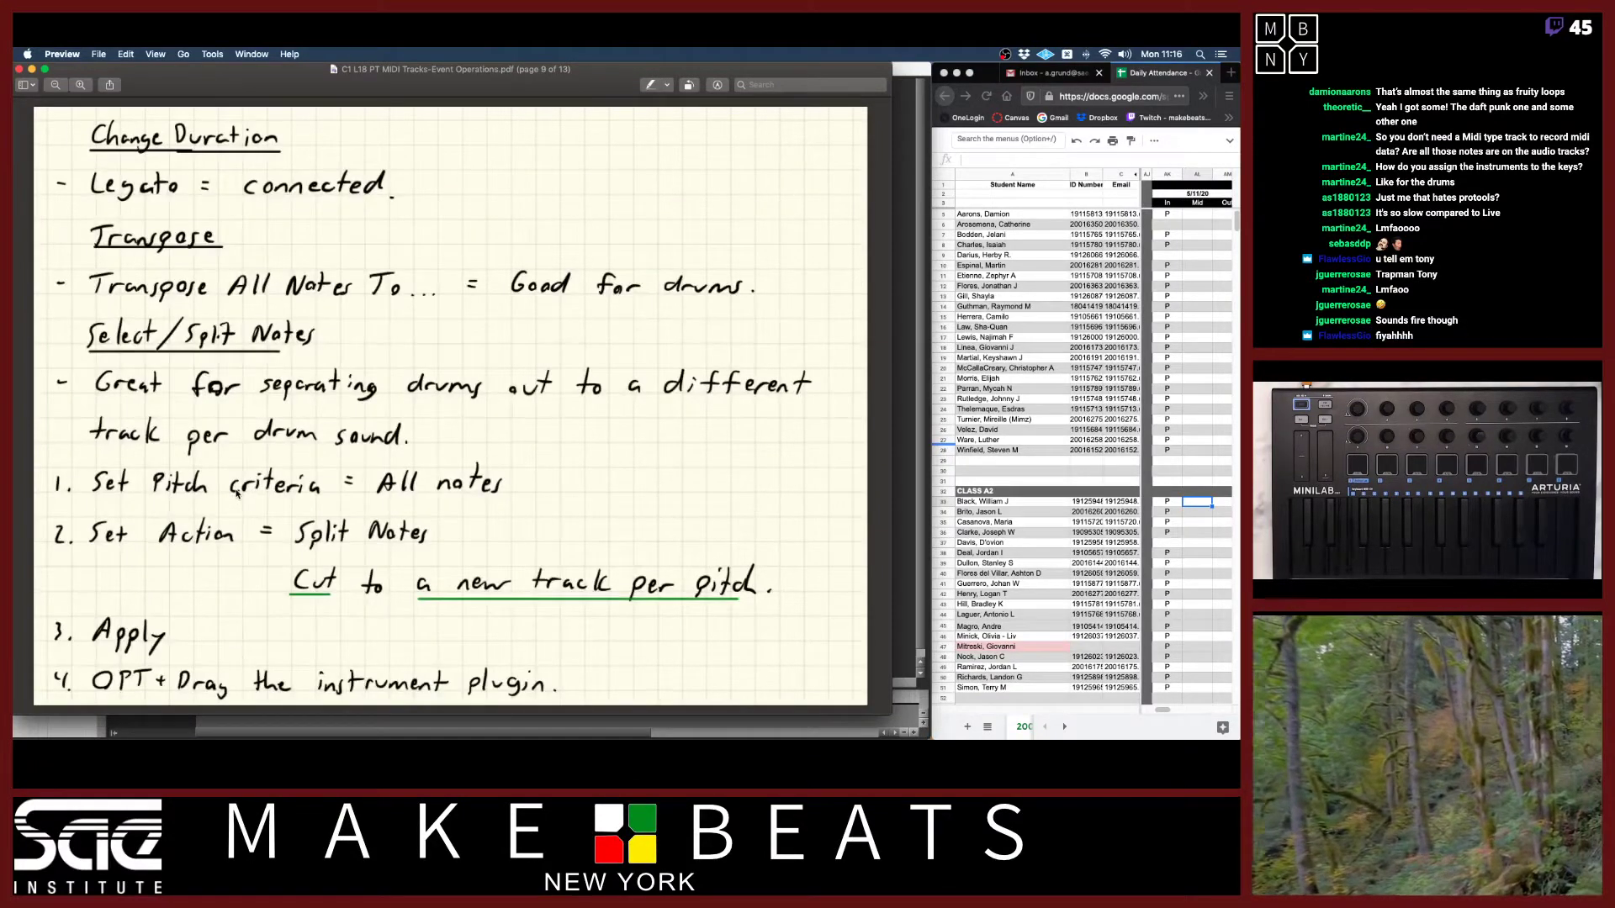
key("Left")
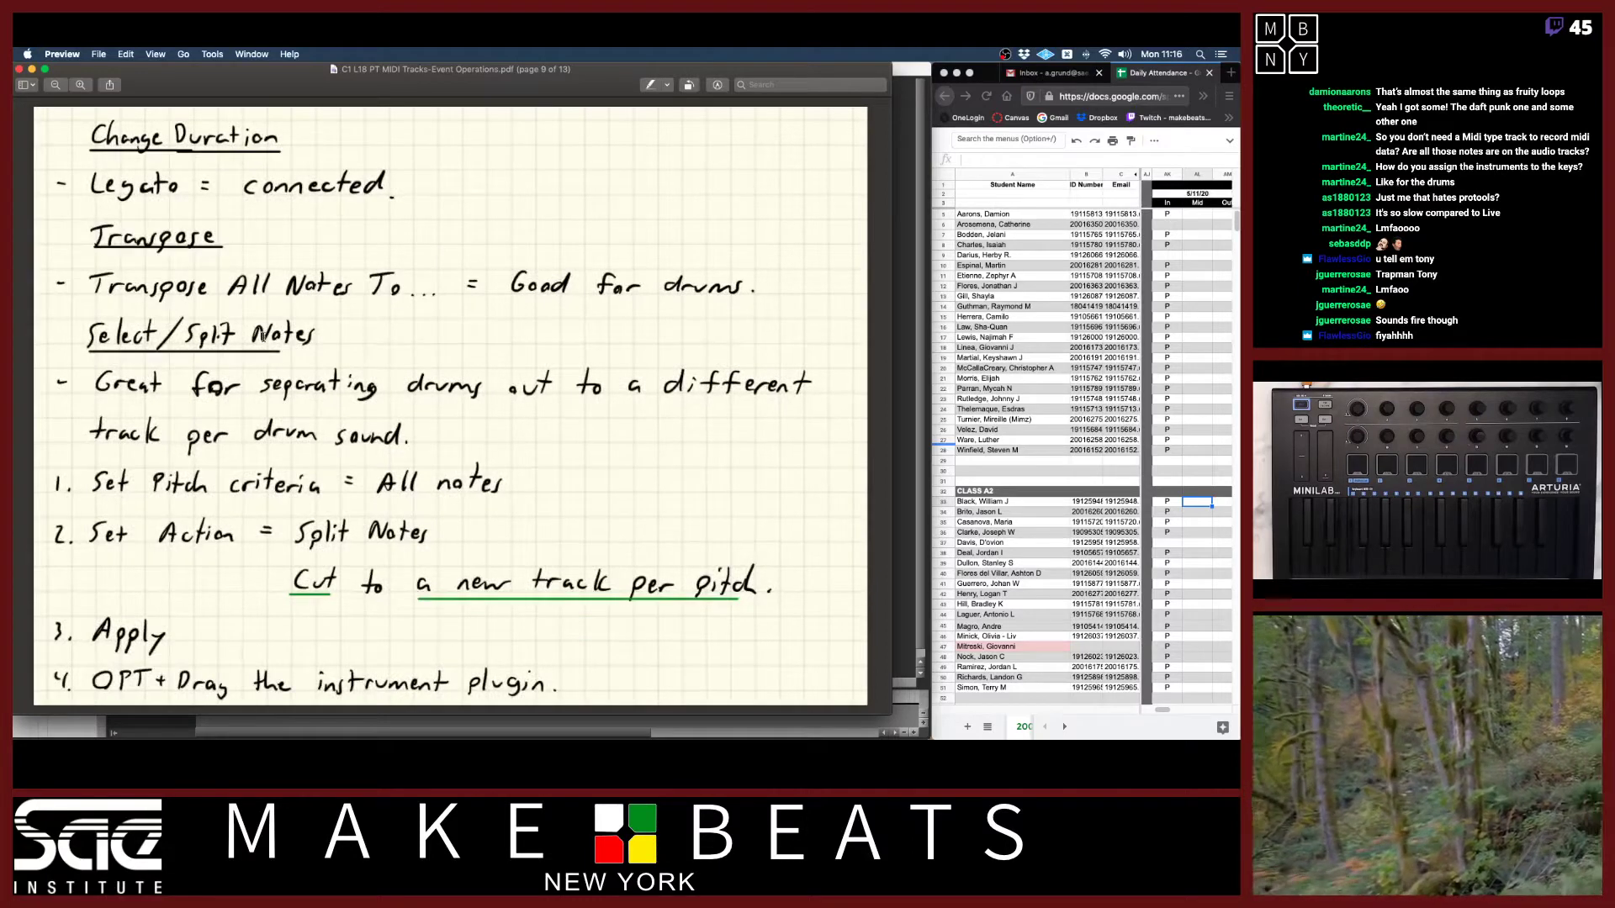
key("Left")
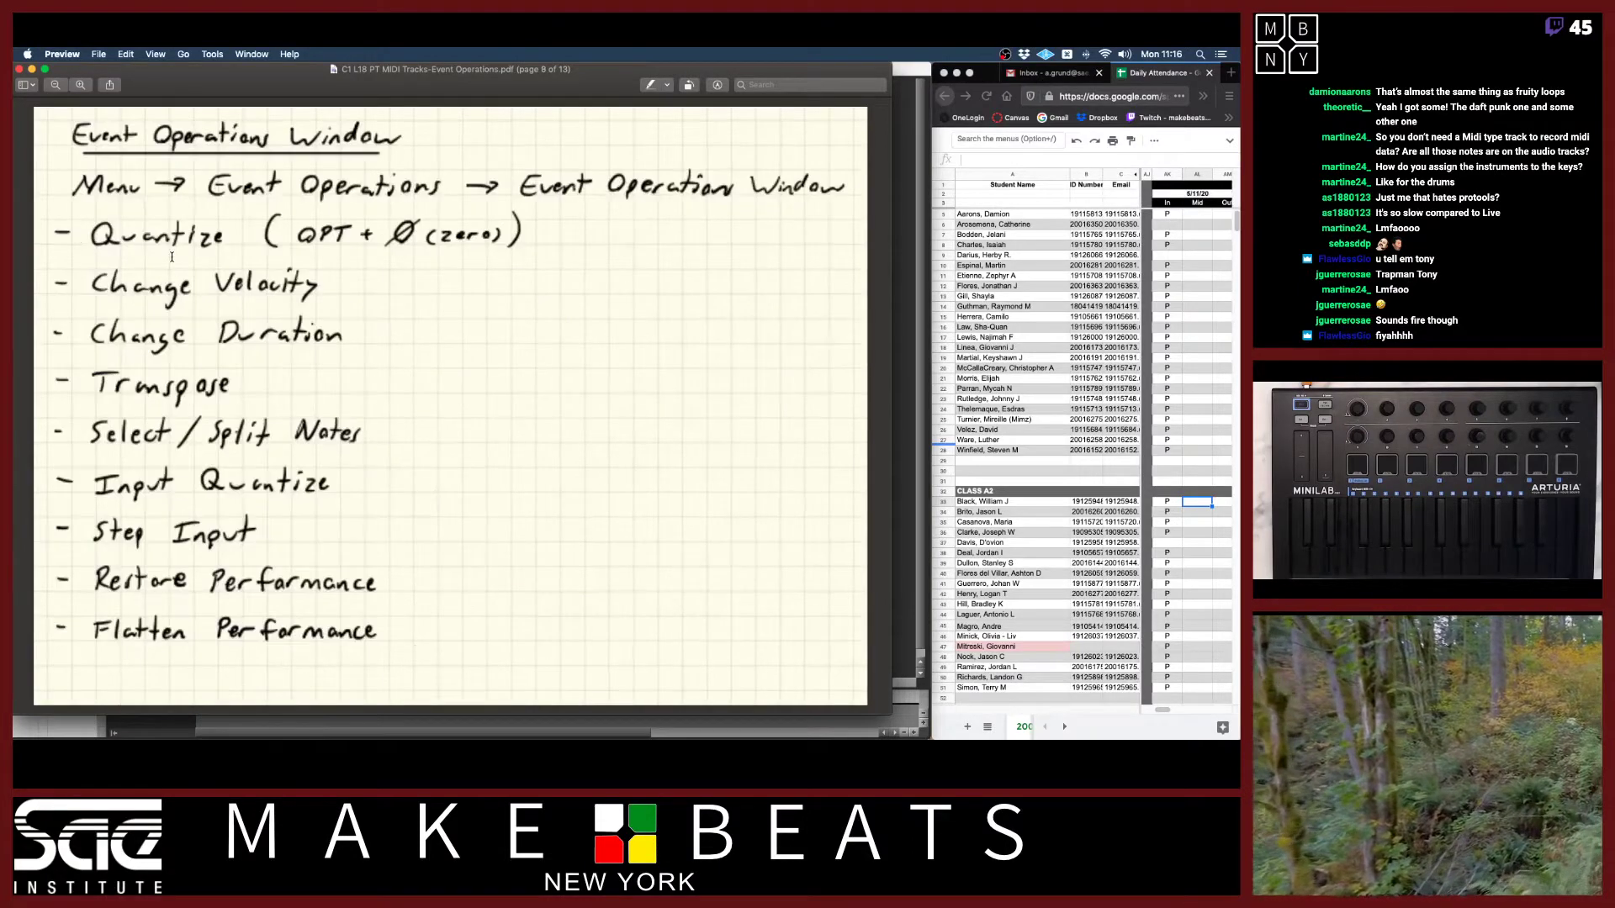
key("Right")
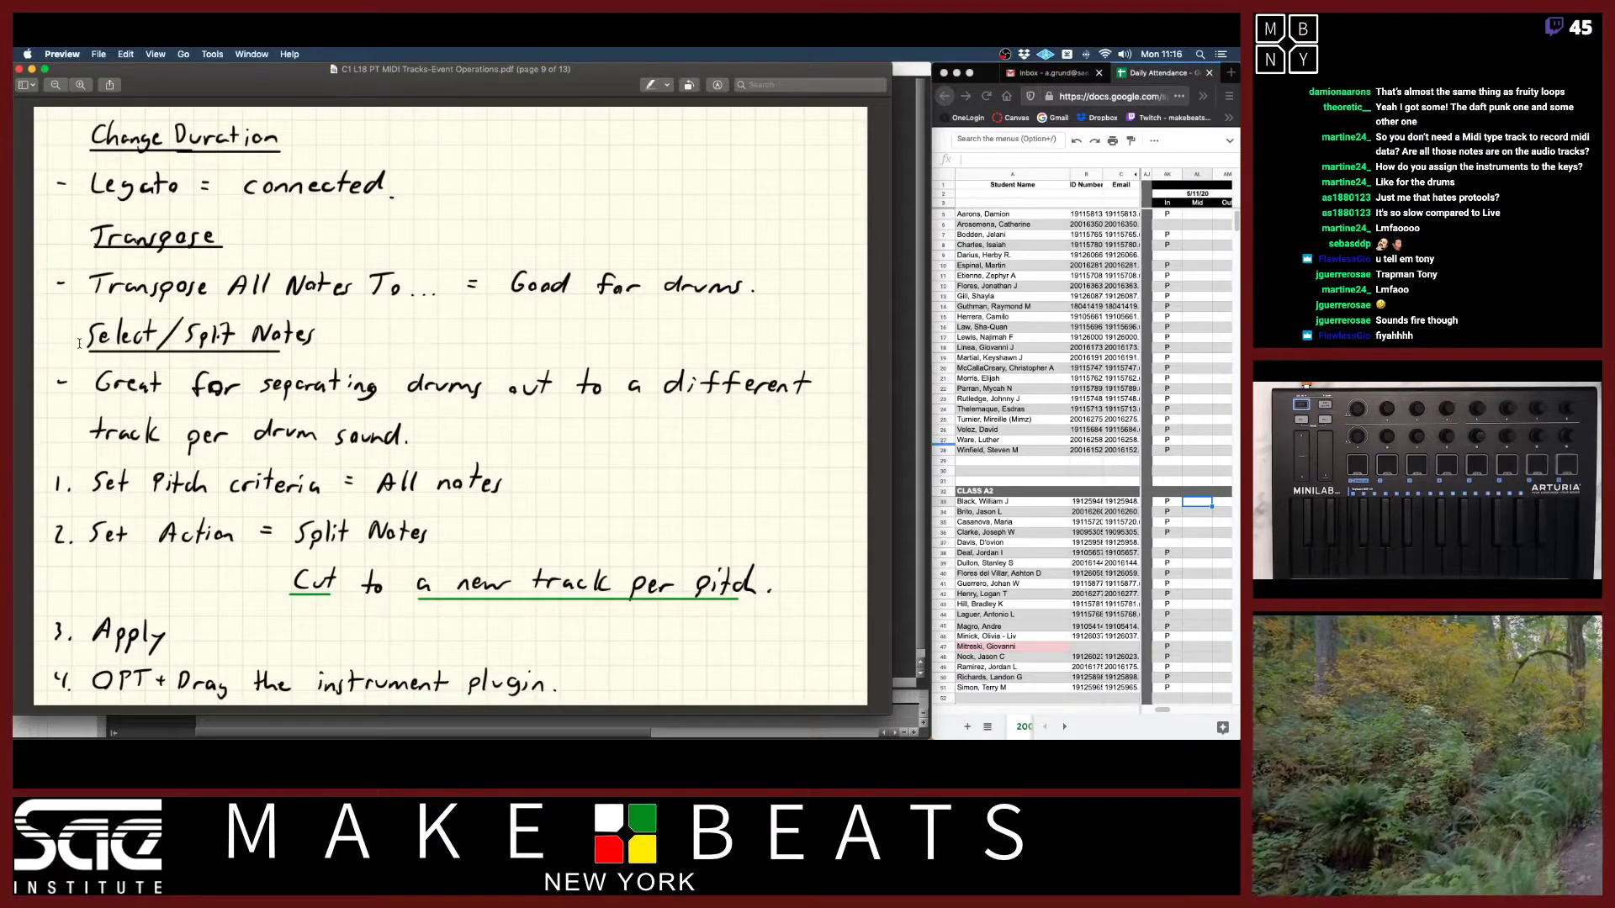
left_click_drag(99, 337, 309, 347)
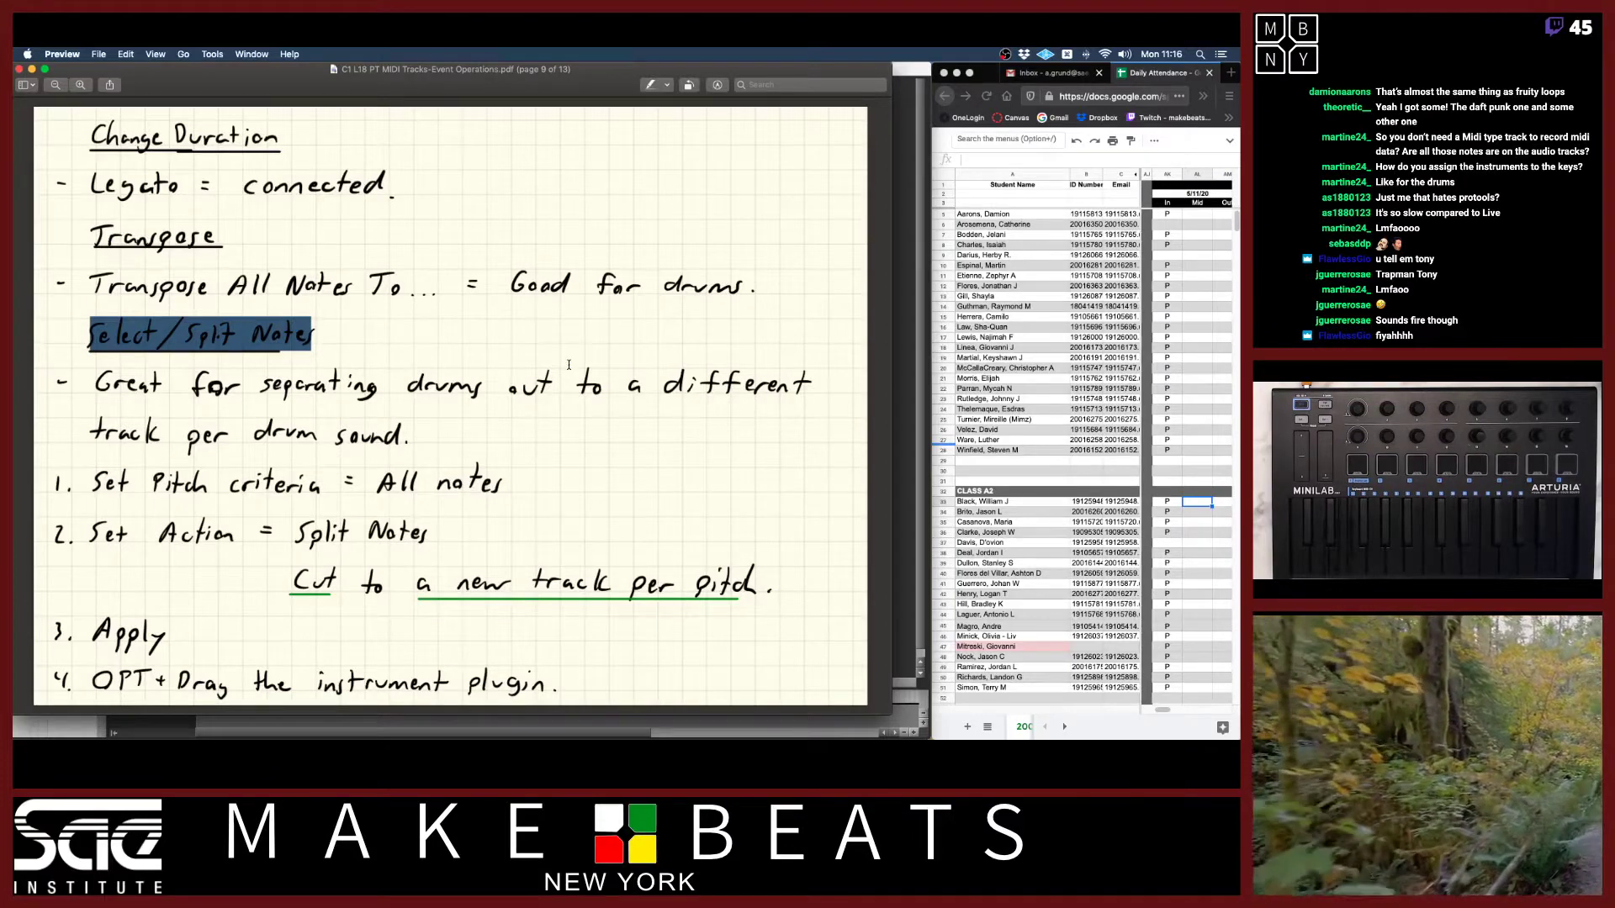
Switch back to Pro Tools, mute m Drums K+S in the Edit window, and hide and make inactive the m Drums K+S and Inst 1 tracks.
key("super+Tab")
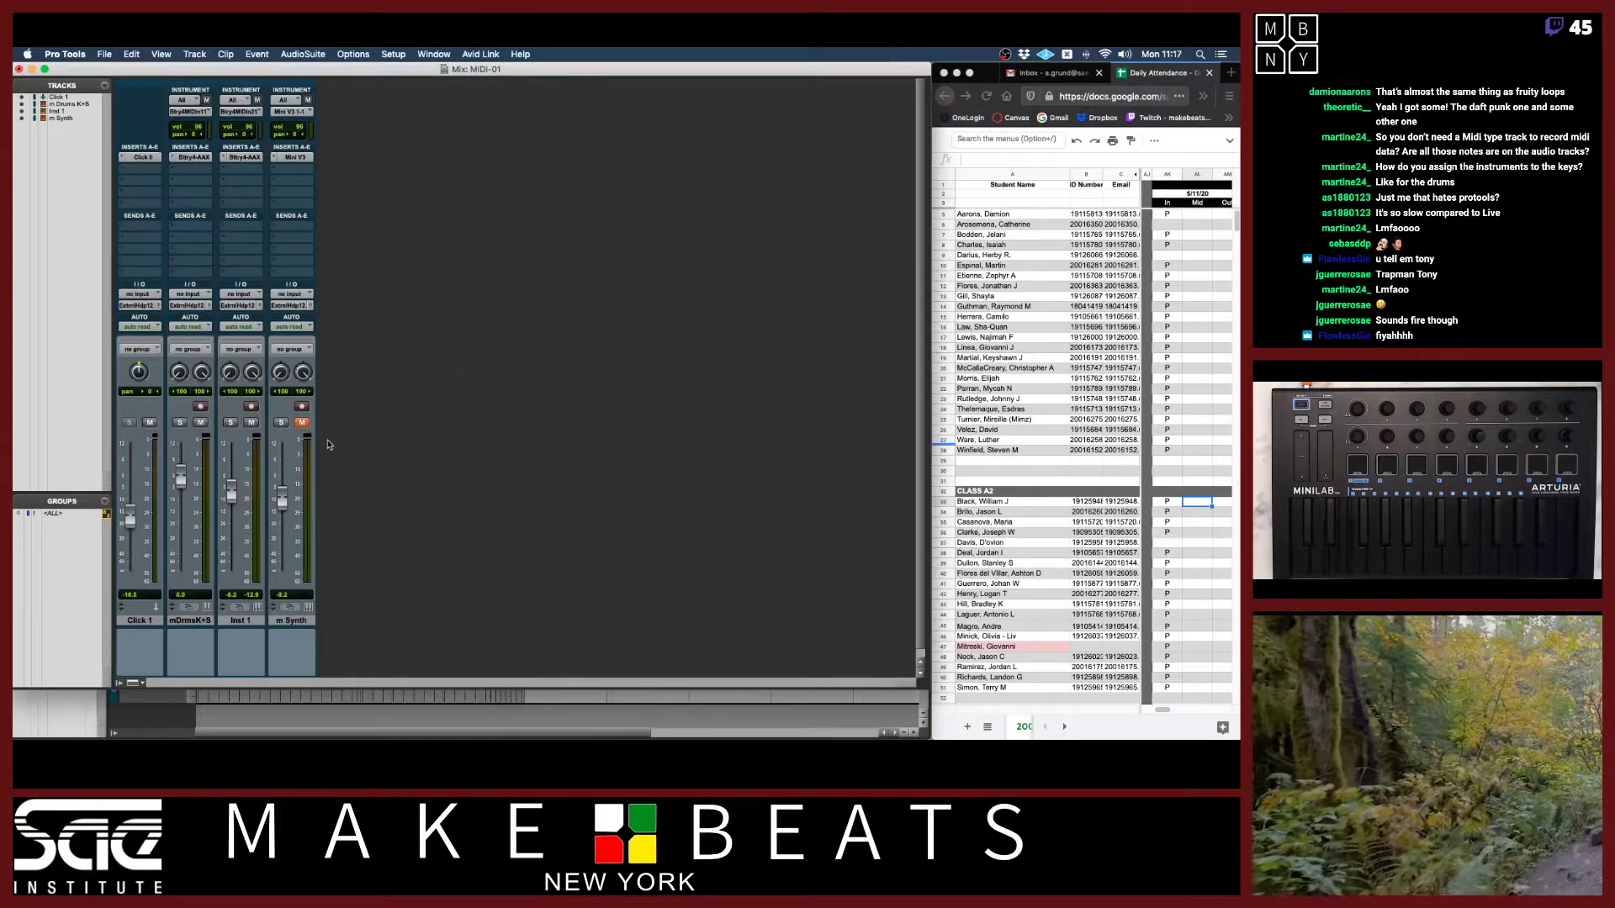
key("super+equal")
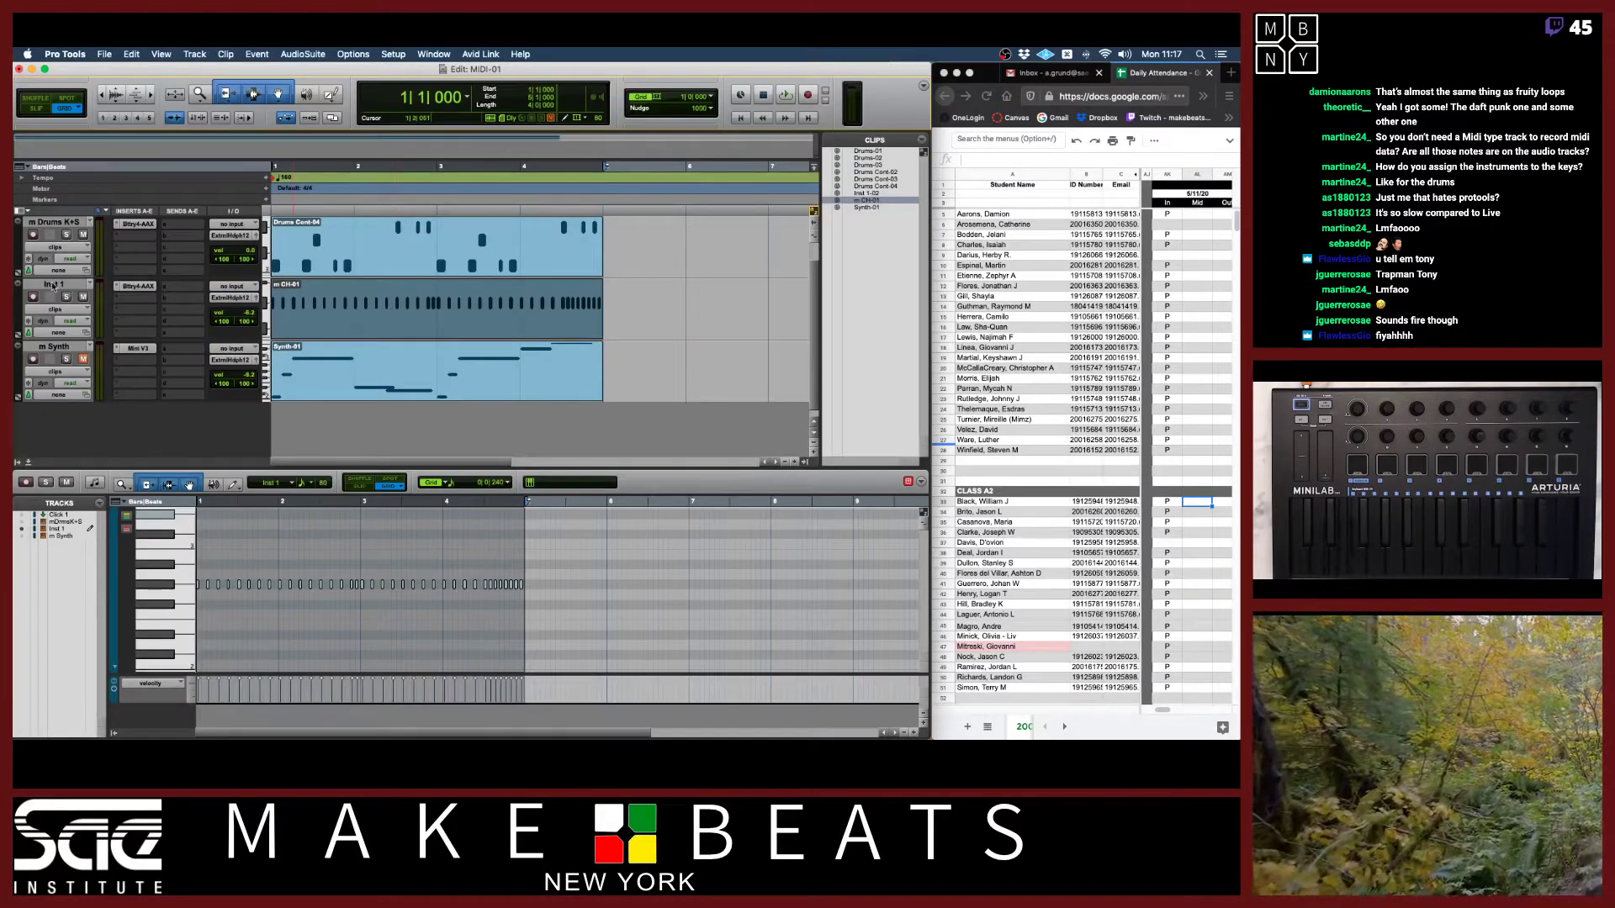
left_click(83, 295)
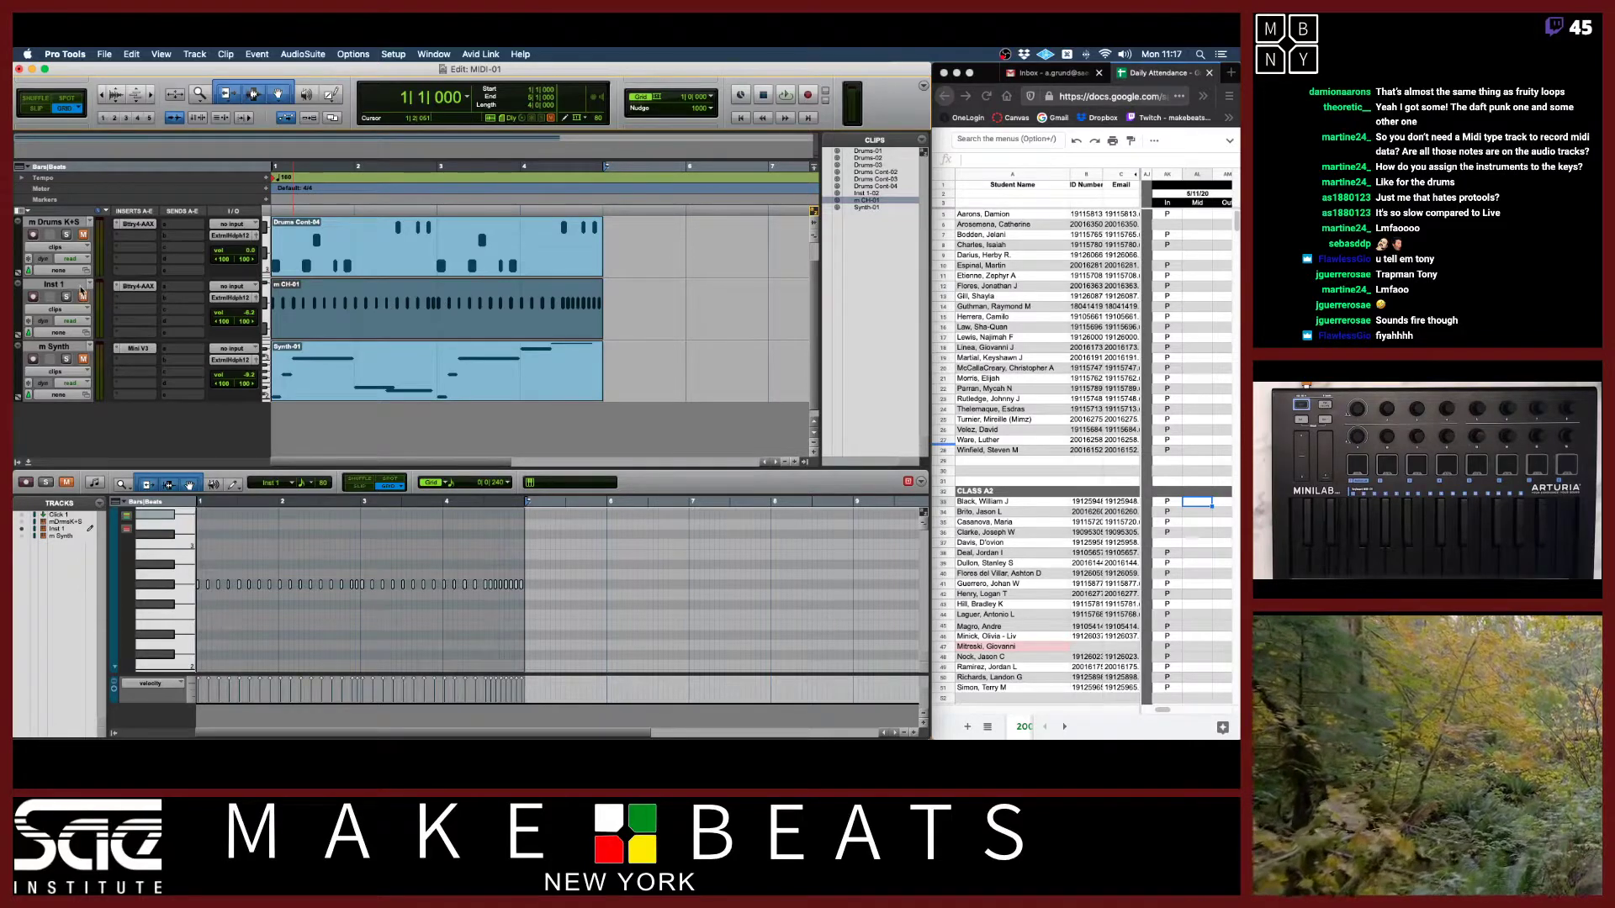
left_click(82, 288)
right_click(74, 225)
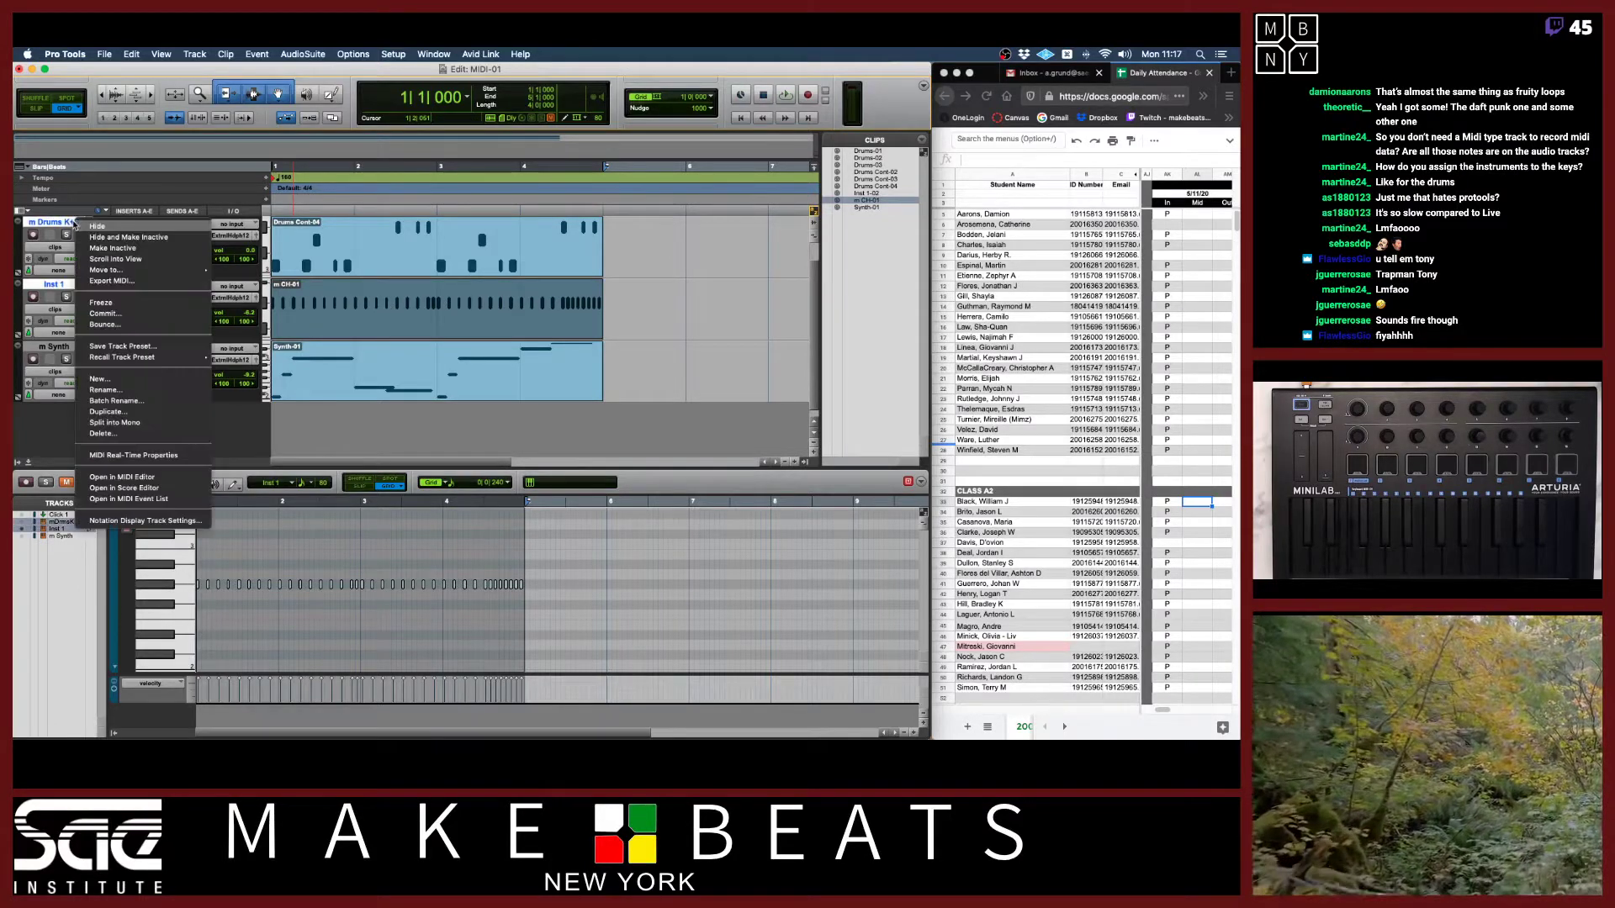
left_click(135, 236)
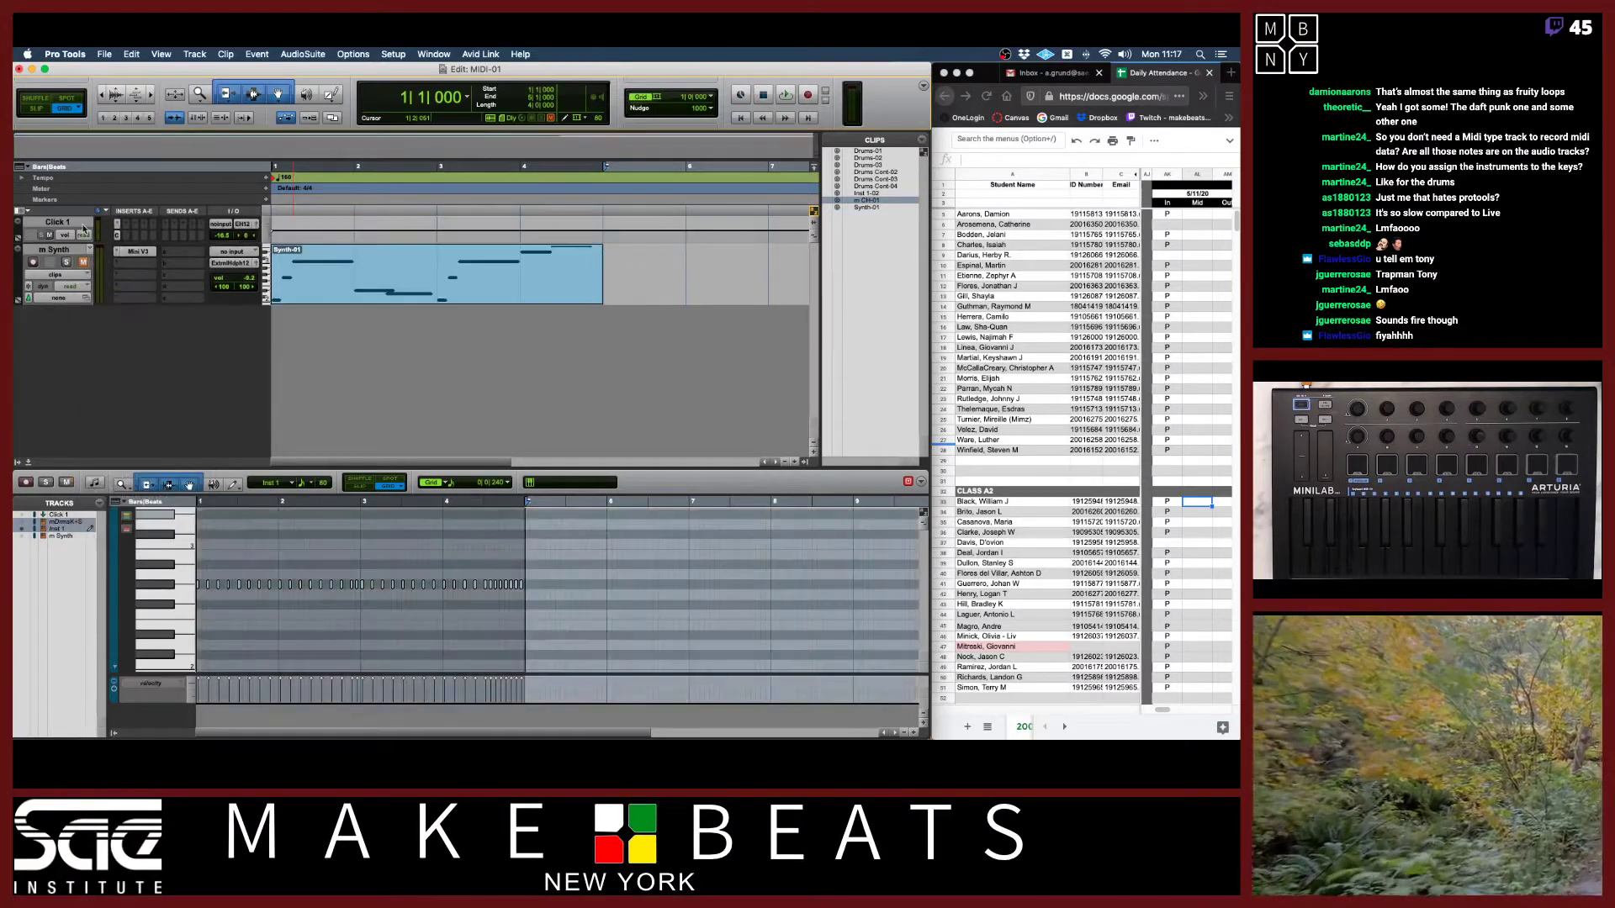
Create one new stereo Instrument track with the default name.
key("super+shift+n")
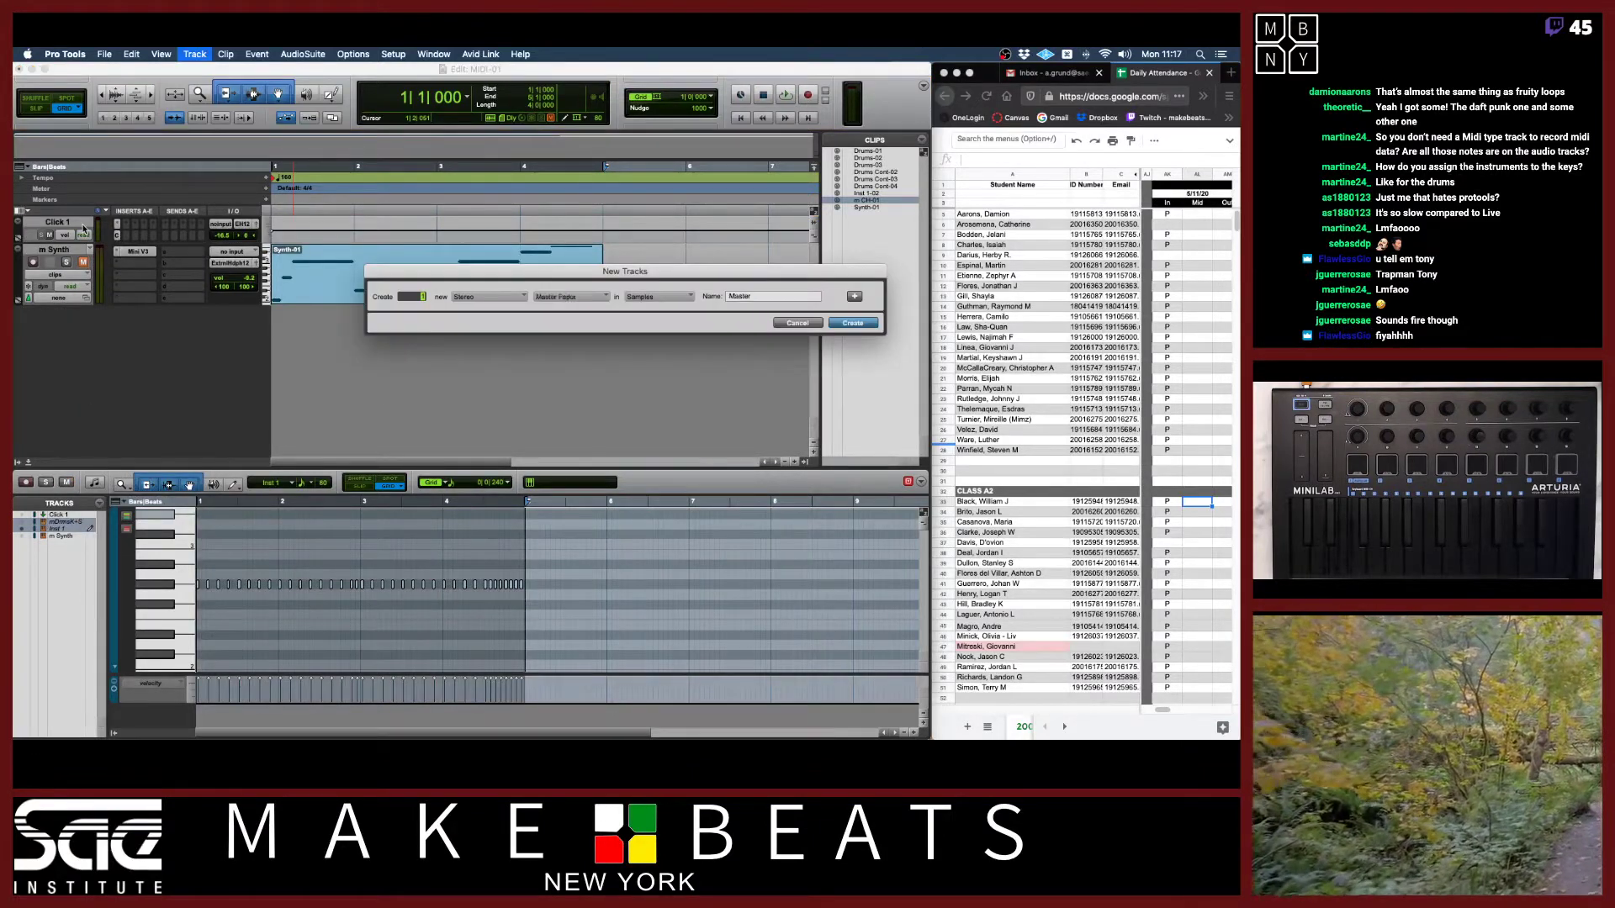
key("super+Down")
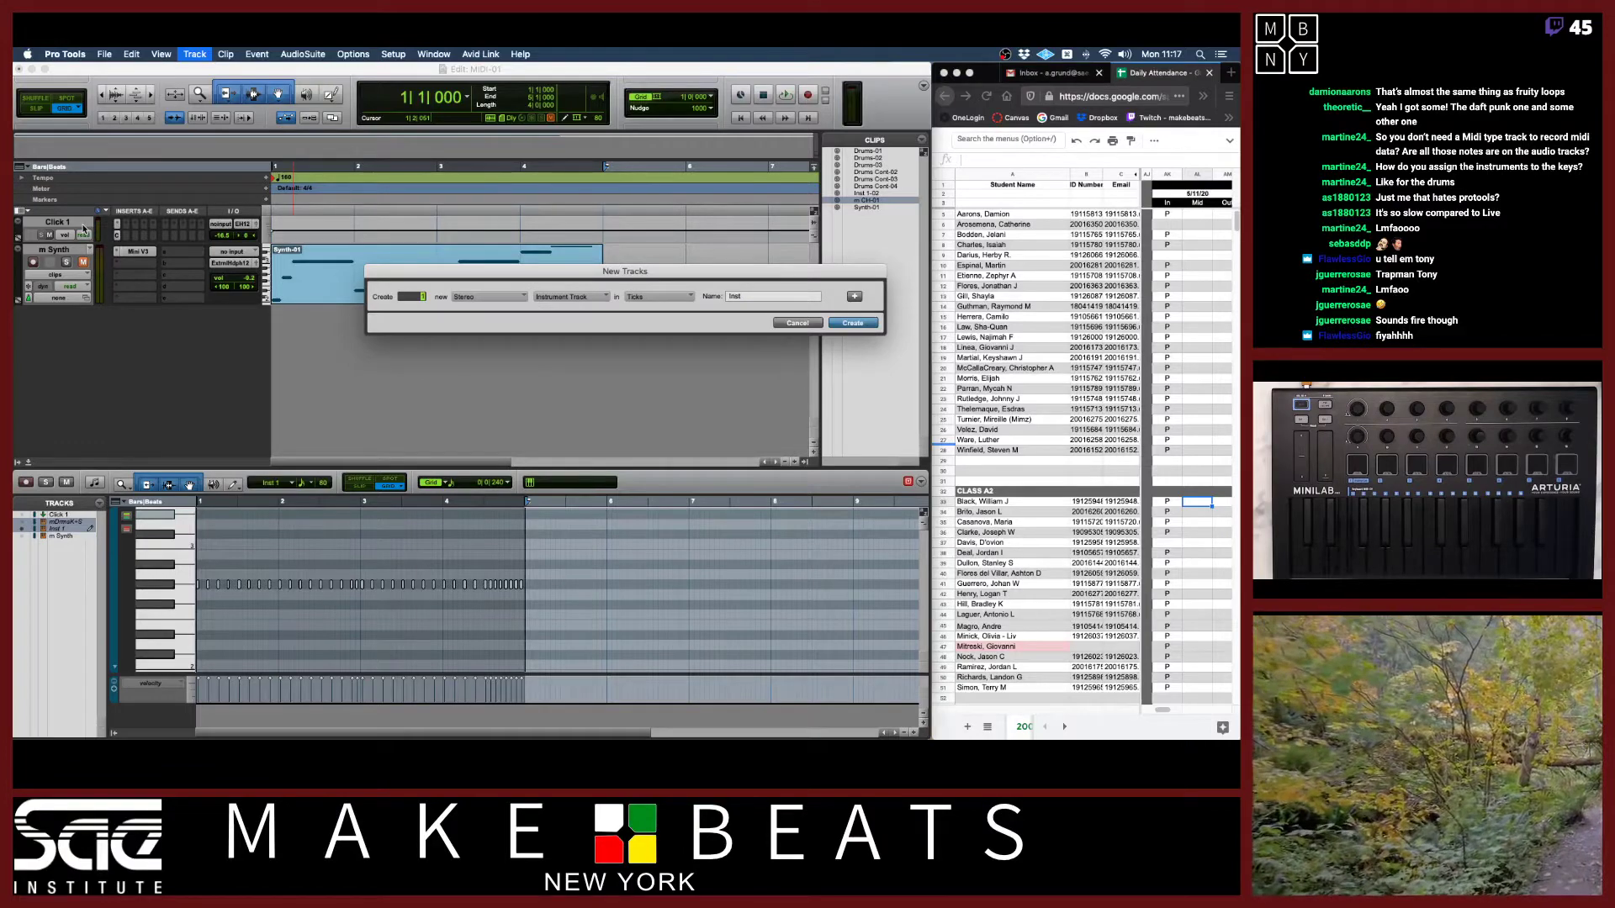
key("Return")
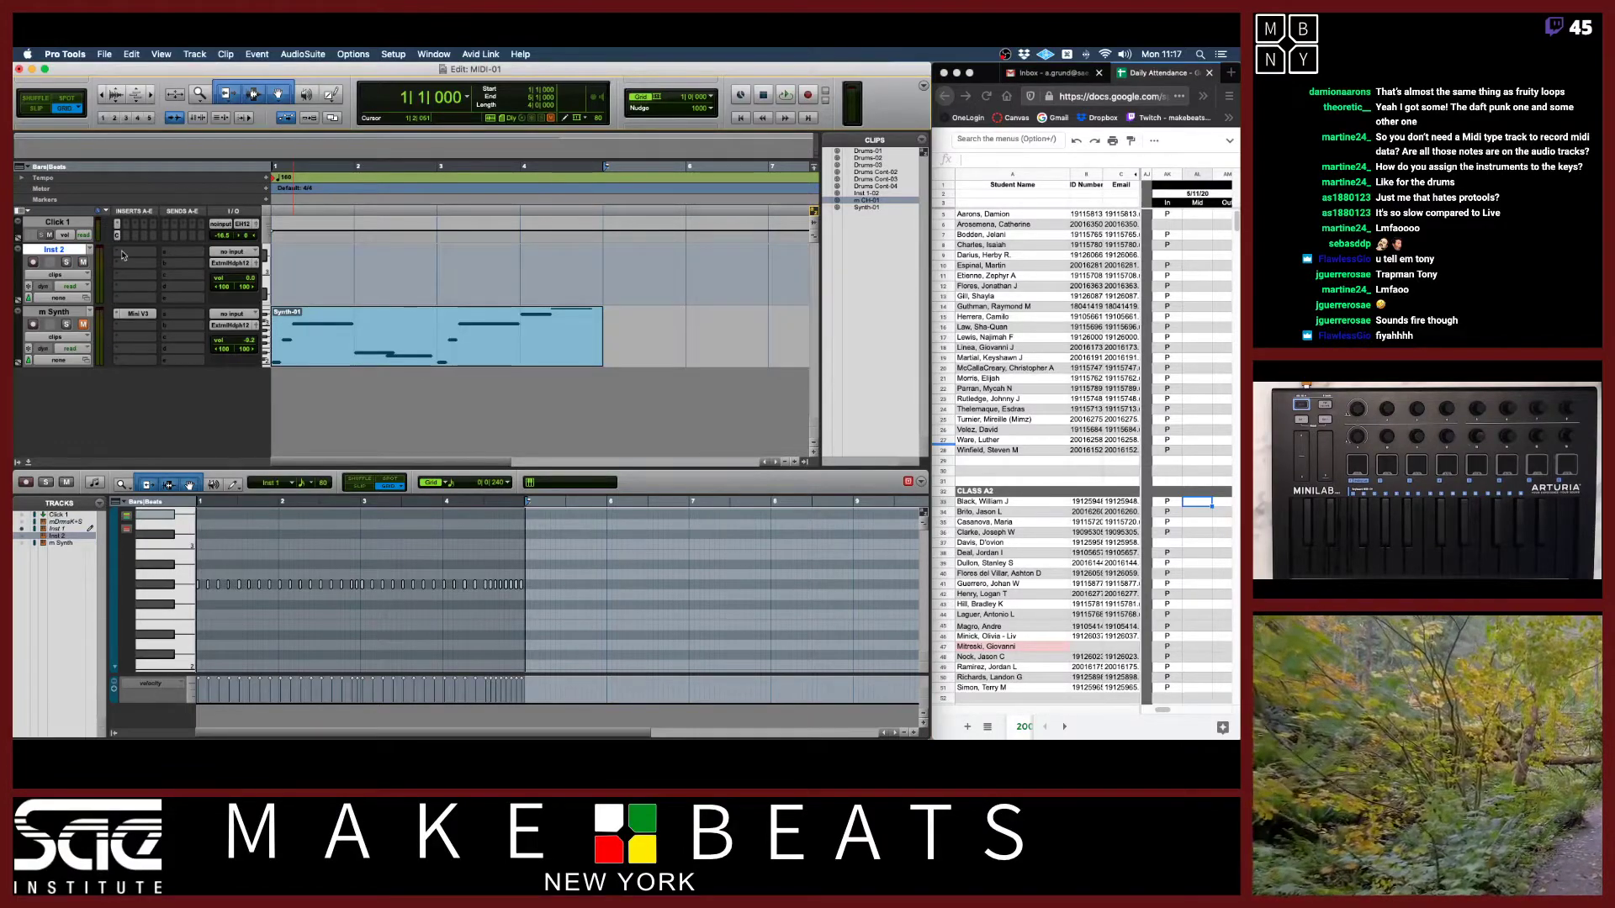
Insert Battery 4 as a multichannel instrument on Inst 2, load the 606 Kit, and close the plug-in window.
left_click(129, 252)
mouse_move(129, 251)
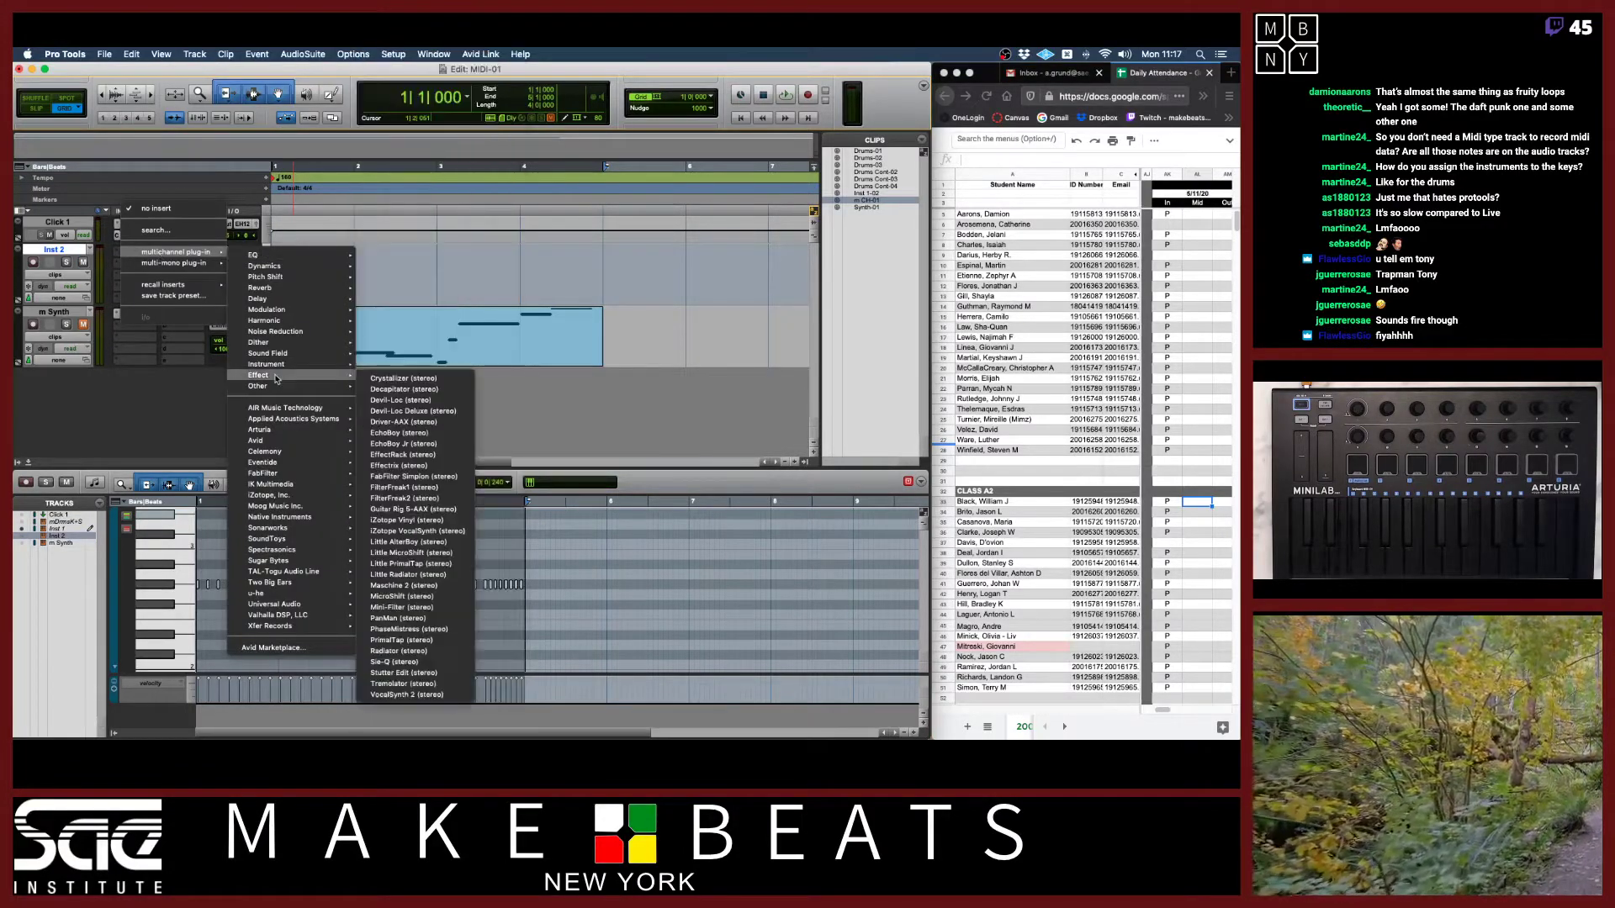
mouse_move(276, 366)
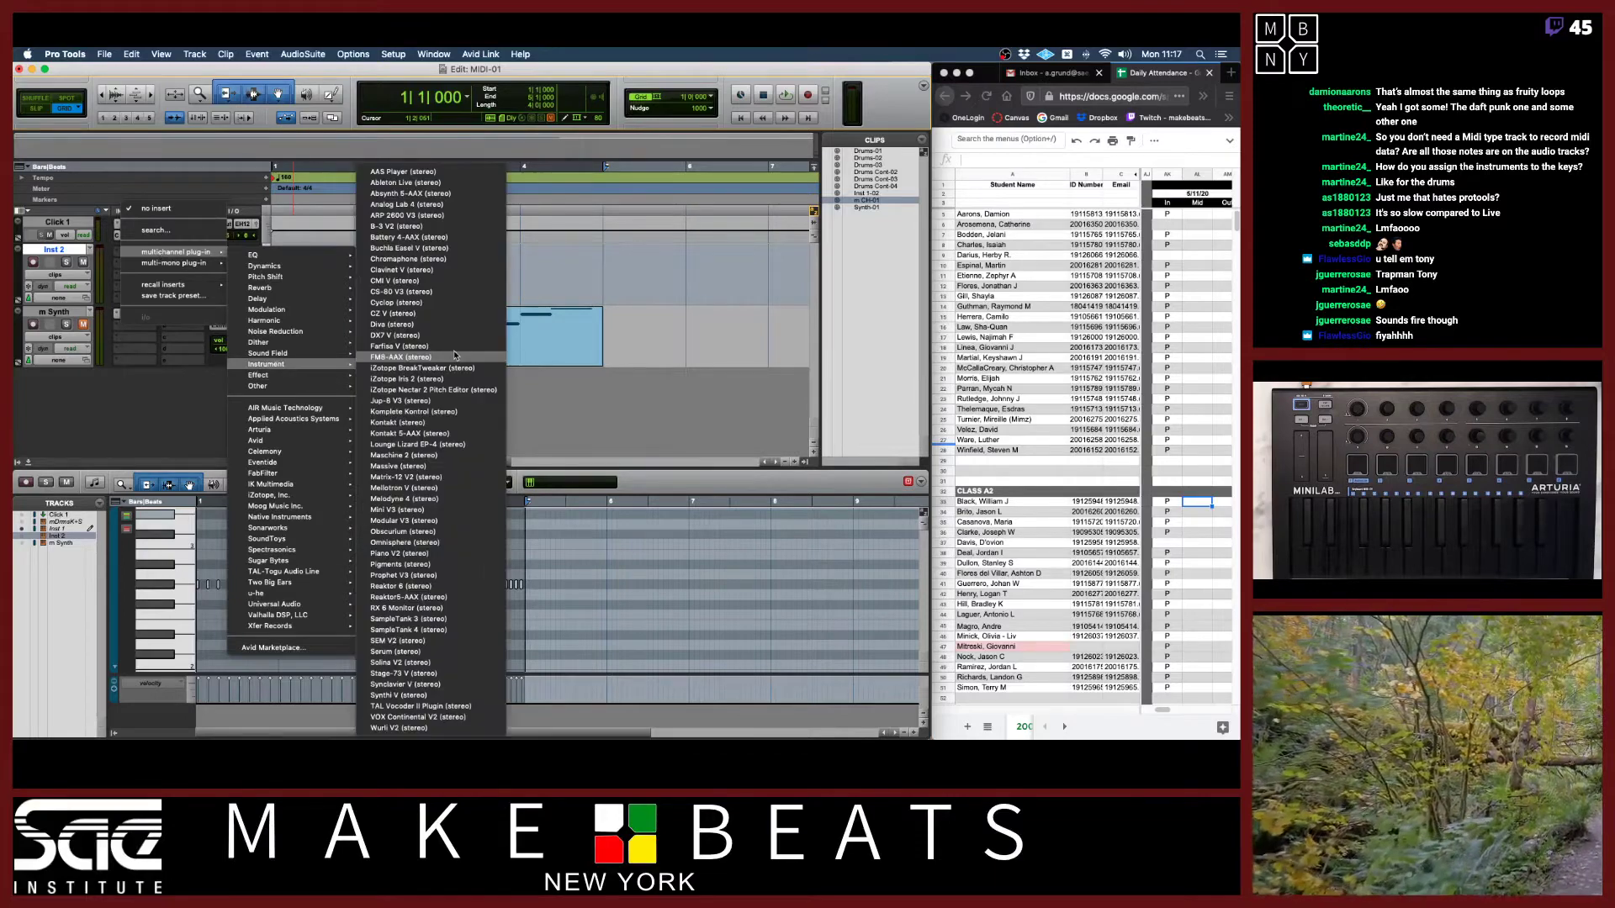
left_click(412, 243)
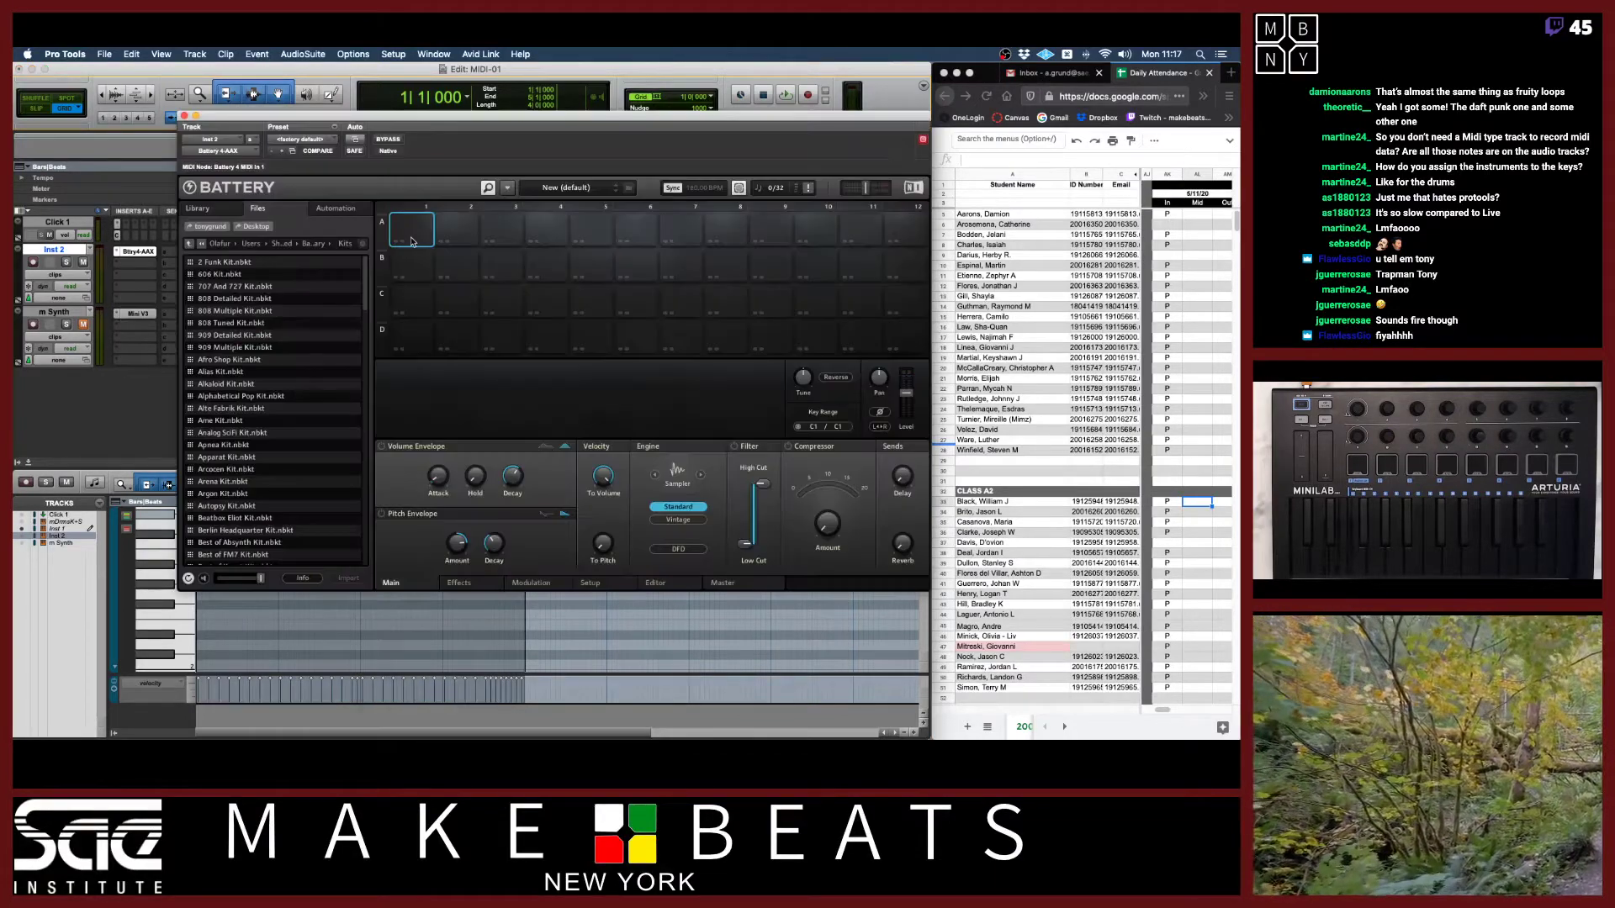
double_click(239, 275)
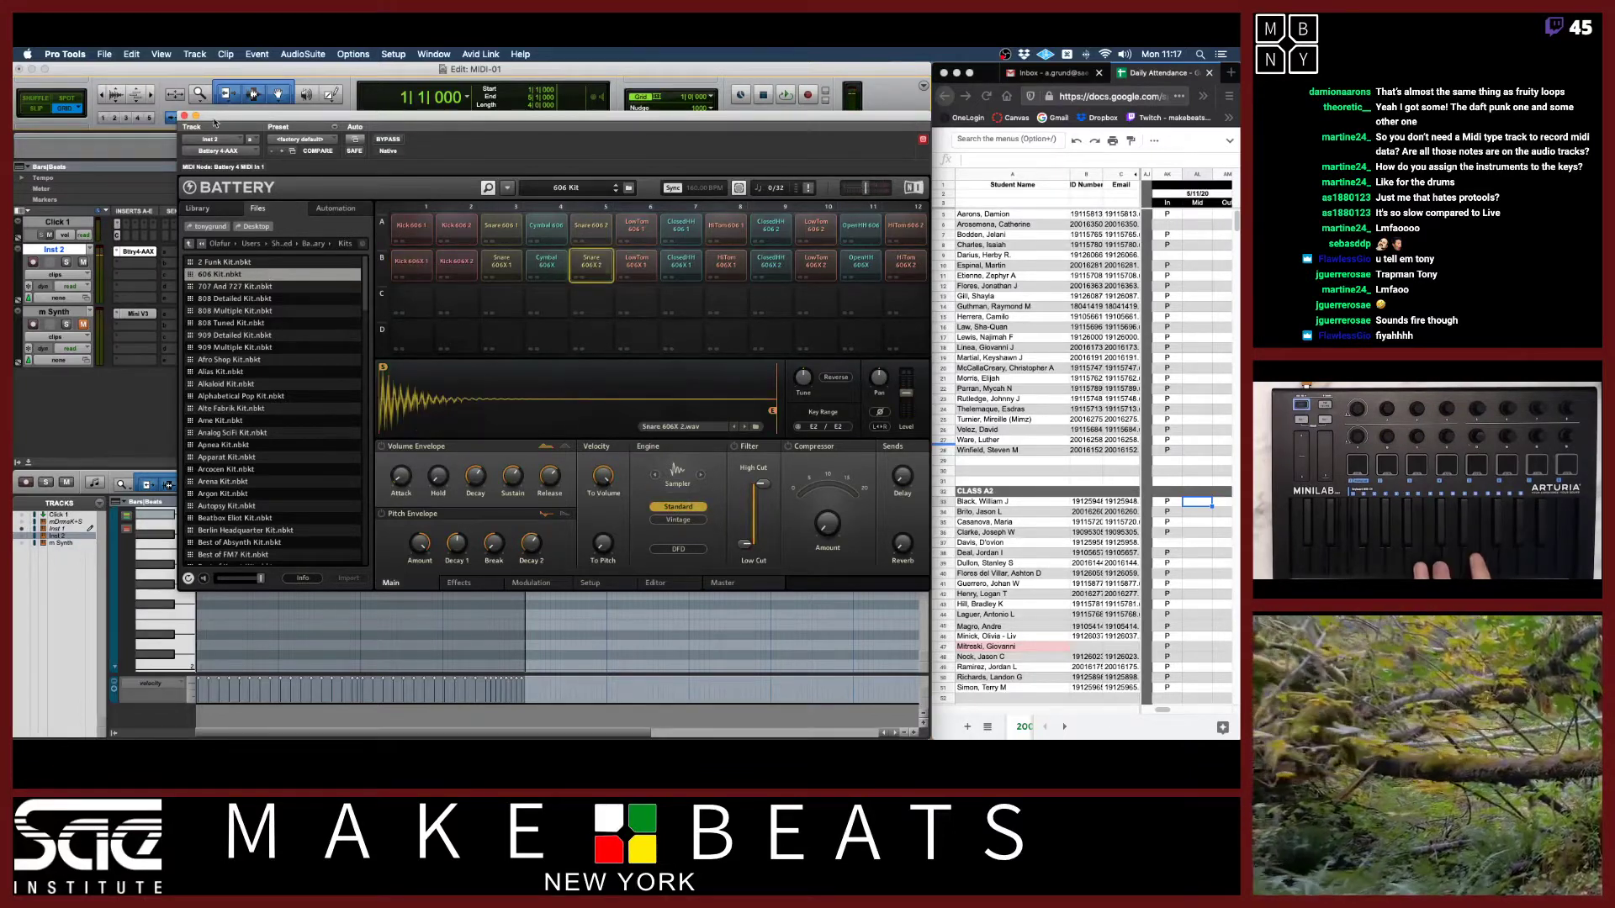
left_click(184, 116)
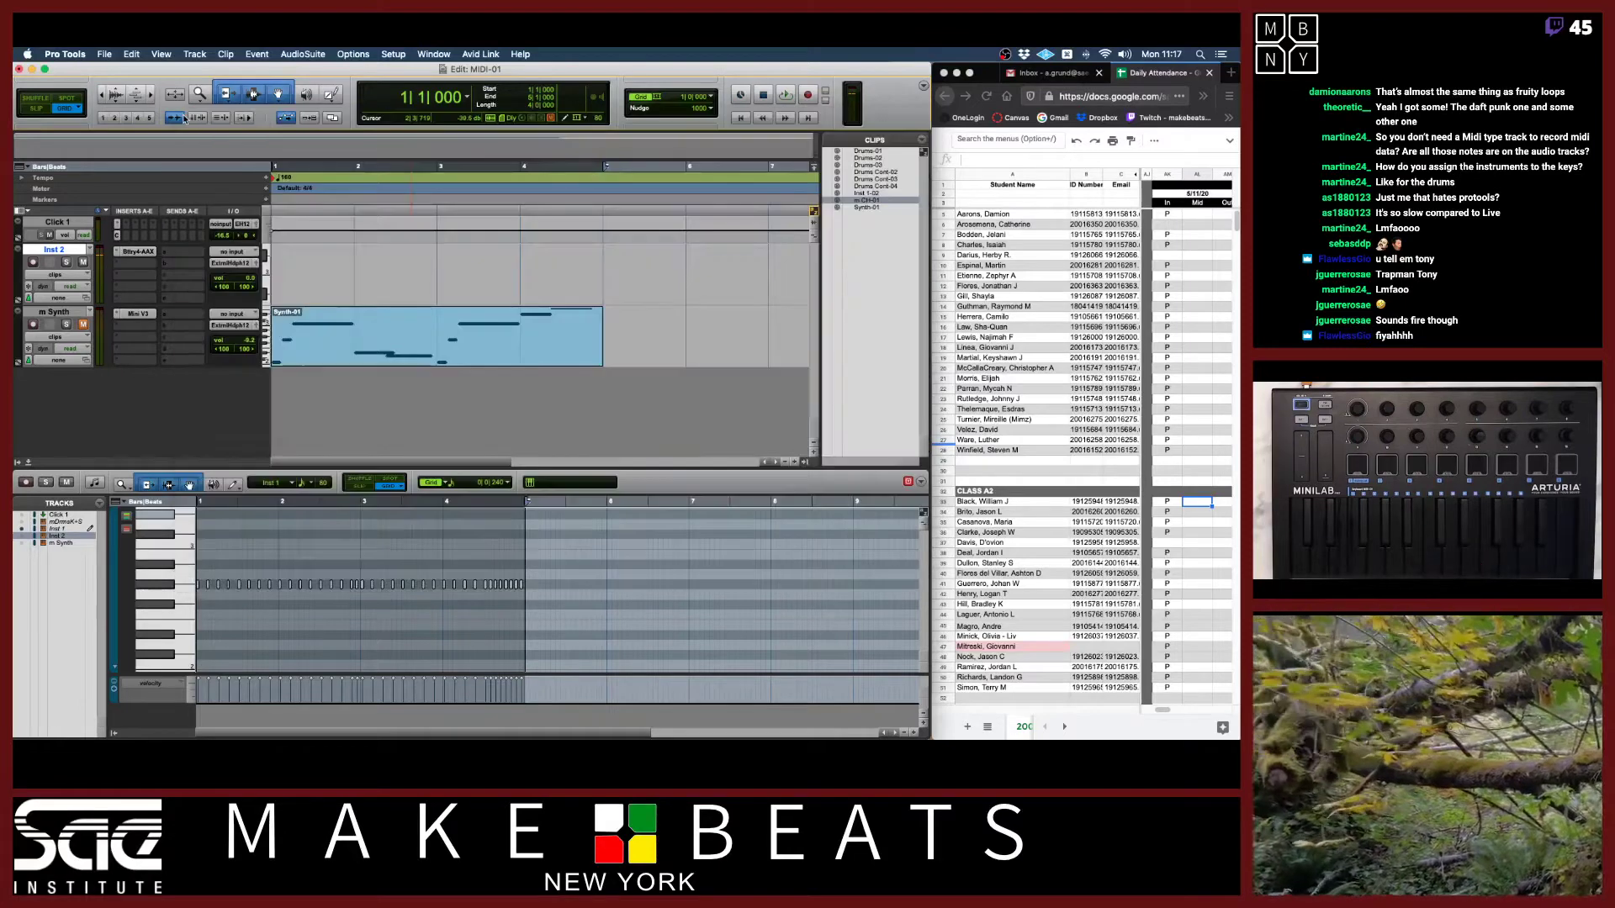
View the Inst 2 channel in the Mix window, briefly show the Transport window, and return to the Edit window.
key("super+equal")
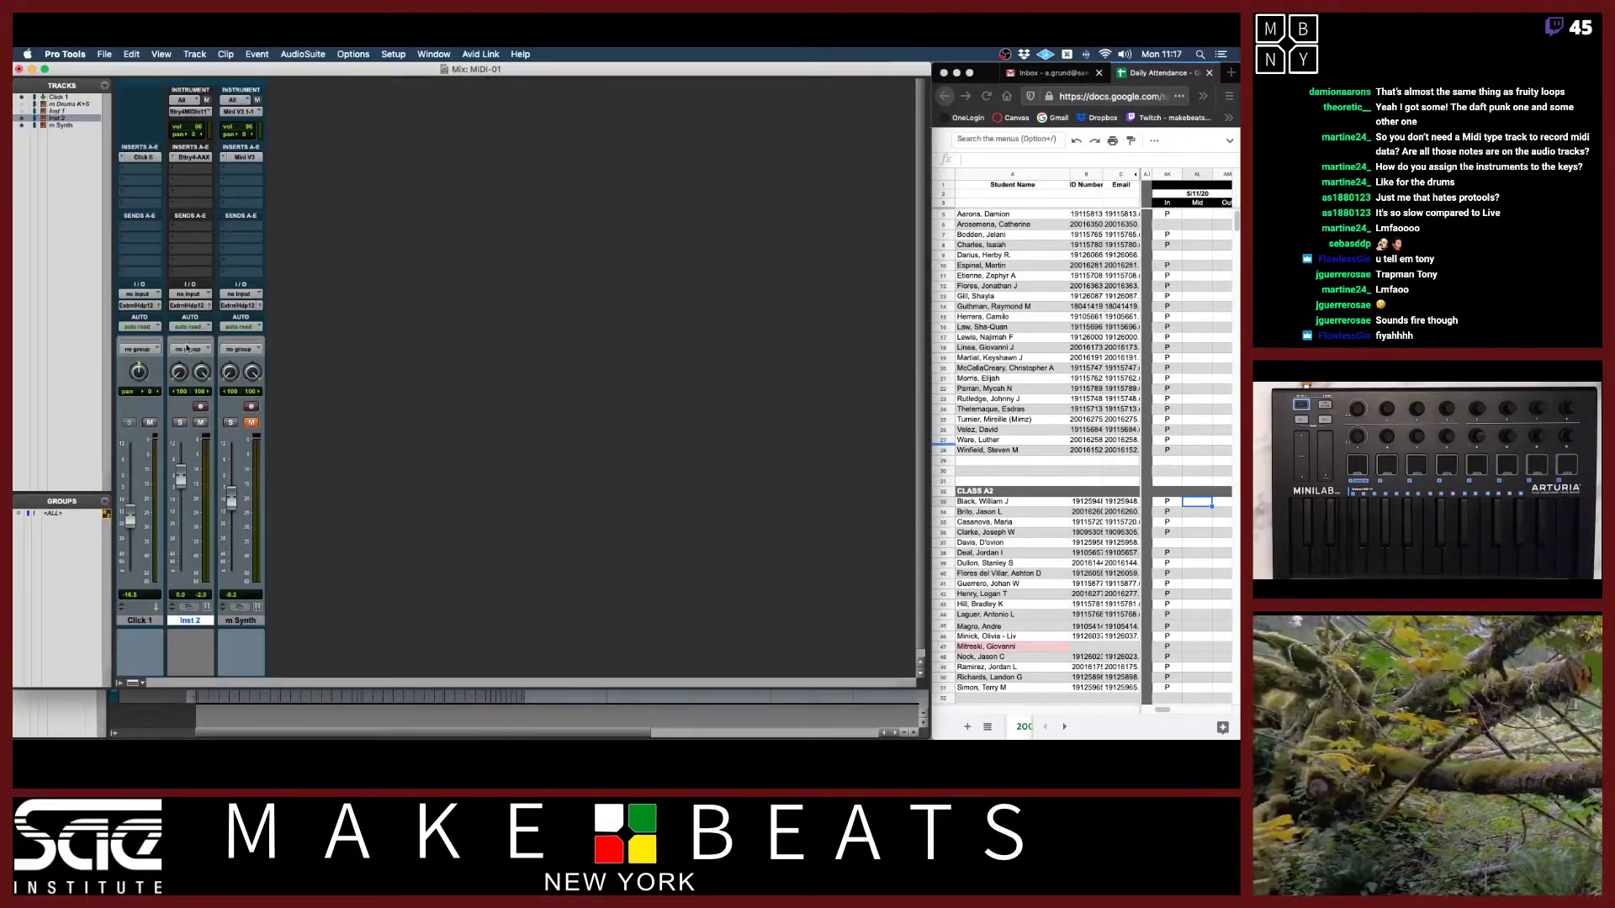
key("super+1")
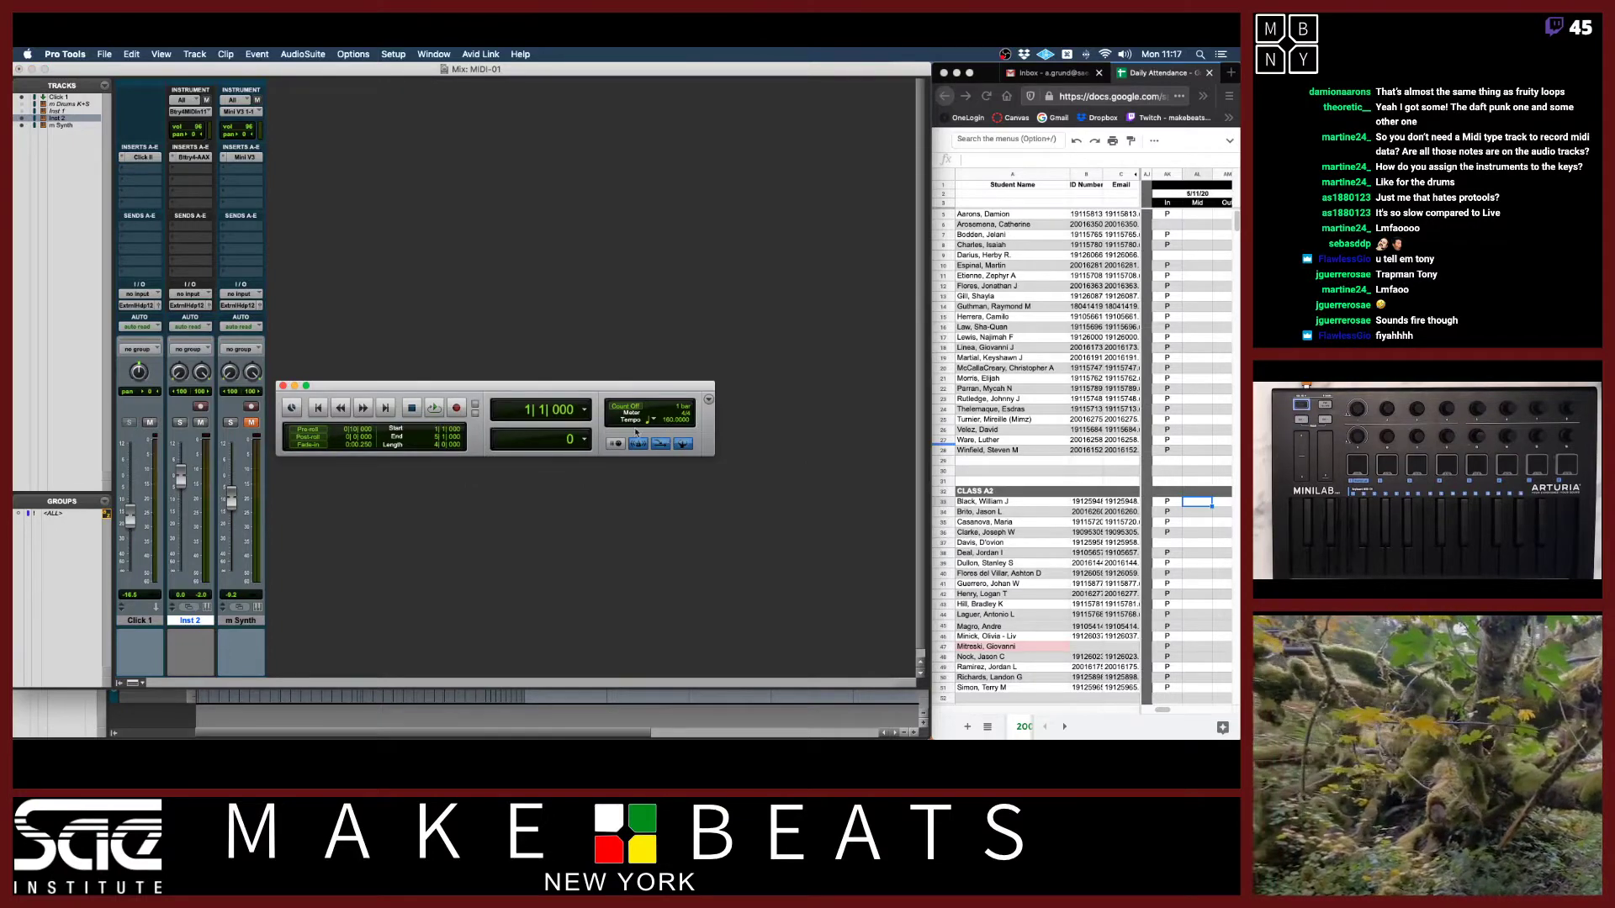
left_click(284, 386)
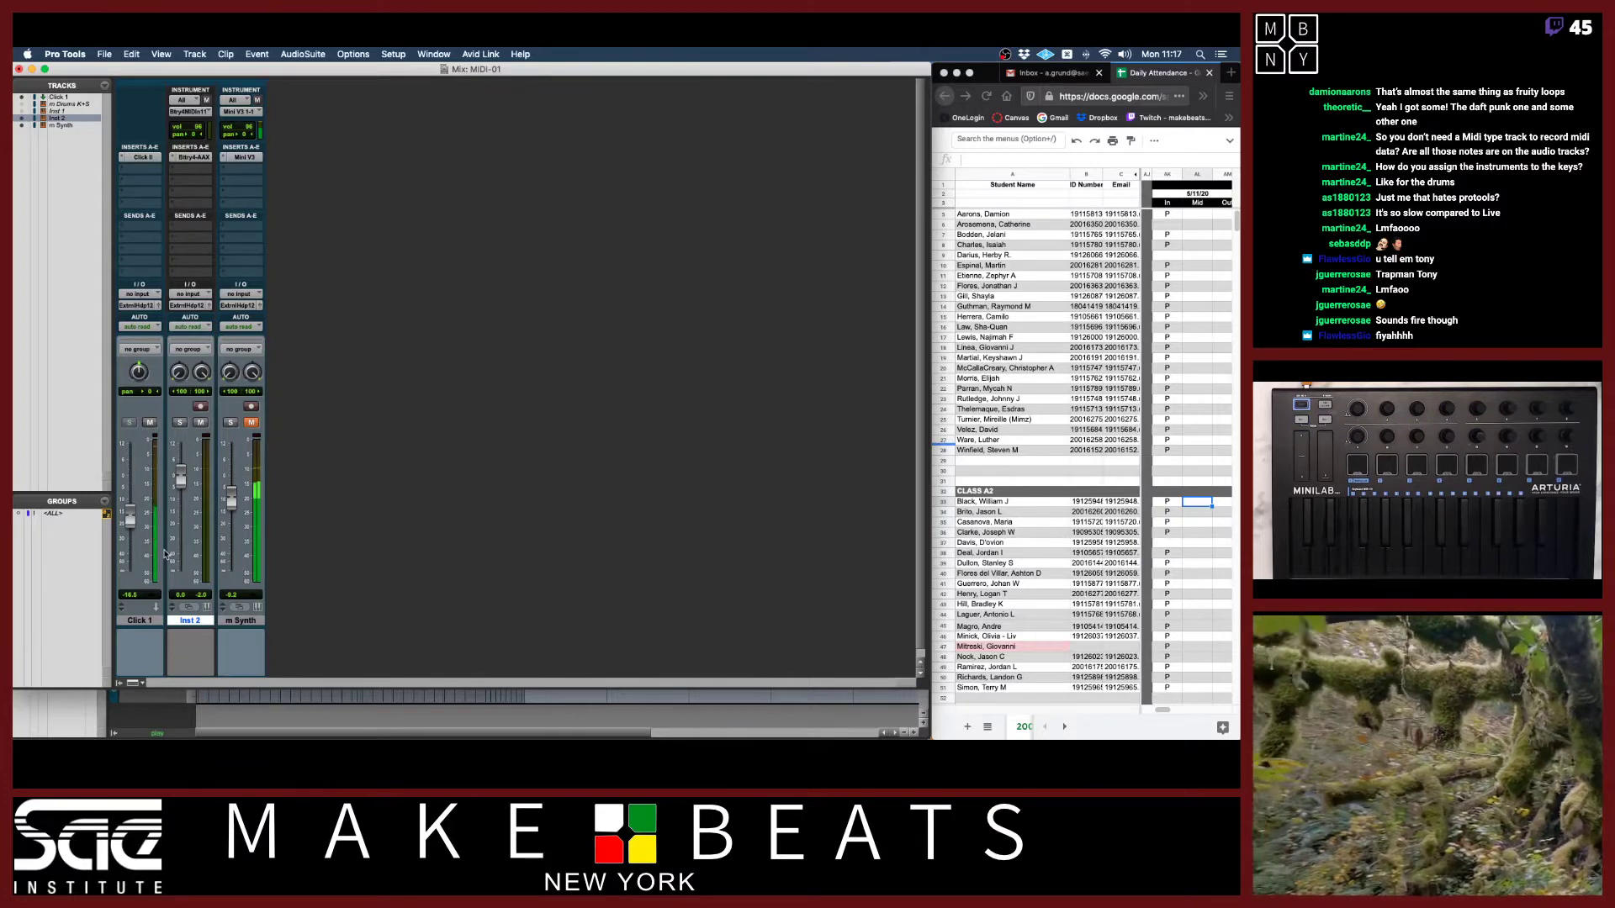
key("super+equal")
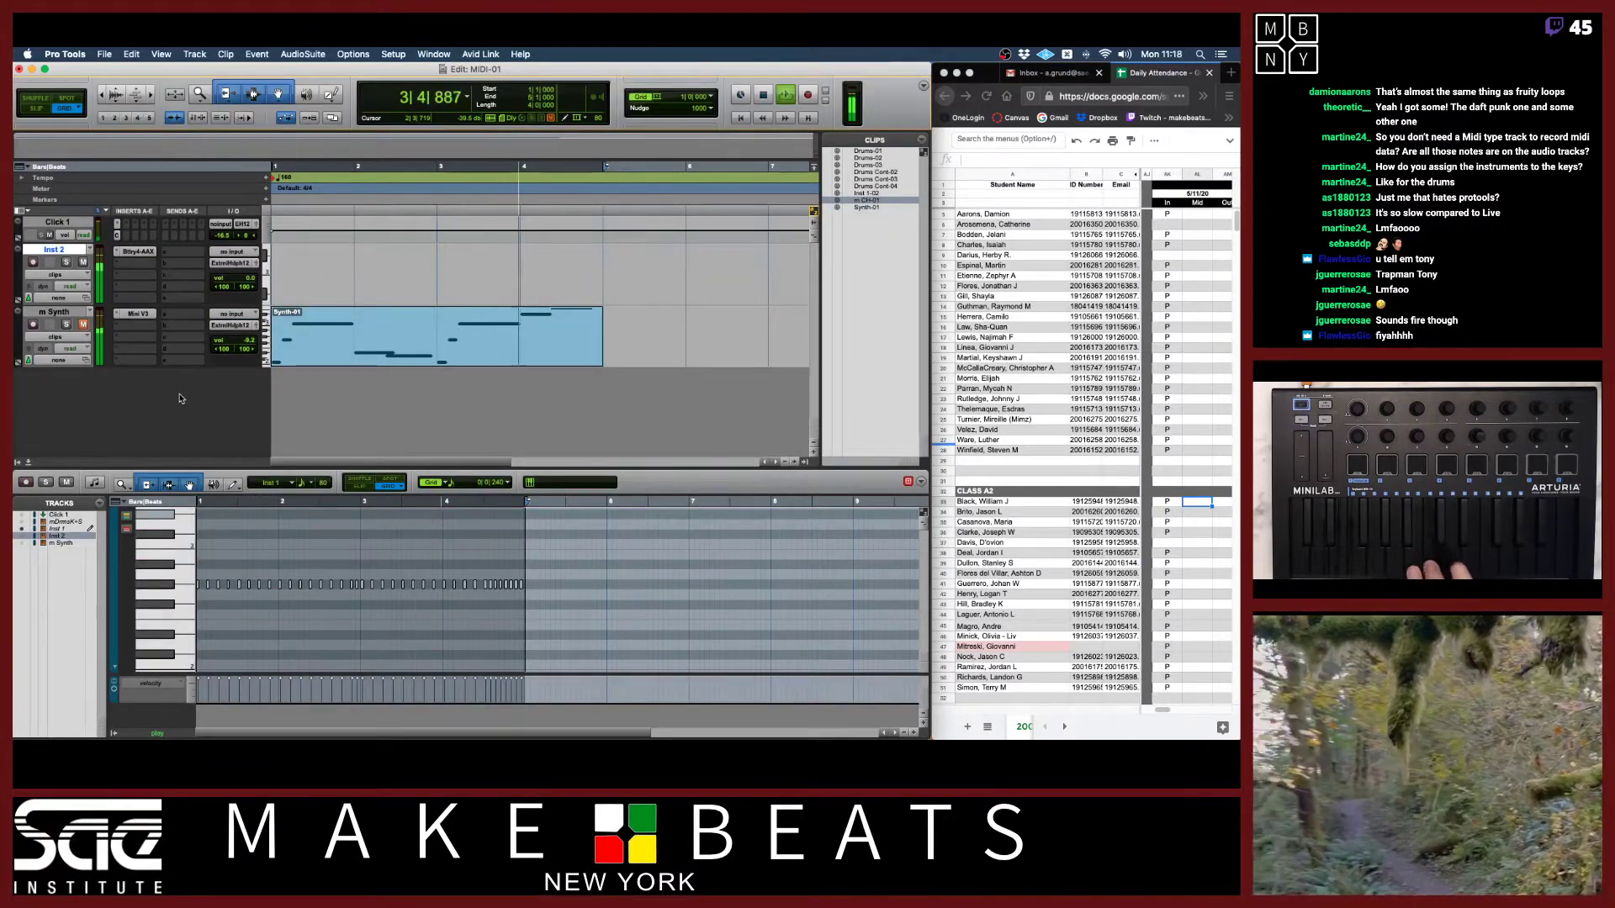
Record-arm Inst 2 and record a drum pattern over the four looped bars in several overdub passes, ending with playback stopped.
left_click(33, 263)
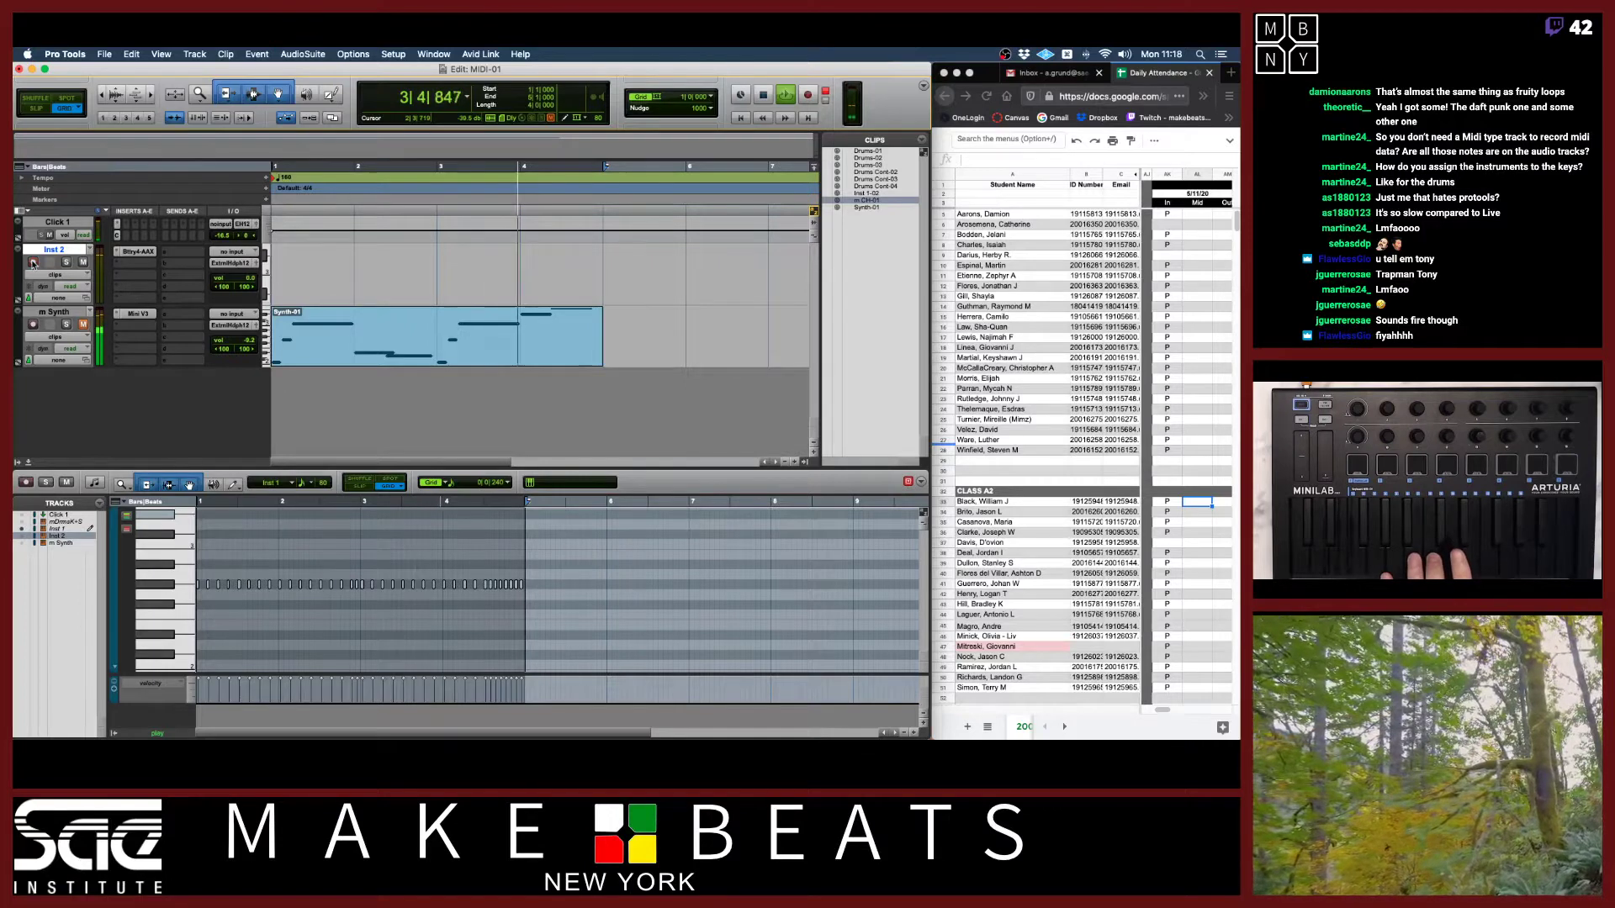
key("super+space")
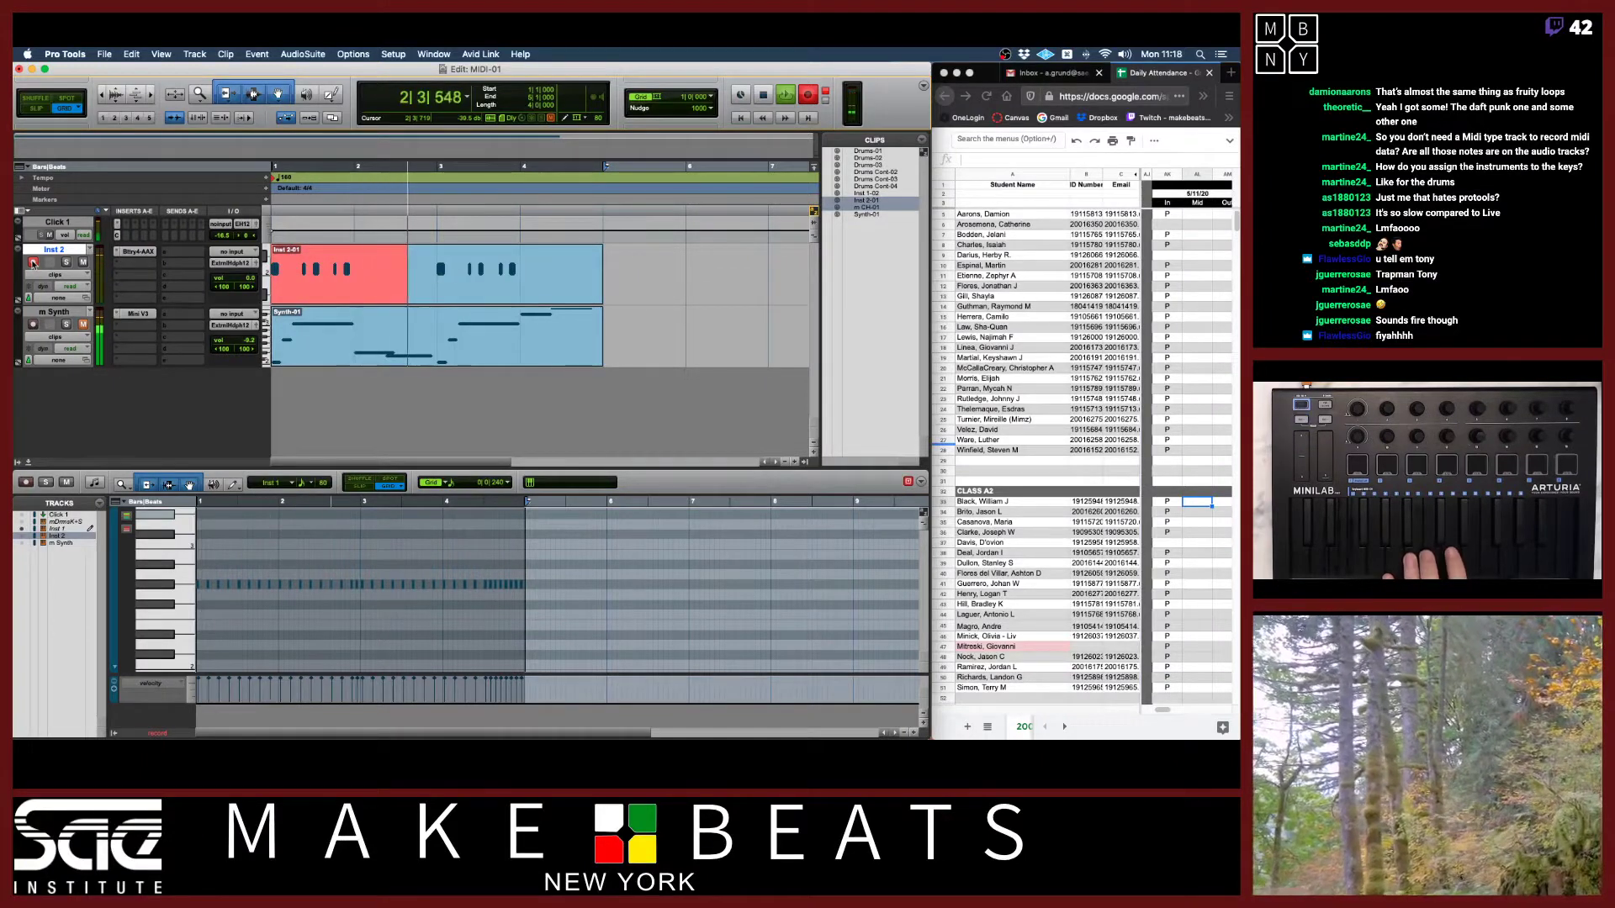
key("super+space")
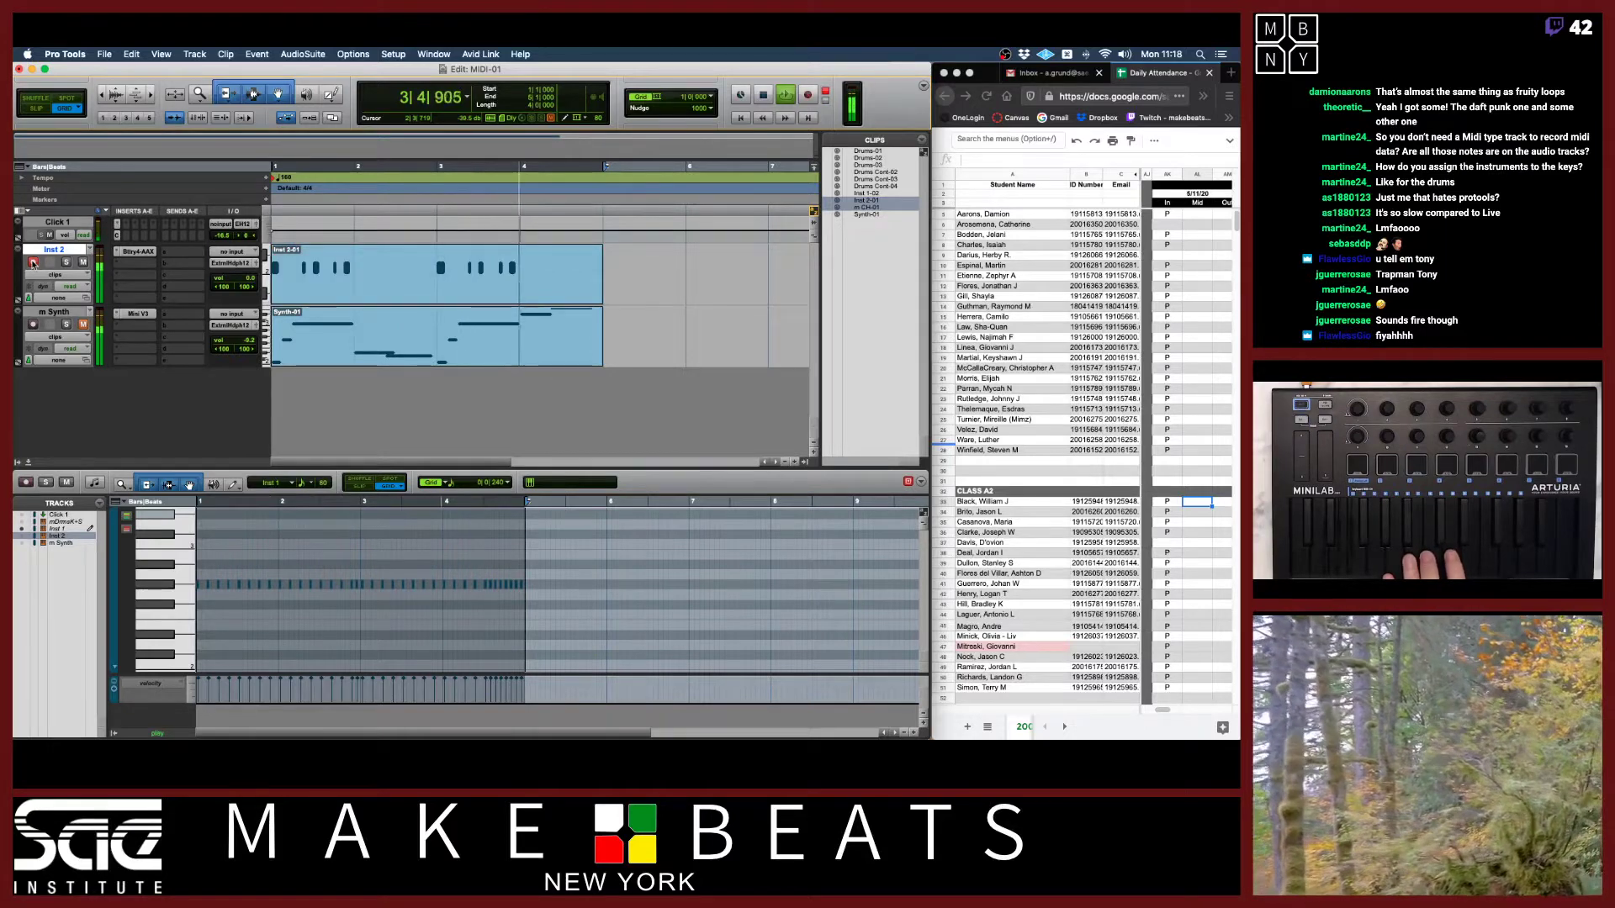
key("super+space")
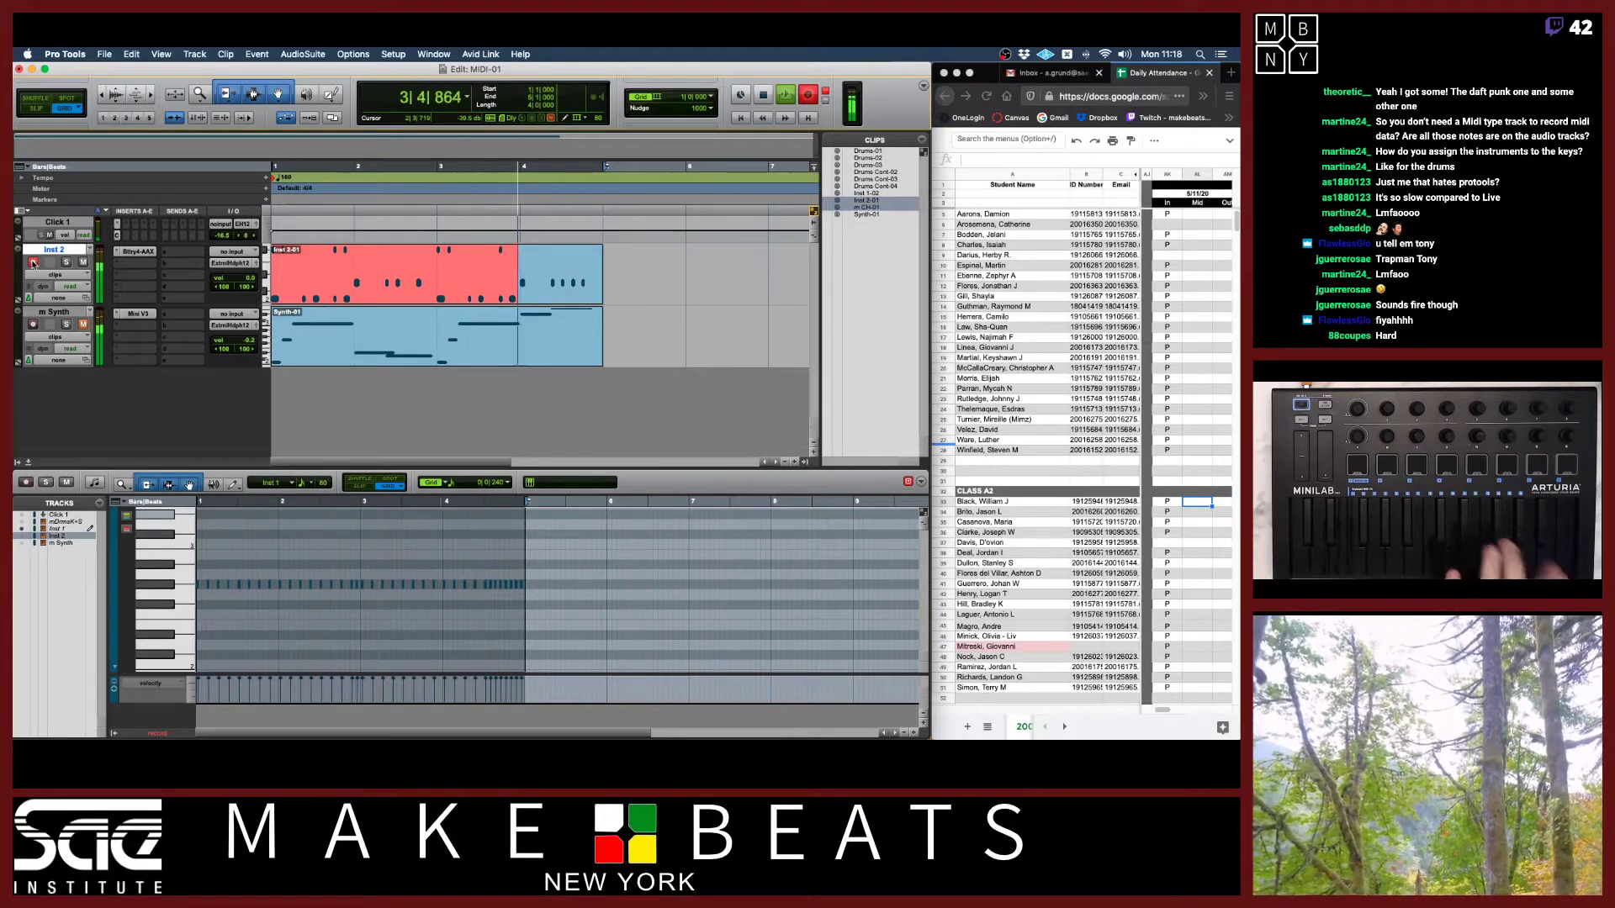
key("super+space")
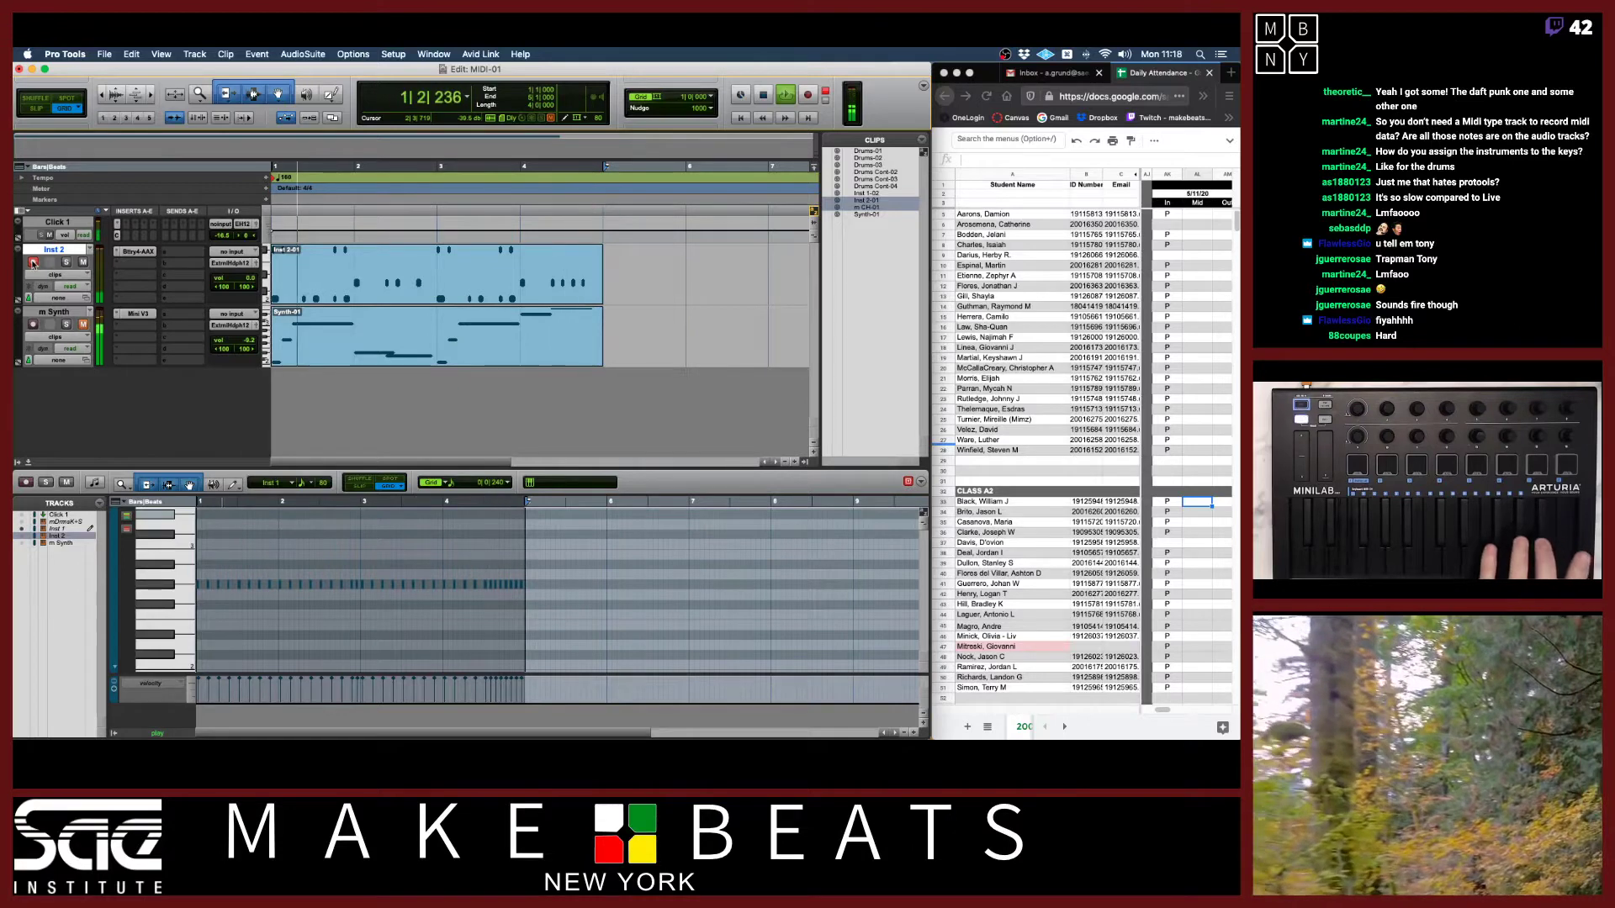
key("F12")
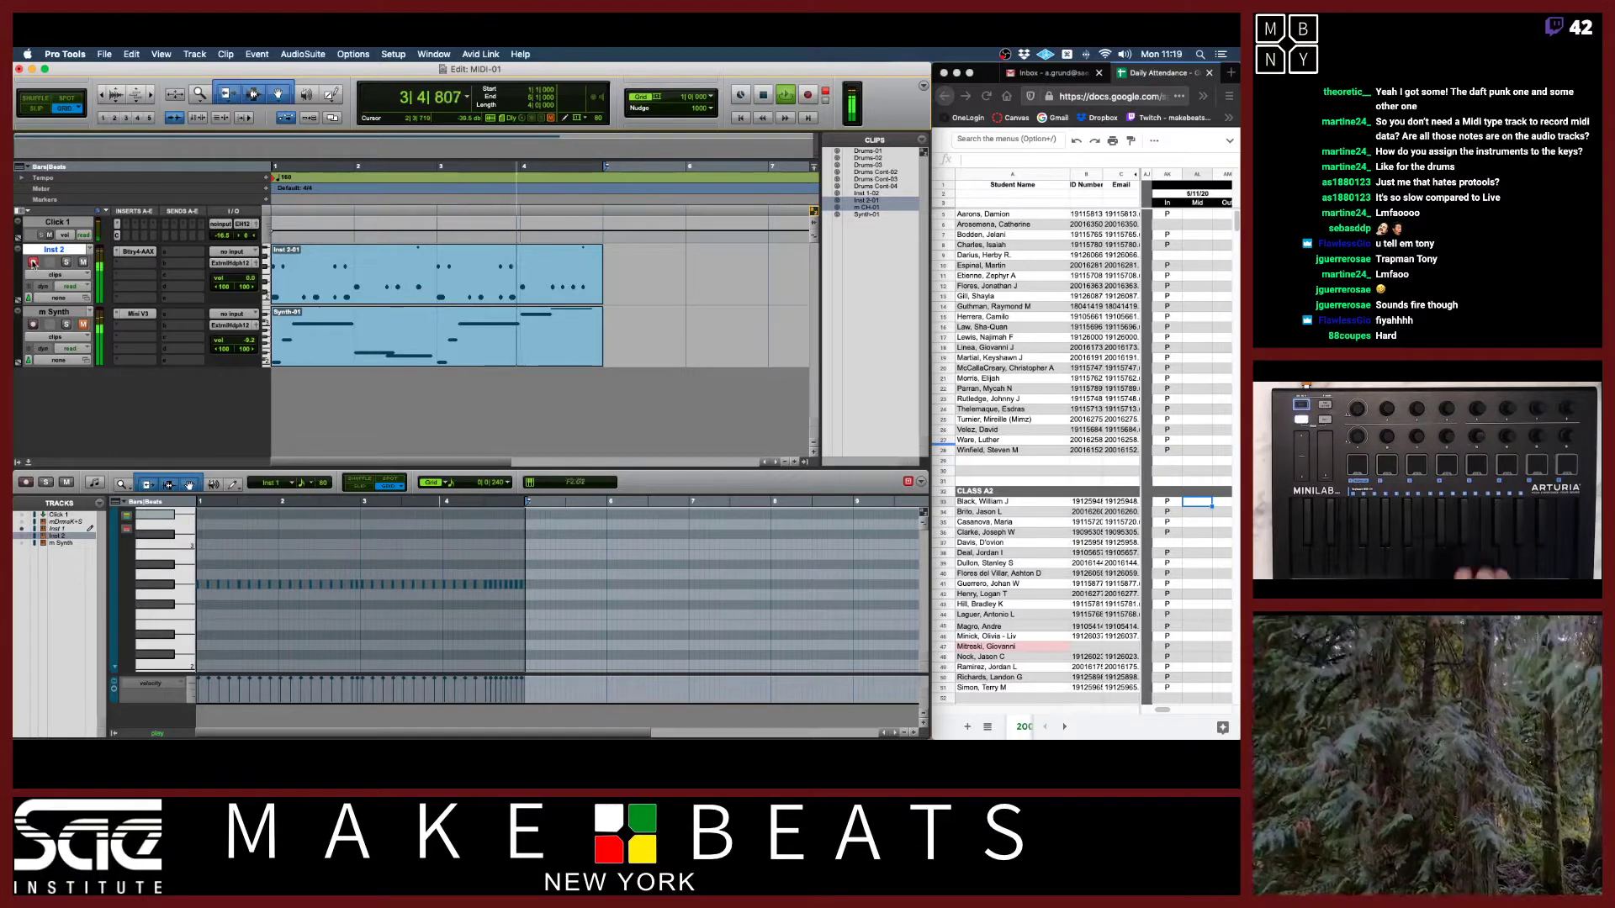
key("space")
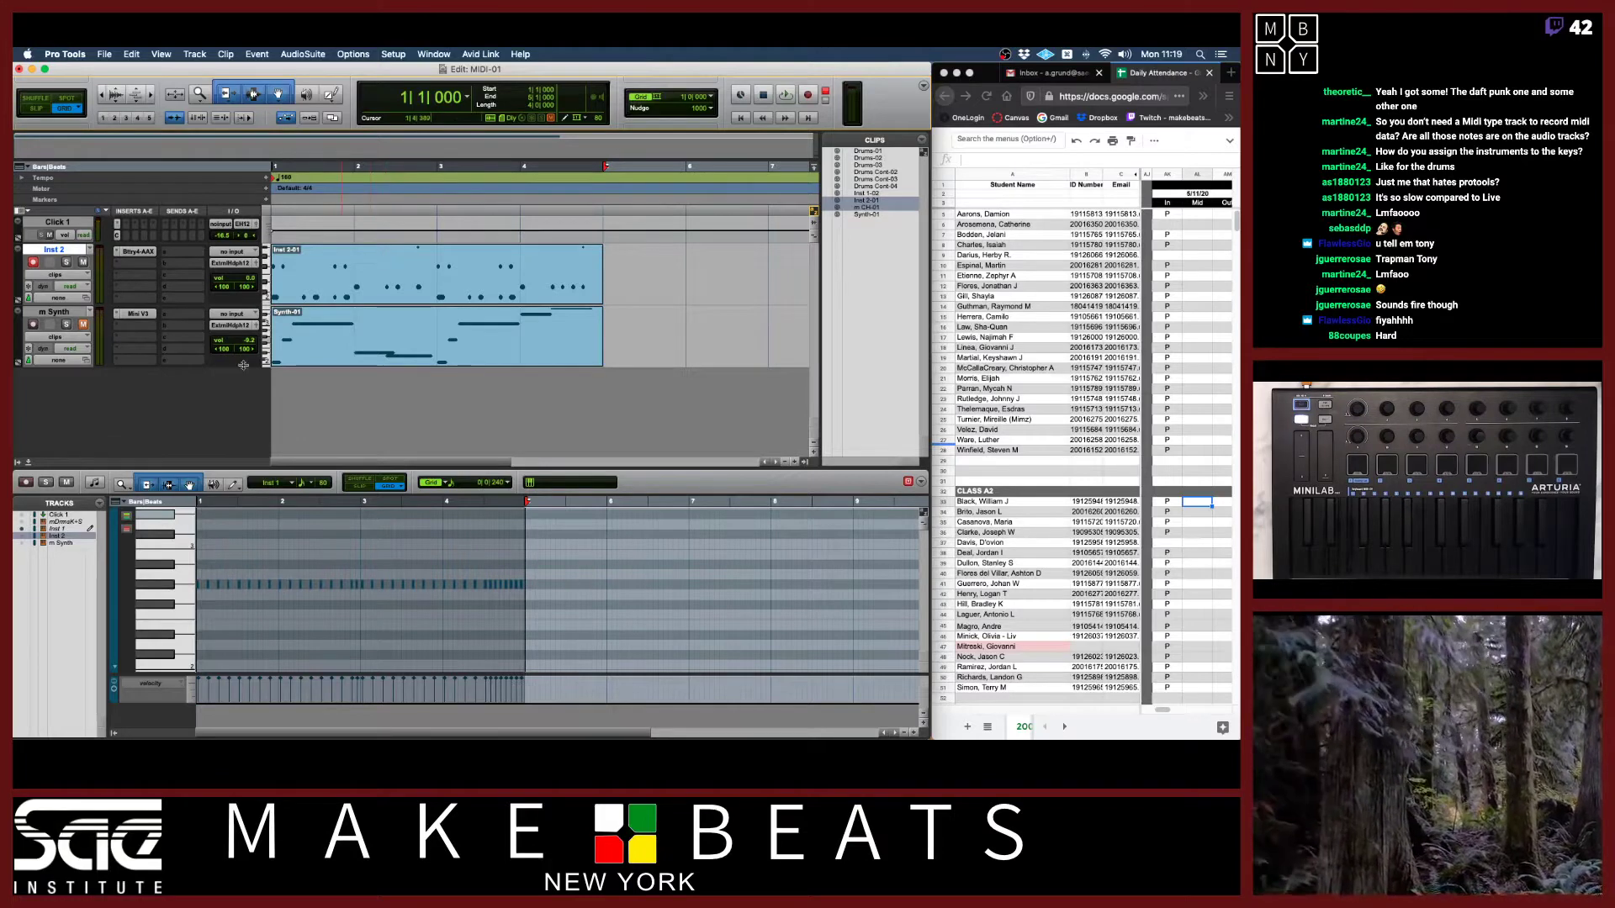
Select the recorded drum clip on Inst 2 and open the Select/Split Notes event operation.
left_click(362, 300)
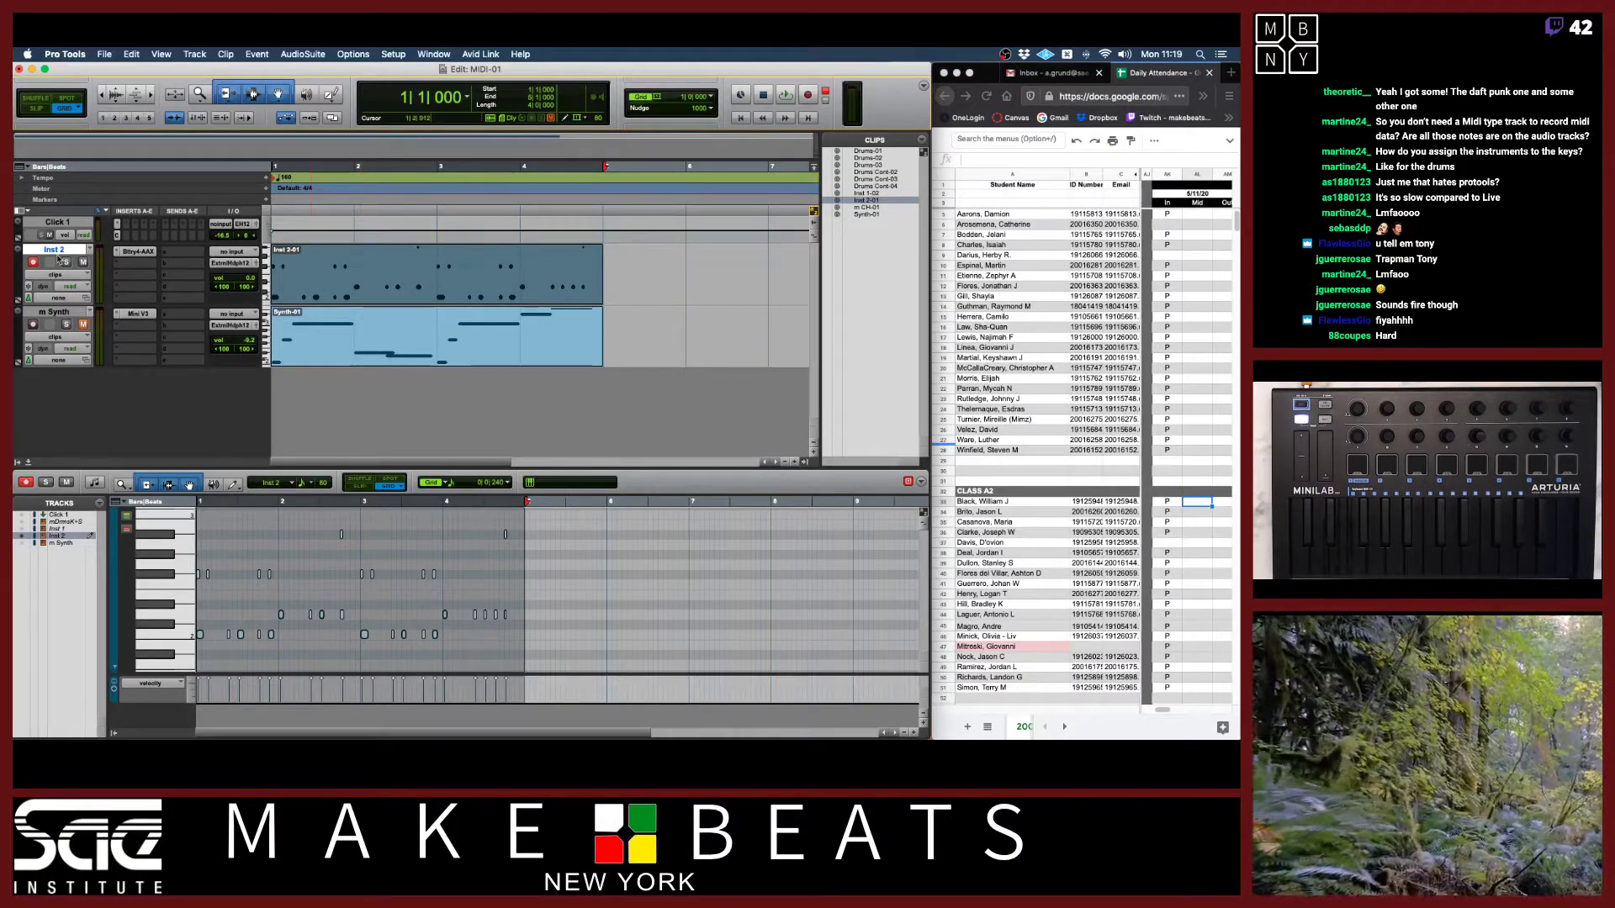
key("super+equal")
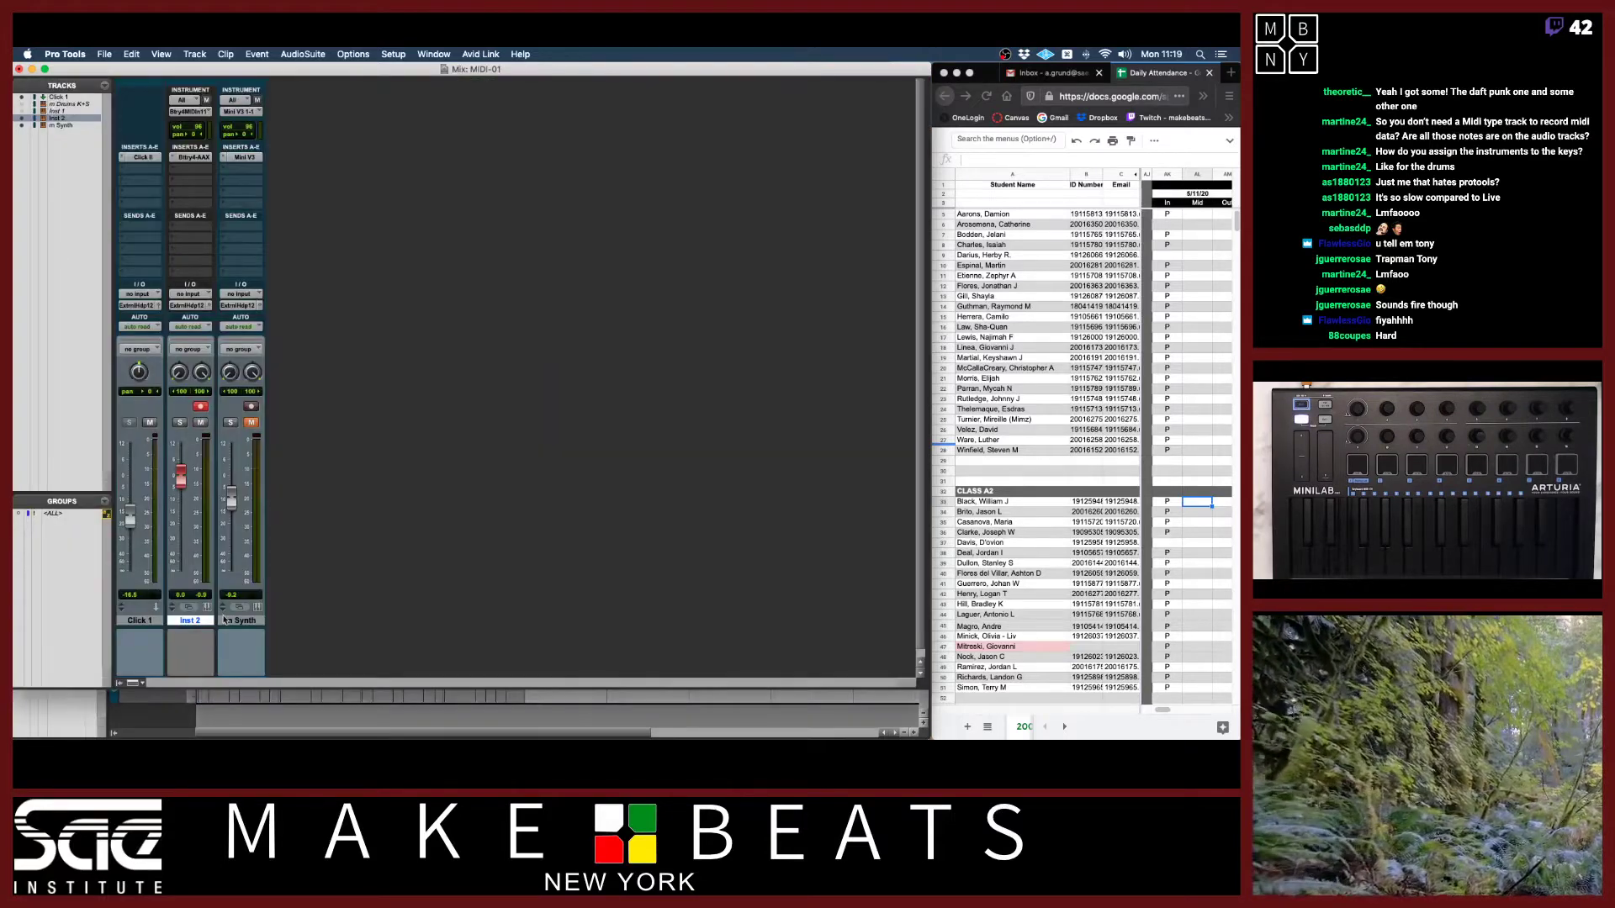
key("super+equal")
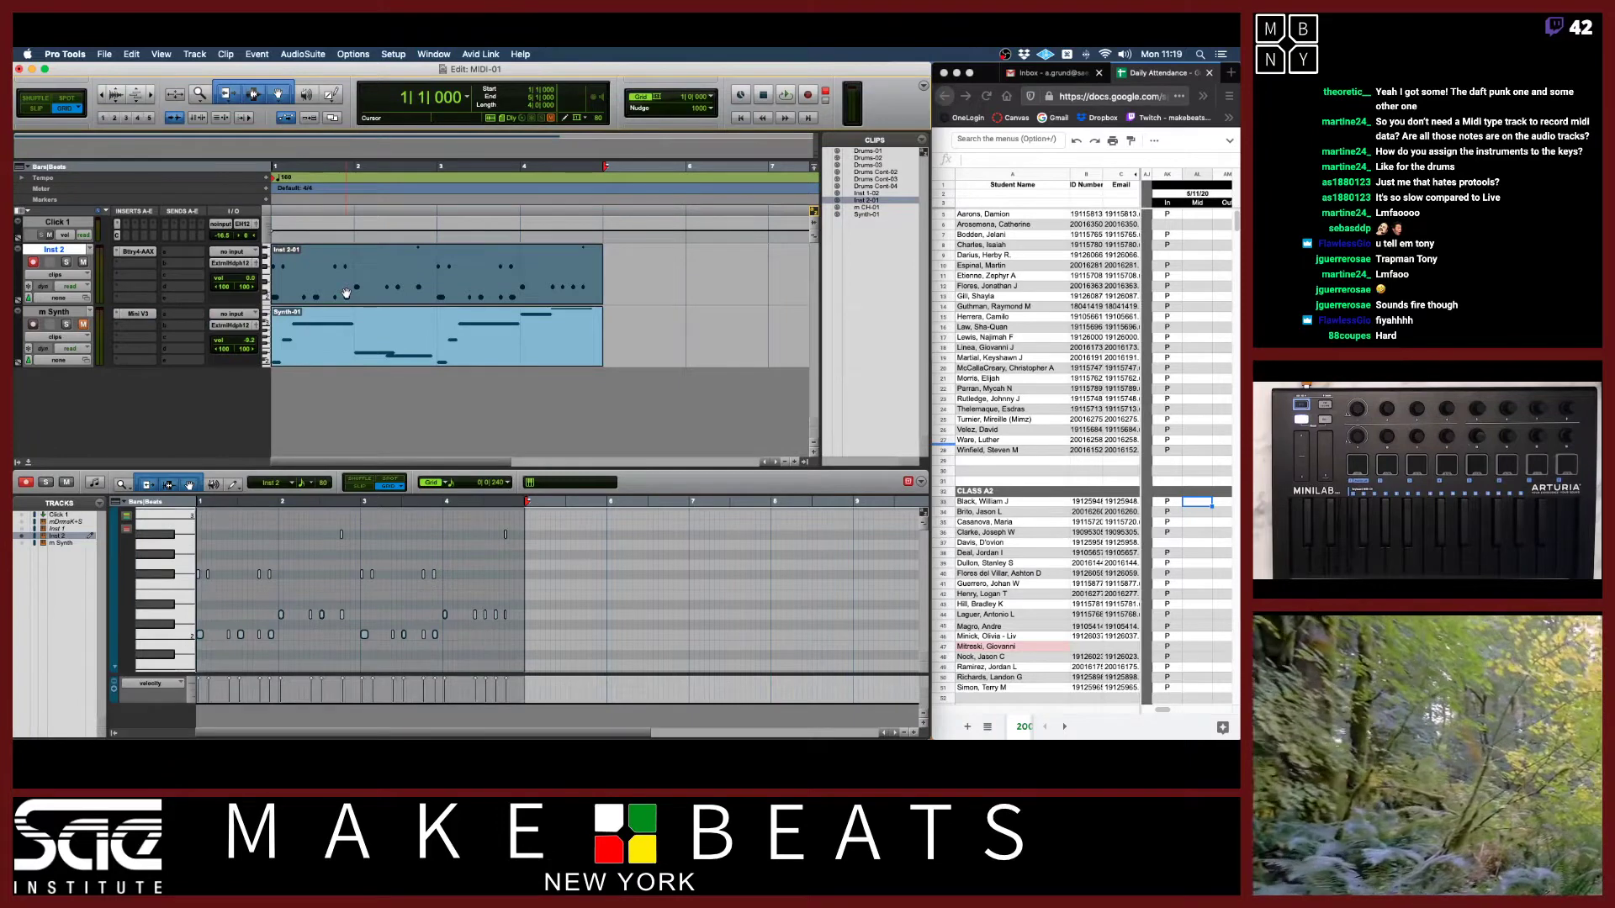
left_click(254, 54)
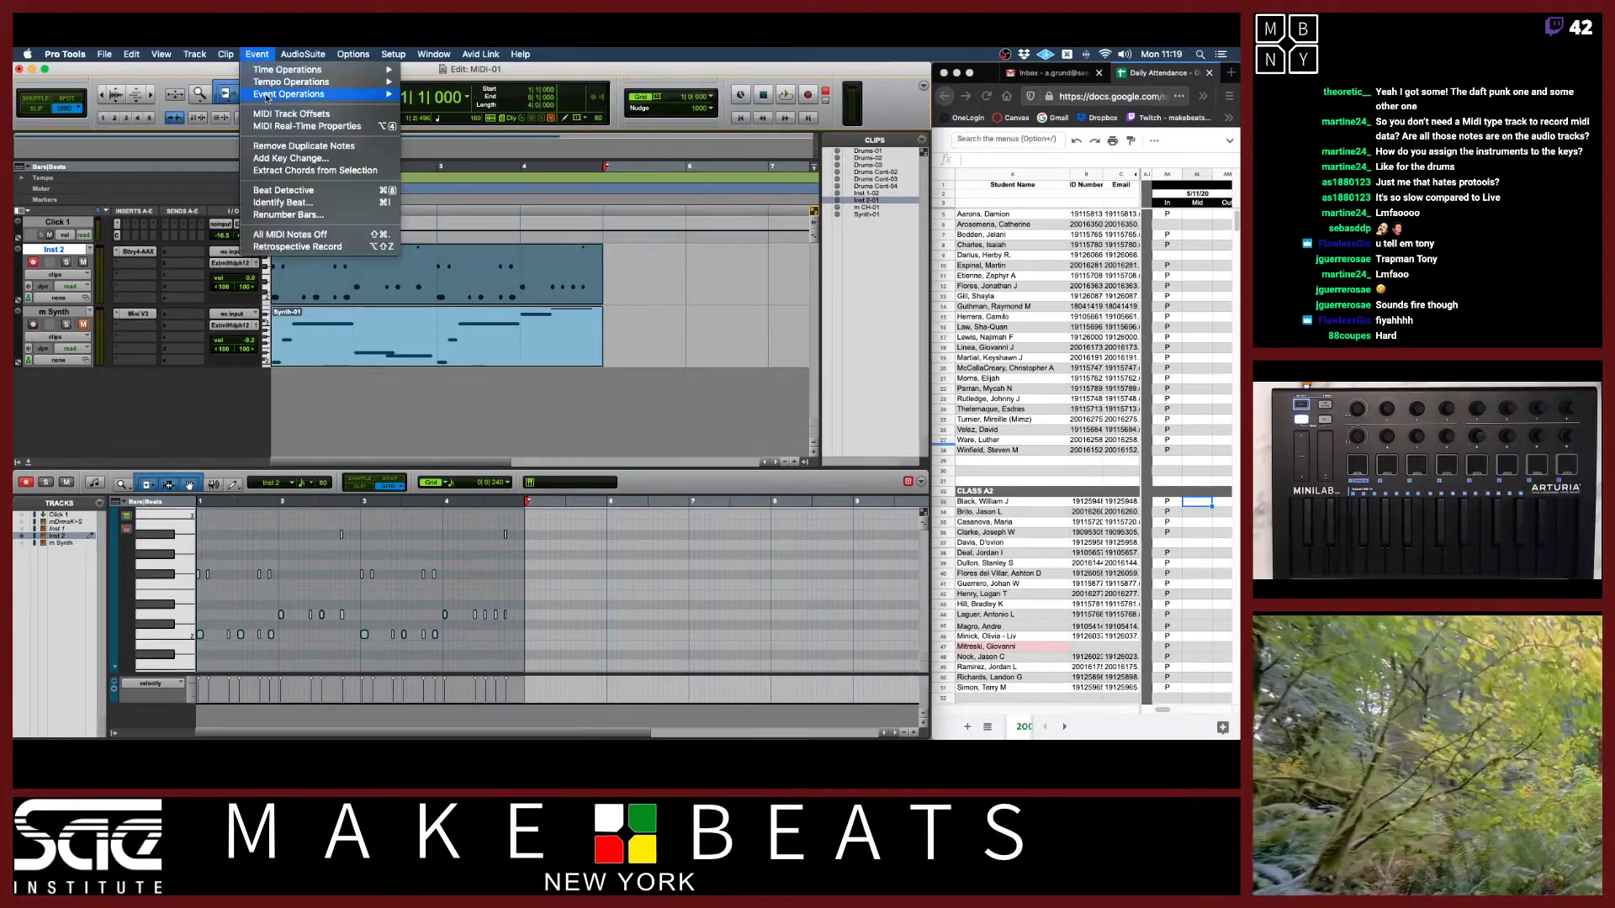
mouse_move(265, 96)
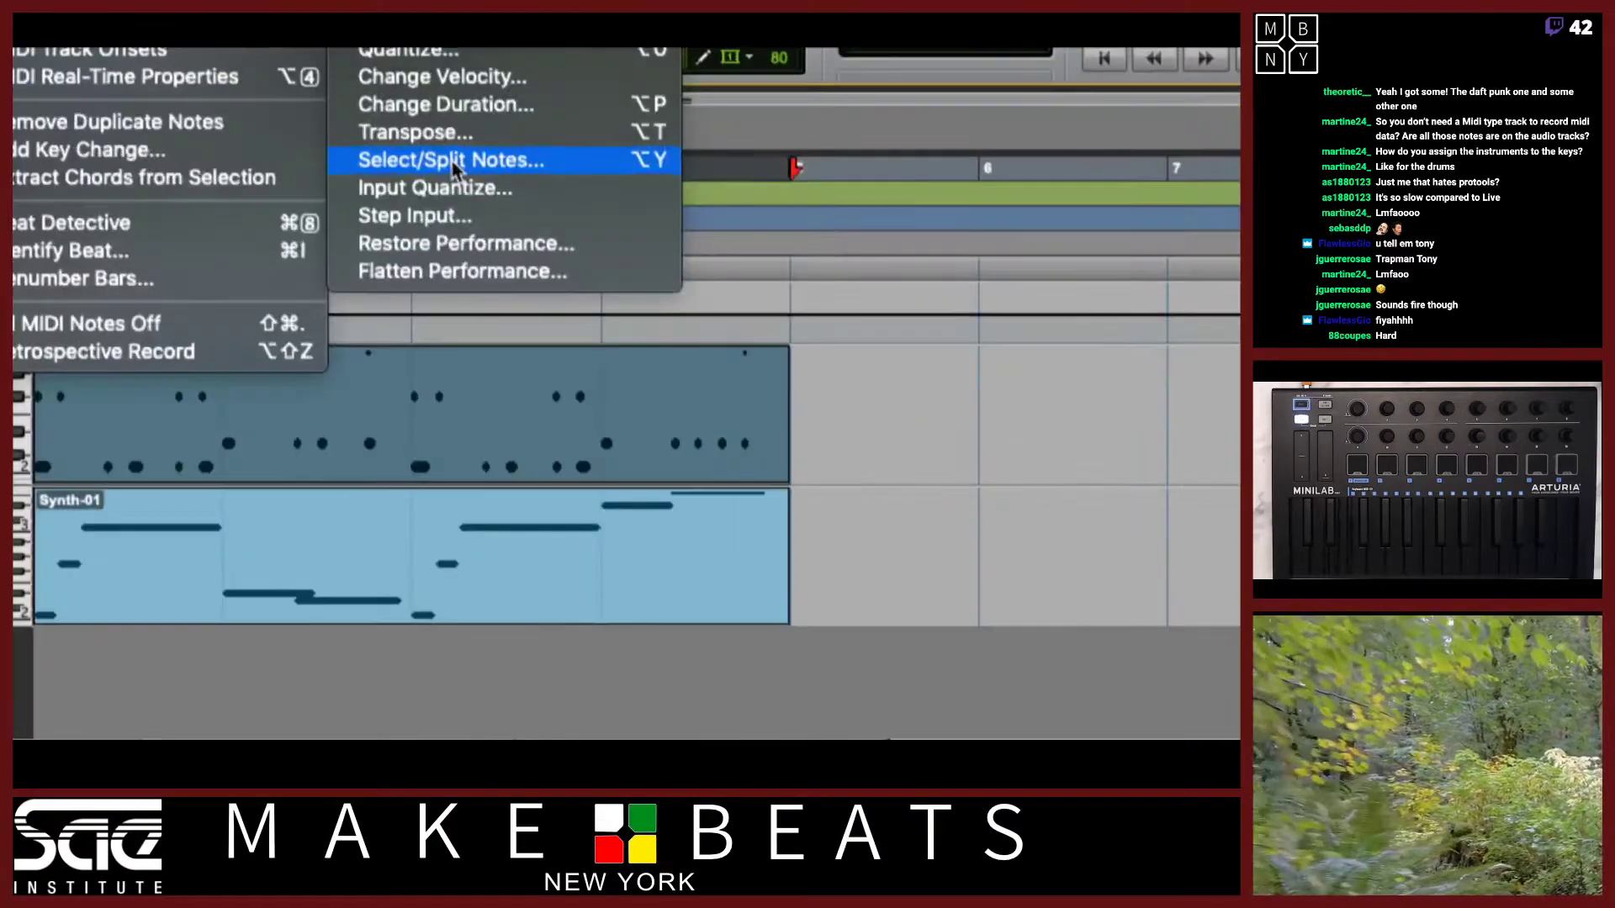
left_click(454, 164)
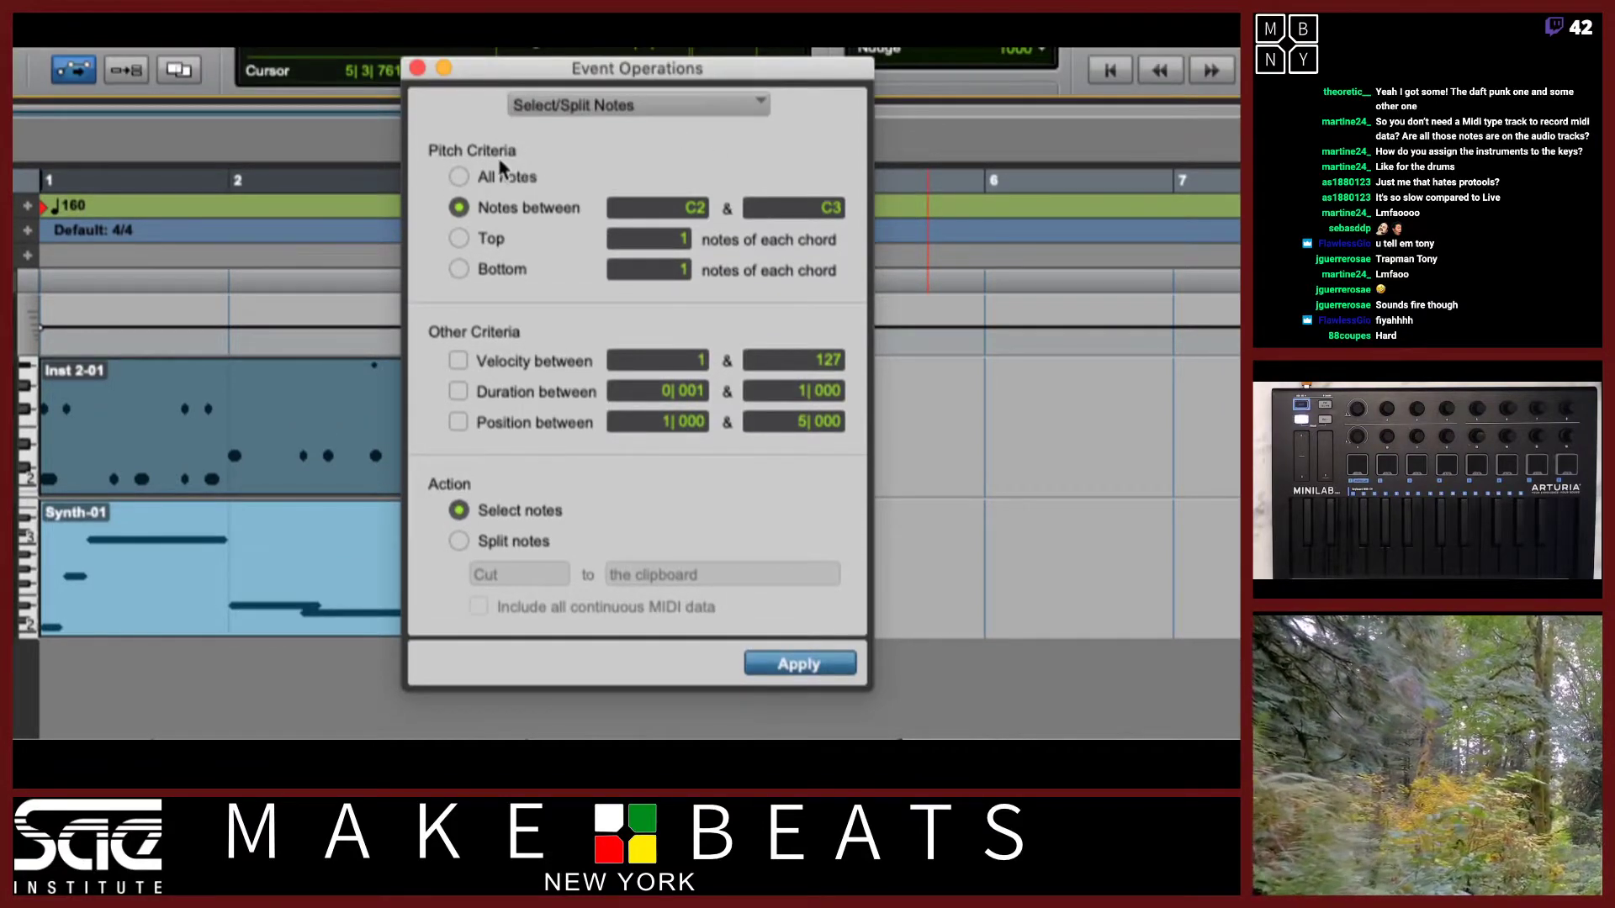
Split all notes of the clip by cutting them to a new track per pitch, and close the Event Operations window.
left_click(459, 177)
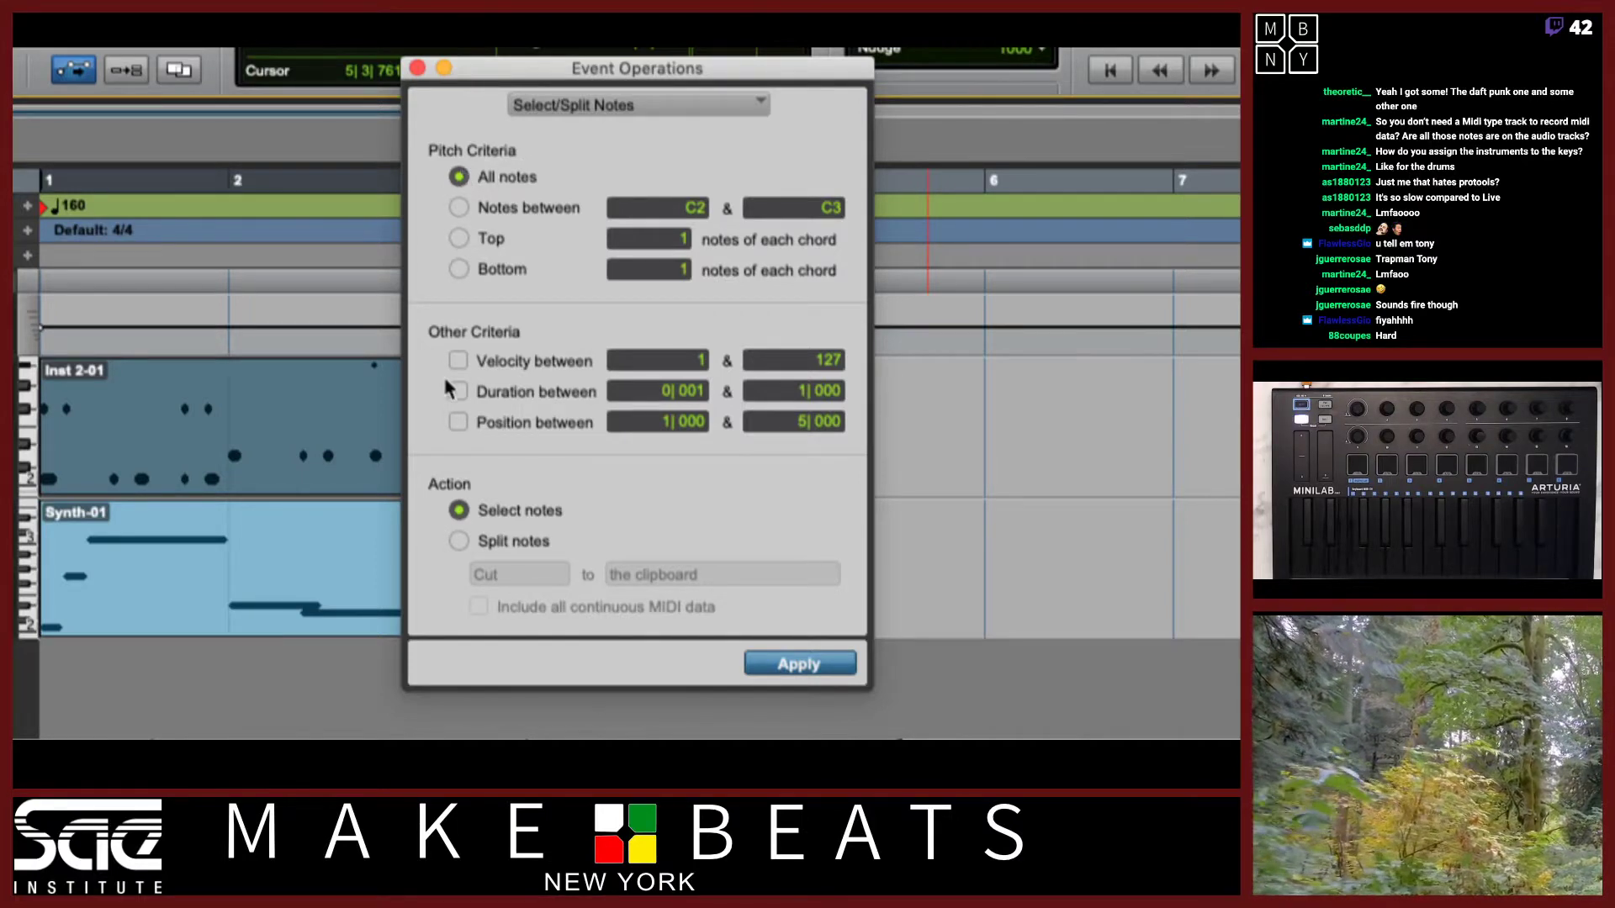
left_click(458, 543)
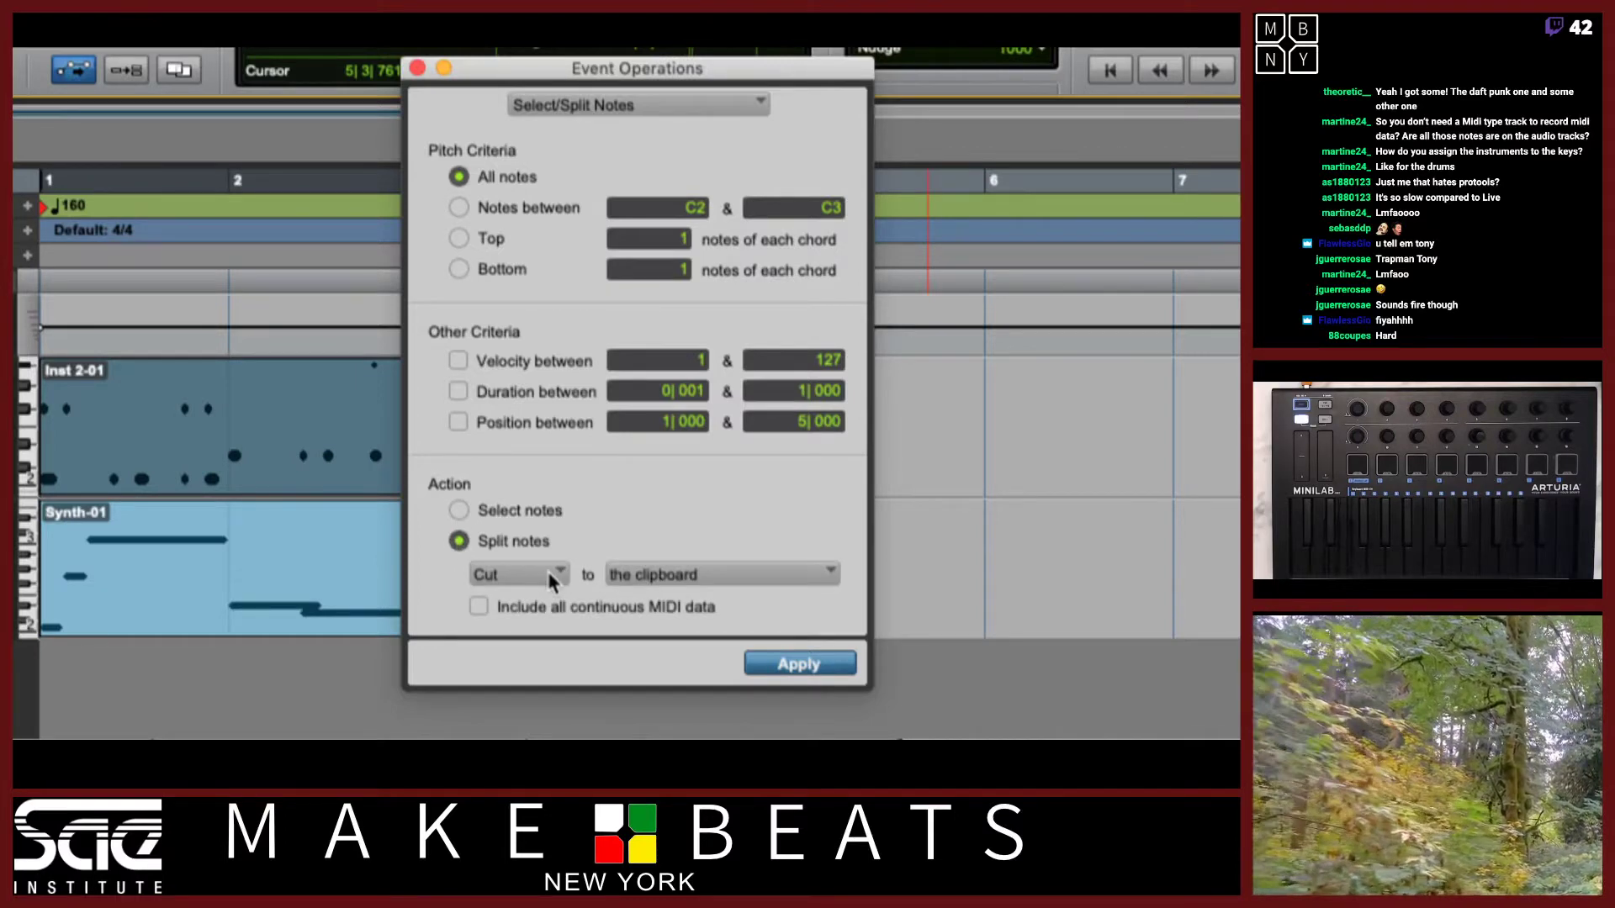
left_click(678, 574)
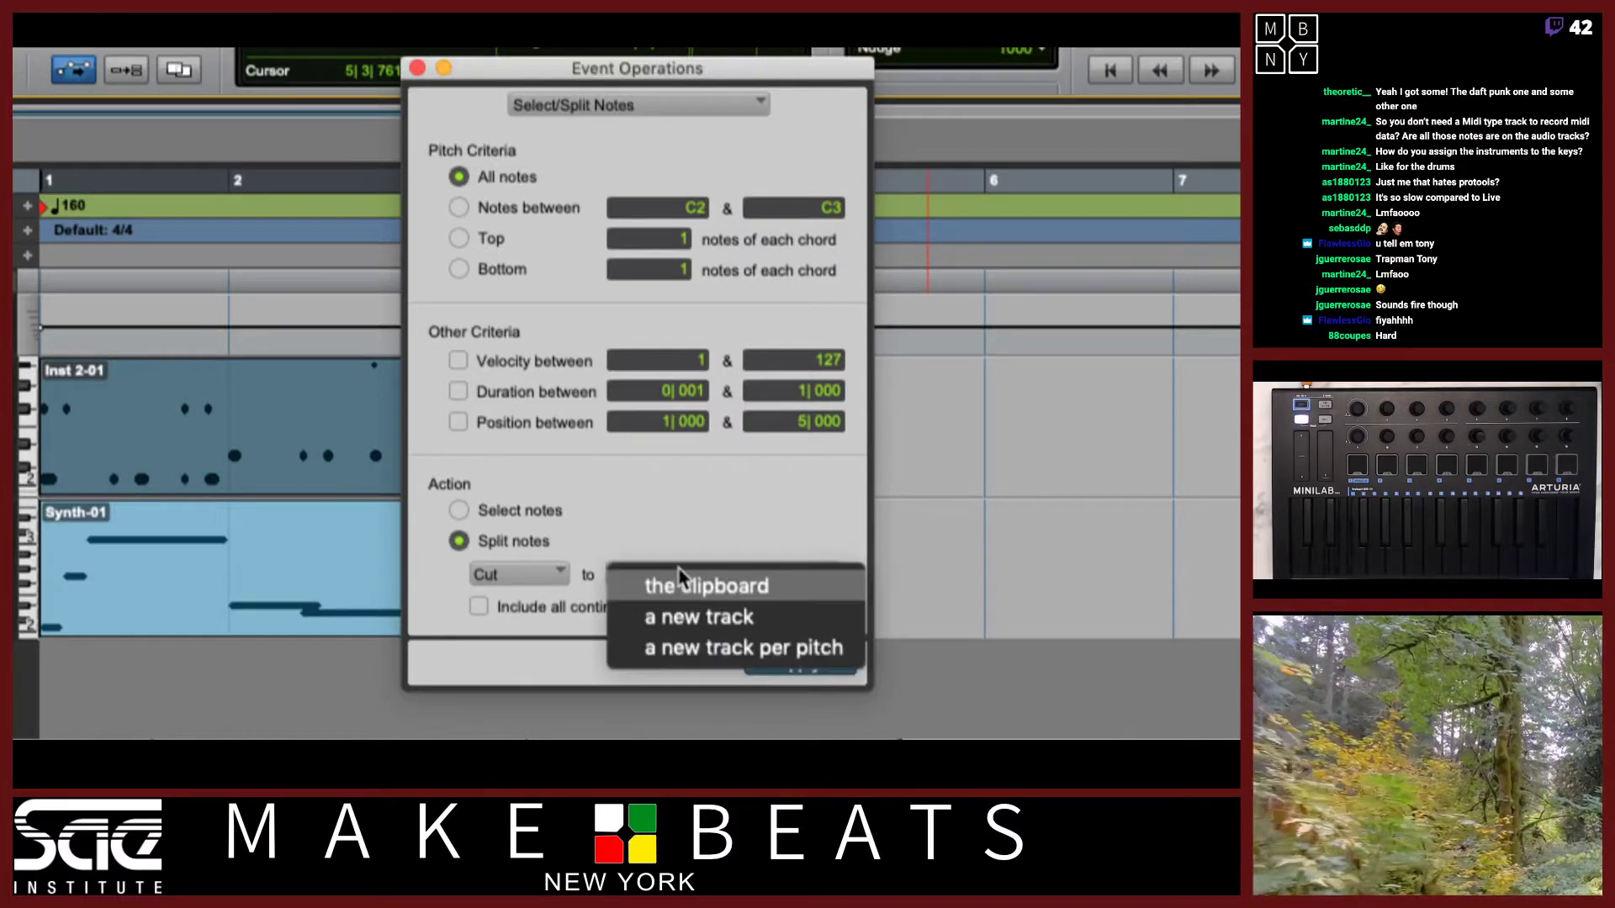
left_click(711, 649)
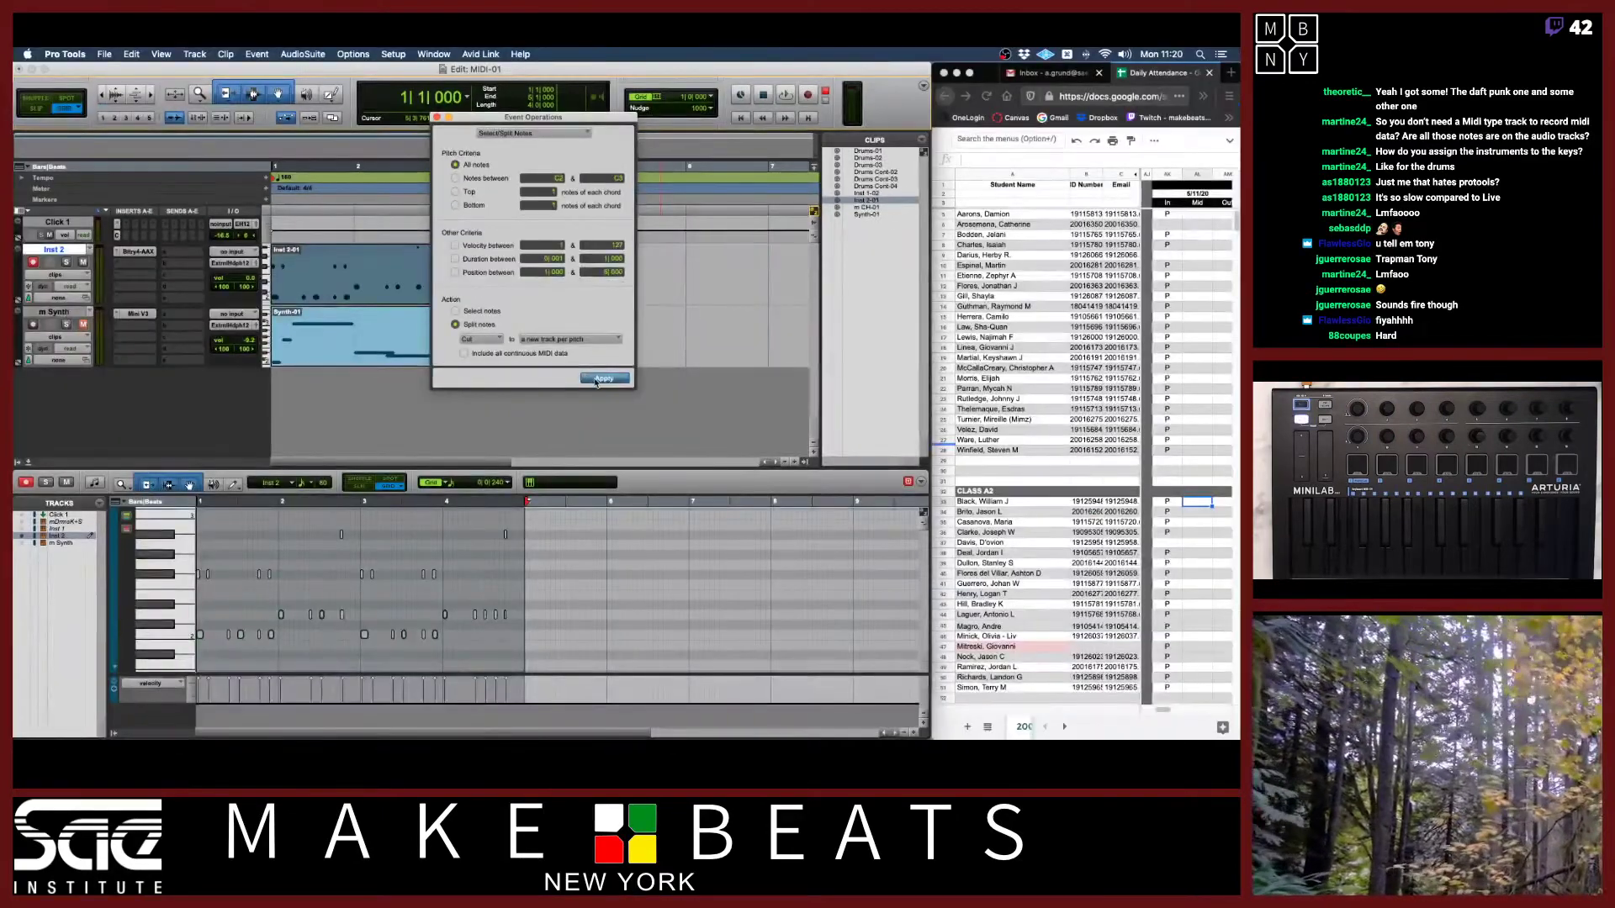
left_click(597, 379)
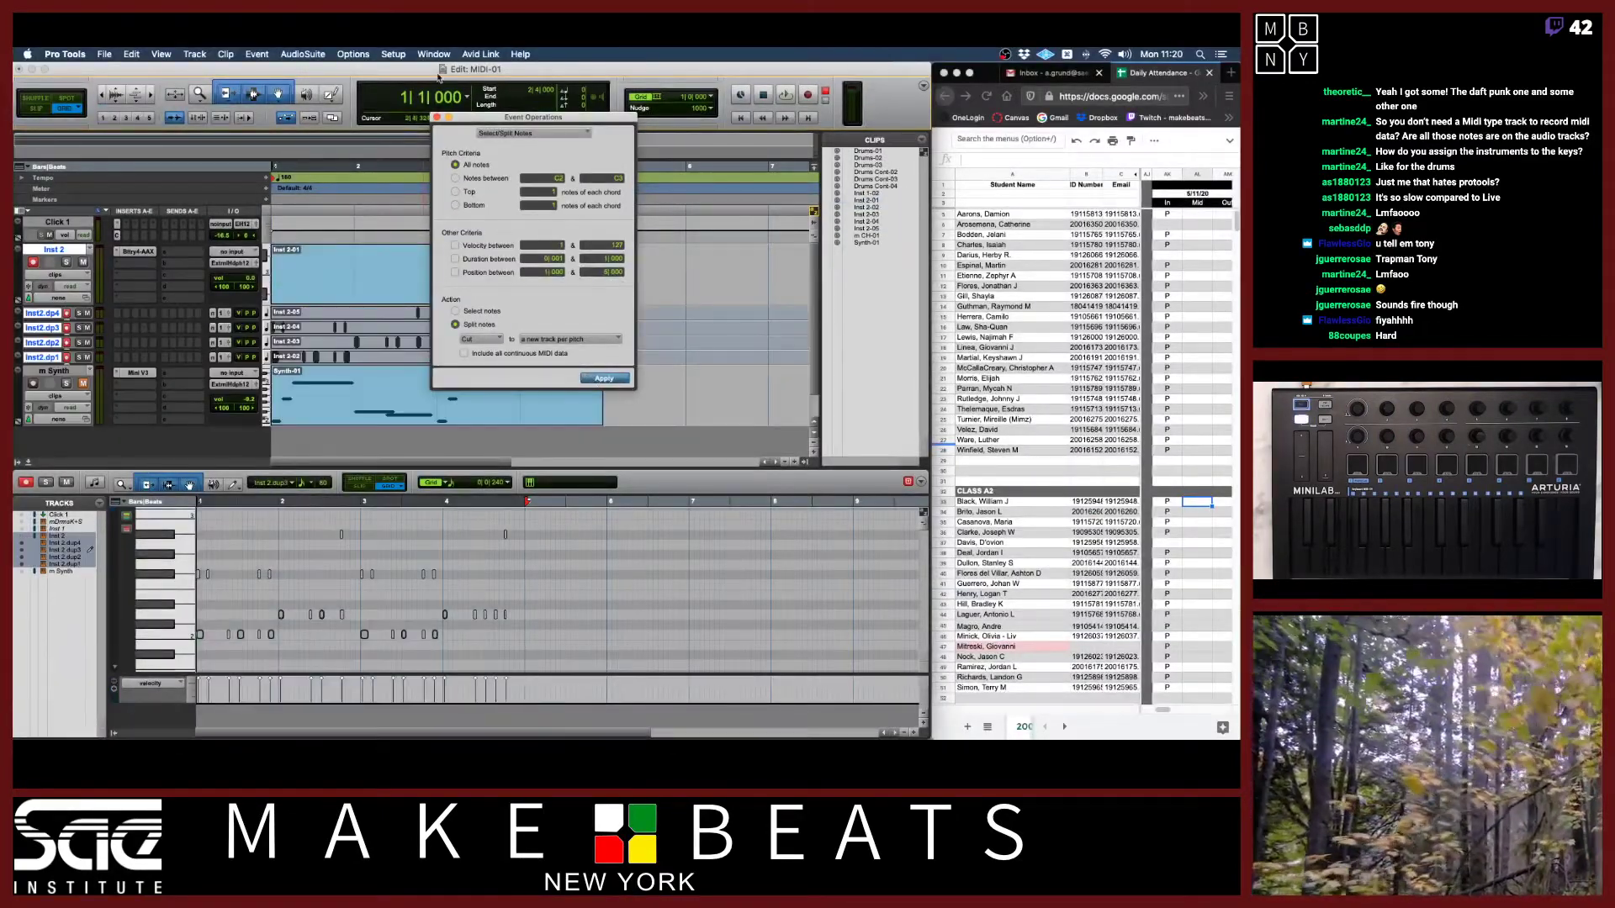
left_click(437, 117)
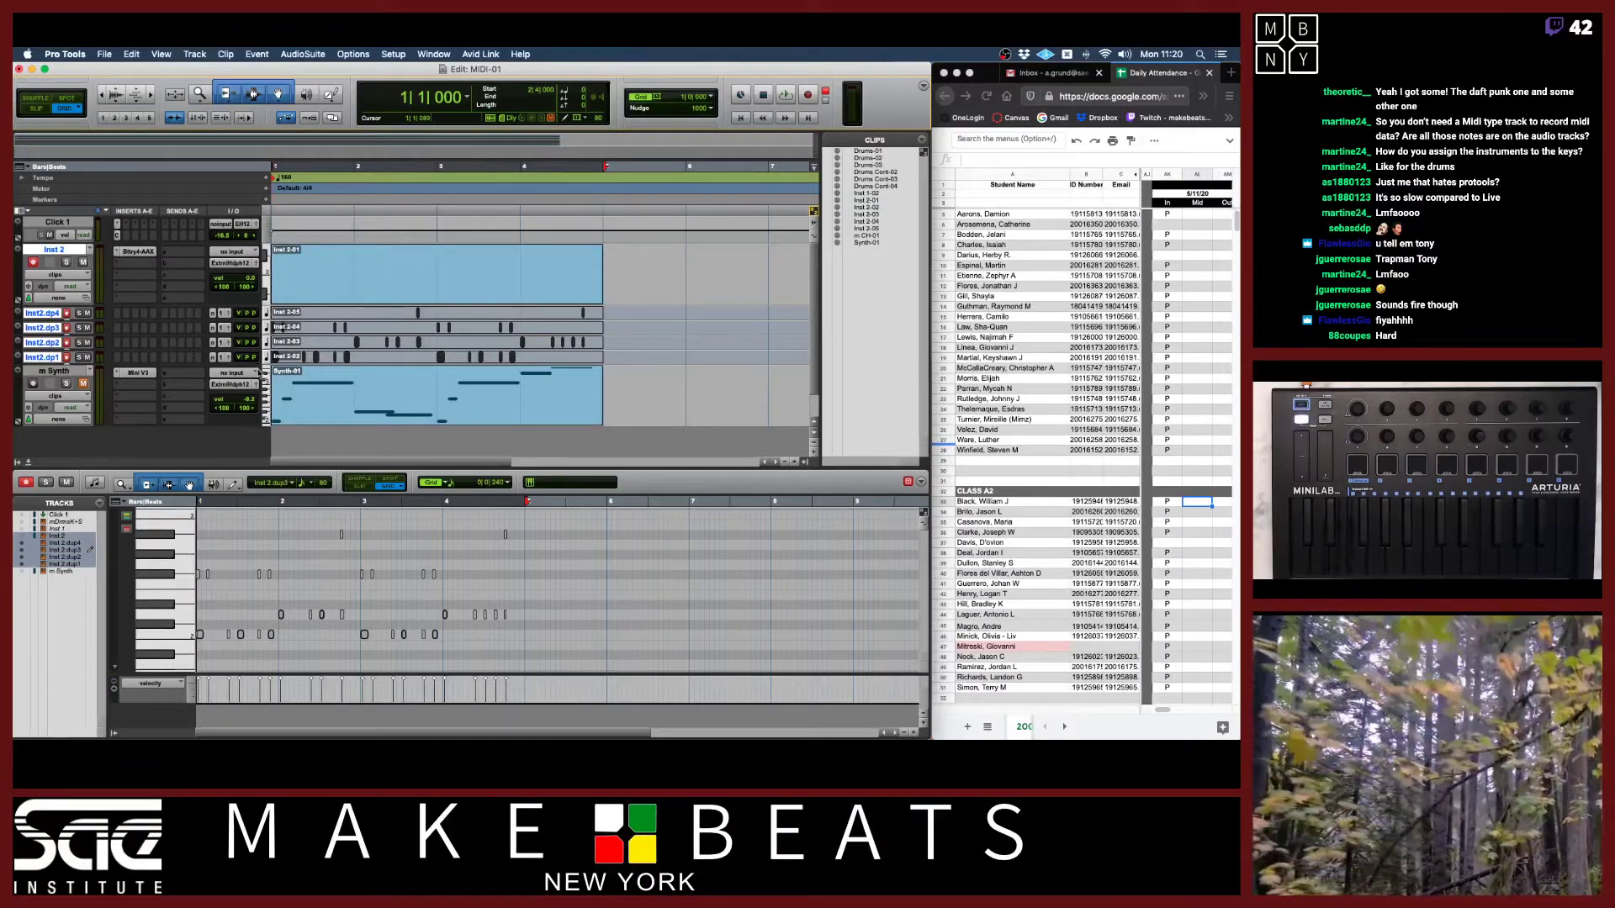
Copy the Battery 4 insert from Inst 2 to the four split-note tracks in the Mix window, and return to the Edit window.
key("super+equal")
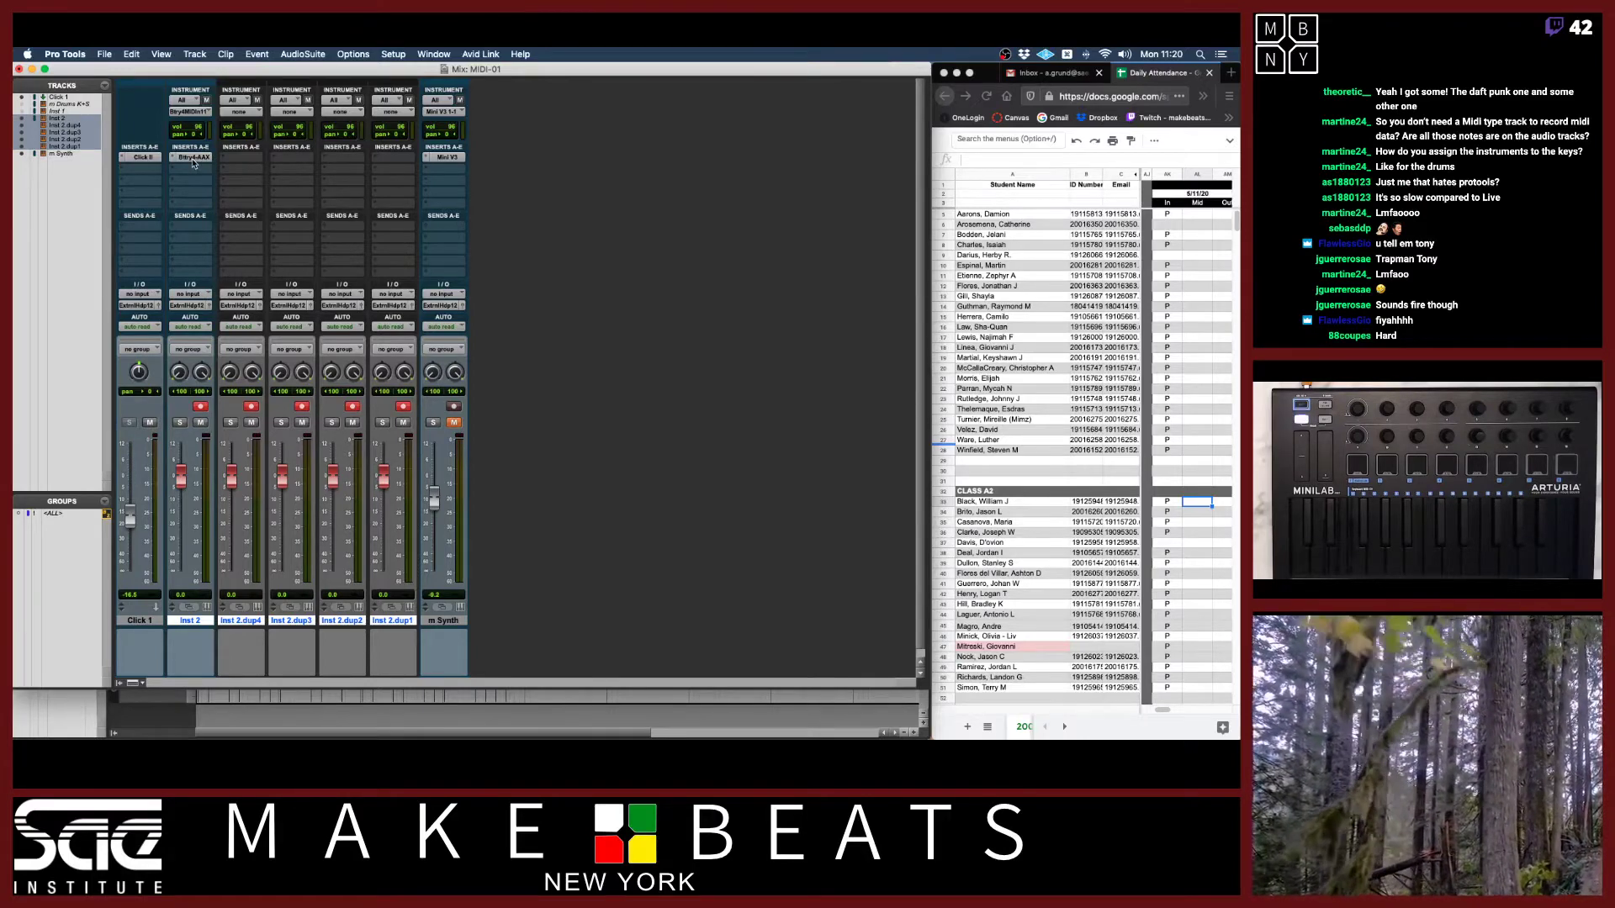
left_click_drag(197, 156, 385, 161)
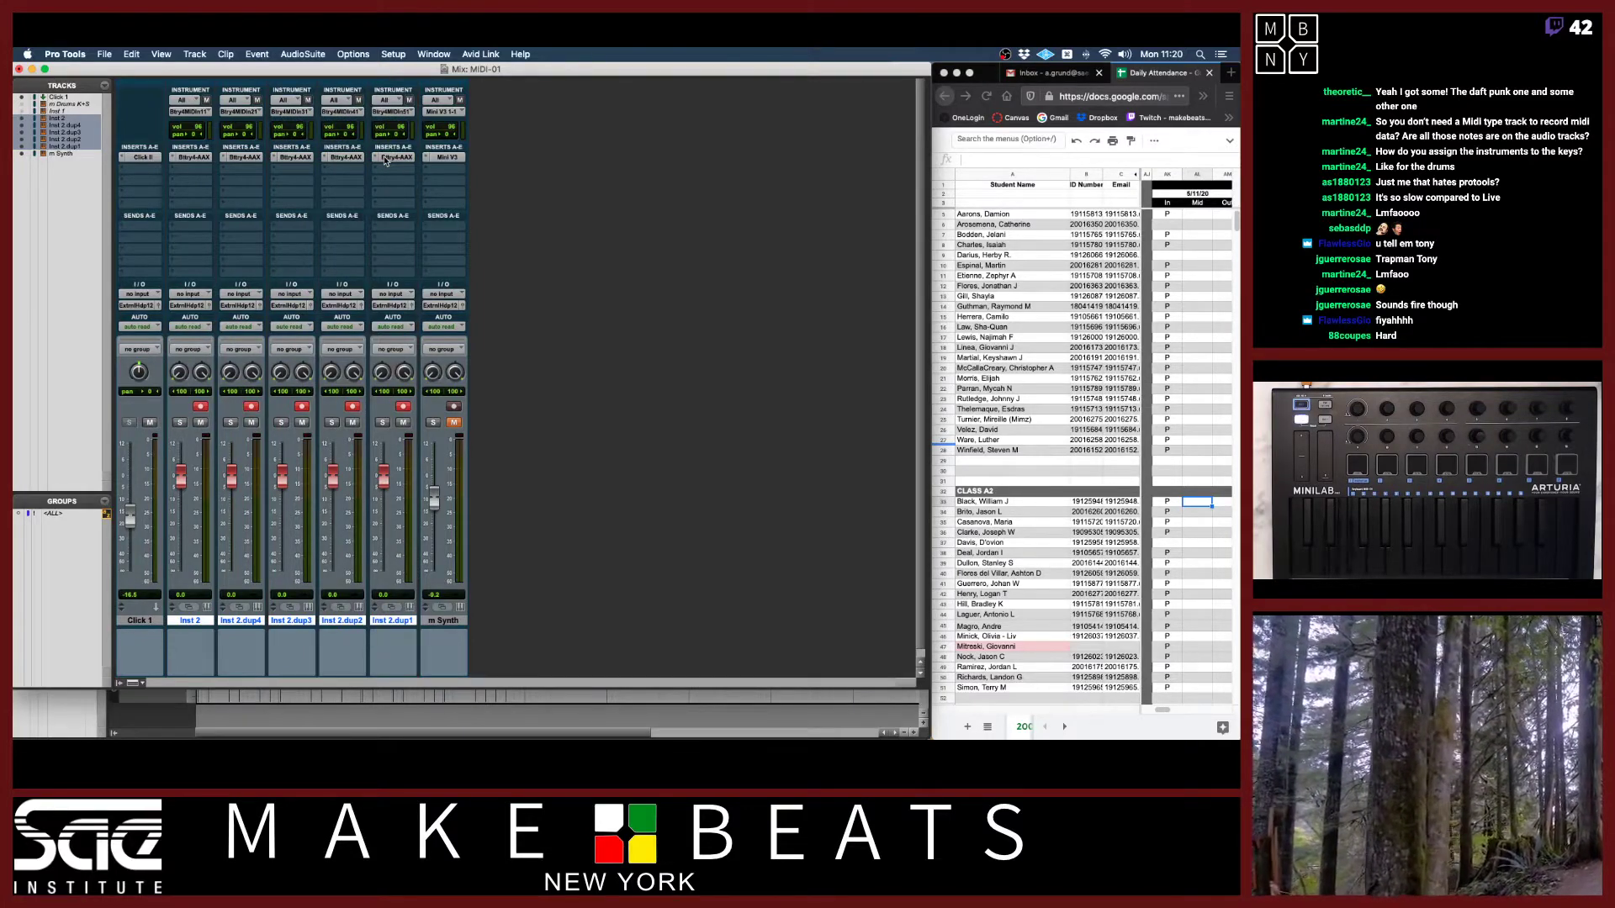
key("super+equal")
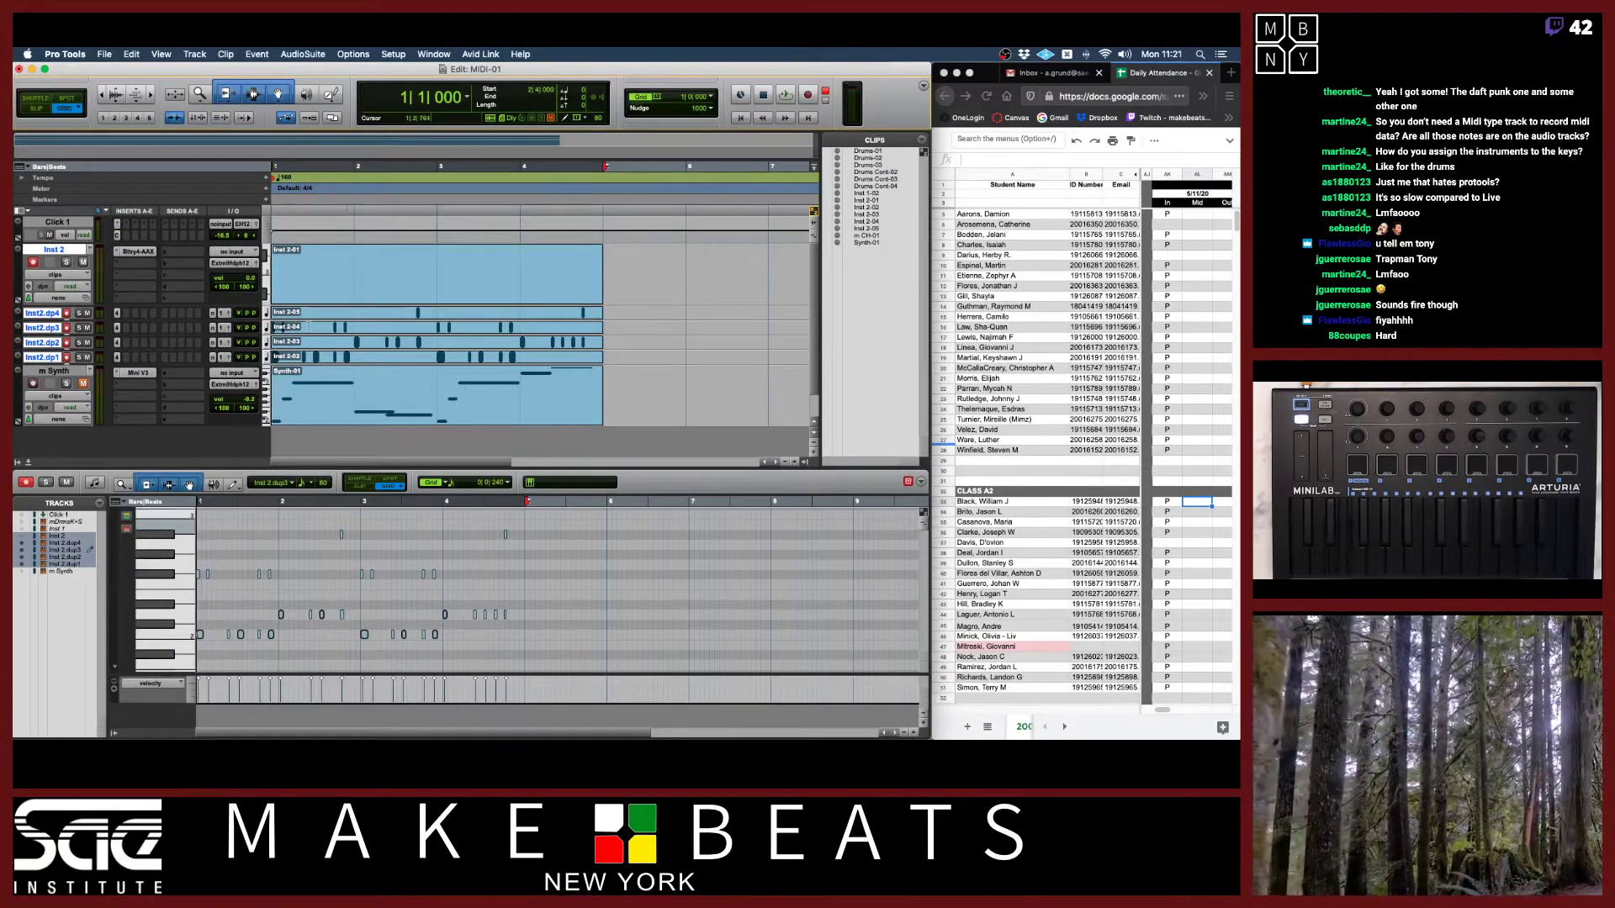
left_click(267, 327)
left_click(294, 255)
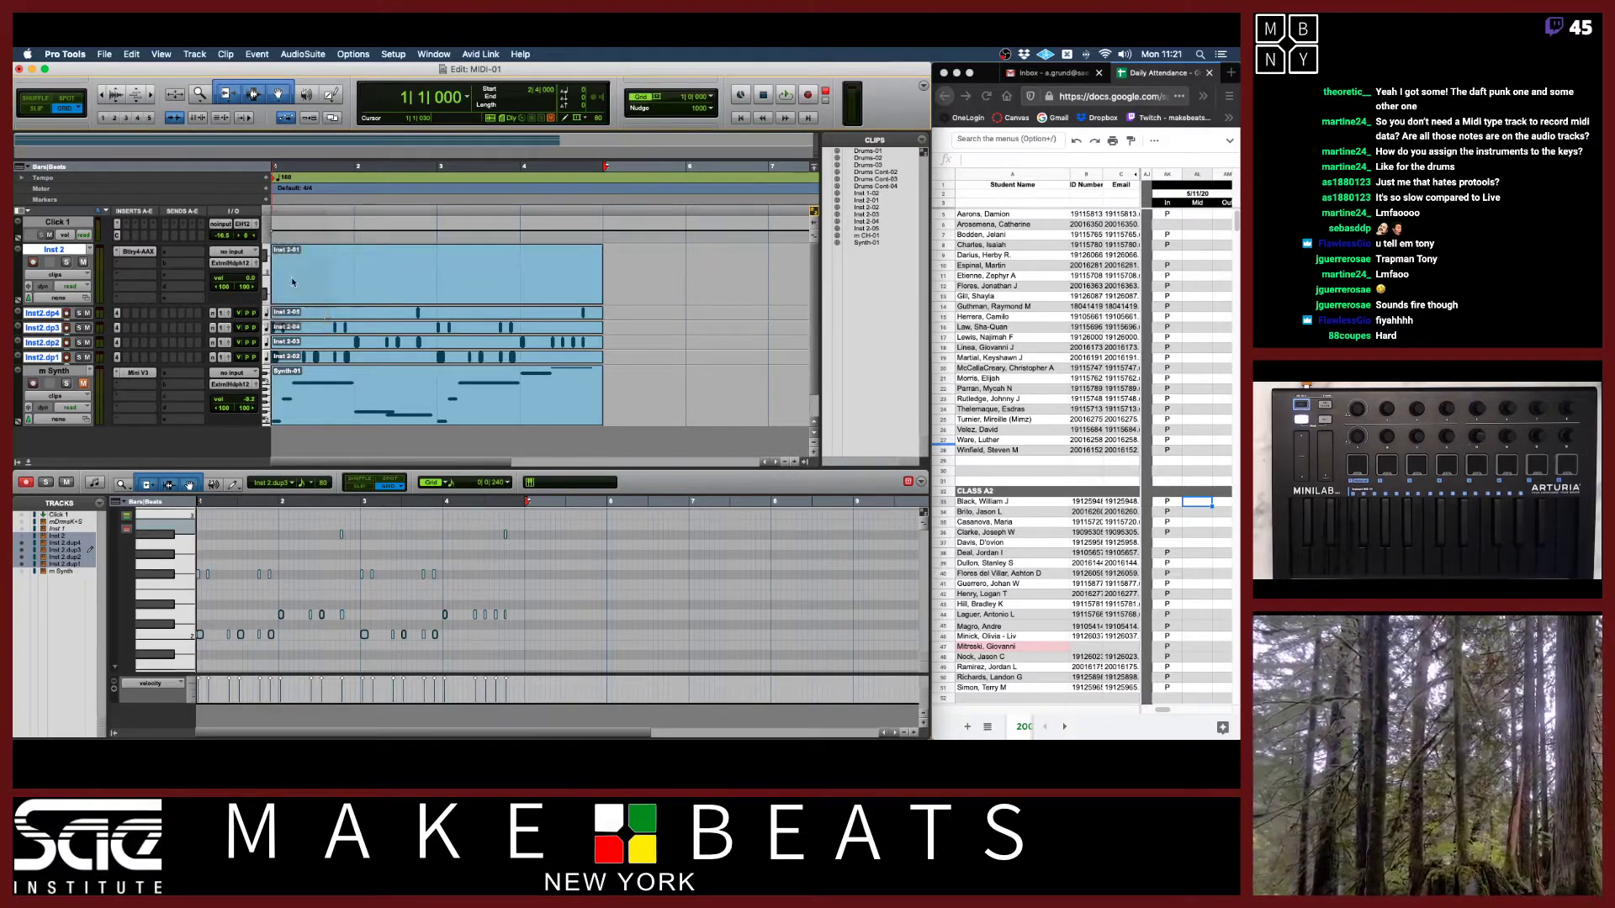
Enlarge the split-note tracks, setting Inst 2.dup4 and Inst 2.dup3 to medium height and Inst 2.dup2 and Inst 2.dup1 to small.
left_click(268, 379)
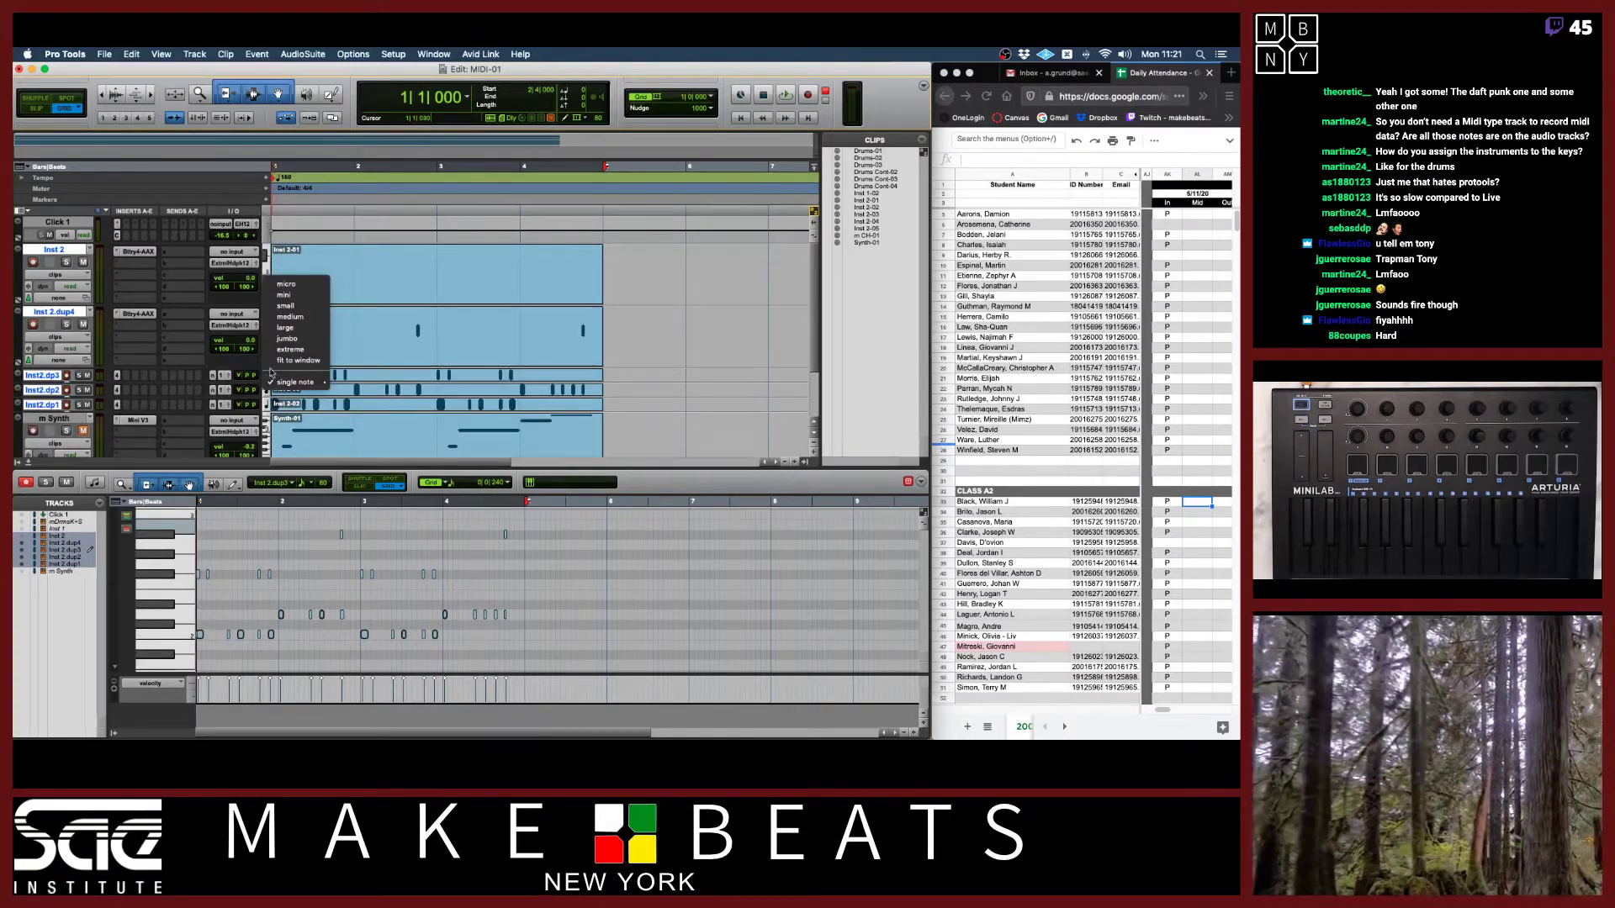
left_click(307, 308)
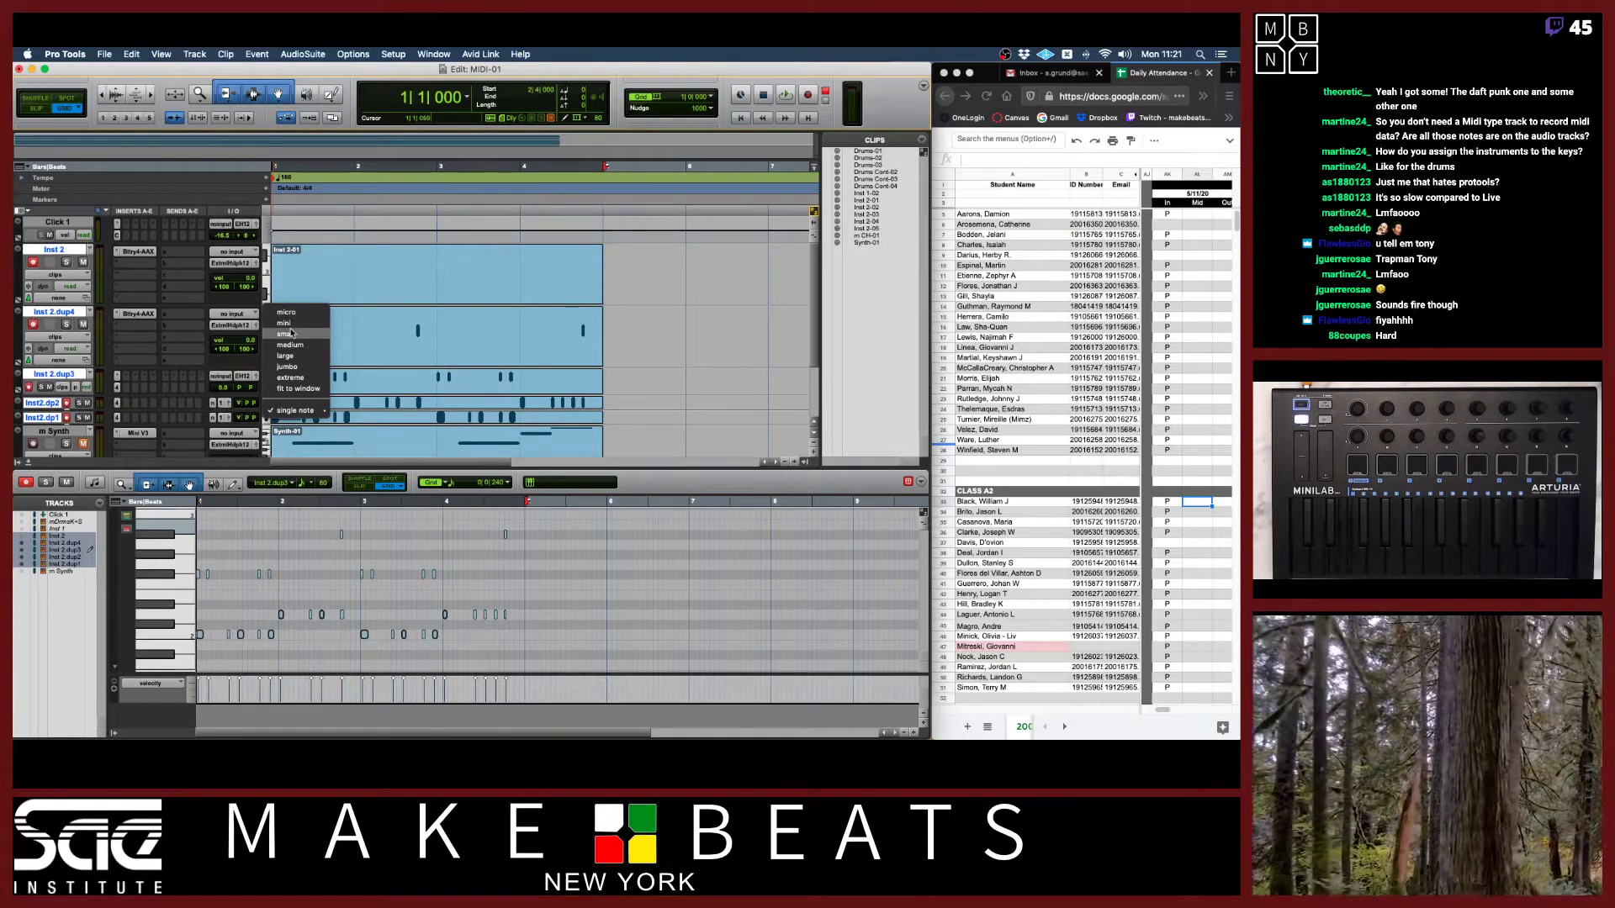
left_click(286, 333)
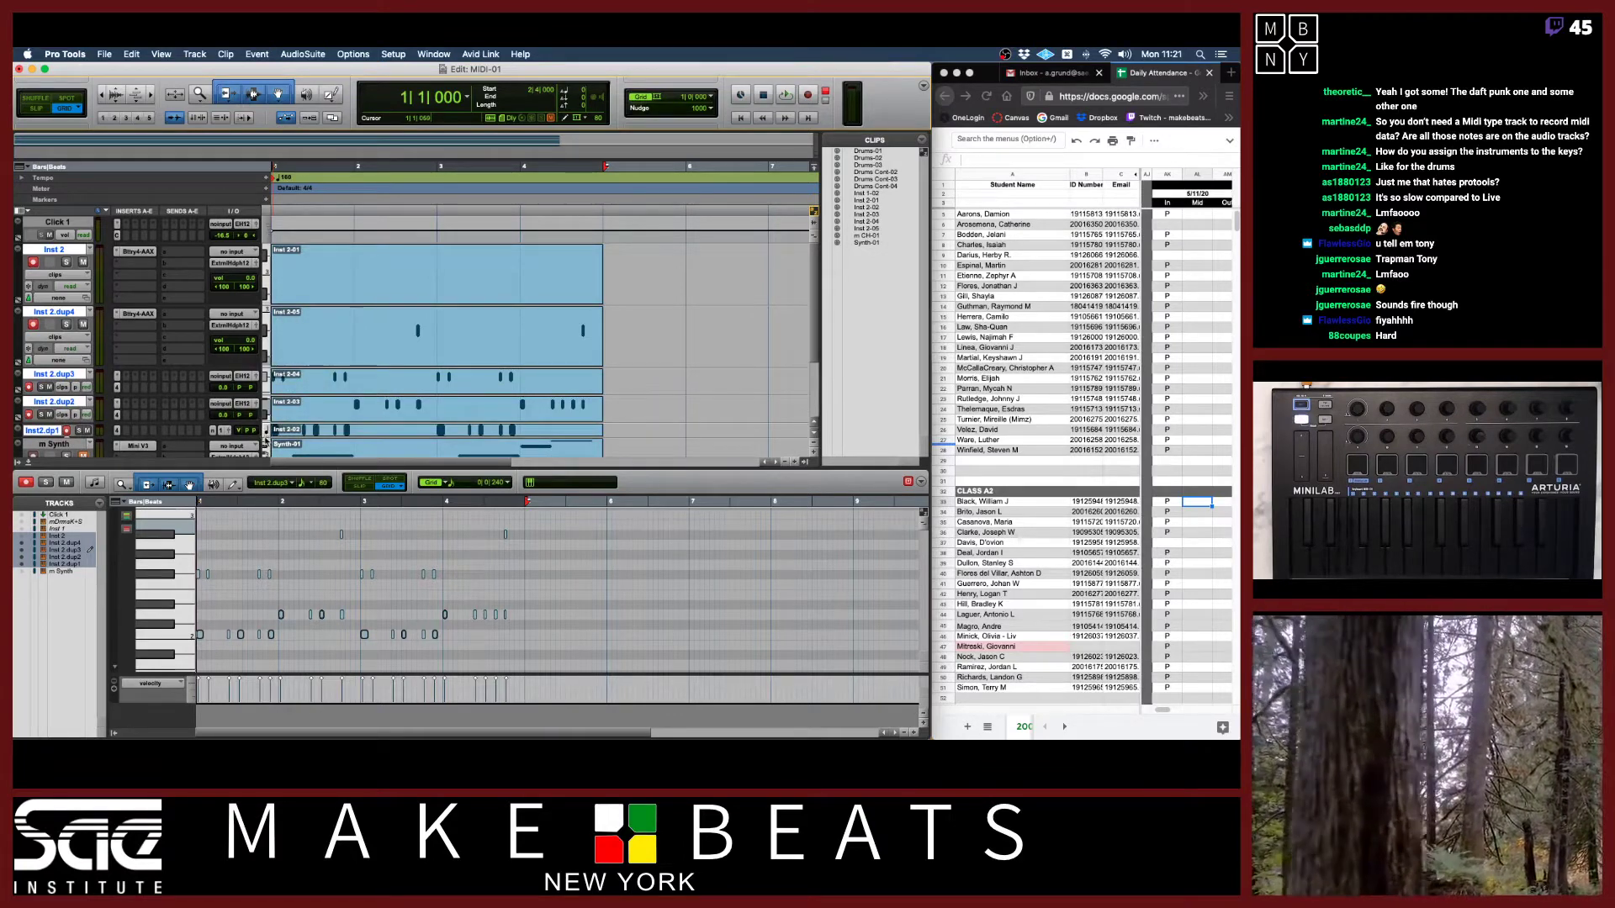
left_click_drag(264, 443, 264, 452)
scroll(424, 370, "down", 3)
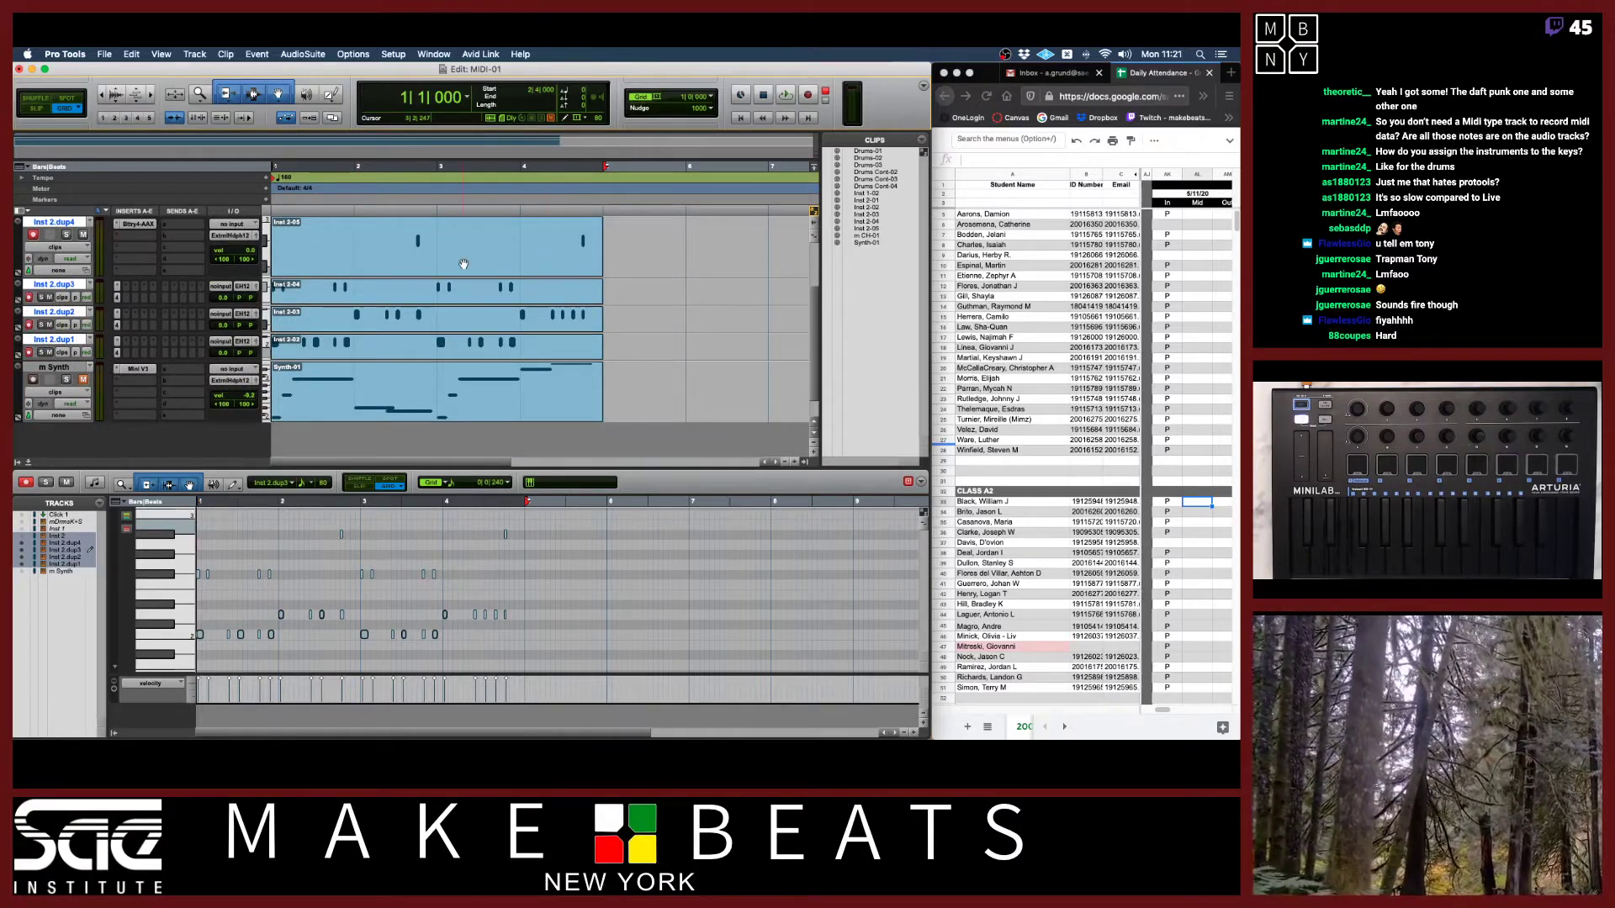
left_click(401, 300)
left_click(266, 290)
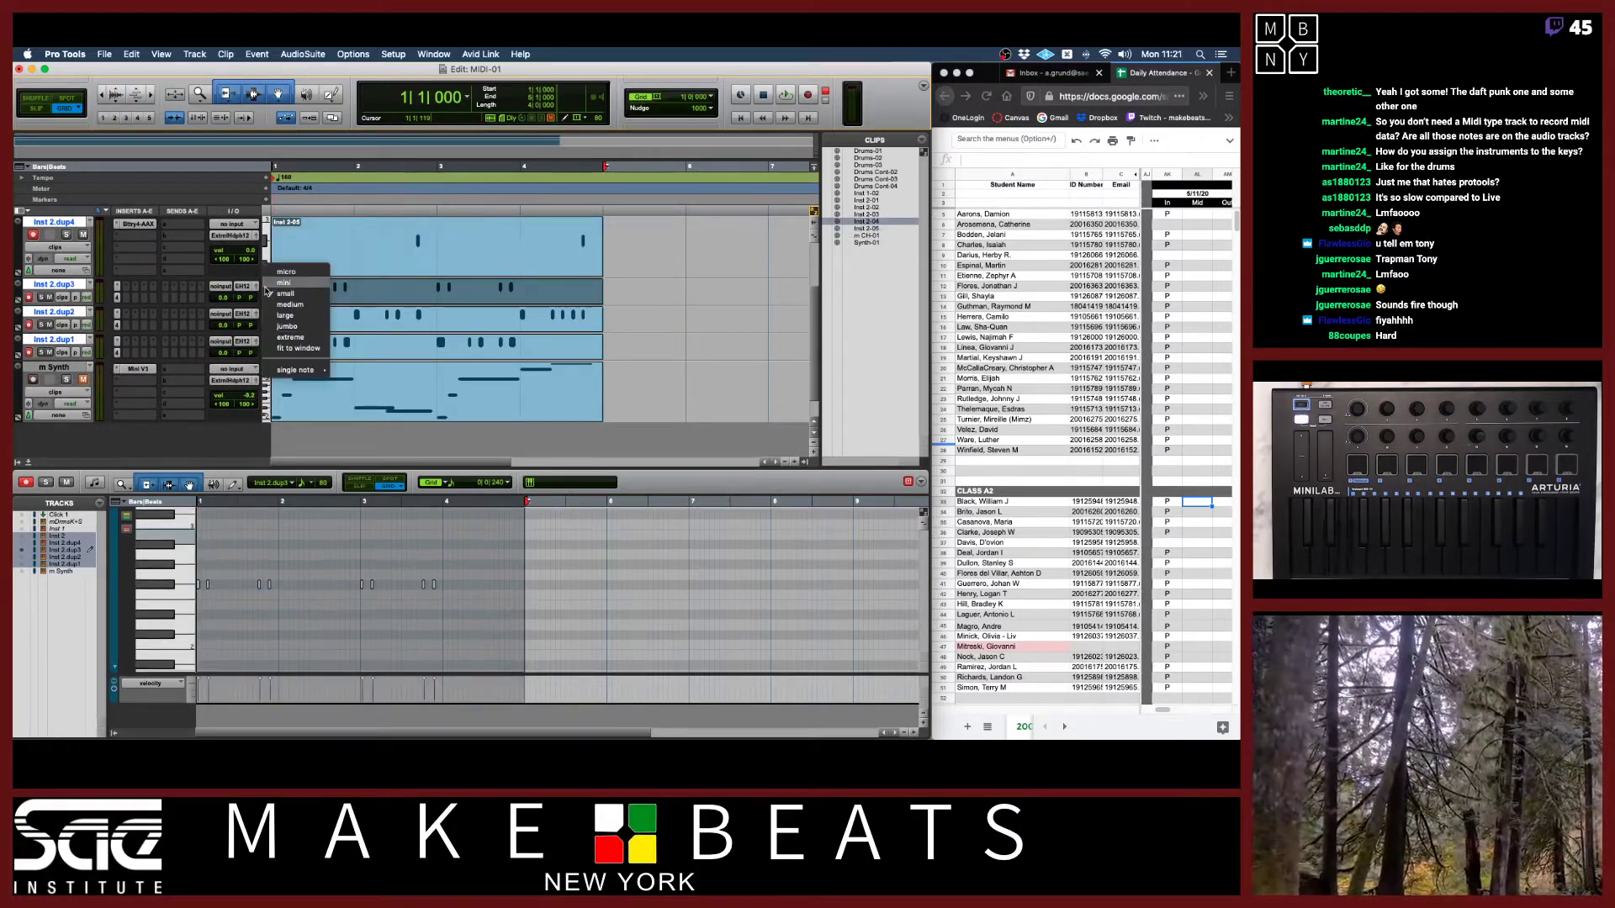
left_click(274, 305)
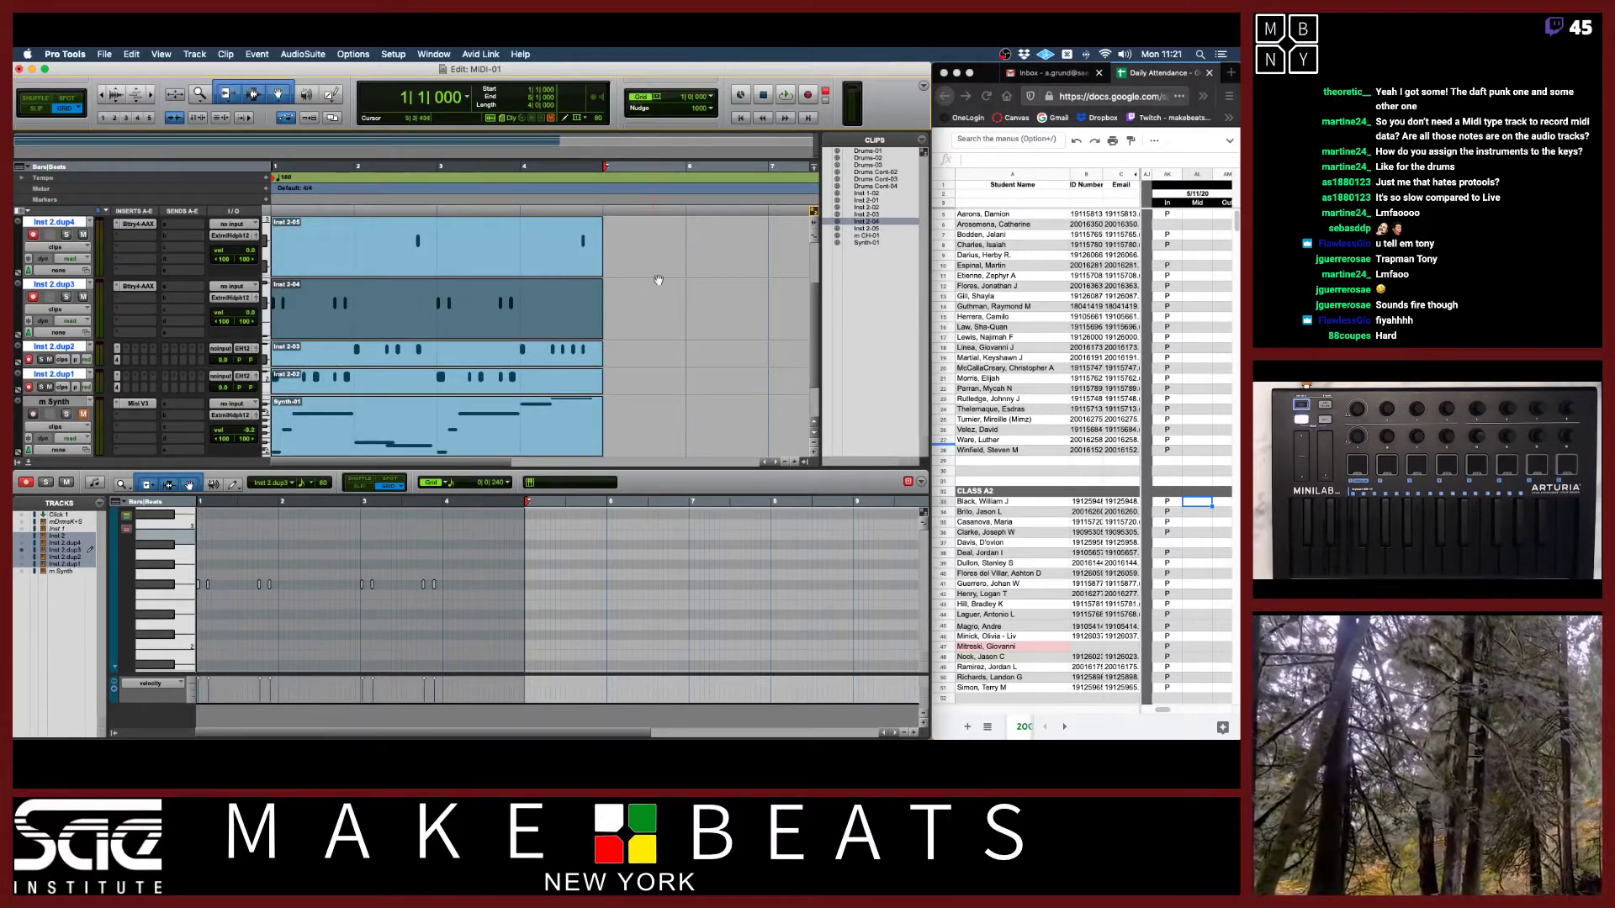
Copy the clip on Inst 2.dup3 and select the clip on Inst 2.dup4 as the paste destination.
scroll(675, 279, "up", 2)
scroll(673, 278, "up", 1)
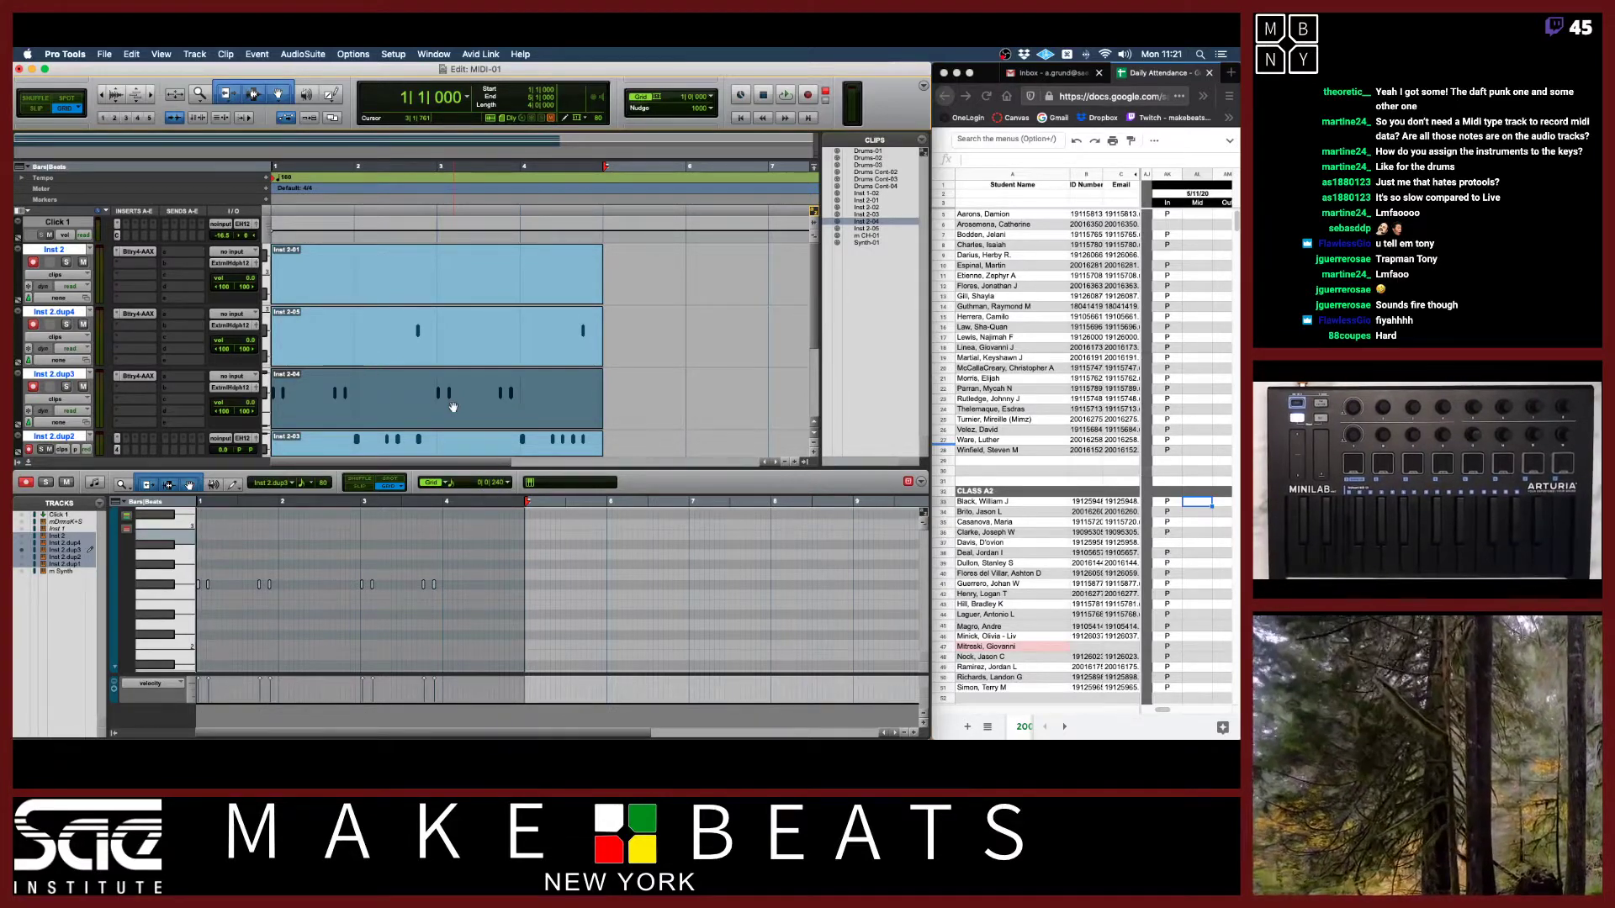
left_click(376, 360)
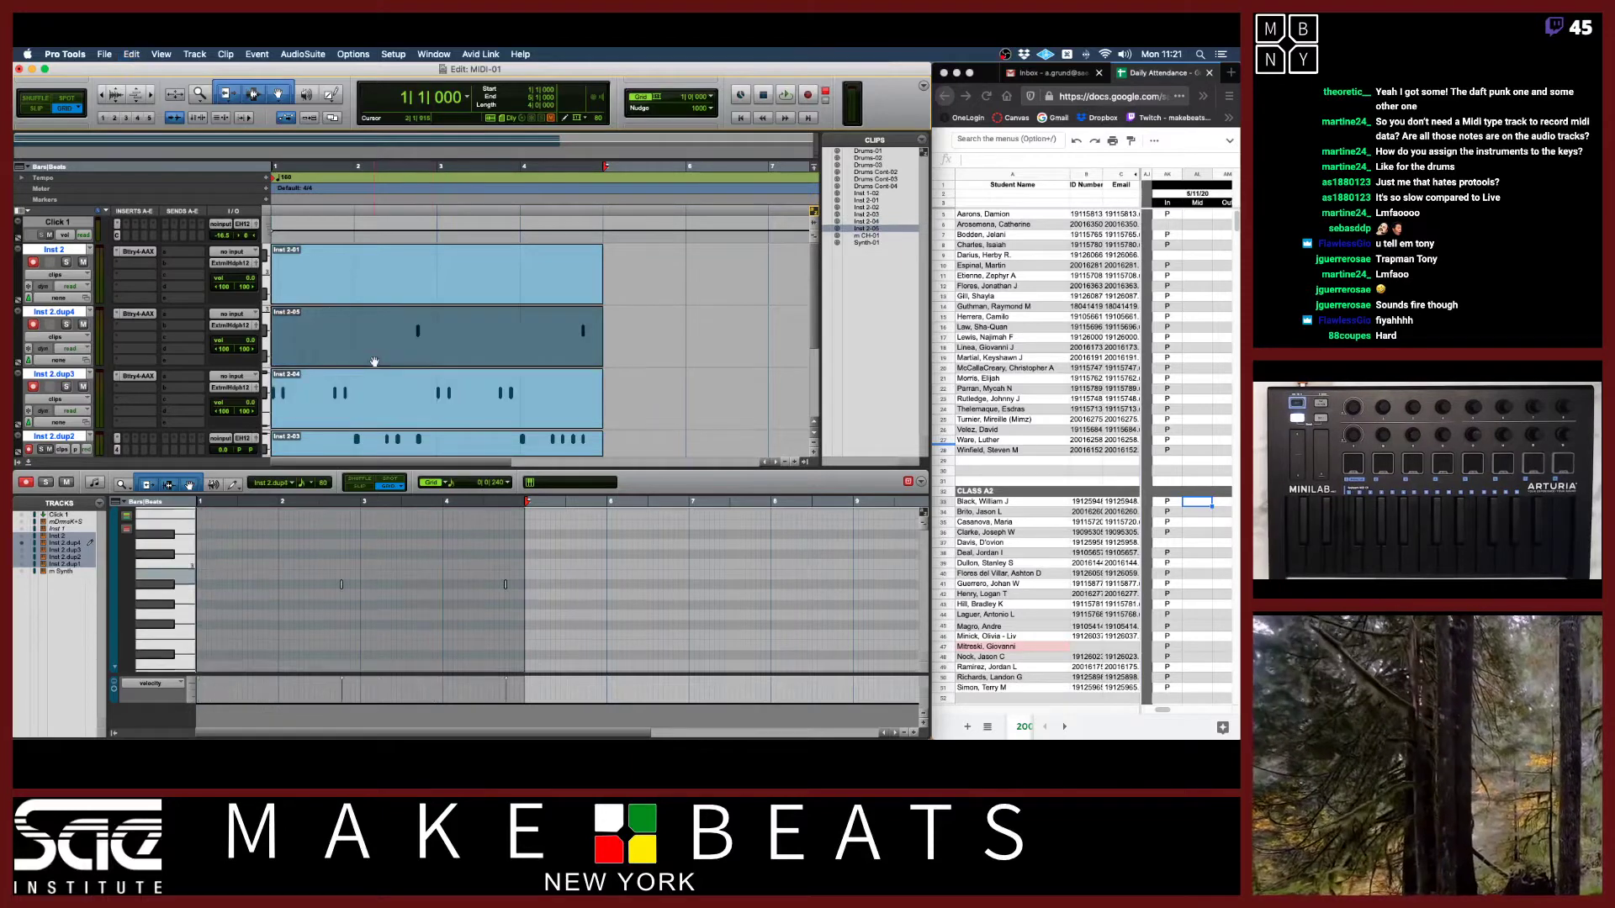
left_click(55, 336)
left_click(76, 351)
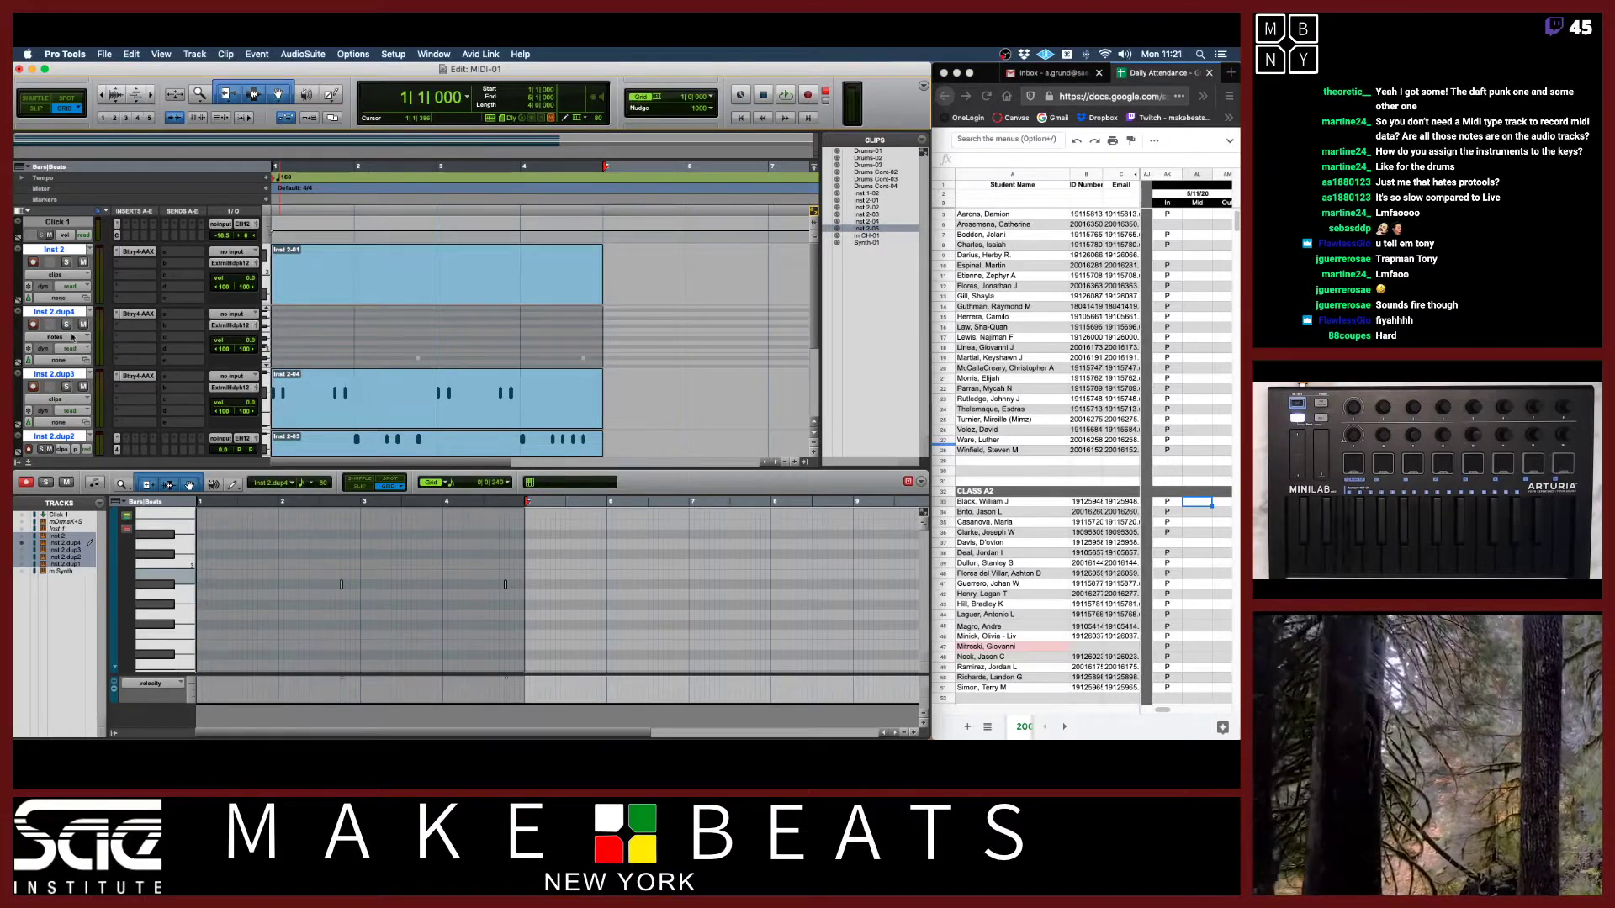
left_click(72, 336)
left_click(67, 326)
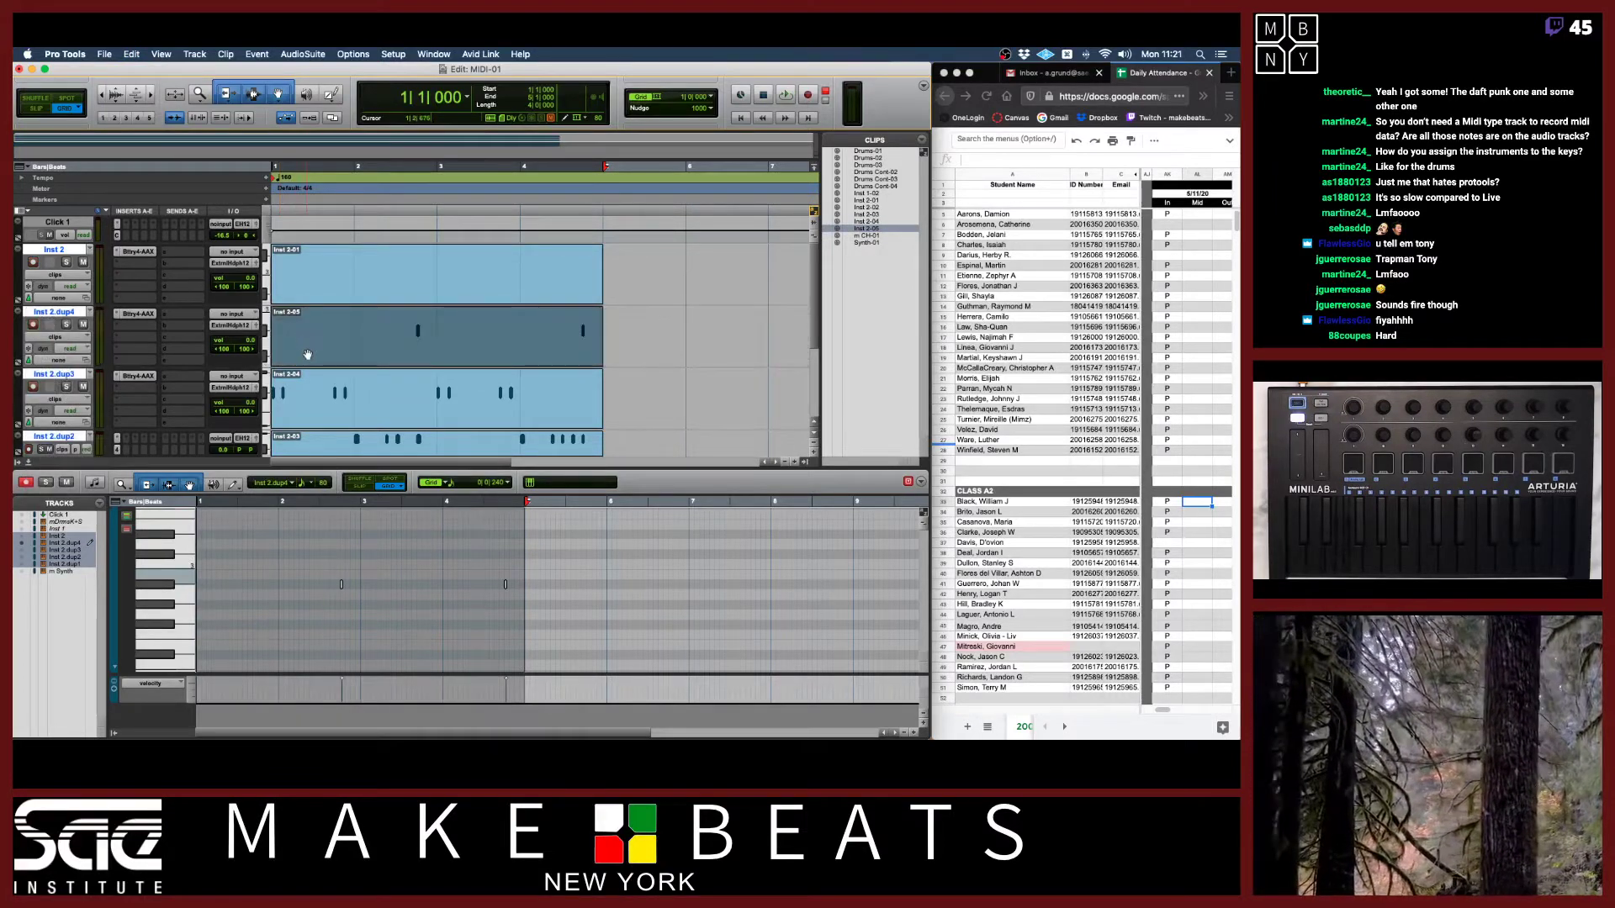
Merge the copied notes into the selected clip on Inst 2.dup4 using Paste Special Merge.
left_click(161, 54)
mouse_move(120, 52)
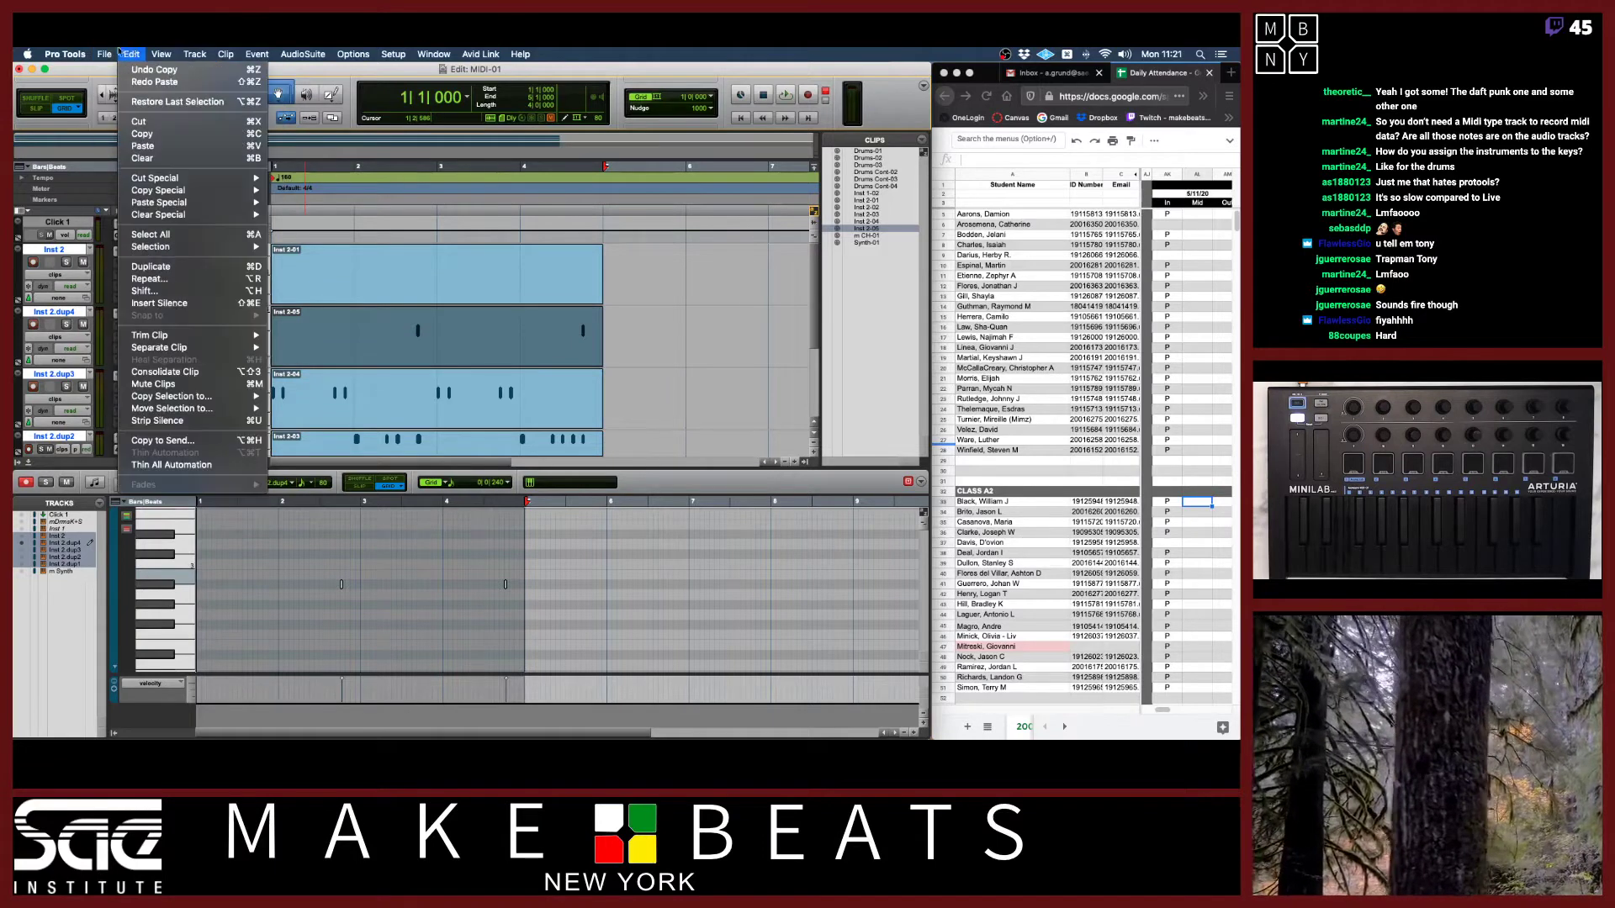
mouse_move(177, 205)
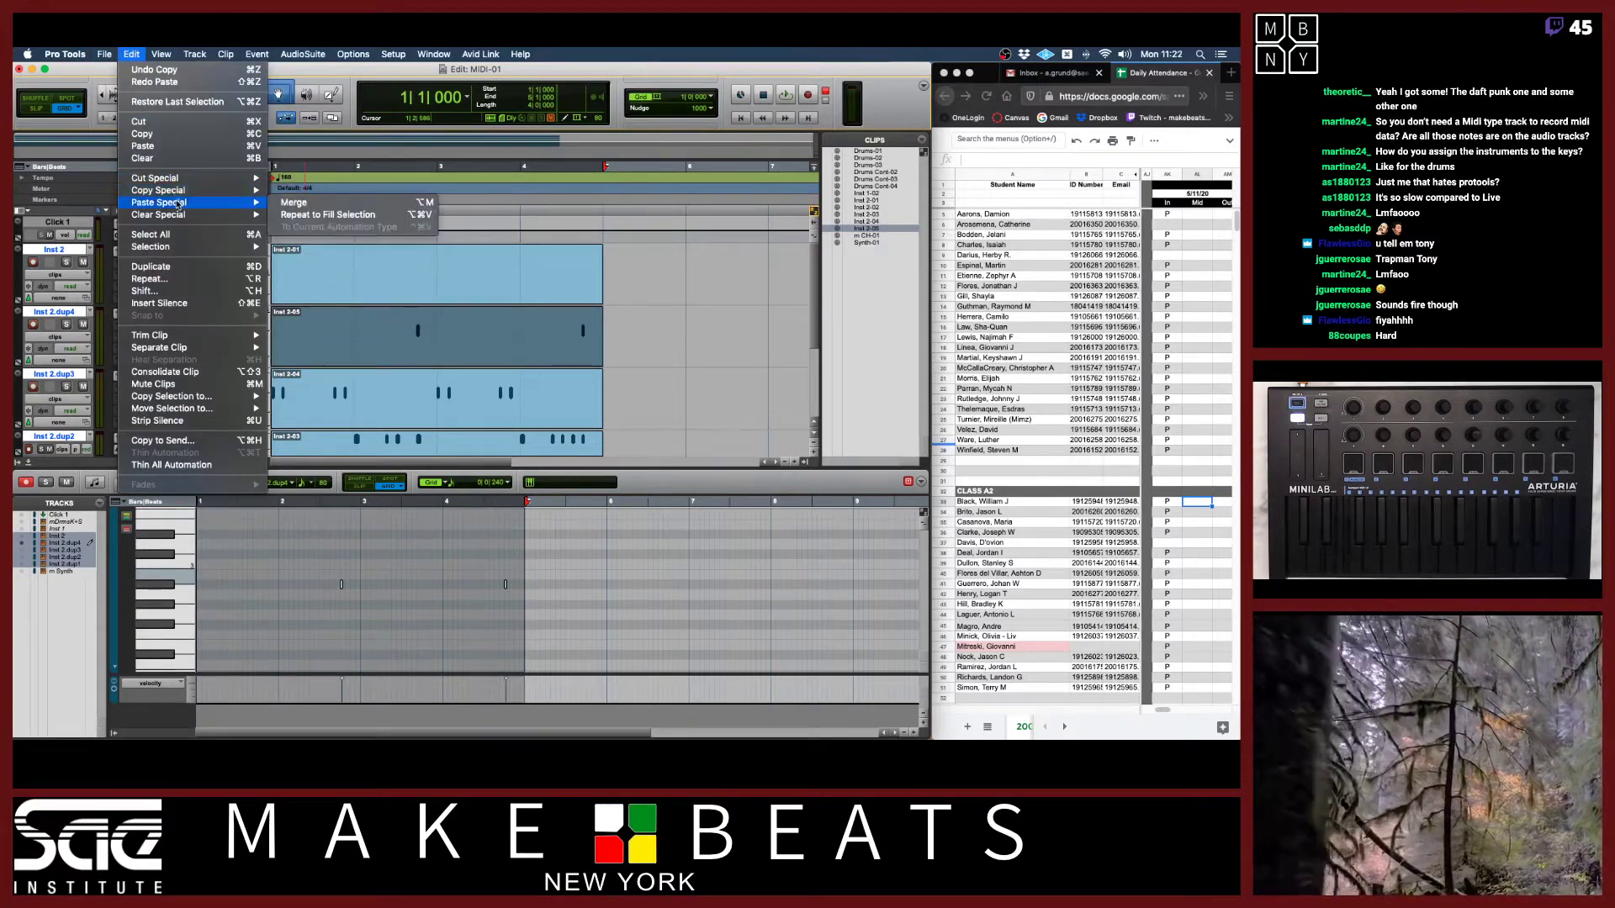
left_click(309, 204)
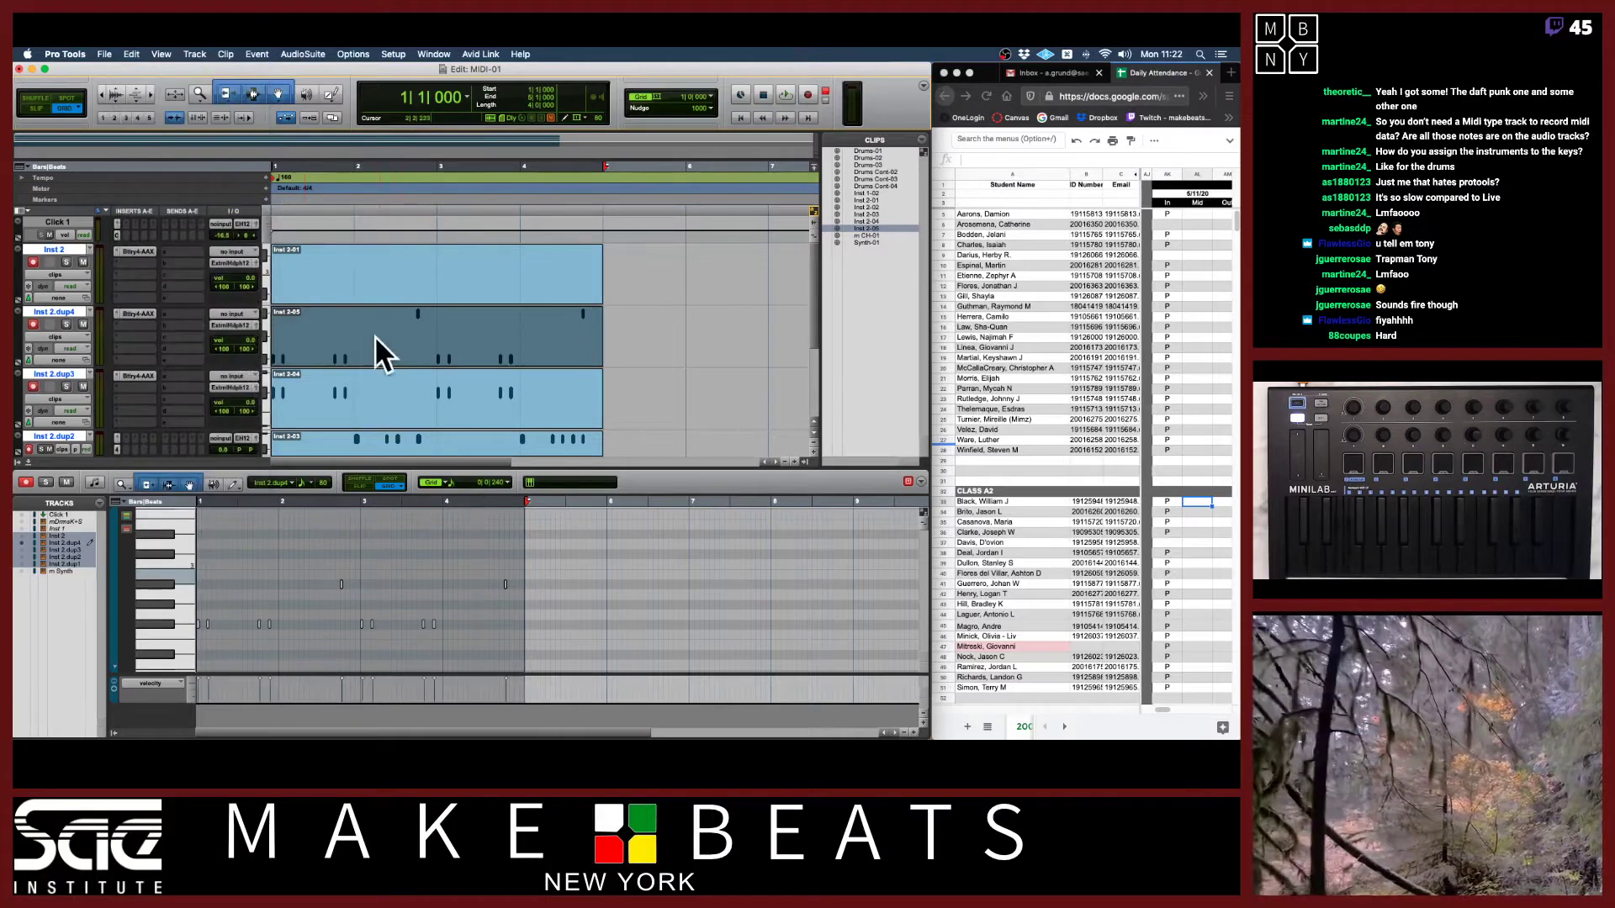
Delete the Inst 2 and Inst 2.dup3 tracks together with their active clips.
left_click(76, 380)
left_click(60, 257, "super")
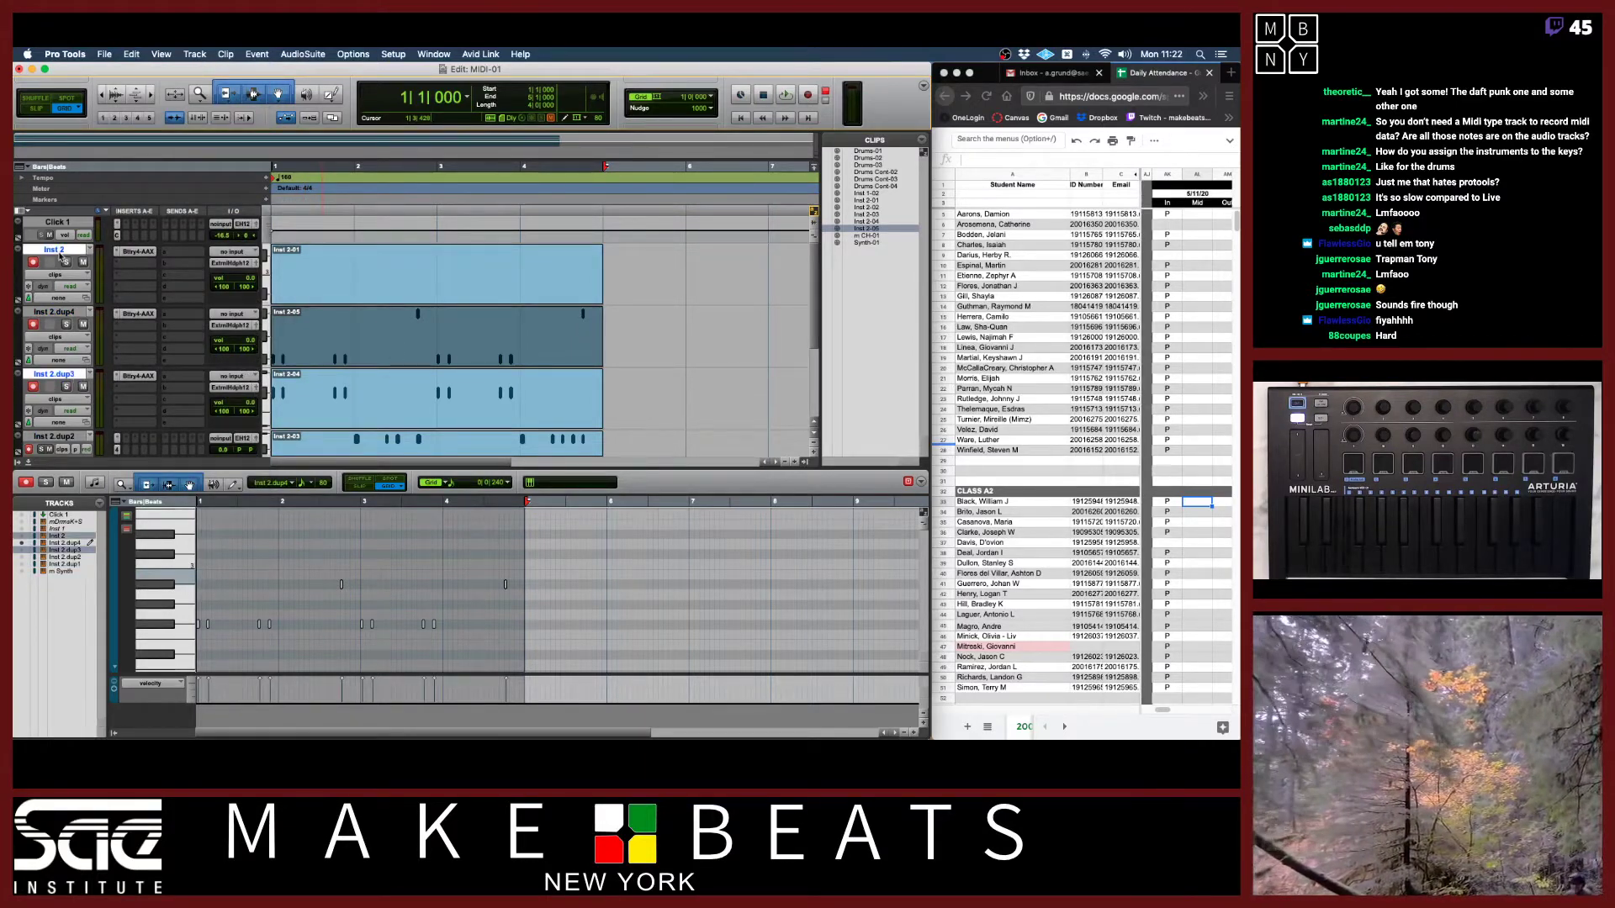
right_click(61, 258)
left_click(122, 466)
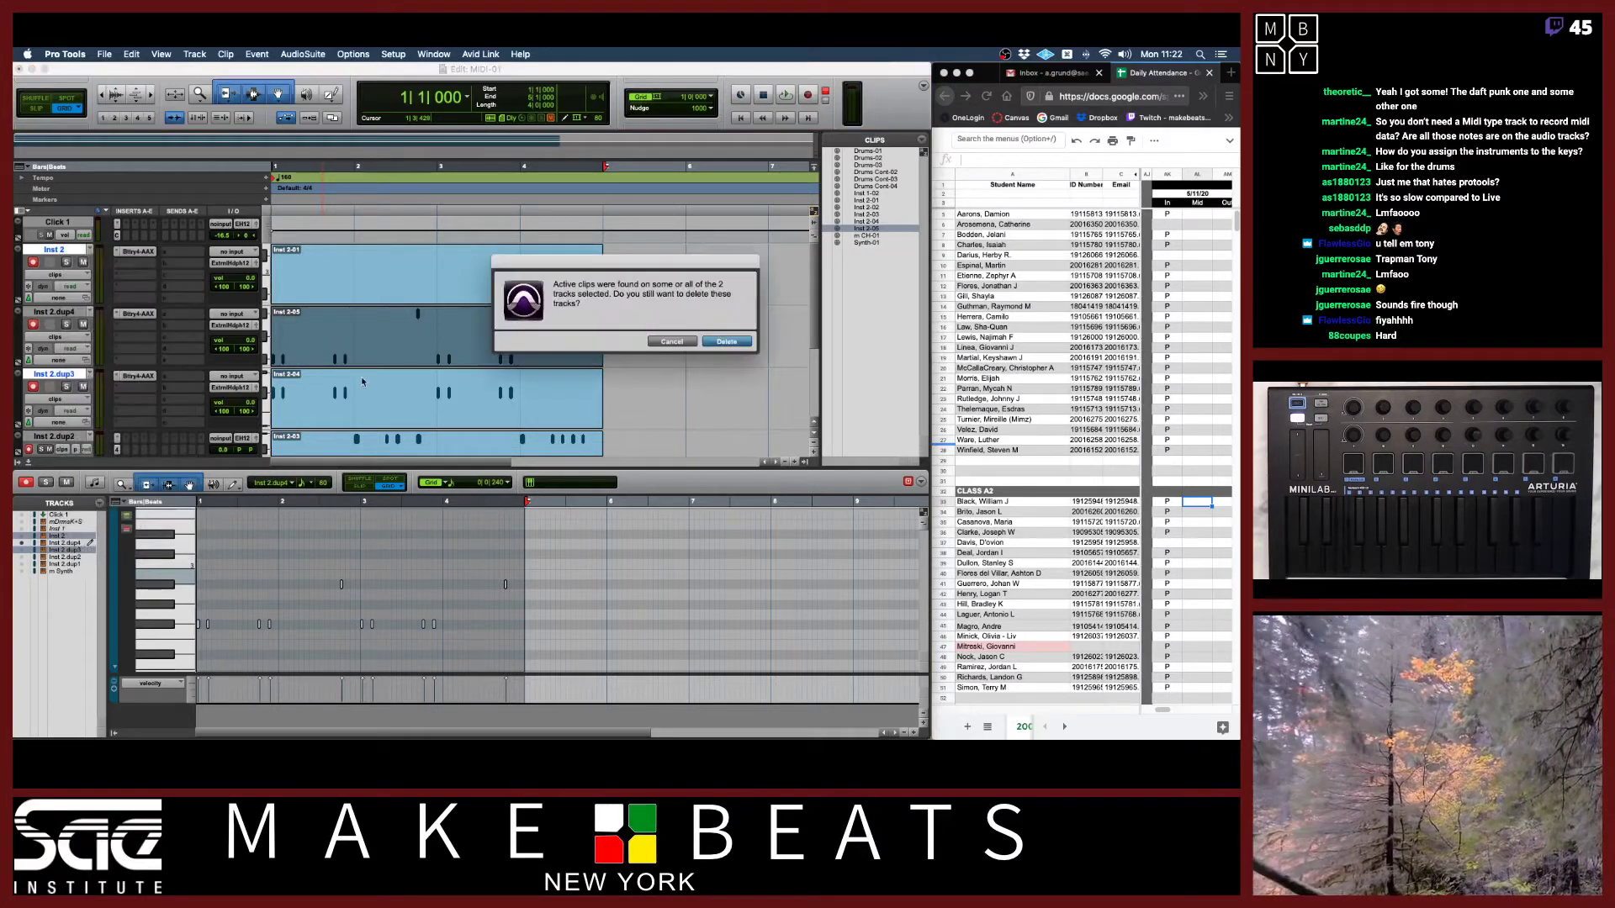
key("Return")
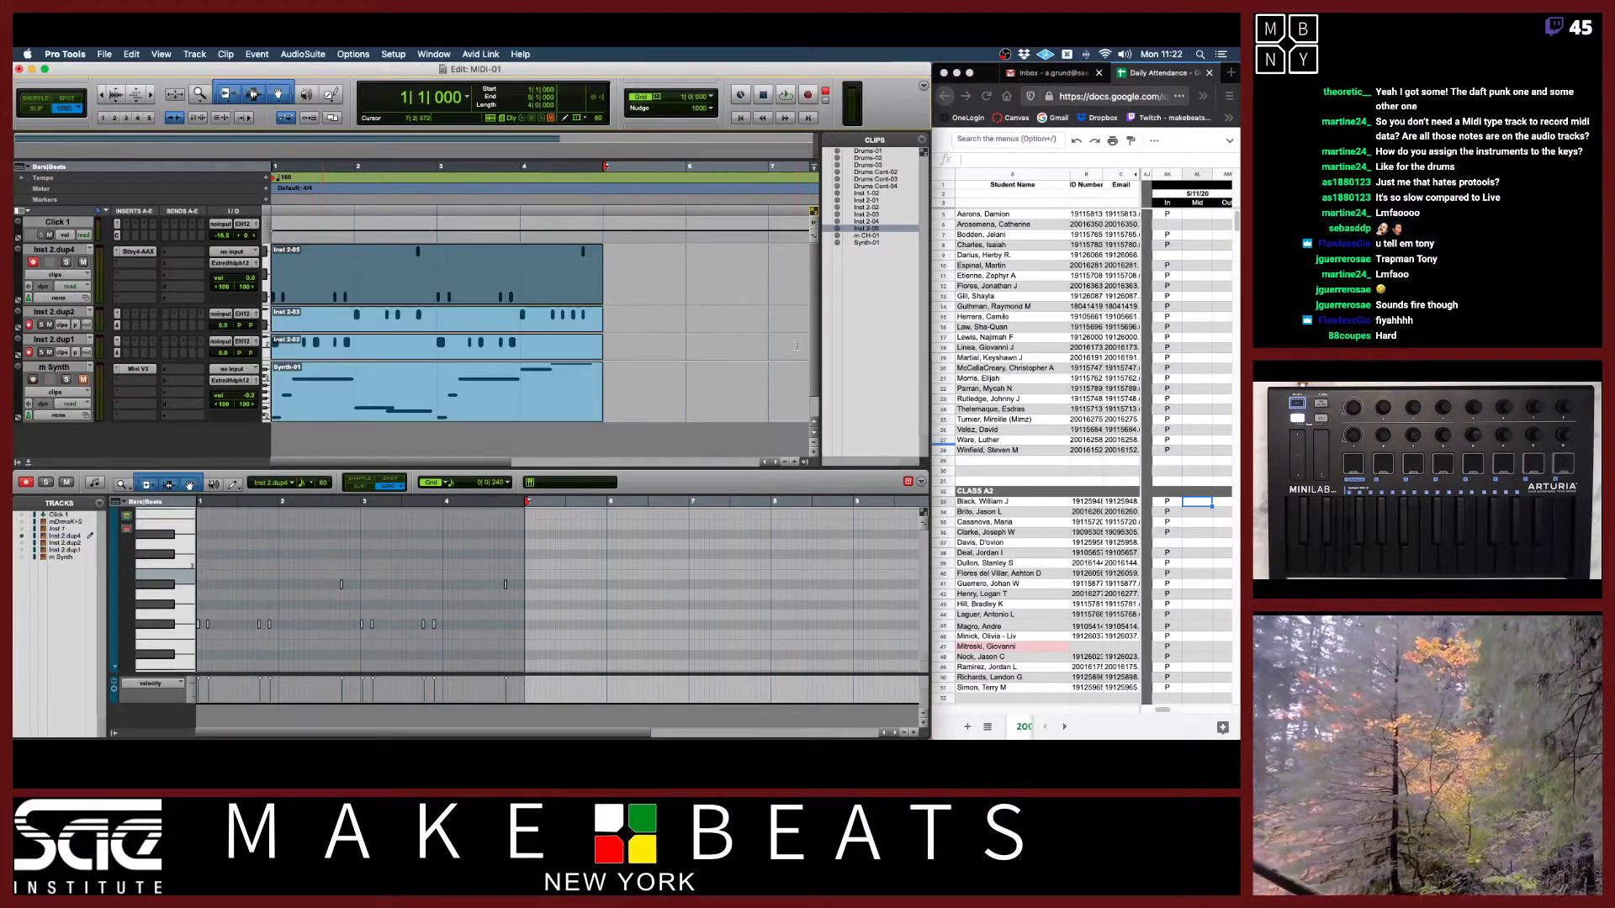
Start playback and, in the Mix window, mute the Click 1 track and disarm recording on the drum tracks.
key("space")
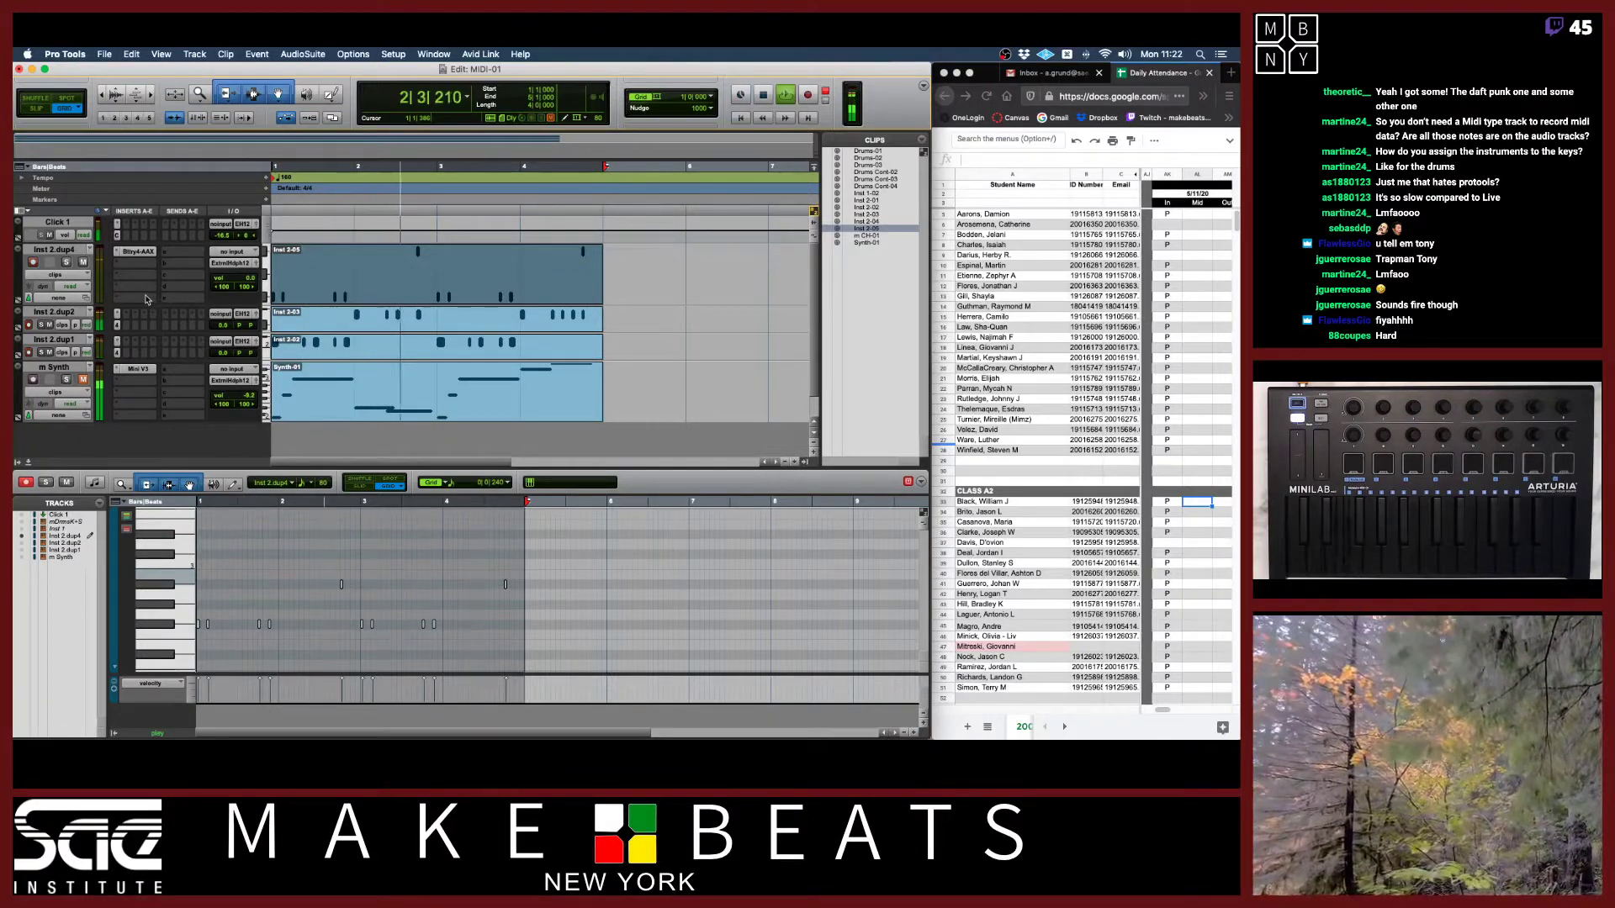
key("super+equal")
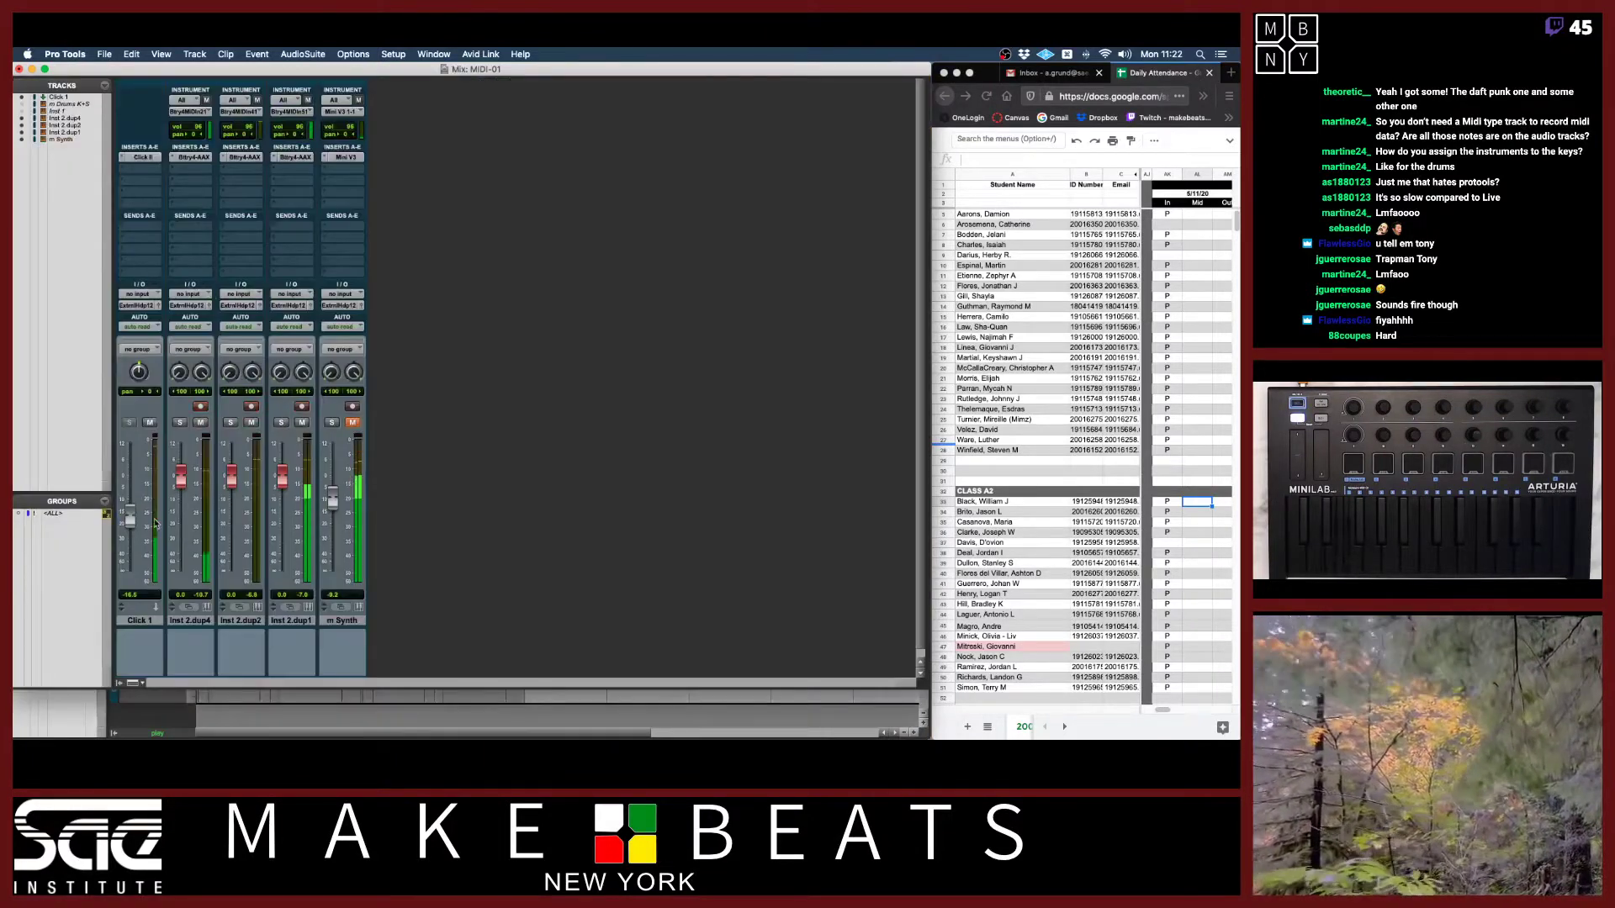
left_click(149, 422)
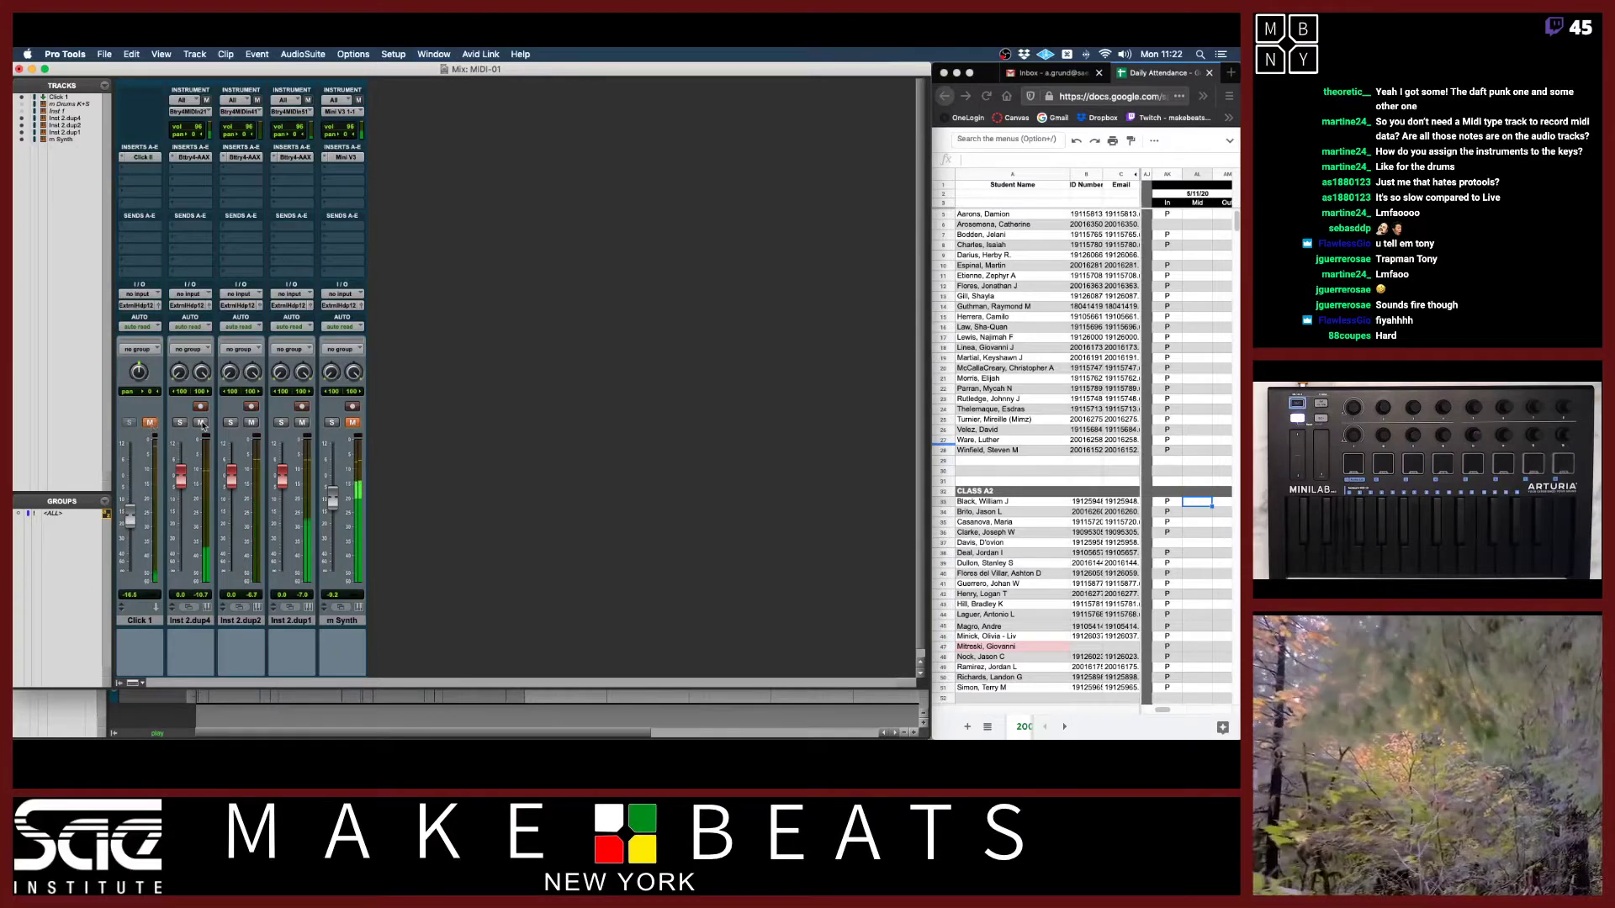
left_click(250, 407)
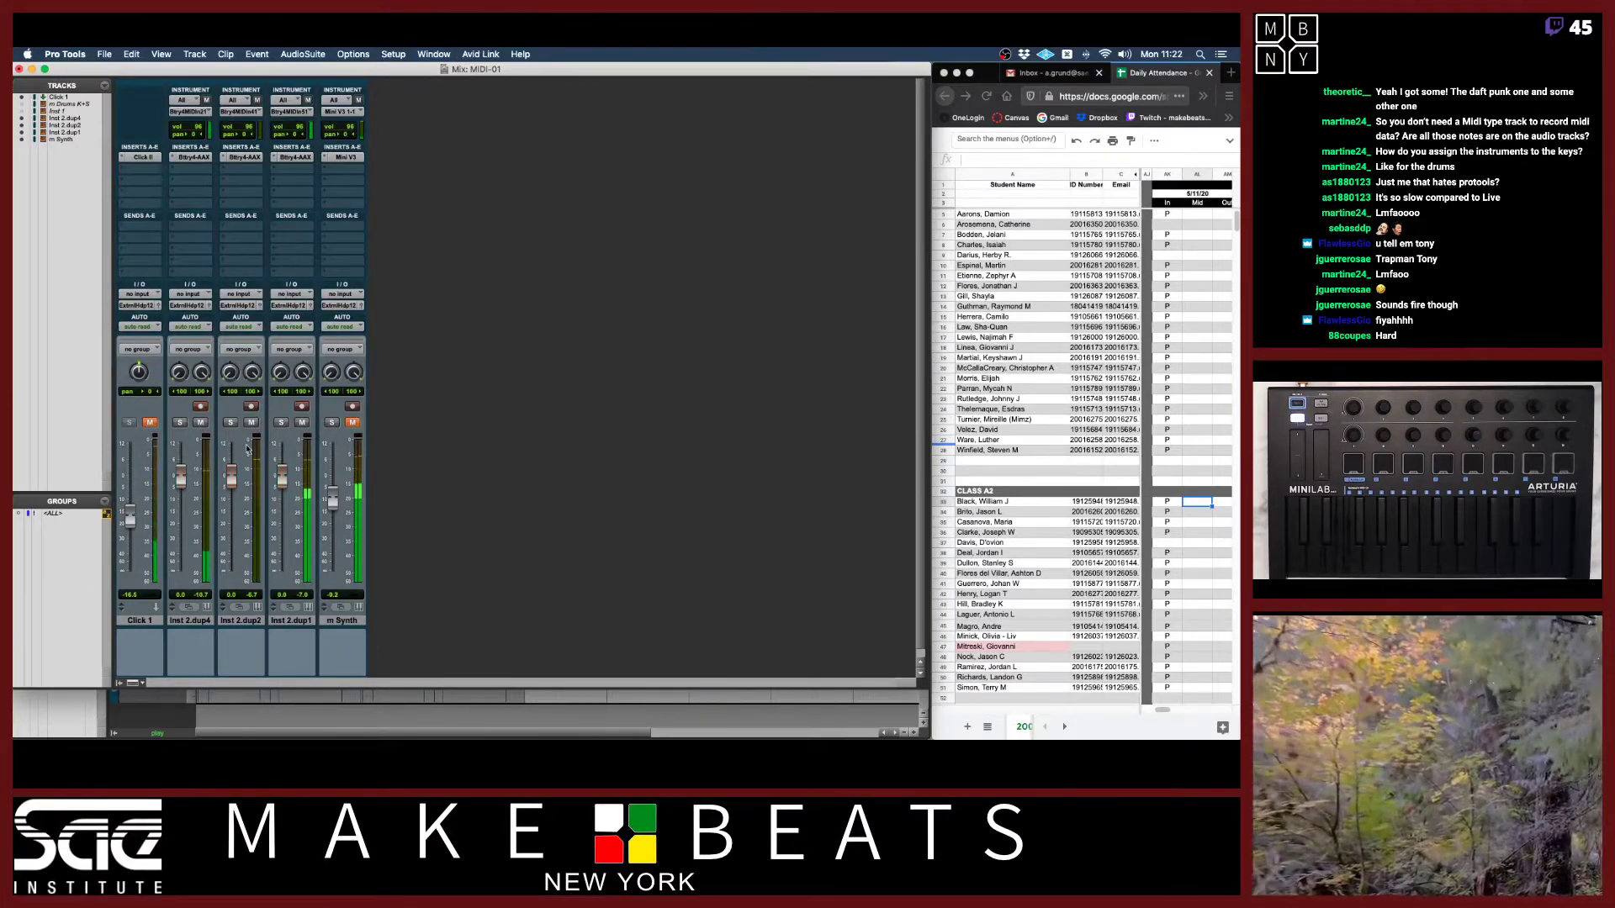
Rename Inst 2.dup1 to BD, Inst 2.dup2 to SD and Inst 2.dup4 to HH.
double_click(292, 621)
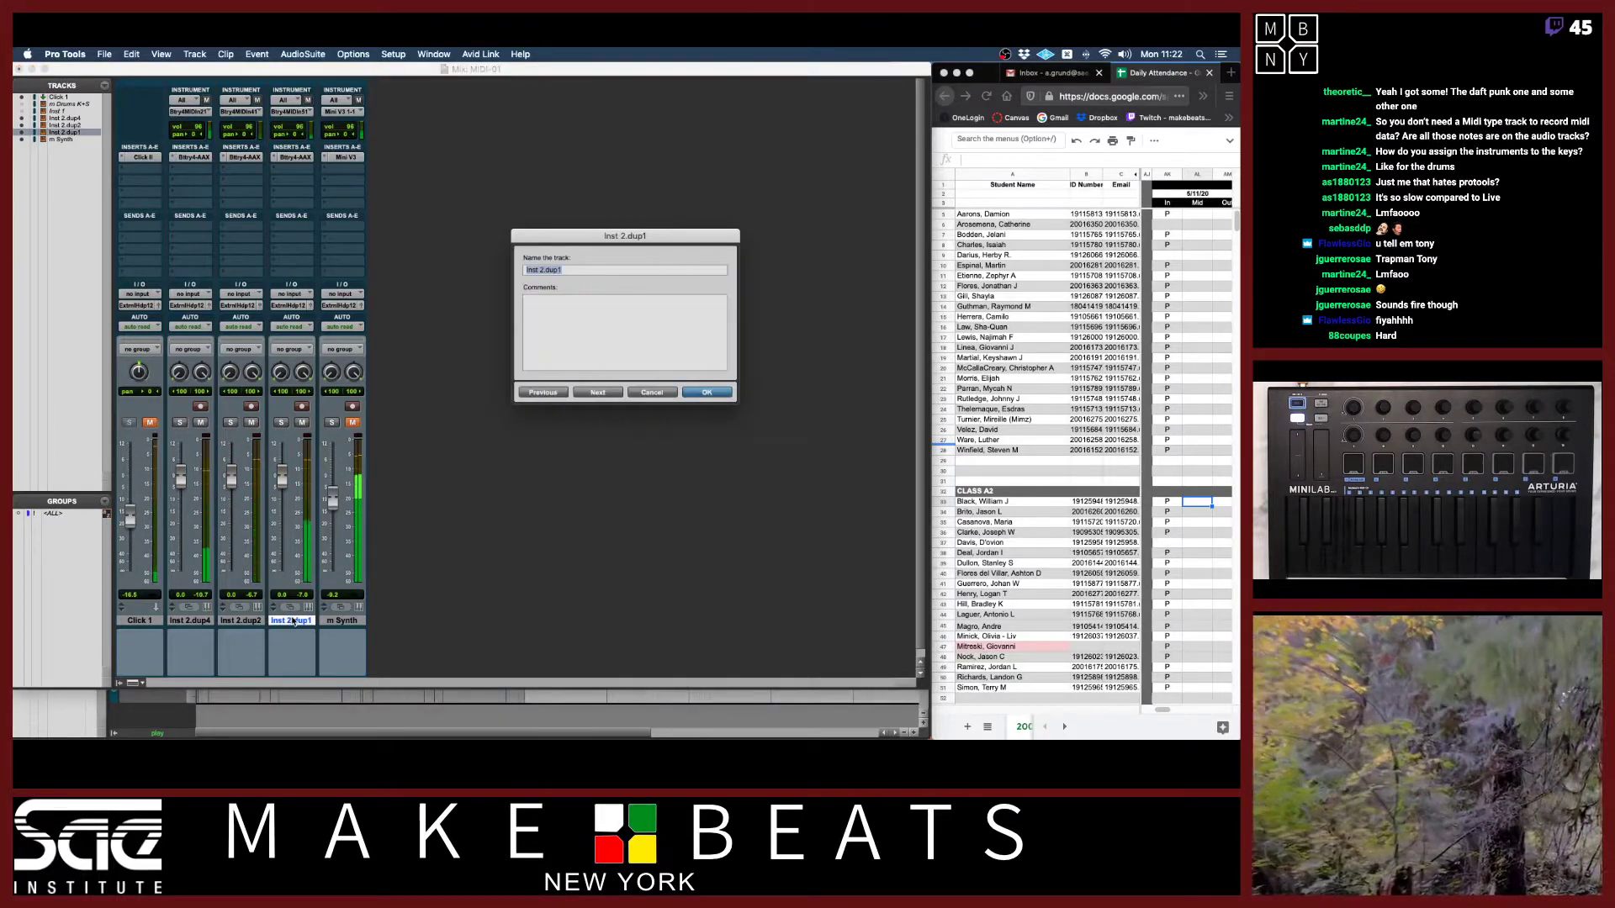
type("BD")
key("super+Right")
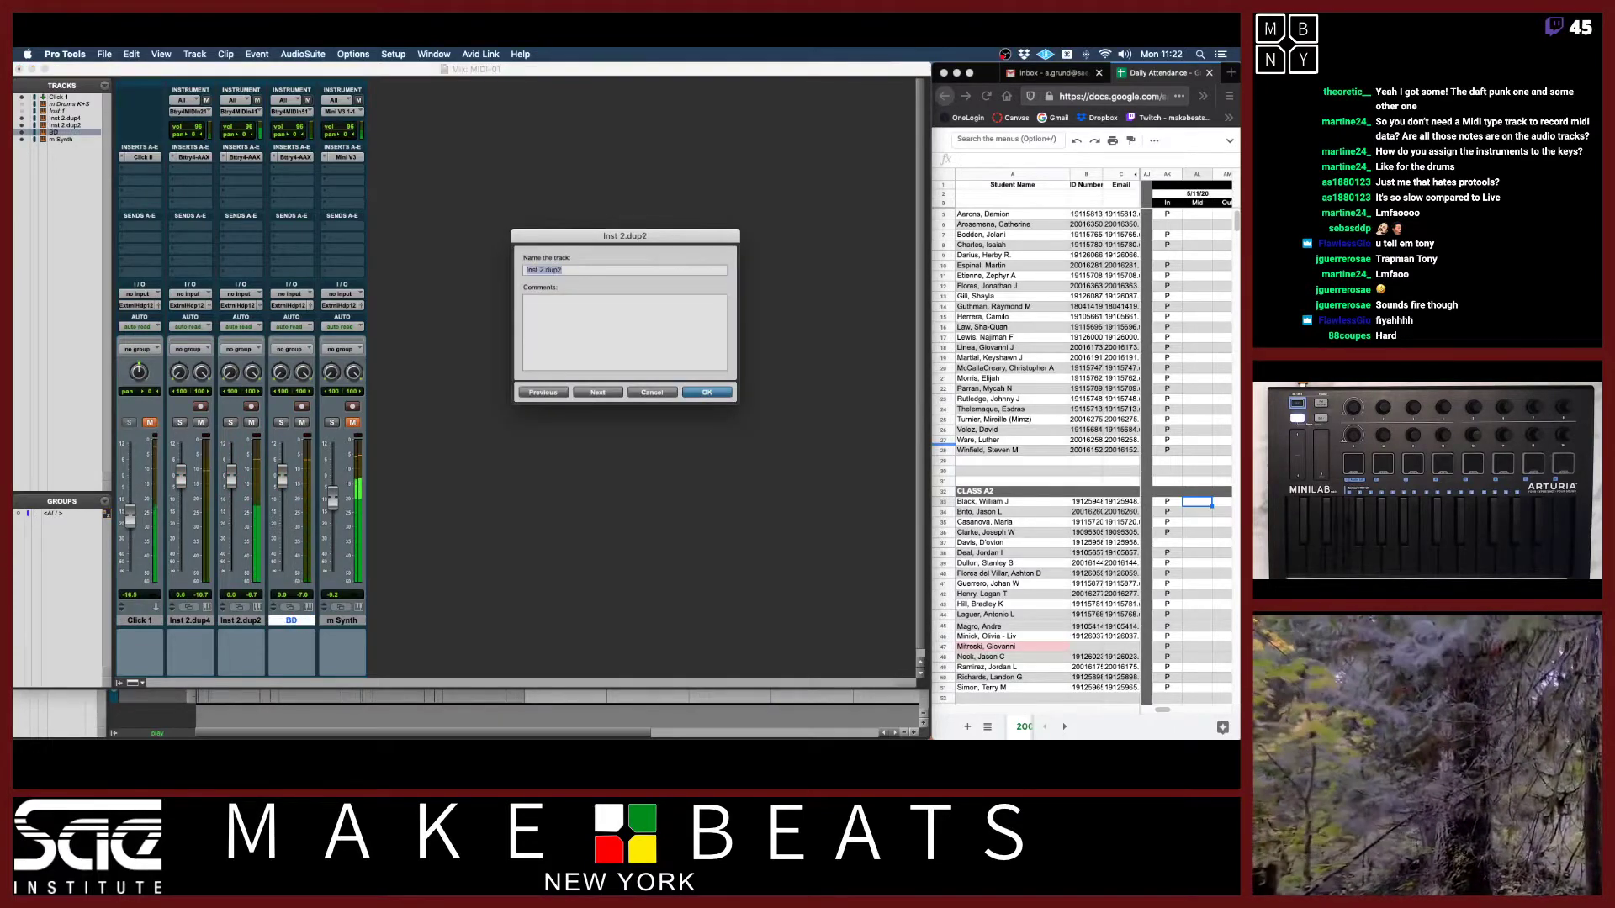
type("SD")
key("super+Right")
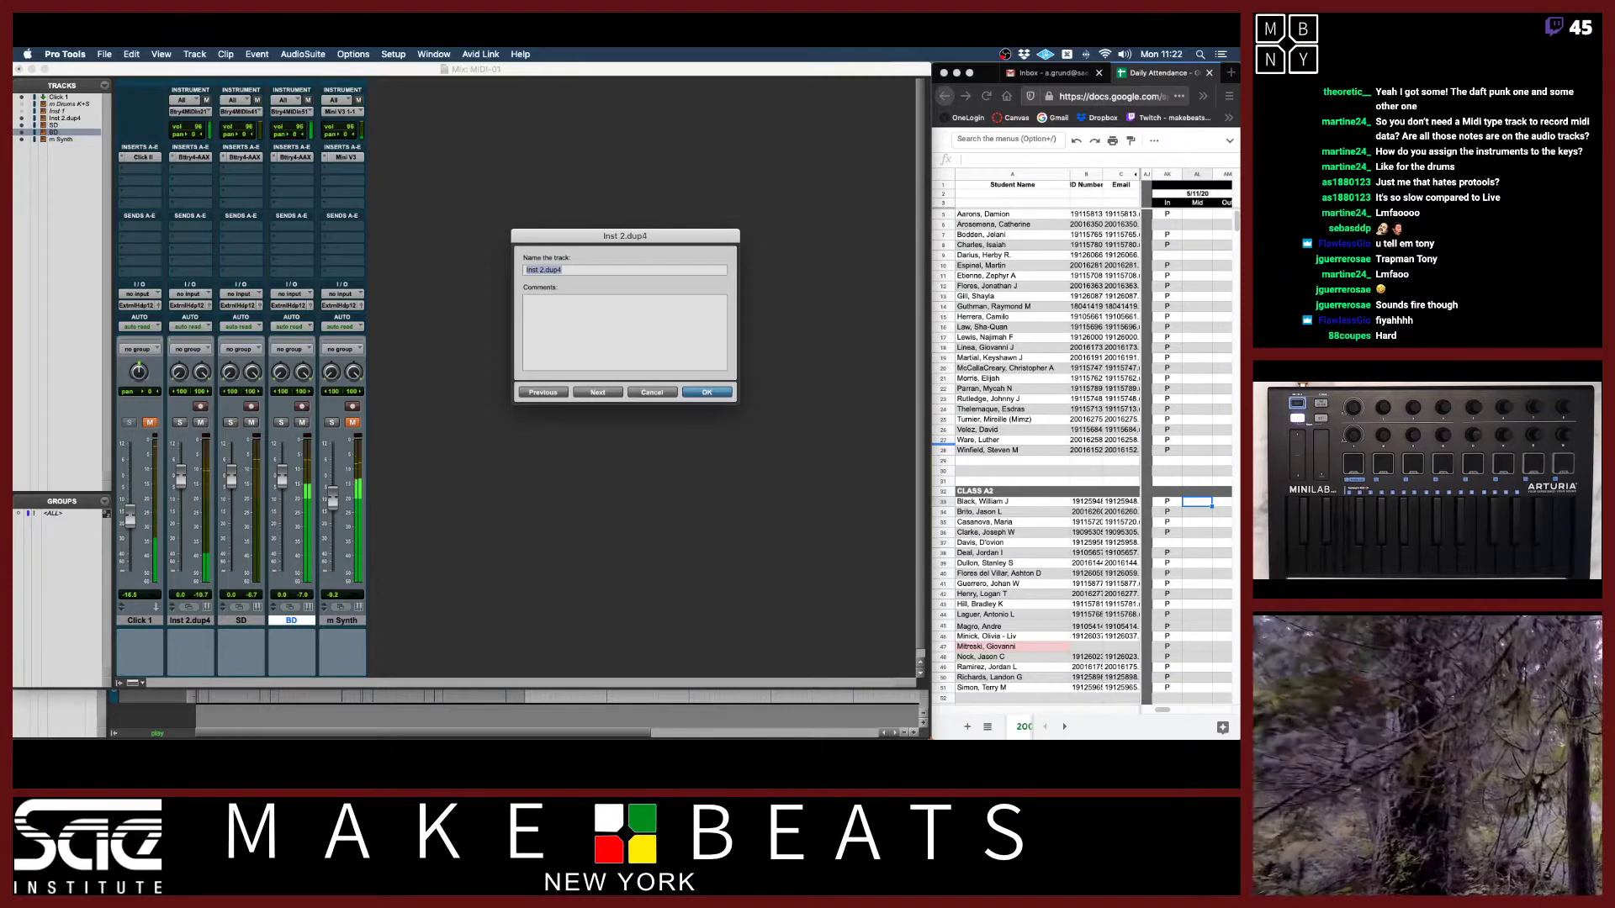
type("HH")
key("Return")
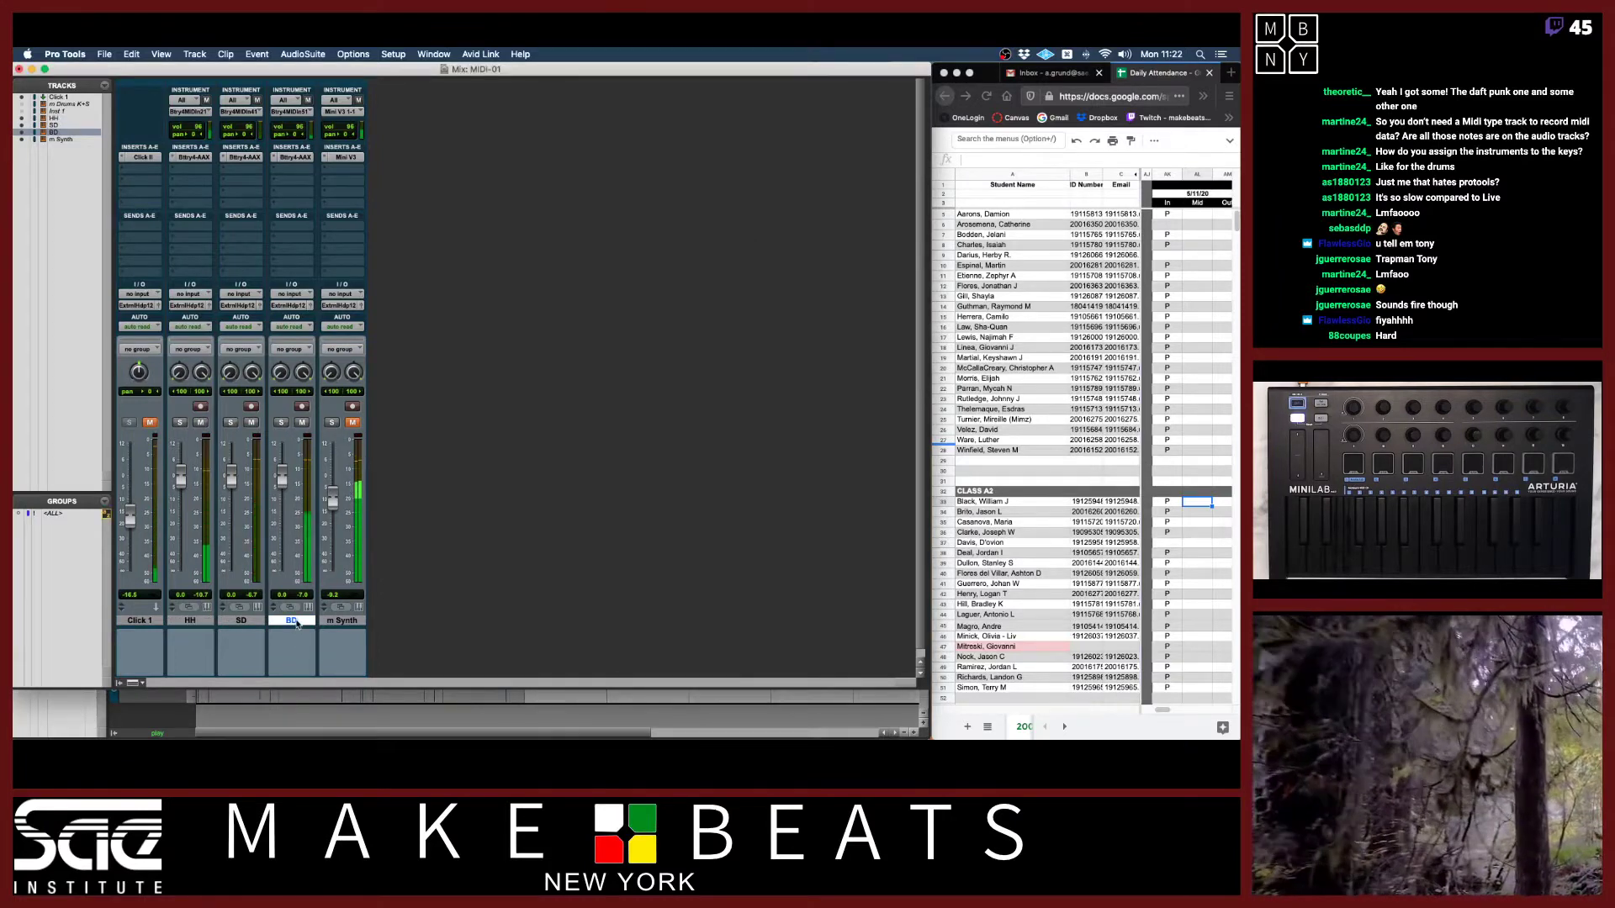
Reorder the drum tracks as BD, SD, HH and lower the HH fader to about -6 dB.
mouse_move(291, 620)
left_mouse_down()
mouse_move(181, 621)
mouse_move(294, 621)
left_mouse_up()
left_click(190, 620)
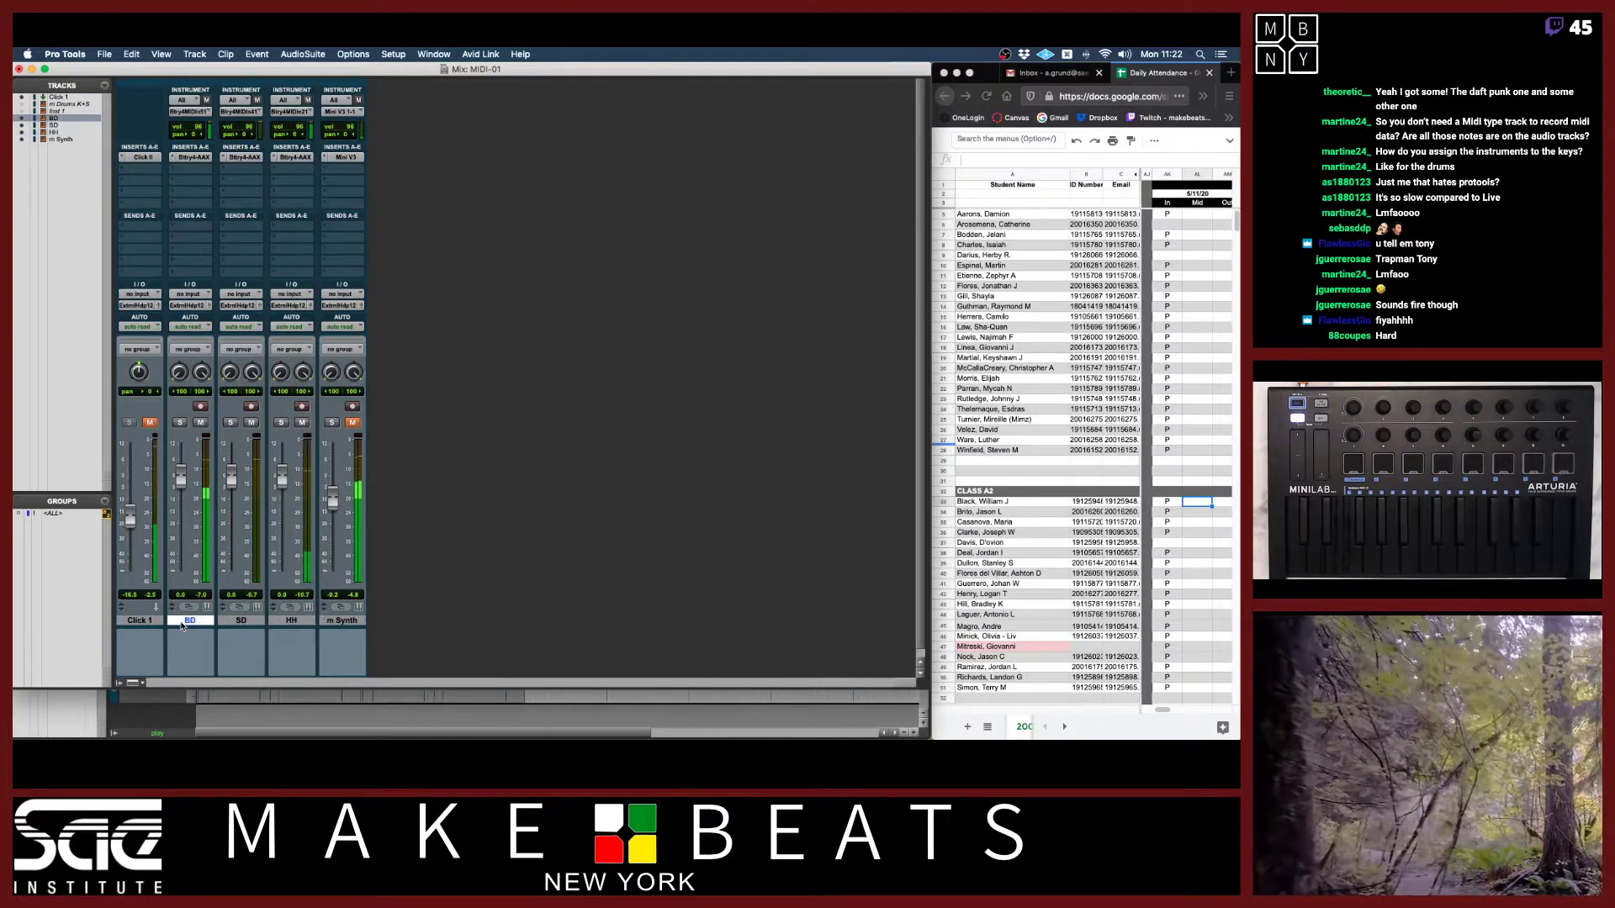
left_click_drag(282, 477, 282, 496)
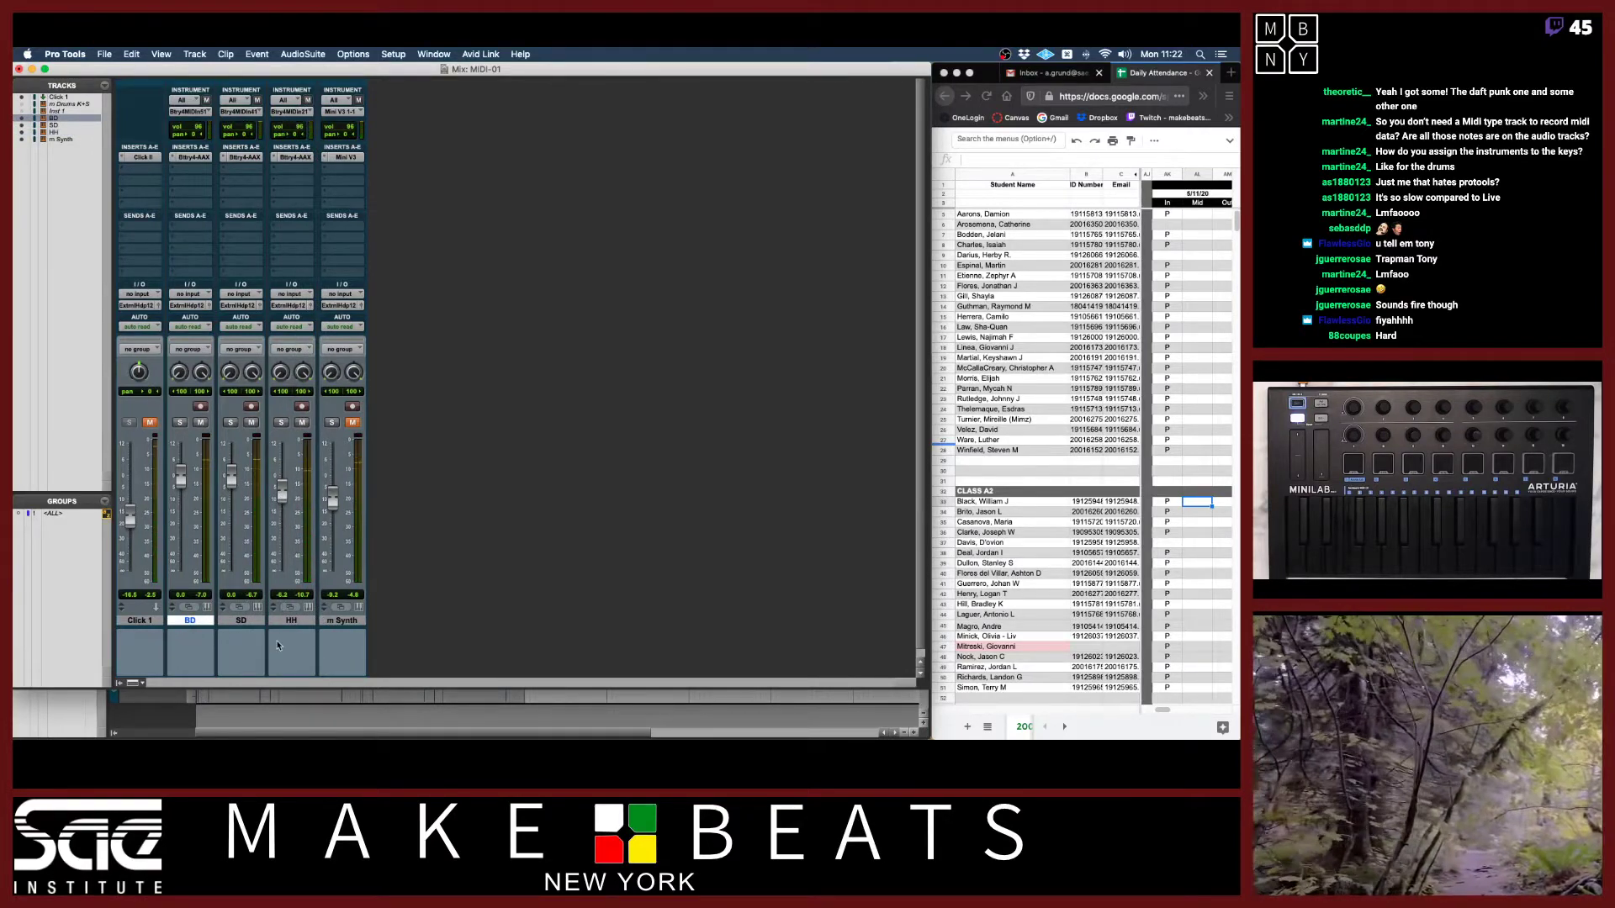
Create three new stereo instrument tracks directly after the HH track.
left_click(291, 620)
key("super+shift+n")
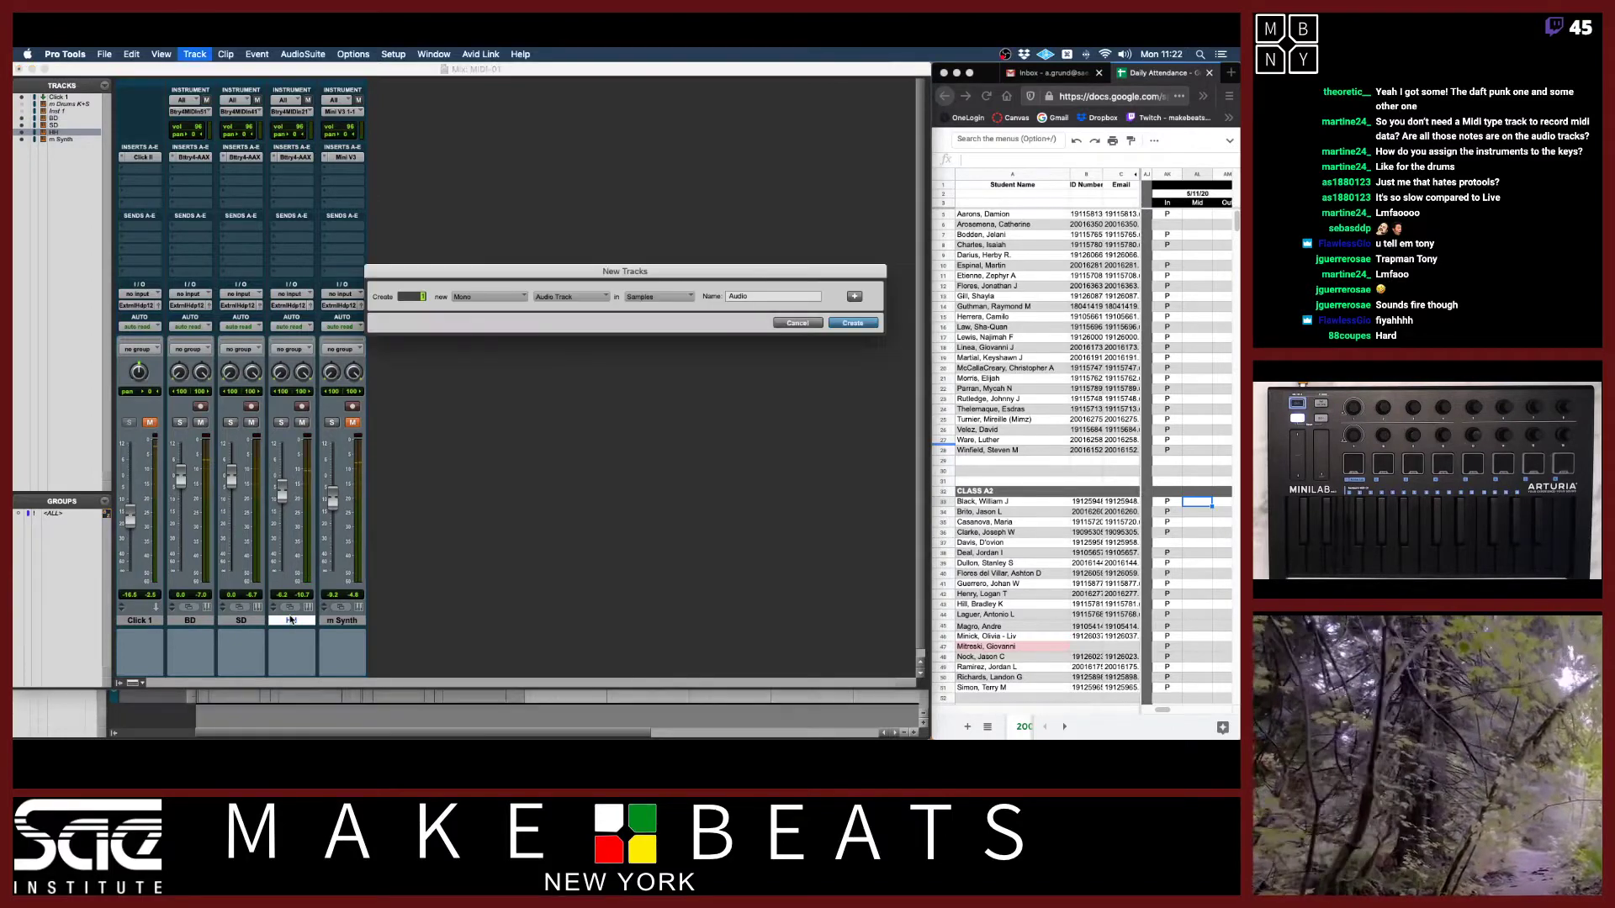
key("super+Down")
key("super+Down")
key("super+Down")
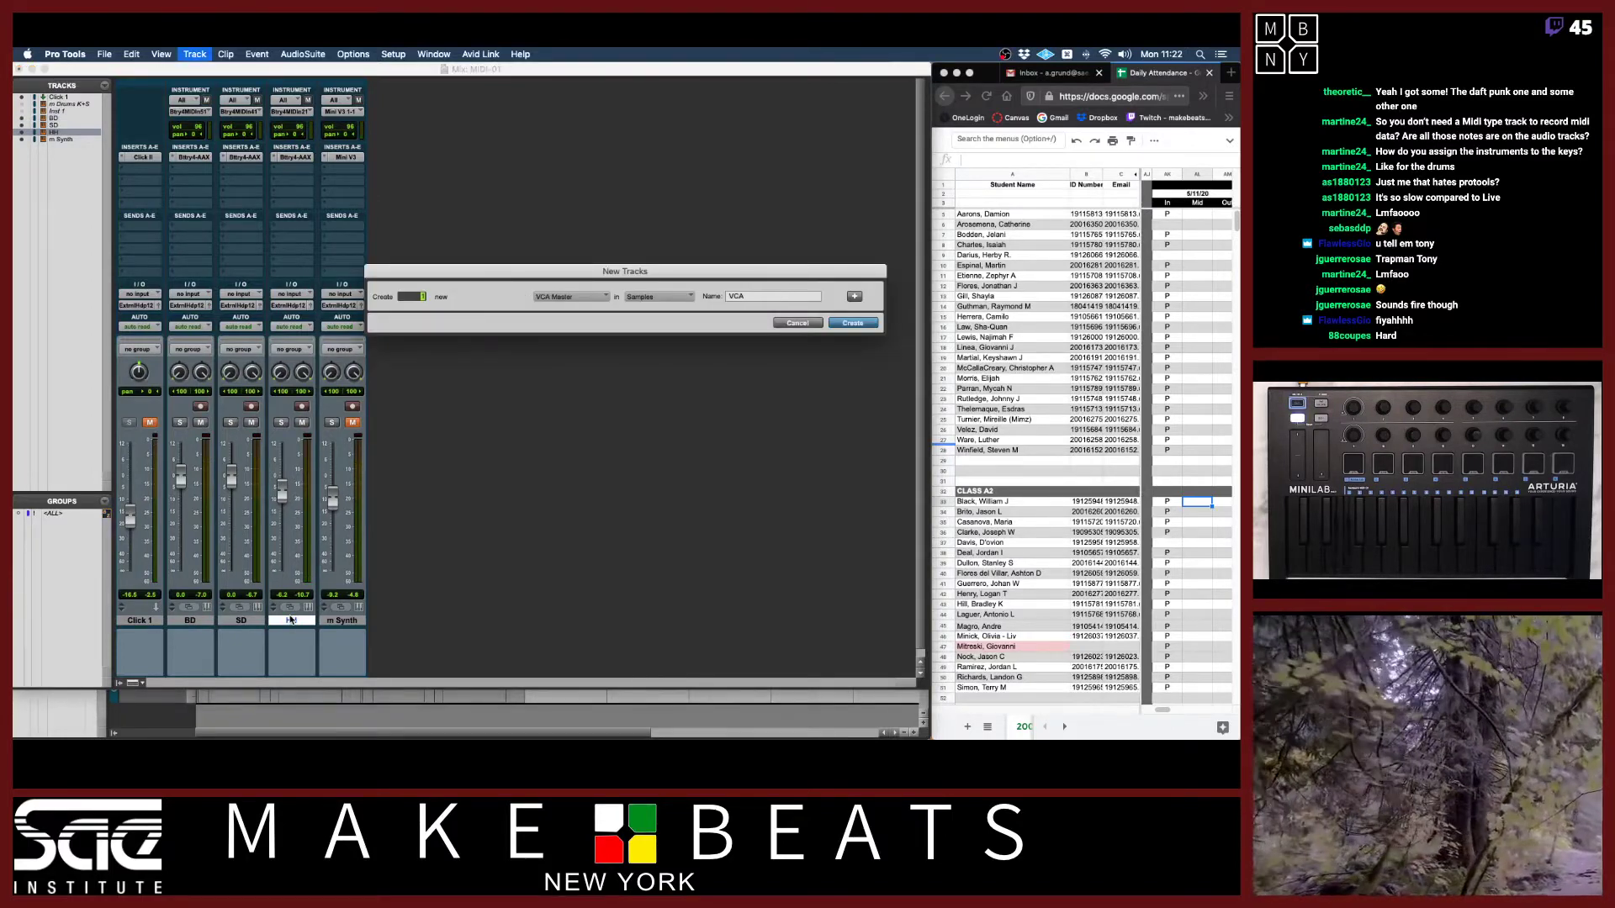
key("super+Down")
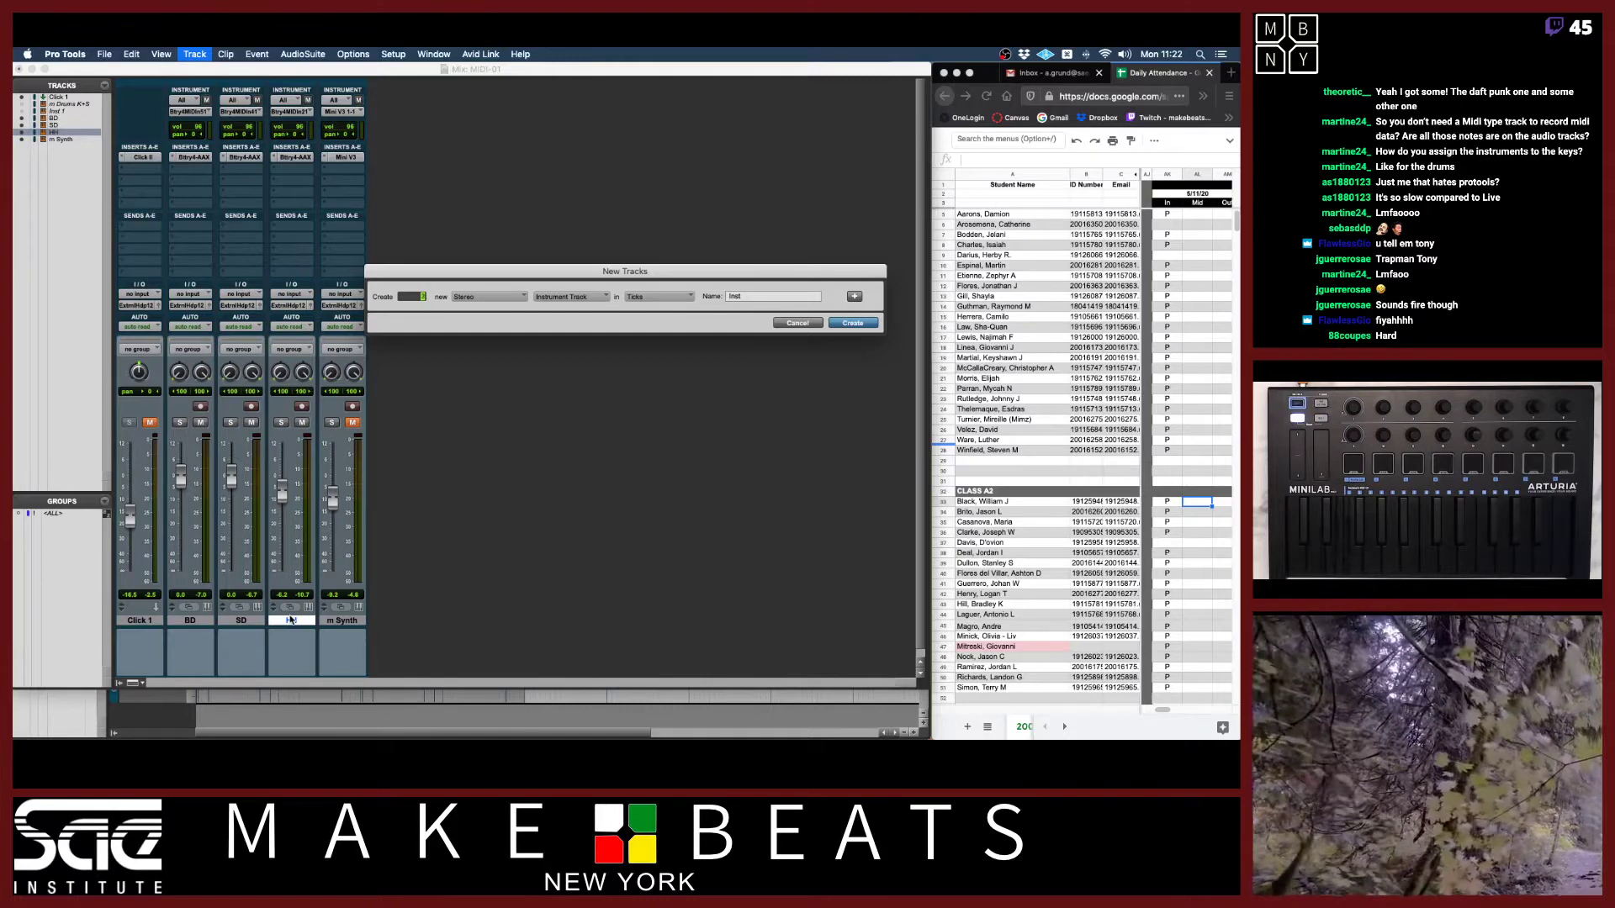
key("Return")
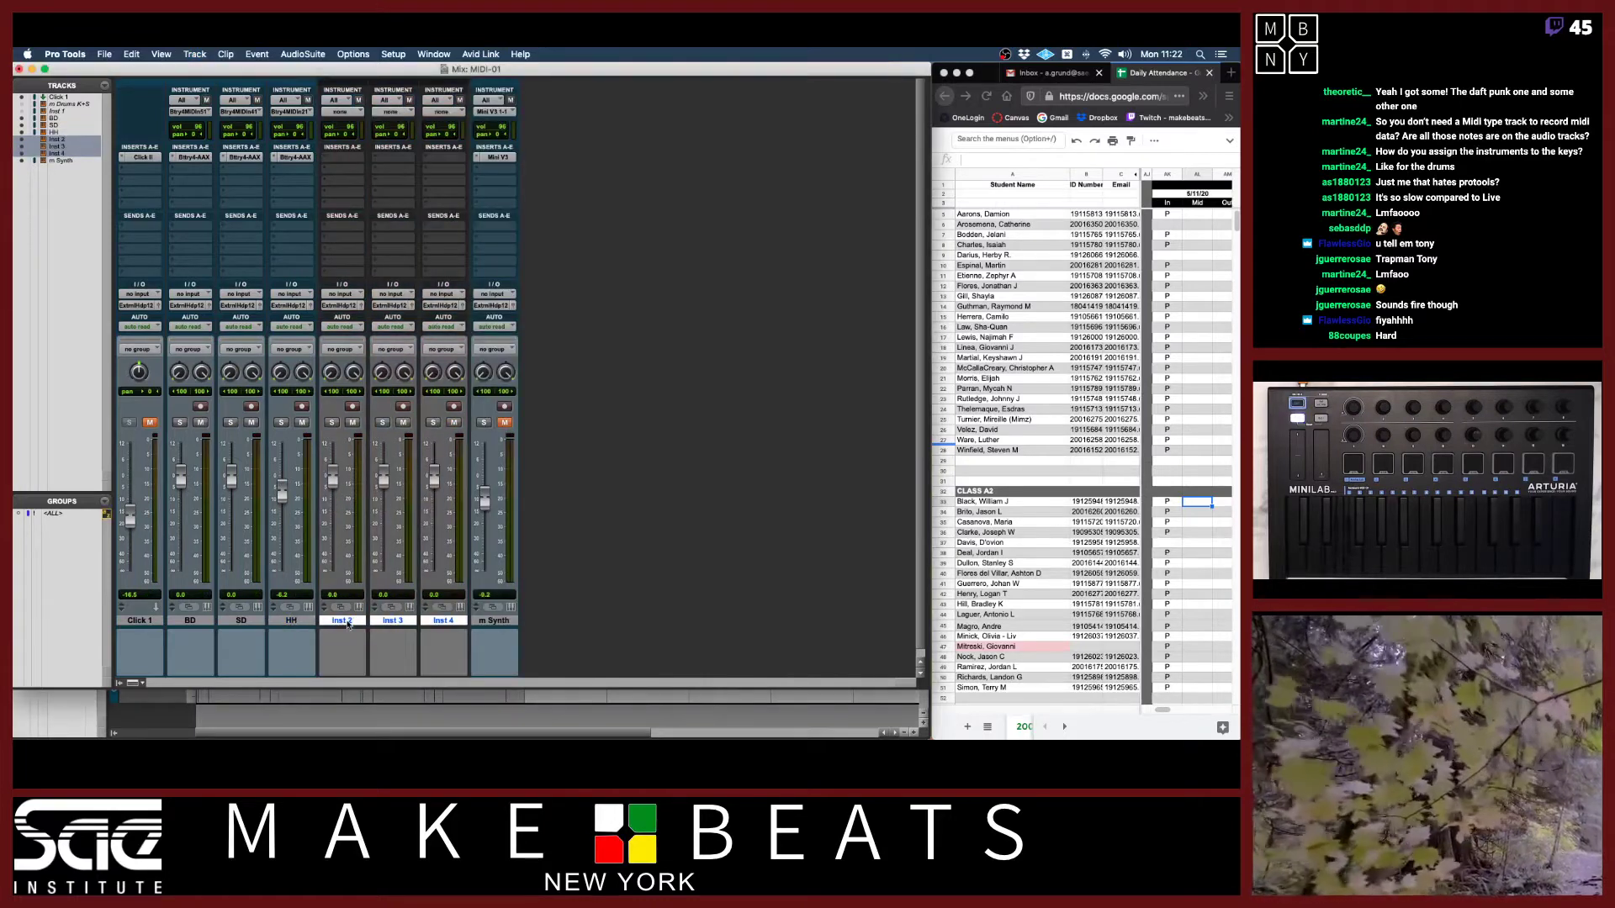
Insert Battery 4 on the new Inst 2 track and load the 808 Multiple Kit.
left_click_drag(332, 163, 333, 162)
left_click(336, 159)
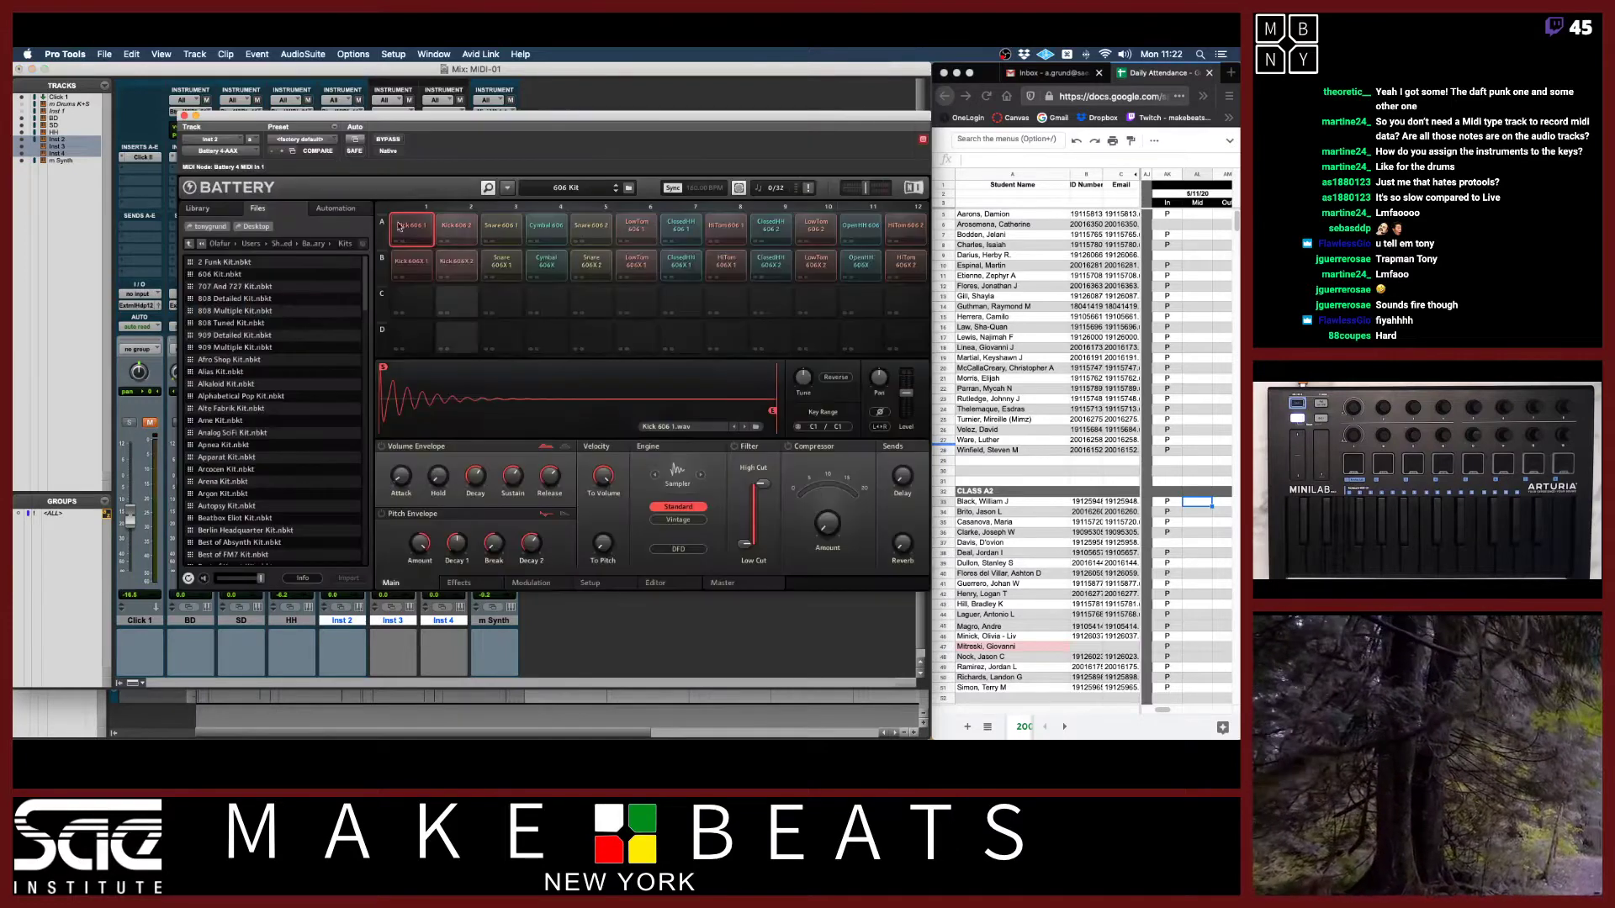
double_click(243, 311)
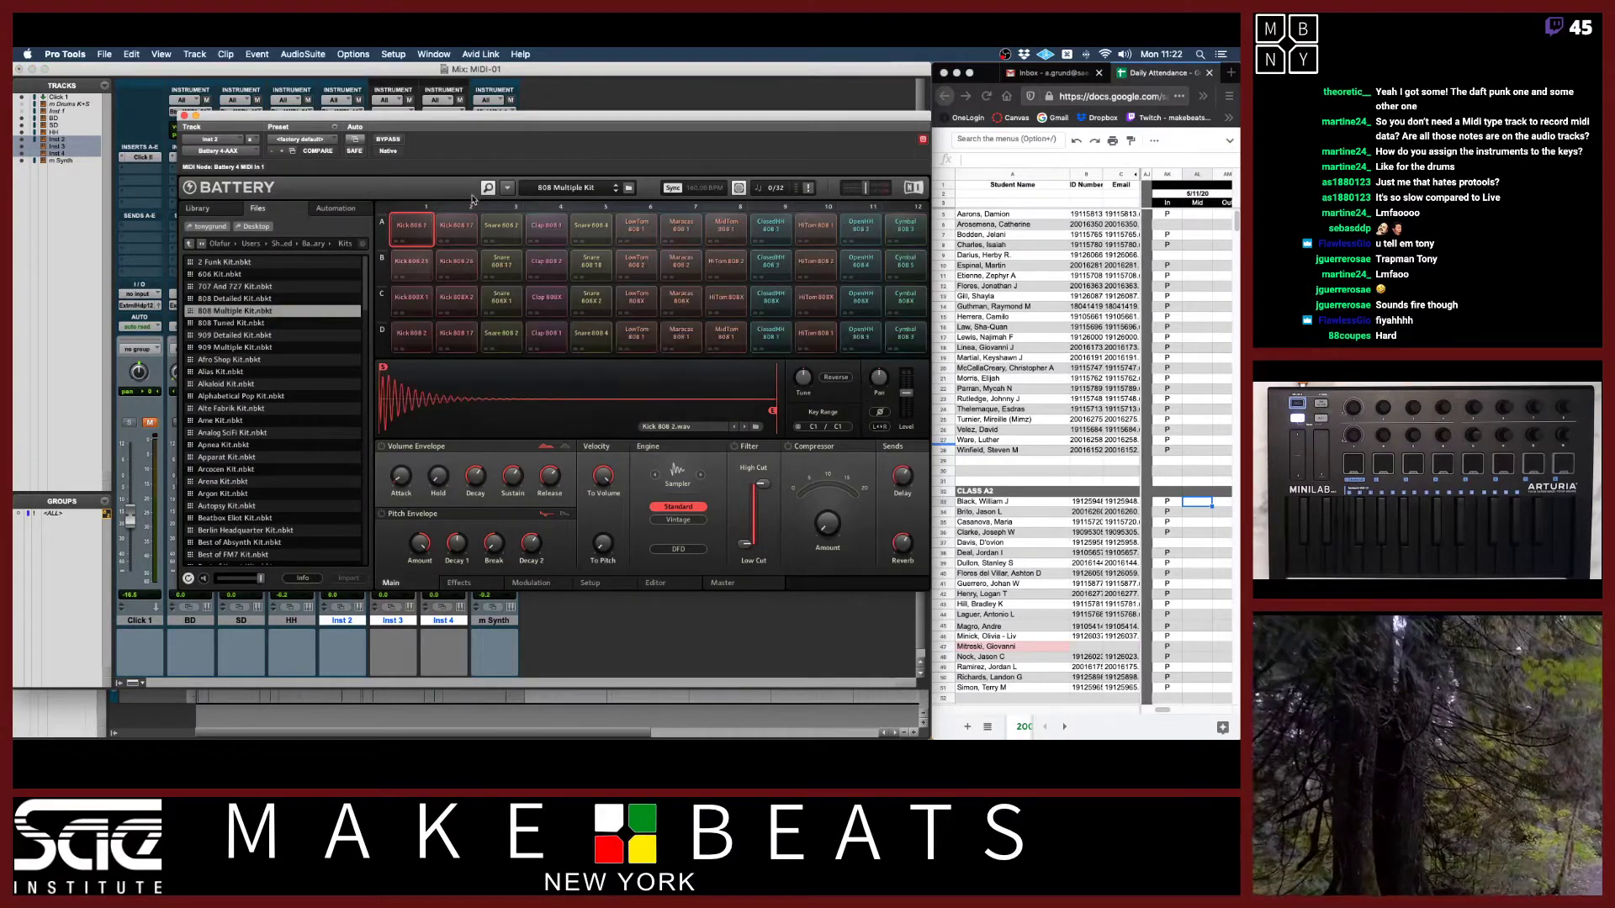
Move the Battery 4 window clear of the mixer channels and load the Afro Shop Kit.
left_click_drag(341, 116, 649, 115)
left_click(352, 157)
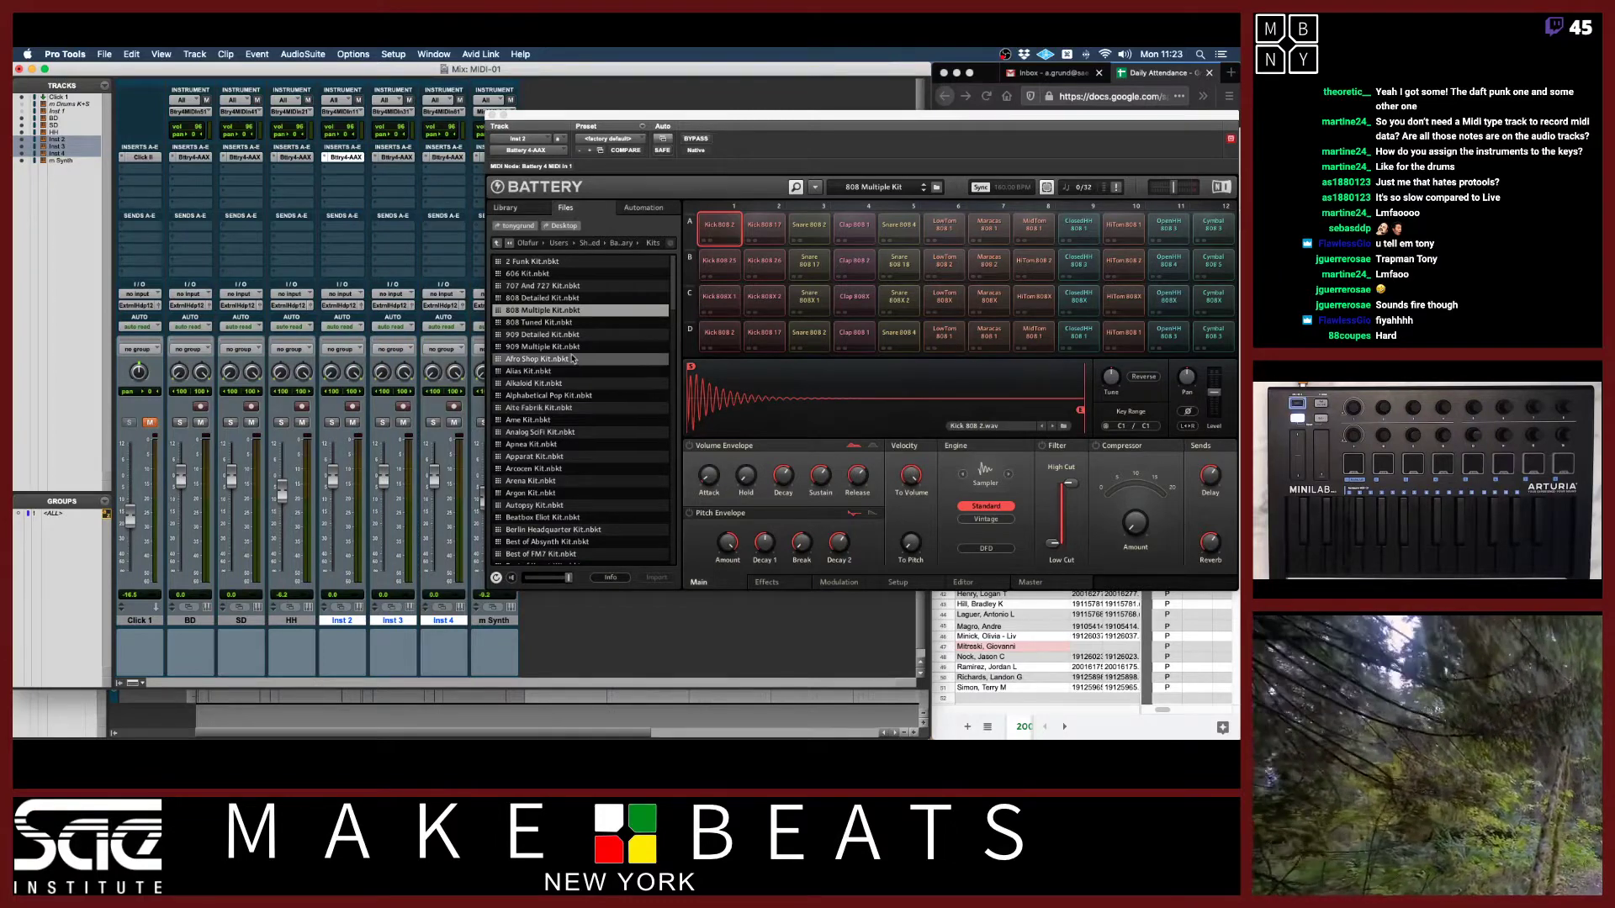
double_click(544, 360)
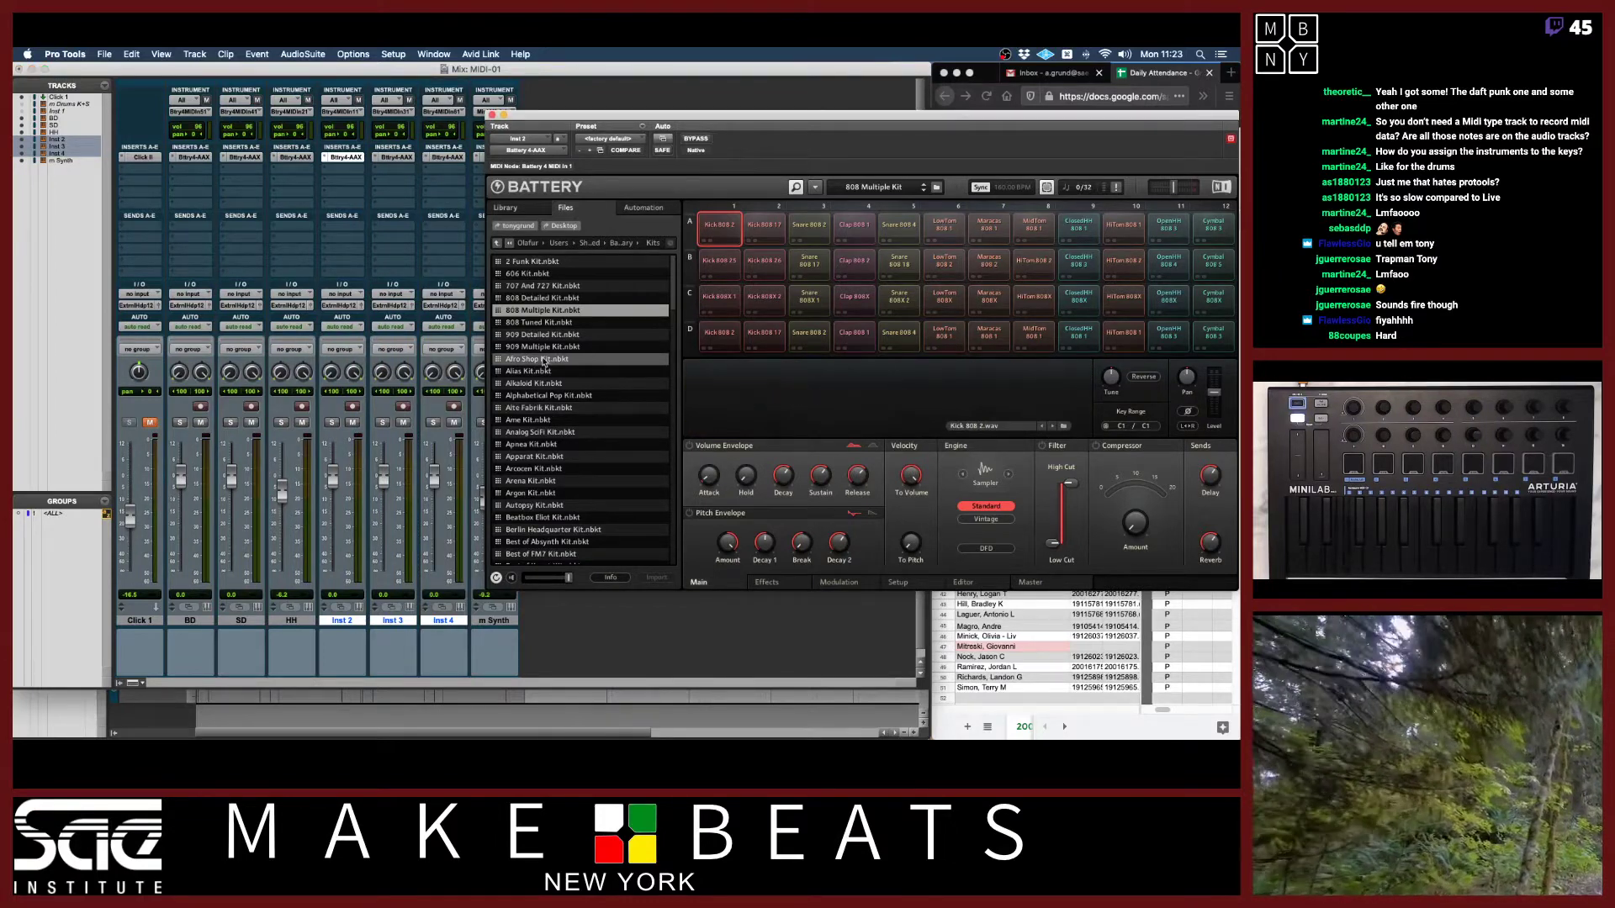
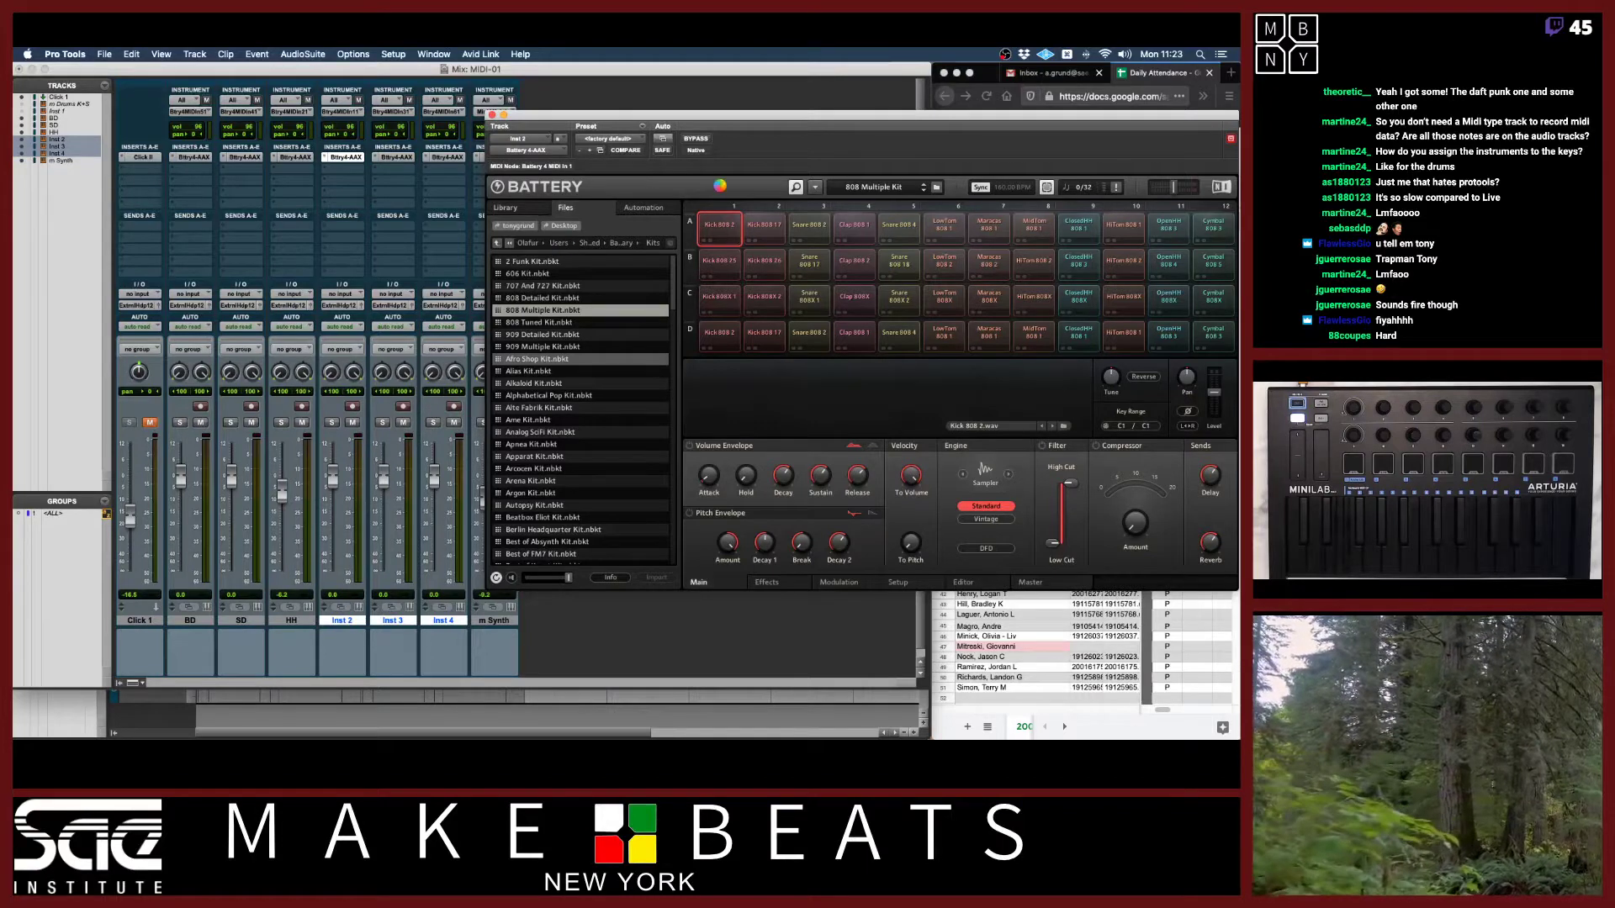
Reposition the Battery 4 window over the mixer channels.
left_click_drag(744, 116, 662, 114)
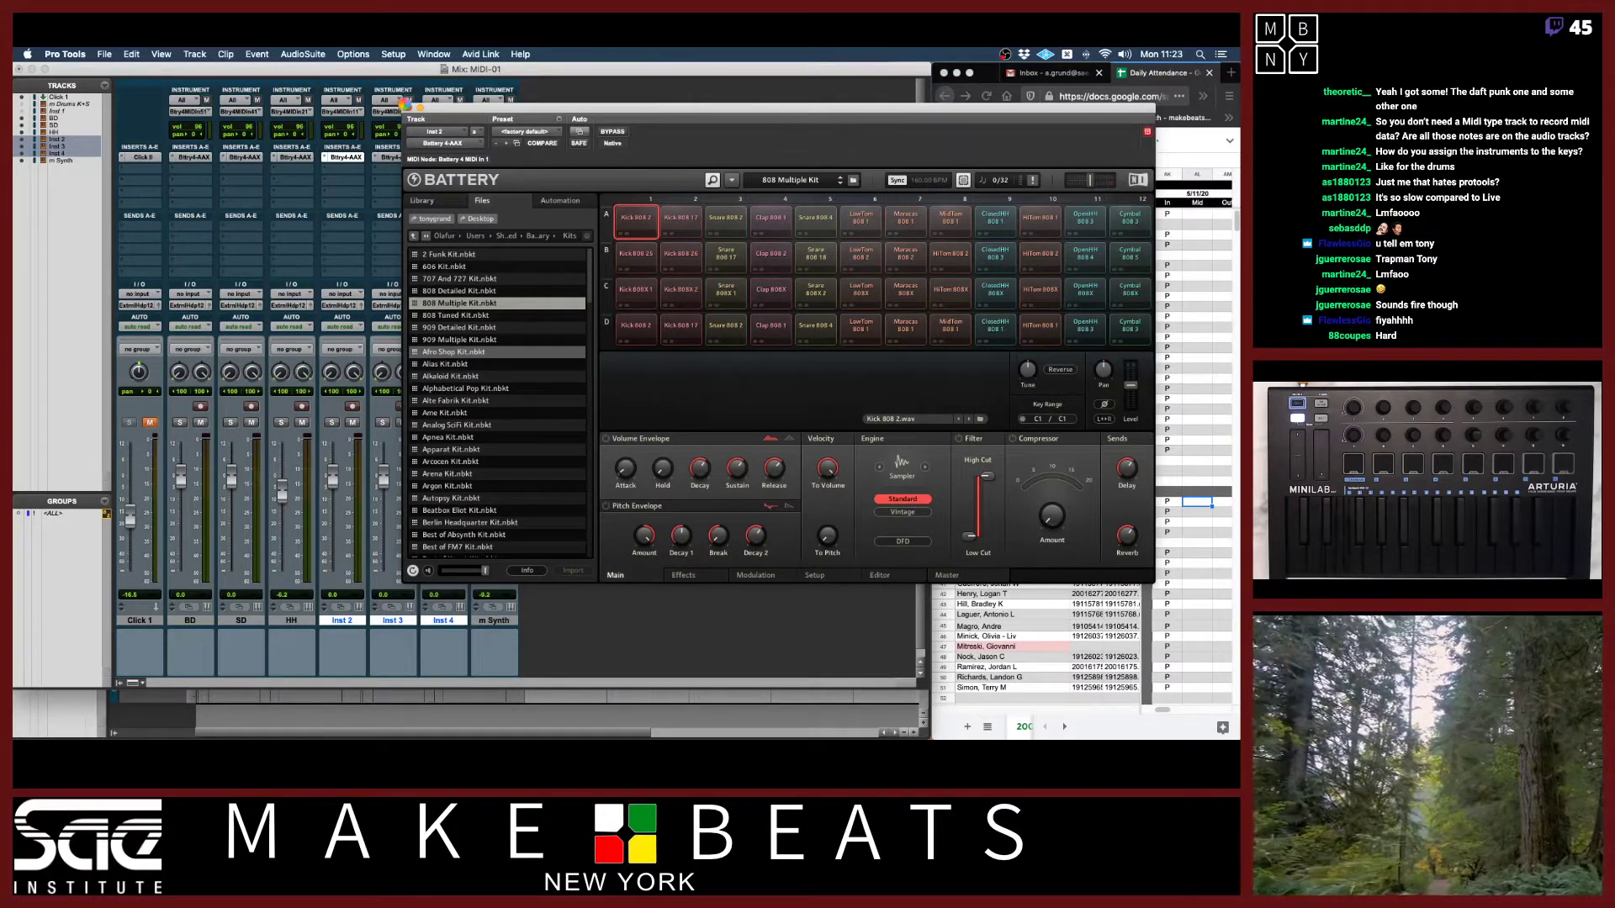
left_click_drag(623, 114, 493, 146)
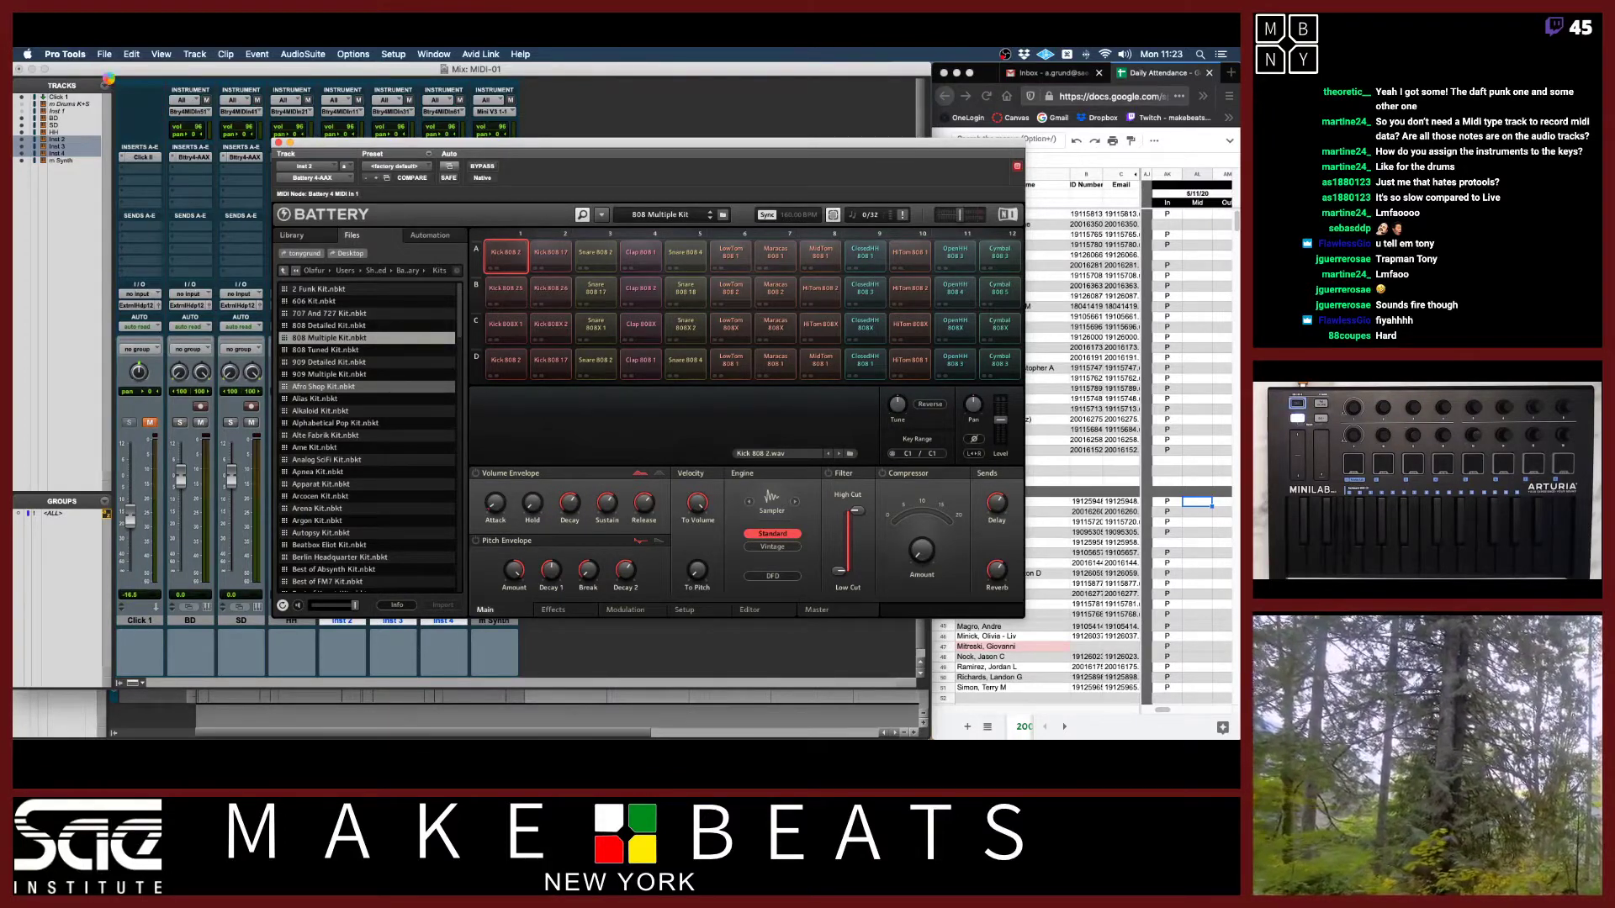
Switch to Finder and force quit the unresponsive Pro Tools.
key("super+Tab")
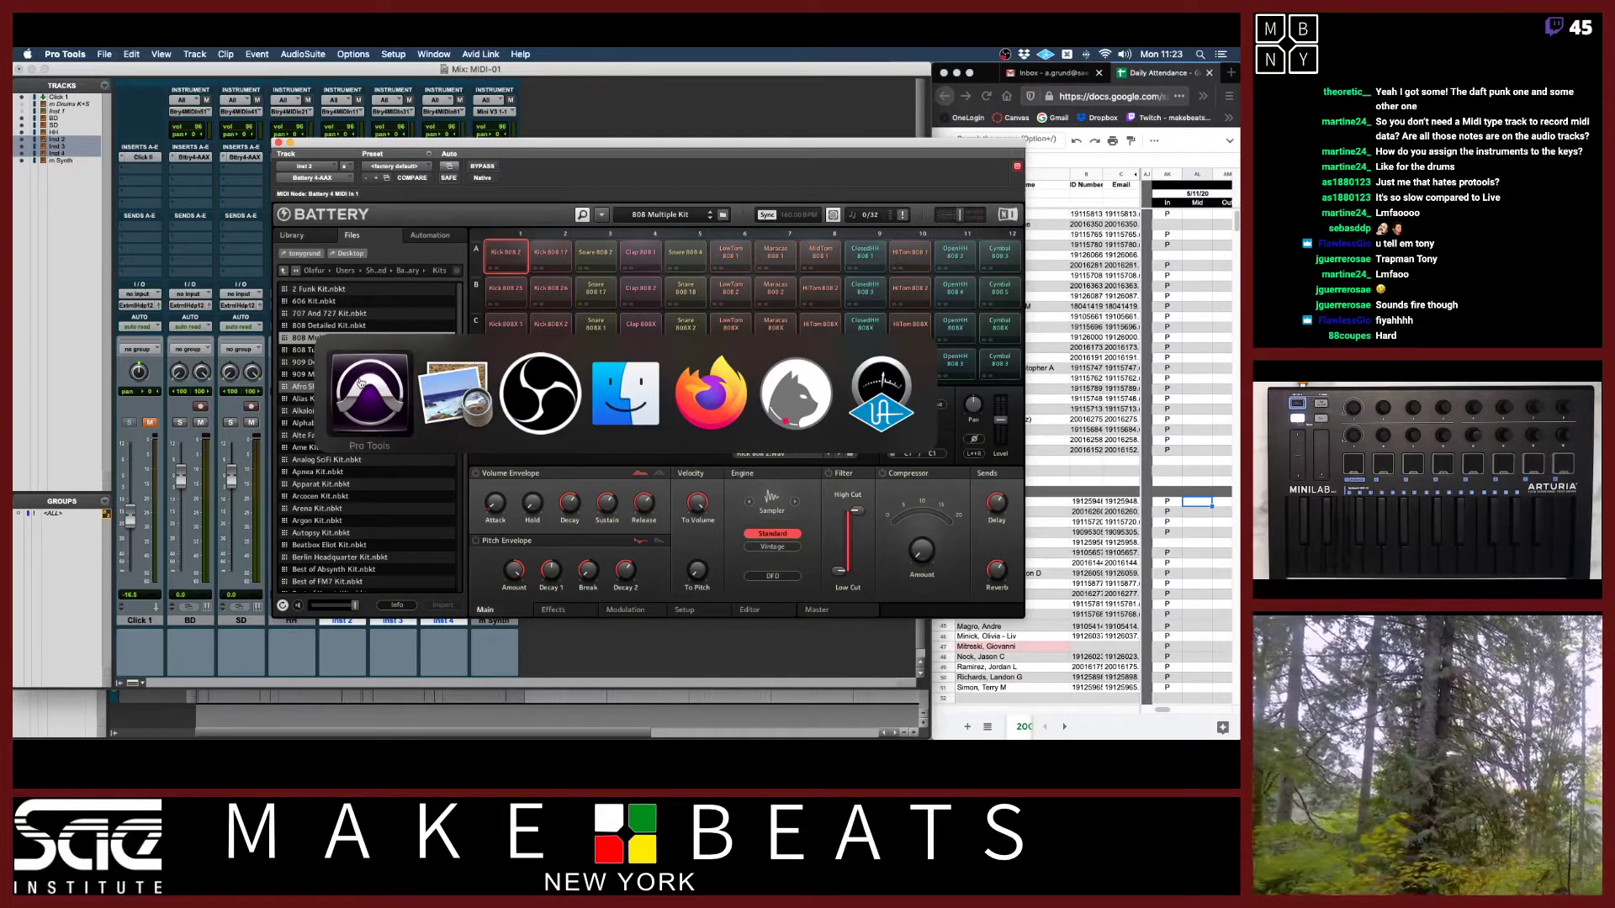
key("Escape")
key("super+Tab")
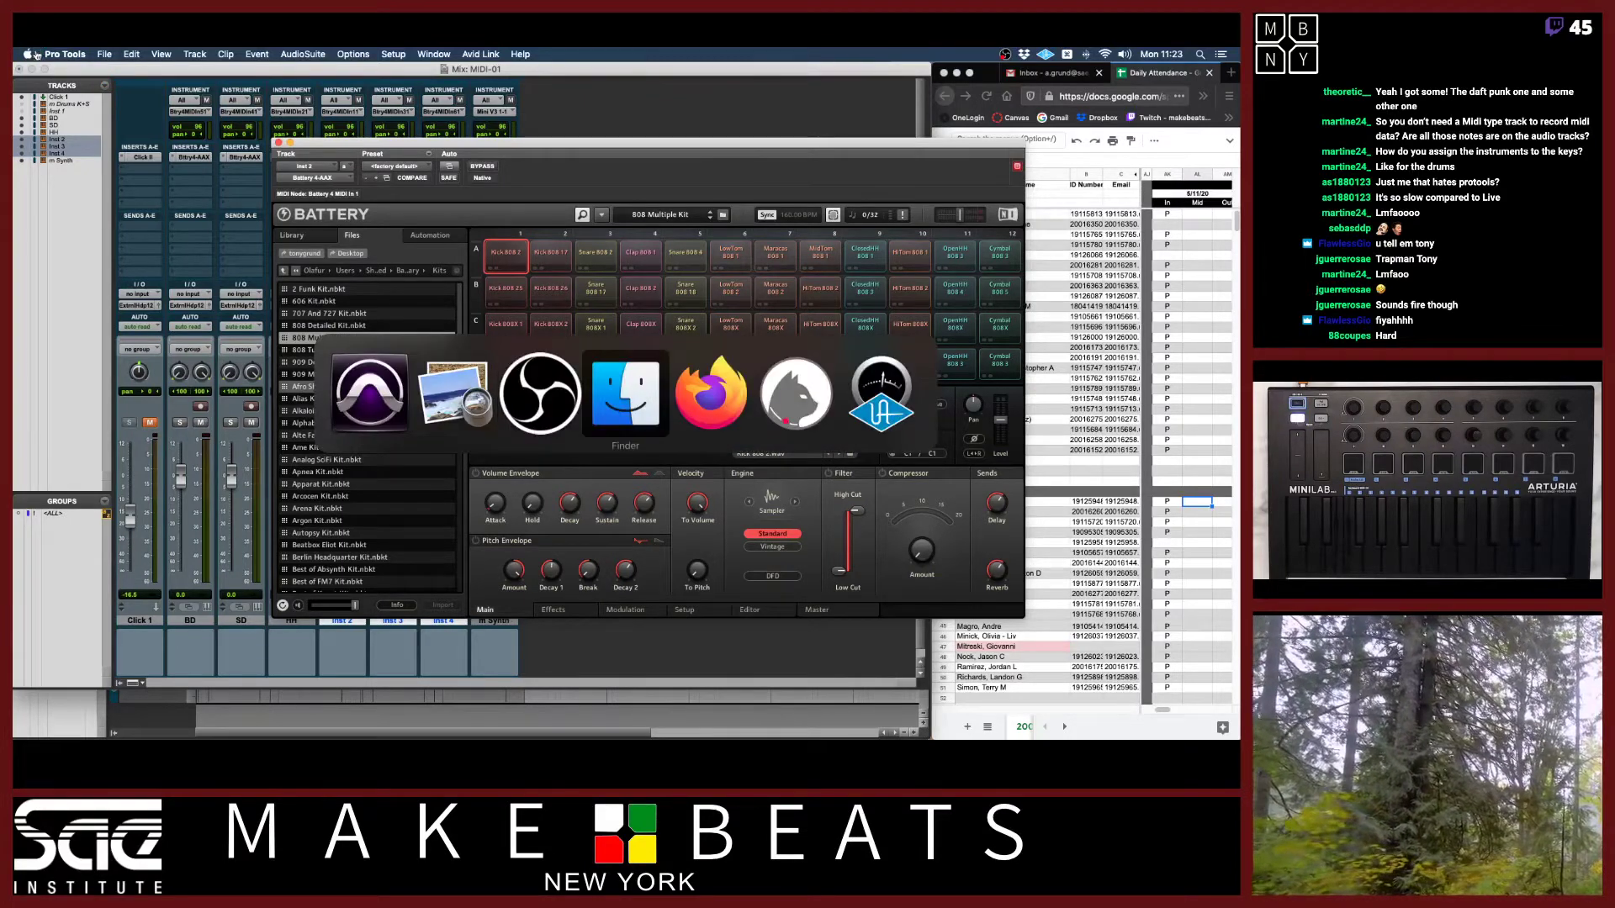
left_click(30, 53)
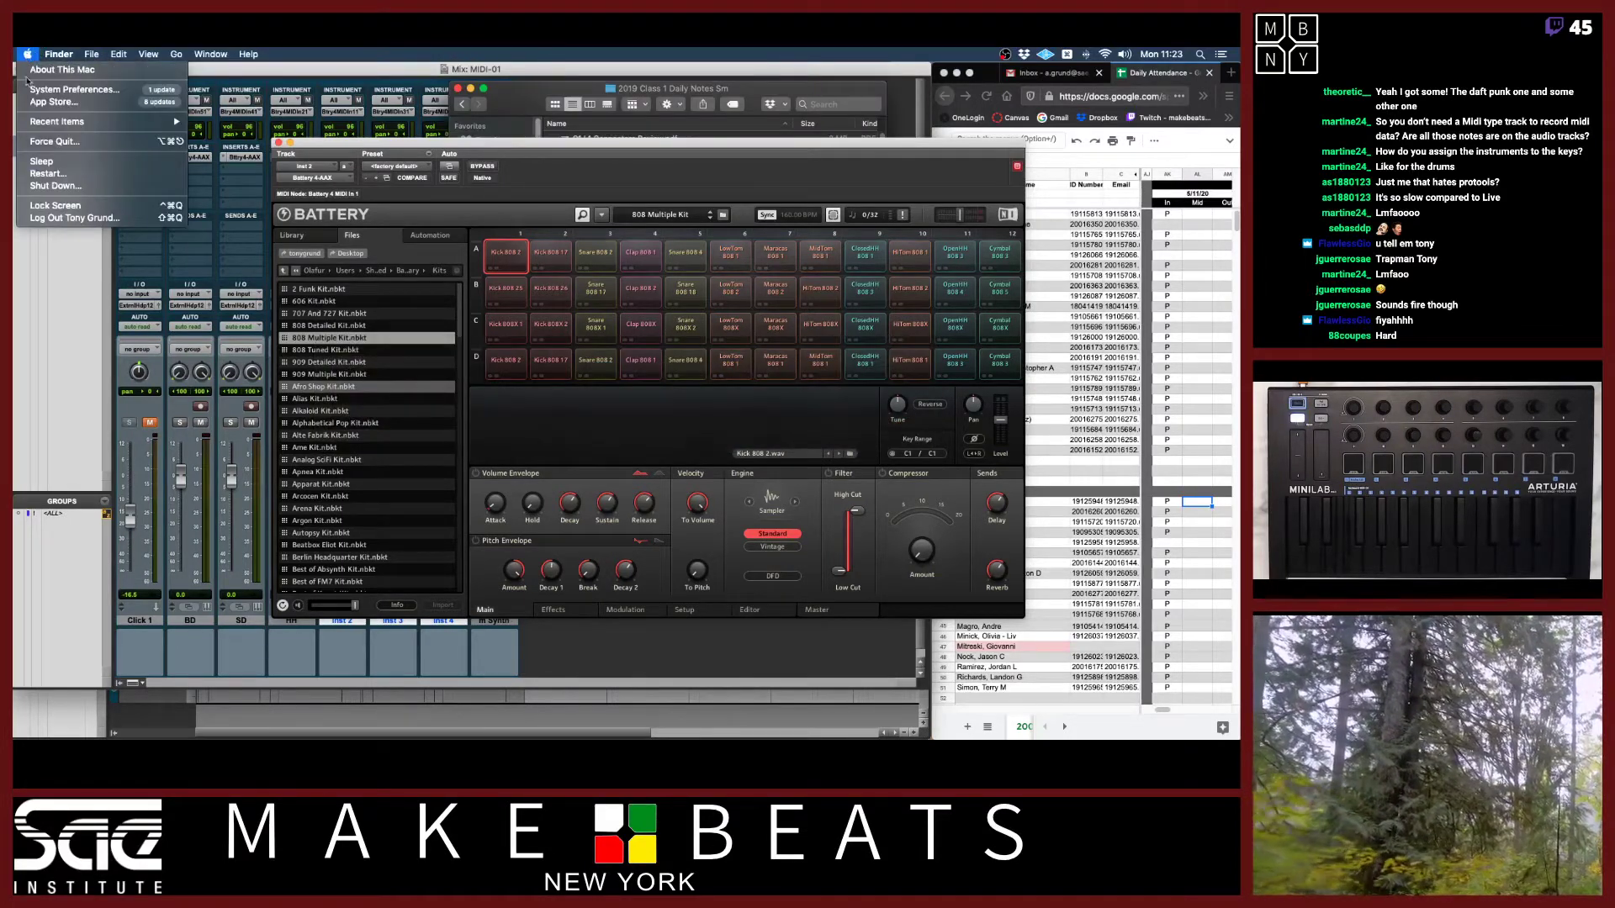
left_click(56, 141)
left_click(341, 269)
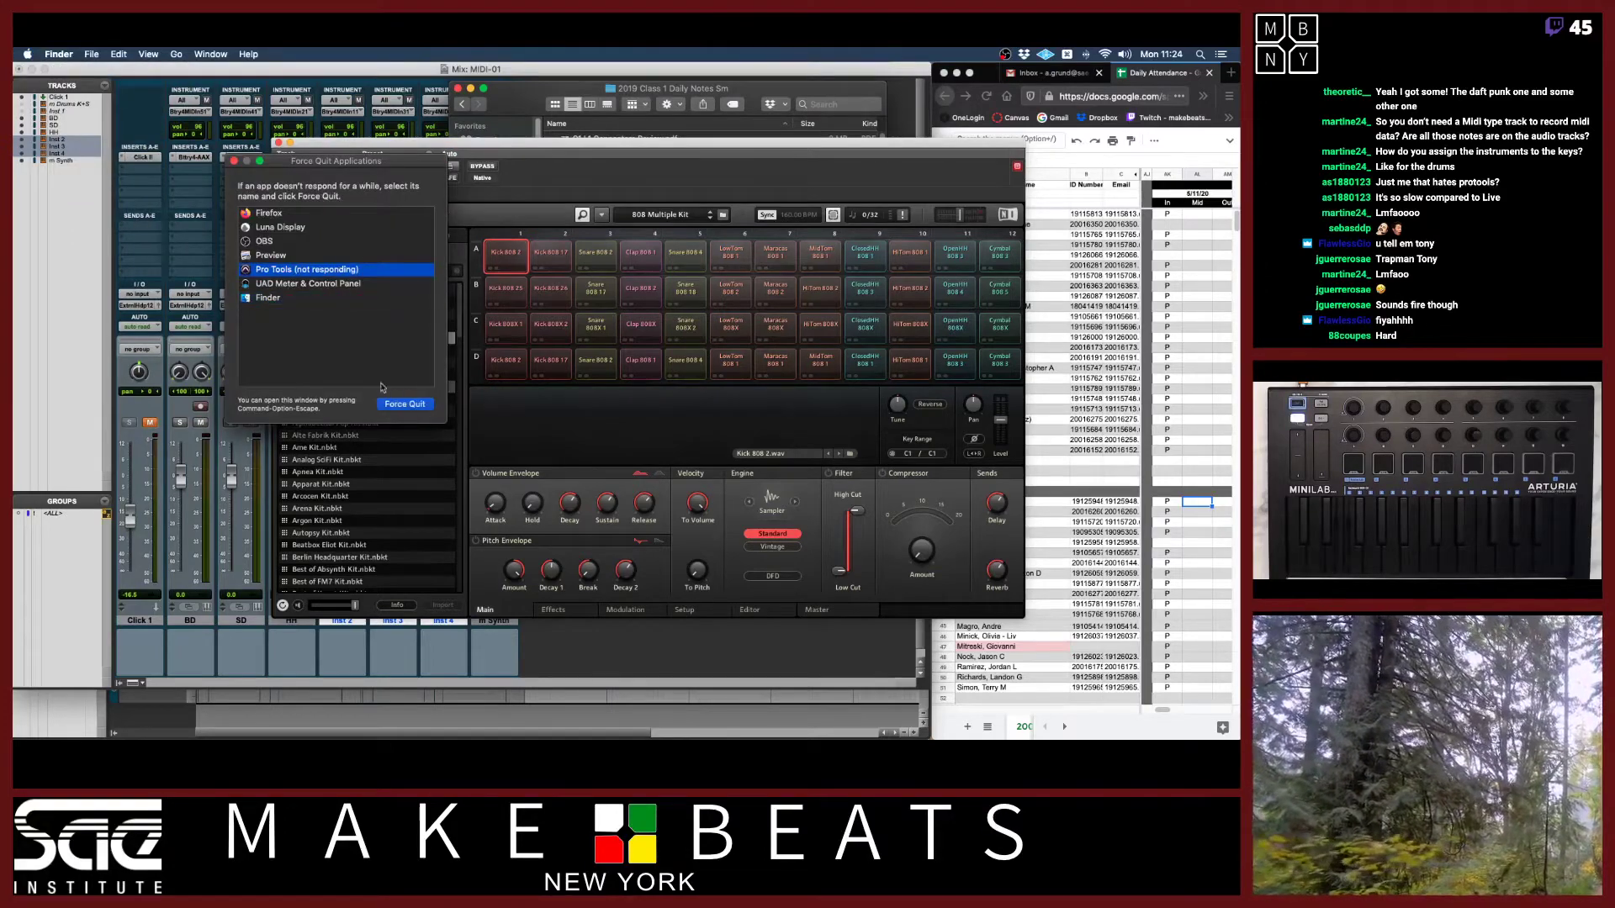
left_click(401, 409)
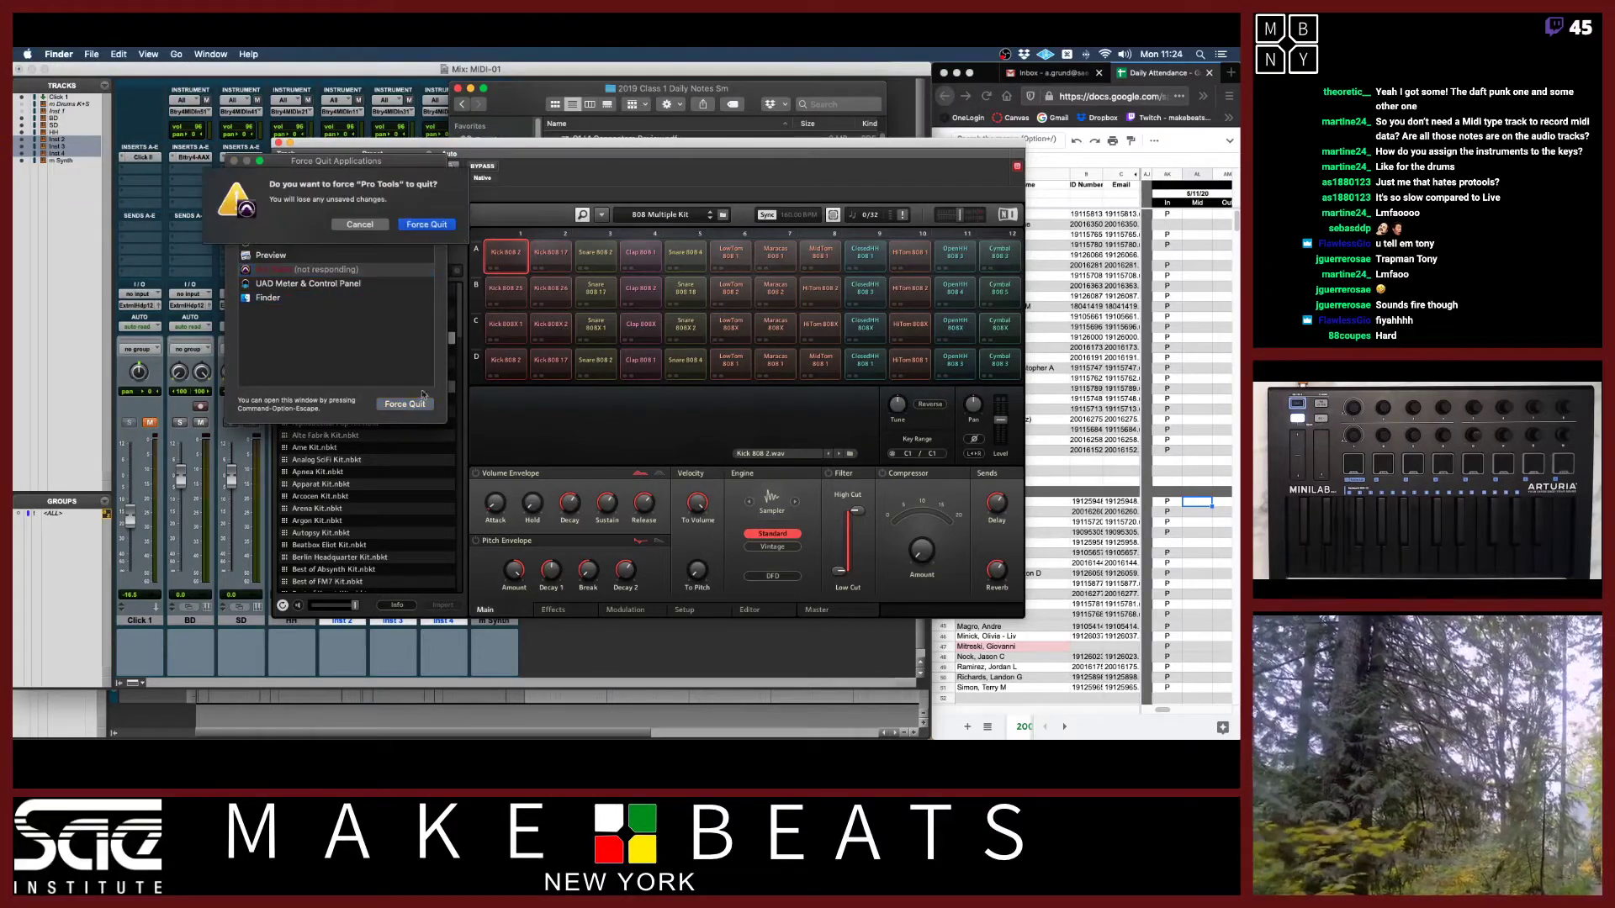
left_click(434, 224)
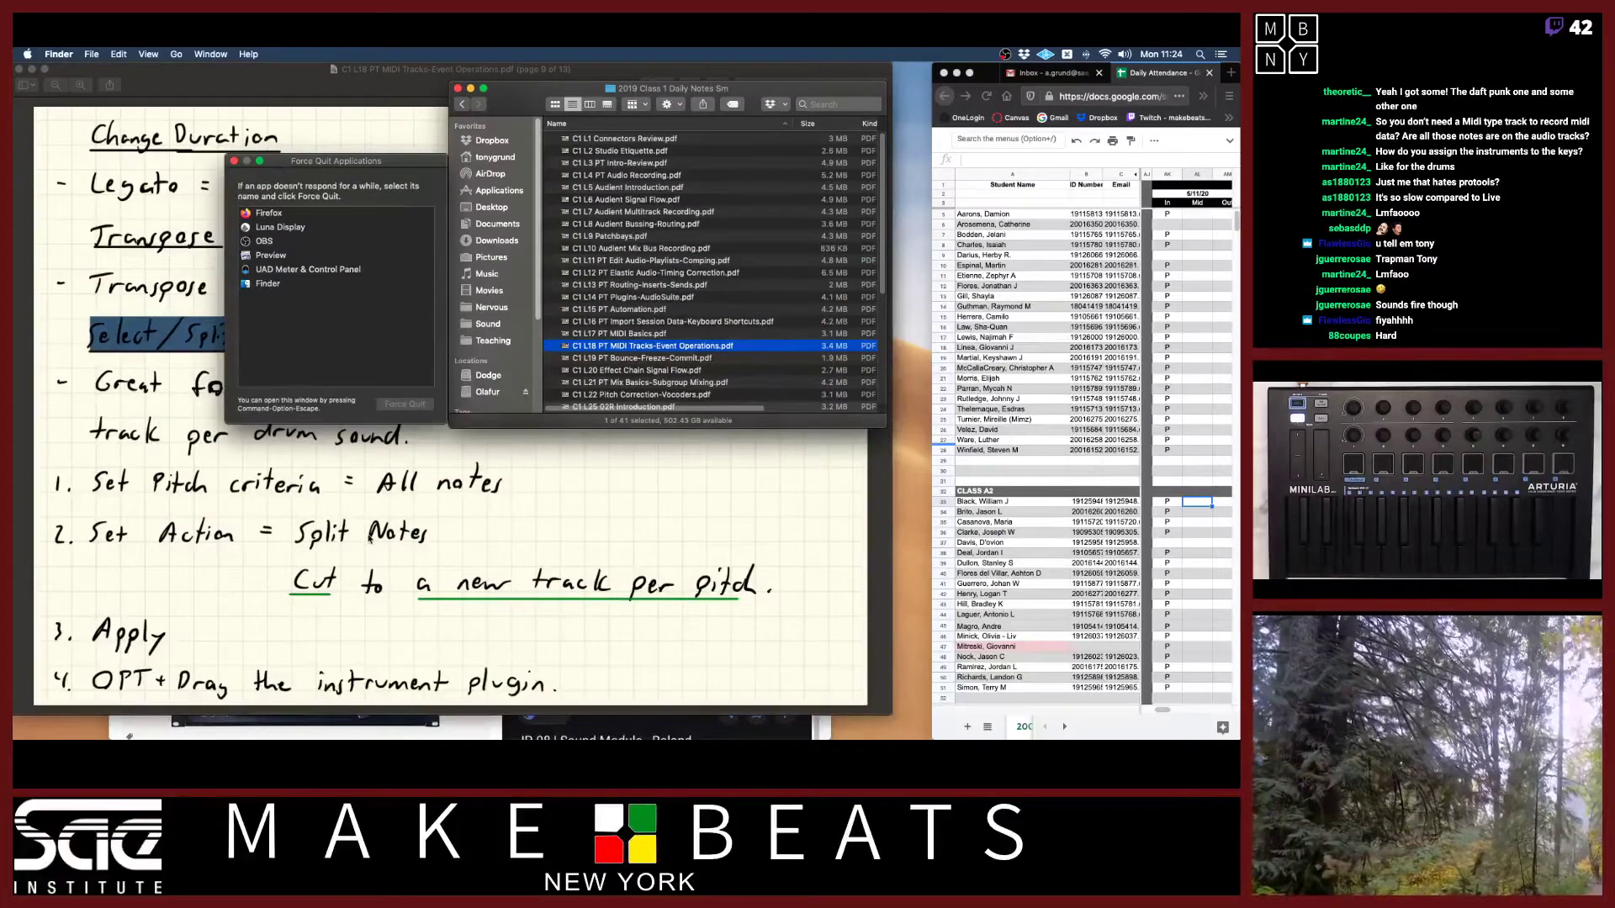
Relaunch Pro Tools and close the Finder window with the daily notes.
mouse_move(20, 265)
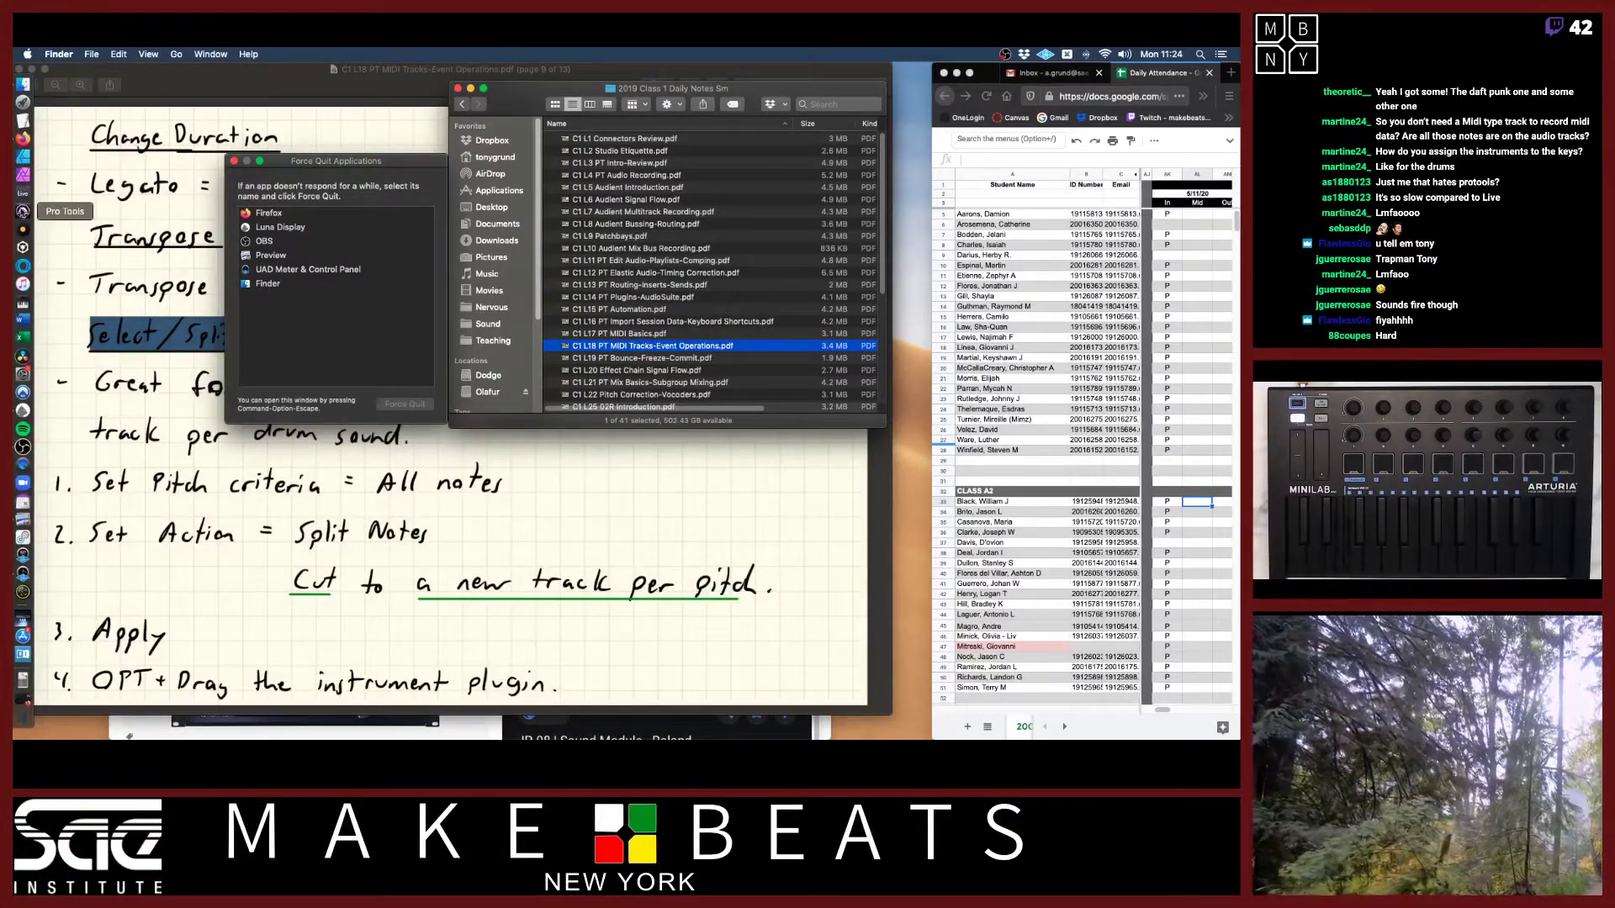
left_click(26, 211)
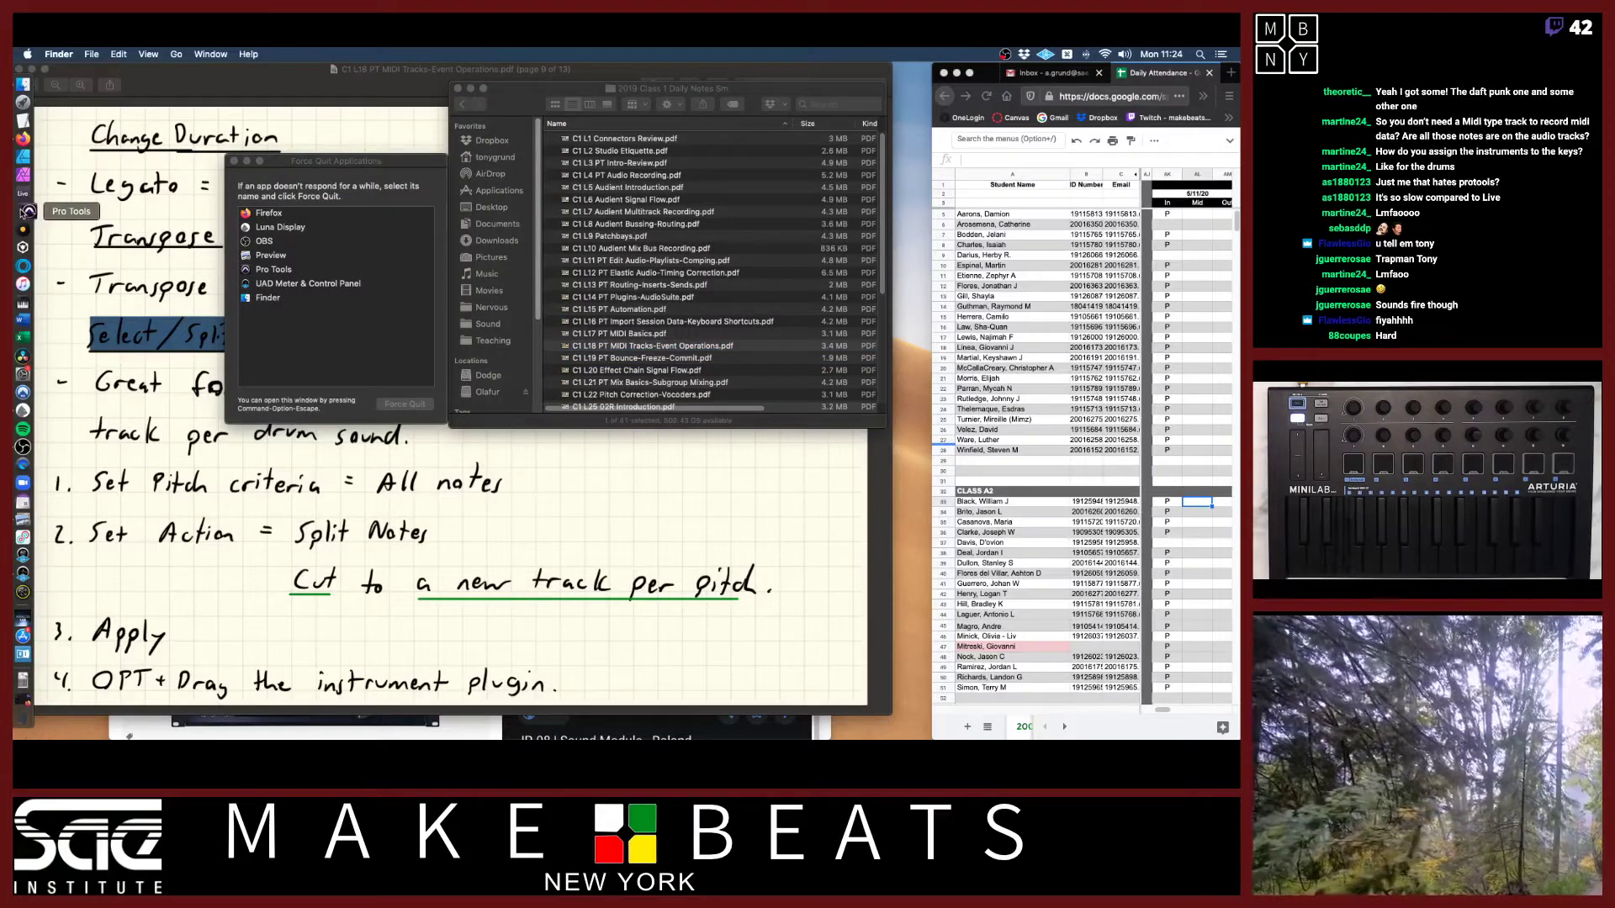
left_click(458, 89)
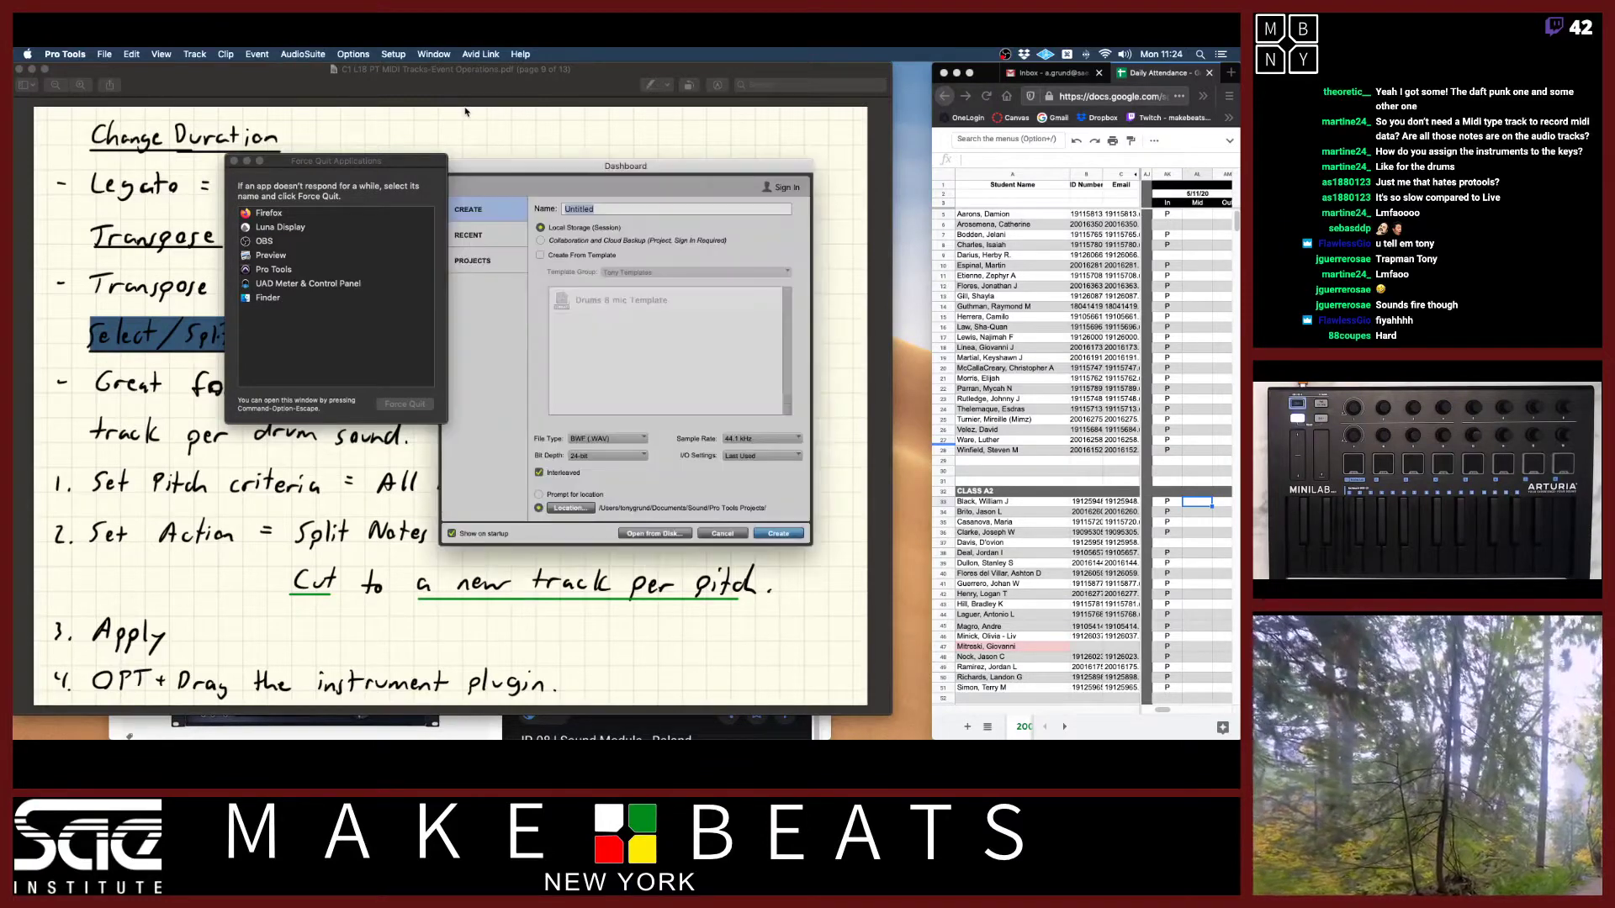
left_click(484, 233)
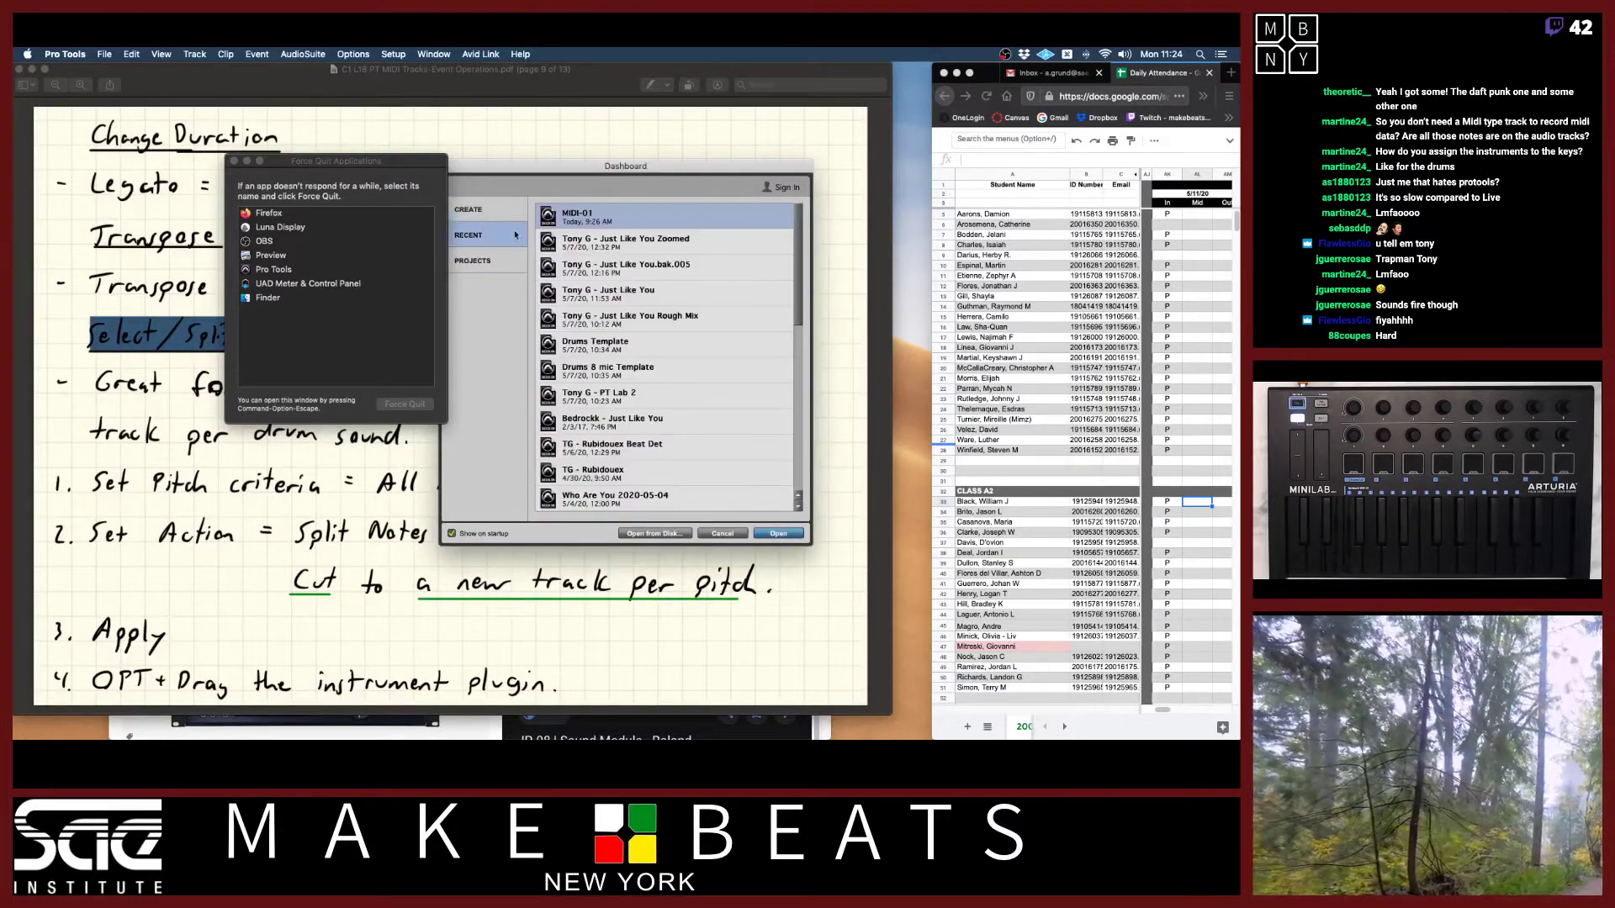
left_click(716, 535)
key("super+n")
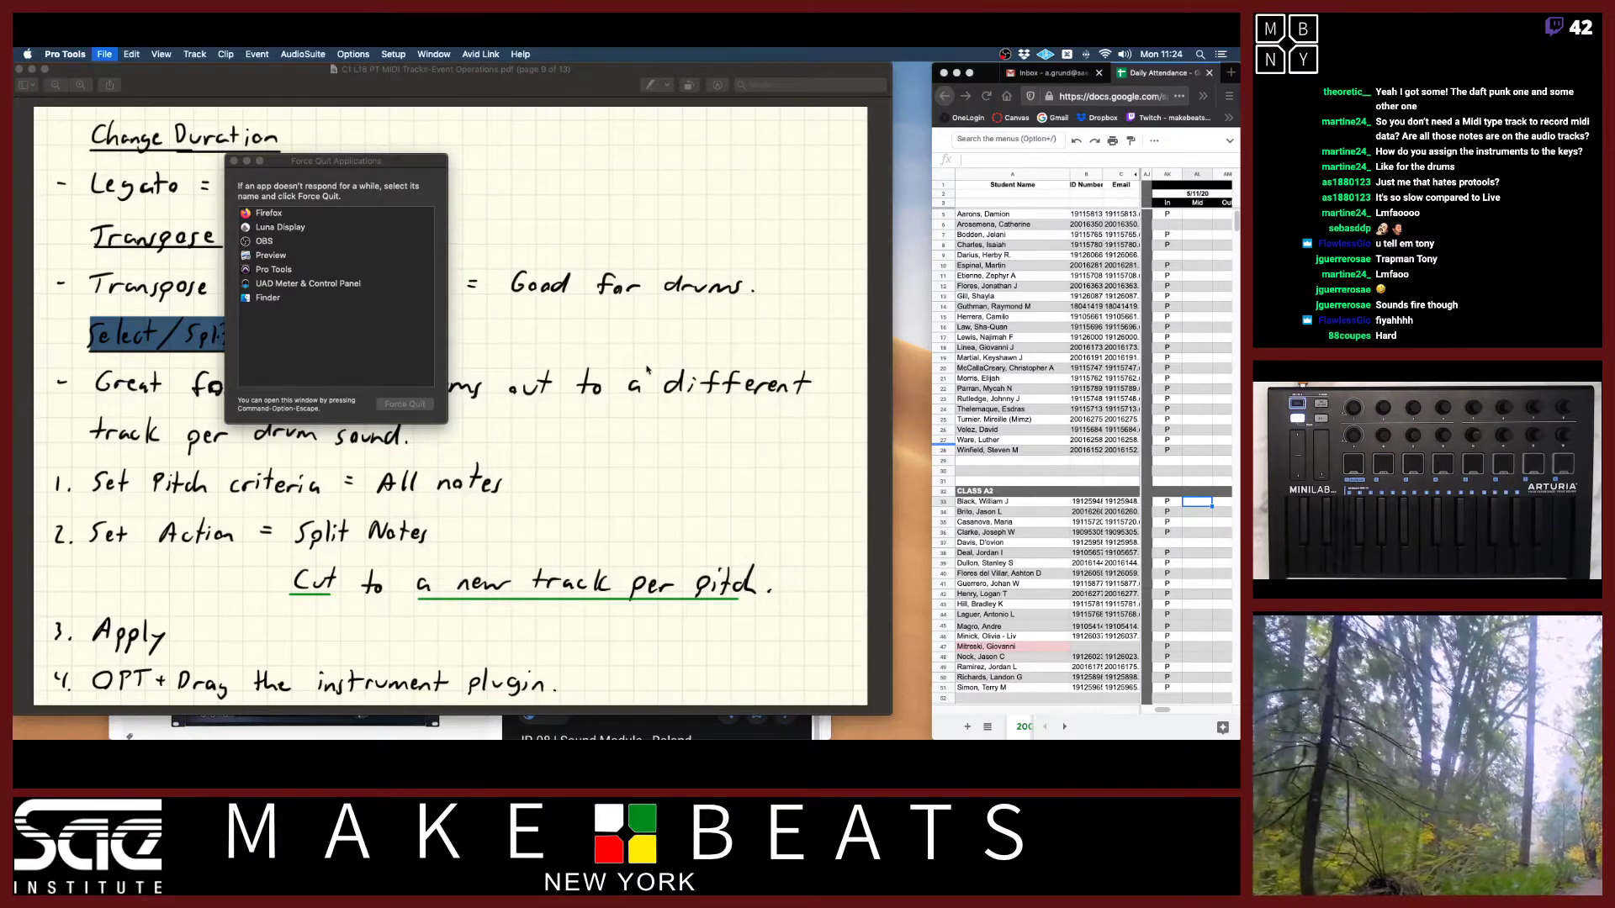
left_click(714, 533)
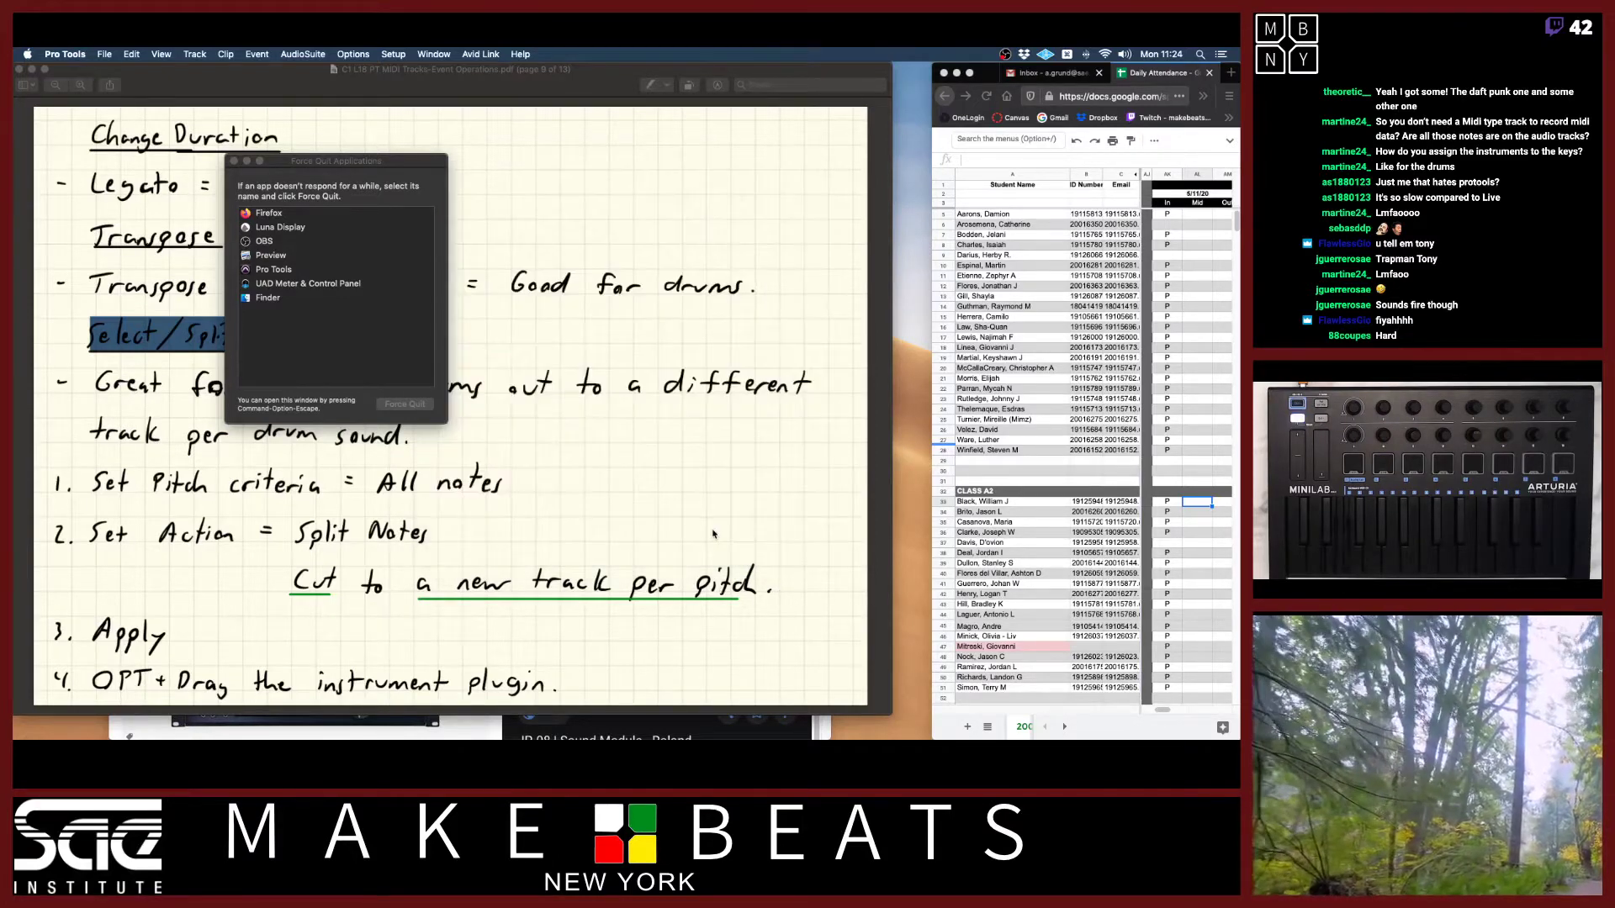
Switch to Finder and expand the MIDI-01 session folder within Pro Tools Projects in a new window of the Sound folder.
key("super+Tab")
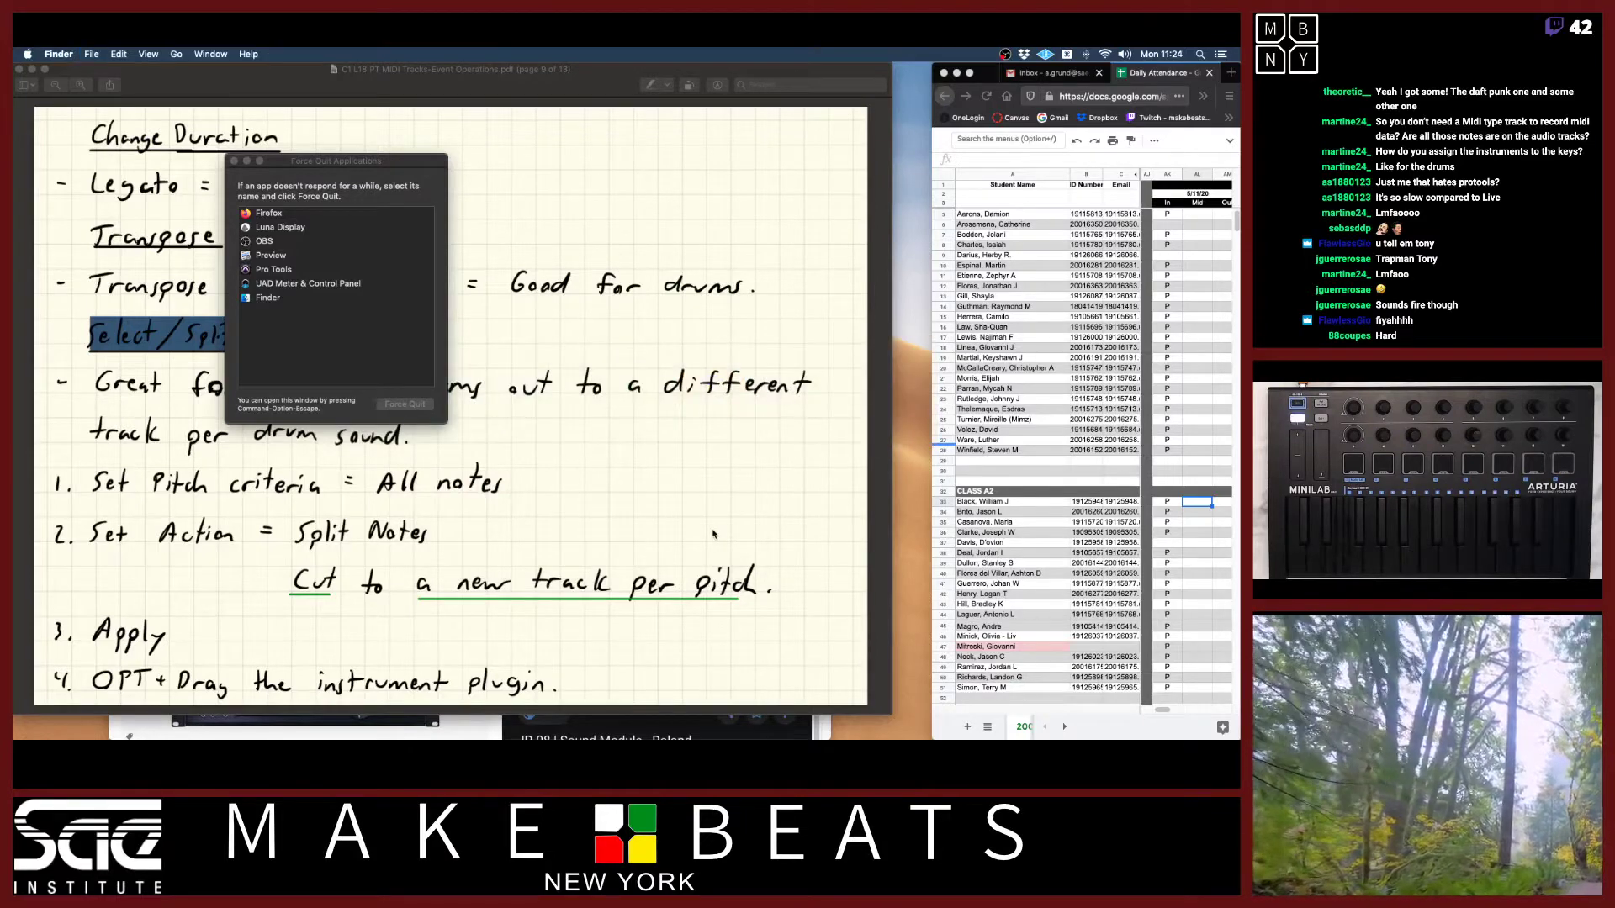
key("super+n")
left_click_drag(661, 153, 814, 171)
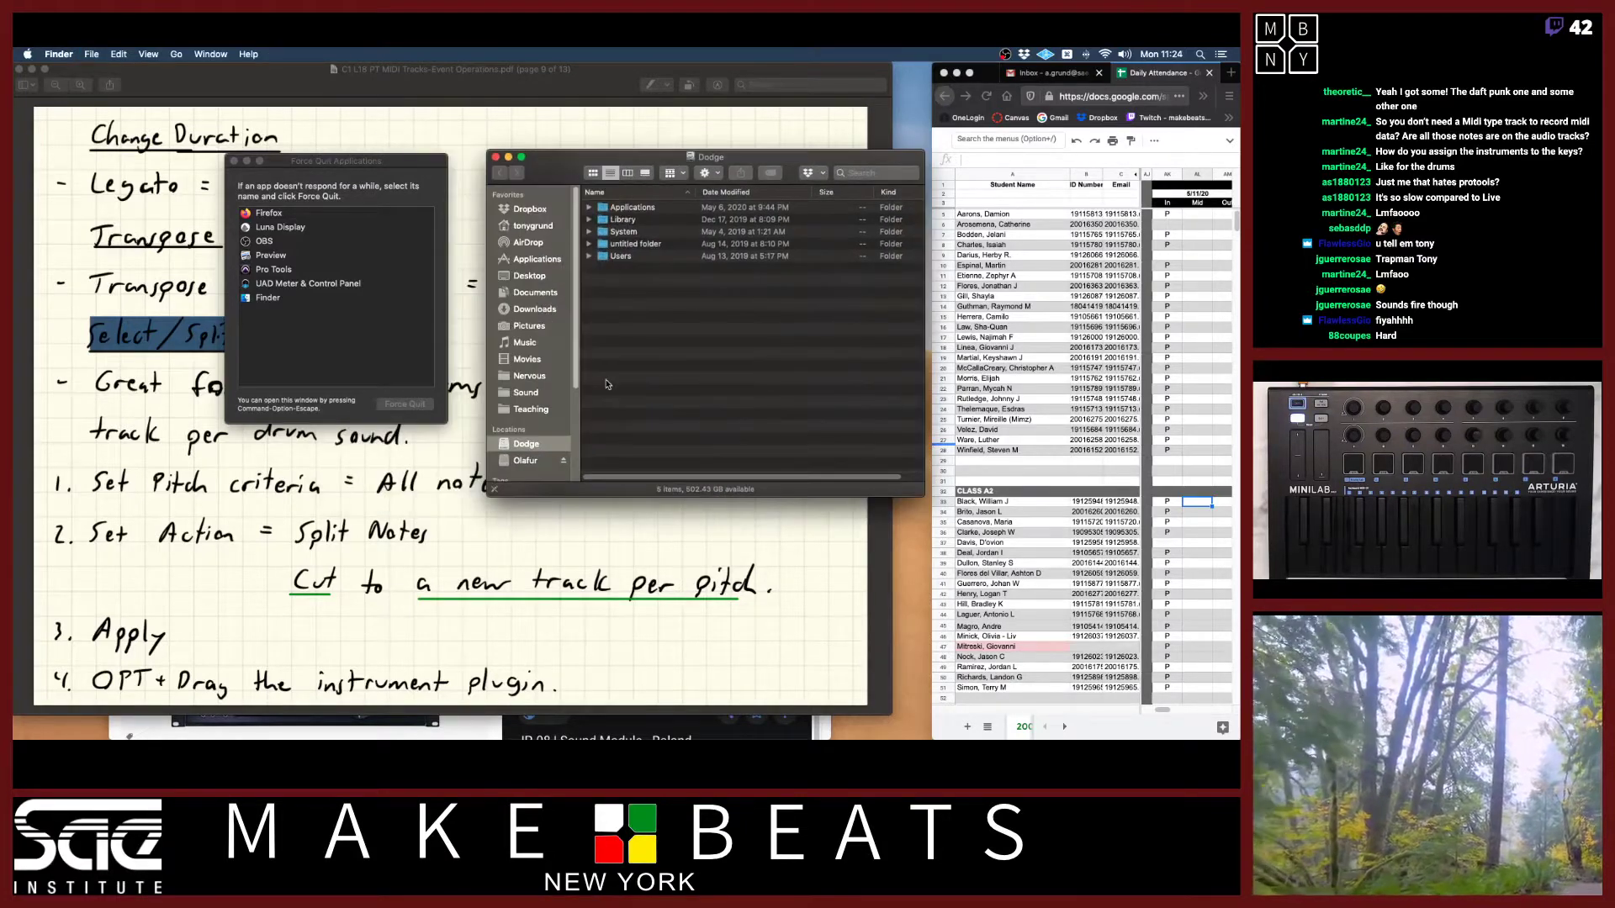
left_click(526, 392)
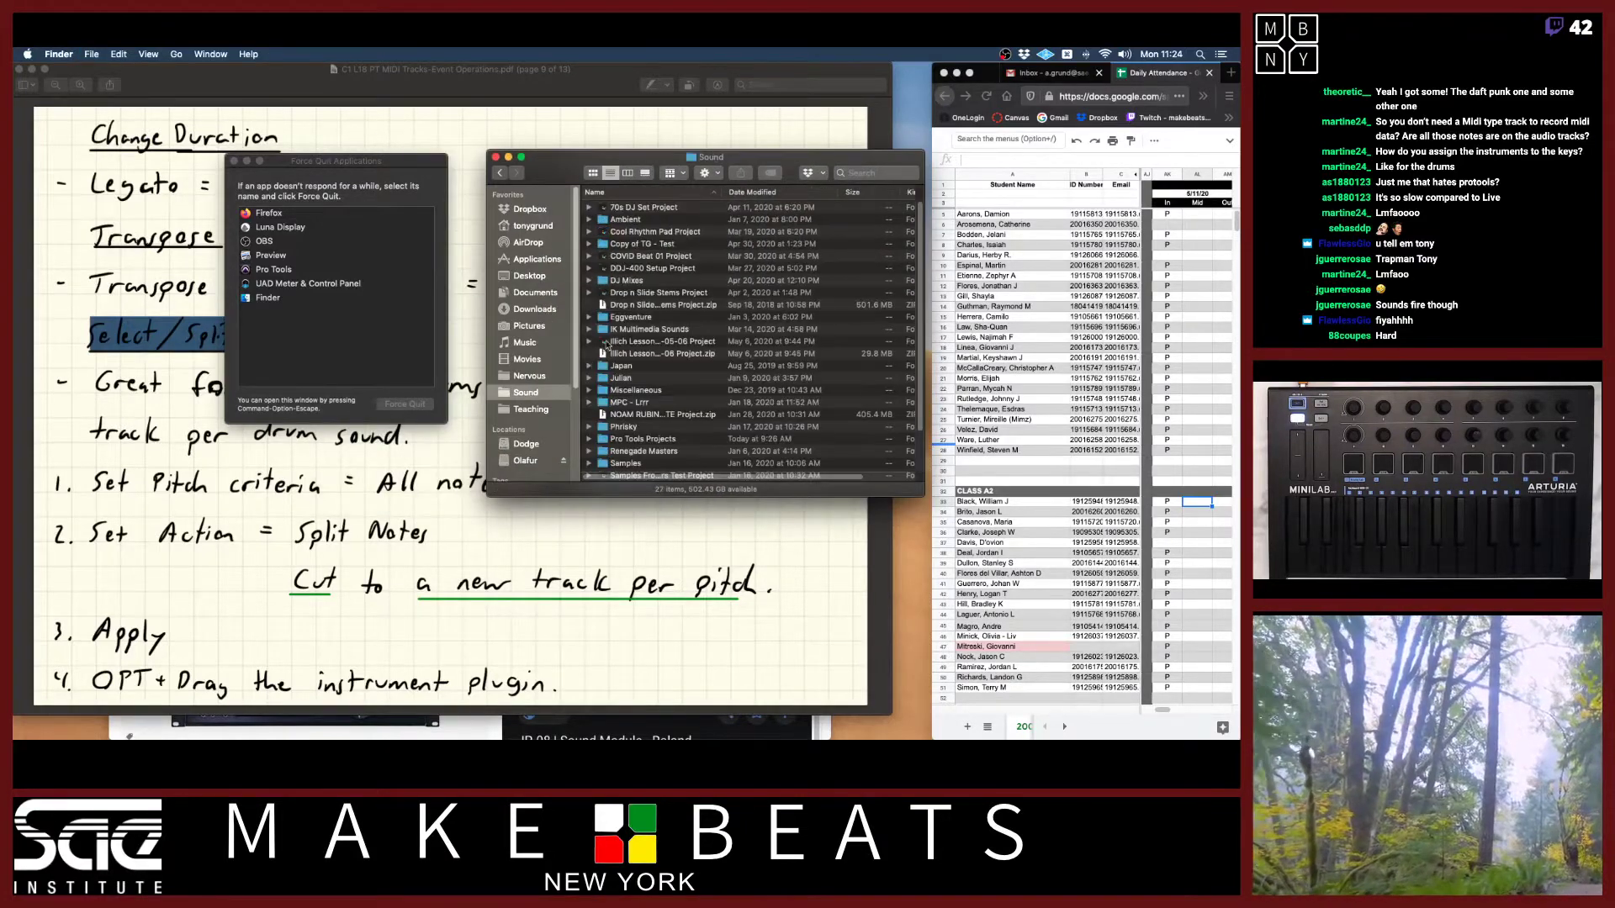
left_click(660, 441)
double_click(661, 441)
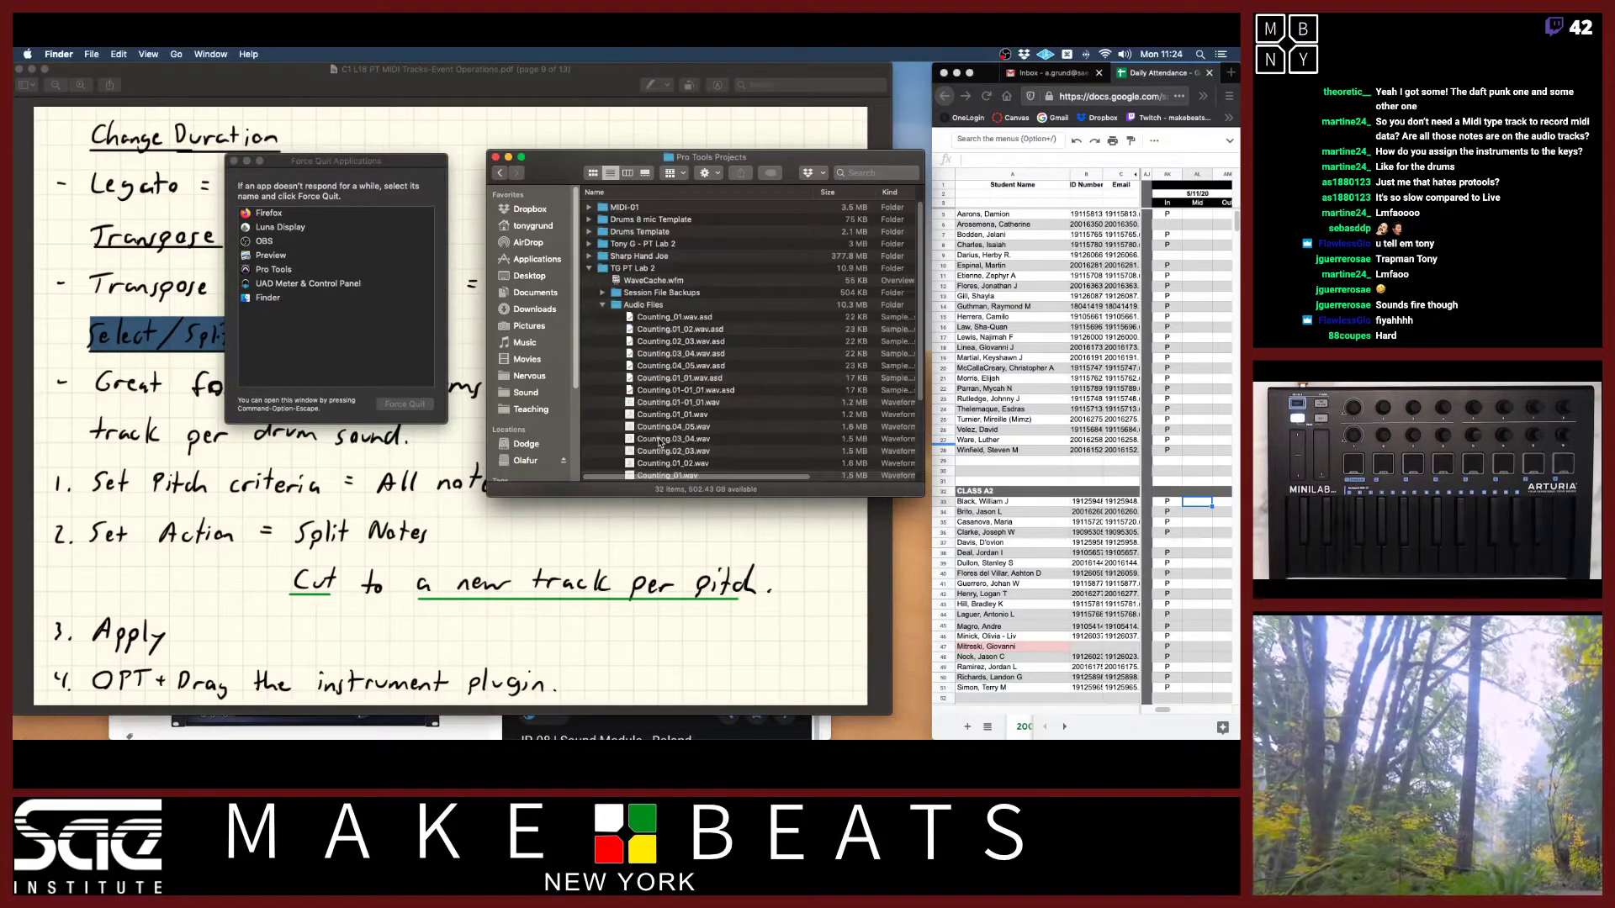
left_click(589, 267)
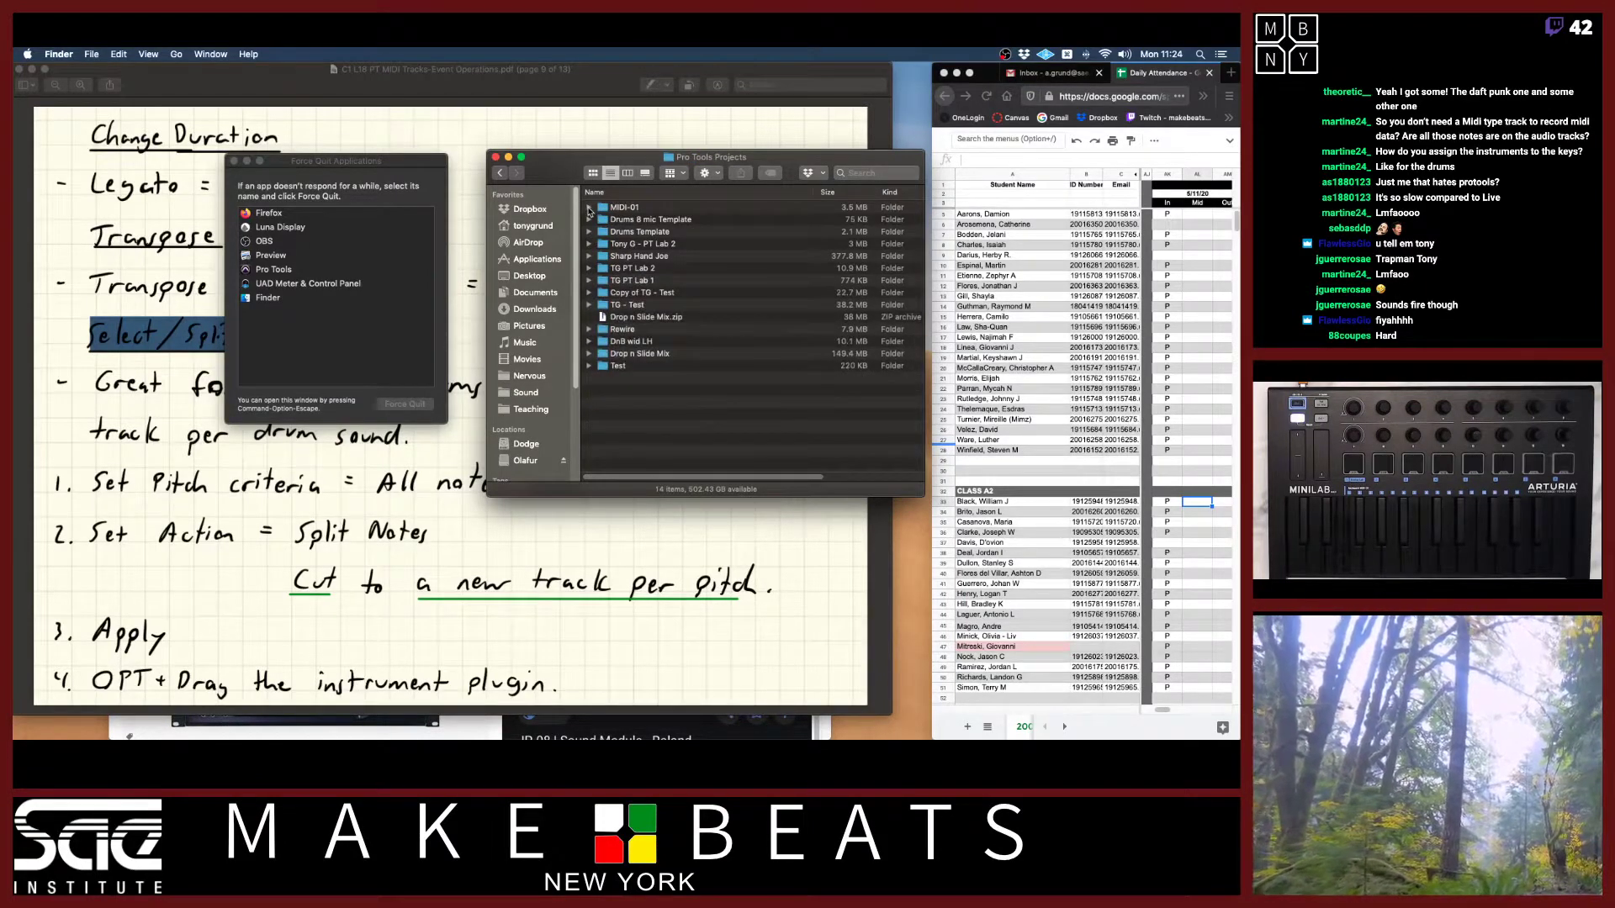
left_click(590, 209)
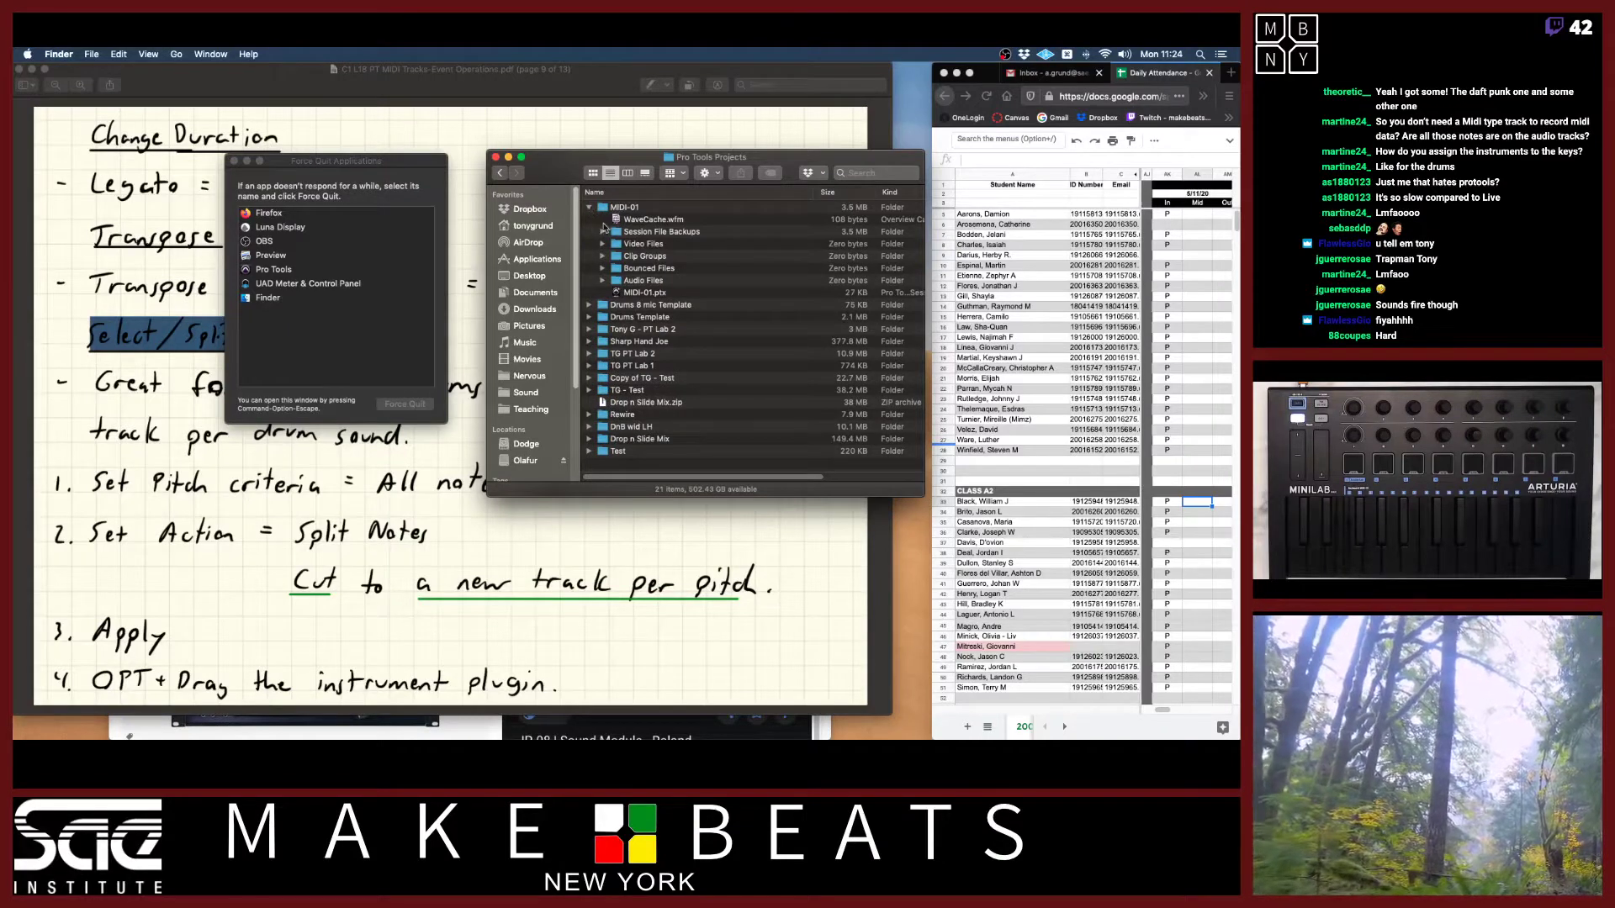
Open the newest session backup, MIDI-01.bak.021.ptx, from the MIDI-01 Session File Backups folder.
left_click(602, 232)
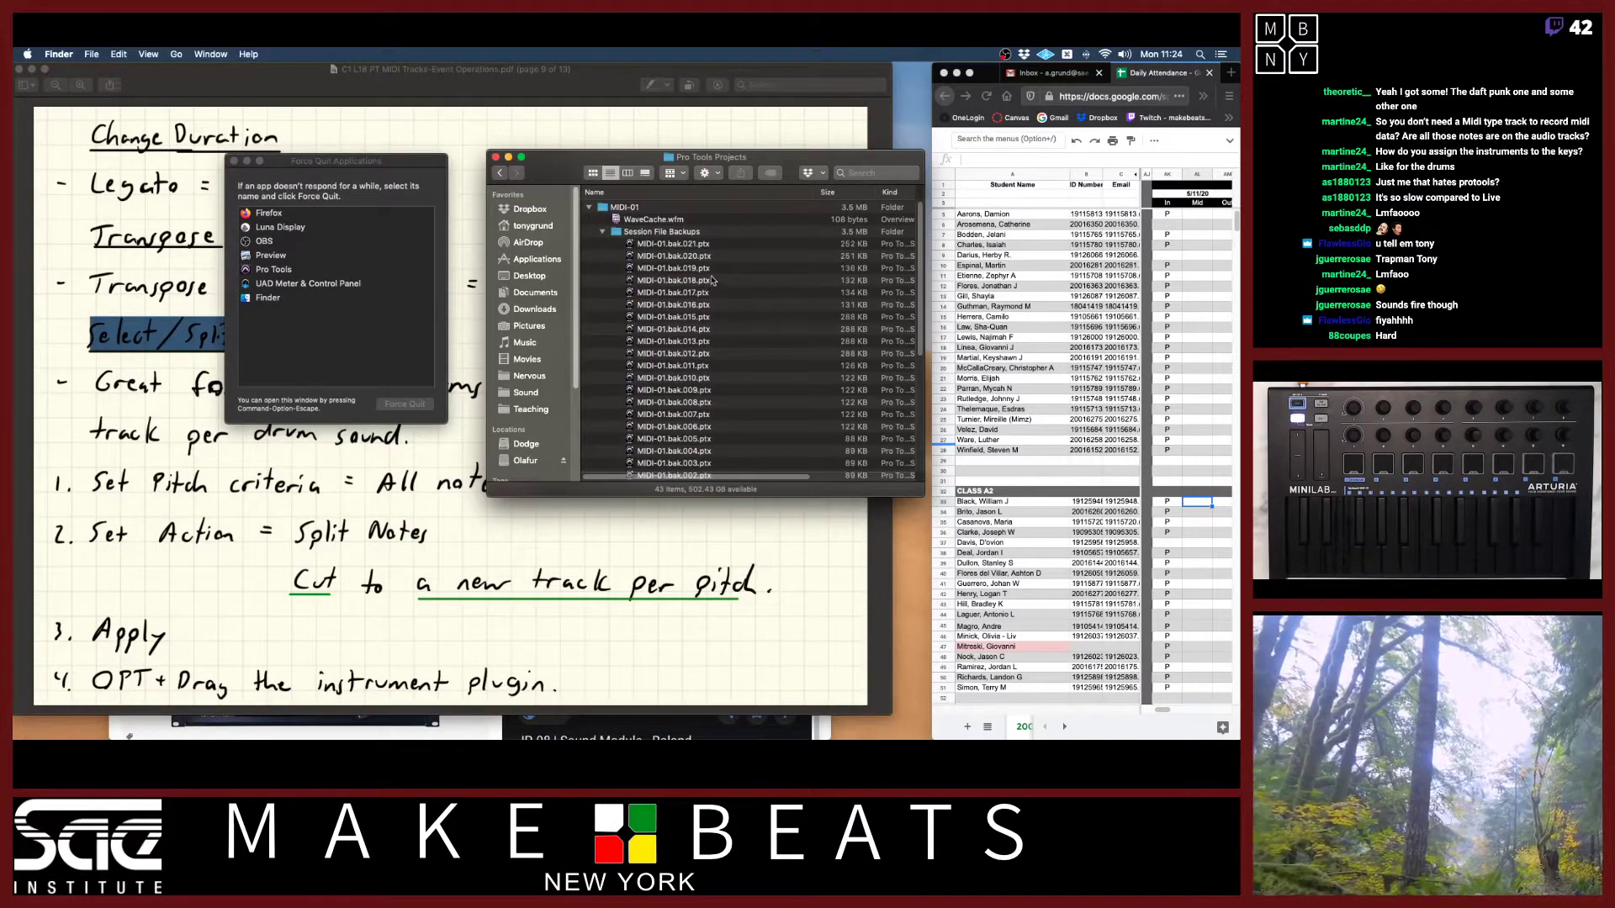
scroll(712, 280, "right", 5)
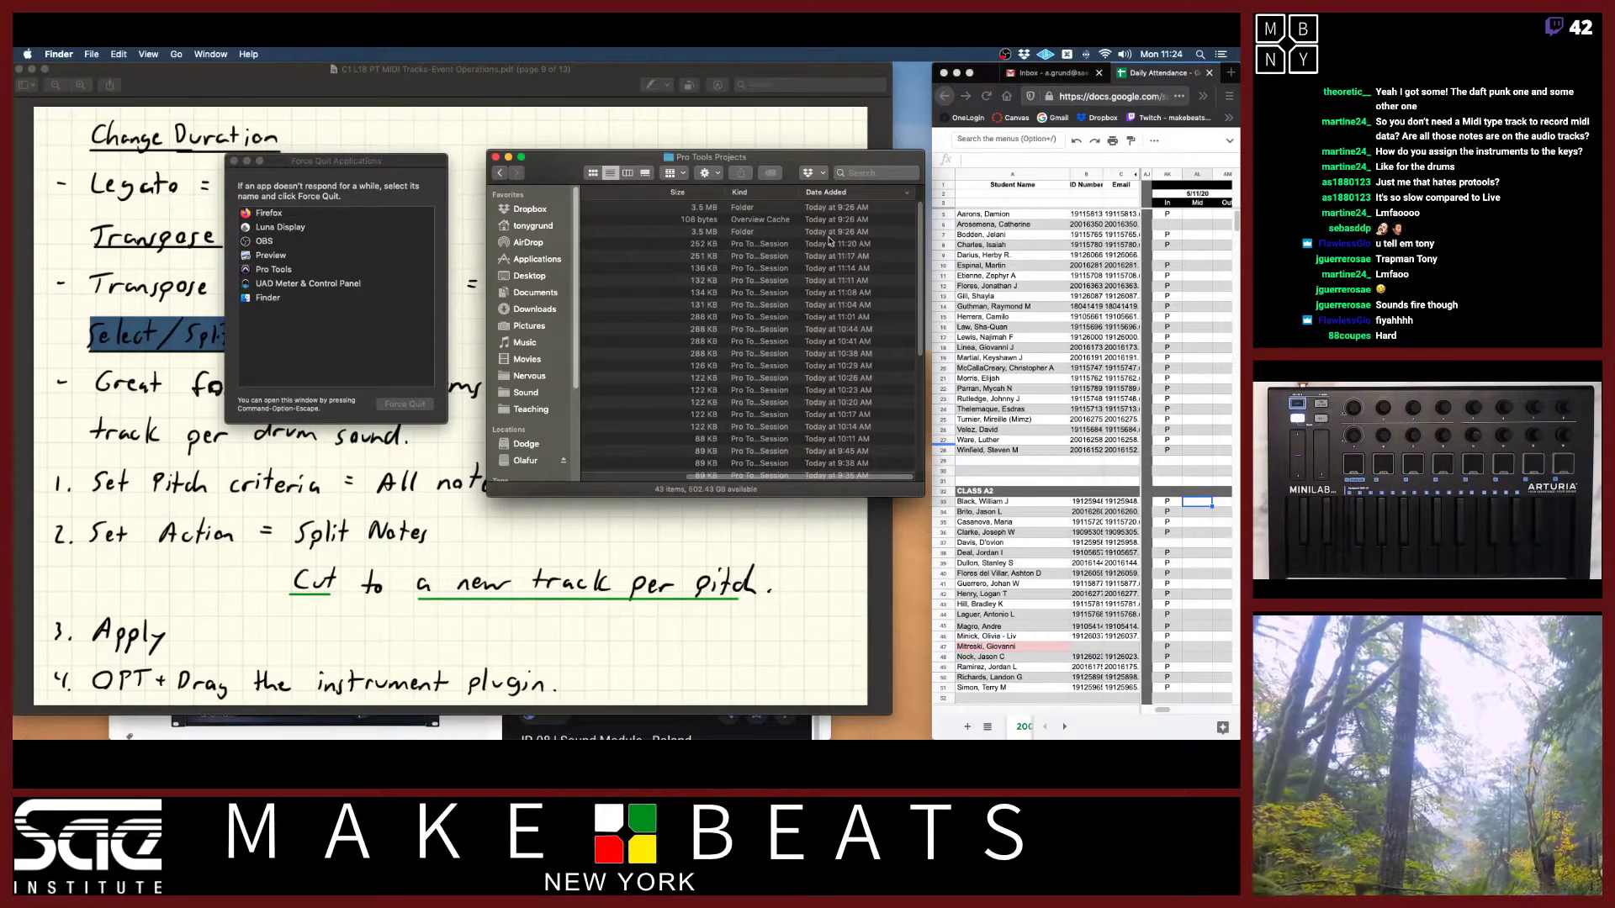
scroll(829, 242, "left", 5)
double_click(651, 244)
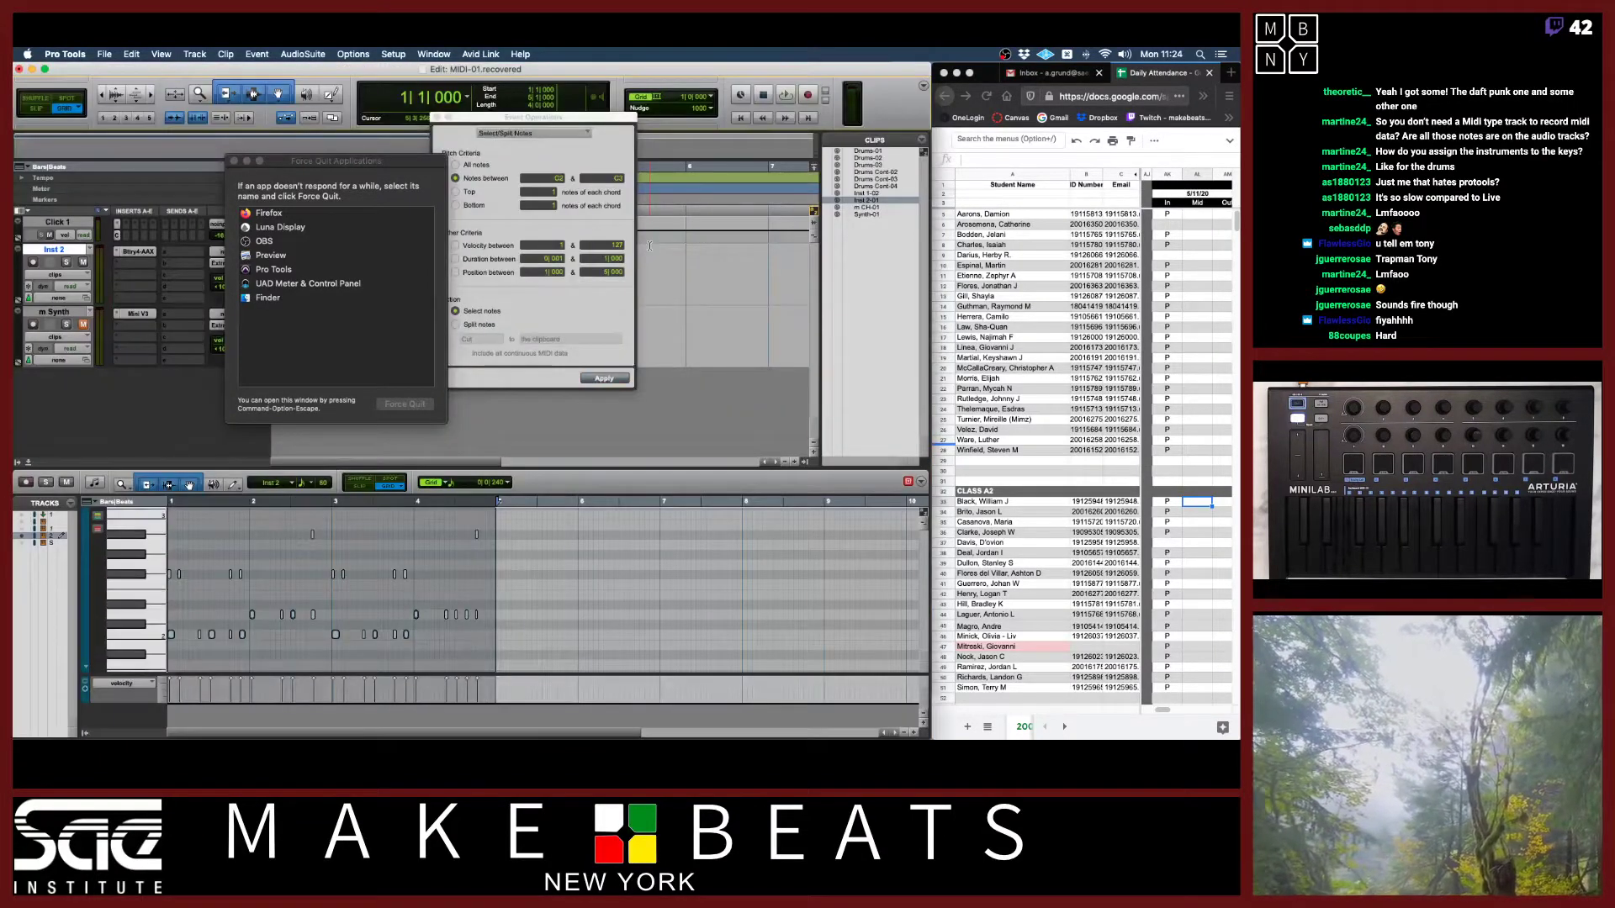
Close the Event Operations and Force Quit windows and check the recovered session's tracks in the Mix window.
left_click_drag(283, 156, 153, 339)
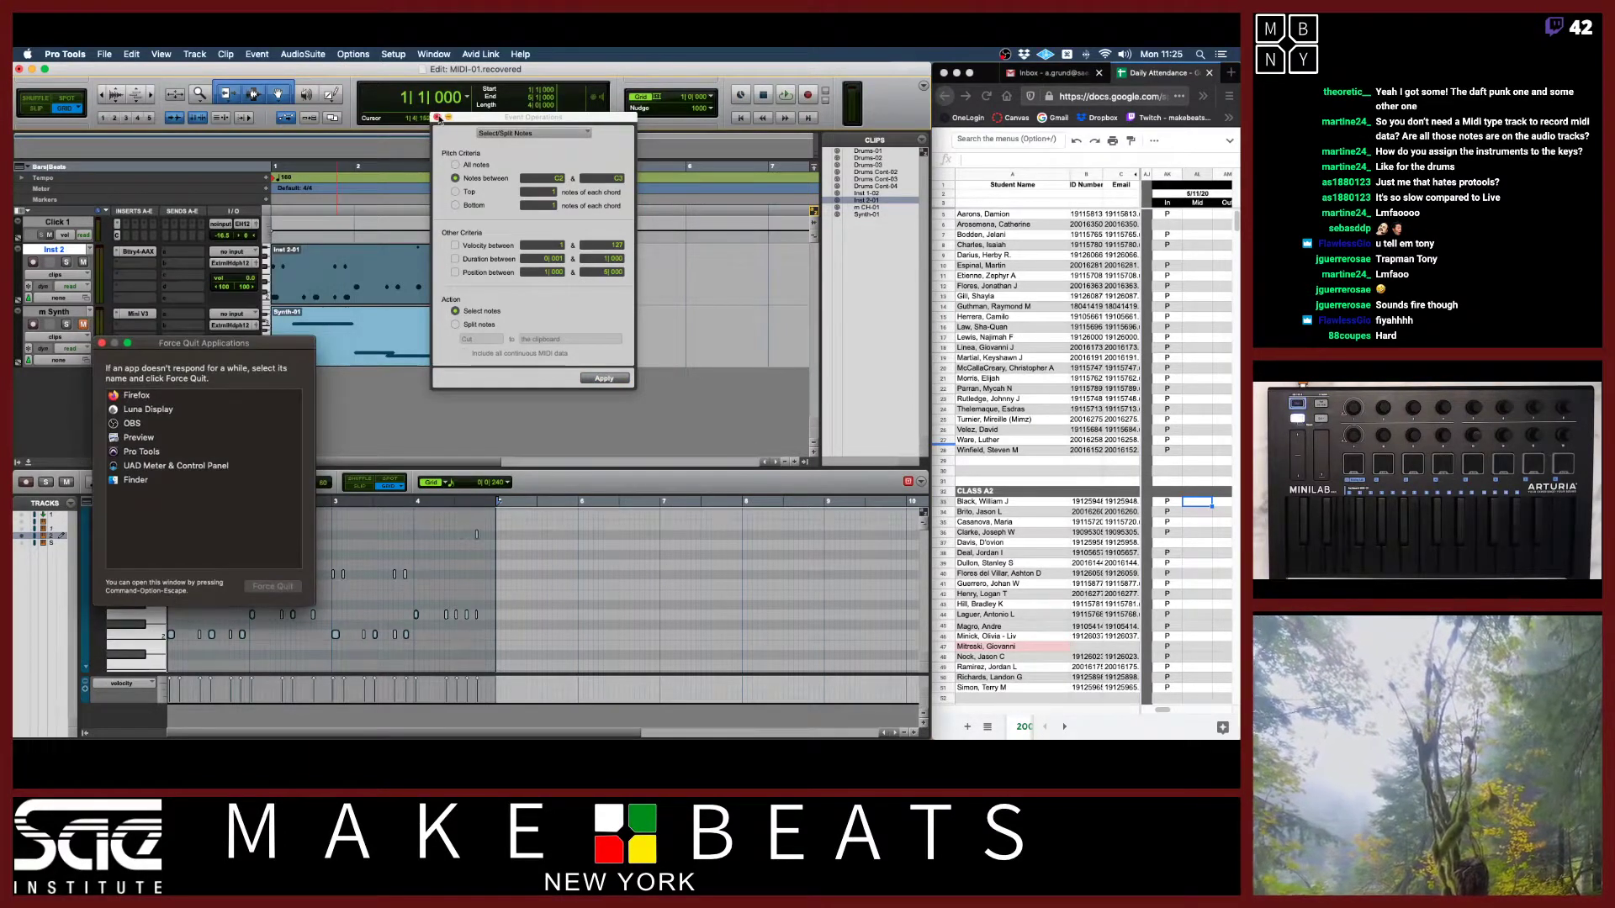
left_click(438, 118)
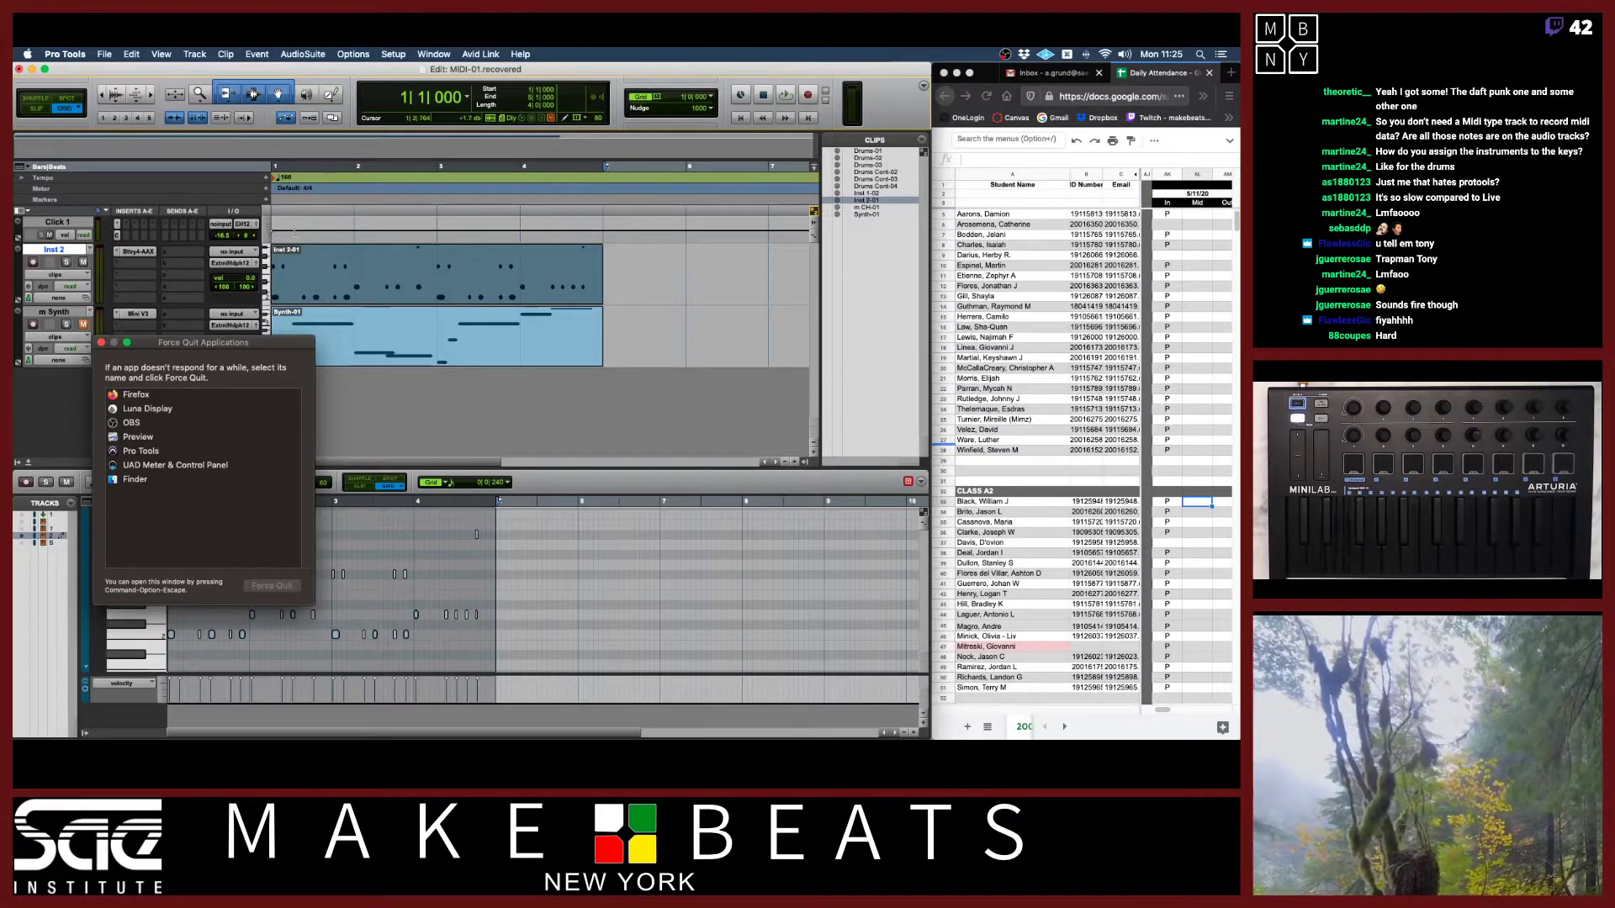
left_click(101, 343)
key("super+equal")
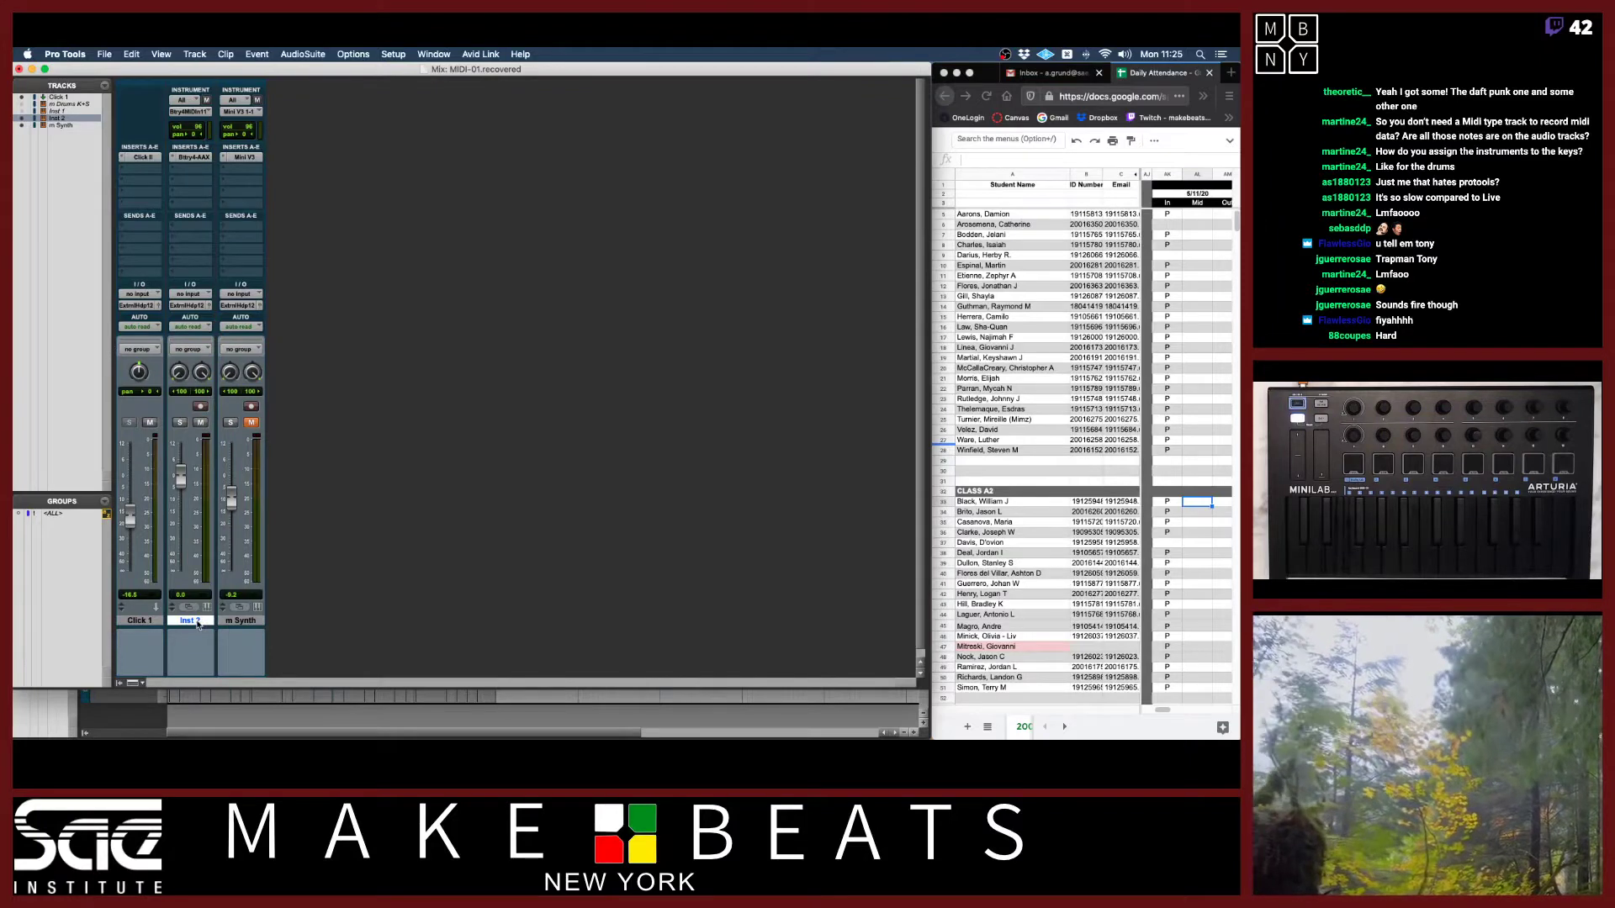
key("super+equal")
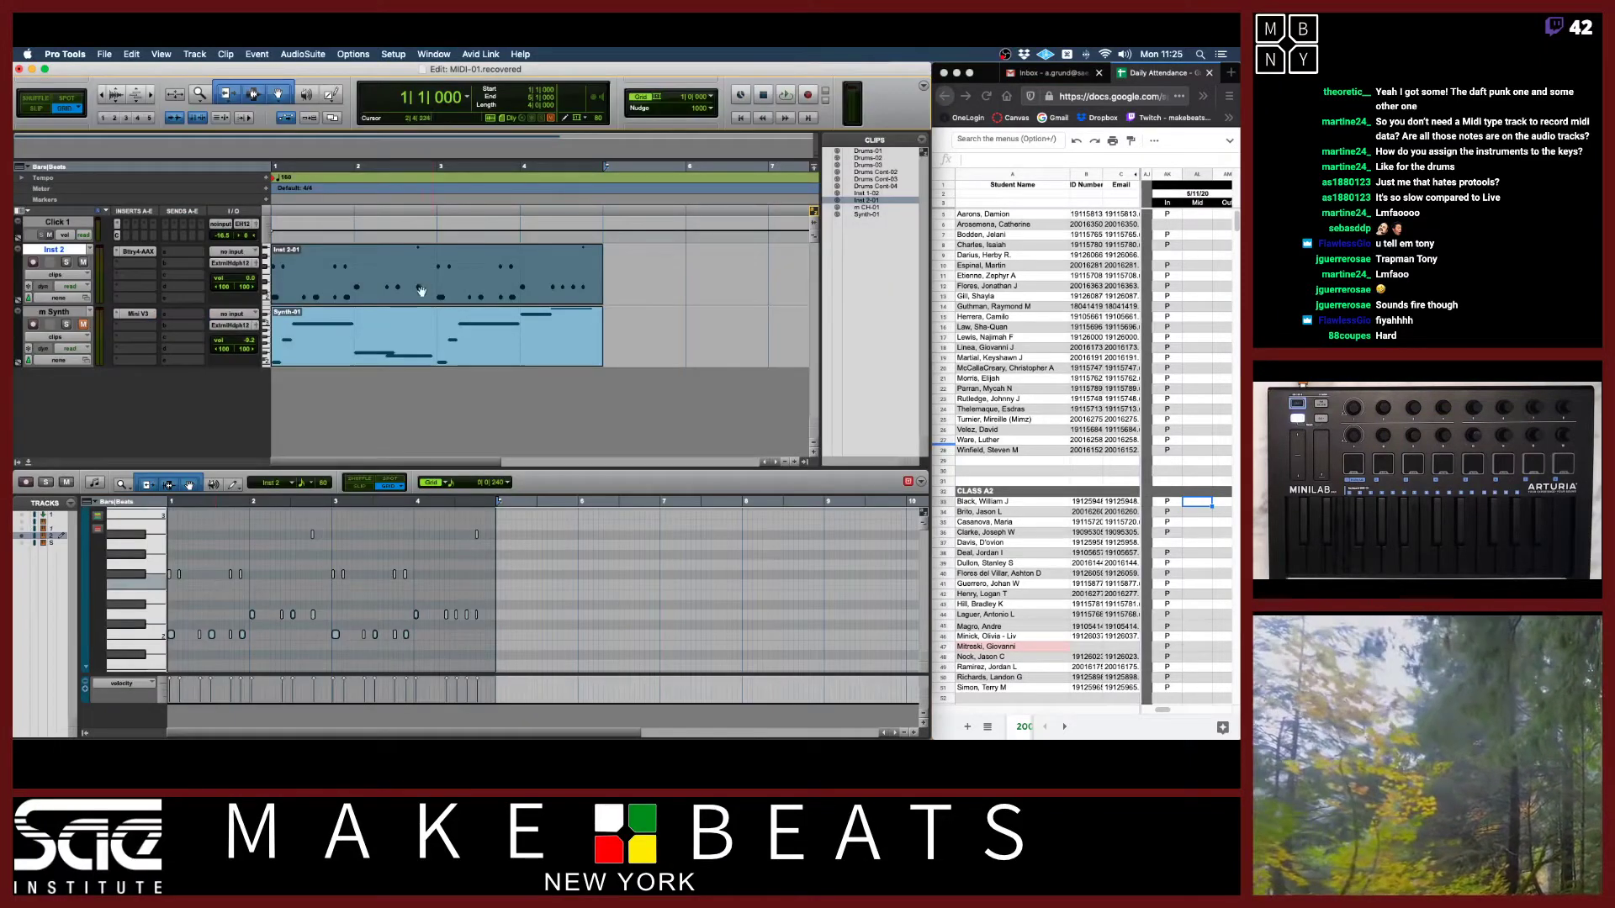
Split all notes of the Inst 2 drum clip with Select/Split Notes, cutting them to a new track per pitch.
right_click(420, 289)
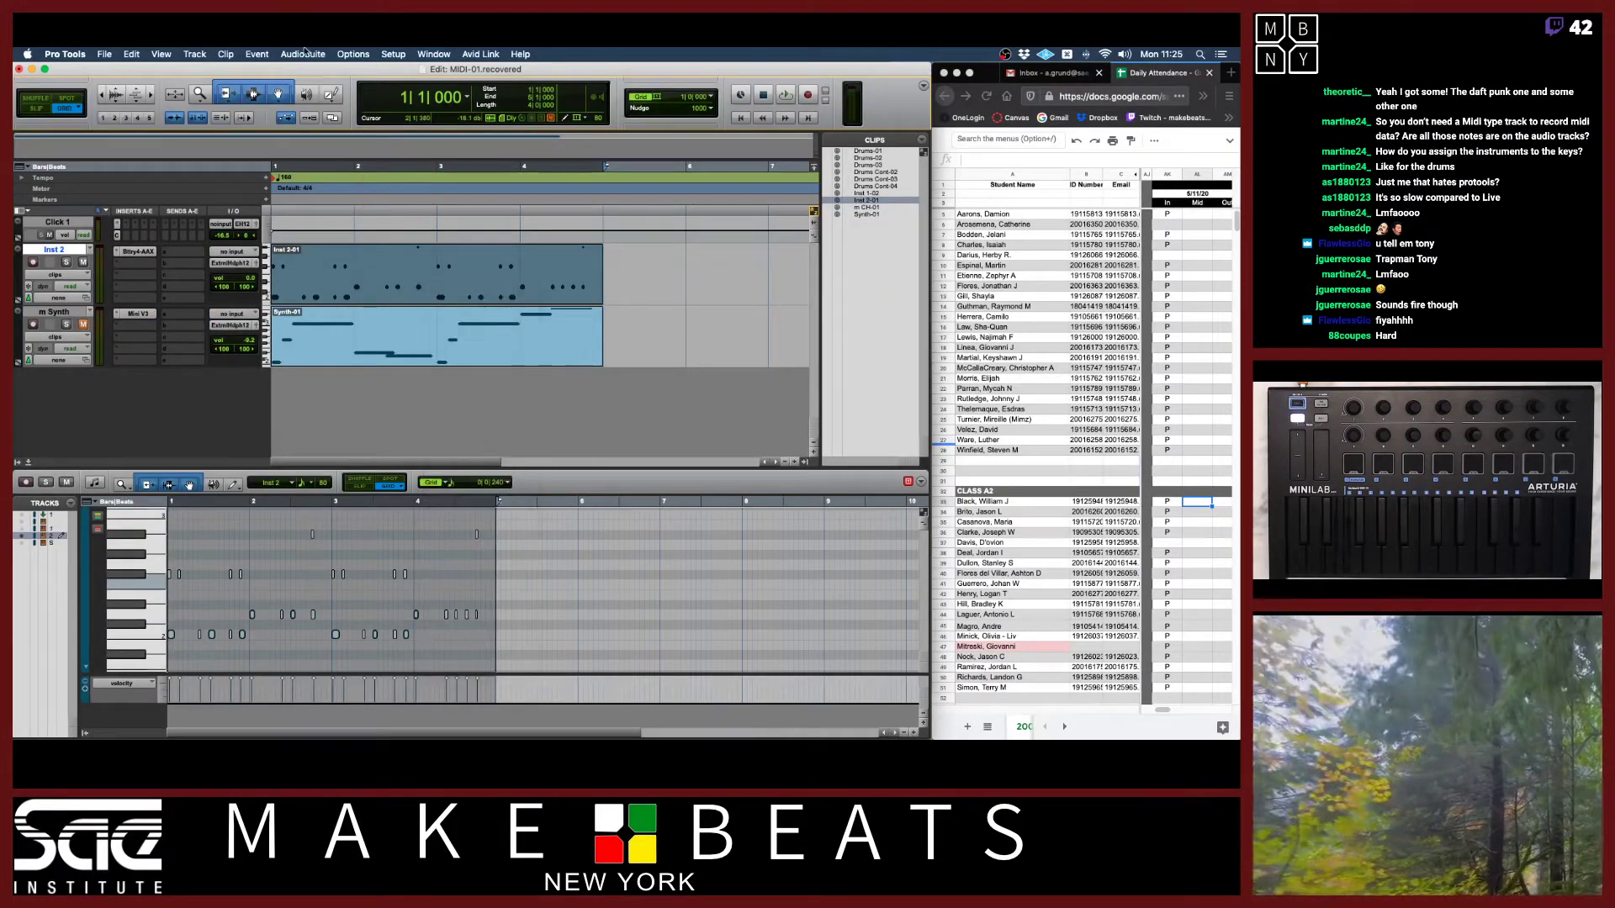
left_click(259, 54)
mouse_move(298, 95)
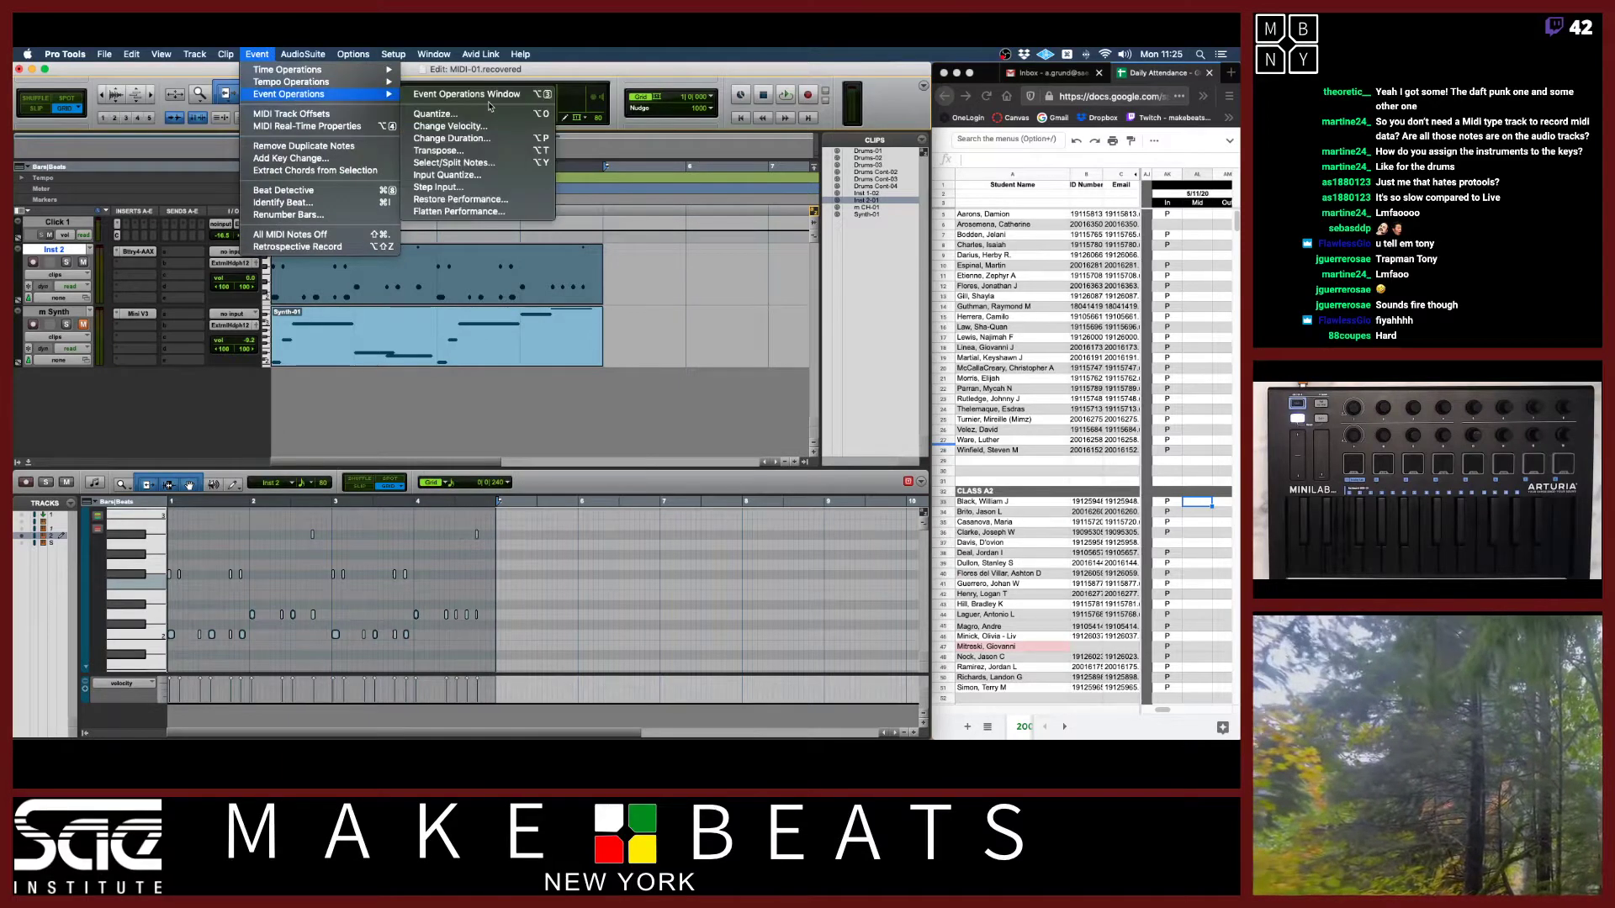
left_click(455, 162)
left_click(455, 165)
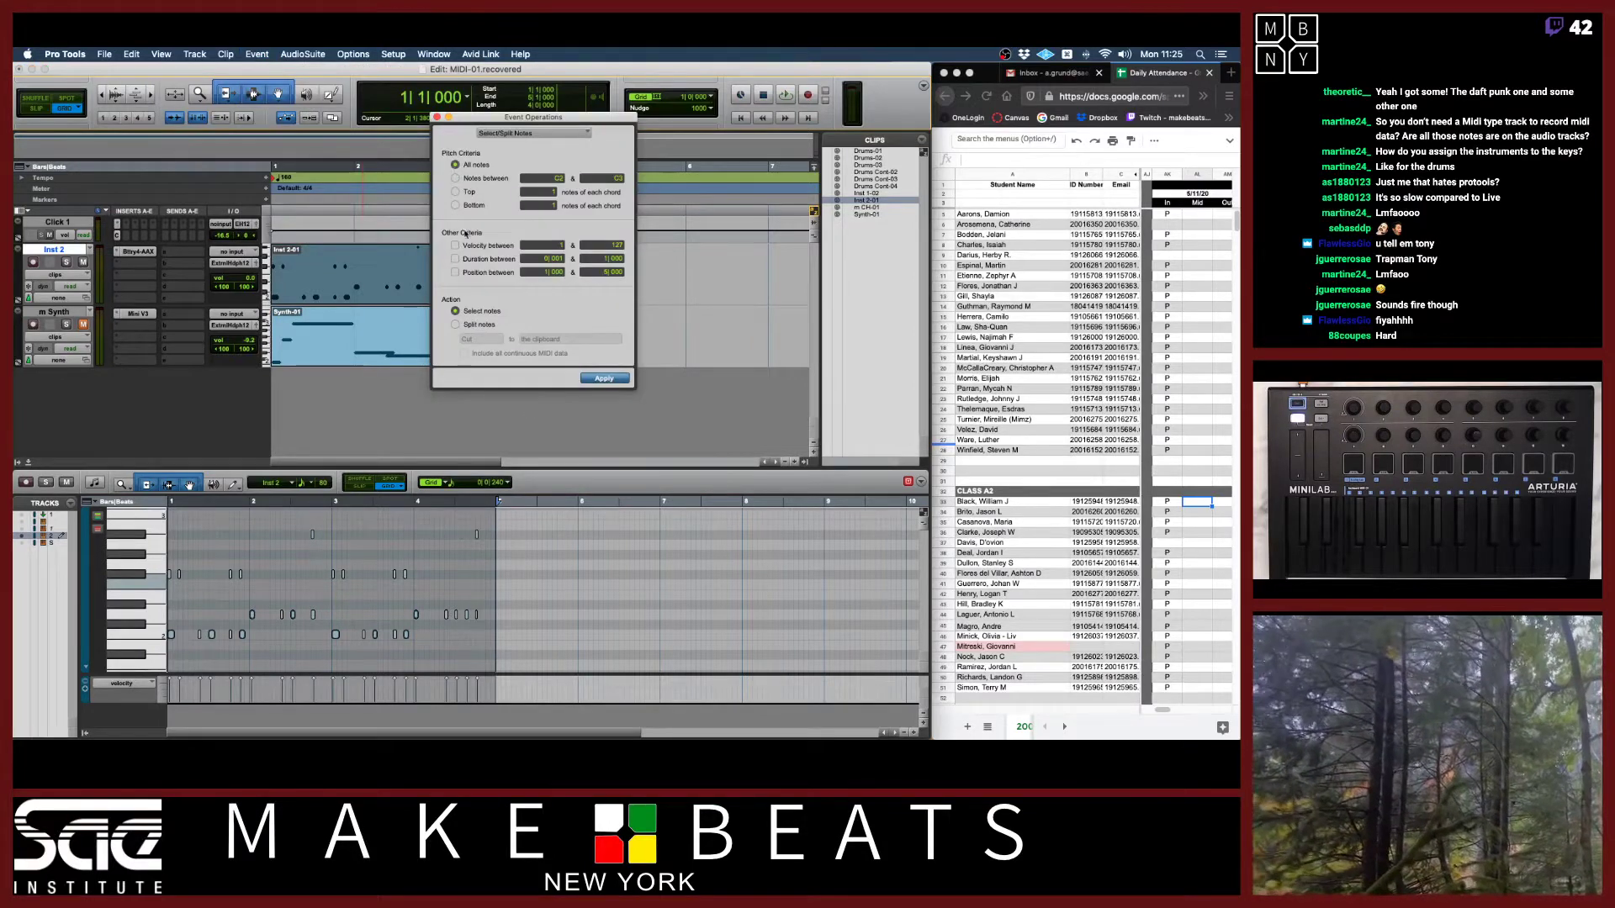
left_click(455, 325)
left_click(477, 340)
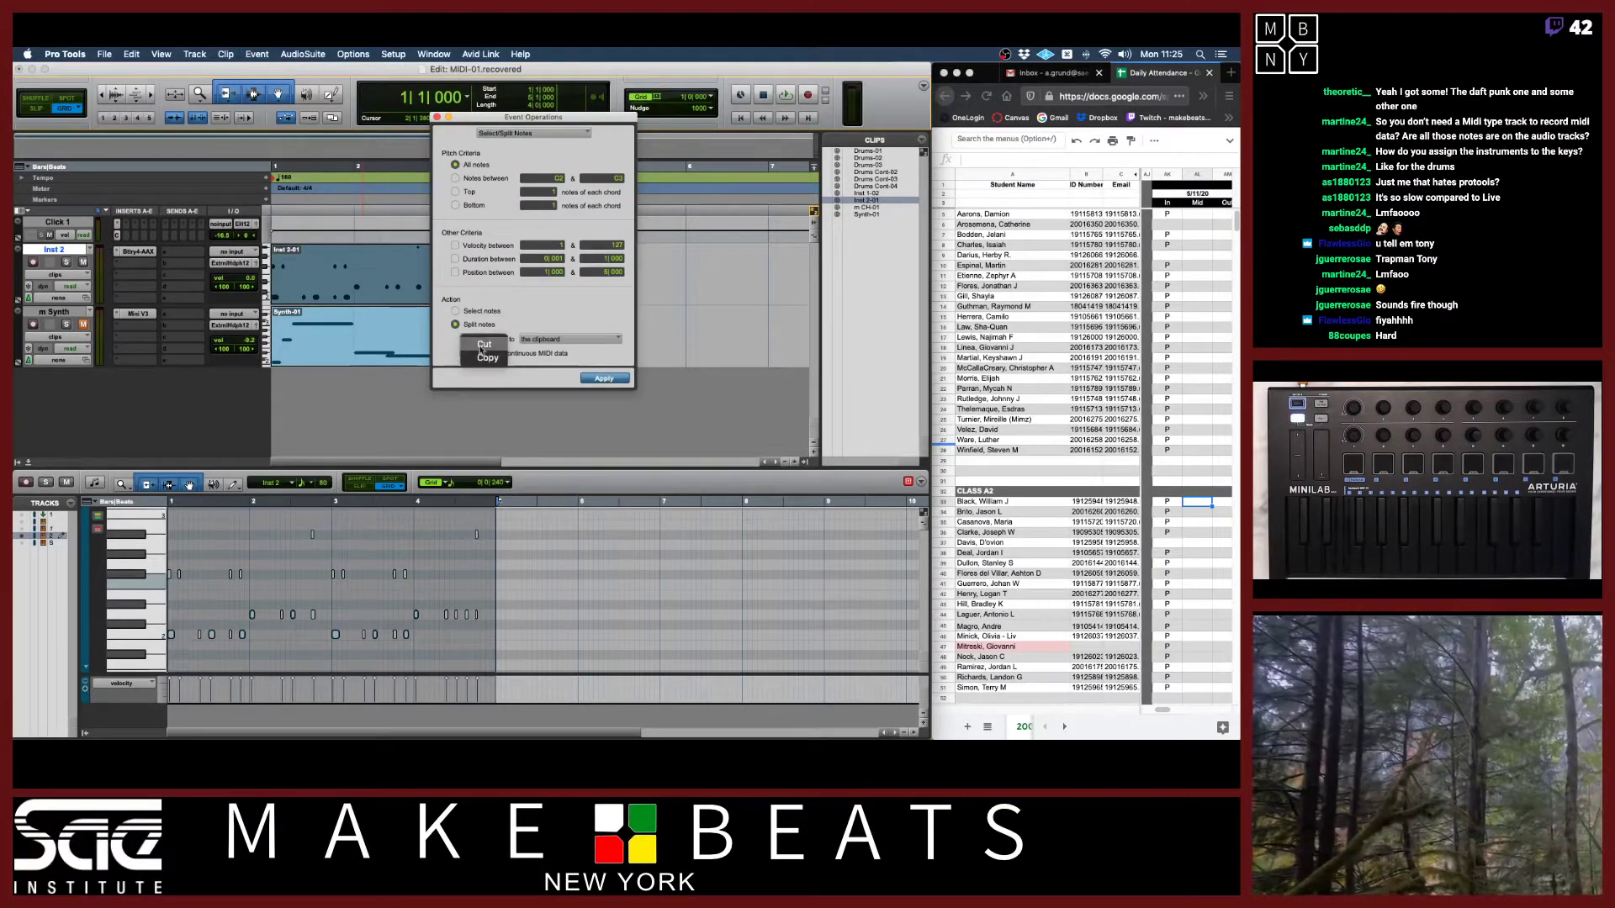
left_click(534, 340)
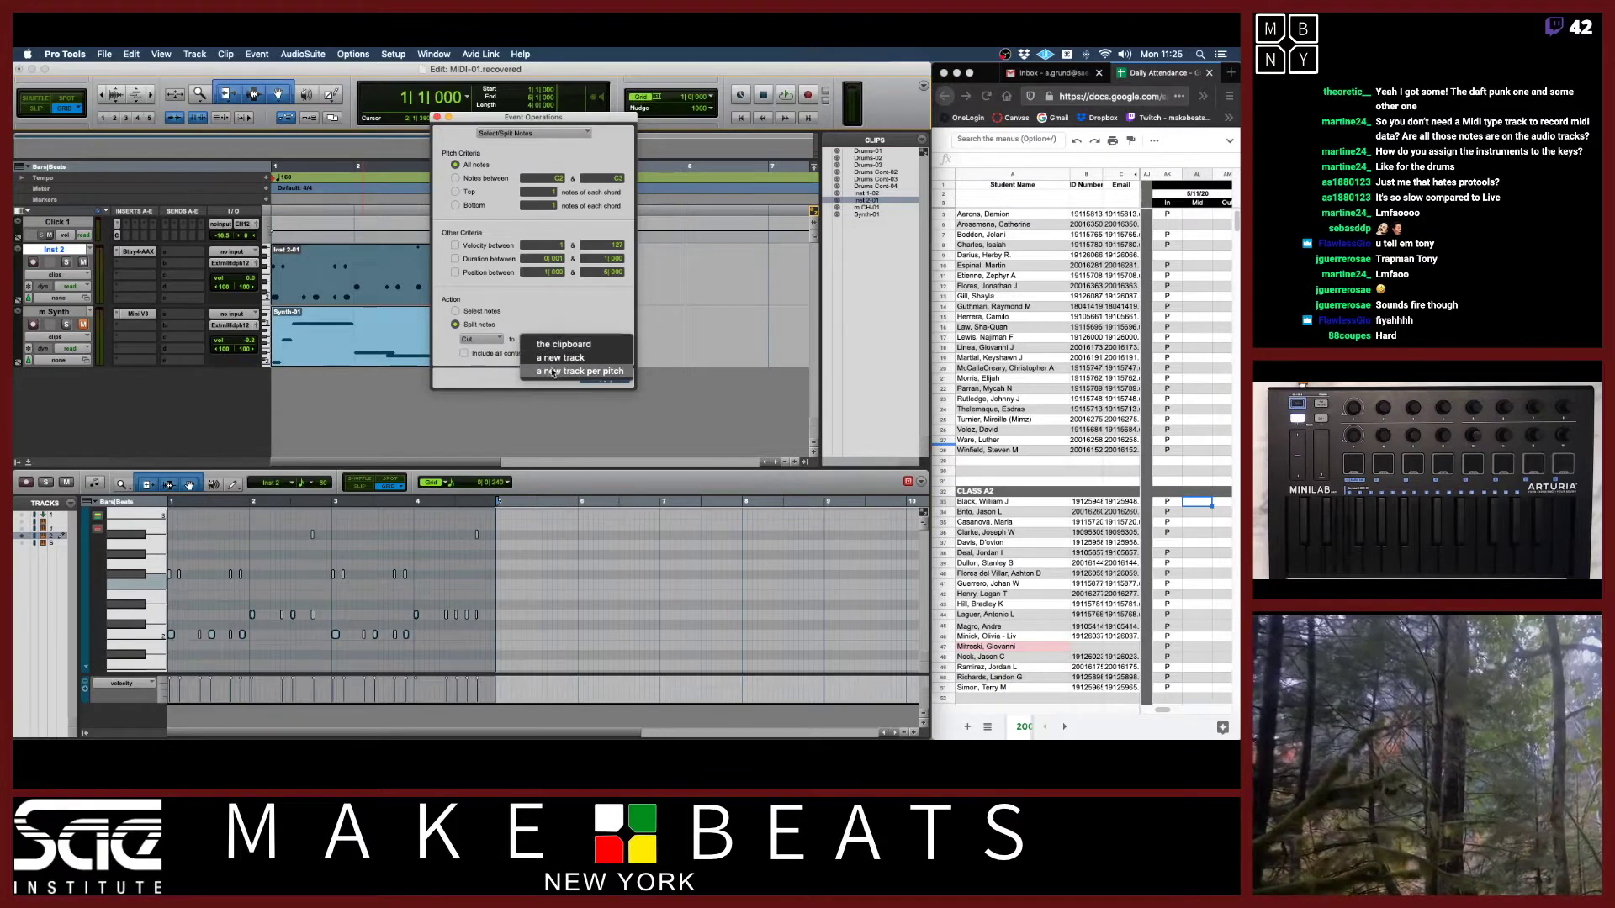
left_click(542, 371)
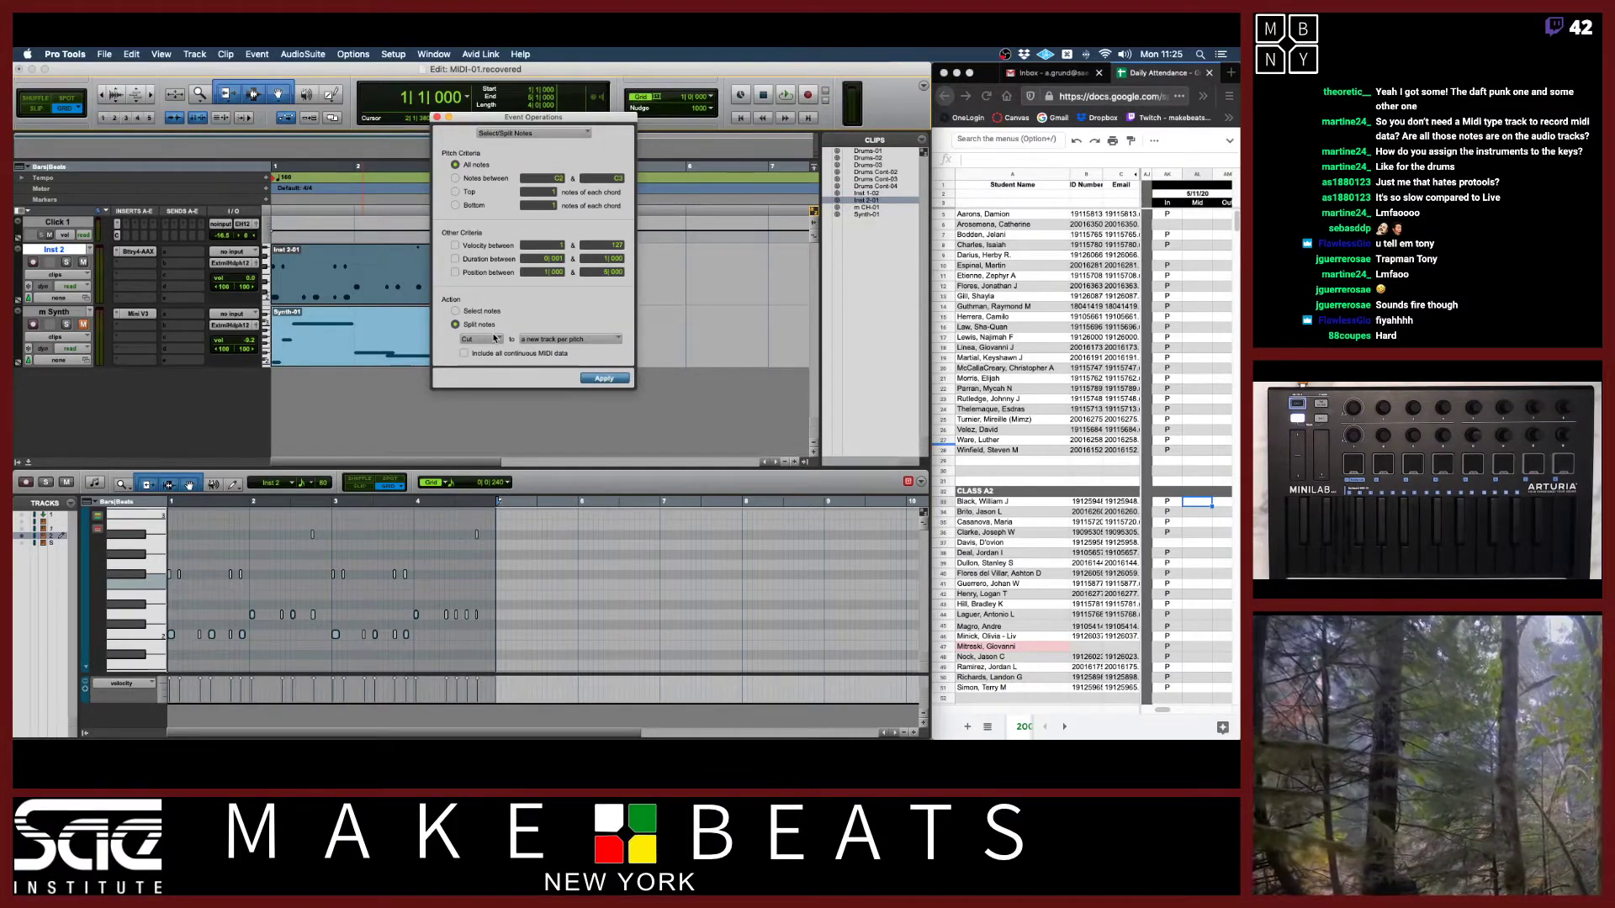
left_click(602, 378)
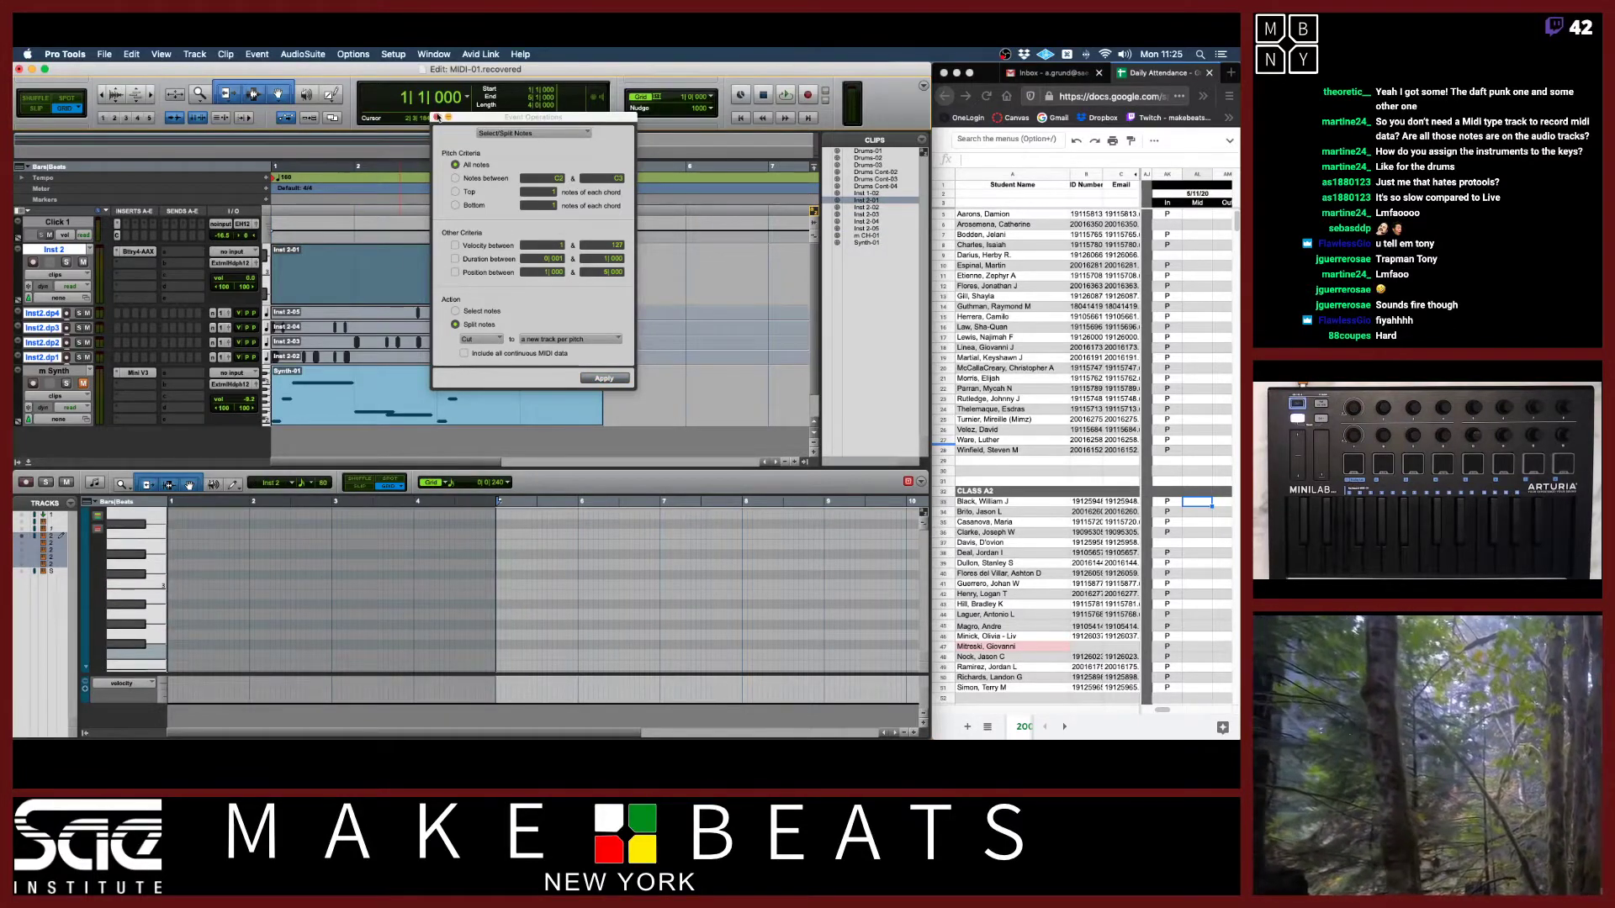
Close the Select/Split Notes window and increase the heights of the duplicate Inst 2 tracks.
left_click(437, 117)
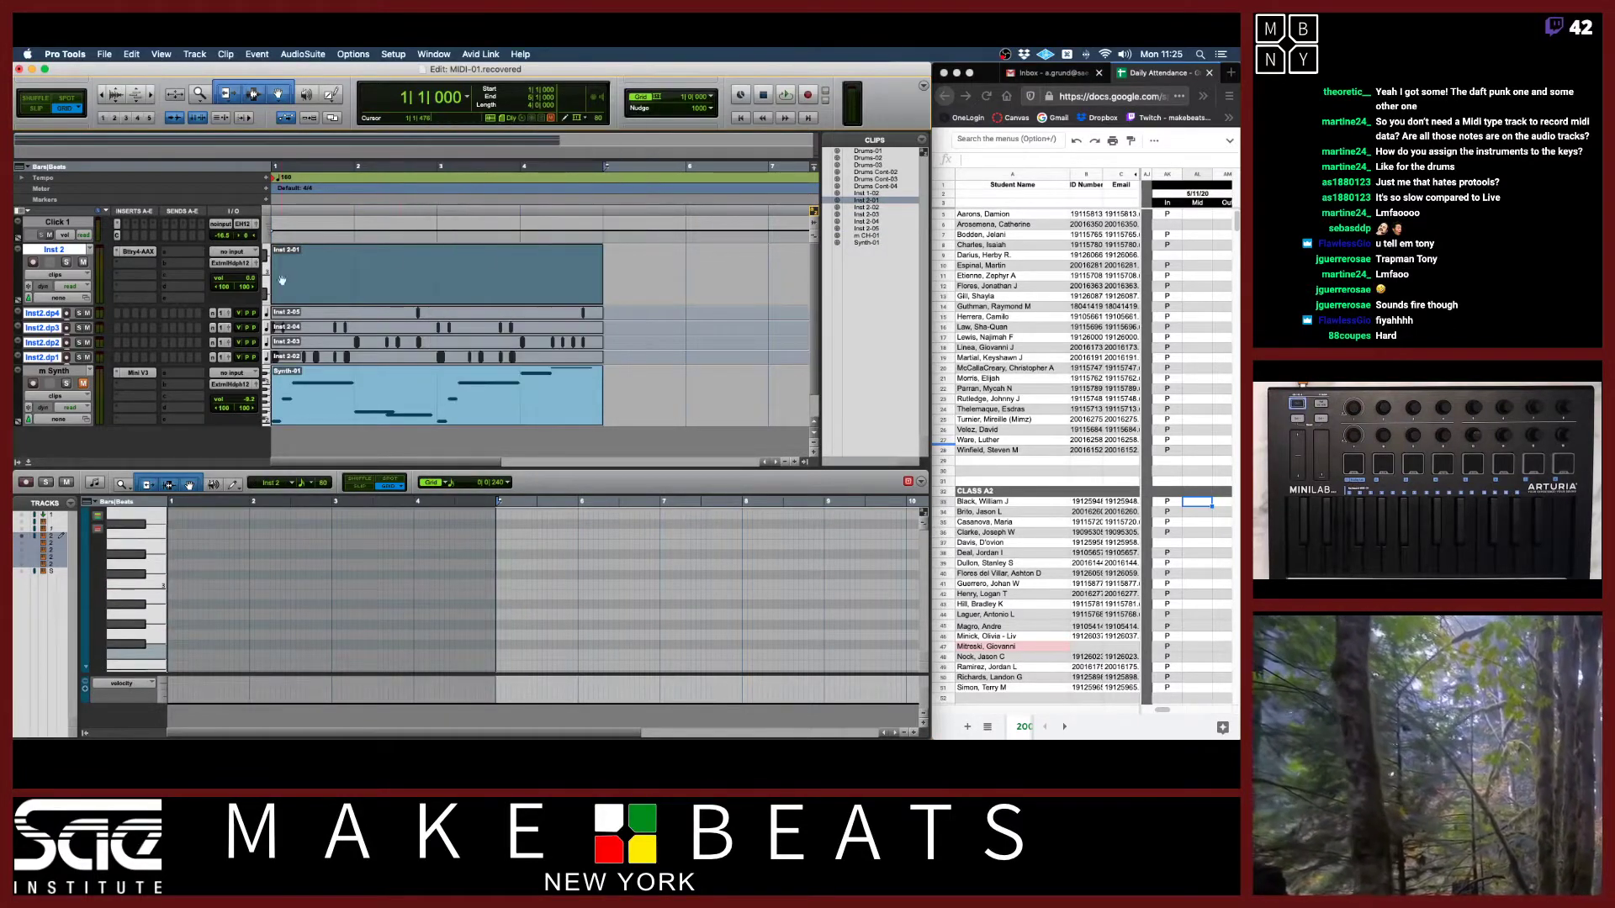
left_click(345, 318)
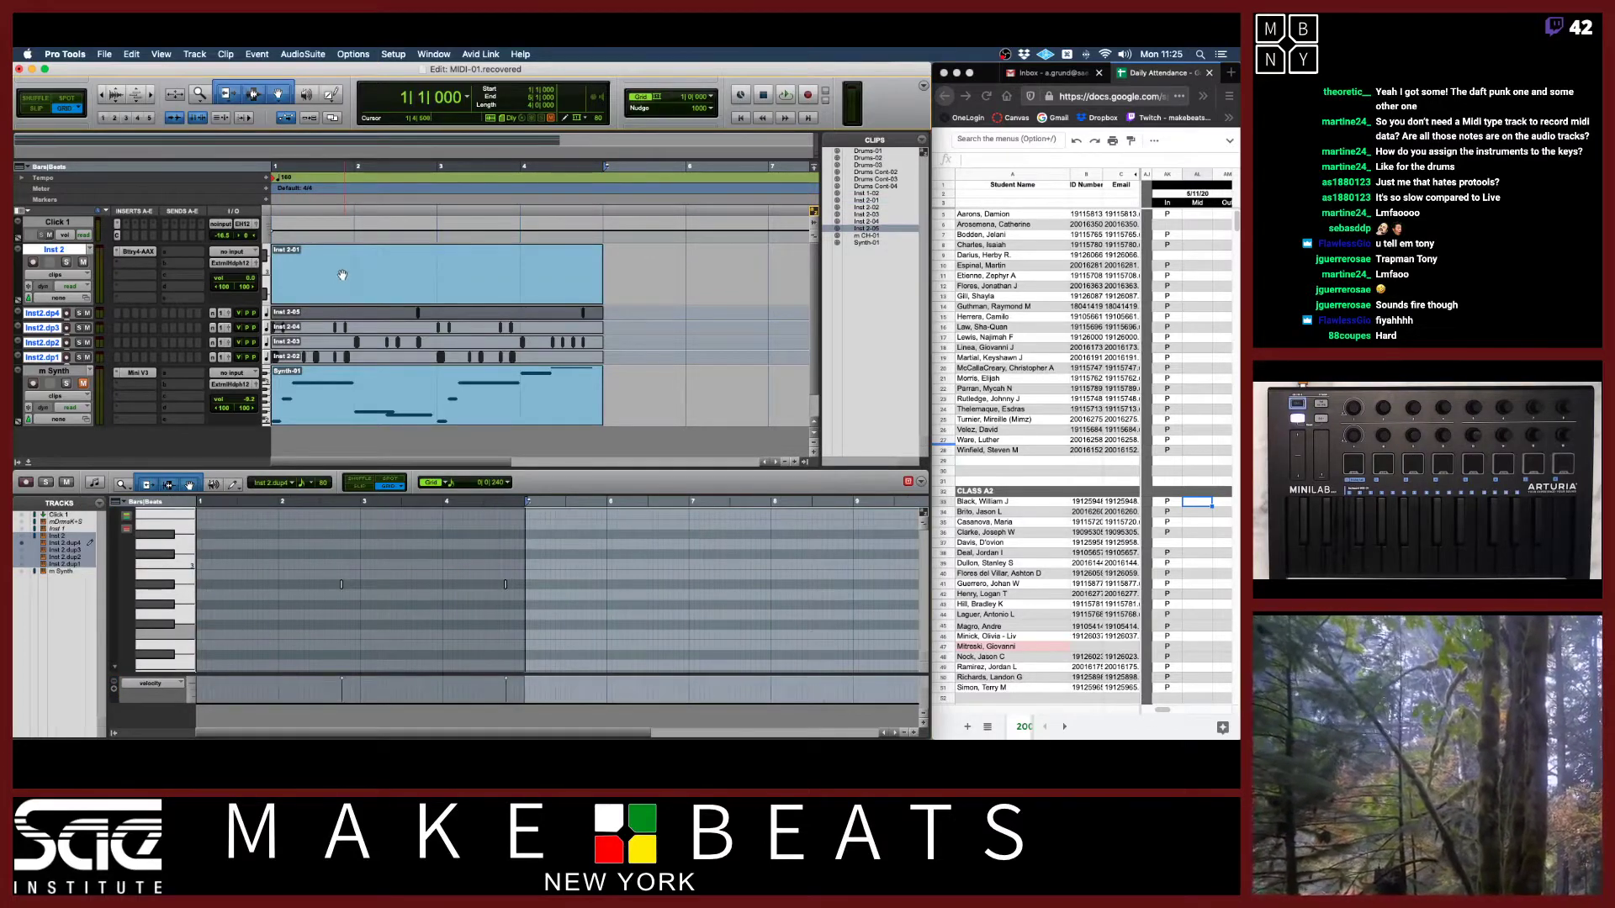
left_click(345, 292)
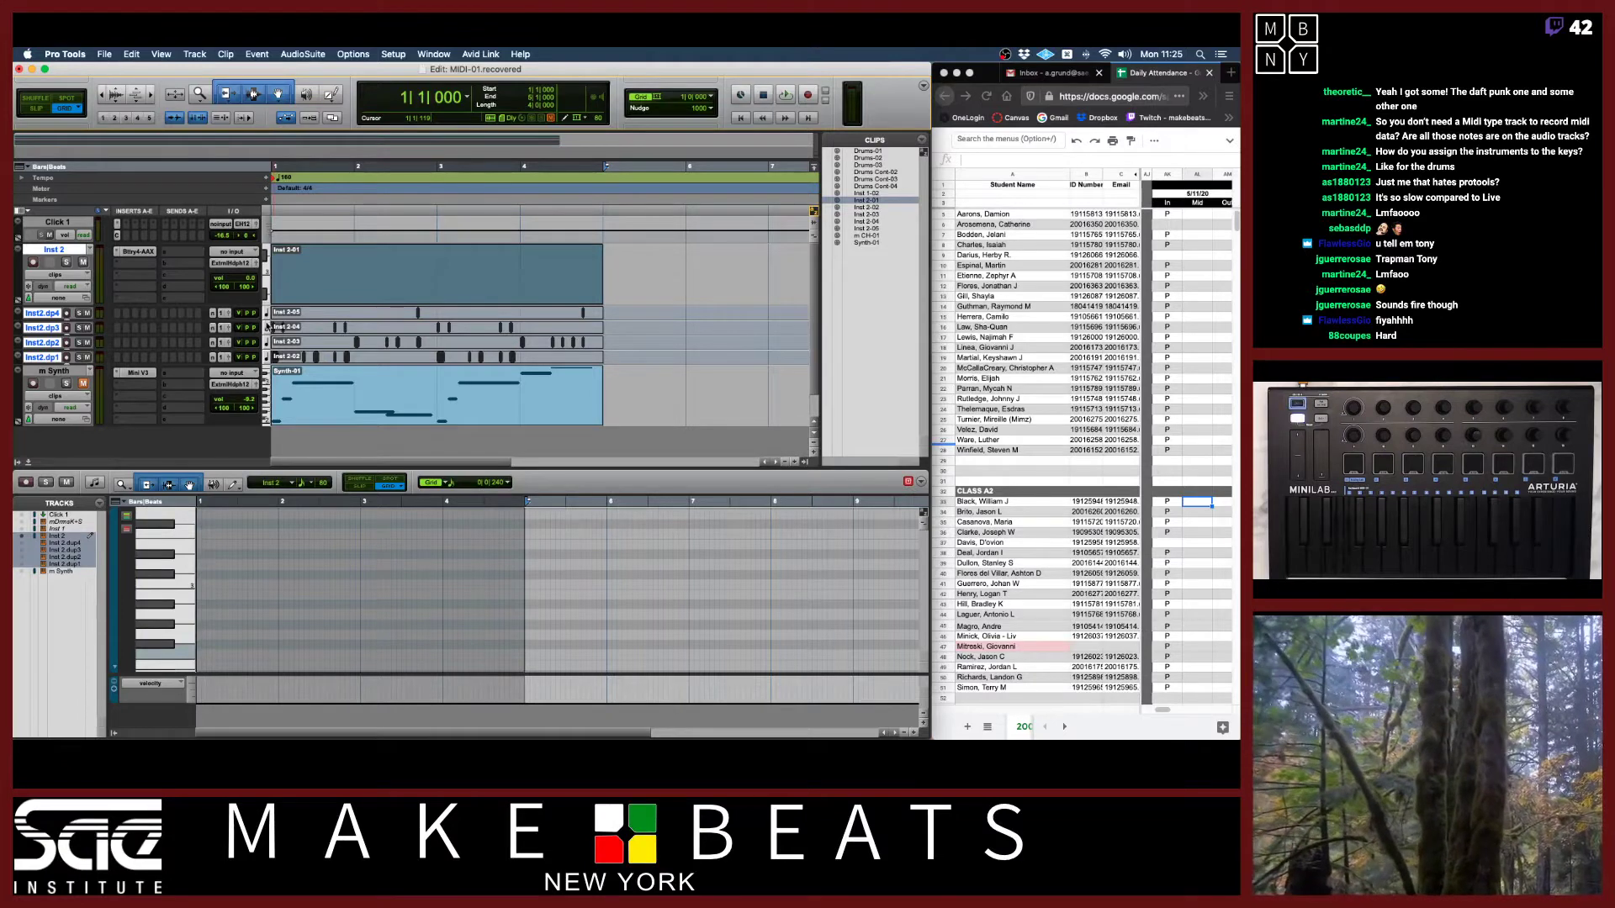
left_click_drag(266, 334, 266, 347)
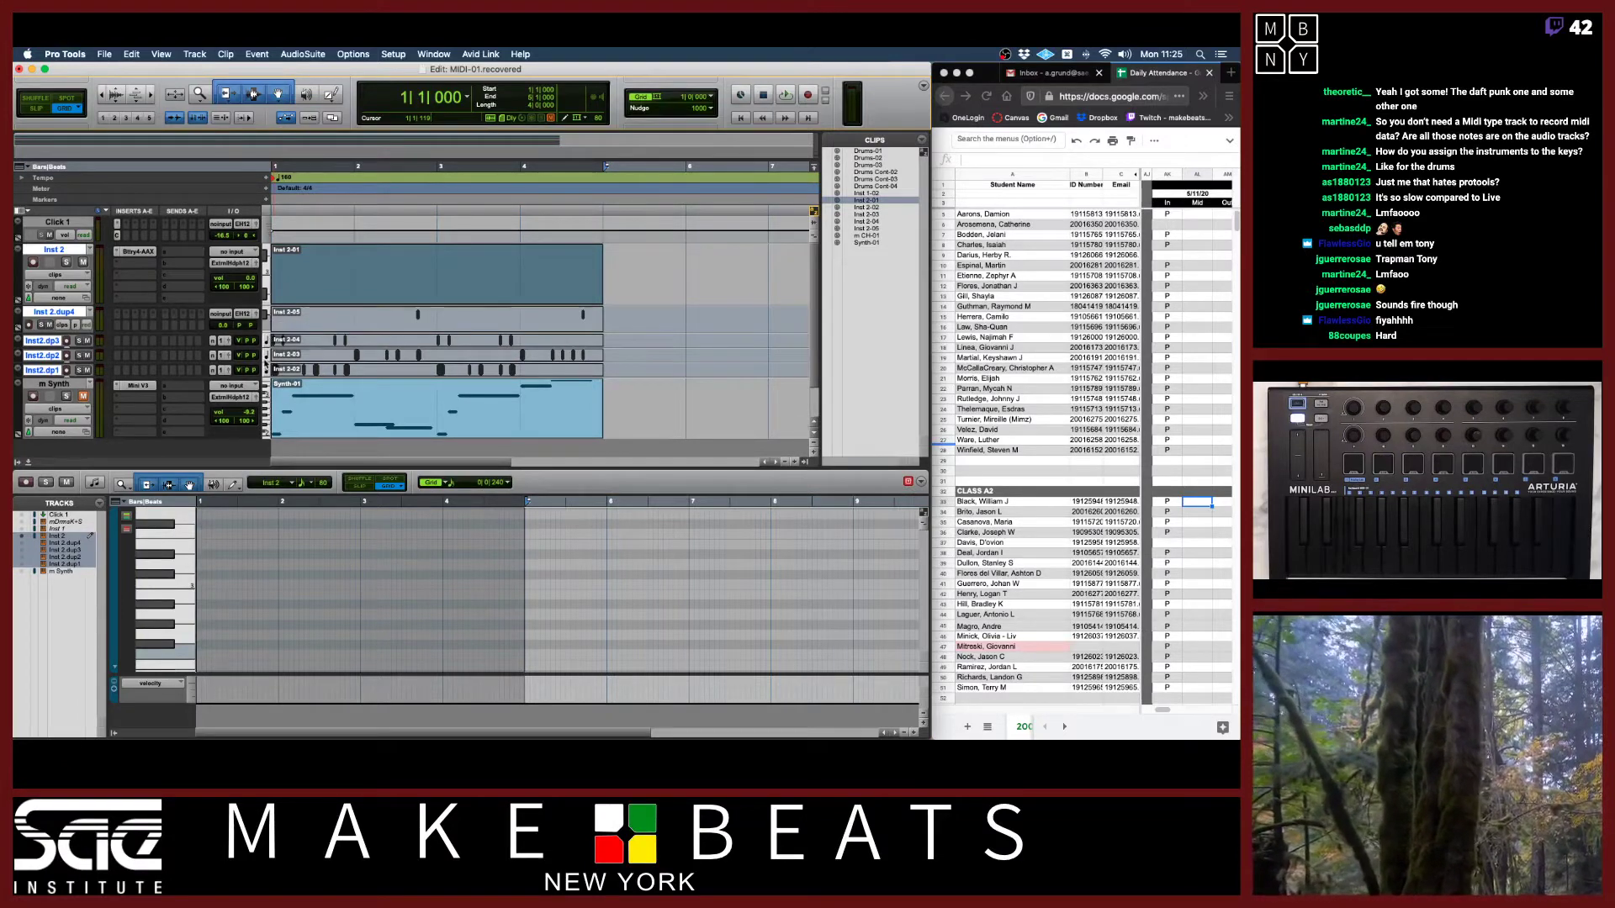
left_click_drag(266, 347, 265, 415)
Move the Inst 2-05 clip from Inst 2.dup4 onto the Inst 2 track and merge the Inst 2-04 clip's notes into it.
left_click_drag(370, 326, 370, 274)
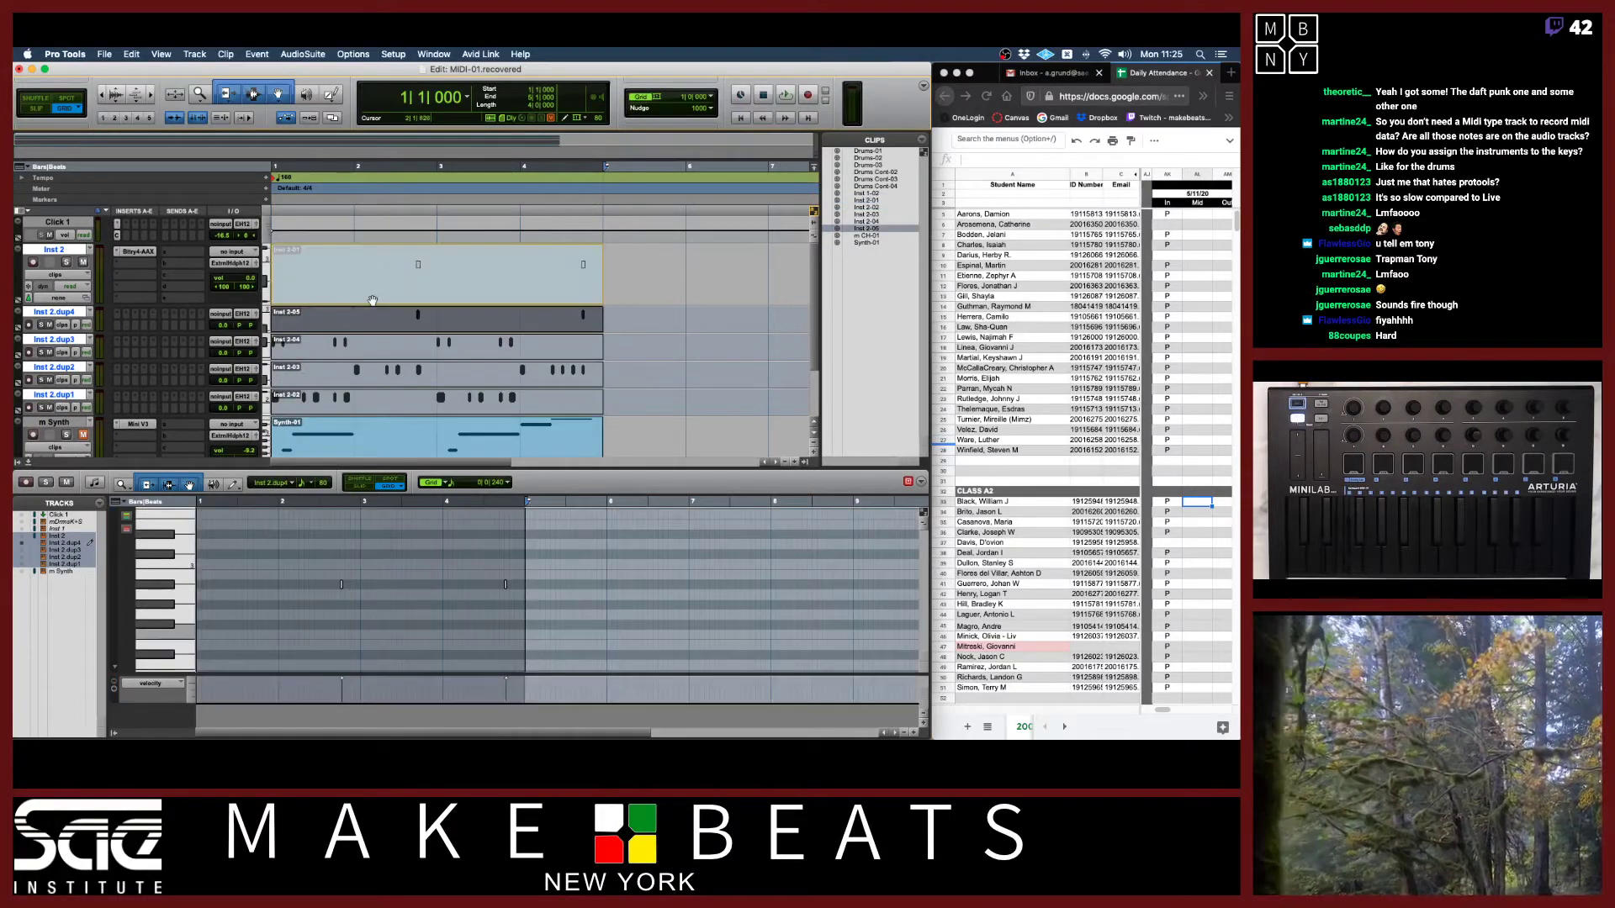
left_click(372, 353)
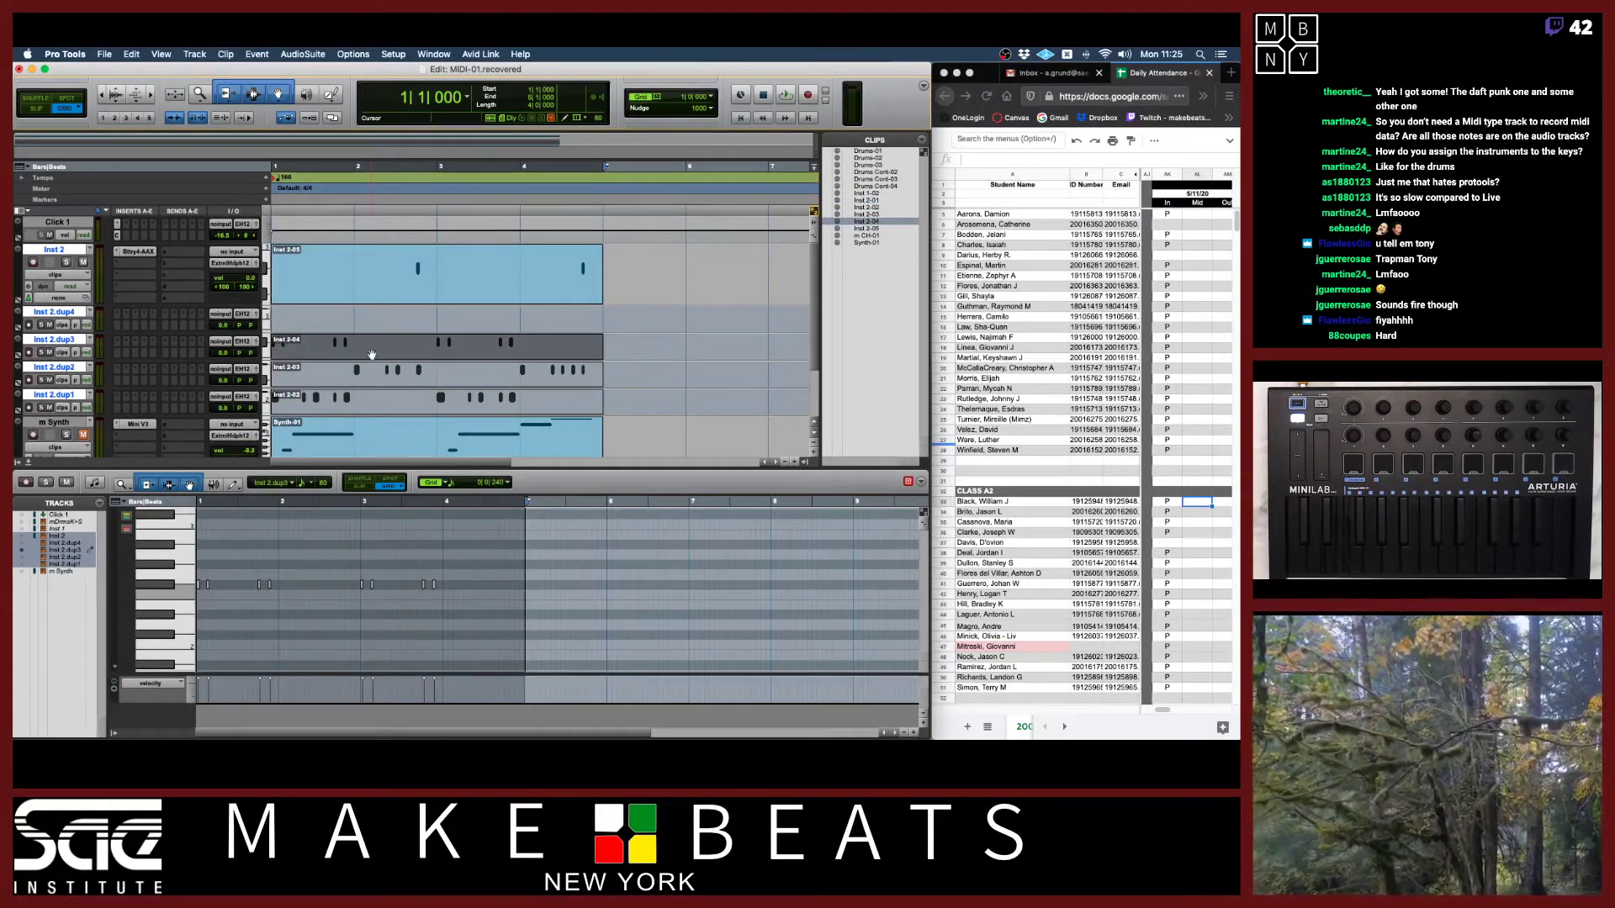
left_click(373, 296)
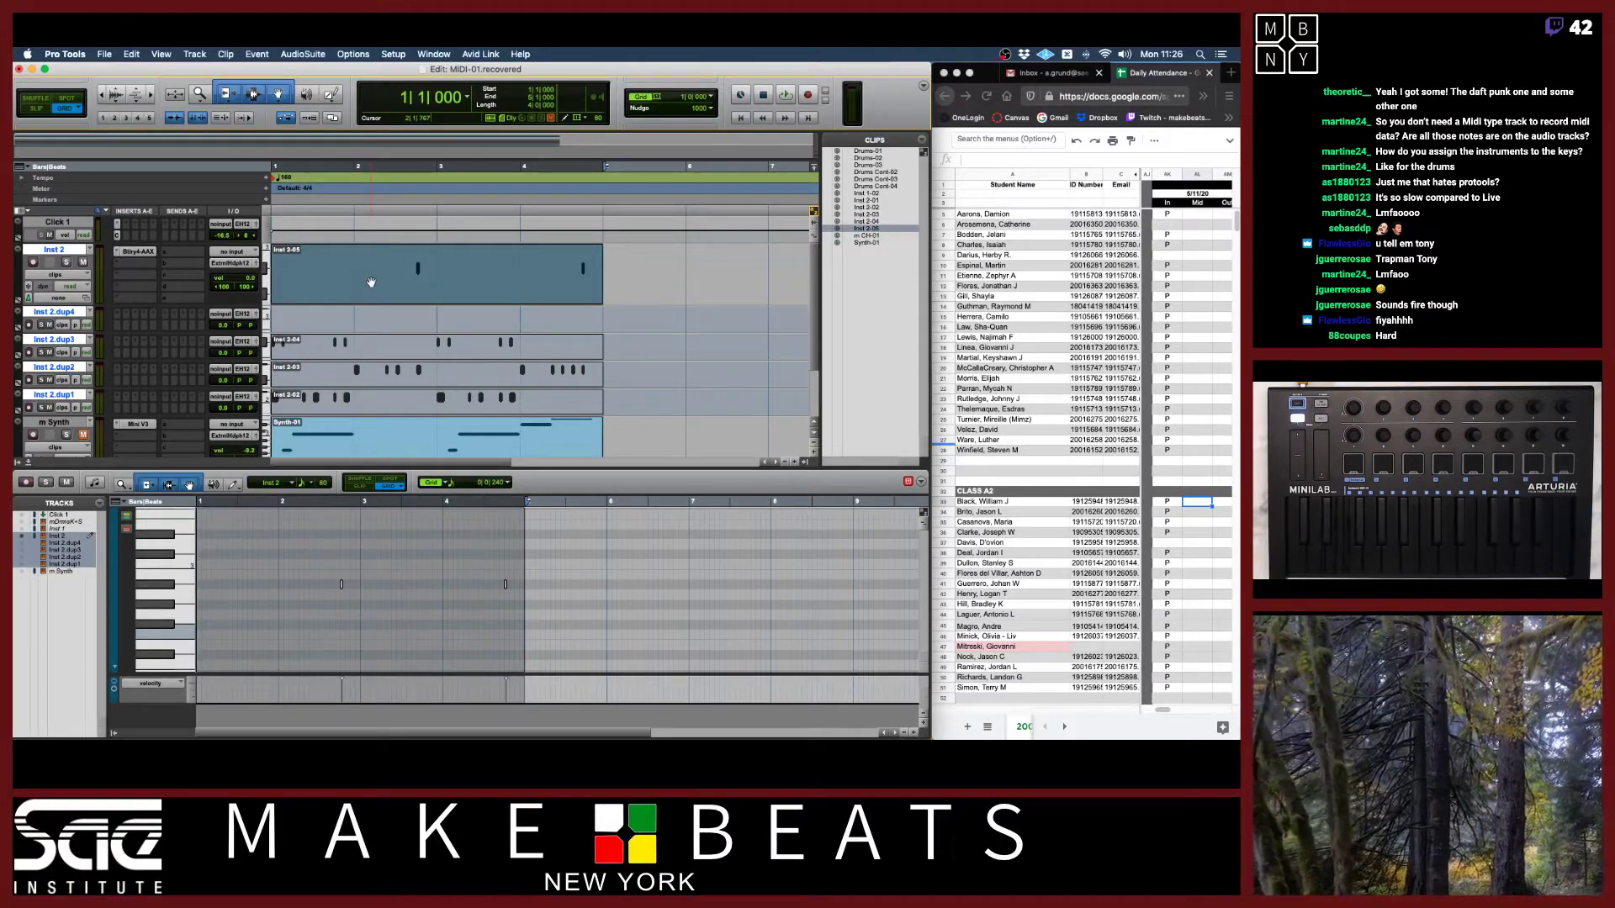
right_click(370, 283)
left_click(370, 283)
left_click(161, 54)
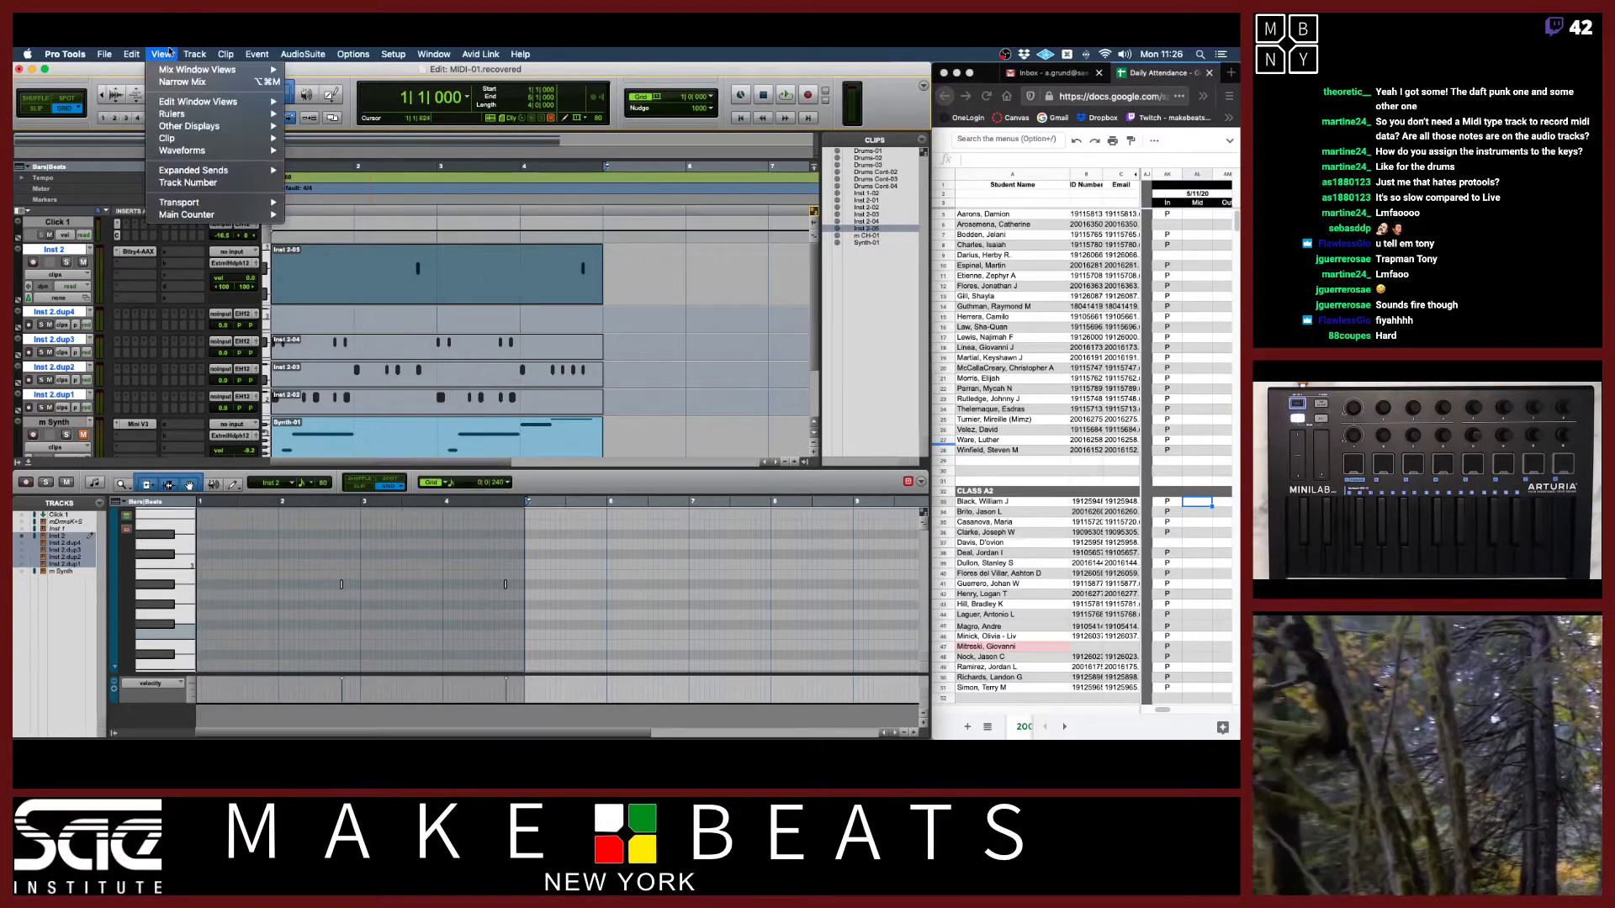
left_click(395, 303)
left_click(346, 351)
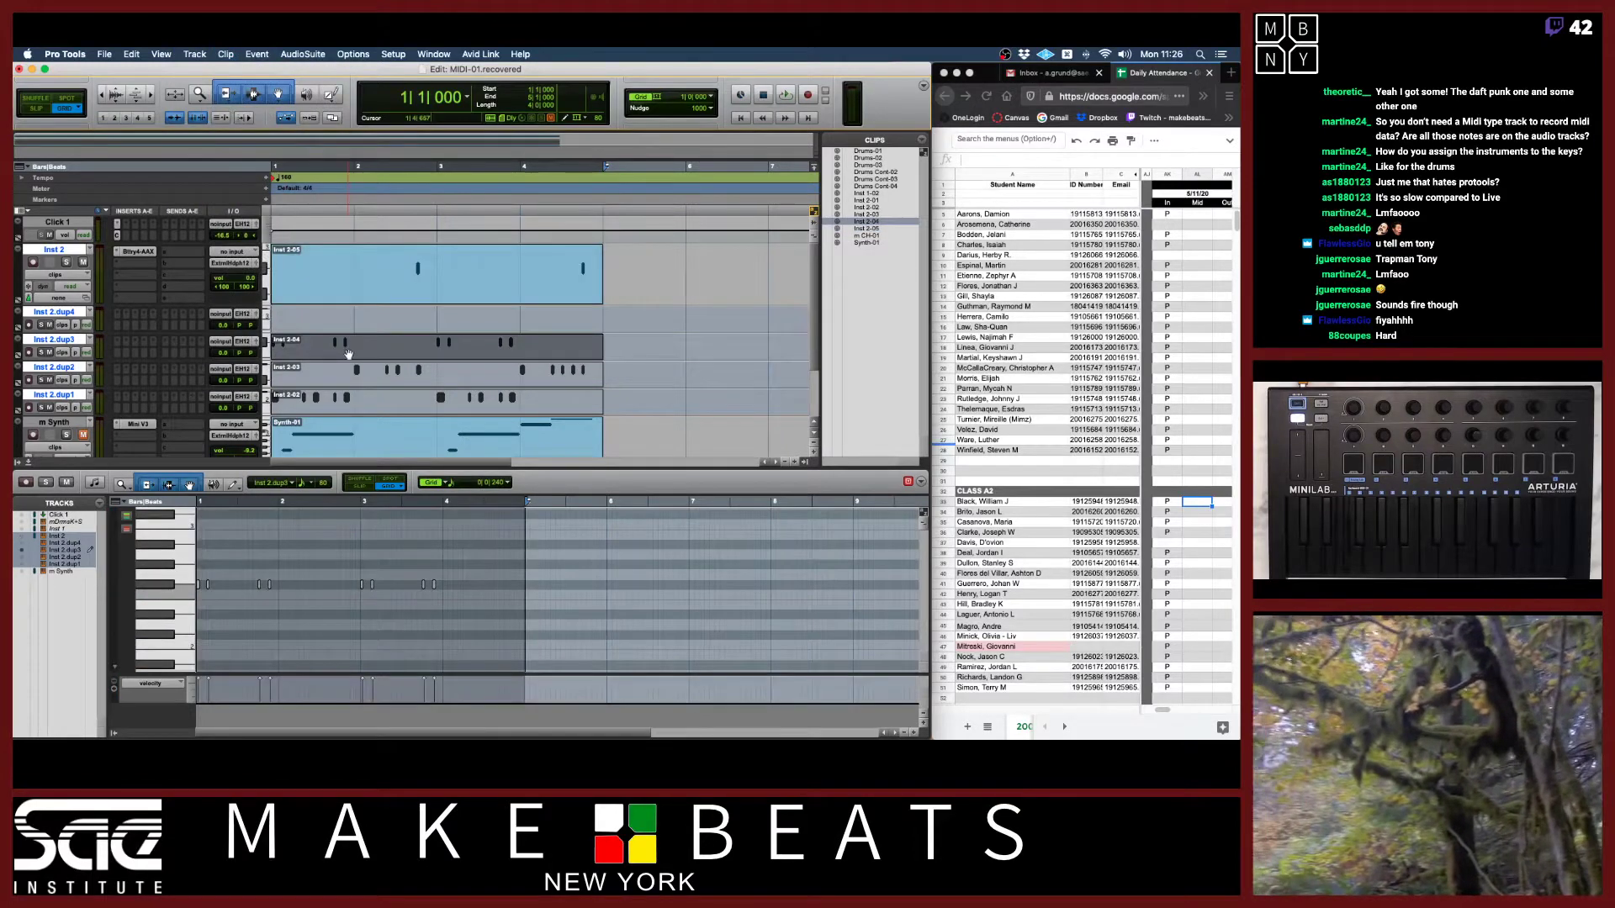
left_click(353, 298)
key("super+v")
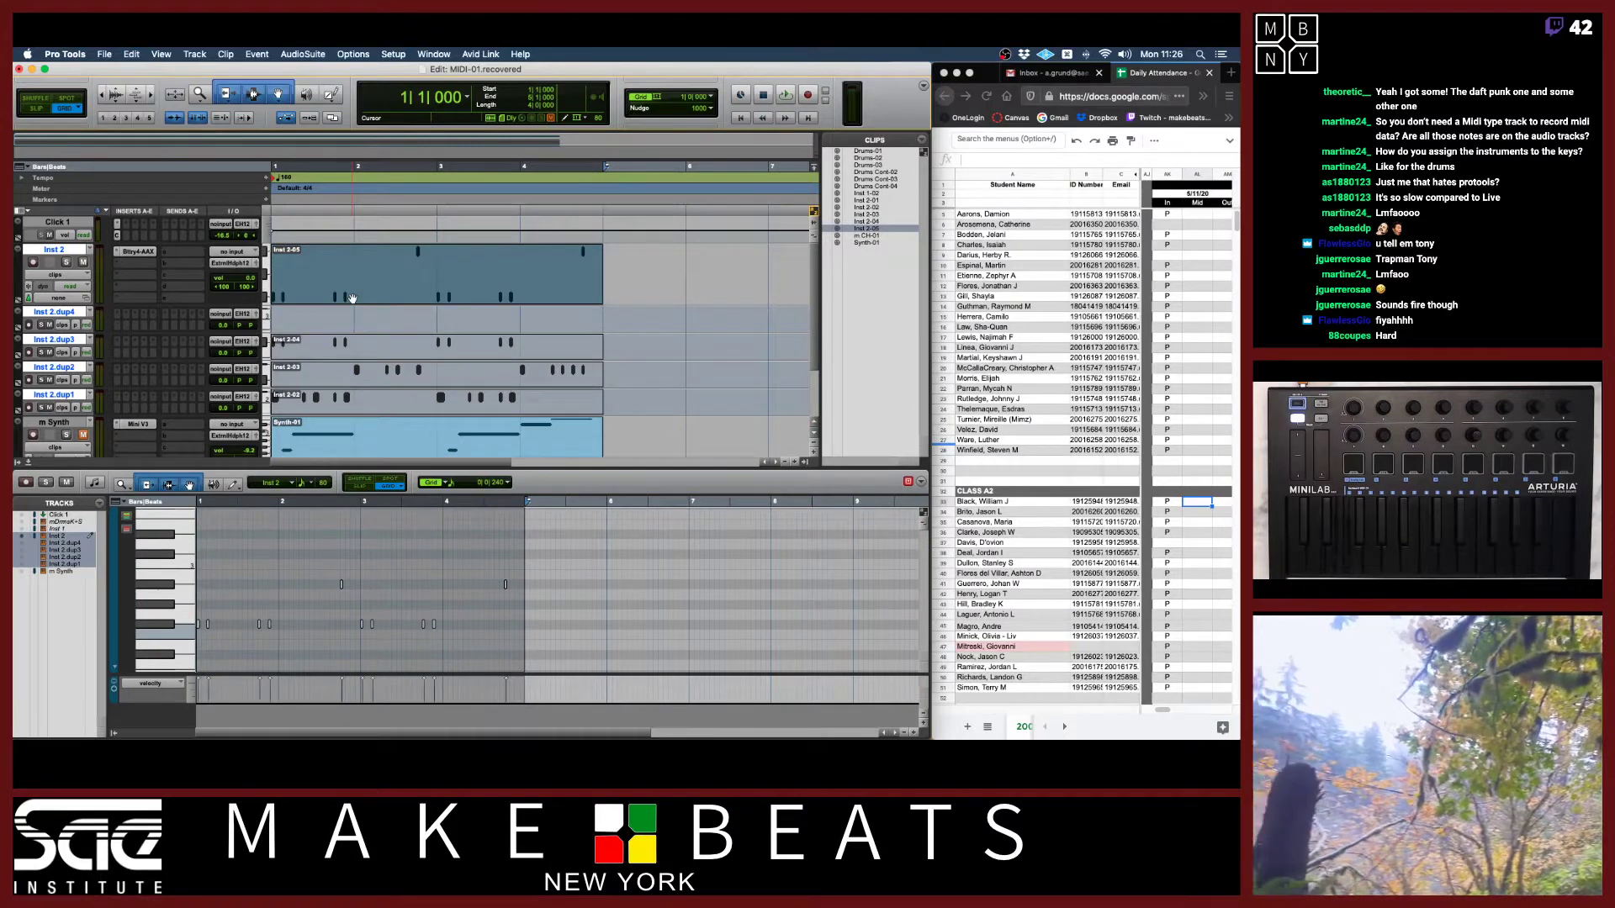
Delete the Inst 2.dup4 and Inst 2.dup3 tracks together with their clips.
left_click(78, 317)
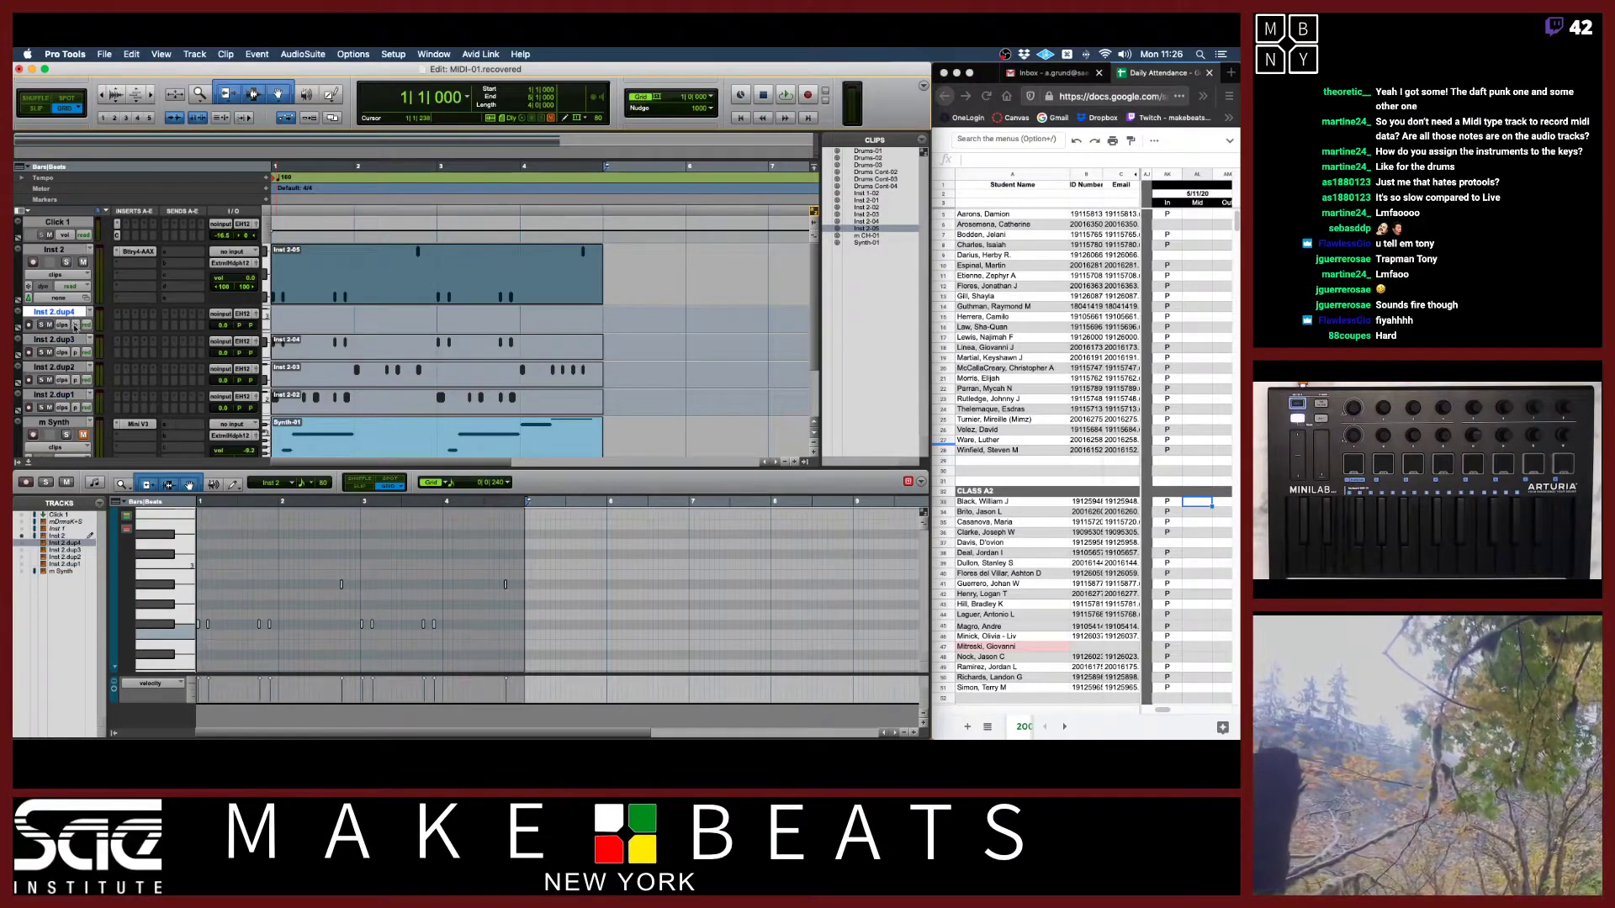
left_click(70, 341, "shift")
right_click(70, 342)
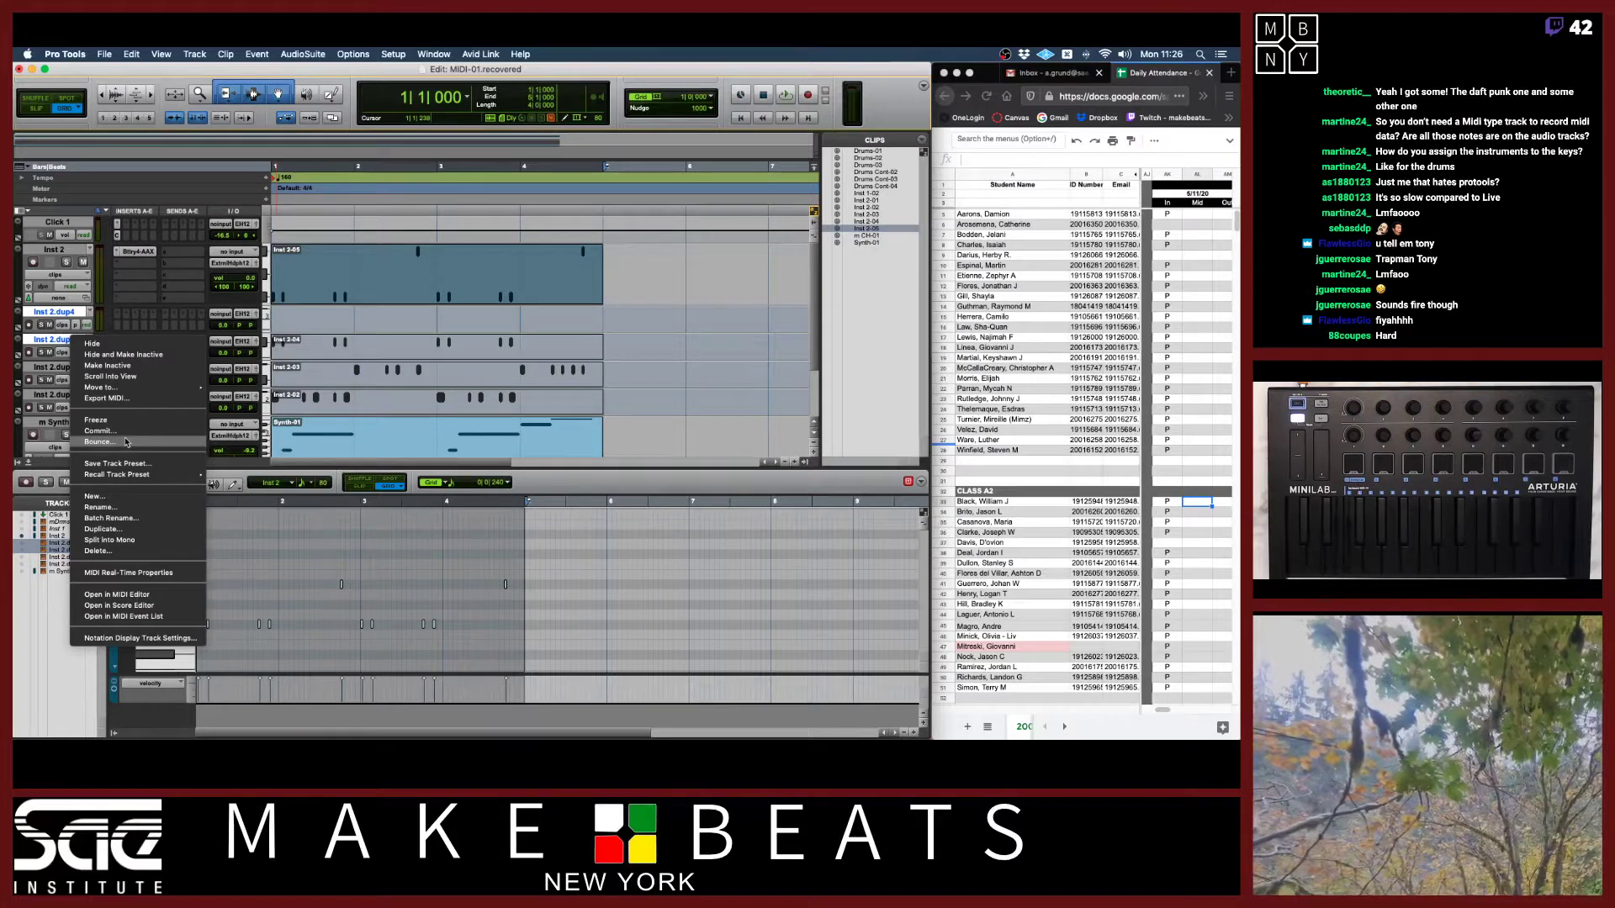
left_click(117, 551)
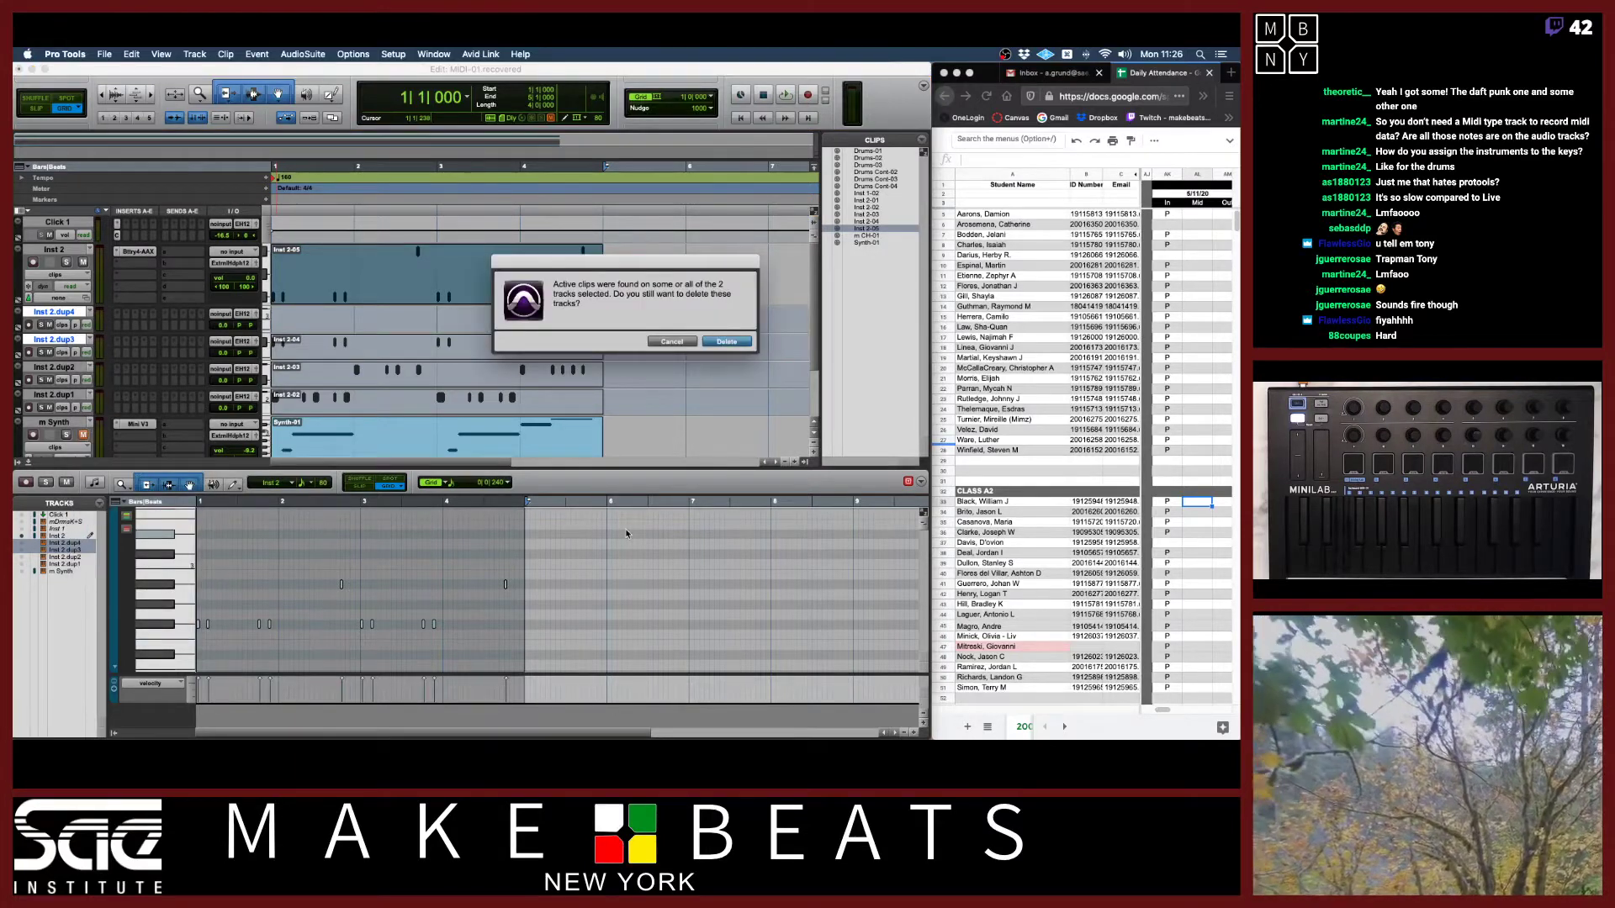
key("Return")
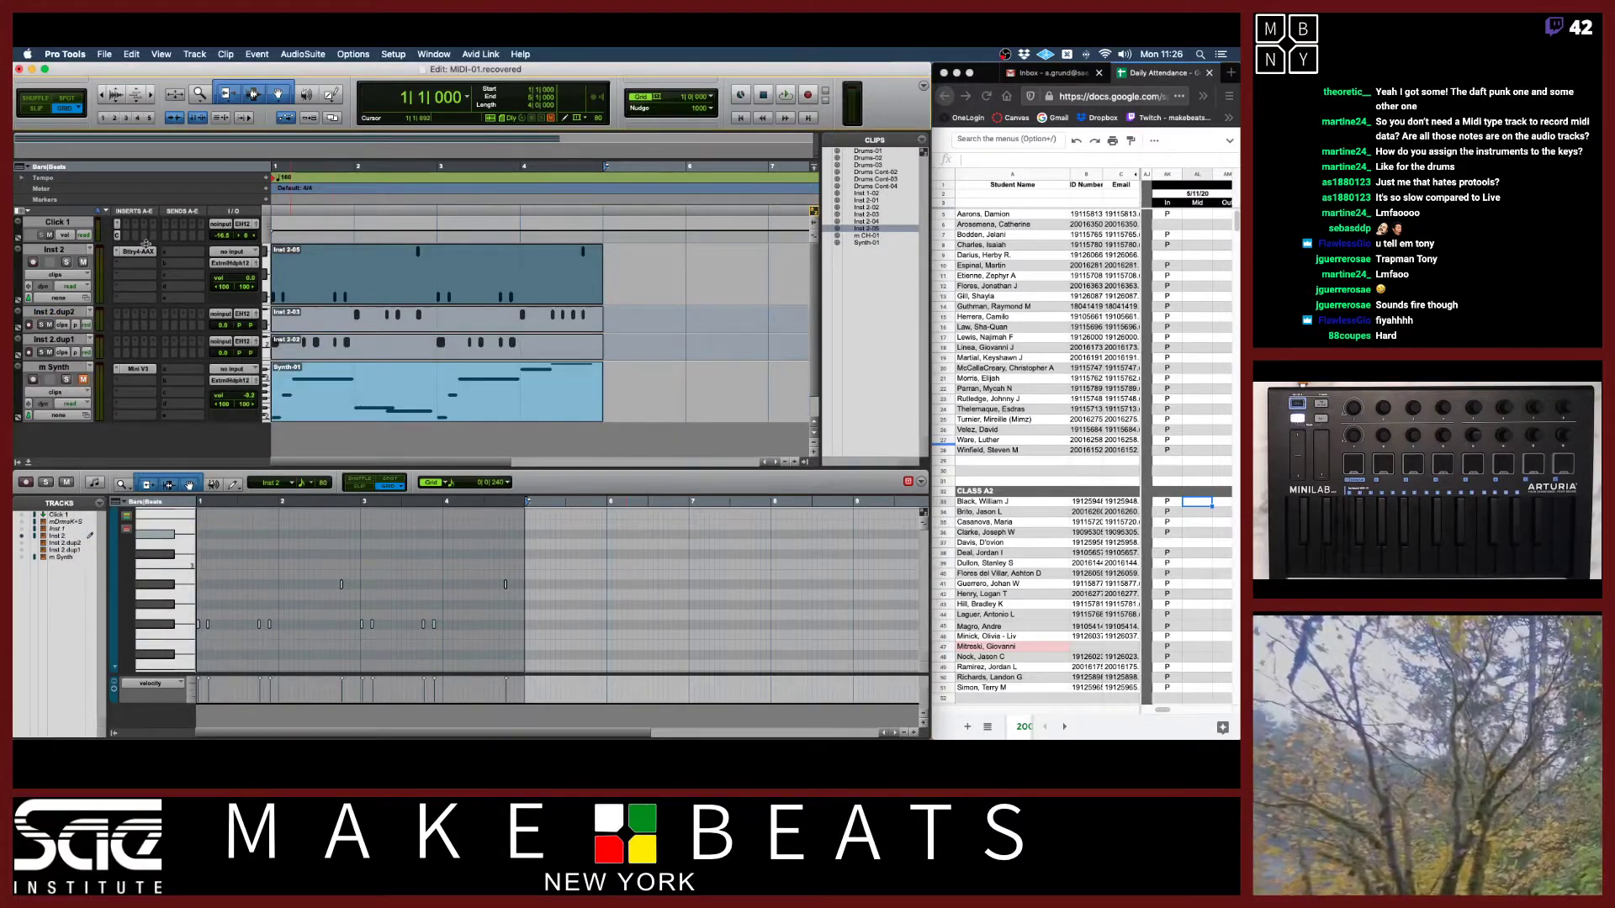
Copy the Battery 4 insert from Inst 2 to Inst 2.dup2 and Inst 2.dup1, and play the session briefly.
left_click(119, 325)
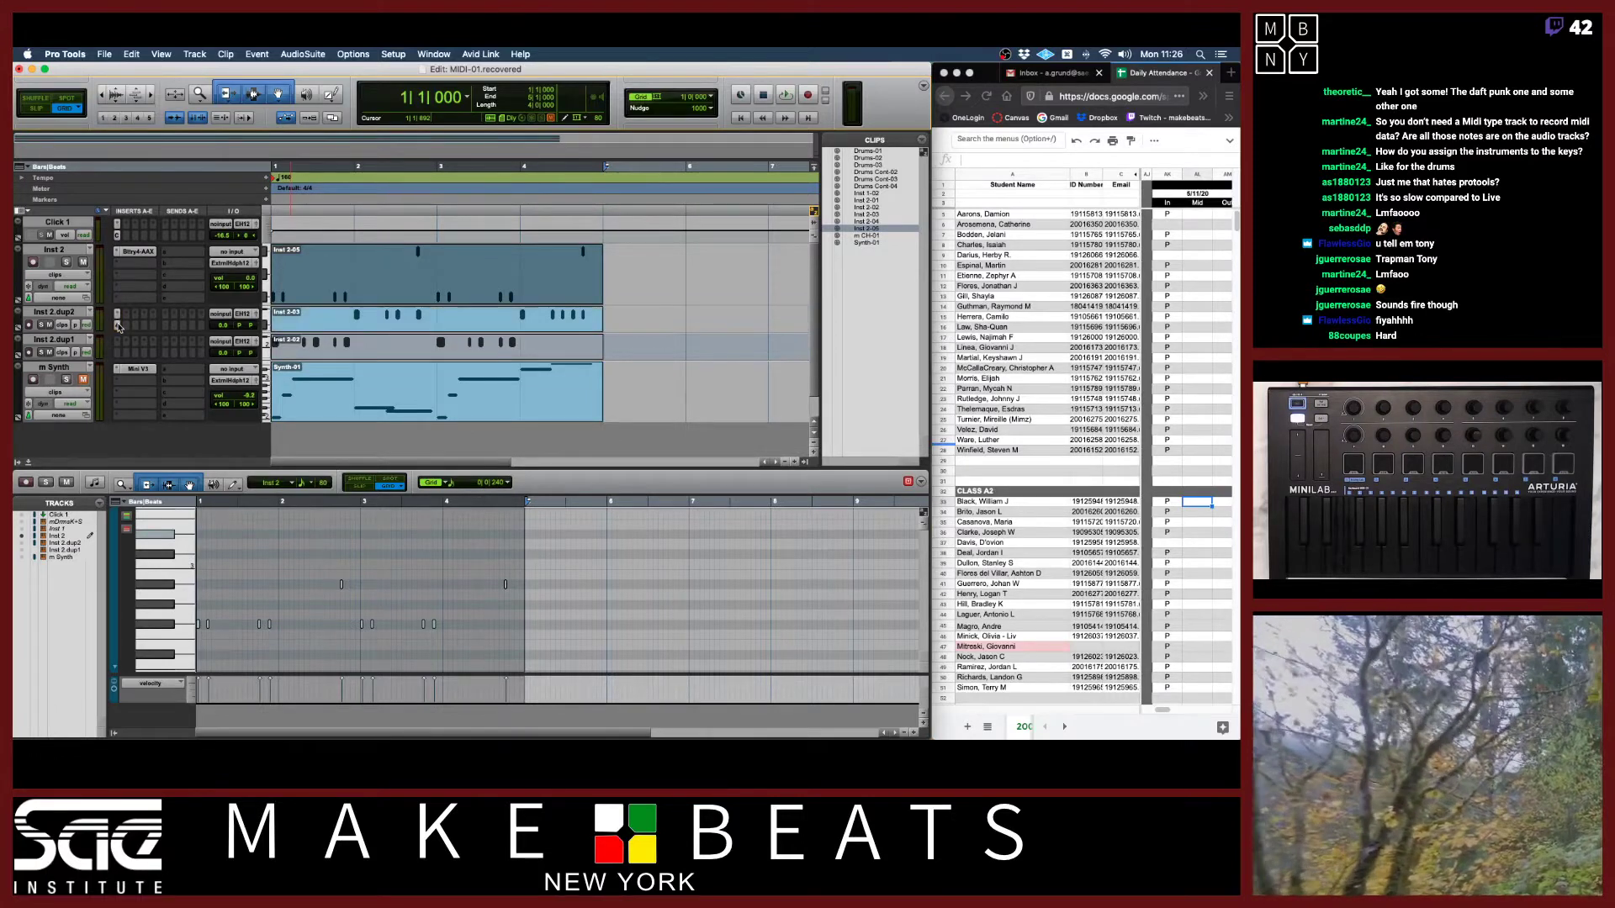
left_click(117, 353, "shift")
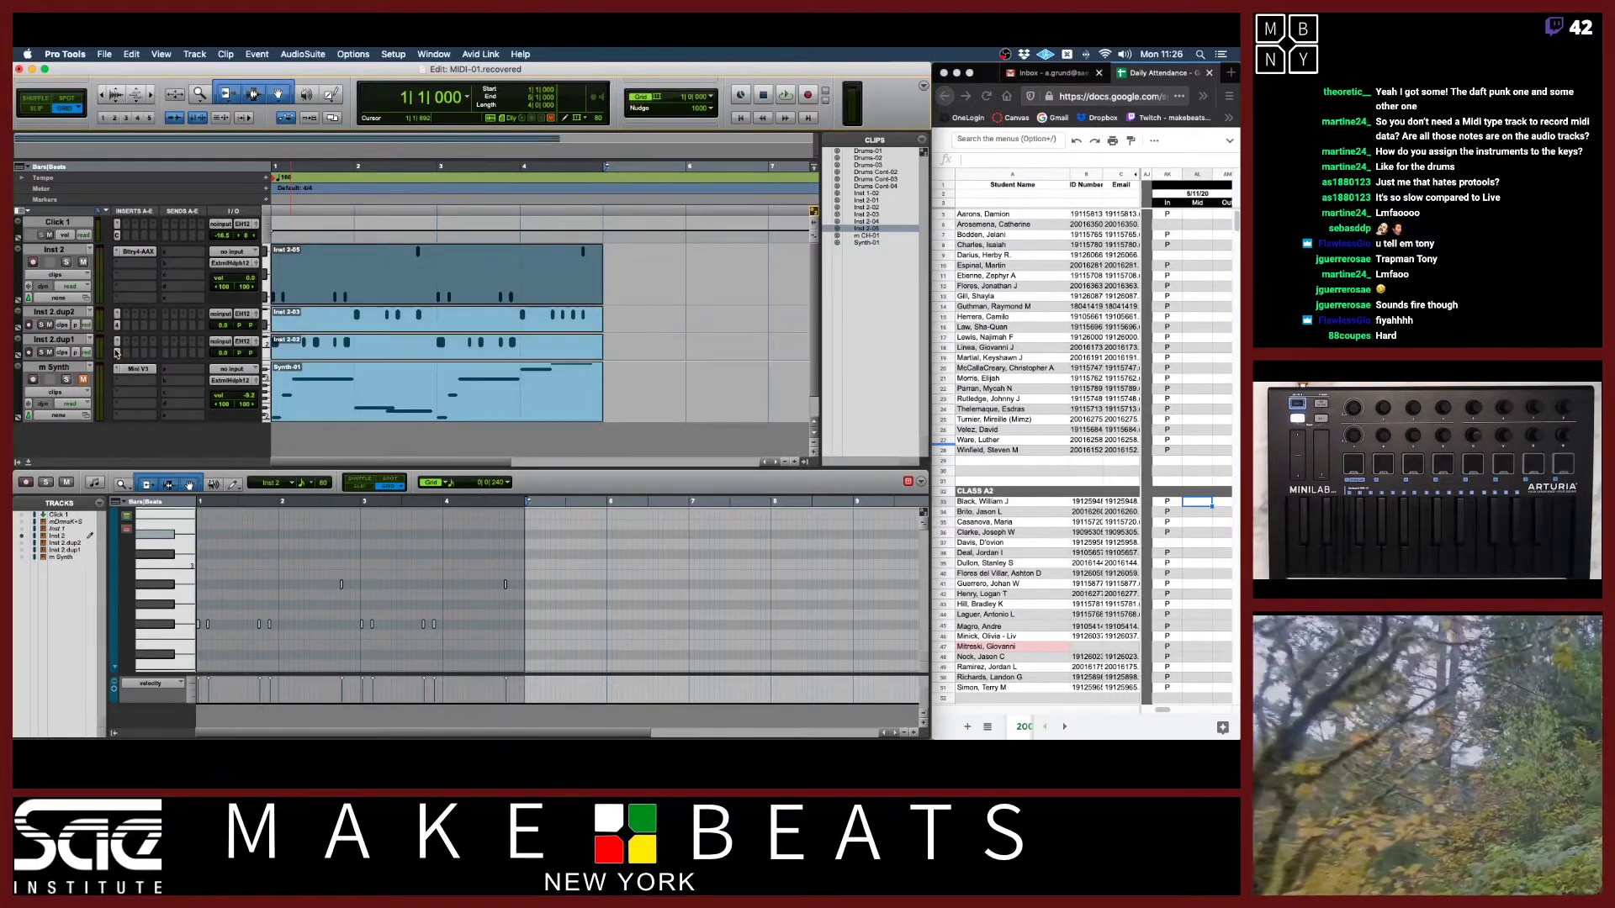
key("space")
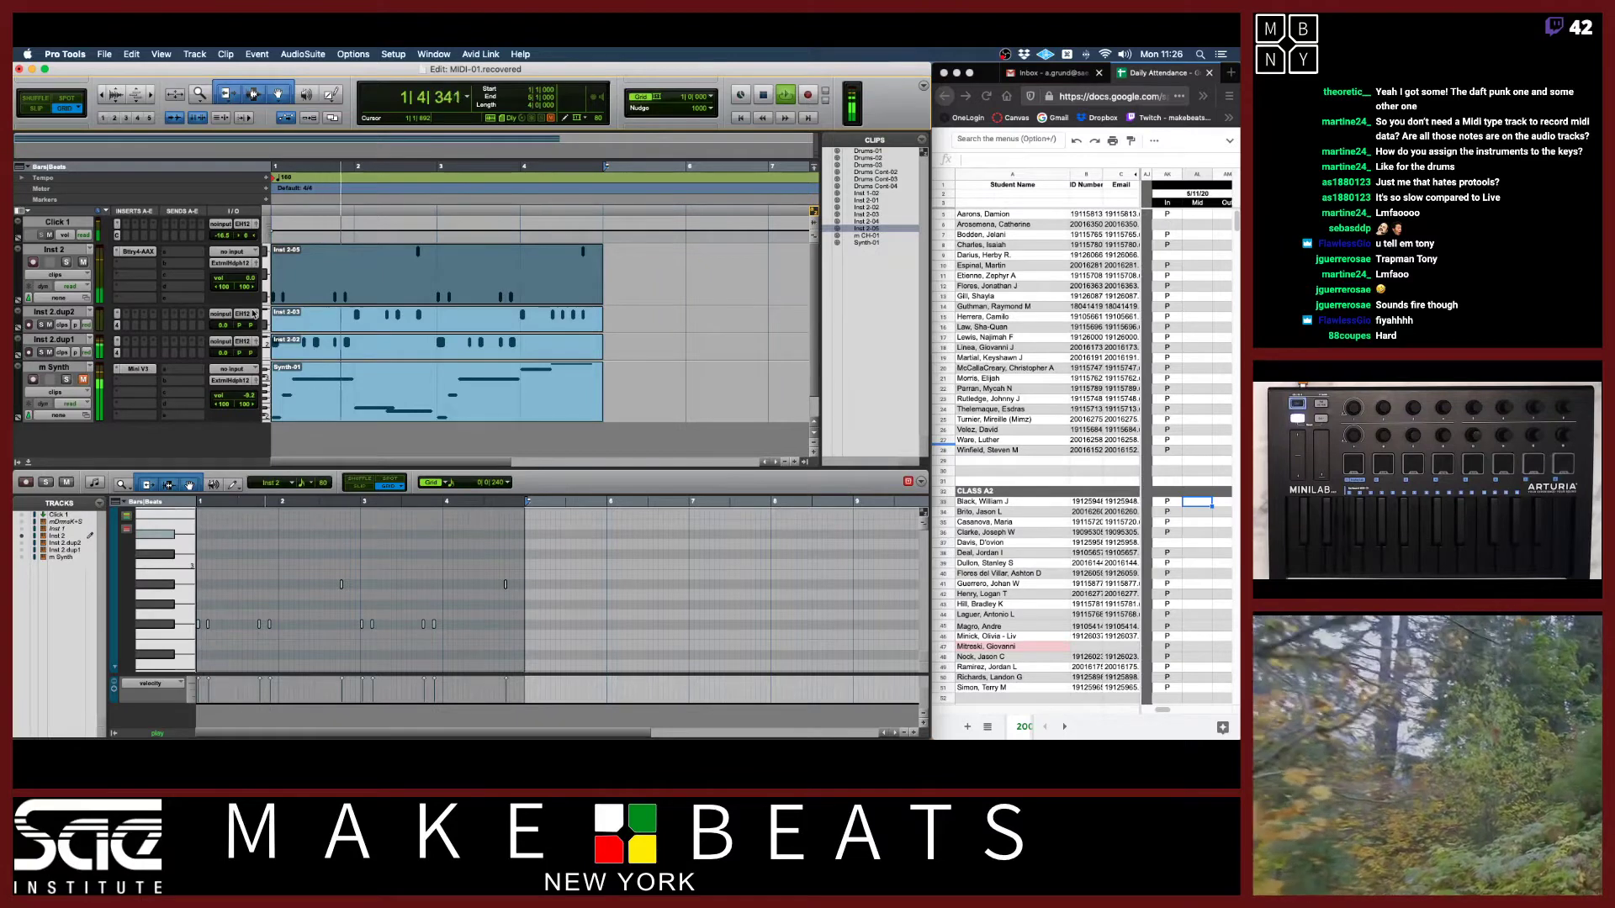
key("space")
Create three new stereo instrument tracks directly after Inst 2.dup1 in the Mix window.
key("super+equal")
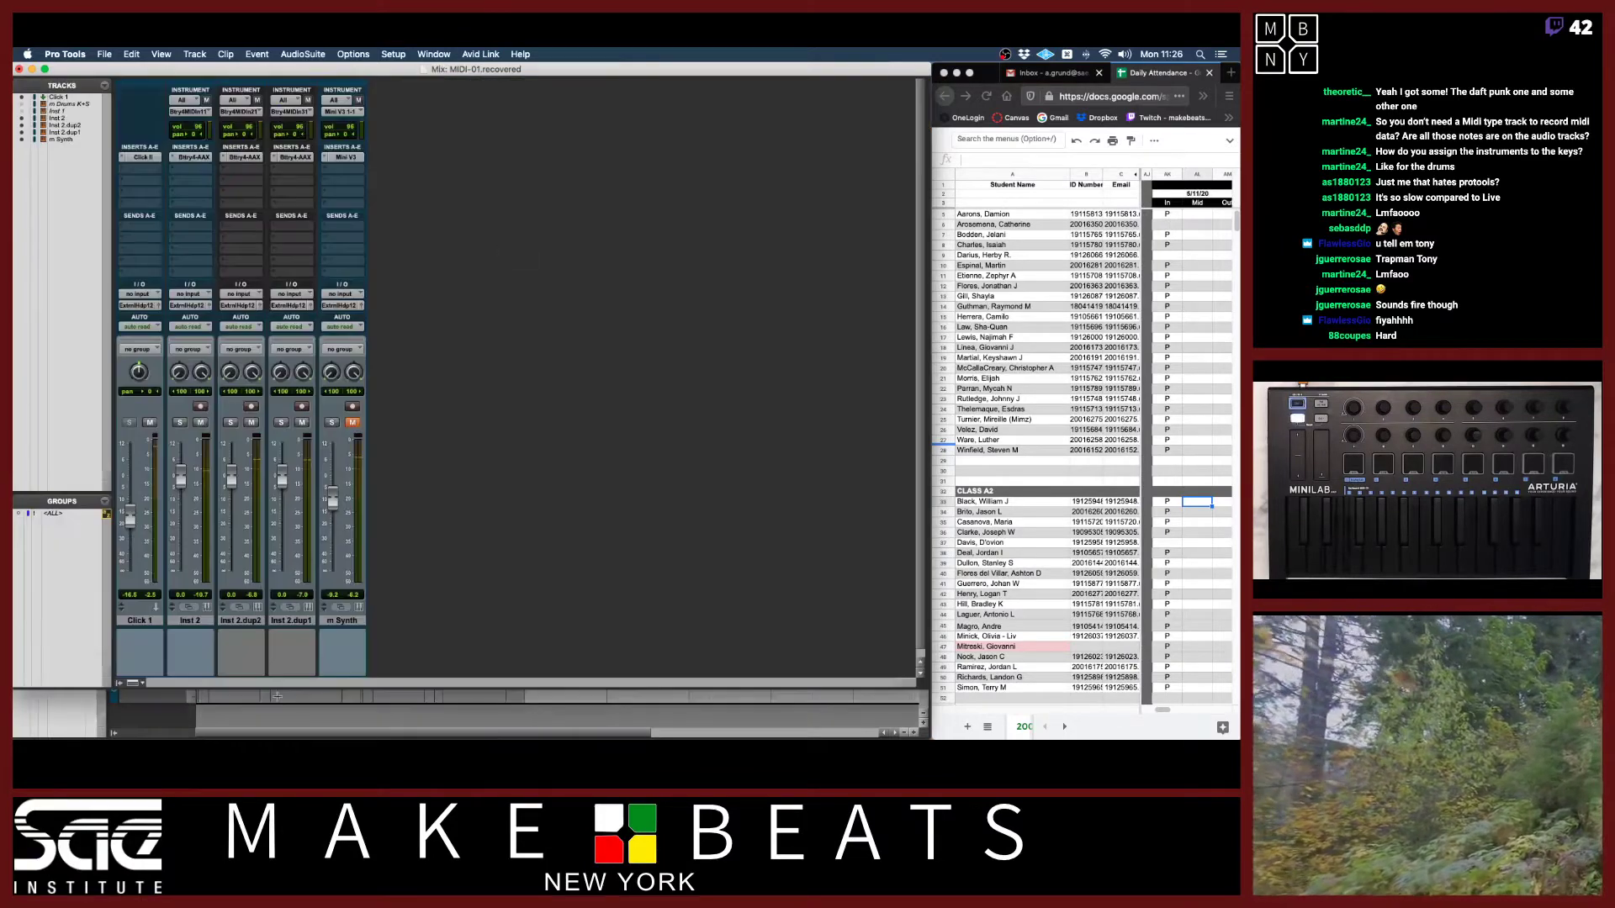
left_click(288, 622)
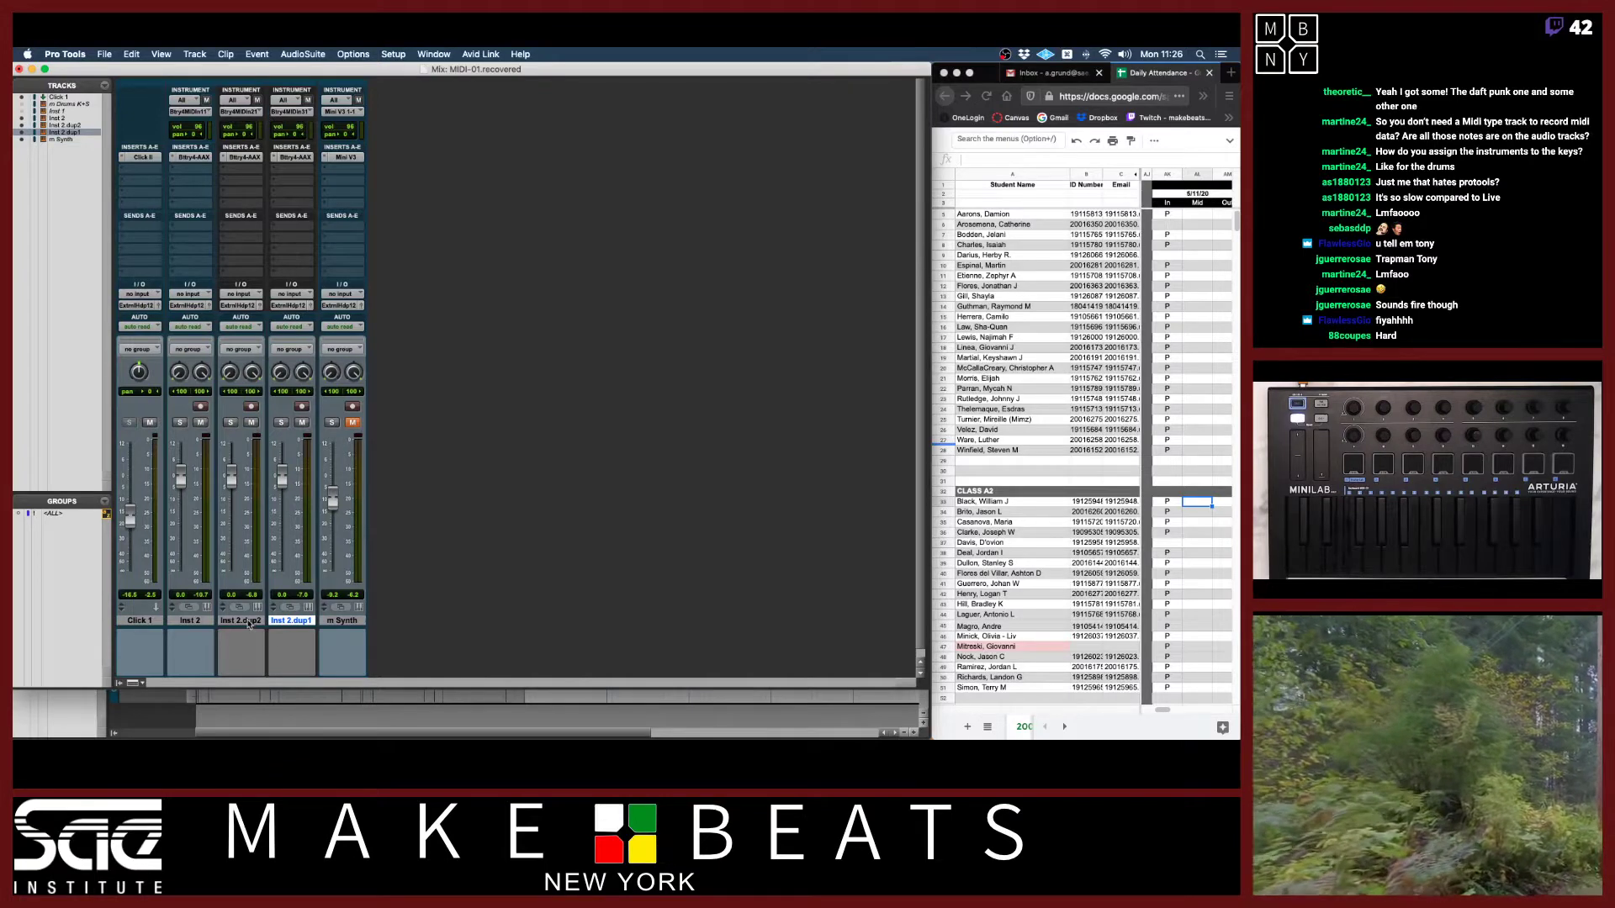
left_click(241, 620, "shift")
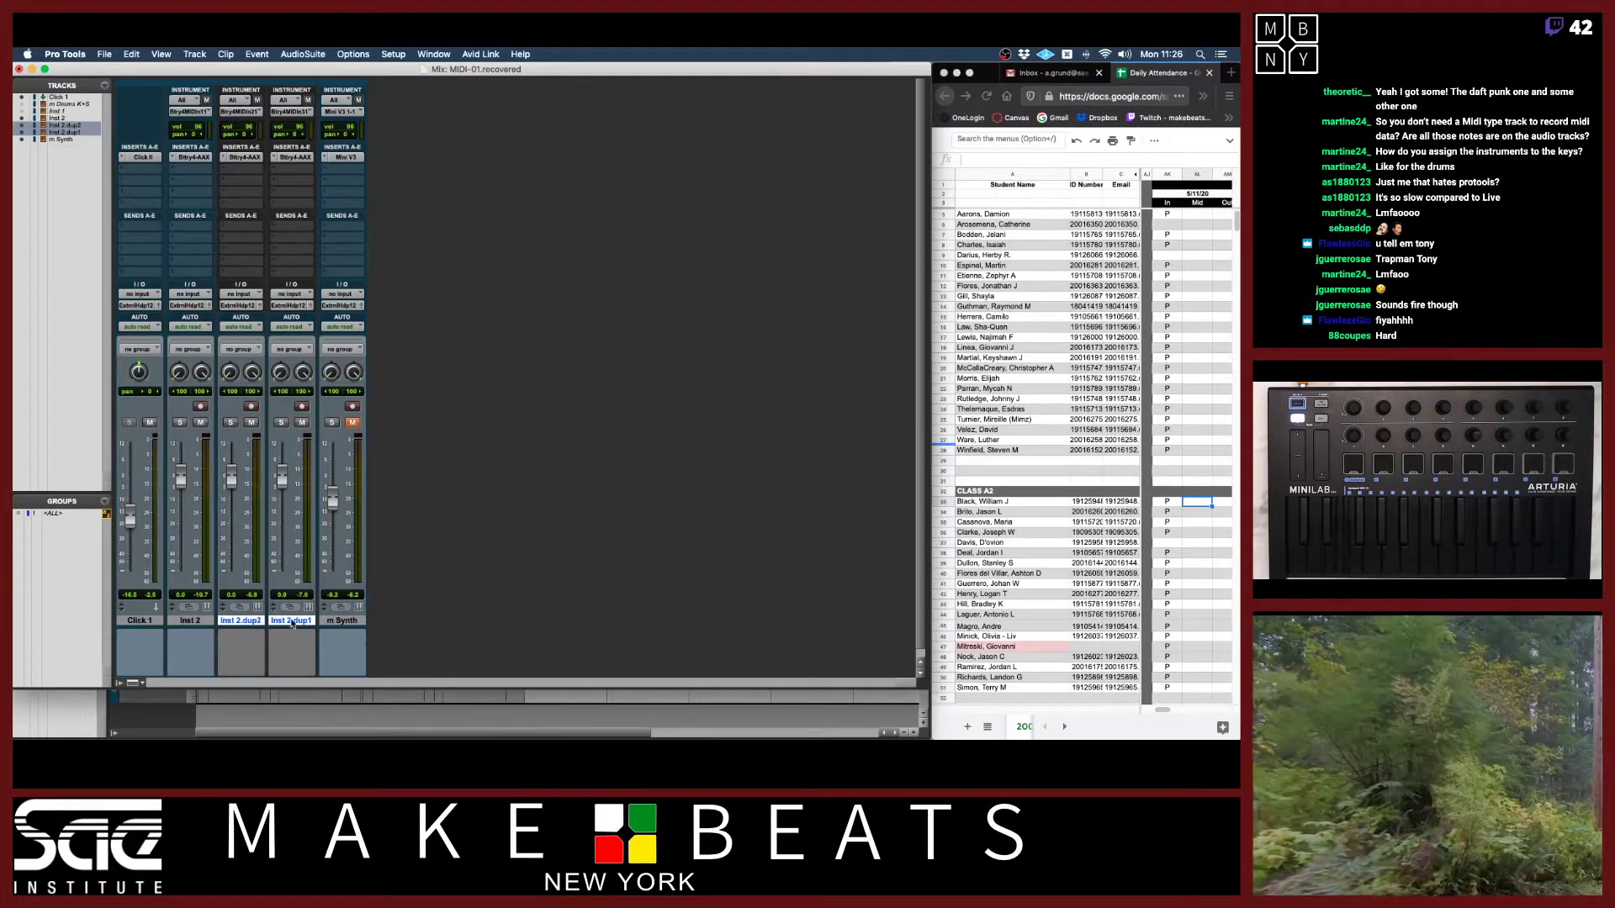
left_click(291, 622)
key("super+shift+n")
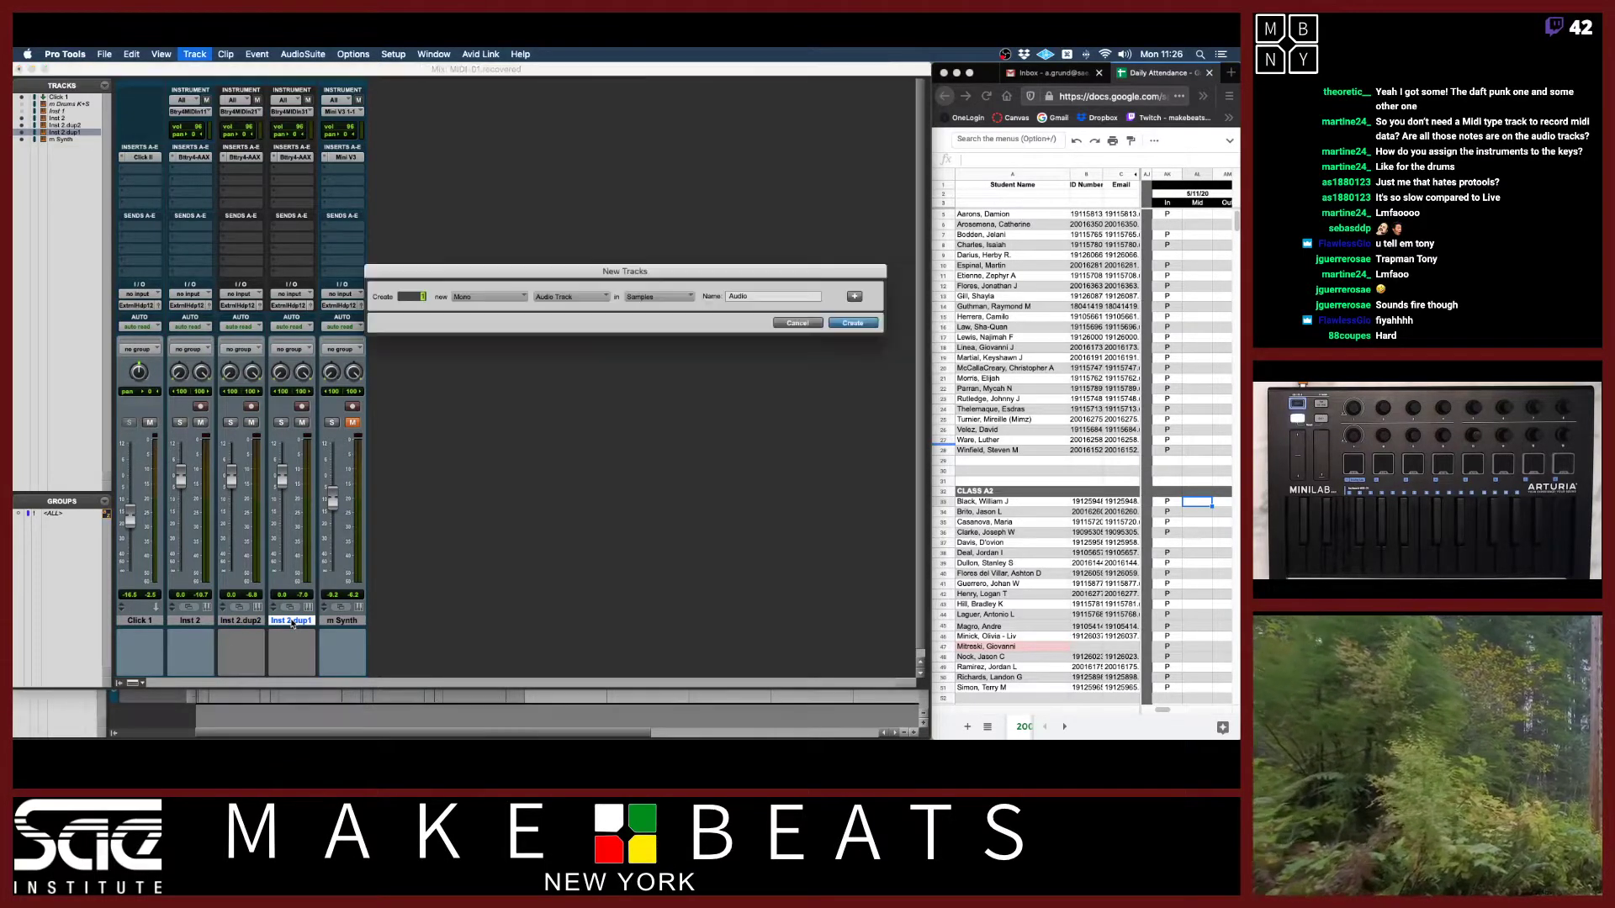
key("super+Down")
key("super+Down")
key("super+Down")
key("super+Down")
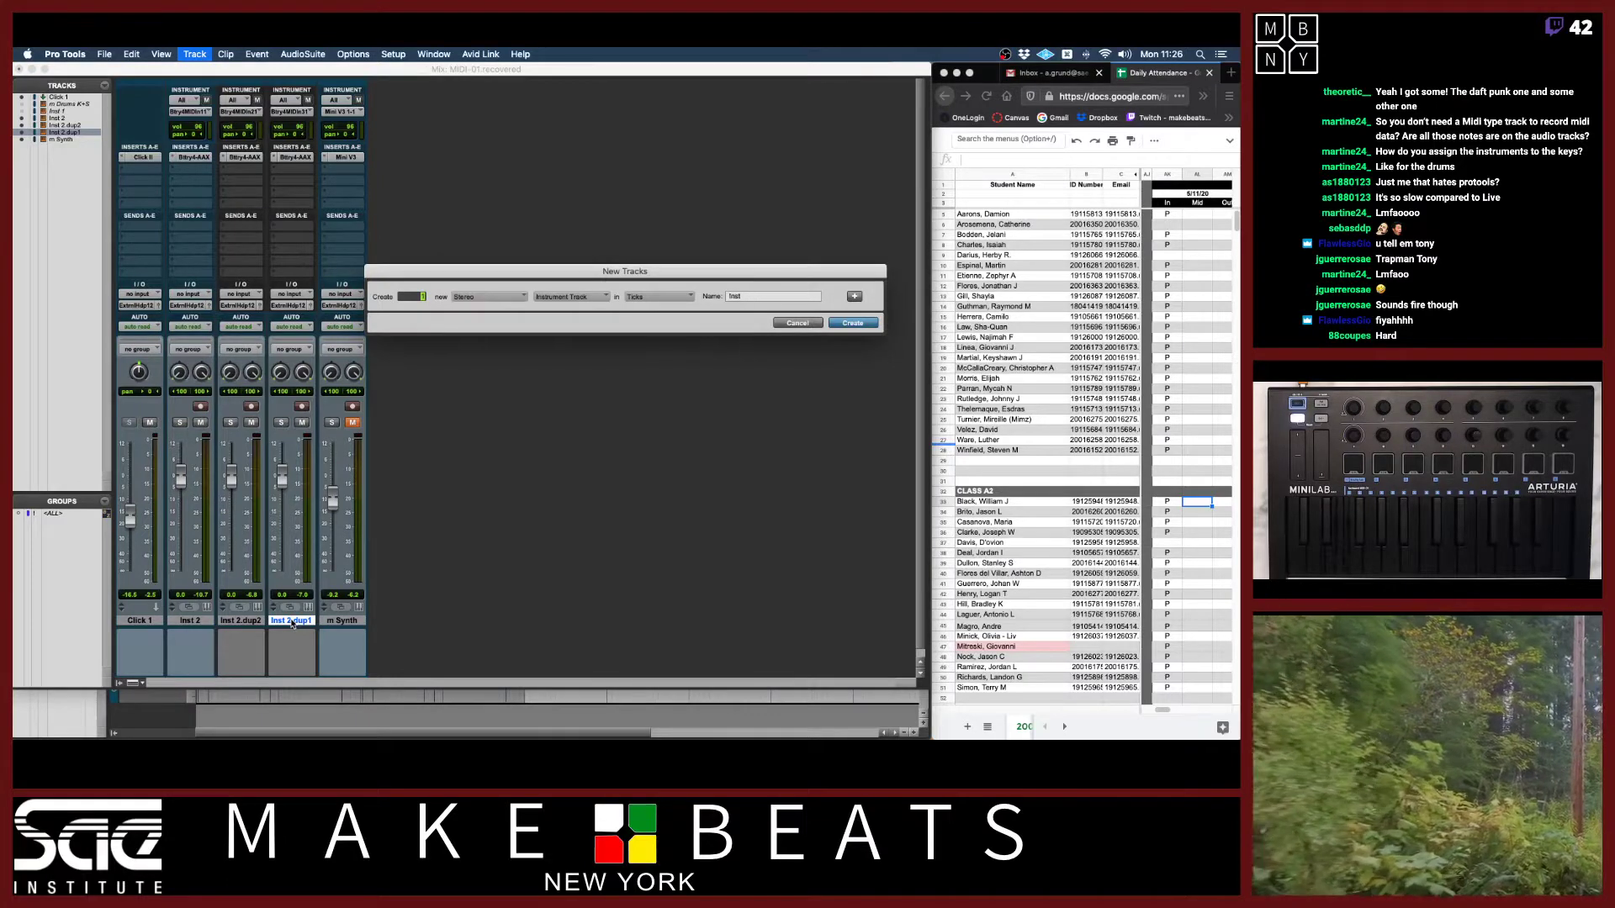
type("3")
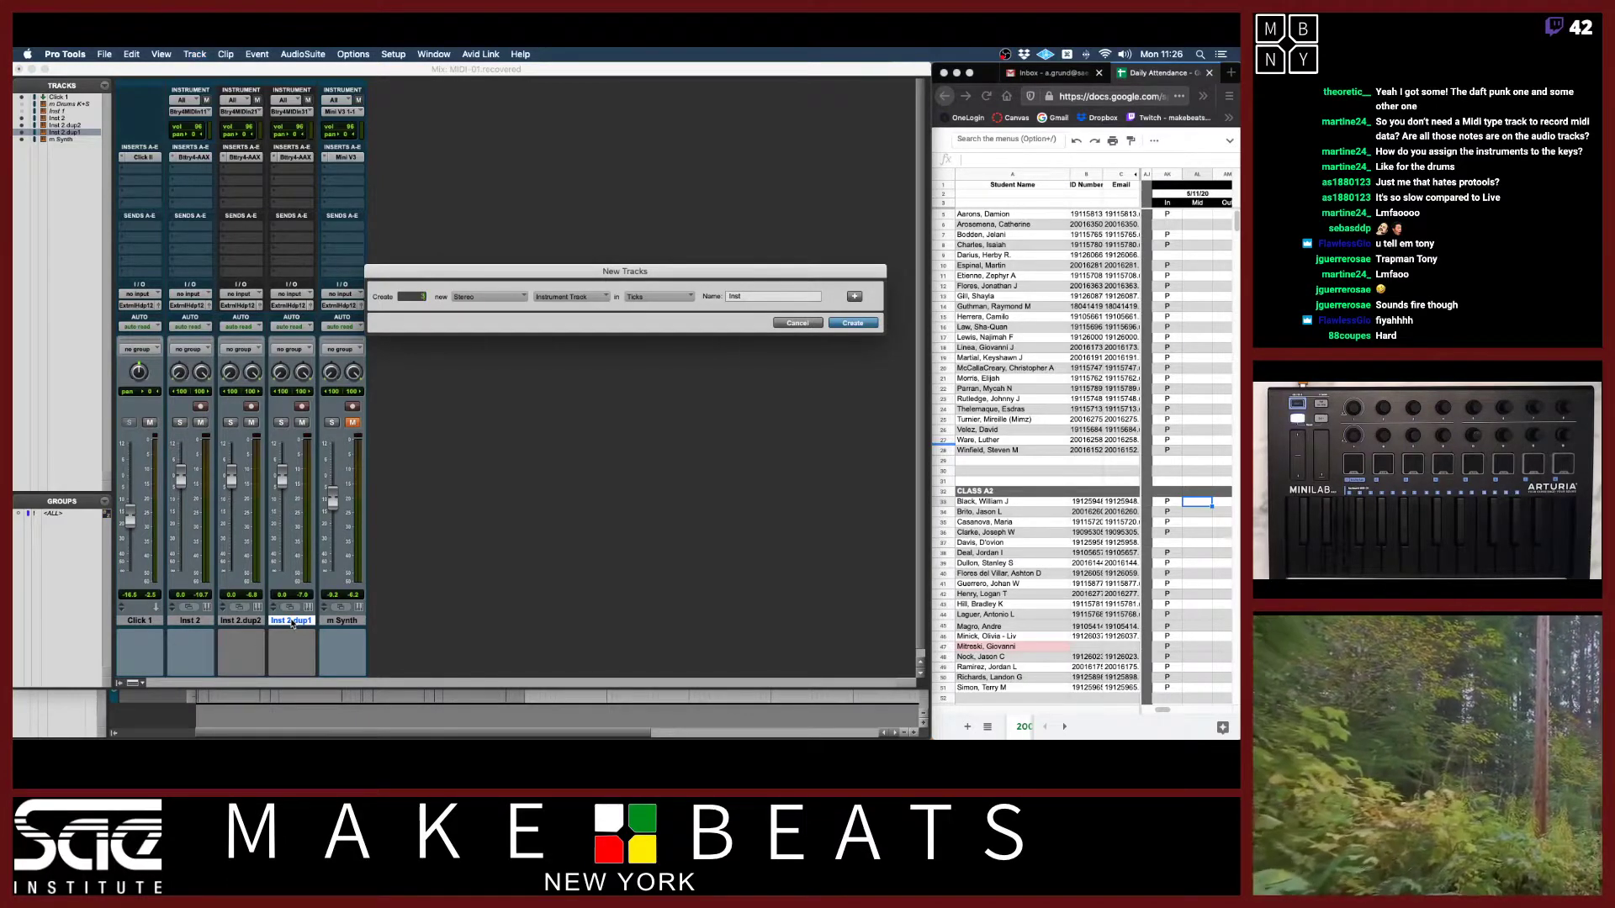
key("Return")
Copy the Battery insert from Inst 2.dup1 to Inst 3 and load the 808 Multiple Kit in it.
left_click_drag(301, 157, 340, 157)
left_click(340, 158)
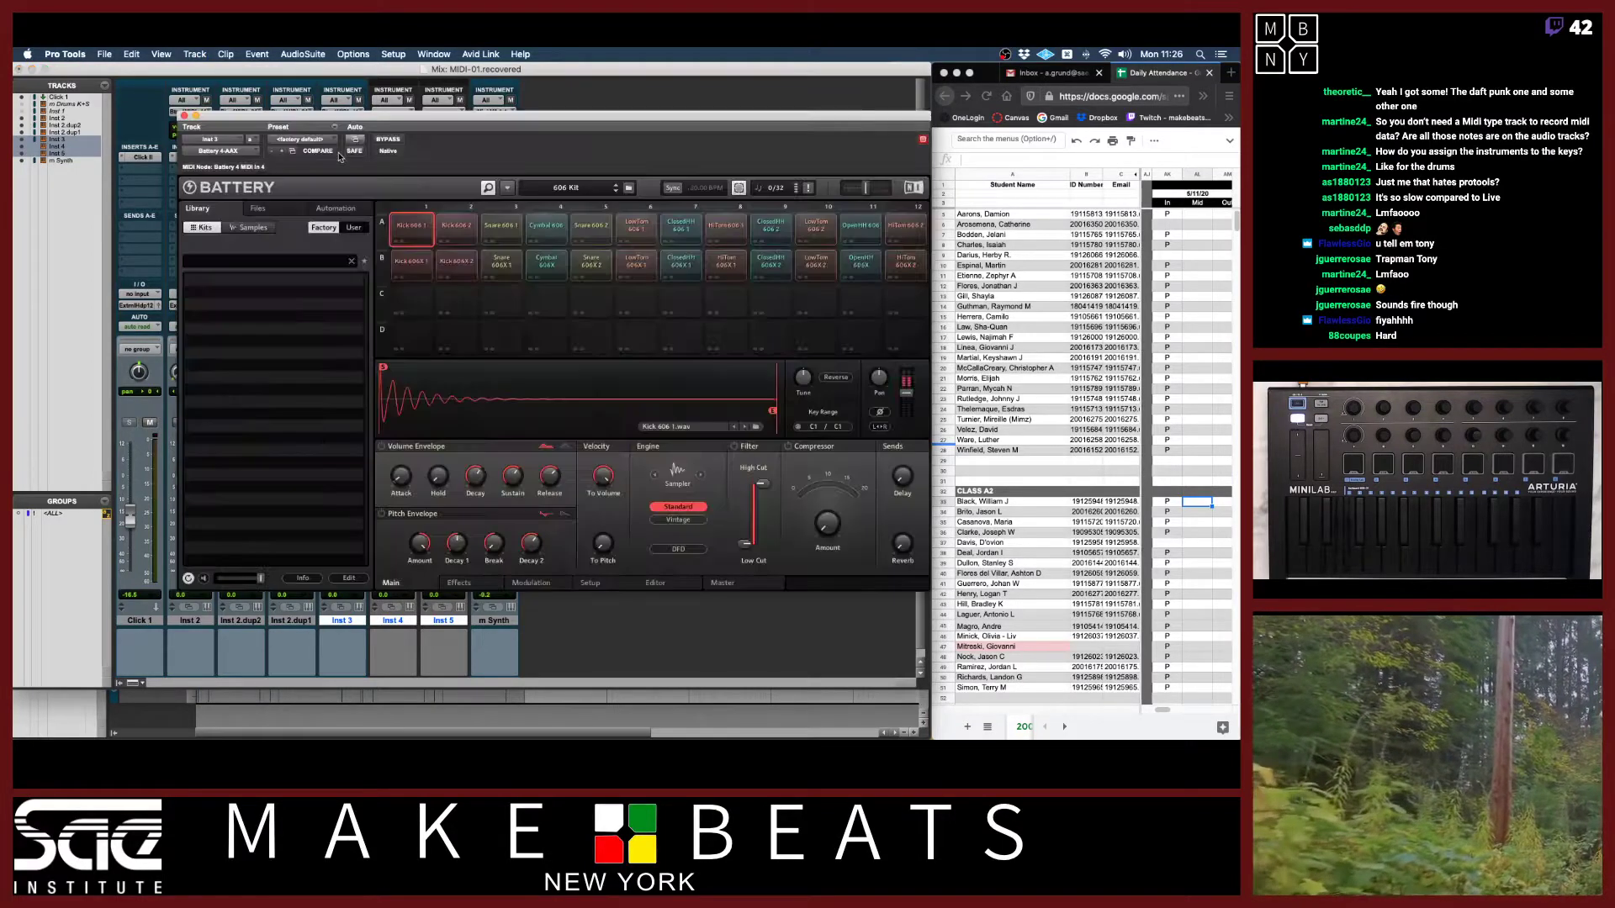
left_click(267, 210)
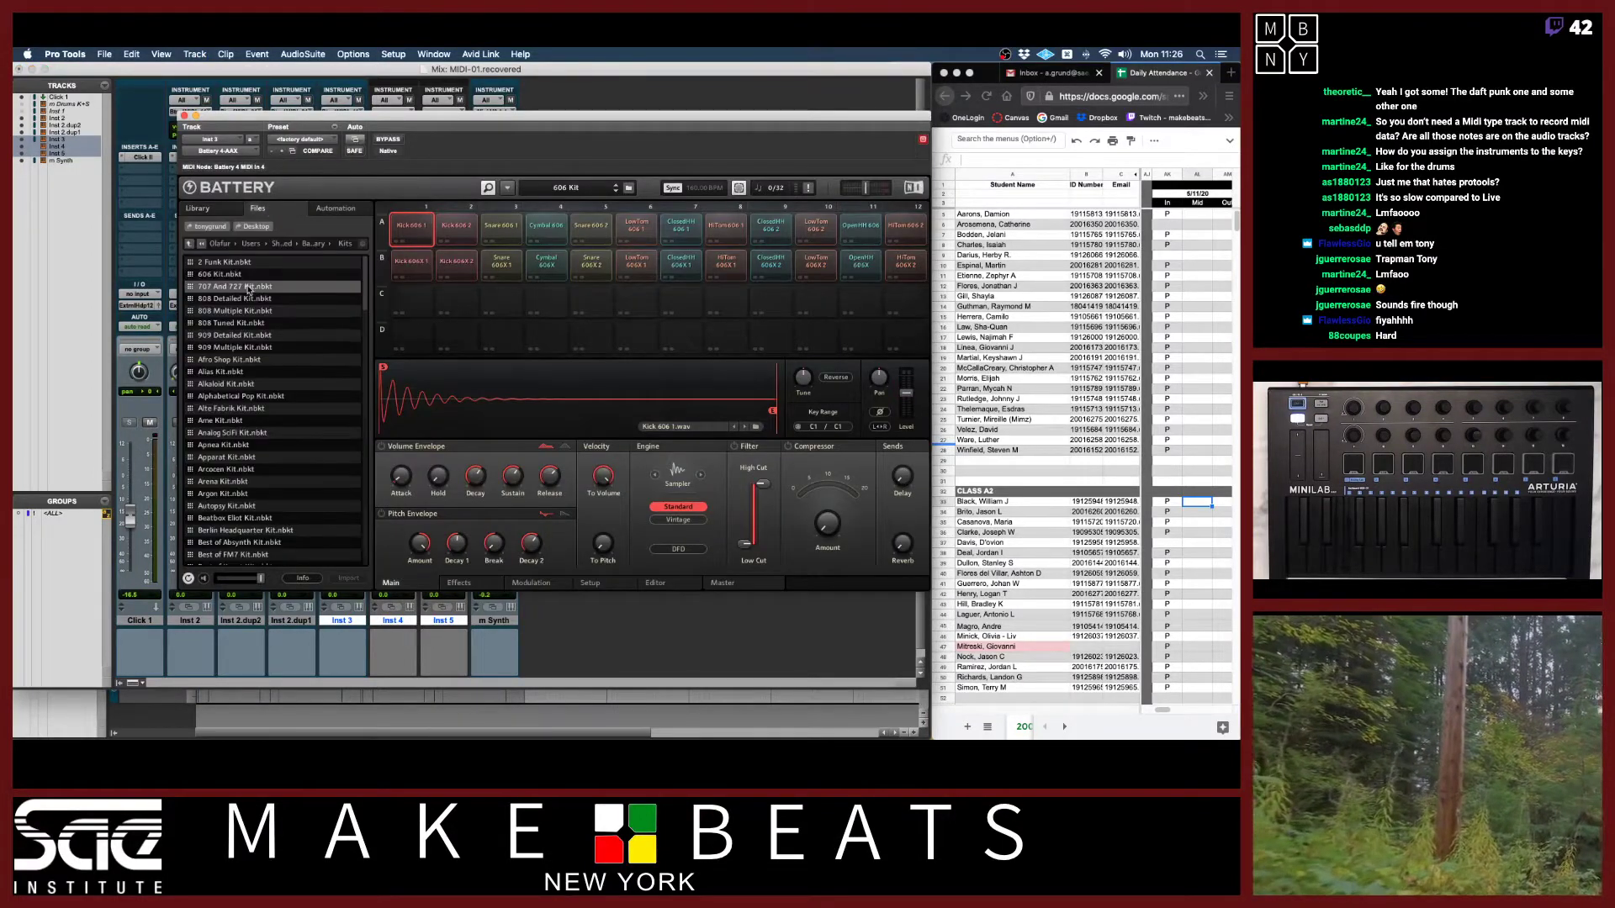
double_click(238, 311)
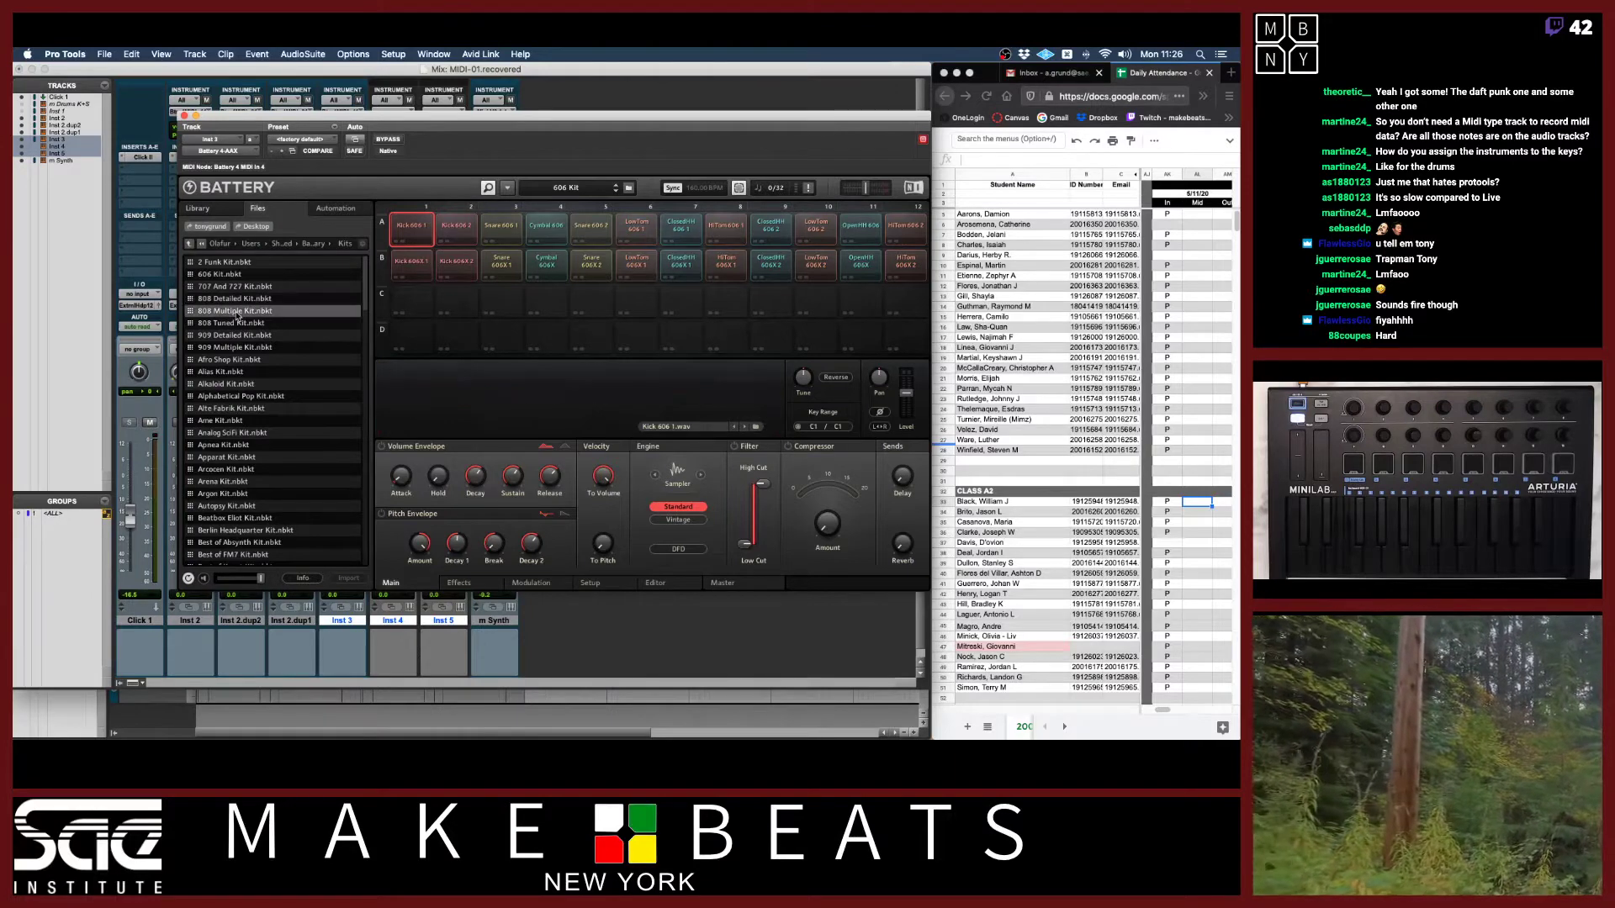
left_click(185, 116)
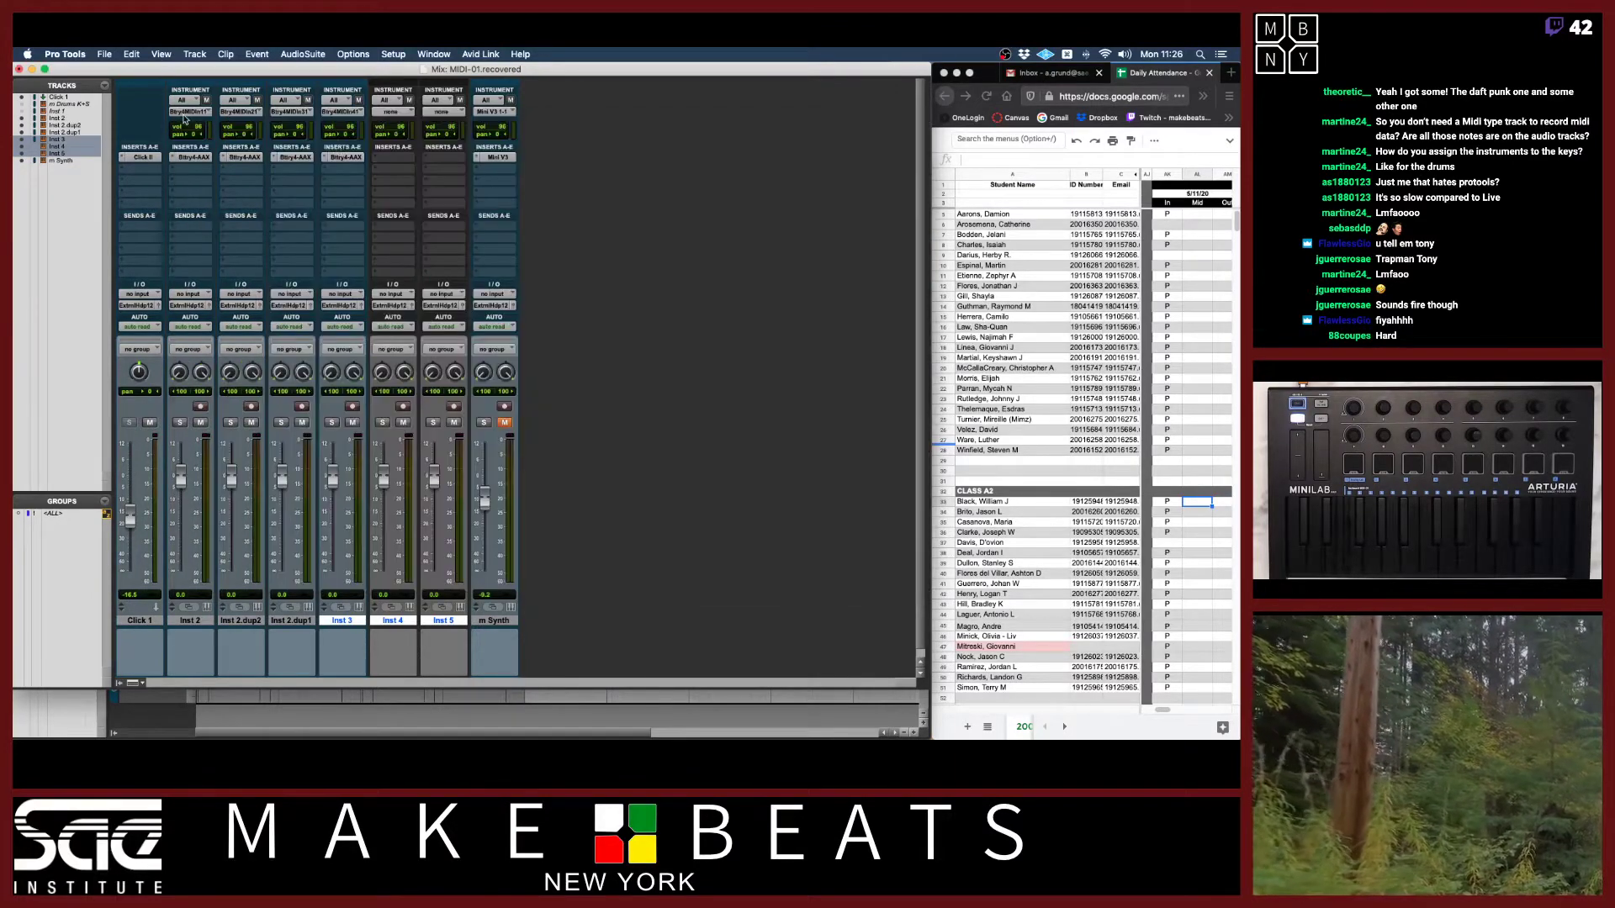
Copy the Inst 3 Battery insert to Inst 4 and Inst 5, and load the Ame Kit in Inst 5's copy.
left_click_drag(340, 163, 443, 159)
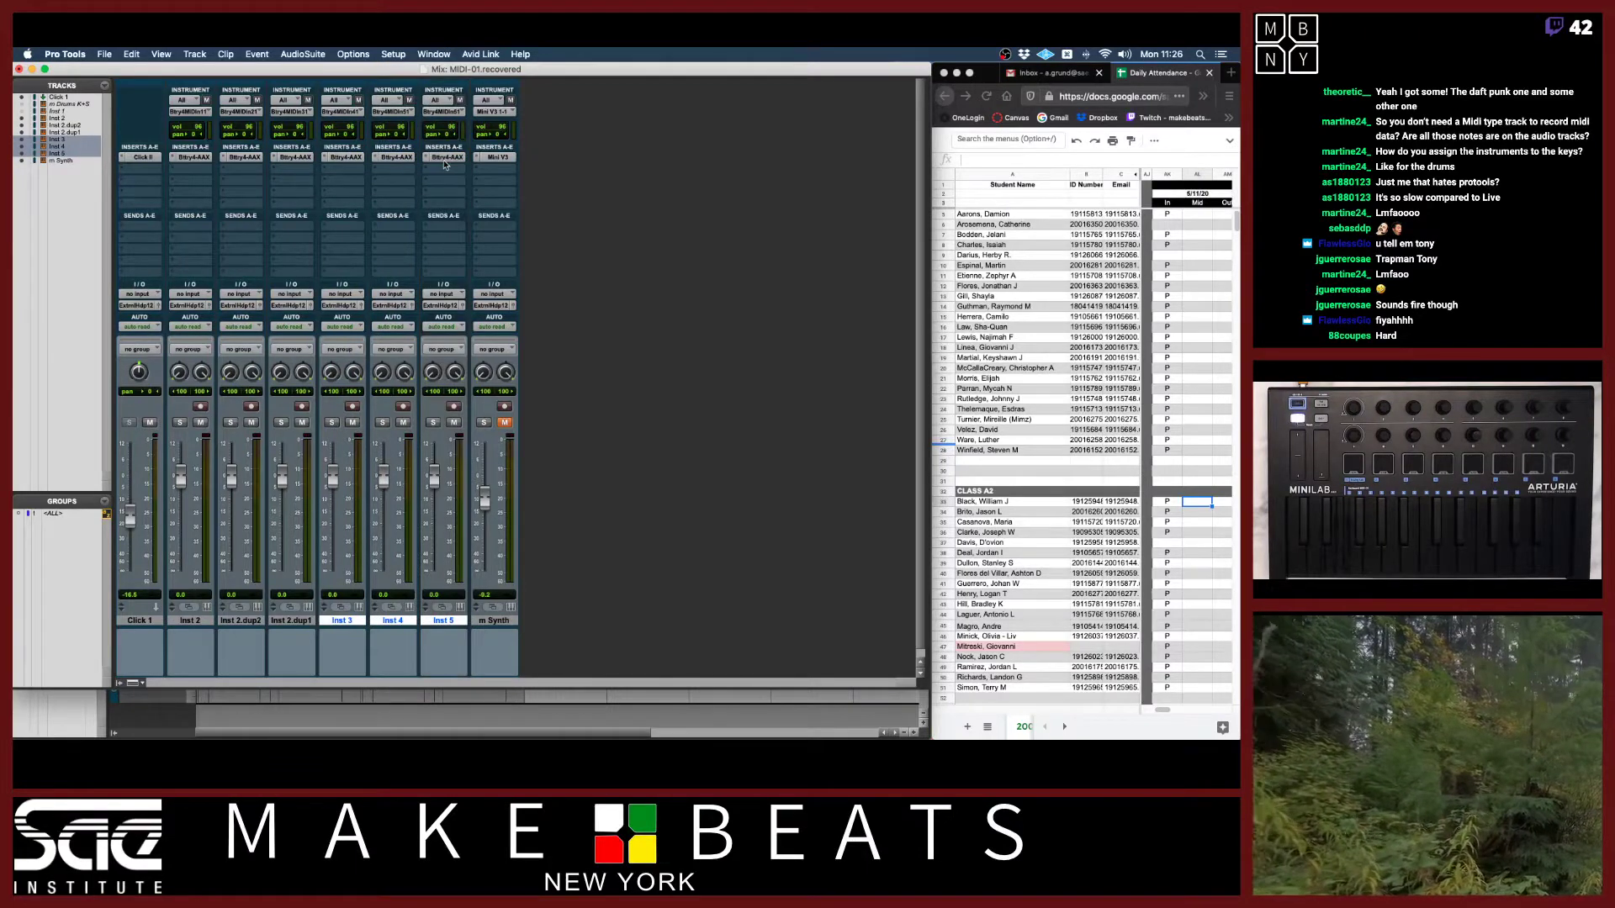
left_click(444, 159)
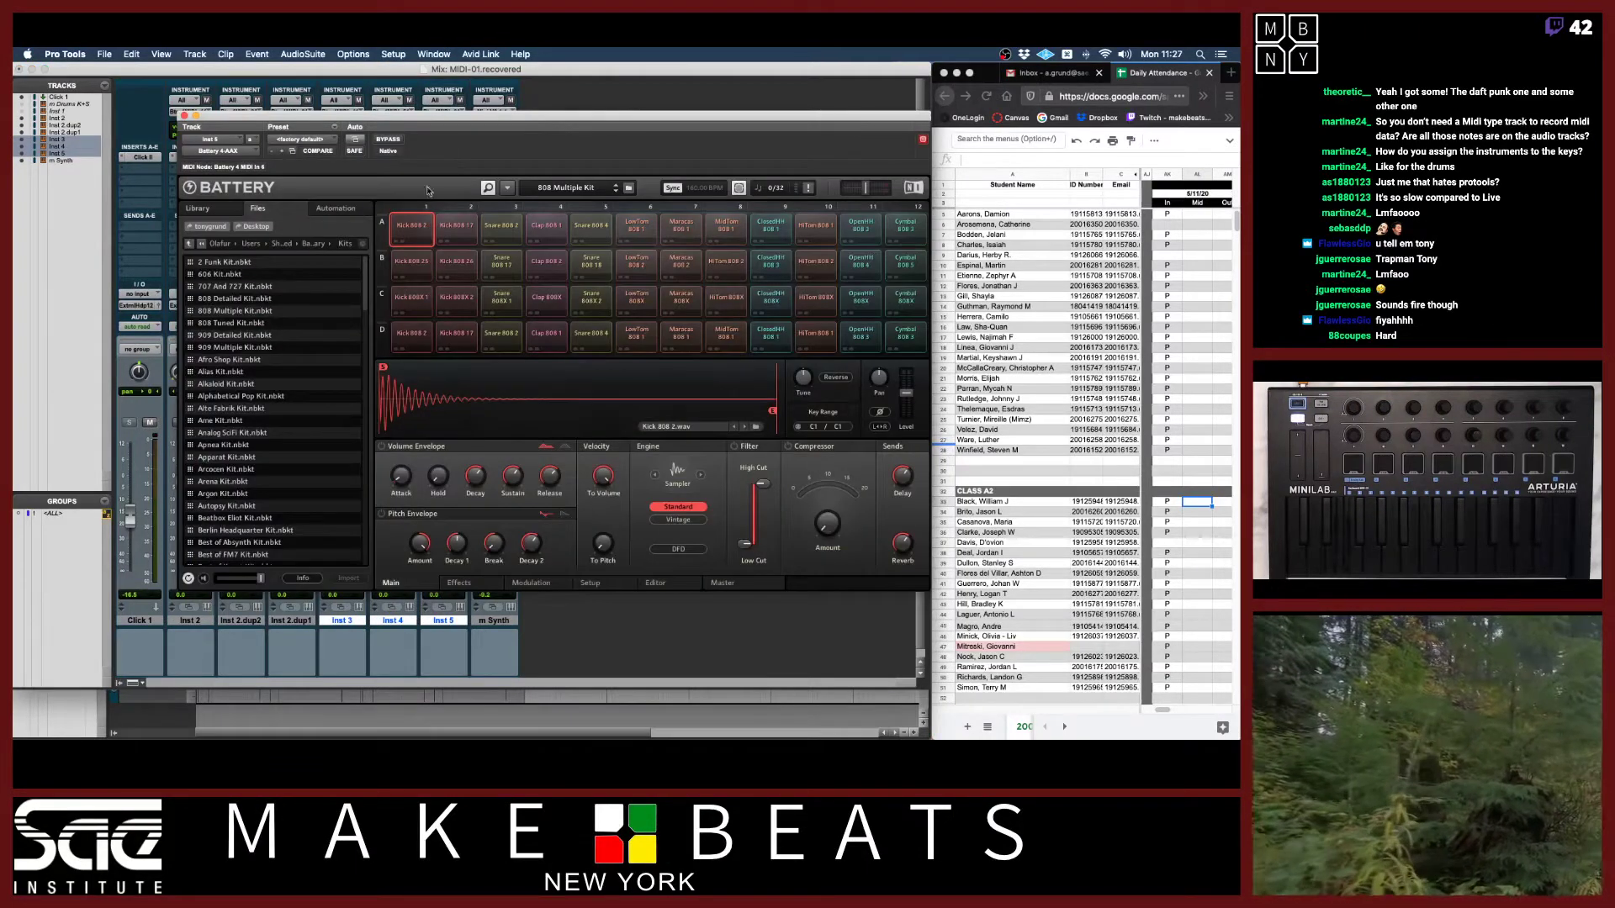
double_click(217, 422)
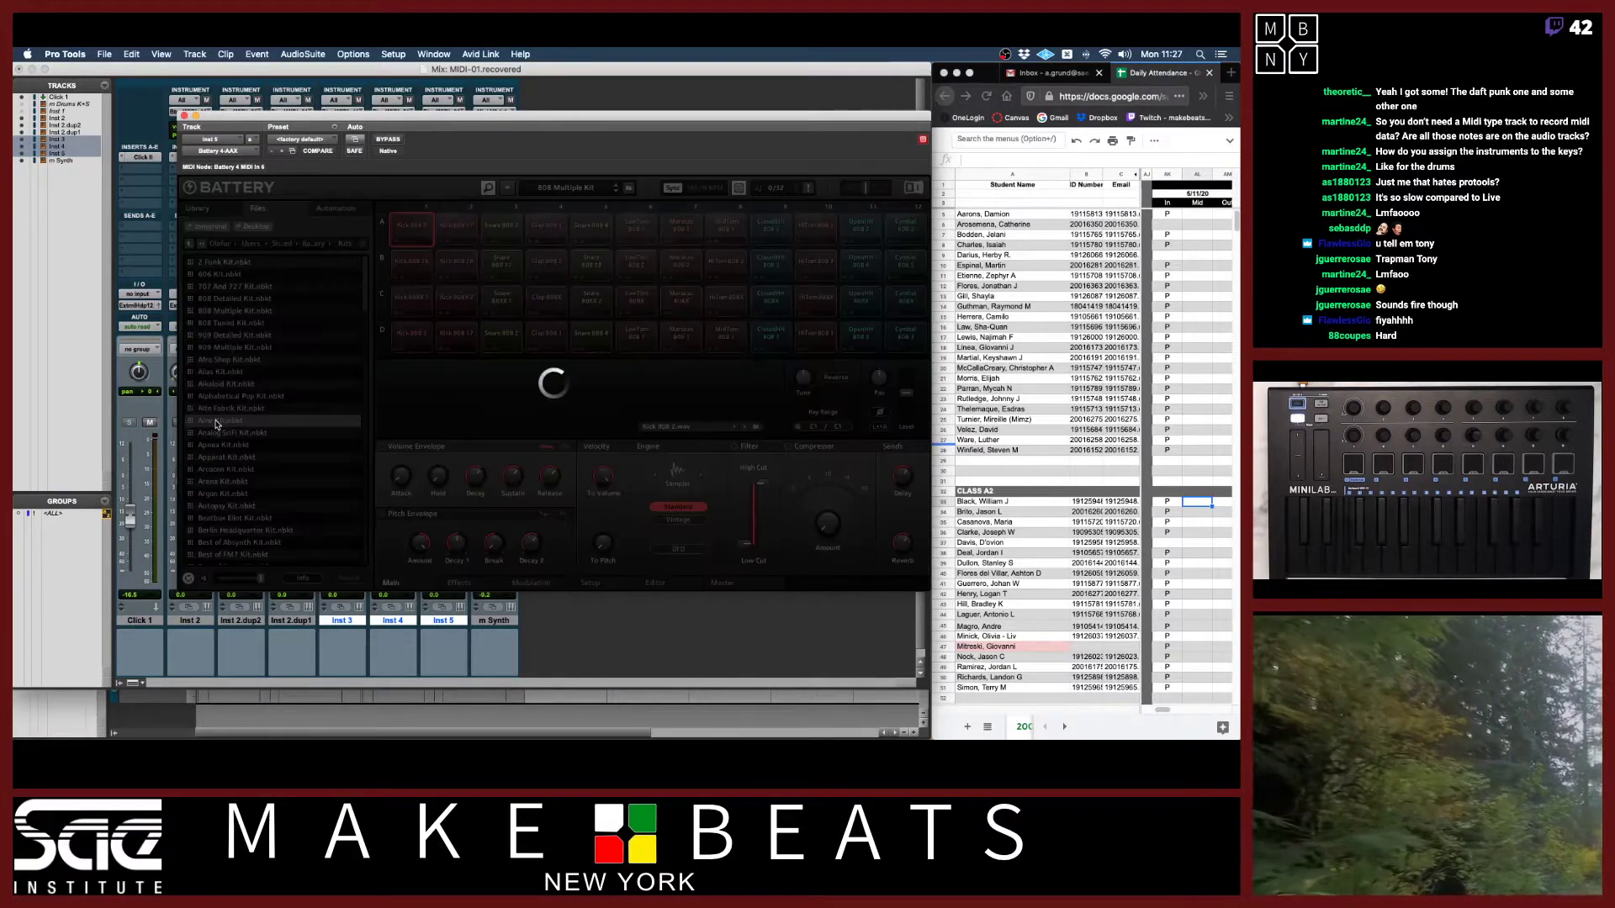
left_click(185, 115)
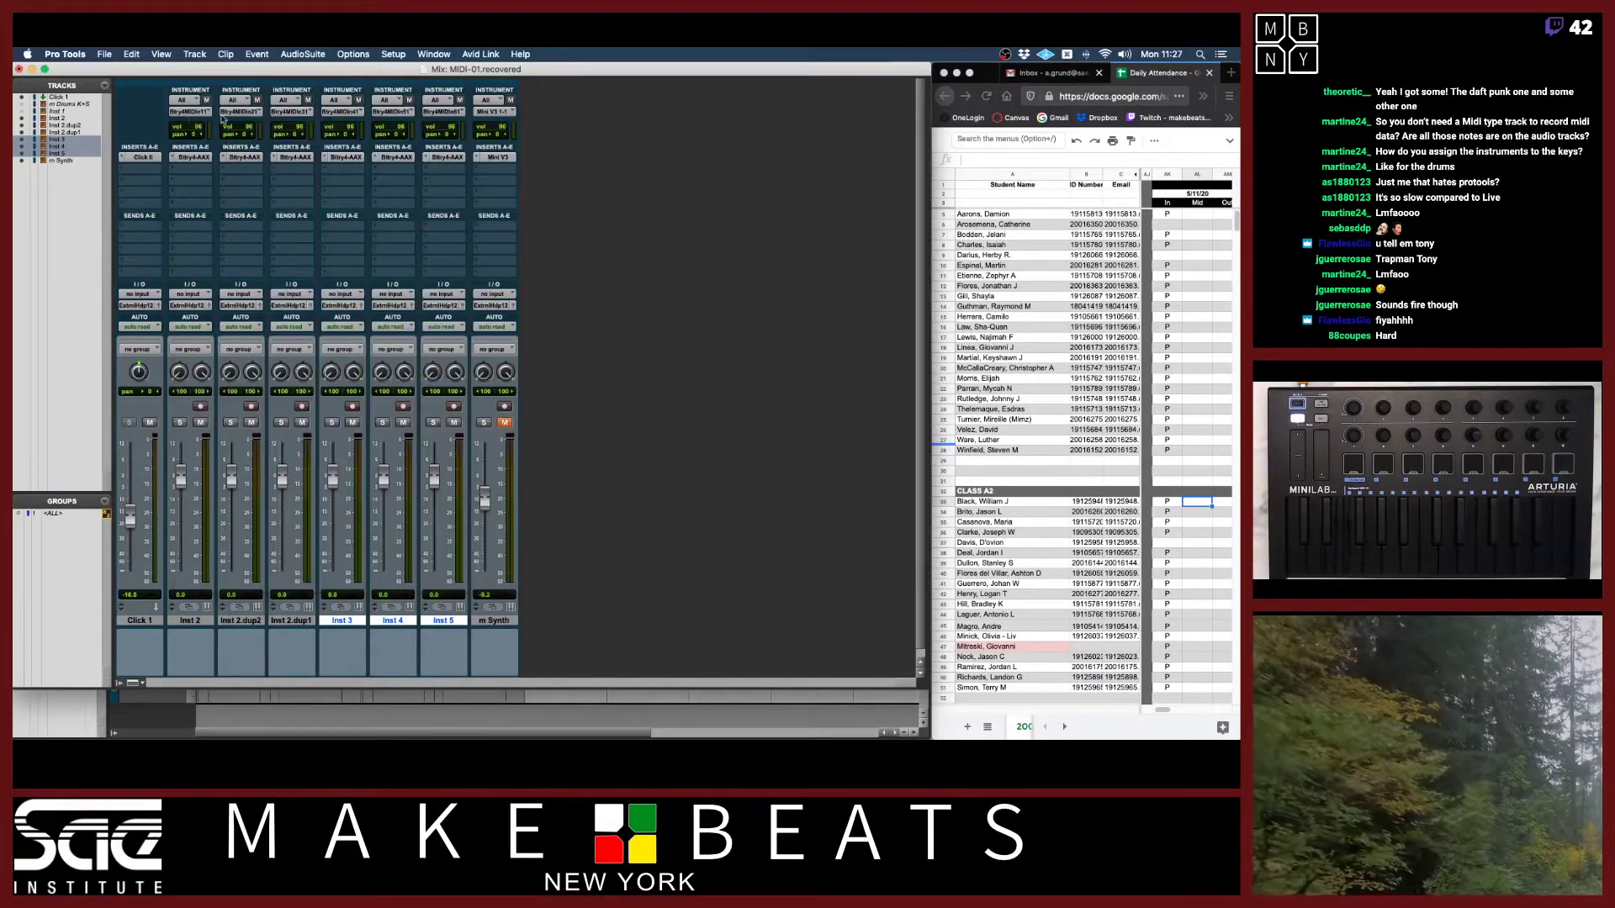
Record-enable the Inst 5 track in the Edit window and record a MIDI drum part on it.
left_click(446, 623)
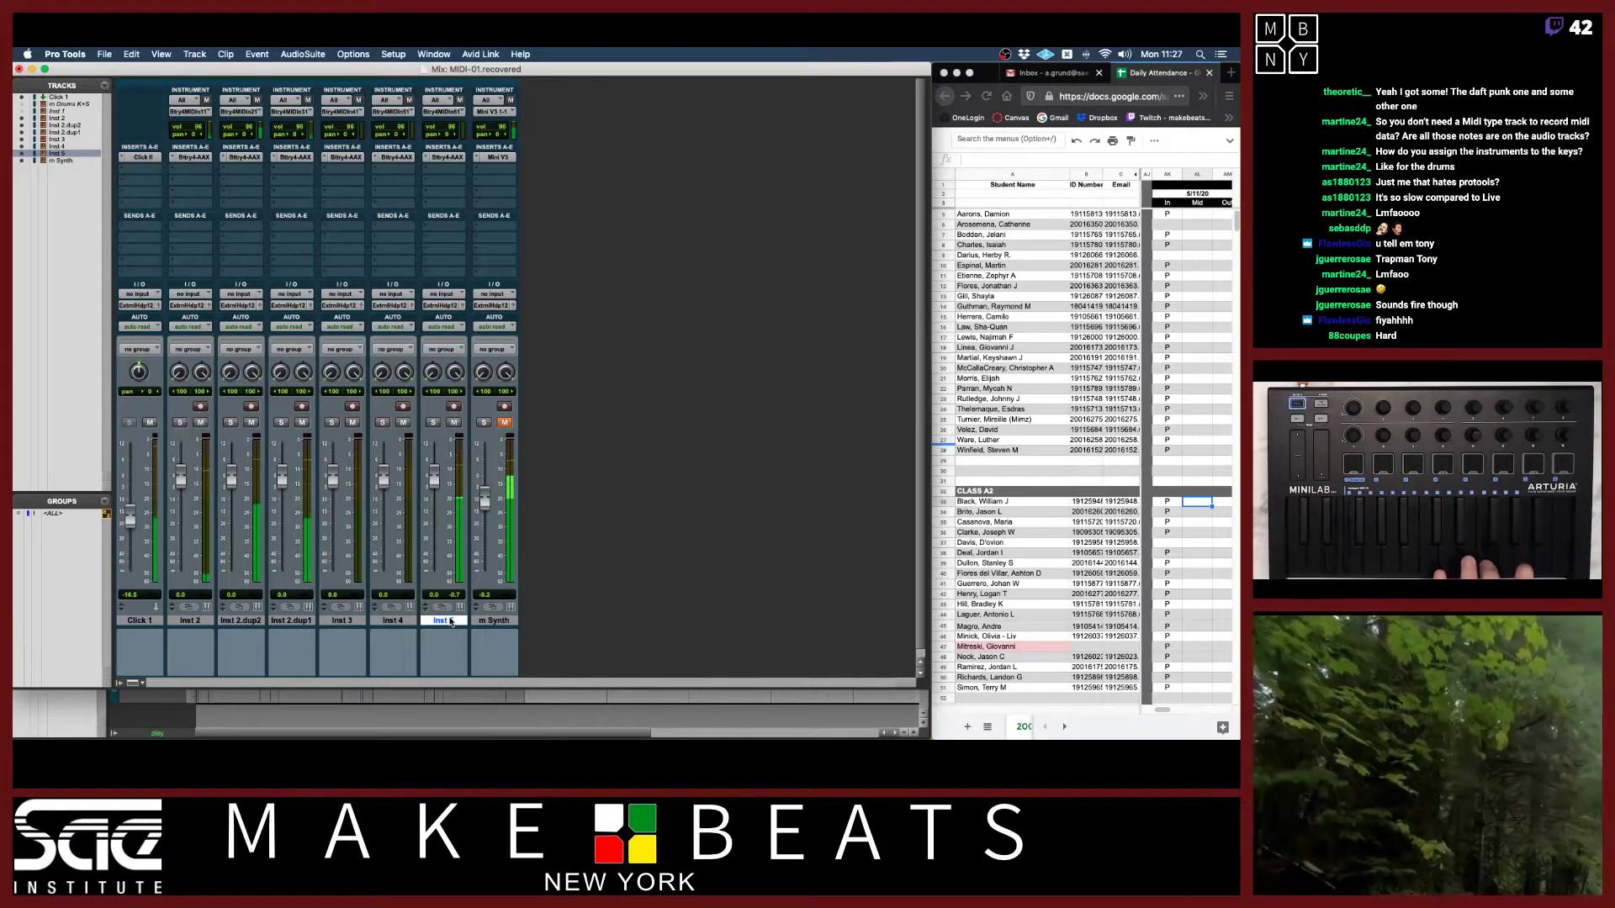
key("super+equal")
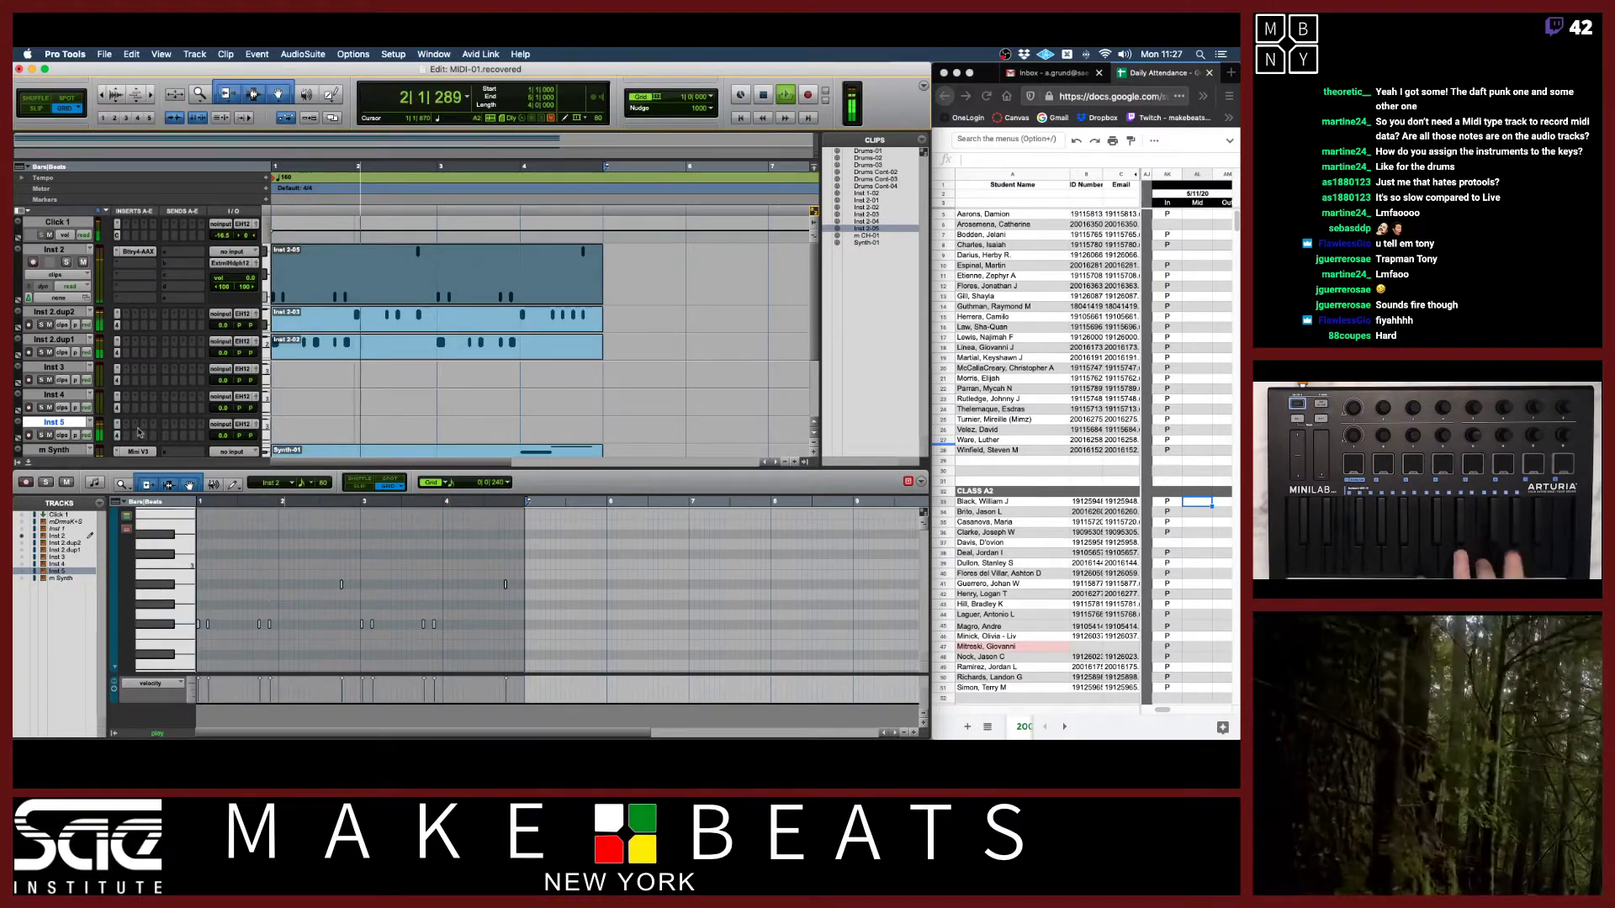
left_click(28, 437)
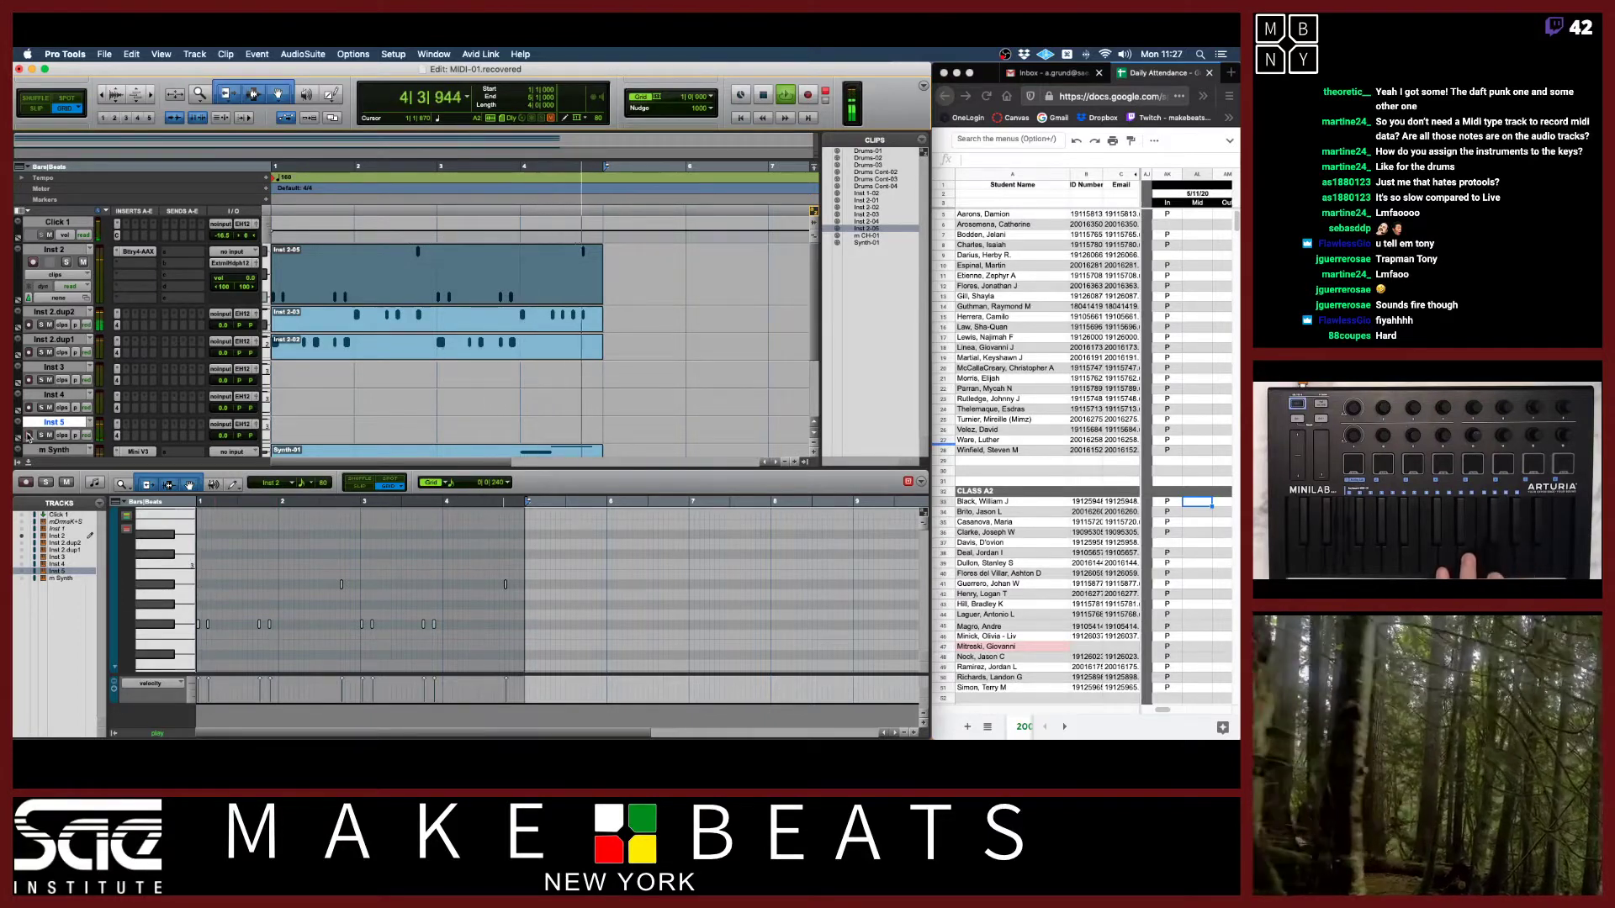
key("super+space")
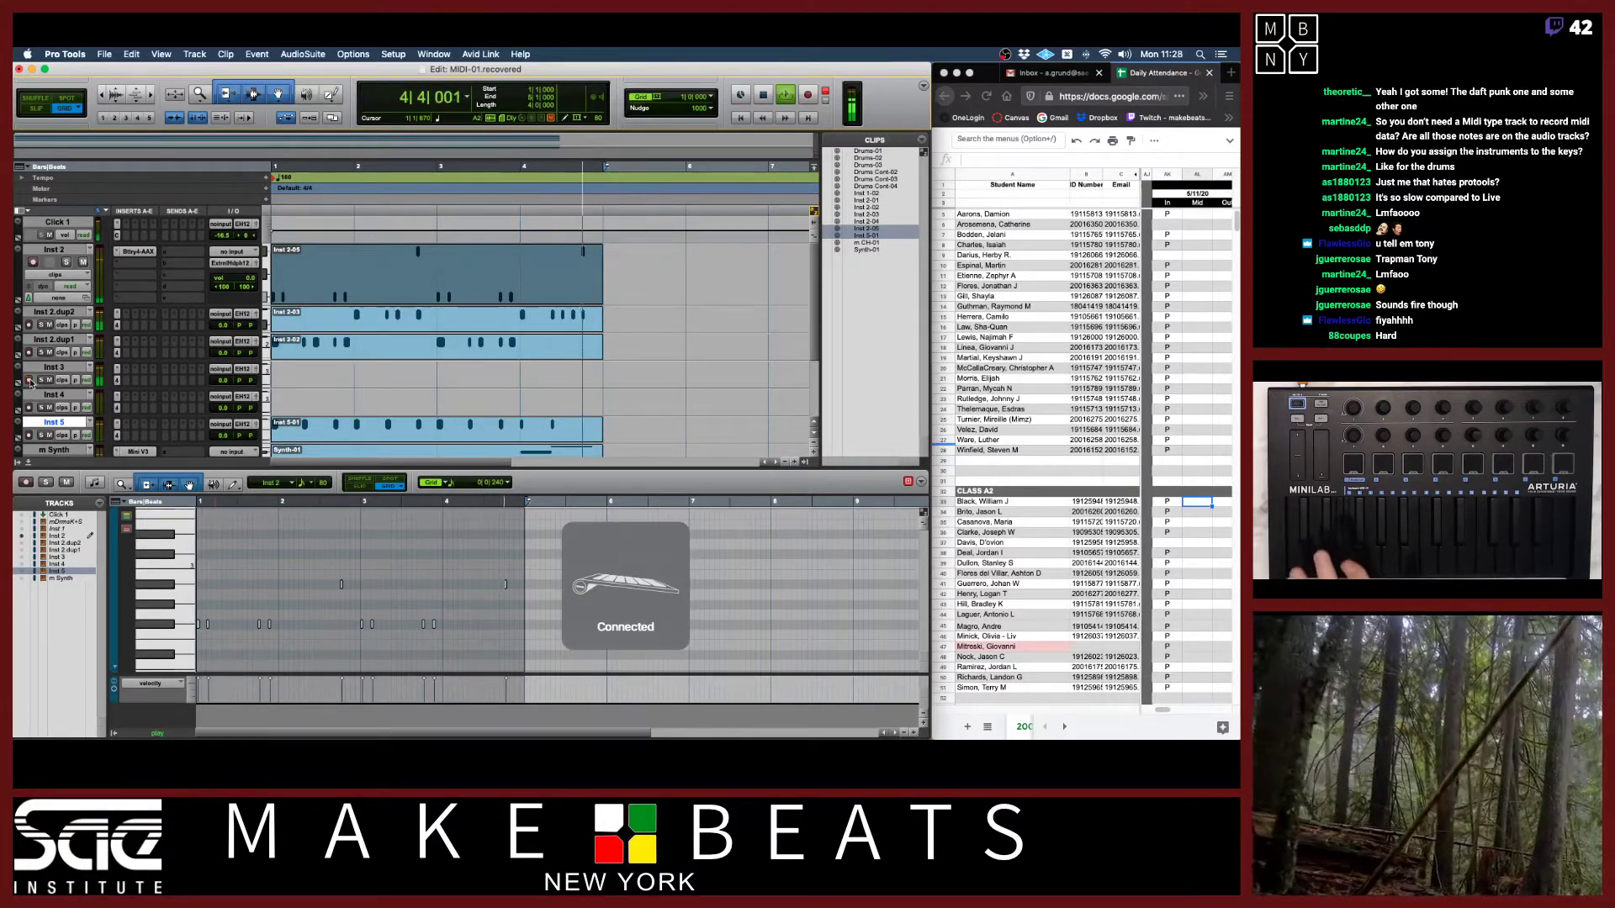
Record a MIDI drum part on Inst 3, and record-enable Inst 4 and record a drum part on it.
key("super+space")
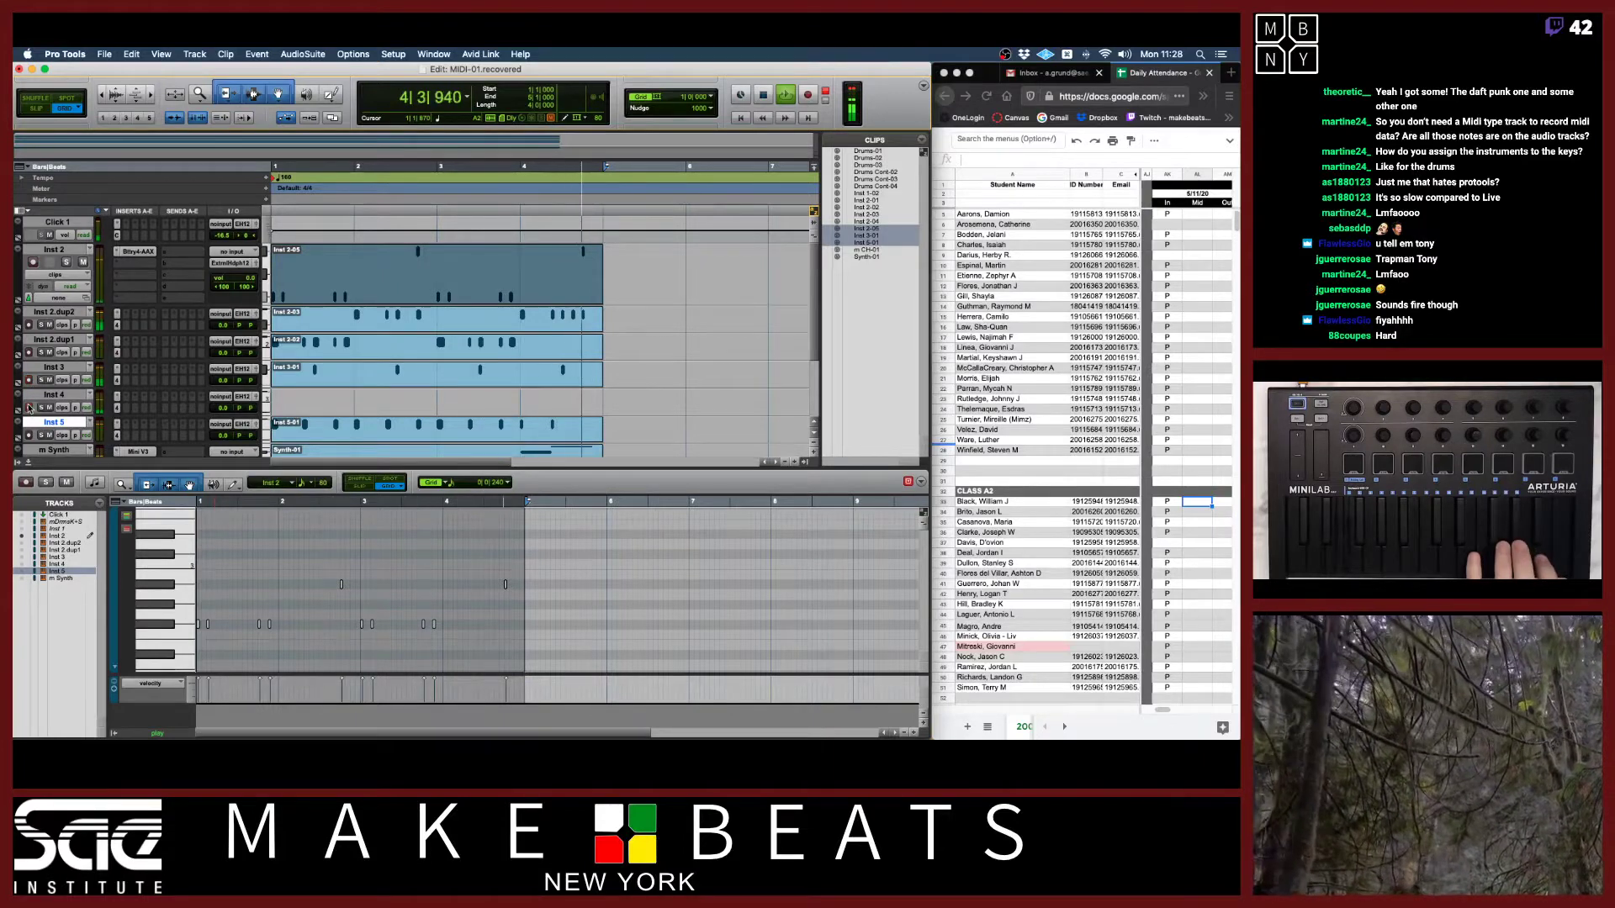
left_click(29, 408)
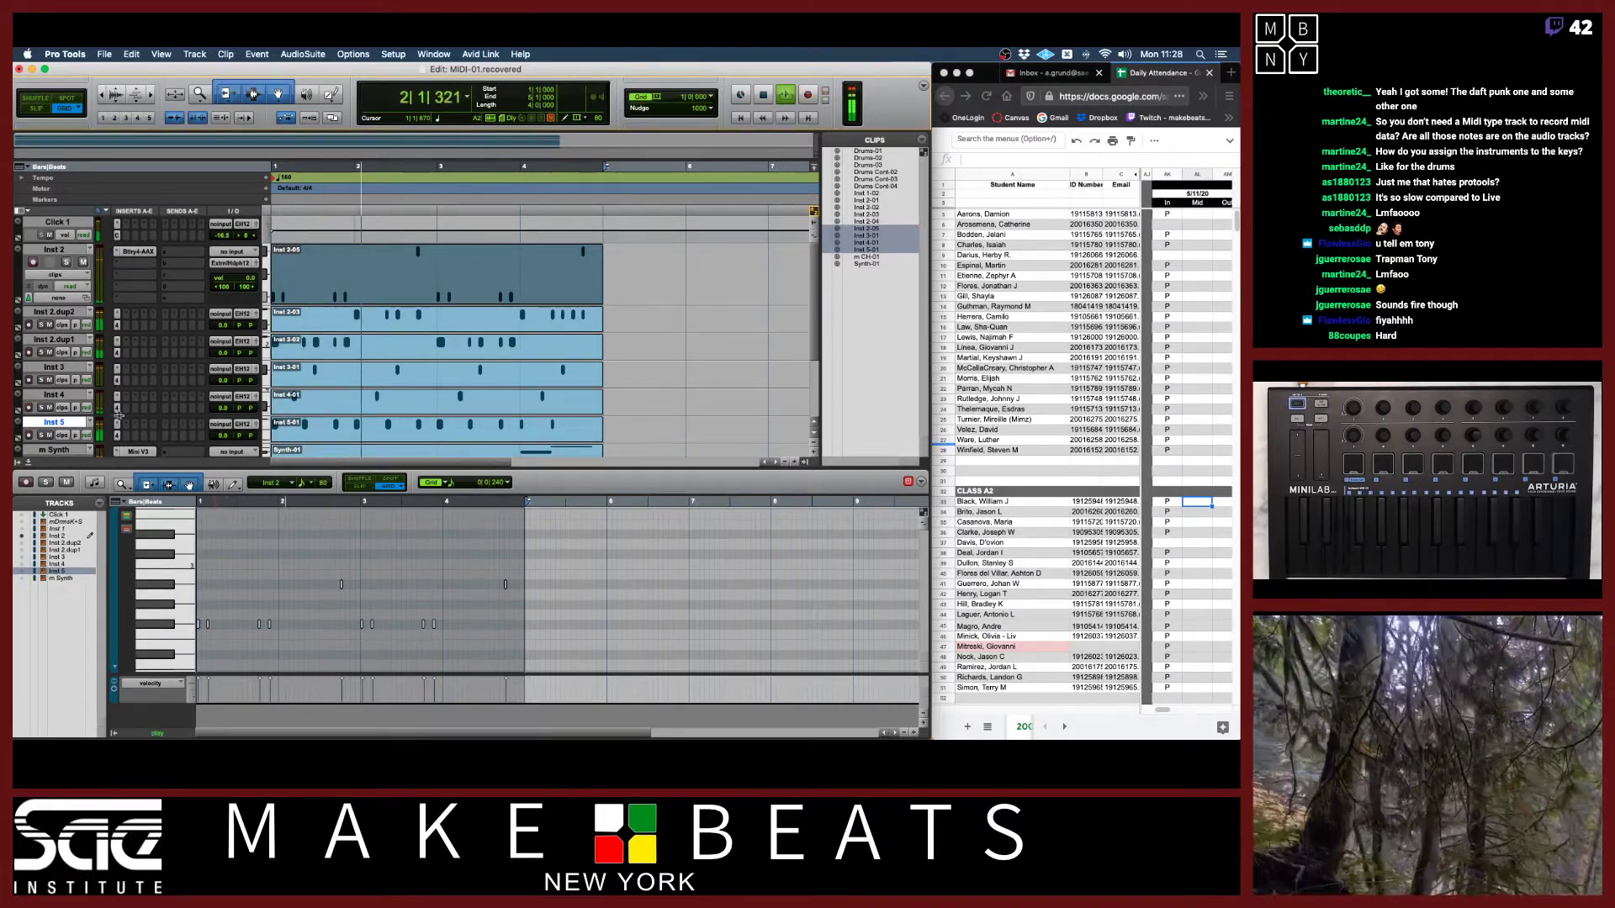
Switch to the Mix window and save the recovered session under the name MIDI-01_01.
key("super+equal")
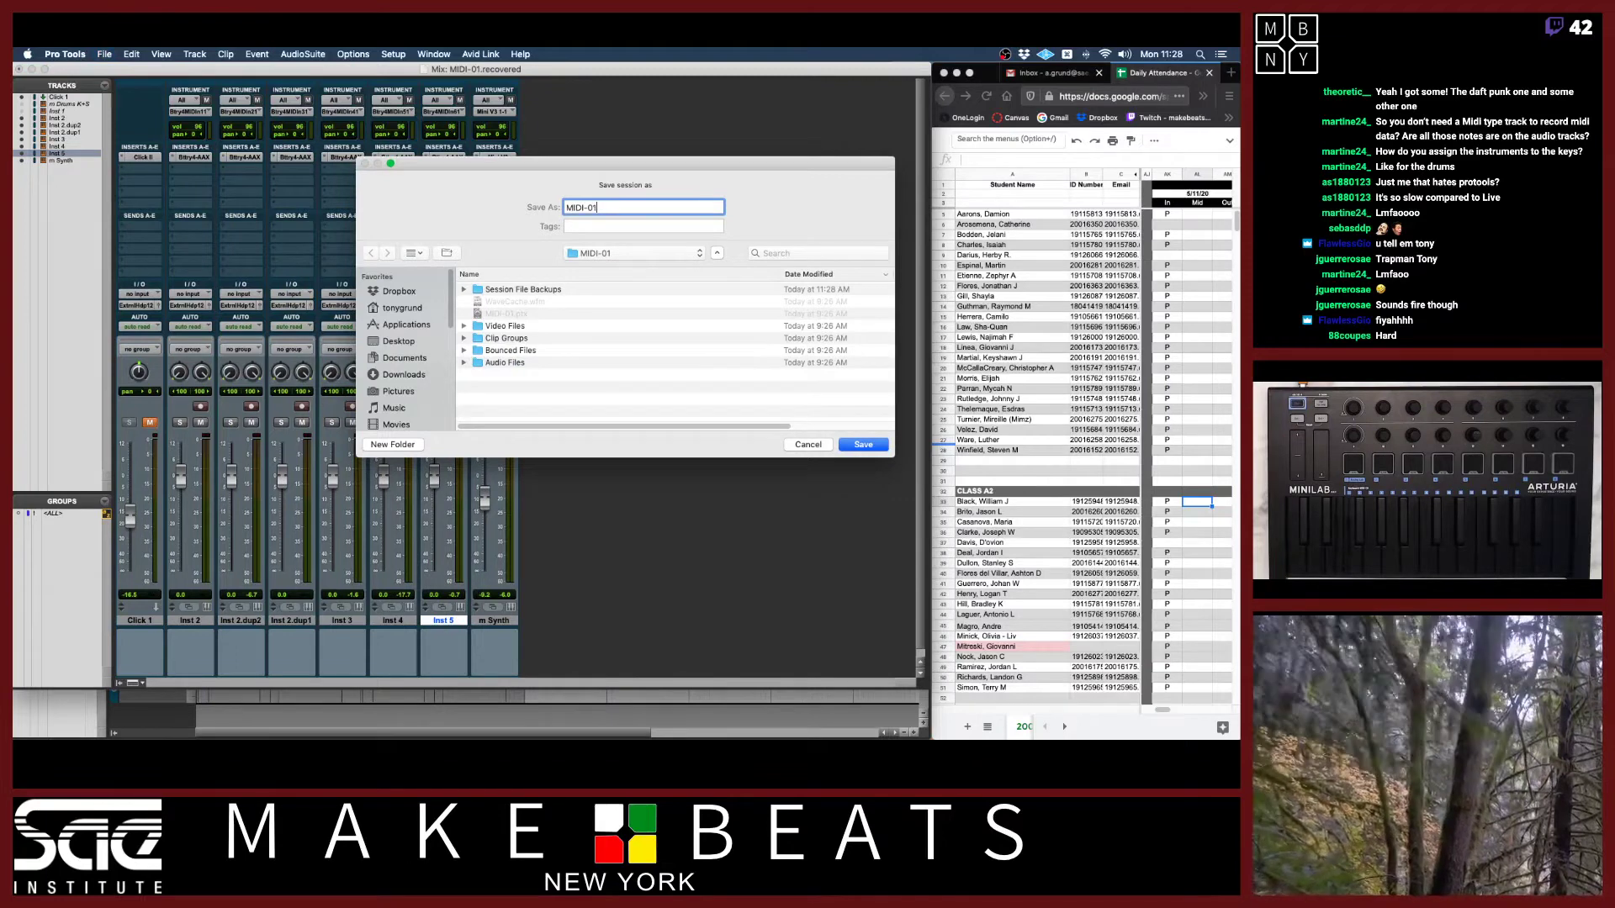
key("Return")
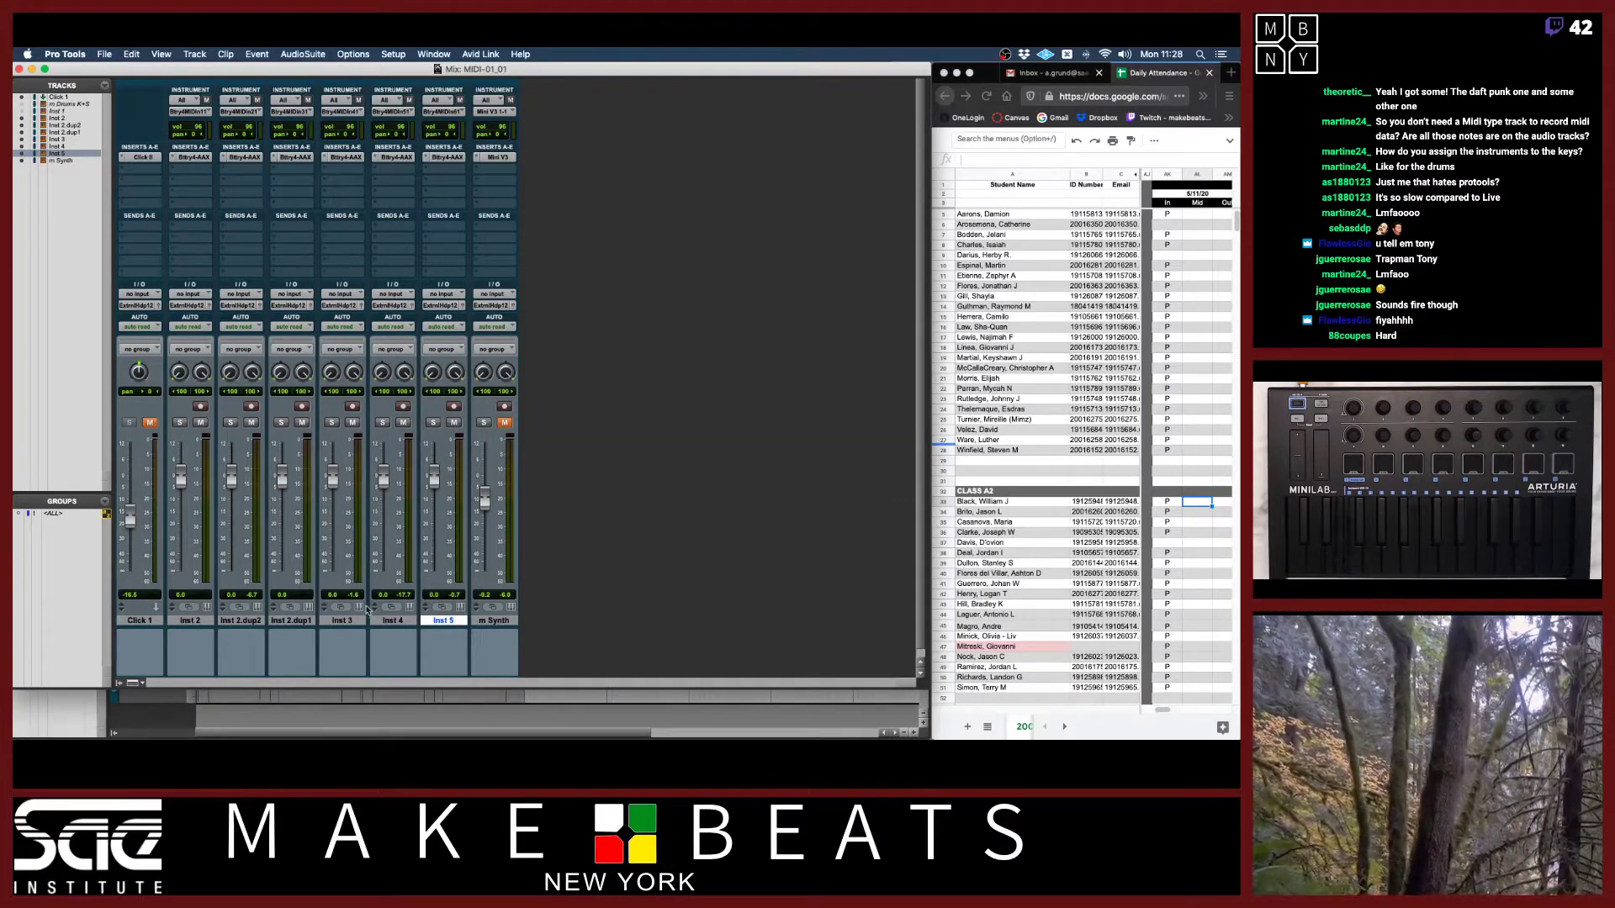
Rename the tracks Inst 3, Inst 4 and Inst 5 as HC, RC and Perc 1.
double_click(343, 620)
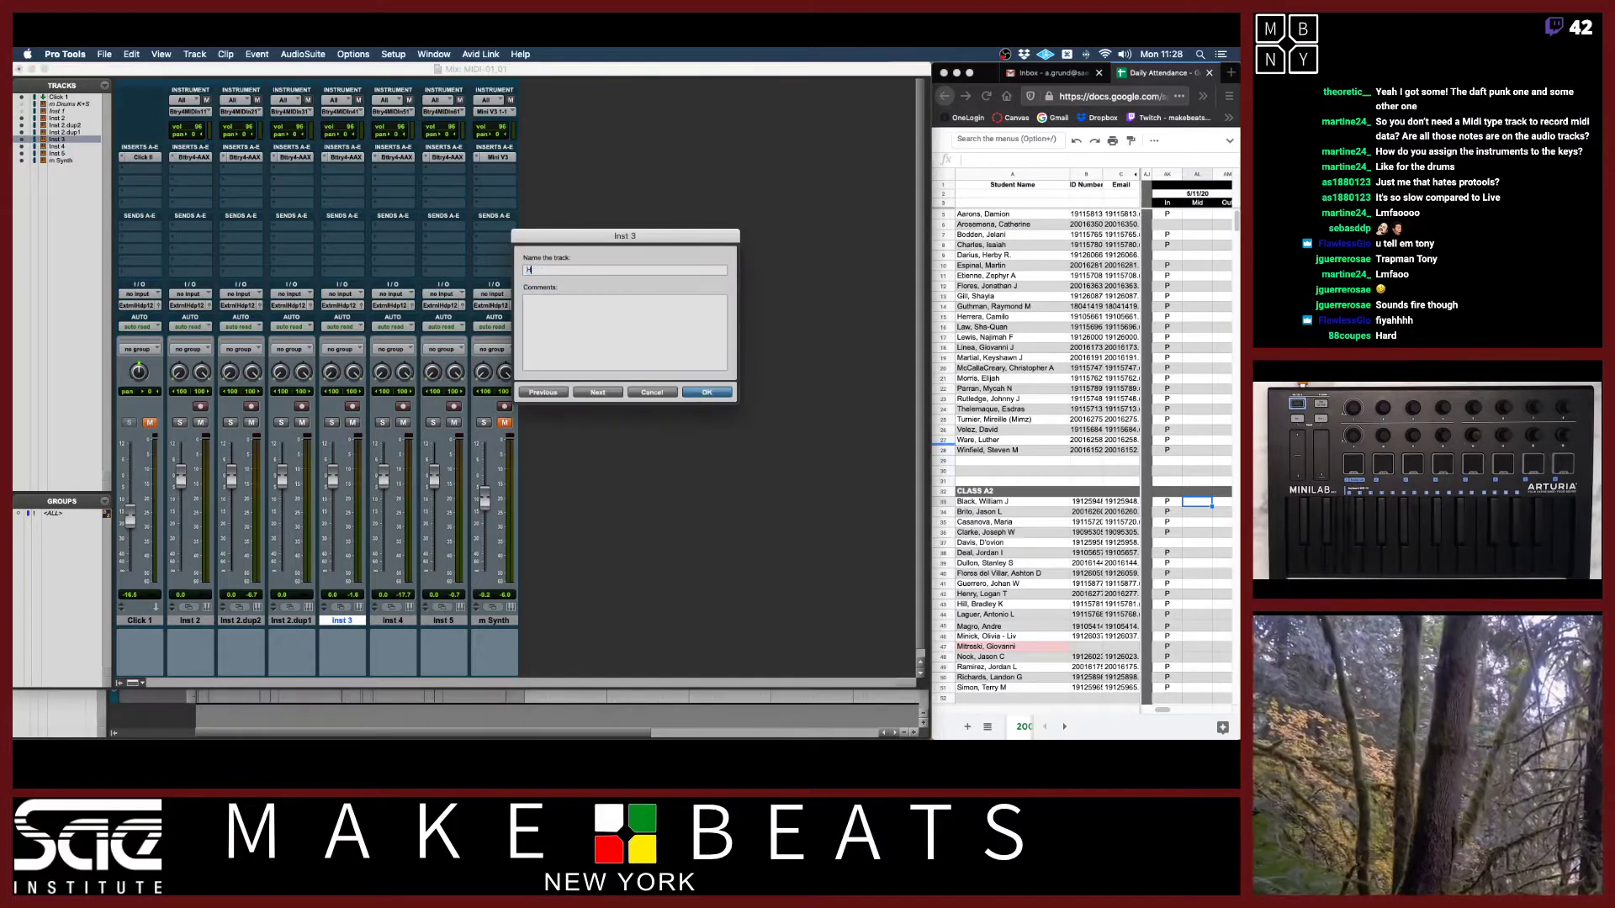
type("HC")
key("super+Right")
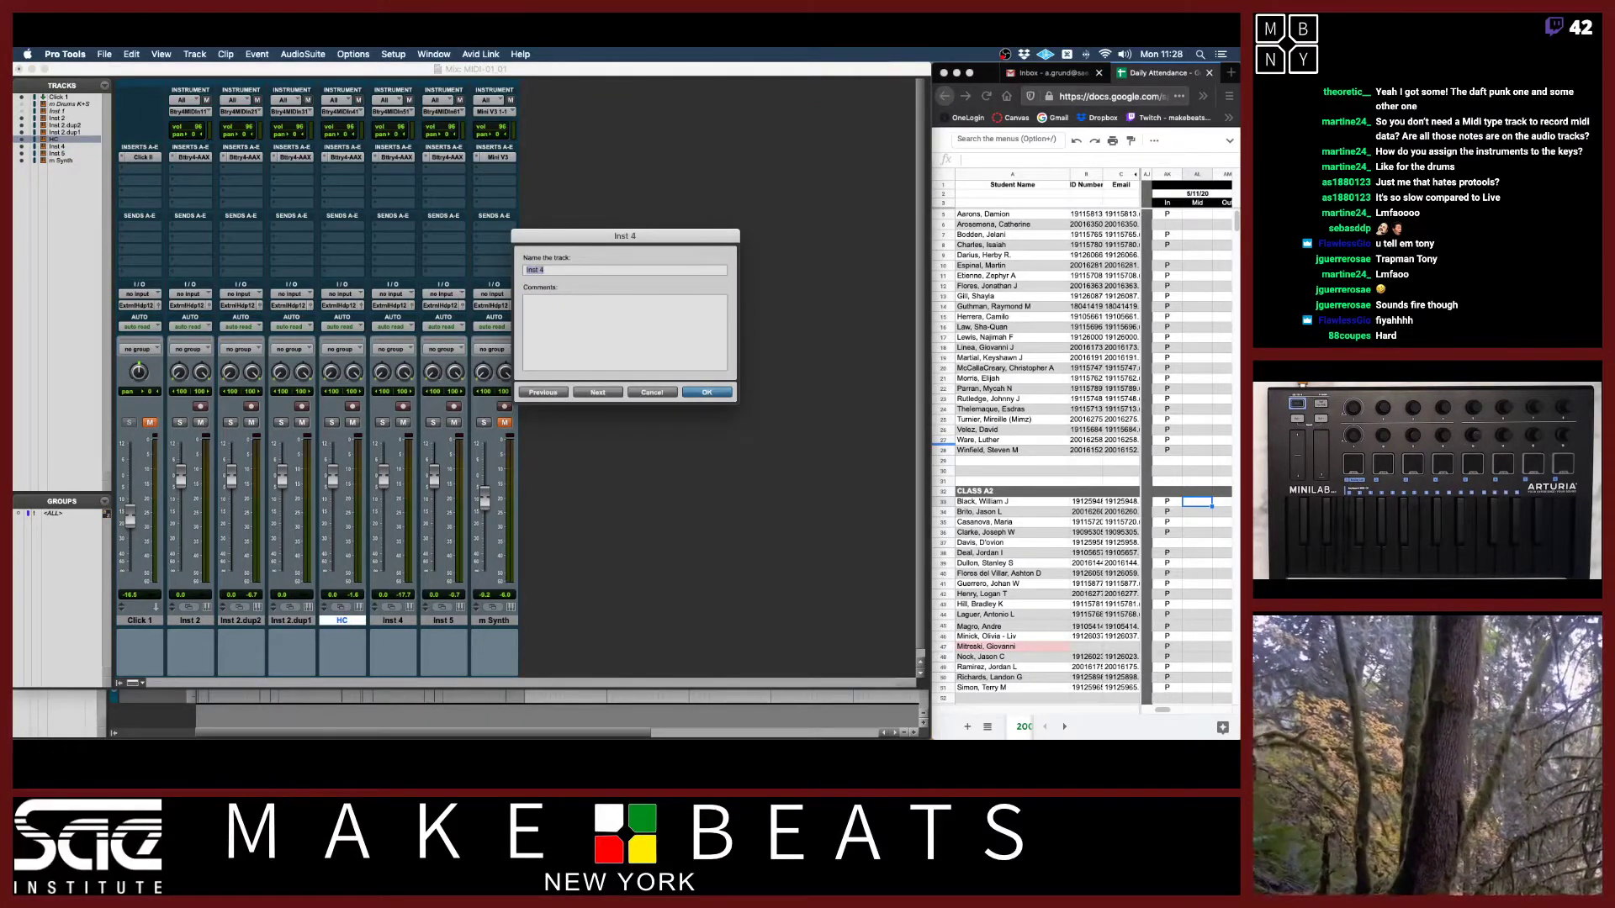
type("RC")
key("super+Right")
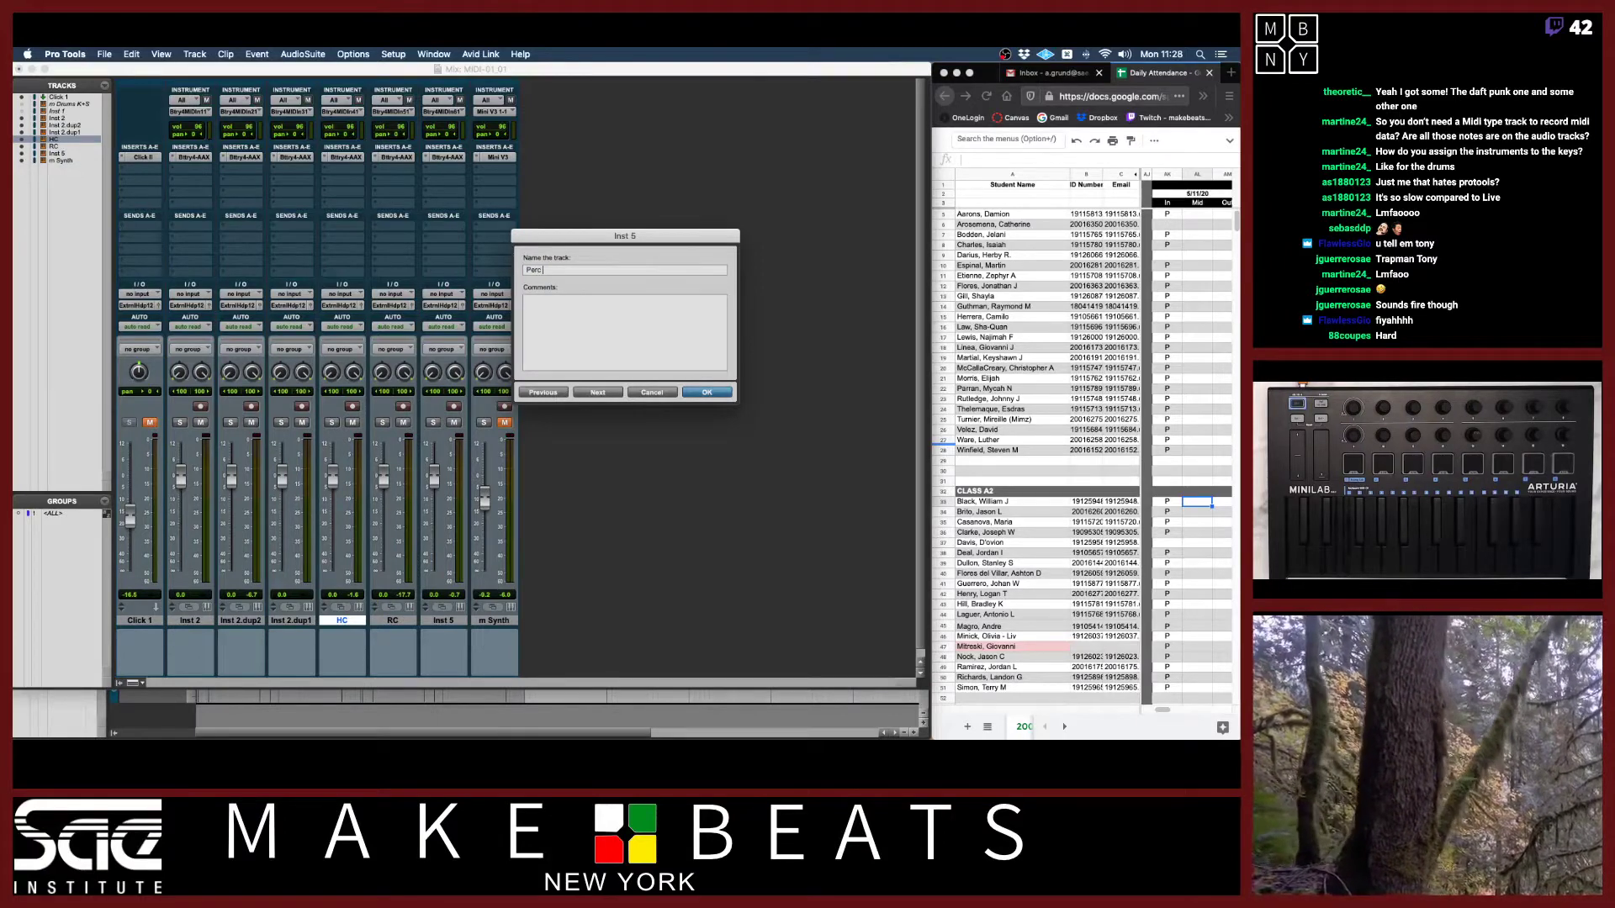
key("Escape")
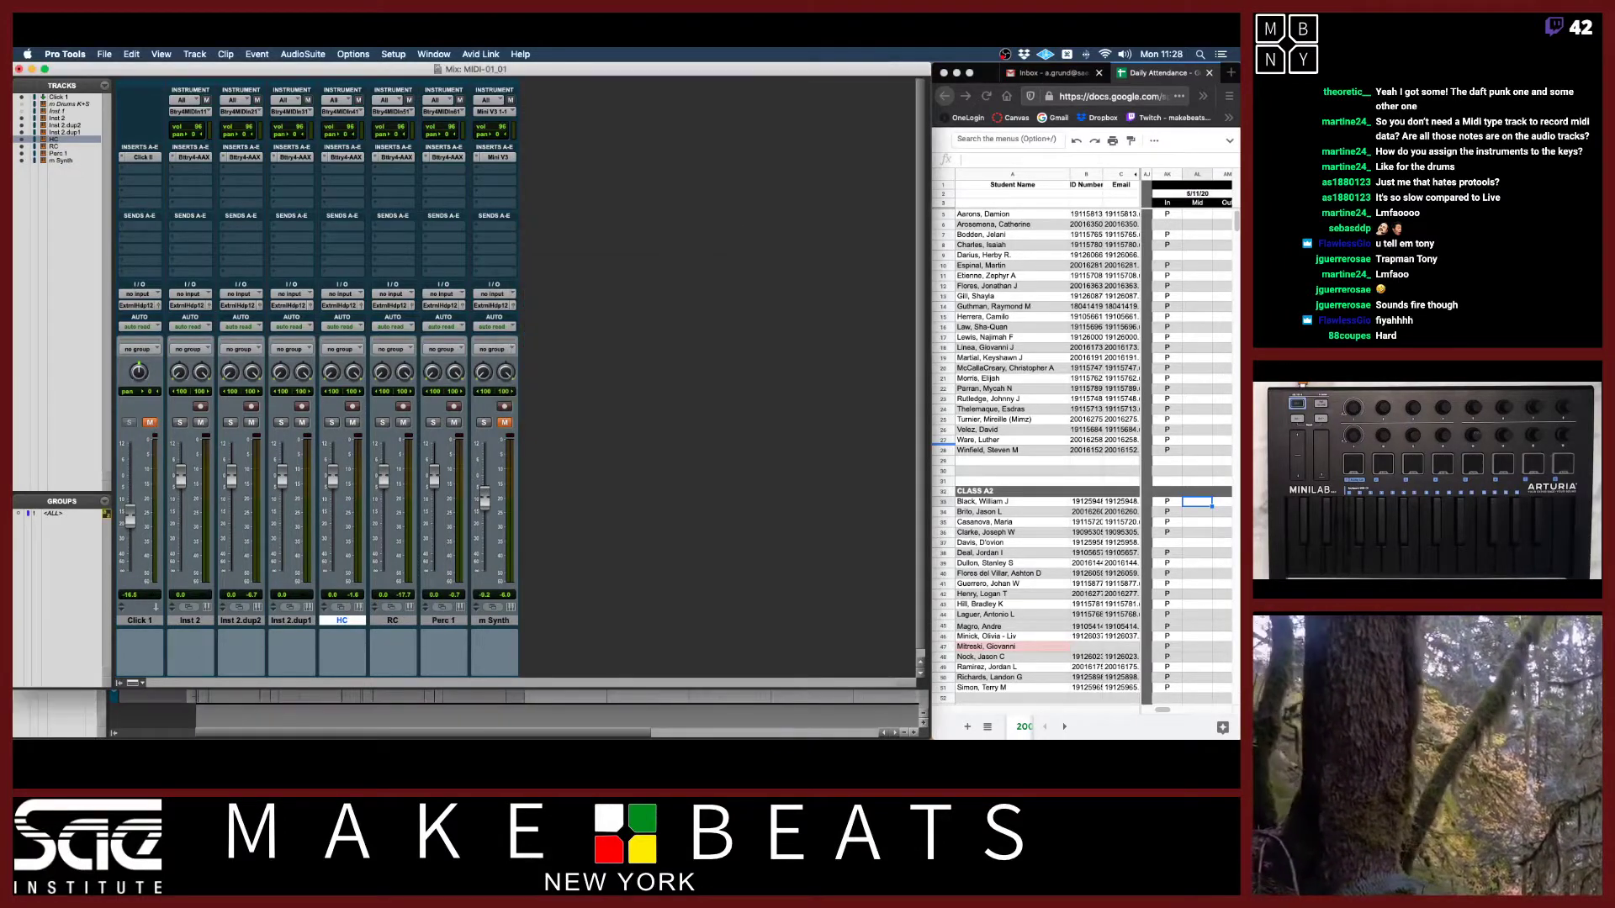
Play back the drums and reorder the first three drum tracks as Inst 2.dup1, Inst 2.dup2 and Inst 2.
key("space")
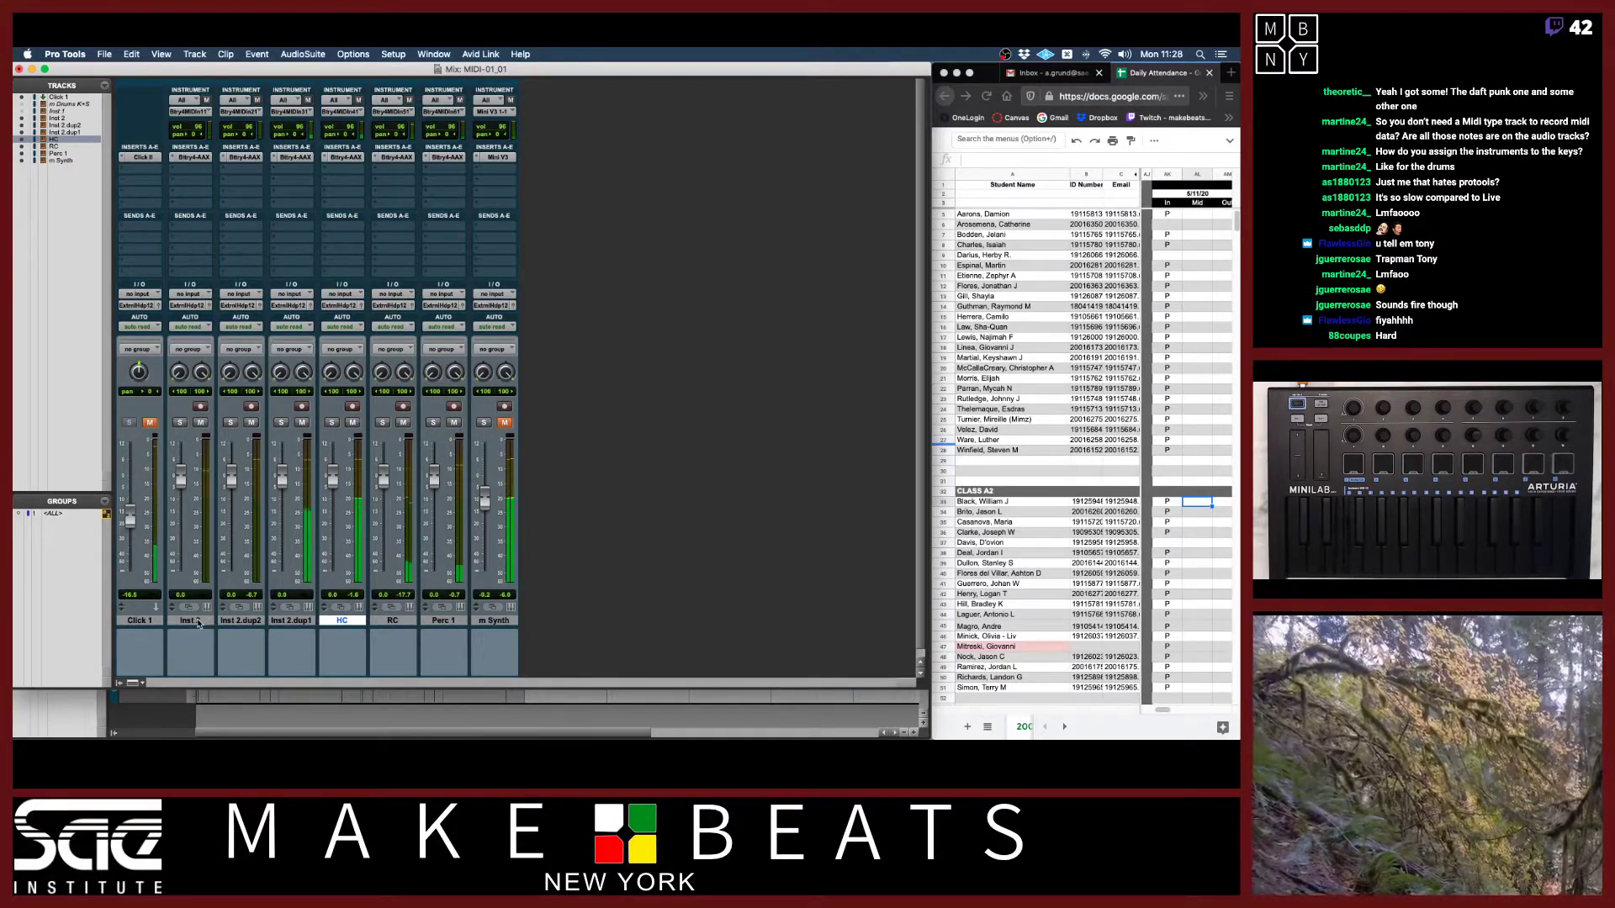
key("space")
mouse_move(286, 619)
left_mouse_down()
mouse_move(175, 622)
mouse_move(290, 627)
left_mouse_up()
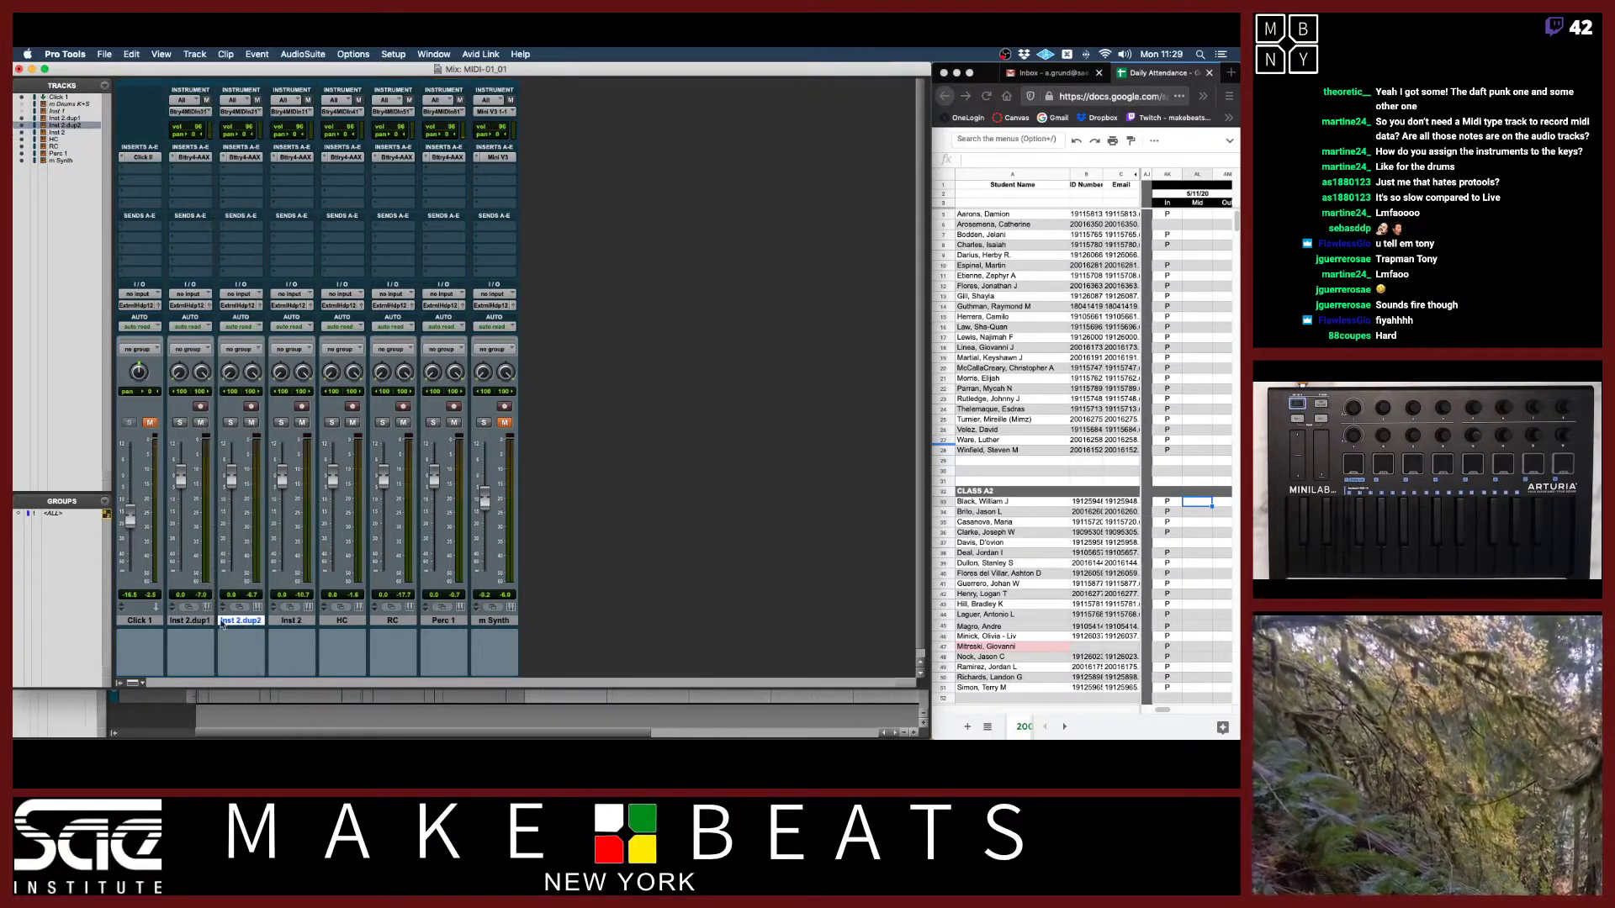
Rename Inst 2.dup1, Inst 2.dup2 and Inst 2 as BD, SD and HH, and move HC directly before HH.
double_click(187, 622)
type("BD")
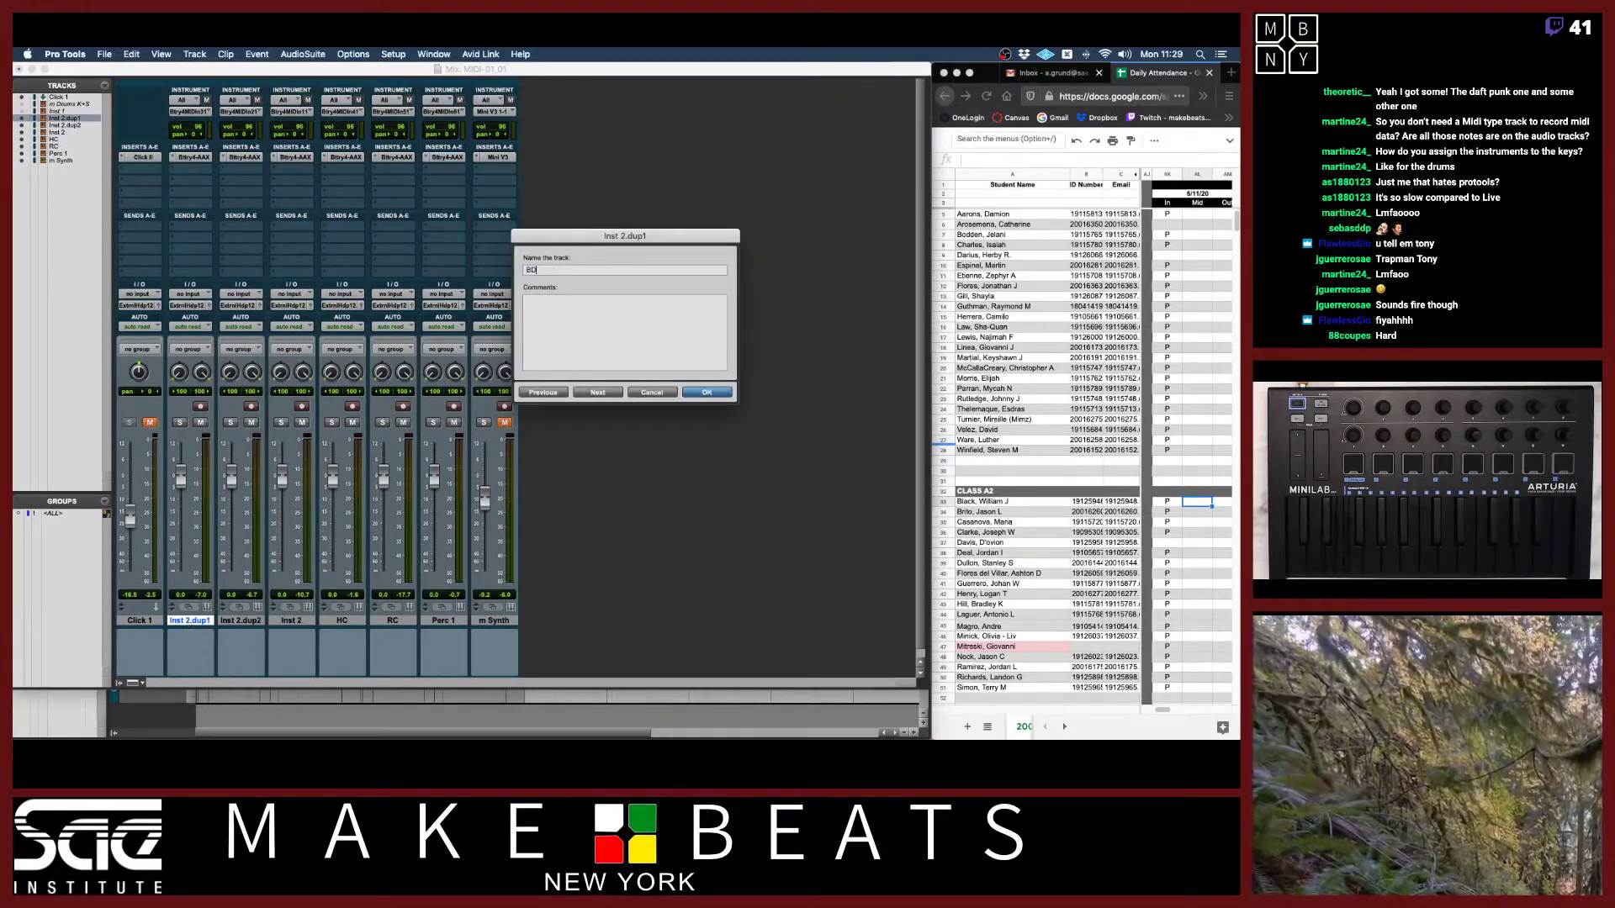
key("super+Right")
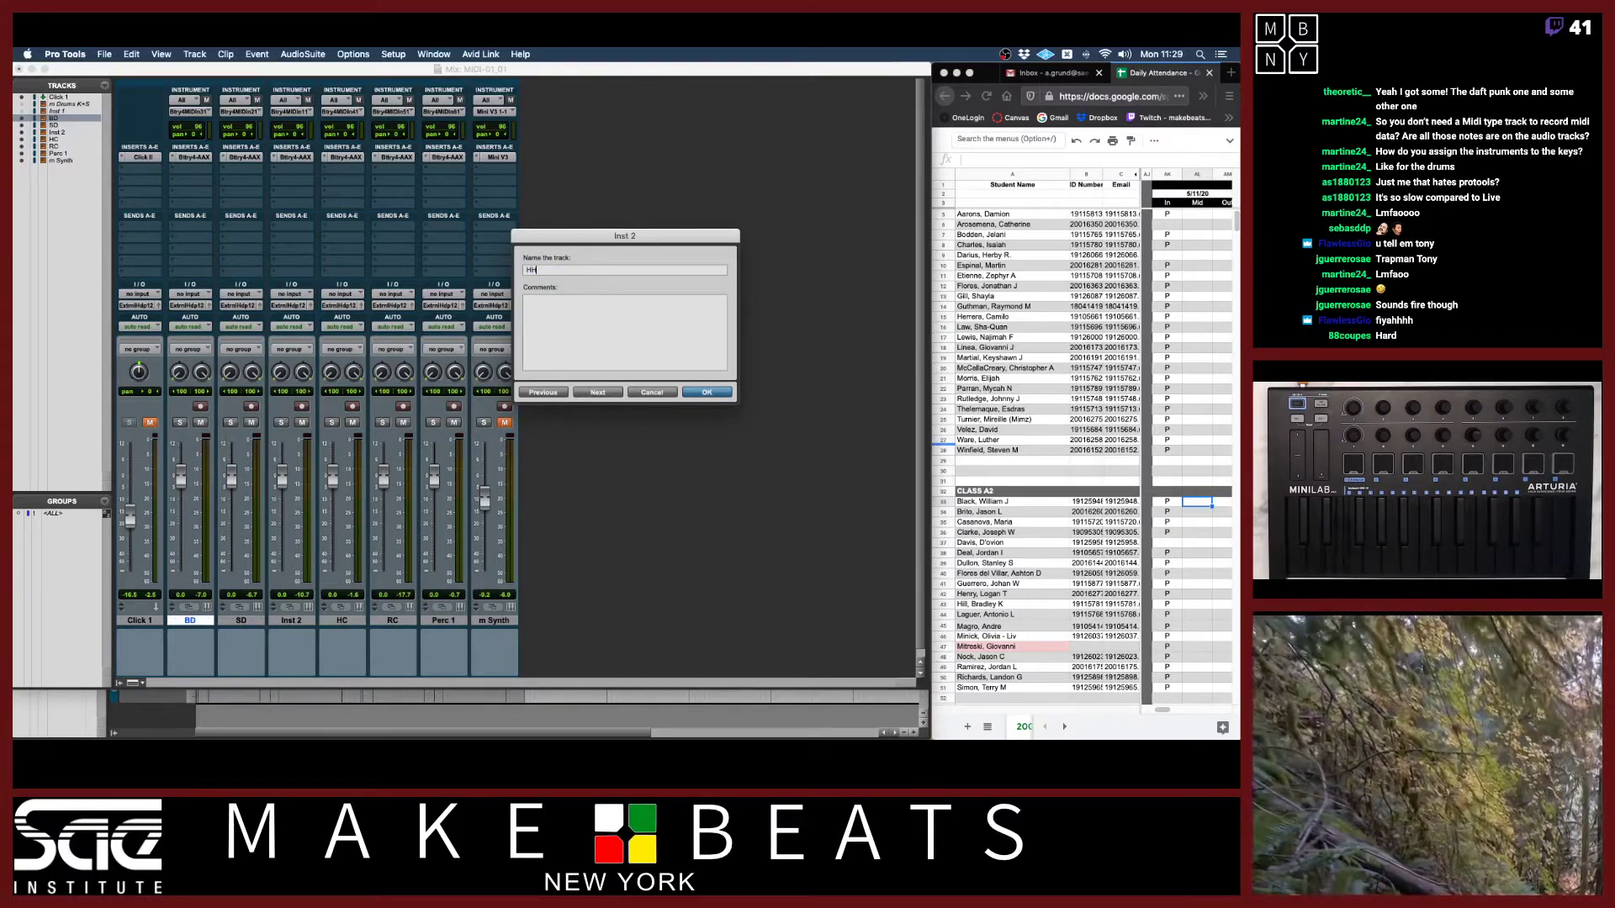
key("Return")
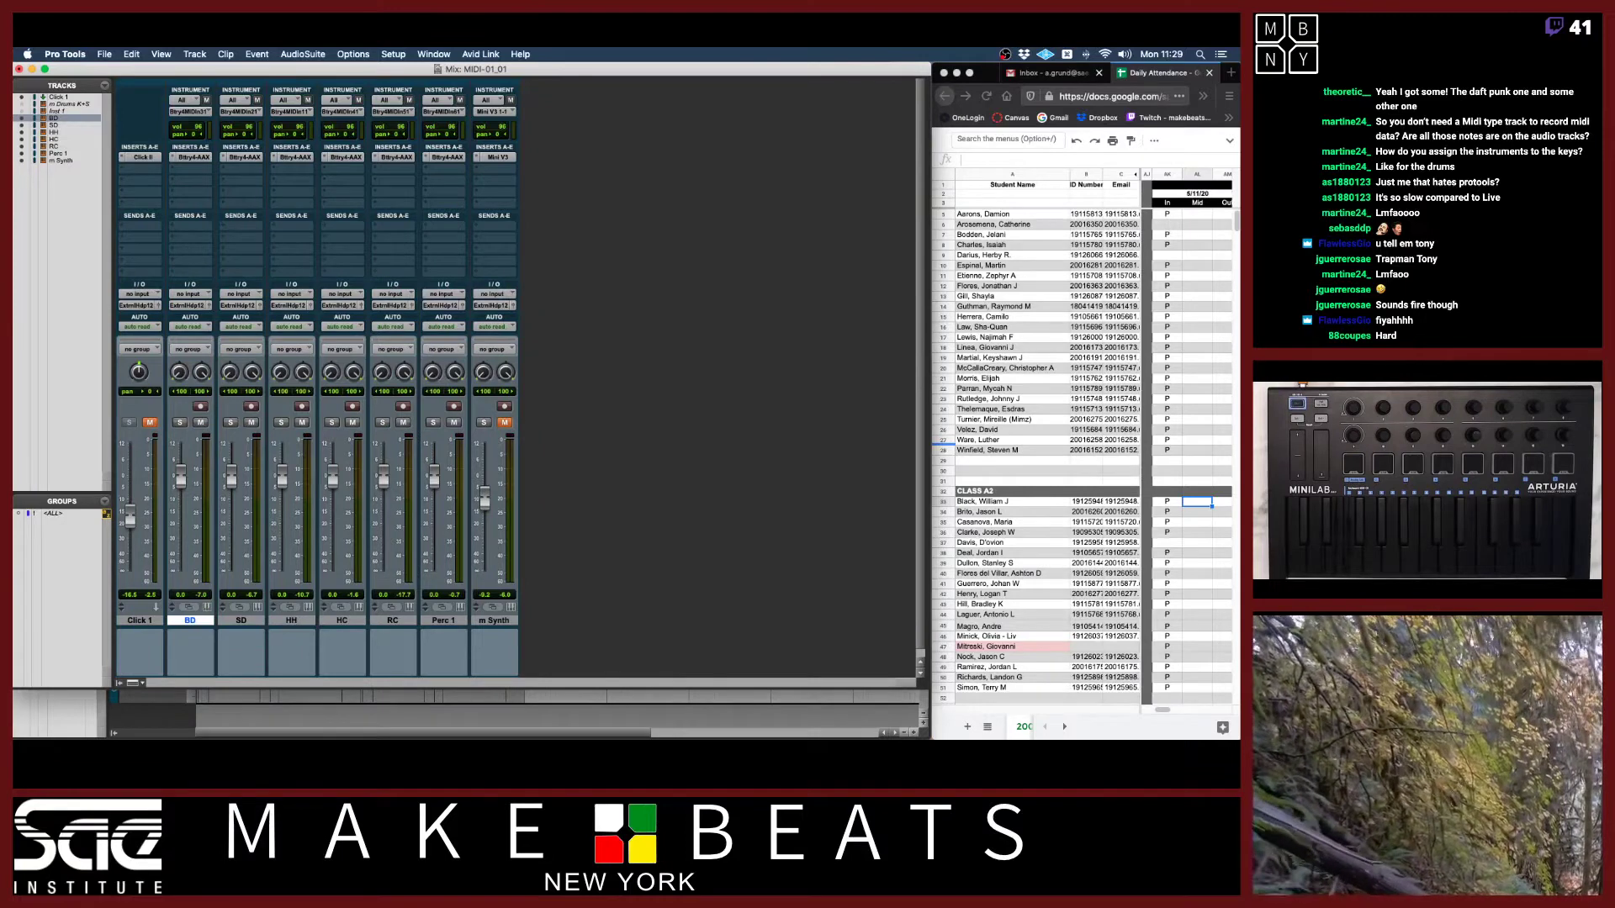
left_click_drag(352, 622, 288, 625)
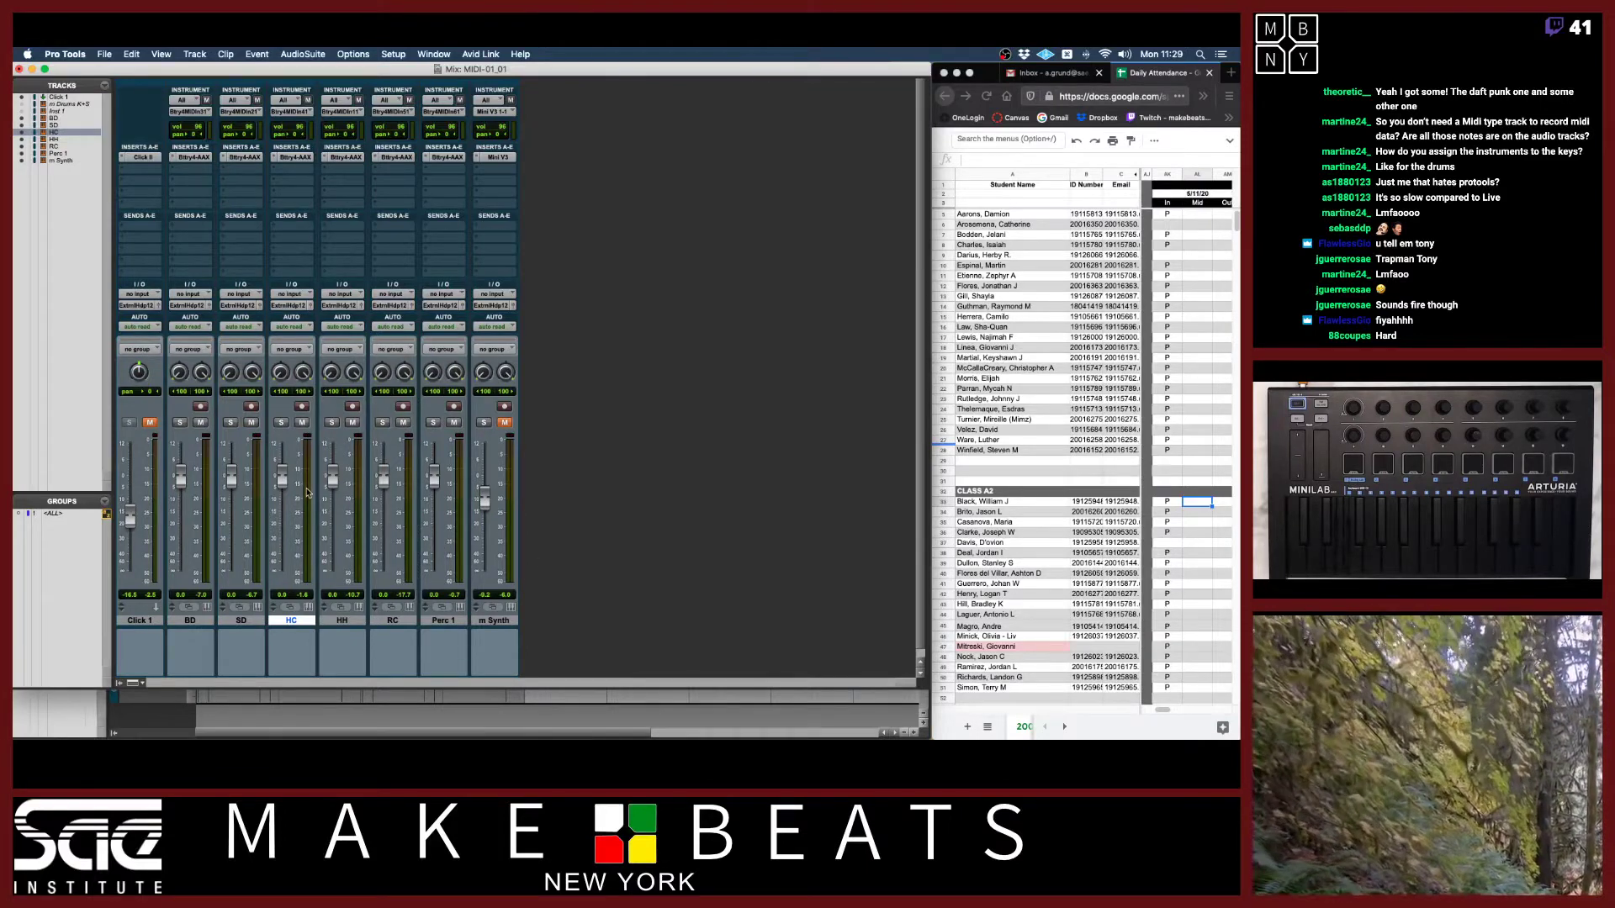
During playback, lower the RC and HC faders slightly, Perc 1 to about -6.7 dB and SD to about -4.6 dB.
key("space")
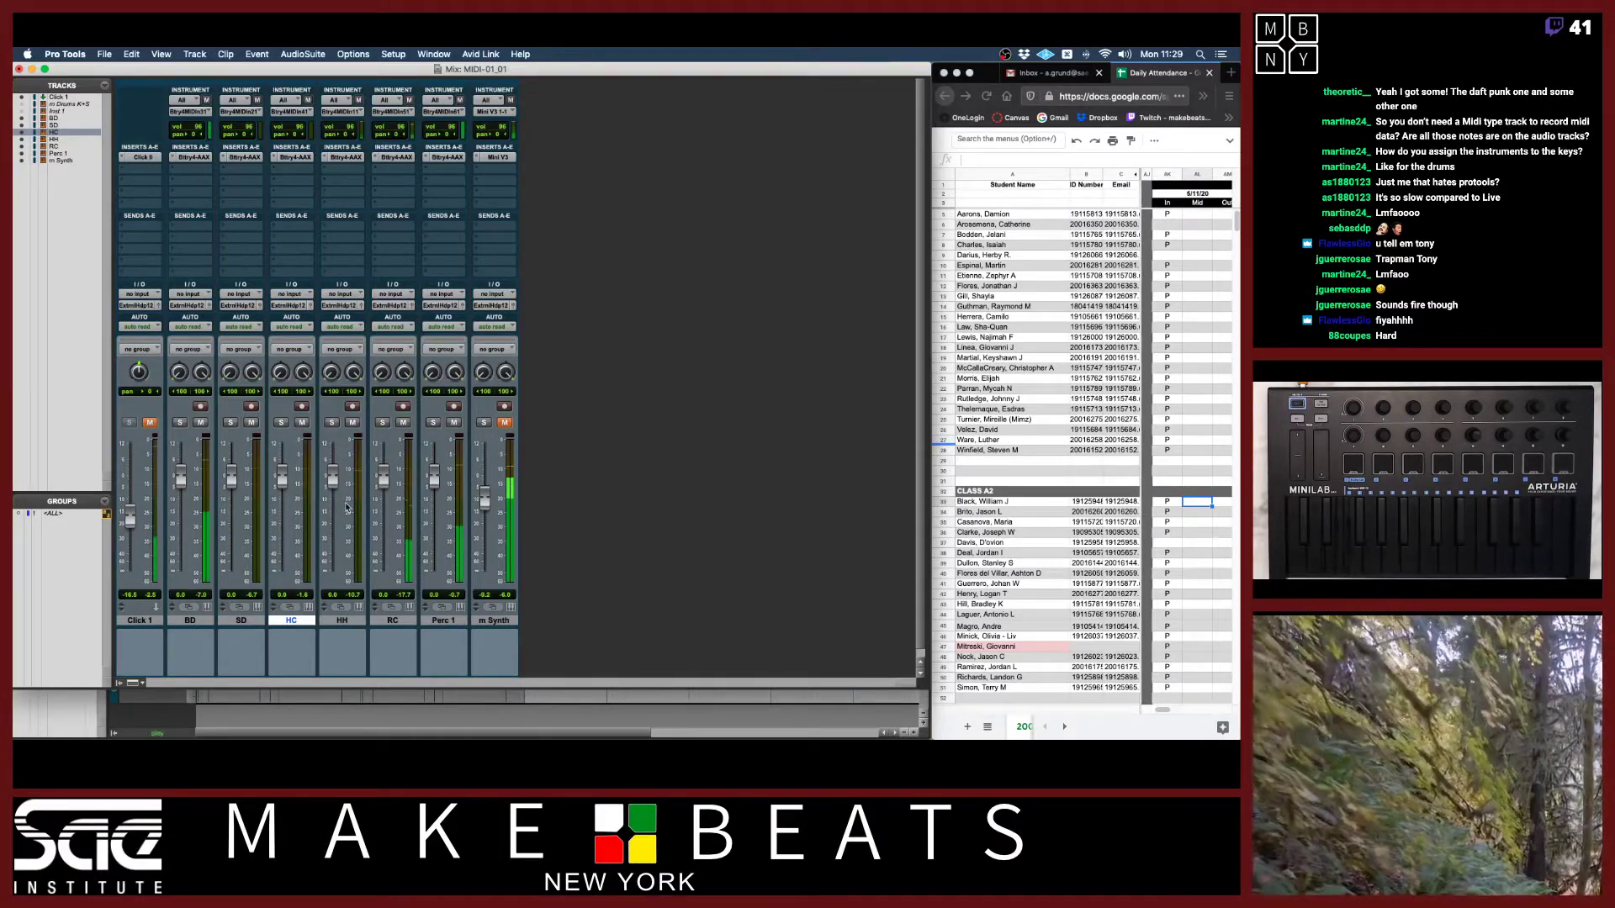
left_click_drag(383, 478, 426, 493)
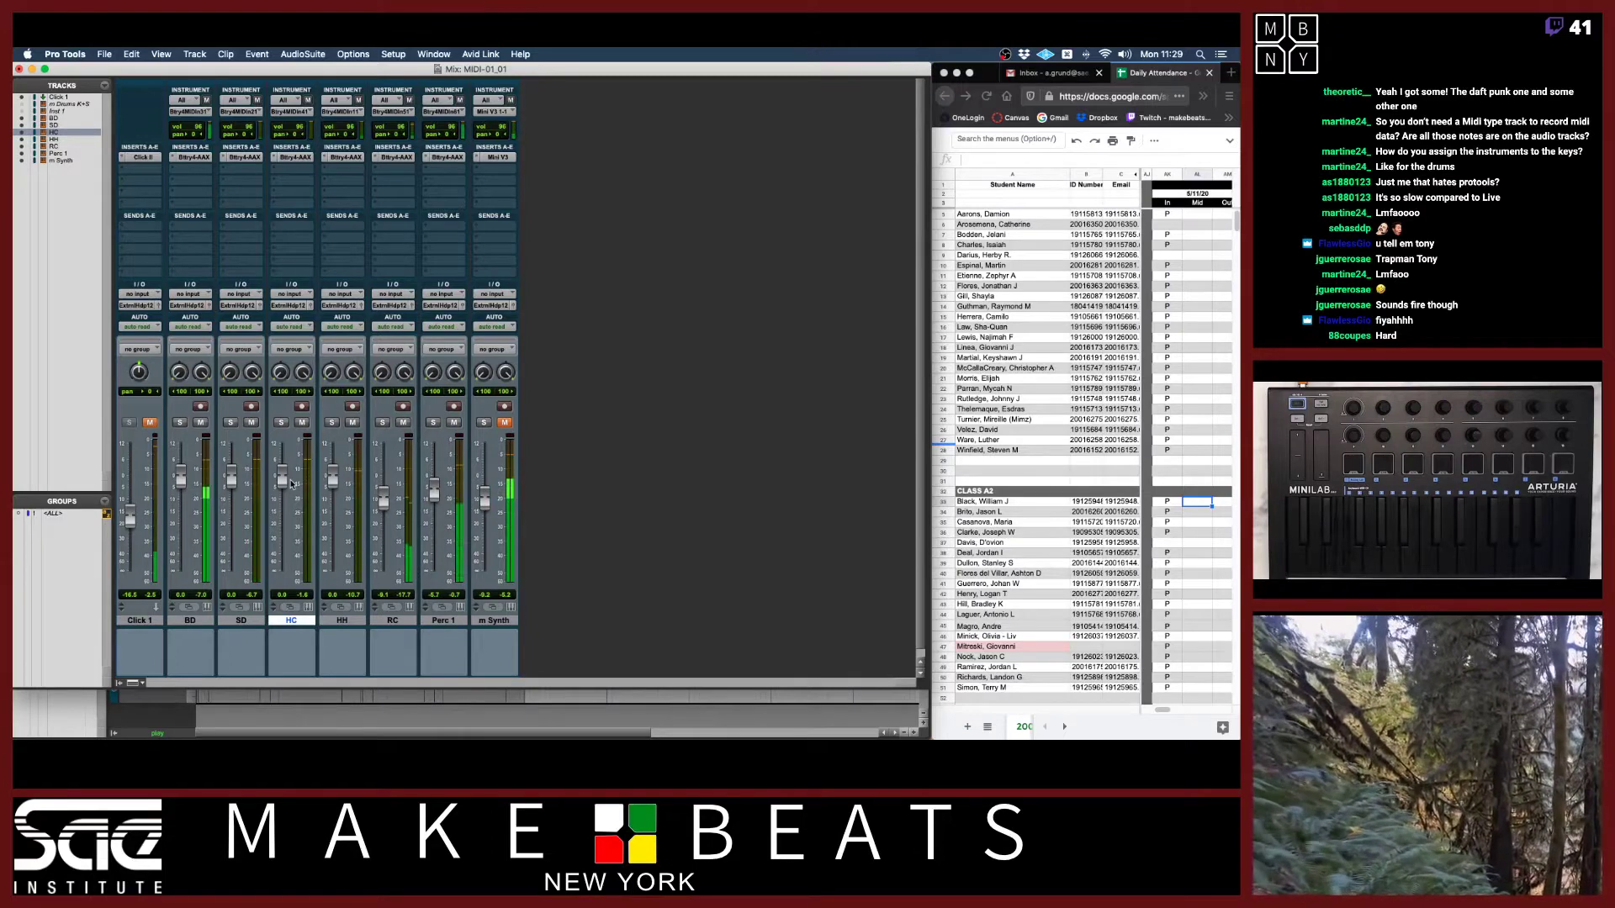
left_click_drag(282, 483, 233, 494)
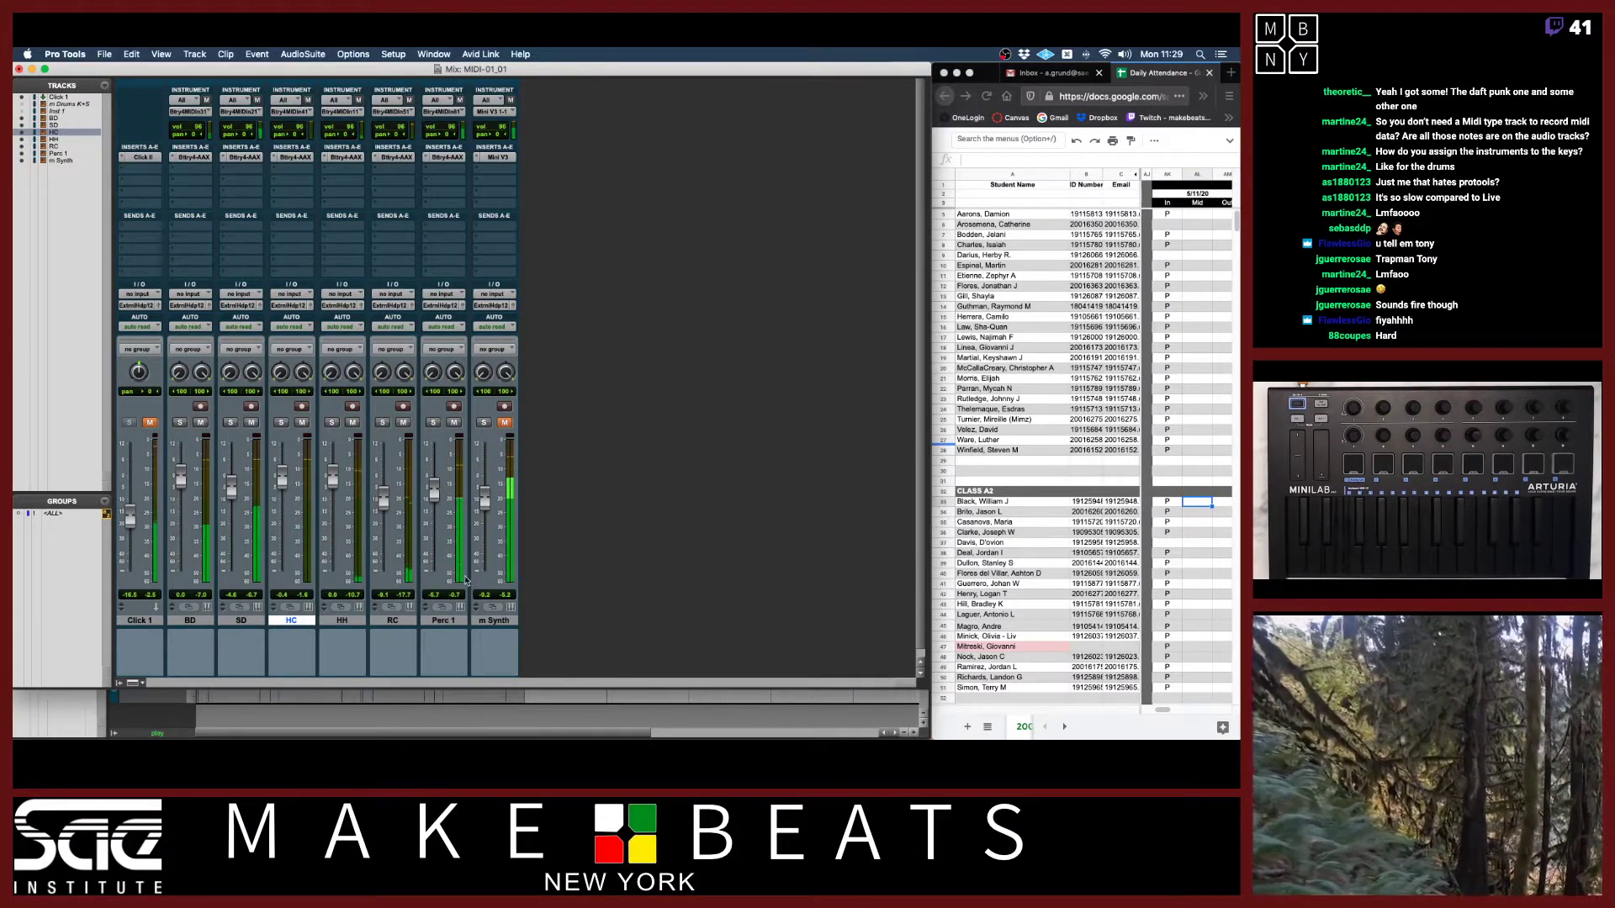
Create a stereo aux input track directly after Perc 1 and name it Dr Grp.
left_click(448, 620)
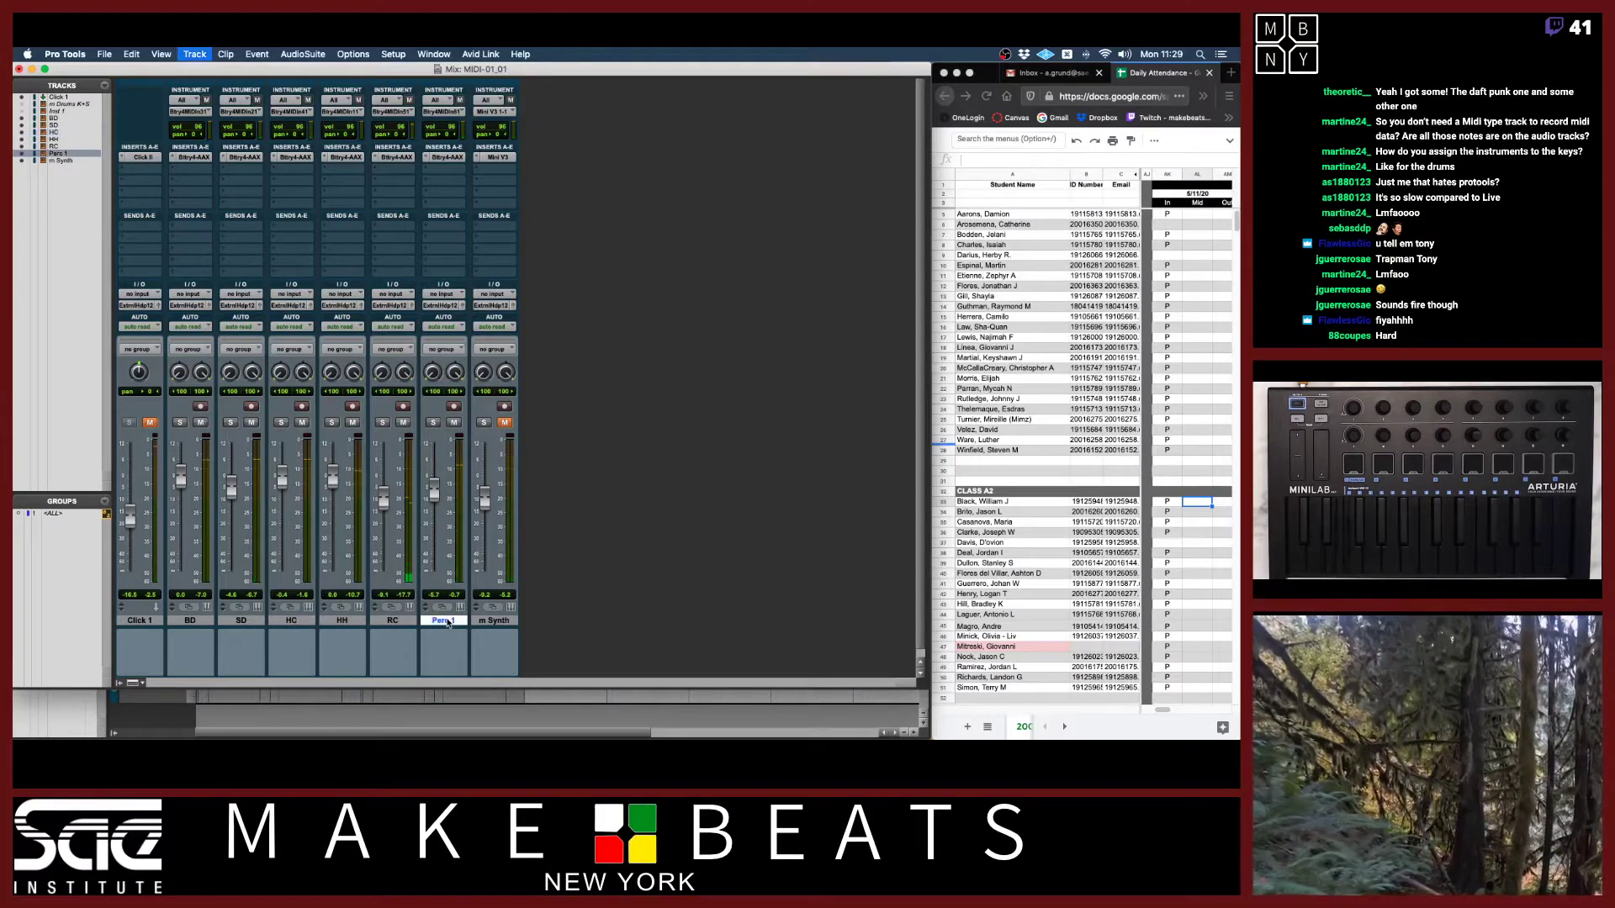
key("shift+super+n")
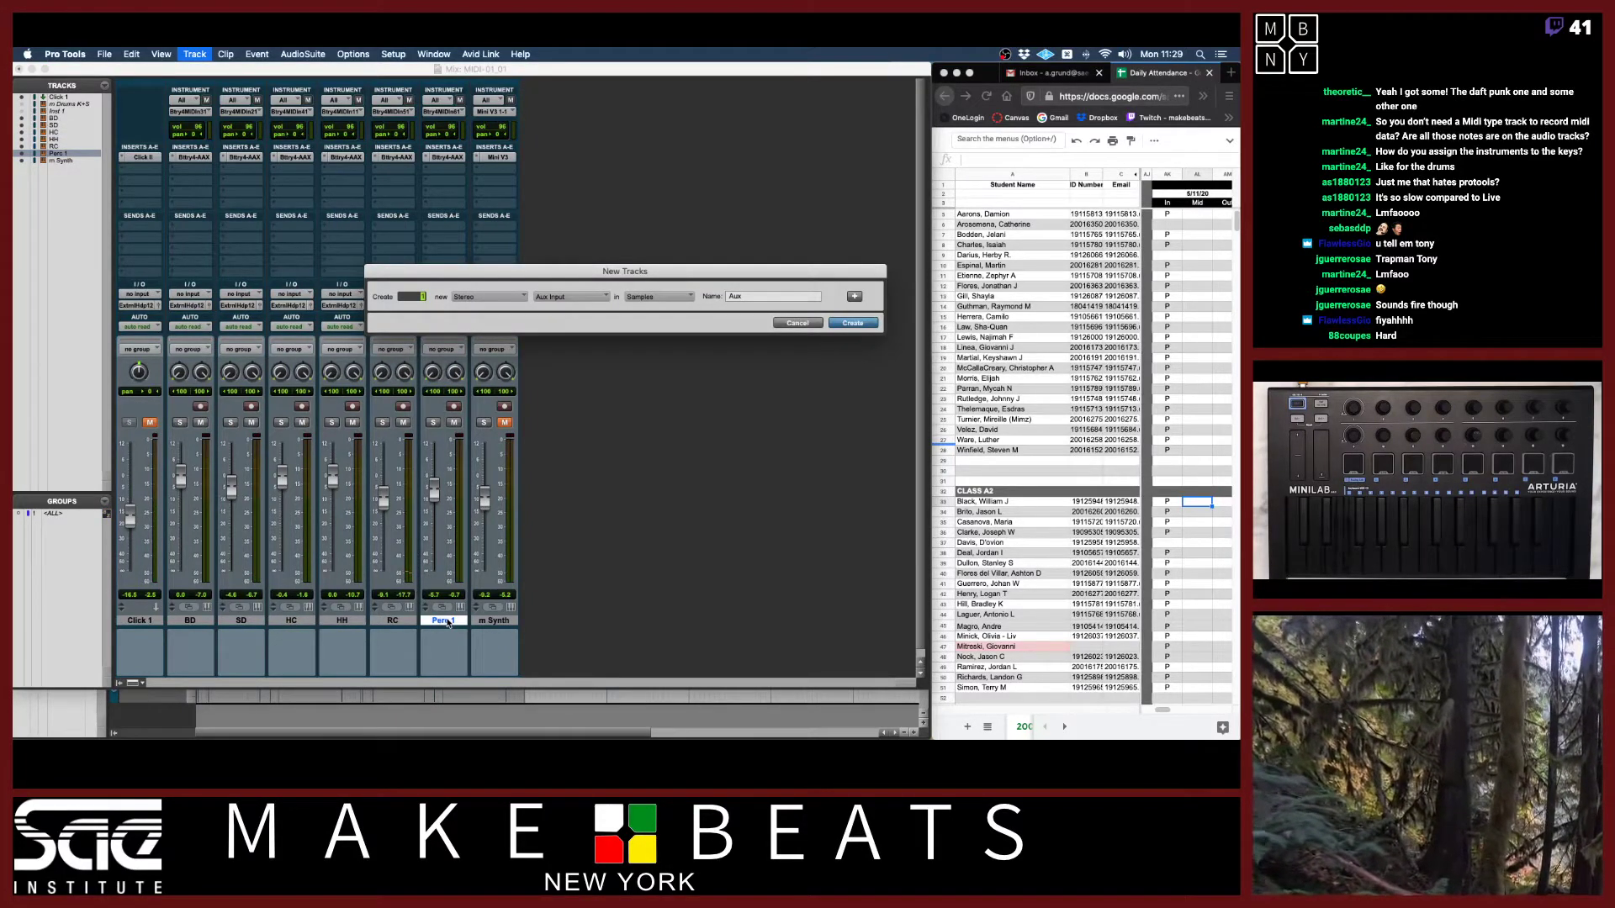
key("Return")
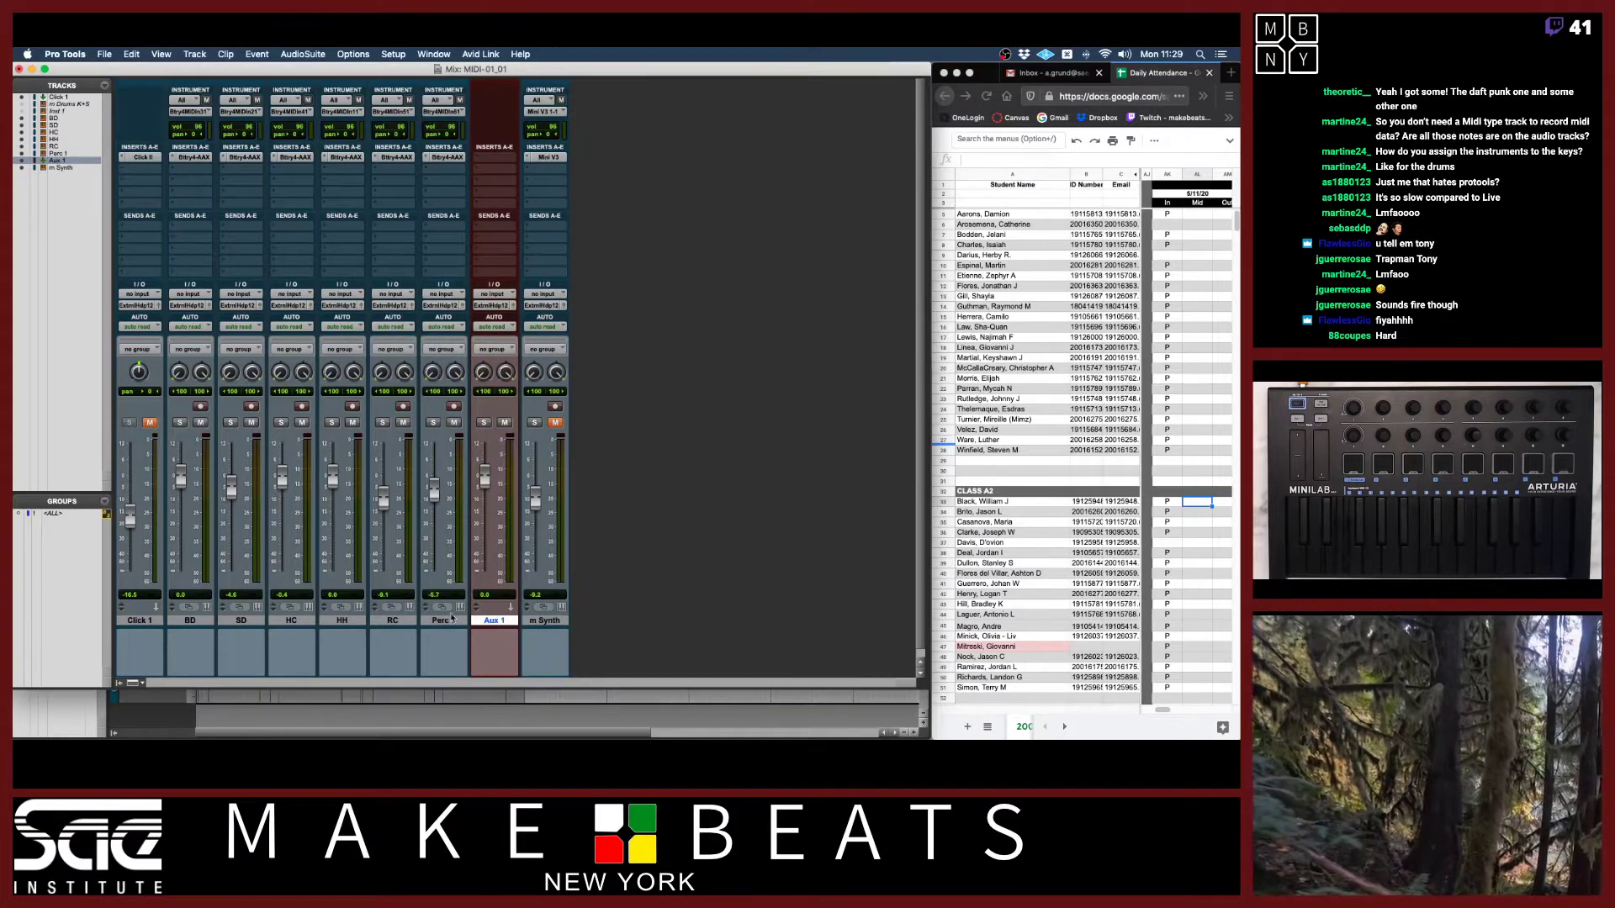
double_click(499, 622)
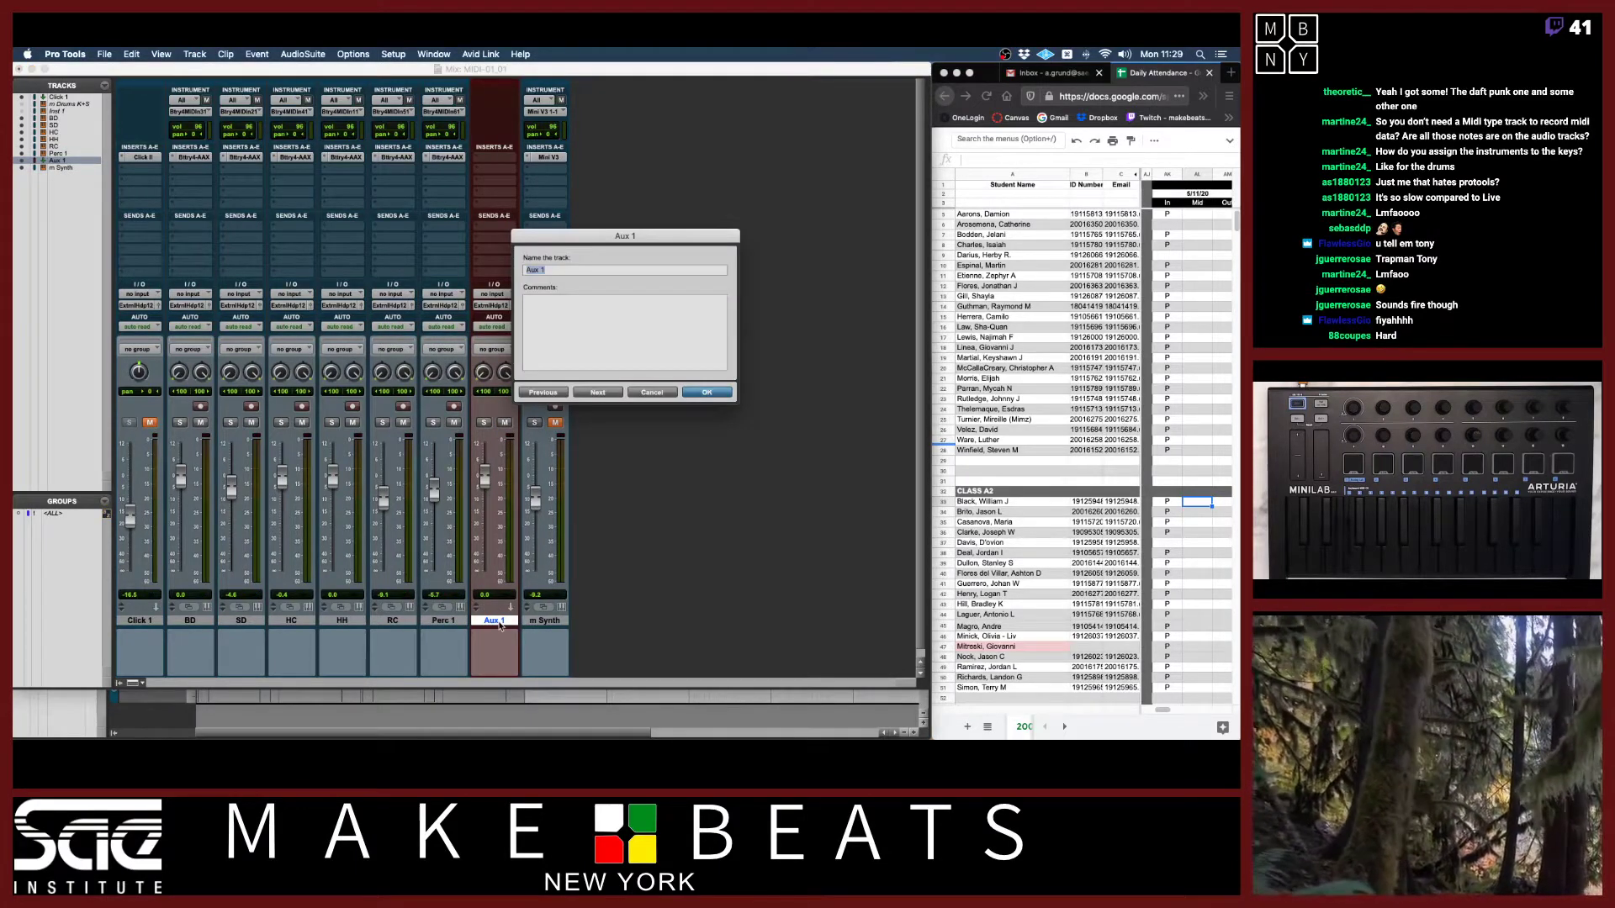
type("Dr Gr")
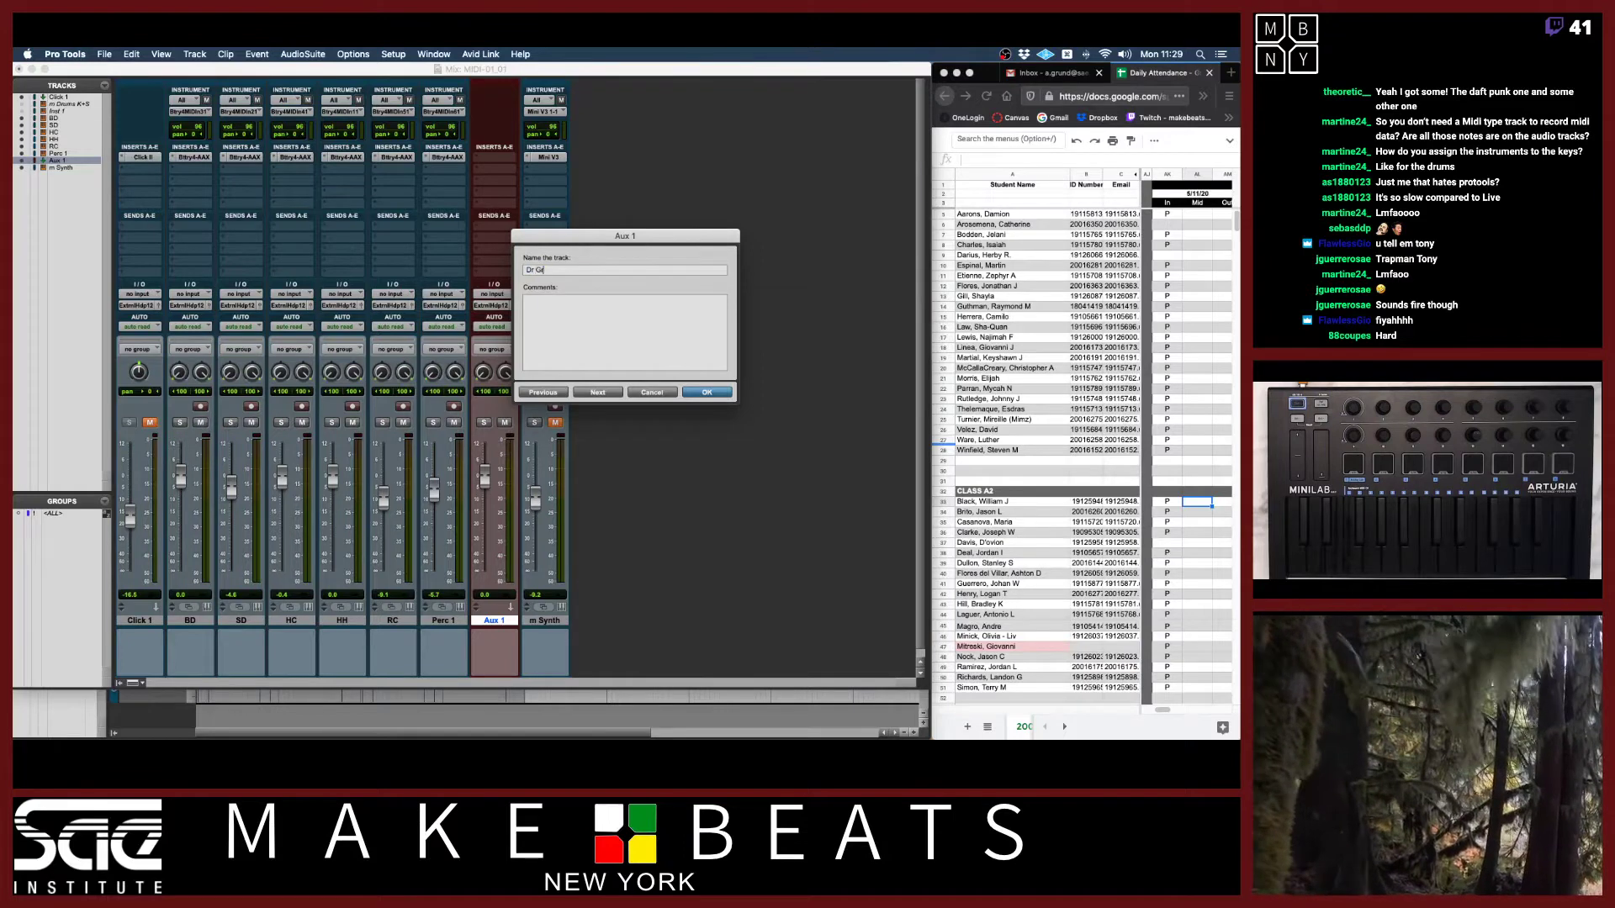
type("p")
key("Return")
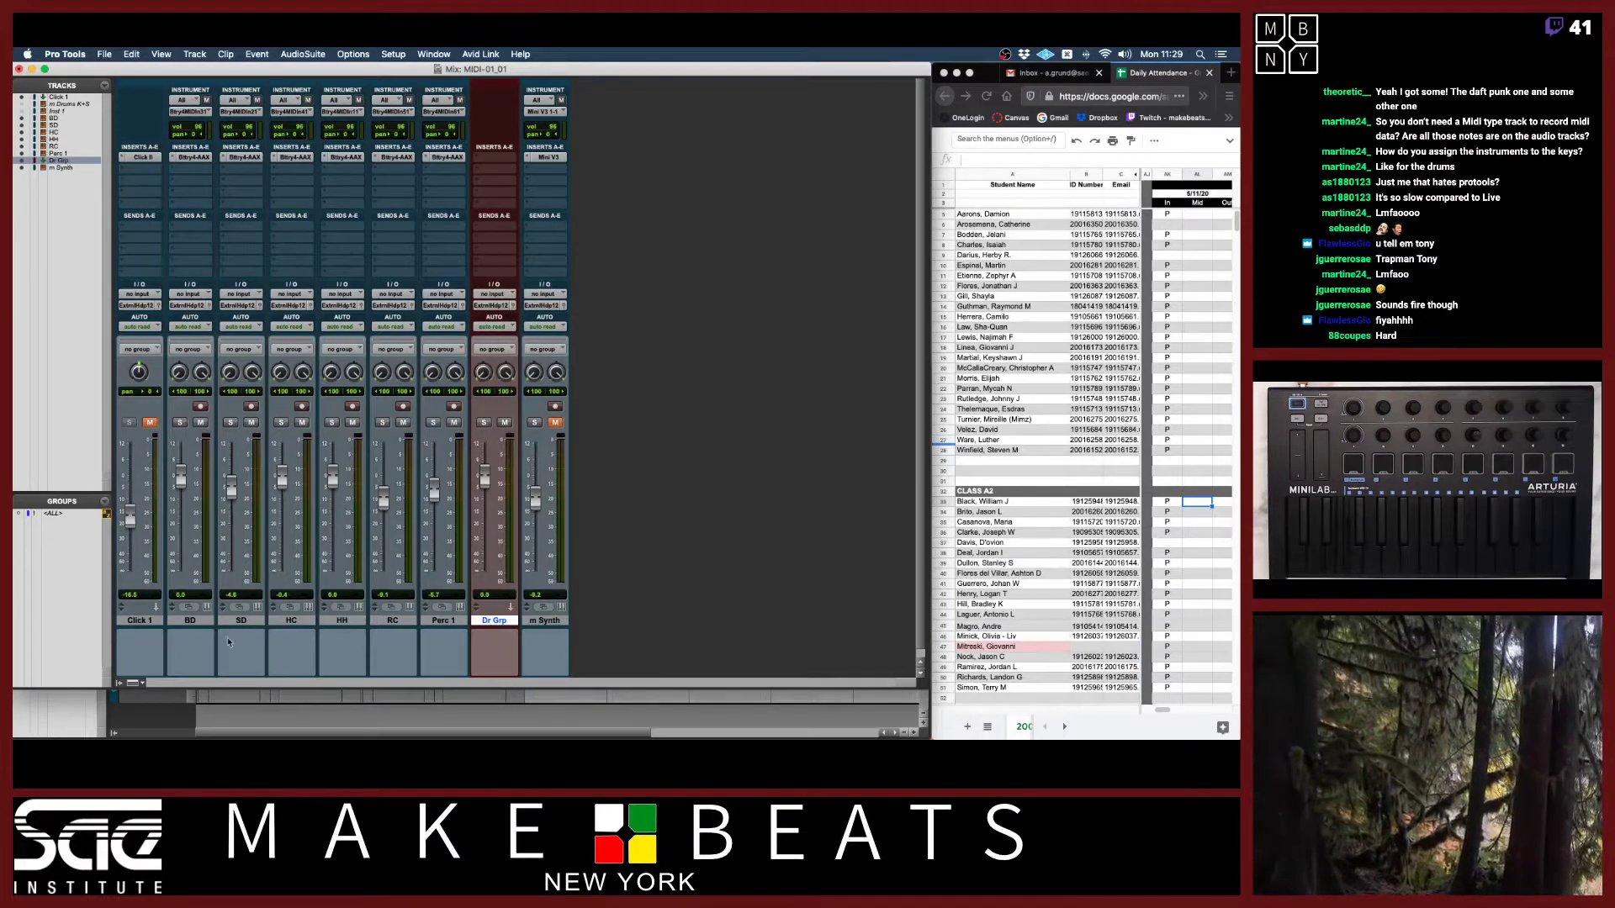
Route the outputs of all drum tracks from BD through Perc 1 to the Dr Grp track.
left_click(210, 621)
left_click(434, 623, "shift")
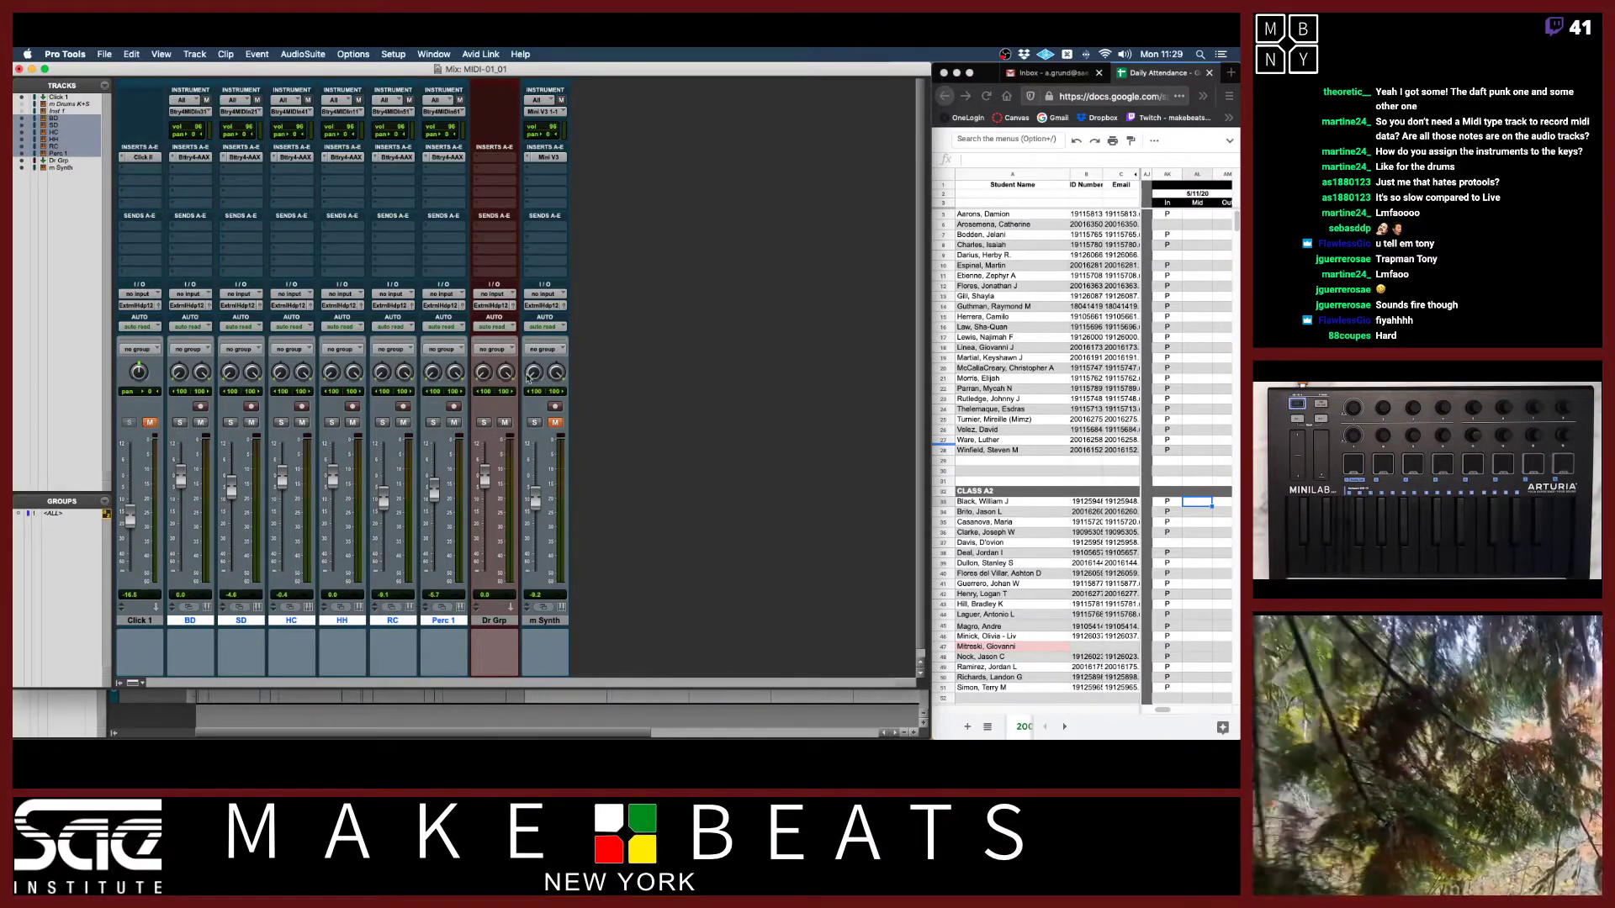
left_click(441, 308)
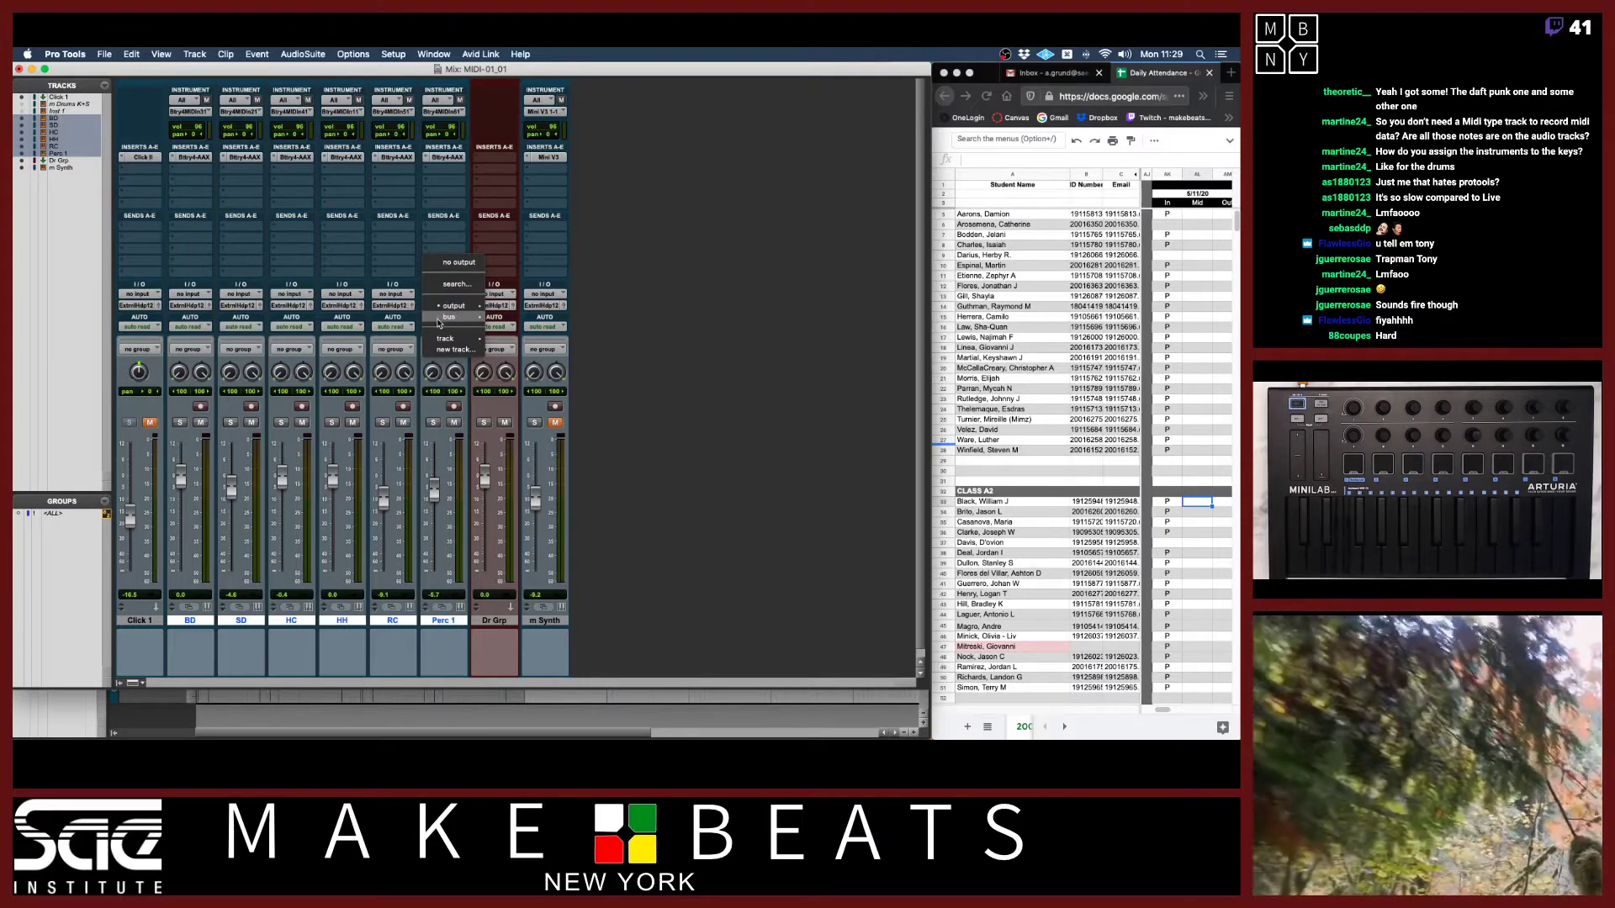
mouse_move(471, 338)
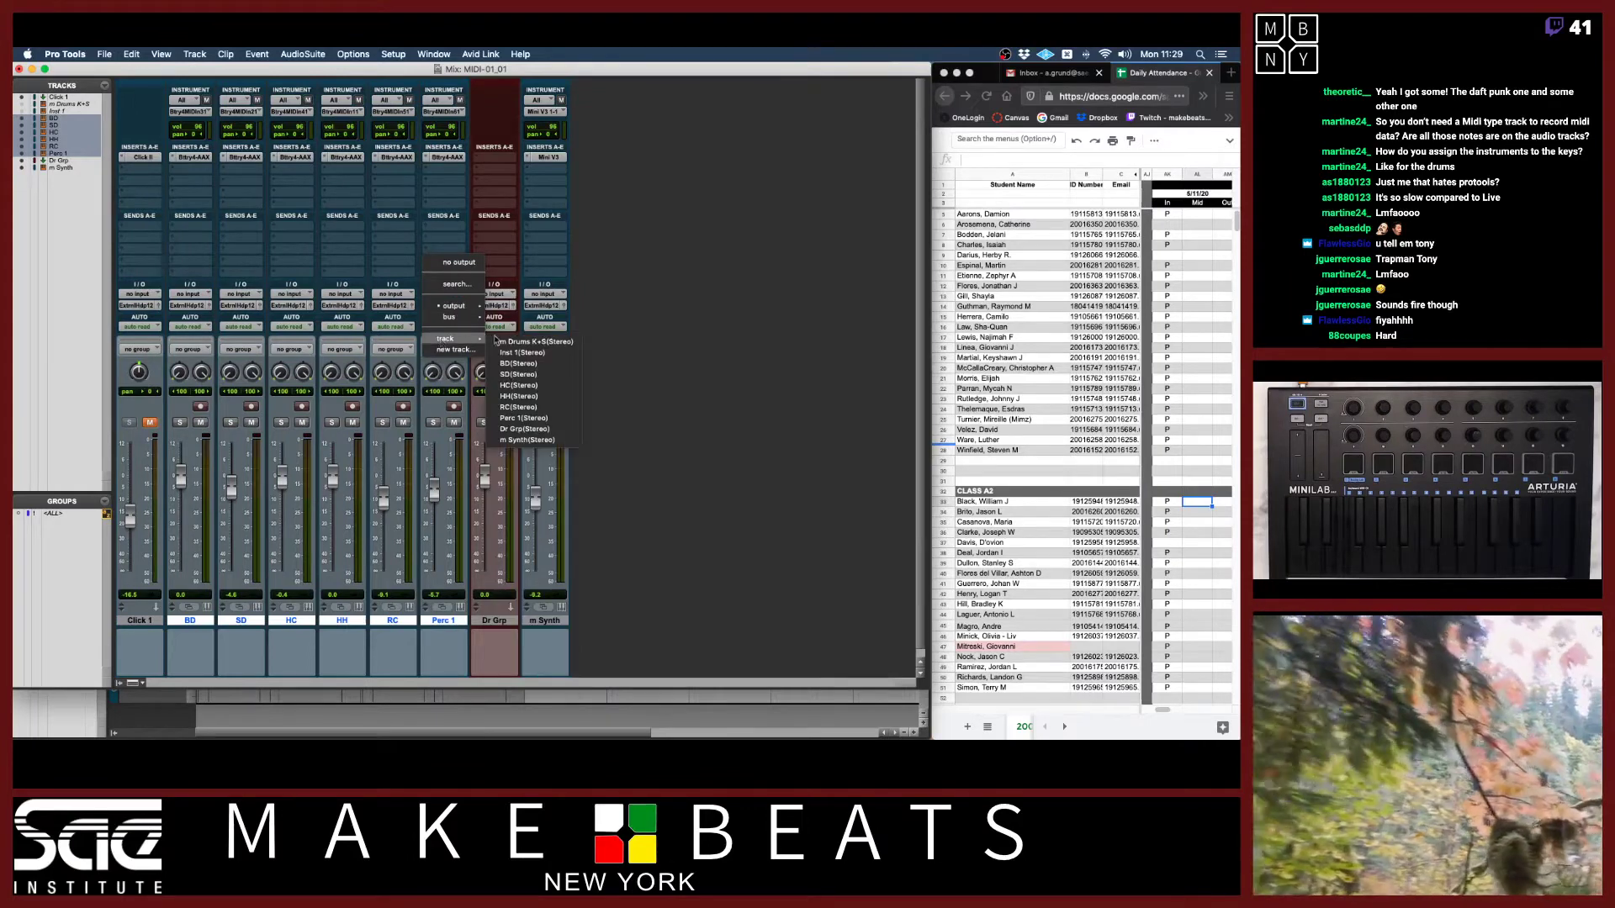
left_click(537, 430)
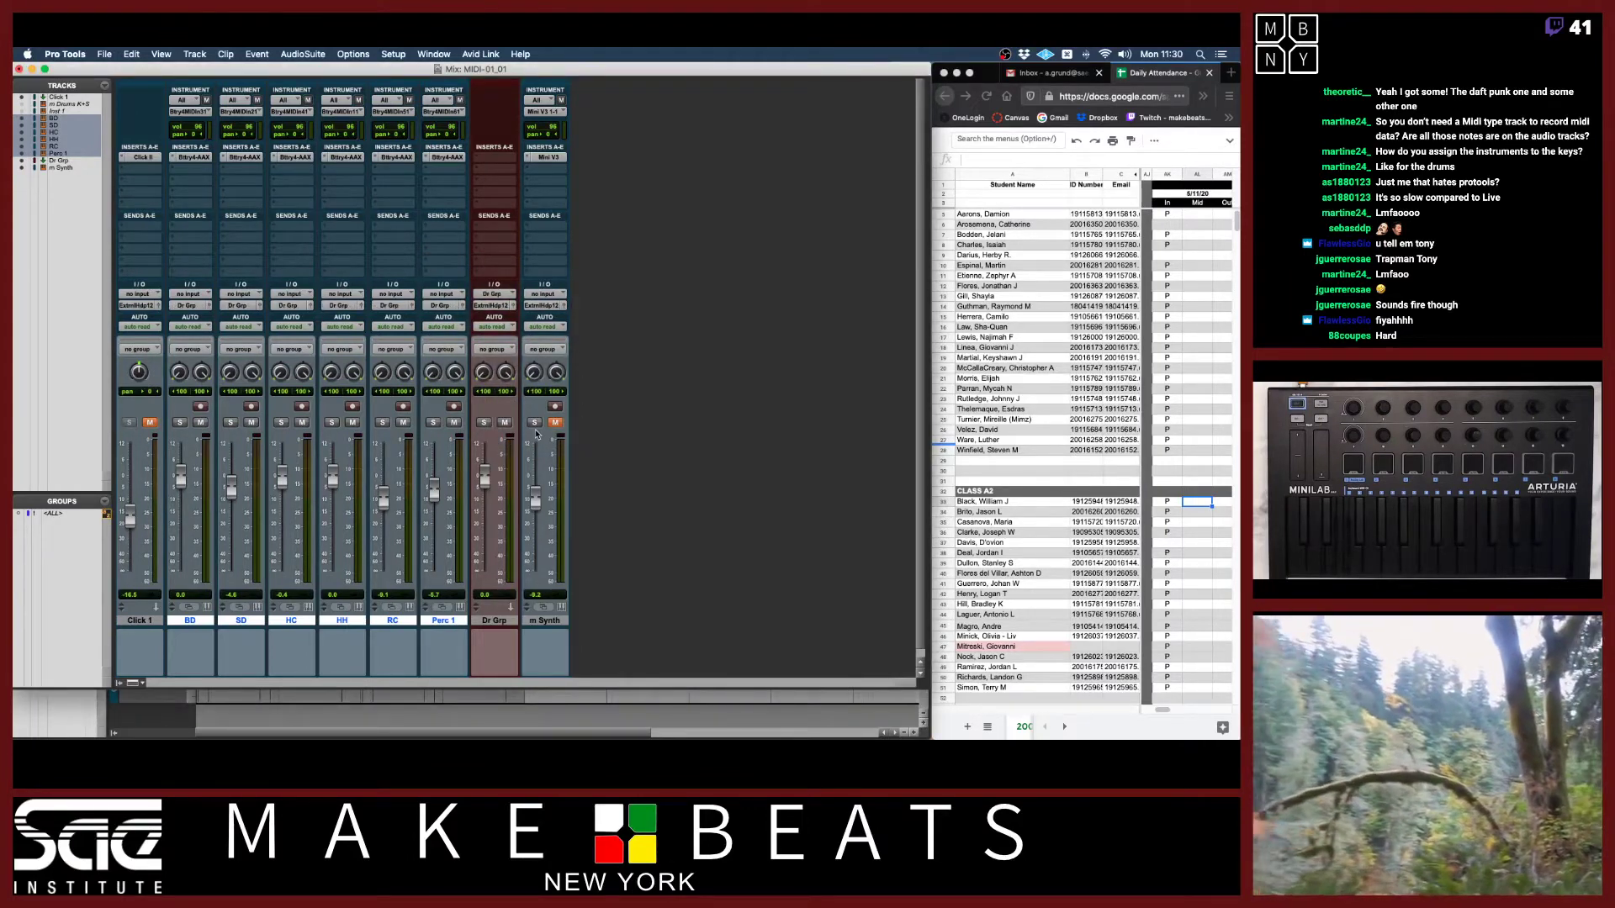
Create a stereo master fader track directly after m Synth.
left_click(535, 622)
key("super+n")
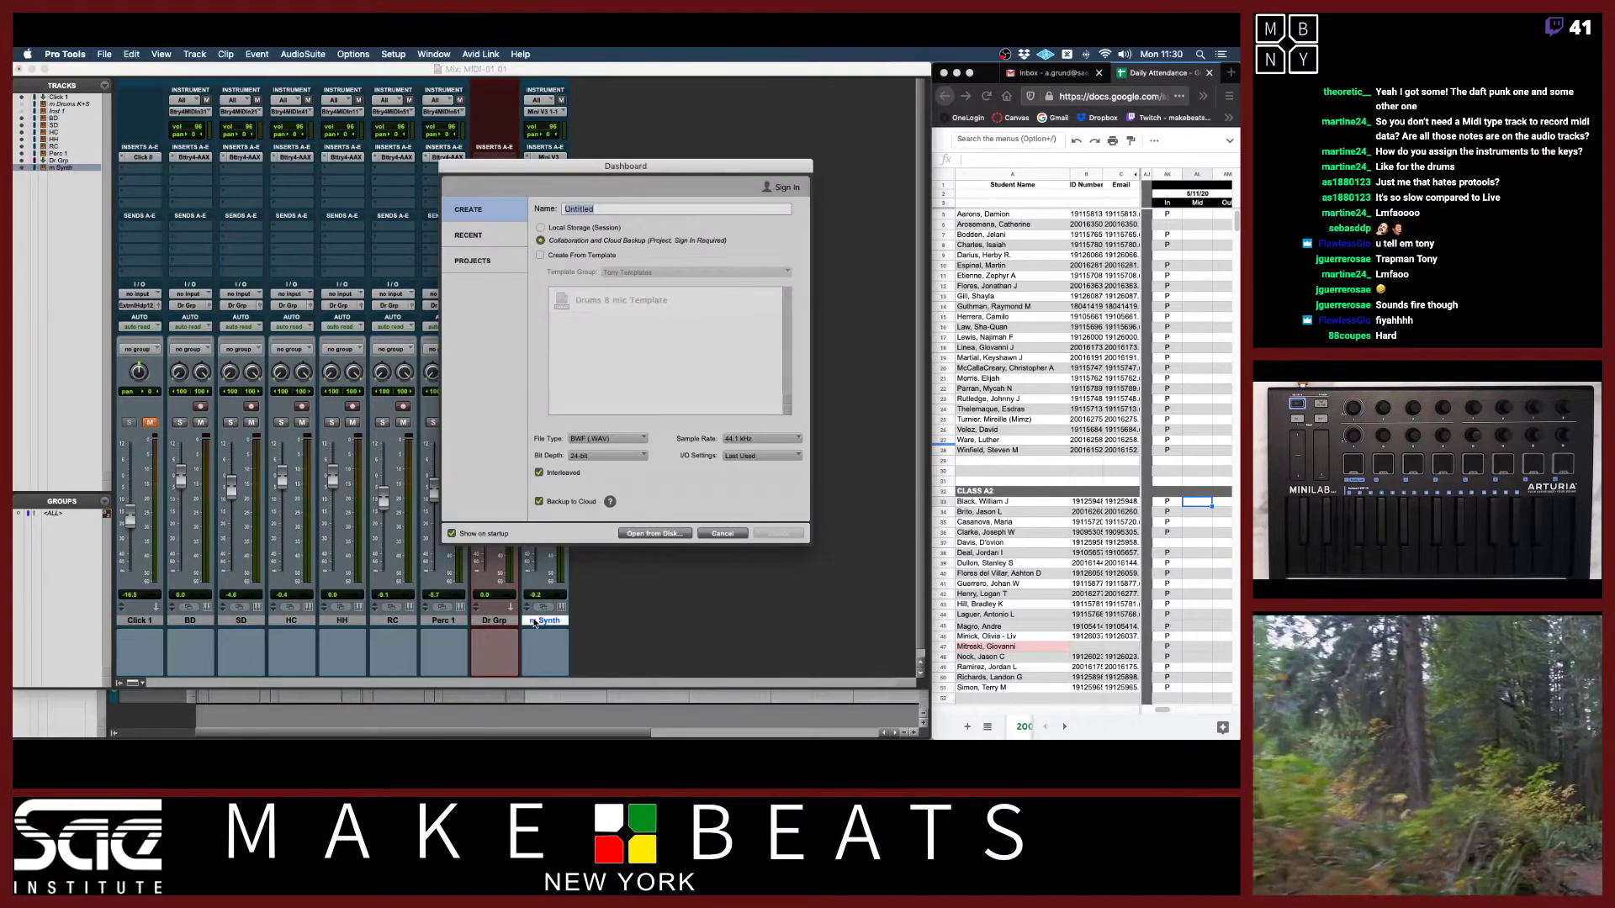
left_click(723, 534)
key("super+shift+n")
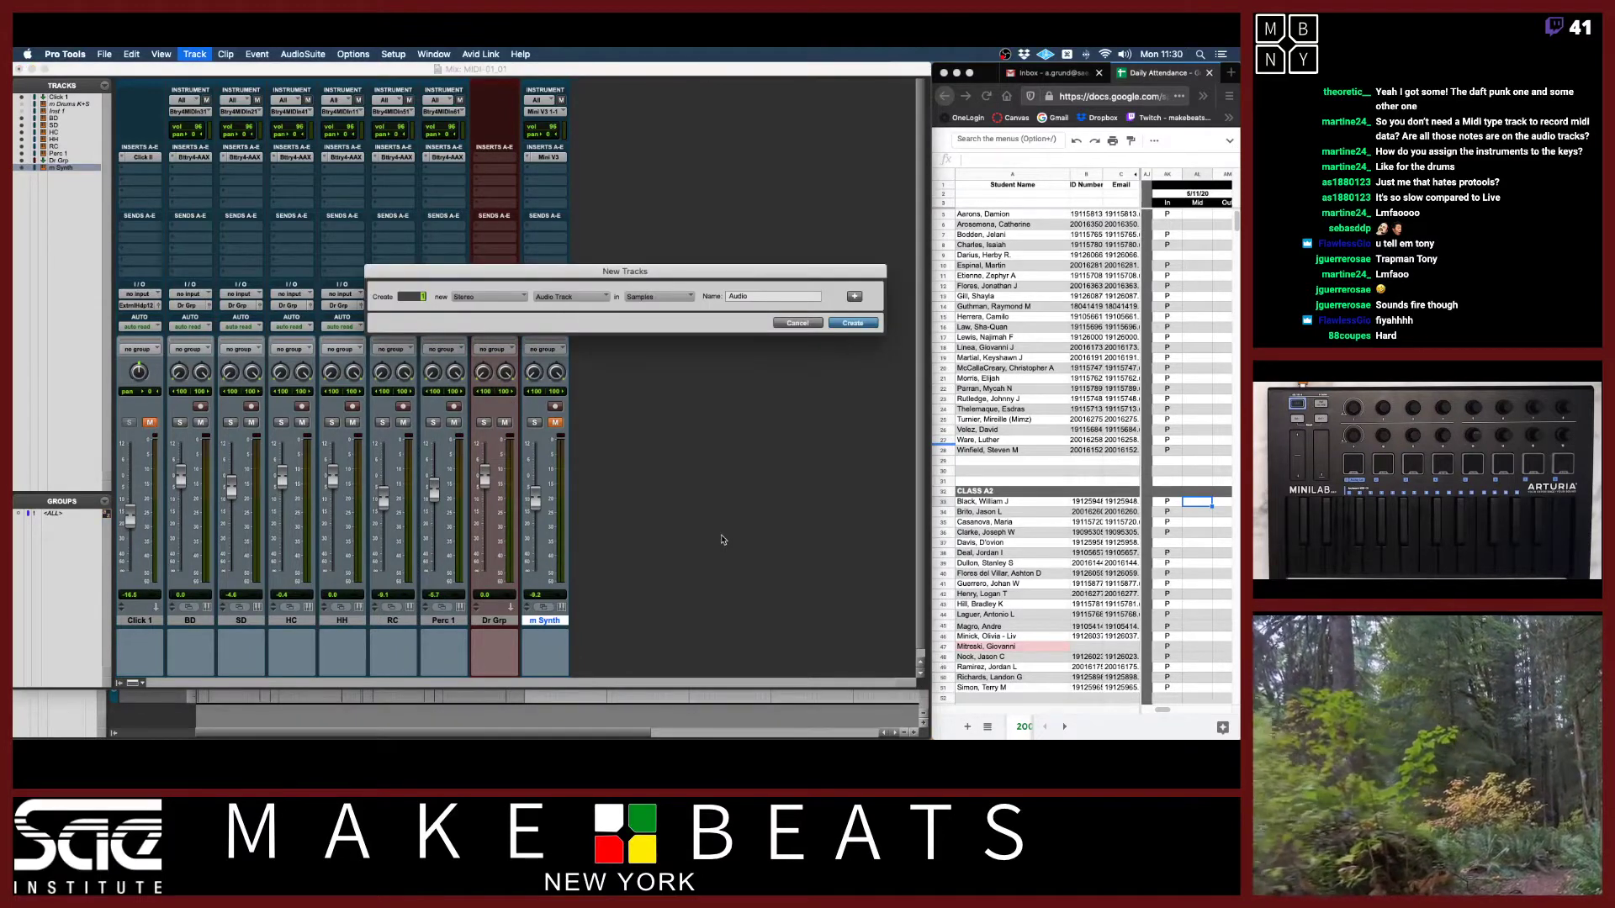
key("super+Down")
key("super+Down")
key("Return")
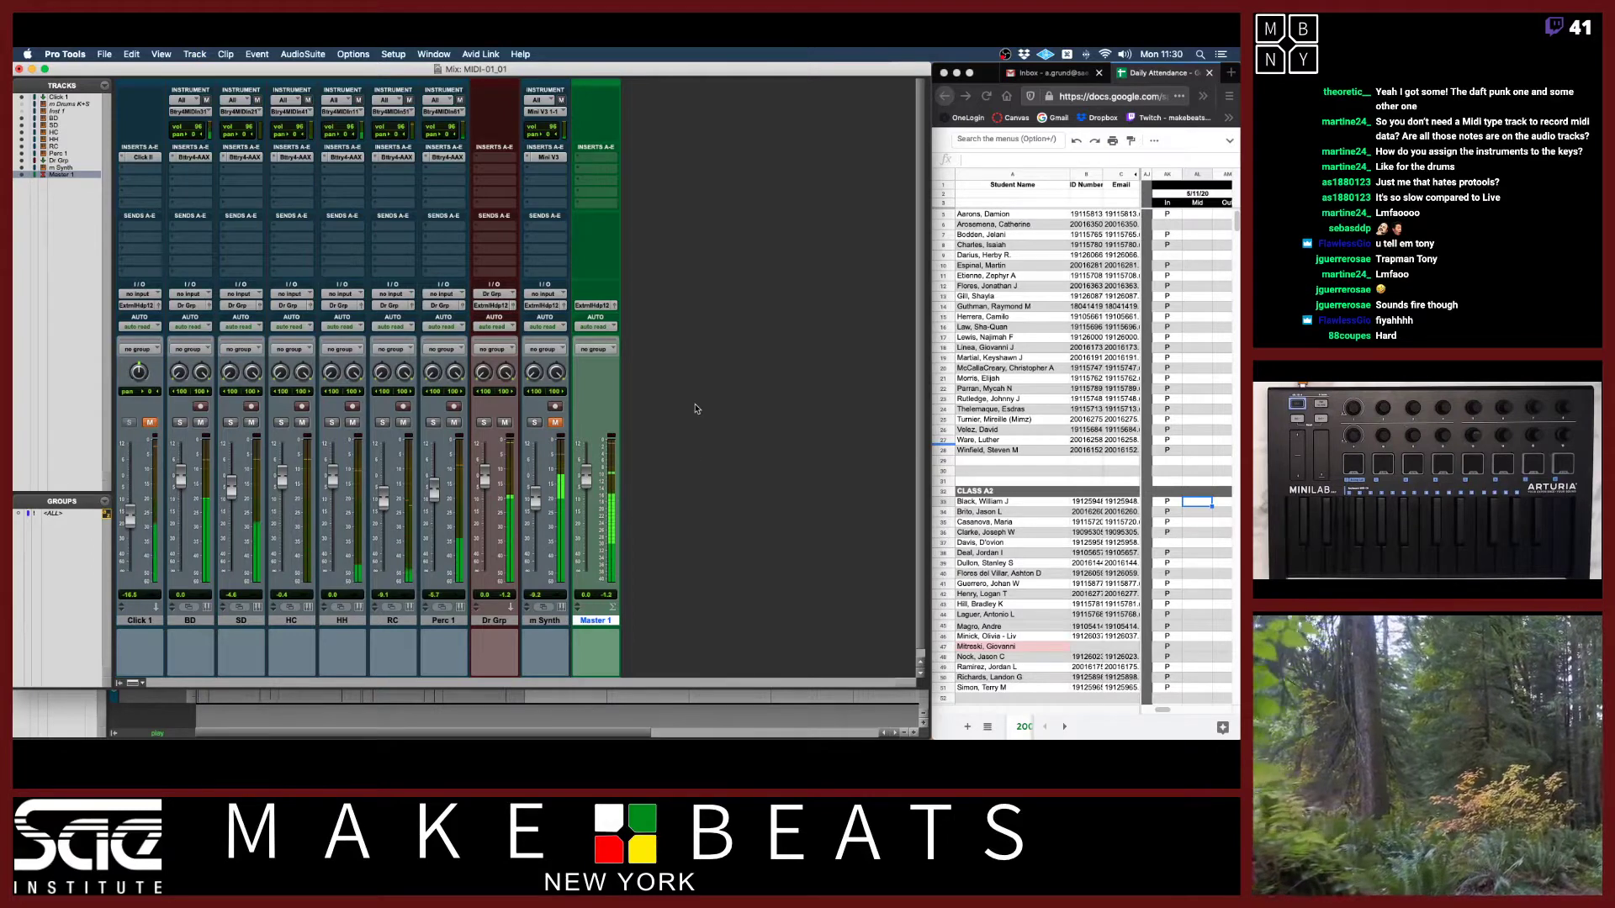
left_click(495, 174)
mouse_move(579, 174)
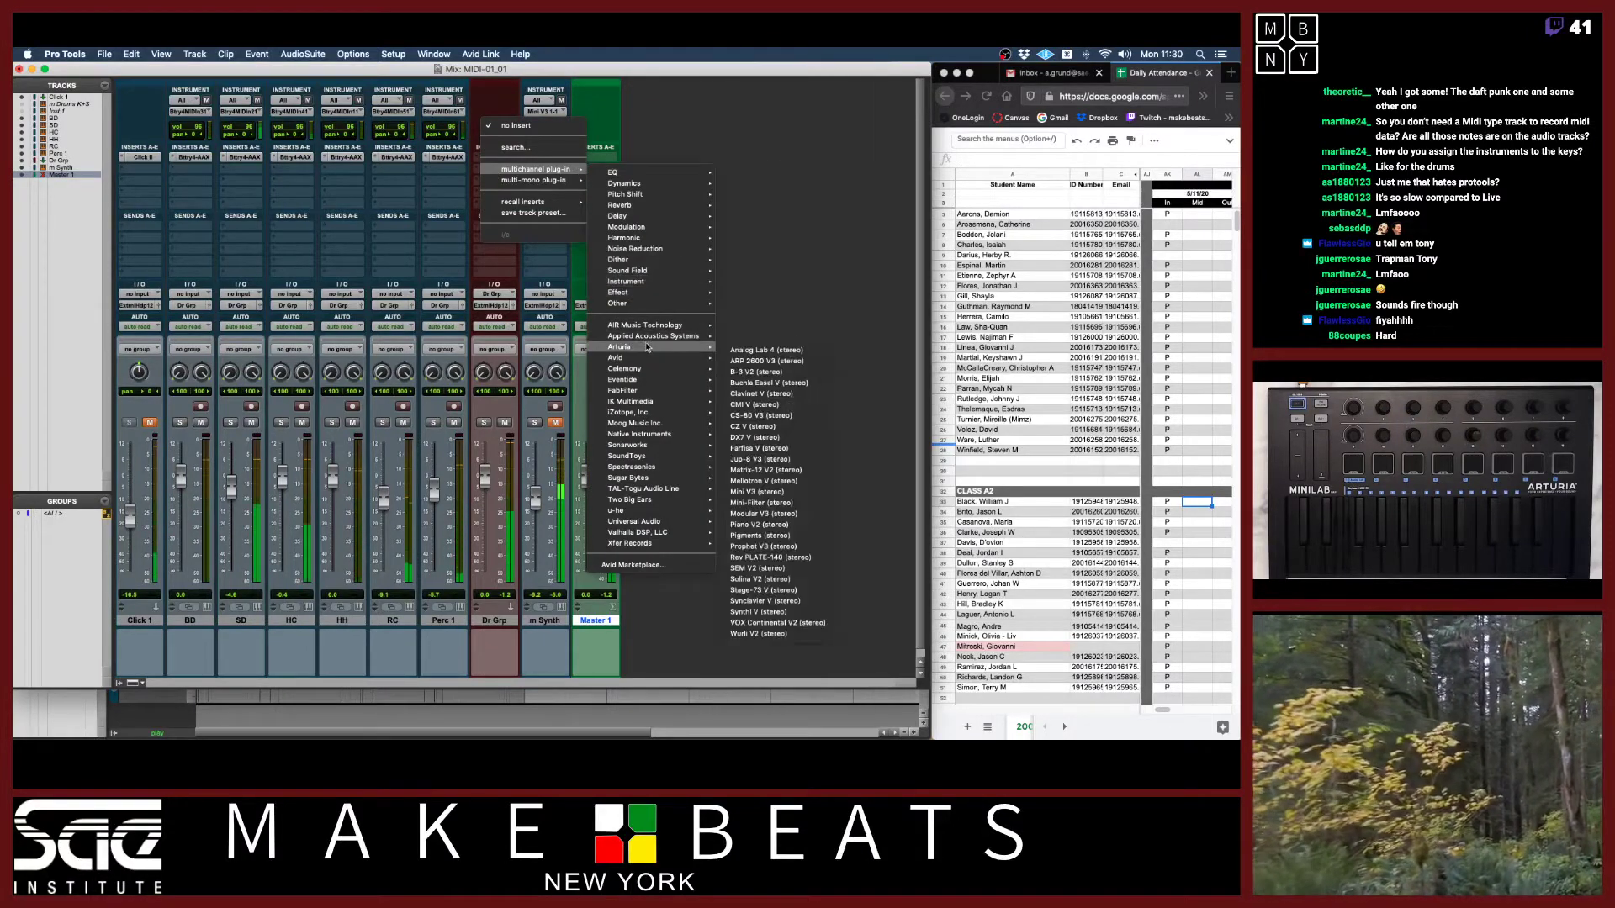
left_click(500, 158)
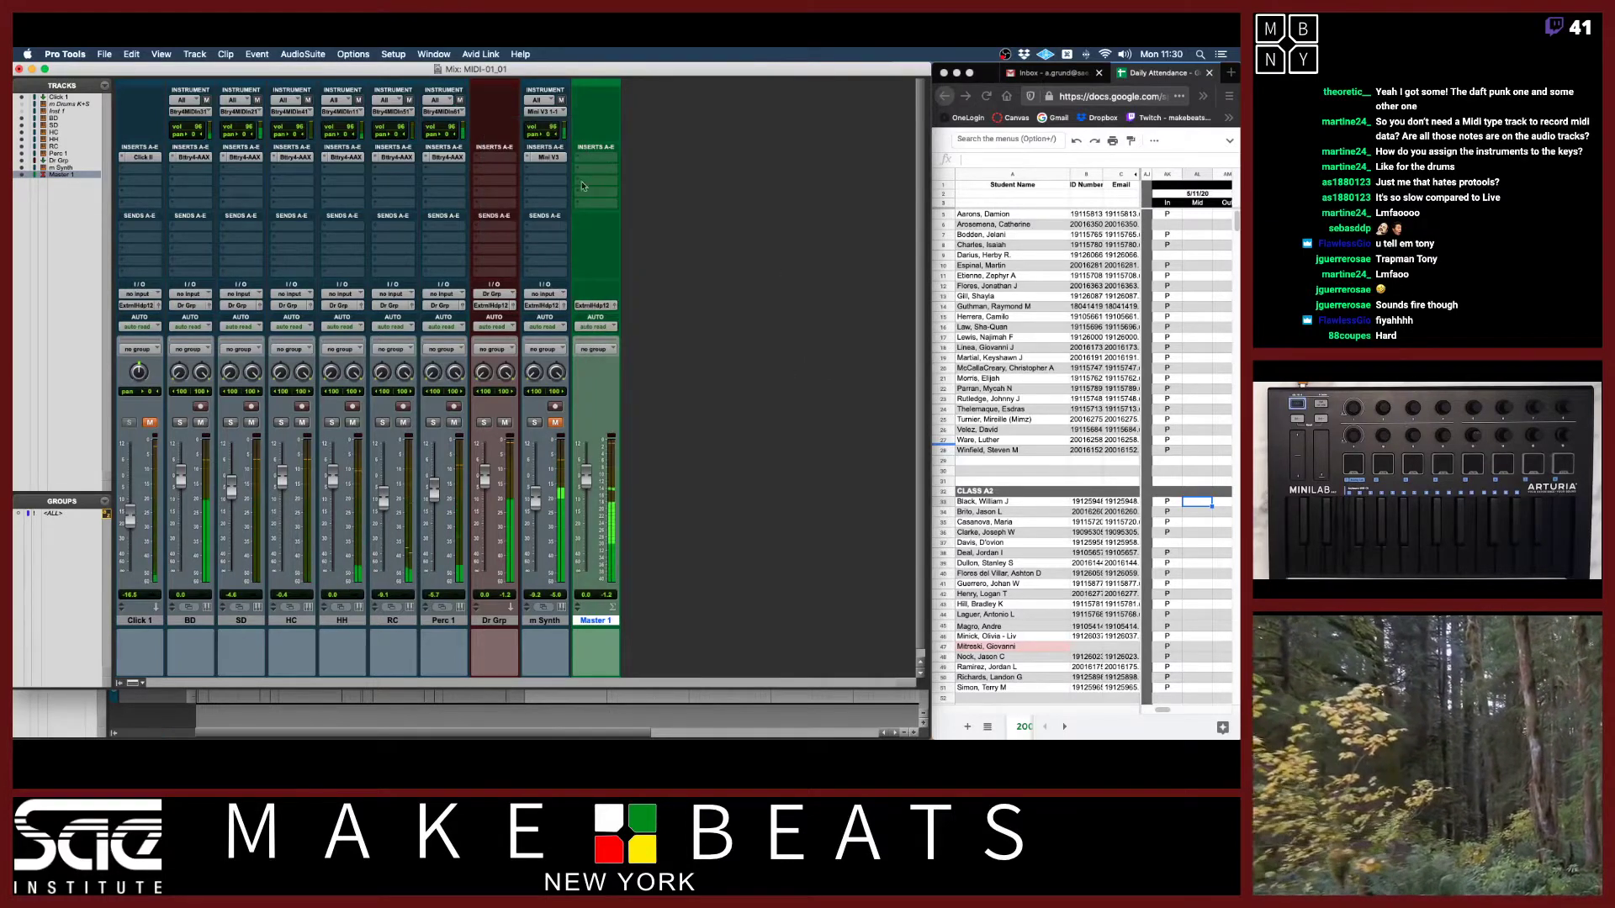
Insert the stereo UAD UA 1176LN Rev E limiter in the first insert slot of Dr Grp.
left_click(500, 157)
mouse_move(509, 160)
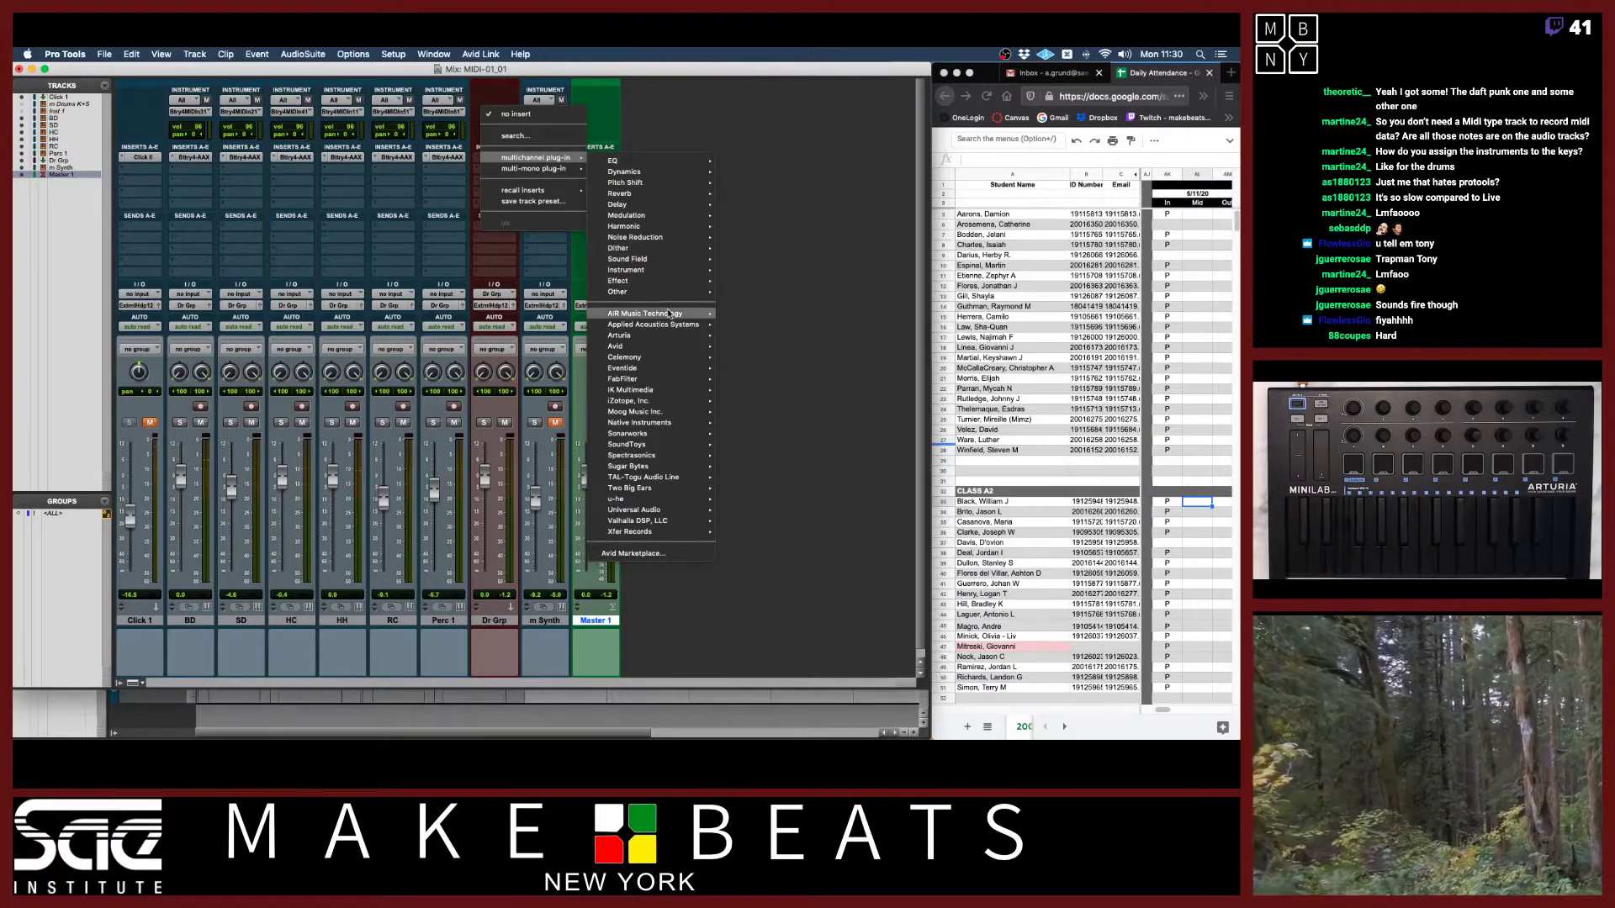
mouse_move(662, 317)
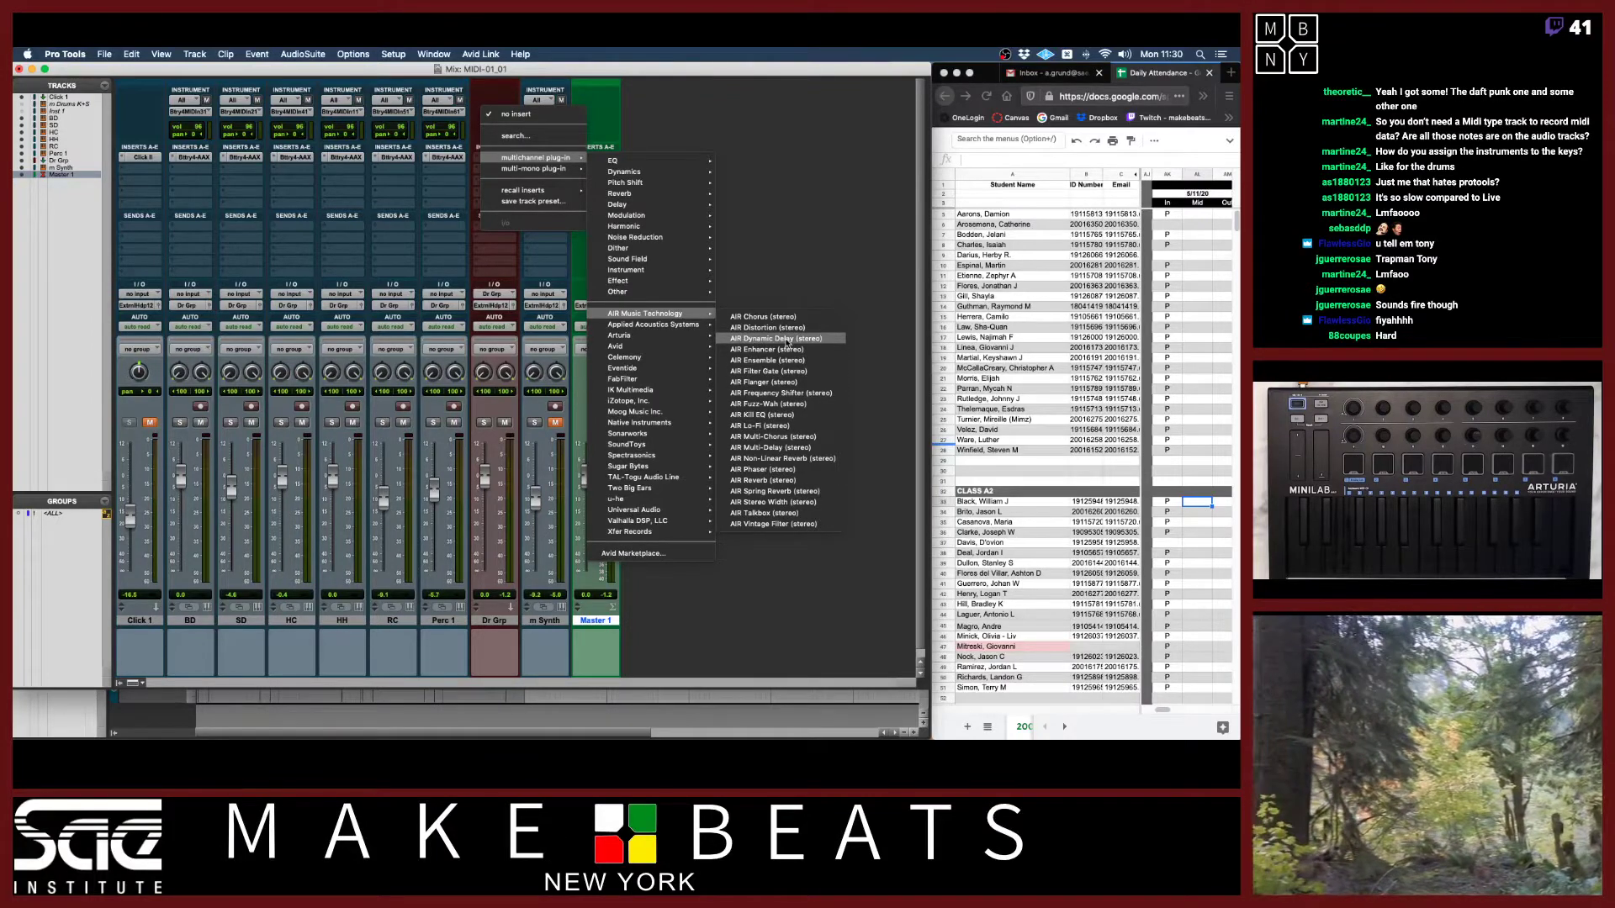
mouse_move(695, 371)
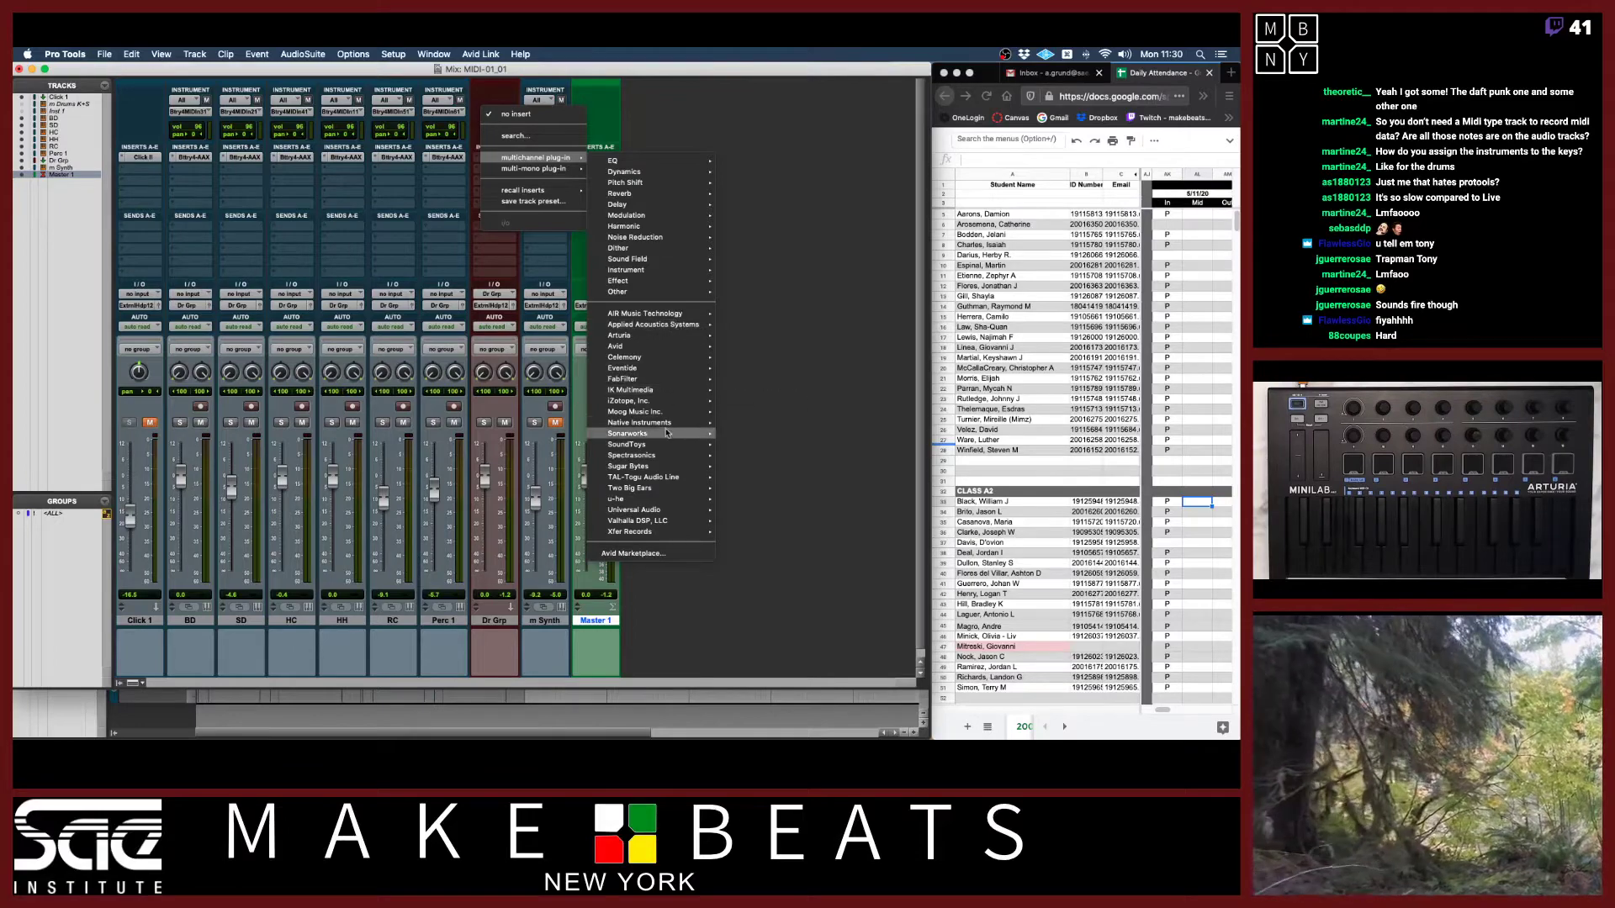
mouse_move(665, 510)
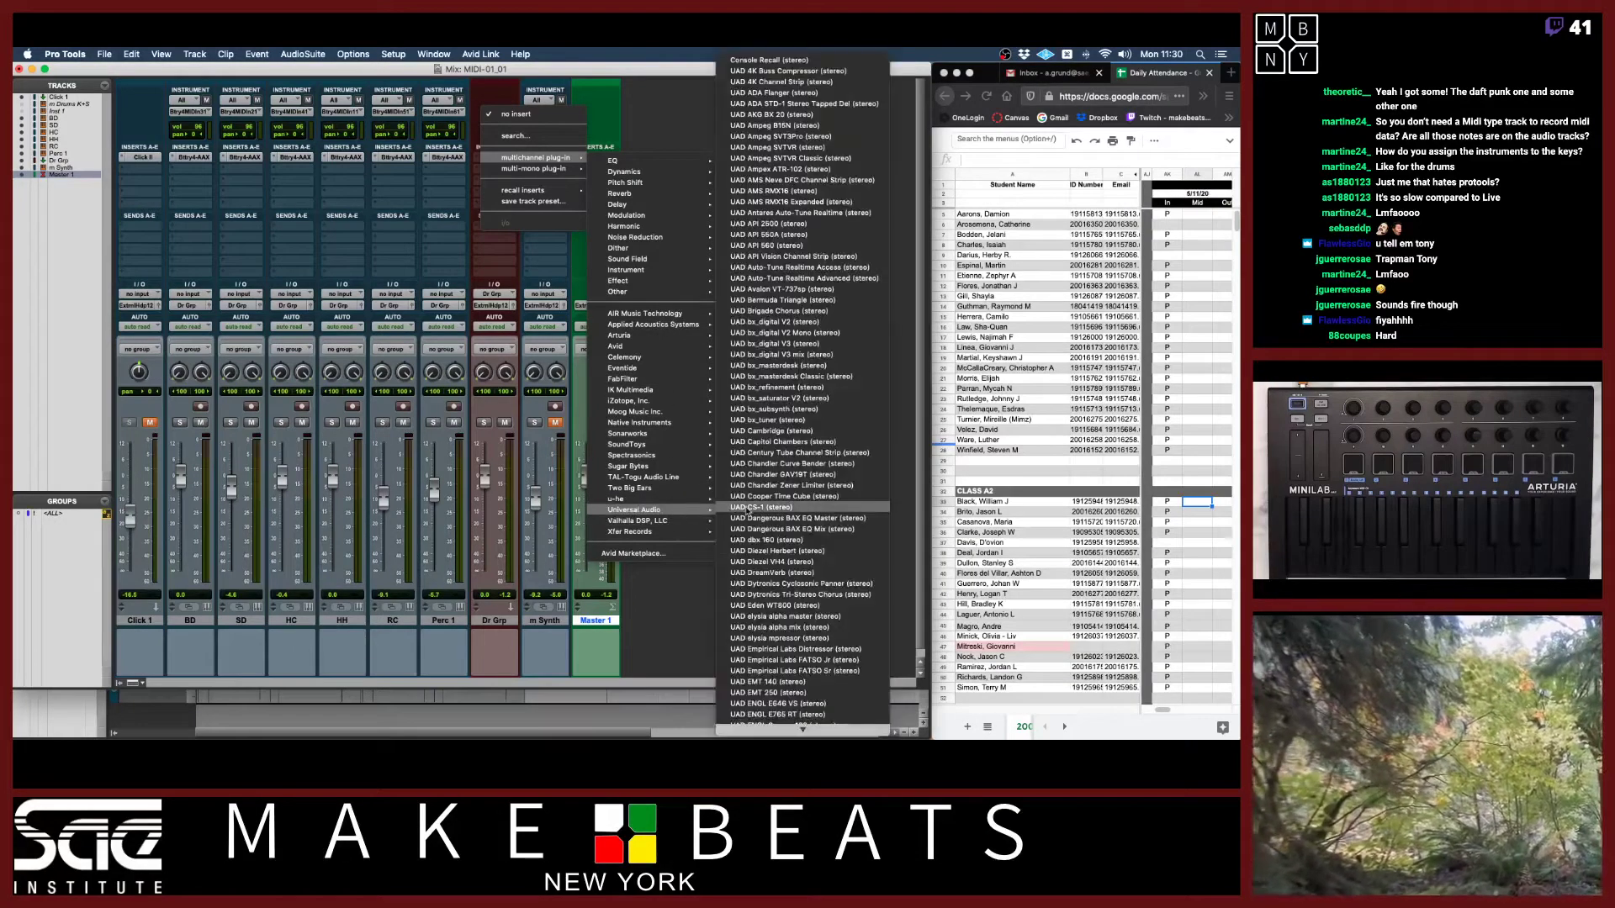
scroll(794, 539, "down", 20)
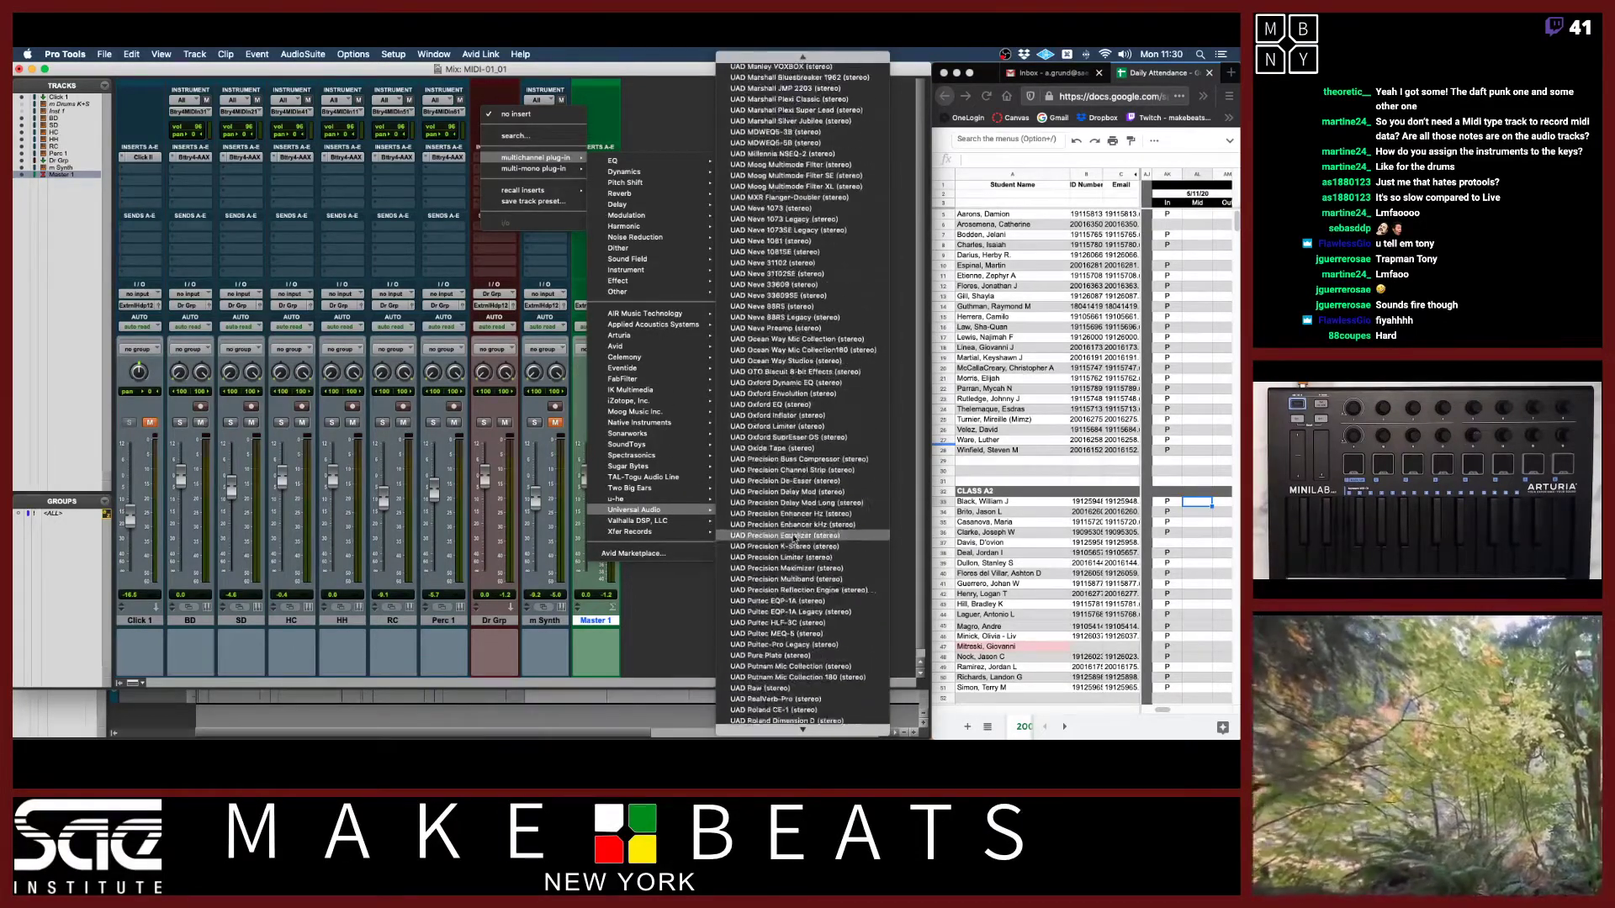
scroll(794, 539, "down", 15)
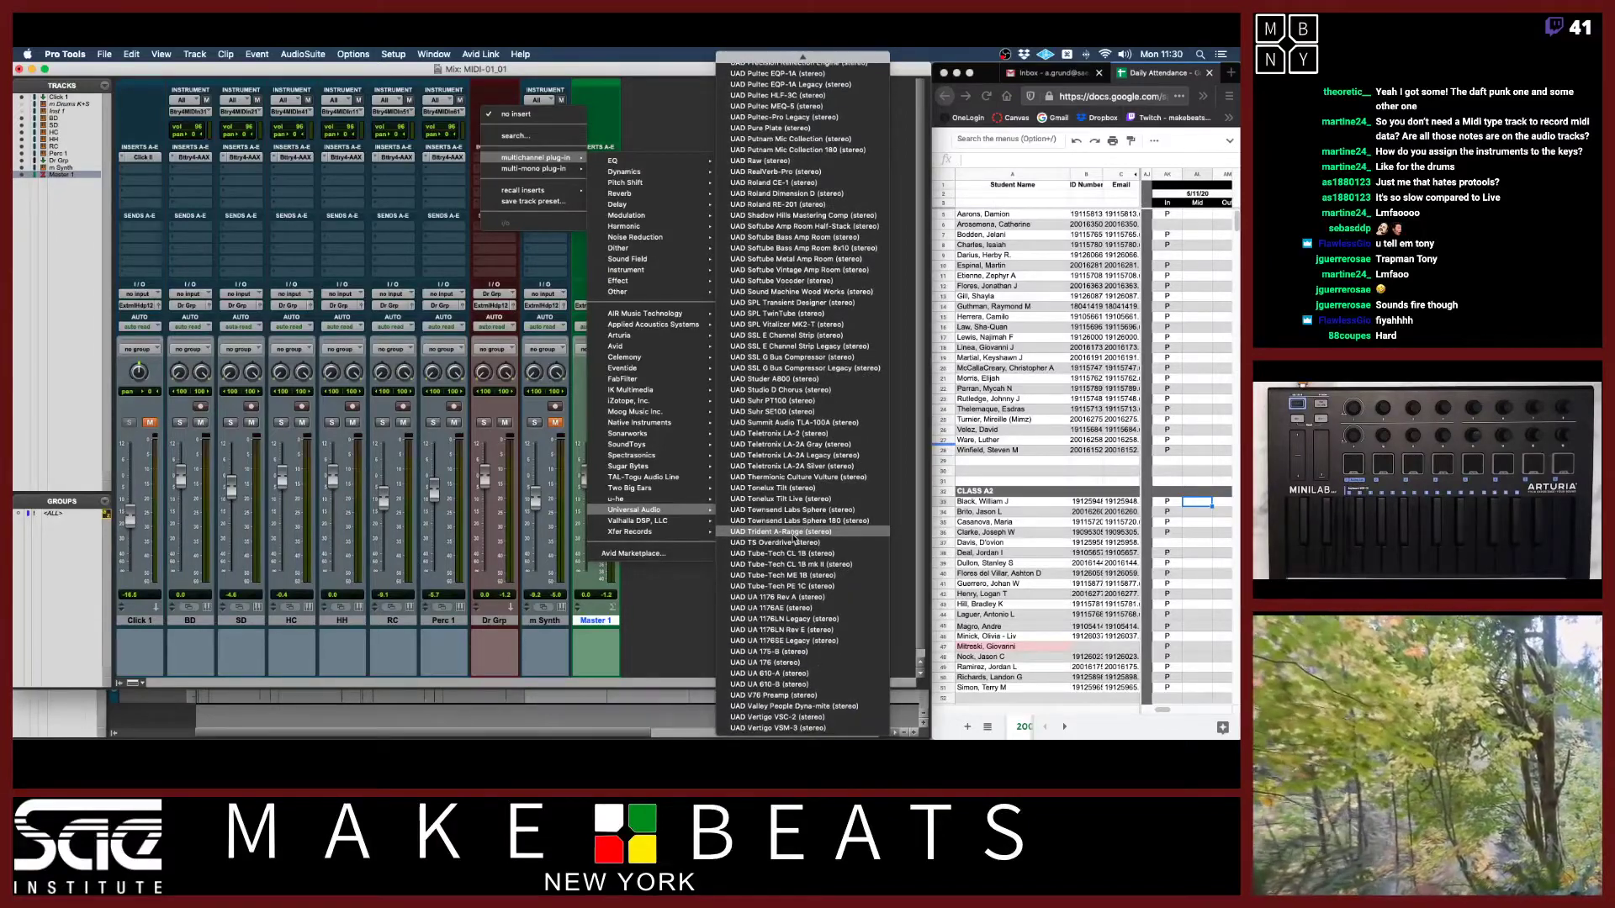
key("Escape")
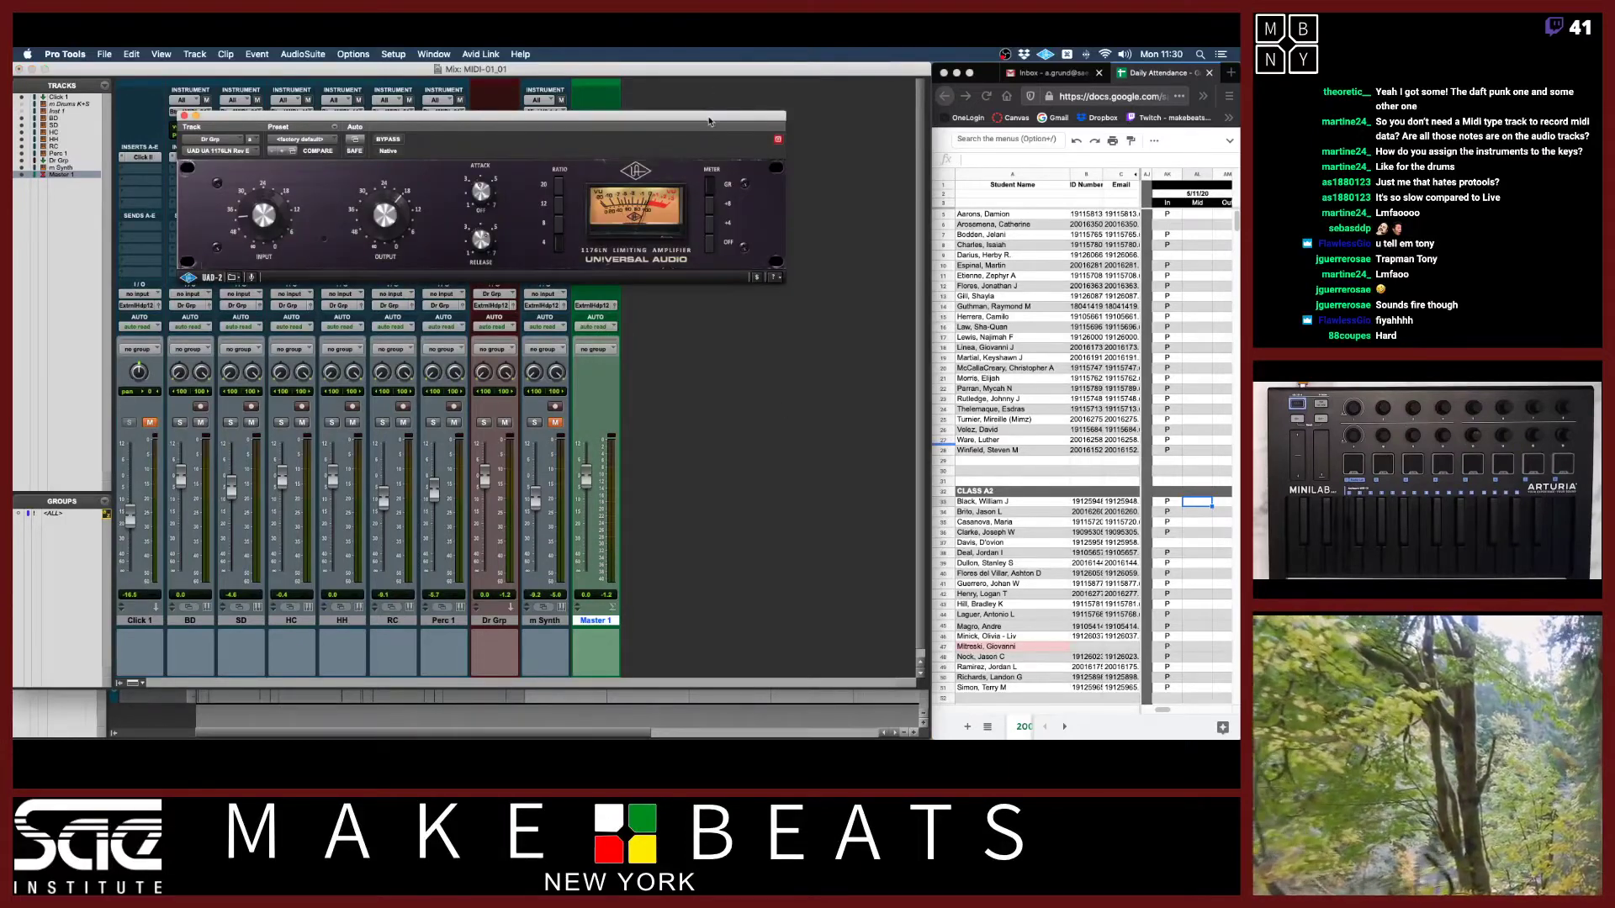
left_click_drag(709, 121, 785, 206)
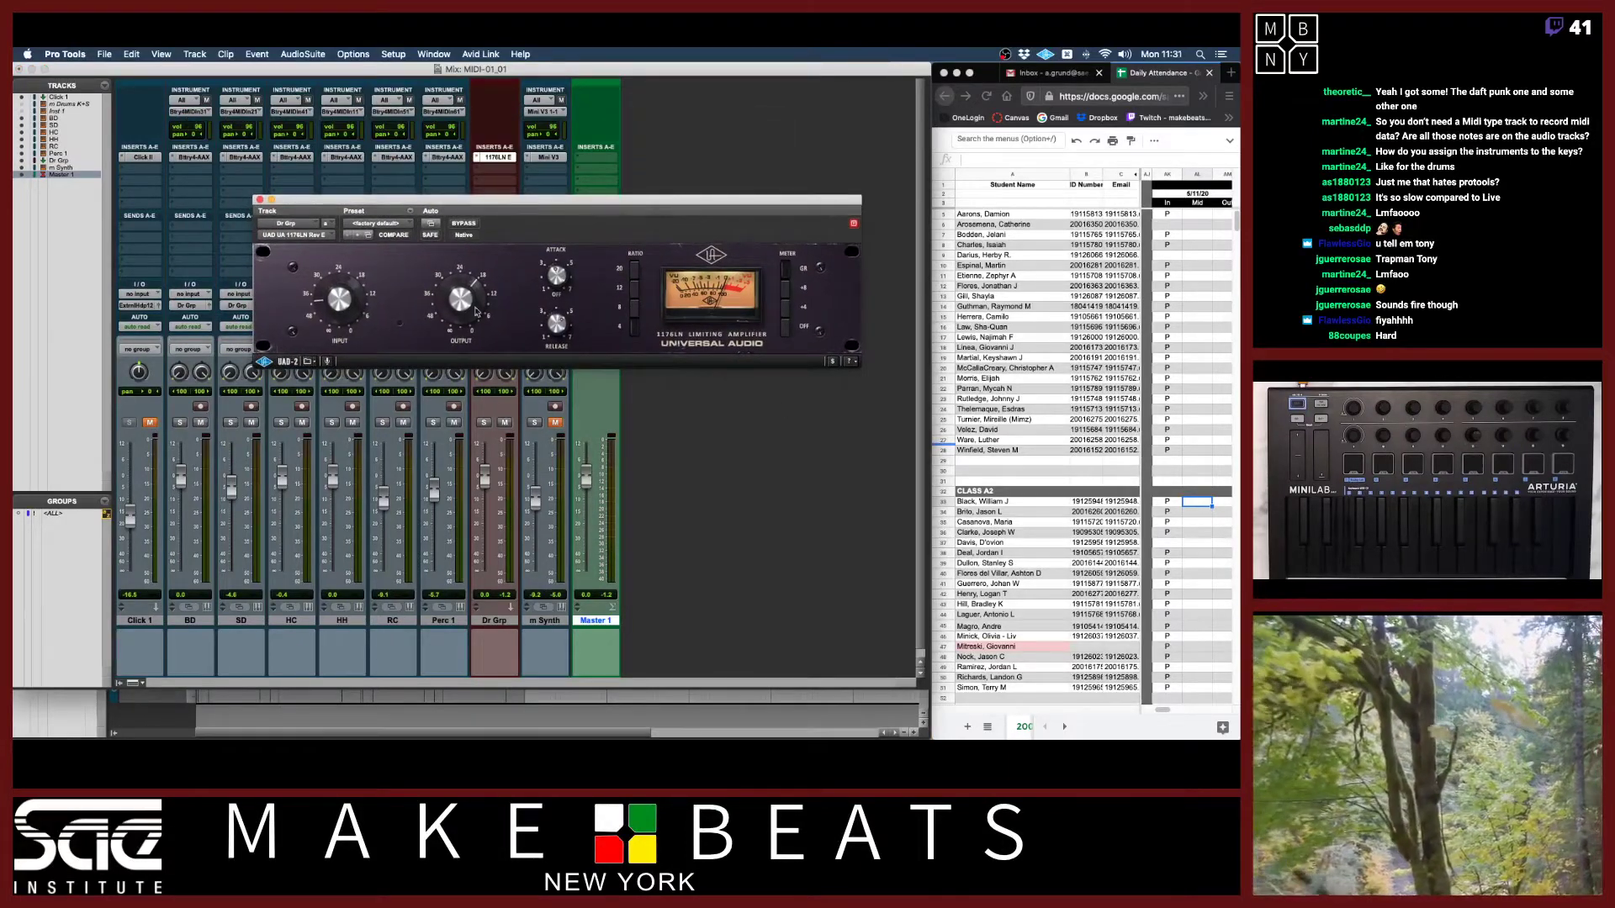
During playback, adjust the input level of the 1176LN on Dr Grp and lower the HH fader to about -4.3 dB.
key("space")
left_click_drag(340, 301, 339, 300)
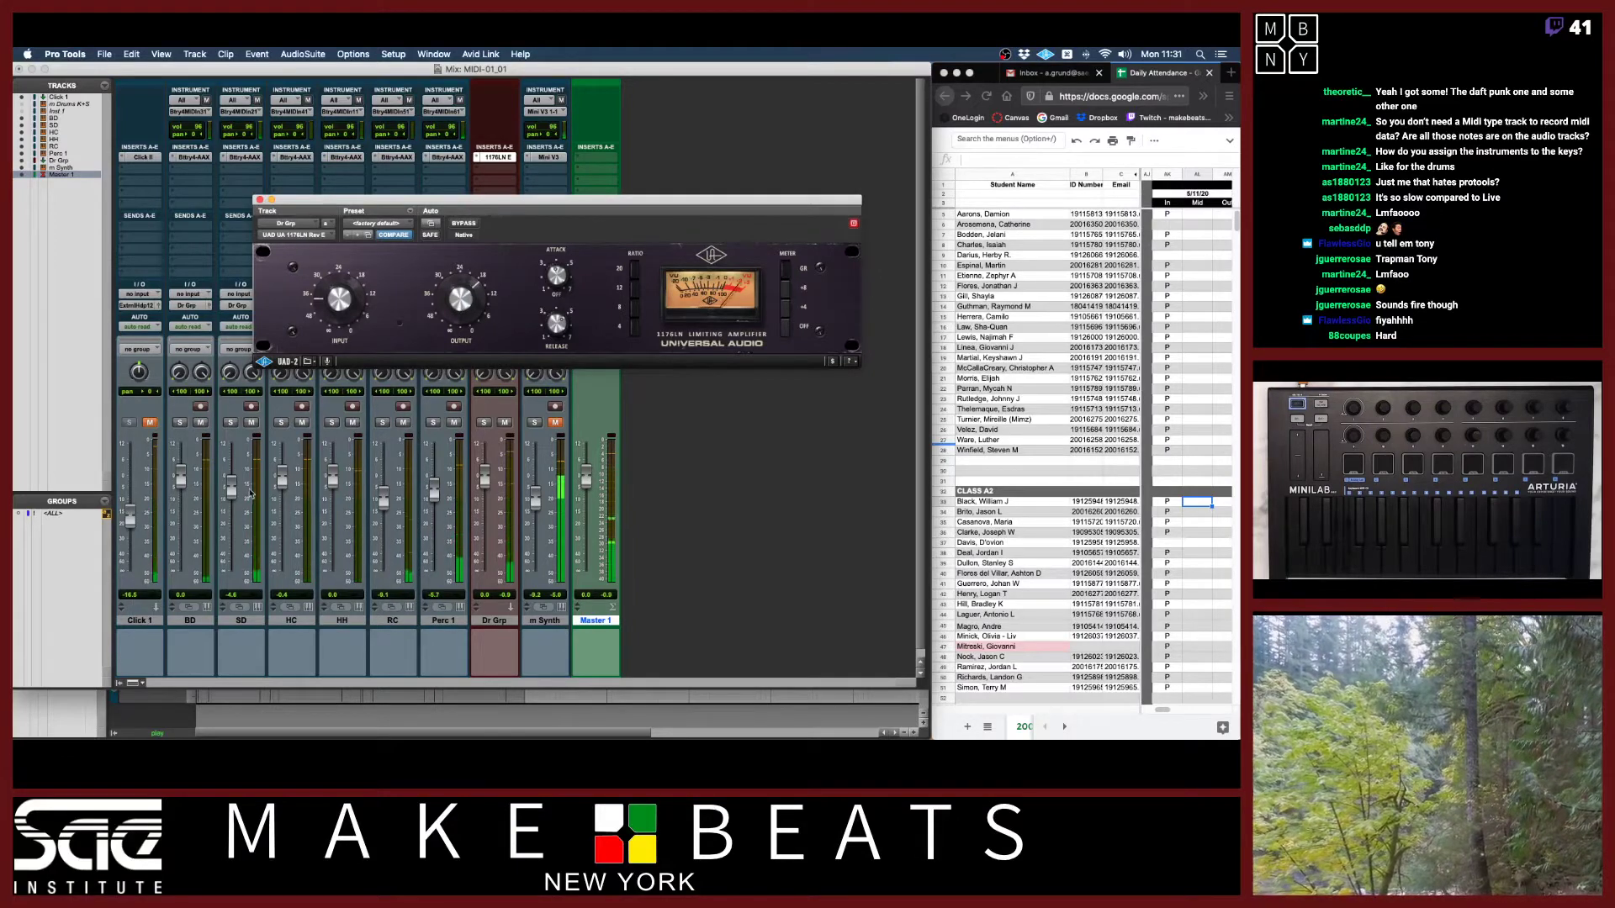
left_click_drag(332, 490, 334, 496)
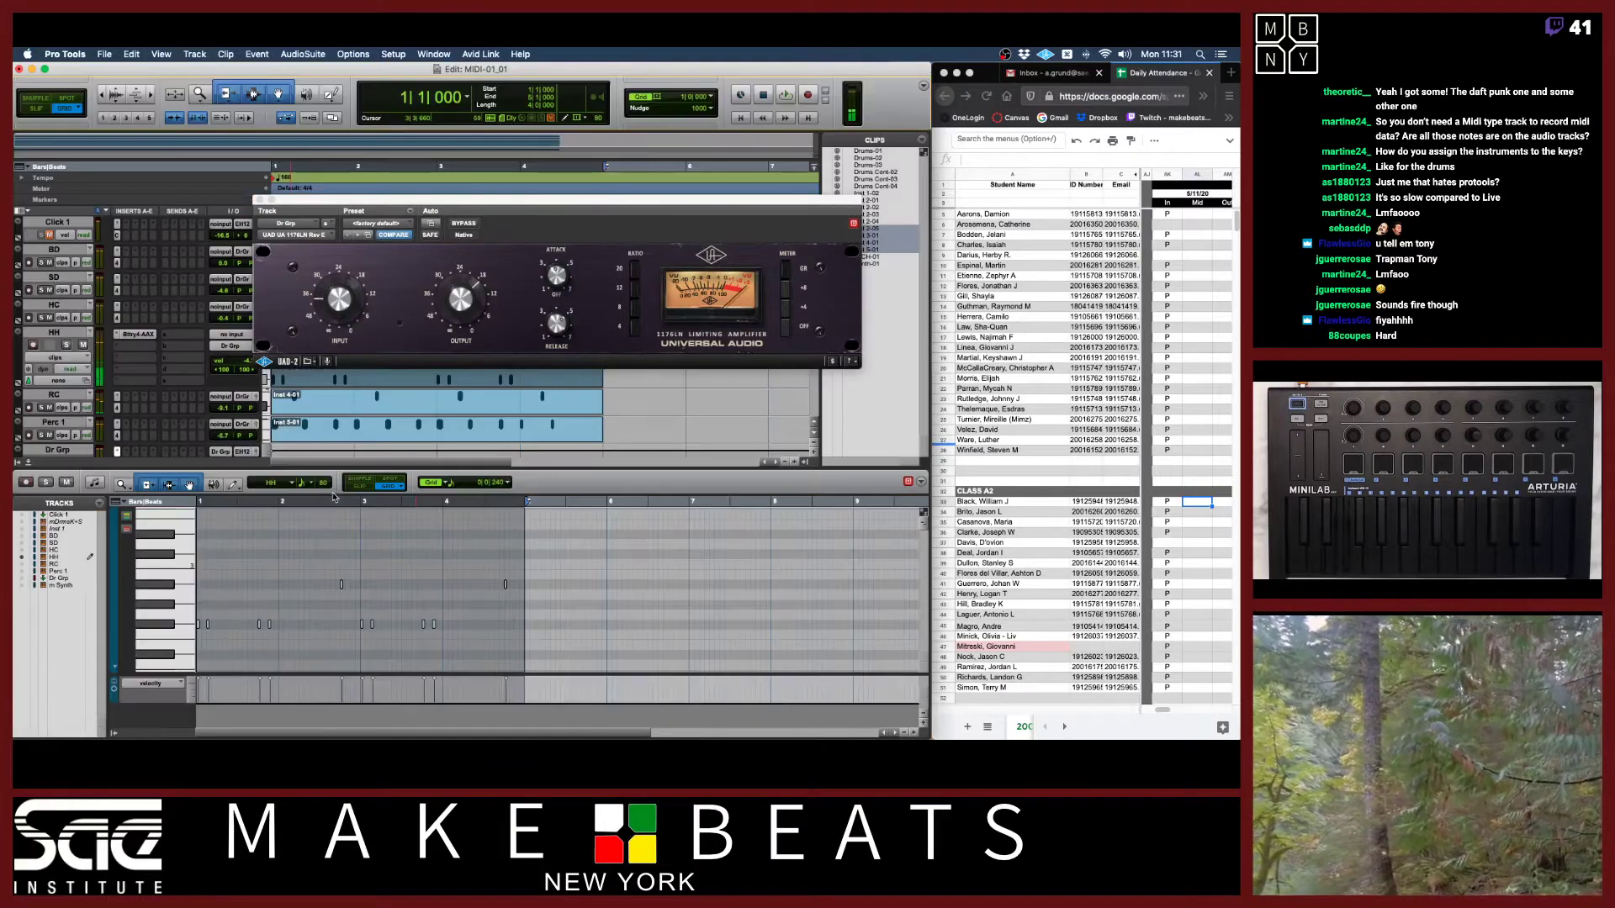
Switch to the Edit window, close the 1176LN and open the Battery instrument on the HH track.
key("super+equal")
left_click_drag(348, 203, 496, 199)
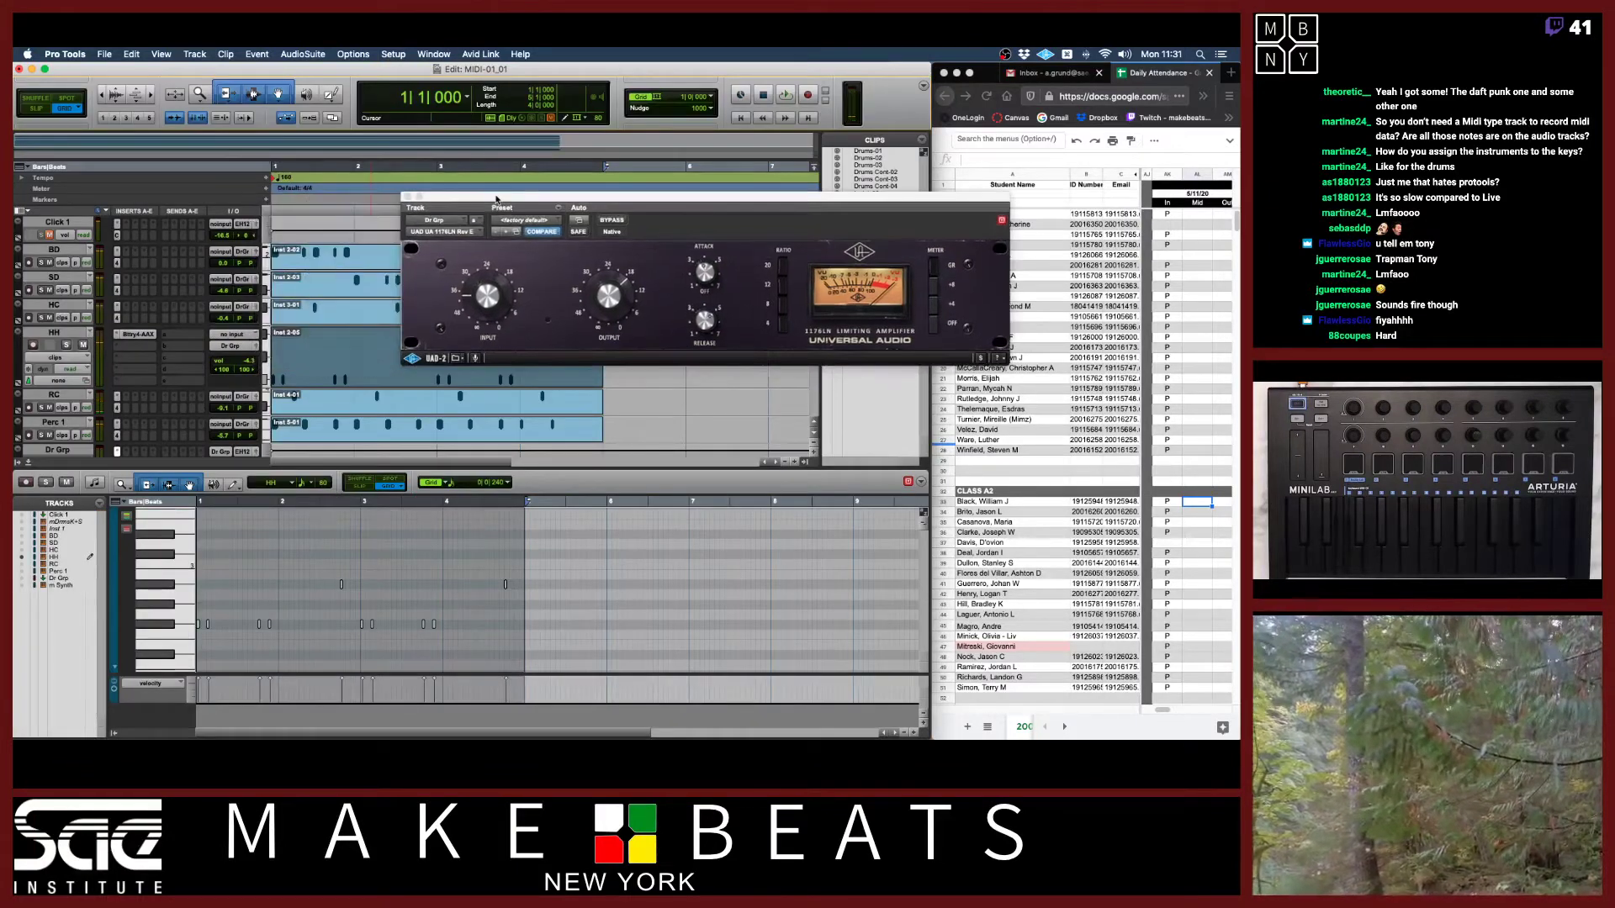
left_click(409, 196)
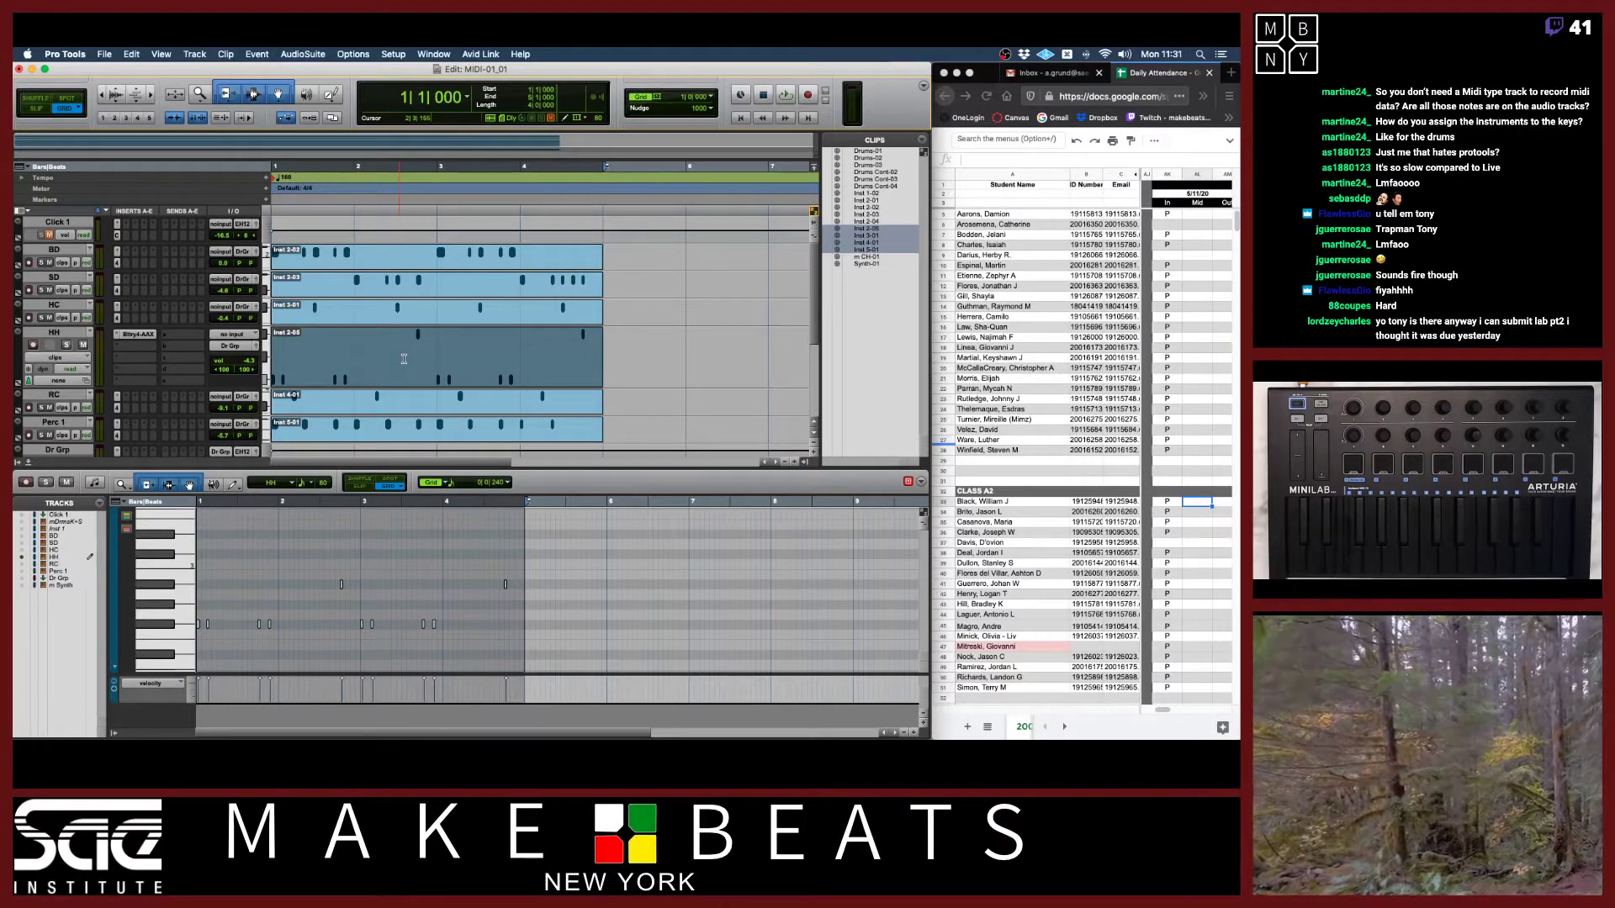
left_click(146, 336)
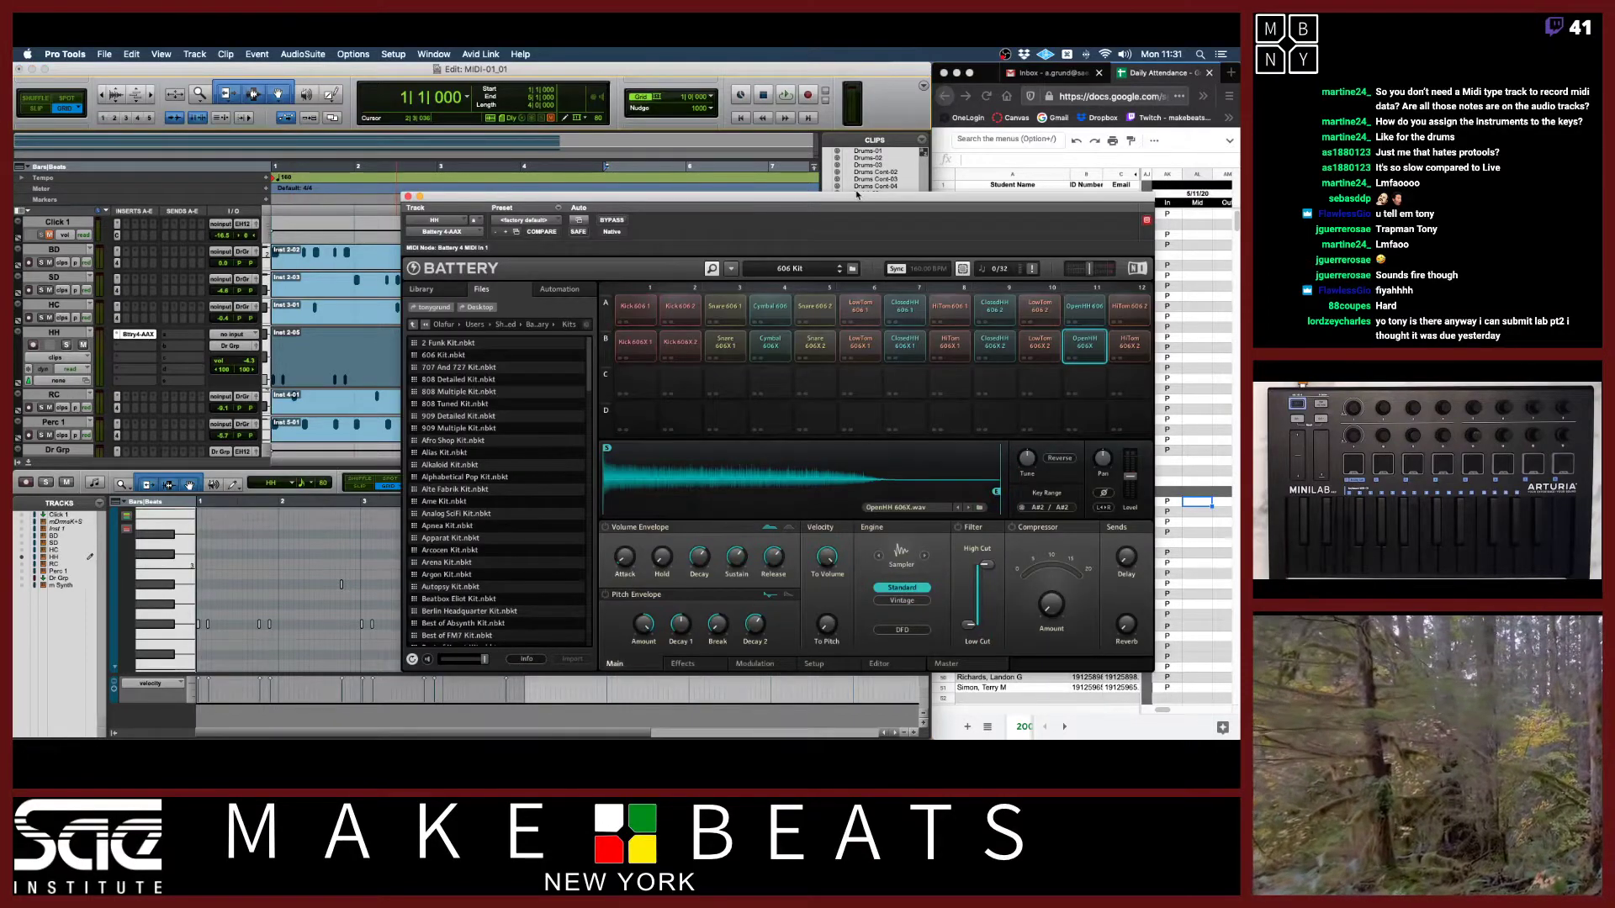
left_click(656, 158)
left_click_drag(653, 198, 557, 164)
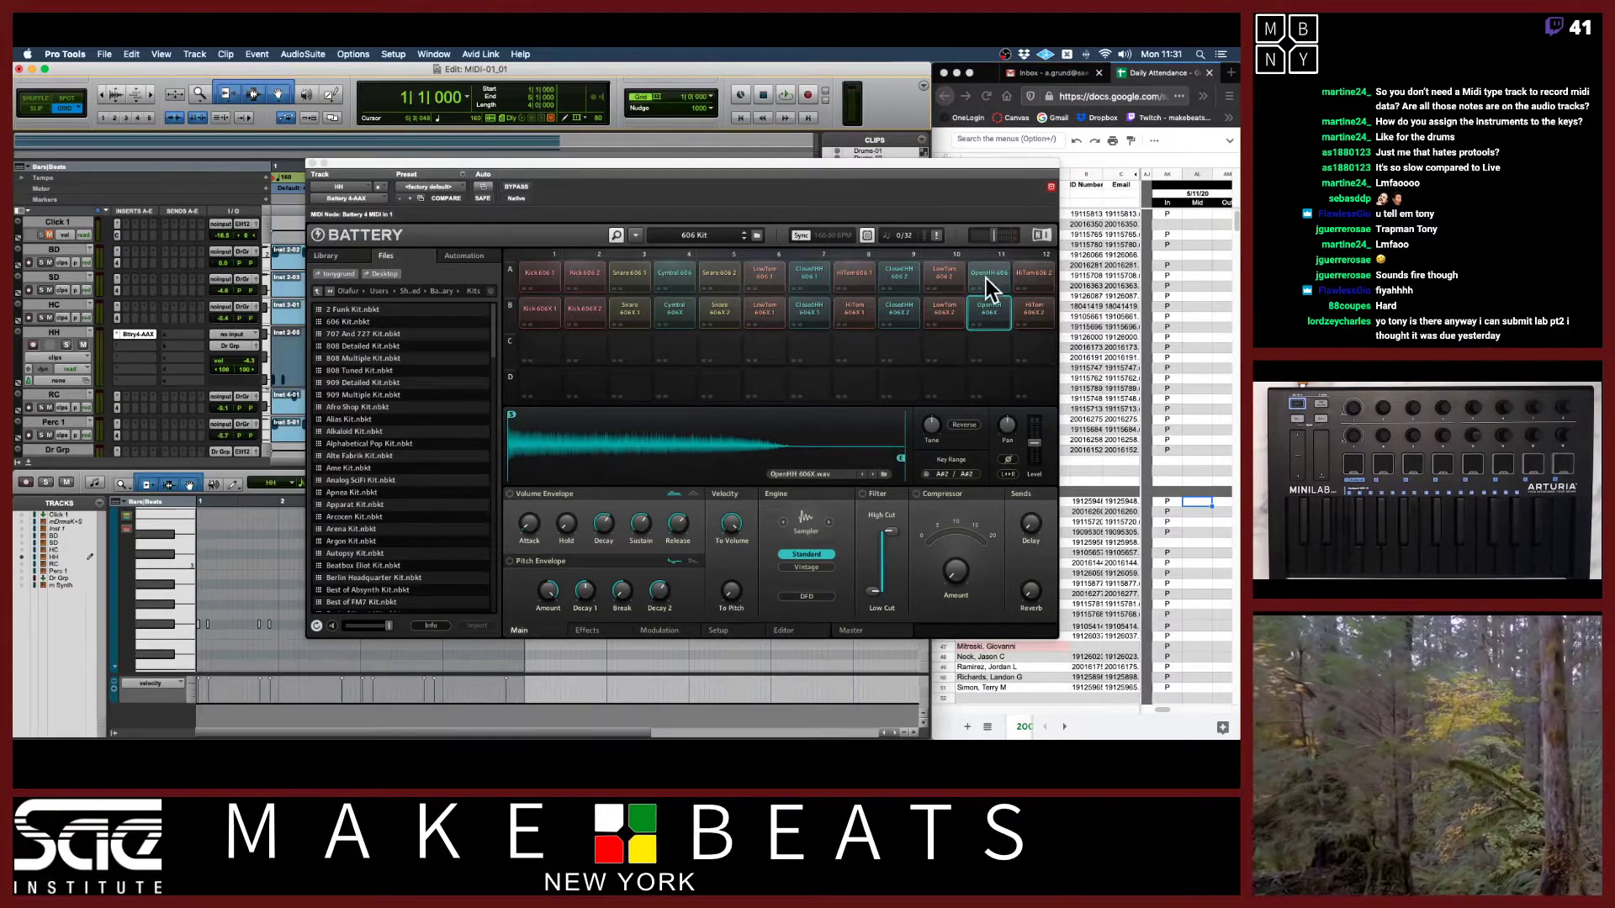
Try the closed hi-hat cell at about -13.1 dB during playback, and restore the cell's default level.
key("space")
left_click(990, 312)
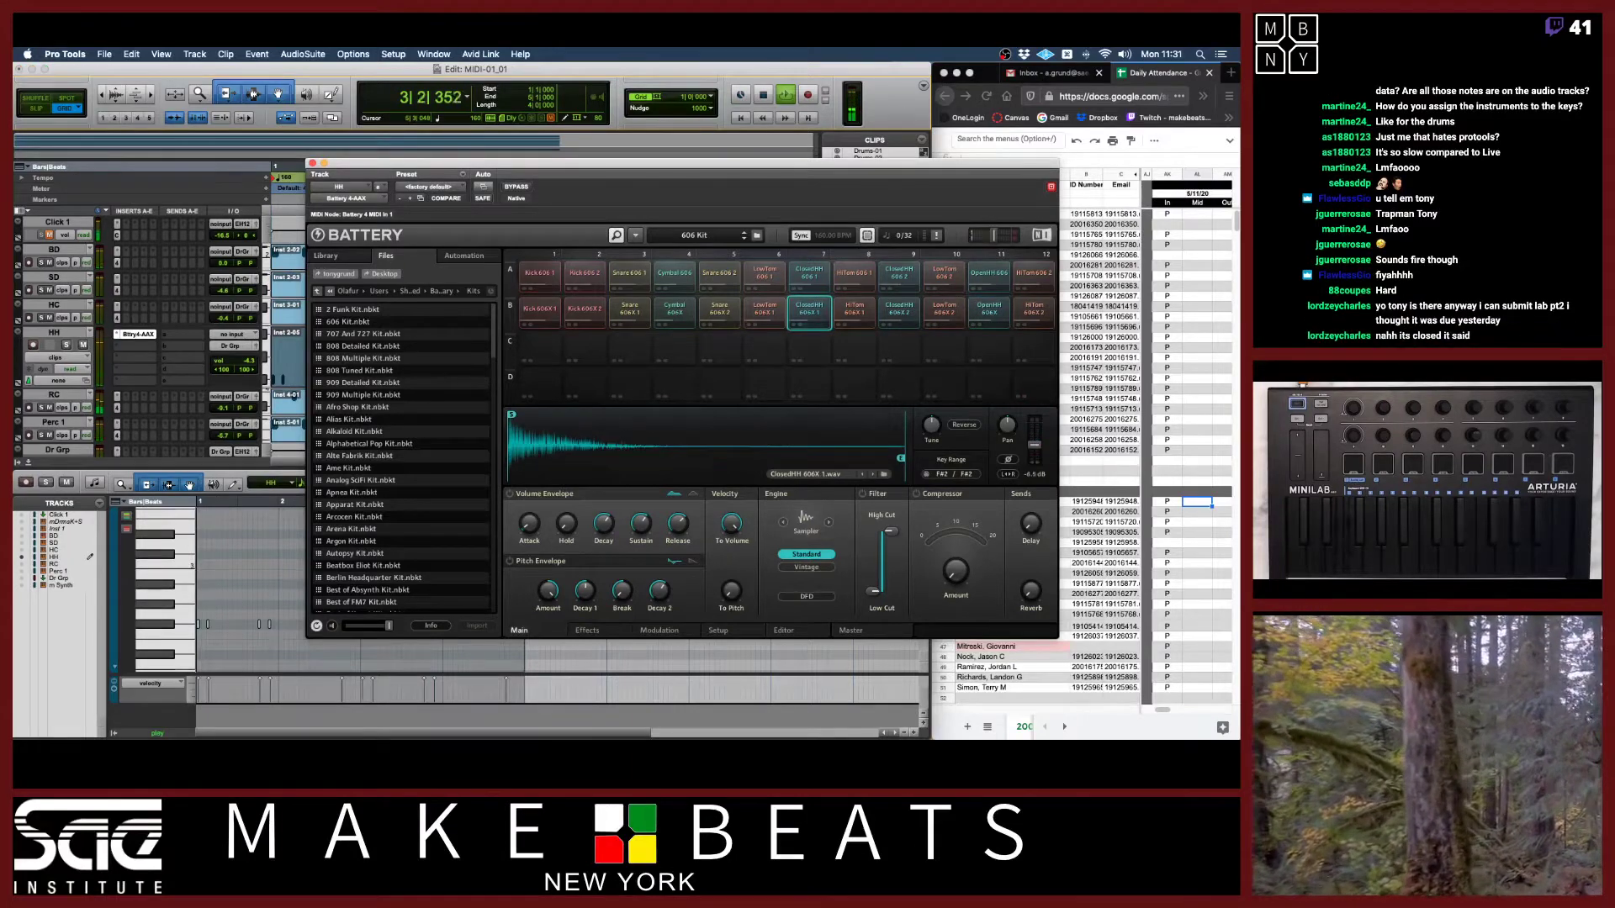
left_click(809, 311)
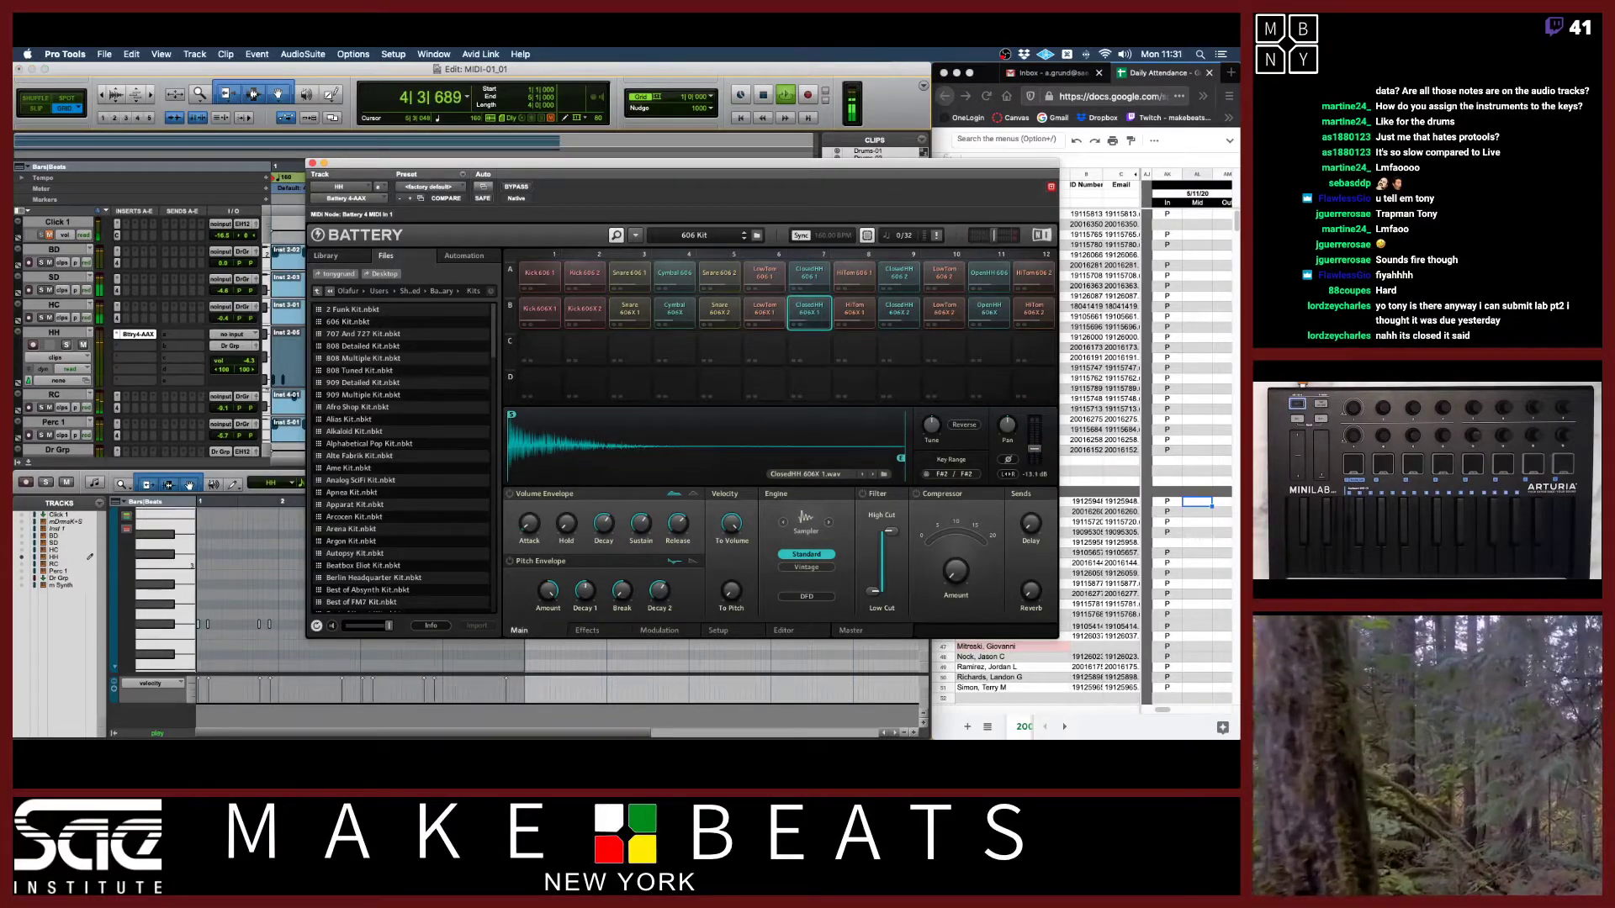
key("space")
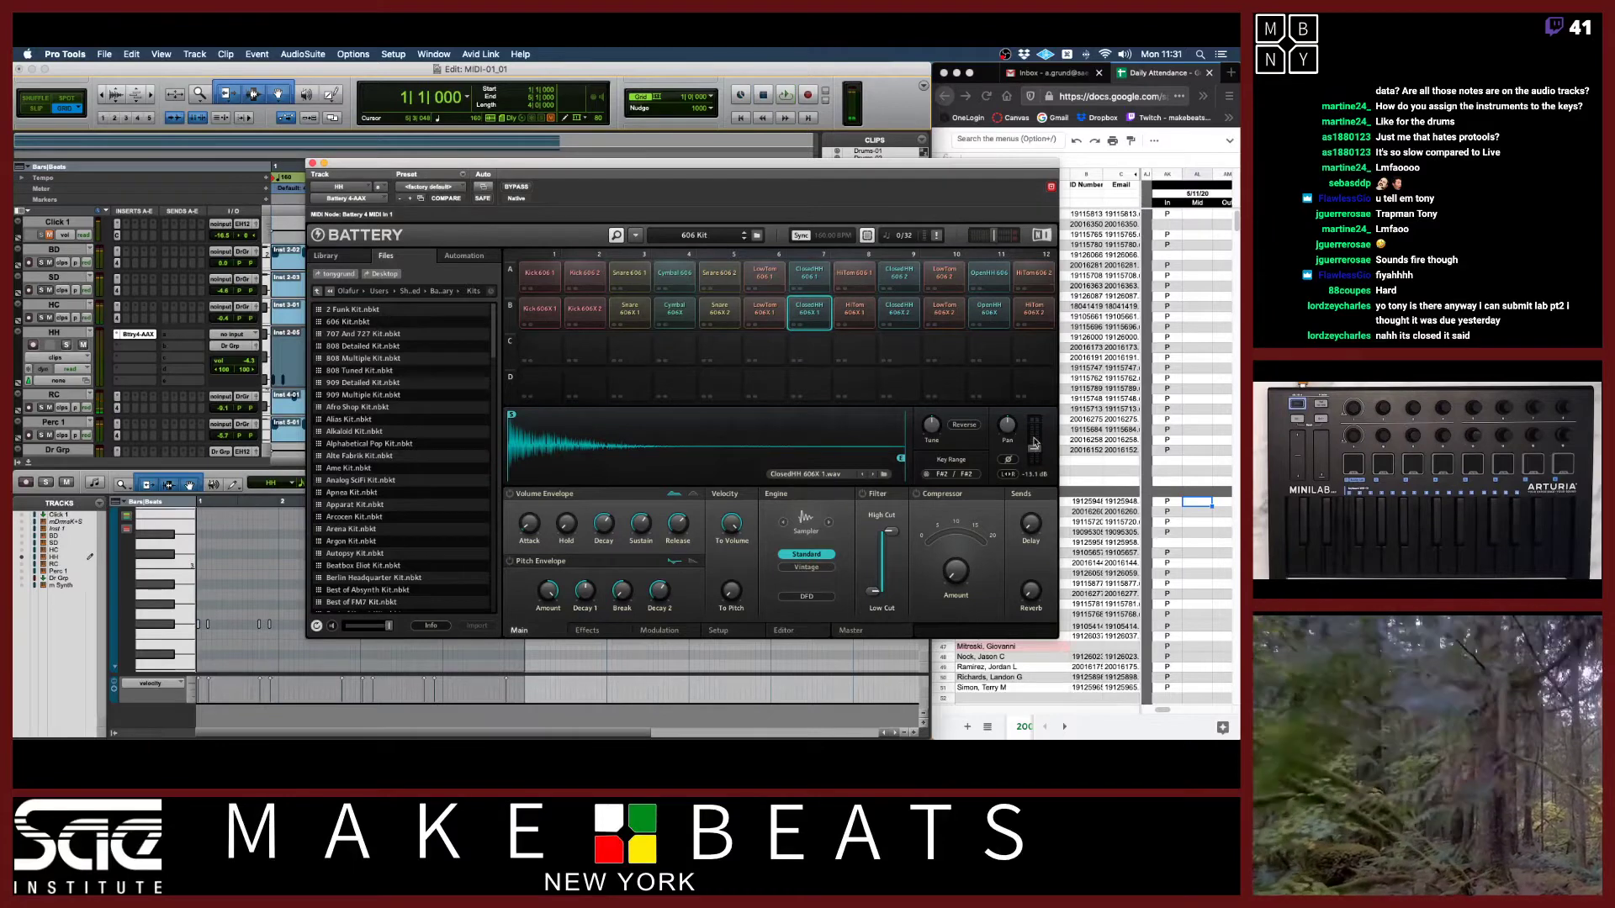
left_click(1036, 454, "super")
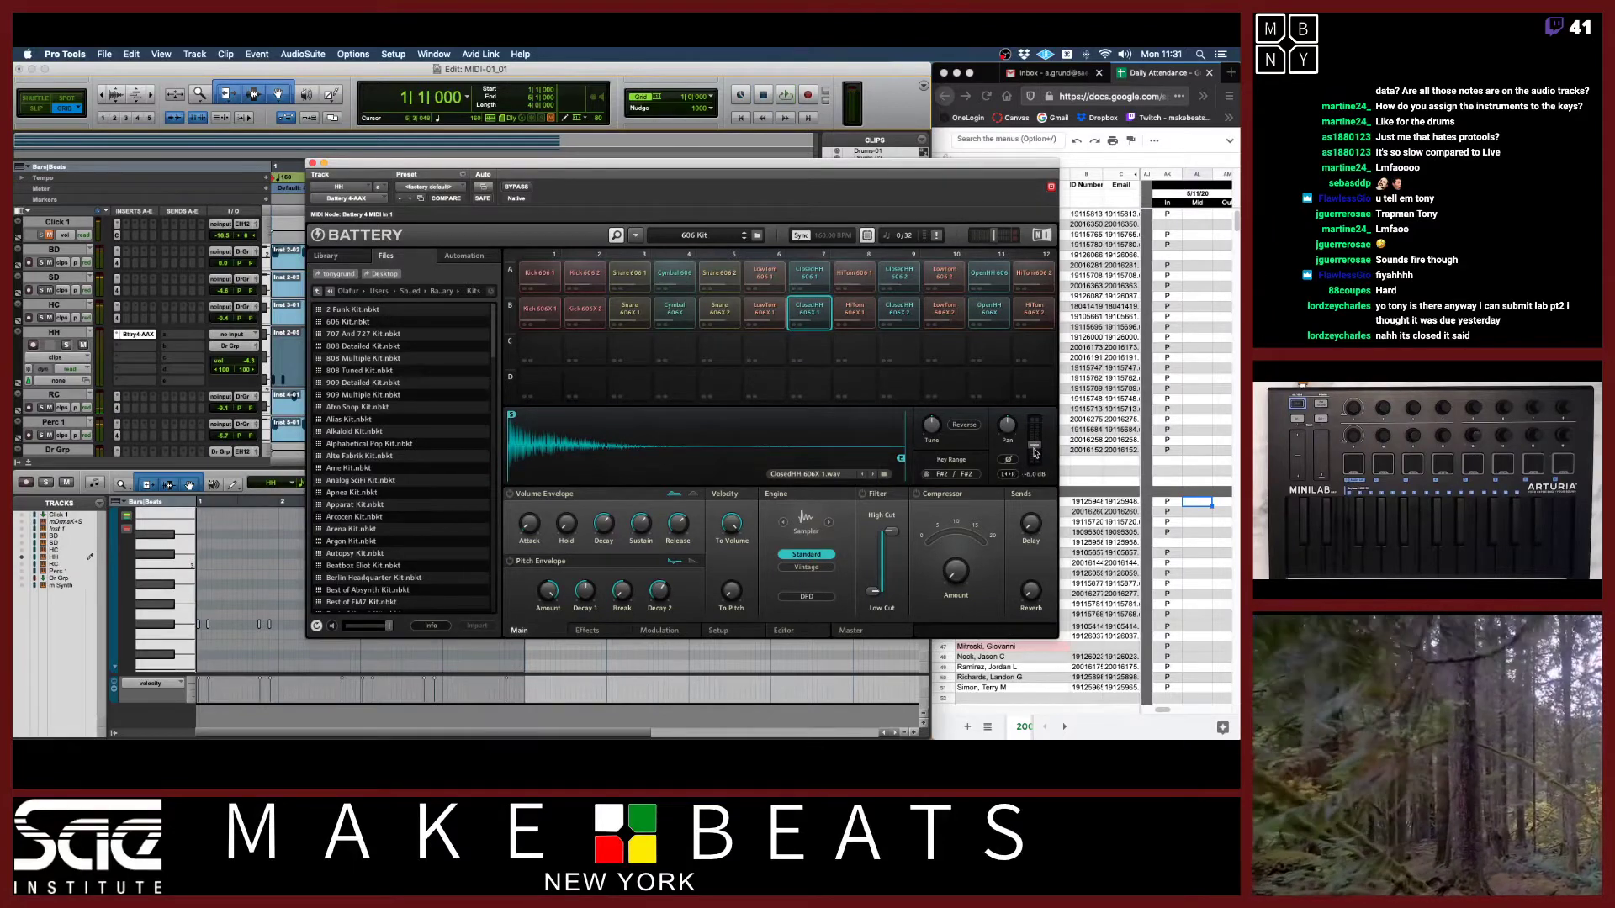
During playback, raise the HH track volume to -1.2 dB, lower Battery's open hi-hat cell to about -7.4 dB, and close Battery.
left_click(989, 312)
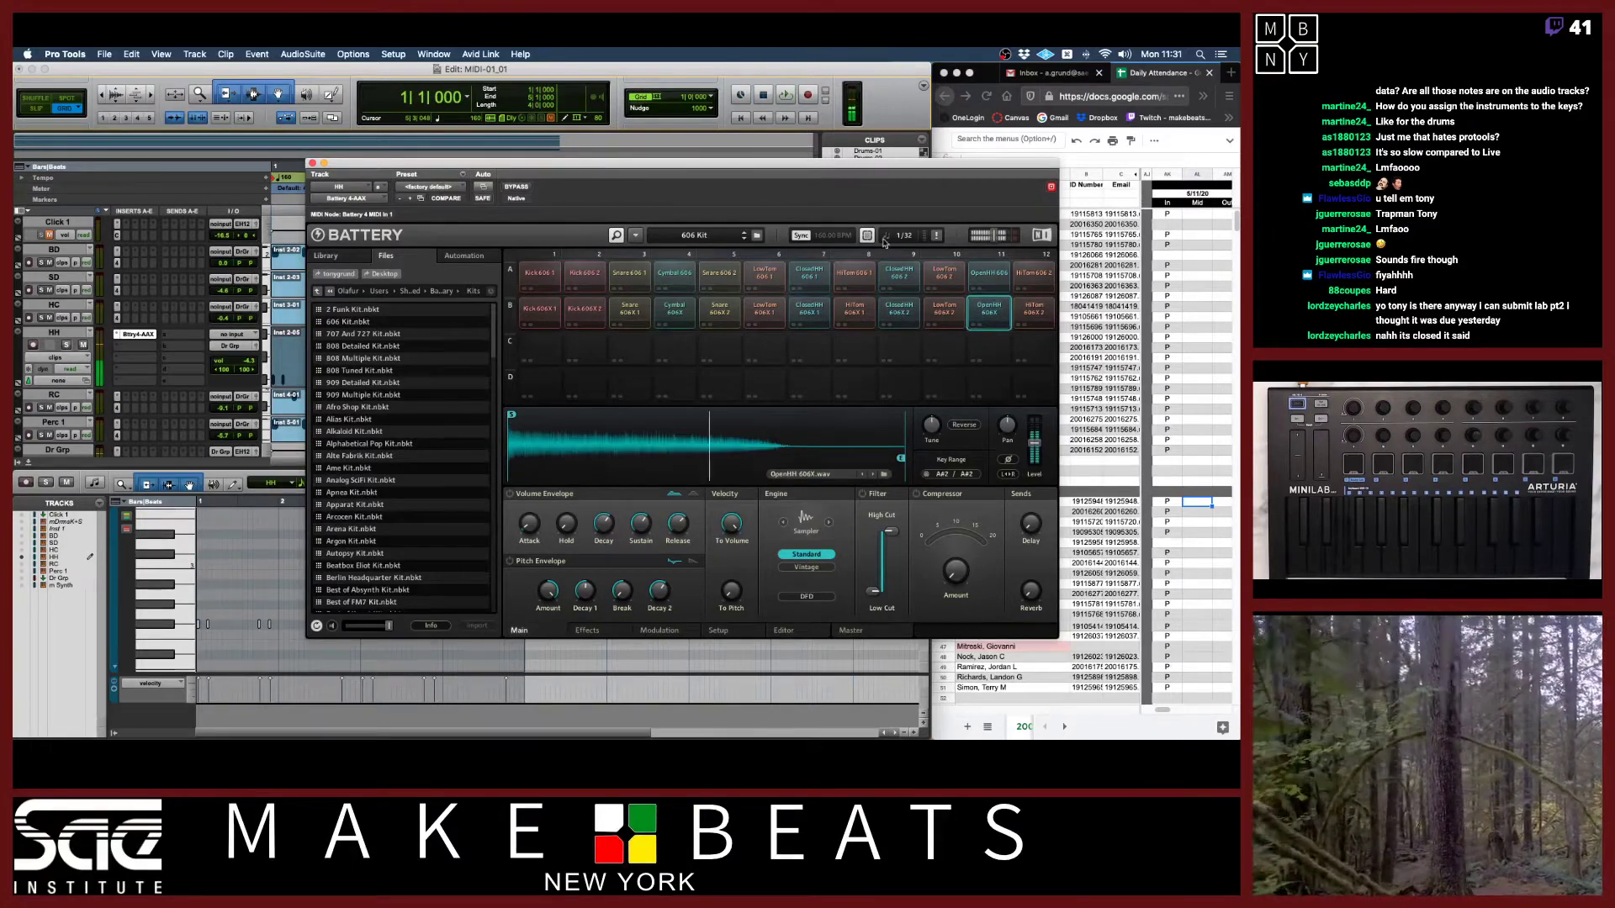
key("space")
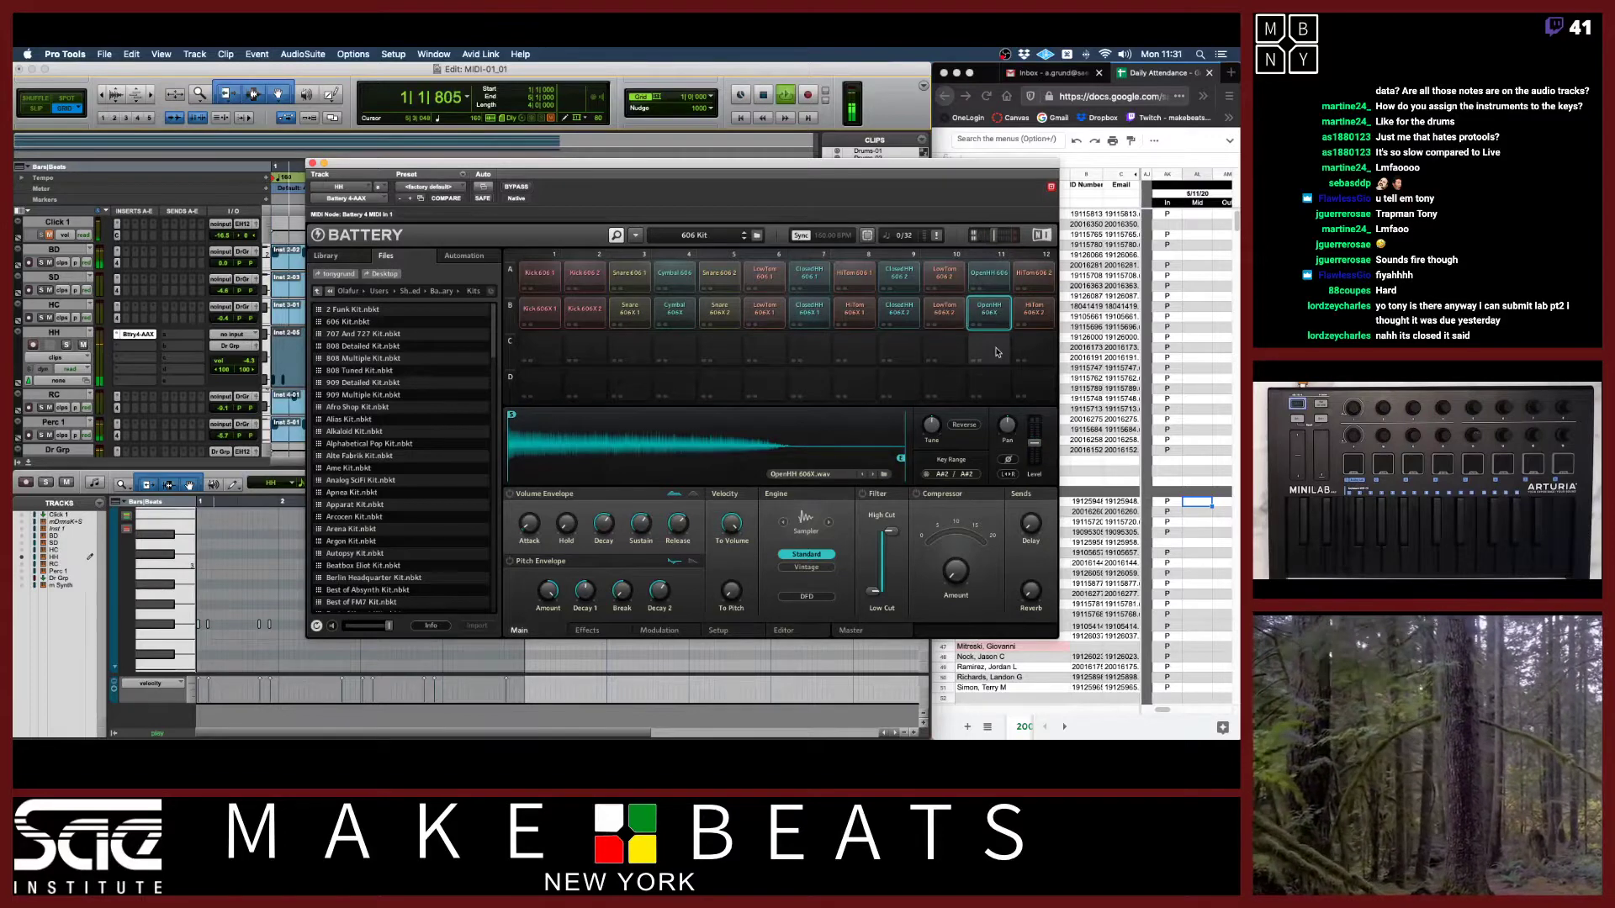
left_click(249, 363)
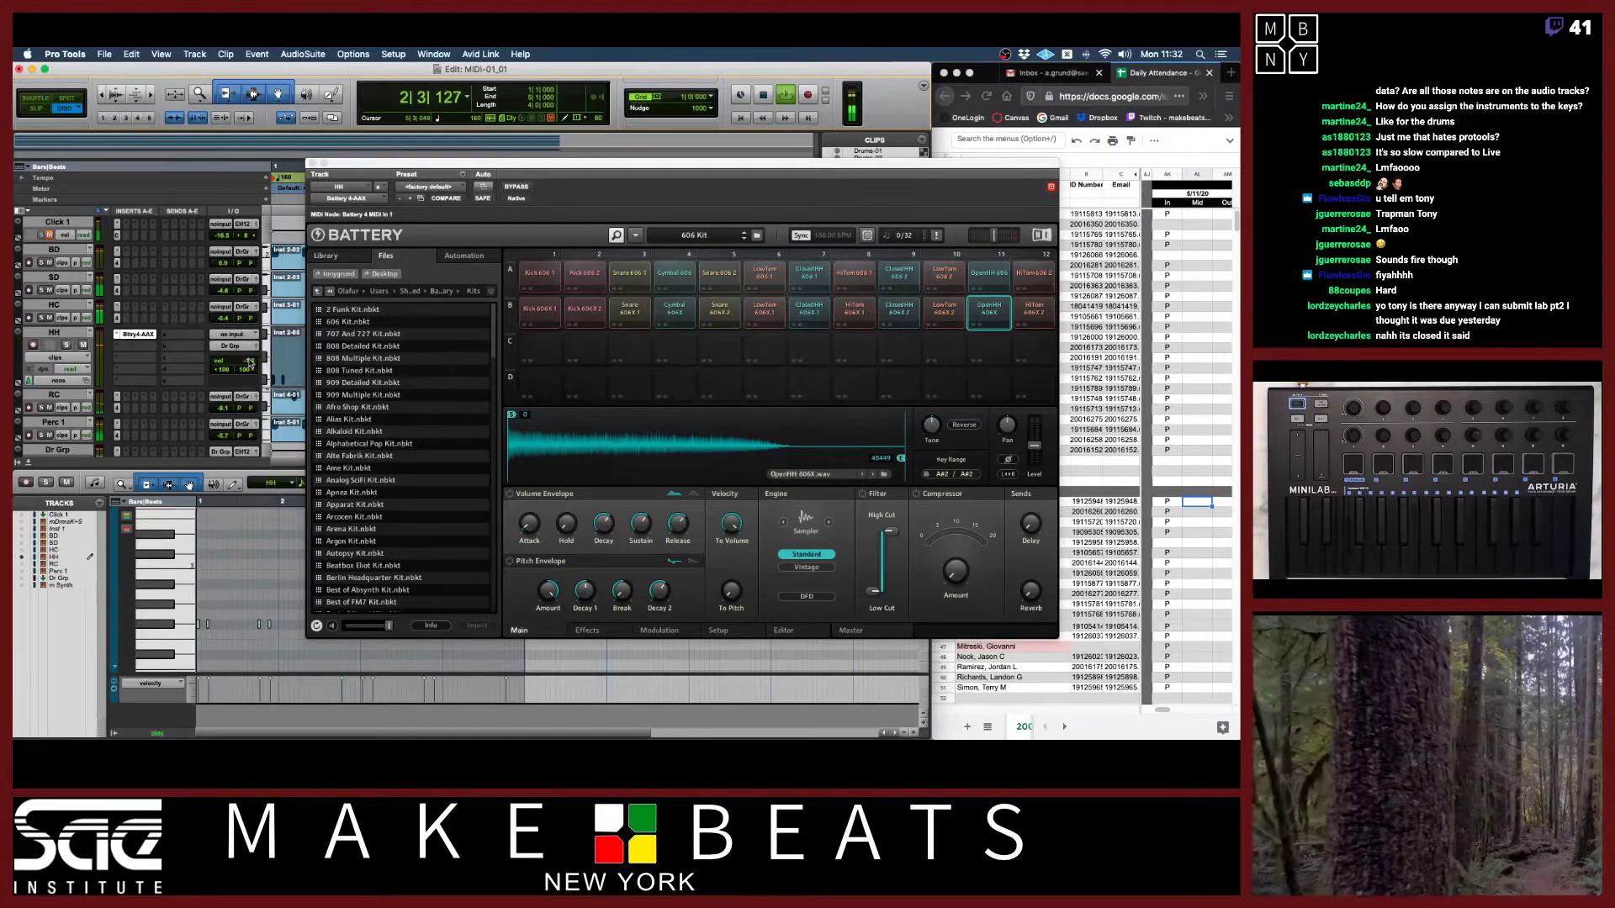
left_click(1034, 446)
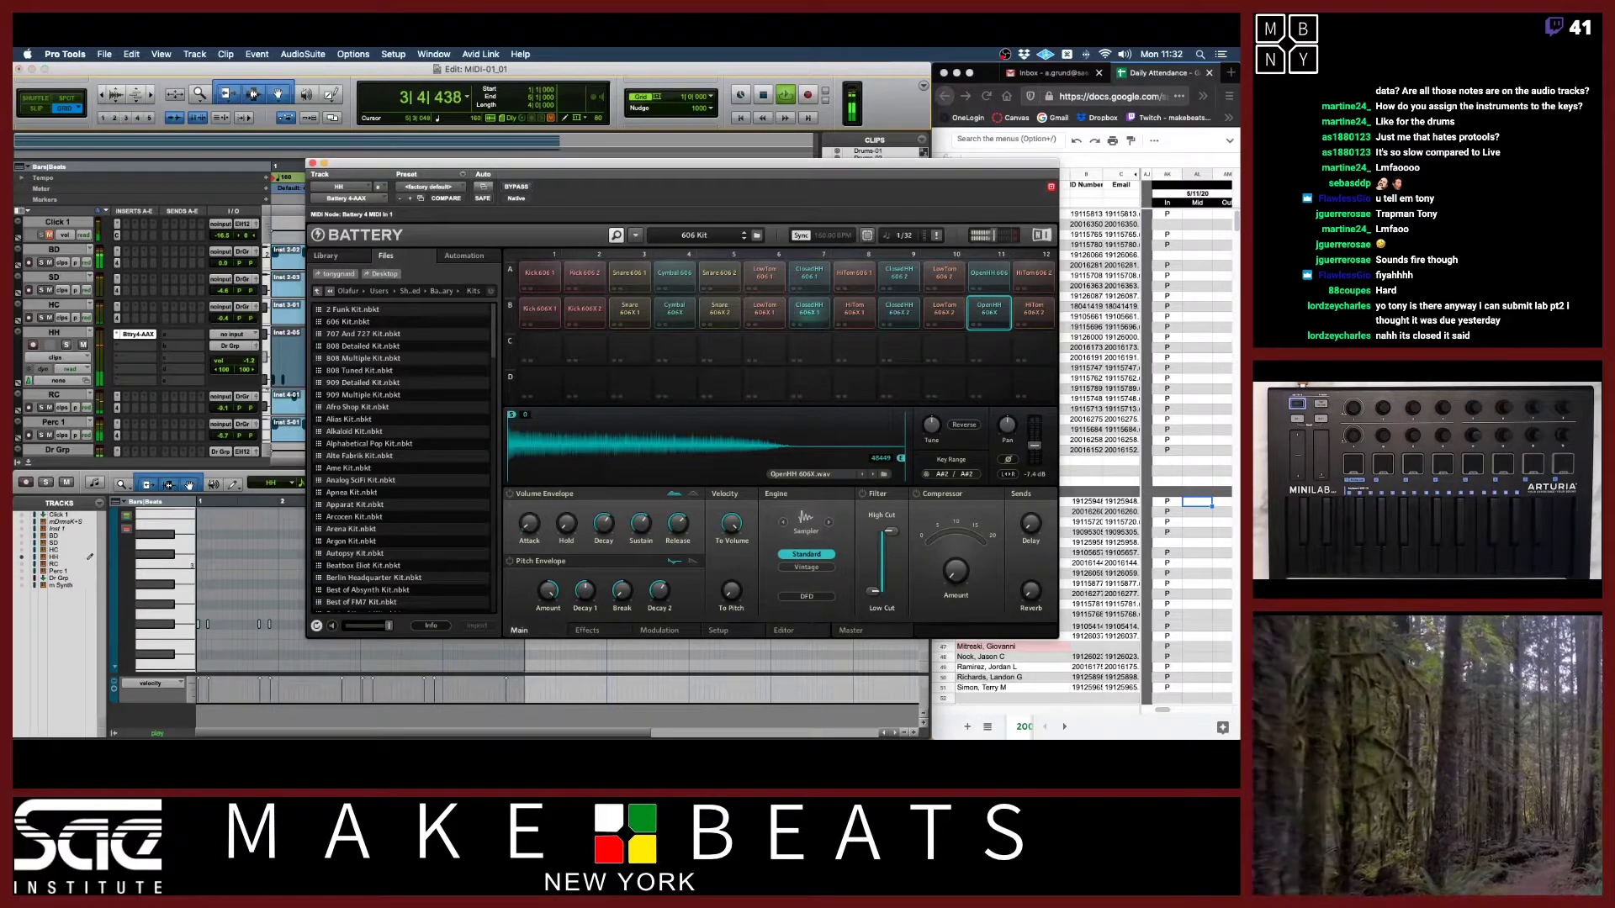
key("space")
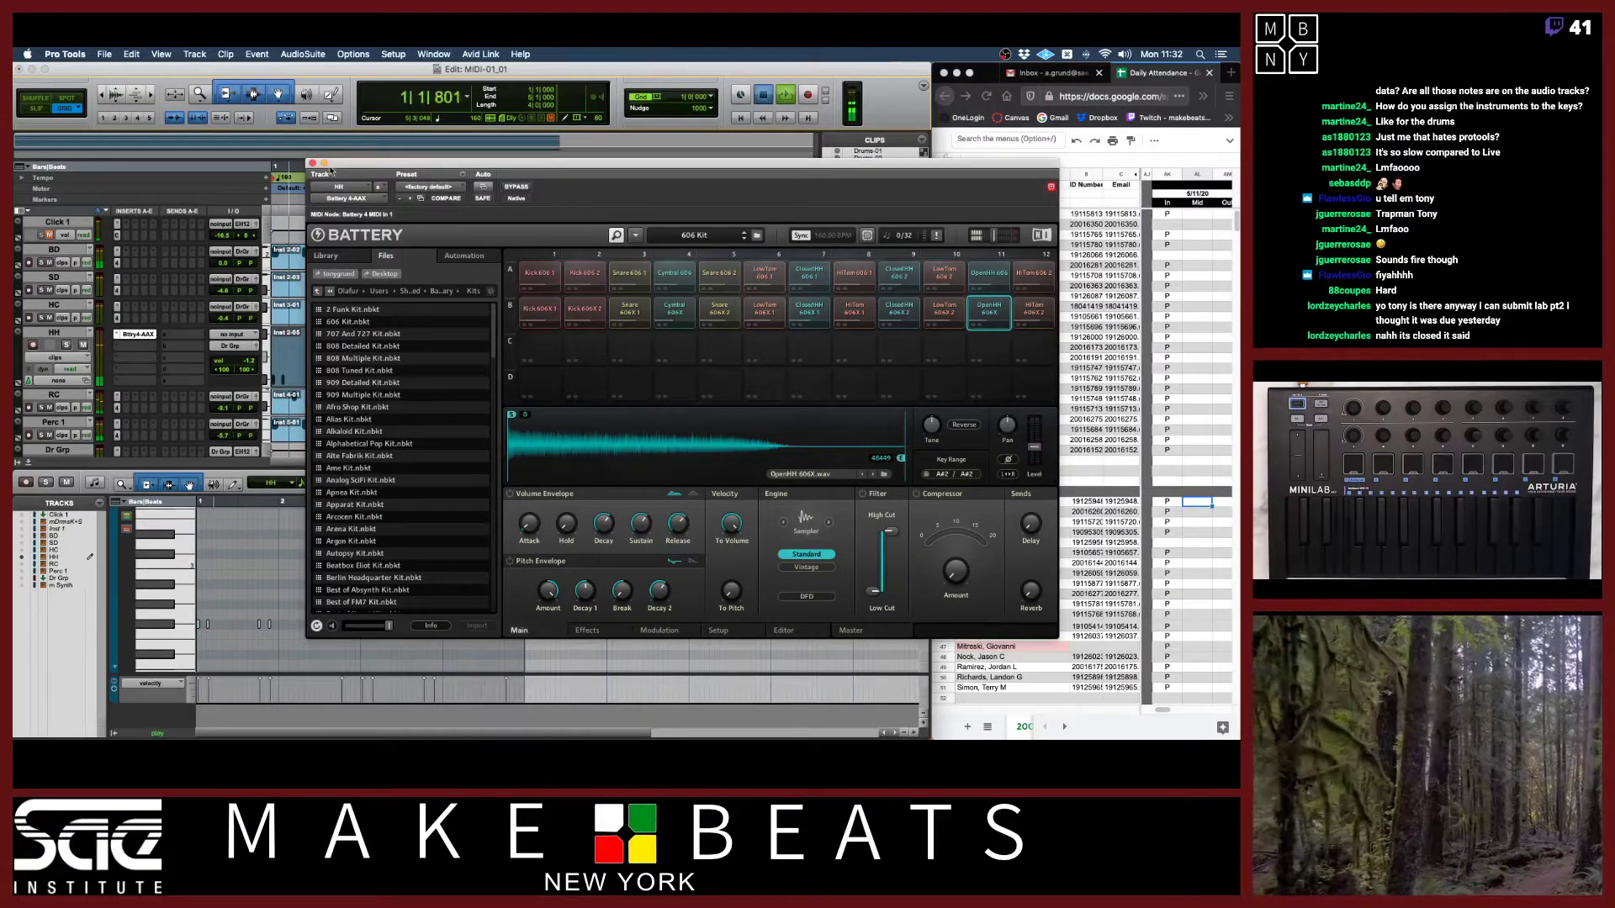
left_click(312, 163)
In the Mix window, insert a stereo Dyn3 Compressor/Limiter in the third insert slot of BD.
key("super+equal")
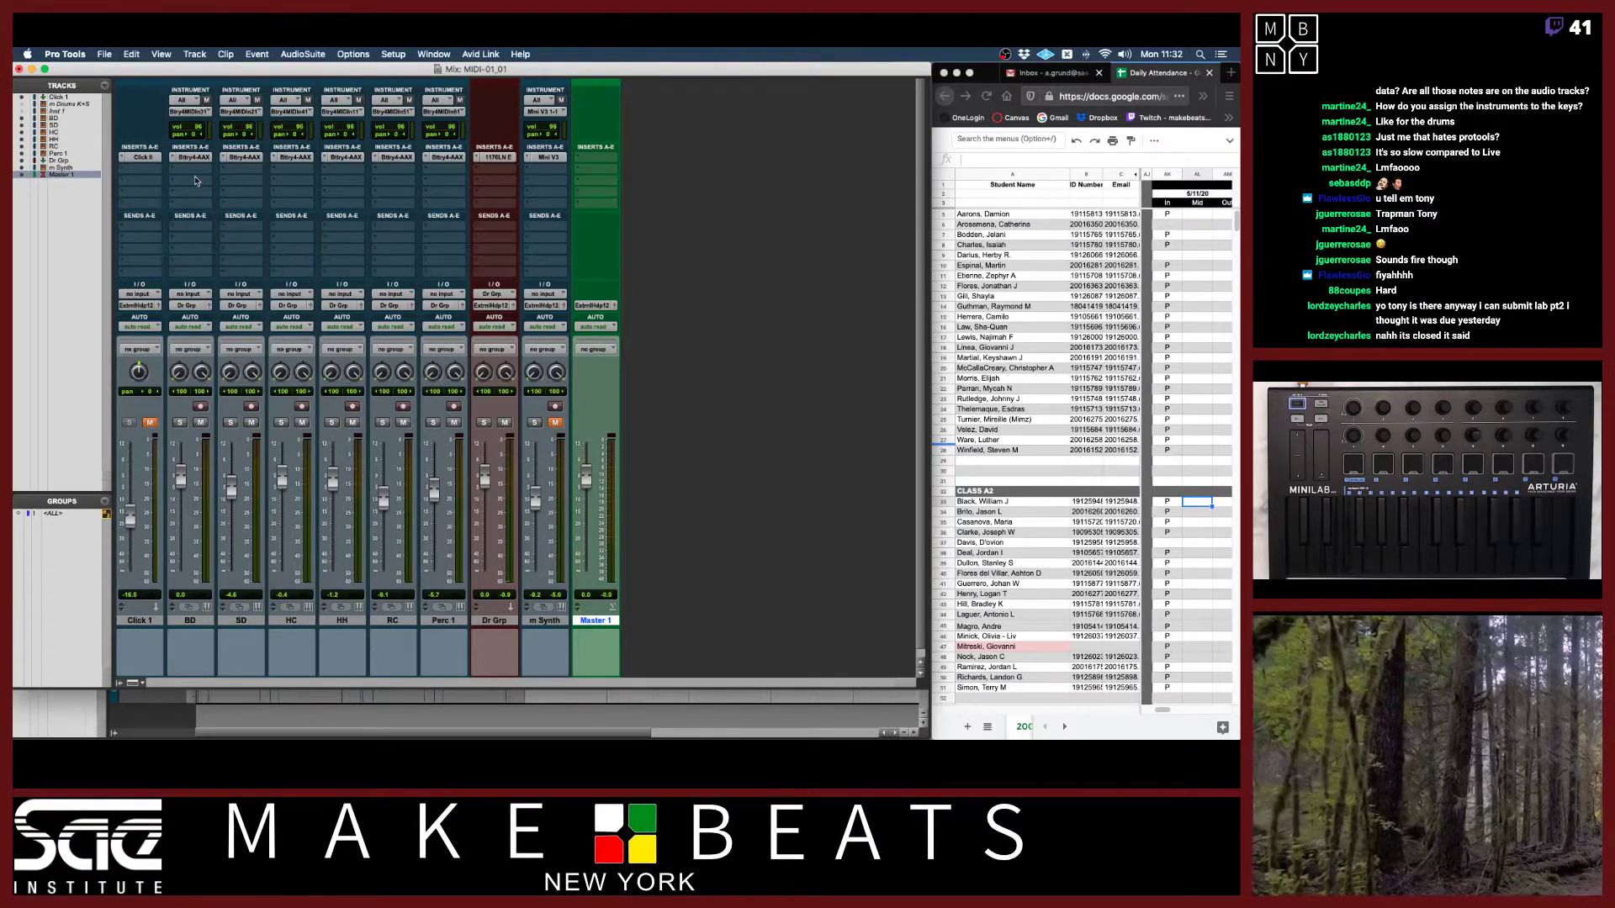
left_click(195, 180)
mouse_move(195, 180)
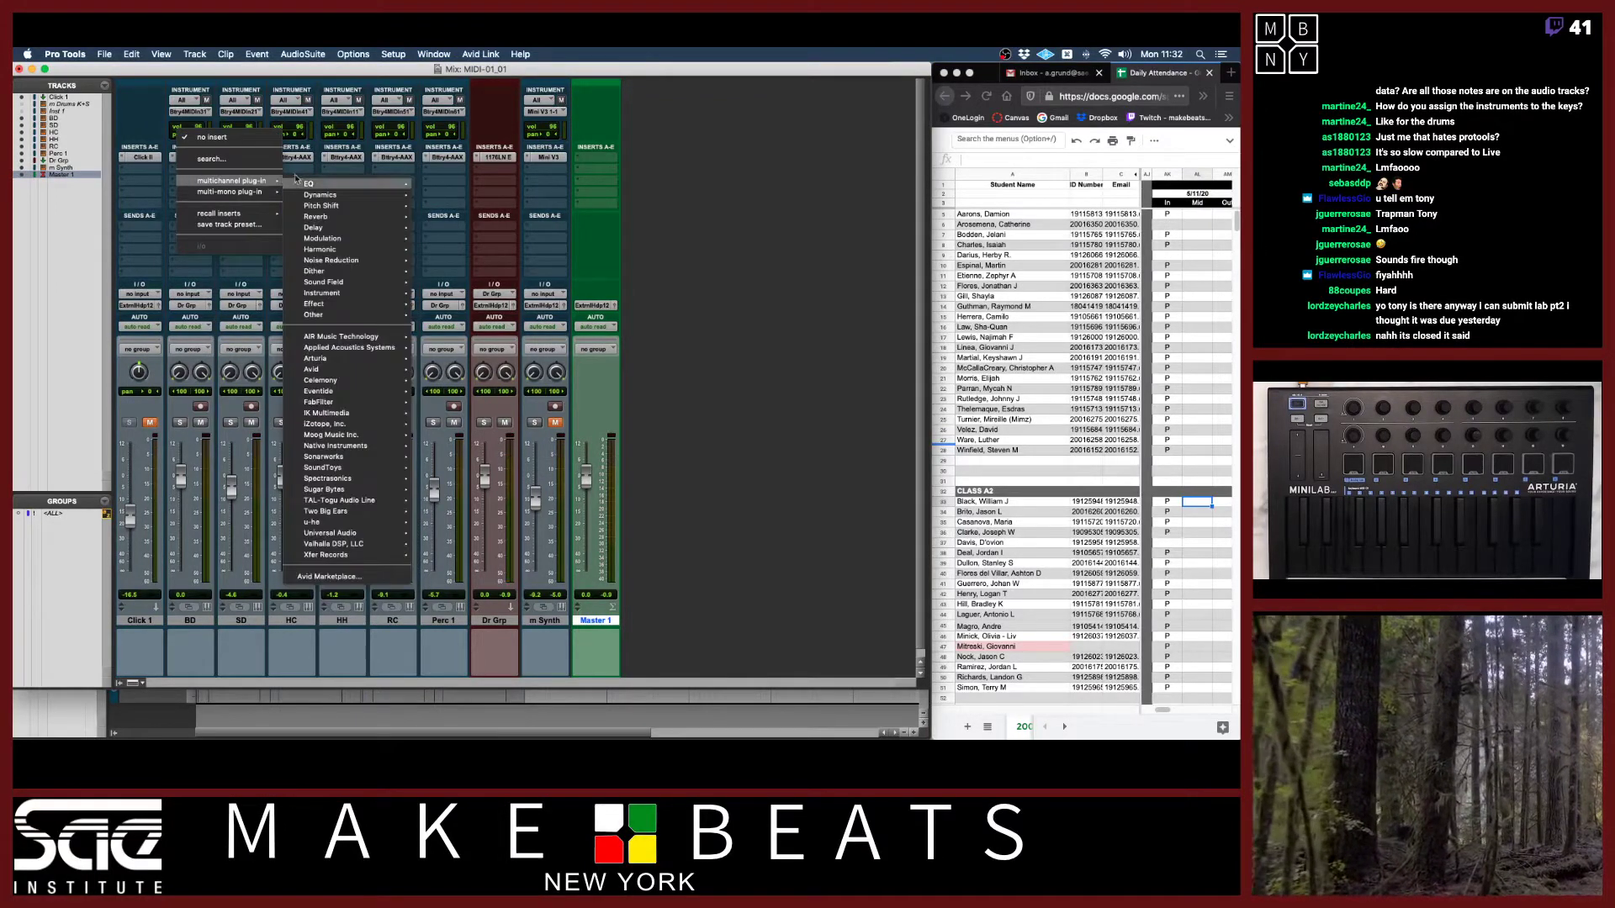
mouse_move(356, 191)
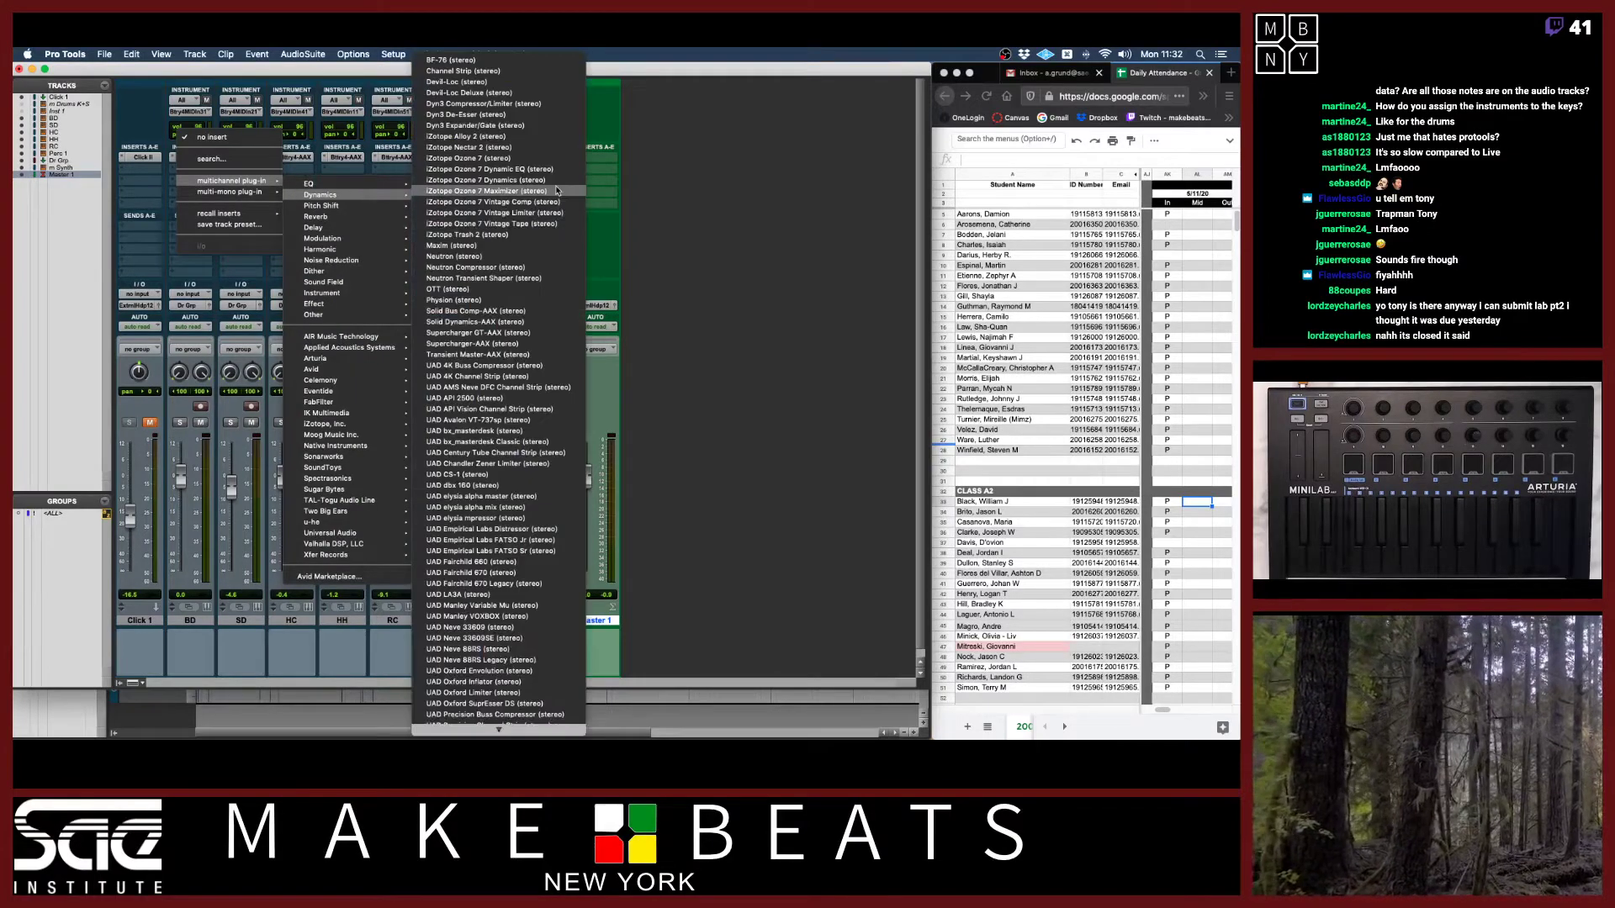
left_click(491, 104)
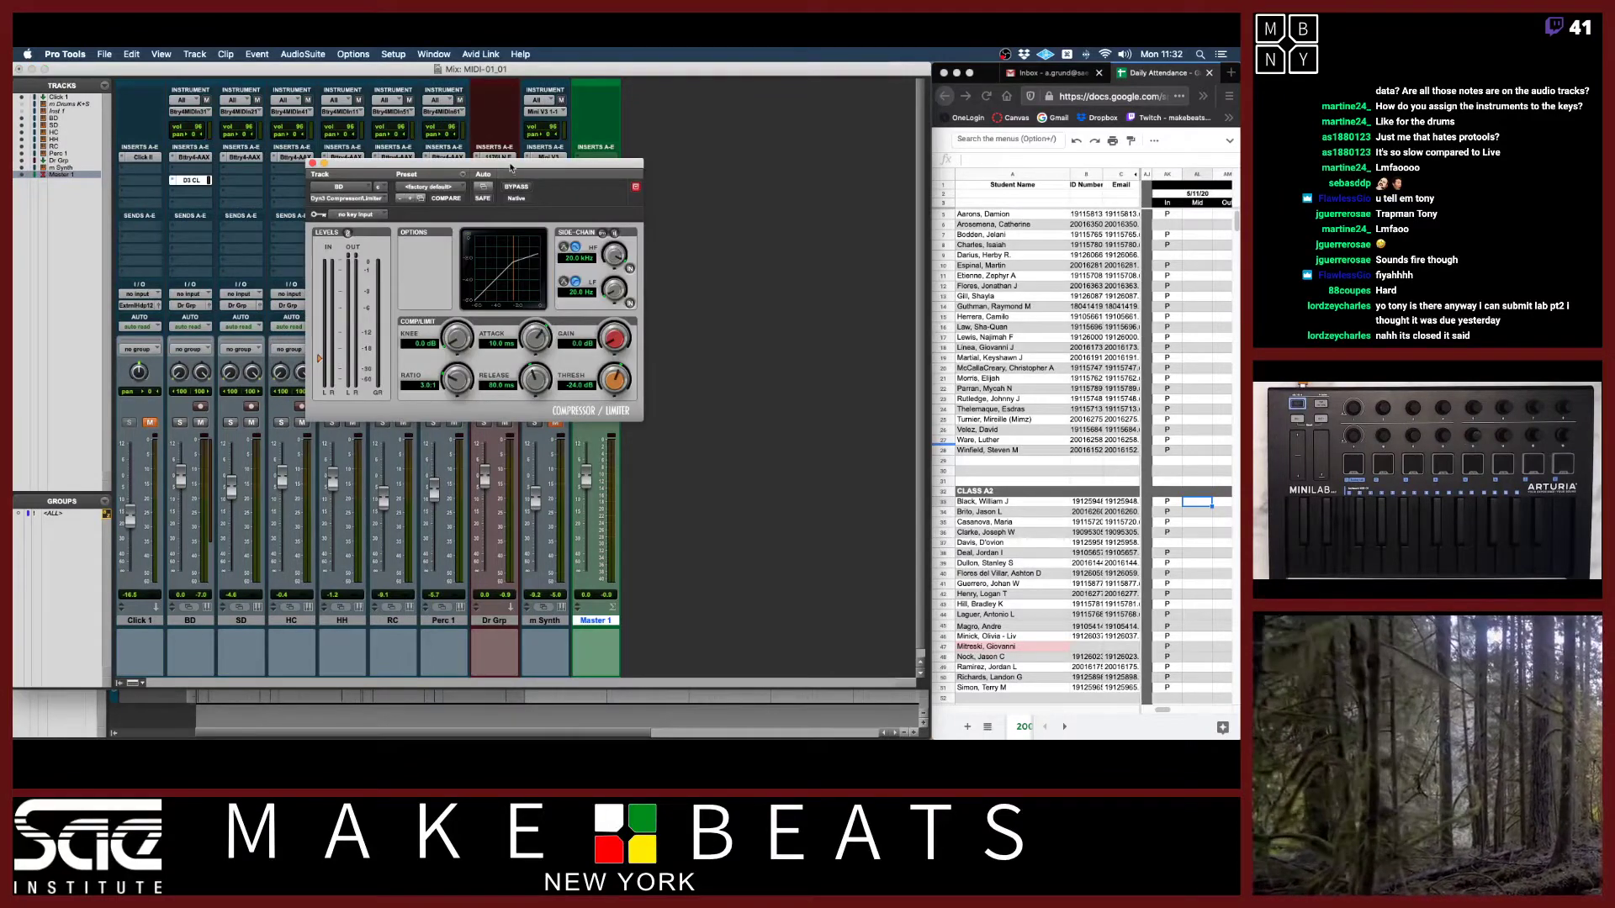
left_click_drag(510, 168, 587, 180)
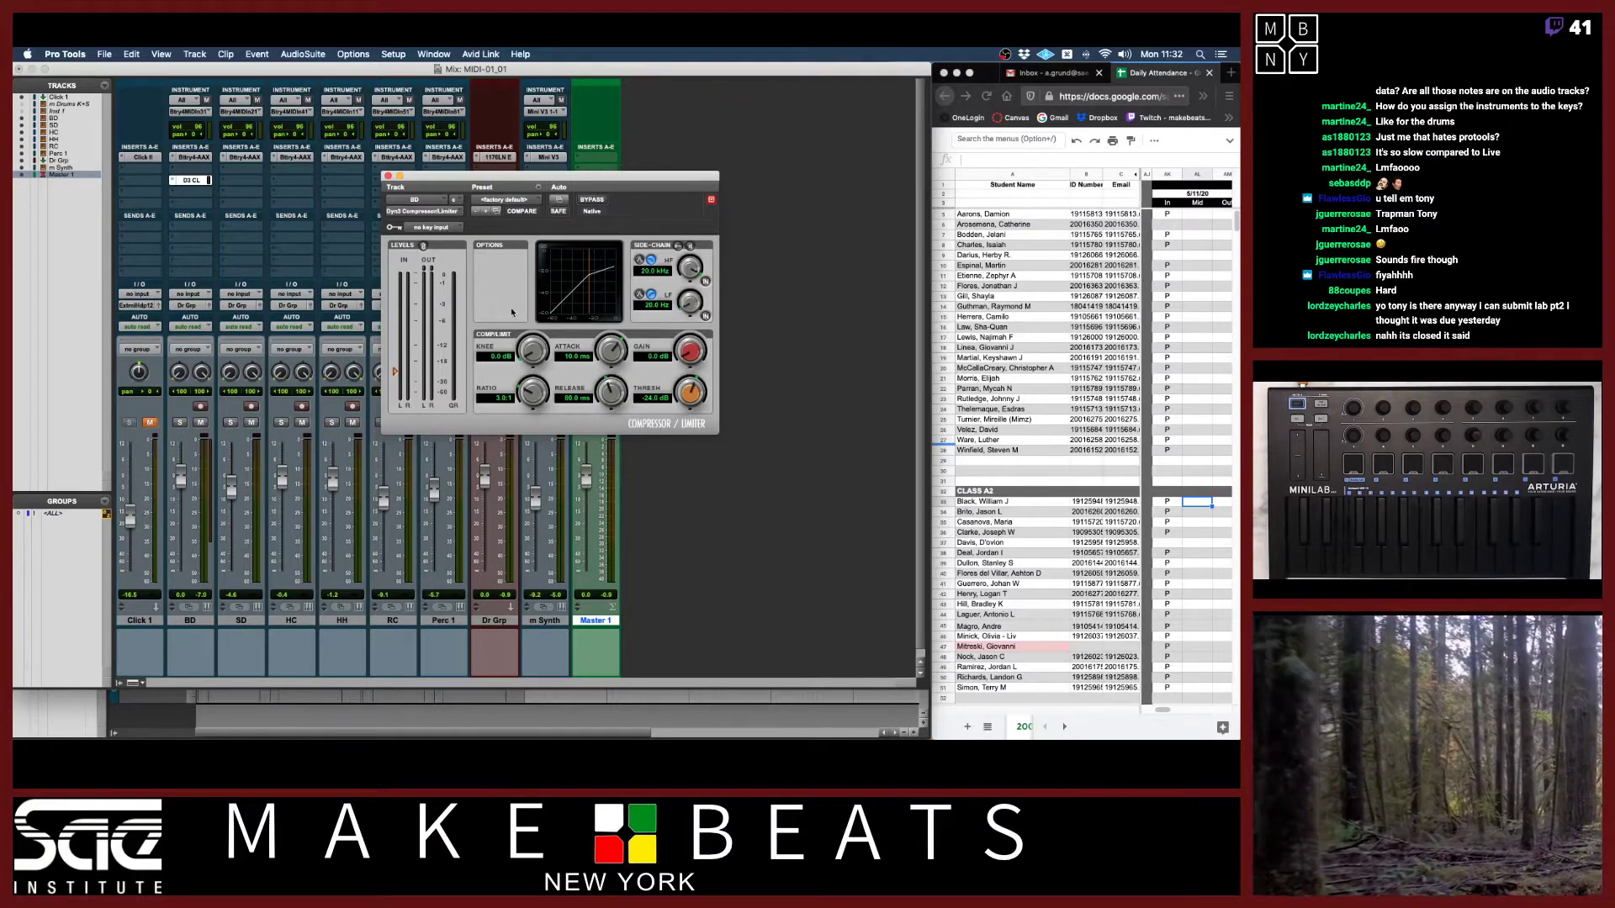
Solo BD during playback and set its compressor to about -22.6 dB threshold, 7.5 dB gain, 4.4:1 ratio, 21.1 ms attack and 24.8 ms release.
key("space")
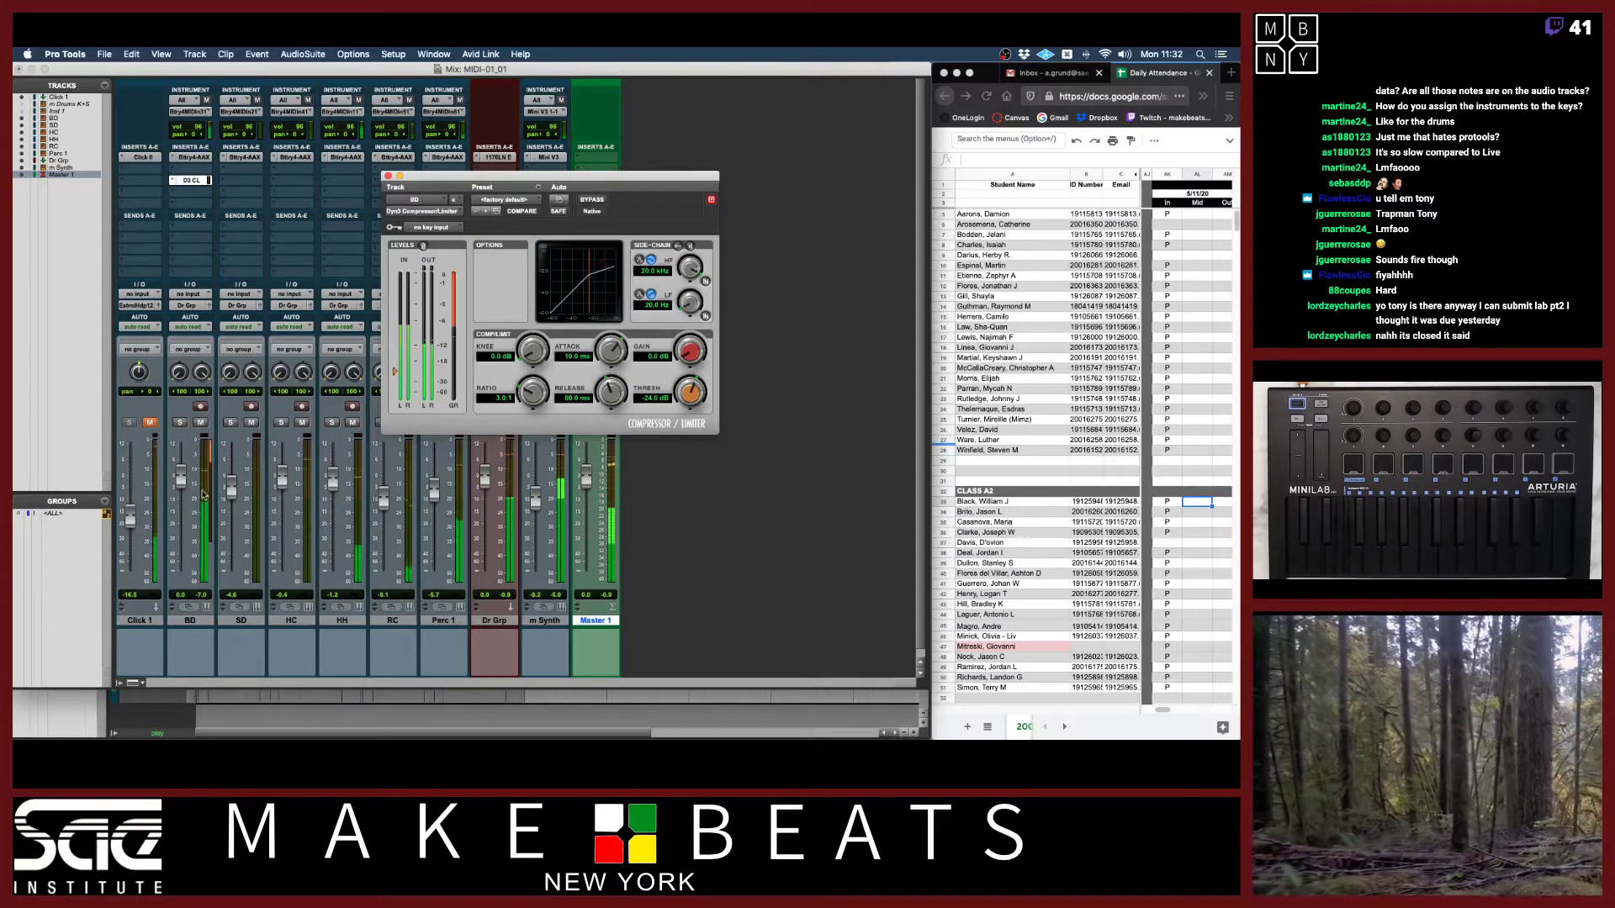
left_click(180, 423)
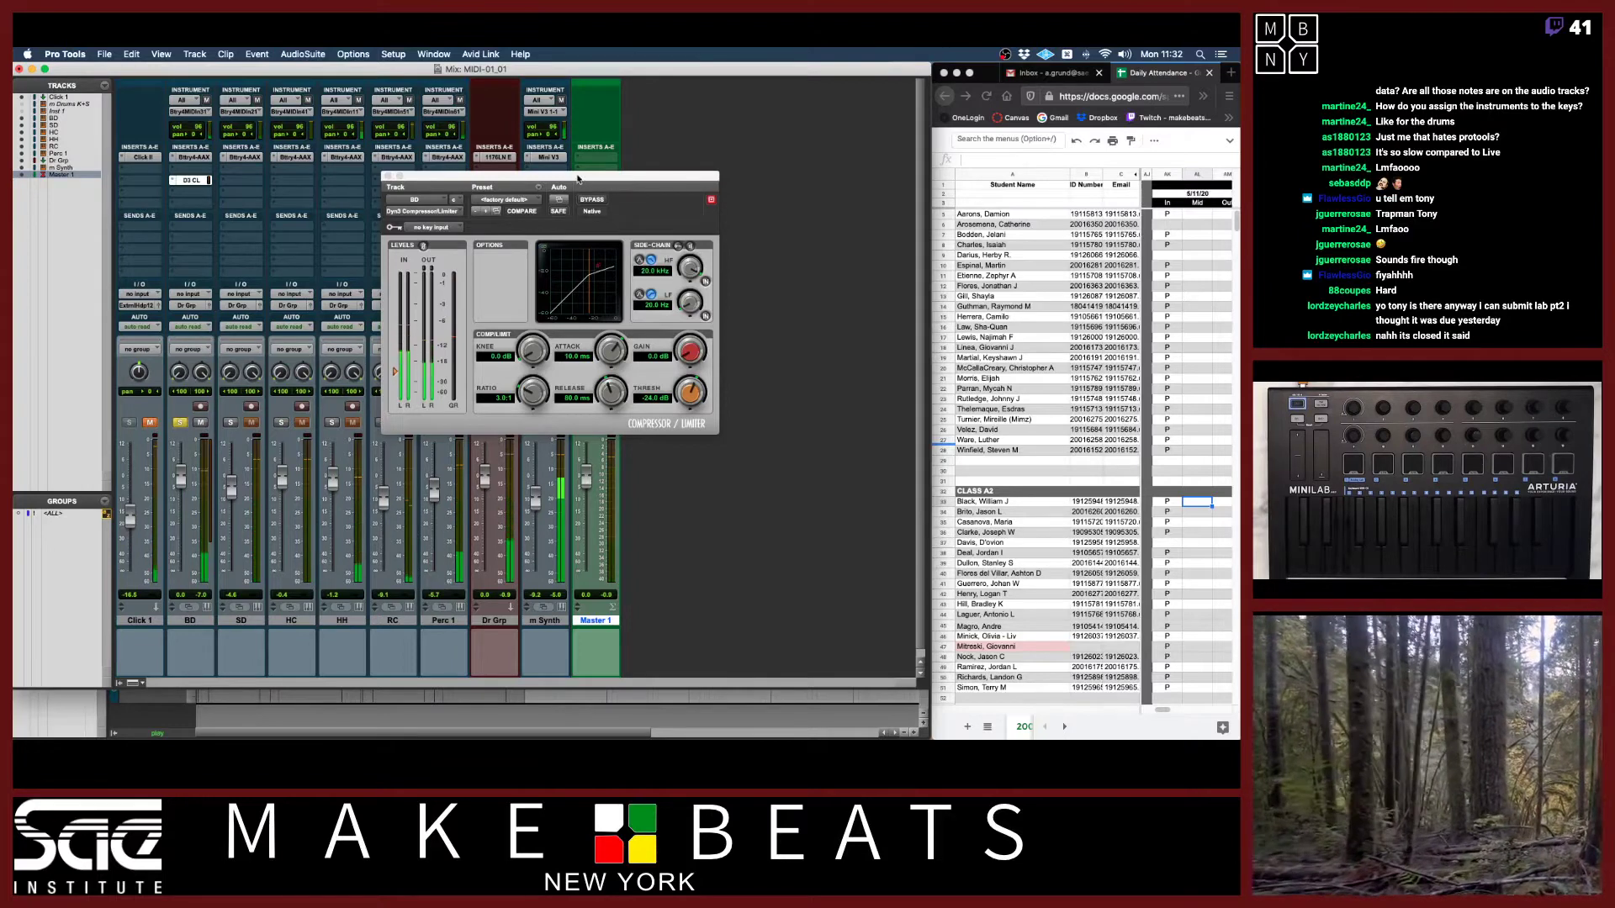
left_click_drag(570, 178, 794, 172)
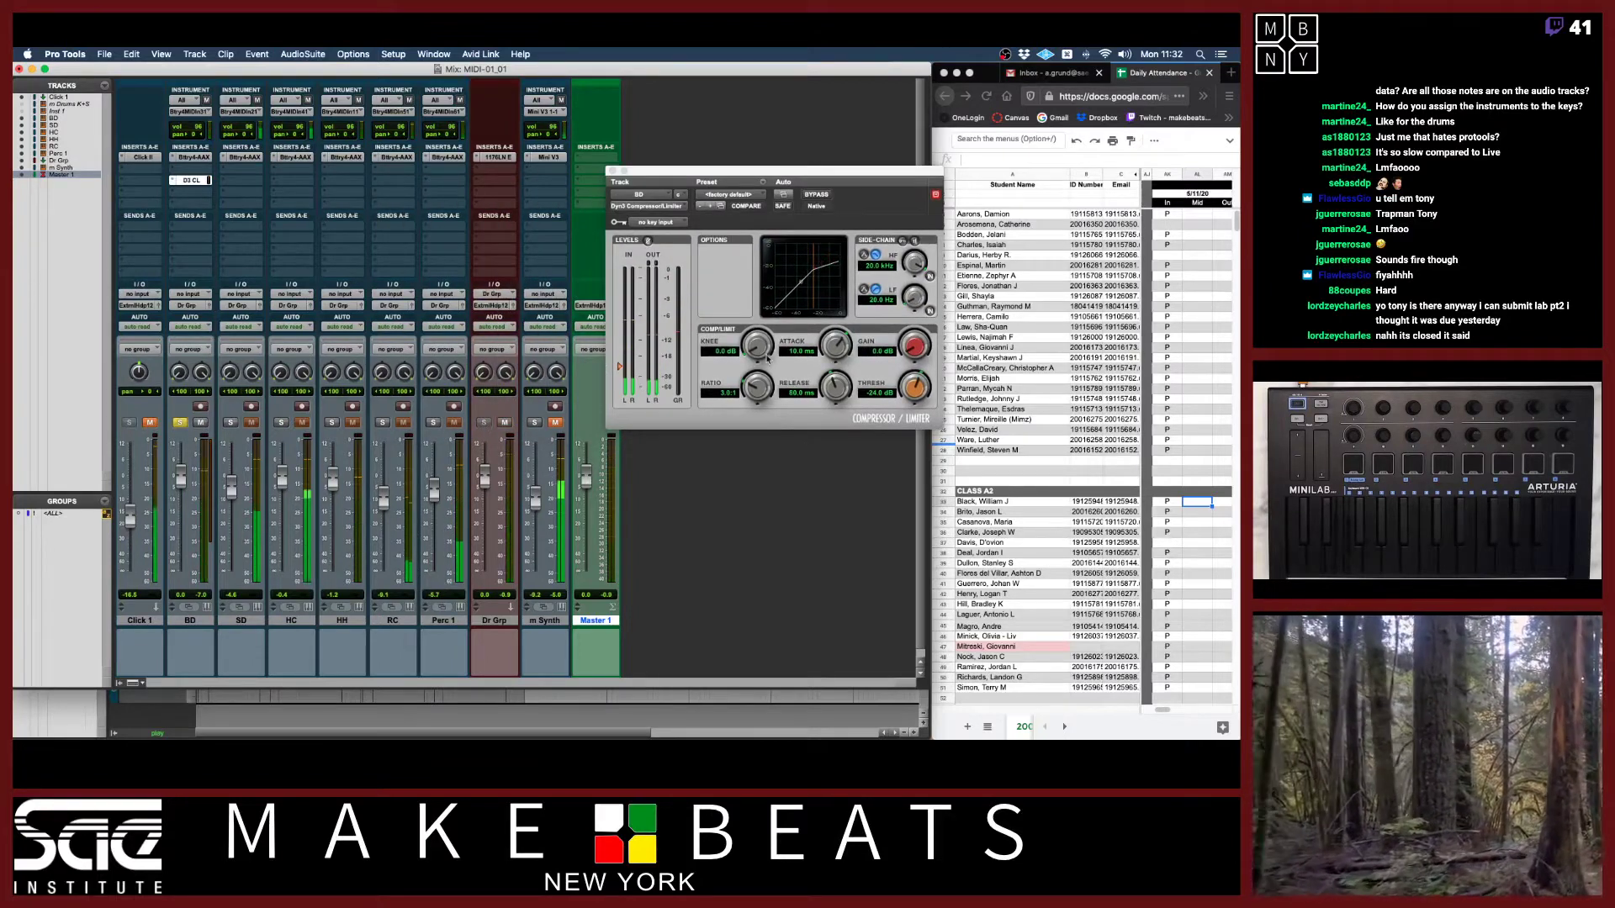
left_click_drag(619, 367, 620, 365)
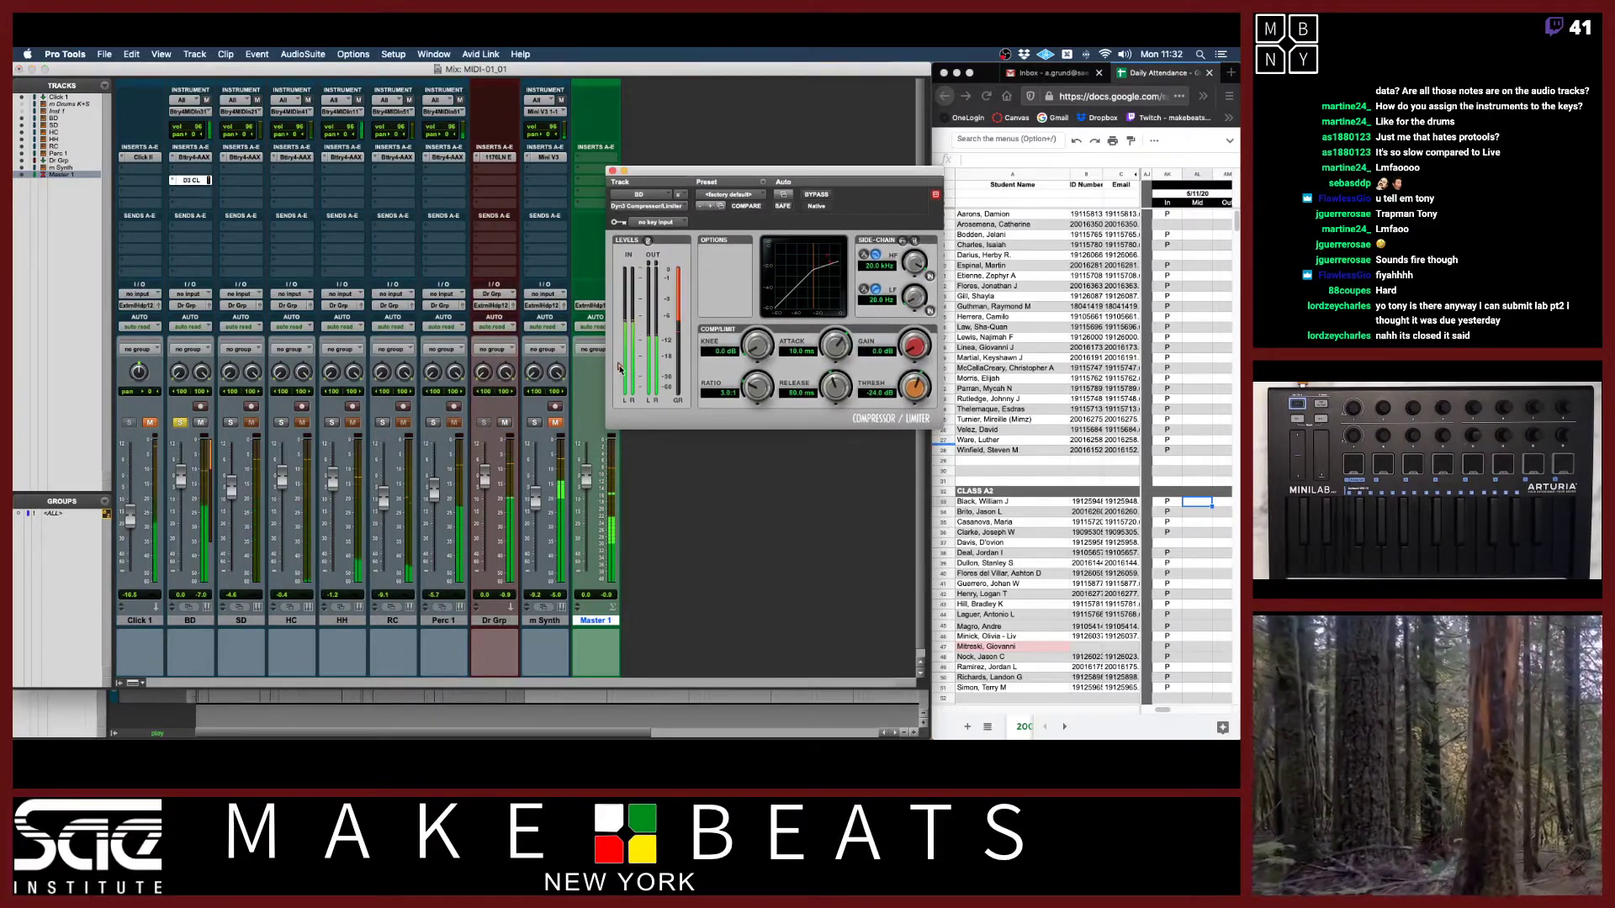
left_click_drag(914, 346, 917, 332)
left_click_drag(757, 388, 834, 335)
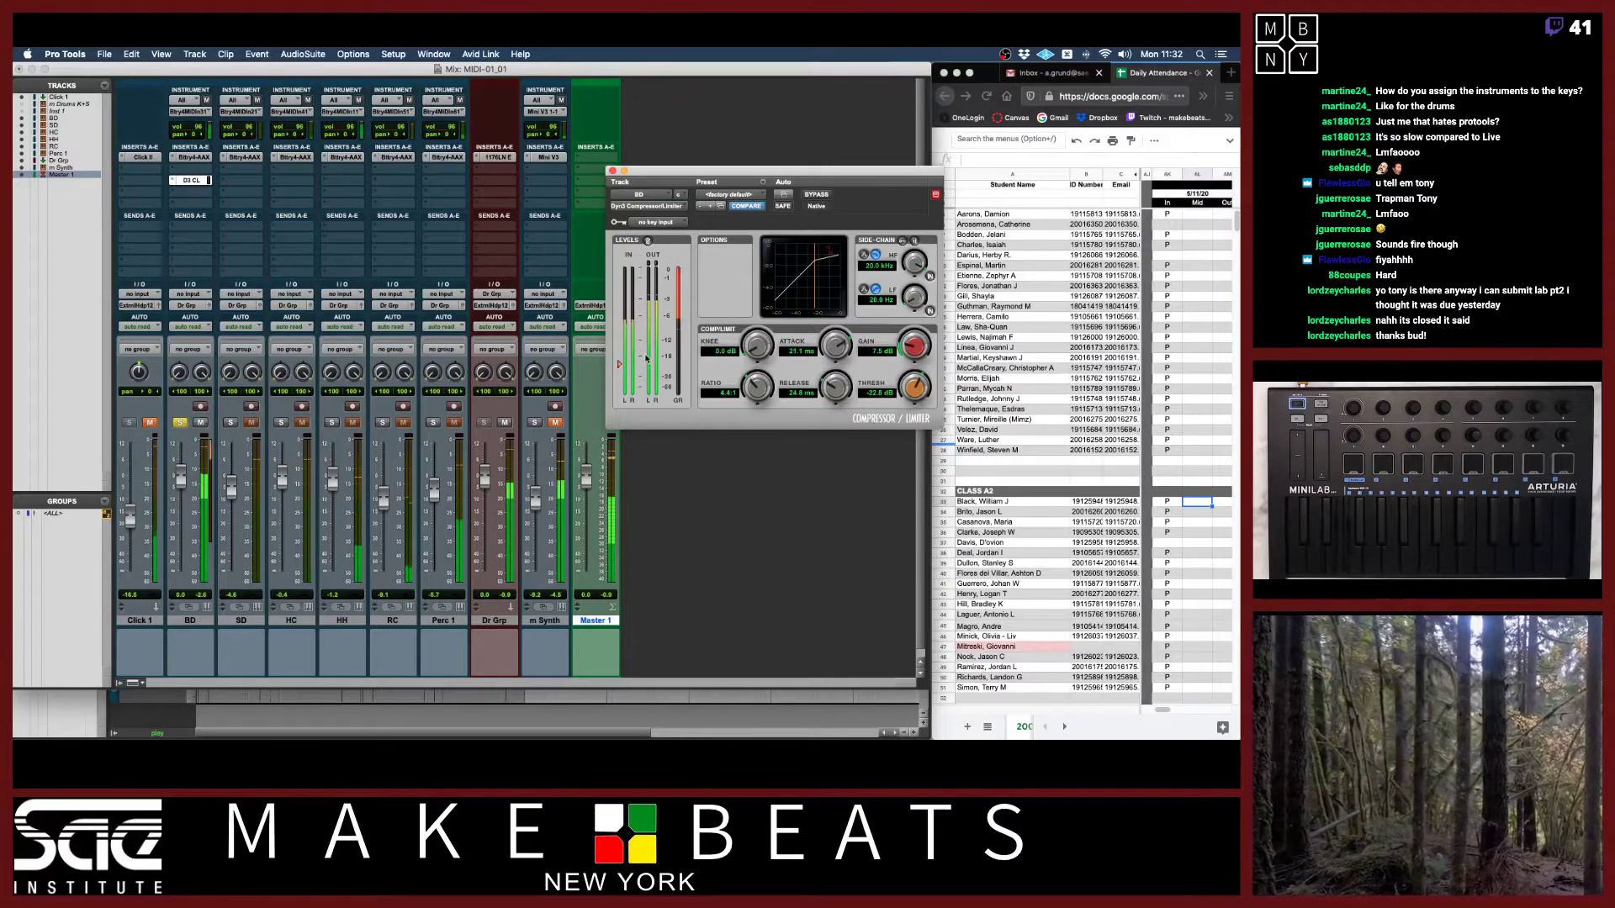
Set the BD compressor's threshold to about -15.4 dB, reduce its gain, and close the compressor window.
left_click_drag(914, 388, 918, 343)
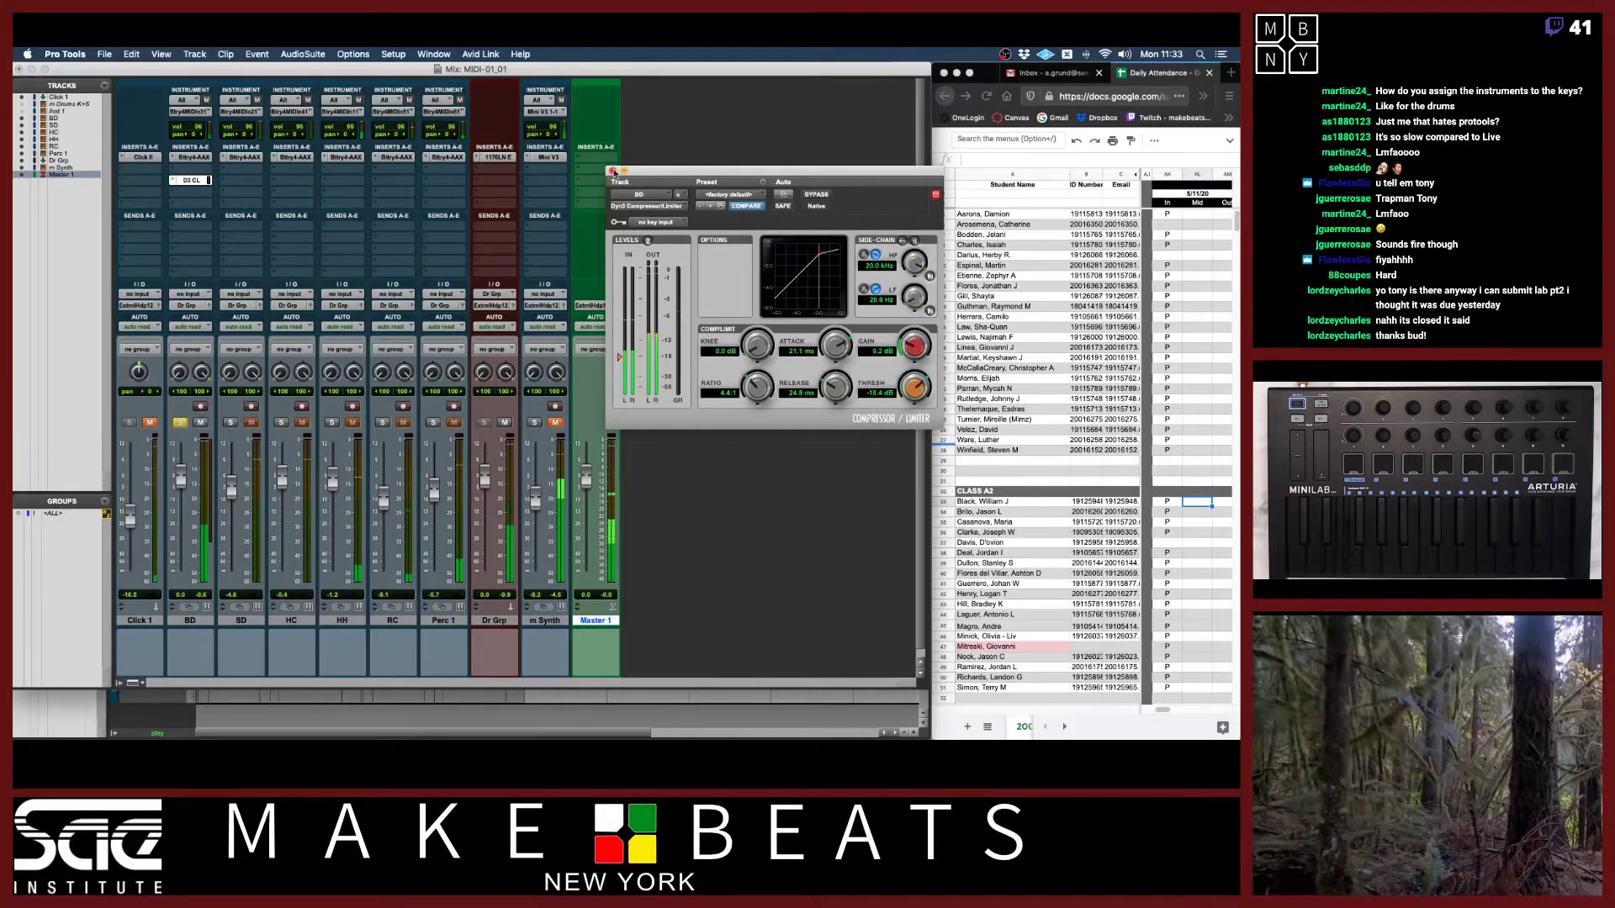
left_click(612, 171)
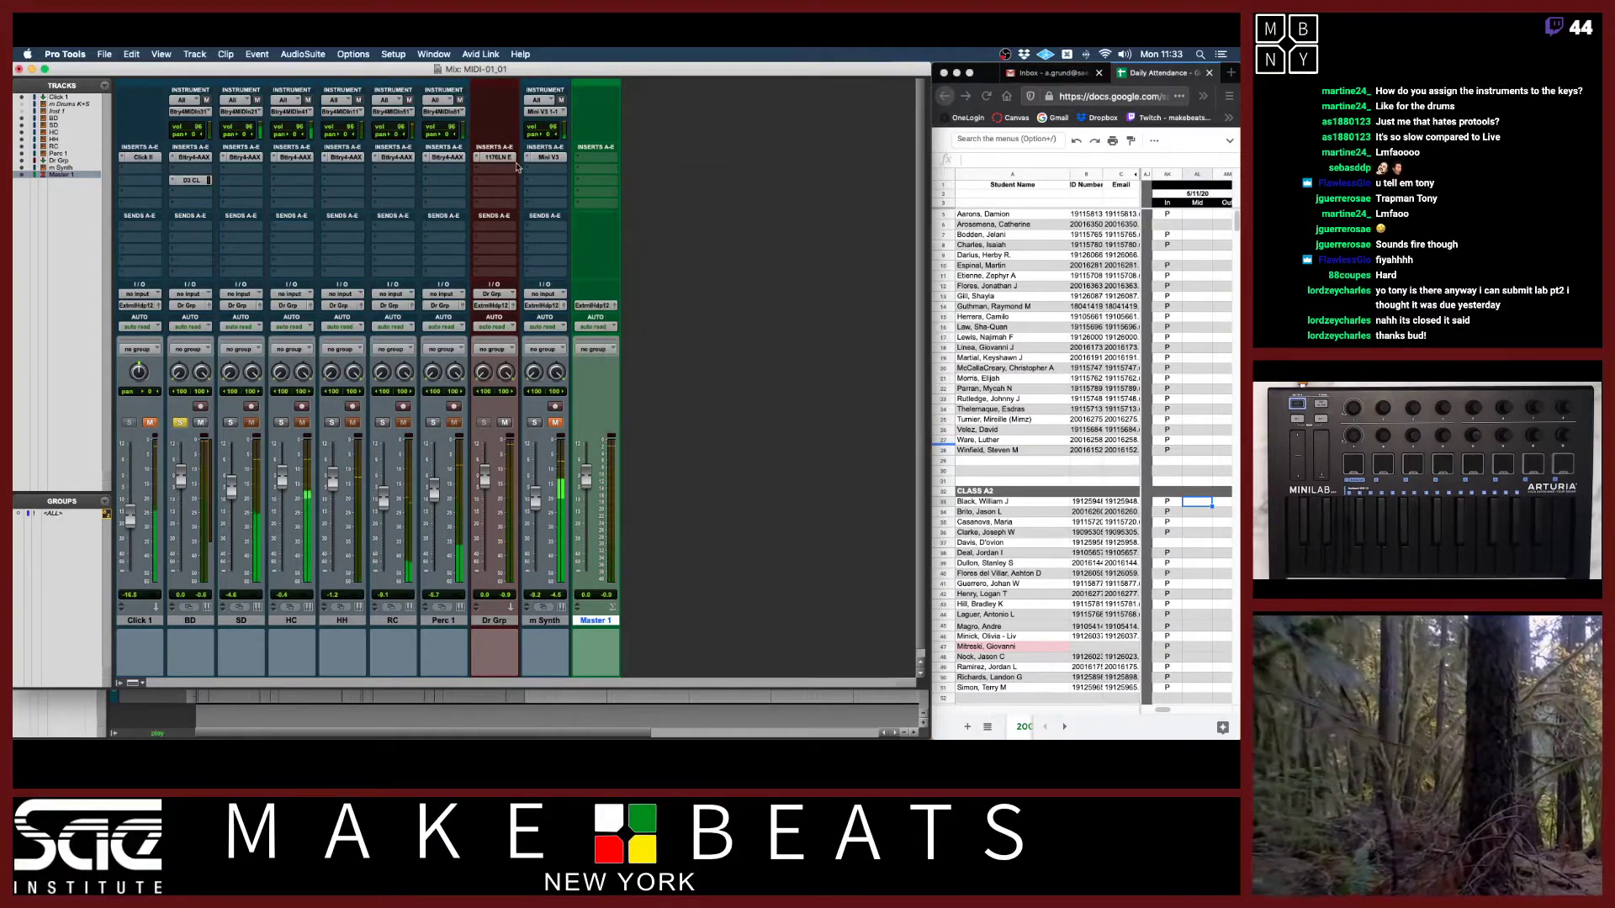
Solo Perc 1 and create one stereo Aux Input track directly after it.
left_click(444, 619)
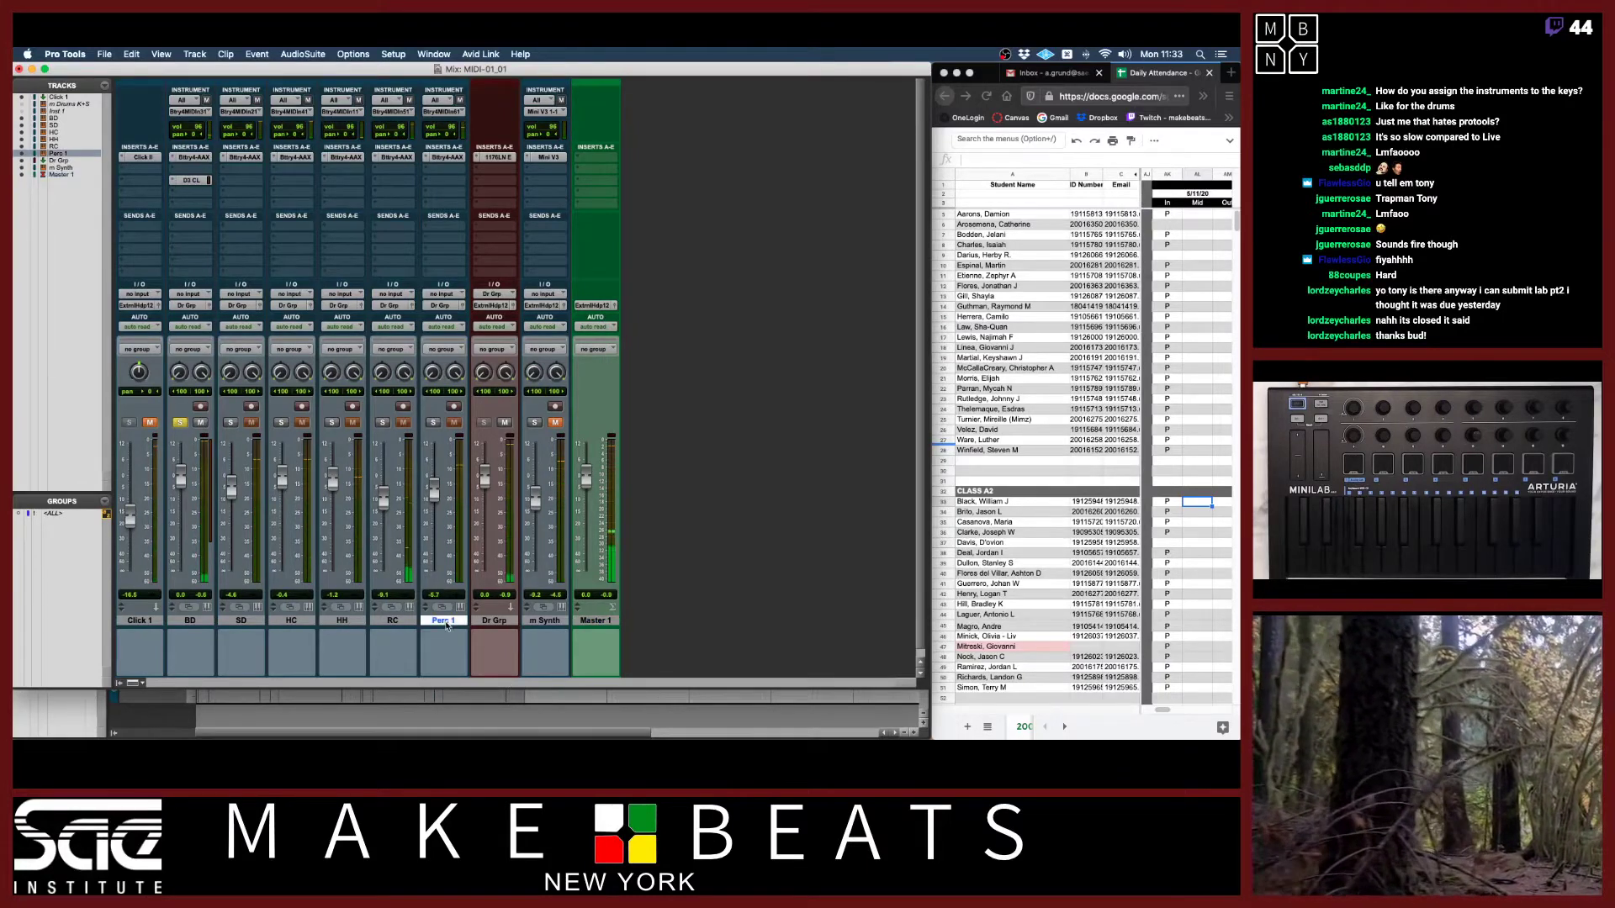
left_click(433, 422)
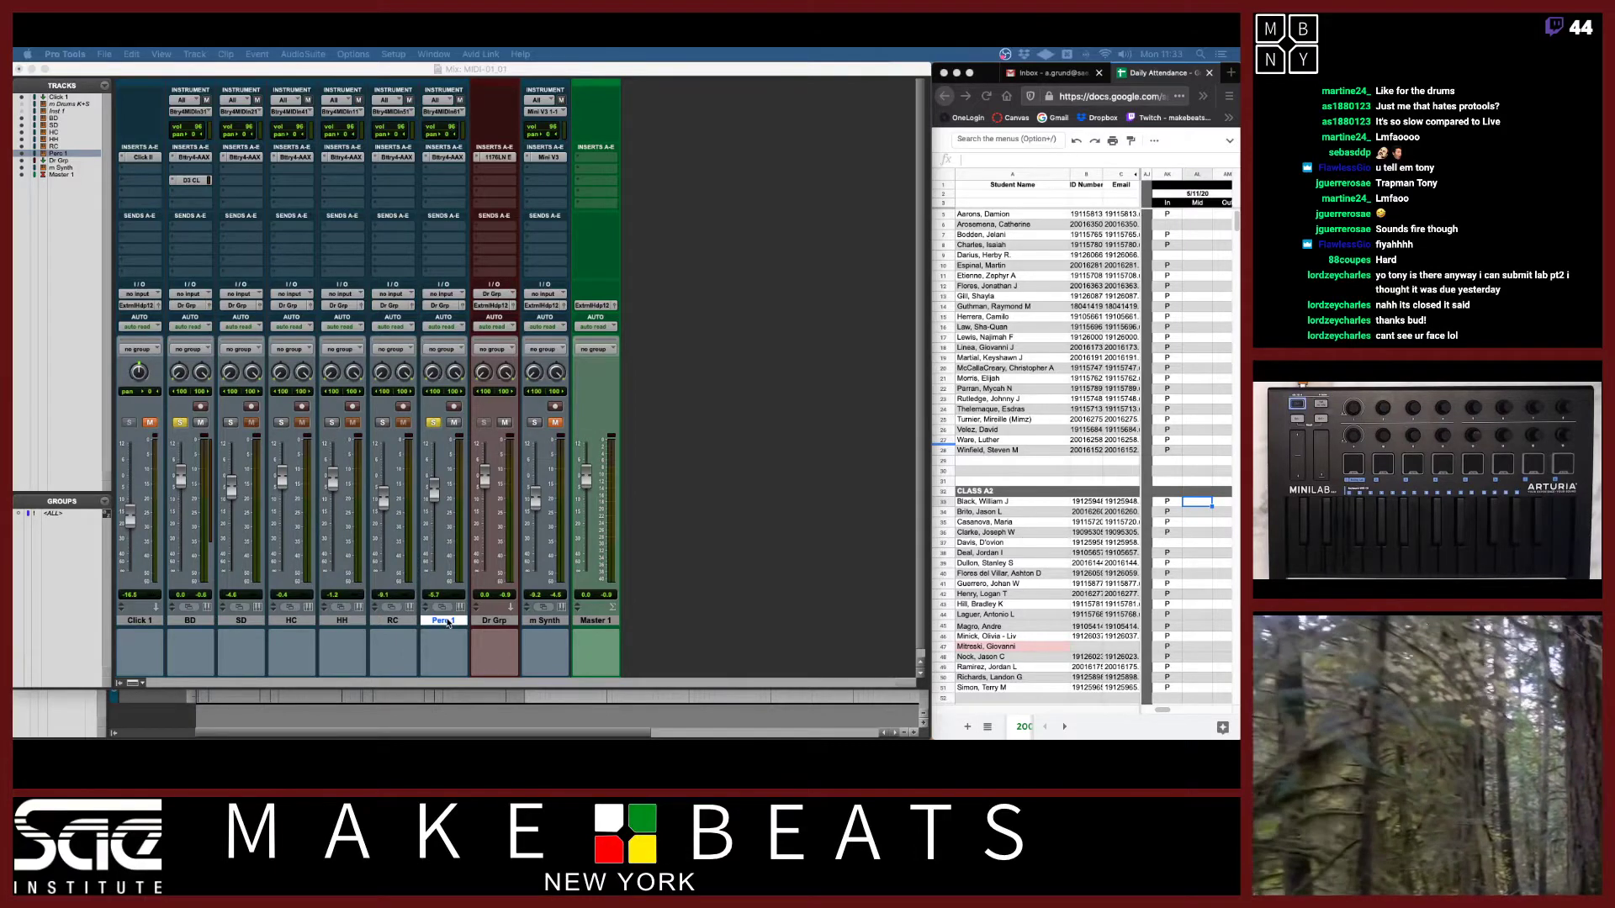
left_click(816, 413)
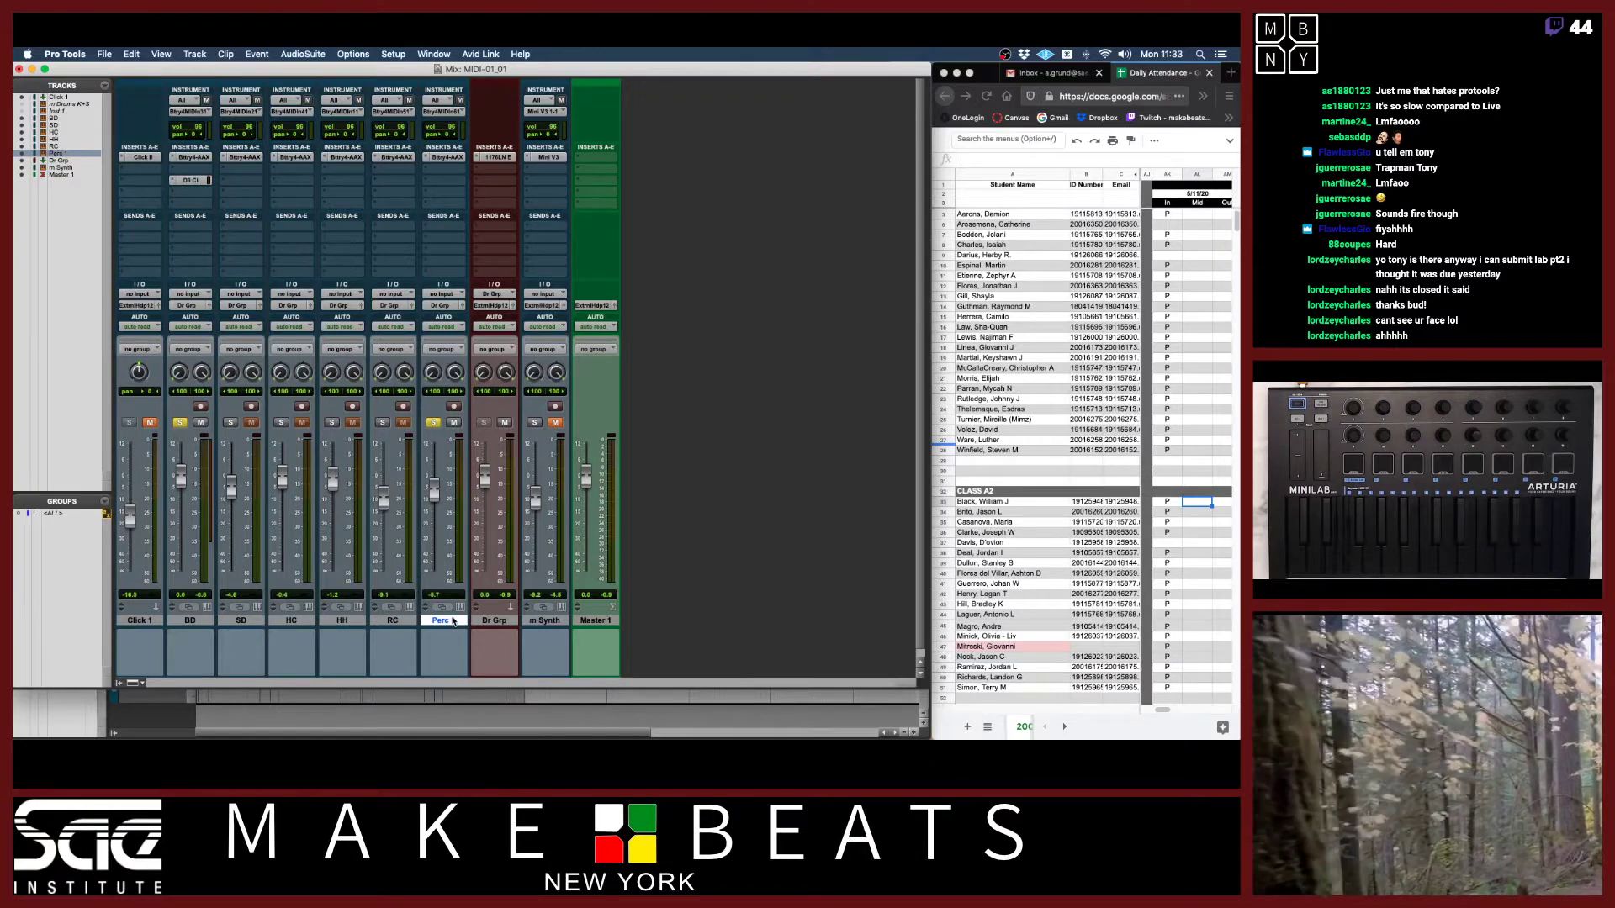
key("super+shift+n")
key("super+Right")
key("super+Down")
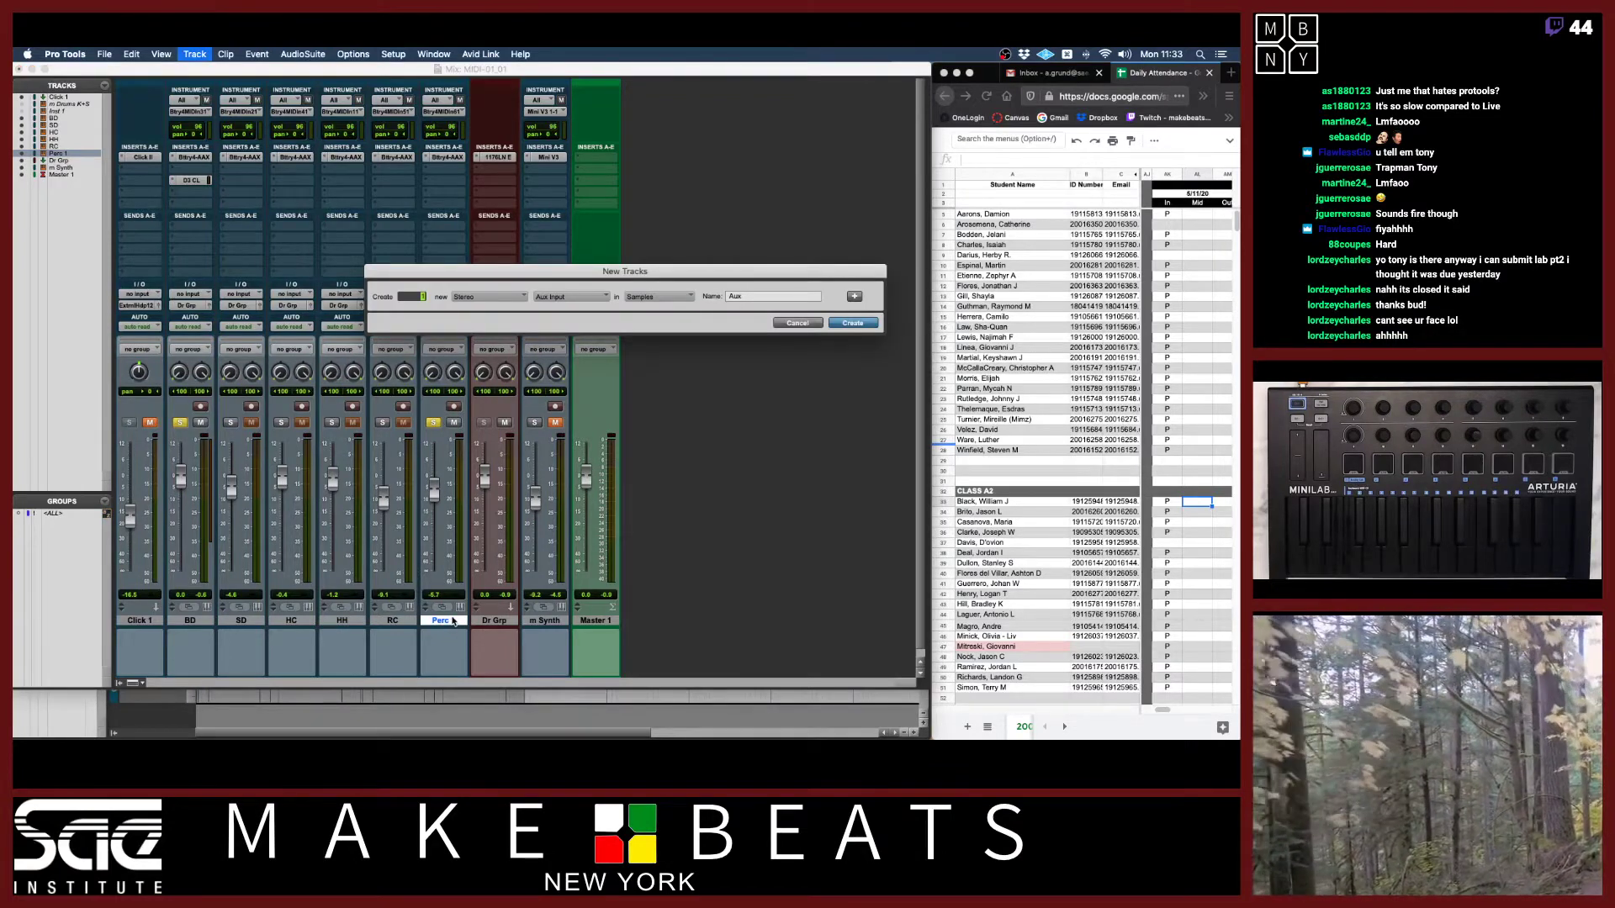
key("Return")
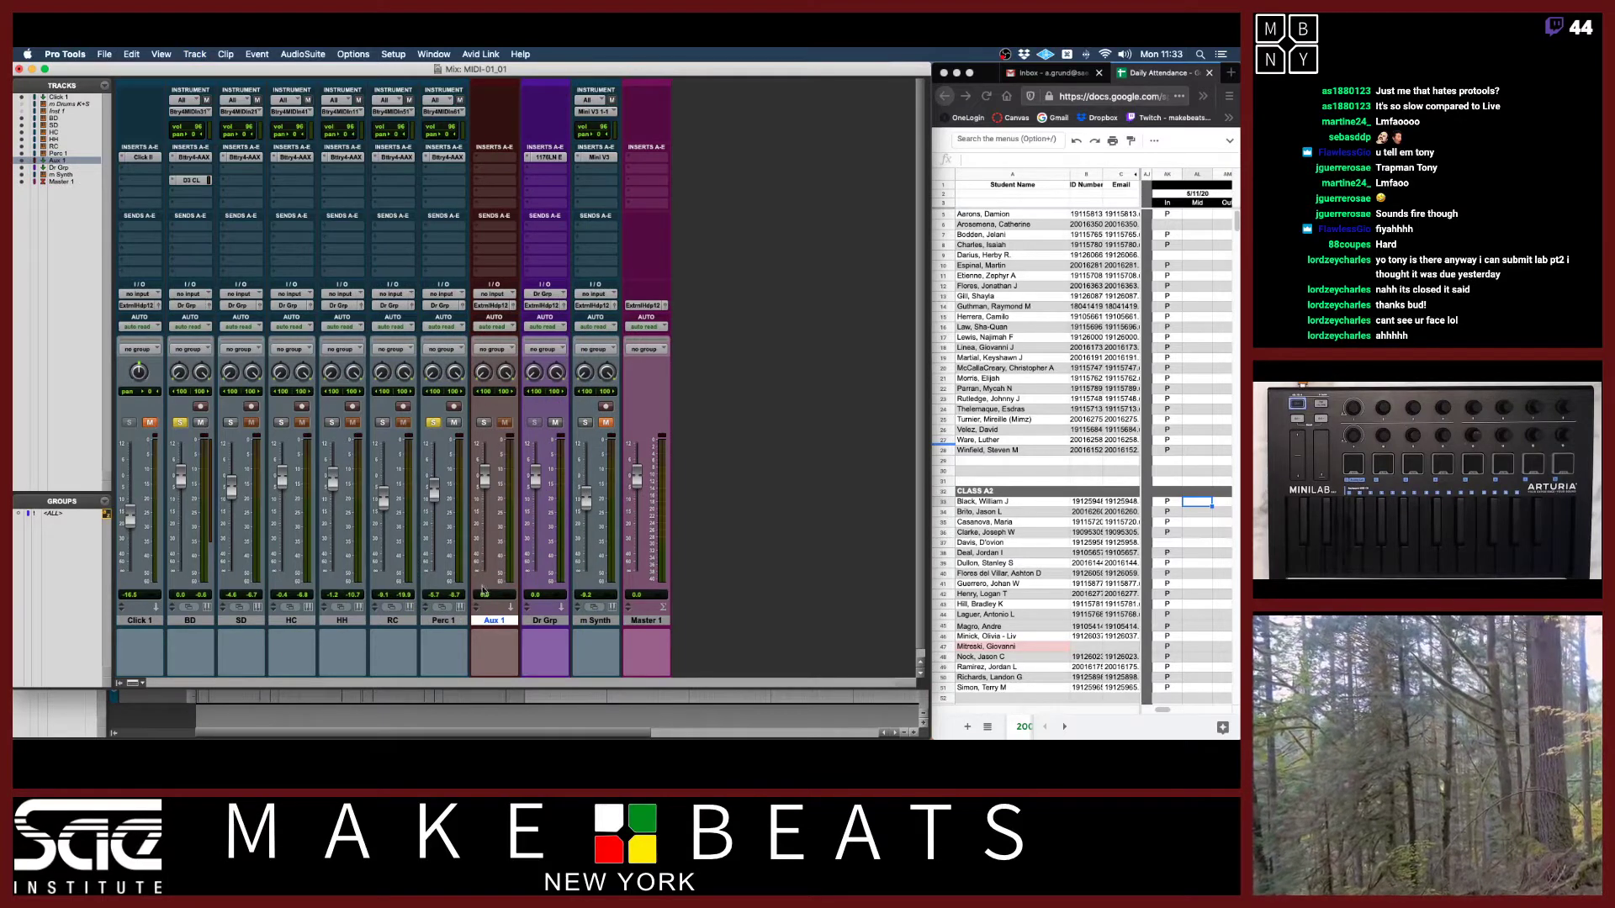
Rename the new aux track as Rvb Perc.
double_click(496, 621)
type("PE")
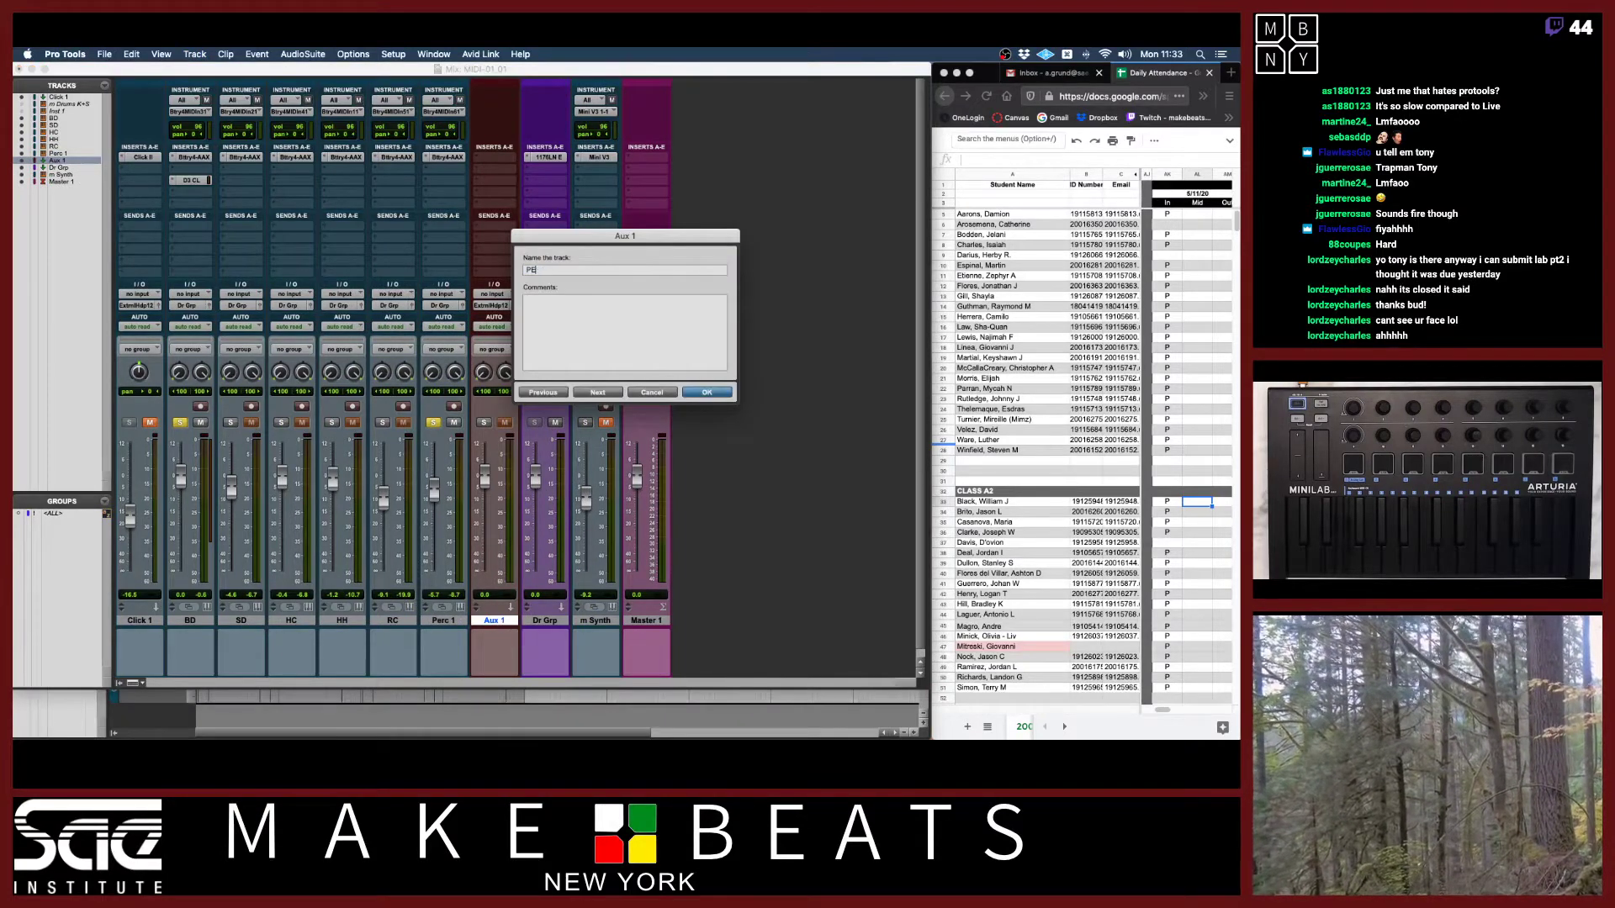
type("RC")
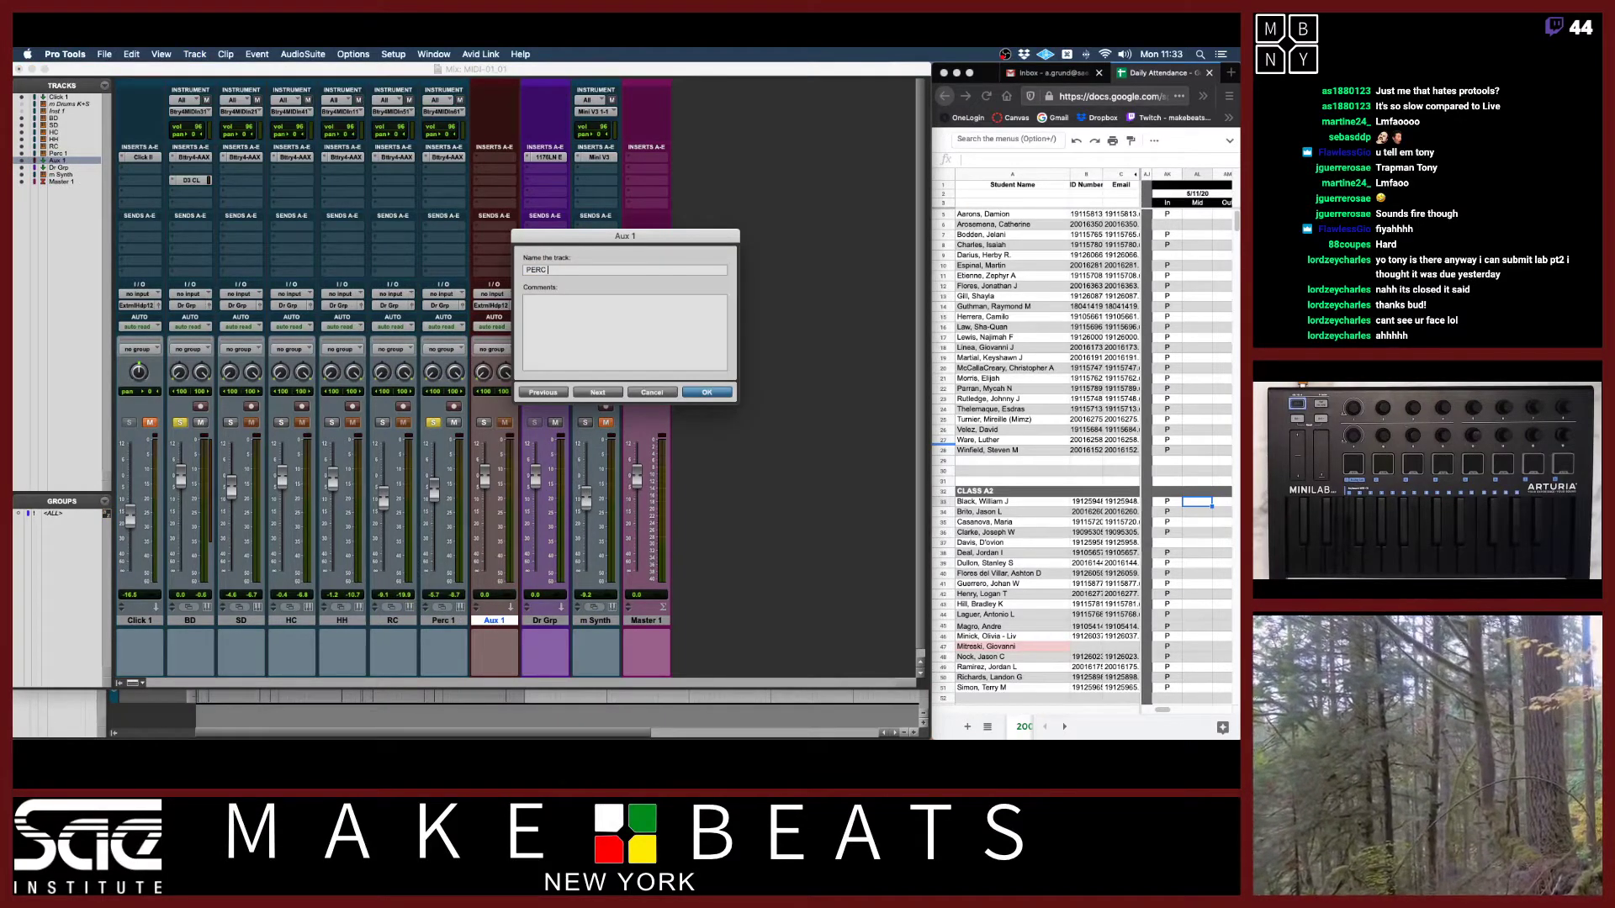
type(" RVB")
key("BackSpace")
key("BackSpace")
key("BackSpace")
key("BackSpace")
key("BackSpace")
key("BackSpace")
key("BackSpace")
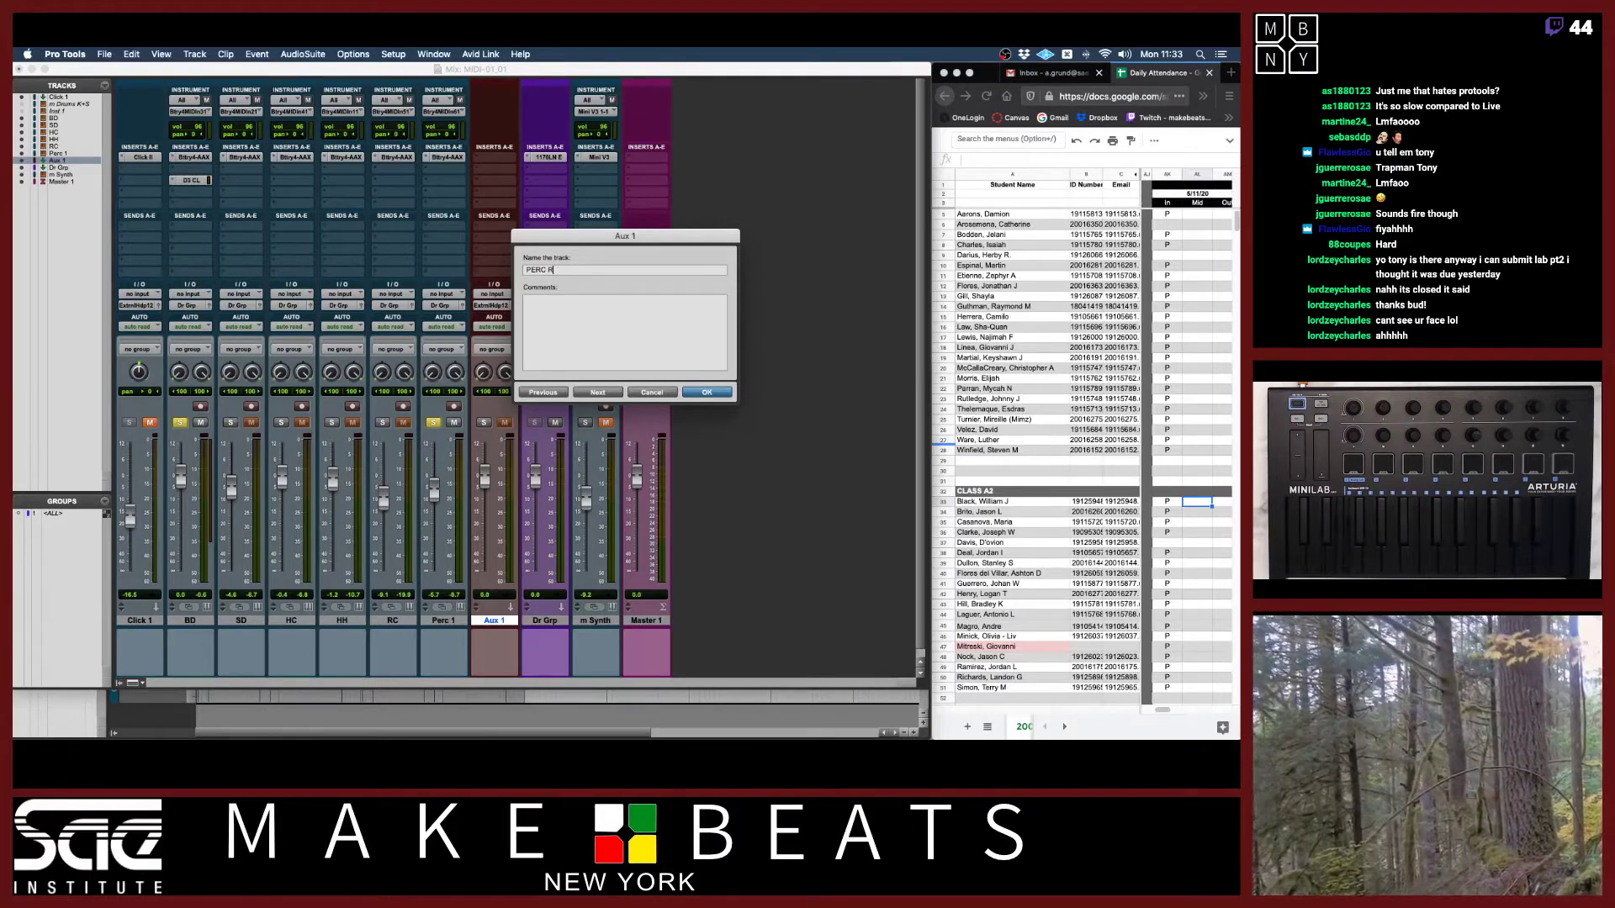
type("vb Perc")
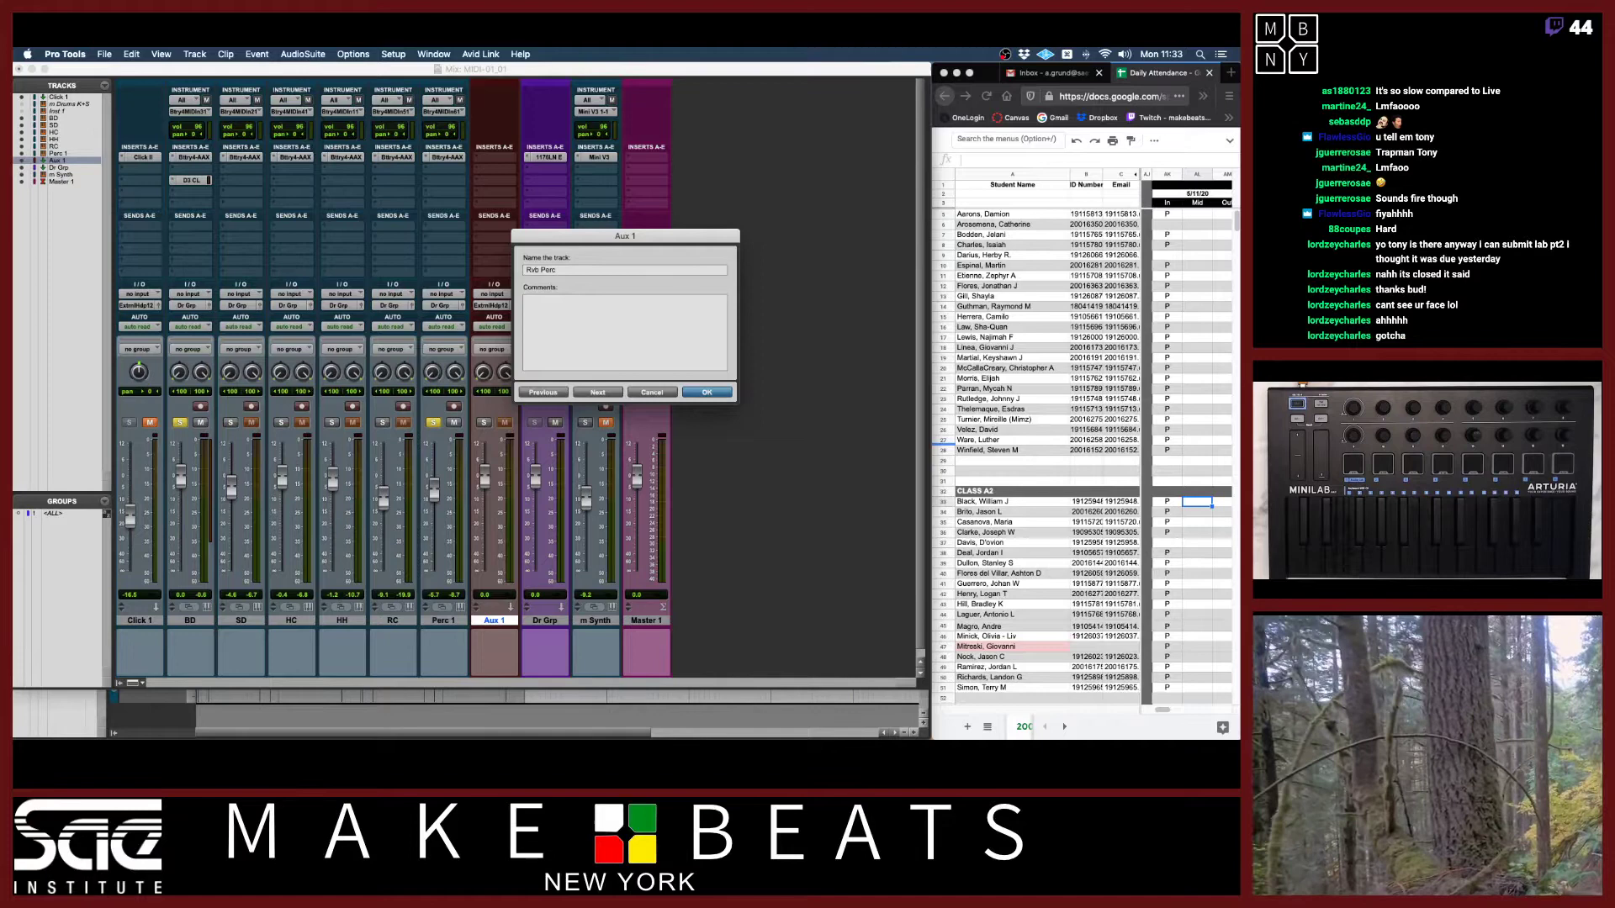
key("Return")
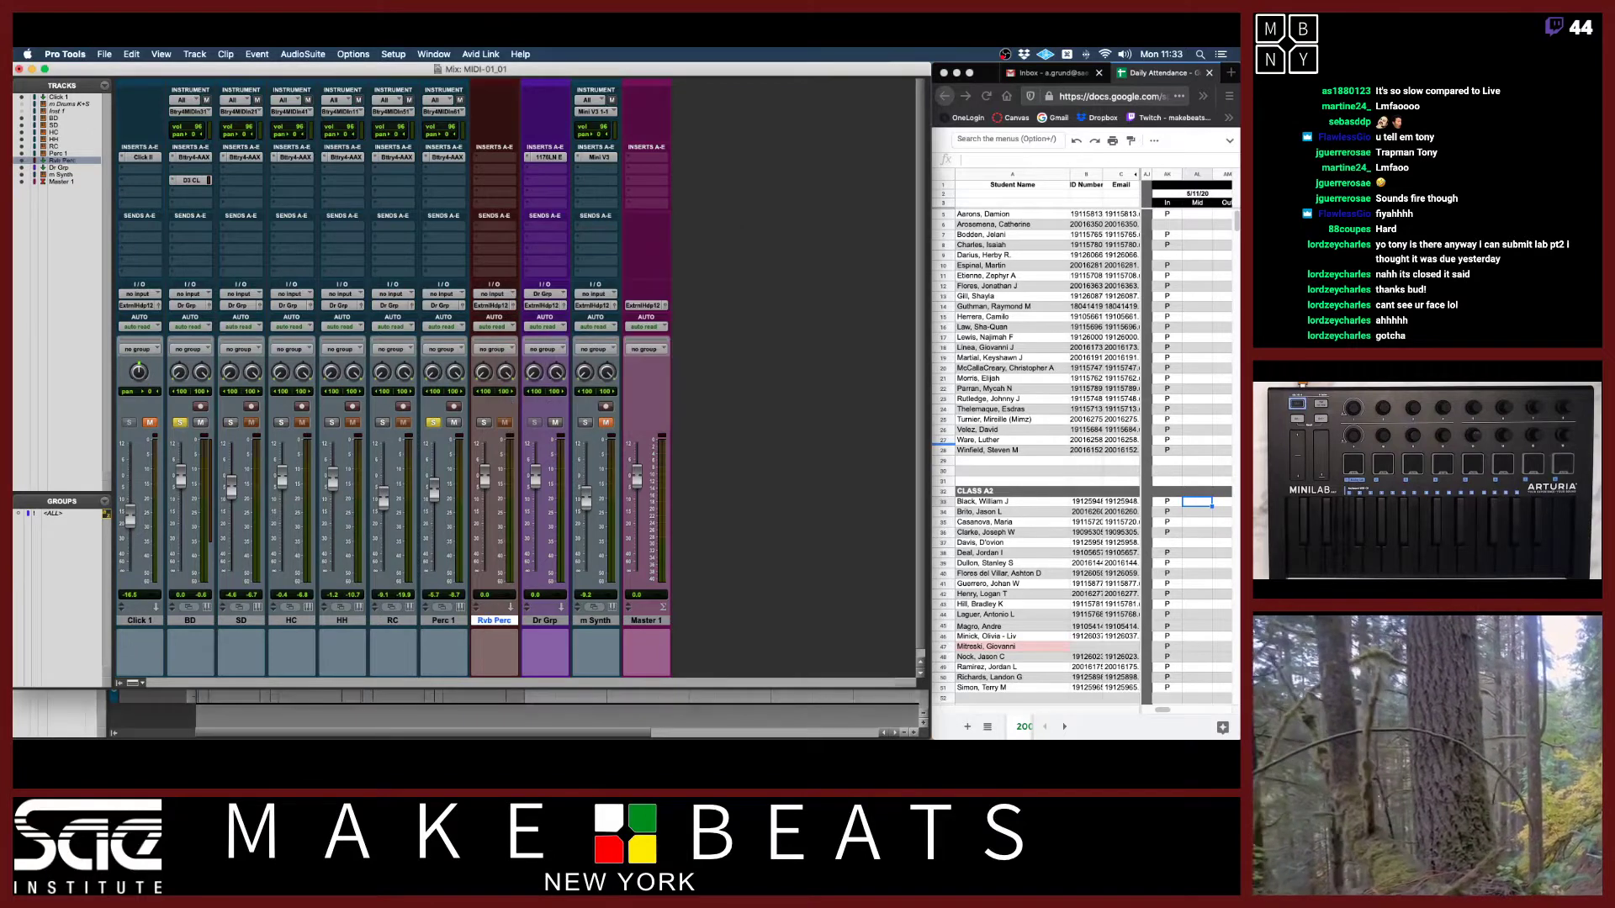
Insert the stereo multichannel AIR Non-Linear Reverb in the first insert slot of Rvb Perc.
left_click(498, 161)
mouse_move(530, 159)
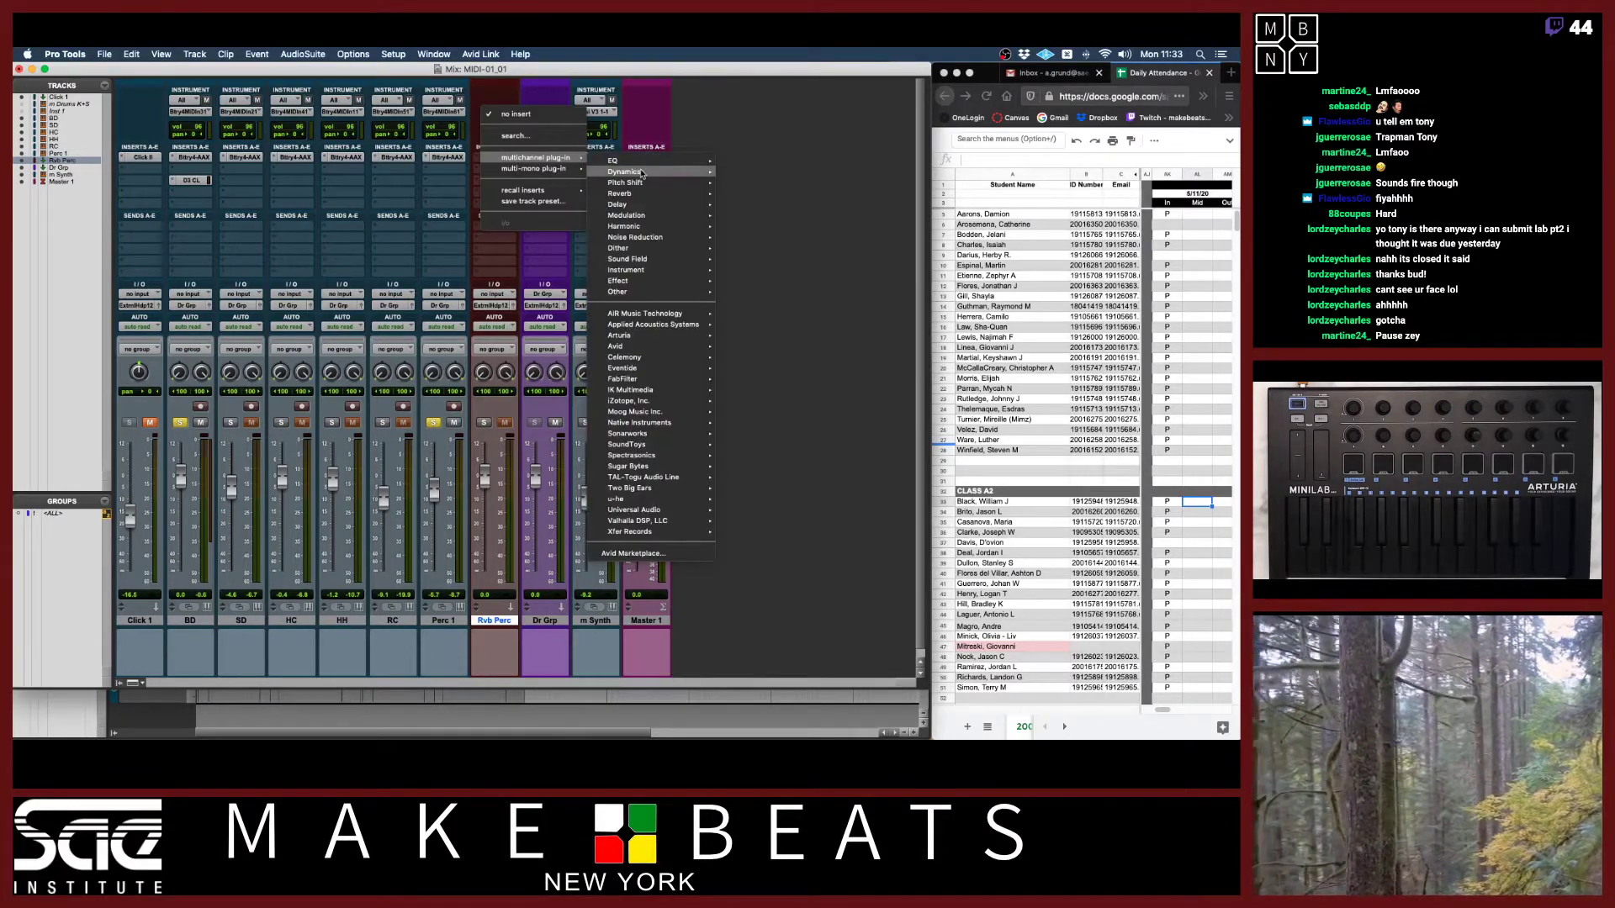
mouse_move(646, 194)
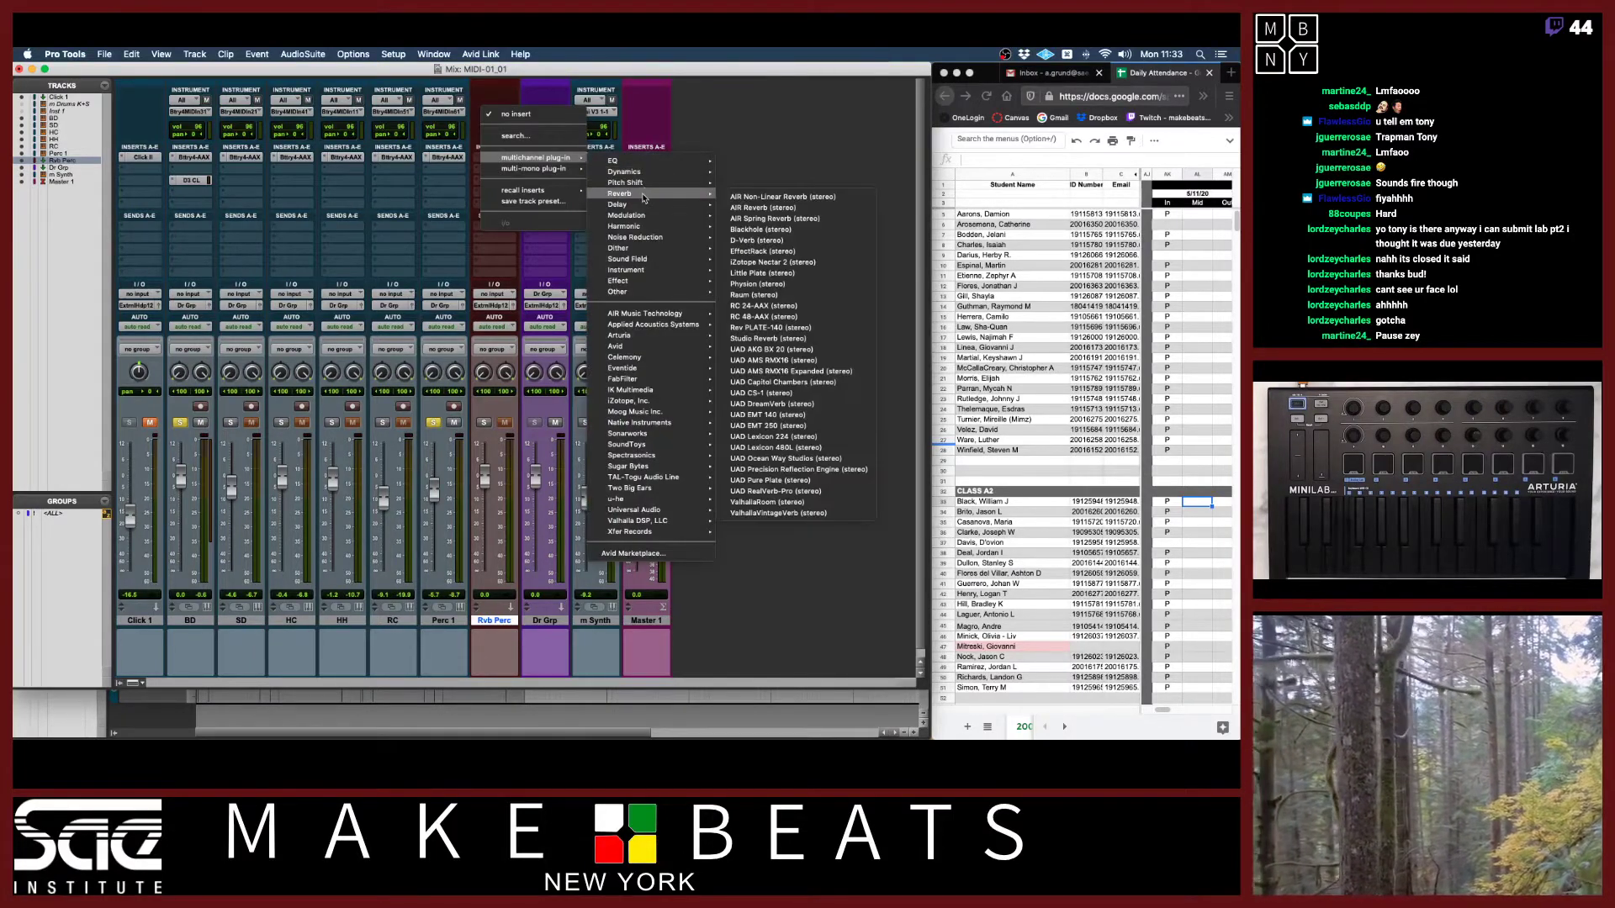
left_click(786, 199)
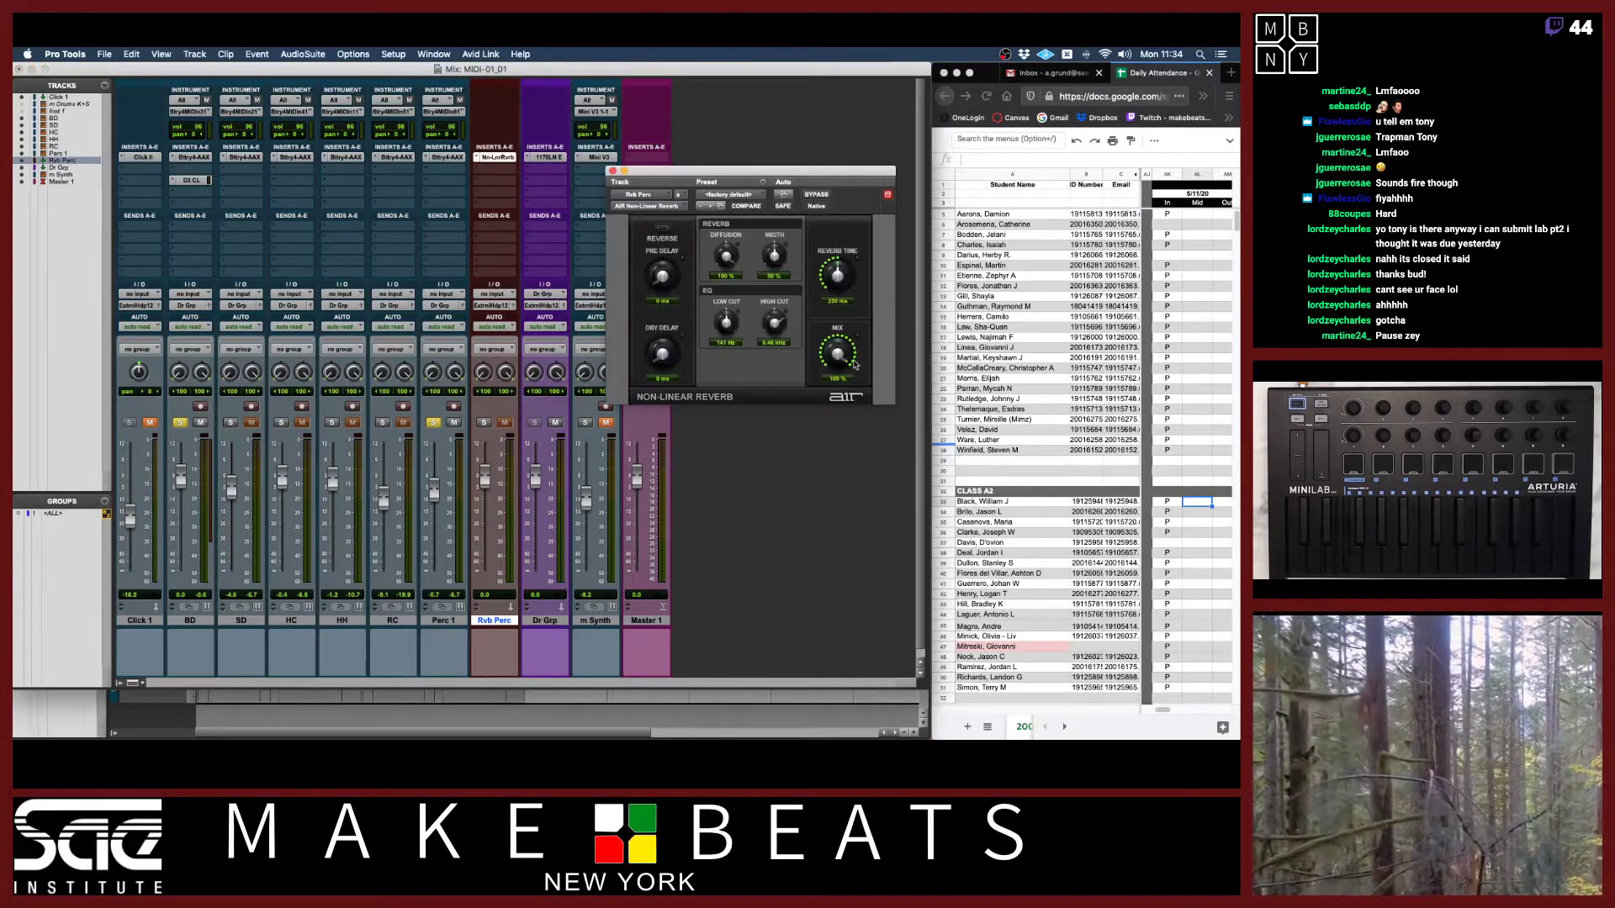
Route Perc 1's first send to the Rvb Perc track and set its level to about -16.3 dB during playback.
left_click(448, 228)
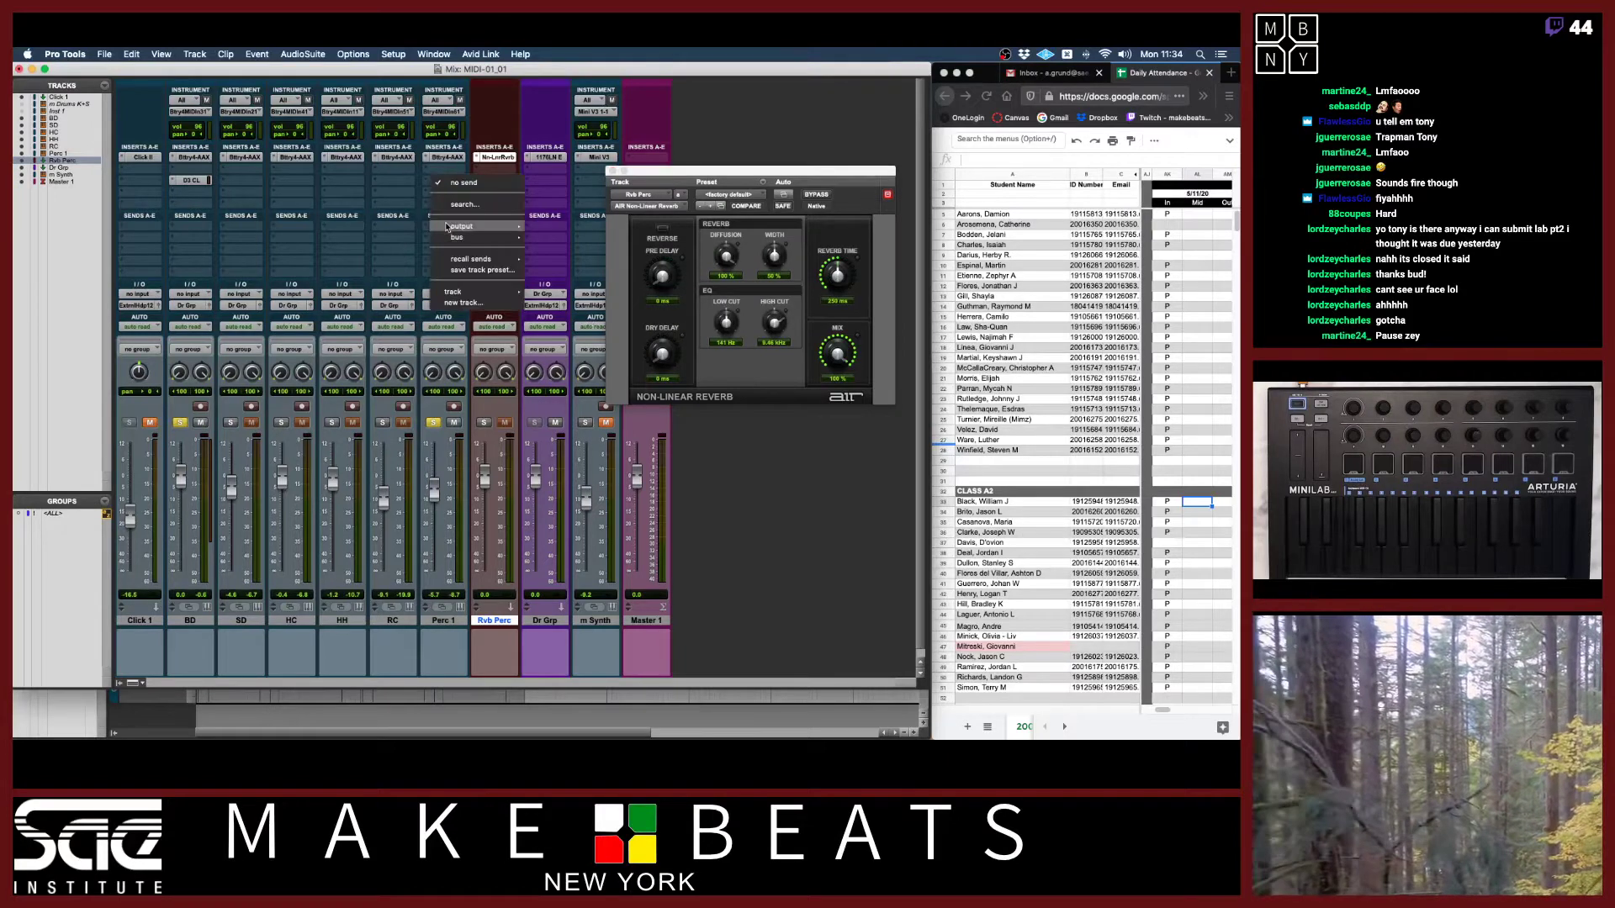
mouse_move(483, 293)
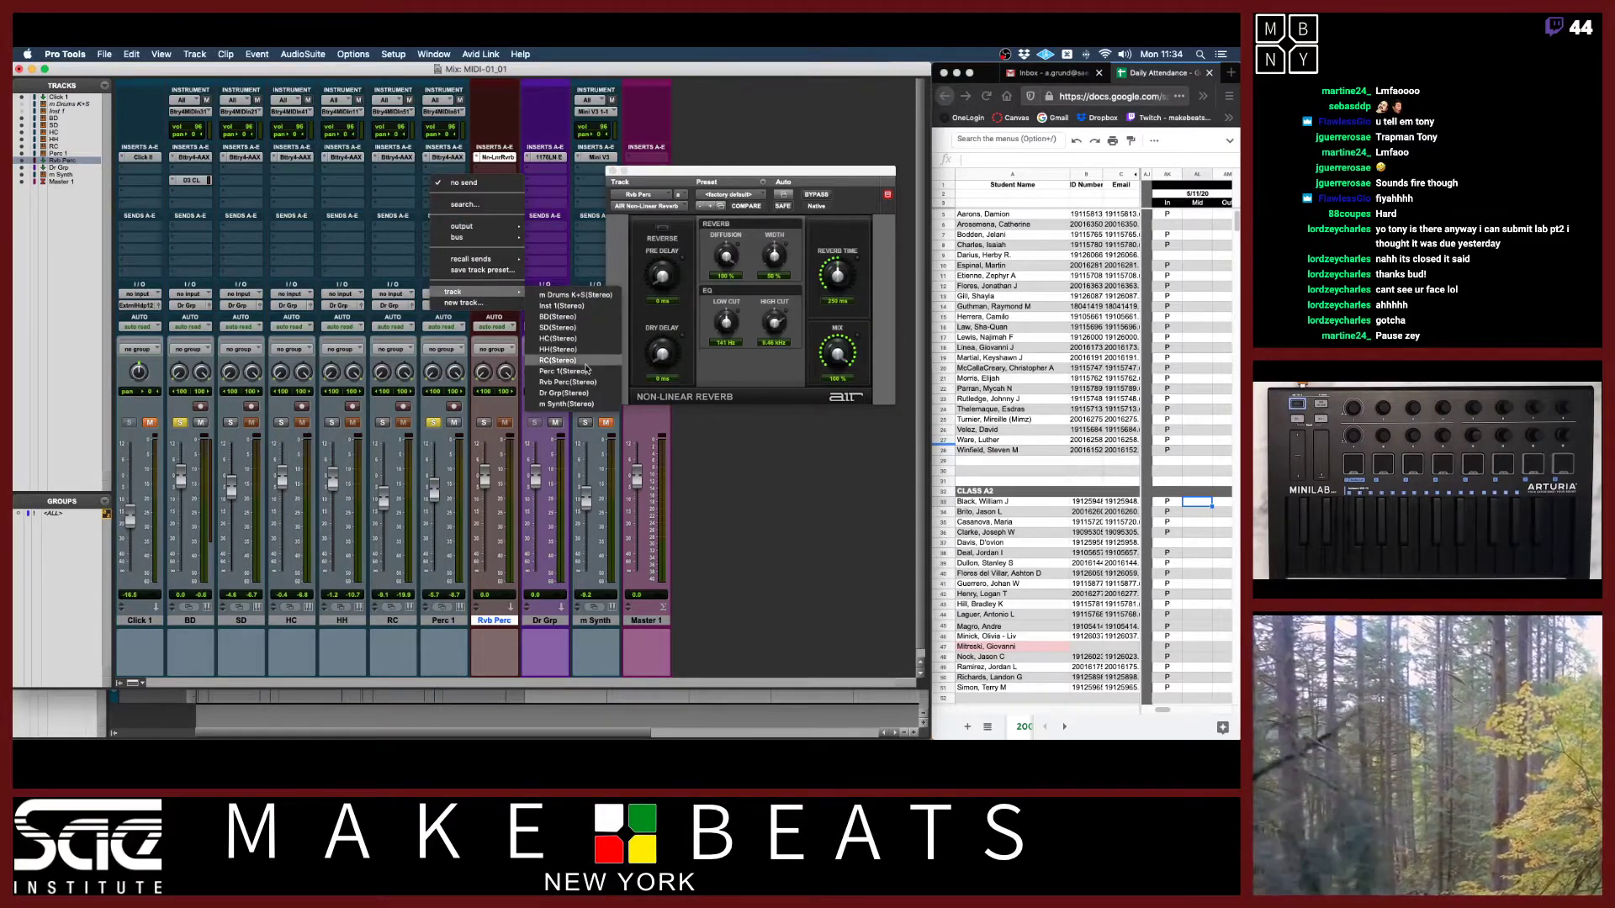
left_click(566, 382)
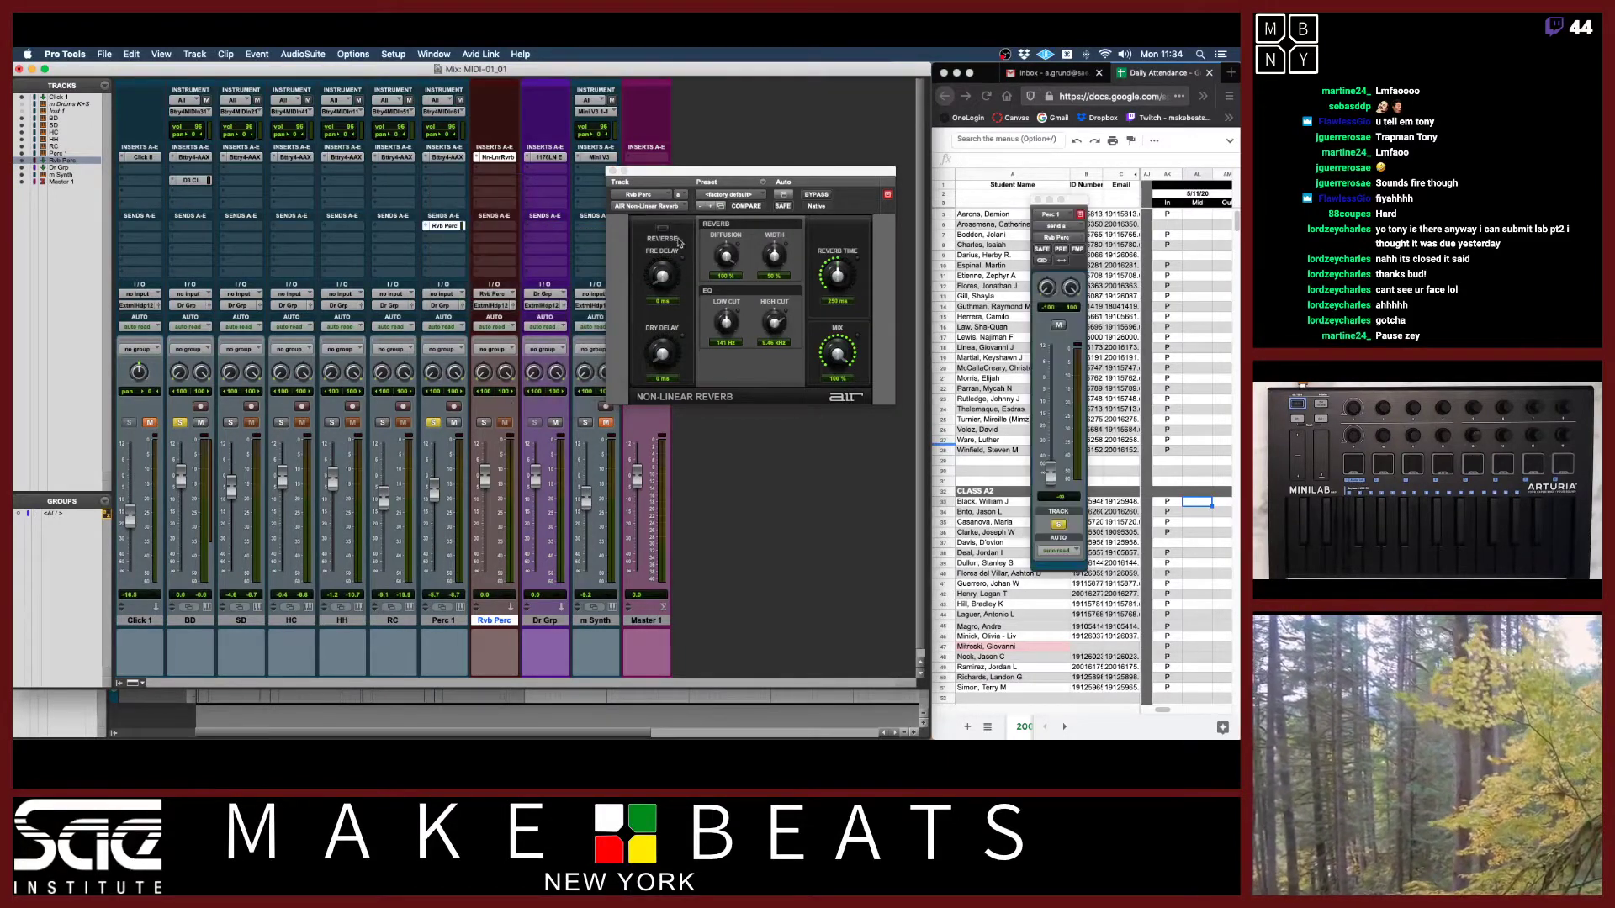
left_click(1062, 480, "alt")
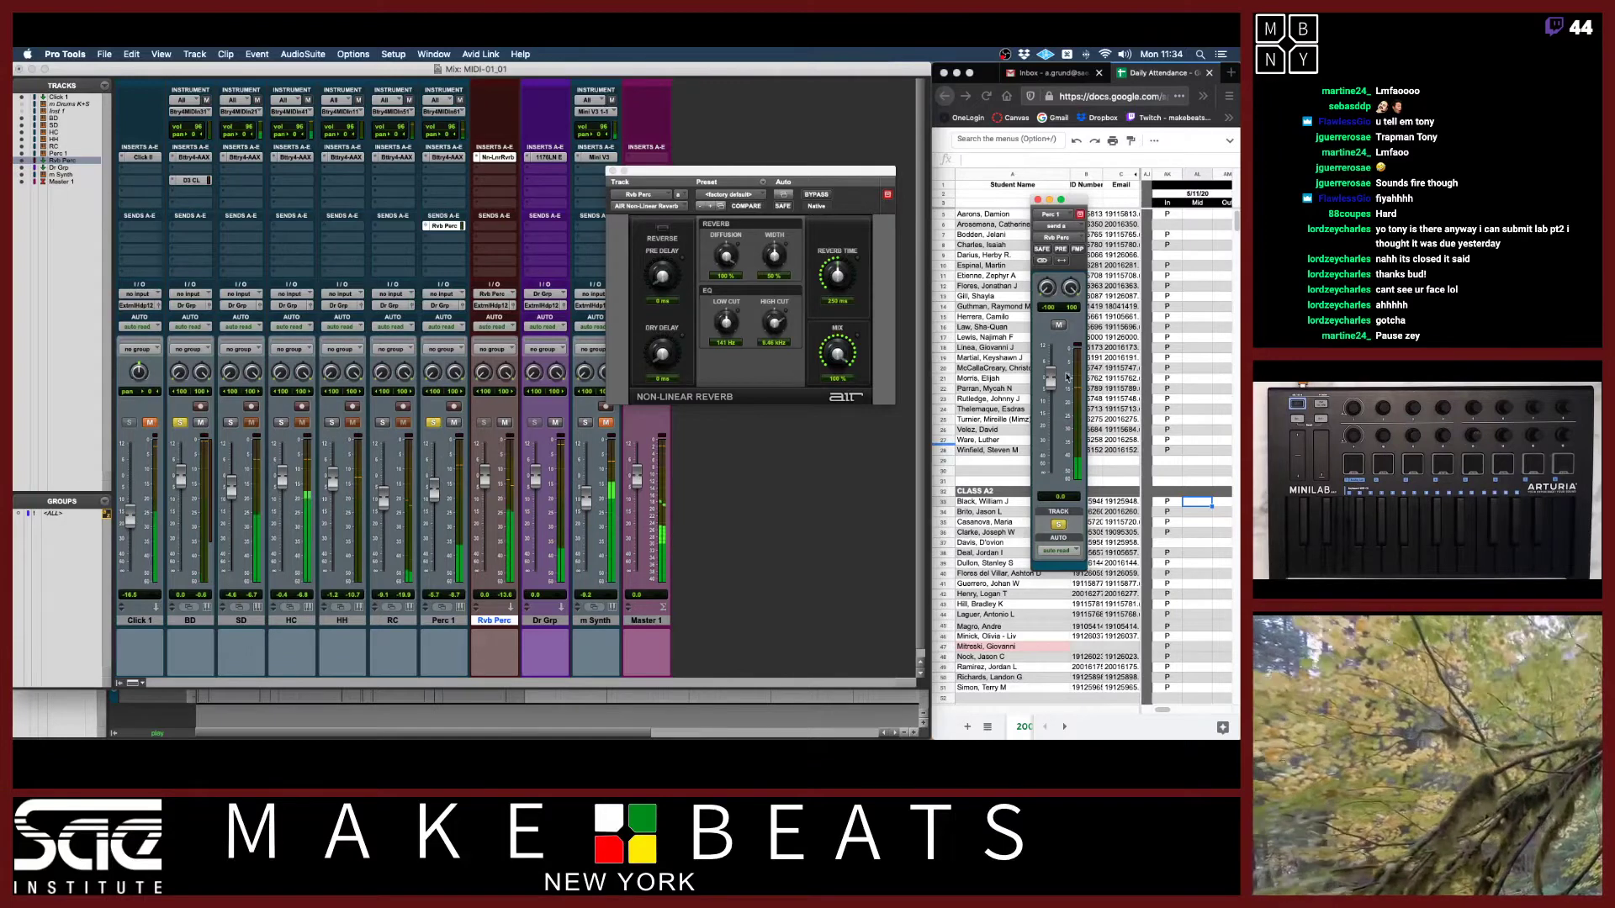
left_click_drag(1050, 396, 1058, 431)
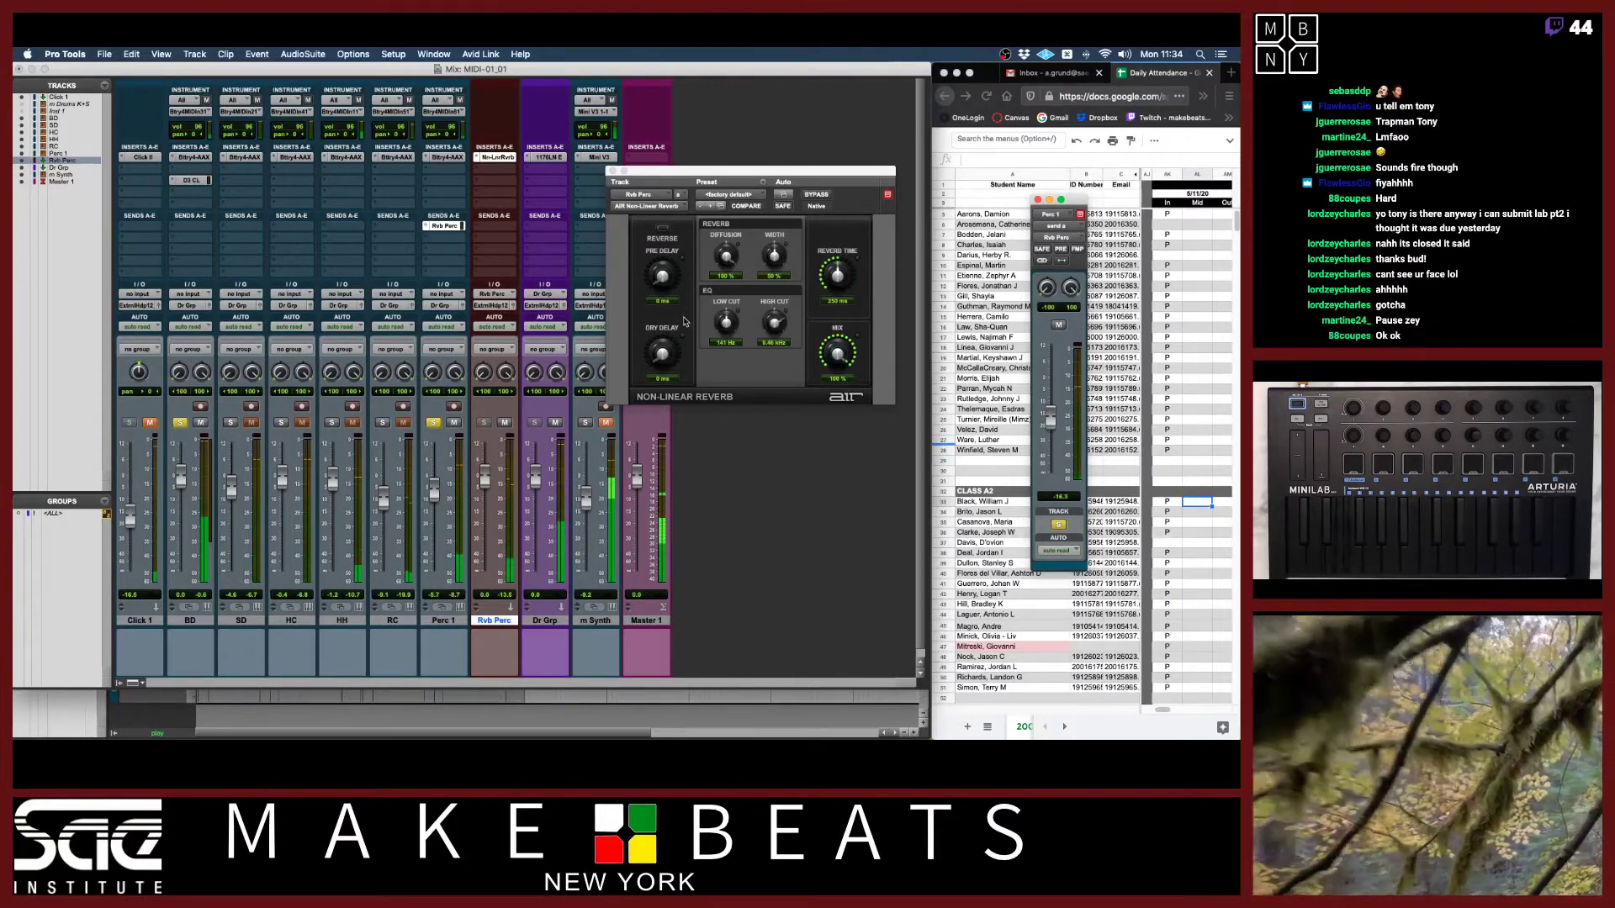
Try a reverb pre-delay and restore it to 0 ms, then set high cut to about 4.20 kHz and reverb time to 24 ms.
mouse_move(662, 278)
left_mouse_down()
mouse_move(670, 225)
mouse_move(674, 271)
left_mouse_up()
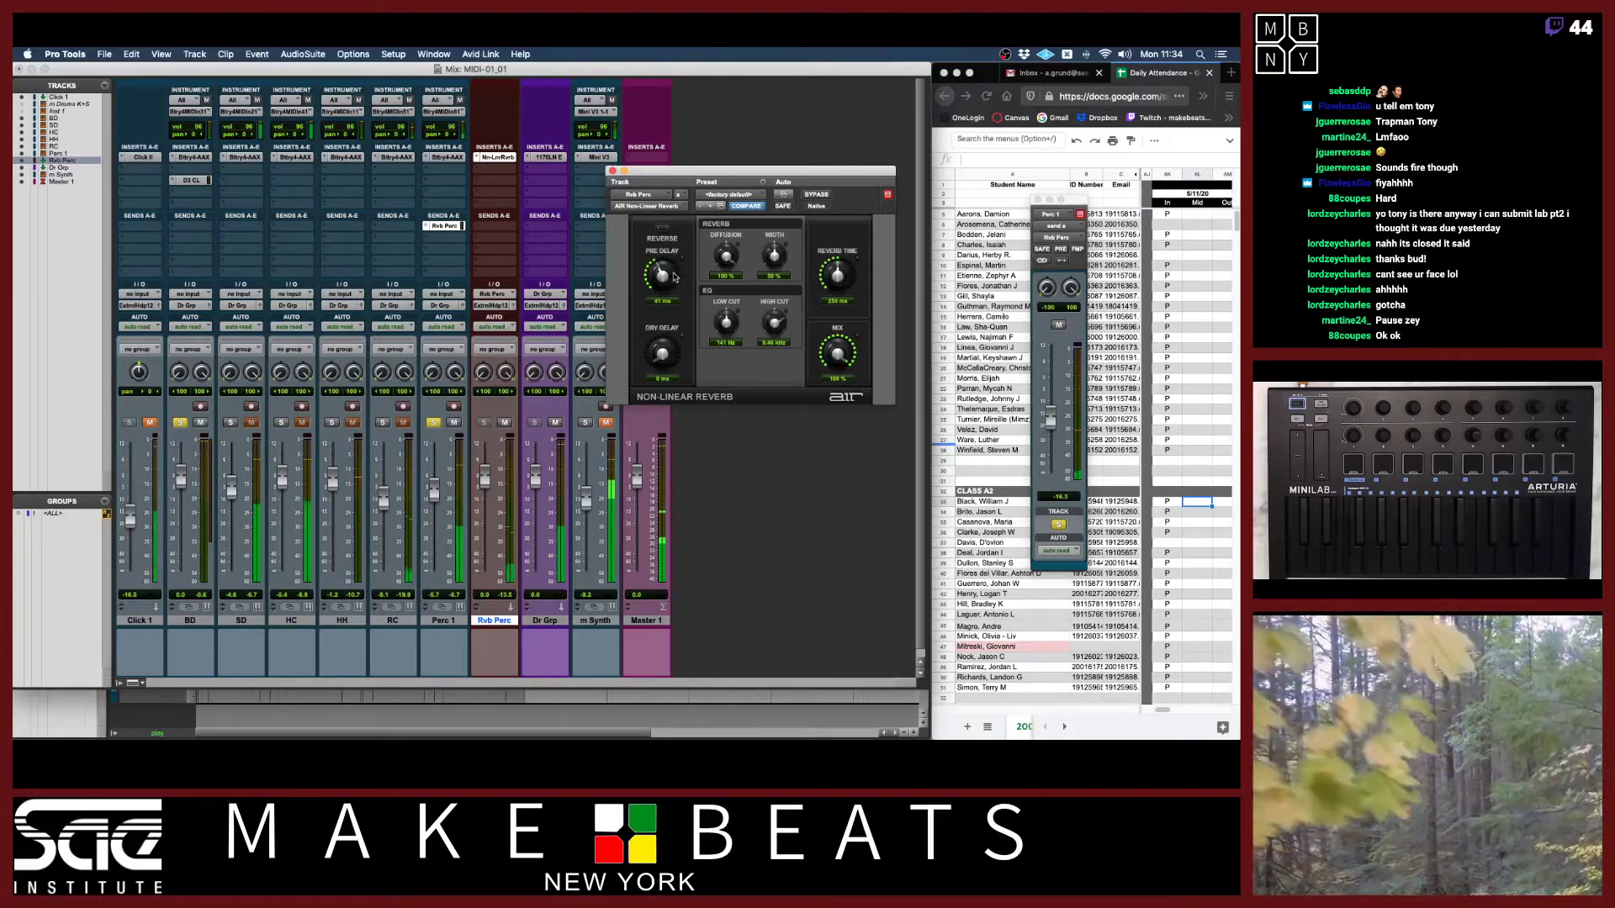
left_click(664, 281, "alt")
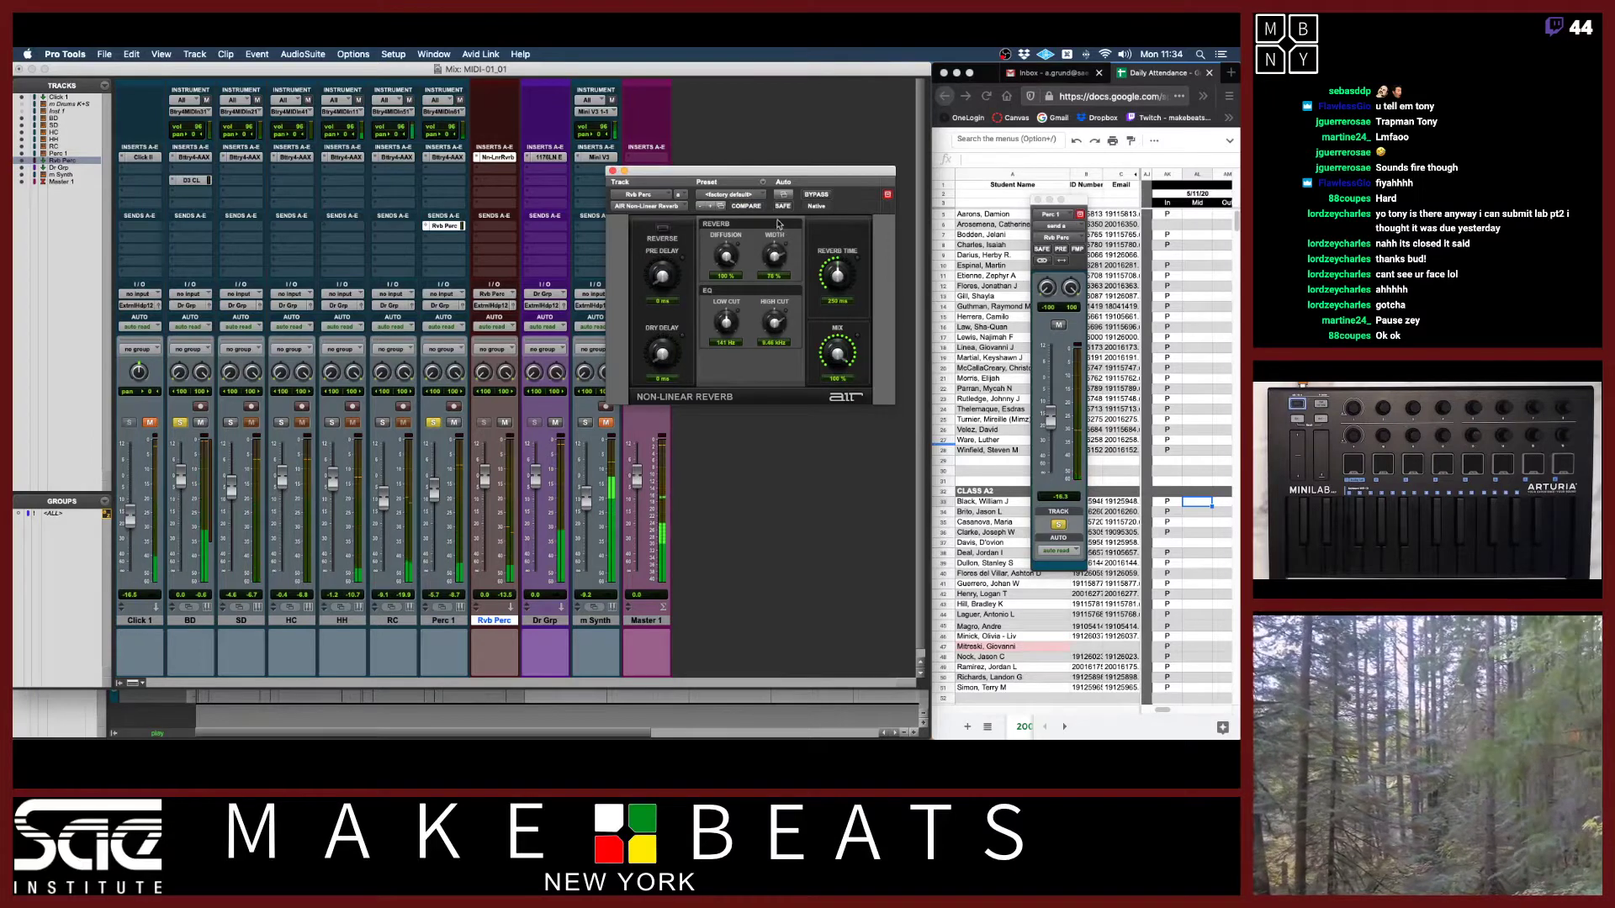
left_click_drag(769, 258, 774, 343)
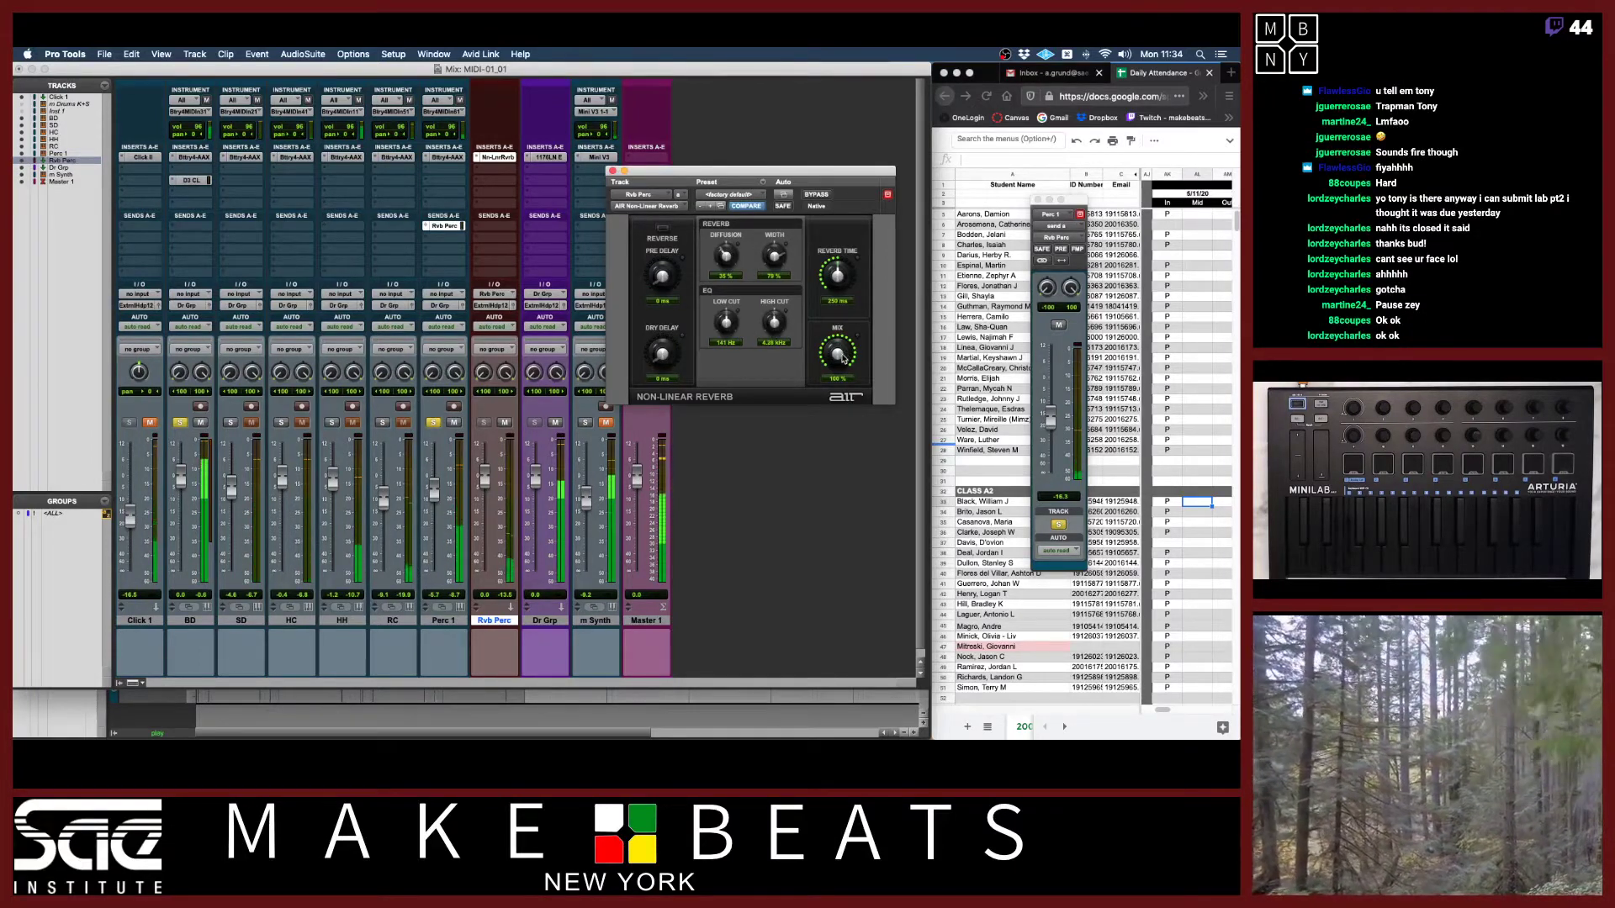
left_click_drag(836, 276, 841, 324)
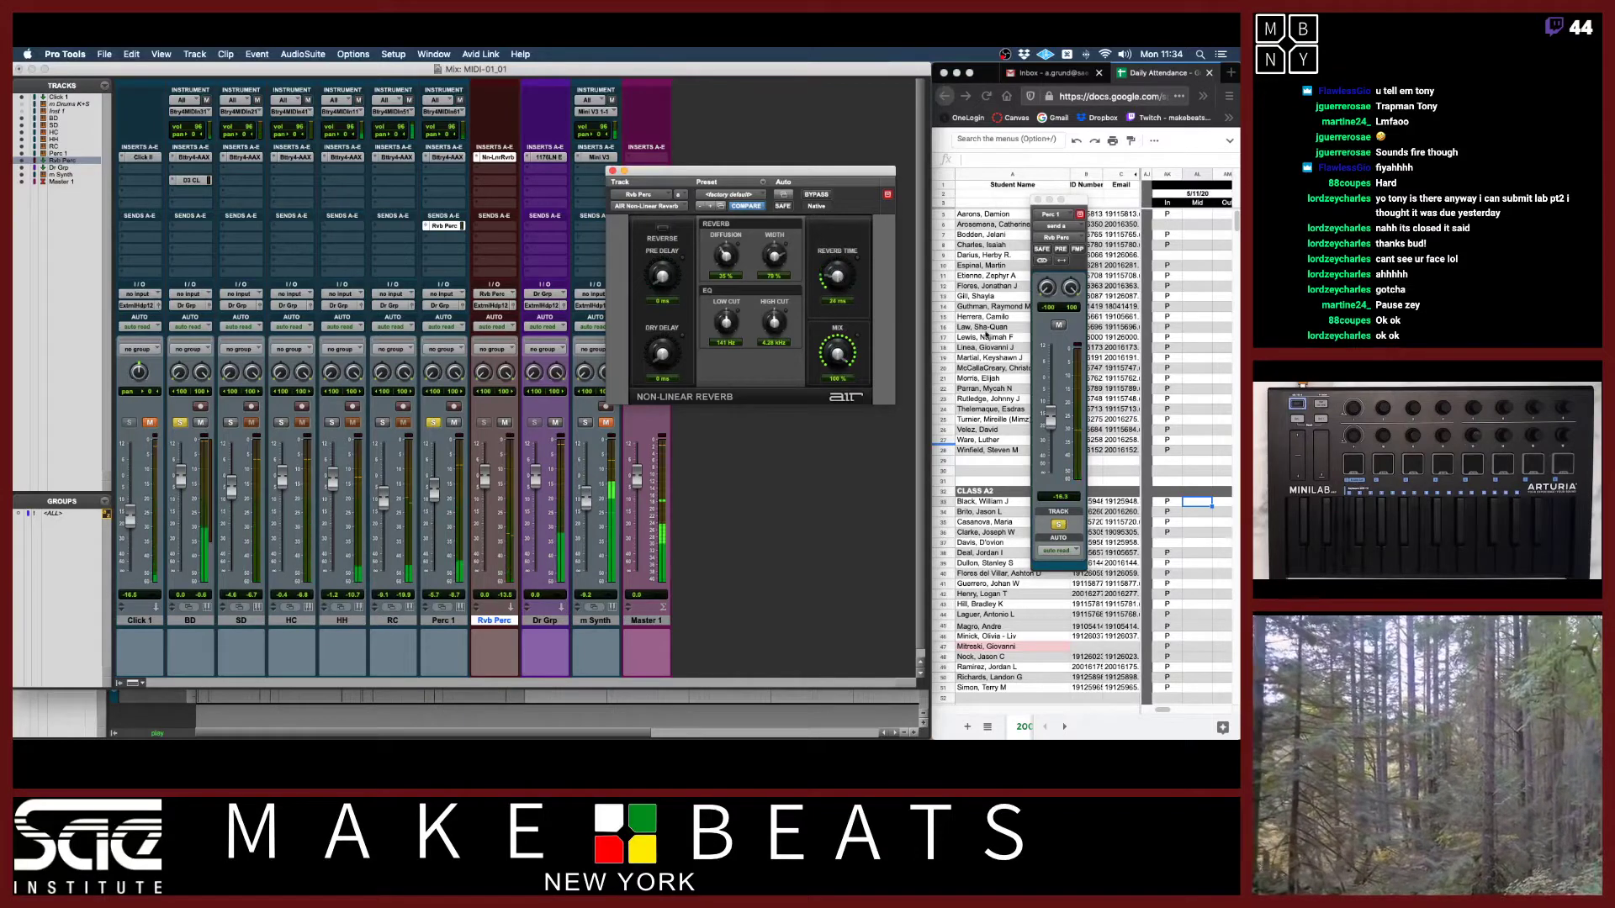
Raise Perc 1's reverb send level to about -8 dB, and close the reverb and send windows.
left_click_drag(1051, 414, 1051, 395)
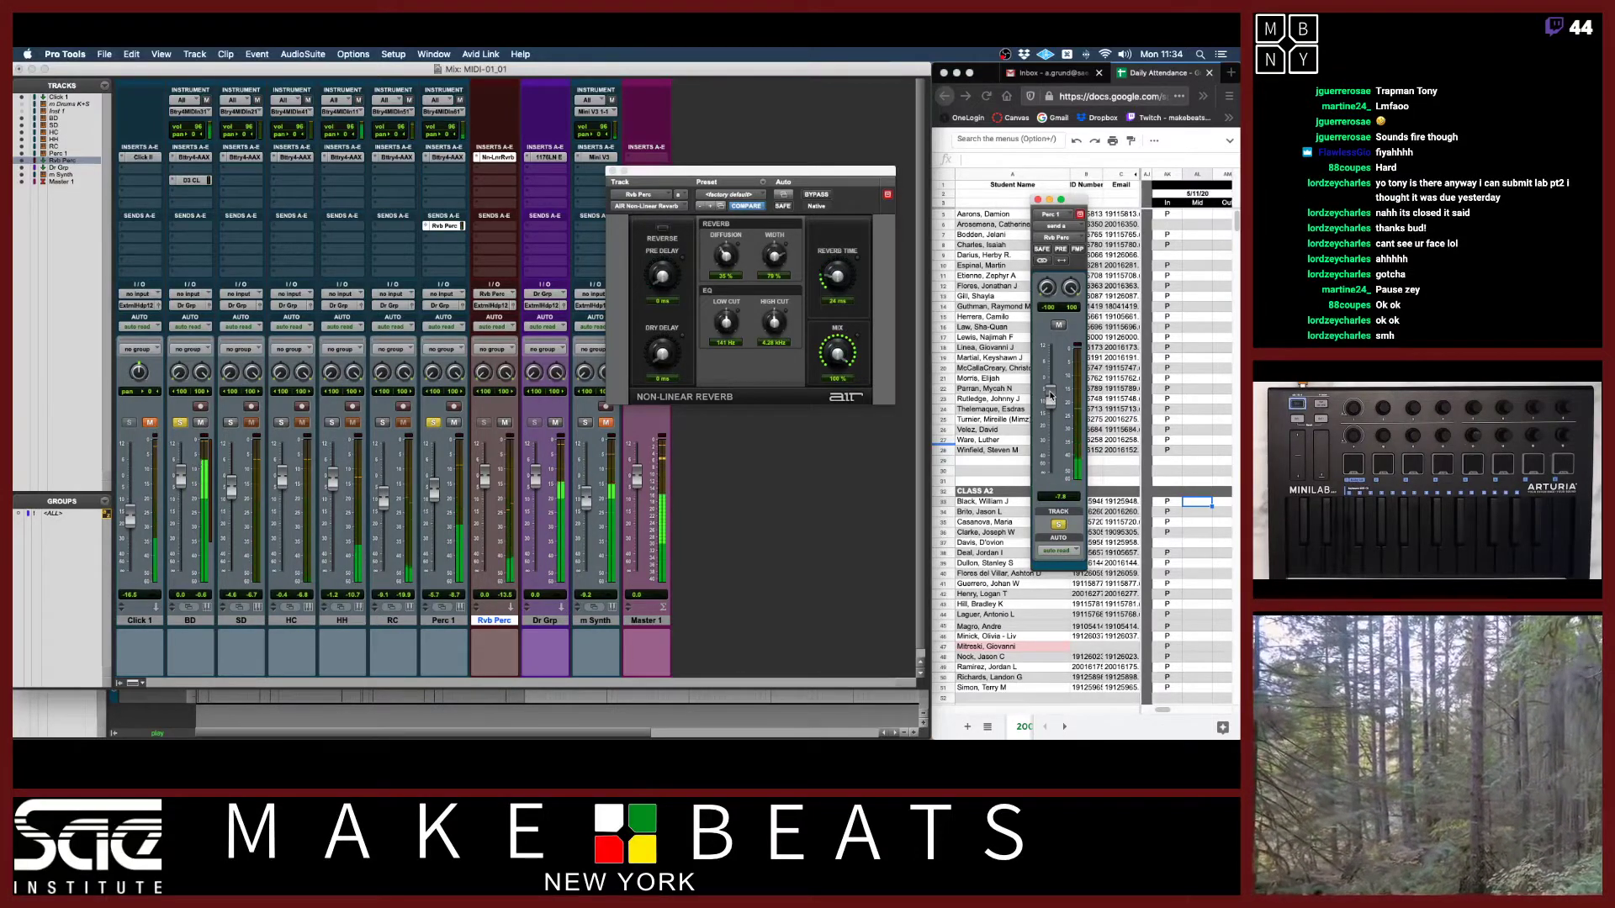
left_click(612, 170)
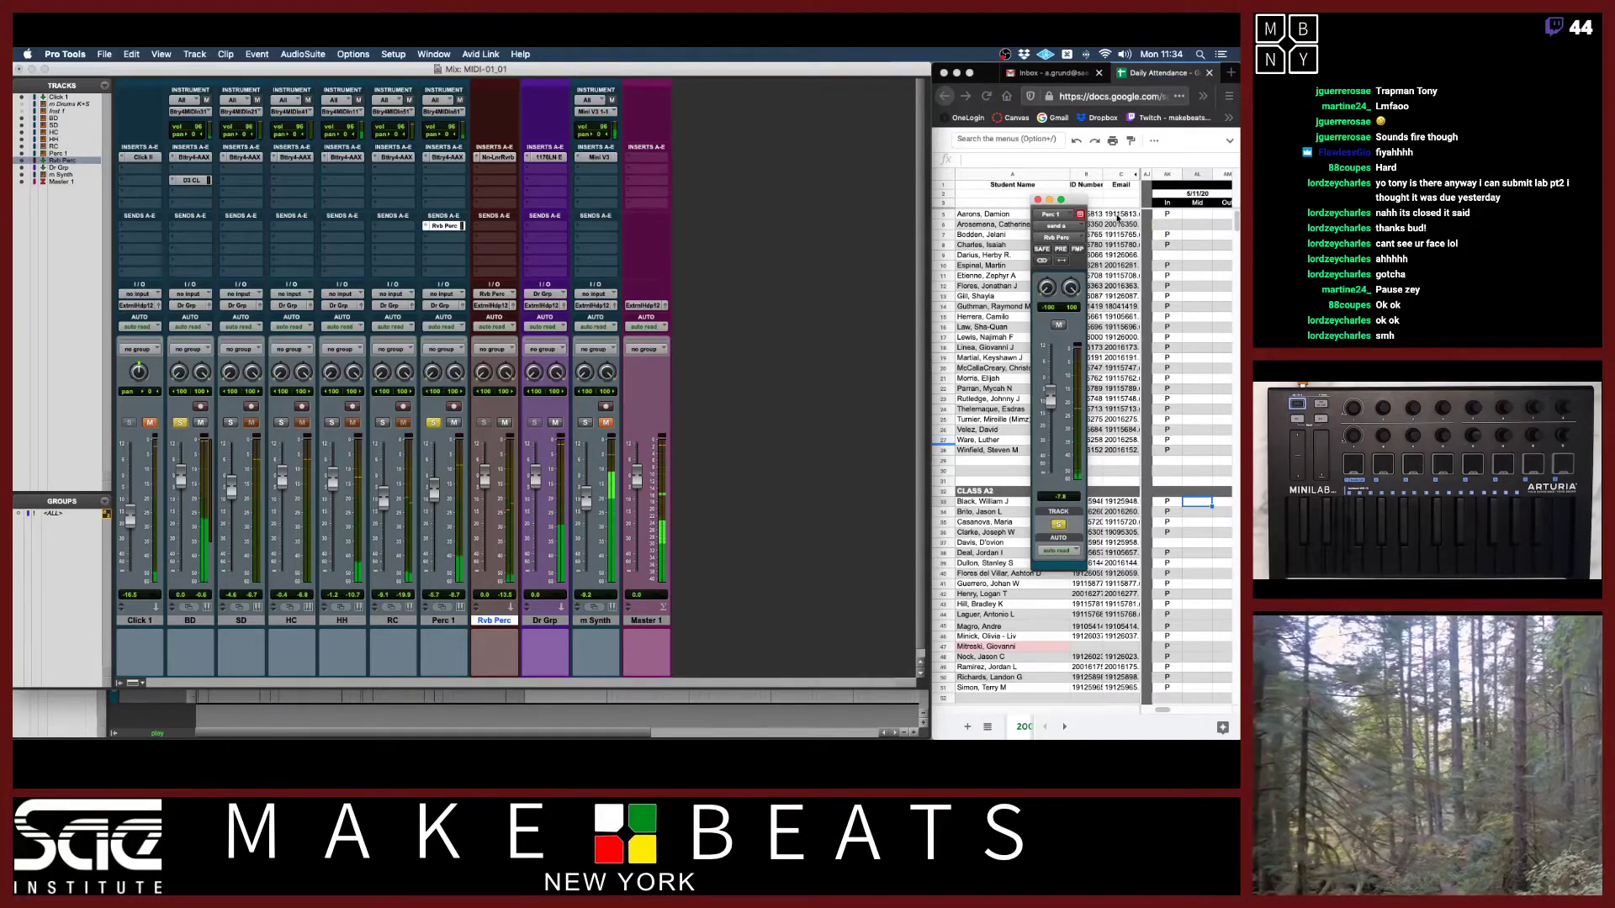
left_click(1038, 199)
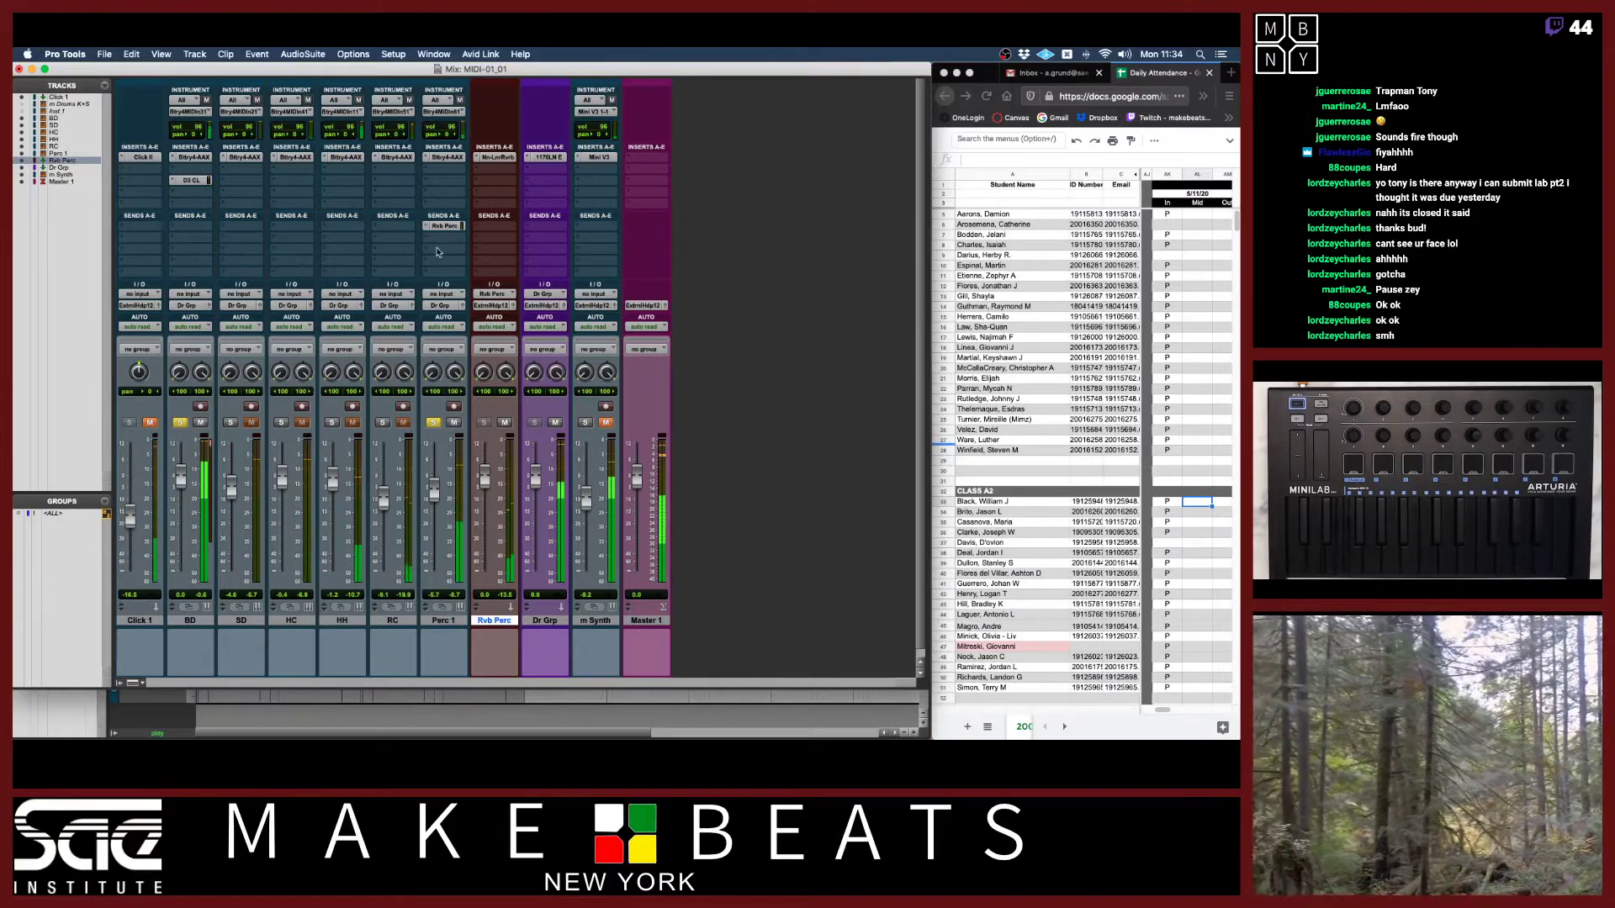
Copy the Rvb Perc send onto the HC and HH tracks, clear all solos, and play the full mix.
left_click(291, 225)
left_click(281, 422)
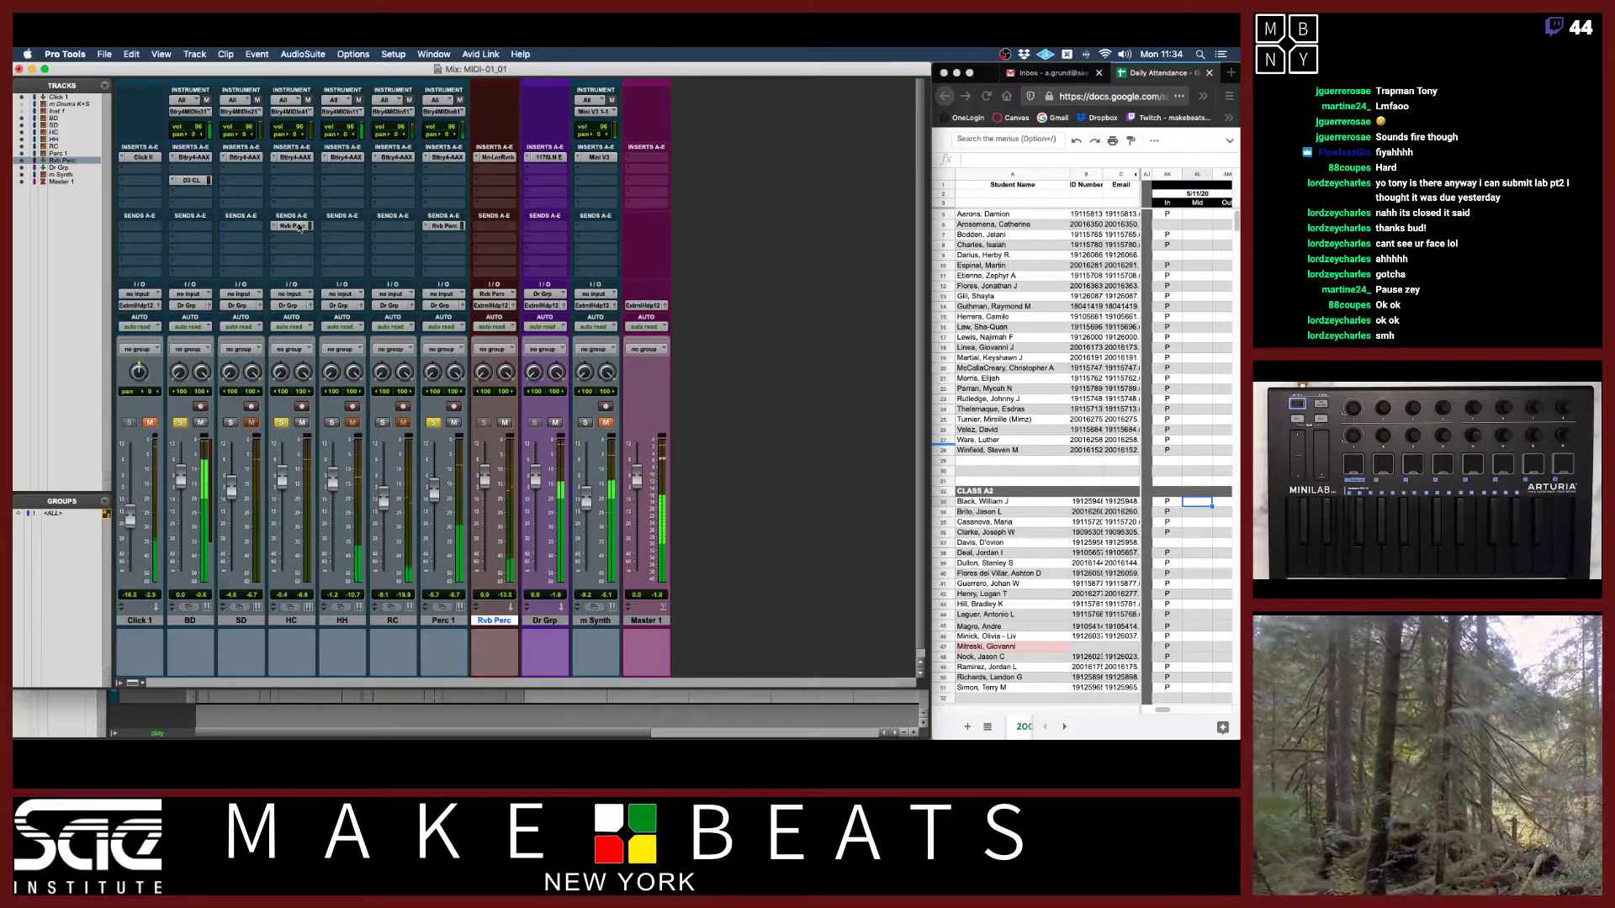
left_click_drag(298, 227, 346, 228)
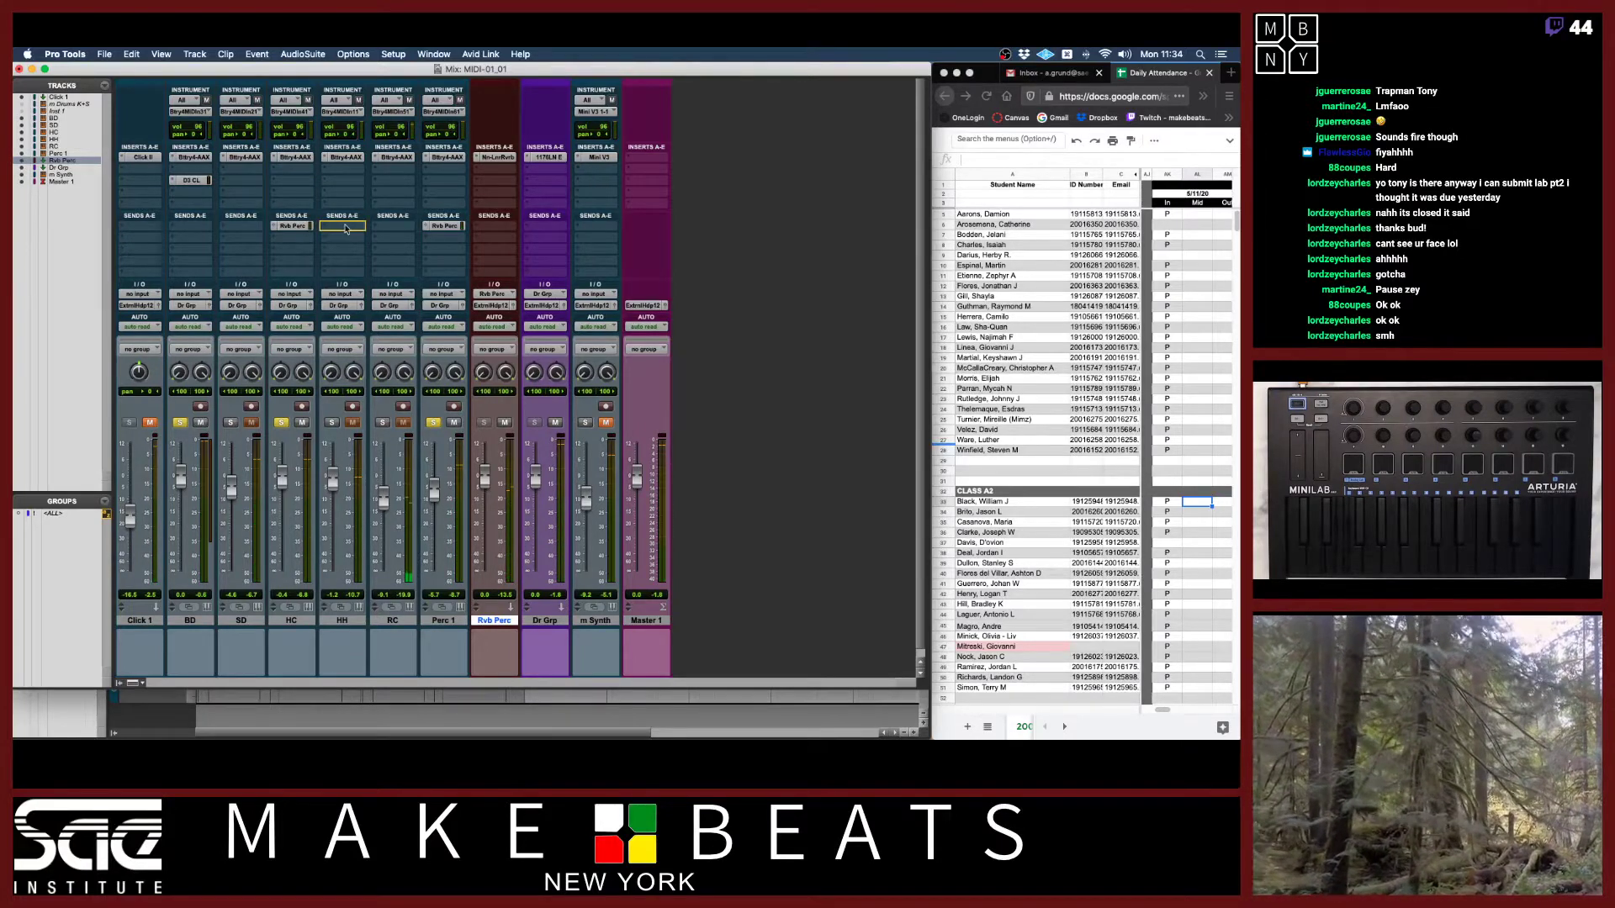
left_click(334, 423, "alt")
key("space")
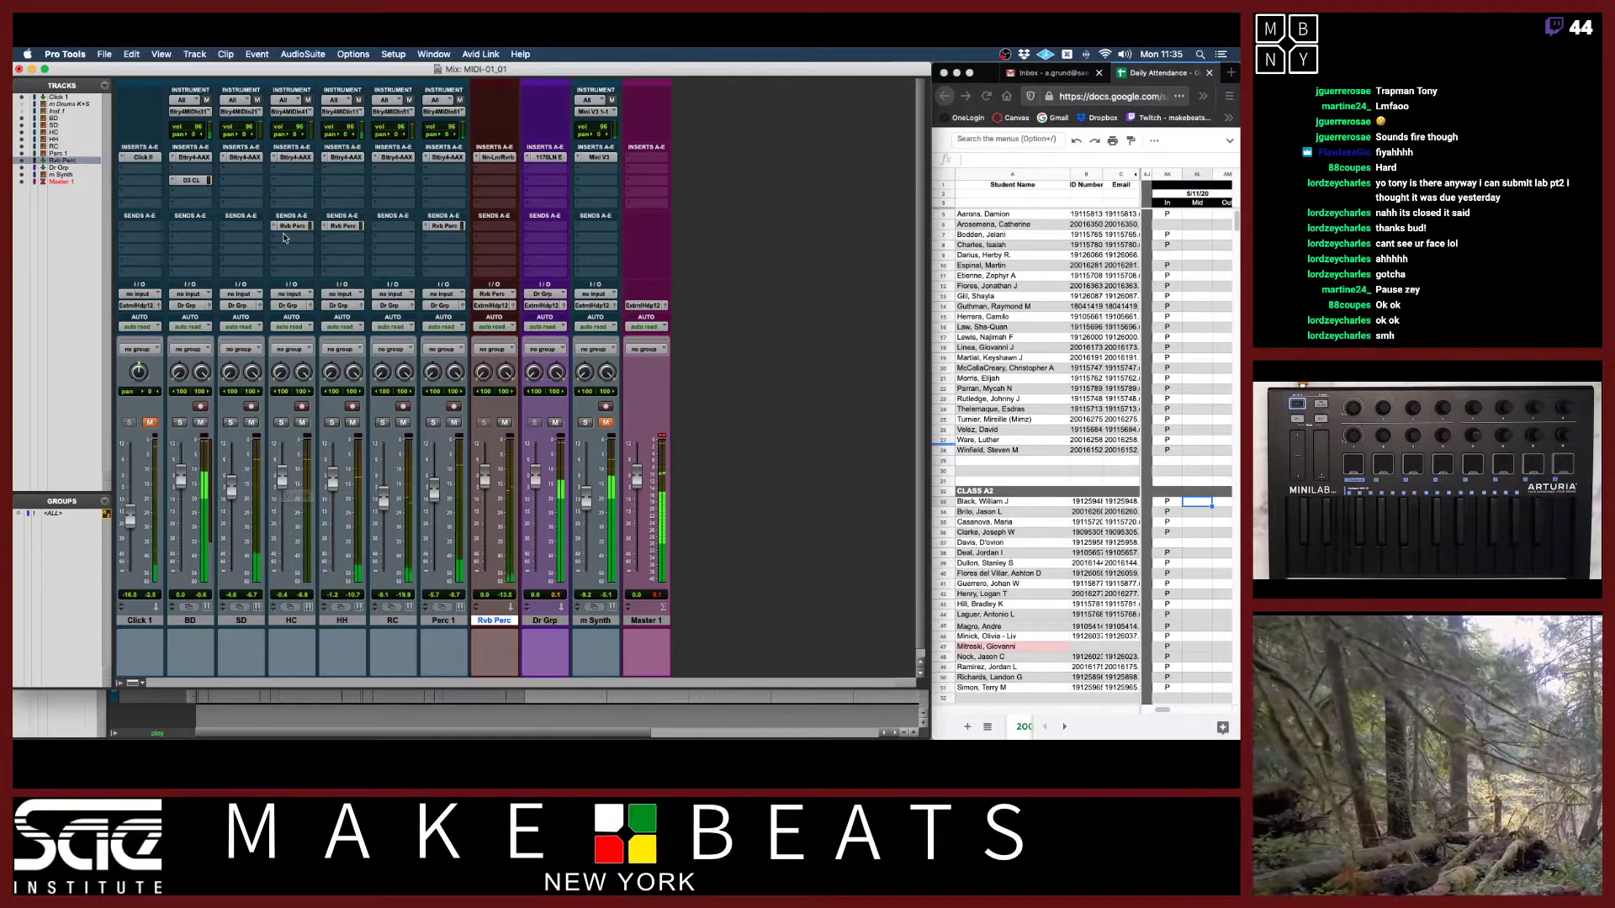
With the Dr Grp 1176LN limiter open during playback, lower HC to about -3.0 dB, reduce BD's level, and pull Perc 1 fully down.
left_click_drag(283, 477, 286, 494)
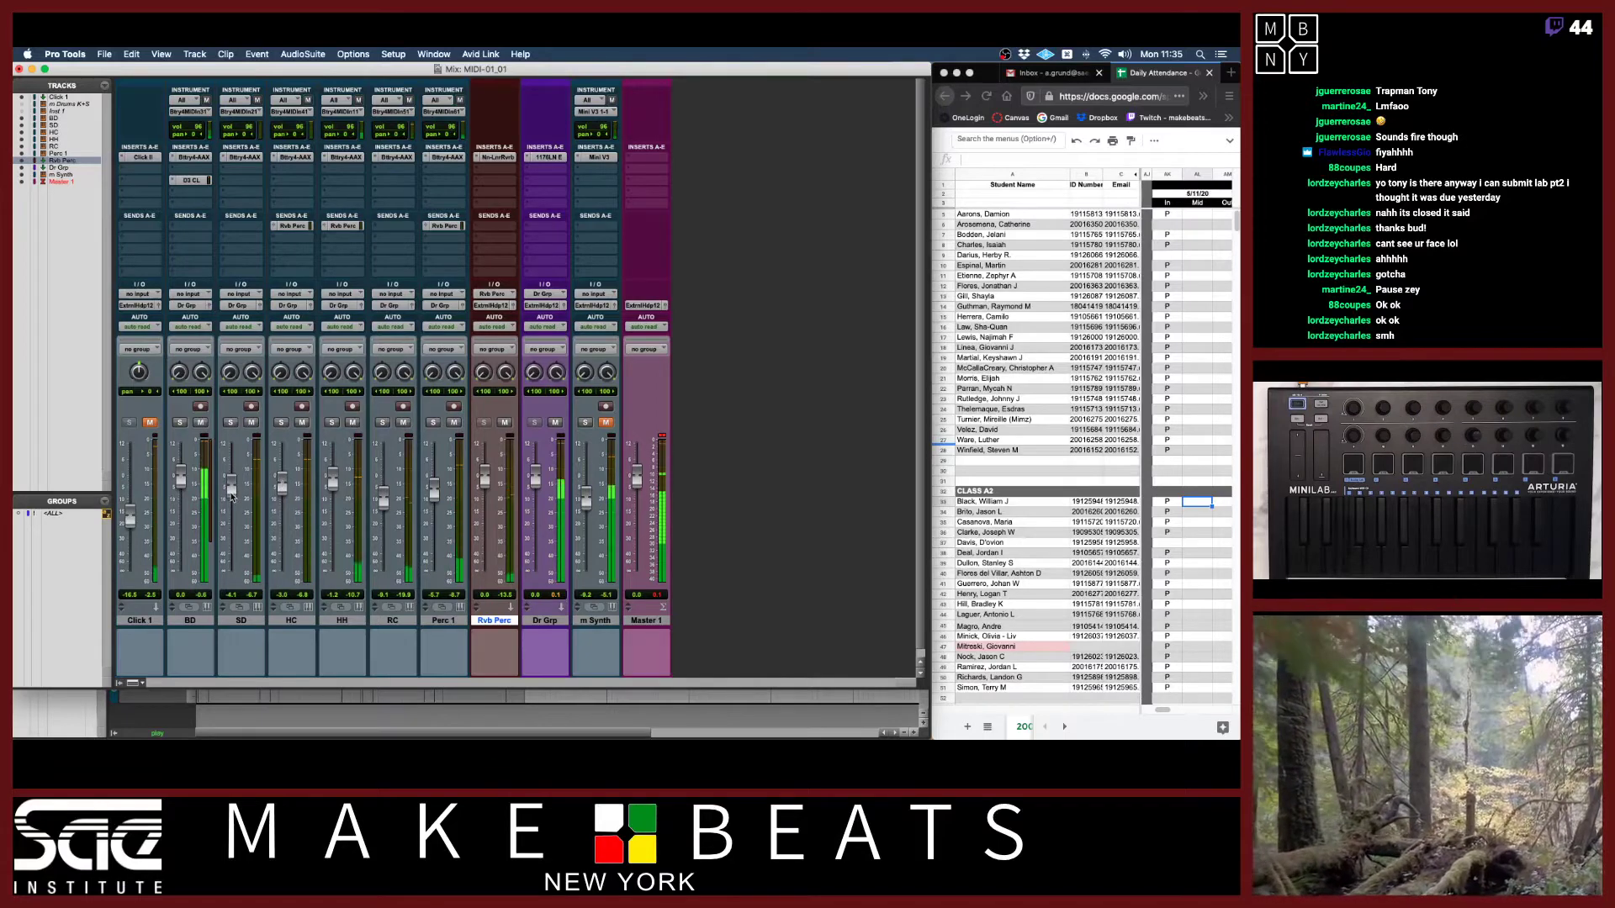
left_click(498, 157)
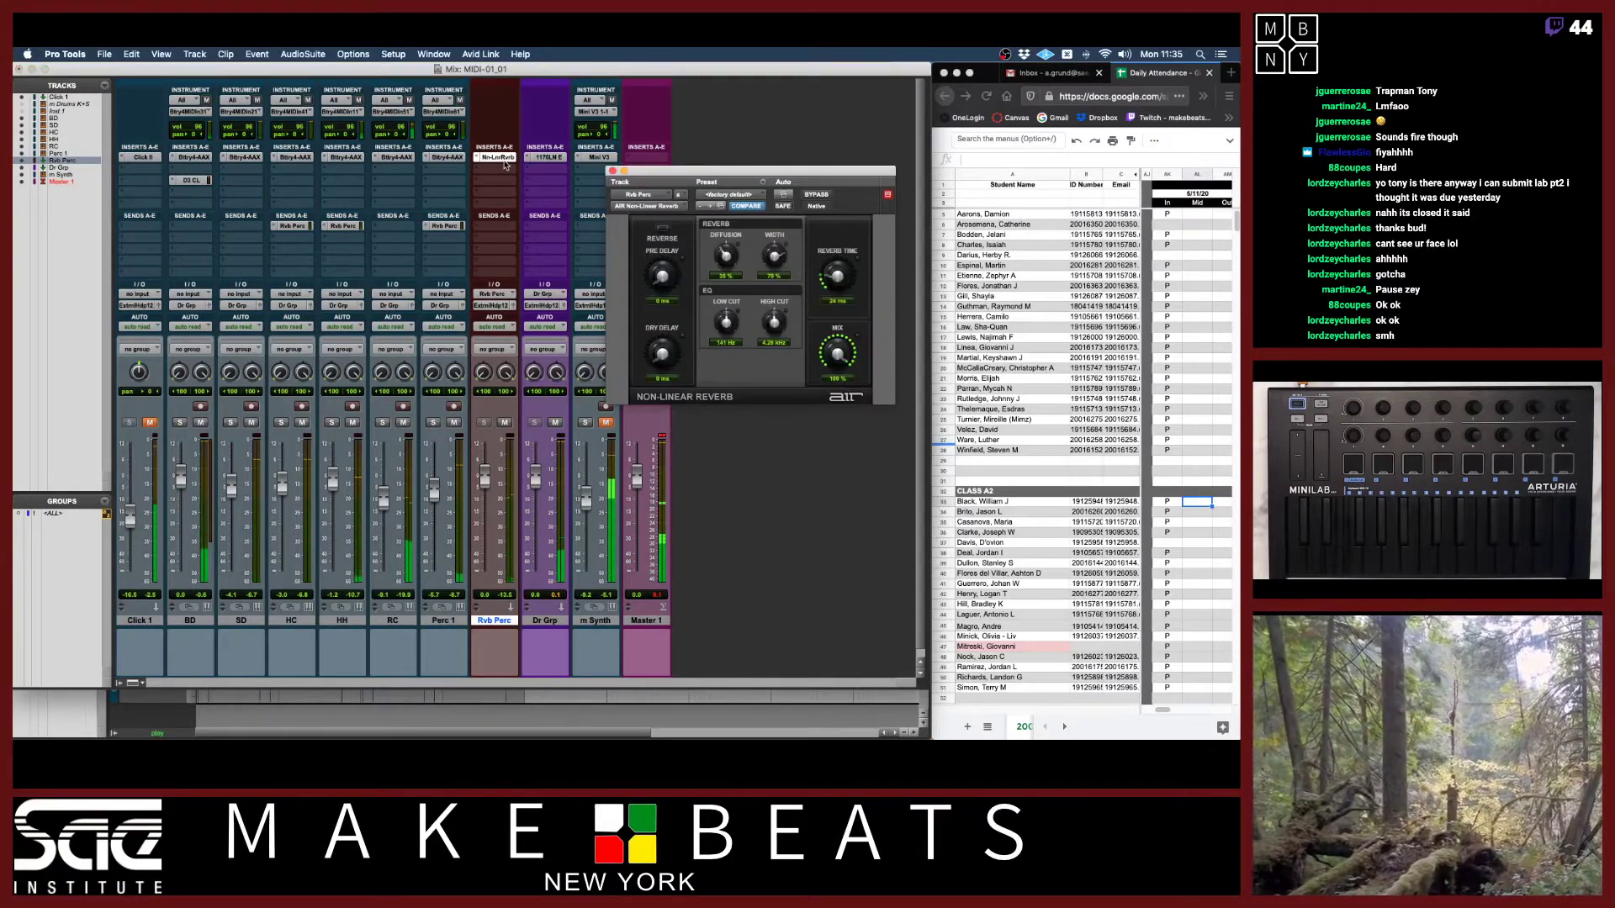
left_click(549, 157)
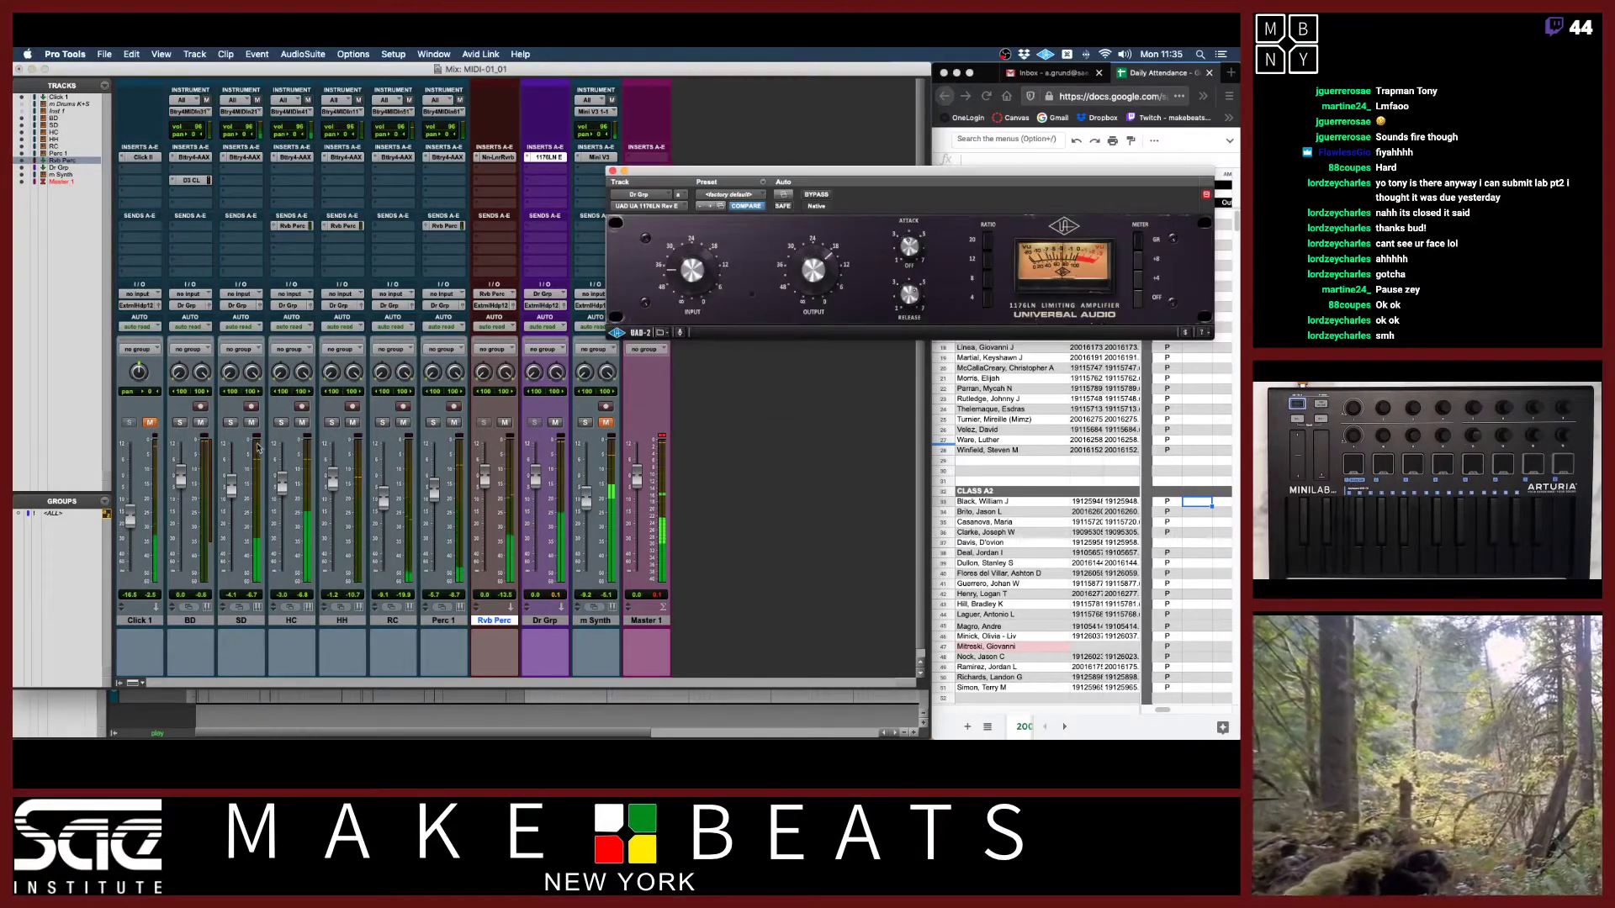
left_click_drag(180, 478, 183, 502)
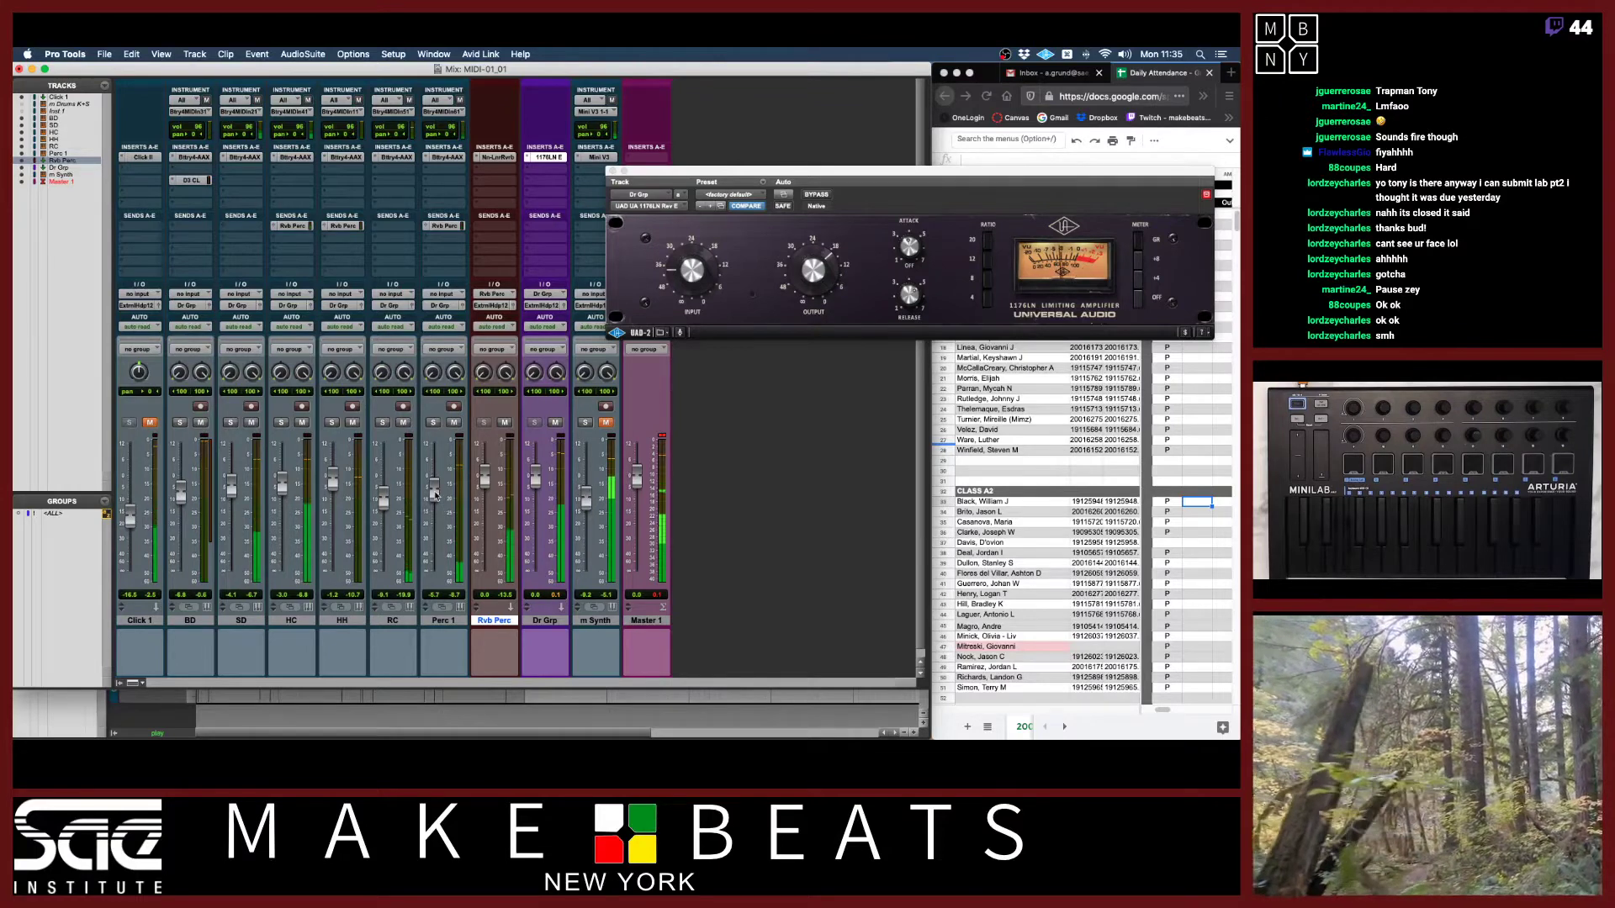
left_click_drag(435, 495, 434, 572)
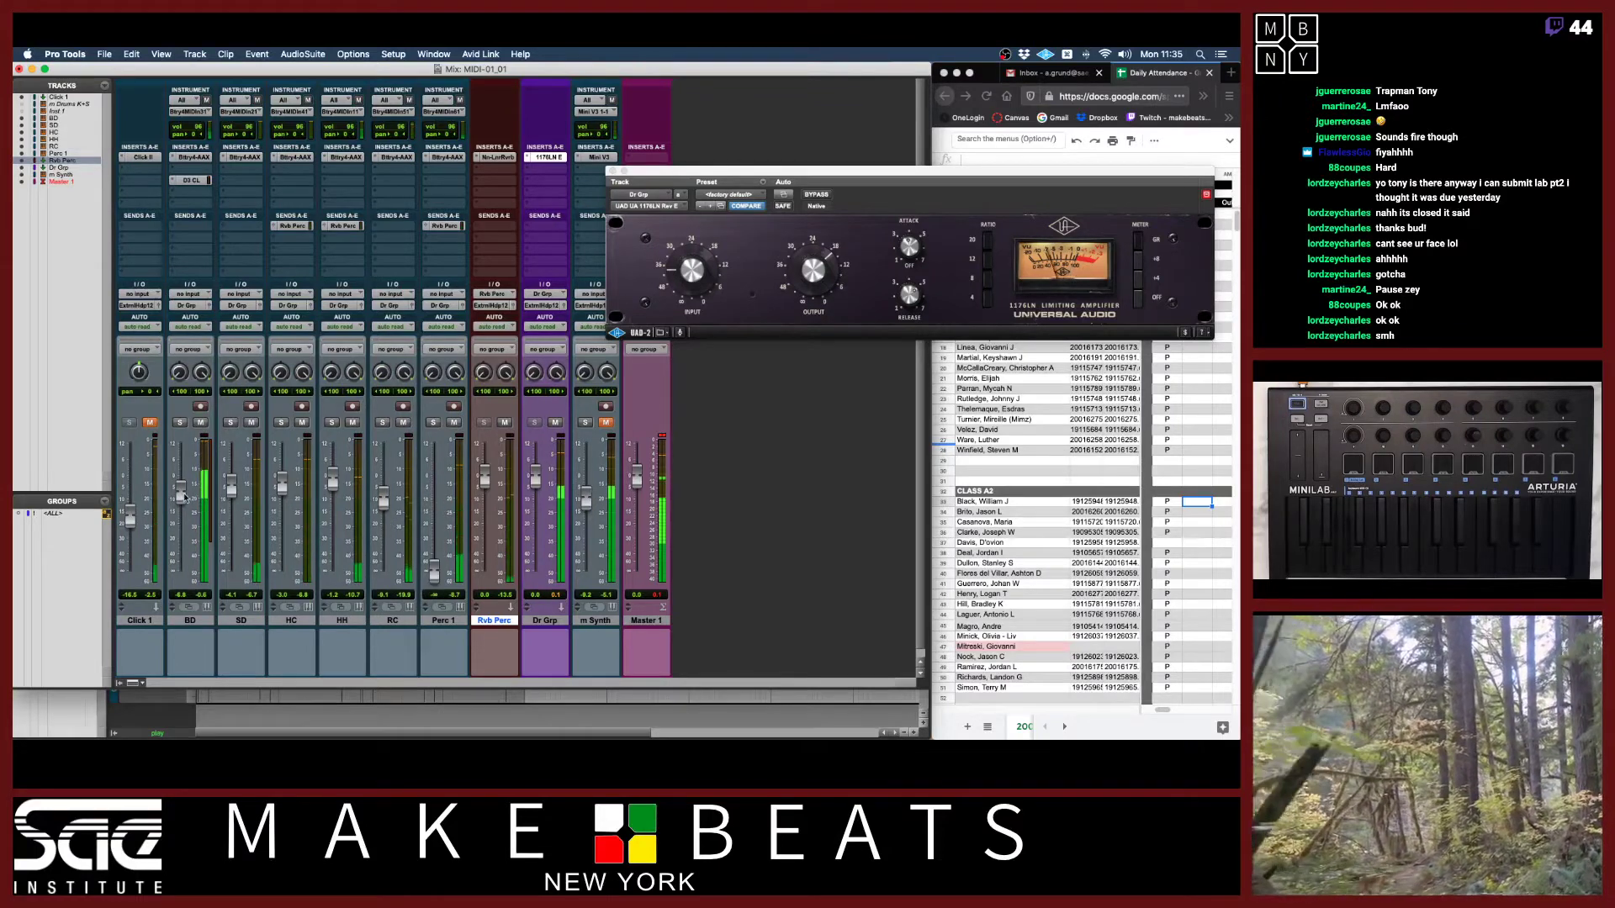
During playback, lower HC slightly, pull SD down to about -12.1 dB, and reduce RC to about -12.9 dB.
left_click_drag(182, 497, 182, 495)
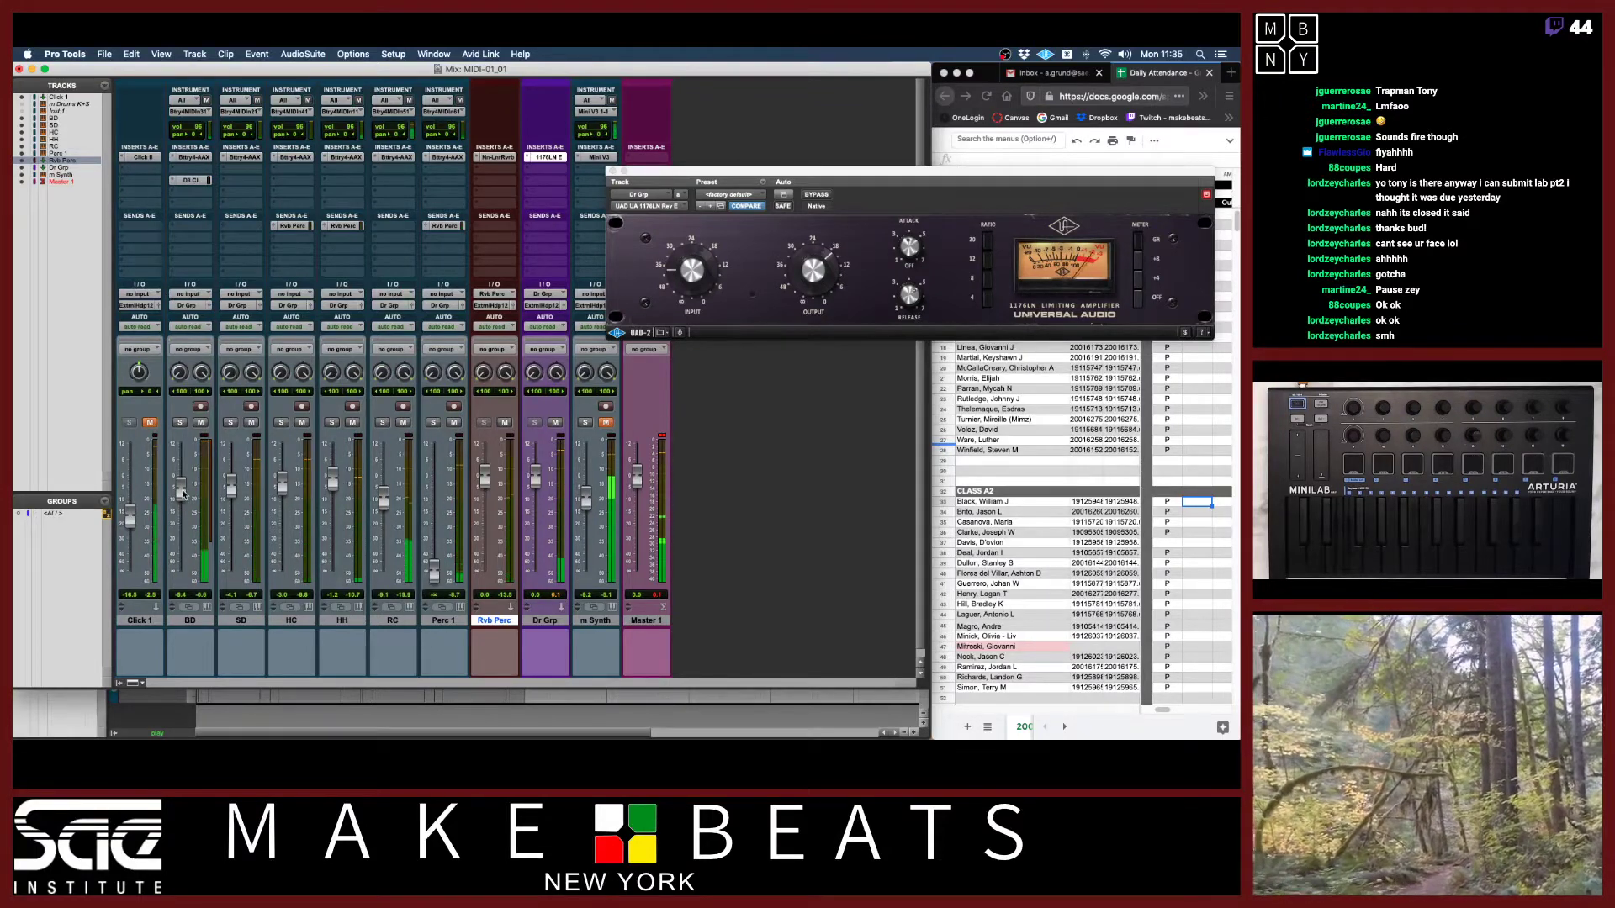
key("XF86AudioRaiseVolume")
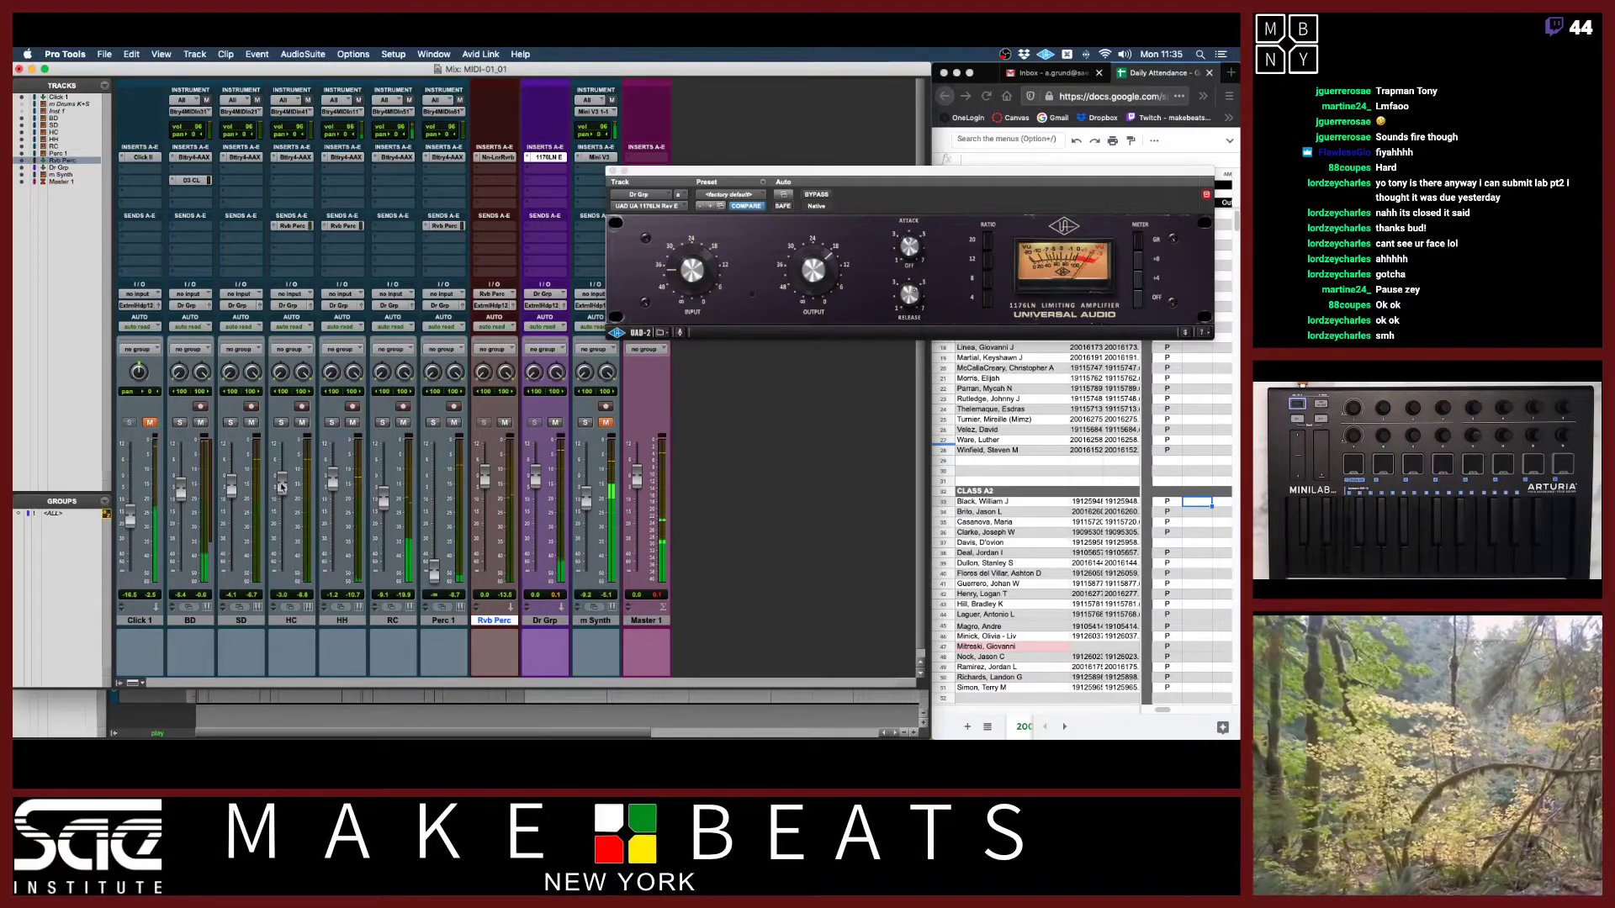
left_click_drag(283, 486, 232, 504)
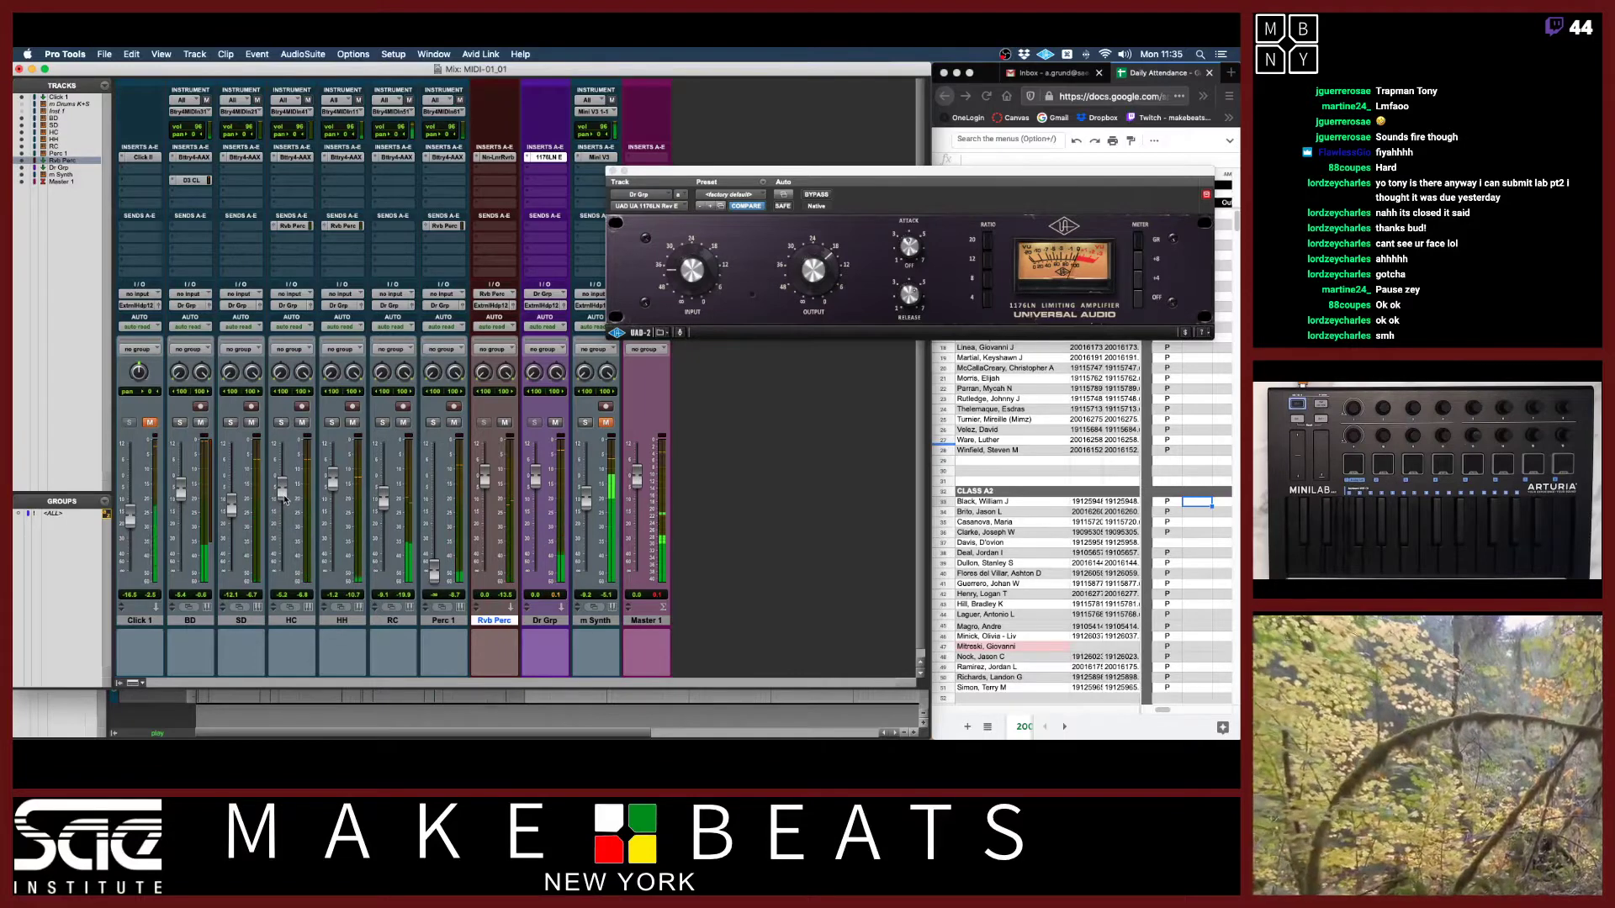
left_click_drag(333, 479, 383, 508)
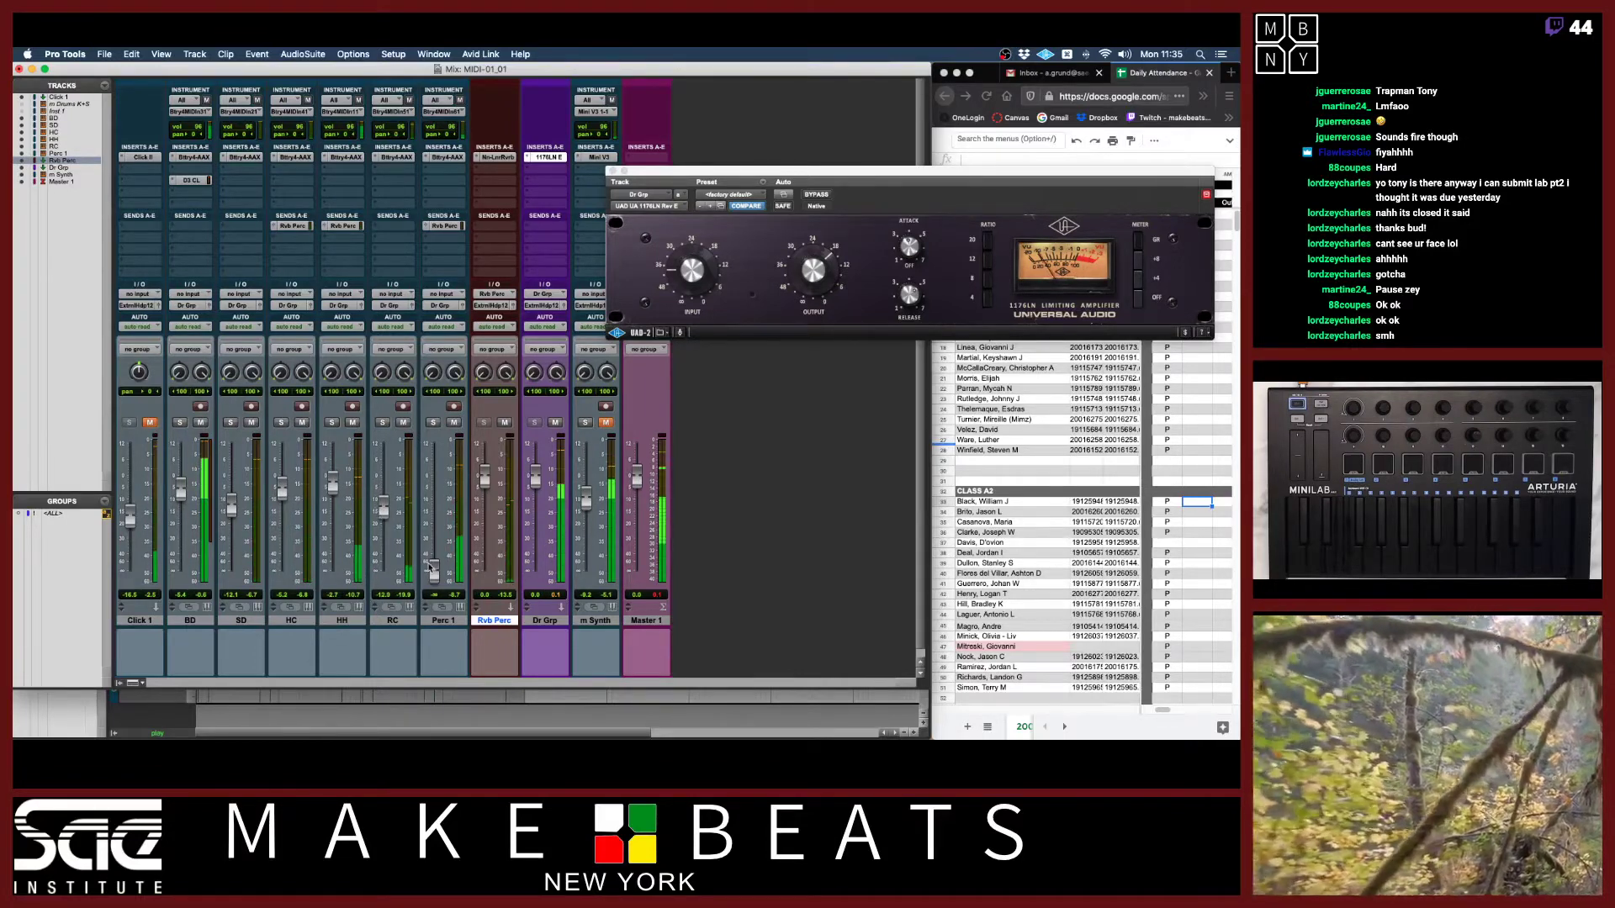
Bring Perc 1 back up to about -7.5 dB, set m Synth to about -9.1 dB, and close the limiter window.
left_click_drag(432, 571, 444, 489)
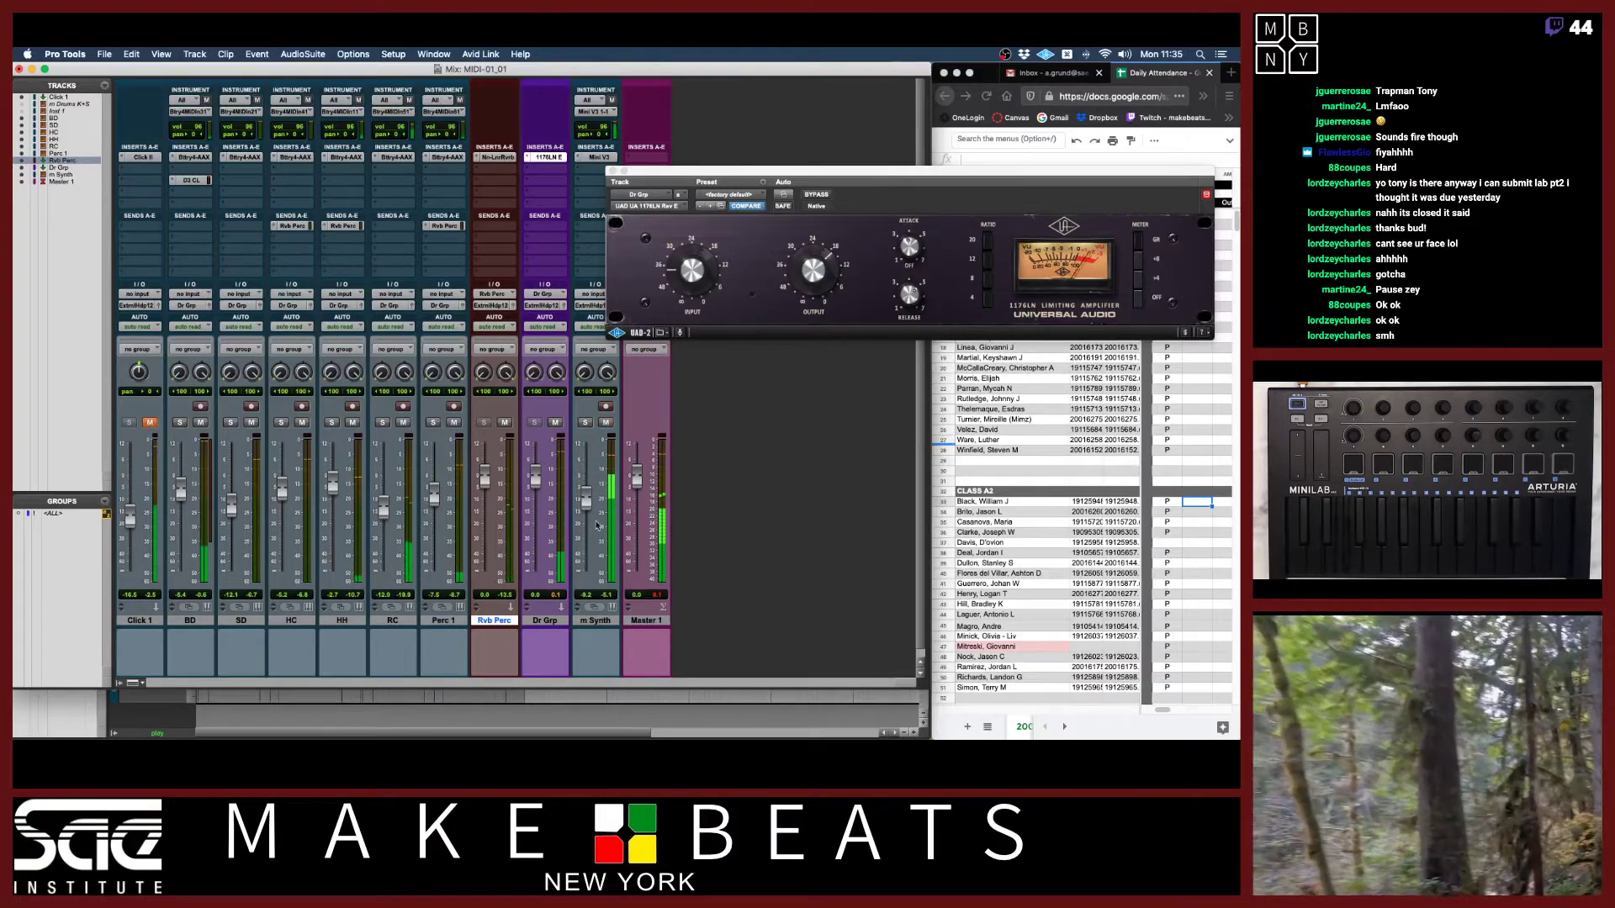
left_click_drag(586, 499, 586, 508)
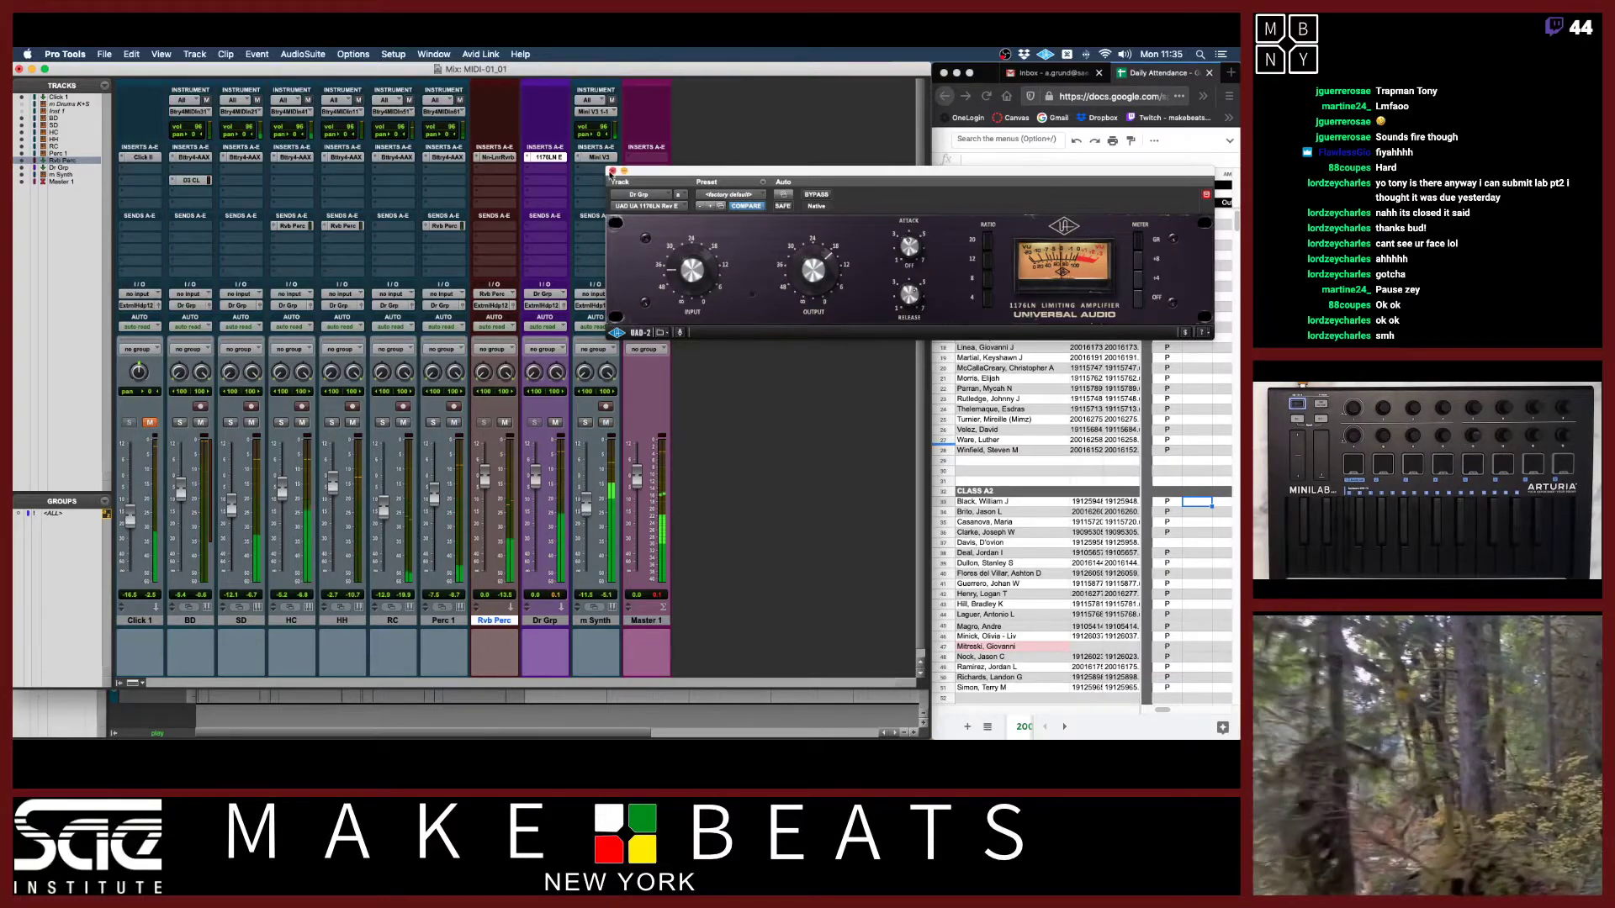
left_click(612, 172)
left_click_drag(593, 517, 593, 508)
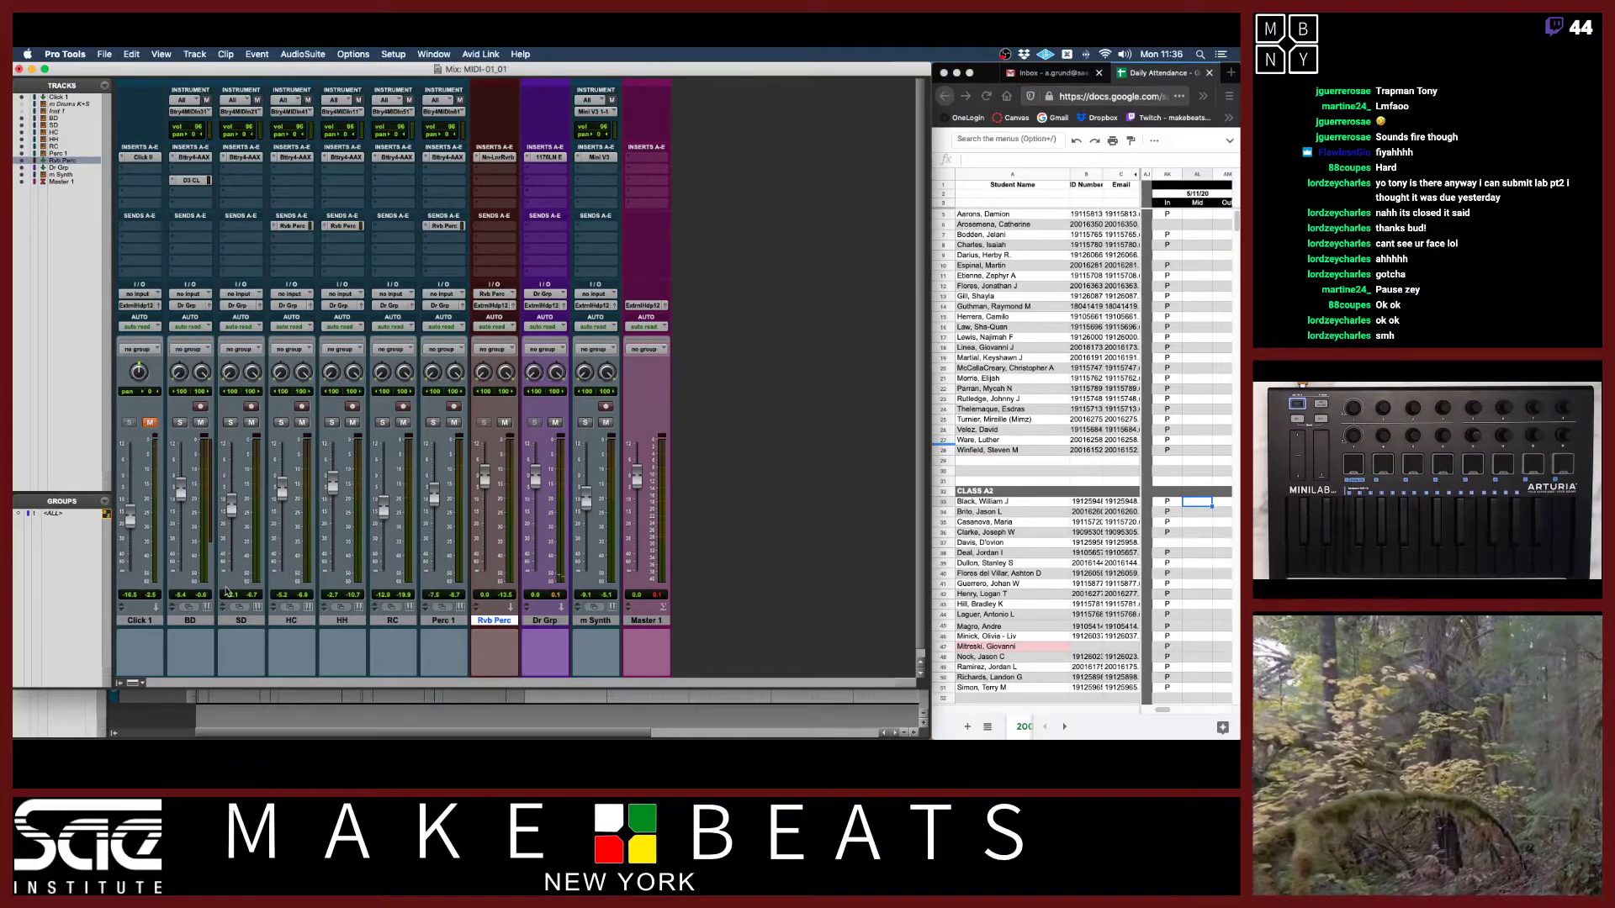
Switch to the Preview PDF to review the Select/Split Notes section, clear its text highlight, and return to Pro Tools.
key("super+Tab")
key("super+Tab")
key("super+Tab")
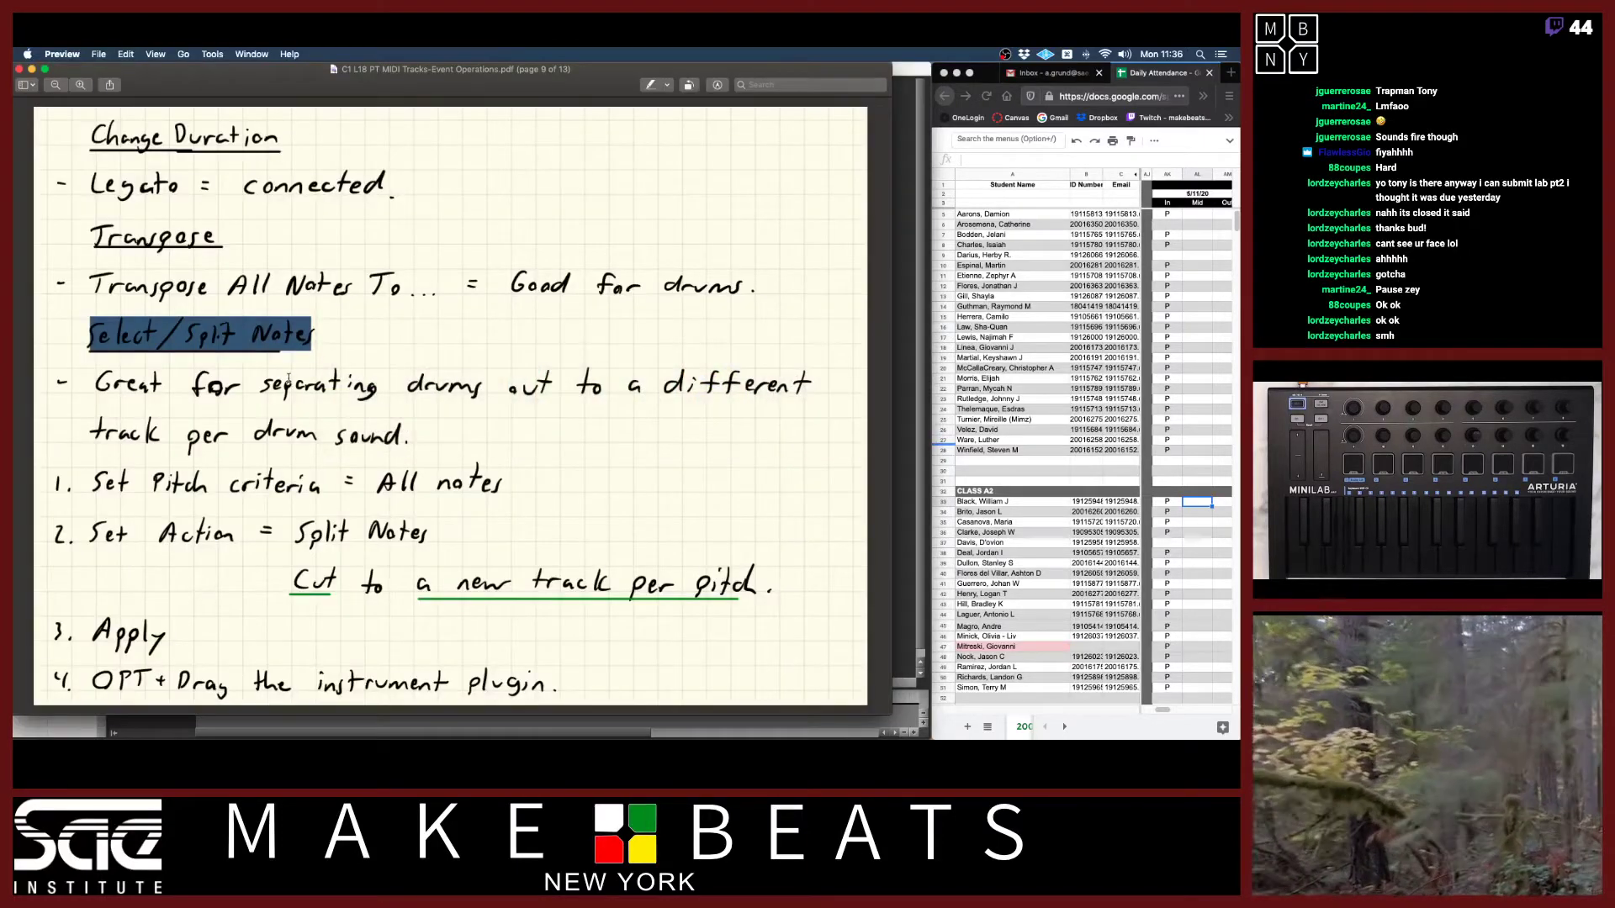
left_click(290, 341)
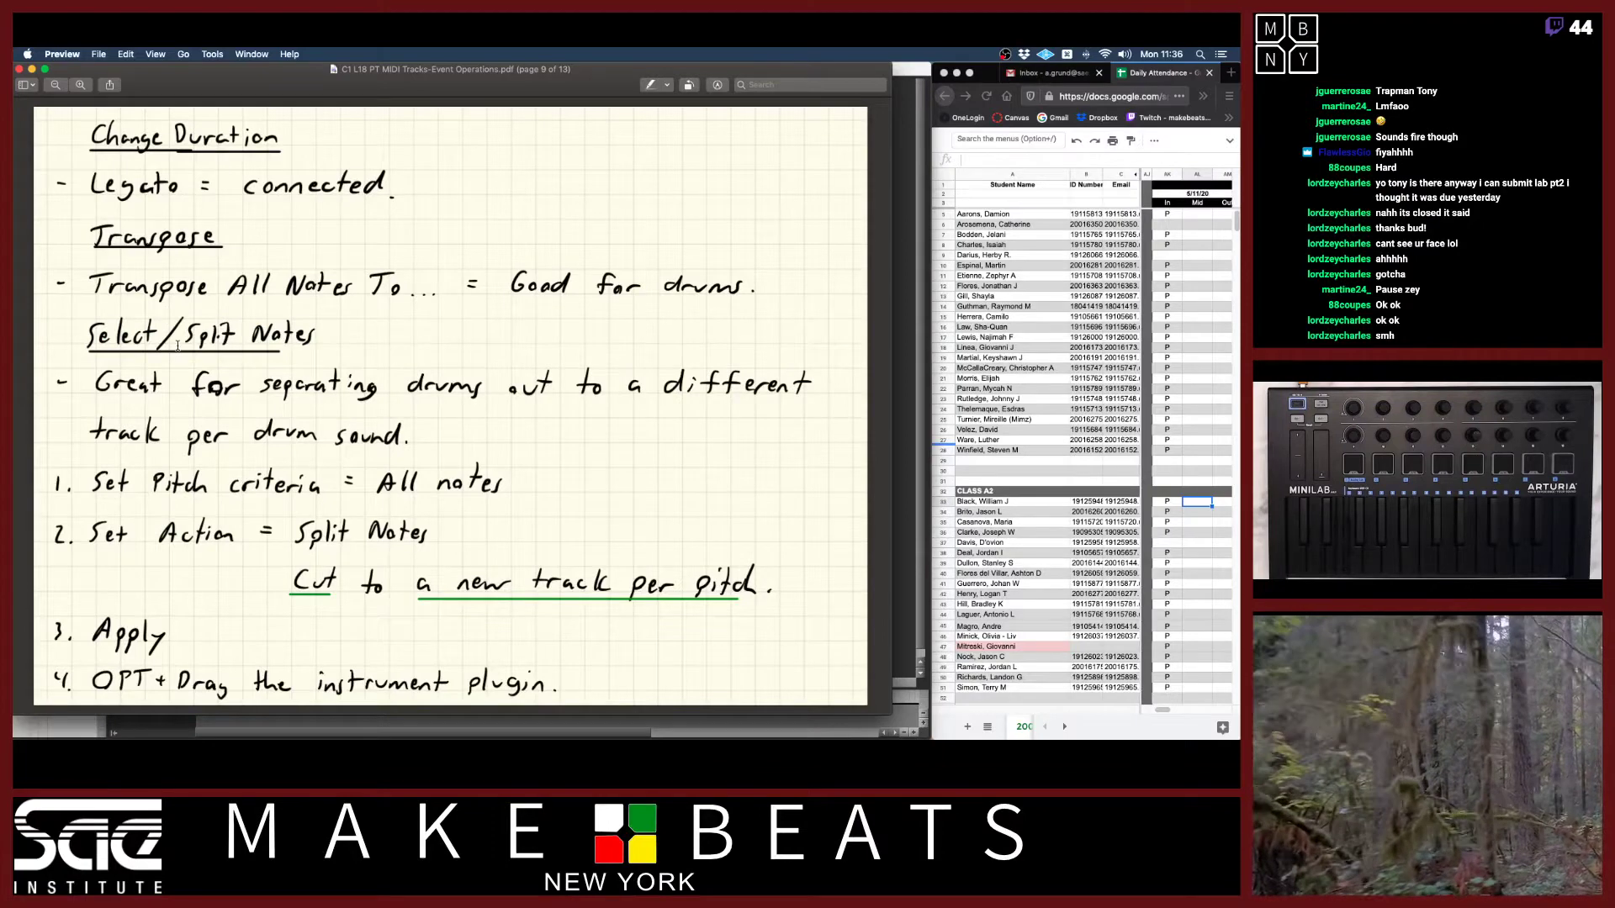
key("super+Tab")
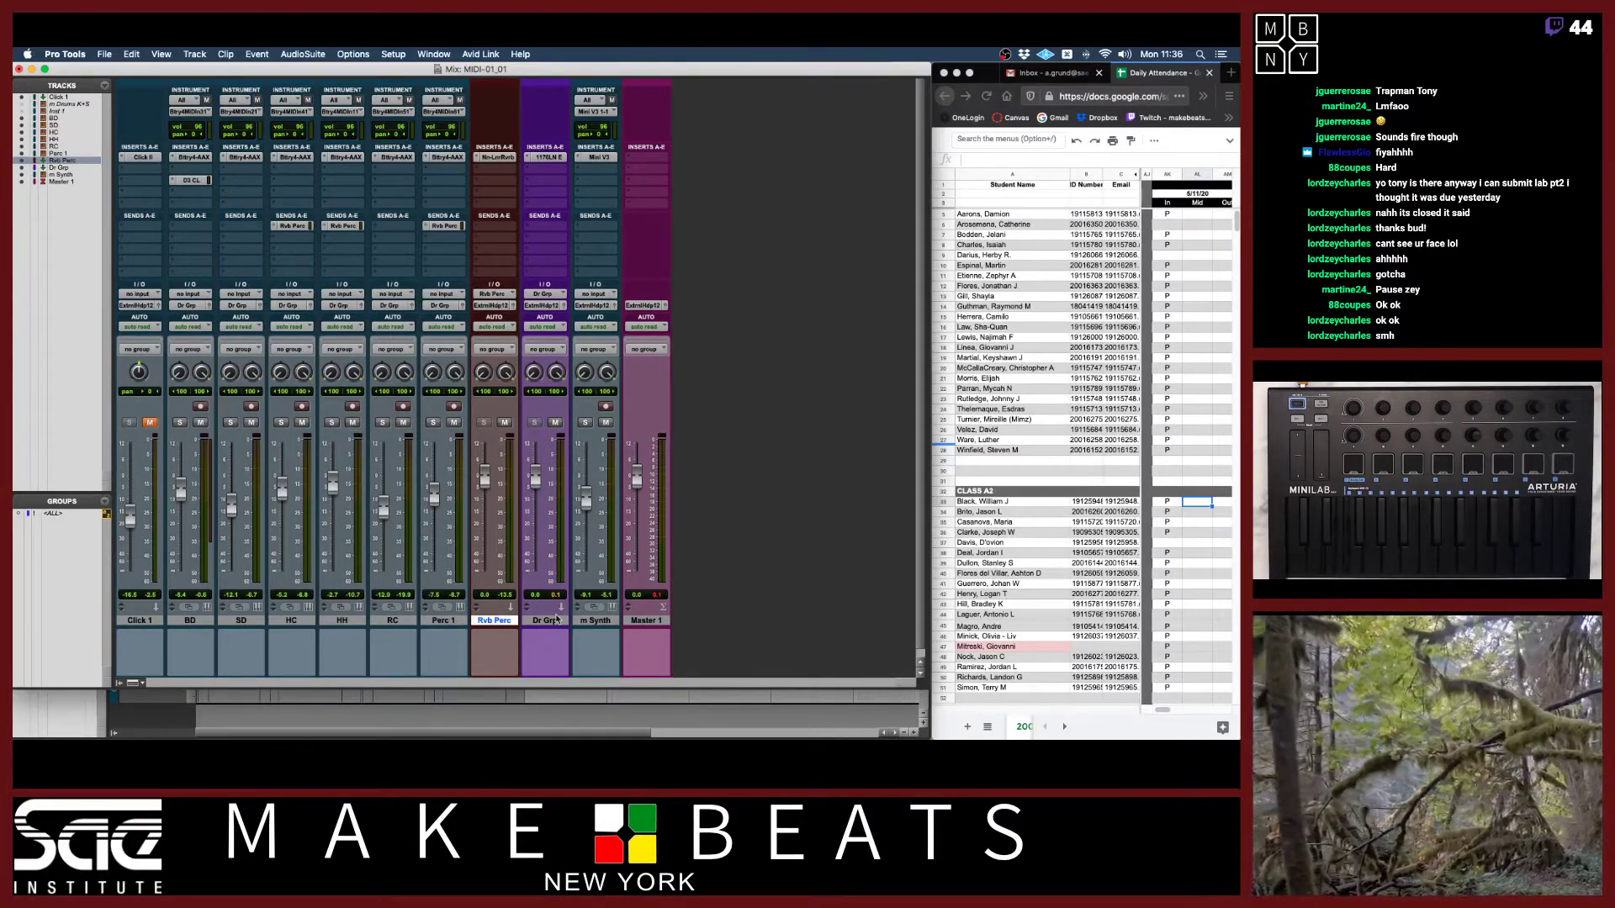
Create a new stereo Aux Input track named Rvb SD directly after Rvb Perc.
left_click(545, 620)
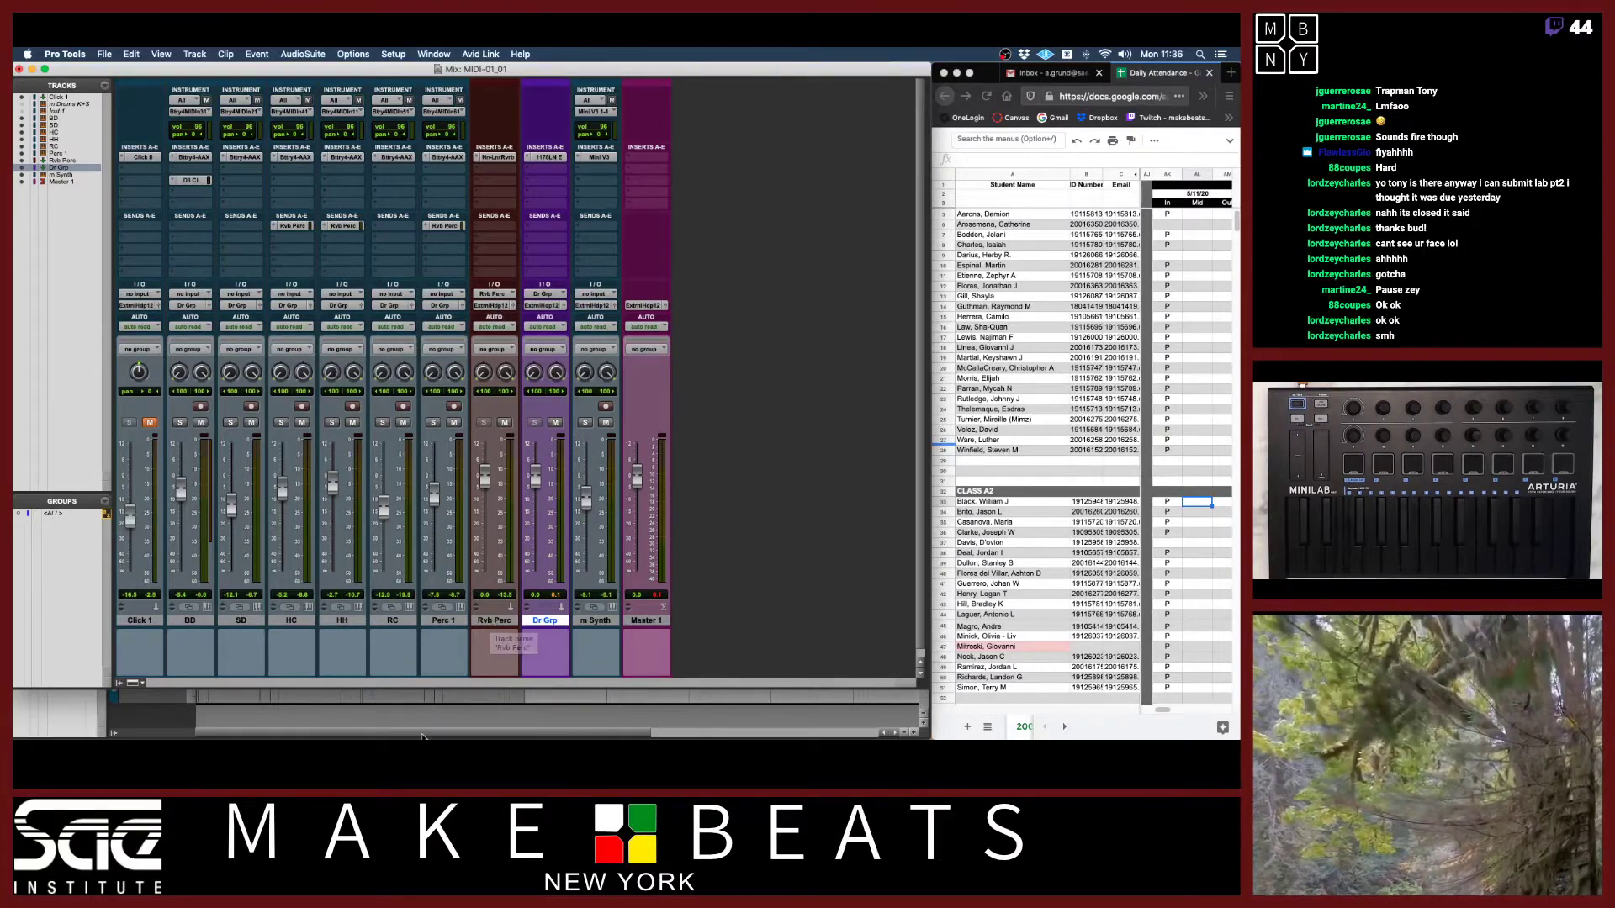
left_click(491, 620)
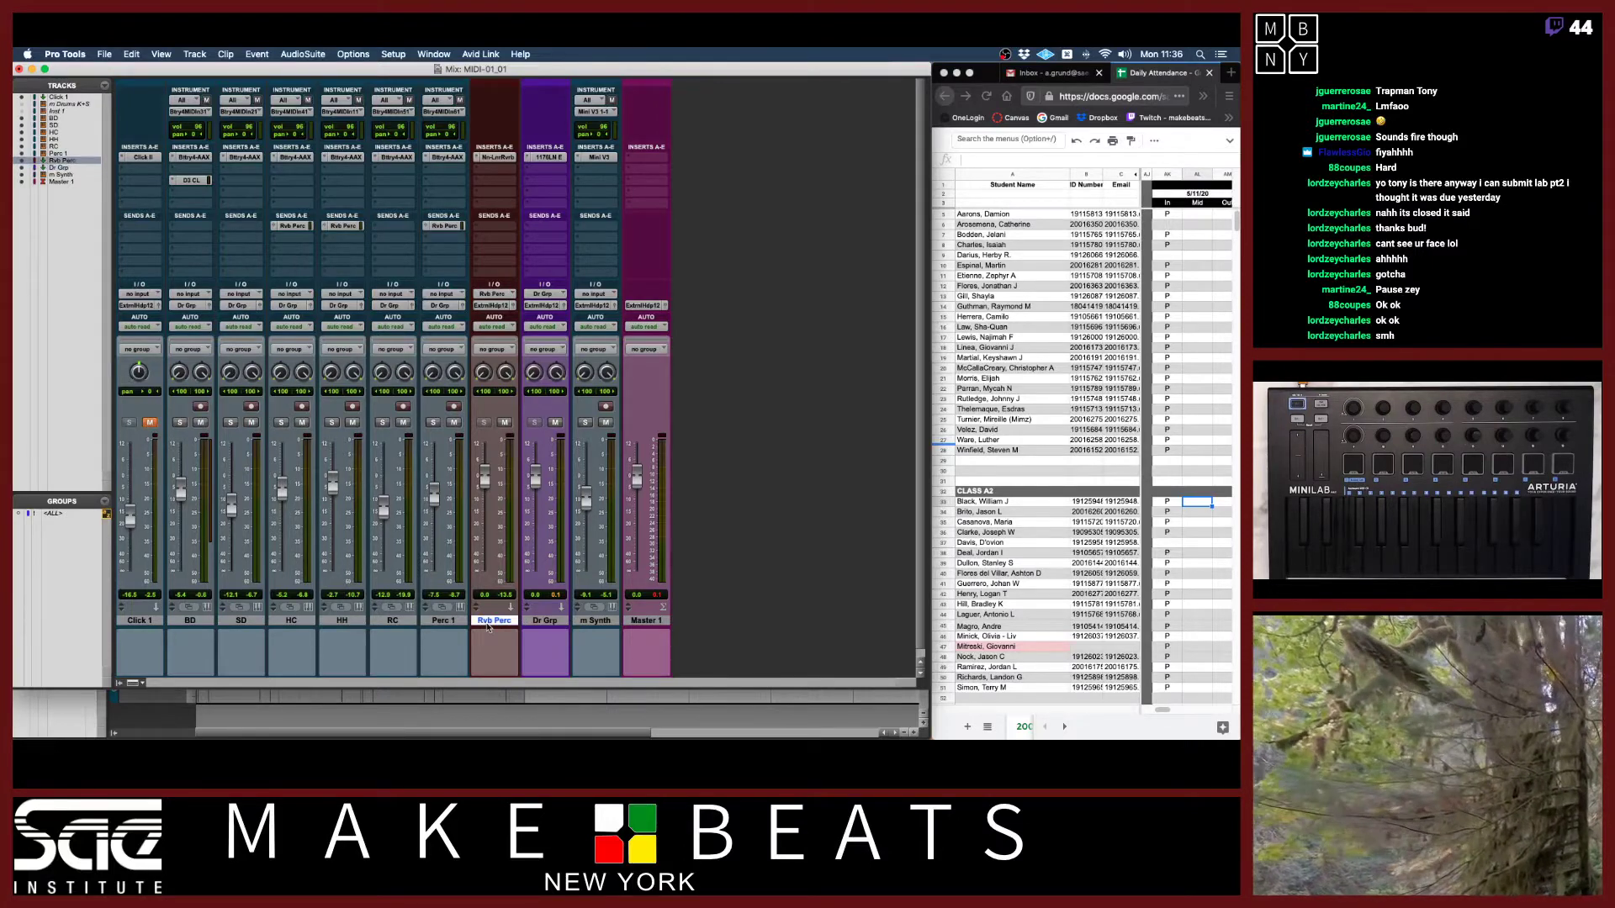
key("super+shift+n")
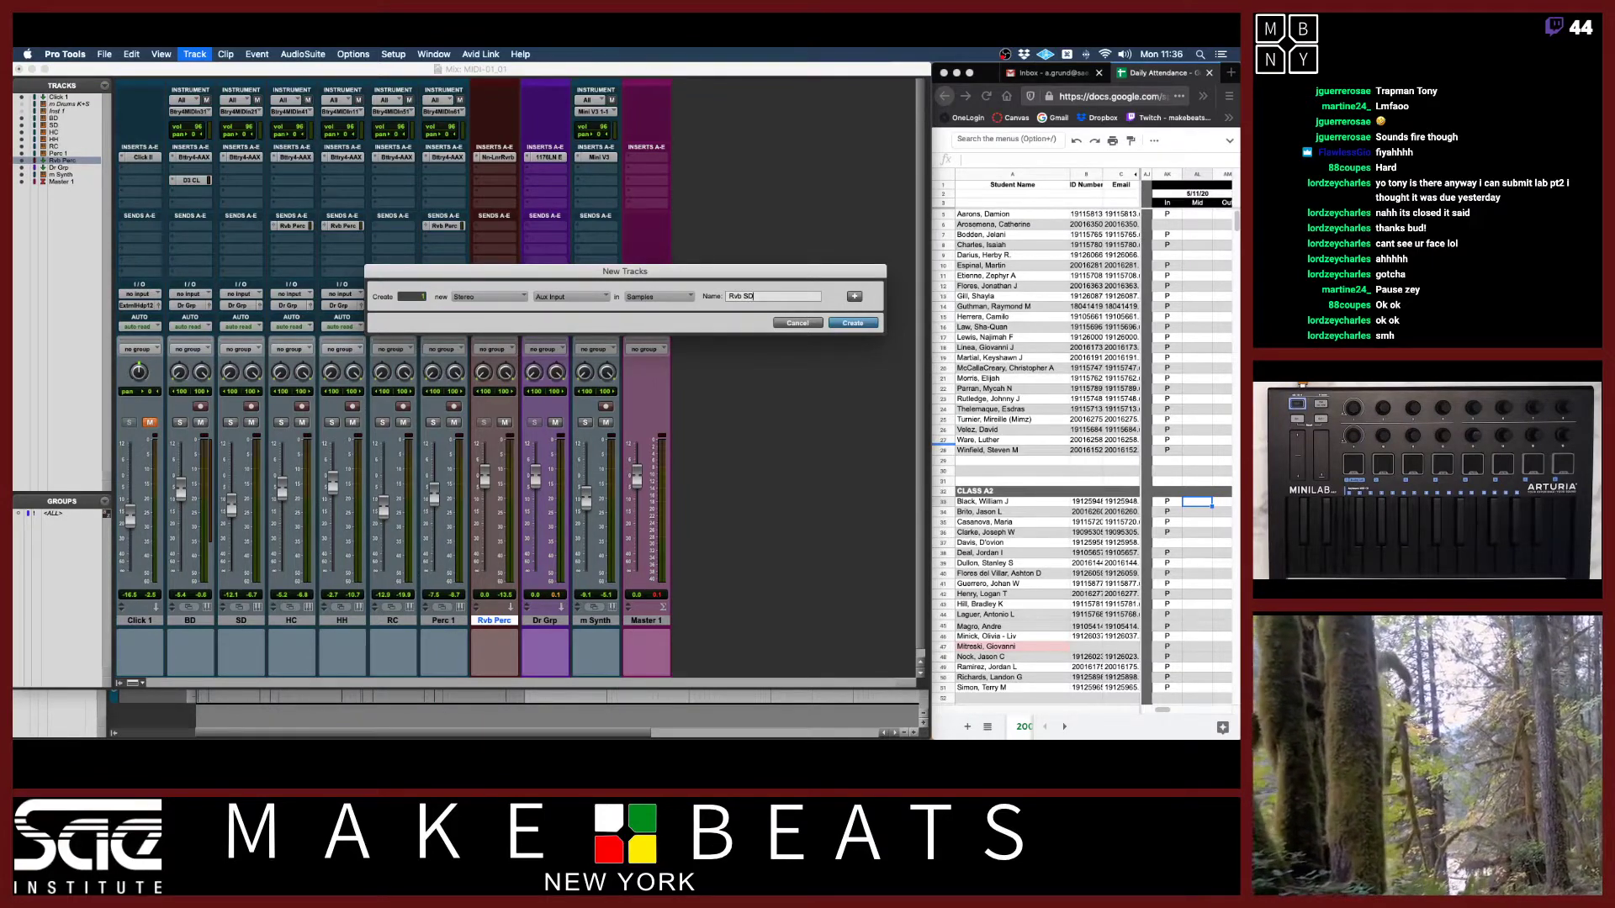
key("Return")
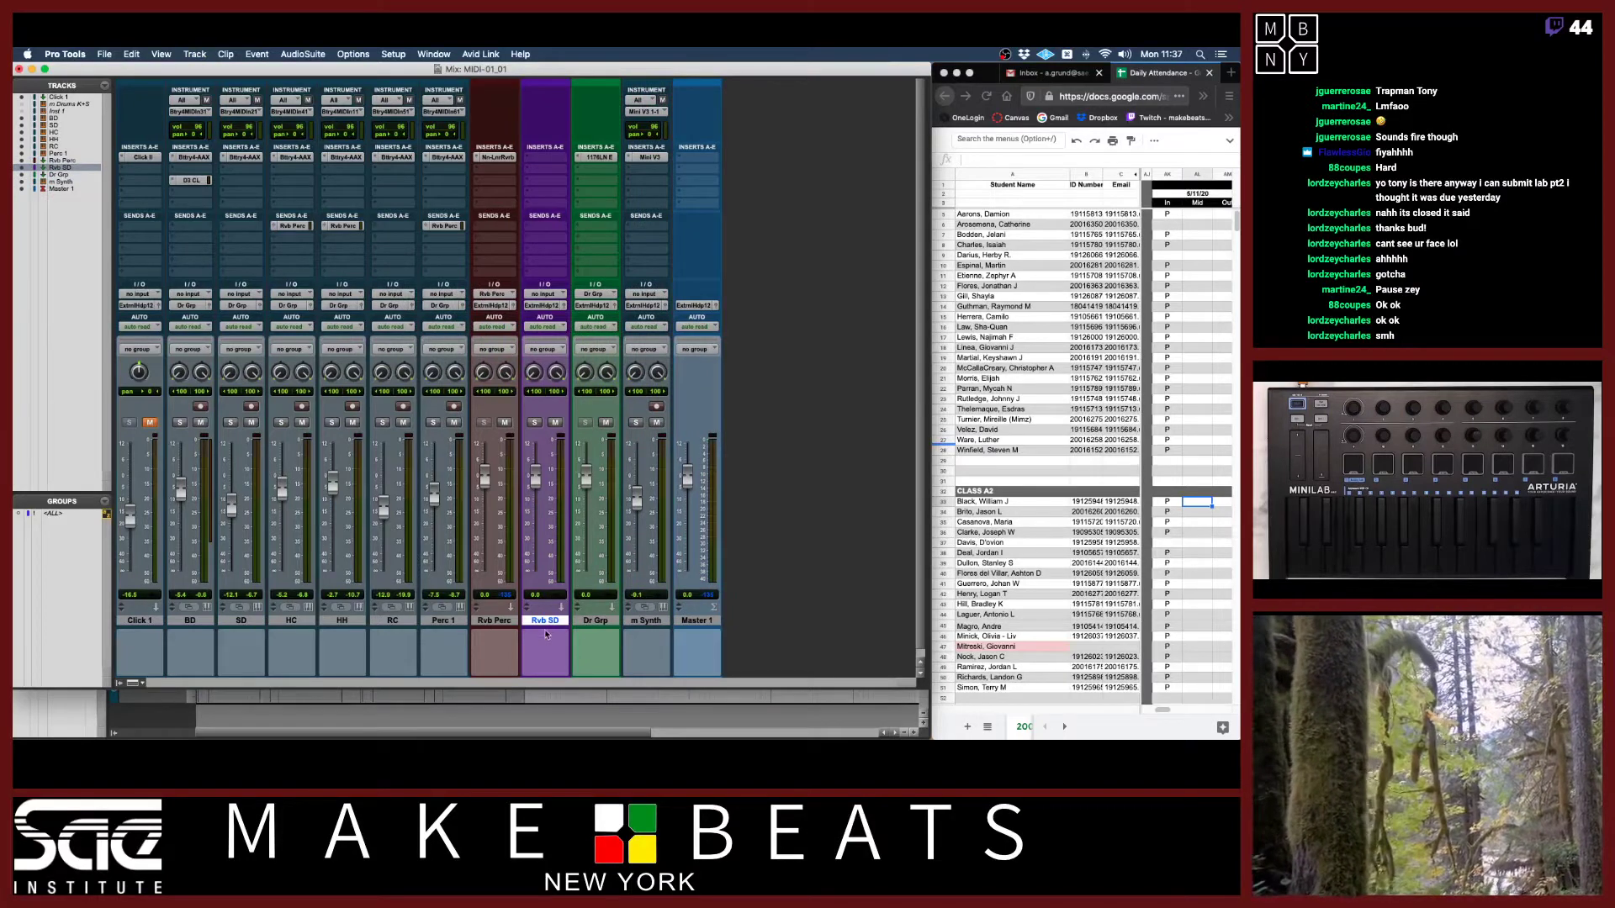
Route the outputs of both Rvb Perc and Rvb SD to the stereo Dr Grp bus.
left_click(502, 621, "shift")
left_click(492, 306)
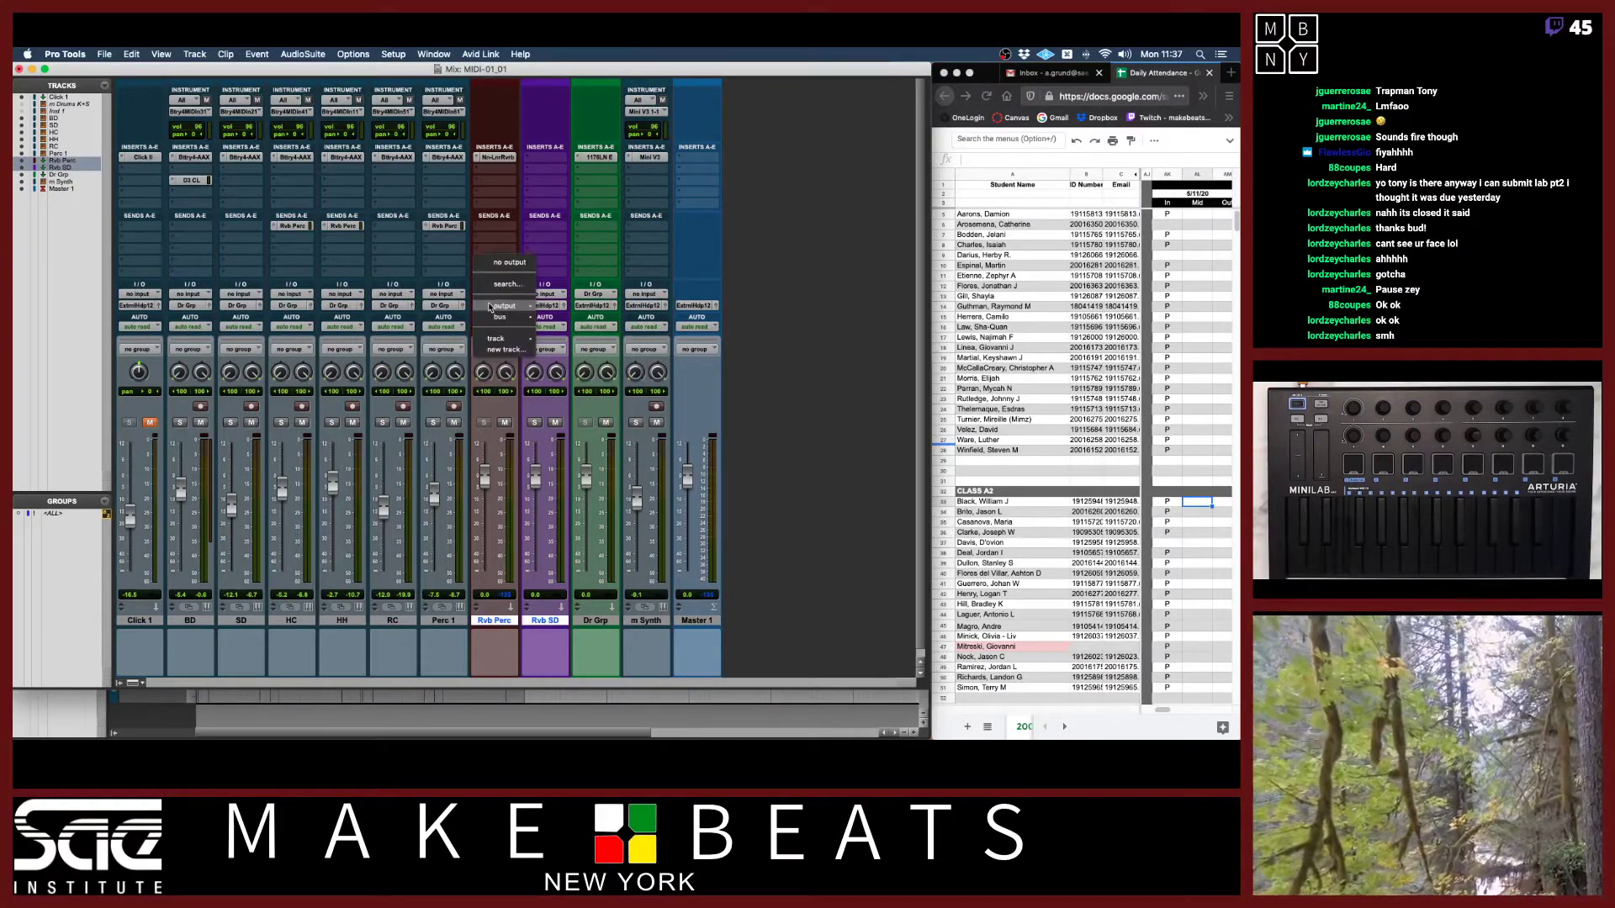
mouse_move(500, 318)
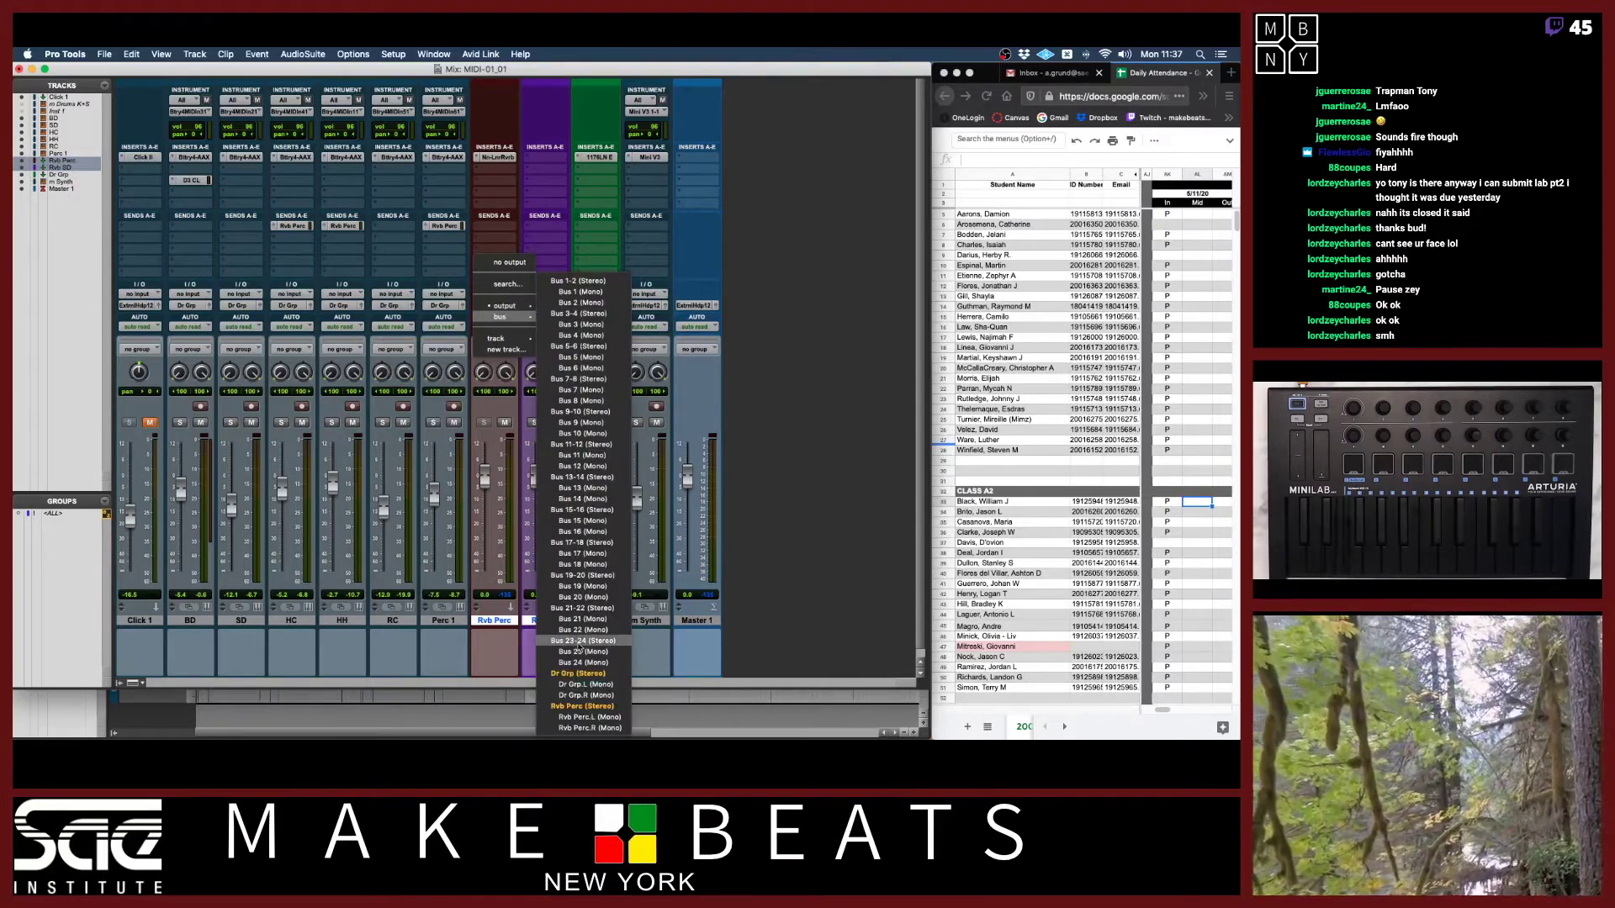
left_click(581, 673)
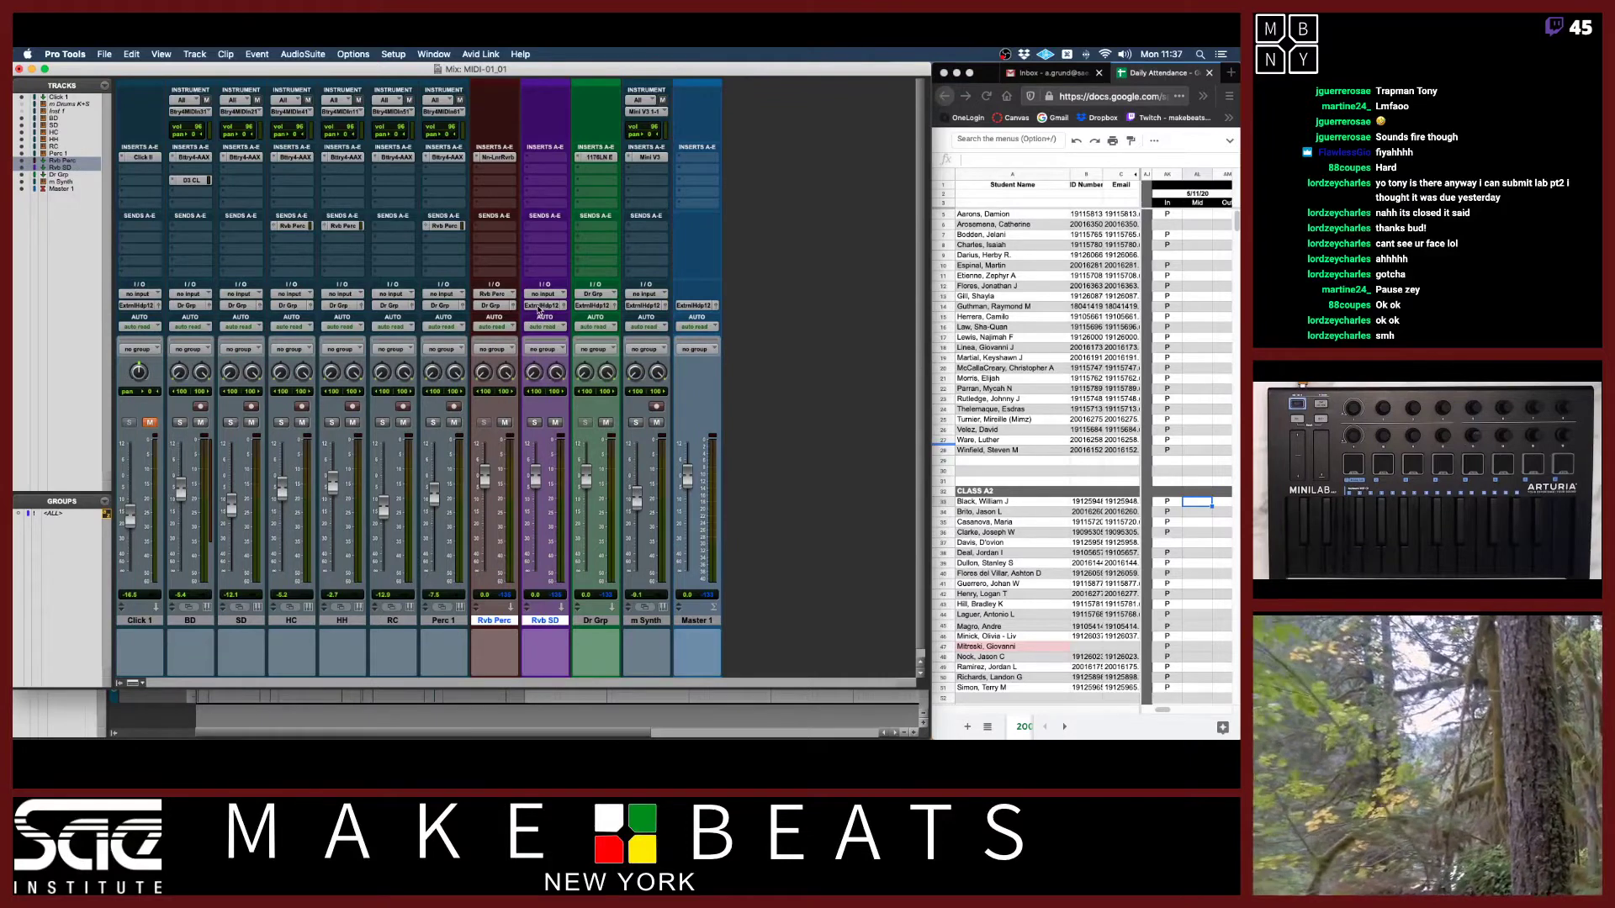
left_click(540, 306)
mouse_move(555, 317)
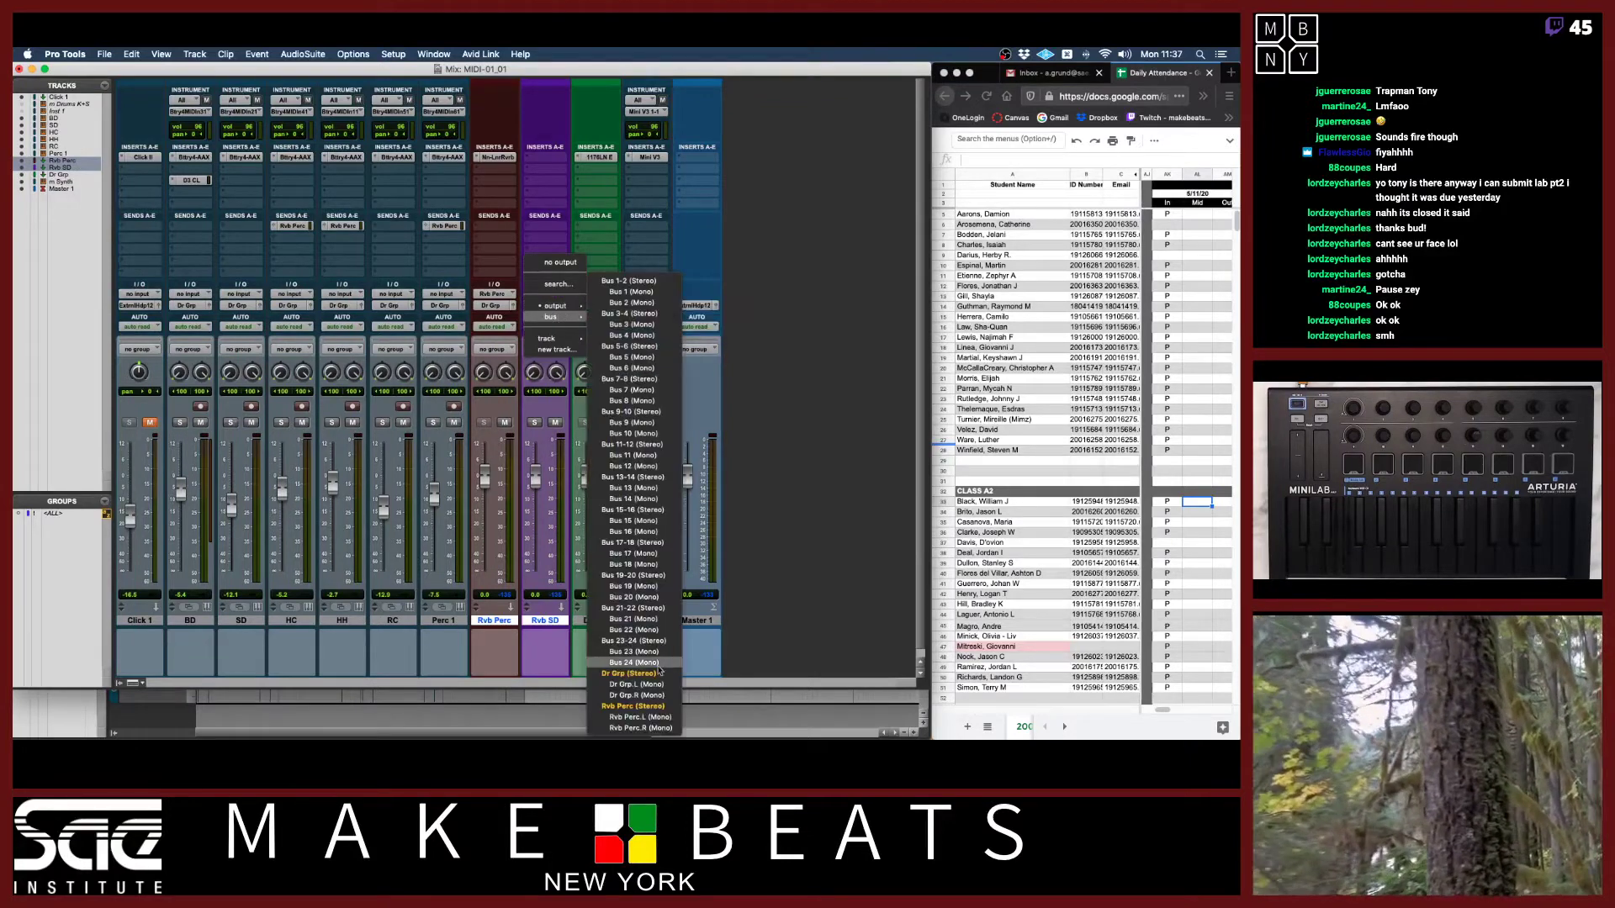
left_click(659, 674)
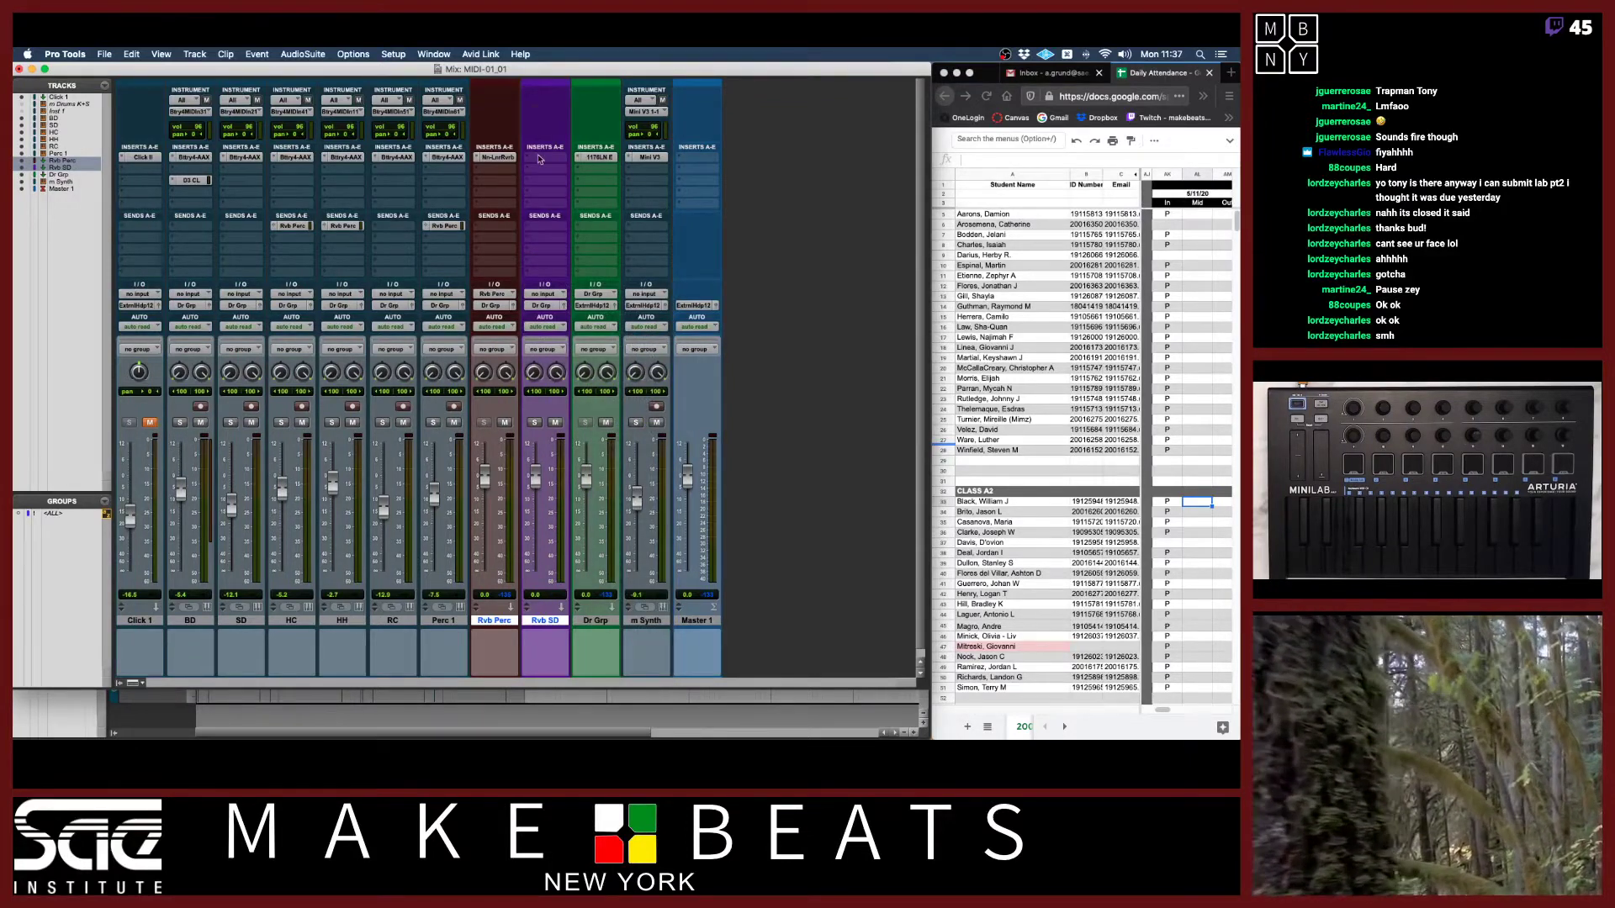
Insert the stereo AIR Spring Reverb on Rvb SD and replace it with D-Verb.
left_click(540, 159)
mouse_move(683, 163)
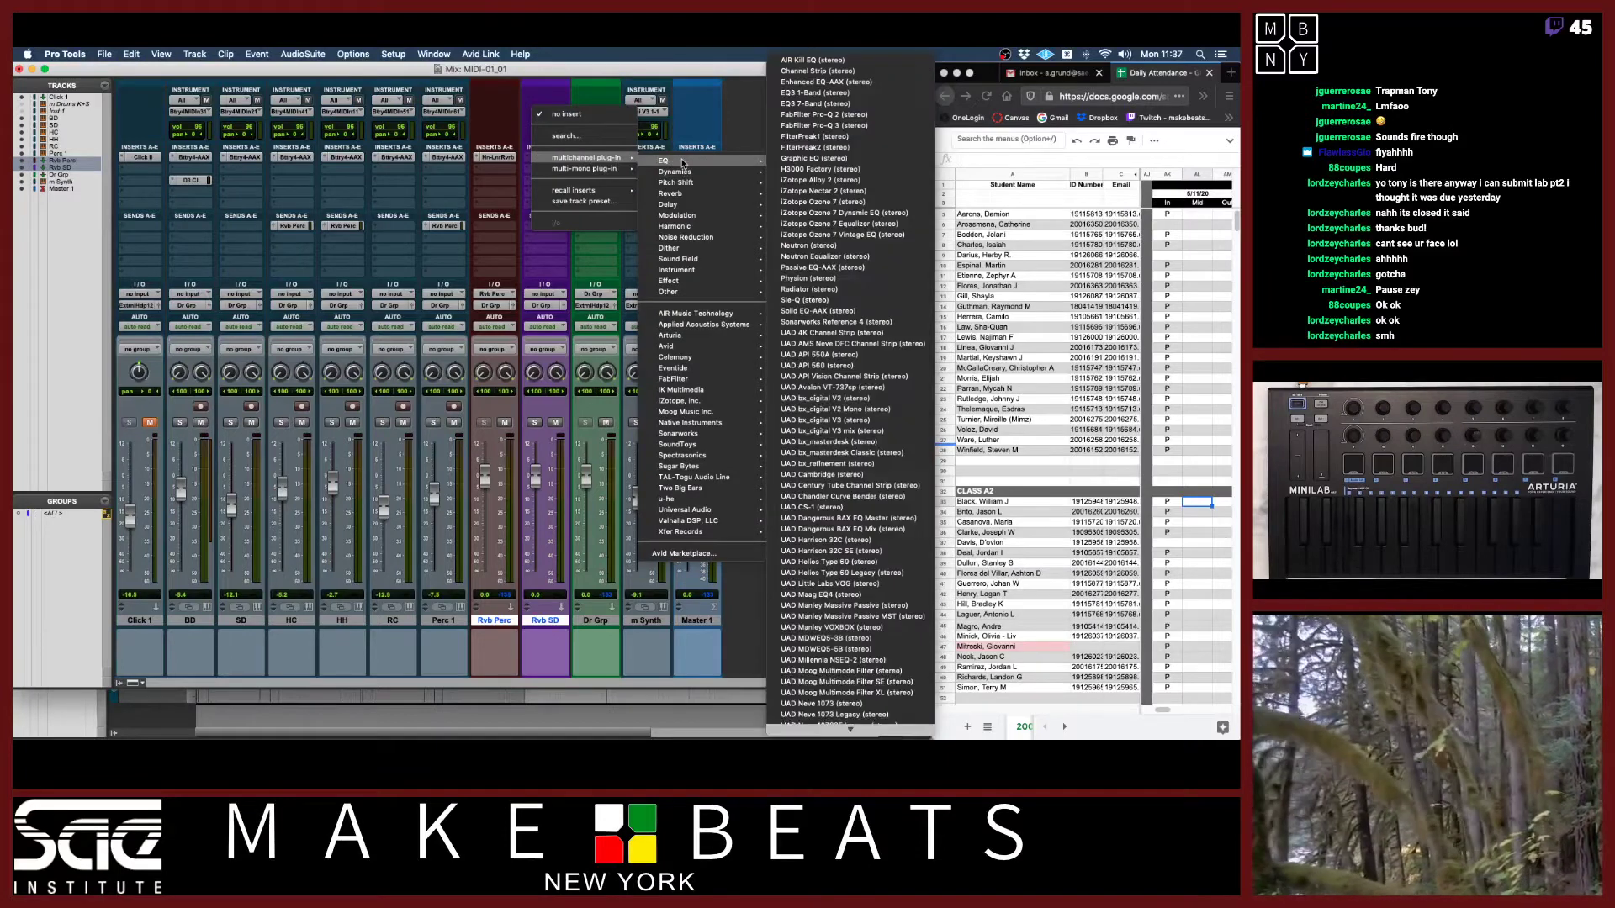
mouse_move(694, 197)
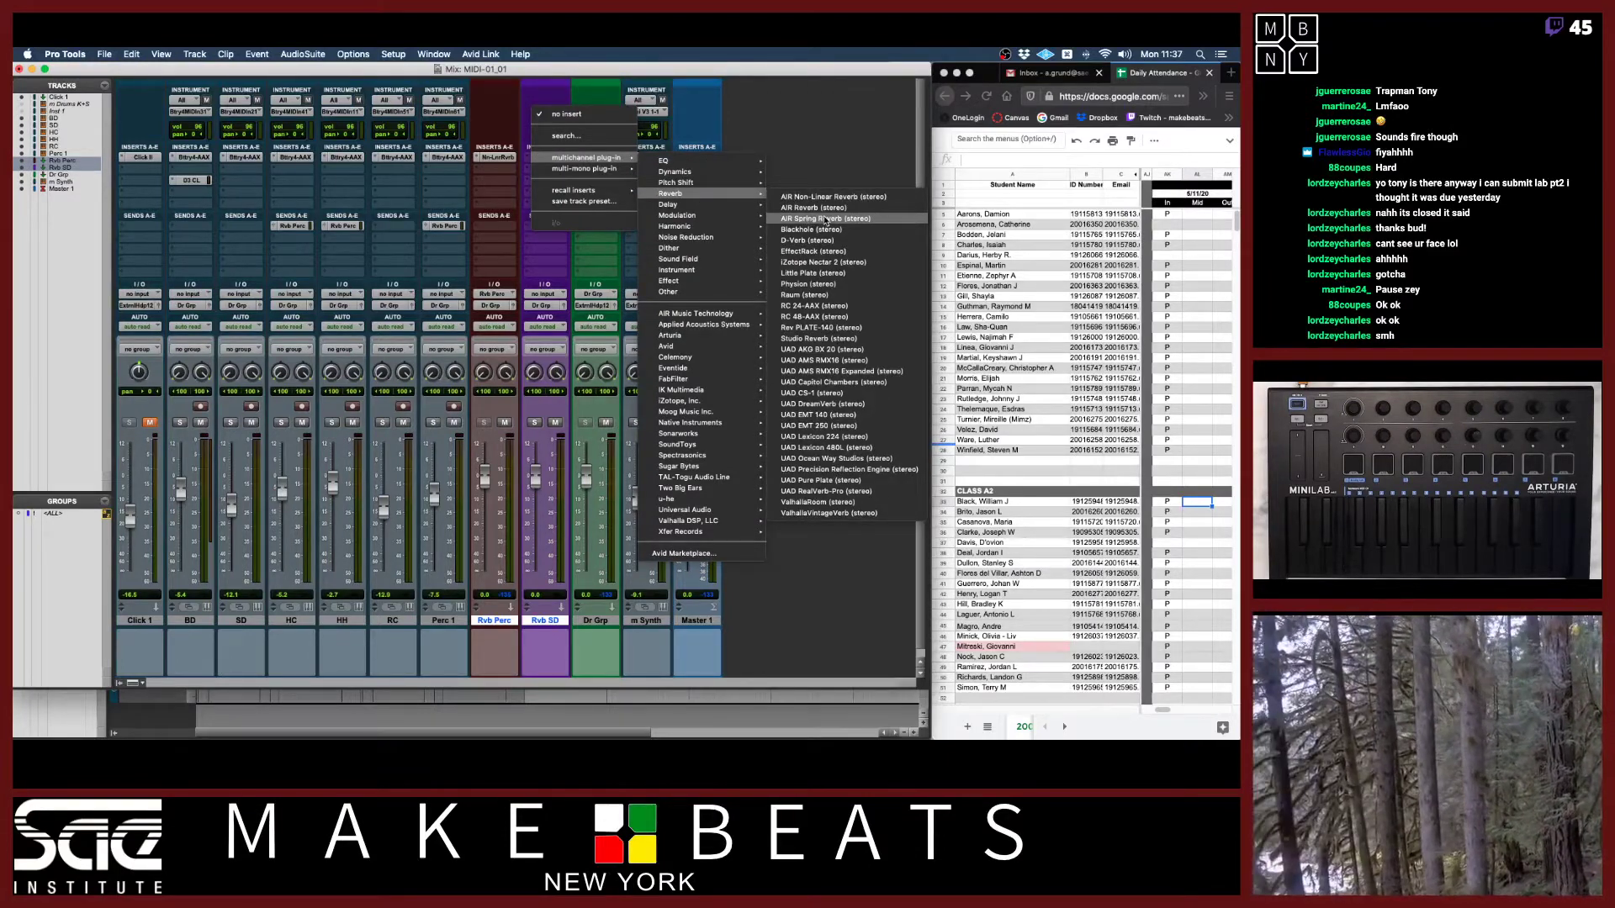
left_click(826, 220)
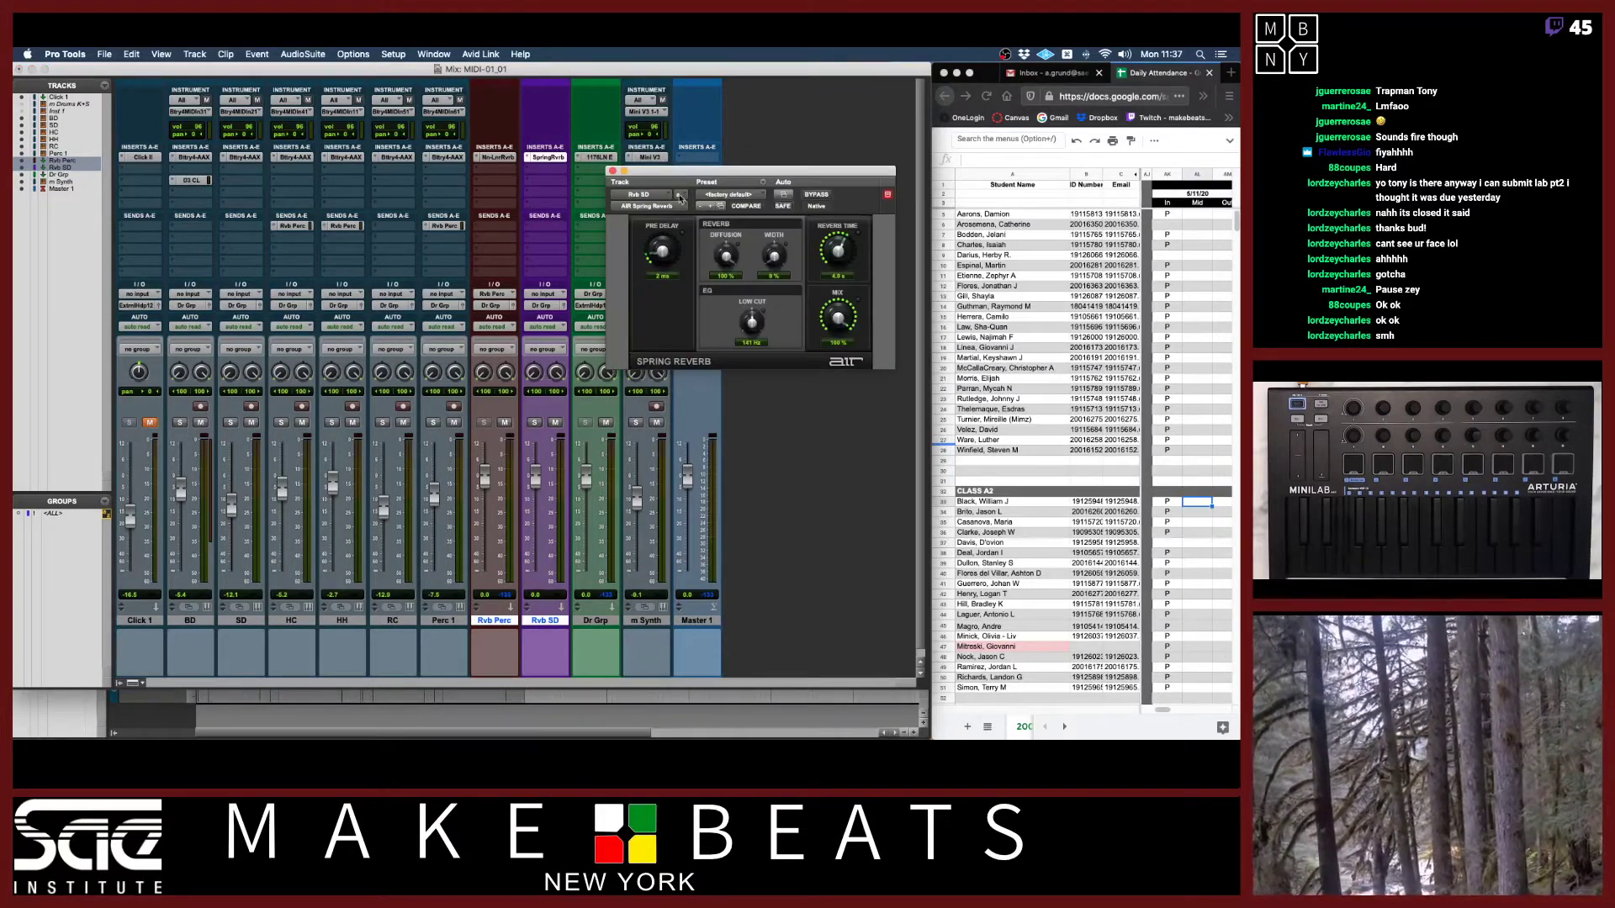
left_click(669, 206)
mouse_move(669, 207)
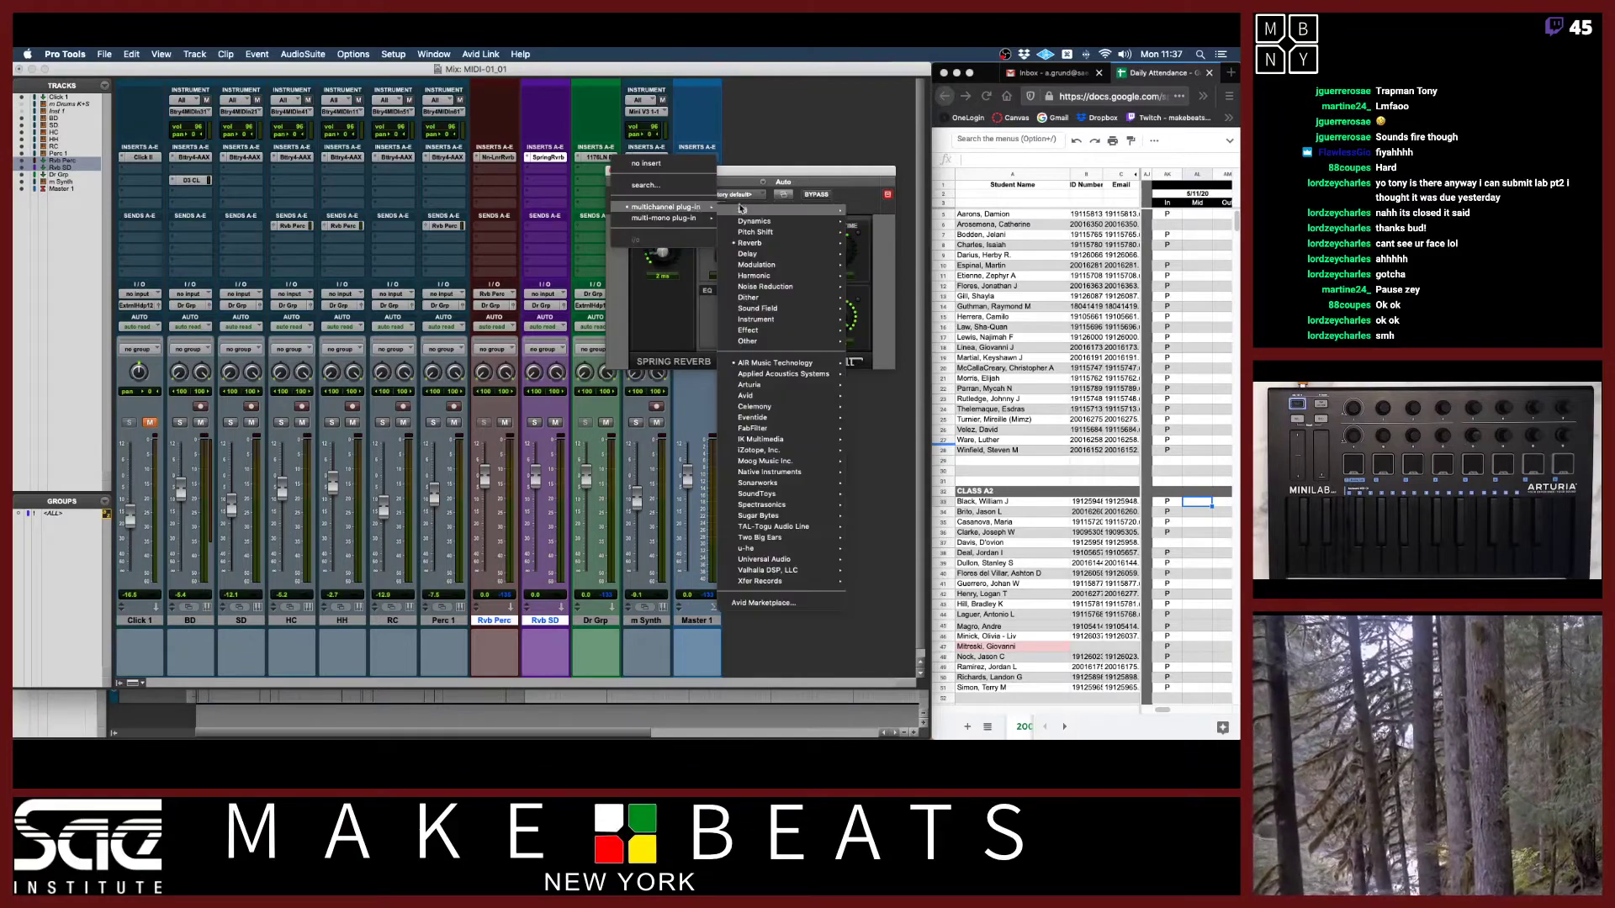
mouse_move(758, 243)
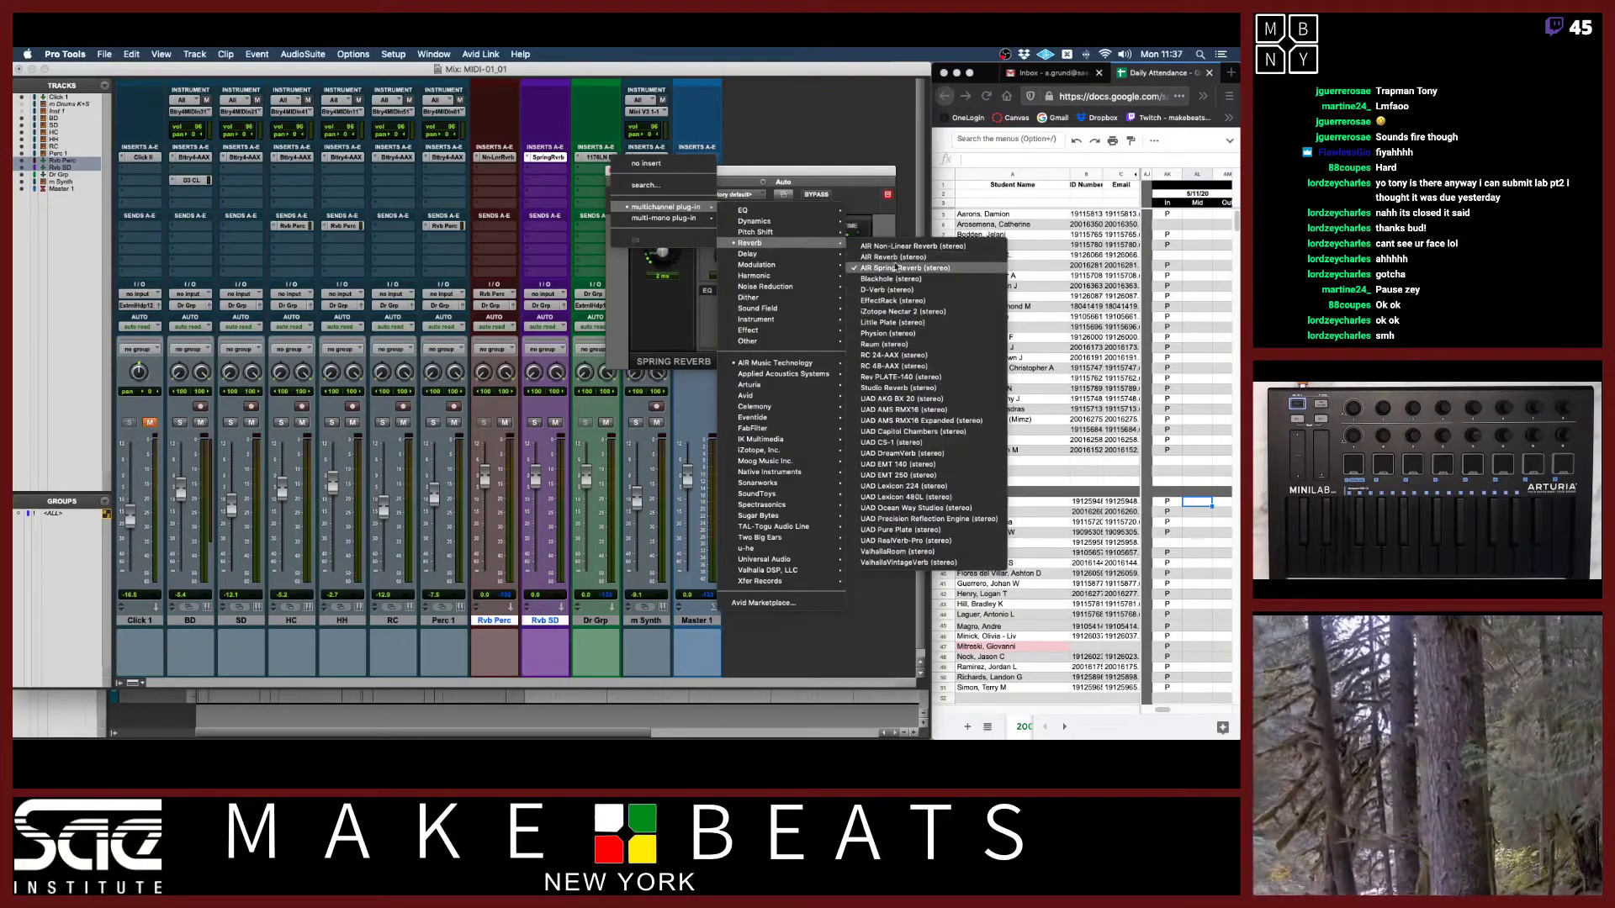
left_click(892, 291)
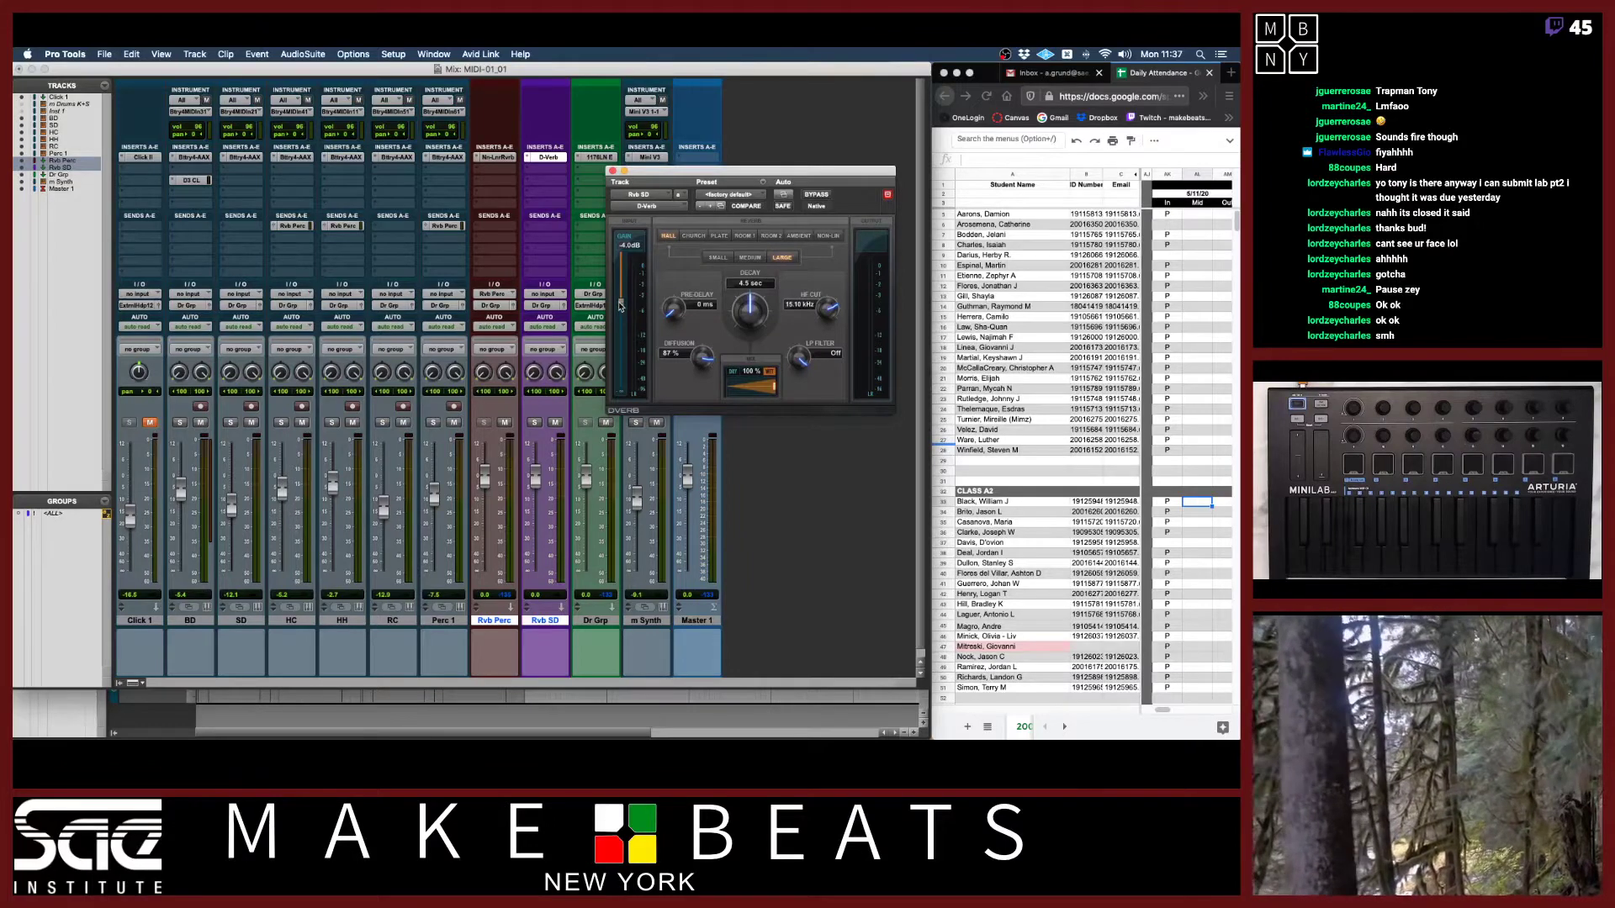
Set D-Verb's input to 0.0 dB with the Plate algorithm at Small size, and move its window clear of the mixer channels.
left_click_drag(620, 307, 651, 191)
left_click(756, 238)
left_click(787, 260)
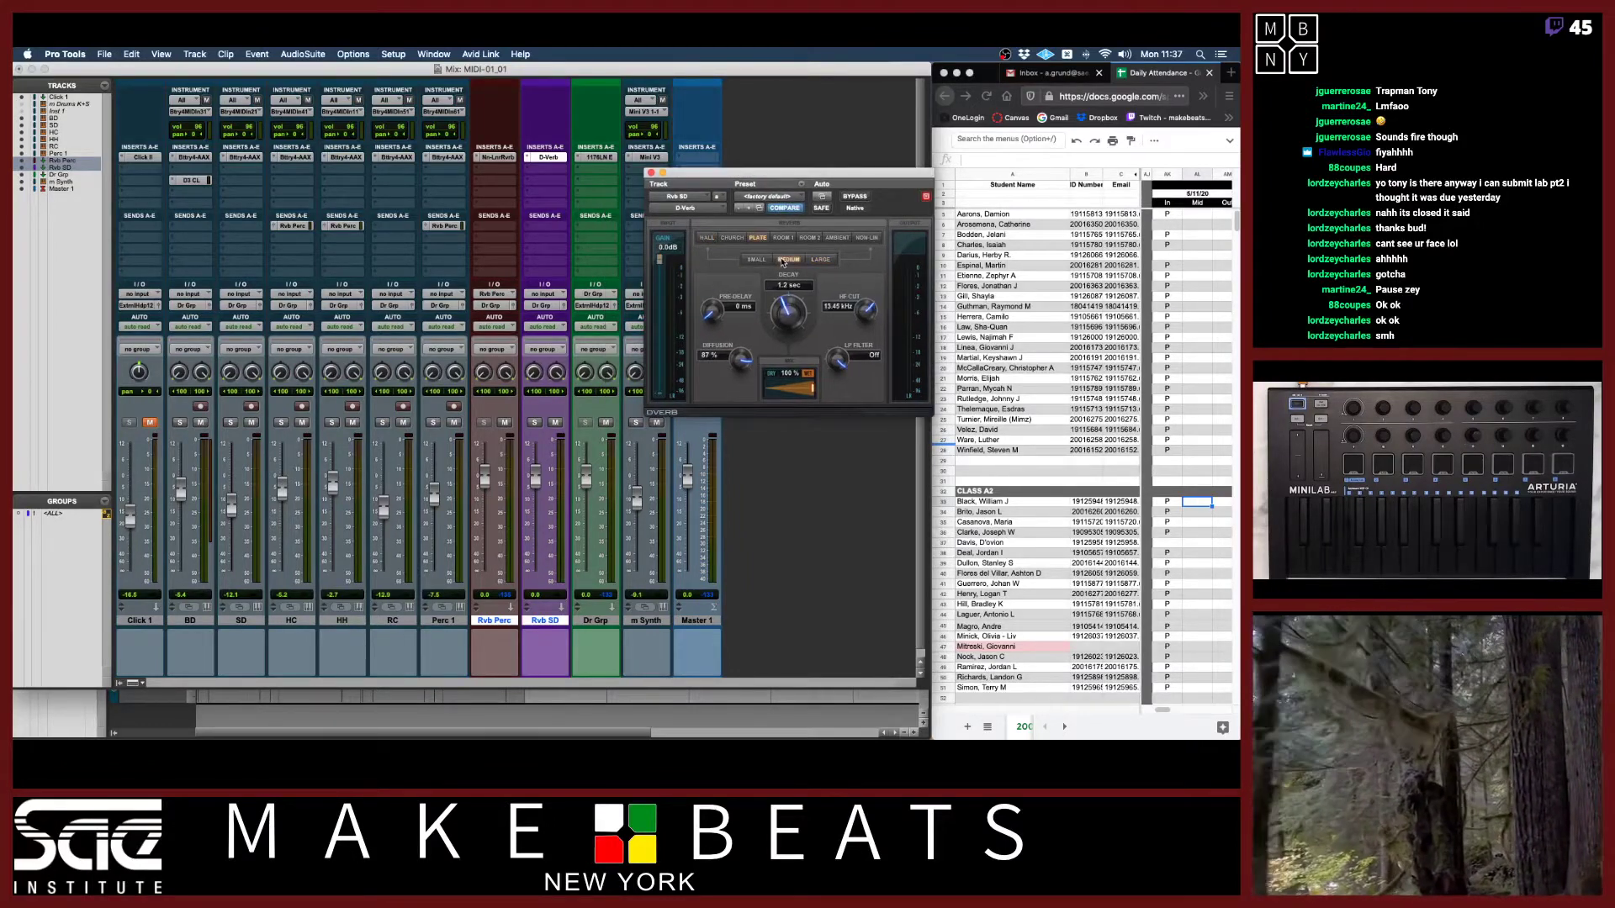
left_click(759, 261)
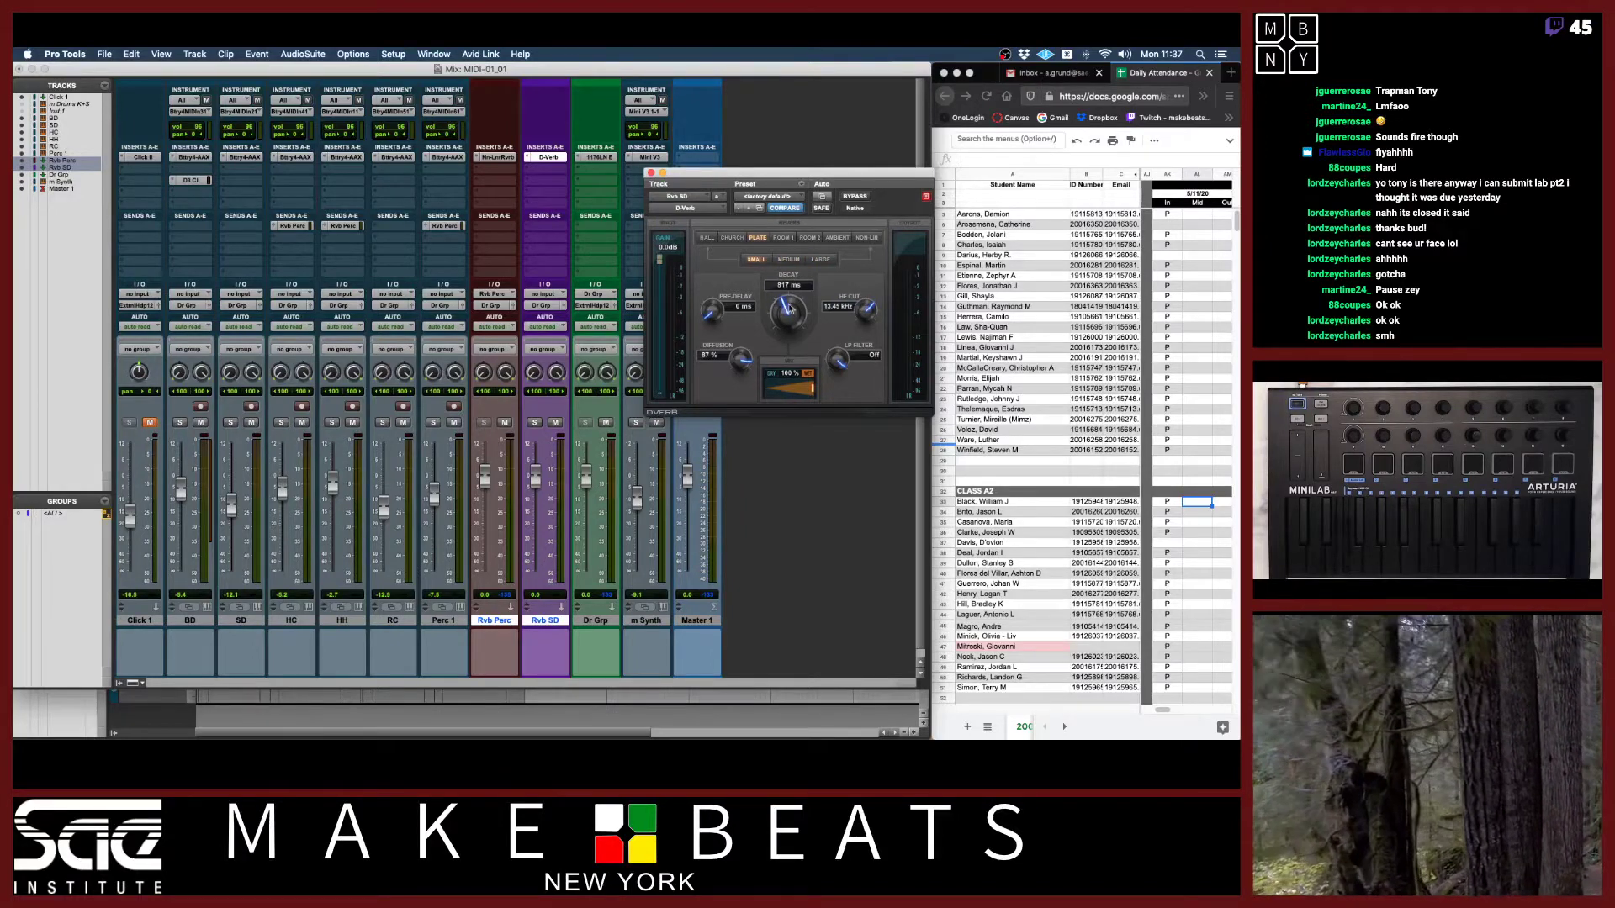
left_click_drag(759, 181, 839, 170)
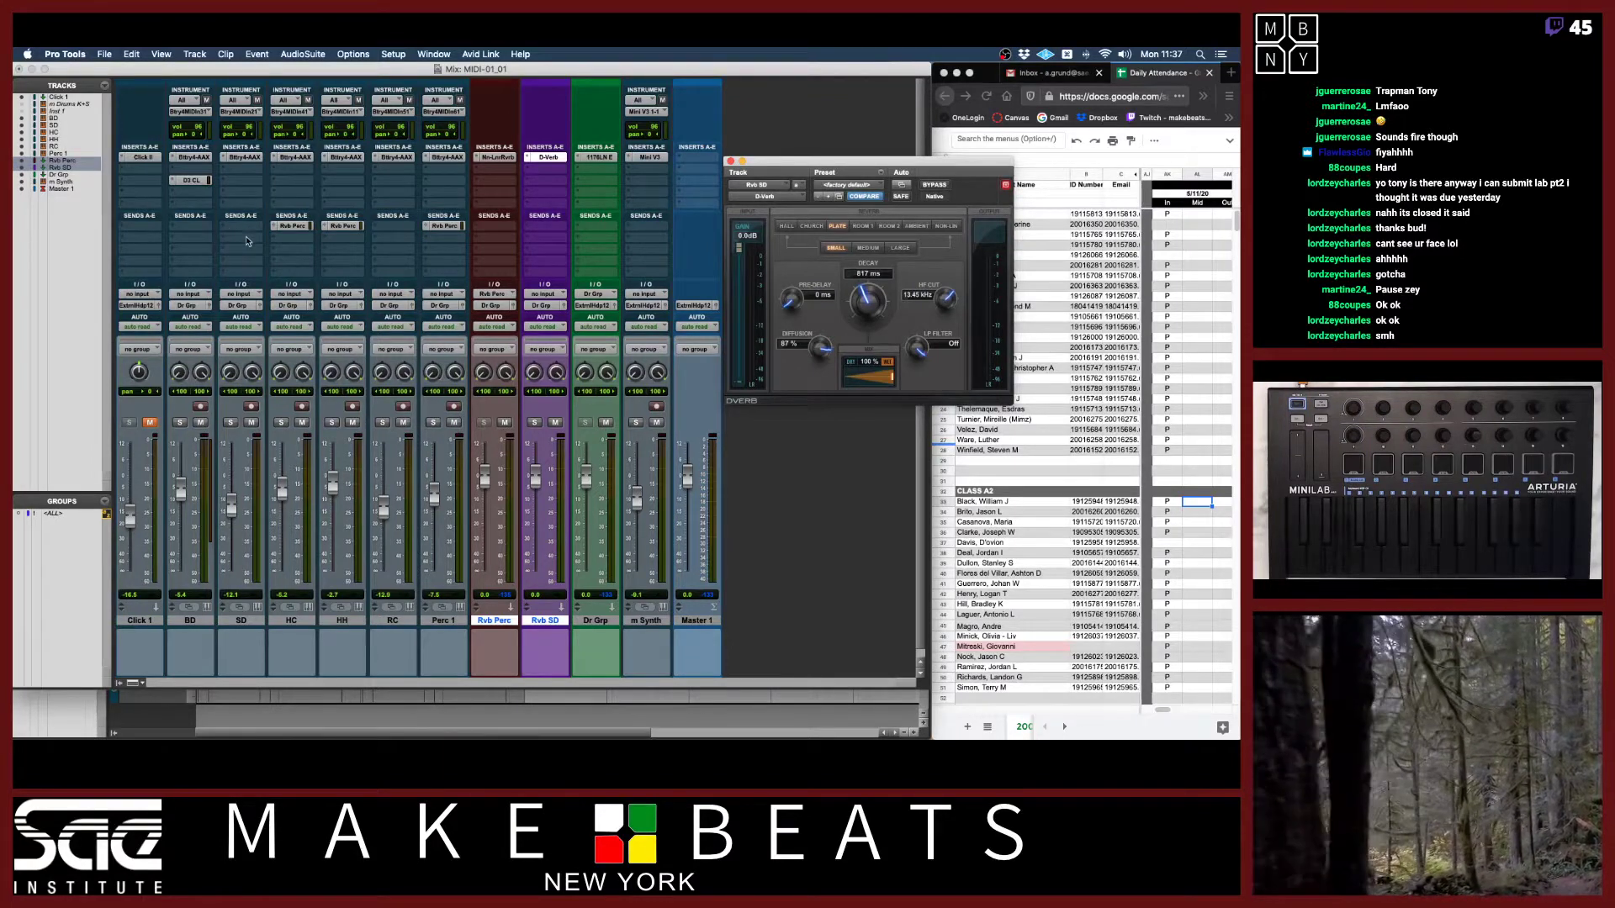
Add a send from the SD track to the Rvb SD track, and place the send window over the mixer.
left_click(247, 241)
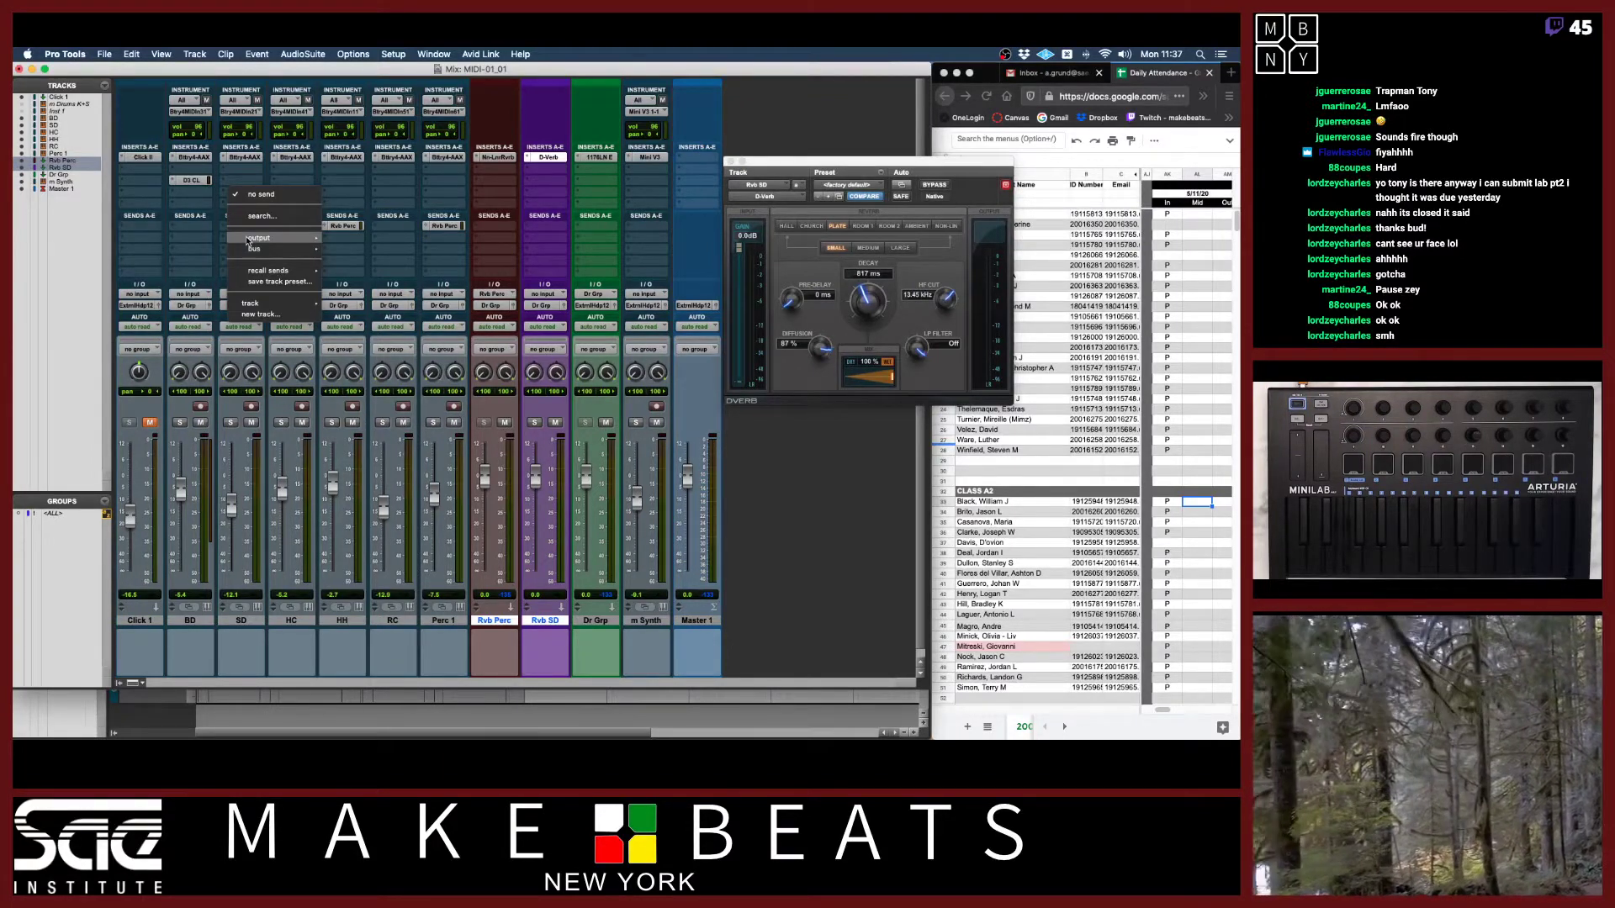
left_click(463, 176)
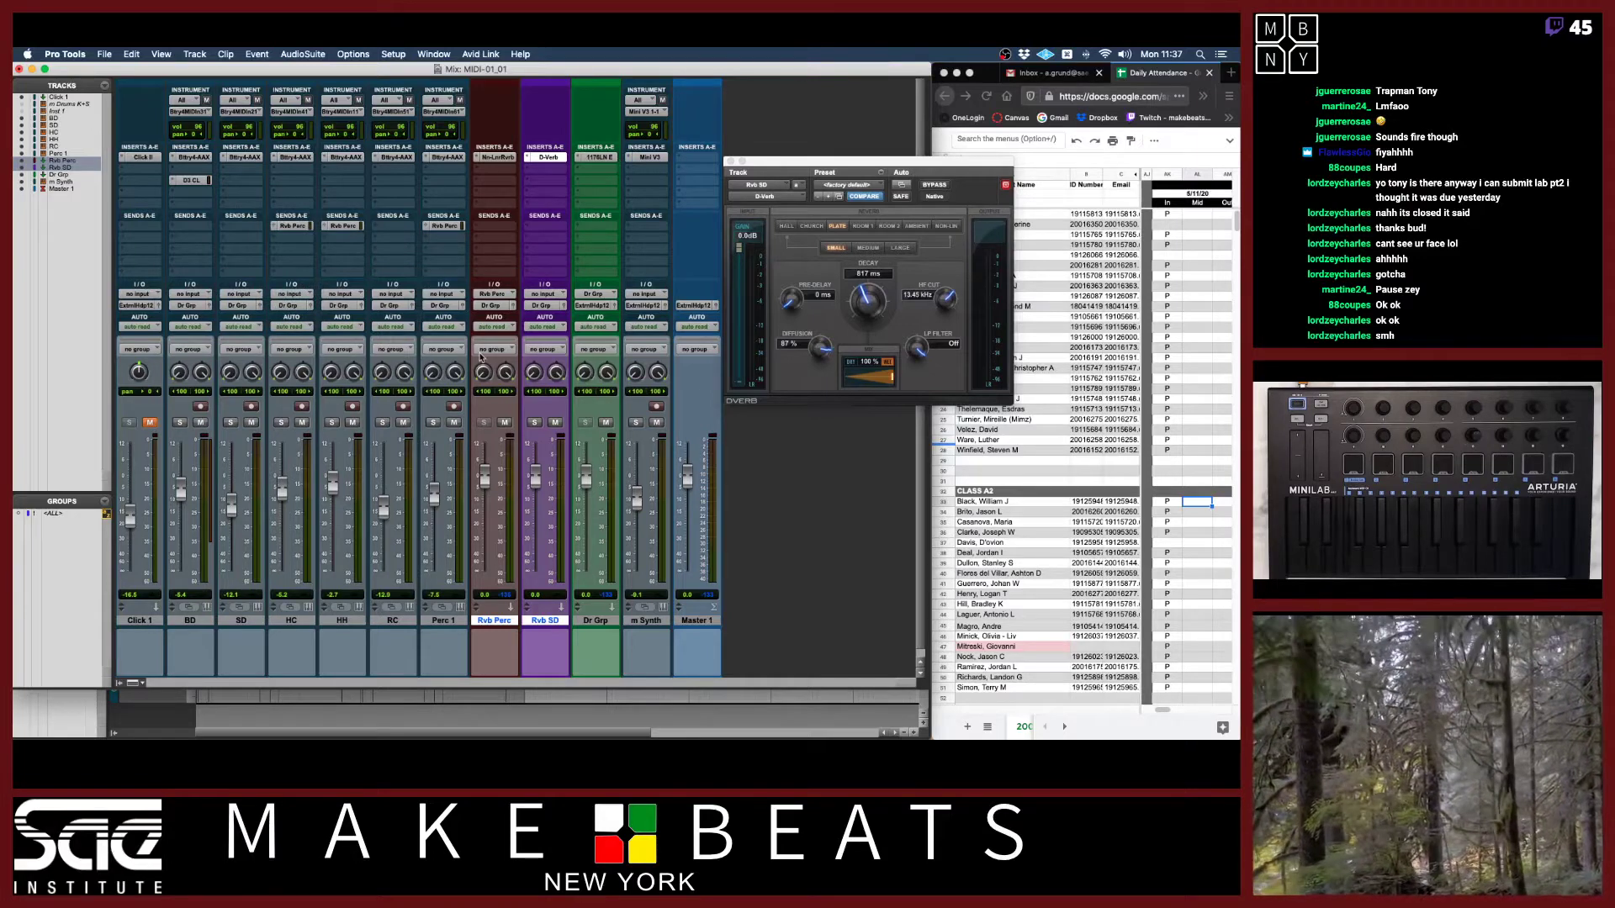
left_click(556, 626)
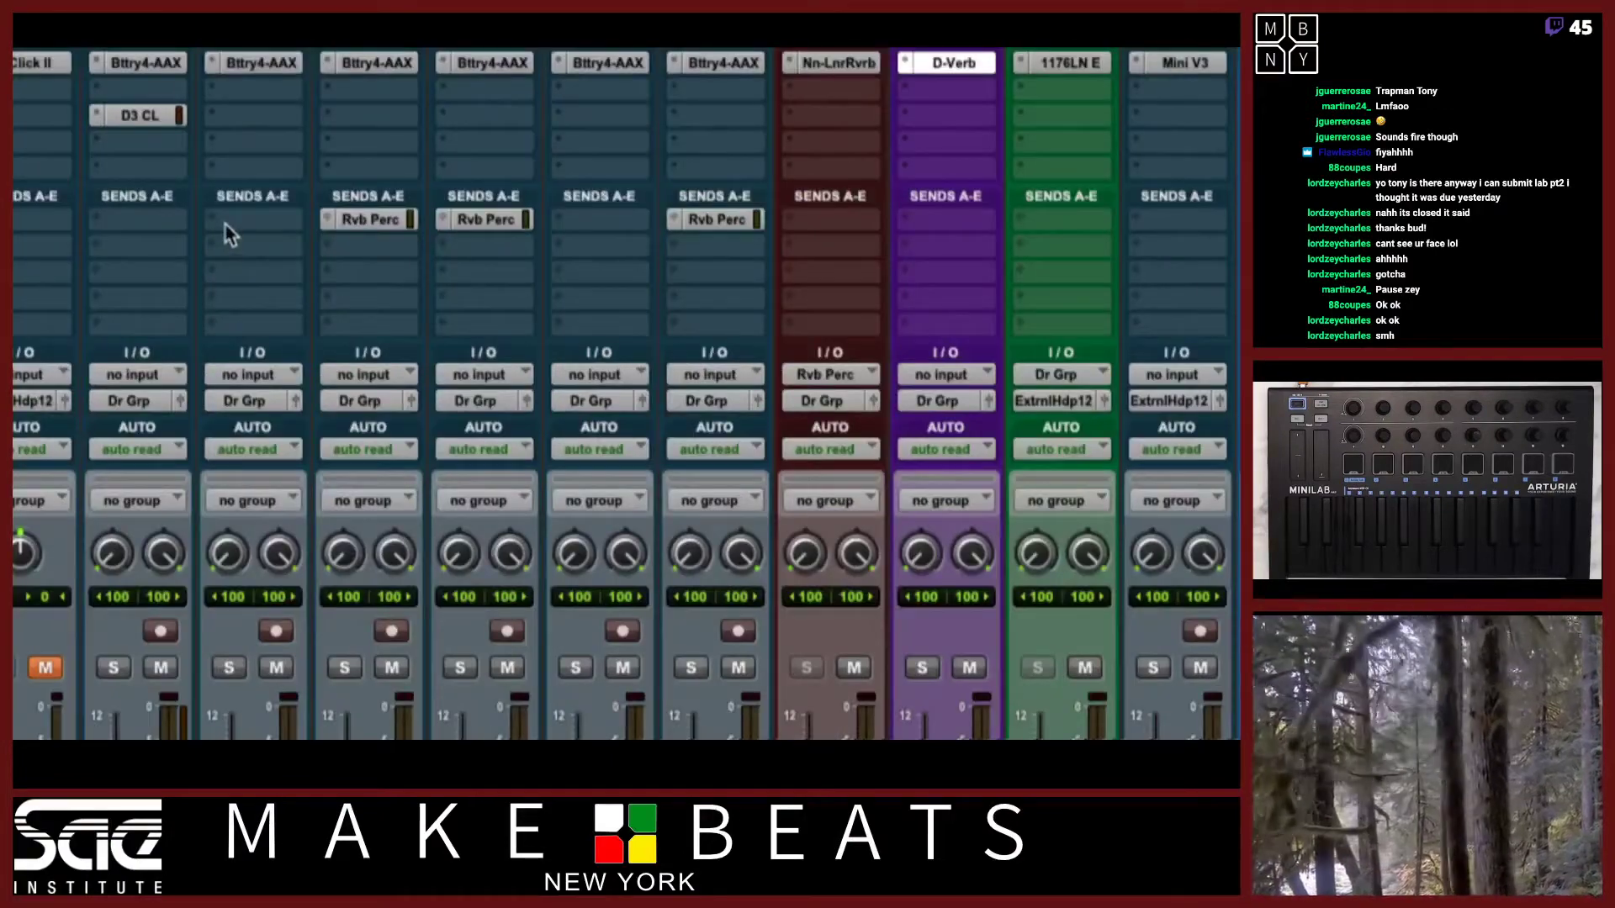
left_click(226, 225)
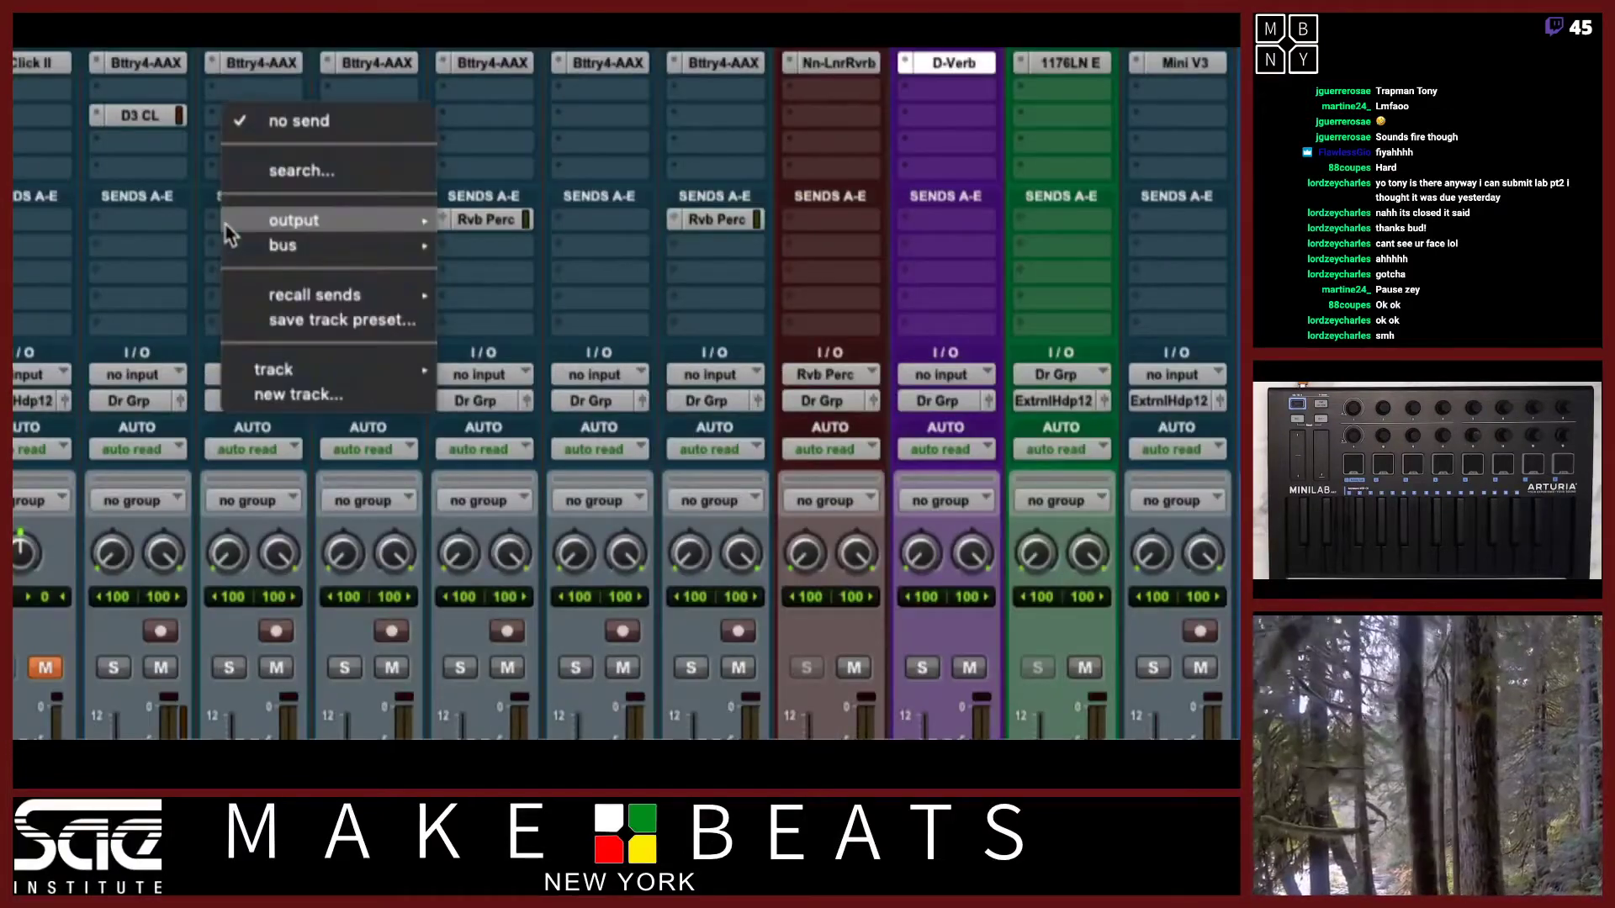
mouse_move(319, 370)
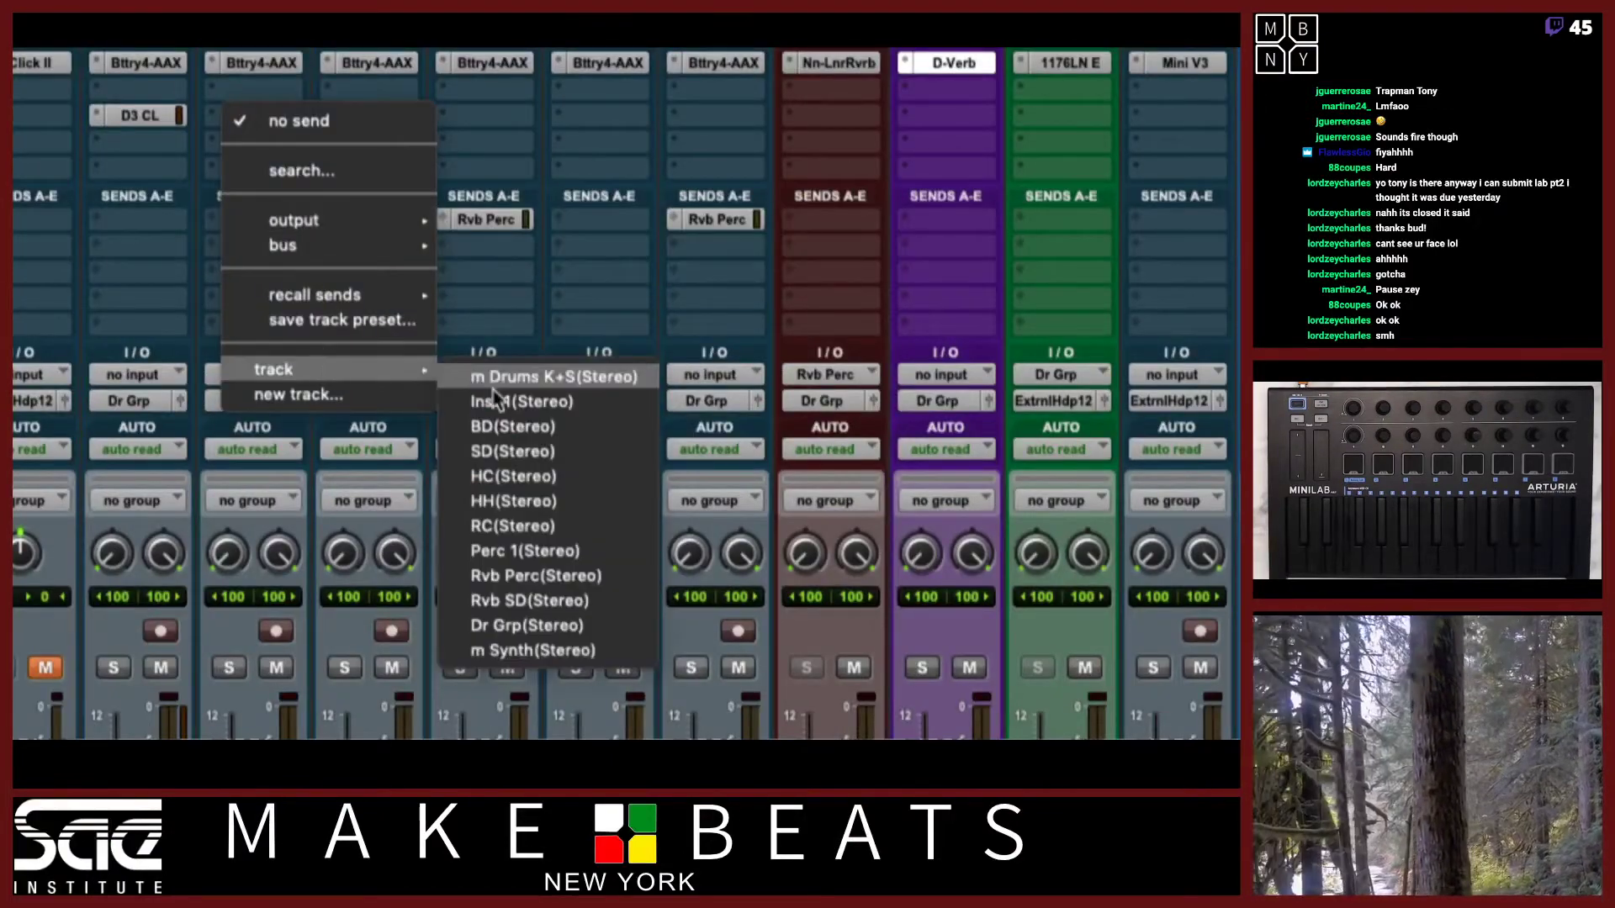
left_click(540, 602)
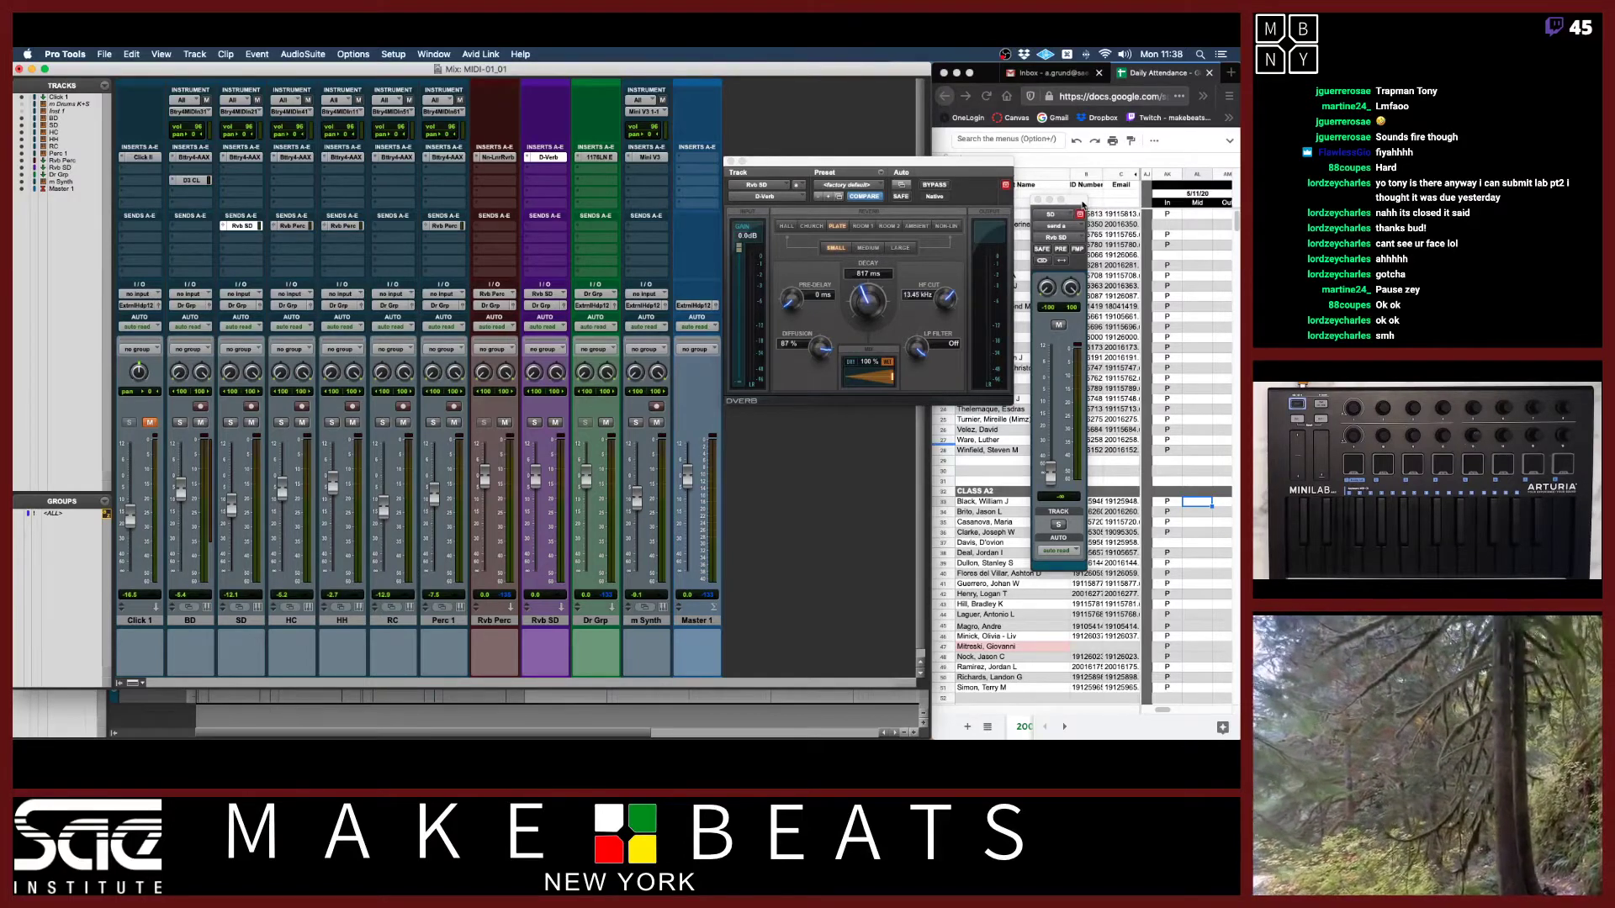
left_click_drag(1082, 203, 421, 266)
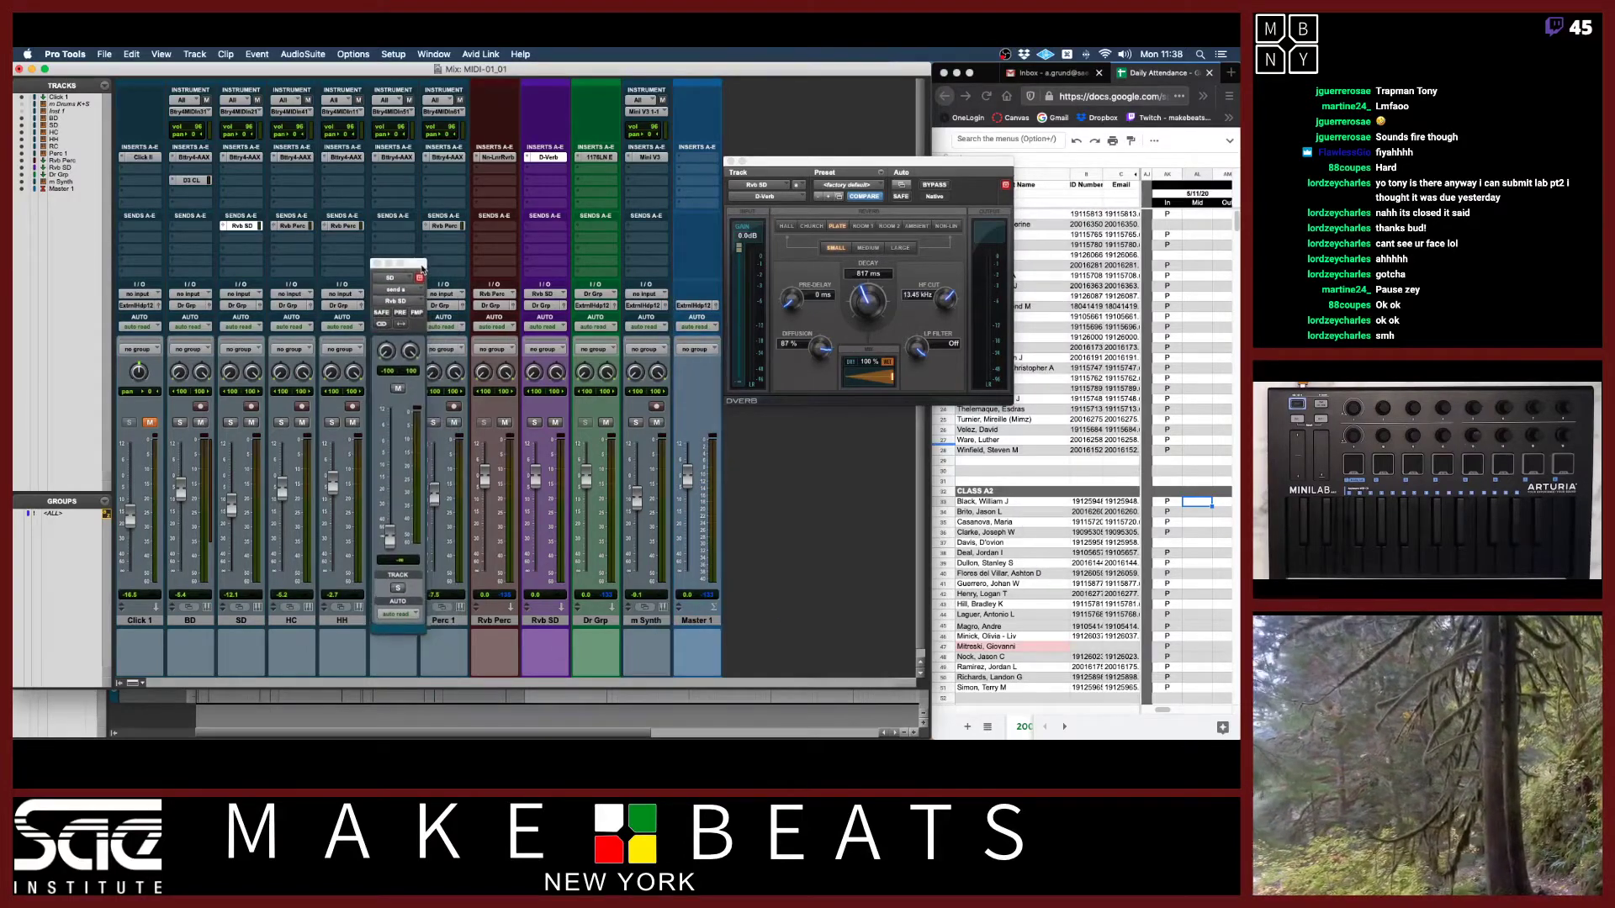
Set SD's send to Rvb SD to 0.0 dB, and play the session with m Synth muted and SD soloed.
left_click(392, 531, "alt")
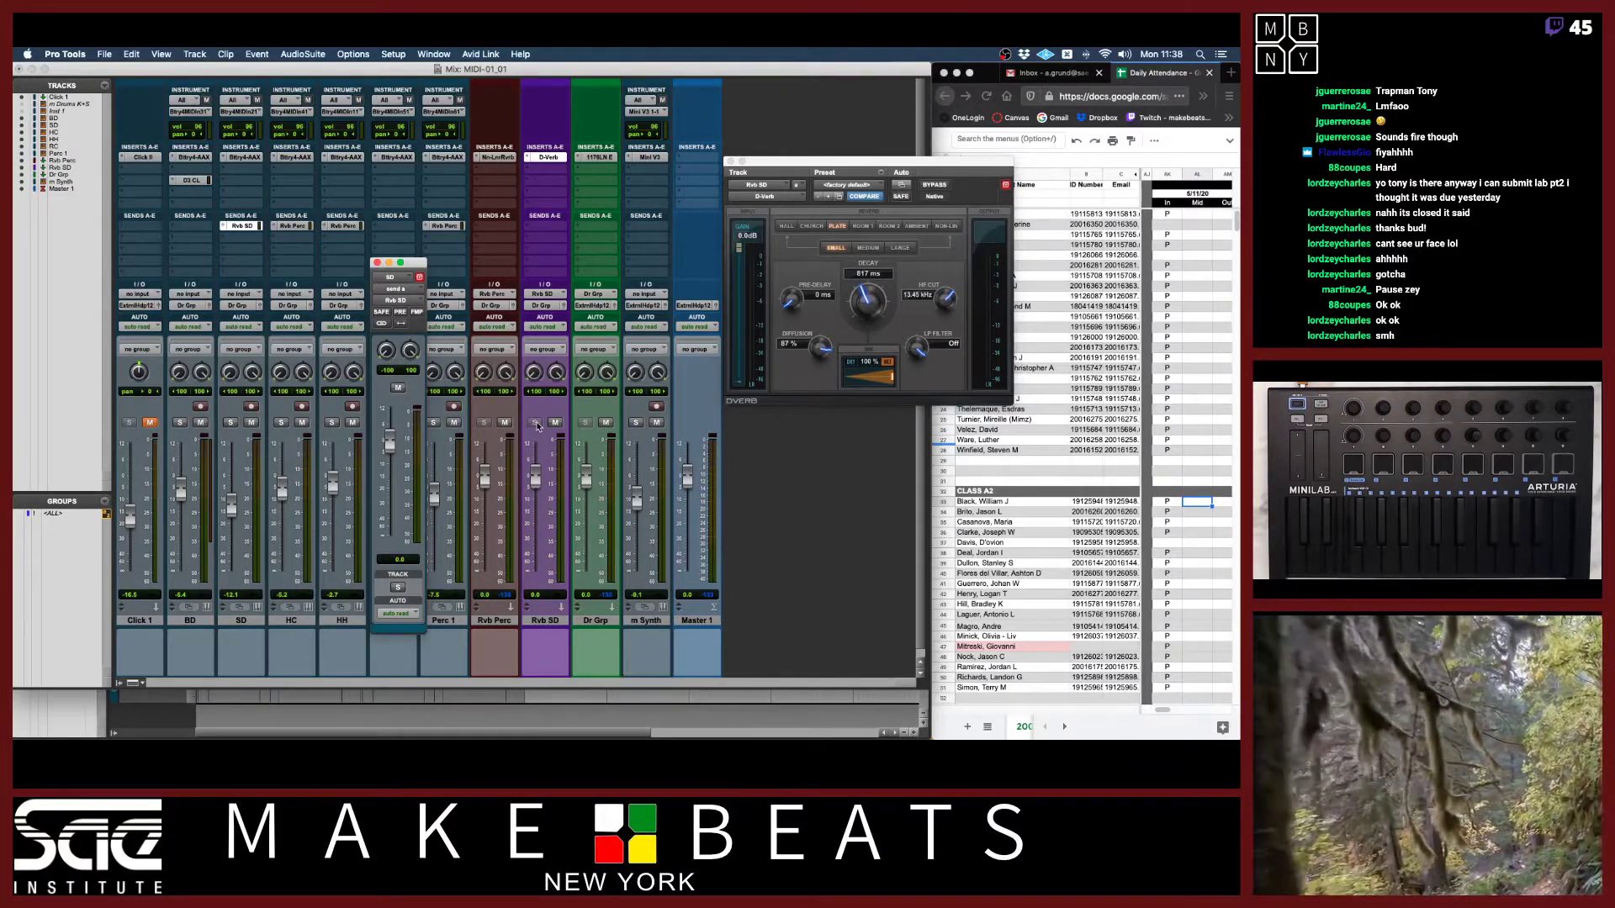
key("space")
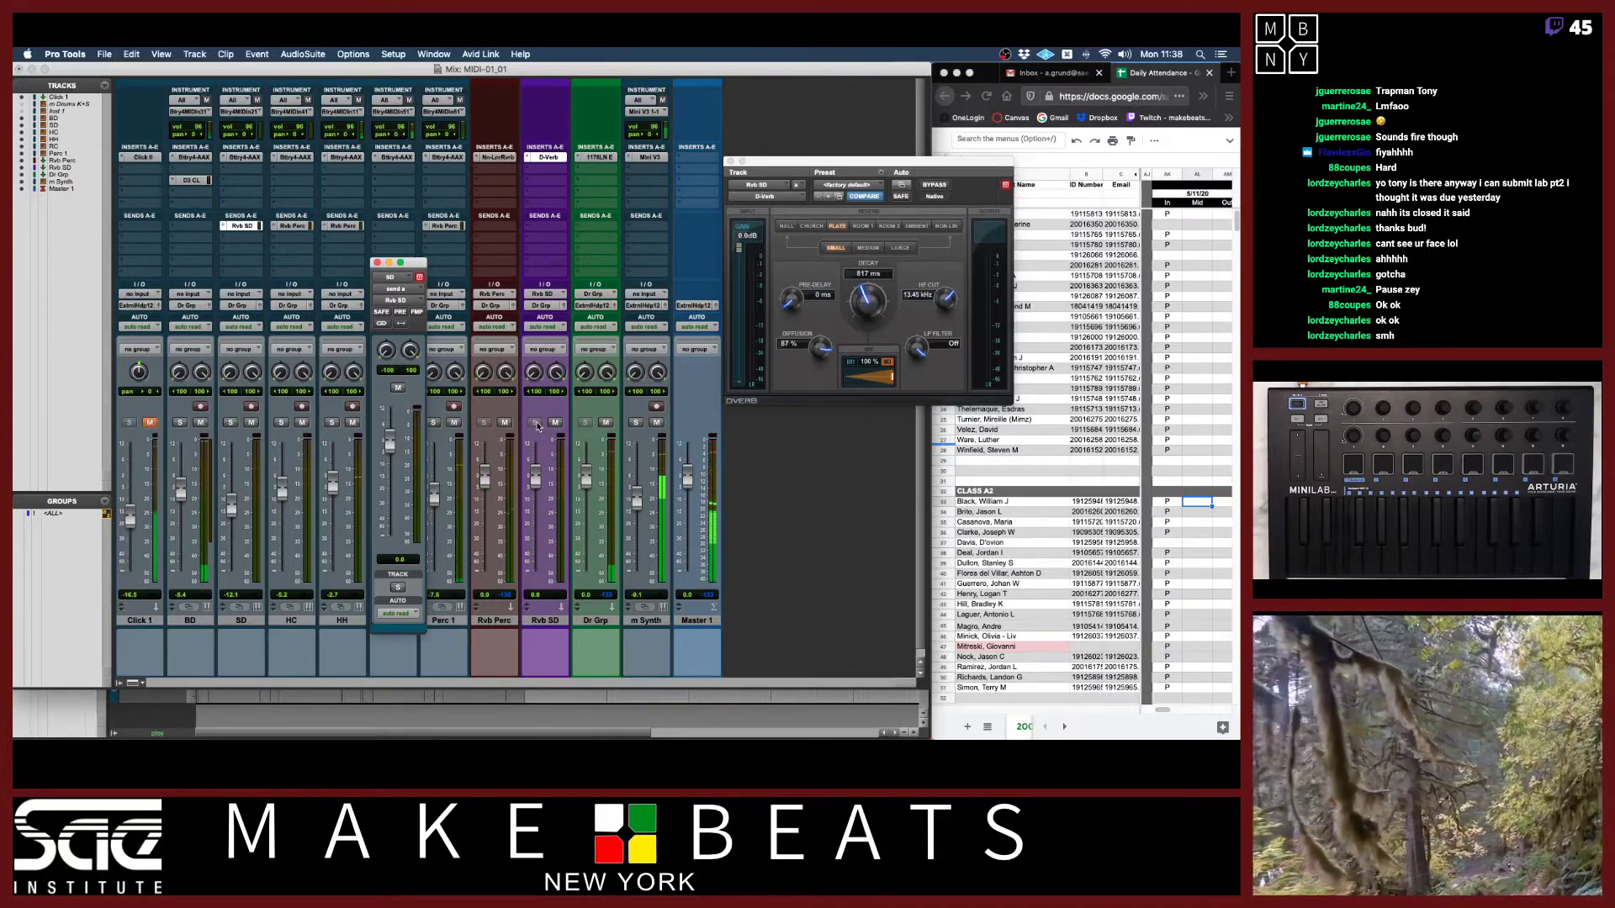
left_click(656, 422)
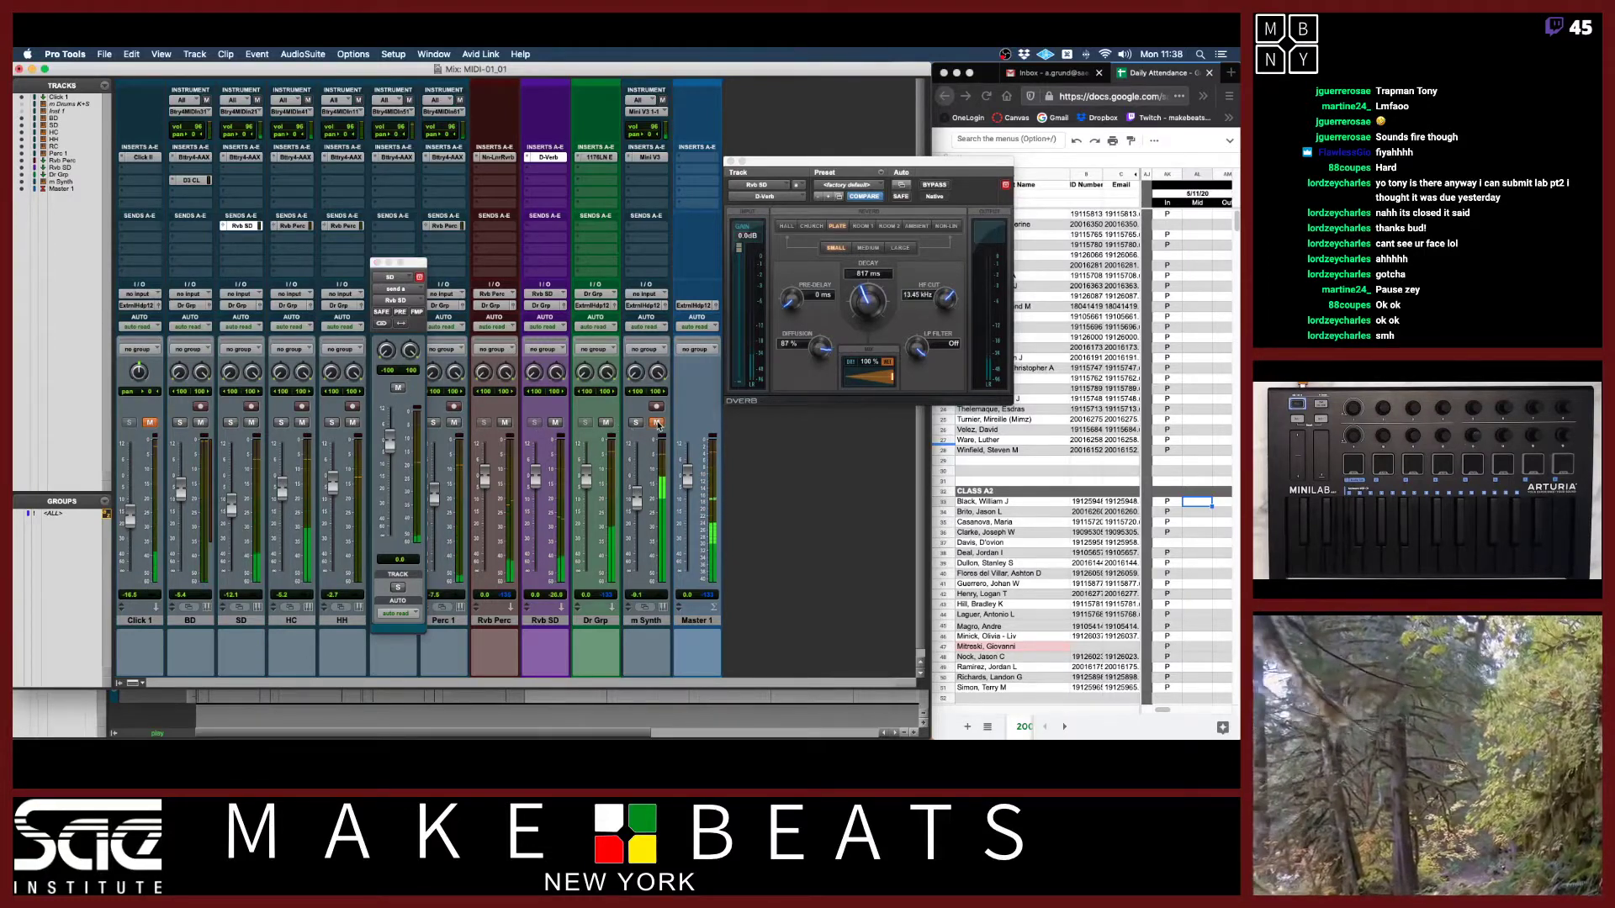
left_click(231, 423)
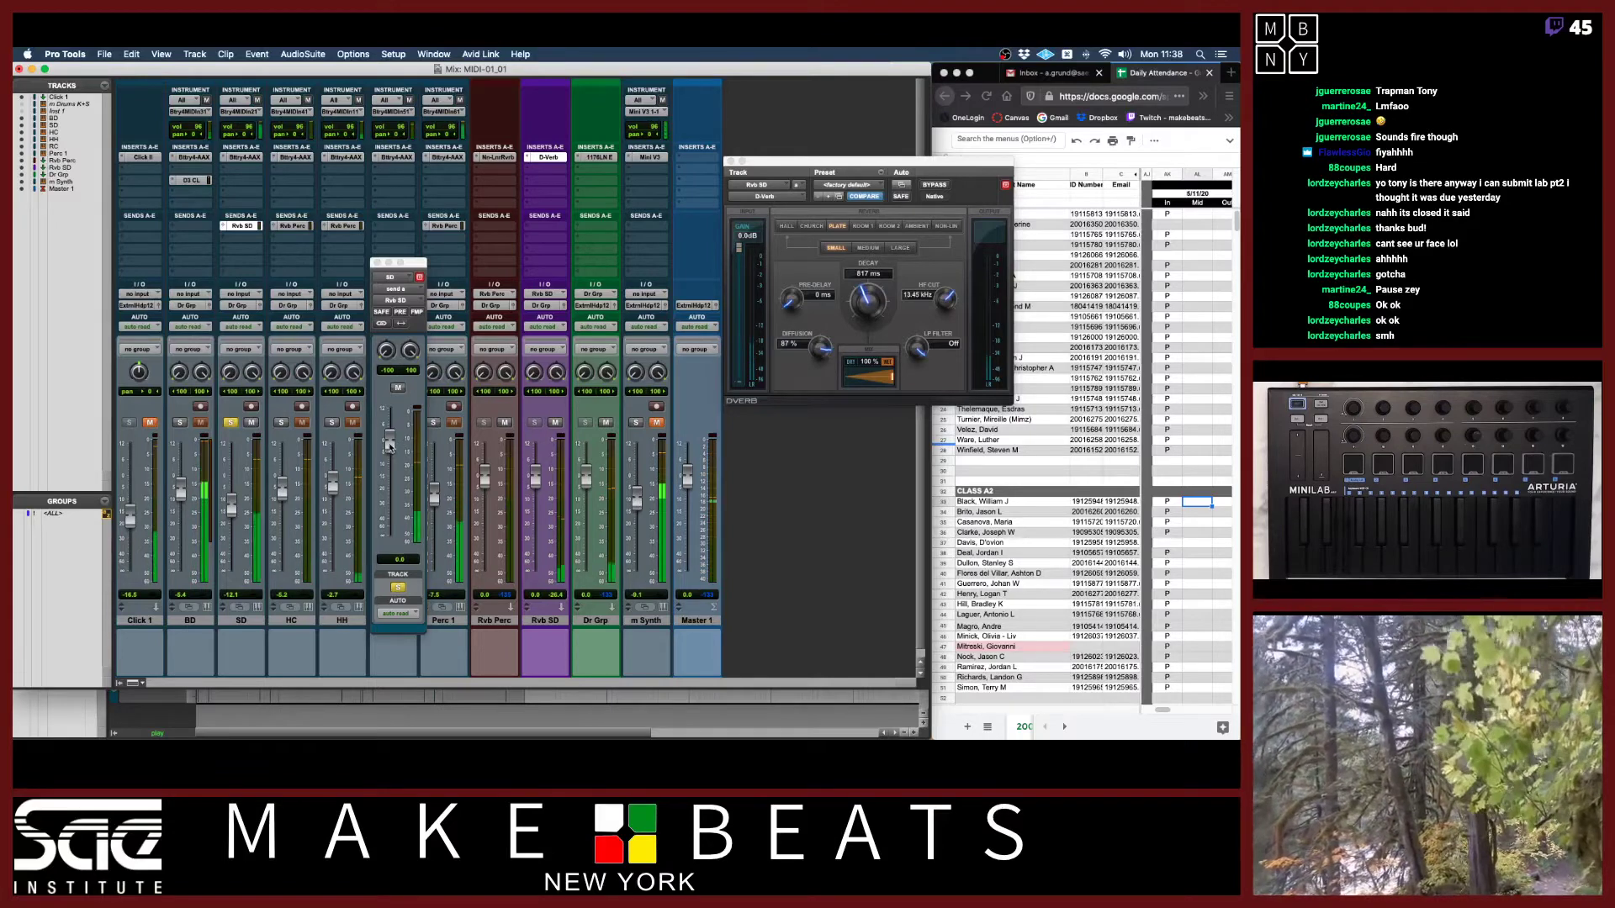
Lower SD's reverb send to about -15.7 dB and turn D-Verb's HF cut off.
left_click_drag(389, 441, 391, 477)
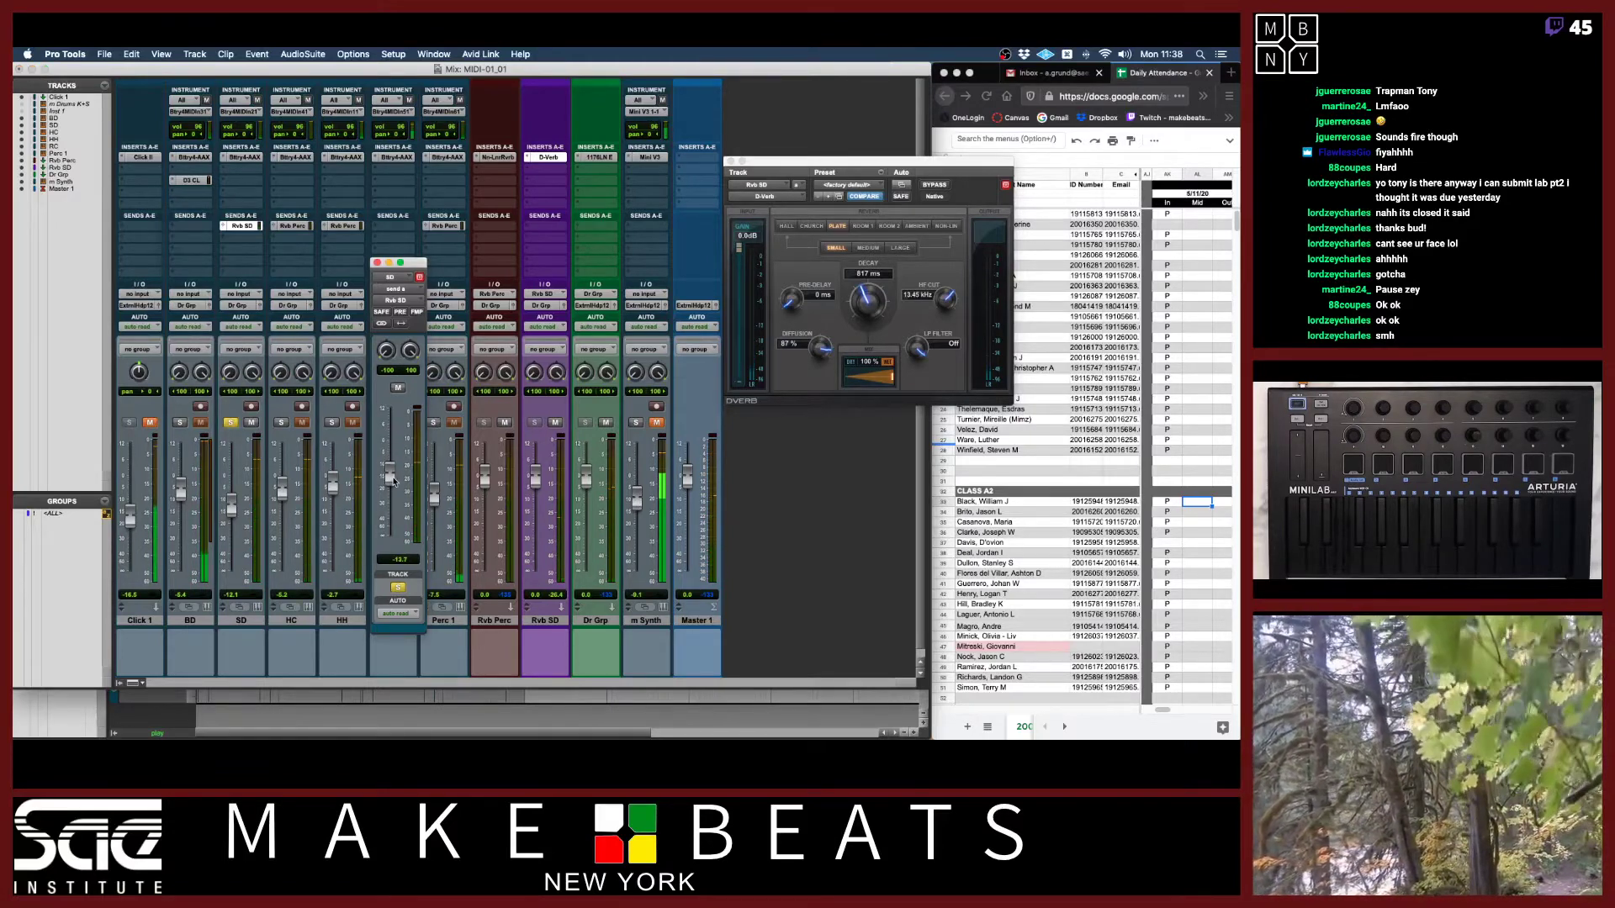
left_click(945, 309)
left_click_drag(946, 309, 947, 333)
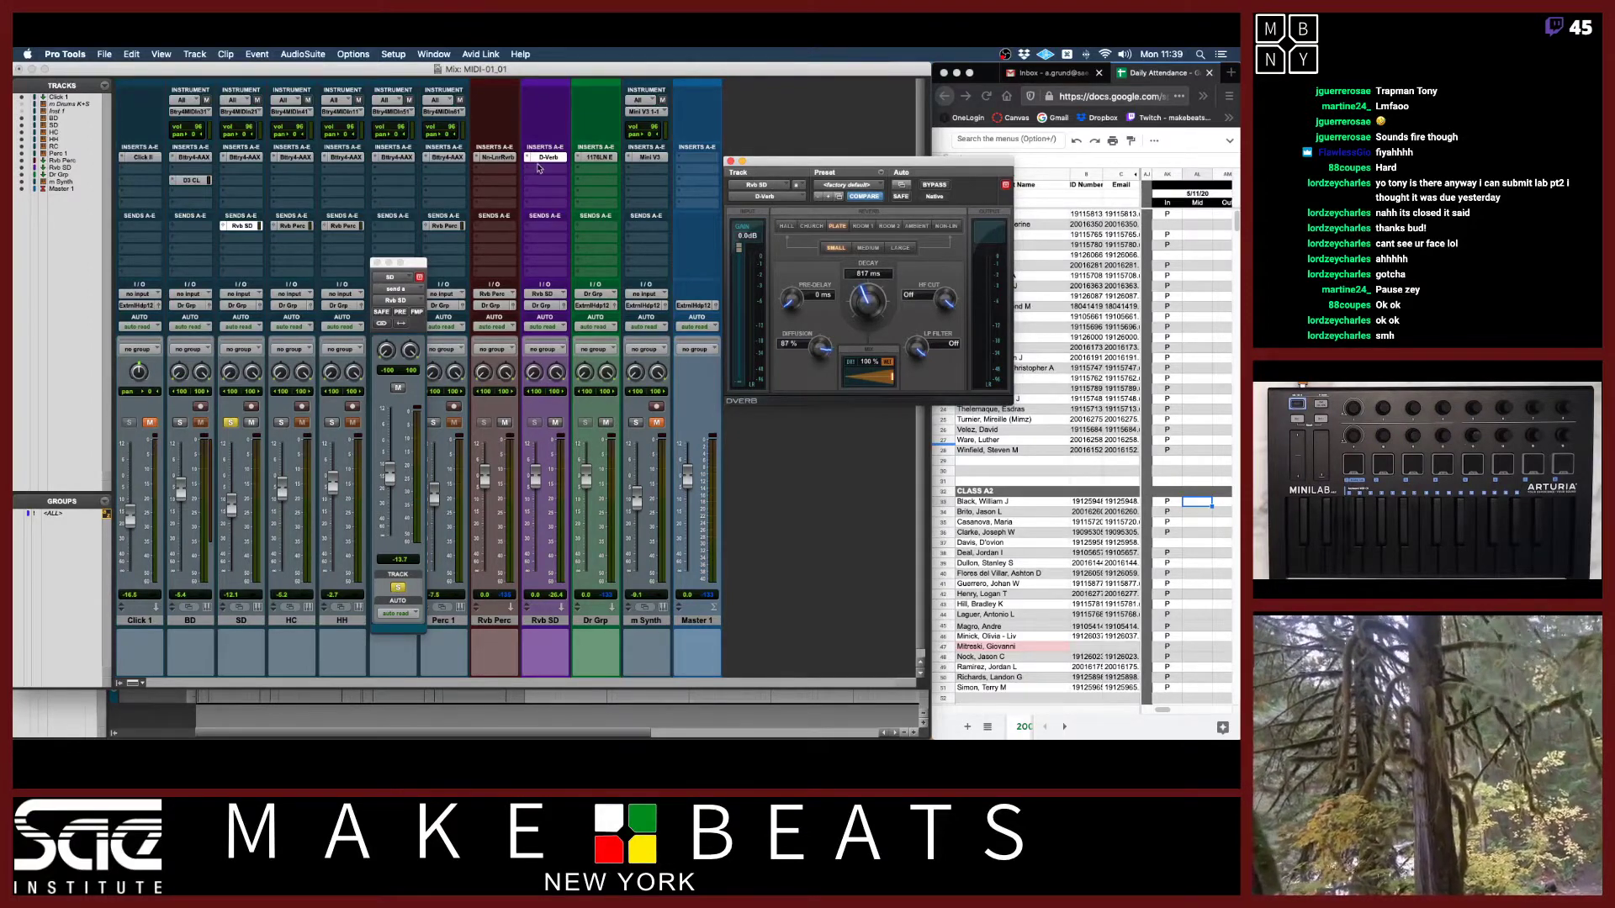
Insert EQ3 7-Band below D-Verb on Rvb SD and lower its low-pass filter to between 1 and 2 kHz, with SD's send reset to 0.0 dB.
left_click(549, 173)
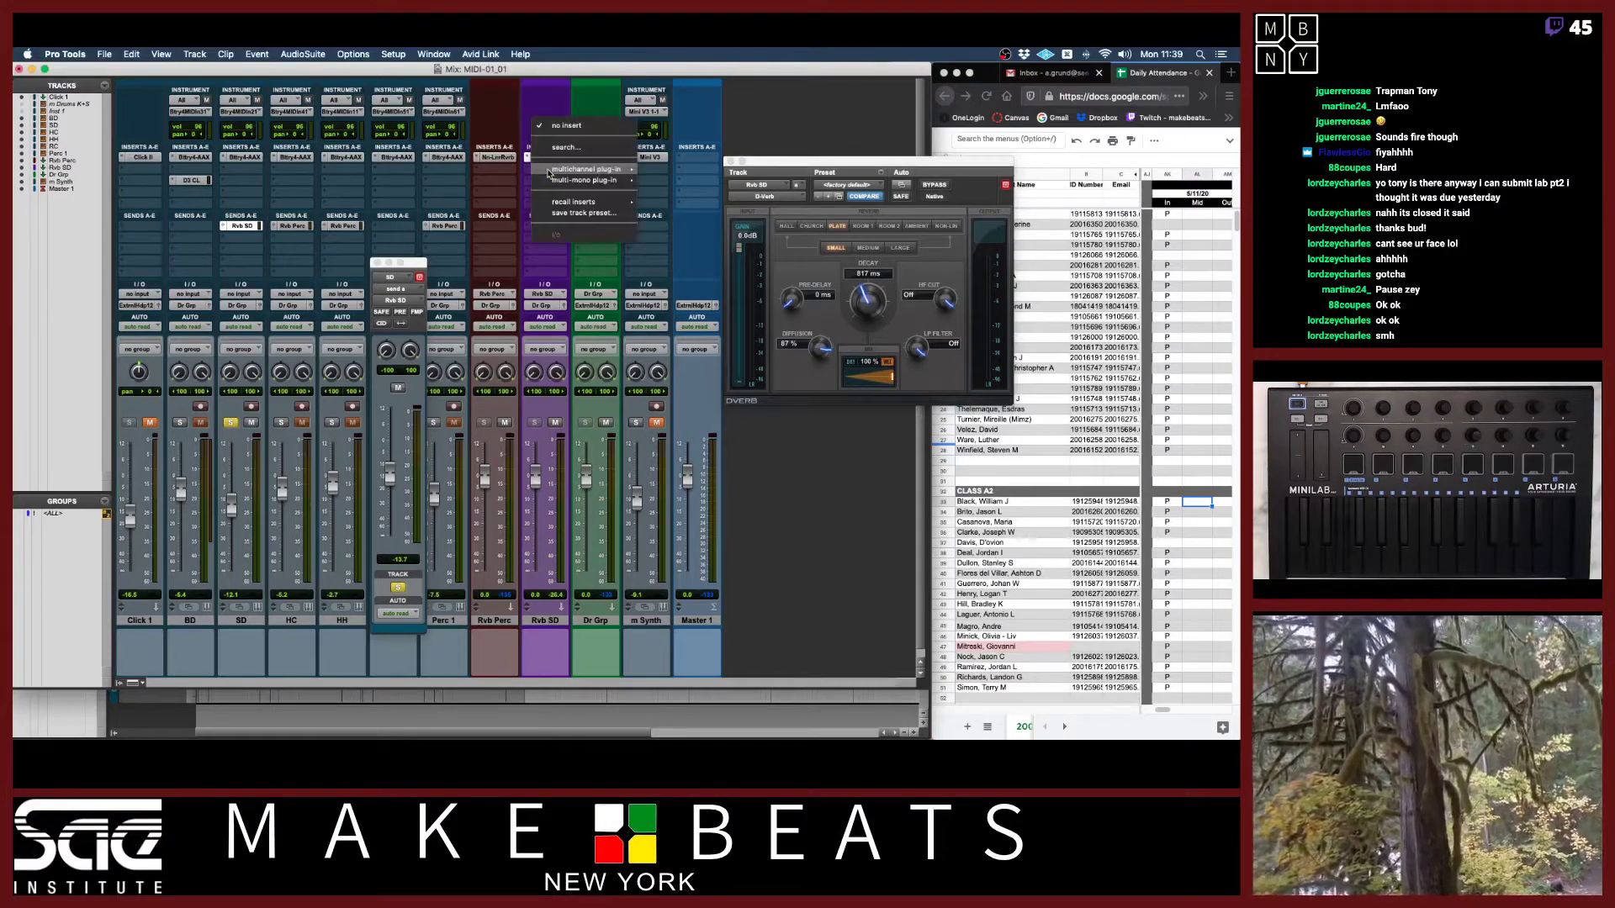
mouse_move(614, 170)
mouse_move(709, 170)
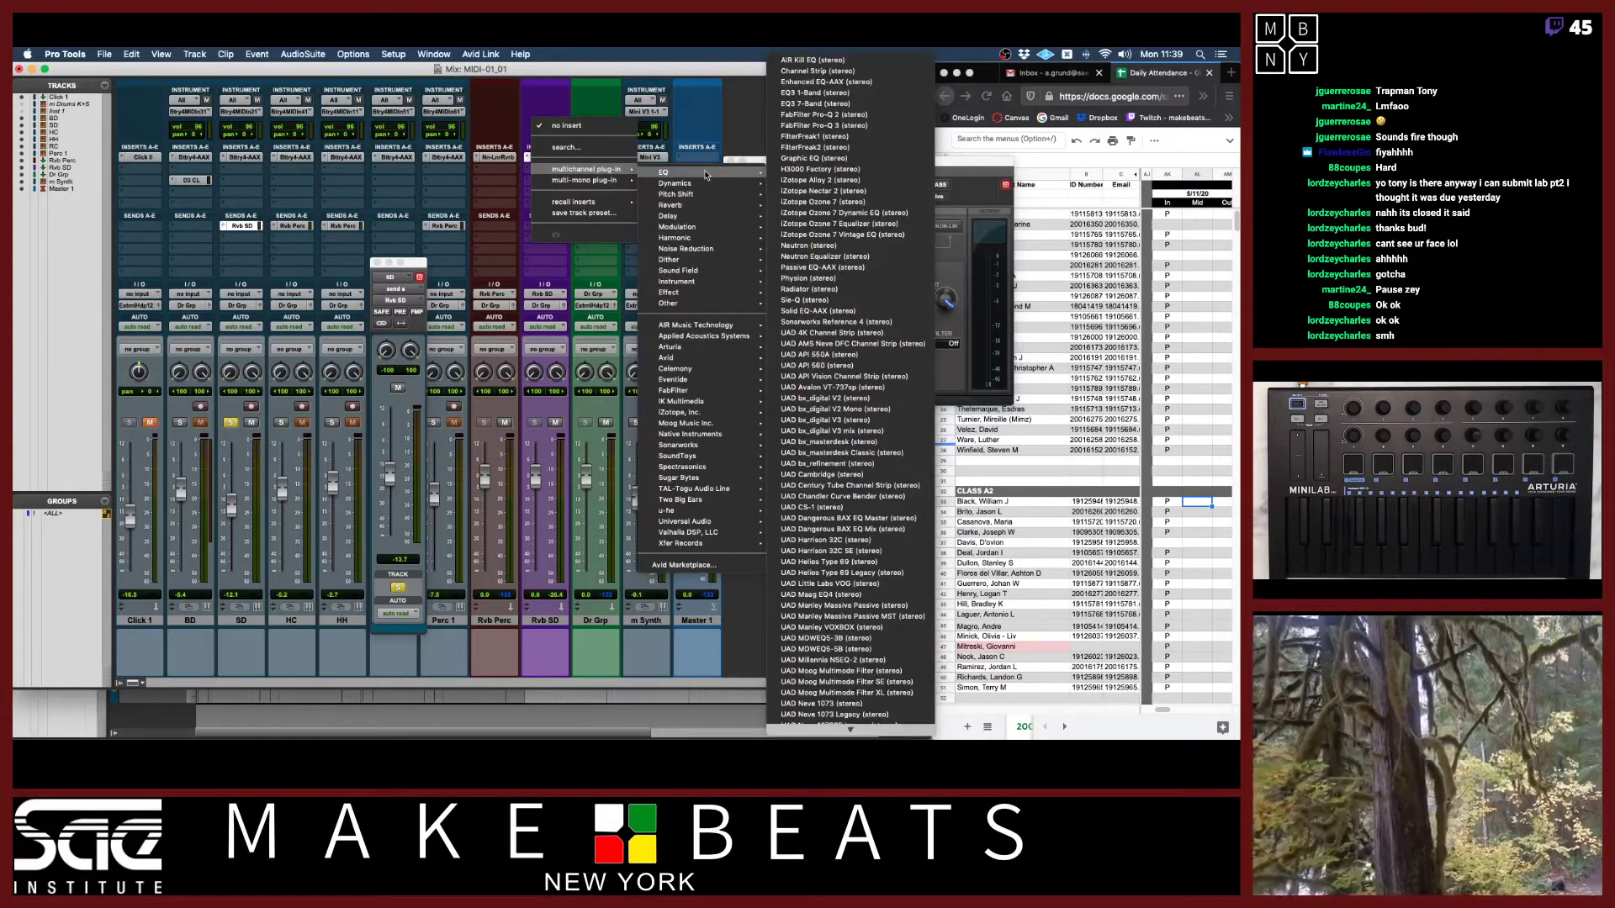
key("Escape")
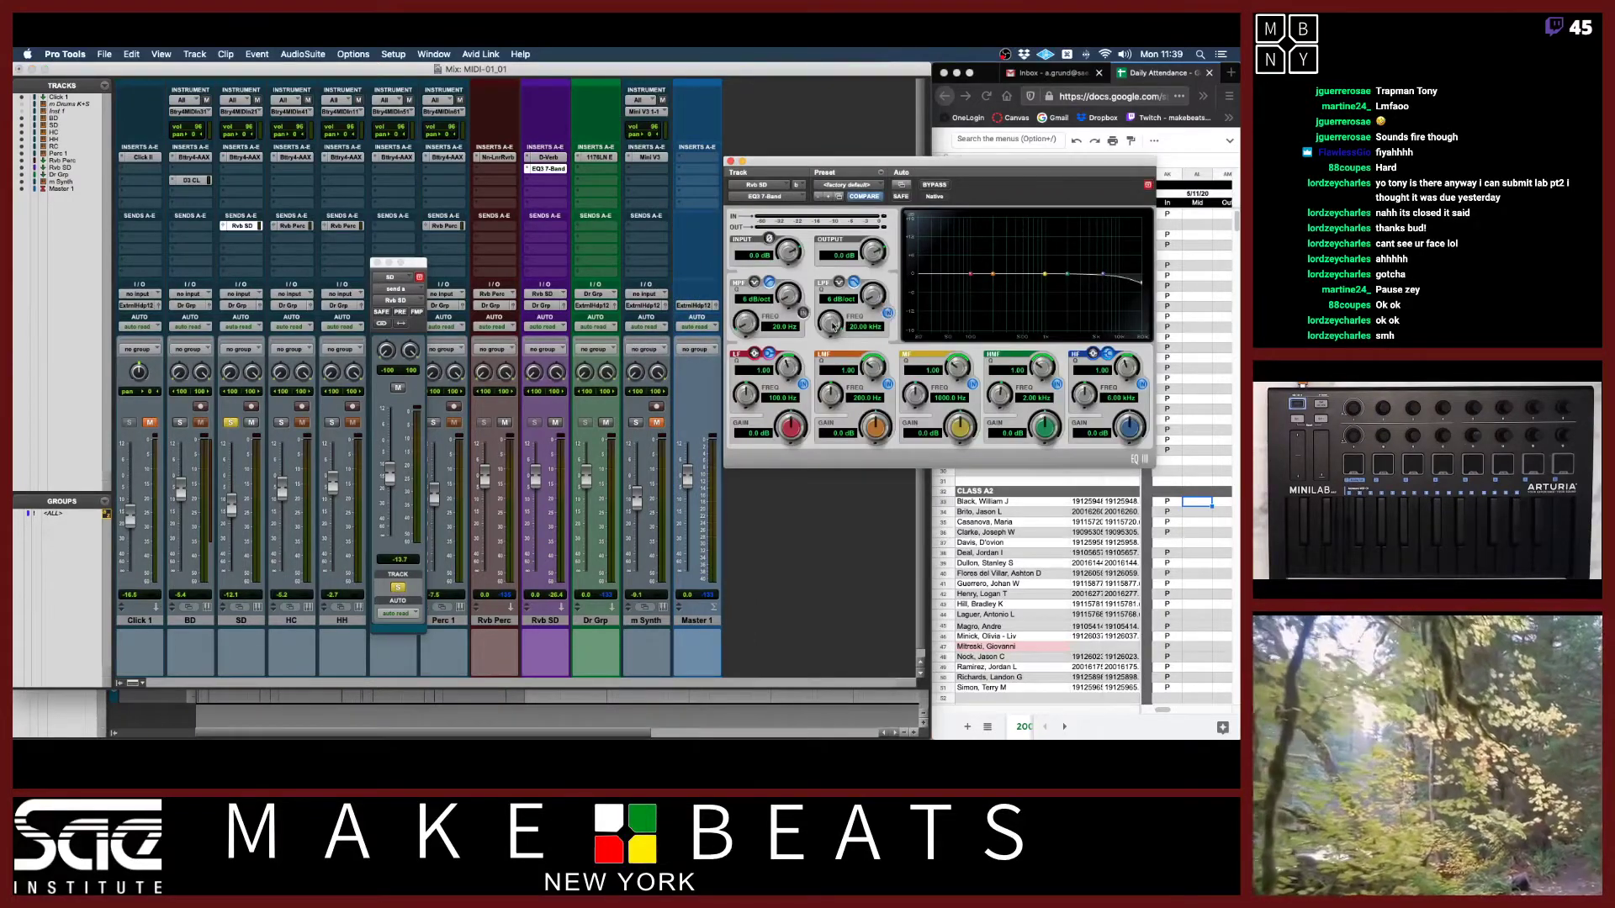
scroll(832, 326, "down", 5)
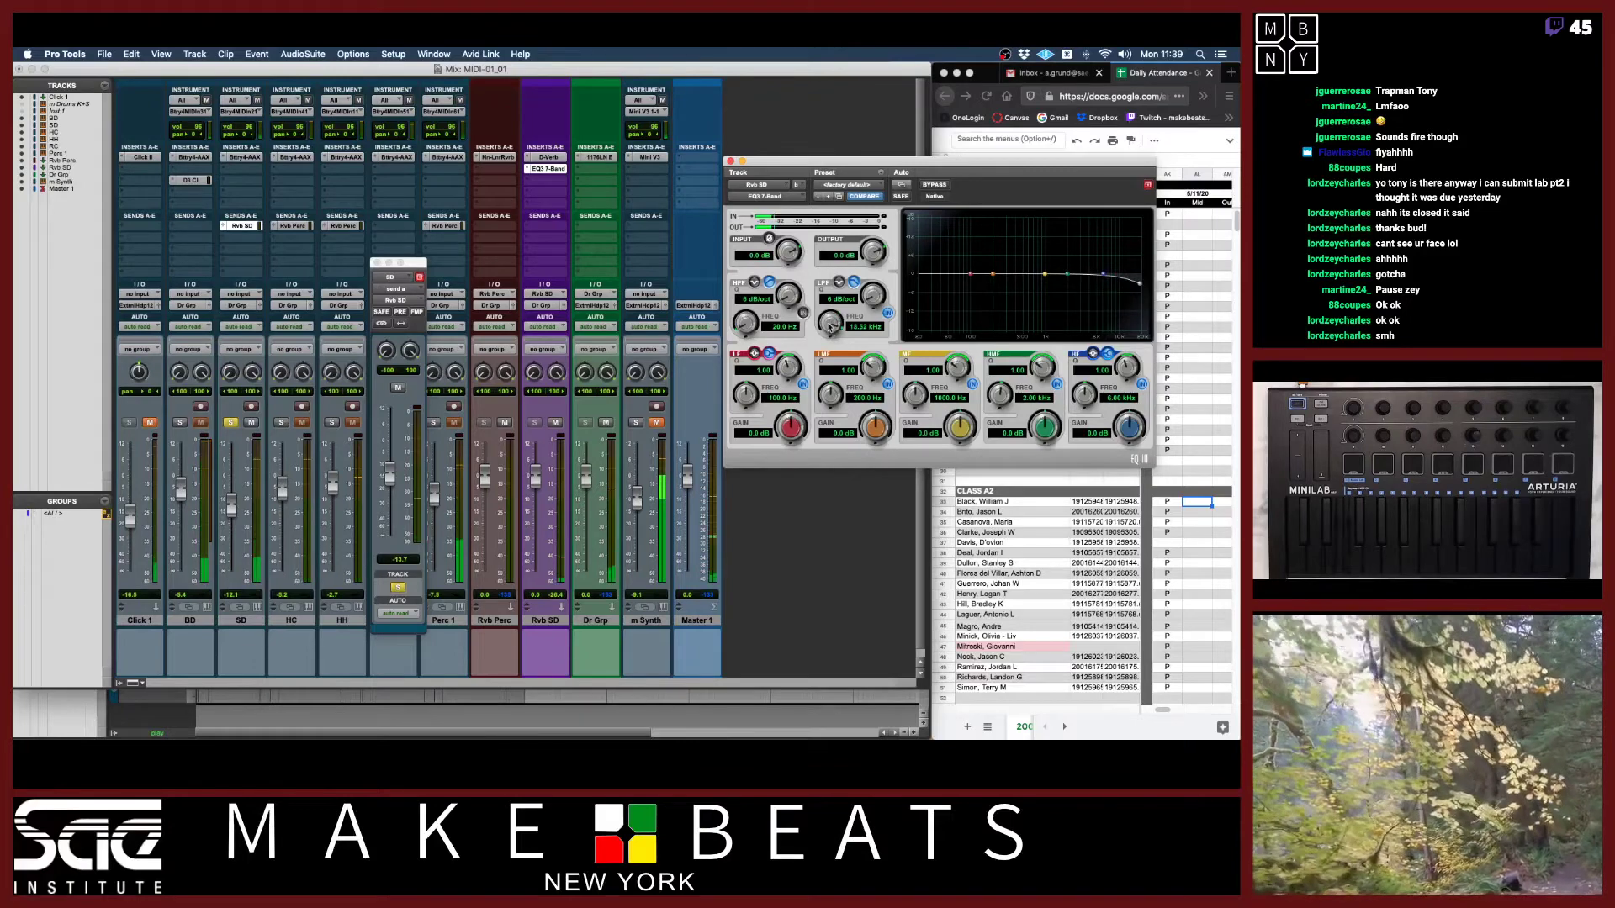
scroll(832, 325, "up", 5)
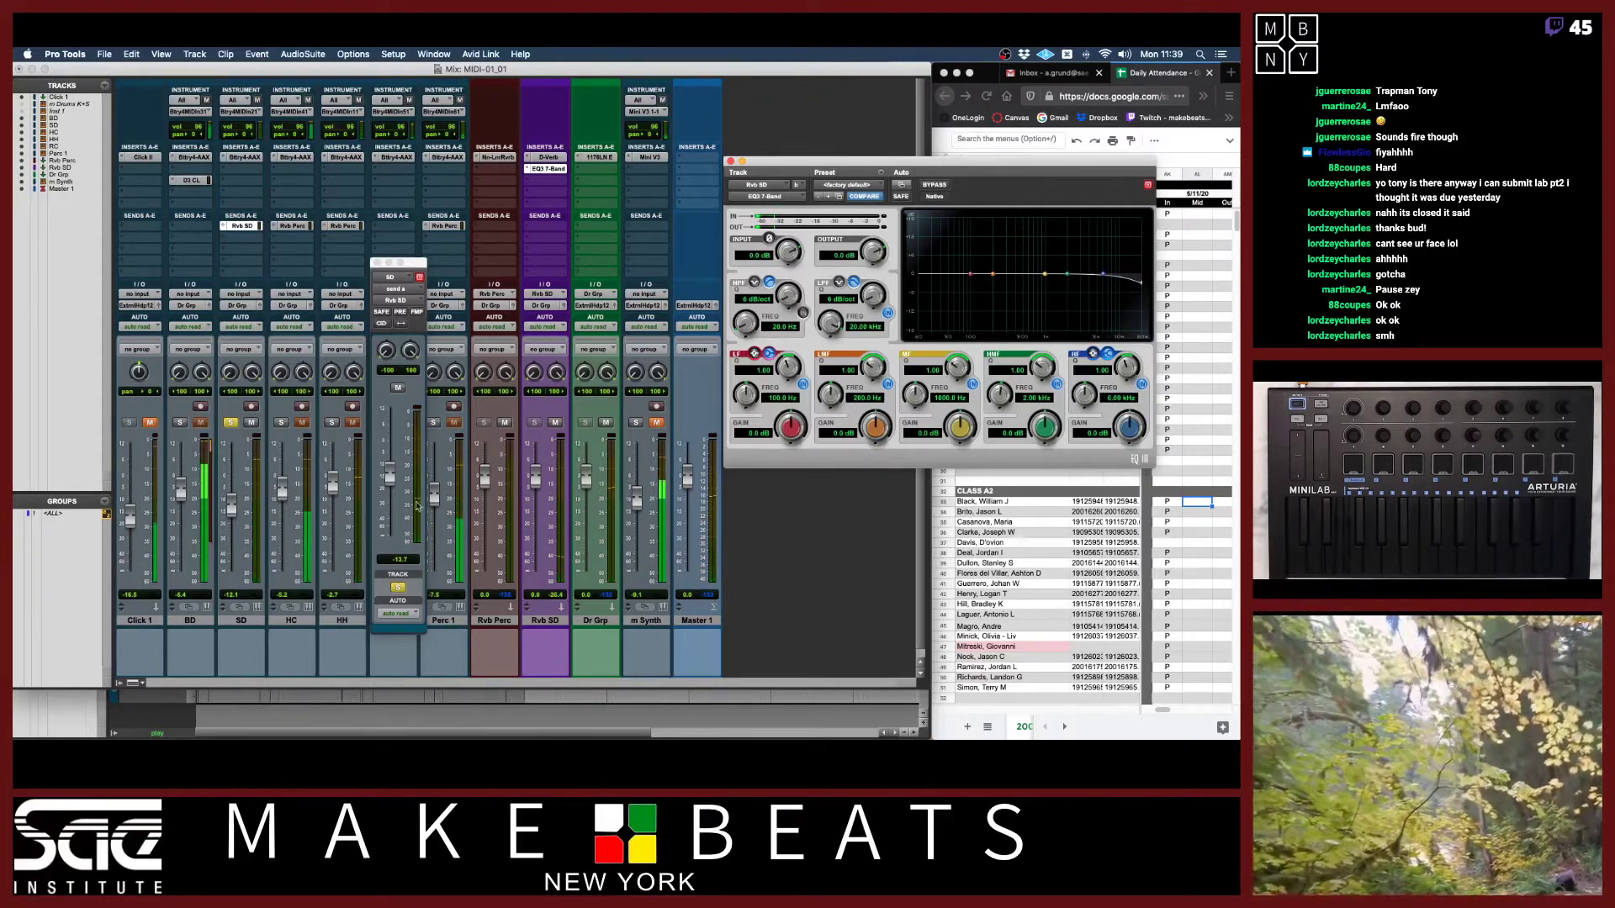
left_click(389, 476, "alt")
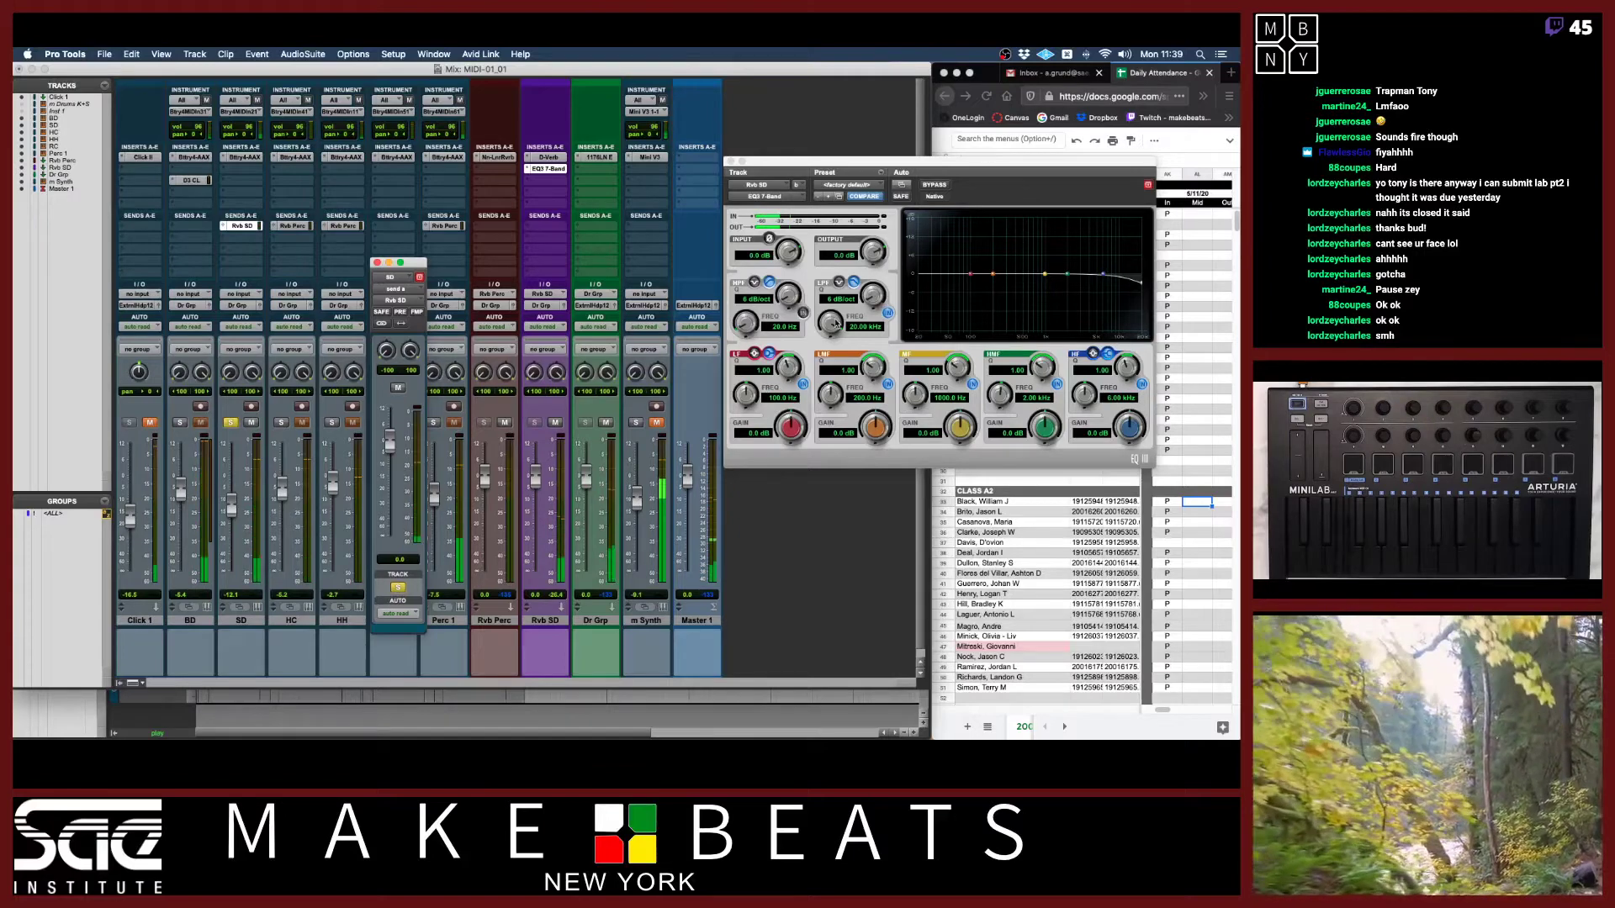
left_click_drag(835, 324, 826, 371)
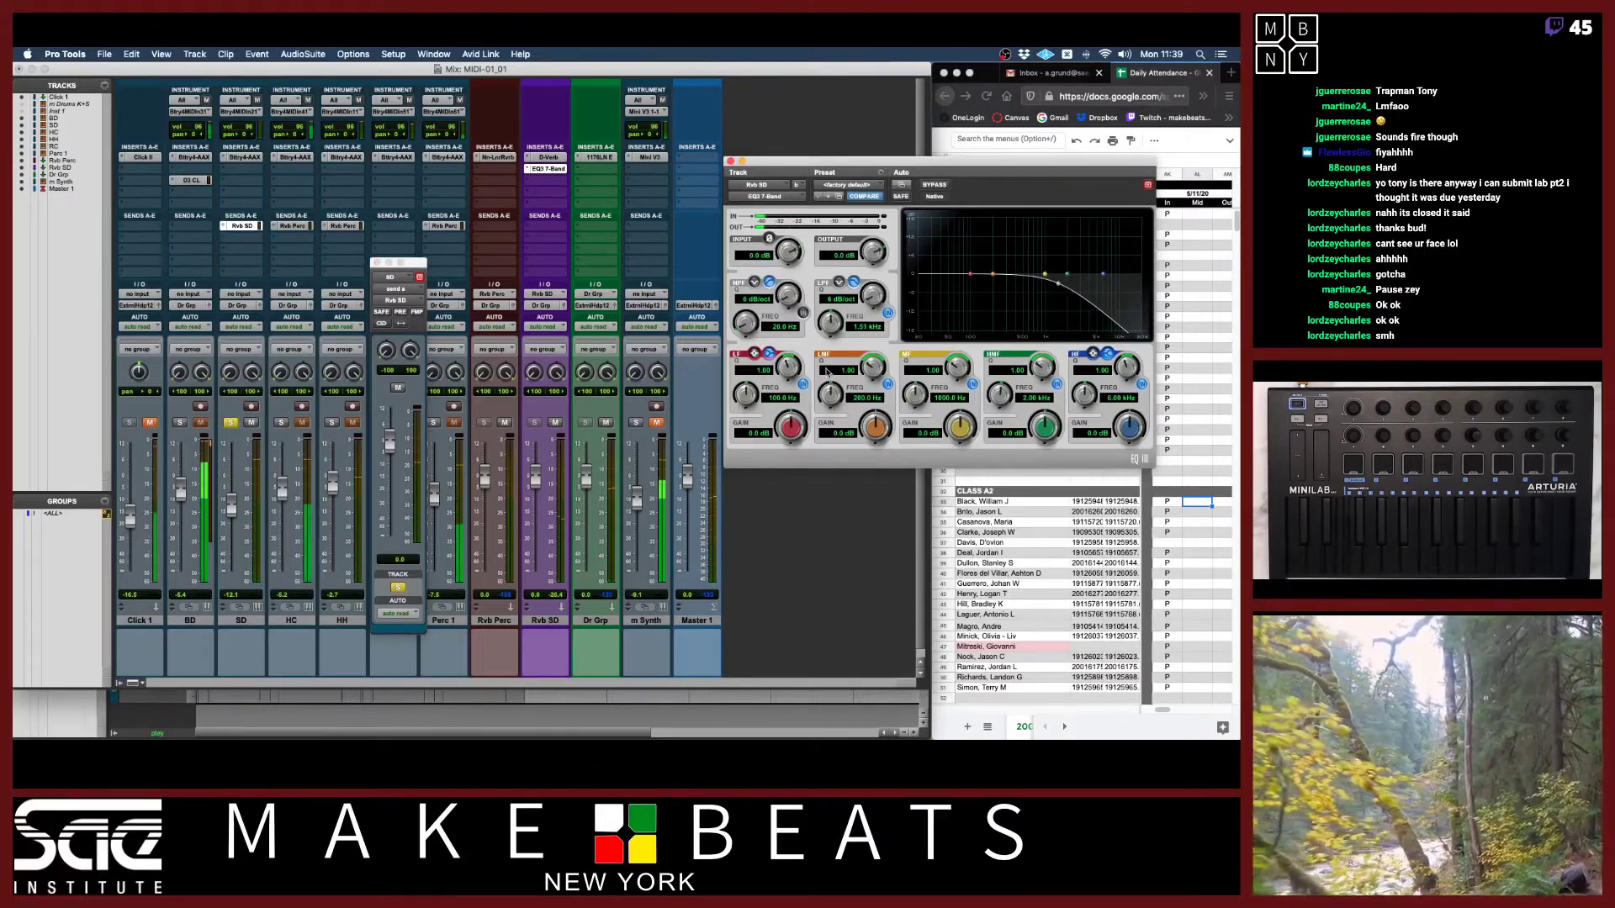
Lower SD's send to Rvb SD to about -14 dB while listening to the filtered reverb.
left_click(391, 451)
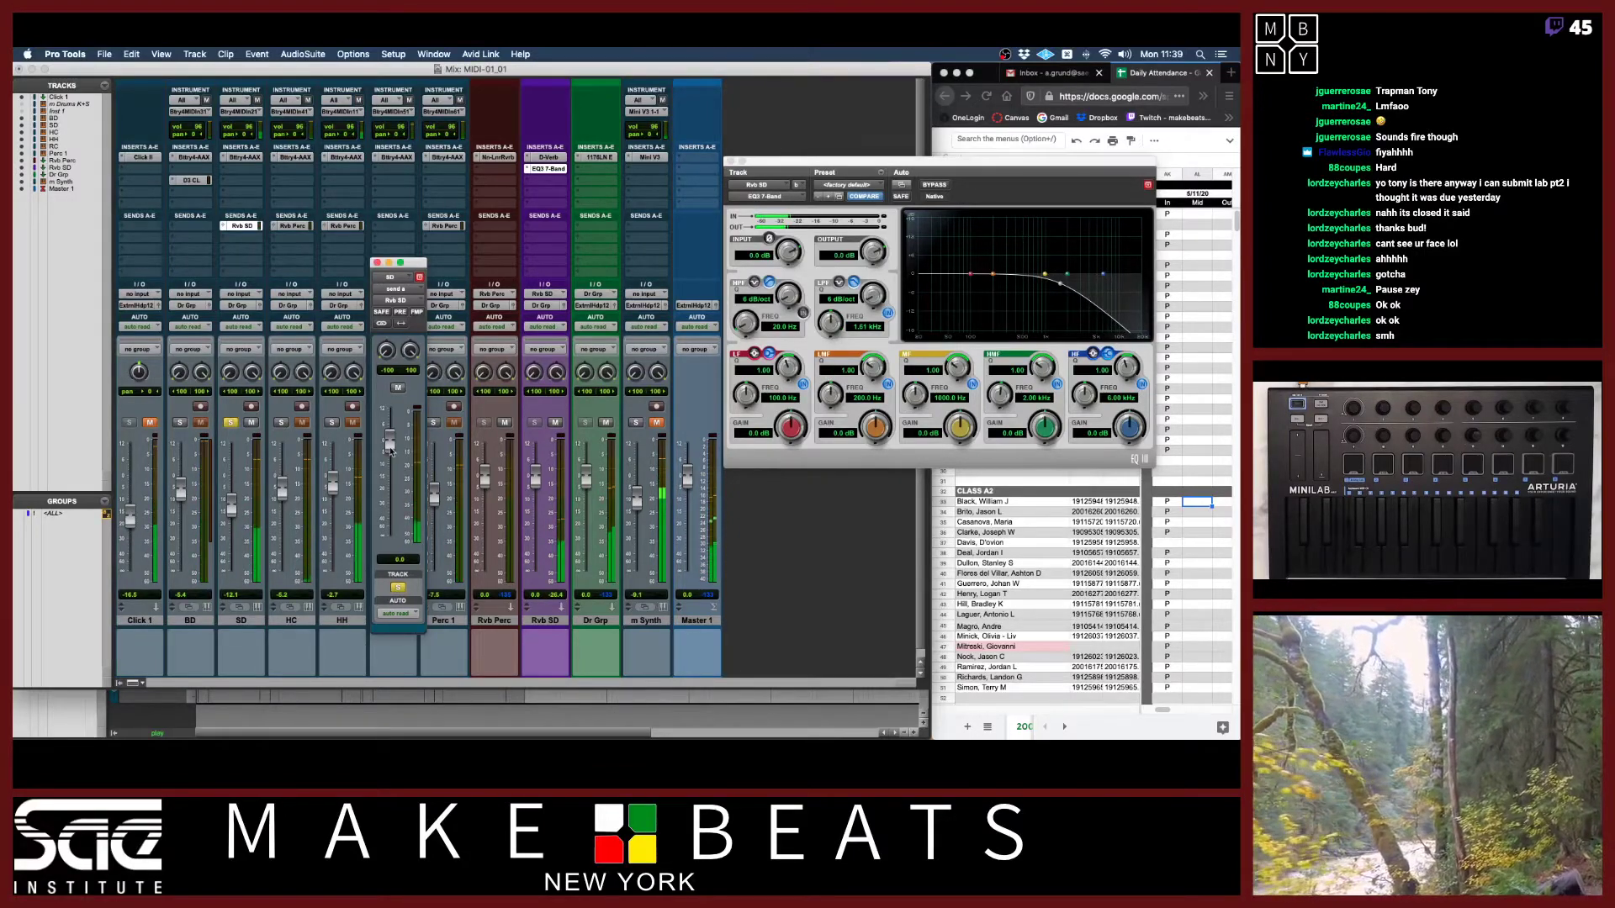
left_click_drag(391, 452, 393, 469)
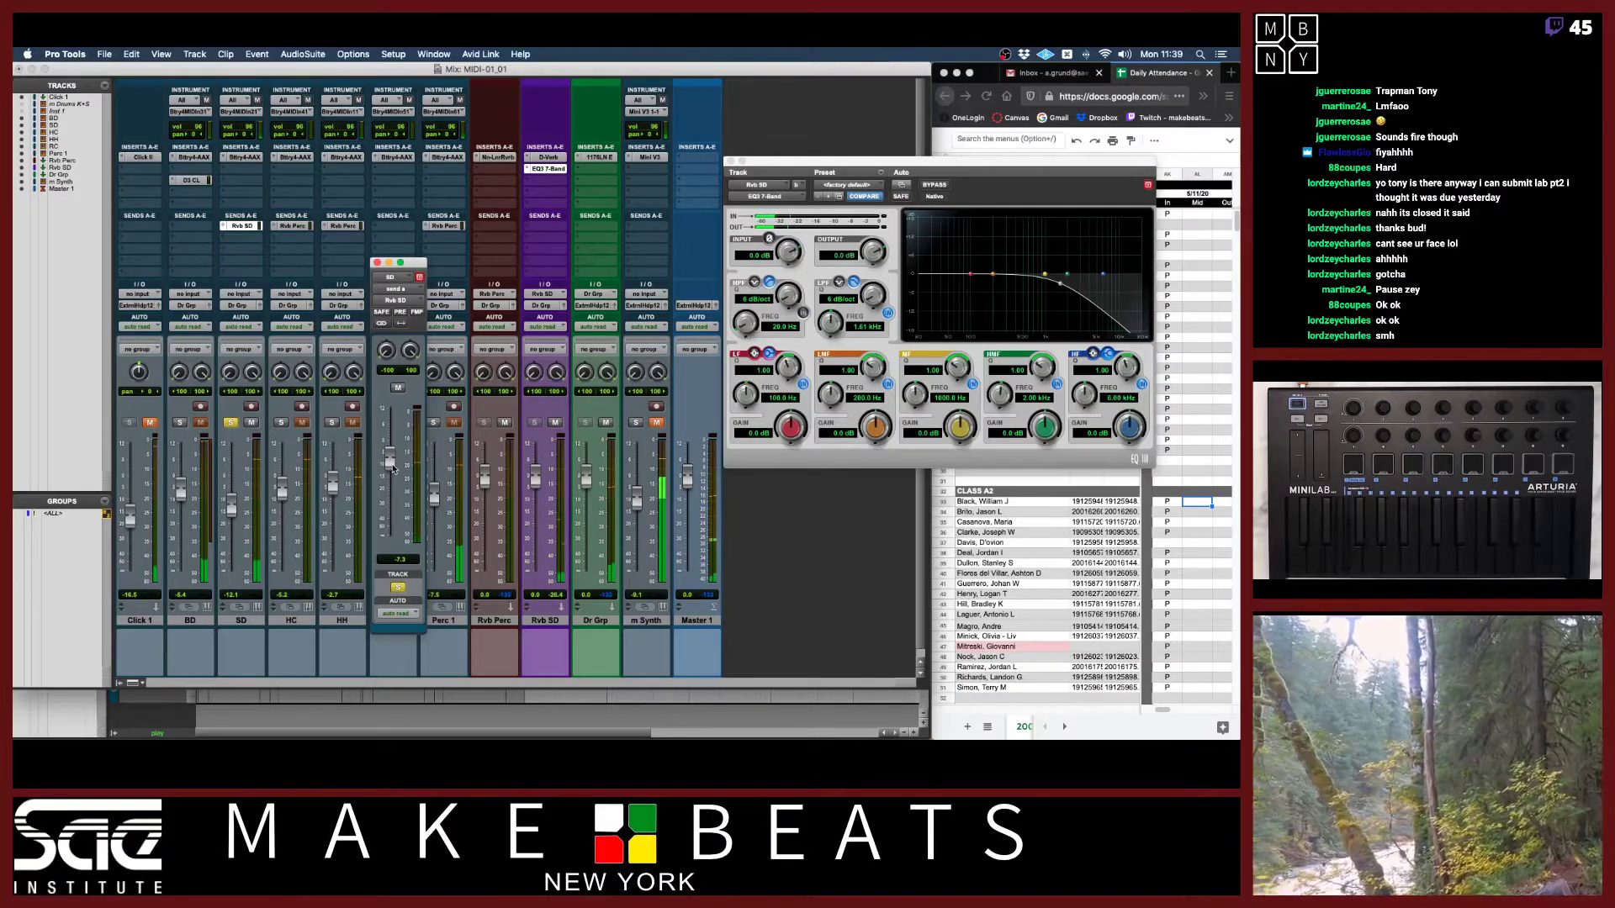
left_click_drag(394, 470, 394, 472)
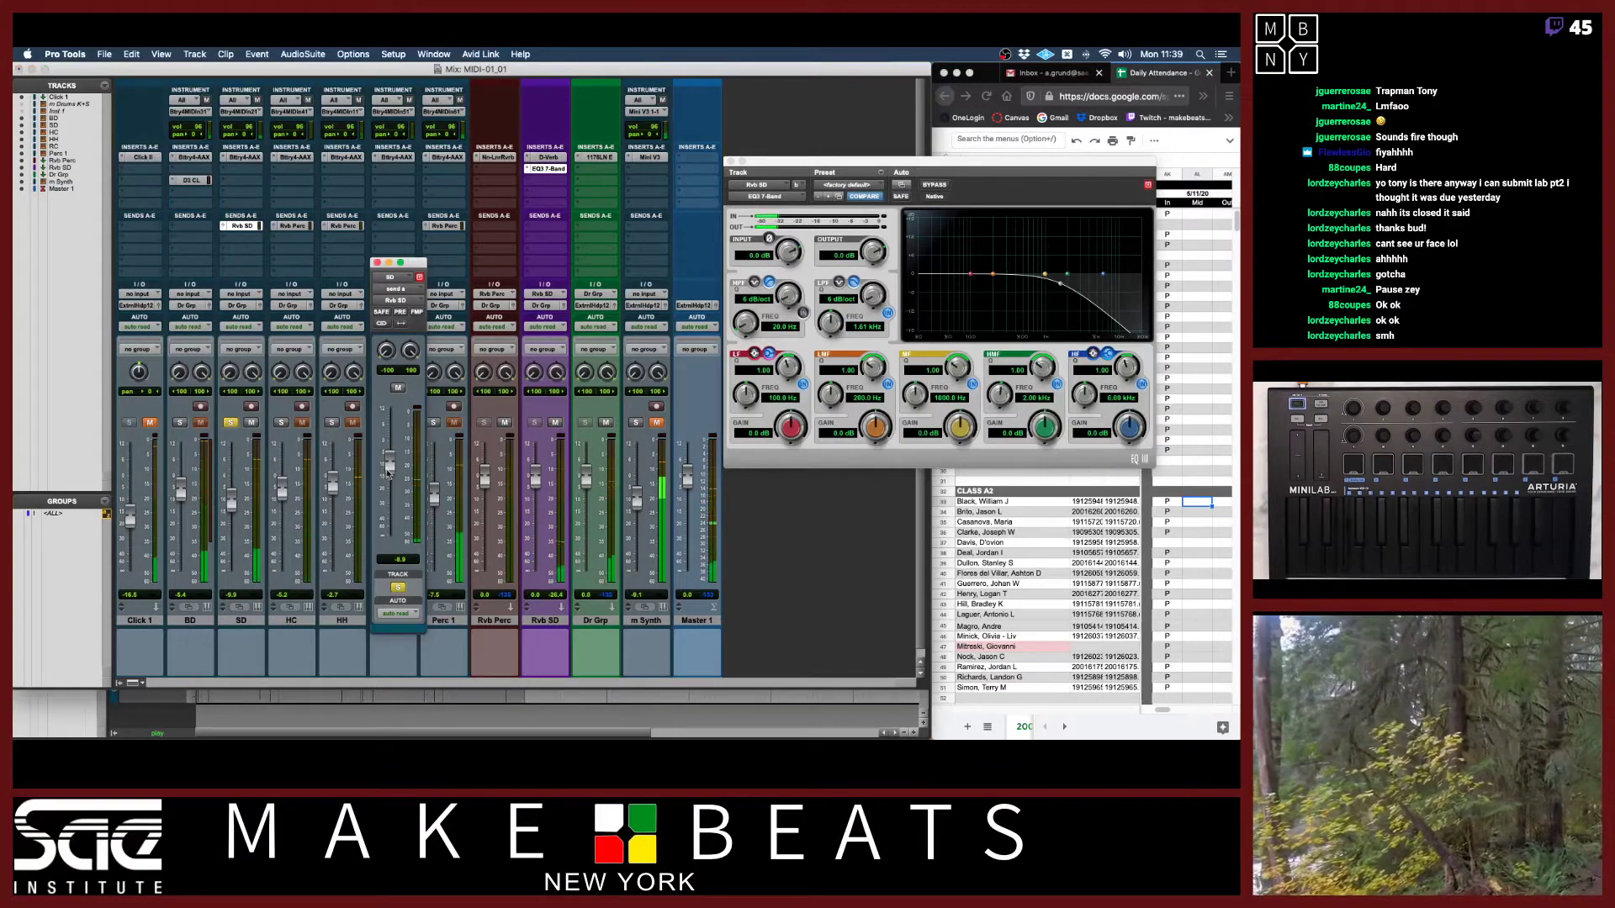
left_click_drag(389, 478, 389, 483)
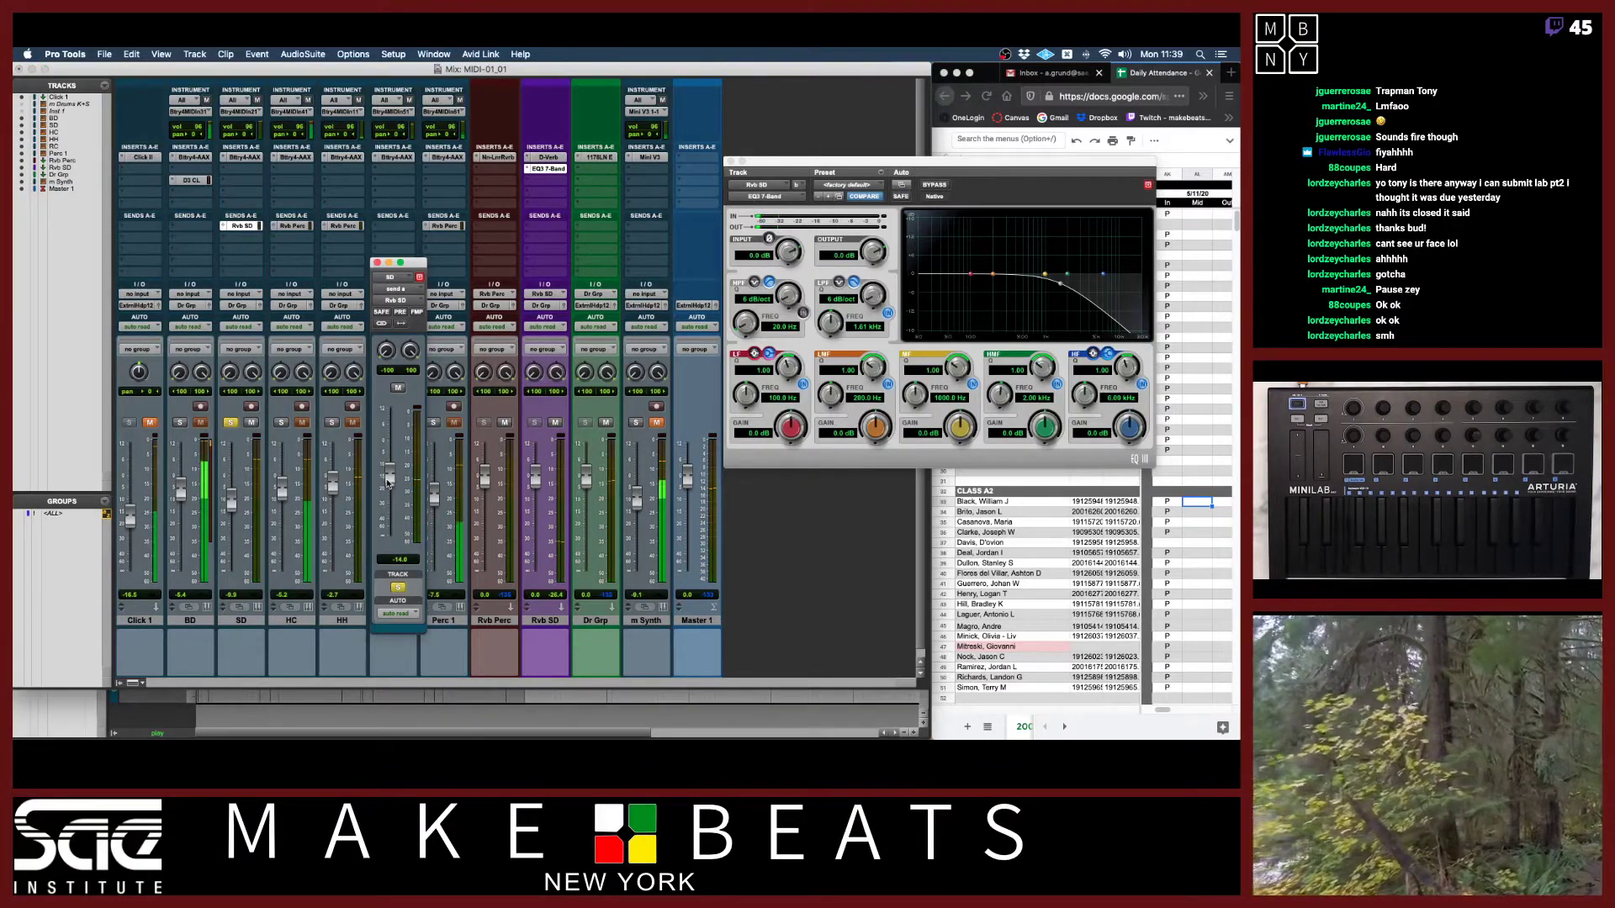
Copy SD's Rvb SD send to the second send slot of HC, solo HC, and readjust SD's send to about -12 dB.
left_click_drag(244, 225, 292, 237)
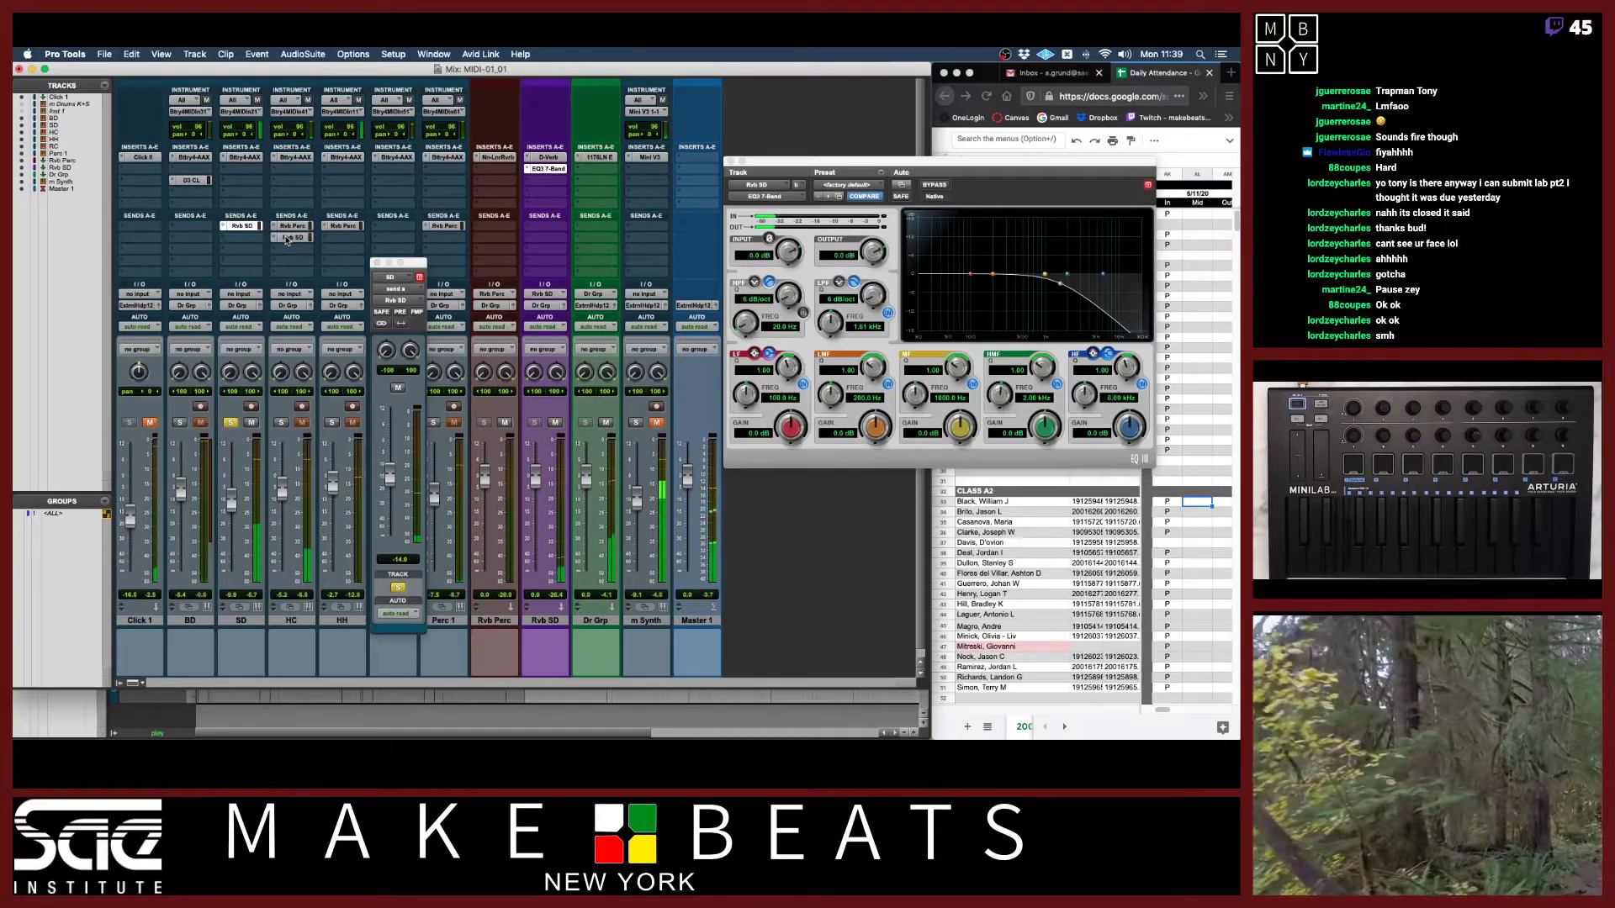
left_click(281, 422)
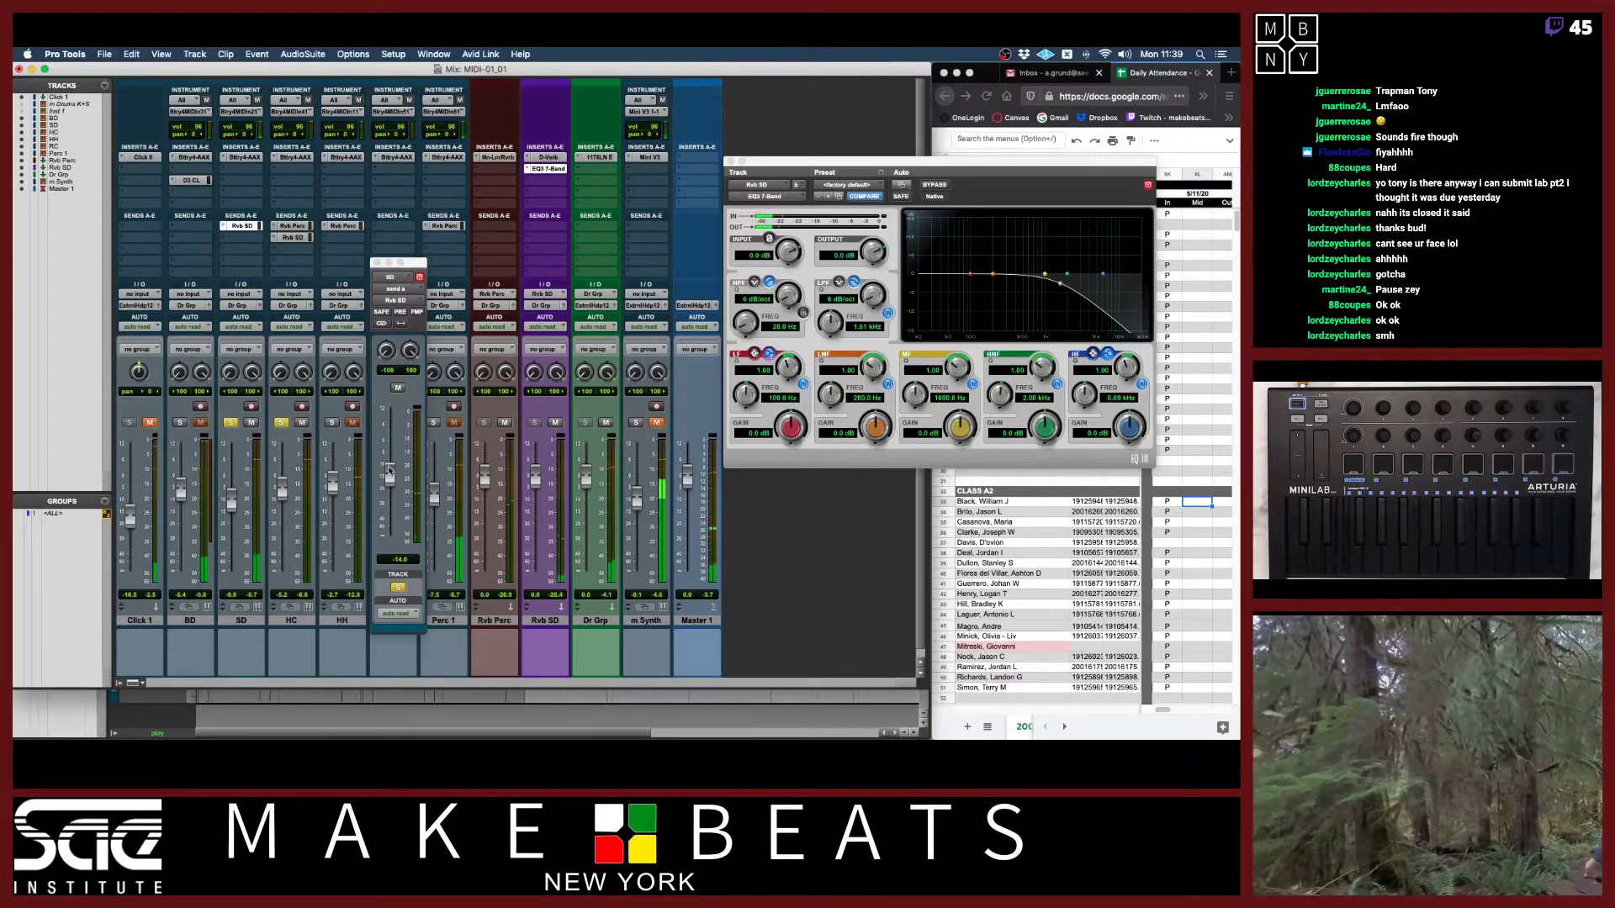
left_click_drag(389, 472, 388, 459)
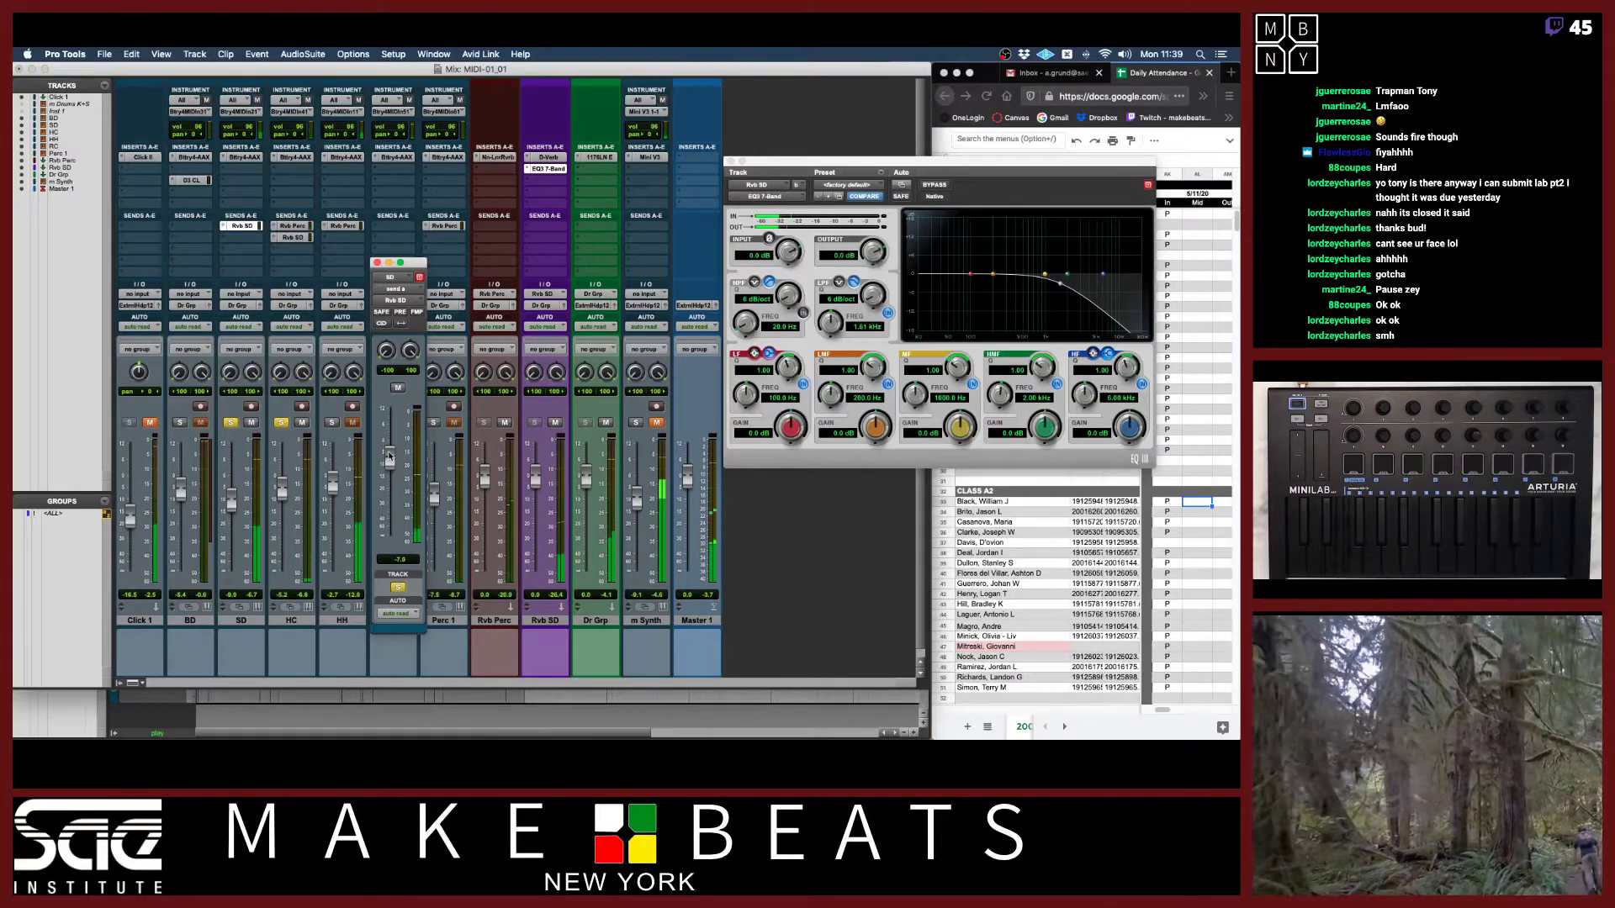
left_click_drag(389, 457, 391, 455)
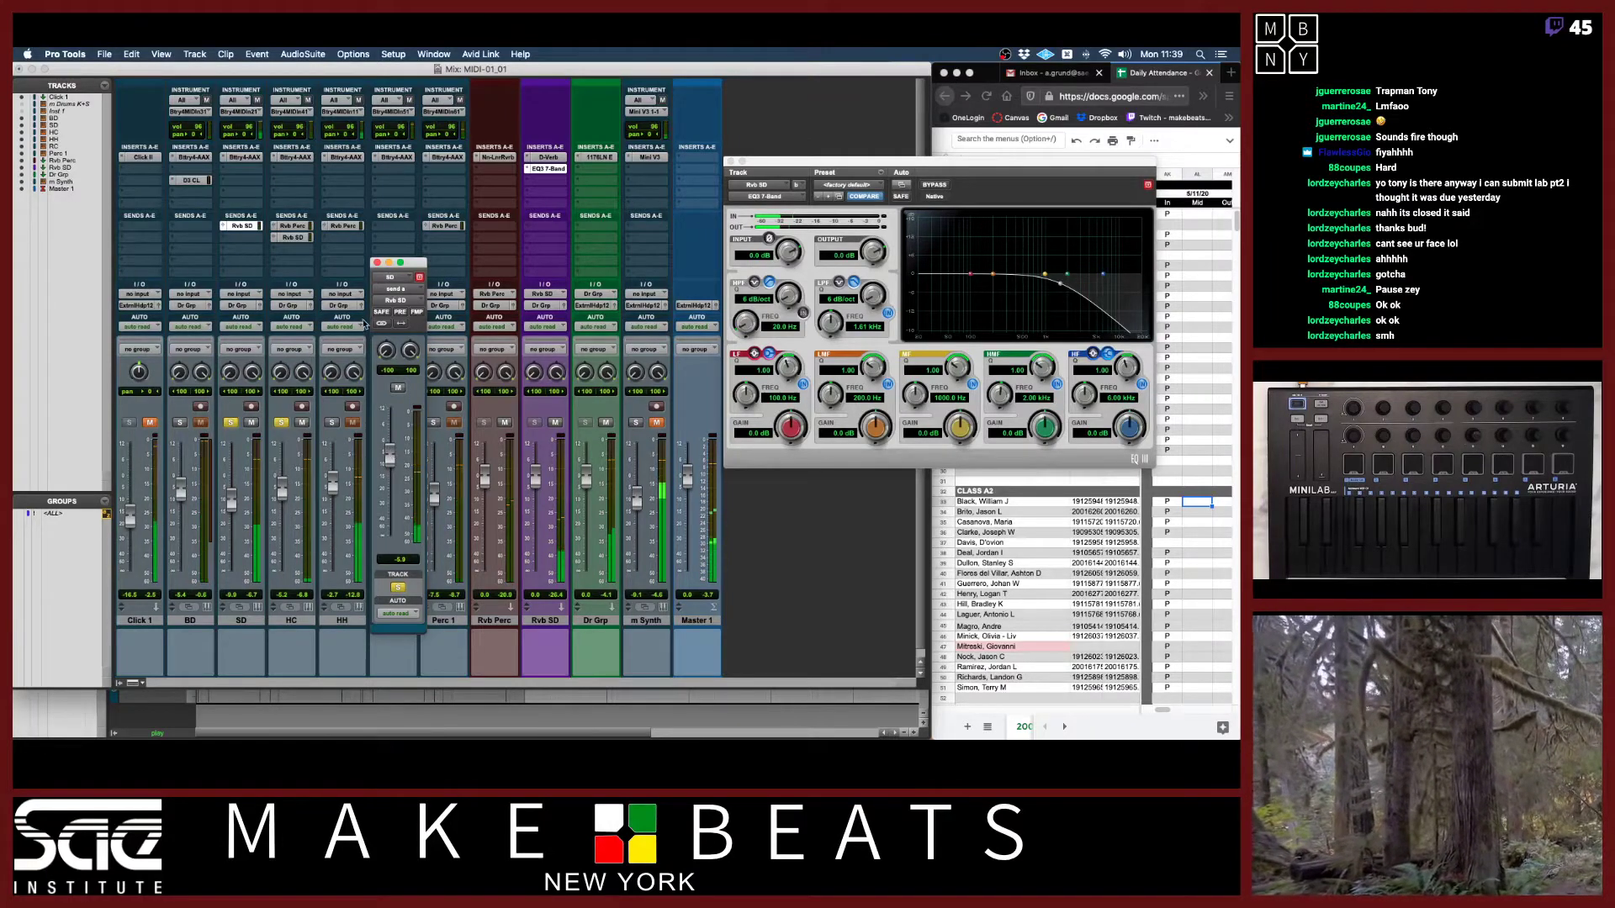
left_click_drag(388, 448, 390, 476)
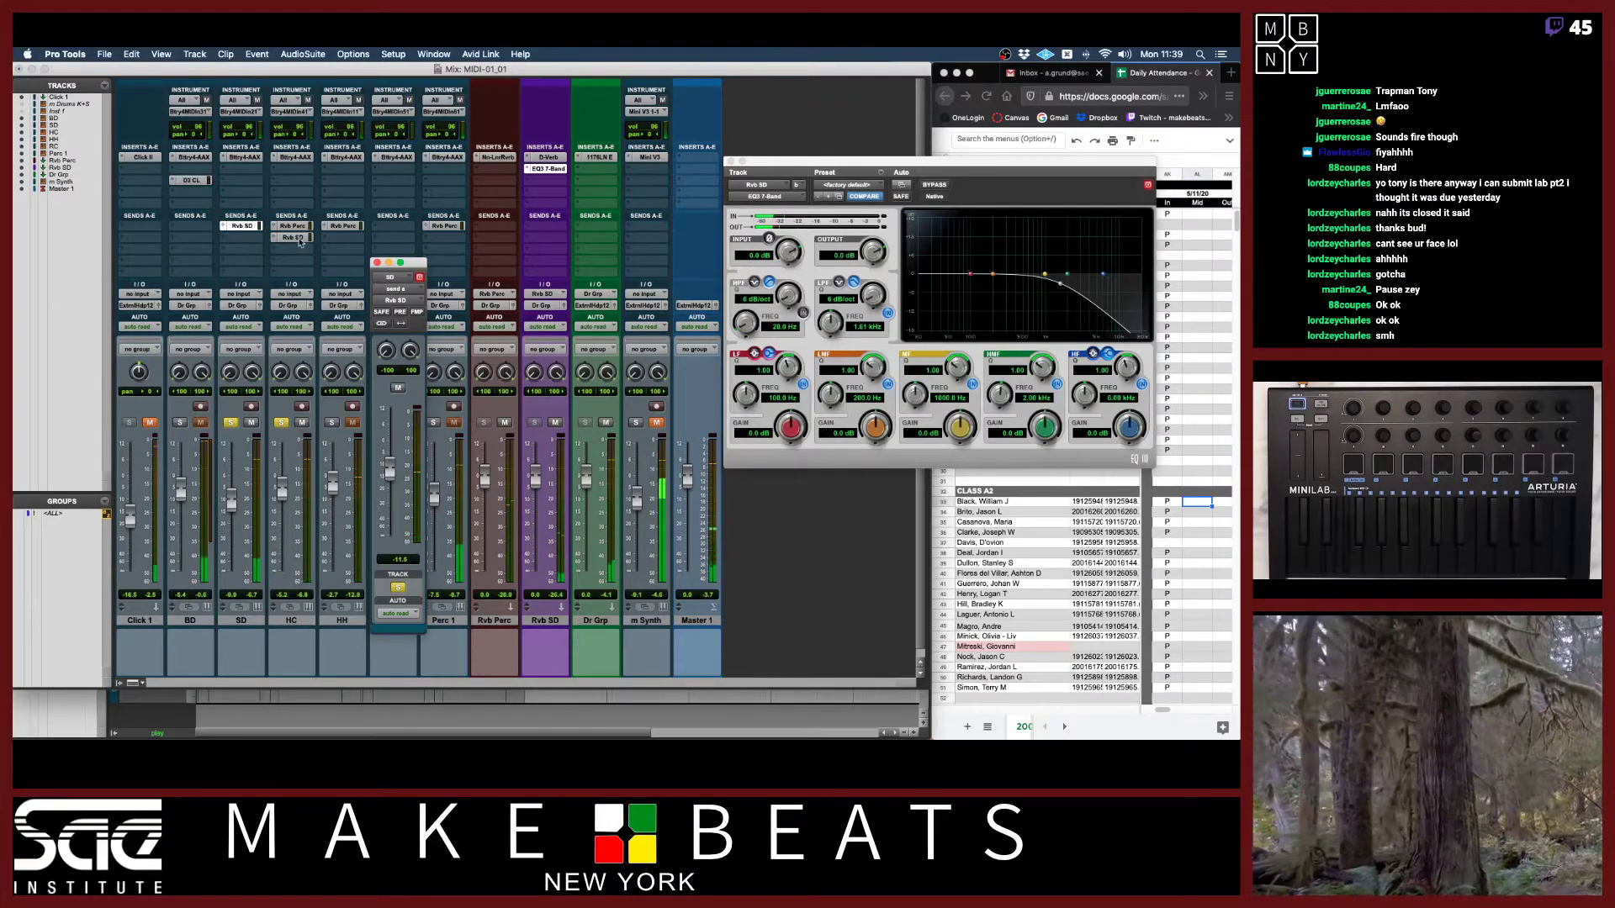
Raise HC's send to Rvb SD to about -10 dB, then clear the track solos and close the send window.
left_click(292, 238)
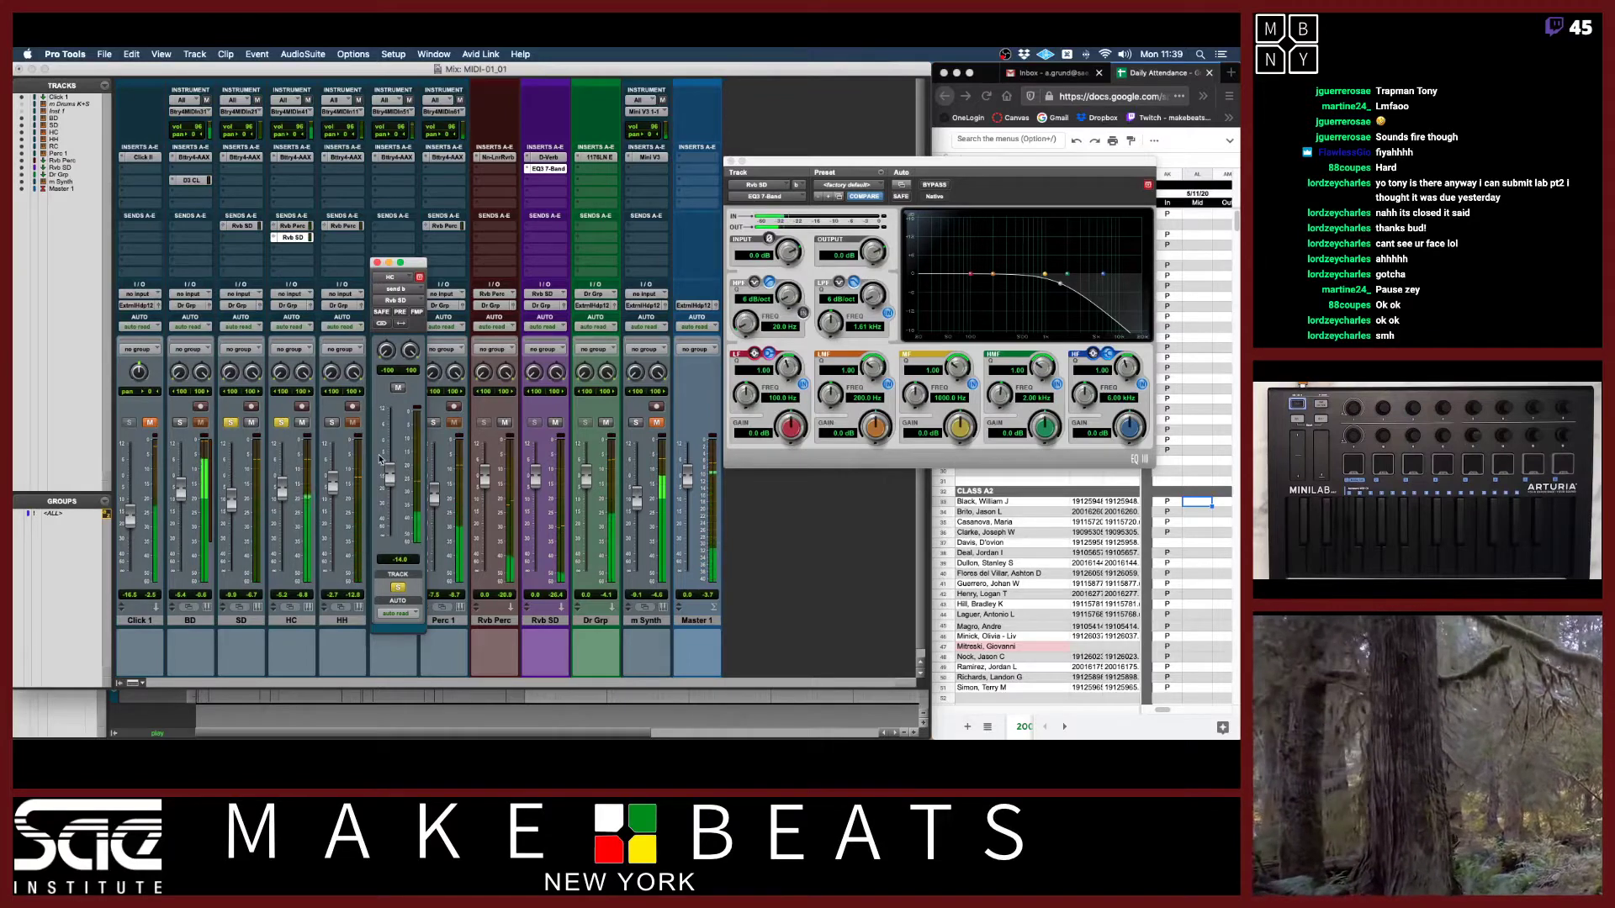
left_click_drag(389, 476, 390, 470)
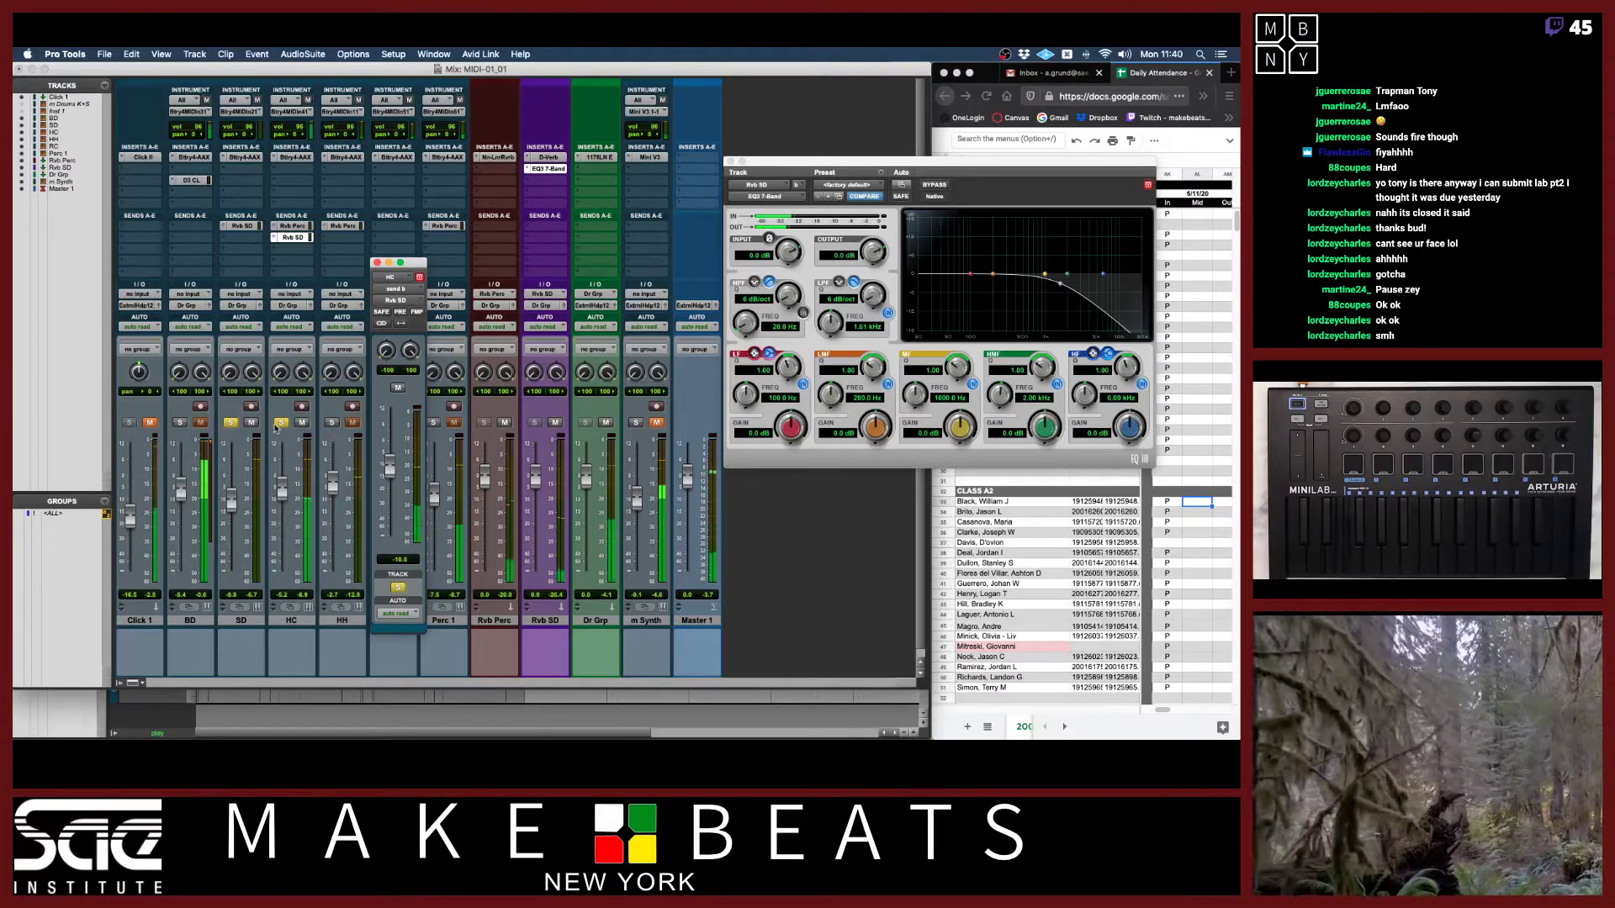
left_click(279, 423)
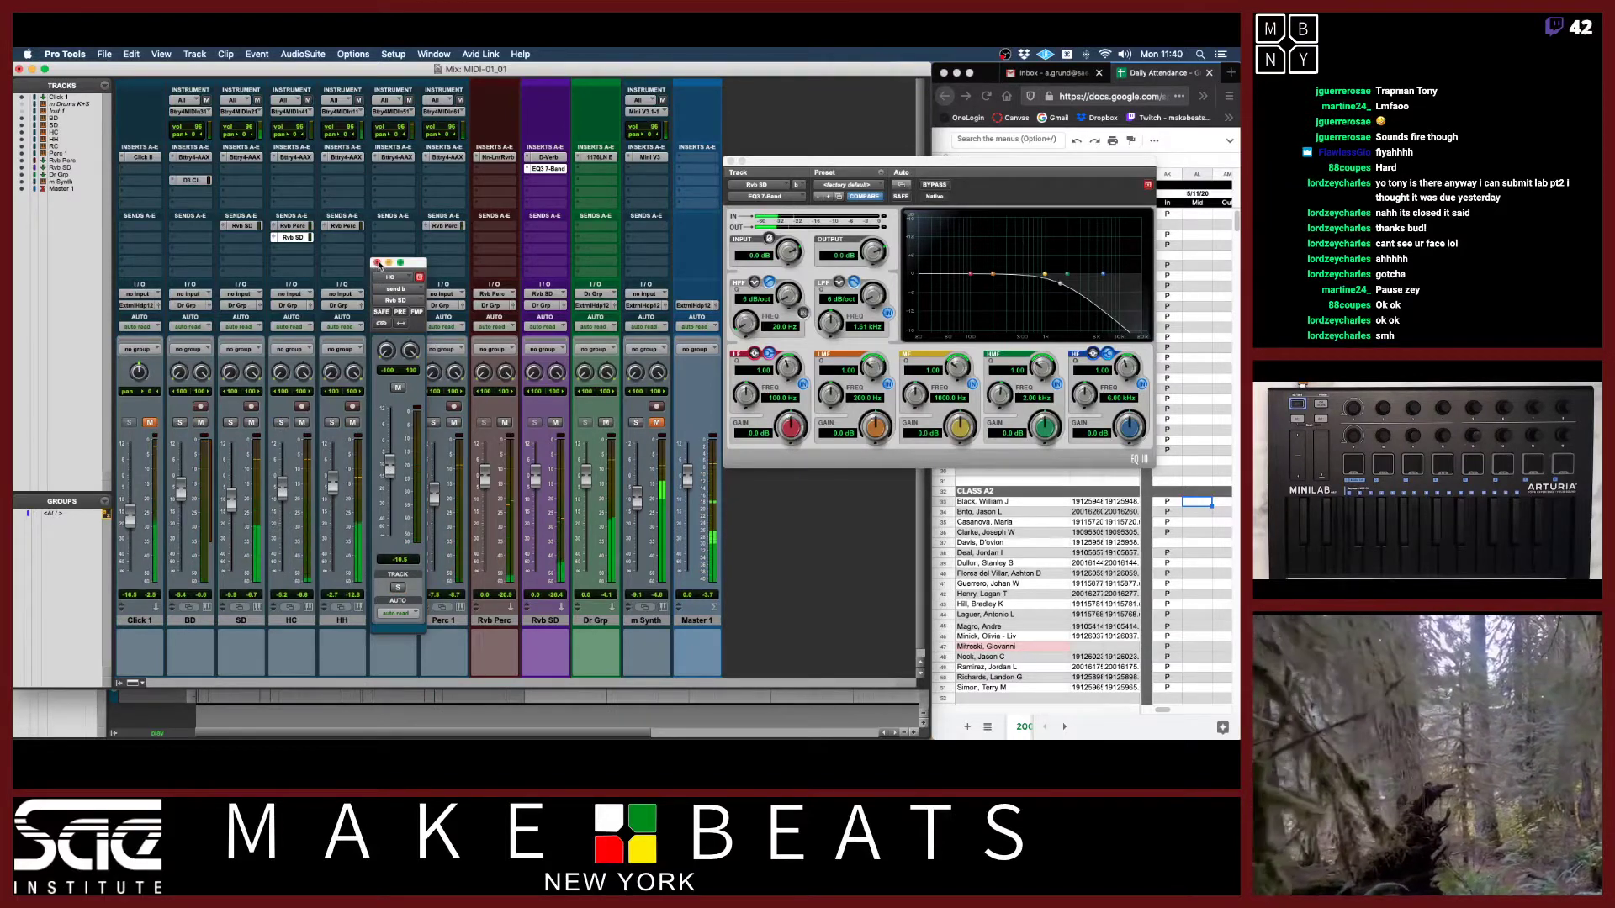
left_click(376, 263)
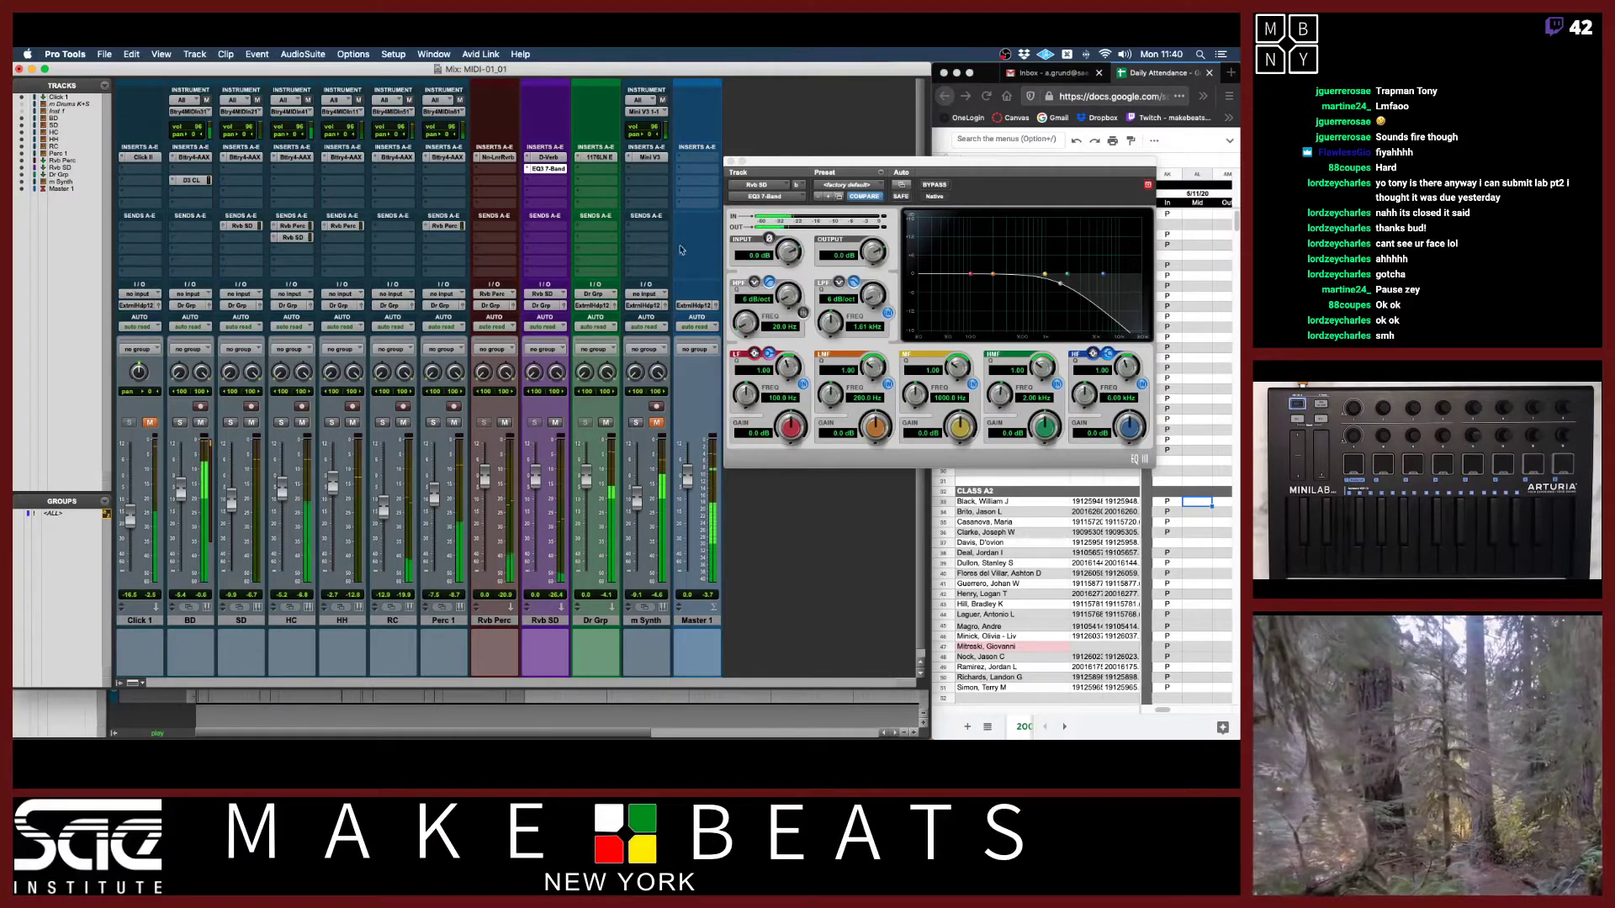
Open the 1176LN compressor on Dr Grp and fine-tune the HC and Perc 1 track faders.
left_click(591, 158)
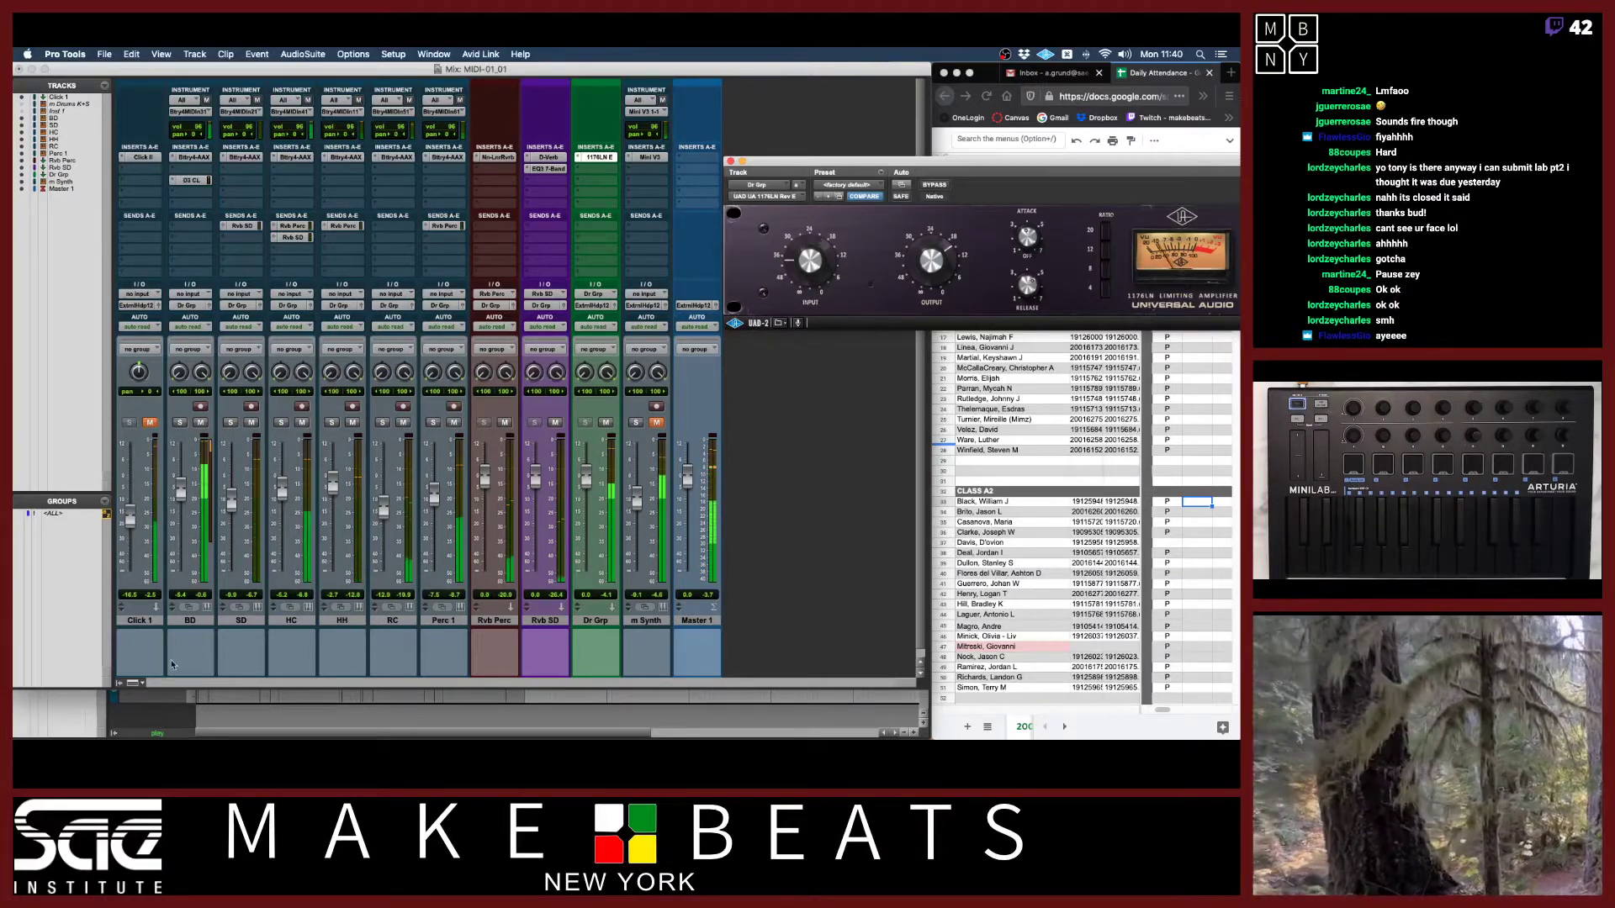
left_click_drag(282, 492, 283, 489)
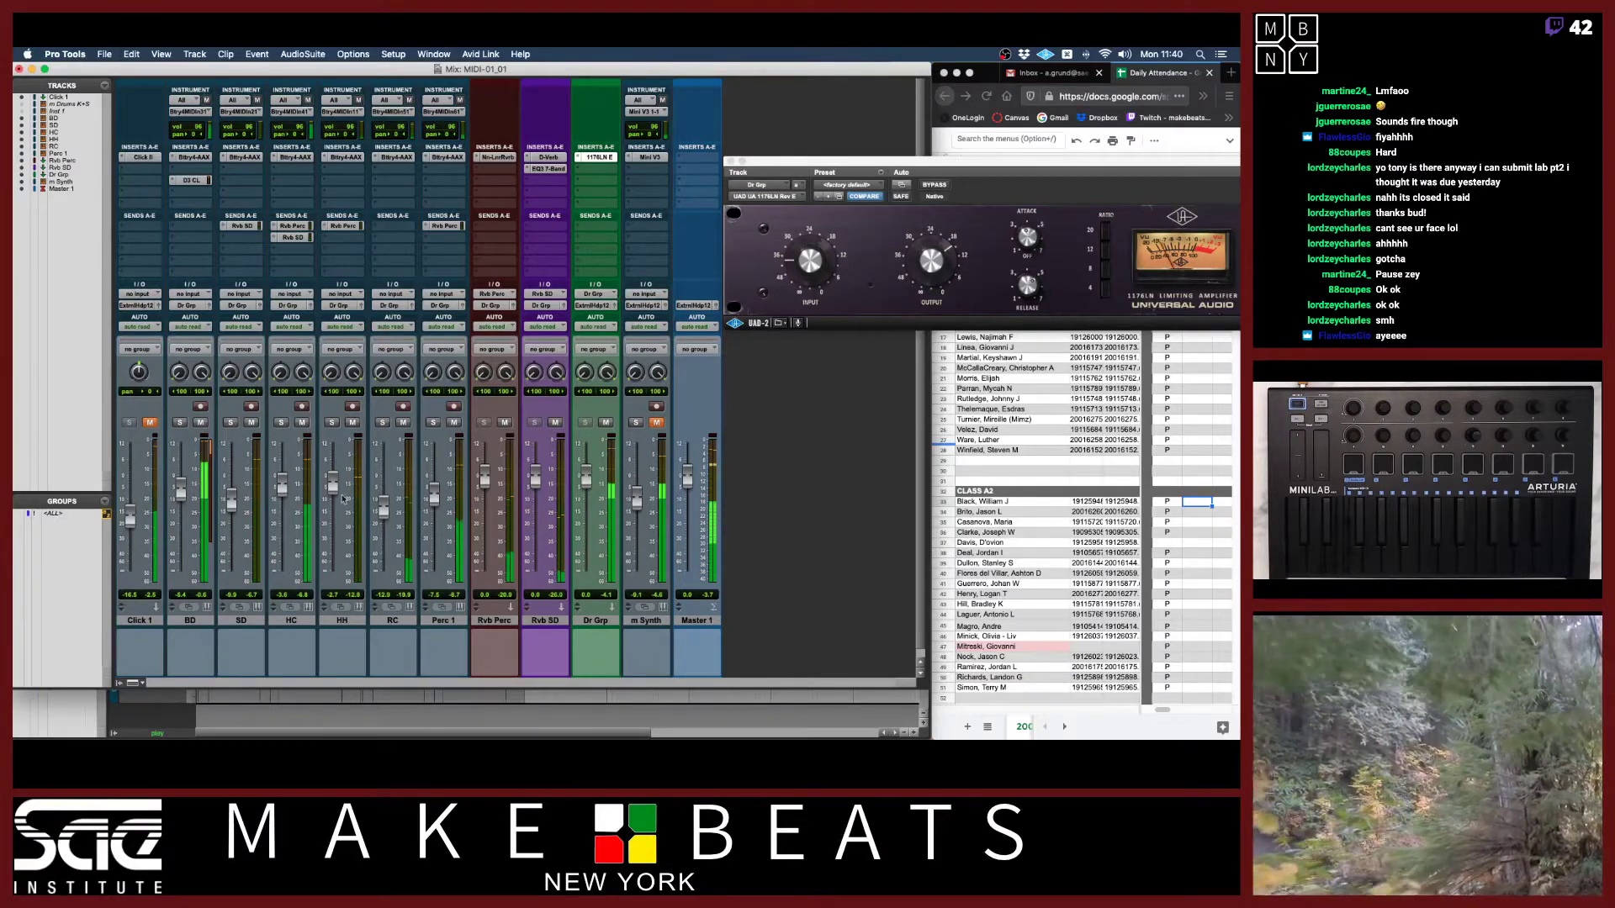
left_click_drag(283, 488, 286, 501)
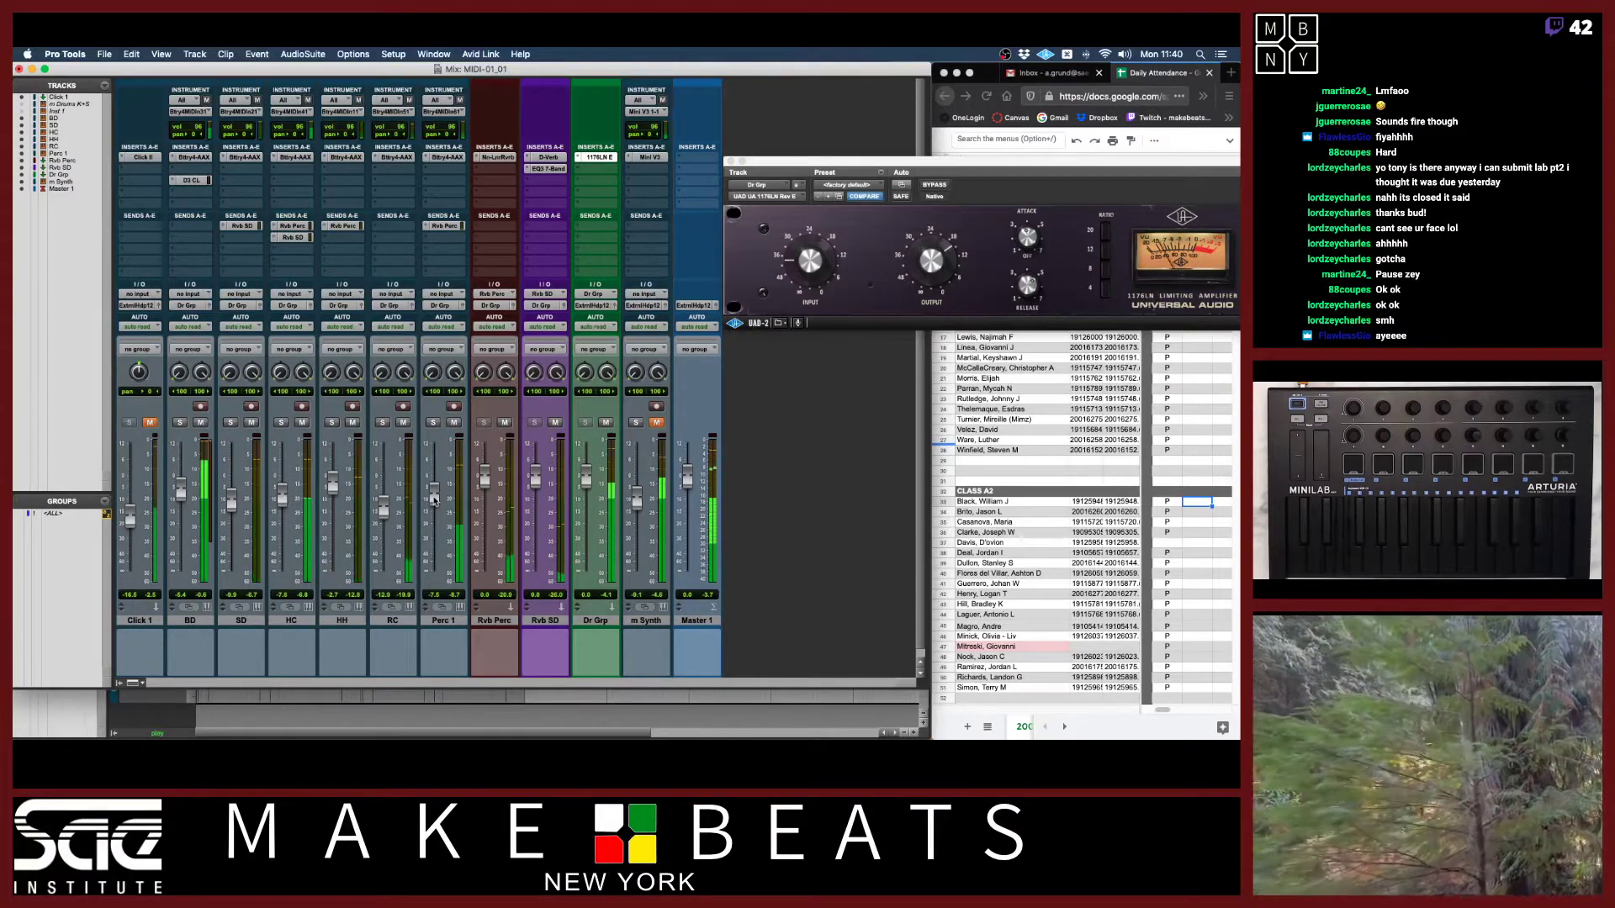
left_click_drag(434, 491, 435, 497)
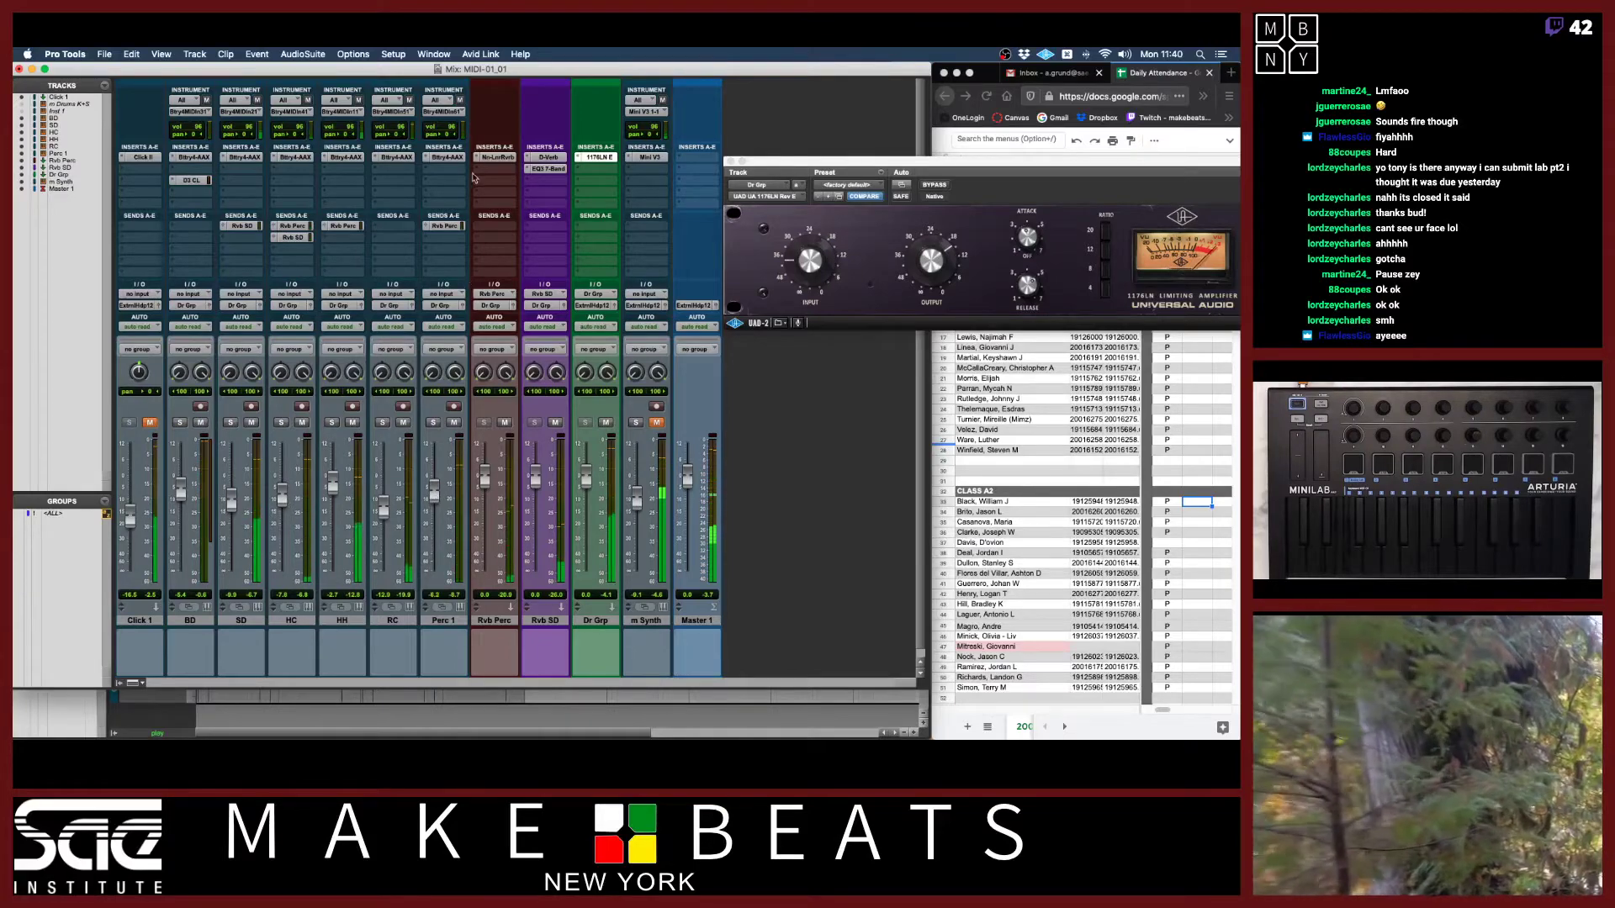
Select the Tom Ame 6 cell in Perc 1's Battery kit, and solo Perc 1 with the plug-in window moved off its channel.
left_click(446, 157)
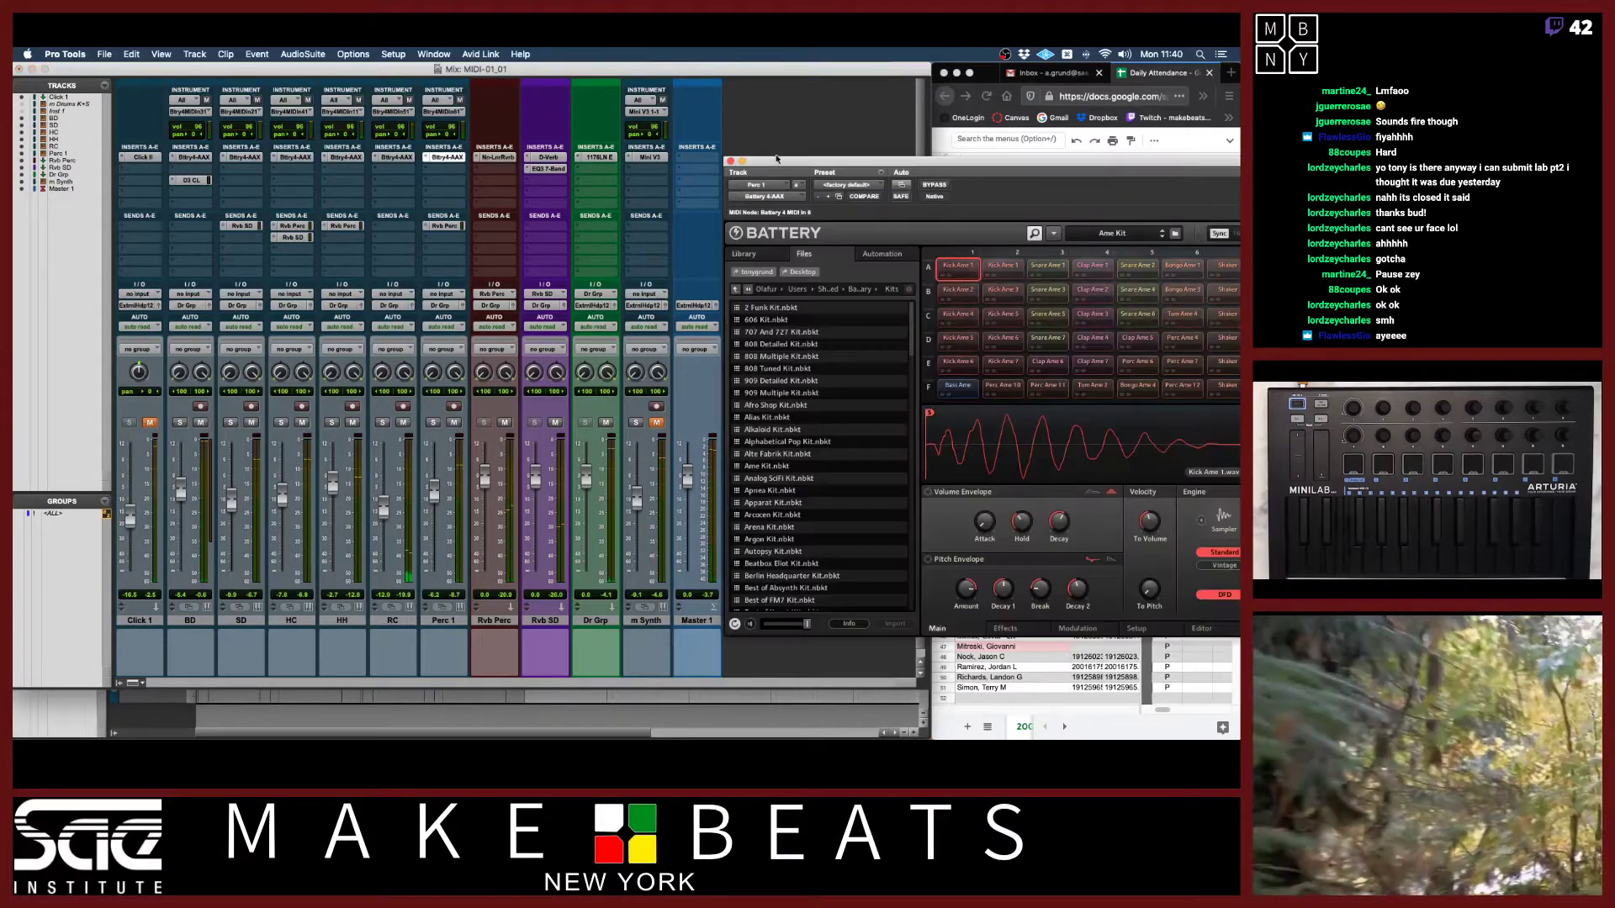
left_click_drag(780, 165, 212, 114)
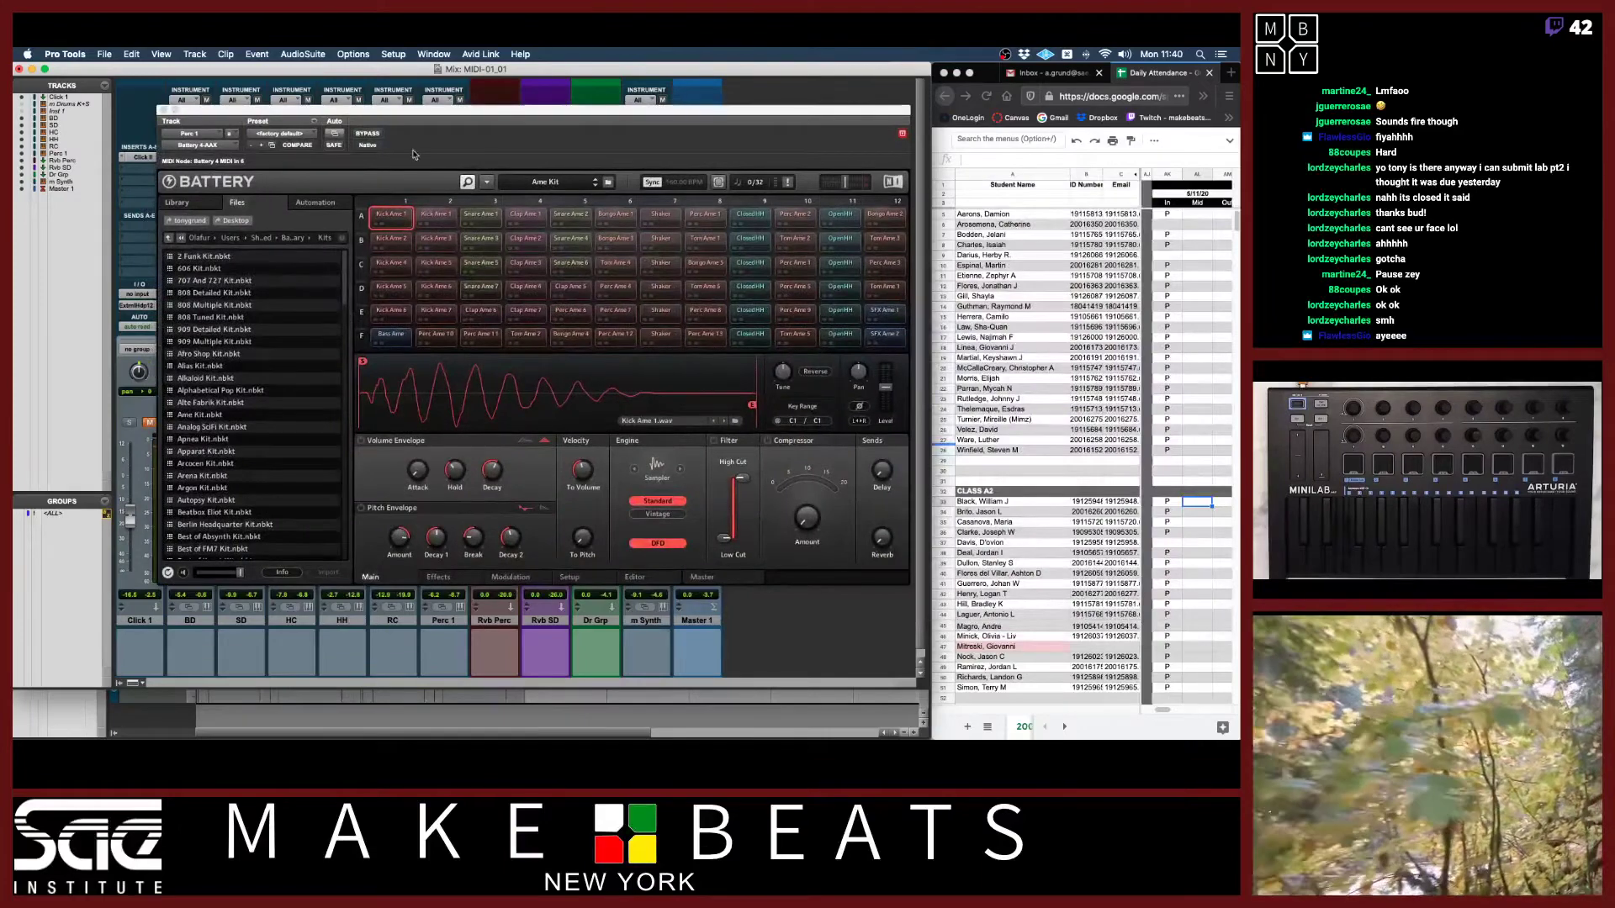
left_click(615, 266)
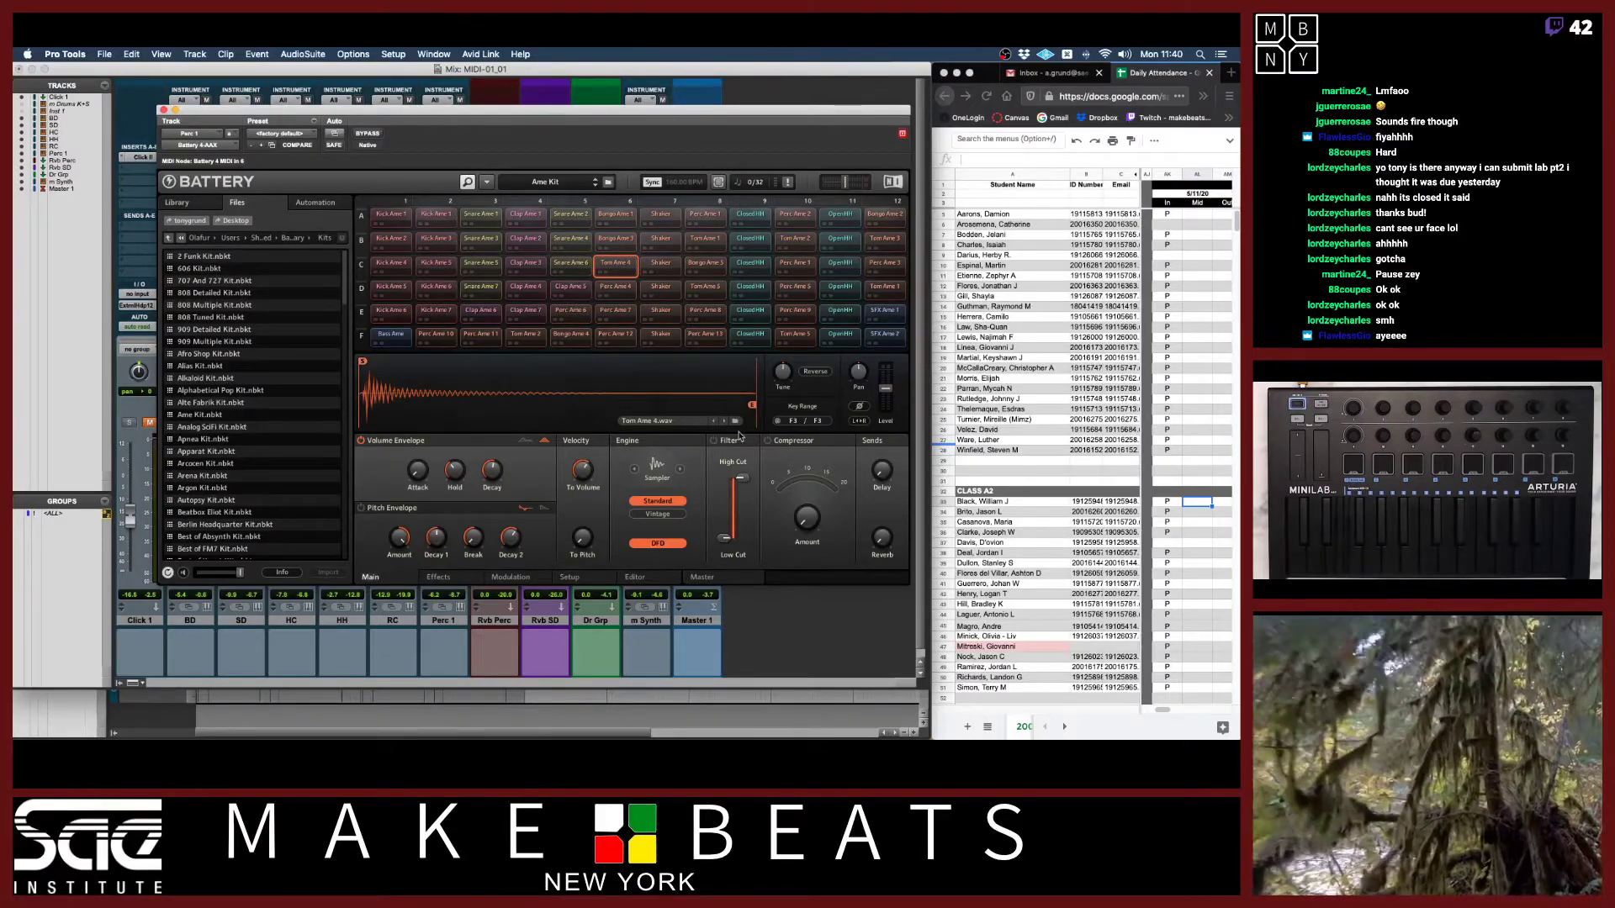
left_click_drag(506, 116, 851, 81)
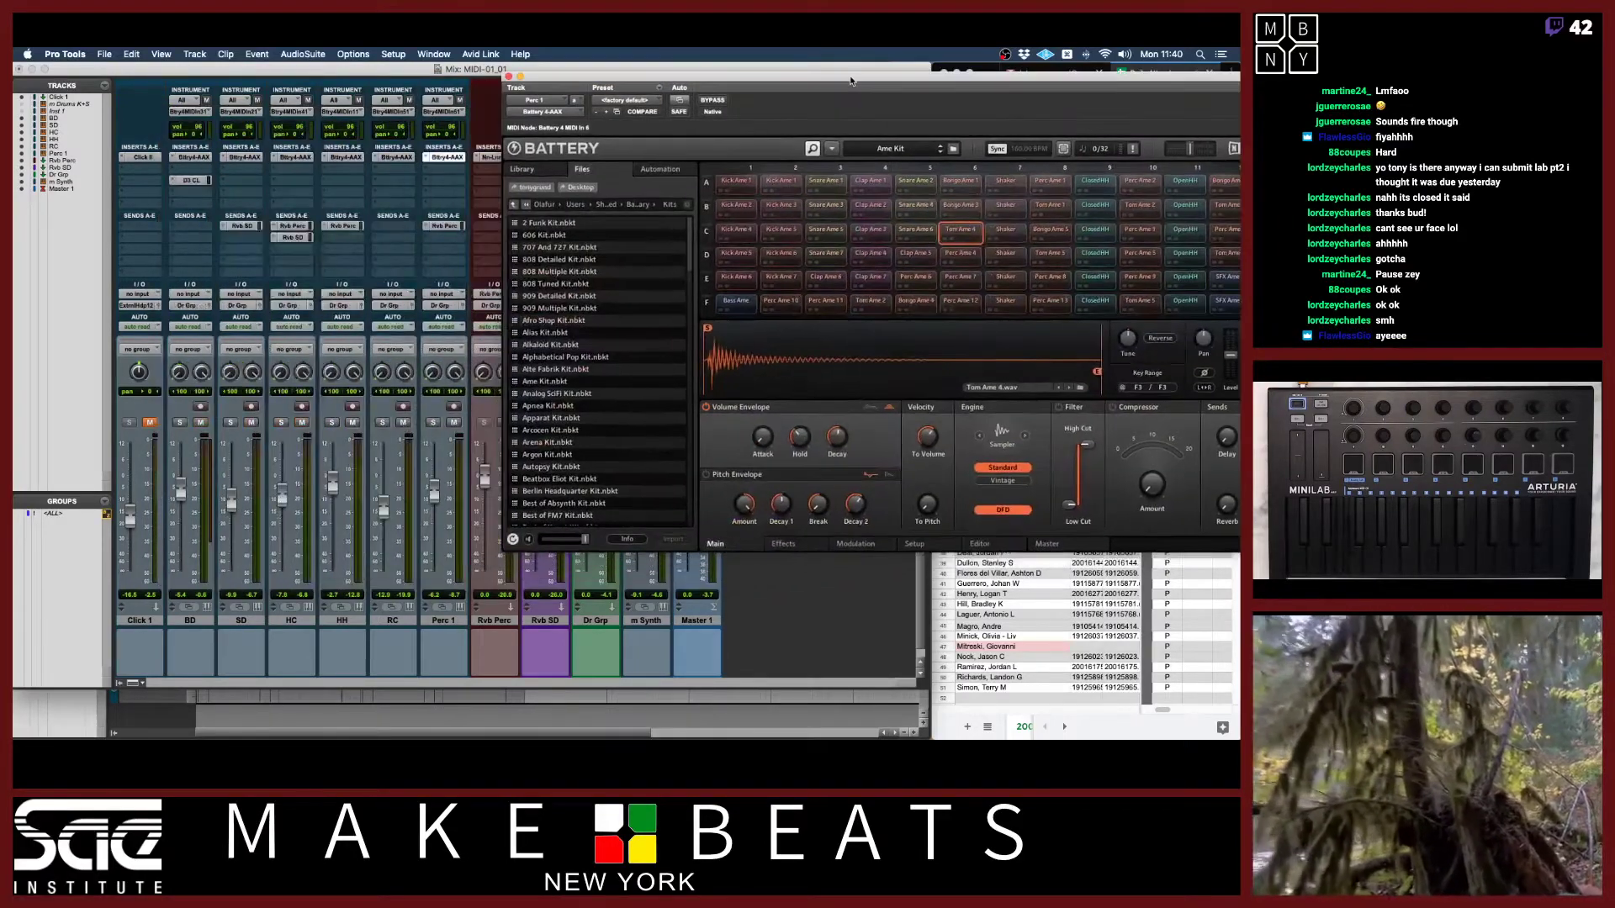
left_click(434, 423)
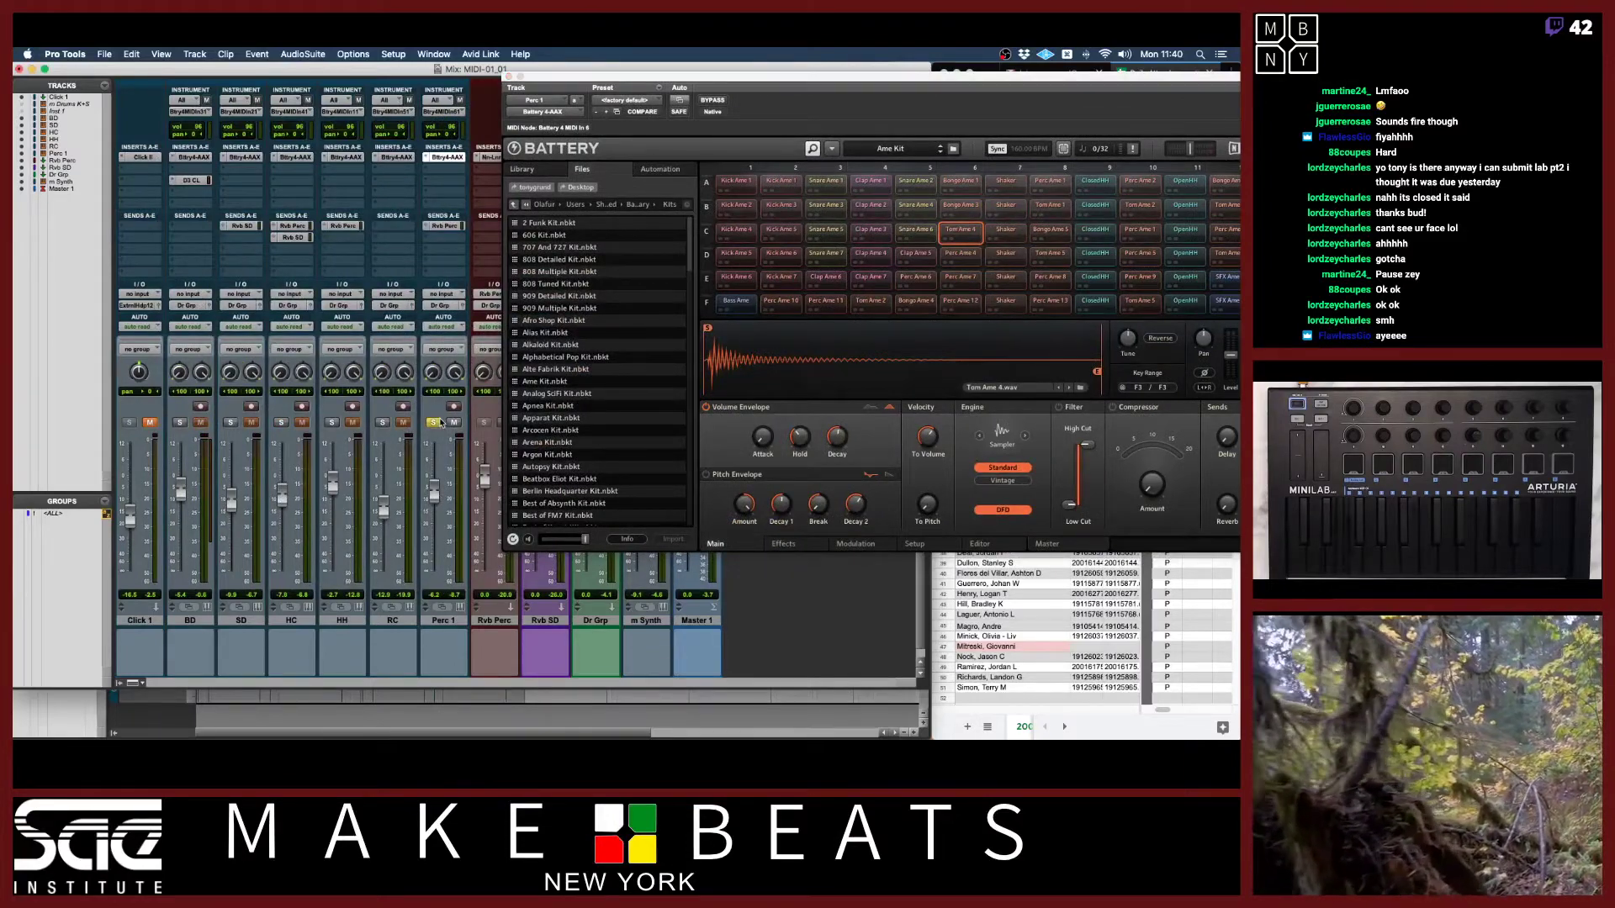
Play the session and adjust the Tune of Perc 1's Tom Ame 6 cell in Battery, moving the plug-in window clear of the mixer.
key("space")
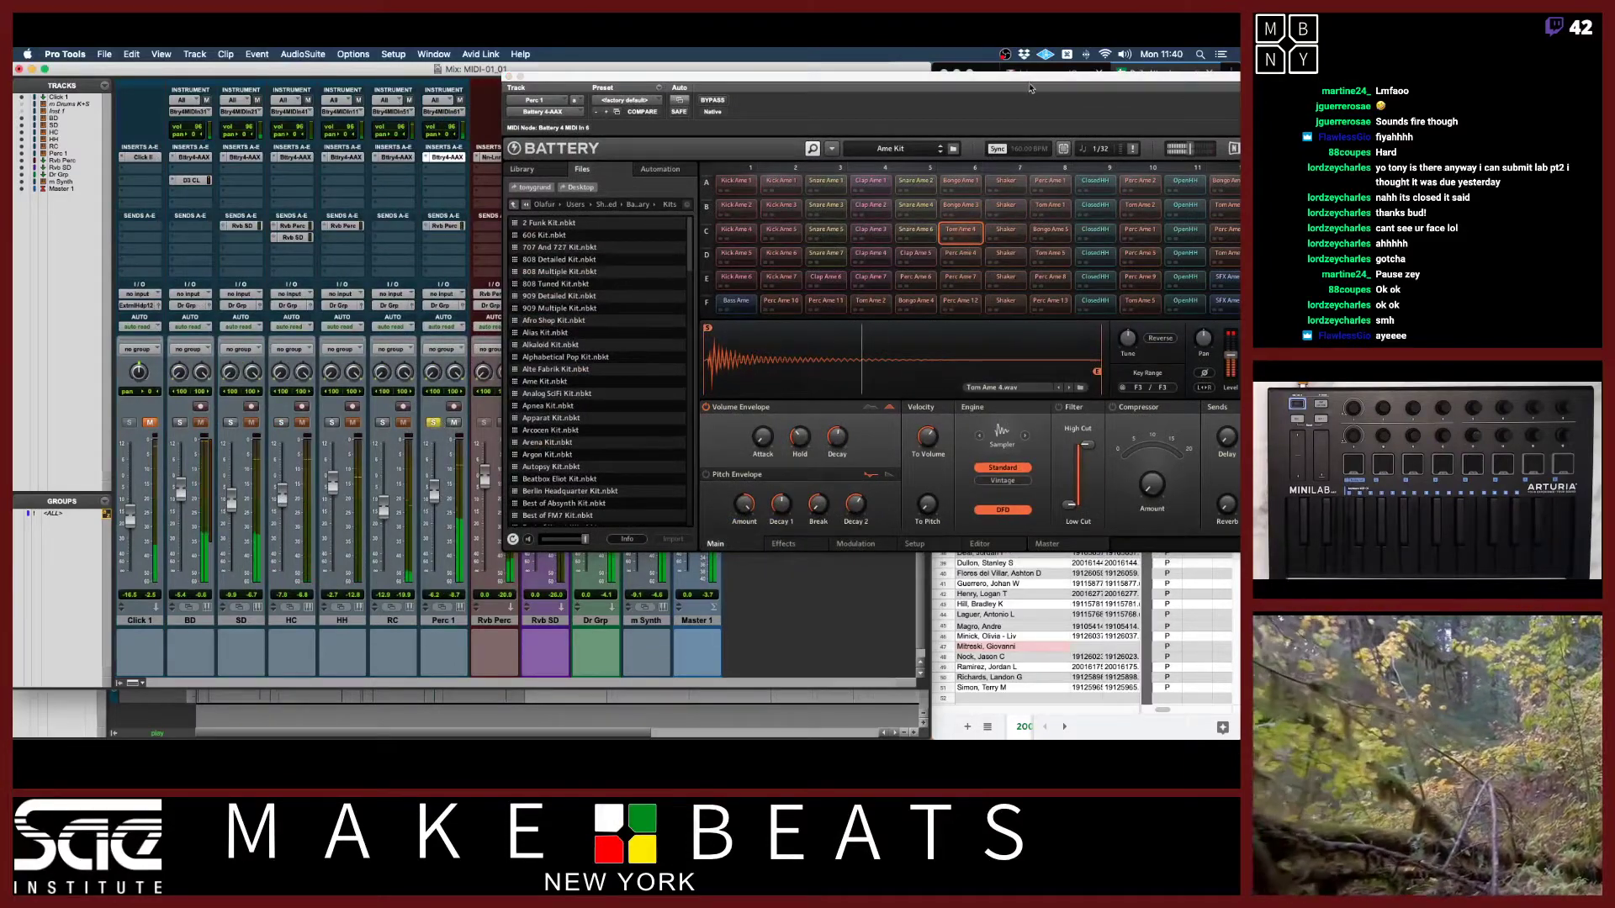
left_click_drag(1029, 80, 721, 95)
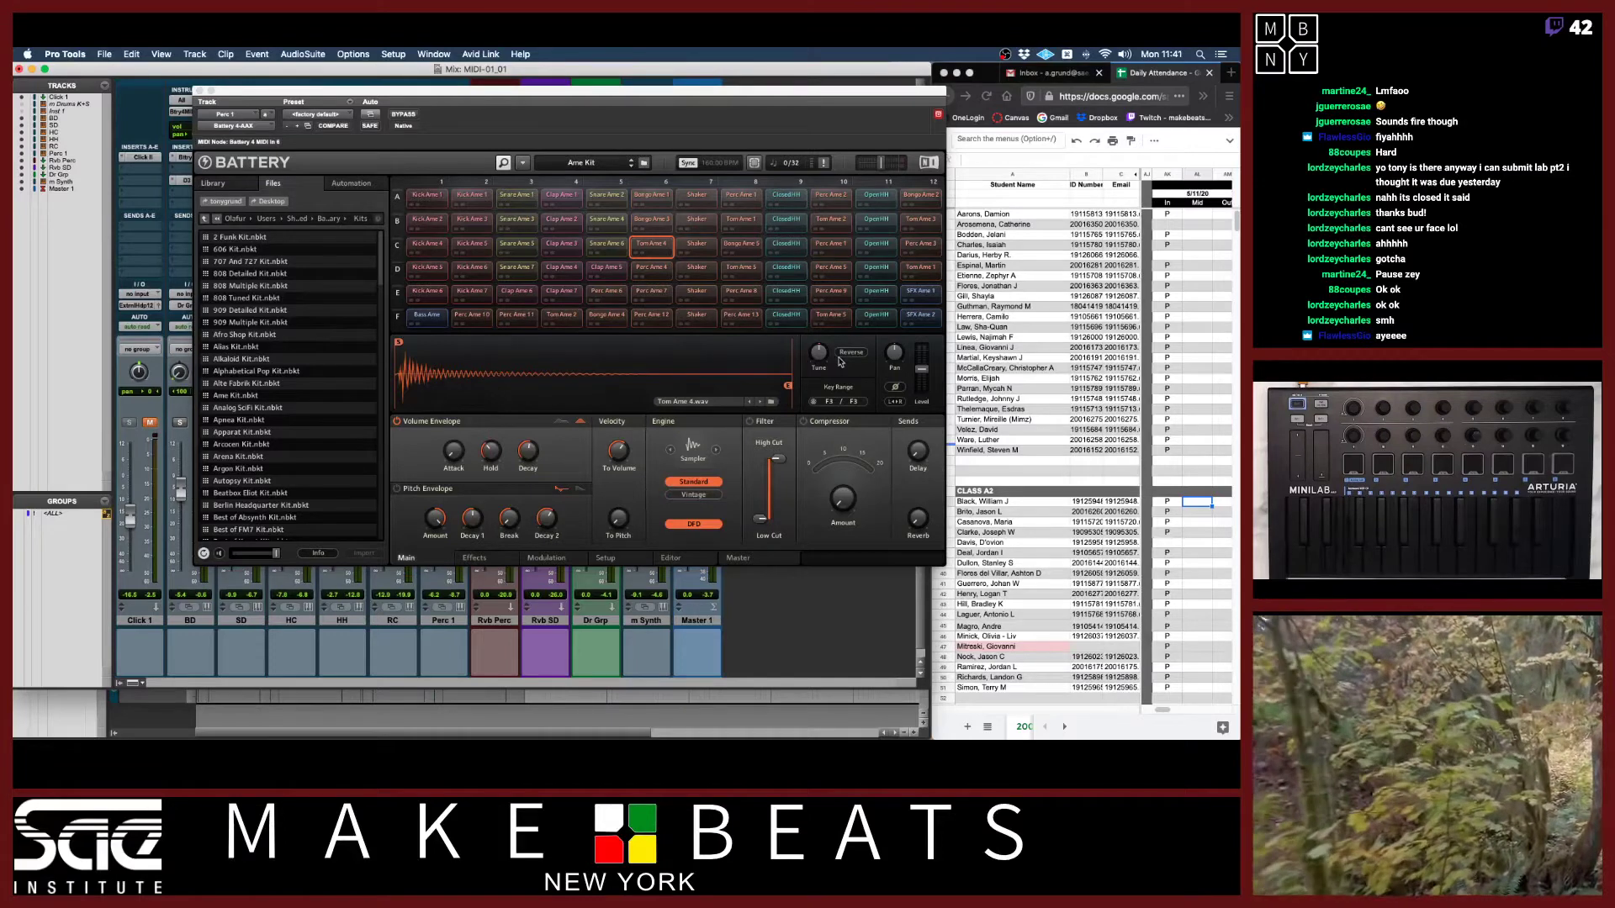
left_click_drag(823, 355, 823, 392)
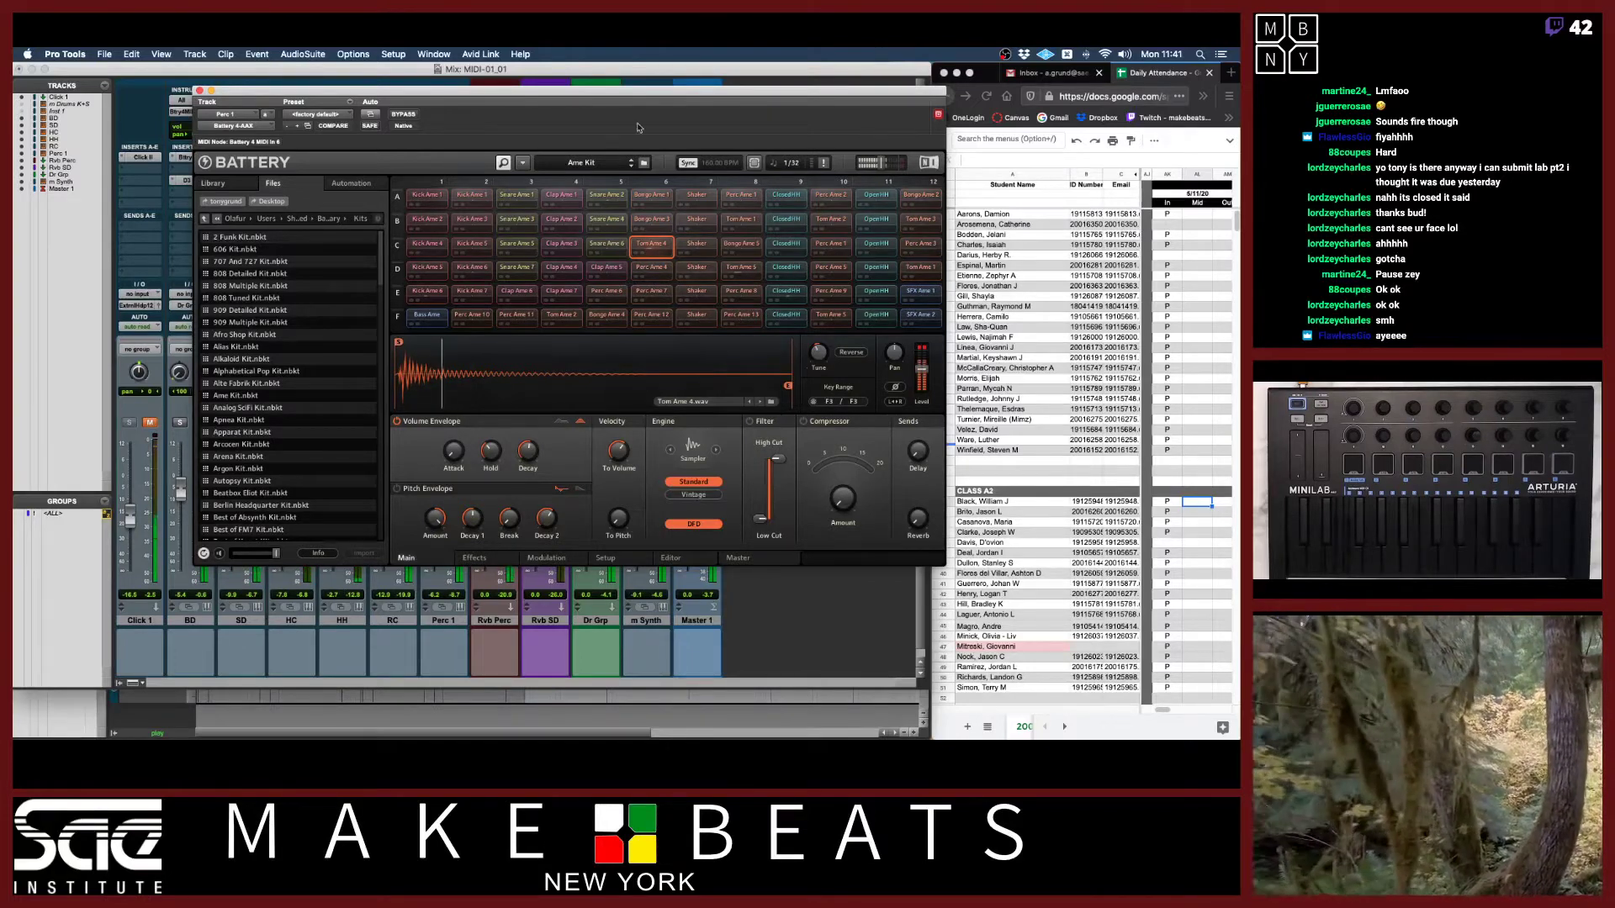
left_click_drag(607, 90, 935, 53)
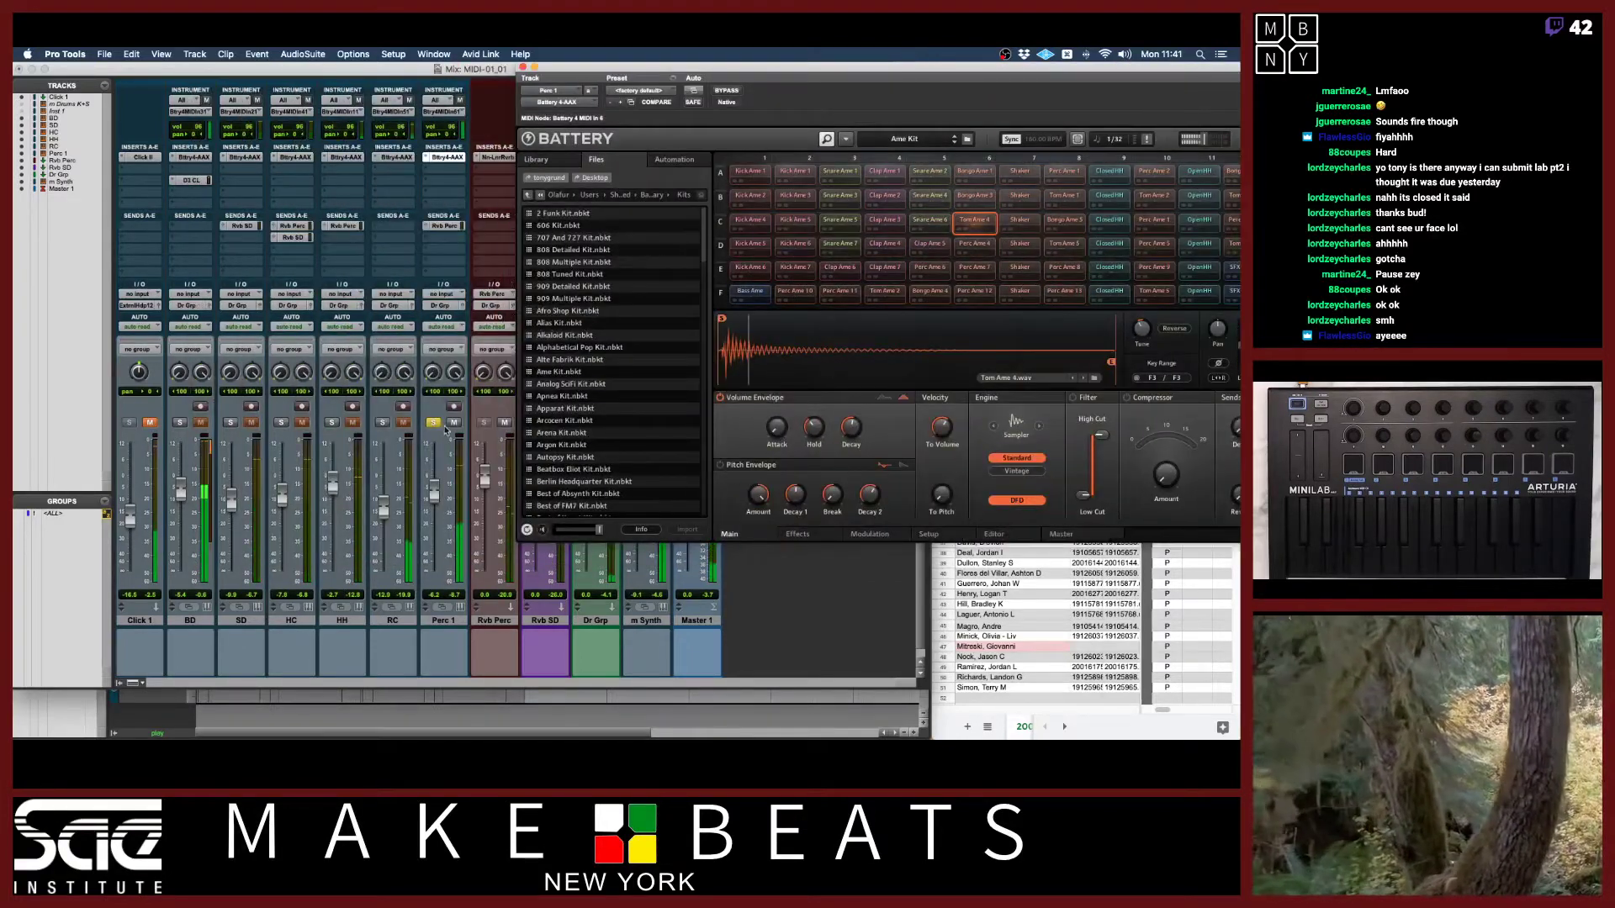
left_click(1142, 329)
left_click_drag(1141, 328, 1141, 339)
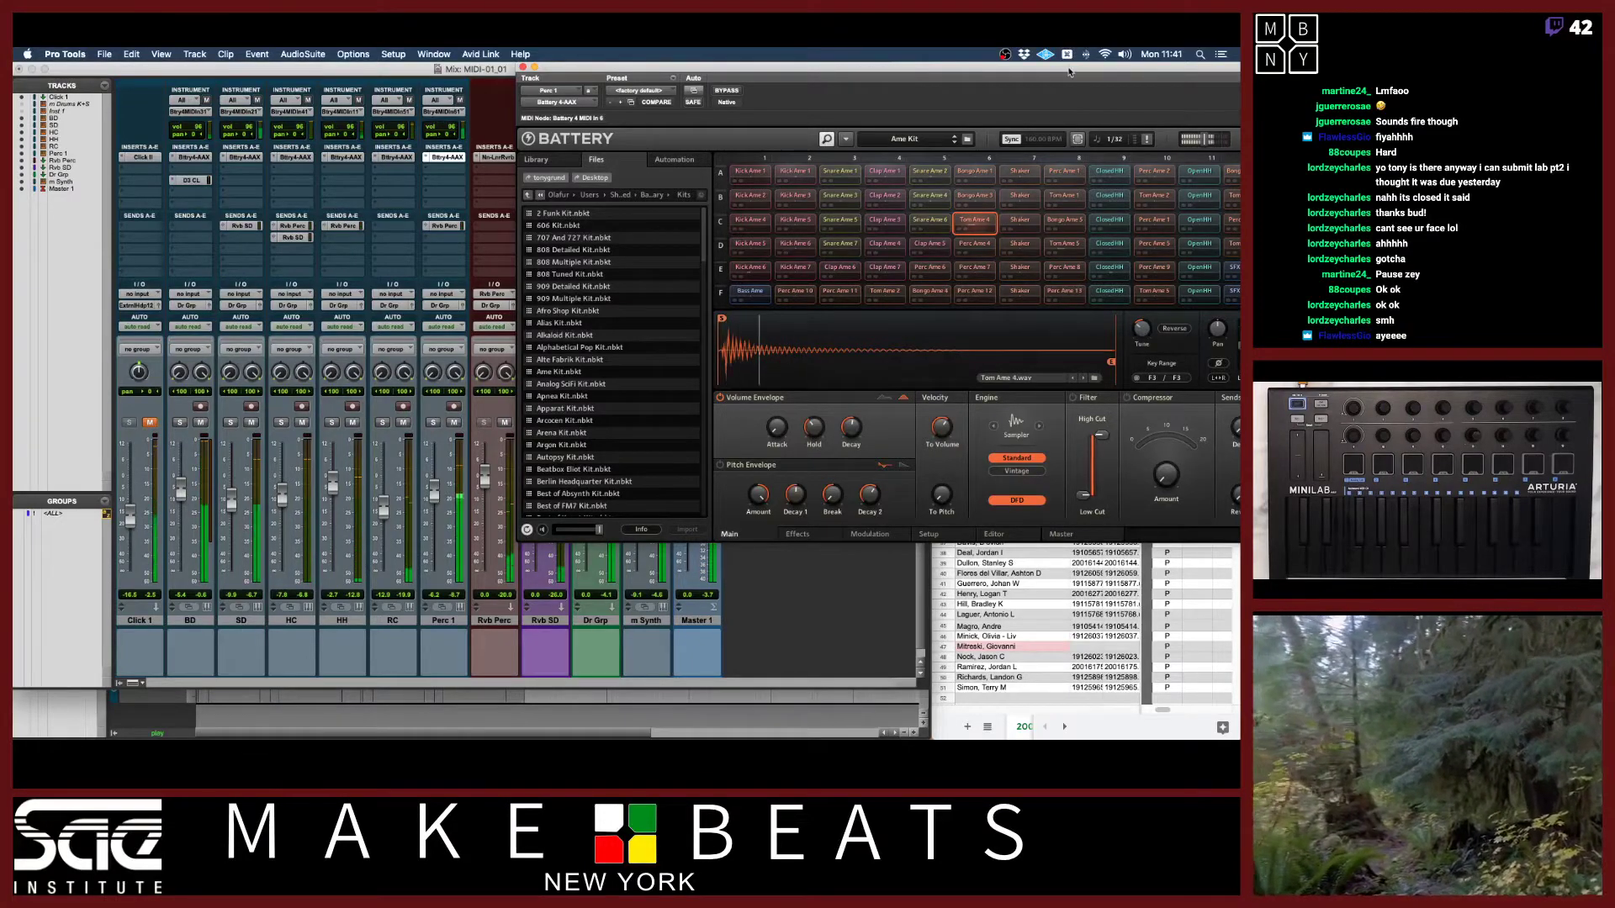
Add host automation slot #0 in Battery and assign the Tom Ame 6 cell's Tune control to it.
left_click_drag(673, 66, 440, 82)
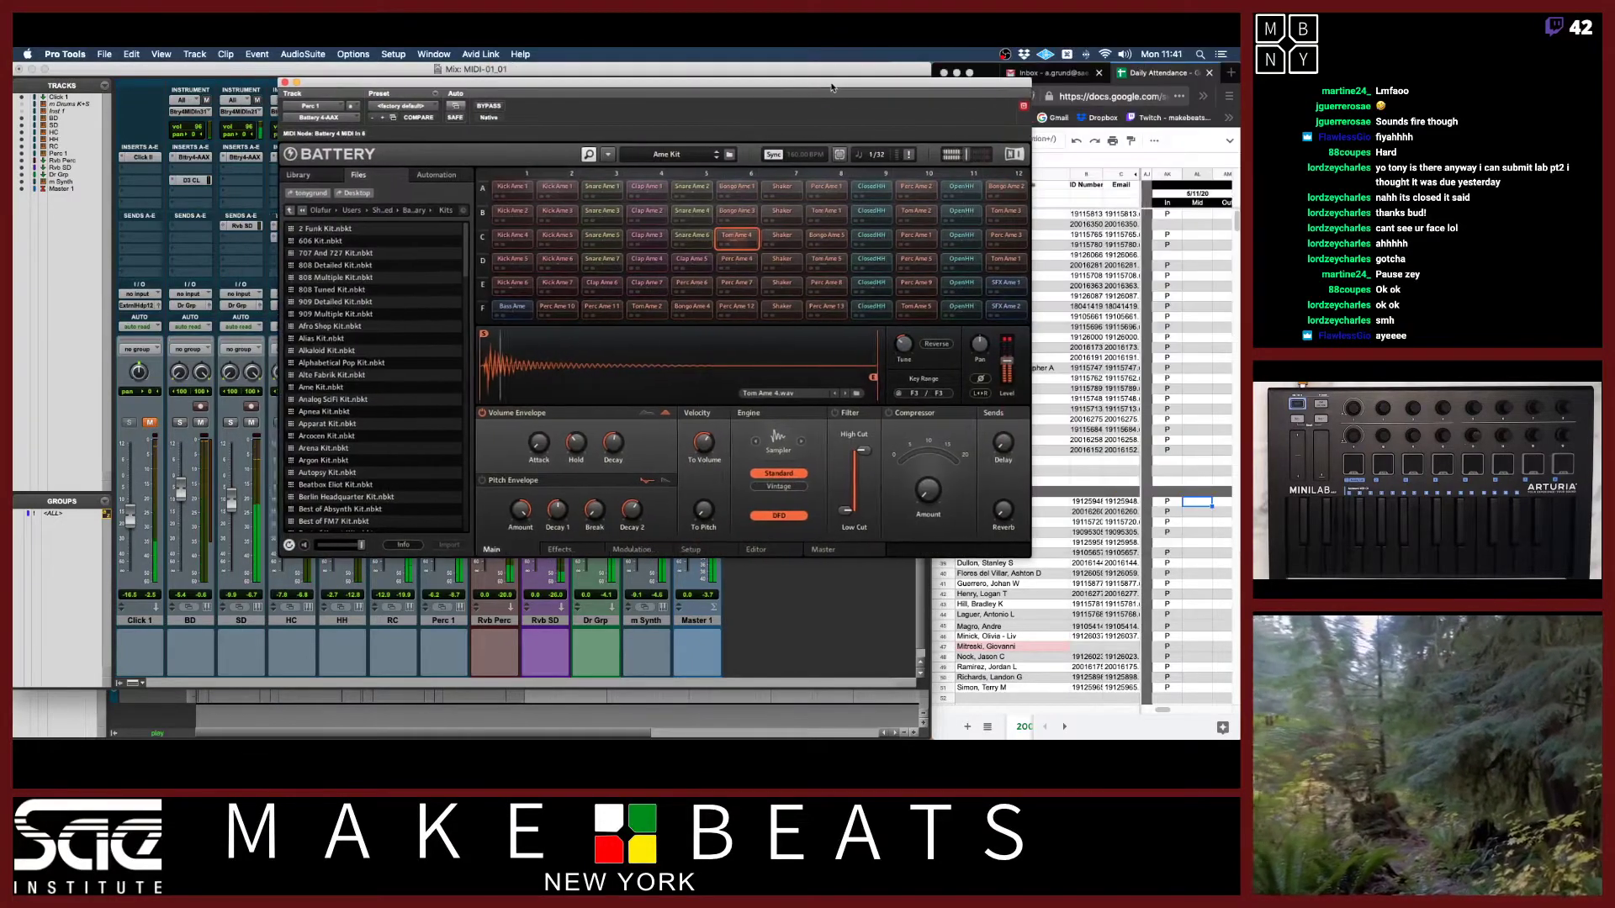
left_click(437, 174)
mouse_move(905, 344)
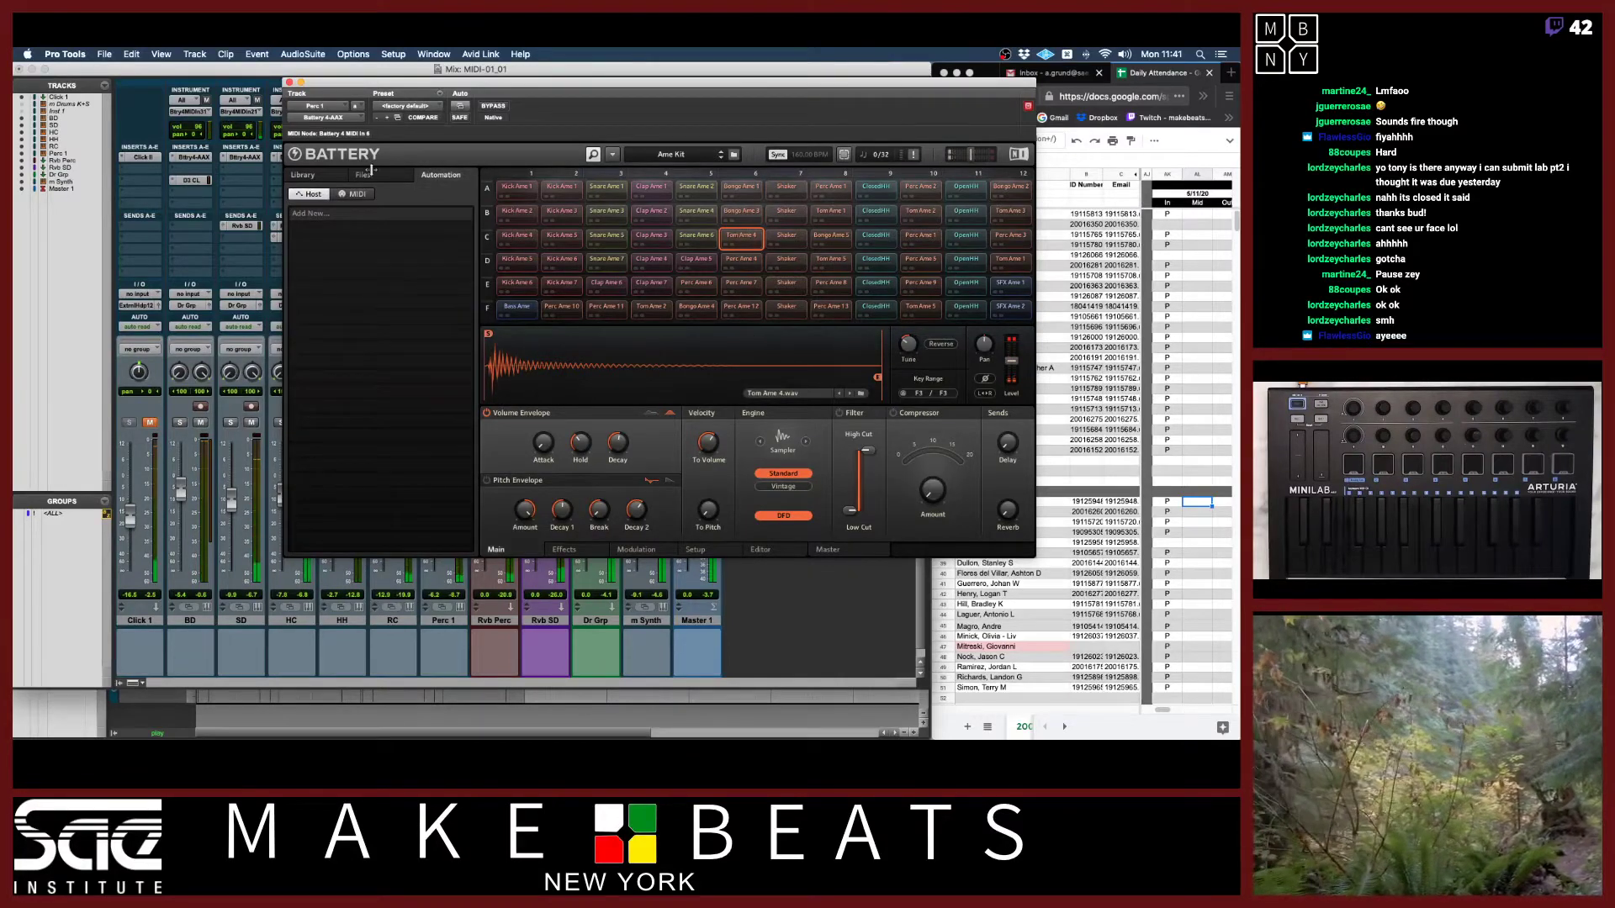
left_click(314, 216)
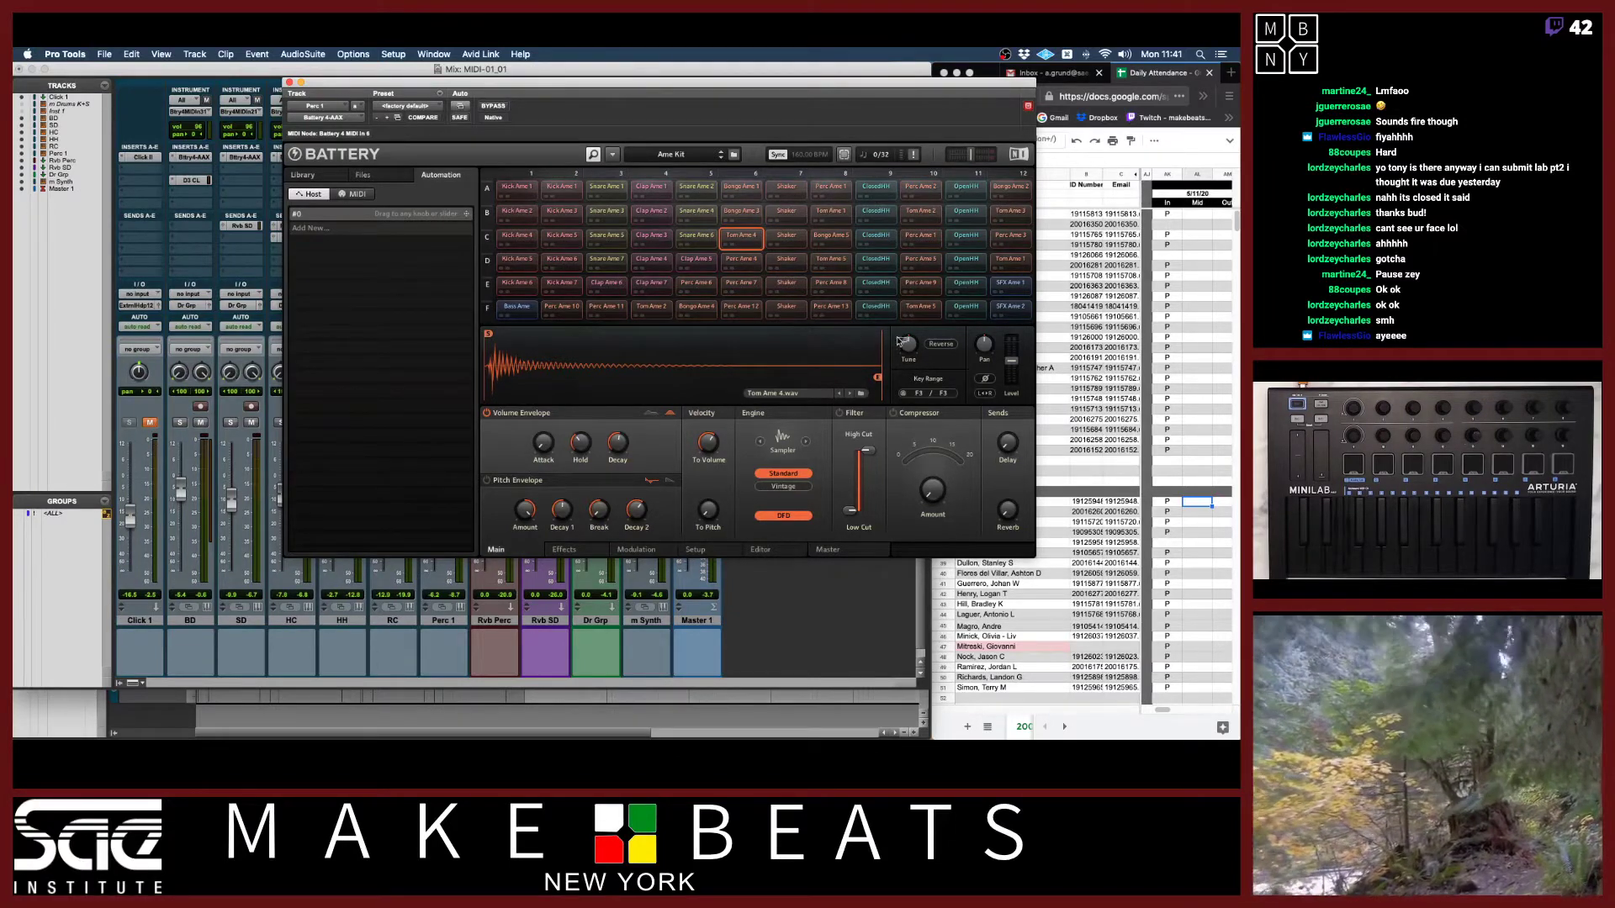
left_click_drag(909, 347, 908, 347)
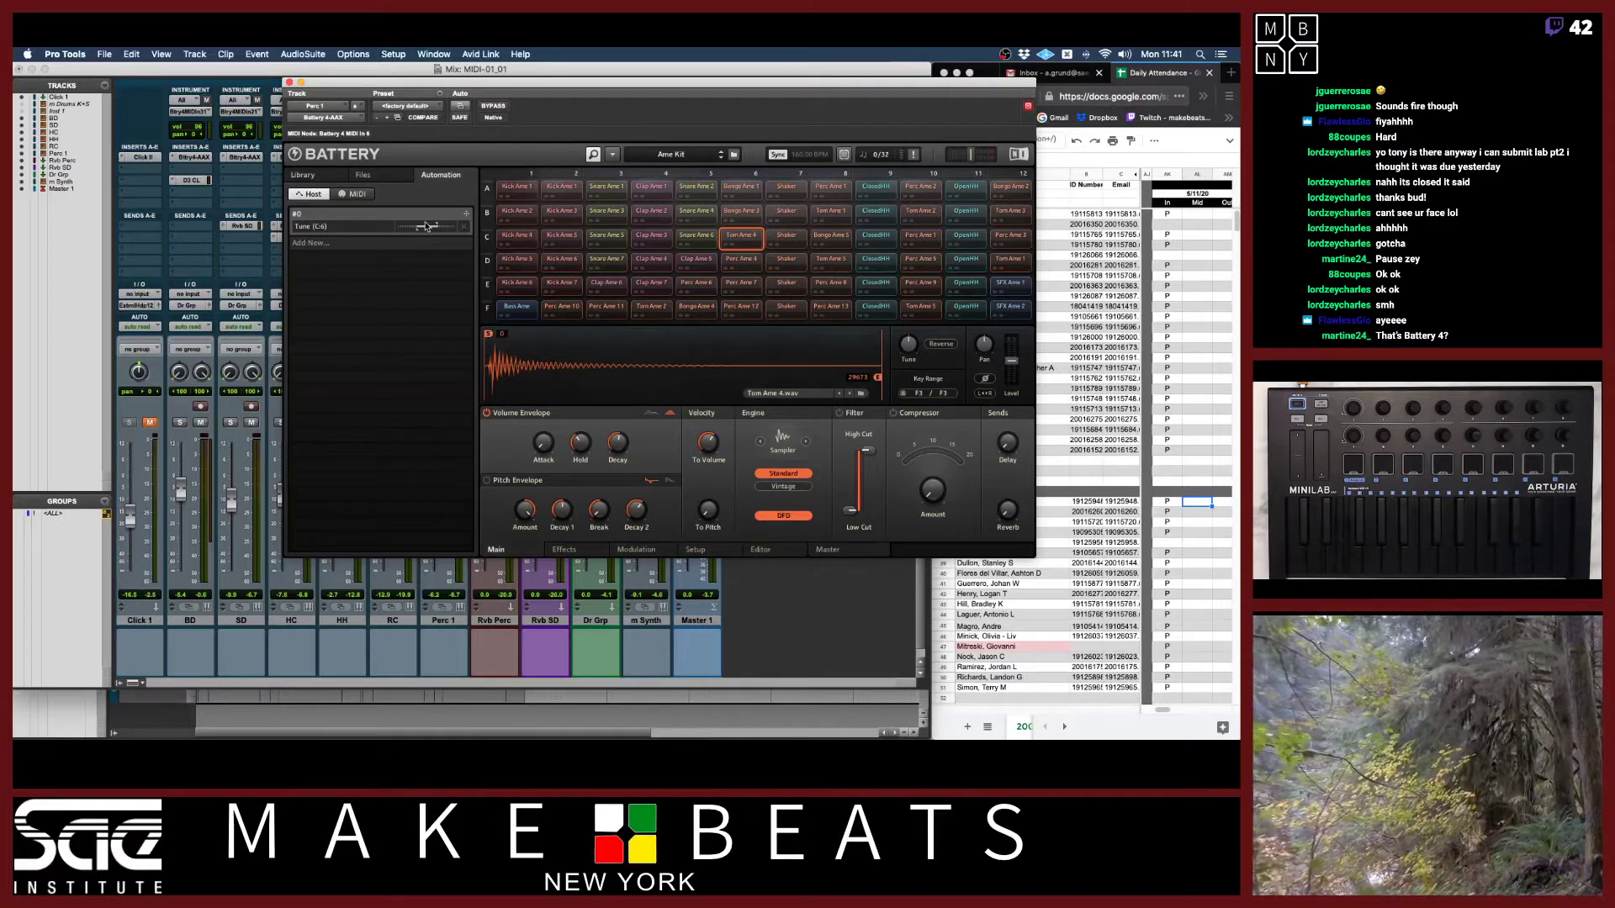
left_click(366, 203)
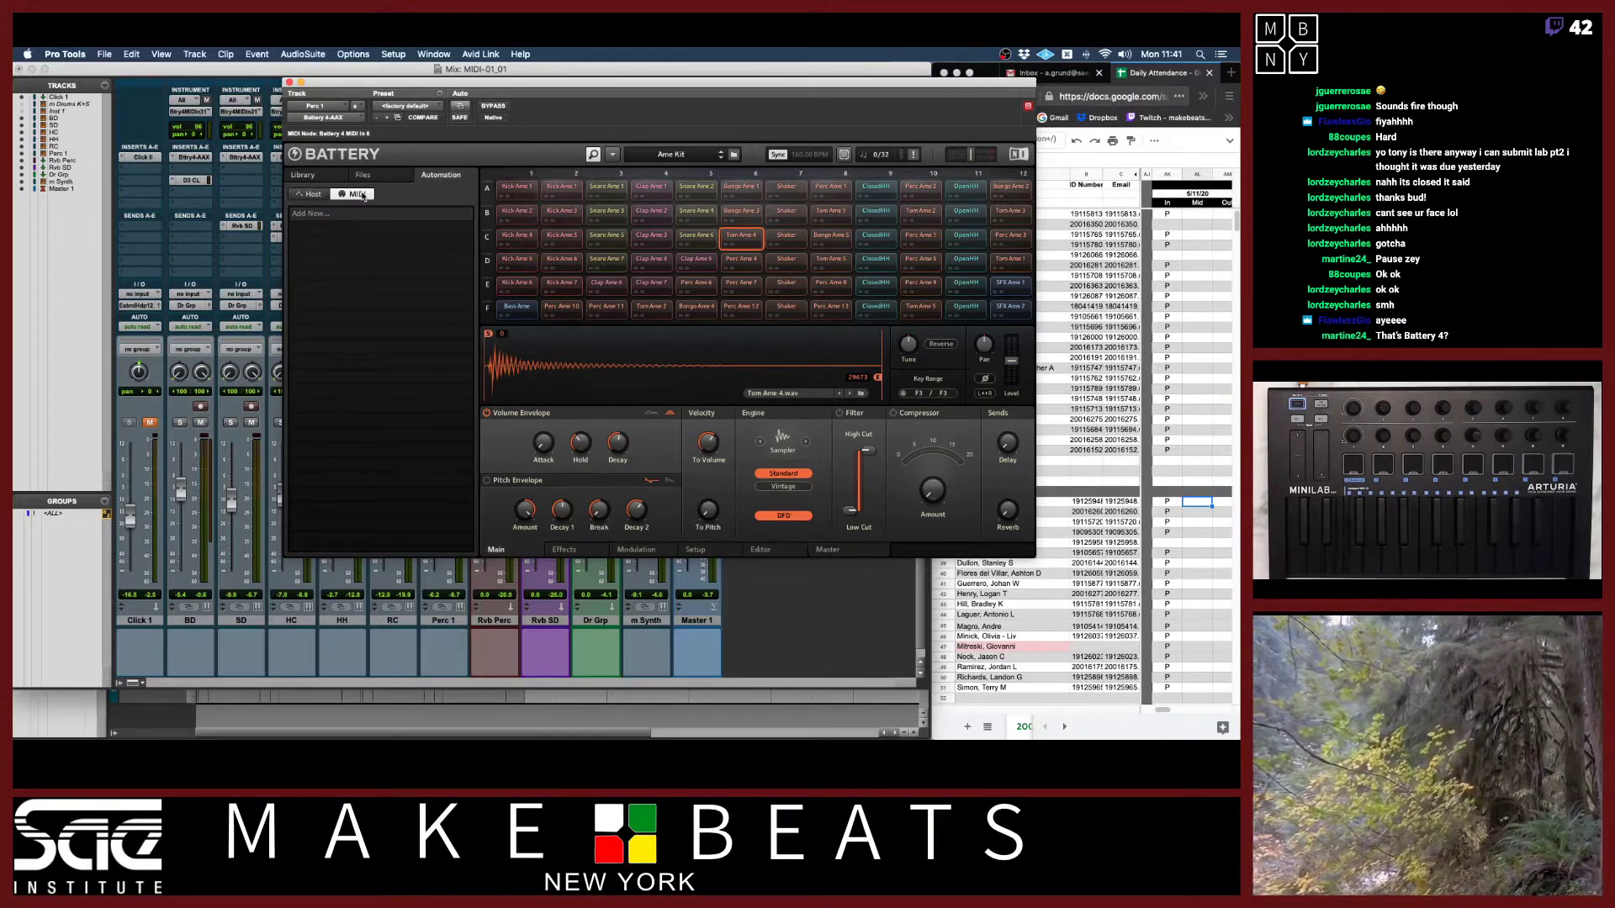
left_click(328, 197)
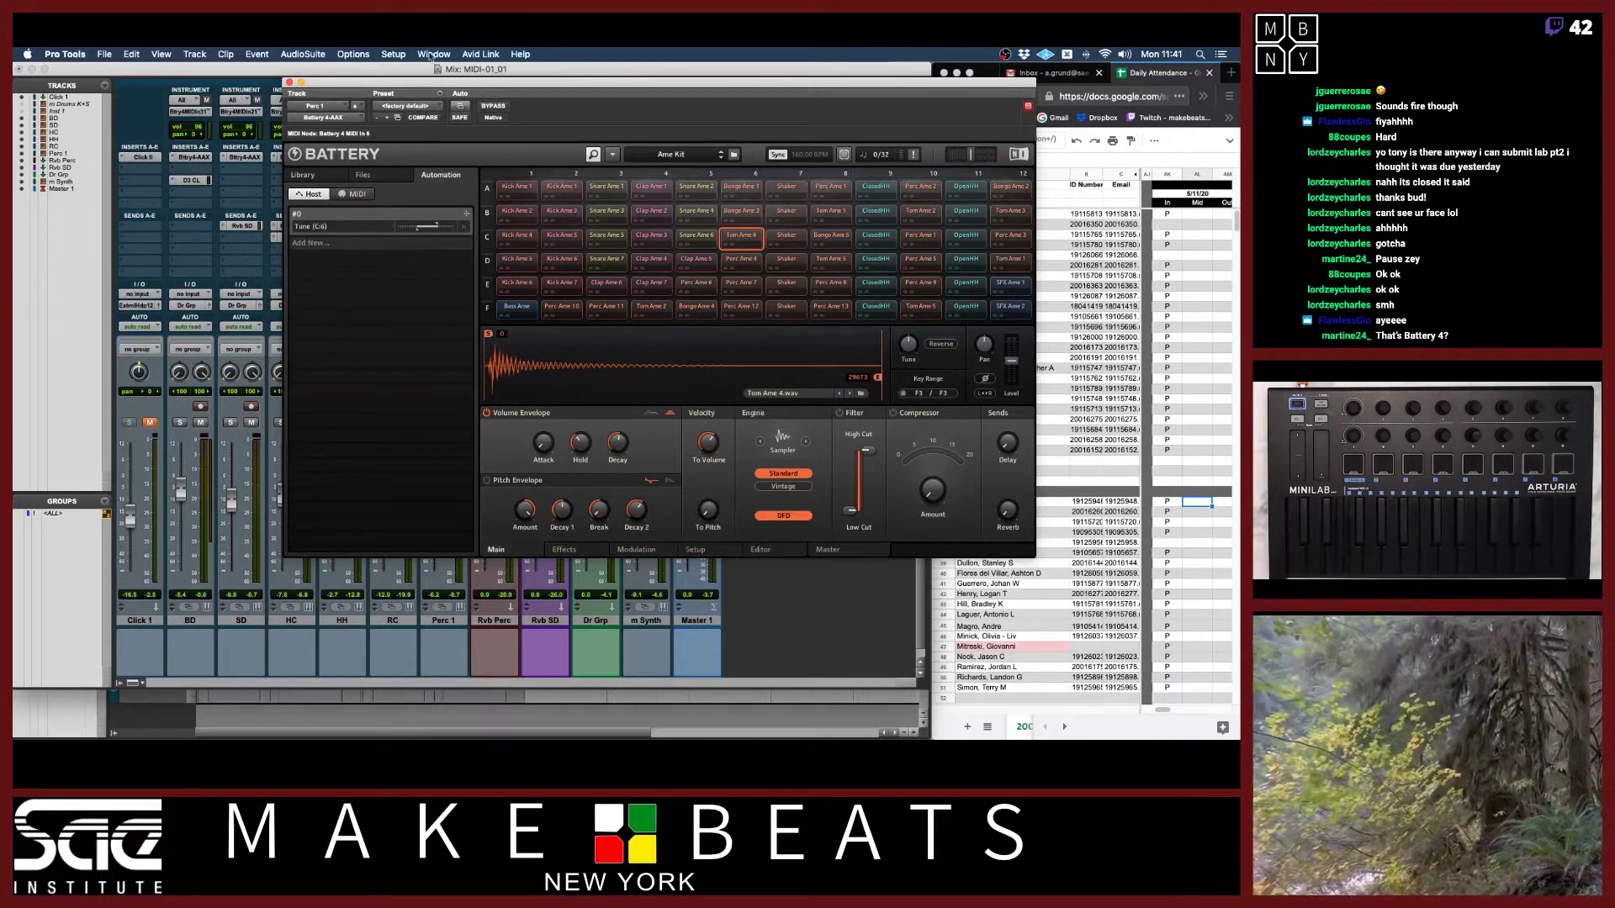
left_click_drag(410, 69, 489, 100)
left_click(541, 117)
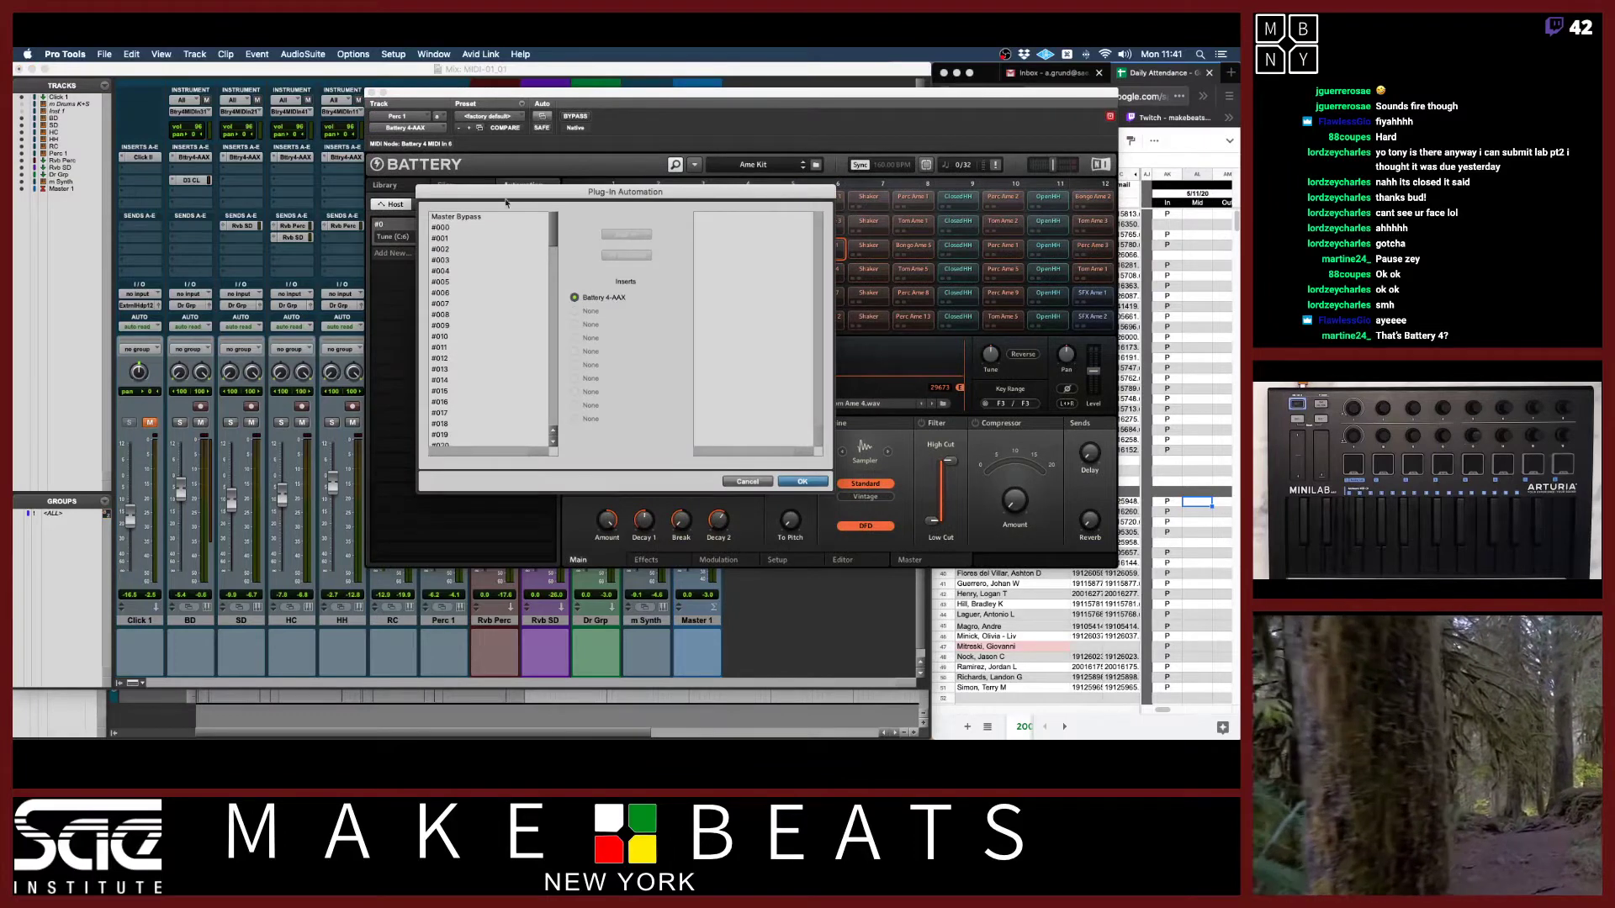
left_click_drag(514, 192, 535, 286)
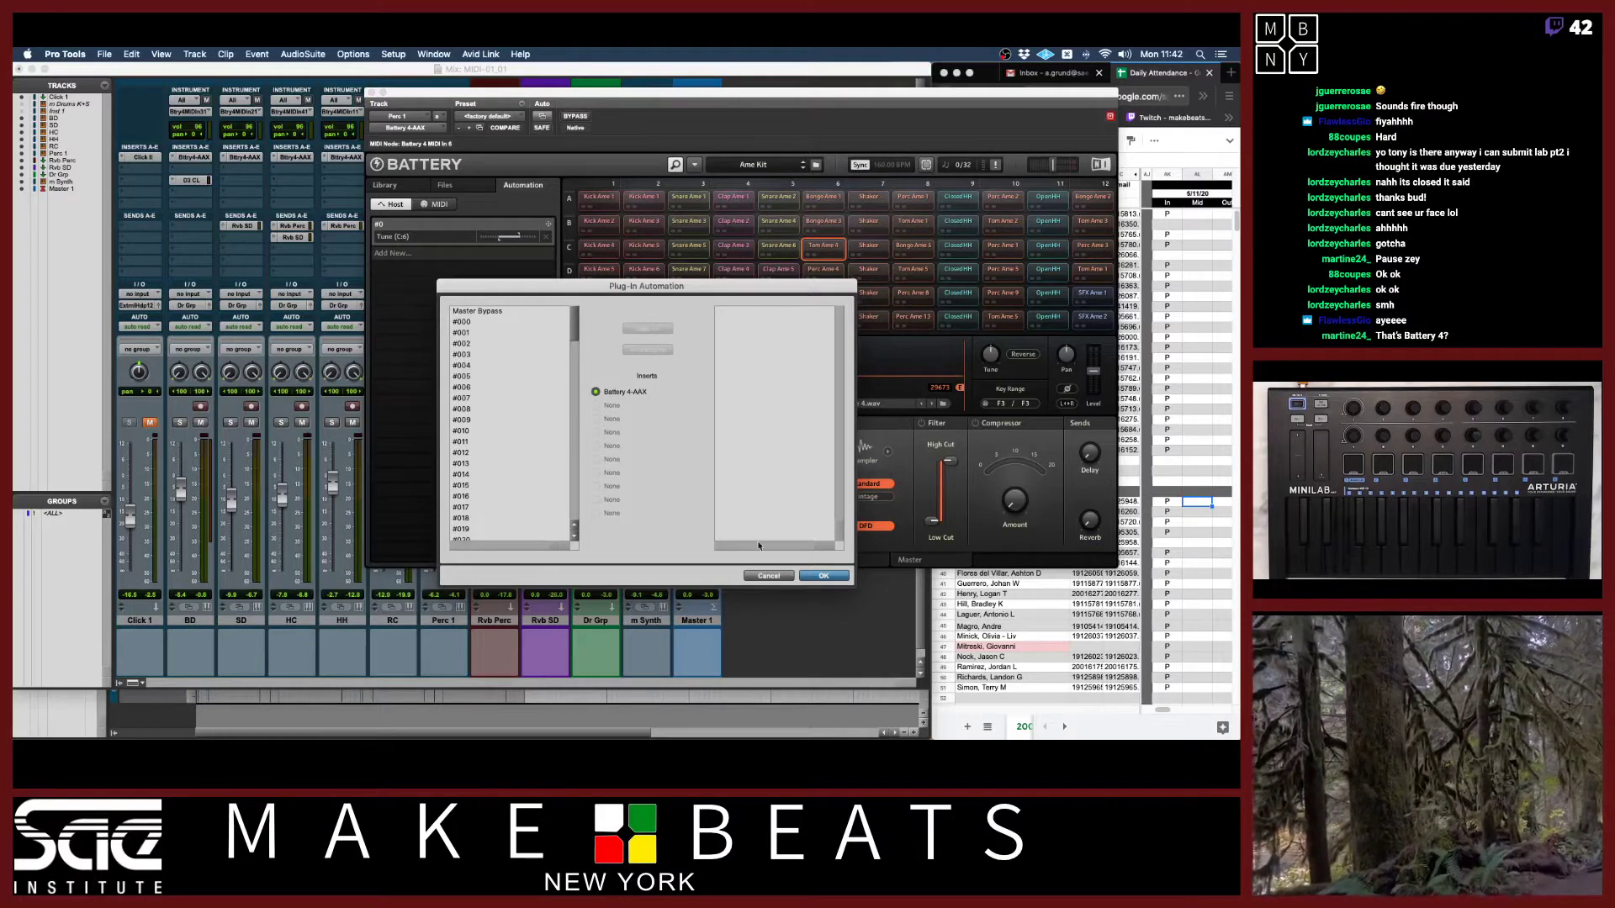
left_click(768, 577)
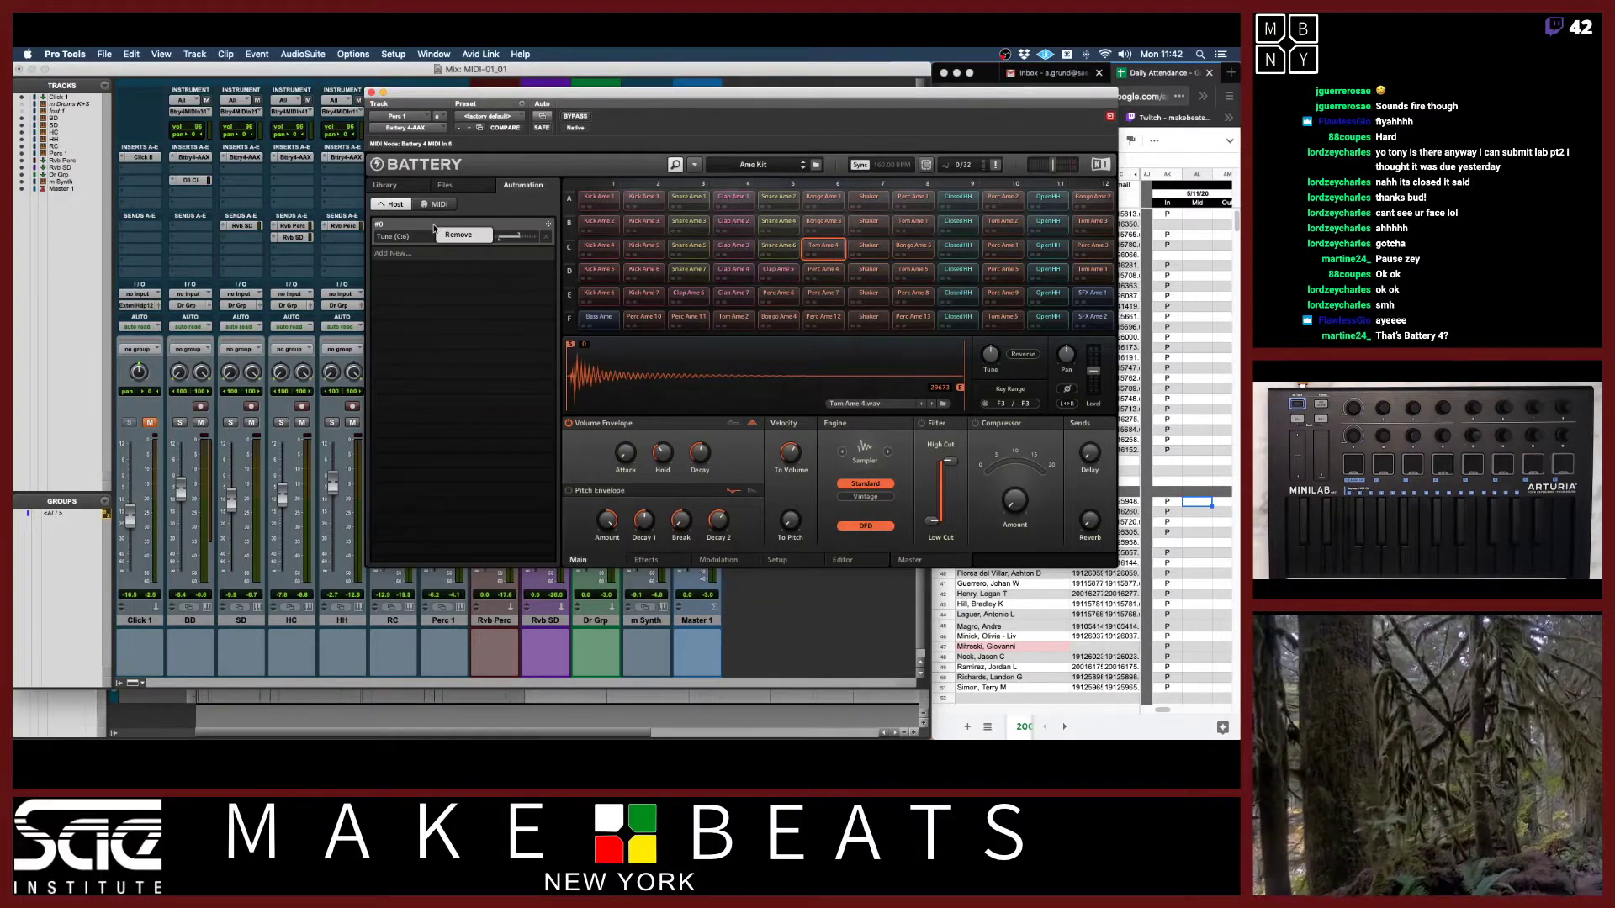
Enable parameter #000 of Perc 1's Battery 4 plug-in for automation.
right_click(402, 224)
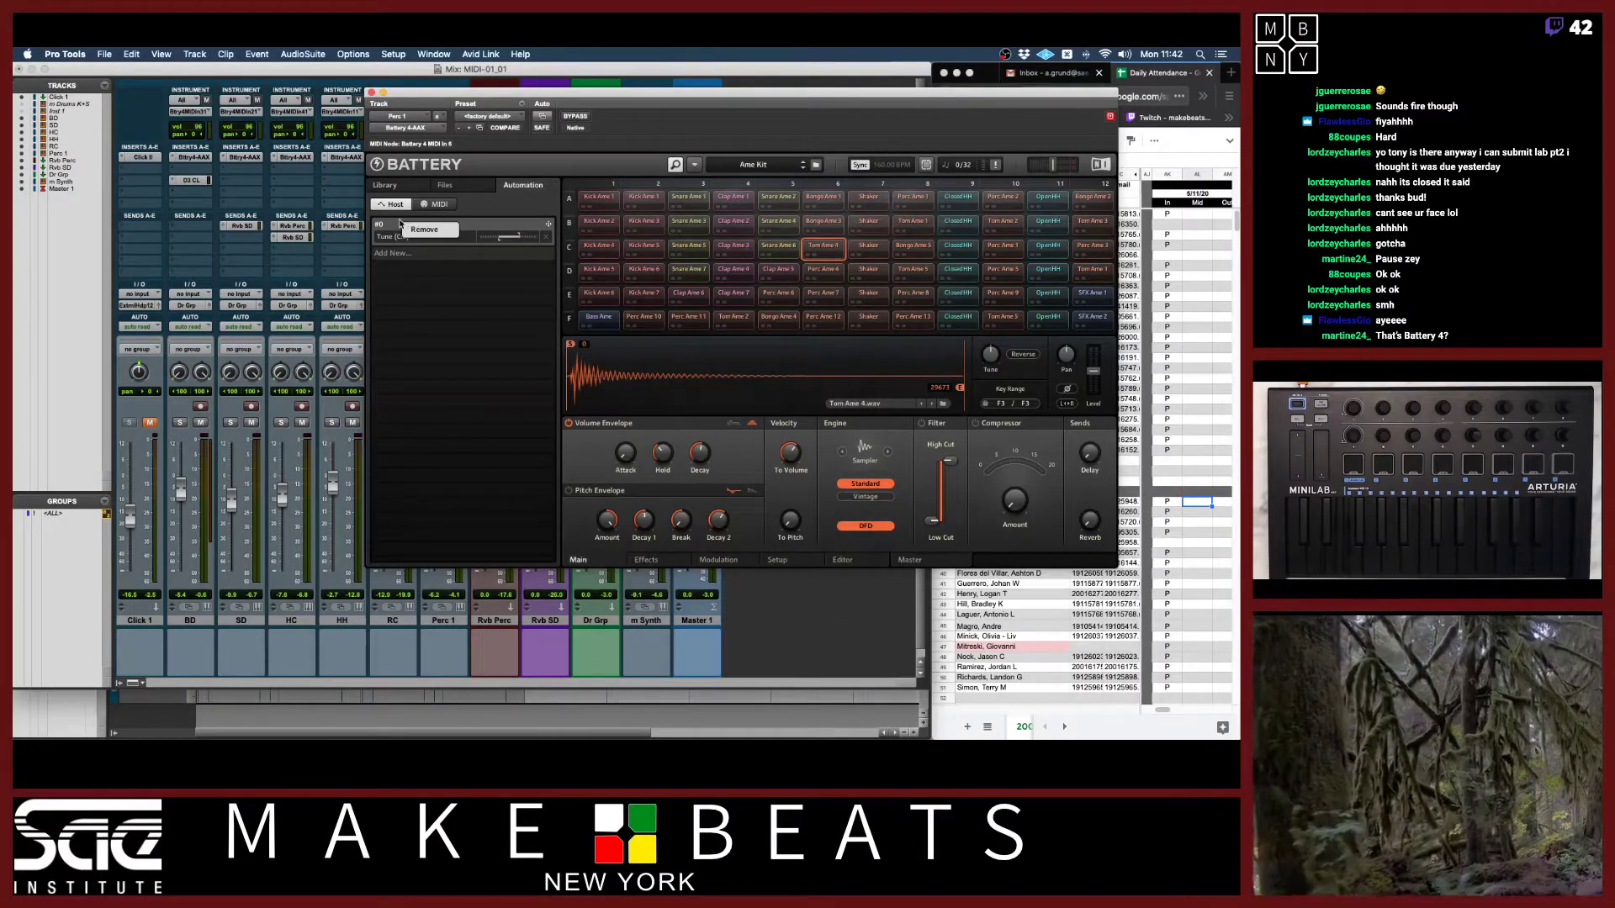
left_click(508, 228)
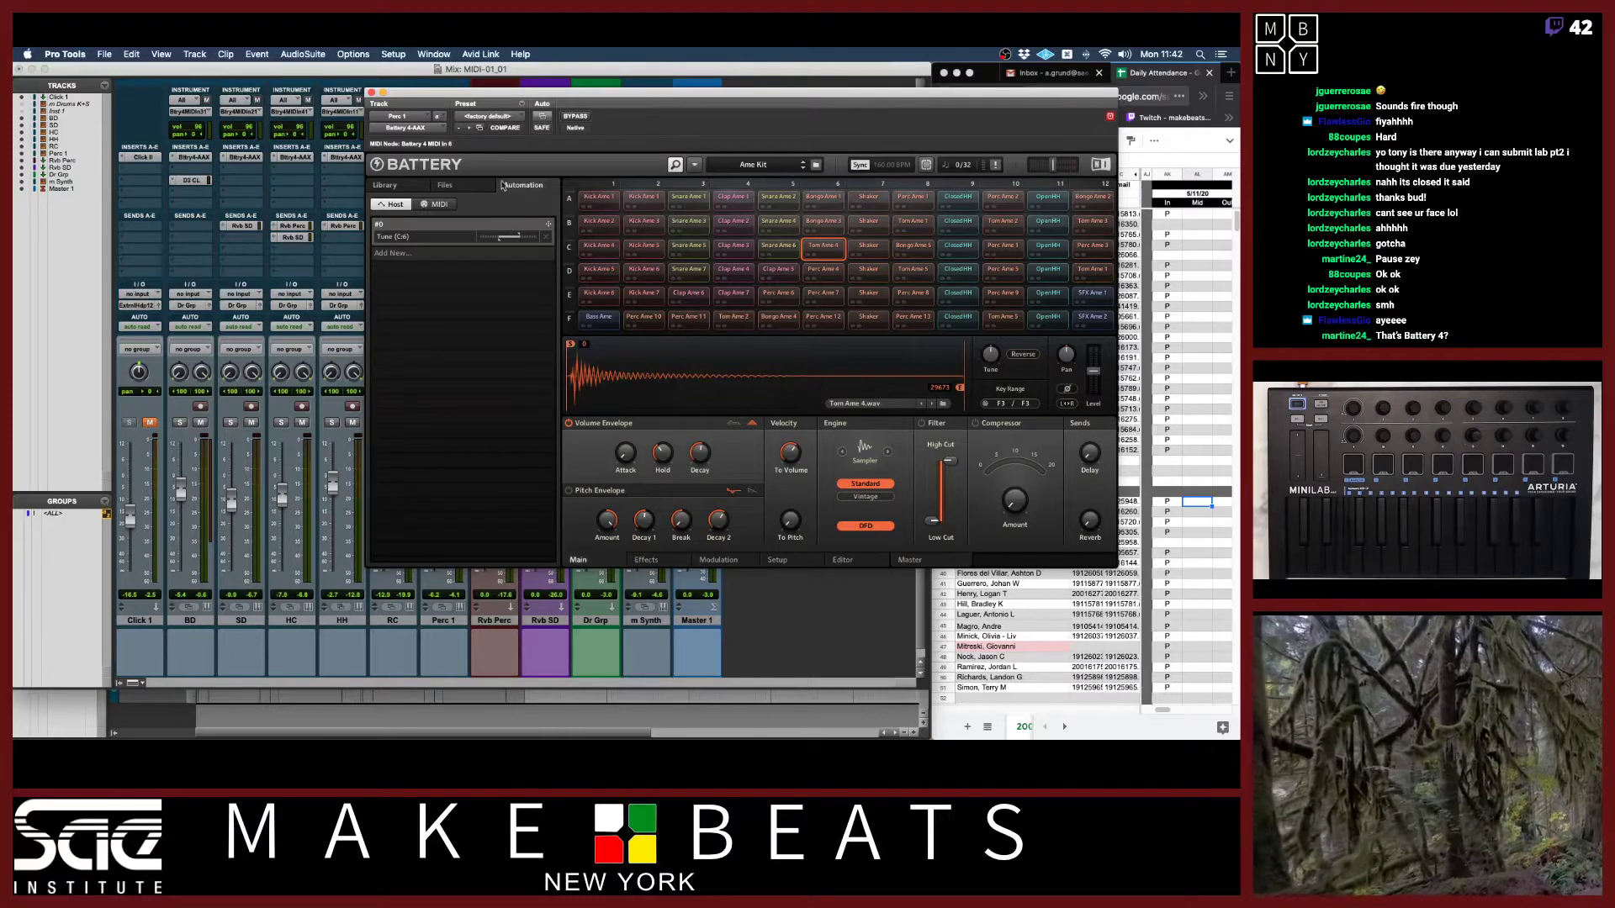
left_click(535, 120)
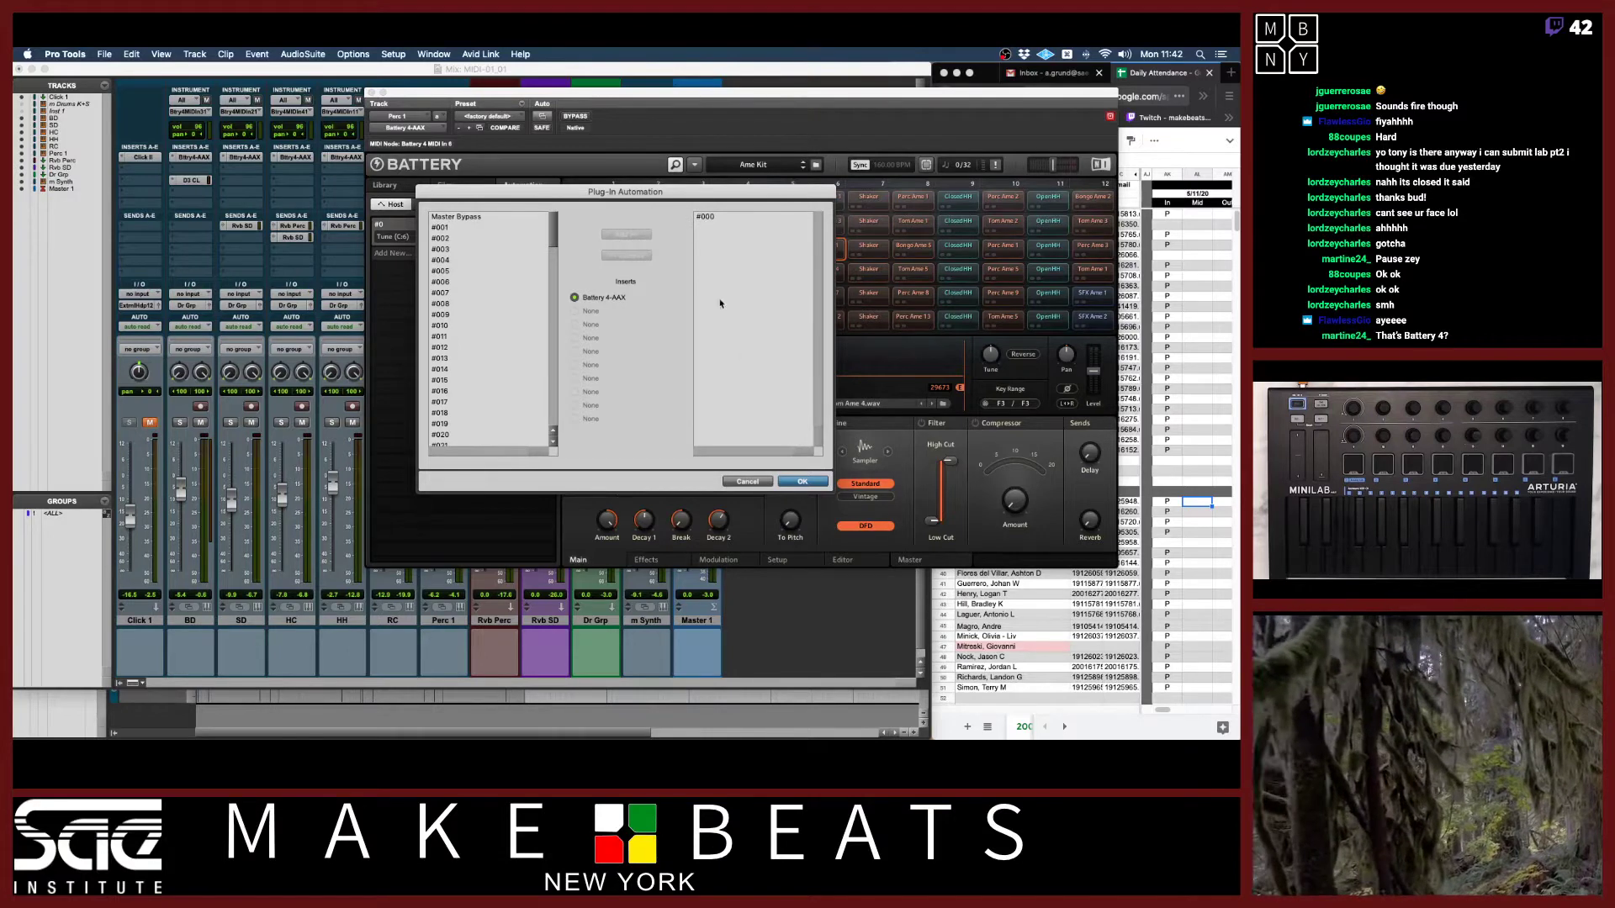
left_click(812, 482)
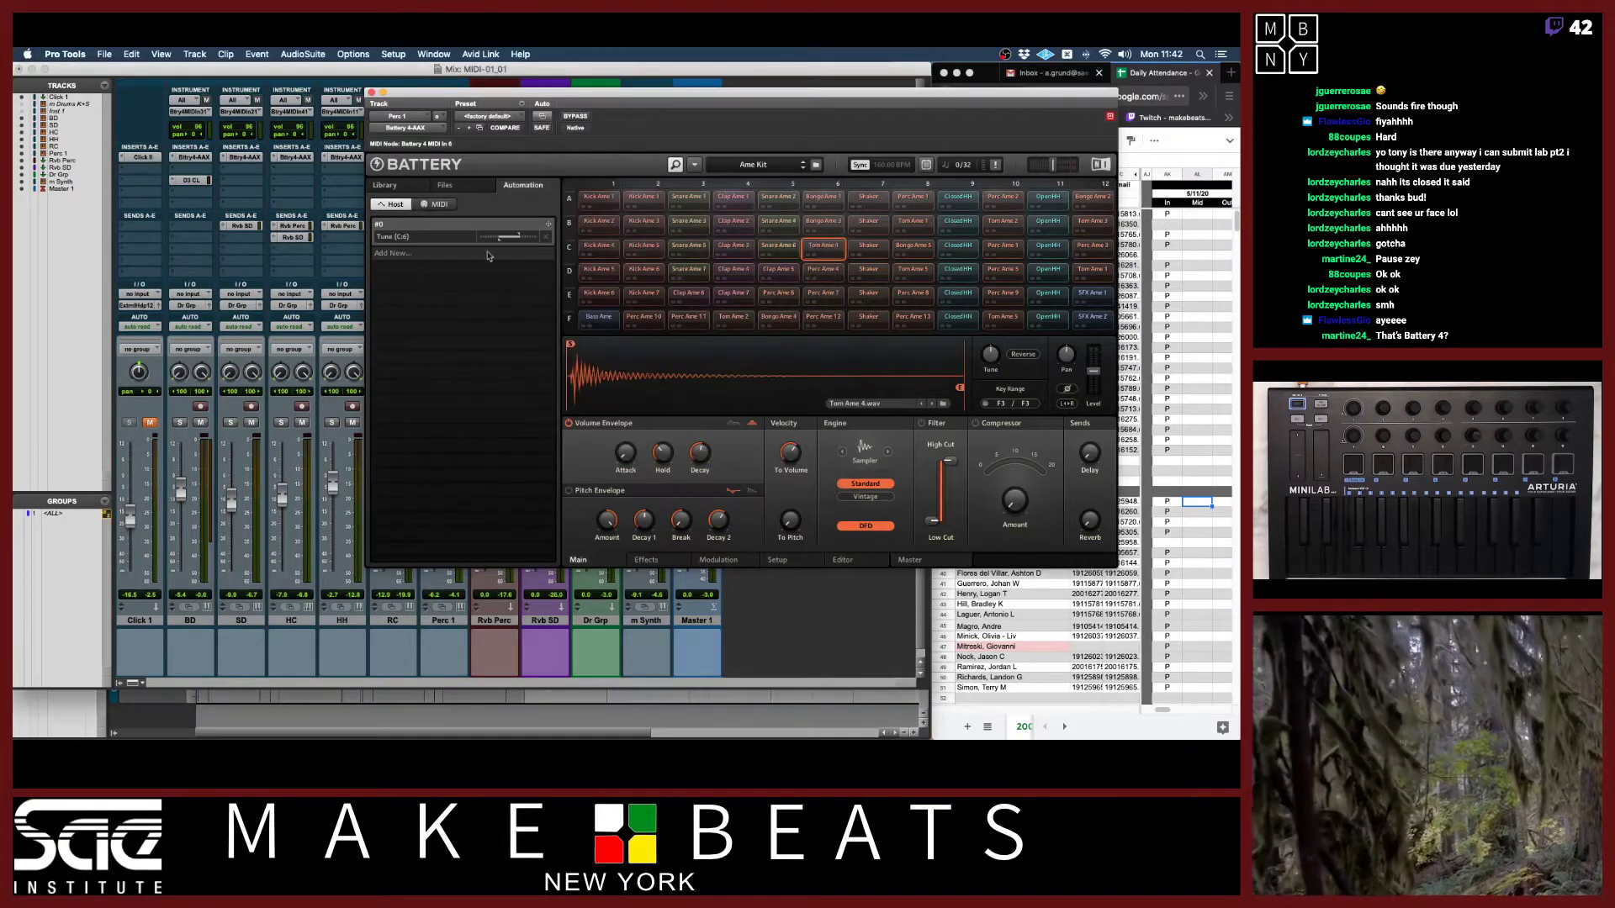
left_click(437, 205)
left_click(440, 224)
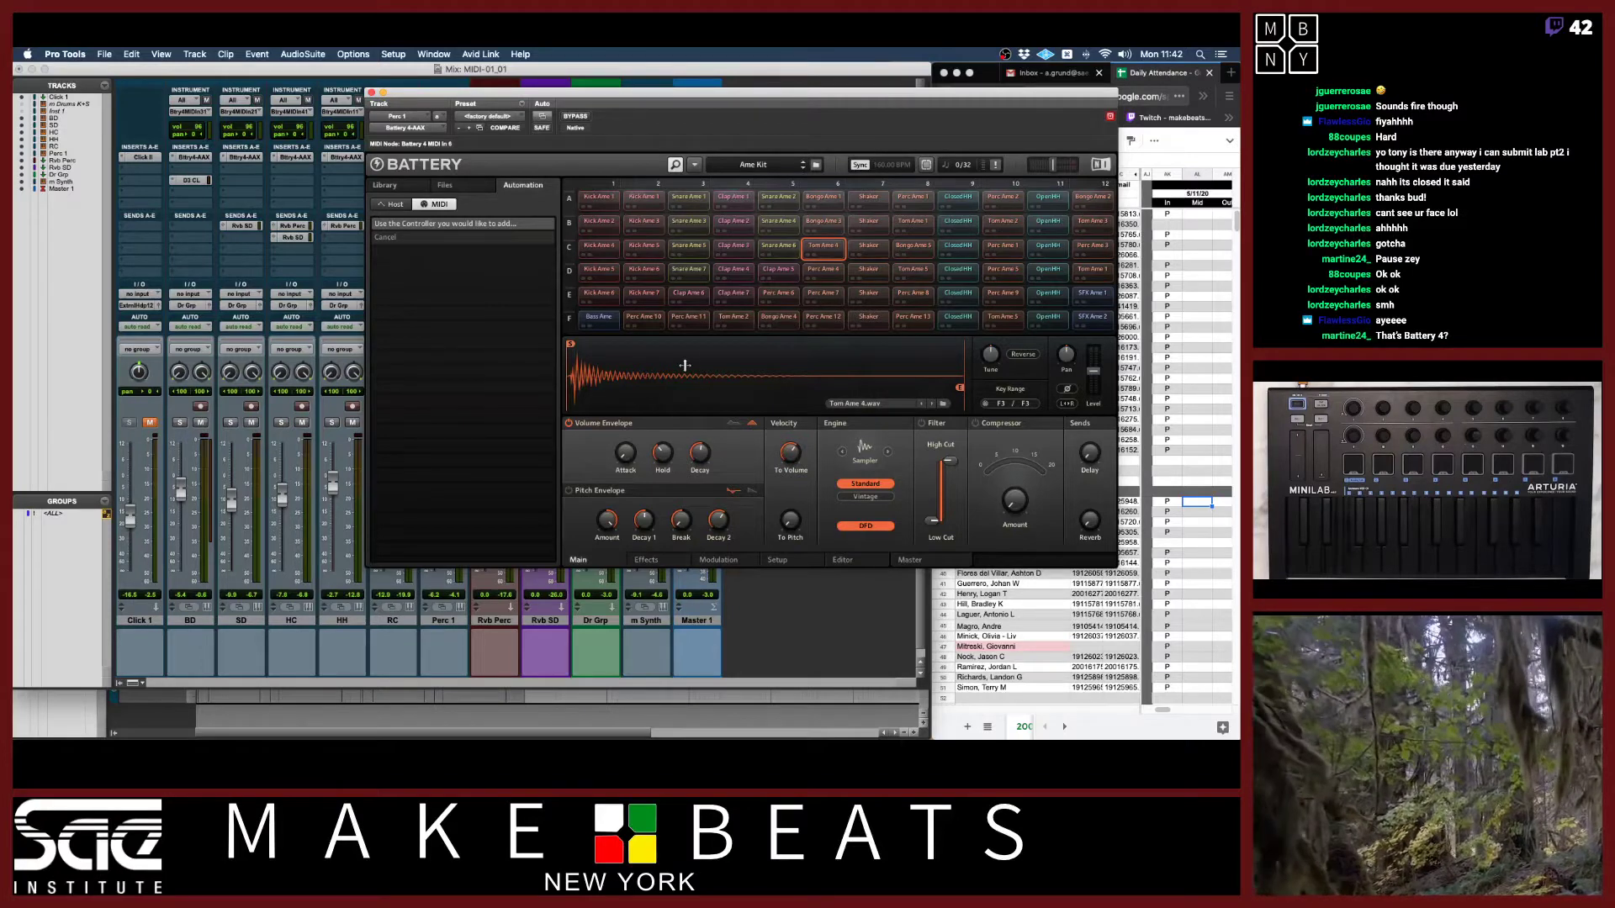
left_click(420, 237)
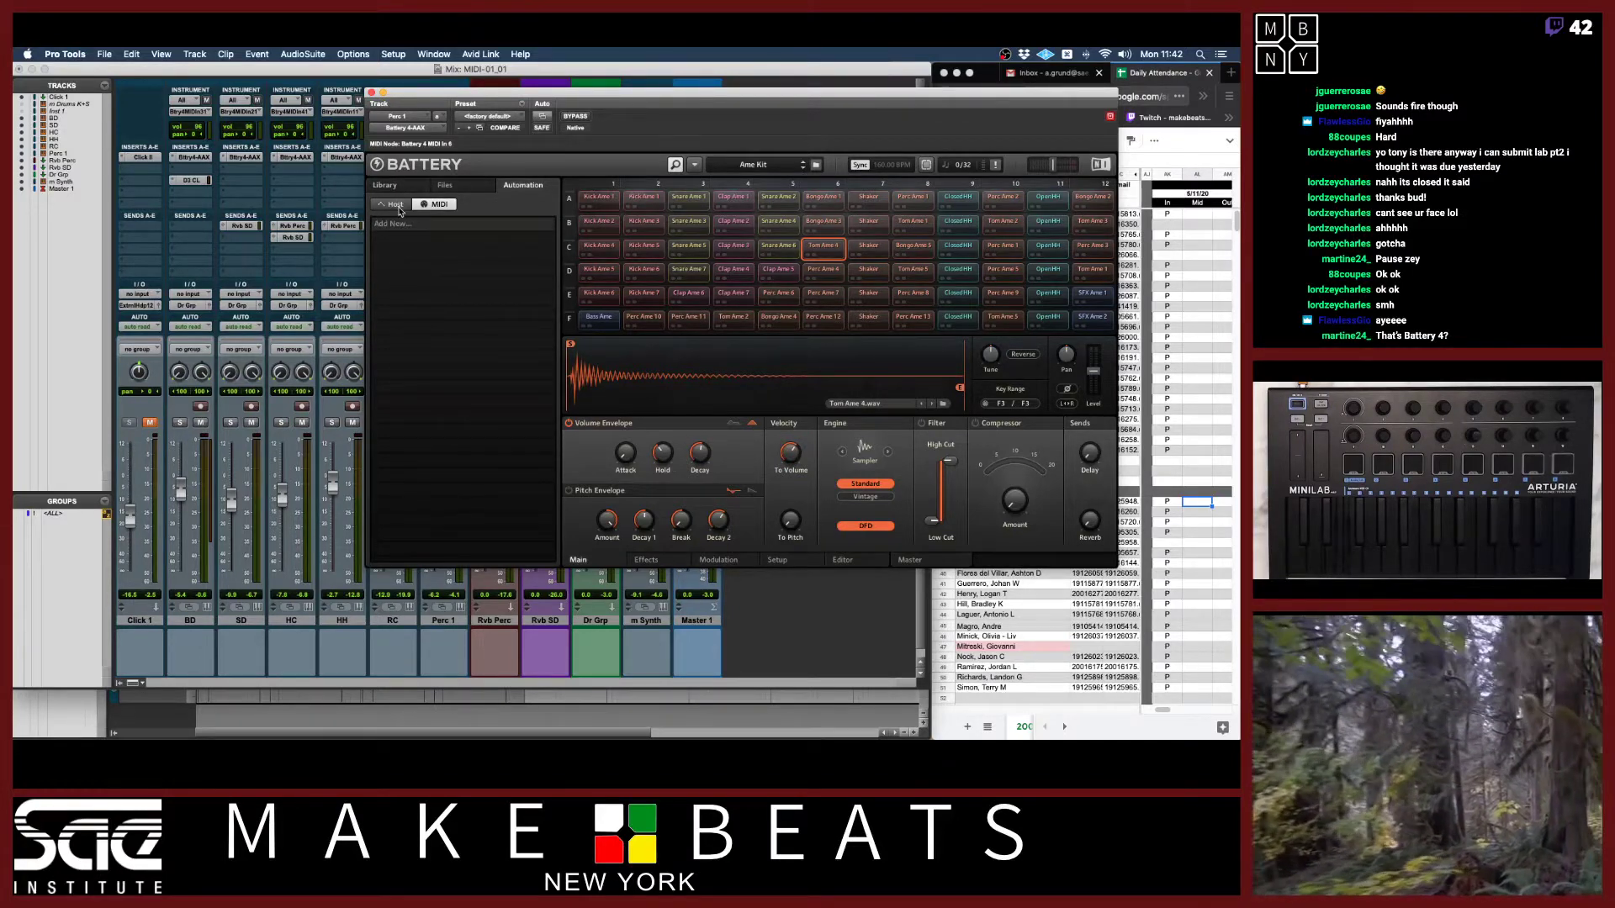
left_click(395, 205)
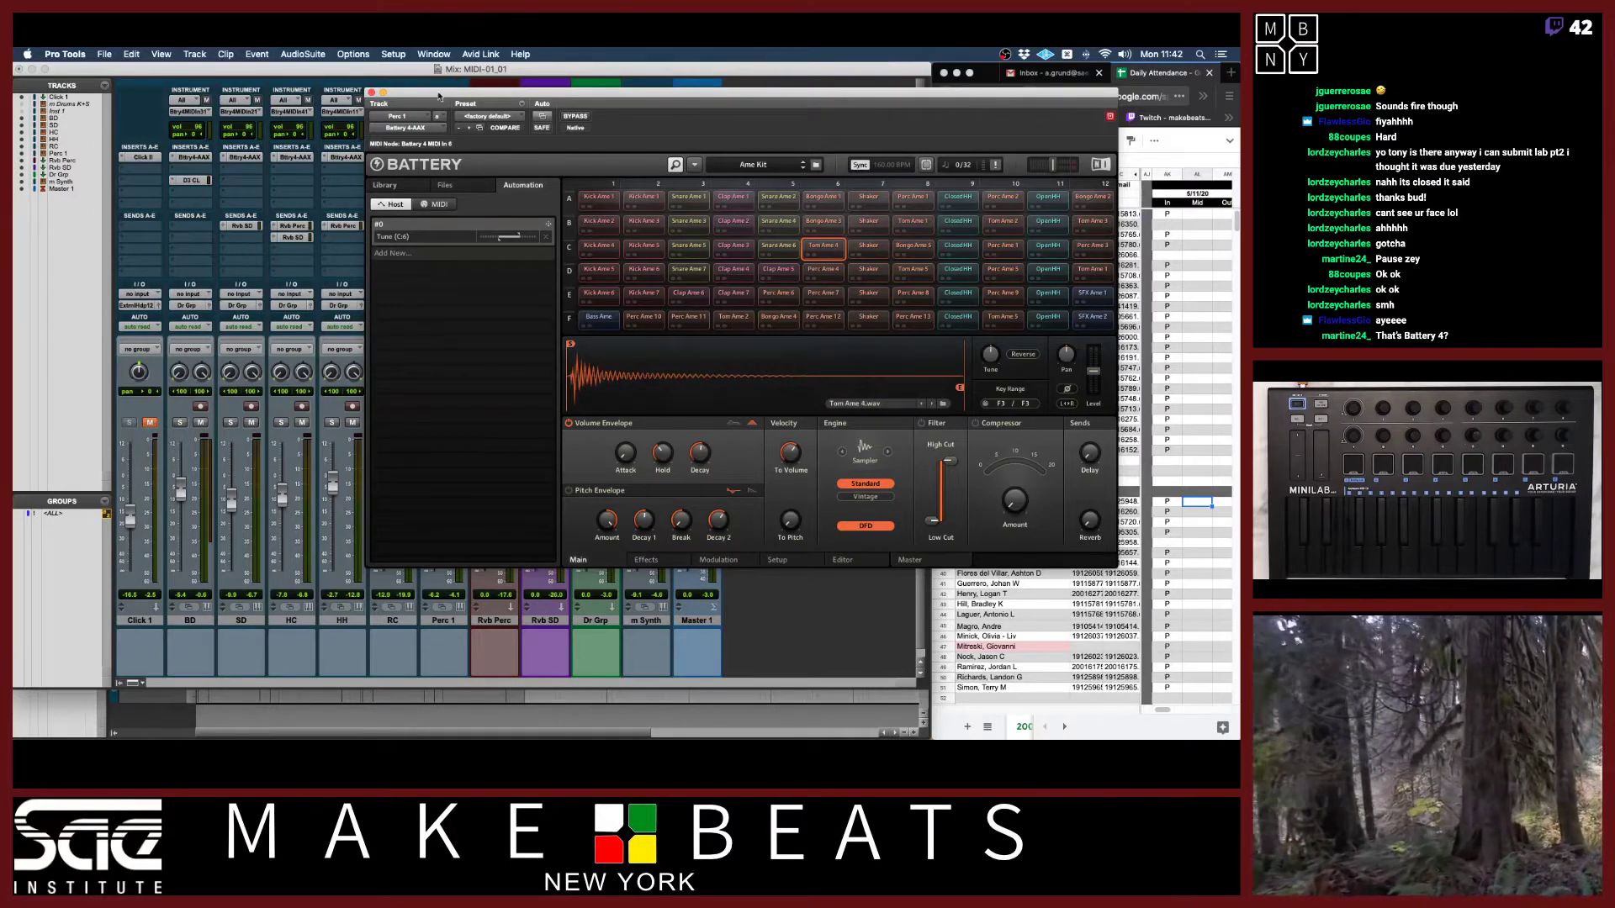
Switch to the Edit window, move Battery clear of the clips, and enlarge the Perc 1 track height.
left_click_drag(425, 99, 476, 93)
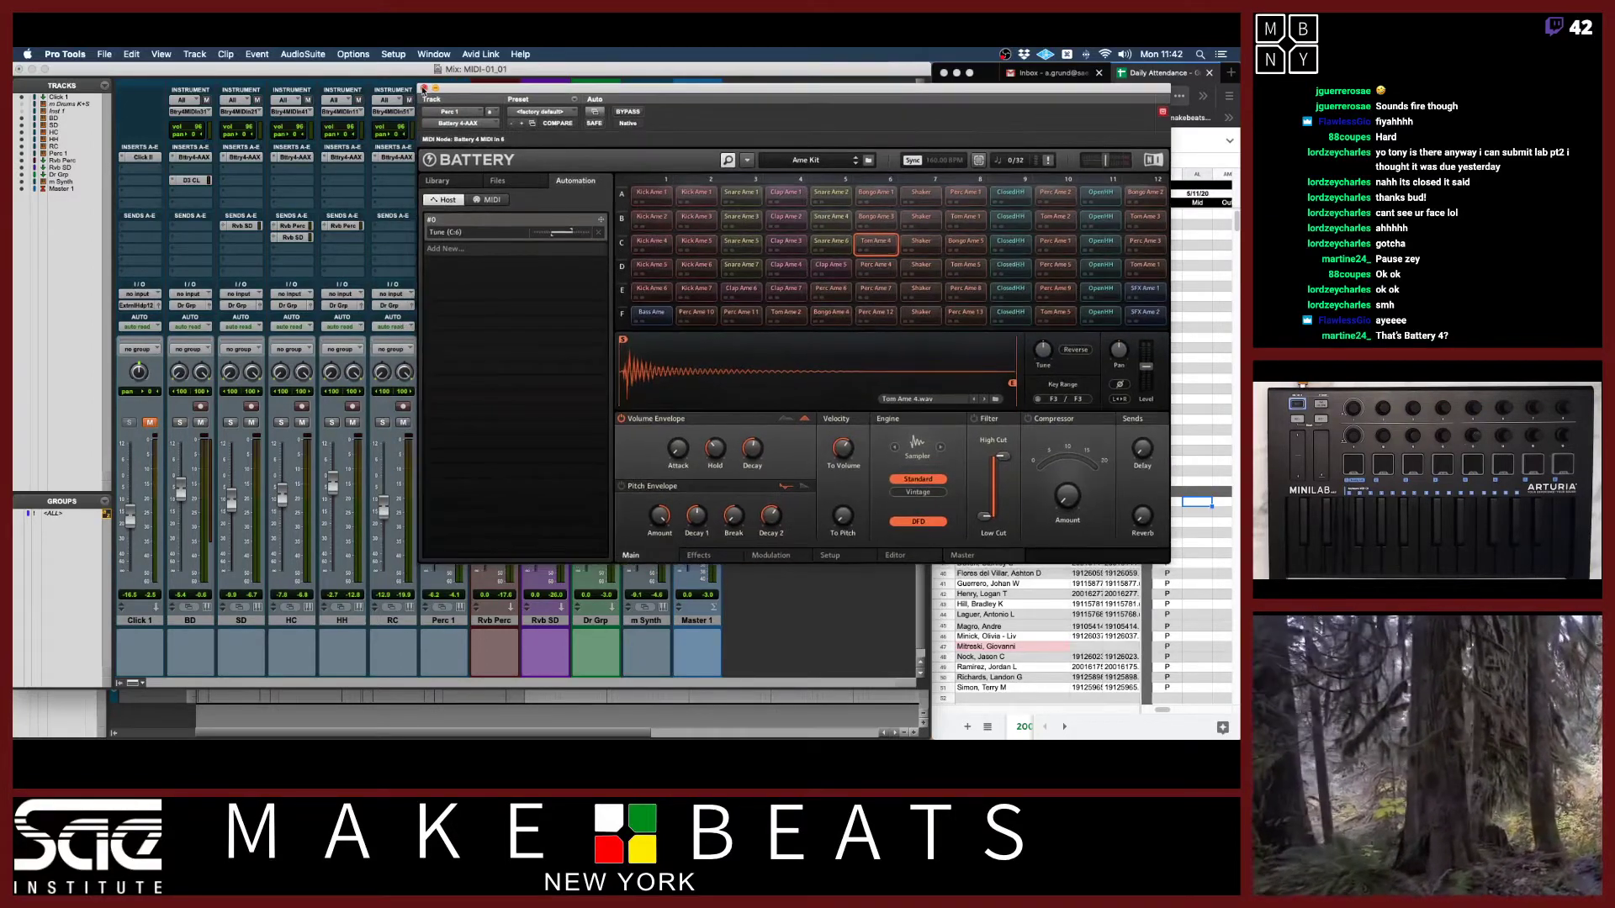
key("super+equal")
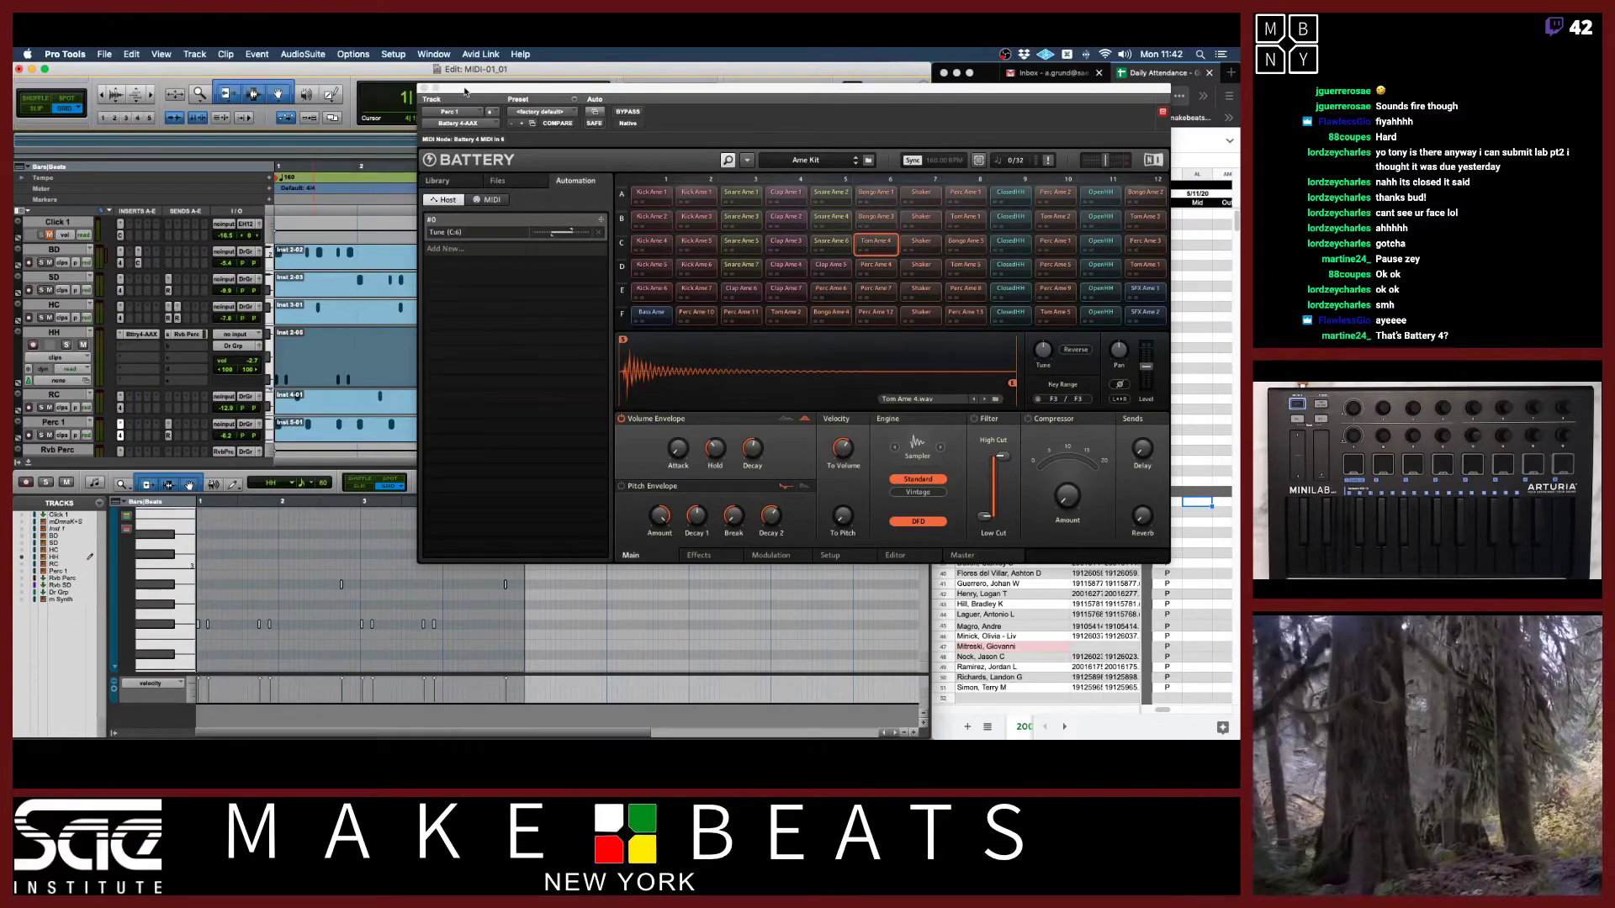
left_click_drag(465, 91, 305, 425)
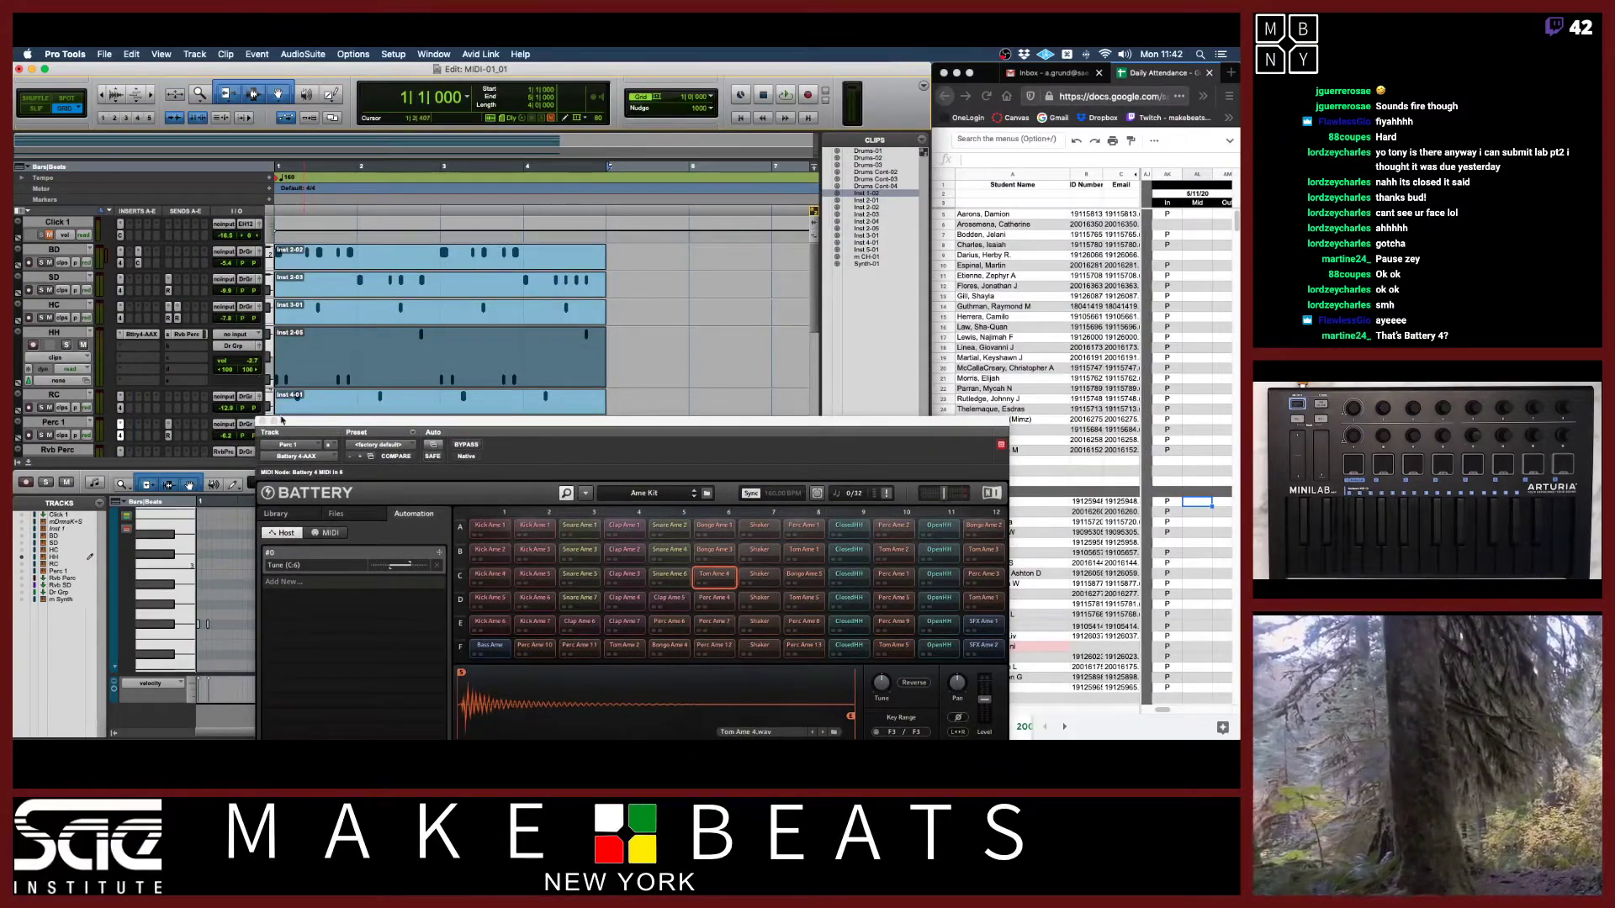
left_click_drag(286, 427, 664, 401)
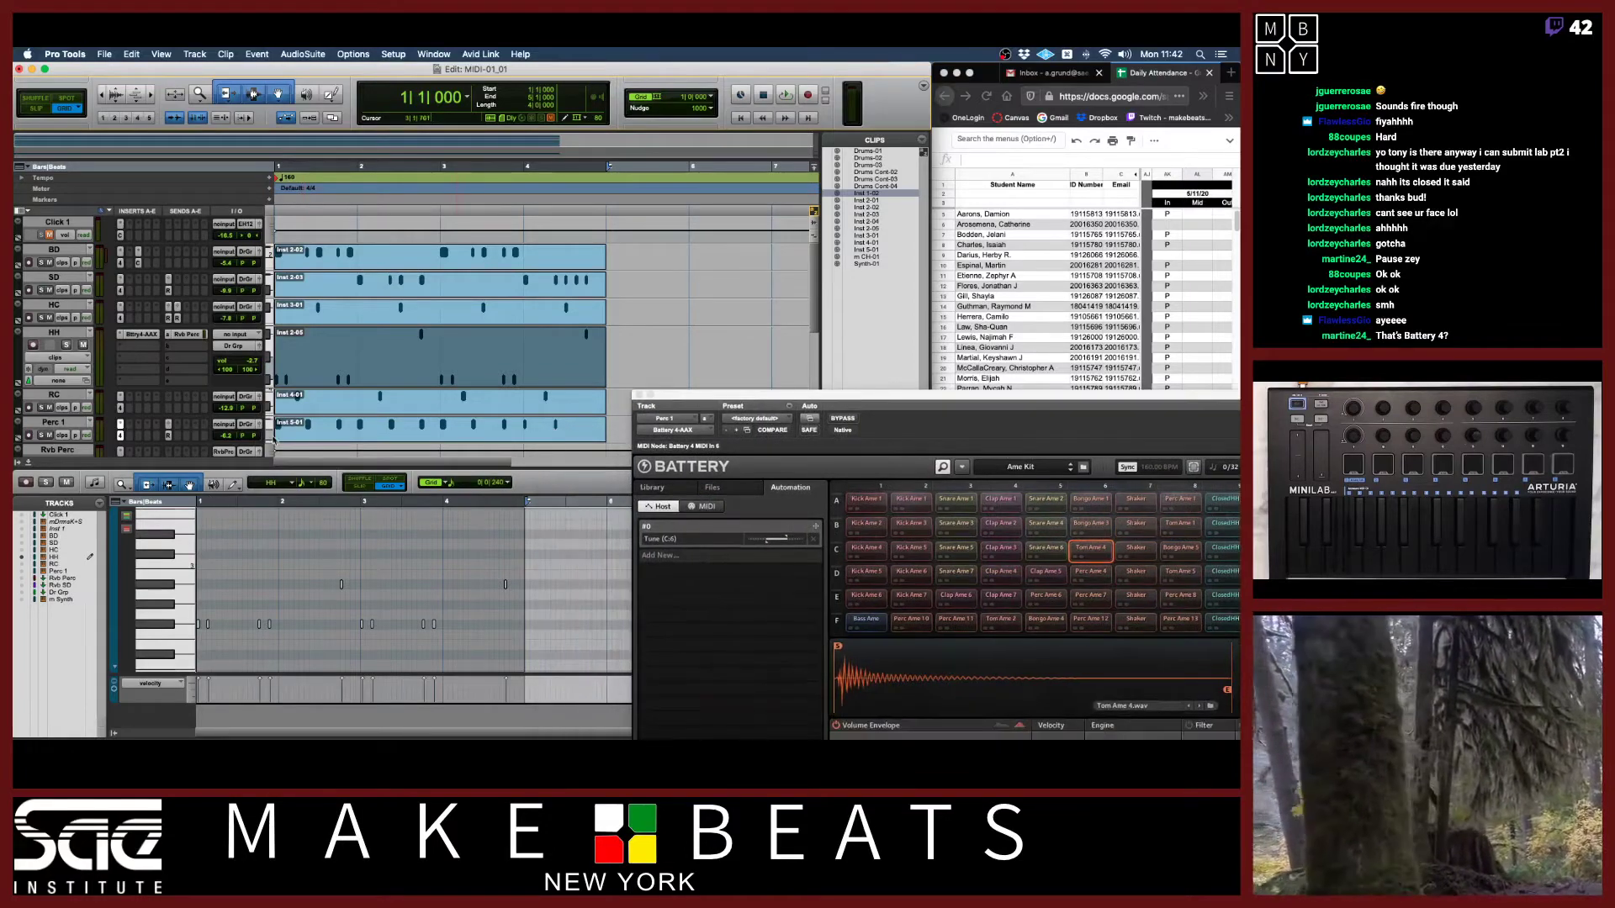
left_click(274, 439)
left_click(298, 454)
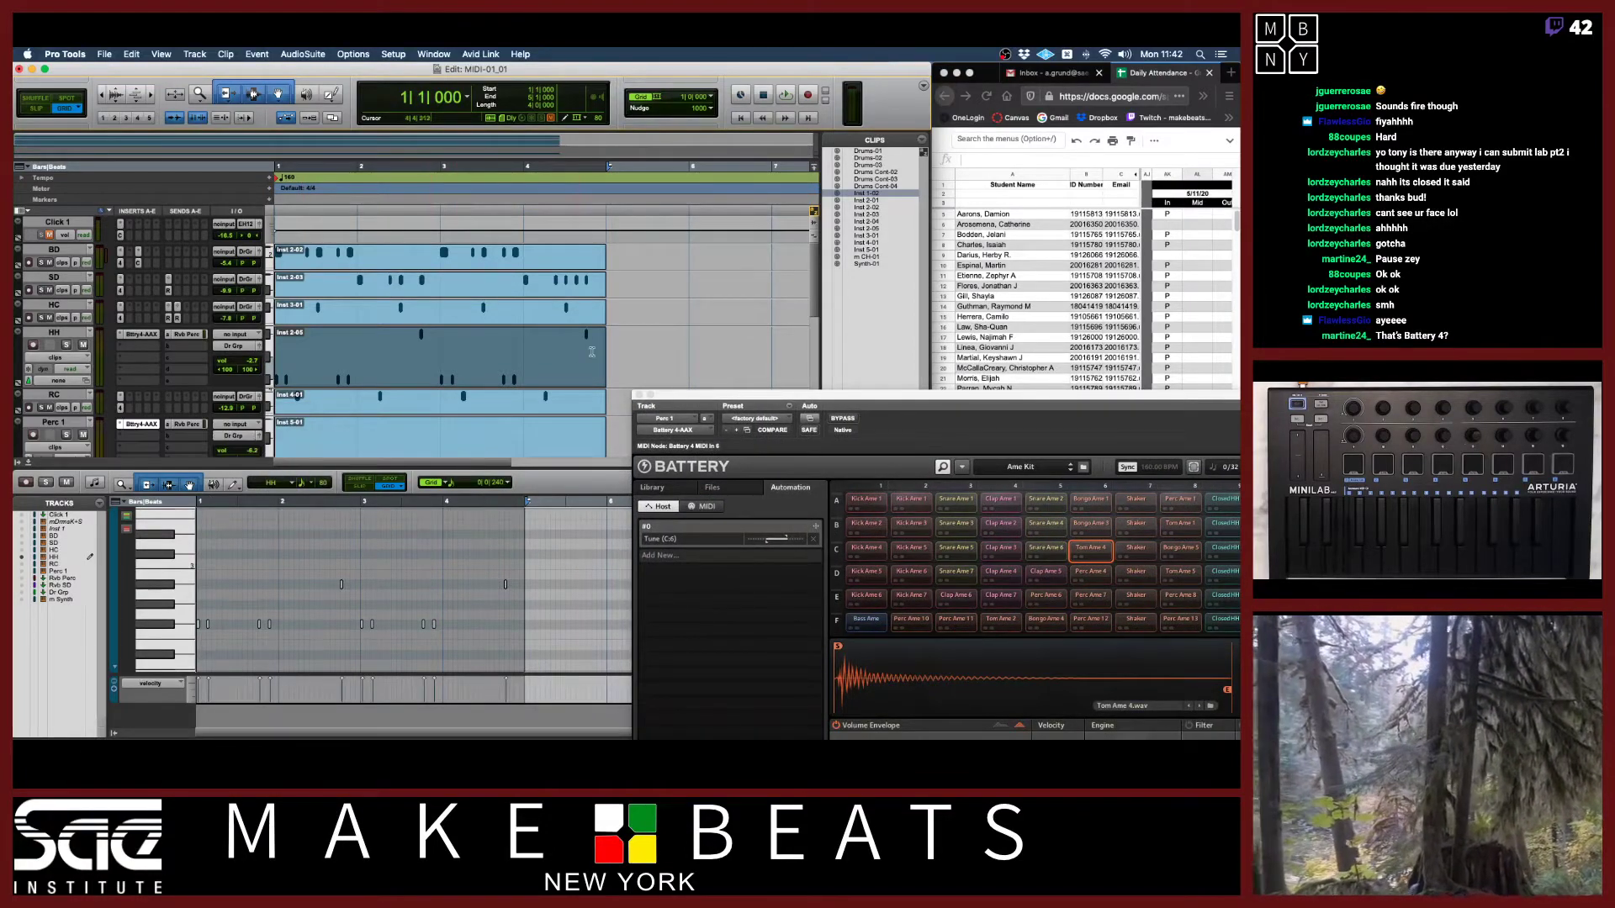
scroll(591, 351, "down", 5)
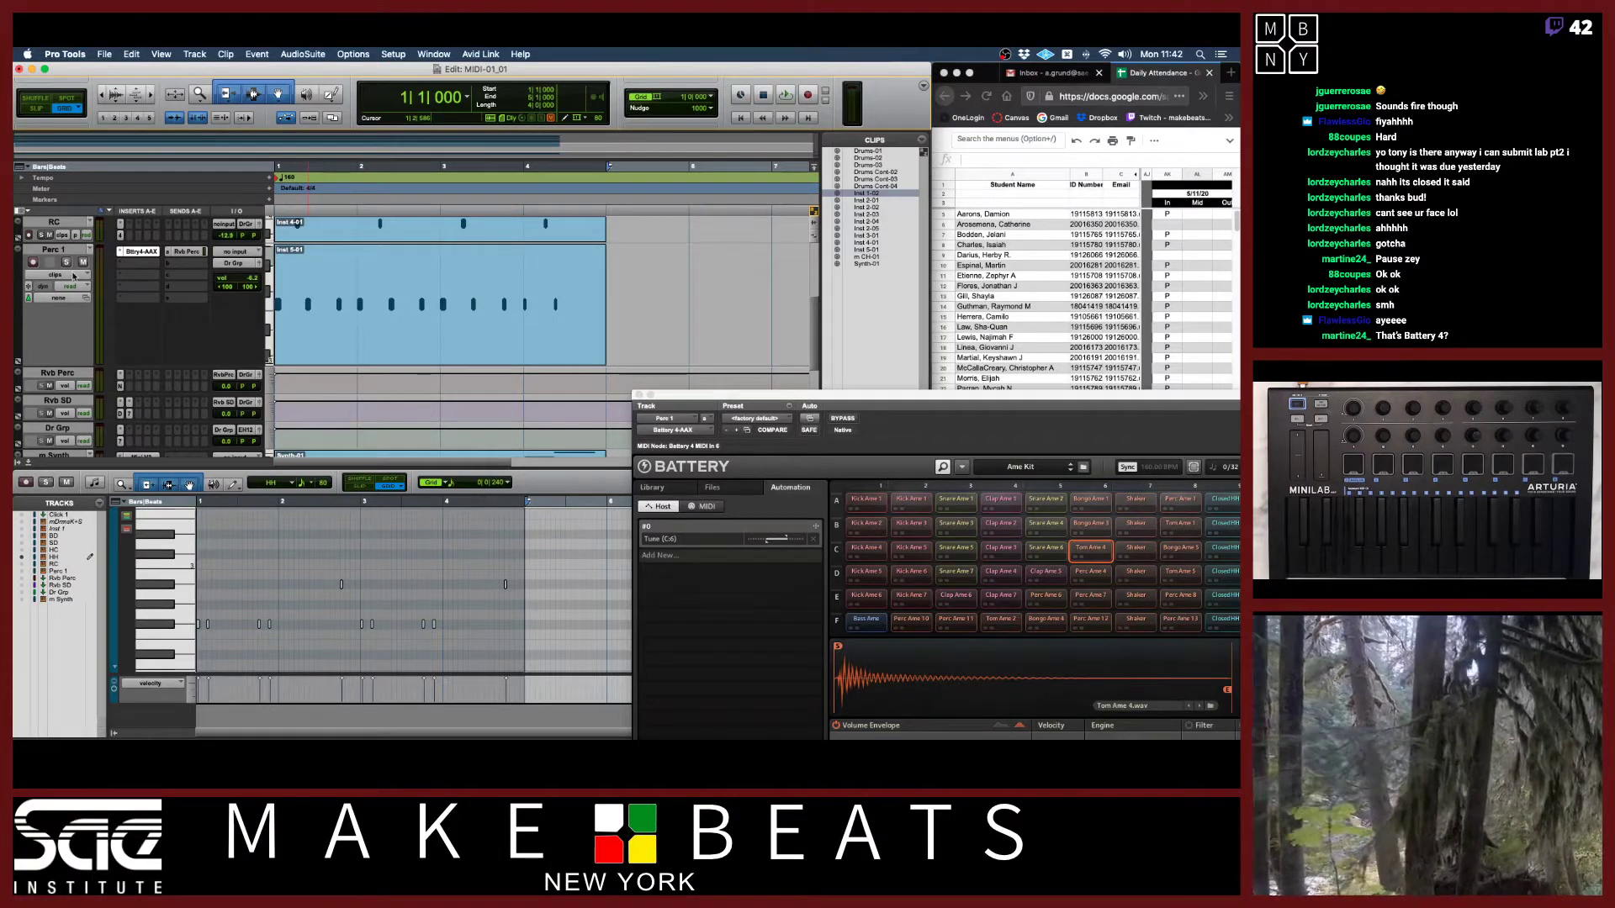
Switch Perc 1's track view from clips to Battery 4-AAX's #000 automation lane.
right_click(699, 525)
left_click(677, 525)
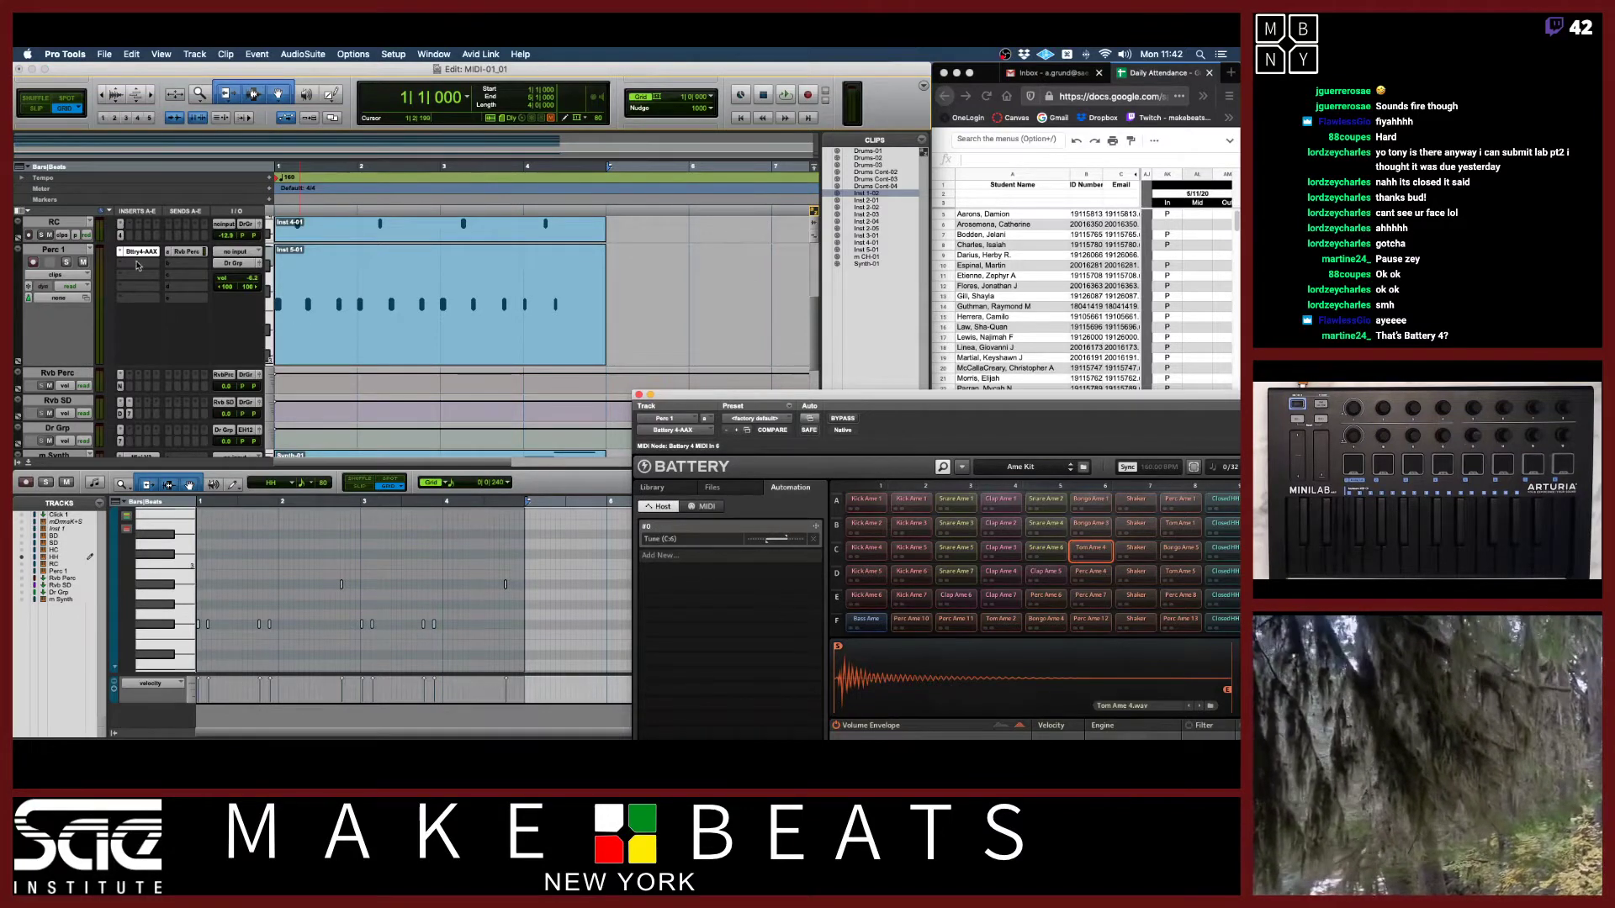
left_click(57, 275)
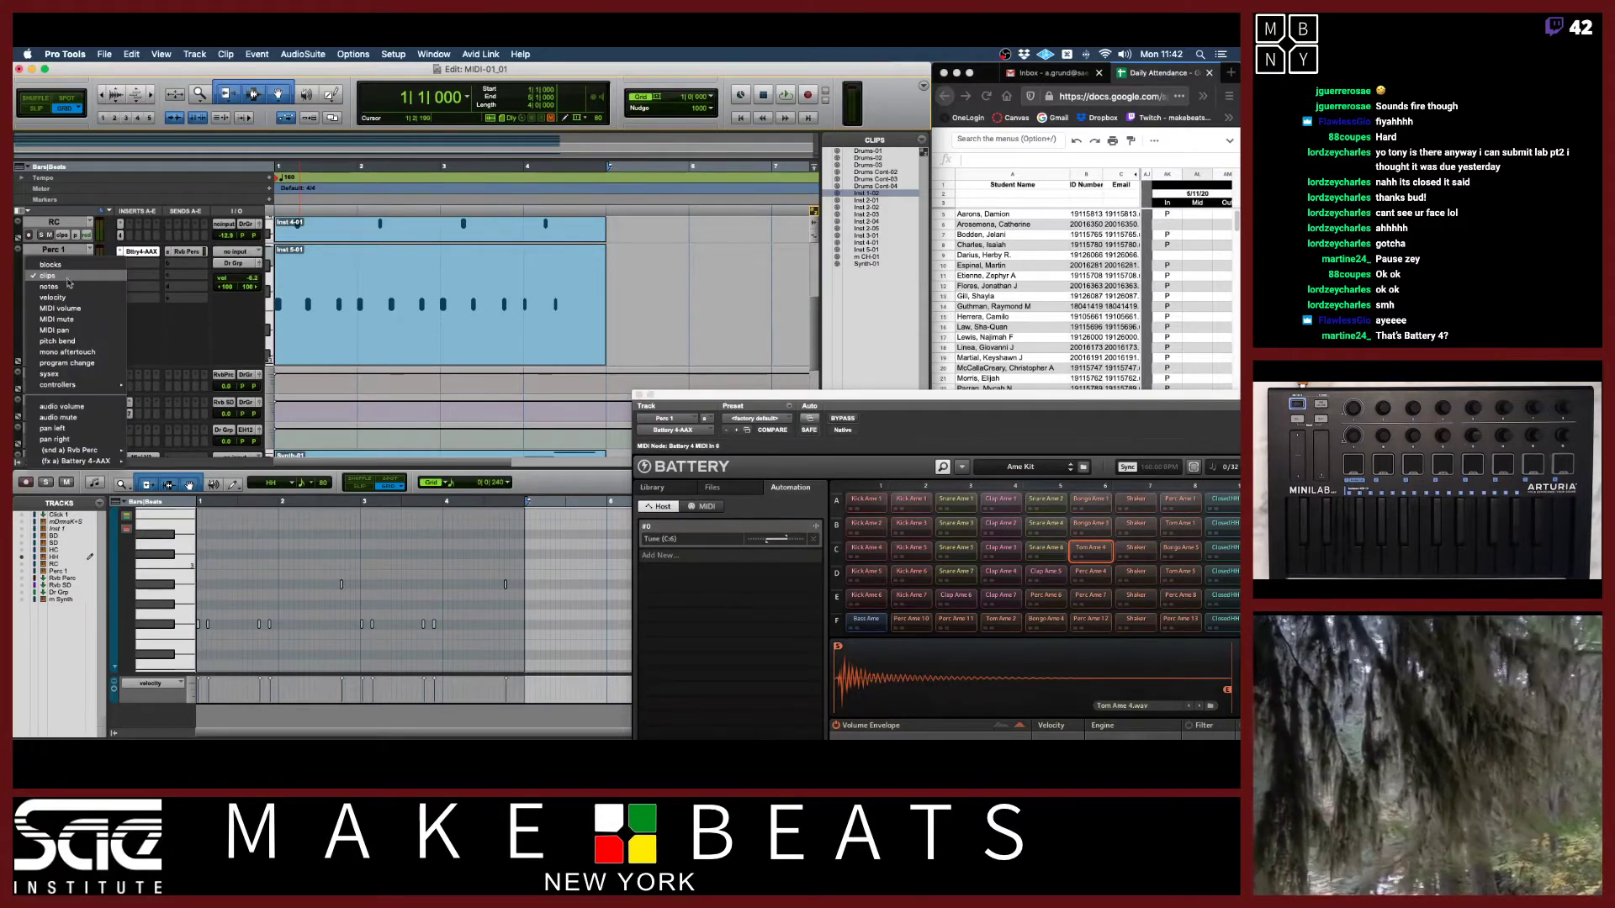
left_click(147, 461)
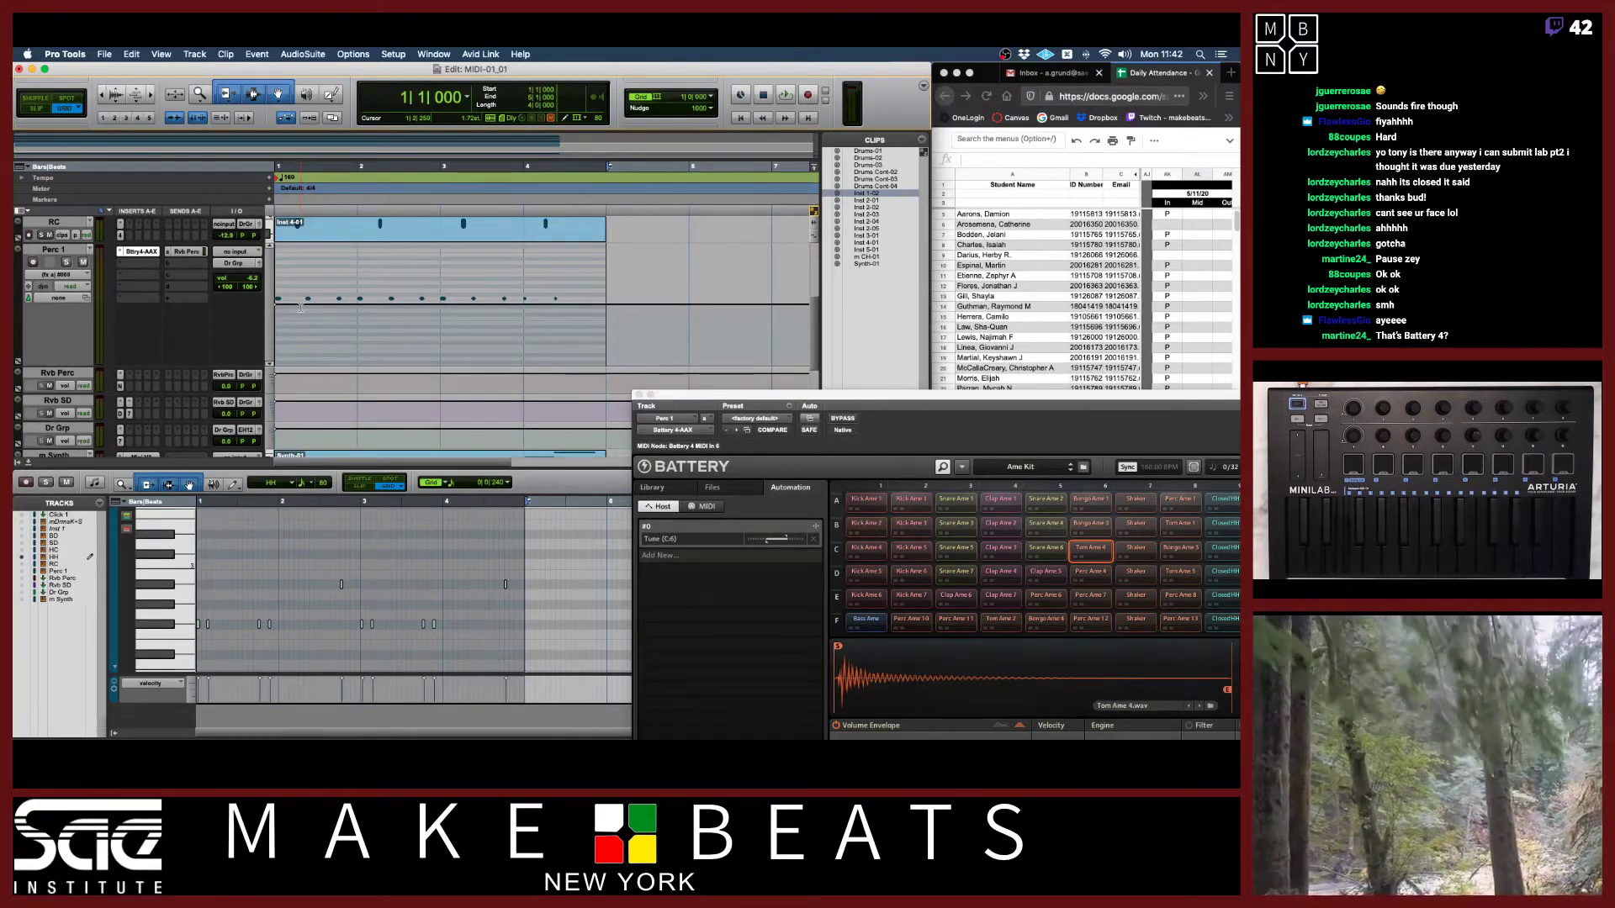
Draw a triangle-shaped tuning curve with the Pencil tool along Perc 1's automation lane, across its four bars.
key("F10")
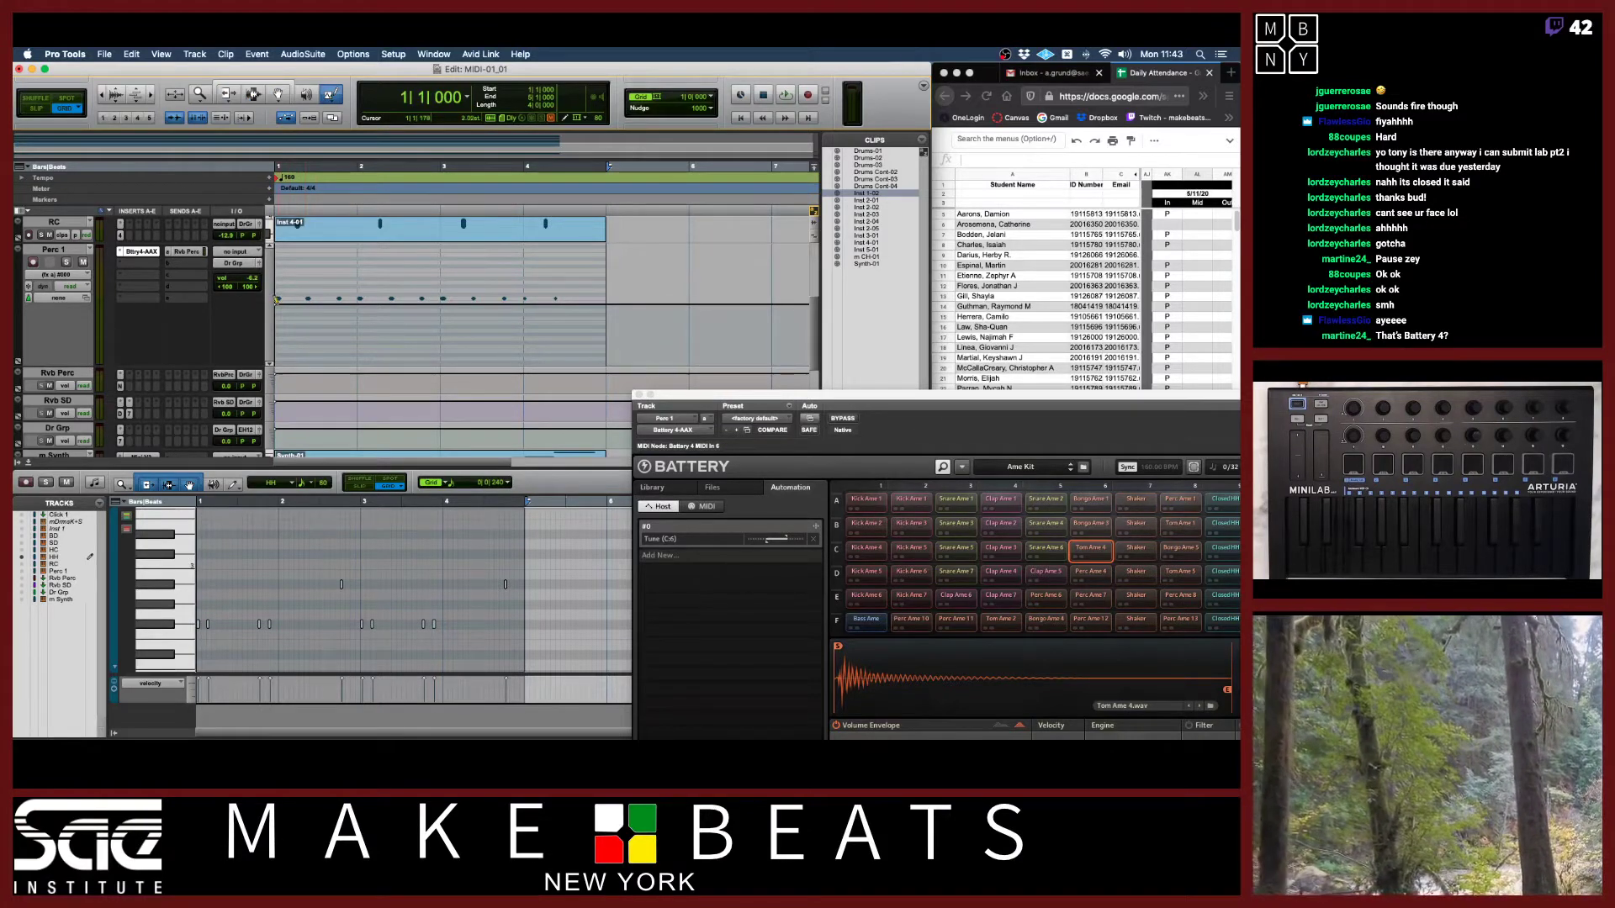
left_click_drag(278, 327, 282, 341)
mouse_move(370, 367)
left_mouse_down()
mouse_move(560, 329)
mouse_move(511, 305)
mouse_move(576, 301)
left_mouse_up()
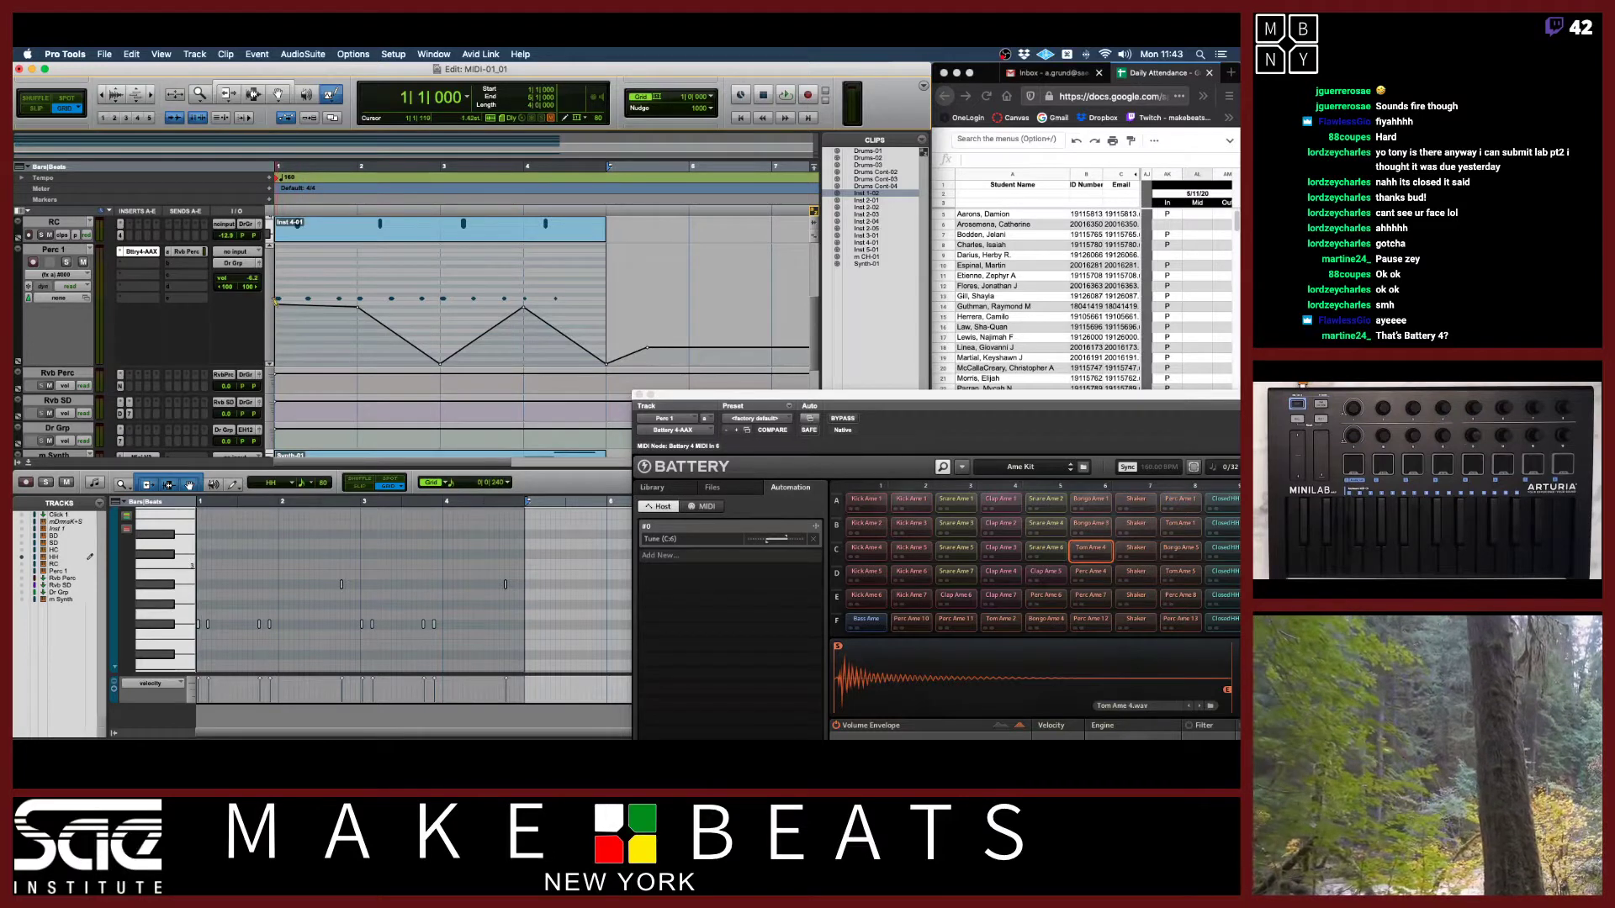
Reduce Perc 1's track height and redraw the triangular tuning automation from bar 1 to bar 5.
left_click(273, 306)
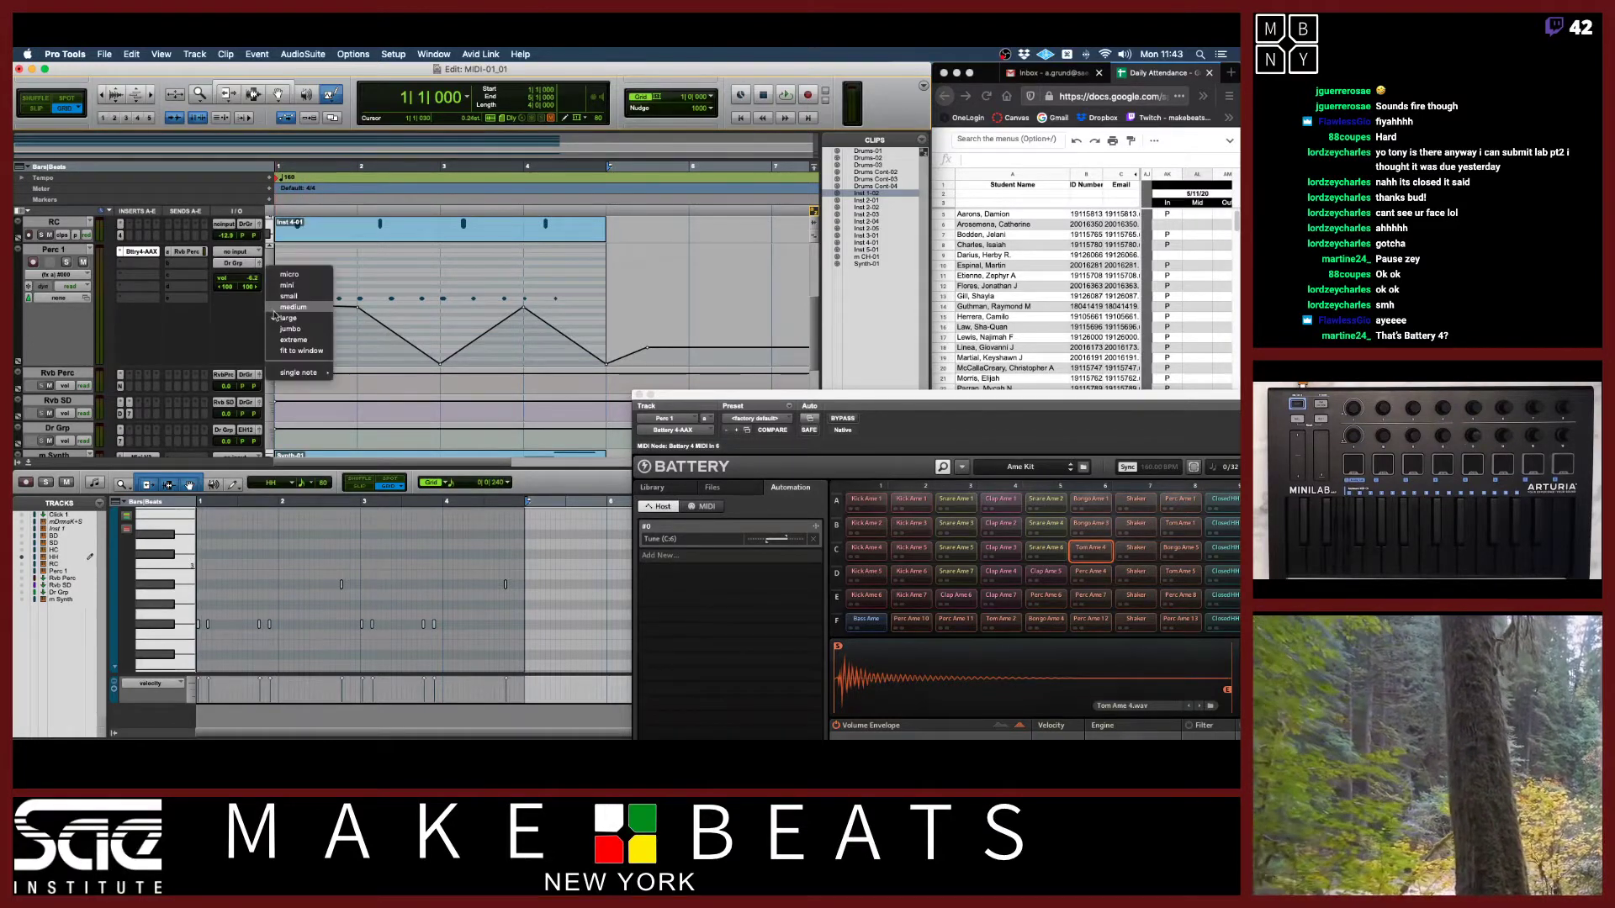
left_click(298, 337)
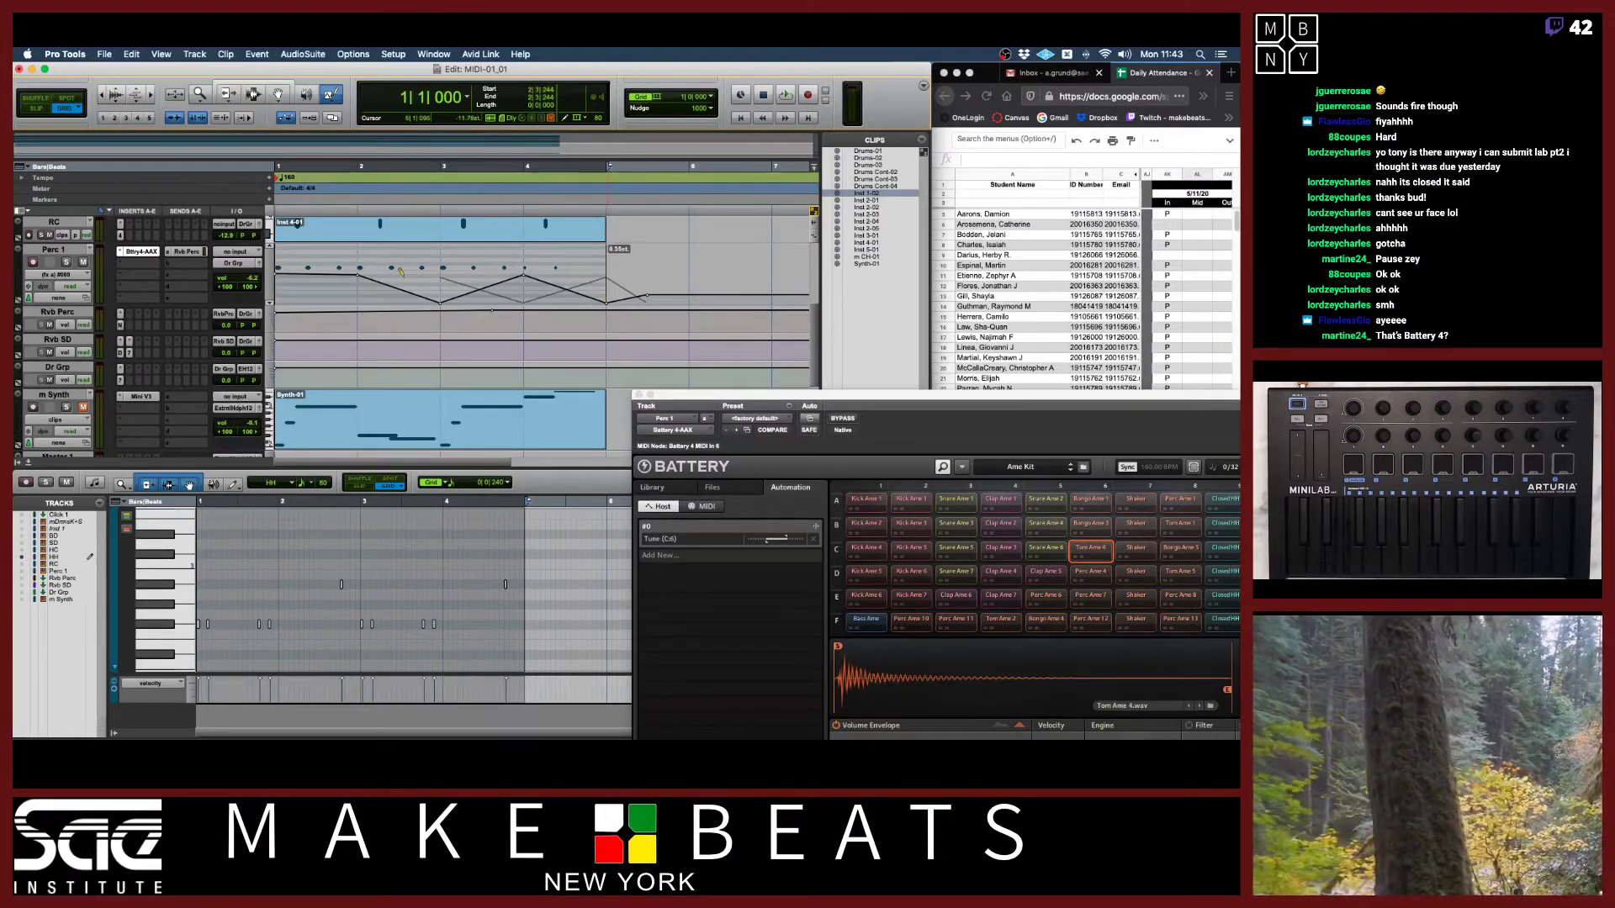
left_click_drag(279, 269, 279, 265)
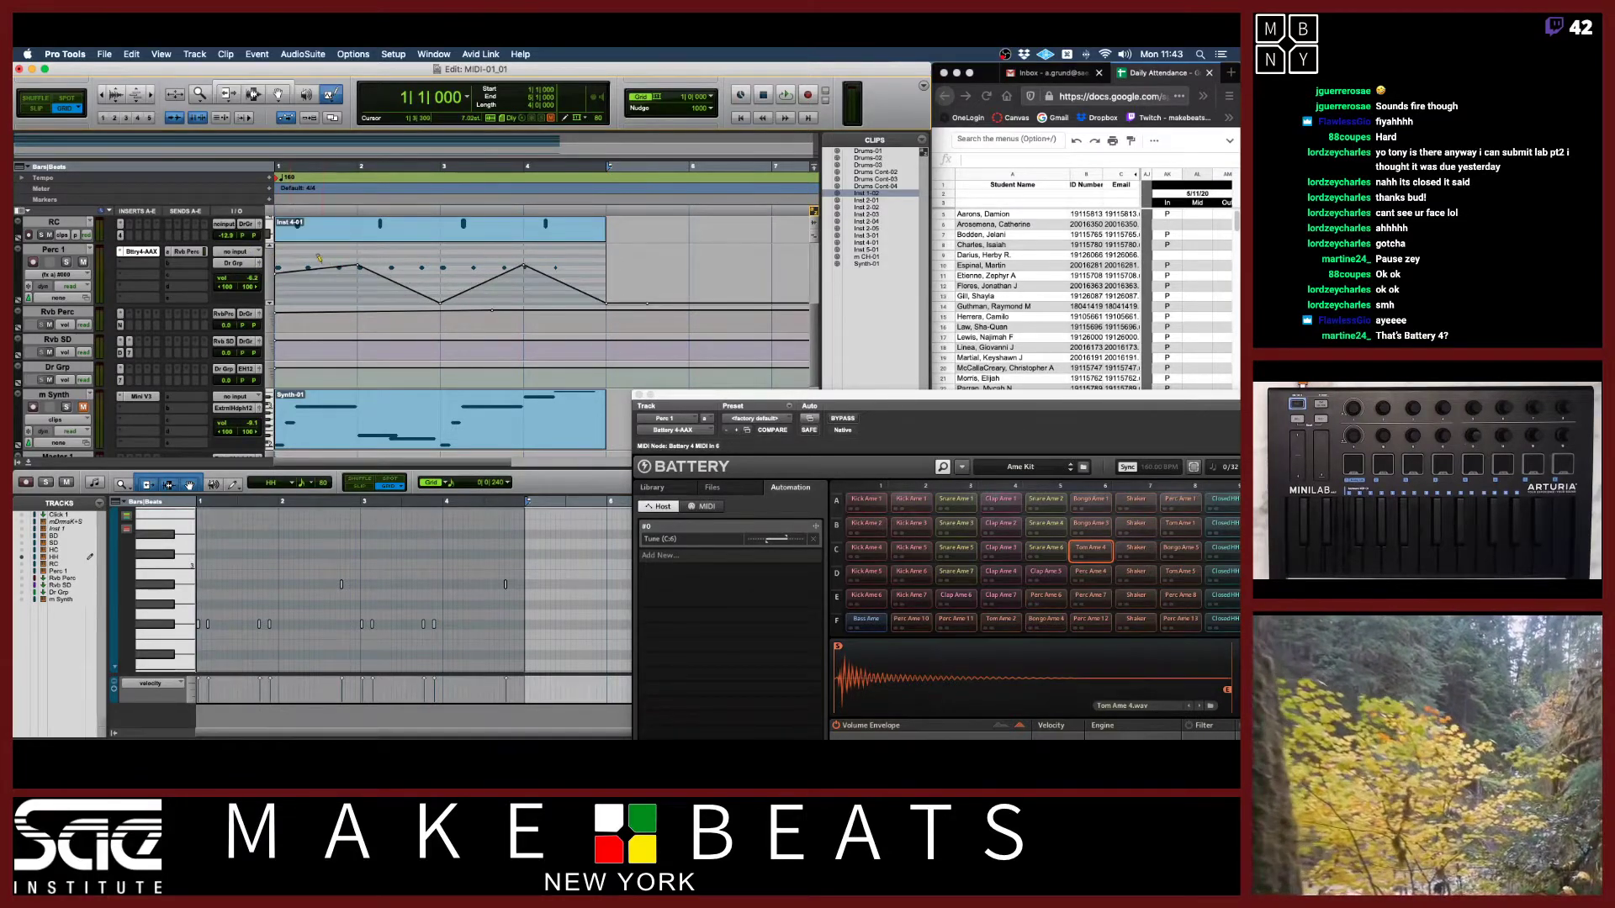
During playback, raise both peaks of Perc 1's tuning automation, at bars 2 and 4, with the Smart Tool.
key("super+7")
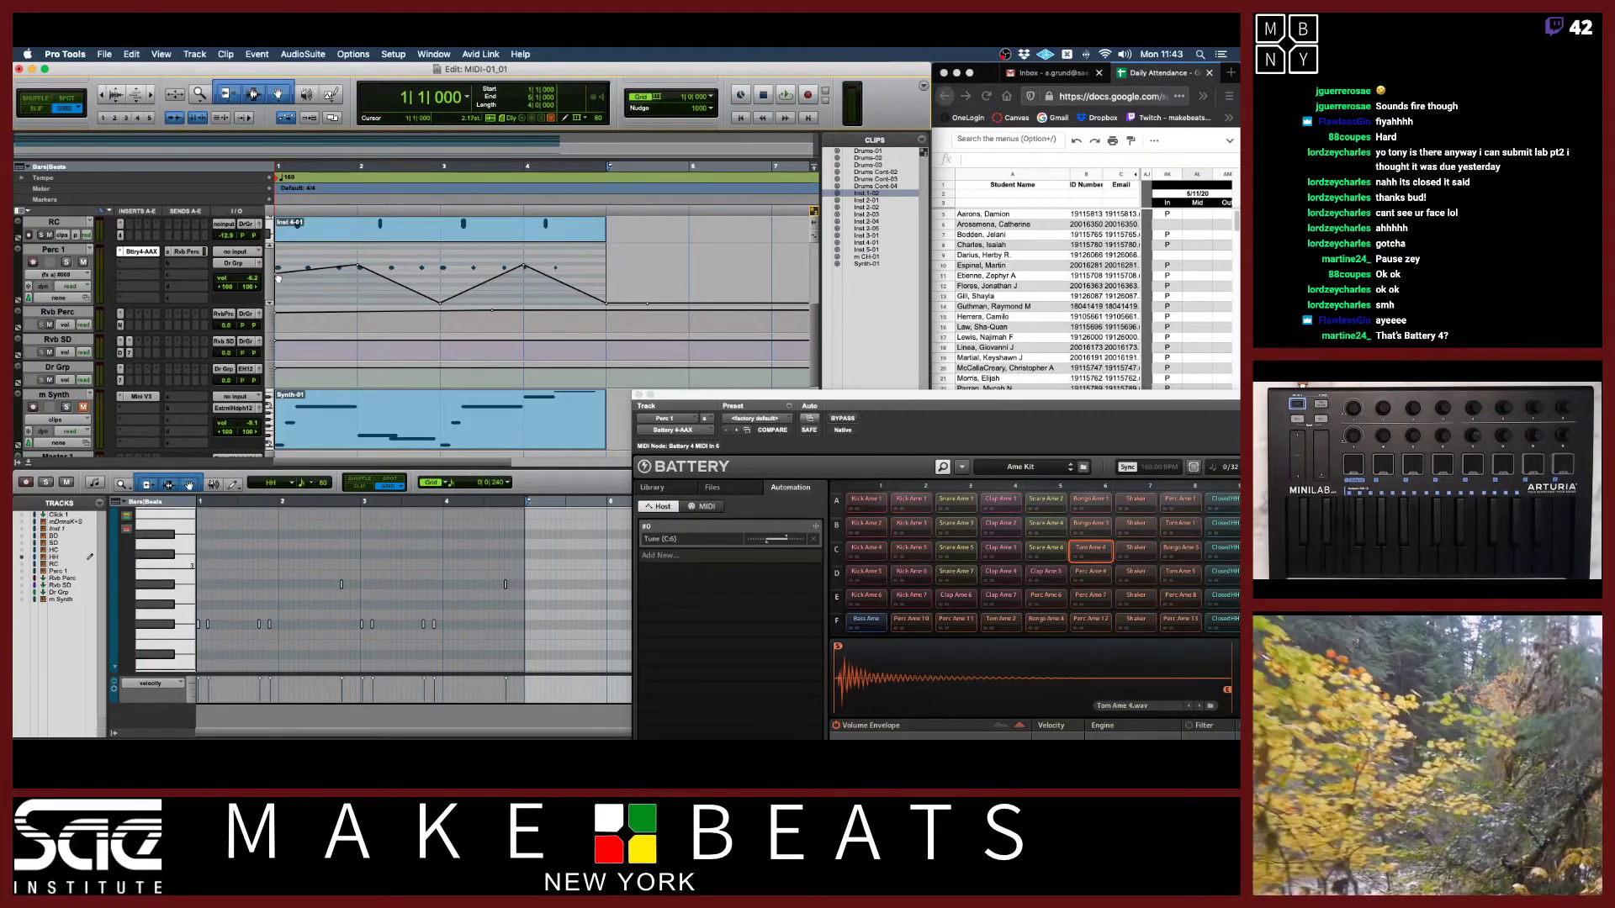
key("space")
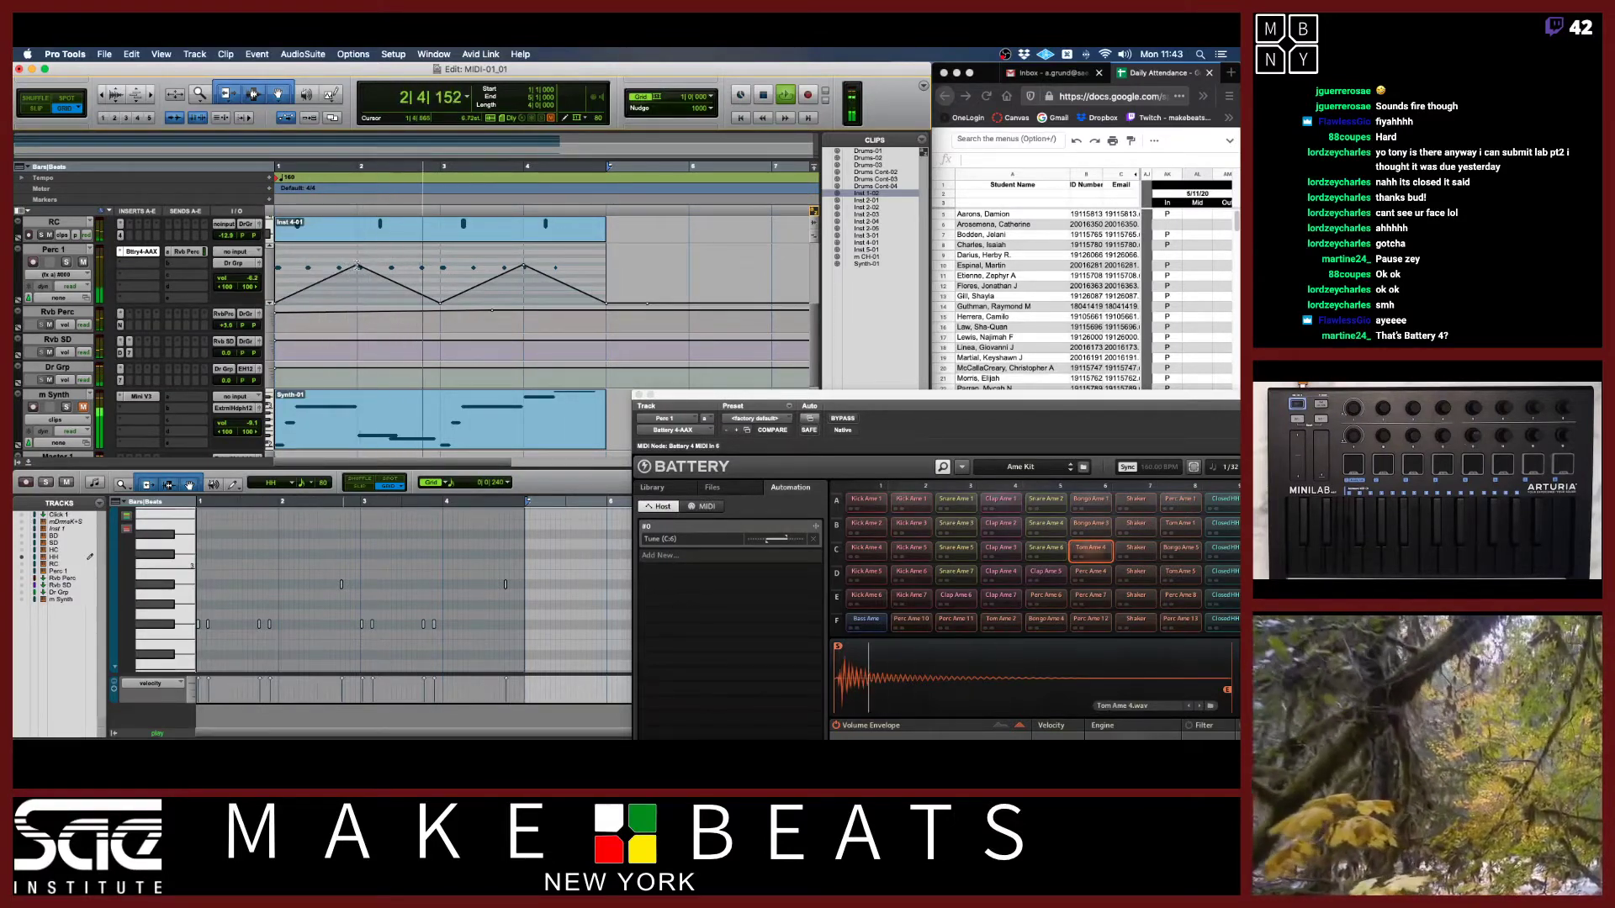
left_click_drag(358, 266, 358, 245)
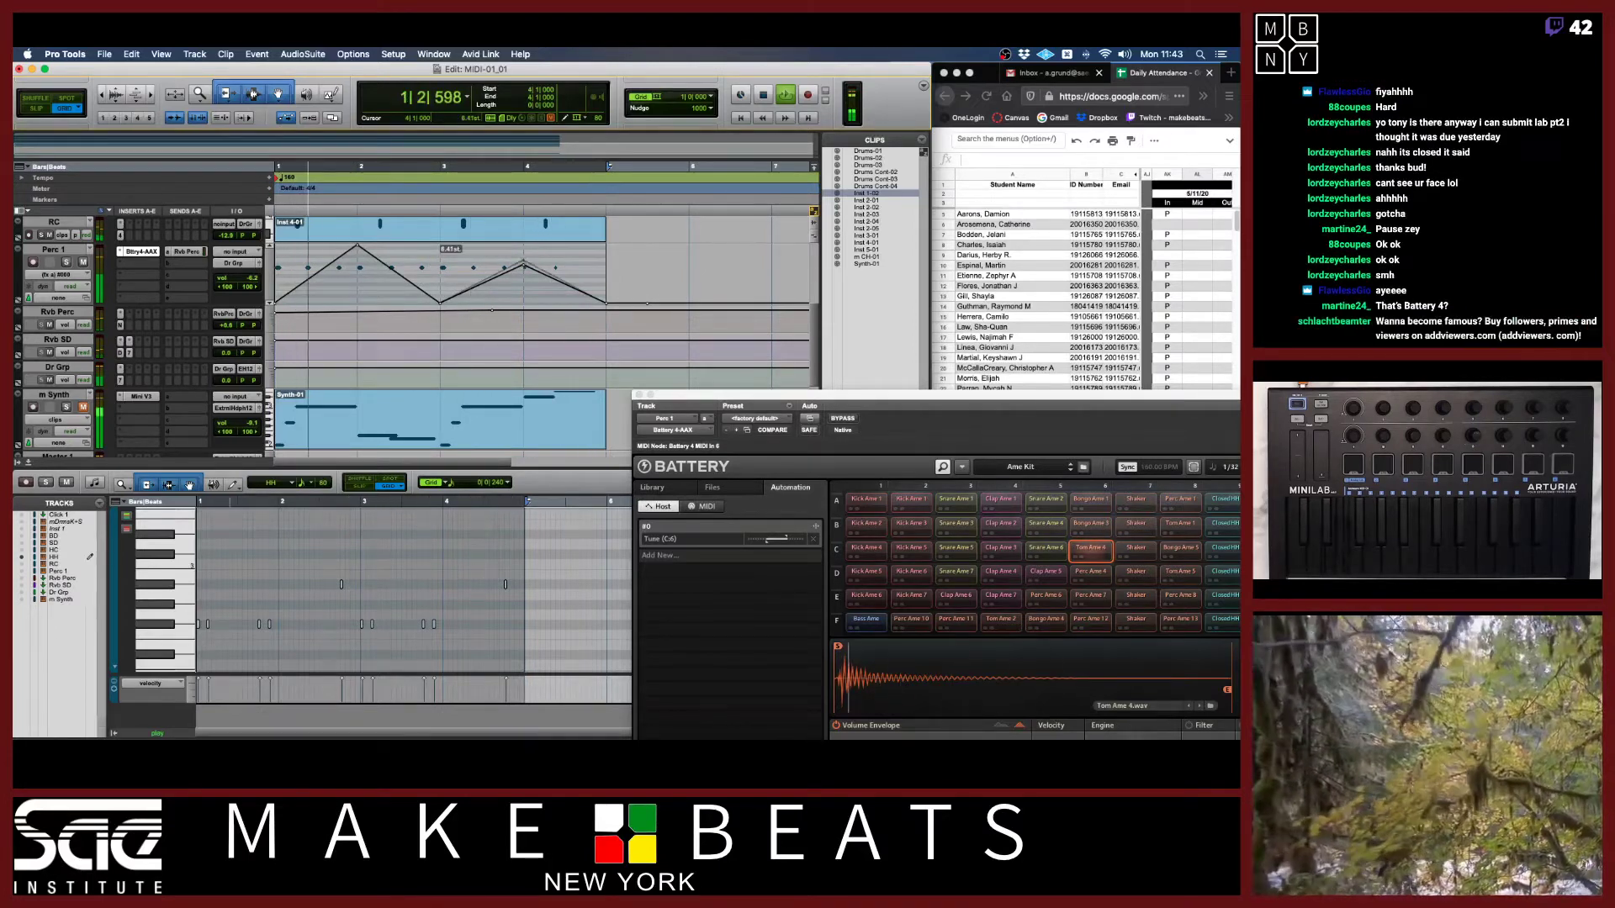
left_click_drag(524, 266, 525, 245)
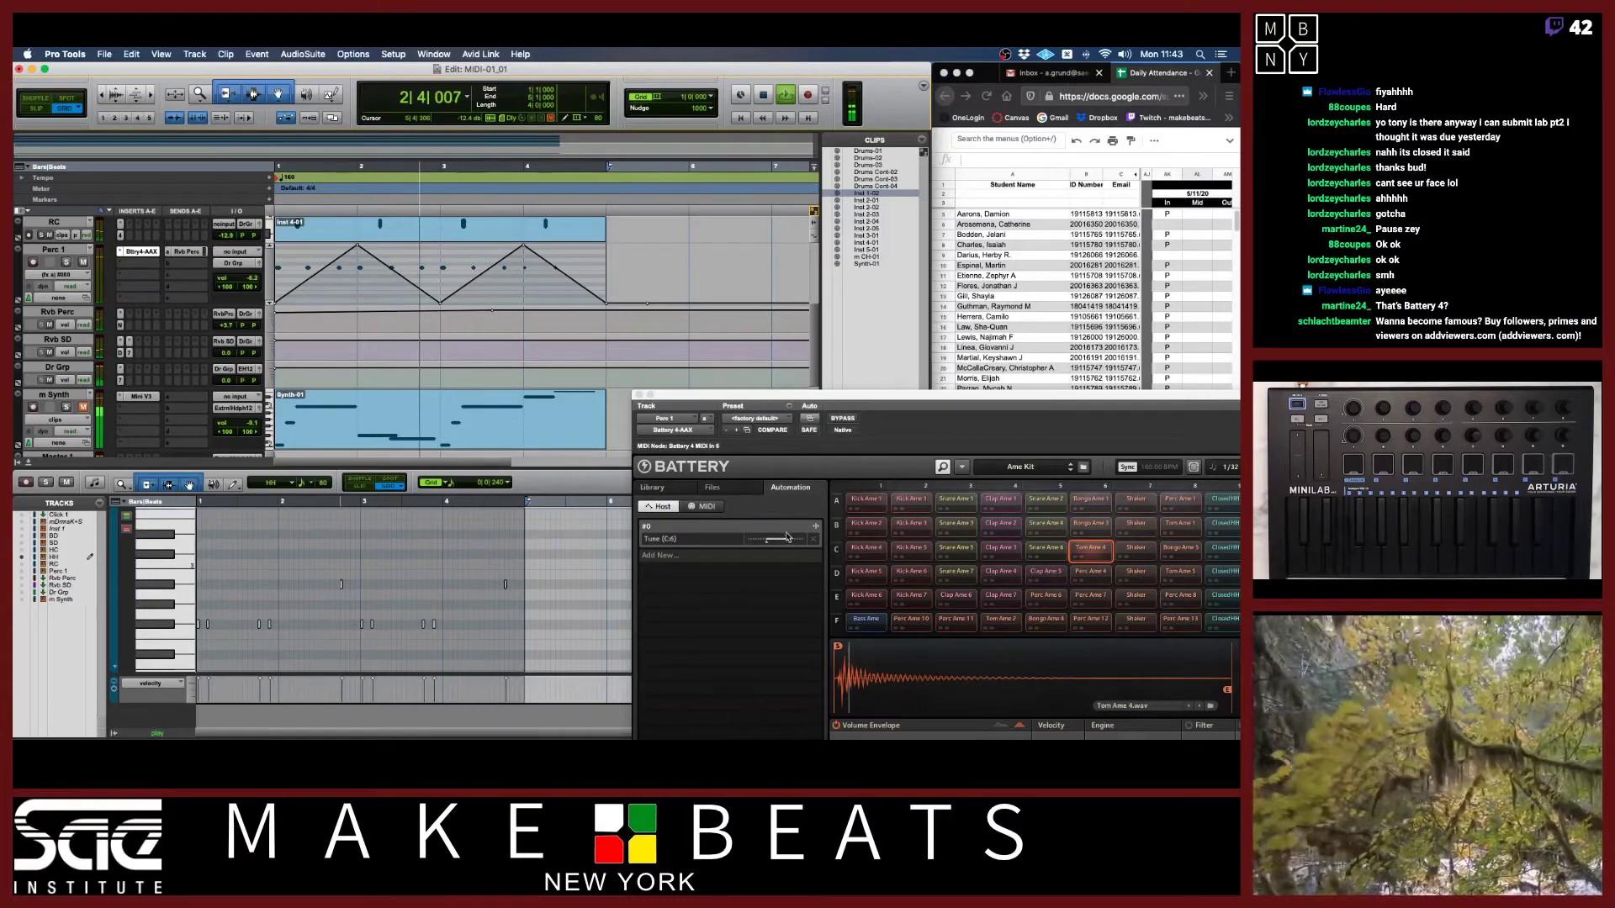
key("space")
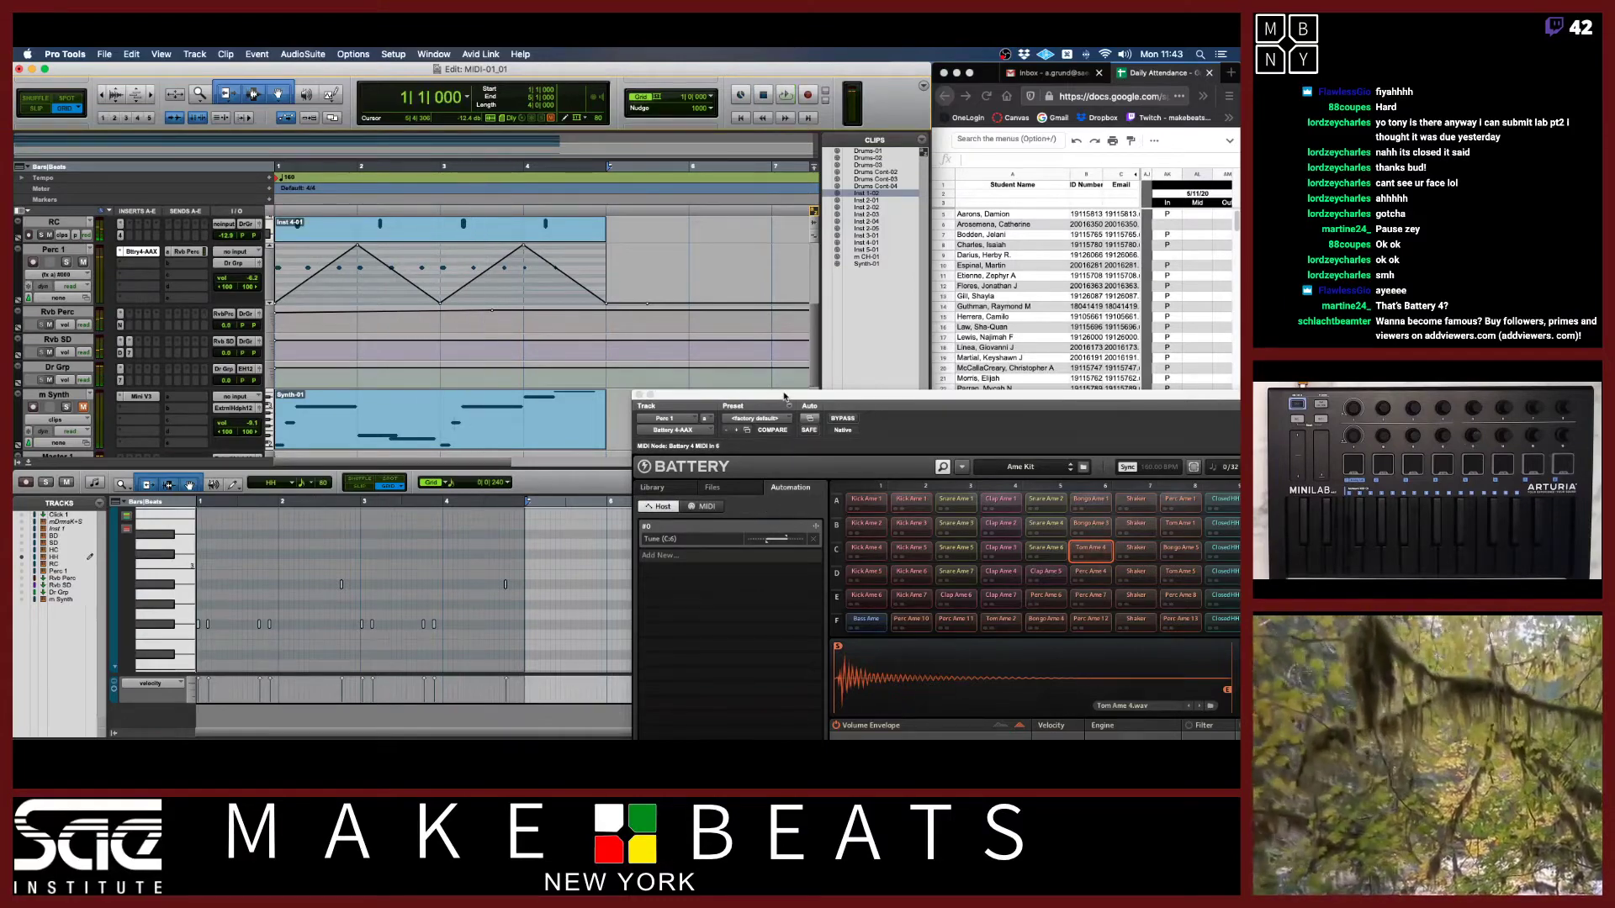
Bring the Battery window into full view and trim the tom sample's start and end points to a short section during playback.
left_click_drag(784, 396, 567, 283)
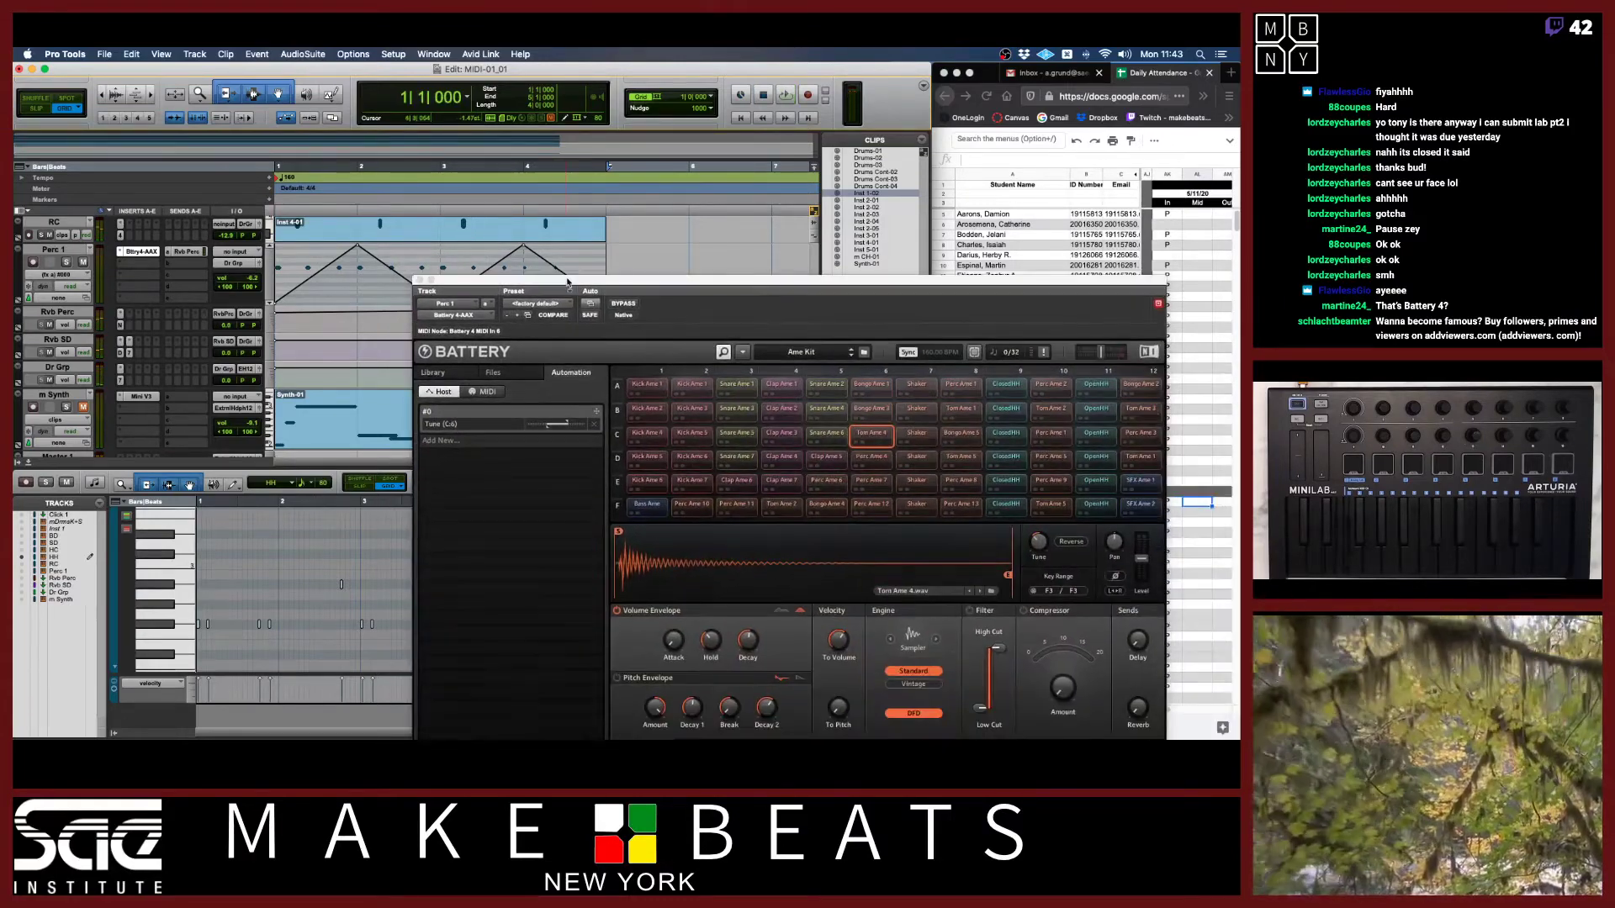
left_click(568, 424)
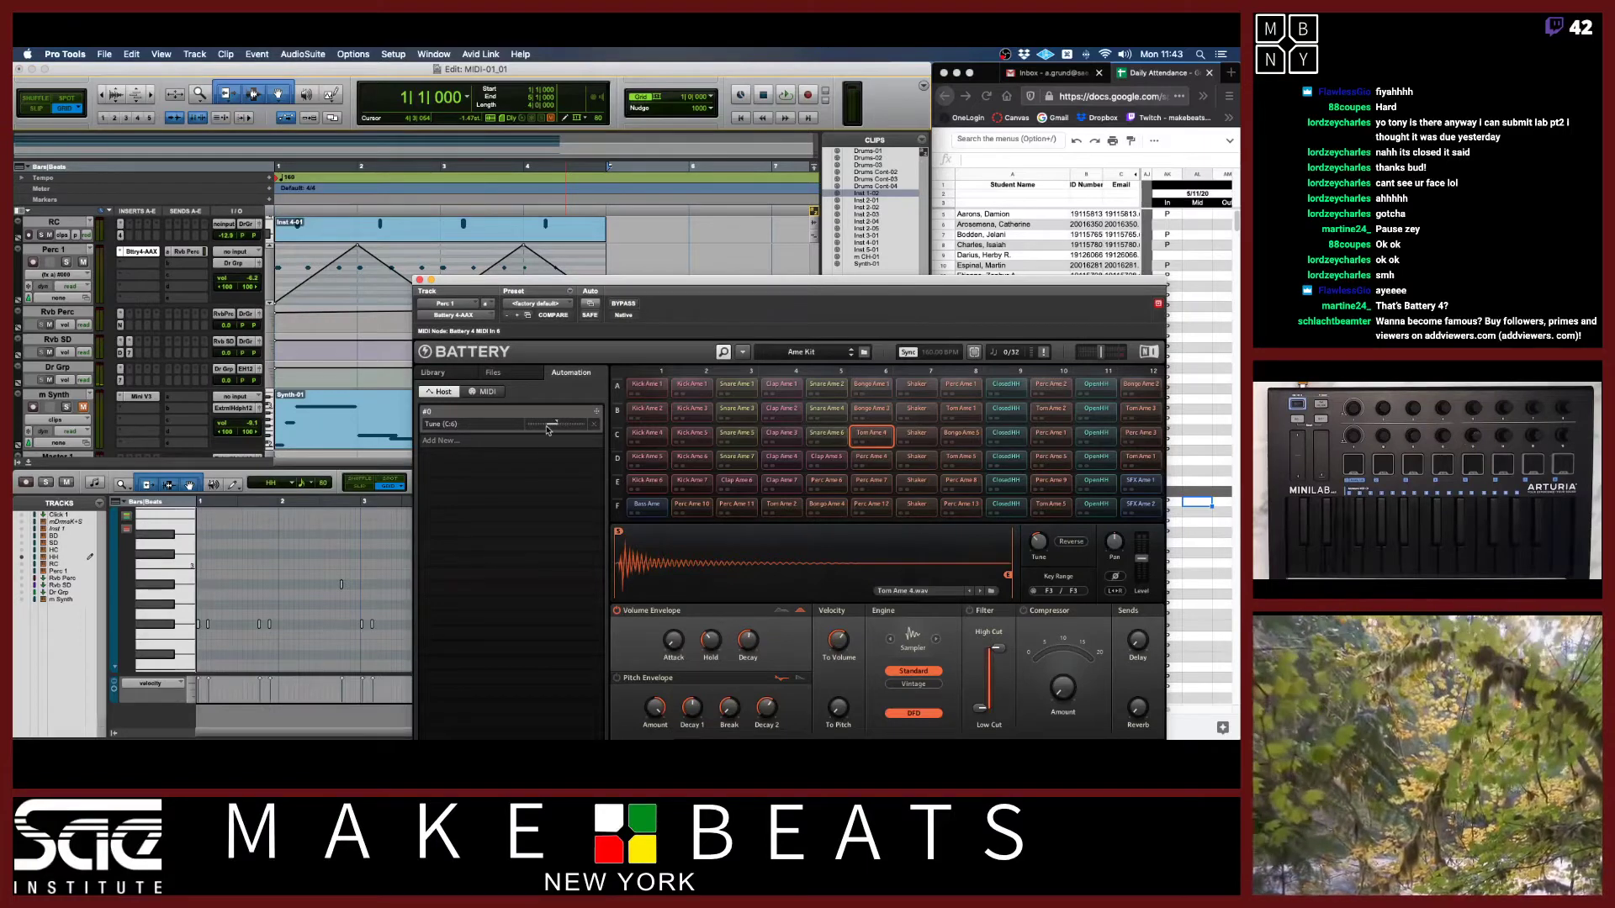
key("space")
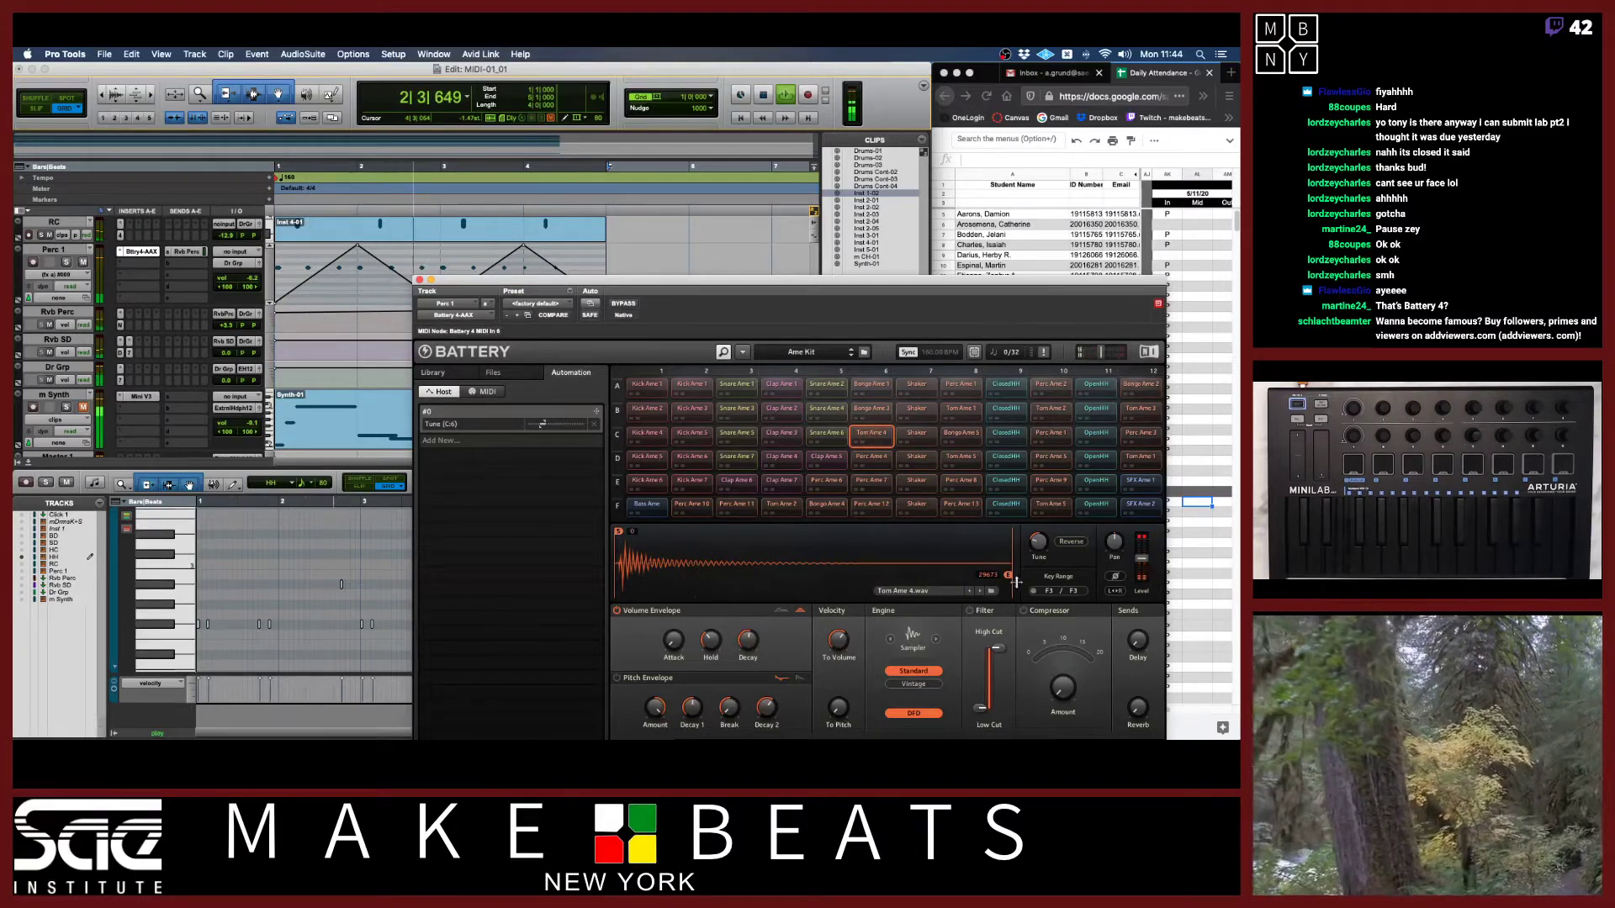
mouse_move(1007, 576)
left_mouse_down()
mouse_move(828, 595)
mouse_move(650, 580)
left_mouse_up()
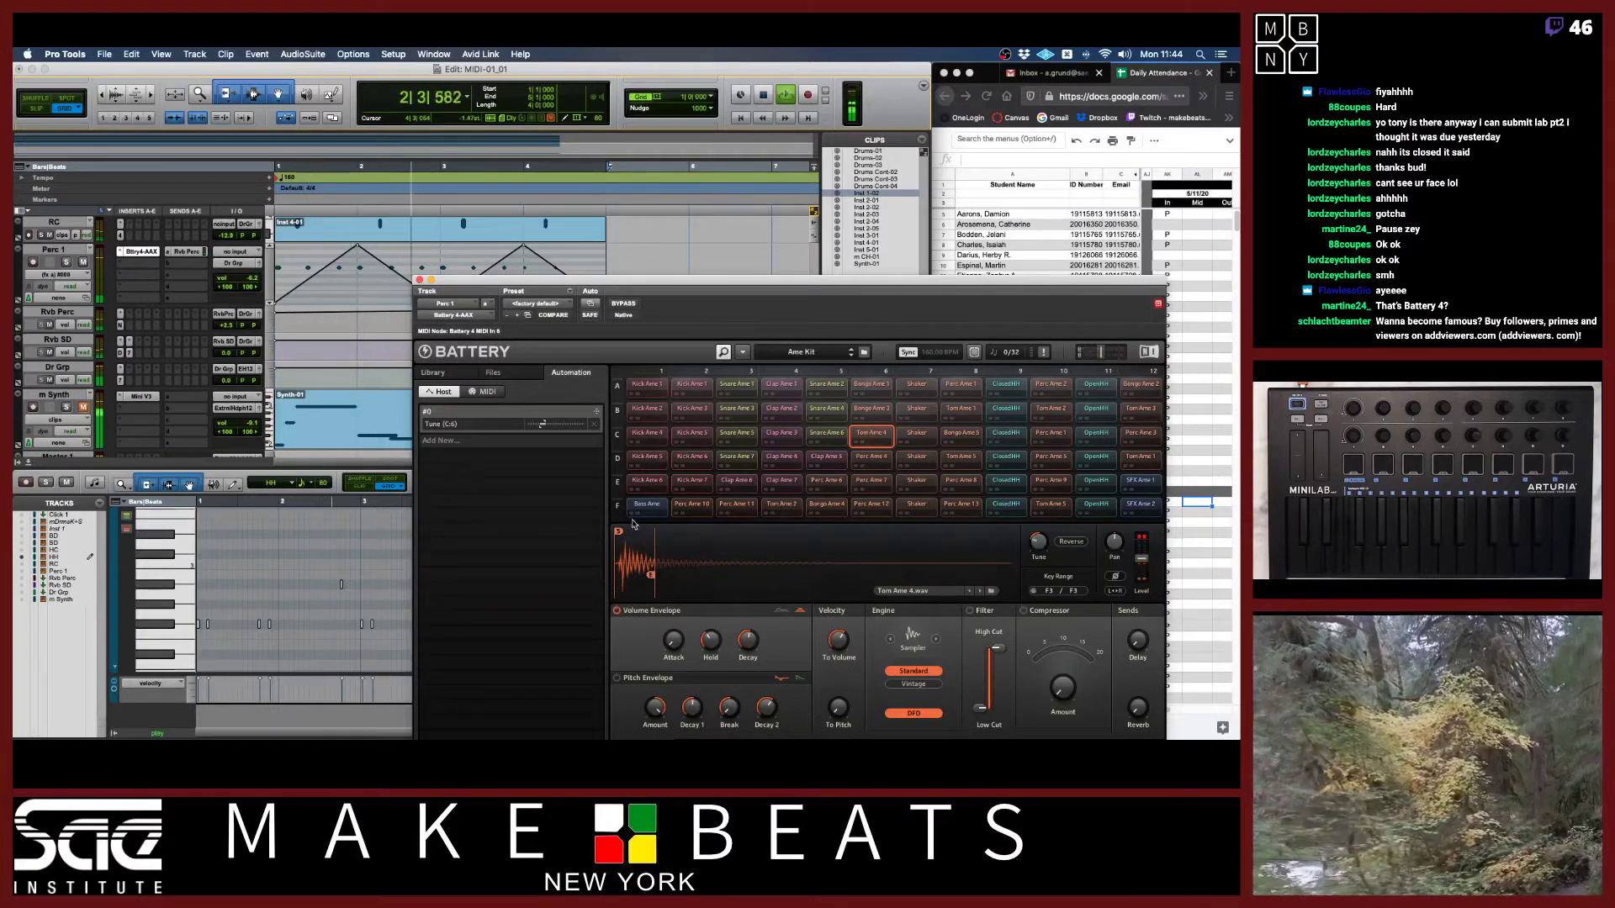
left_click_drag(710, 580, 717, 577)
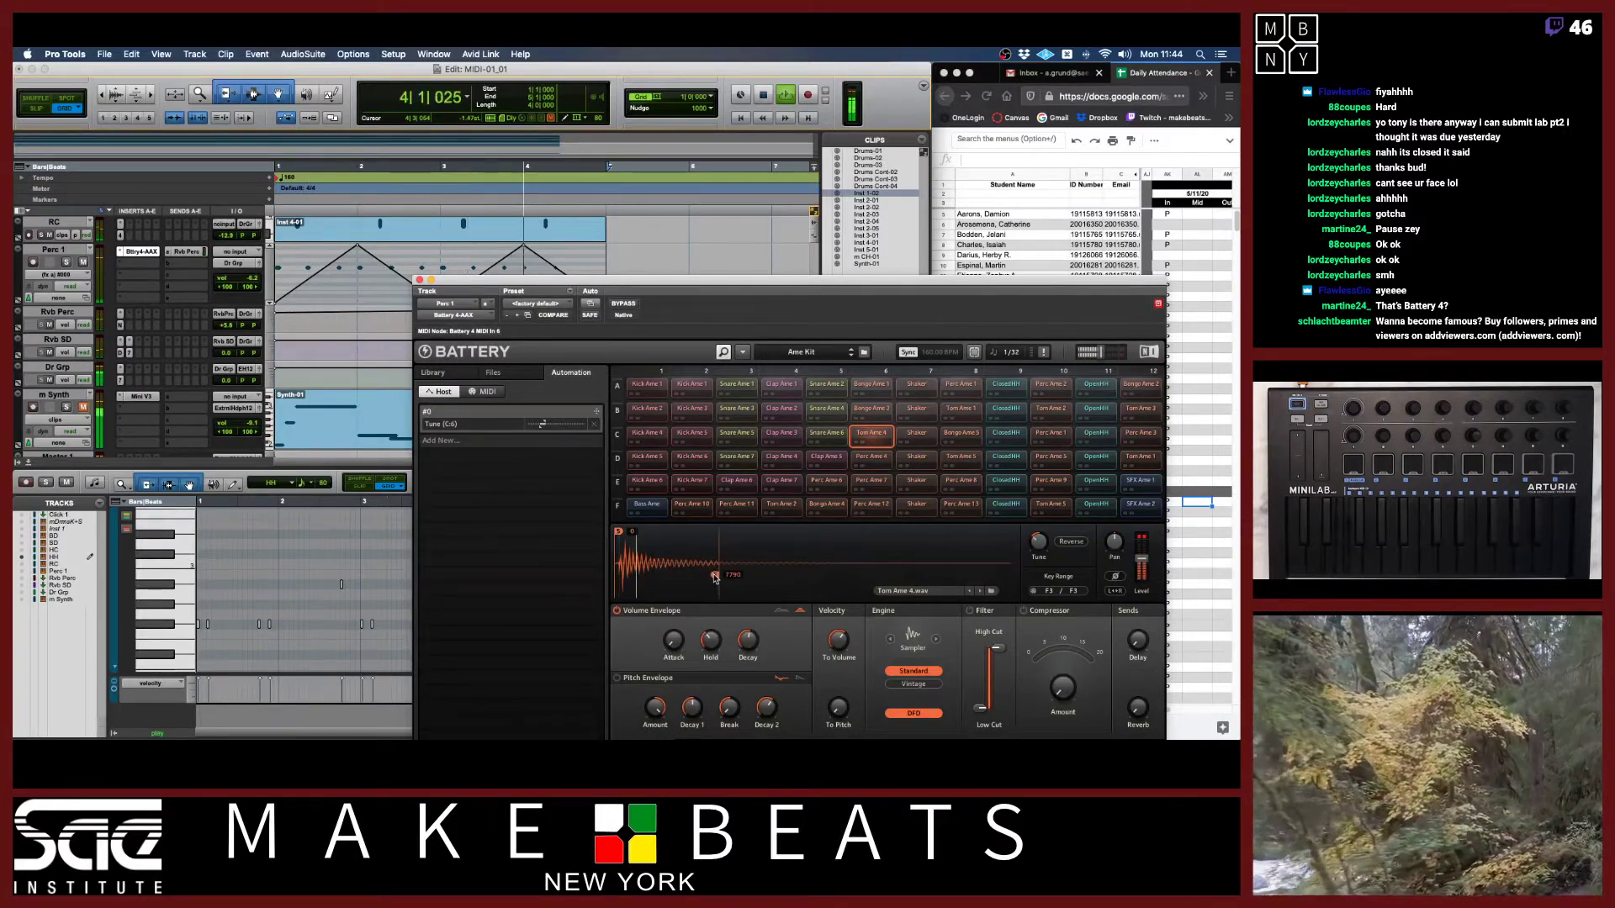
left_click_drag(618, 532, 681, 539)
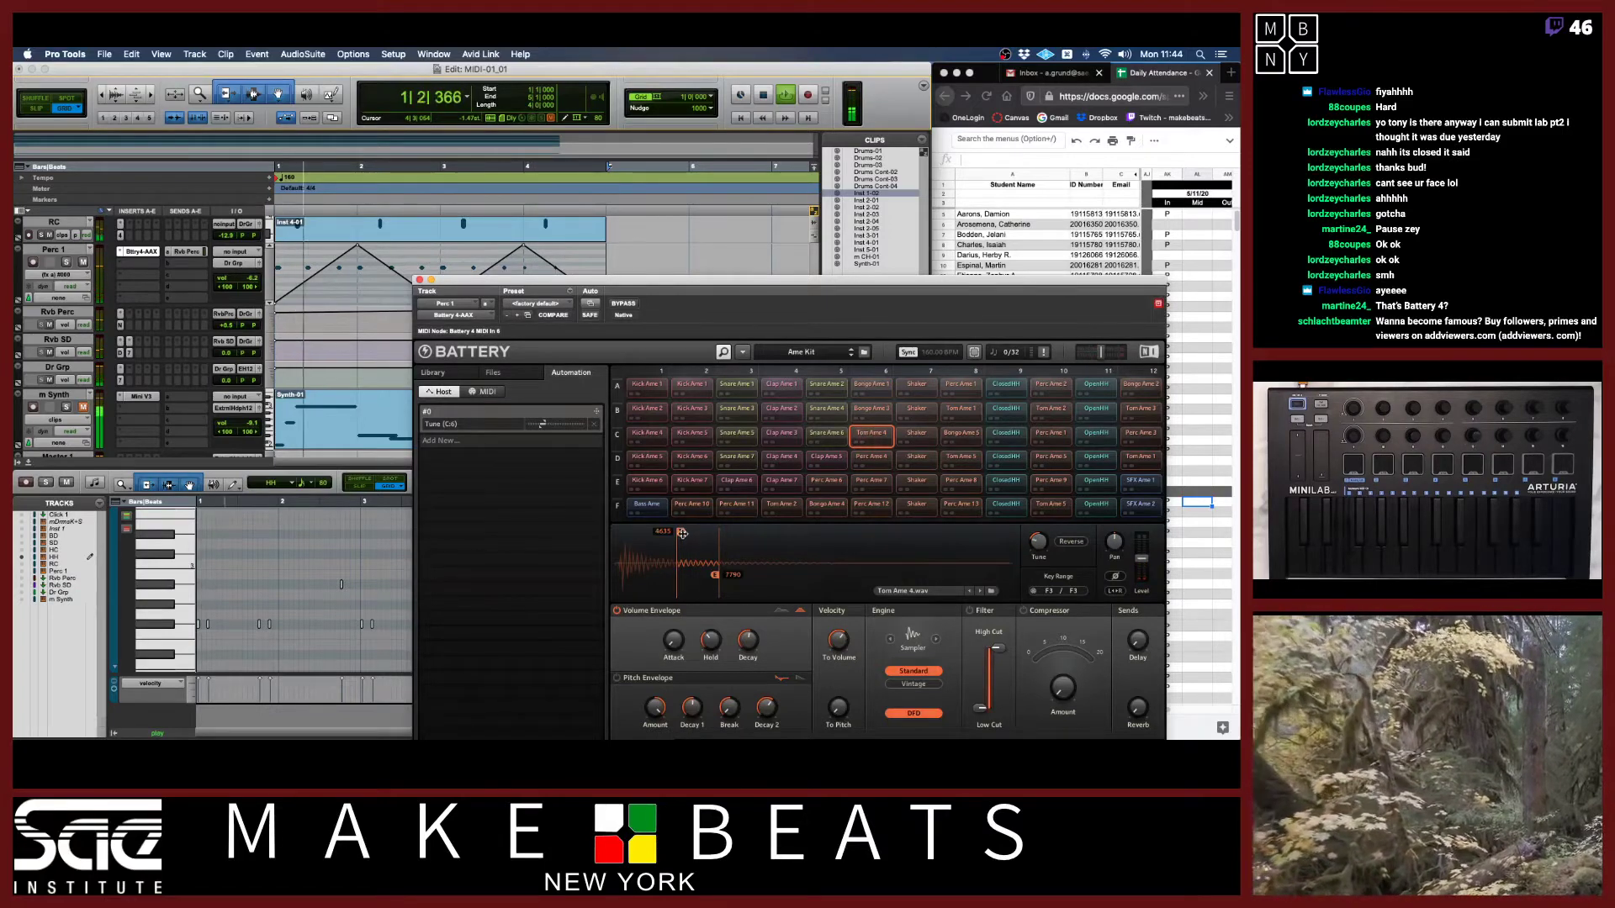
mouse_move(679, 532)
left_mouse_down()
mouse_move(652, 535)
mouse_move(702, 576)
left_mouse_up()
Adjust the decay of the tom's volume envelope in Battery, and stop playback.
mouse_move(739, 643)
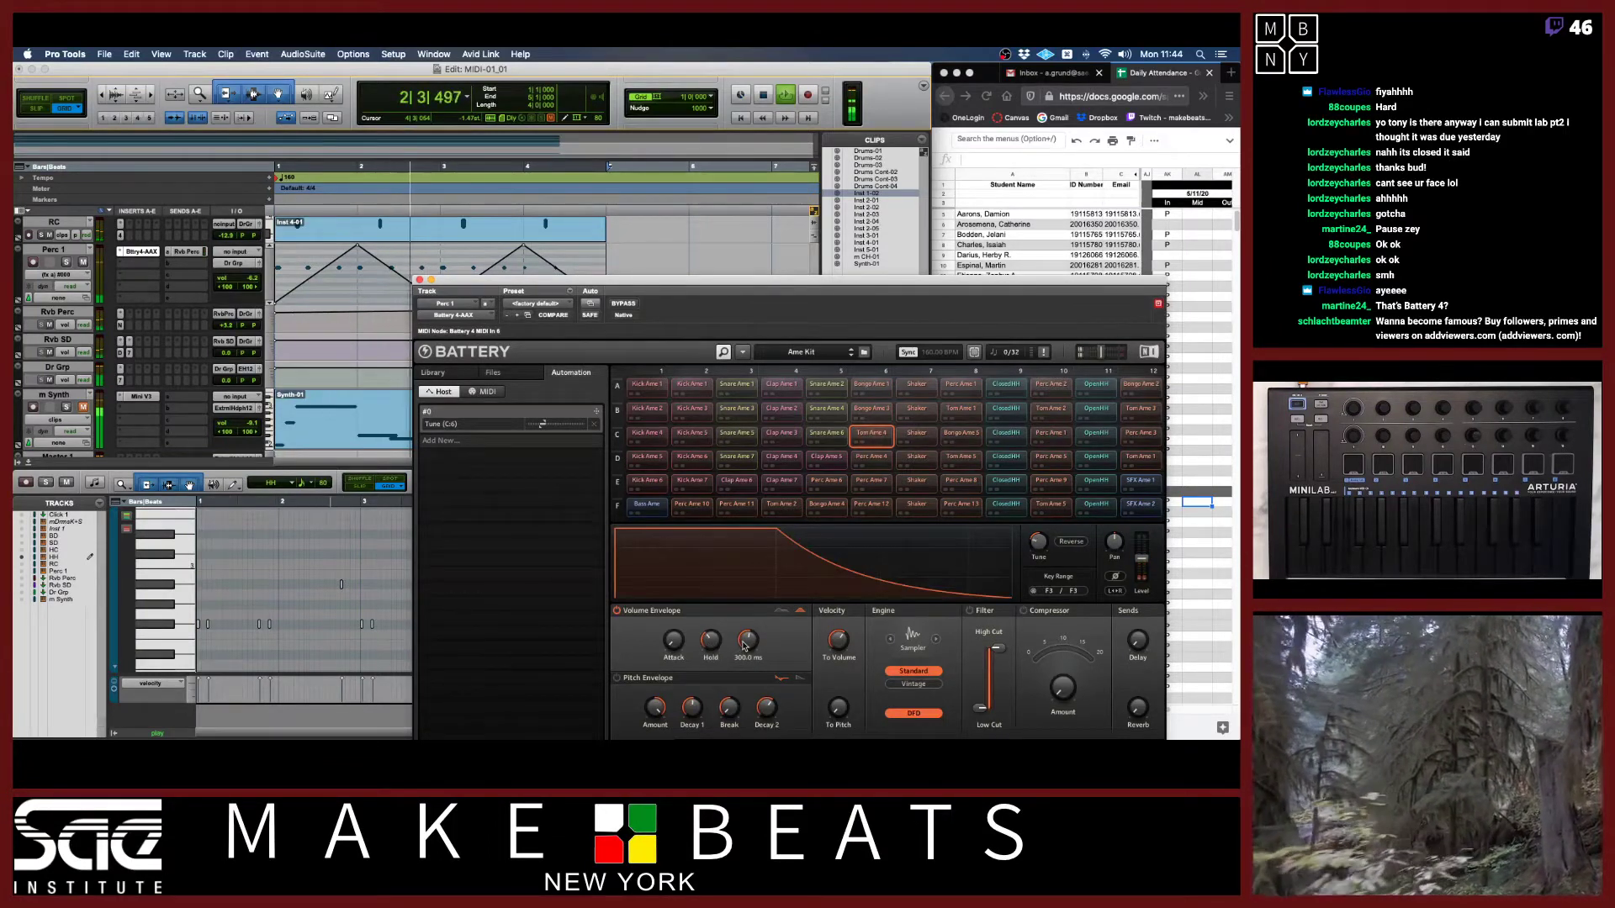
left_click_drag(748, 641, 748, 676)
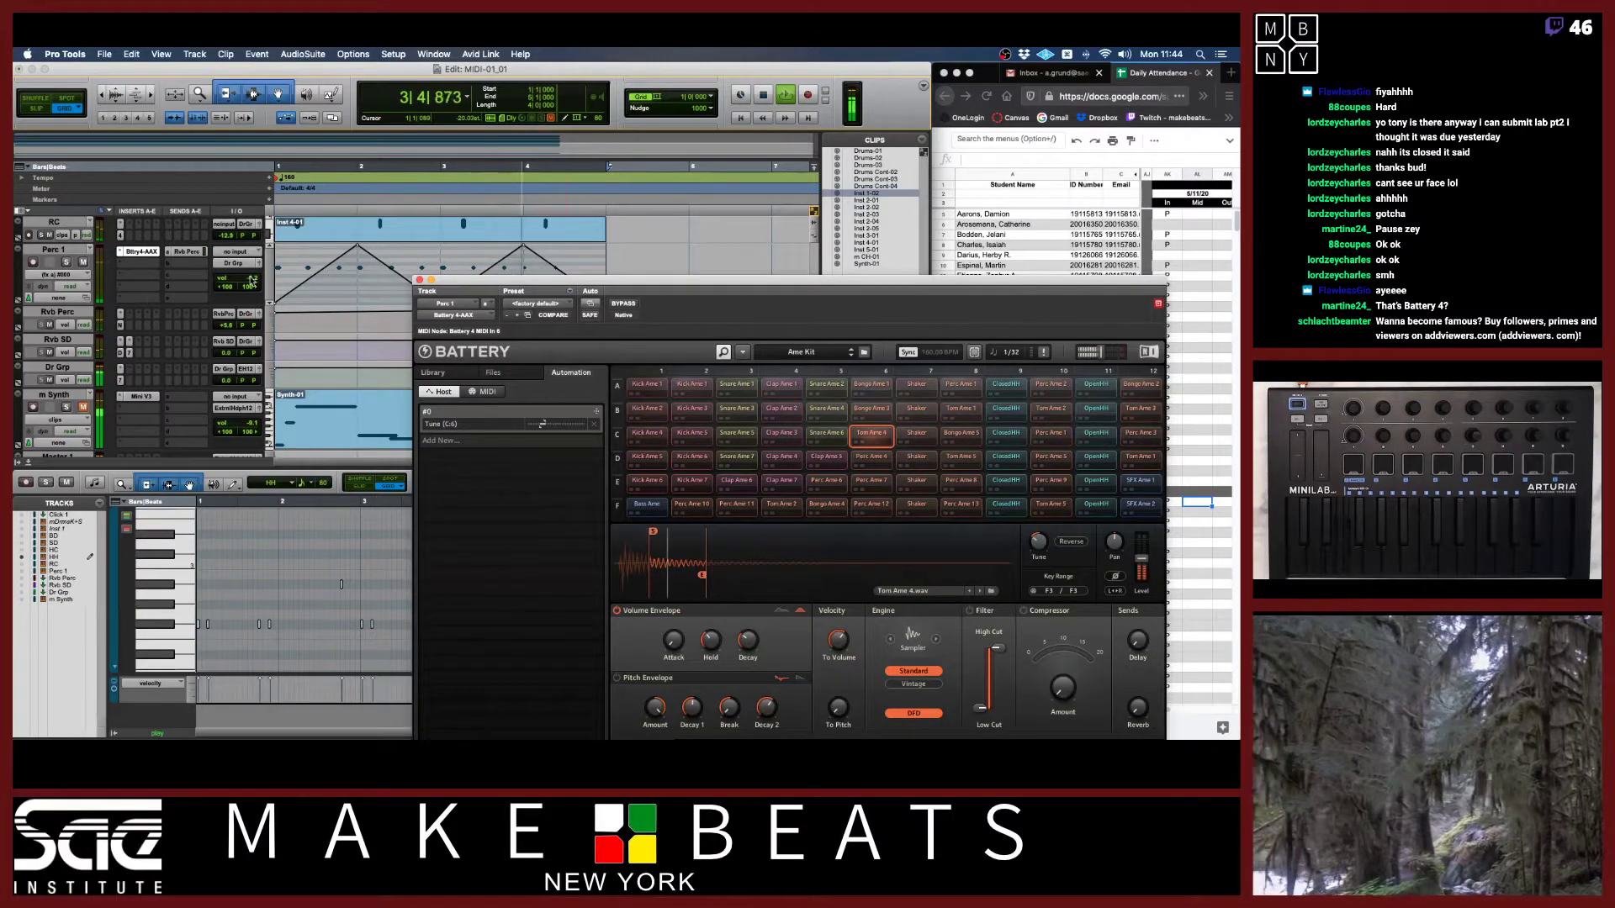
key("space")
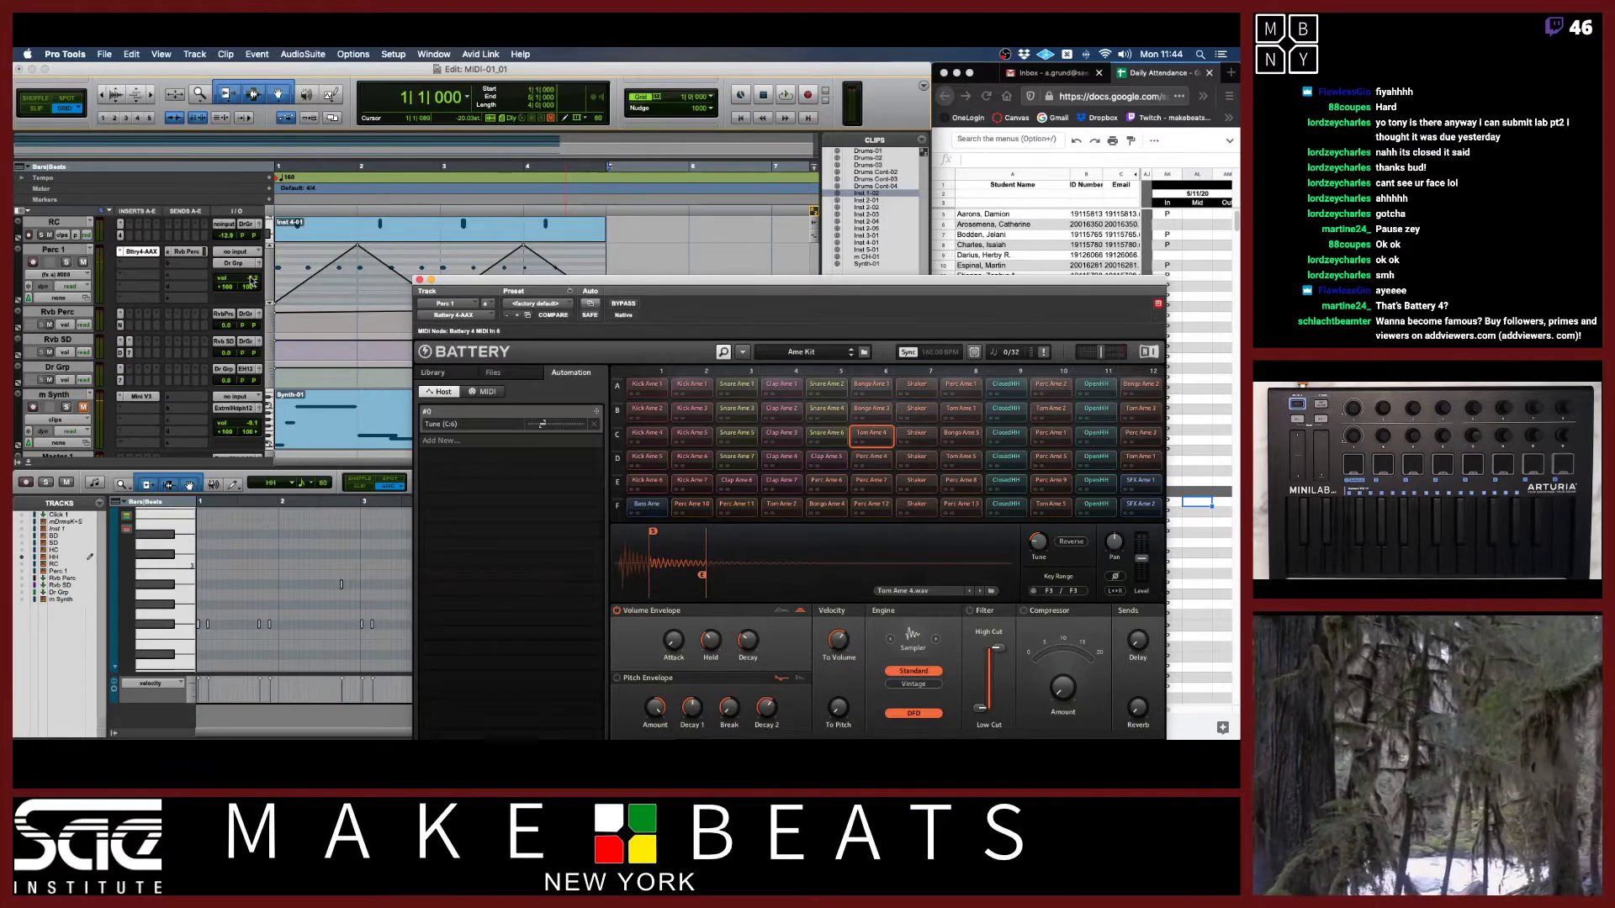
Reset Perc 1's volume to 0.0 and play the track soloed.
left_click(255, 277)
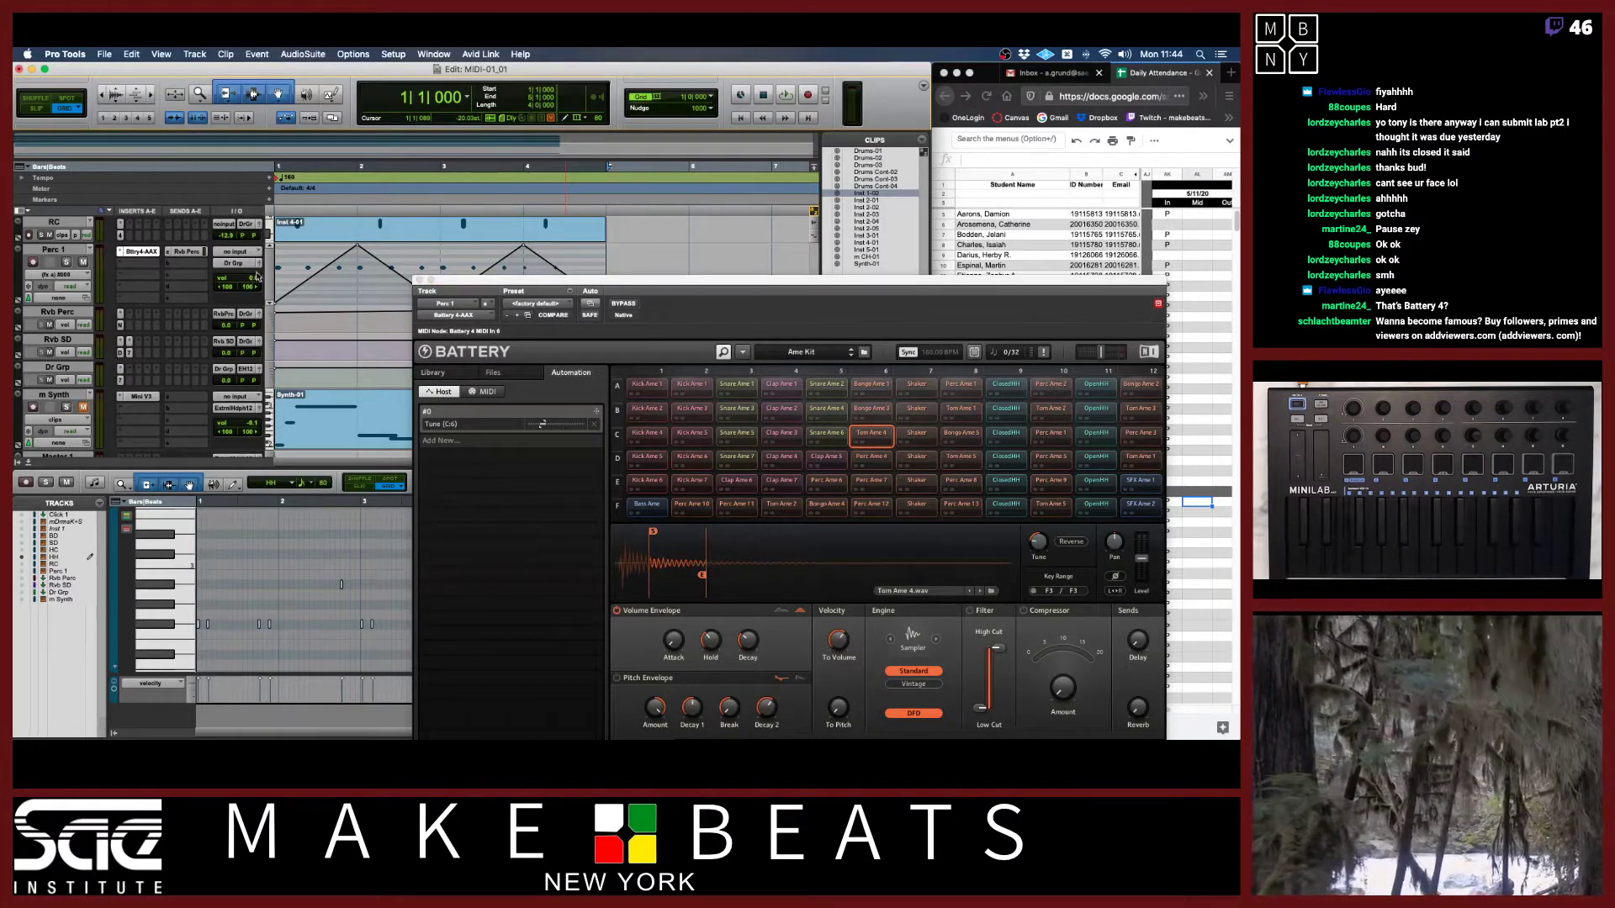
left_click(67, 261)
key("space")
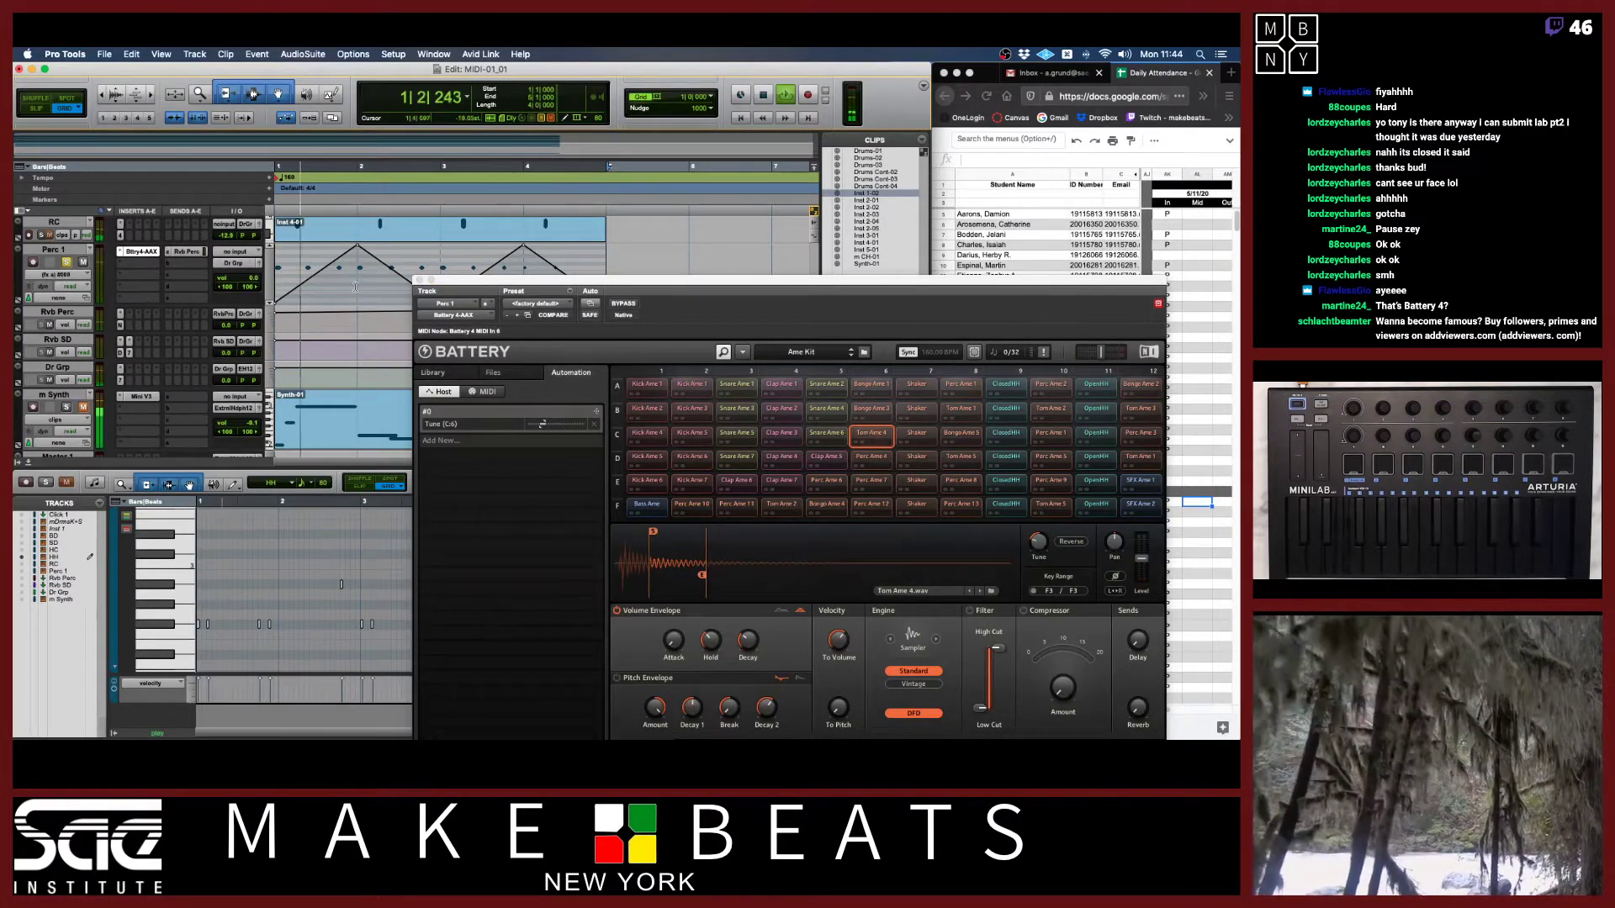
Fine-tune the attack of the tom's volume envelope, close Battery, and show the Mix window.
left_click(705, 666)
mouse_move(674, 641)
left_mouse_down()
mouse_move(674, 622)
mouse_move(672, 644)
left_mouse_up()
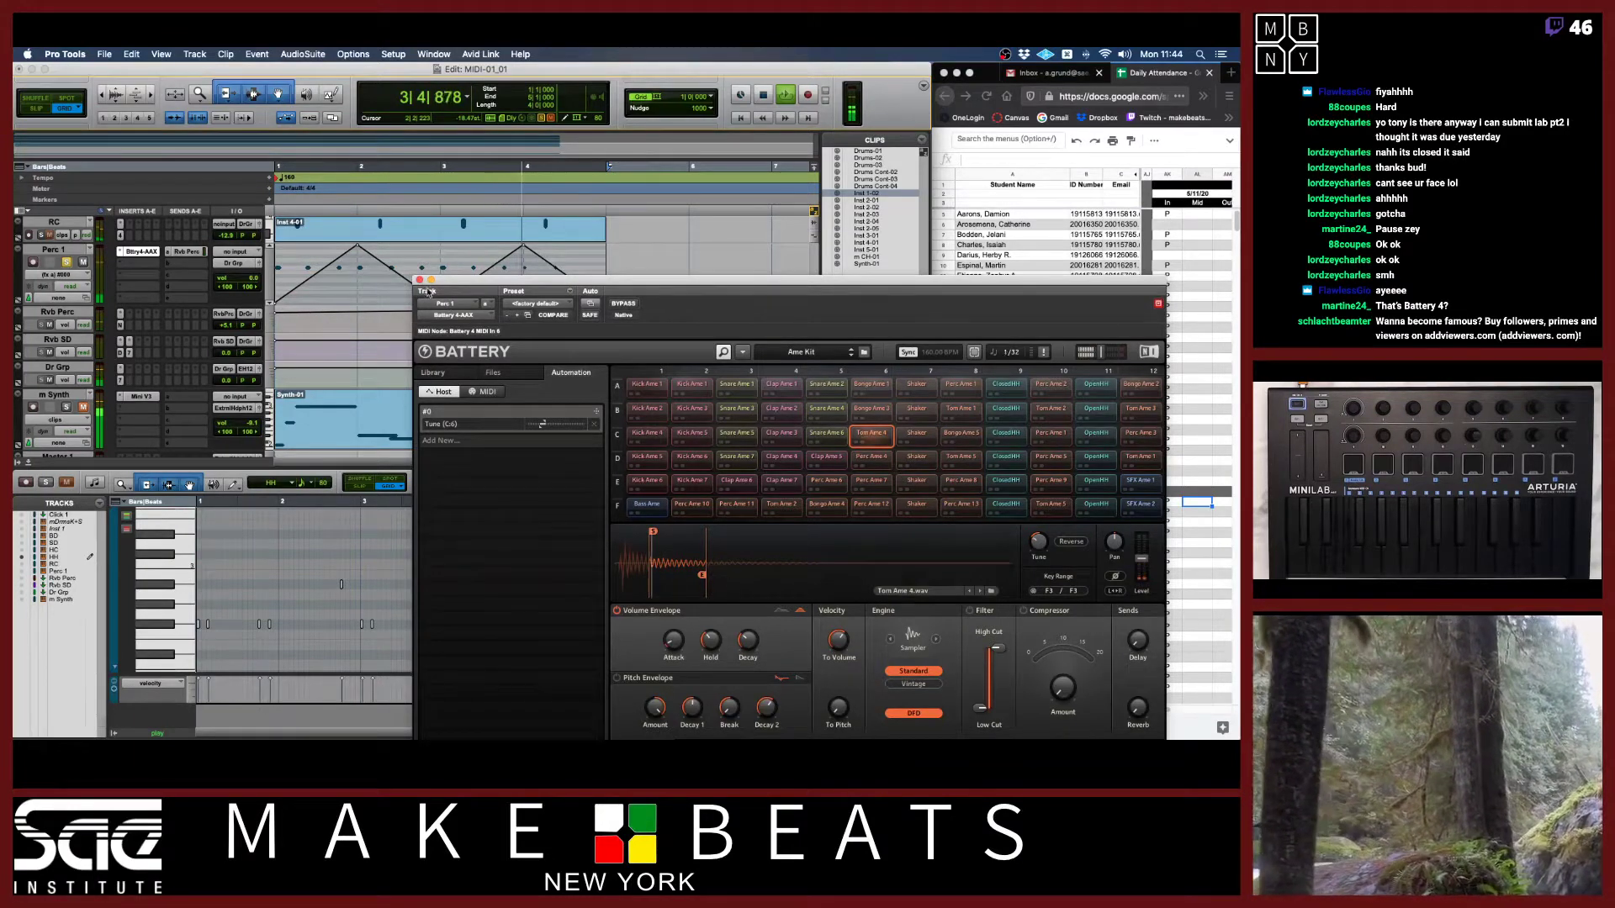
left_click(419, 280)
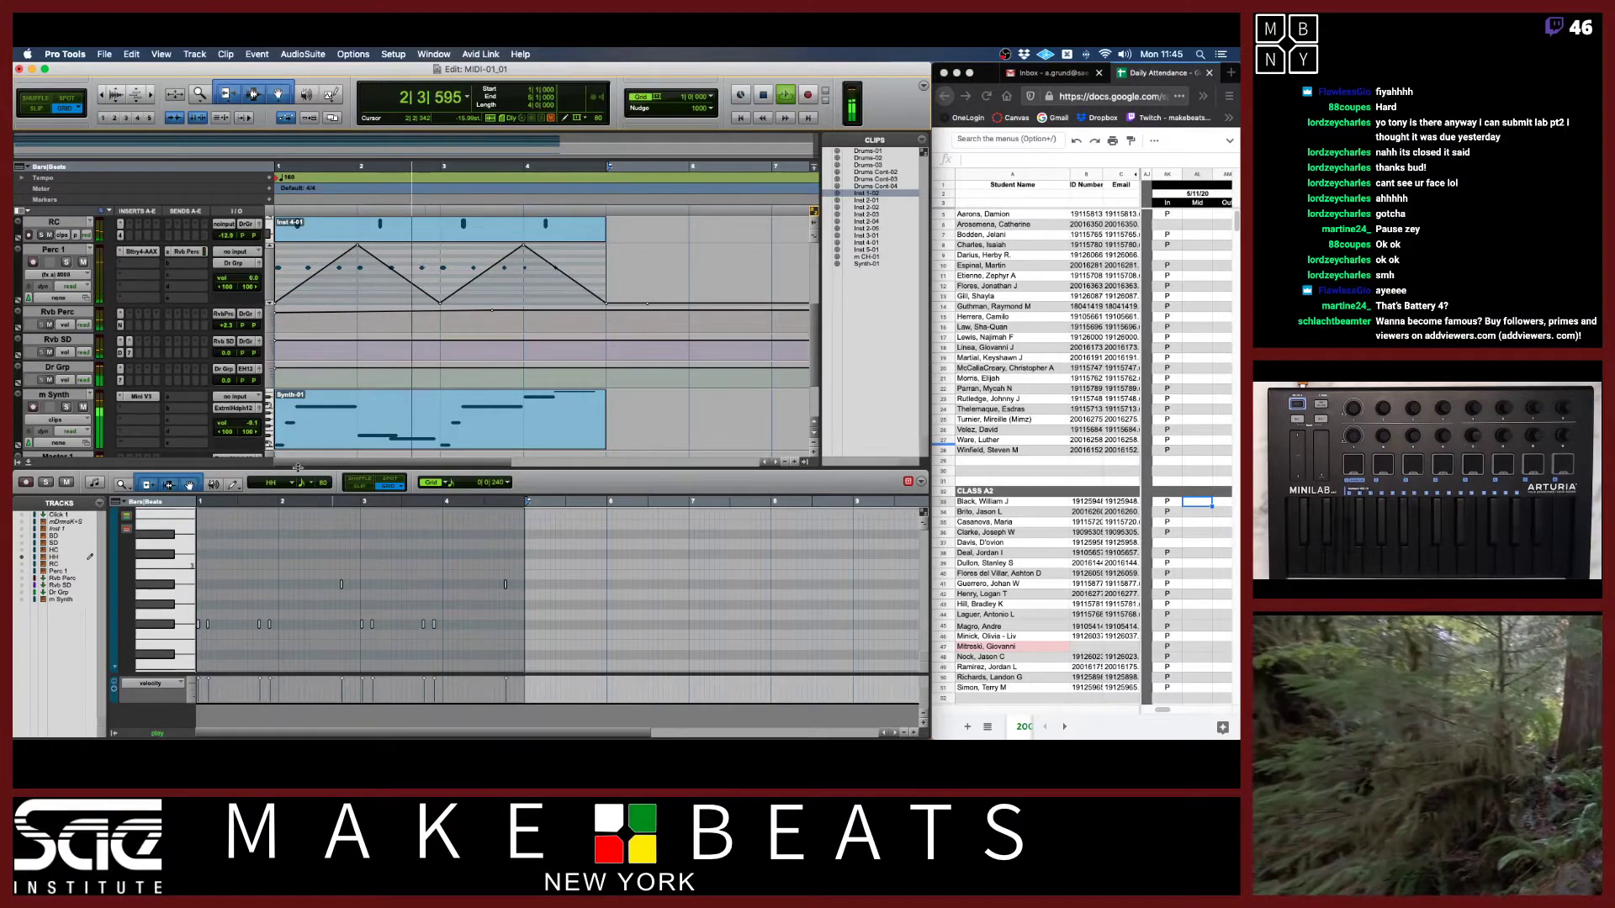
key("super+equal")
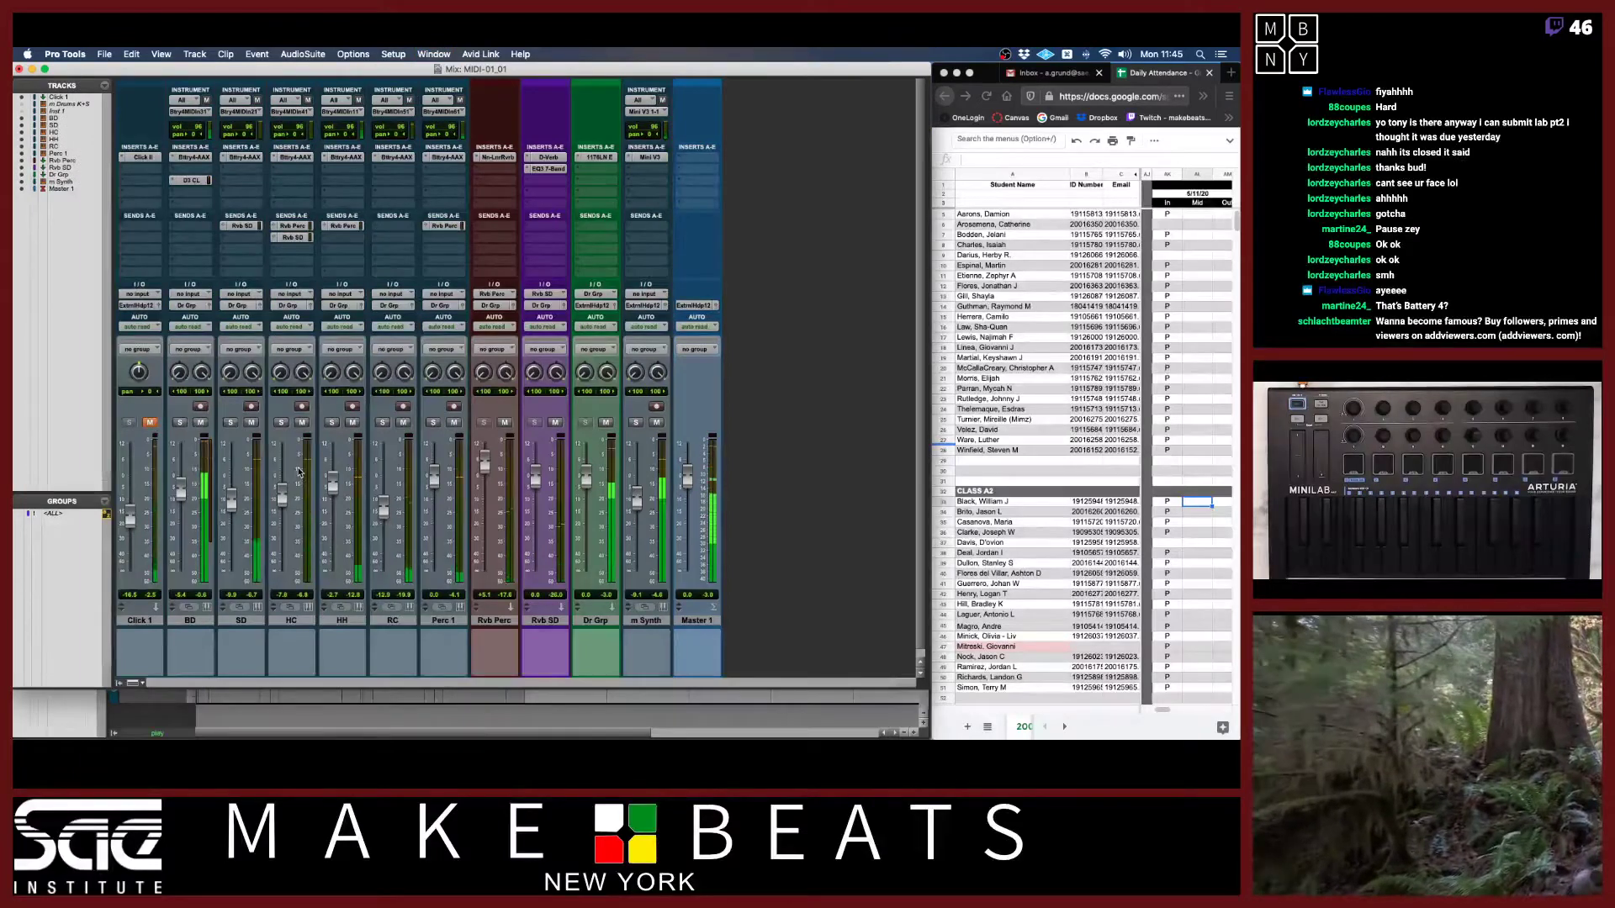
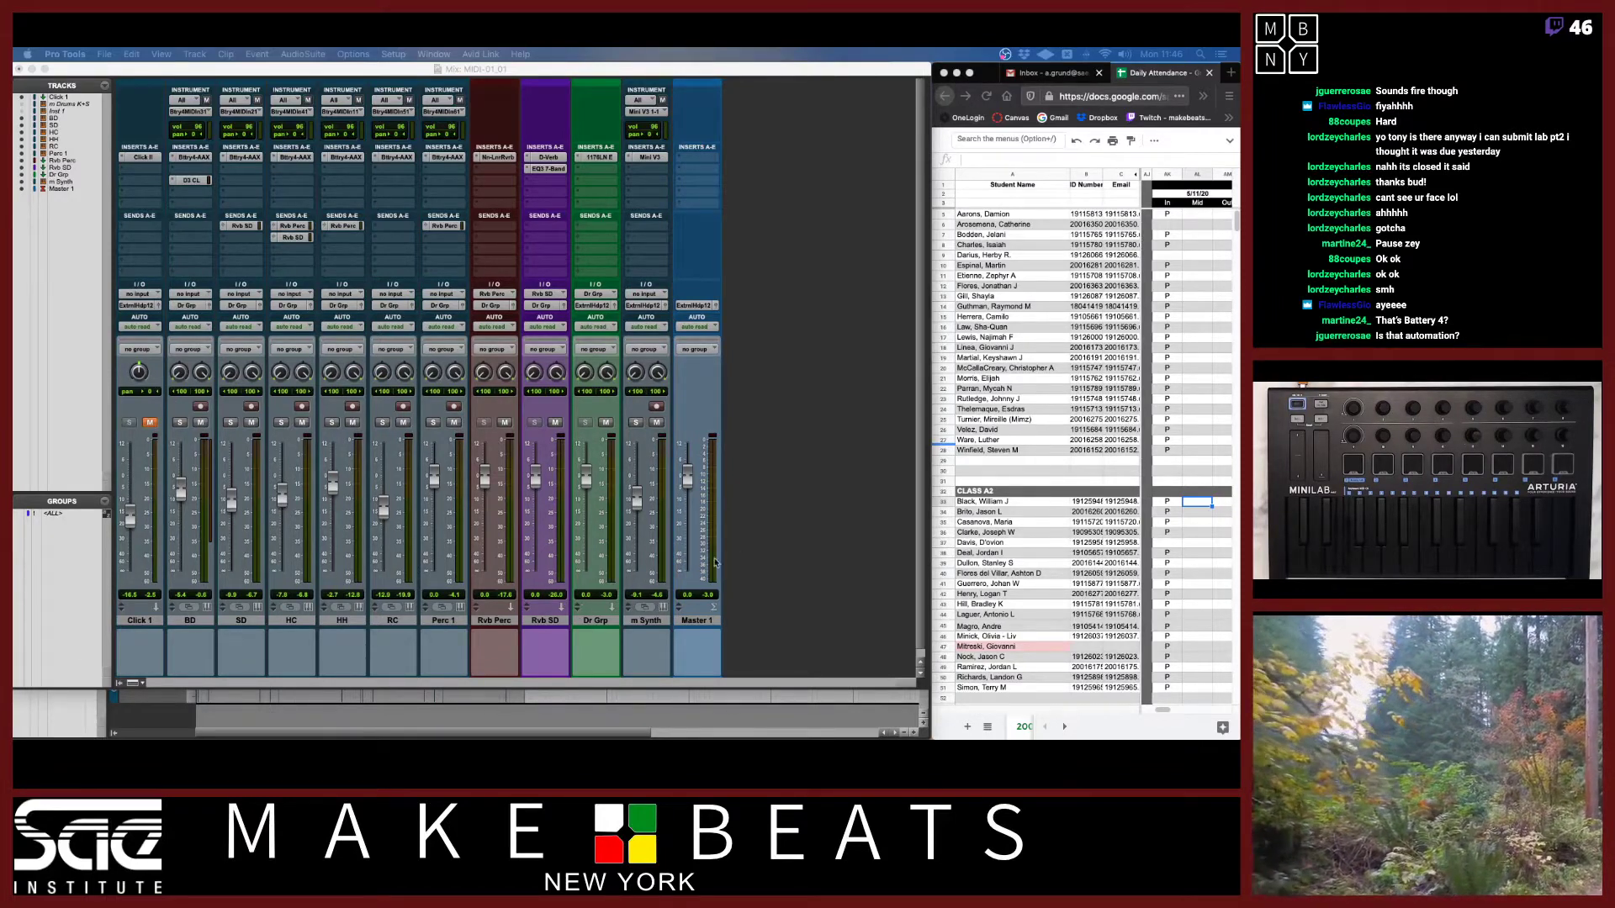
Return to the Edit window and switch Perc 1's track view from the automation lane back to clips.
left_click(775, 545)
key("super+equal")
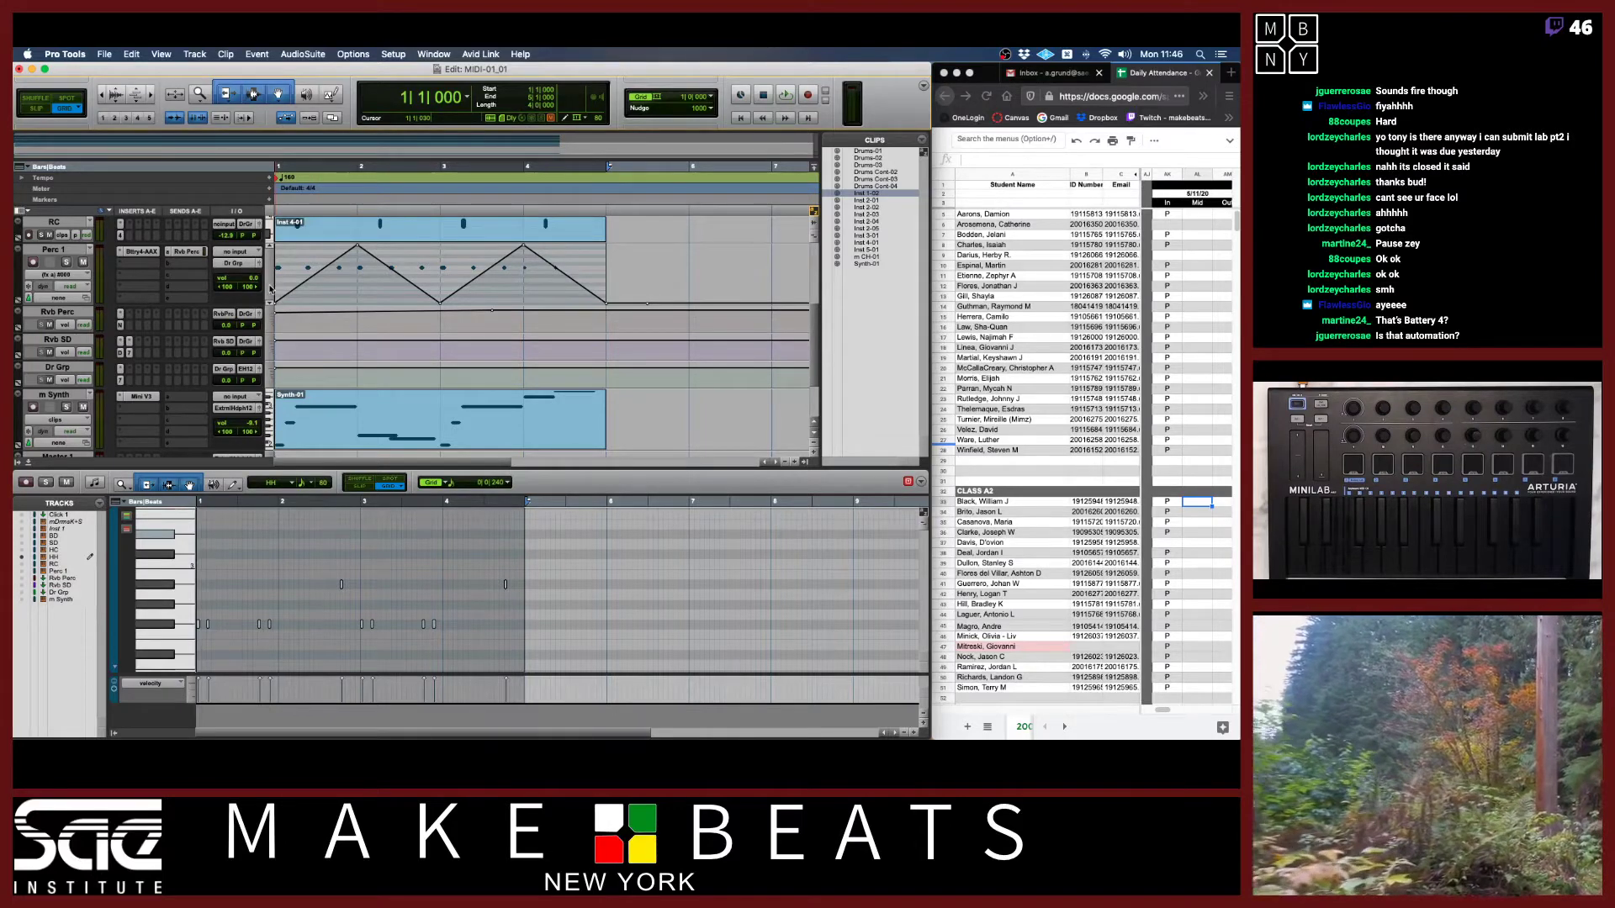
left_click(64, 275)
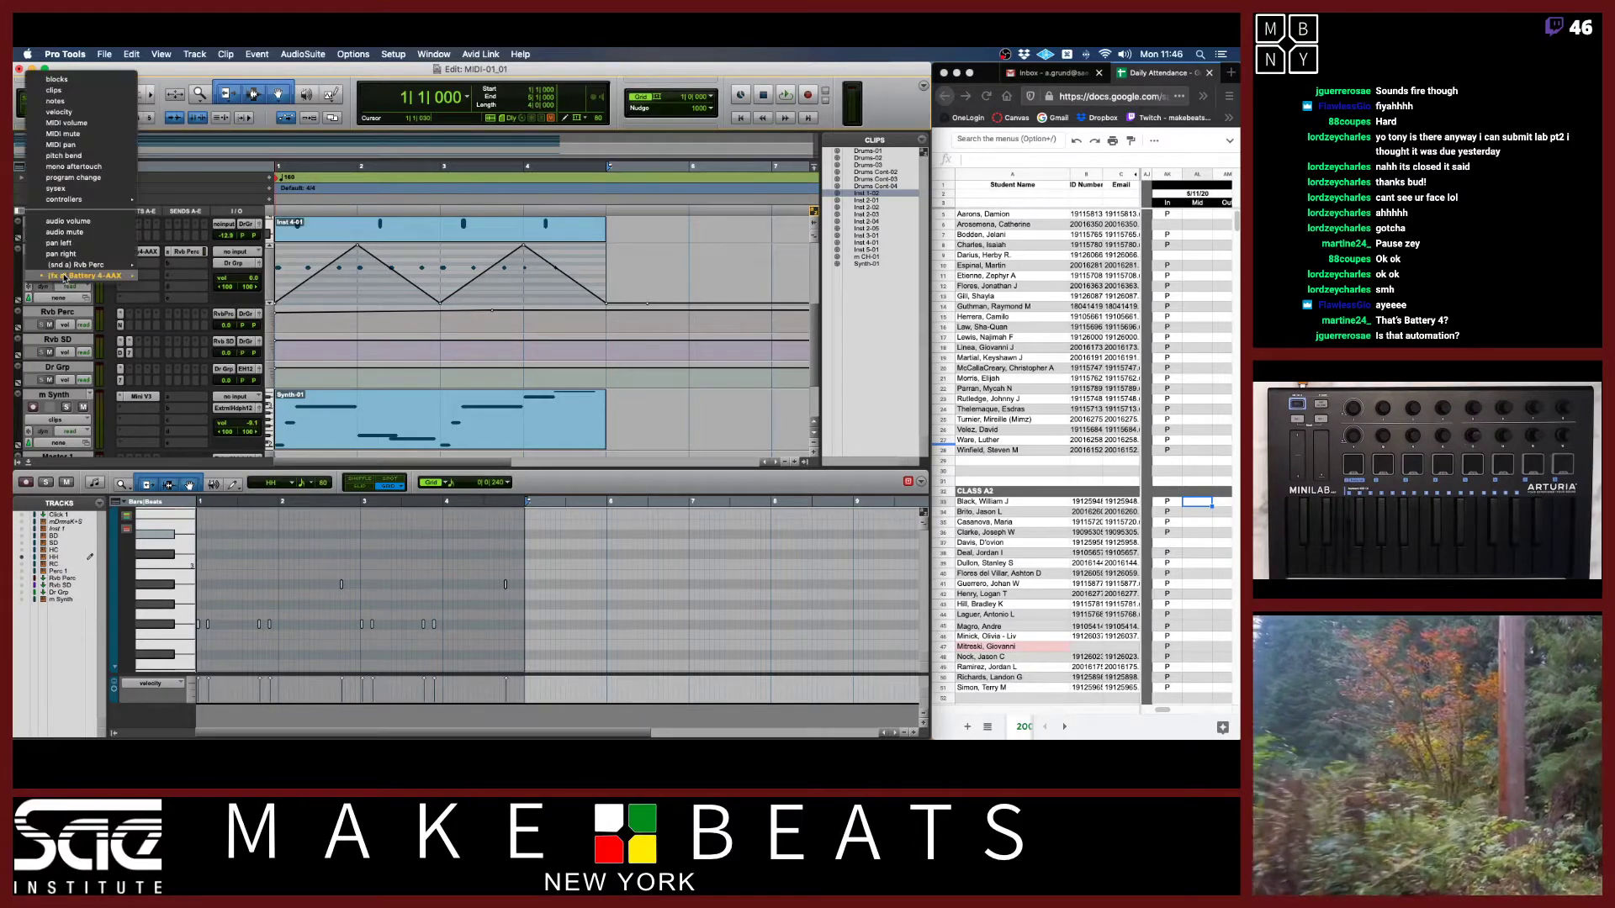
left_click(59, 101)
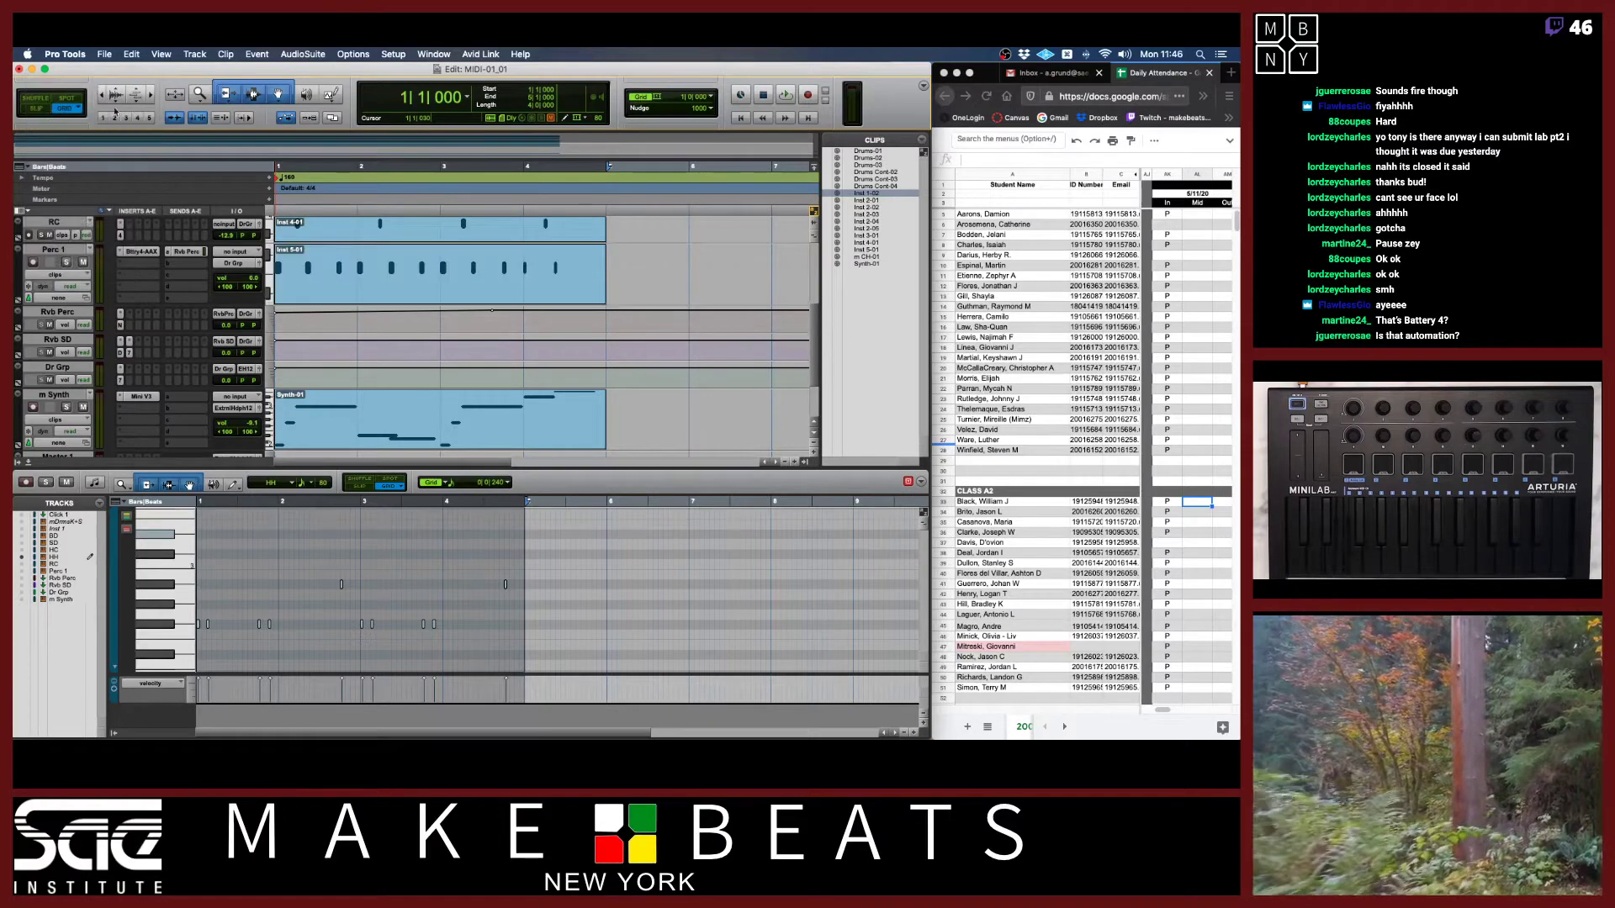
Switch to the MIDI Tracks-Event Operations PDF in Preview and examine the Step Input notes on page 4.
key("super+Tab")
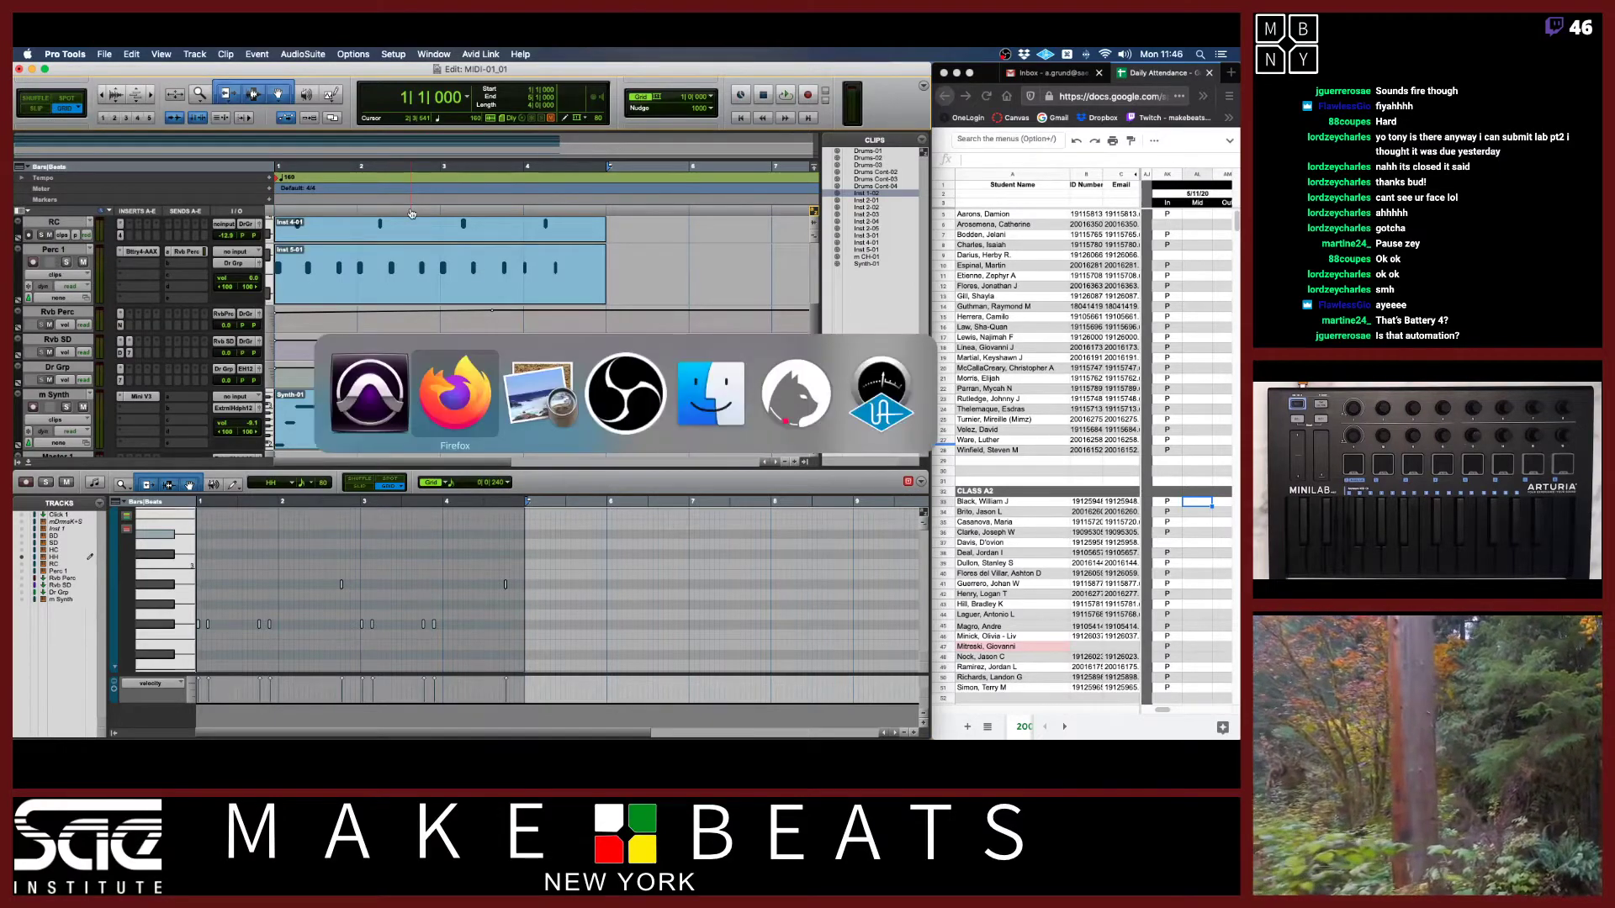
key("super+Tab")
key("Home")
key("Right")
key("Right")
key("Right")
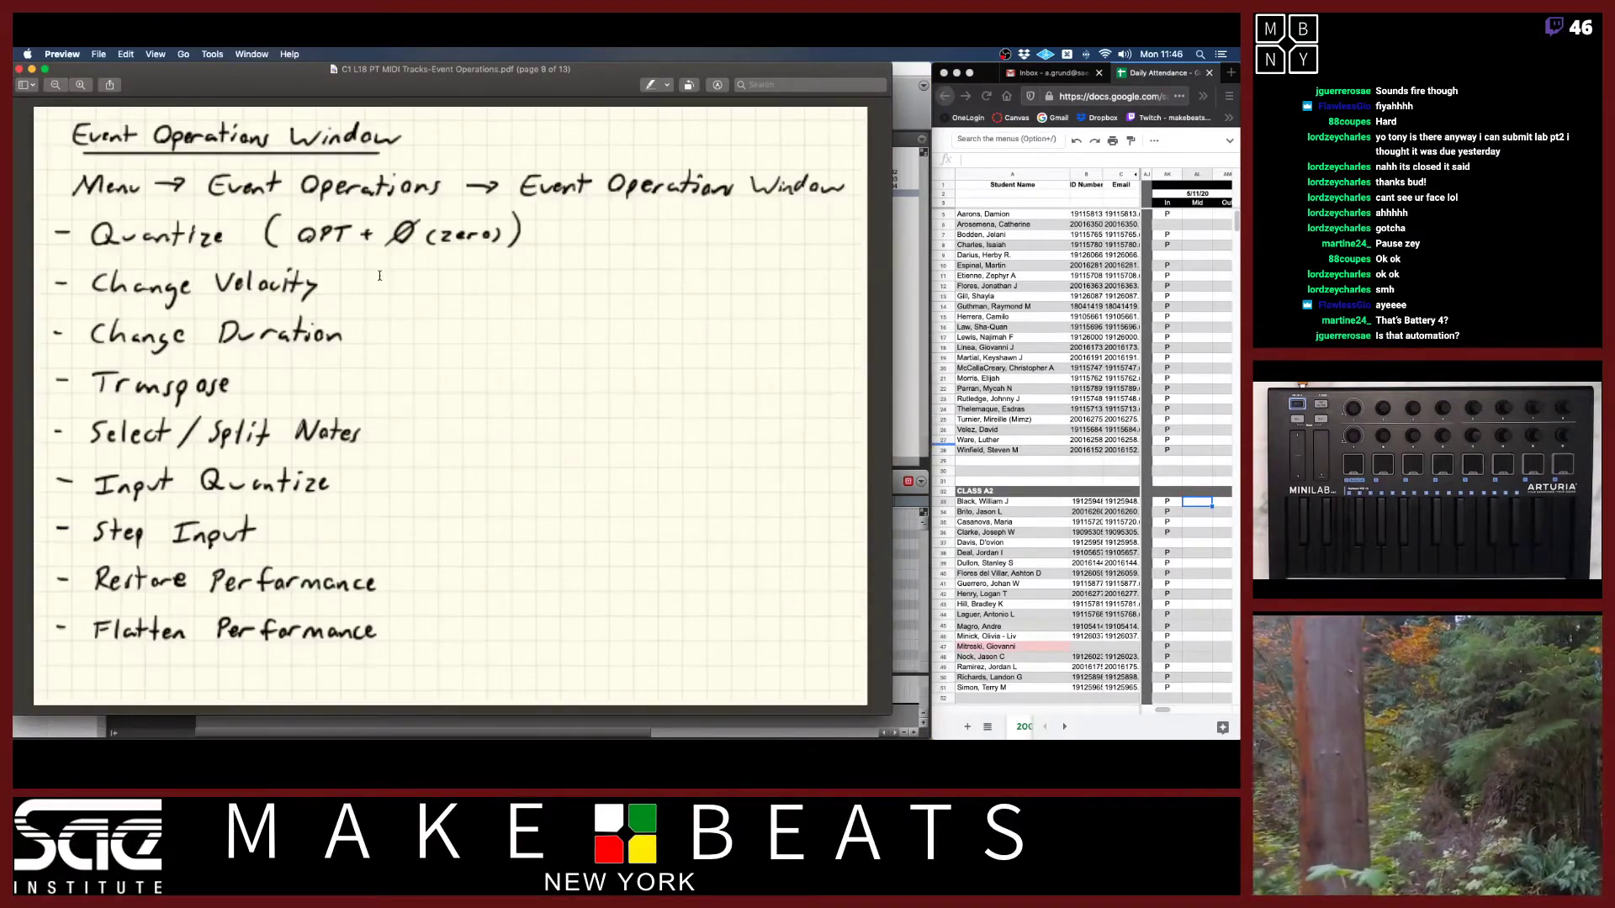
key("Home")
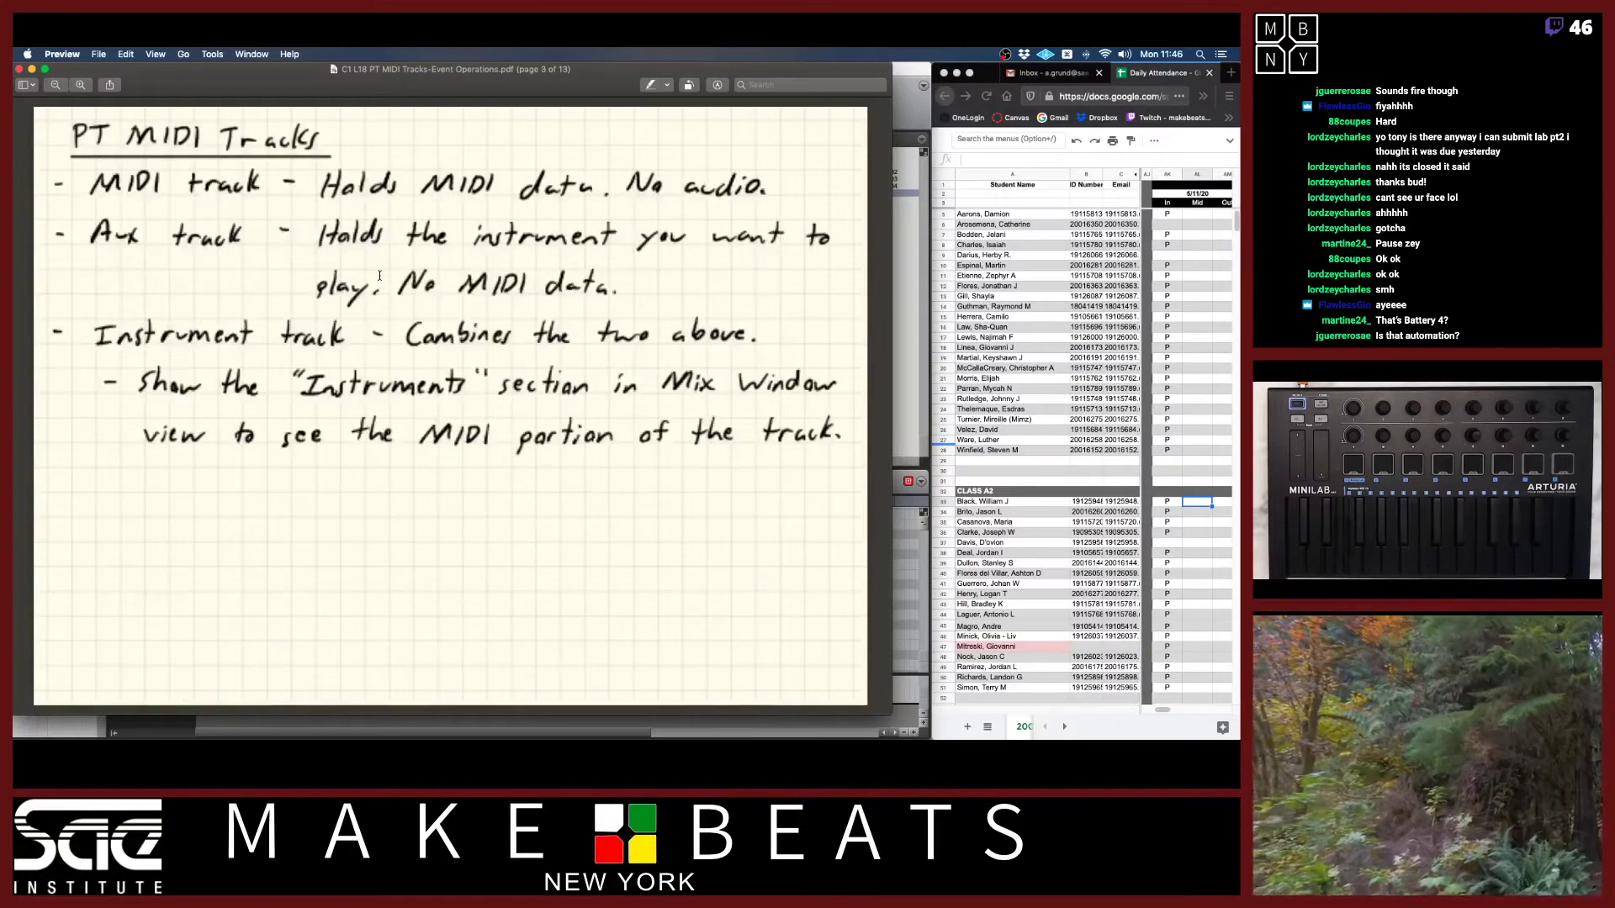
key("Right")
key("Left")
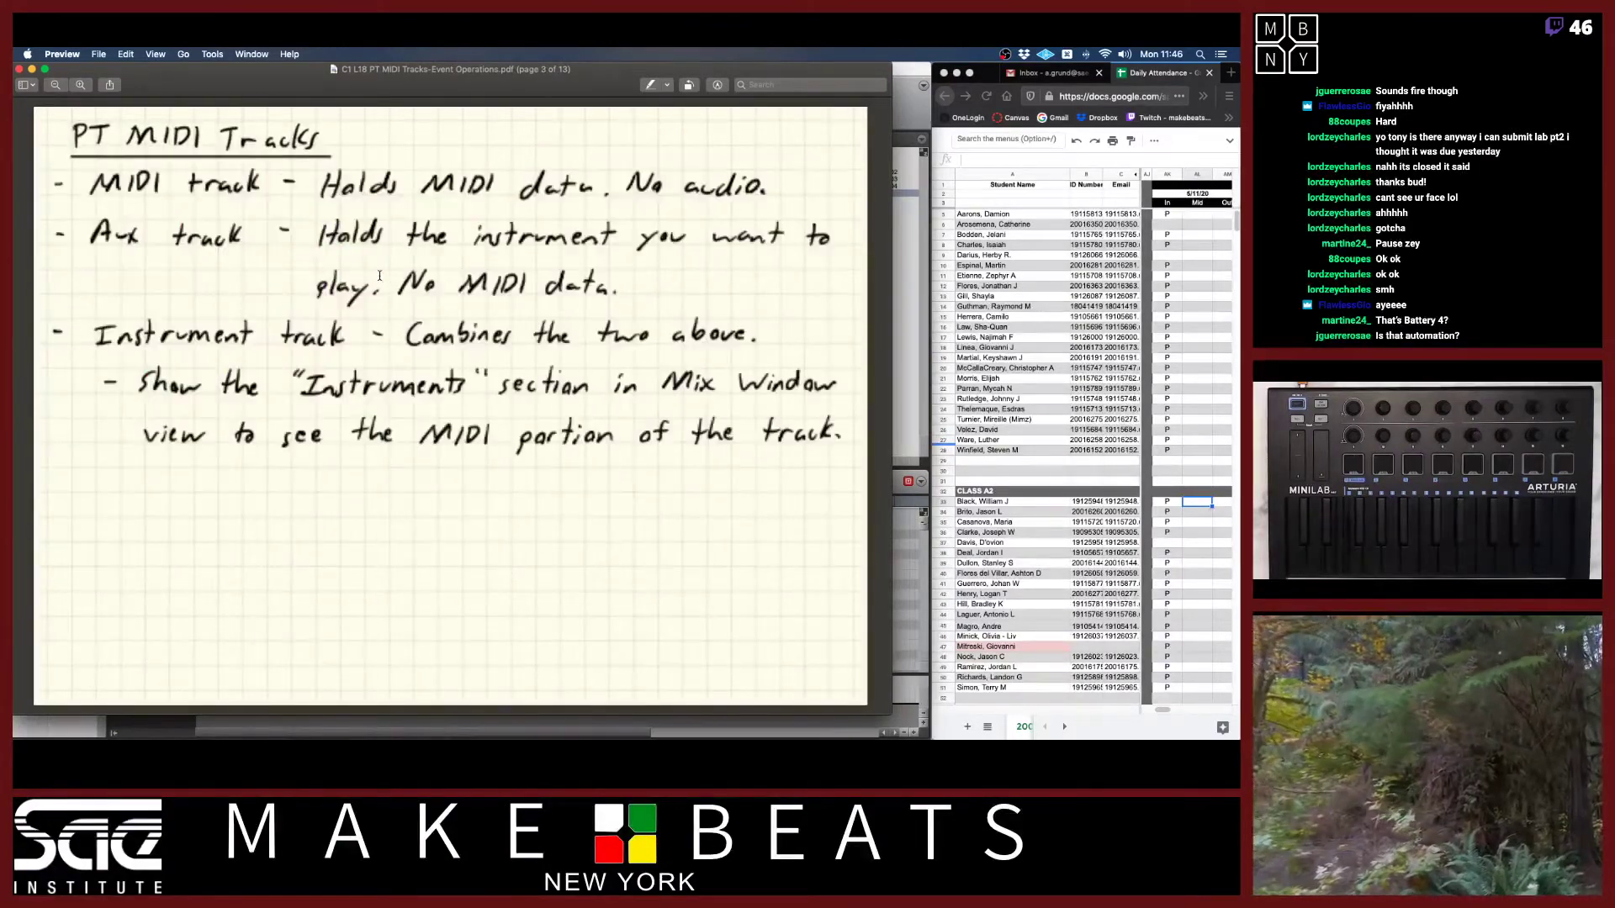
key("Right")
key("Right")
key("Right")
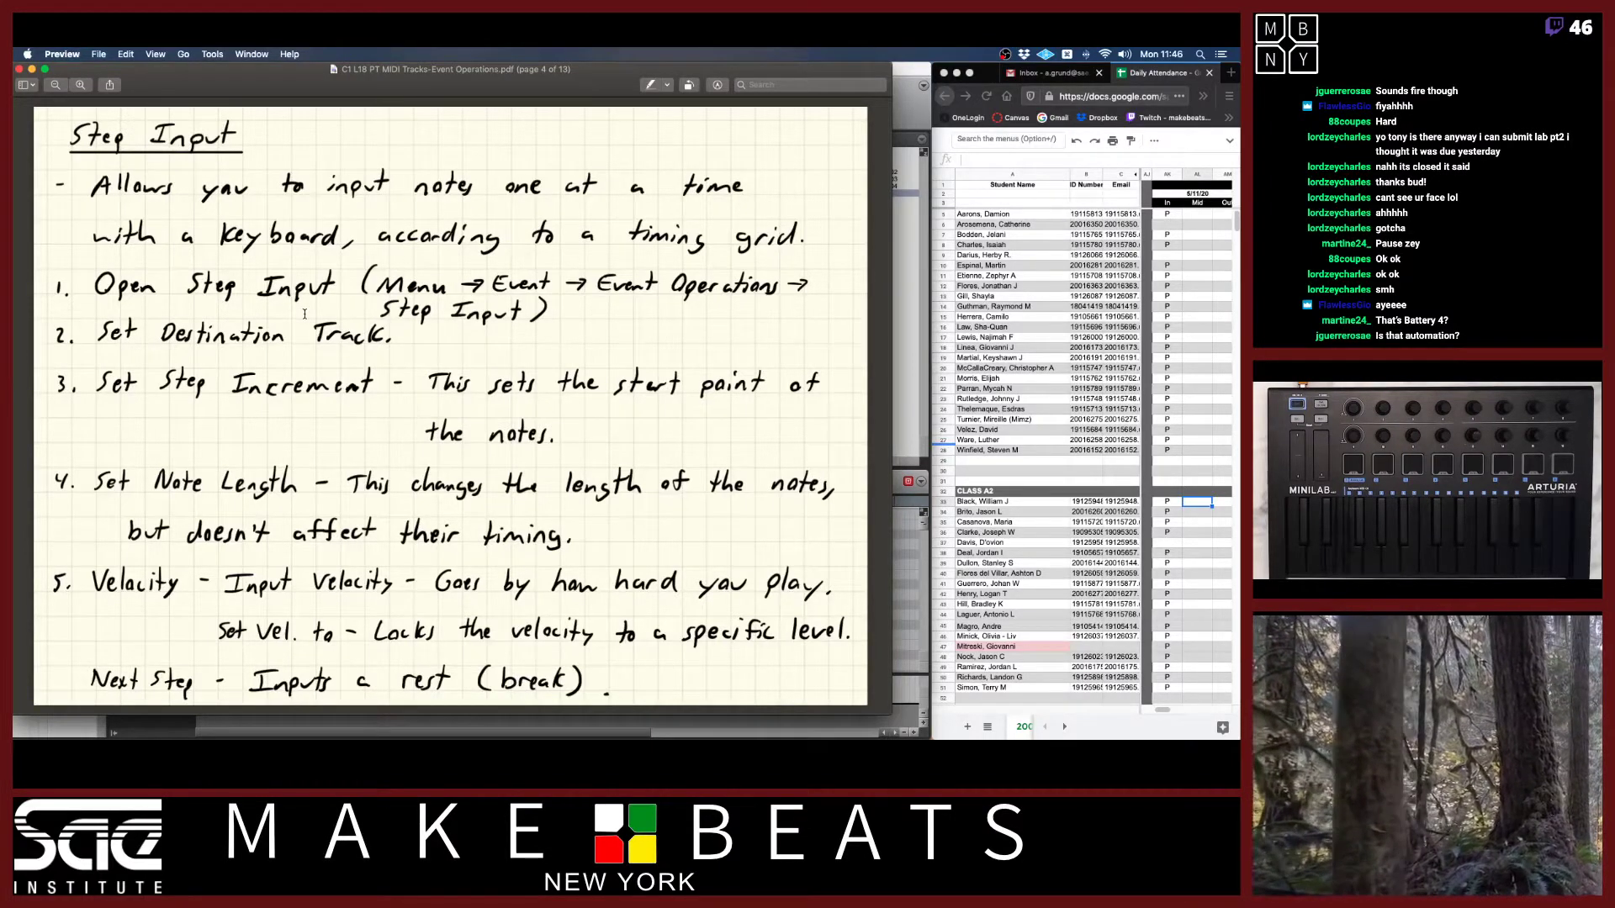
key("super+plus")
key("super+minus")
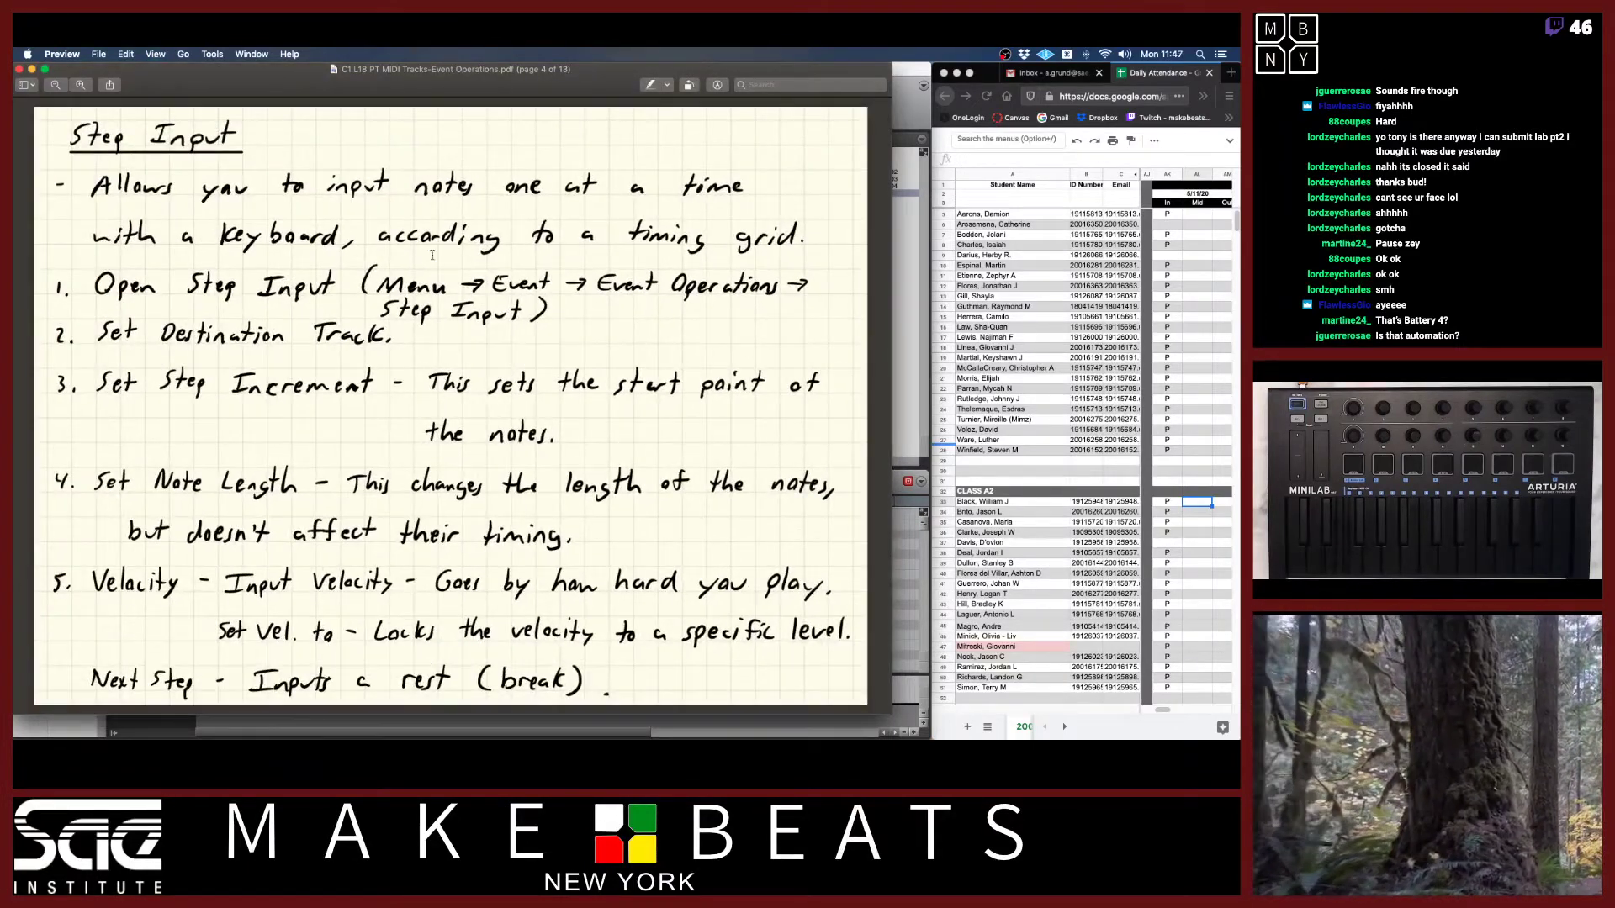
key("super+plus")
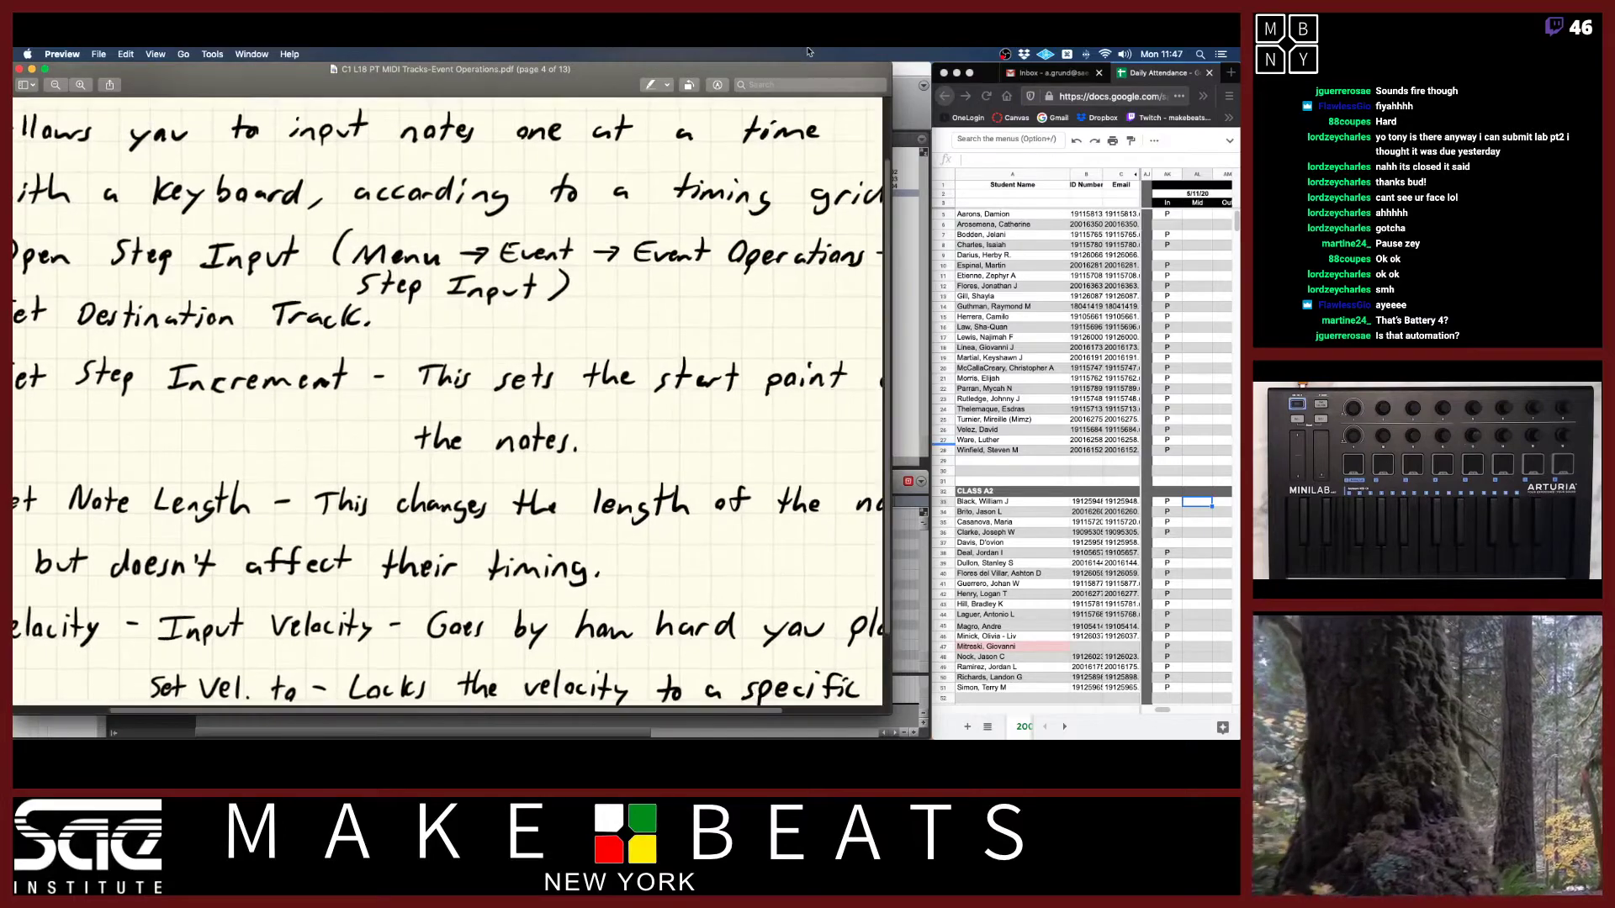
key("super+minus")
Return to Pro Tools, select the Synth-01 clip, and open the m Synth track's name for editing with the word Synth selected.
left_click(918, 73)
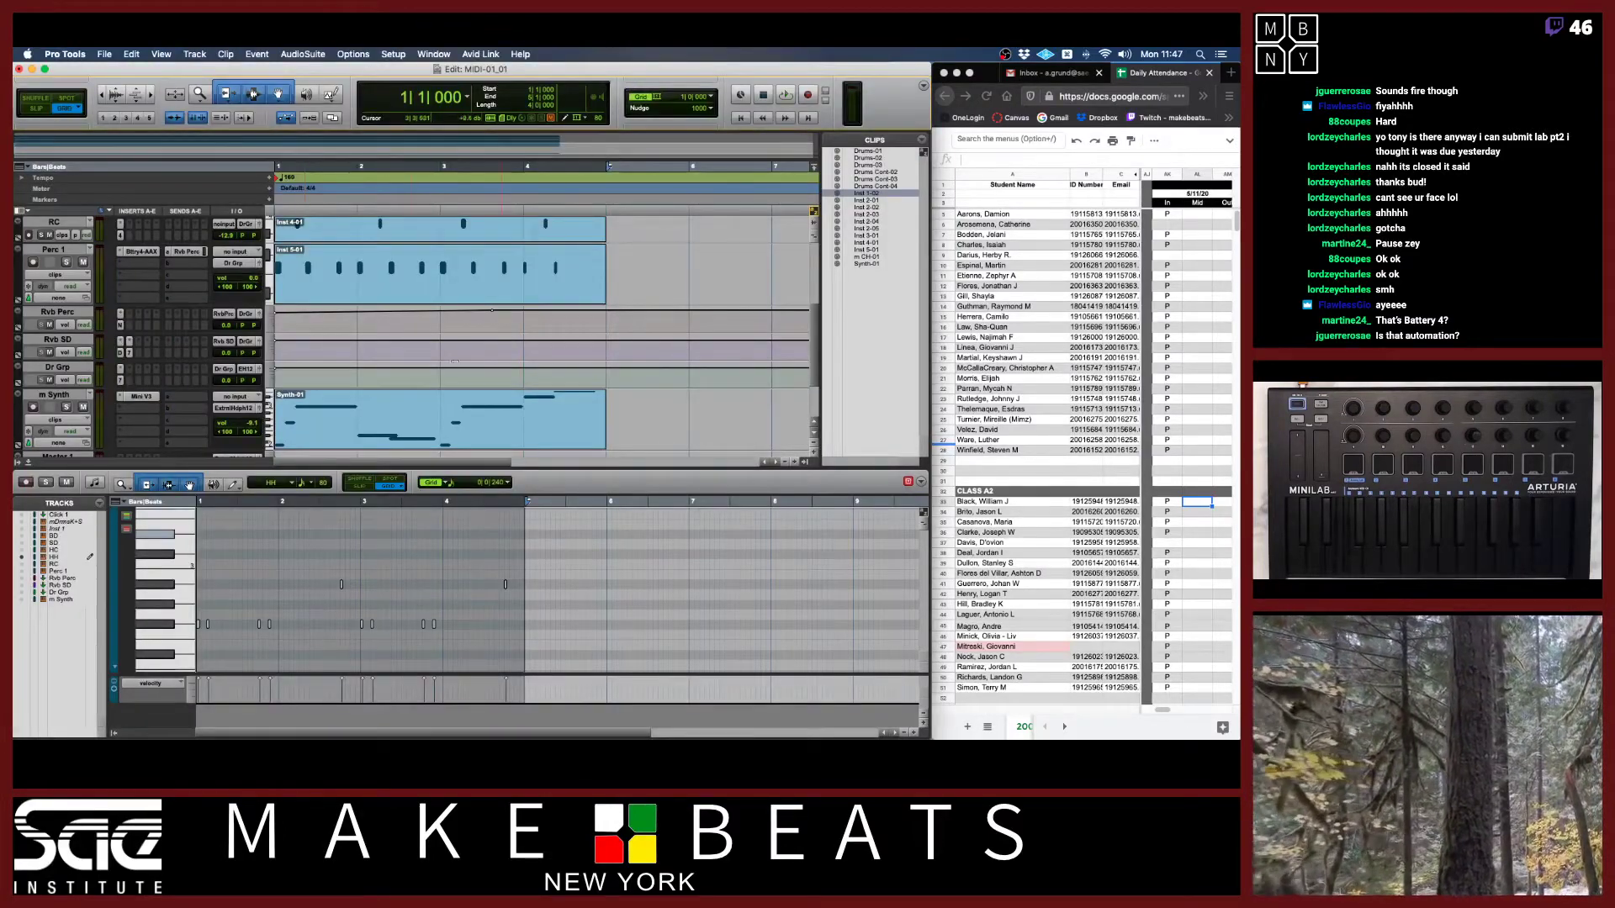
left_click(299, 449)
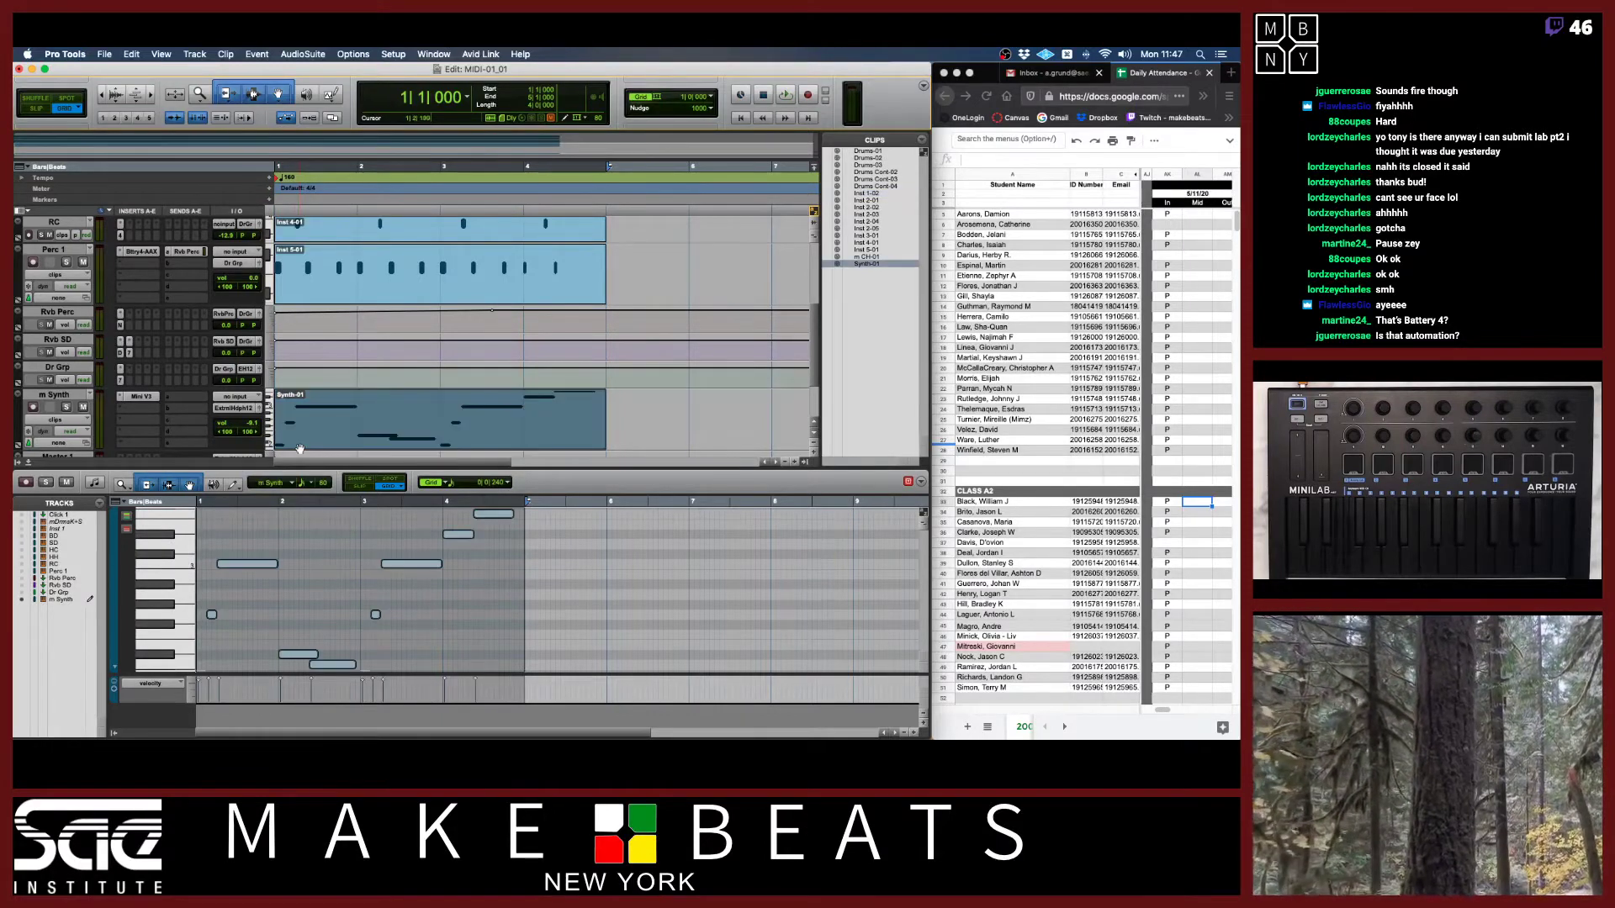
double_click(72, 400)
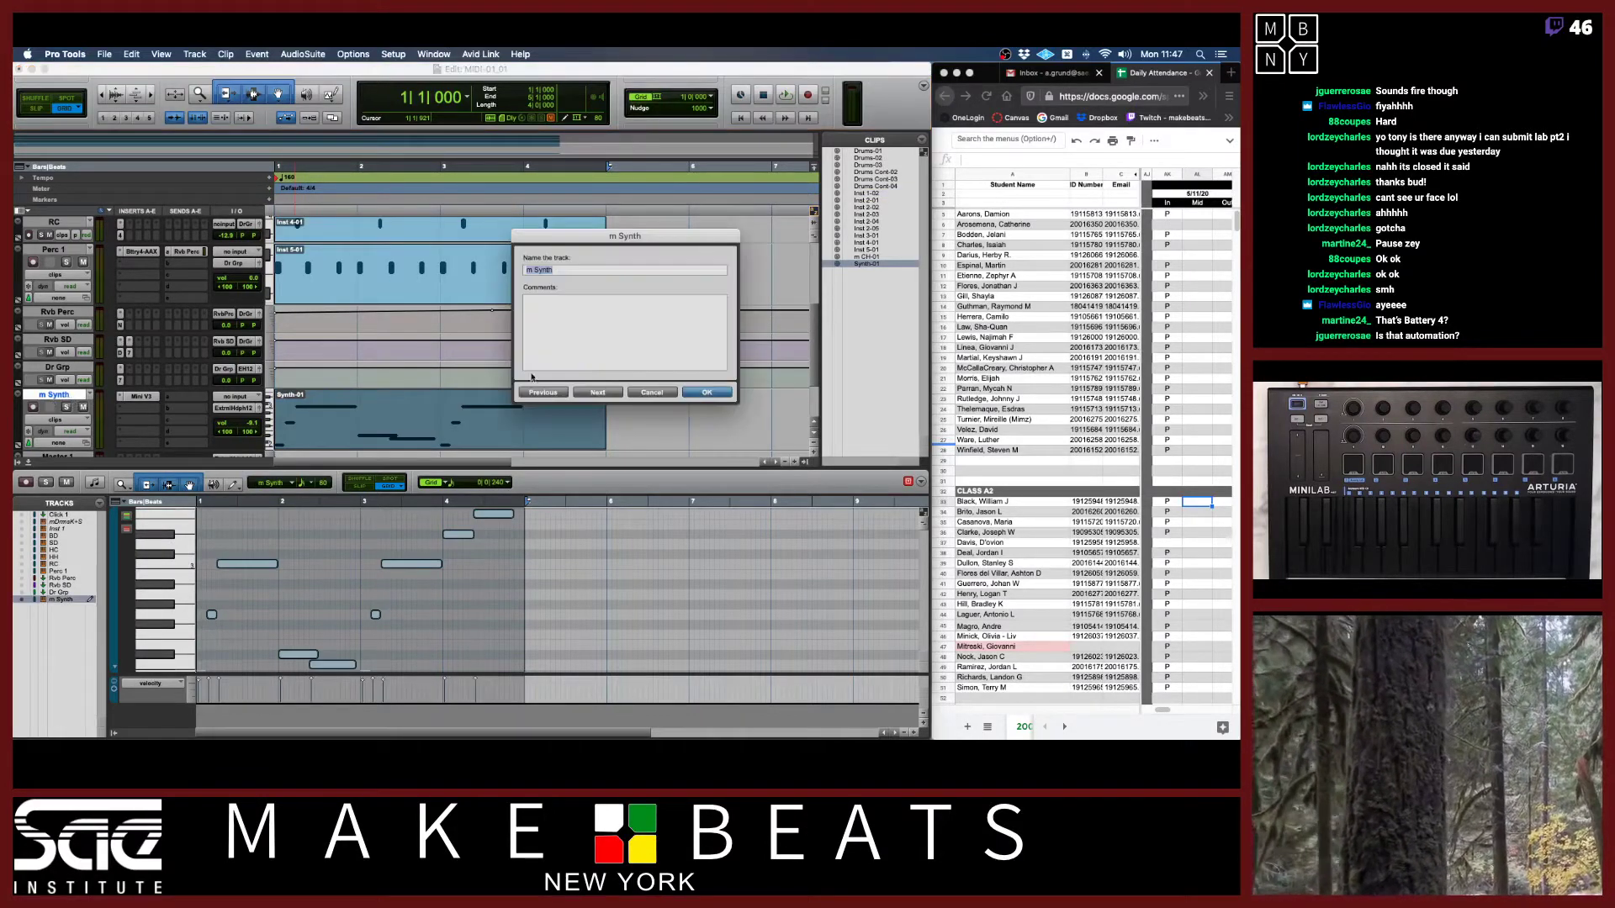
double_click(545, 270)
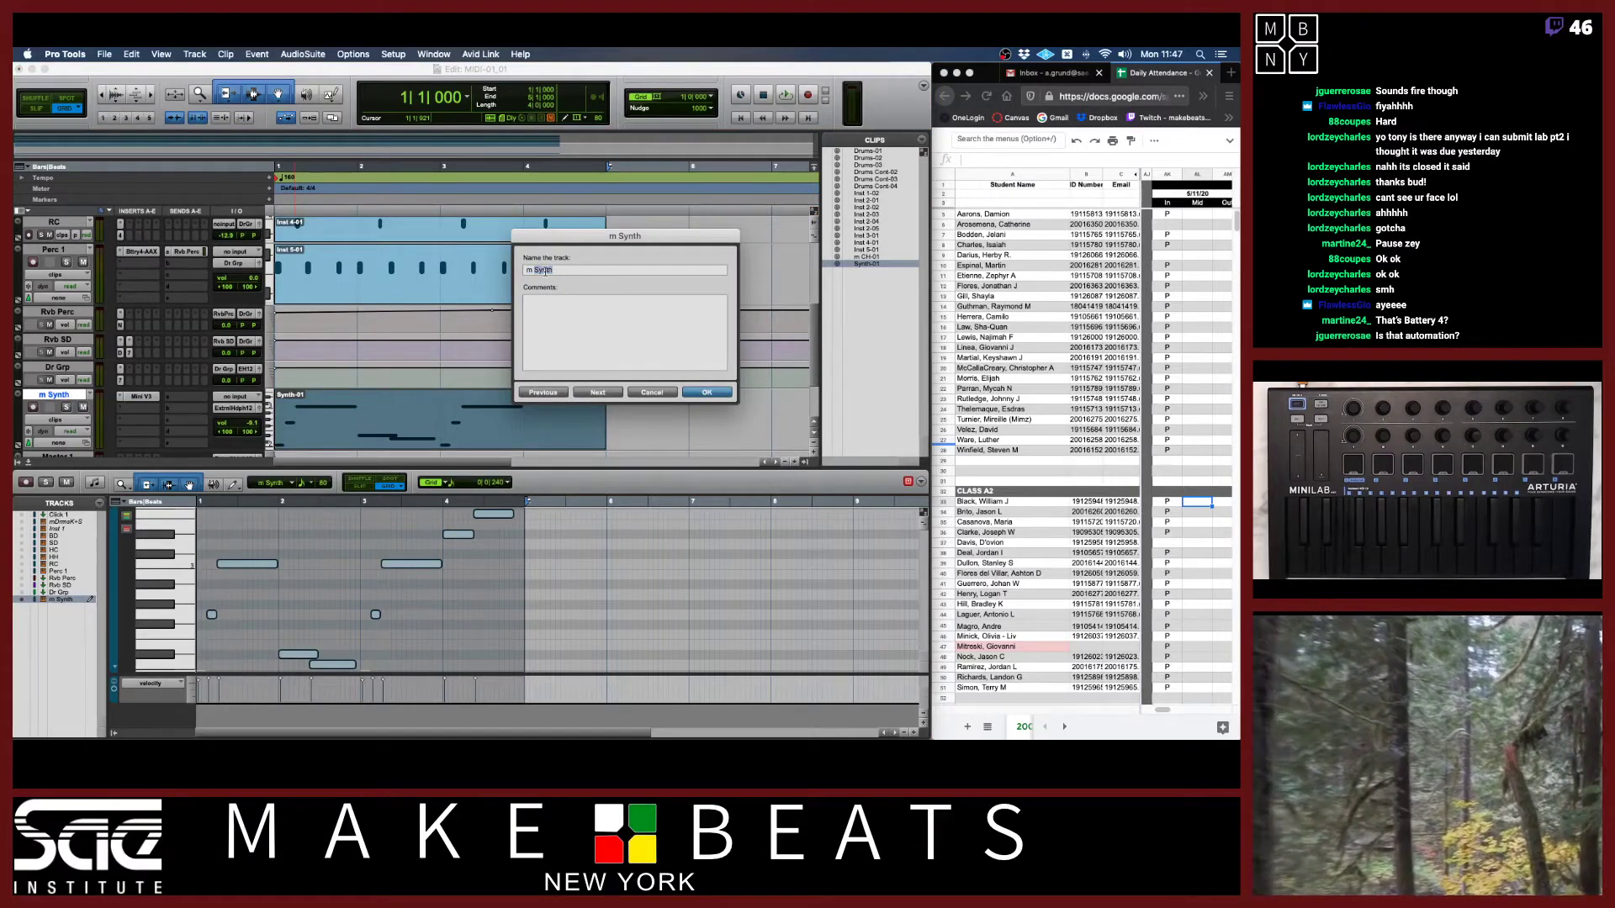
Rename the synth track "m Bass".
type("Bass")
key("Return")
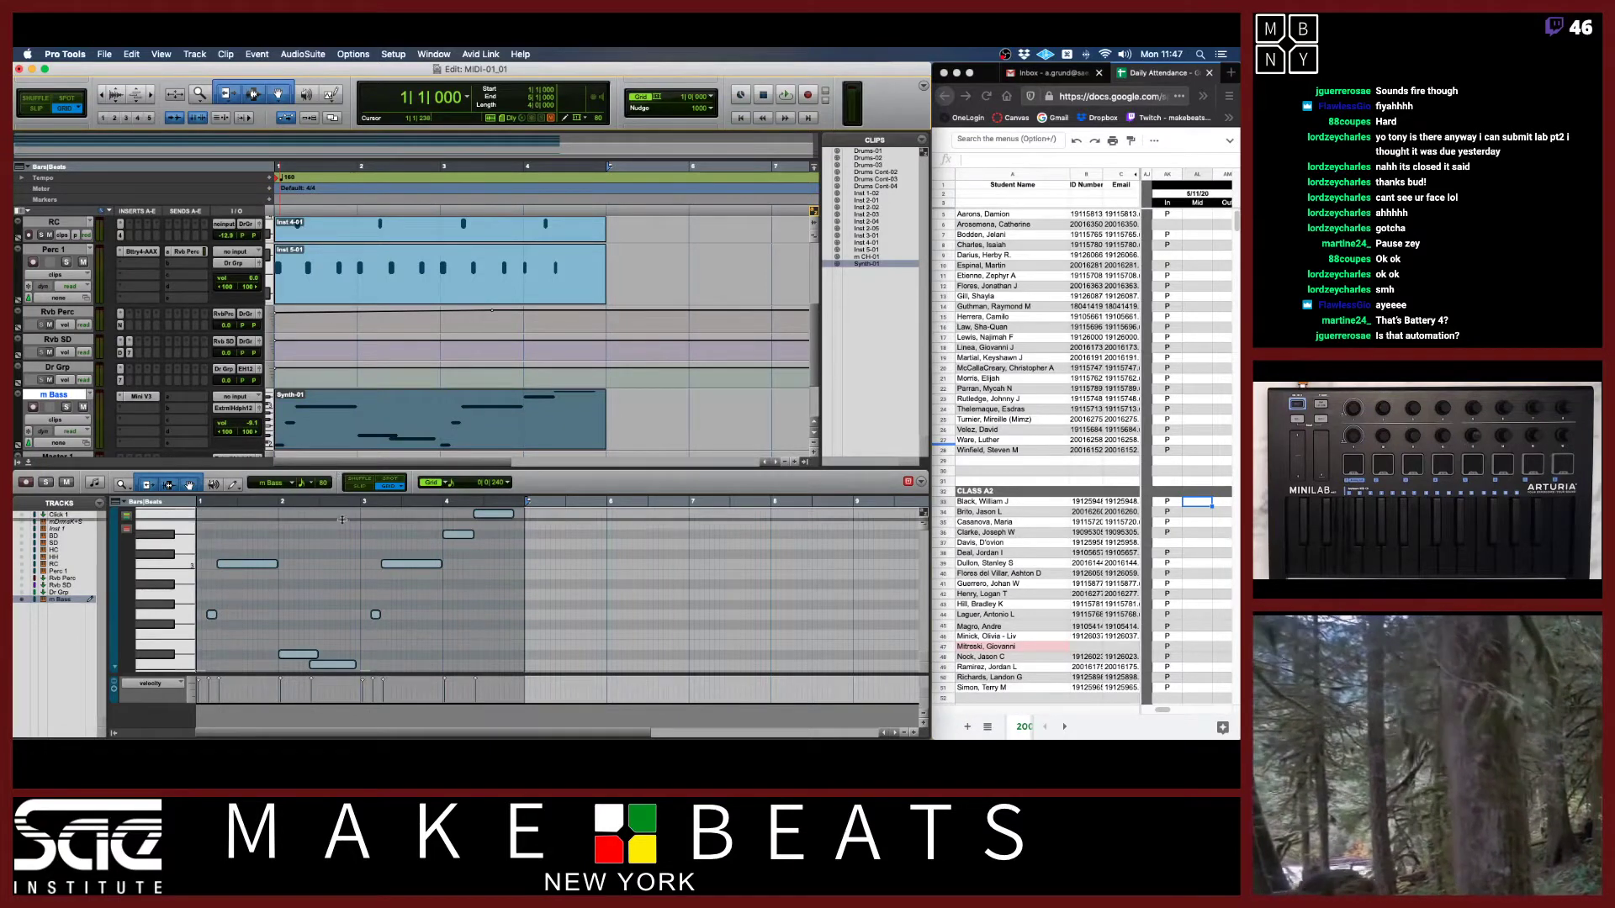
Shrink the docked MIDI editor to enlarge the track area, and set the height of all tracks to small.
left_click_drag(342, 469, 341, 541)
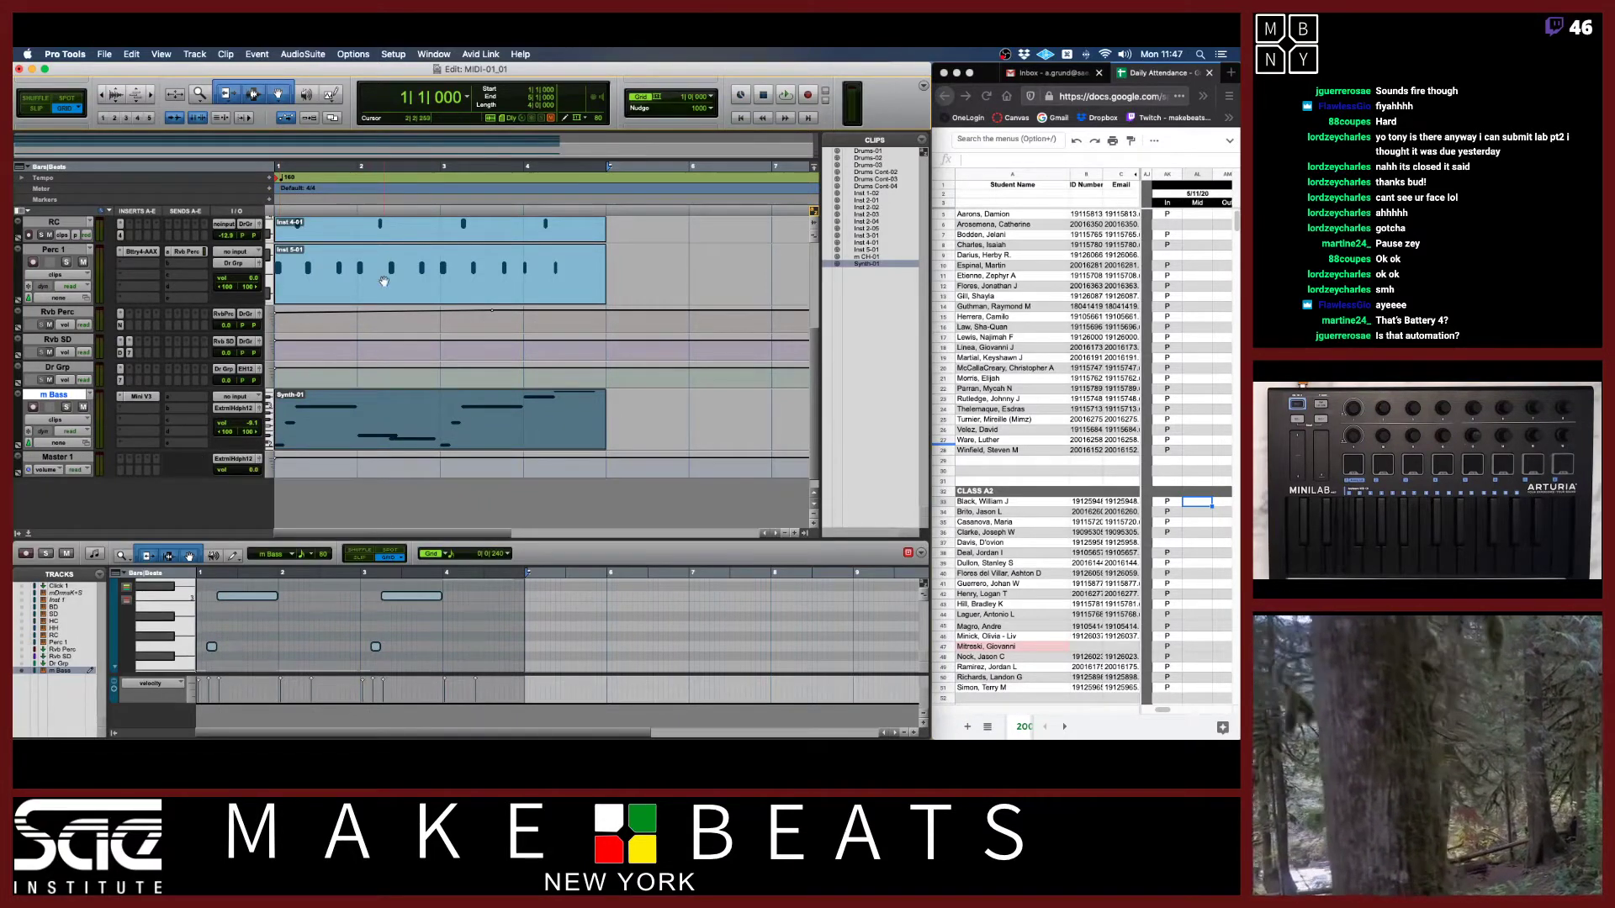
scroll(383, 282, "up", 5)
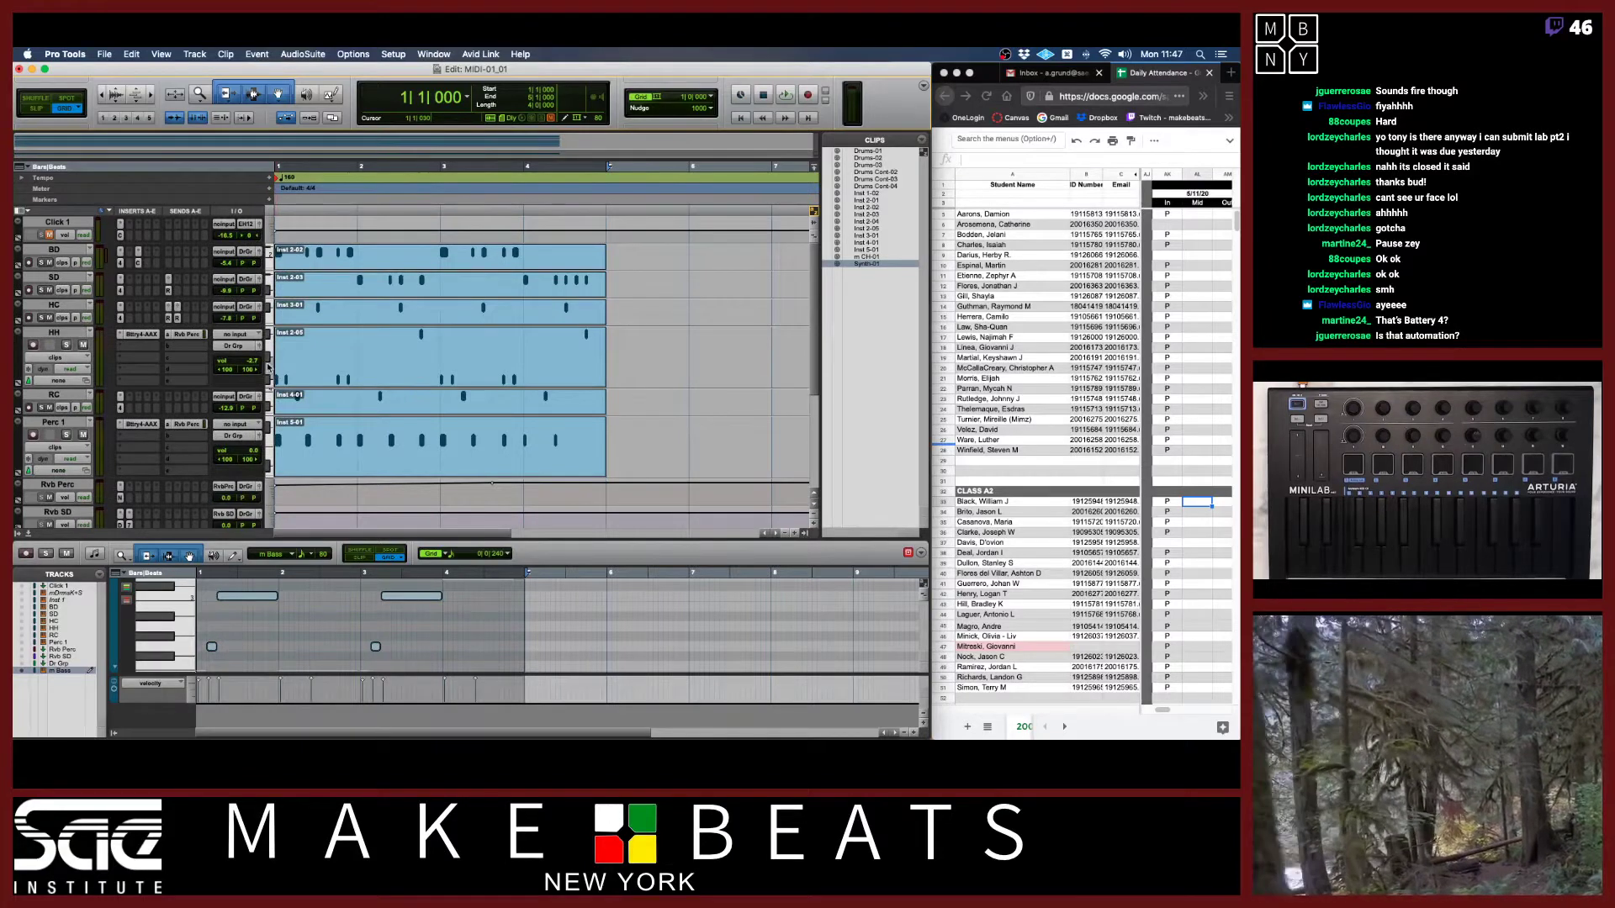
left_click(268, 366)
left_click(282, 368)
scroll(344, 385, "down", 3)
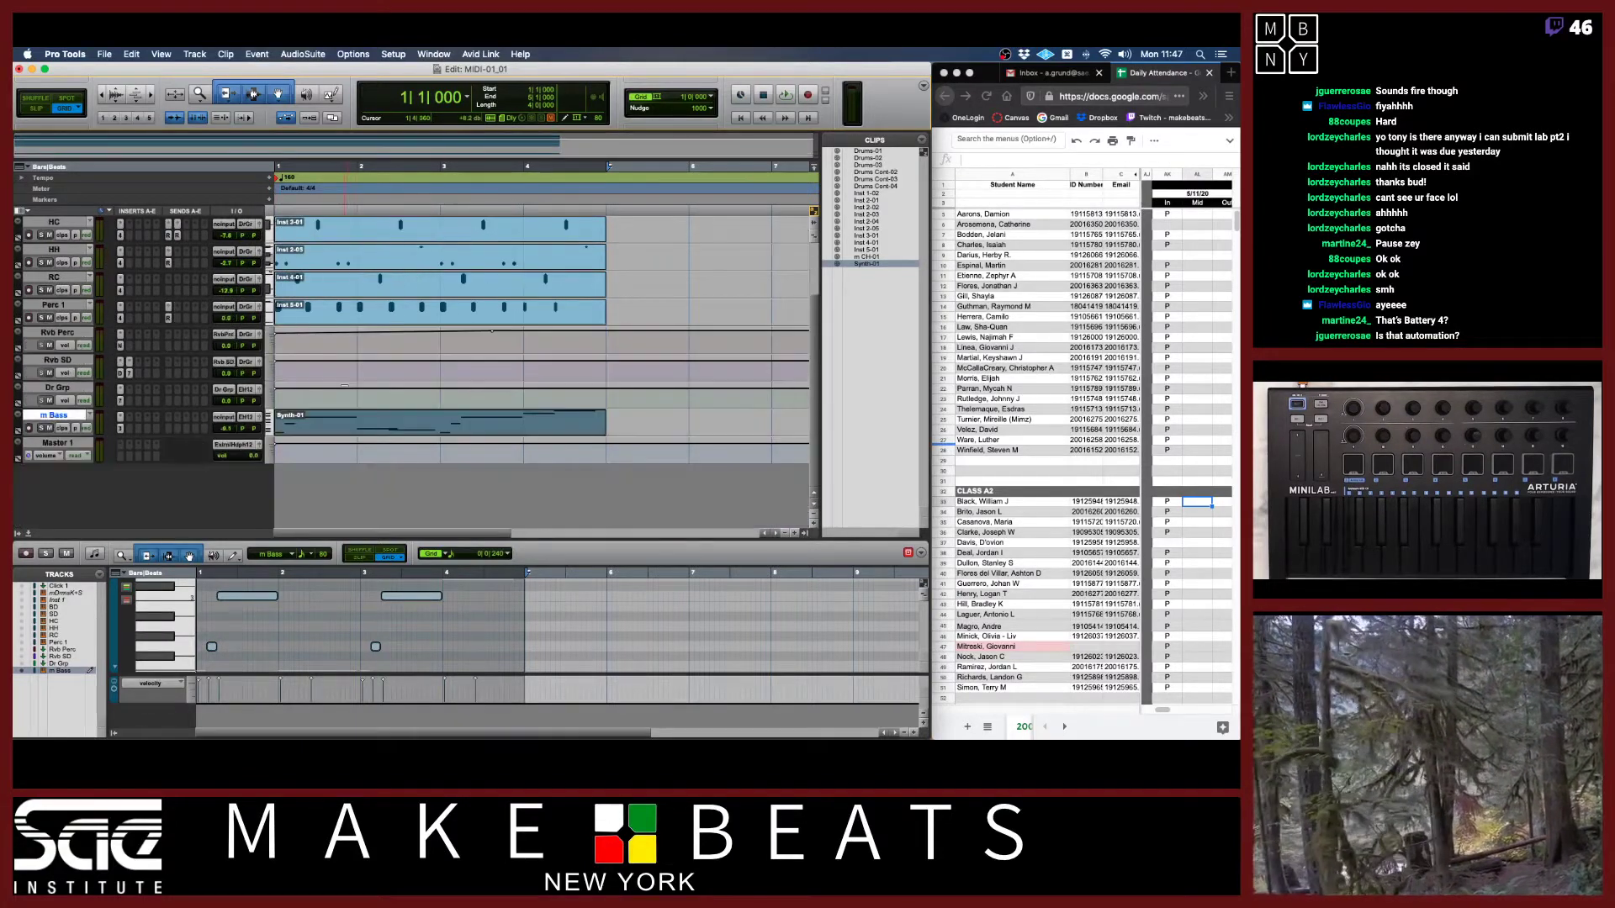
Set the m Bass track's height to large.
left_click(268, 427)
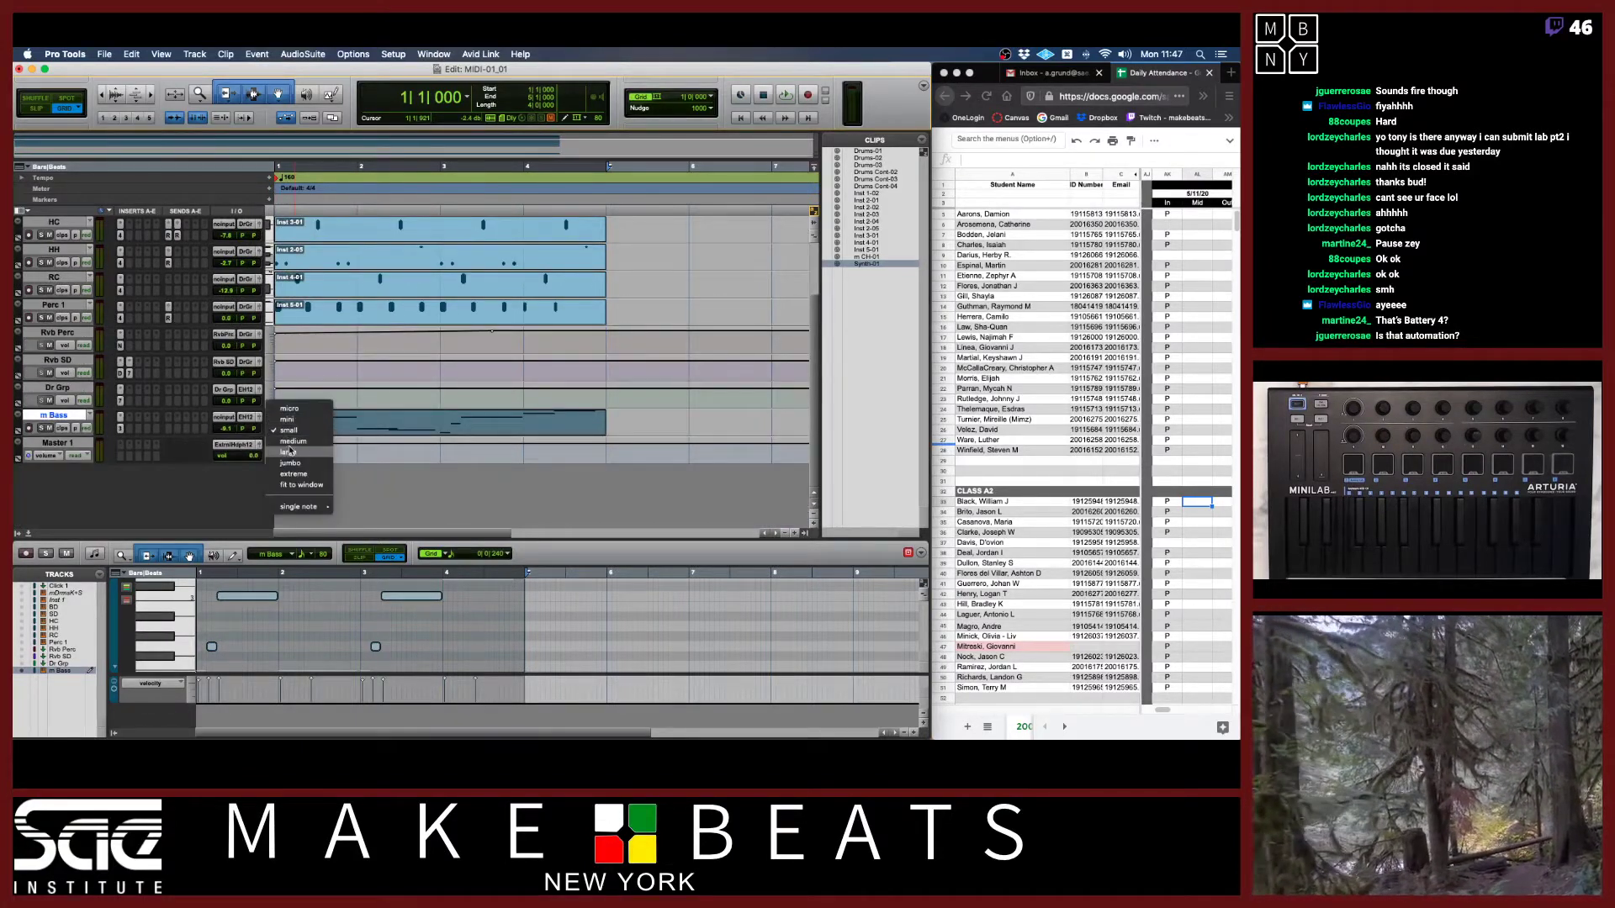
left_click(290, 452)
scroll(330, 383, "down", 3)
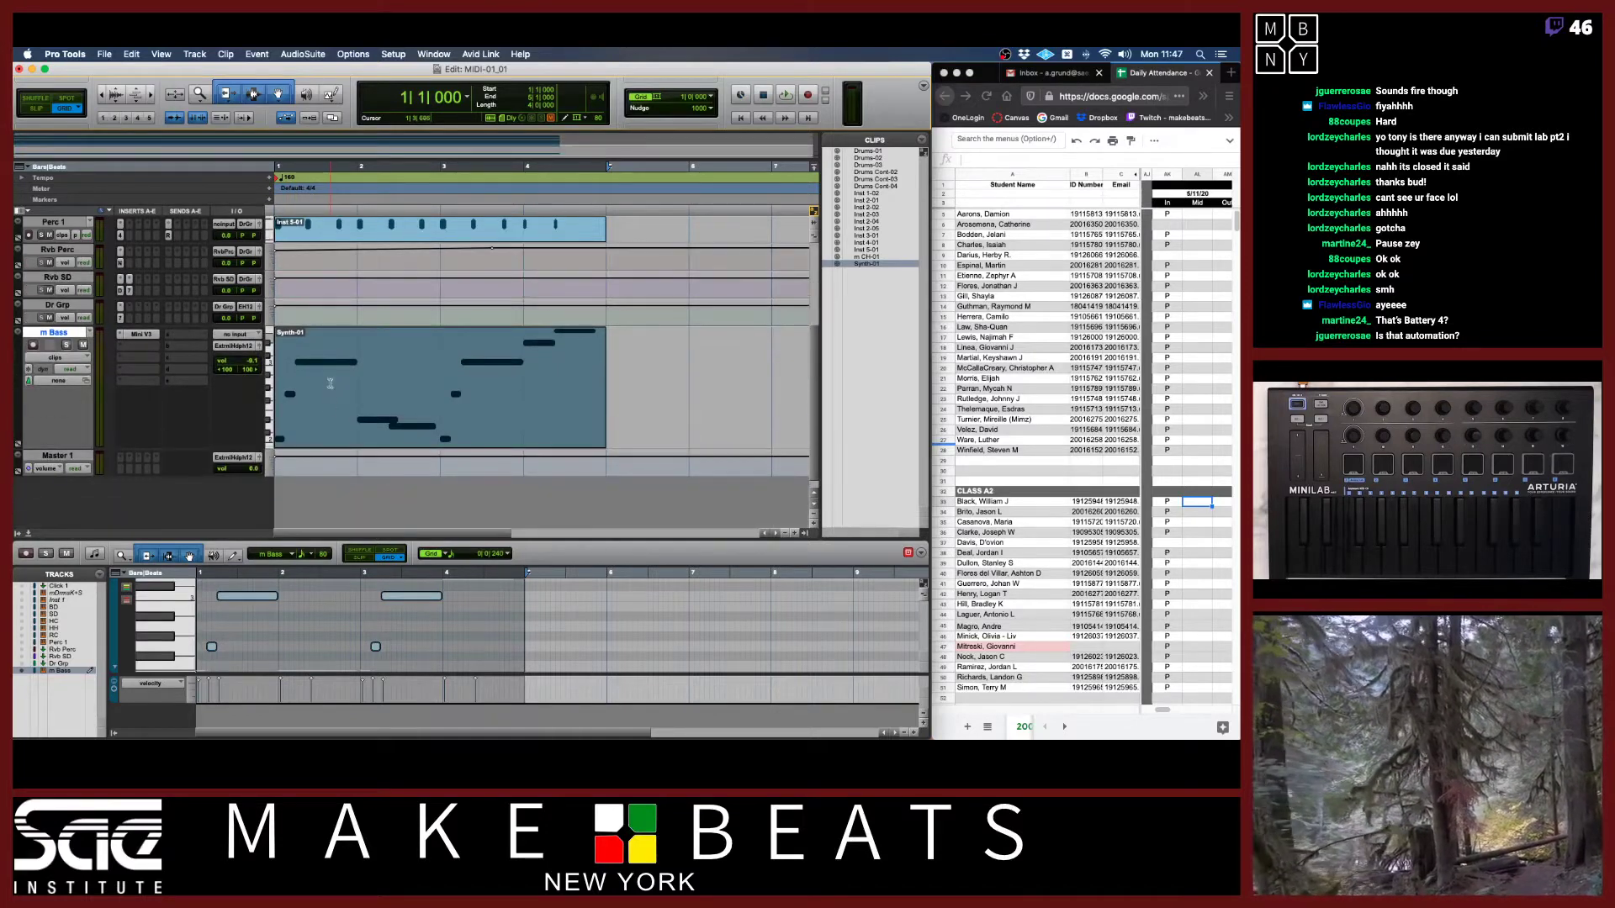
Select the m Bass track's timeline from bar 1 to bar 5.
left_click(330, 383)
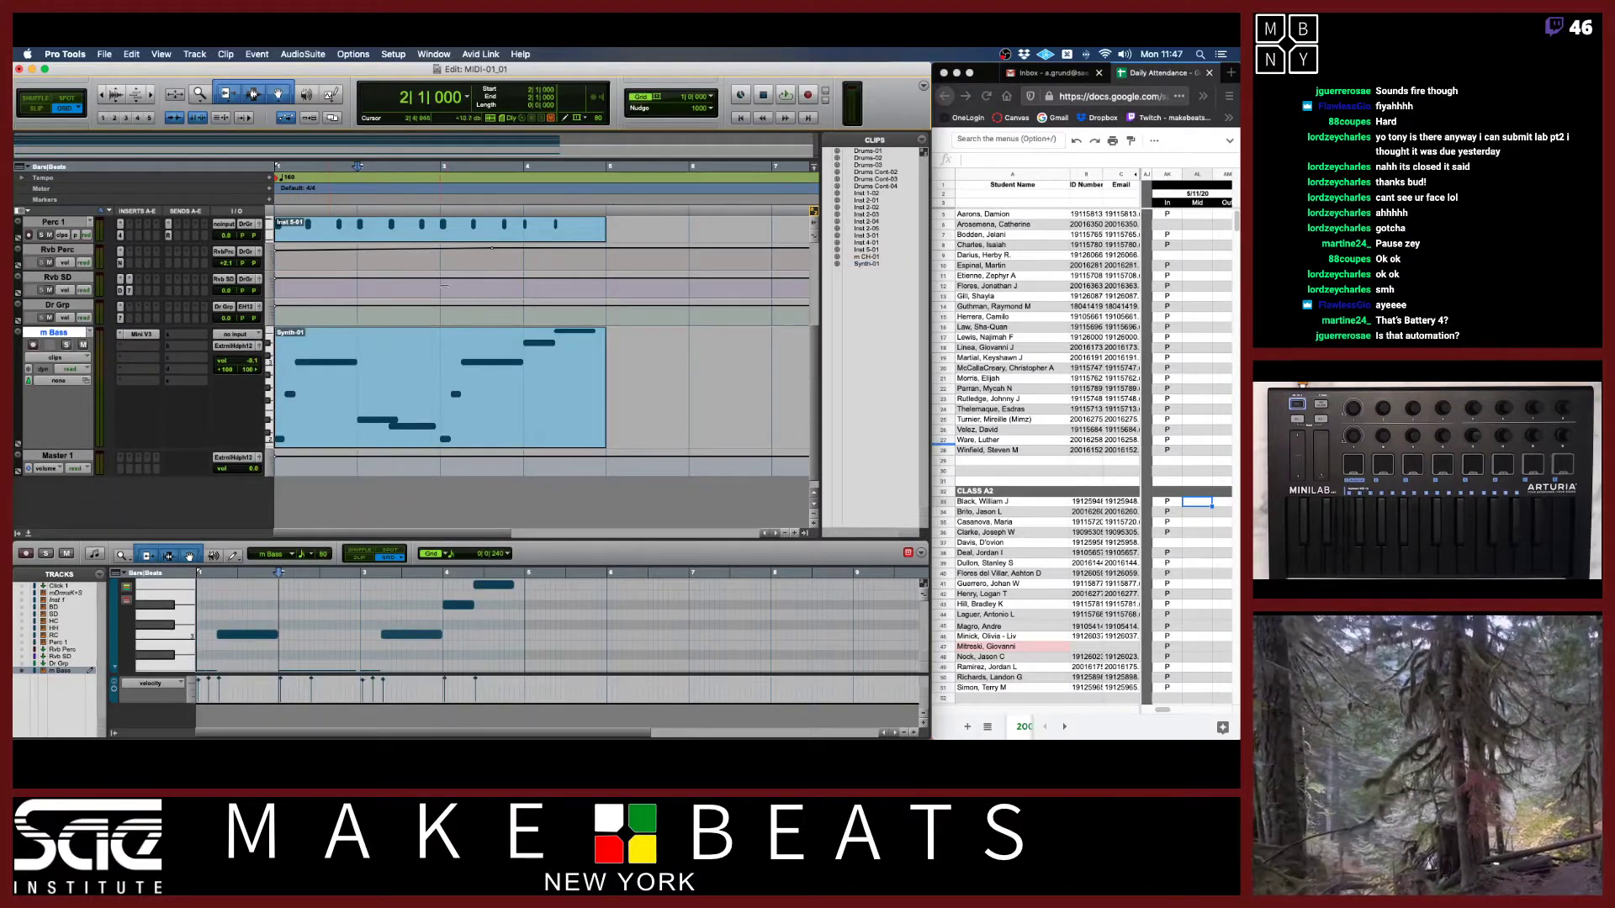
key("Return")
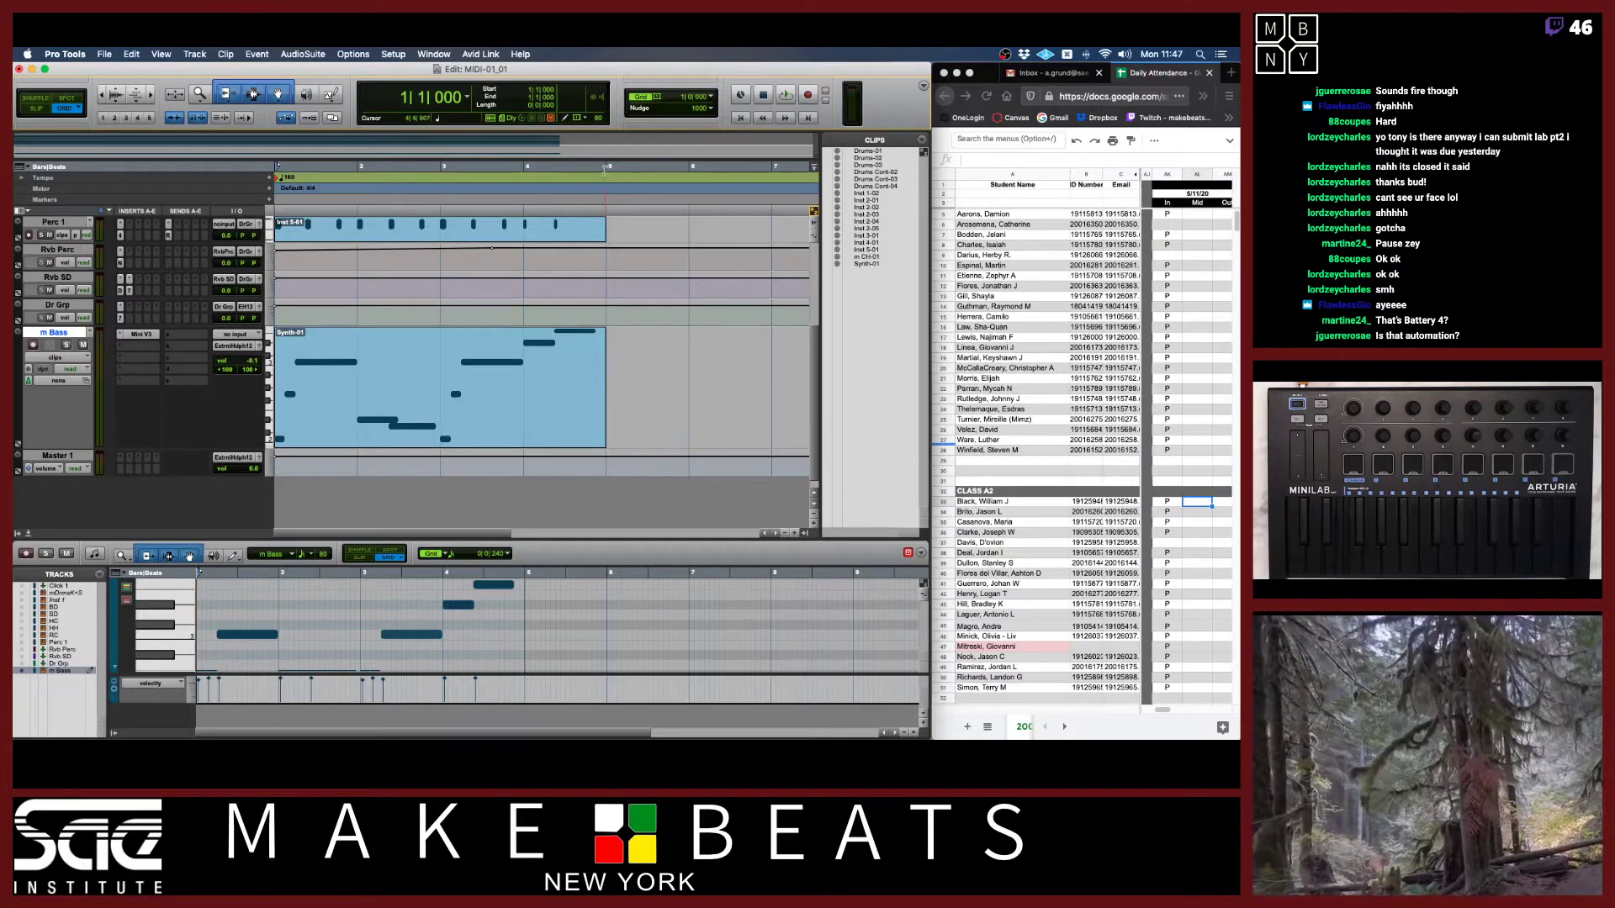
left_click(604, 168, "shift")
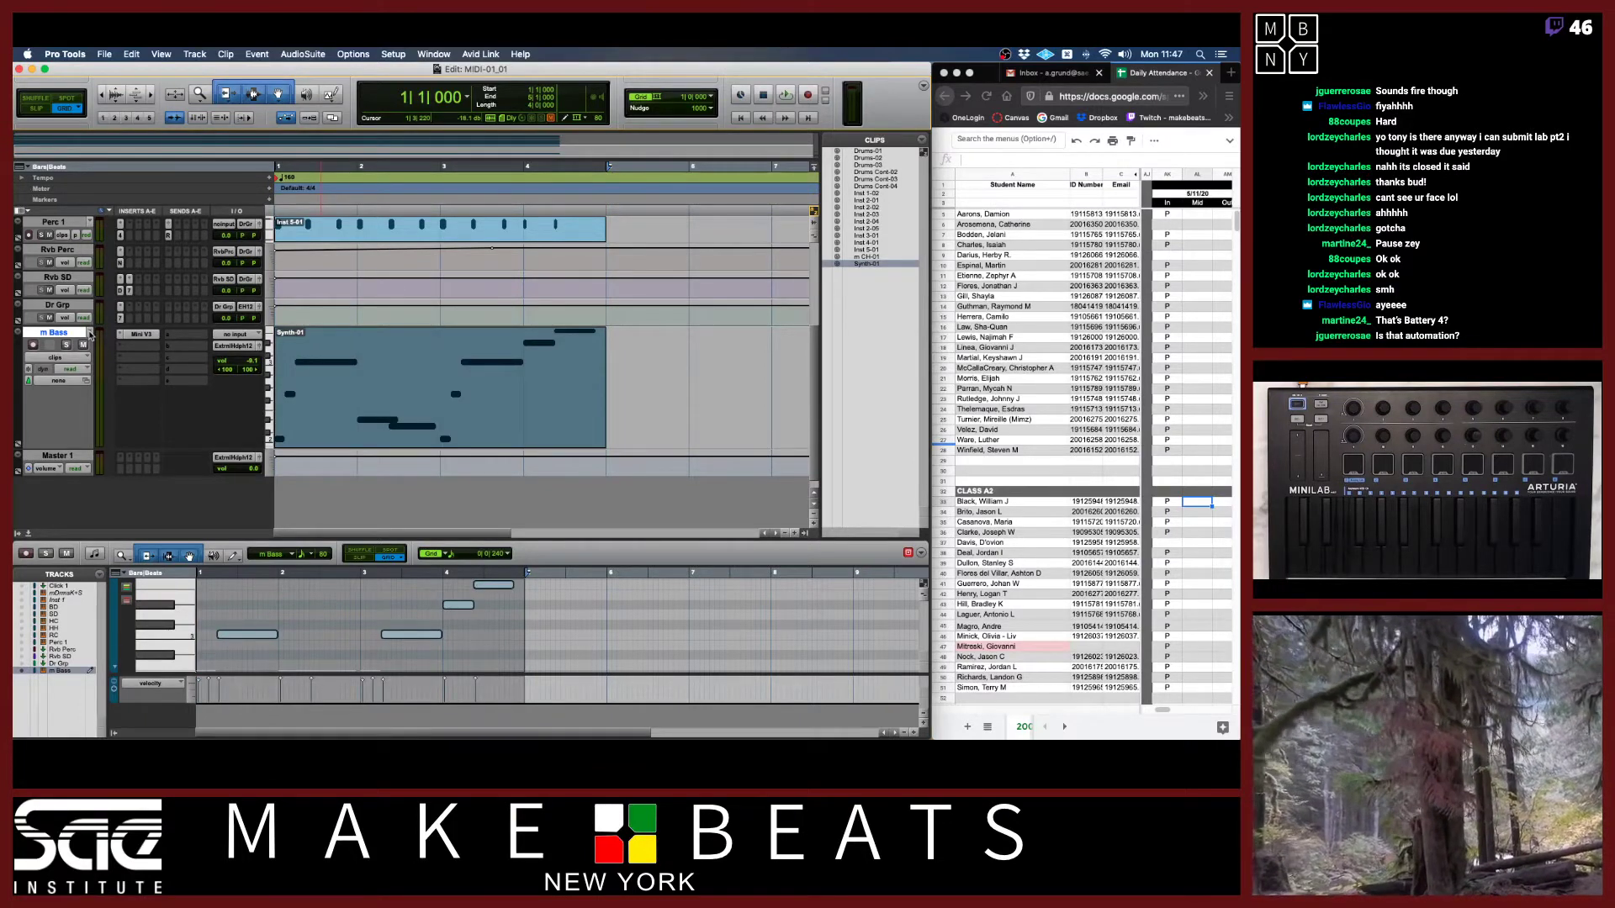
Create a new empty playlist on the m Bass track, accepting the suggested name.
left_click(91, 335)
left_click(119, 229)
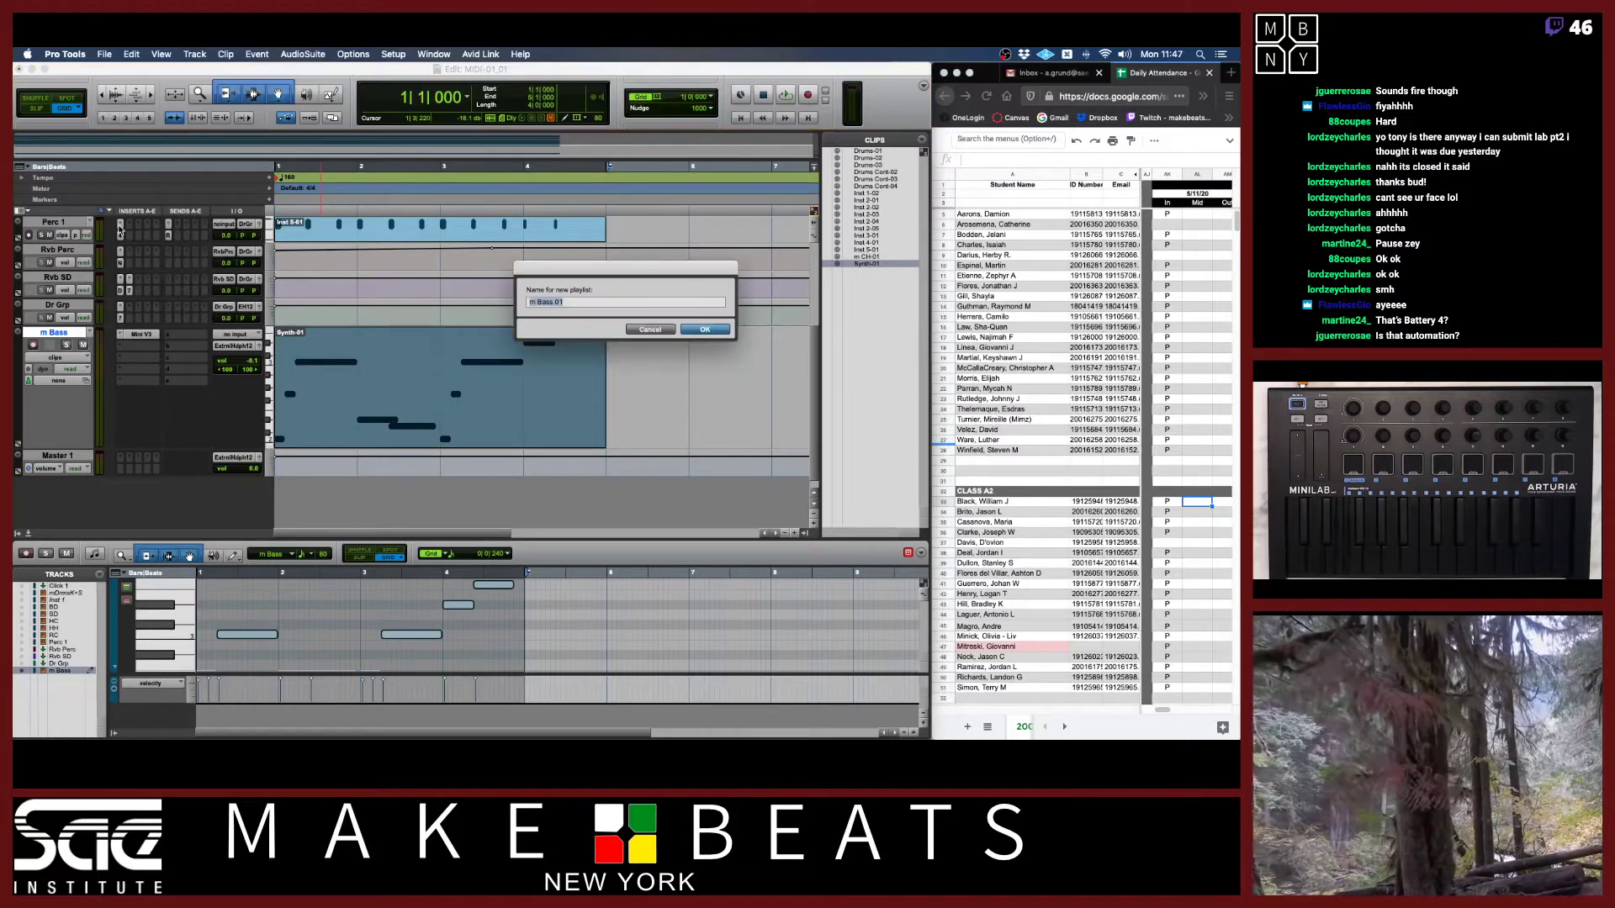
key("Return")
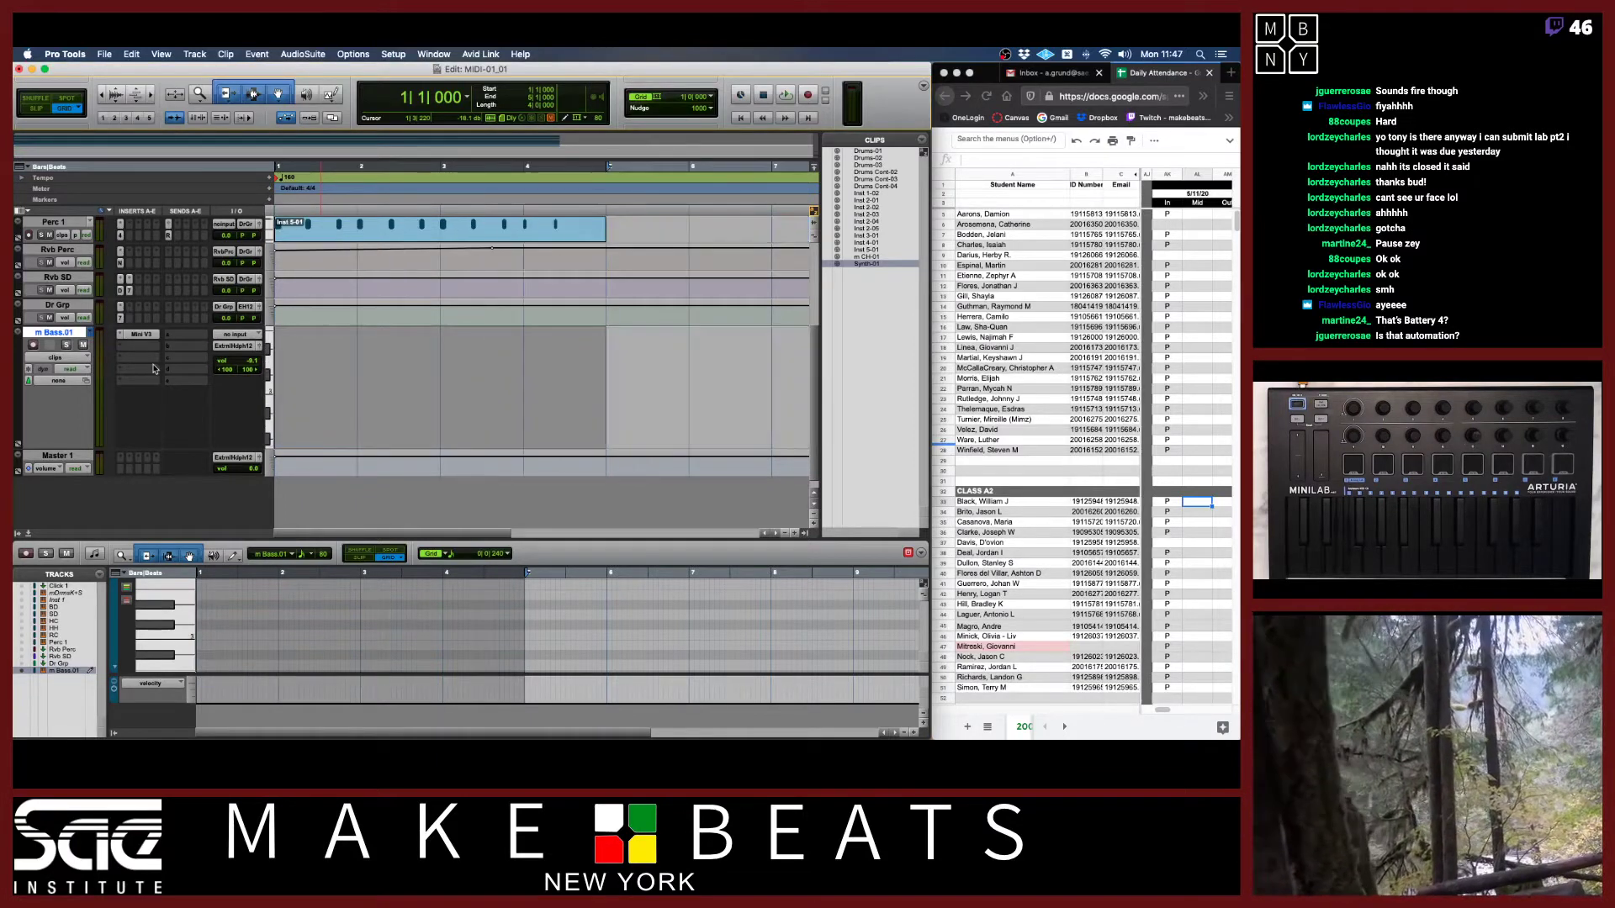
Switch the bass track's view to notes and arm the track for recording.
left_click(56, 357)
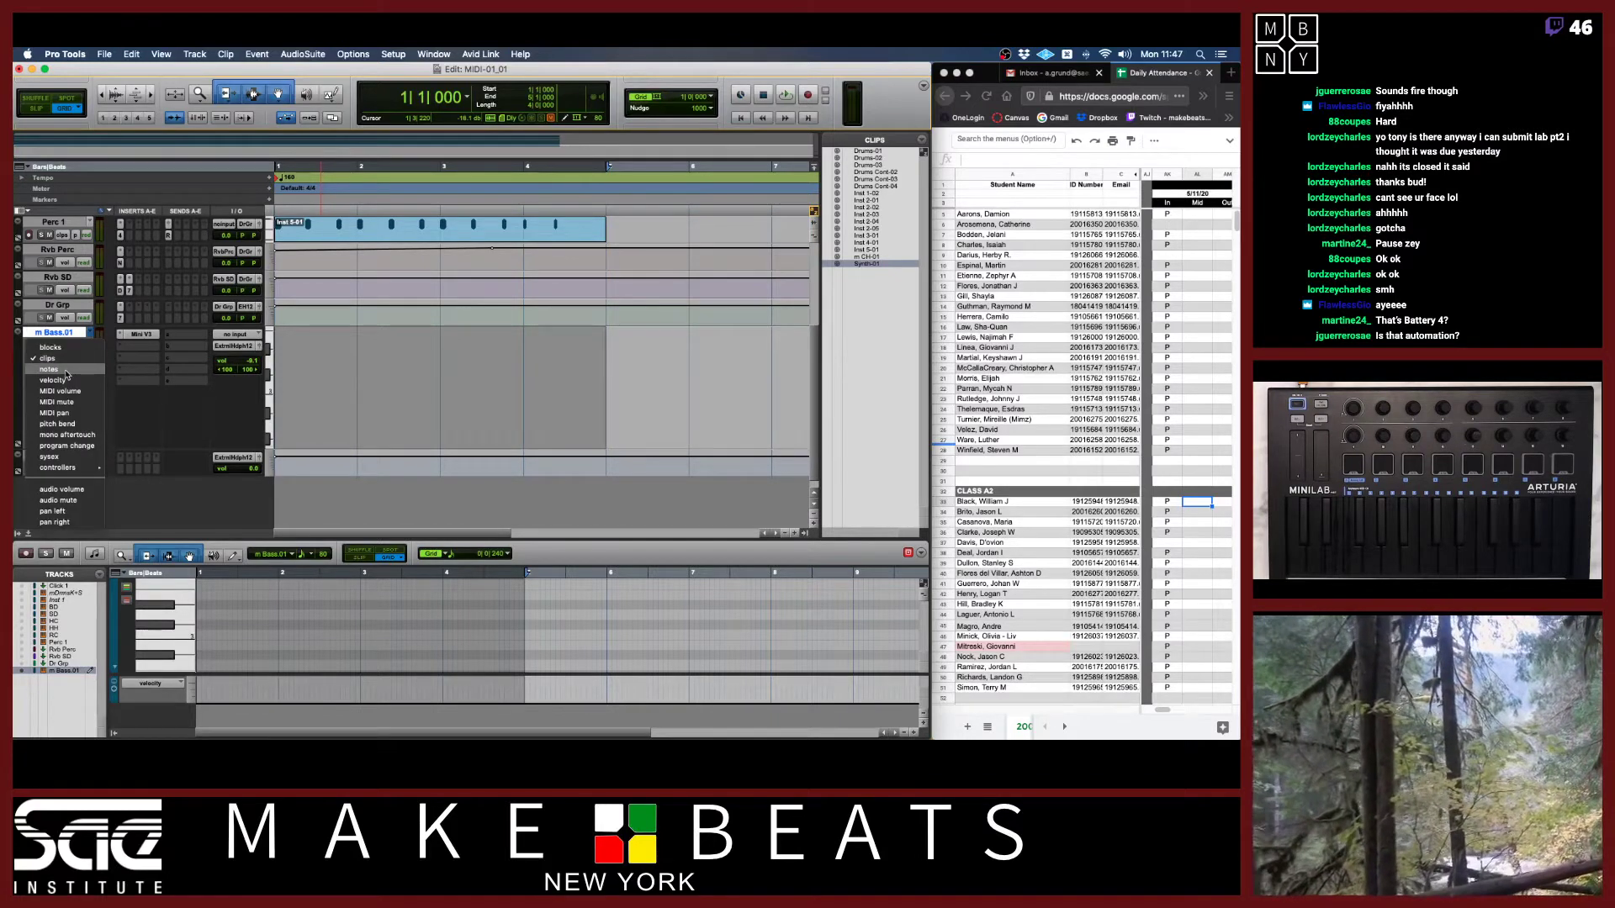
left_click(67, 375)
left_click(32, 346)
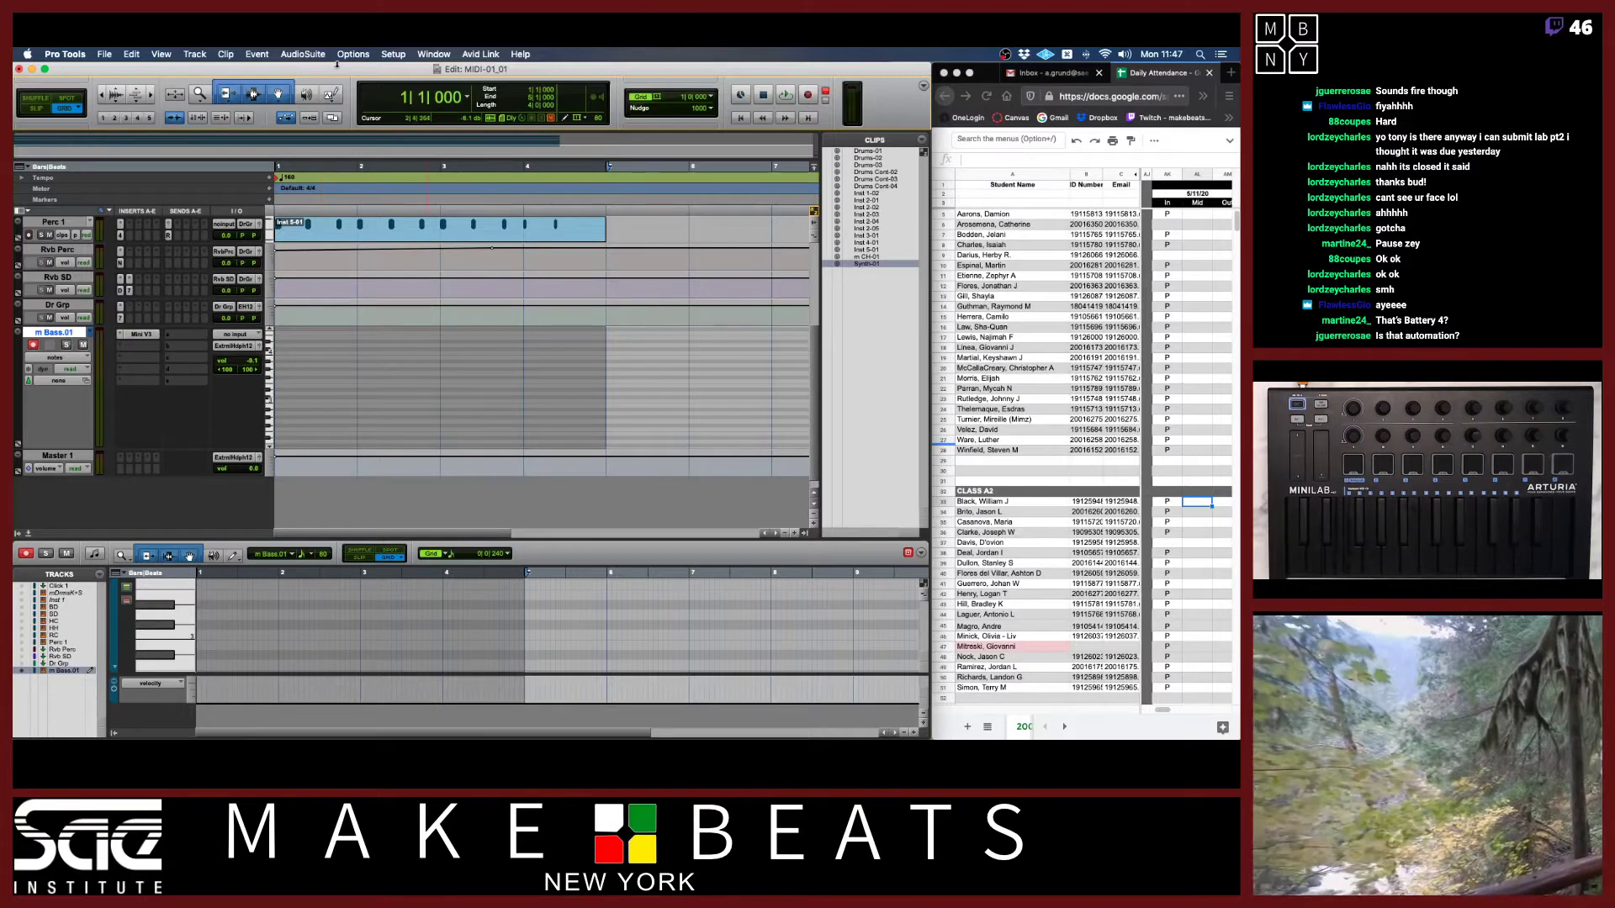
Set up the Step Input event operation for the new bass playlist, keeping its window clear of the first bars.
left_click(257, 55)
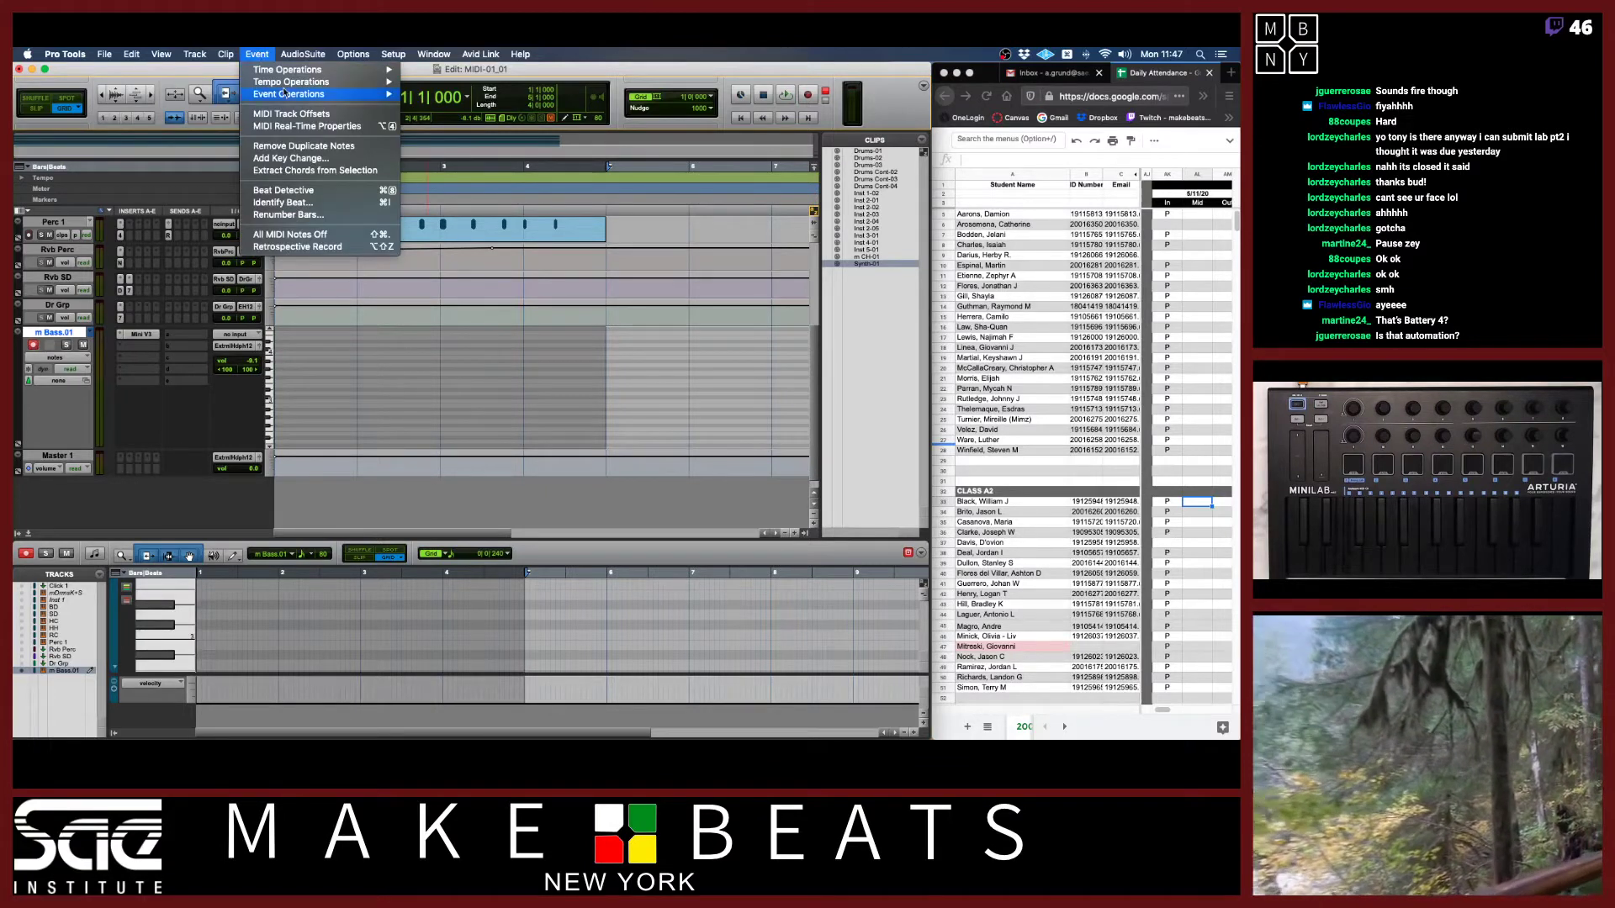
mouse_move(283, 95)
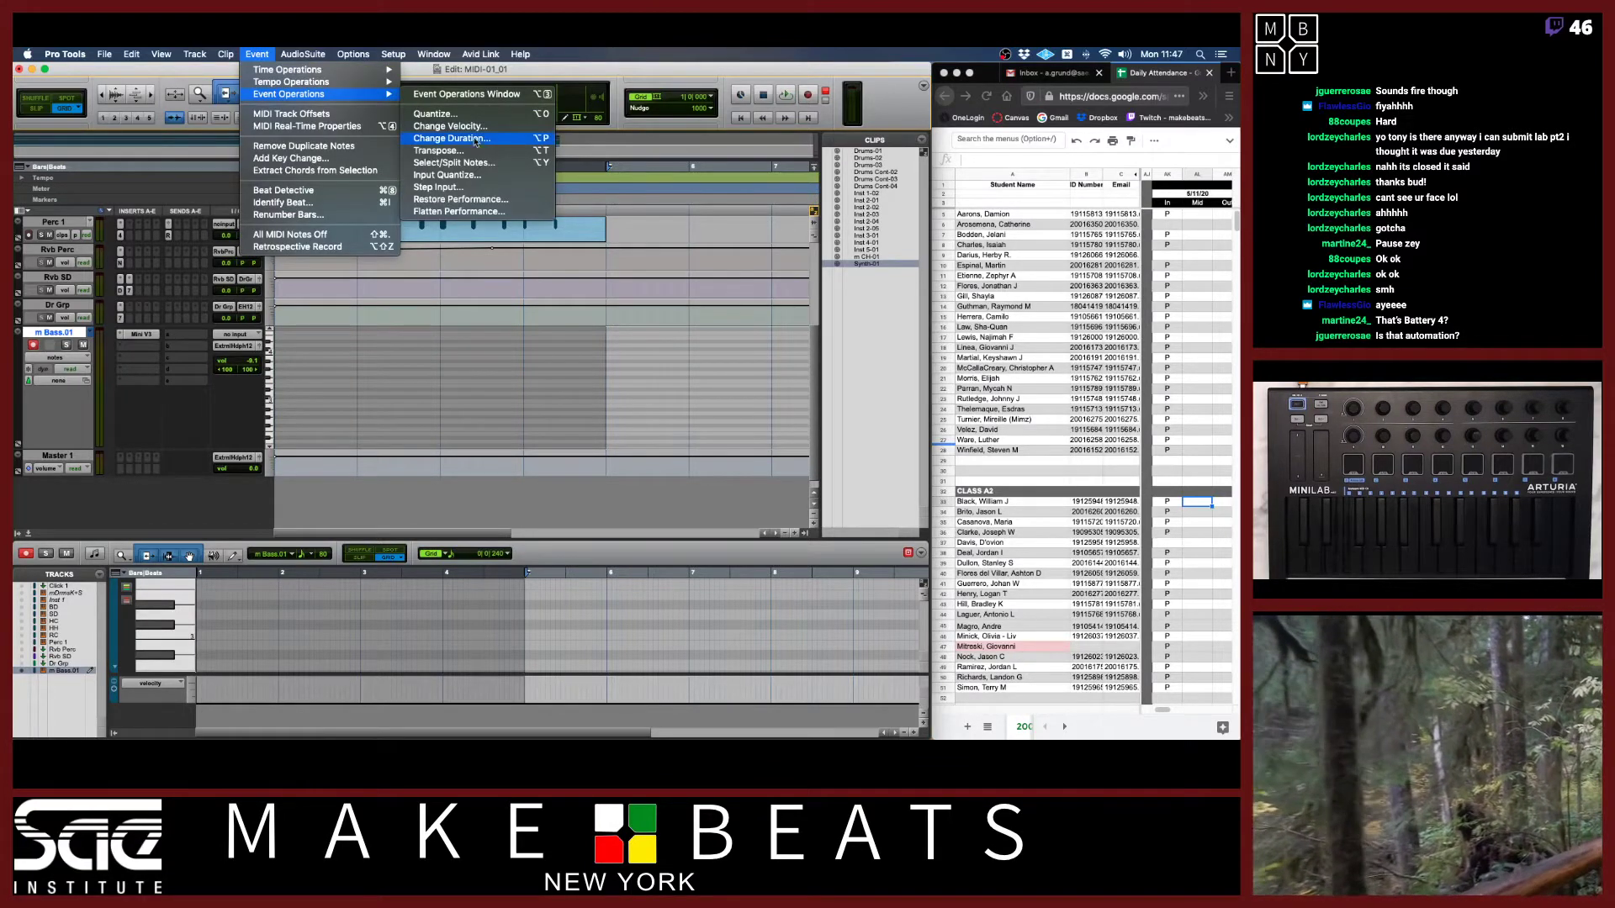
left_click(463, 188)
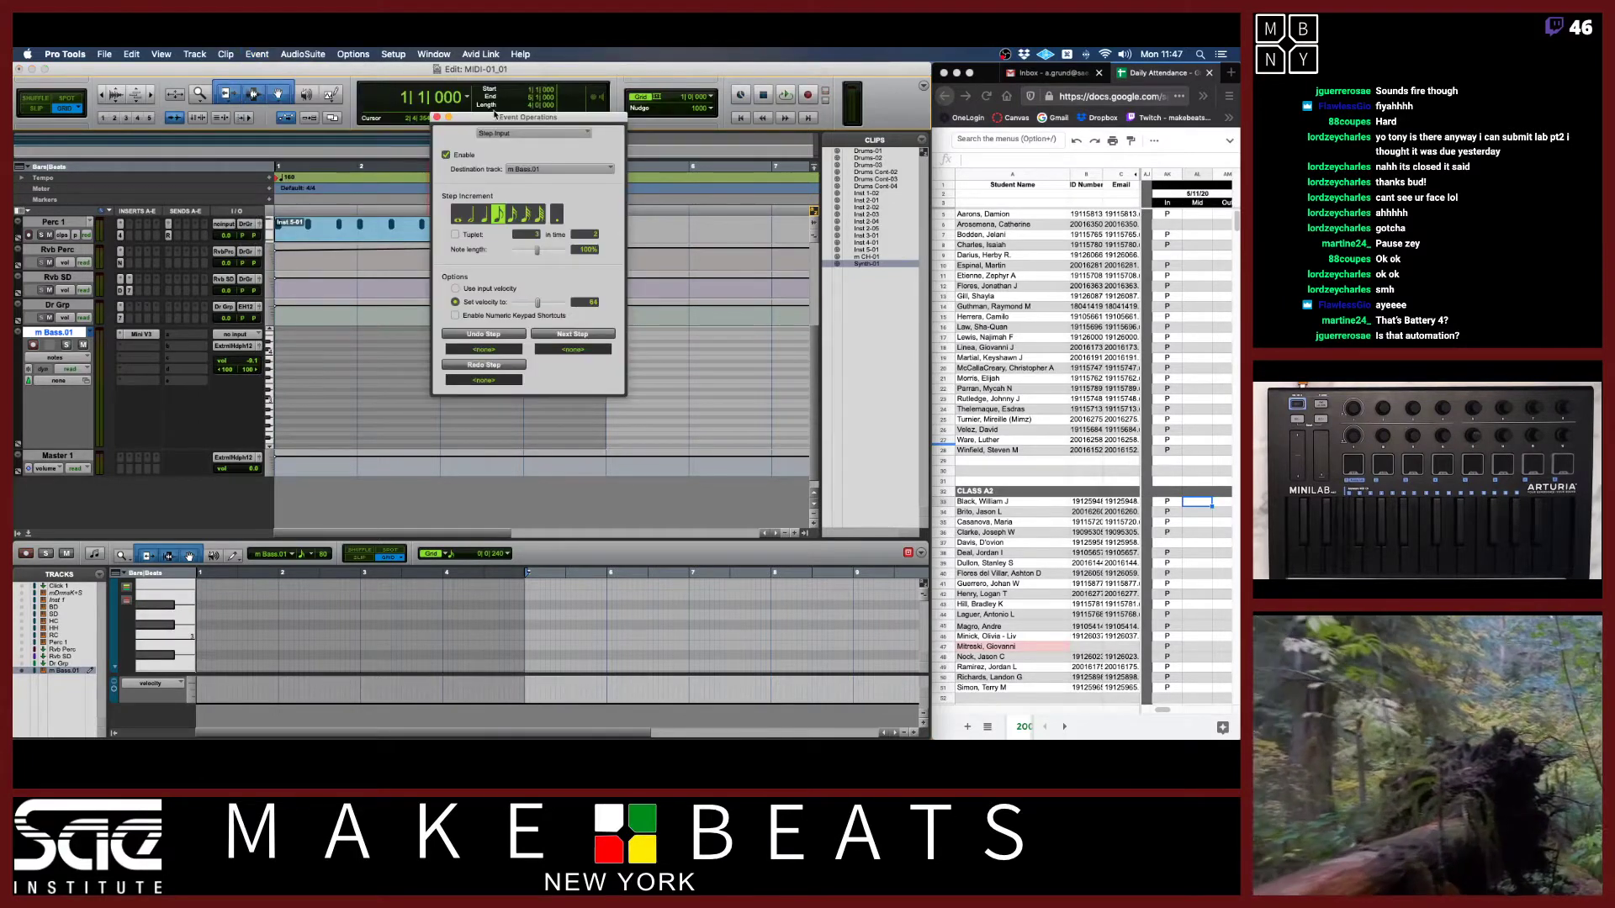
left_click_drag(484, 121, 692, 175)
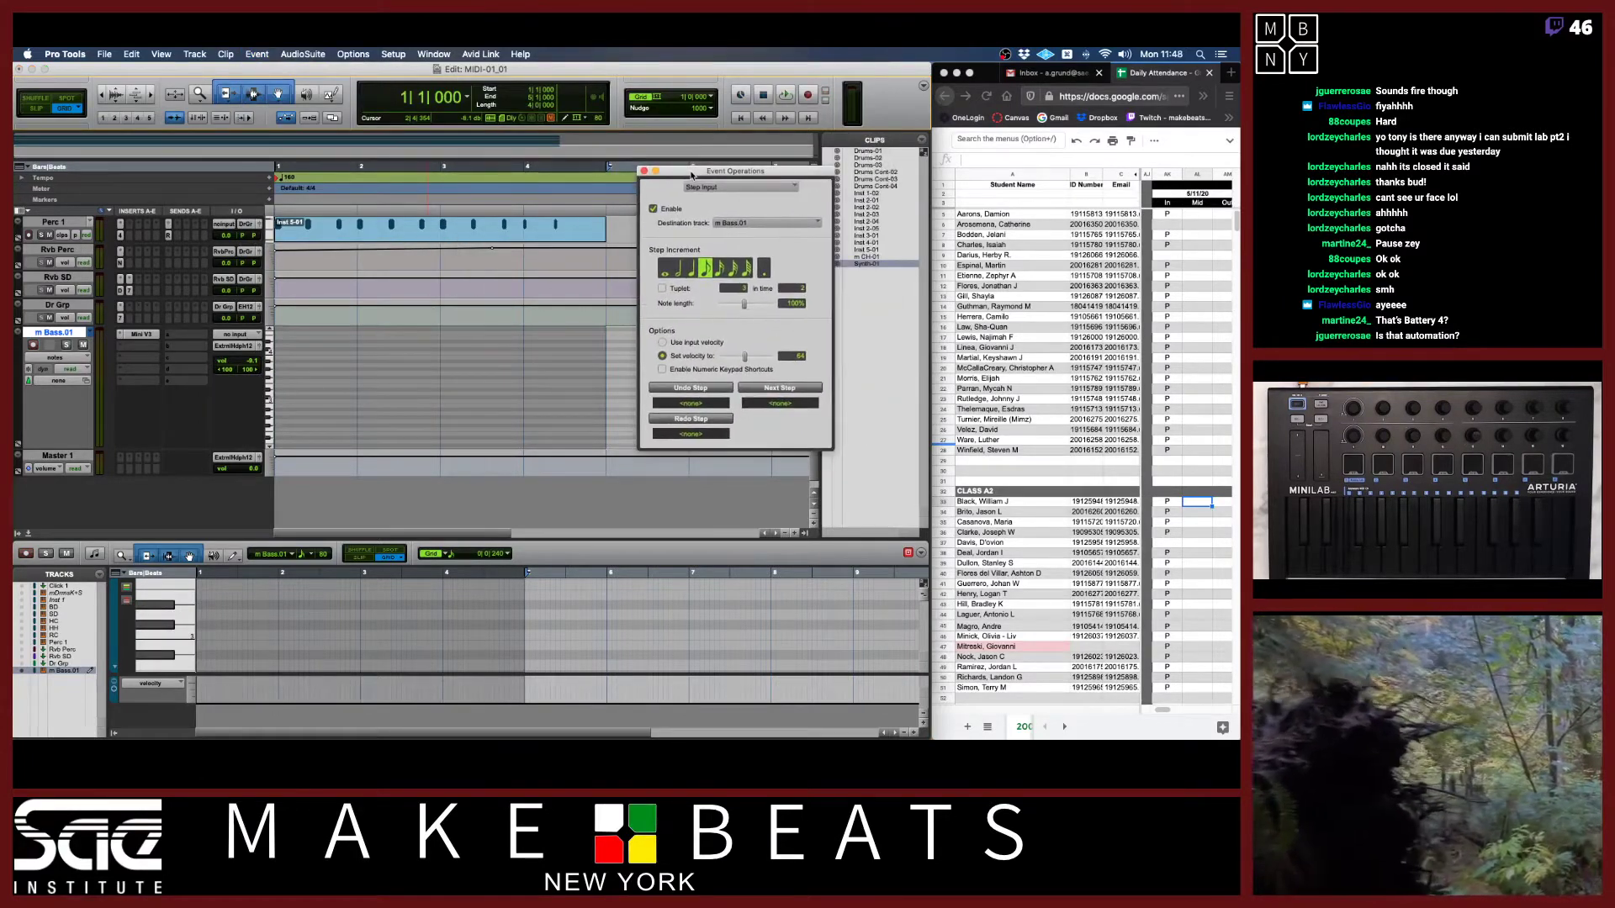
left_click(663, 370)
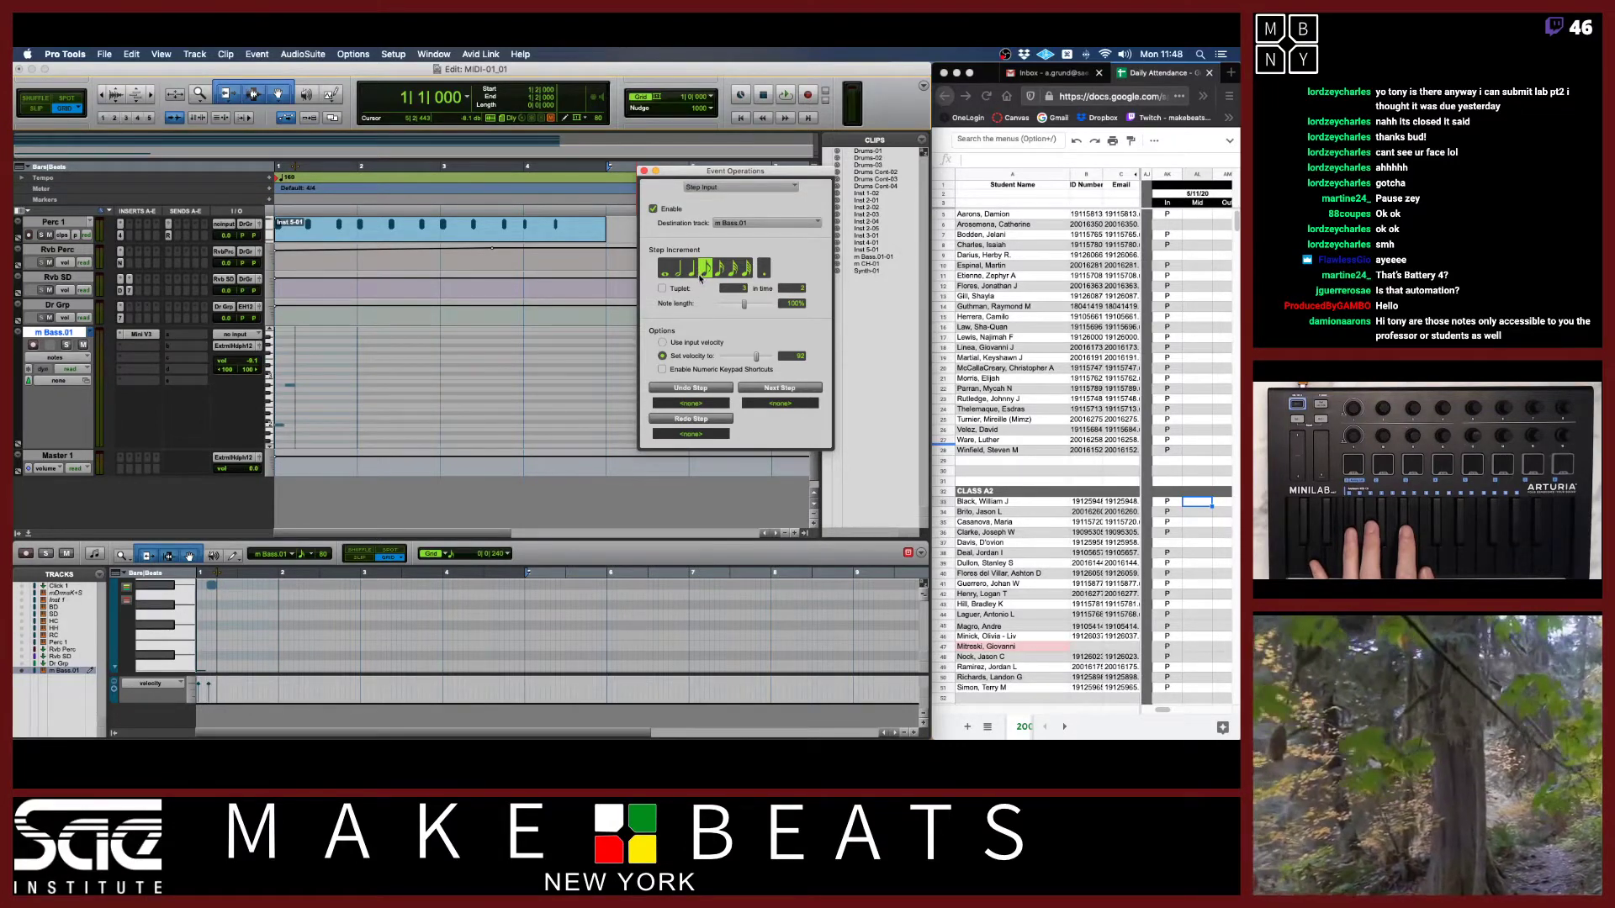
Undo the trial step-input notes while keeping the new empty bass playlist.
key("super+z")
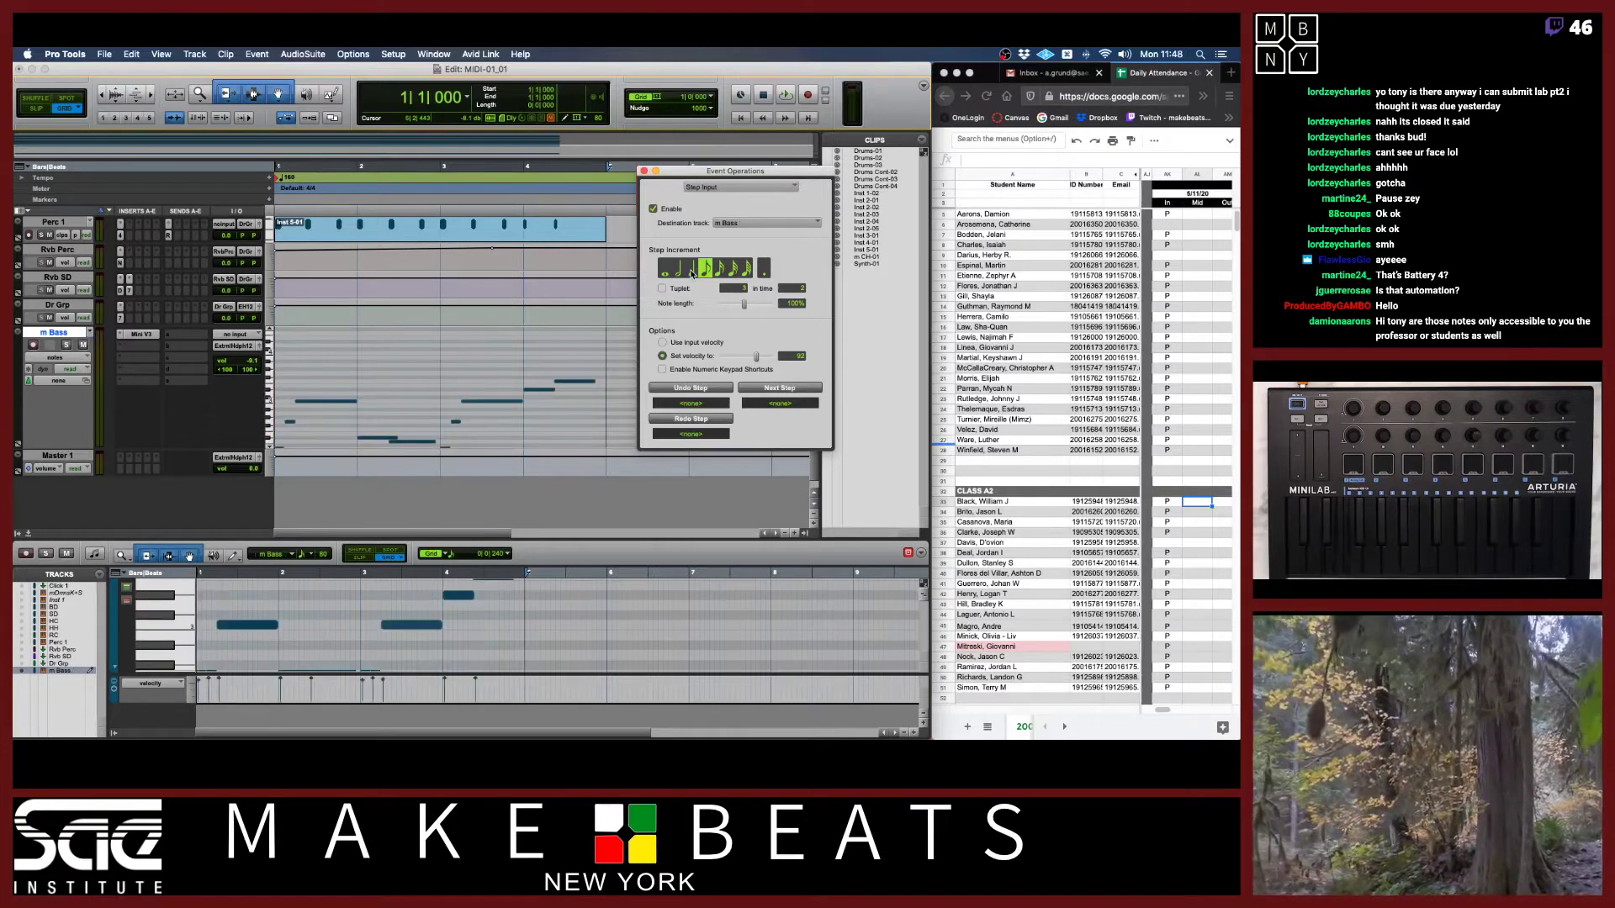
key("super+shift+z")
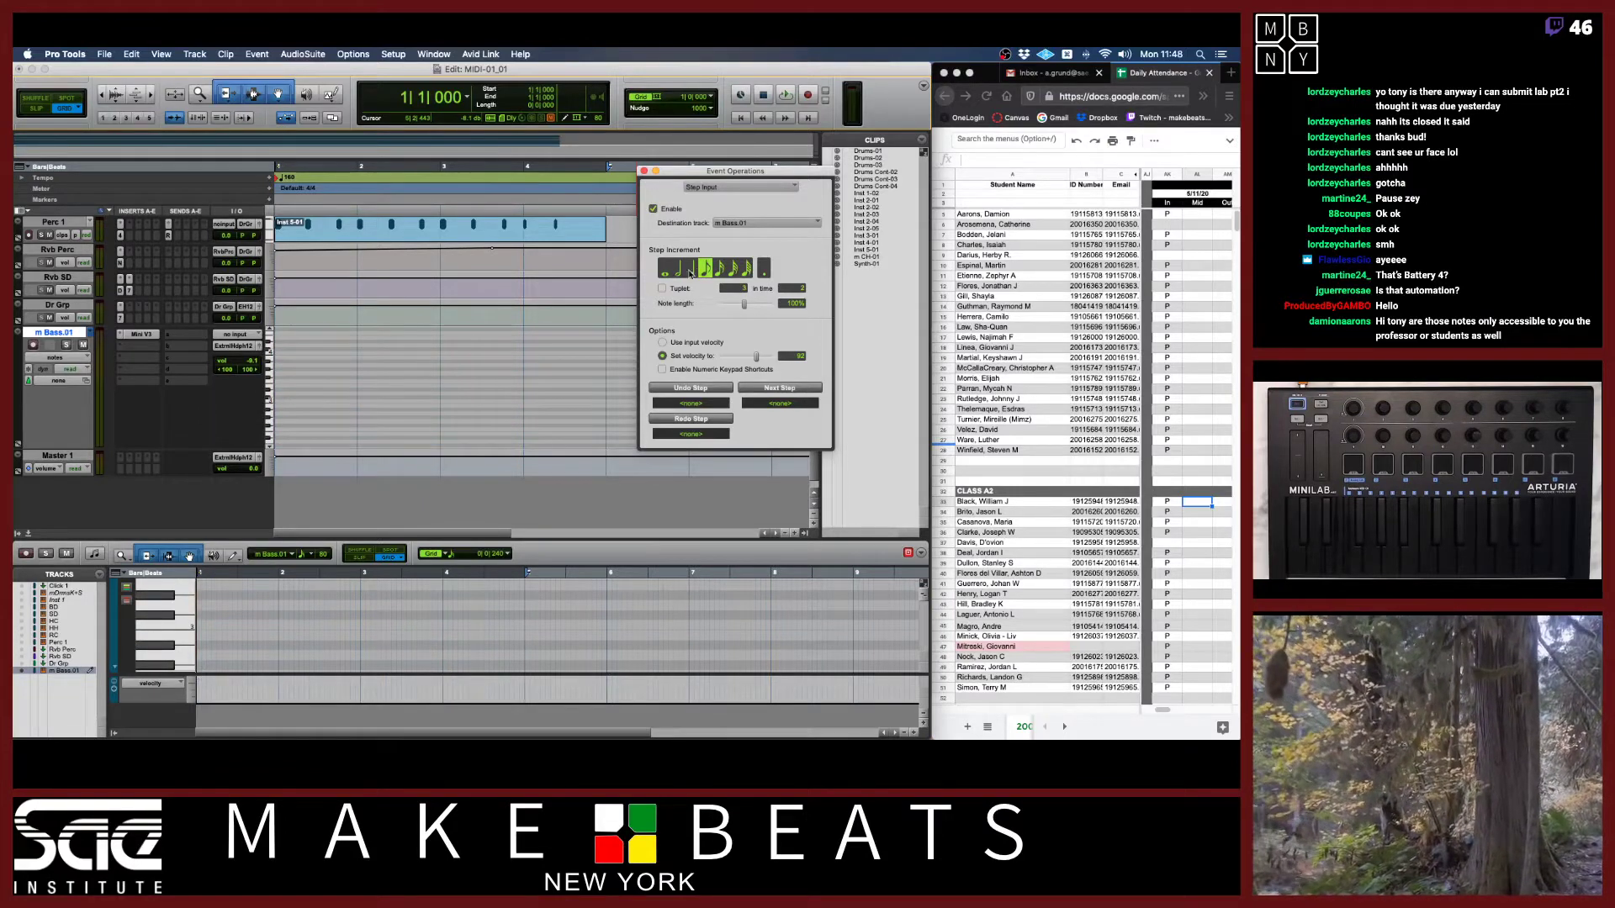
Step-enter bars 1 and 2 of the bass line from the MIDI keyboard, switching the step increment between quarter, eighth and sixteenth notes.
left_click(691, 269)
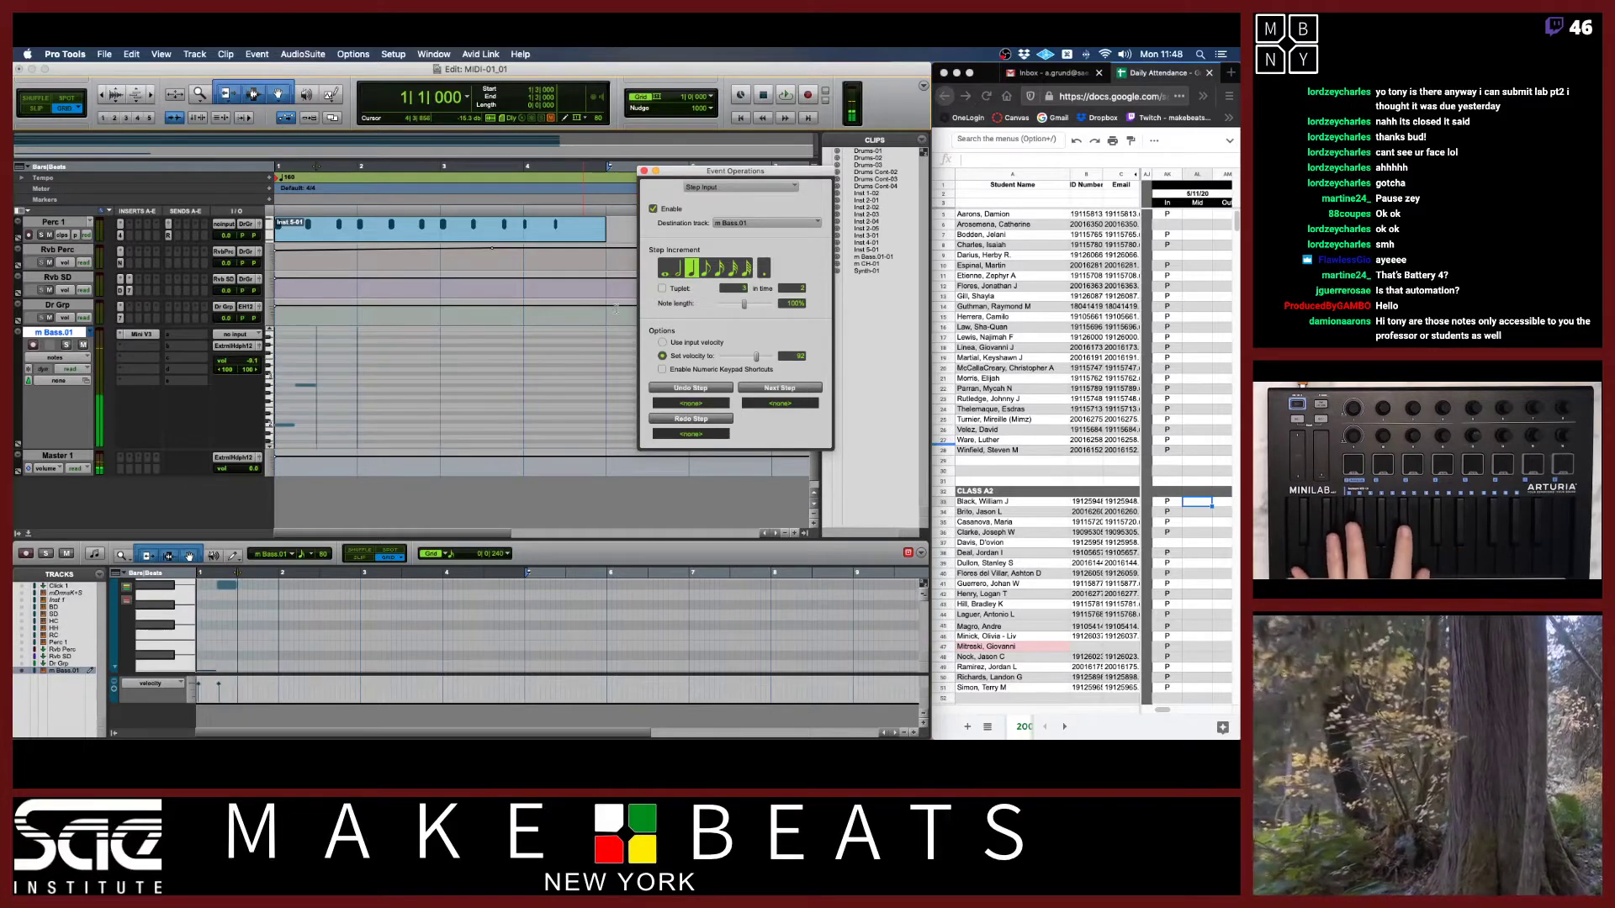
left_click(708, 269)
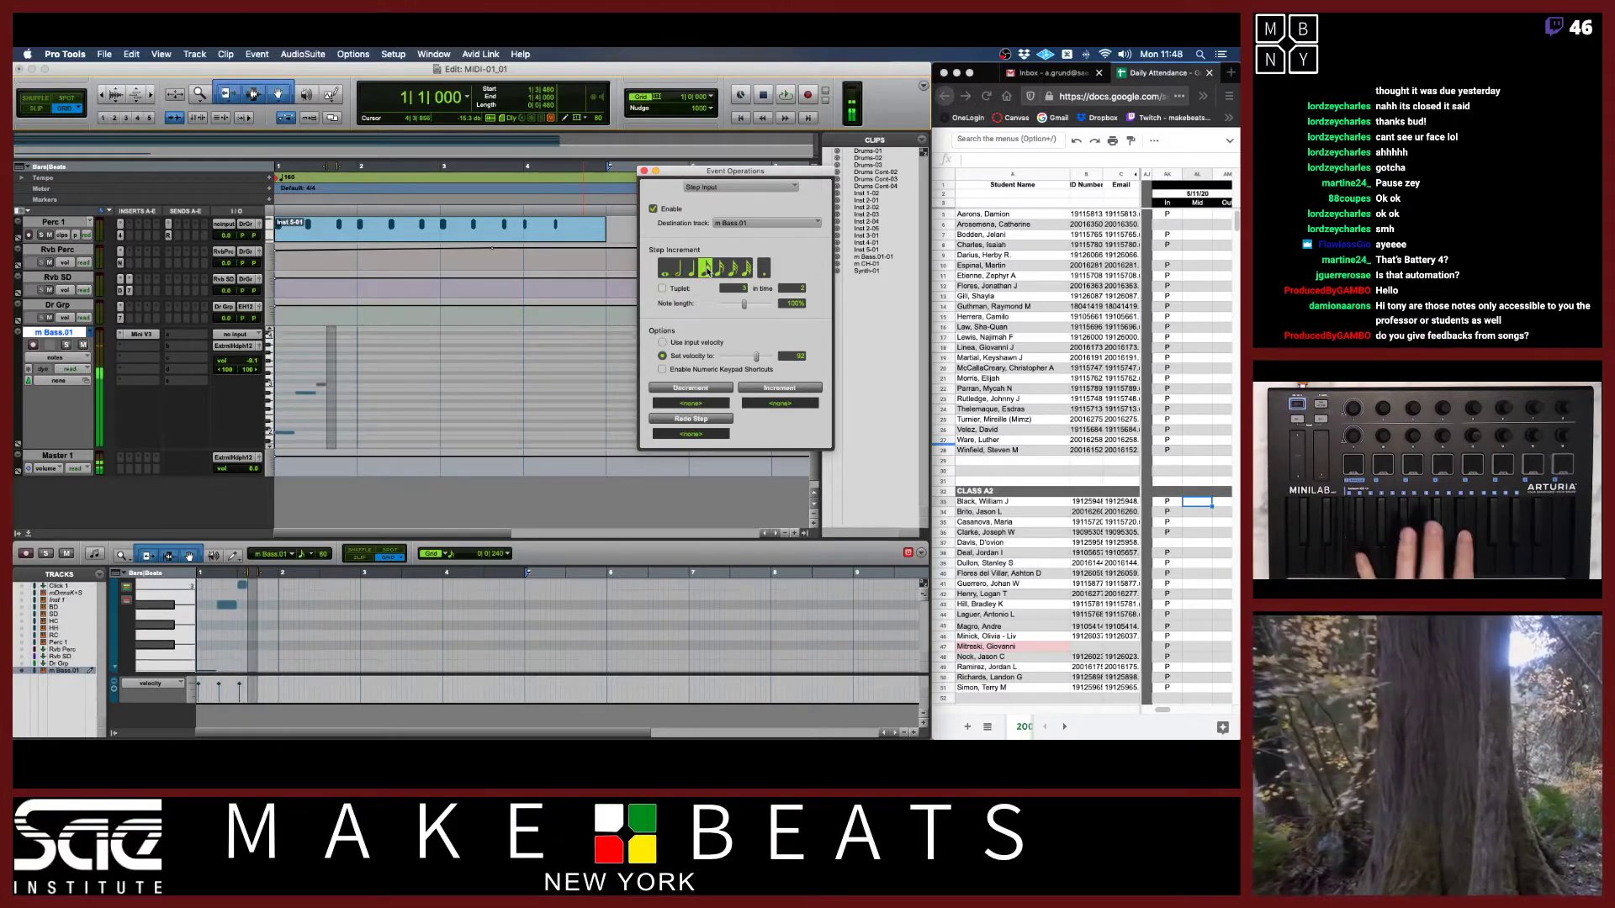
left_click(689, 270)
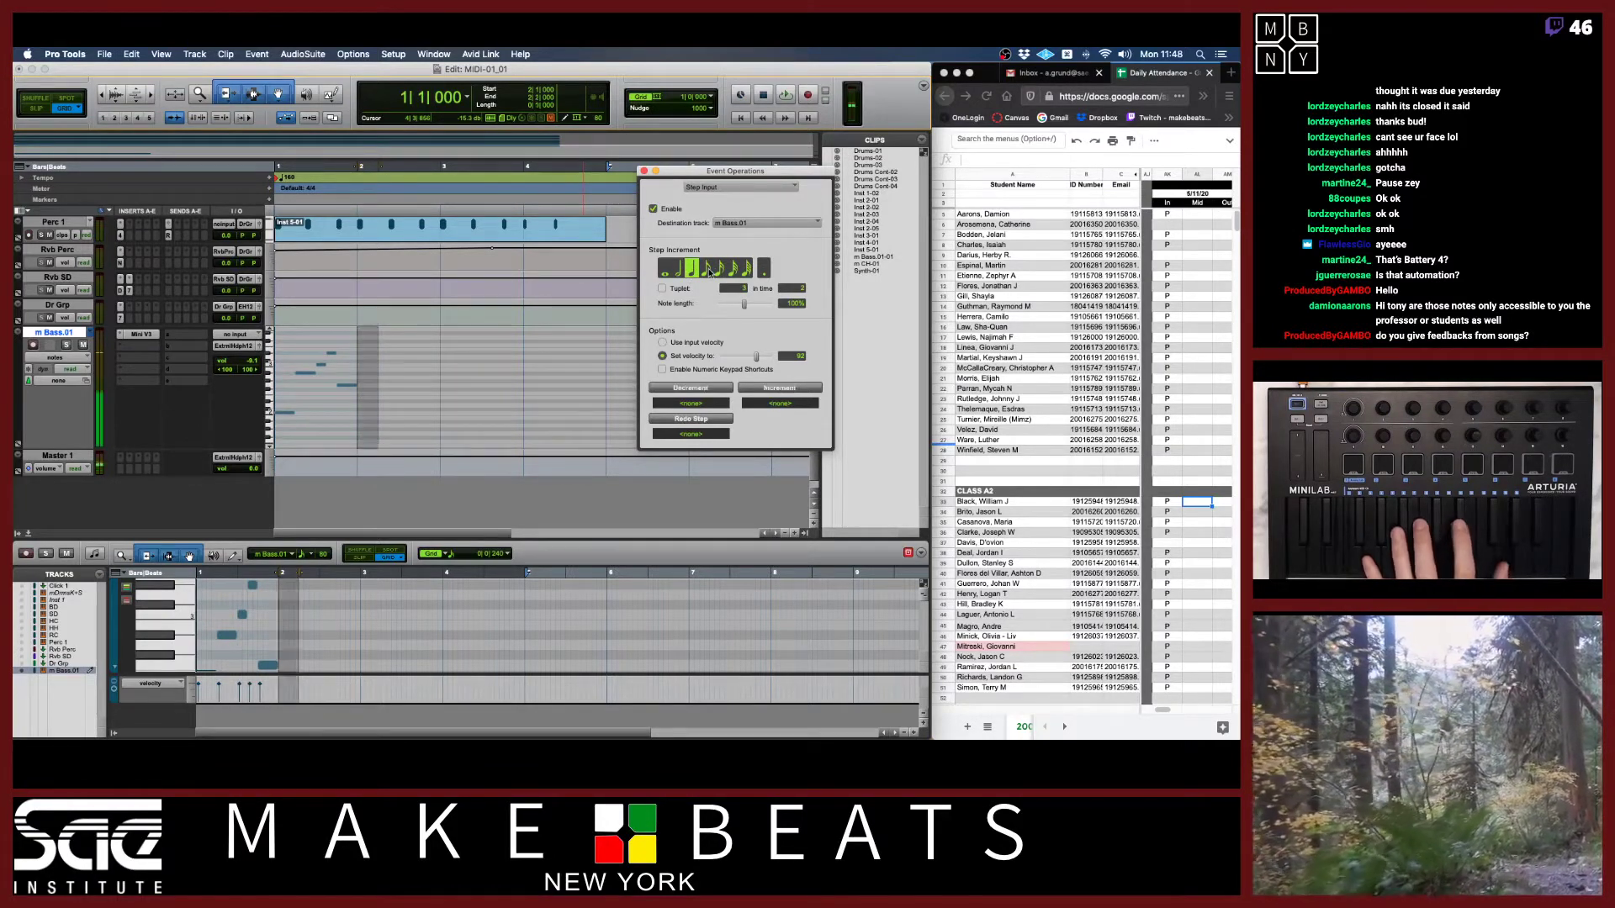
left_click(709, 269)
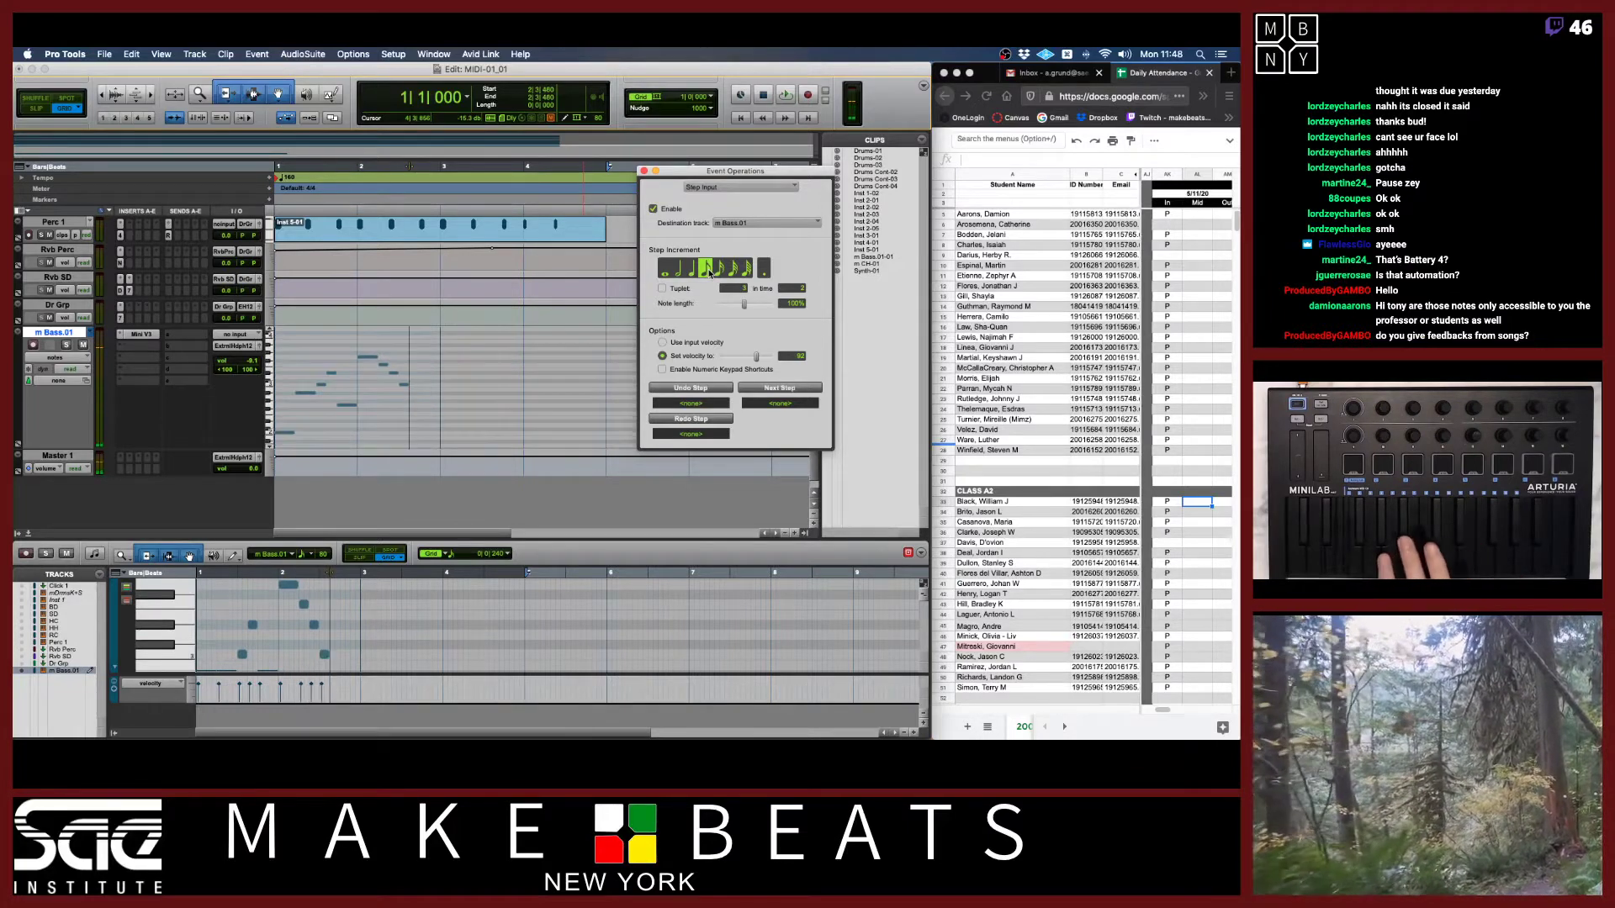
left_click(719, 269)
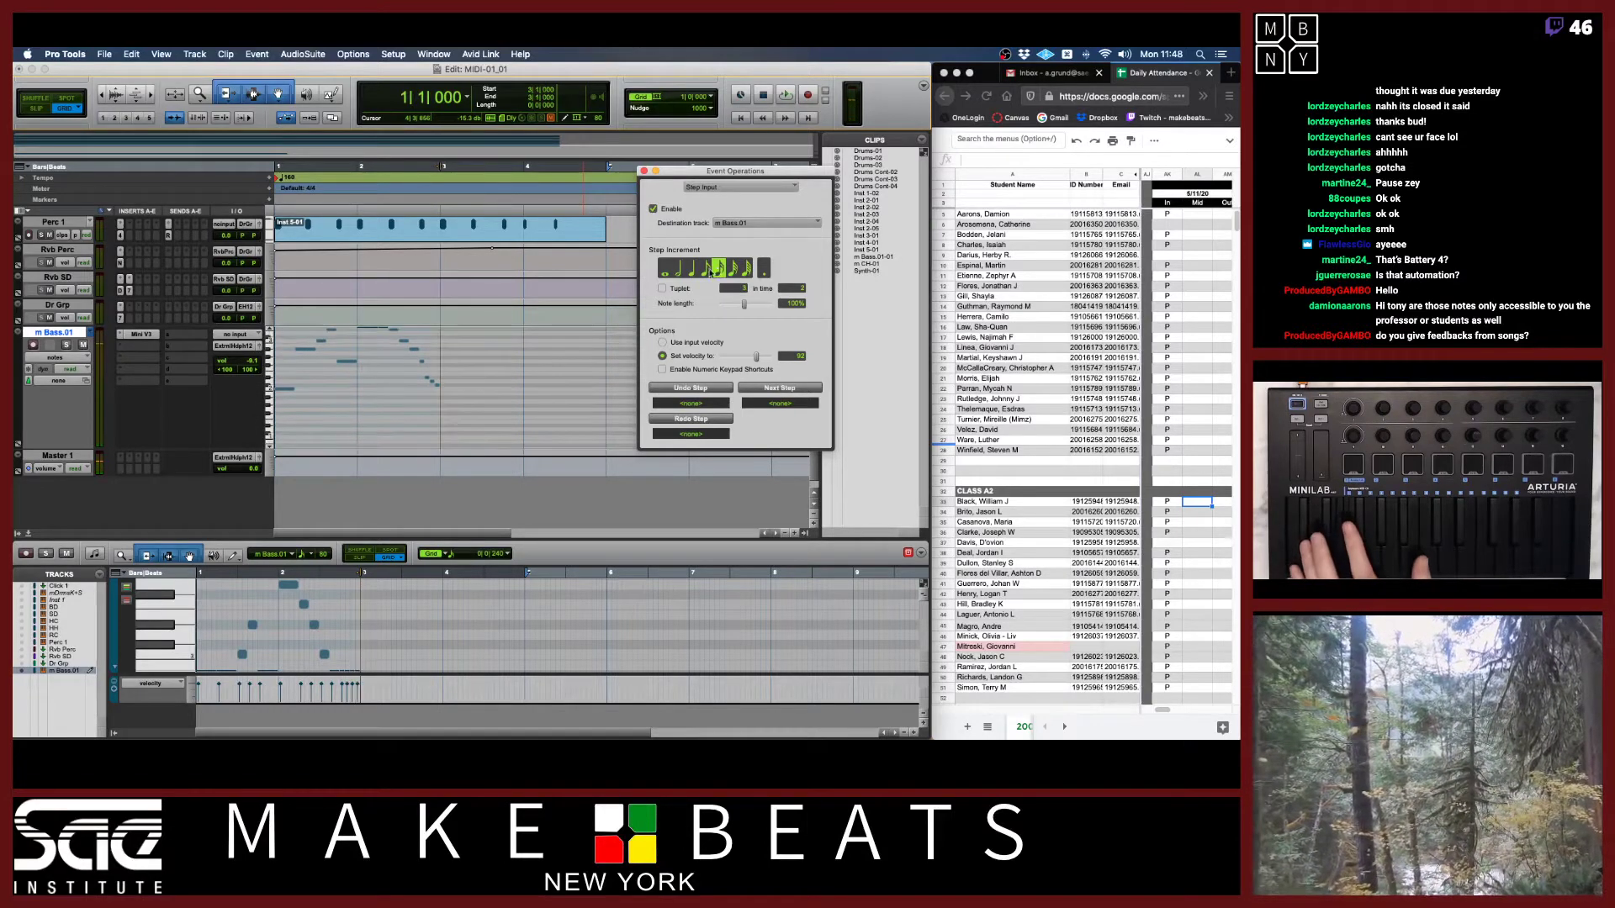
Step-enter bars 3 and 4 of the bass line, again alternating quarter- and eighth-note increments and ending on sixteenths.
left_click(690, 270)
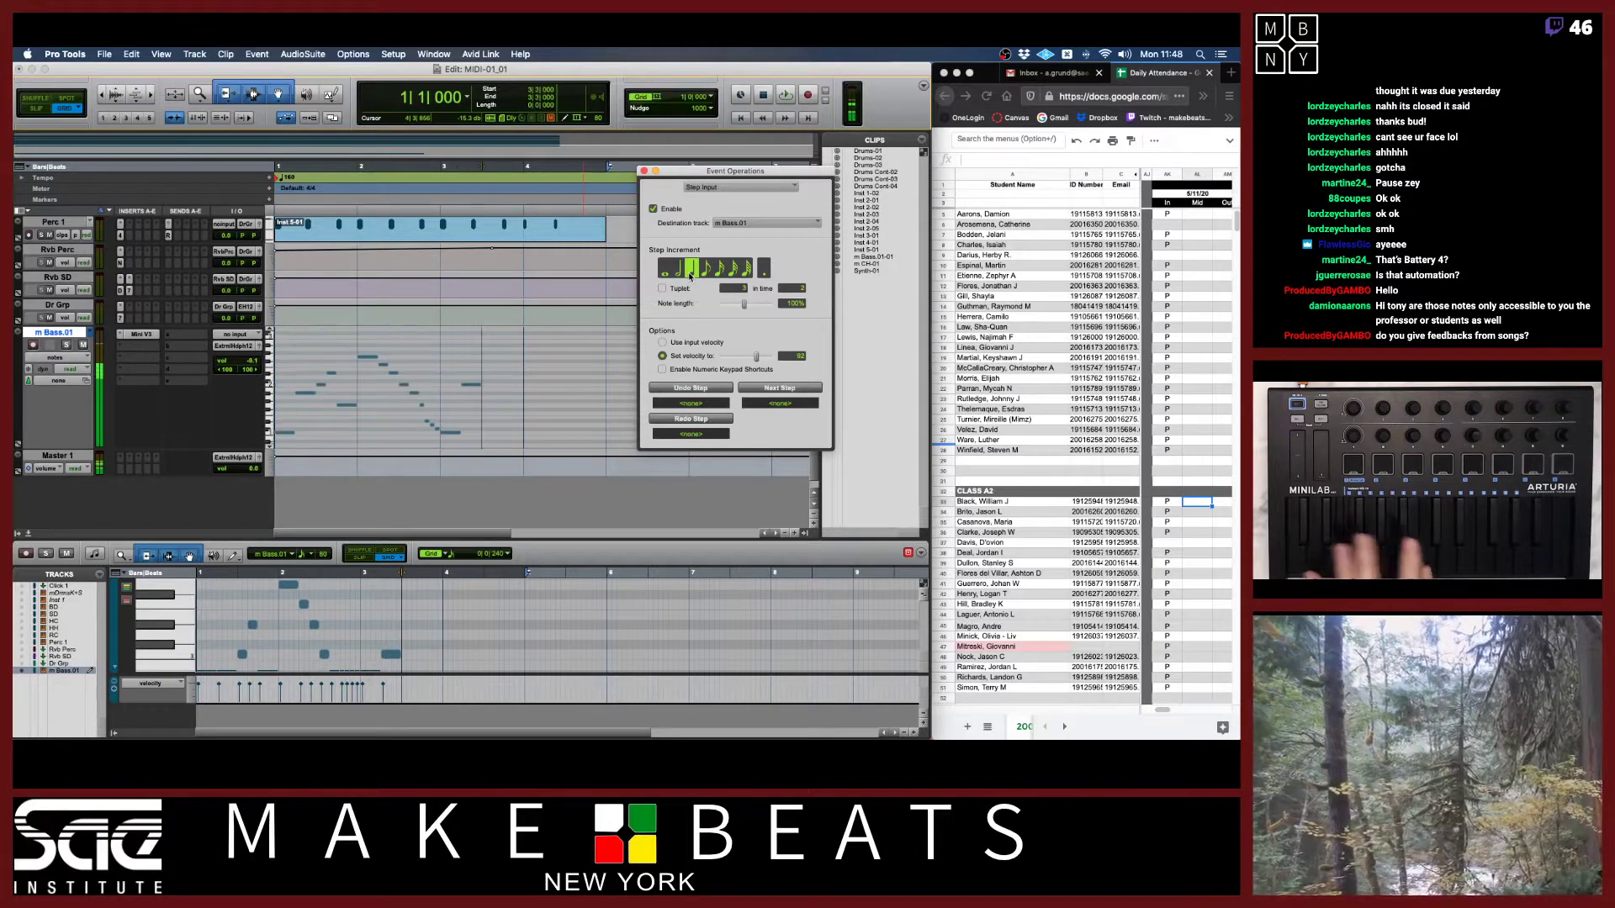
left_click(705, 273)
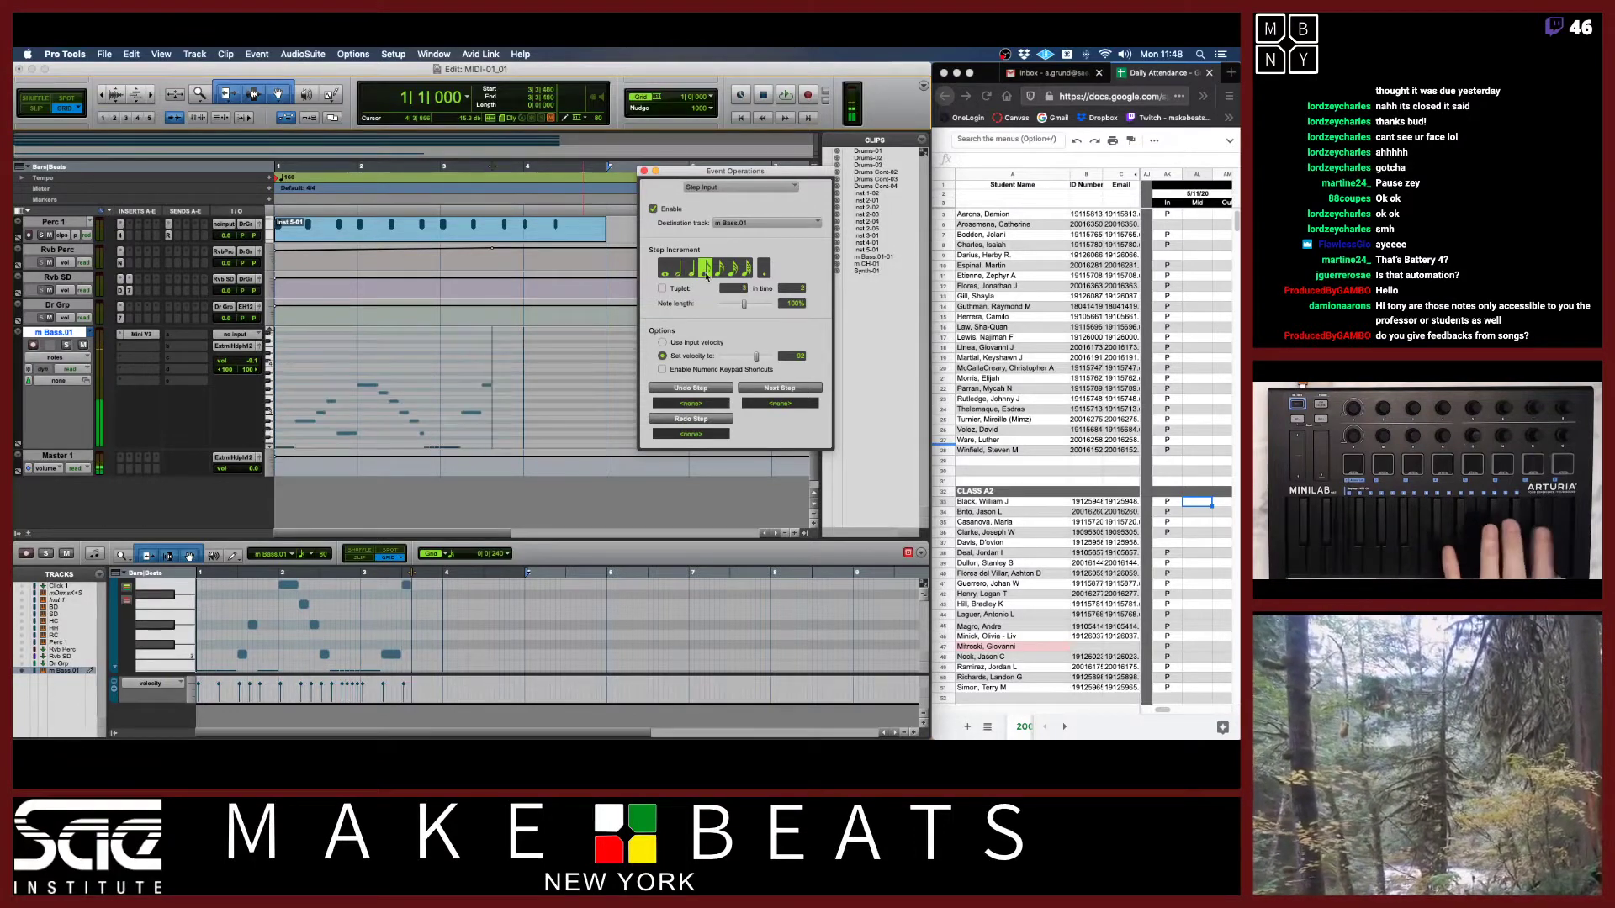
left_click(690, 276)
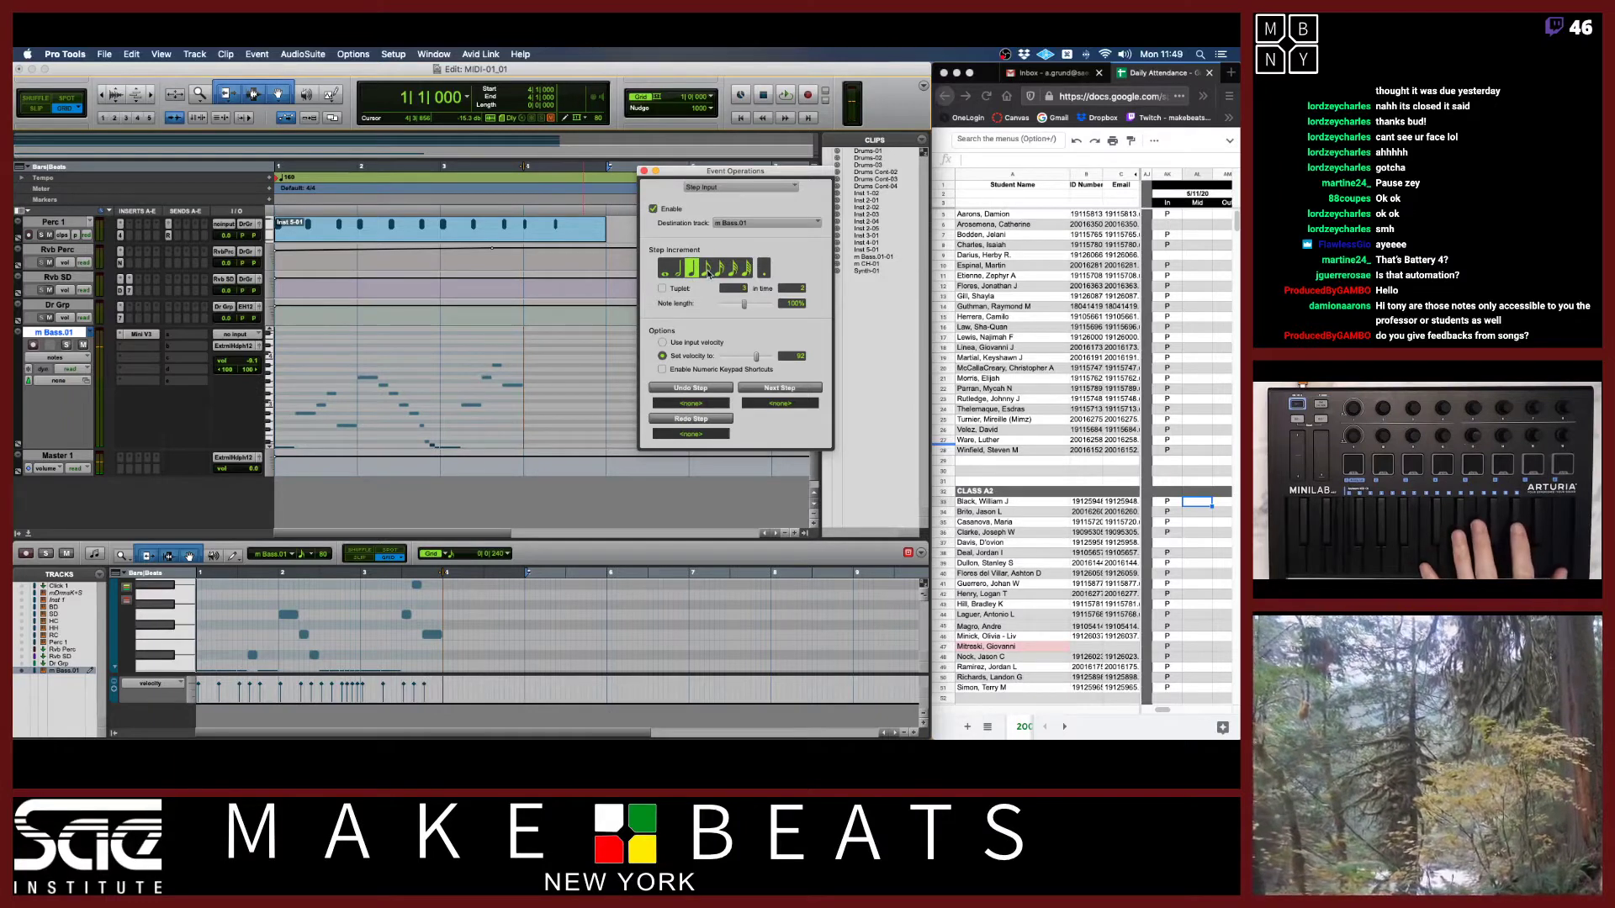
left_click(707, 271)
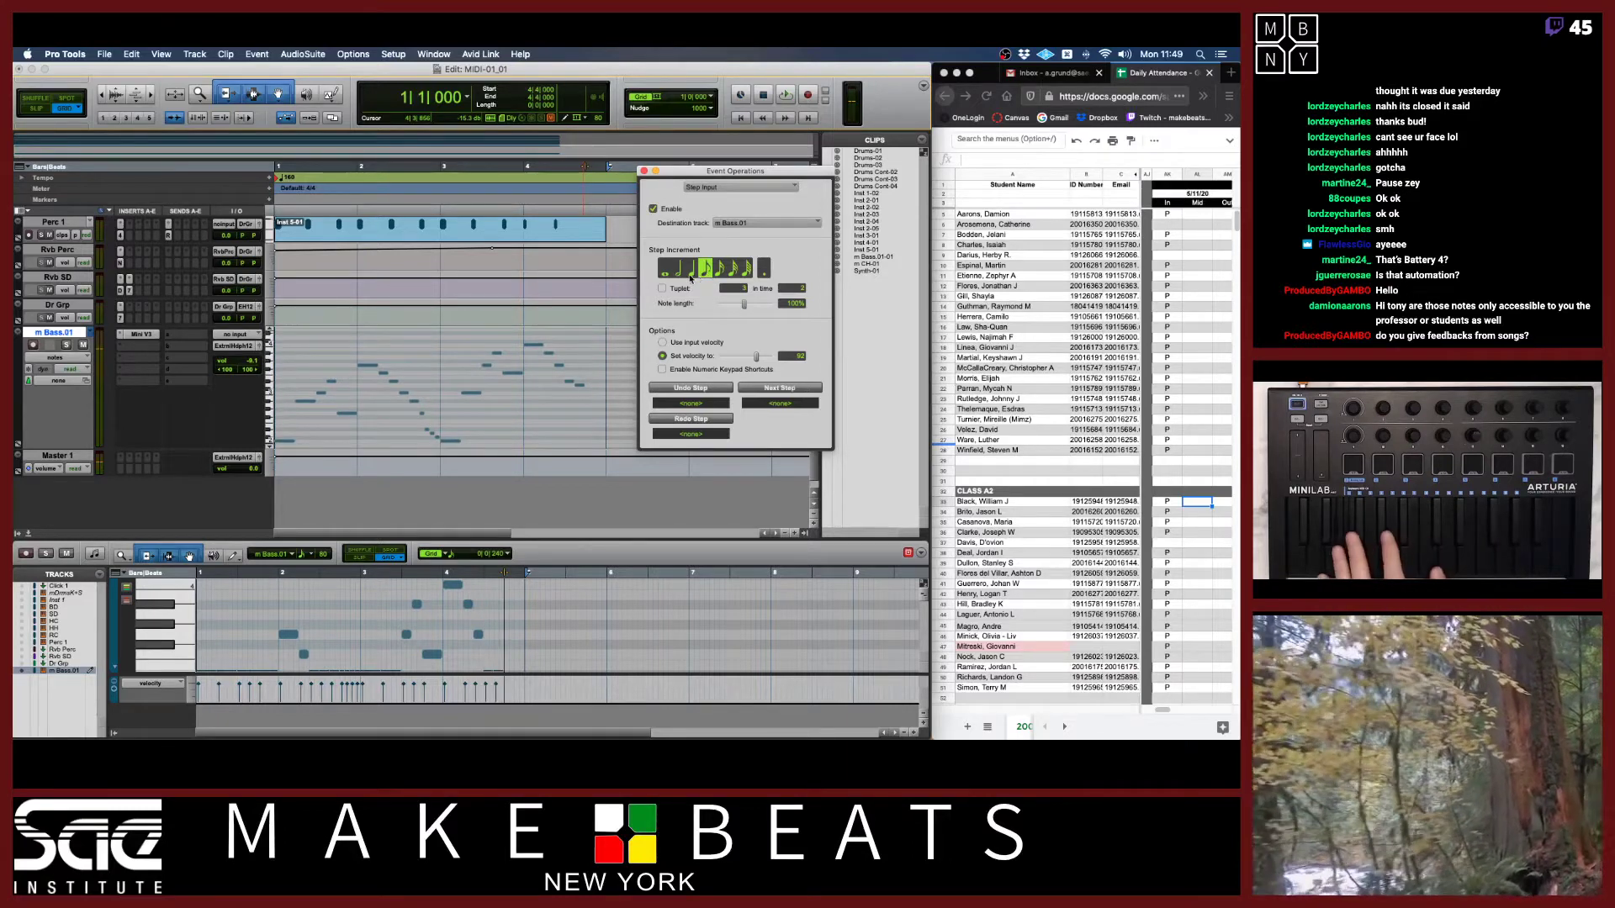
left_click(721, 269)
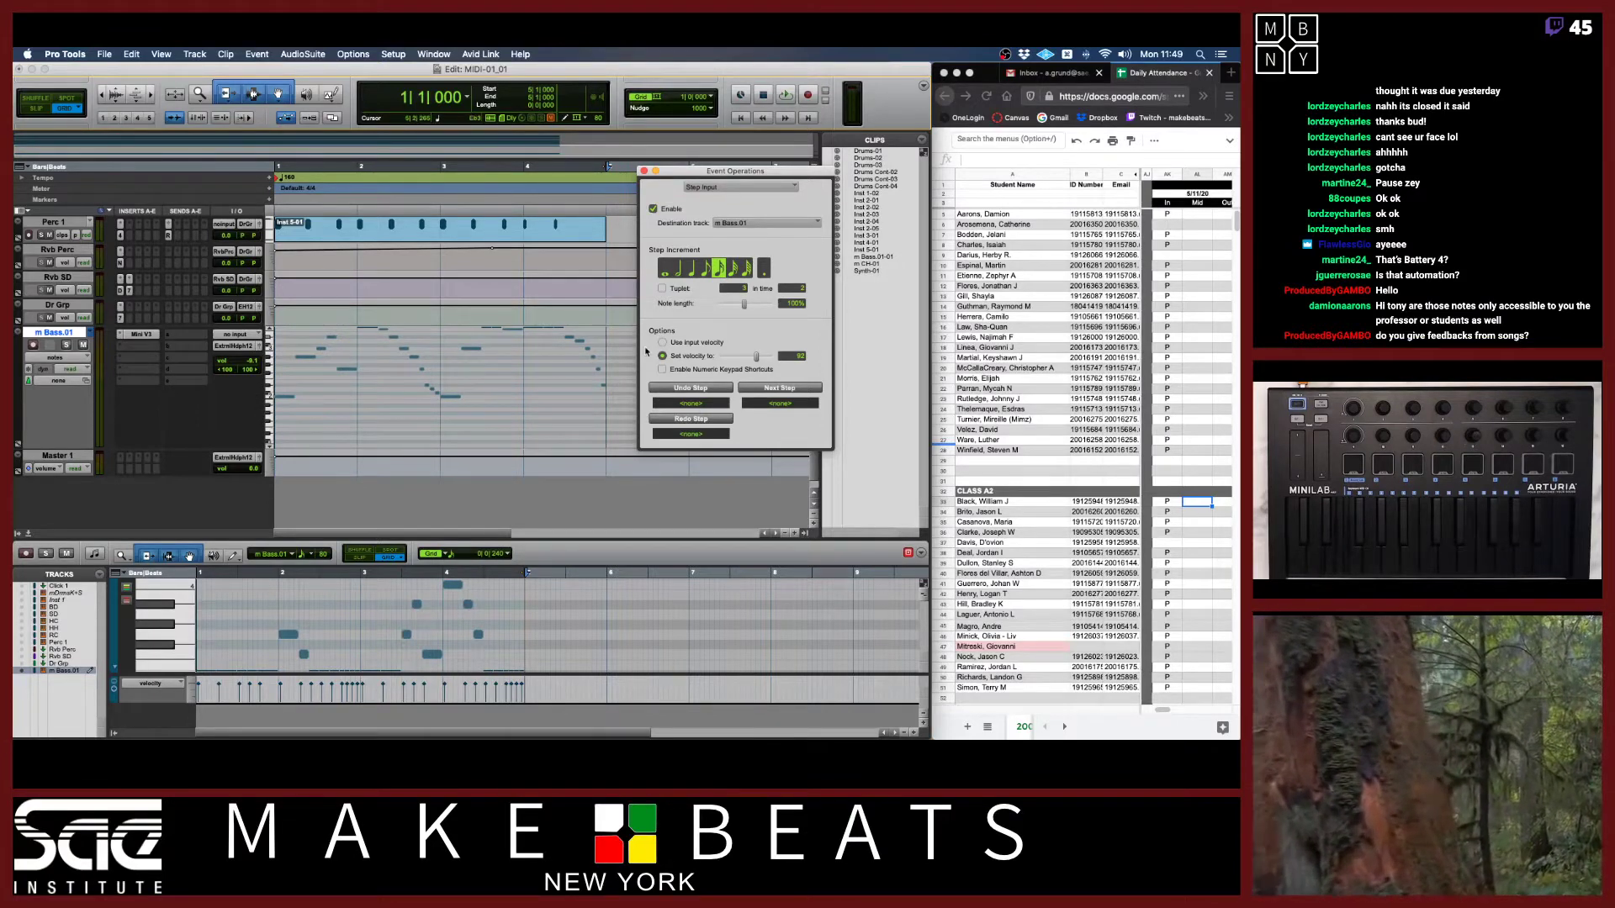
Play back the bass line and lower the filter cutoff frequency on the bass track's Mini V3 synth.
key("space")
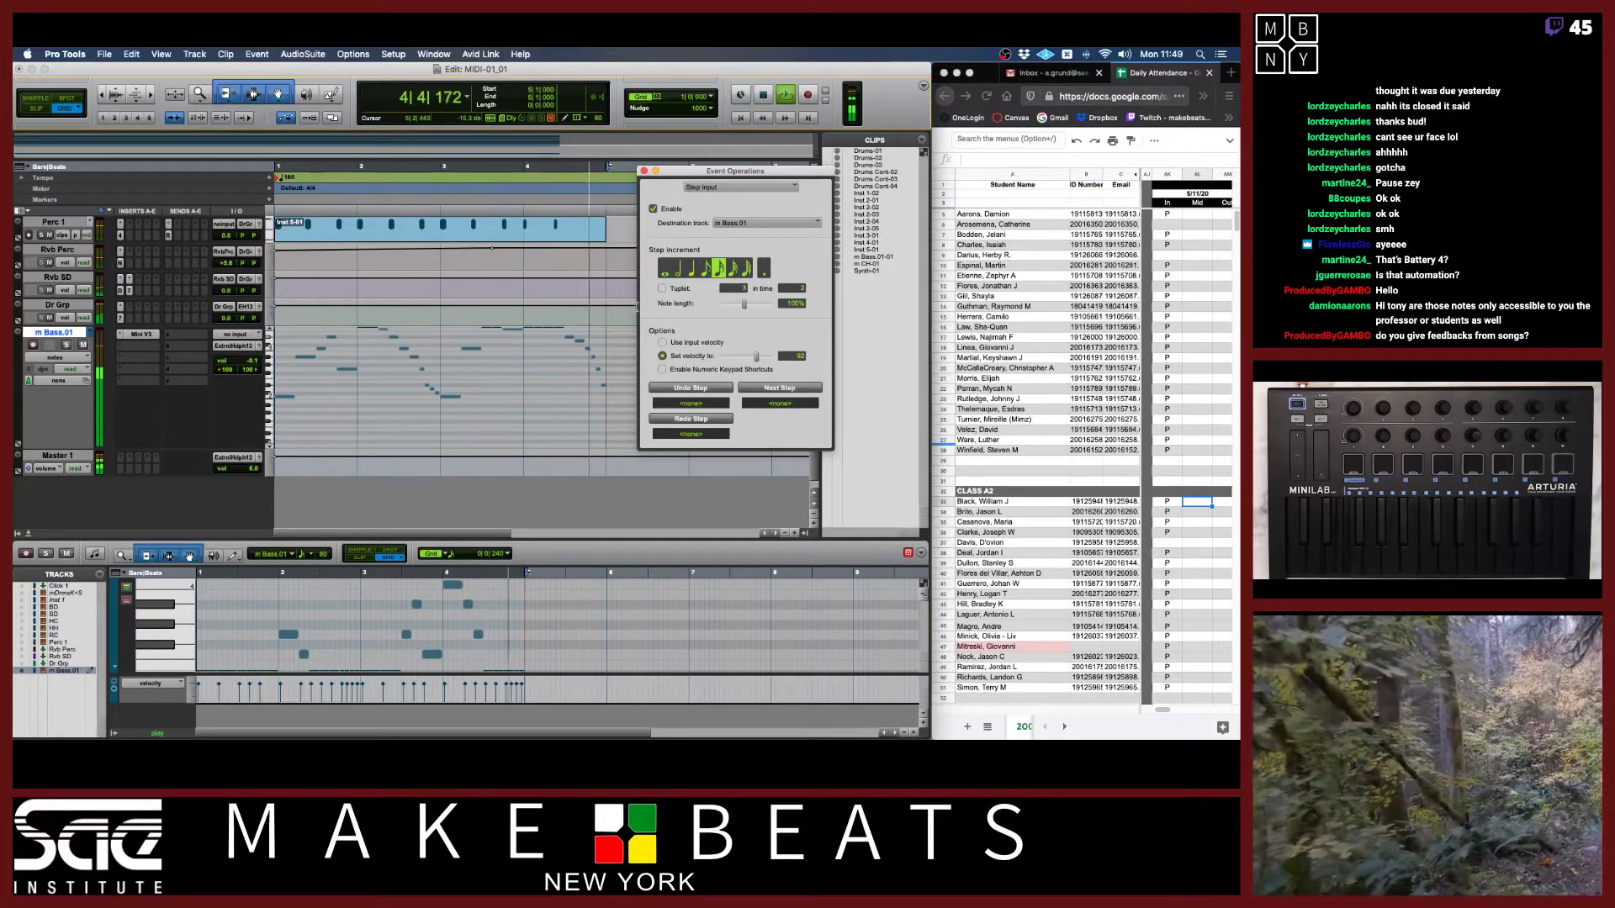
left_click(141, 334)
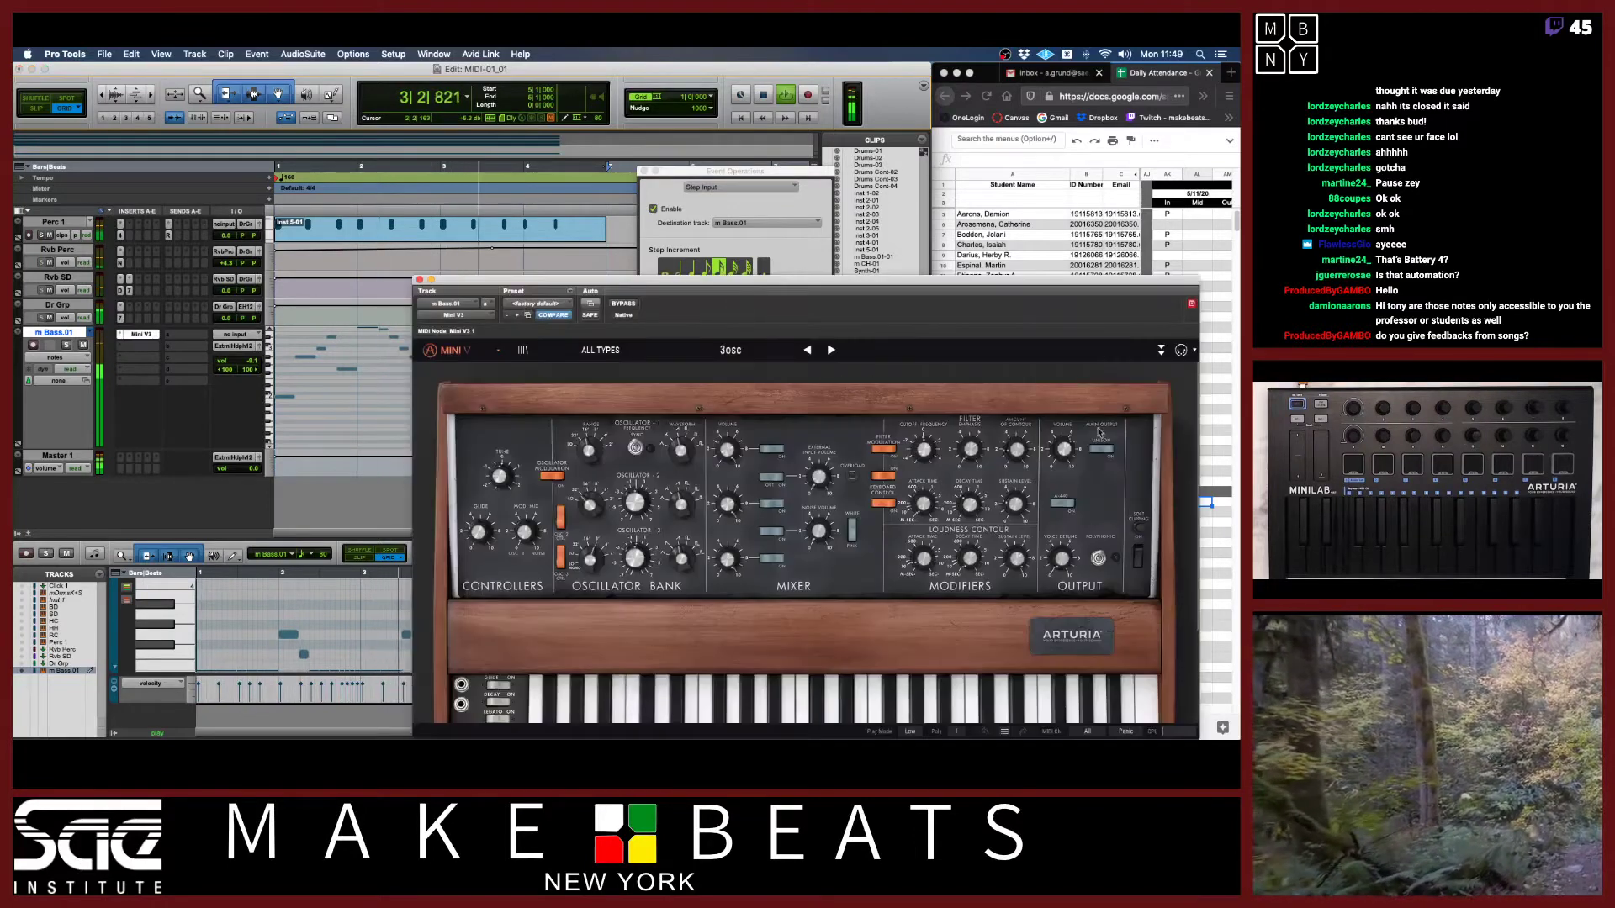
mouse_move(924, 450)
left_mouse_down()
mouse_move(923, 436)
mouse_move(970, 445)
mouse_move(924, 471)
left_mouse_up()
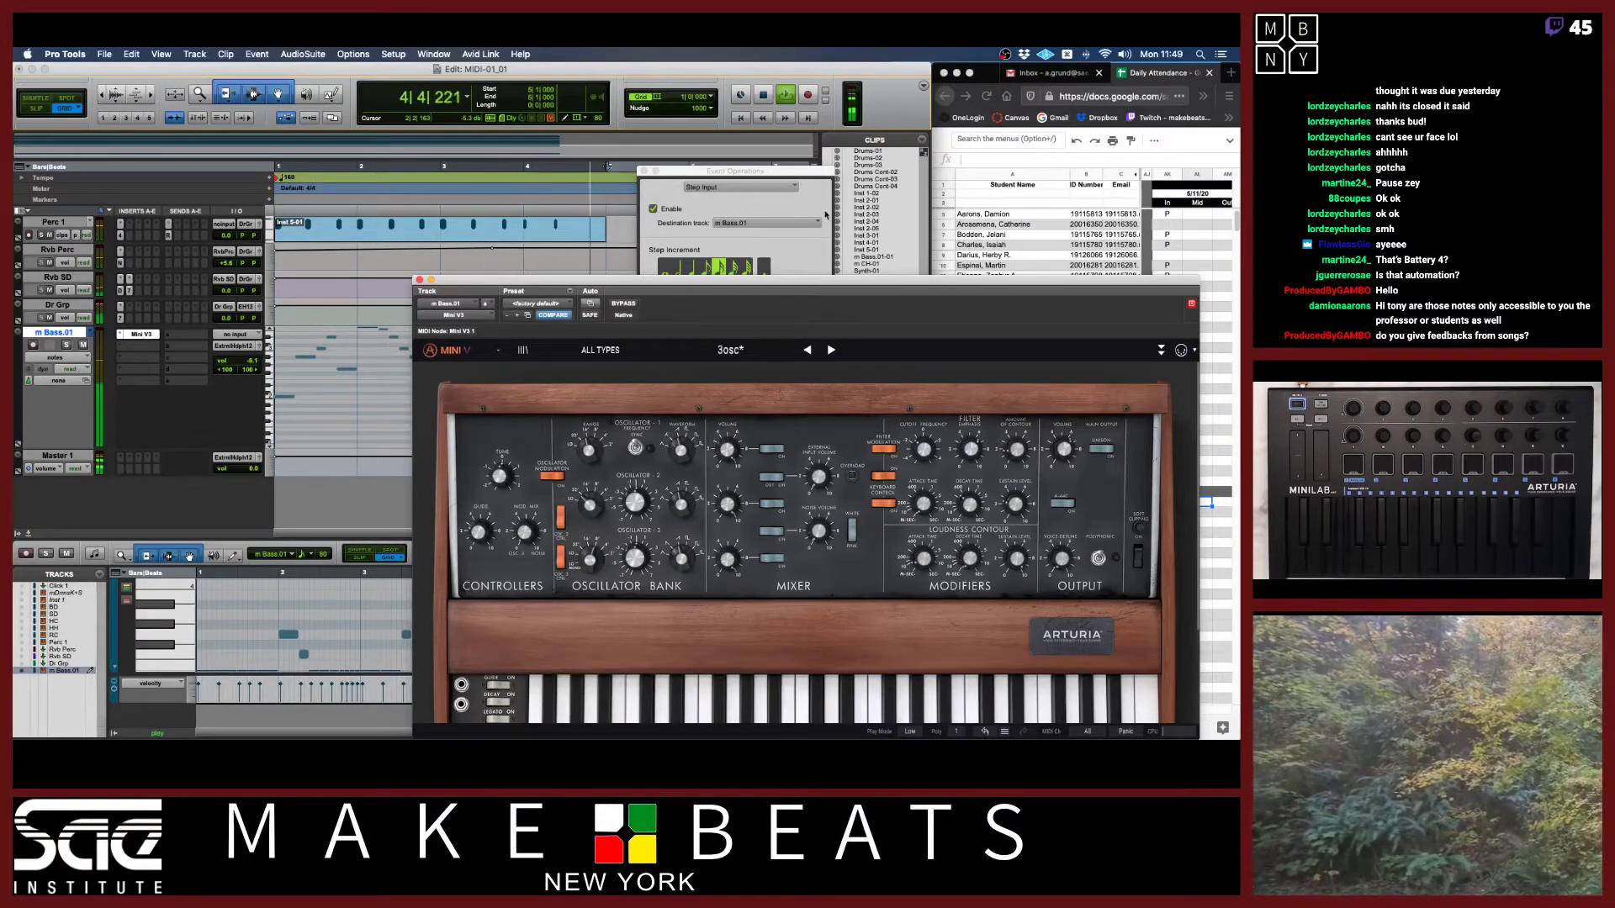
left_click_drag(808, 280, 810, 187)
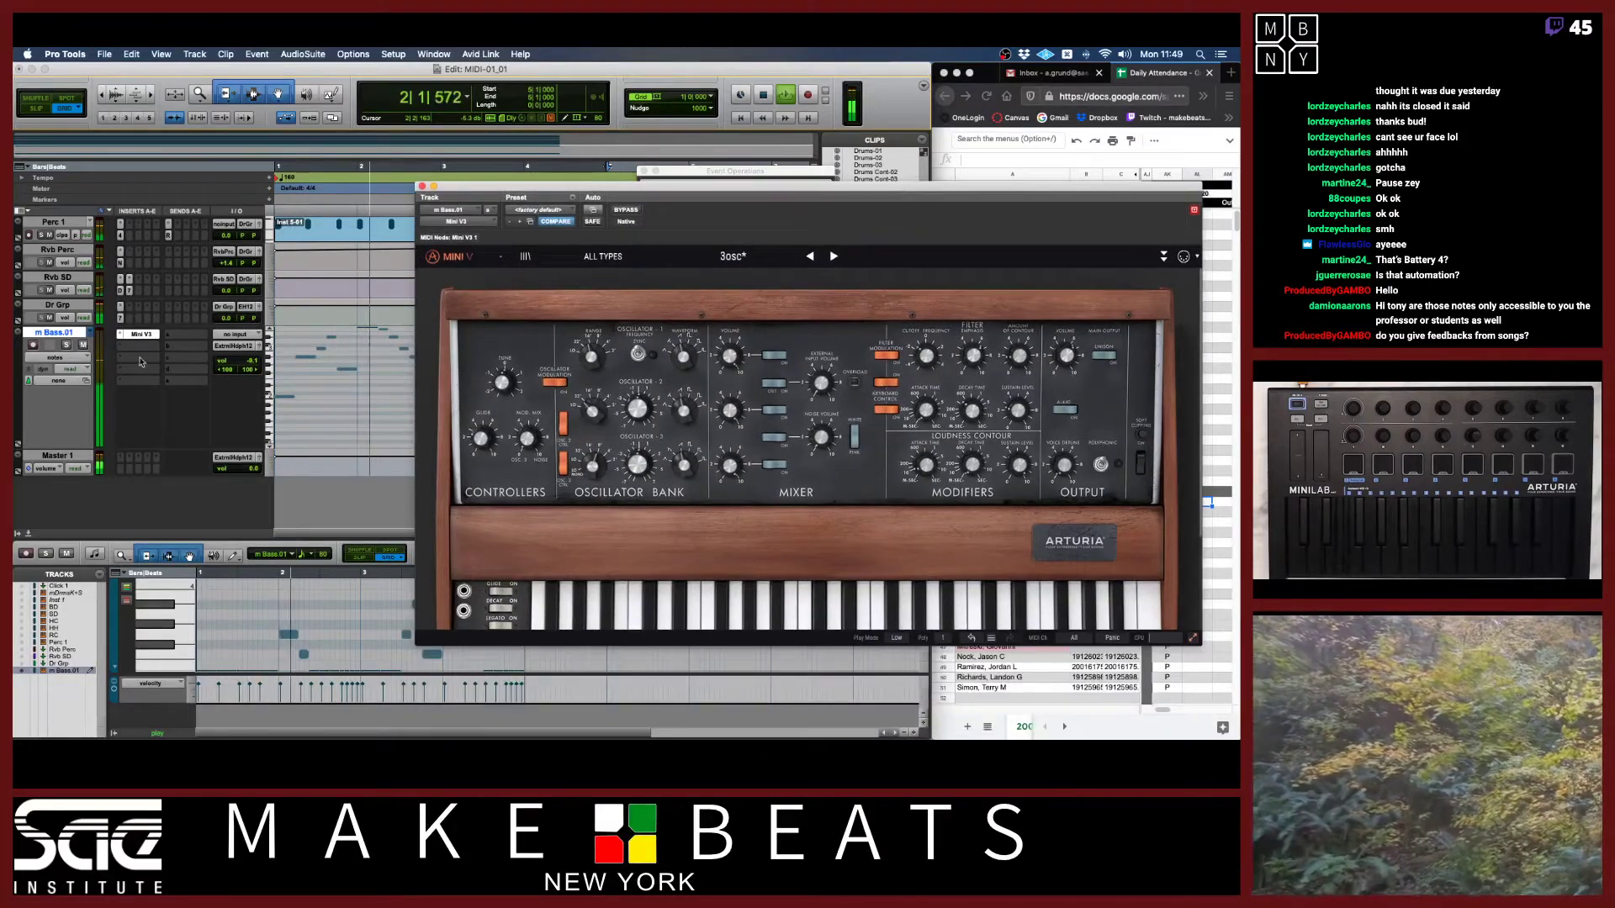
Adjust the bass track's volume during playback and close the Mini V3 window.
left_click_drag(251, 361, 250, 362)
left_click(423, 186)
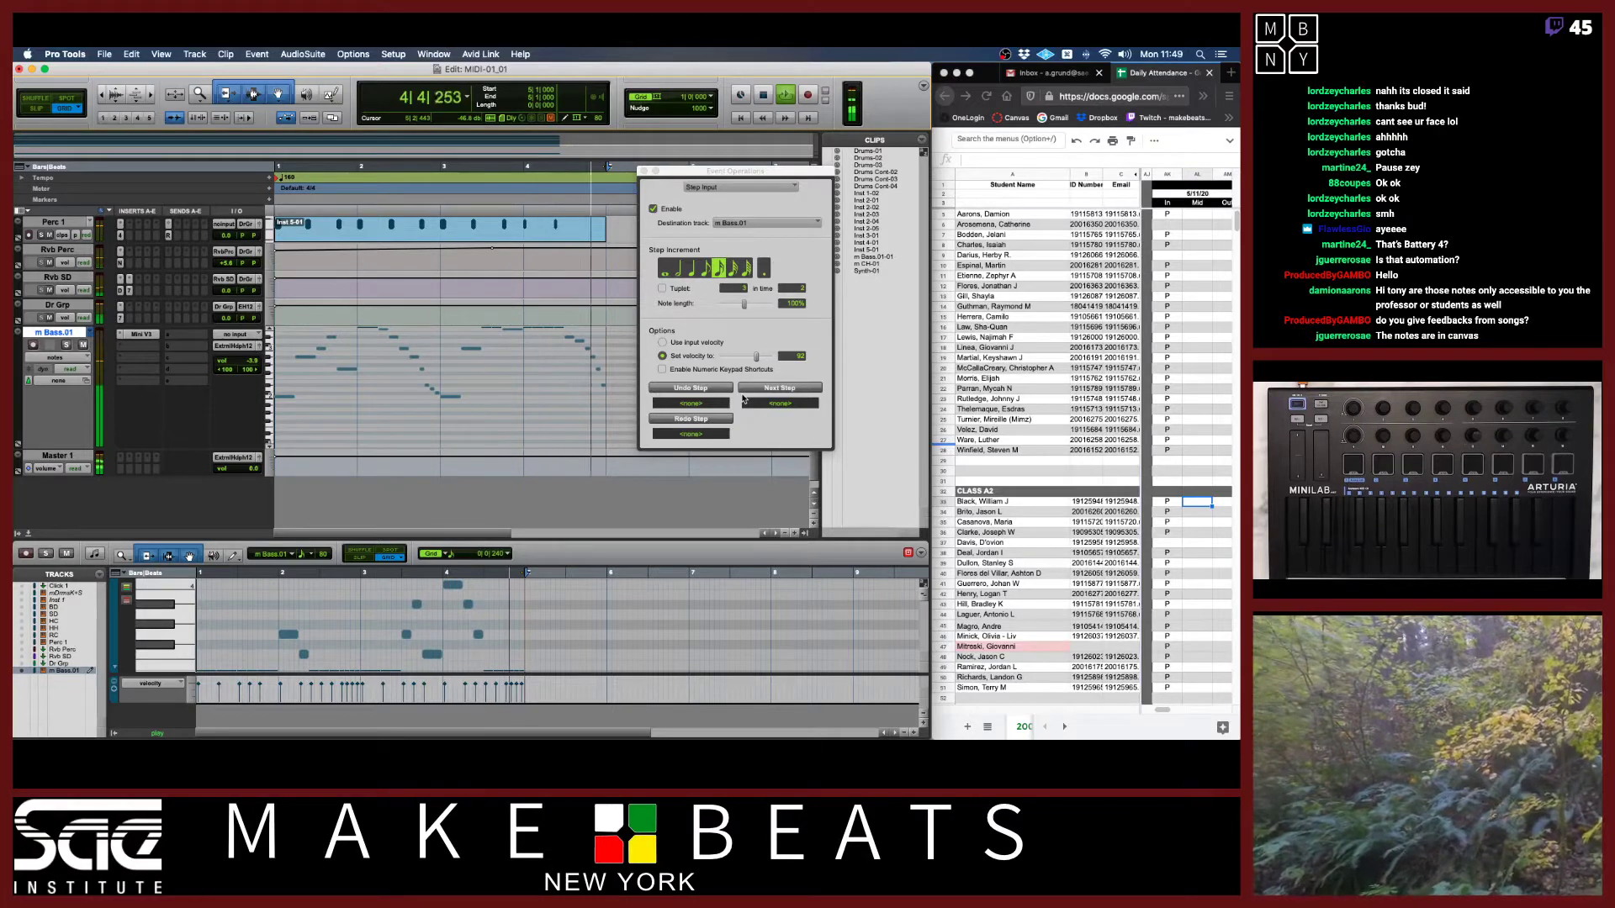
Stop playback of the bass line and close the Step Input window.
key("space")
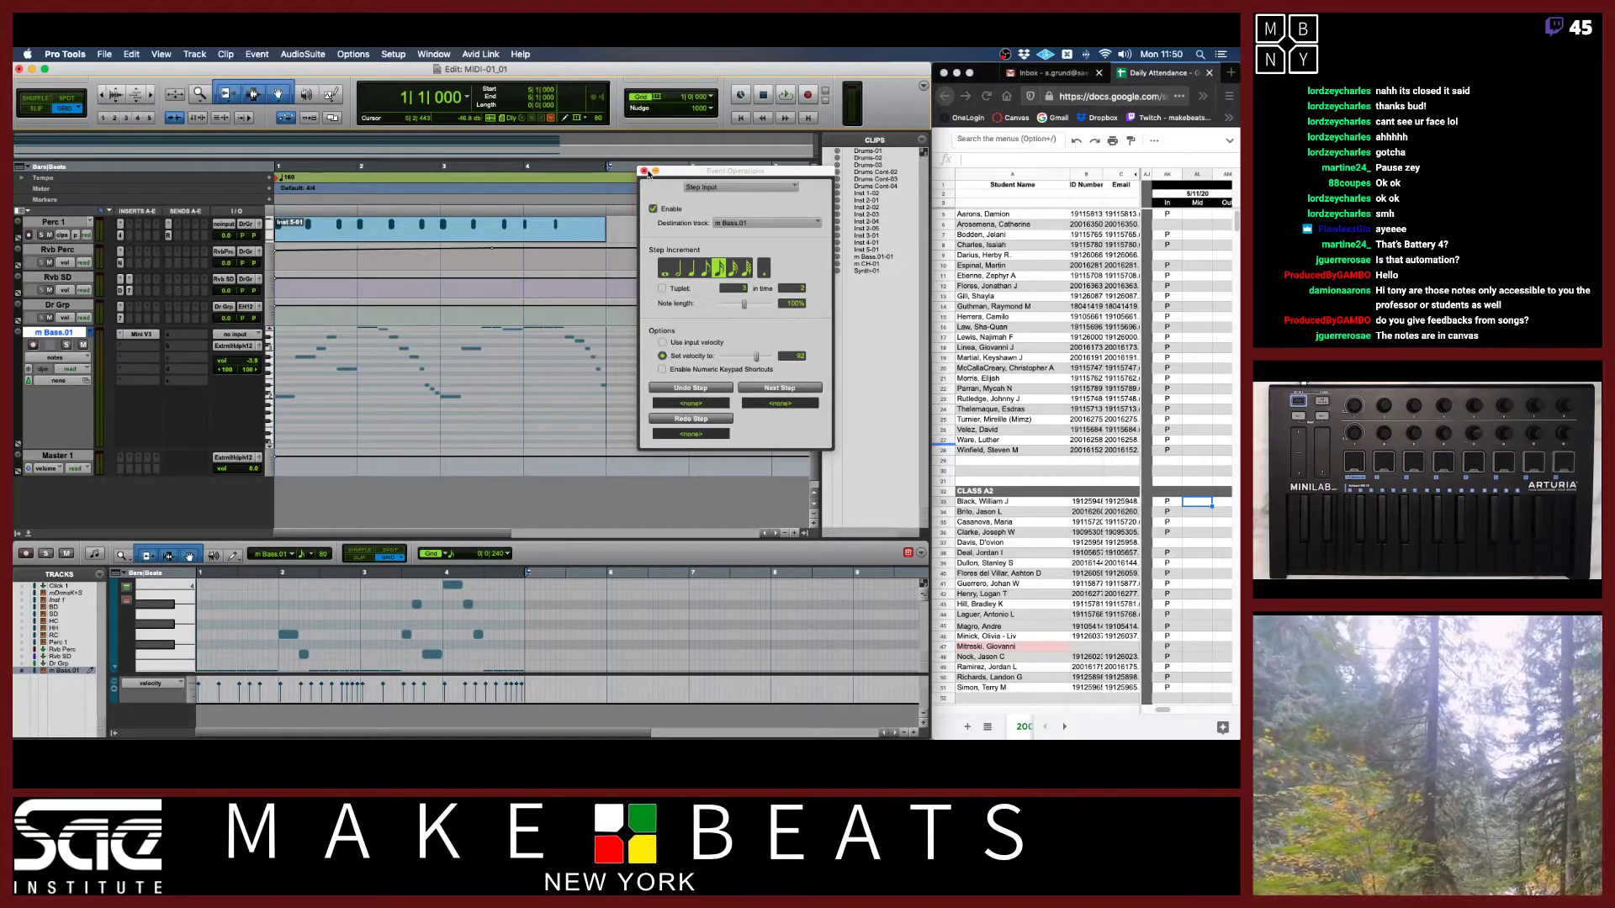
left_click(644, 172)
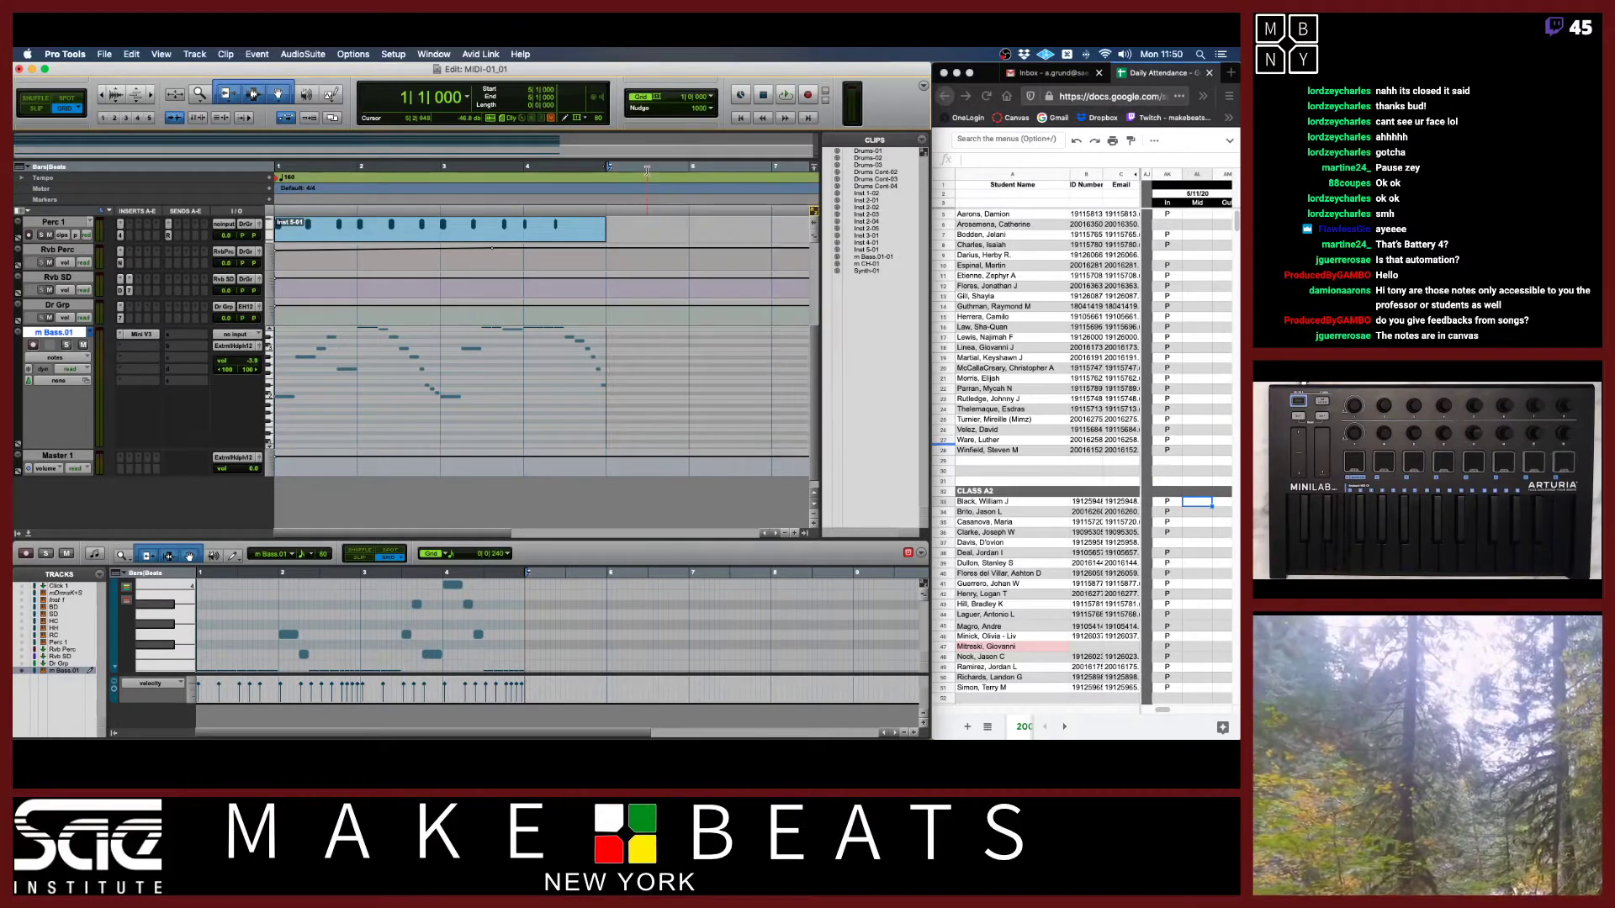
Review the Step Input and Slow MIDI Recording Technique pages of the lesson PDF in Preview, checking the bass notes in Pro Tools between pages.
key("super+Tab")
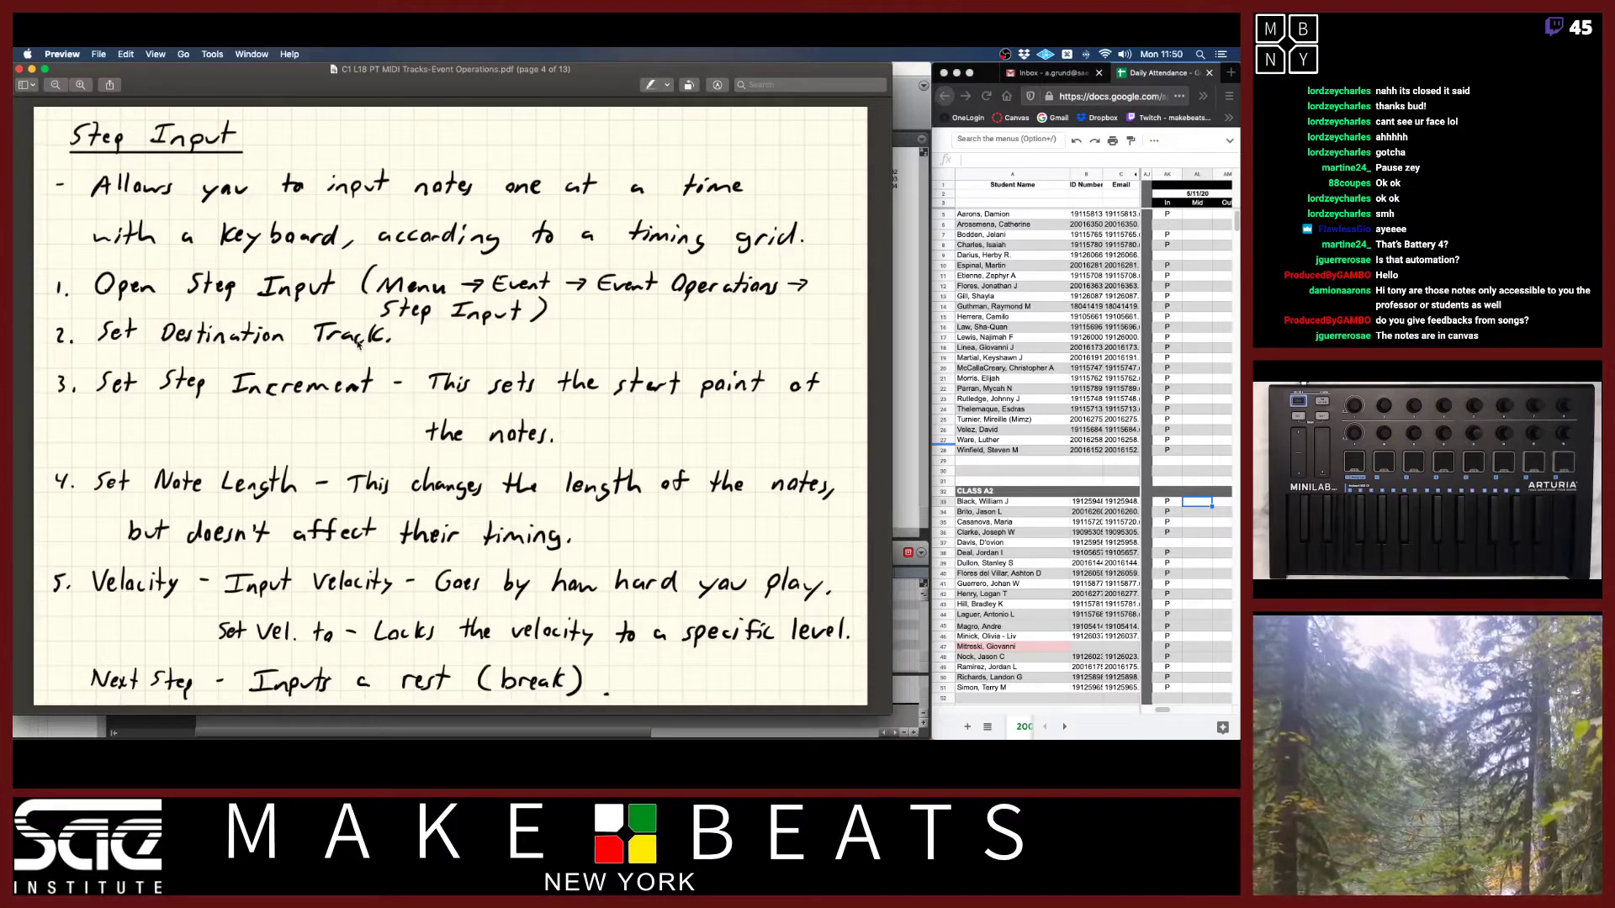
key("super+Tab")
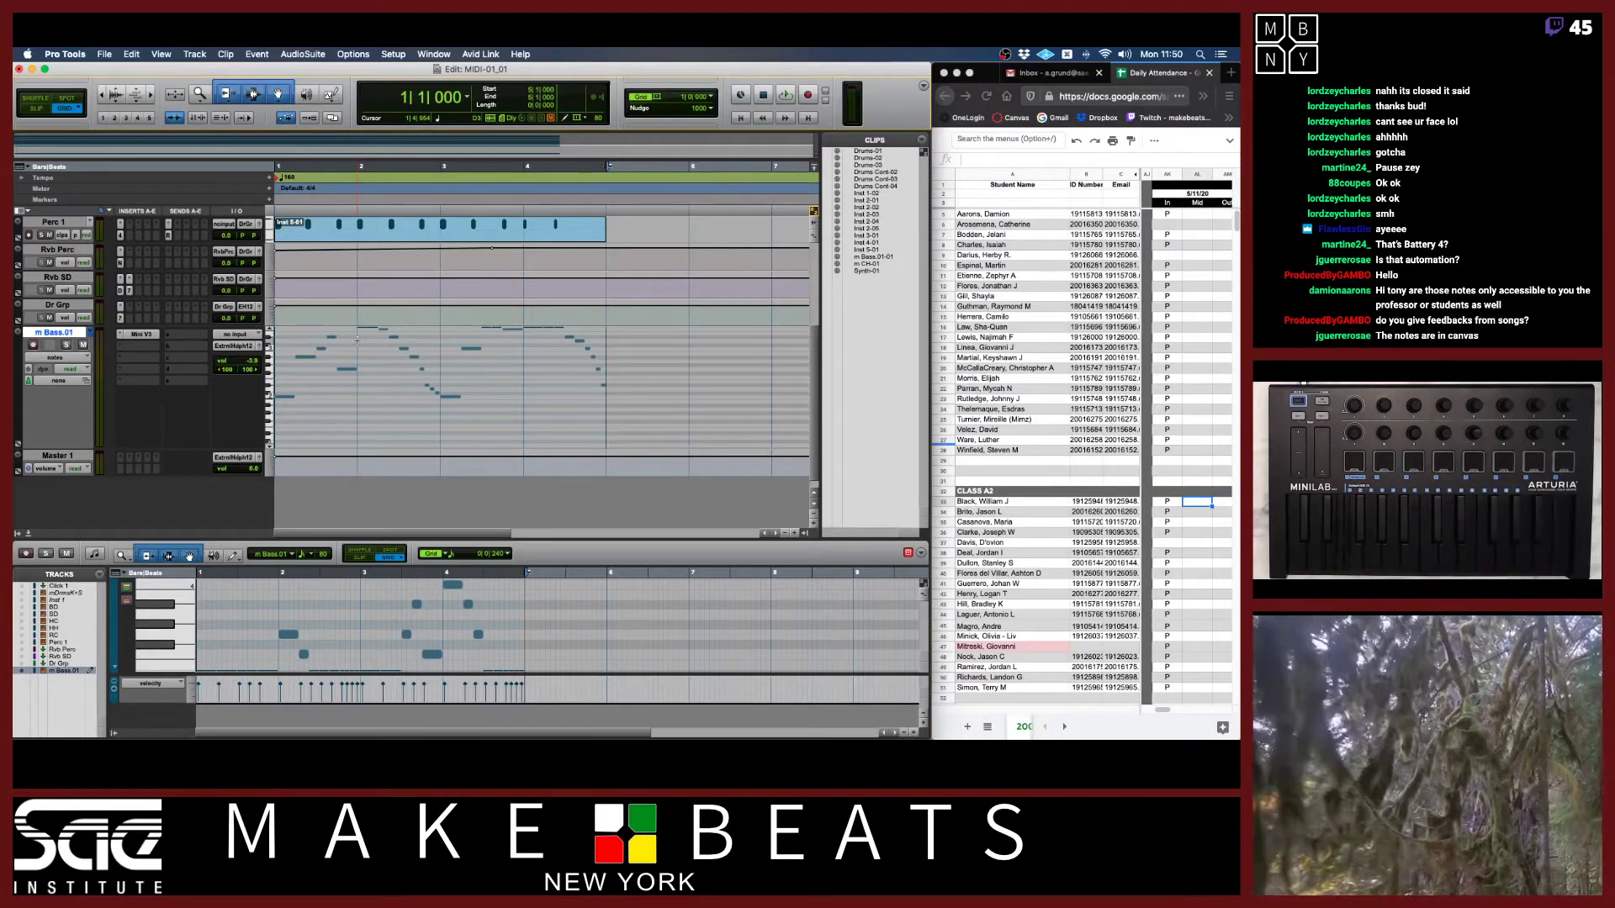
left_click(268, 333)
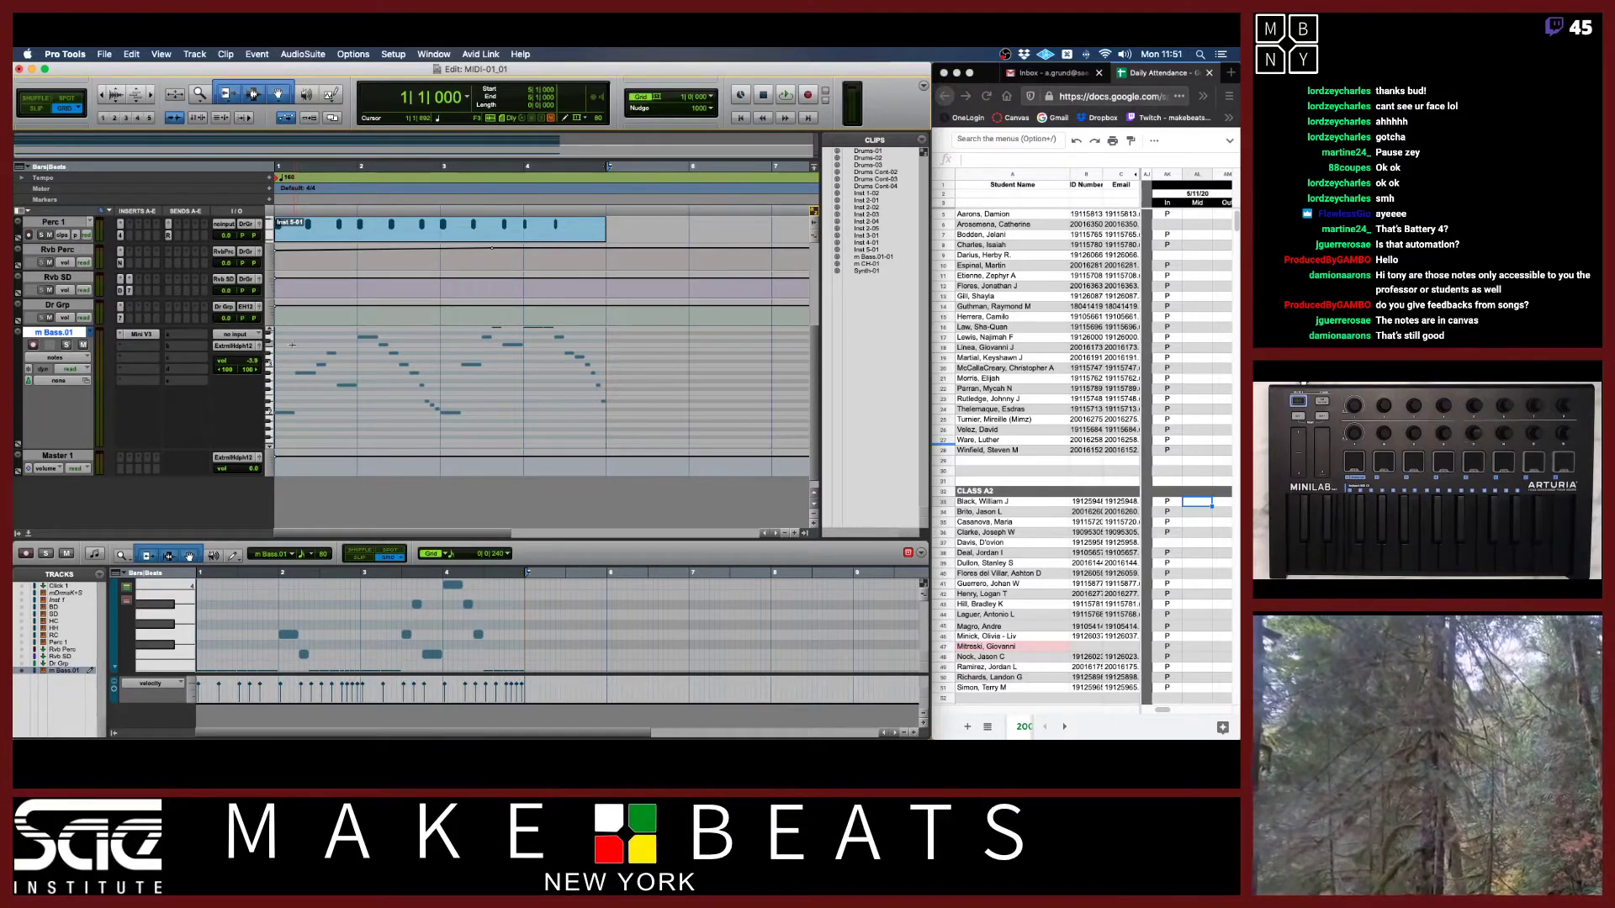
key("cmd+Tab")
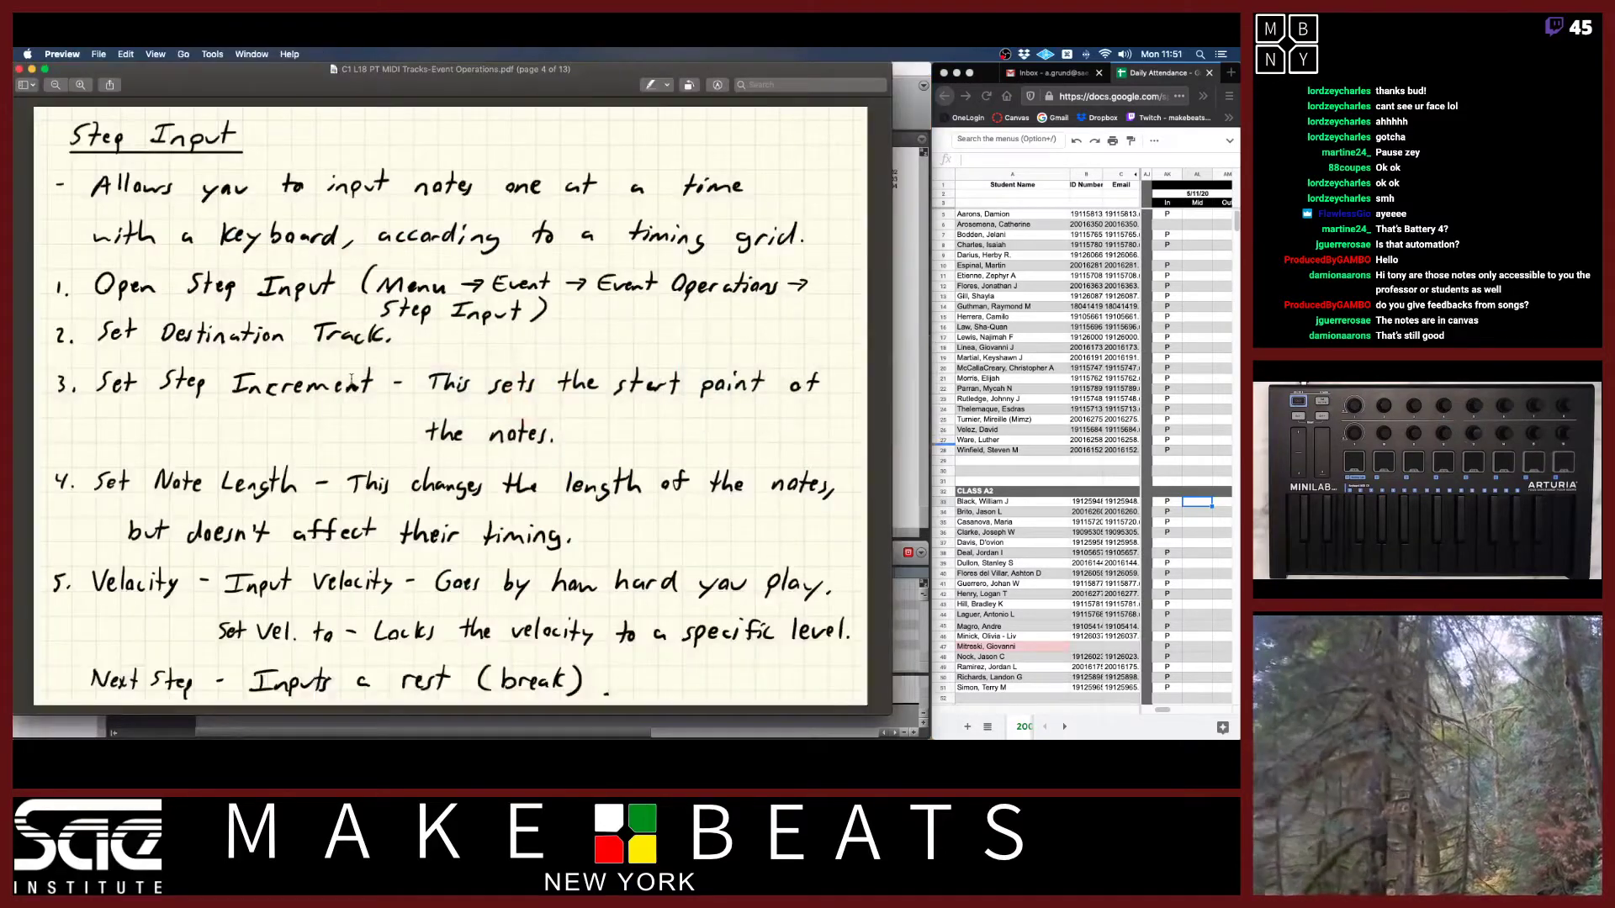
key("Down")
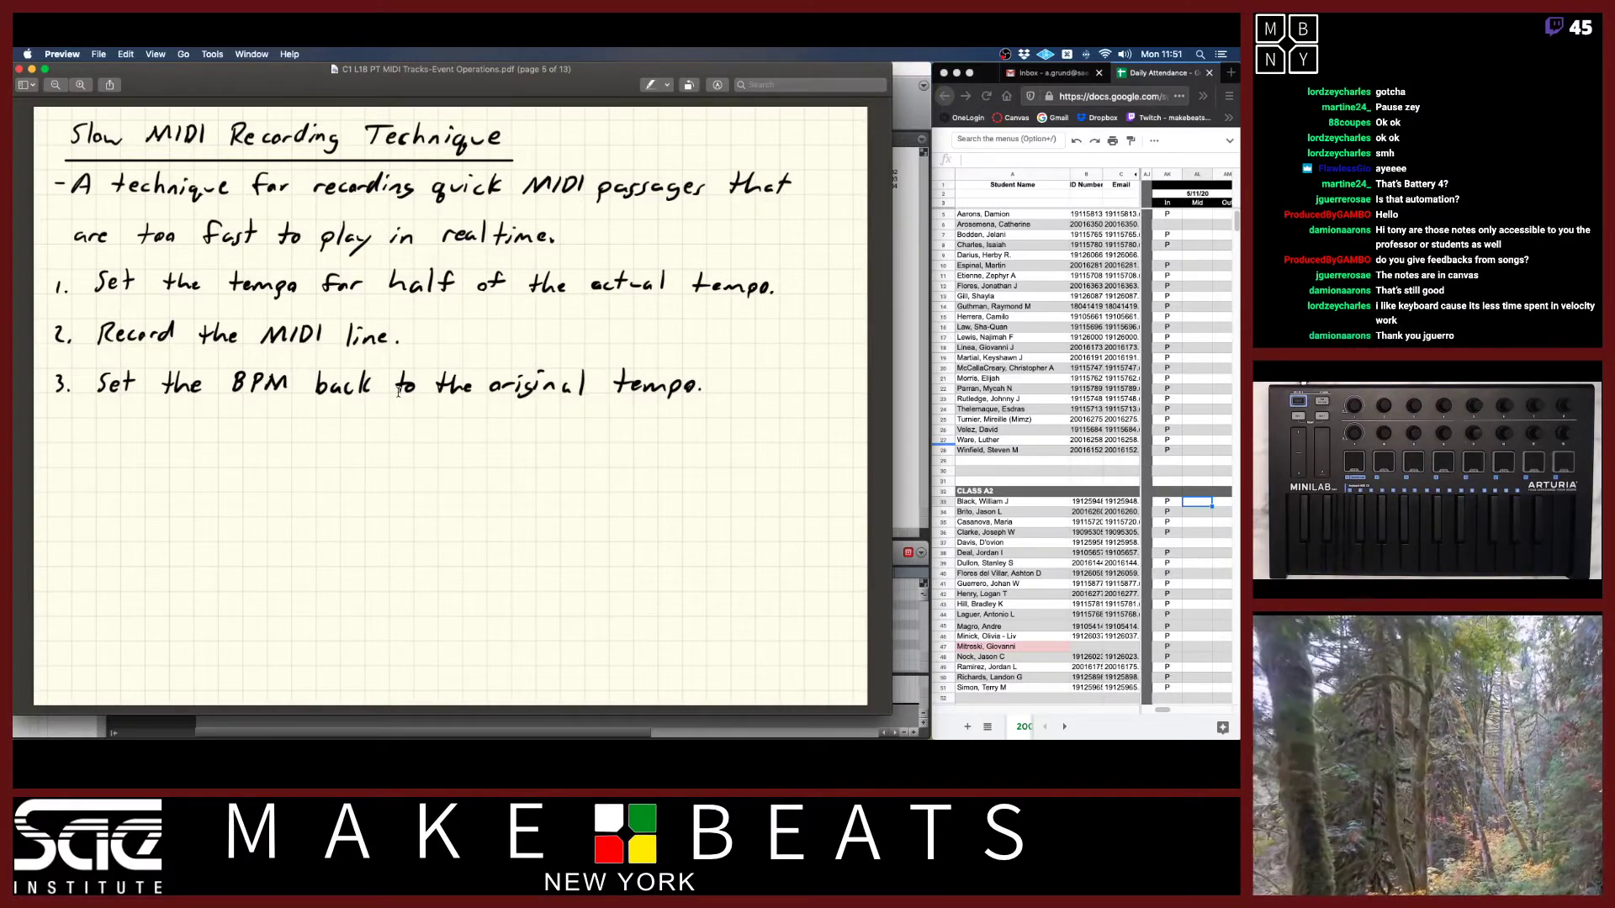
key("super+Tab")
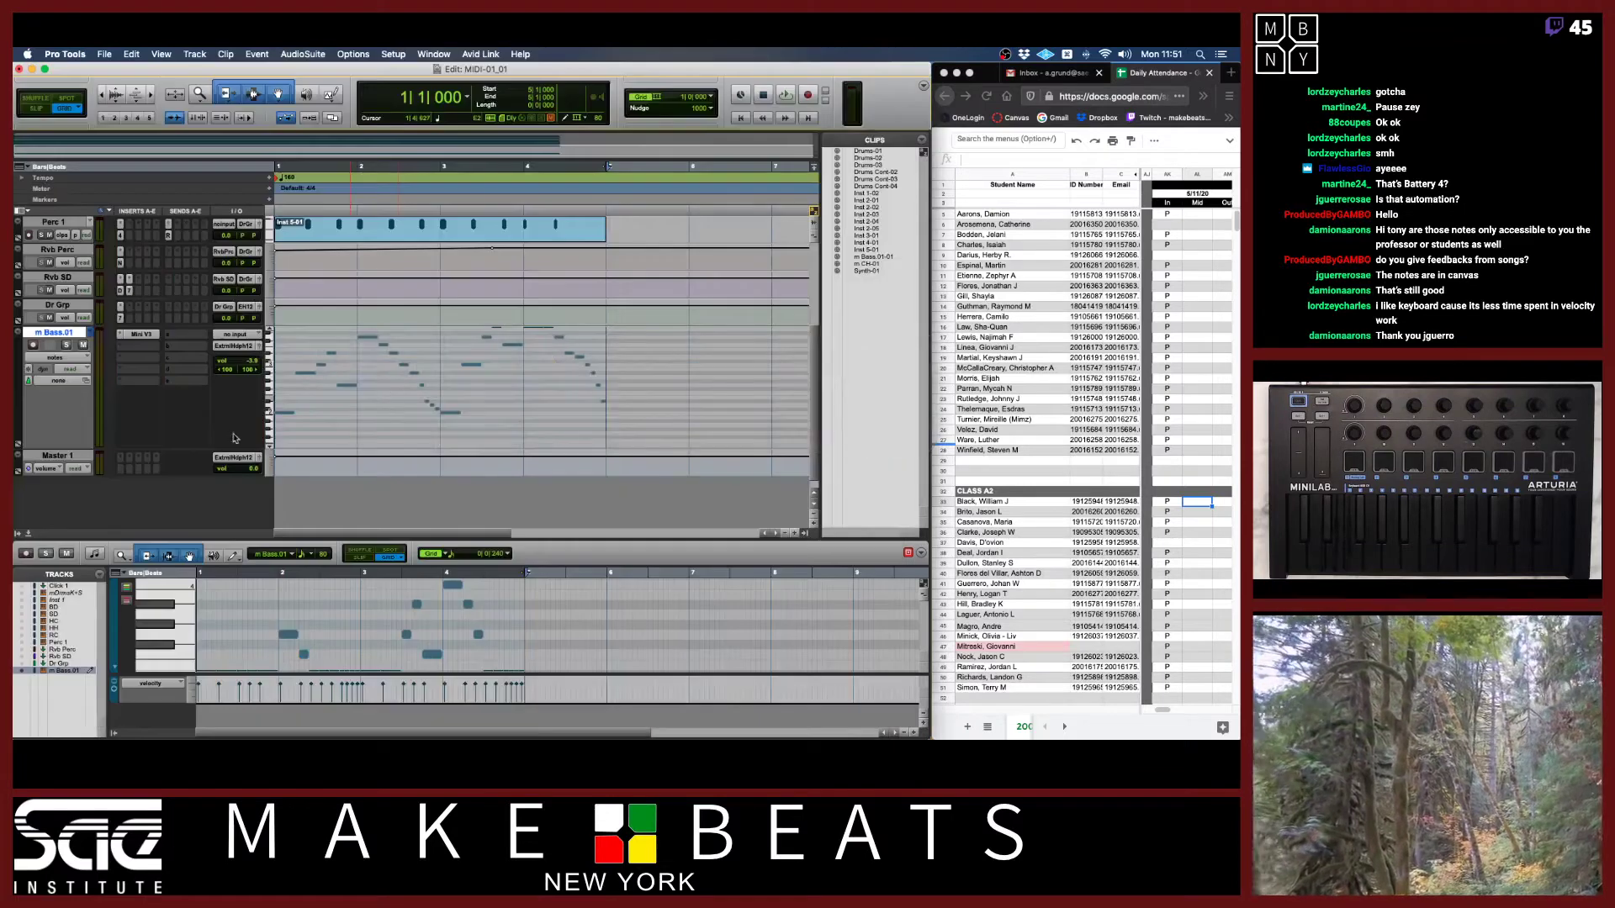
Show the bass track in clips view and create a new empty playlist on it.
left_click(55, 358)
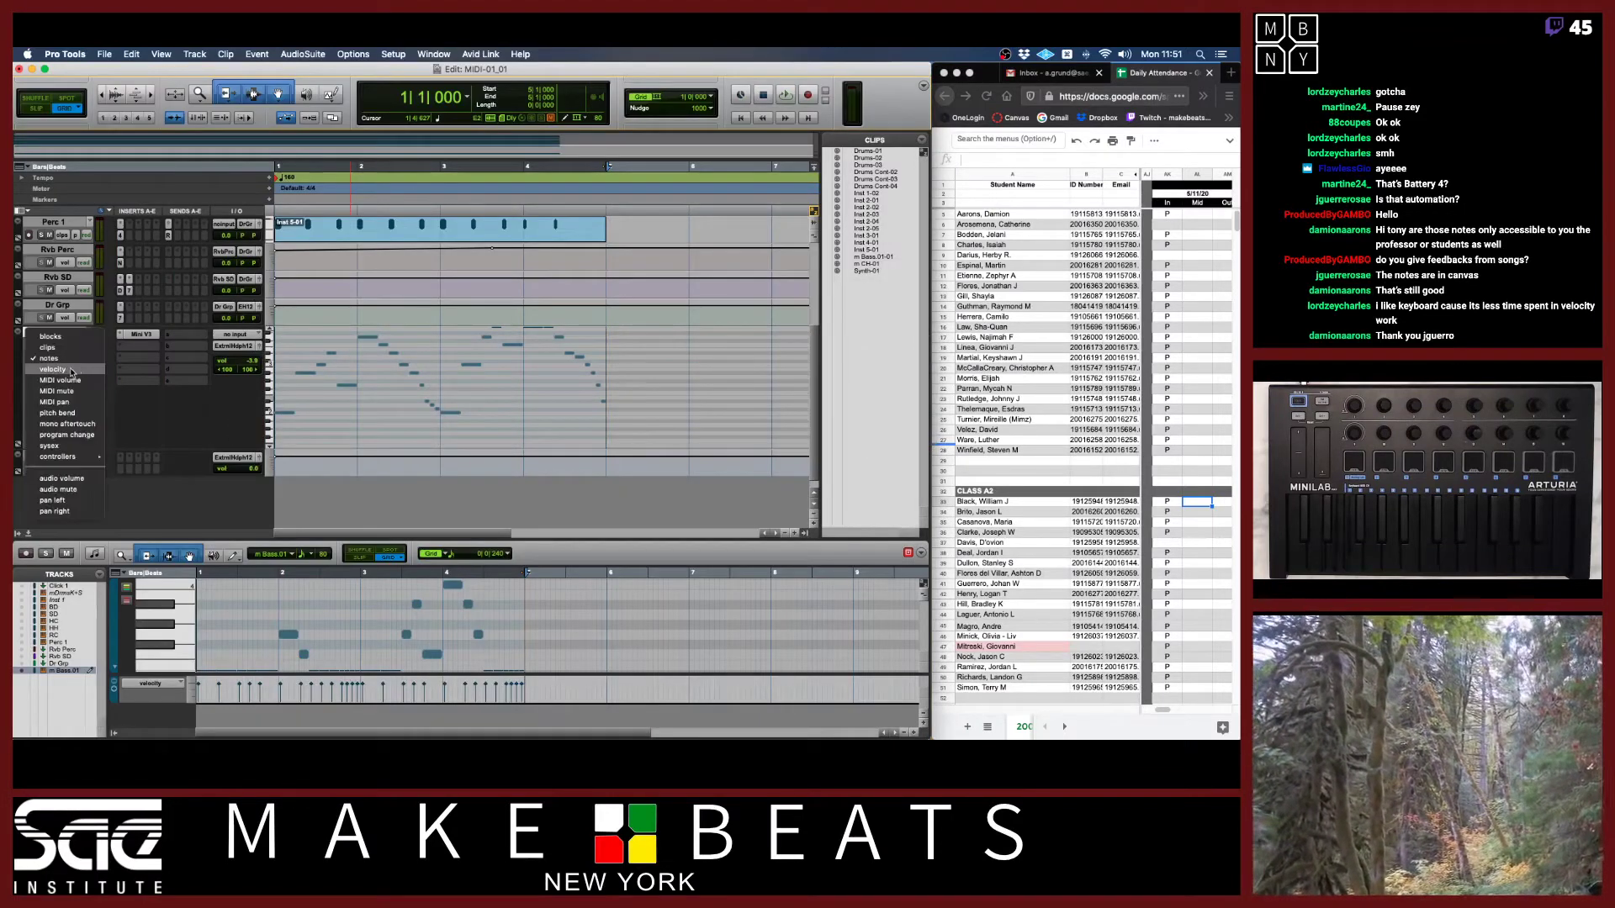
left_click(71, 356)
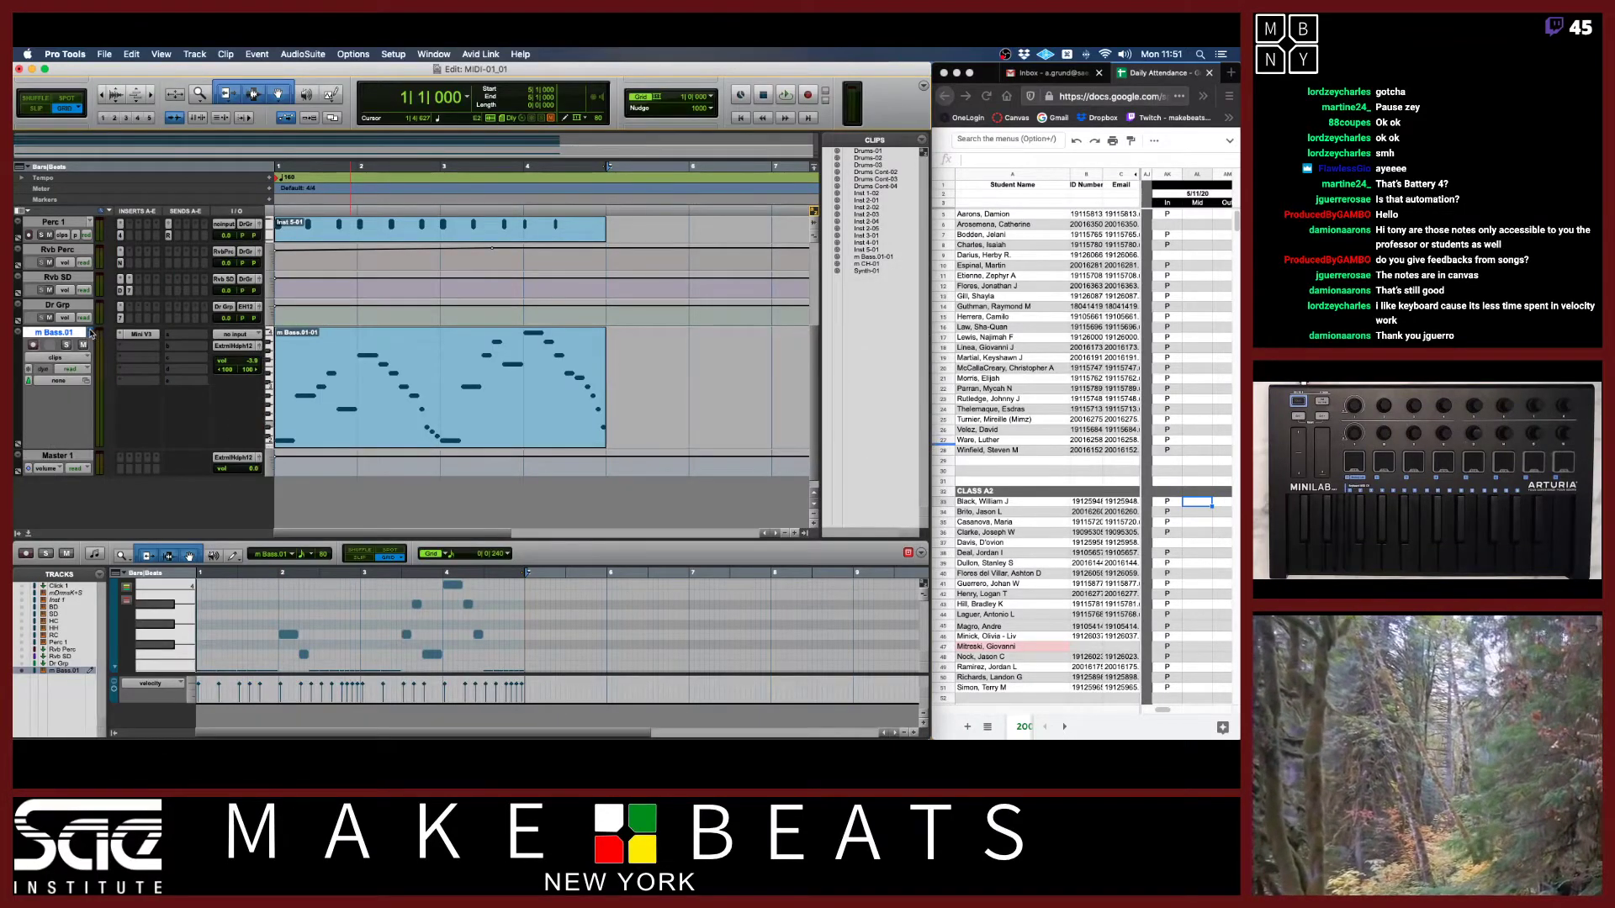
left_click(90, 333)
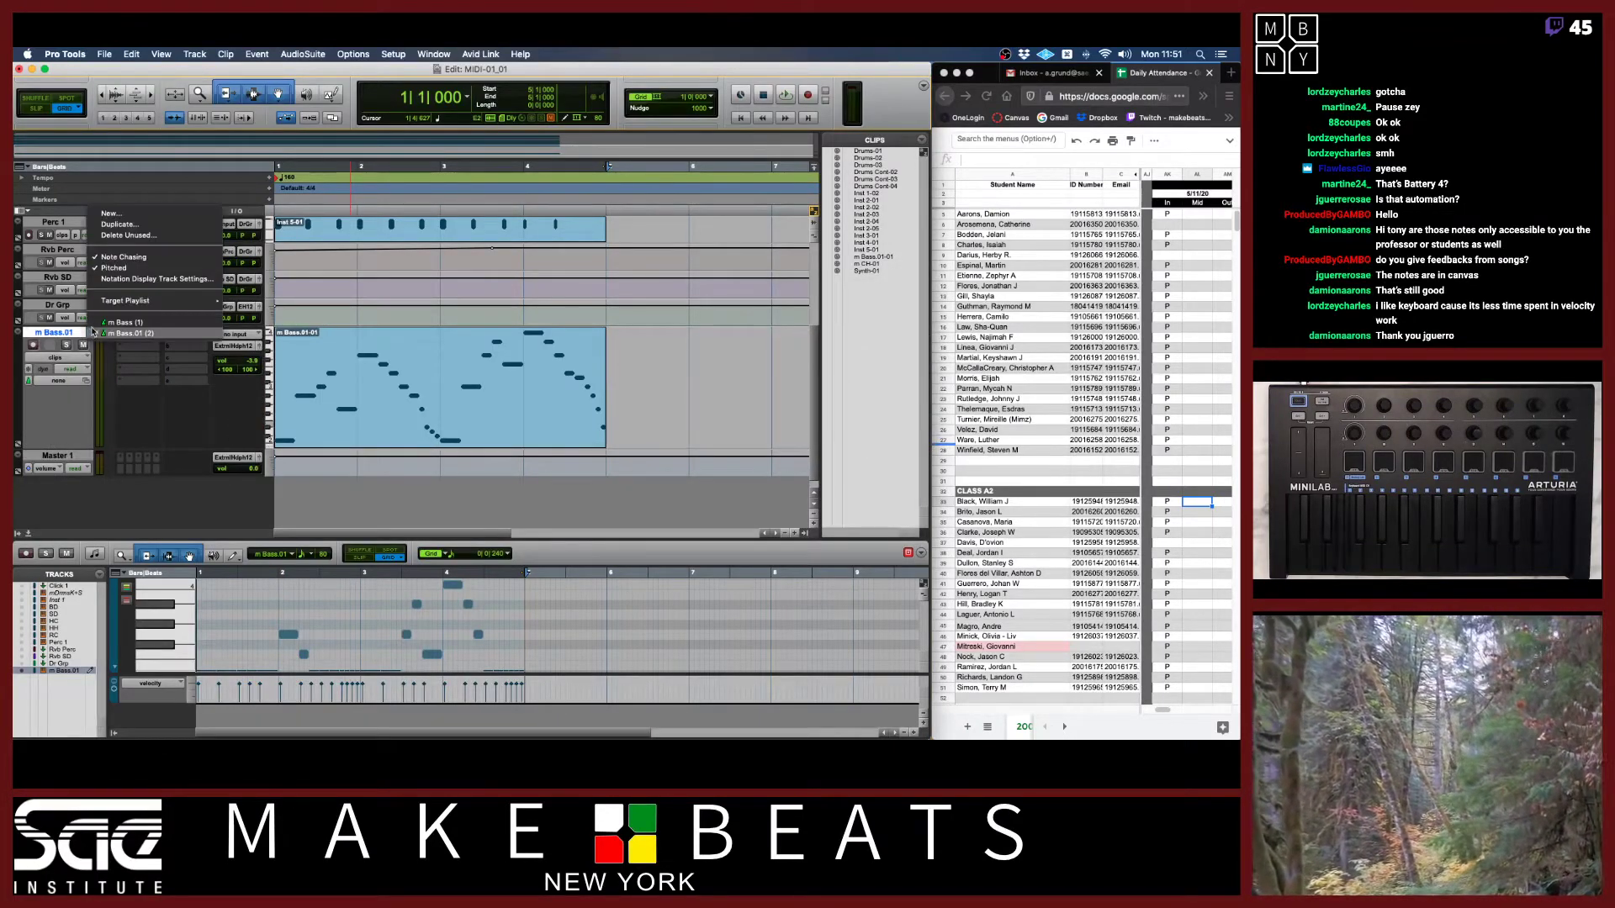
left_click(114, 215)
key("Return")
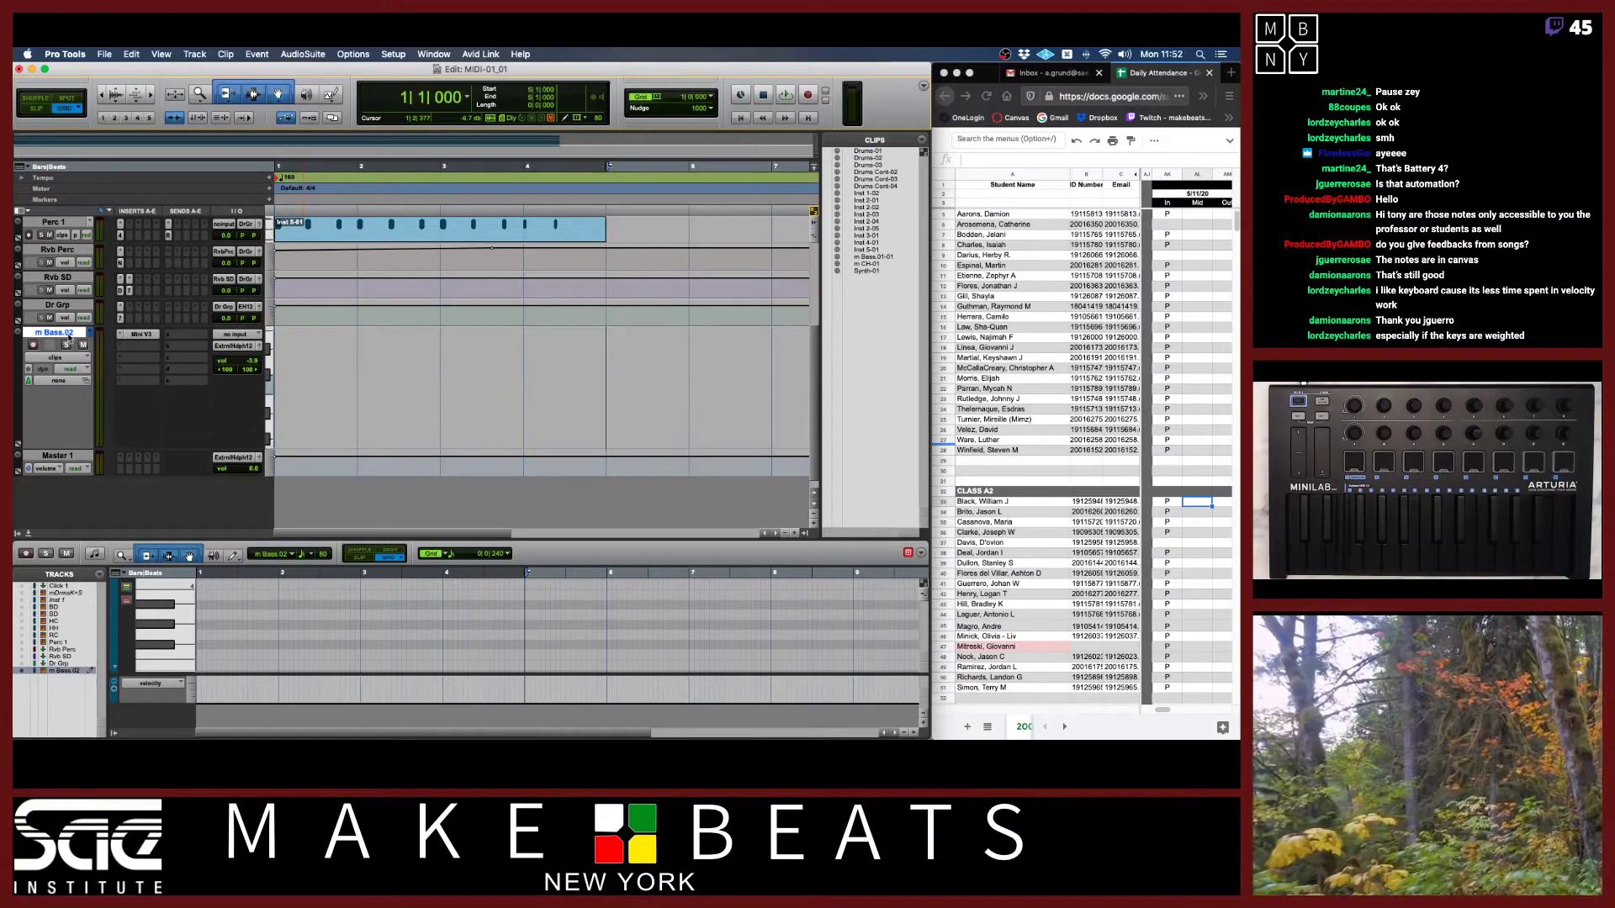
Record-enable the bass track and briefly play the beat at its original tempo.
left_click(33, 345)
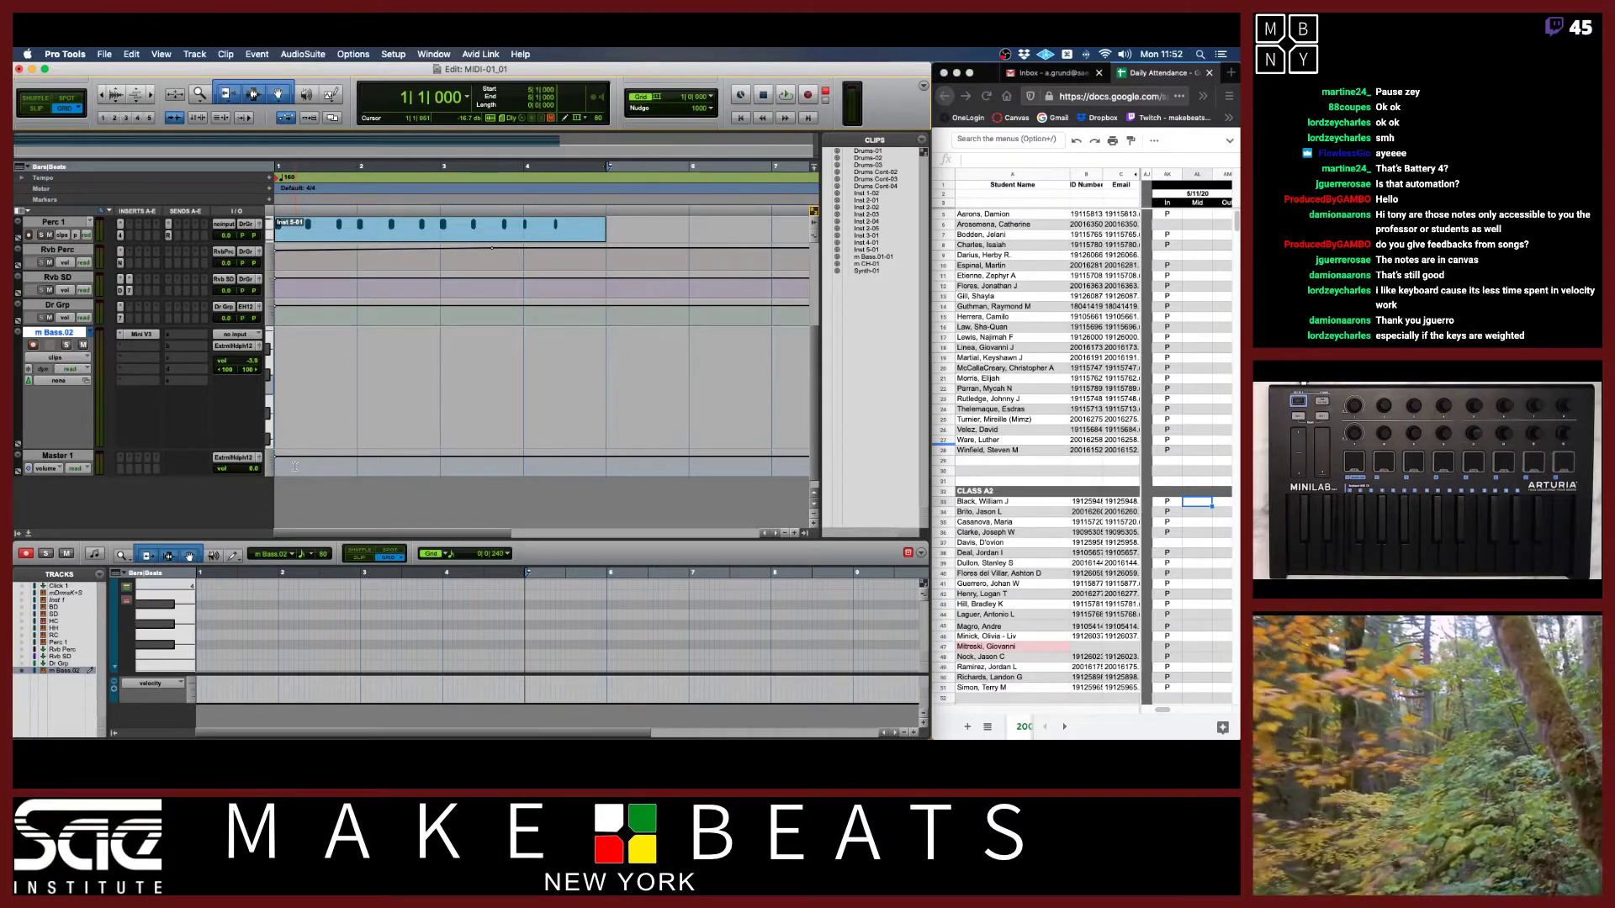
key("space")
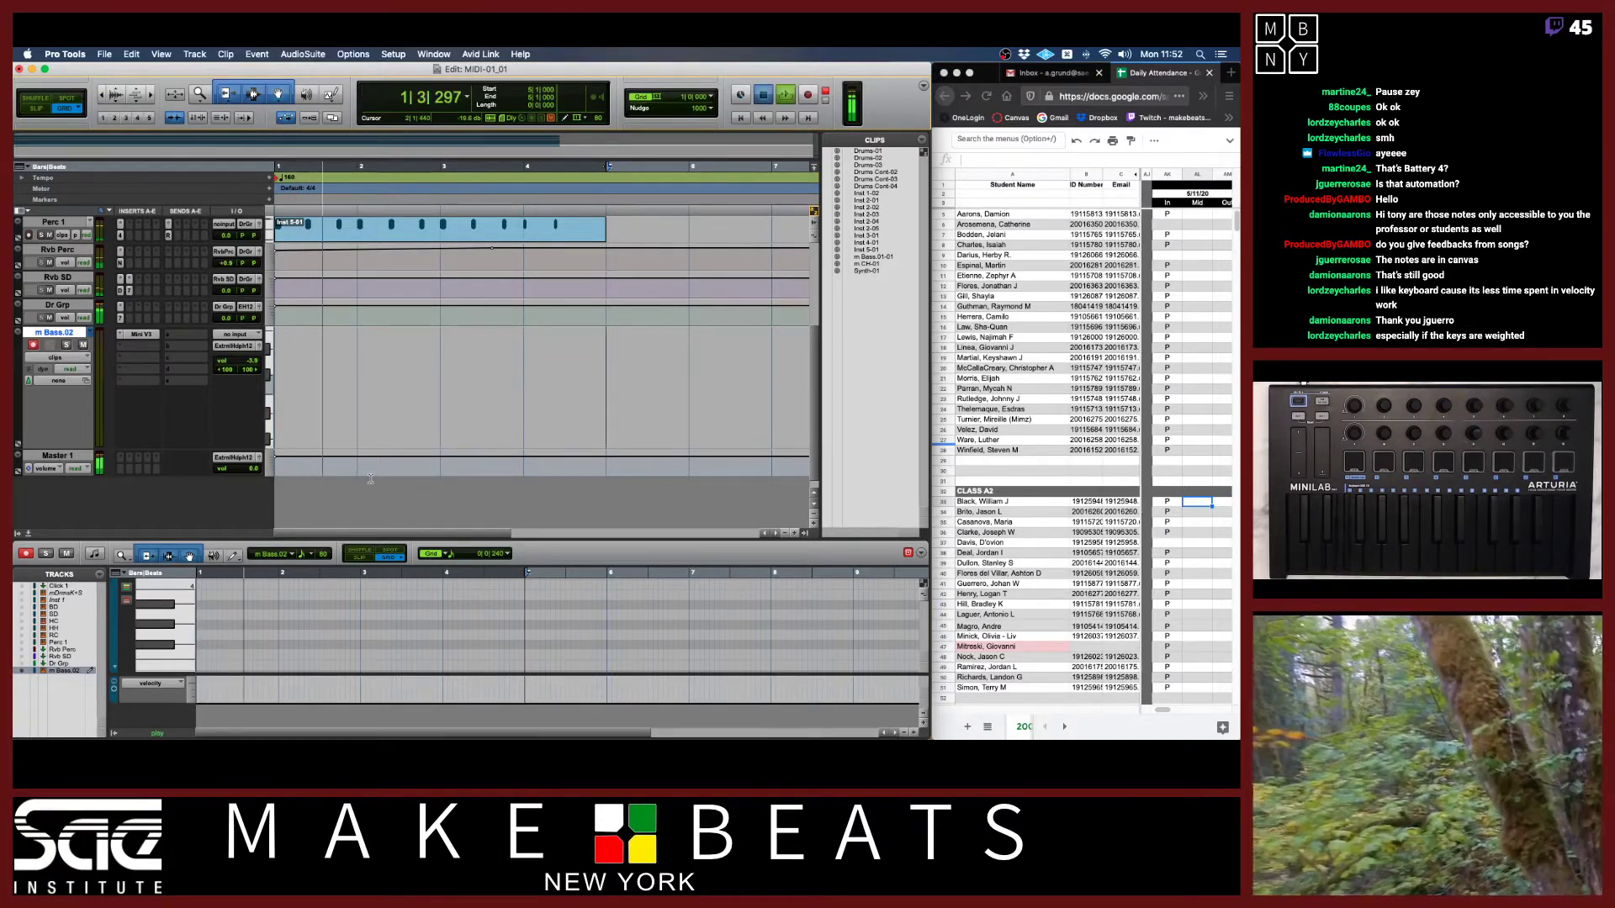
key("space")
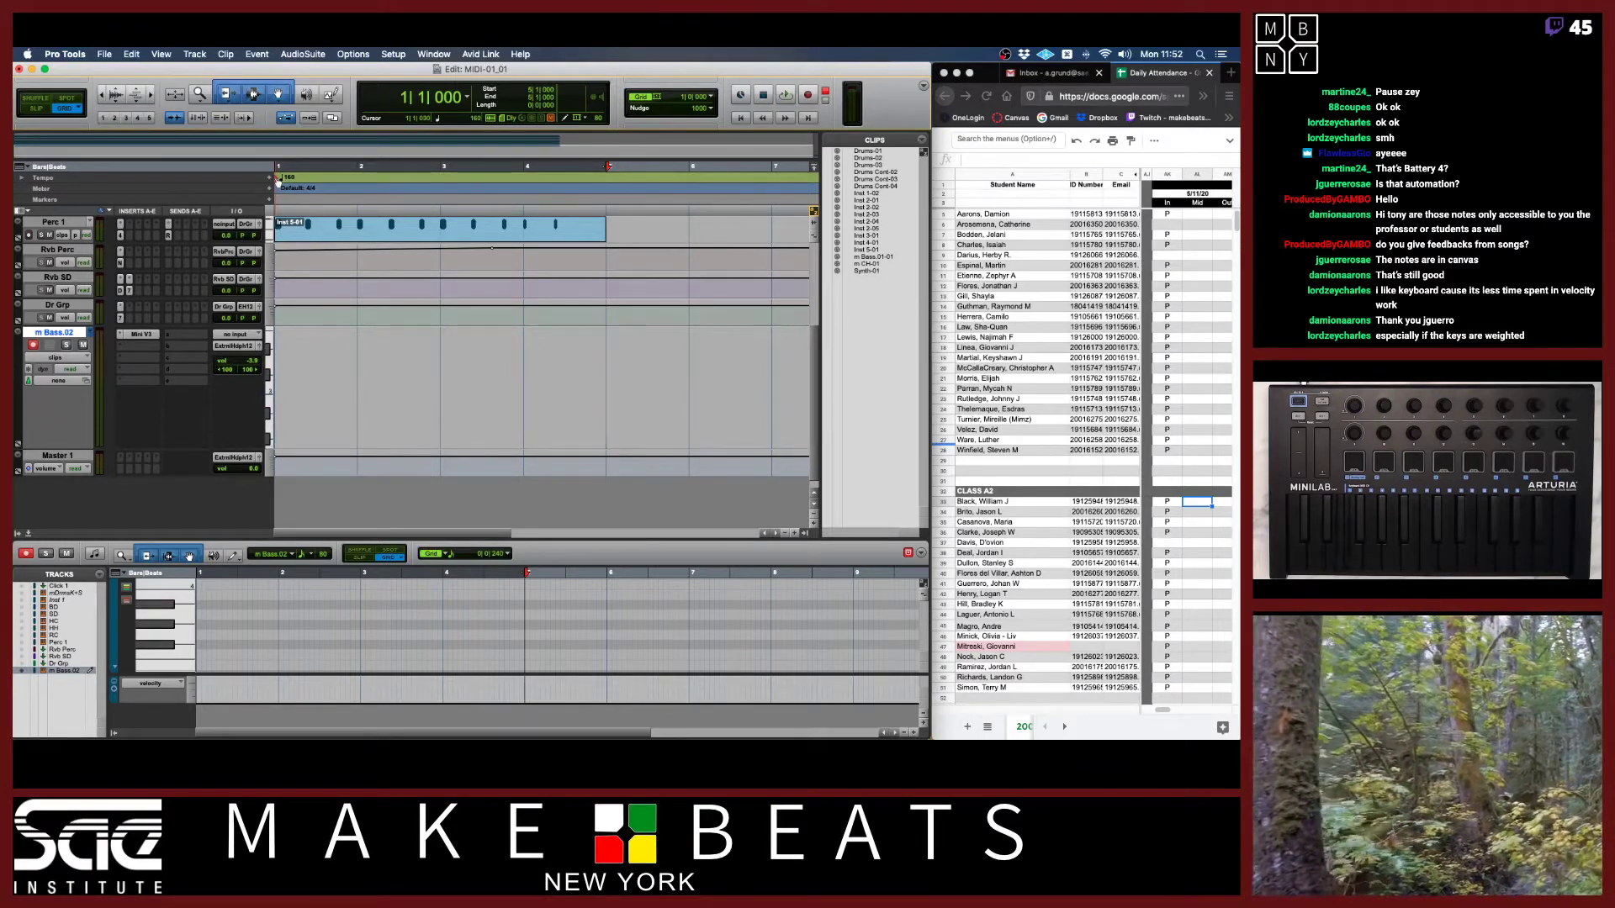
Set the Input Quantize grid to 1/16 note with input quantizing enabled, and close the Event Operations window.
left_click(256, 54)
mouse_move(271, 96)
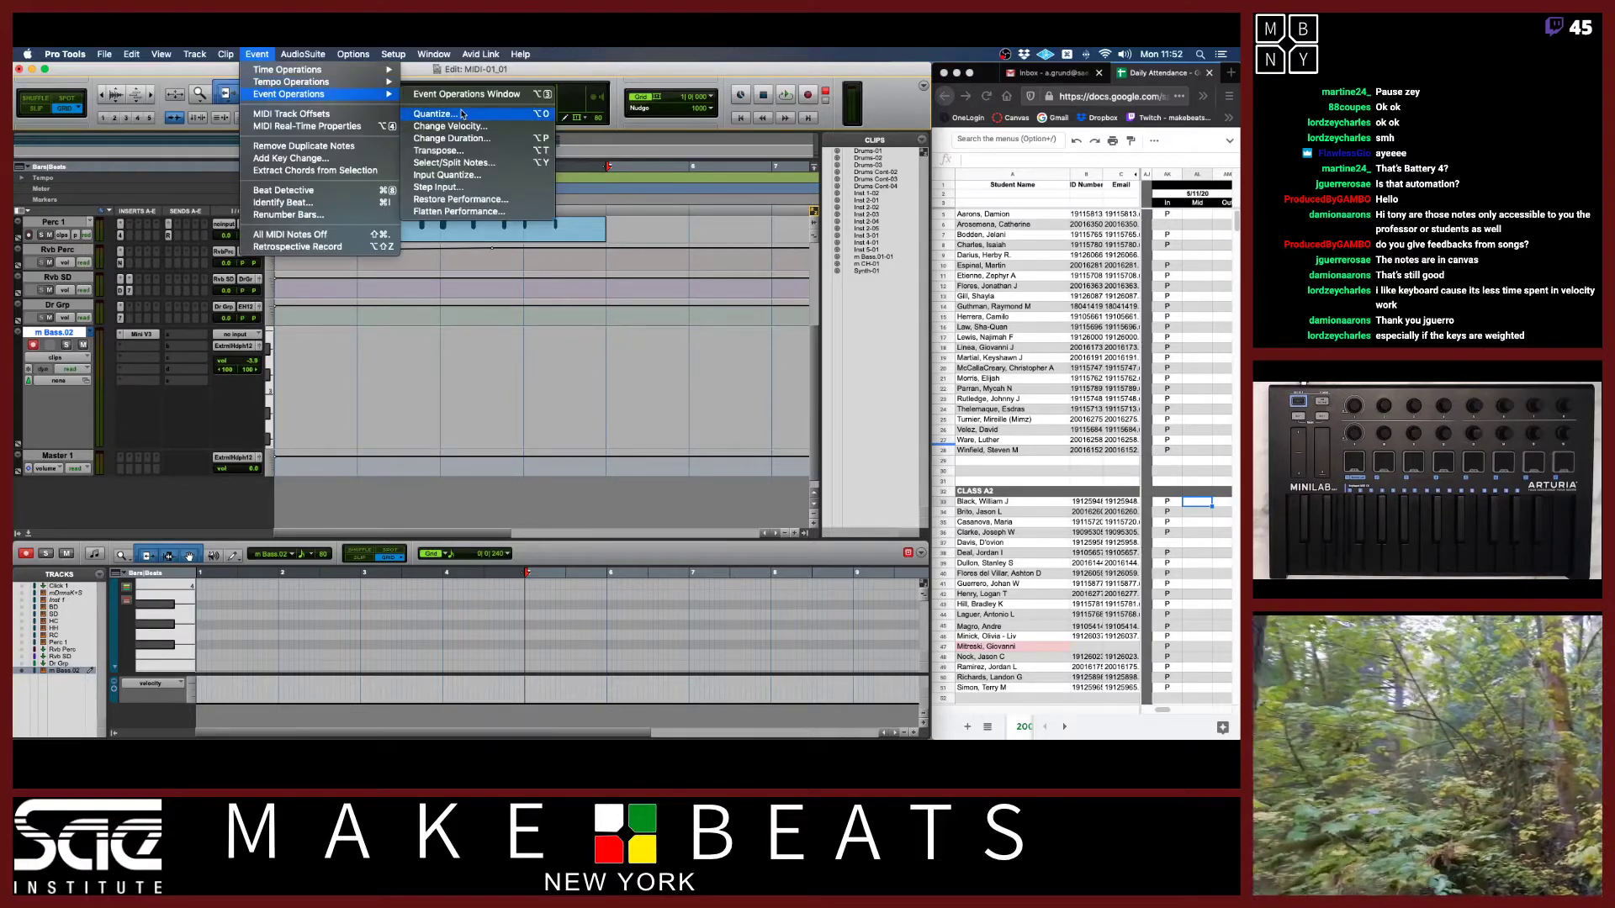
left_click(472, 175)
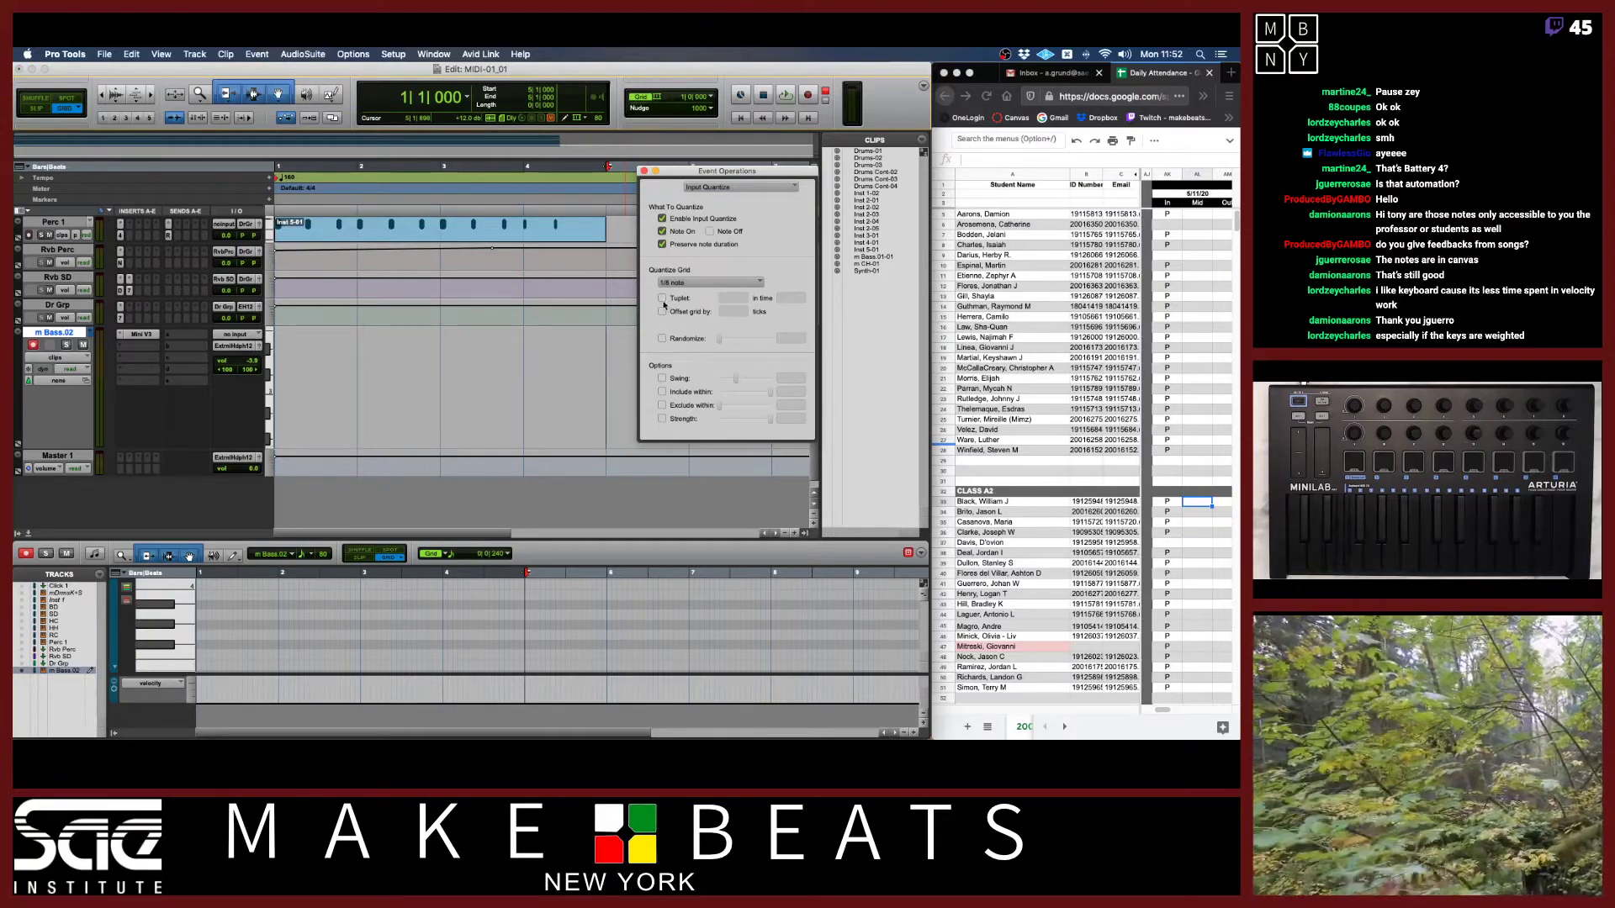
left_click(690, 285)
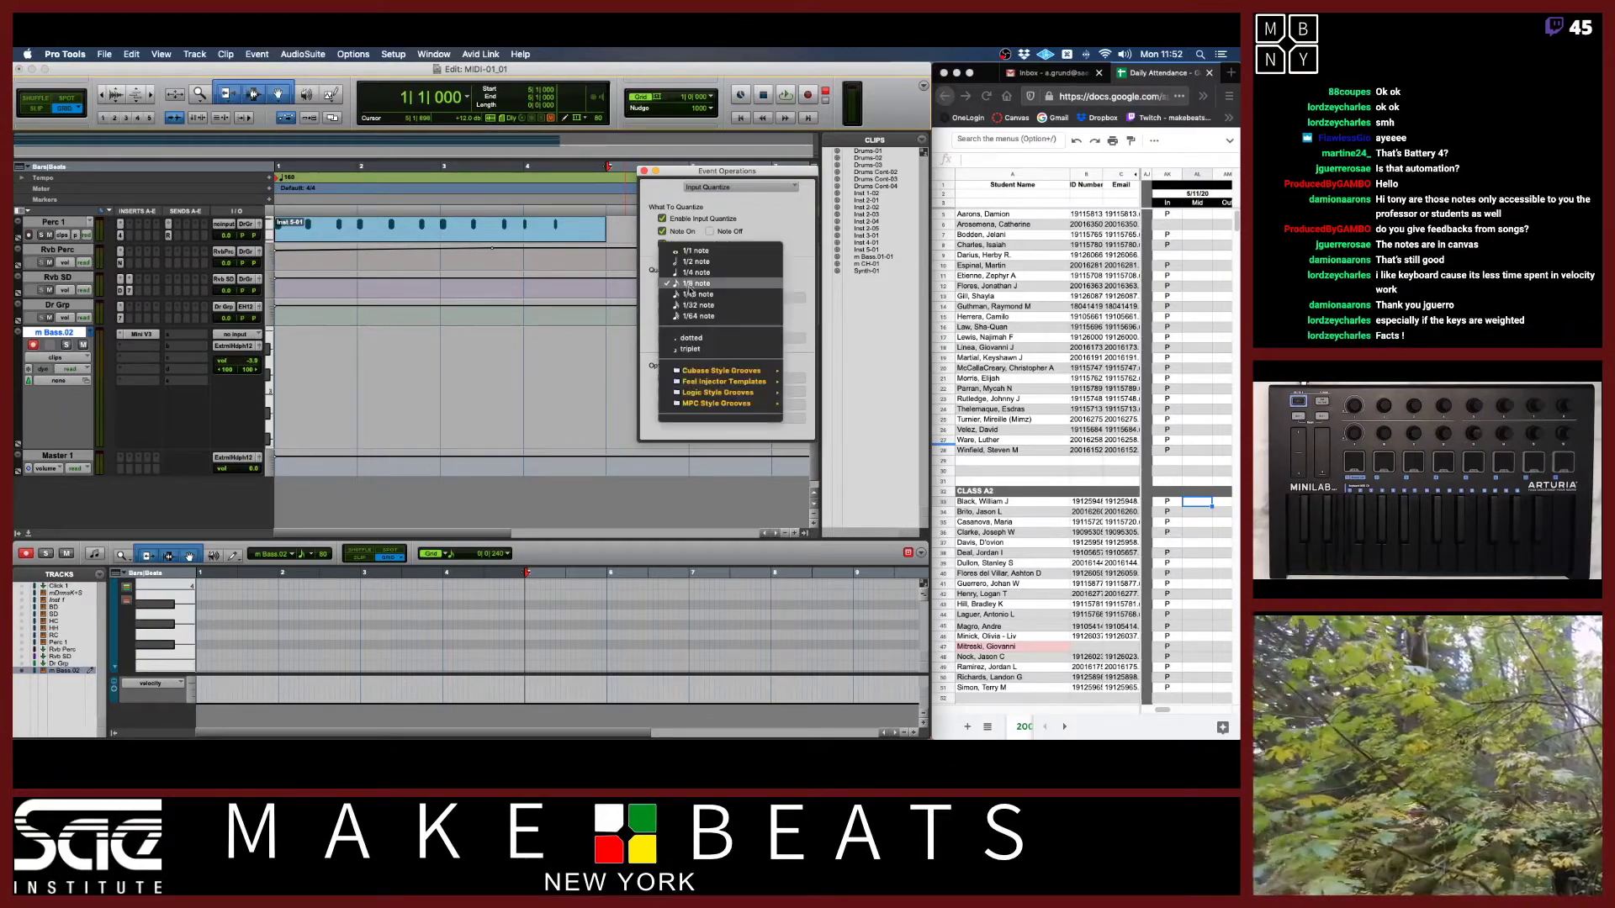
left_click(688, 295)
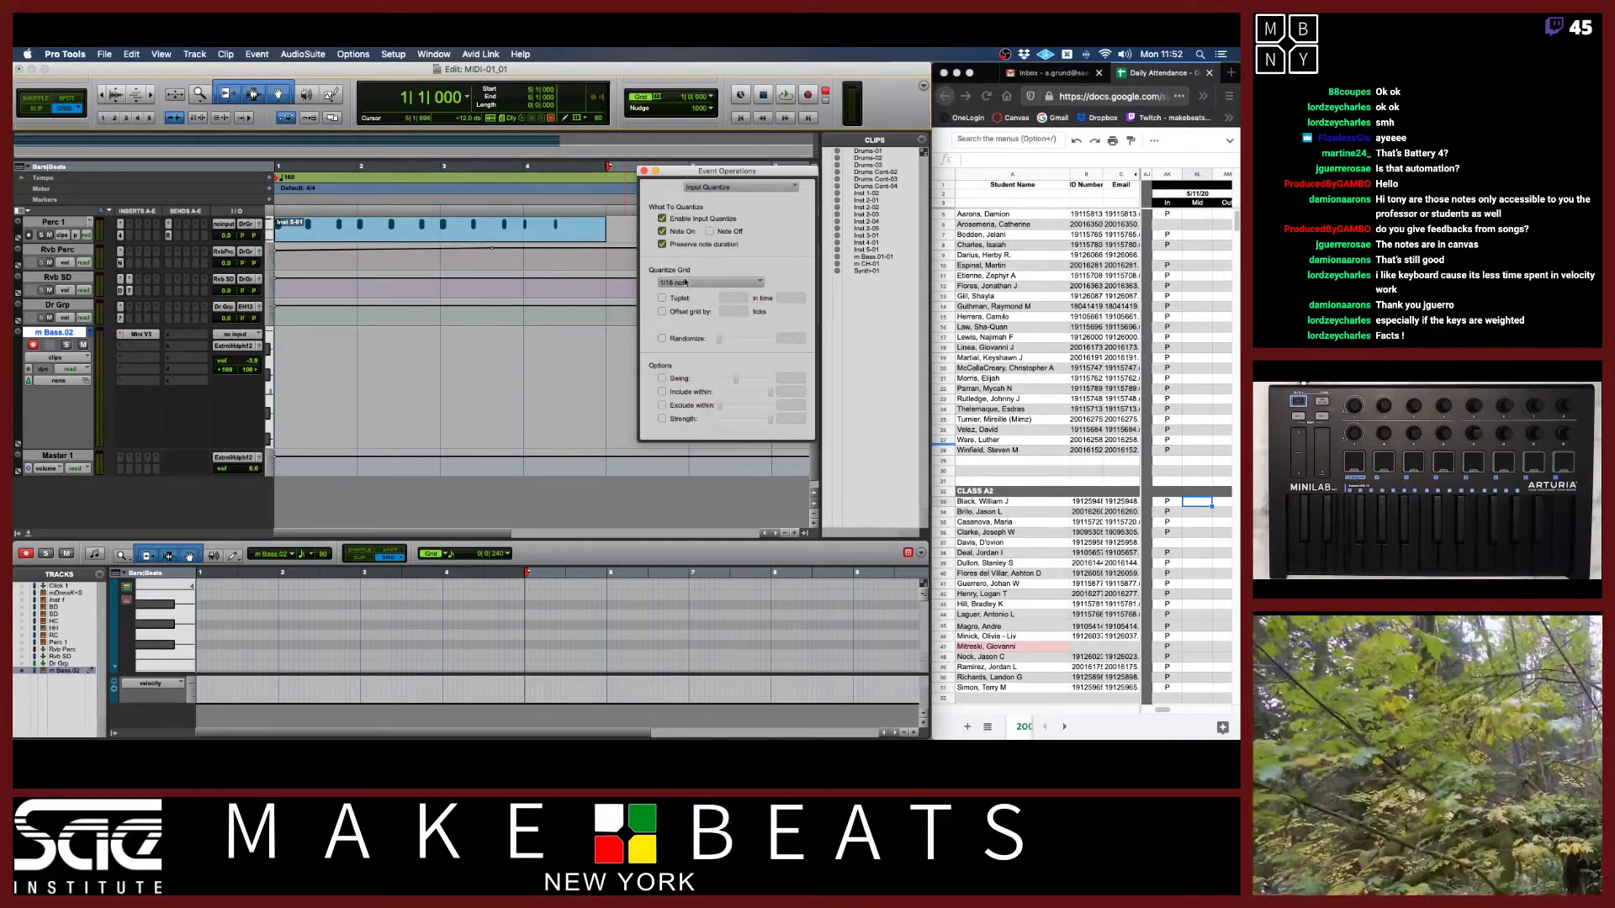
left_click(646, 171)
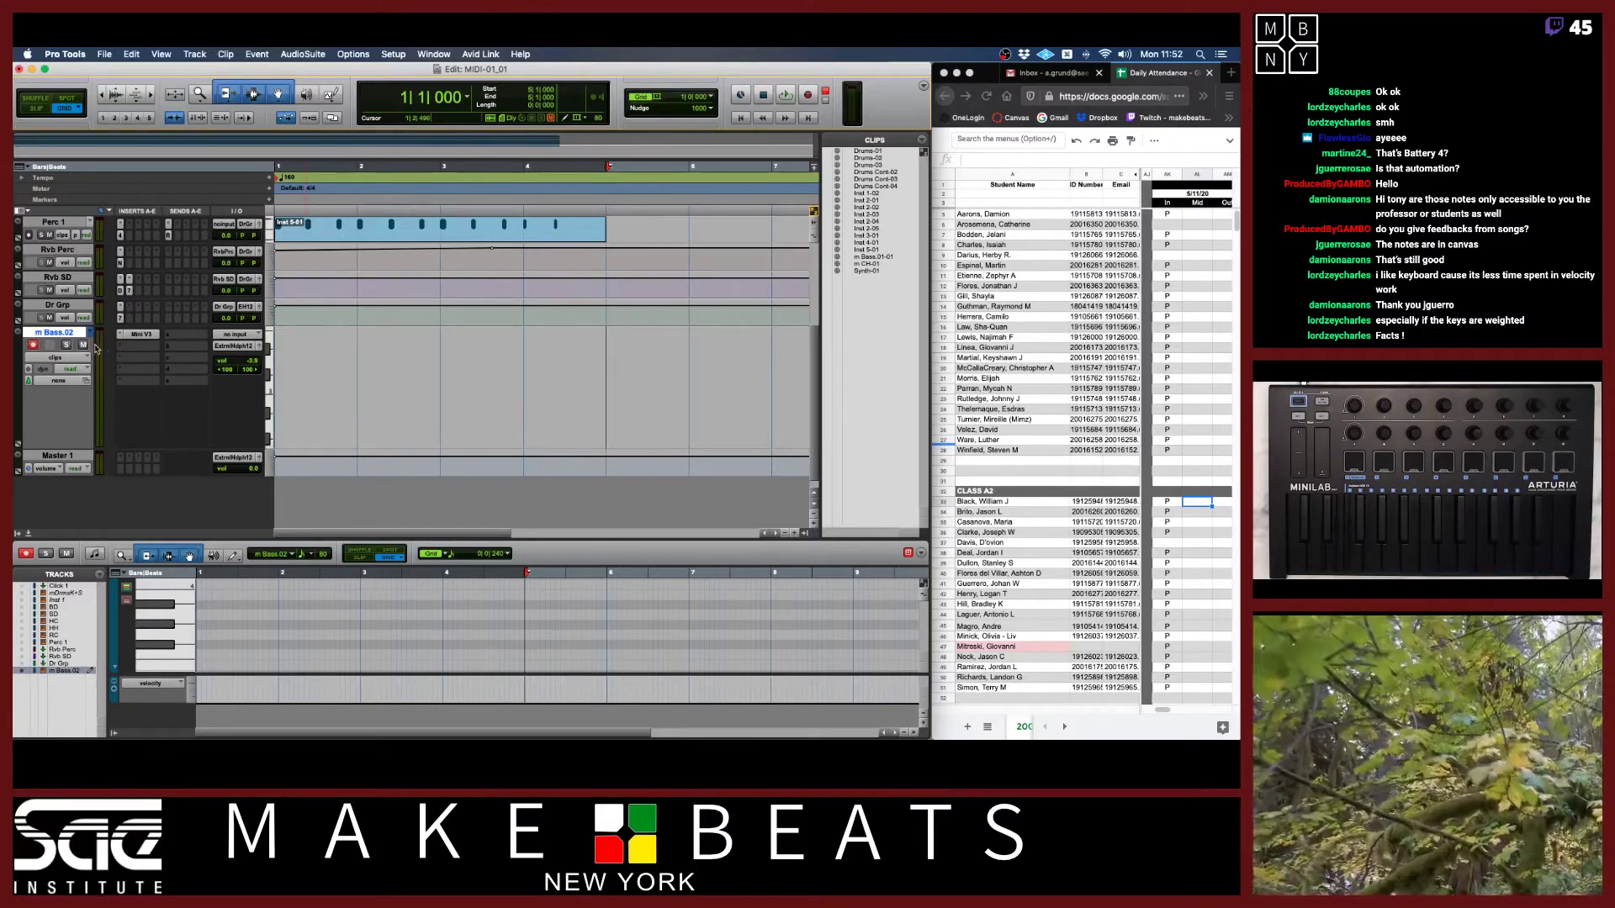
Change the tempo event at bar 1 to half the original tempo and fit the four bars in view.
double_click(278, 178)
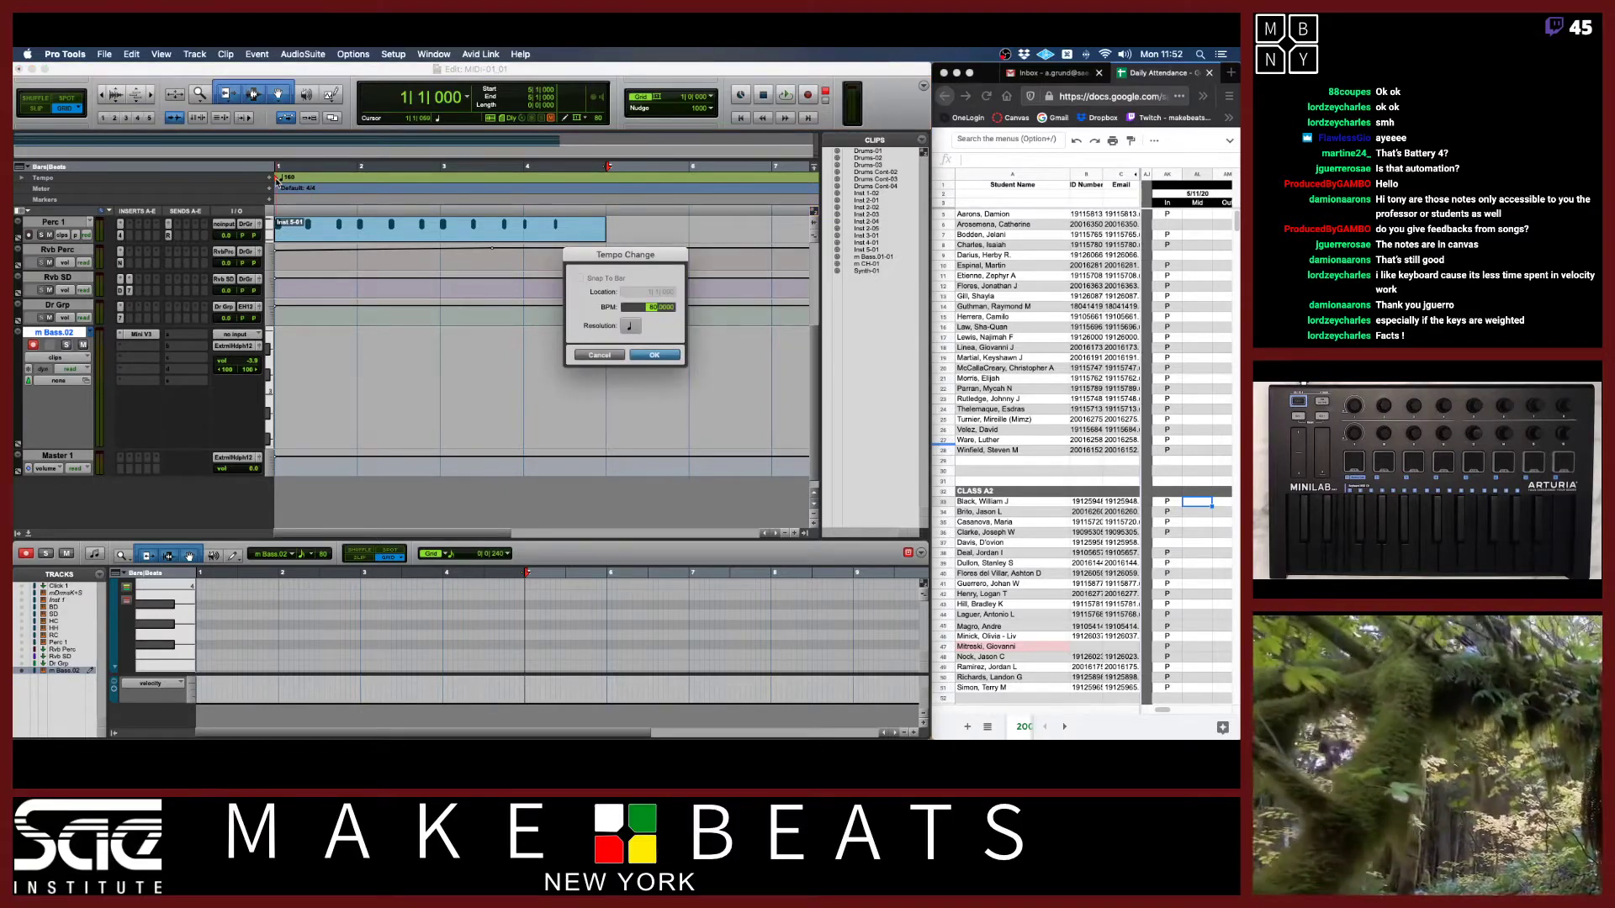
key("Return")
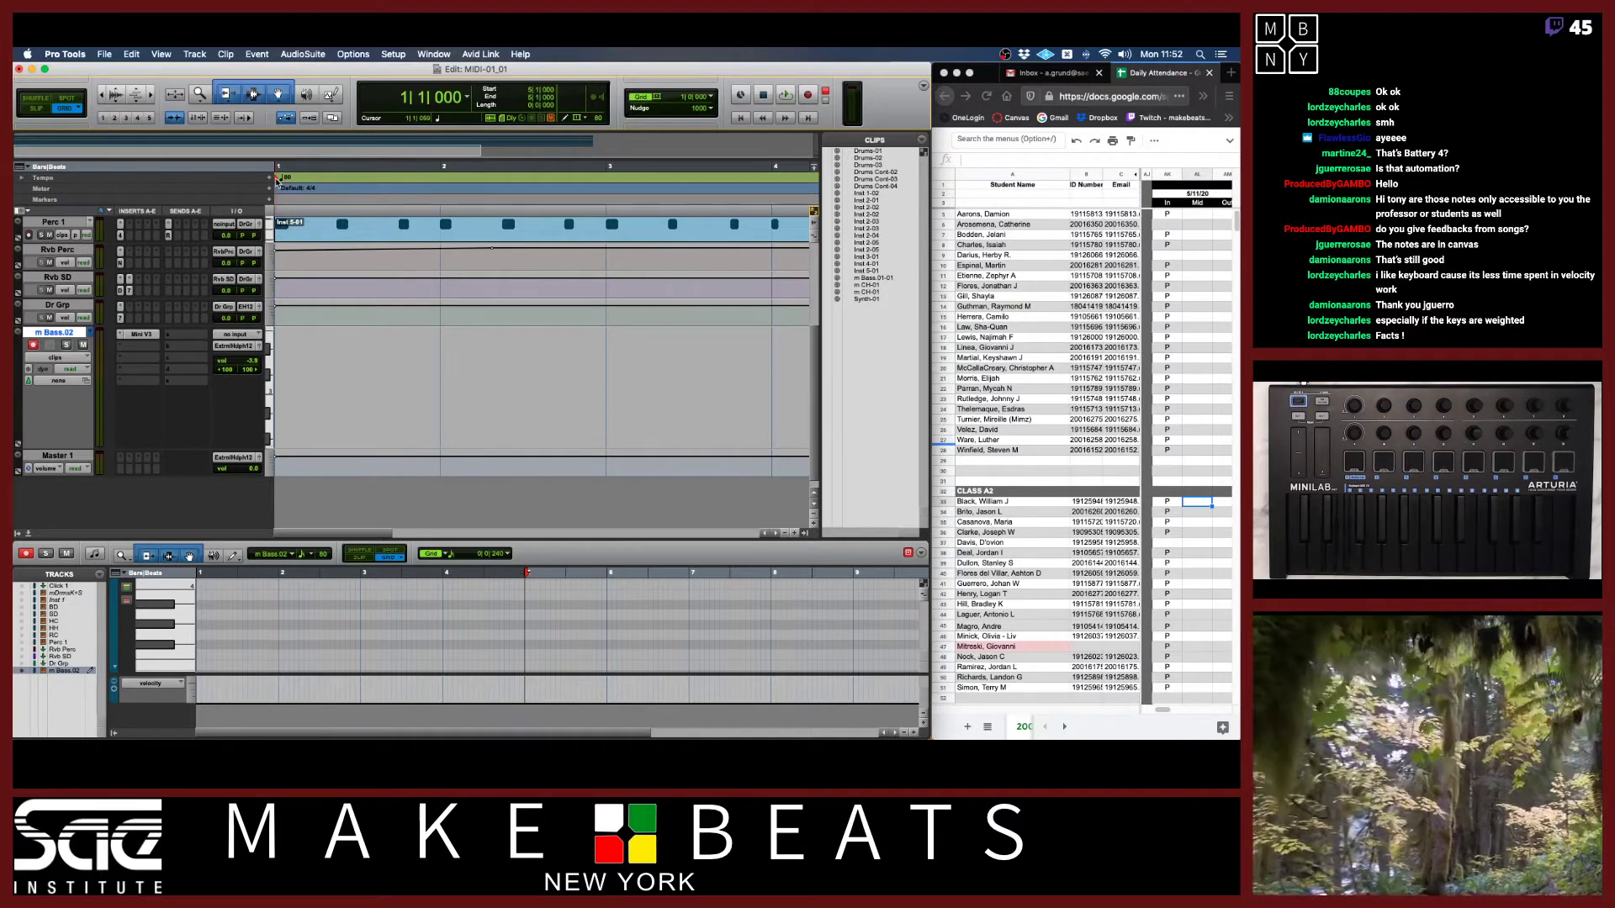
key("super+bracketleft")
Audition the slowed-down beat, then record a four-bar bass line from the MIDI keyboard onto the bass track.
key("space")
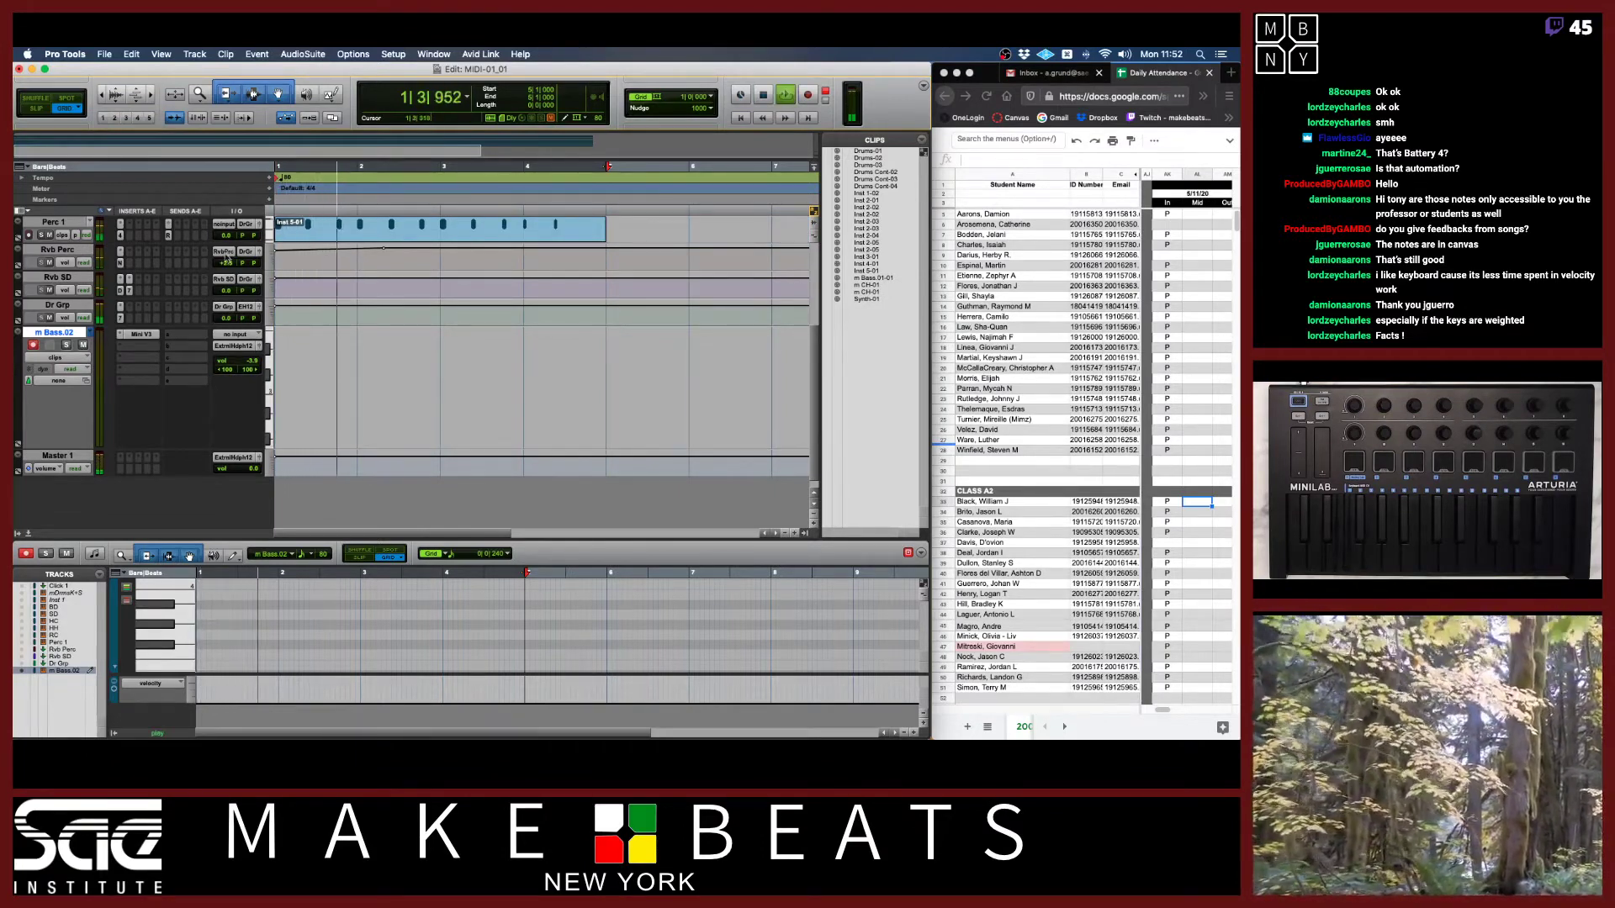
scroll(53, 257, "up", 5)
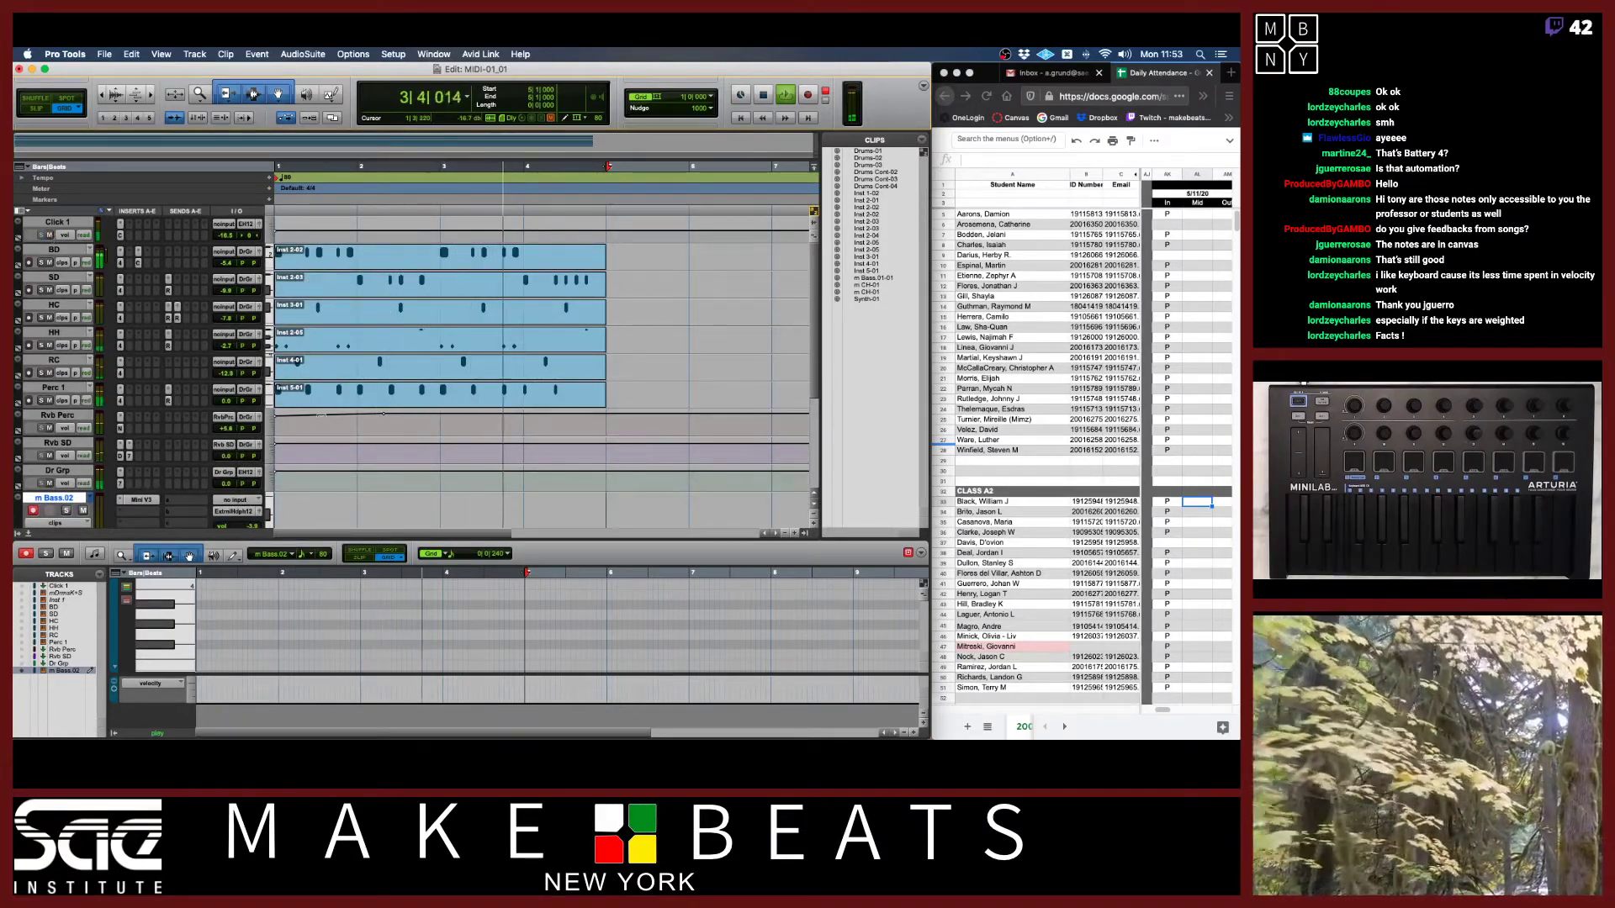
scroll(74, 351, "down", 5)
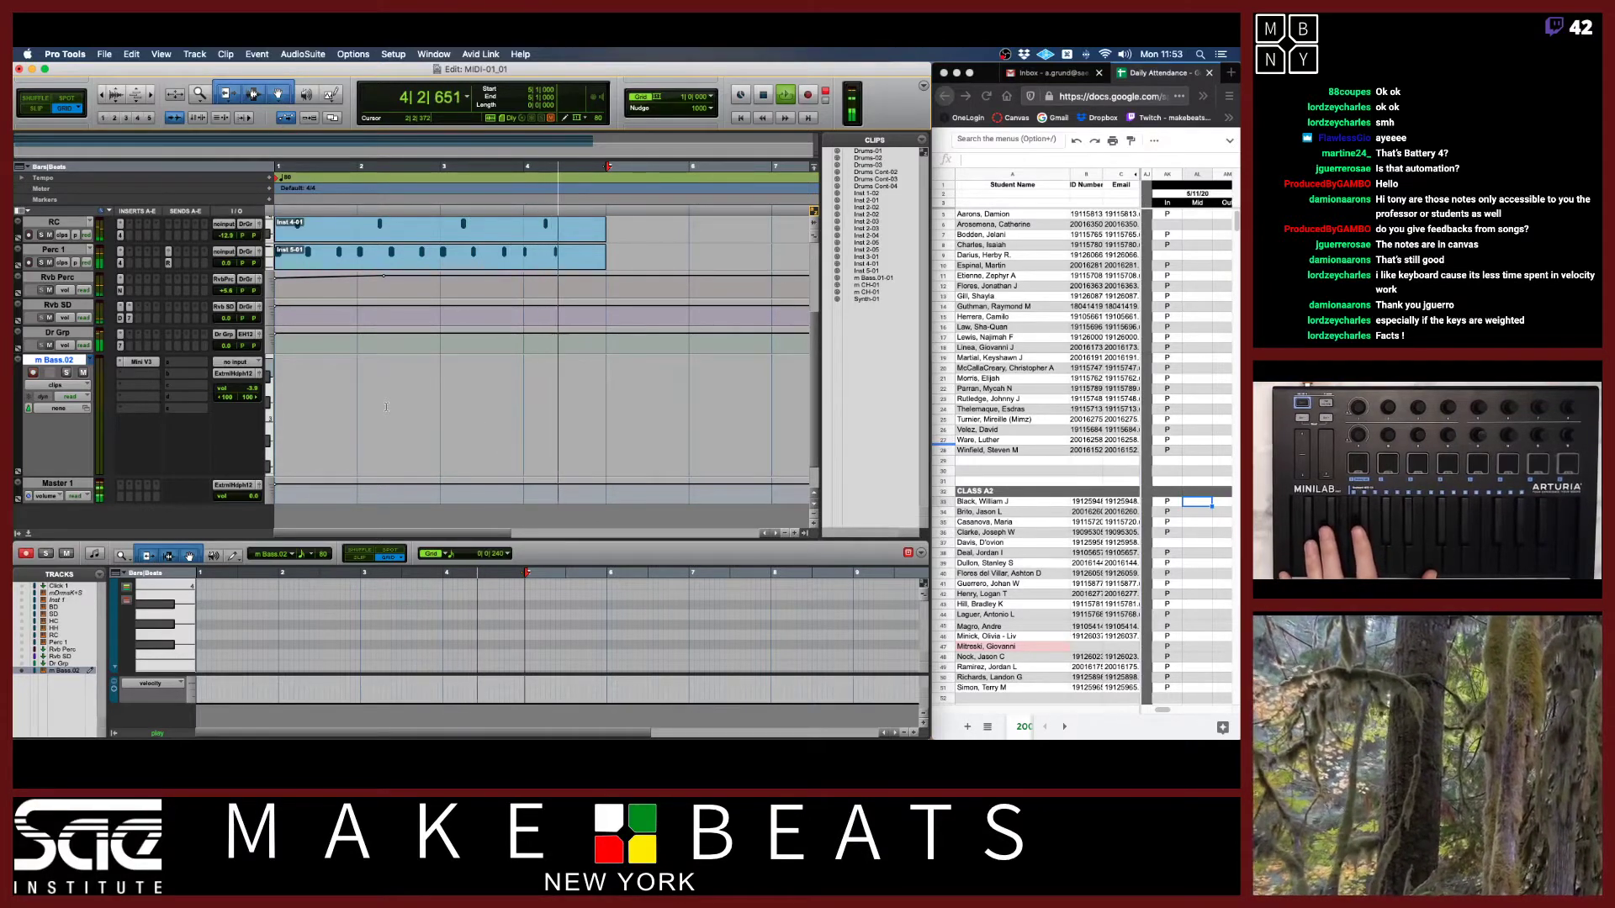
key("super+space")
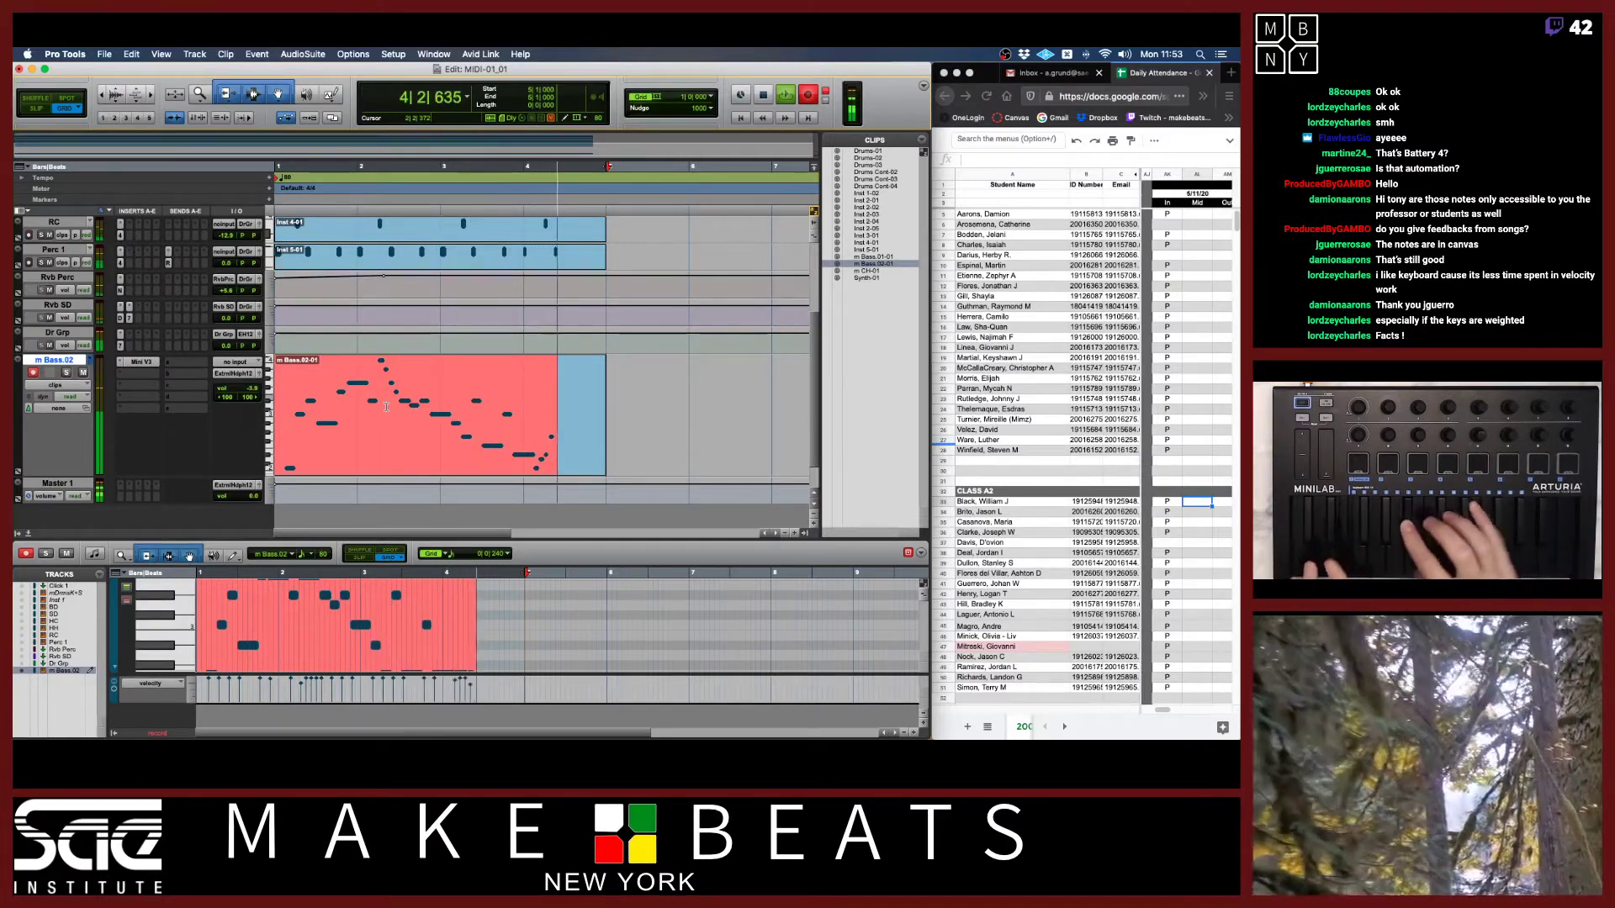
key("space")
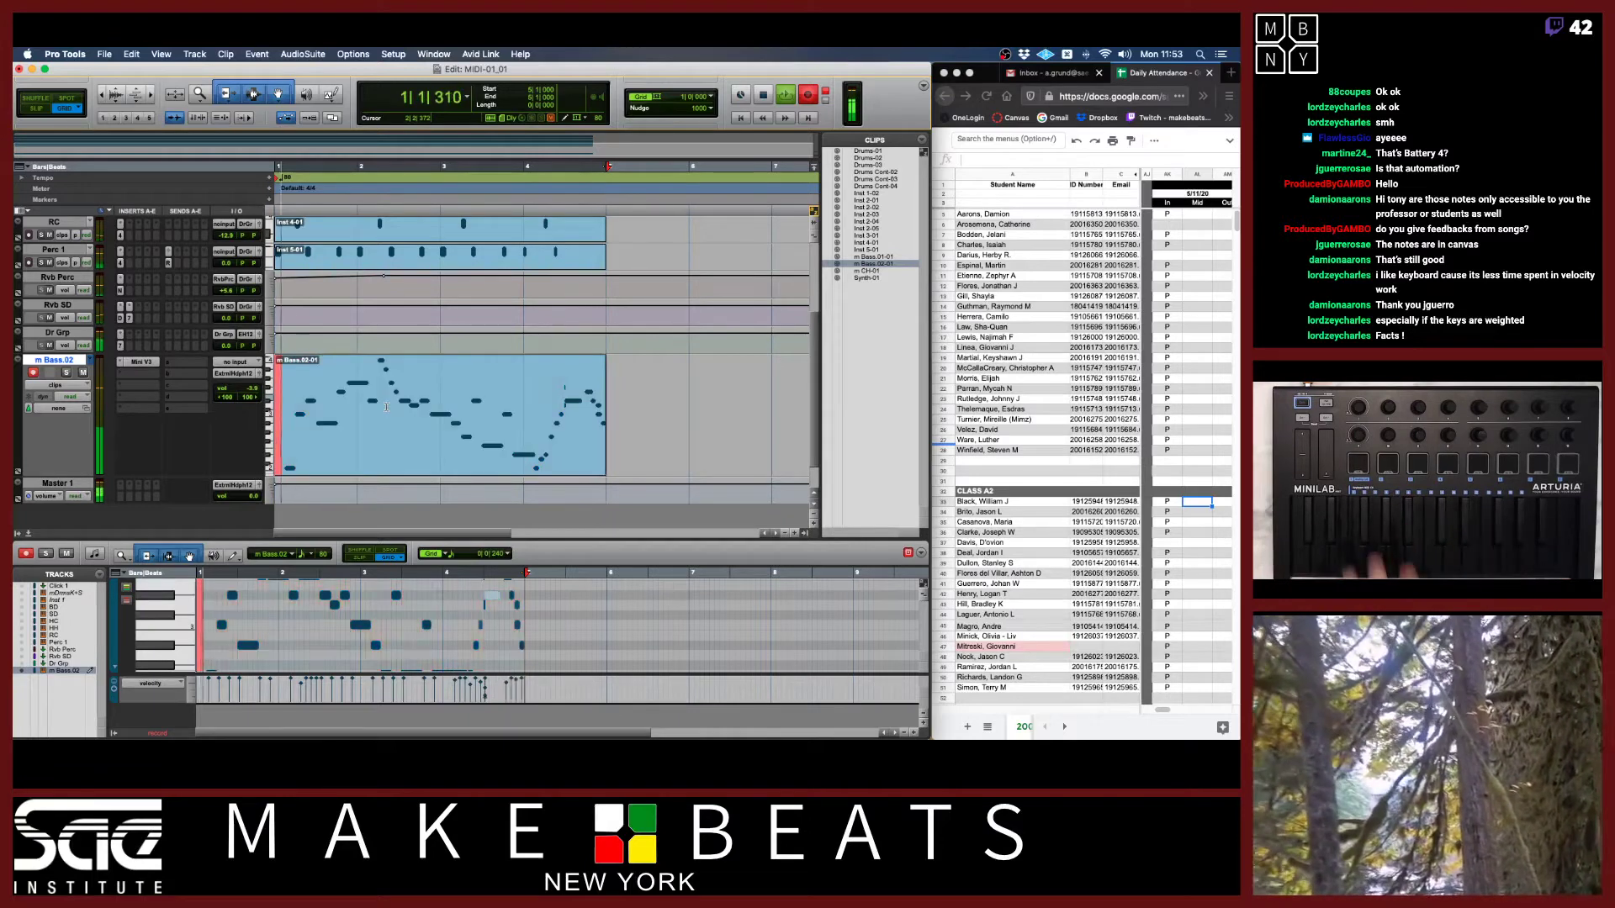
Select the newly recorded bass clip and enlarge the MIDI Editor to show more of its notes.
left_click(374, 460)
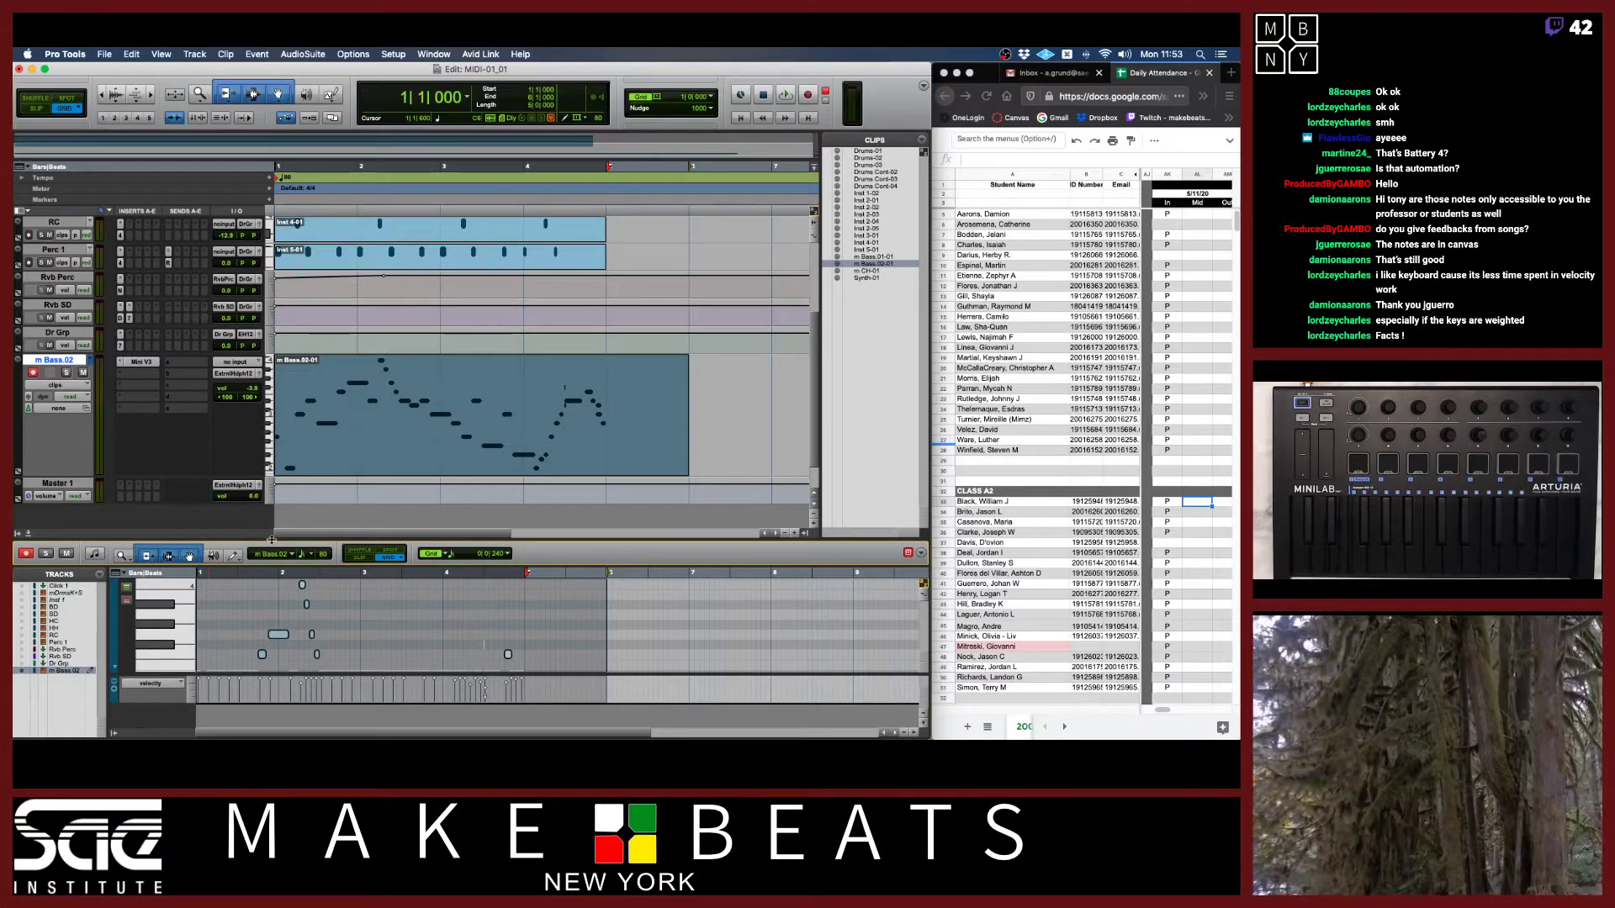
left_click_drag(272, 542, 273, 492)
scroll(339, 440, "down", 2)
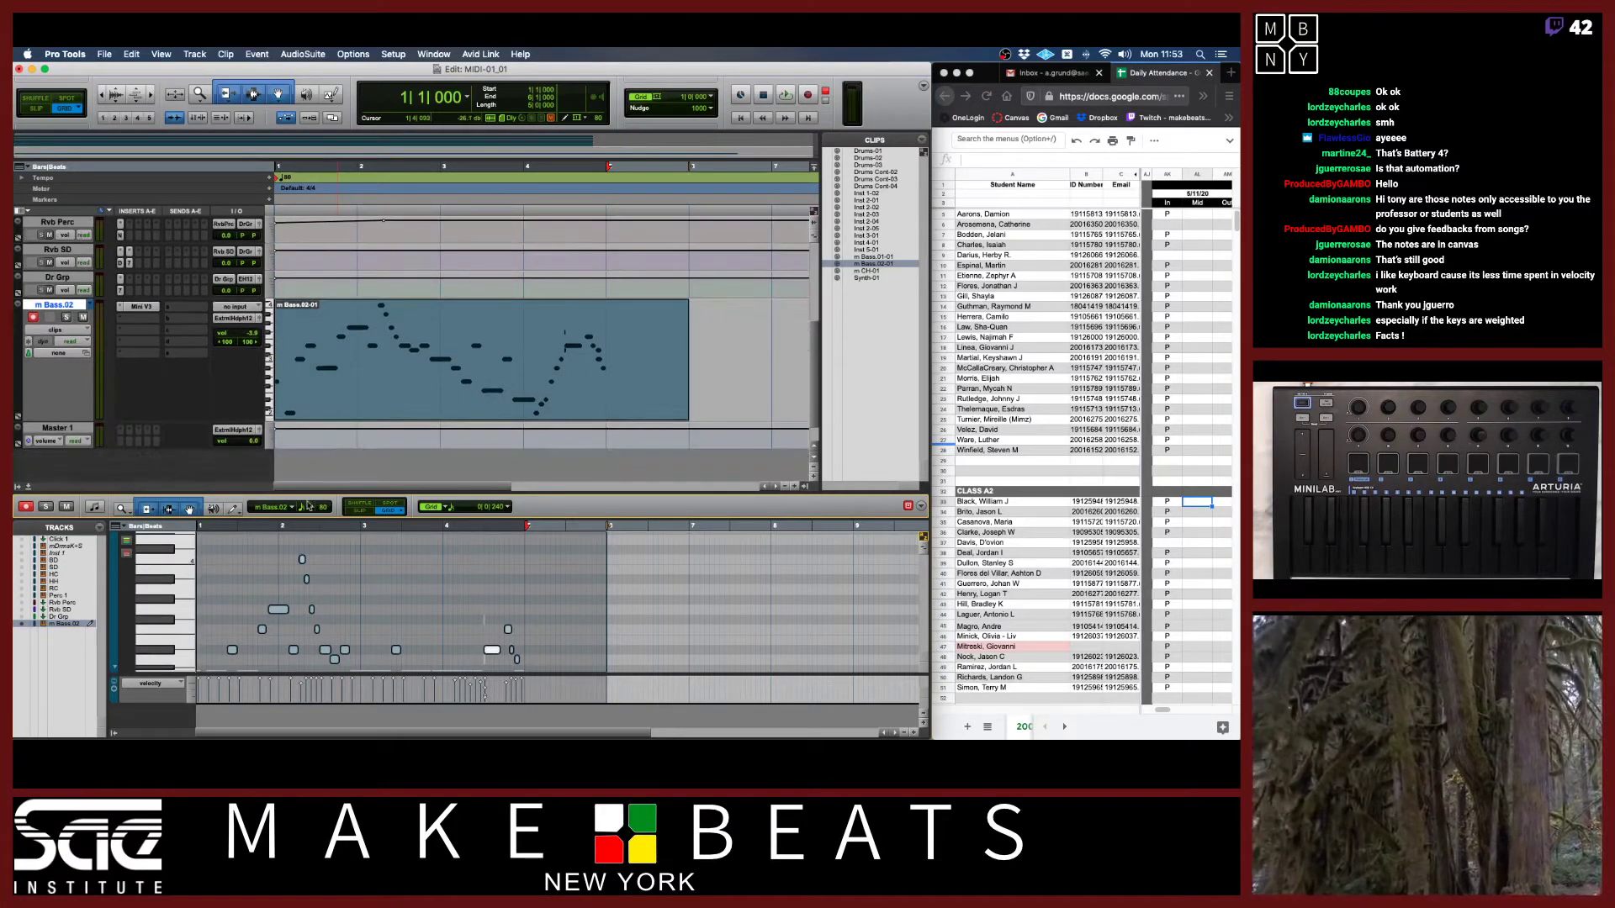
scroll(234, 592, "down", 4)
Raise the bass line's first note by one octave, keeping it at the start of bar 1.
left_click(234, 592)
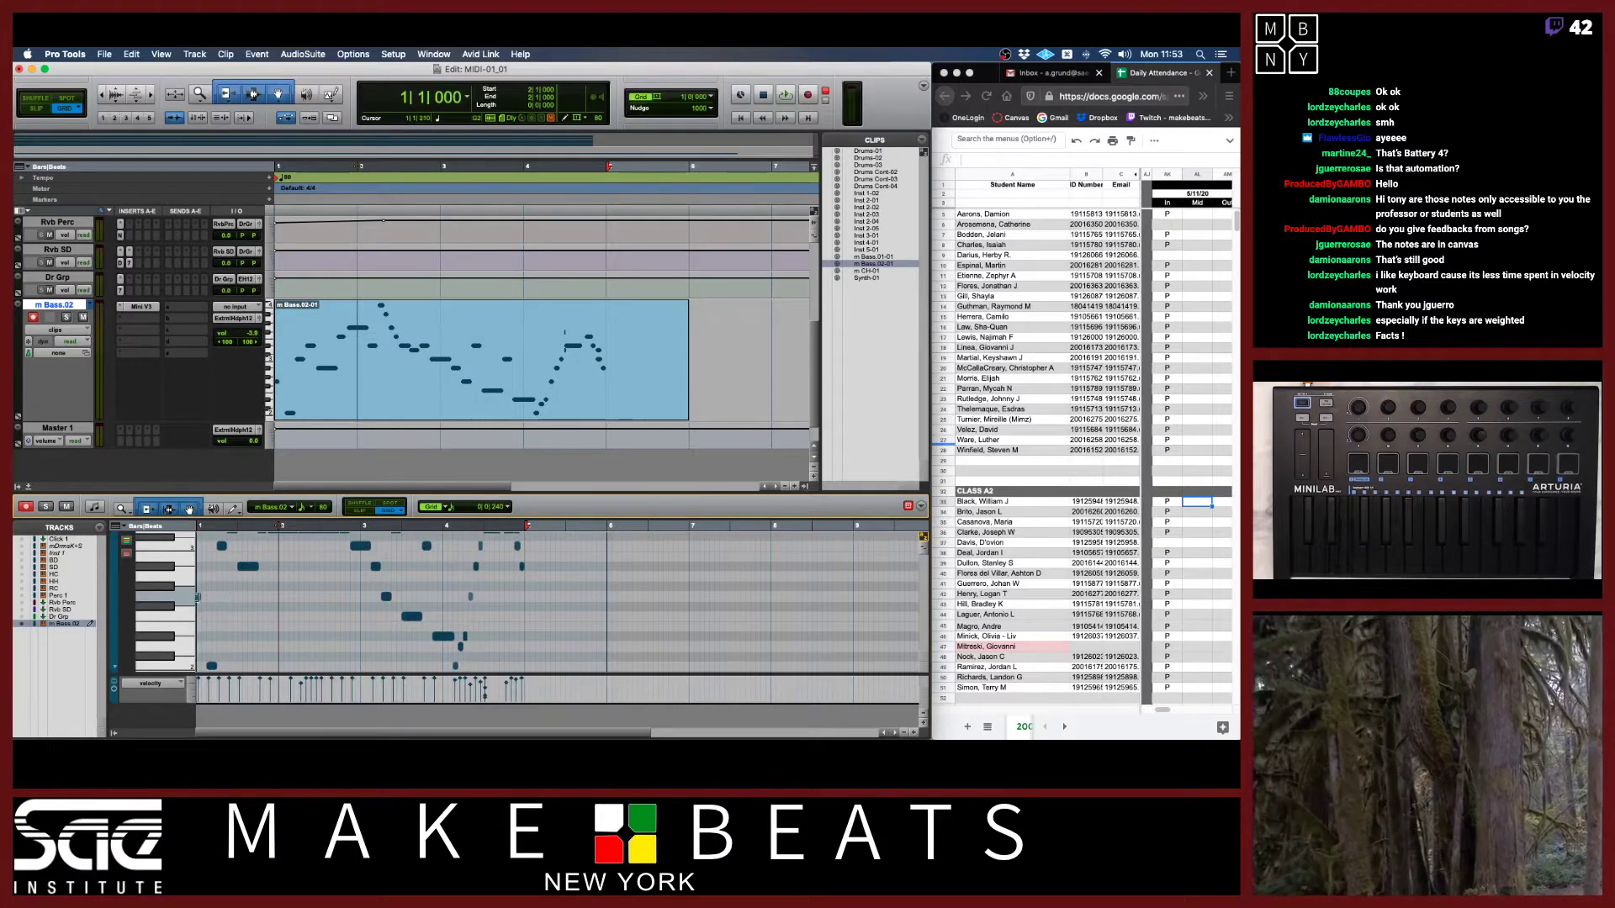
left_click(199, 598)
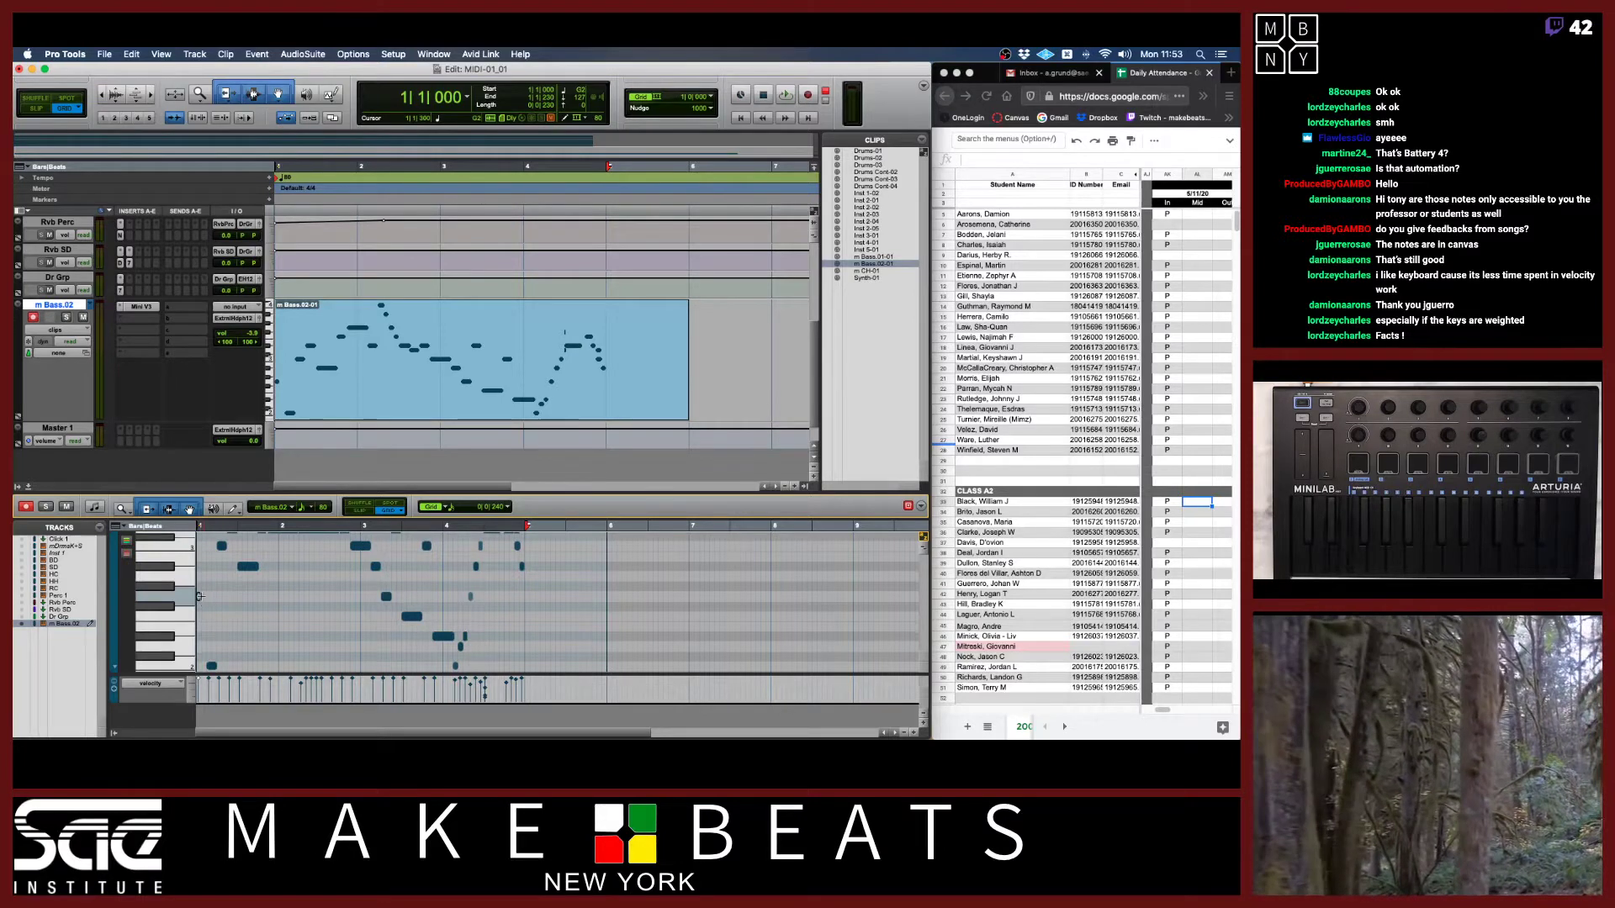
key("t")
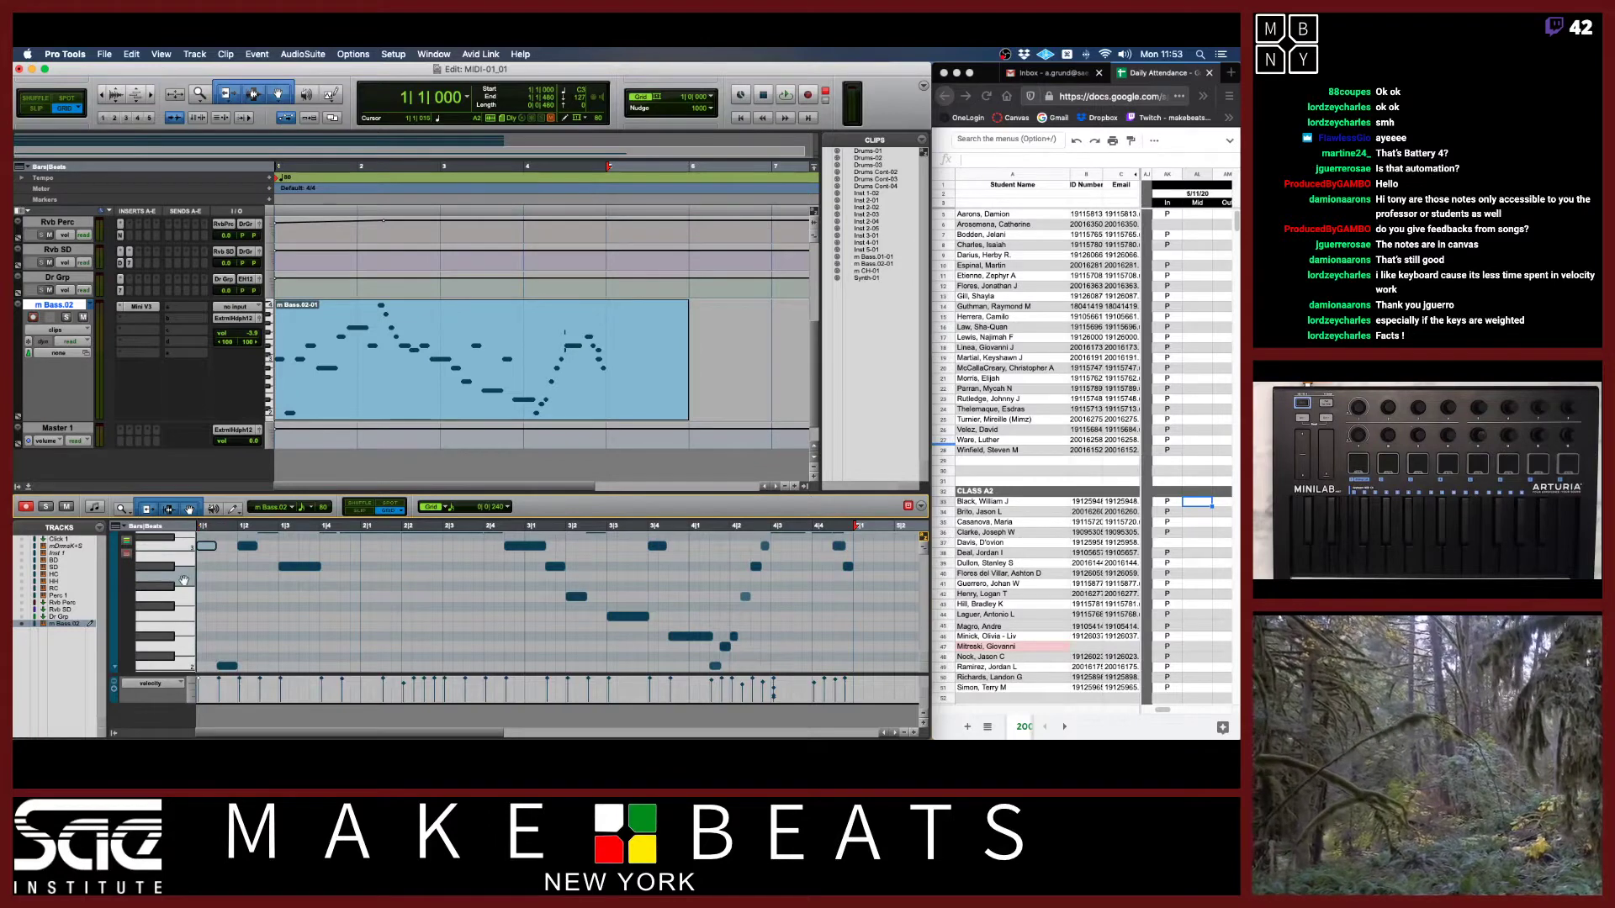
scroll(179, 604, "up", 2)
scroll(179, 605, "up", 3)
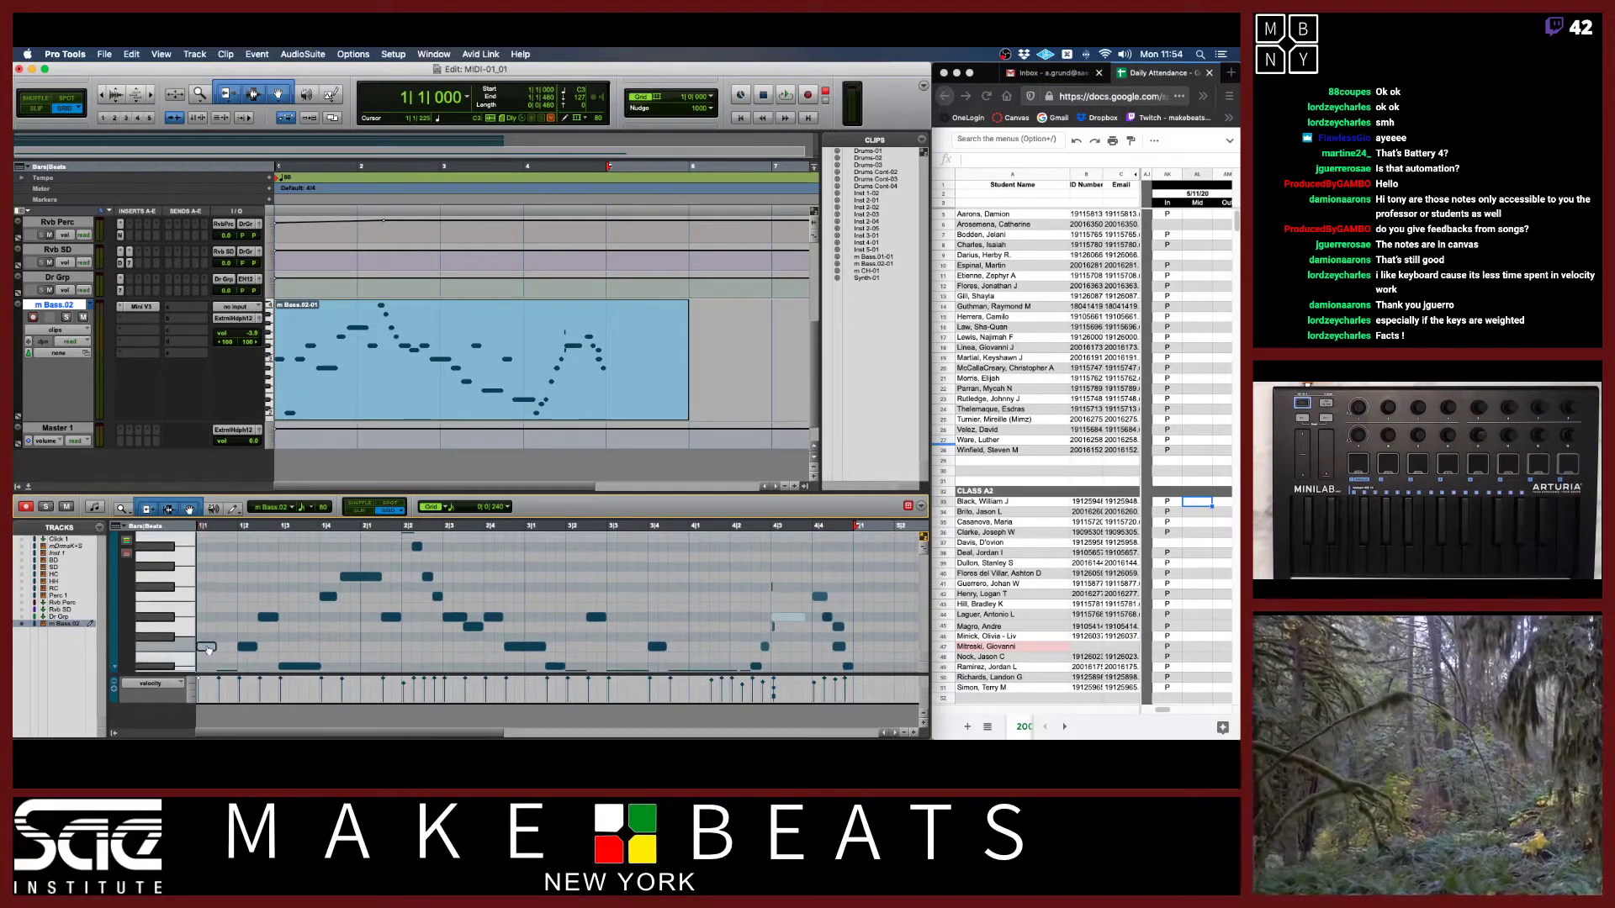
left_click_drag(208, 649, 217, 561)
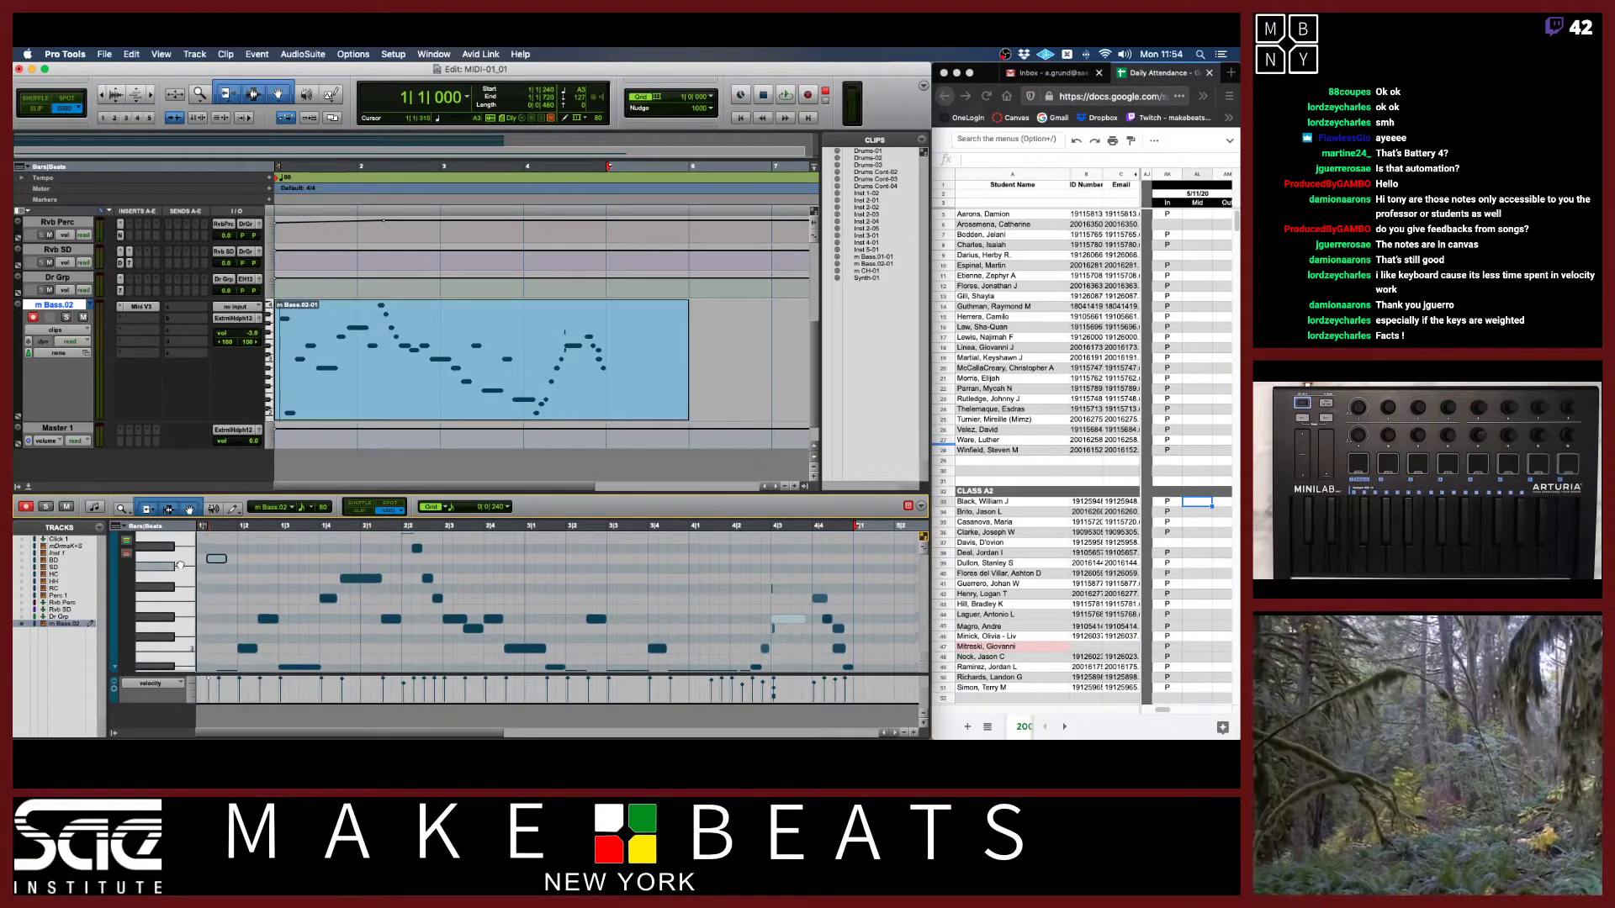
scroll(179, 565, "up", 3)
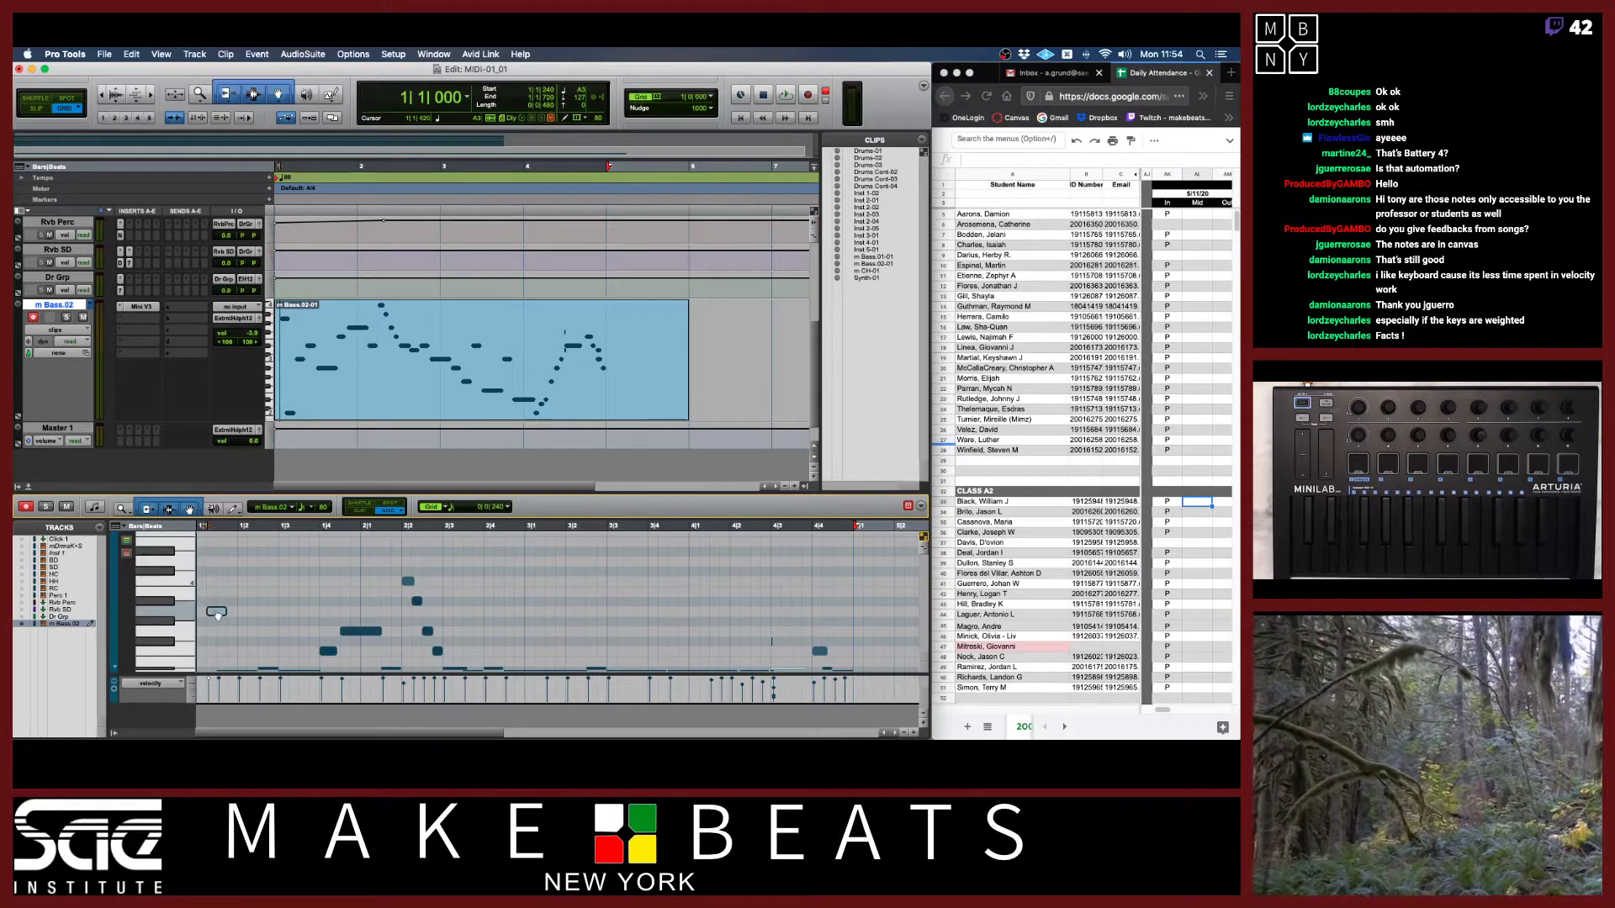
left_click_drag(217, 615, 208, 586)
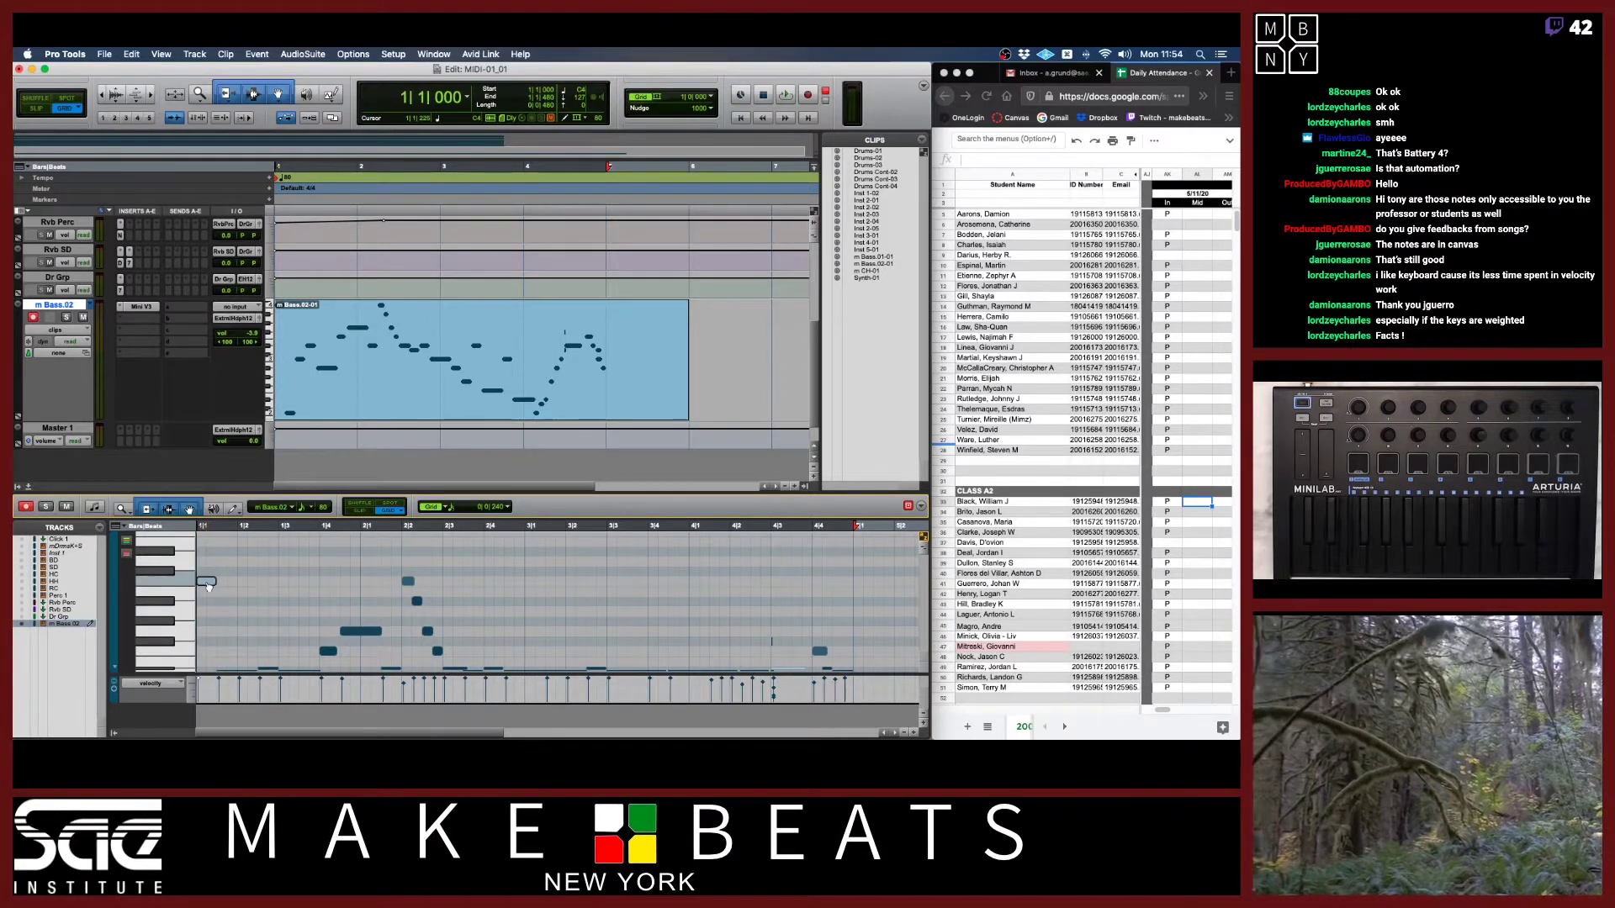
Audition the corrected bass line together with the drum tracks.
key("space")
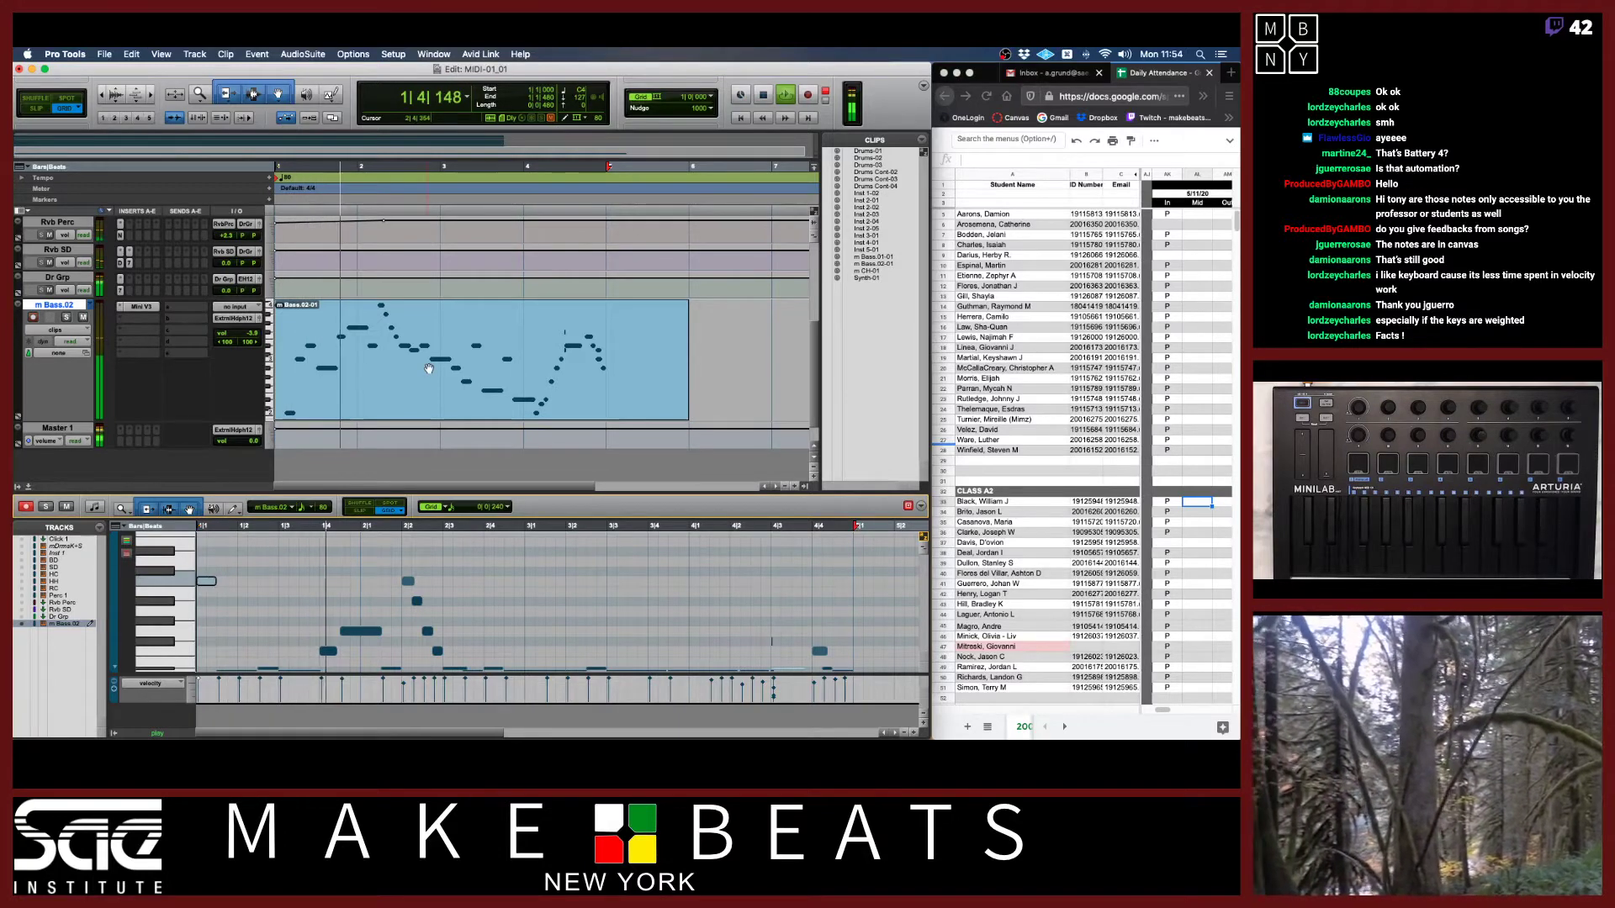
scroll(132, 257, "up", 5)
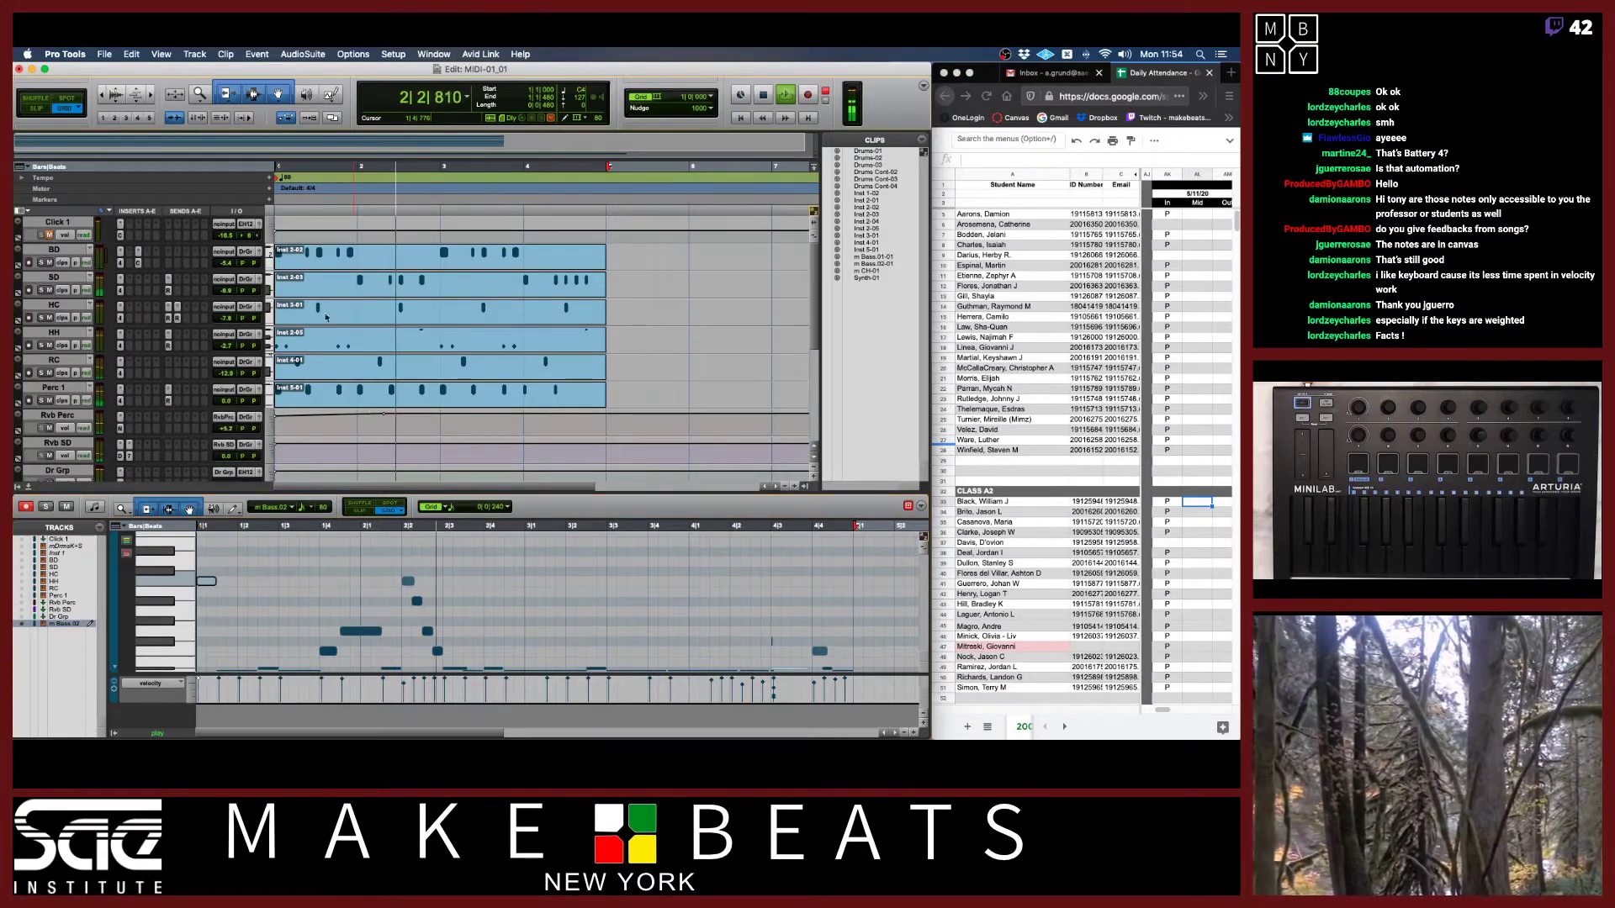
scroll(407, 328, "down", 5)
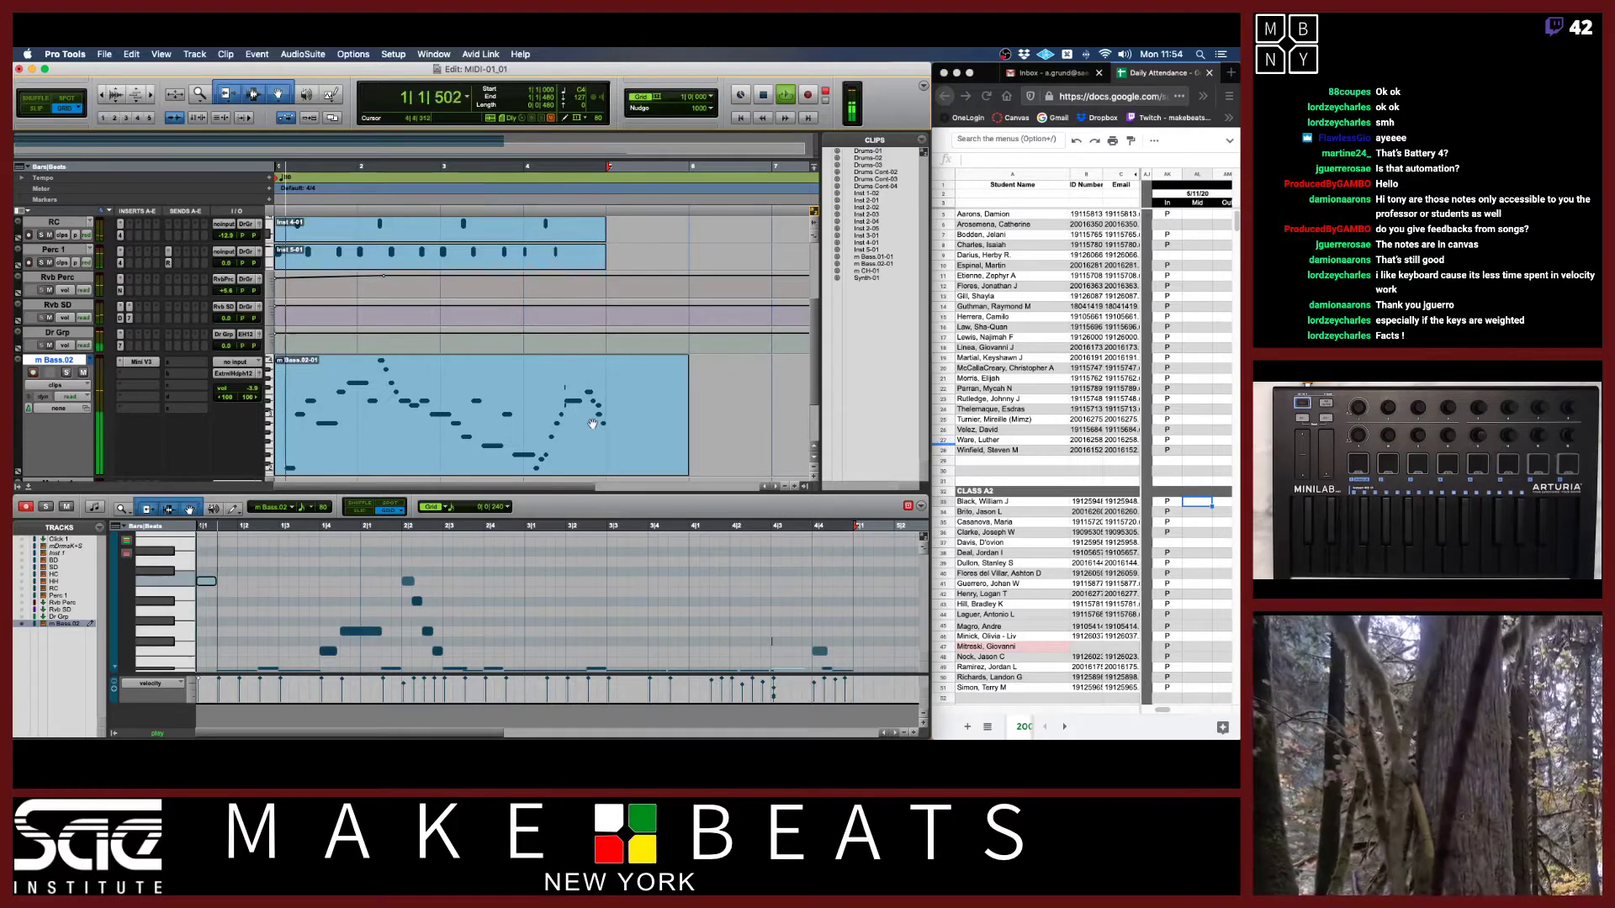
key("space")
Enlarge the MIDI Editor and remove the tiny stray note beside the faint note in bar 4 of the bass line.
left_click(564, 449)
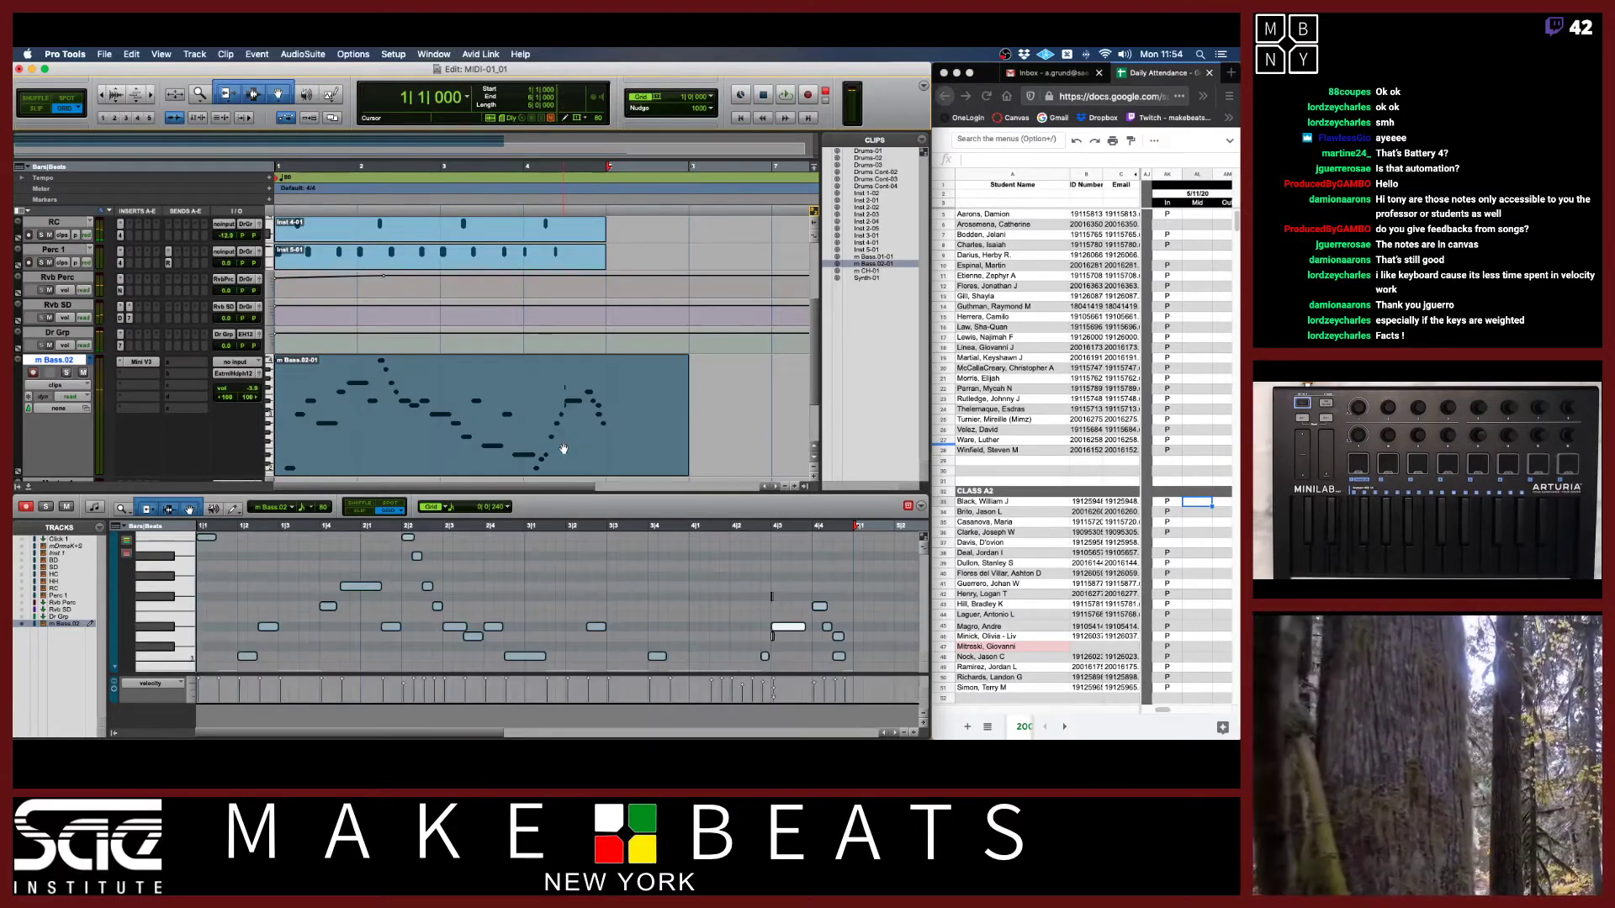
left_click_drag(595, 502, 595, 449)
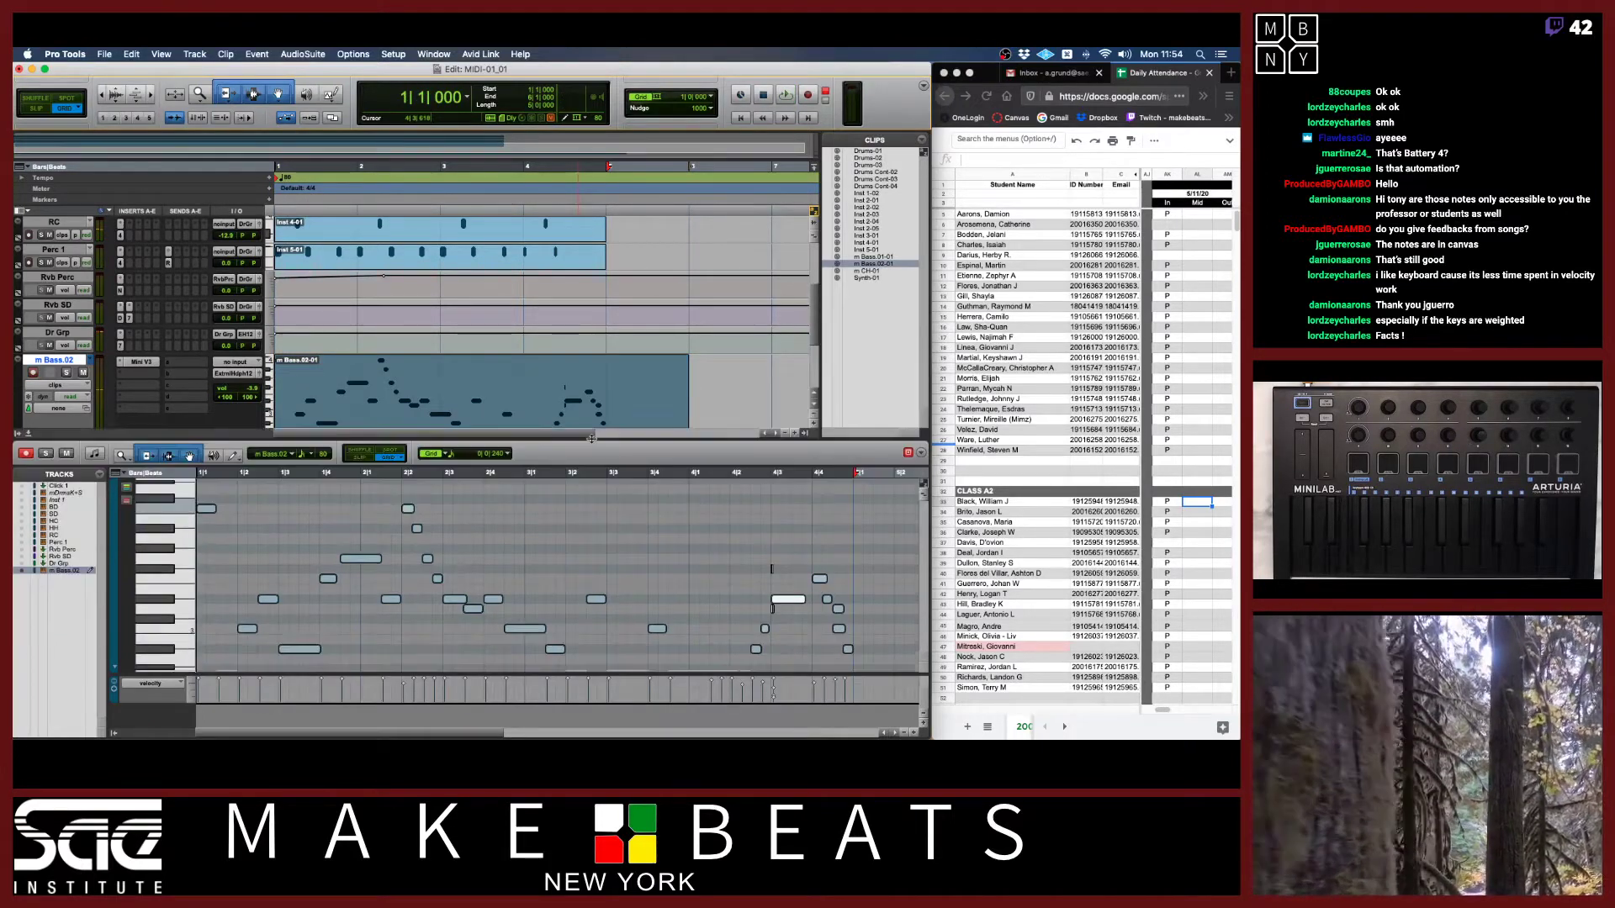
scroll(714, 556, "down", 2)
left_click(791, 556)
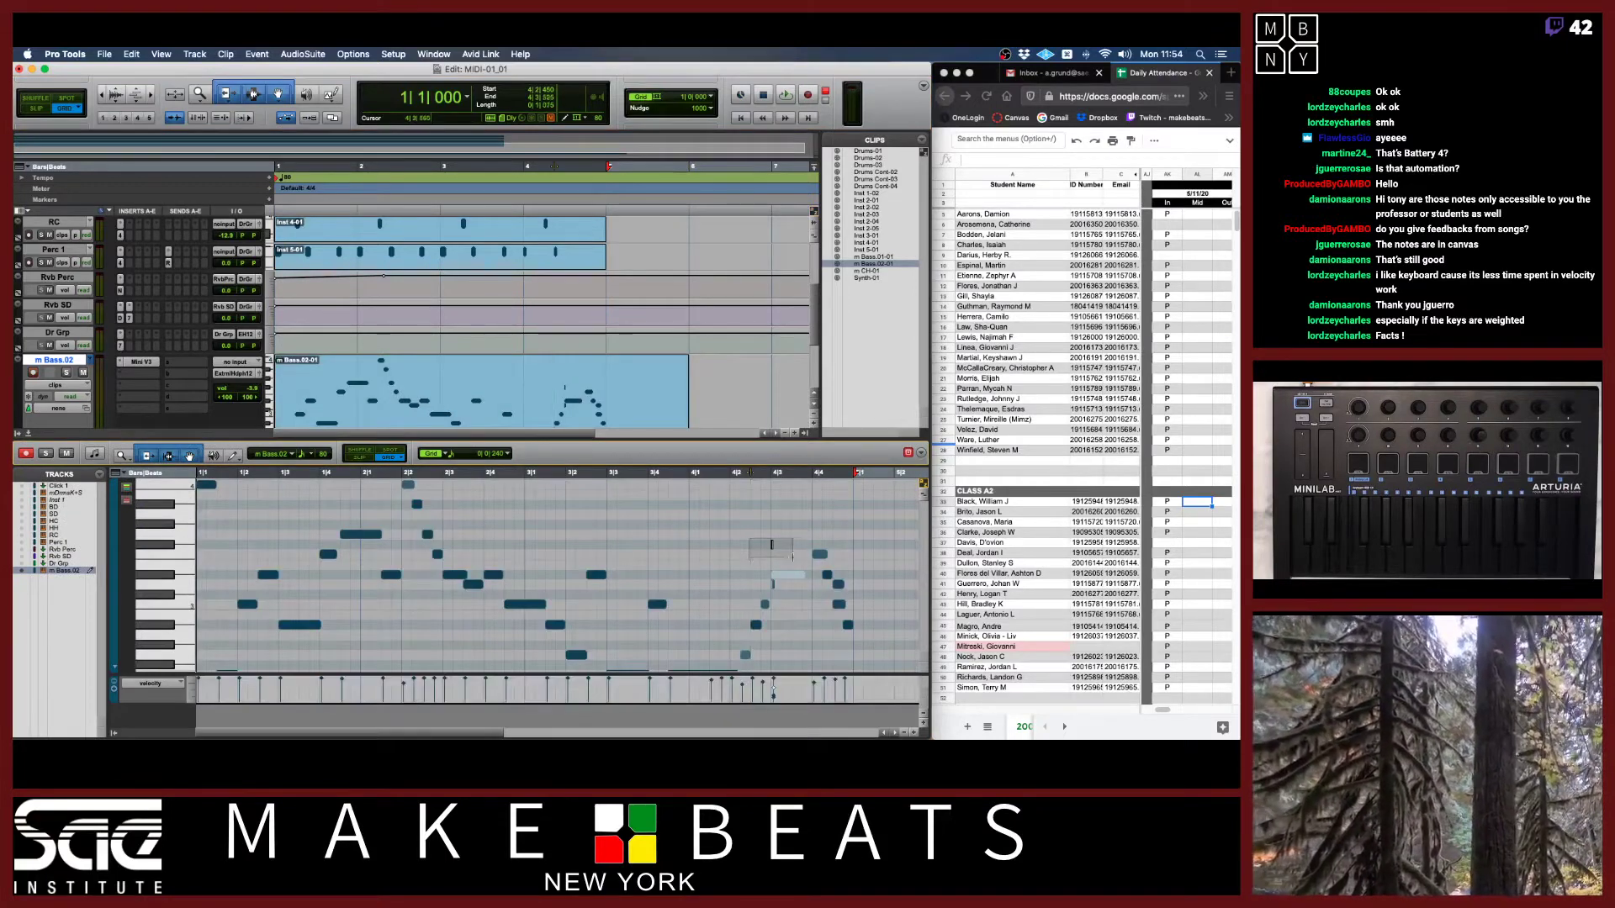
left_click(776, 584)
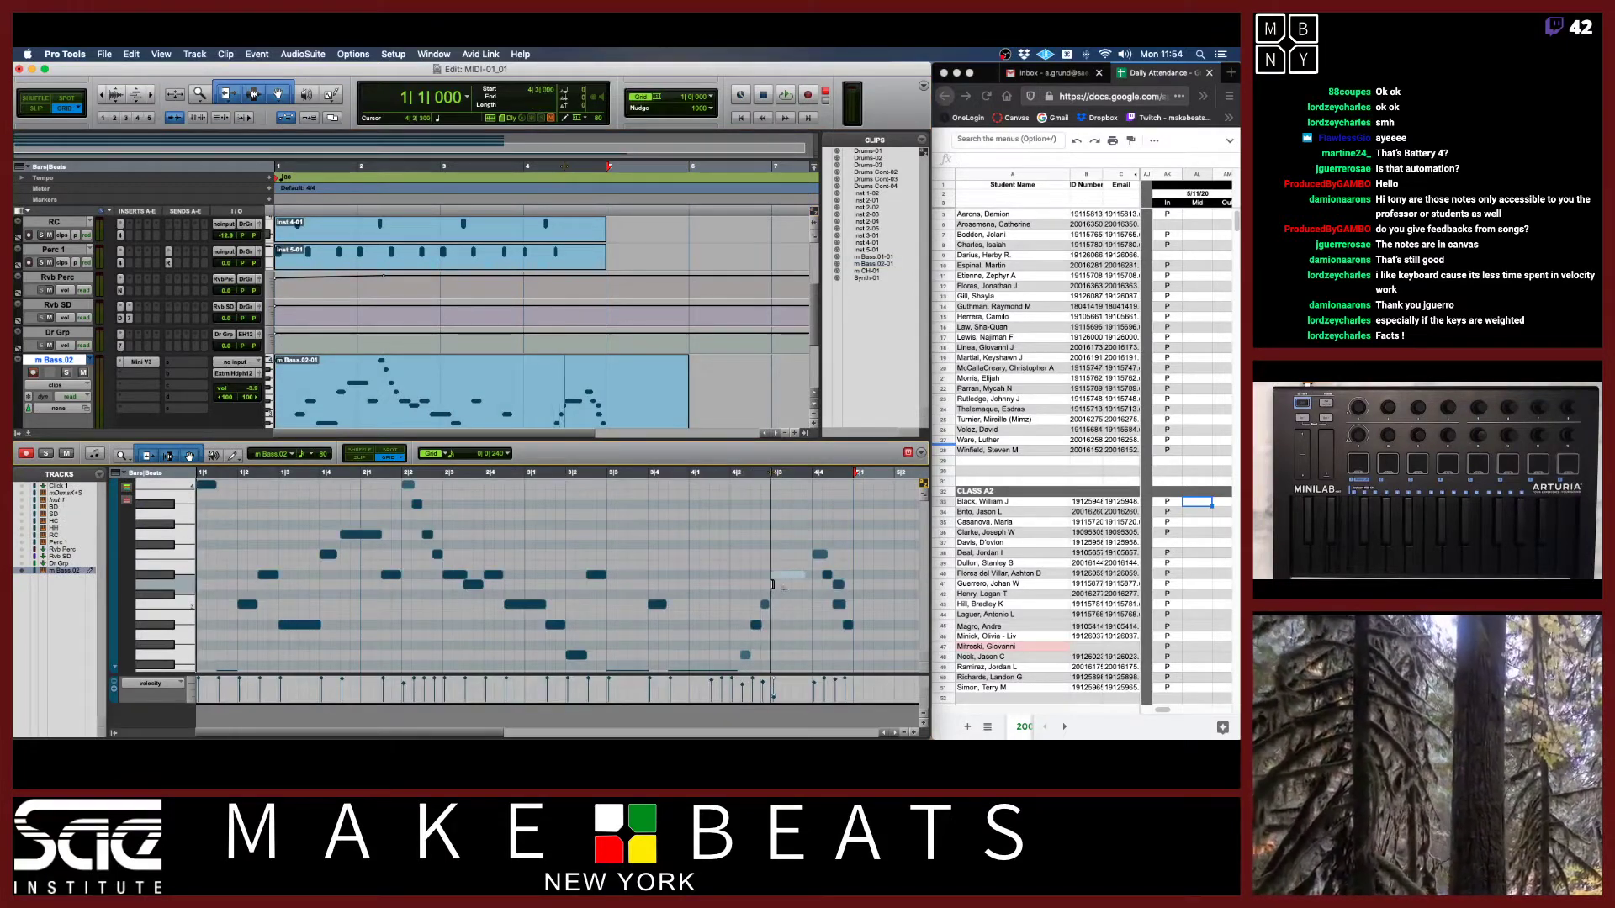
scroll(777, 583, "down", 15)
scroll(776, 584, "up", 4)
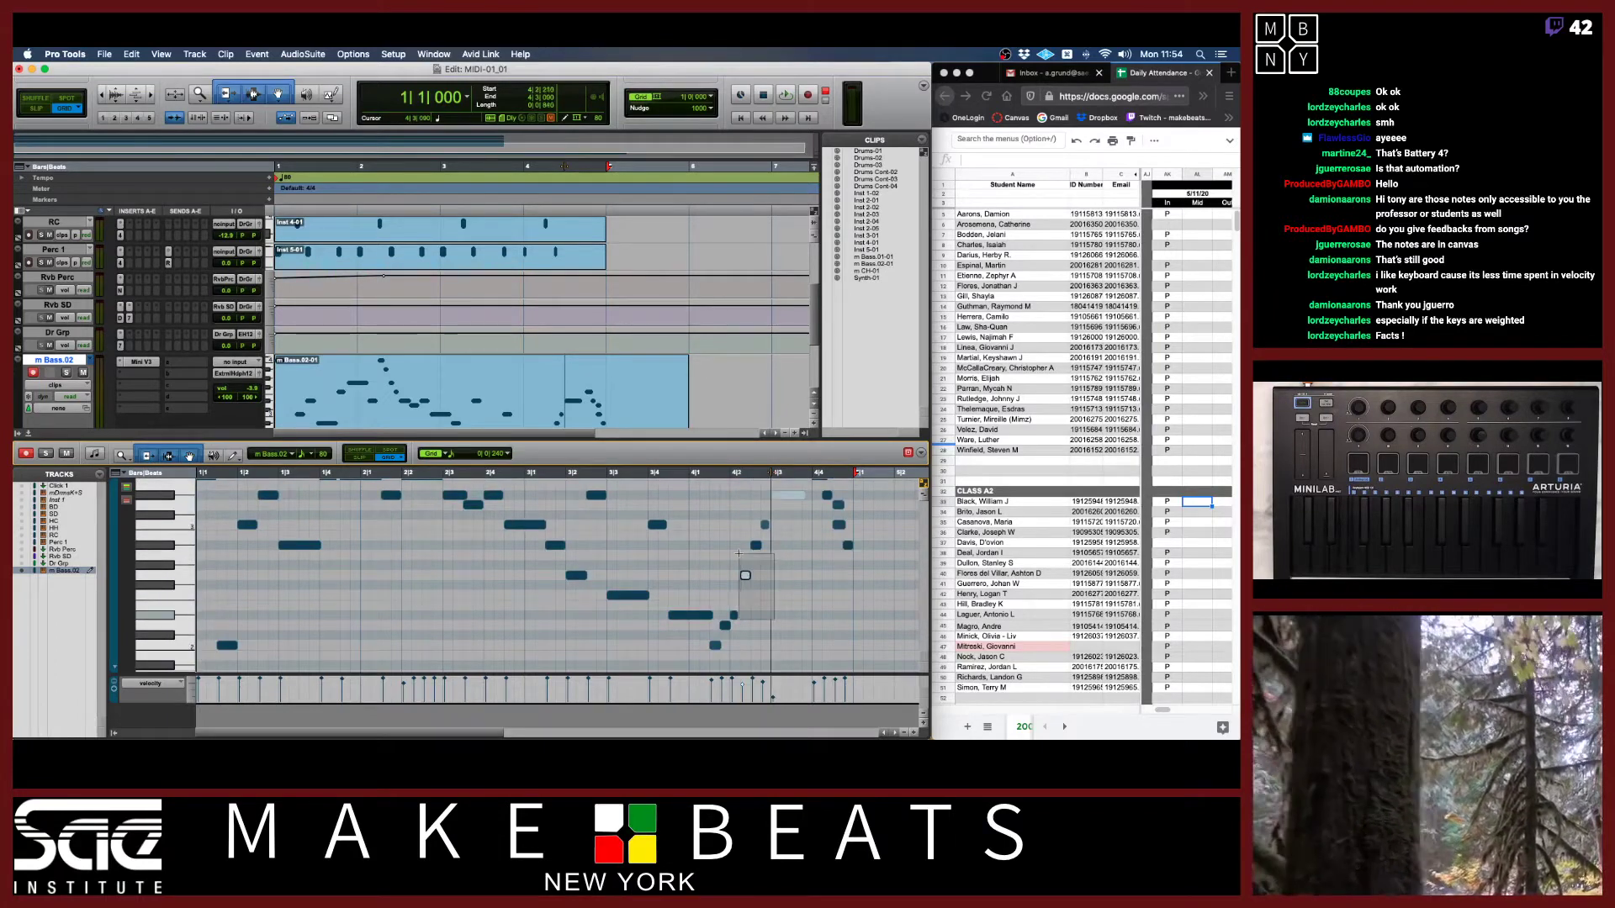
Select all notes of the bass clip and open the Change Duration event operation.
left_click(606, 522)
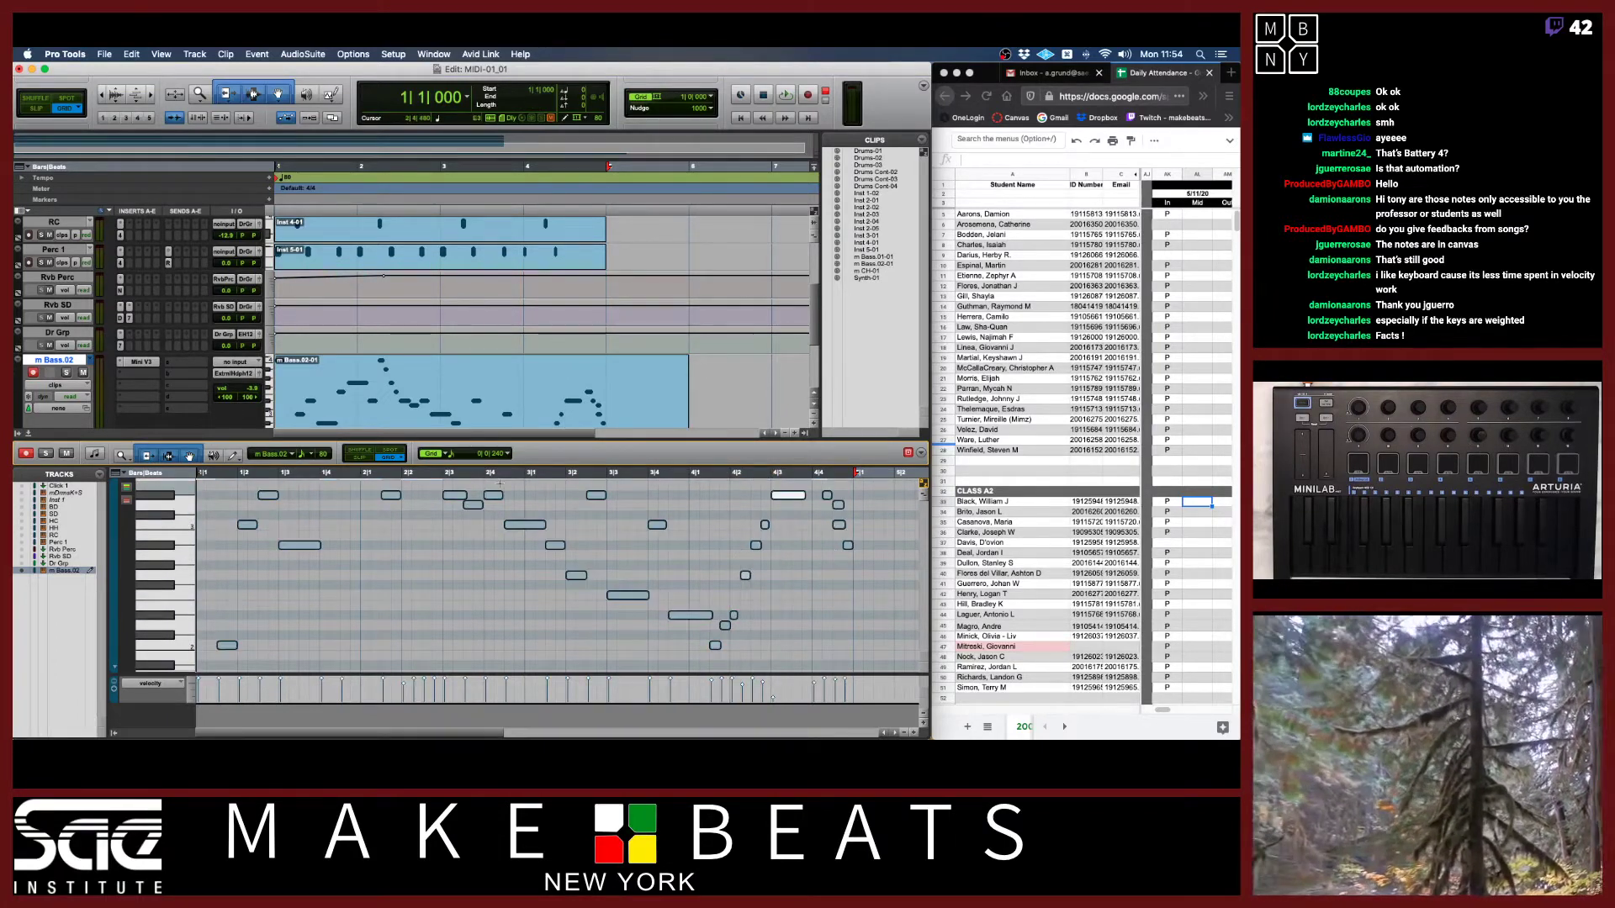
left_click(303, 54)
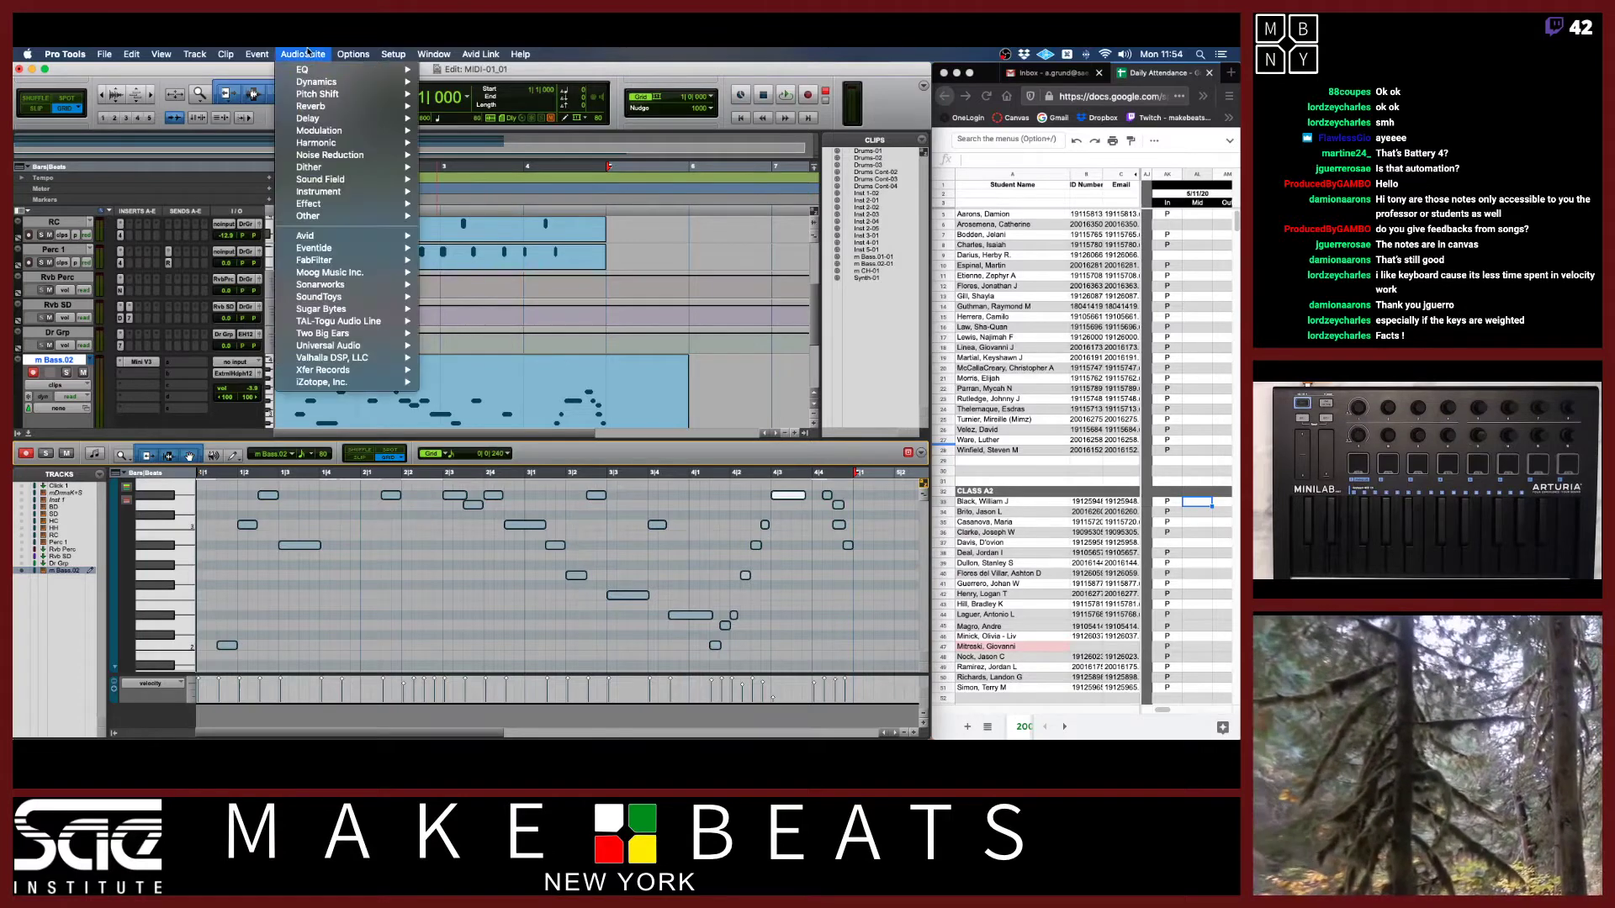
mouse_move(259, 54)
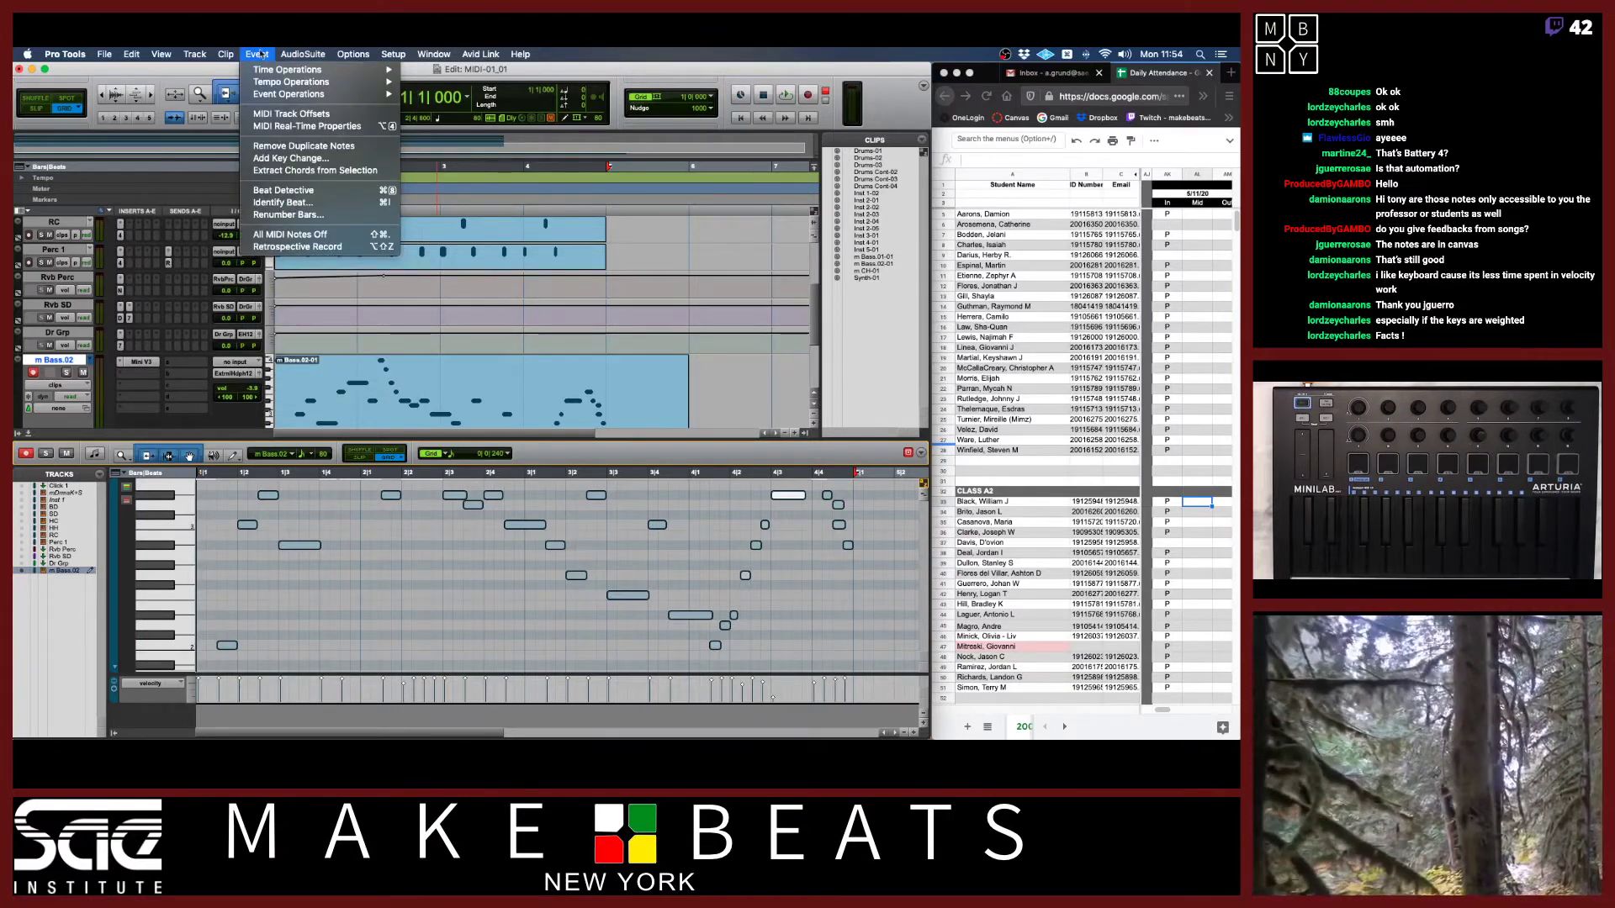
mouse_move(271, 98)
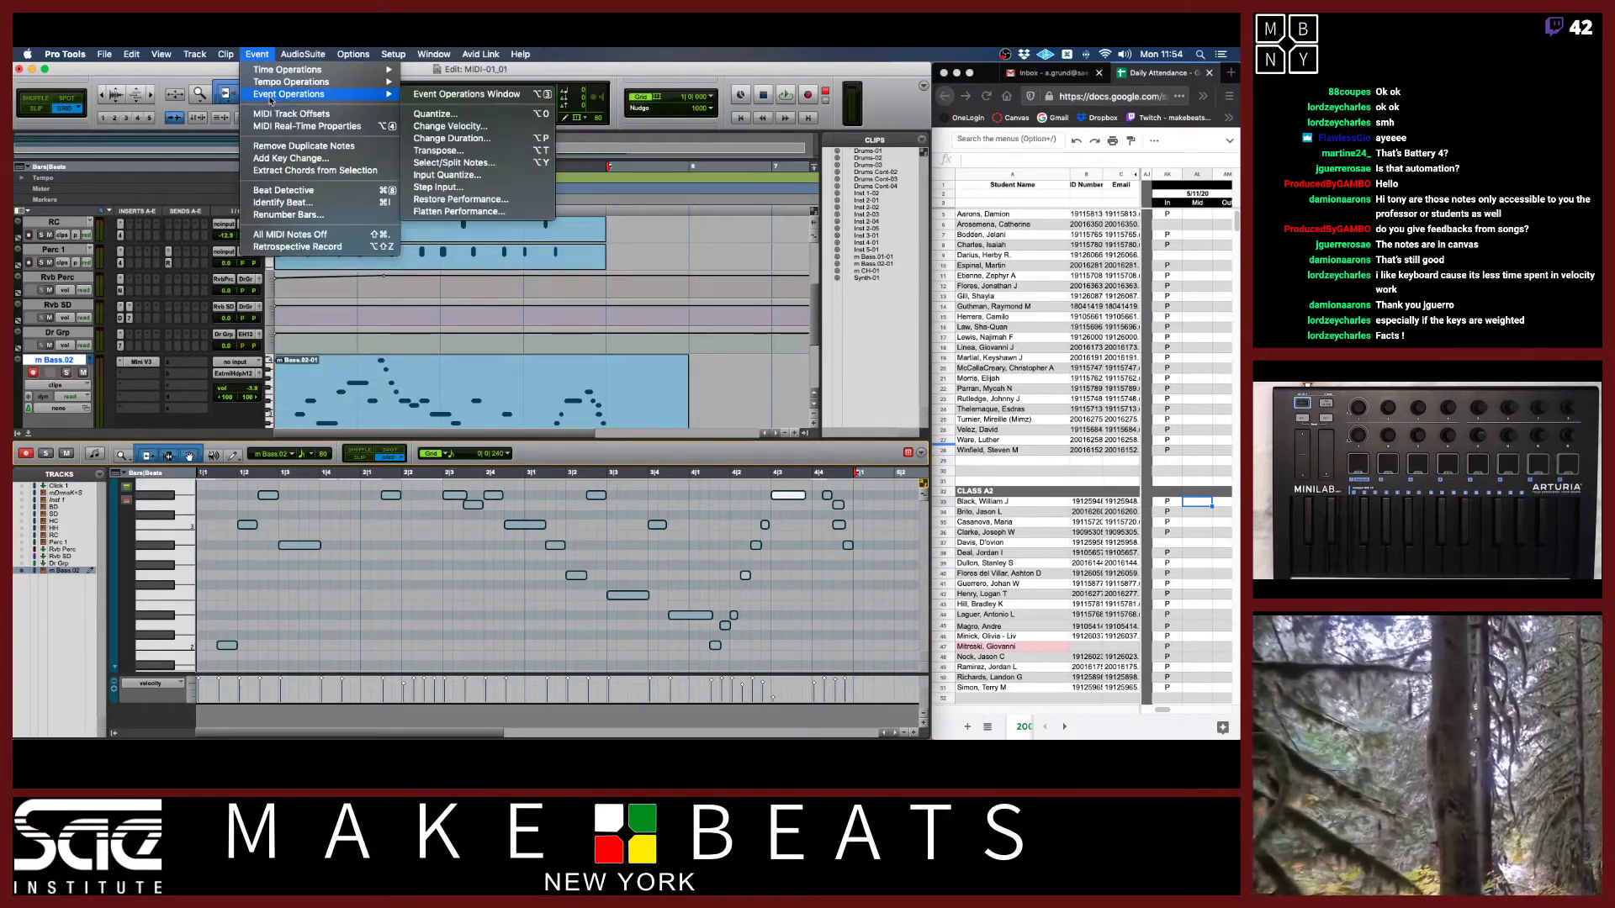
left_click(468, 139)
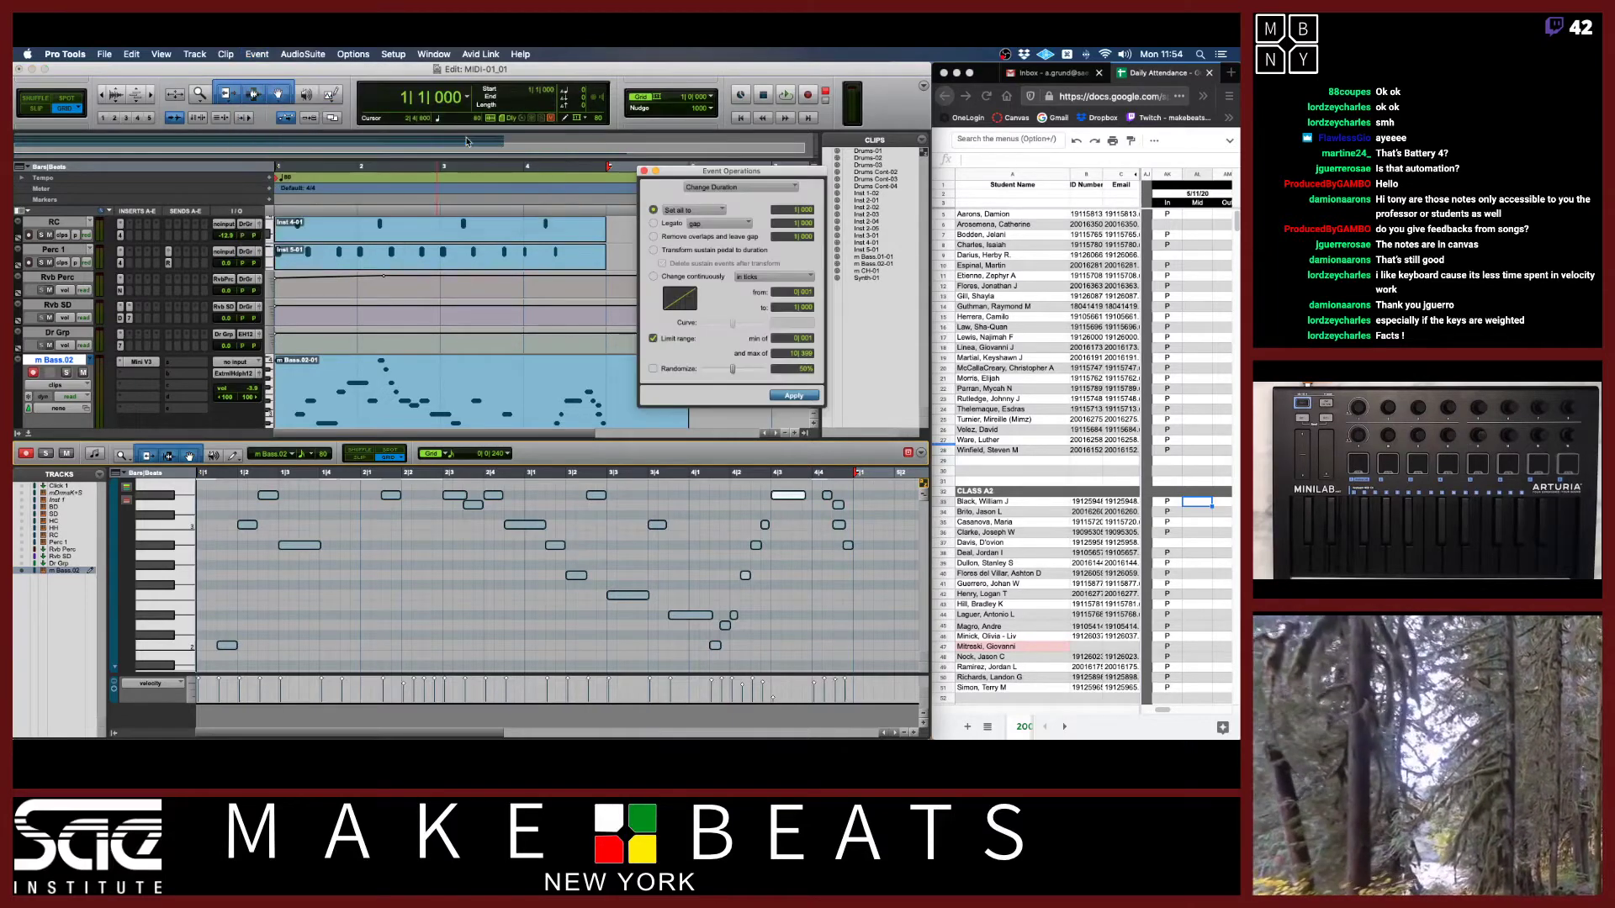
Switch to Preview to check the Change Duration notes on page 9 of the lecture PDF, and return to Pro Tools.
key("super+Tab")
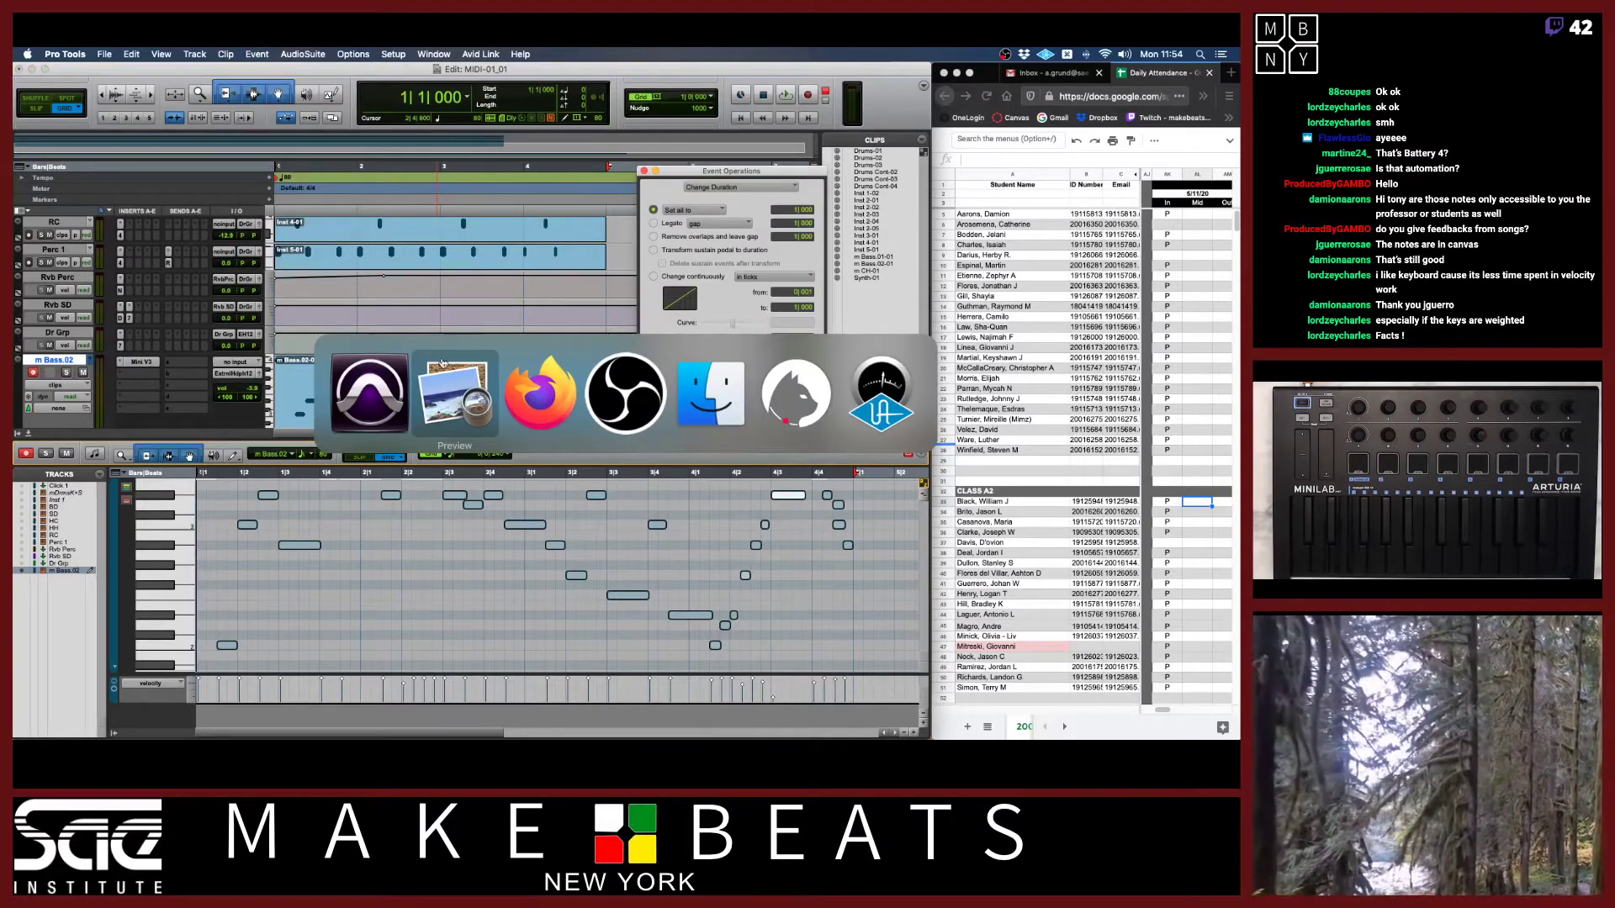
left_click(381, 377)
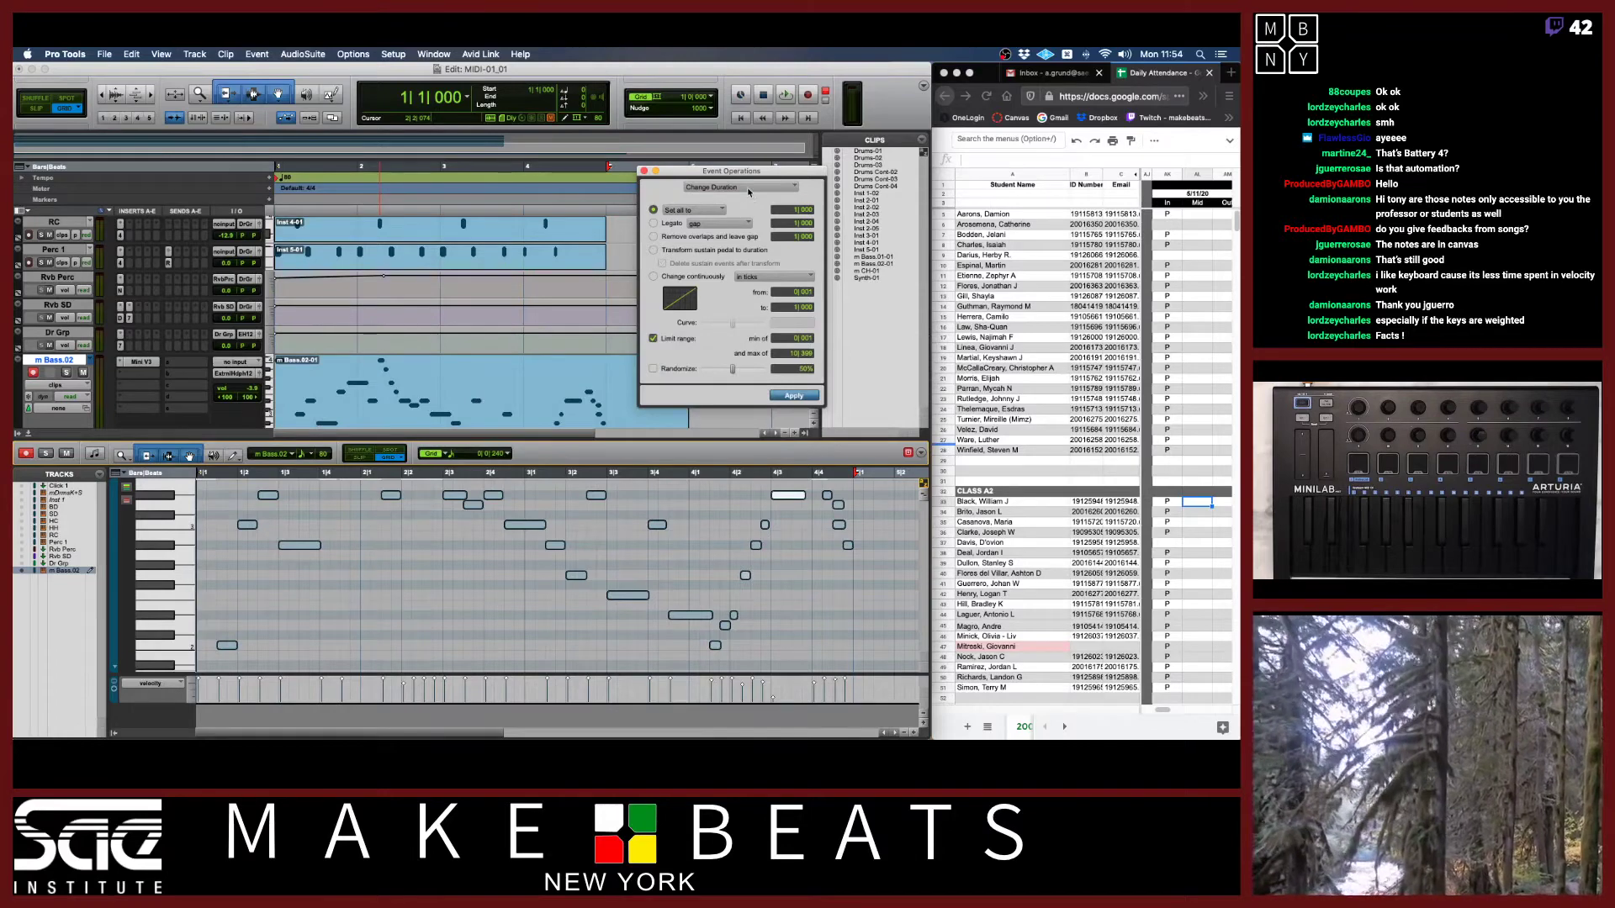
key("super+Tab")
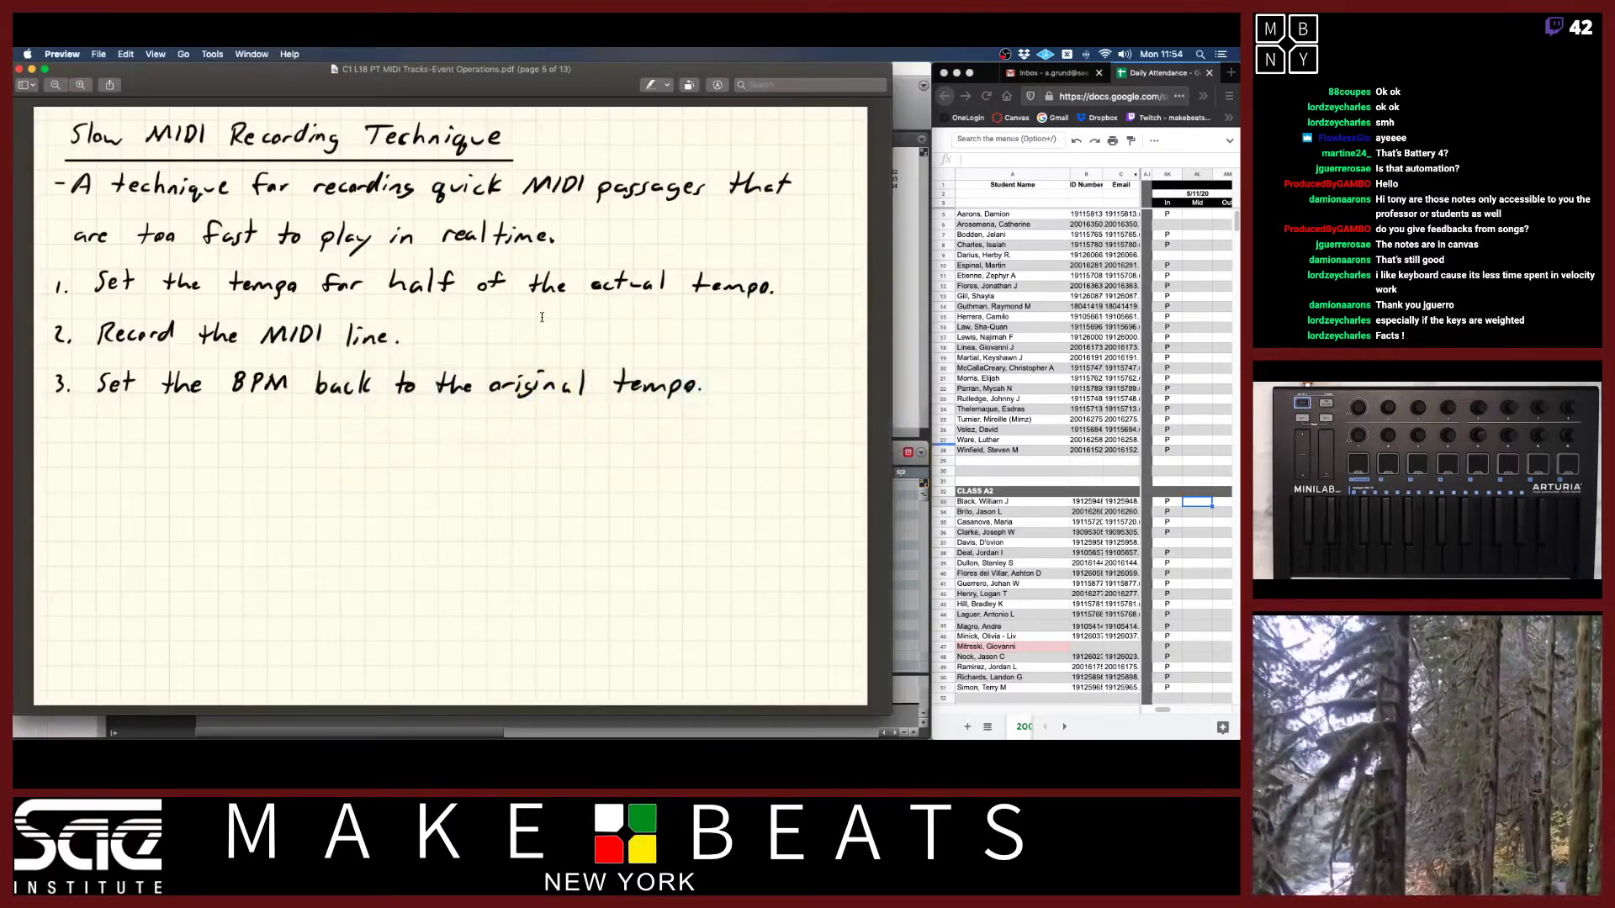
key("Down")
key("Down")
key("Down")
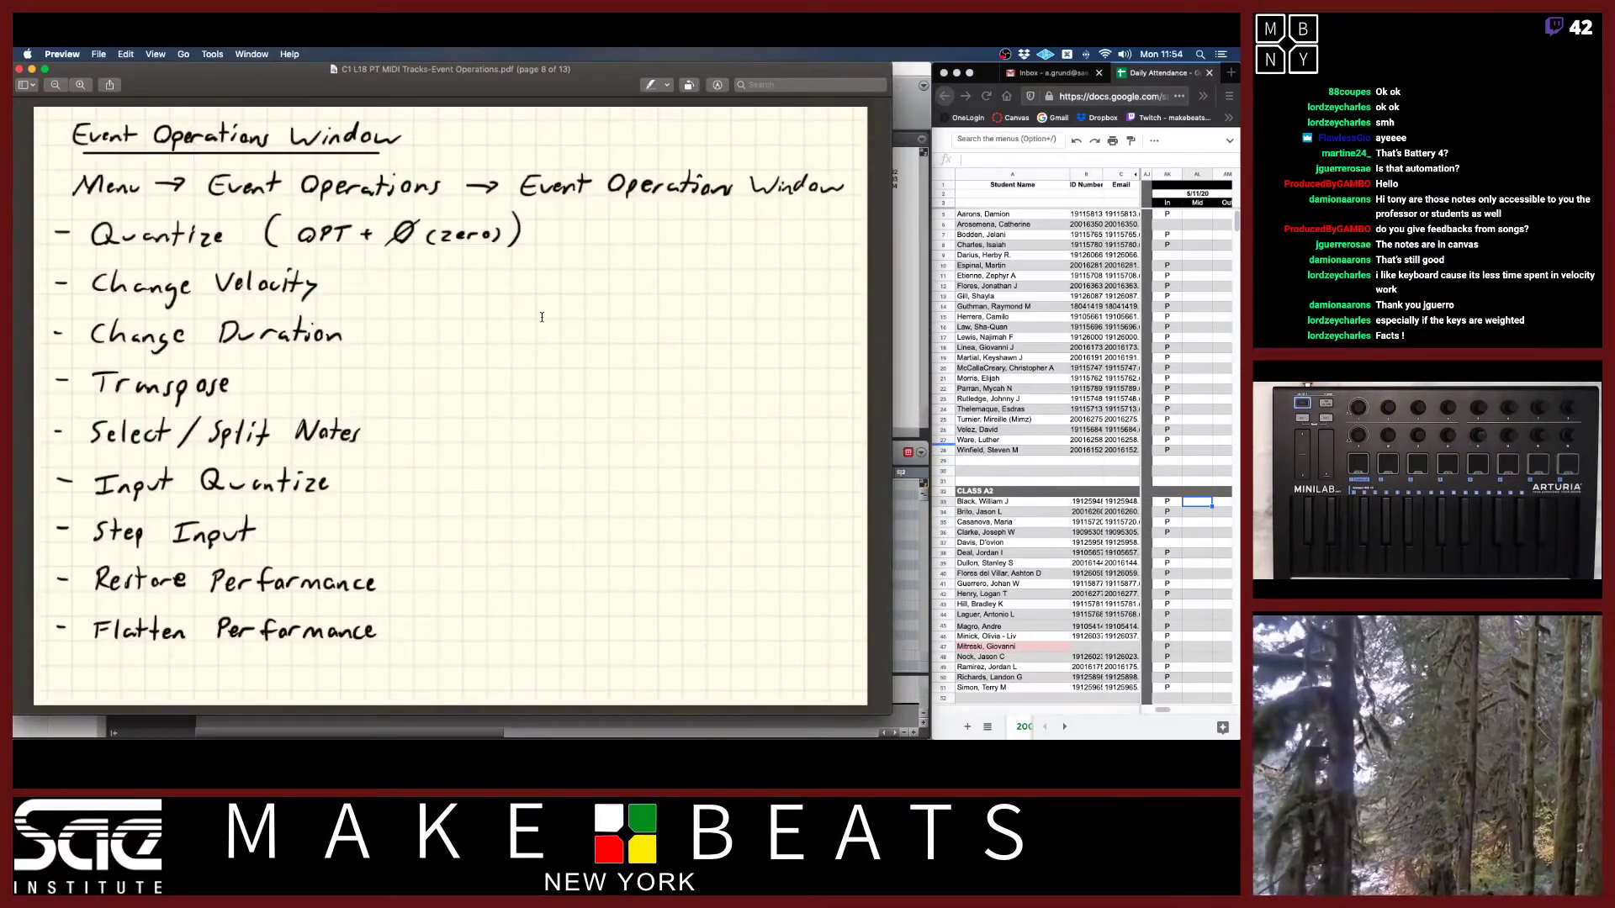
key("Down")
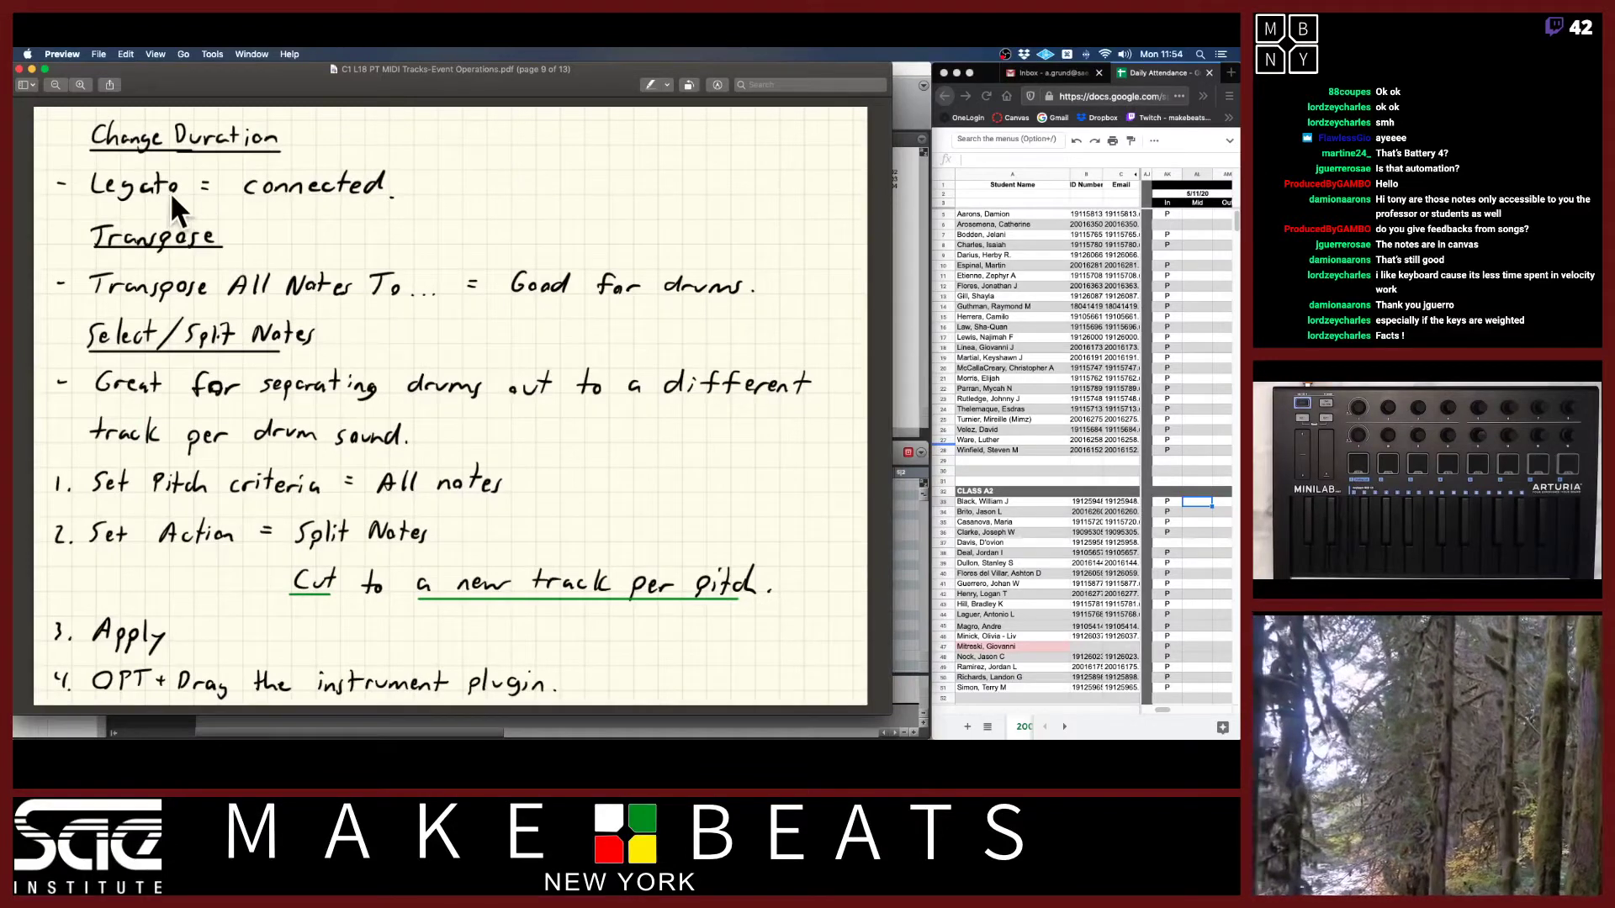
key("super+Tab")
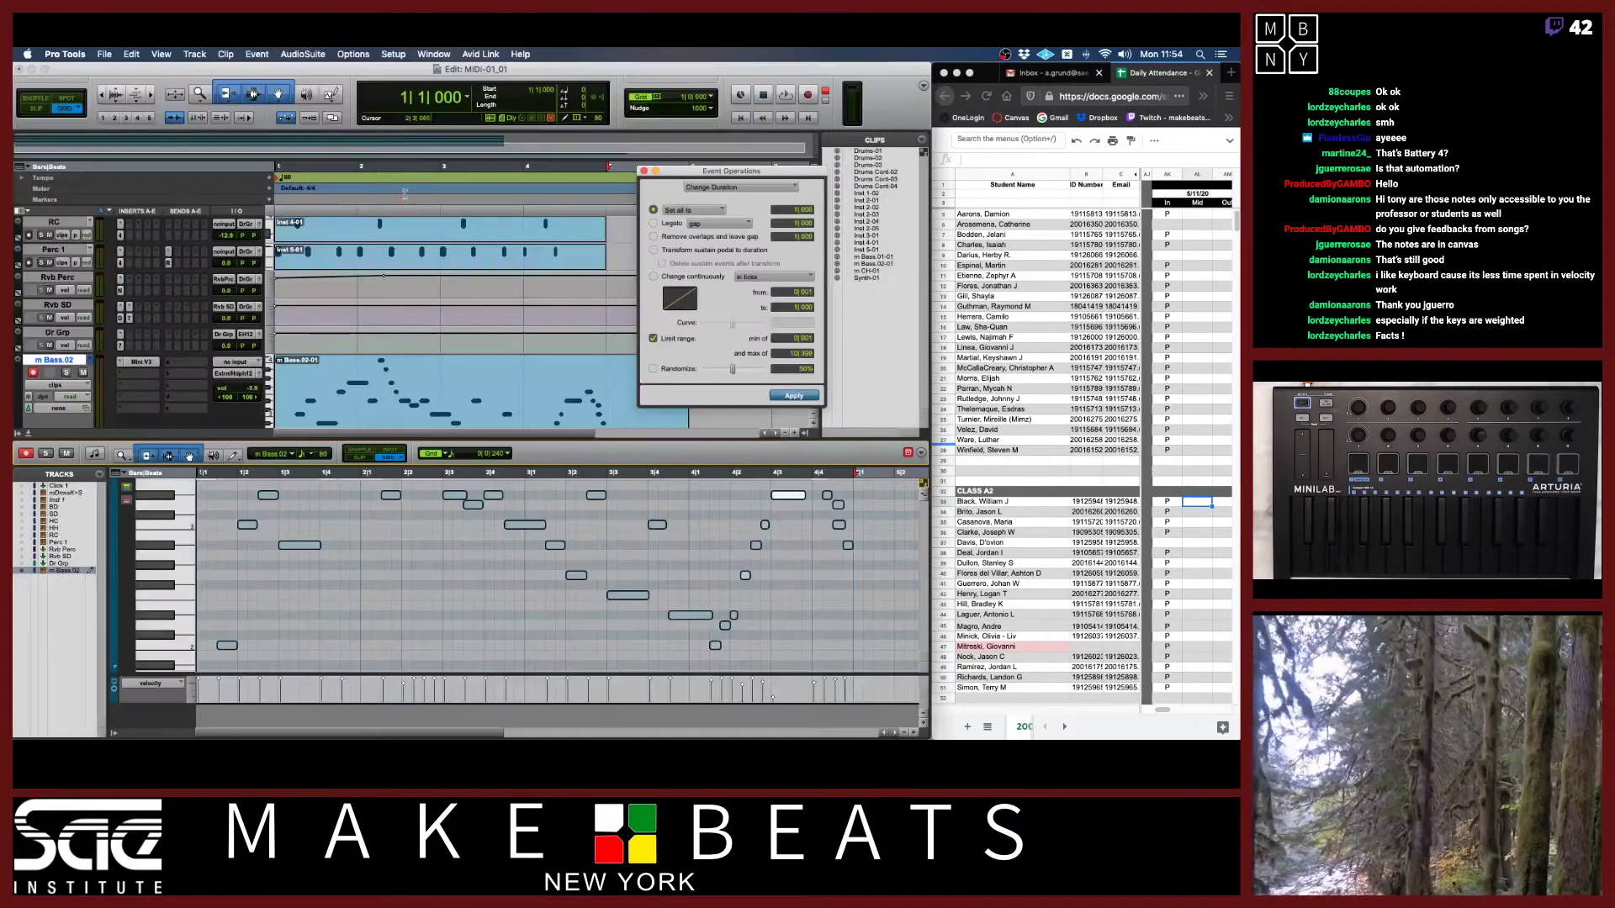
Set Change Duration to Legato with an Overlap of 0|000 for the bass notes, and clear the note selection.
left_click(654, 223)
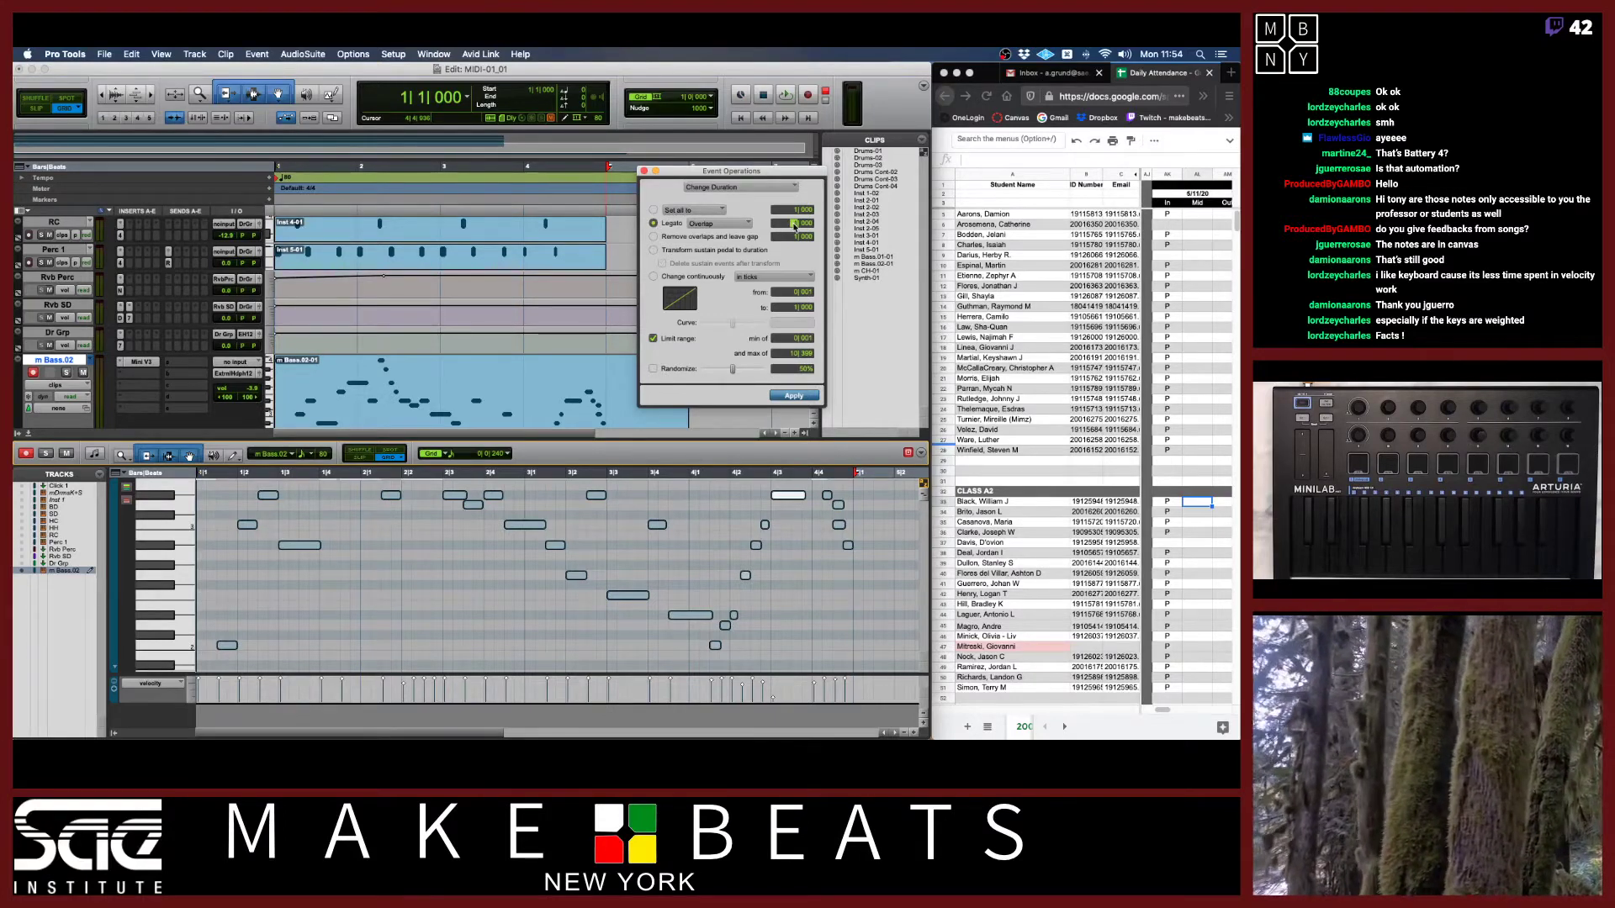
type("0")
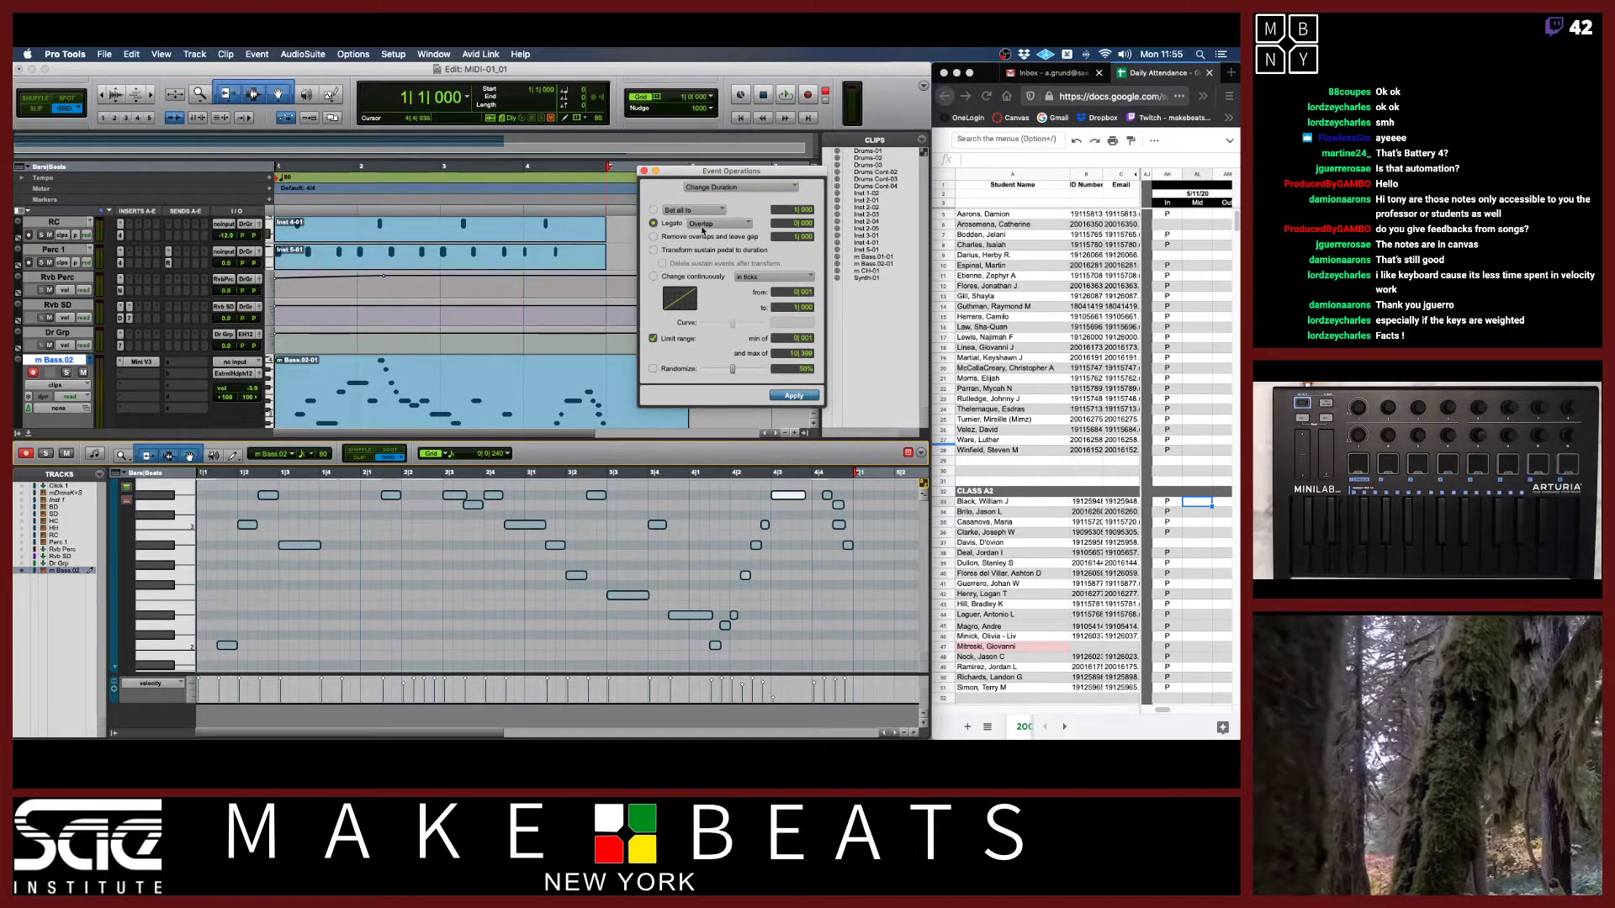
left_click(721, 500)
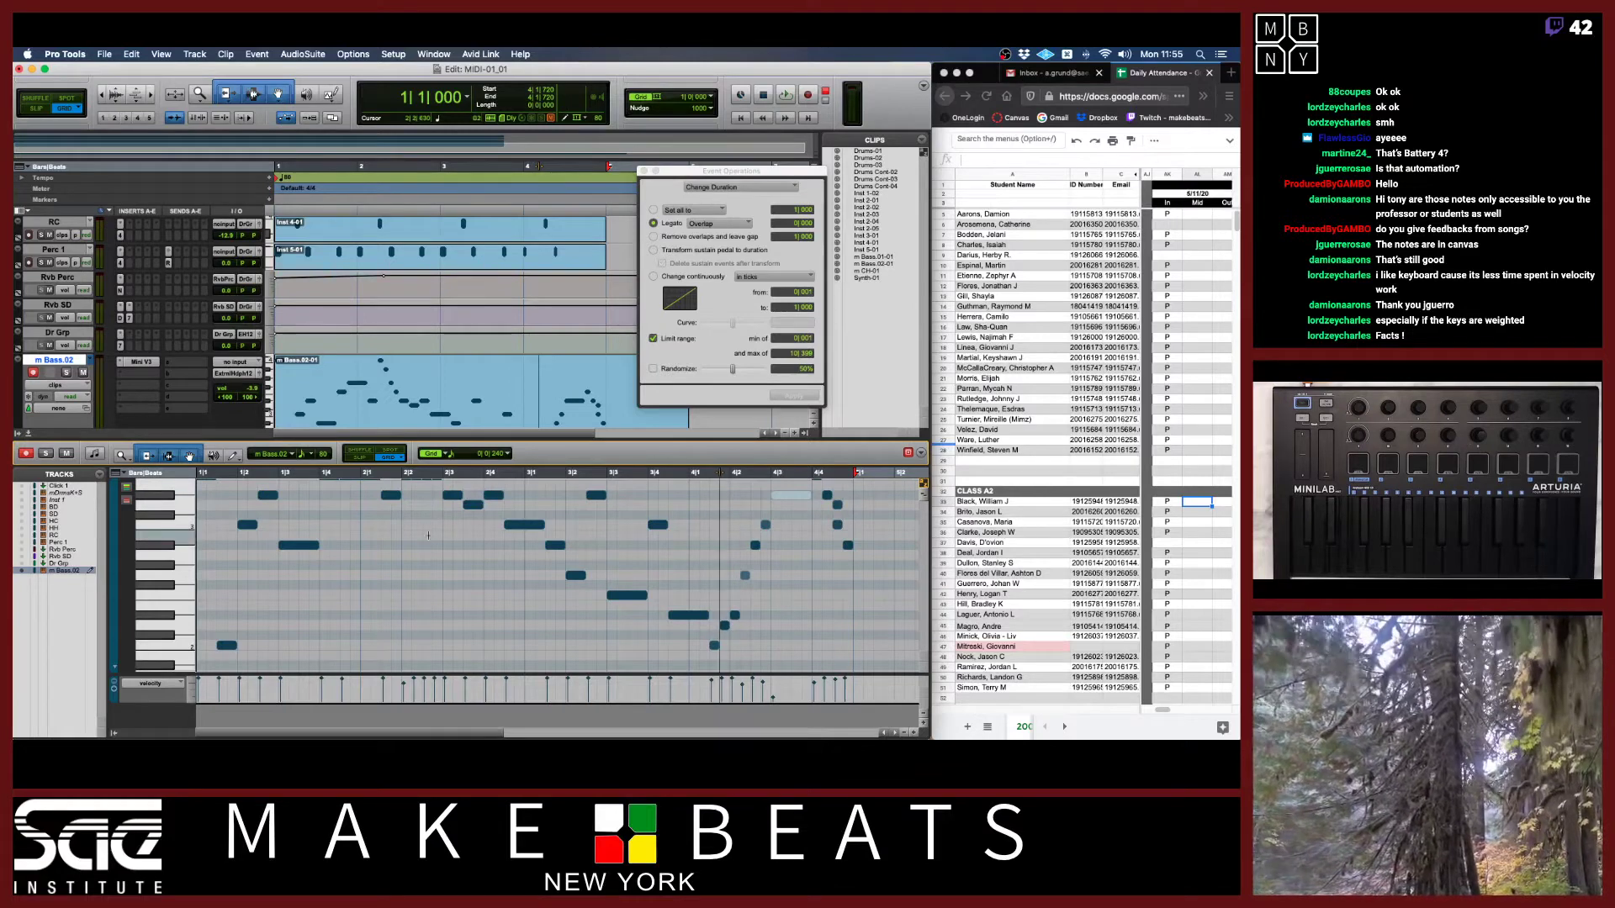
Audition the bass line with the beat and select the short note near the end of bar 4.
key("space")
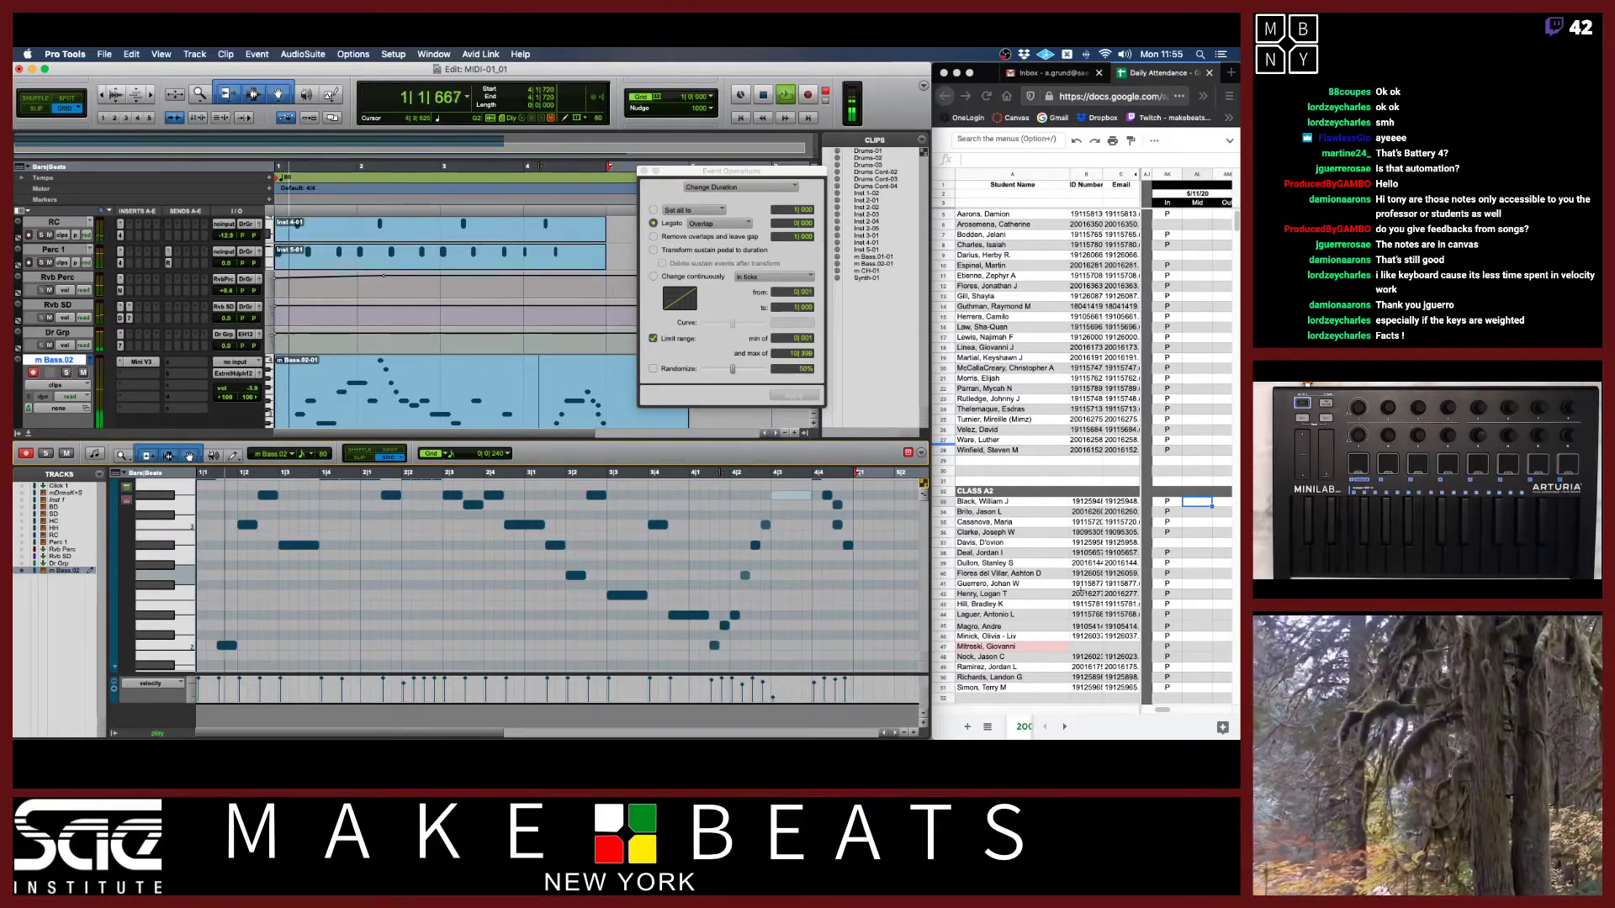
key("space")
left_click(831, 505)
left_click(836, 504)
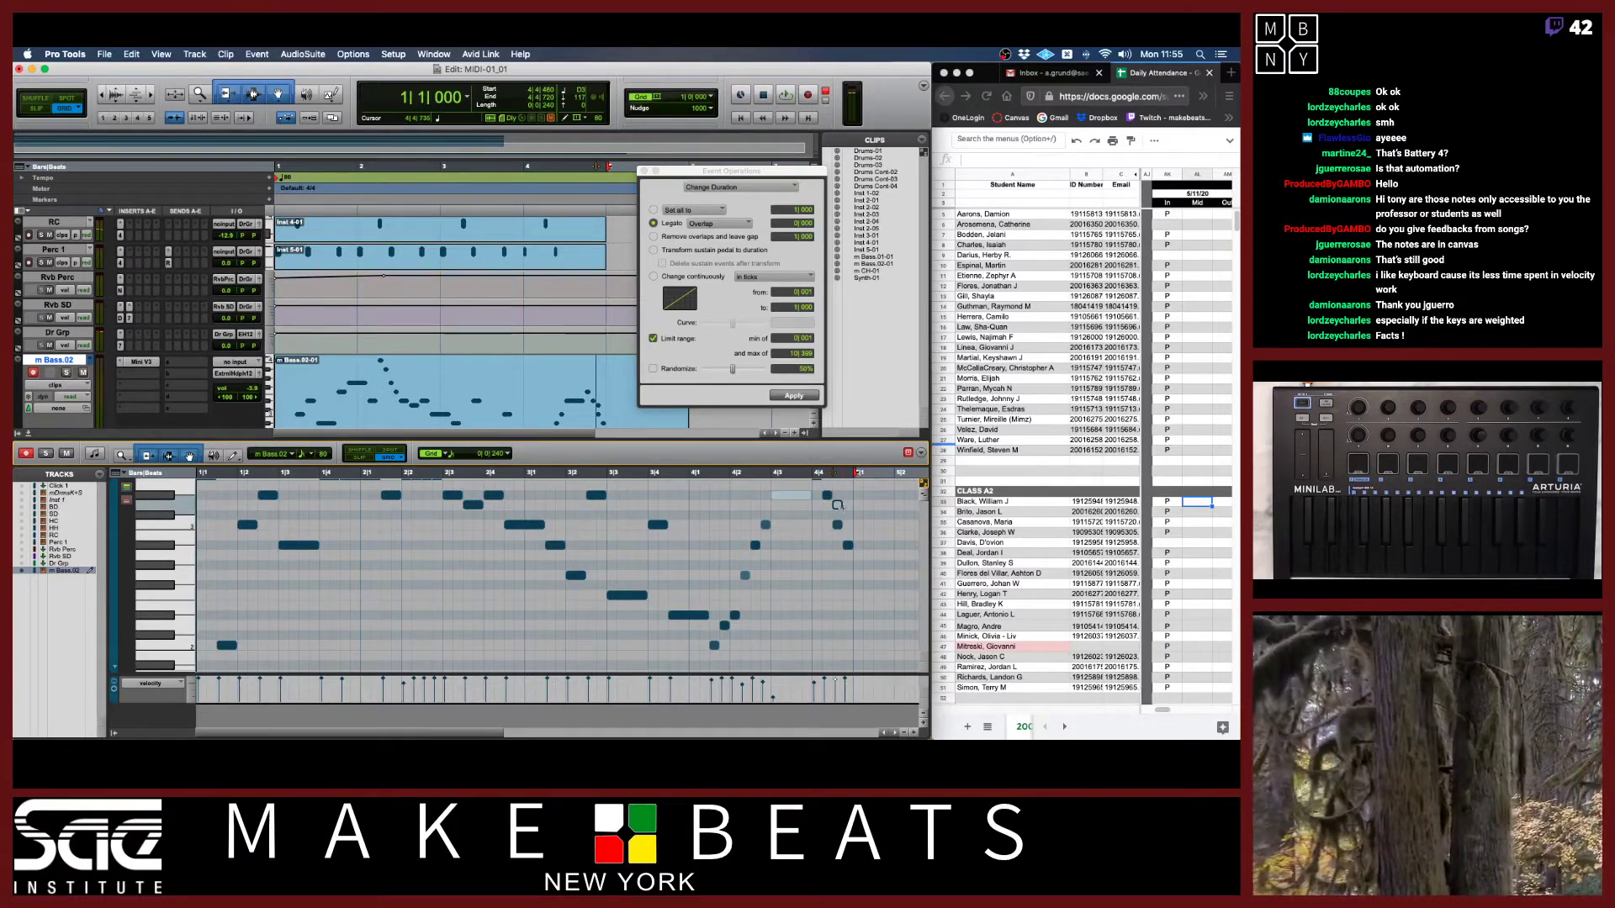
key("space")
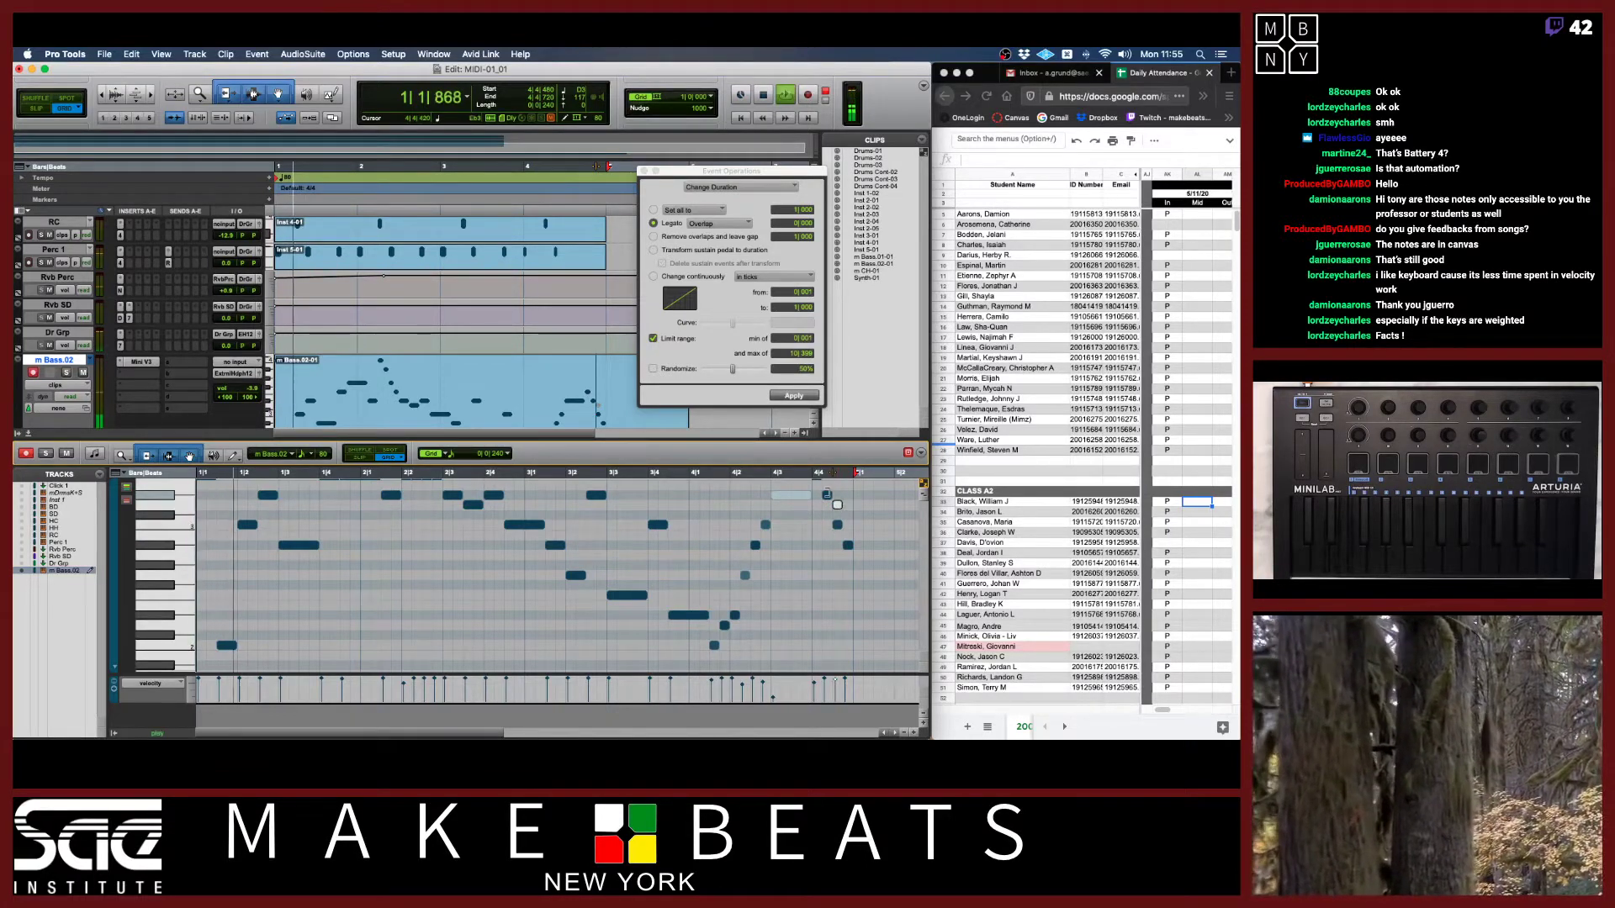
key("space")
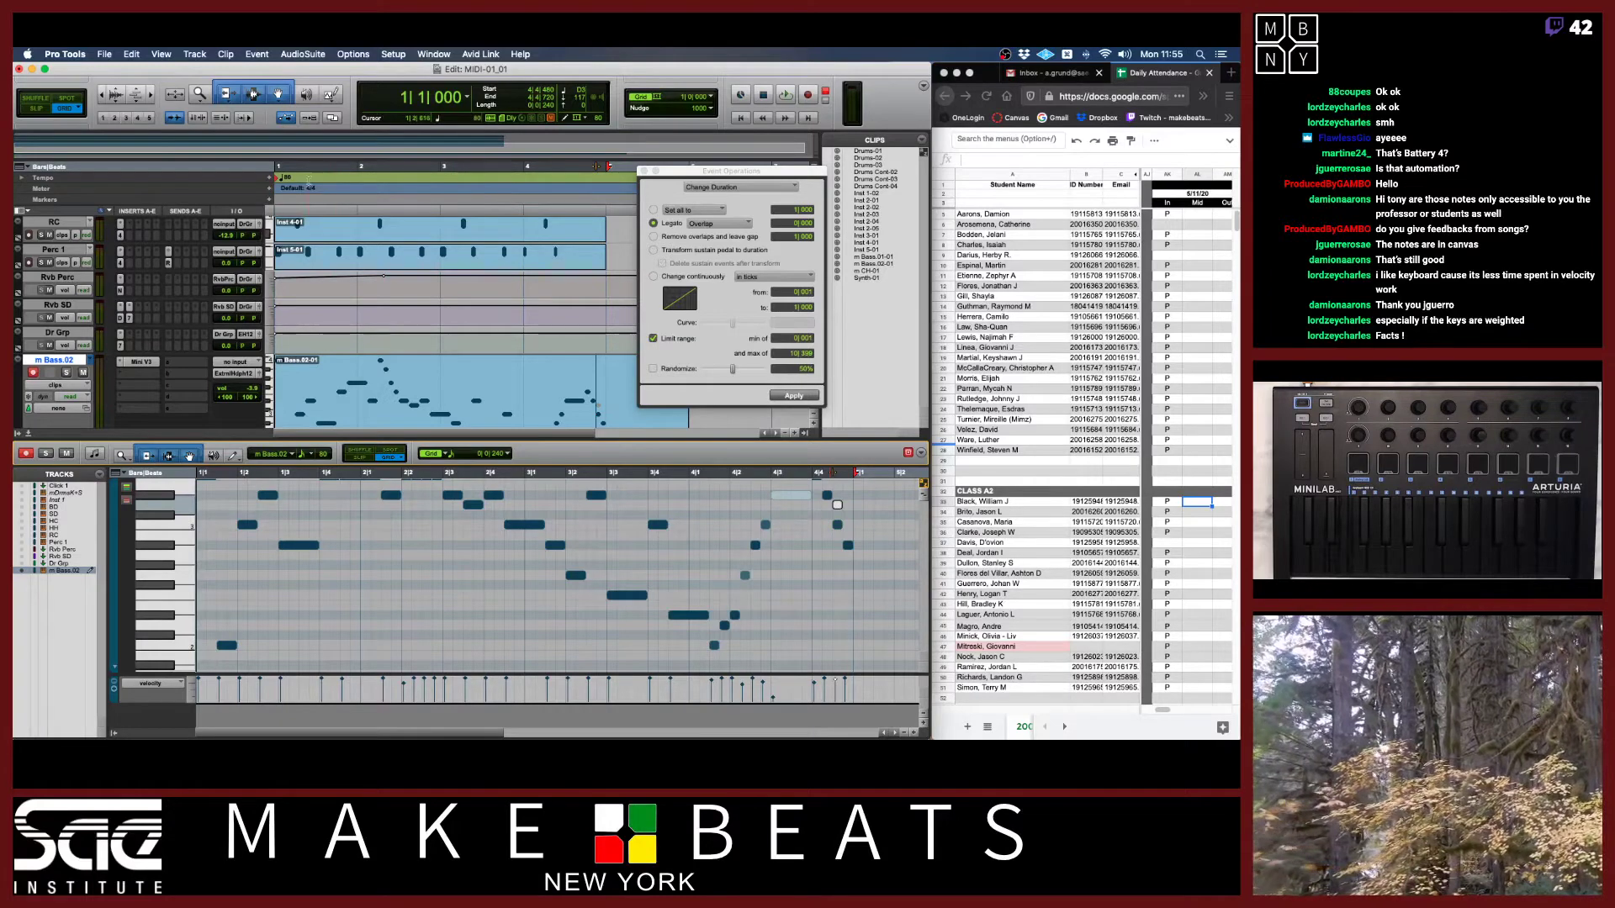
Set the tempo event at bar 1 to 160 BPM.
double_click(278, 178)
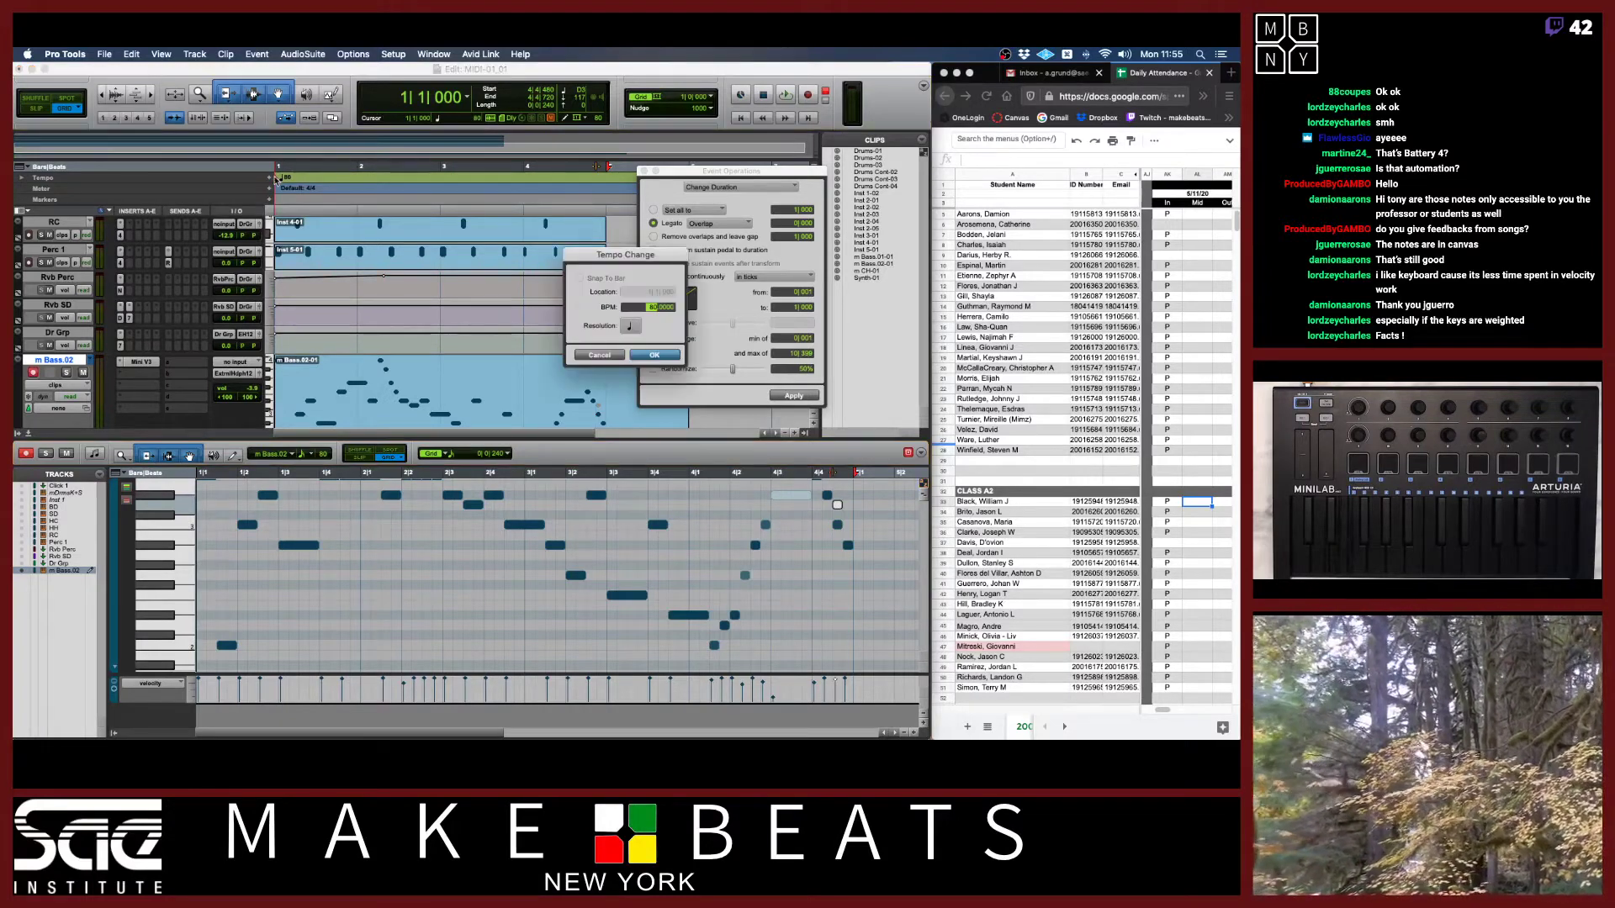
type("160")
key("Return")
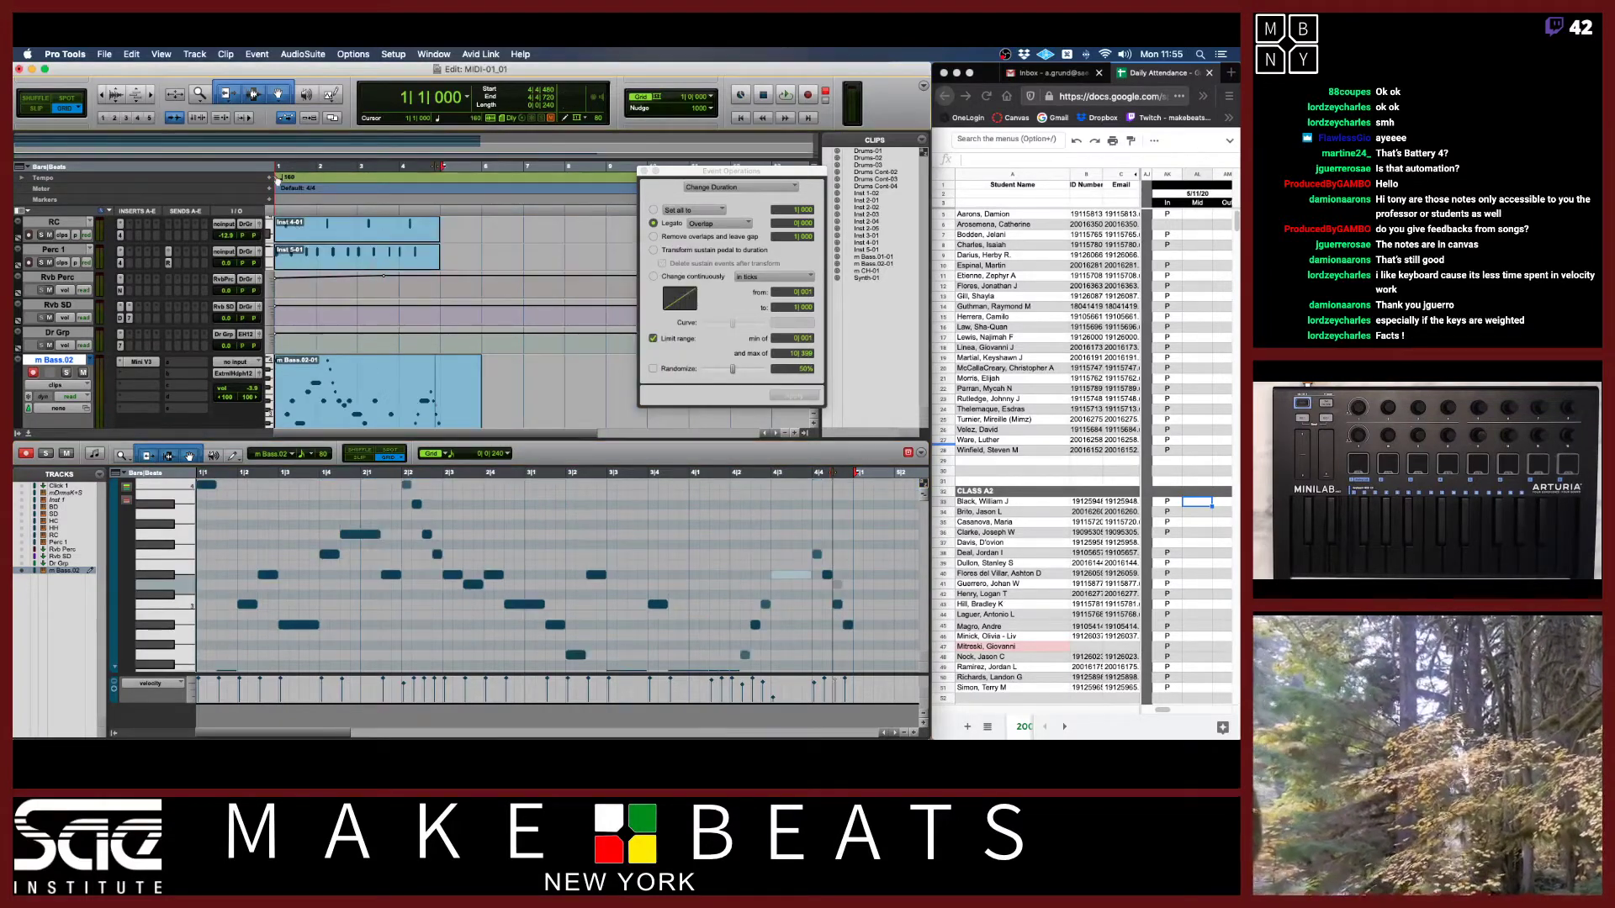
Audition the bass line with the beat from bar 1 and close the Event Operations window.
key("space")
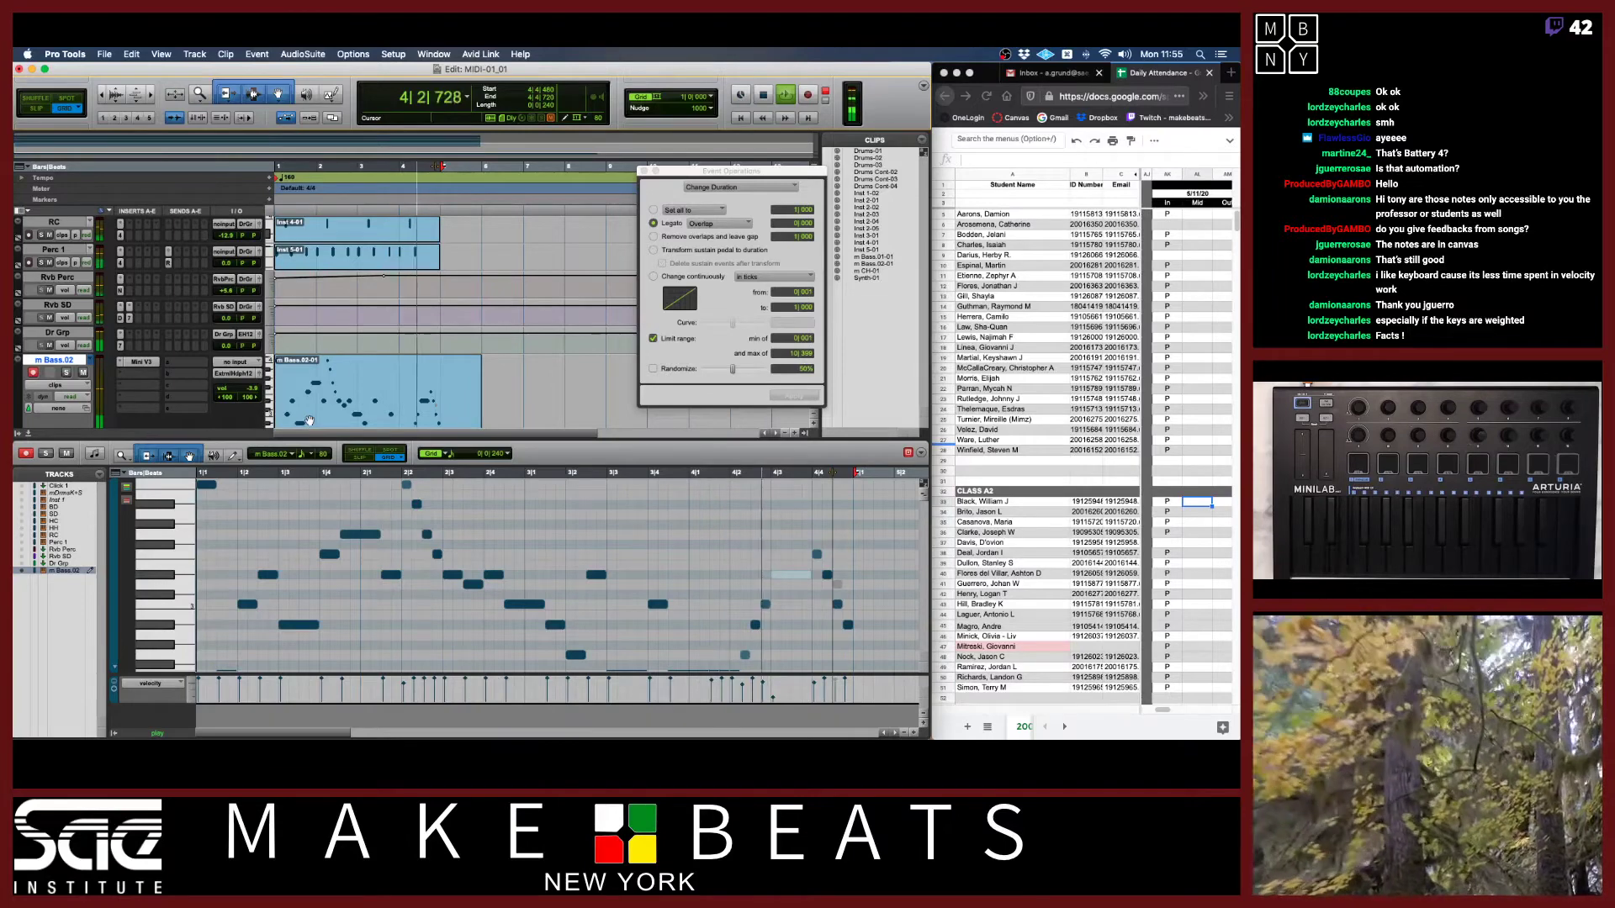
key("space")
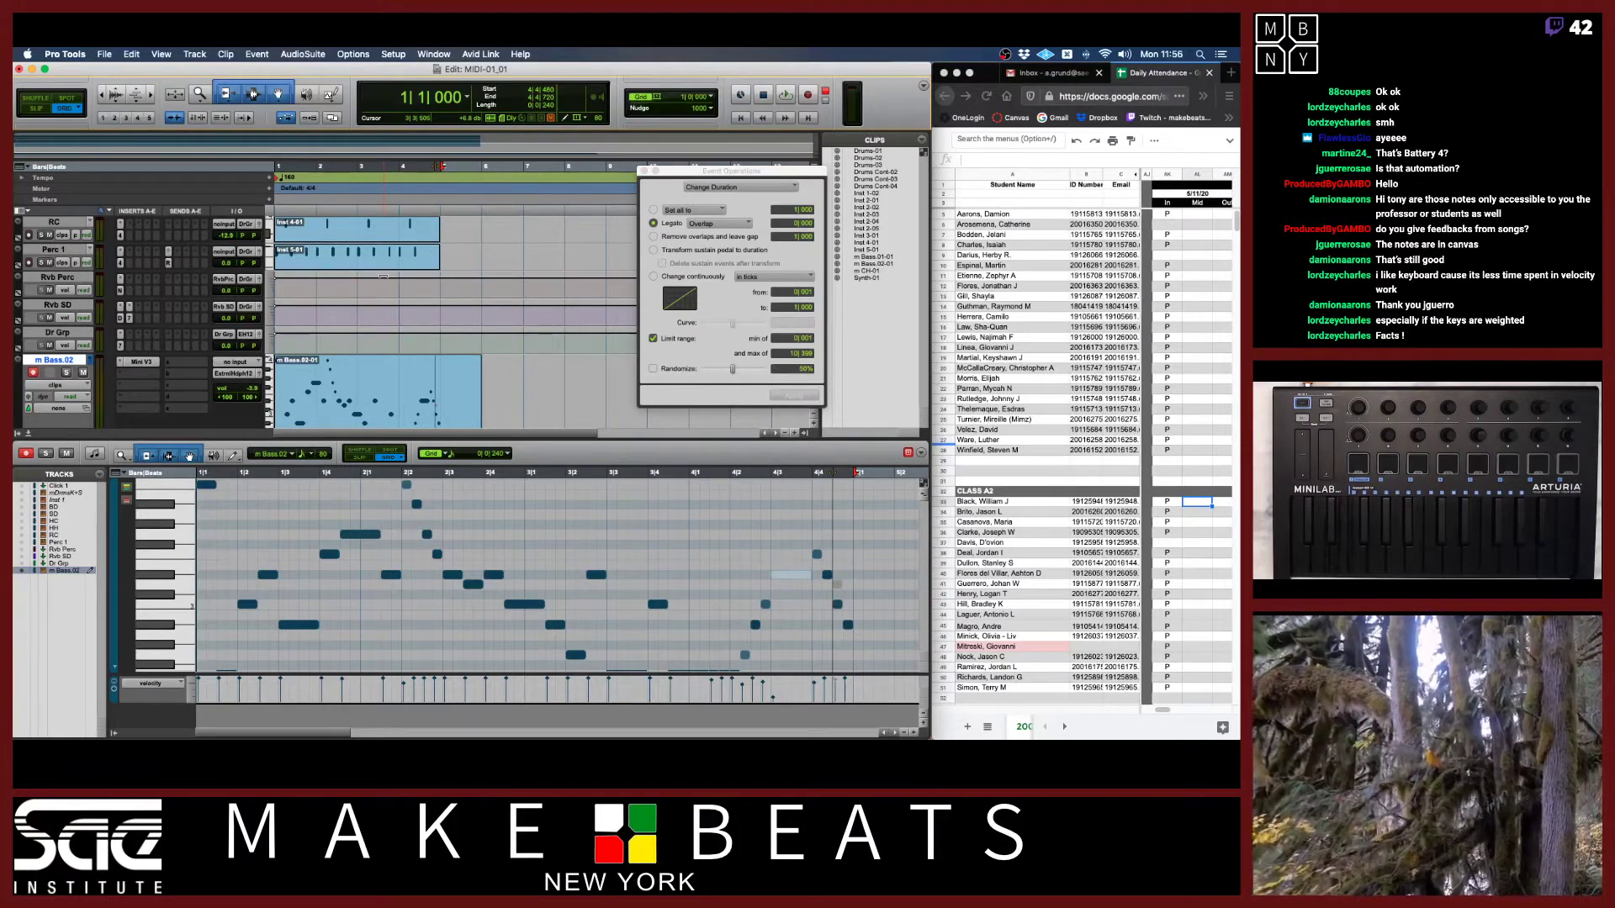
left_click(644, 171)
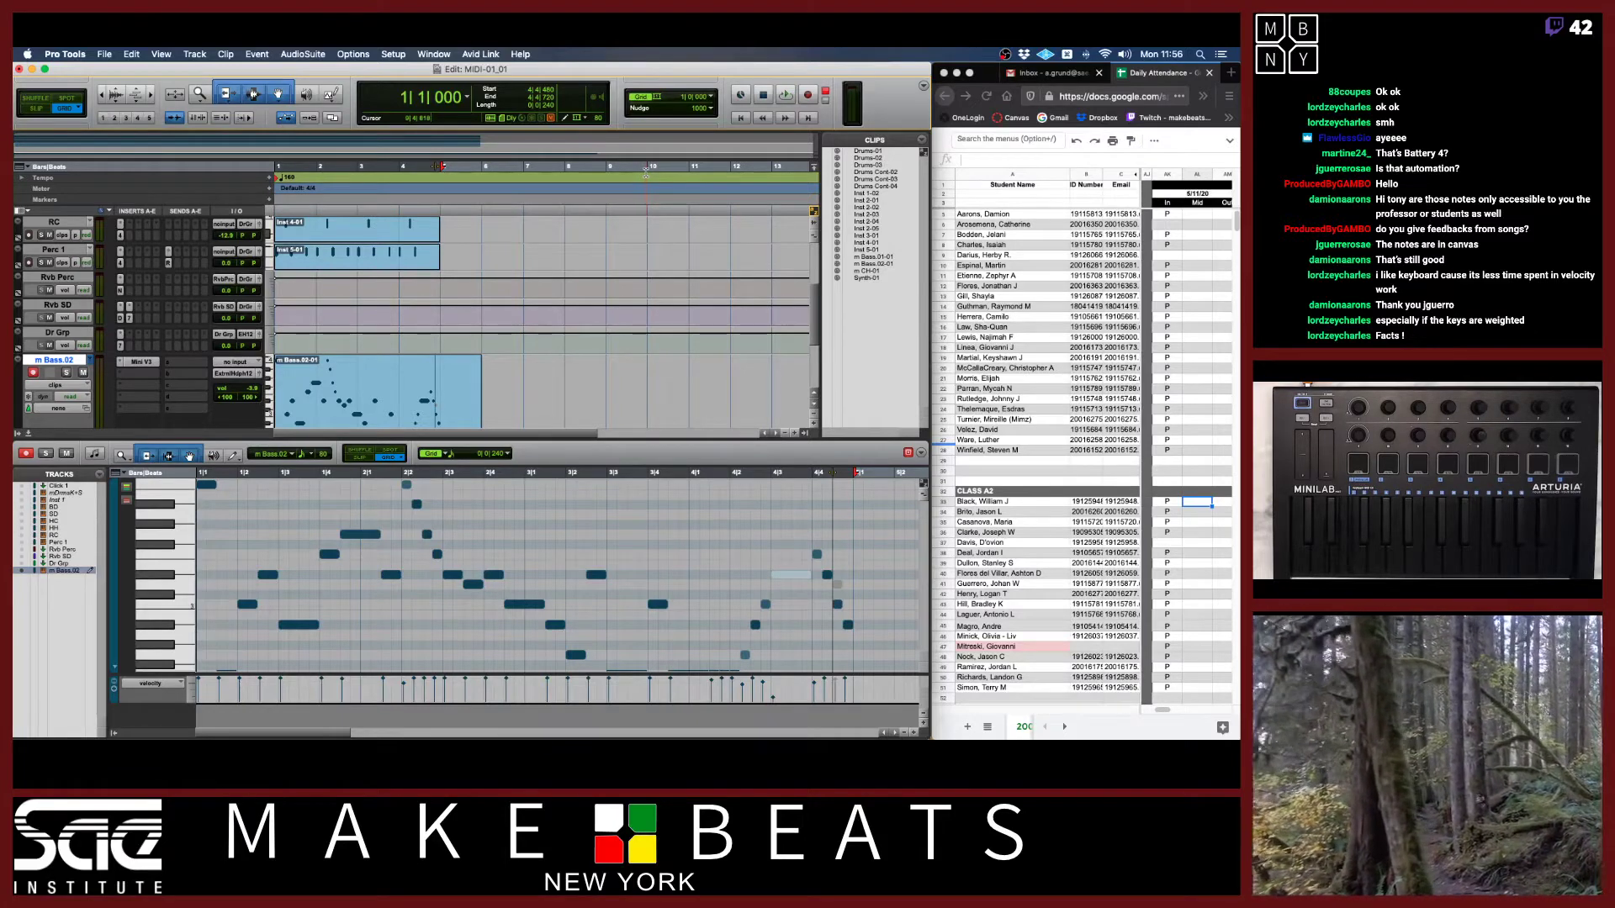
Switch to Preview to review the Slow MIDI Recording Technique and Quantize pages of the lecture PDF, and return to Pro Tools.
key("super+Tab")
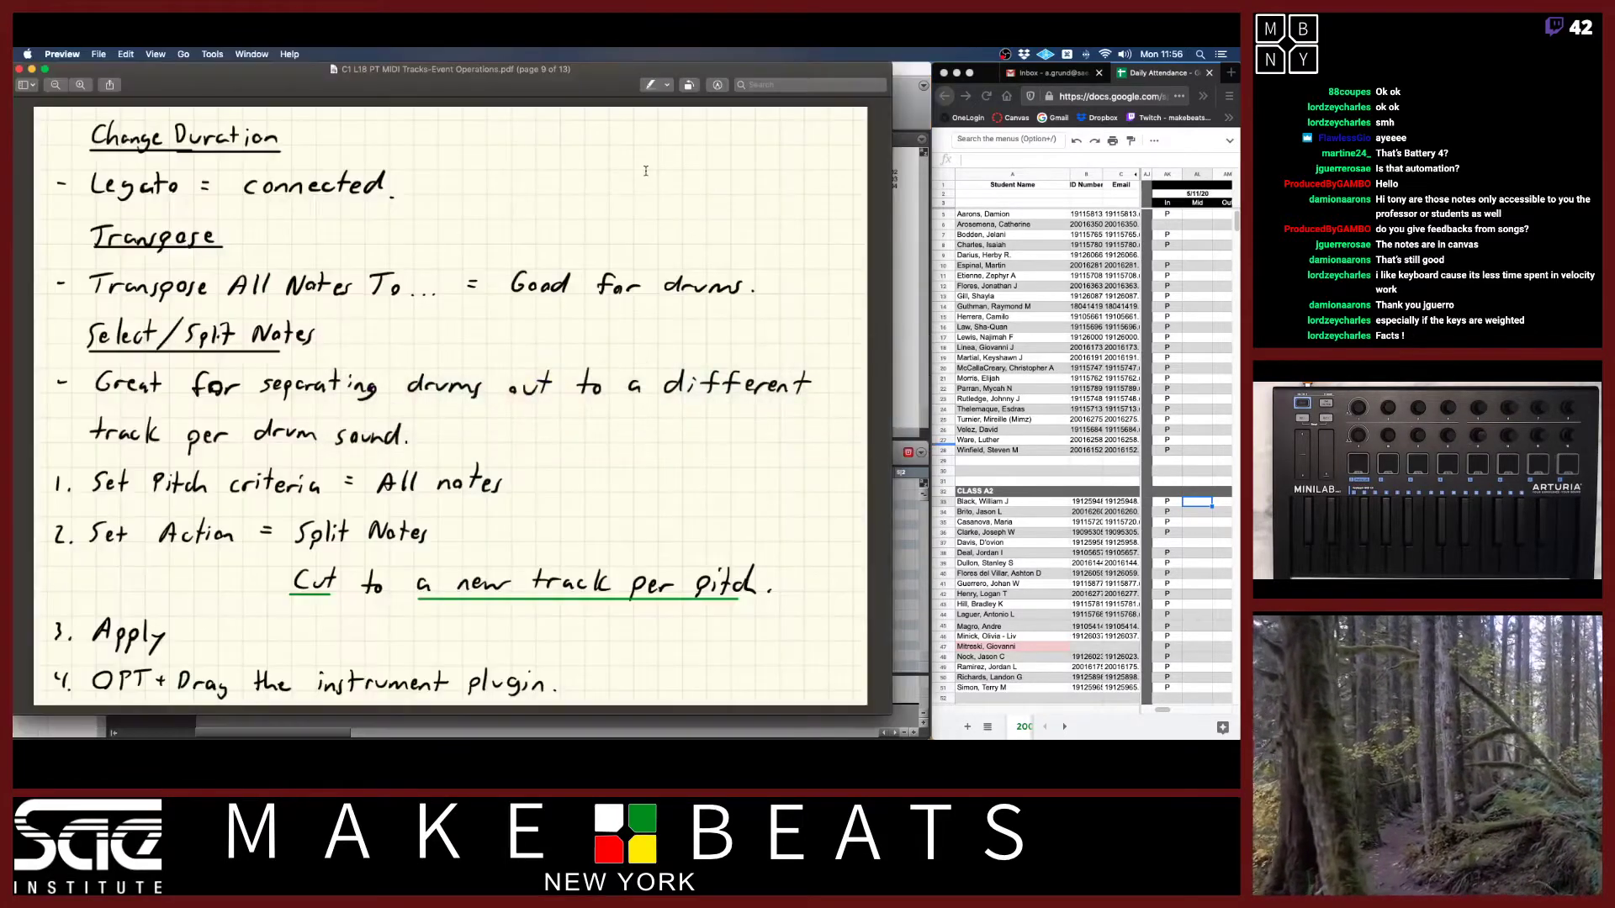
key("Left")
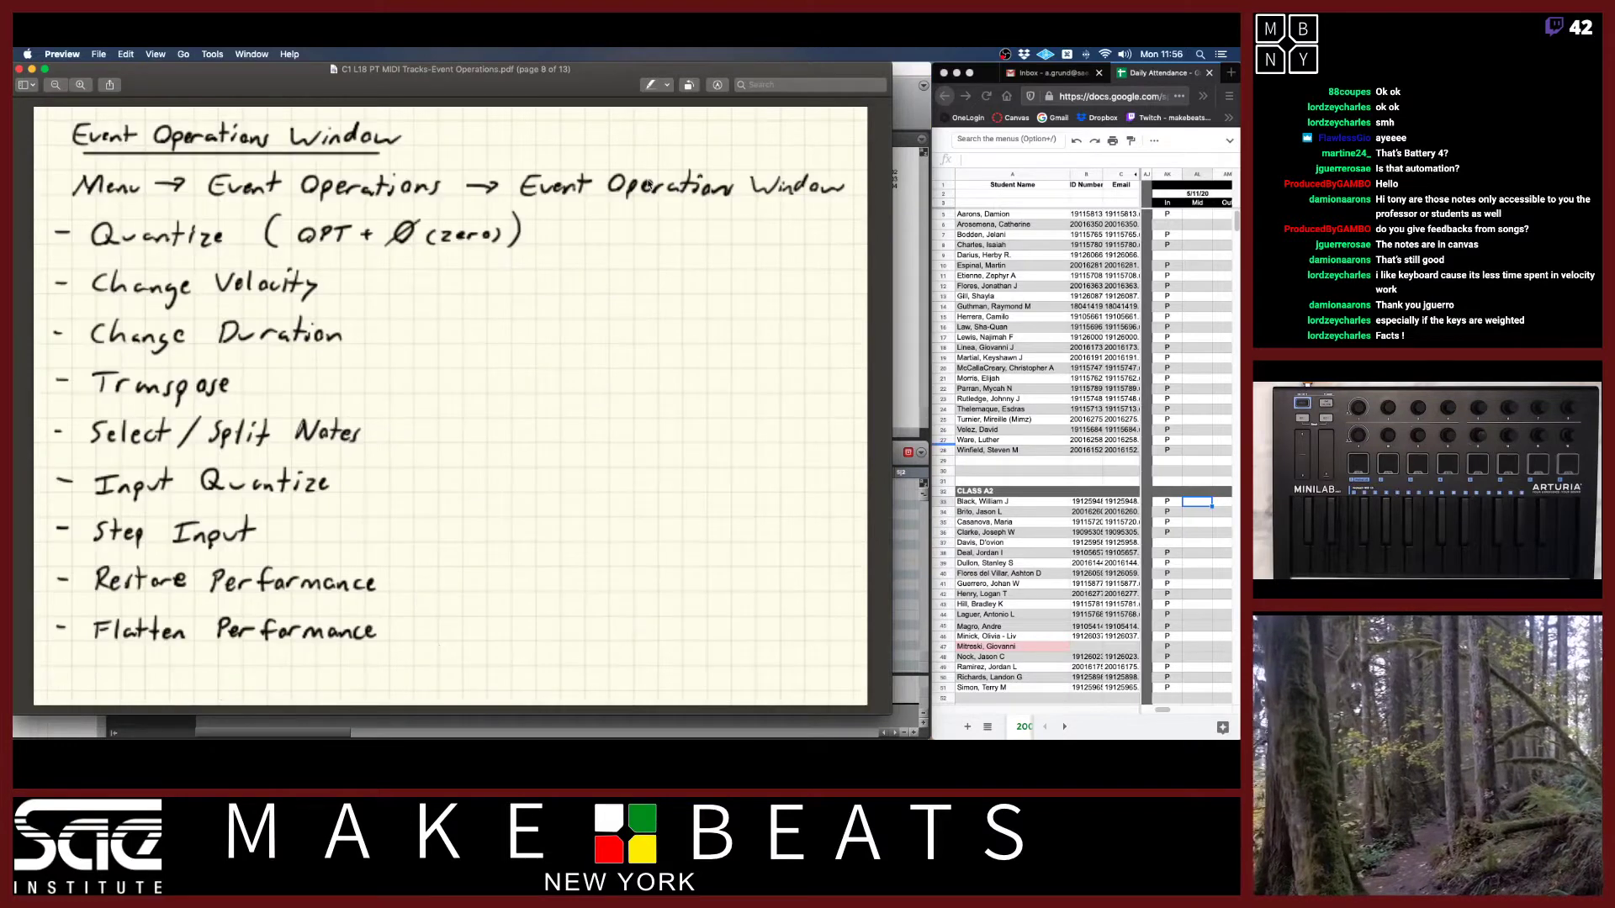
key("Left")
key("Left")
key("Left")
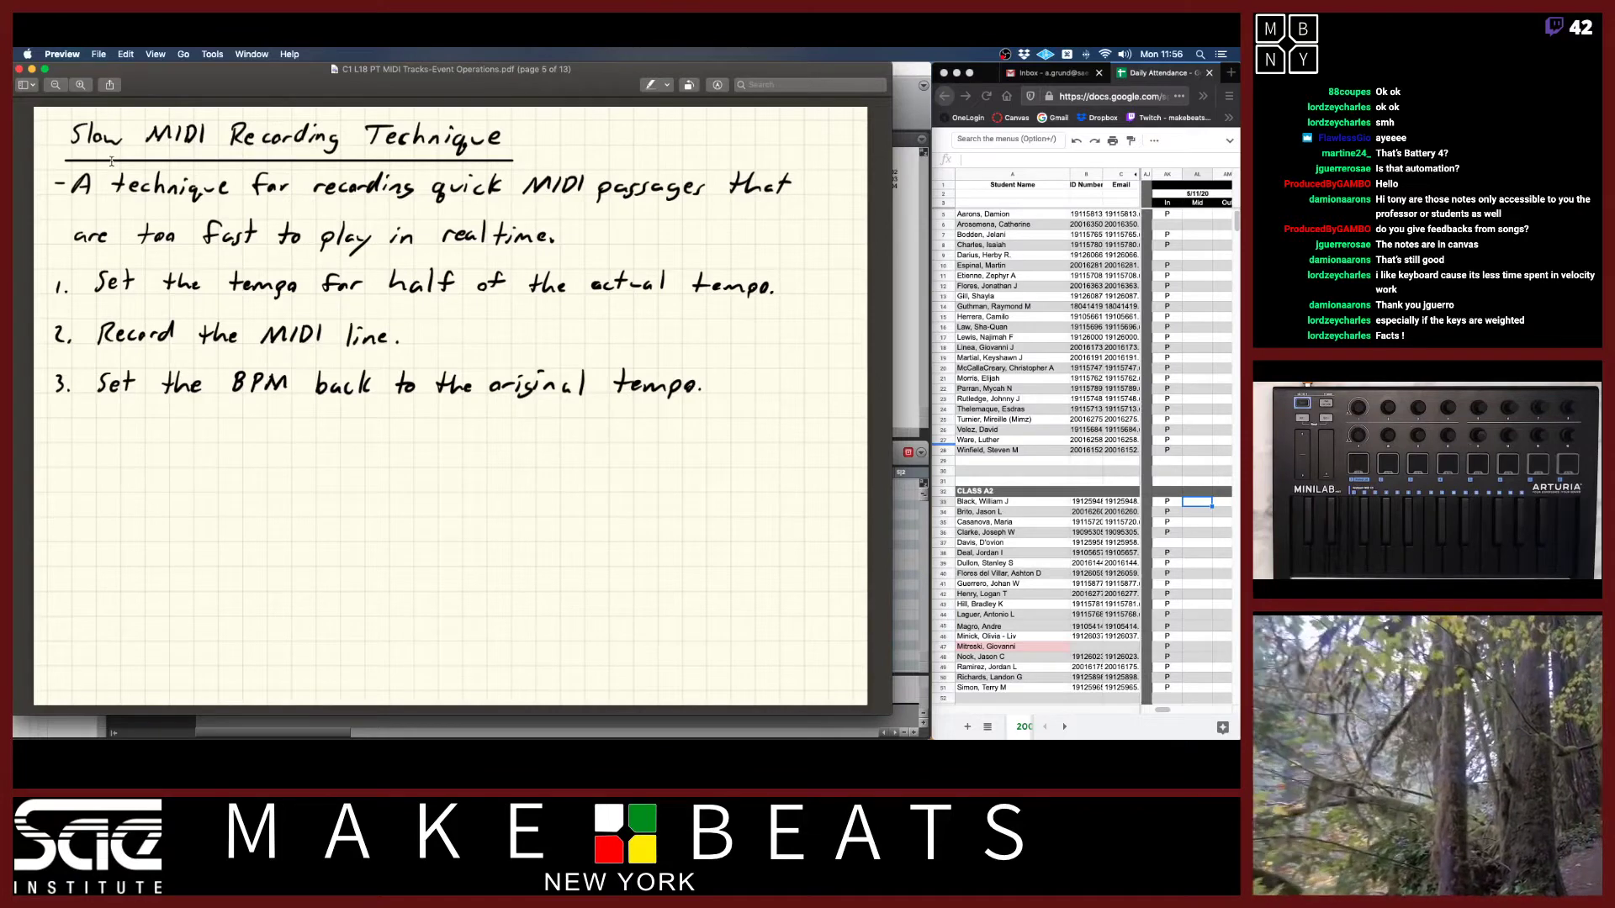
key("Down")
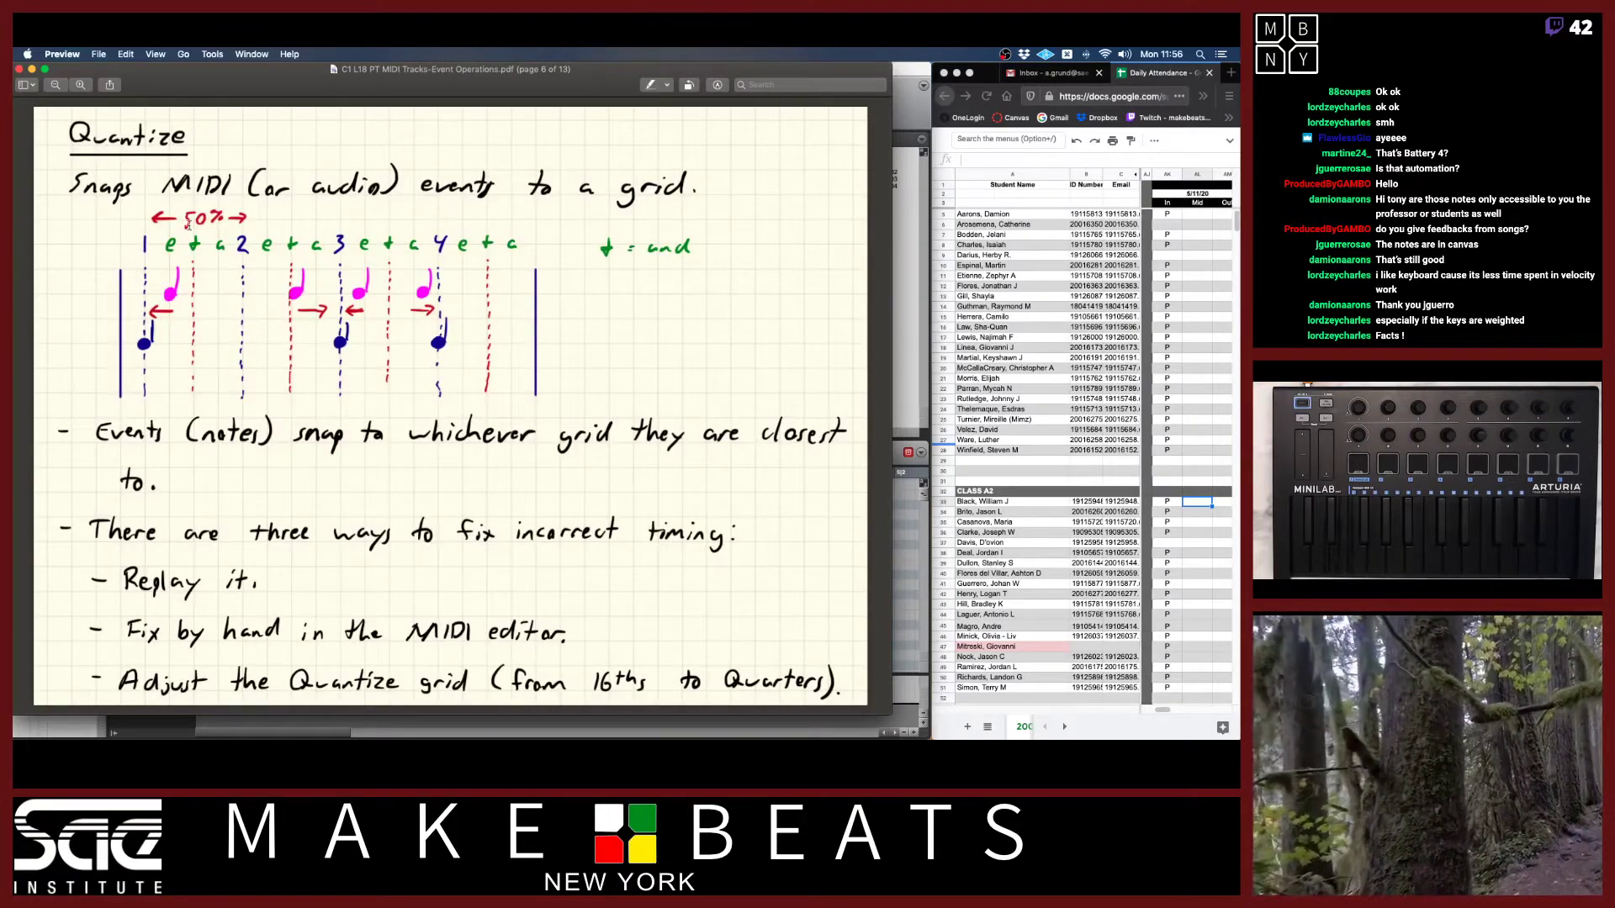
key("super+Tab")
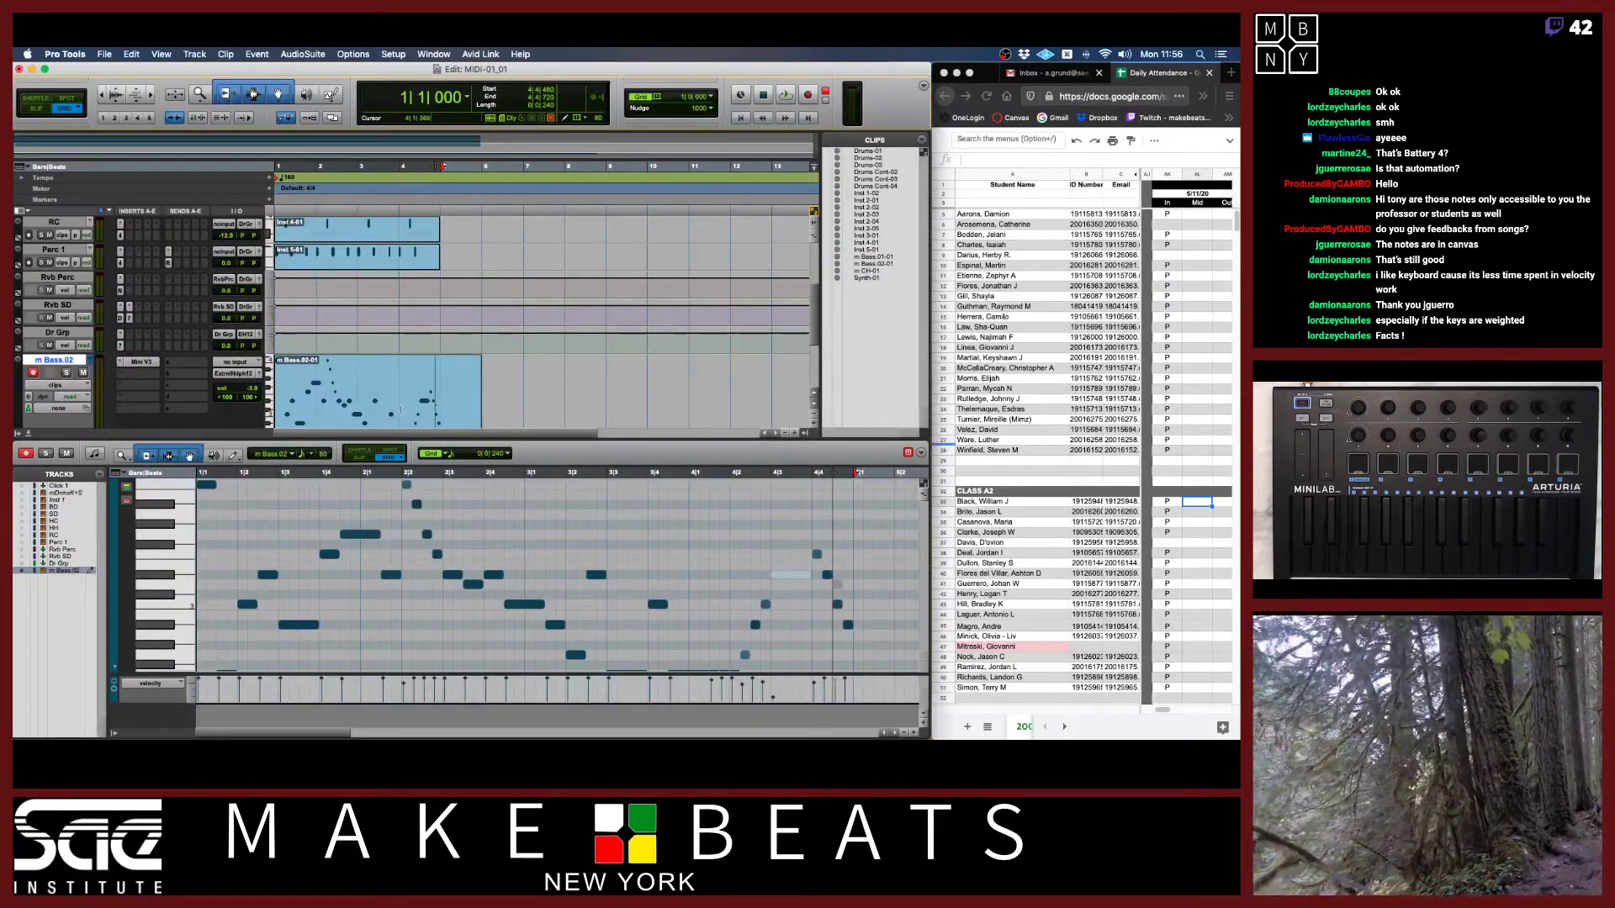
Disarm the m Bass.02 track, reduce its height to small and mute it.
scroll(407, 383, "down", 2)
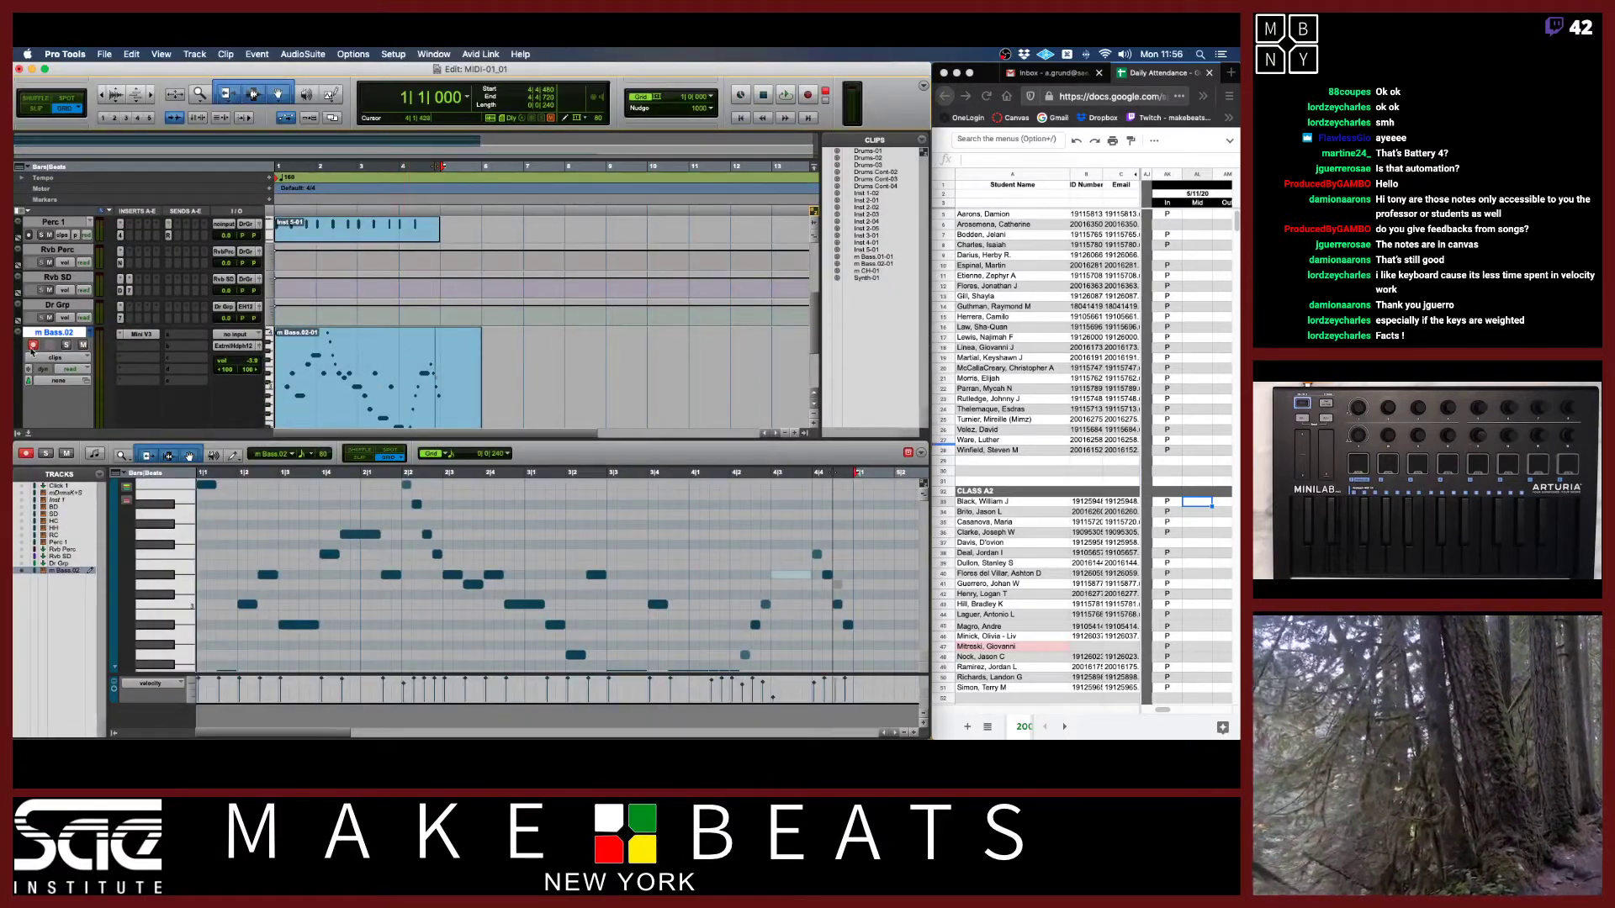
scroll(36, 343, "down", 8)
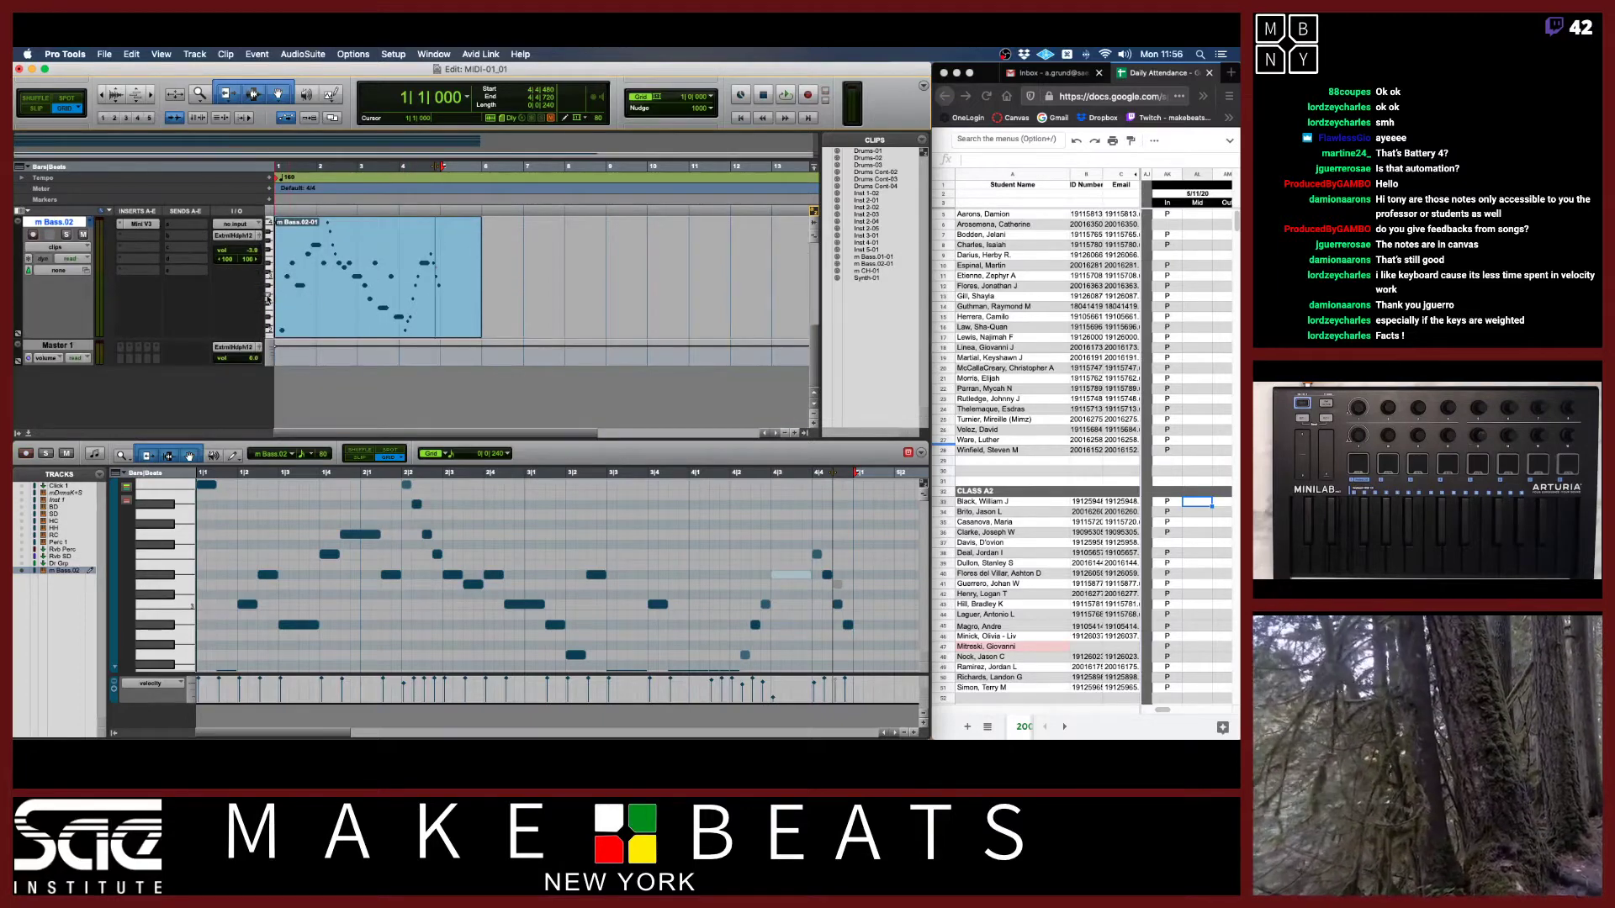
left_click(271, 300)
left_click(275, 288)
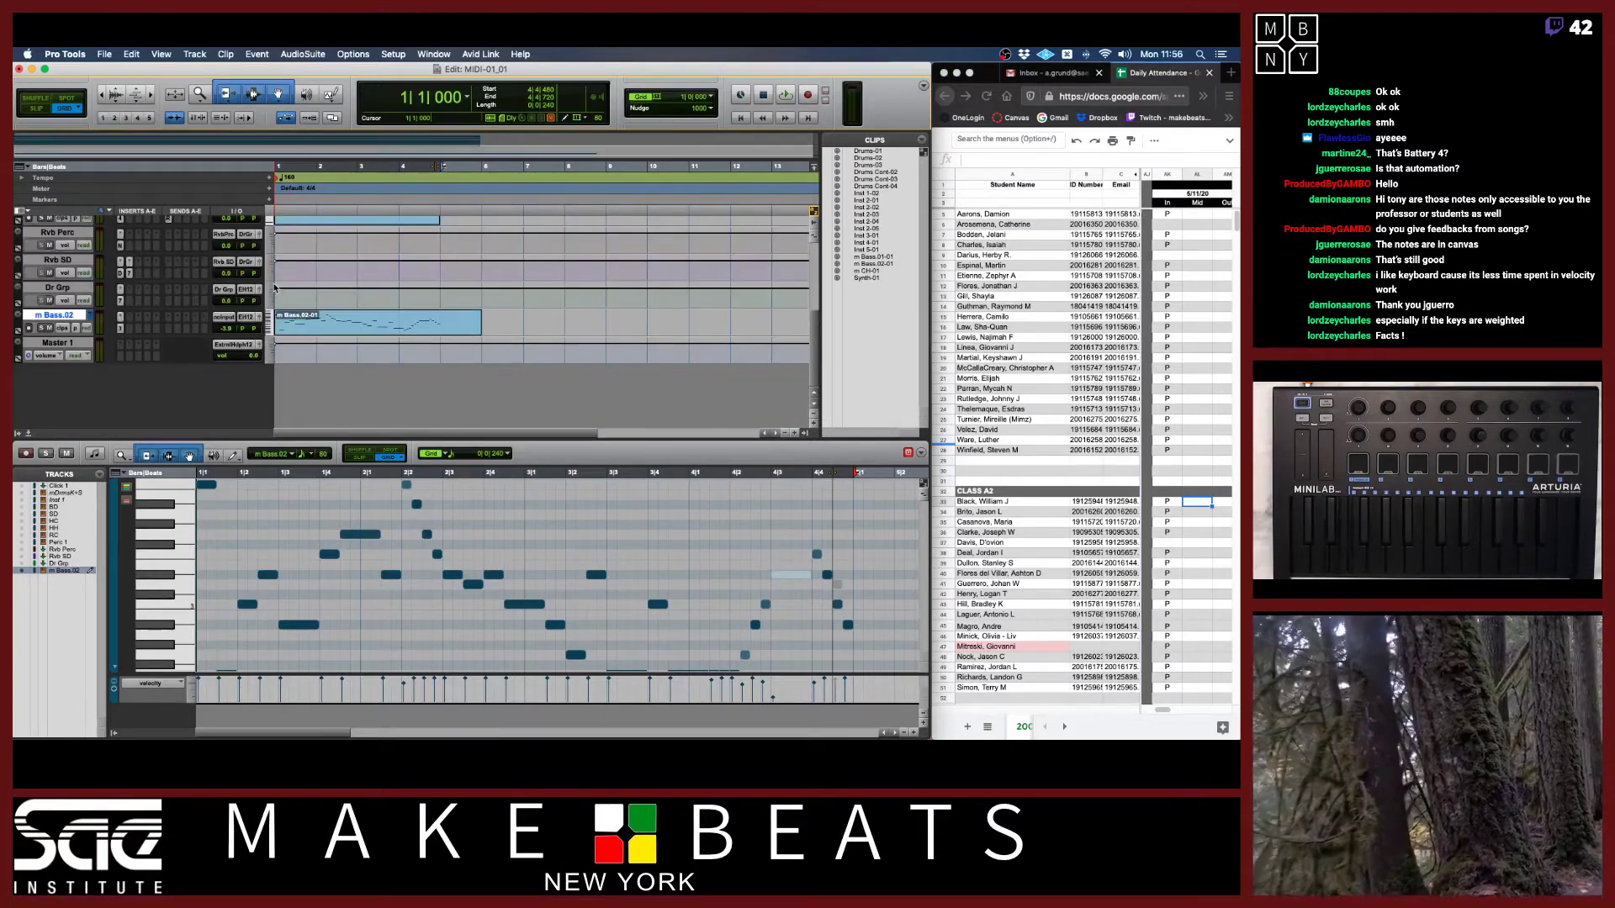
left_click(50, 329)
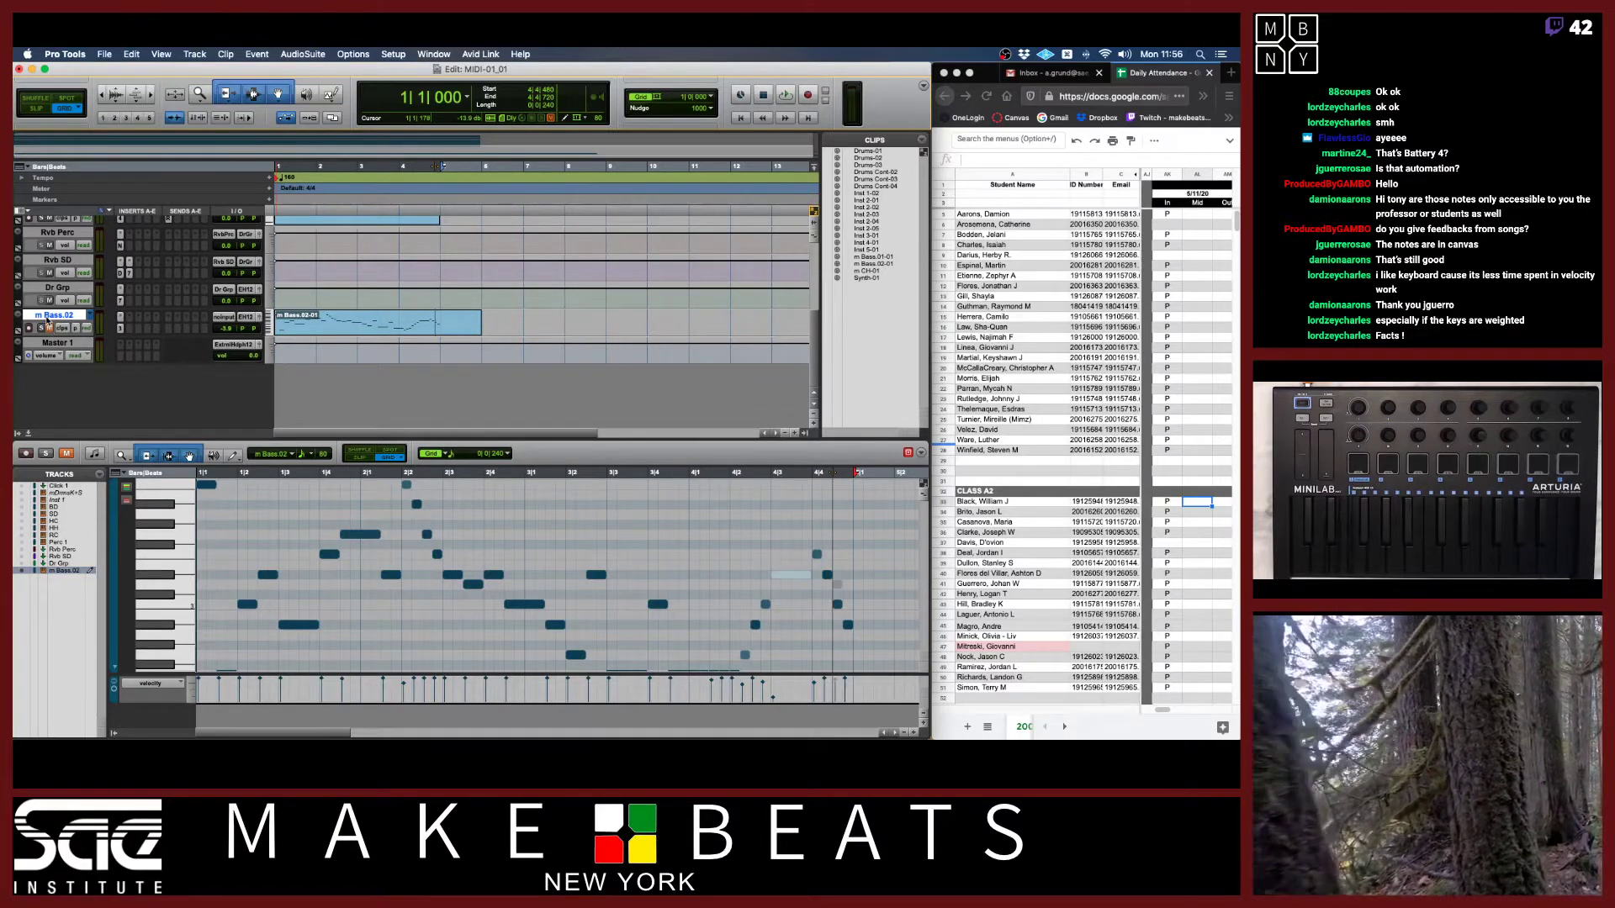
Rename the m Bass.02 track as m Synth.
double_click(48, 318)
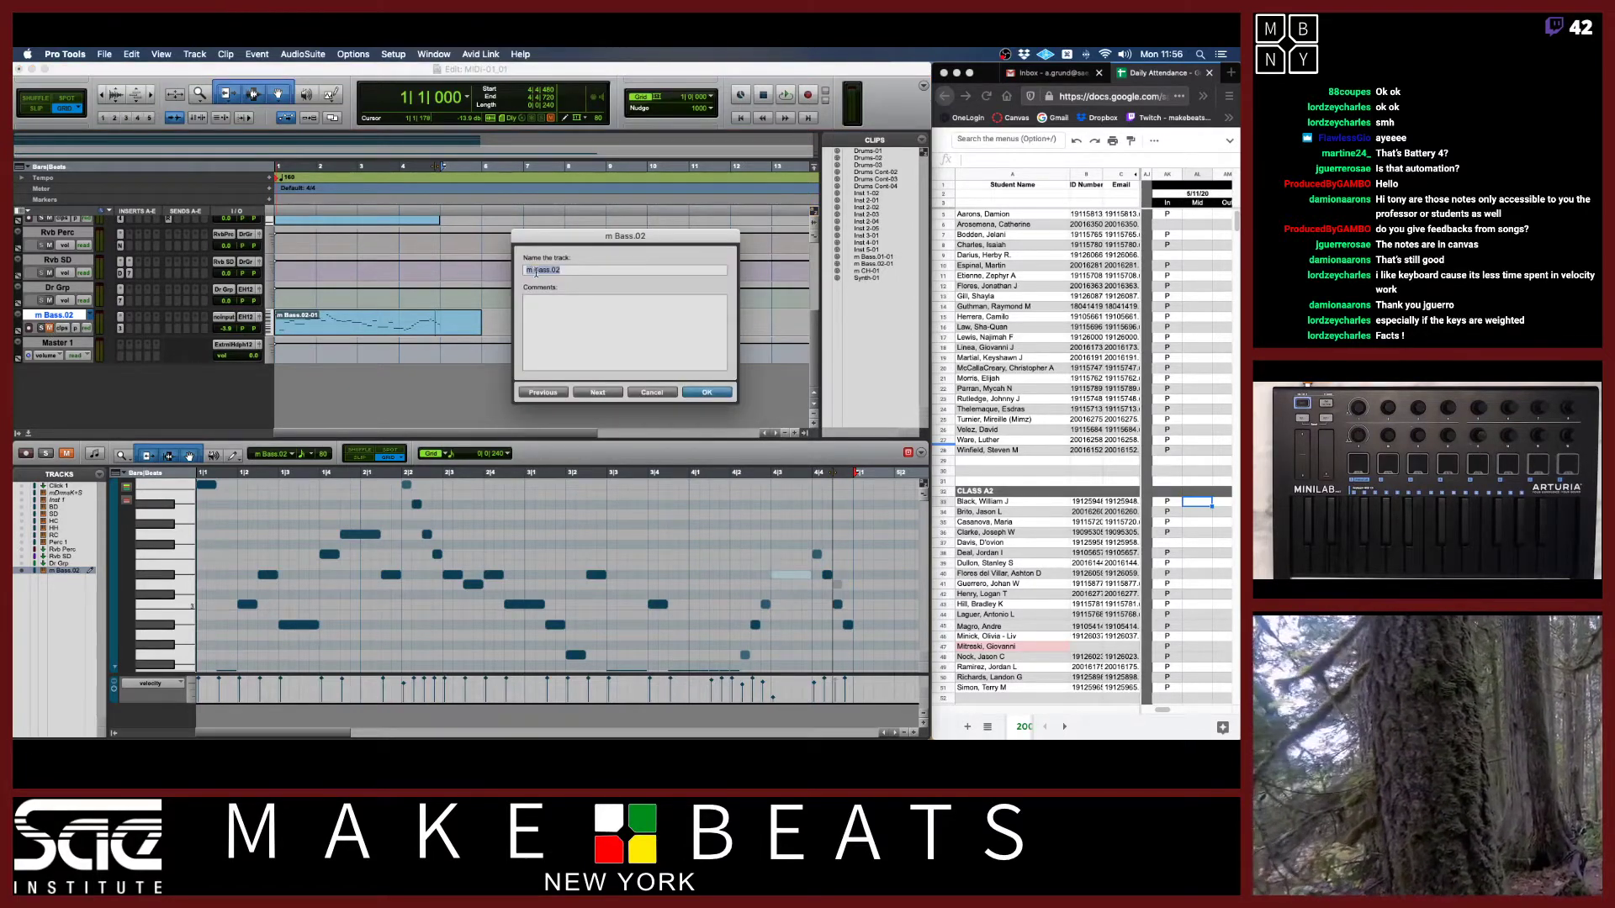
left_click(536, 272)
left_click_drag(535, 270, 567, 271)
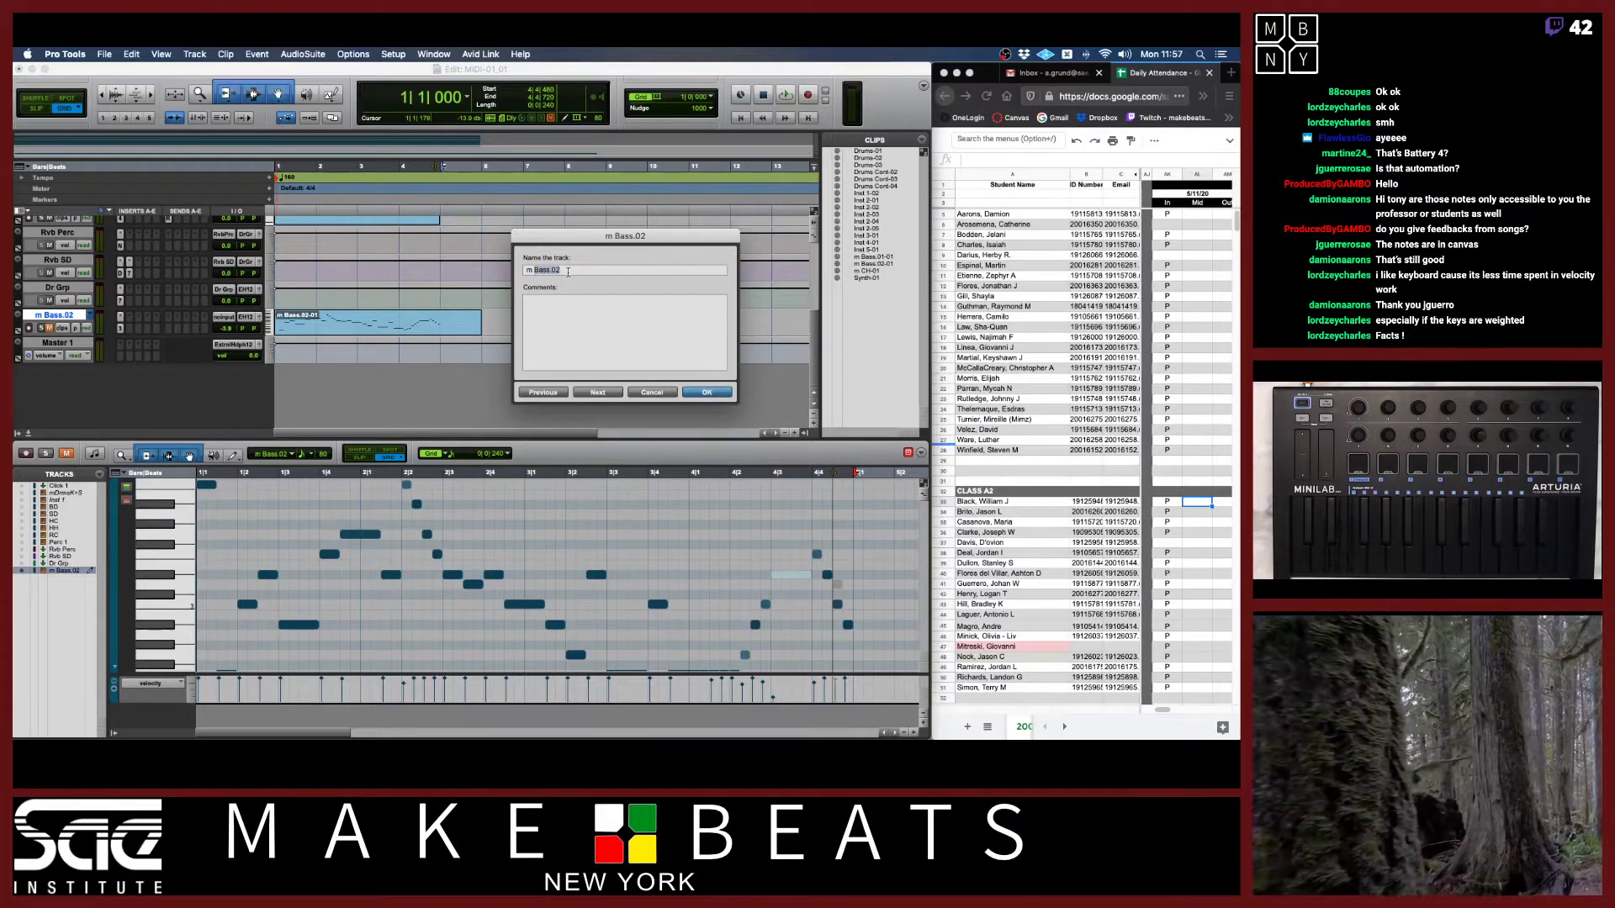
type("Synth")
key("Return")
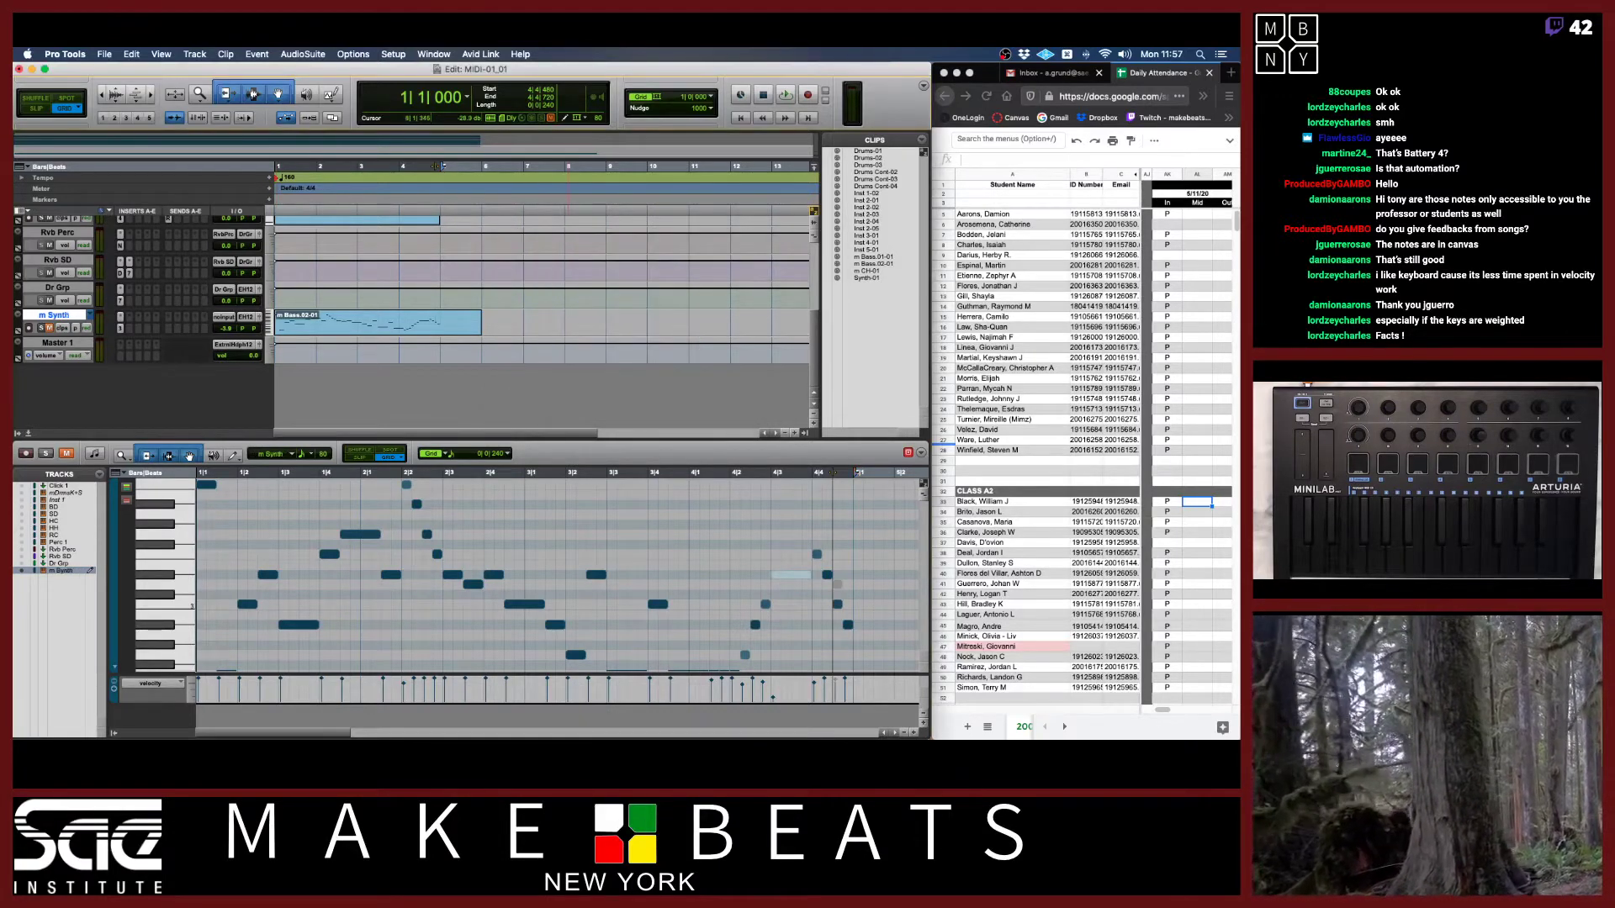
Rename the MIDI clip on the m Synth track as m Synth.
left_click(316, 331)
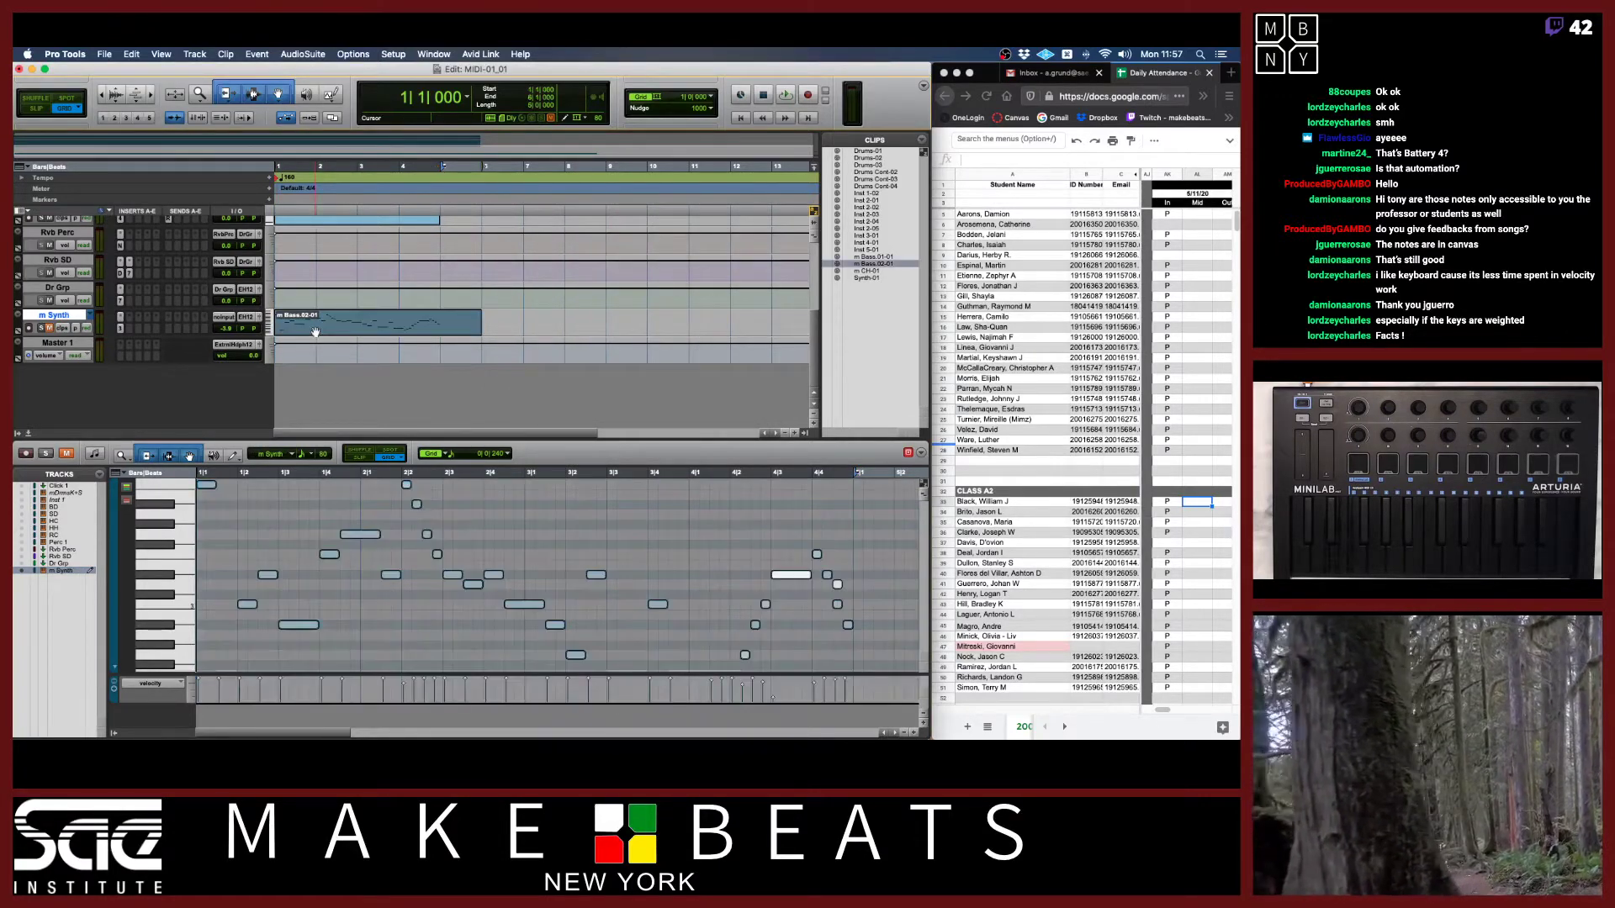
left_click(299, 332)
right_click(299, 332)
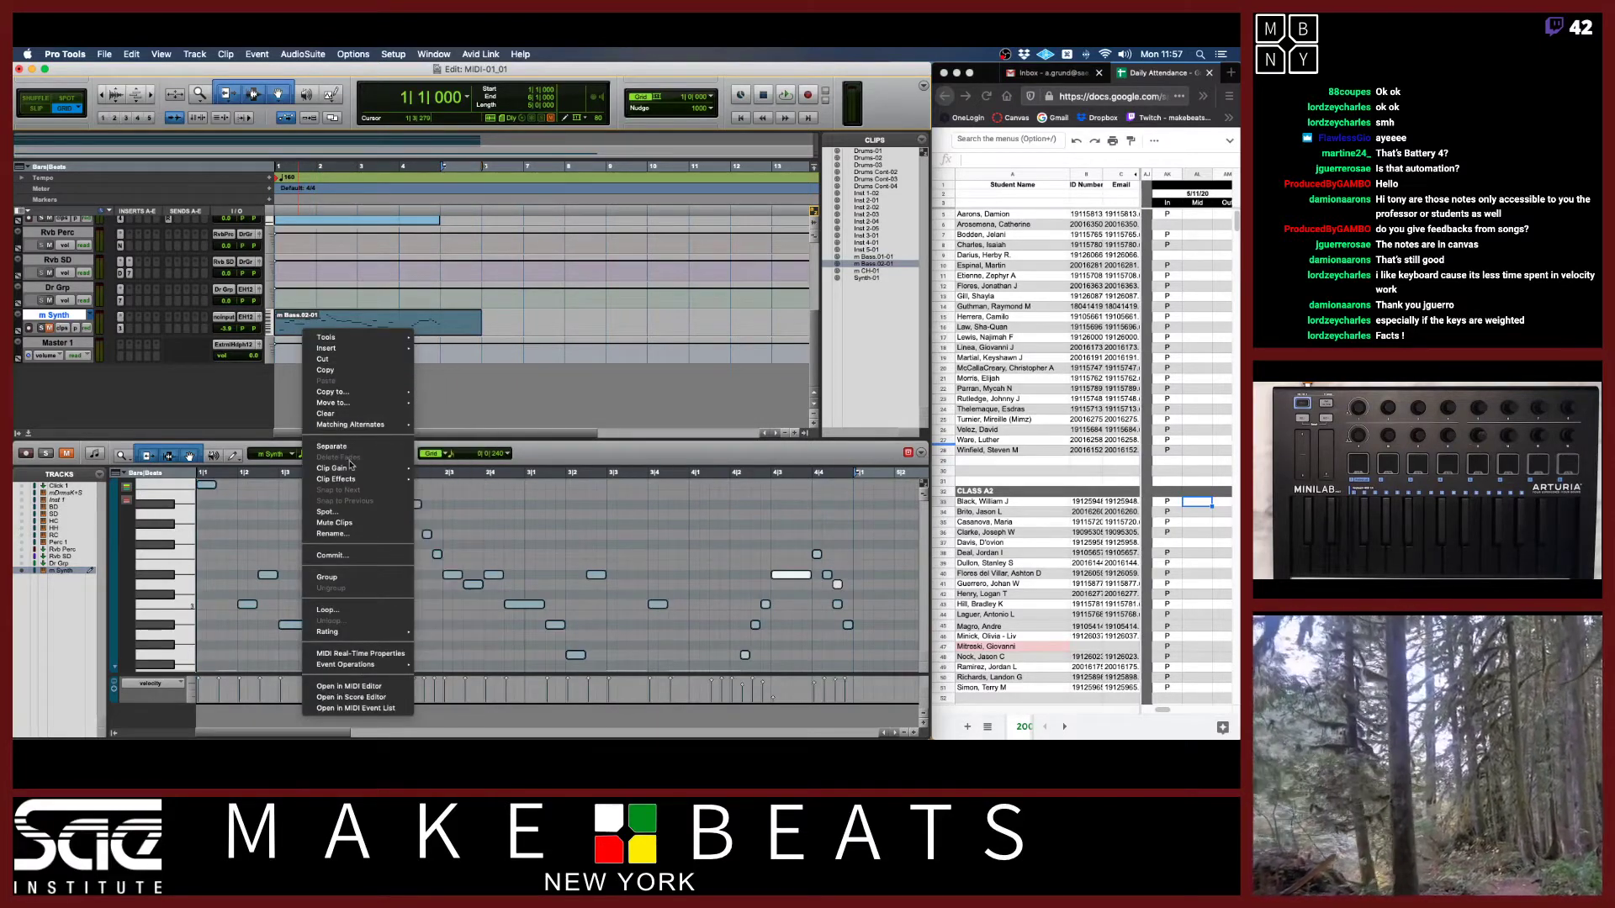
left_click(342, 533)
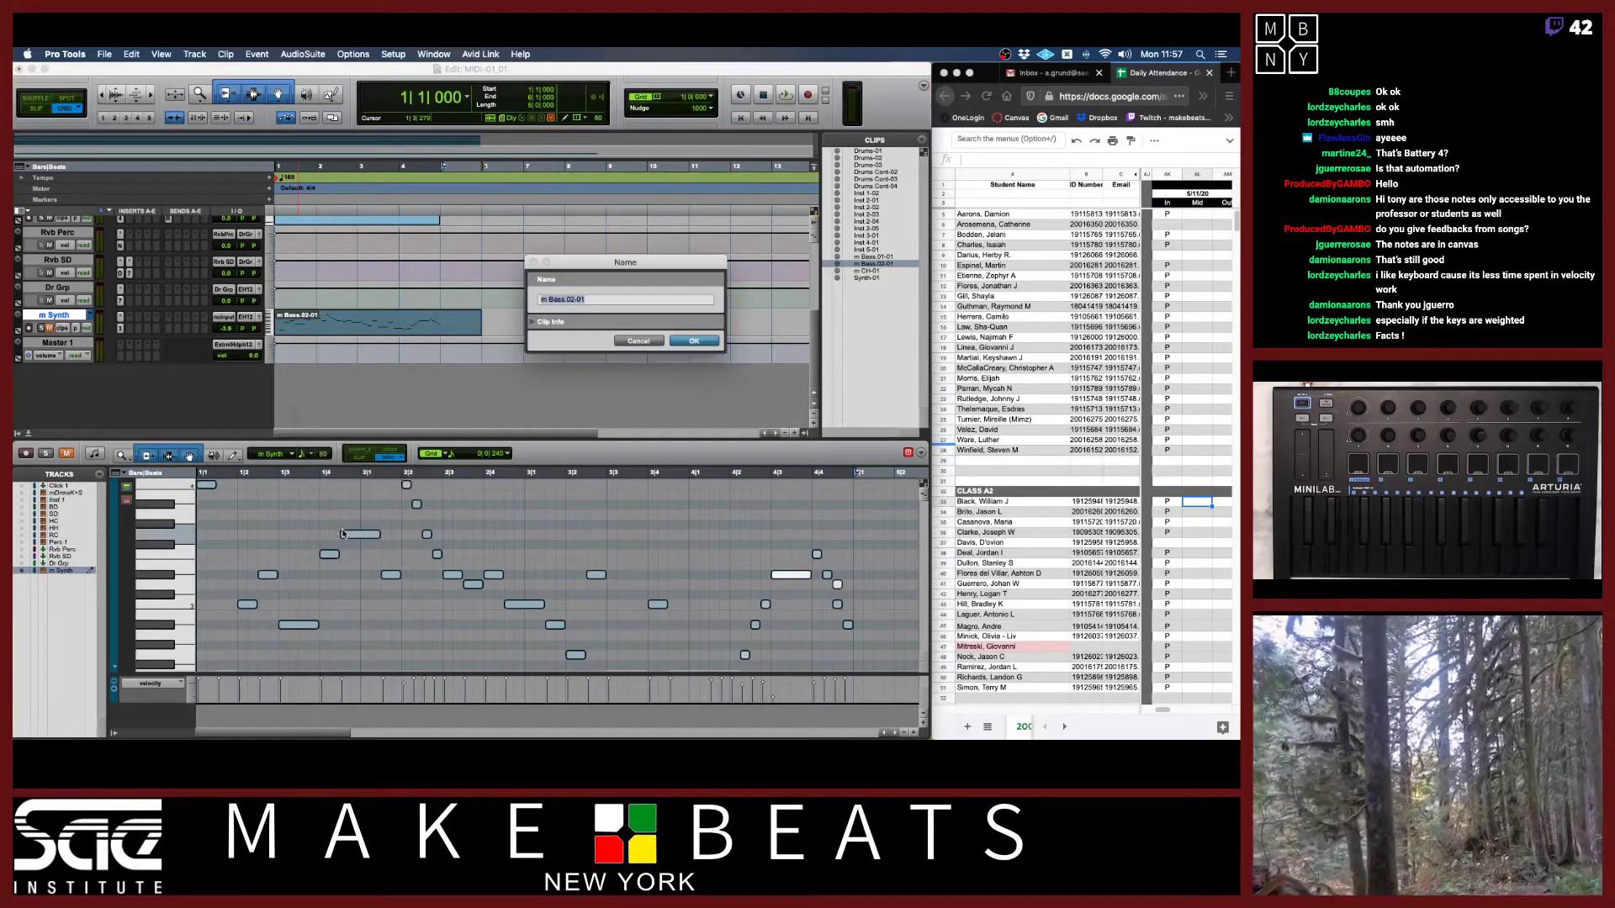
type("m Synth")
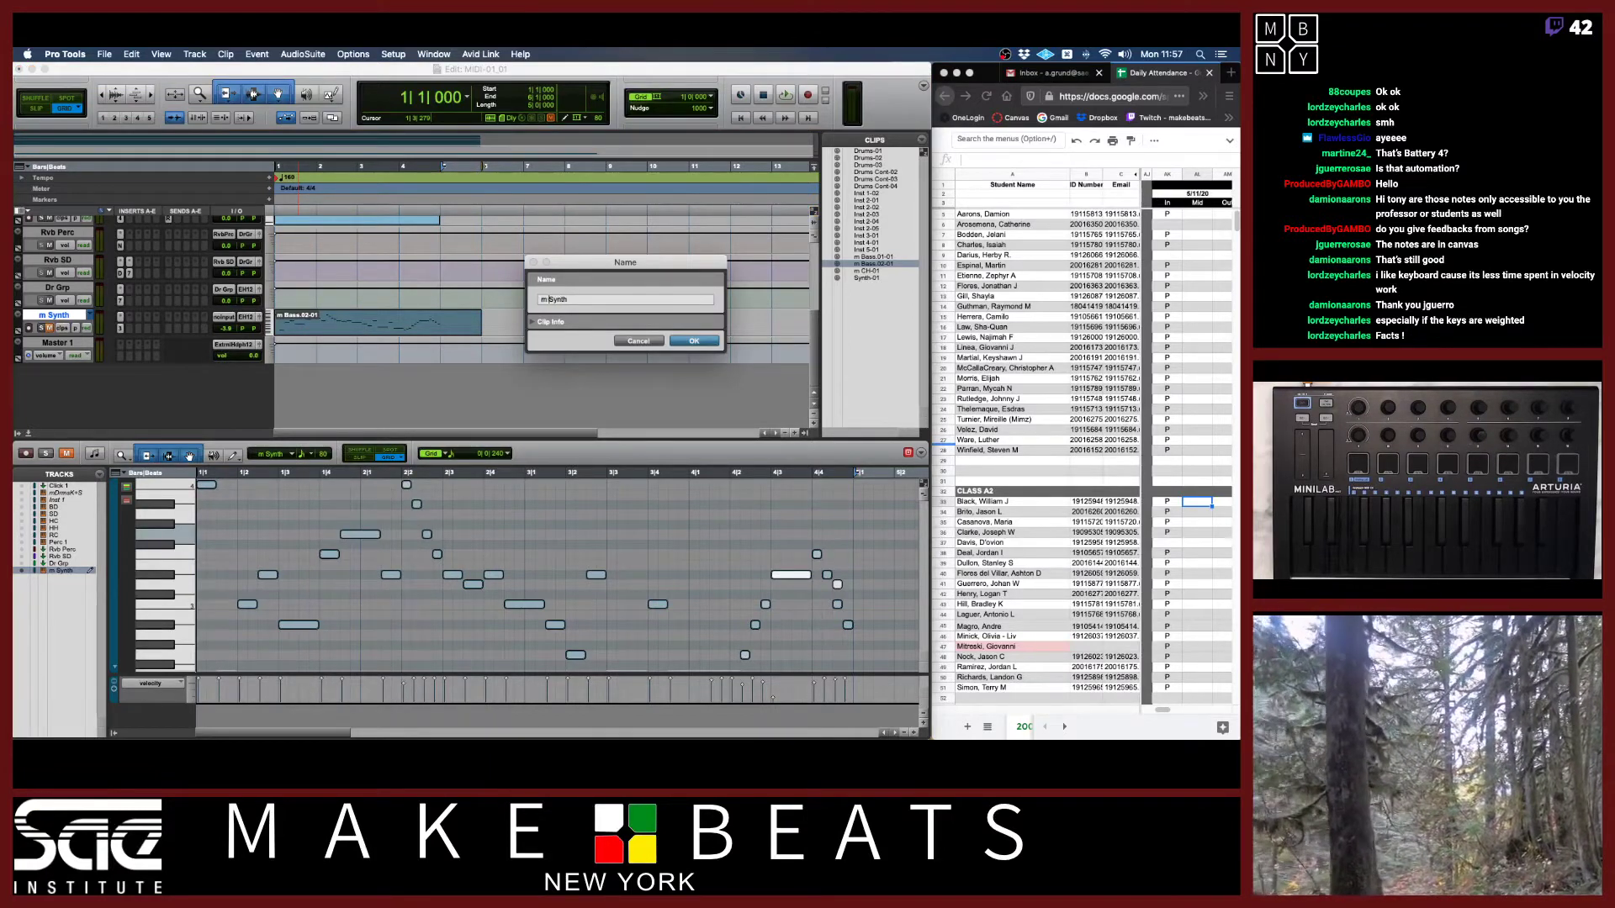
key("Return")
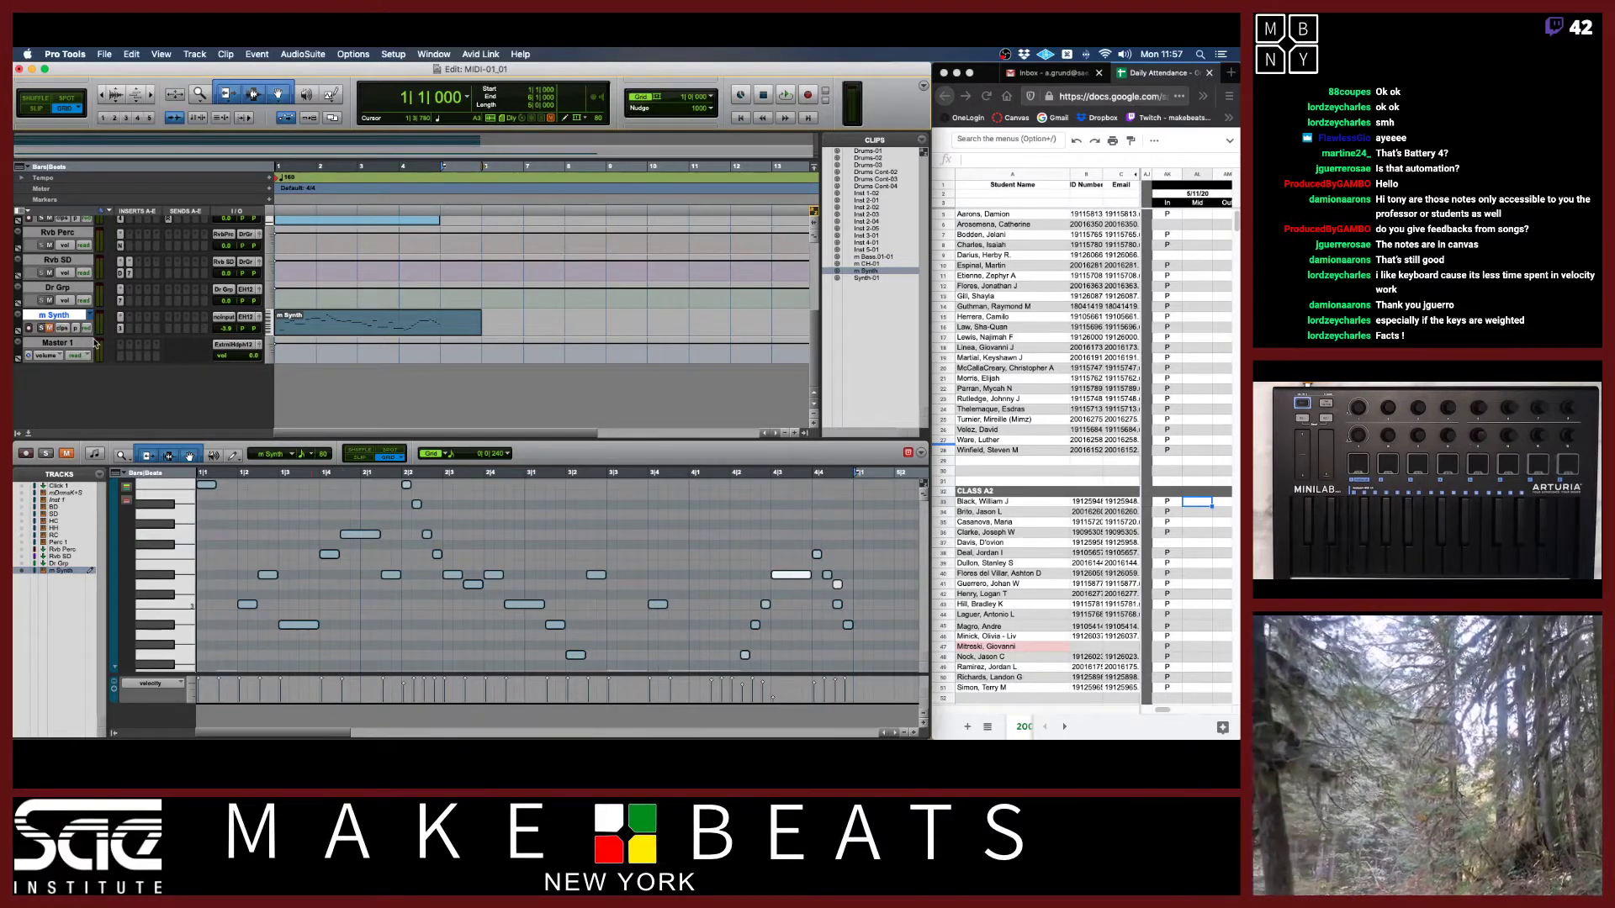
Create one stereo instrument track with a ticks timebase below m Synth and set its height to medium.
key("super+shift+n")
key("super+Down")
key("super+Down")
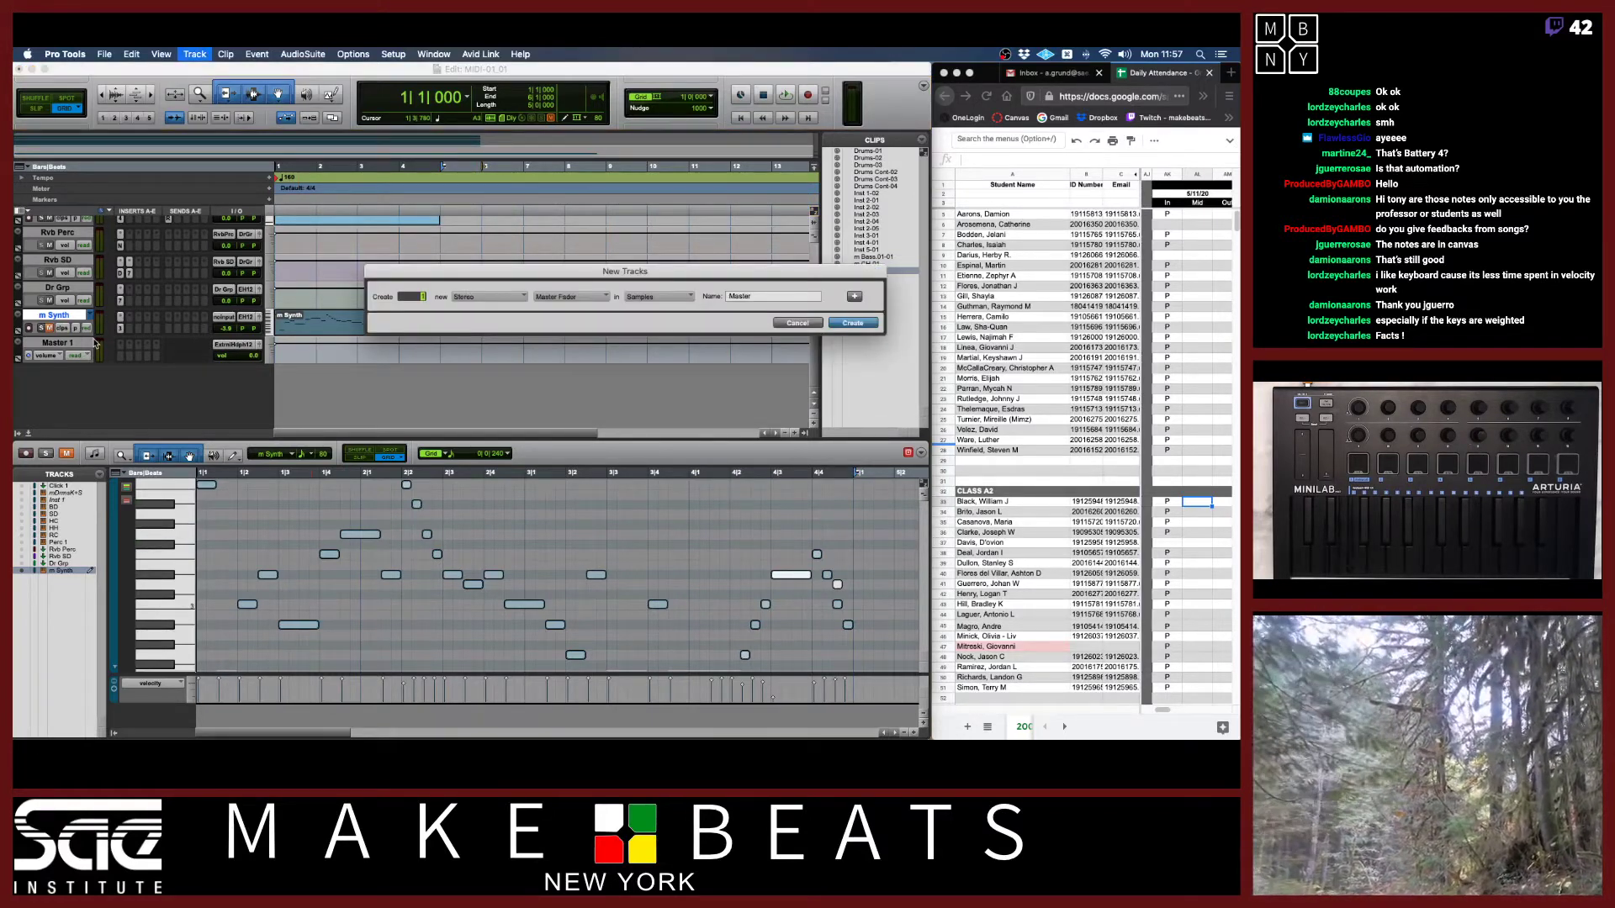
key("super+Down")
key("super+Down")
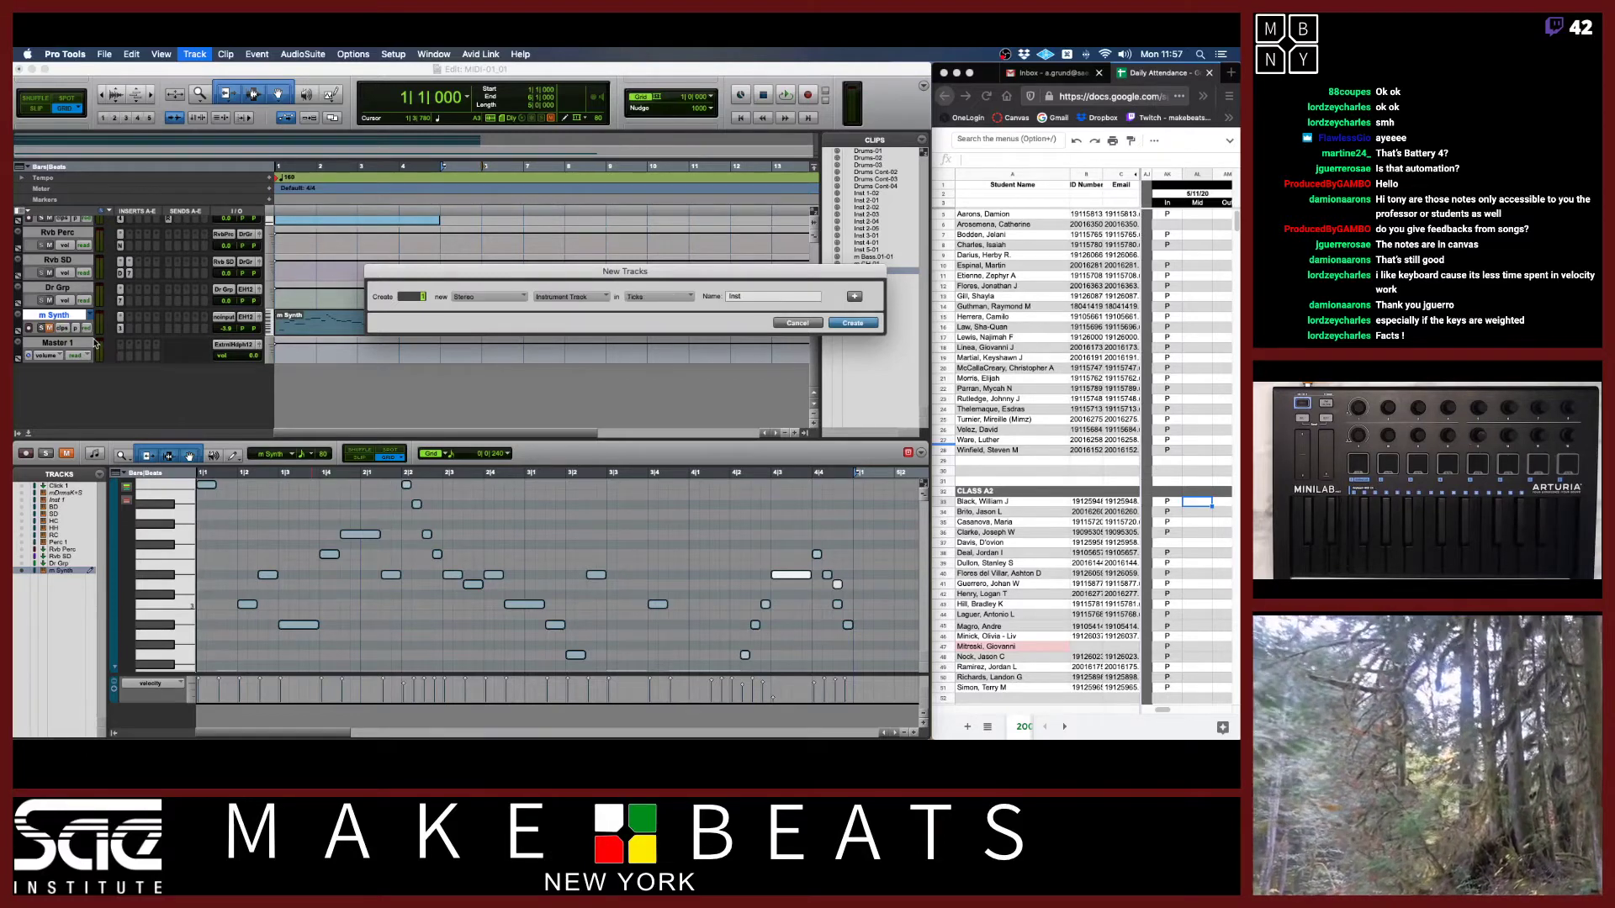
key("Return")
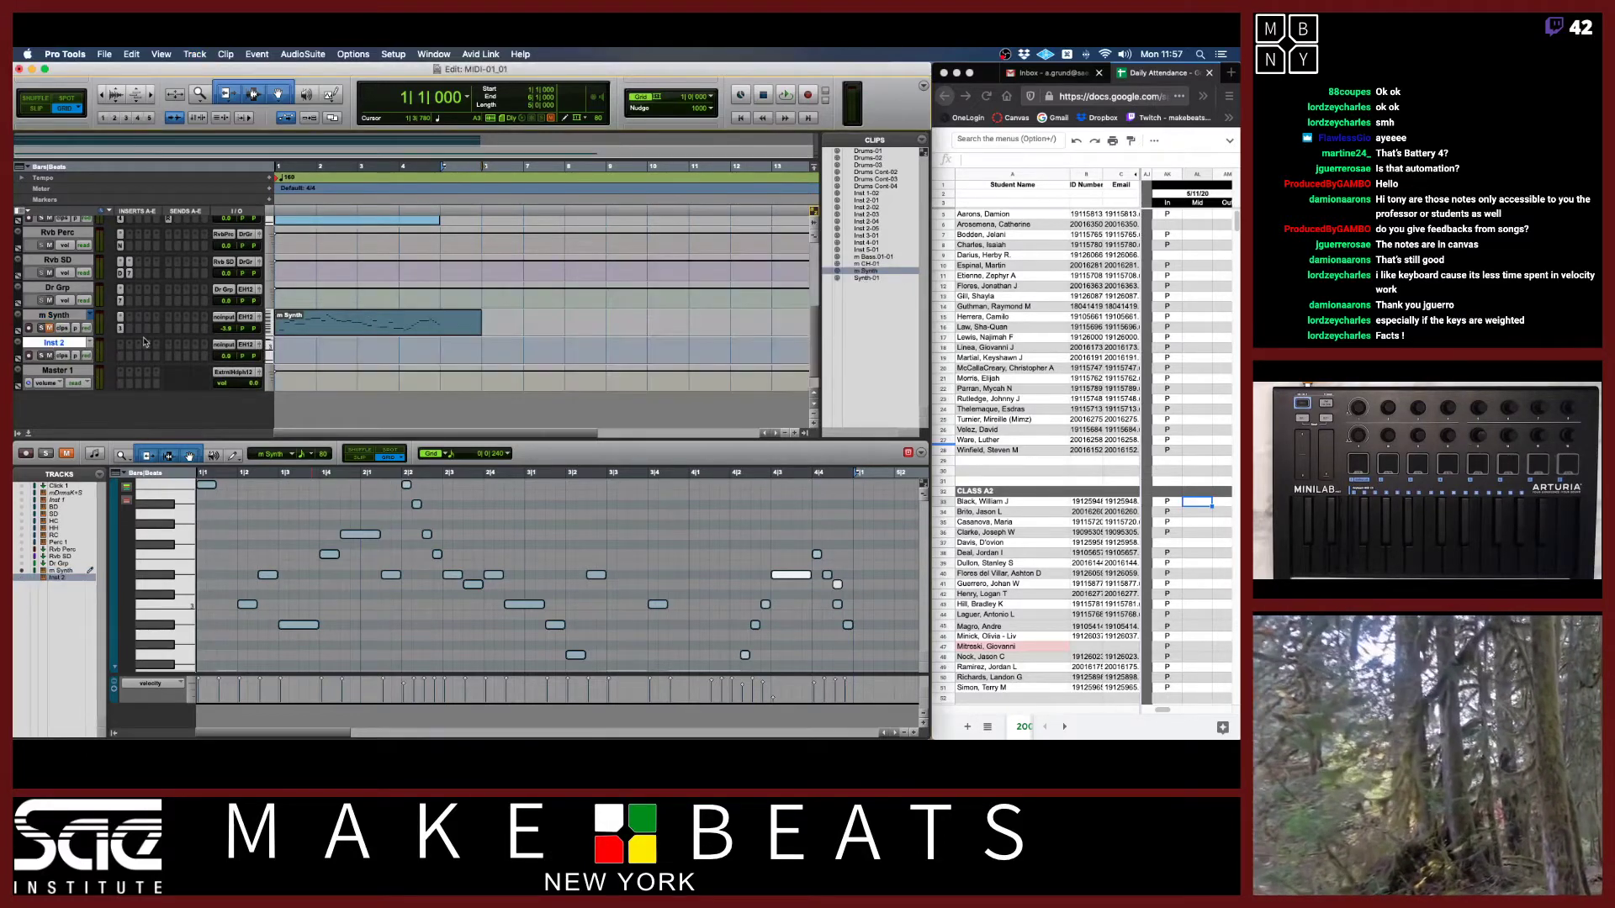
left_click(269, 350)
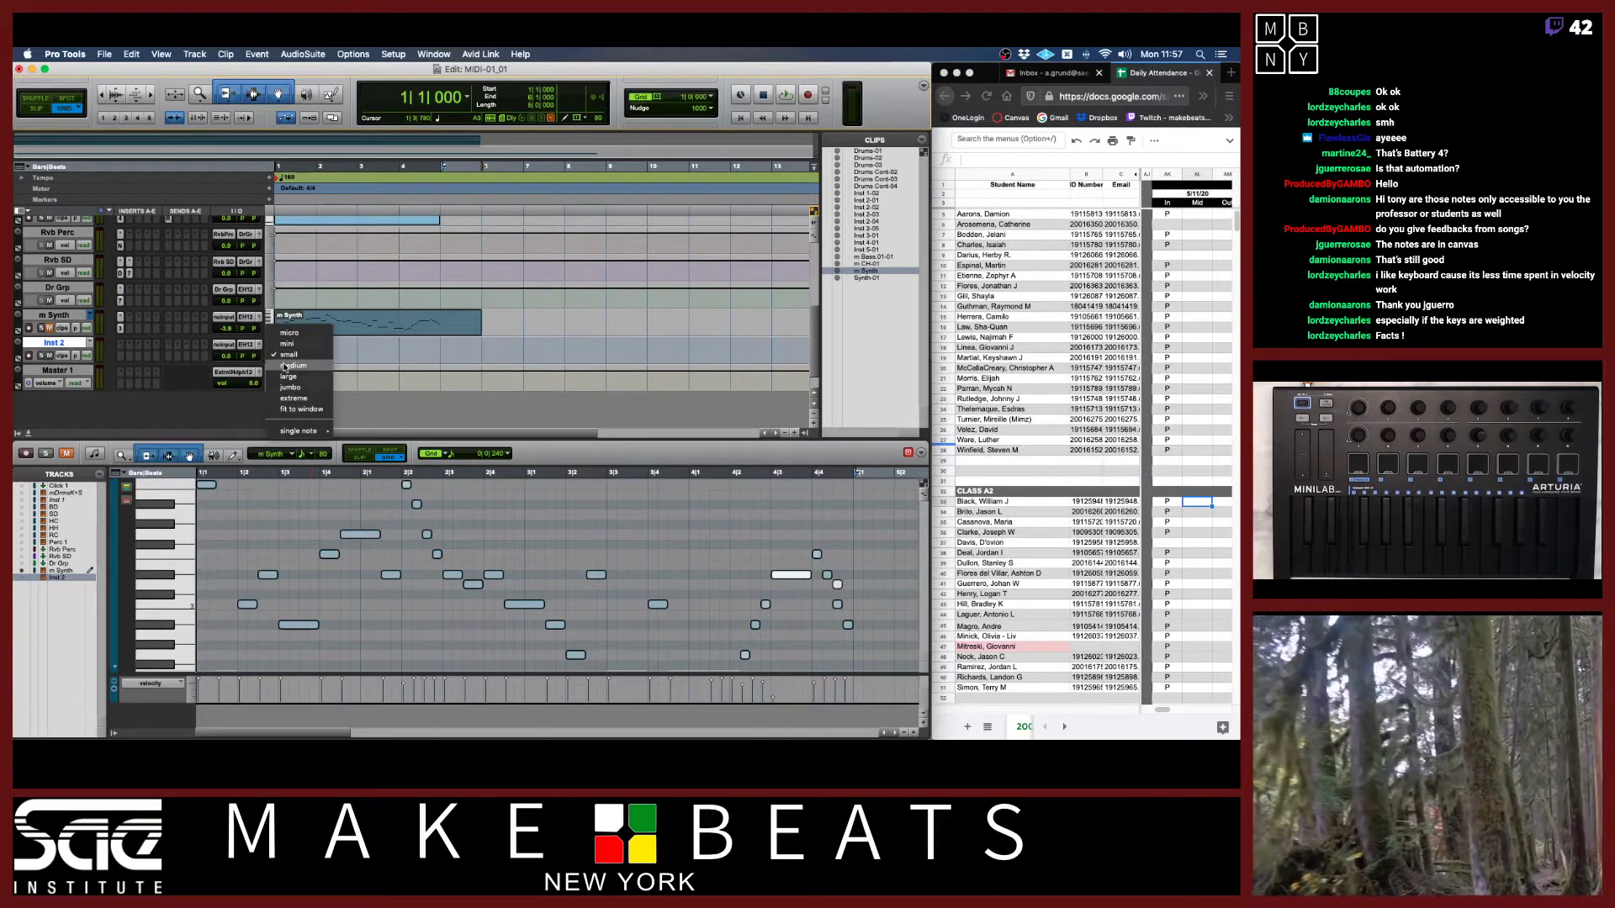
left_click(284, 365)
Insert the multichannel Pigments instrument on the Inst 2 track in the Mix window and move its plug-in window clear of the channel strips.
key("super+equal")
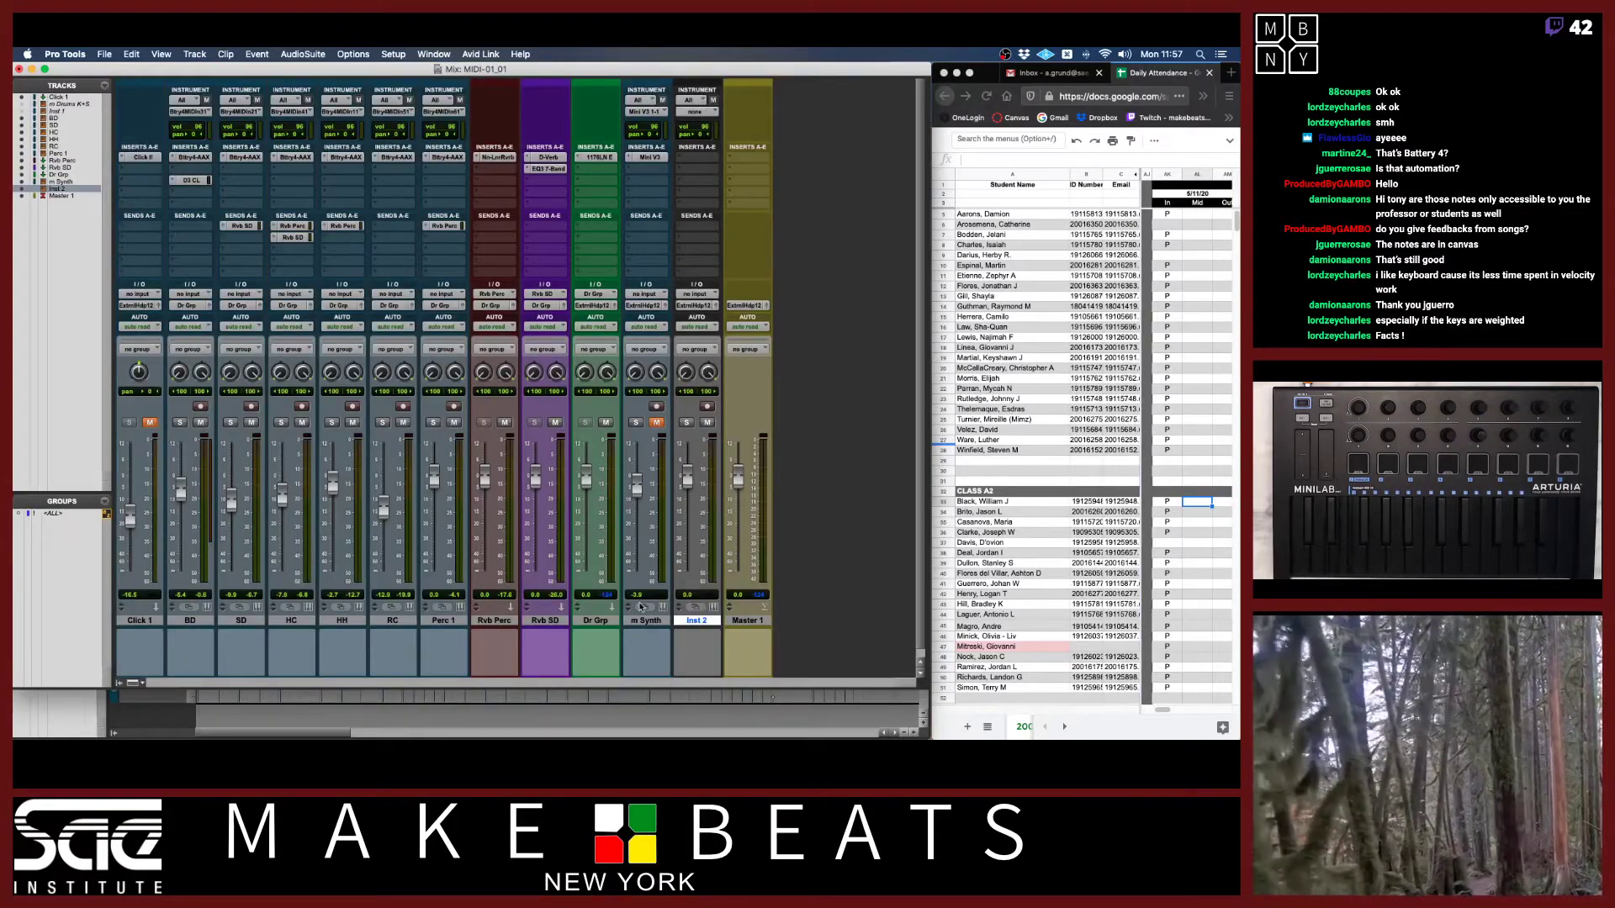
left_click(703, 158)
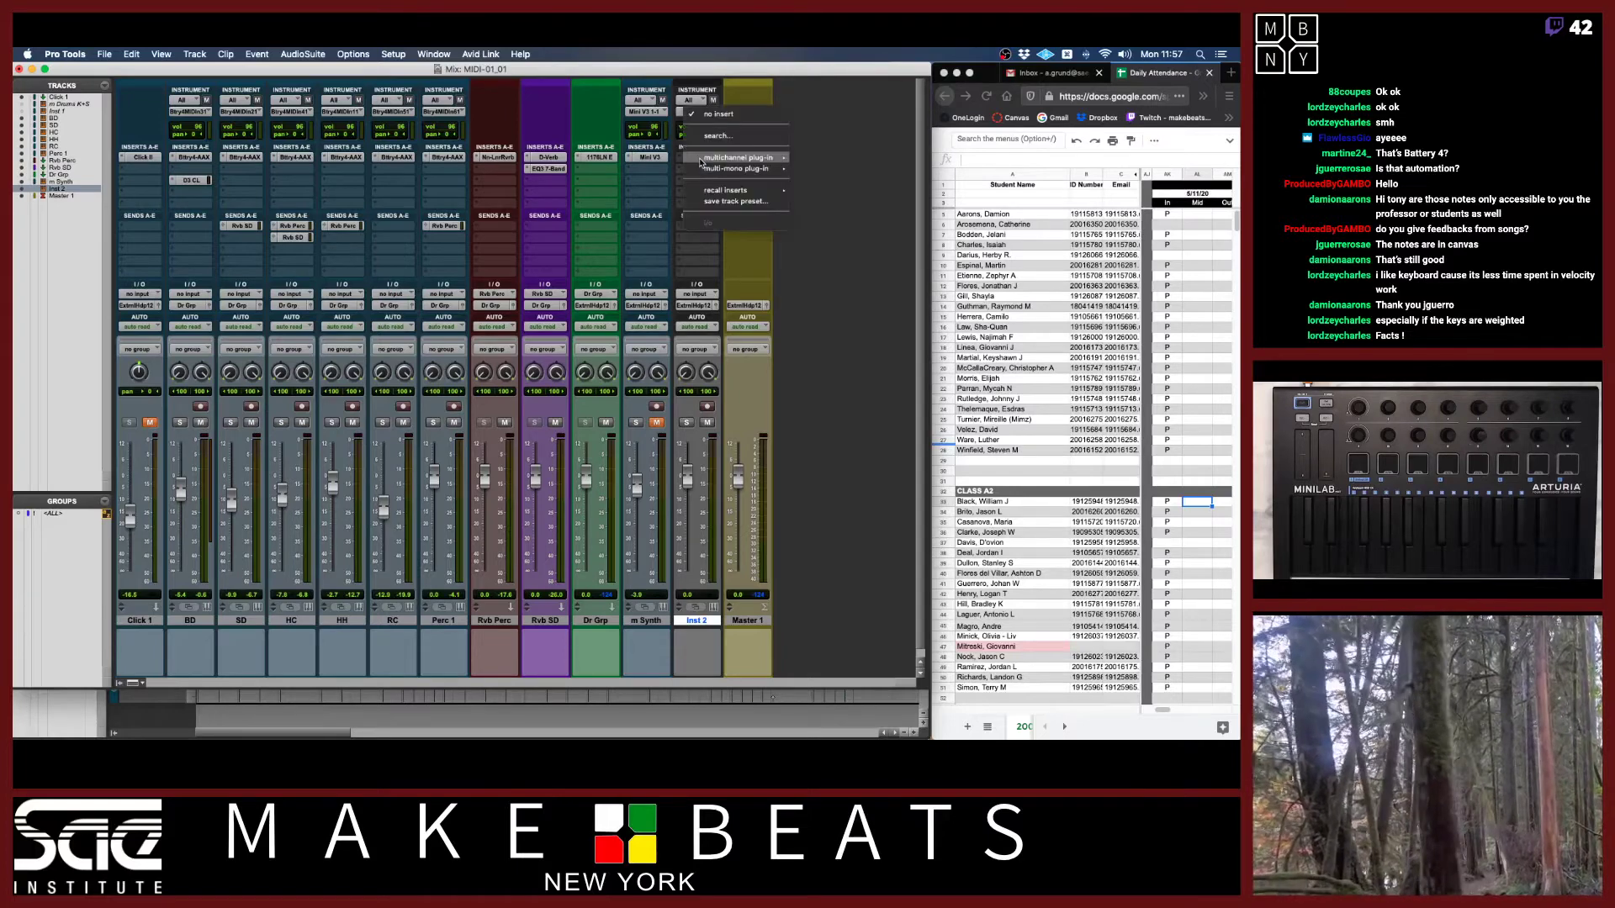
mouse_move(734, 160)
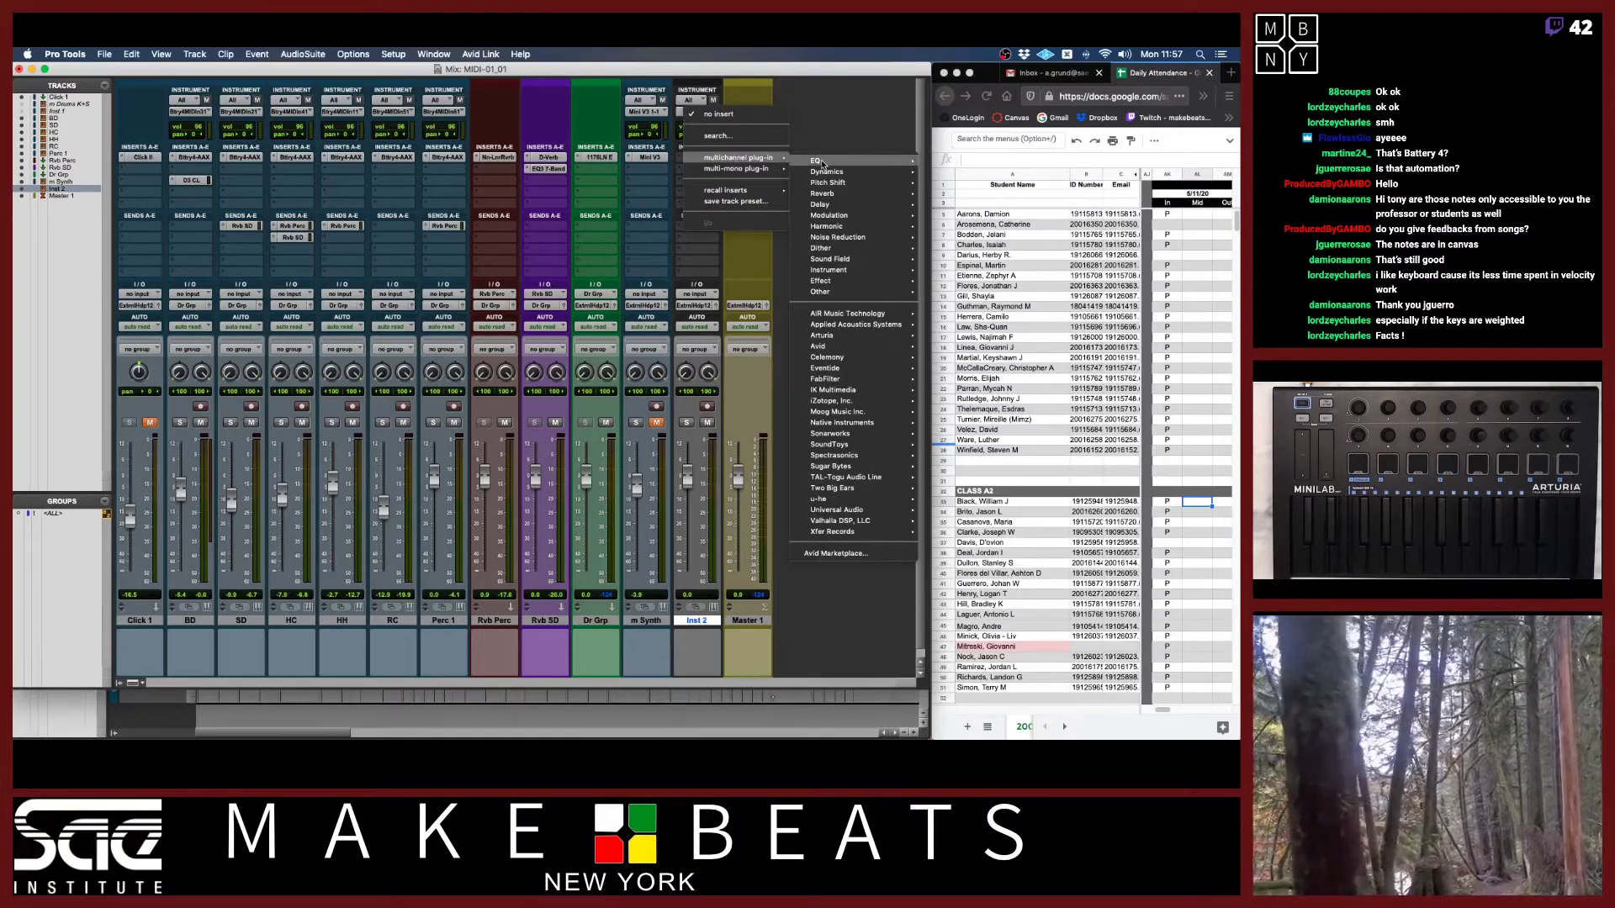
mouse_move(844, 274)
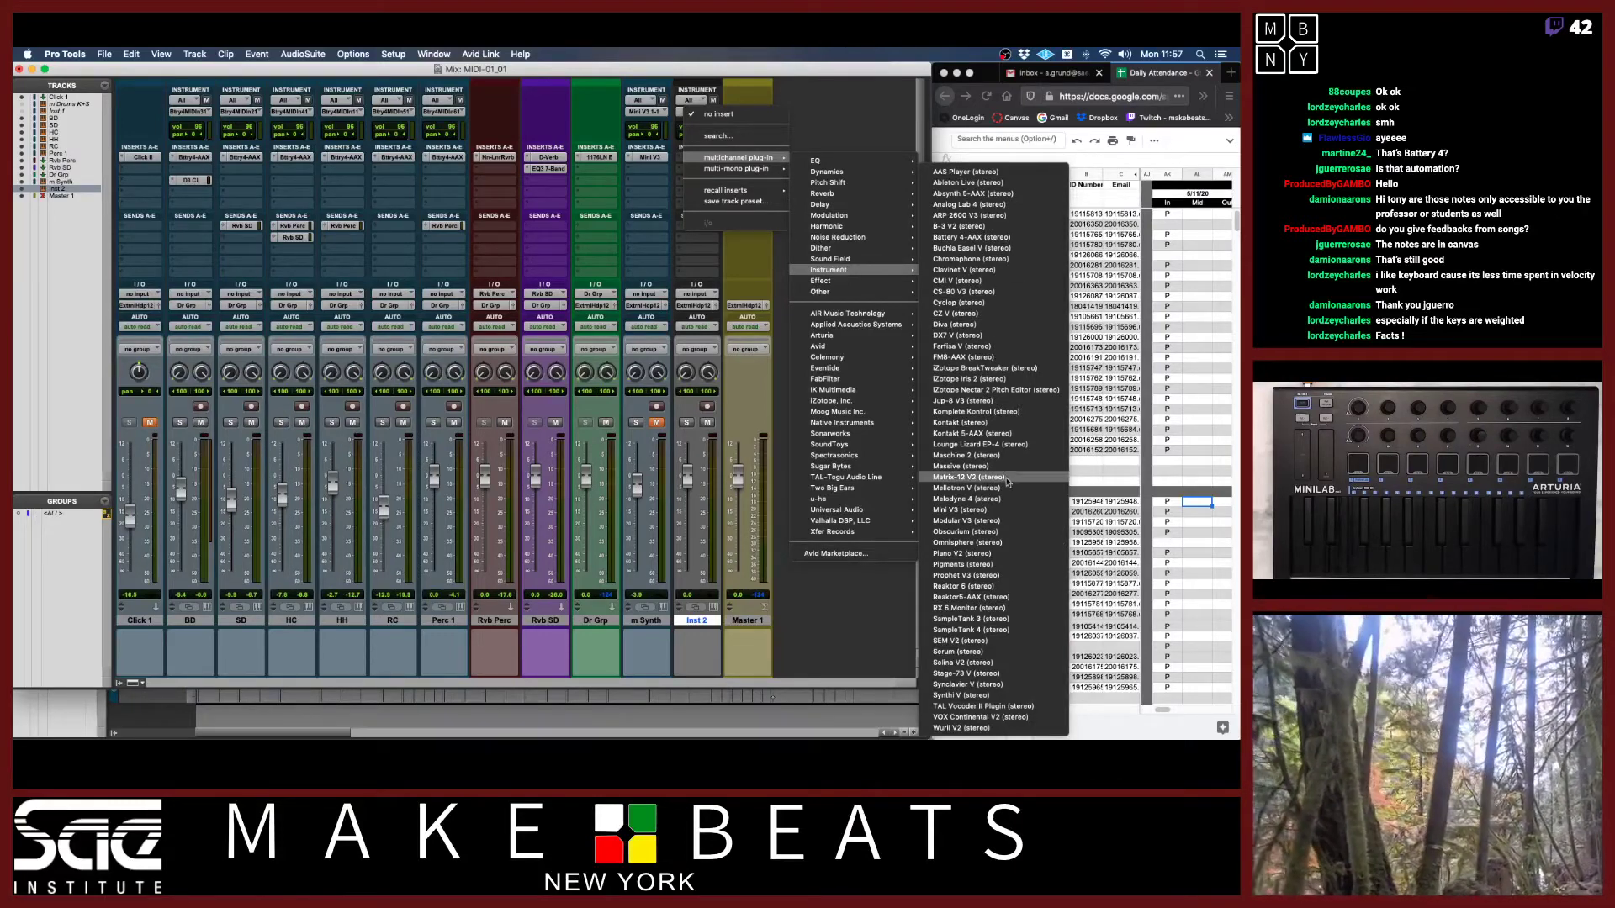
left_click(990, 565)
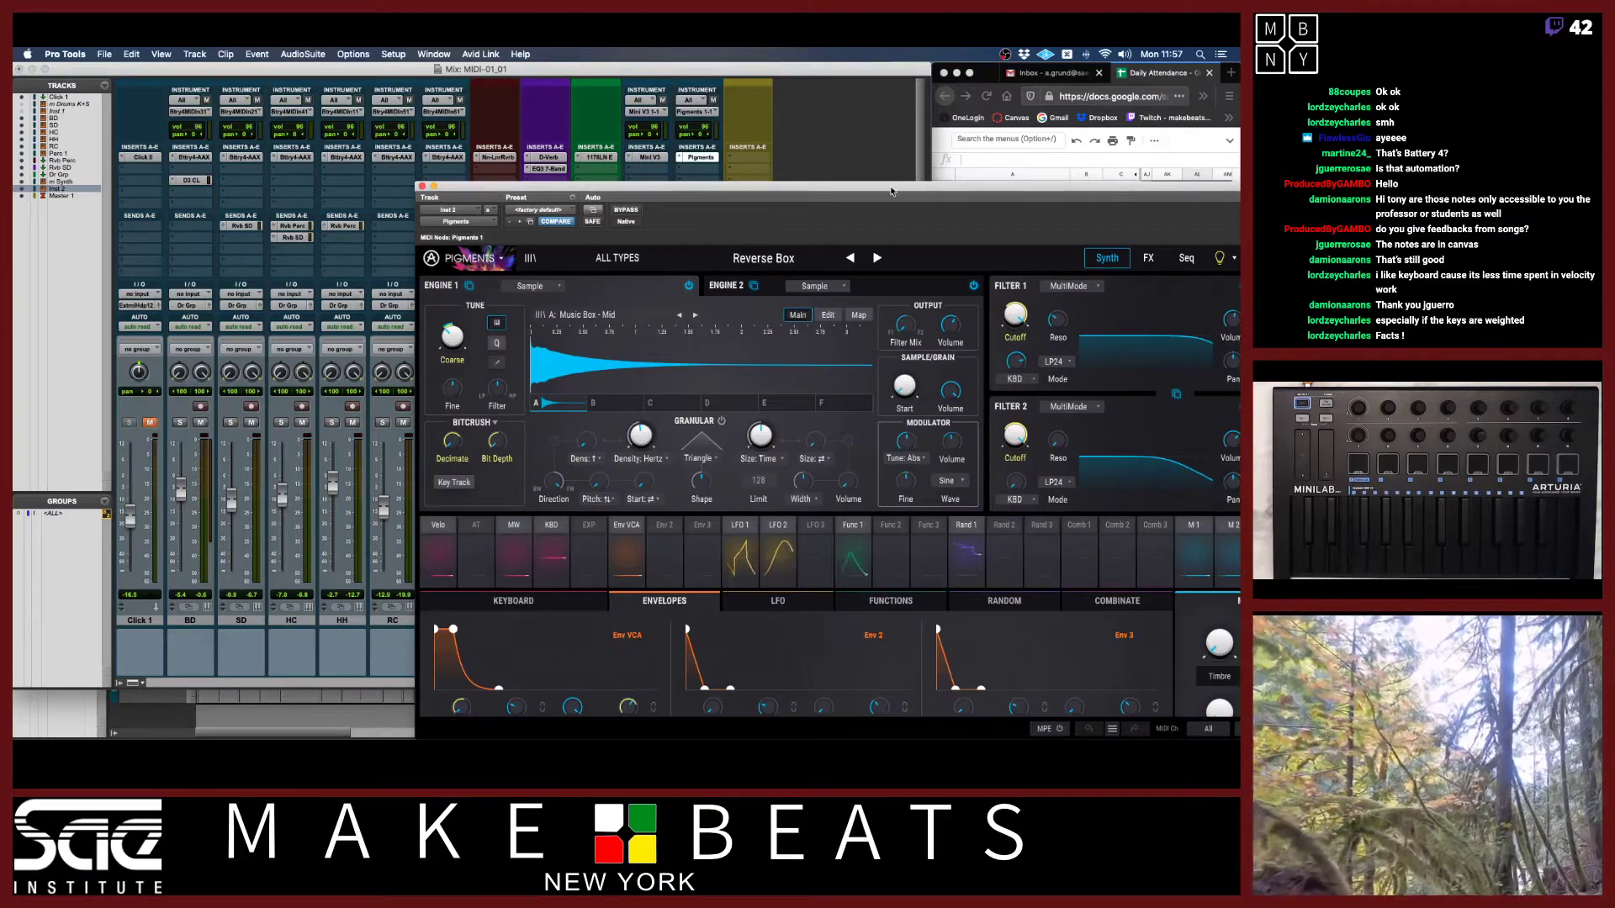
left_click_drag(891, 191, 1239, 144)
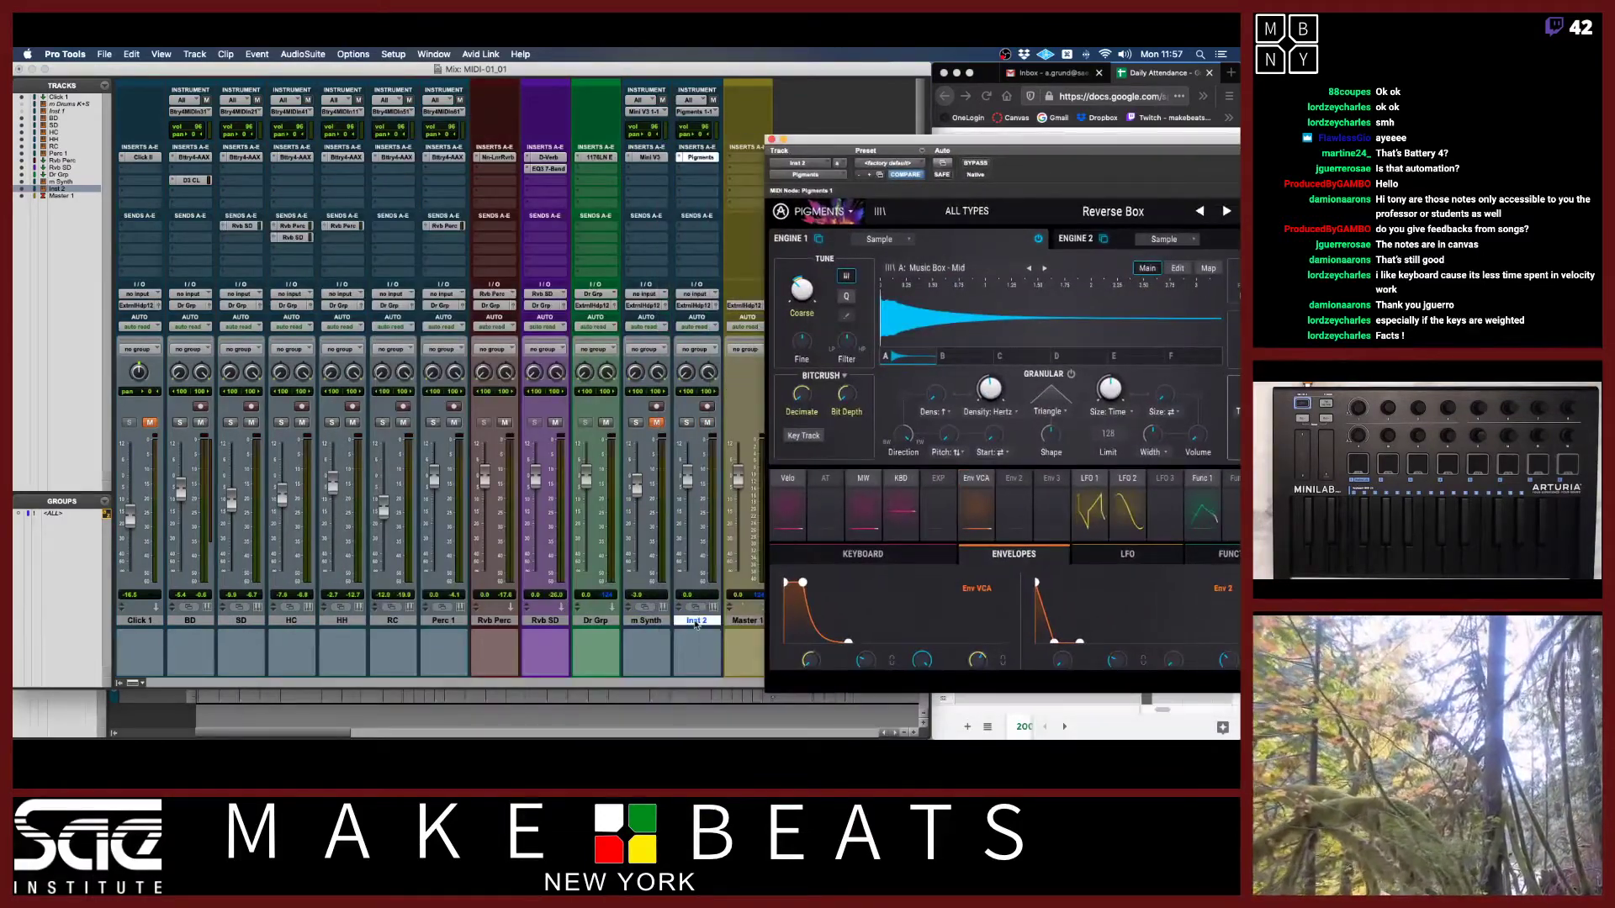
Move the Inst 2 track ahead of m Synth in the Mix window and rename it Bass.
left_click_drag(695, 624, 635, 623)
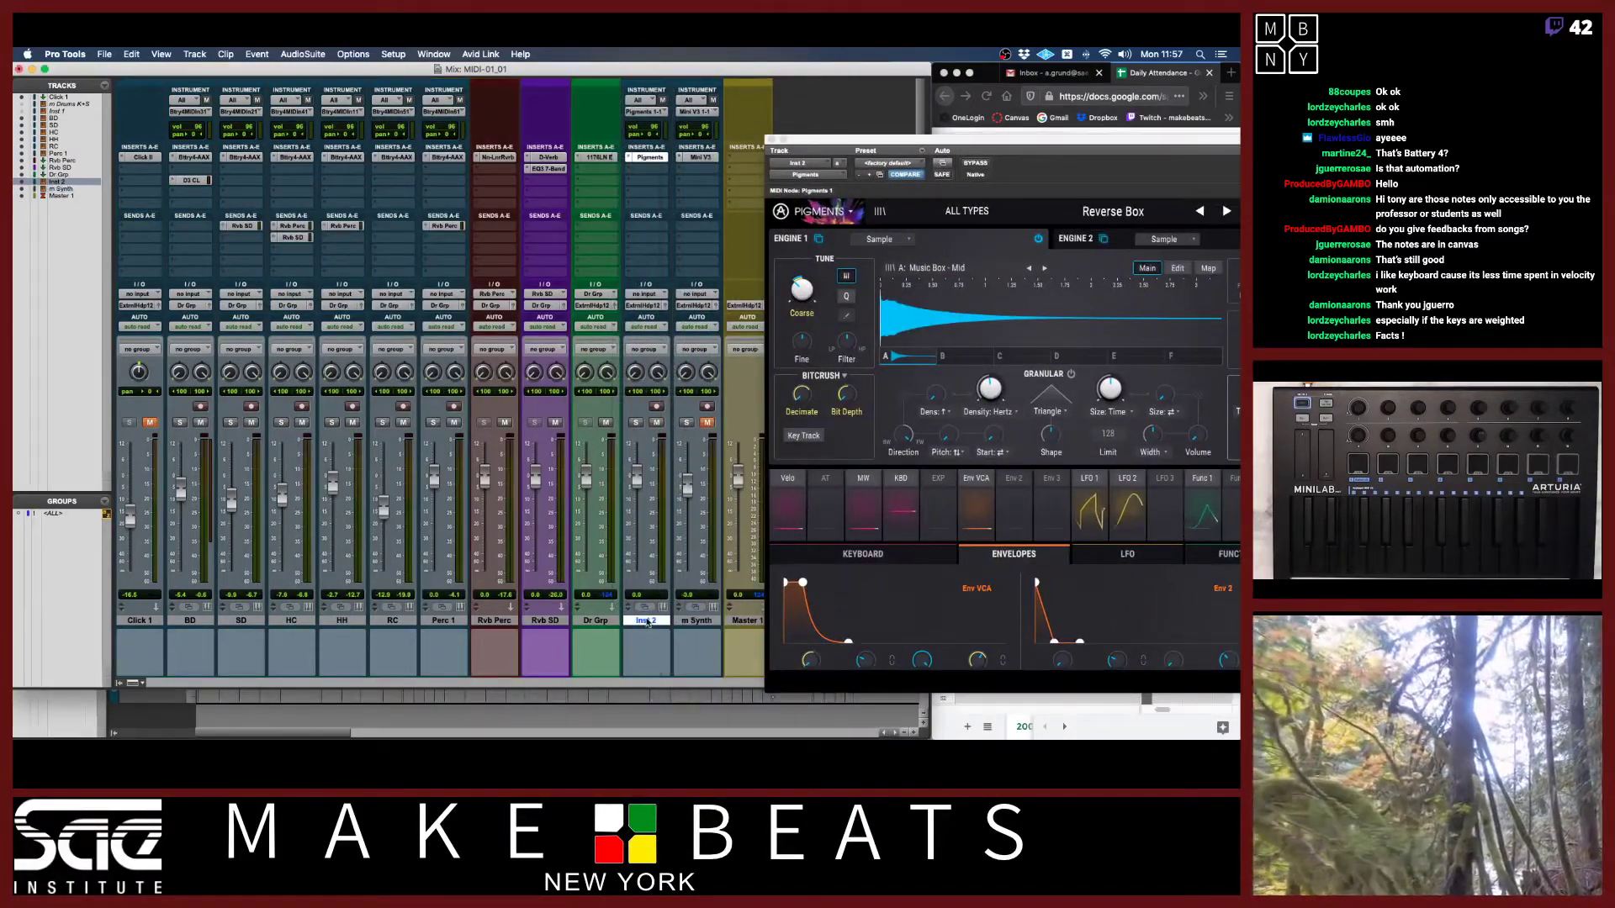
double_click(646, 623)
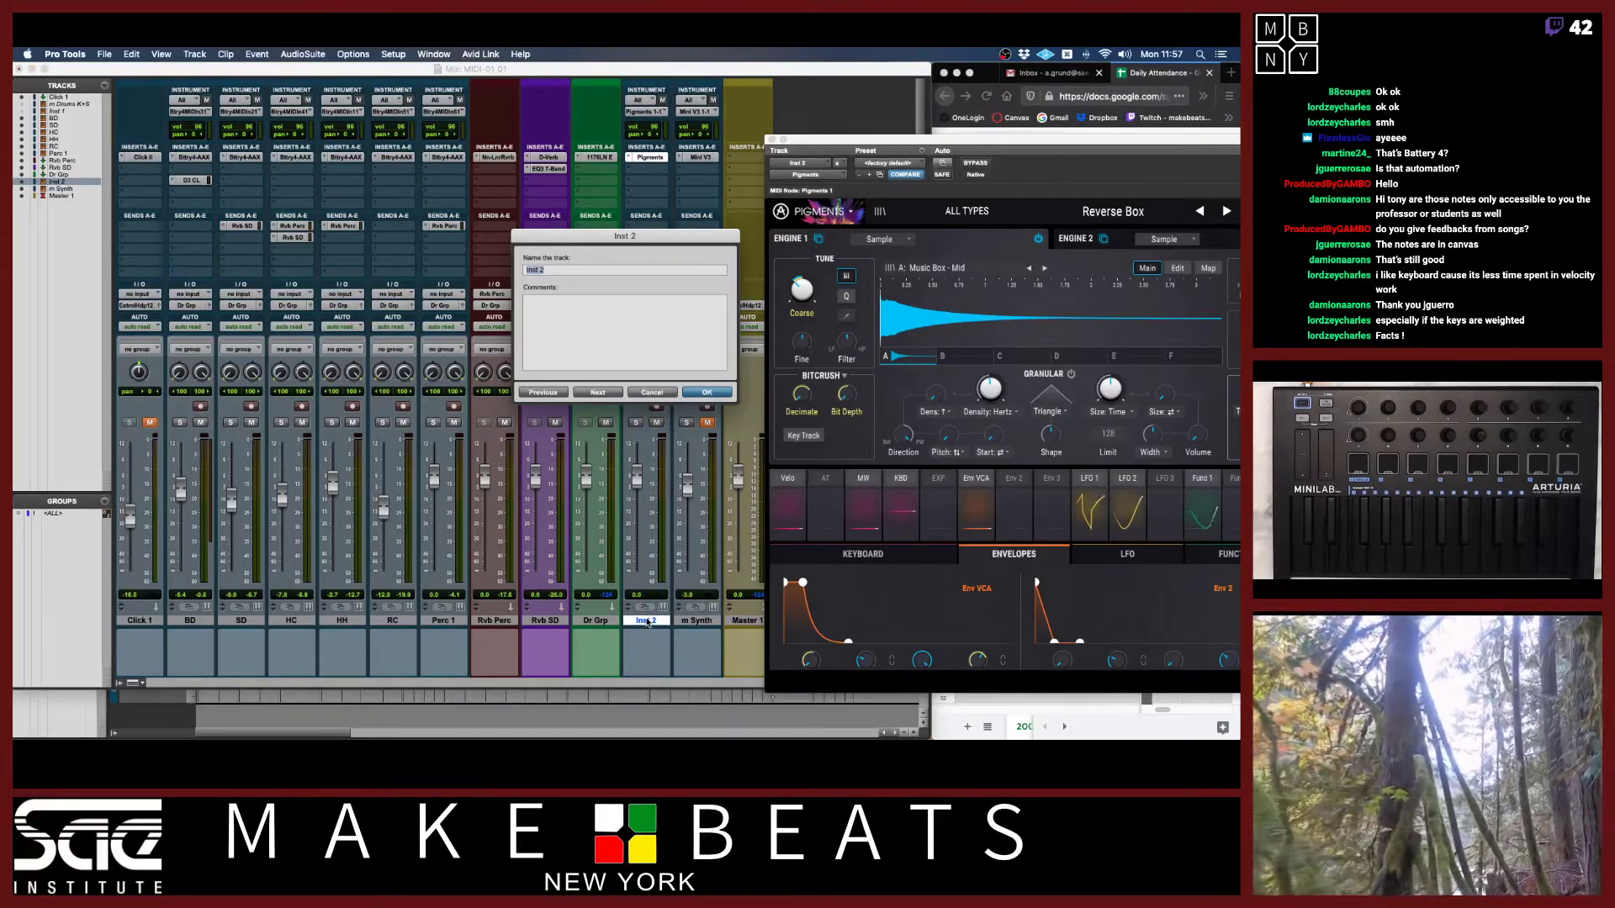
key("Return")
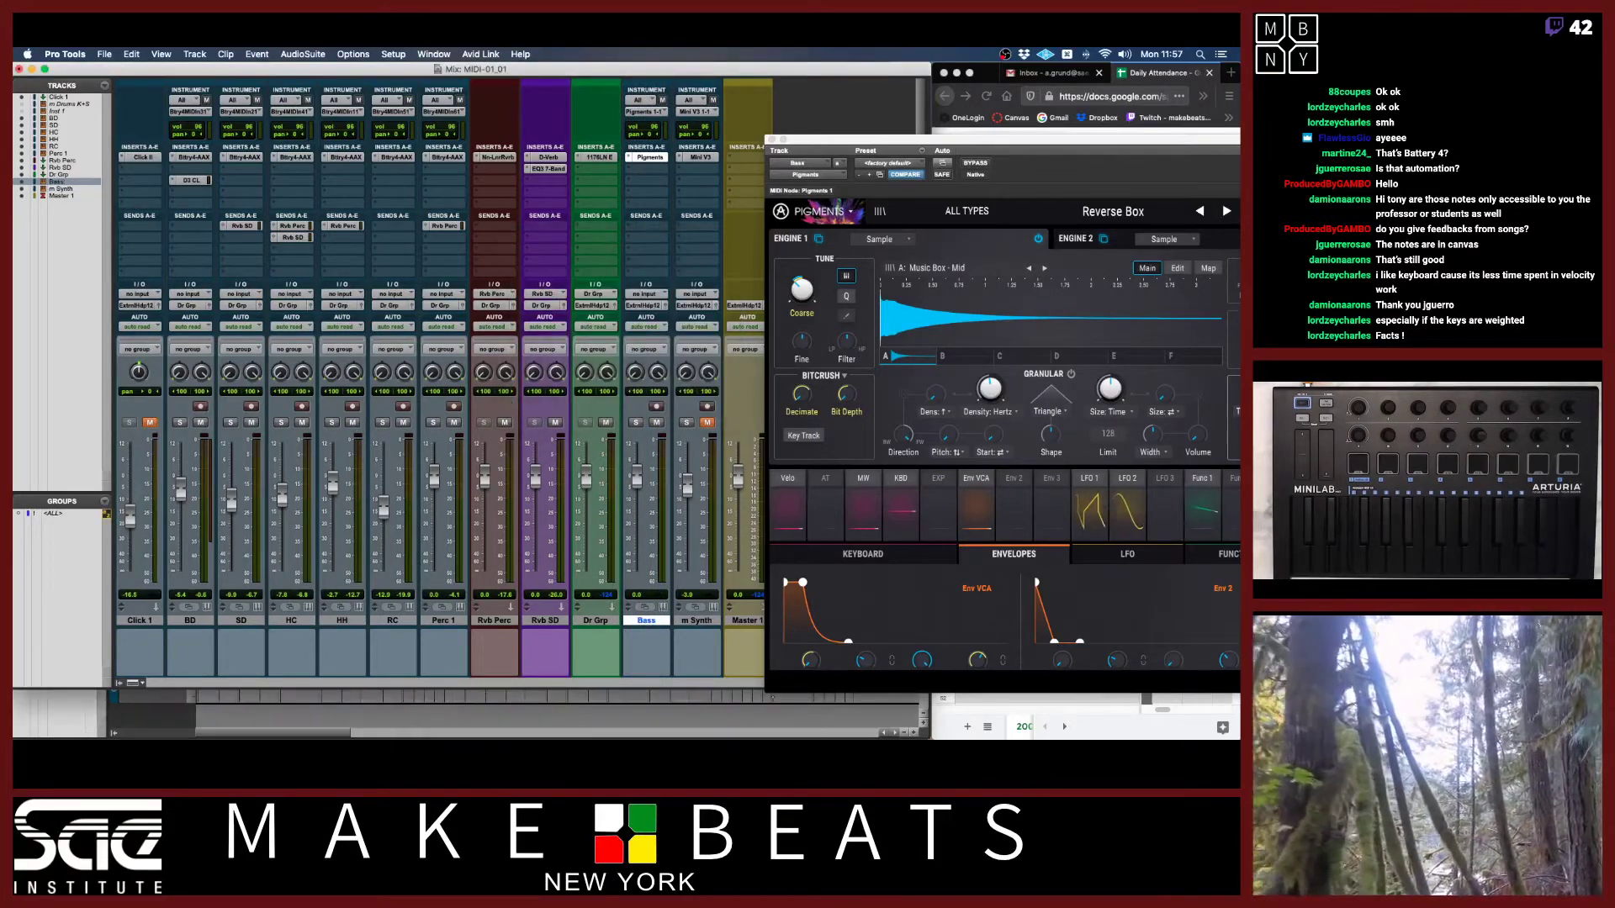
Reposition the Pigments window, record-arm the Bass track and lower its volume fader.
left_click_drag(1031, 140, 932, 399)
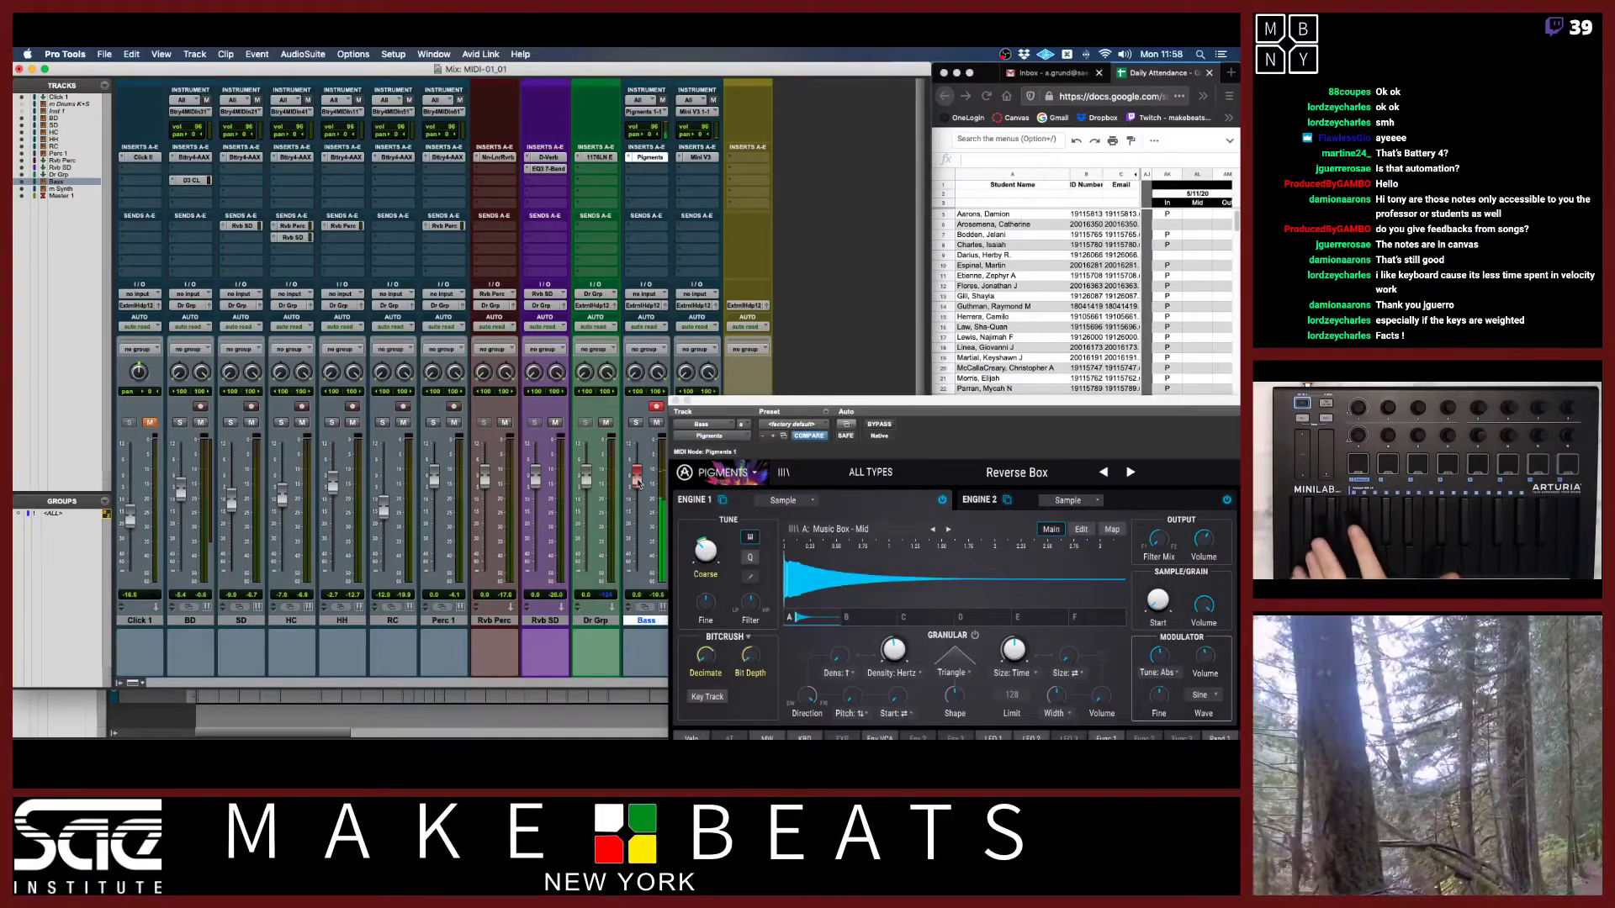
left_click_drag(637, 476, 635, 496)
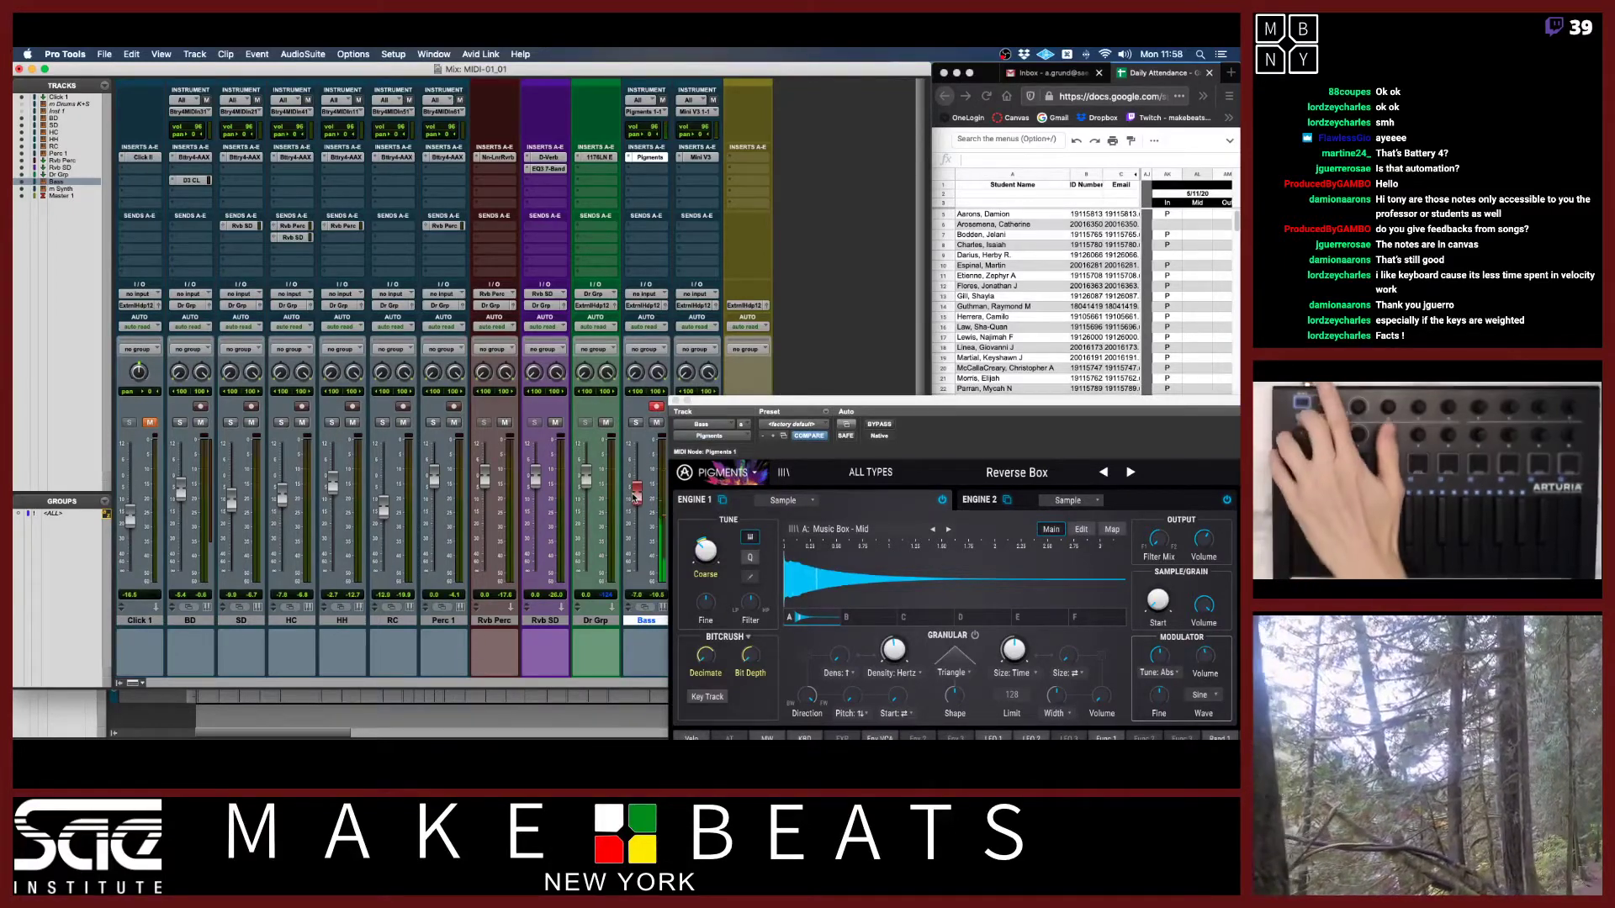
Open the Pigments preset browser, filter the presets to the Sub Fleet bank and load the Sub Bender bass preset.
left_click_drag(849, 404, 268, 72)
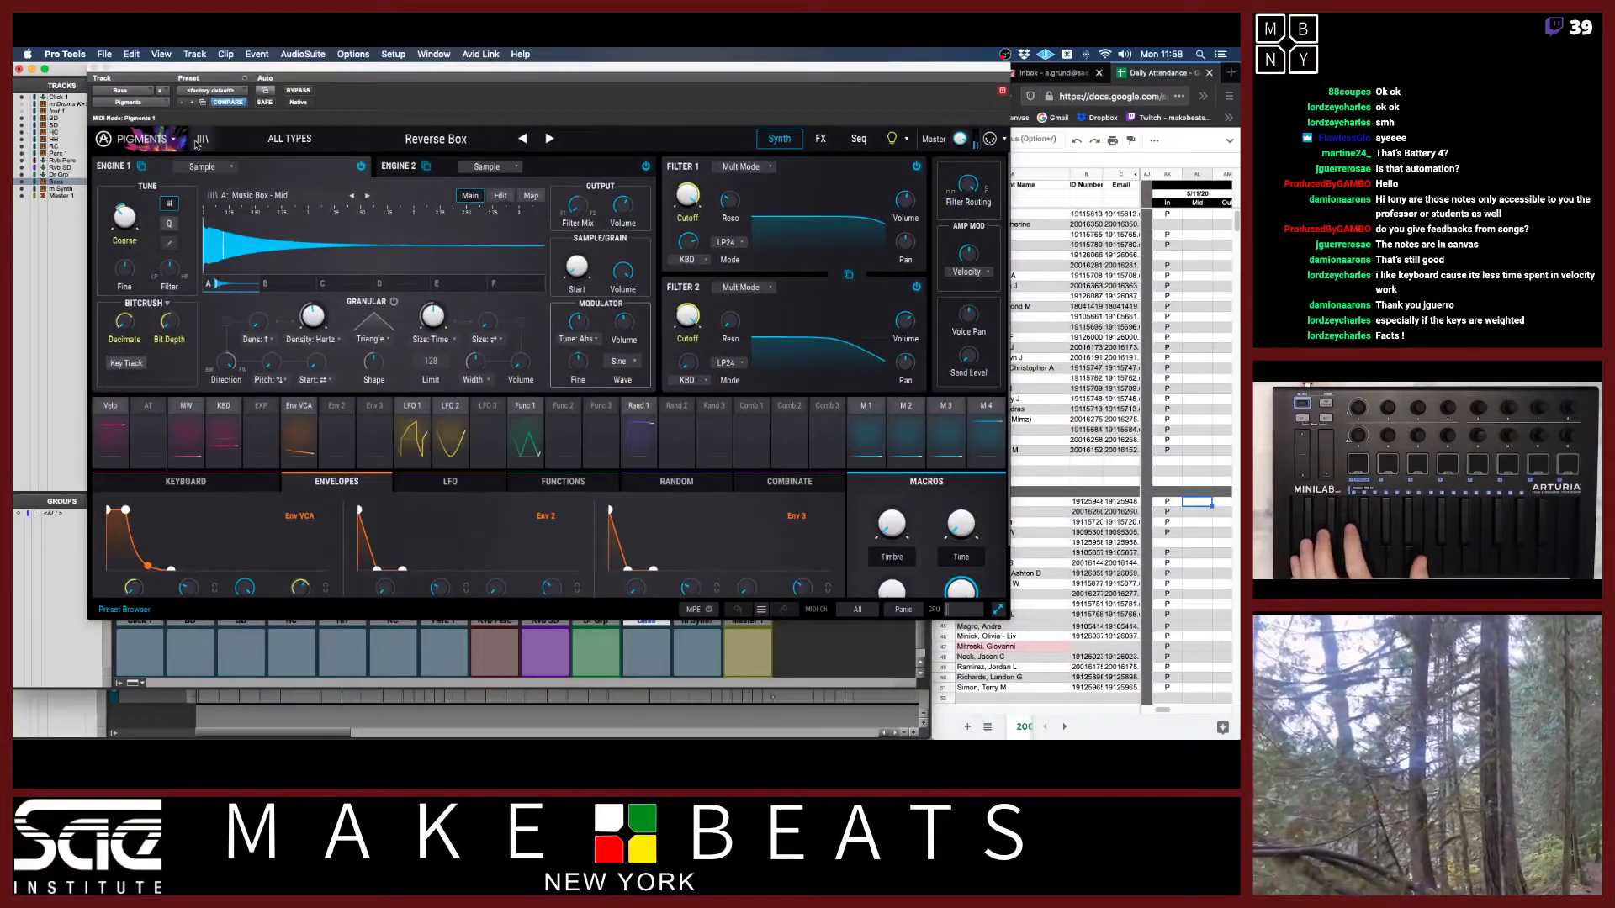
left_click(202, 139)
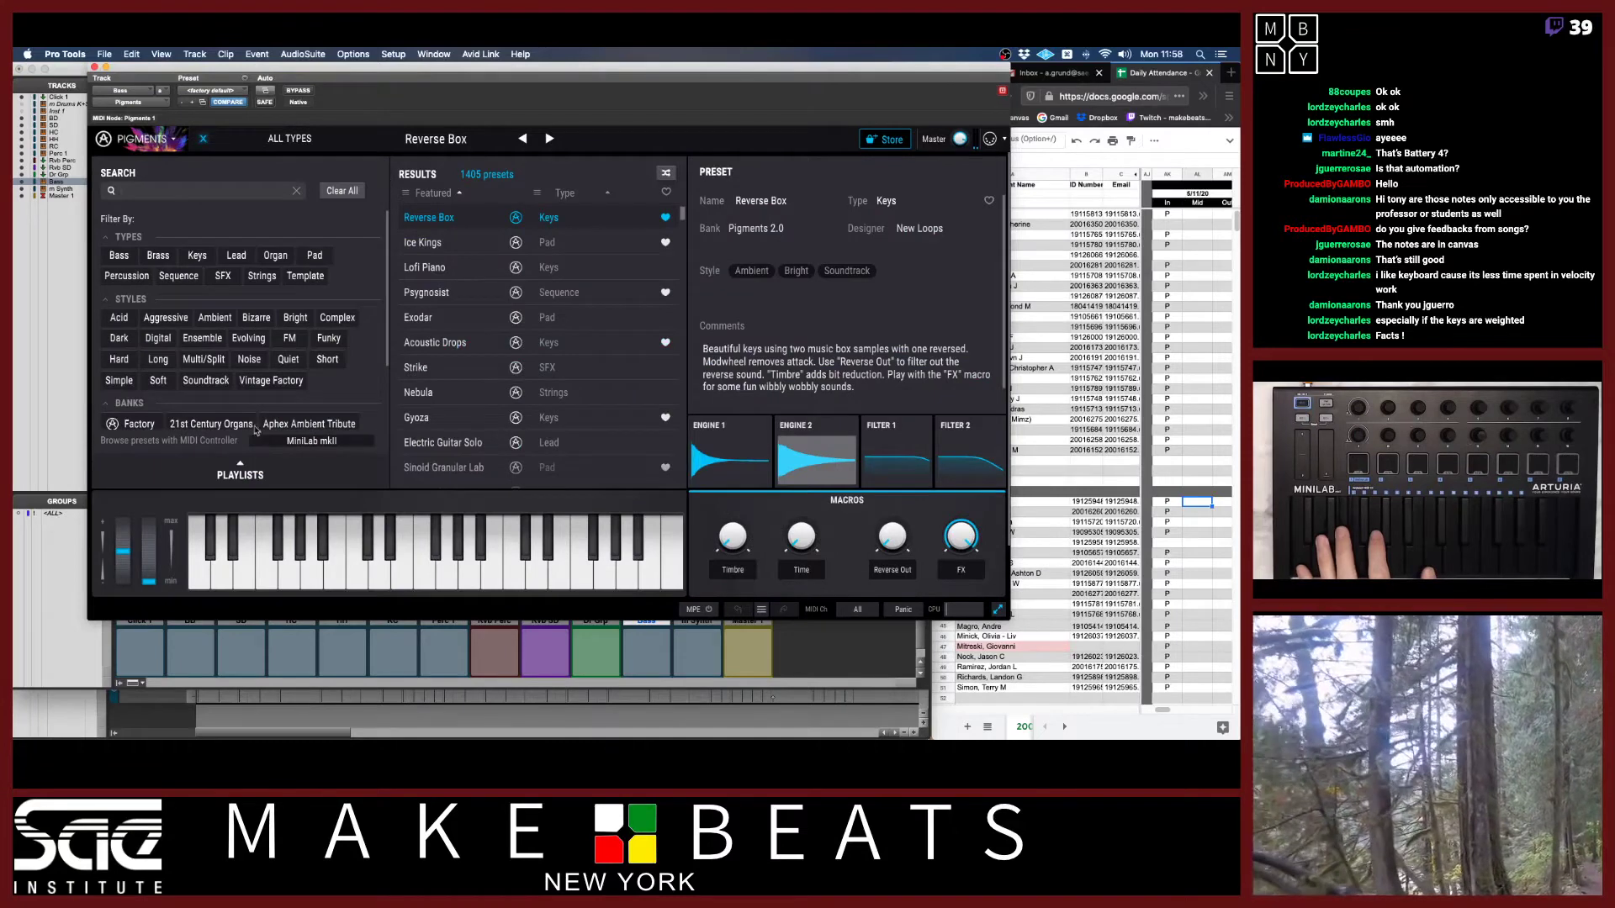
scroll(253, 421, "down", 3)
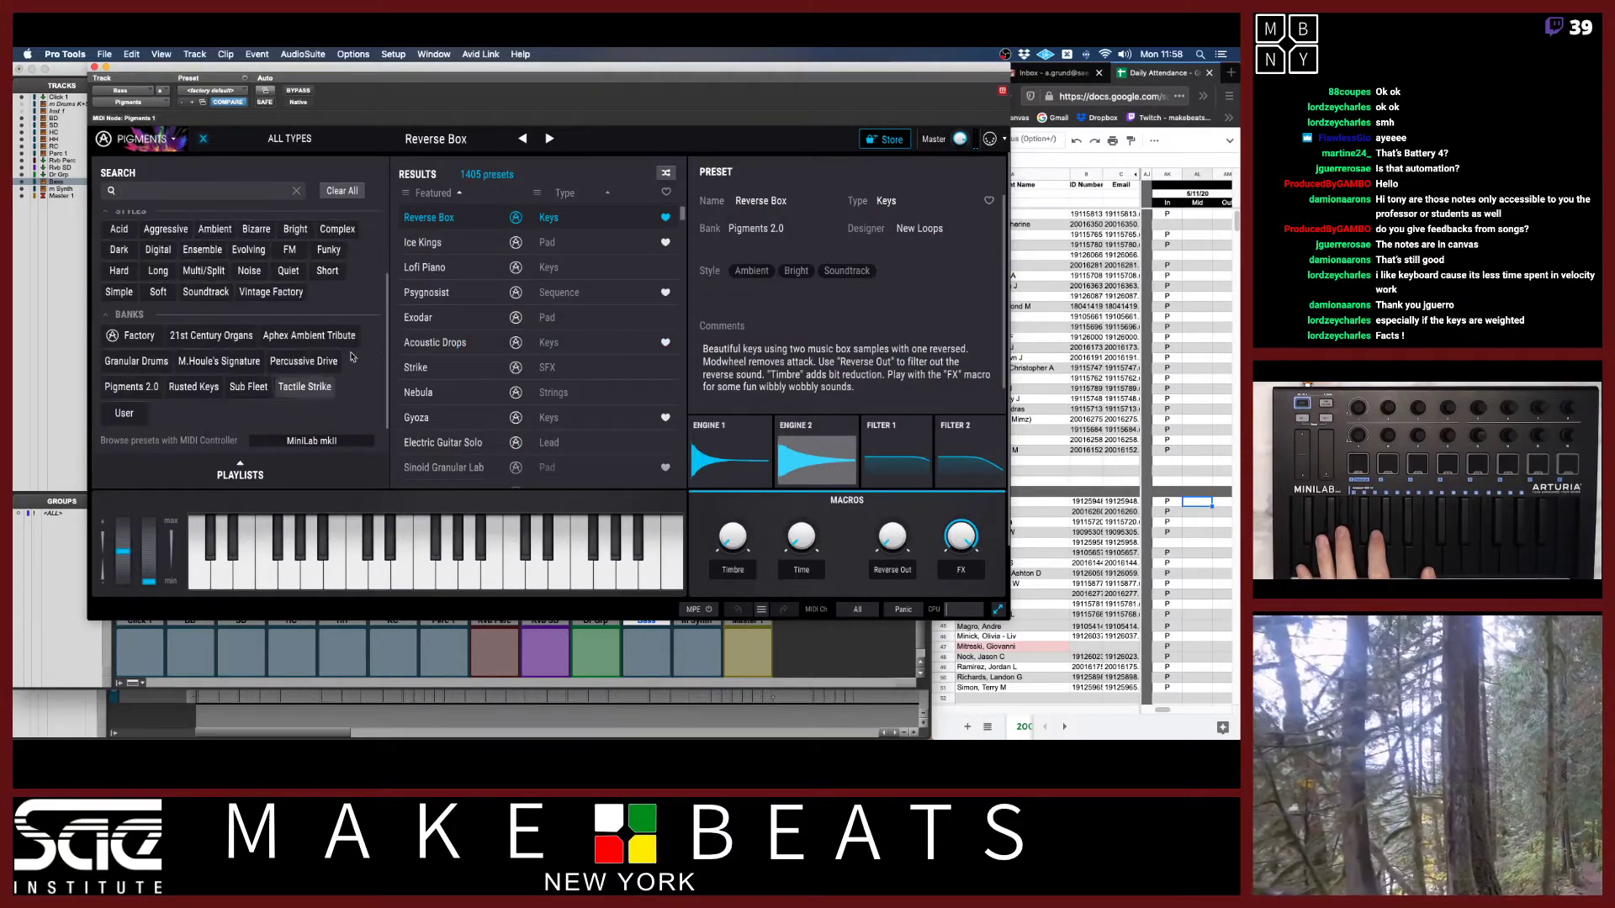
left_click(257, 388)
scroll(470, 364, "down", 5)
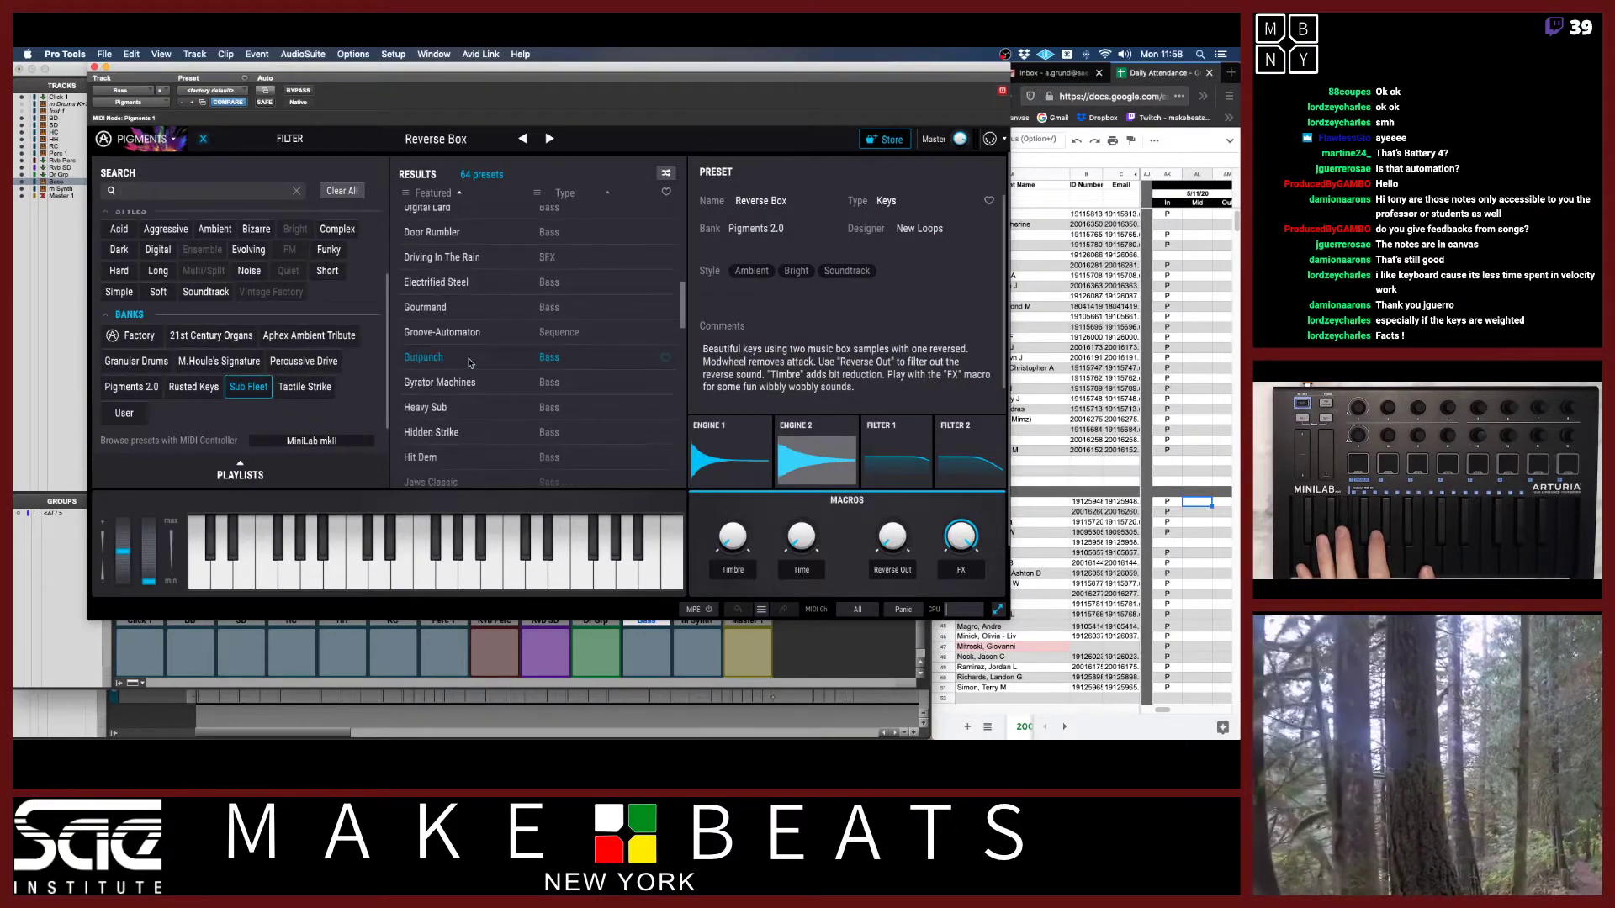
scroll(470, 363, "down", 10)
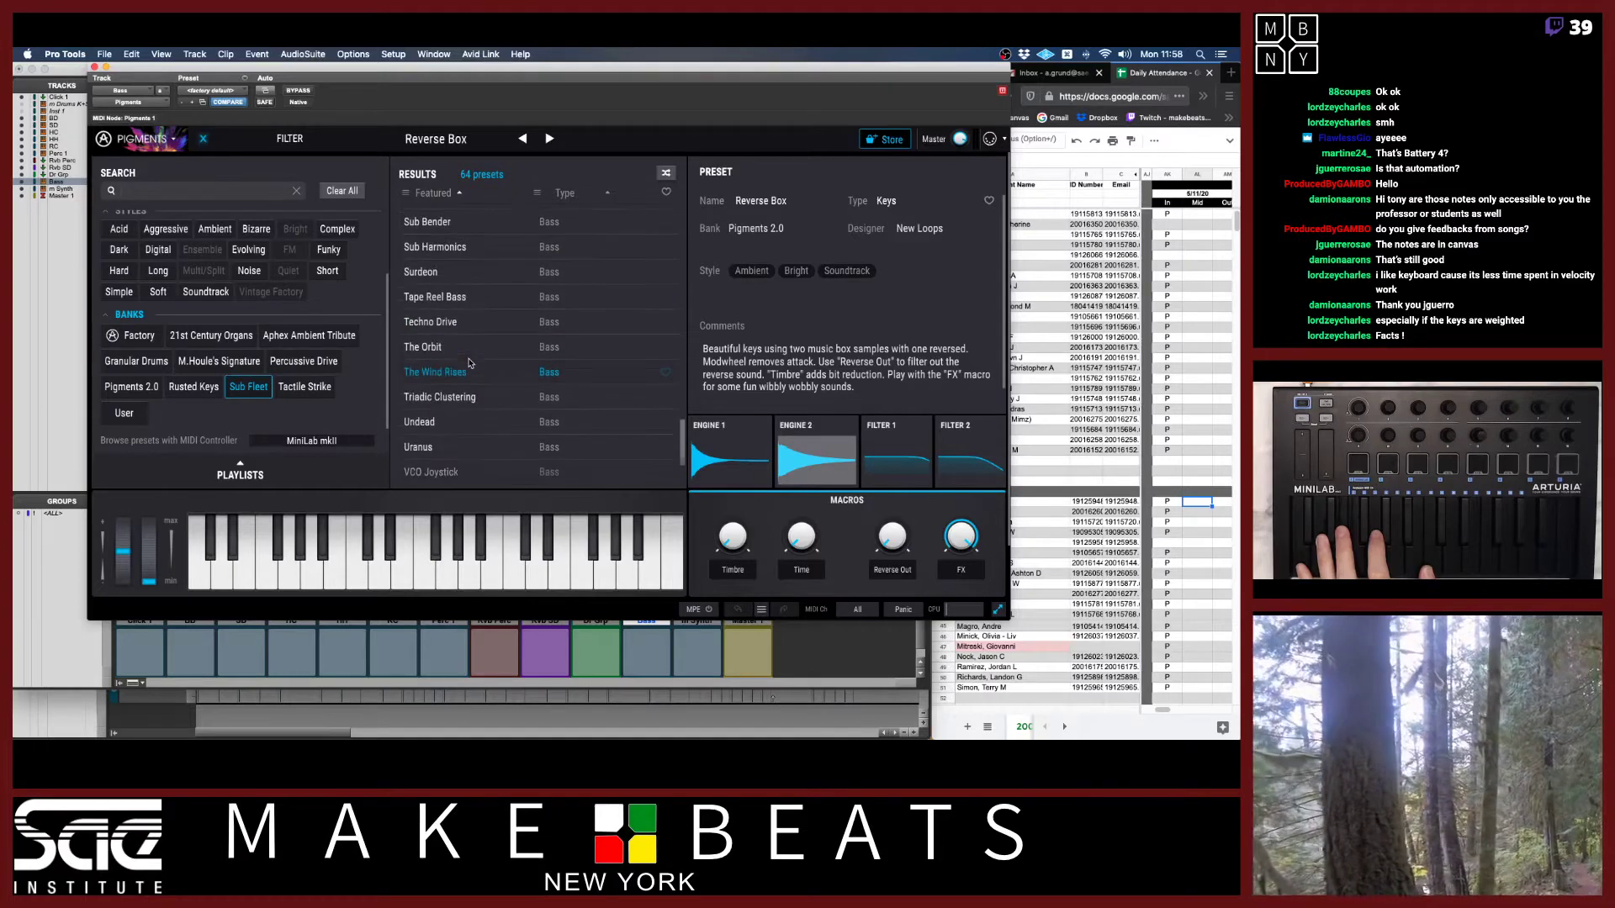
left_click(429, 222)
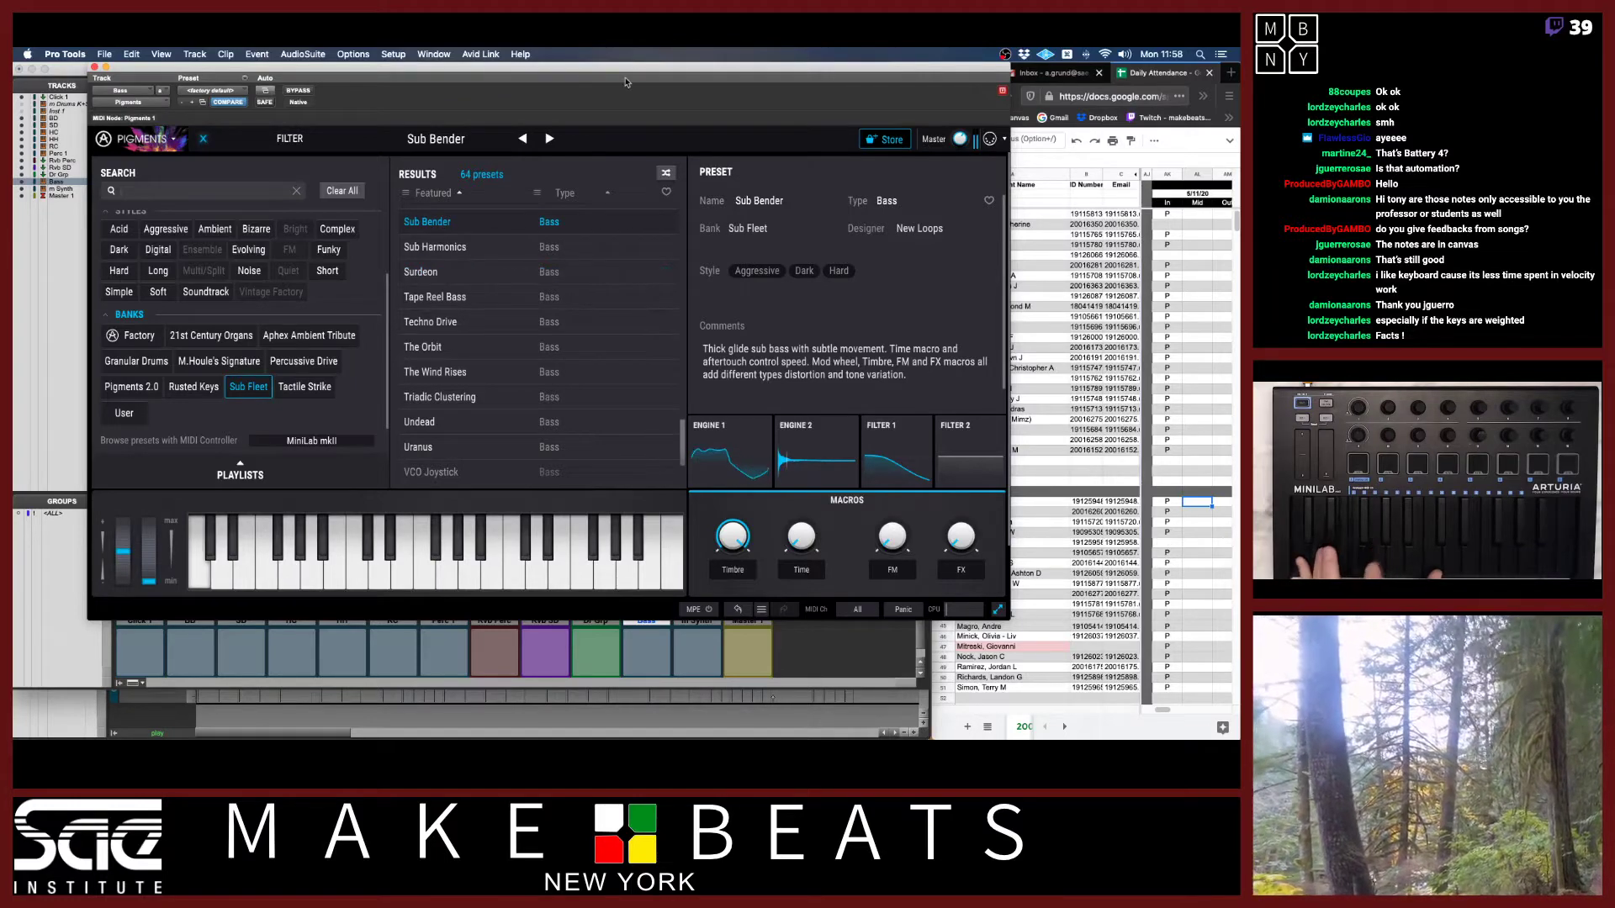
Move the Pigments window clear of the Mix window and raise the Bass track's volume fader to about -4.2 dB.
key("super+equal")
left_click_drag(626, 72, 1218, 169)
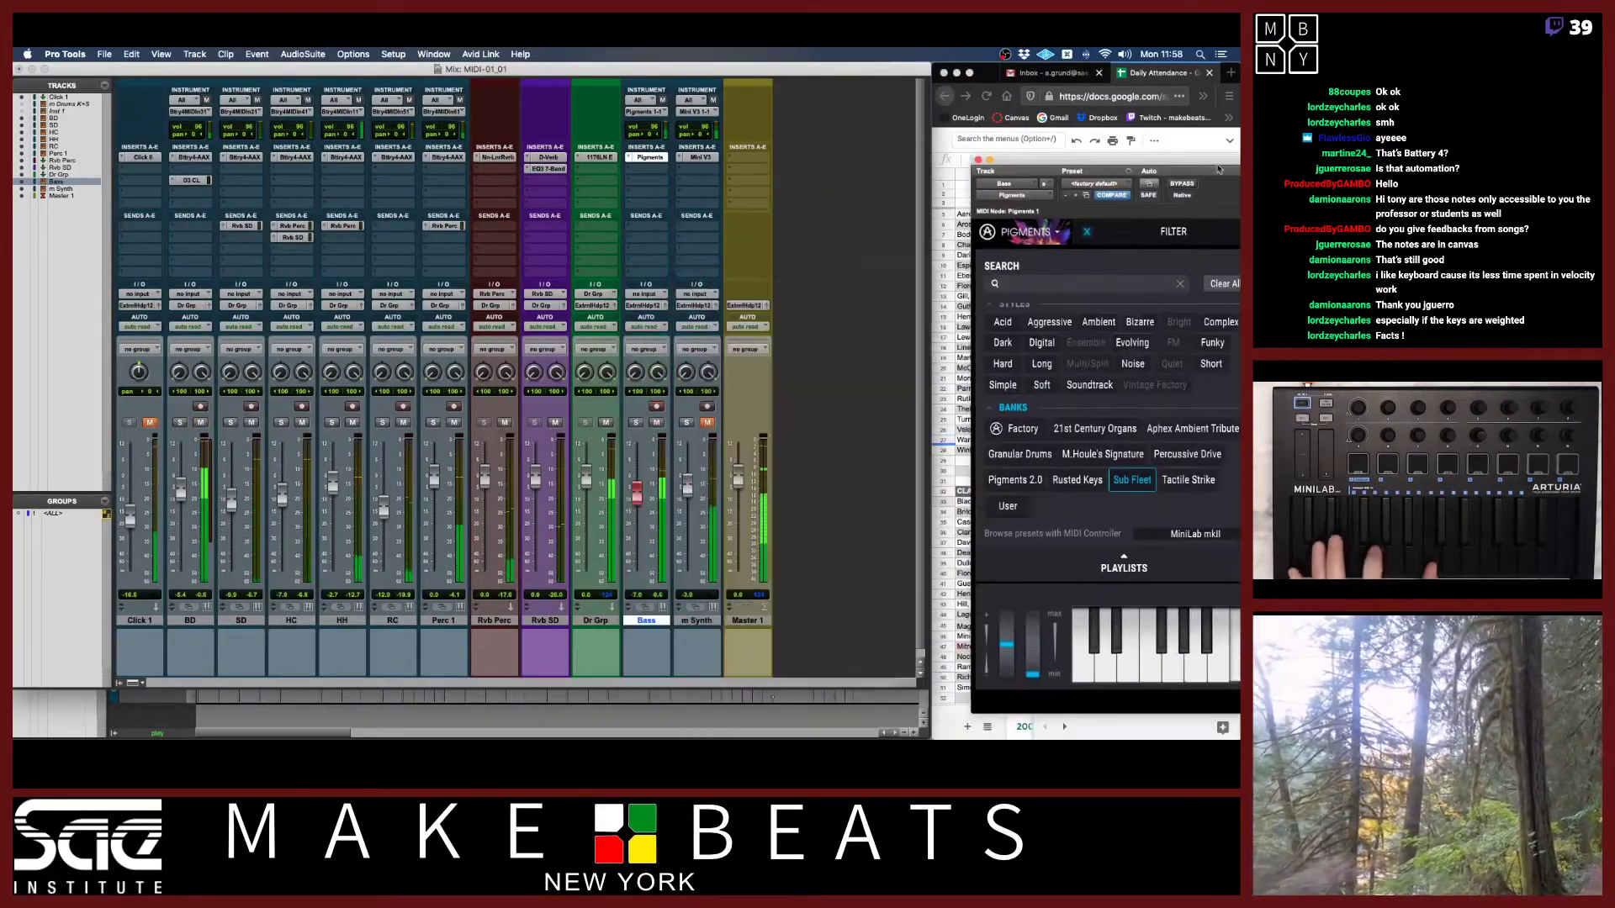
left_click_drag(637, 493, 639, 491)
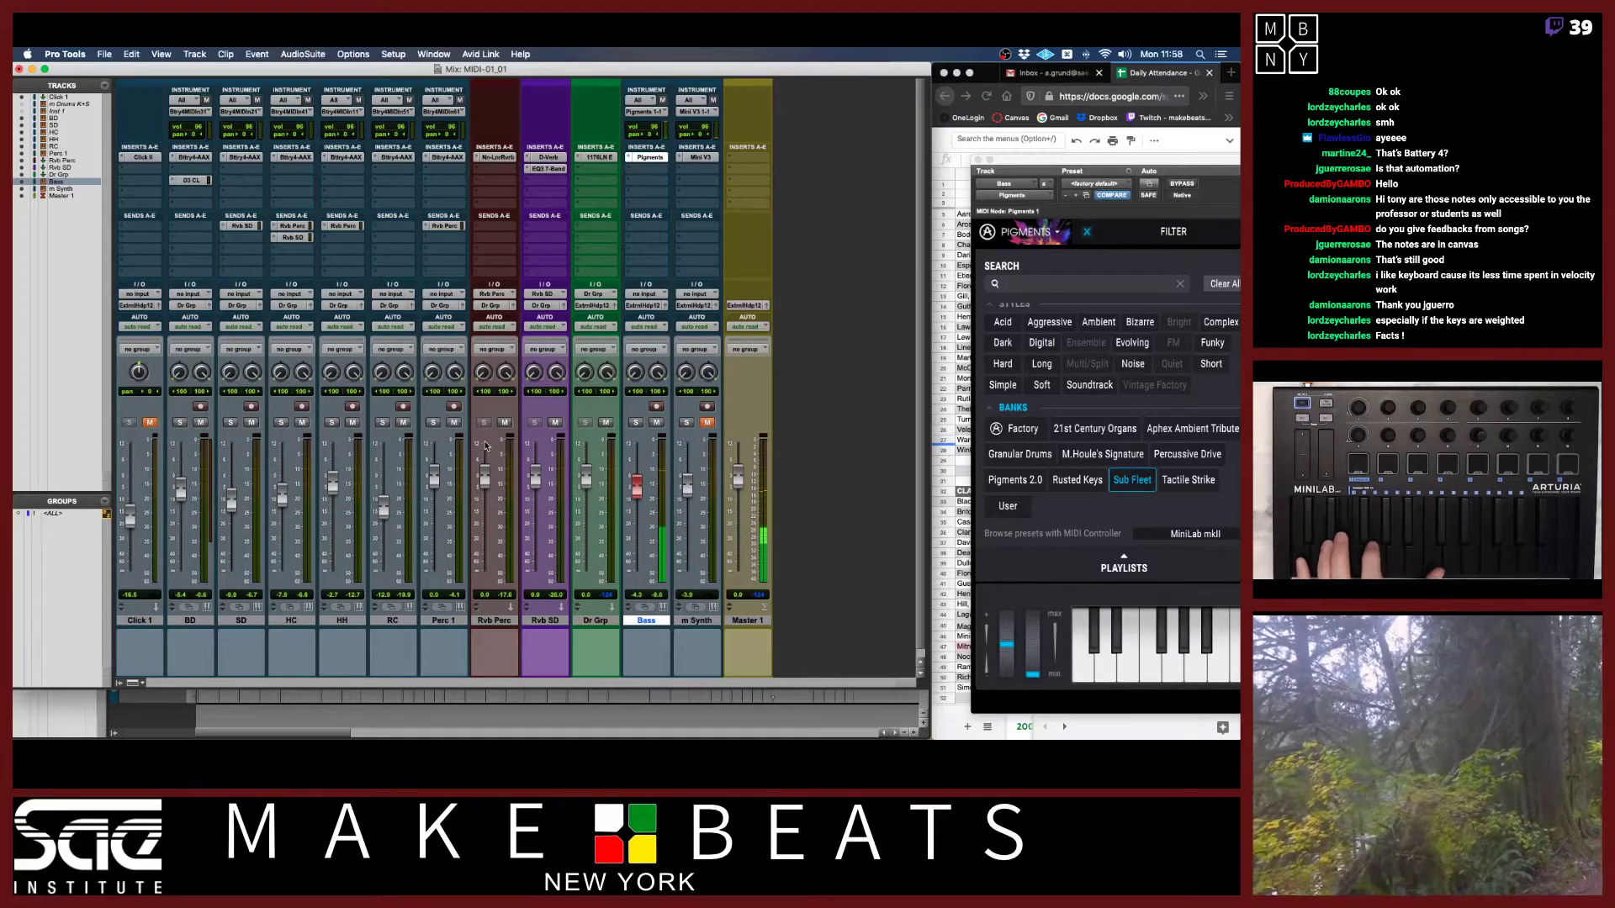
Return to the Edit window and audition the Techno Drive, Surdeon, Sub Harmonics and Triadic Clustering presets in Pigments.
key("super+equal")
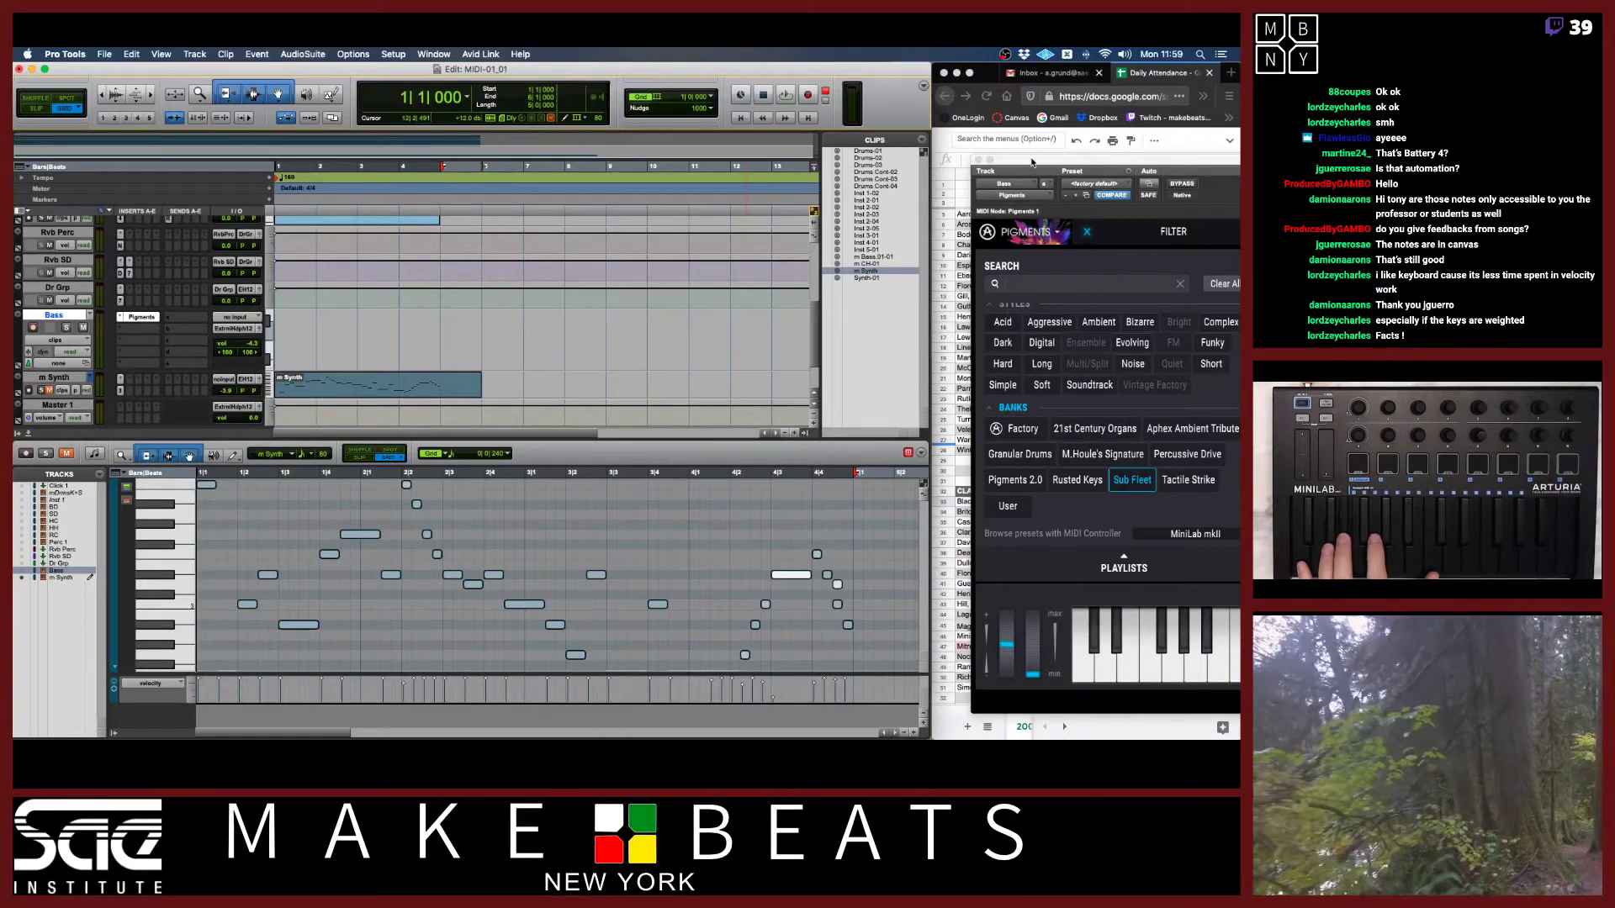
left_click_drag(1033, 161, 615, 83)
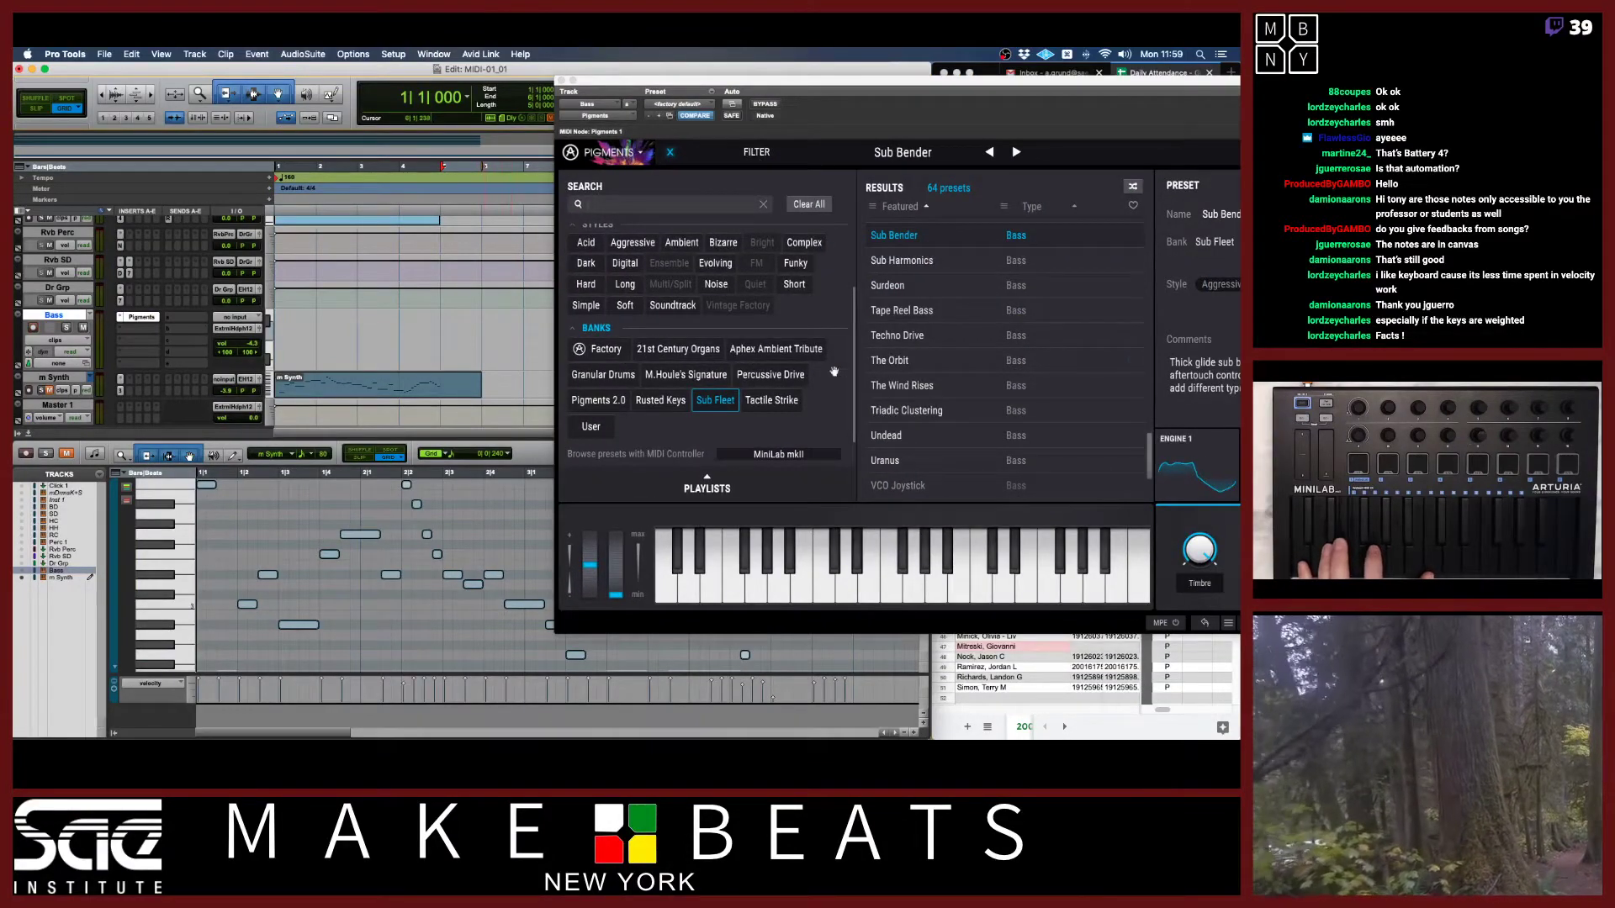
left_click(900, 337)
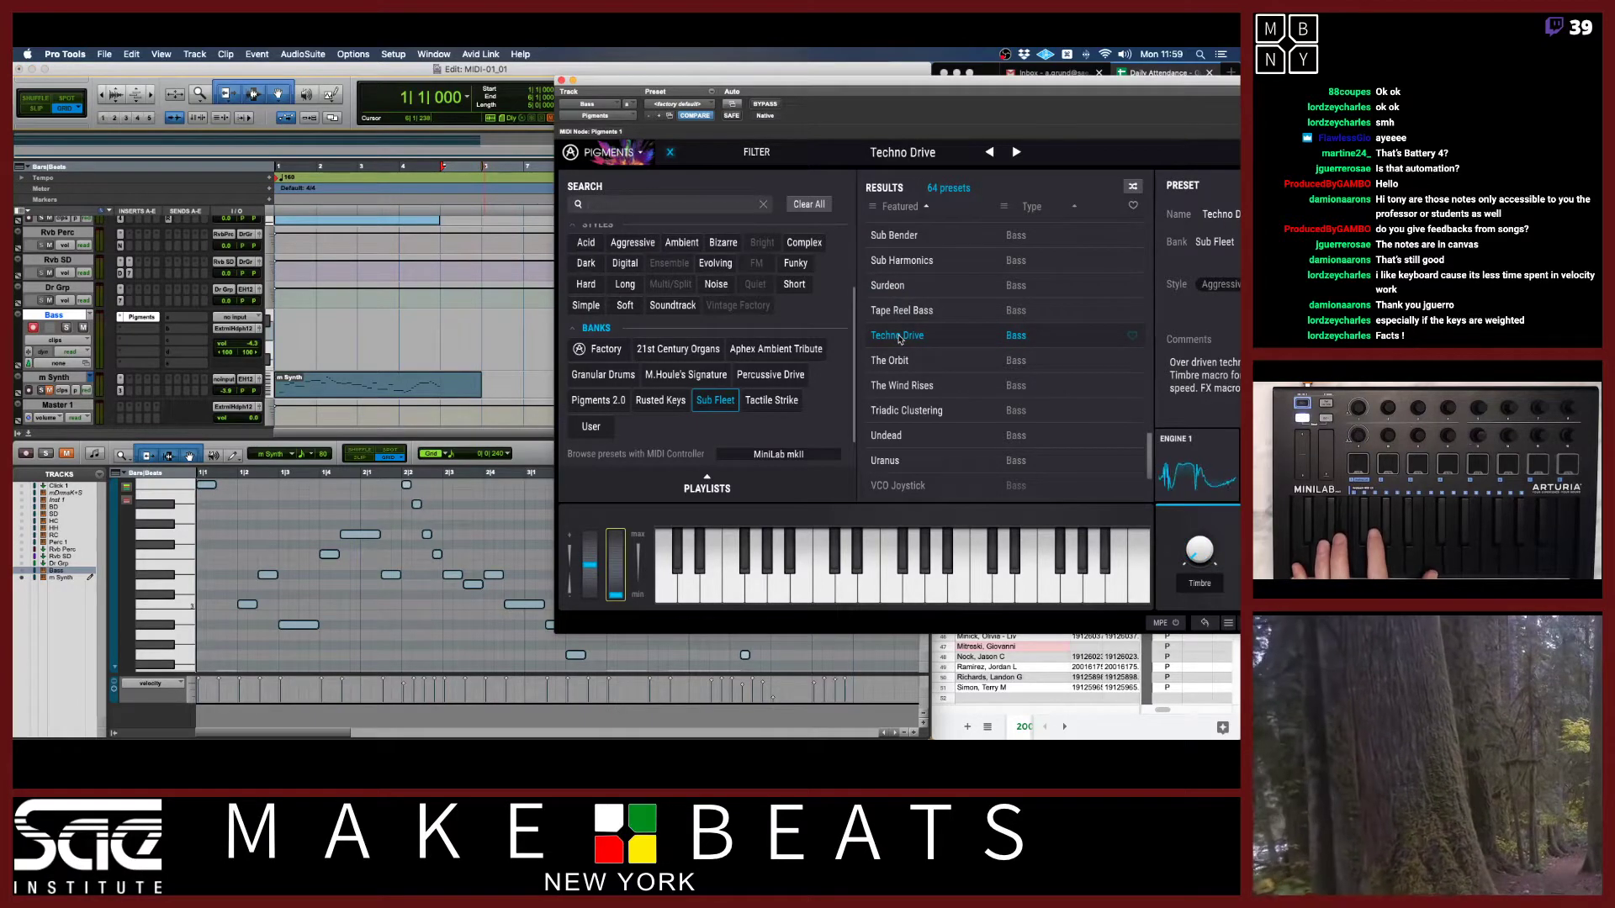
left_click(900, 286)
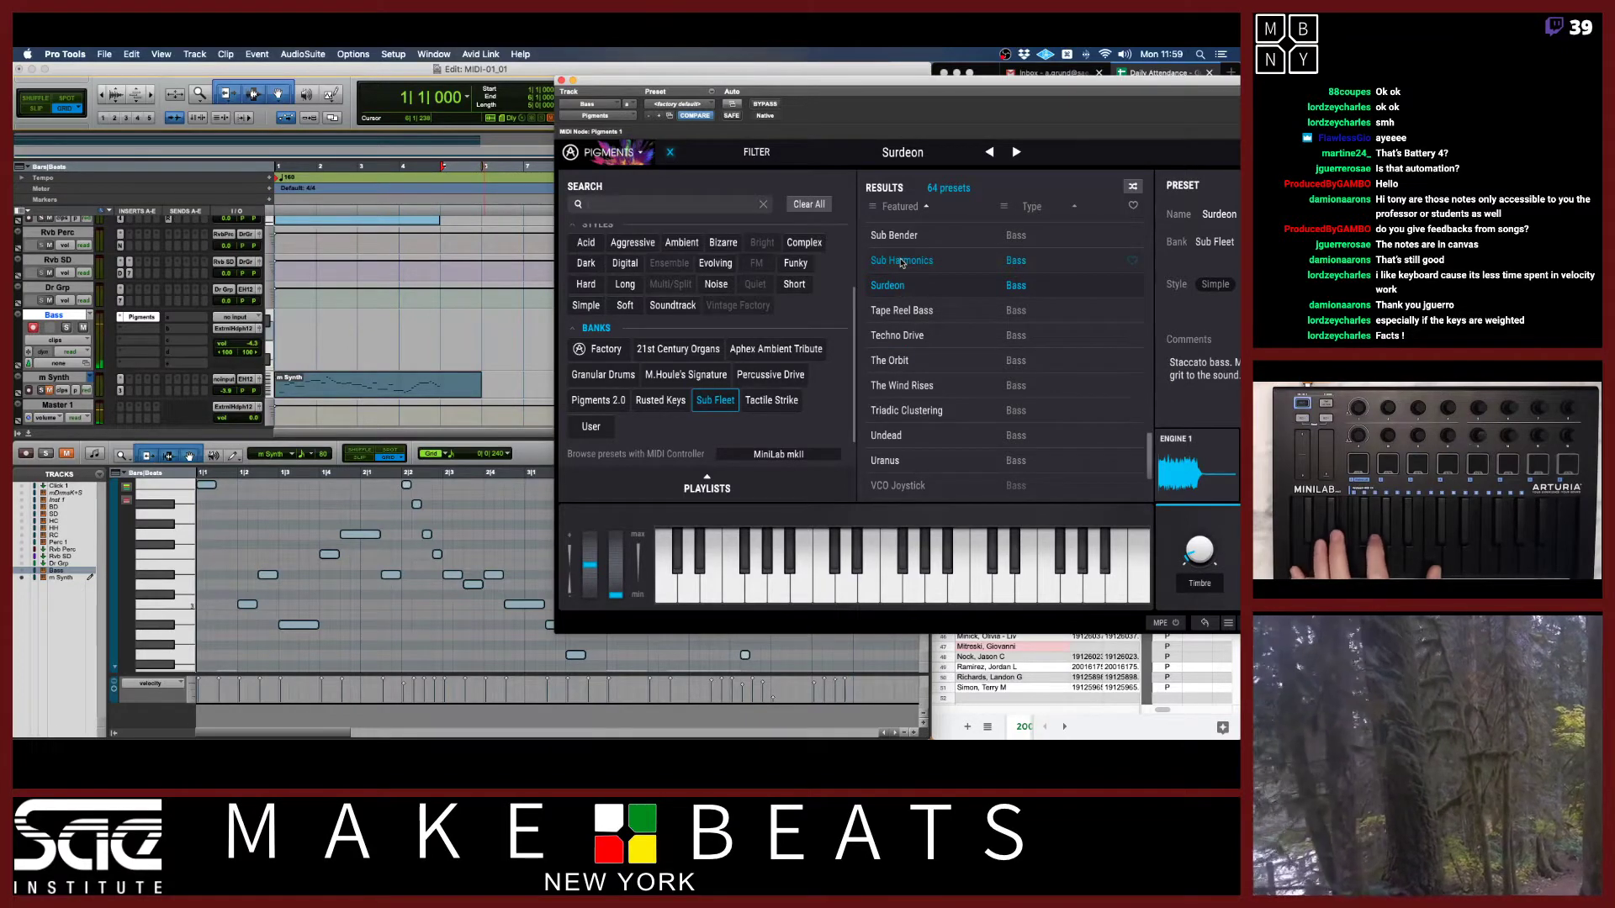
left_click(901, 262)
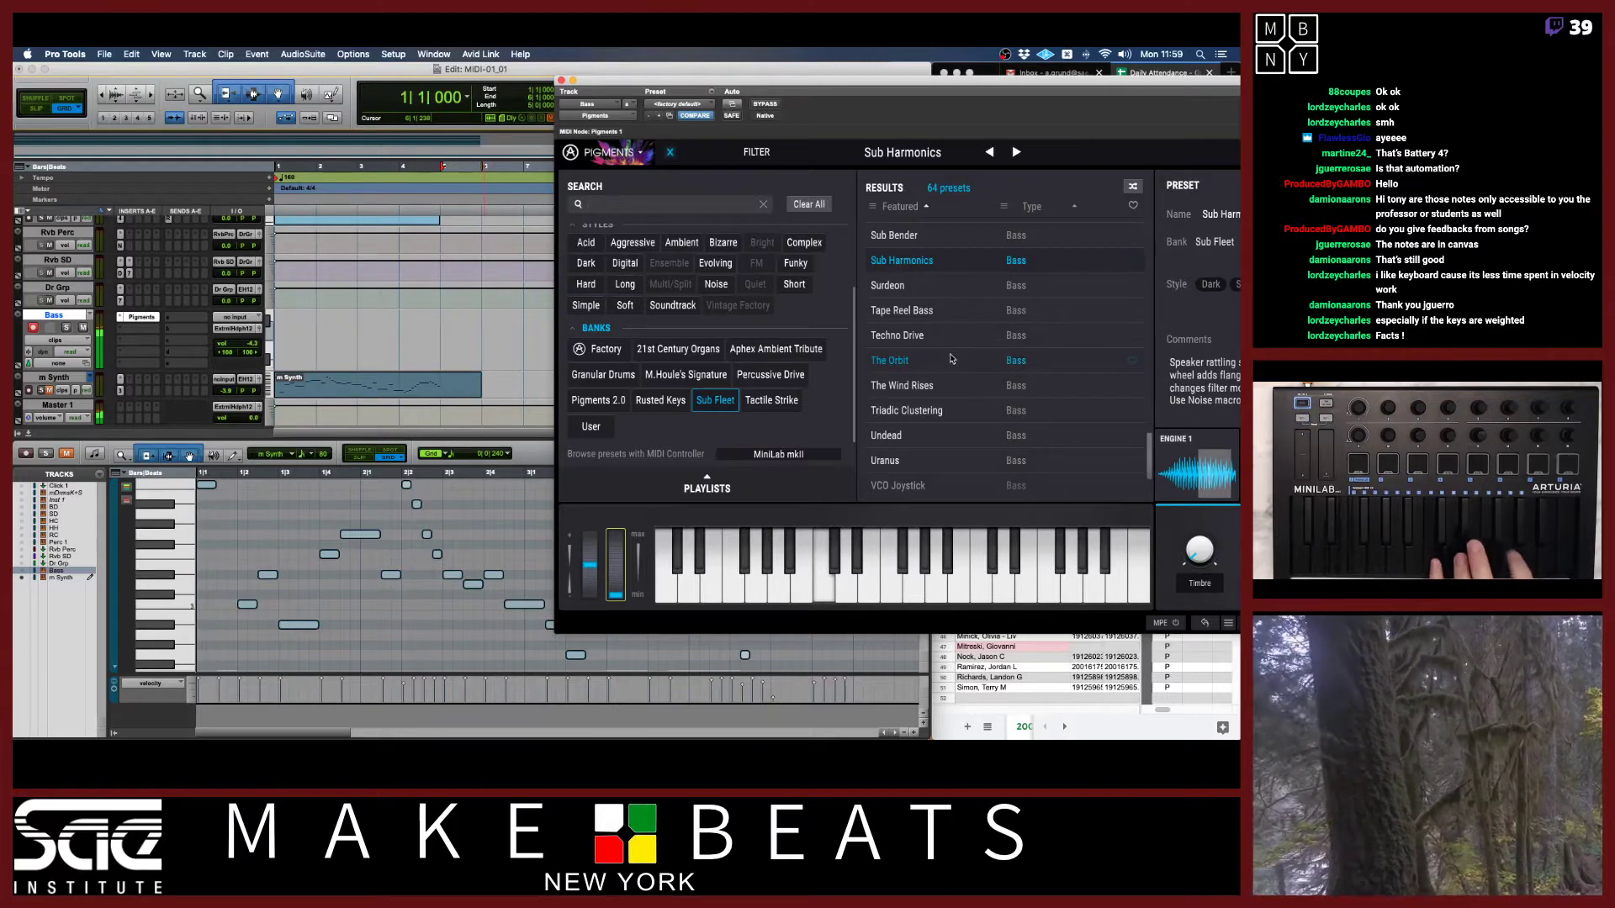
left_click(939, 414)
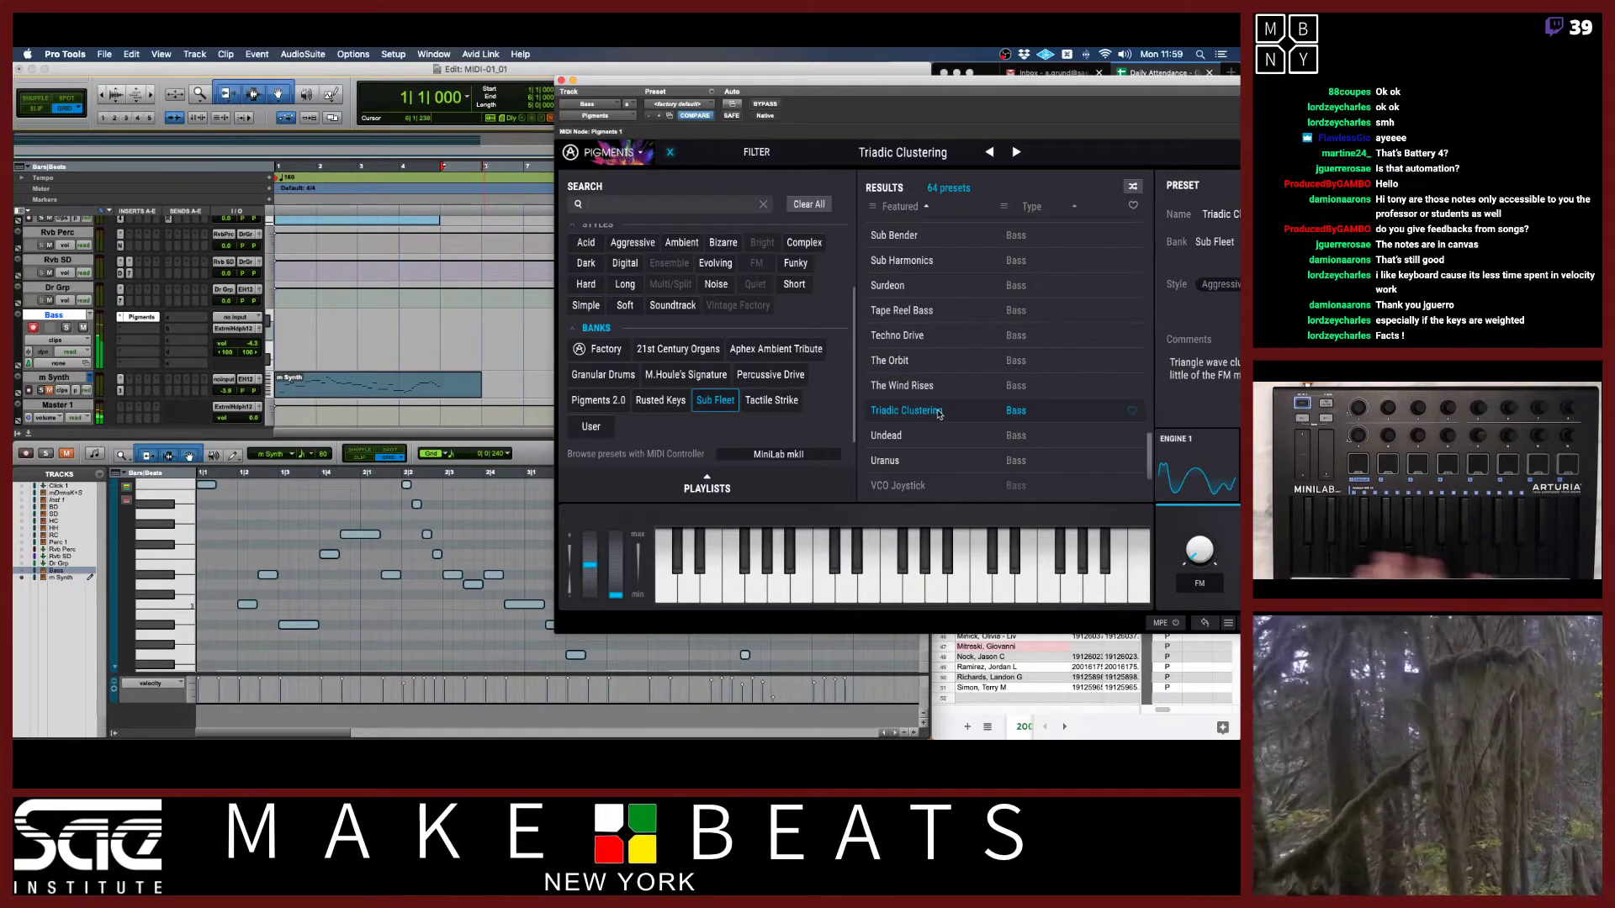
Audition the Uranus, Wingman, Virtual Clouds and Wood Decay presets, settle on the Undead bass preset and close the Pigments window.
left_click(887, 437)
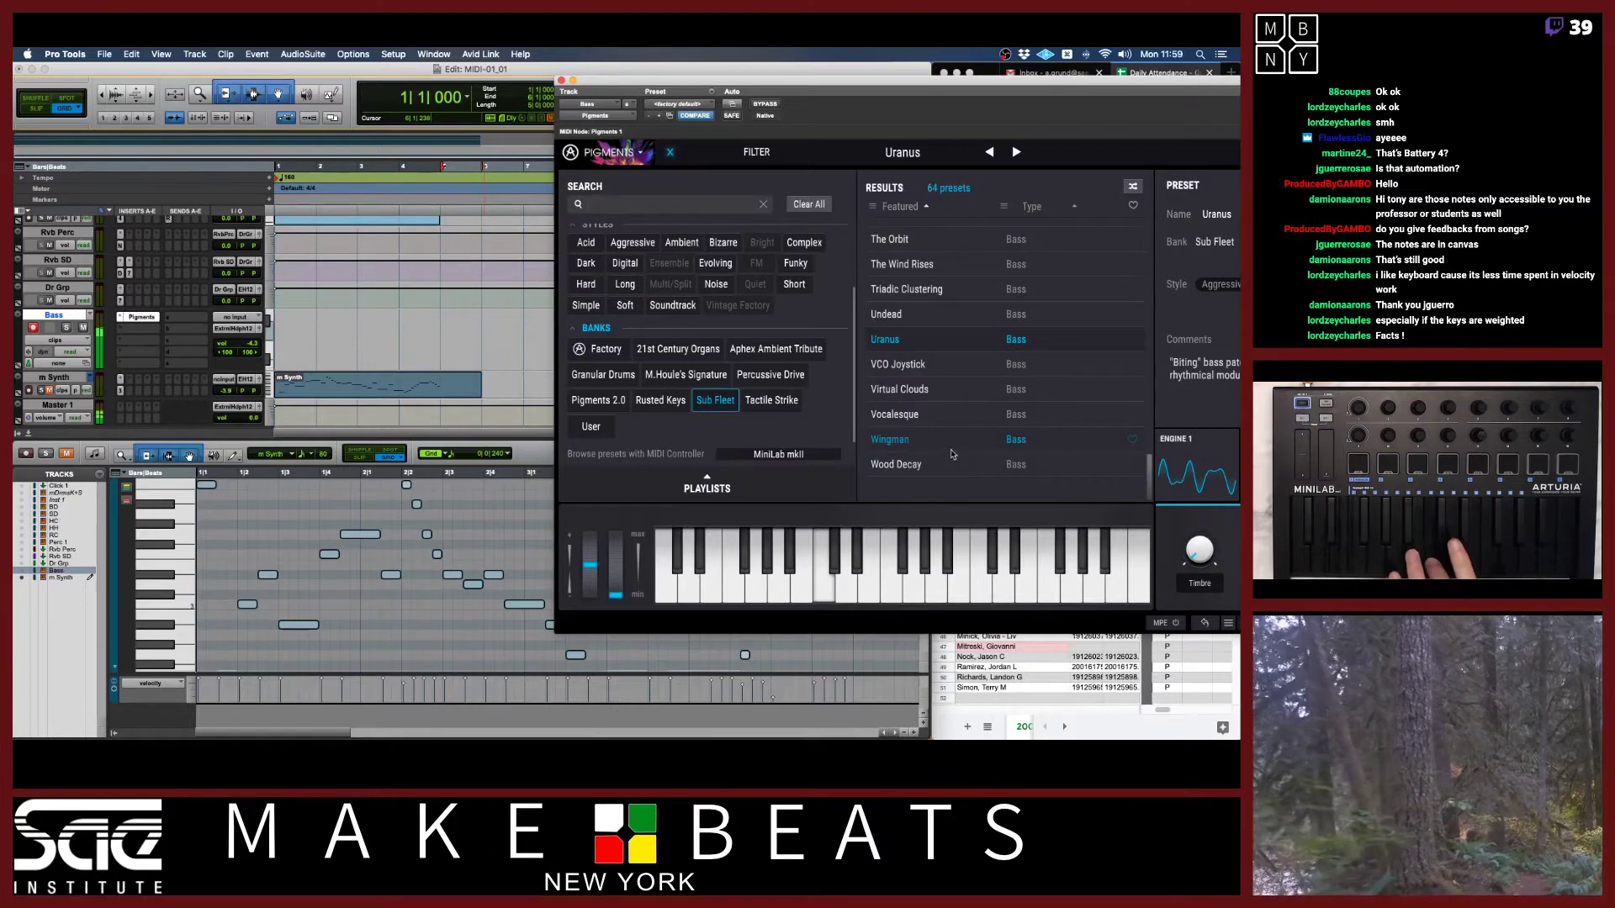
left_click(921, 443)
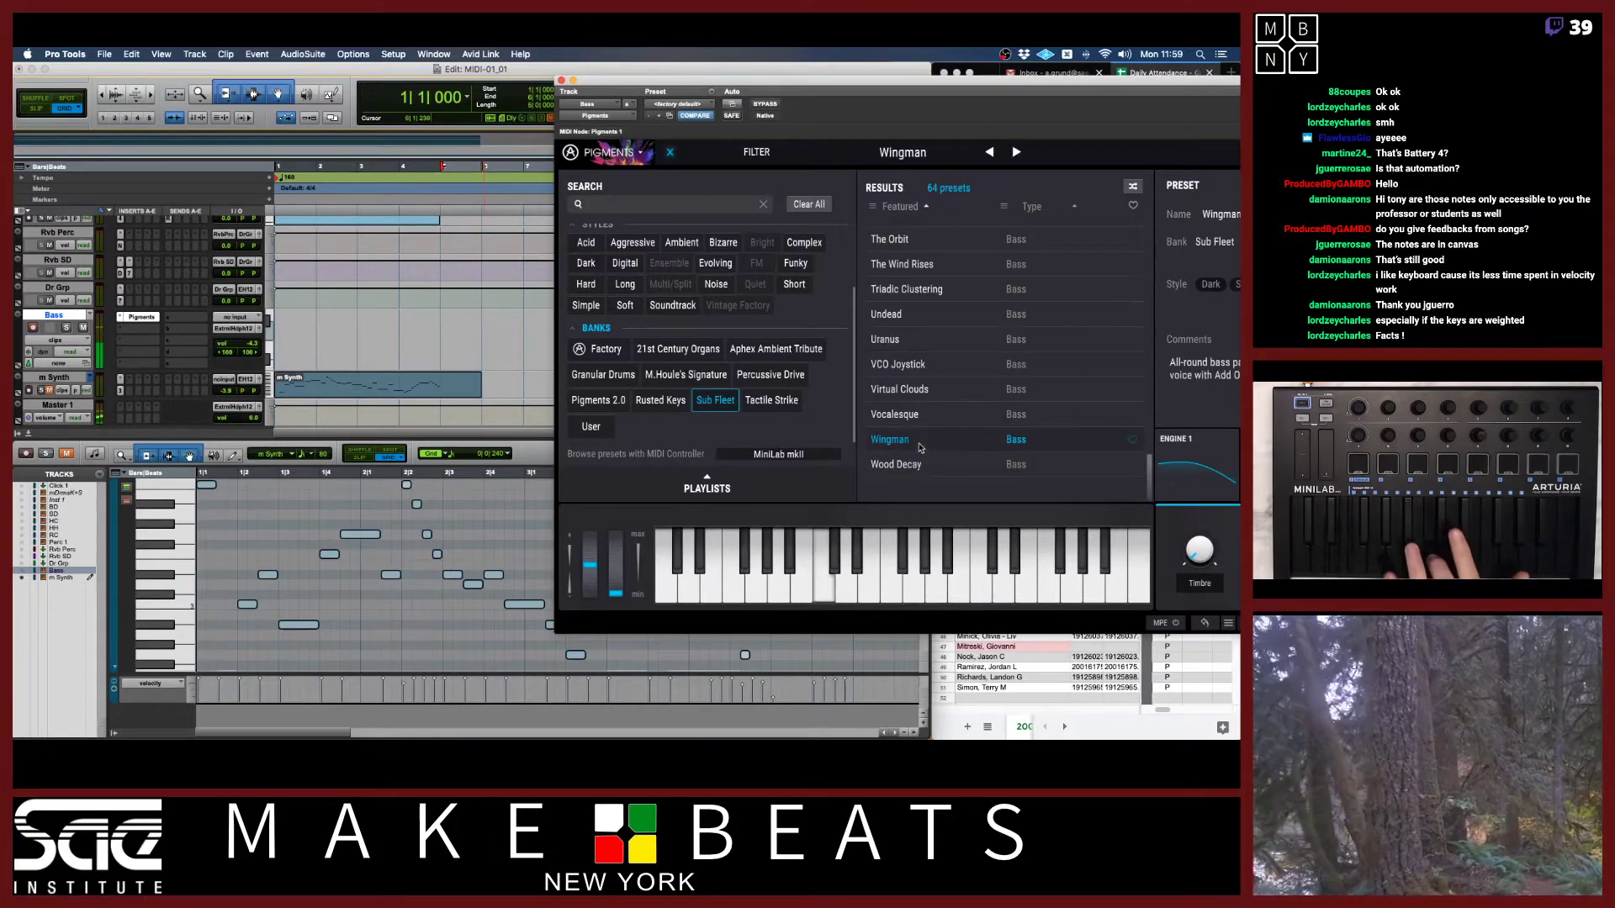
left_click(919, 394)
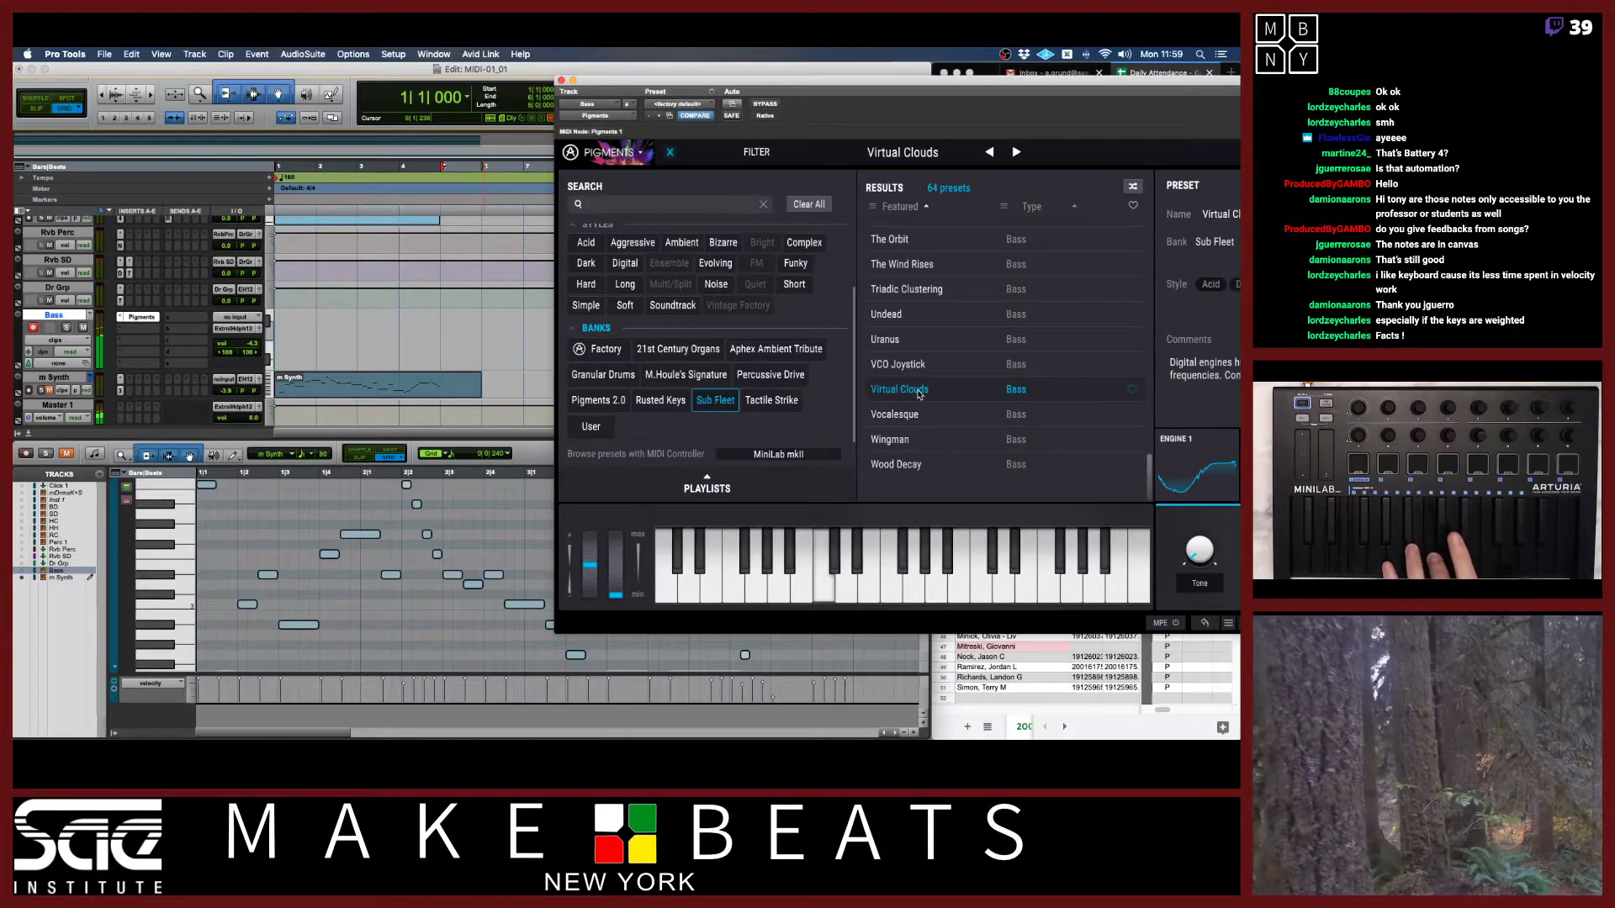
left_click(917, 465)
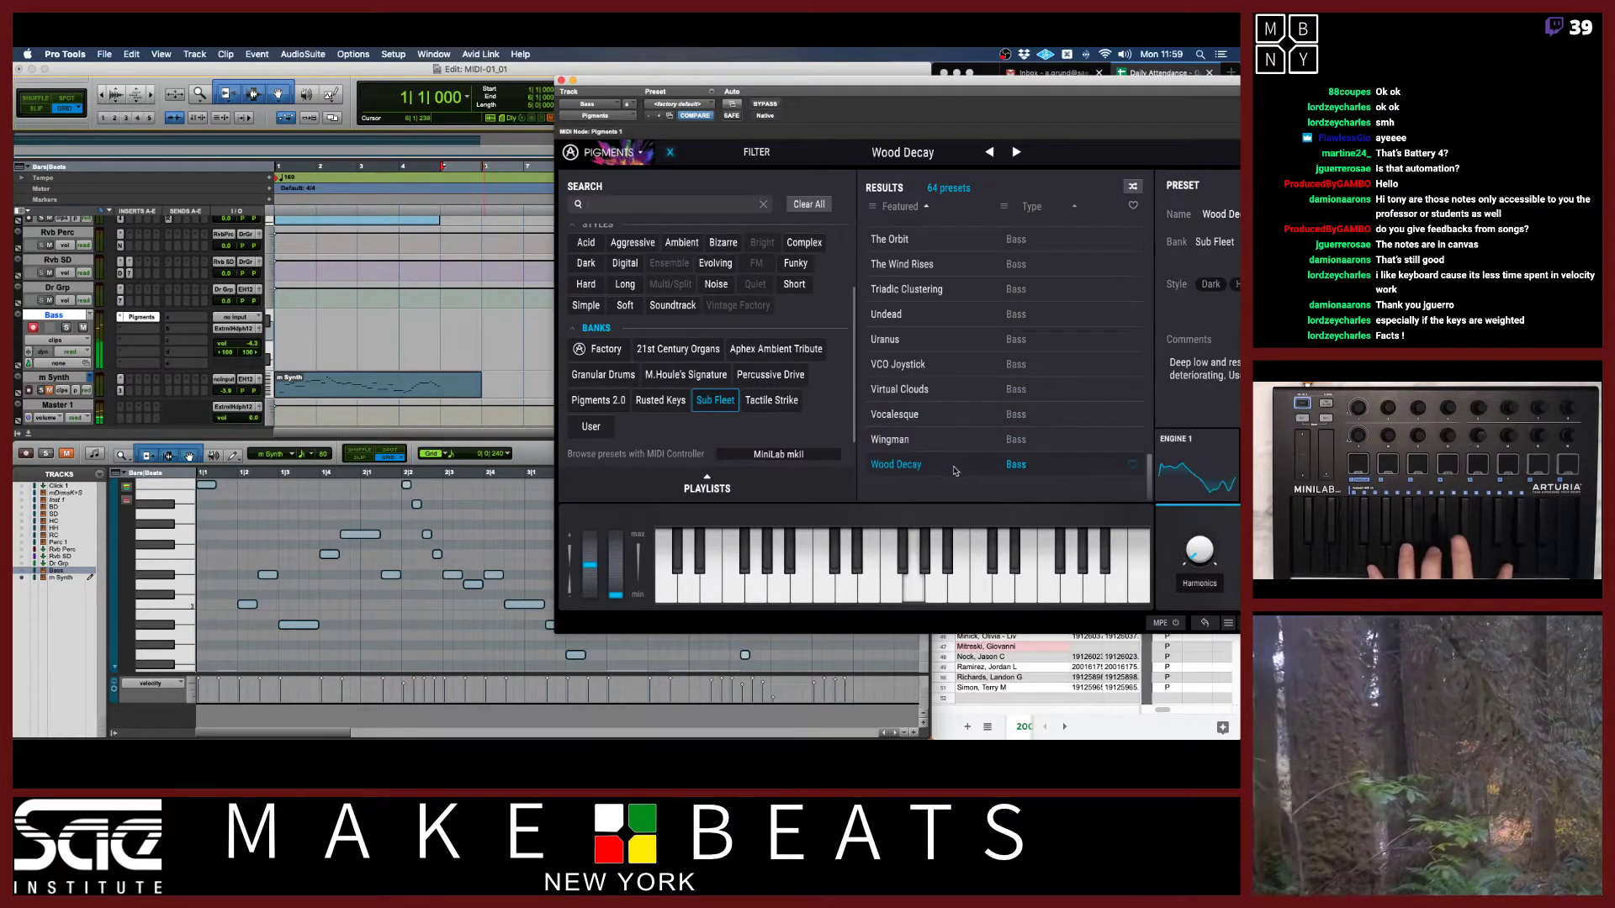
left_click(888, 315)
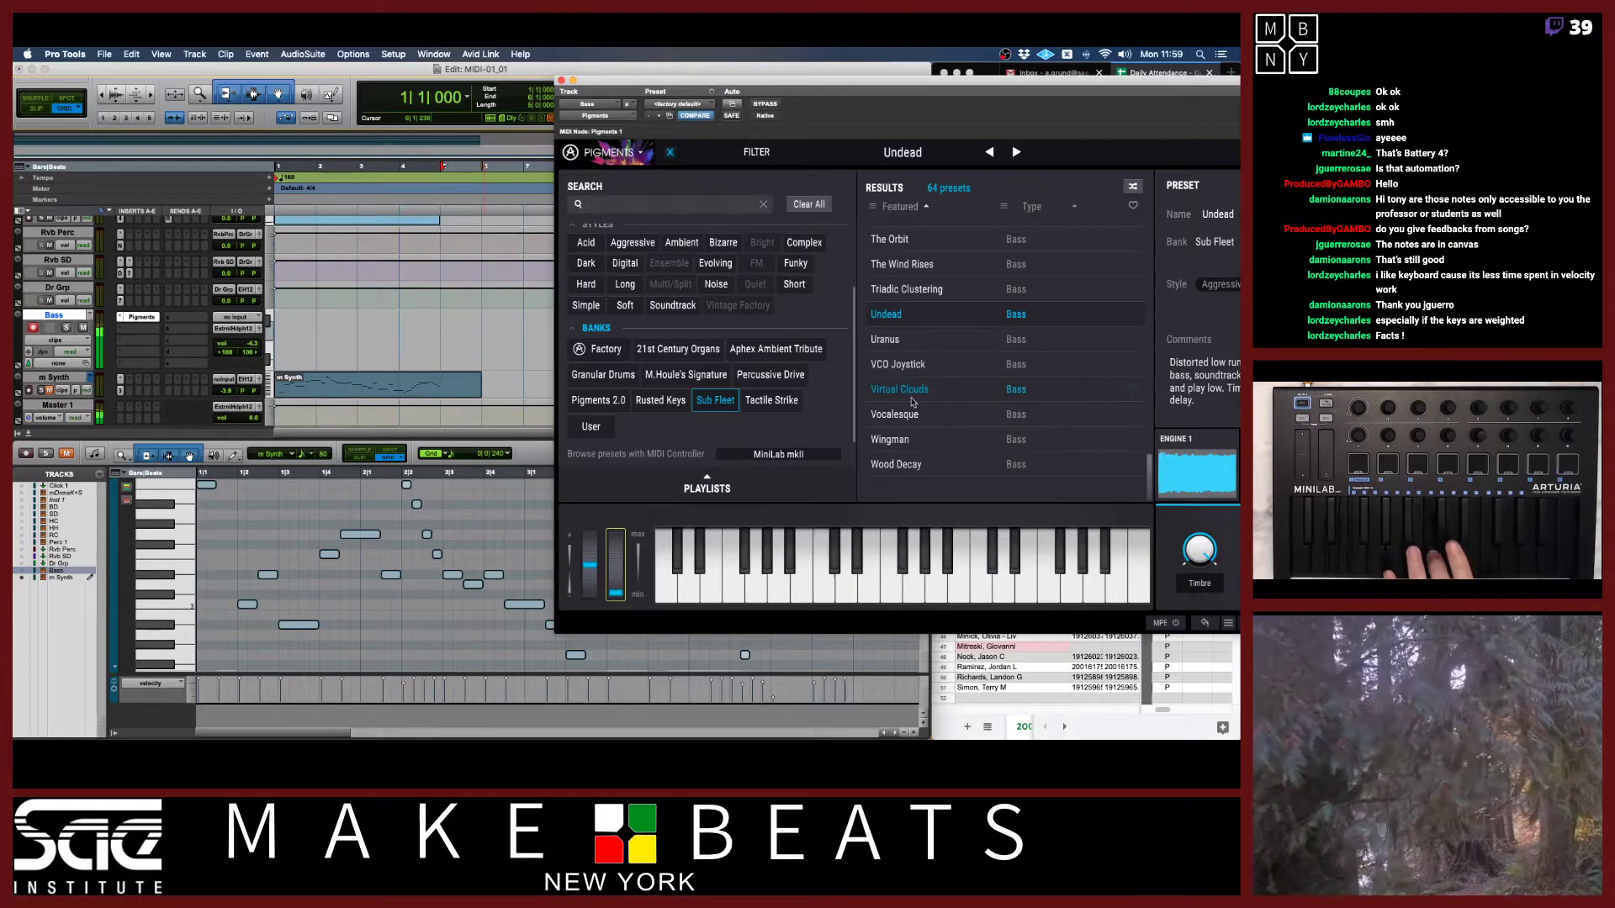
left_click(561, 81)
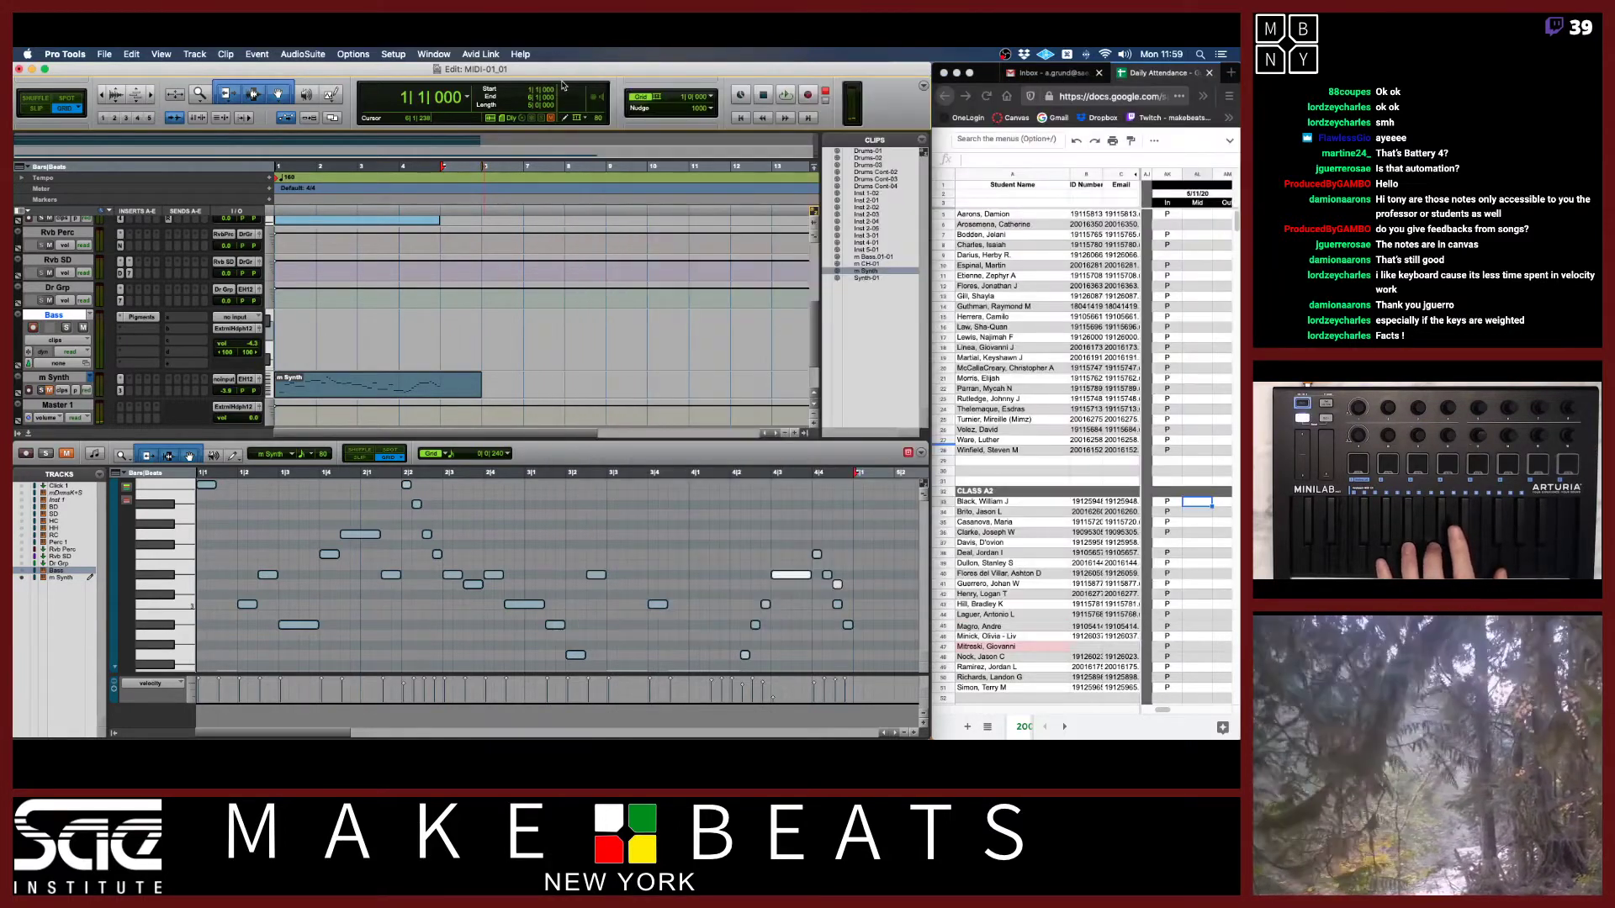
Check the Input Quantize settings, switch Event Operations to Quantize and move its window clear of the zoomed-in tracks.
left_click(303, 53)
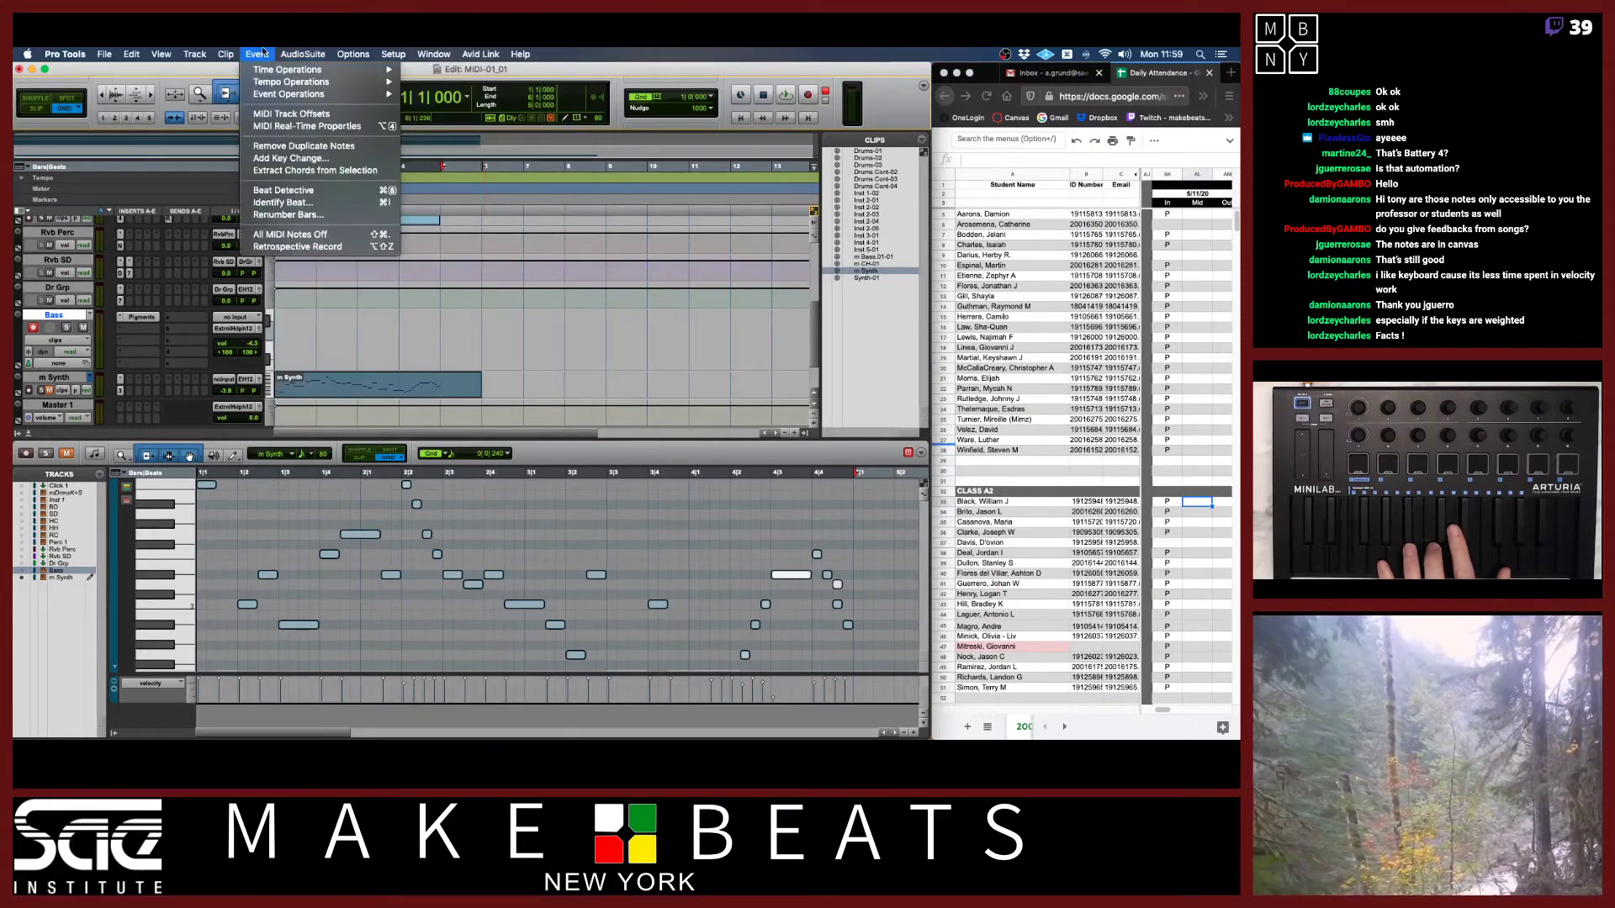
mouse_move(290, 101)
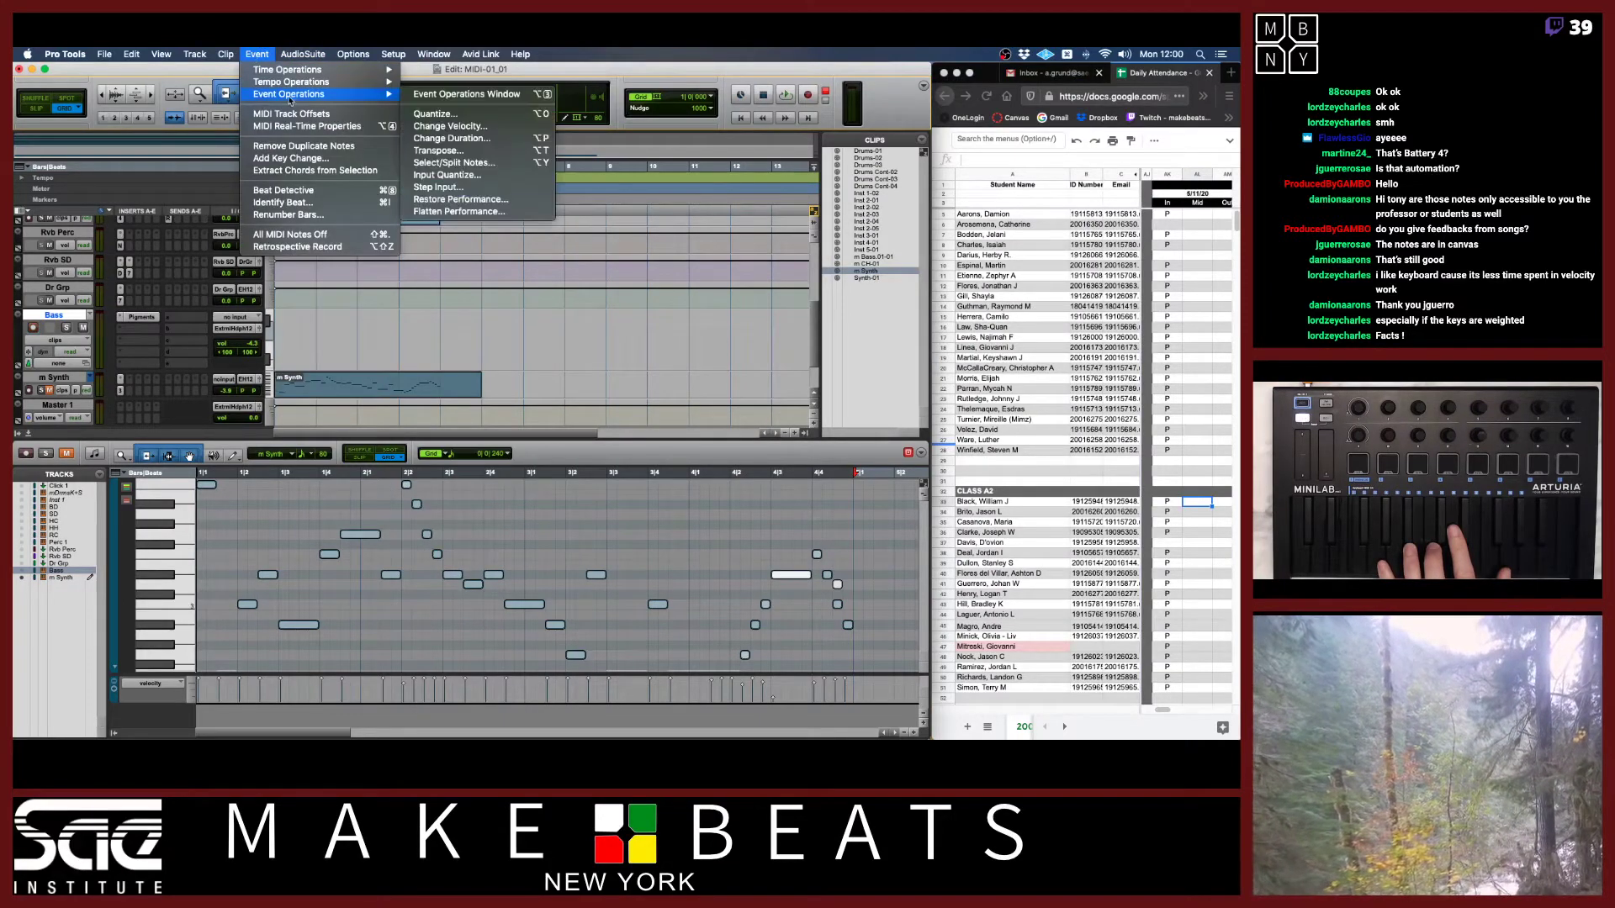
left_click(444, 175)
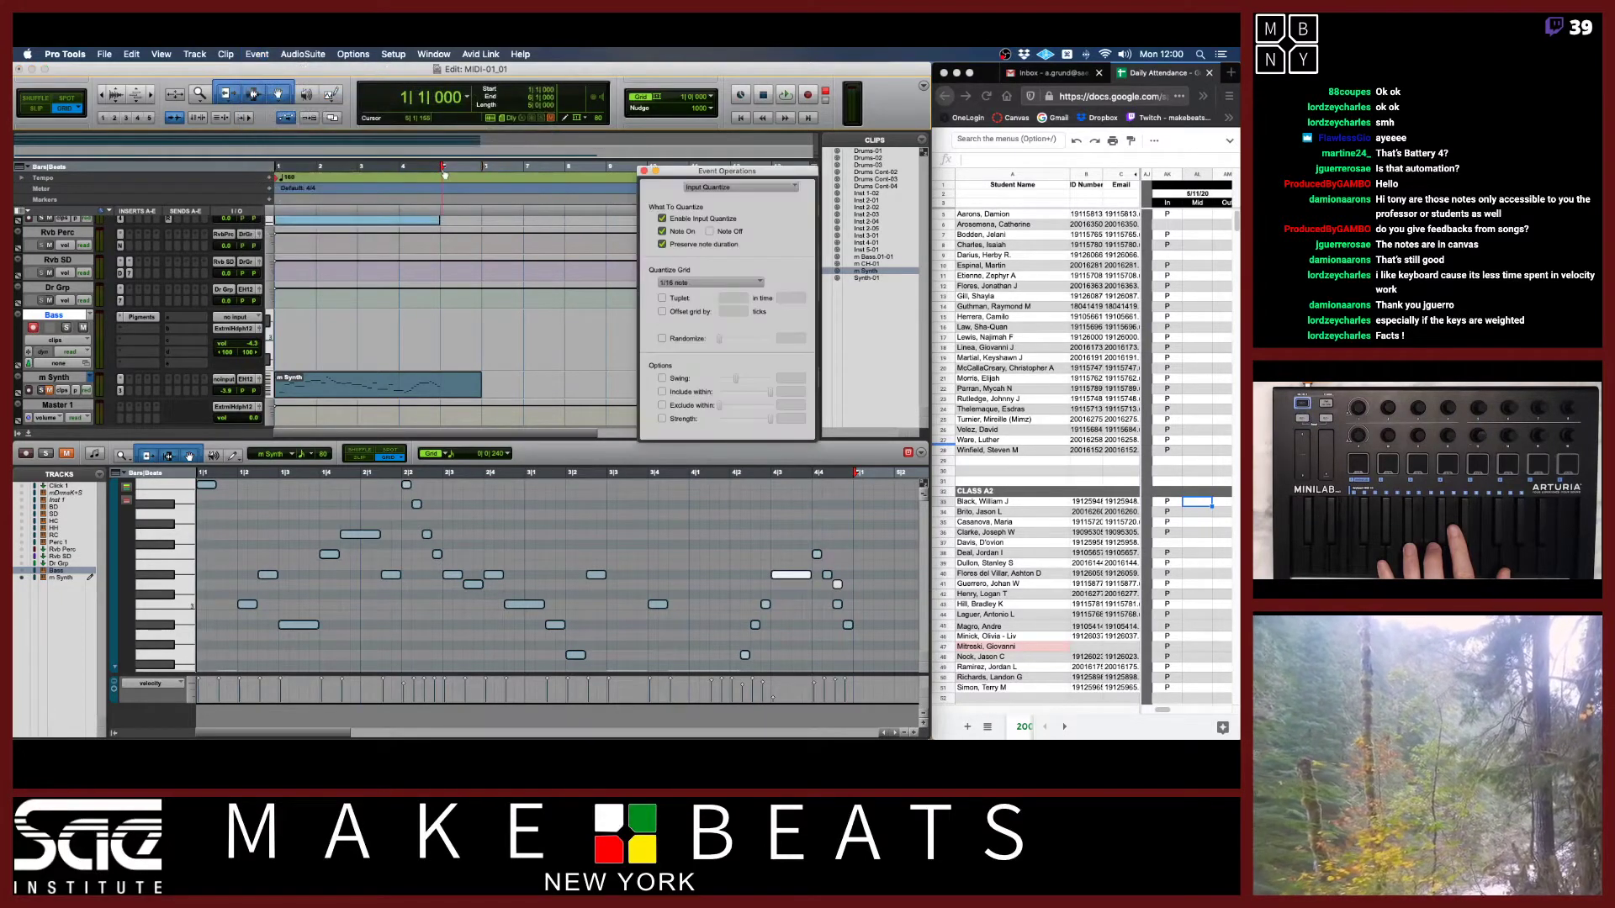
left_click(719, 186)
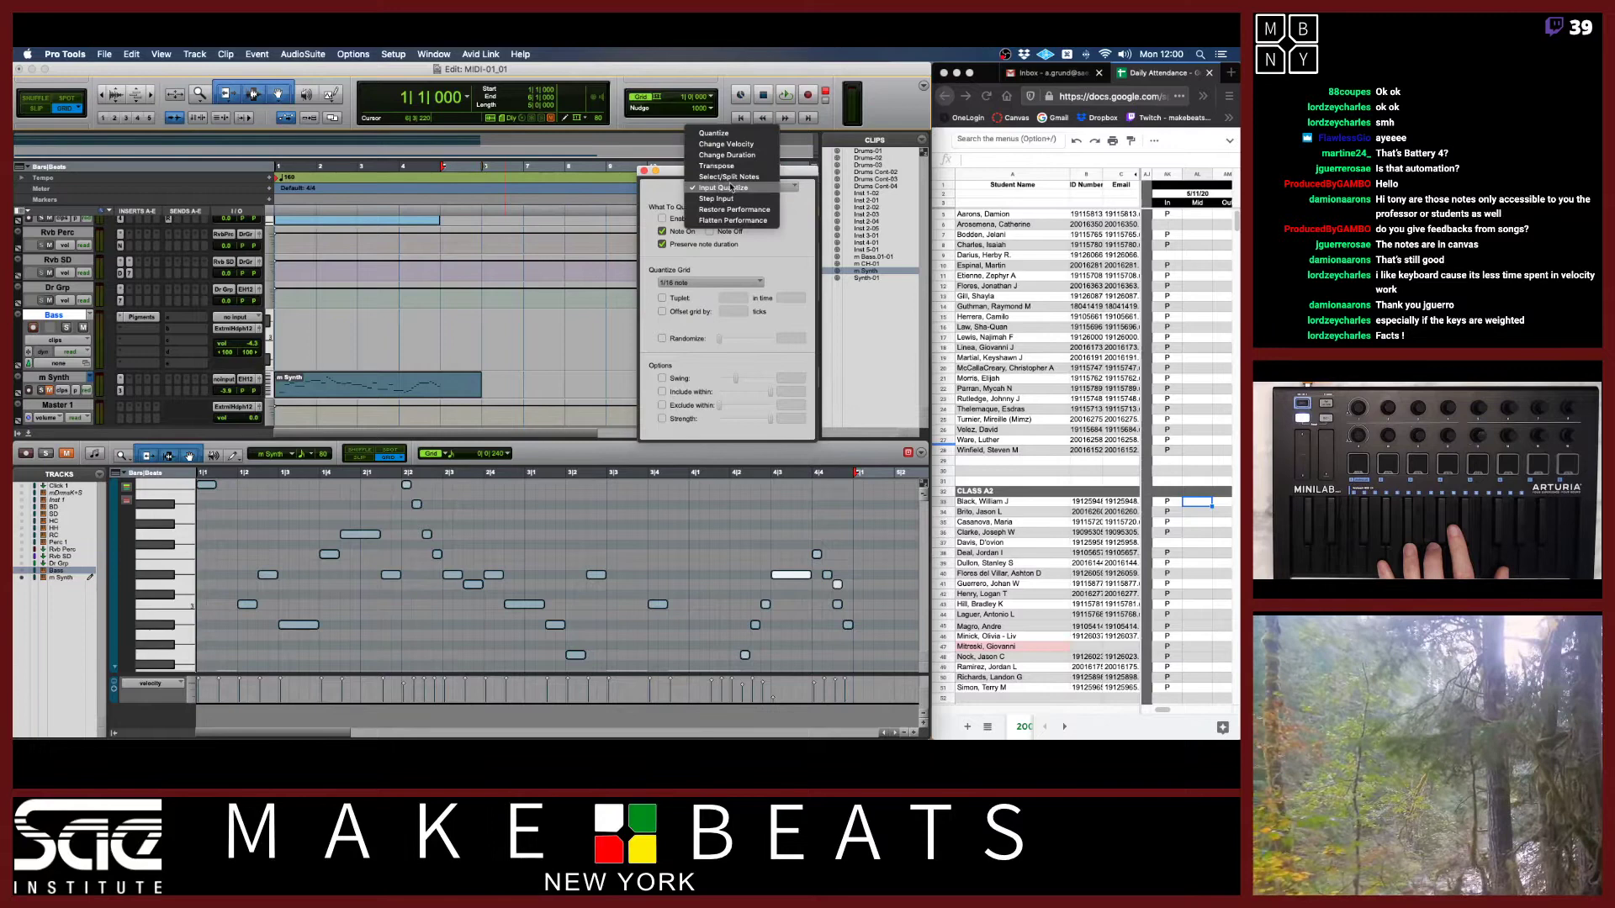
left_click(742, 131)
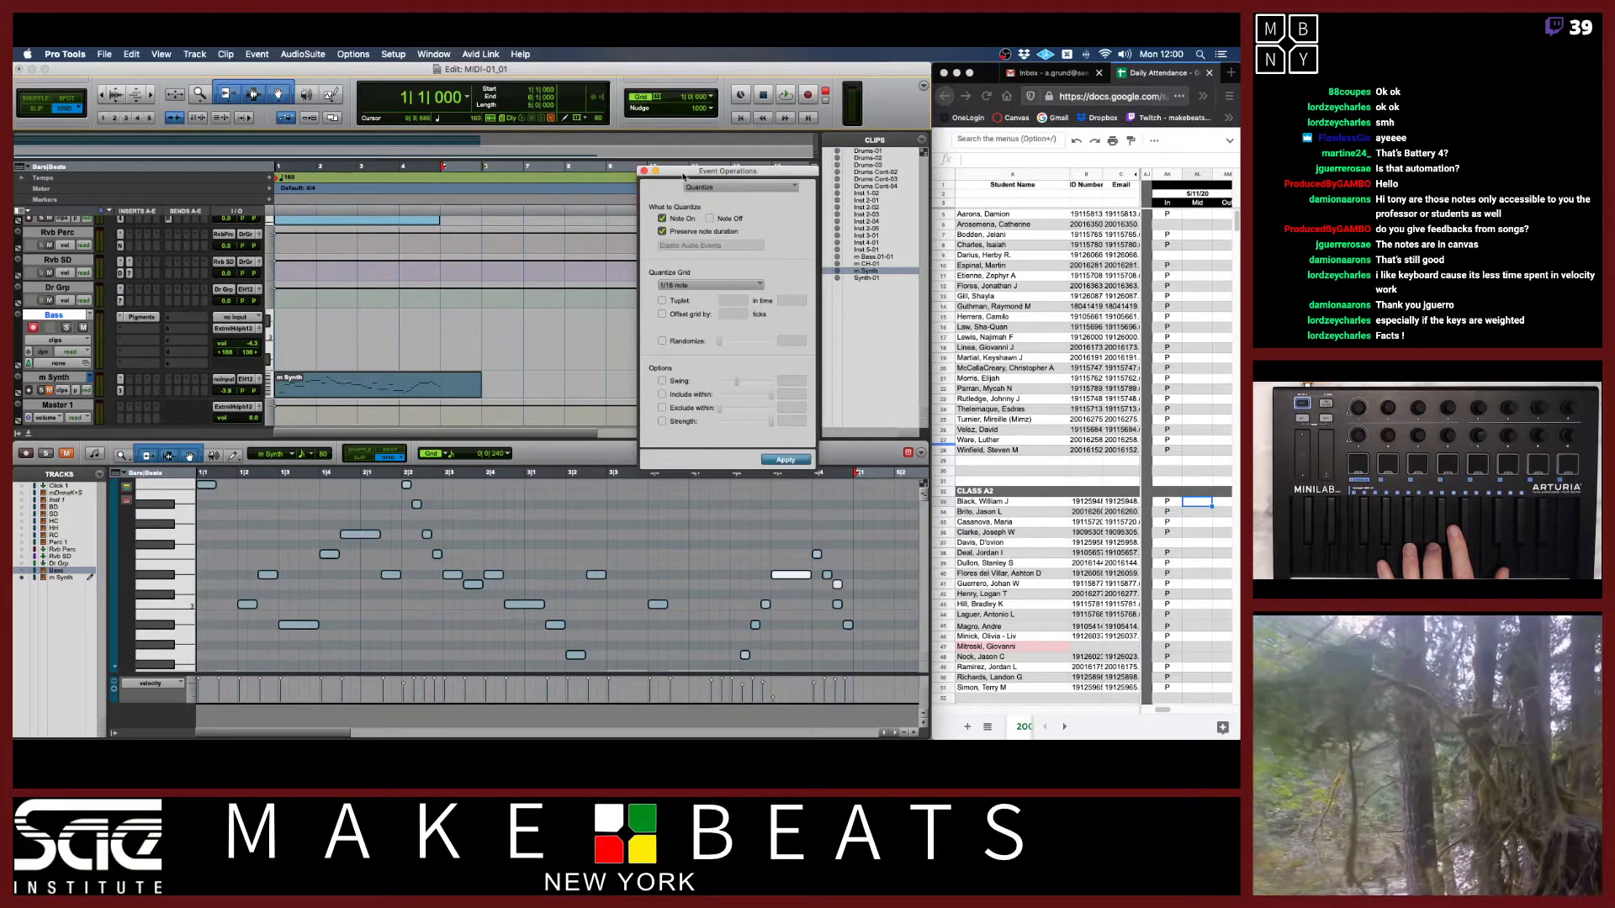
left_click_drag(684, 178, 682, 230)
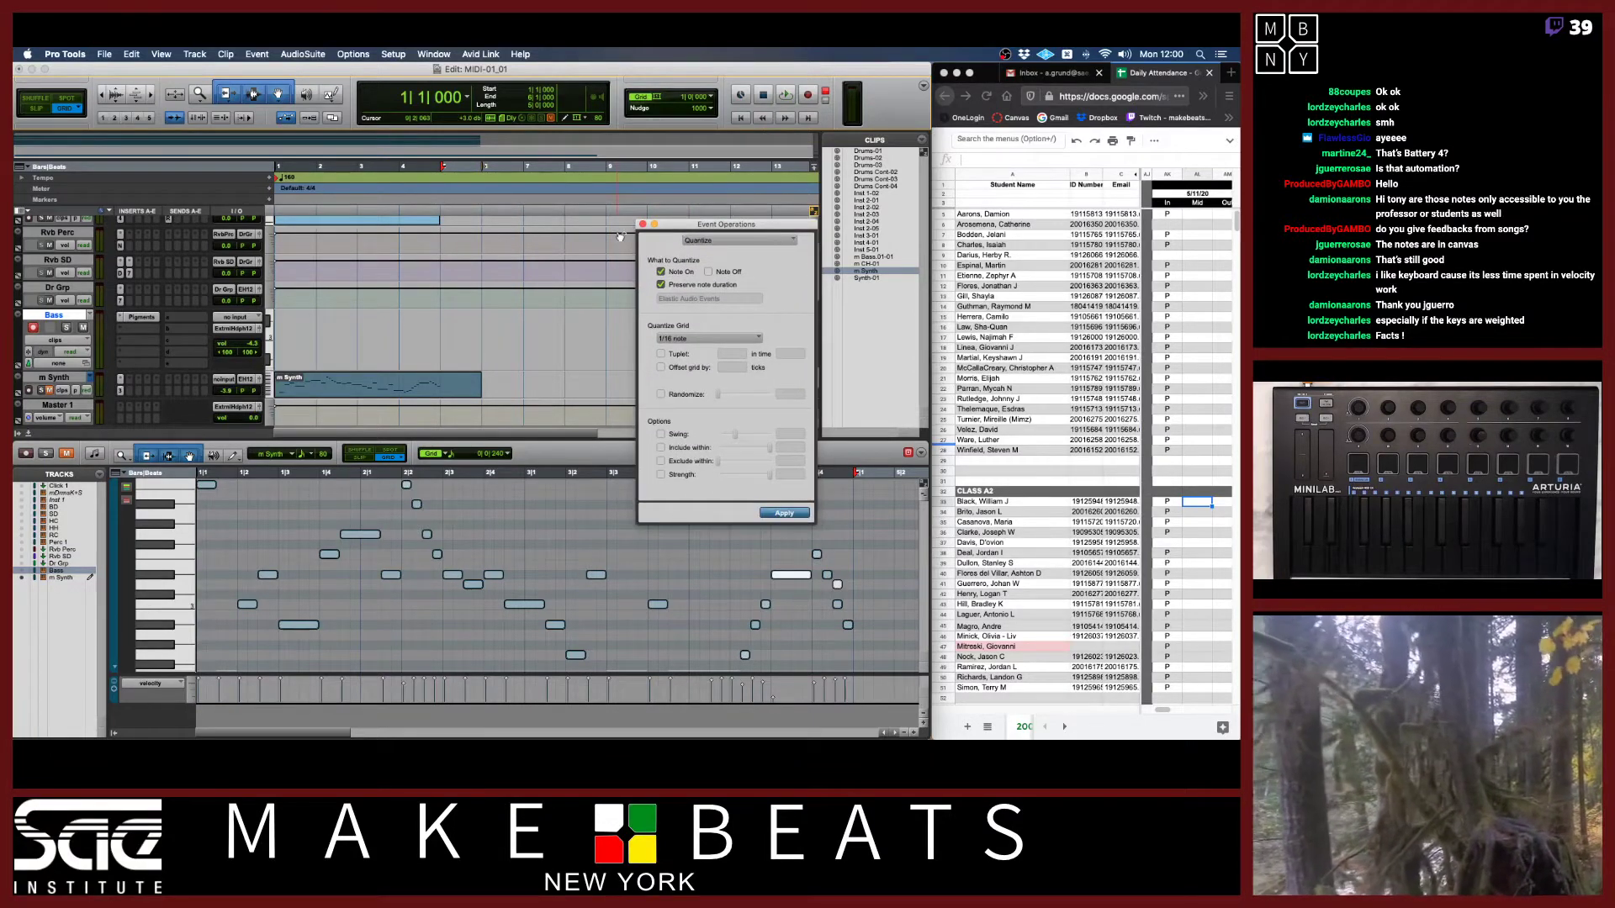
key("super+bracketright")
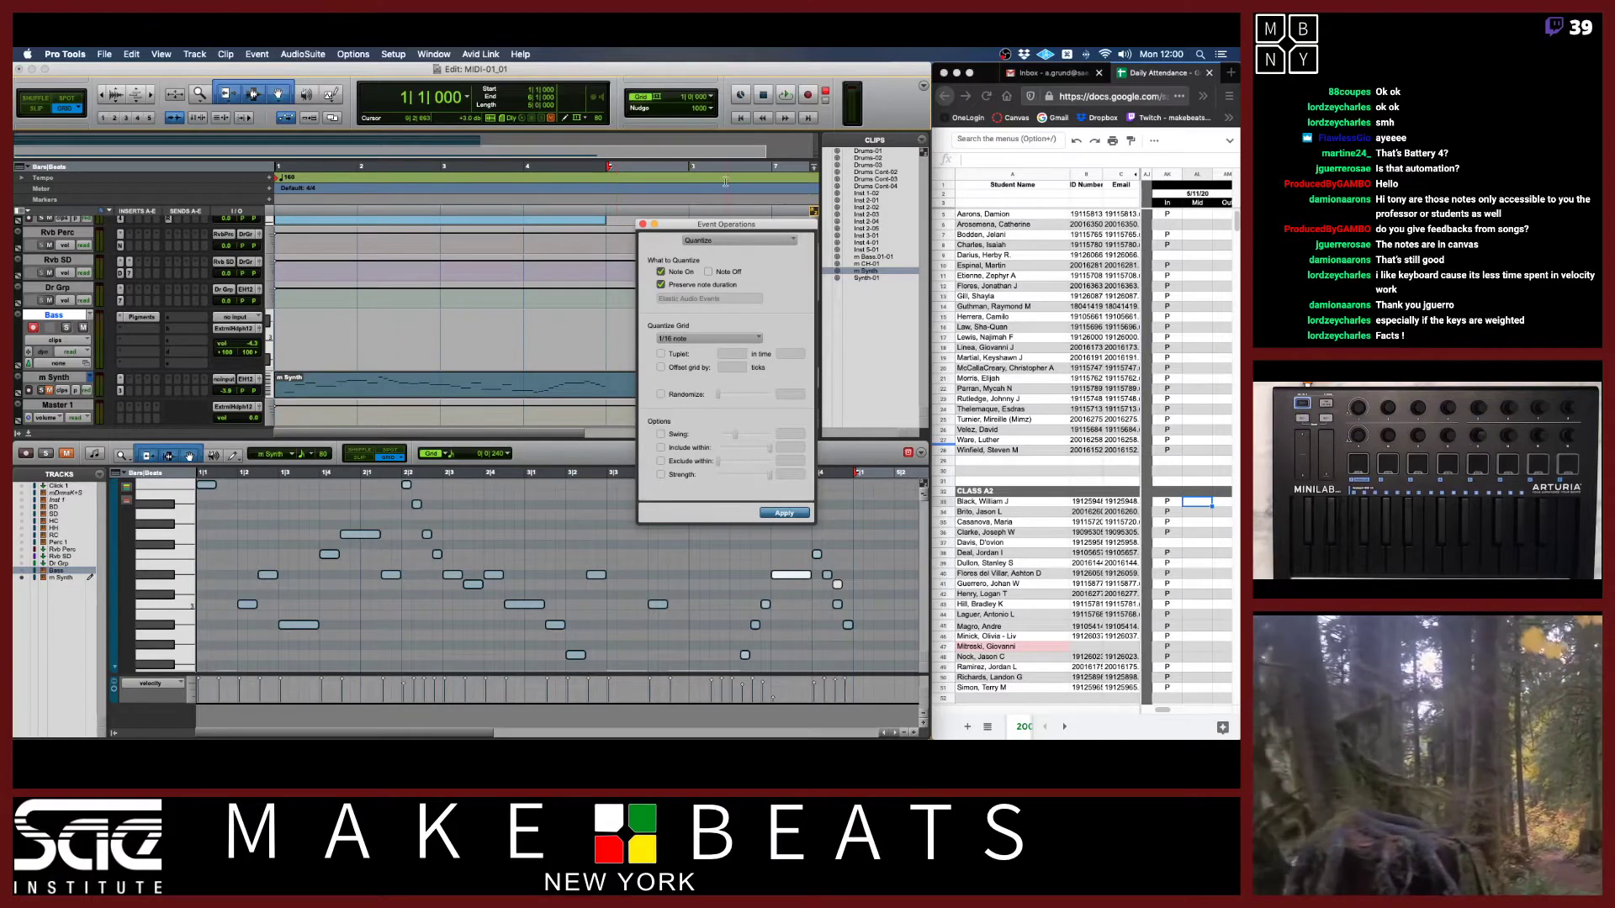
left_click_drag(689, 227, 785, 254)
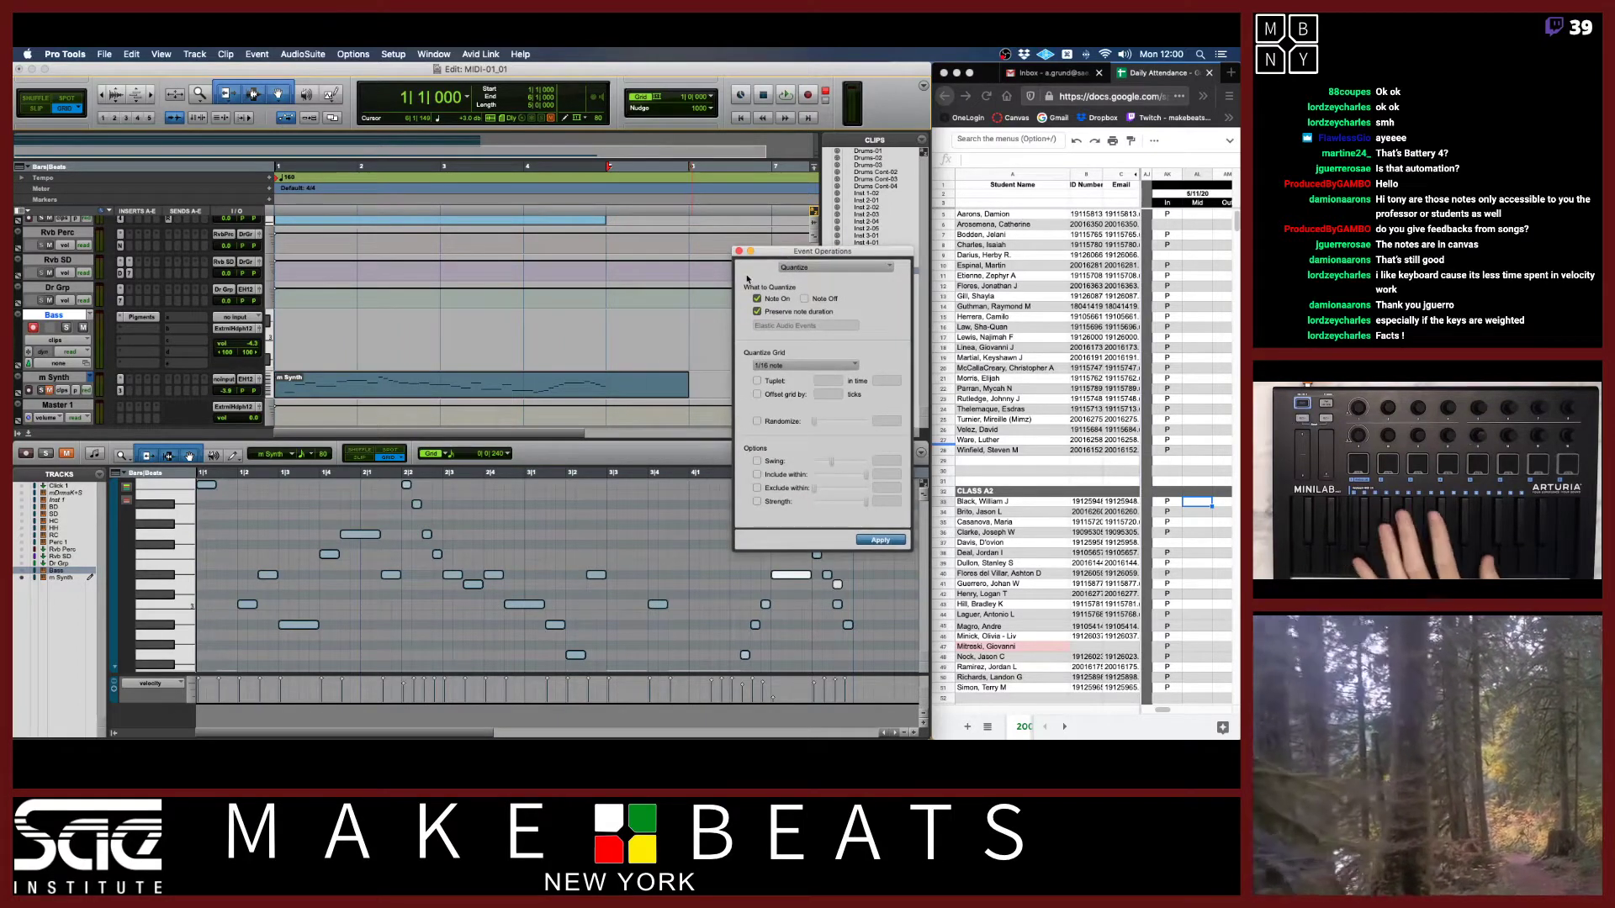
Play the beat to rehearse, and record a looped MIDI bass line on the Bass track from bar 1.
key("space")
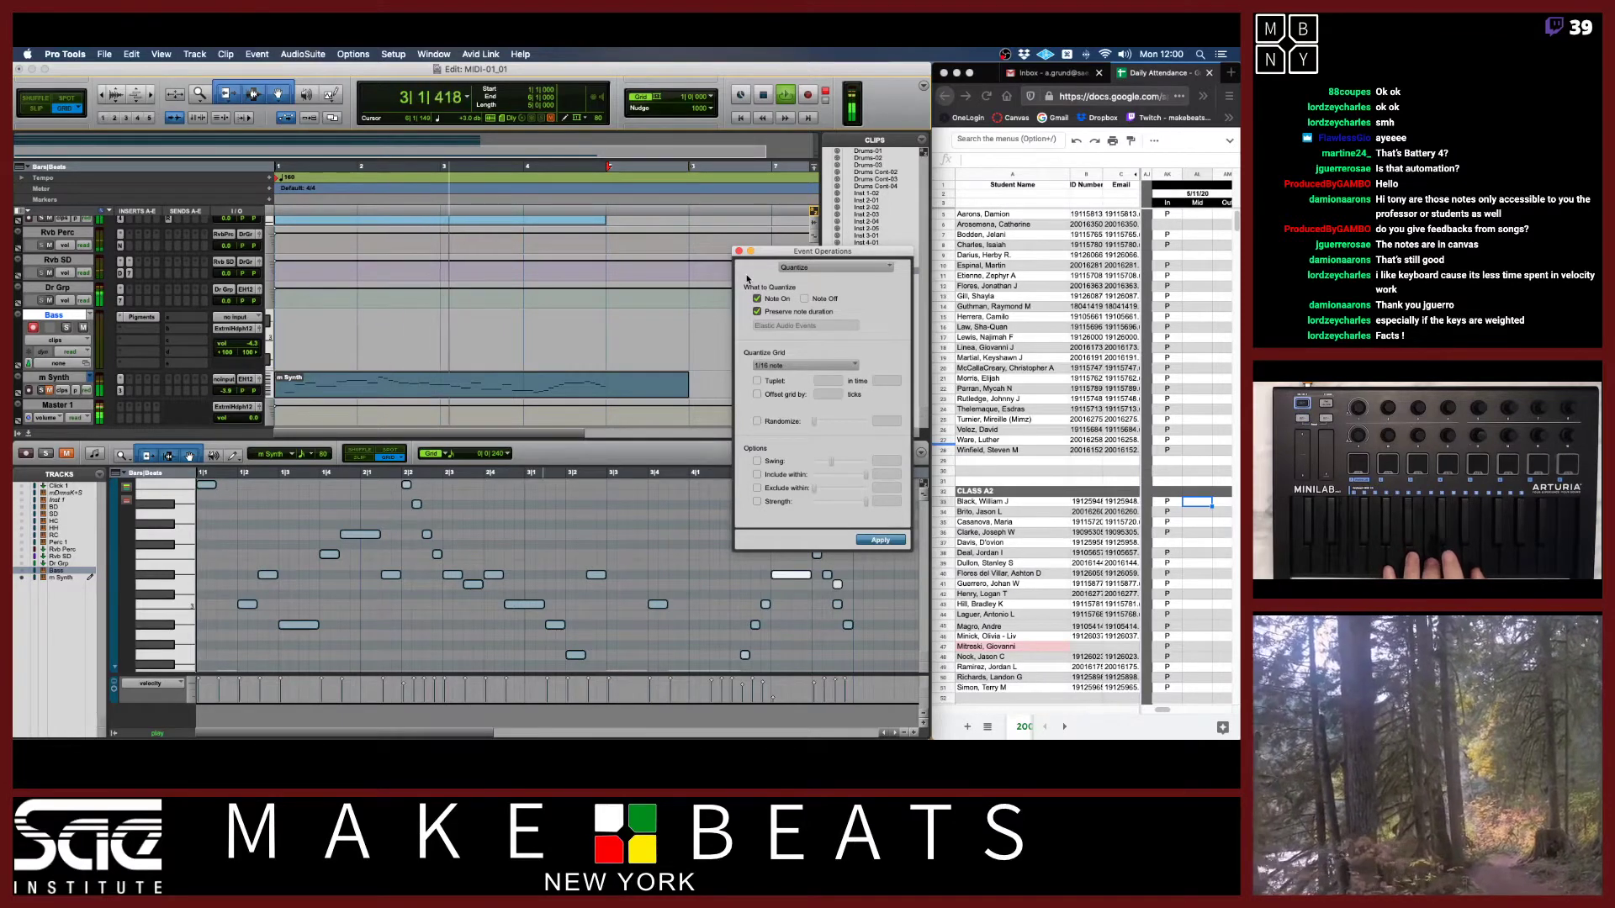
key("super+space")
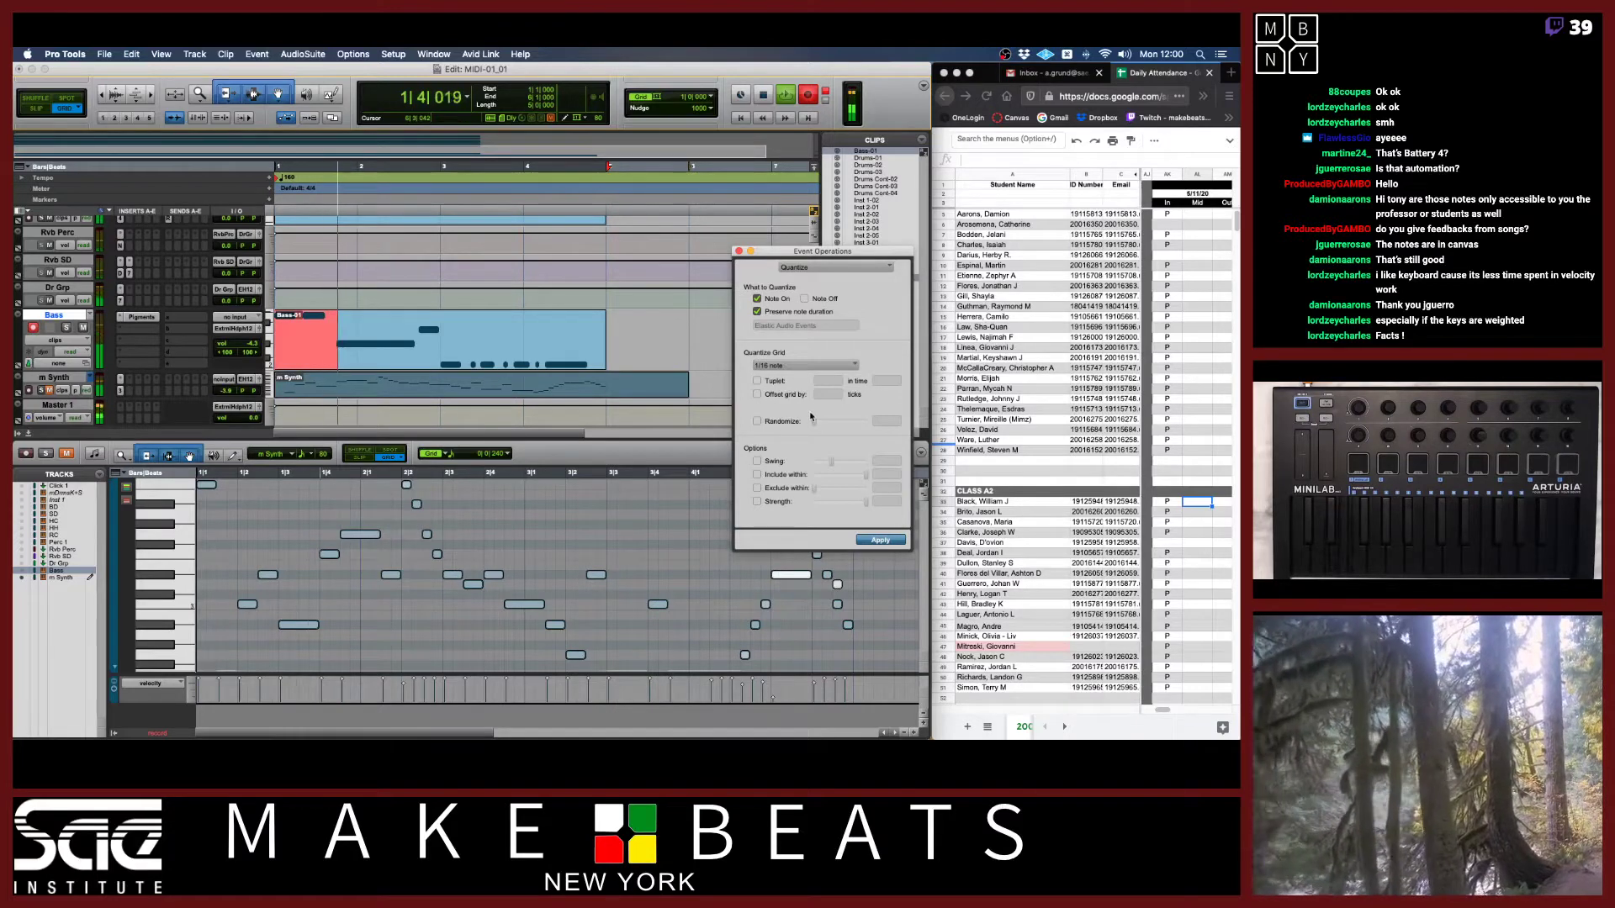
key("super+space")
key("space")
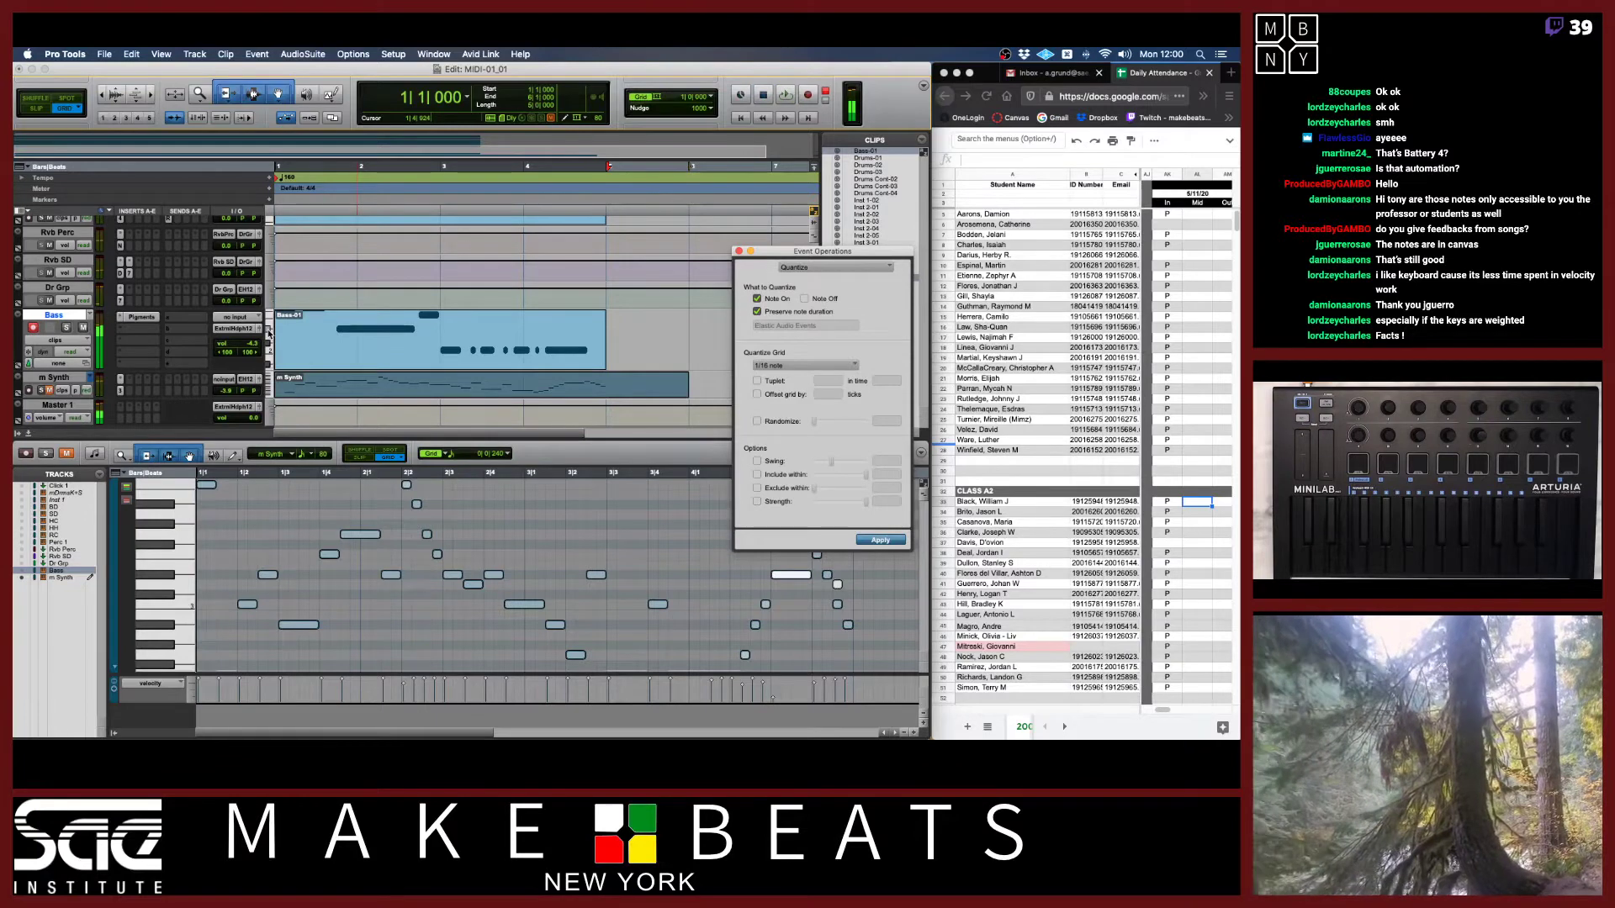
Set the Bass track height to large, close Event Operations and show the recorded bass notes in the docked MIDI editor.
left_click(269, 334)
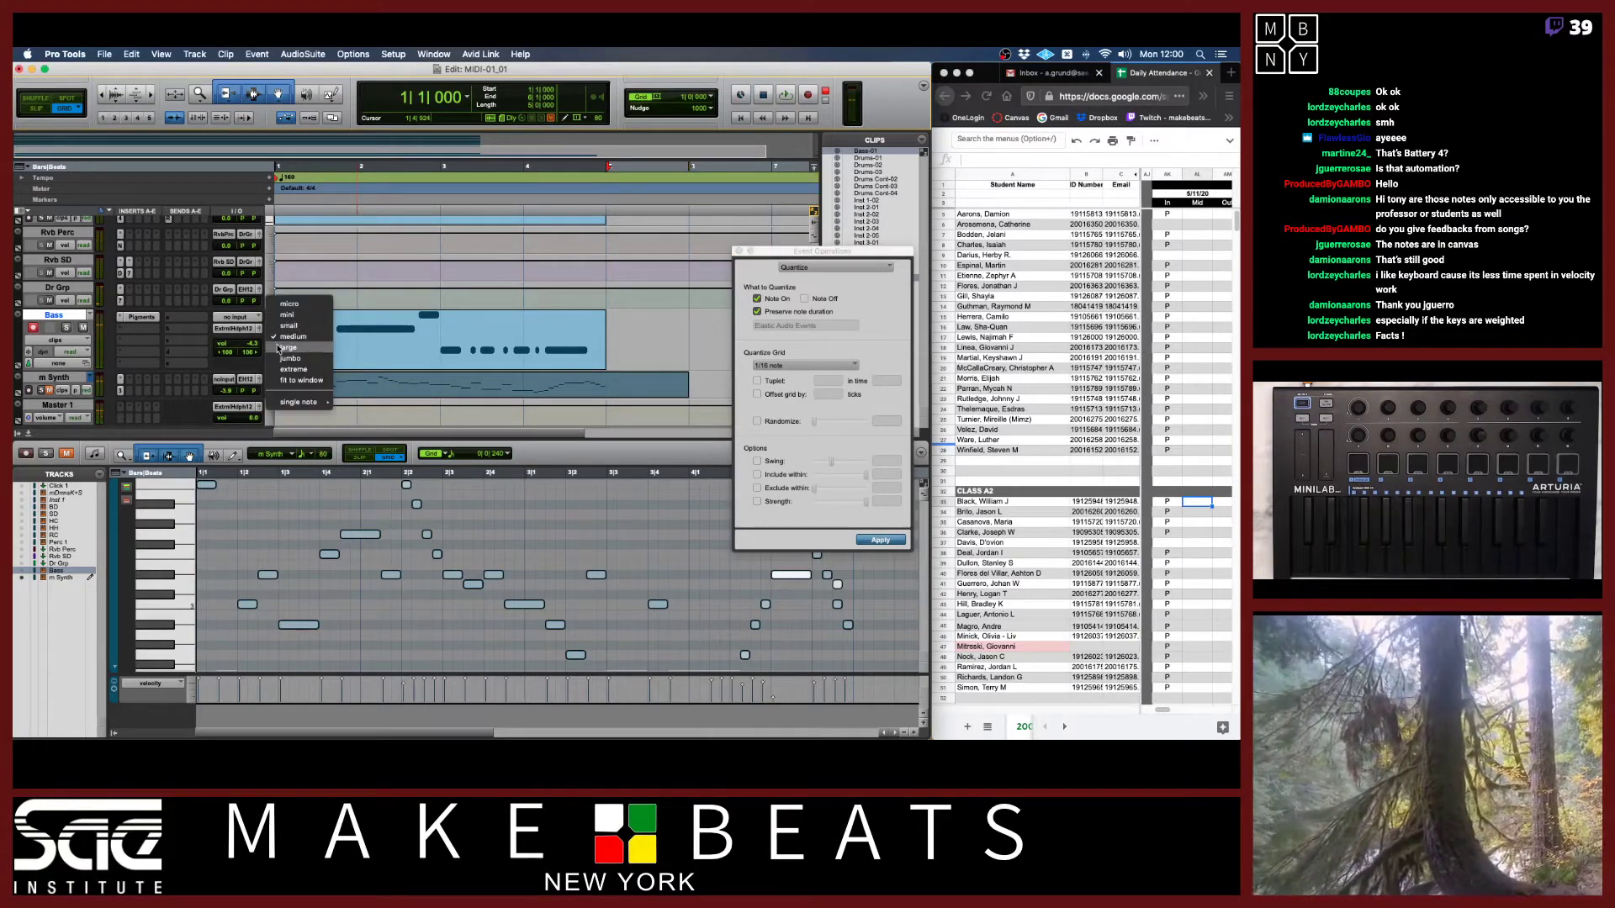
left_click(279, 347)
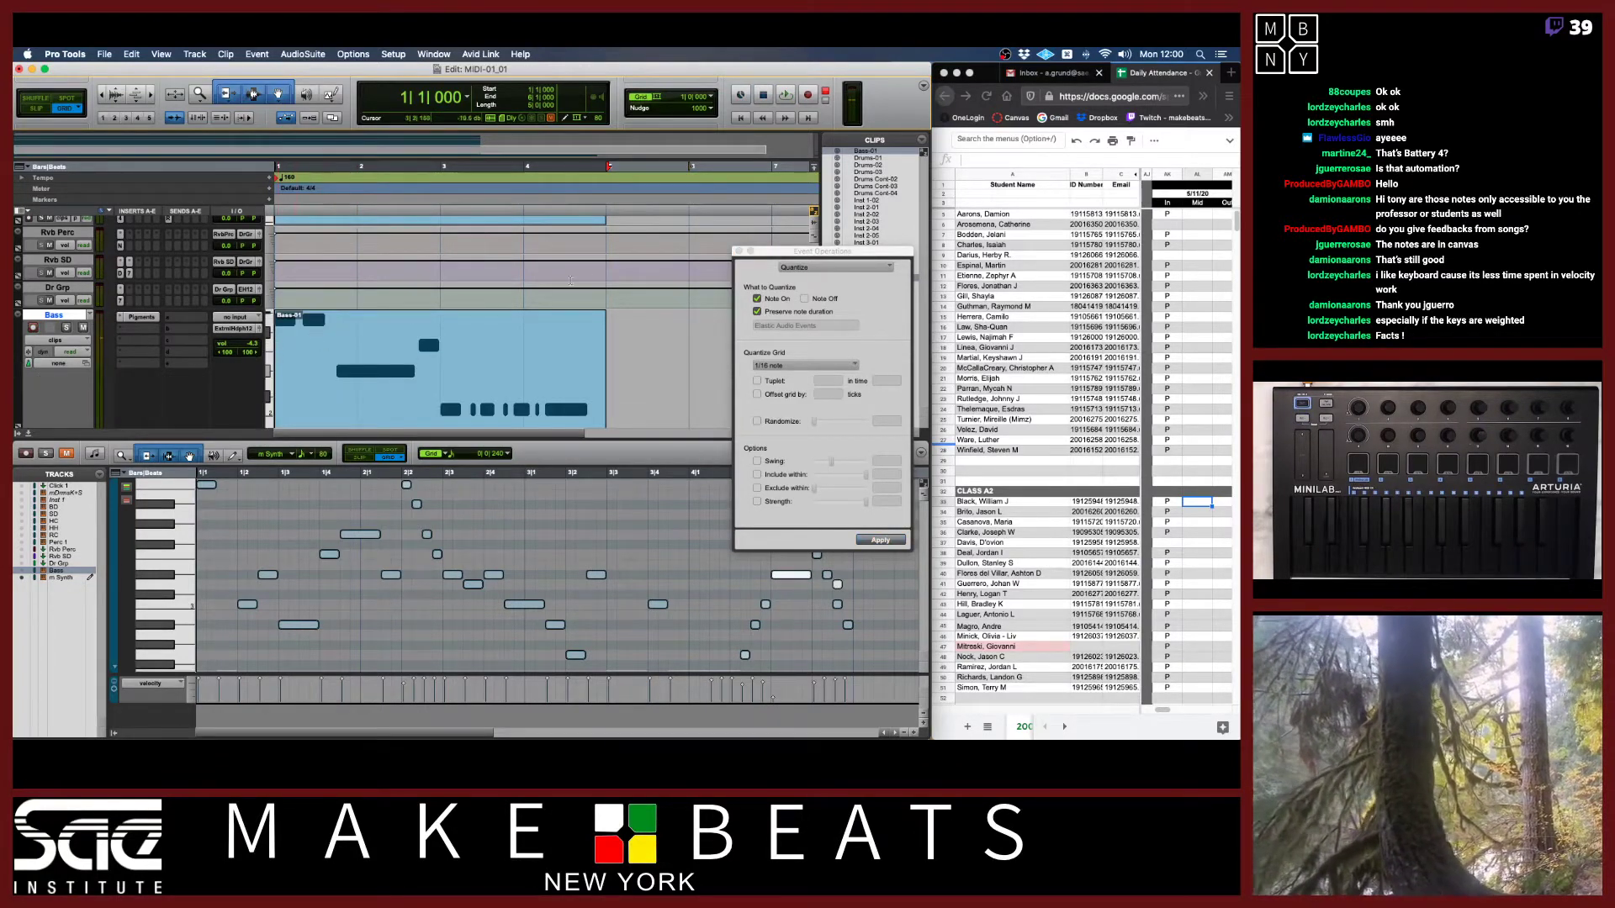
left_click(738, 251)
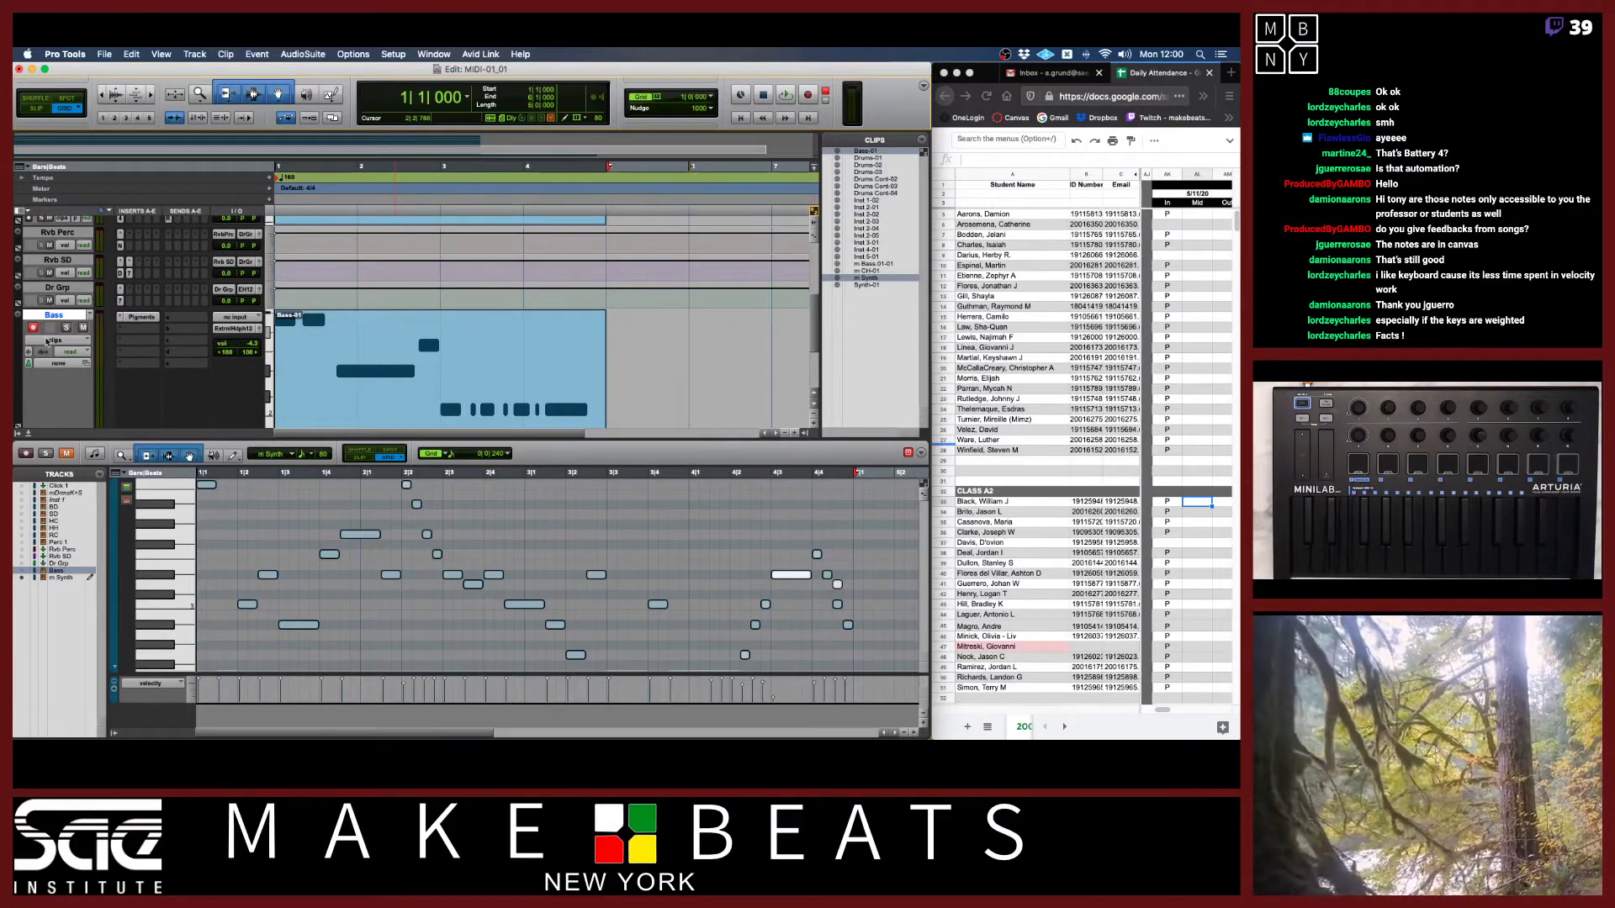
left_click(653, 364)
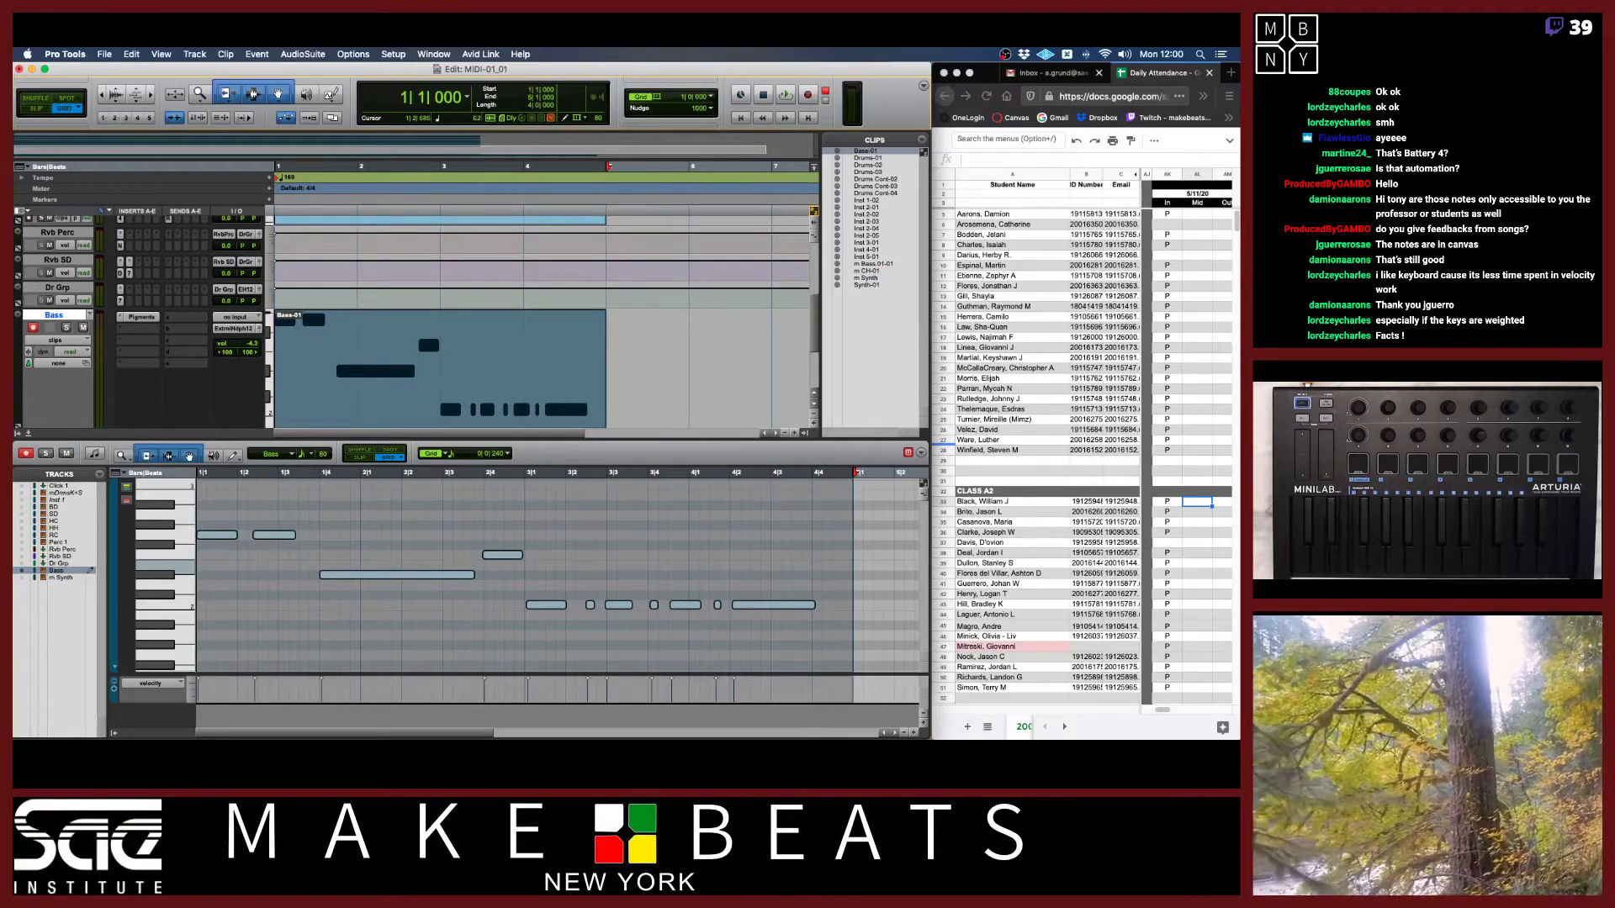
Examine the timing of the recorded bass notes against the grid across bars 1 to 4 in the MIDI editor.
key("super+bracketright")
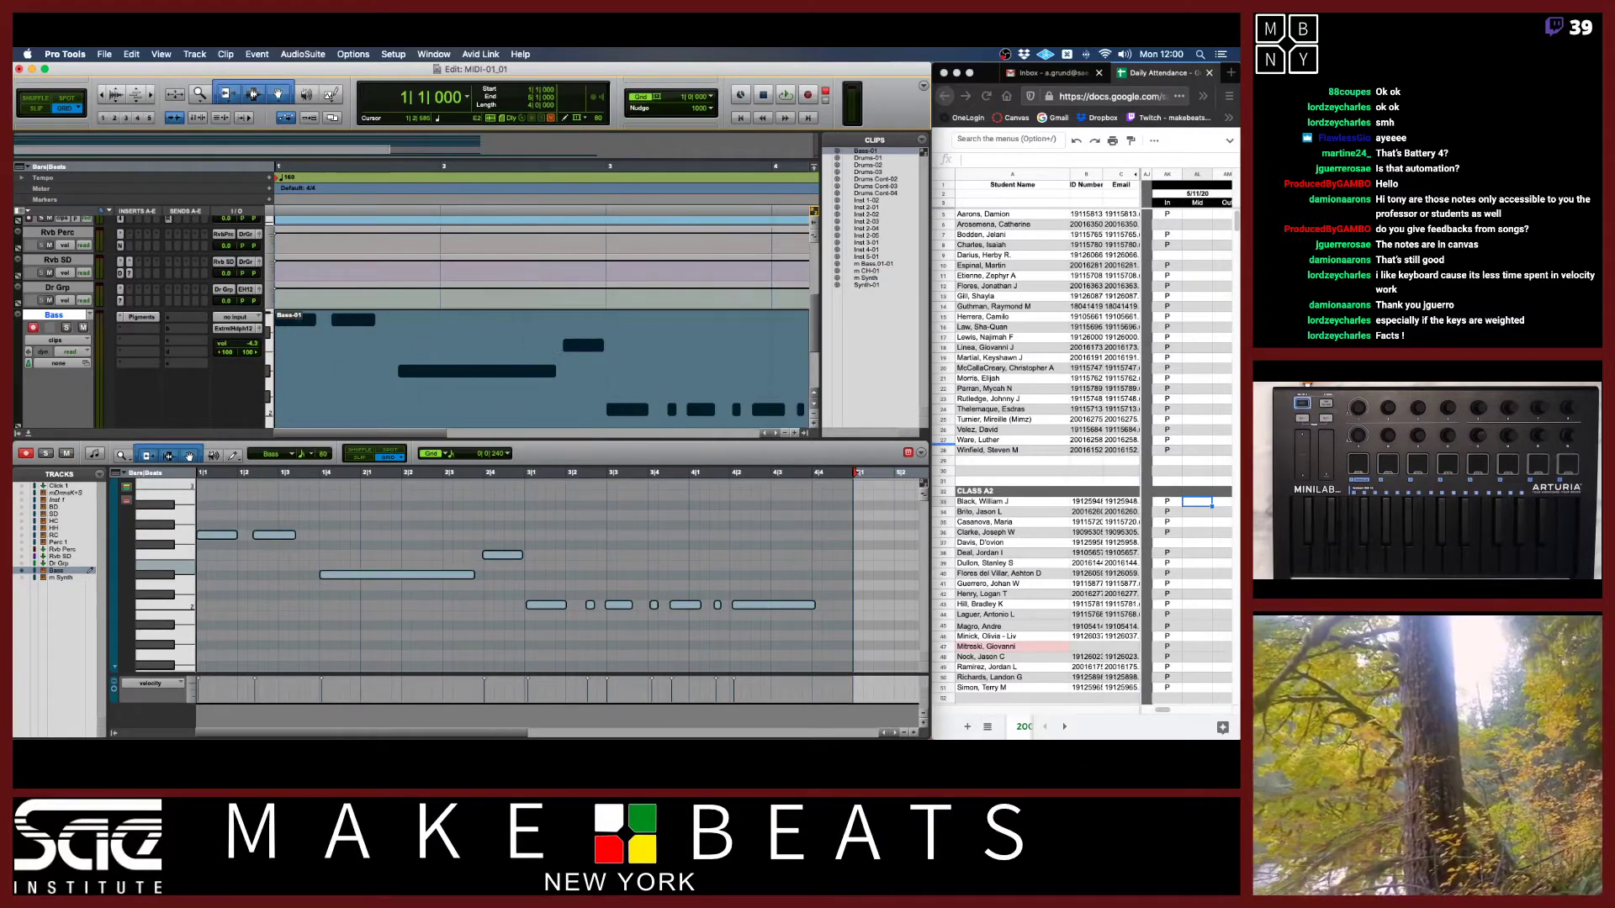
left_click(263, 648)
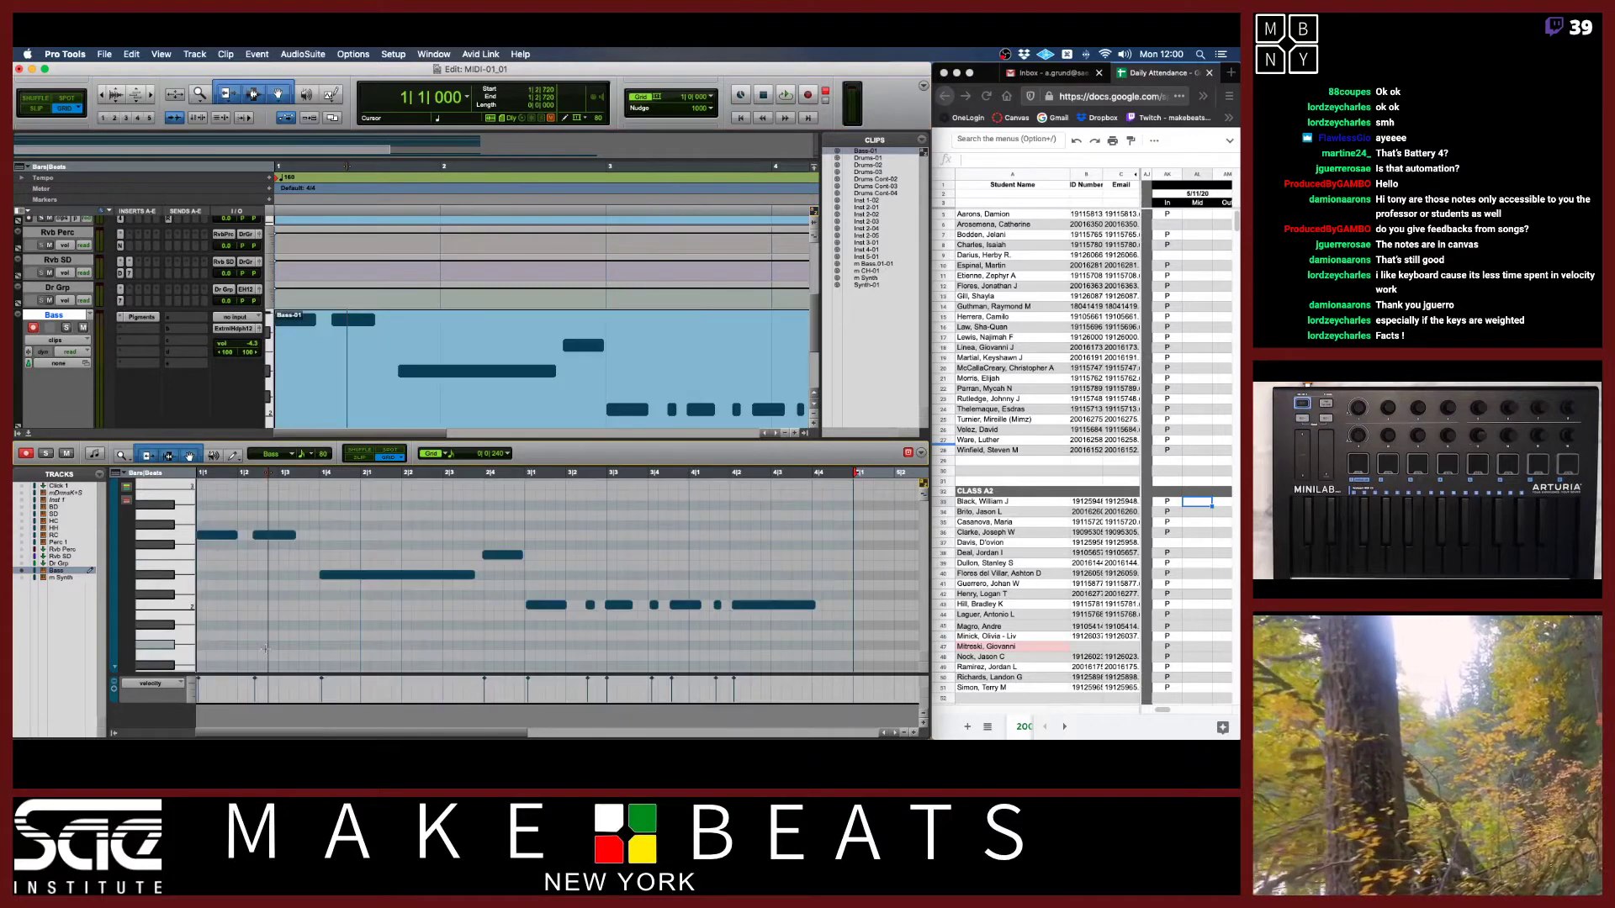
key("super+bracketright")
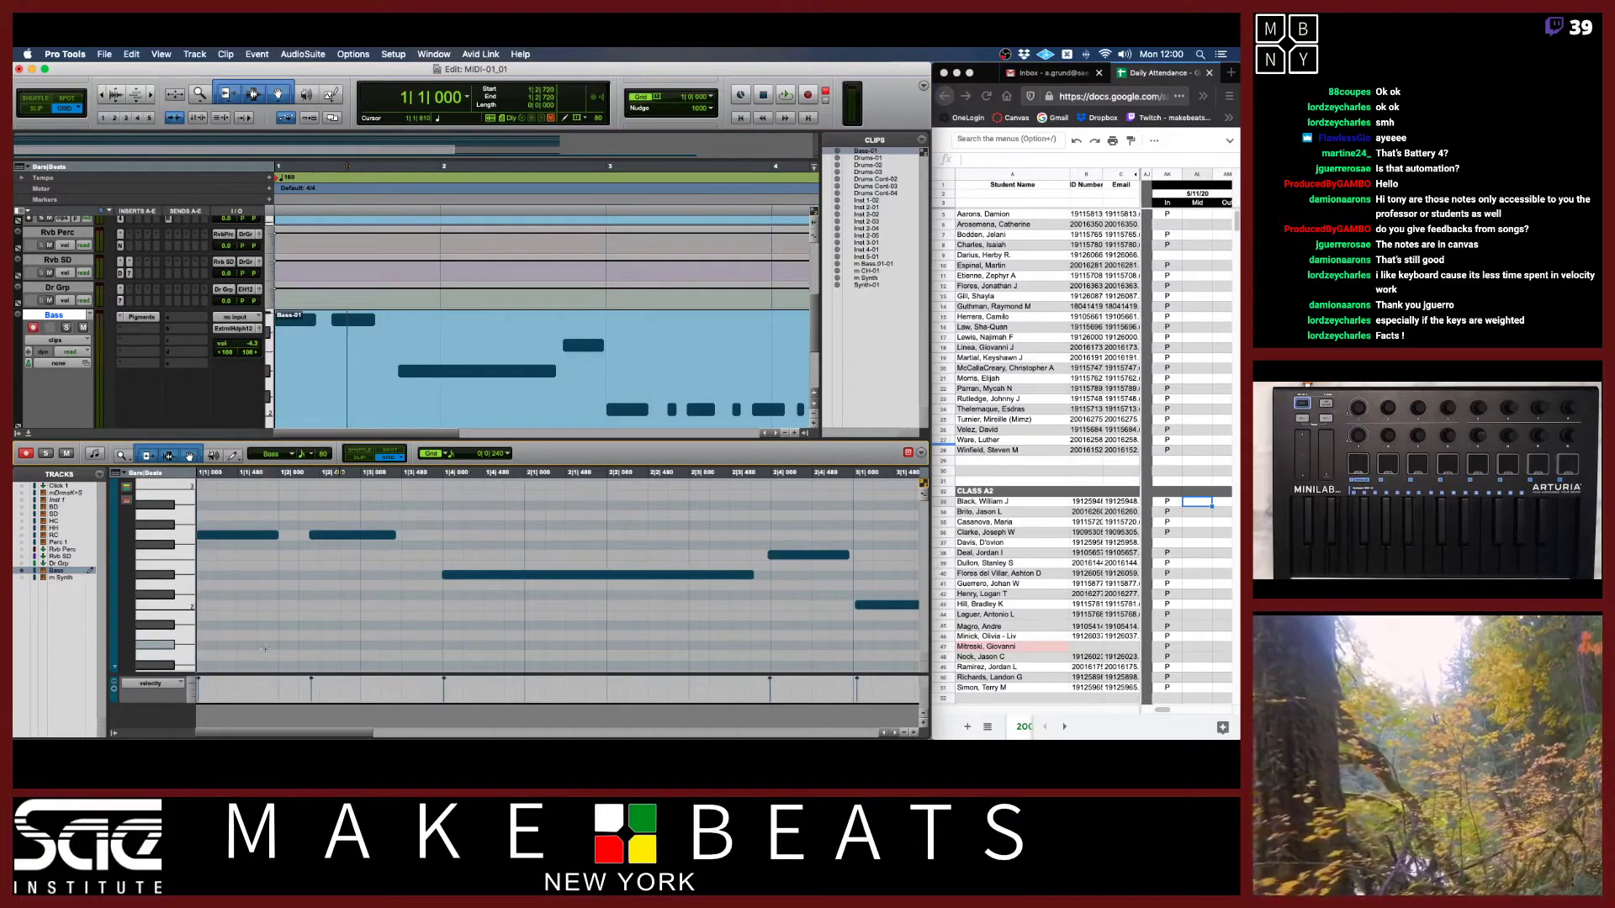
key("space")
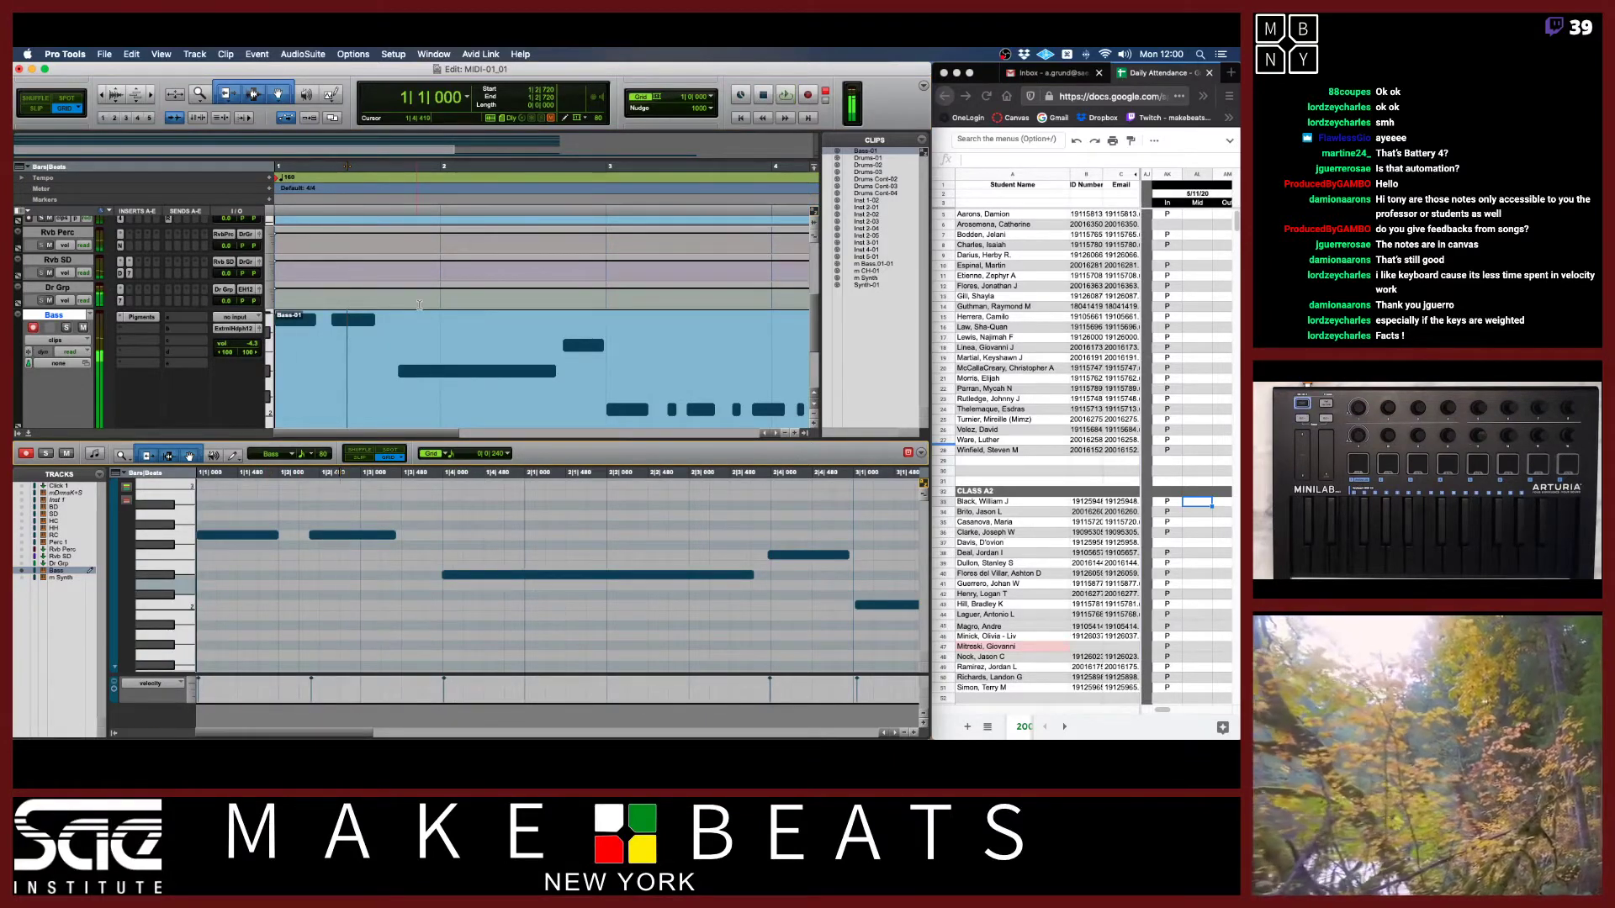
key("super+bracketleft")
key("super+bracketleft")
key("super+bracketleft")
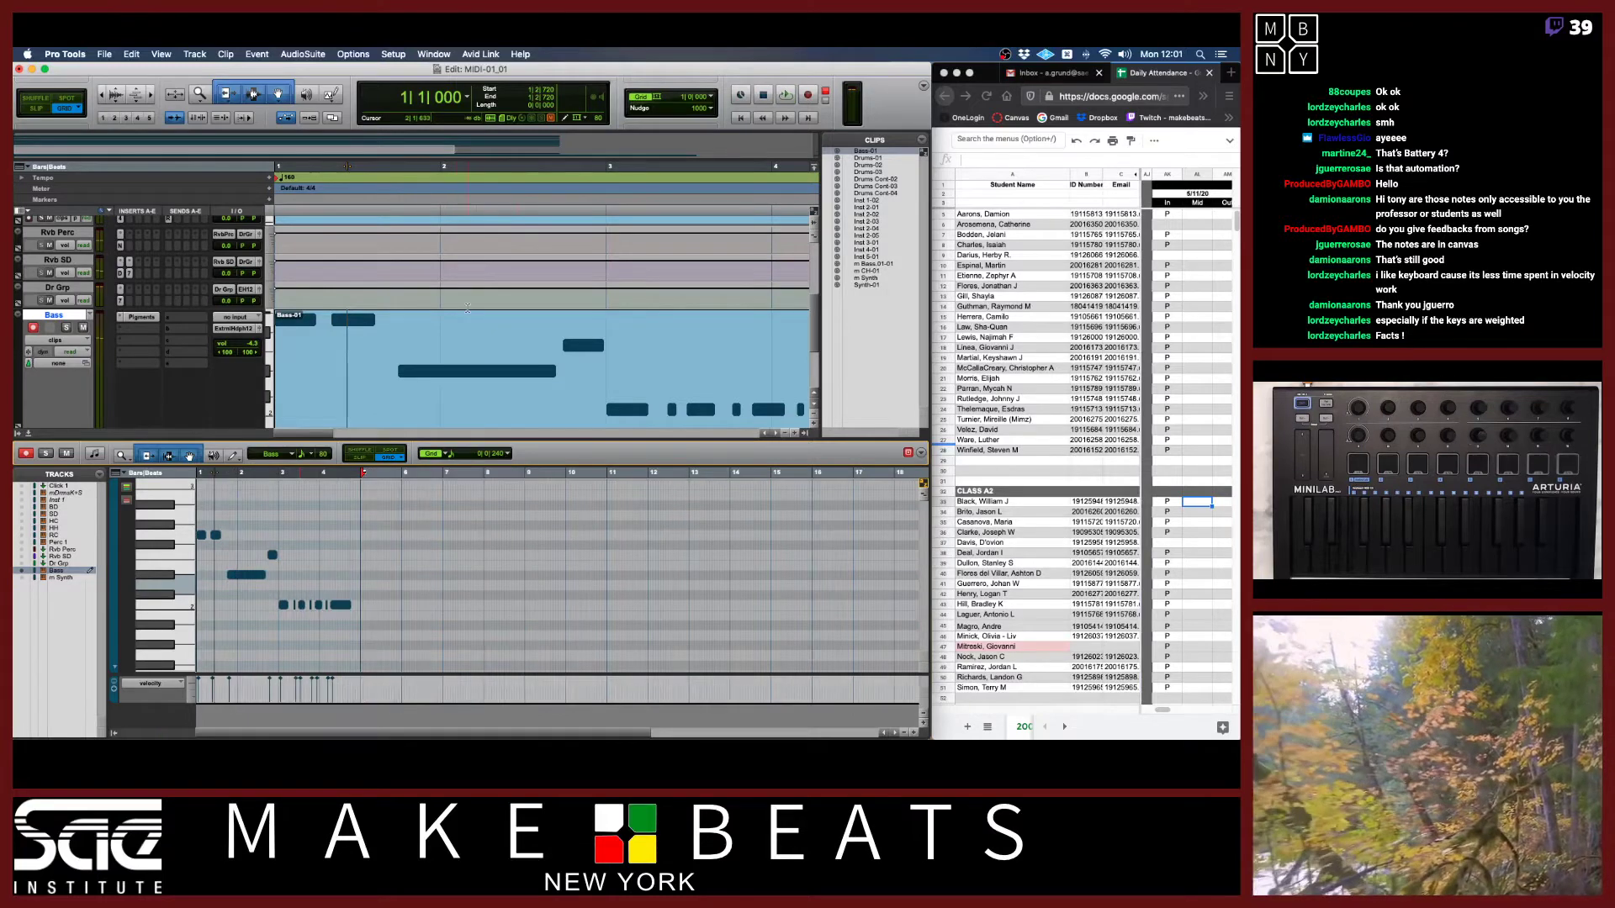
left_click(468, 370)
key("super+bracketleft")
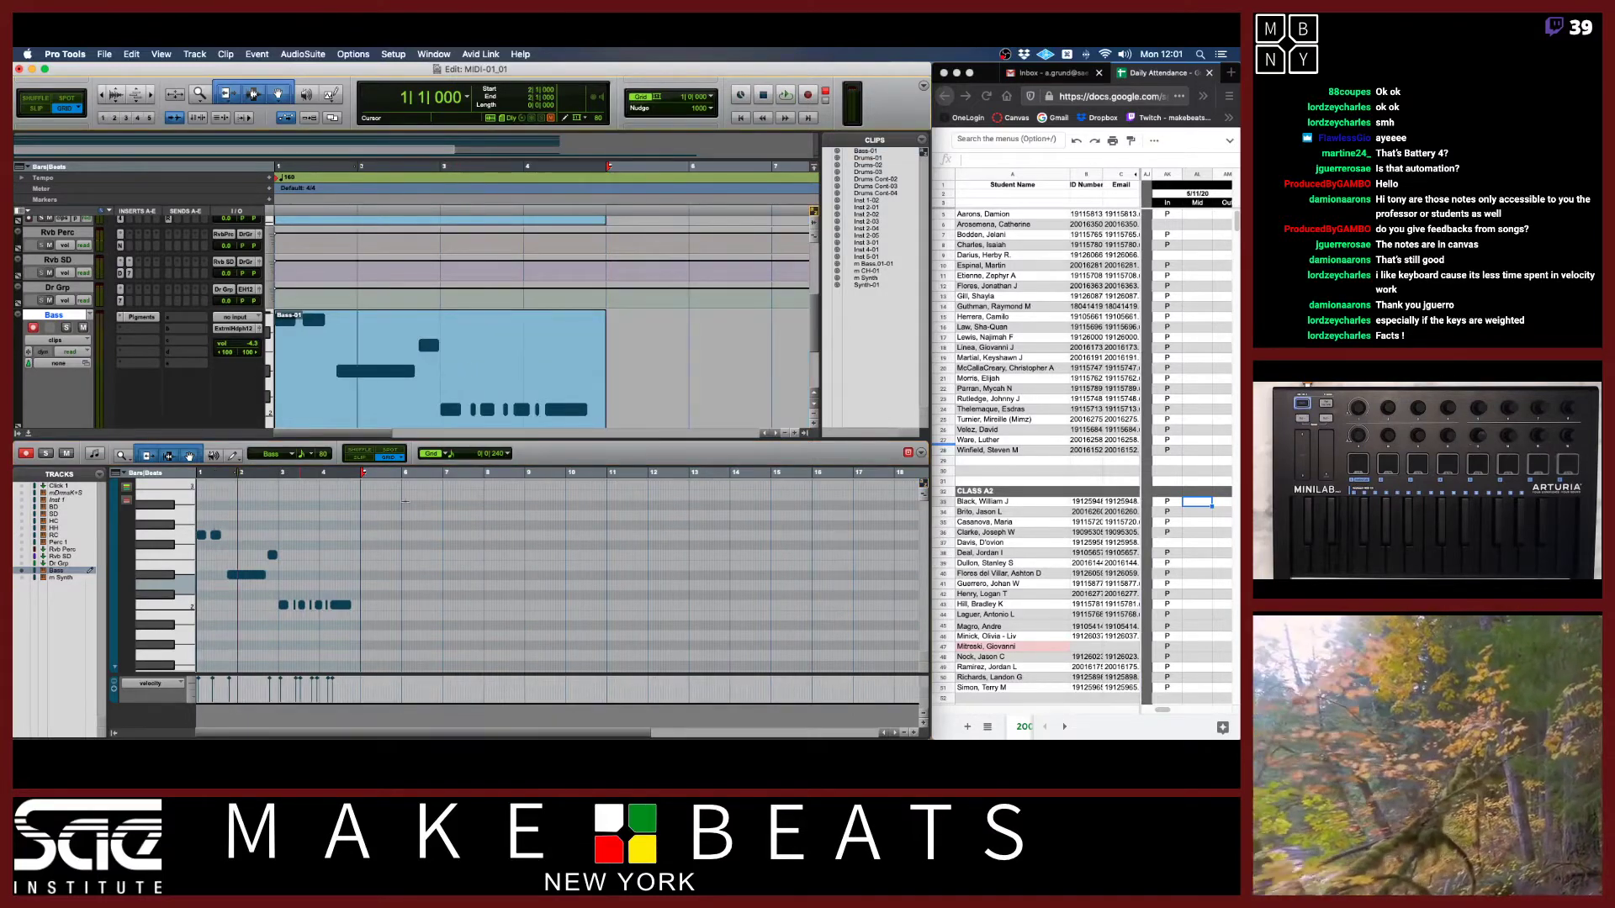
left_click(365, 600)
key("super+bracketright")
key("super+bracketright")
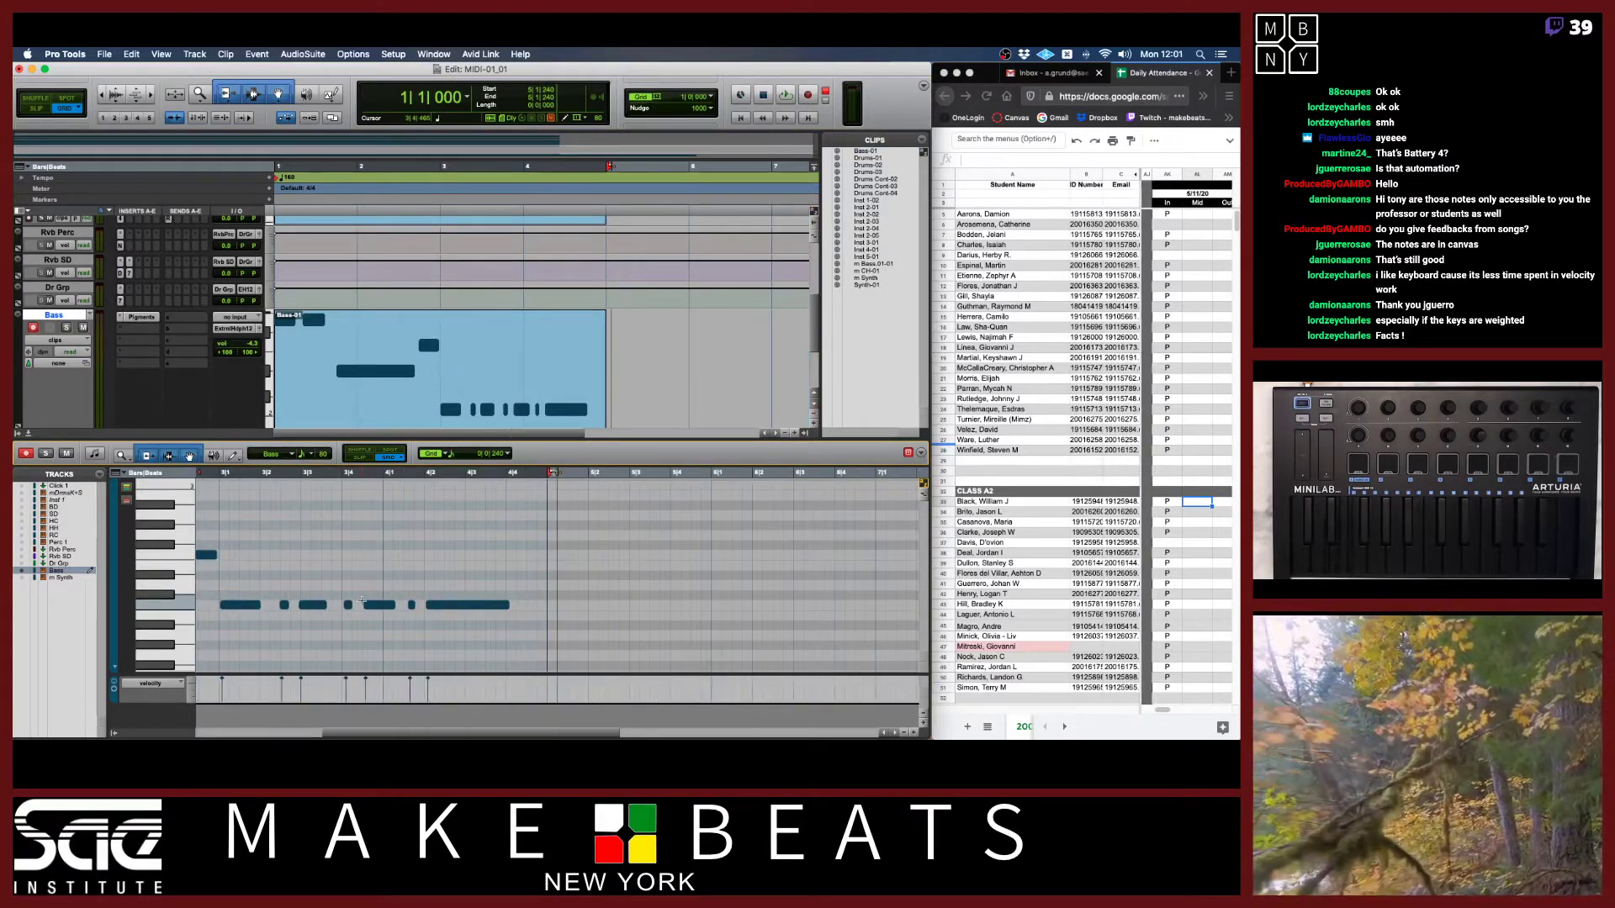
scroll(360, 601, "left", 5)
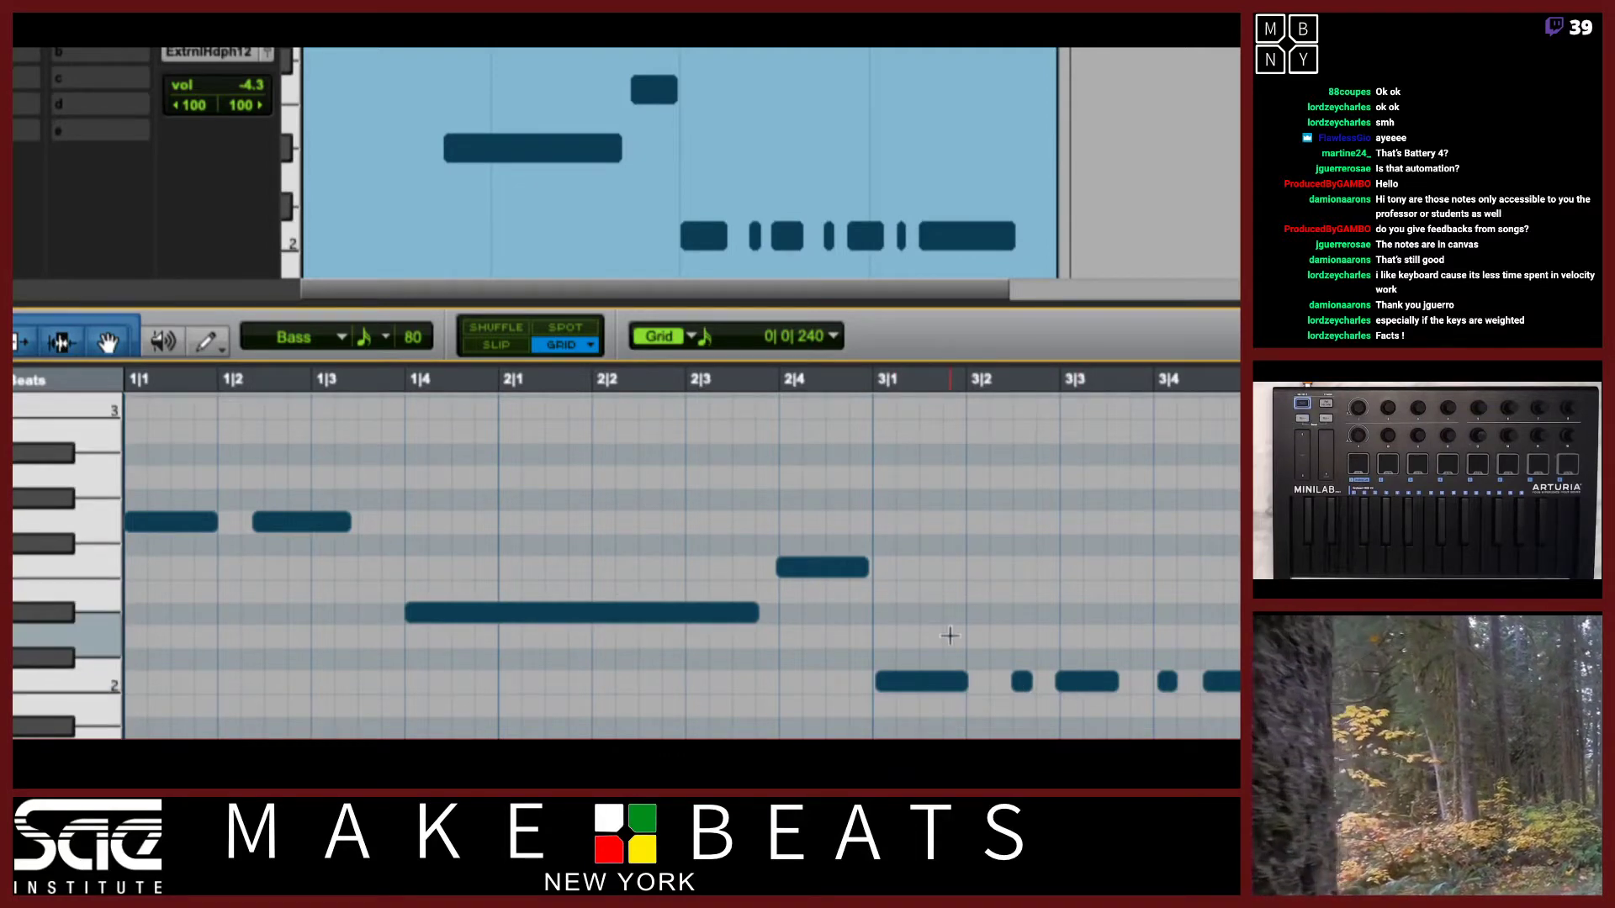
scroll(946, 635, "right", 5)
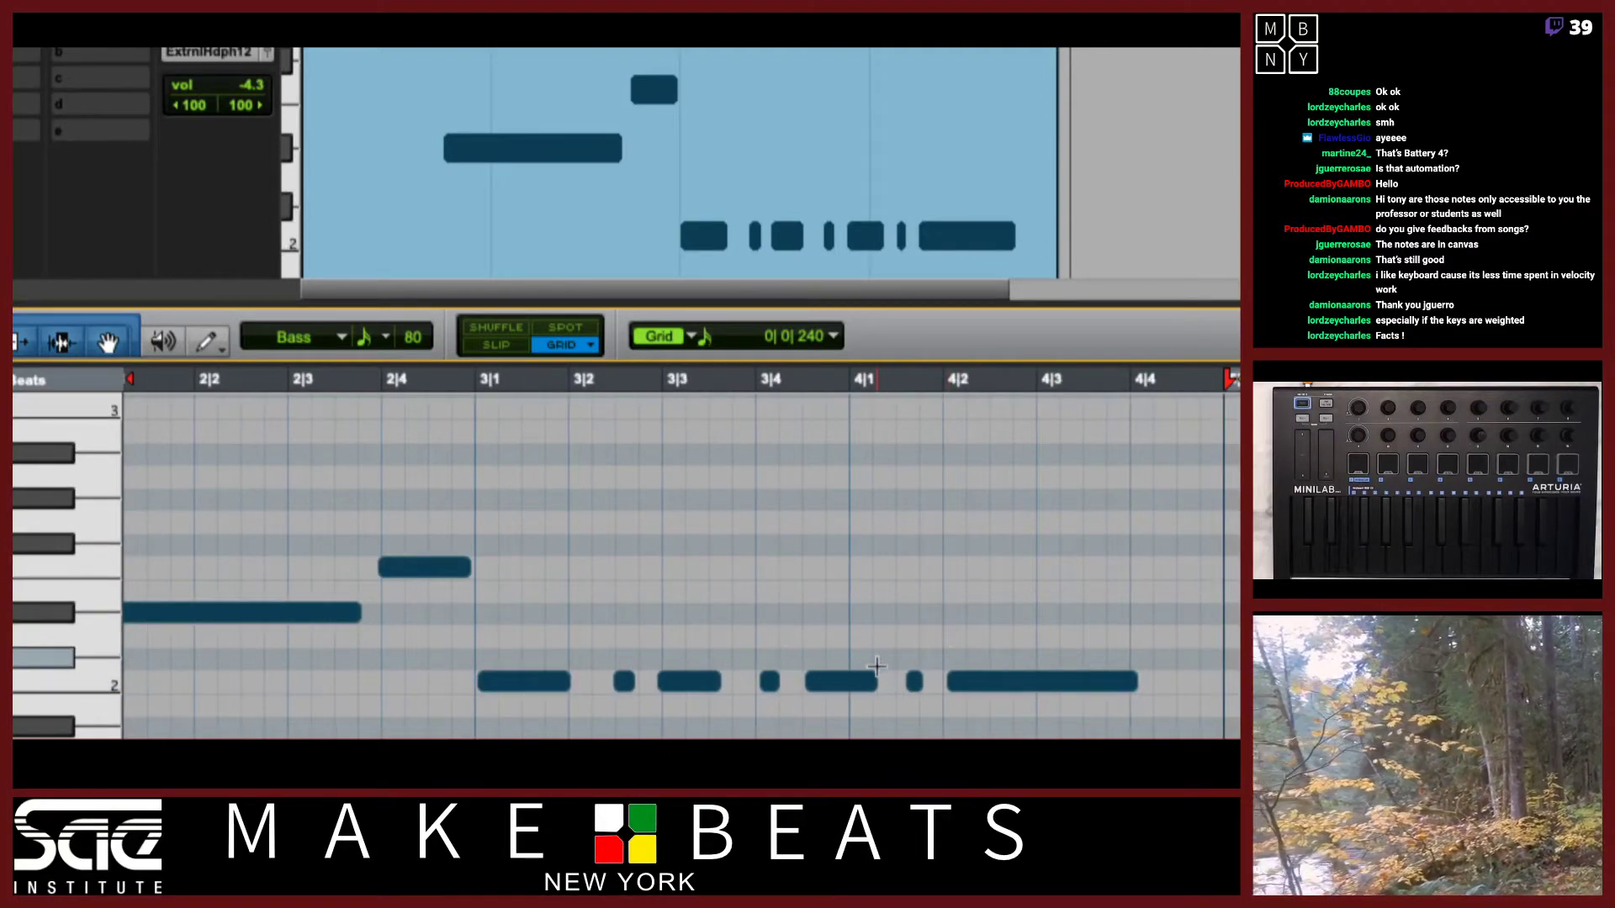
scroll(869, 679, "left", 5)
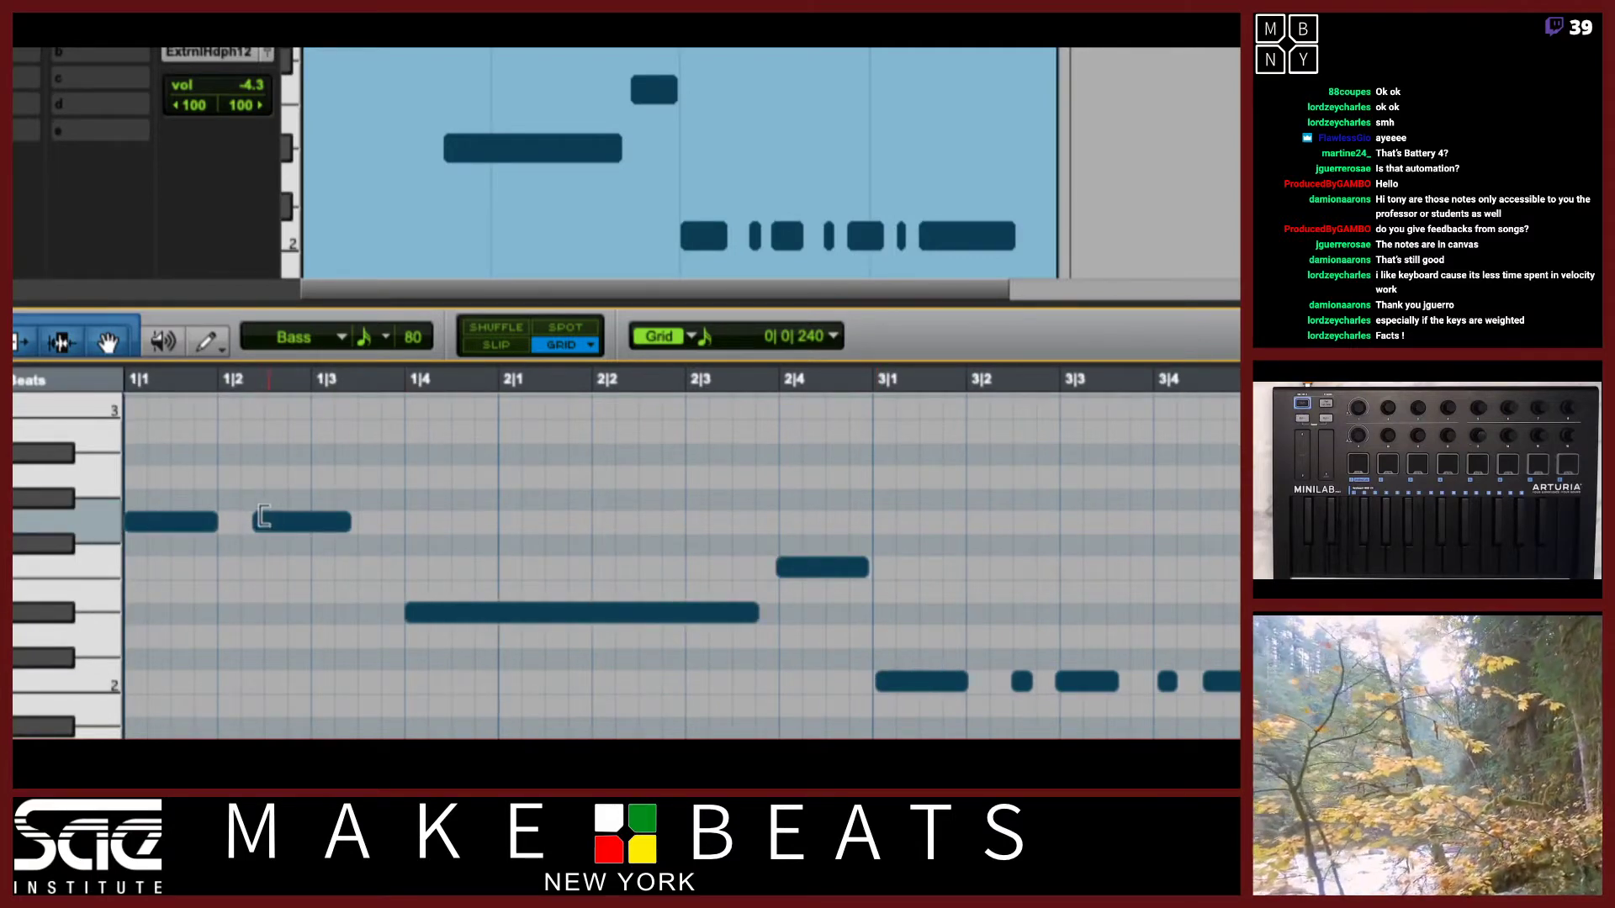
Select all the bass notes and open the Quantize event operation, moving its window aside to uncover the later notes.
left_click_drag(165, 490, 283, 541)
key("ctrl+a")
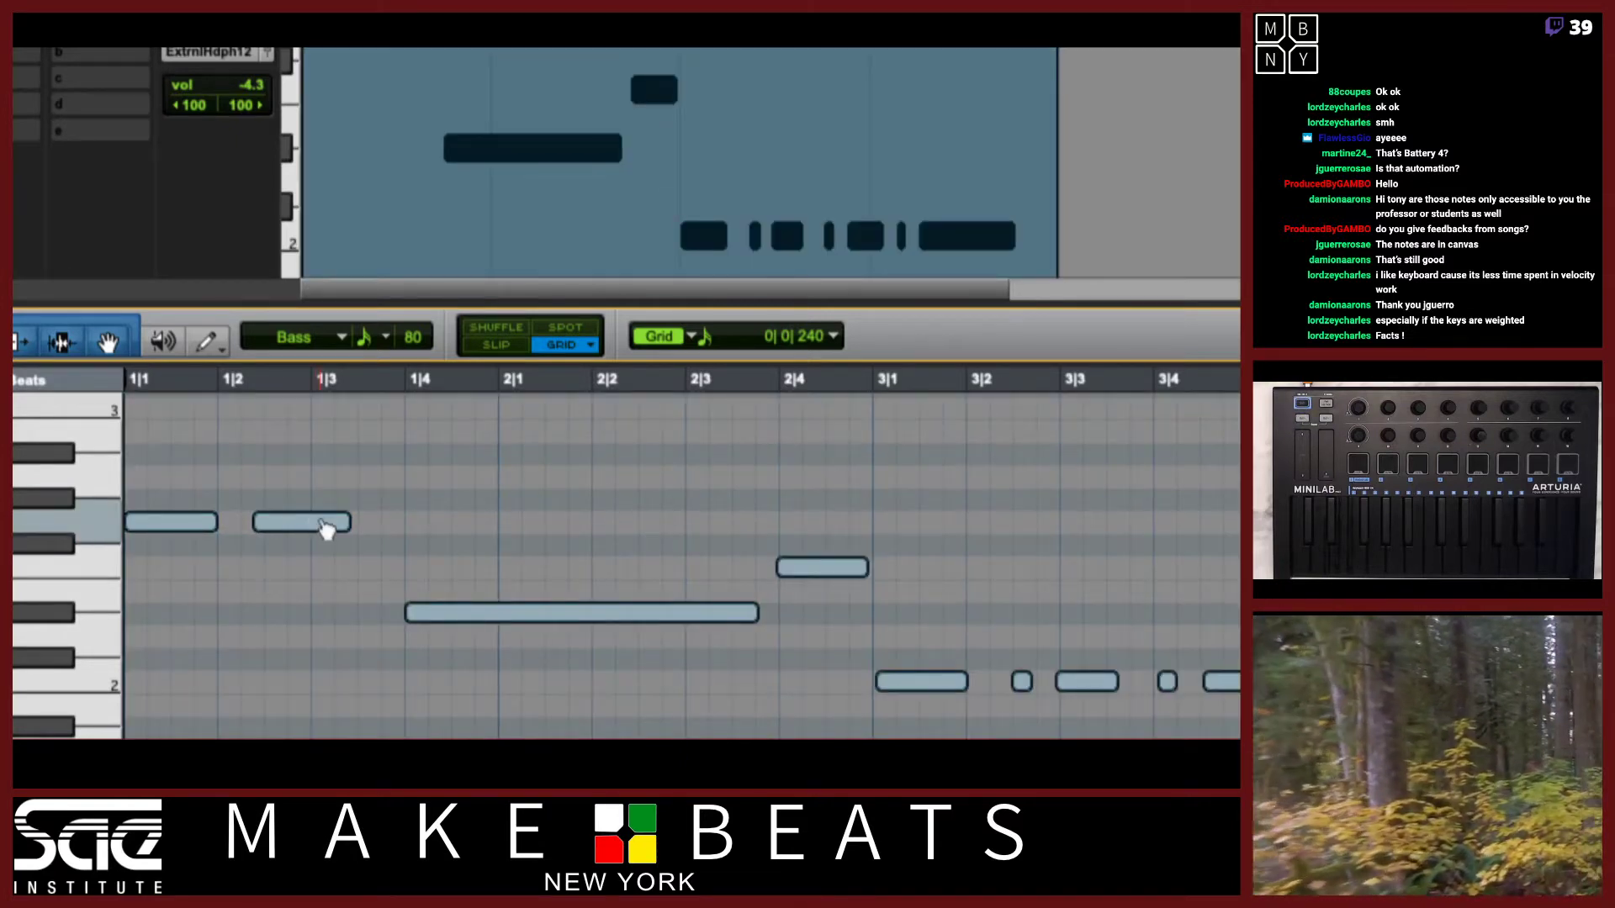
key("alt+0")
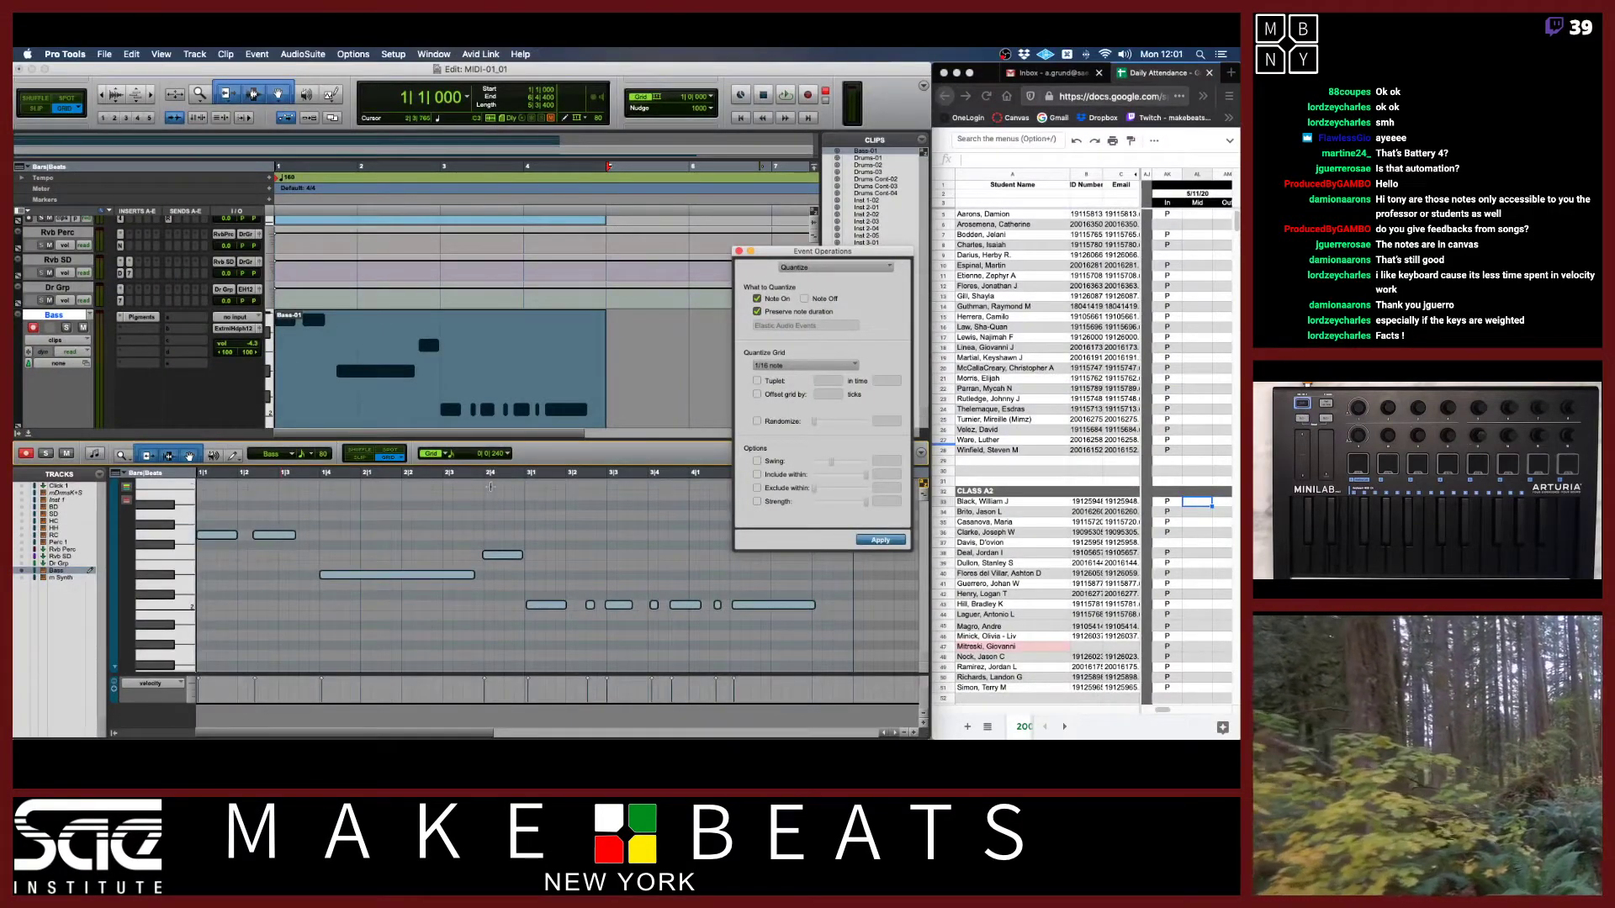
left_click_drag(778, 254, 385, 244)
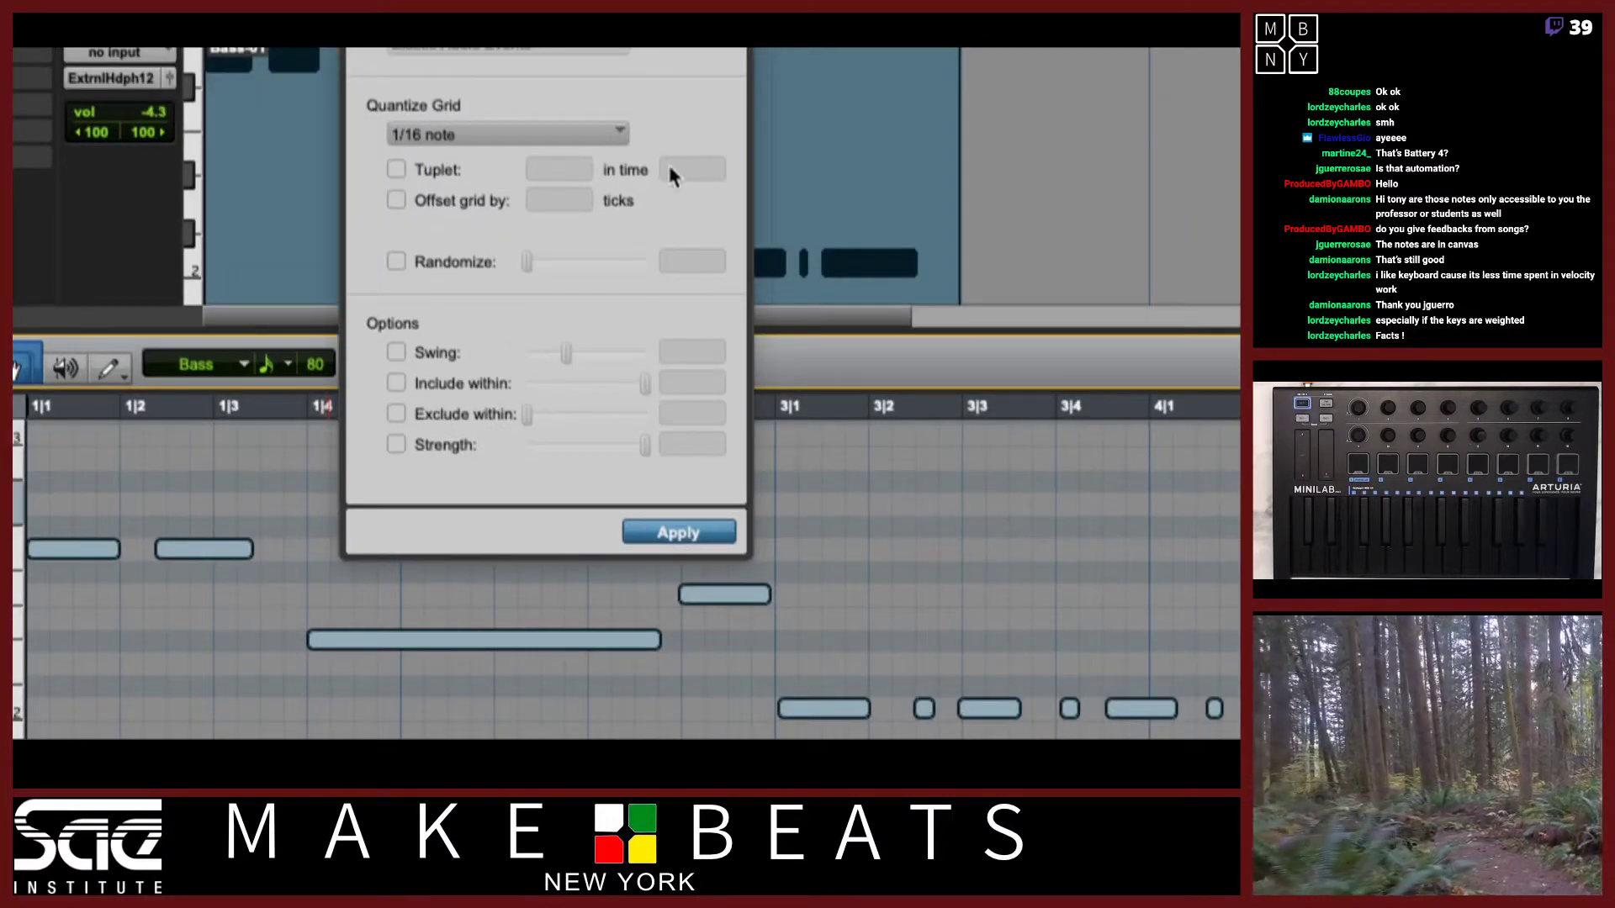
Try quantizing the selected bass notes to a 1/8 note grid, and undo it.
left_click(627, 137)
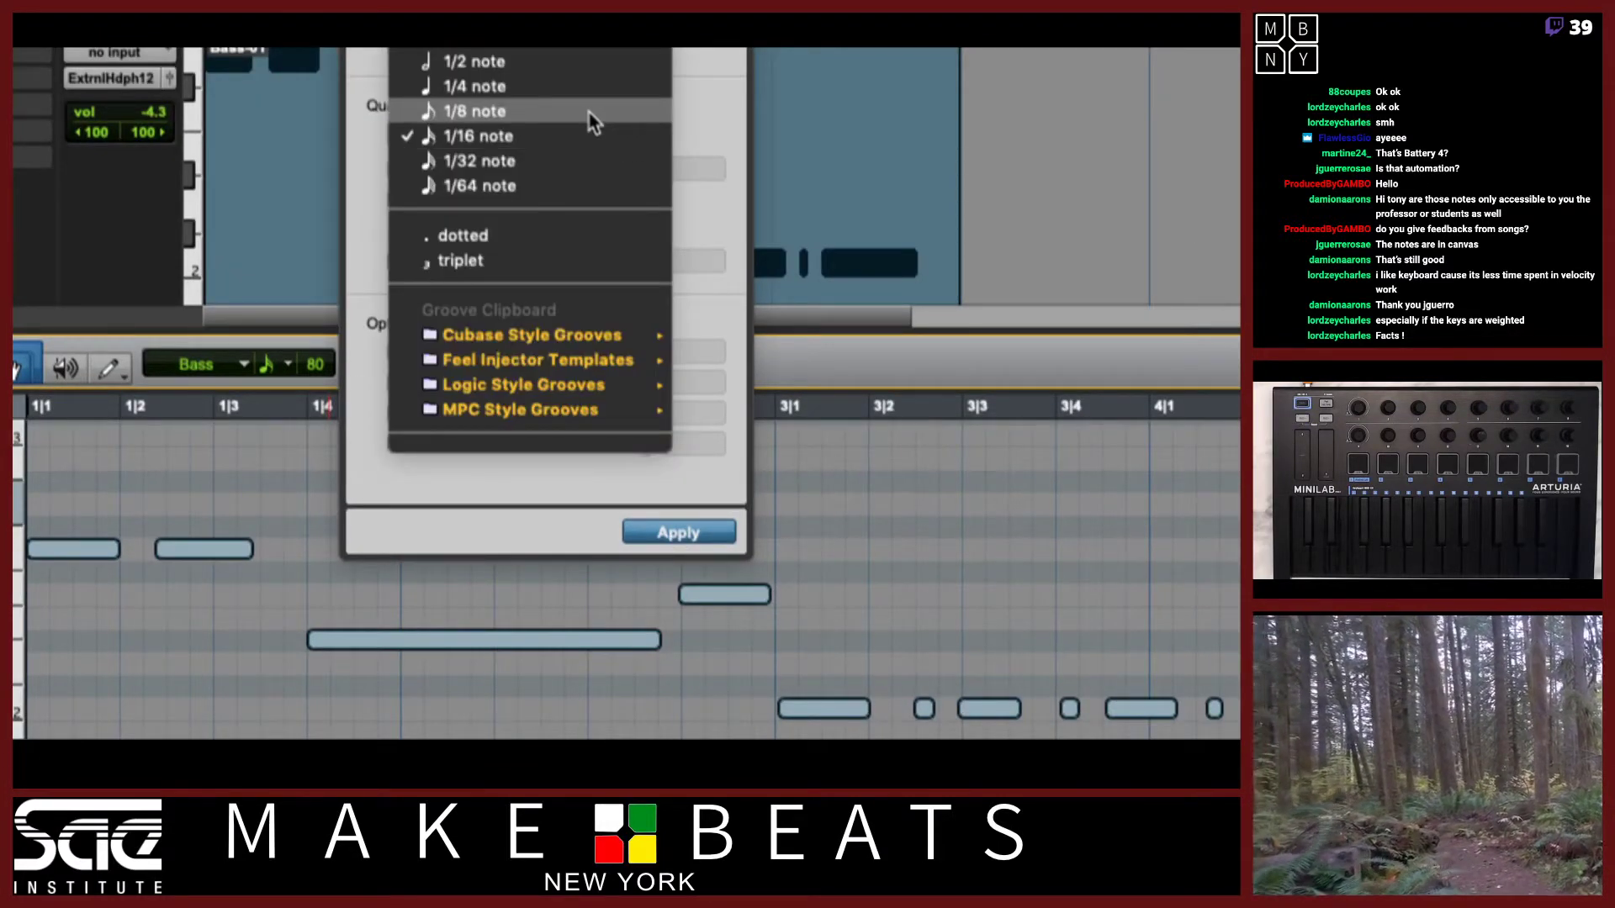
left_click(592, 118)
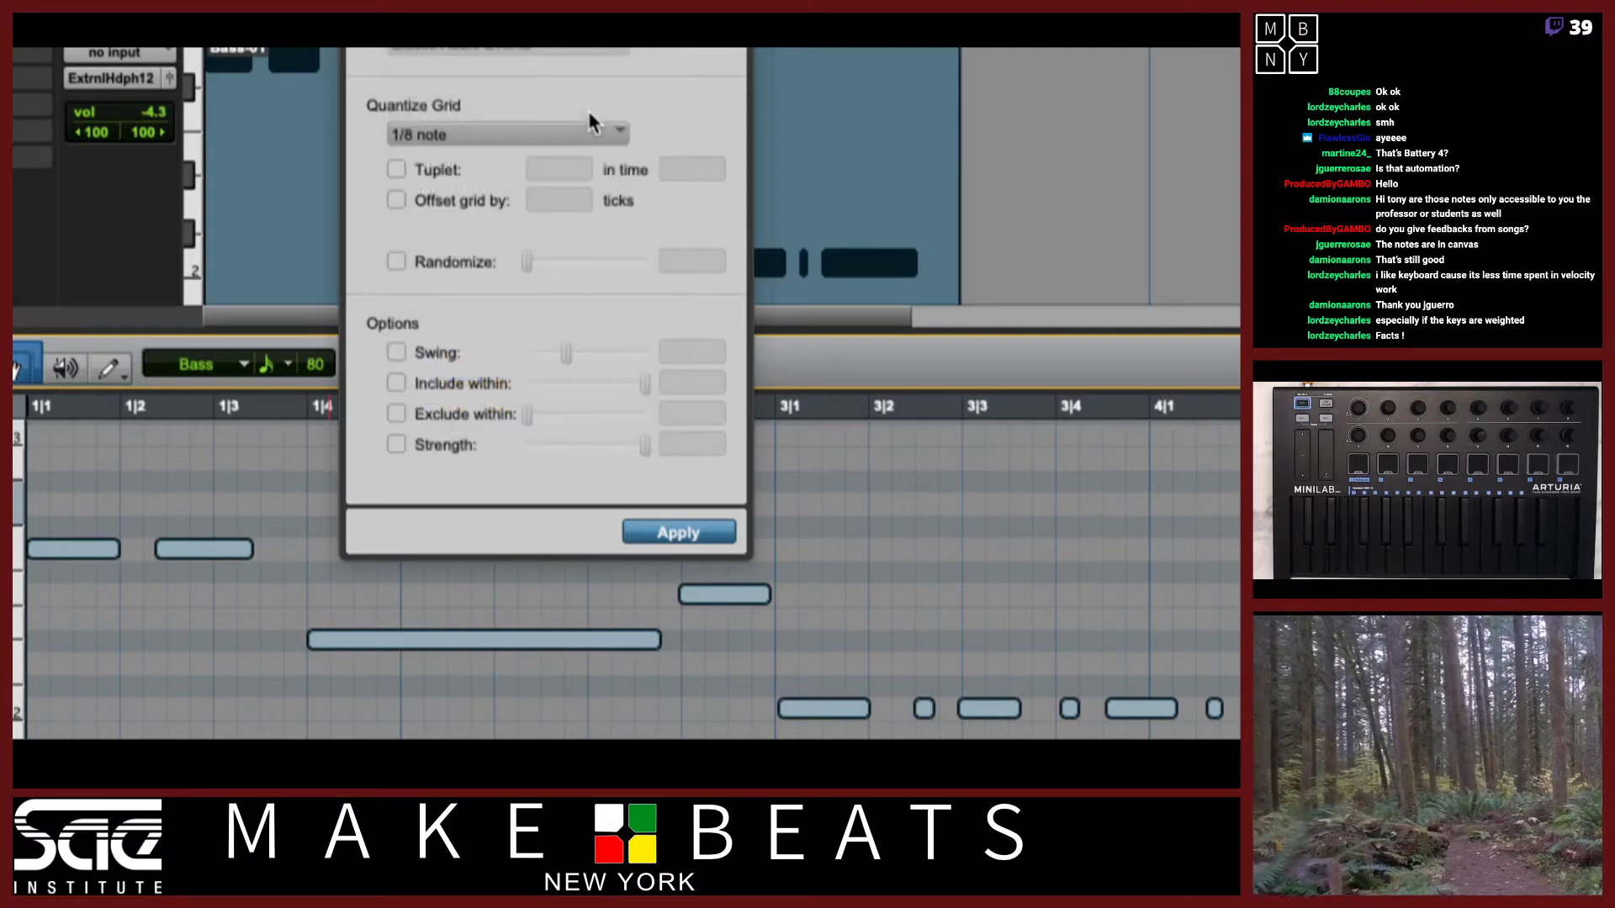
left_click(716, 538)
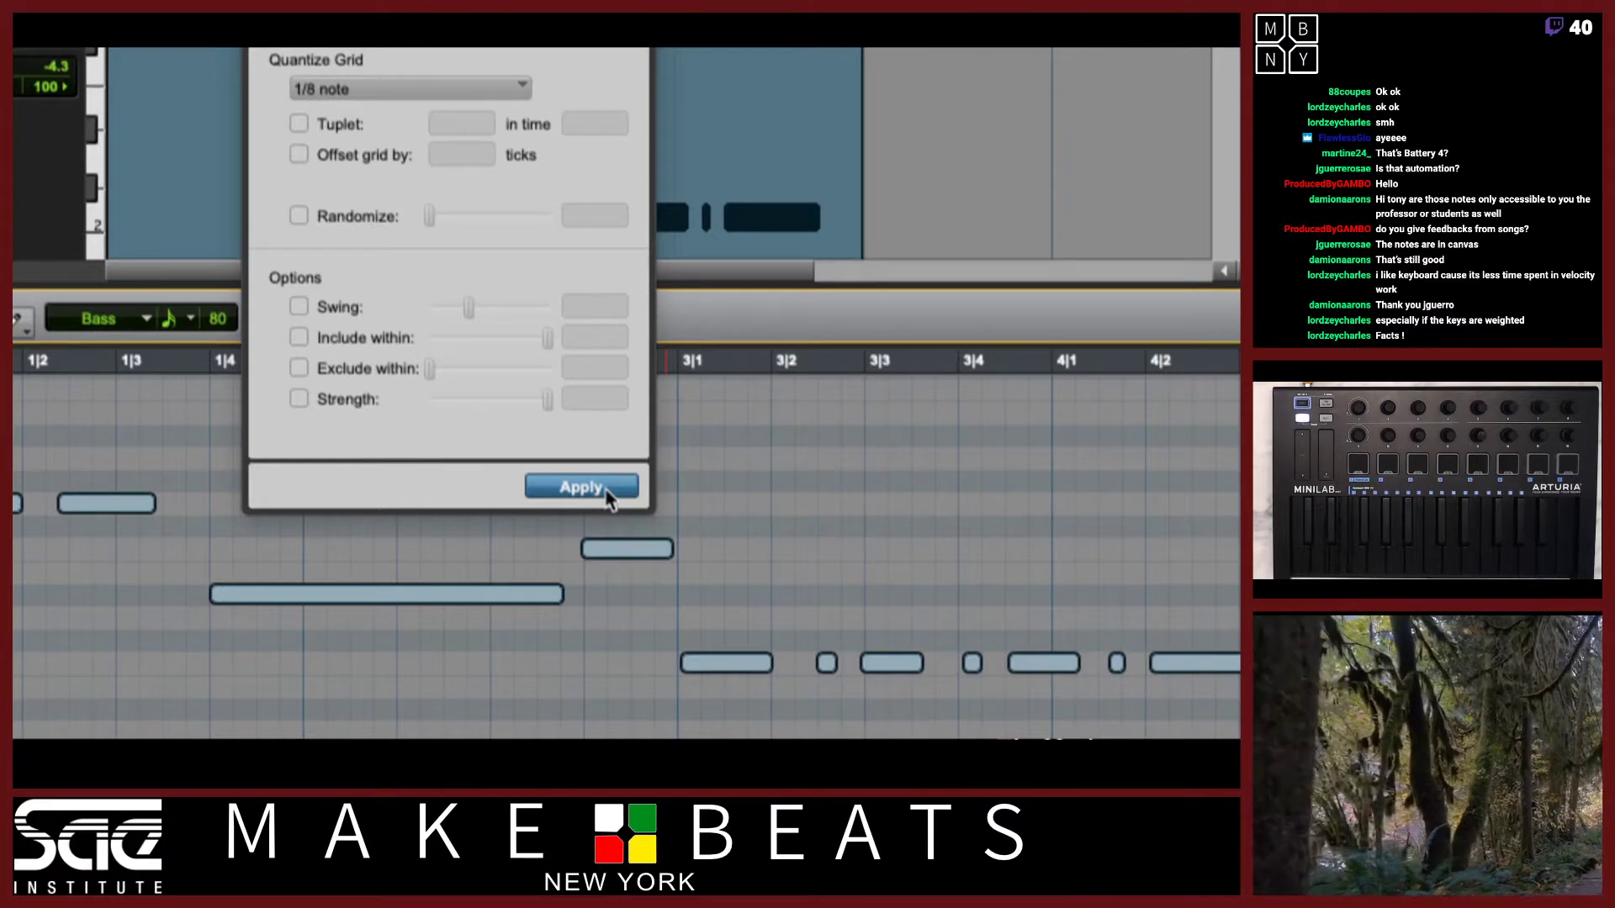
left_click(580, 488)
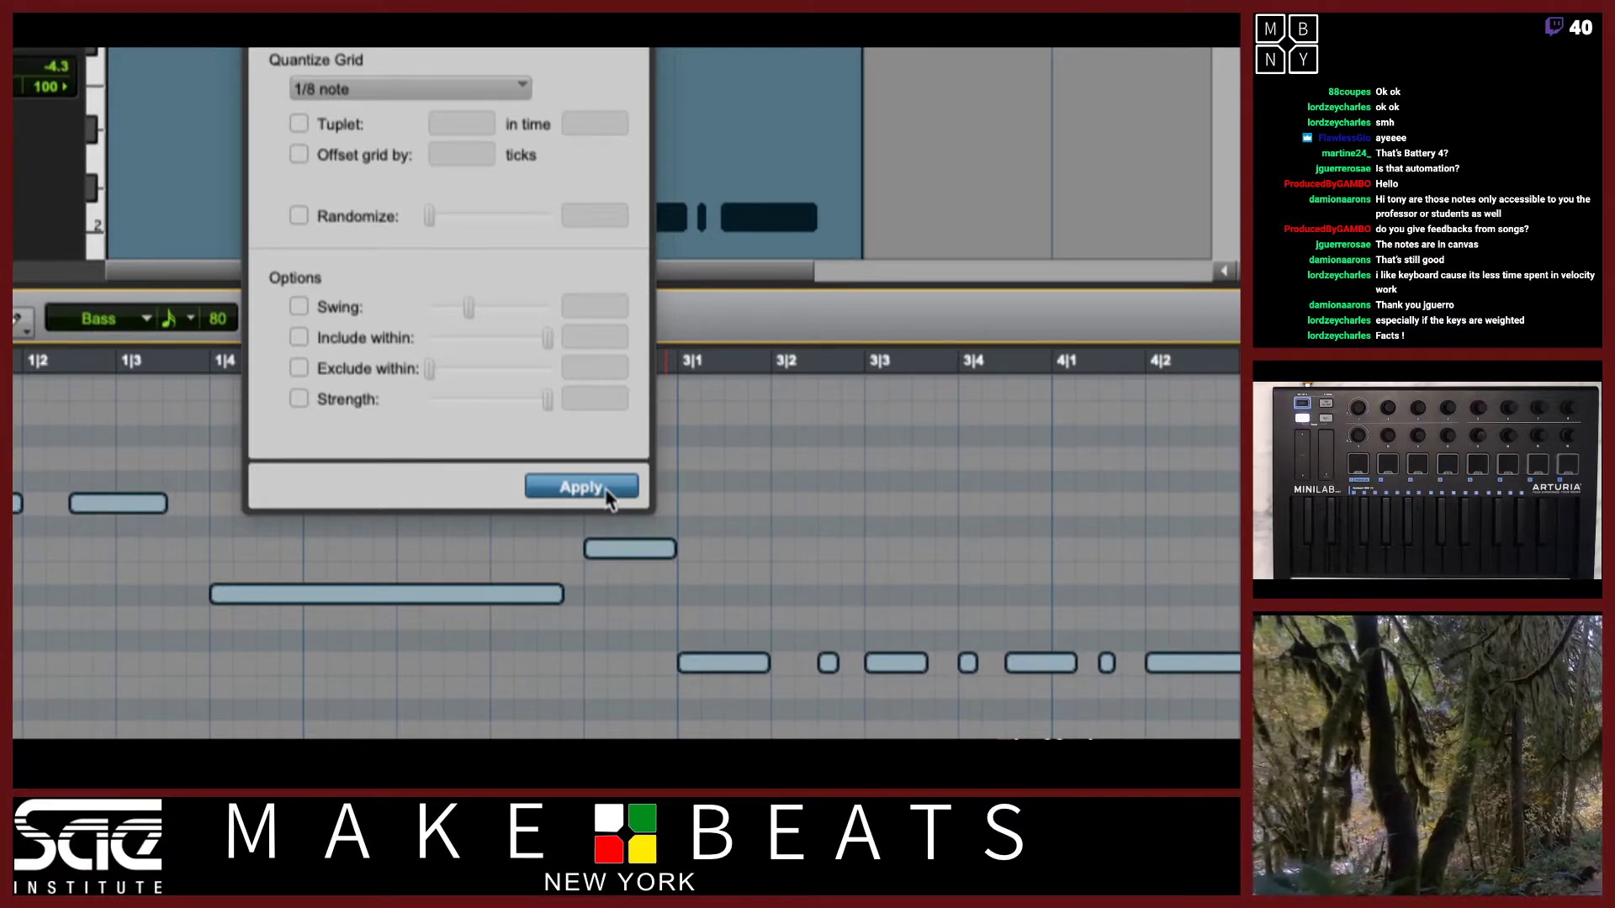
key("super+z")
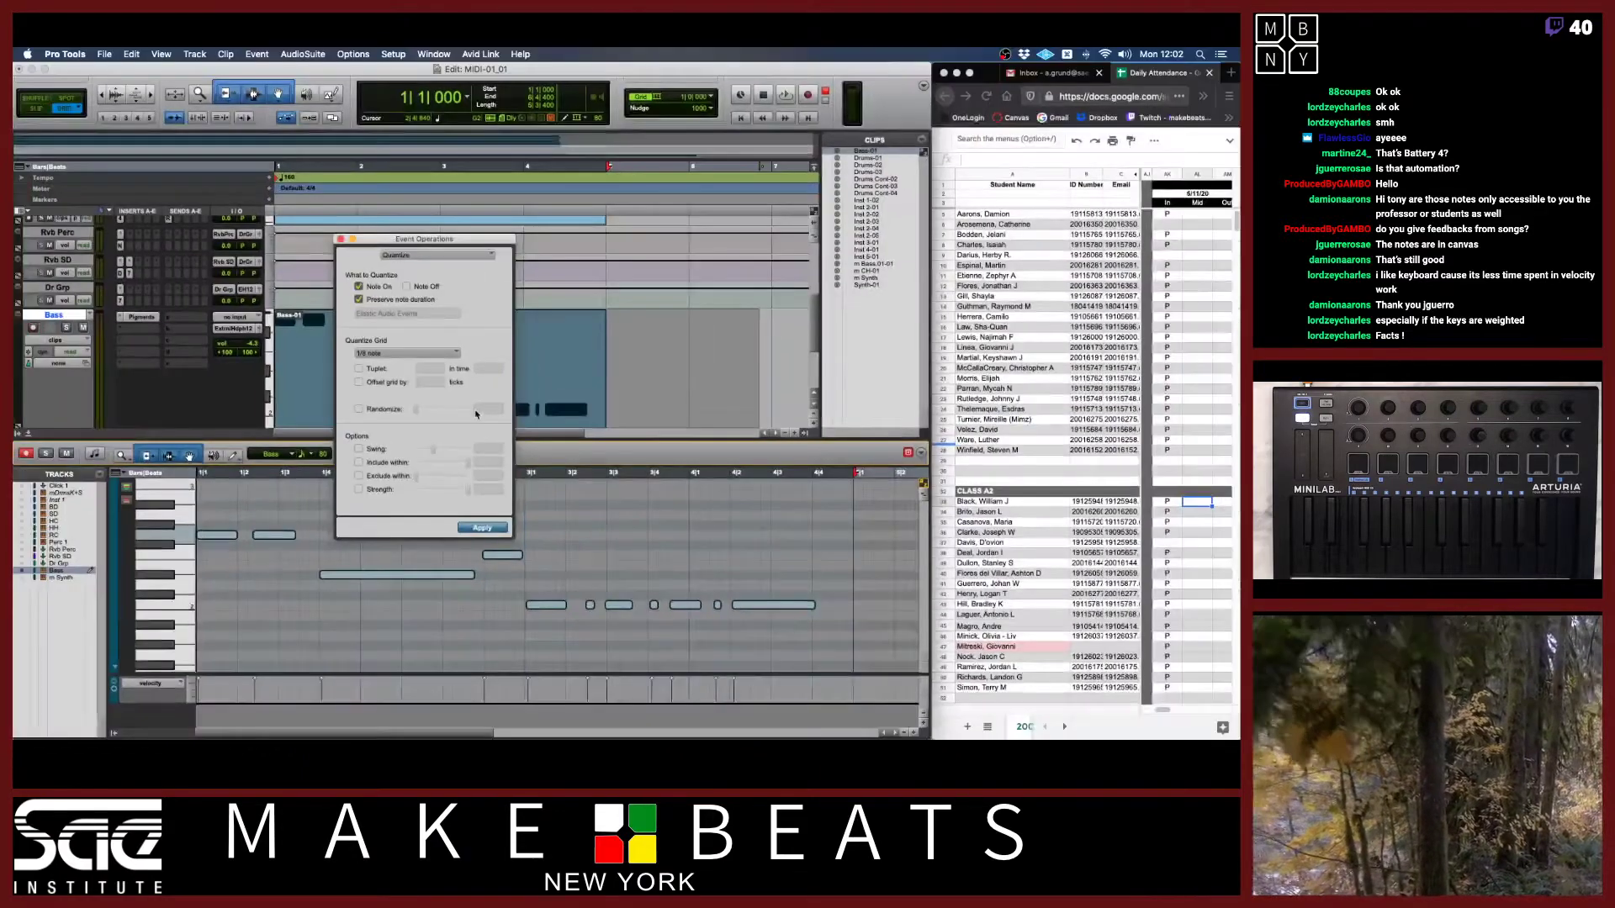
Switch to Preview to review the lecture page on Quantize, and return to Pro Tools.
key("super+Tab")
left_click(476, 414)
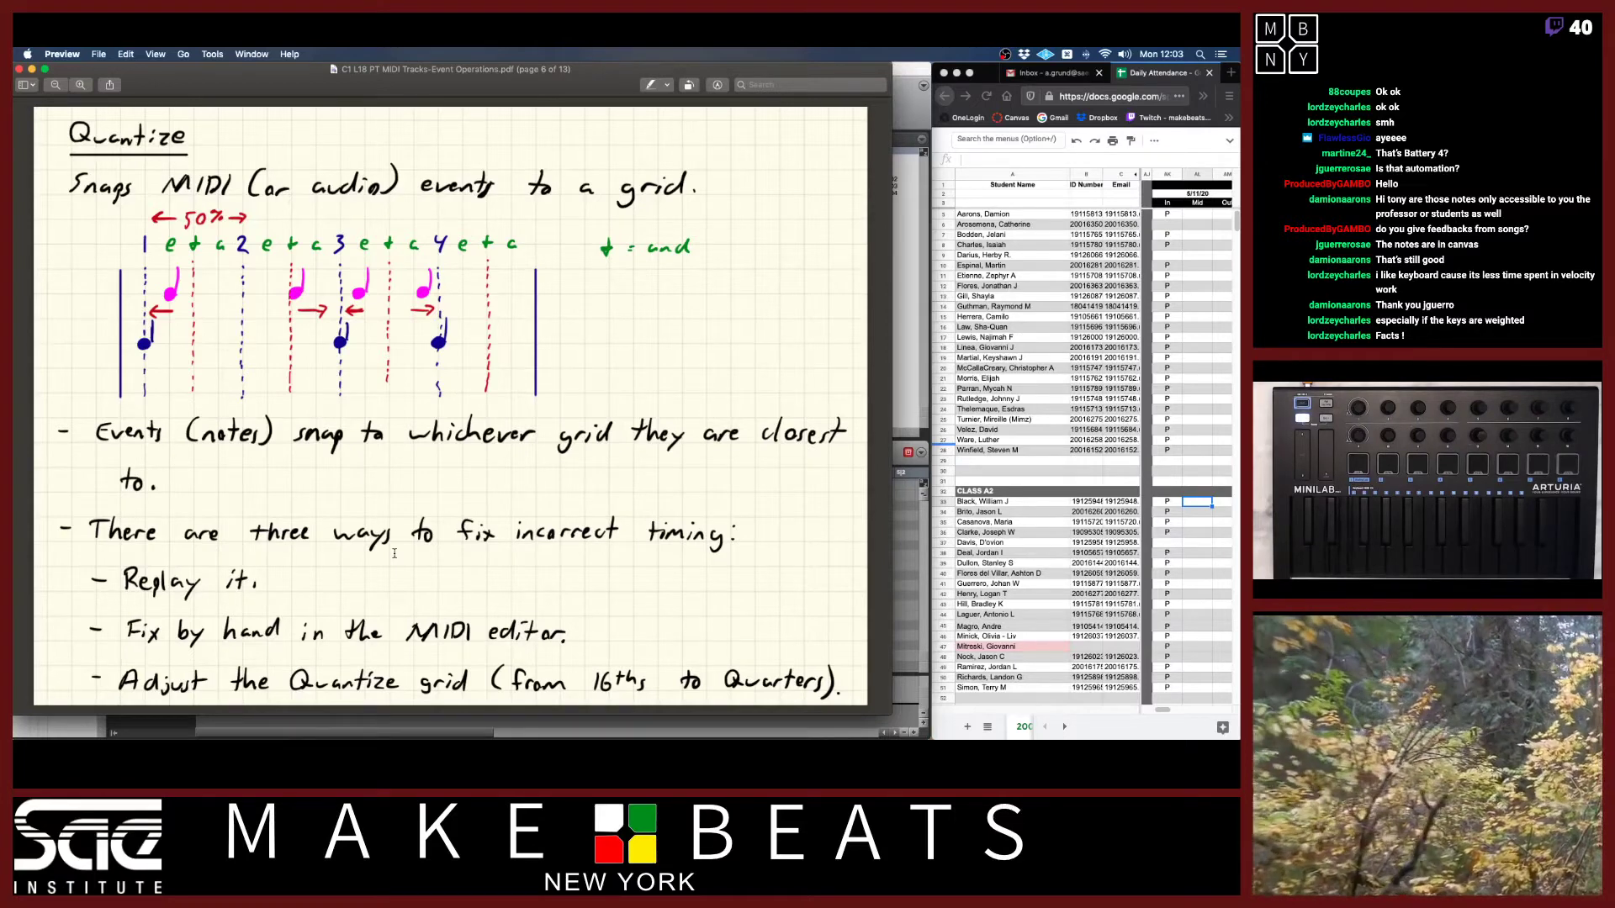
key("super+Tab")
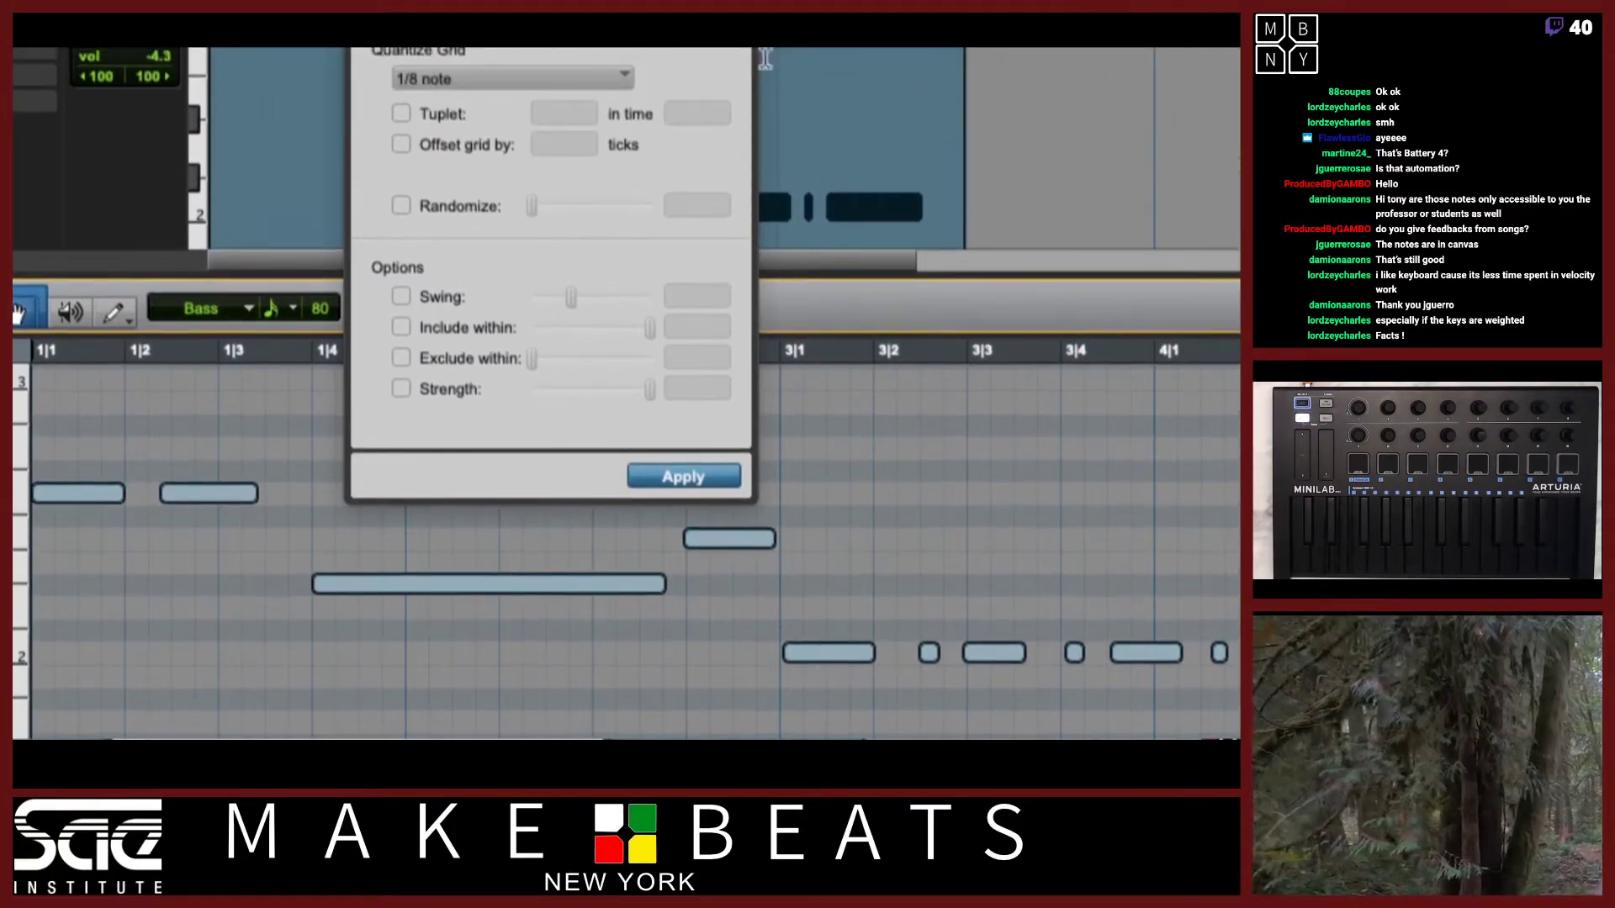
Set the Quantize Grid to 1/16 note, try it on the bass notes, undo the quantize and deselect the notes.
left_click(608, 81)
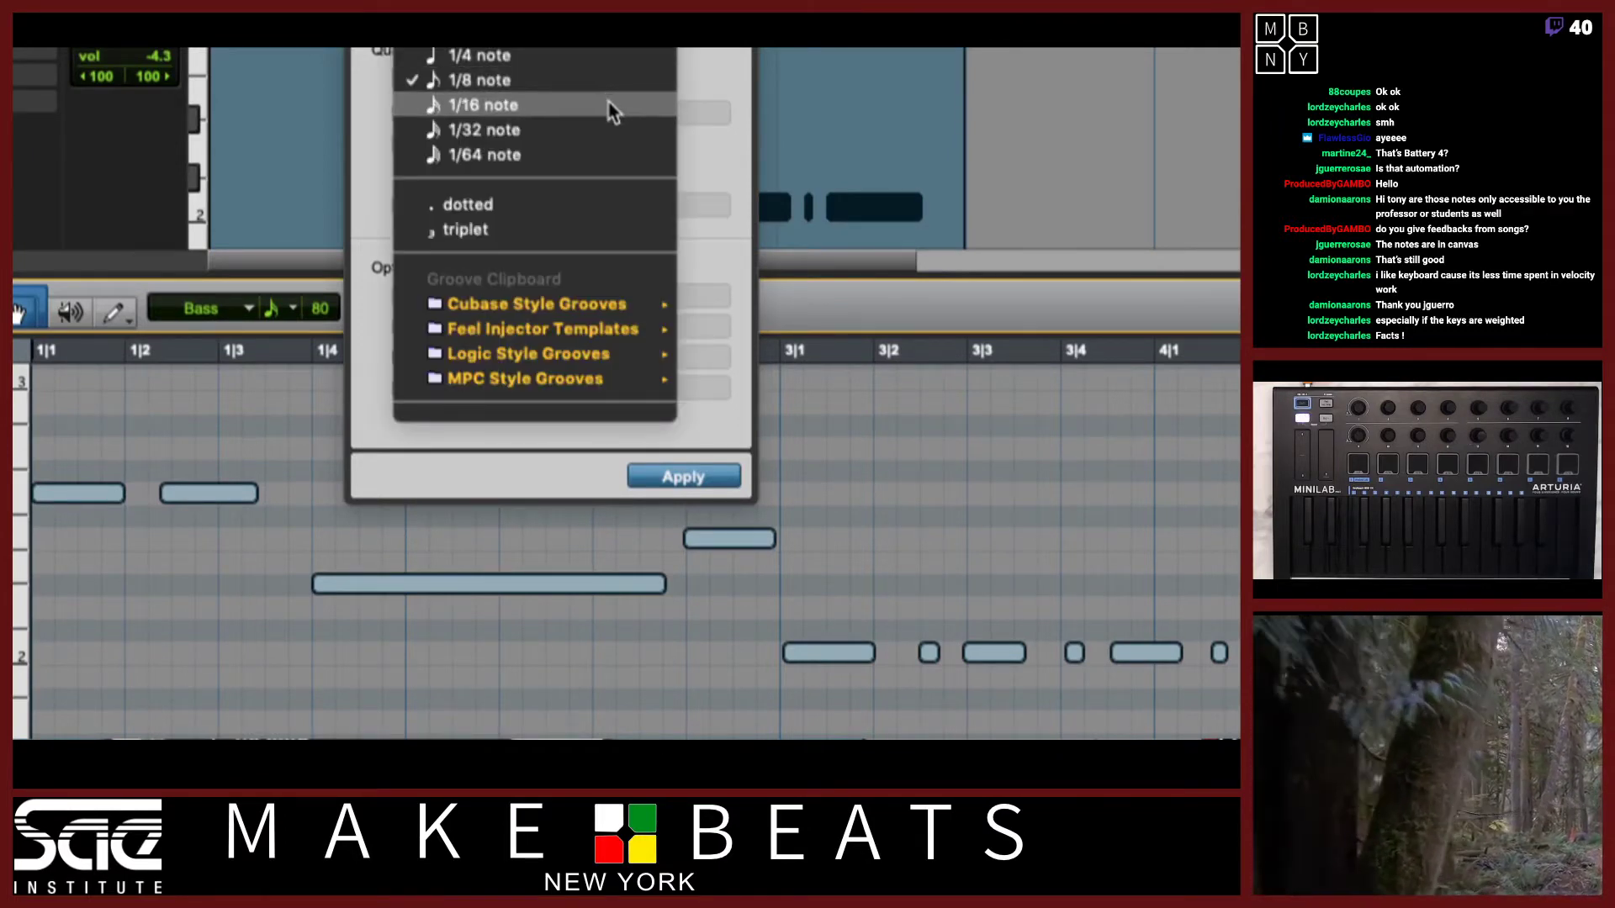
left_click(612, 107)
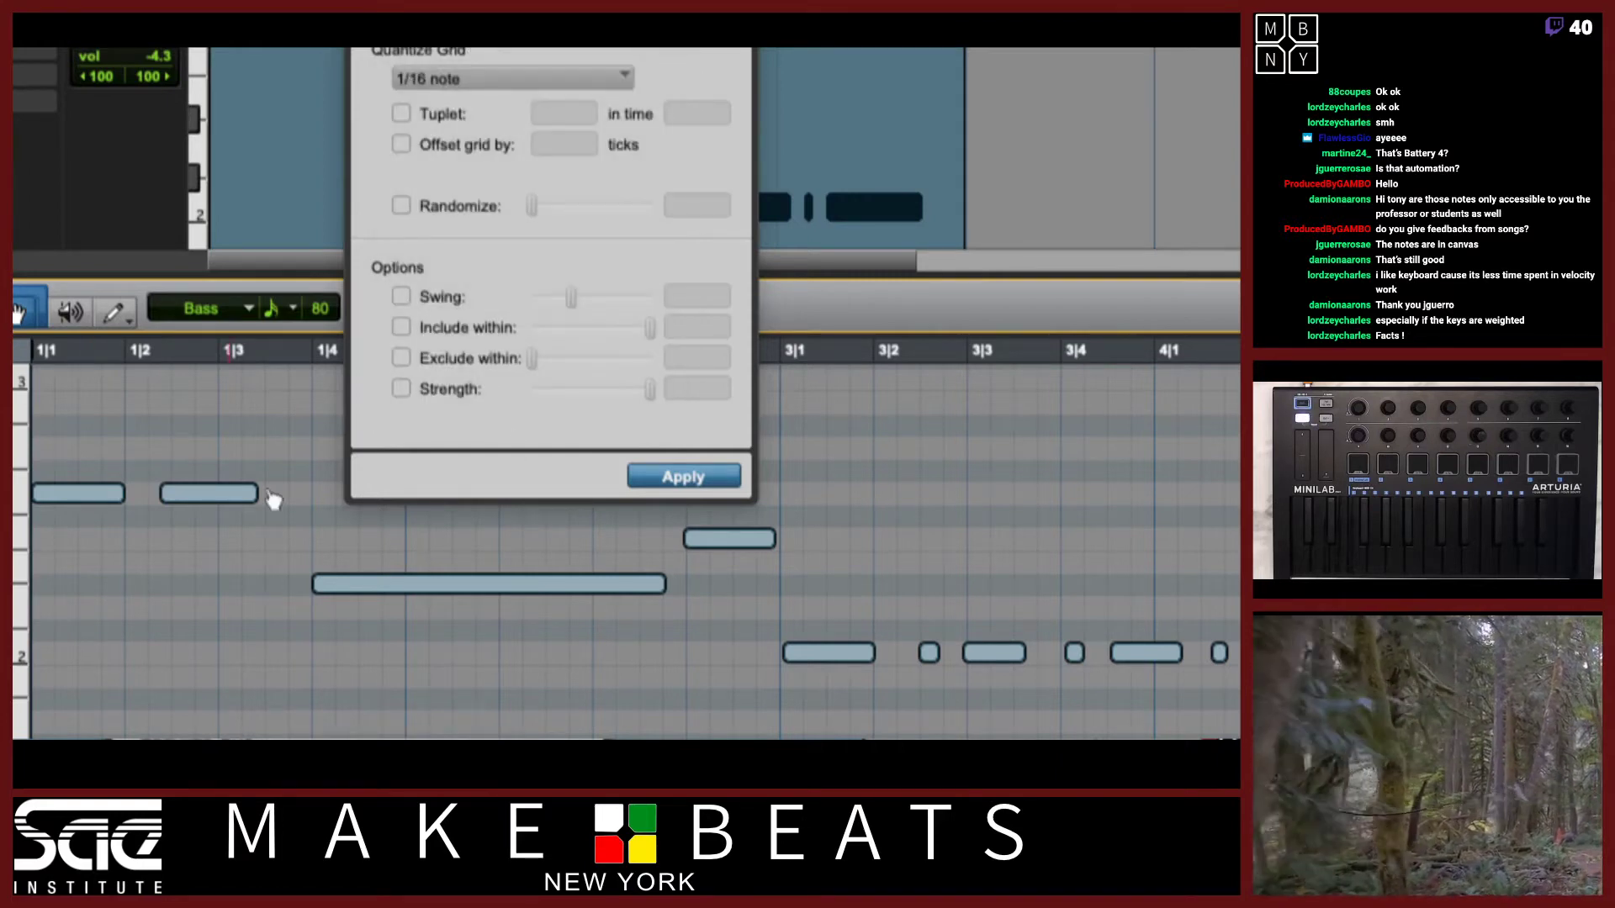
left_click(651, 476)
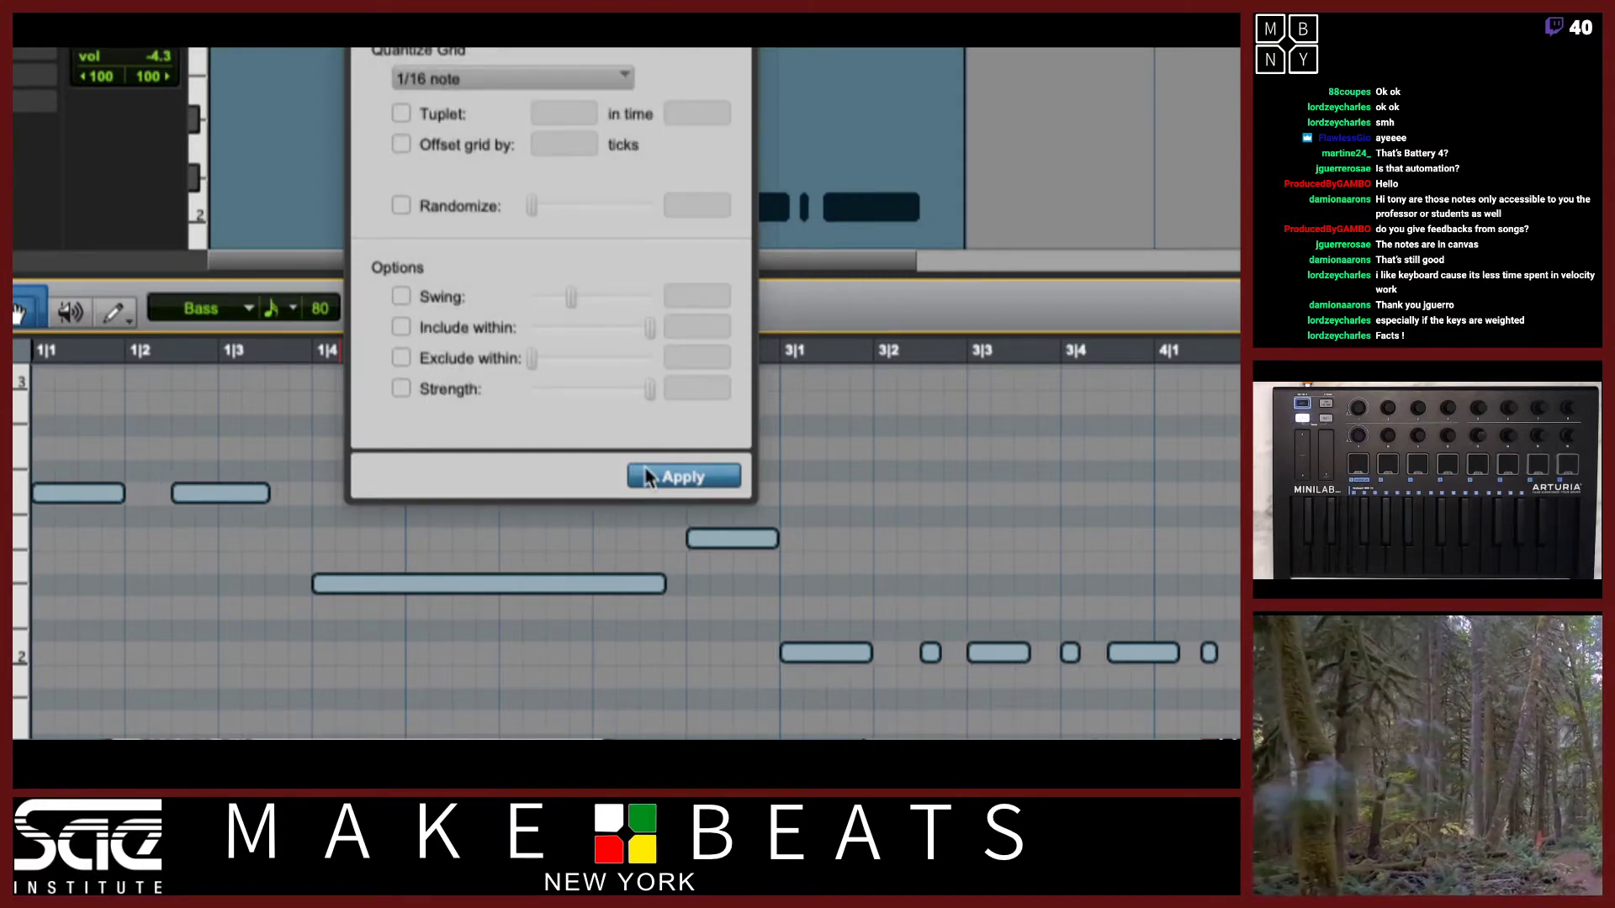
left_click(311, 539)
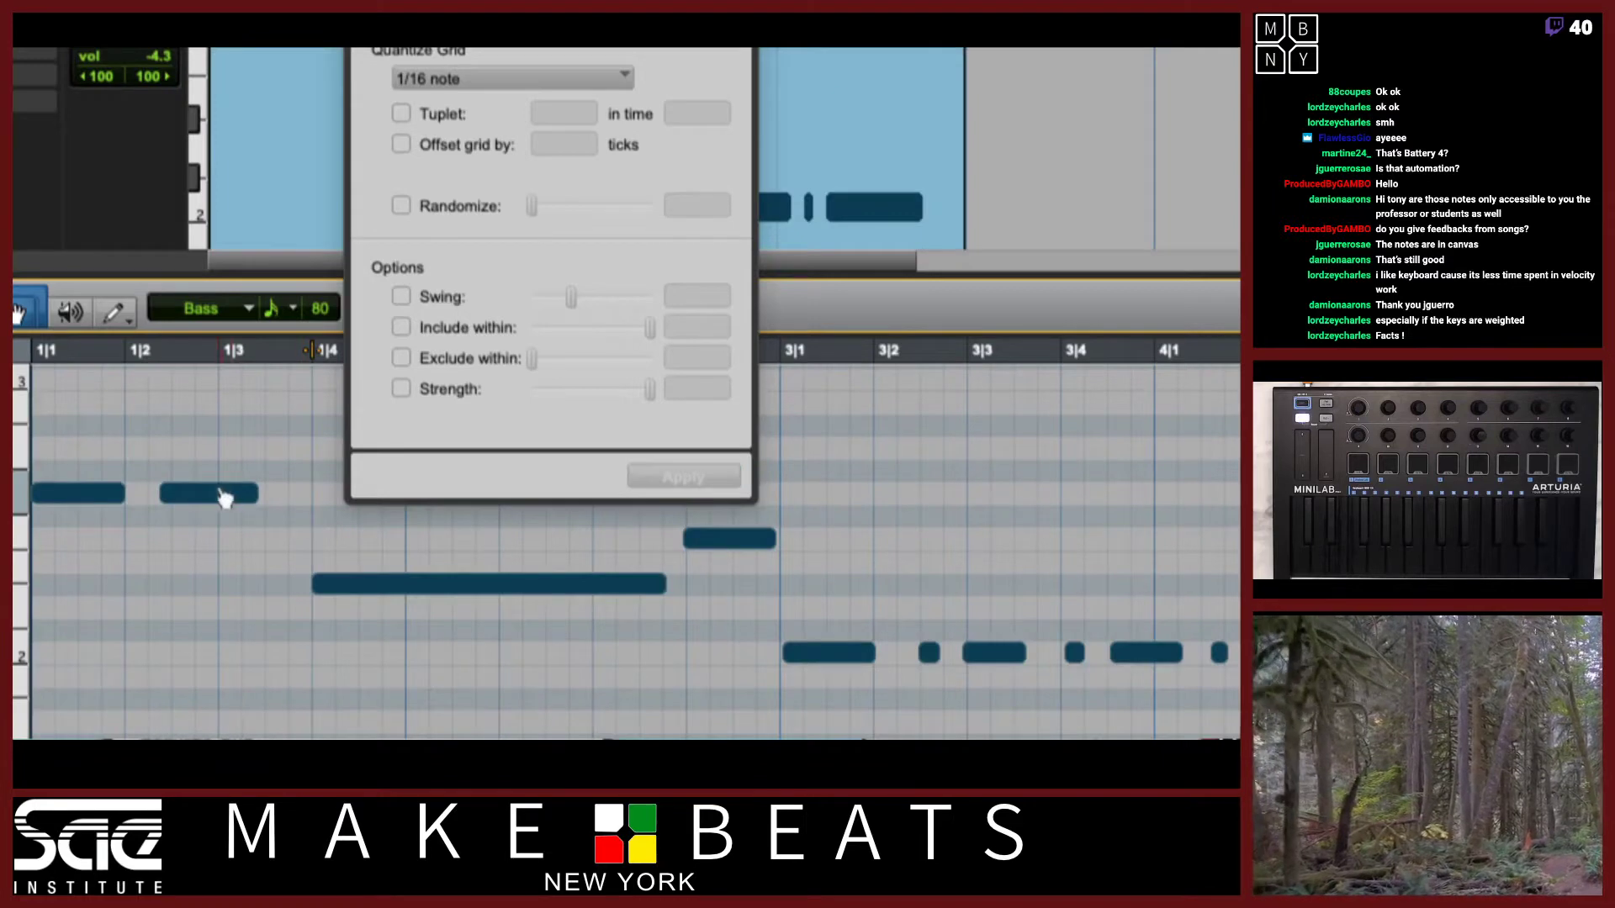
Move the second bass note of bar 1 slightly earlier, leaving its start between two sixteenth grid lines.
left_click(218, 496)
left_click(206, 498)
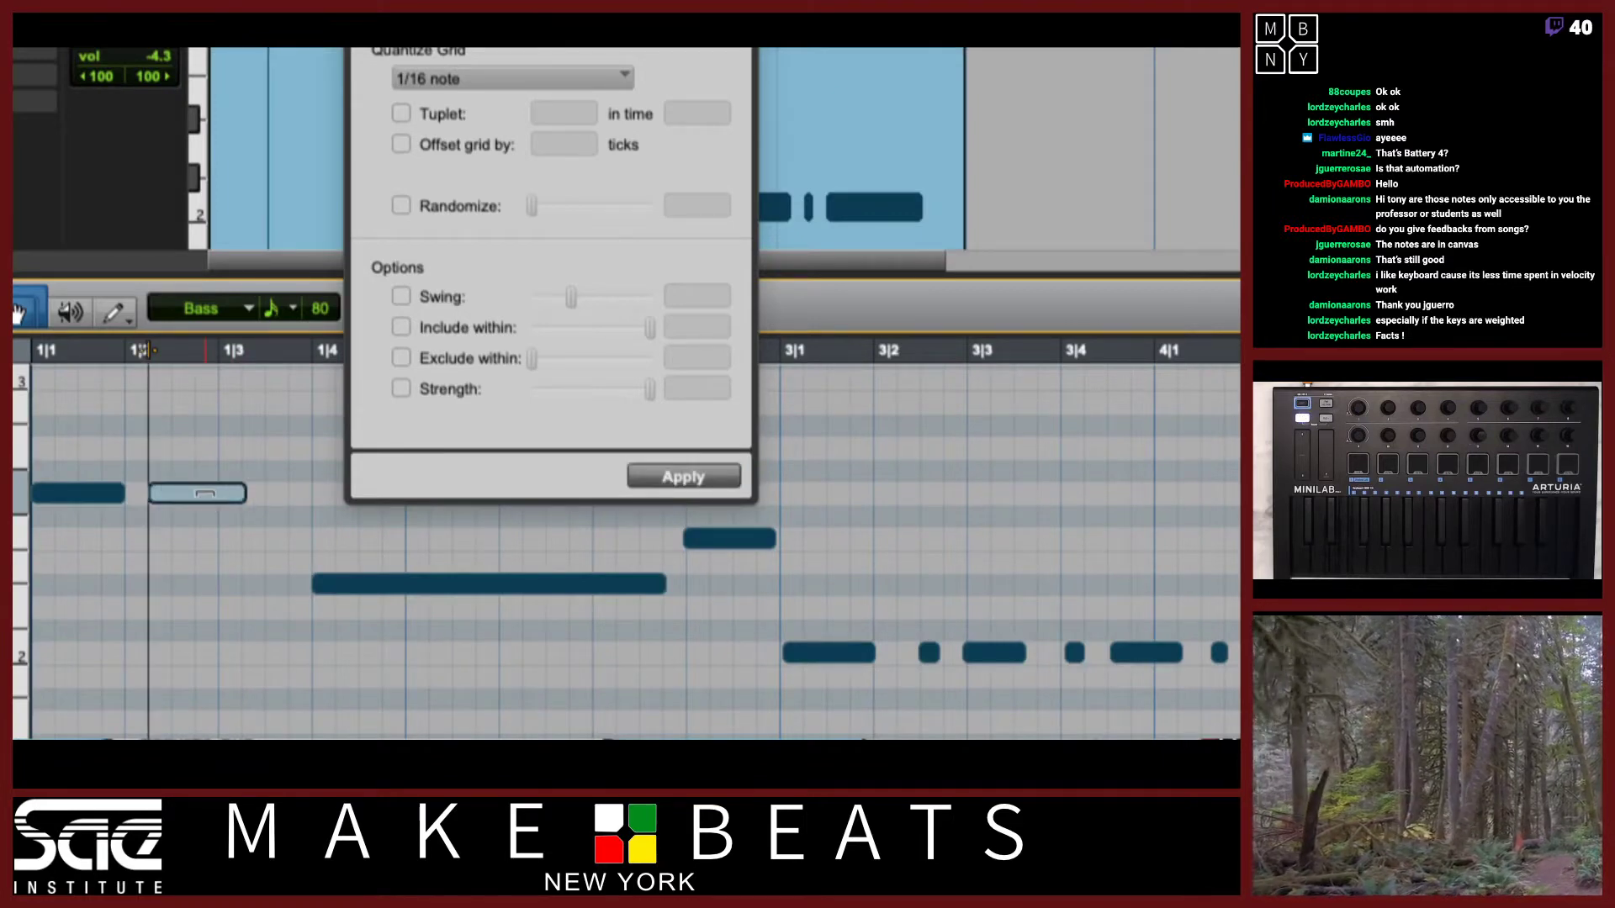
left_click_drag(196, 503, 189, 502)
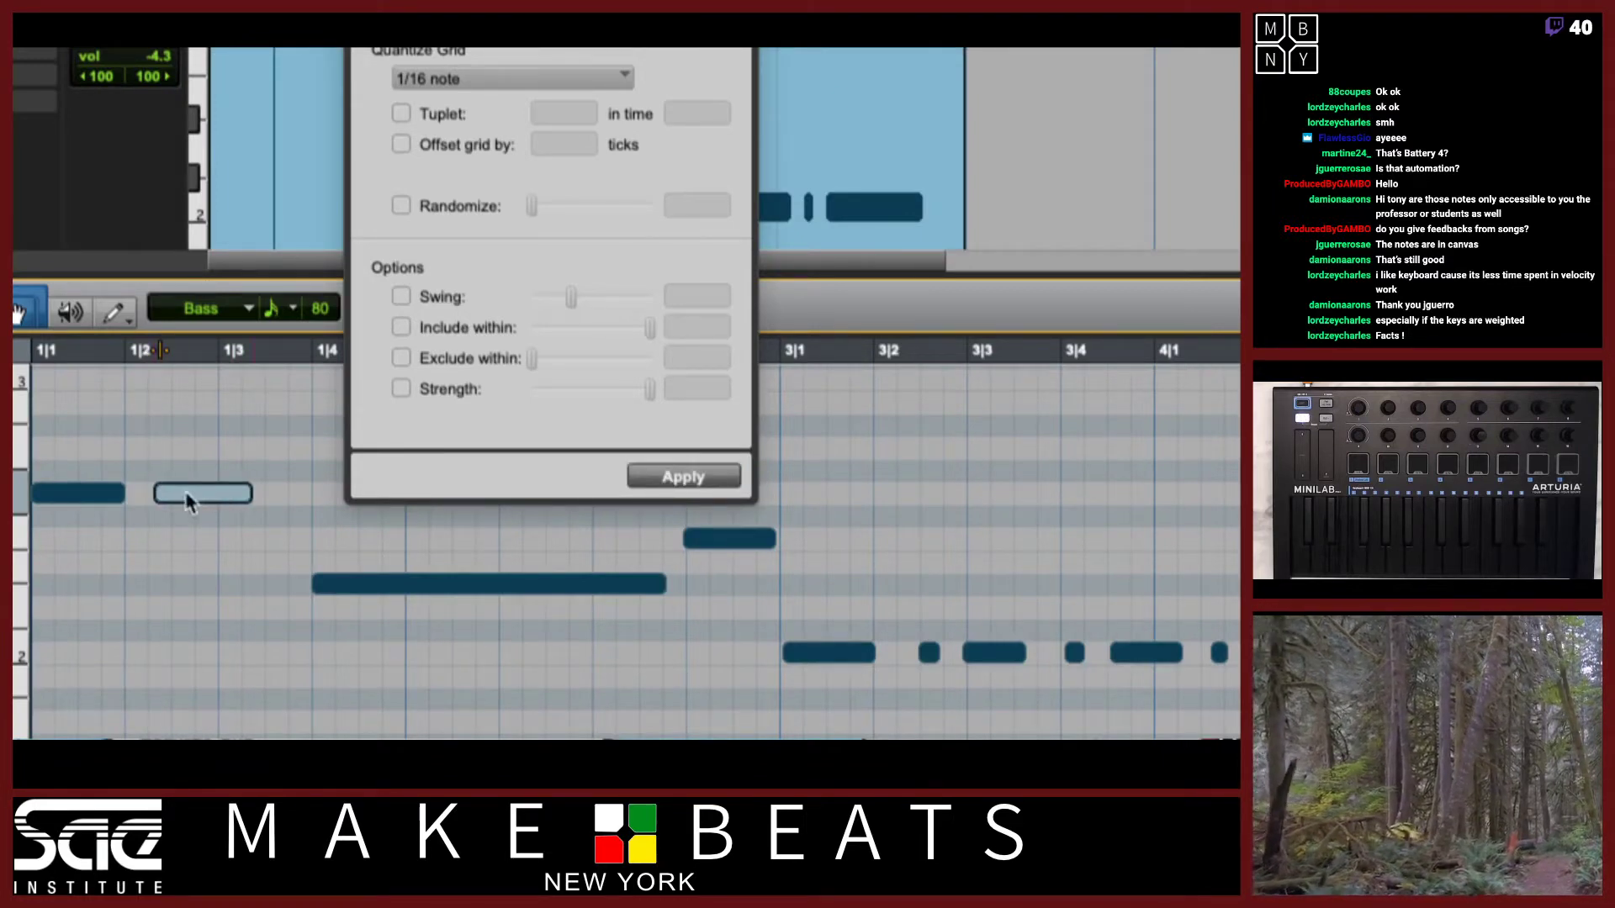
Select all the bass notes and quantize them to the 1/16 note grid.
left_click(254, 400)
key("super+a")
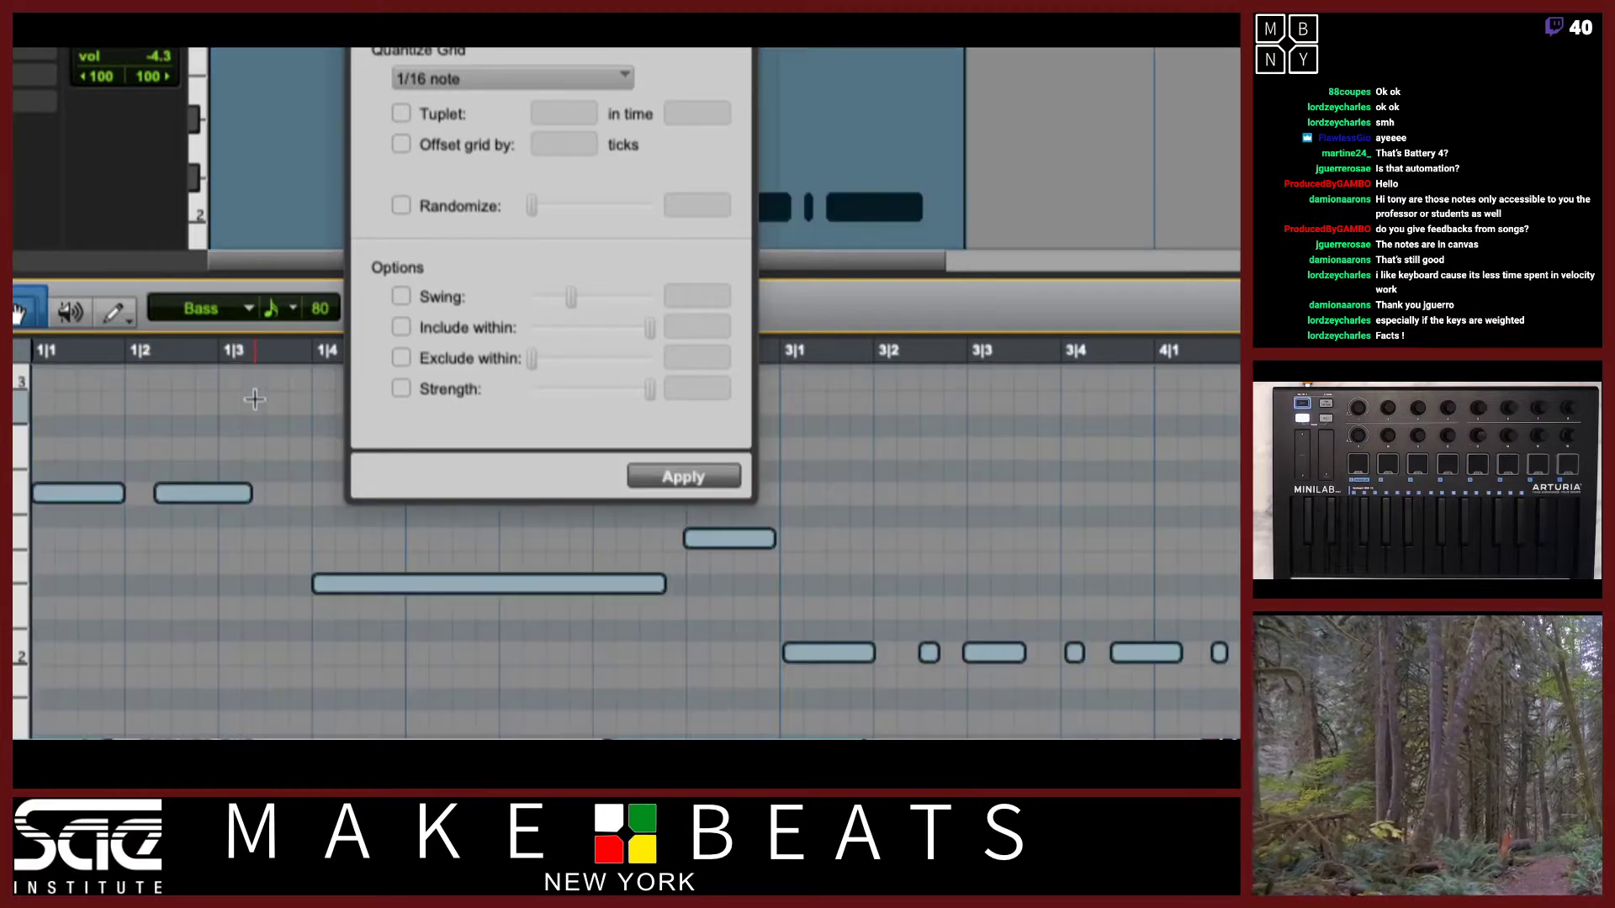
left_click(702, 477)
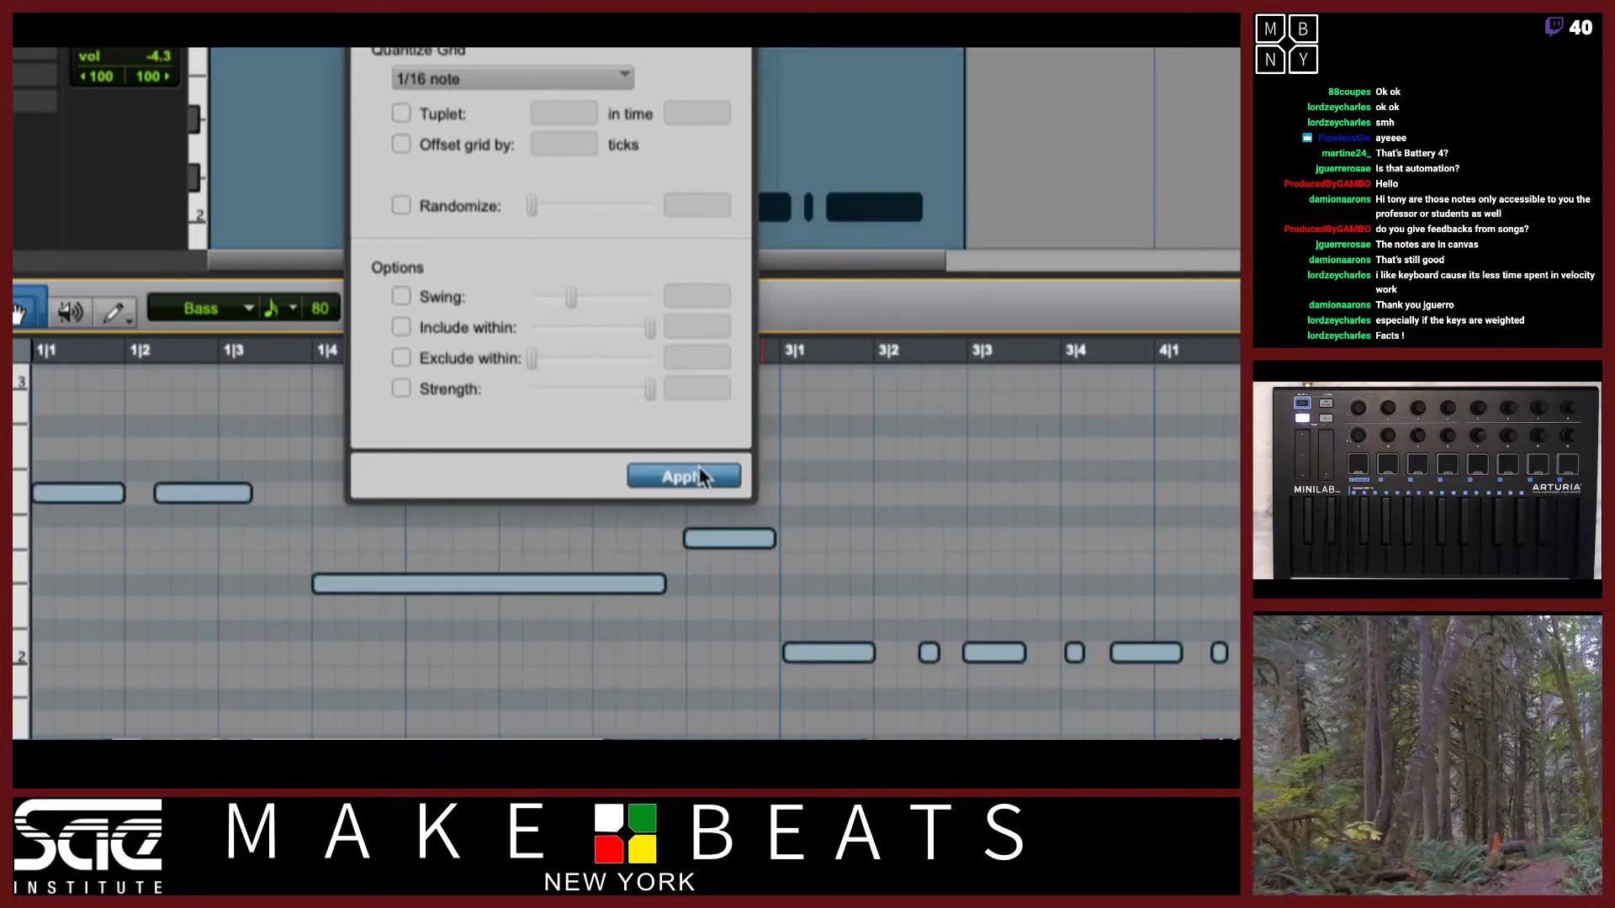
left_click(703, 479)
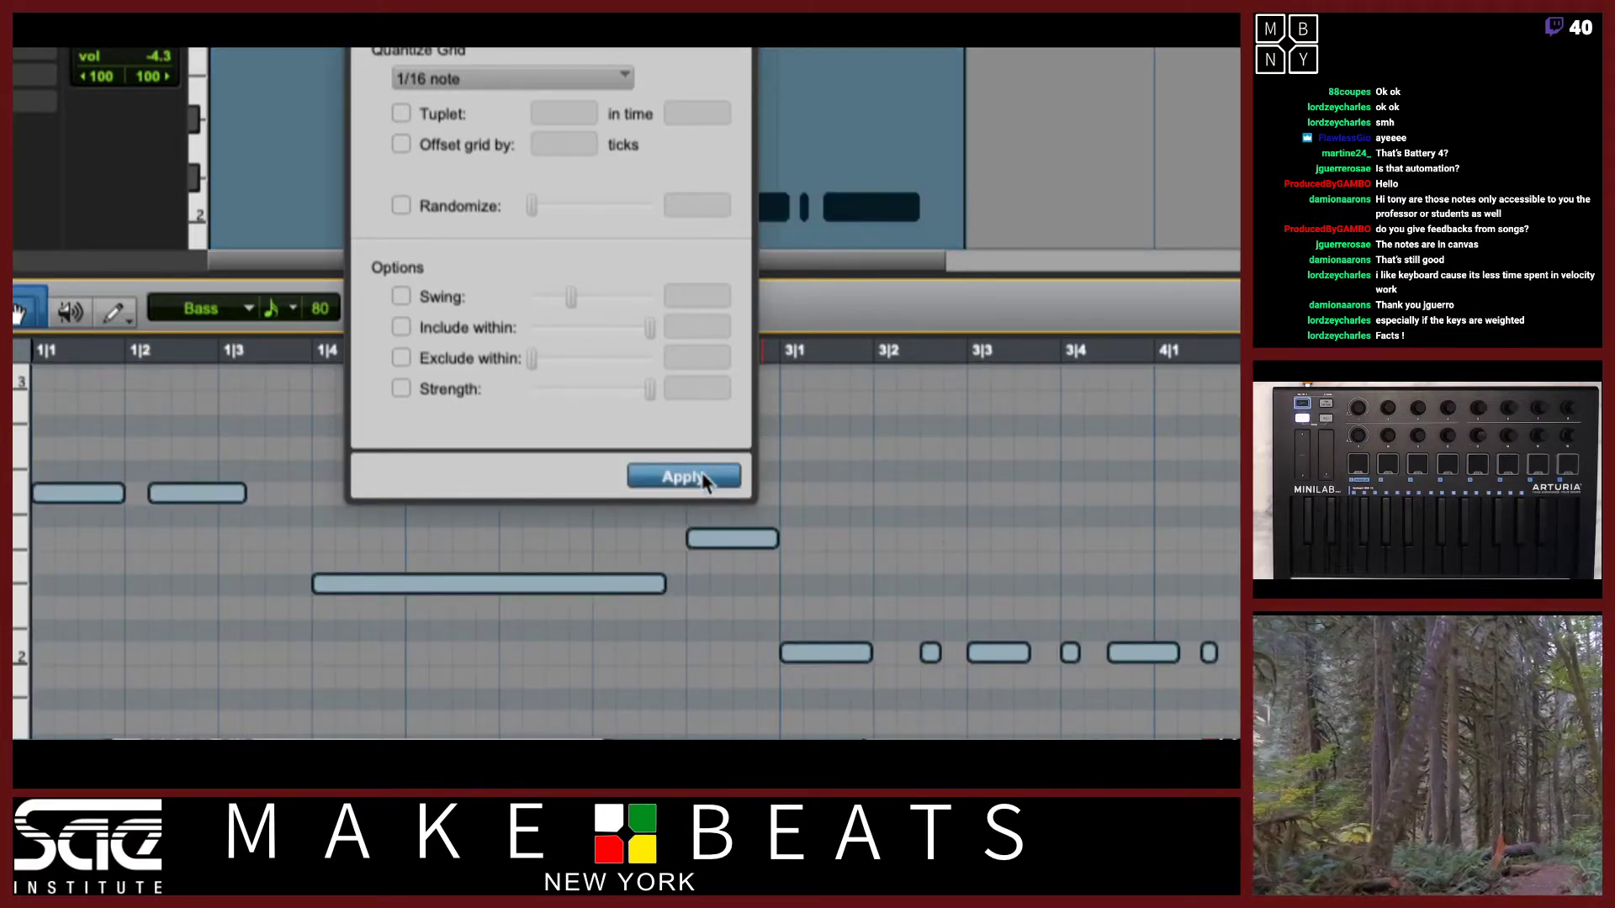
Undo the quantize to compare the second note's original position, and reapply the 1/16 note quantize.
left_click(191, 497)
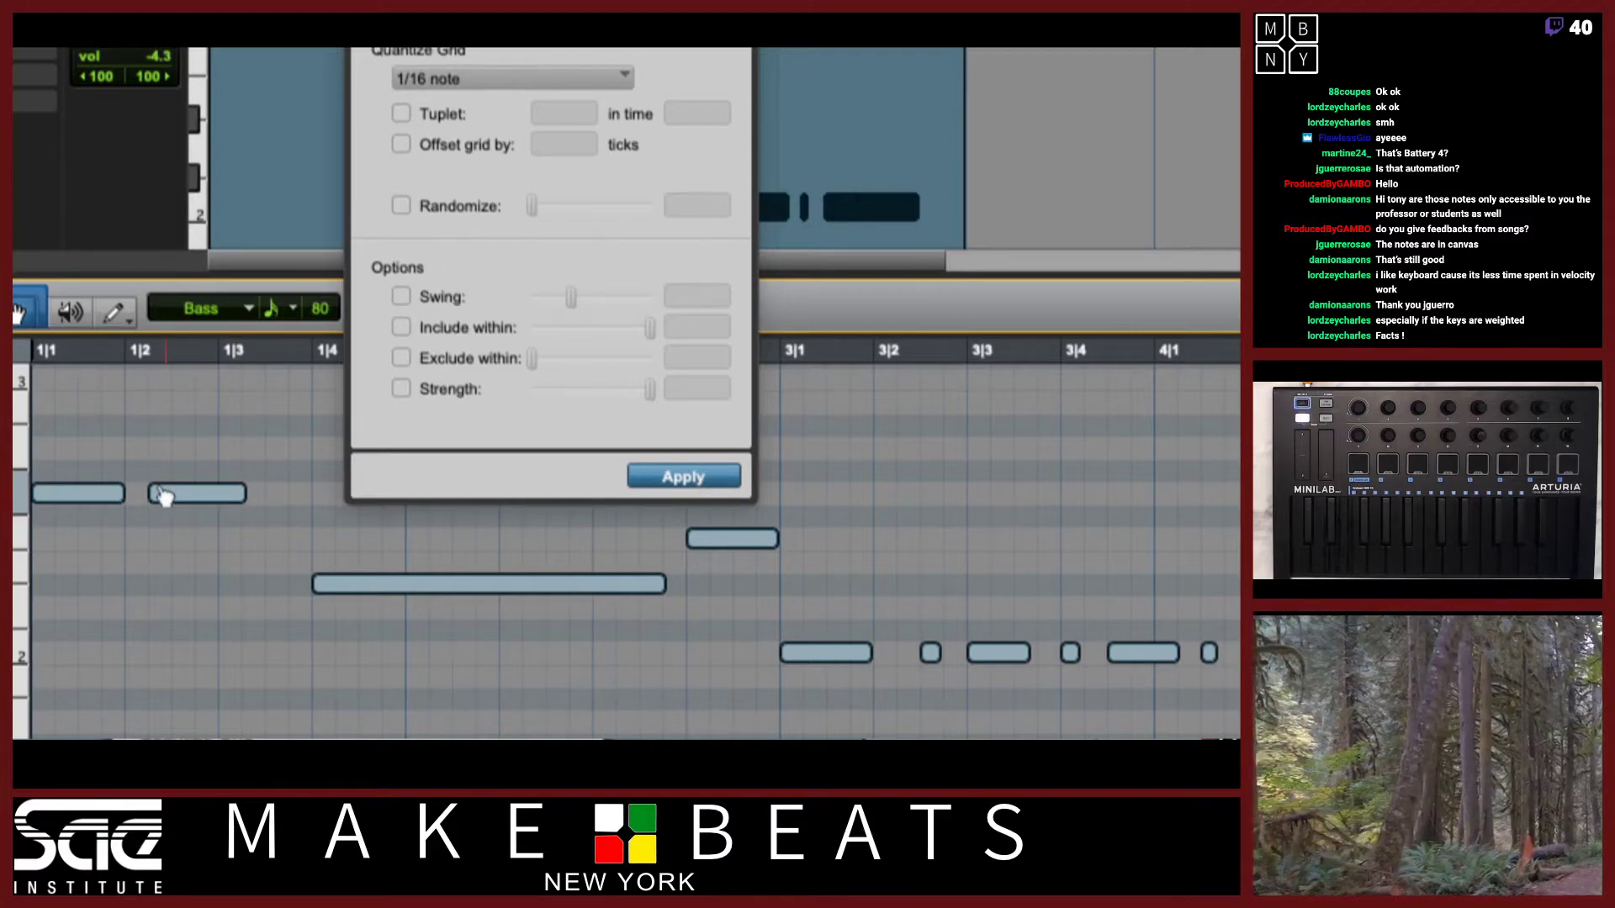
key("ctrl+z")
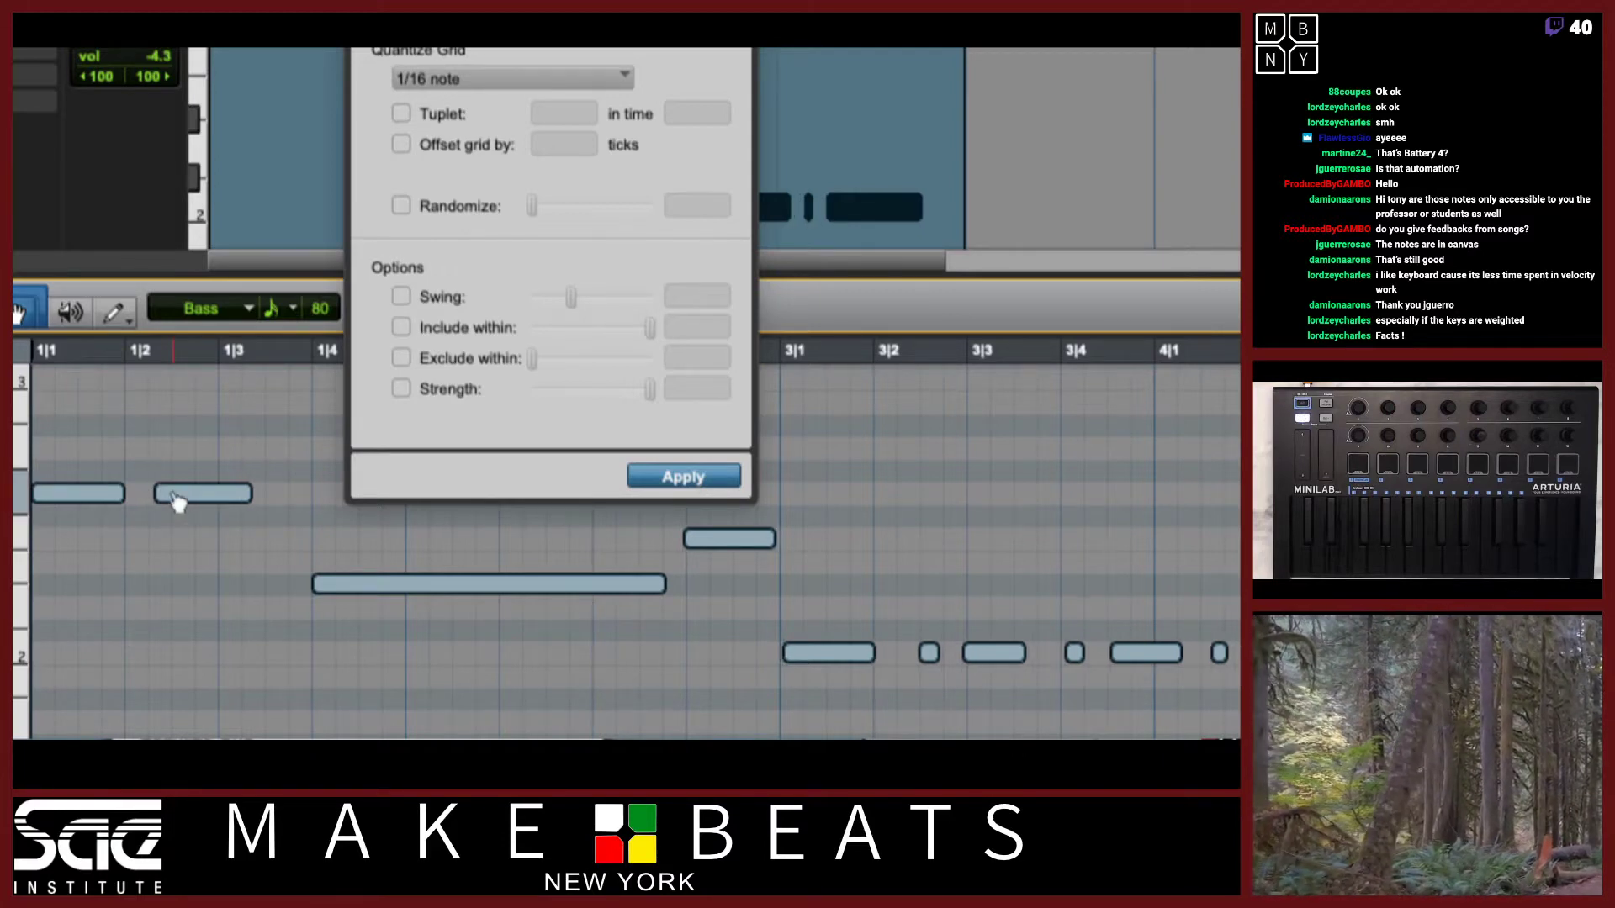
left_click(174, 500)
left_click(153, 496)
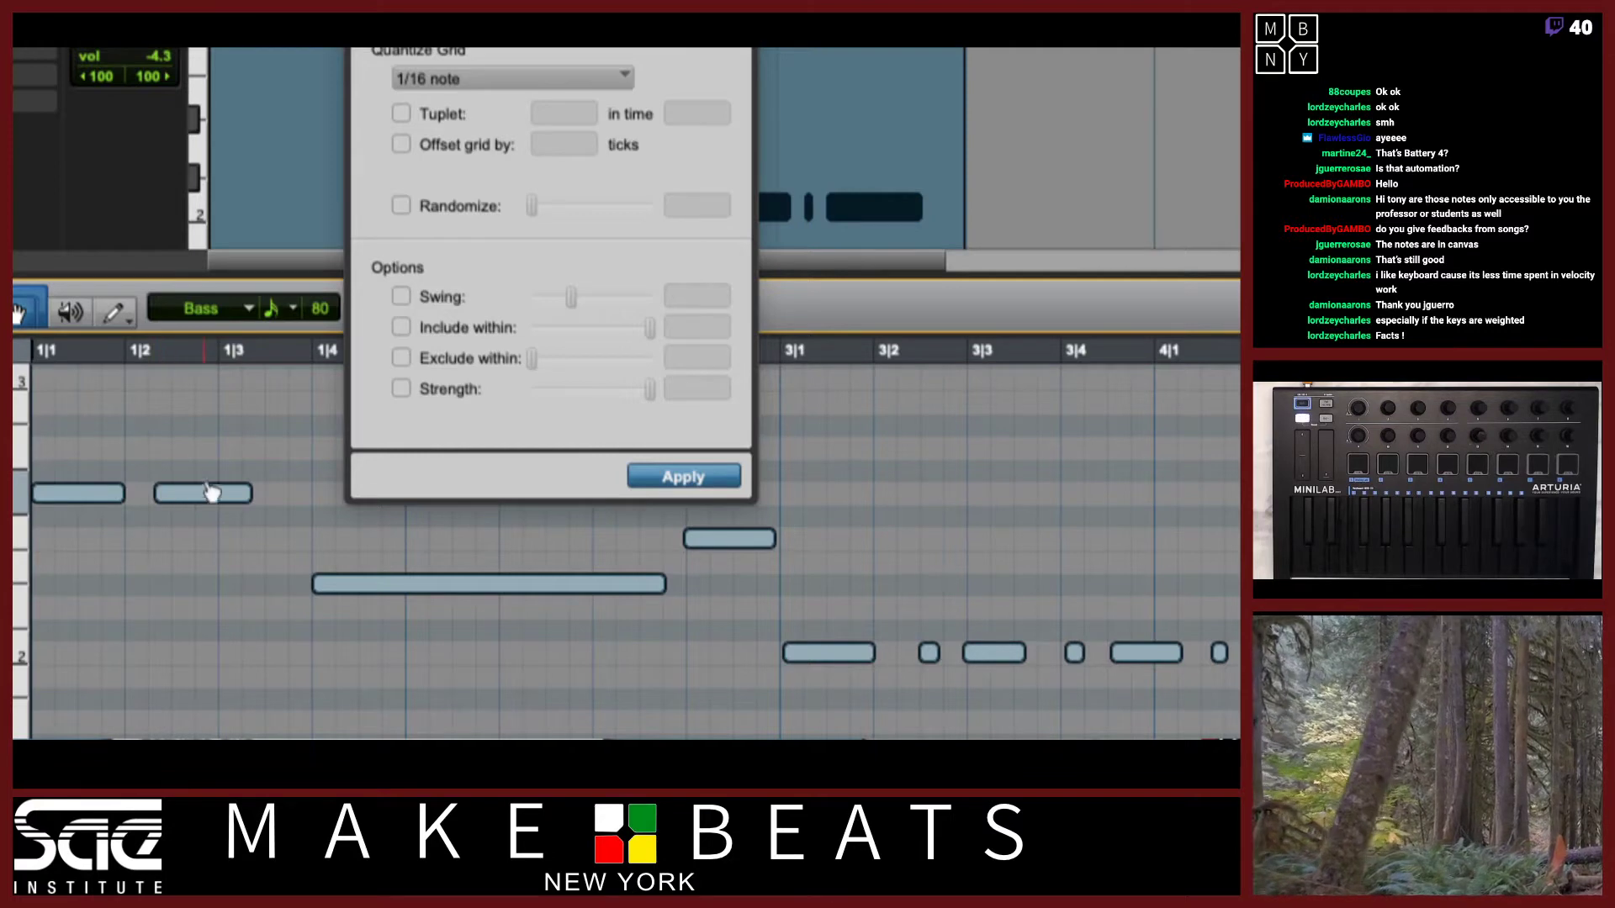
left_click(691, 476)
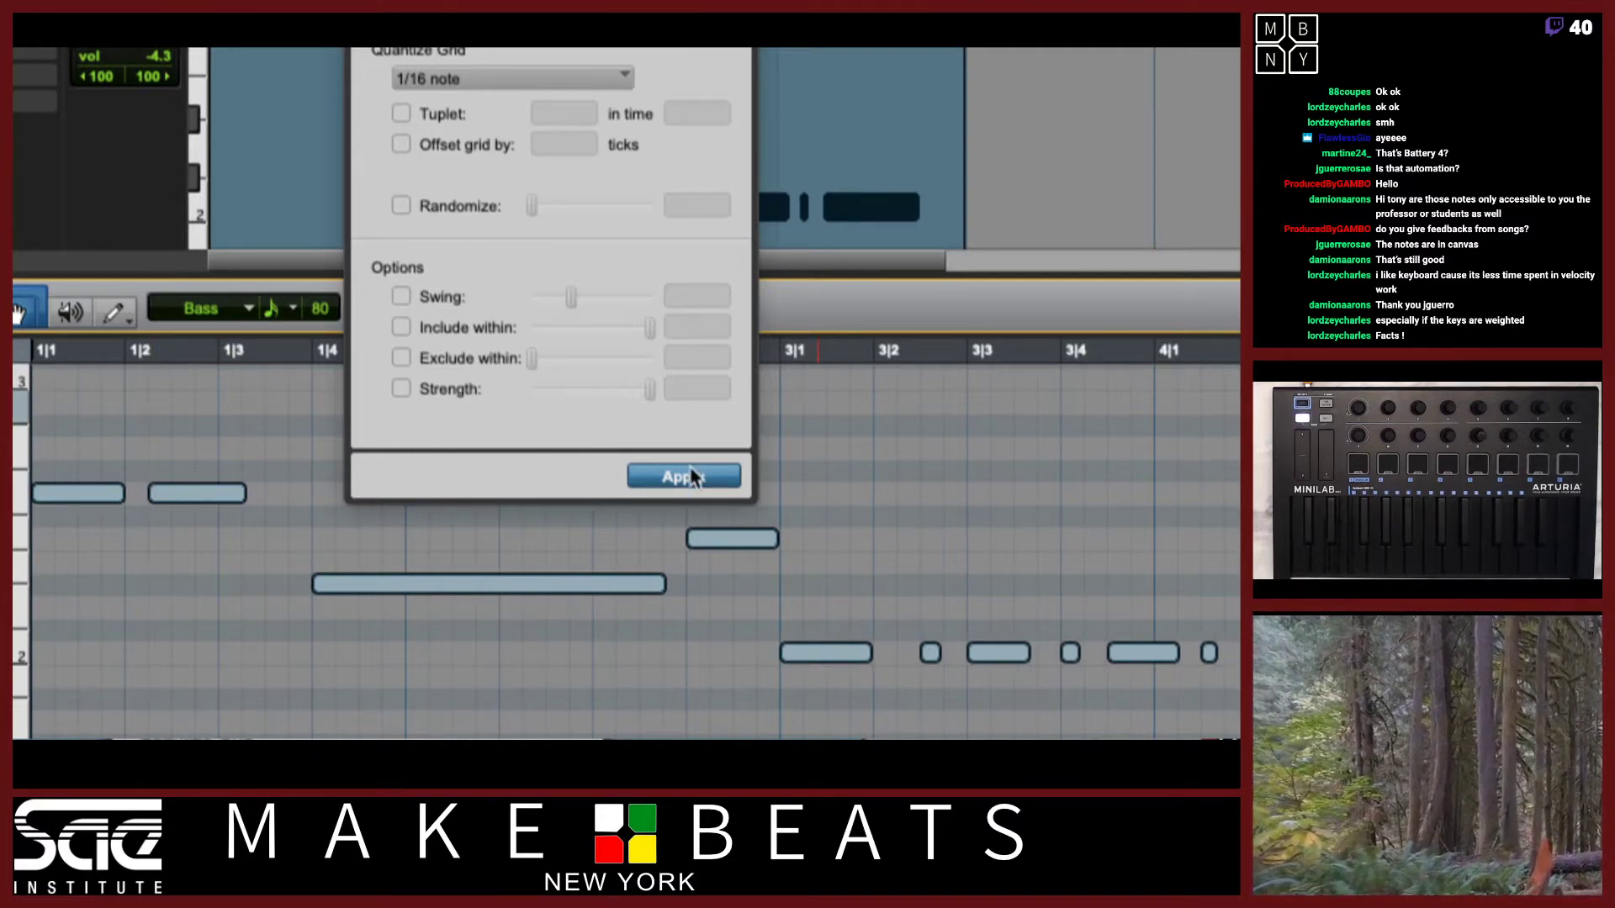
Set the Quantize Grid to 1/8 note and apply the quantize to the selected bass notes.
key("space")
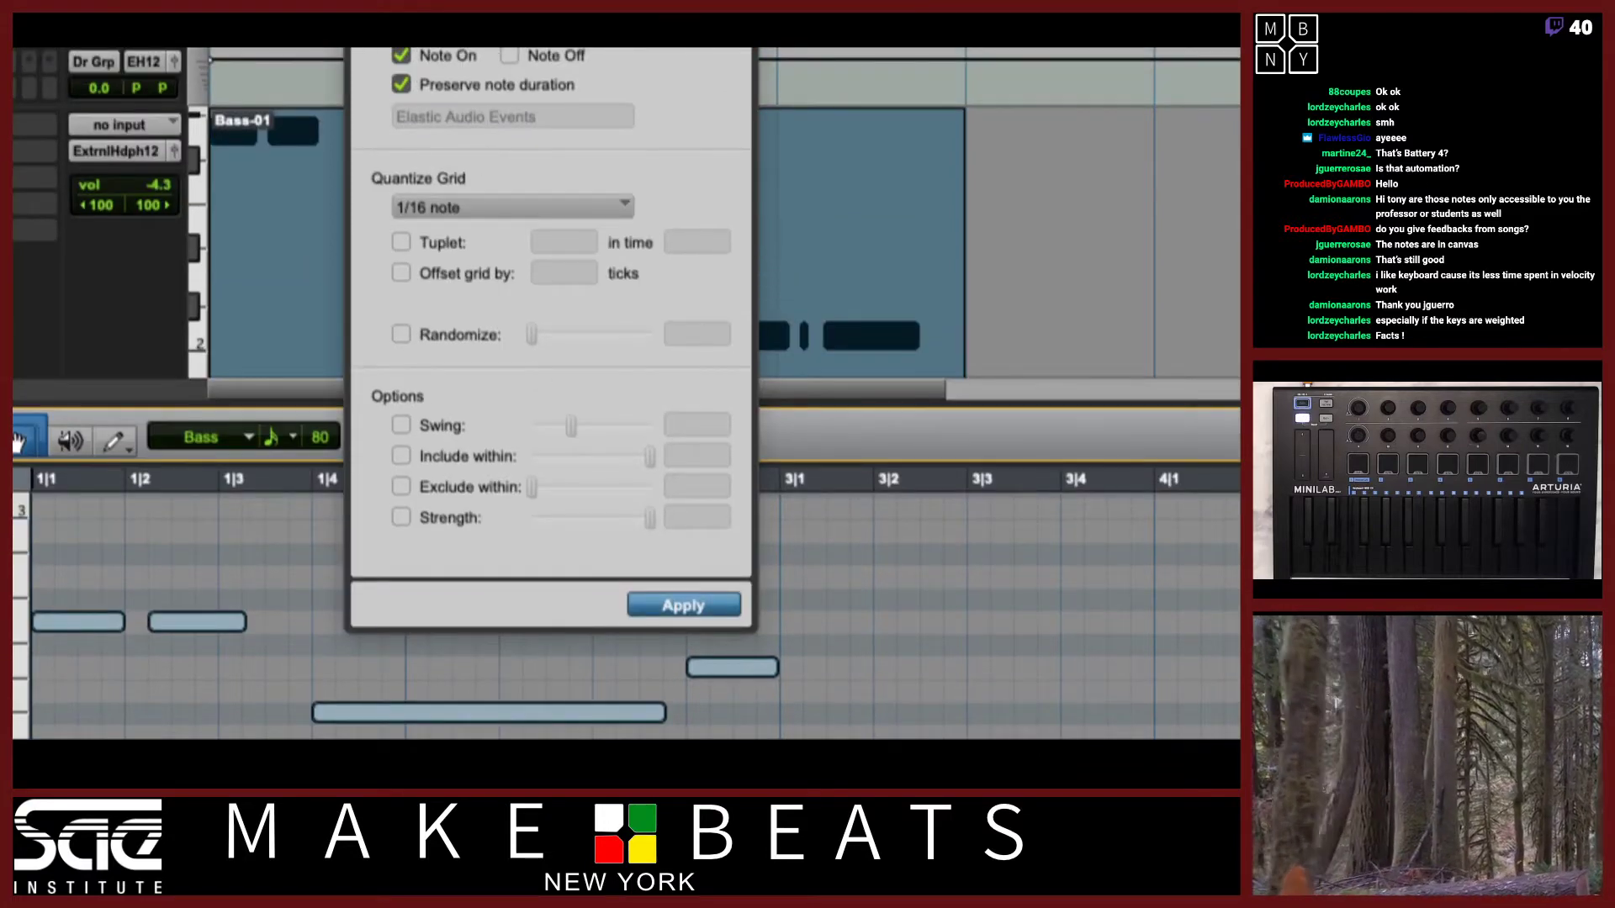
left_click(522, 208)
left_click(525, 187)
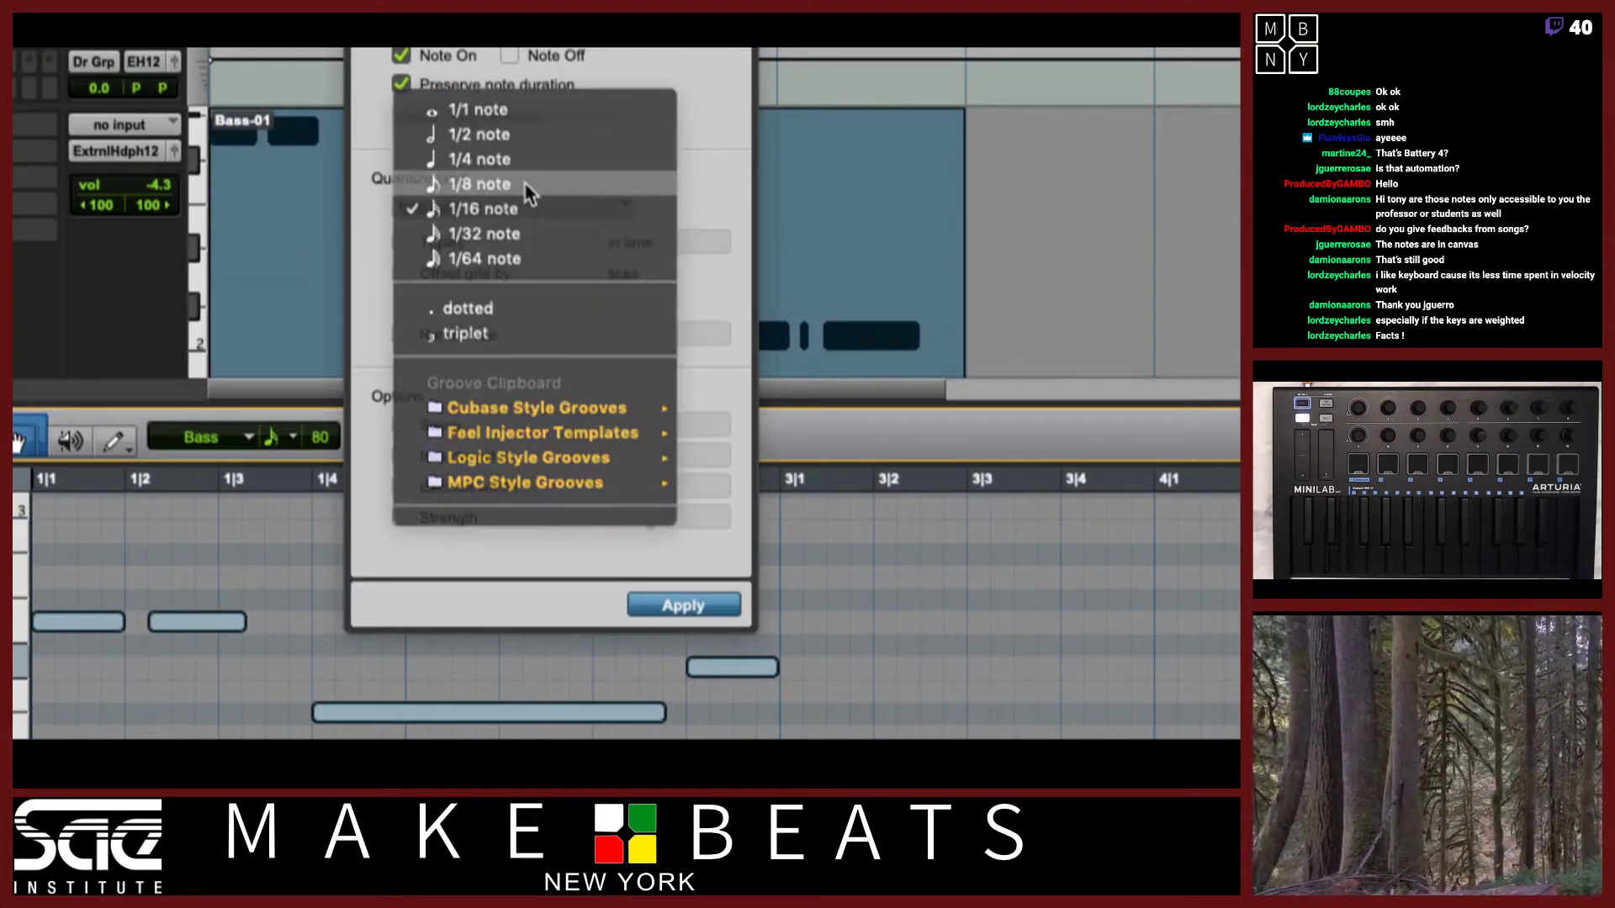
left_click(660, 607)
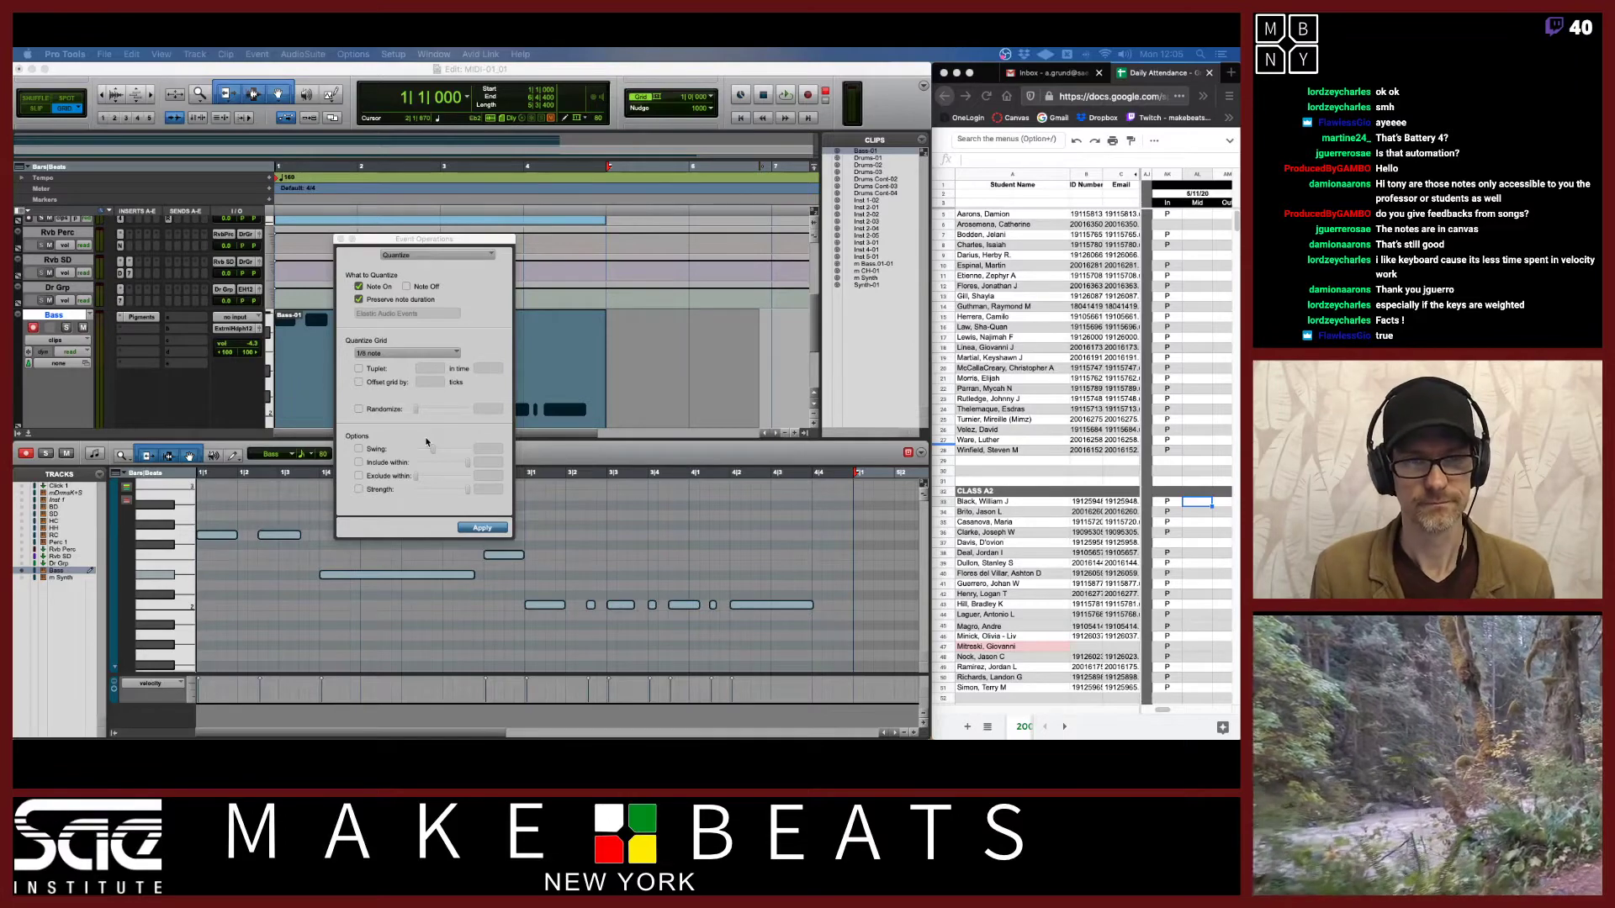
Review the Quantize and Notes Timing pages of the Event Operations PDF in Preview, and return to Pro Tools.
left_click(642, 248)
key("super+Tab")
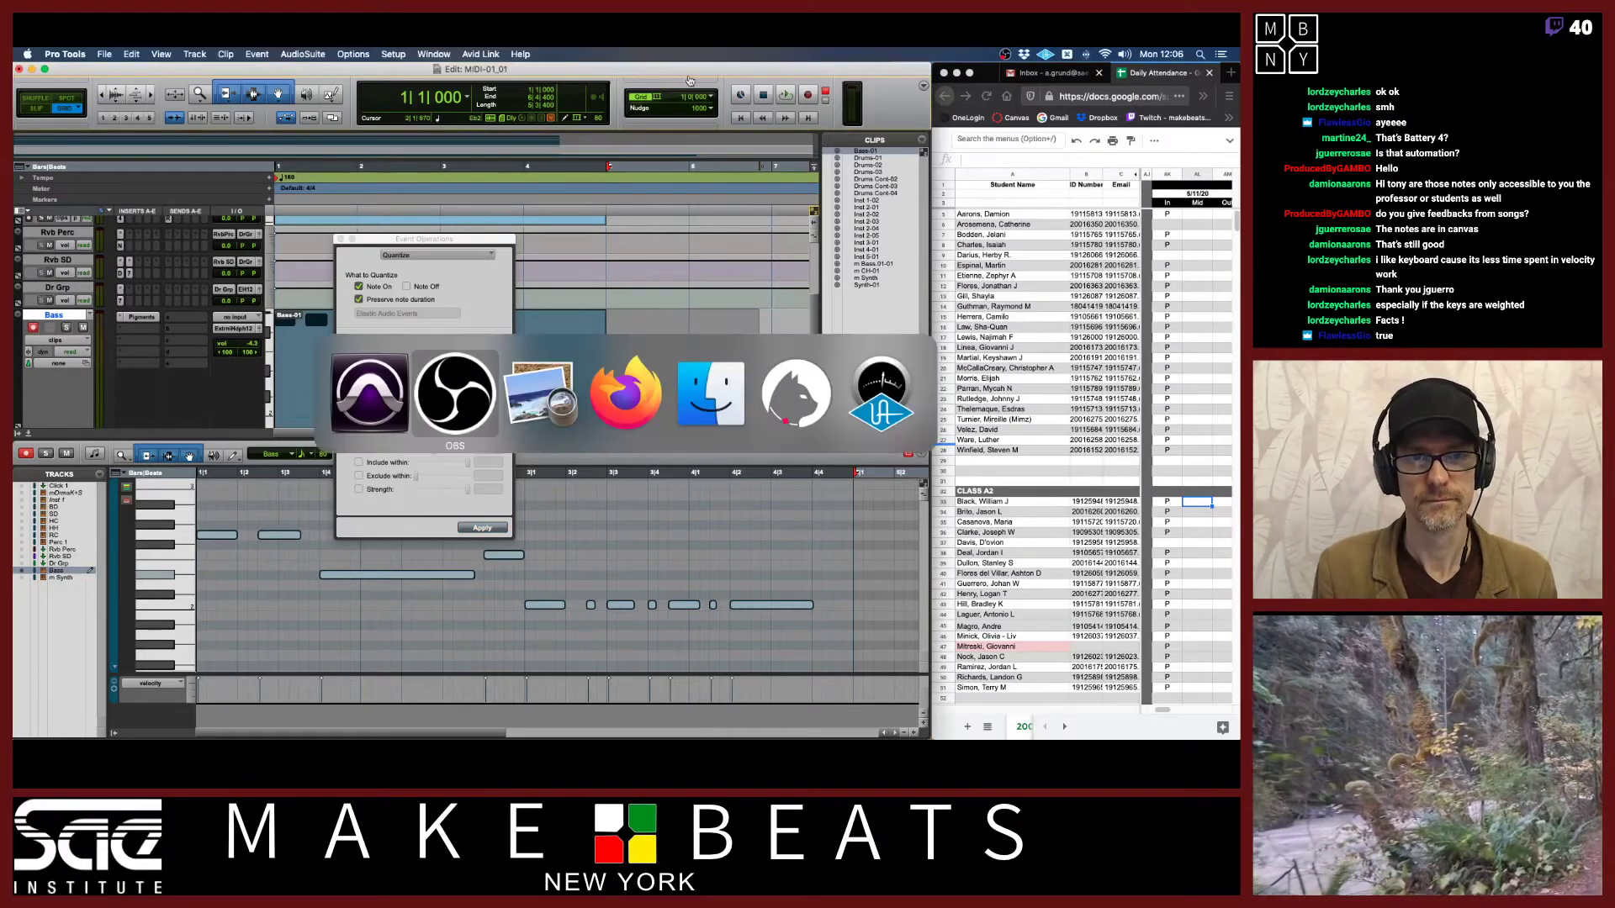
key("super+Tab")
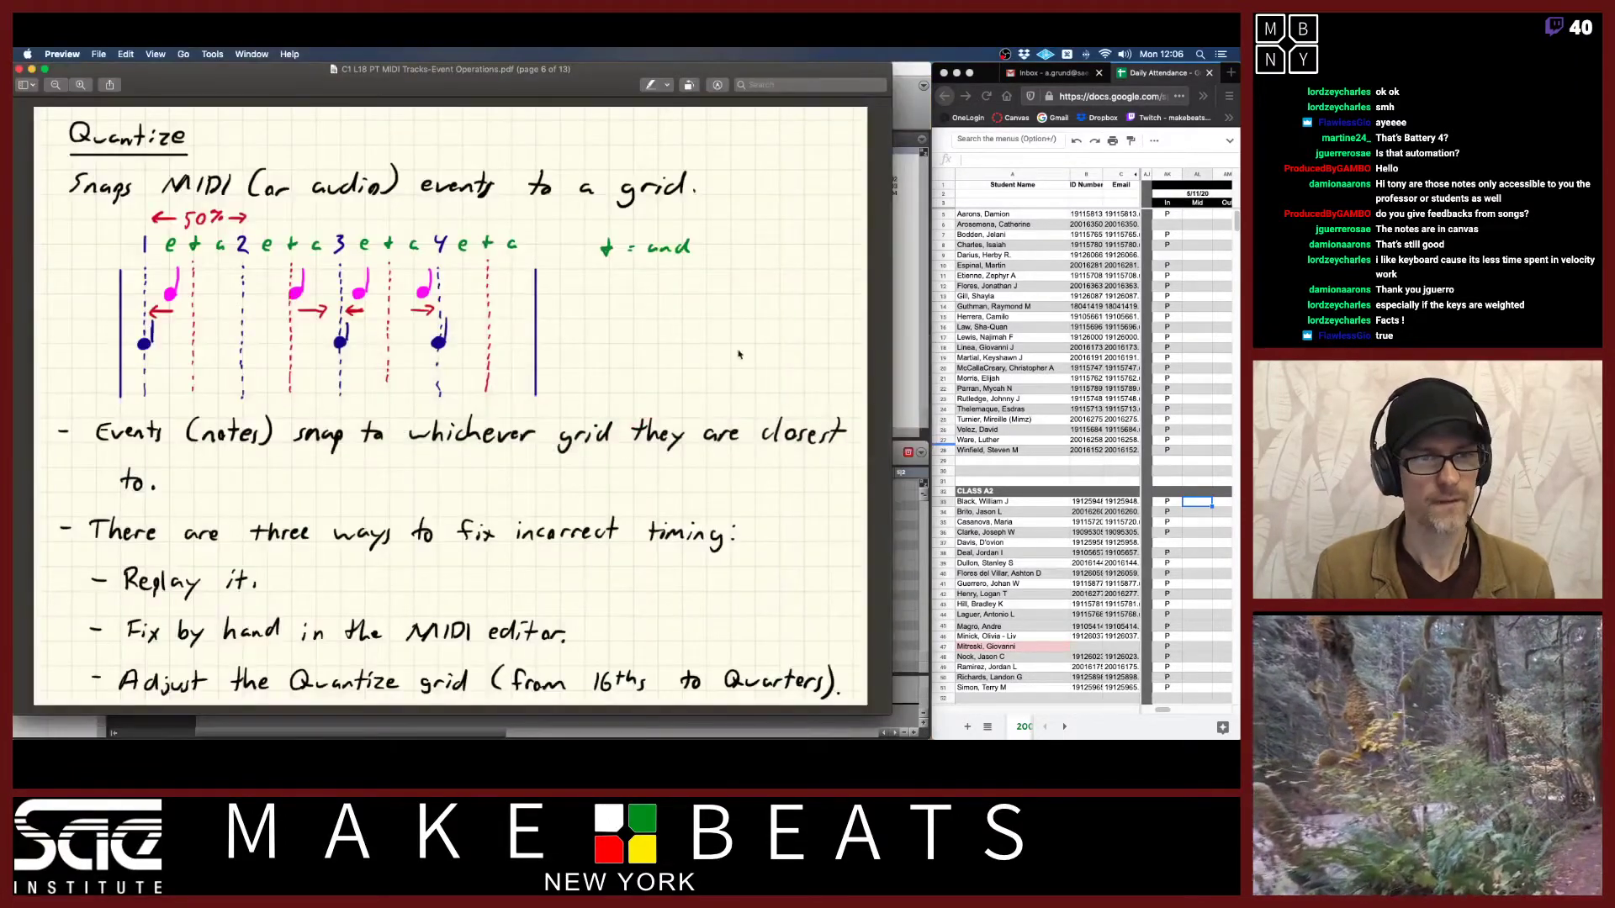
key("Right")
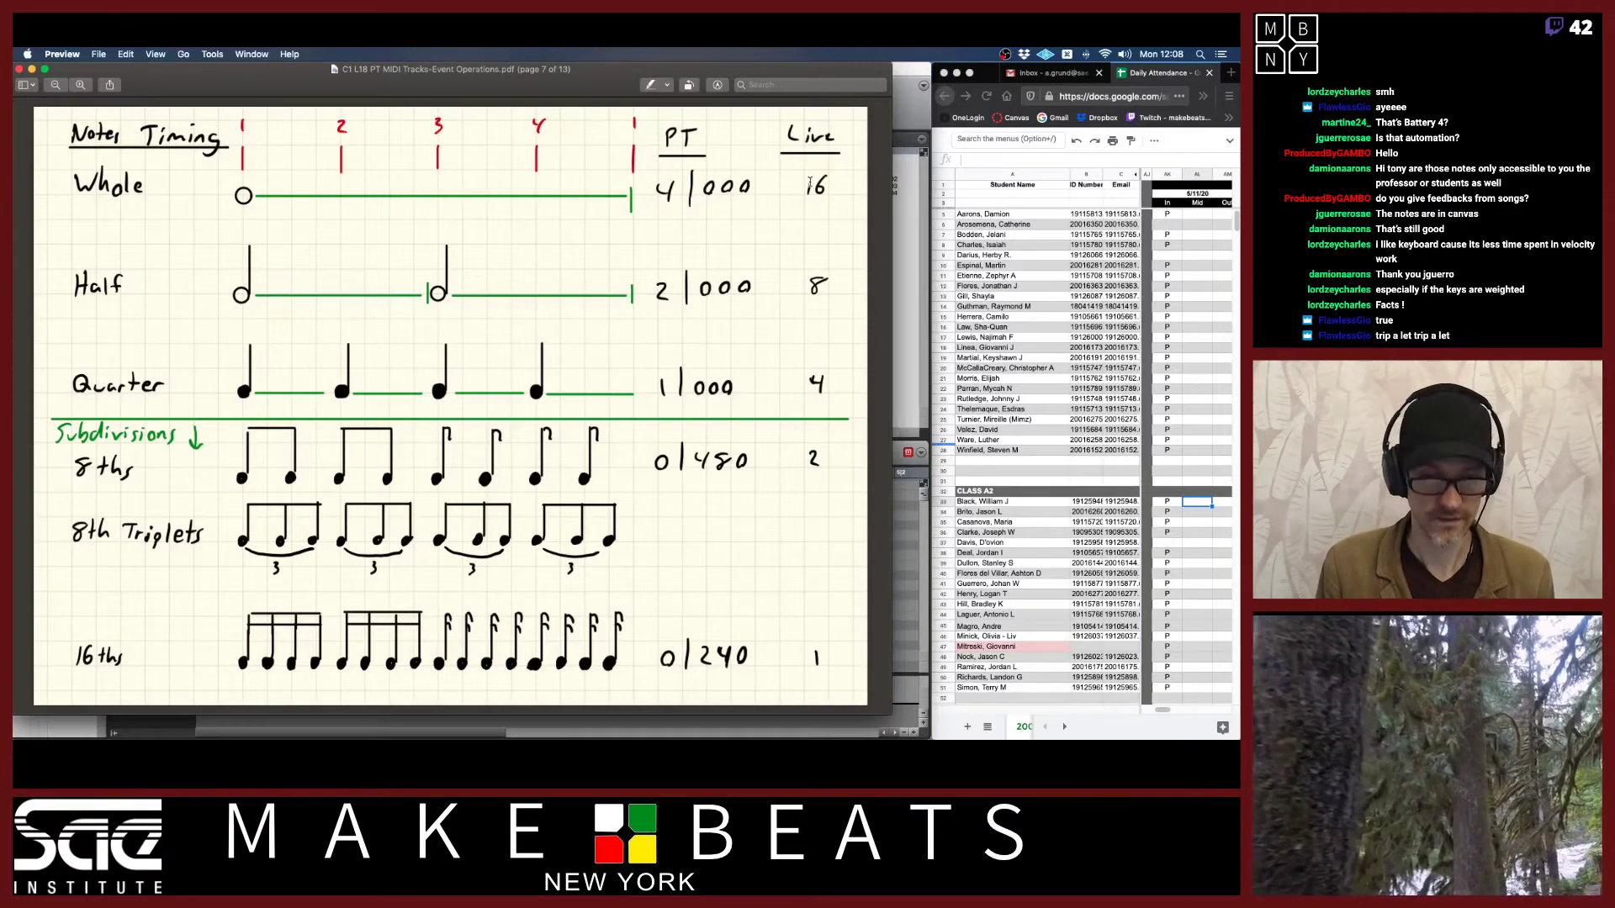
left_click(907, 71)
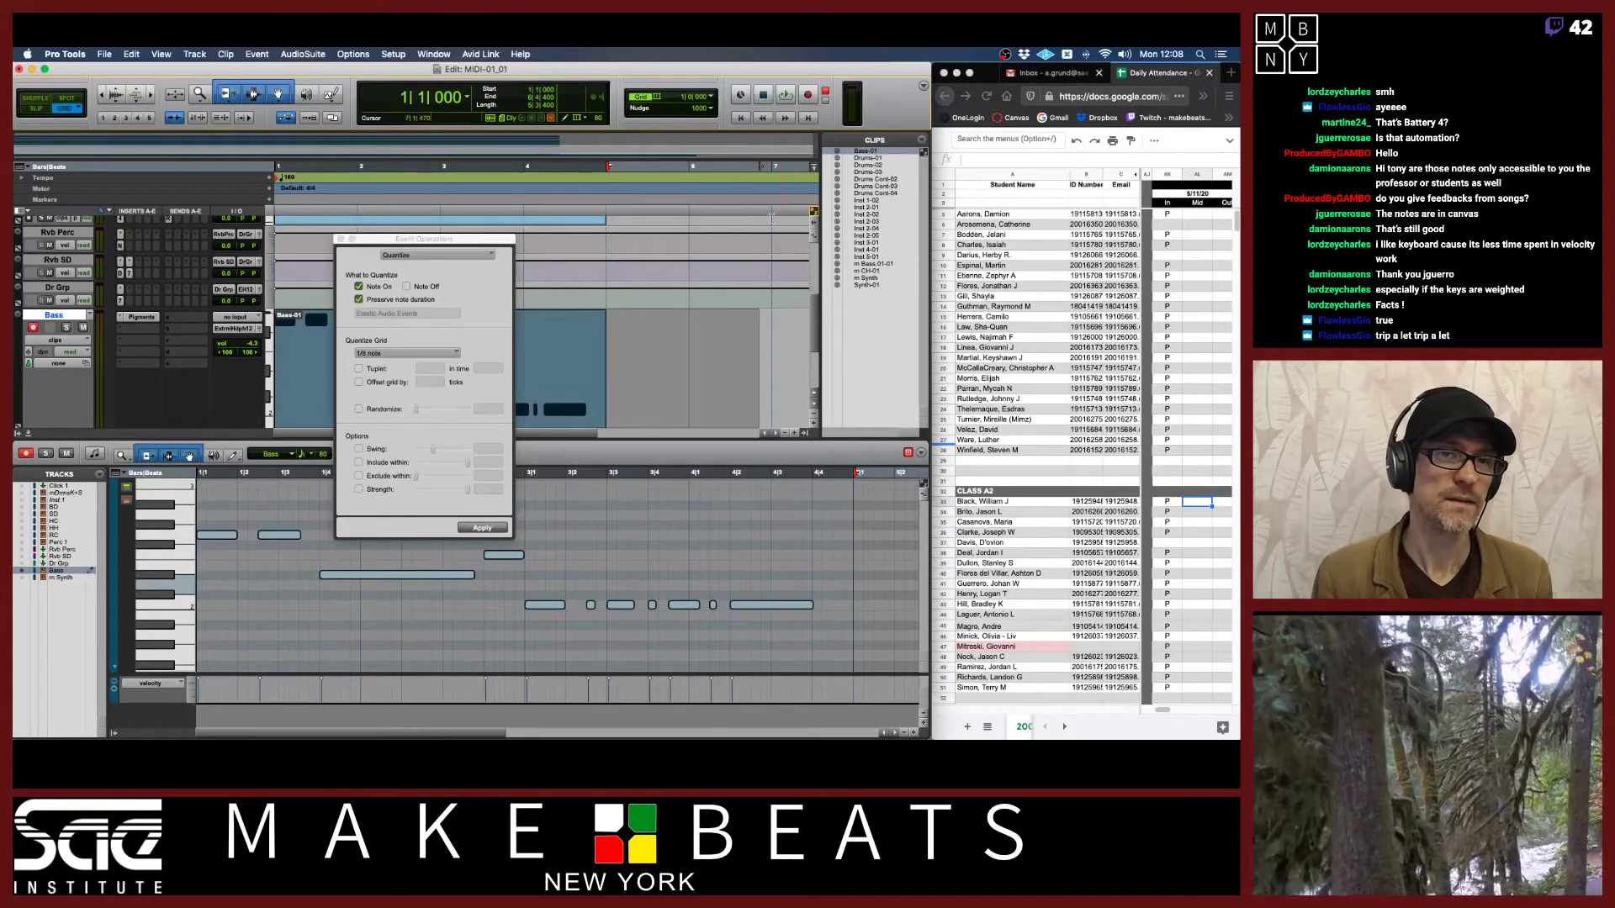
Close the Event Operations window and set the Bass and m Synth tracks to medium height while playing the beat.
left_click(339, 240)
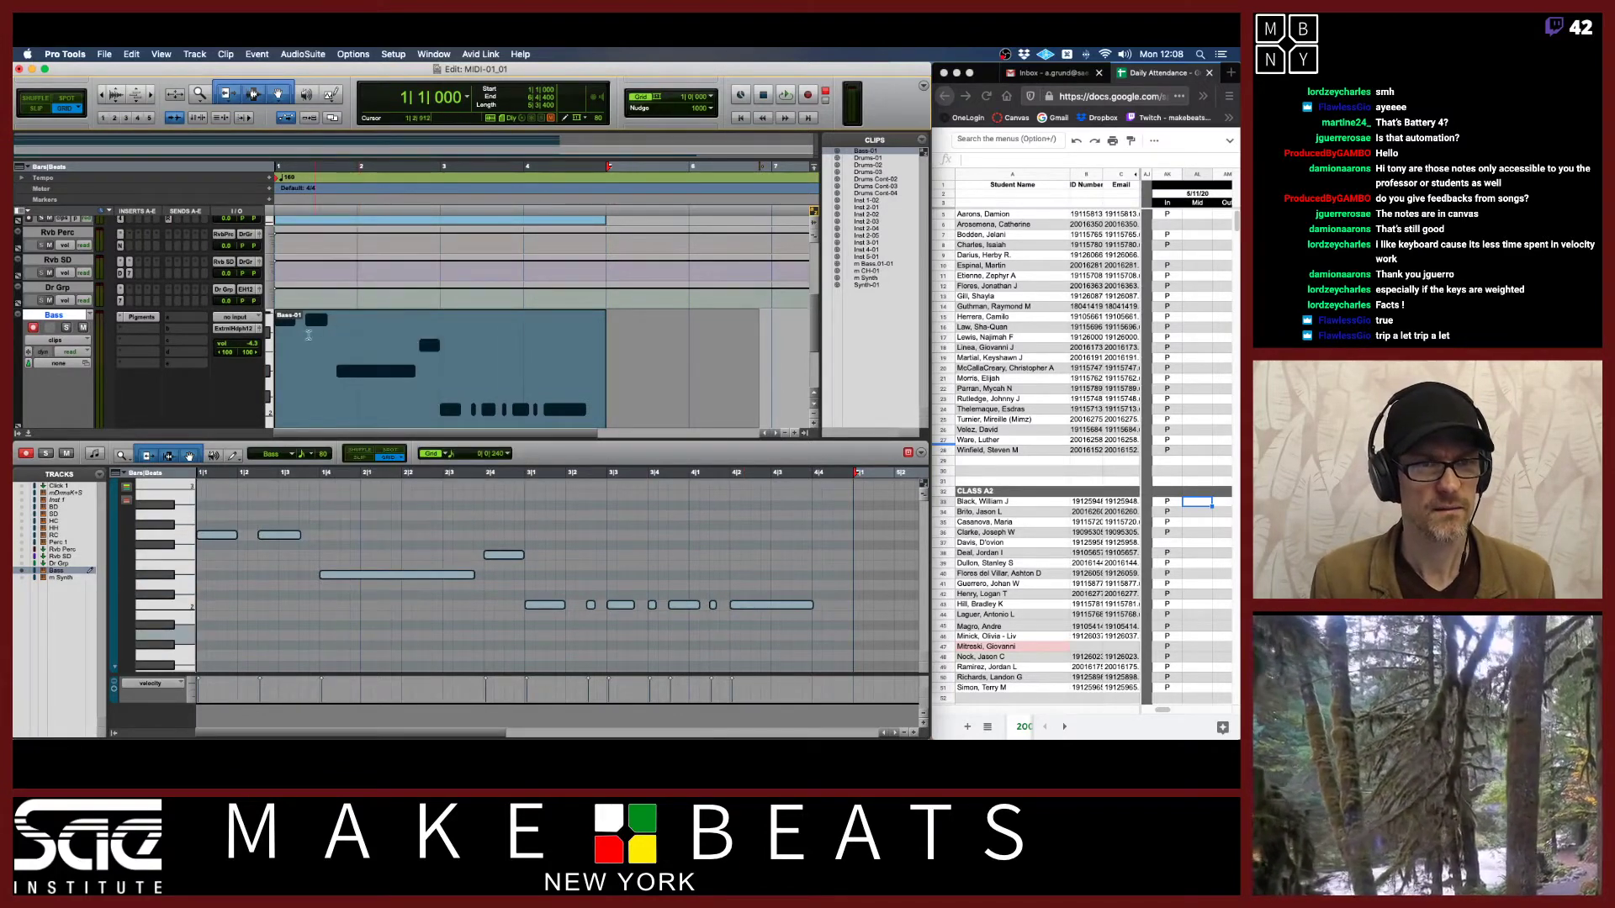
left_click(269, 362)
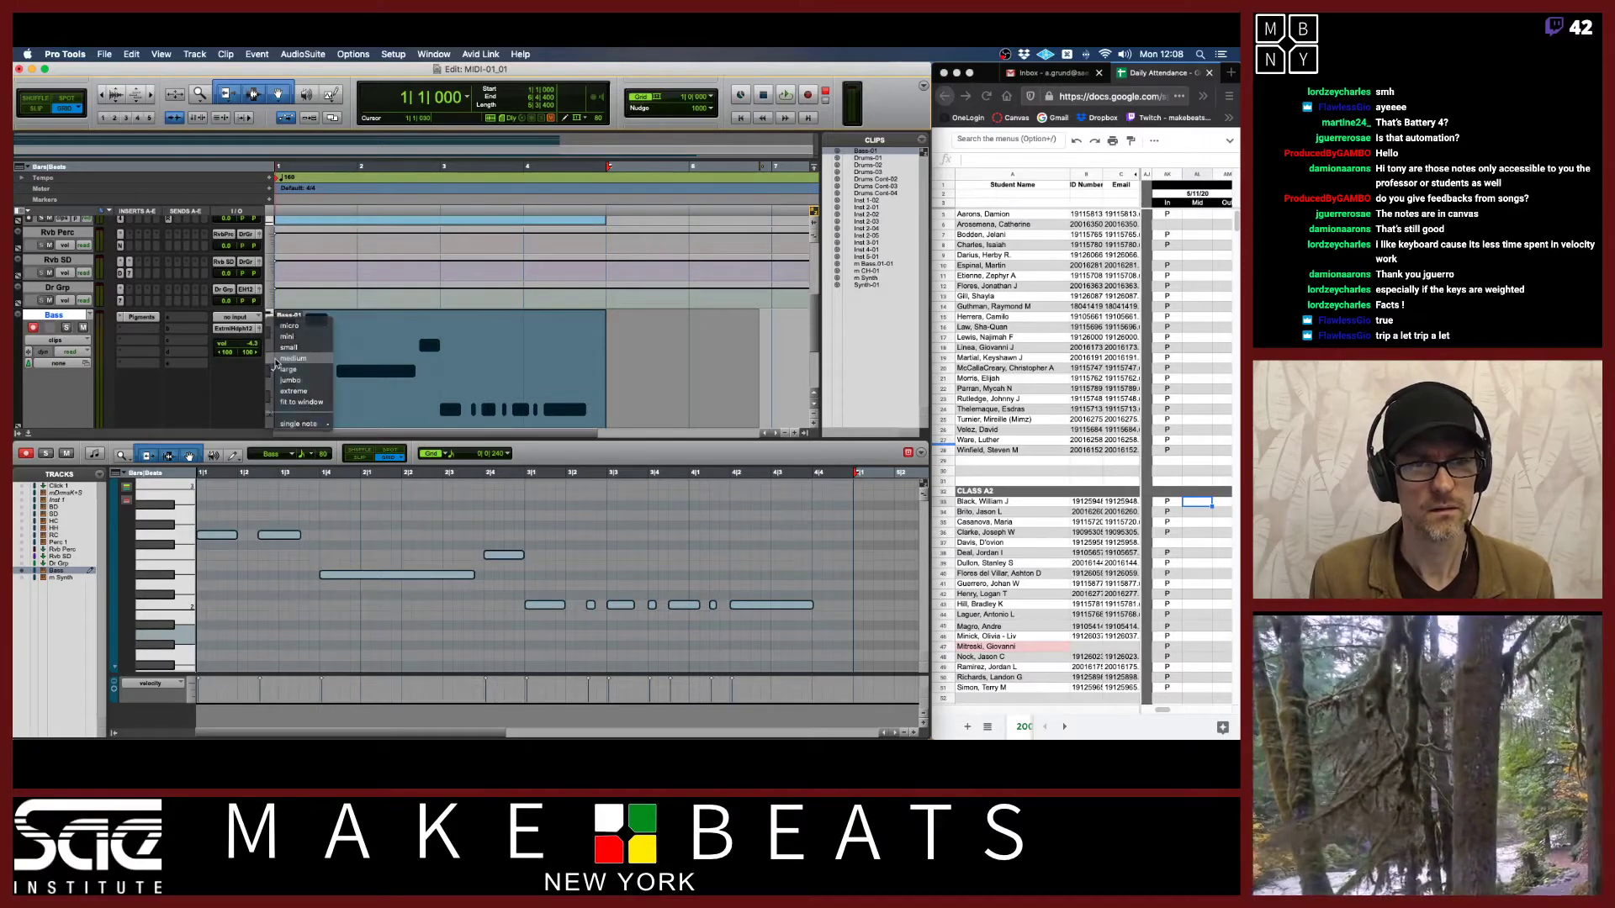
left_click(278, 360)
key("space")
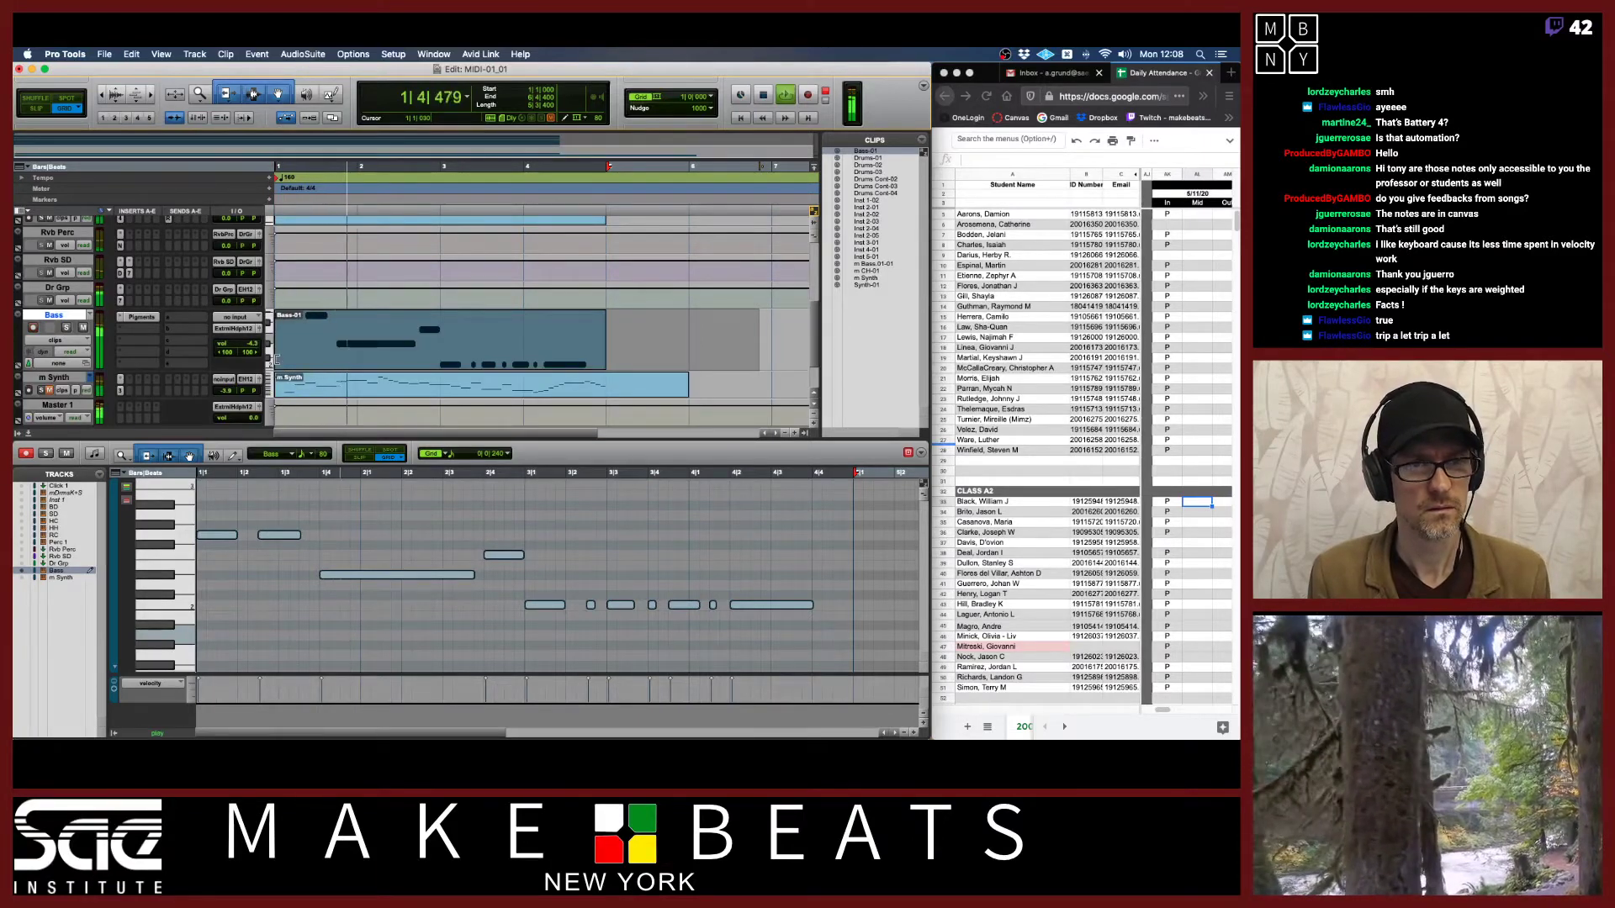
left_click(270, 389)
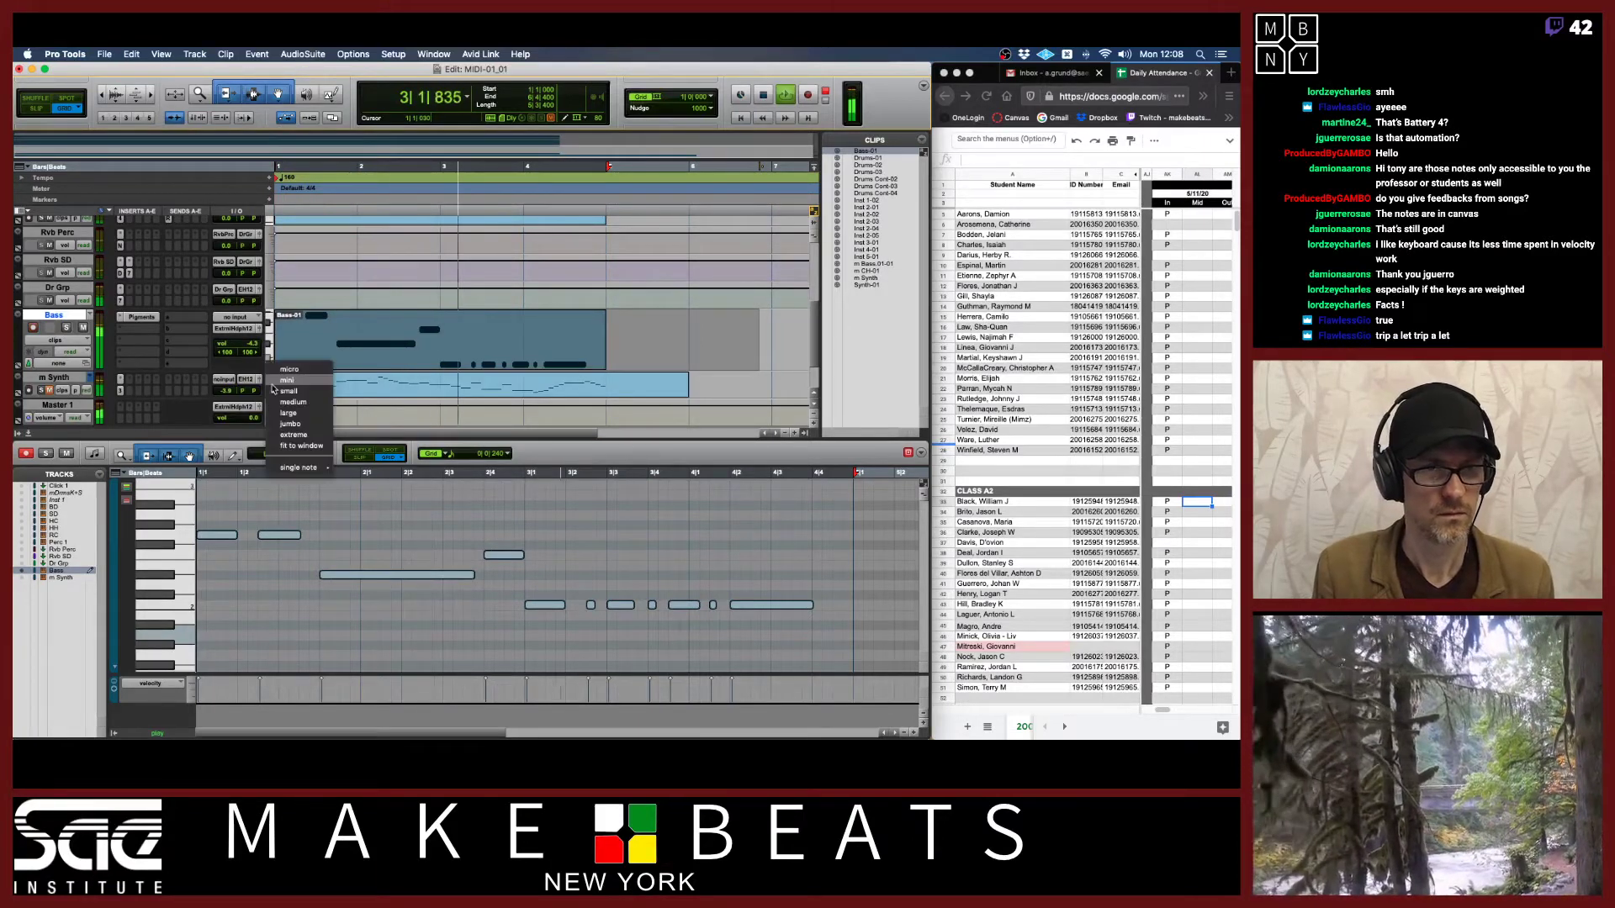
left_click(285, 402)
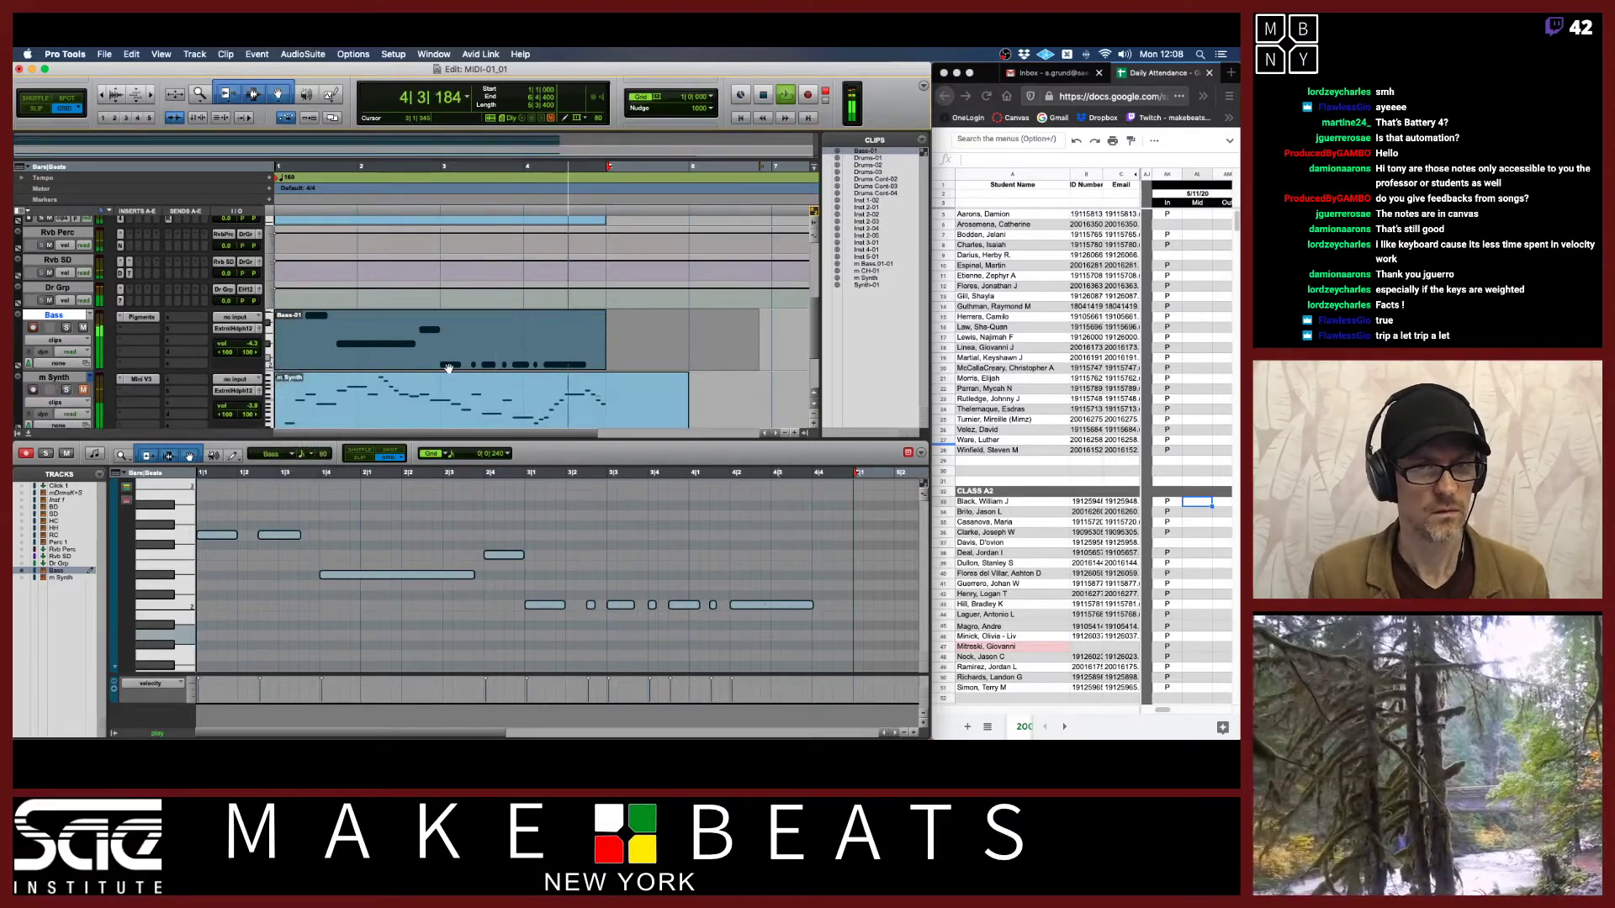
key("space")
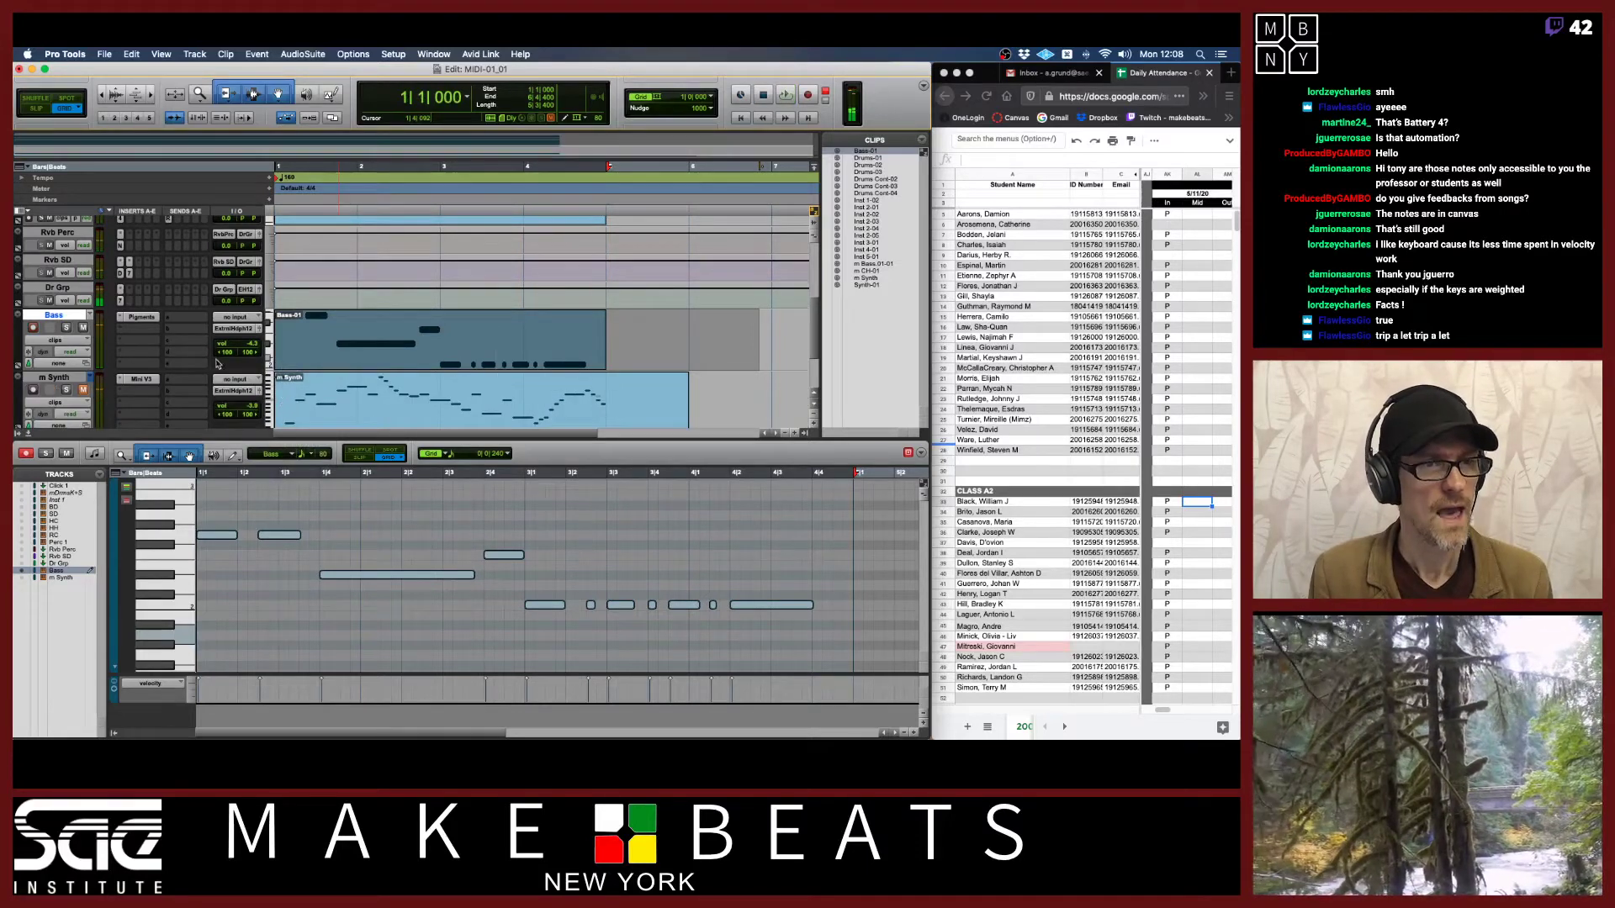
Create a new empty playlist on the m Synth track, accepting the default name.
left_click(92, 381)
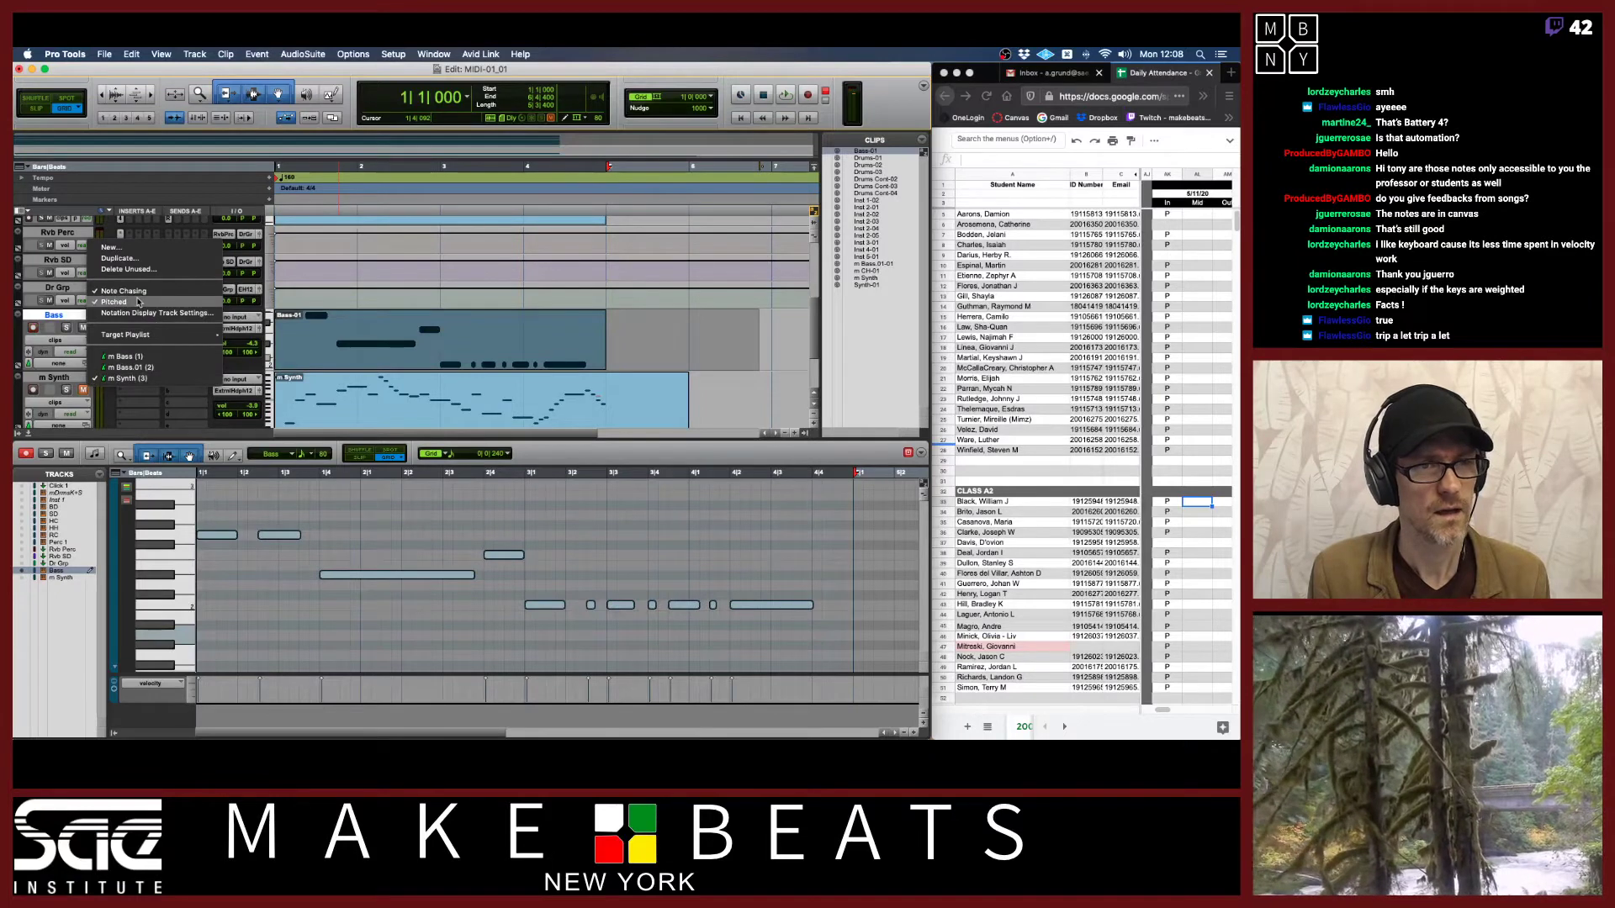
left_click(134, 248)
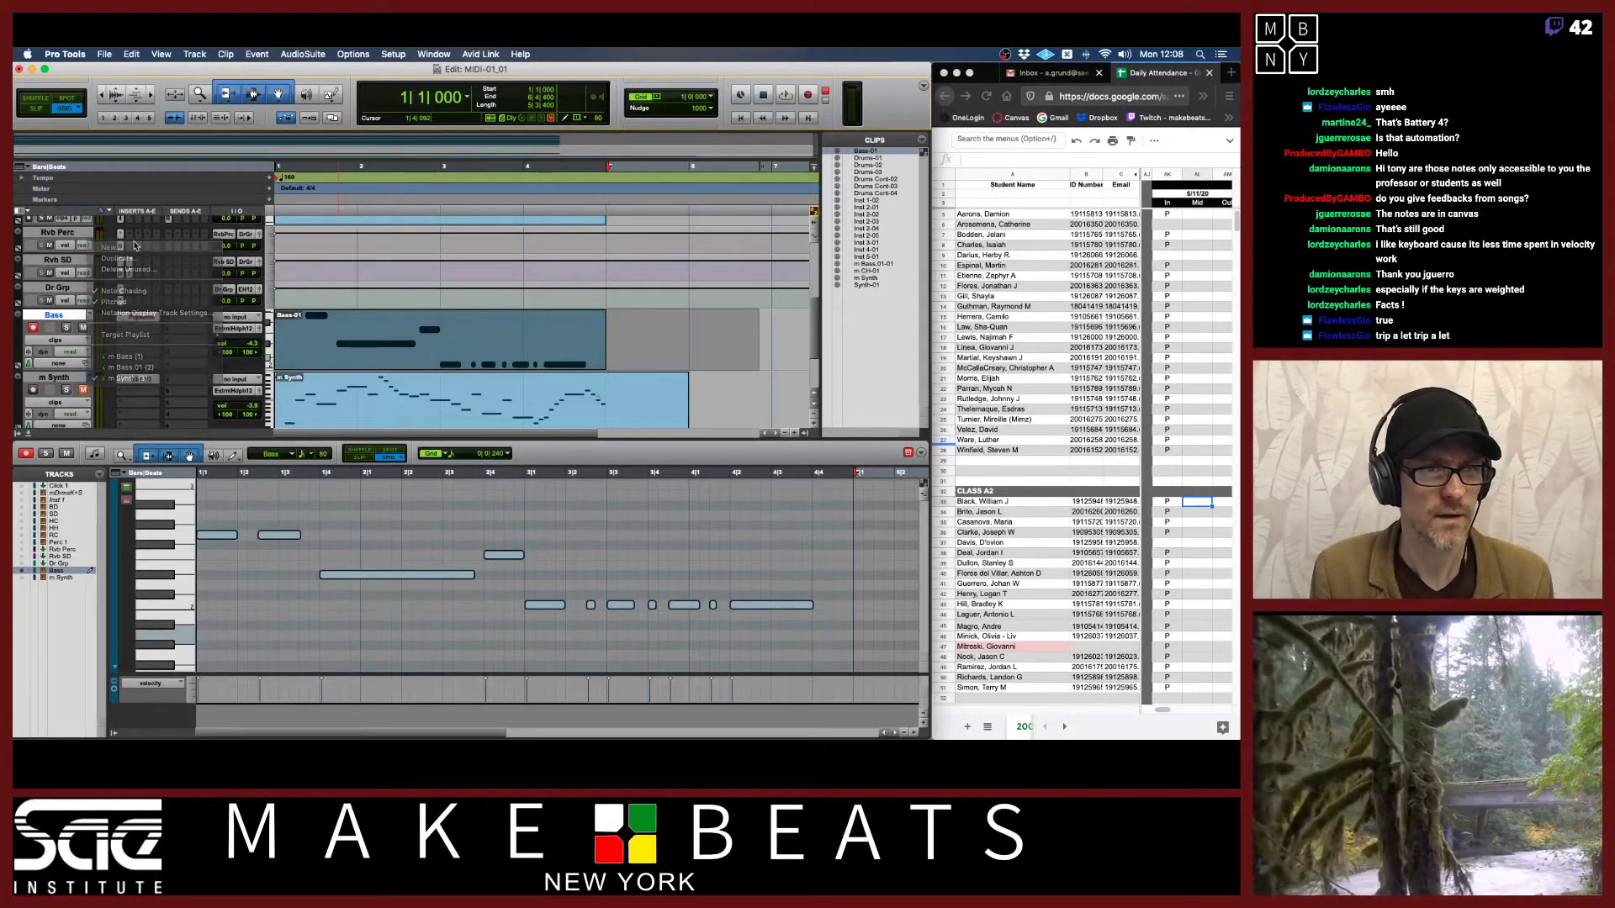
key("Return")
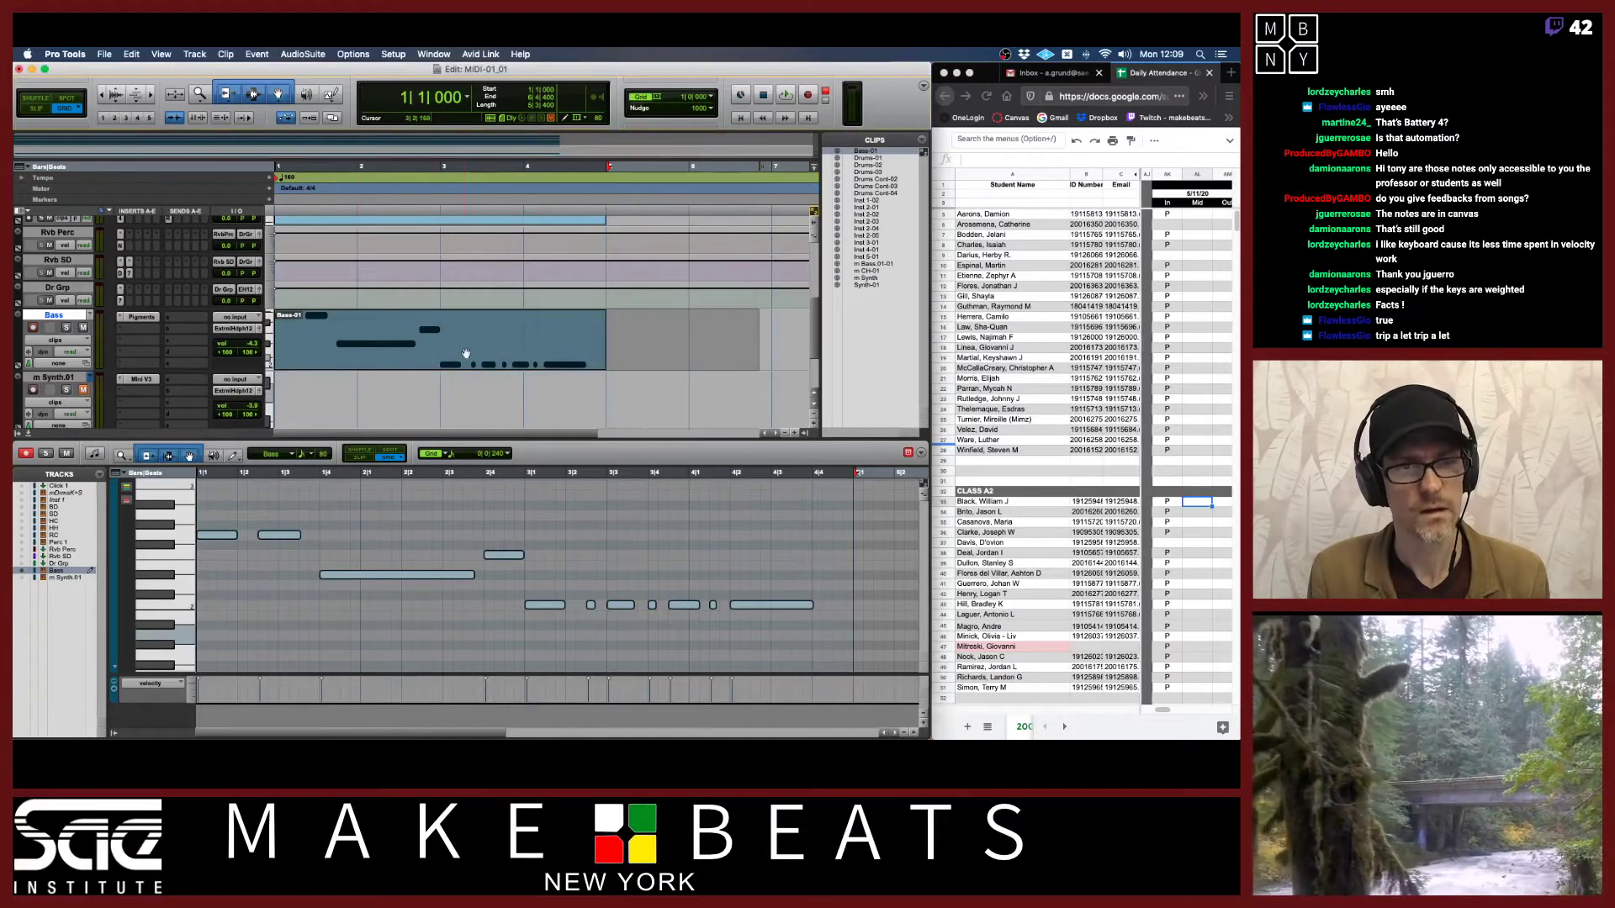
Select bars 1 to 4 on the empty synth track and consolidate them into a blank MIDI clip.
left_click(65, 383)
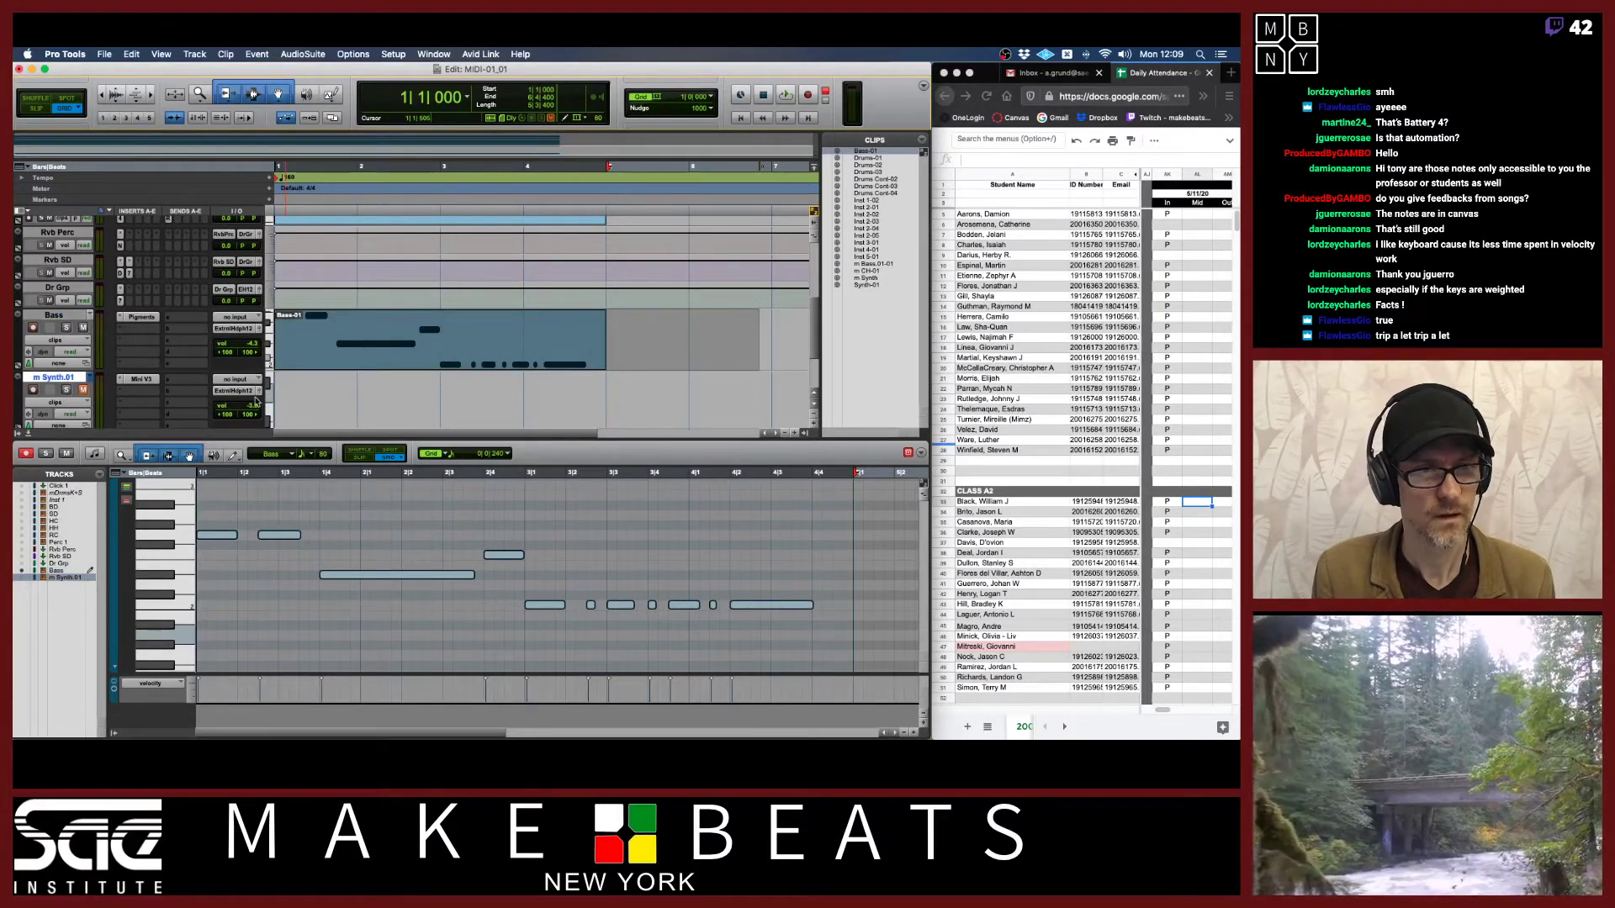
left_click_drag(277, 398, 598, 411)
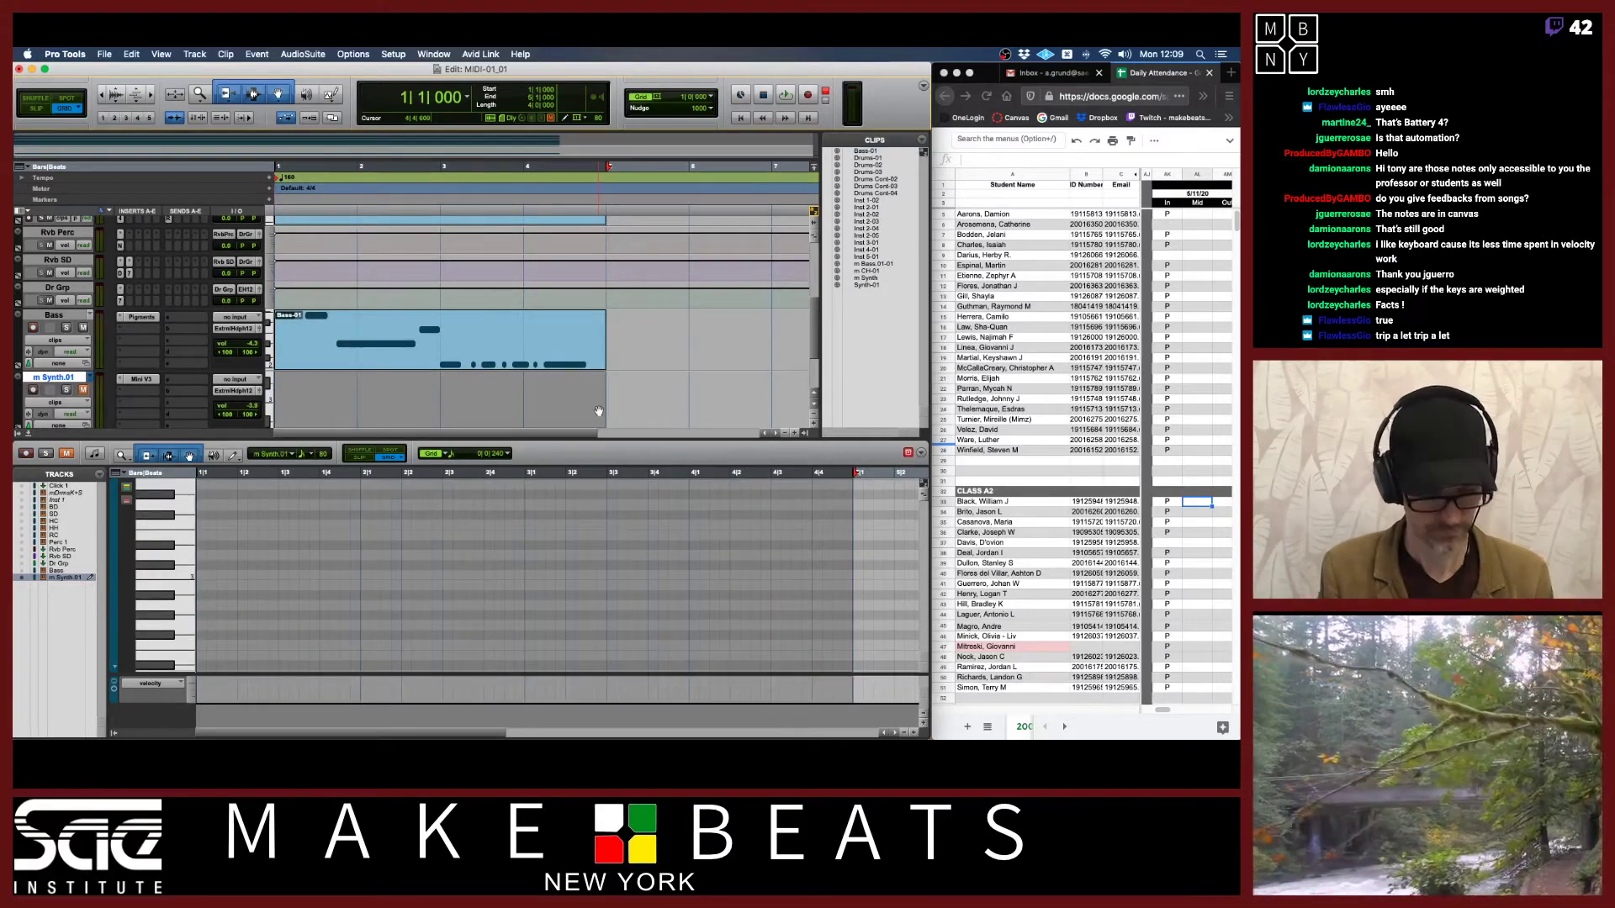
key("alt+shift+3")
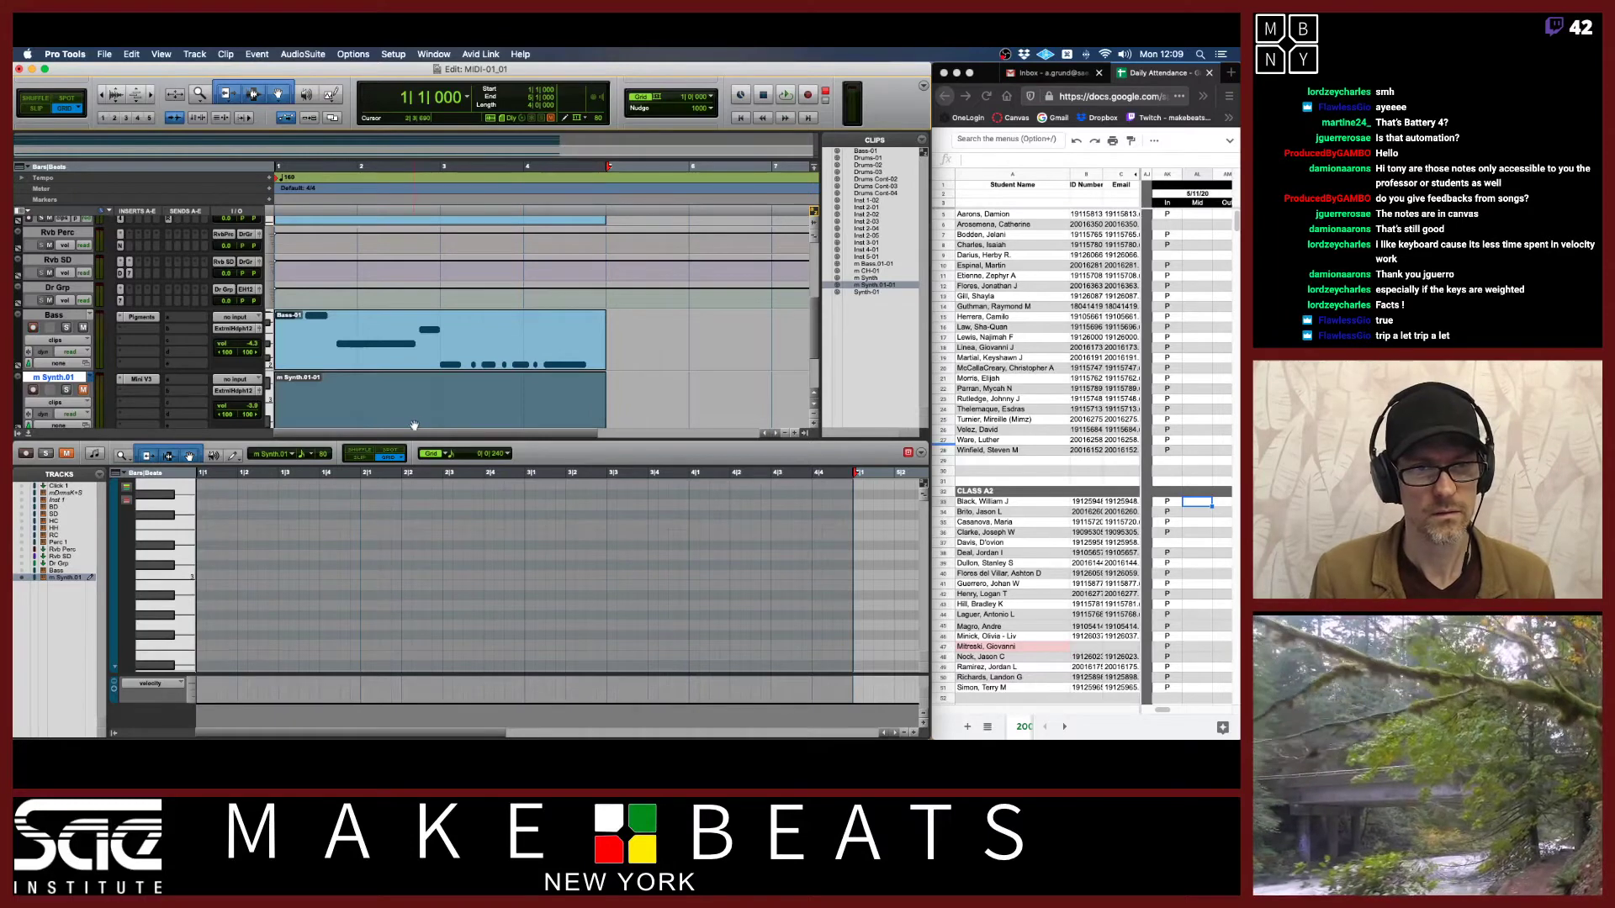
Draw a one-bar note at the start of the synth clip and set the MIDI editor grid to 1/4 note.
left_click(200, 575)
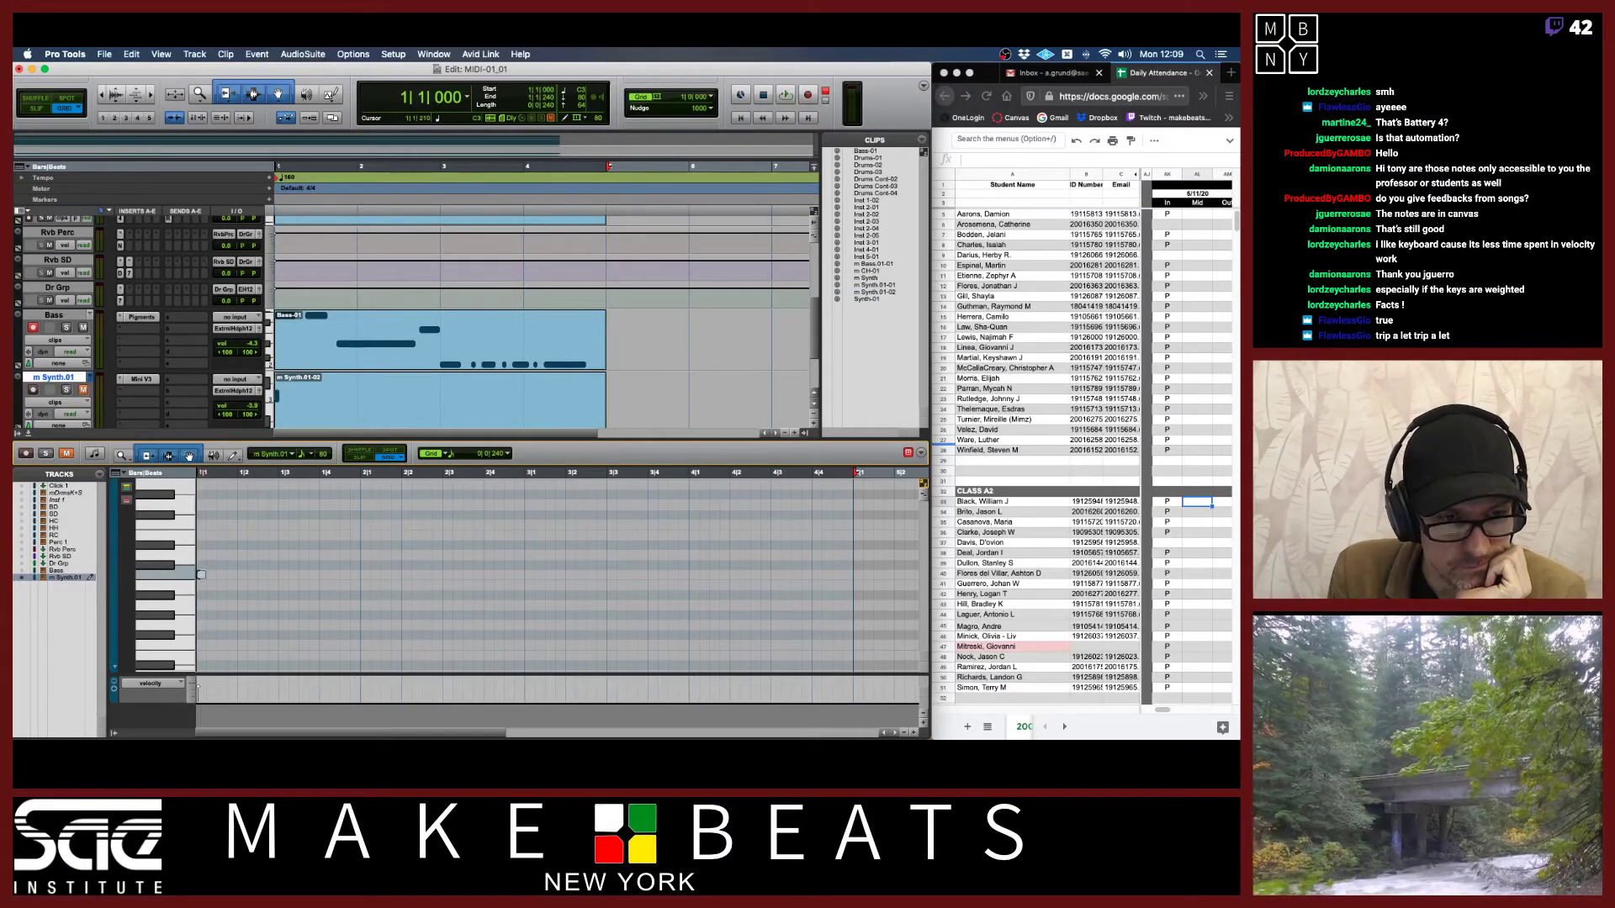
left_click_drag(201, 575, 360, 574)
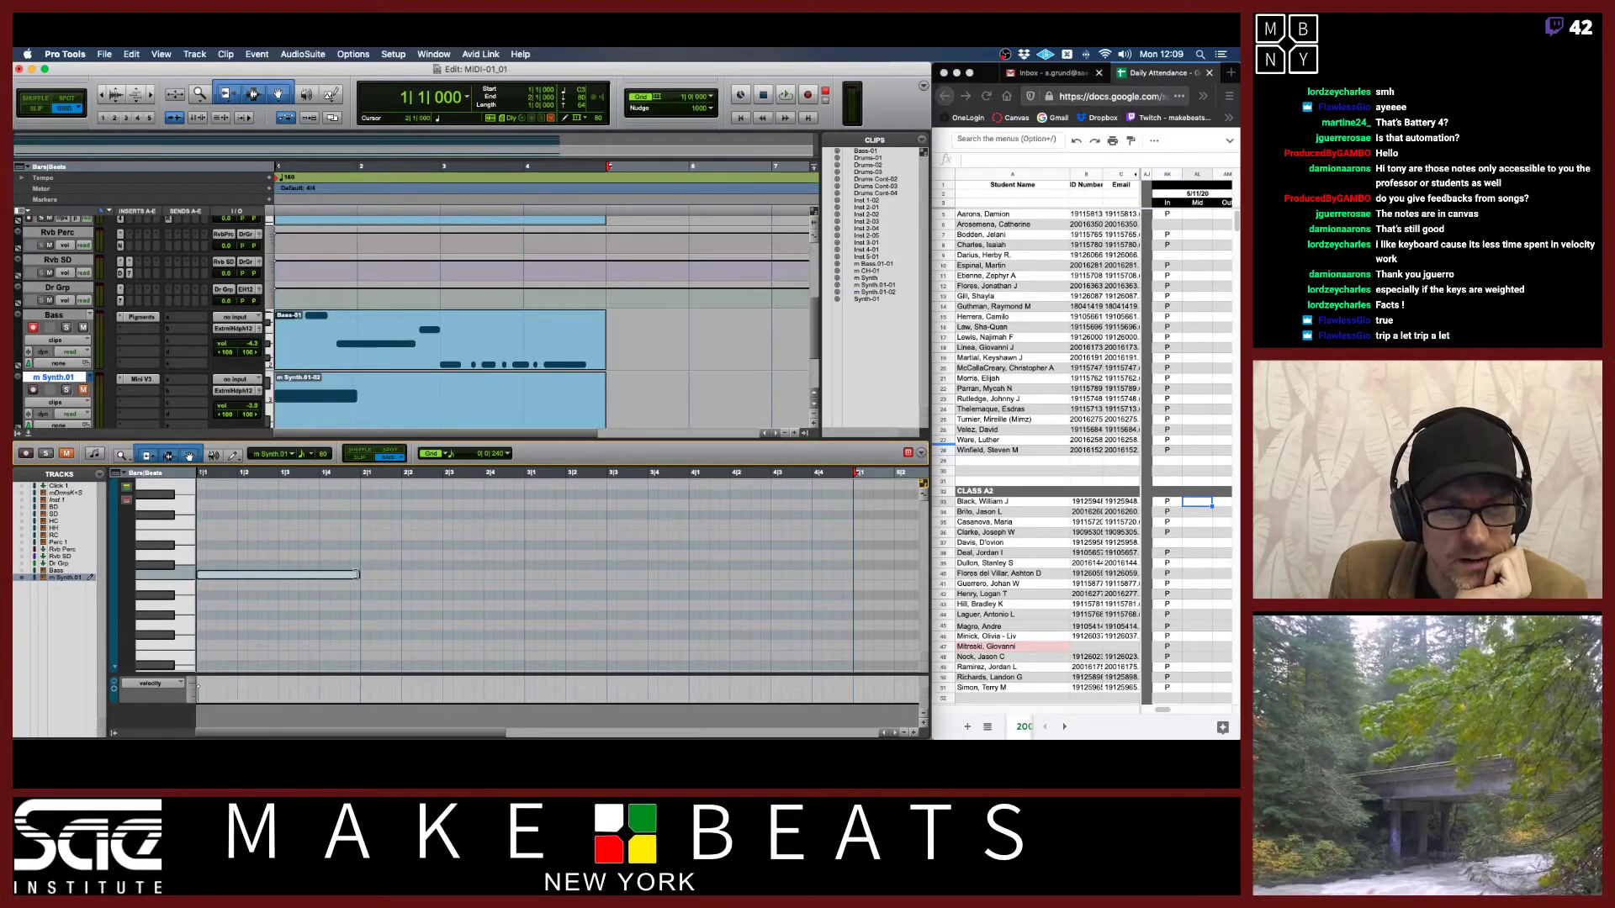
left_click(488, 455)
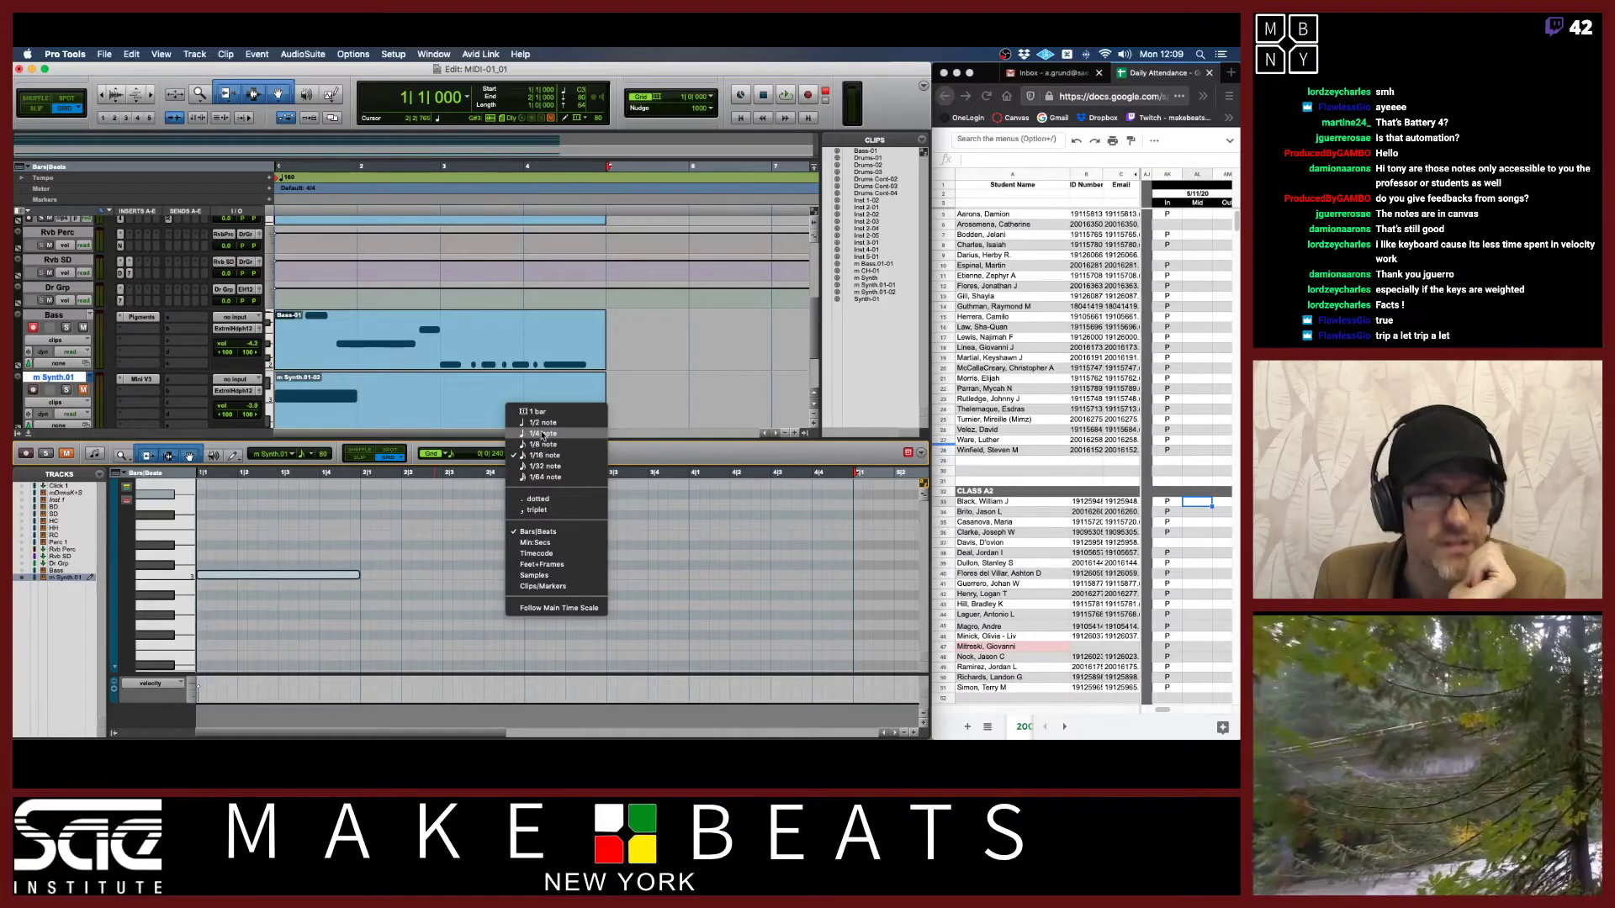
left_click(542, 434)
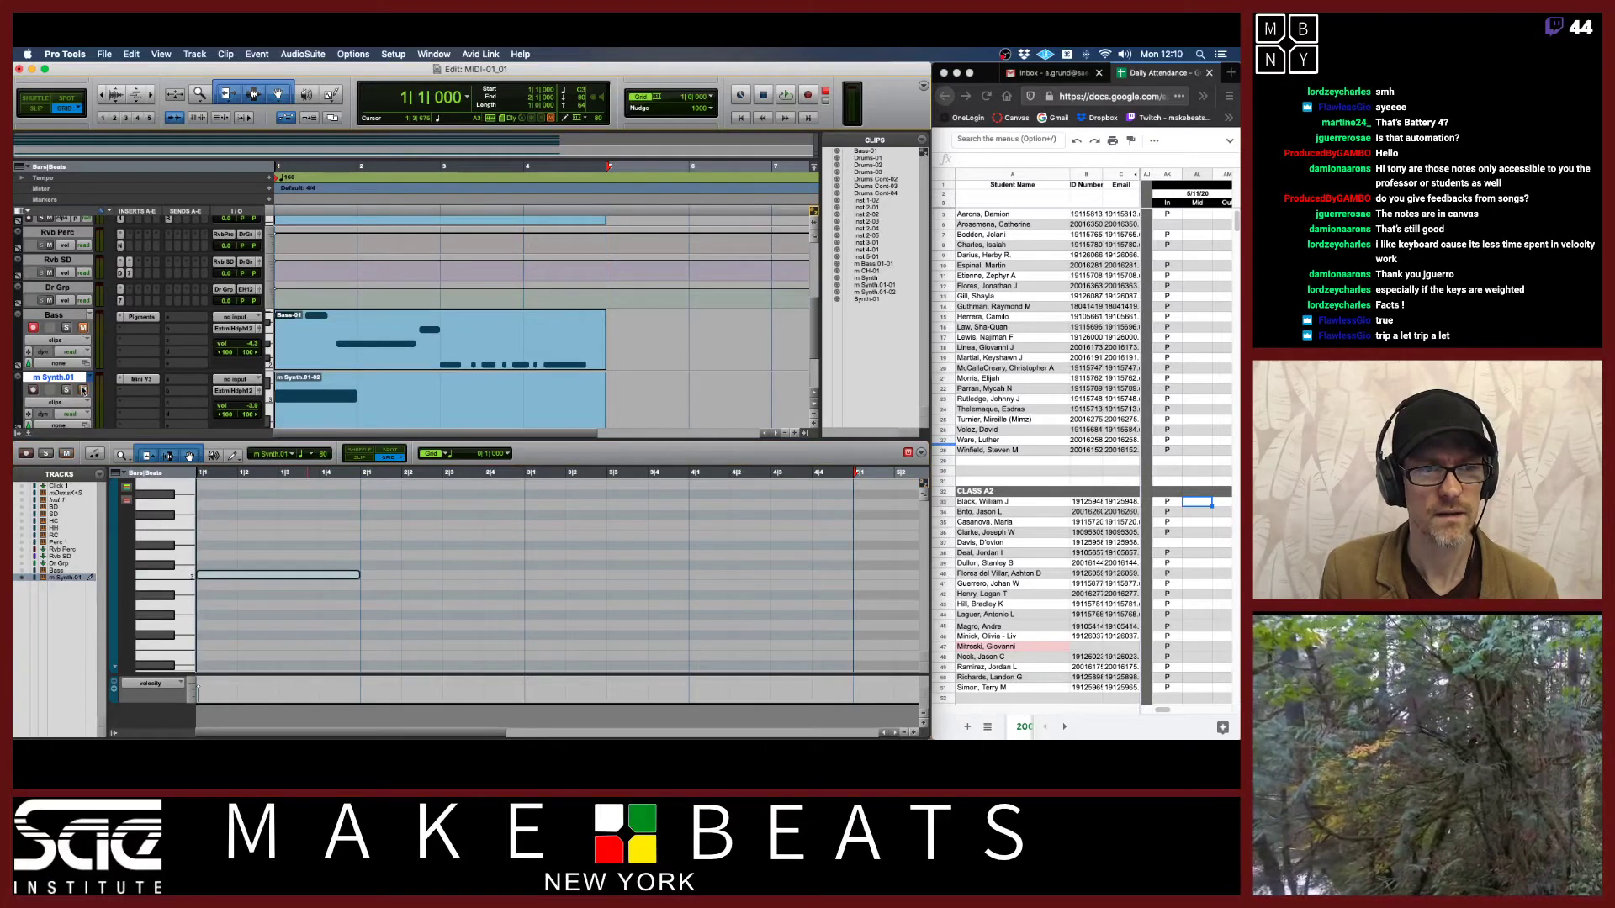
Play back the beat with the first synth note and add a higher one-bar note in bar 2.
scroll(94, 391, "up", 5)
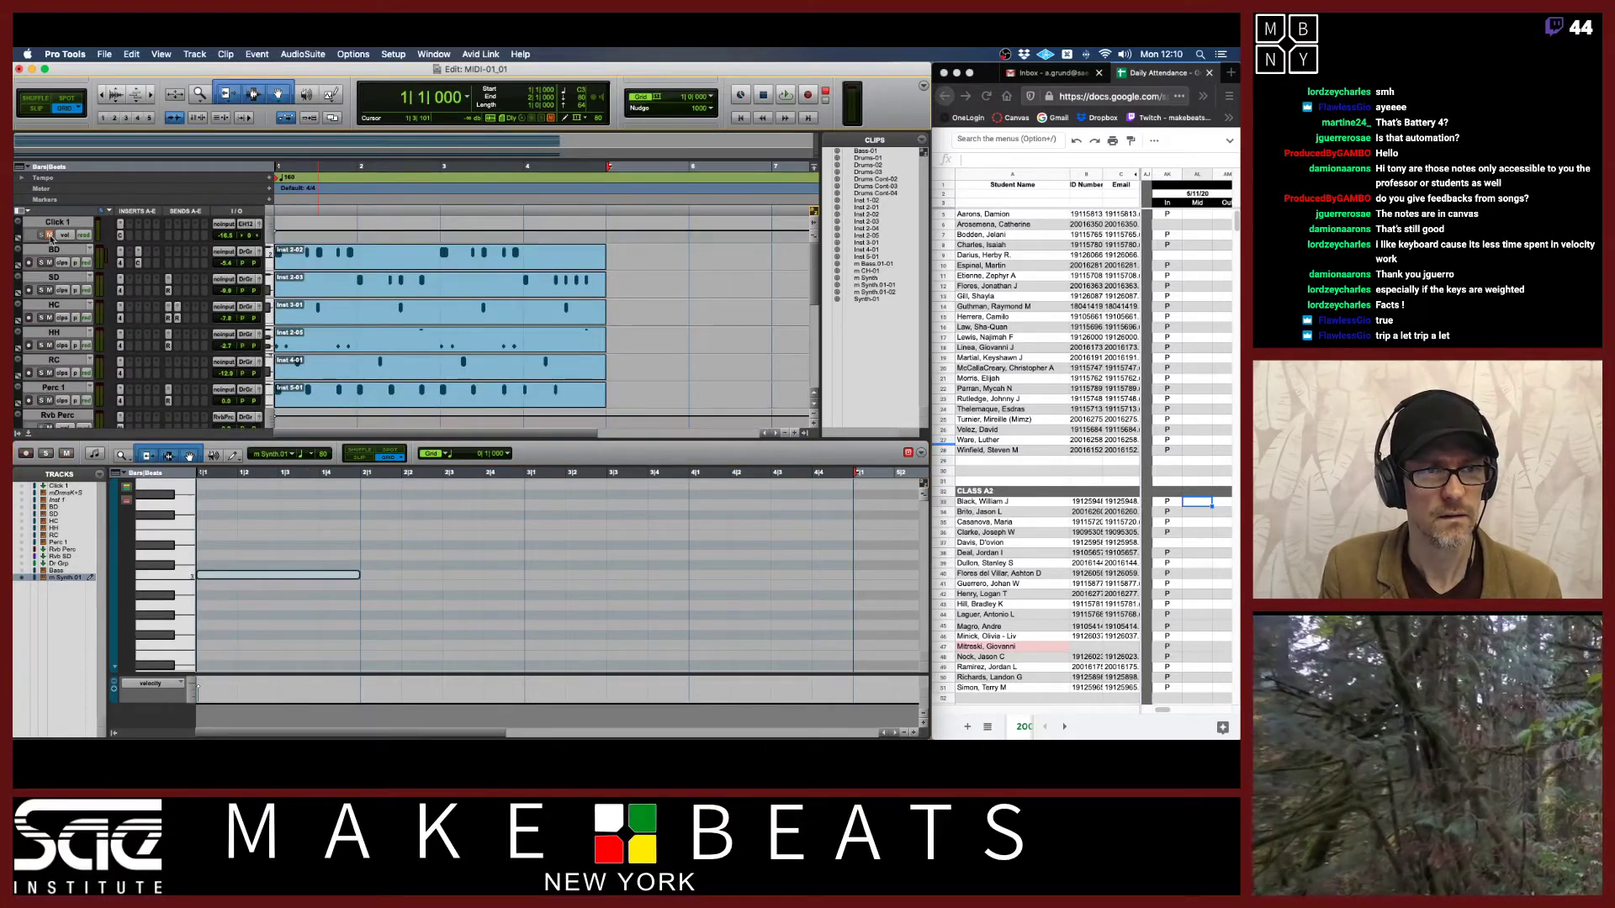
scroll(51, 278, "down", 3)
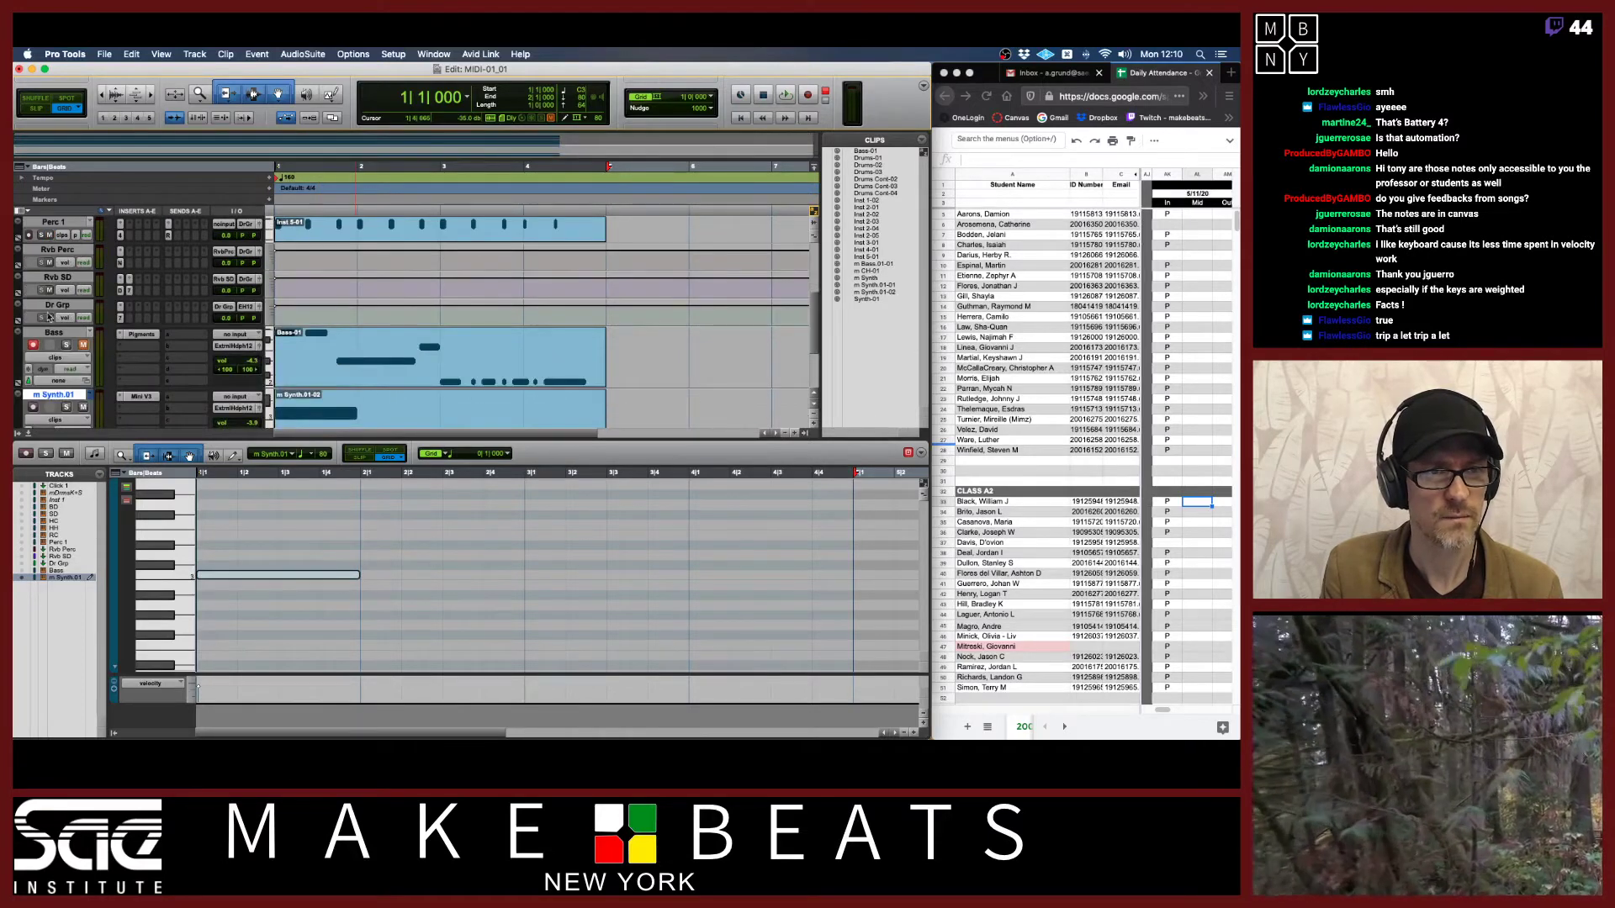
key("space")
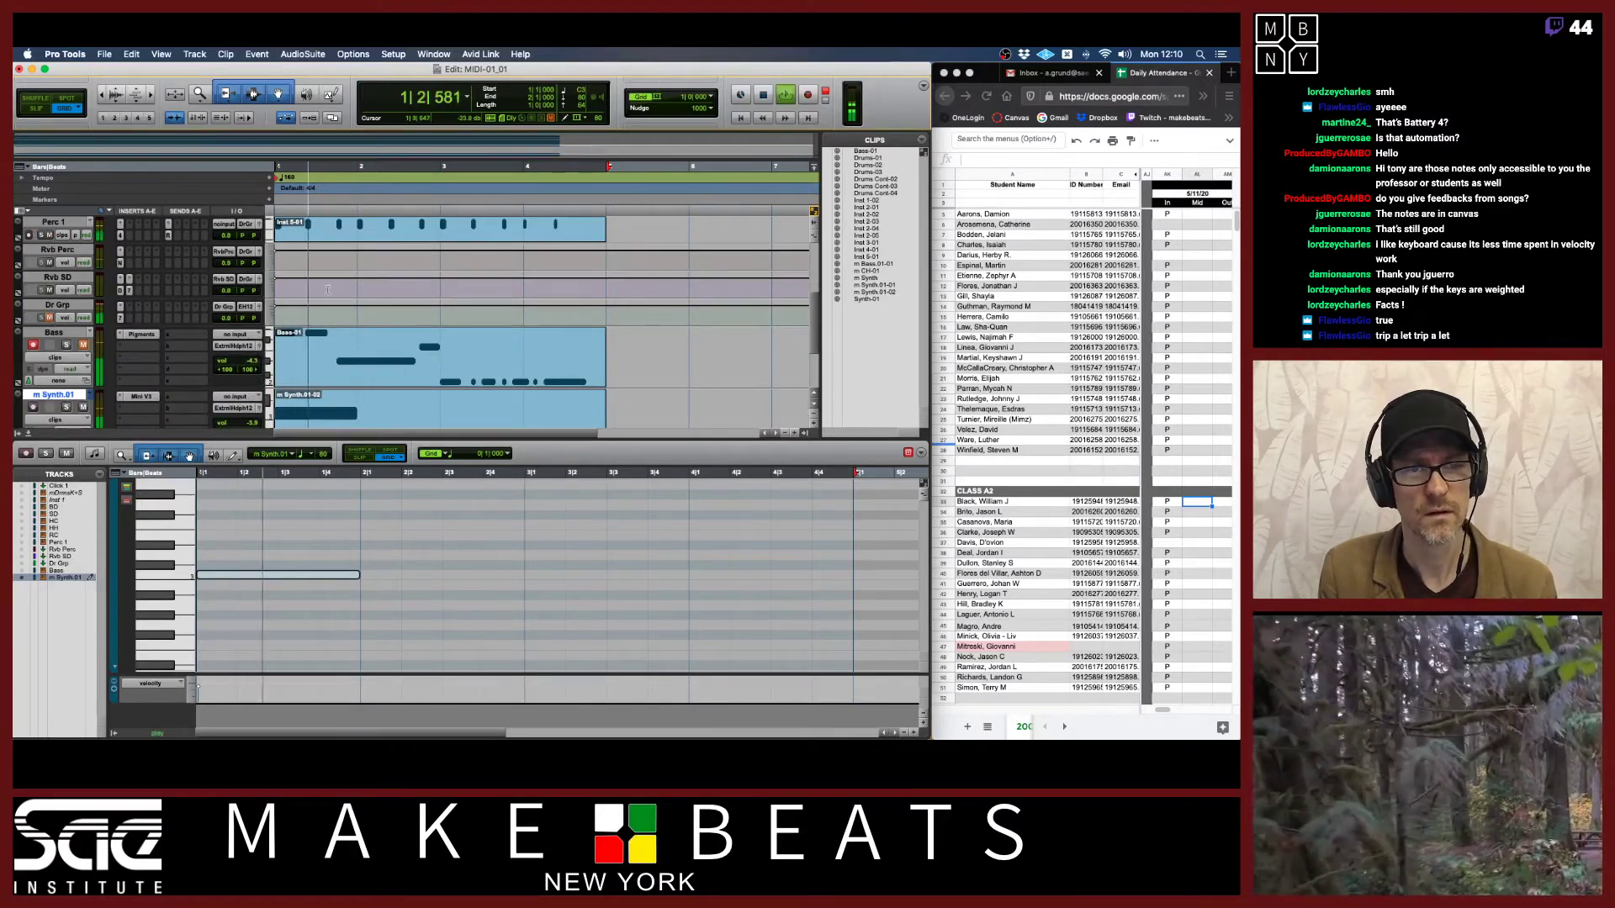
scroll(327, 290, "down", 3)
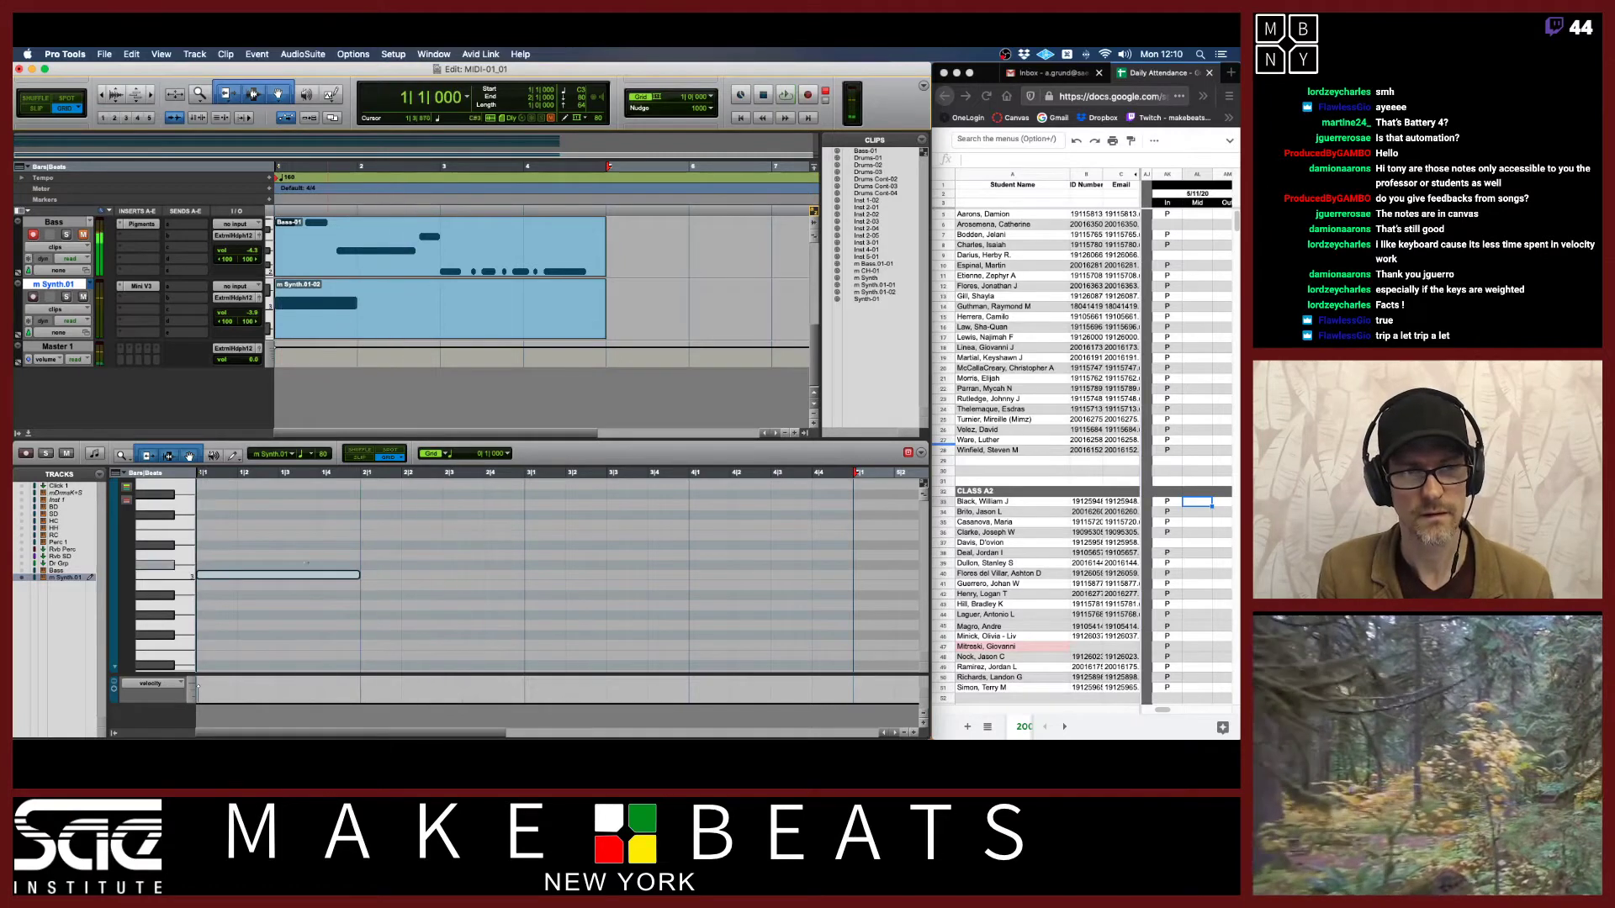
key("space")
left_click(320, 579)
left_click_drag(283, 580, 450, 548)
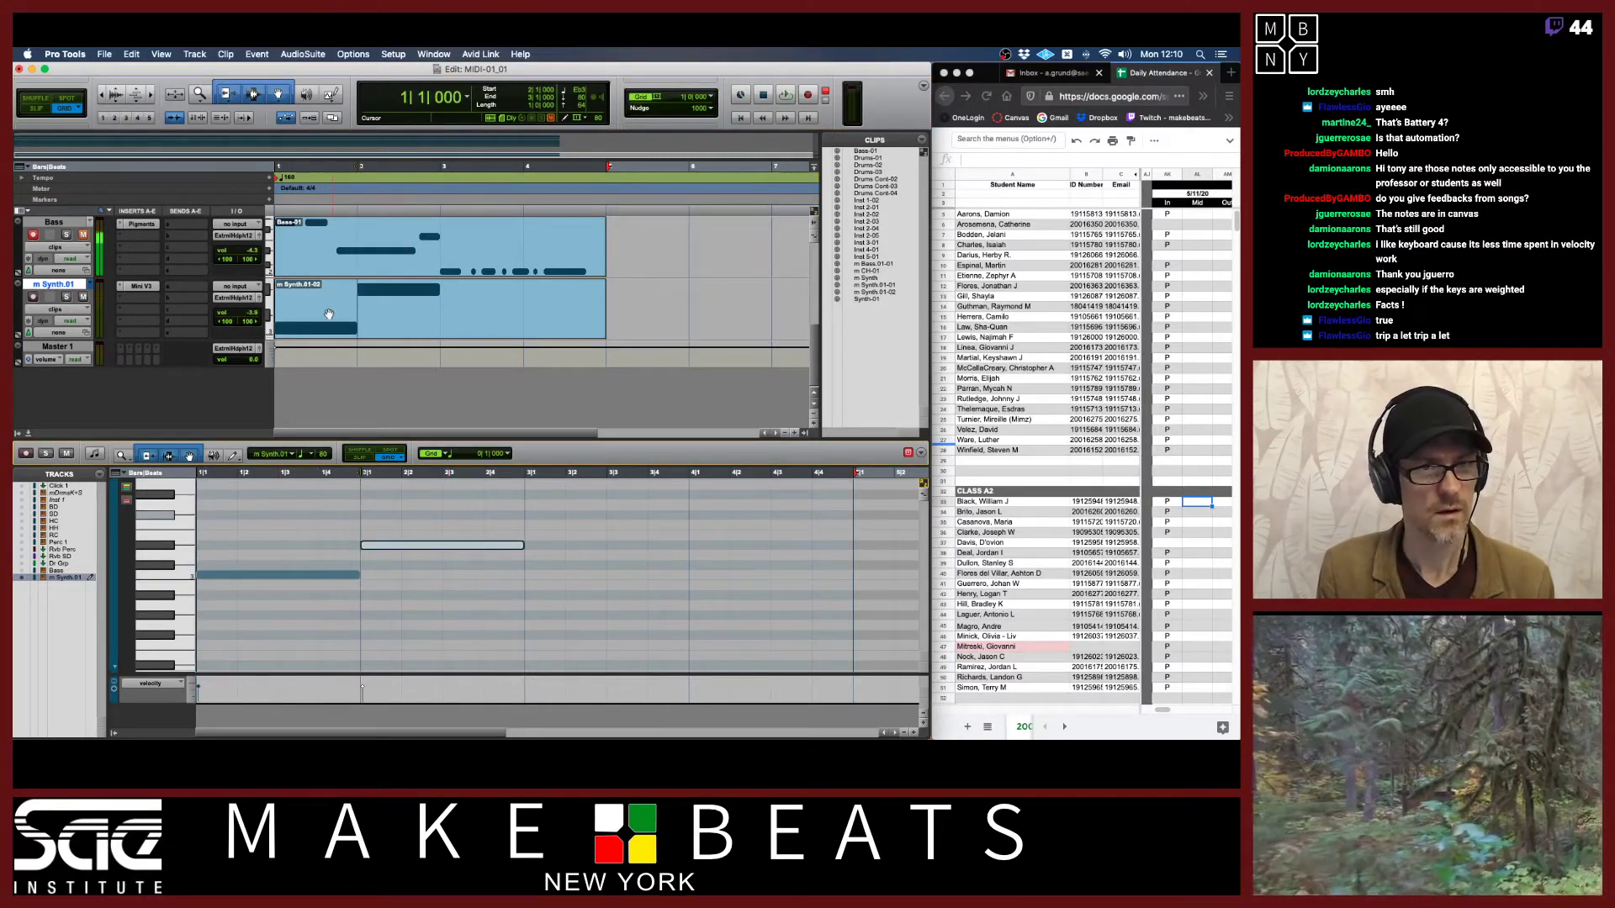
Open the synth track's Mini V3 instrument, listen to the two notes and close the instrument window.
left_click(140, 286)
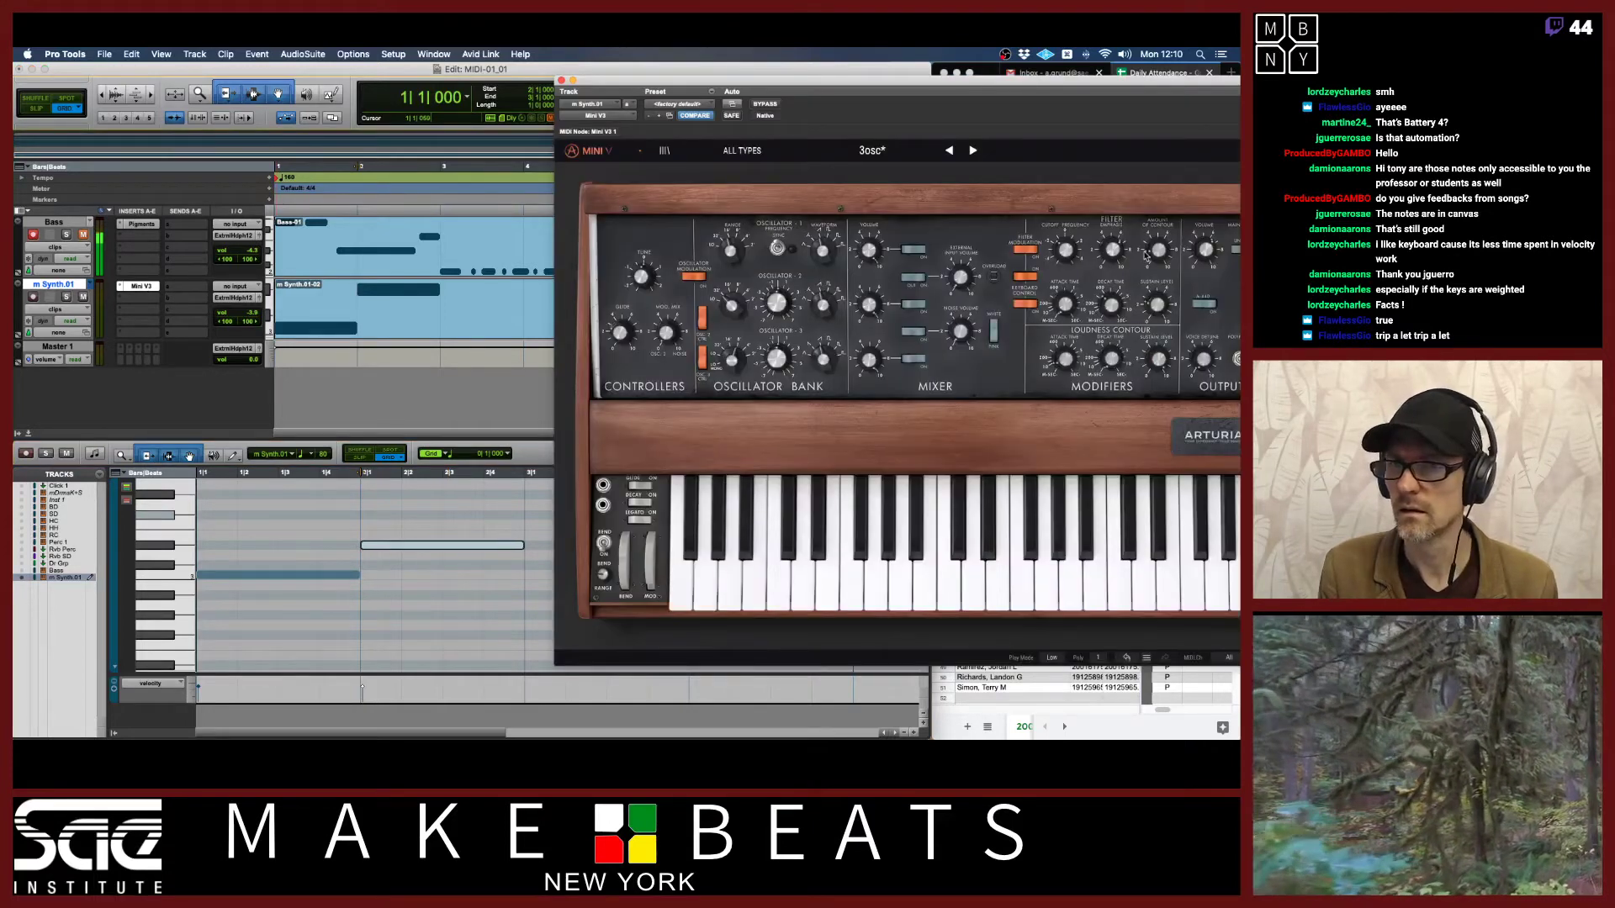
key("space")
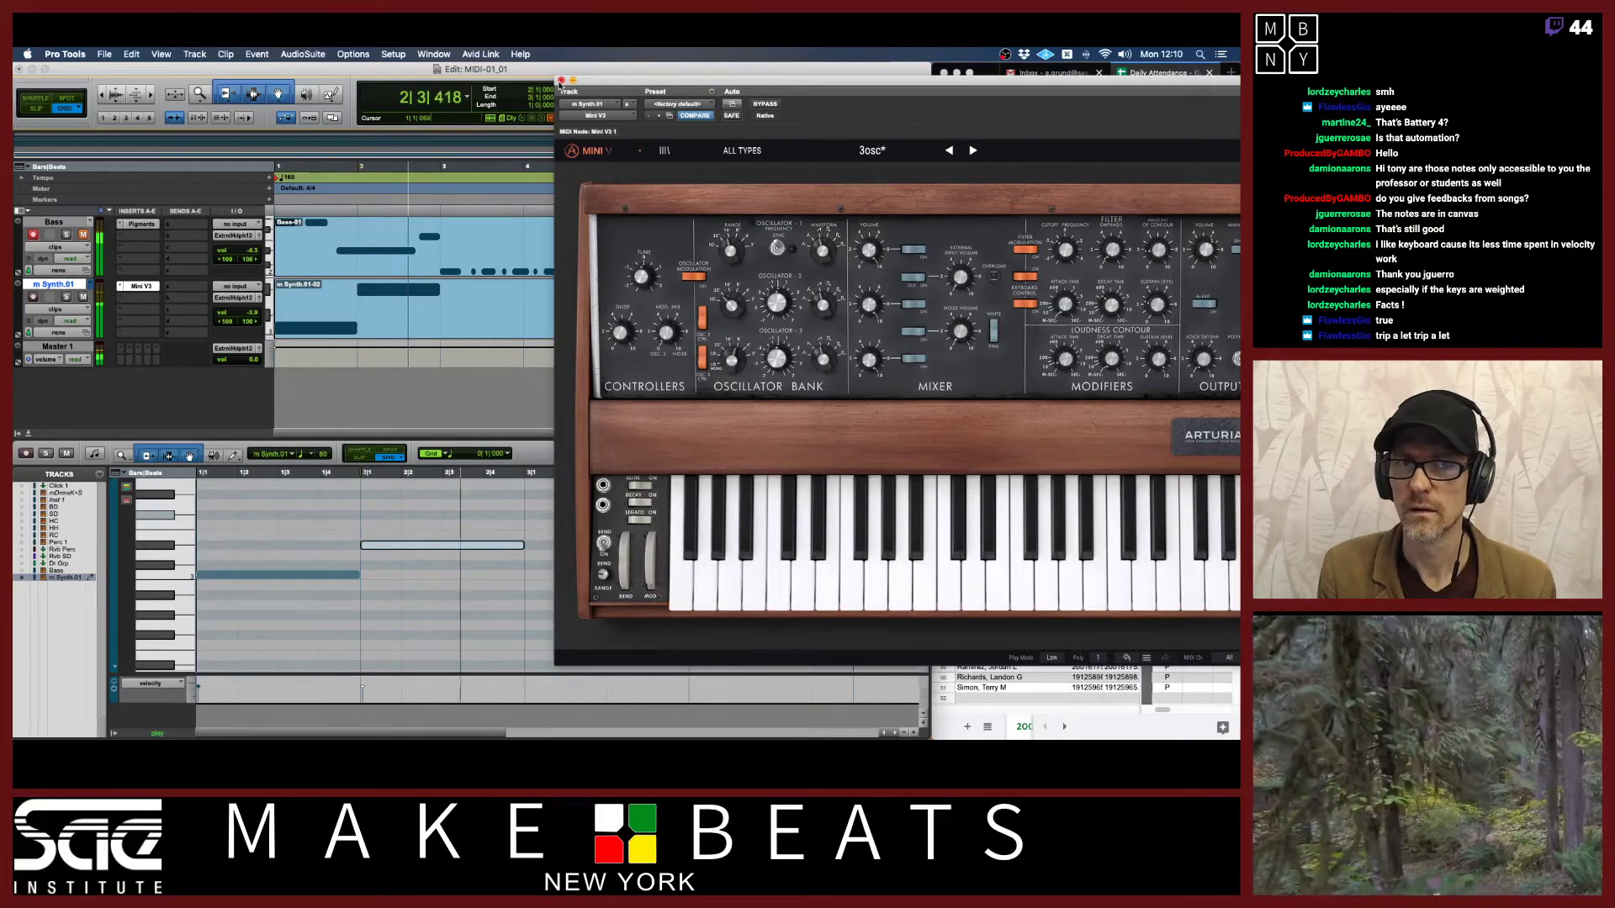
left_click(561, 80)
key("space")
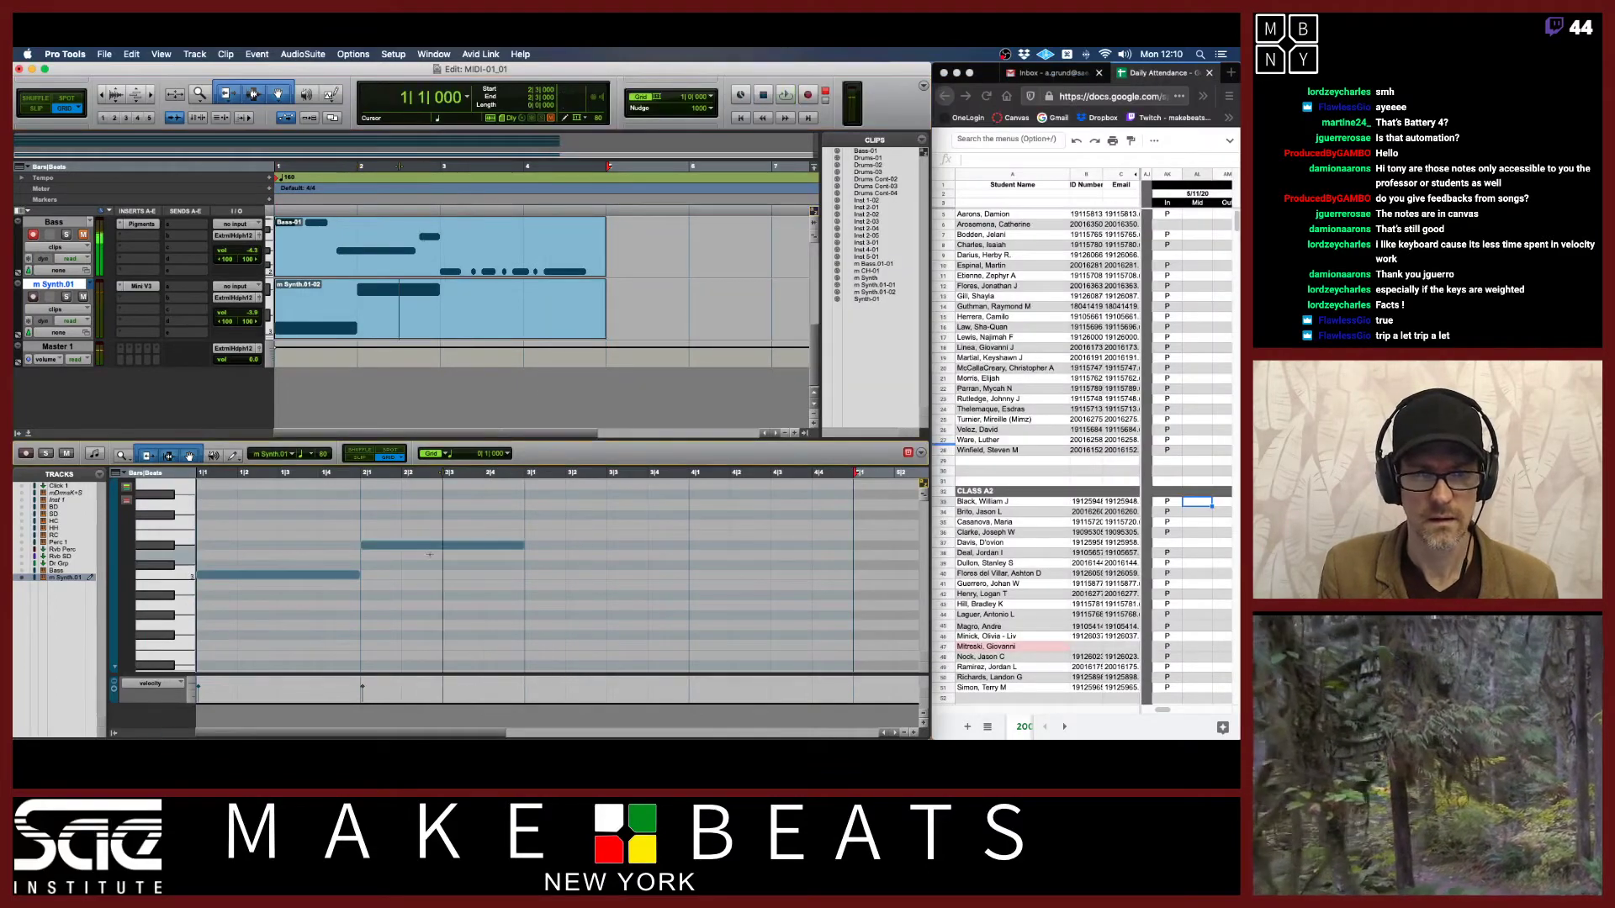
Add one-bar notes in bars 3 and 4, each one step lower than the previous, and play back the synth line.
left_click_drag(426, 545, 752, 575)
key("space")
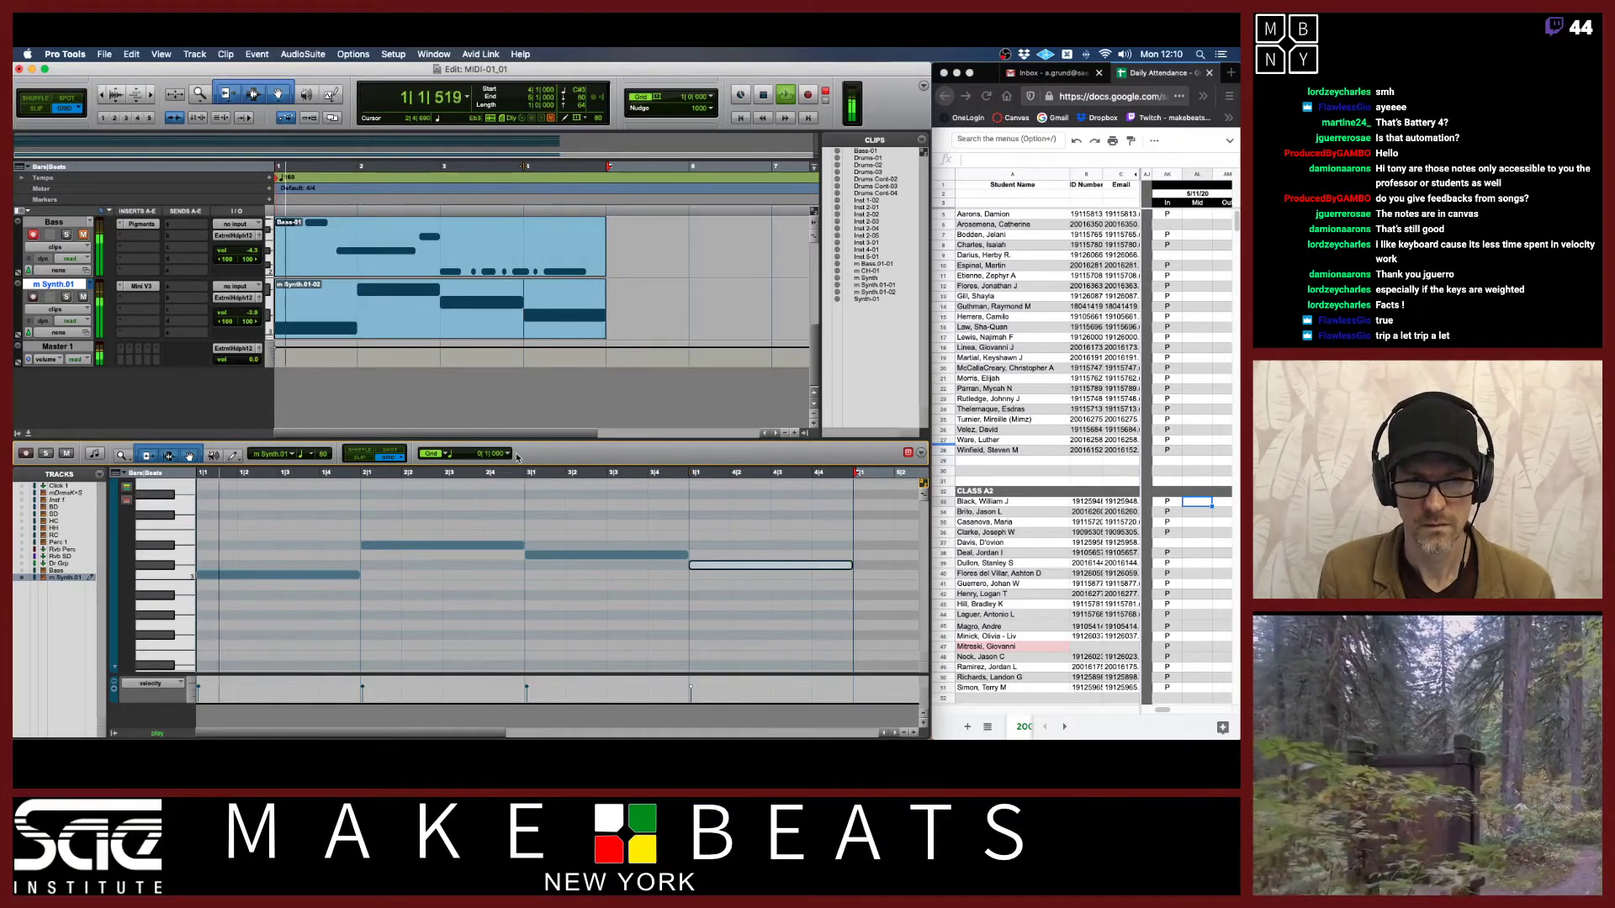
key("space")
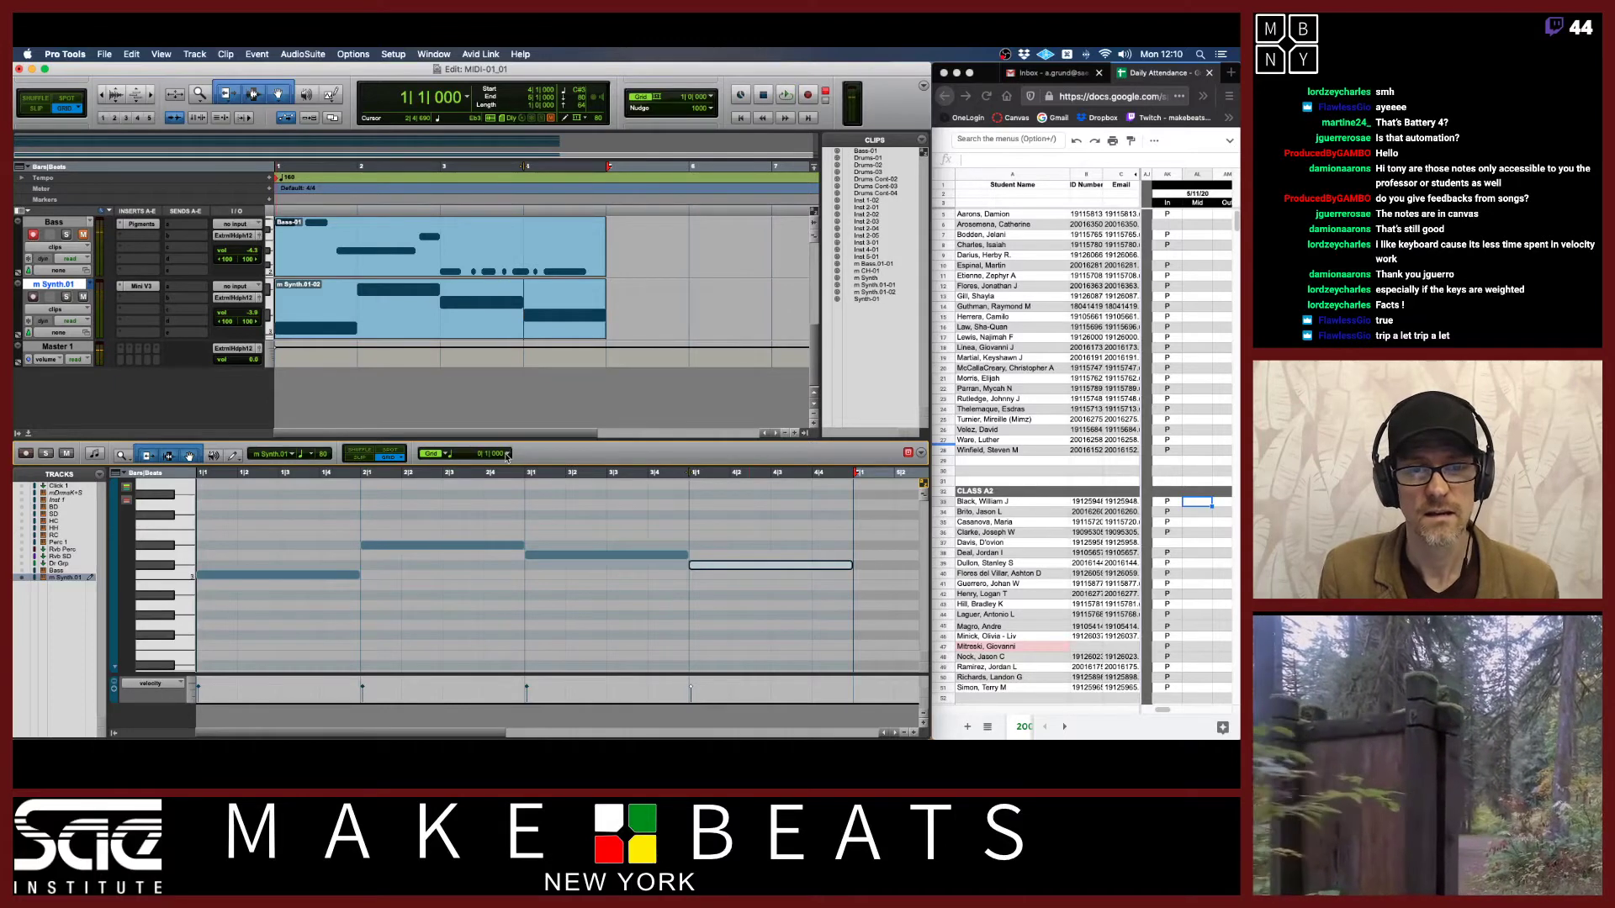
Set the MIDI editor grid to 1/8 note and add three 1/8 notes above the long note in the second half of bar 1.
left_click(507, 457)
left_click(537, 468)
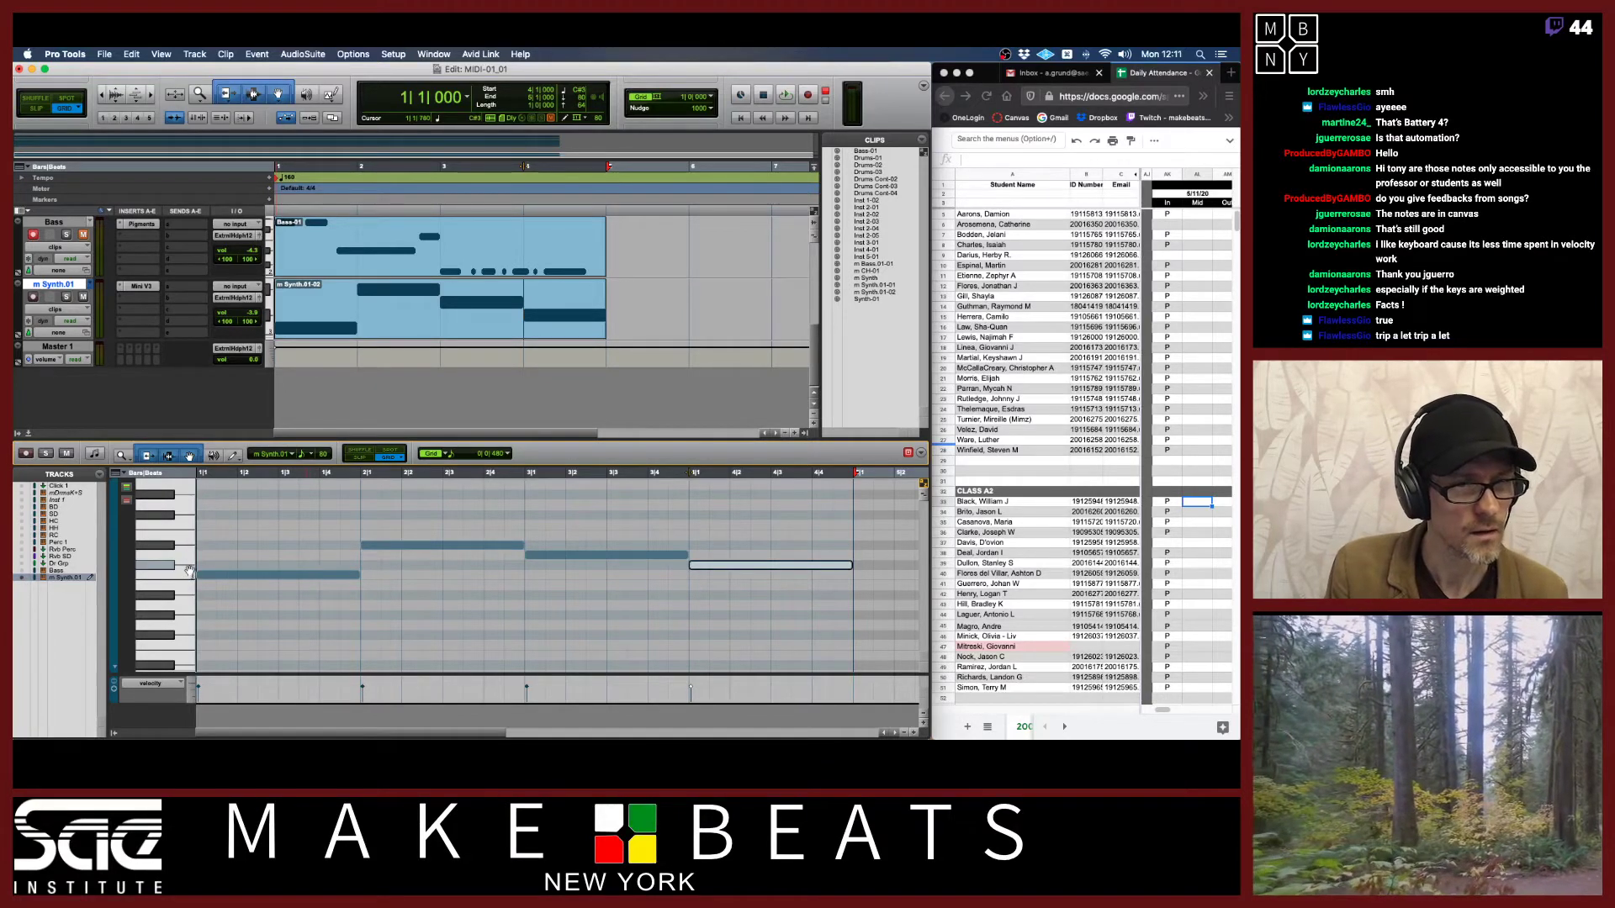
scroll(186, 607, "up", 3)
scroll(186, 607, "up", 1)
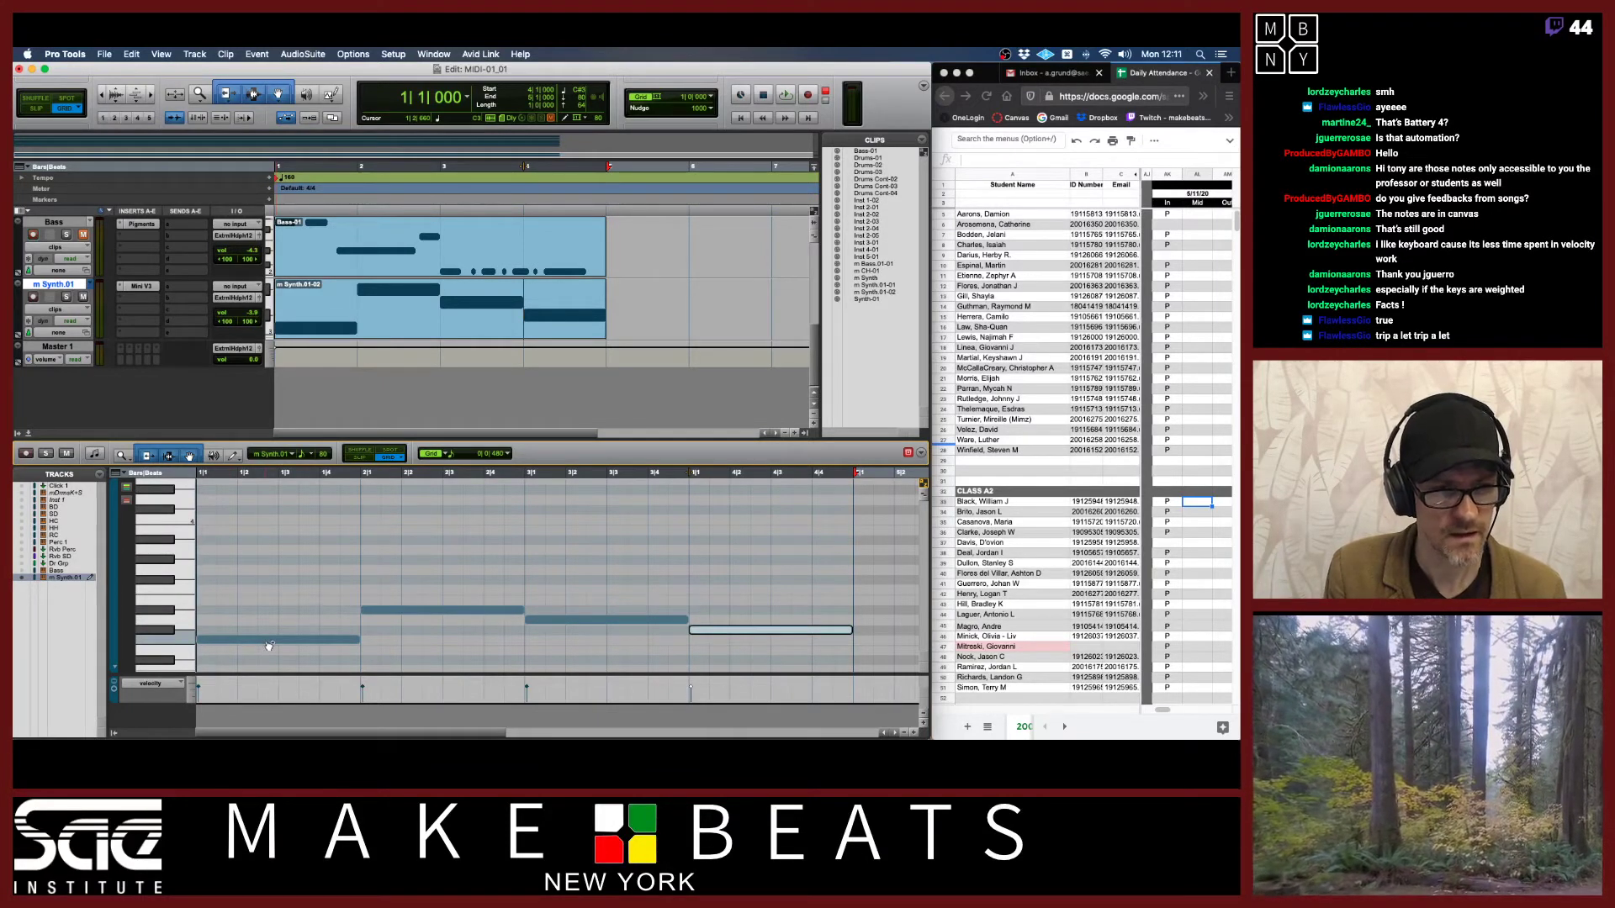
left_click_drag(270, 646, 315, 566)
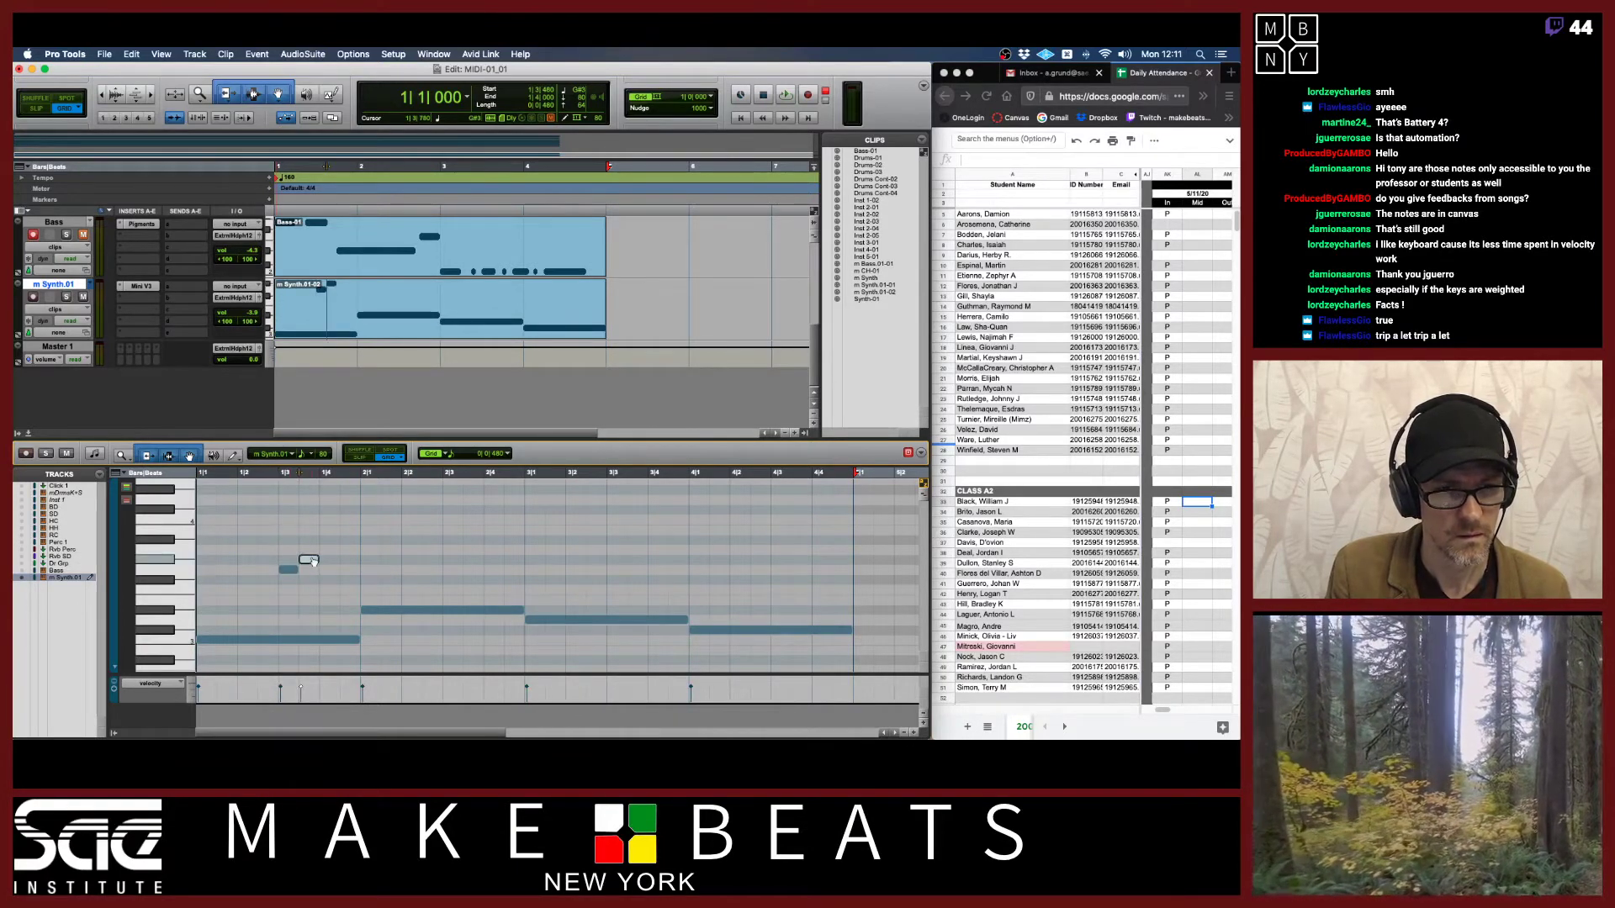
left_click(329, 589)
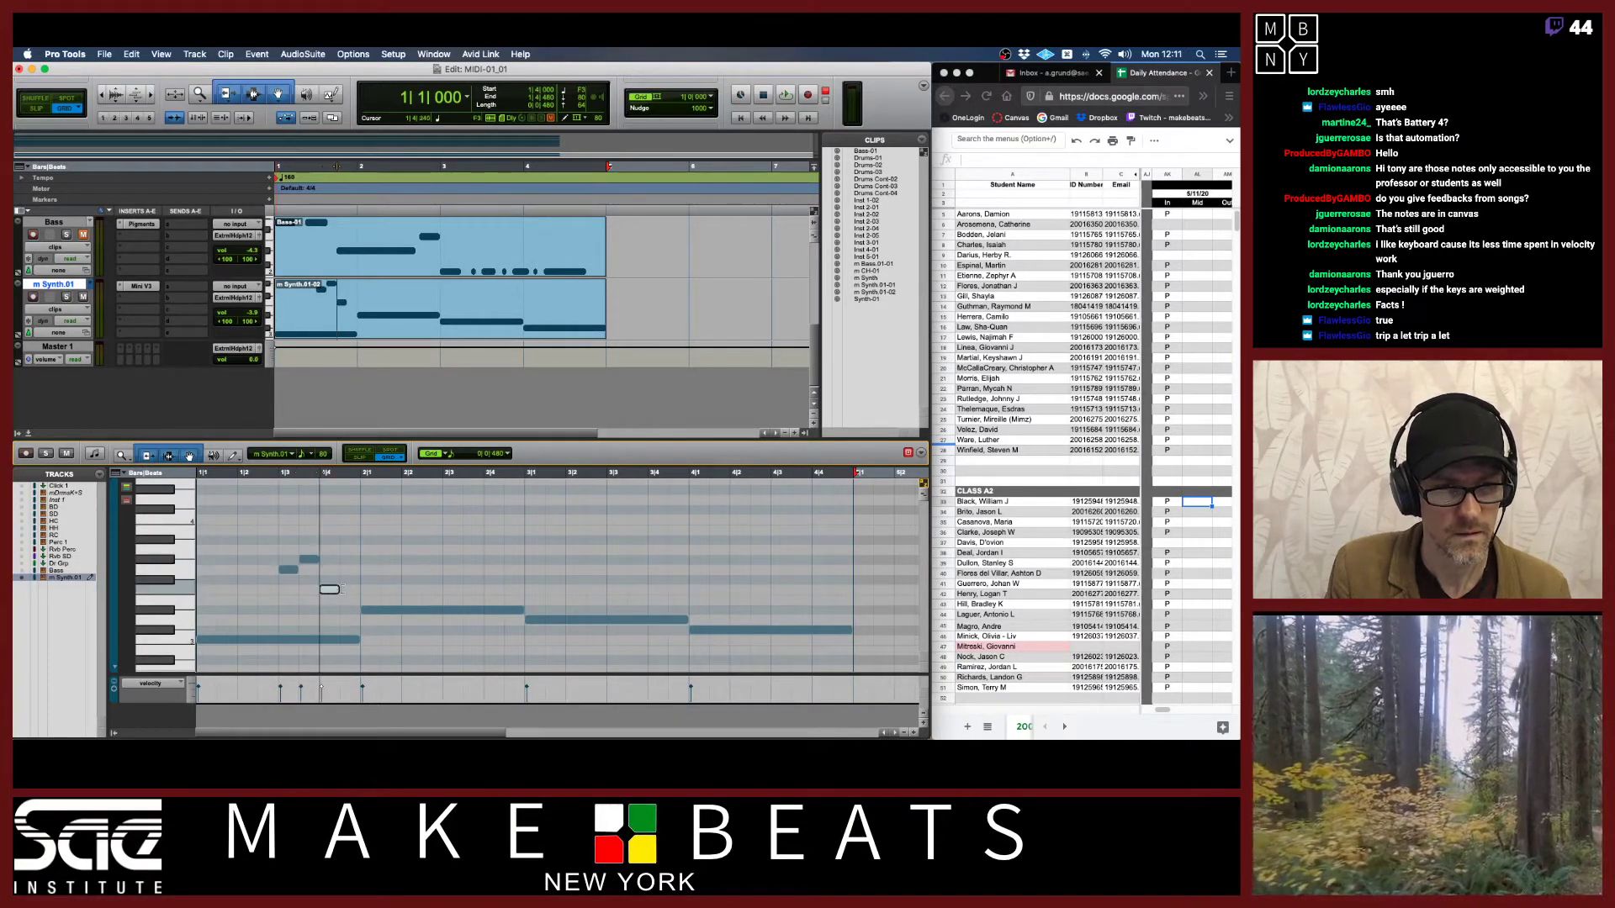
Lengthen the beat 4 note to the end of bar 1, shorten the bar's first note to two beats, and play it back.
left_click_drag(338, 589, 274, 628)
key("space")
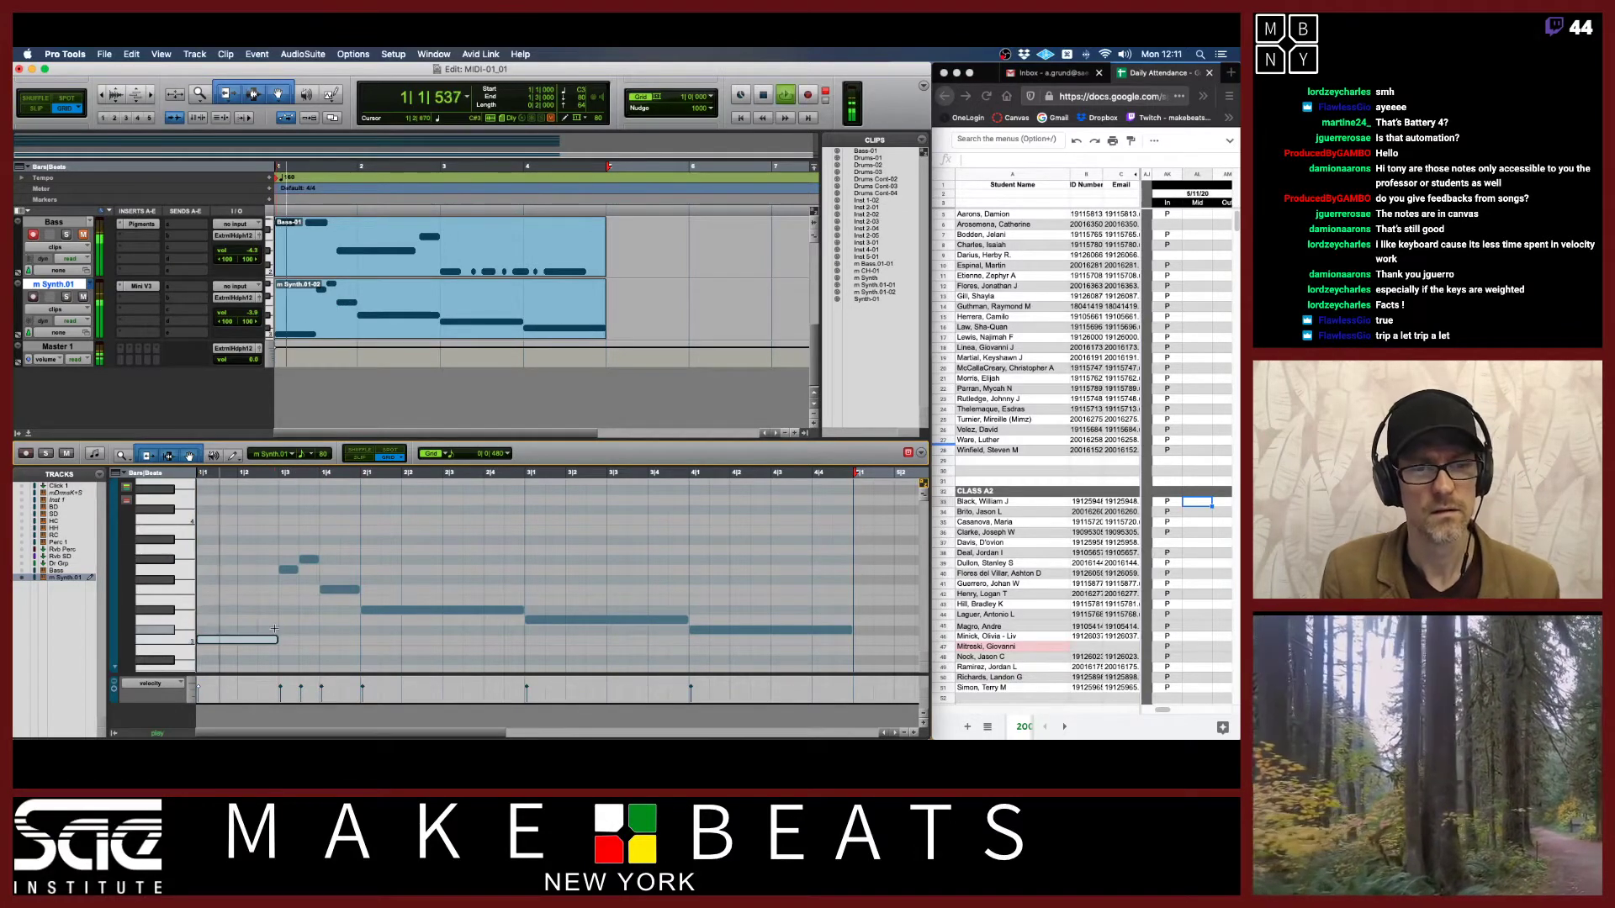
key("space")
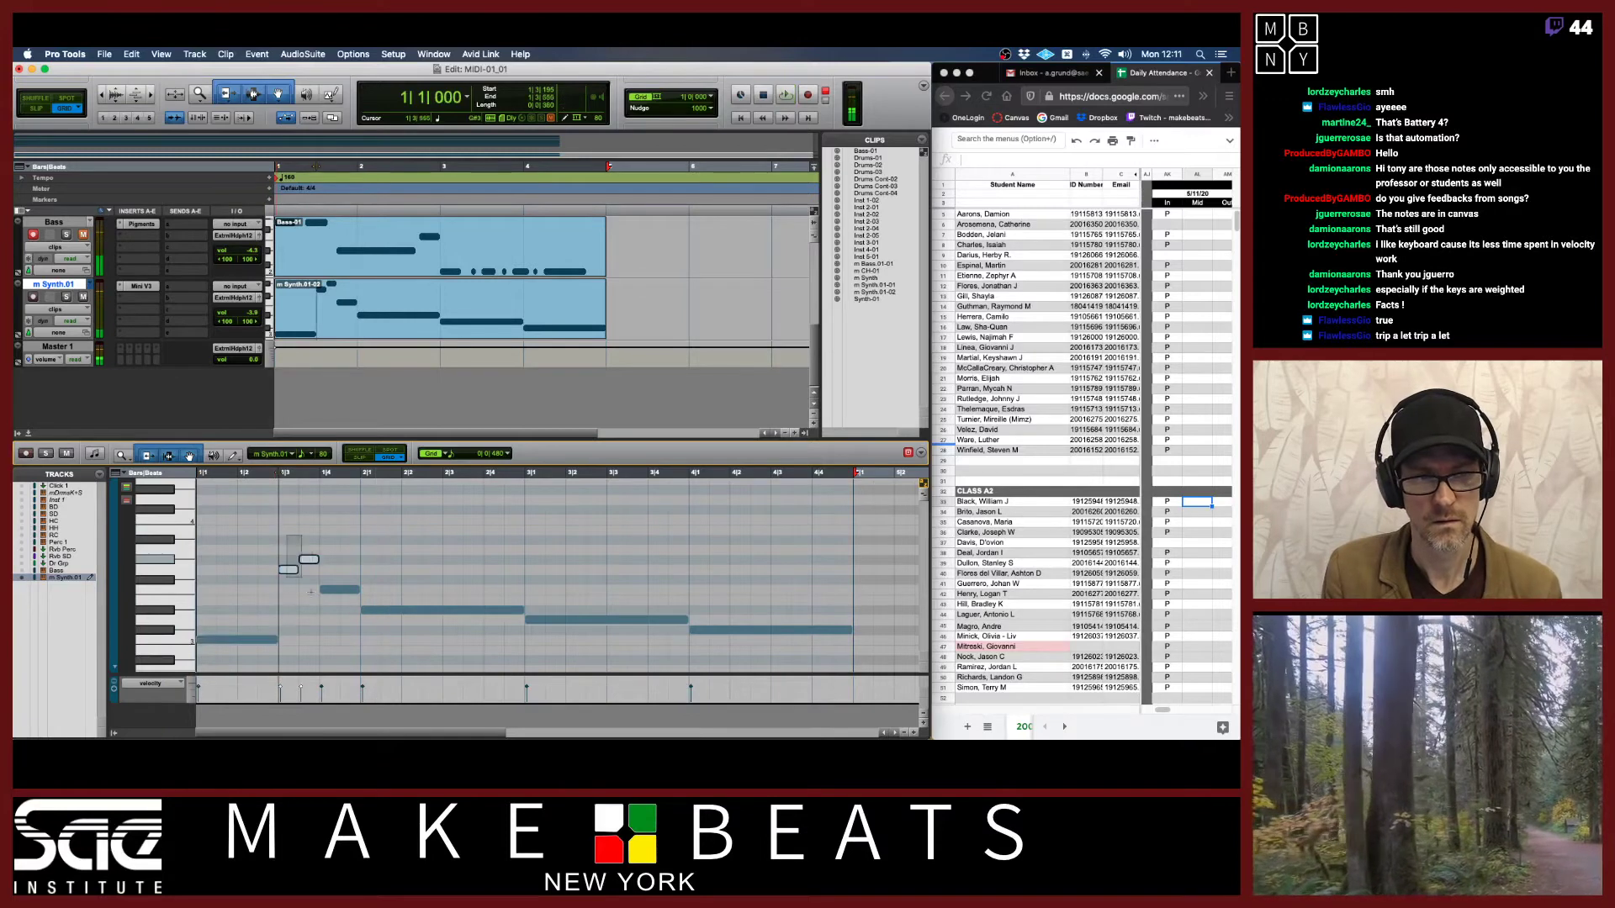
Move bar 1's two middle notes one beat earlier, shorten the first note to one beat, start the last at beat 3, and play back.
left_click_drag(318, 539, 243, 574)
left_click(273, 639)
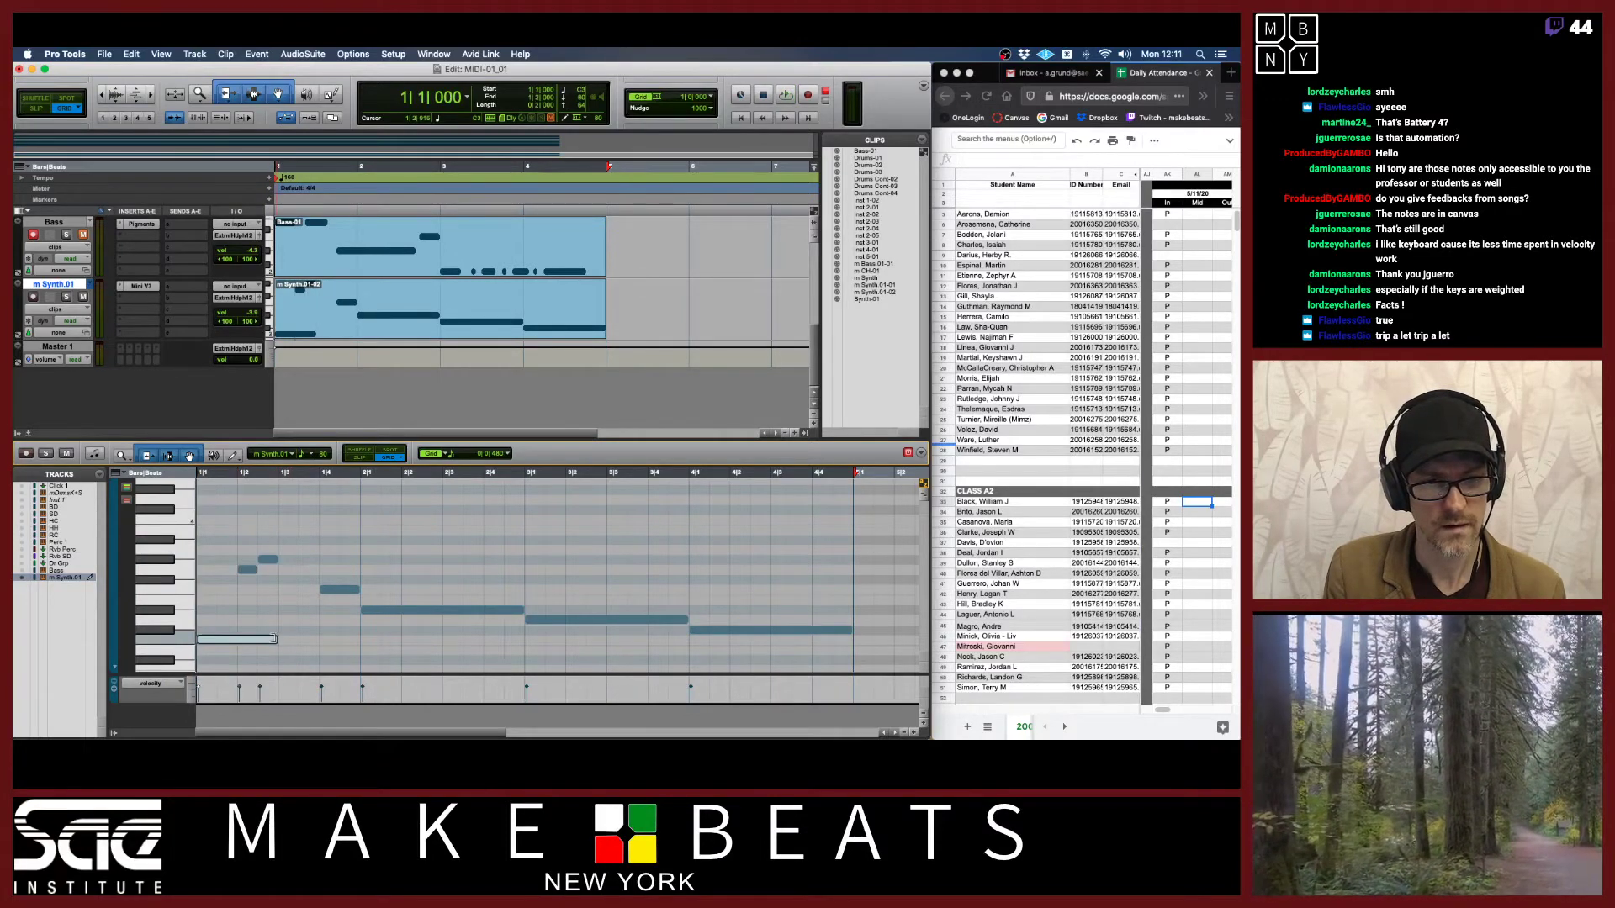
left_click_drag(273, 639, 237, 640)
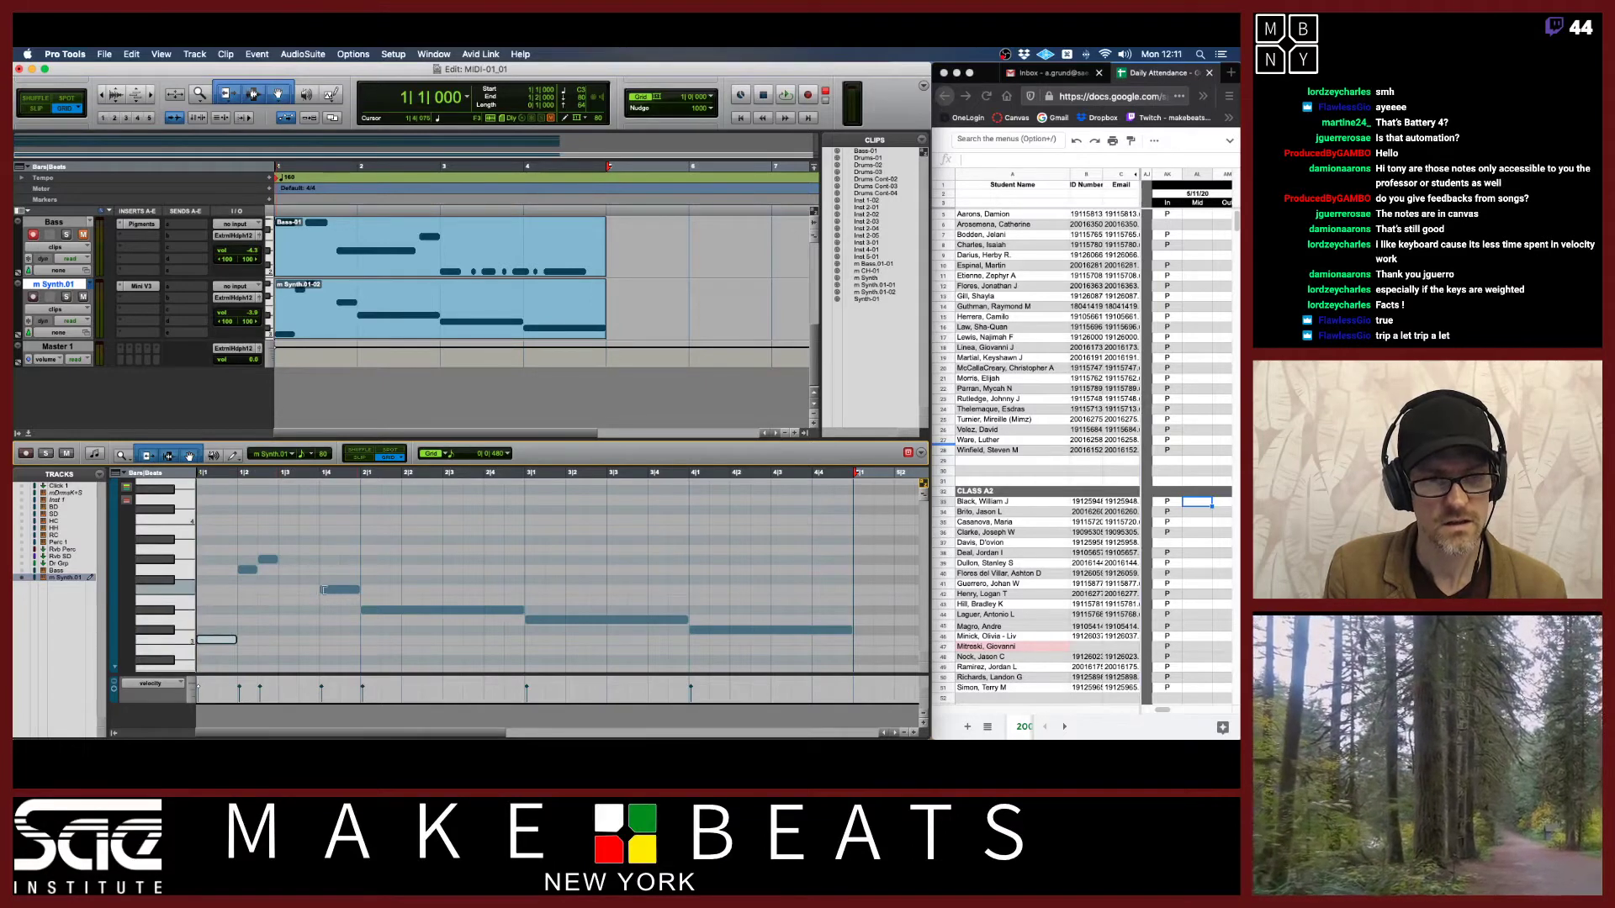
left_click_drag(323, 591, 286, 593)
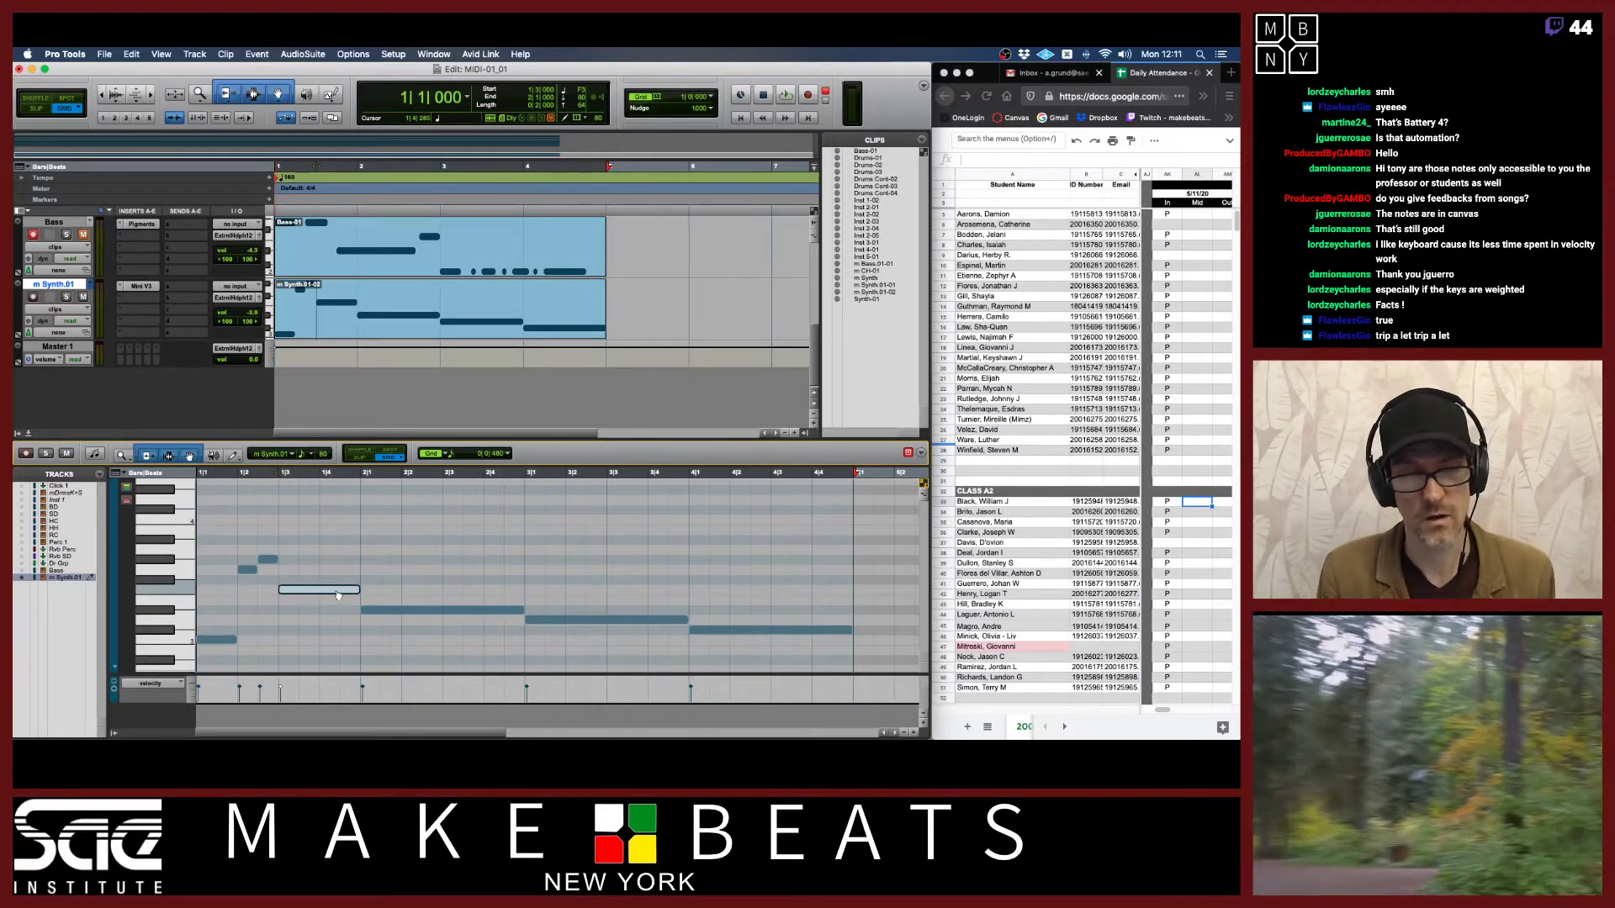
key("space")
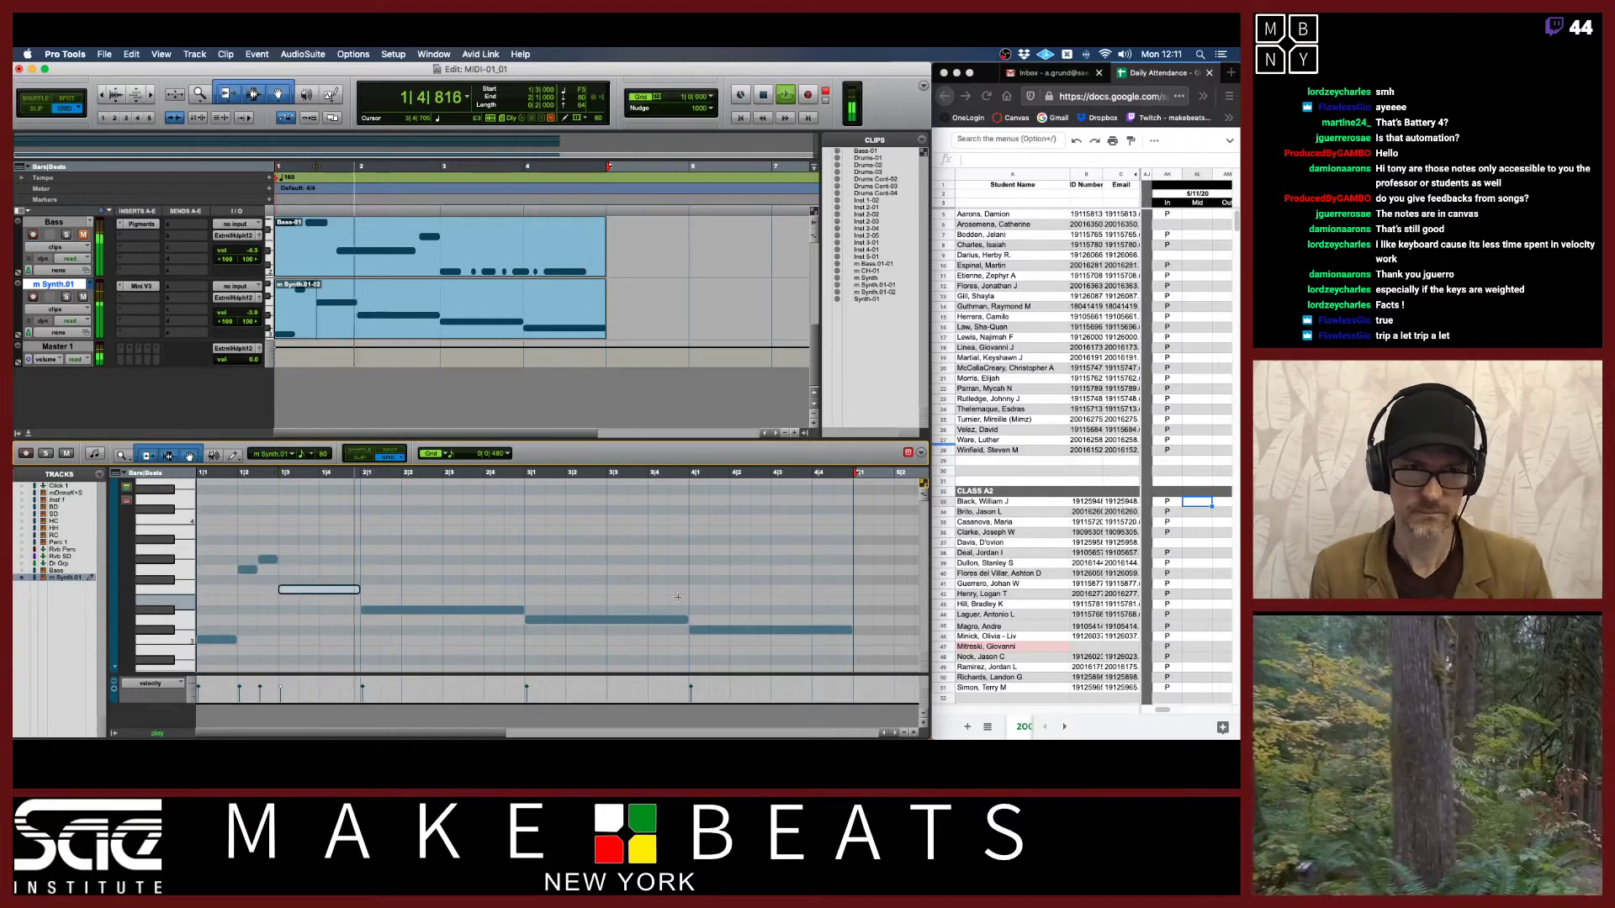
key("space")
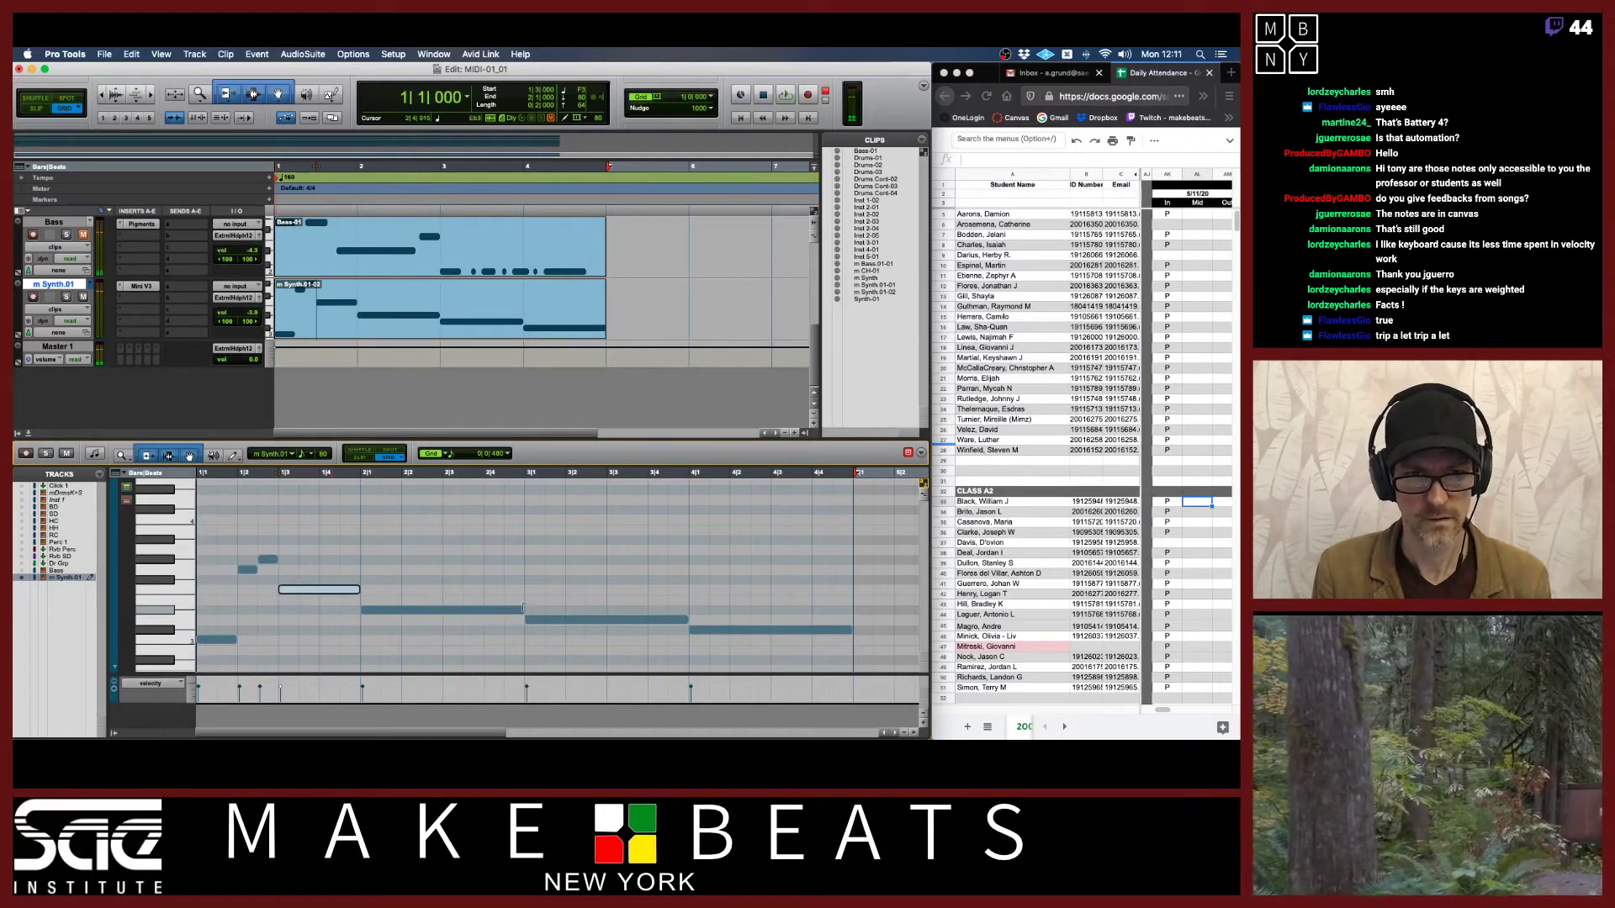
Shorten bar 2's long note to two beats, add three rising 1/8 notes and one lower 1/8 note after it, and play back.
left_click(515, 612)
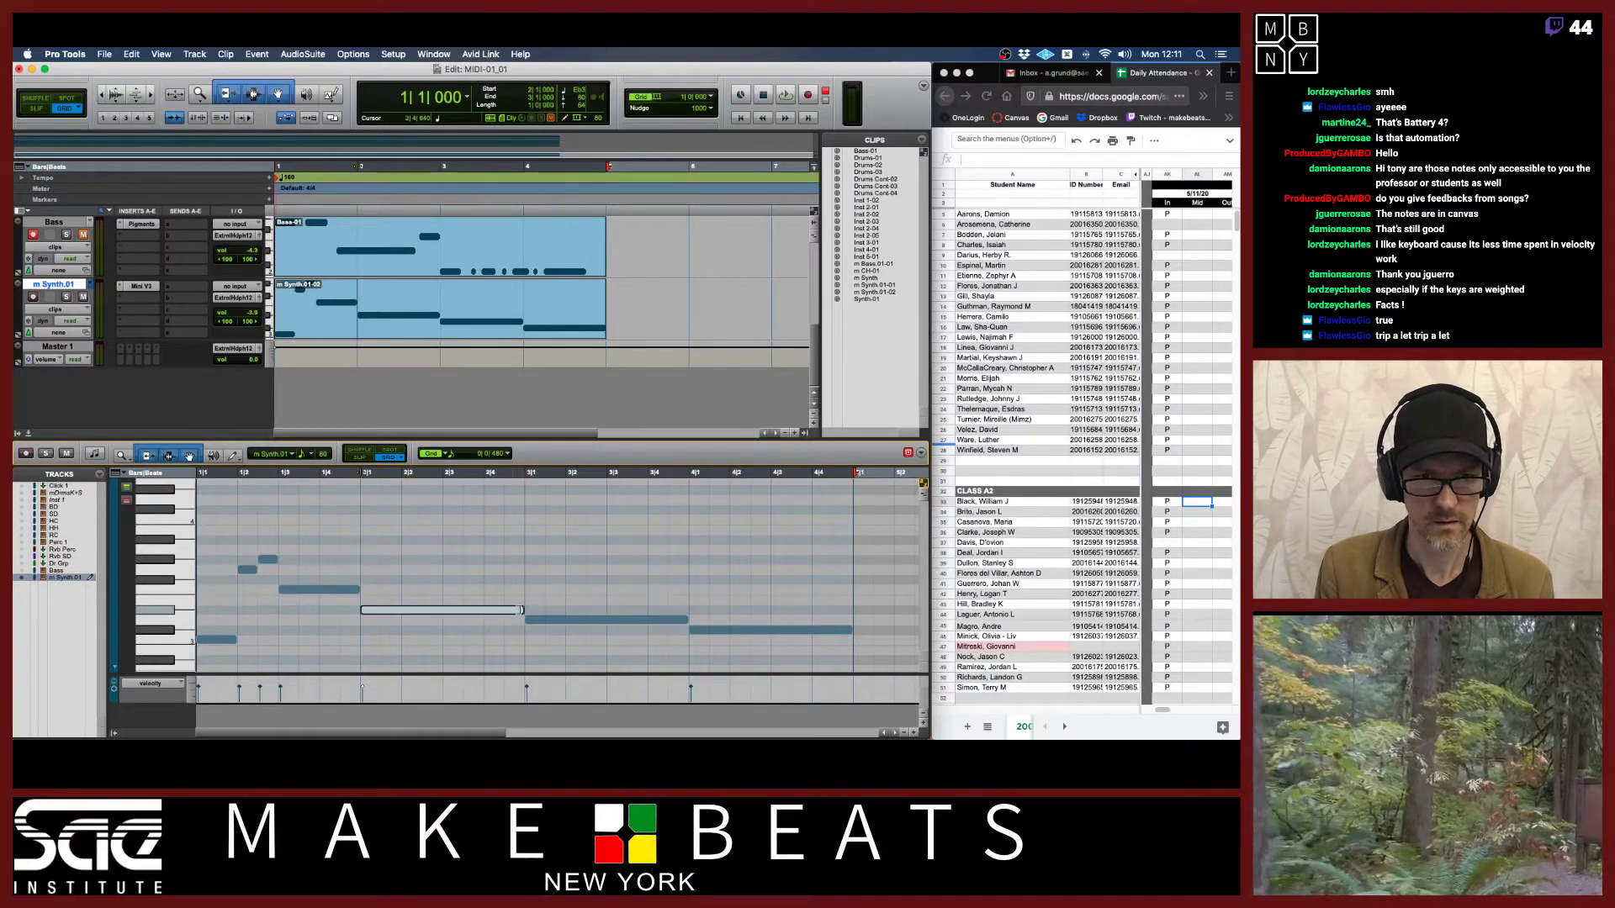
left_click_drag(515, 611, 441, 611)
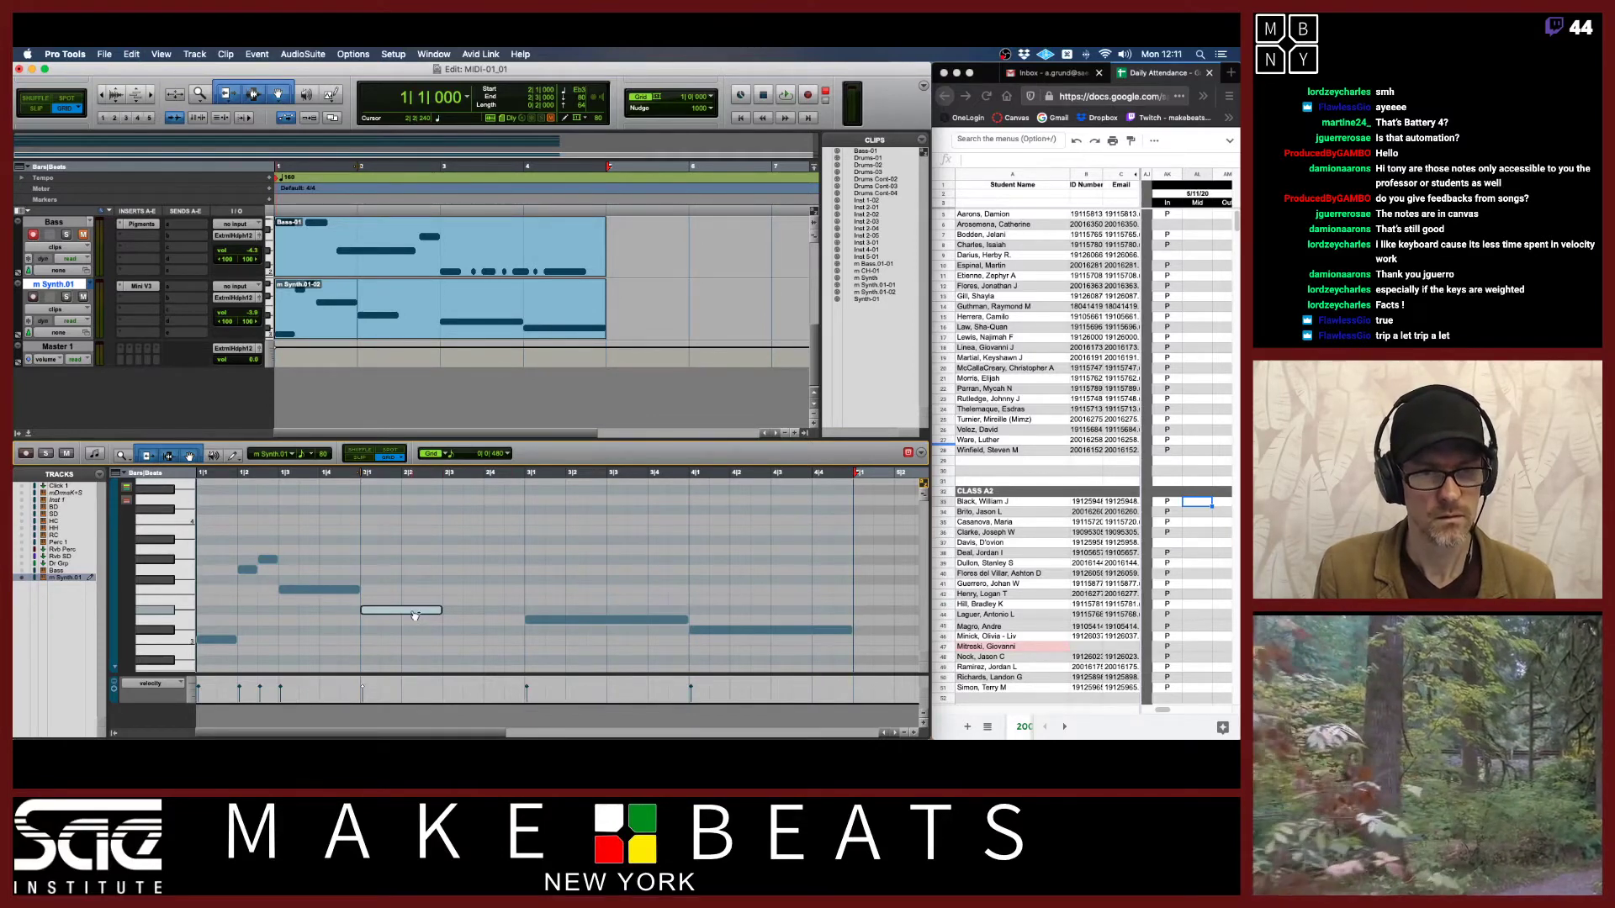
left_click_drag(413, 615, 494, 562)
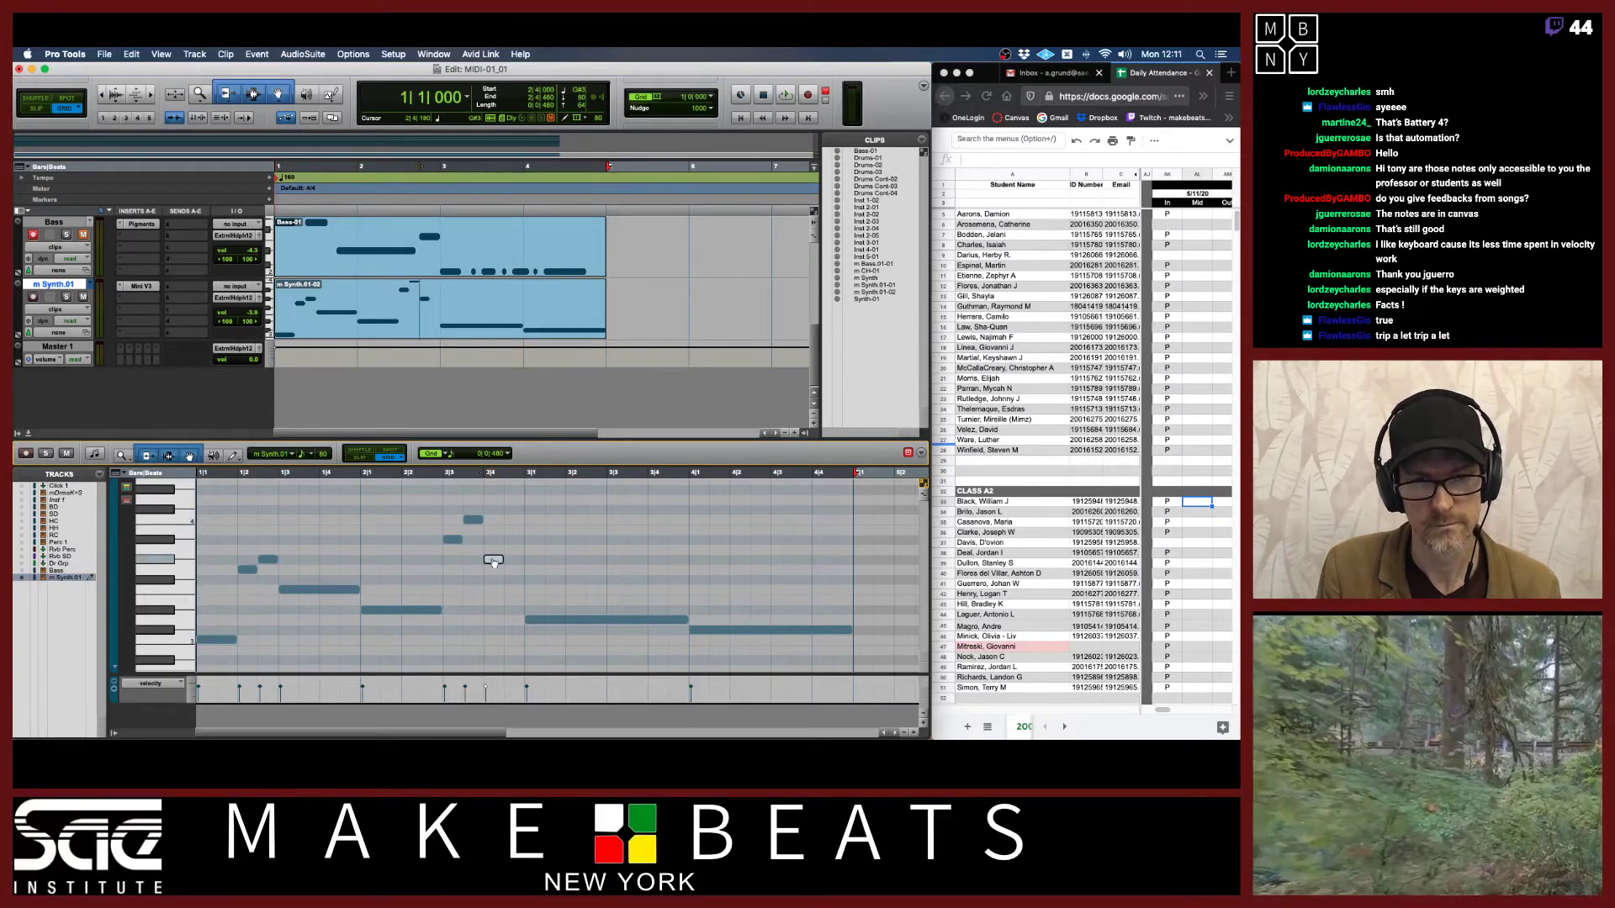
mouse_move(494, 562)
left_mouse_down()
mouse_move(494, 500)
mouse_move(523, 568)
left_mouse_up()
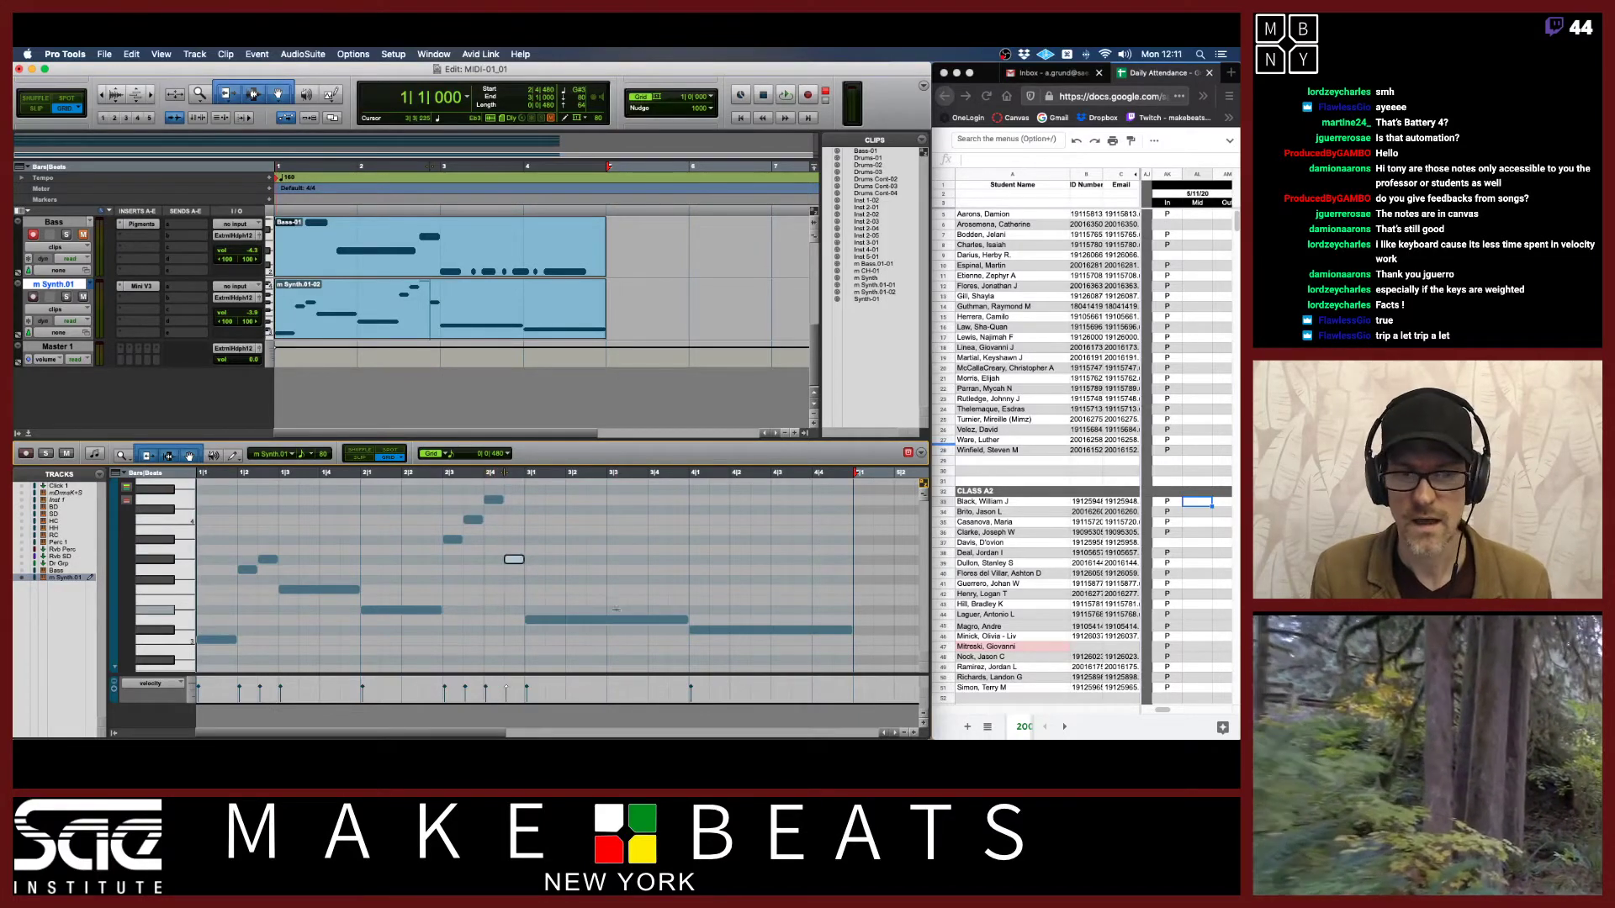
key("space")
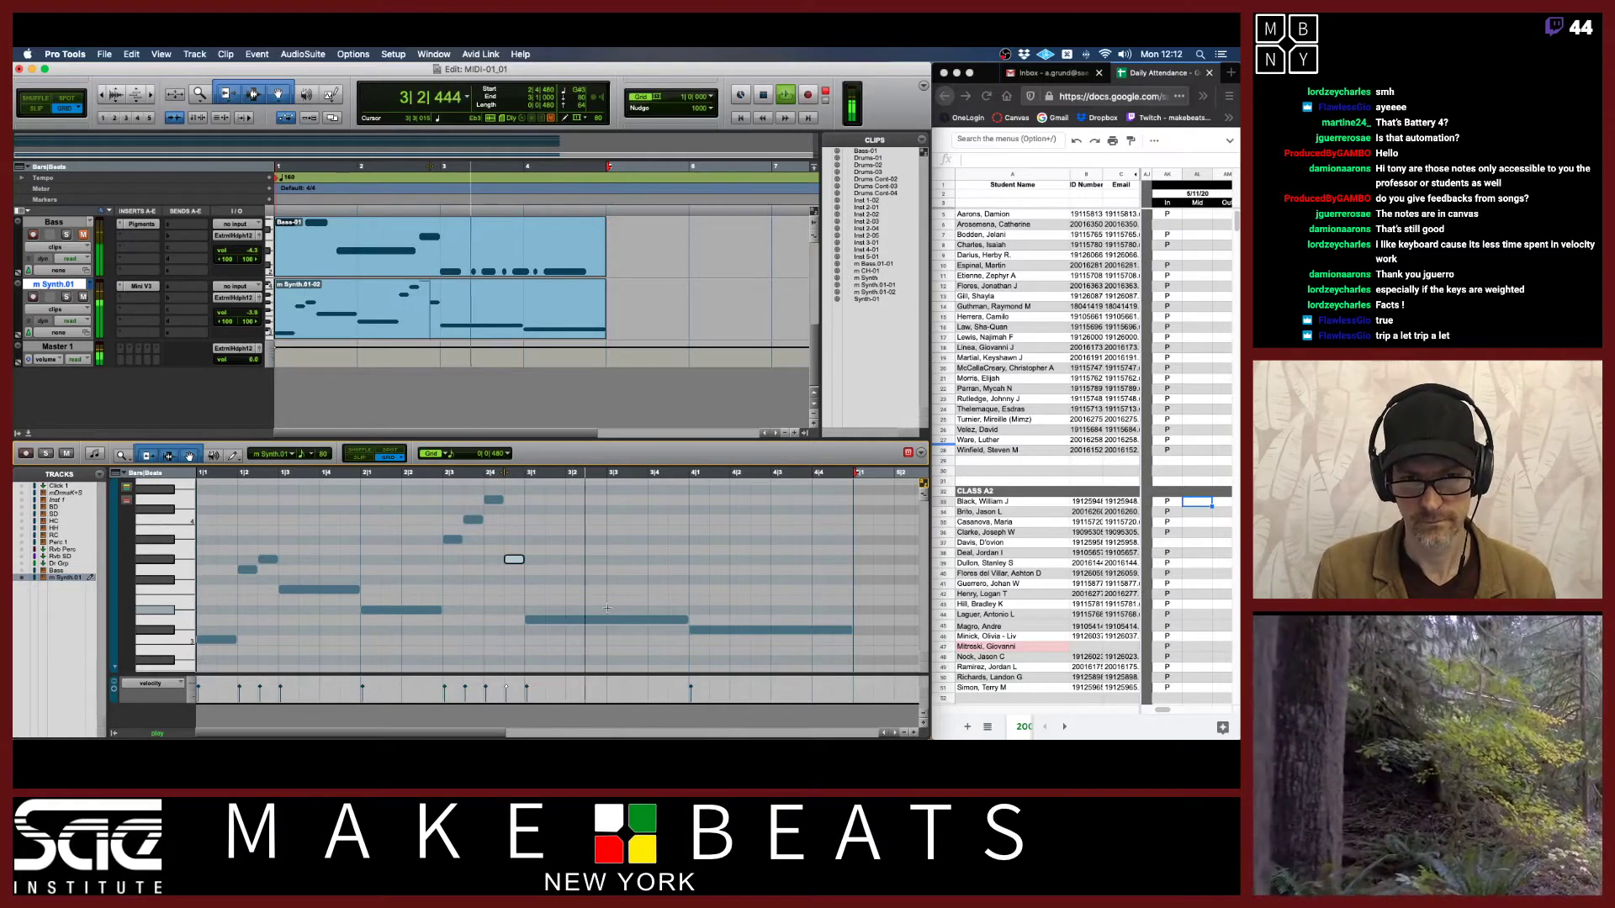
key("space")
Shorten bar 3's long note to two beats and set the MIDI editor grid to 1/16 note.
left_click_drag(687, 619, 606, 620)
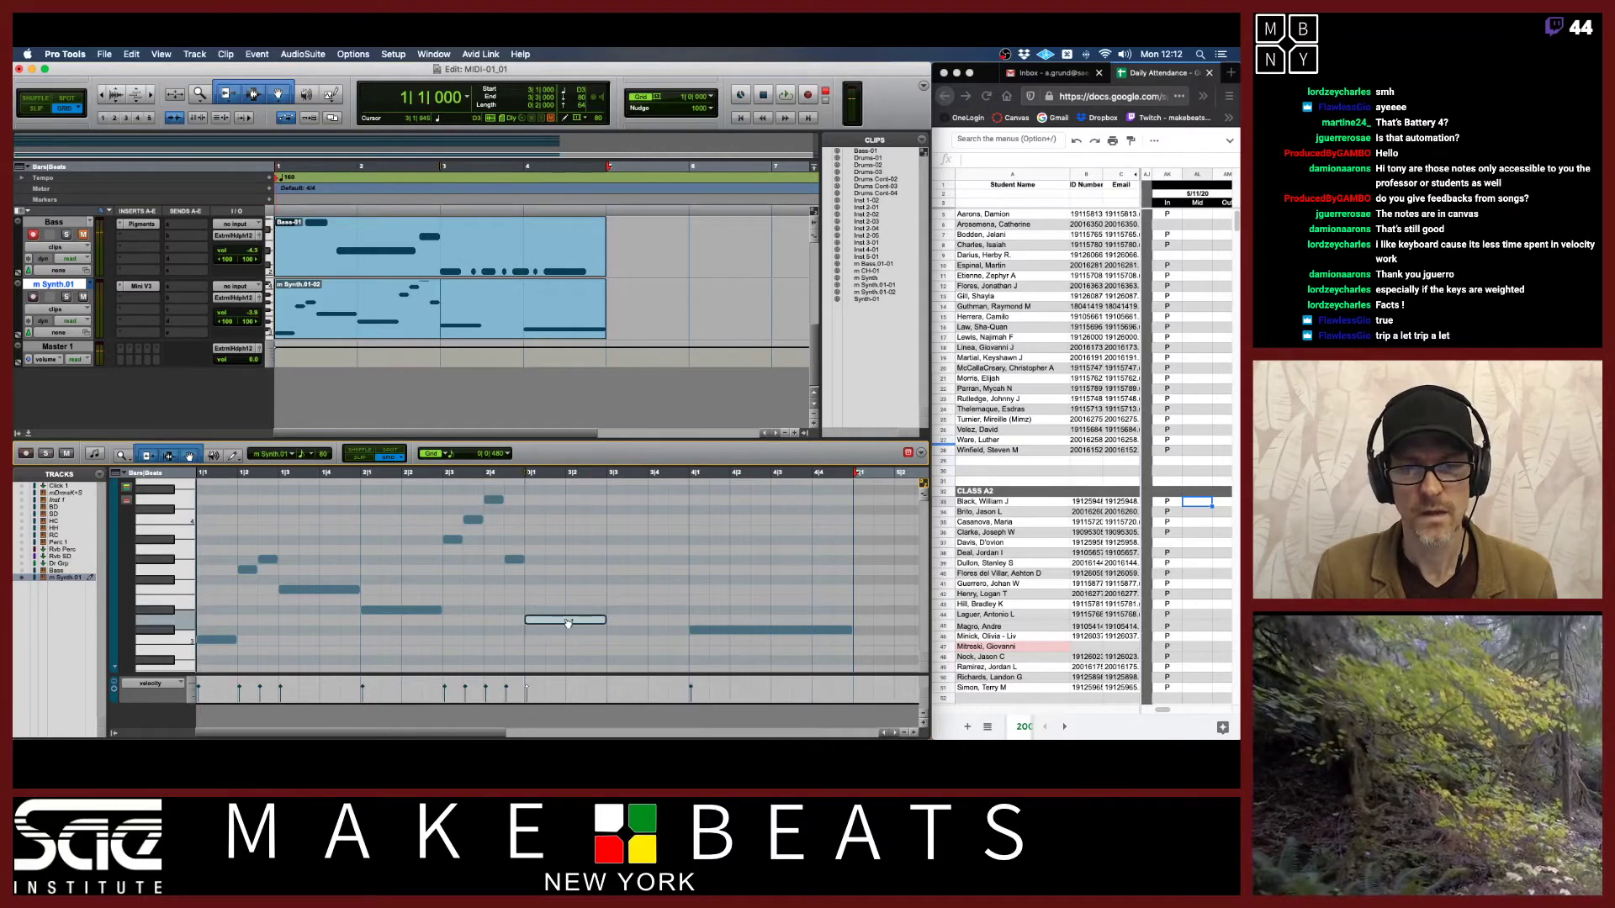
left_click(507, 455)
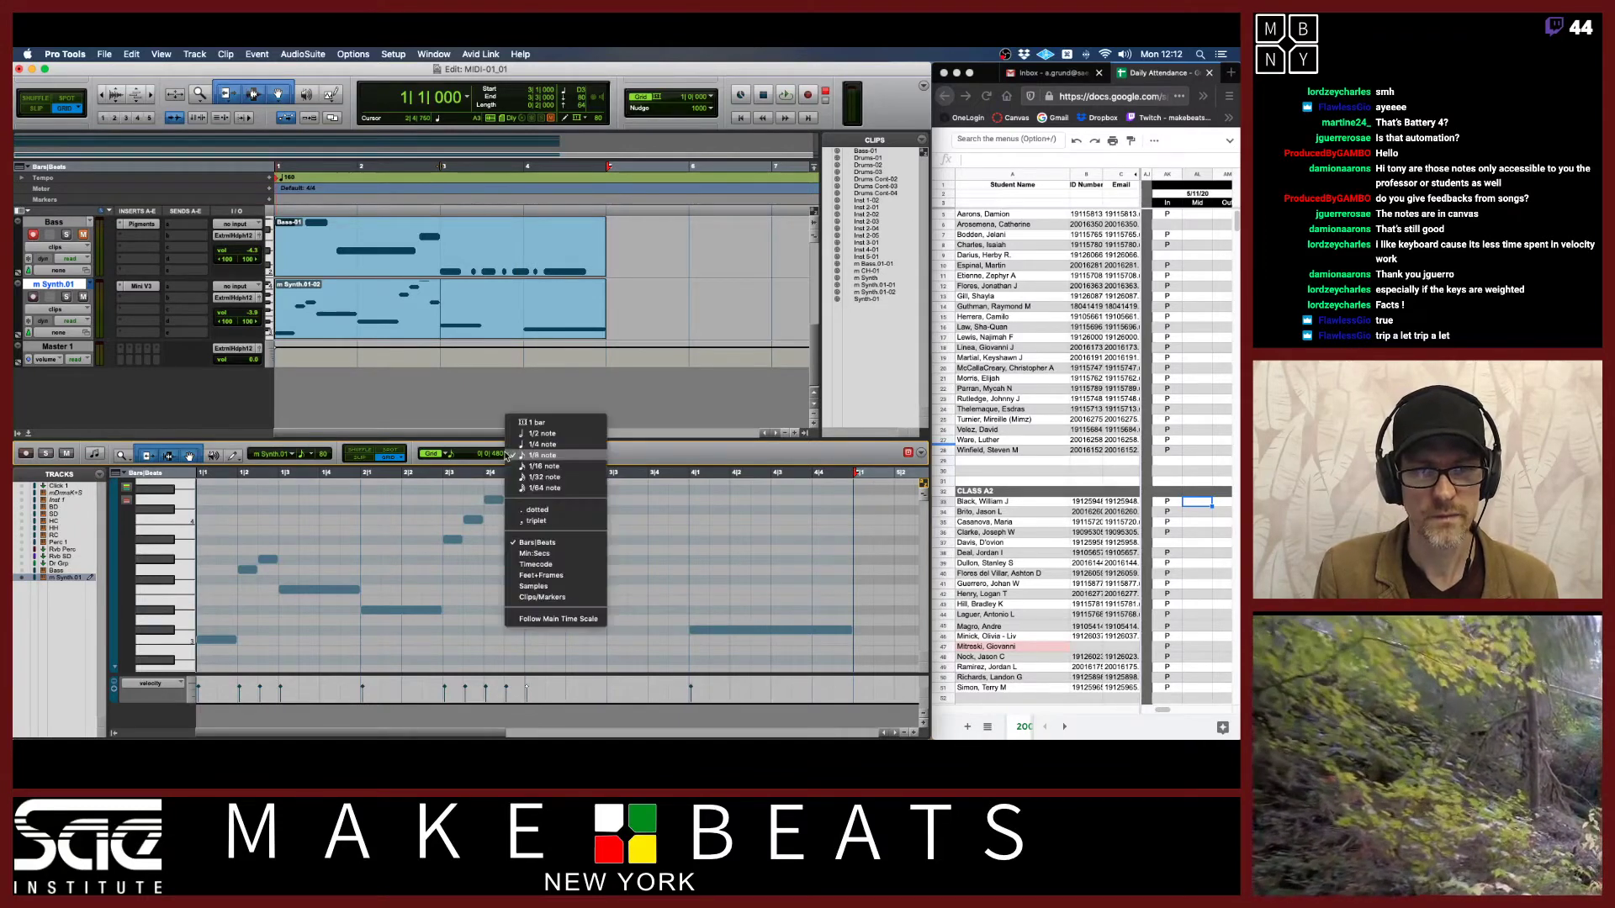
left_click(539, 466)
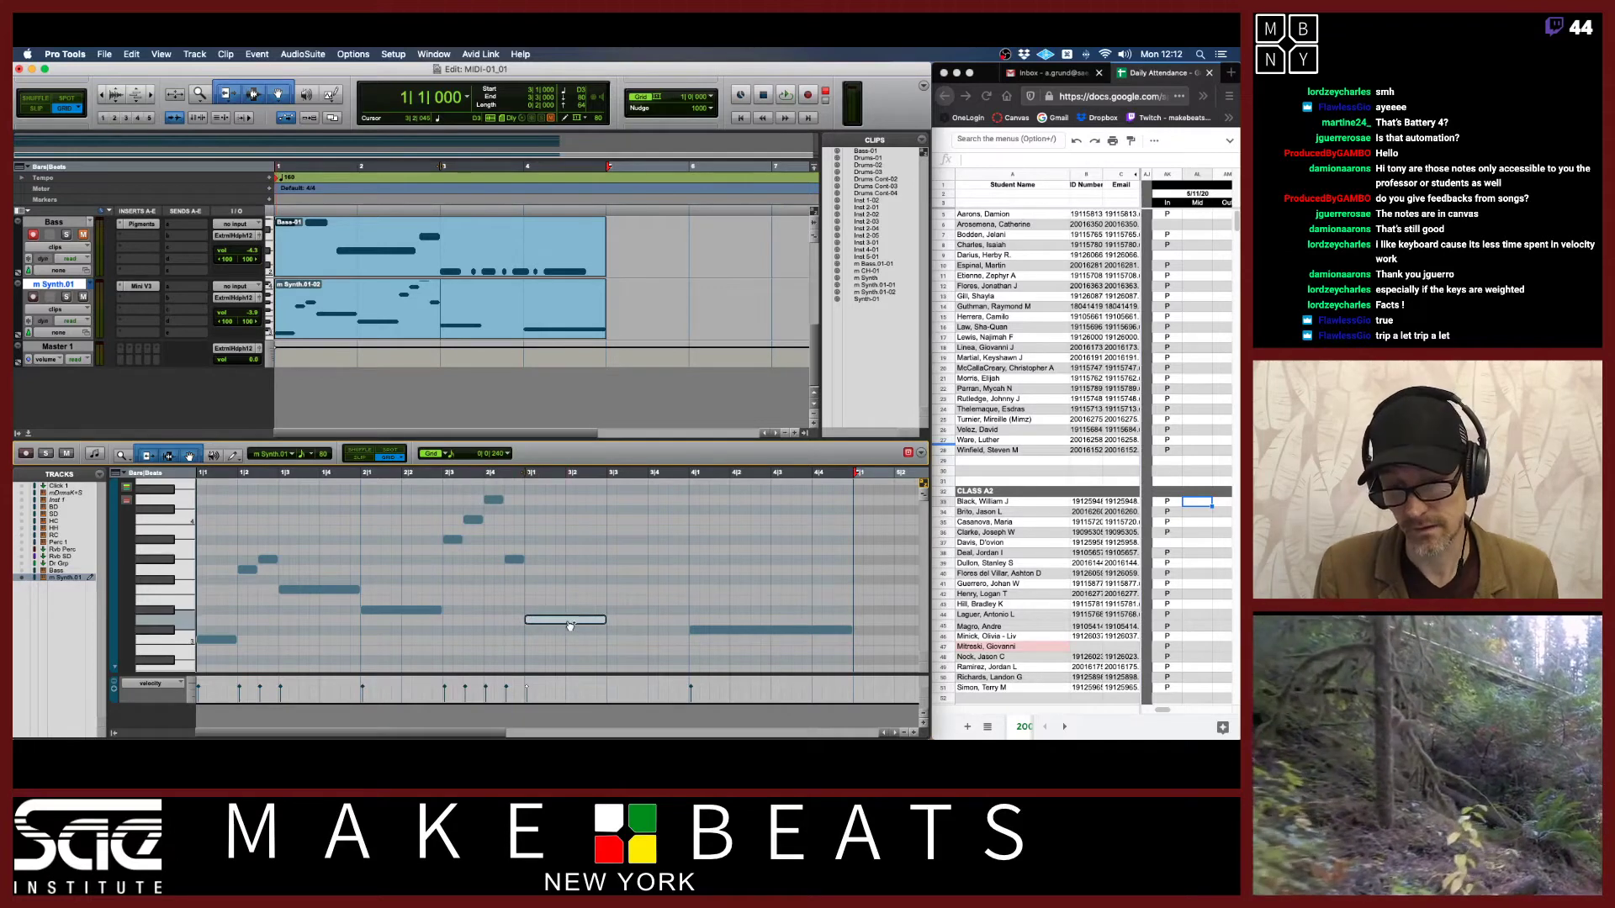
Fill the second half of bar 3 with a rising run of three 1/8 notes and two 1/16 notes, and play it back.
left_click_drag(569, 626, 655, 591)
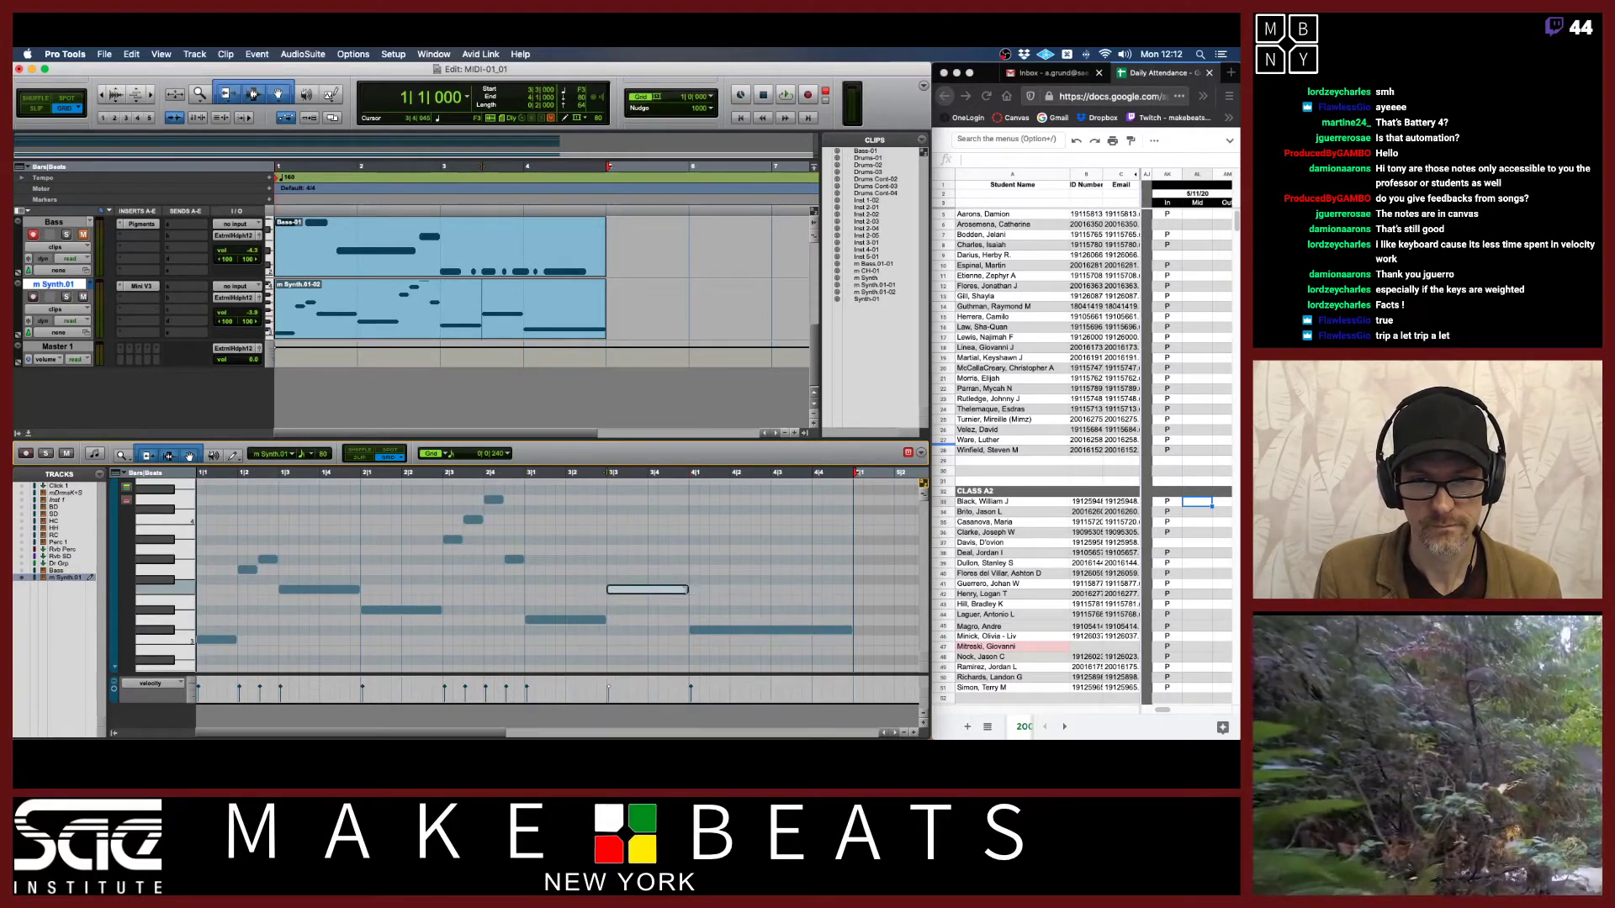
left_click_drag(653, 597, 616, 660)
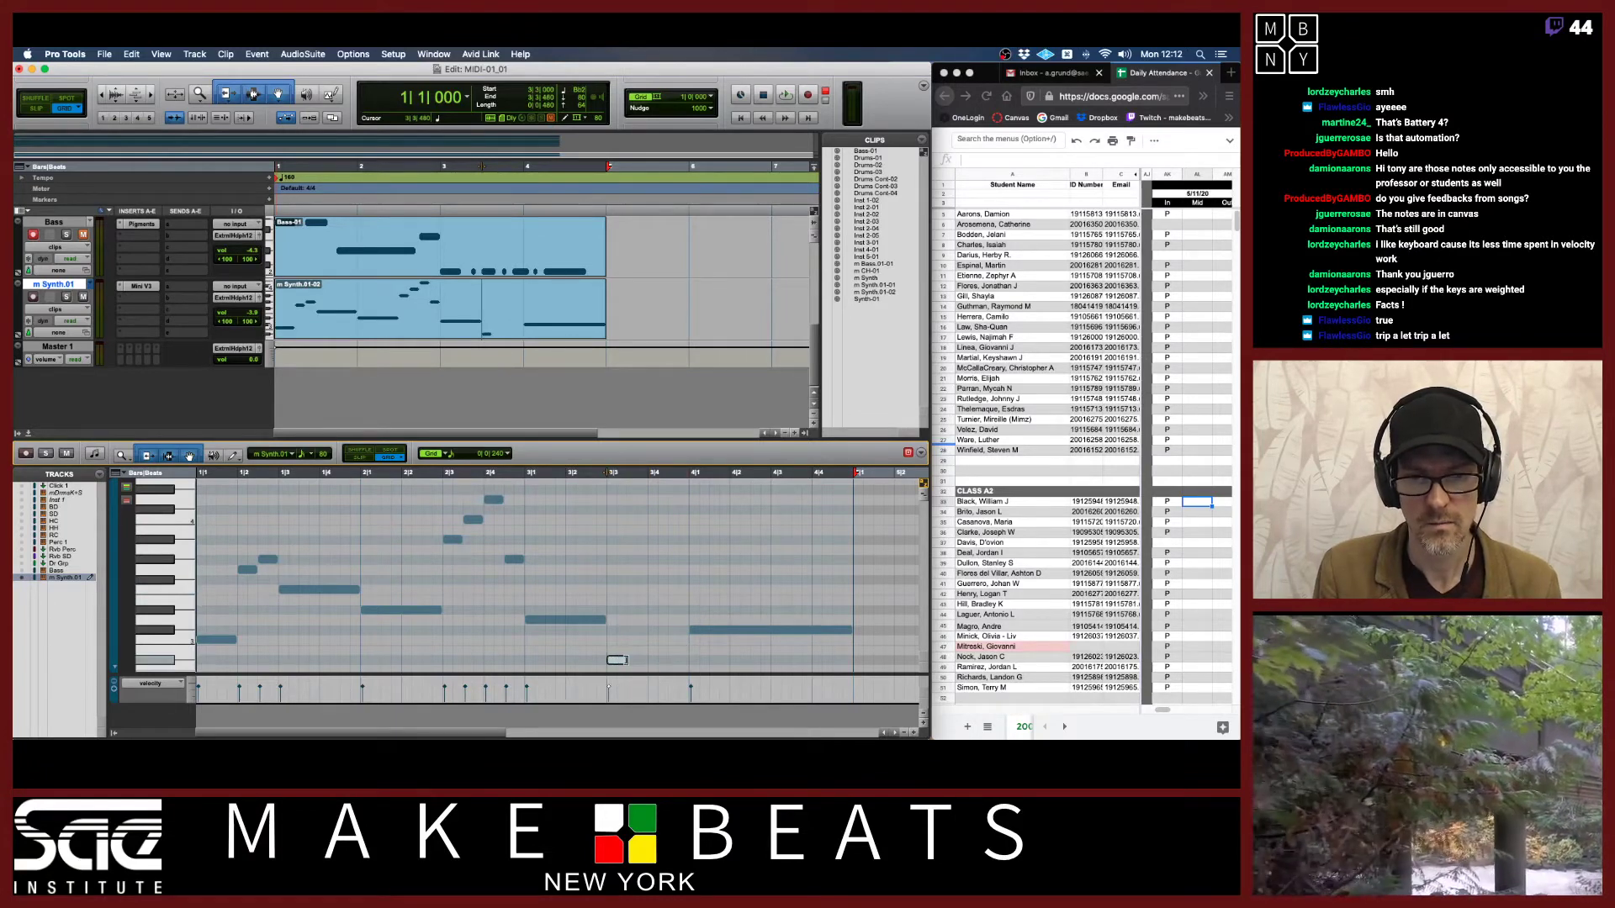
left_click(631, 642)
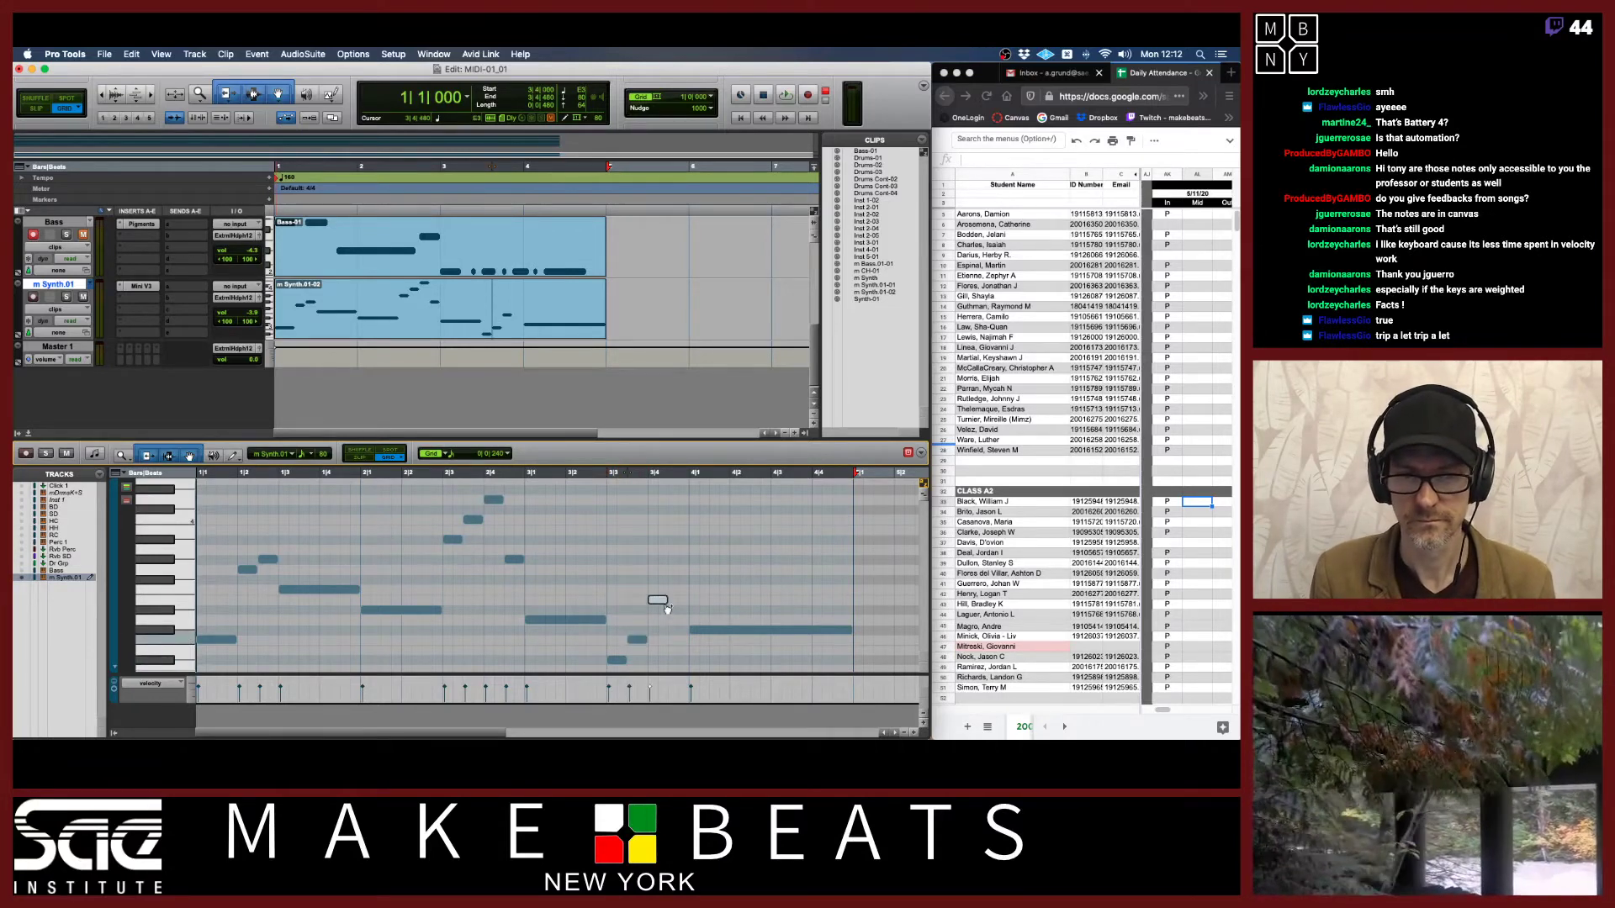
left_click(667, 611)
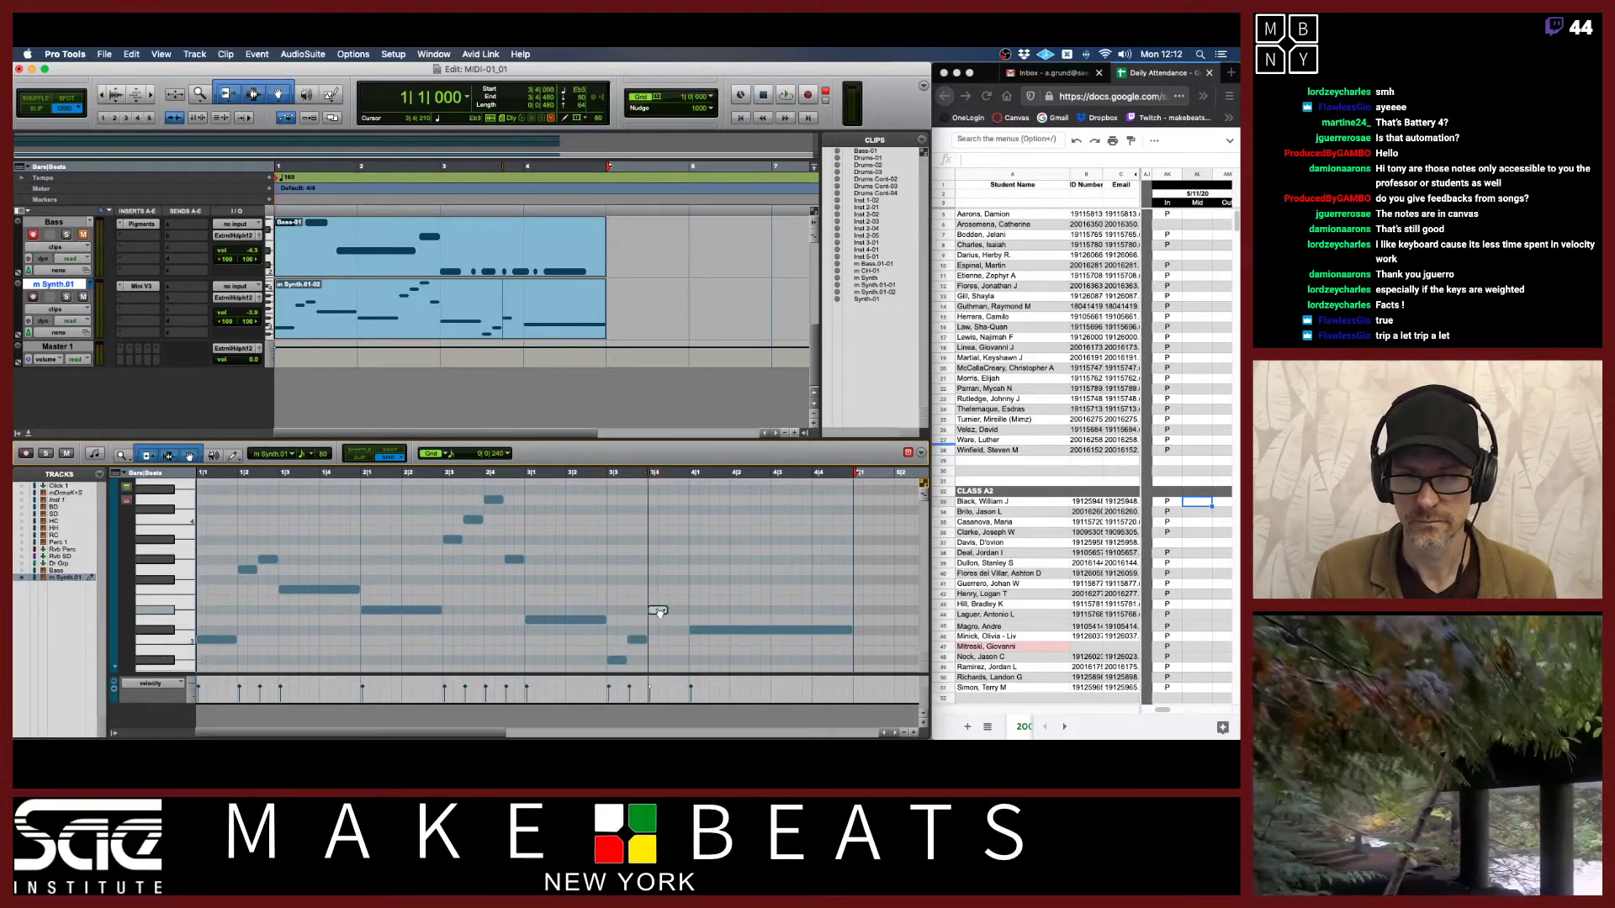
left_click(678, 589)
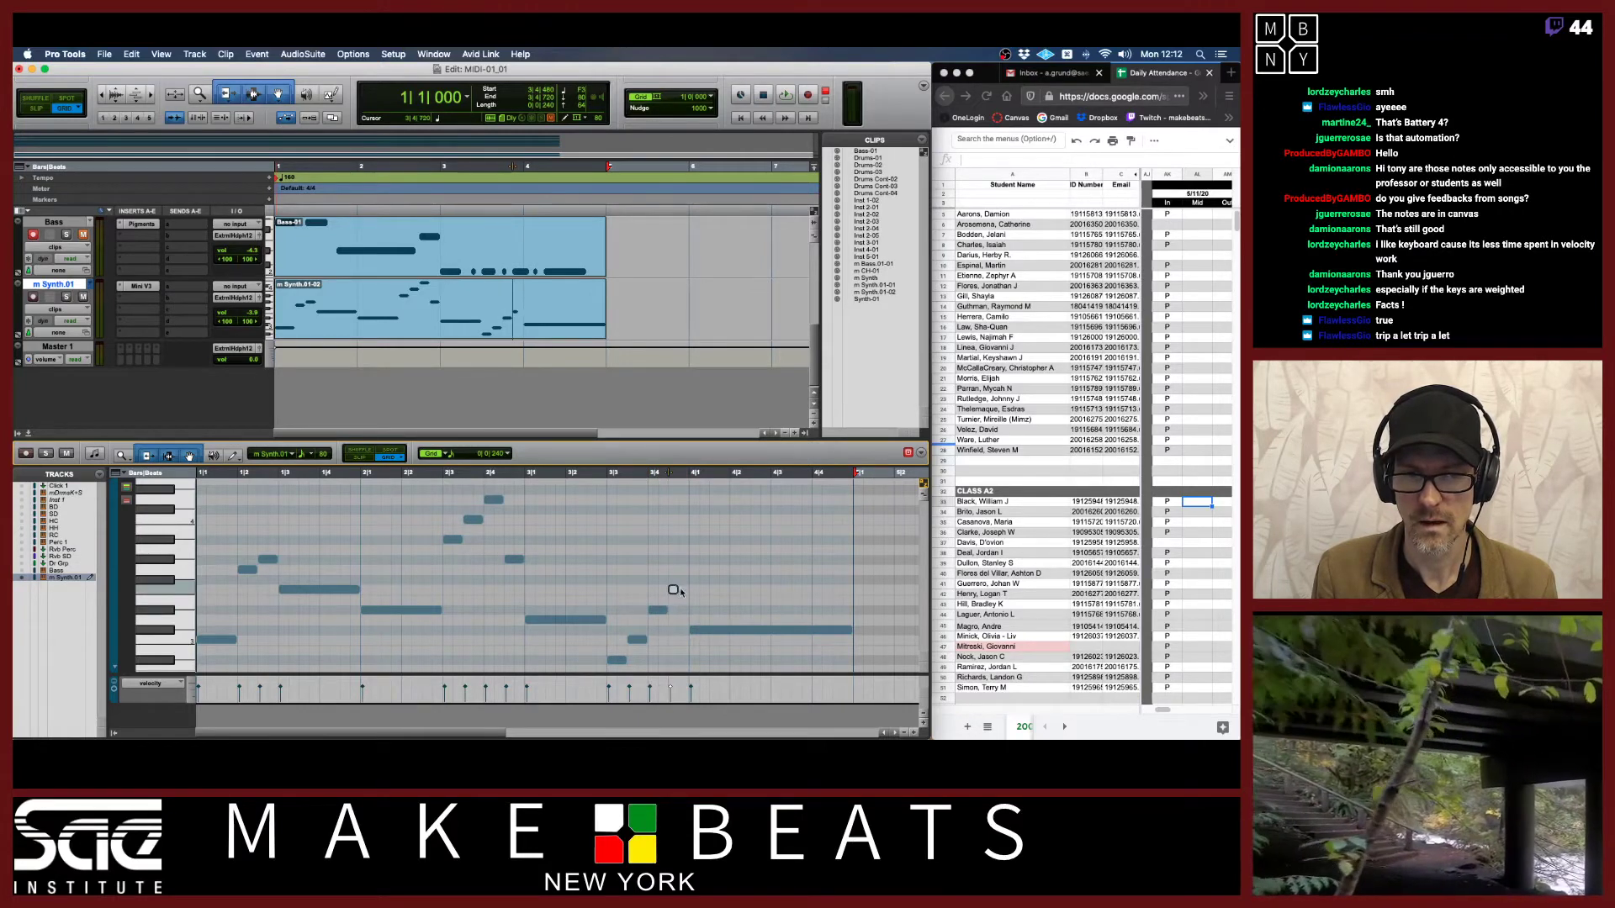
left_click(673, 589)
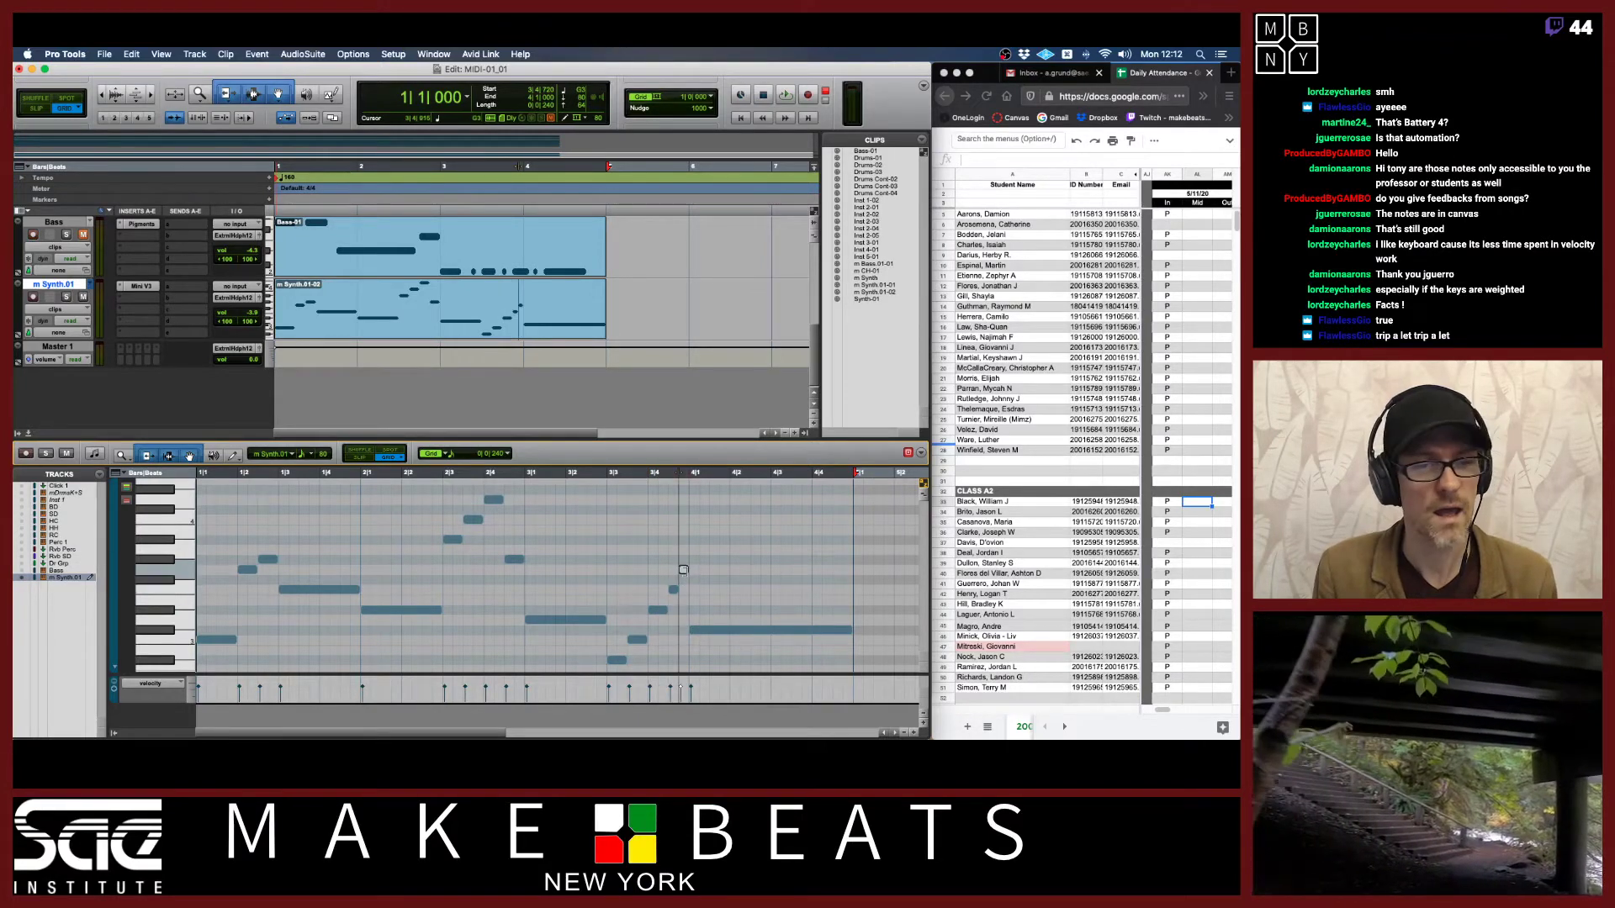
key("space")
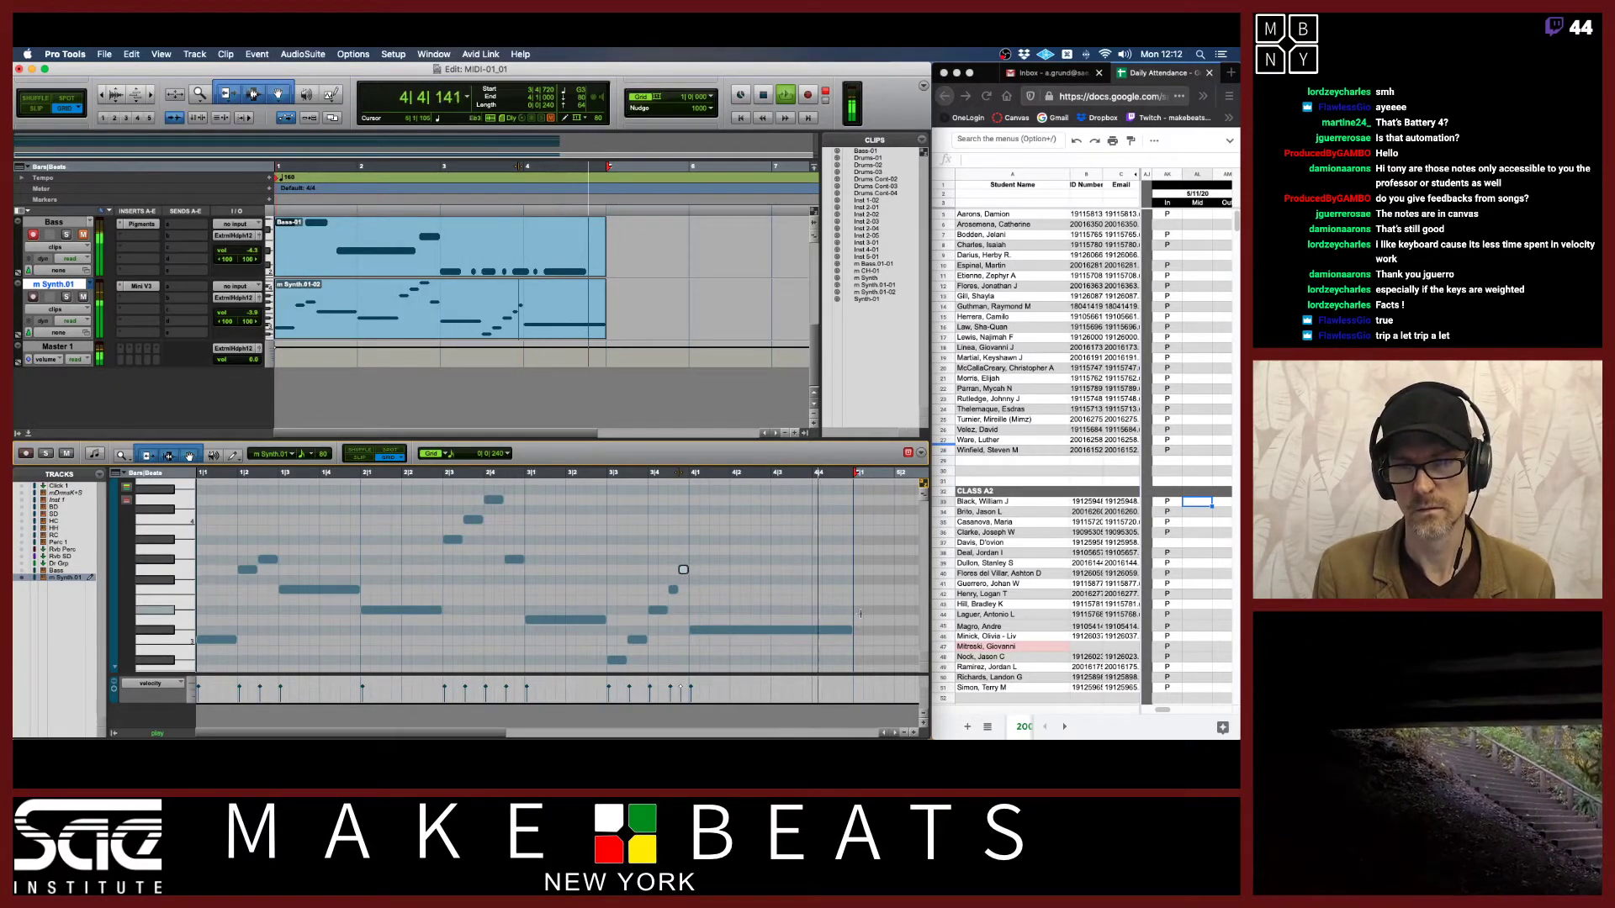
key("space")
Shorten bar 4's note to two beats and follow it with four descending 1/8 notes, lowering the last two by two semitones during playback.
left_click_drag(847, 630, 842, 594)
key("space")
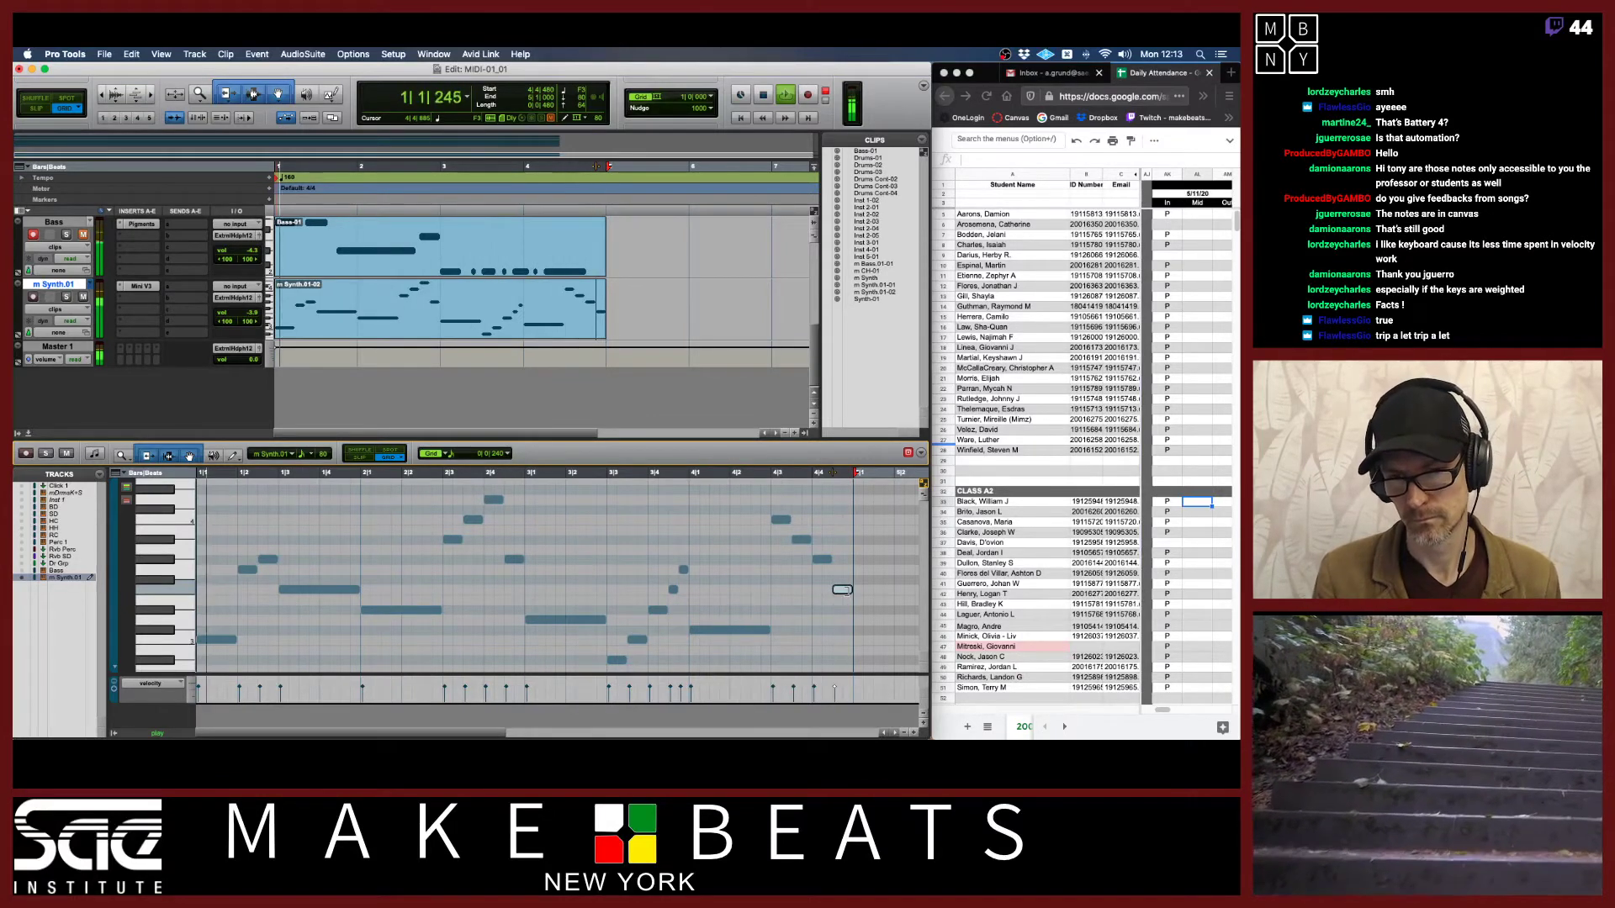
left_click_drag(822, 559, 822, 580)
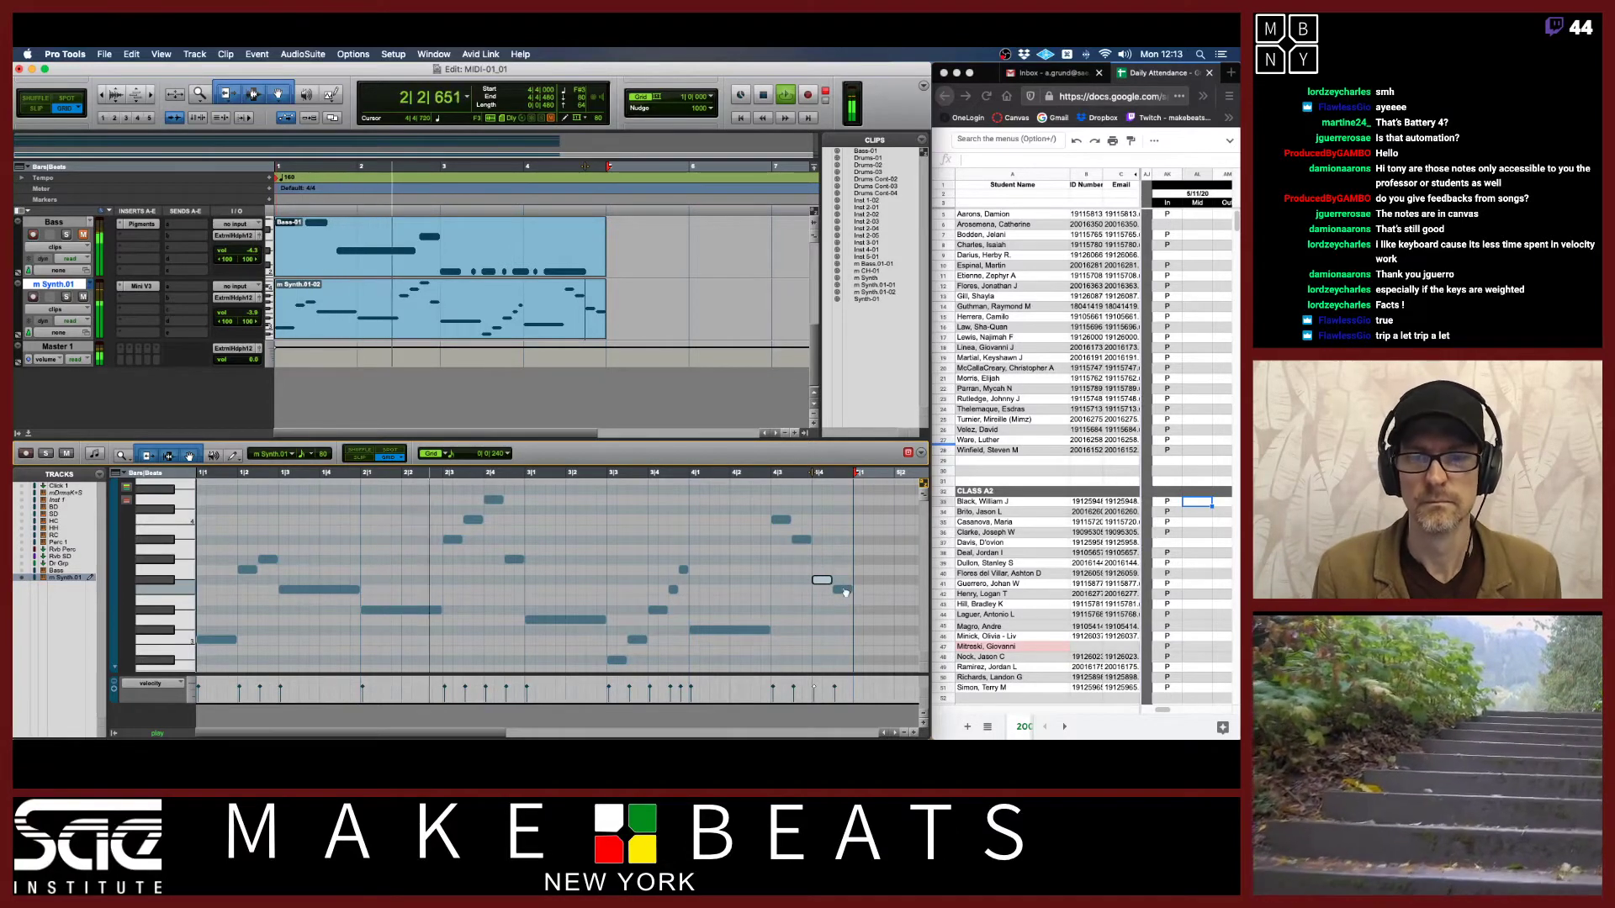
left_click_drag(844, 590, 846, 615)
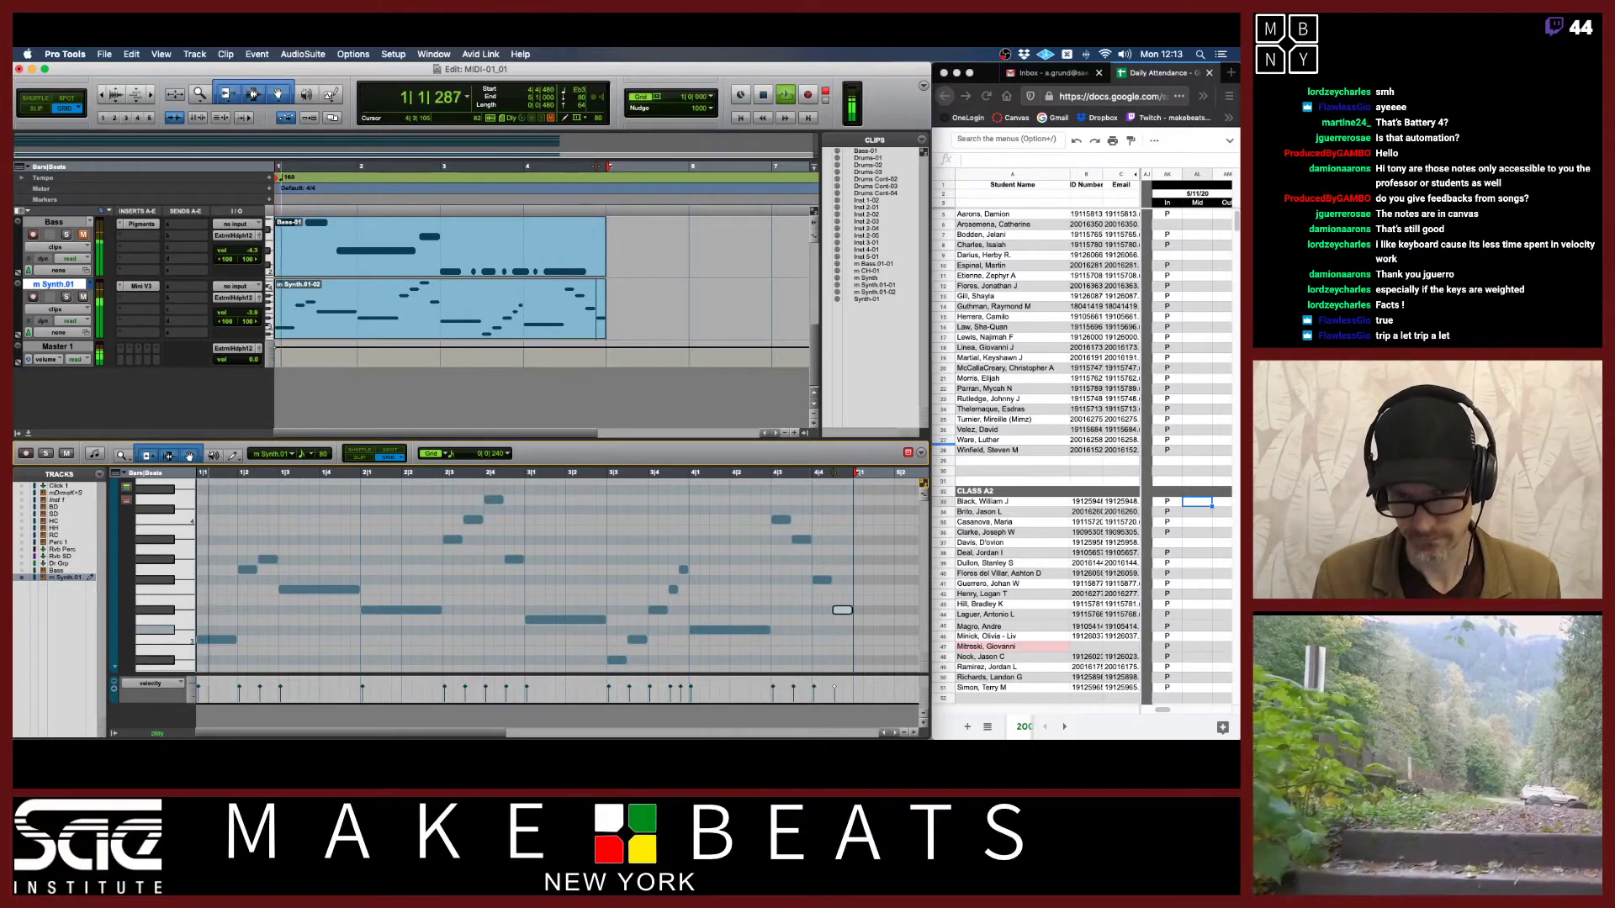
key("space")
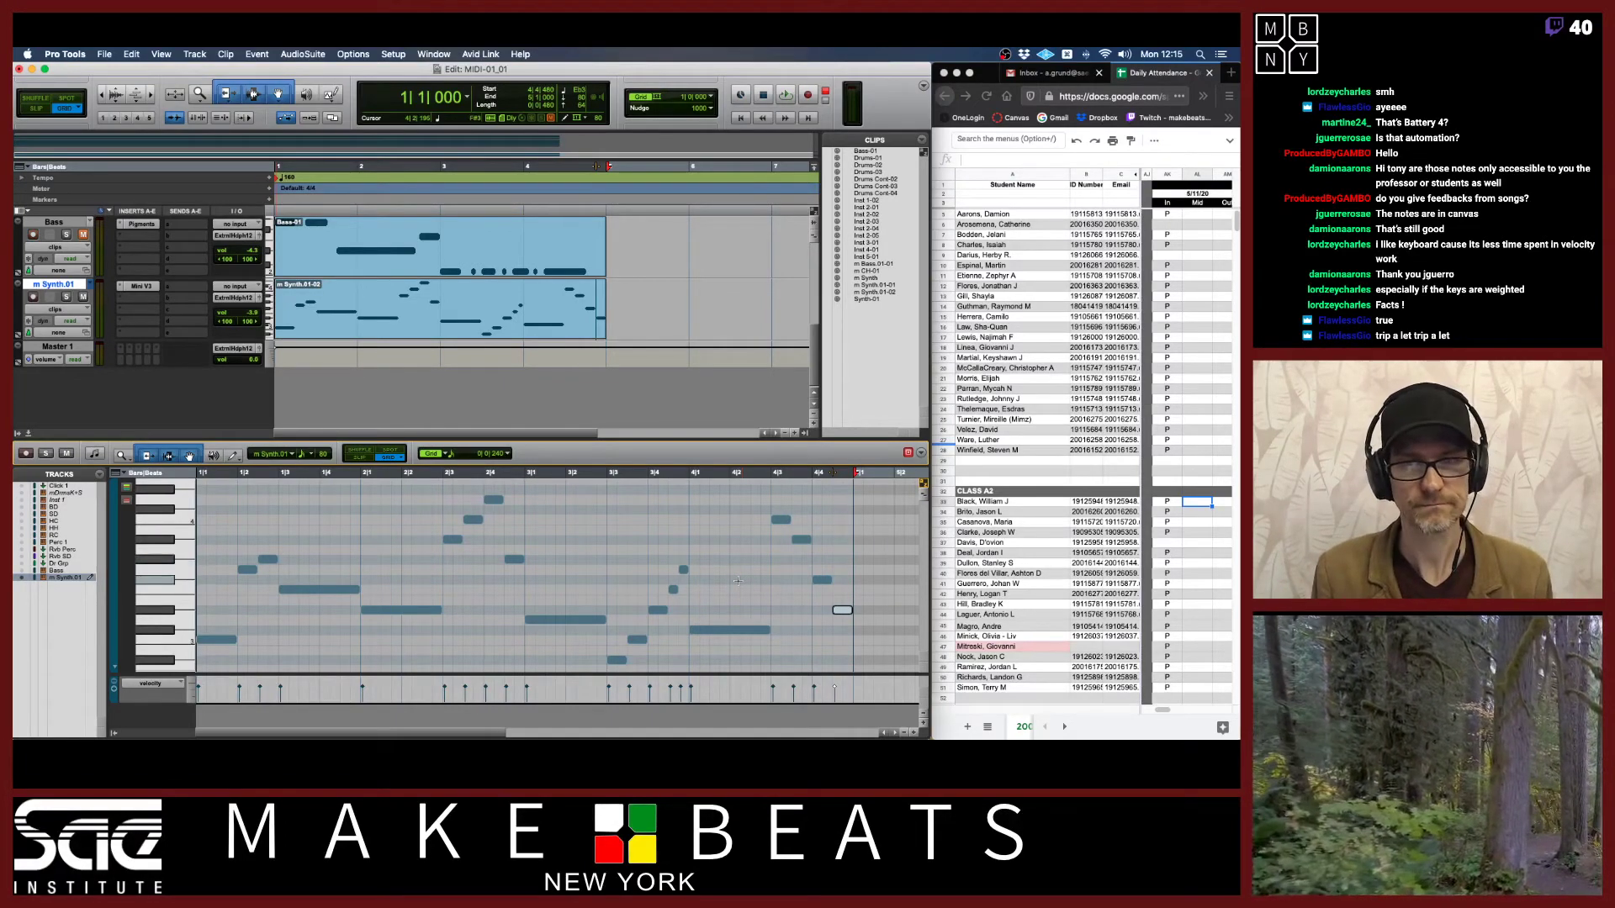
Switch to the Event Operations PDF in Preview and review its pages on the Event Operations window, duration, transposing and splitting notes.
key("super+Tab")
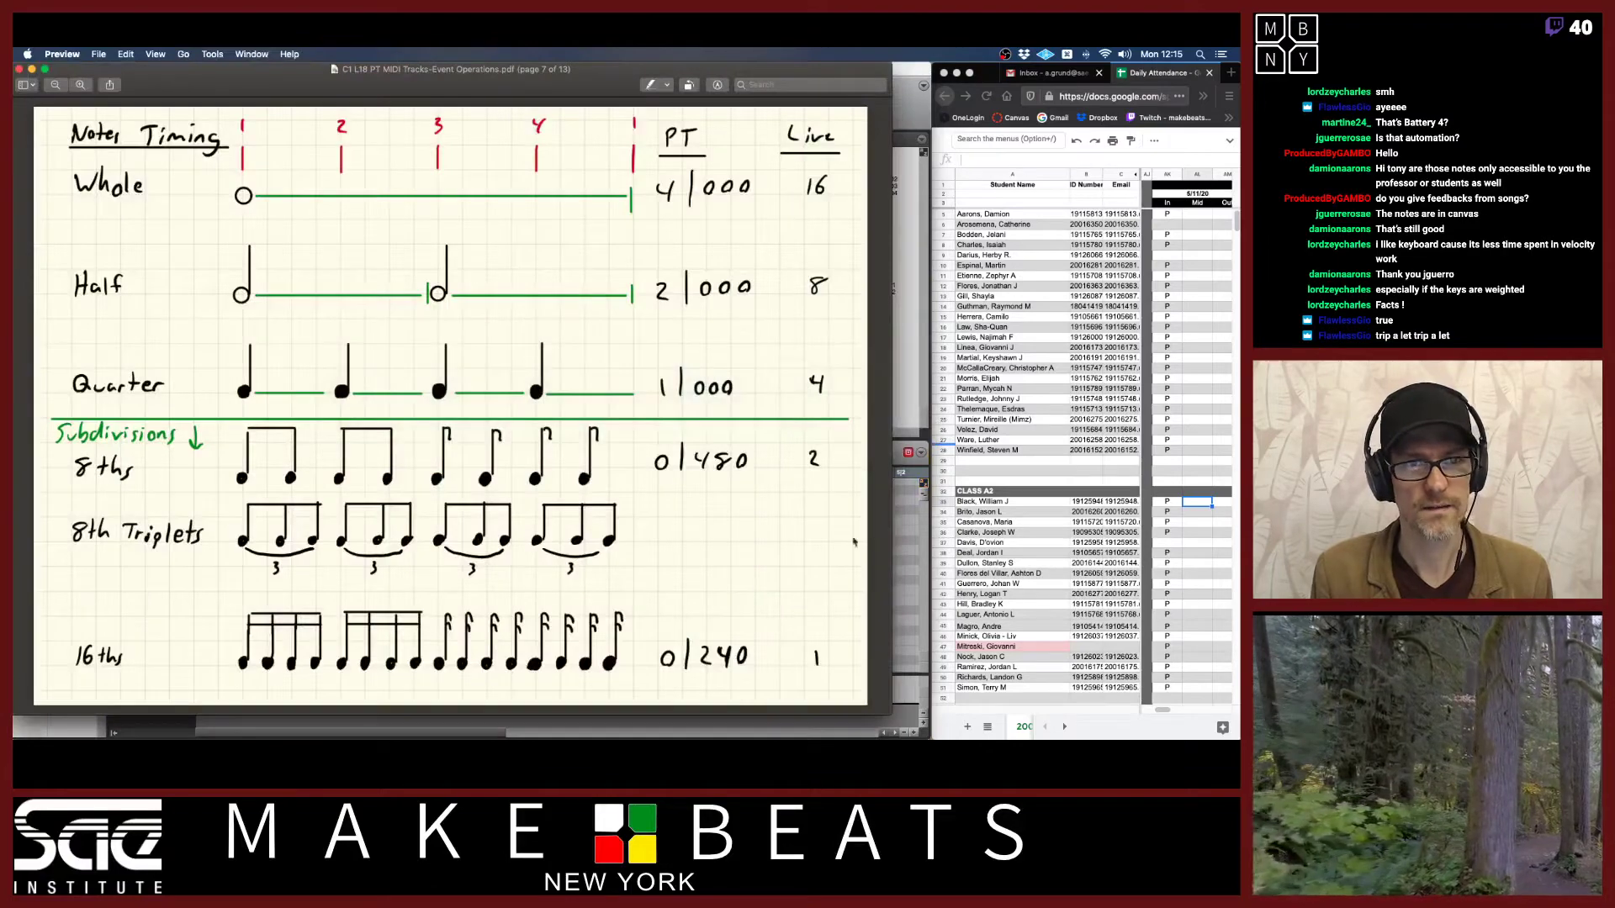
key("Down")
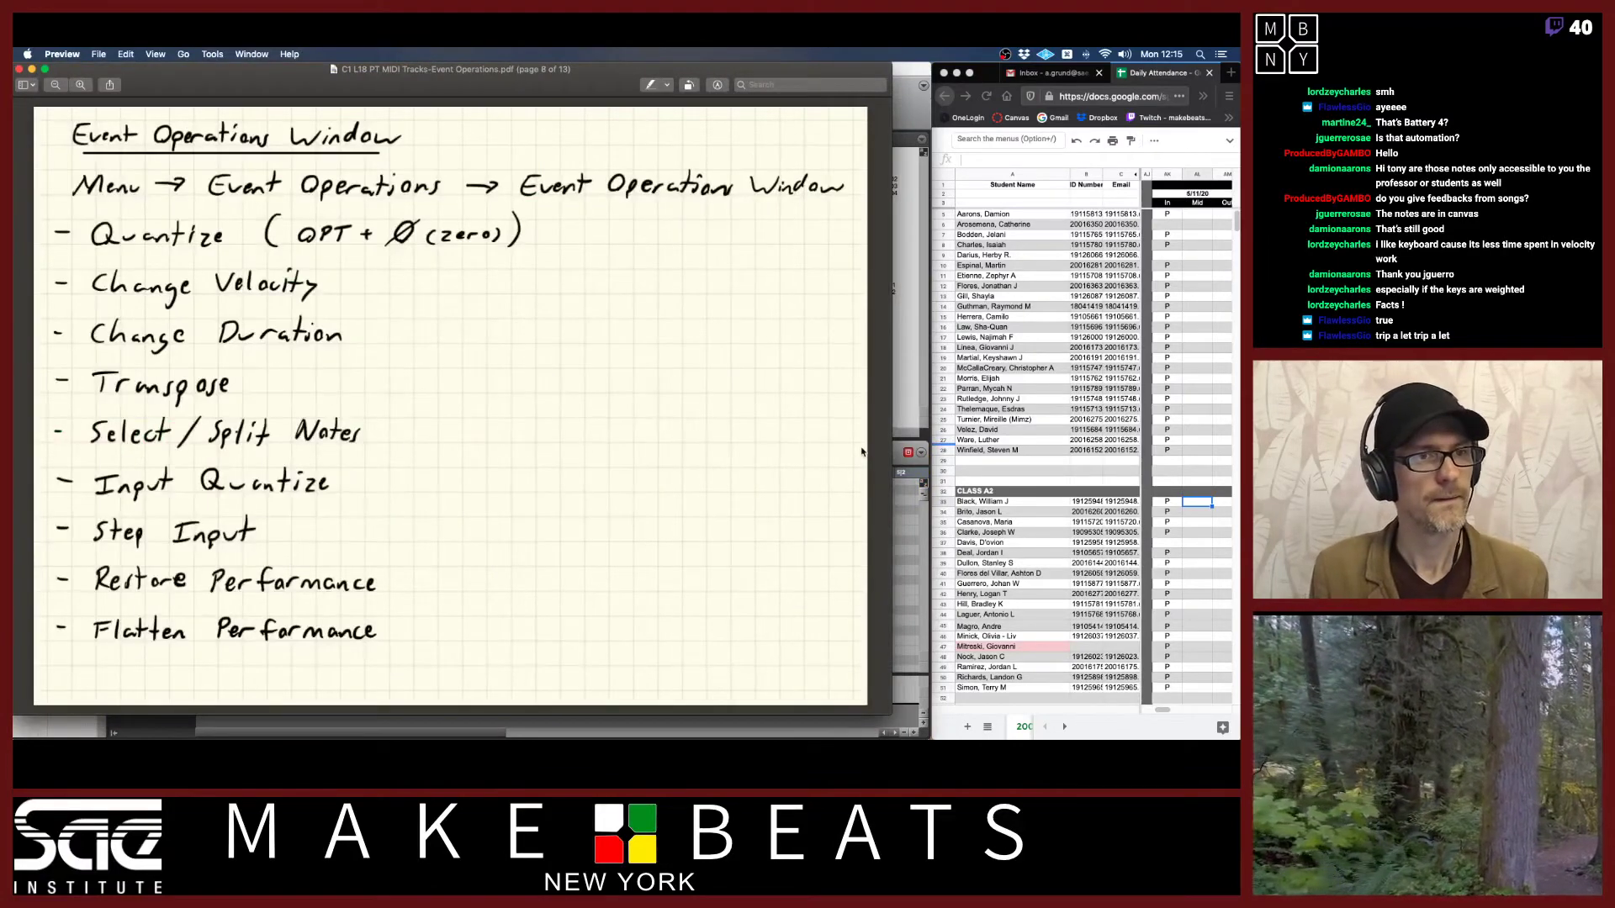
key("Down")
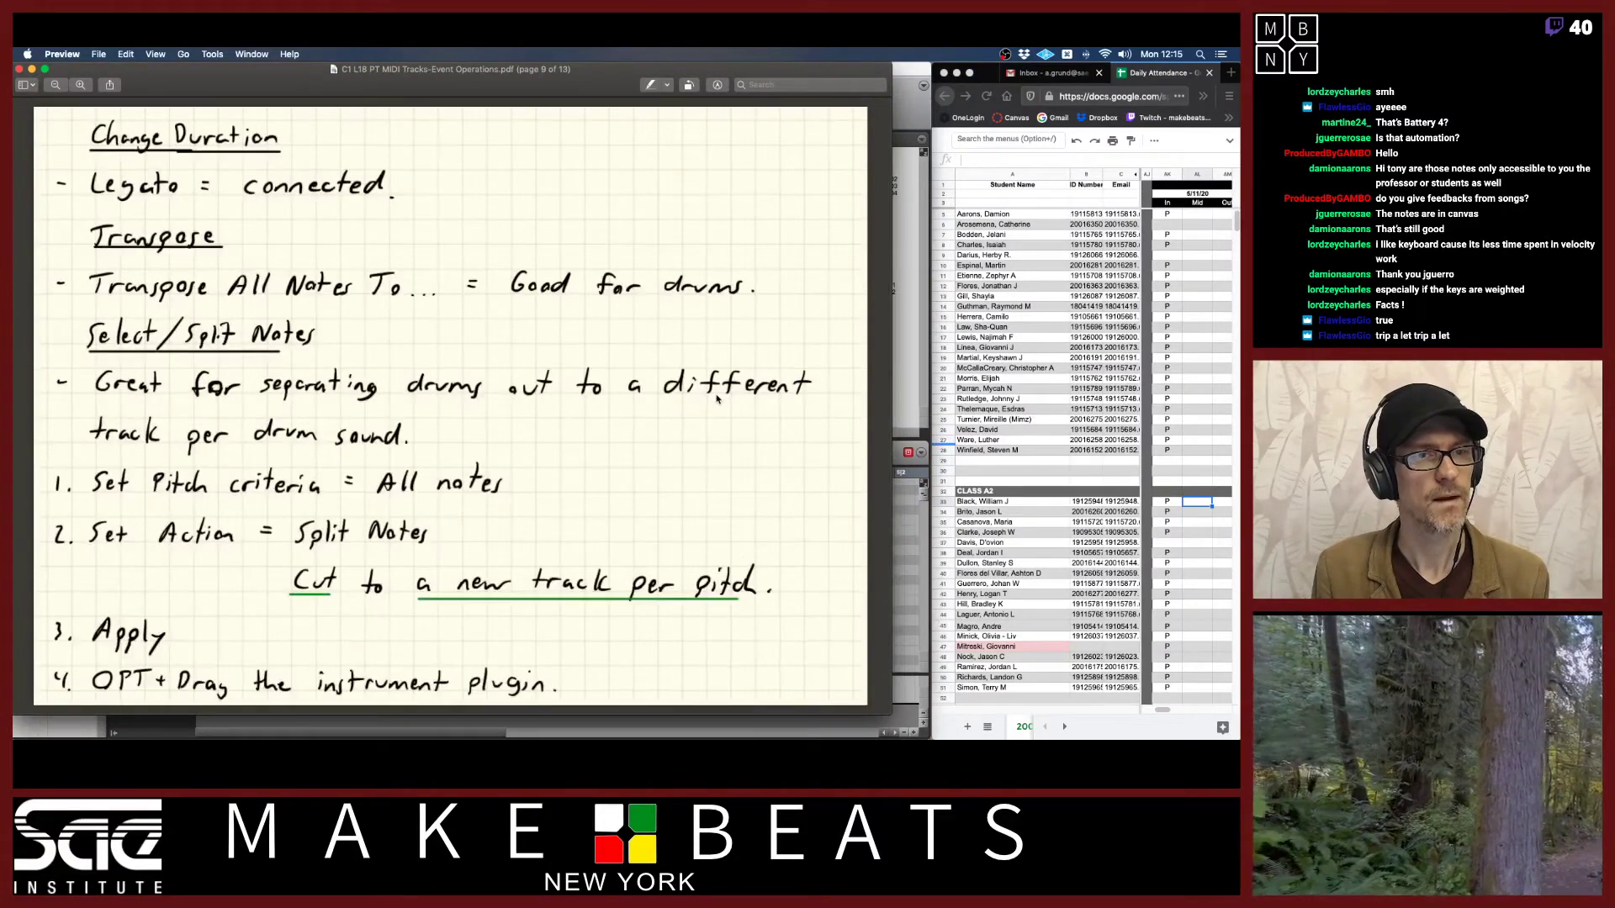
key("Up")
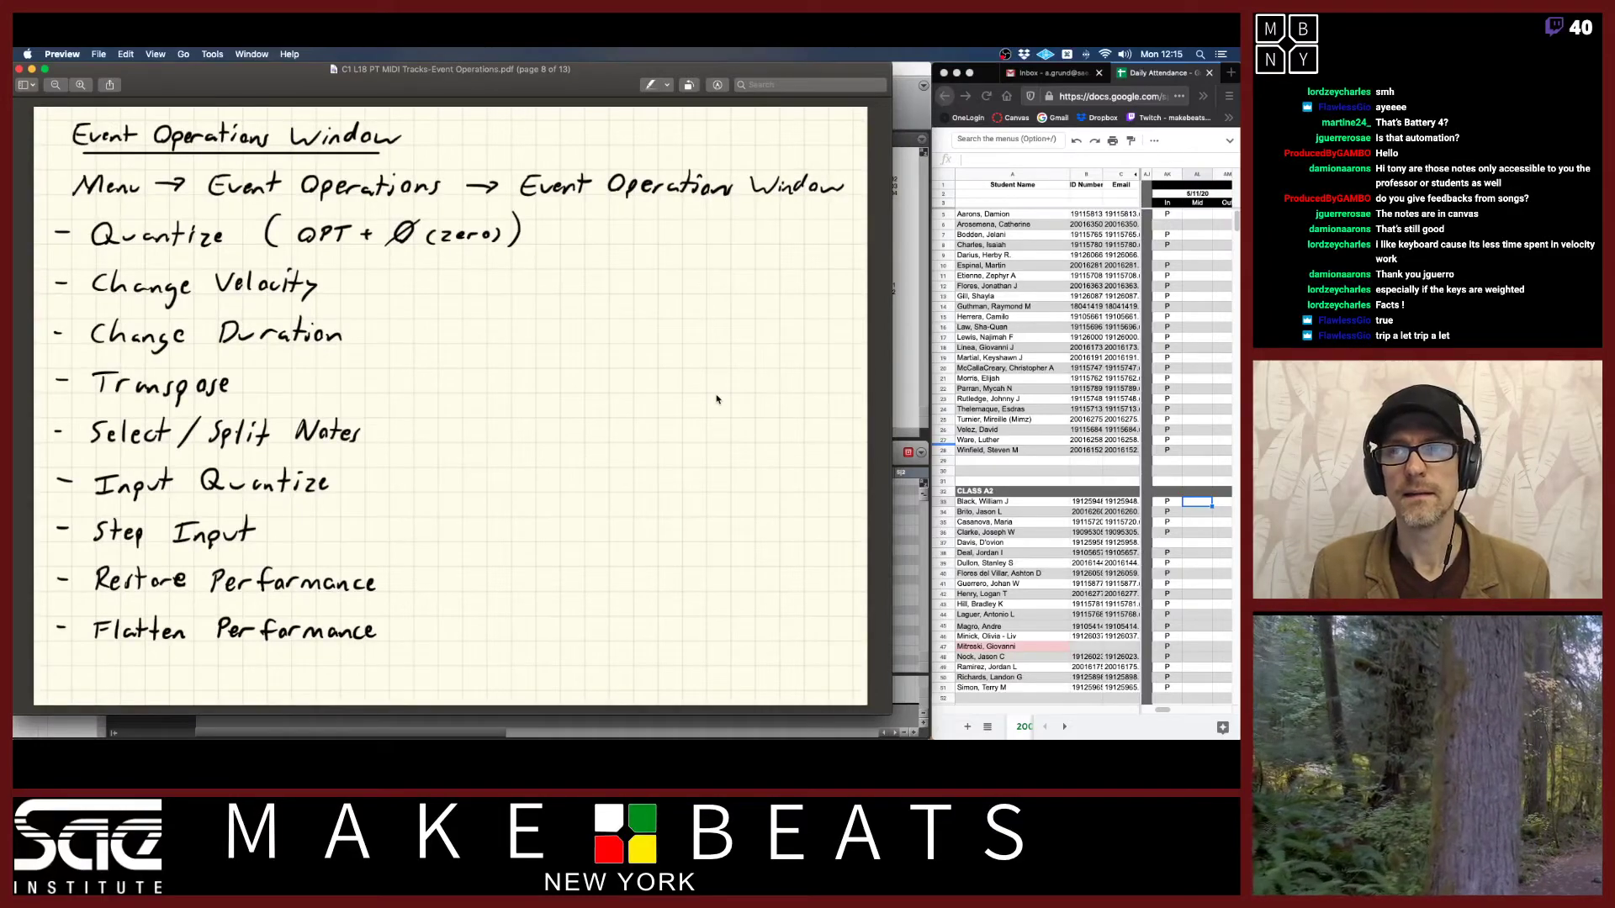
key("Down")
key("Down")
key("Down")
key("Down")
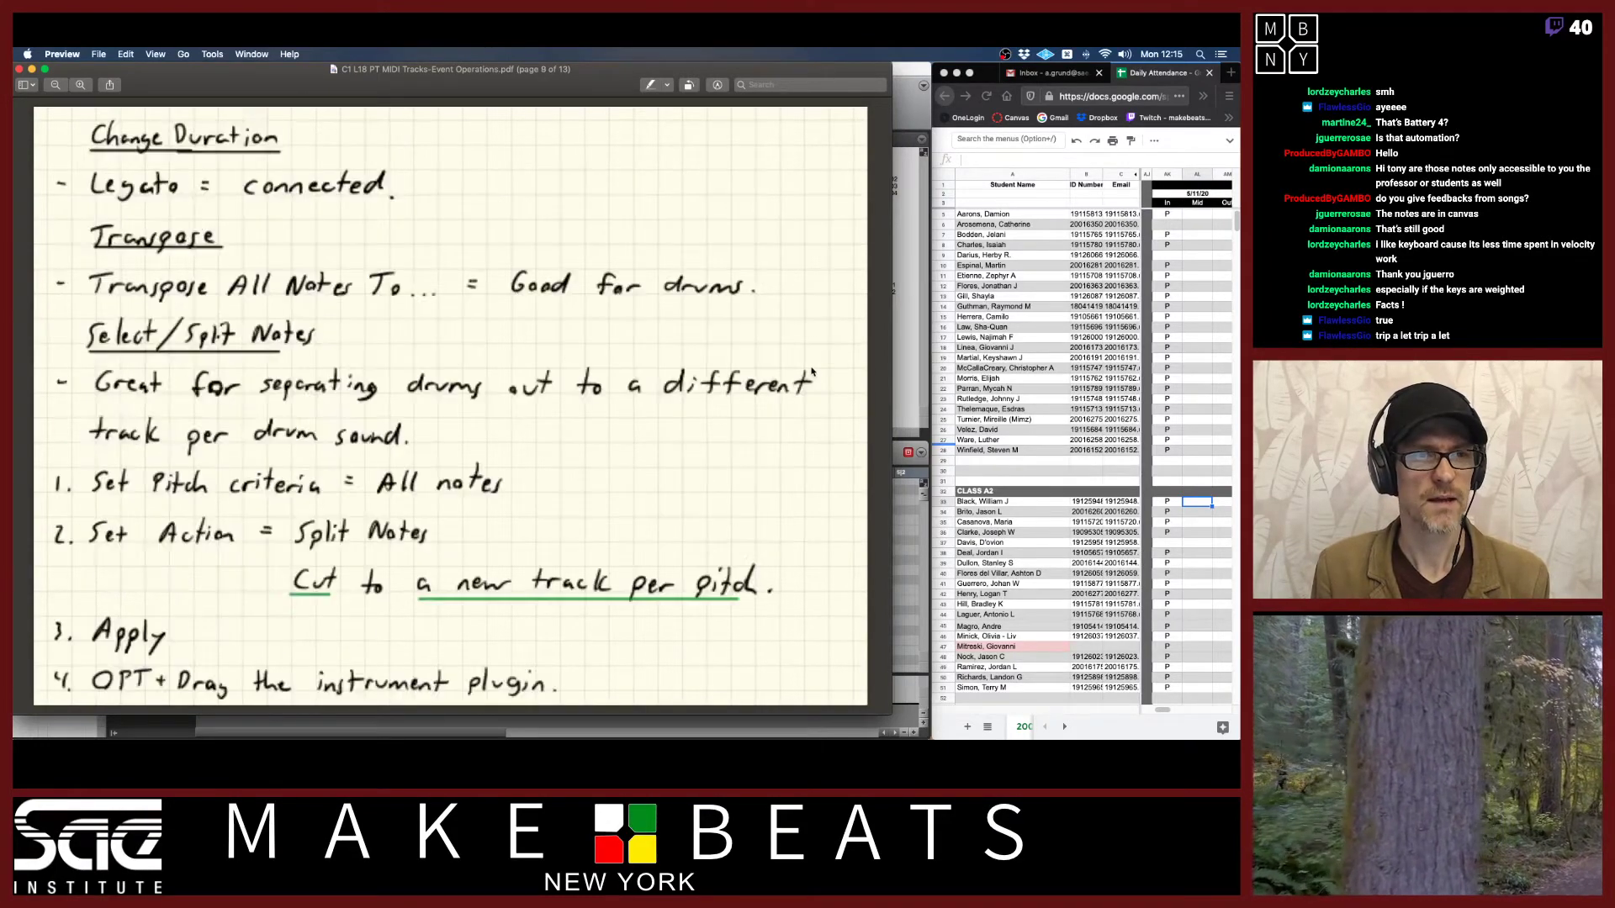
key("Down")
key("Up")
key("Up")
key("Up")
key("Up")
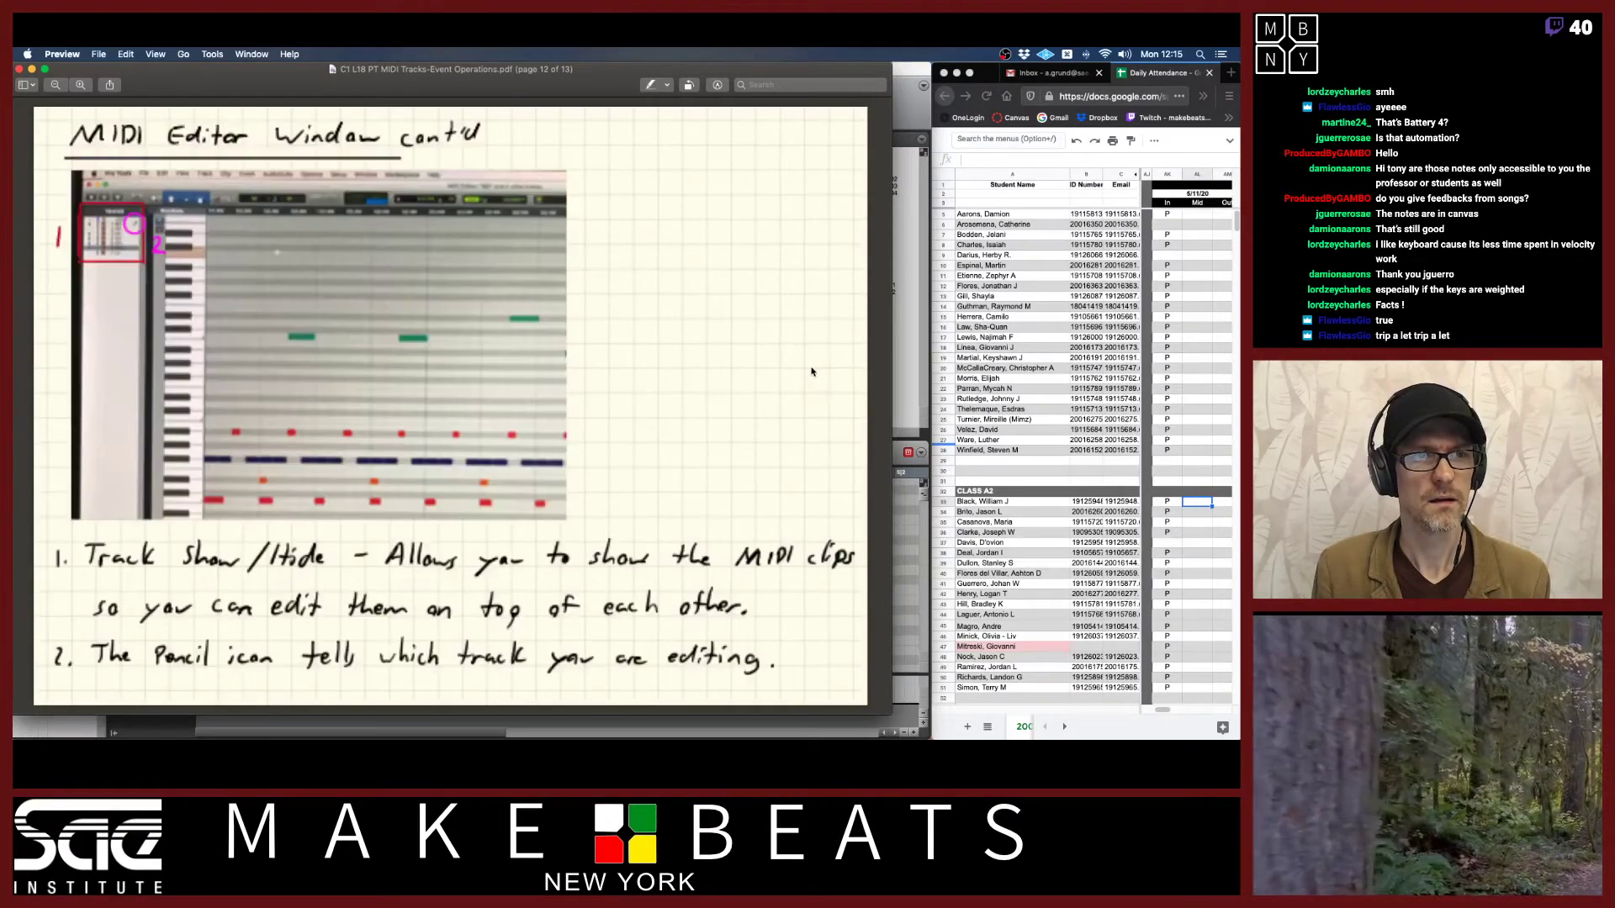
key("Up")
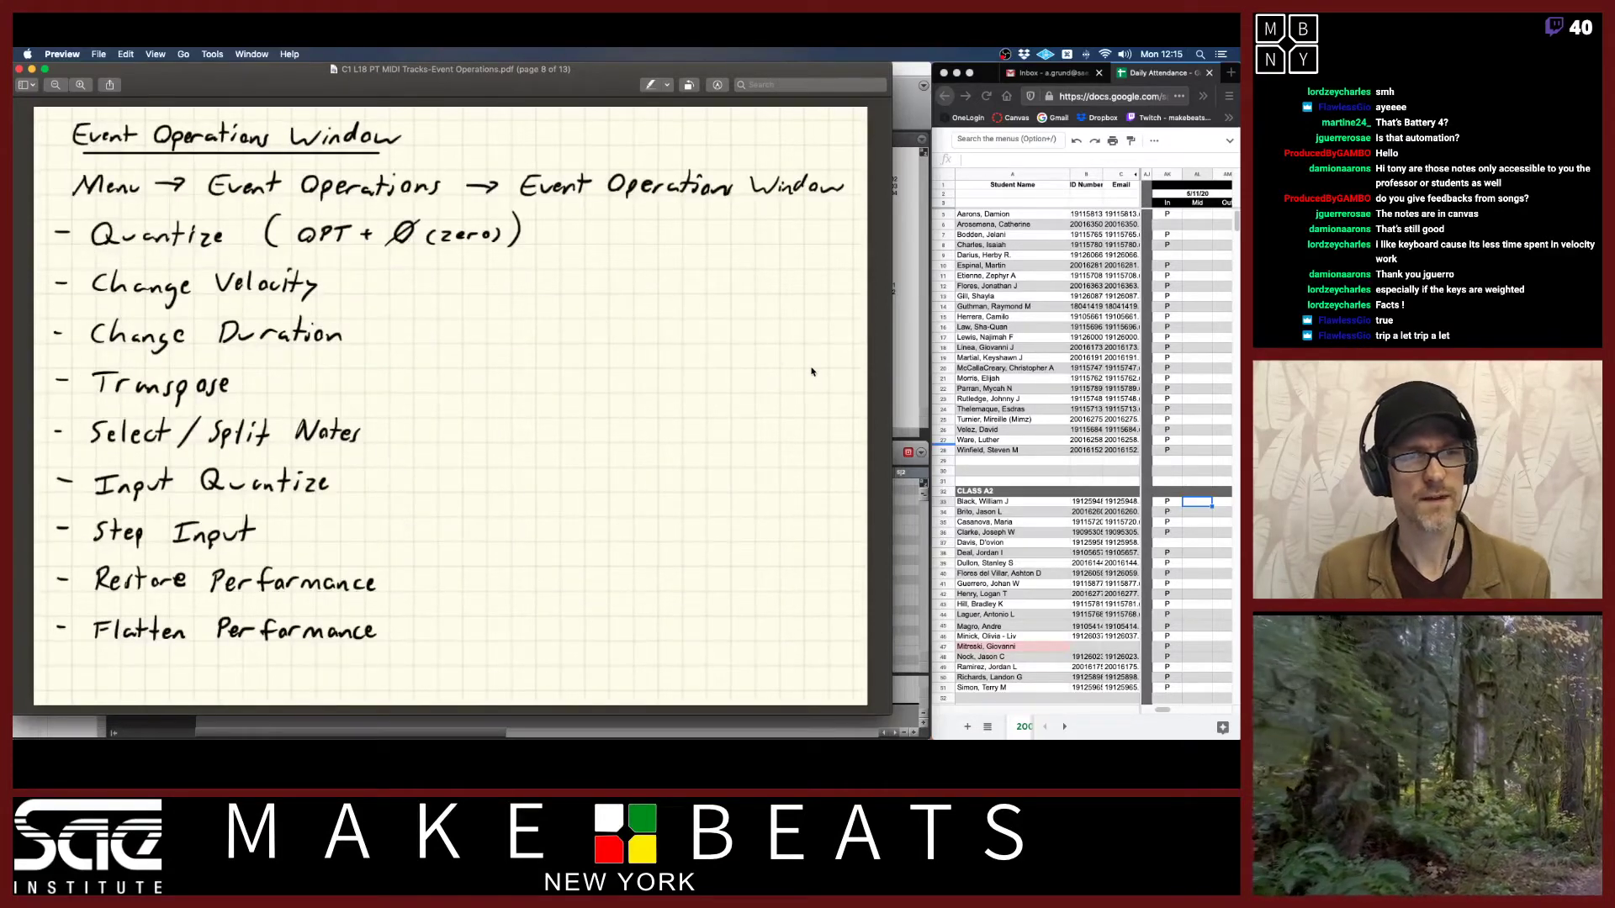
key("Up")
key("Down")
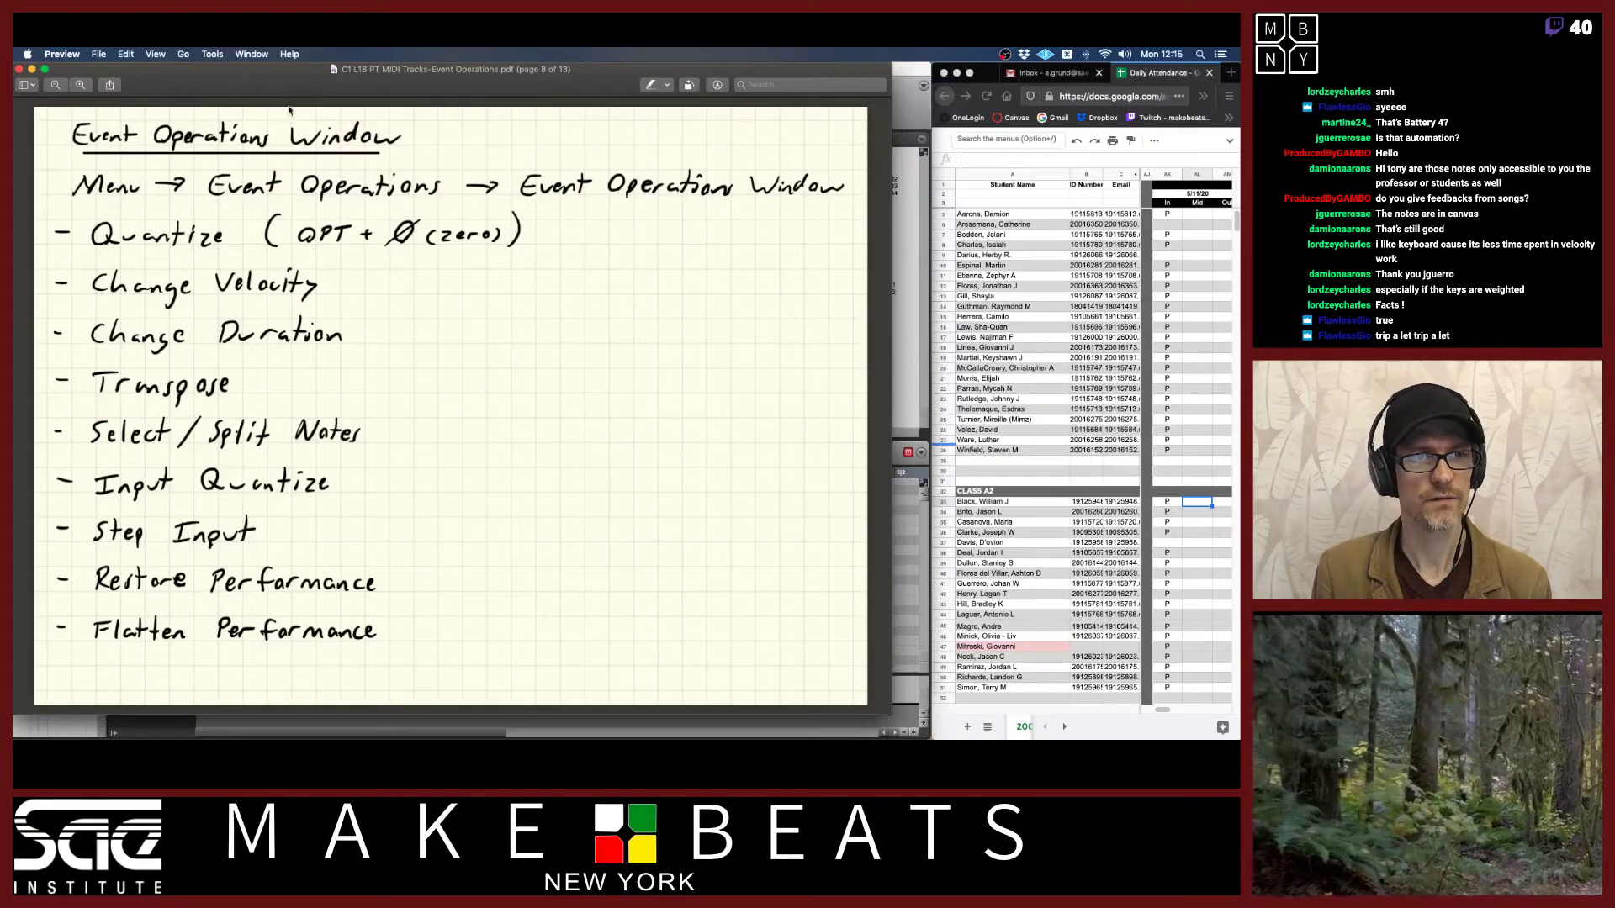
key("Down")
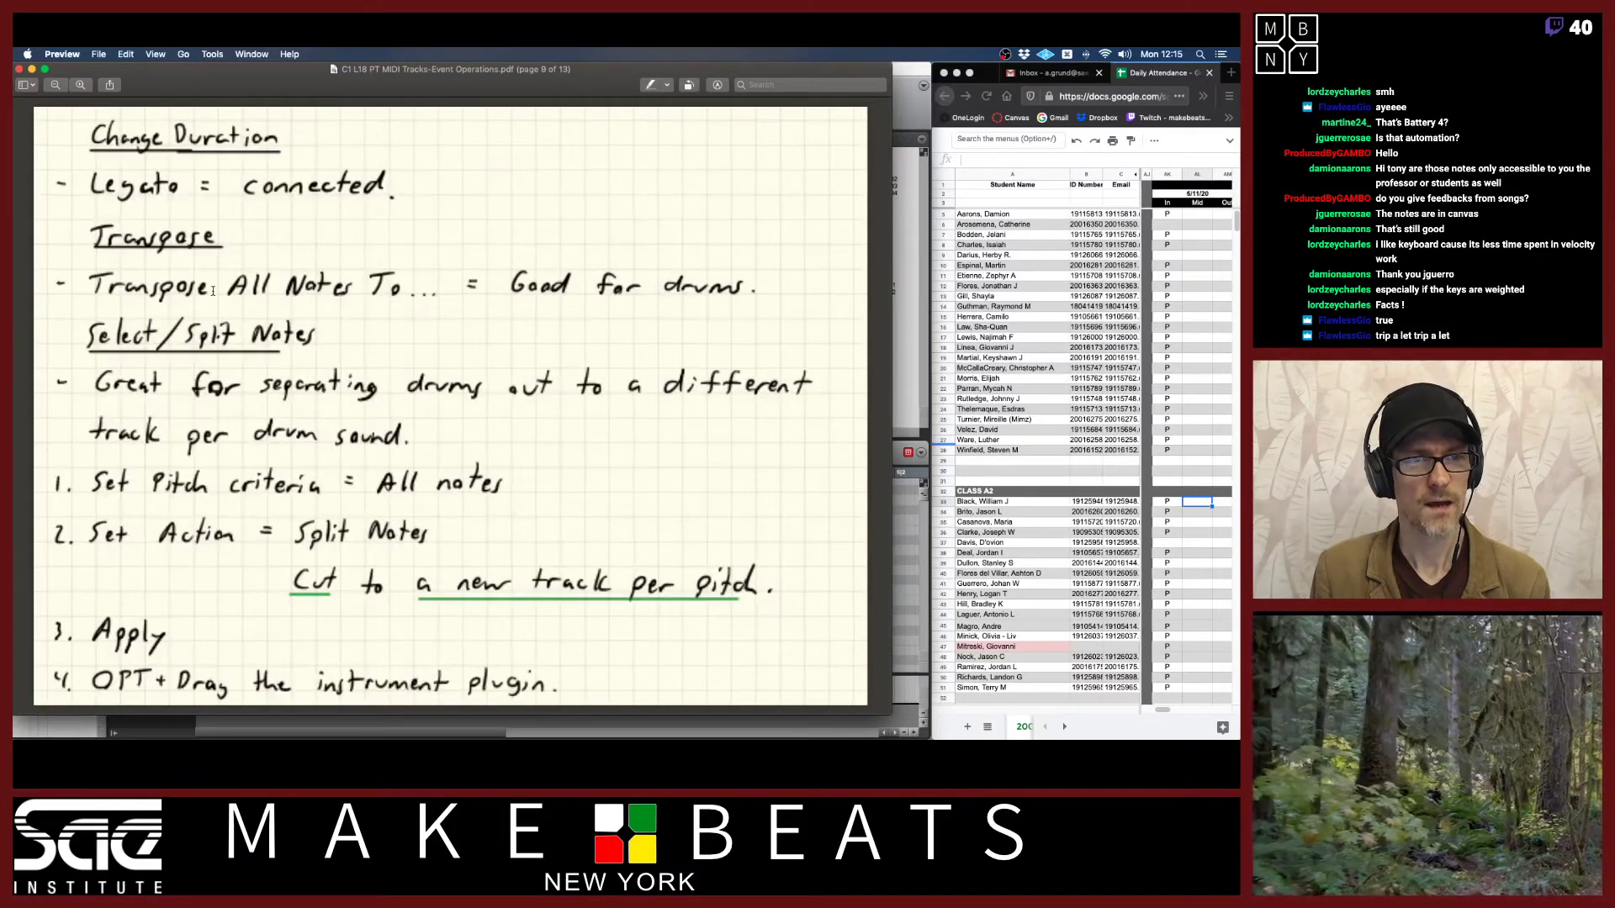
key("Up")
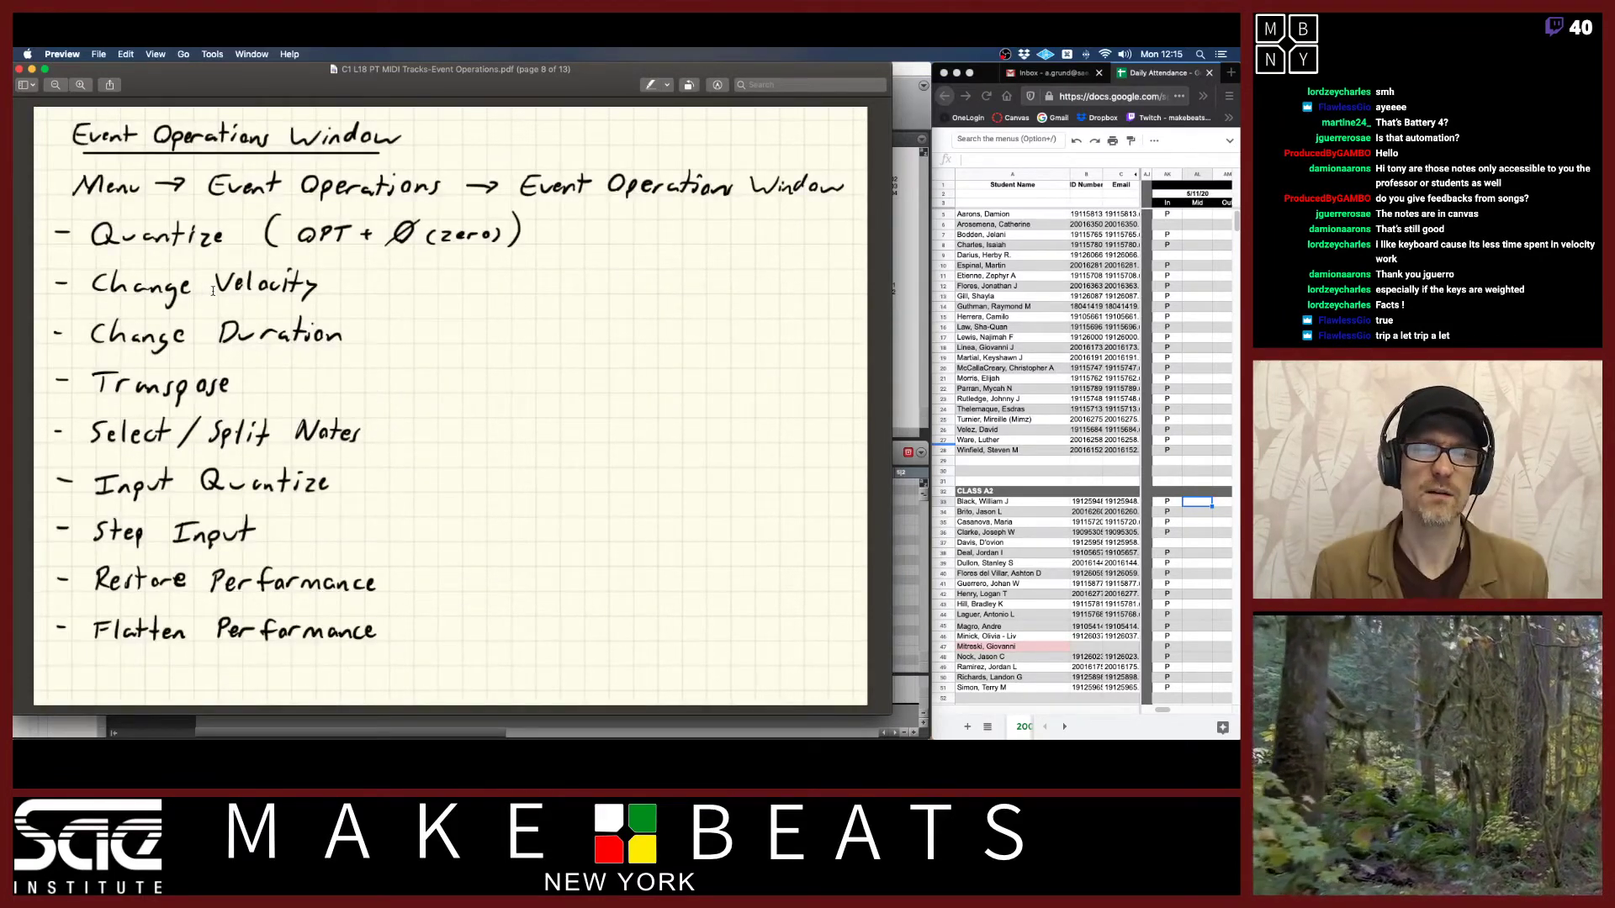